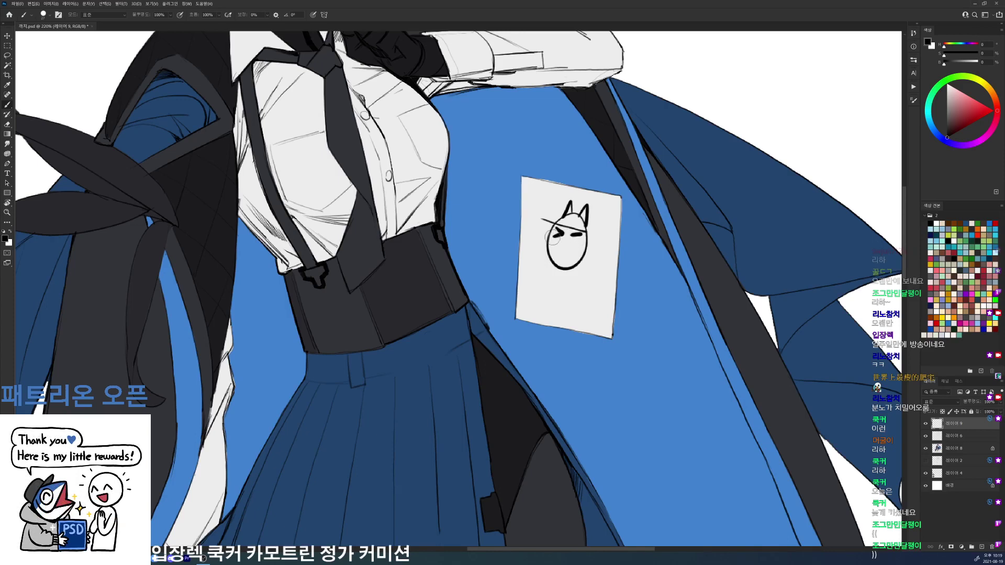
- Draw the frowning man's face, ears and shoulders in black on the paper poster and letter "WANTED" beneath the portrait
mouse_move(557, 236)
mouse_down()
mouse_move(582, 240)
mouse_move(563, 268)
mouse_move(589, 251)
mouse_move(545, 249)
mouse_move(559, 278)
mouse_move(580, 271)
mouse_move(568, 283)
mouse_up()
mouse_move(575, 277)
mouse_down()
mouse_move(546, 278)
mouse_move(553, 284)
mouse_move(526, 301)
mouse_up()
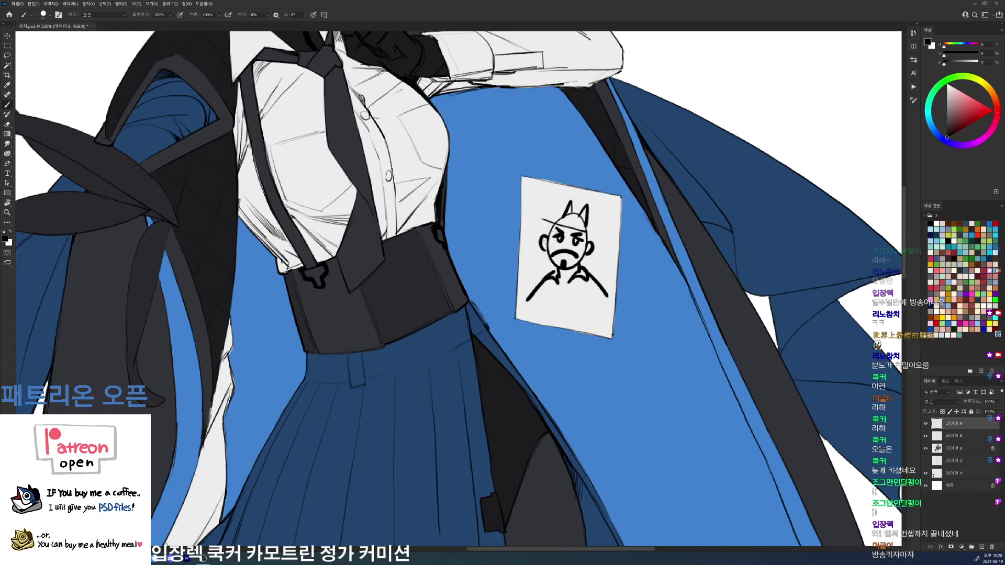
scroll(594, 251, down, 2)
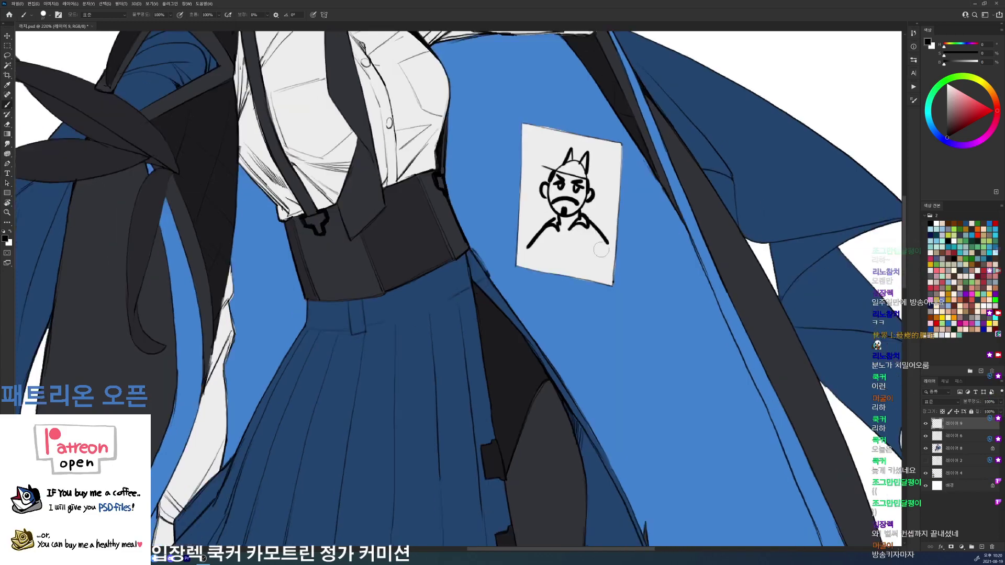
mouse_move(523, 248)
mouse_down()
mouse_move(557, 260)
mouse_move(586, 235)
mouse_move(594, 256)
mouse_up()
- Draw a magenta heart around the portrait on the wanted poster
click(990, 133)
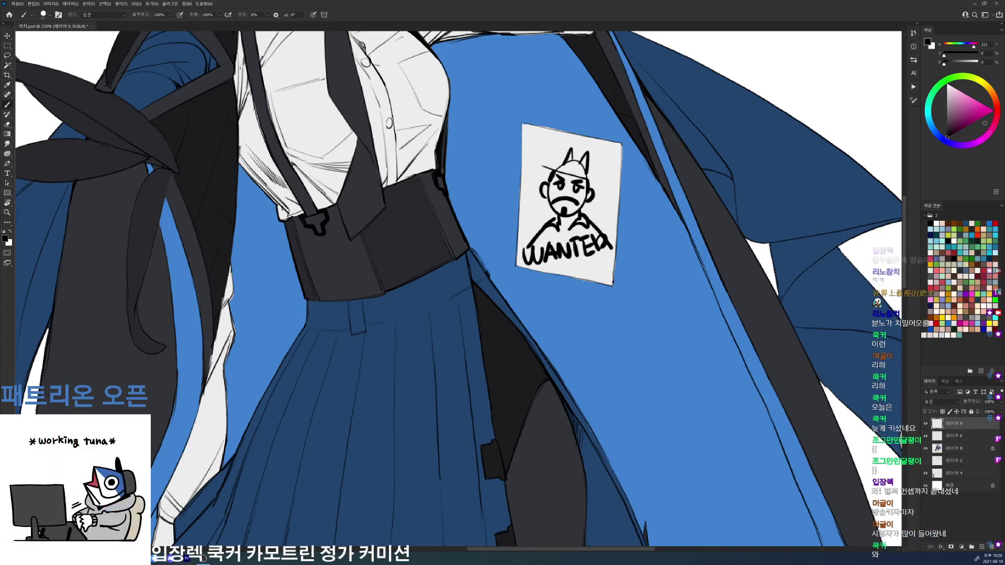
drag(977, 106, 985, 96)
mouse_move(580, 262)
mouse_down()
mouse_move(549, 229)
mouse_move(547, 154)
mouse_move(580, 145)
mouse_move(609, 180)
mouse_move(580, 261)
mouse_move(531, 197)
mouse_move(554, 158)
mouse_move(604, 161)
mouse_move(585, 265)
mouse_up()
key(ctrl+z)
- Draw a row of black notebook-binding marks along the poster's upper edge using the default colours
key(d)
mouse_move(530, 126)
mouse_down()
mouse_move(531, 136)
mouse_move(580, 141)
mouse_up()
drag(591, 133, 616, 147)
- Draw dark lace cut-outs along the scalloped hem of the blue coat lining, using the coat's own dark colour
key(ctrl+0)
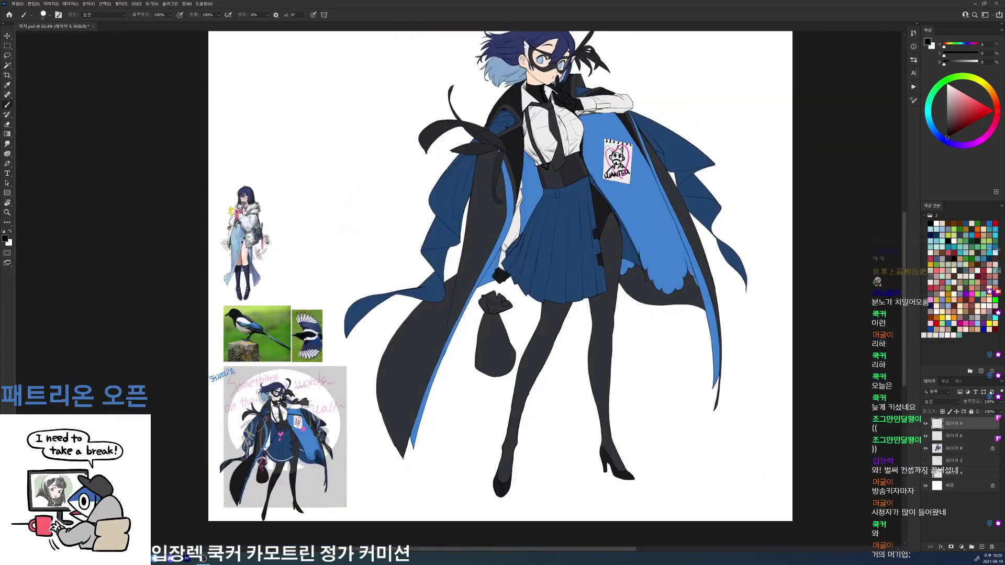
drag(659, 257, 710, 257)
alt+click(757, 262)
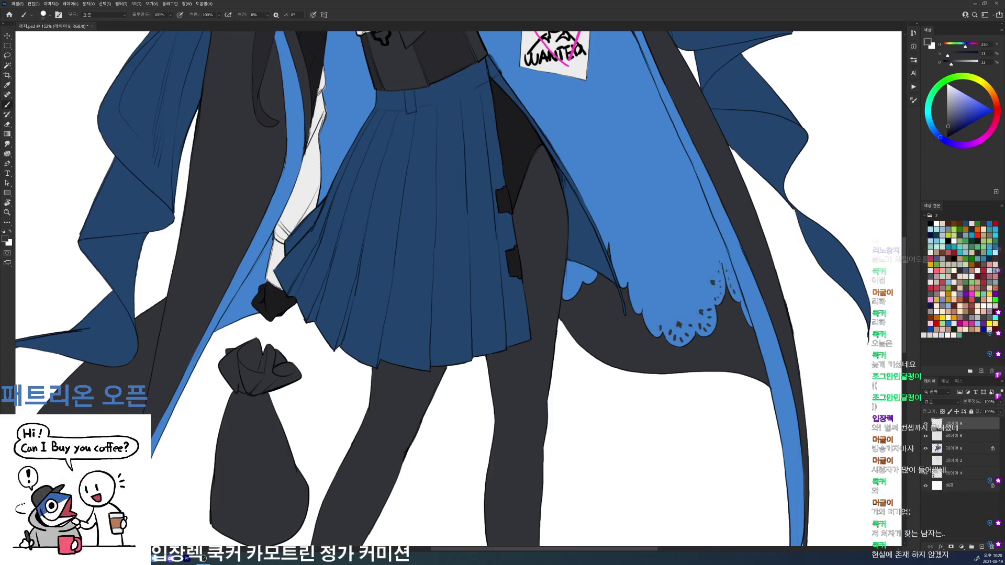
drag(650, 321, 654, 329)
drag(635, 291, 638, 305)
mouse_move(748, 233)
mouse_down()
mouse_move(681, 233)
mouse_move(720, 233)
mouse_up()
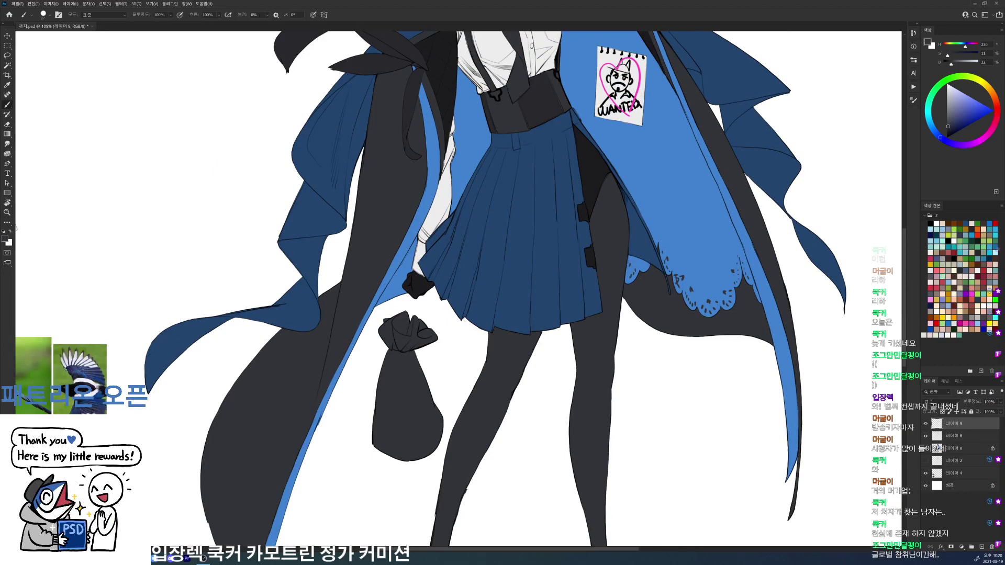
- Outline a scalloped hem in dark grey across the blue coat lining beside the lowered gloved hand, on the character's colour layer
scroll(666, 243, down, 4)
scroll(582, 251, up, 4)
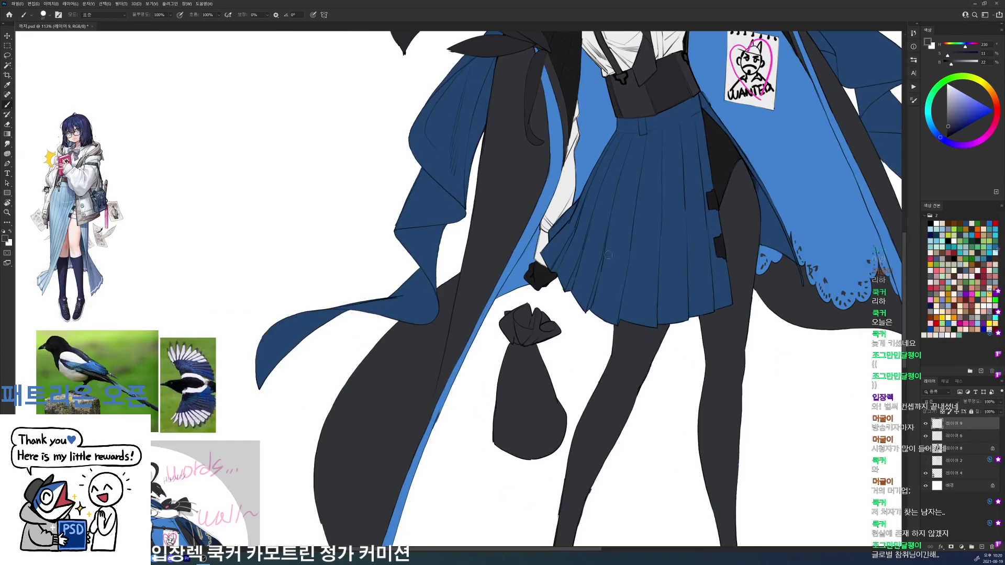
click(943, 449)
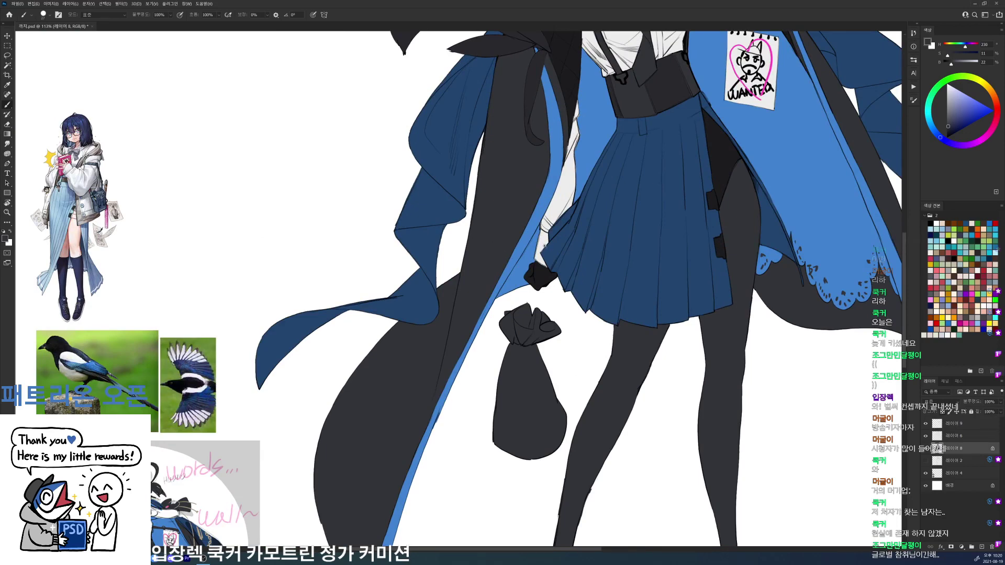
scroll(544, 245, up, 2)
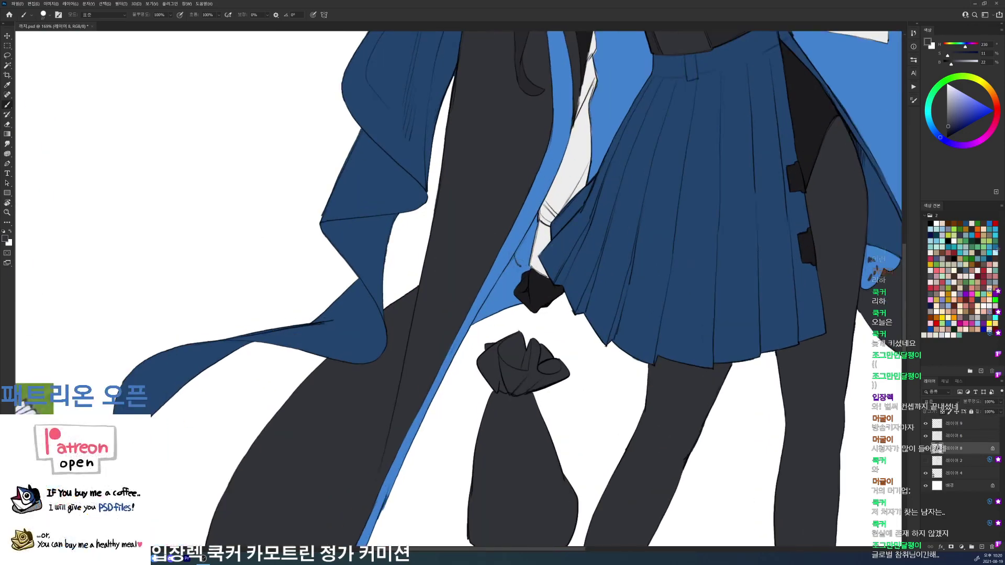
mouse_move(525, 260)
mouse_down()
mouse_move(534, 267)
mouse_move(513, 277)
mouse_move(519, 264)
mouse_move(474, 323)
mouse_up()
key(ctrl+z)
key(ctrl+z)
drag(497, 283, 491, 297)
- Select the blue lining area below the scalloped line beside the gloved hand and fill it with the dark coat colour
key(w)
click(501, 297)
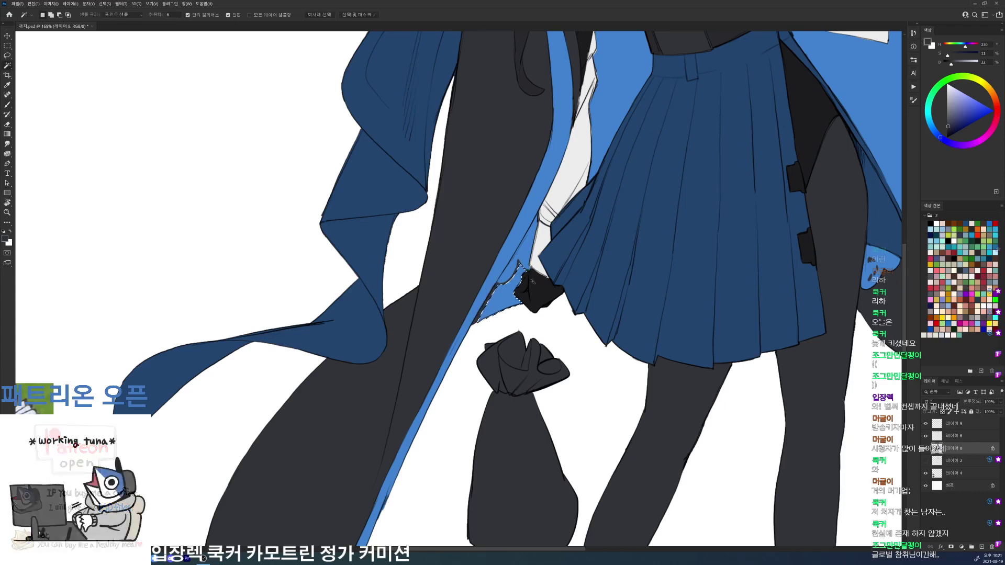
key(b)
key(alt+s)
key(g)
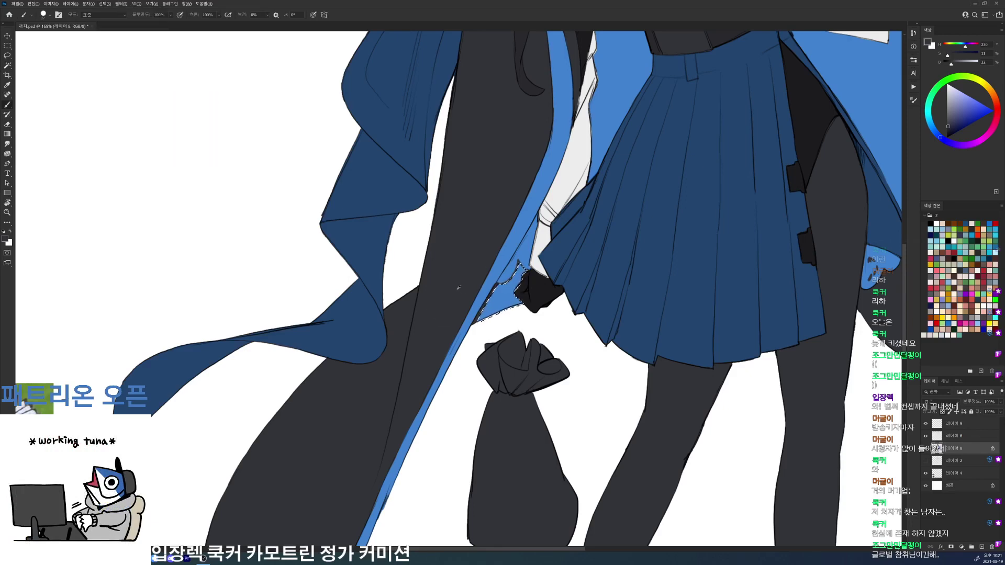
key(alt+Delete)
key(ctrl+d)
- Draw a square buckle beside the sleeve's black ribbon on the topmost layer, using the beige sampled from the small reference sketch
click(959, 427)
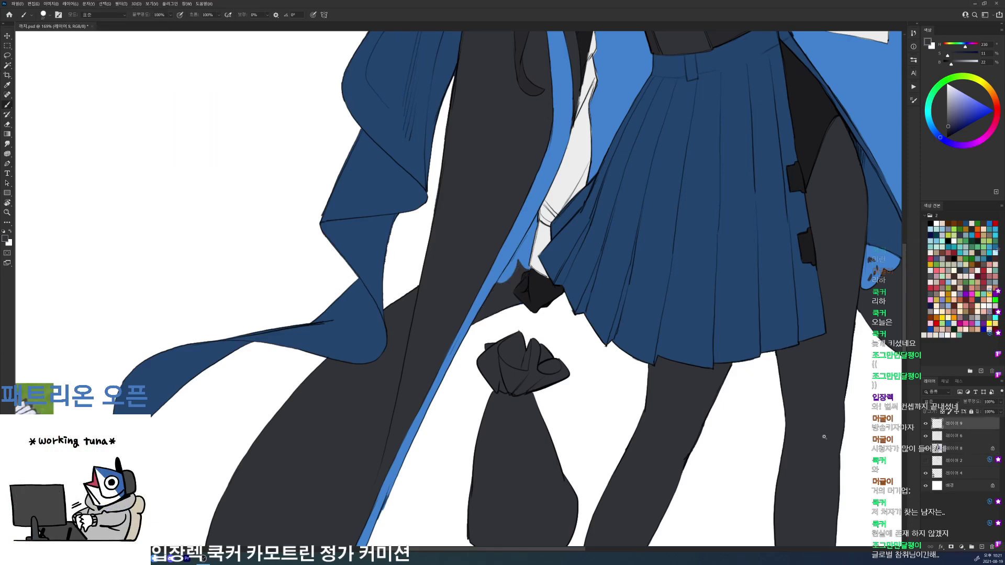
scroll(608, 281, down, 5)
scroll(609, 281, up, 3)
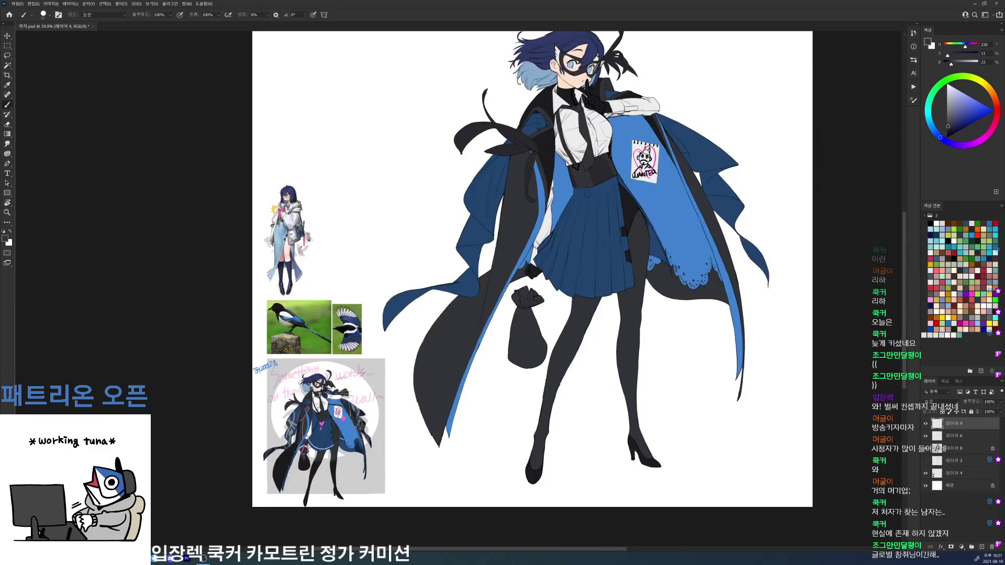
scroll(644, 131, up, 3)
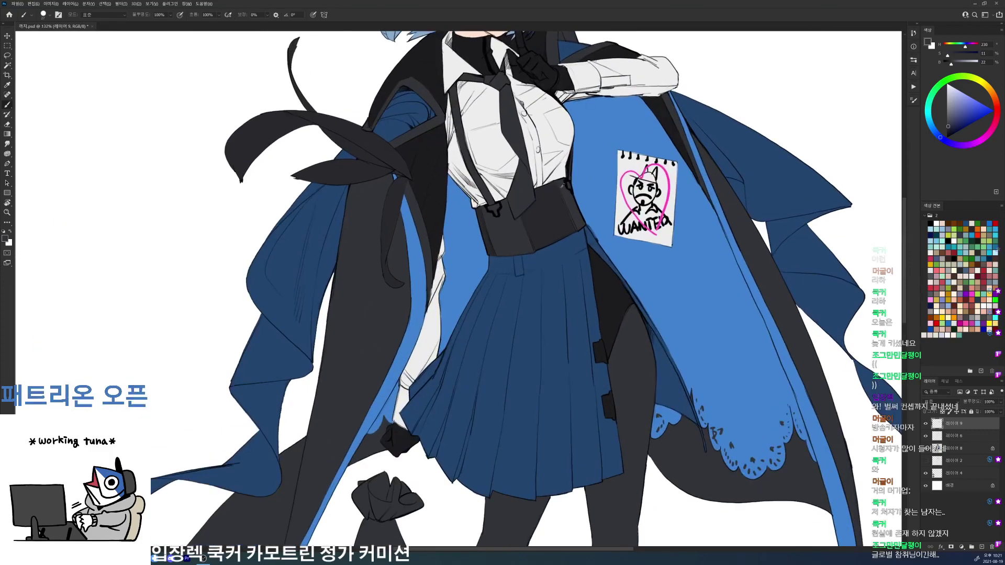
scroll(550, 234, down, 5)
scroll(759, 294, up, 4)
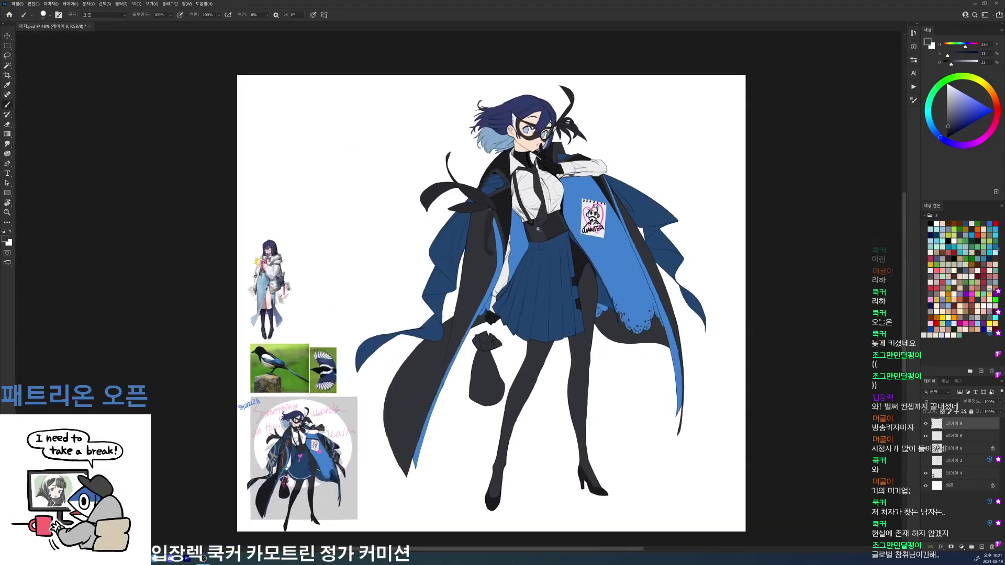
scroll(759, 293, up, 3)
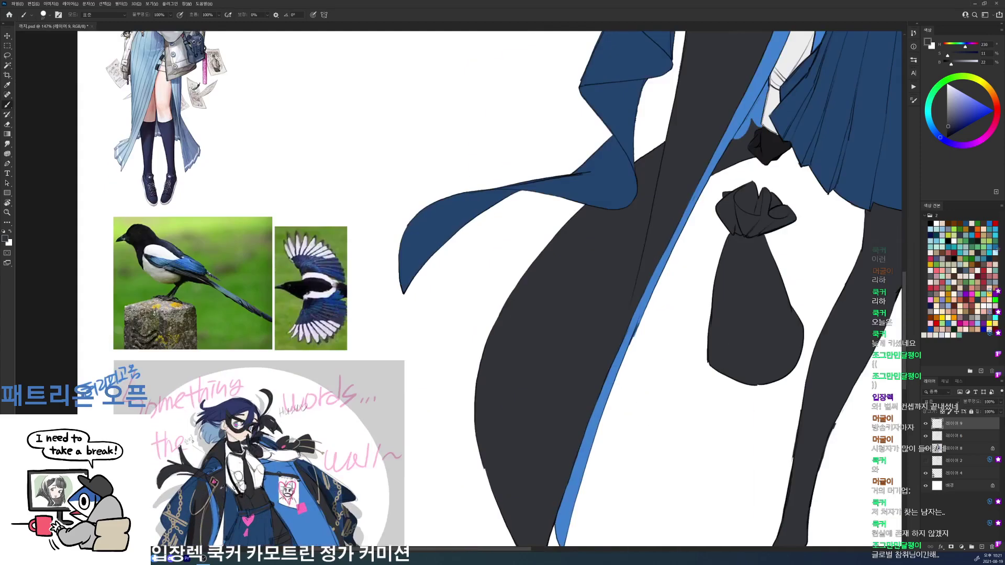
alt+click(179, 513)
drag(668, 218, 531, 417)
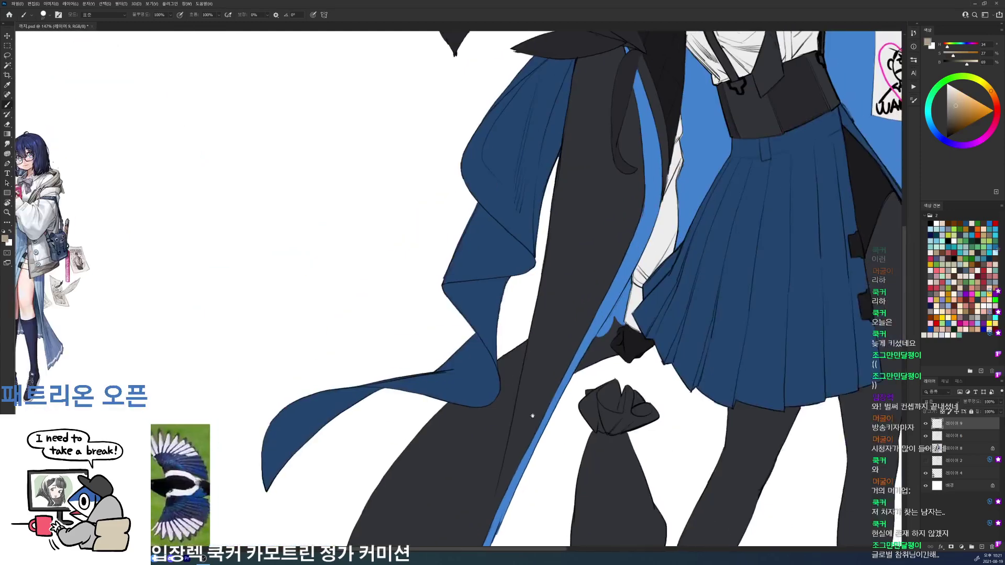
drag(628, 210, 519, 374)
mouse_move(532, 221)
mouse_down()
mouse_move(537, 202)
mouse_move(551, 211)
mouse_move(539, 227)
mouse_move(548, 229)
mouse_up()
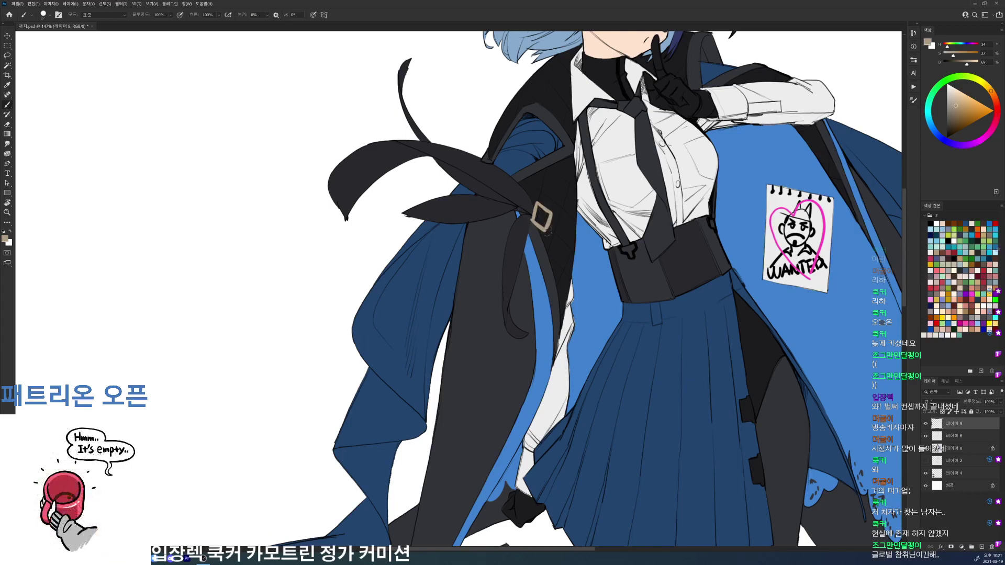
- Draw a beige chain that hangs from the buckle and loops across the draped coat sleeve
right_click(603, 246)
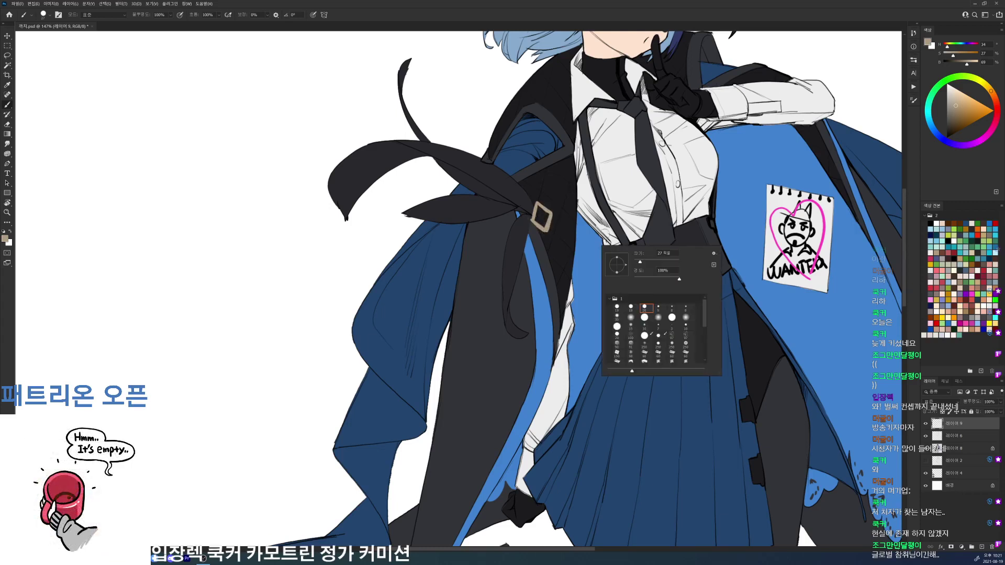
click(547, 240)
mouse_move(548, 235)
mouse_down()
mouse_move(523, 282)
mouse_move(497, 291)
mouse_move(477, 290)
mouse_move(458, 255)
mouse_up()
drag(566, 159, 487, 158)
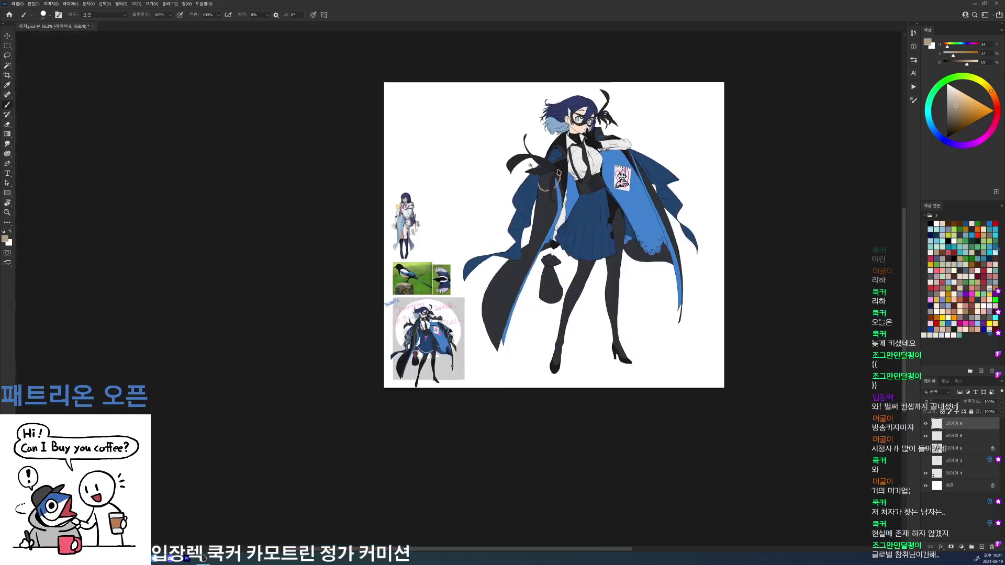
scroll(573, 151, up, 5)
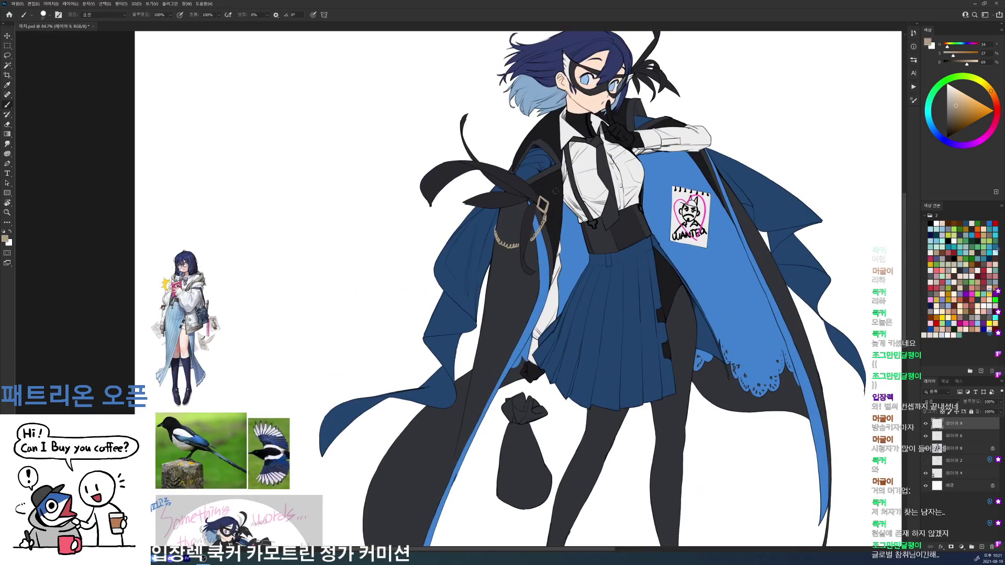
mouse_move(546, 215)
mouse_down()
mouse_move(494, 259)
mouse_move(483, 258)
mouse_move(495, 232)
mouse_up()
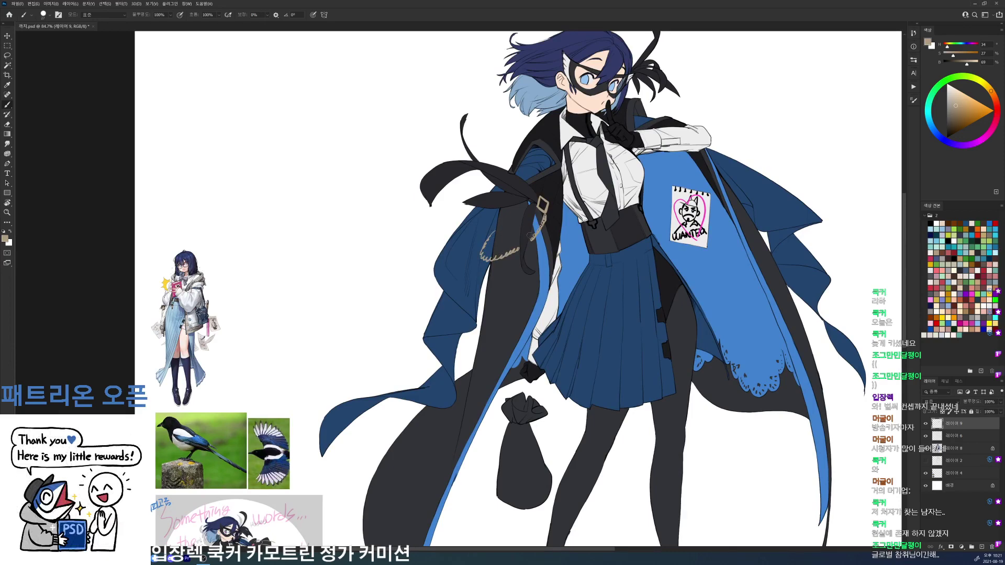
- Paint small beige buttons spaced along both front edges of the dark coat
drag(525, 363, 542, 204)
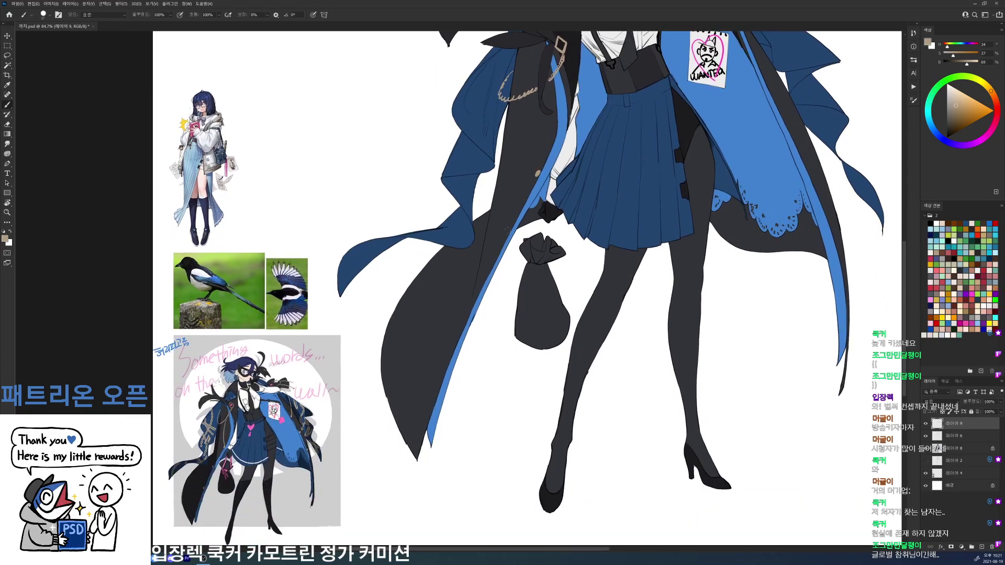
key(ctrl+z)
drag(549, 151, 545, 155)
drag(506, 236, 502, 242)
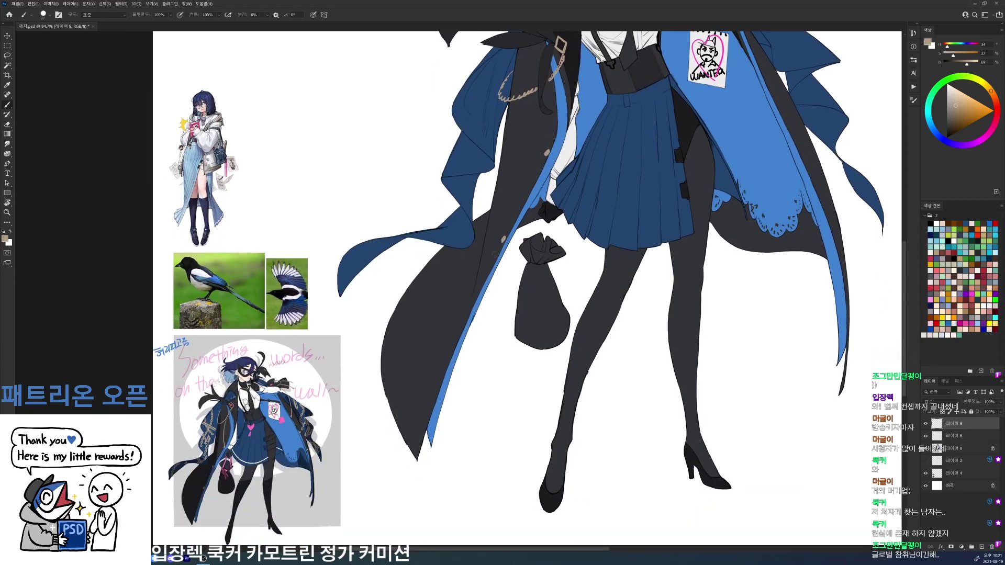
drag(460, 330, 457, 336)
drag(706, 187, 588, 273)
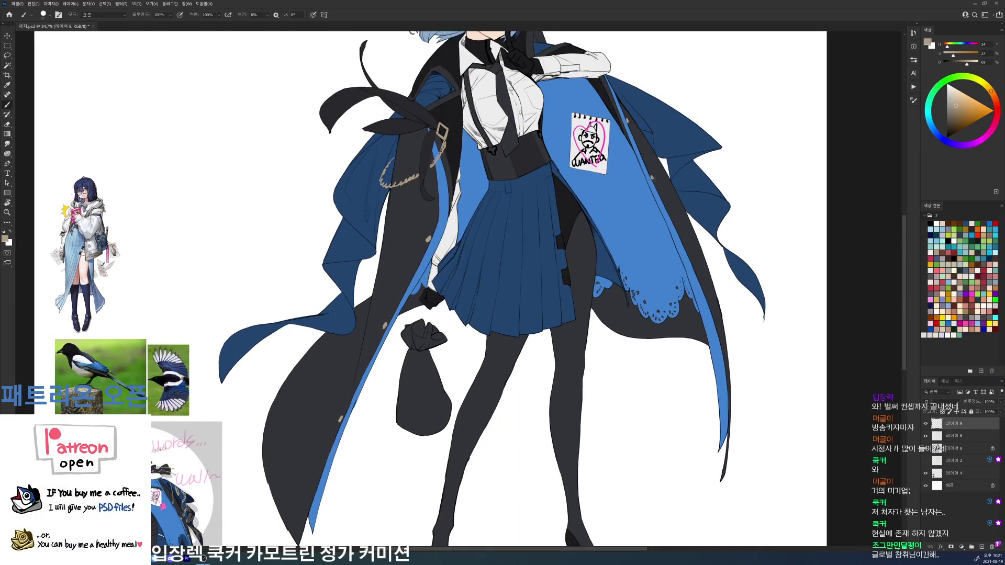
click(660, 195)
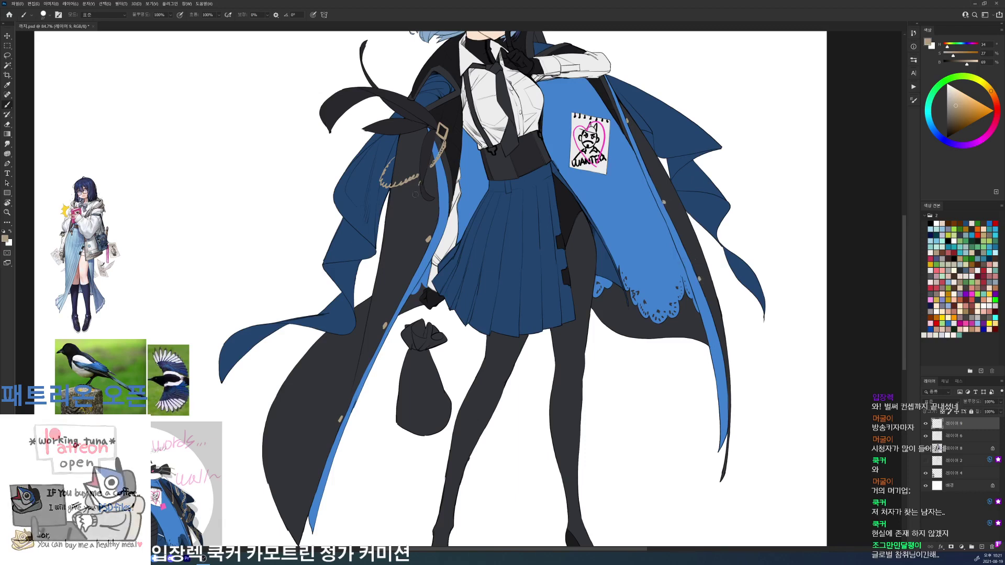
- Draw a longer beige chain loop below the buckle chain and a short one on the coat beneath the raised elbow
mouse_move(420, 186)
mouse_down()
mouse_move(411, 254)
mouse_move(421, 183)
mouse_up()
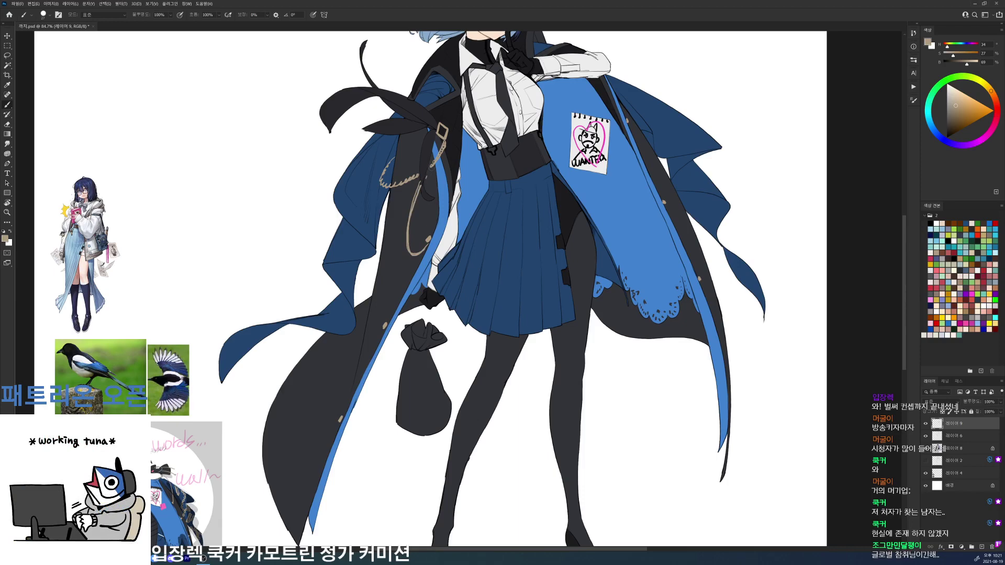
scroll(469, 122, down, 5)
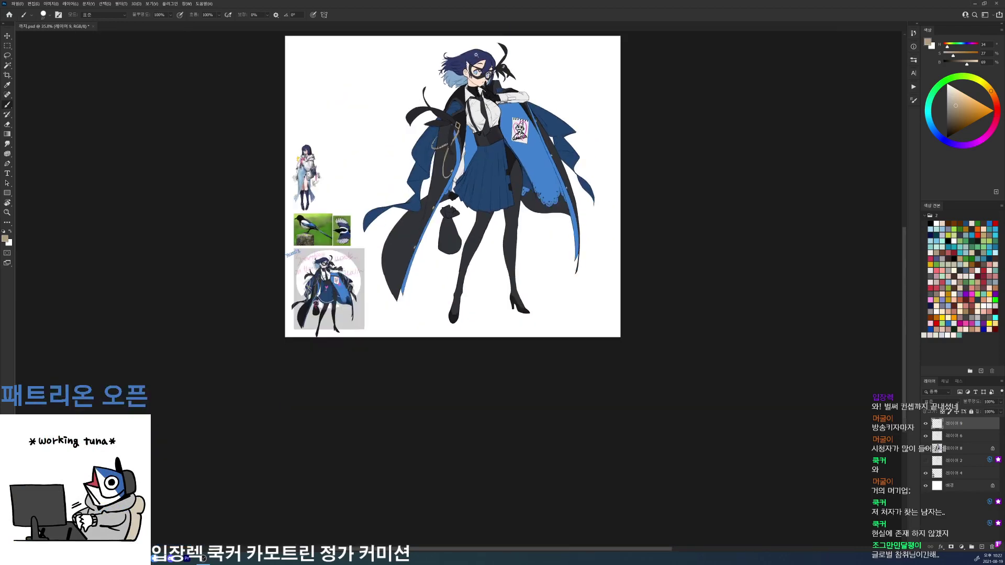
scroll(474, 54, up, 4)
drag(489, 67, 434, 113)
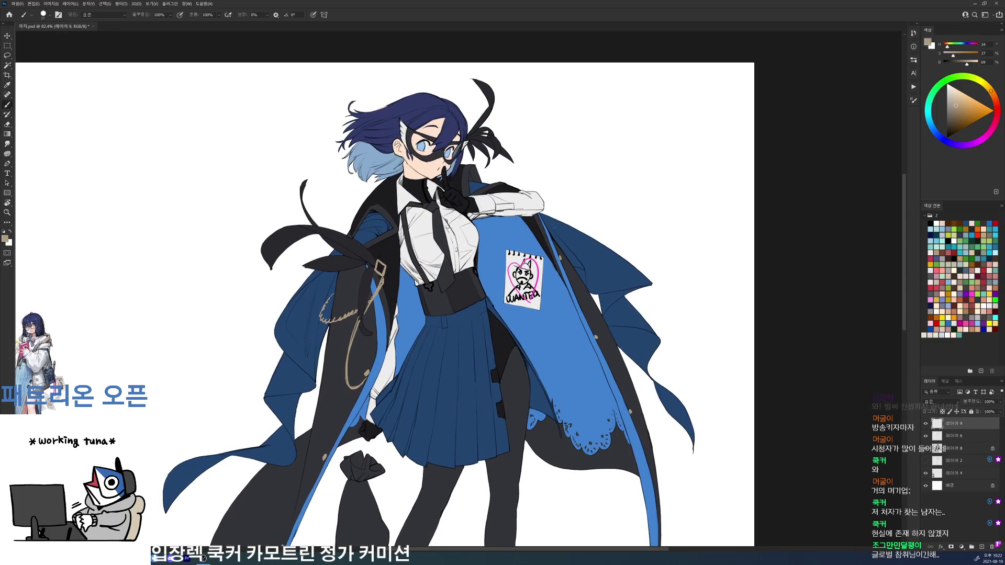
mouse_move(543, 217)
mouse_down()
mouse_move(573, 248)
mouse_move(561, 260)
mouse_move(574, 243)
mouse_up()
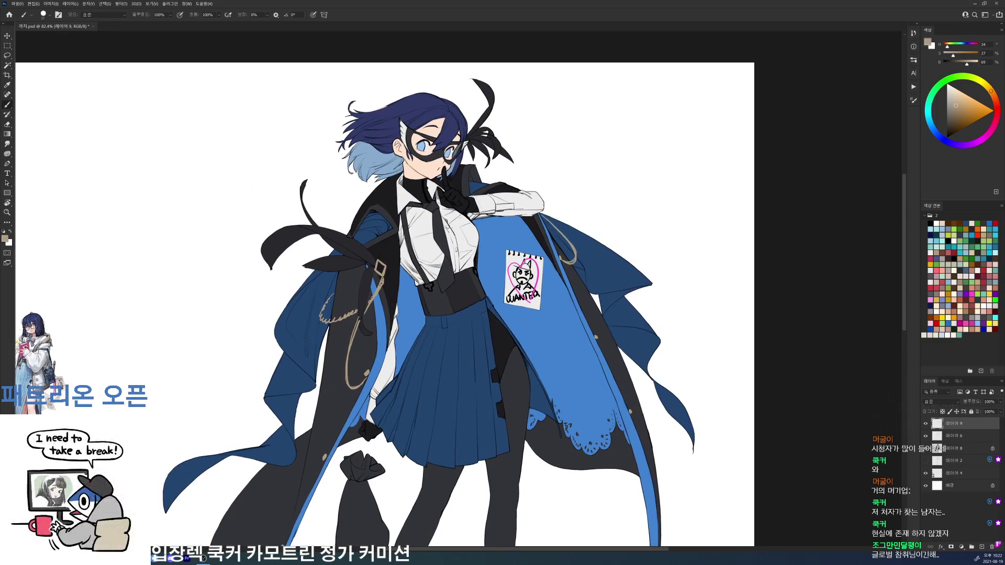
scroll(582, 256, down, 3)
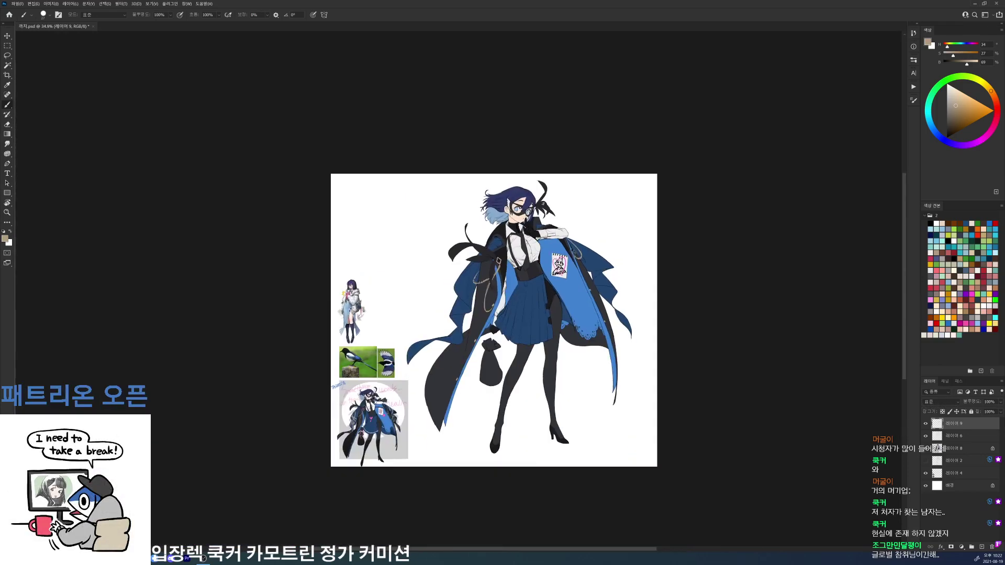
- Draw cords from the gloved hand to the dark bag and a bow around its neck in the poster heart's magenta
scroll(522, 375, up, 3)
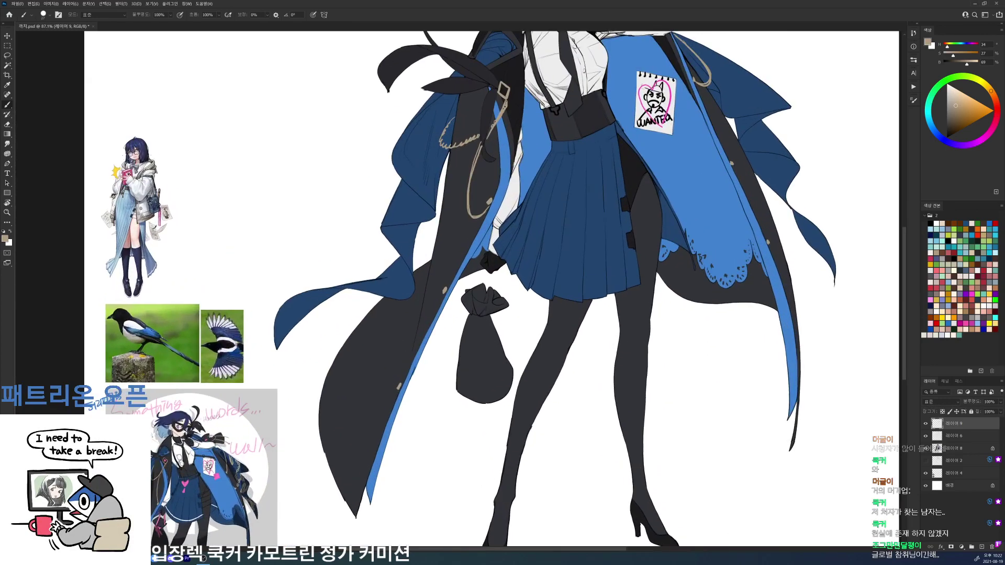
alt+click(671, 101)
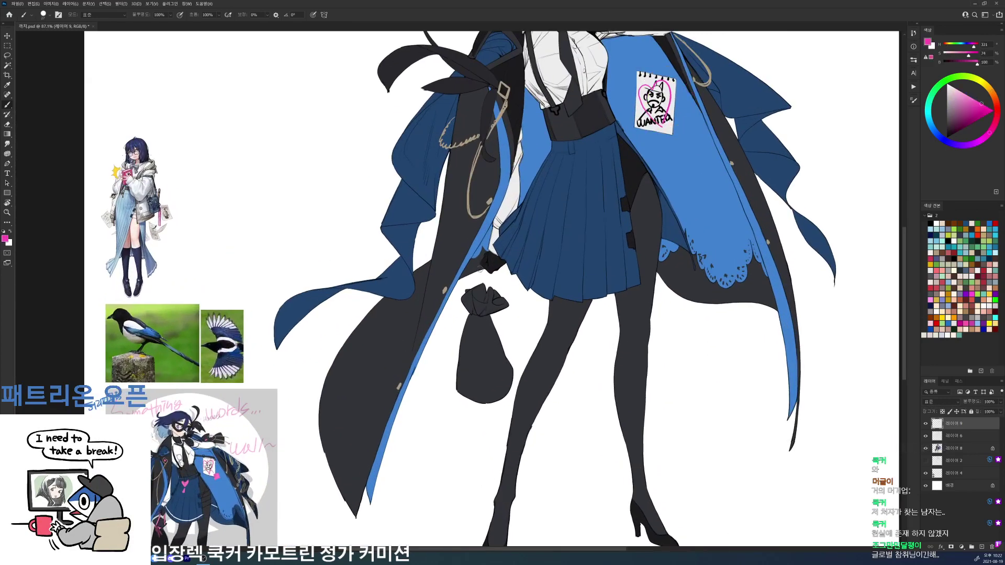
drag(483, 263, 468, 312)
mouse_move(495, 270)
mouse_down()
mouse_move(496, 298)
mouse_move(479, 317)
mouse_up()
mouse_move(474, 317)
mouse_down()
mouse_move(471, 330)
mouse_move(481, 328)
mouse_up()
mouse_move(476, 326)
mouse_down()
mouse_move(477, 352)
mouse_move(485, 350)
mouse_up()
scroll(493, 303, down, 4)
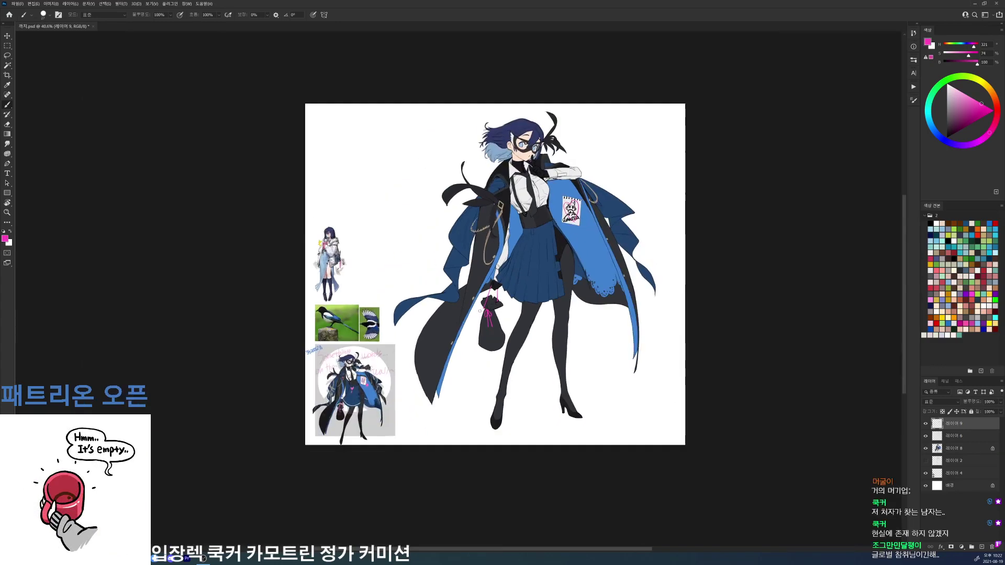
scroll(536, 191, up, 4)
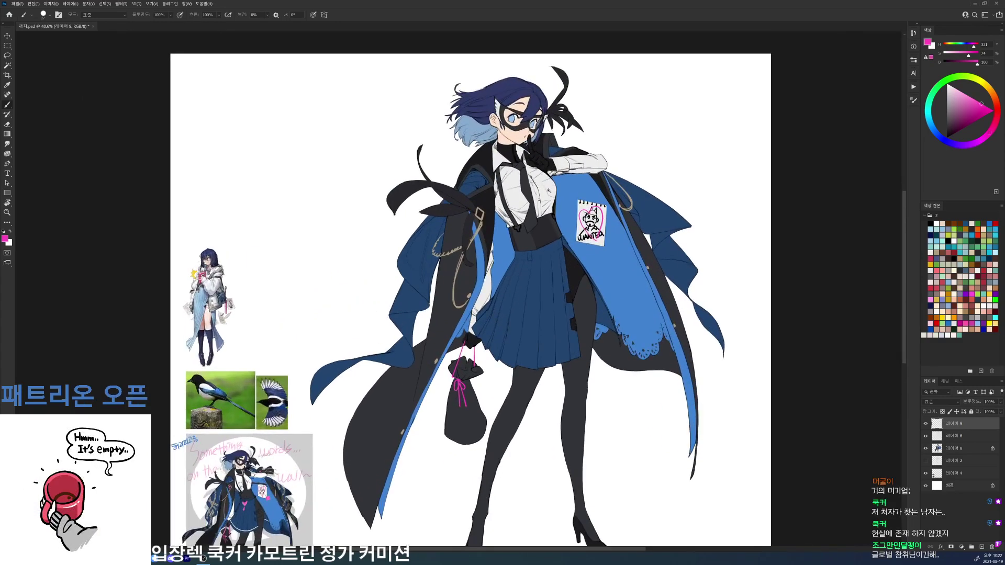
- Paint beige trim with a small emblem on the tie's tip and a beige zipper down the black collar
alt+click(461, 228)
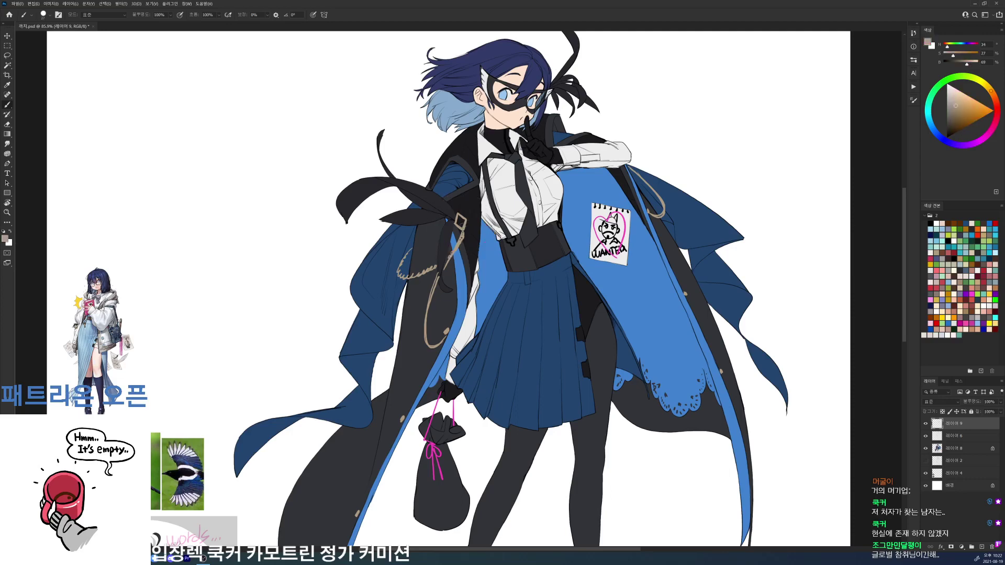
drag(460, 229, 523, 176)
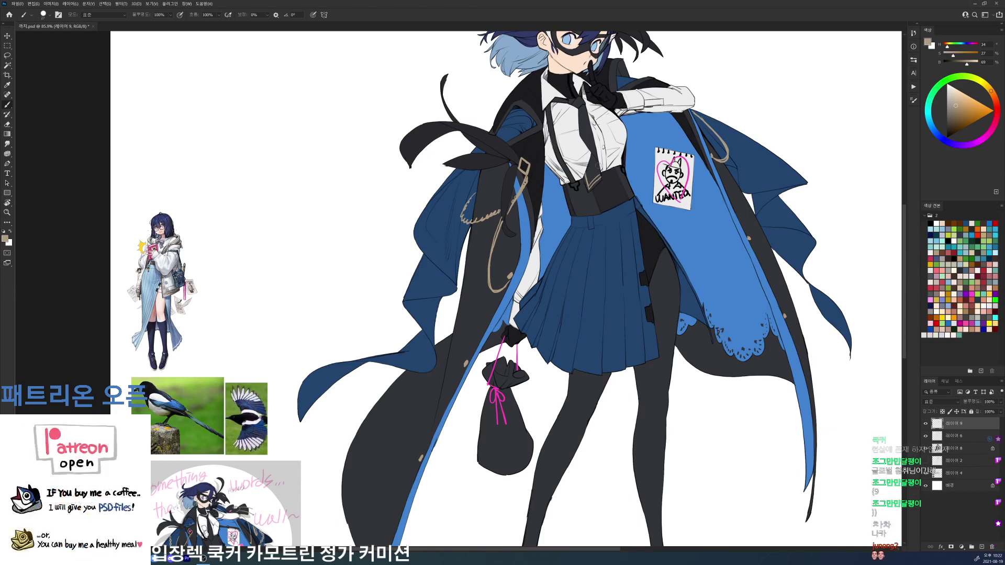
drag(597, 177, 594, 177)
scroll(602, 161, up, 3)
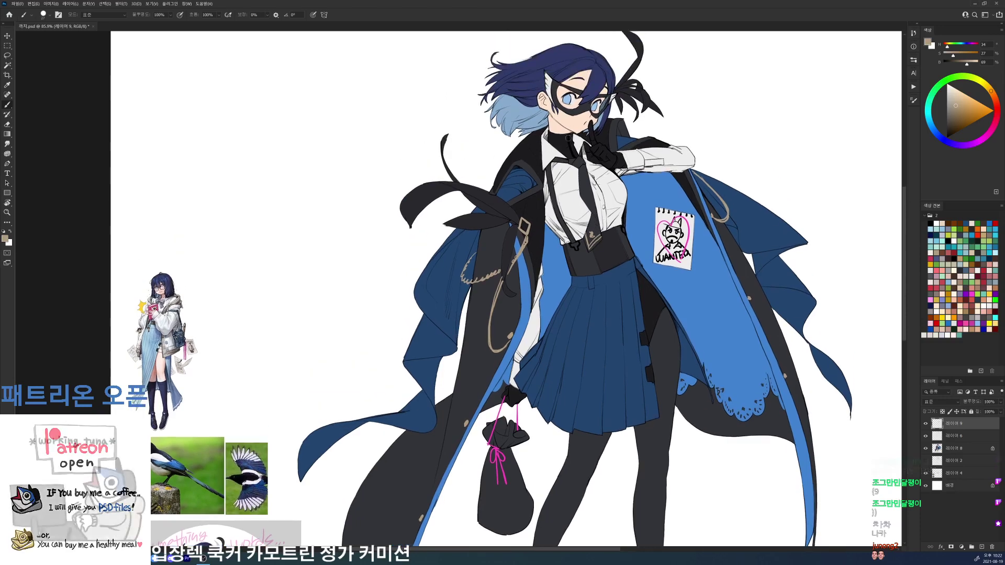
drag(570, 134, 572, 140)
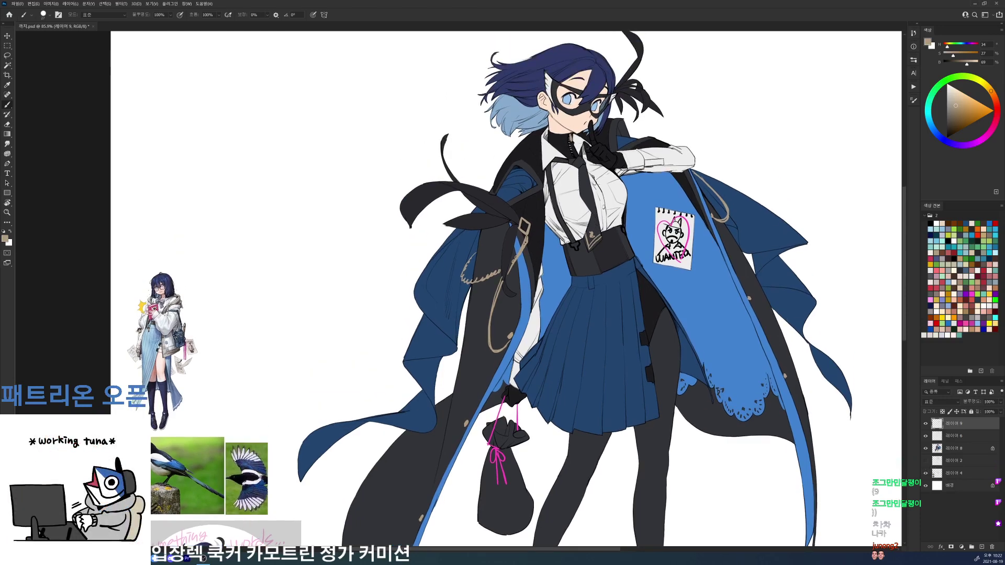
- Add black clasps to the suspenders and fastener details to the corset, and draw beige lines across its dark panel
key(d)
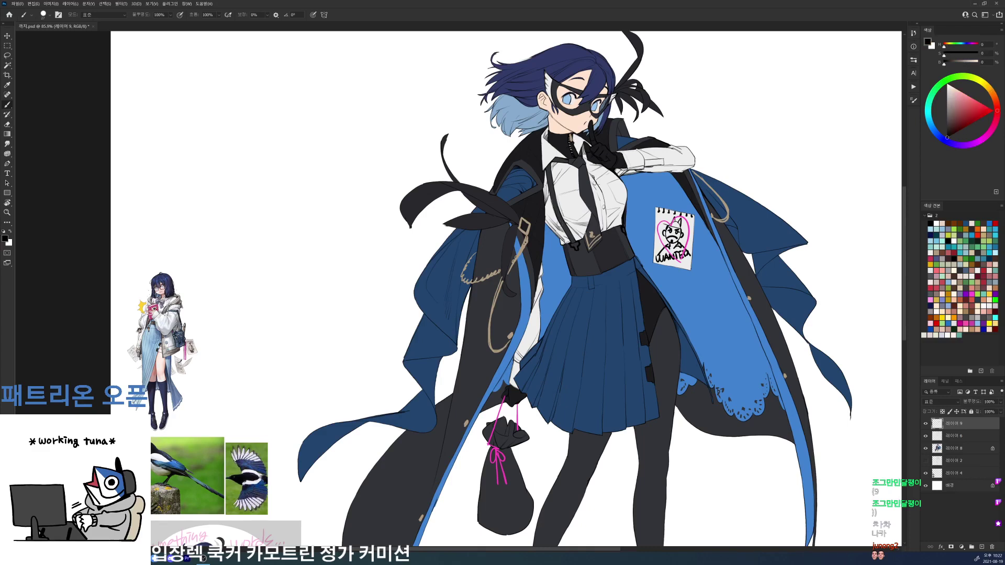
drag(626, 205, 624, 214)
alt+click(526, 233)
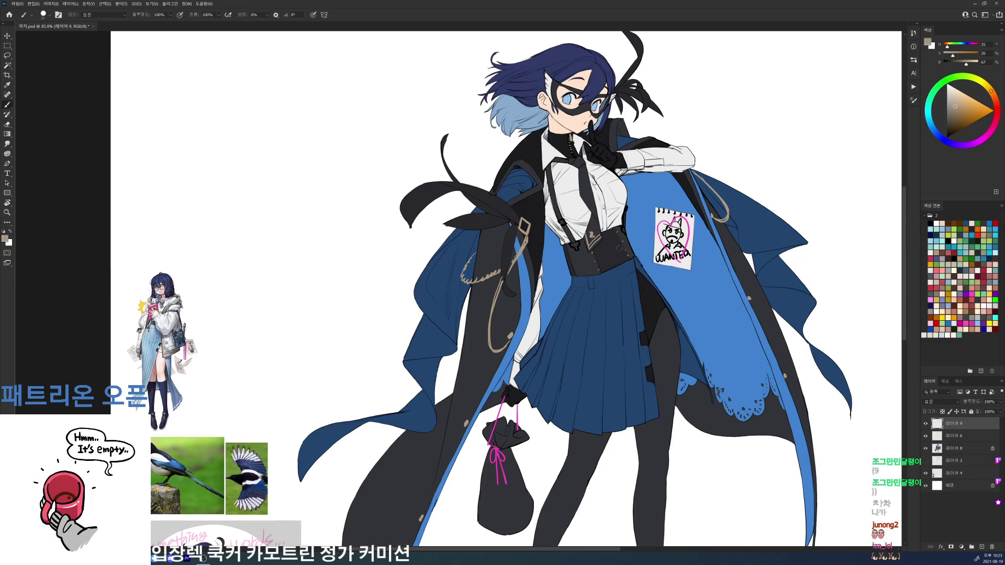
mouse_move(600, 268)
mouse_down()
mouse_move(627, 256)
mouse_move(618, 243)
mouse_move(625, 185)
mouse_up()
scroll(637, 192, up, 4)
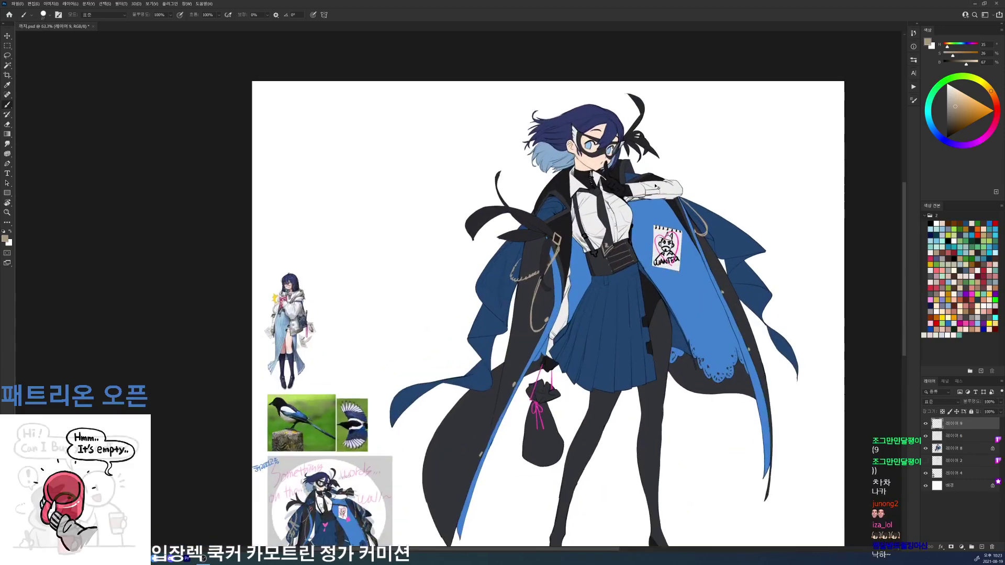
scroll(627, 242, up, 2)
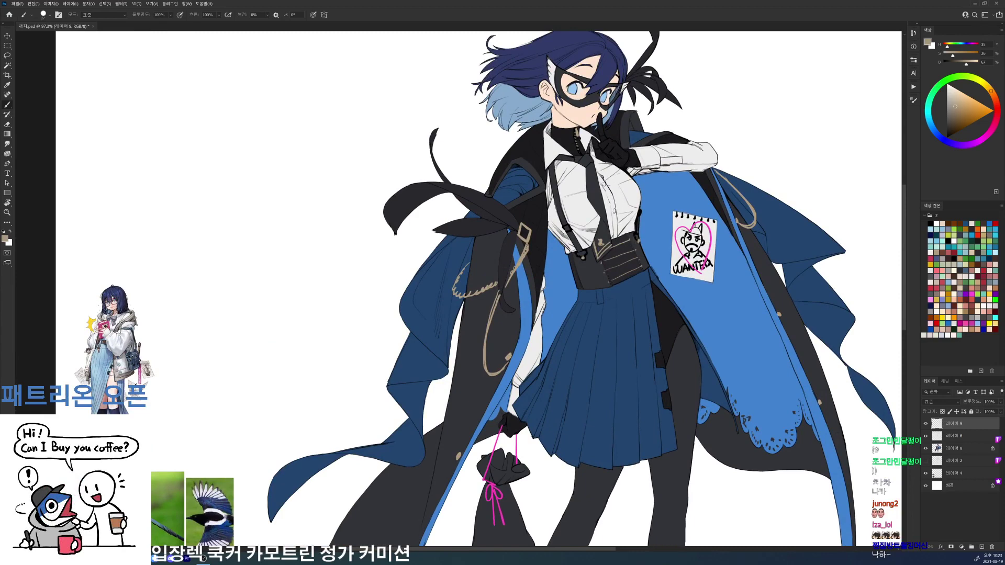
scroll(643, 260, down, 3)
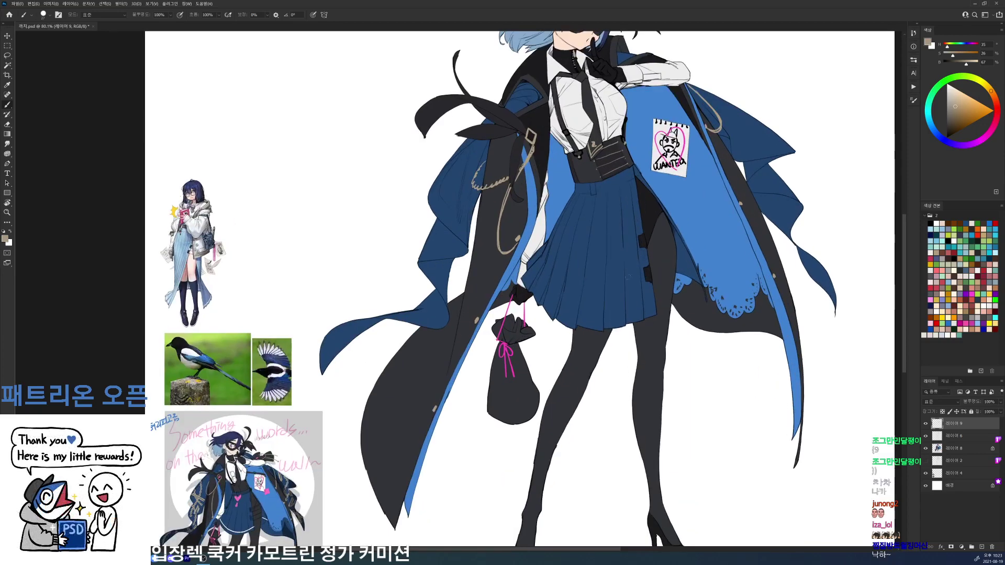
scroll(630, 256, up, 2)
- Draw a broken white stripe along the pleated skirt's hem and white curved bands around the thigh straps
alt+click(613, 358)
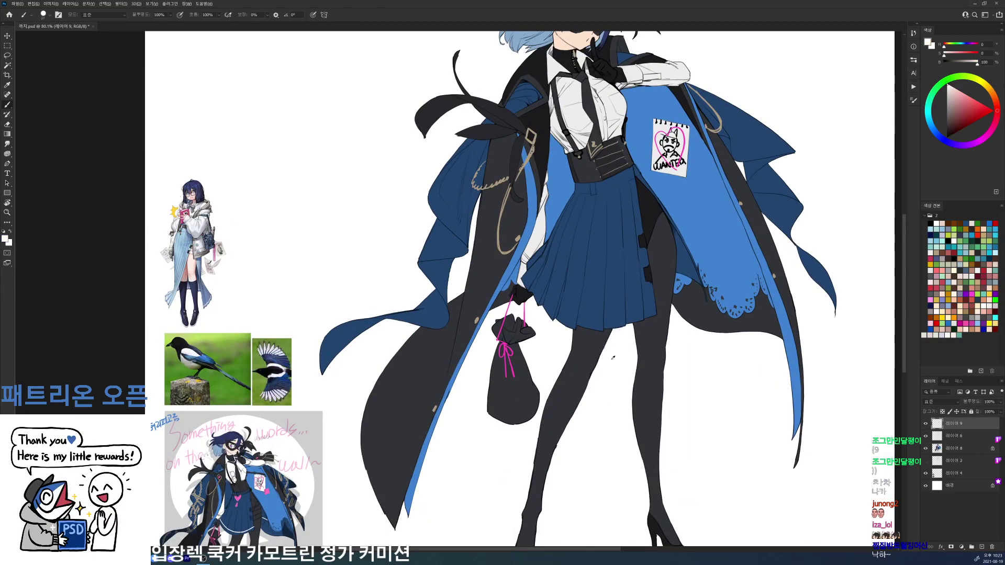
mouse_move(526, 275)
mouse_down()
mouse_move(556, 319)
mouse_move(581, 323)
mouse_move(603, 310)
mouse_move(580, 323)
mouse_move(601, 324)
mouse_move(657, 310)
mouse_up()
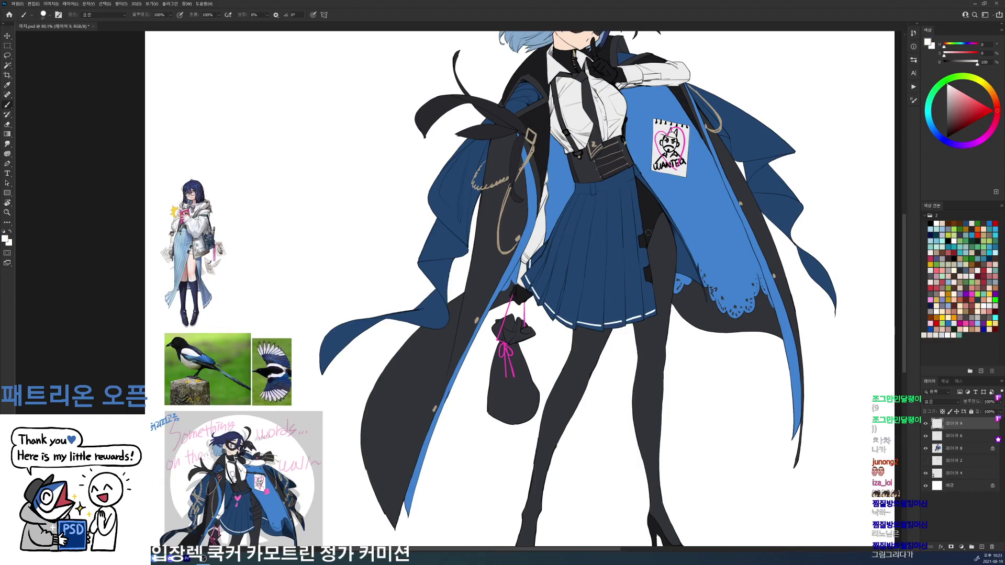
mouse_move(642, 234)
mouse_down()
mouse_move(668, 222)
mouse_move(679, 229)
mouse_move(648, 247)
mouse_move(686, 243)
mouse_move(691, 254)
mouse_up()
drag(691, 254, 678, 266)
scroll(682, 226, down, 5)
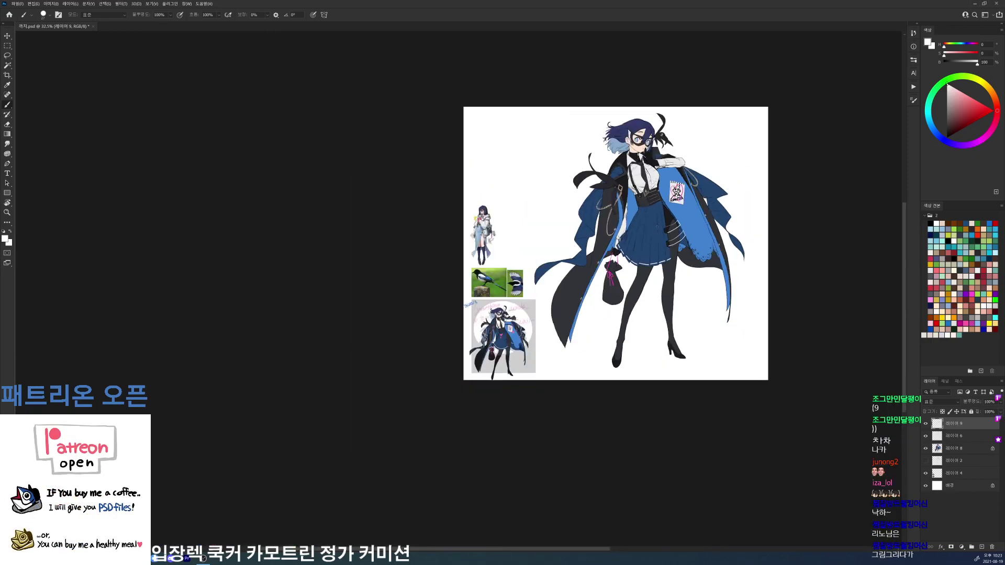
scroll(650, 129, up, 5)
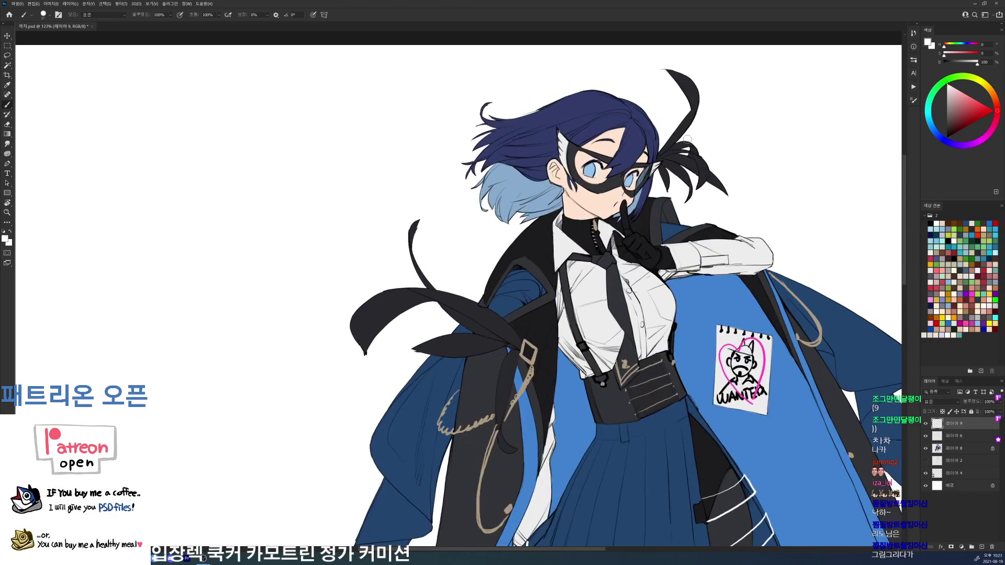
- Paint heart-shaped pupils in both eyes with the poster heart's magenta
alt+click(760, 345)
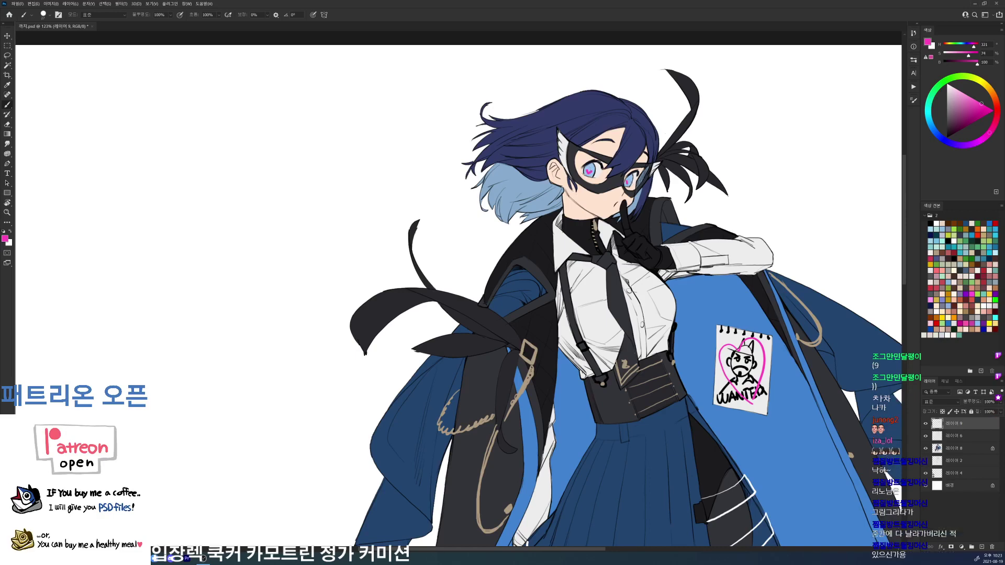
key(ctrl+0)
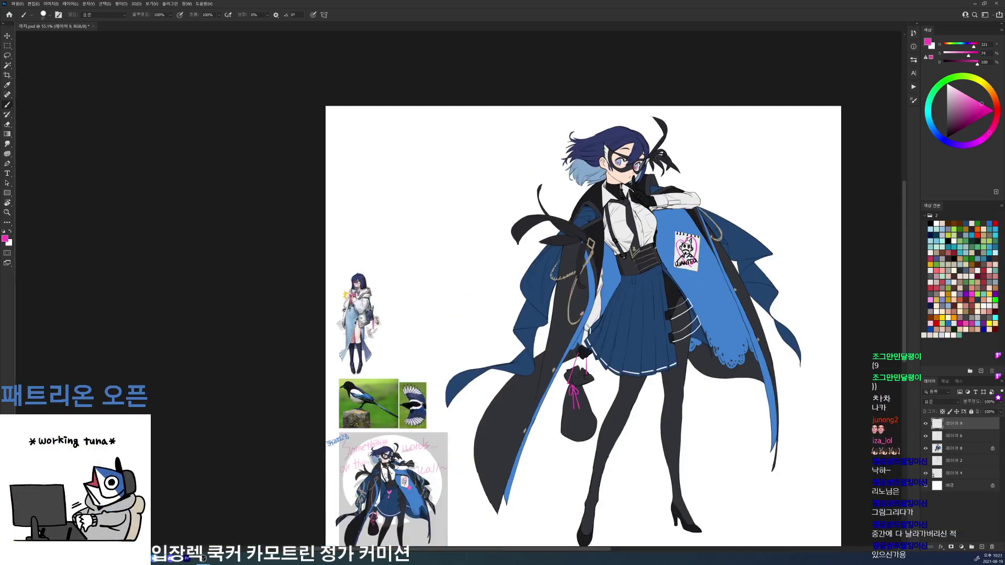
mouse_move(609, 141)
mouse_down()
mouse_move(661, 141)
mouse_move(652, 112)
mouse_move(675, 122)
mouse_move(672, 145)
mouse_move(688, 145)
mouse_up()
alt+click(662, 124)
key(ctrl+z)
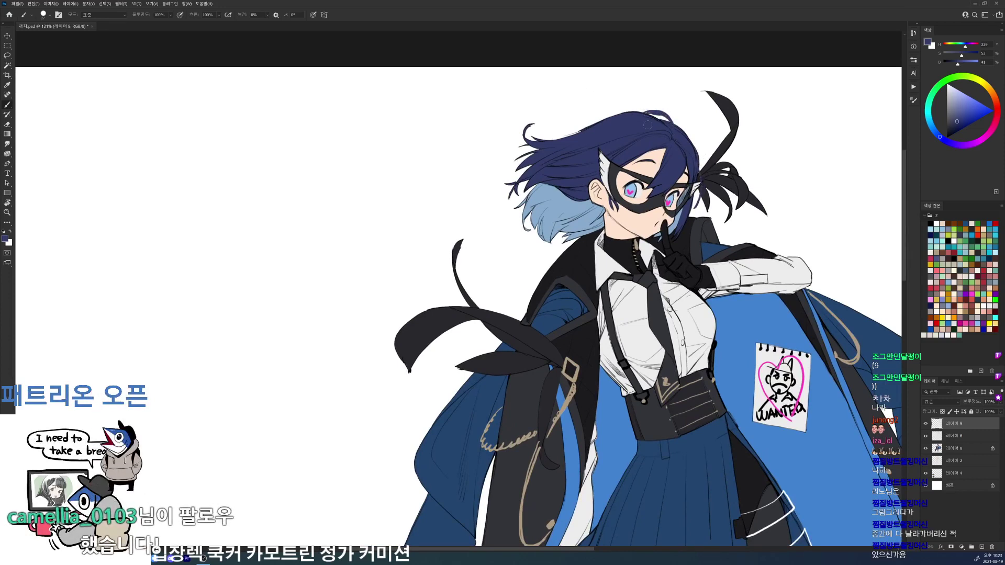
scroll(648, 124, down, 5)
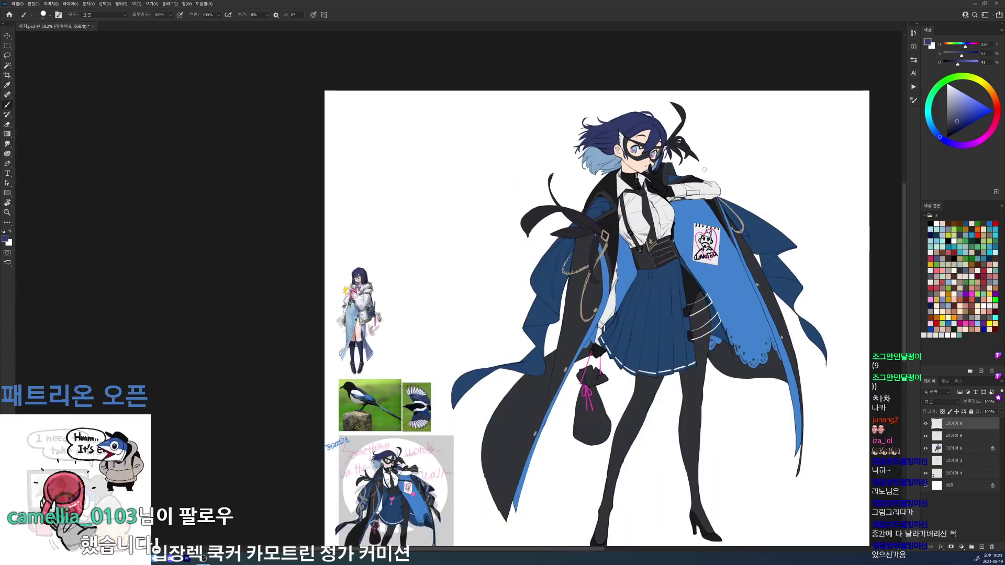
scroll(704, 169, down, 3)
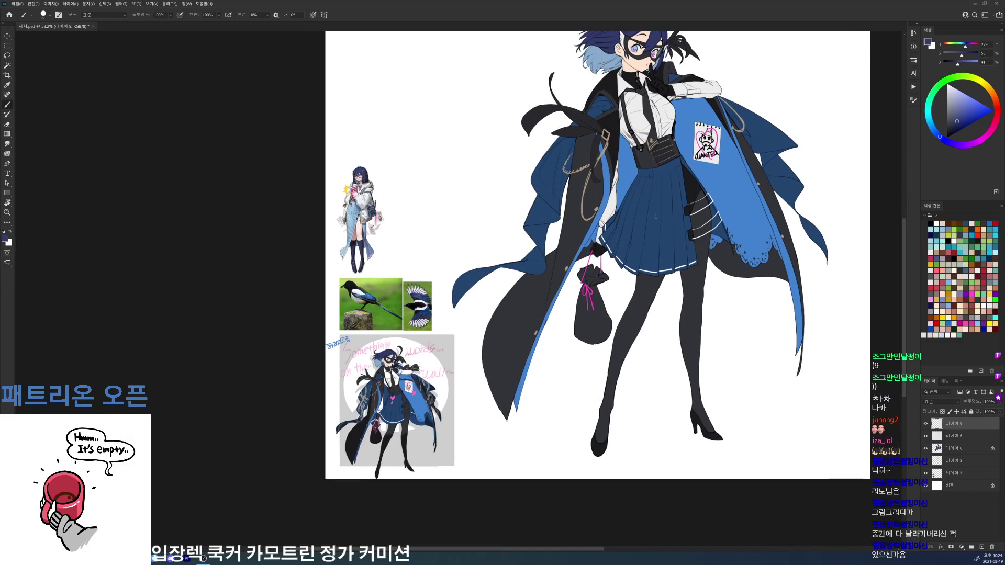
- Draw a thin belt in the thigh's near-black around the skirt's waistband, with a ring hanging at the belt loop
scroll(649, 154, up, 5)
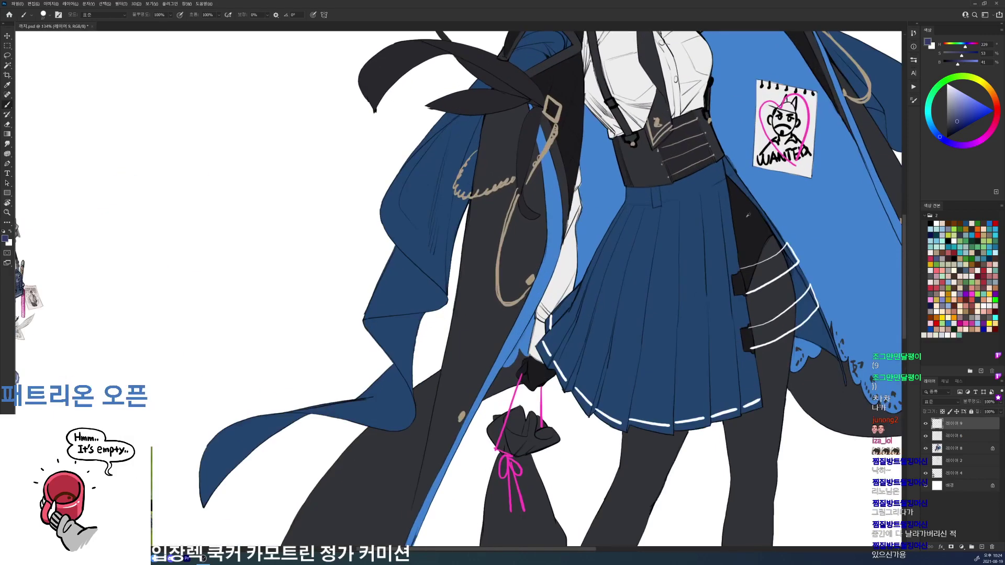
alt+click(747, 214)
mouse_move(625, 194)
mouse_down()
mouse_move(649, 198)
mouse_move(718, 170)
mouse_up()
drag(658, 201, 728, 164)
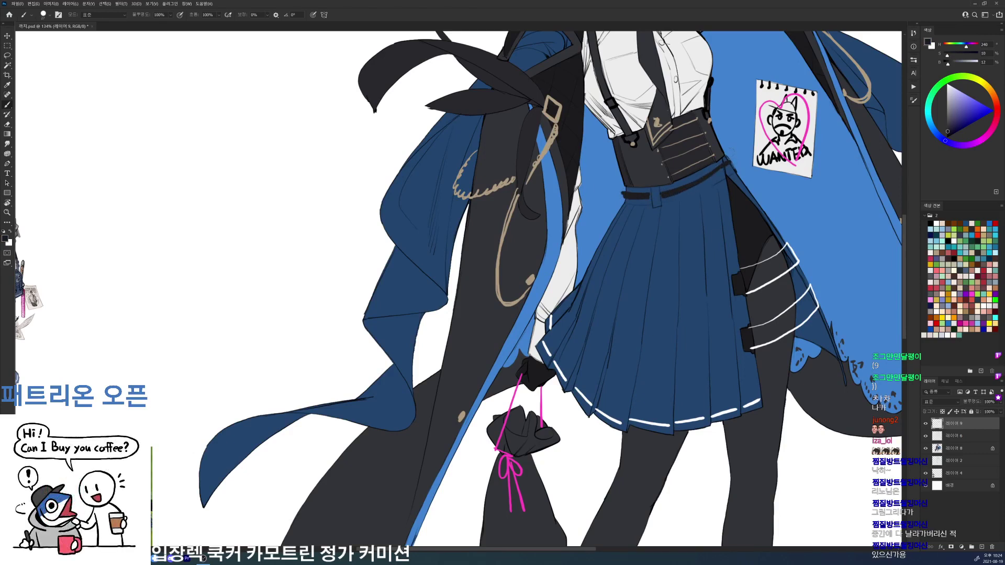
drag(650, 199, 663, 195)
scroll(672, 206, down, 3)
scroll(757, 144, down, 2)
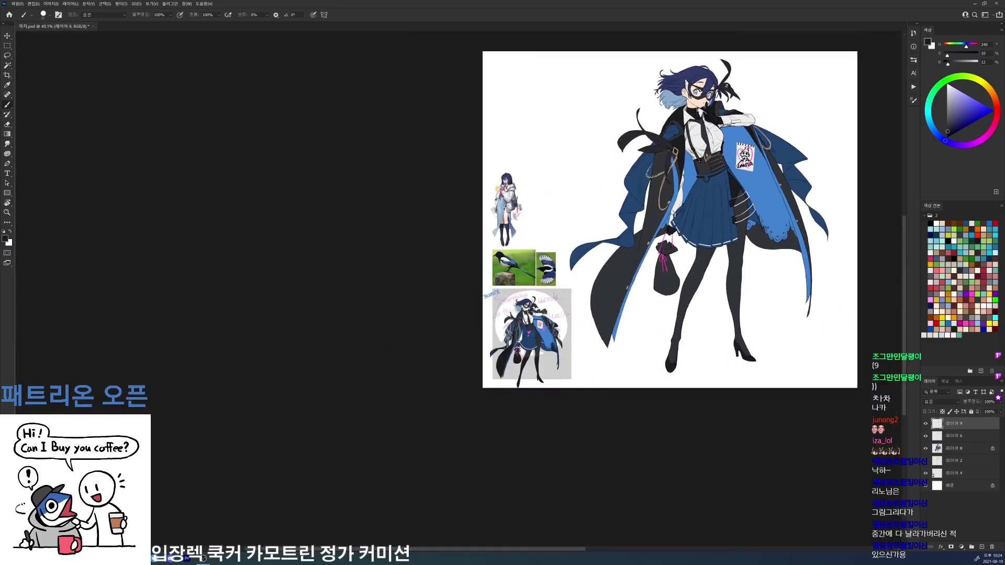
scroll(743, 141, up, 5)
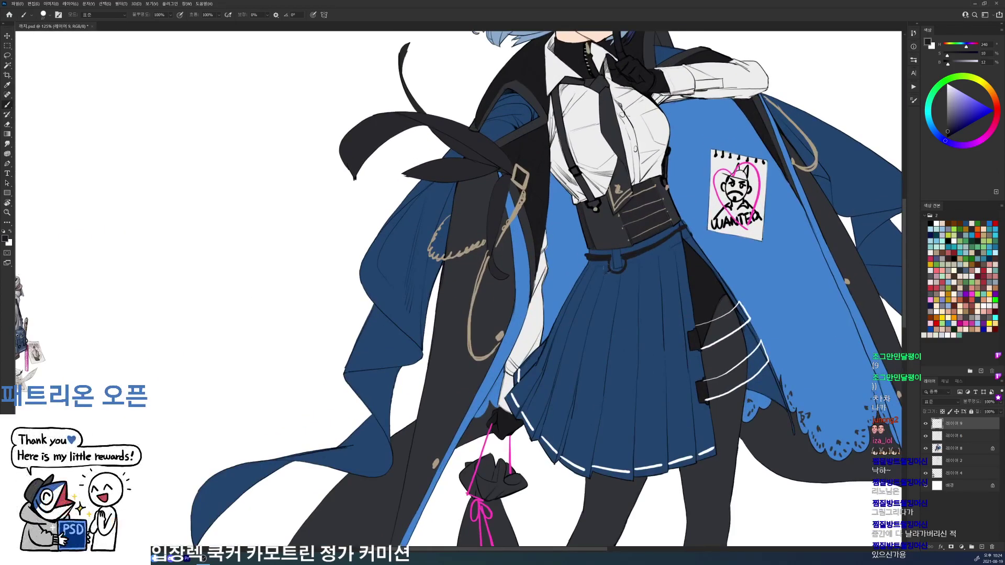
- Hang two small dark tags from the belt, colouring one magenta and adding a magenta heart above the other
mouse_move(589, 278)
mouse_down()
mouse_move(569, 286)
mouse_move(589, 293)
mouse_move(585, 280)
mouse_move(568, 293)
mouse_up()
alt+click(758, 183)
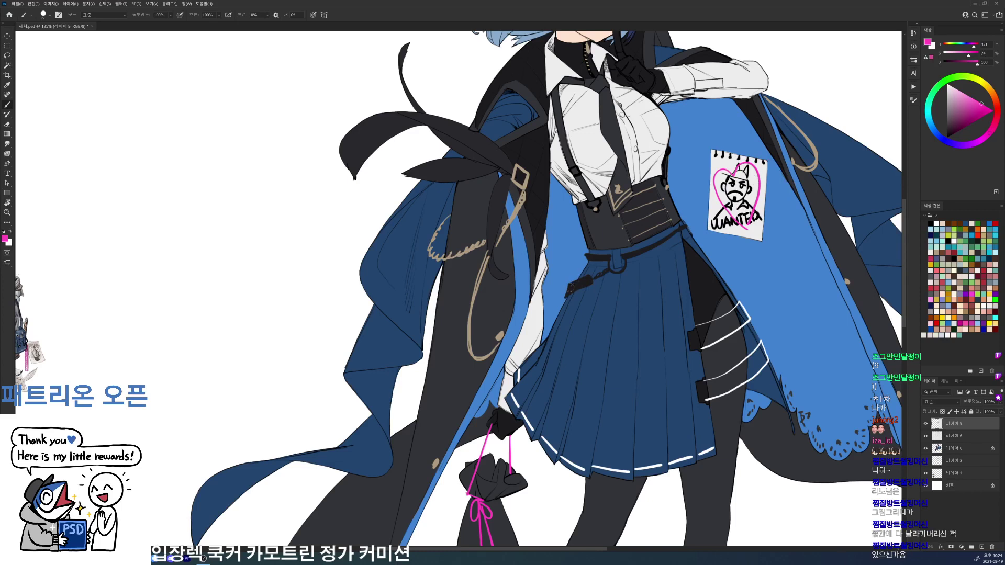
mouse_move(571, 290)
mouse_down()
mouse_move(588, 278)
mouse_move(569, 291)
mouse_move(621, 279)
mouse_move(609, 314)
mouse_move(614, 294)
mouse_up()
alt+click(696, 273)
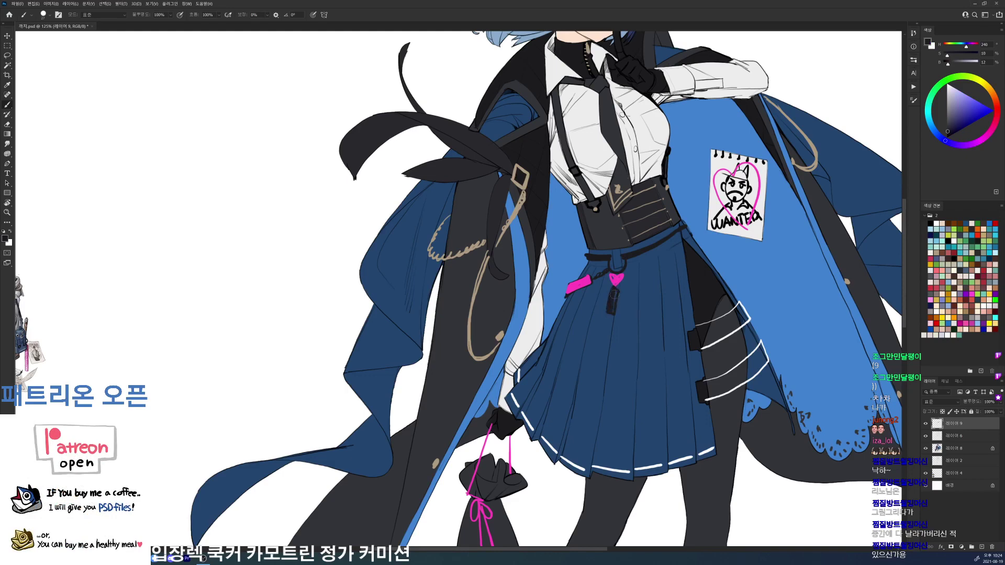
drag(668, 223, 608, 224)
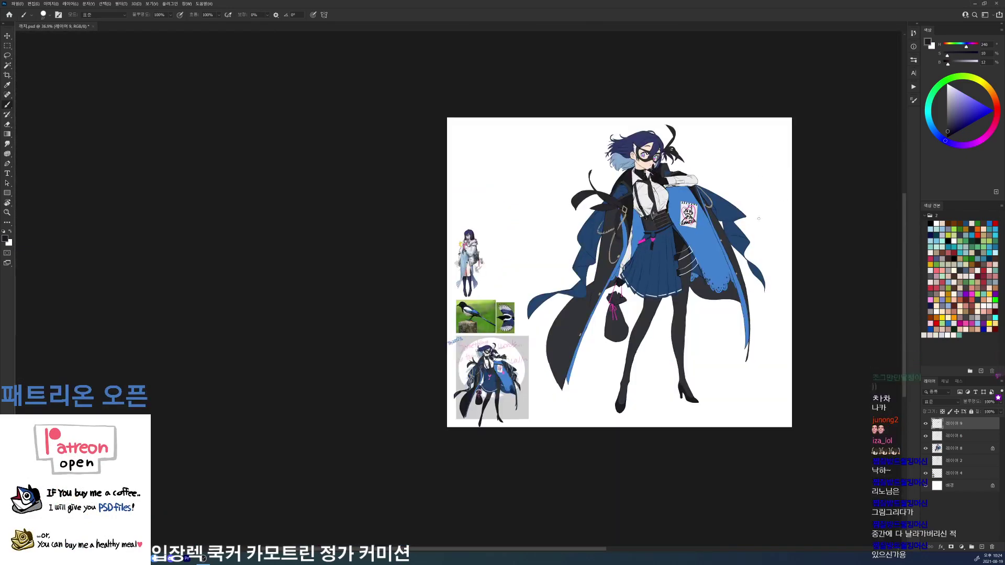
scroll(675, 197, up, 5)
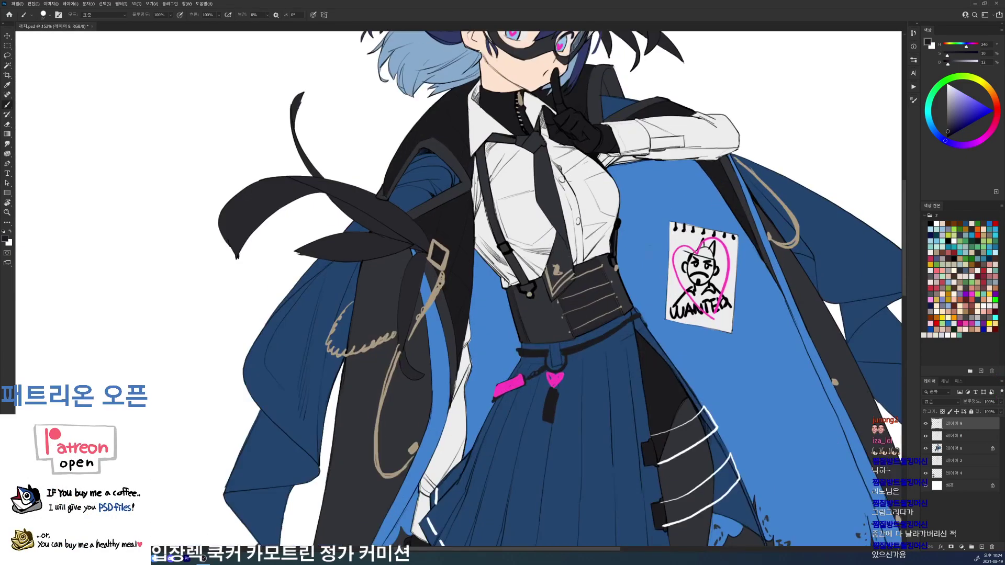
mouse_move(623, 210)
mouse_down()
mouse_move(726, 220)
mouse_move(654, 214)
mouse_move(726, 223)
mouse_up()
key(ctrl+z)
key(ctrl+z)
drag(624, 218, 726, 215)
key(ctrl+z)
mouse_move(625, 226)
mouse_down()
mouse_move(707, 221)
mouse_move(644, 193)
mouse_up()
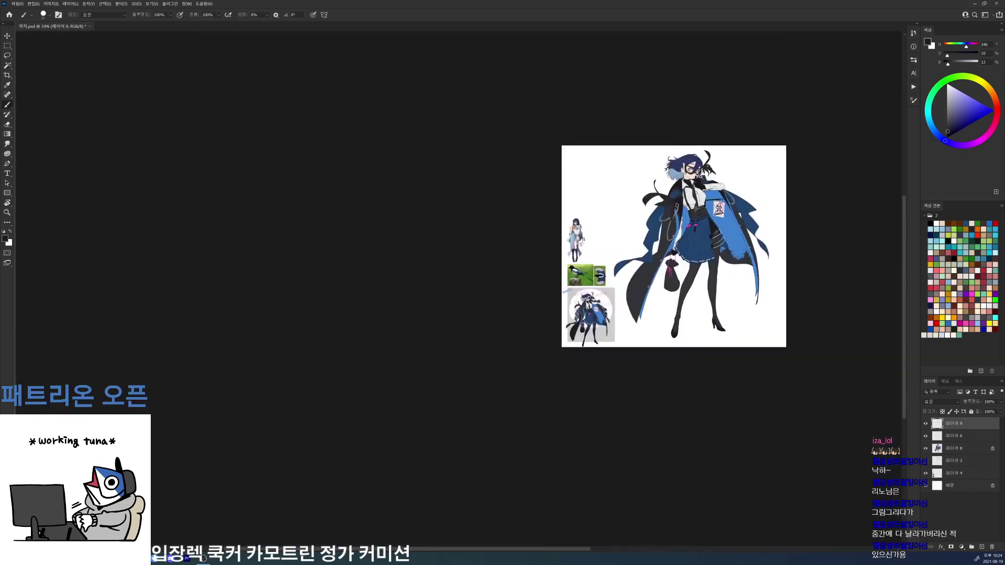
drag(717, 179, 801, 180)
key(ctrl+z)
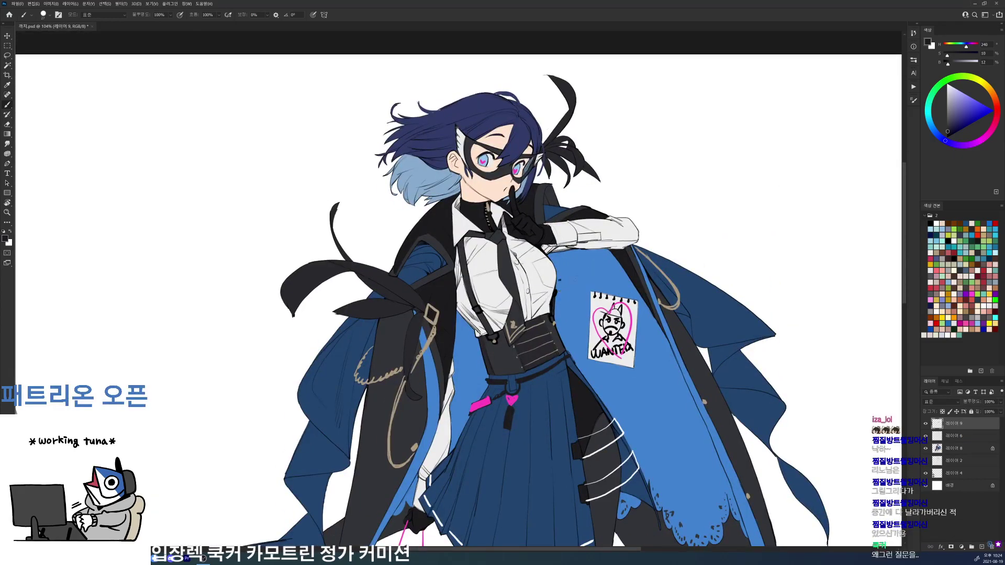
- Draw a black strap with hooks for the poster across the coat's blue lining, and a second studded strap below the poster
mouse_move(559, 280)
mouse_down()
mouse_move(628, 284)
mouse_move(592, 277)
mouse_move(622, 283)
mouse_move(592, 295)
mouse_move(636, 301)
mouse_move(597, 314)
mouse_move(537, 223)
mouse_up()
scroll(583, 306, up, 4)
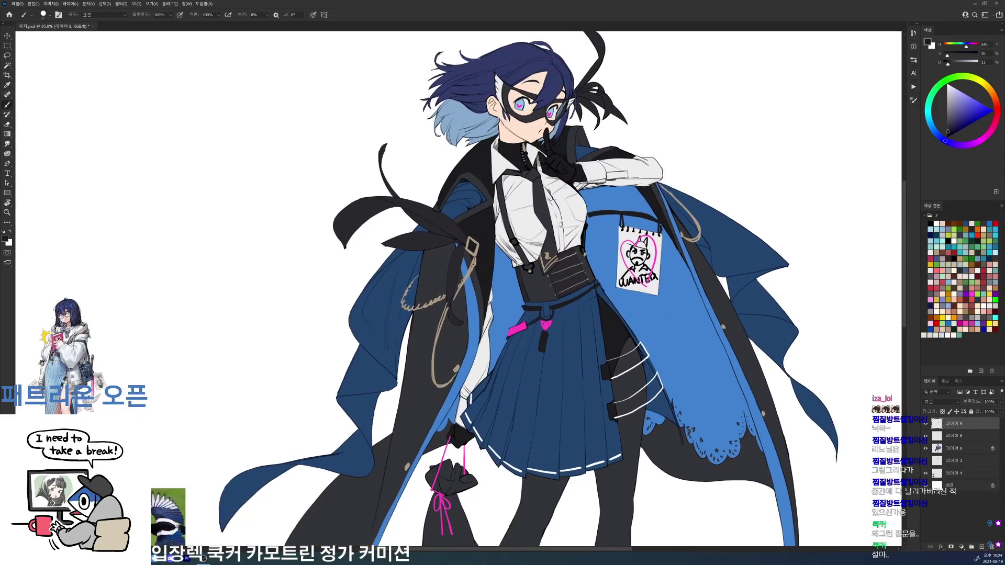
drag(631, 320, 717, 343)
key(ctrl+z)
scroll(722, 332, down, 4)
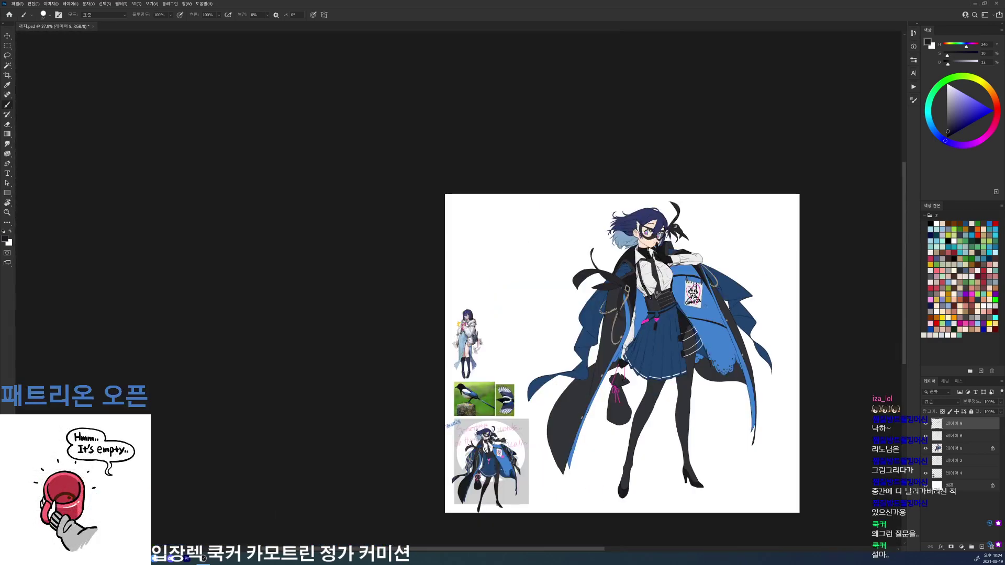
scroll(722, 296, up, 4)
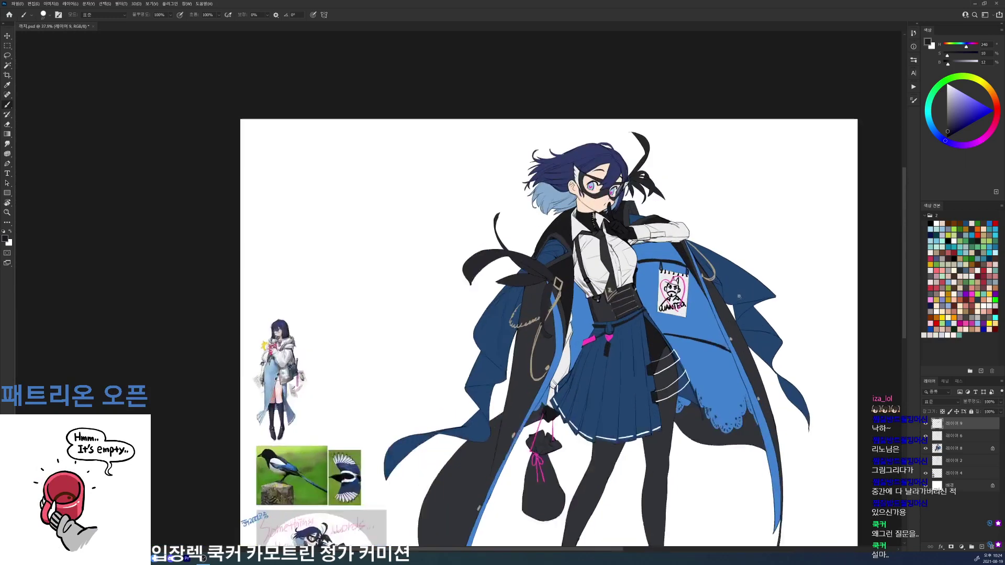
key(ctrl+z)
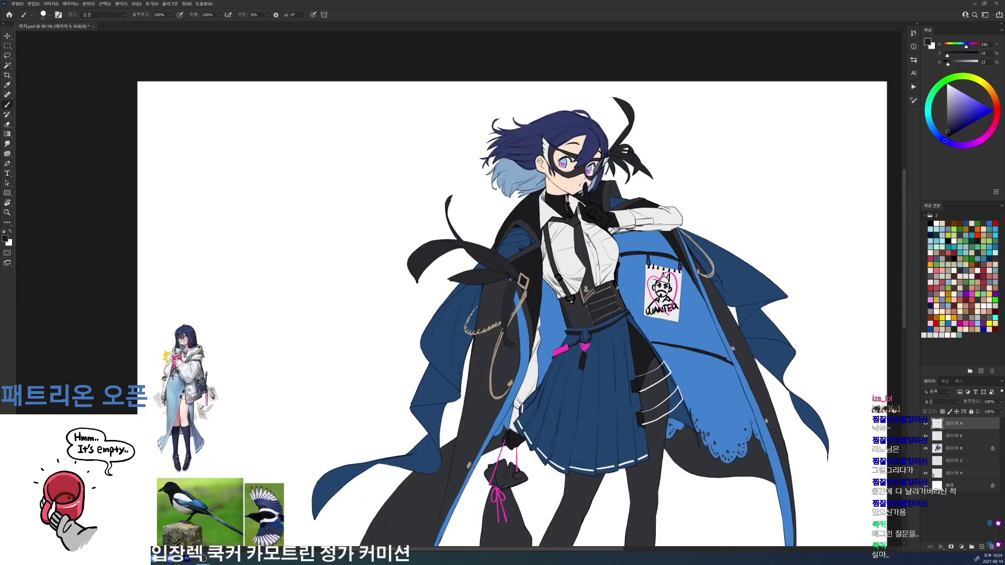
drag(538, 362, 552, 357)
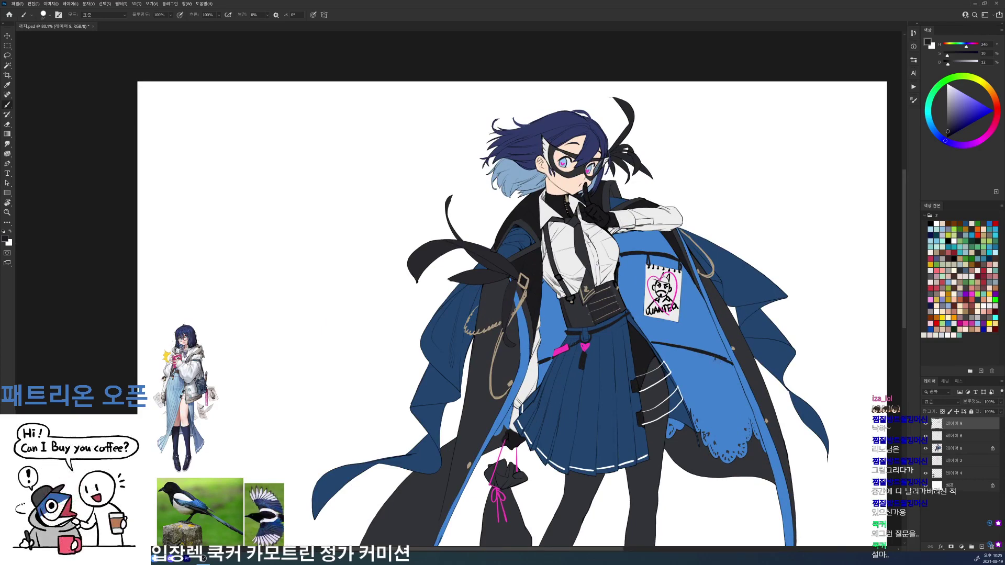
scroll(737, 328, down, 4)
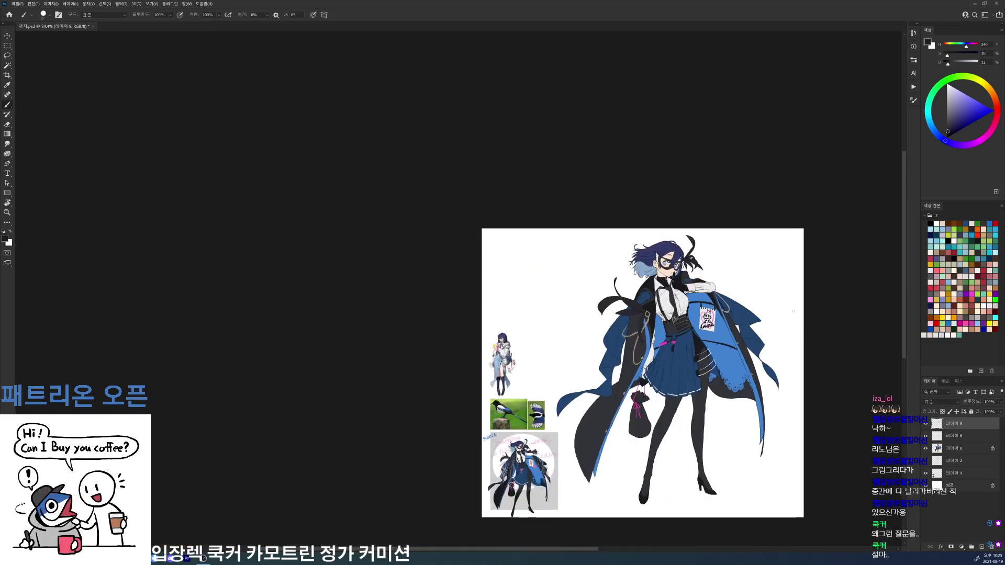
- Outline a ribbon bow at the cuff of the outstretched arm and fill its lower loops and tails with near-black
scroll(727, 272, up, 4)
mouse_move(663, 295)
mouse_down()
mouse_move(681, 277)
mouse_move(672, 295)
mouse_move(698, 303)
mouse_move(671, 299)
mouse_move(727, 310)
mouse_move(699, 308)
mouse_move(721, 294)
mouse_move(720, 304)
mouse_up()
key(ctrl+z)
key(w)
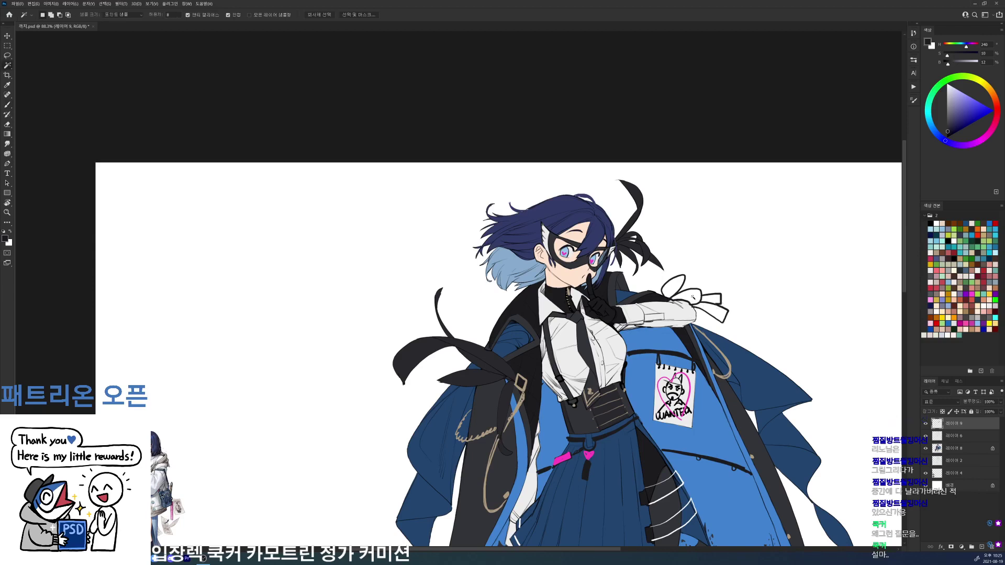
click(716, 311)
shift+click(713, 299)
shift+click(696, 294)
key(alt+s)
key(m)
key(e)
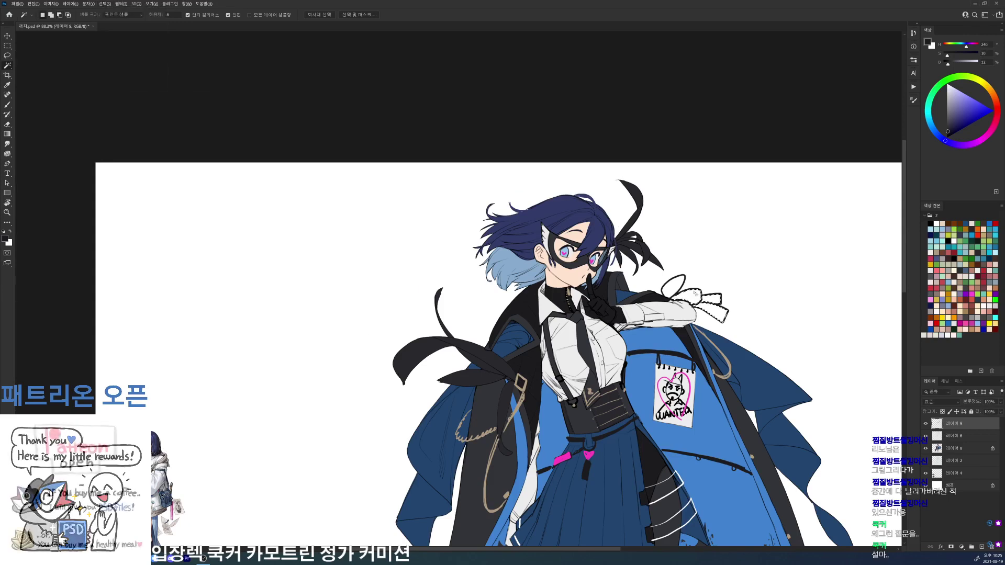
key(alt+BackSpace)
key(b)
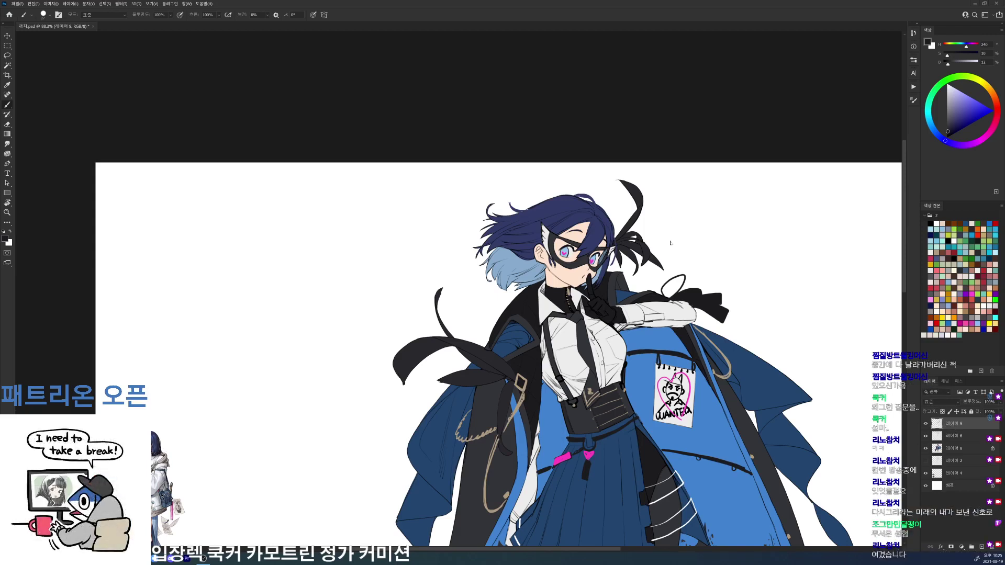
- Fill the cuff bow's remaining upper loop with the same near-black
key(r)
drag(670, 243, 647, 361)
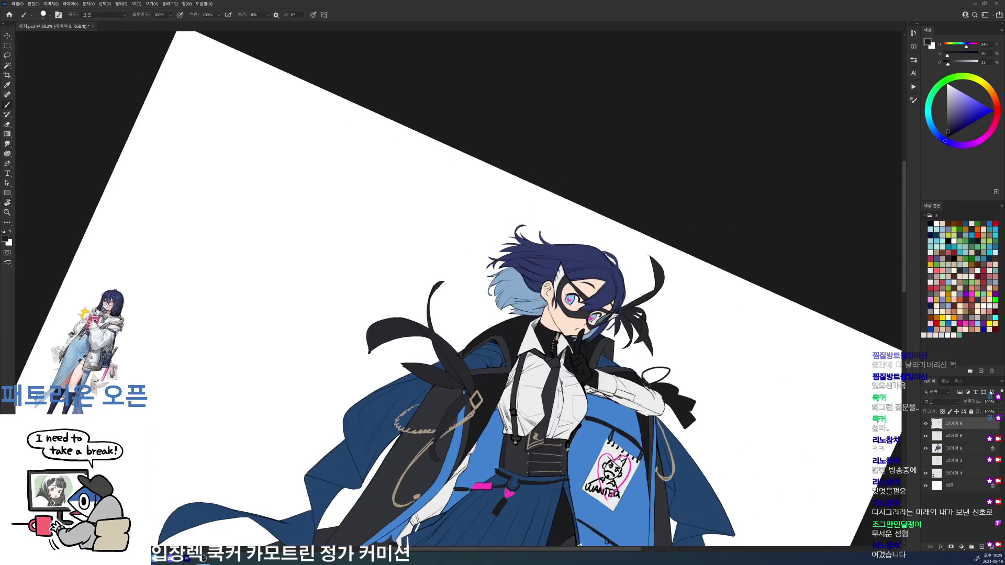
key(w)
key(b)
key(alt+s)
key(m)
key(Escape)
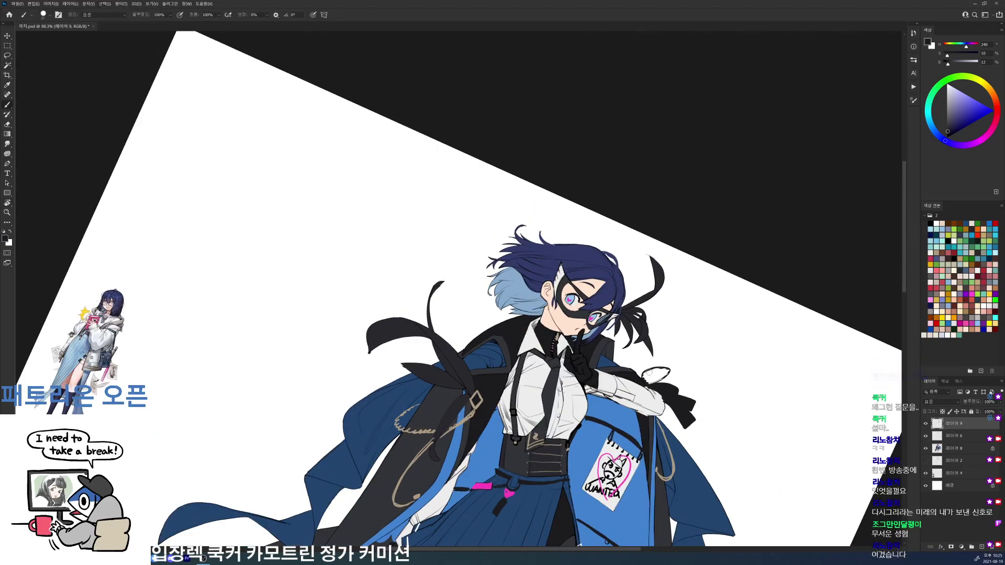
key(r)
key(Escape)
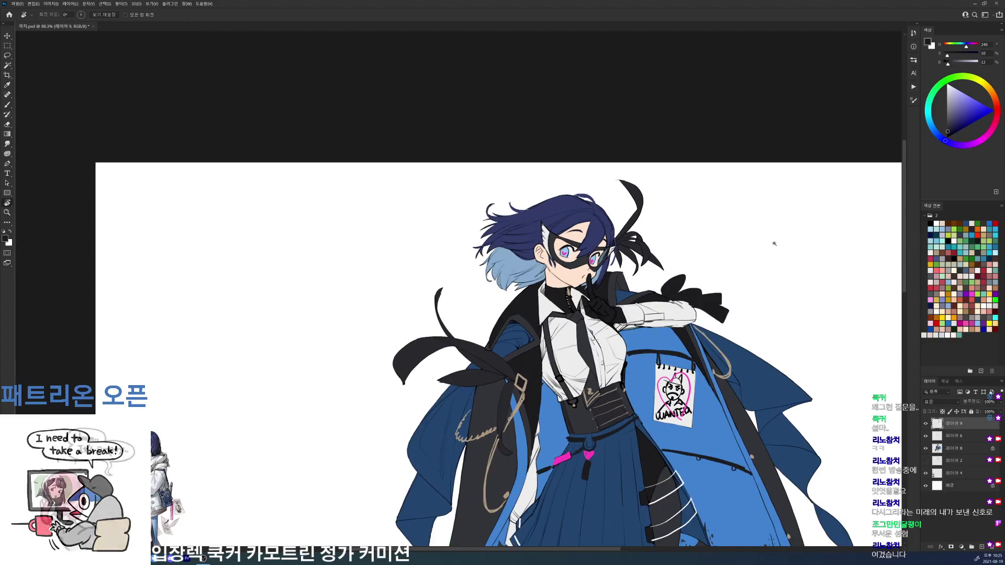
- Draw a small buckle with short dashes across the black cuff bow in the coat chain's beige
drag(775, 244, 732, 135)
scroll(692, 153, up, 5)
key(b)
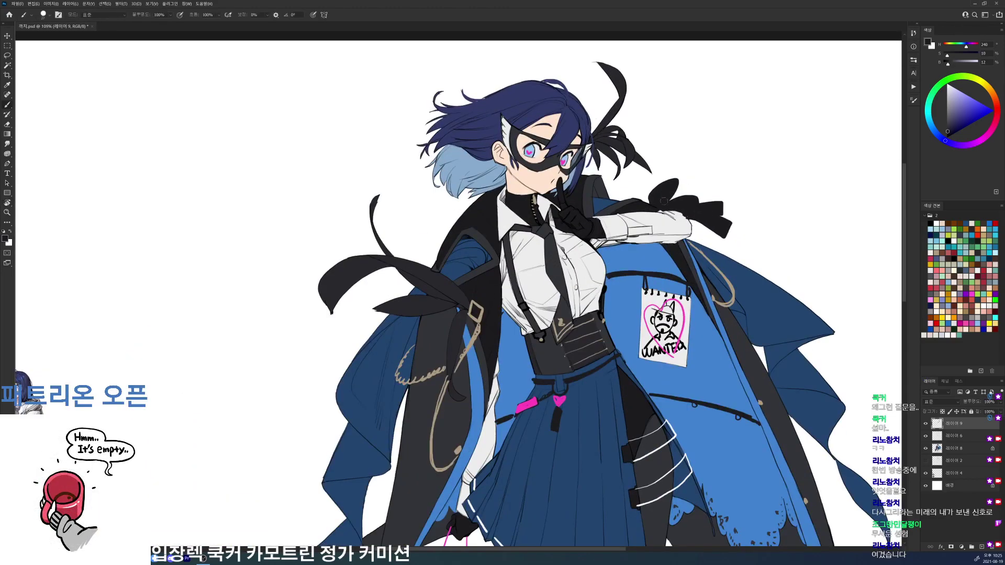
alt+click(706, 255)
mouse_move(657, 201)
mouse_down()
mouse_move(668, 206)
mouse_move(681, 193)
mouse_move(671, 208)
mouse_up()
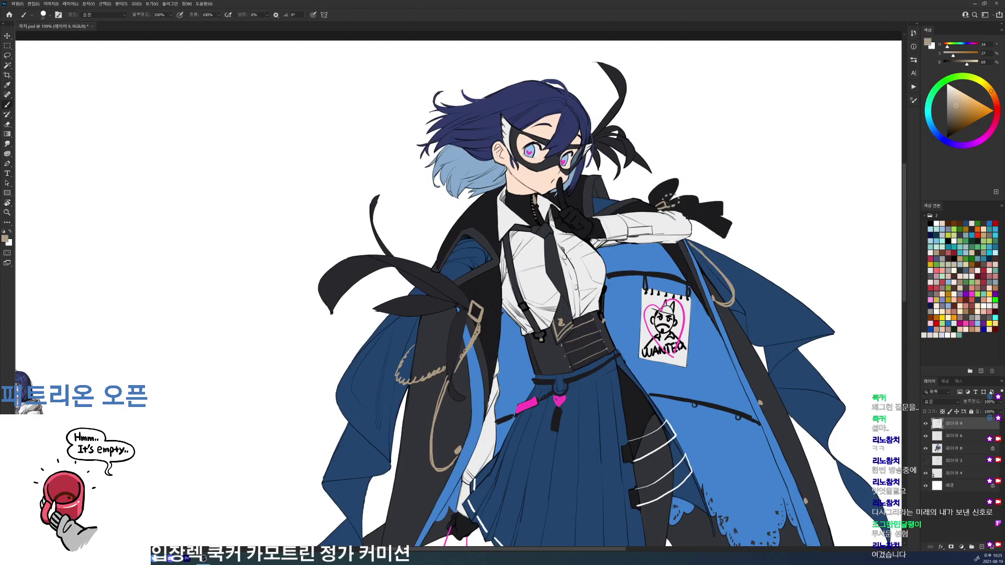
- Fill the coat's diamond brooch with the belt heart's magenta and hang an outlined magenta heart below the dark belt tag
alt+click(558, 400)
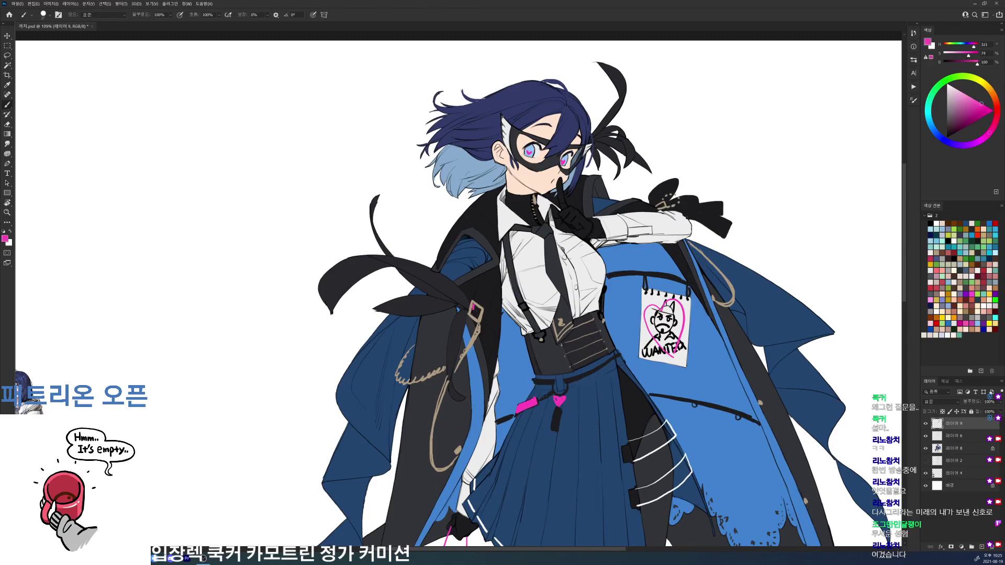
drag(474, 309, 478, 315)
drag(531, 256, 577, 279)
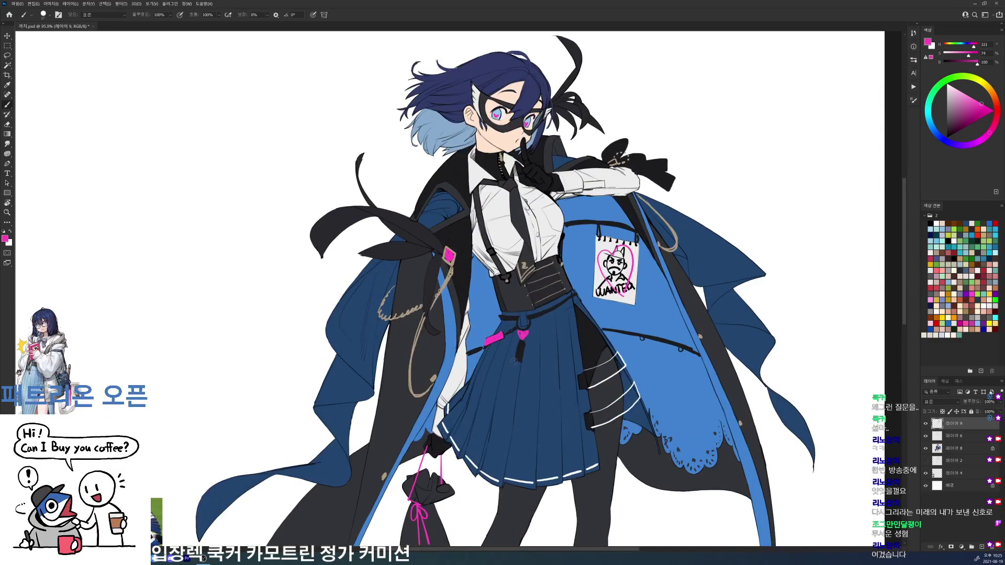
drag(522, 360, 522, 365)
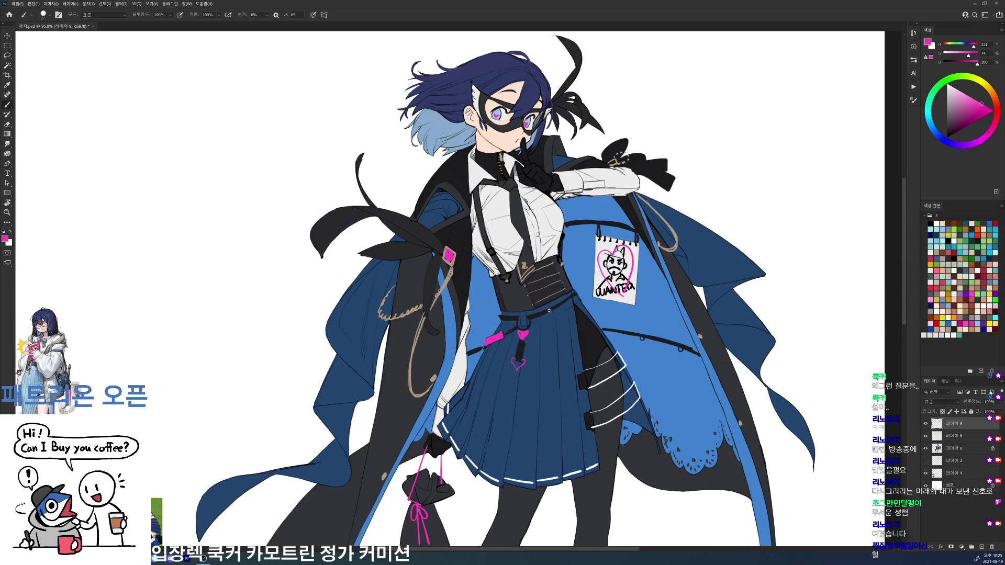
- Add thin ankle straps to both shoes in the shoe's near-black
scroll(539, 313, down, 5)
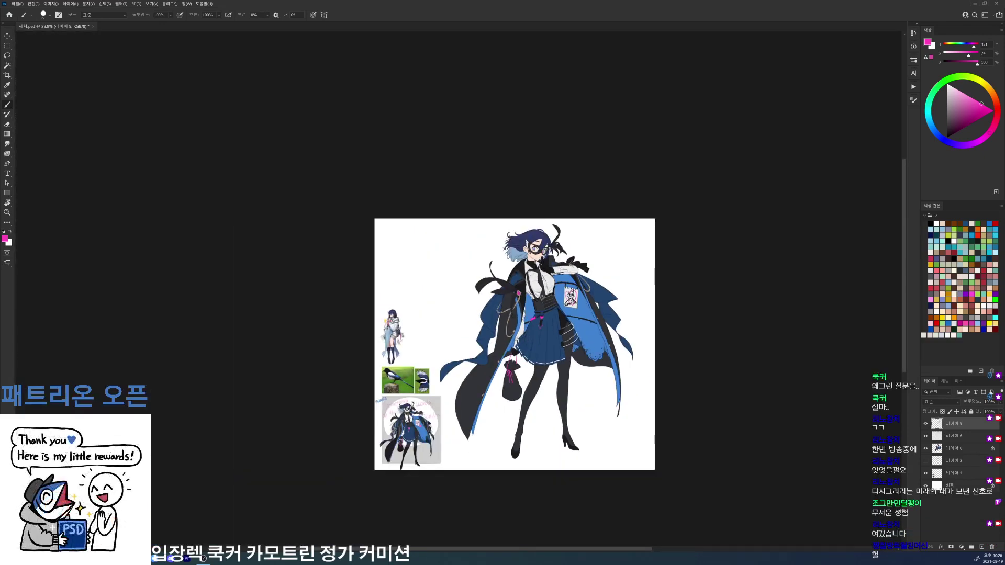
scroll(560, 418, up, 4)
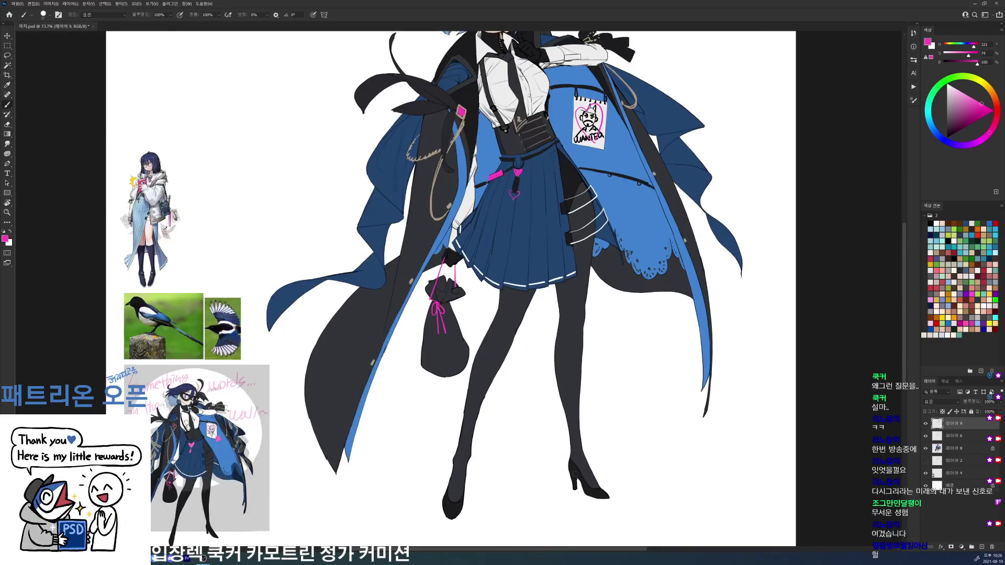
alt+click(587, 480)
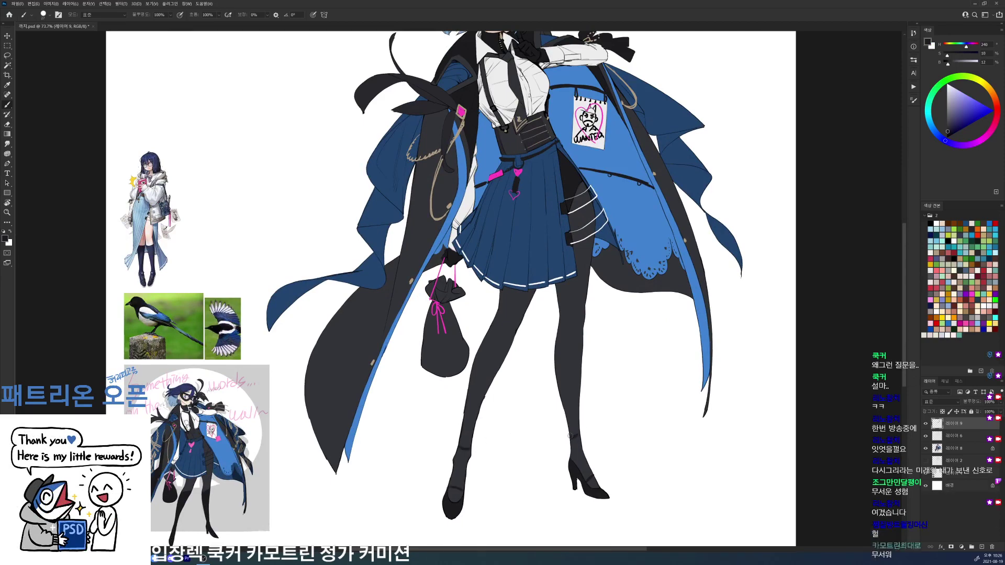
- Draw chain-like embroidery in the coat chain's beige on the upper folds of the blue ribbon behind the hanging sleeve
drag(680, 144, 695, 236)
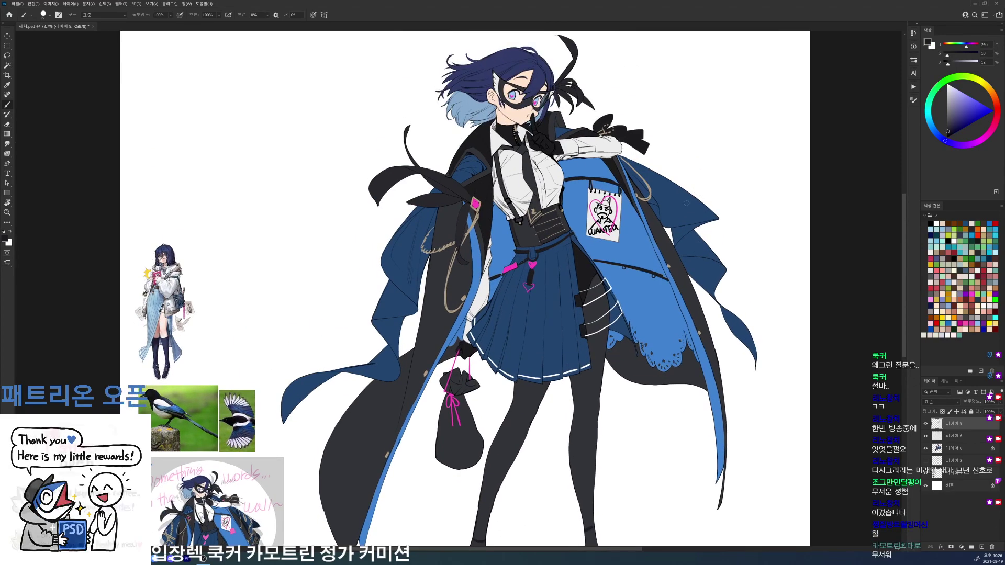
alt+click(652, 191)
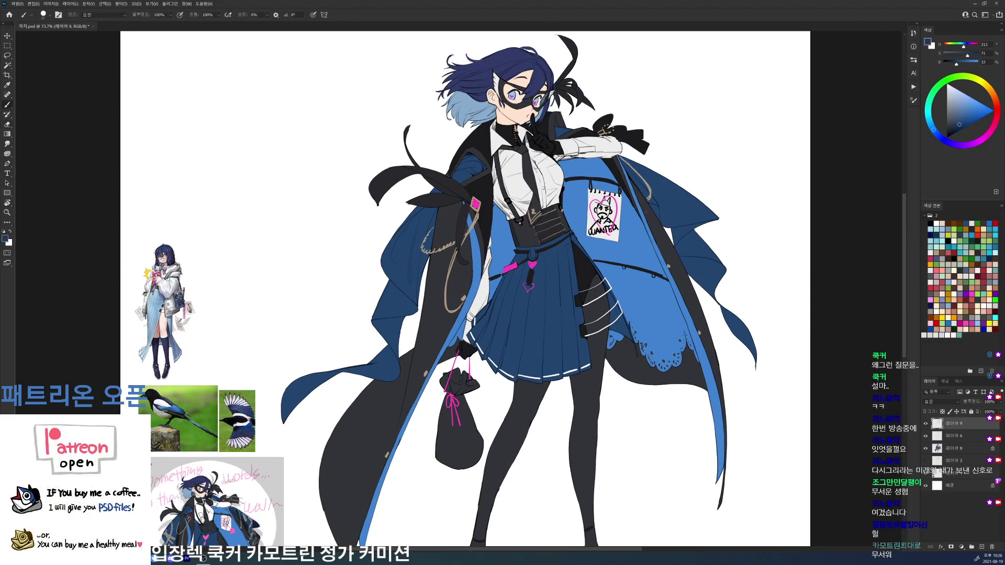
alt+click(649, 195)
alt+click(650, 195)
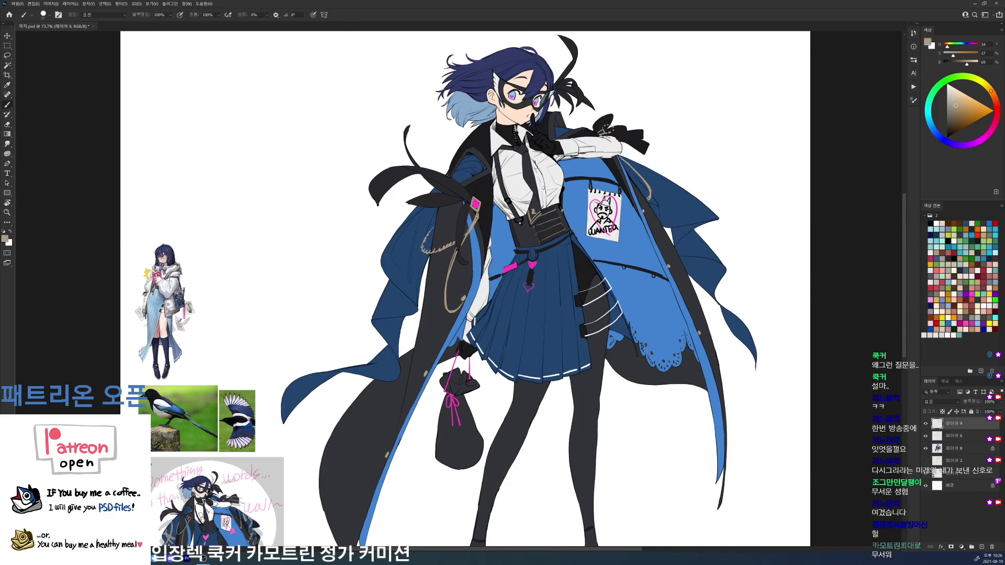
mouse_move(650, 195)
mouse_down()
mouse_move(653, 213)
mouse_move(666, 202)
mouse_up()
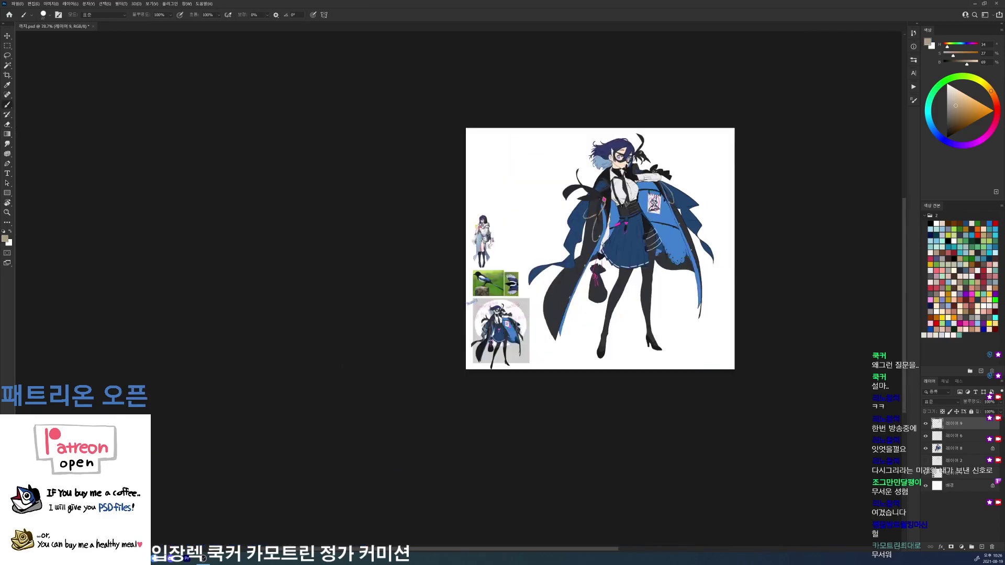
scroll(563, 235, up, 5)
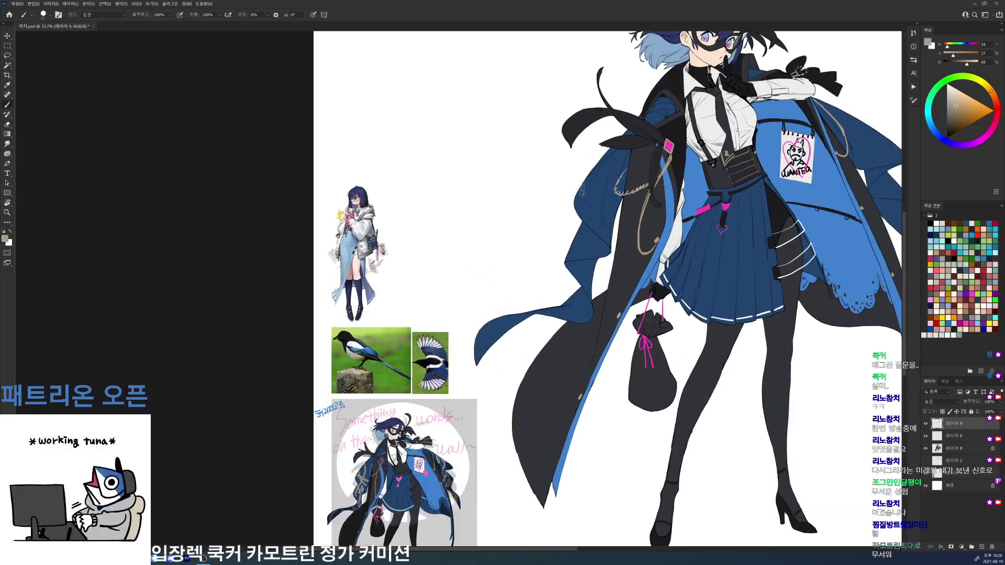
key(ctrl+z)
drag(592, 173, 594, 212)
mouse_move(582, 204)
mouse_down()
mouse_move(589, 225)
mouse_move(617, 208)
mouse_up()
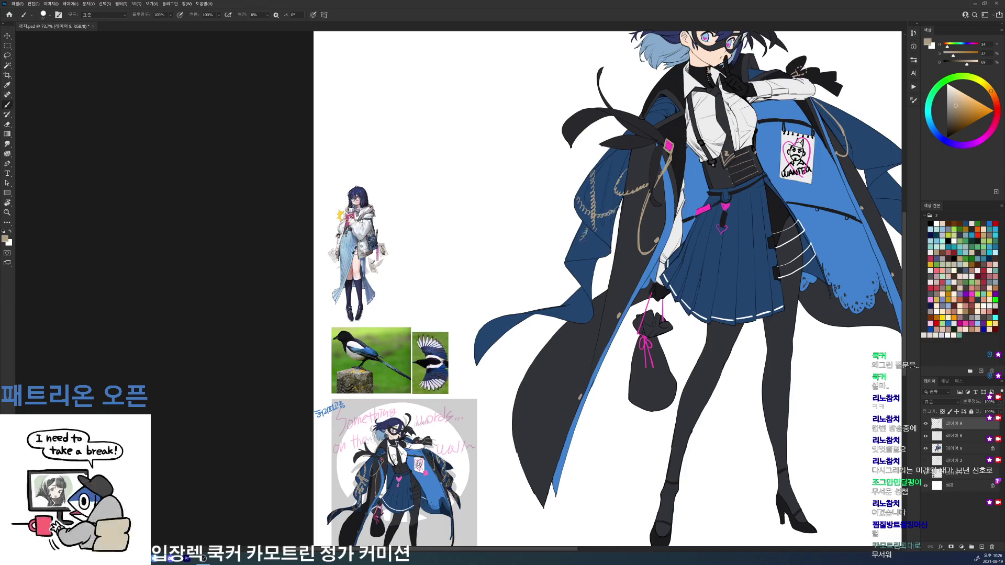
- Continue the beige embroidery with crossing rows on the ribbon's middle and lower folds
drag(582, 240, 581, 247)
key(ctrl+z)
drag(586, 241, 581, 257)
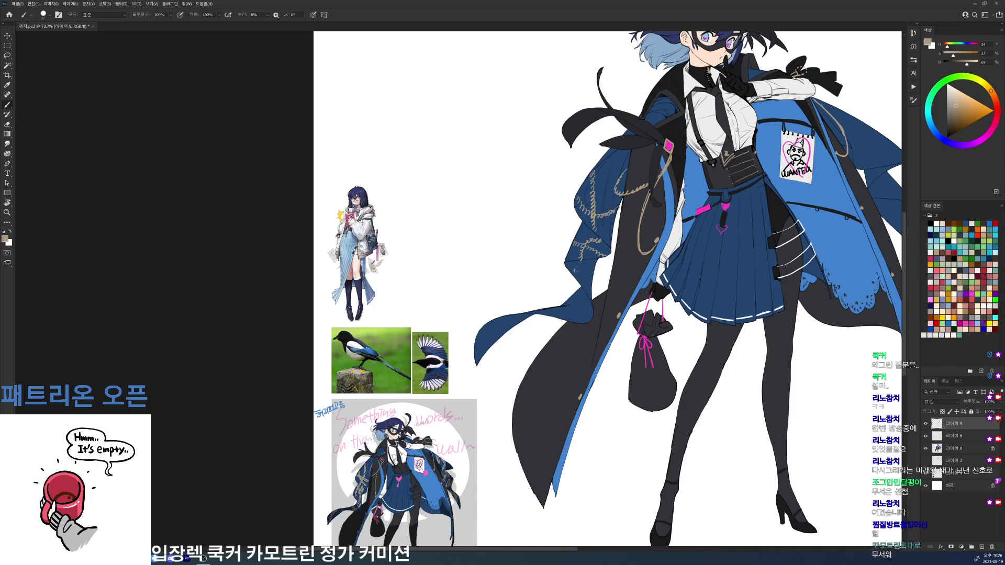
drag(543, 317, 562, 316)
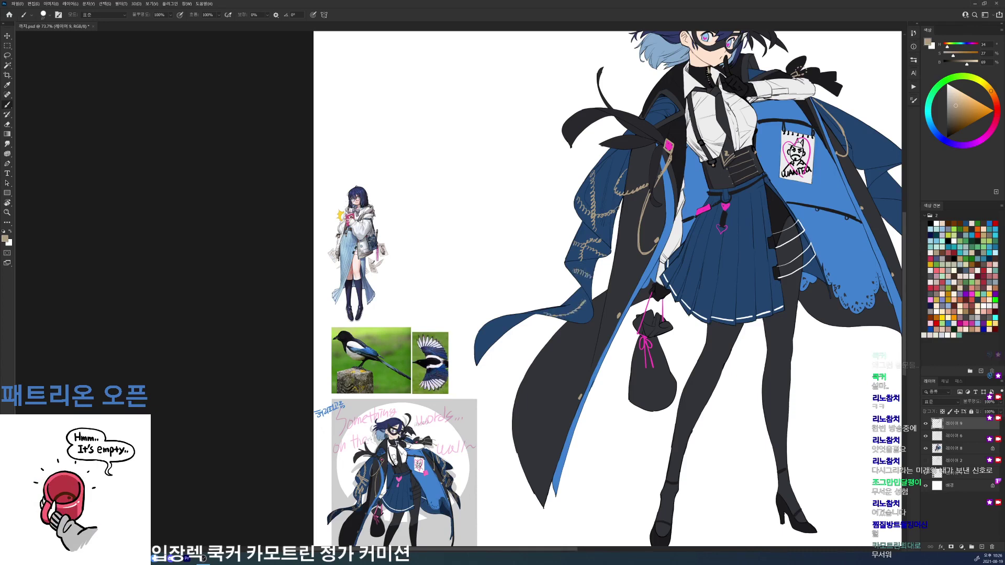
- Add thin crossing lines beside the beige embroidery and extend the pattern along the ribbon's trailing end
drag(680, 181, 656, 179)
scroll(733, 184, up, 3)
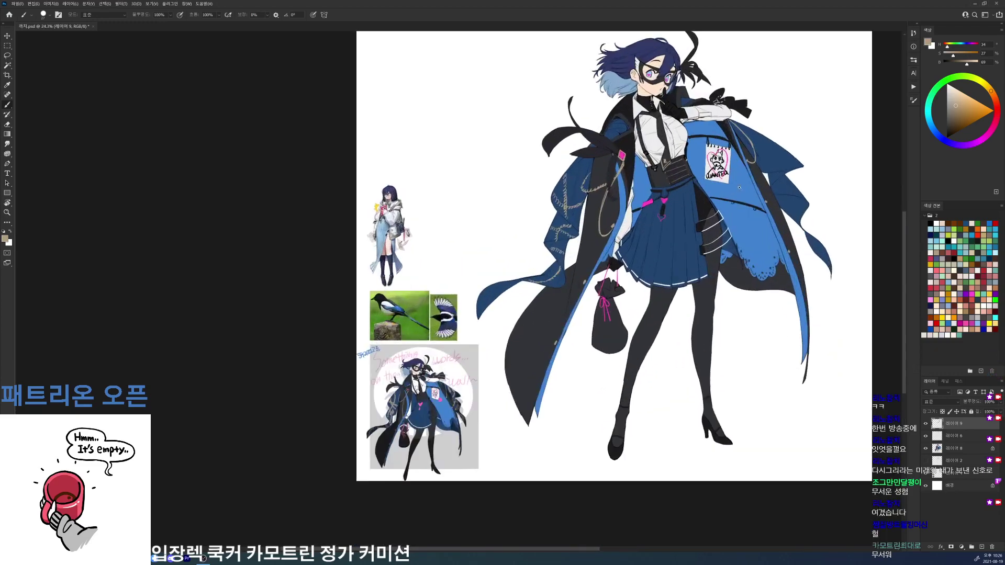
scroll(571, 210, up, 2)
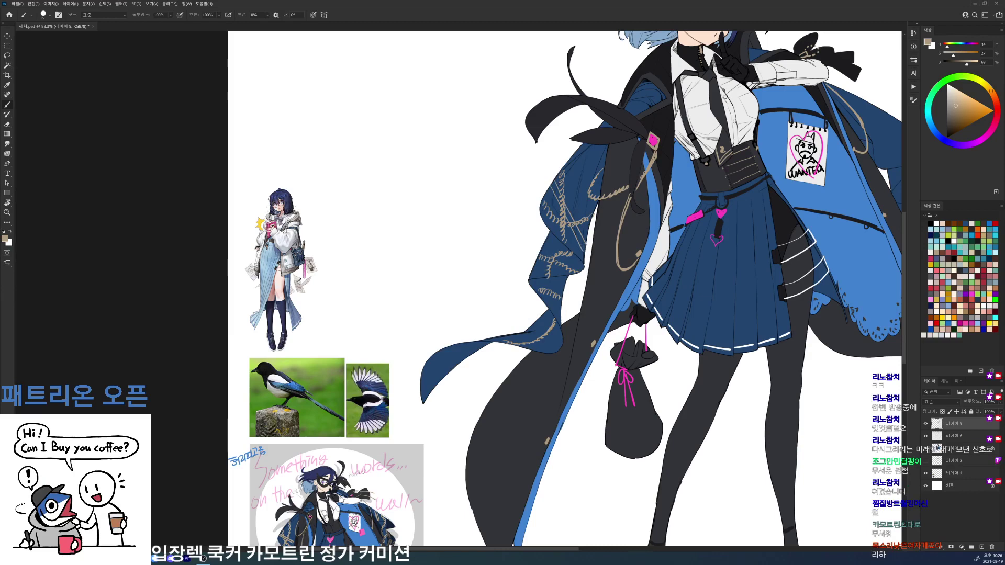
scroll(552, 248, down, 3)
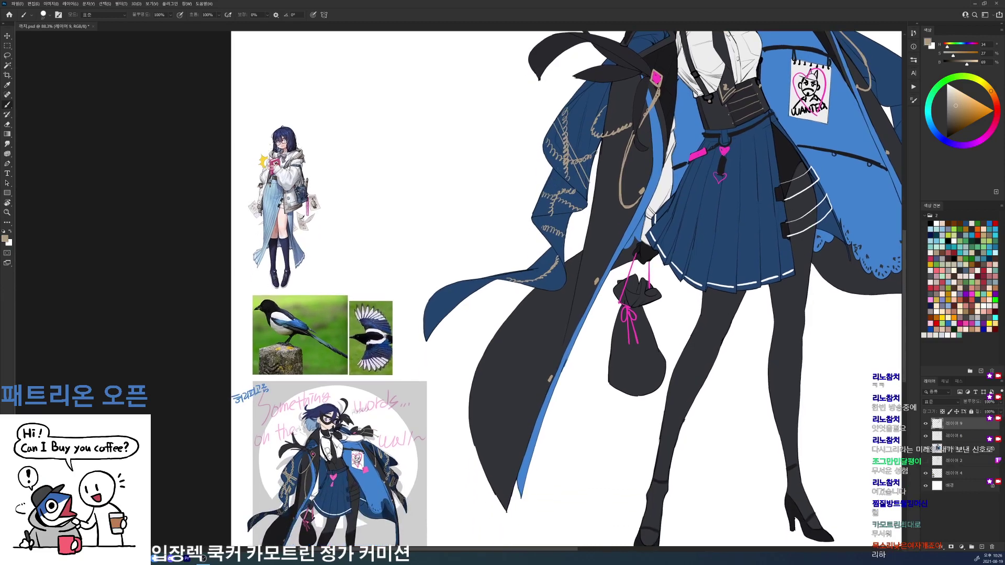
drag(558, 170, 565, 212)
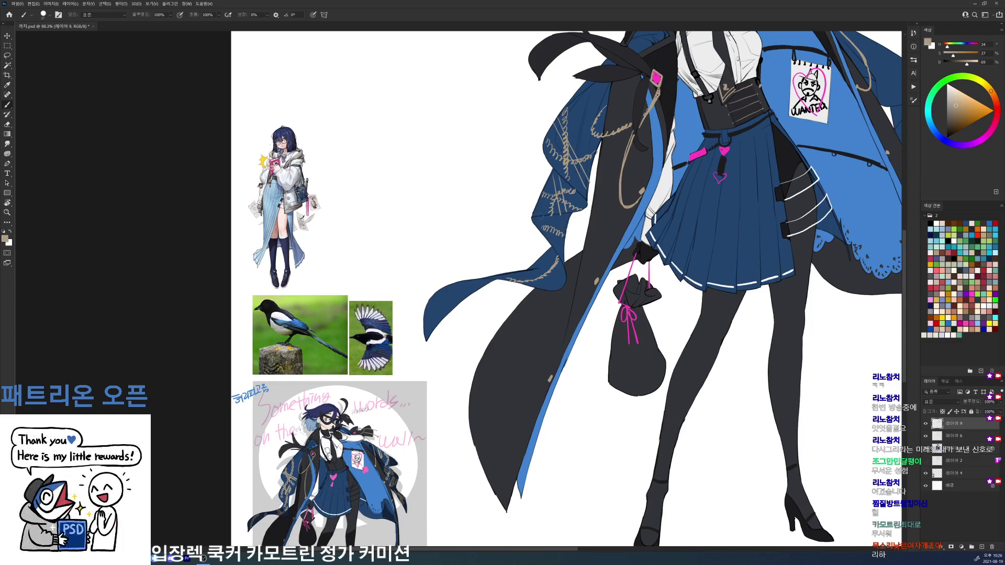
mouse_move(541, 215)
mouse_down()
mouse_move(562, 265)
mouse_move(567, 223)
mouse_up()
key(ctrl+z)
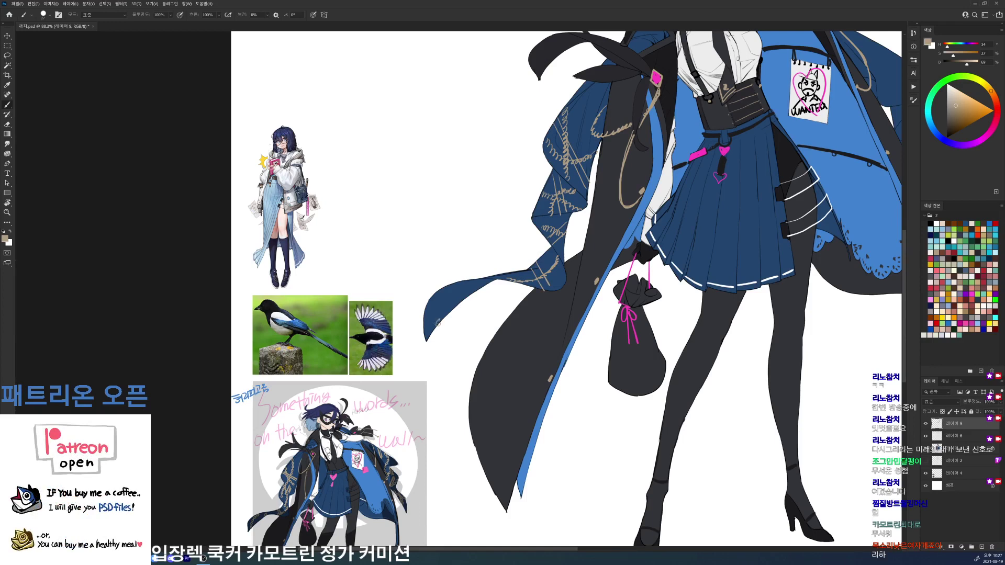
mouse_move(438, 323)
mouse_down()
mouse_move(449, 294)
mouse_move(475, 278)
mouse_up()
drag(585, 84, 585, 105)
- Decorate the blue ribbon on the poster side of the coat with the same beige chain-like embroidery
drag(724, 254, 634, 270)
drag(689, 220, 664, 222)
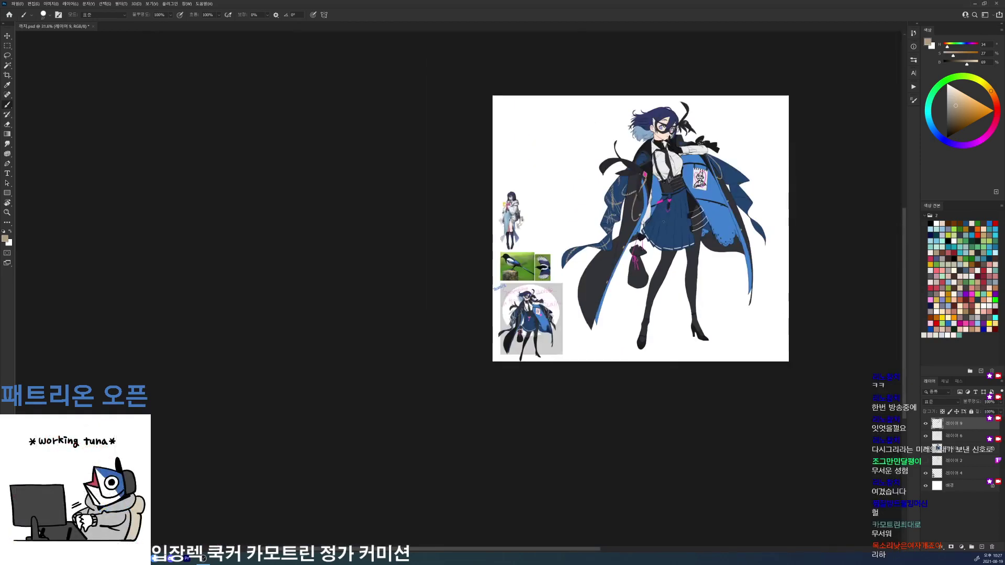
scroll(752, 150, up, 4)
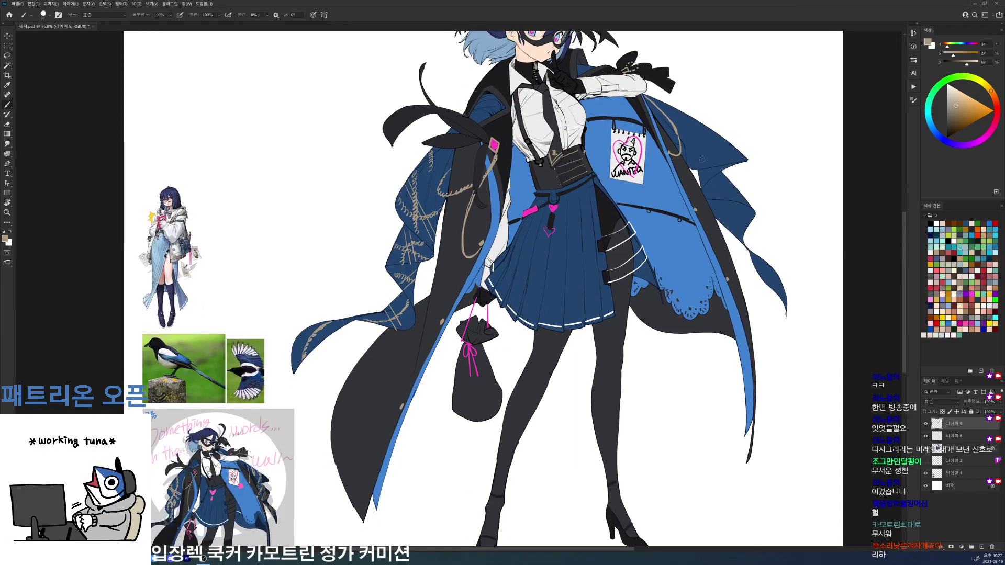
drag(711, 133, 716, 138)
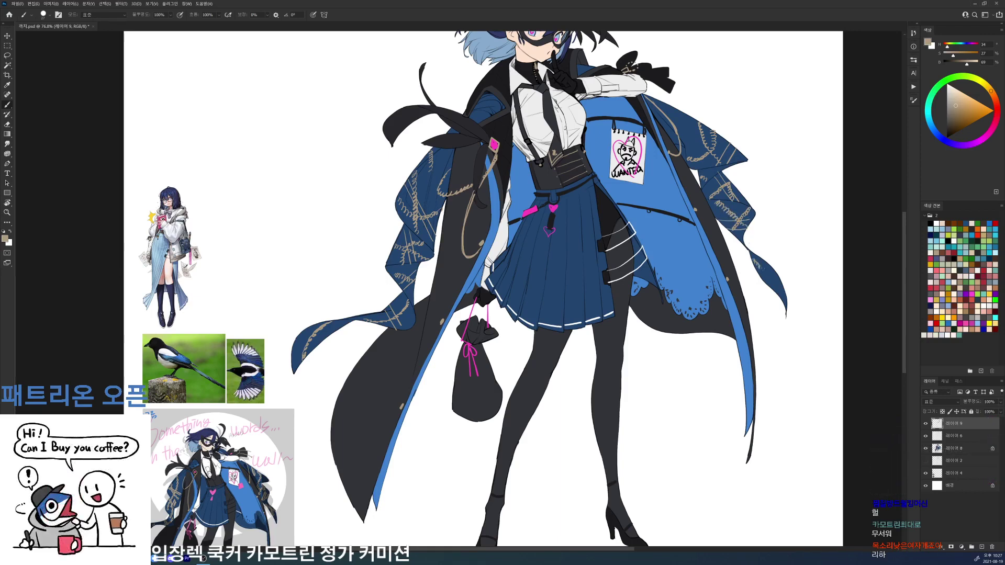
- Scatter short beige dashes over the black coat collar and lapel
scroll(791, 322, down, 5)
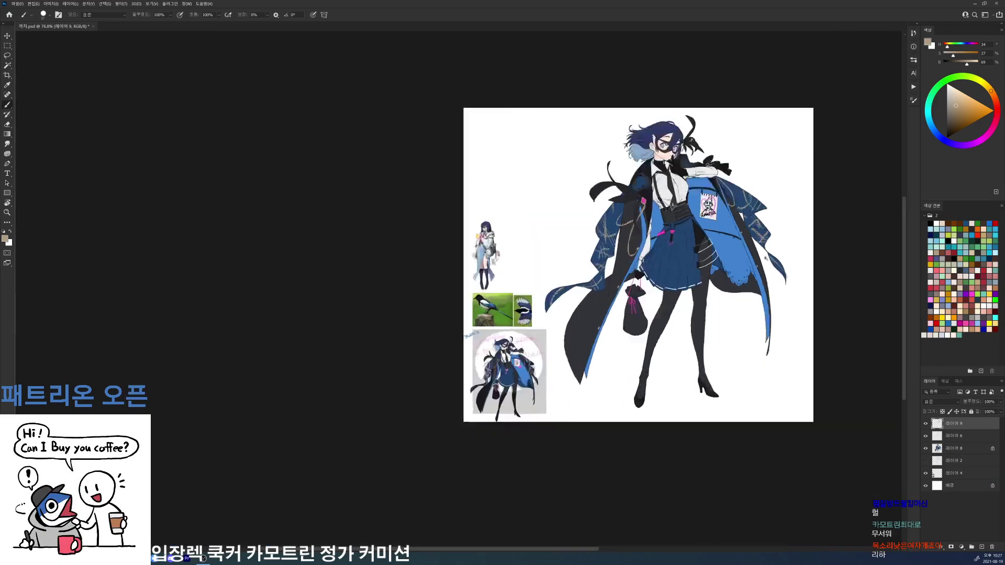
scroll(678, 204, up, 5)
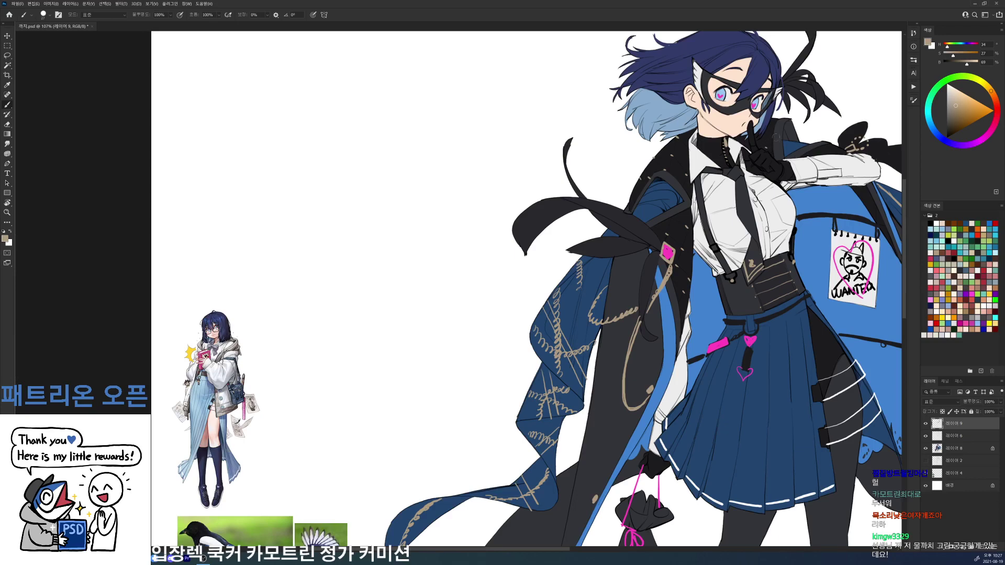
- Draw black harness straps over the corset and add rings to the suspender using the default black
drag(805, 229, 725, 125)
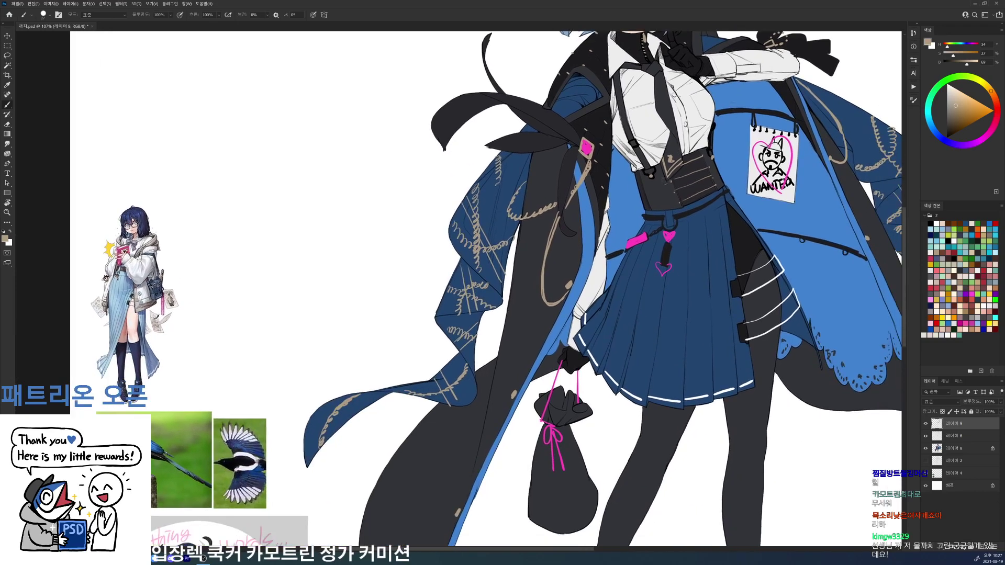
key(d)
mouse_move(651, 178)
mouse_down()
mouse_move(640, 193)
mouse_move(706, 177)
mouse_up()
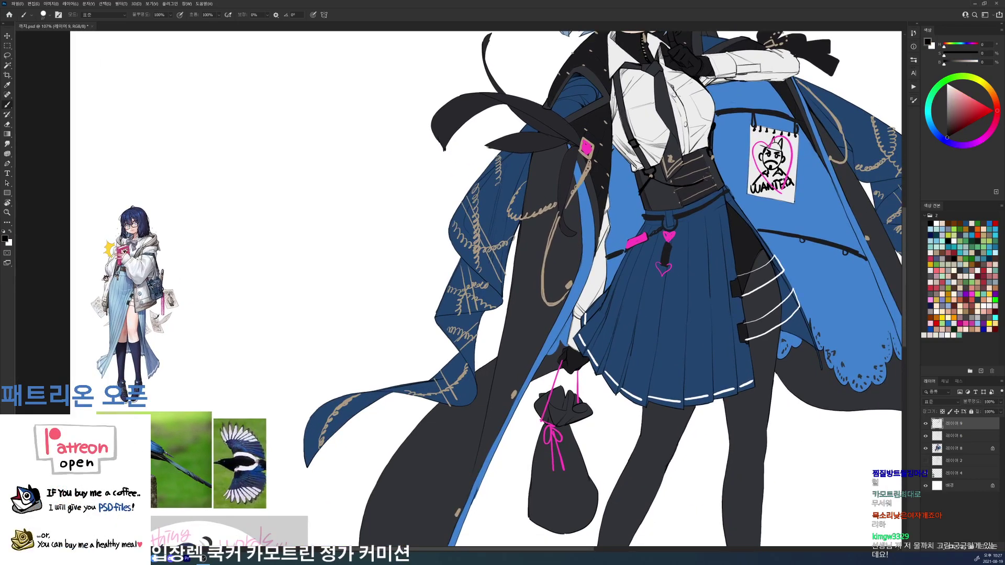
scroll(728, 149, down, 4)
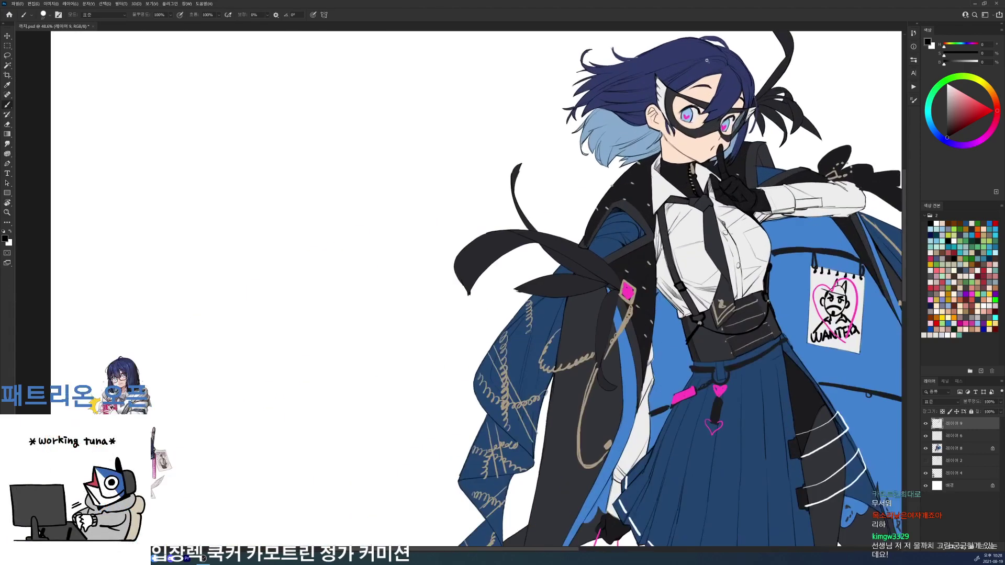
- Try to draw a small black bow with a long trailing string beside the character's ear
scroll(683, 51, up, 4)
drag(644, 124, 586, 180)
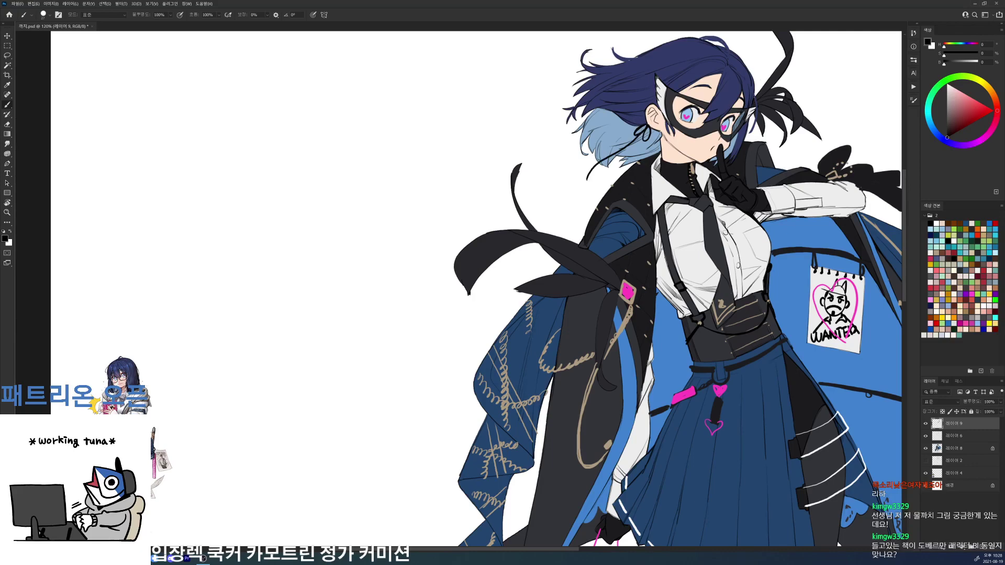
scroll(679, 113, down, 5)
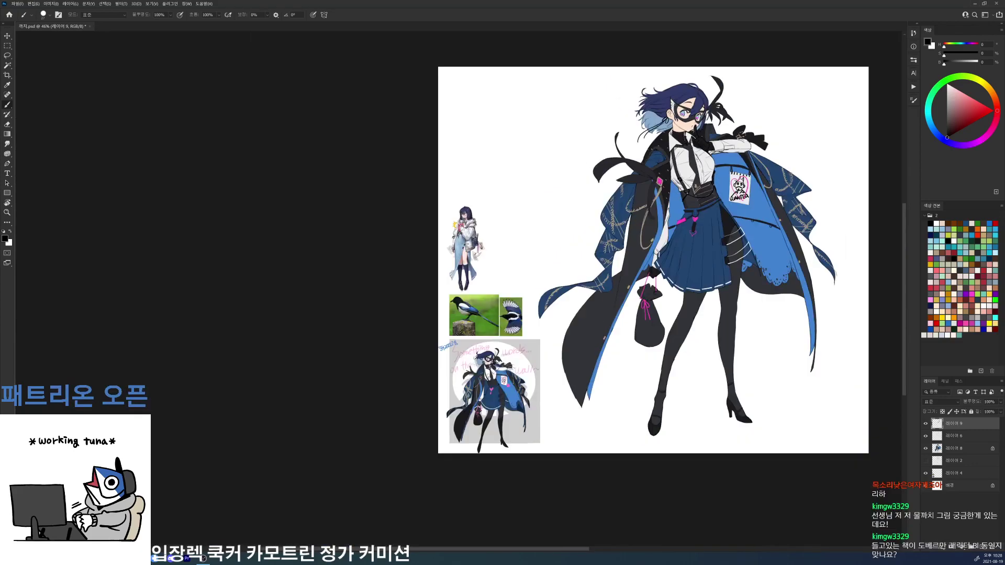
scroll(670, 71, up, 5)
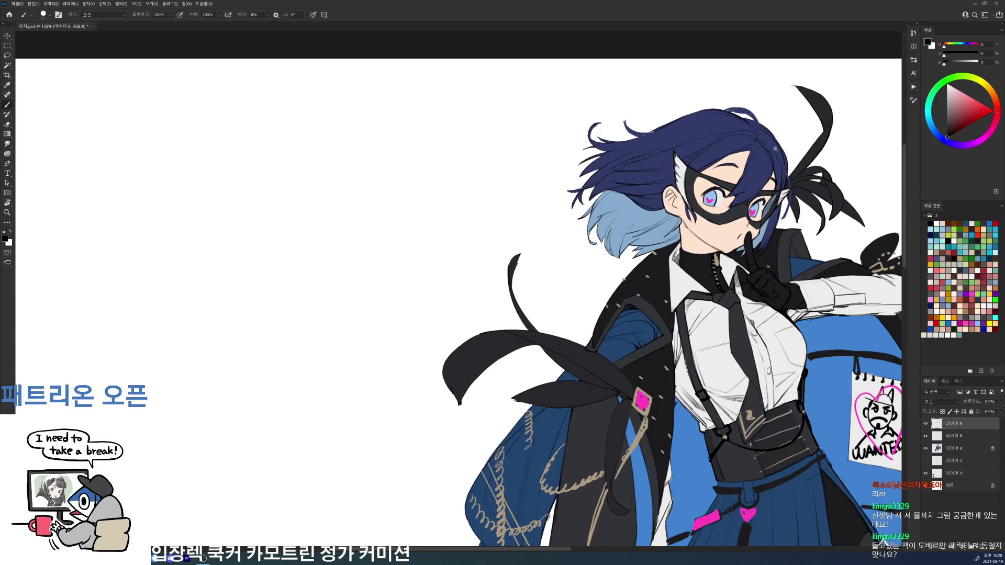
scroll(776, 148, down, 5)
scroll(774, 148, up, 4)
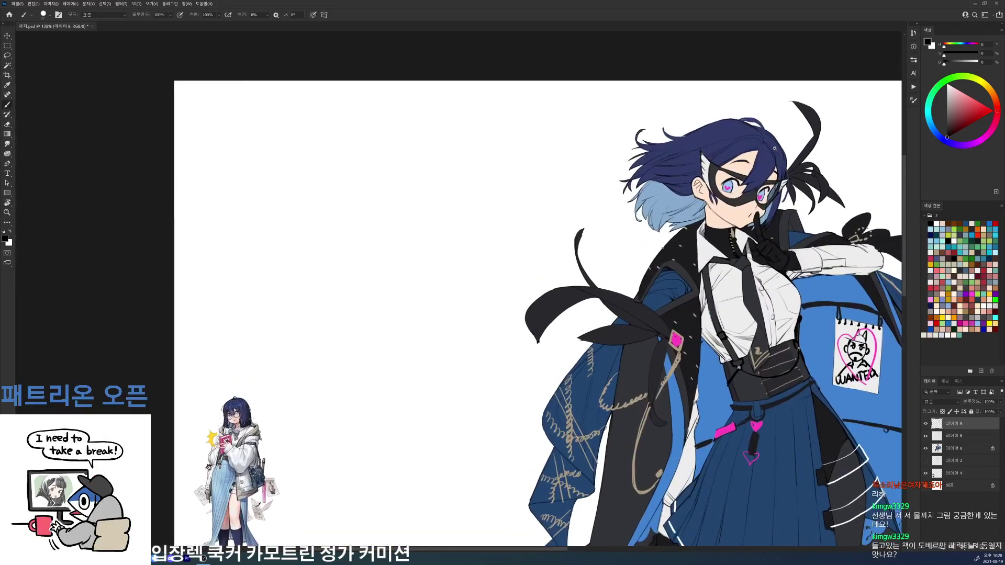
scroll(774, 149, down, 3)
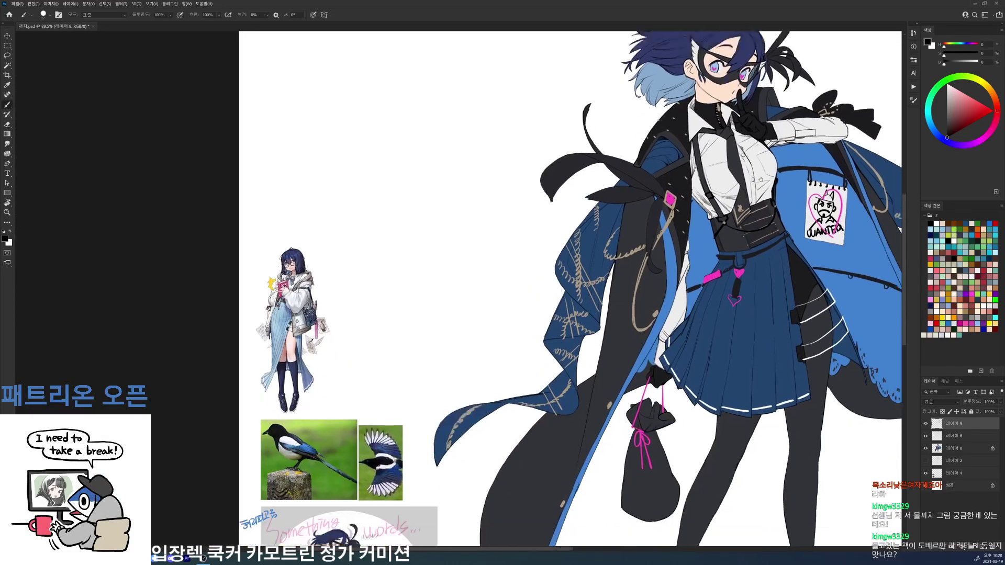
- Draw thin curved strands trailing from the black cuff bow in the sampled embroidery beige, and save the file
drag(761, 180, 750, 118)
drag(763, 226, 752, 151)
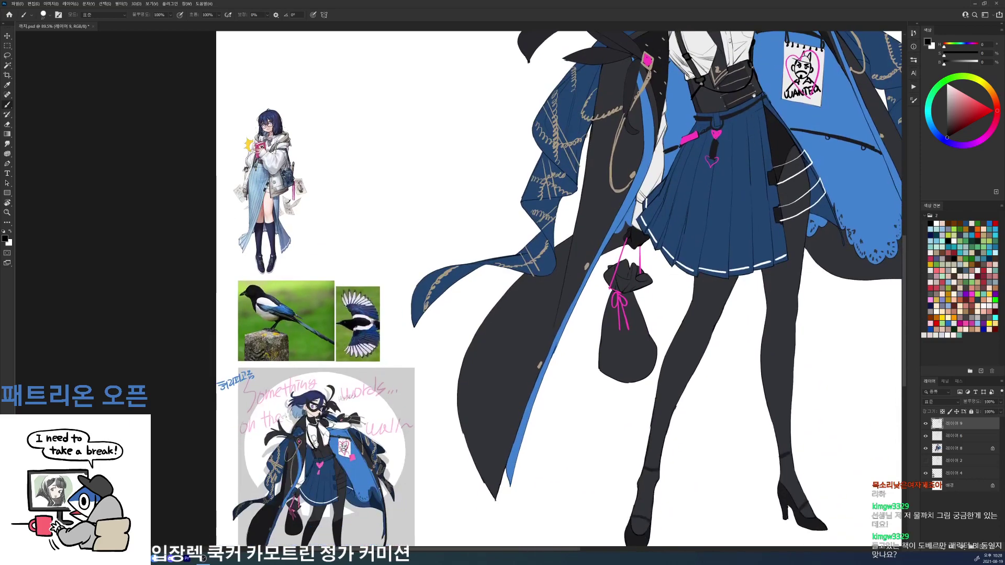
drag(754, 95, 662, 325)
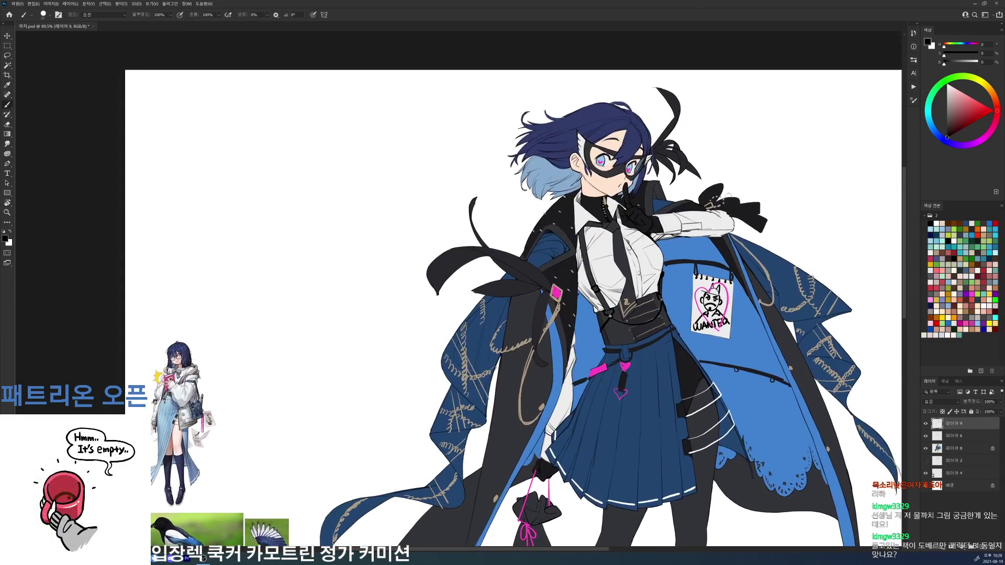
alt+click(760, 261)
mouse_move(721, 195)
mouse_down()
mouse_move(763, 178)
mouse_move(755, 198)
mouse_up()
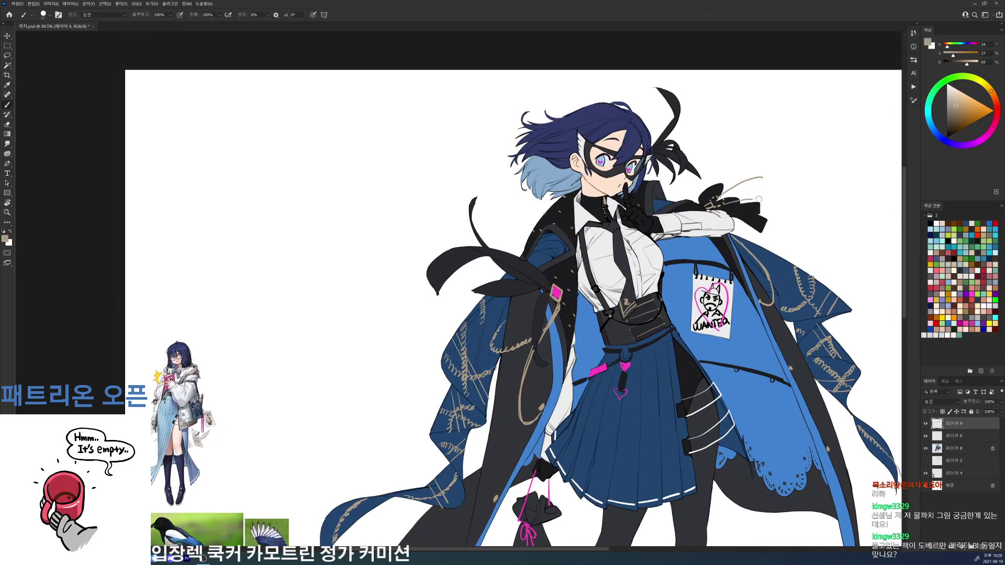
scroll(770, 164, down, 3)
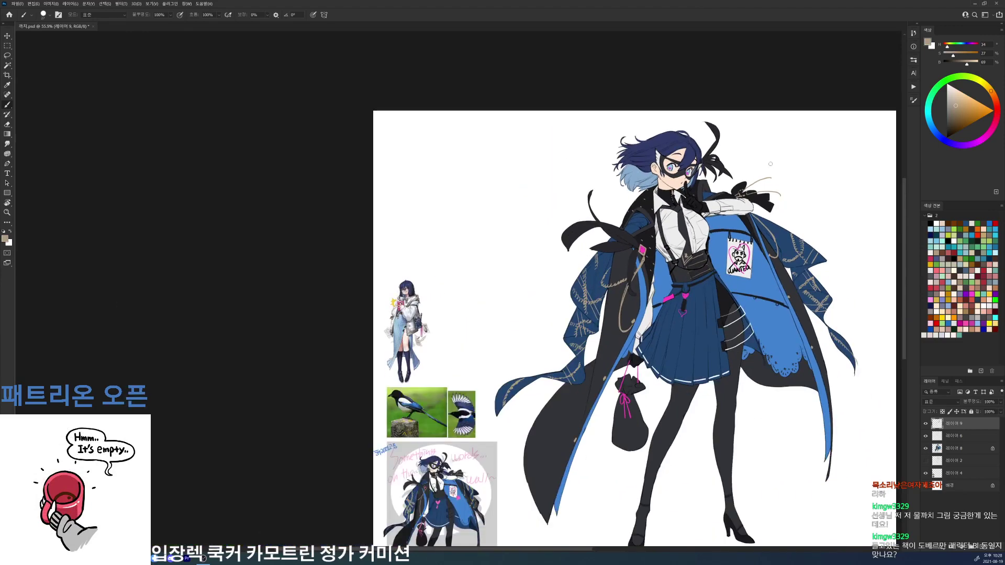
key(ctrl+s)
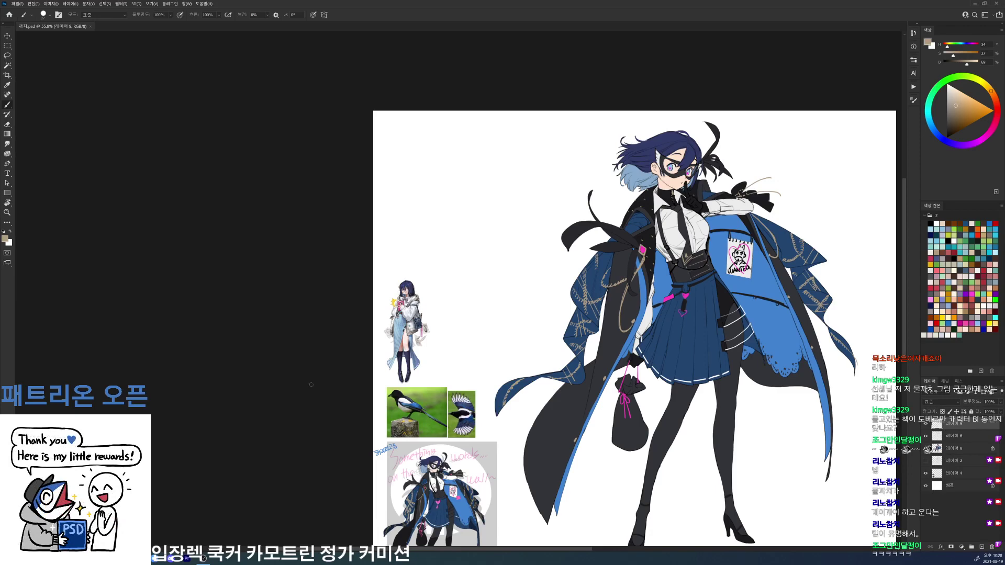
- Erase the strap on the coat lining beside the pink hip tag and rework it in the sampled near-black
scroll(722, 162, up, 5)
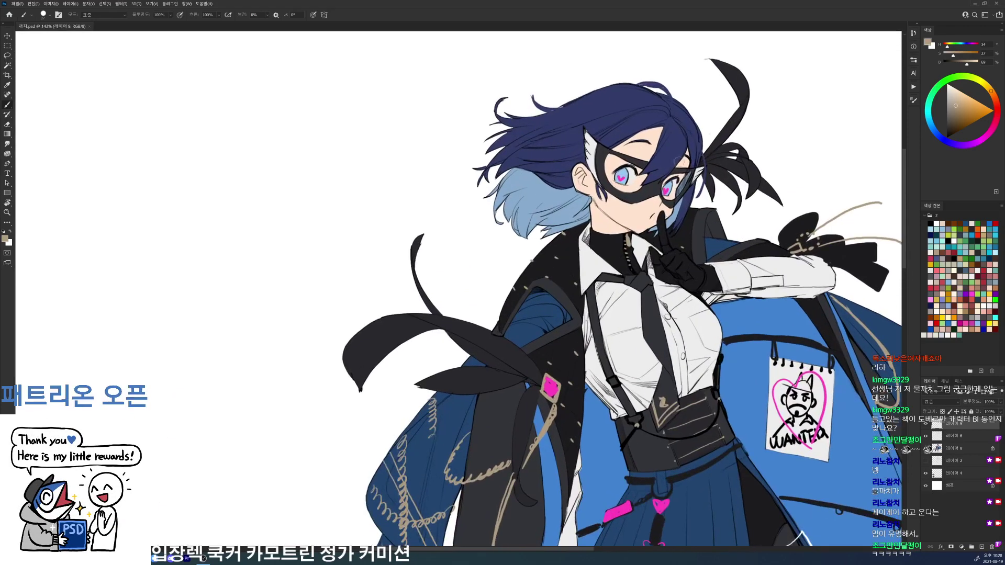
scroll(627, 184, down, 5)
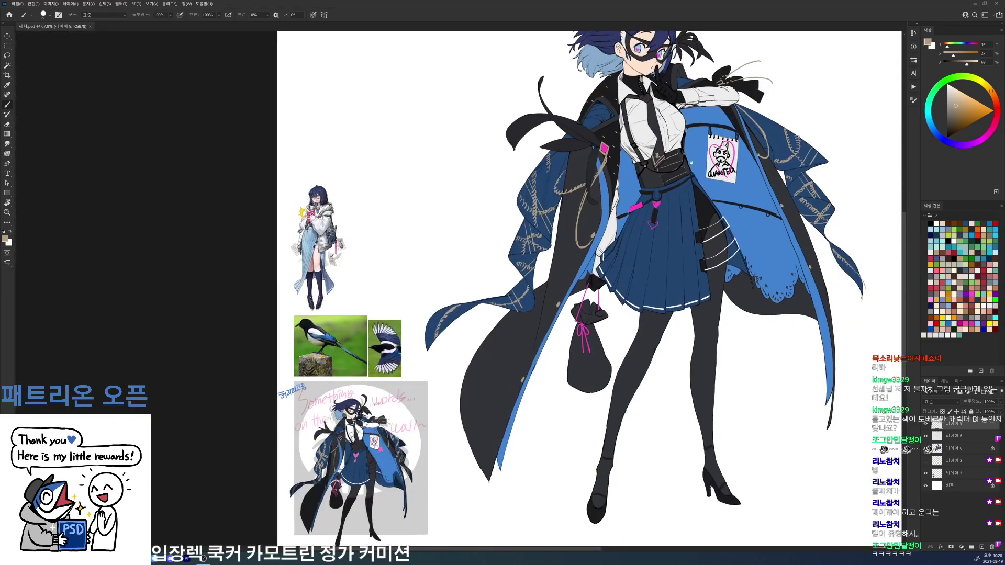
scroll(656, 187, up, 4)
key(e)
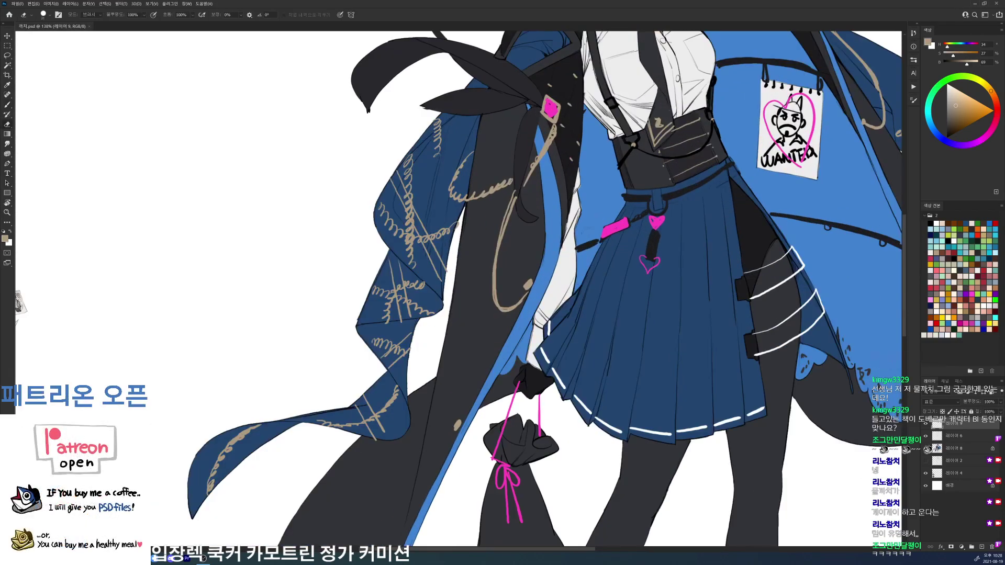
key(b)
alt+click(651, 233)
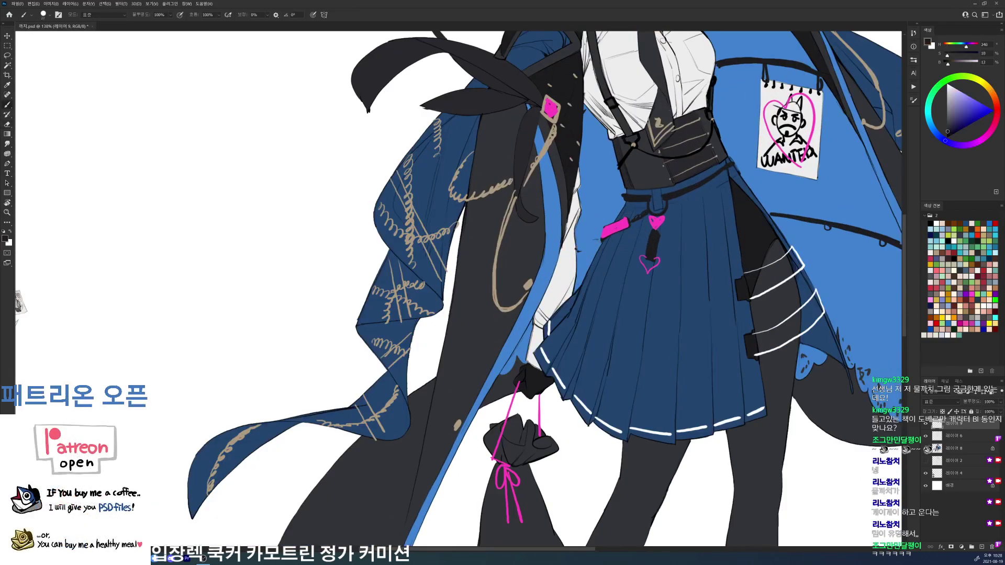
drag(579, 219, 615, 211)
key(ctrl+z)
scroll(637, 198, down, 5)
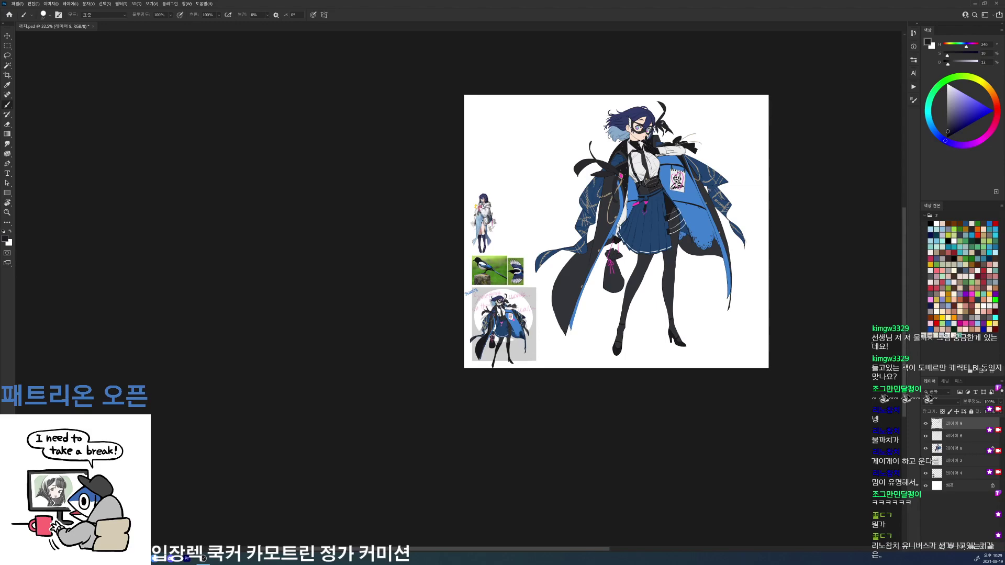
- Sketch black-framed folded glasses hanging on the white shirt beside the tie, based on the small reference character's glasses
scroll(647, 178, up, 5)
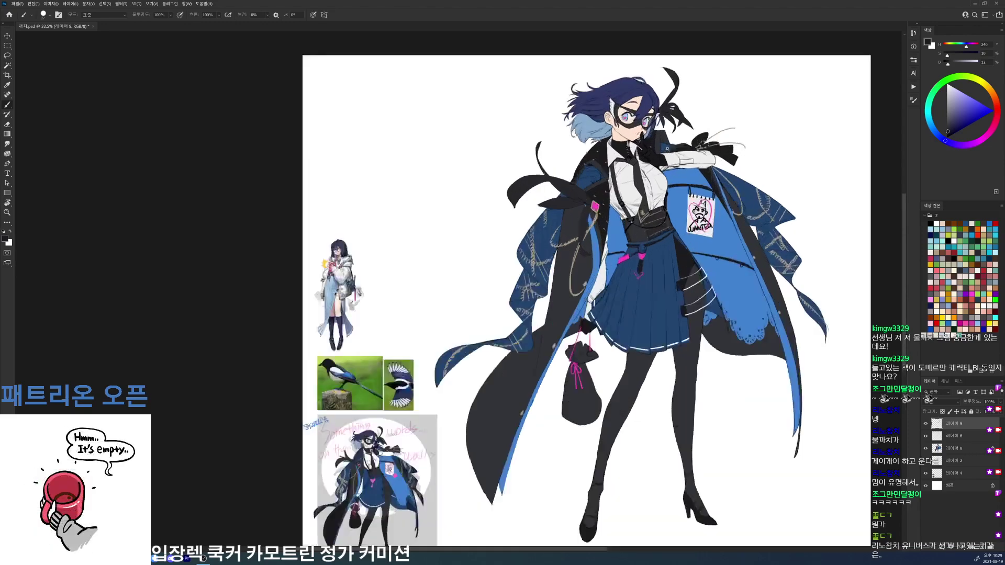
key(d)
mouse_move(594, 236)
mouse_down()
mouse_move(600, 255)
mouse_move(597, 246)
mouse_up()
scroll(675, 293, down, 4)
scroll(243, 327, up, 6)
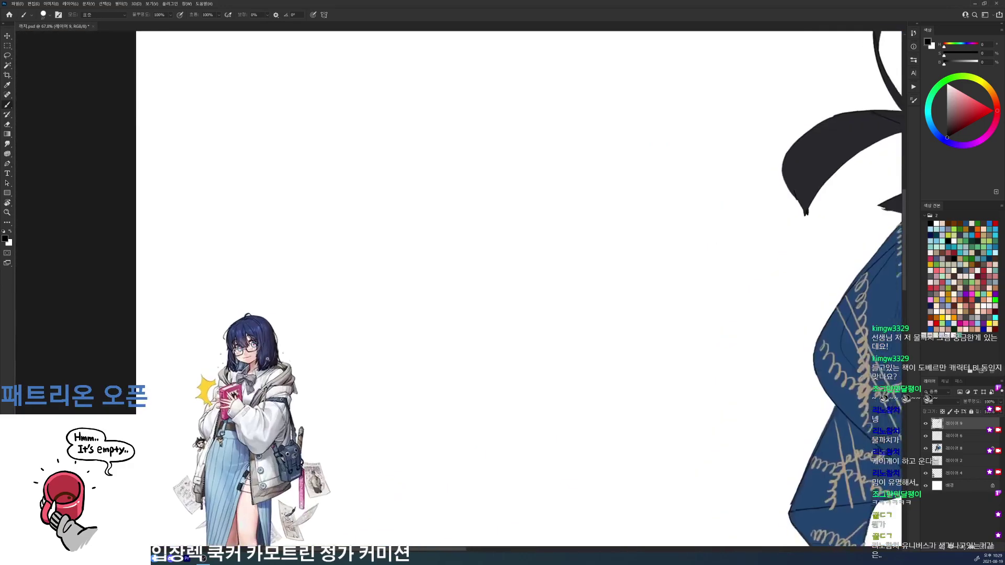
drag(750, 291, 269, 410)
key(ctrl+z)
key(ctrl+z)
drag(674, 255, 680, 288)
mouse_move(673, 255)
mouse_down()
mouse_move(704, 290)
mouse_move(673, 296)
mouse_move(673, 255)
mouse_move(682, 296)
mouse_move(713, 313)
mouse_move(691, 335)
mouse_move(682, 304)
mouse_move(717, 331)
mouse_move(683, 308)
mouse_move(690, 335)
mouse_move(677, 262)
mouse_move(670, 251)
mouse_move(654, 263)
mouse_up()
key(e)
key(b)
key(ctrl+z)
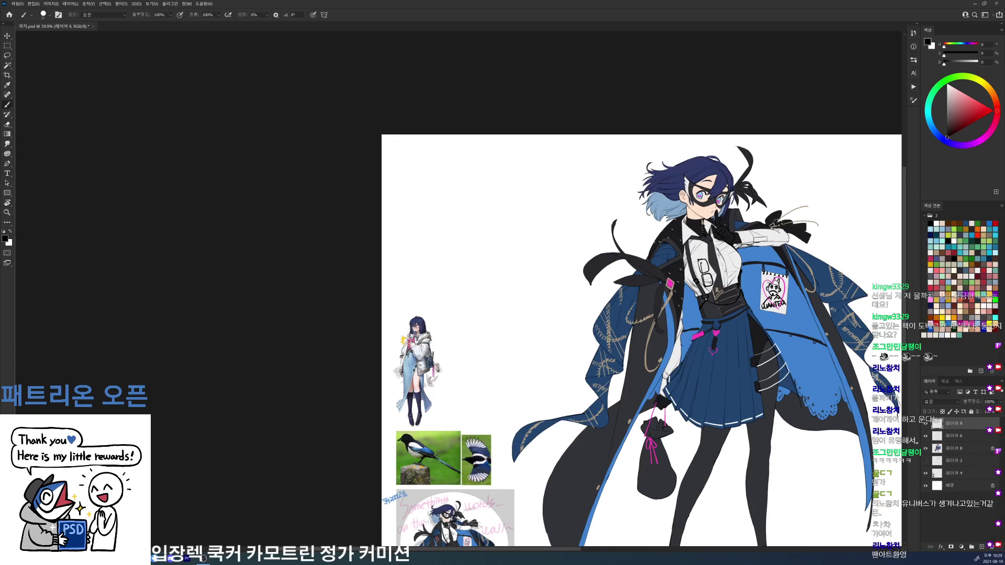
scroll(757, 255, down, 2)
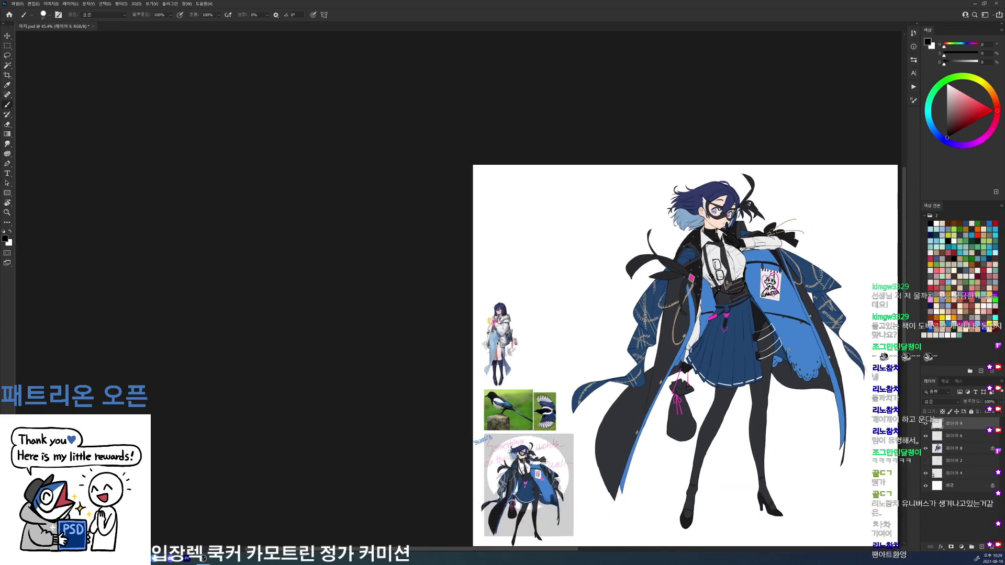
scroll(788, 350, down, 2)
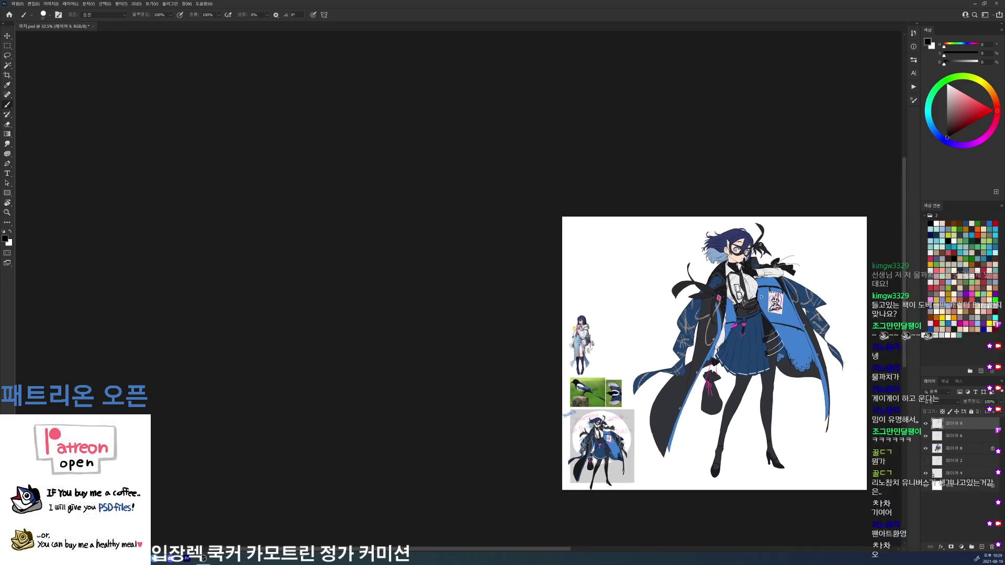
- On 레이어 6, draw a thin black hair strand line between the forehead and the mask's winged edge using a fine brush
scroll(776, 234, up, 10)
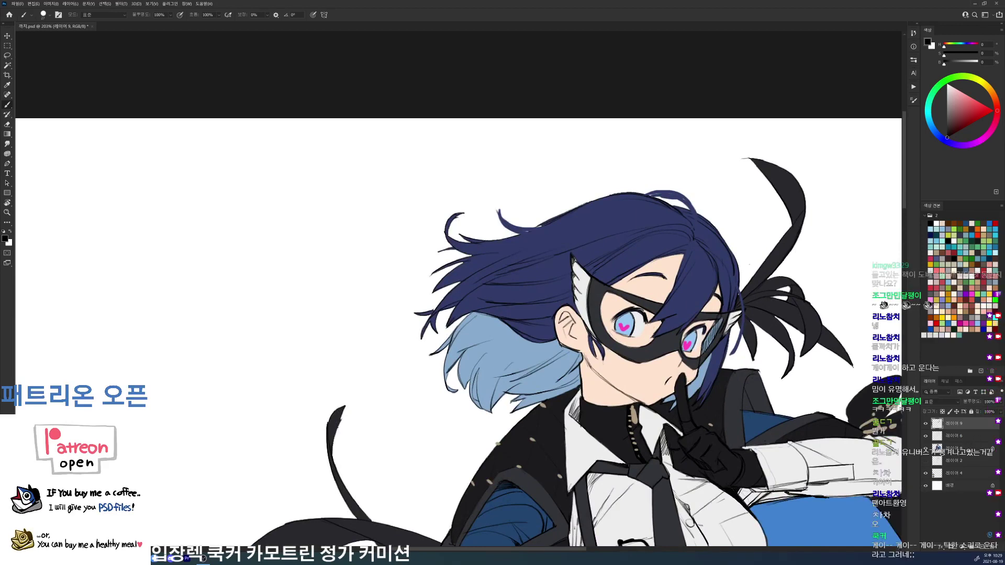
click(963, 435)
right_click(681, 278)
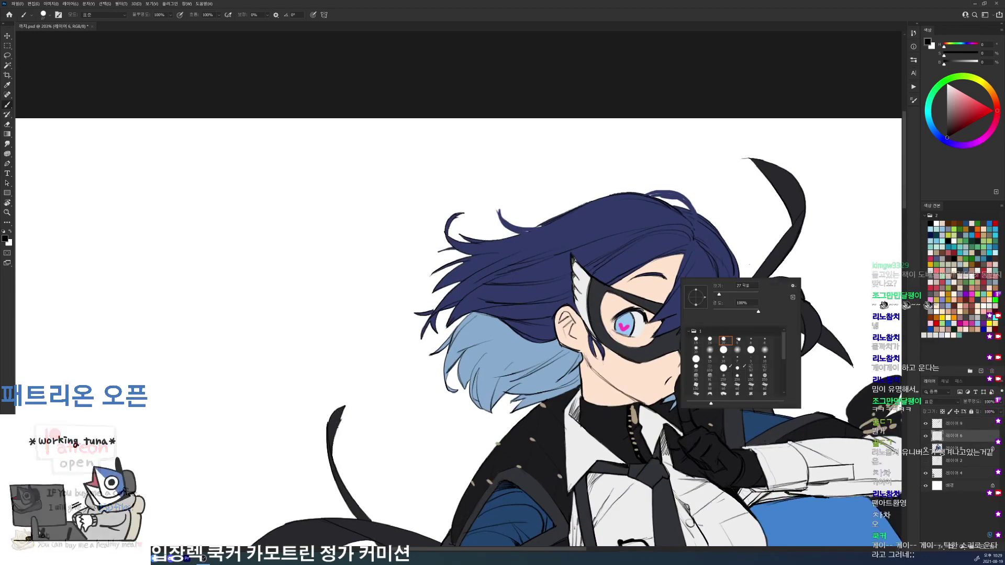
click(739, 341)
key(Return)
drag(645, 263, 618, 291)
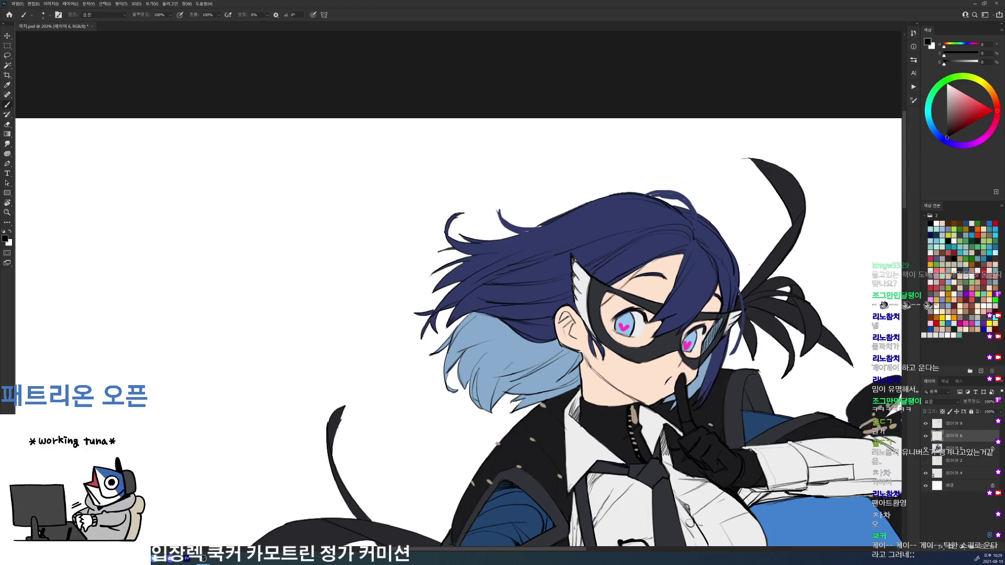
- On 레이어 8, paint the hair beside the forehead with the sampled navy hair colour using the thicker flat brush
right_click(721, 309)
click(762, 371)
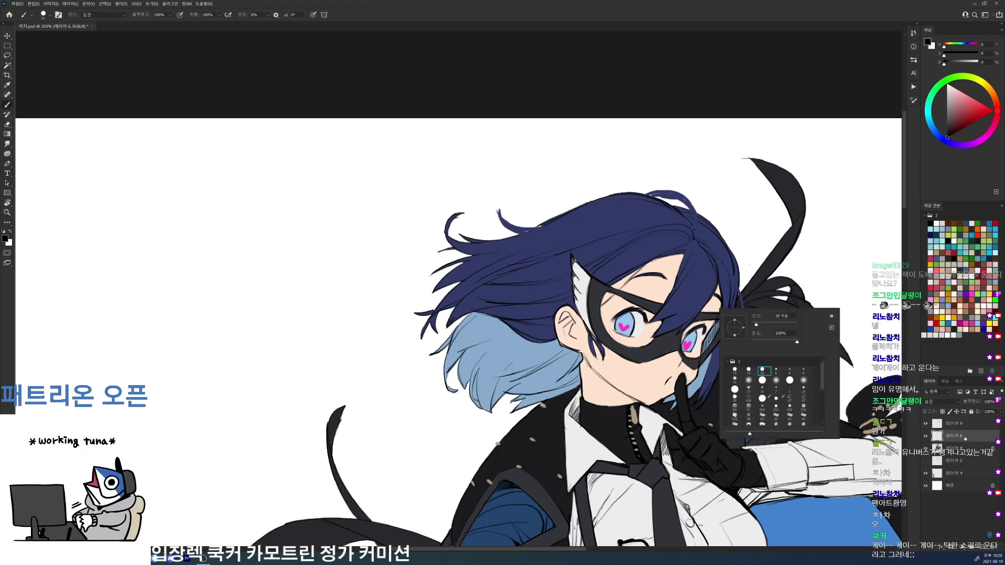
click(963, 448)
alt+click(644, 254)
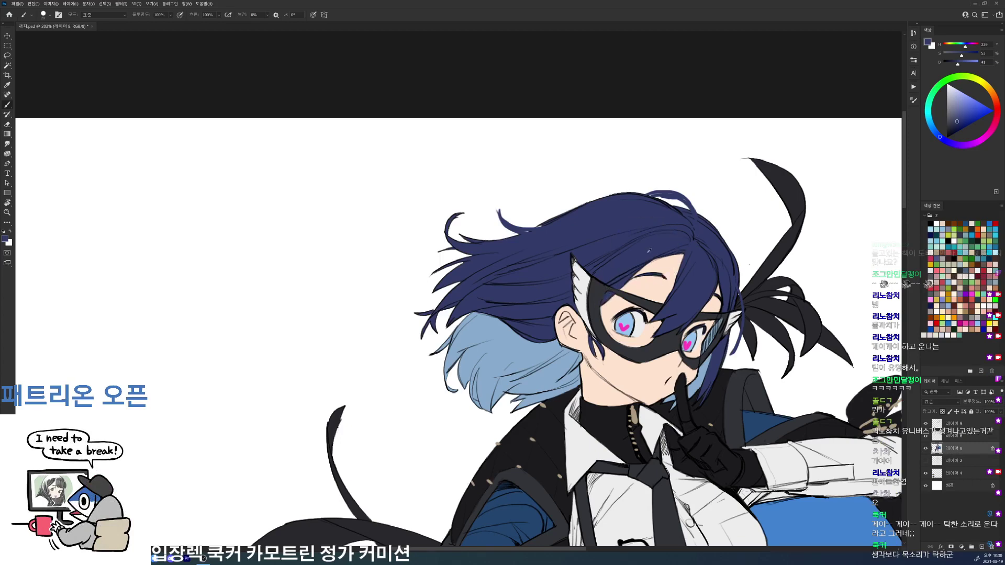
drag(638, 272, 668, 258)
scroll(706, 242, down, 5)
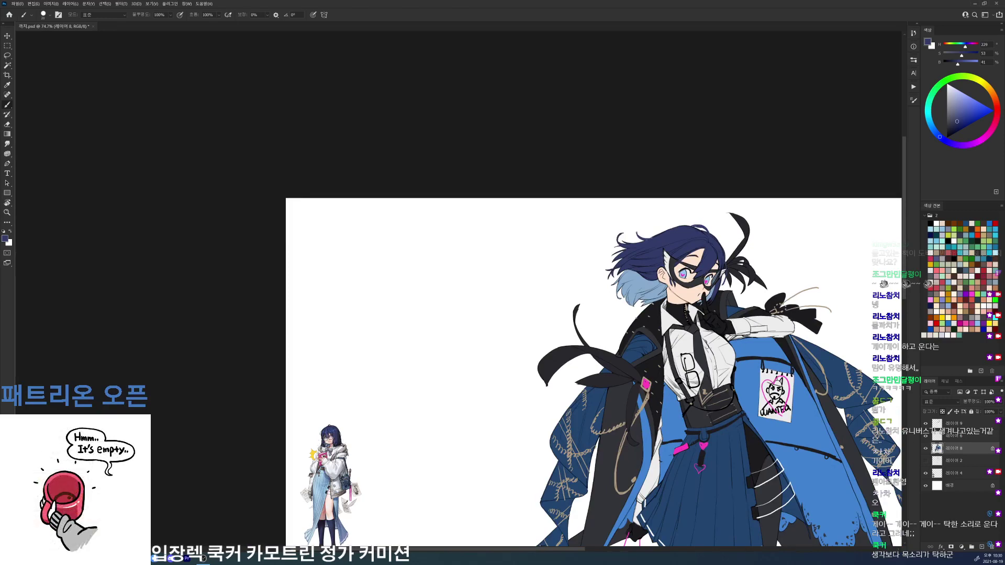
- Clean up the colour patch at the mask's eye opening using sampled skin and dark mask tones
scroll(704, 241, up, 6)
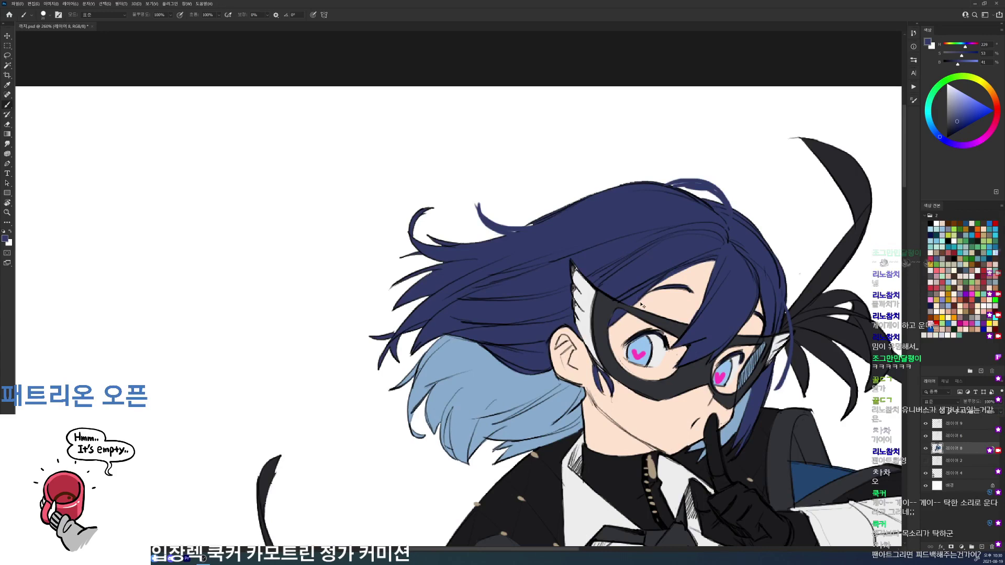
alt+click(624, 317)
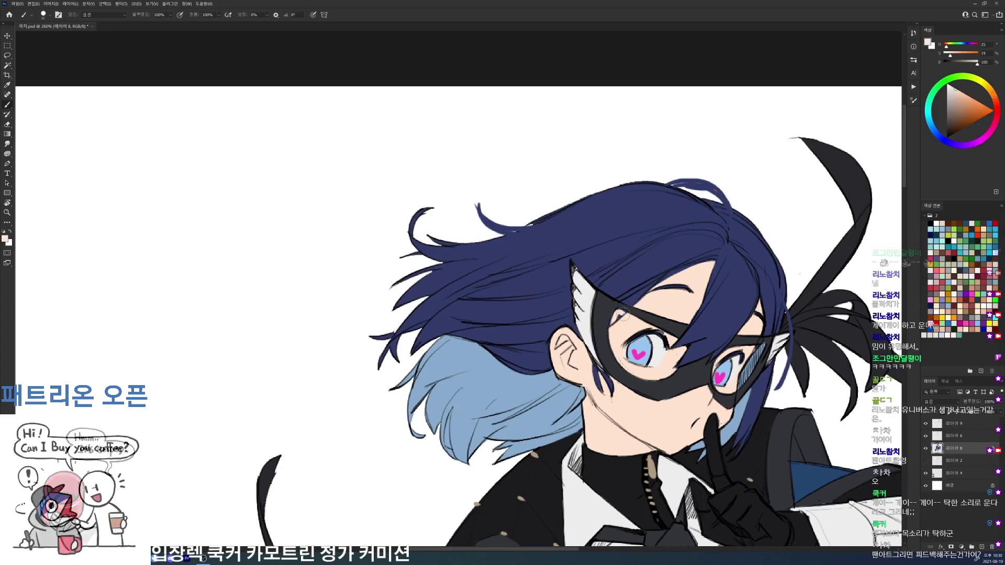
alt+click(610, 314)
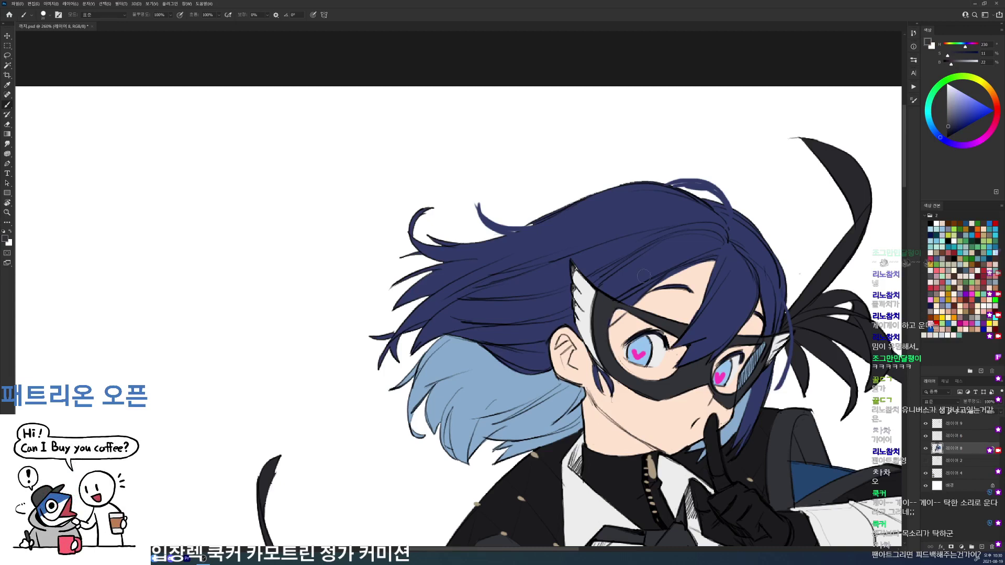
- On 레이어 6, touch up the thin black line at the outer corner of the mask's eye opening with a fine brush
click(960, 436)
key(e)
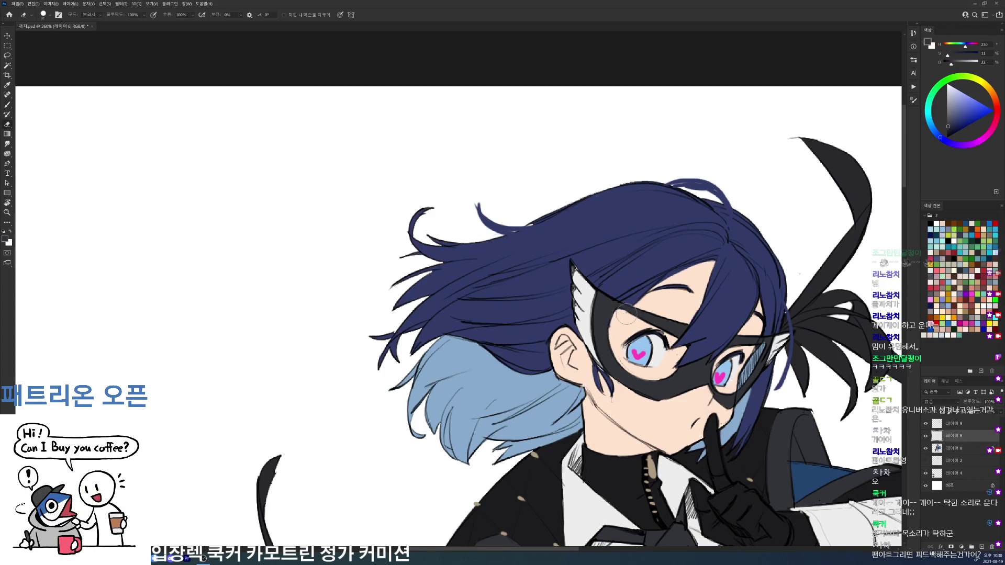
key(d)
key(b)
right_click(664, 283)
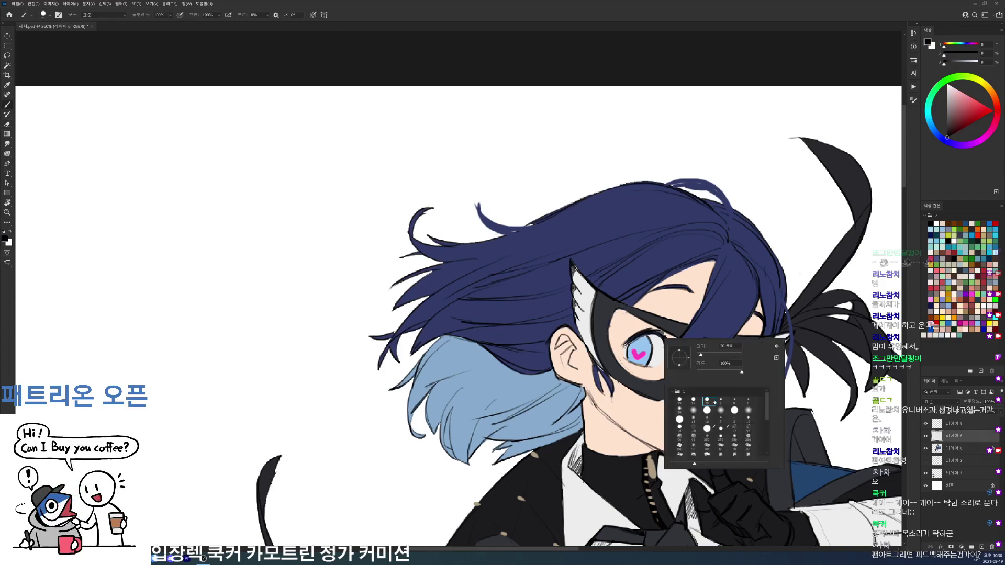
click(717, 401)
key(Return)
drag(625, 312, 613, 317)
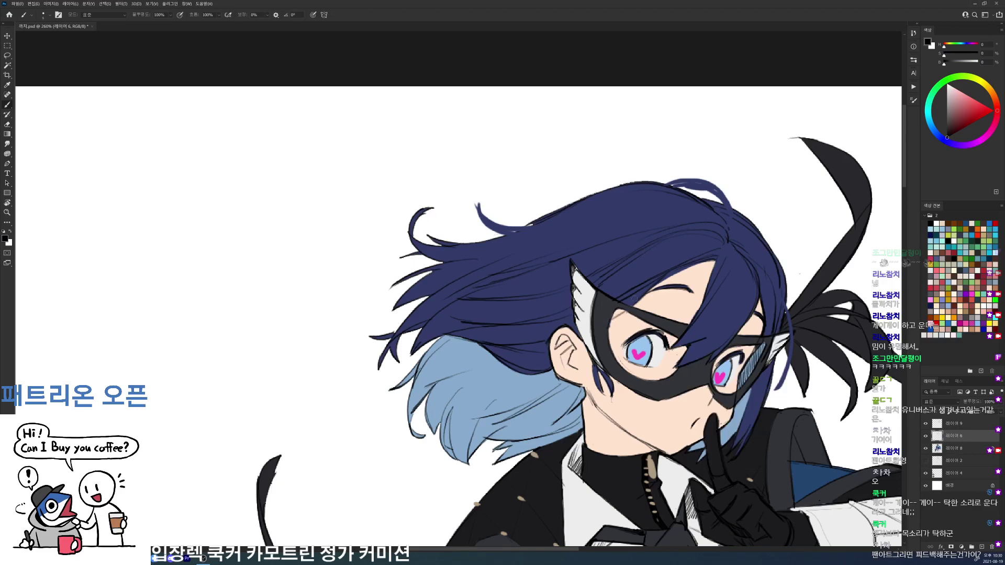
- On 레이어 8, fill the small hair strand at the mask's eye opening with sampled navy, and reselect 레이어 9
key(alt+bracketleft)
right_click(665, 297)
click(710, 360)
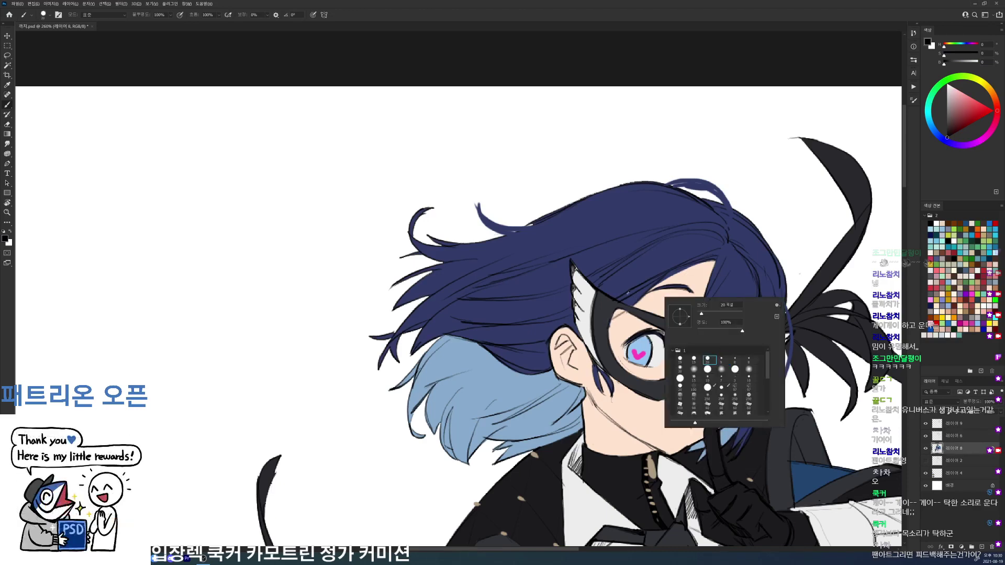
alt+click(628, 297)
drag(621, 309, 614, 316)
drag(678, 283, 662, 282)
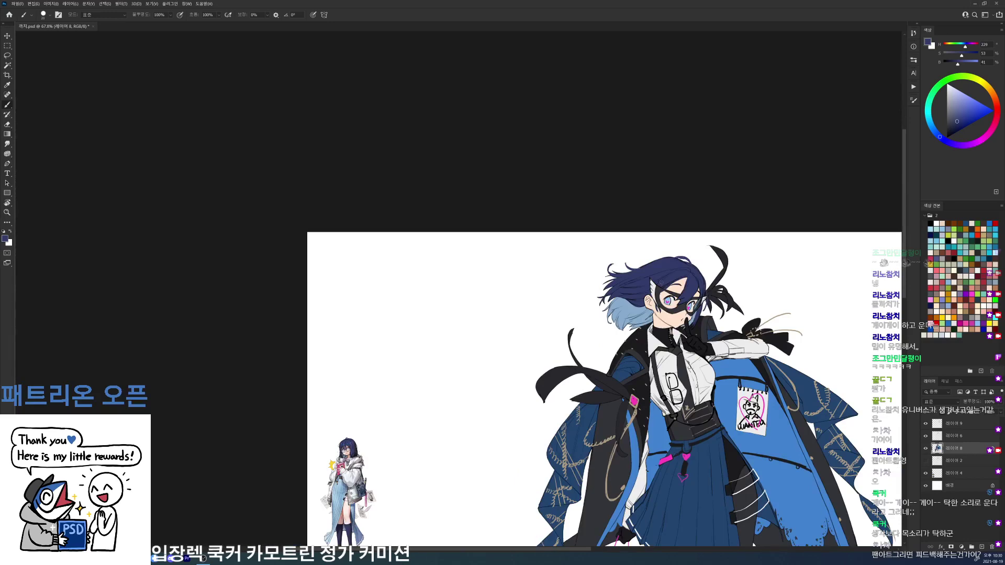
click(961, 424)
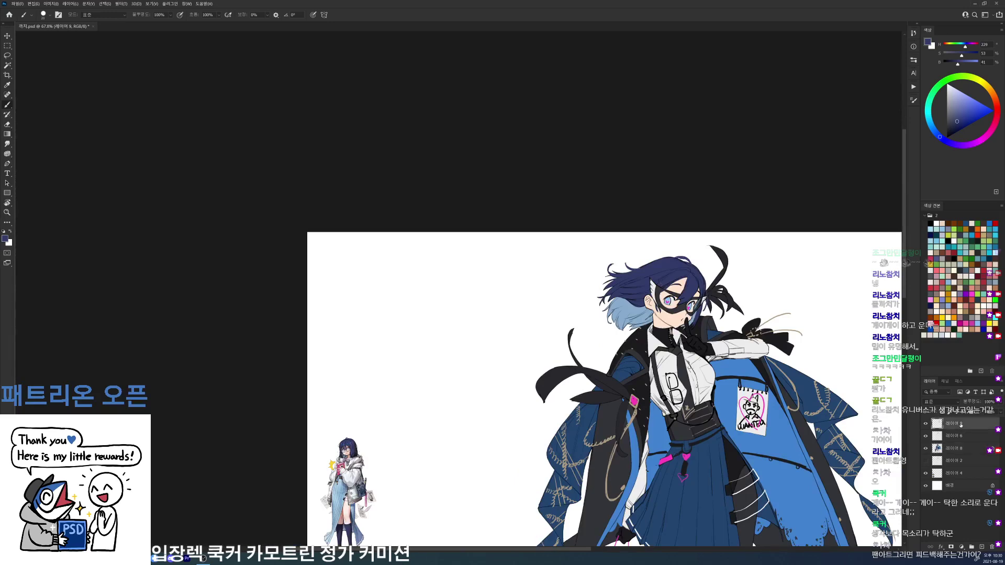
- Select 레이어 9, 레이어 6 and 레이어 8 together and flip the character horizontally
scroll(732, 249, up, 3)
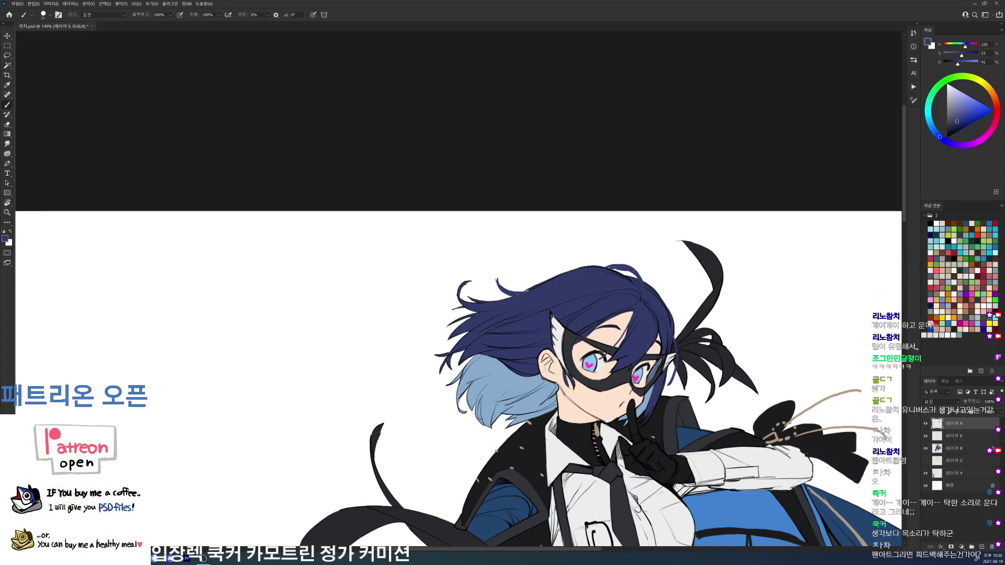
scroll(773, 290, down, 3)
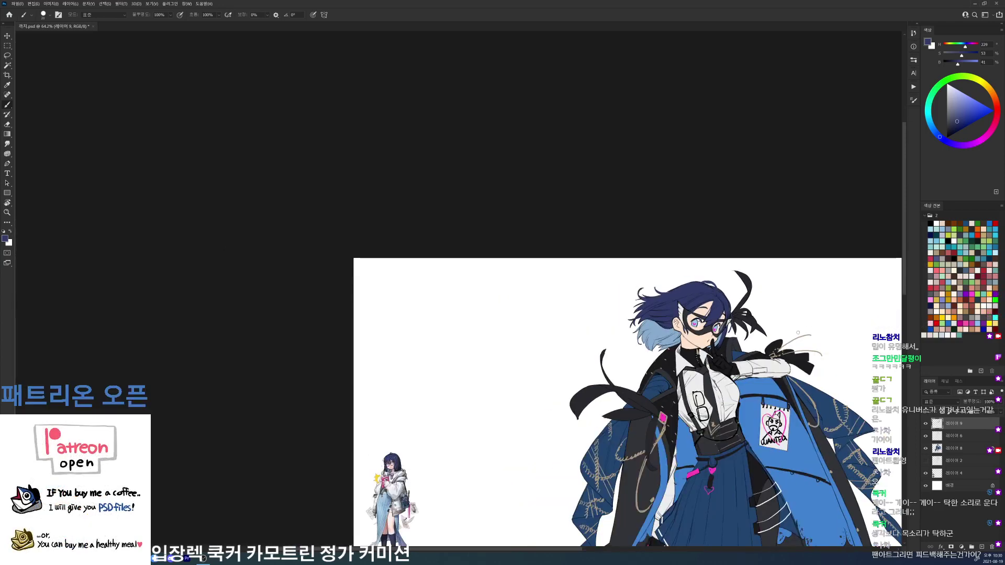
shift+click(961, 449)
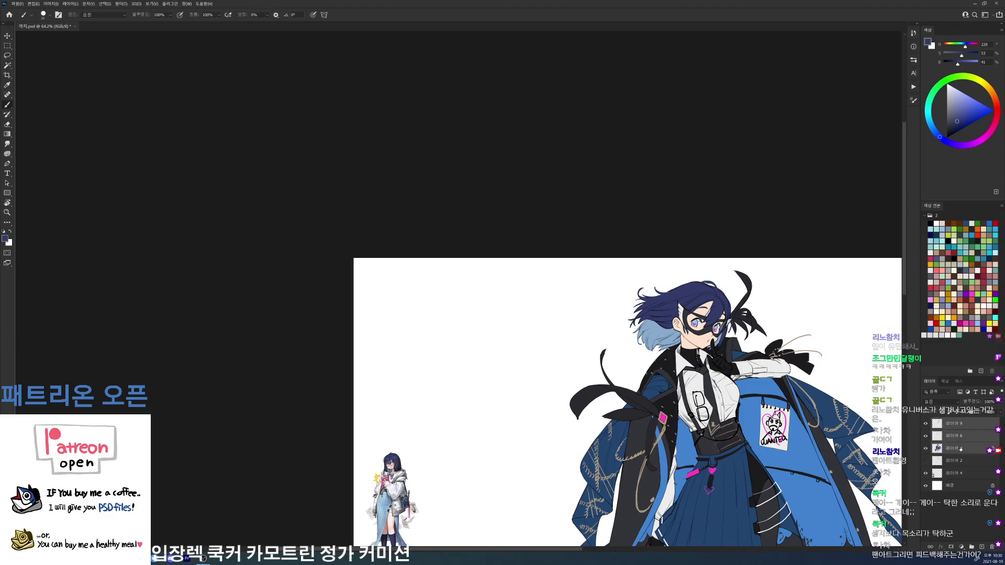
key(ctrl+t)
right_click(739, 359)
click(760, 483)
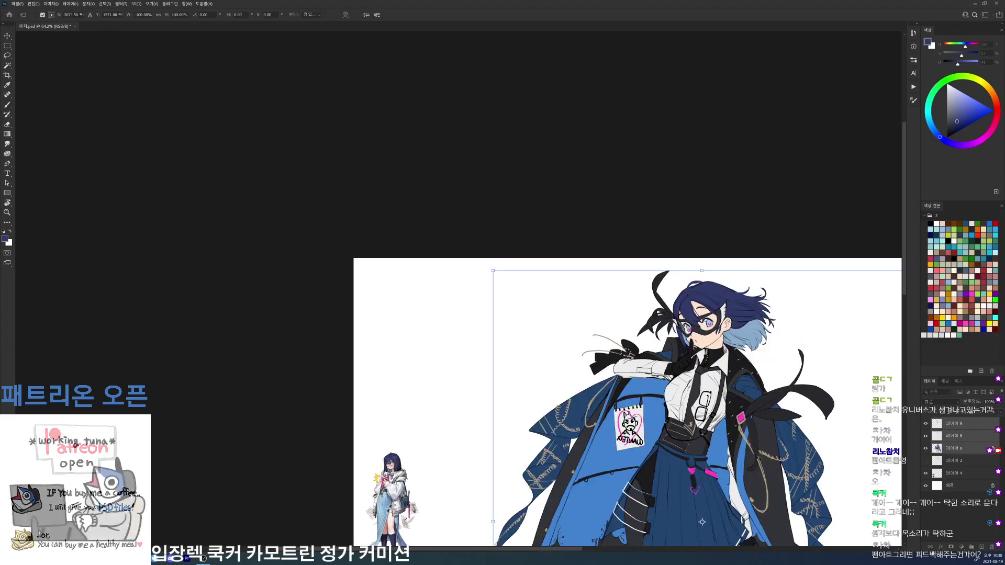
key(Return)
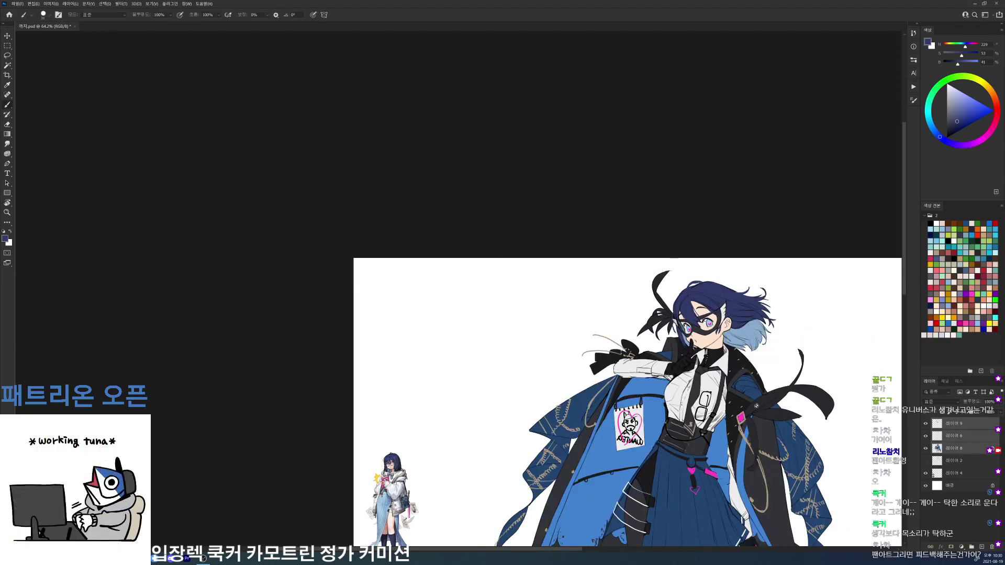
- On 레이어 6, clean up the line art around the masked eyes with the eraser
click(954, 435)
drag(695, 315, 721, 315)
drag(676, 274, 625, 245)
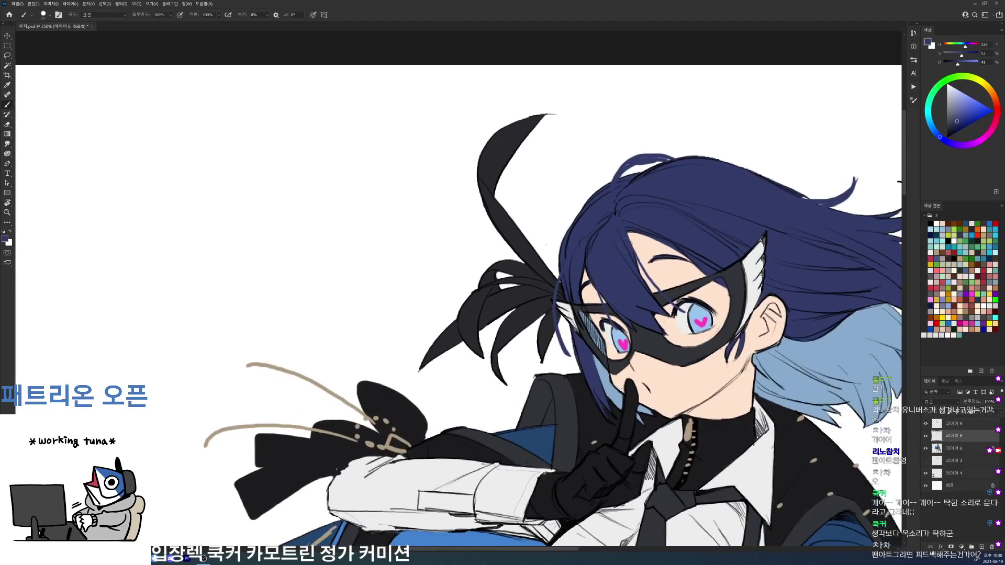
key(e)
right_click(628, 332)
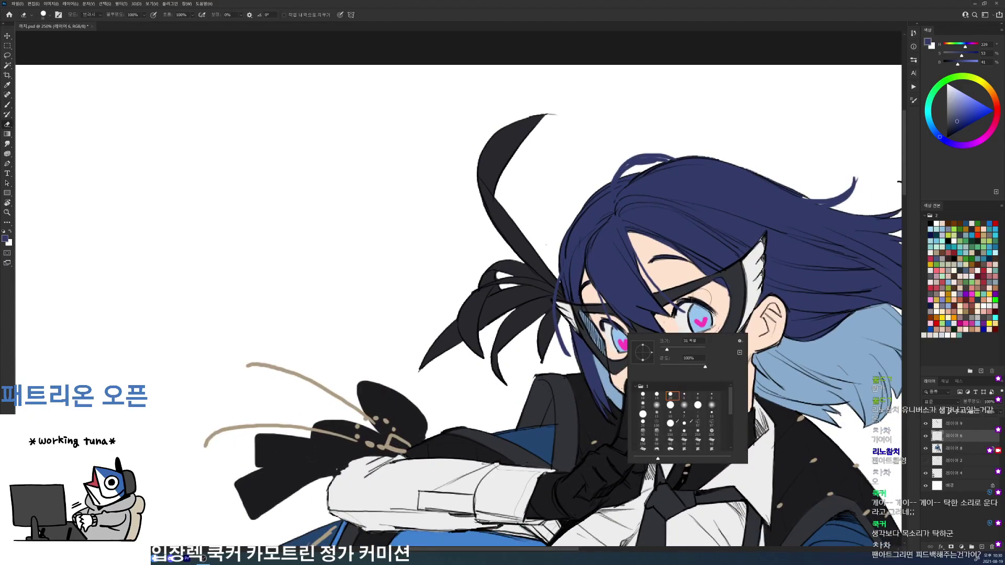
click(693, 306)
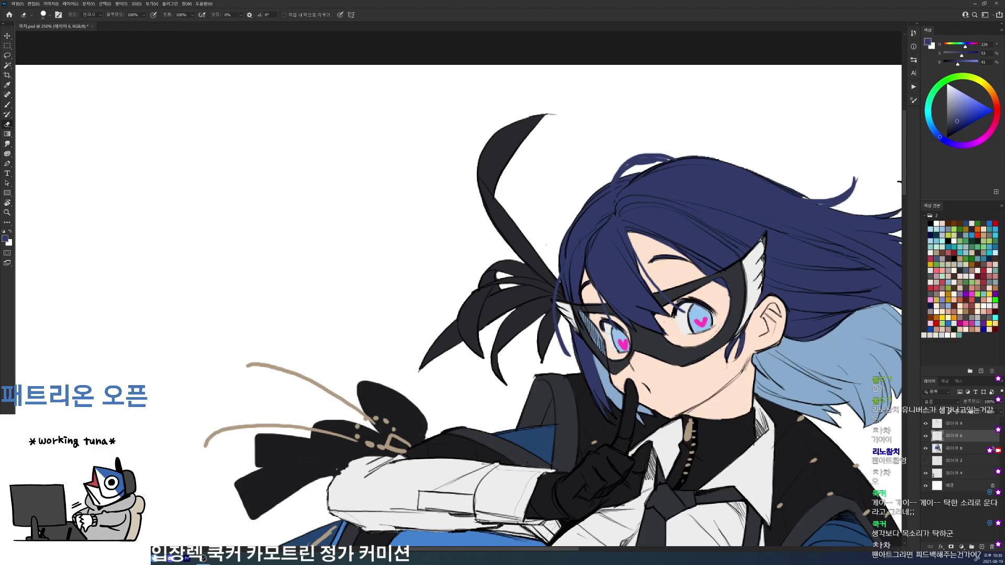
- On 레이어 6, touch up the line art around the far eye with a fine black brush
key(b)
key(d)
right_click(608, 346)
double_click(654, 408)
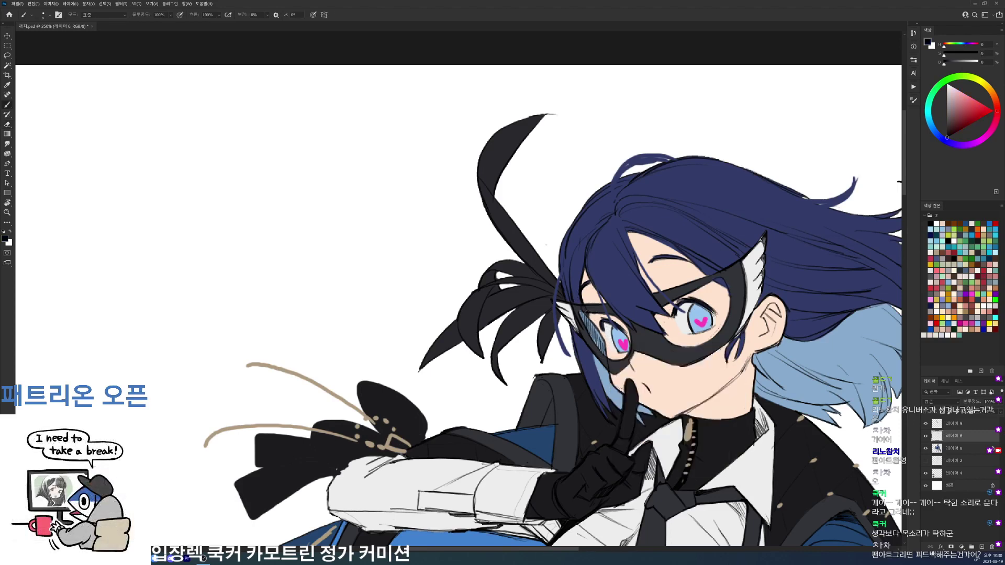
alt+click(602, 336)
key(e)
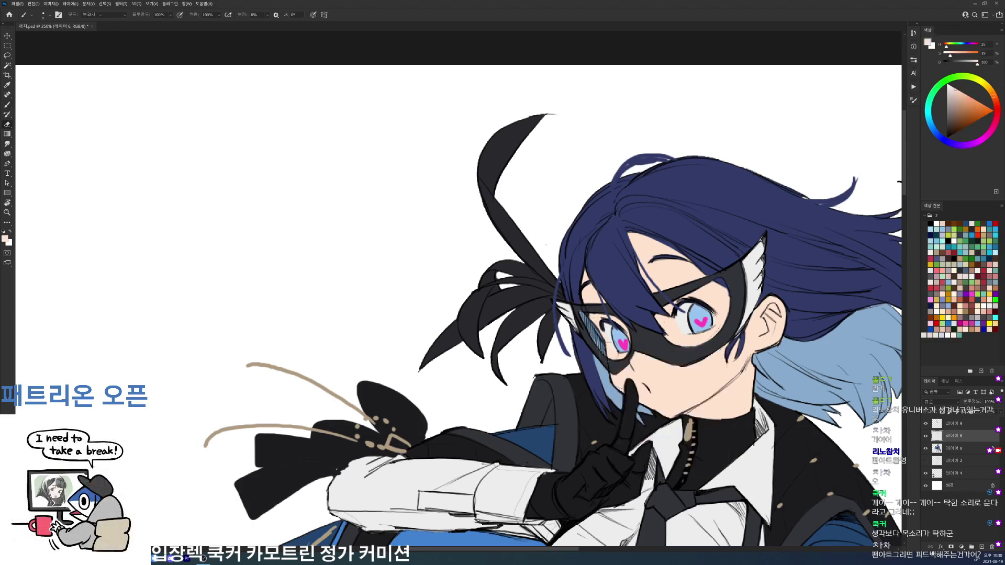
key(b)
key(d)
drag(620, 376, 611, 391)
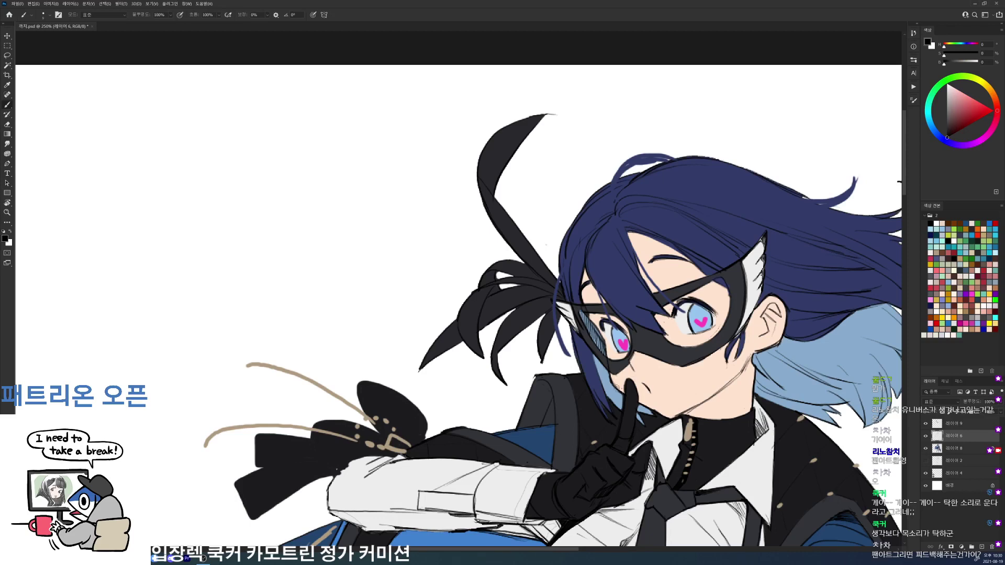
- On 레이어 8, retouch the fill beside the far eye with the sampled skin tone
click(965, 447)
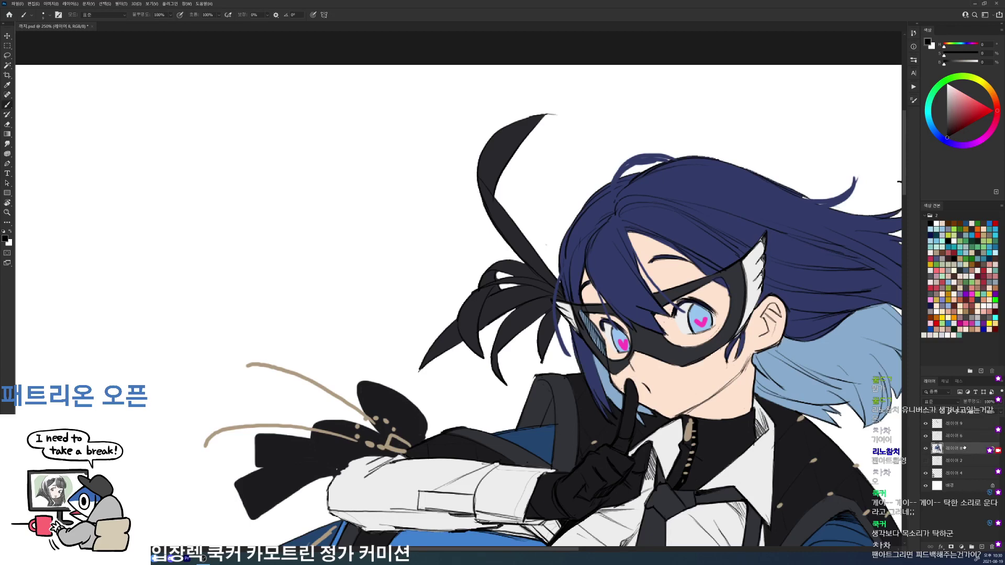
alt+click(608, 361)
drag(593, 320, 605, 342)
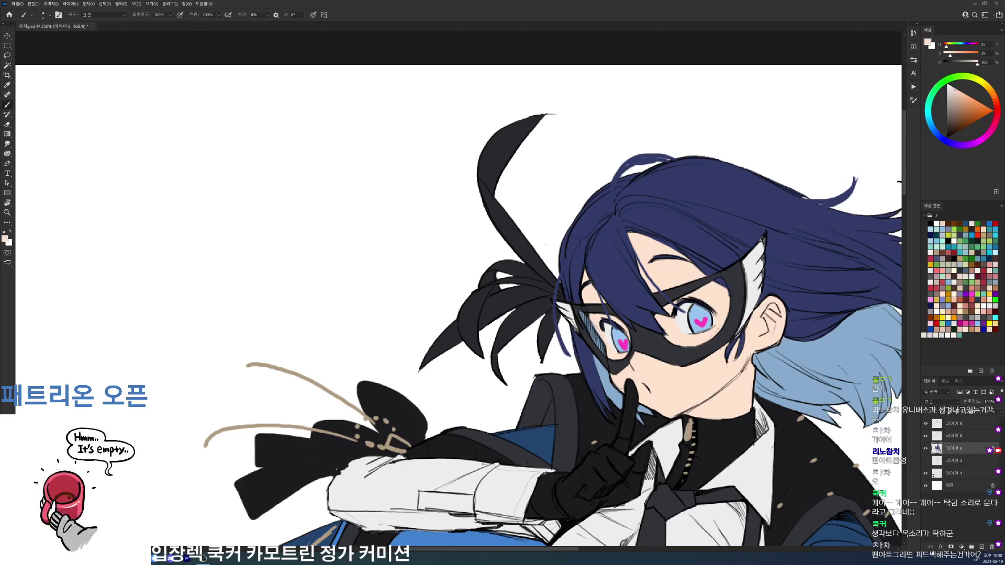
drag(682, 258, 658, 261)
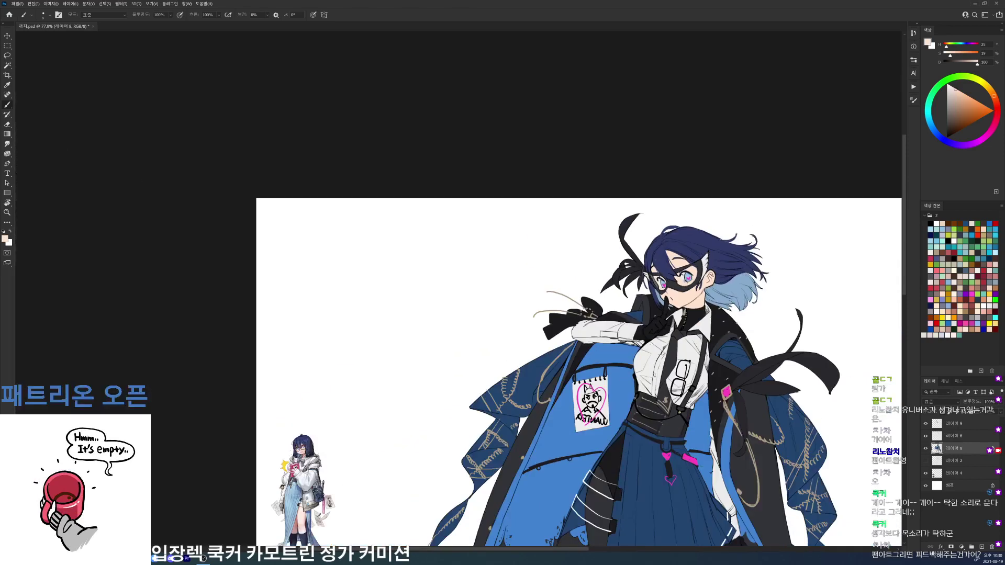
- Hide 레이어 9 so the heart pupils and costume details are off while the eyes are edited
scroll(676, 271, up, 5)
key(e)
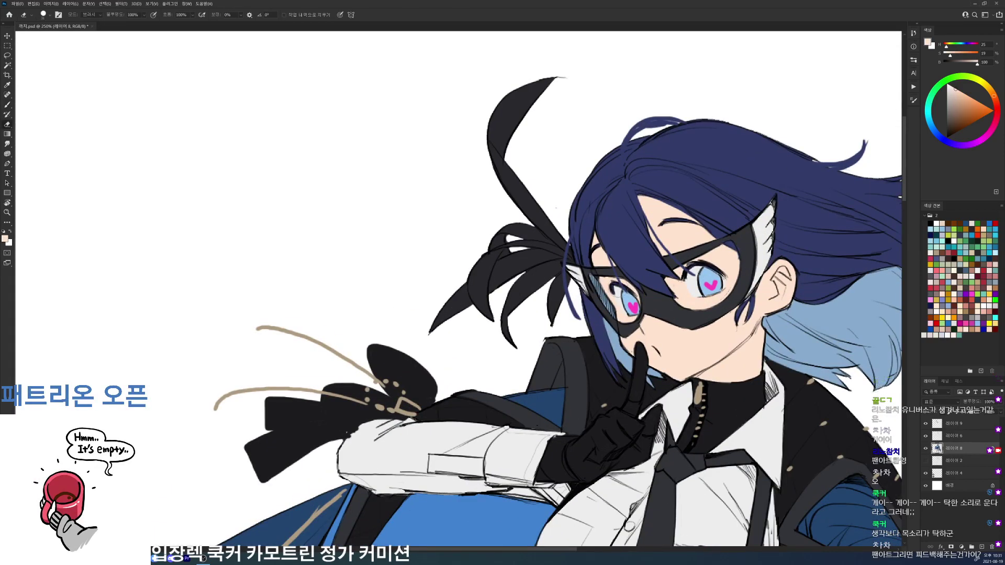
click(925, 423)
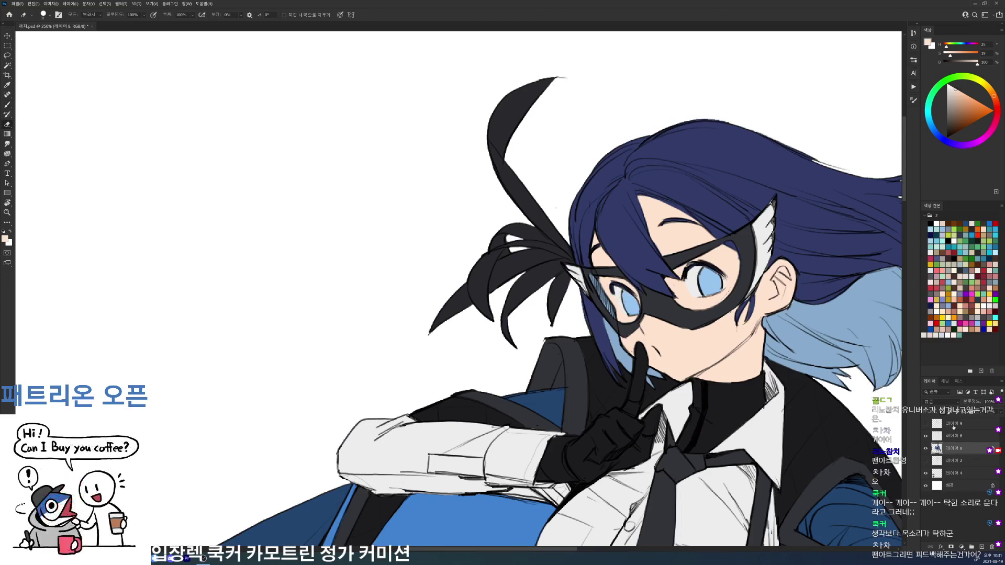
- On 레이어 6, refine the eye line art with the fine black brush and the eraser
click(953, 435)
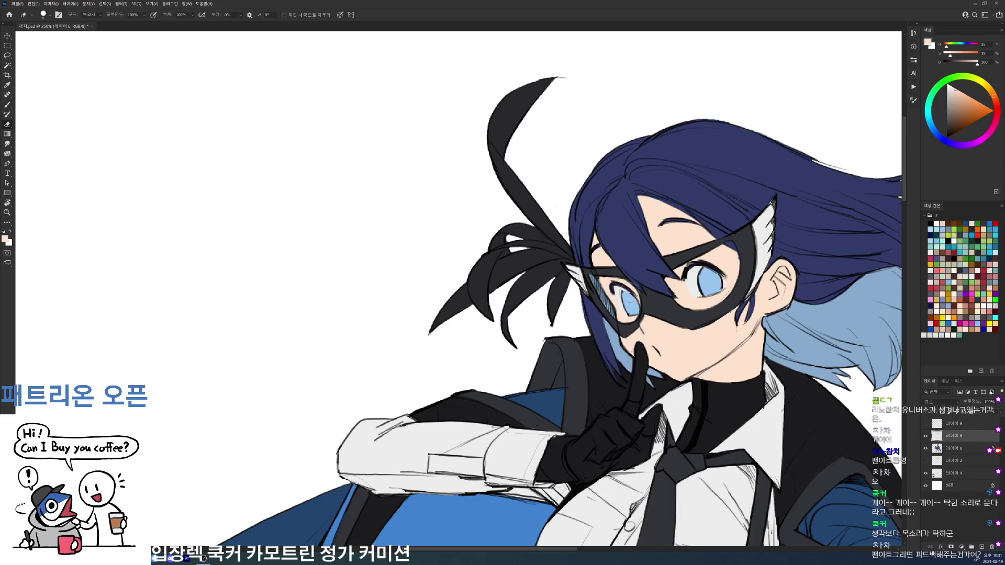
key(b)
right_click(667, 306)
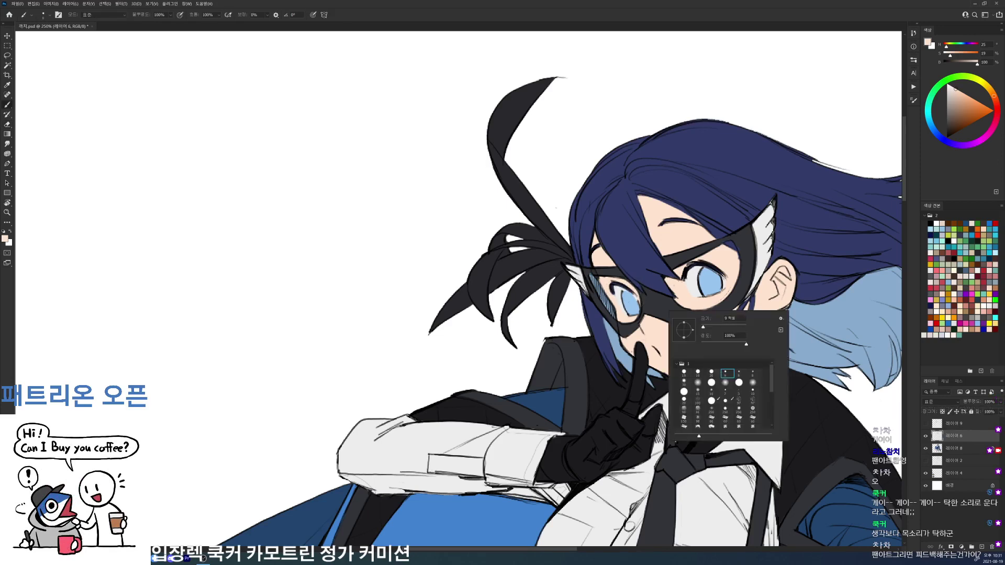
key(Escape)
key(d)
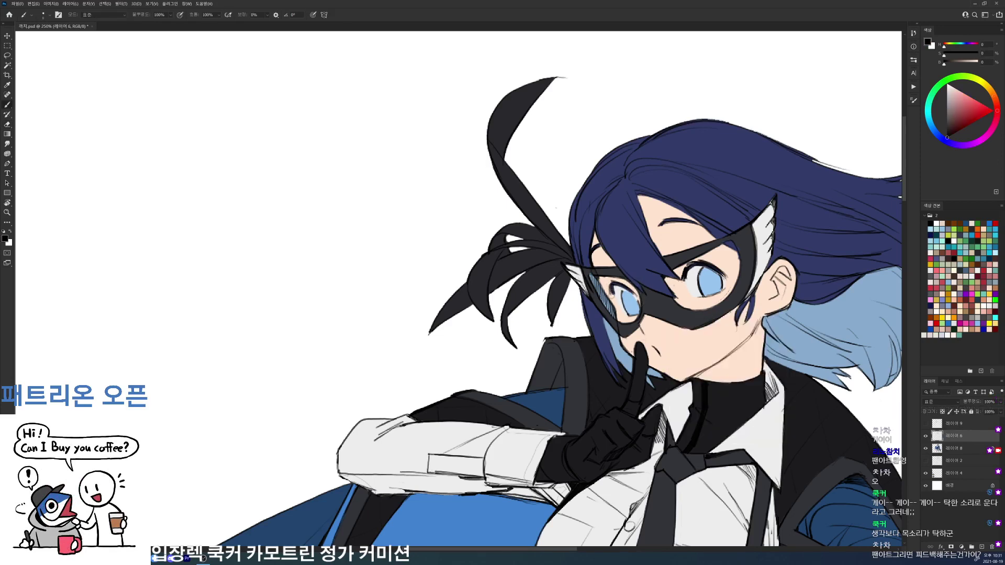
key(e)
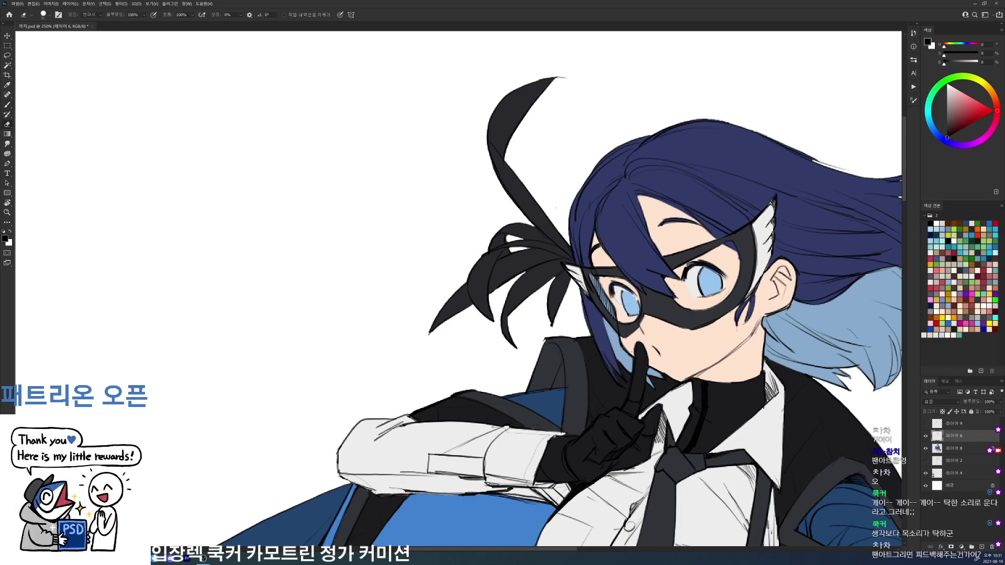
key(b)
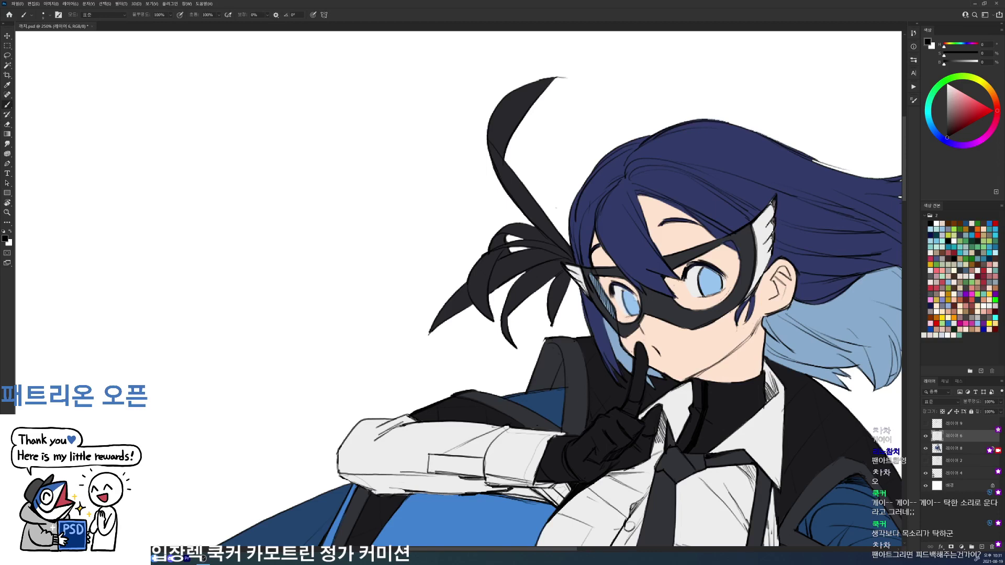
- On 레이어 8, touch up the iris and neighbouring hair fill with sampled light blue and navy using a larger brush
click(961, 448)
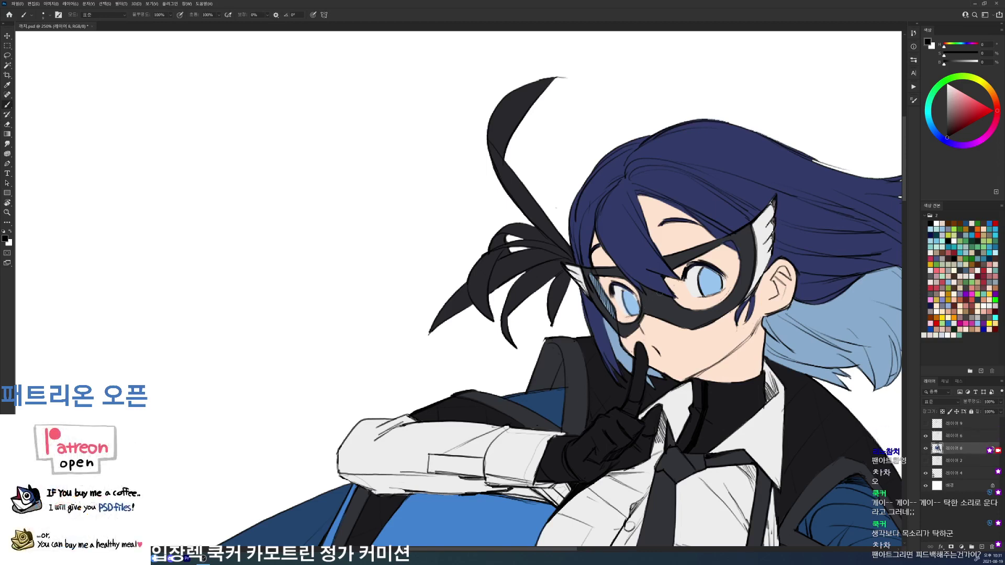
right_click(650, 285)
click(694, 347)
alt+click(626, 288)
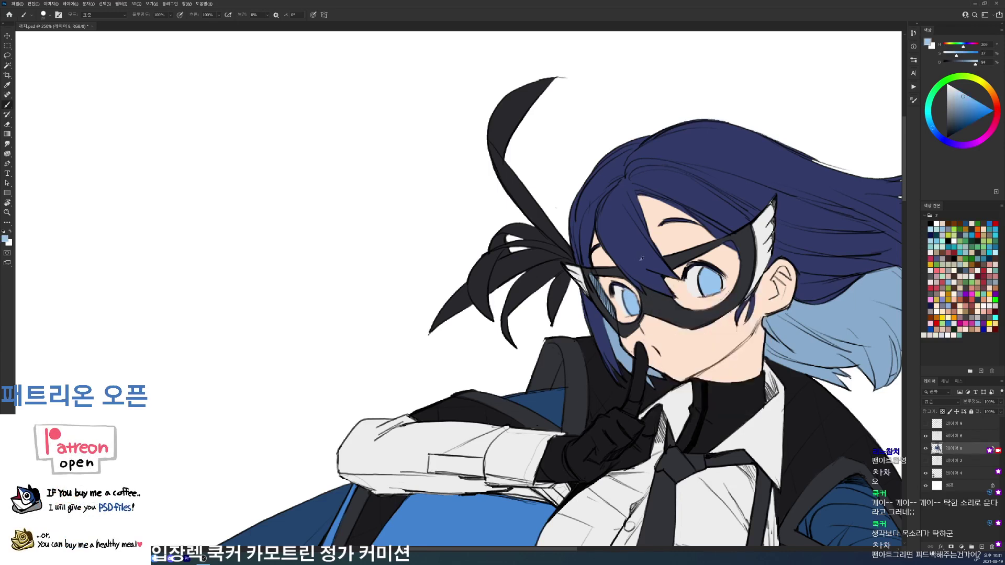
alt+click(641, 259)
drag(734, 279, 600, 303)
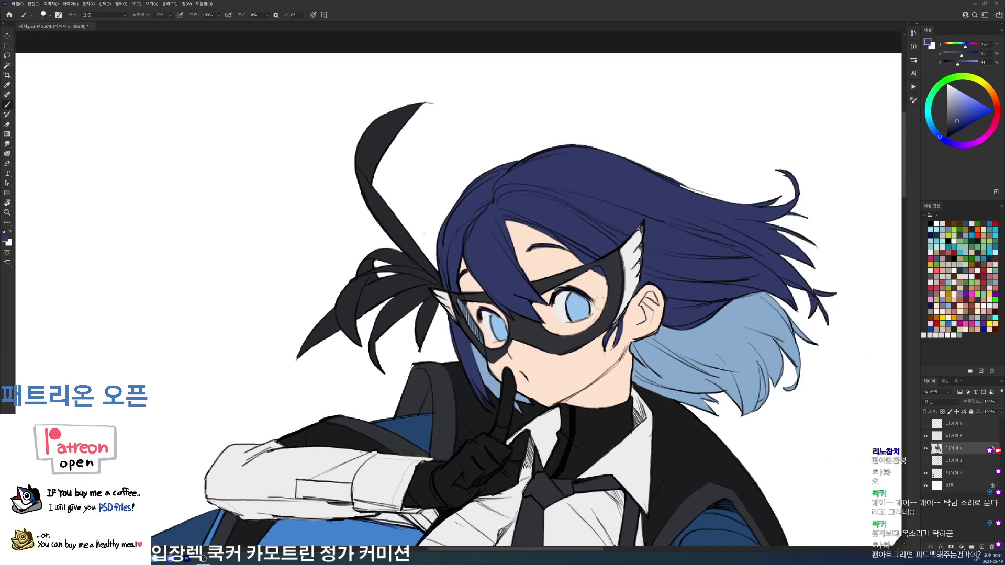
- On 레이어 6, lasso the near eye's iris, deselect it, and refine its black outline with the brush and eraser
key(l)
click(956, 436)
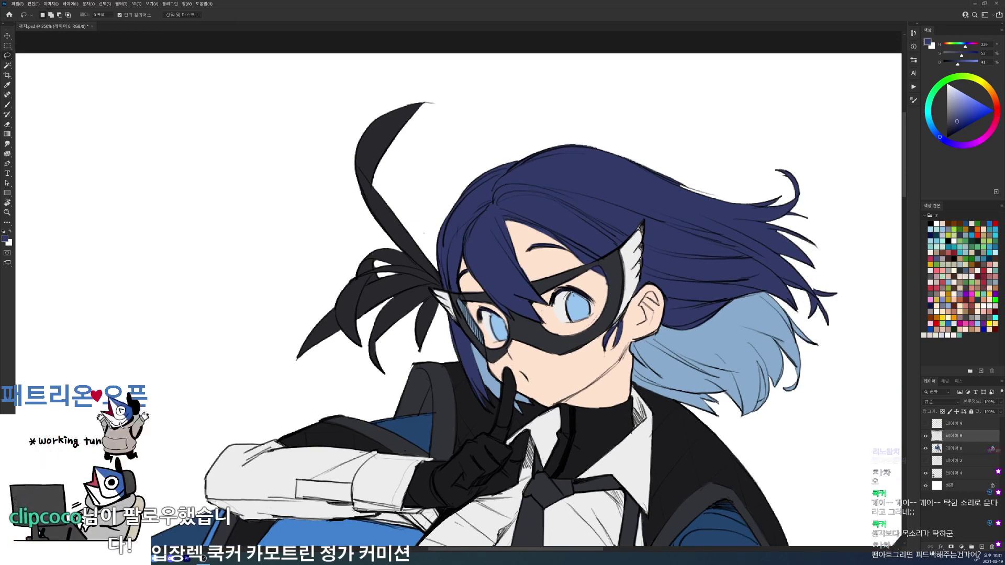
mouse_move(593, 316)
mouse_down()
mouse_move(566, 314)
mouse_move(578, 293)
mouse_move(585, 312)
mouse_move(581, 299)
mouse_up()
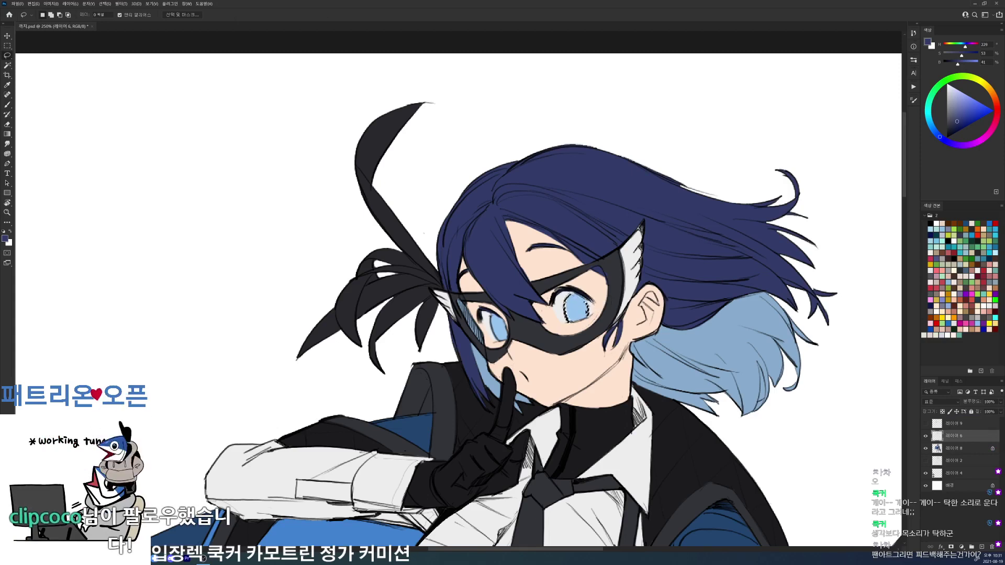
key(ctrl+d)
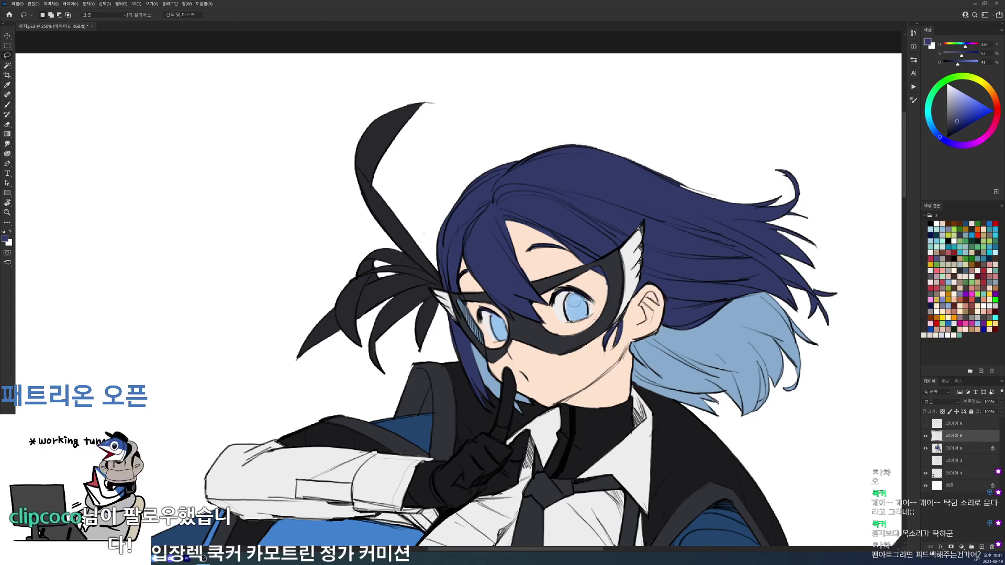
key(b)
alt+click(577, 307)
key(d)
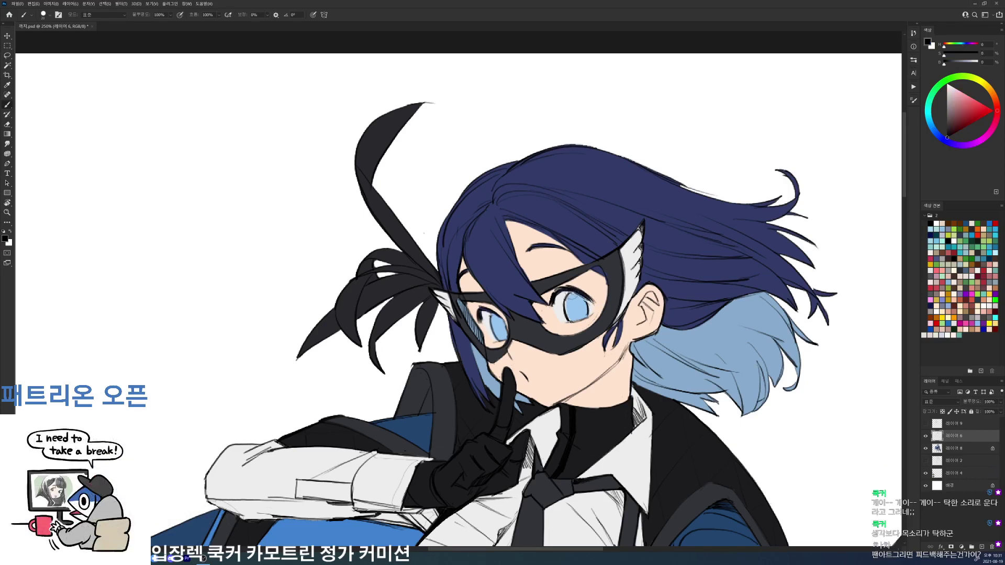
key(e)
key(b)
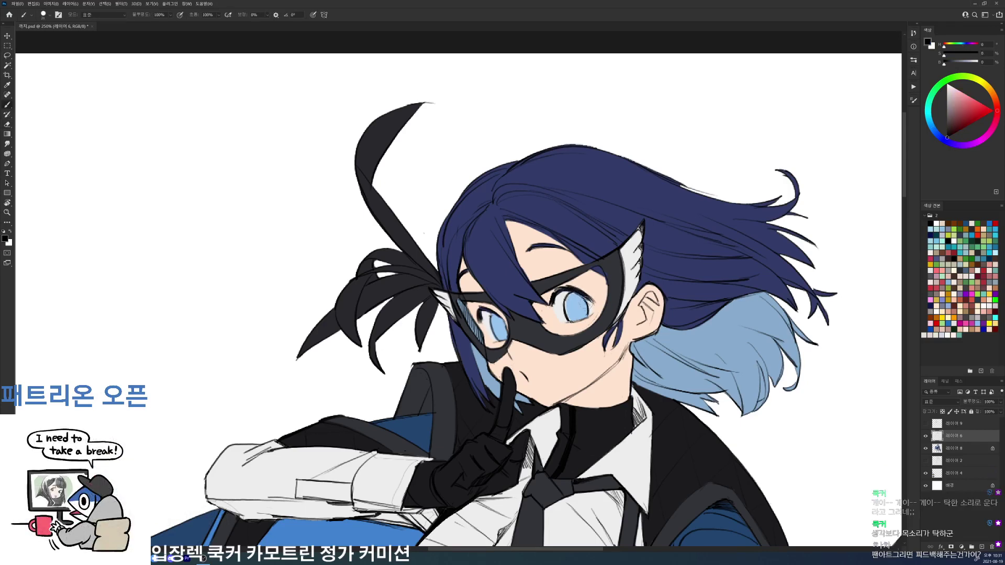
key(e)
key(b)
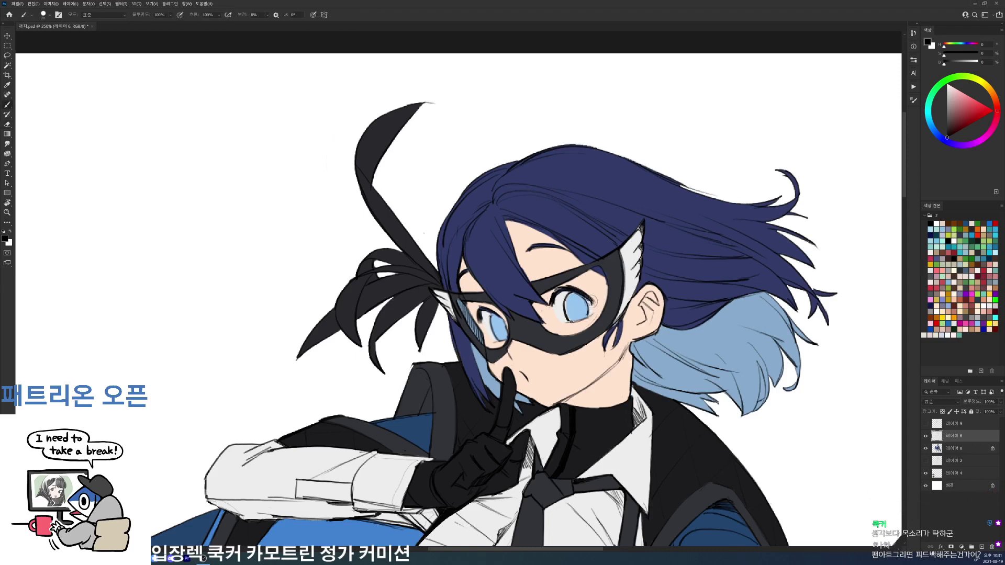
key(e)
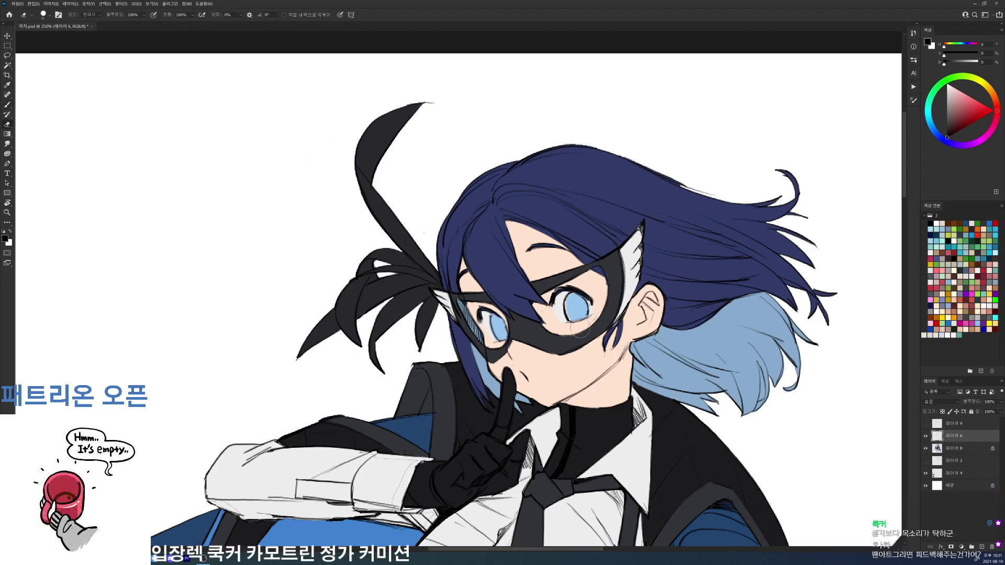
- On 레이어 8, touch up the near eye's iris fill with the sampled light blue
click(952, 453)
key(b)
alt+click(572, 301)
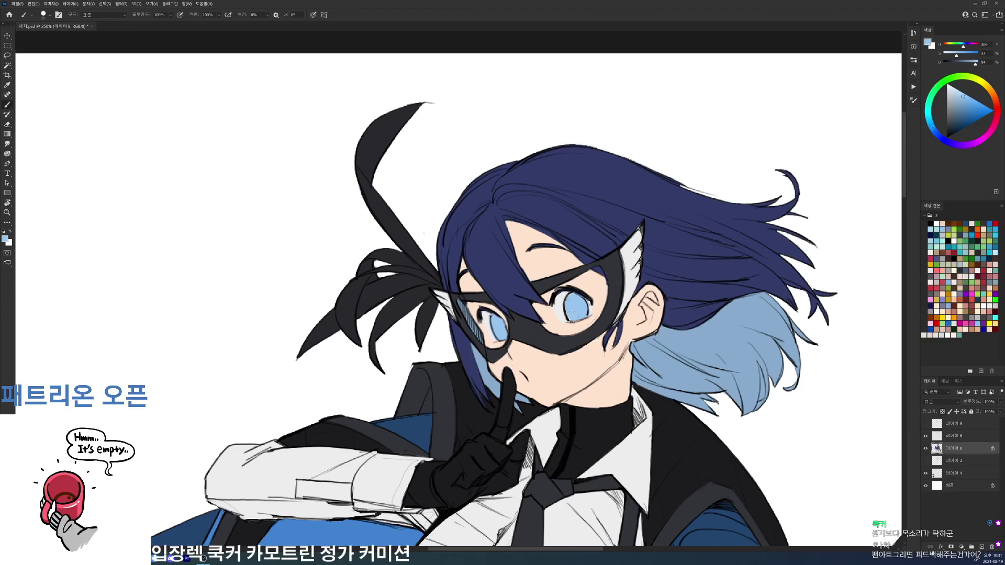
- On 레이어 6, refine the line art around the near eye with the fine black brush on a tilted canvas
scroll(602, 267, down, 5)
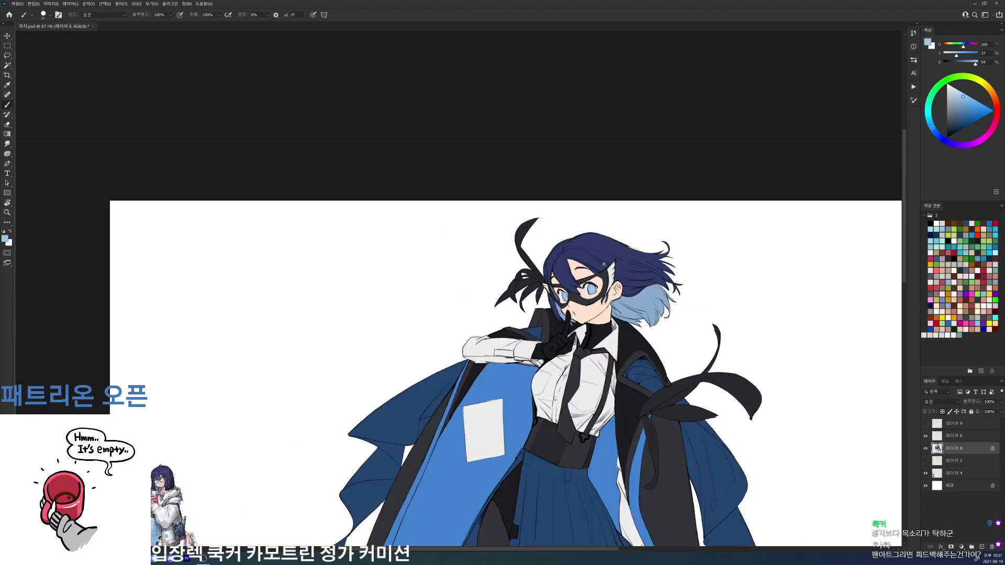
scroll(566, 283, up, 5)
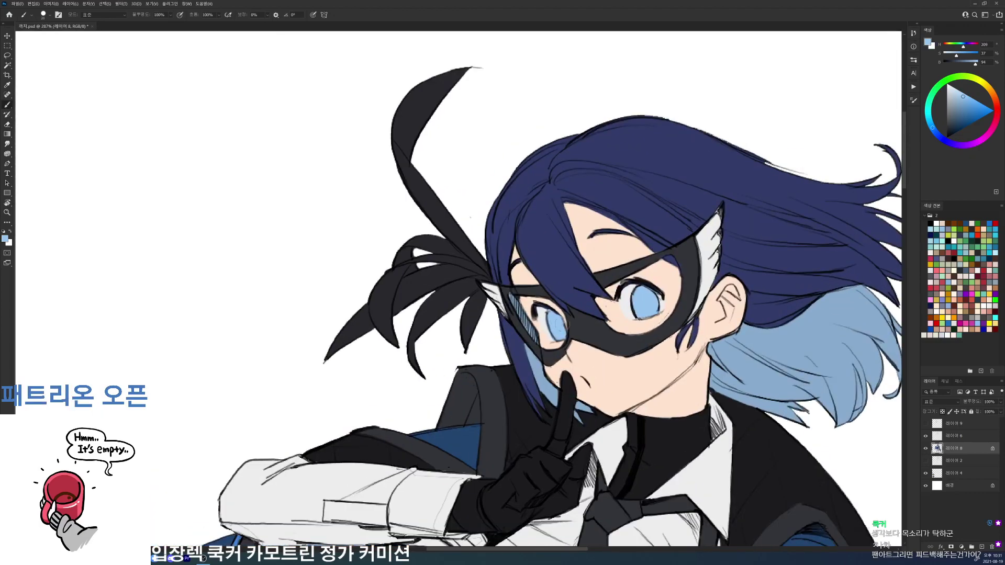
key(e)
key(alt+bracketright)
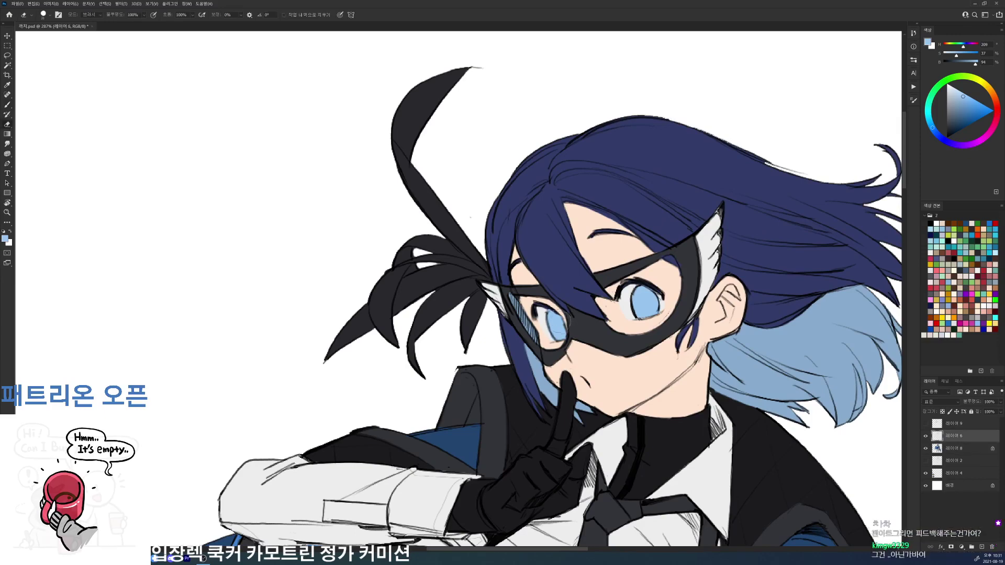
key(d)
key(b)
right_click(626, 313)
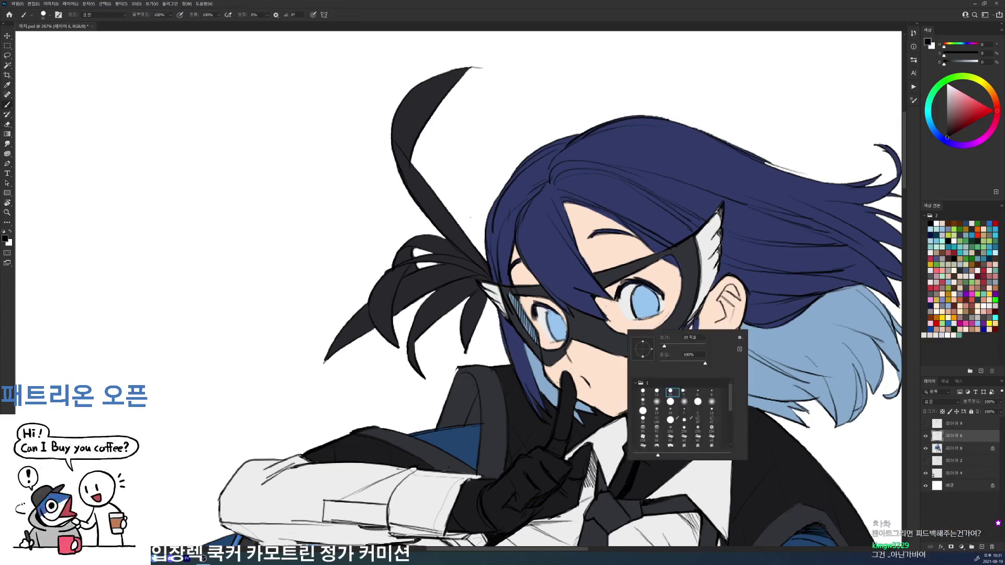
key(Escape)
key(r)
drag(565, 324, 627, 377)
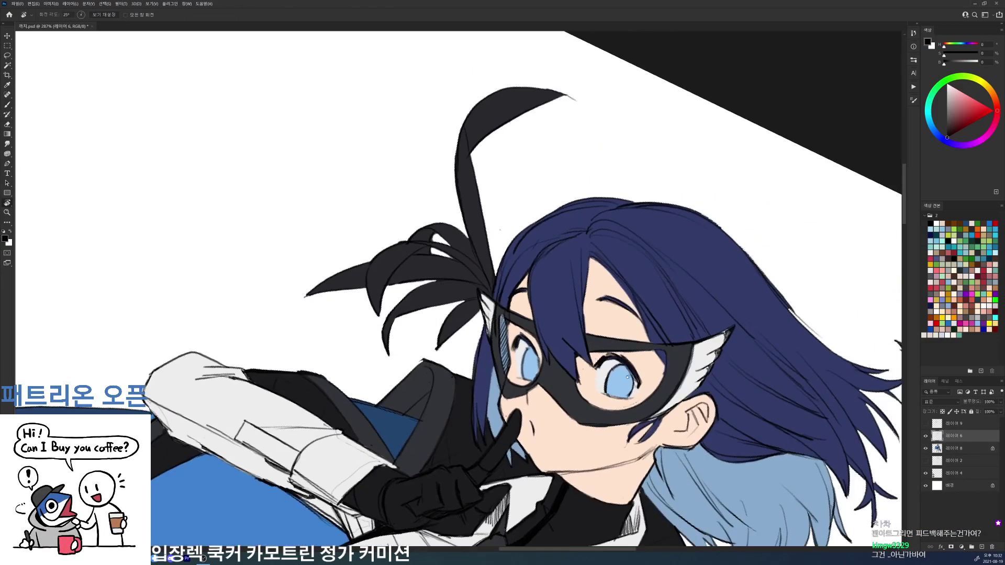
key(e)
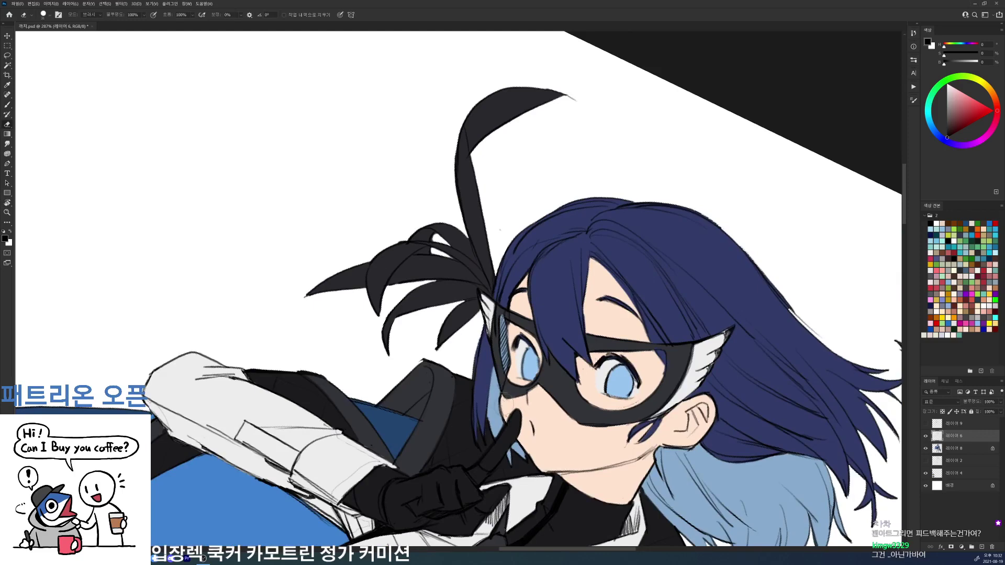
key(b)
drag(663, 330, 594, 335)
- On 레이어 6, darken the jawline from chin to ear with the black brush and clean it up with the eraser
key(r)
key(Escape)
drag(661, 282, 693, 271)
key(b)
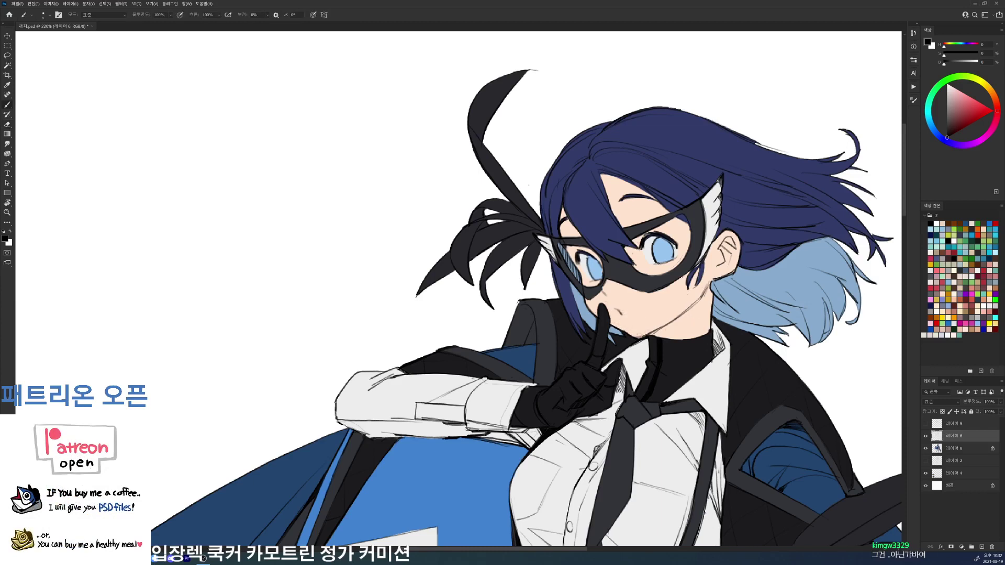
drag(636, 337, 708, 284)
key(e)
mouse_move(587, 312)
mouse_down()
mouse_move(594, 301)
mouse_move(594, 317)
mouse_up()
key(b)
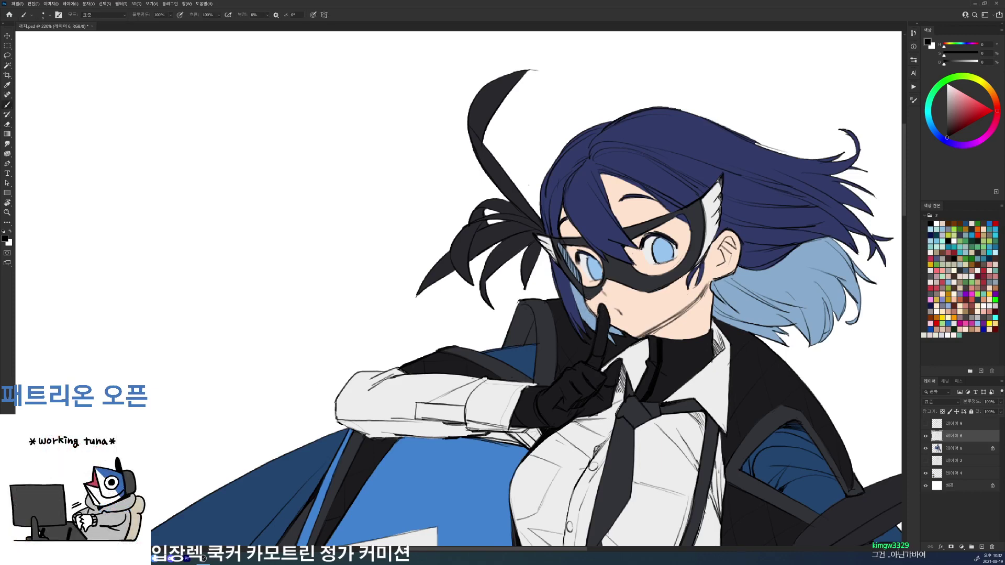
key(e)
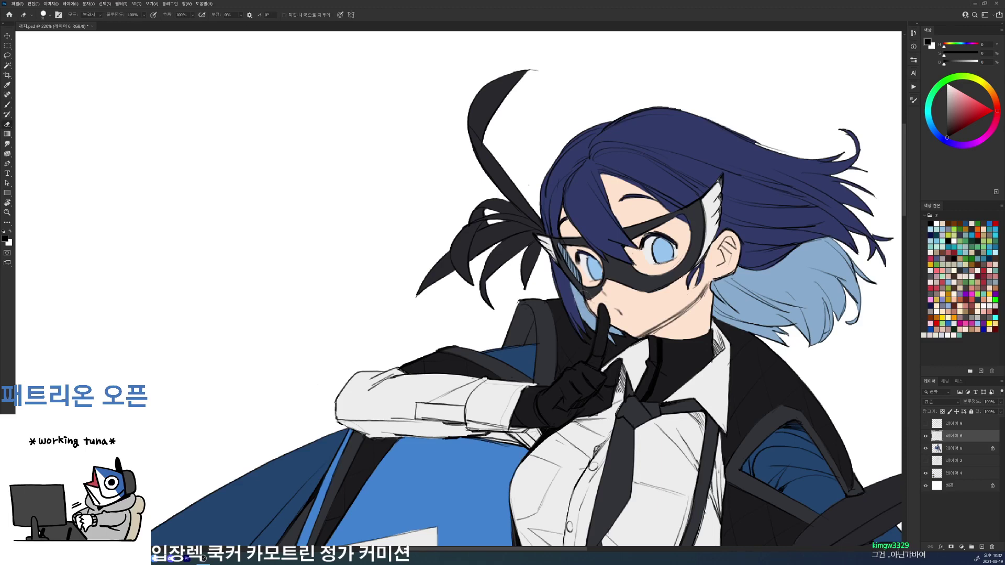
drag(587, 312, 594, 301)
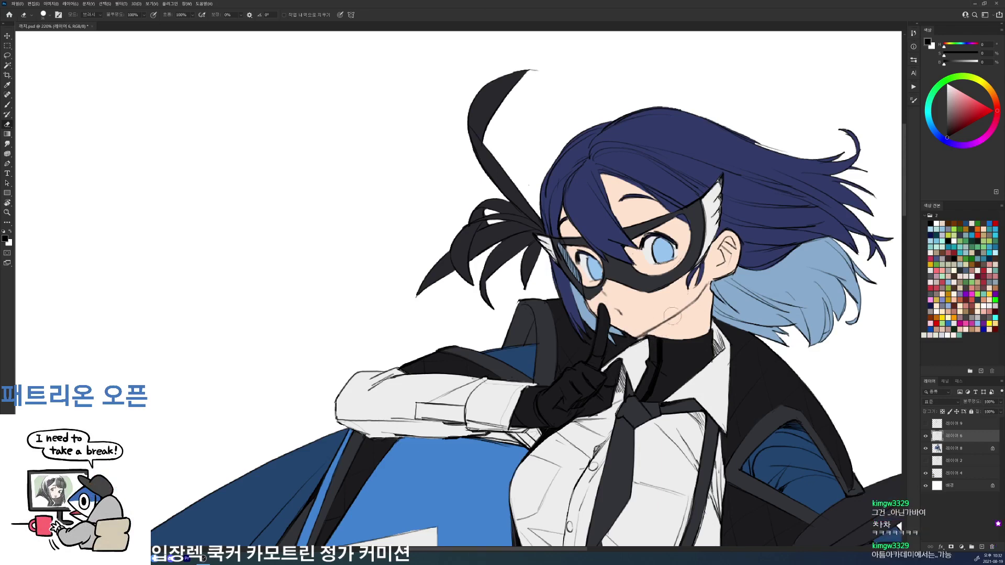
- On 레이어 8, touch up the fill along the chin and jaw with a larger brush, using sampled near-black and skin tones
click(958, 448)
key(b)
right_click(653, 327)
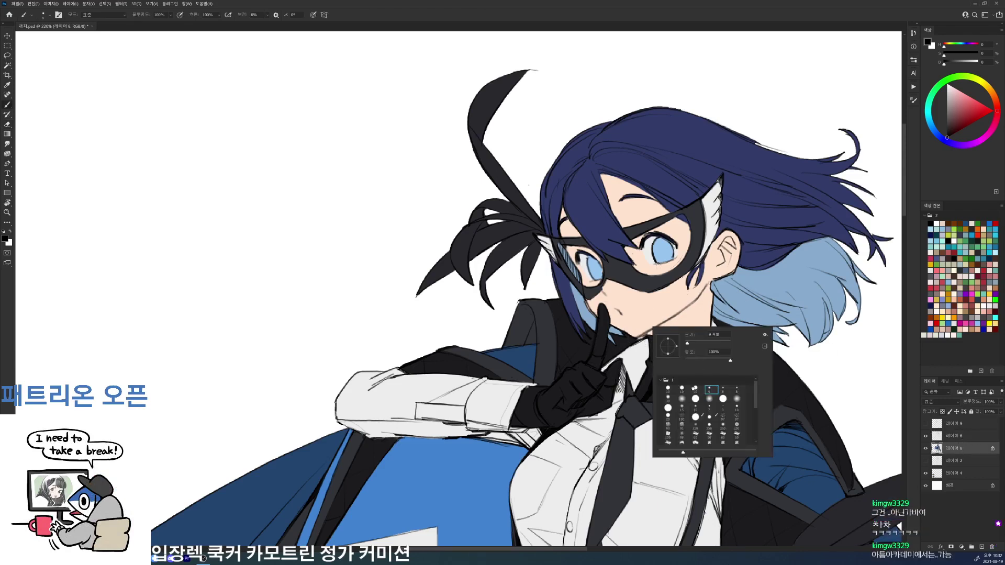
double_click(694, 388)
alt+click(785, 293)
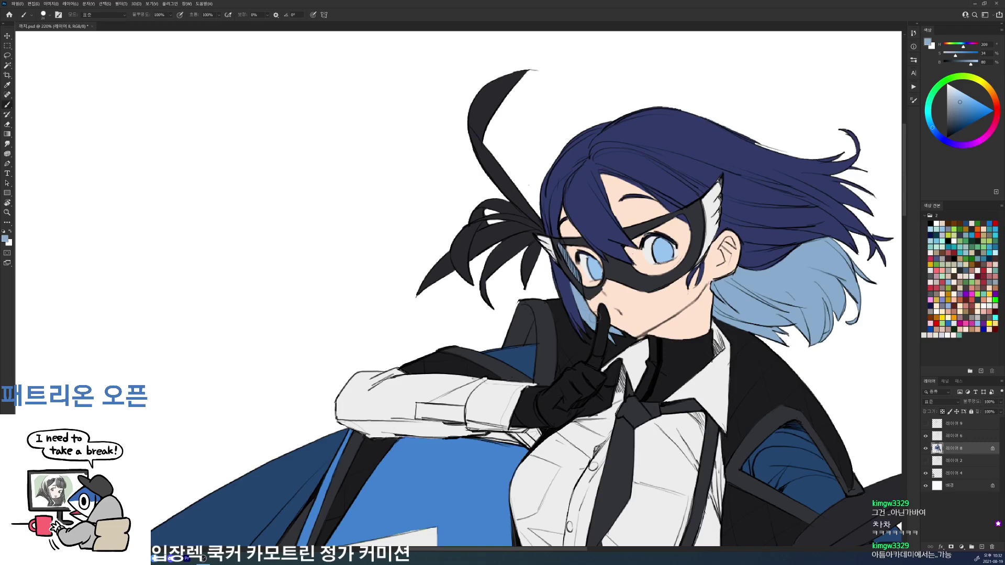
alt+click(631, 341)
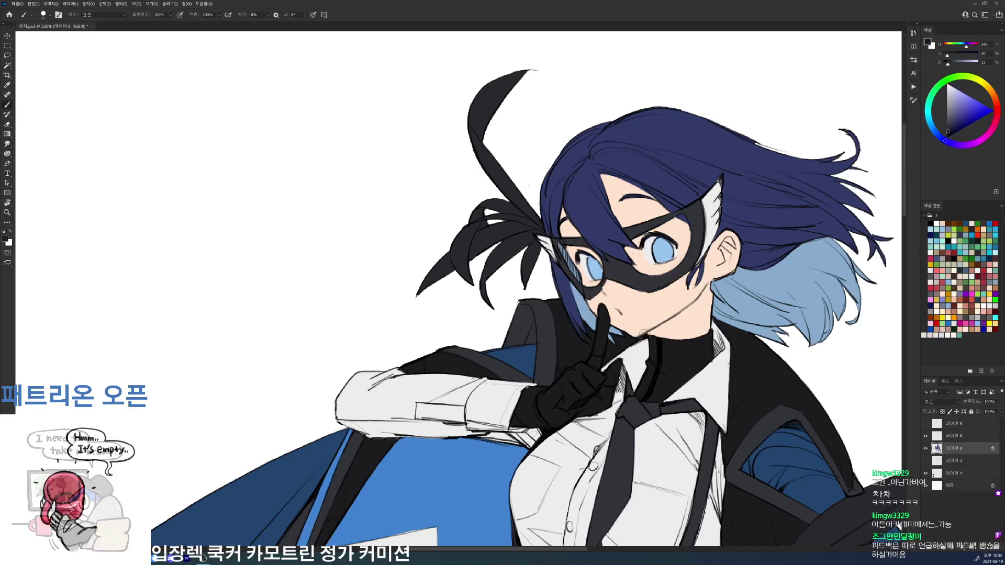
alt+click(689, 316)
drag(751, 257, 728, 333)
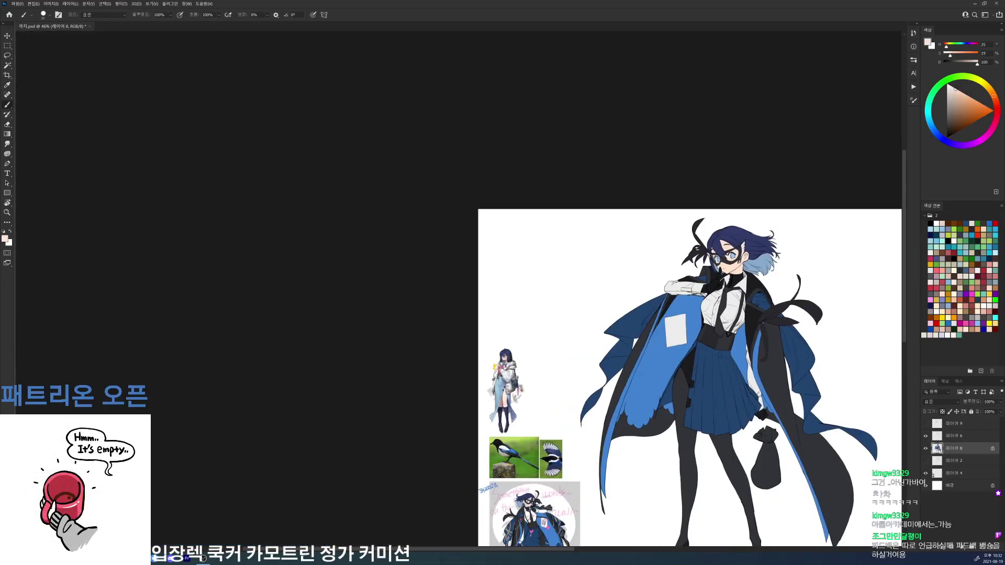
- On 레이어 6, draw small pupil outlines inside both irises with the fine black brush
scroll(735, 250, up, 5)
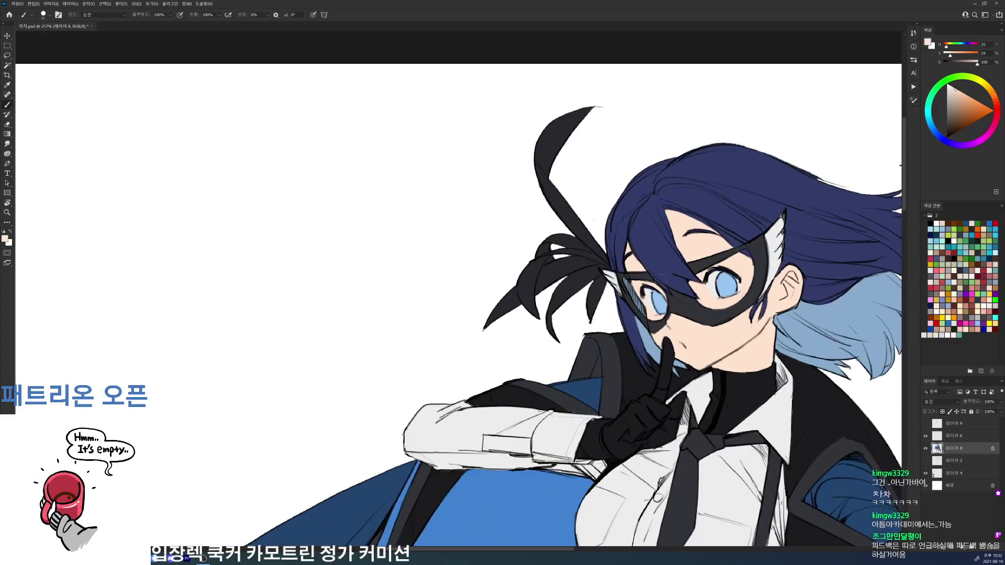
key(e)
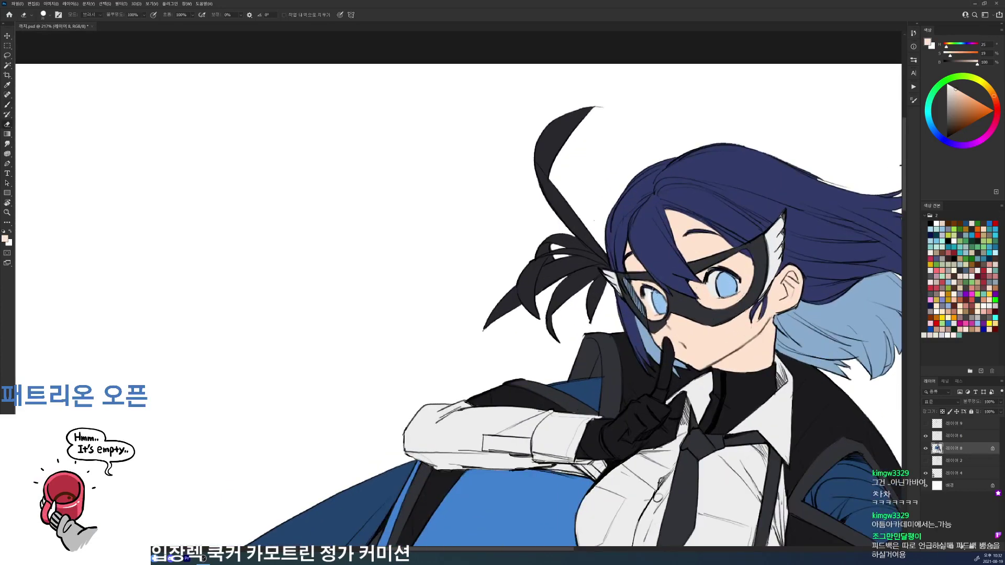
key(x)
key(b)
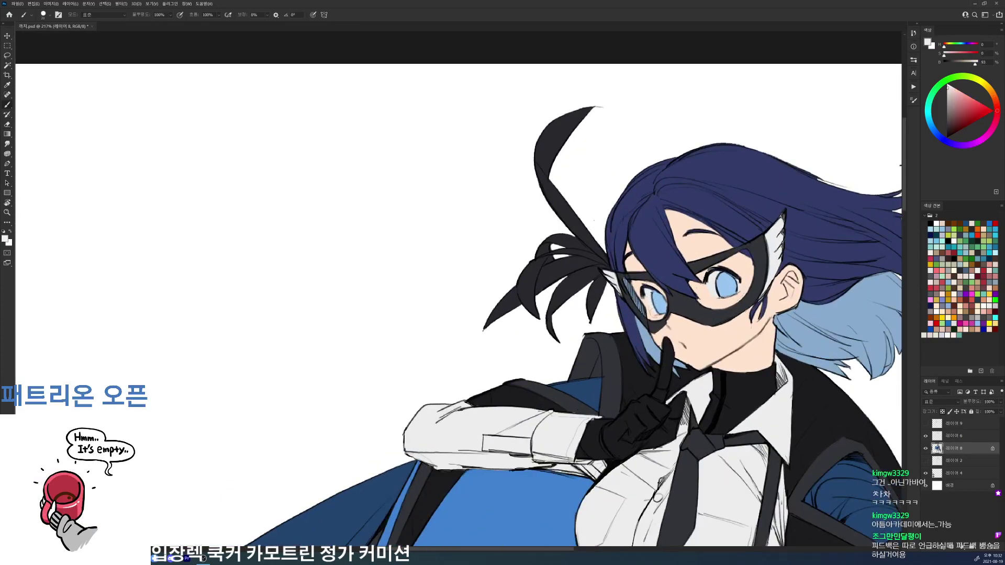
key(alt+bracketright)
key(d)
right_click(684, 258)
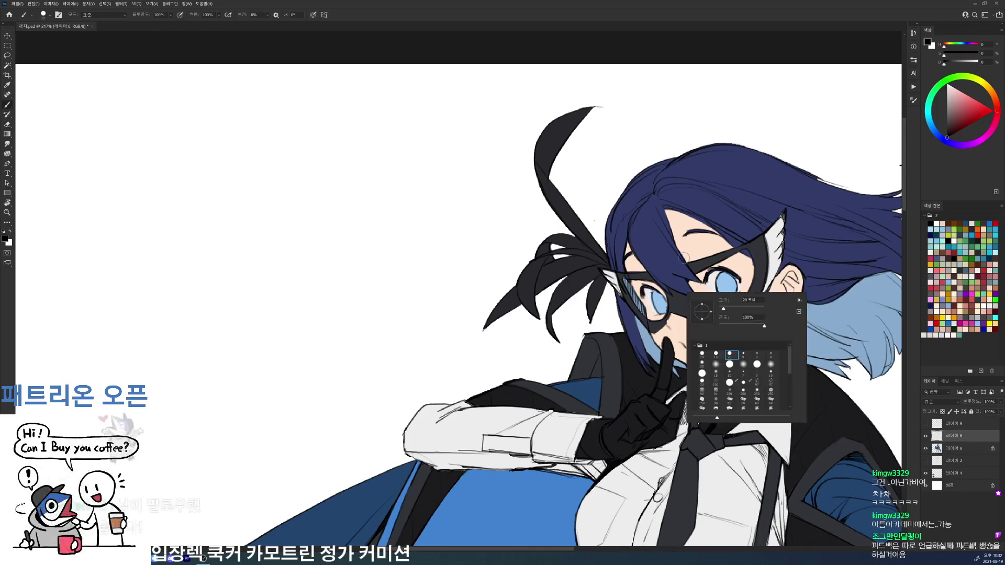
click(744, 355)
key(Return)
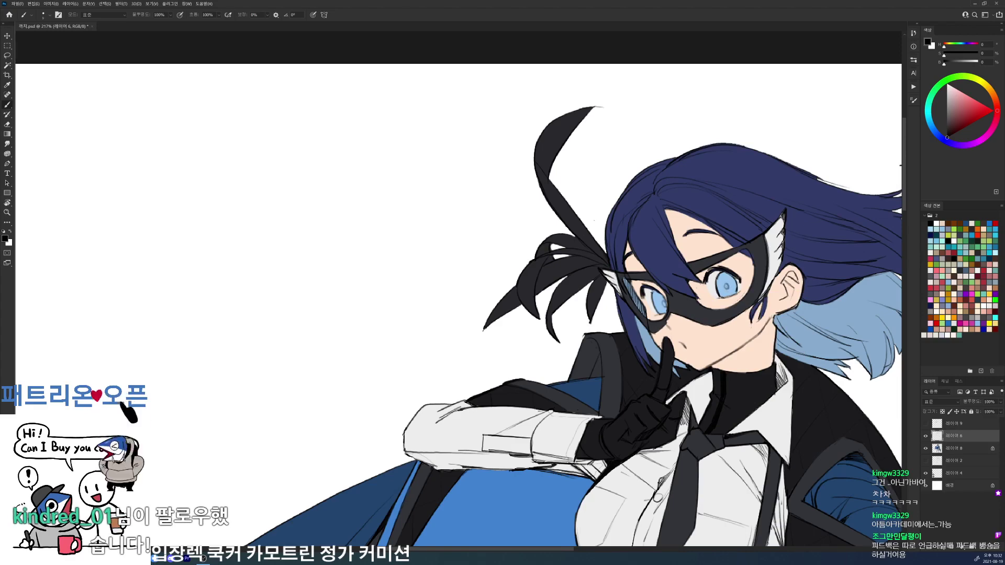
mouse_move(733, 303)
mouse_down()
mouse_move(696, 303)
mouse_move(743, 302)
mouse_up()
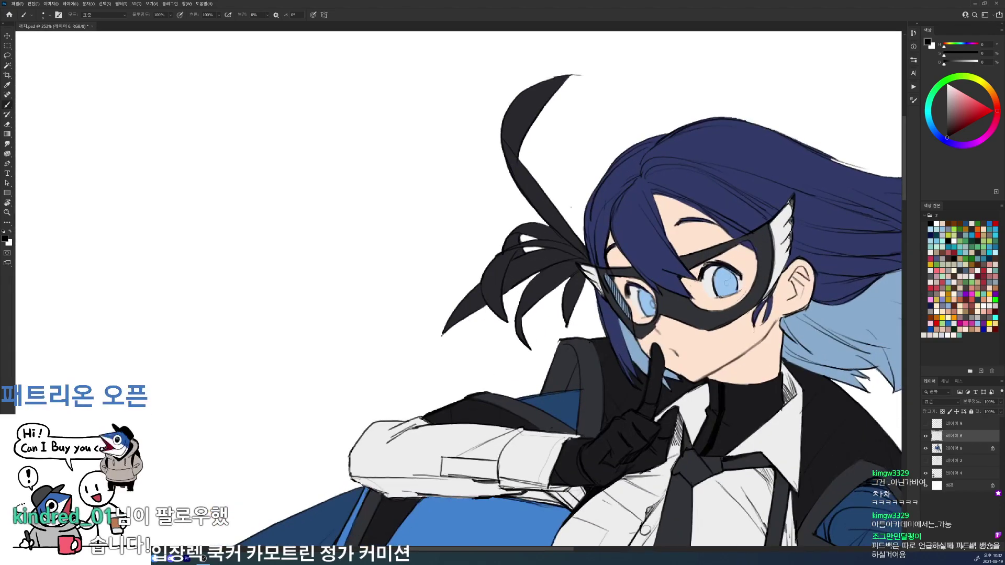
key(ctrl+1)
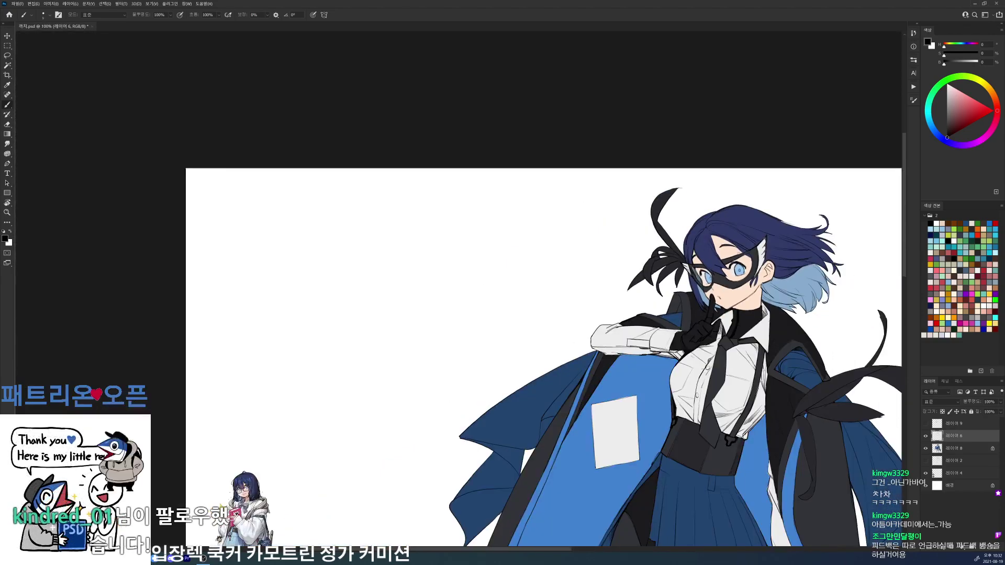
scroll(711, 261, up, 5)
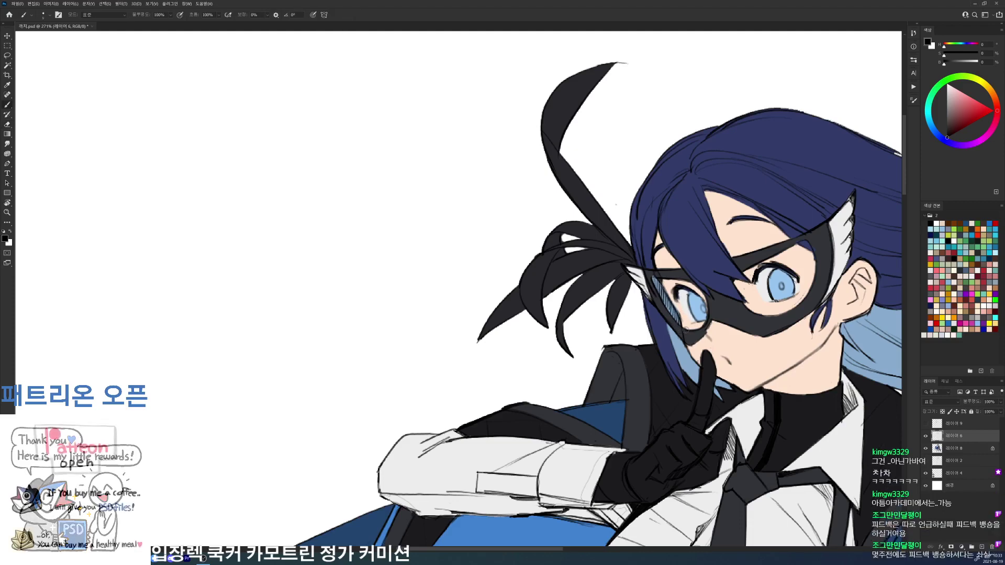
- On 레이어 8, touch up the white of the far eye with its sampled off-white, and check the whole figure
key(alt+bracketleft)
alt+click(685, 319)
drag(677, 304, 683, 318)
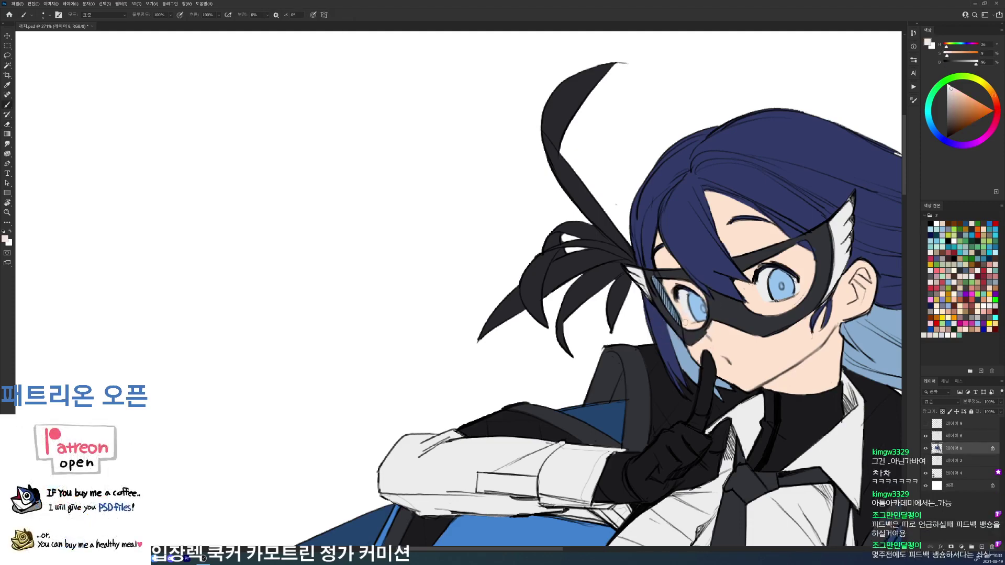
scroll(684, 303, down, 5)
alt+click(754, 324)
alt+click(753, 324)
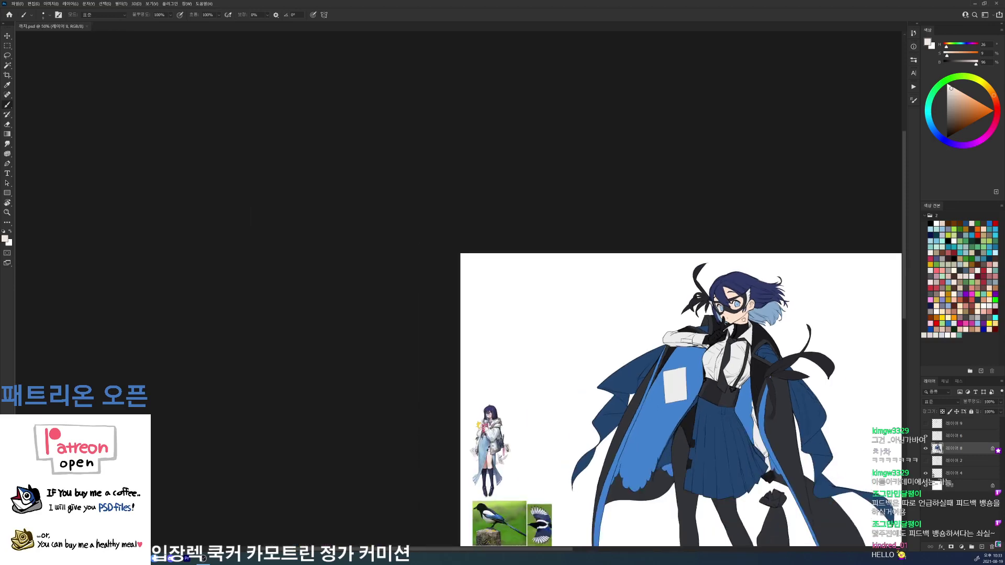
drag(872, 387, 707, 239)
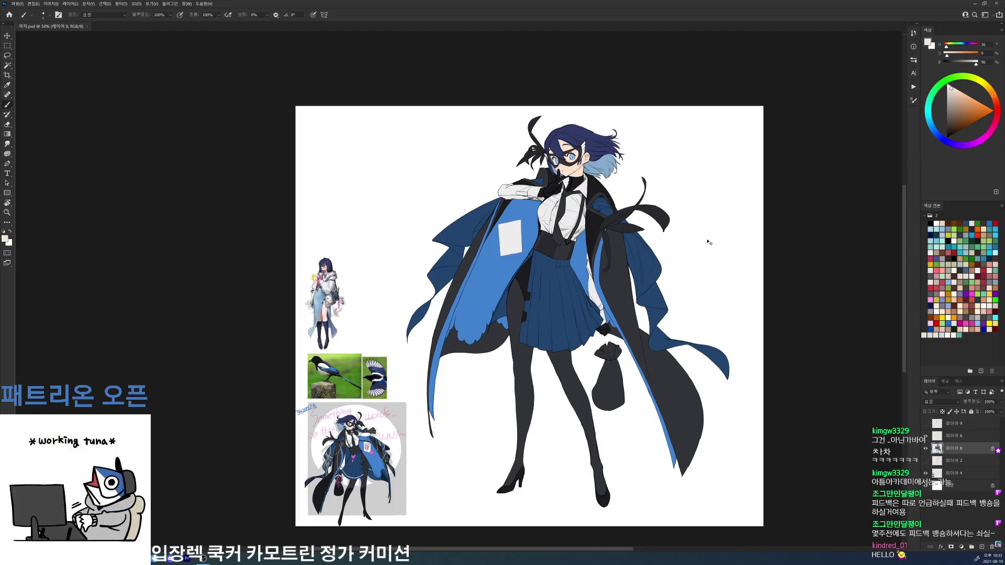
drag(564, 130, 651, 129)
key(d)
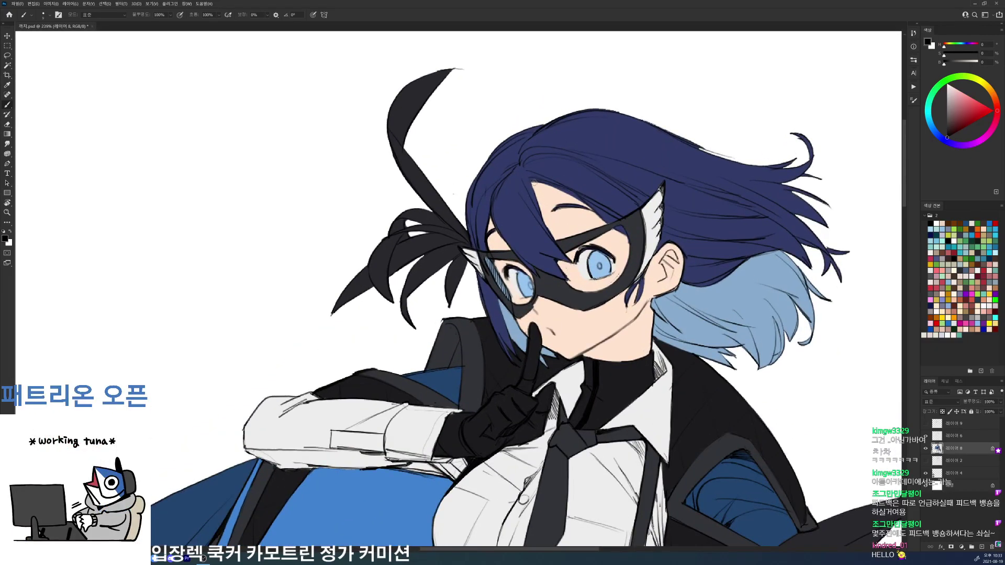
drag(534, 183, 546, 224)
key(ctrl+z)
key(ctrl+z)
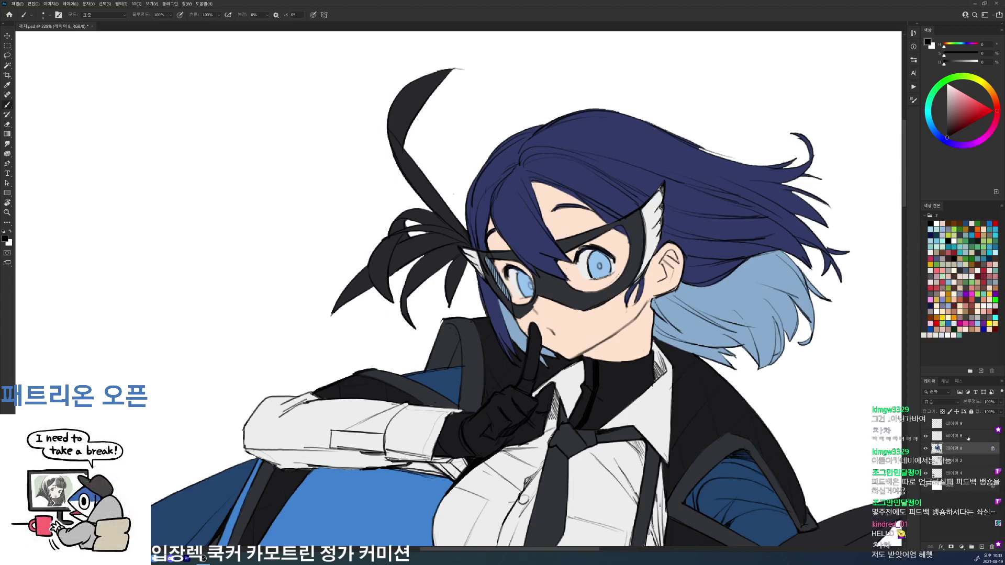
- Refine the fringe edge beside the forehead with black line art on 레이어 6 and sampled navy fill on 레이어 8
click(969, 436)
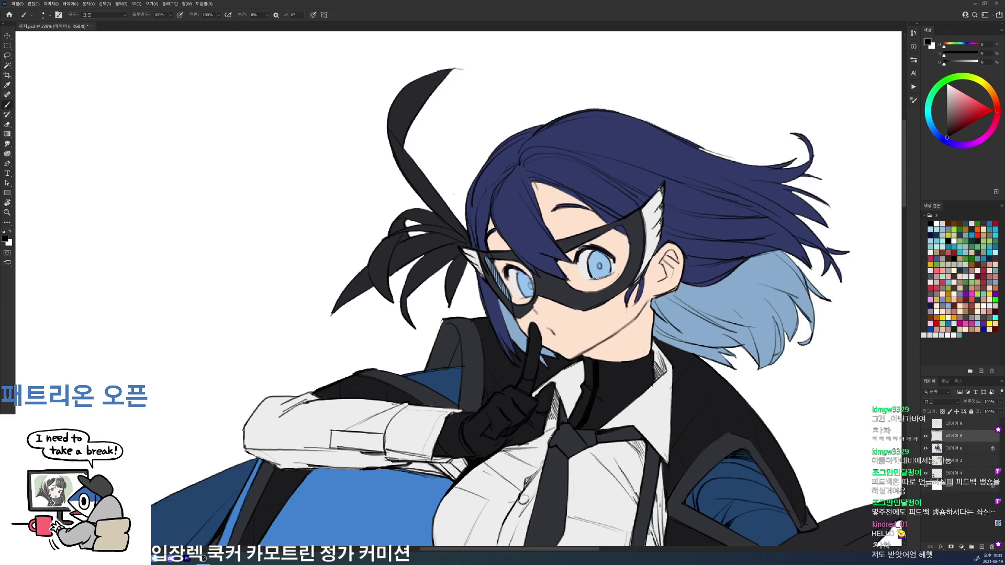
alt+click(526, 177)
click(961, 448)
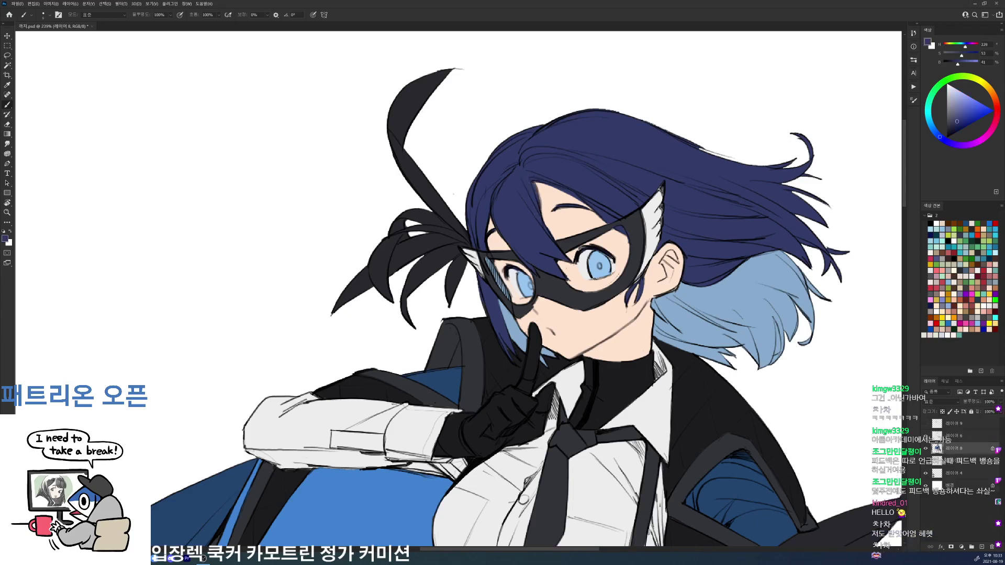
- On 레이어 6, redraw the outer hair contour beside the feather ornament with the fine black brush and the eraser
drag(830, 258, 738, 257)
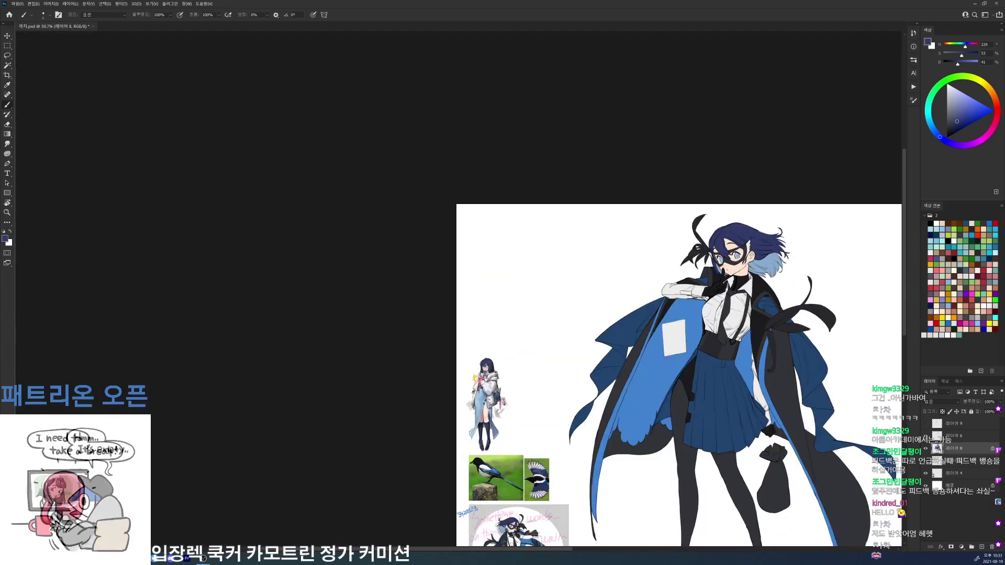
drag(803, 234, 882, 234)
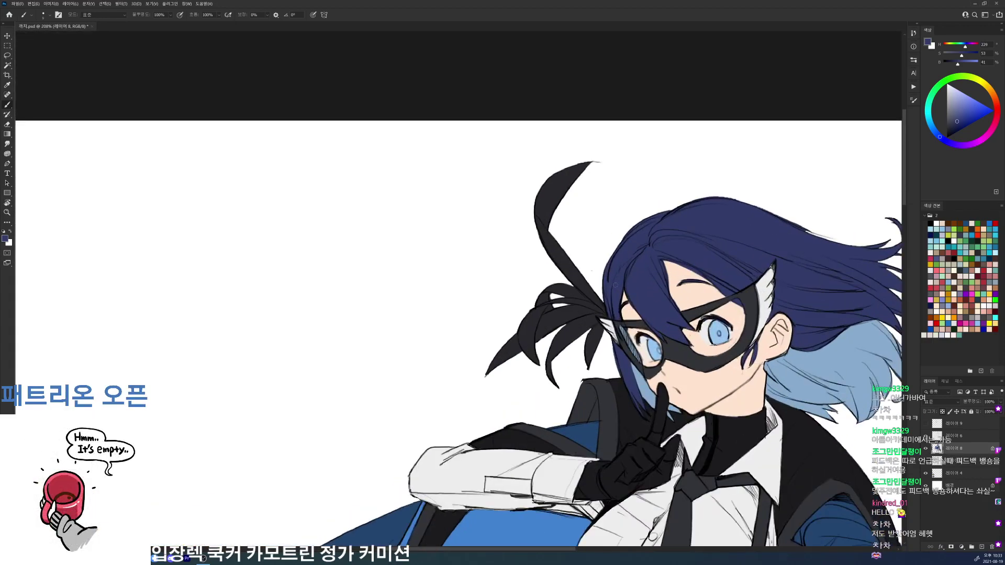
key(d)
click(945, 437)
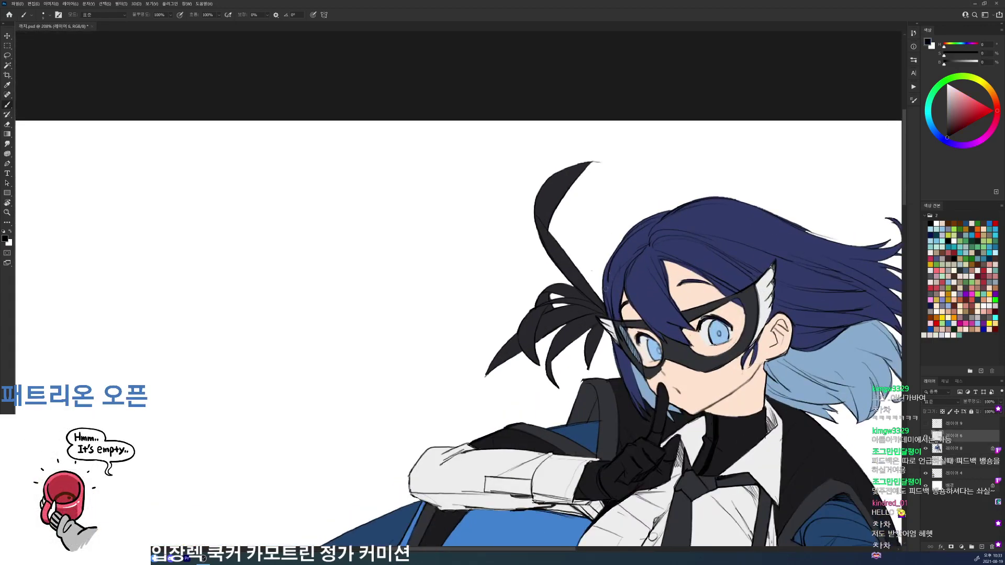
drag(602, 274, 600, 300)
key(e)
key(b)
key(e)
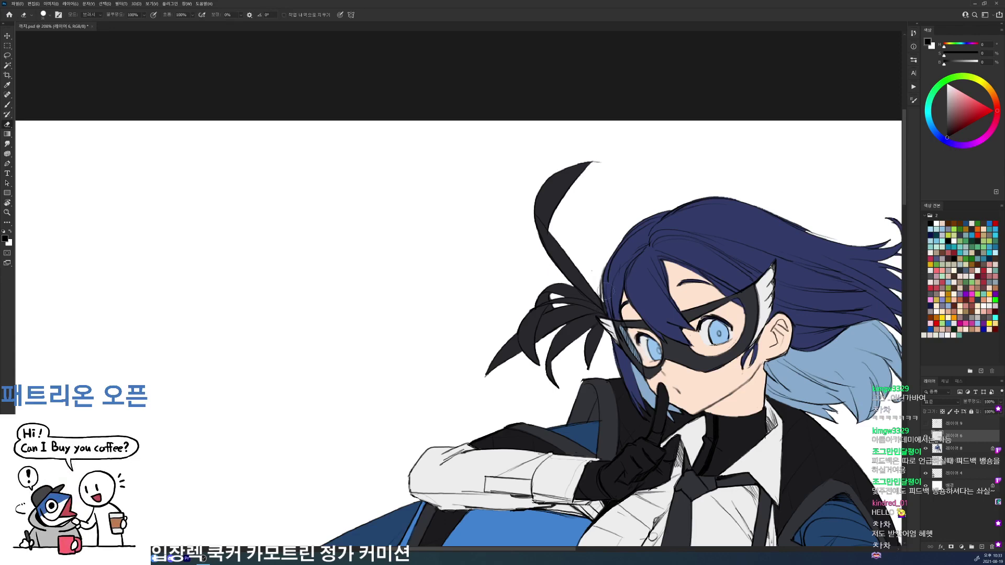
key(b)
drag(603, 298, 601, 268)
key(e)
key(b)
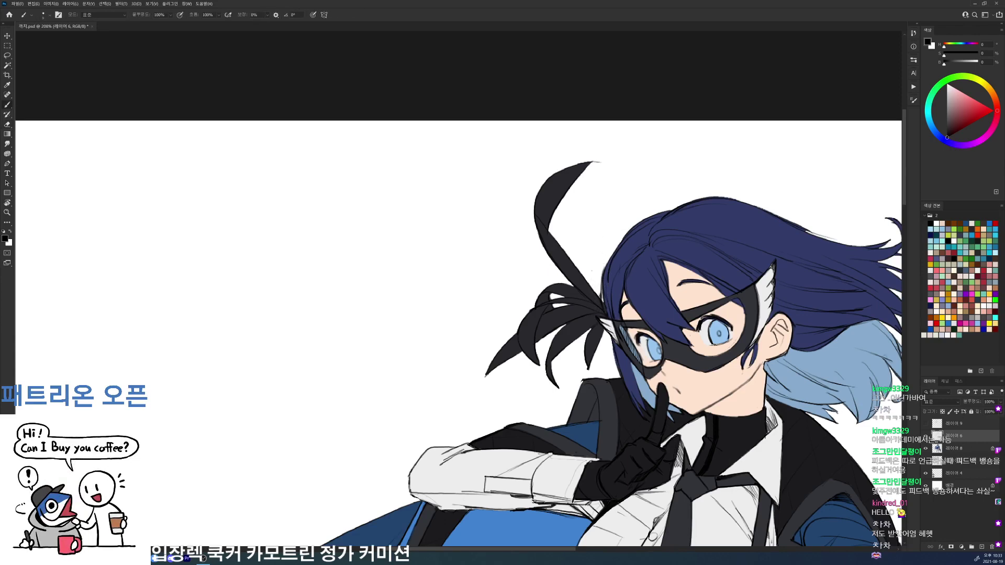
- Fill the hair edge beside the feather ornament on 레이어 8 with its sampled navy, removing the stroke made on 레이어 6
alt+click(618, 285)
right_click(625, 283)
click(666, 344)
alt+click(615, 291)
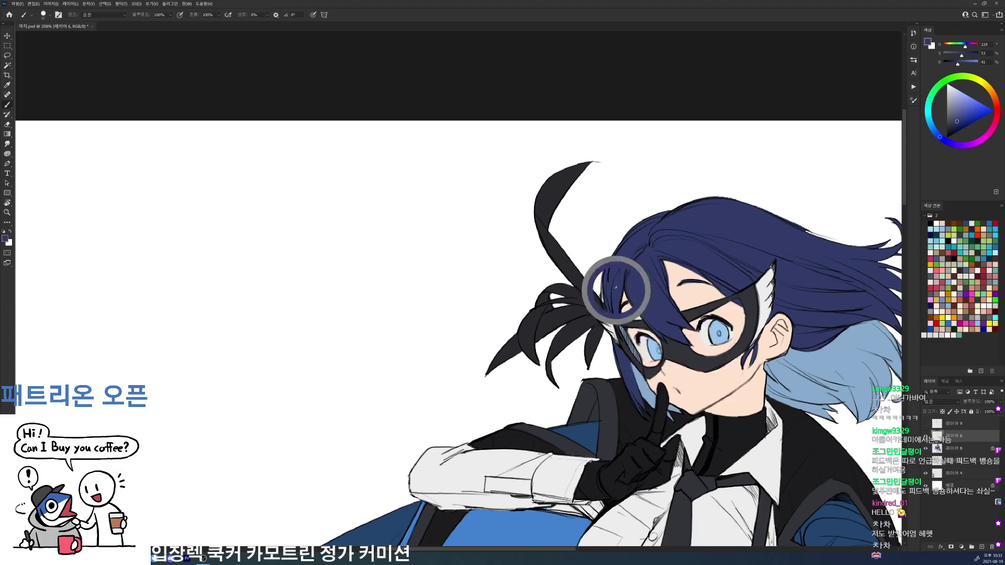
drag(603, 283, 609, 319)
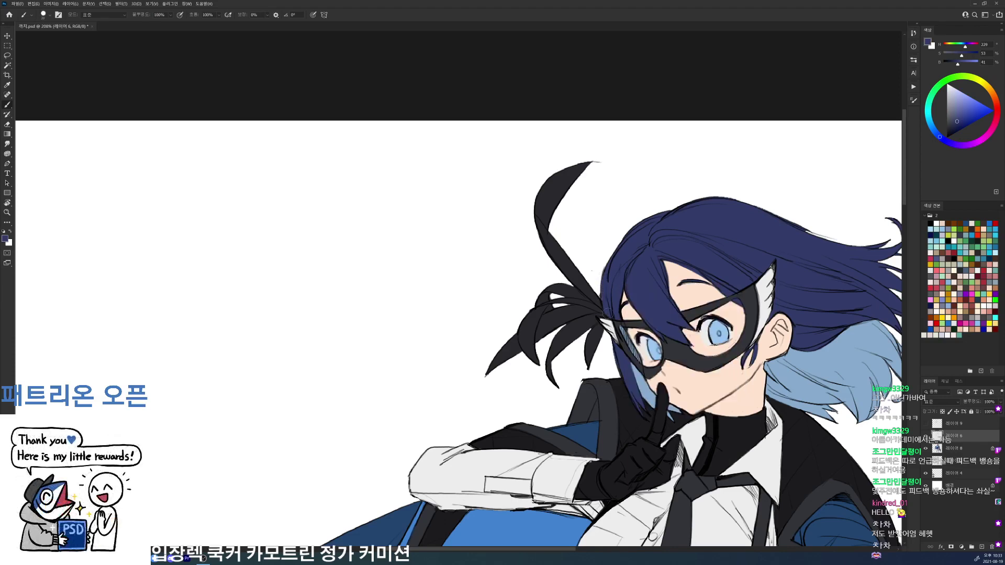
key(ctrl+z)
key(ctrl+z)
key(alt+bracketleft)
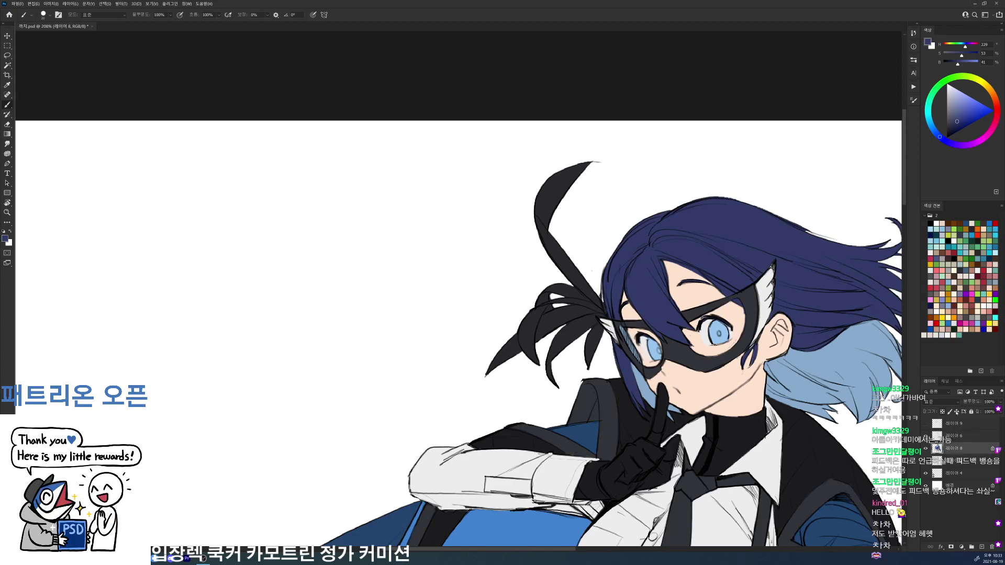
drag(604, 287, 605, 303)
drag(663, 246, 592, 247)
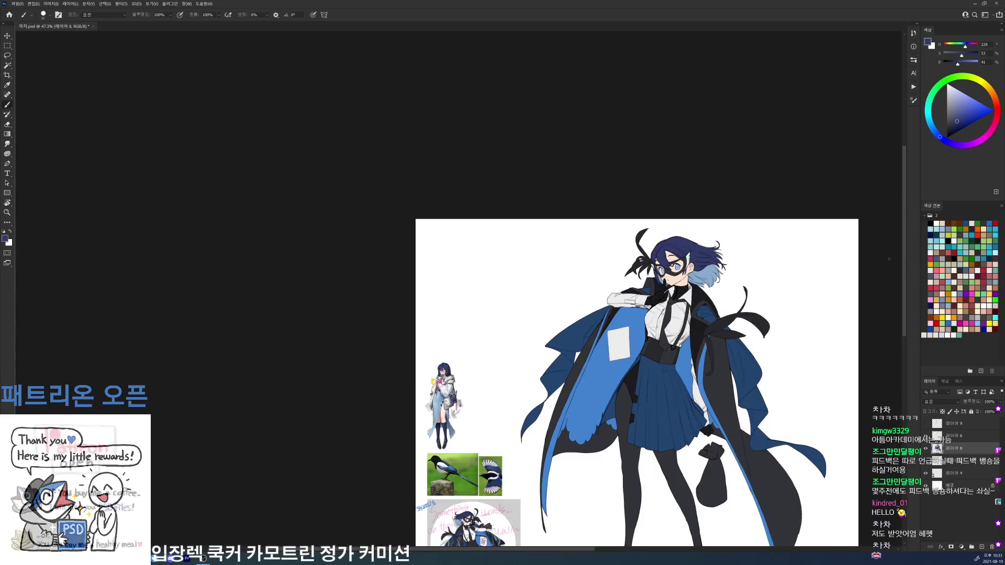
- Show the accessory detail layer 레이어 9 and erase the pink heart pupils from both eyes on it
scroll(694, 243, up, 4)
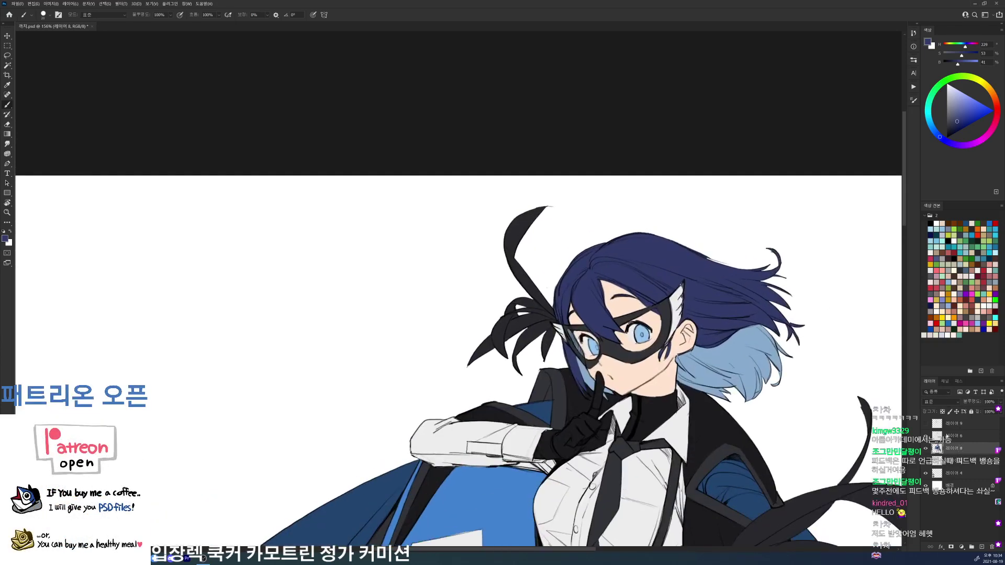
click(926, 424)
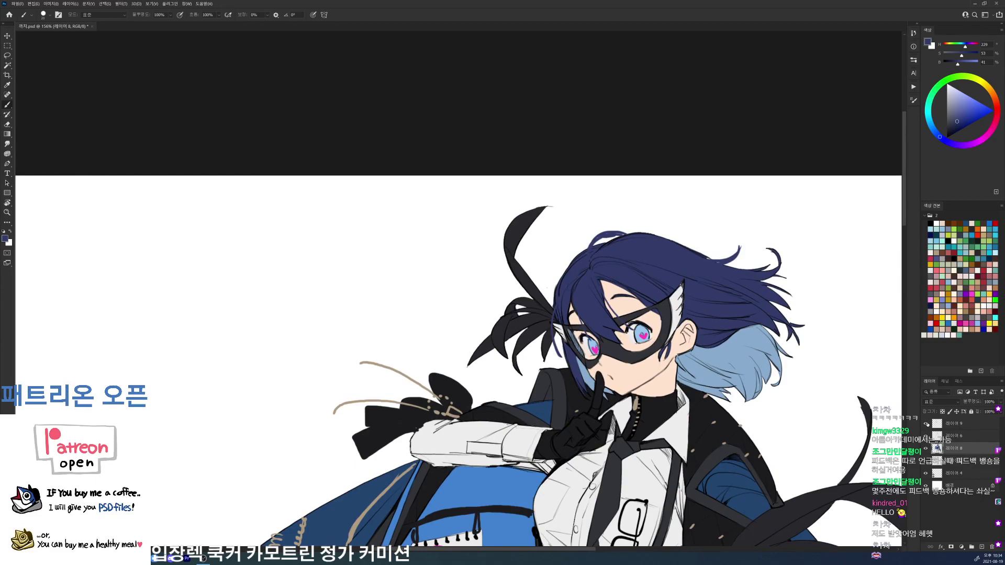
click(951, 425)
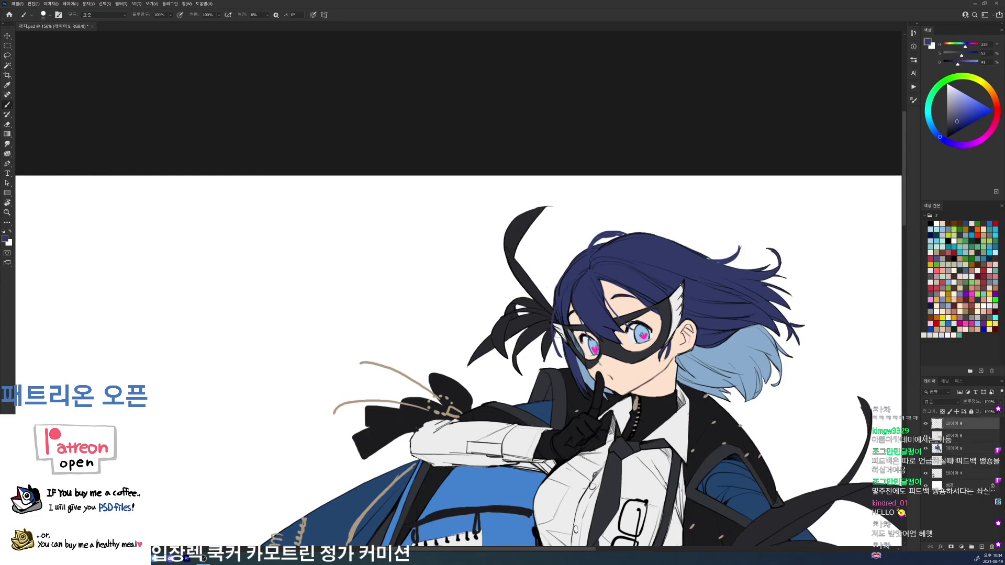
scroll(742, 329, down, 7)
scroll(742, 329, up, 9)
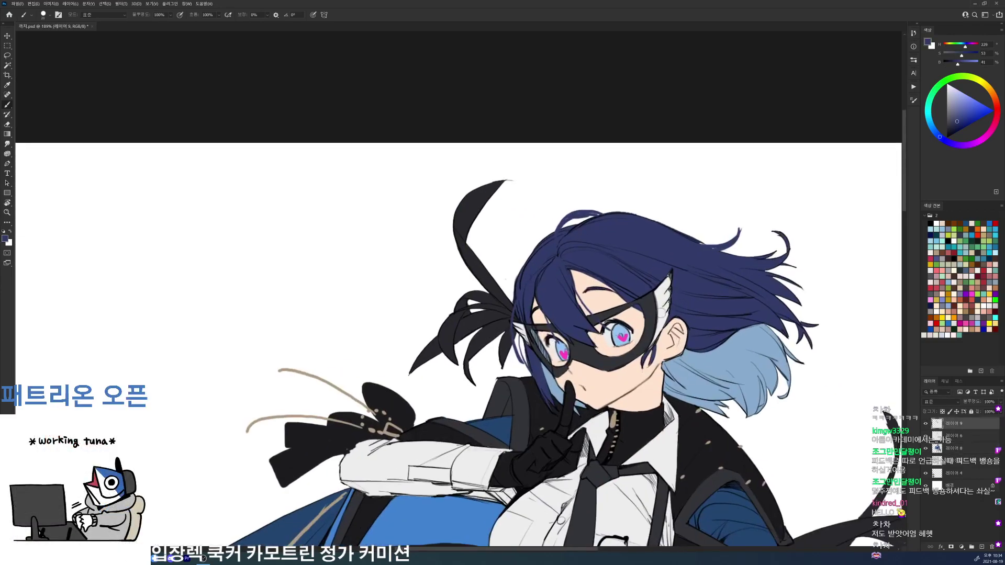
key(e)
drag(561, 356, 626, 337)
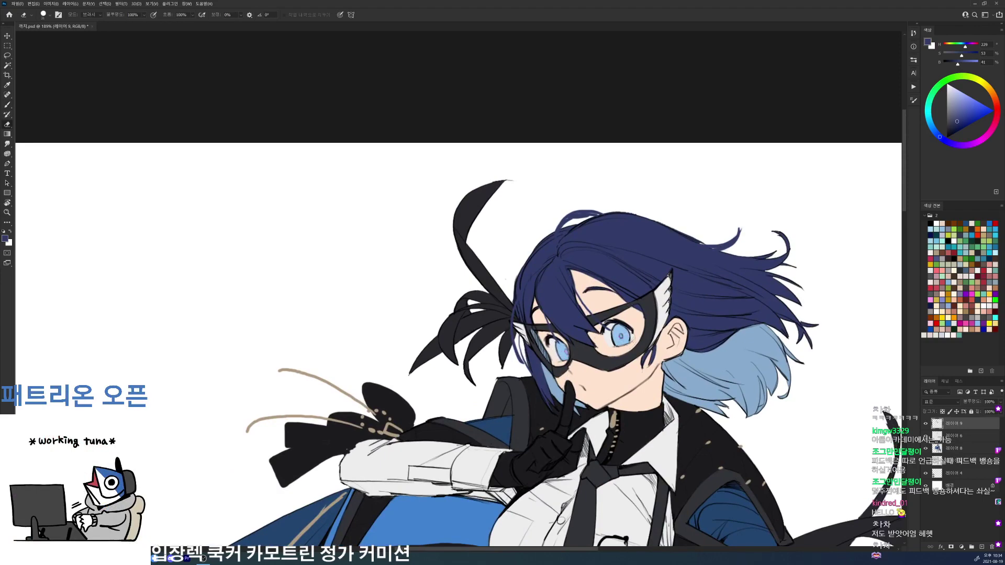
- On 레이어 9, repaint smaller heart pupils in both irises with the sampled pink and check the whole figure
mouse_move(652, 463)
mouse_down()
mouse_move(630, 138)
mouse_move(615, 348)
mouse_move(542, 464)
mouse_up()
key(b)
alt+click(721, 321)
right_click(542, 358)
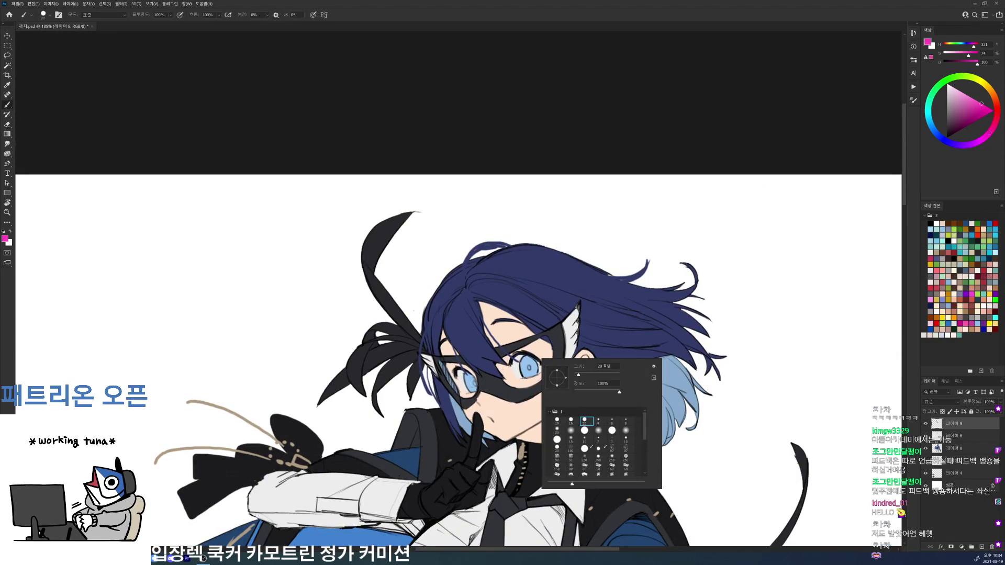
drag(470, 379, 472, 384)
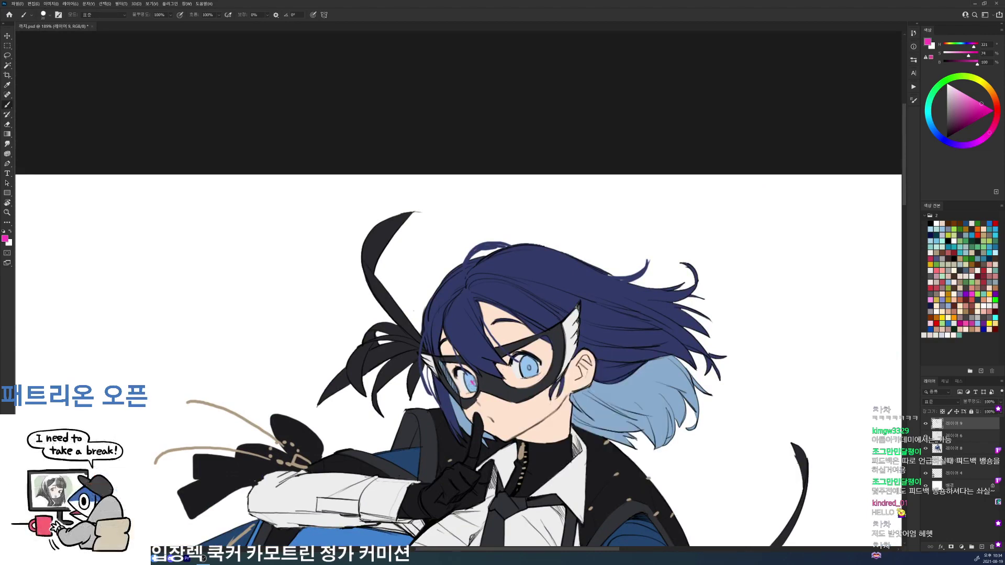
drag(526, 365, 529, 370)
drag(570, 314, 492, 314)
drag(748, 477, 740, 363)
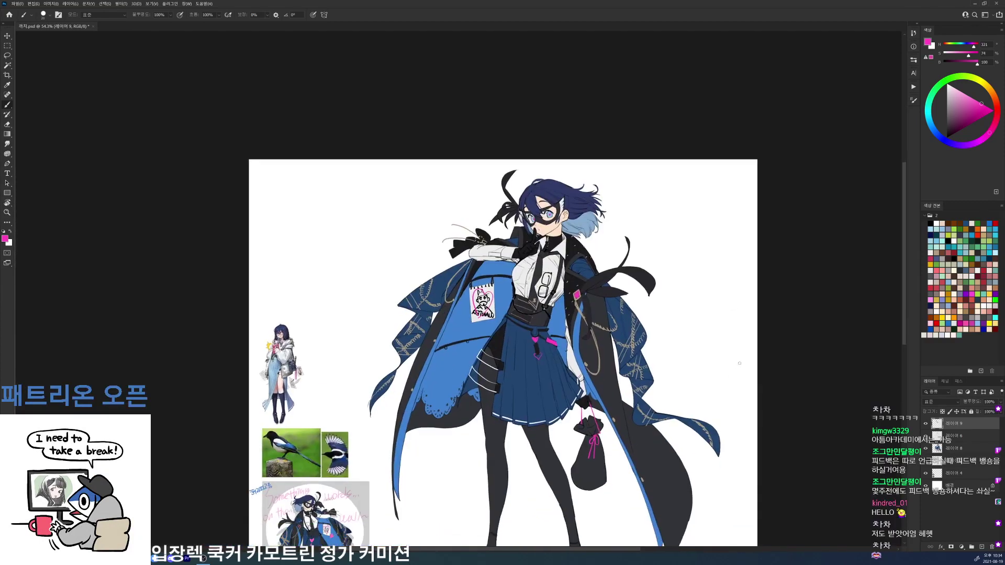
- Flip the character horizontally by transforming 레이어 9, 레이어 6 and 레이어 8 together
shift+click(957, 448)
key(ctrl+t)
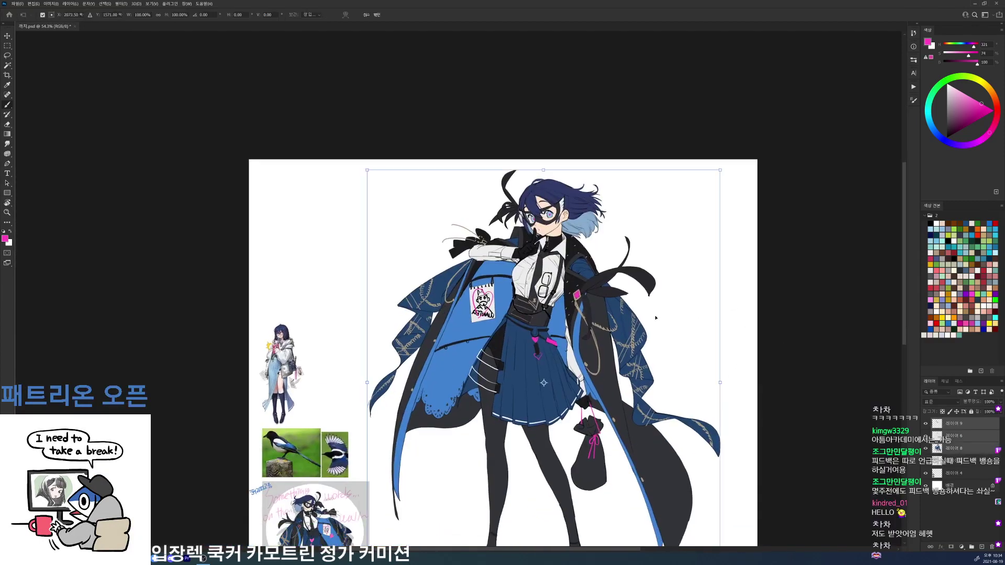
right_click(654, 319)
click(669, 443)
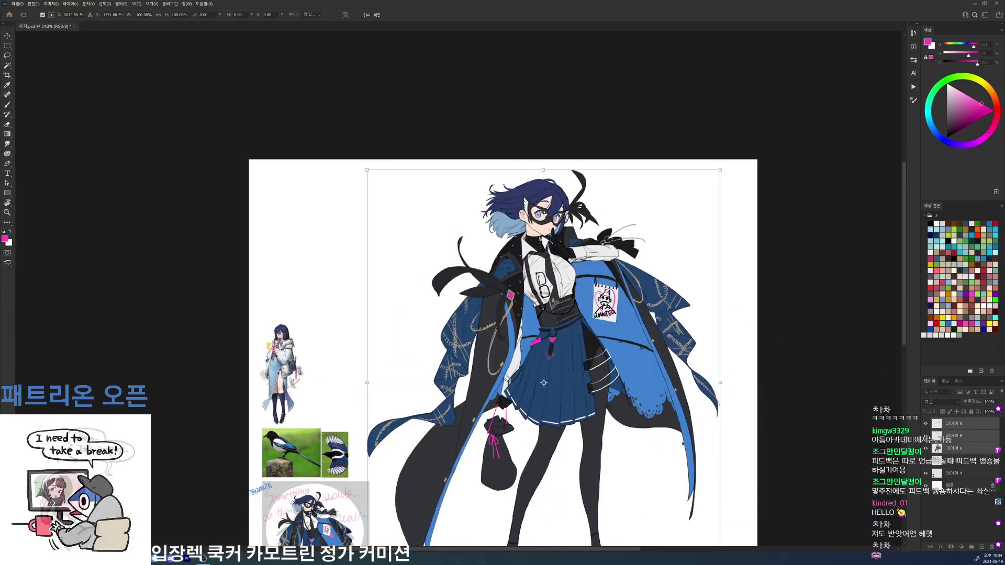
key(Return)
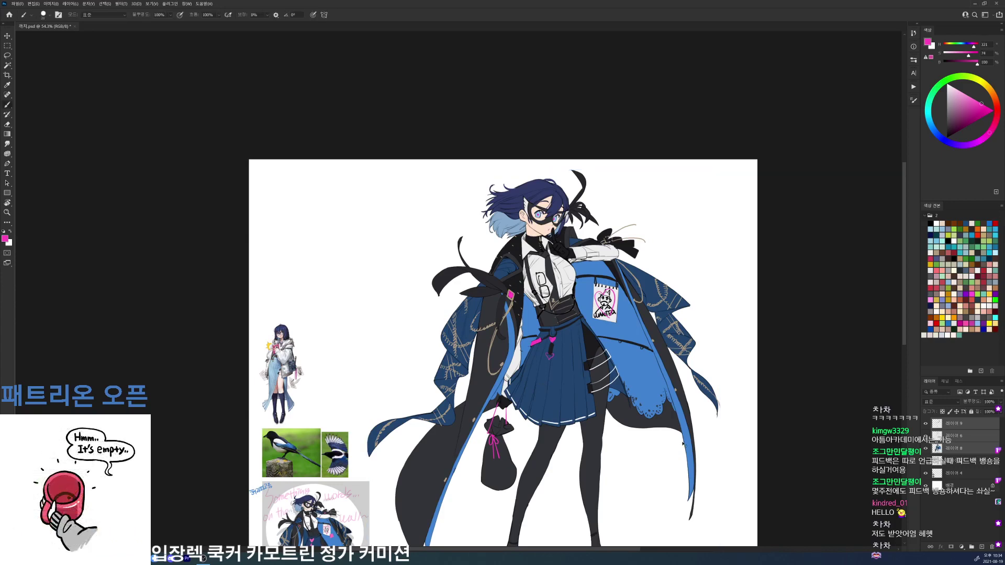
- Compare the mirrored figure with and without the 레이어 9 details, leave that layer hidden, and save the document
scroll(612, 226, up, 1)
scroll(611, 226, up, 3)
click(944, 423)
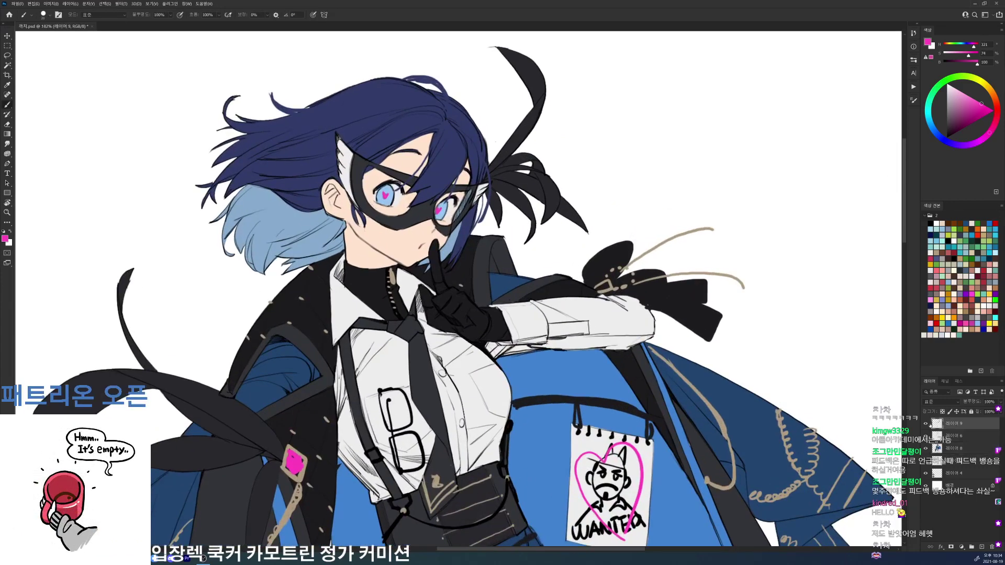
click(926, 424)
click(926, 424)
click(927, 424)
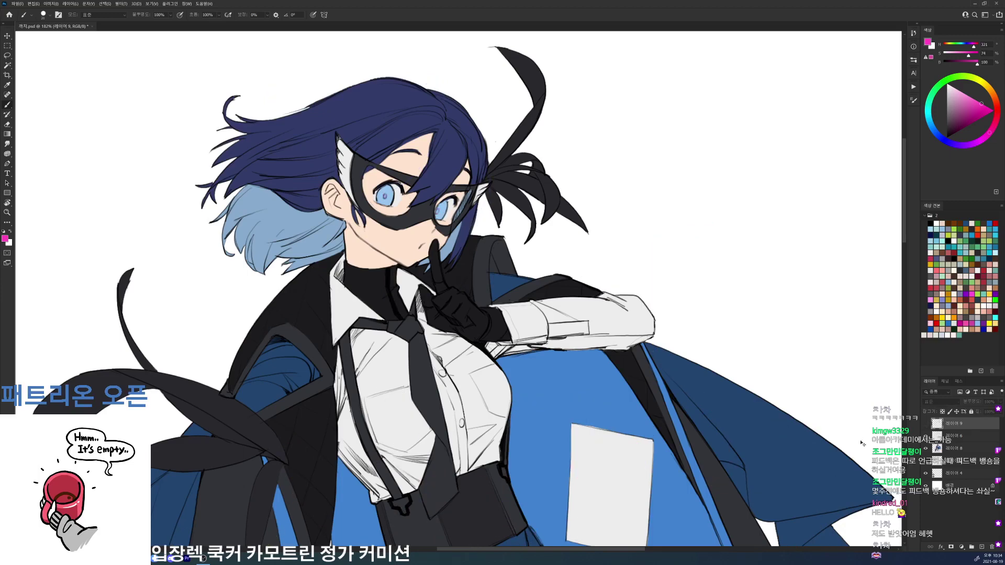
scroll(741, 446, down, 1)
scroll(741, 446, down, 1)
key(ctrl+s)
- Check the skirt and legs, and make 레이어 9 visible again to view the full figure
drag(743, 446, 732, 267)
drag(745, 534, 736, 405)
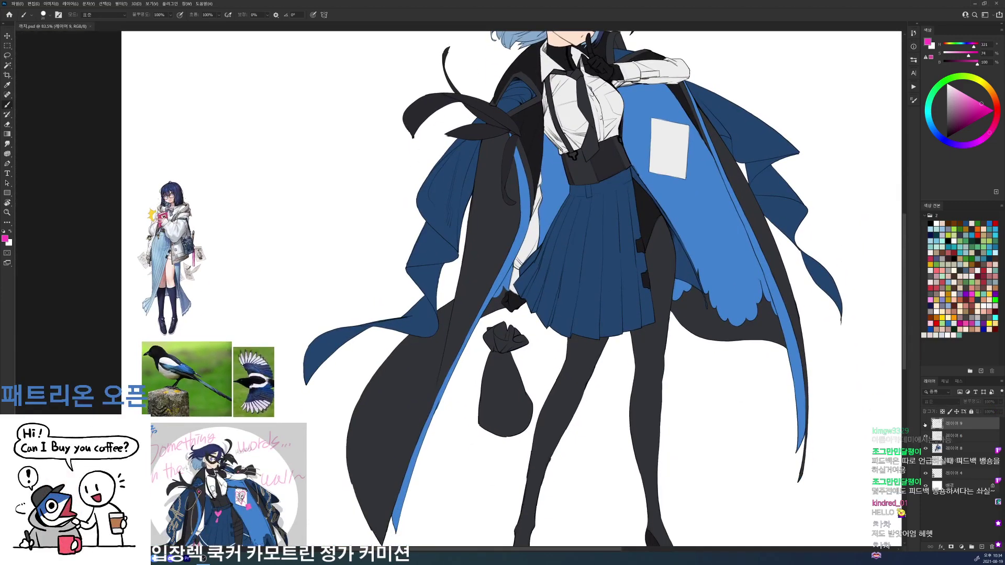
alt+click(925, 424)
scroll(853, 442, down, 2)
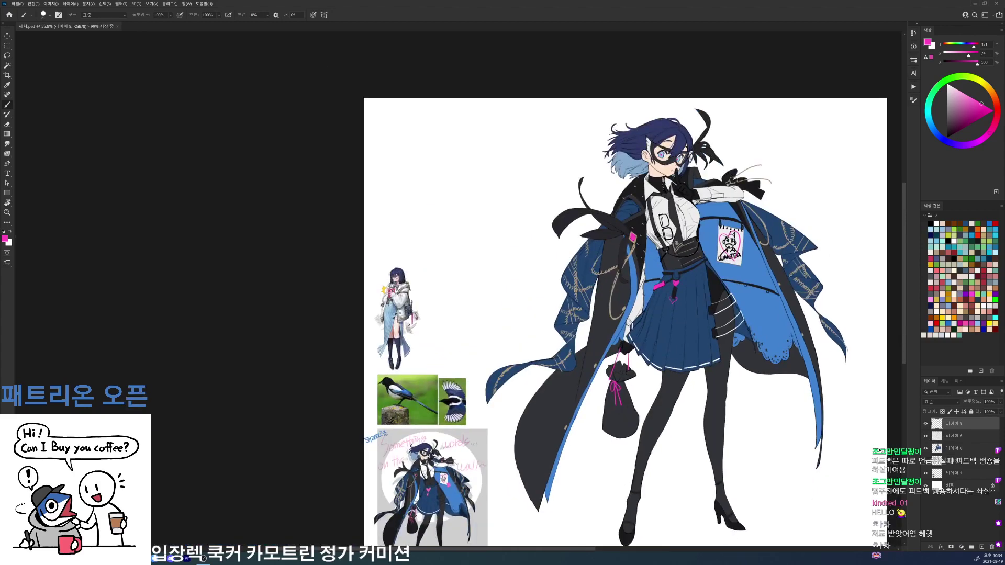
- Duplicate the white background layer and darken the copy to mid grey by lowering its lightness in Hue/Saturation
click(960, 449)
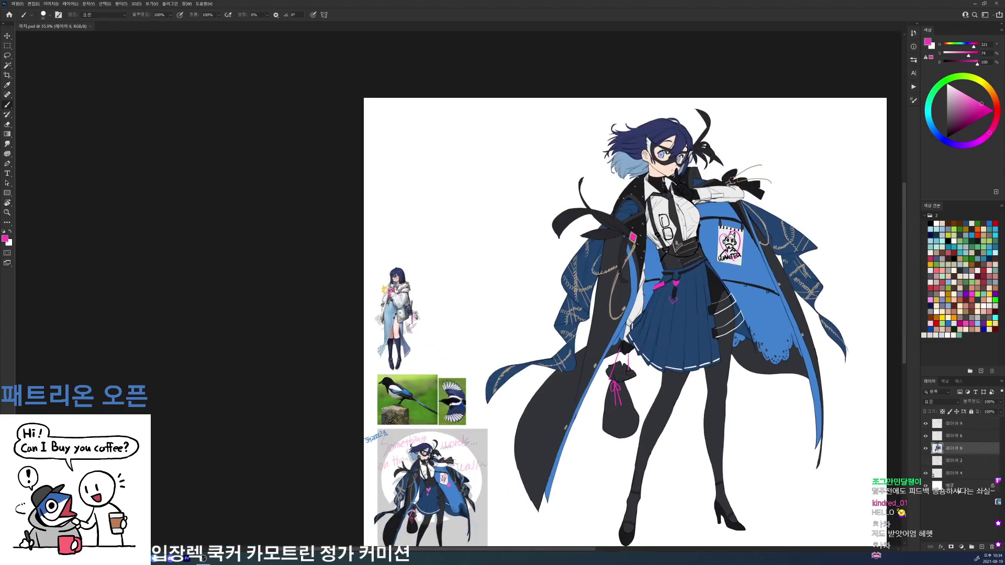
click(959, 487)
key(ctrl+j)
key(ctrl+u)
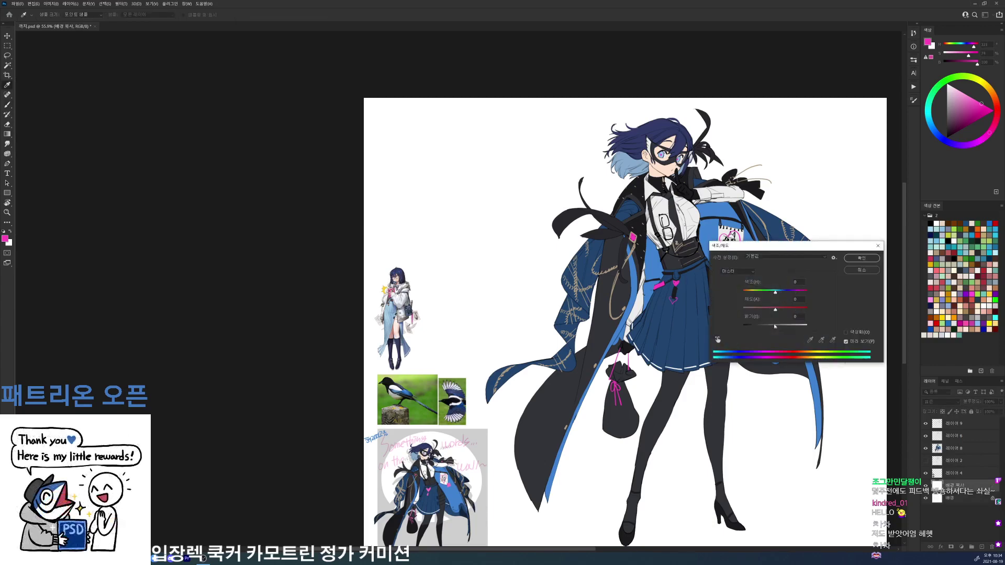
drag(776, 326, 763, 327)
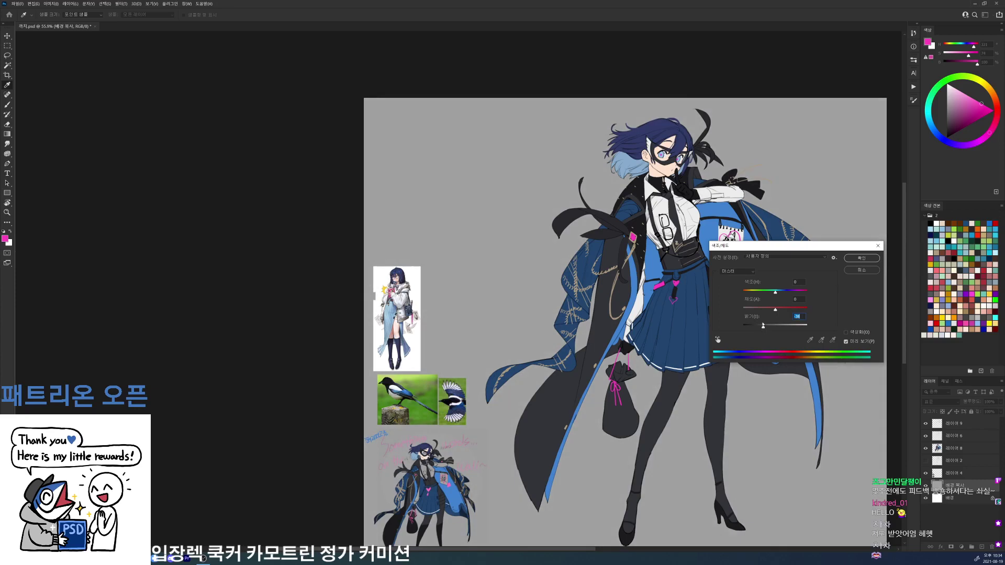
click(871, 259)
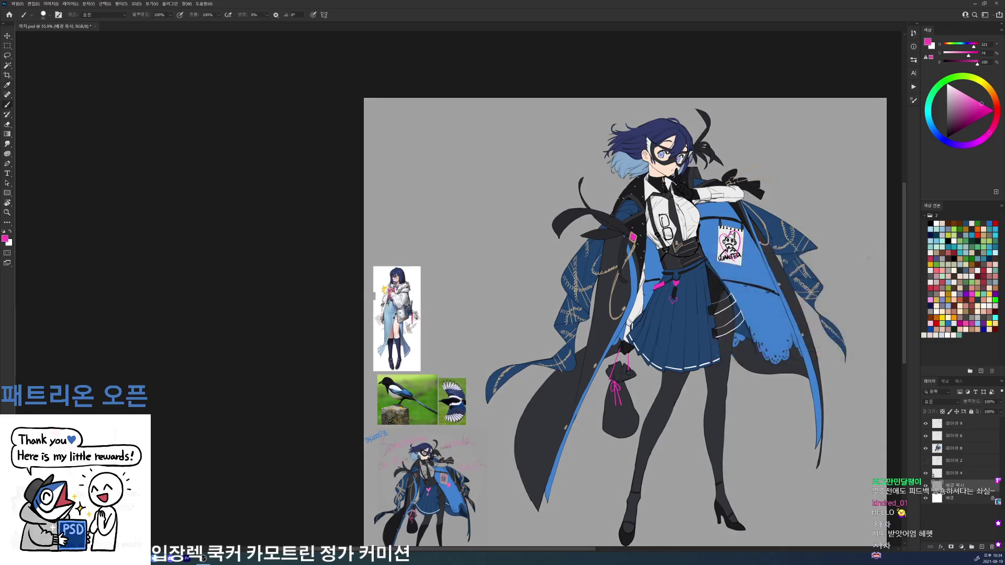
- Hide 레이어 9, add a new layer directly above 레이어 8, and set up the brush with the default black
click(962, 425)
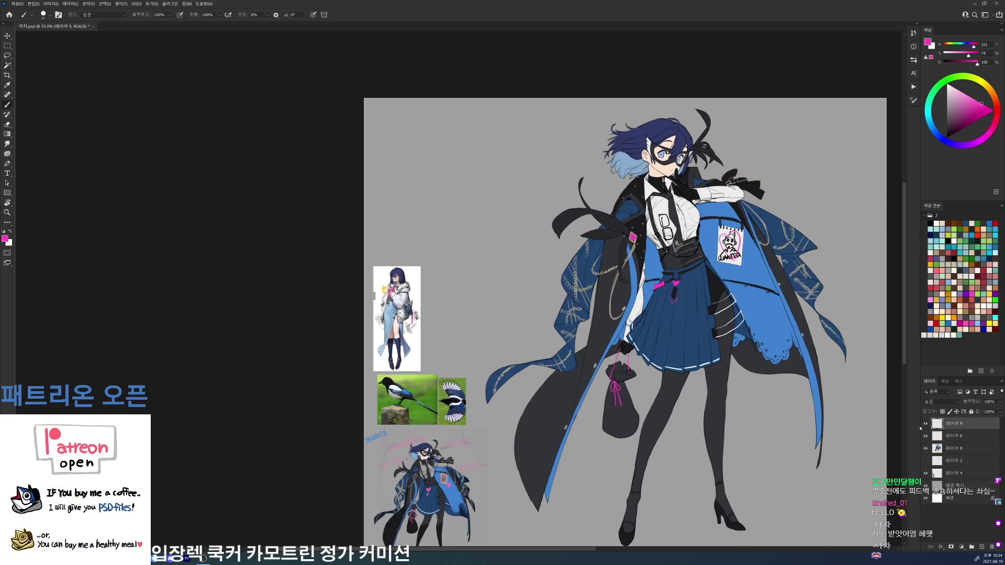
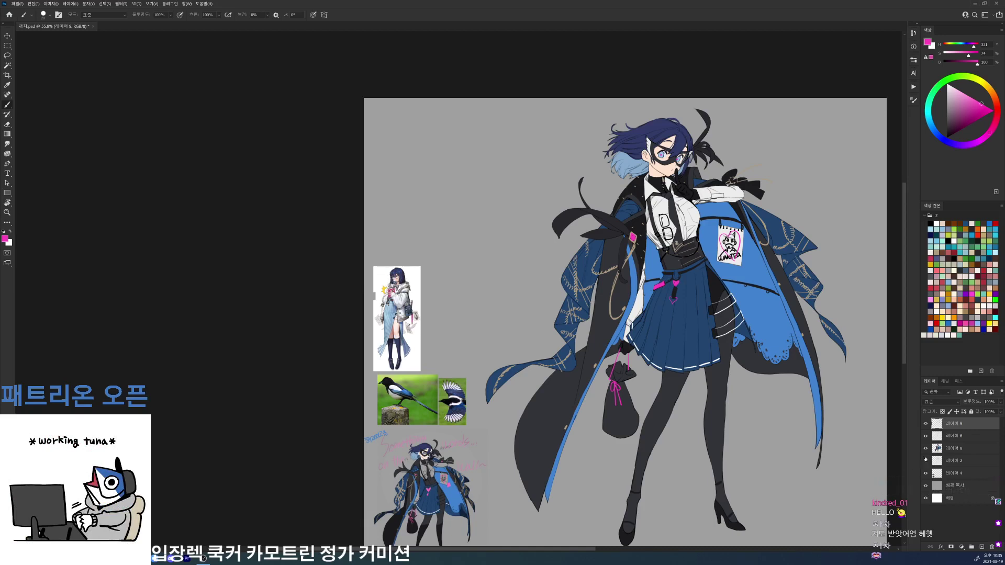
click(952, 448)
click(926, 424)
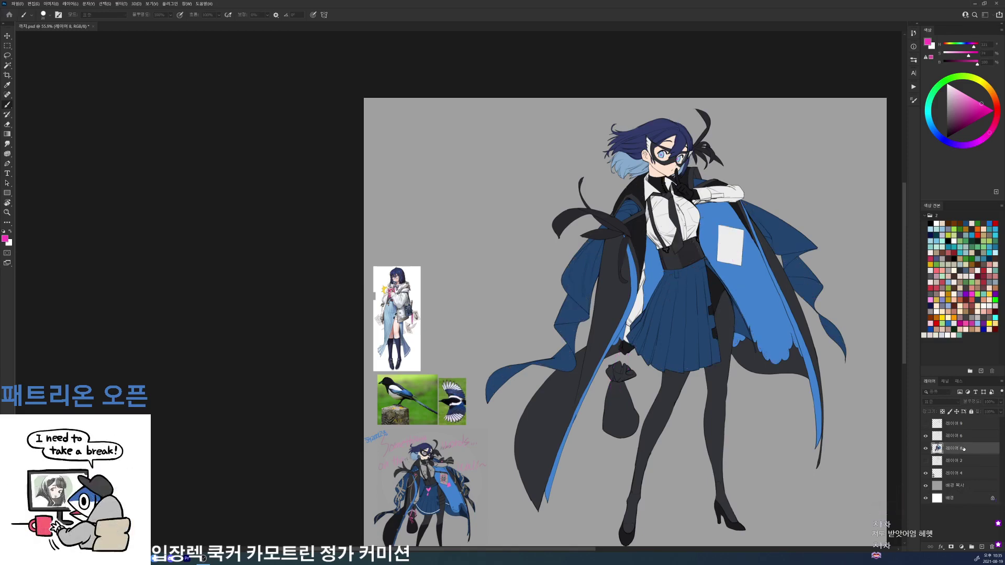
key(ctrl+shift+alt+n)
key(d)
right_click(724, 300)
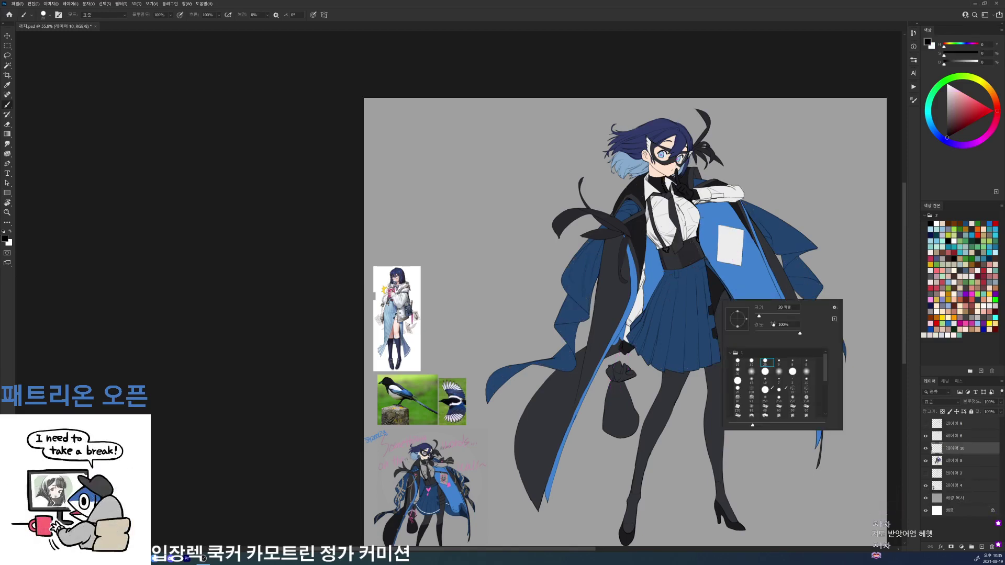
click(777, 307)
key(Return)
- Duplicate 레이어 8, lock the copy's transparent pixels, and fill its silhouette with a neutral grey of 56% brightness
click(968, 460)
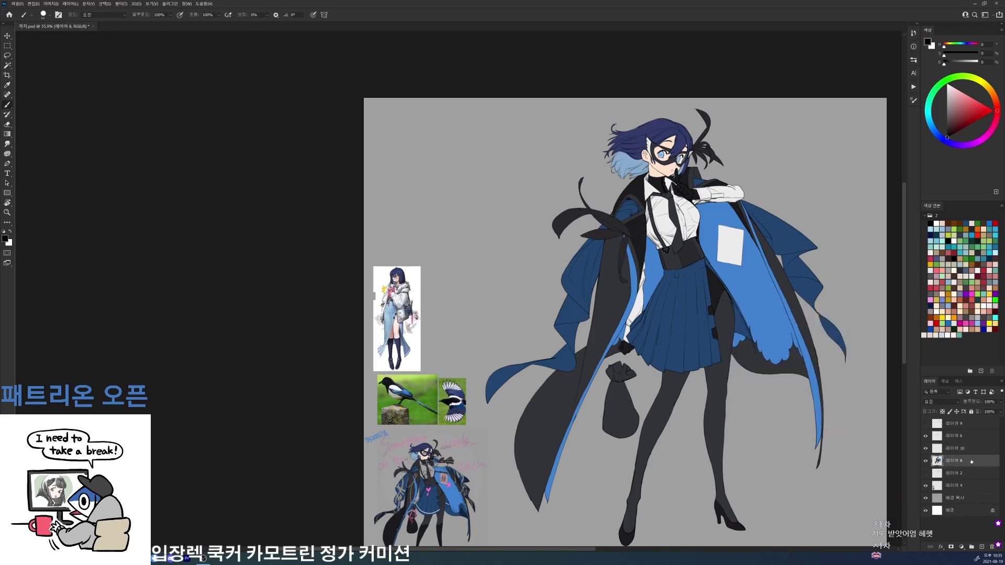
key(ctrl+j)
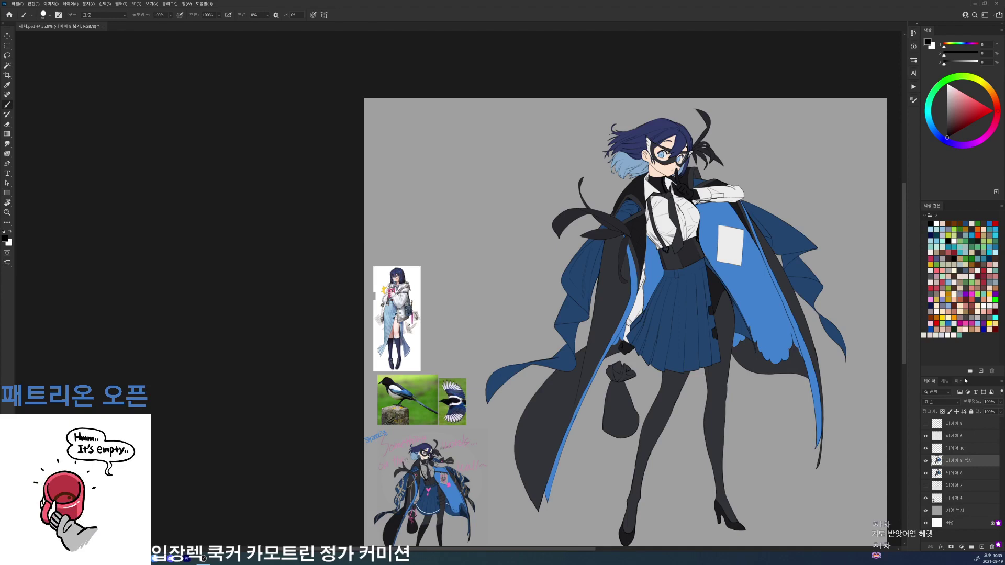
drag(962, 373, 966, 174)
click(962, 64)
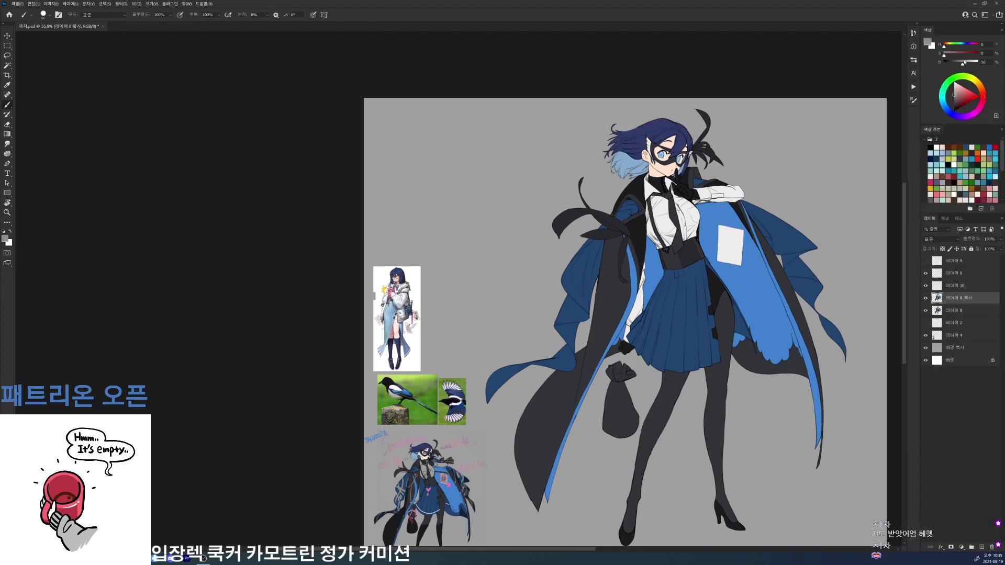
key(/)
key(alt+BackSpace)
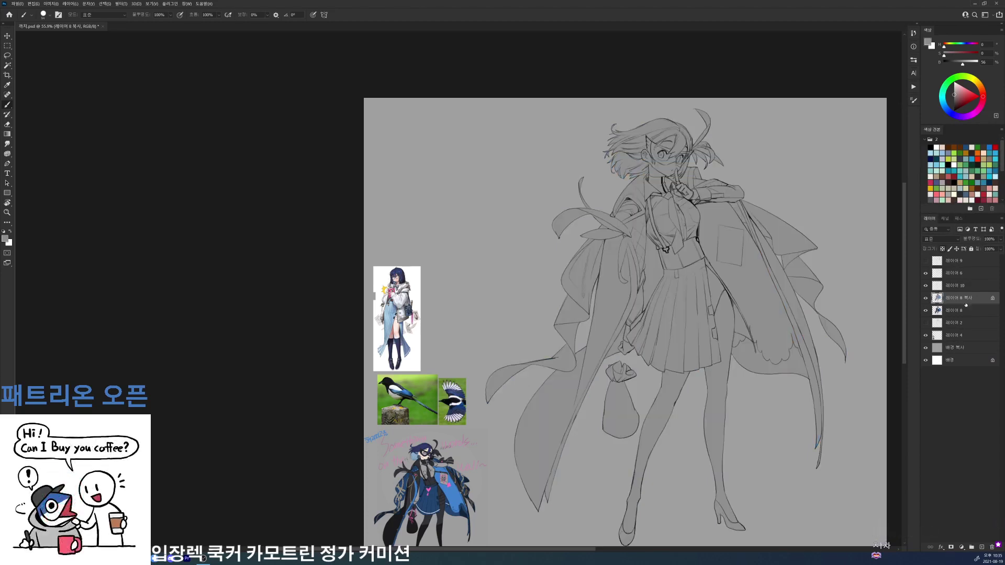
- Clip 레이어 10 to the grey silhouette copy, and prepare the brush with a neutral dark grey of 19% brightness
click(963, 288)
key(ctrl+alt+g)
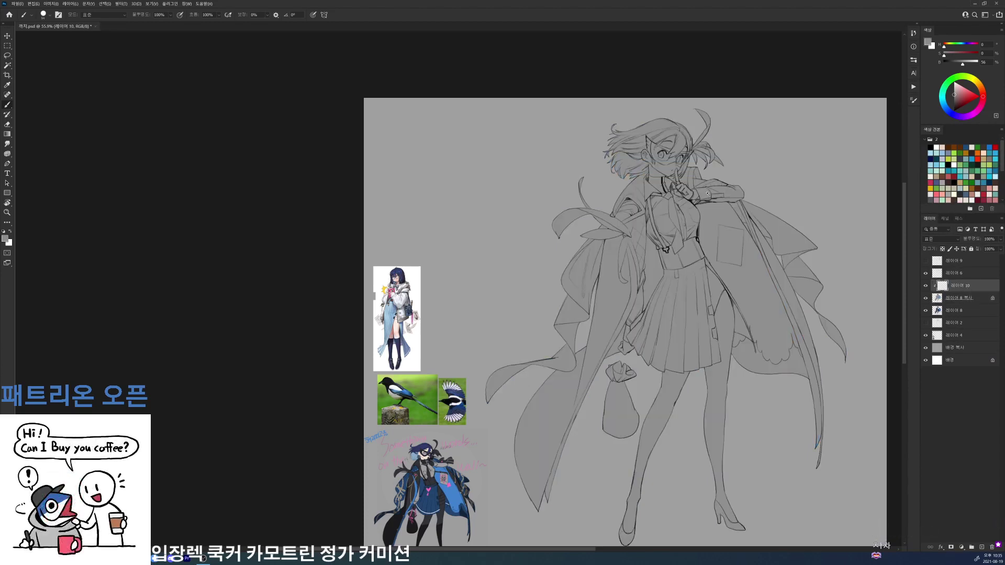
scroll(712, 197, up, 2)
right_click(744, 219)
click(812, 226)
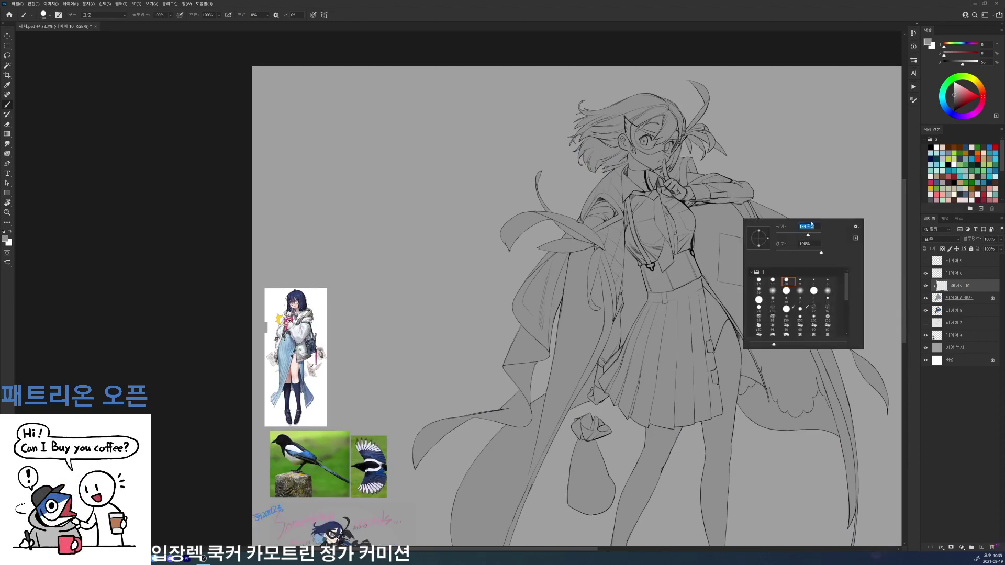
key(Return)
key(d)
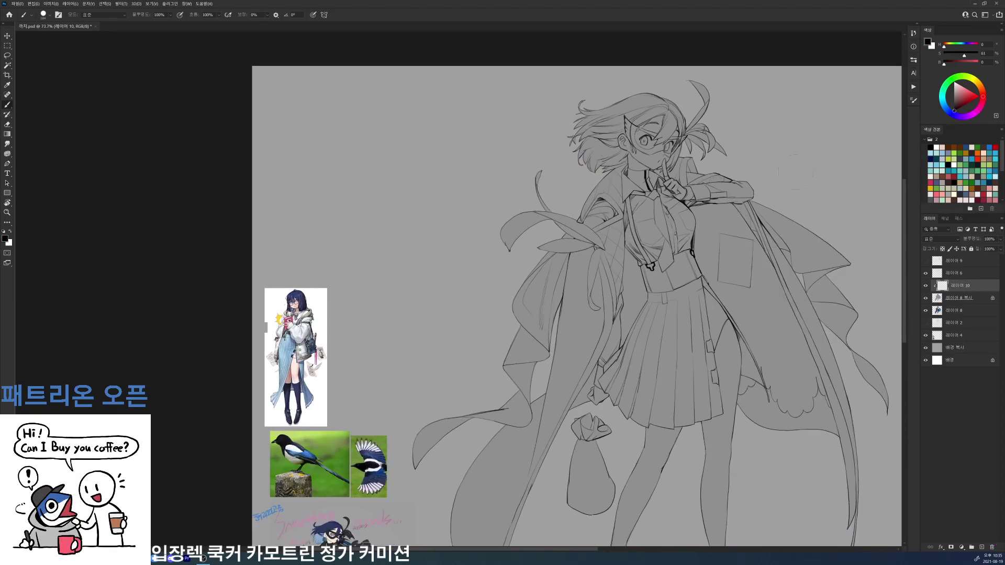
drag(962, 109, 955, 105)
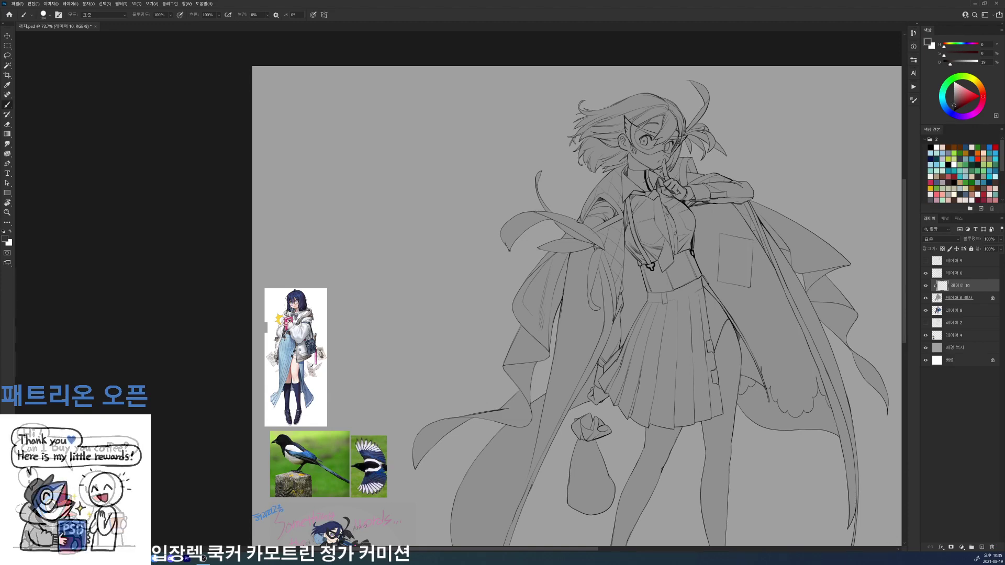
drag(692, 210, 705, 255)
key(ctrl+z)
mouse_move(693, 210)
mouse_down()
mouse_move(701, 246)
mouse_move(725, 297)
mouse_up()
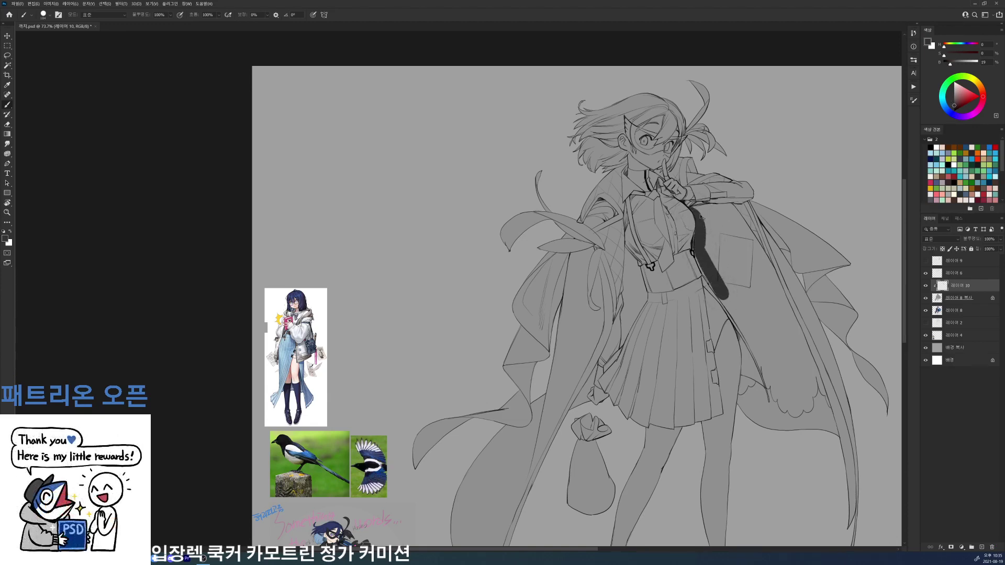
key(ctrl+z)
key(ctrl+z)
drag(692, 208, 700, 249)
key(ctrl+z)
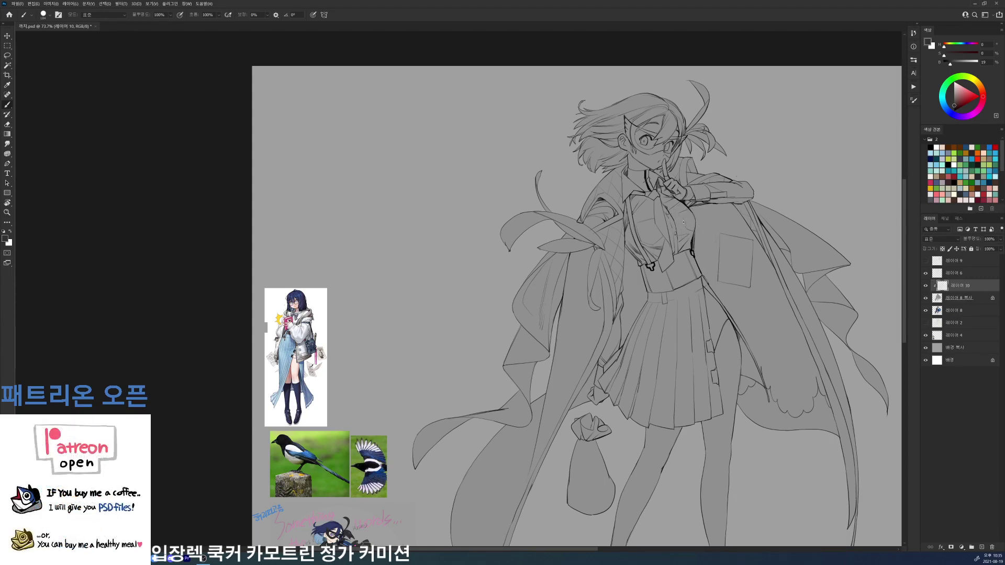
- Trace the cloak's inner edge in dark grey, from the chest down to the hand beside the skirt, on 레이어 10
scroll(684, 221, up, 3)
right_click(694, 264)
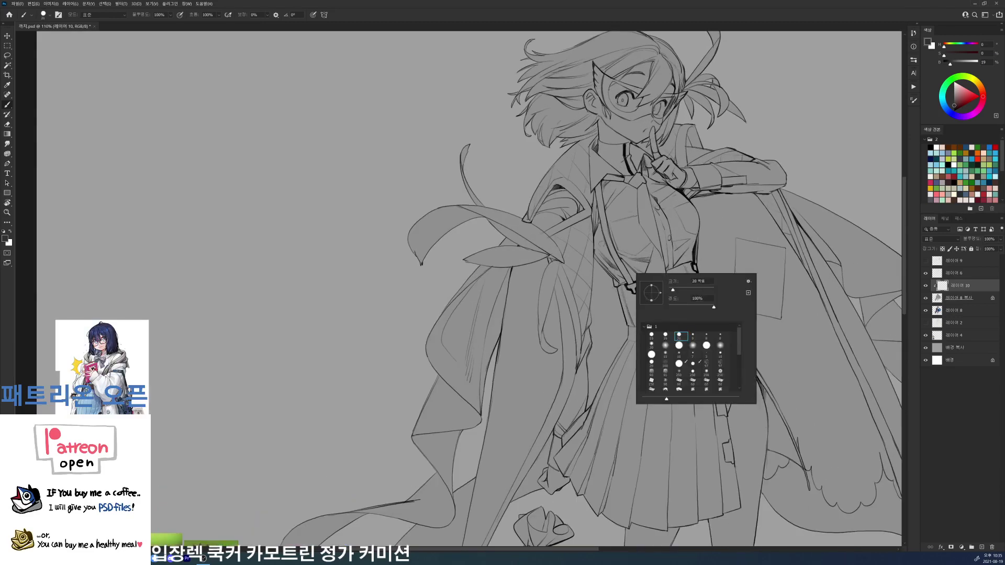
mouse_move(595, 230)
mouse_down()
mouse_move(630, 281)
mouse_move(640, 325)
mouse_move(627, 294)
mouse_move(558, 453)
mouse_up()
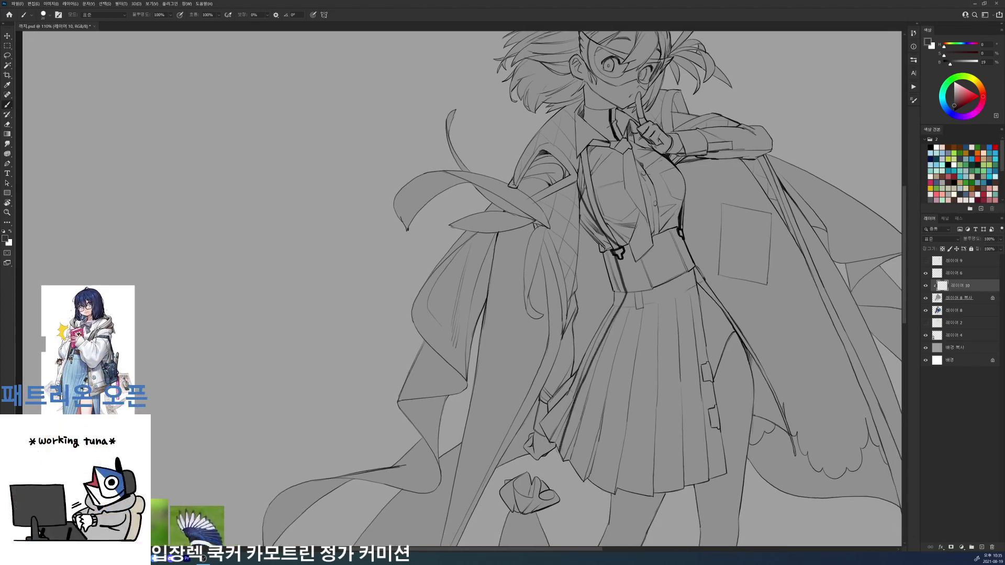
drag(497, 468, 538, 395)
key(ctrl+z)
drag(499, 466, 559, 356)
key(ctrl+z)
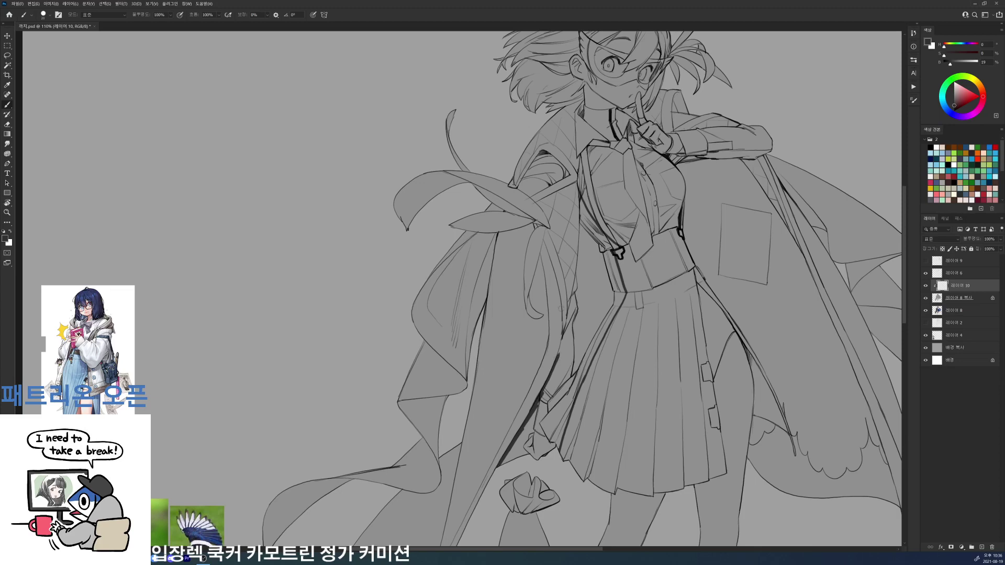
drag(579, 189, 575, 290)
drag(577, 252, 563, 336)
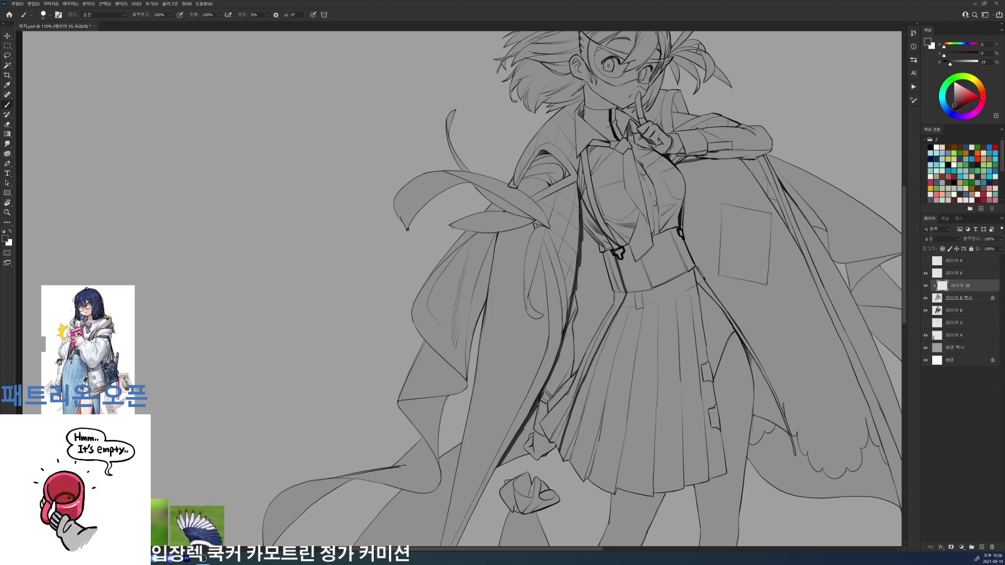
- Select the area enclosed between the cloak's inner edge and the skirt, fill it with the dark grey, and deselect
key(w)
click(591, 300)
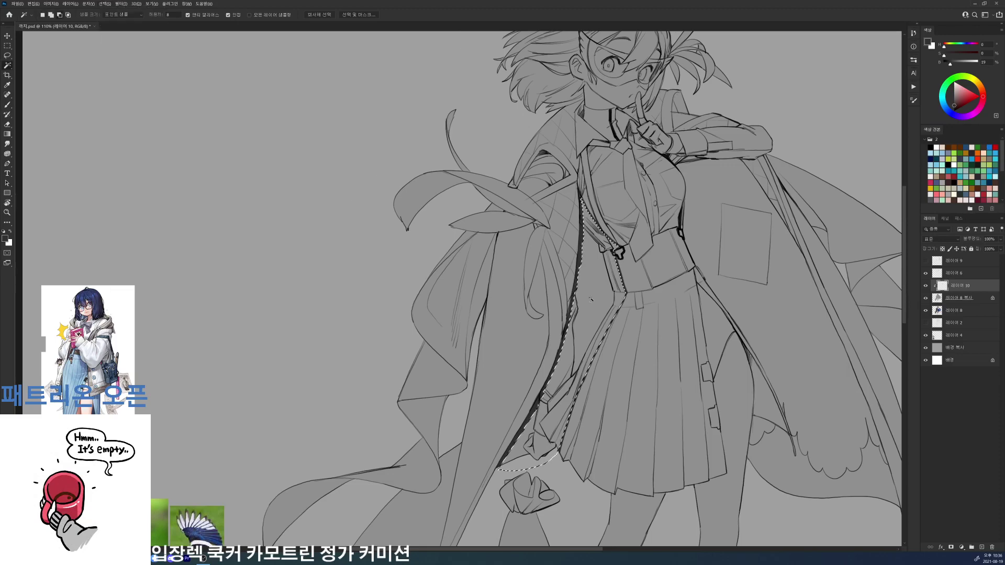
key(alt+BackSpace)
key(ctrl+d)
key(b)
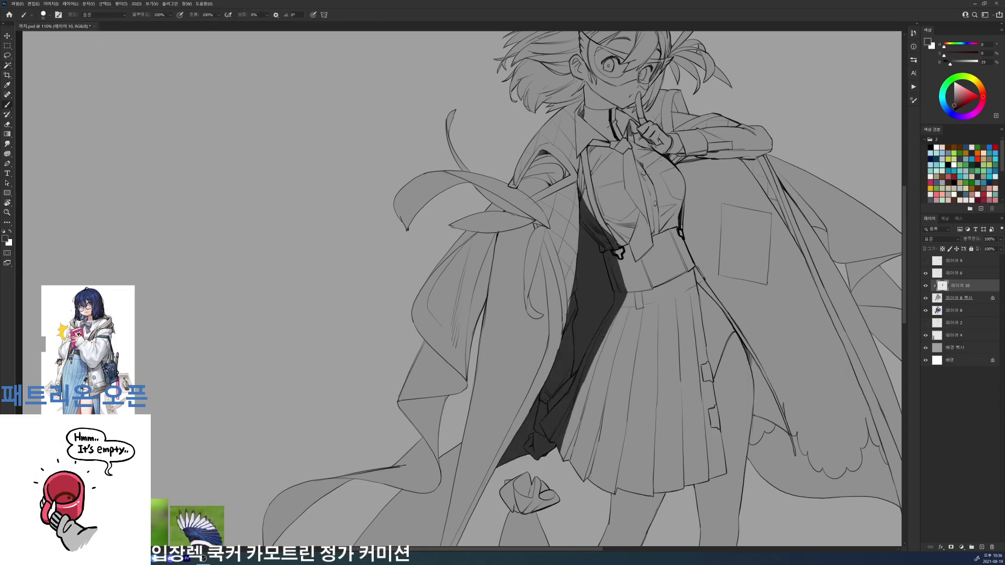
- Choose a soft brush preset at 101 px and shade the skirt's edge beside the dark cloak interior
scroll(635, 209, down, 6)
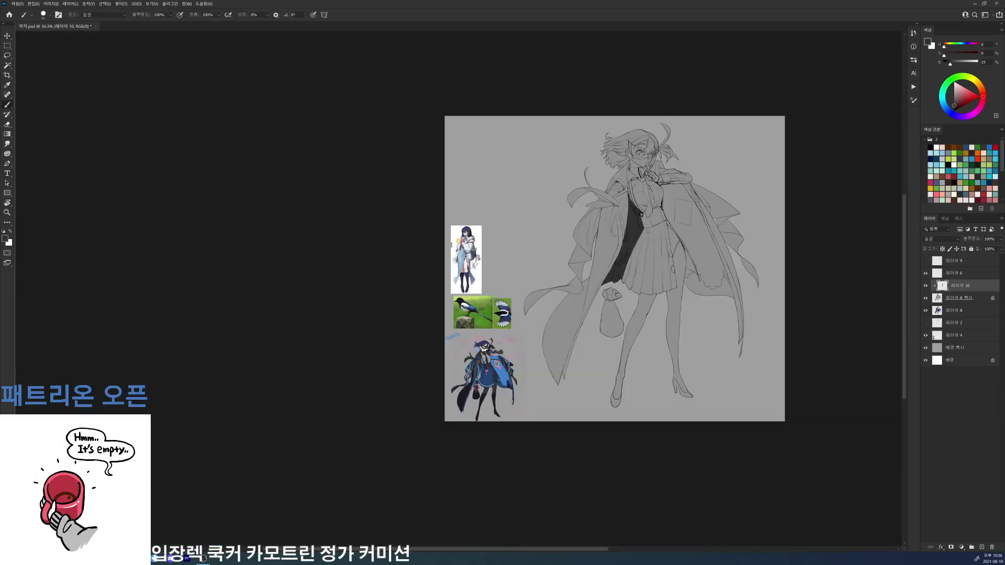
scroll(608, 241, up, 5)
right_click(625, 223)
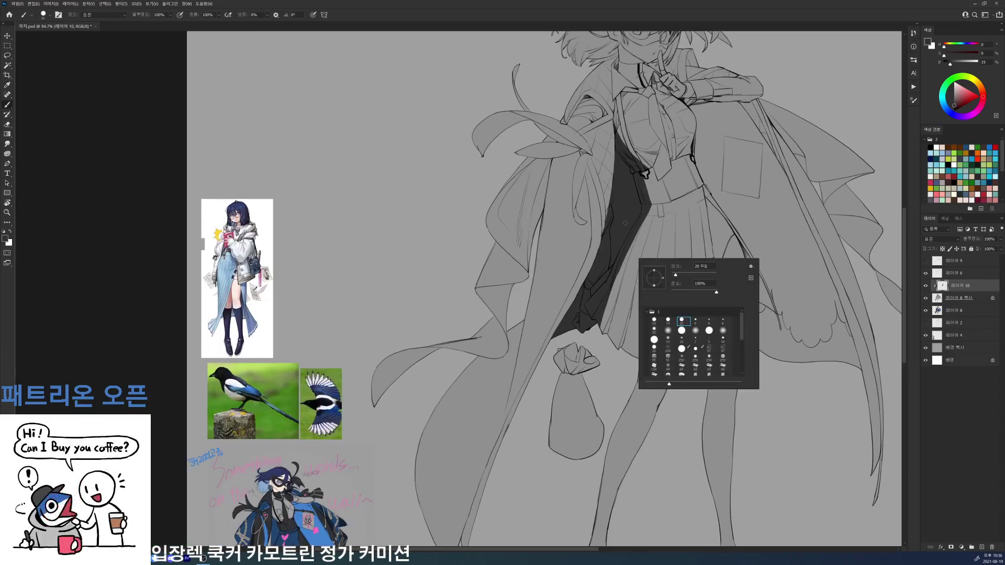
click(668, 321)
drag(675, 275, 693, 275)
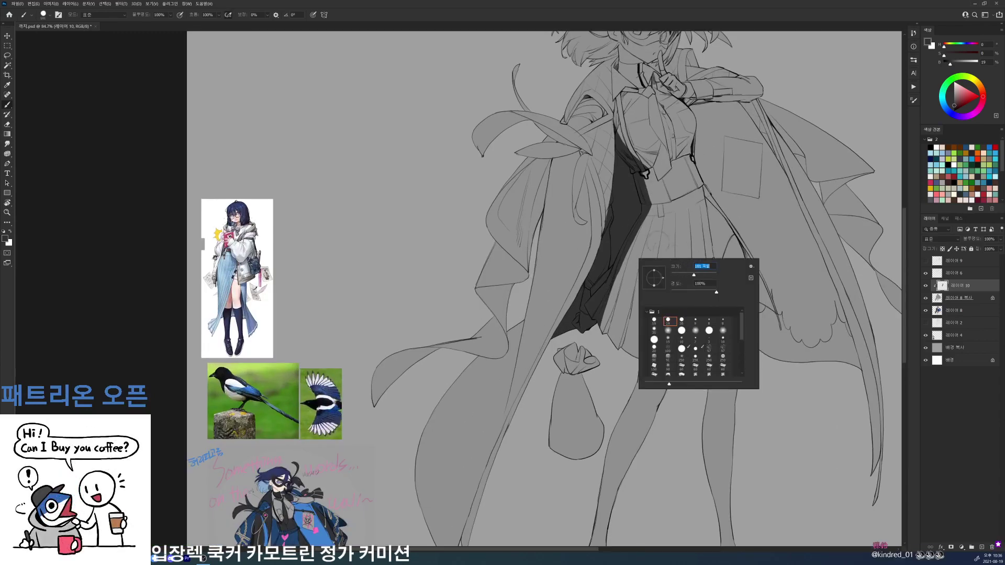
mouse_move(633, 236)
mouse_down()
mouse_move(612, 307)
mouse_move(613, 275)
mouse_move(627, 247)
mouse_move(607, 330)
mouse_move(623, 235)
mouse_move(615, 319)
mouse_move(608, 301)
mouse_move(613, 345)
mouse_up()
drag(626, 296, 579, 506)
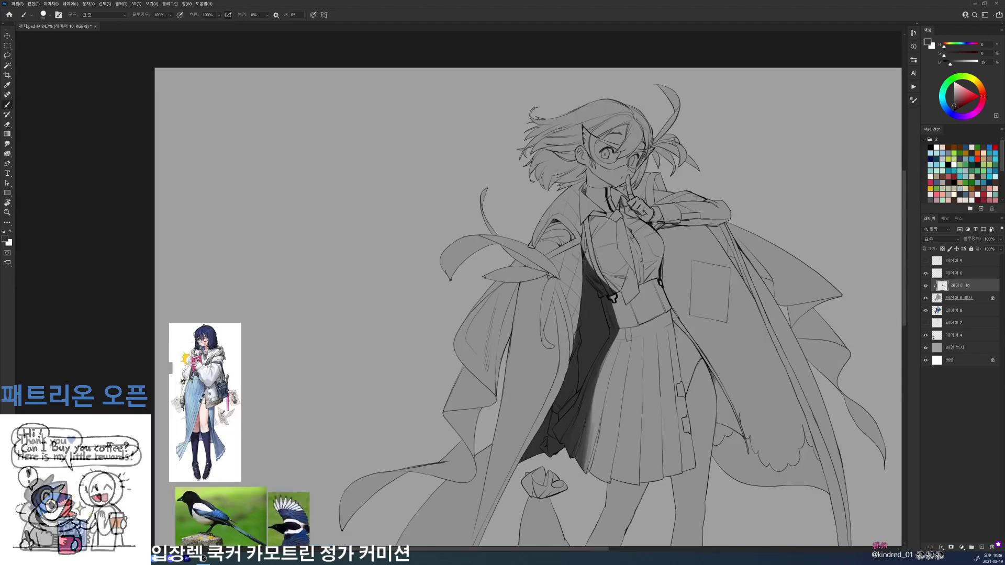
- Shade the shirt under the chest on the dark cloak side and along the lapel up to the collar with soft strokes
mouse_move(603, 269)
mouse_down()
mouse_move(609, 283)
mouse_move(597, 262)
mouse_move(610, 282)
mouse_move(617, 270)
mouse_move(605, 273)
mouse_up()
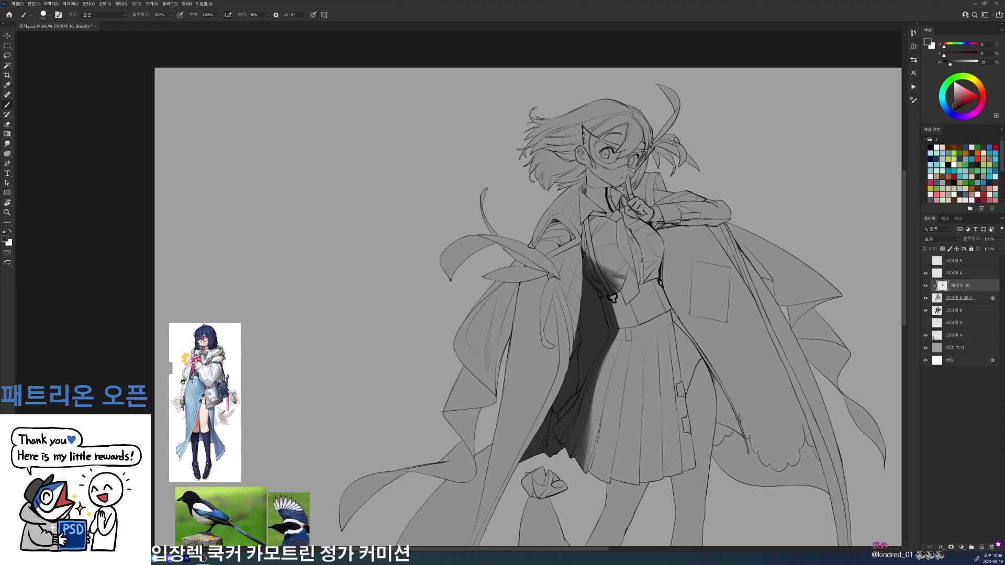
drag(589, 261, 579, 226)
key(e)
key(b)
key(e)
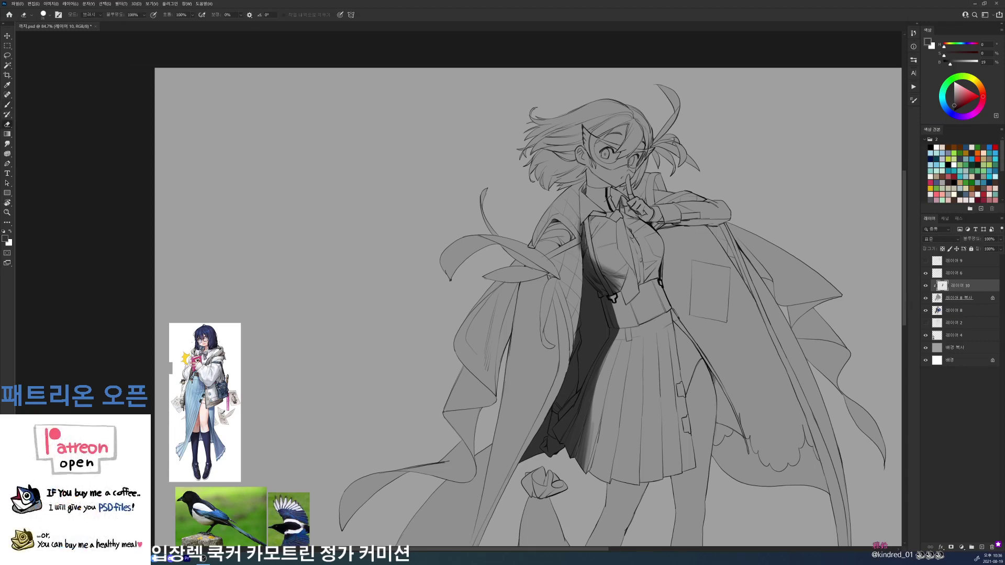
key(b)
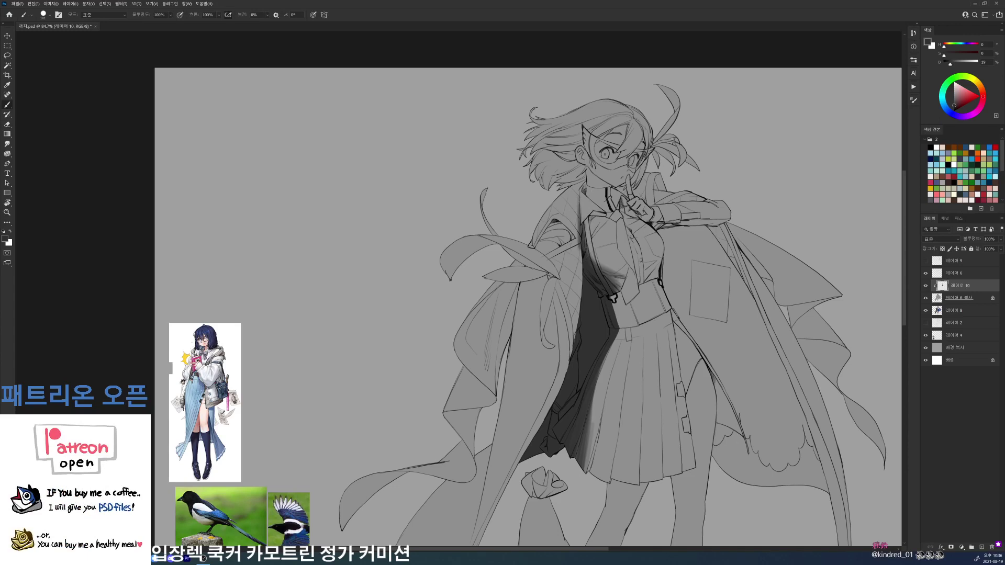
drag(593, 211, 601, 200)
key(e)
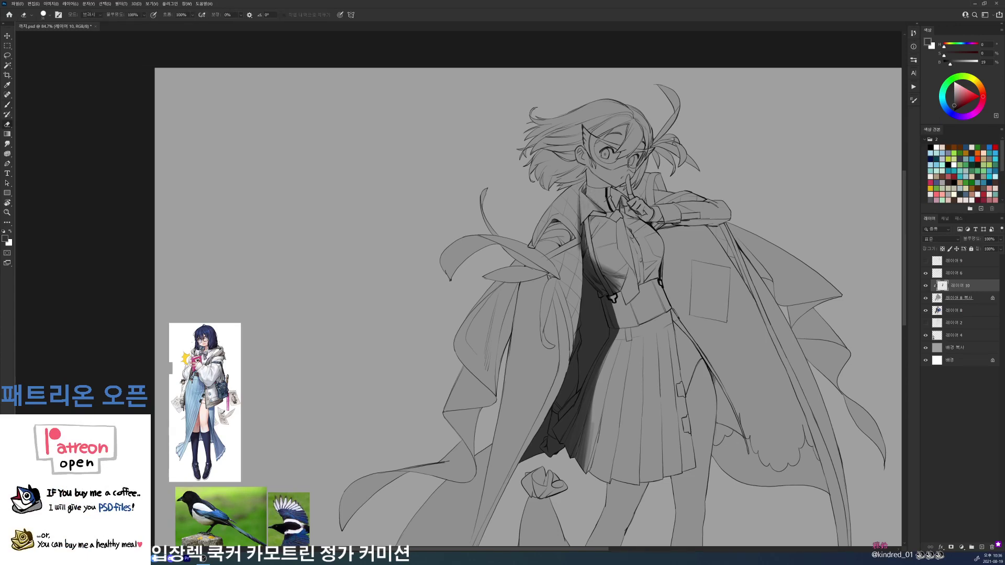
- Add soft dark shading down the chest's outer side facing the open cloak panel, and try a stroke under the chest
key(b)
drag(661, 246, 665, 280)
key(e)
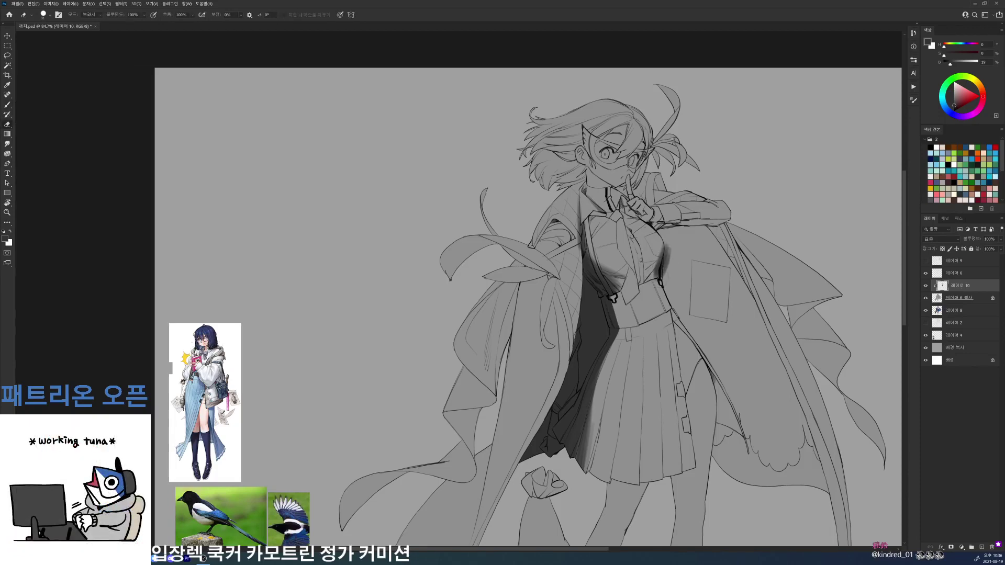
key(b)
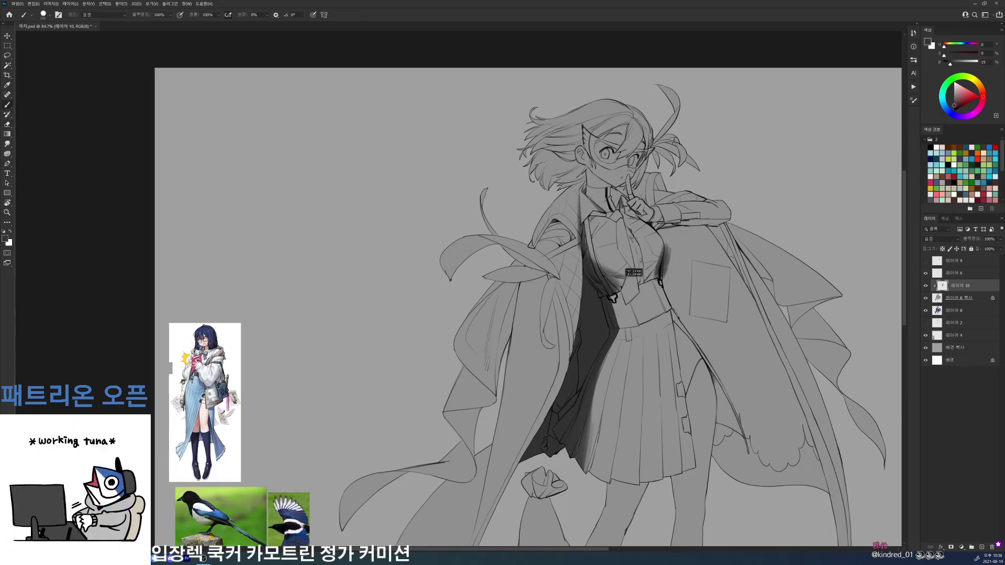
mouse_move(651, 274)
ctrl+mouse_down()
mouse_move(664, 274)
mouse_move(617, 286)
mouse_move(615, 275)
ctrl+mouse_up()
key(ctrl+z)
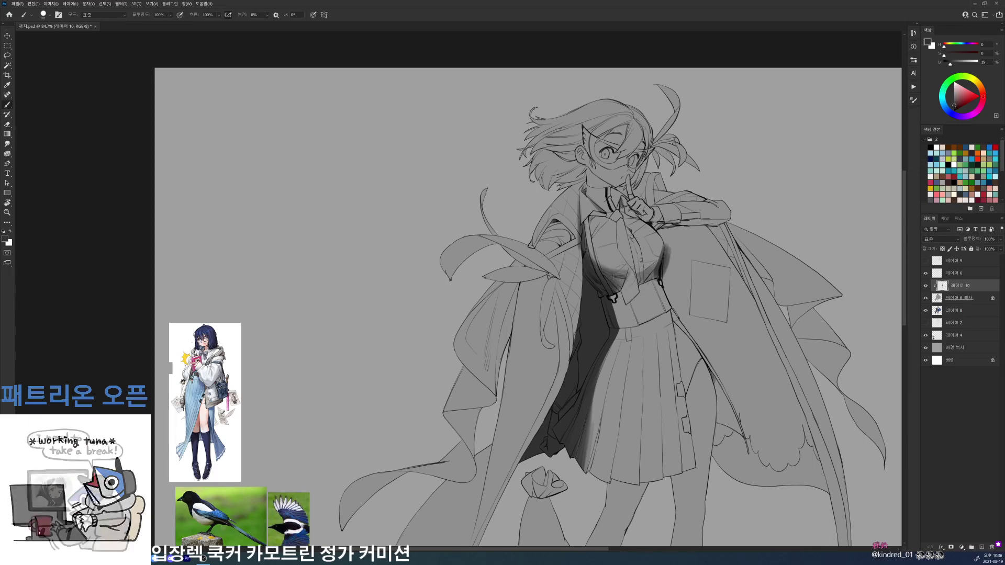
- Switch to the 20 px hard brush and paint crisp shadows along the suspender and beside the necktie
drag(641, 213, 683, 213)
right_click(610, 264)
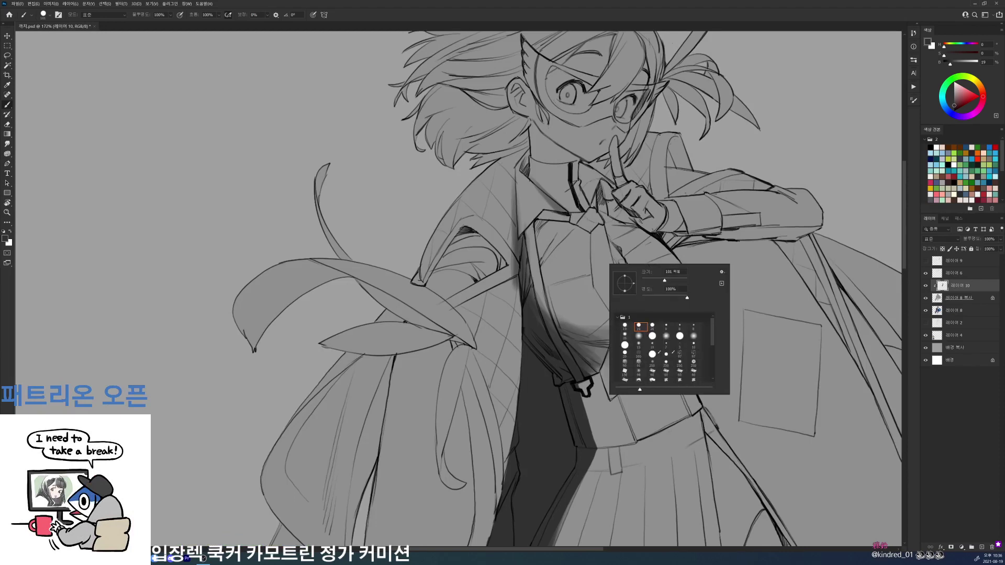
click(653, 326)
mouse_move(522, 236)
mouse_down()
mouse_move(548, 212)
mouse_move(587, 234)
mouse_move(611, 333)
mouse_up()
key(ctrl+z)
mouse_move(591, 256)
mouse_down()
mouse_move(608, 342)
mouse_move(594, 373)
mouse_move(610, 324)
mouse_up()
mouse_move(596, 288)
mouse_down()
mouse_move(613, 325)
mouse_move(593, 367)
mouse_up()
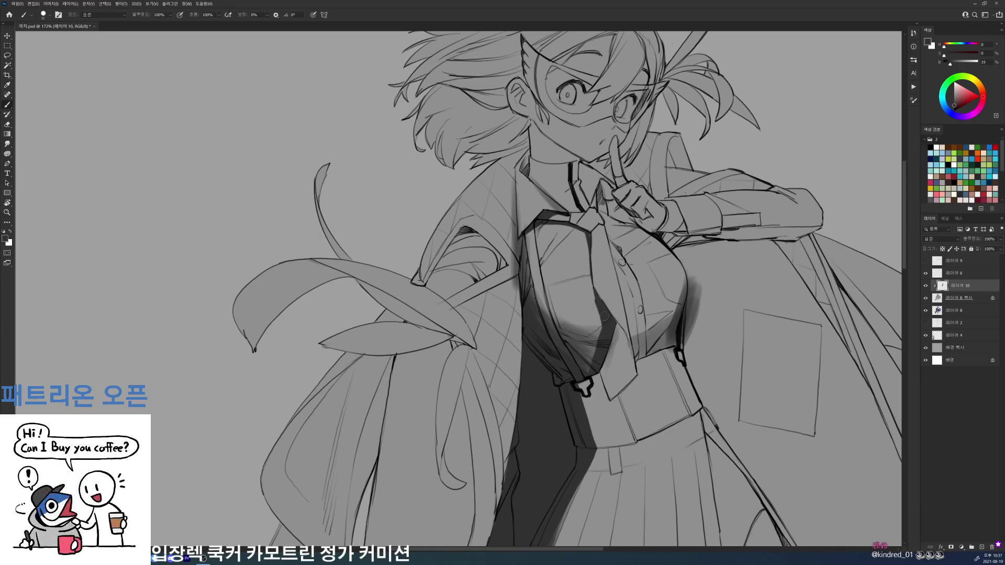
- Trim the shadow beside the necktie with the eraser and refine the cast shadow around the tie's lower end
key(e)
mouse_move(596, 296)
mouse_down()
mouse_move(587, 350)
mouse_move(609, 327)
mouse_move(595, 329)
mouse_move(582, 297)
mouse_move(575, 305)
mouse_move(581, 299)
mouse_move(593, 338)
mouse_up()
key(b)
drag(672, 209, 661, 263)
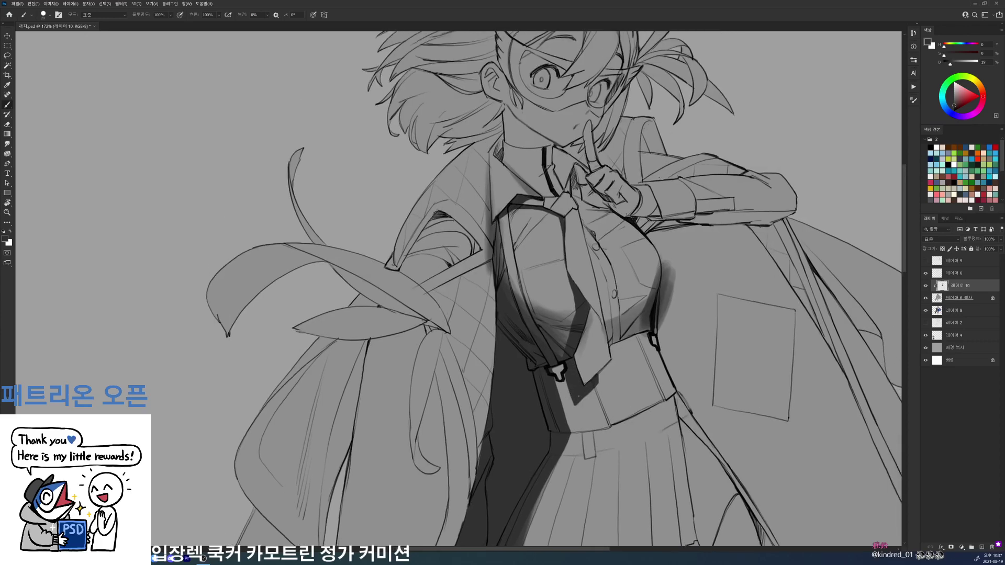
drag(610, 318, 604, 337)
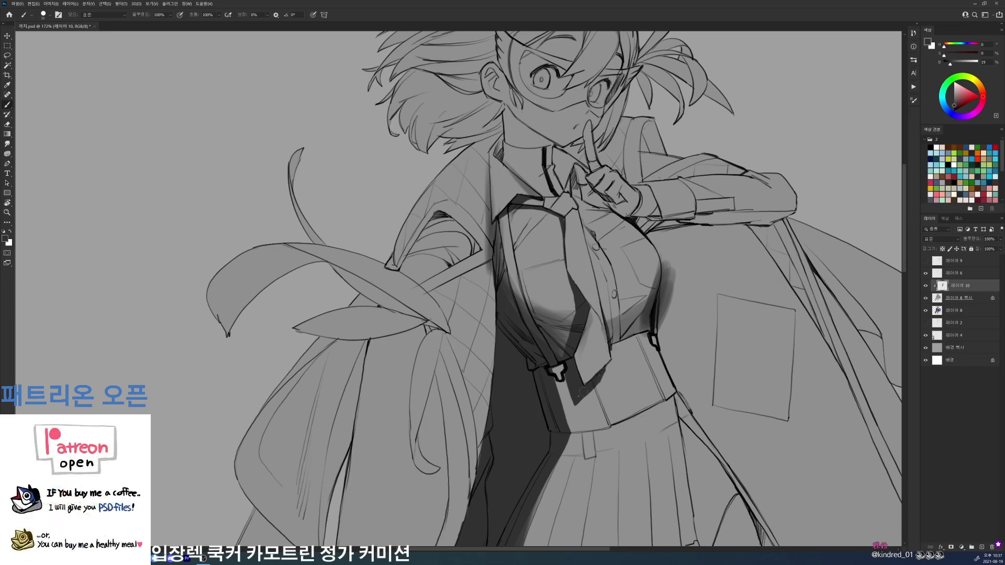
mouse_move(549, 308)
mouse_down()
mouse_move(487, 309)
mouse_move(588, 331)
mouse_move(602, 349)
mouse_up()
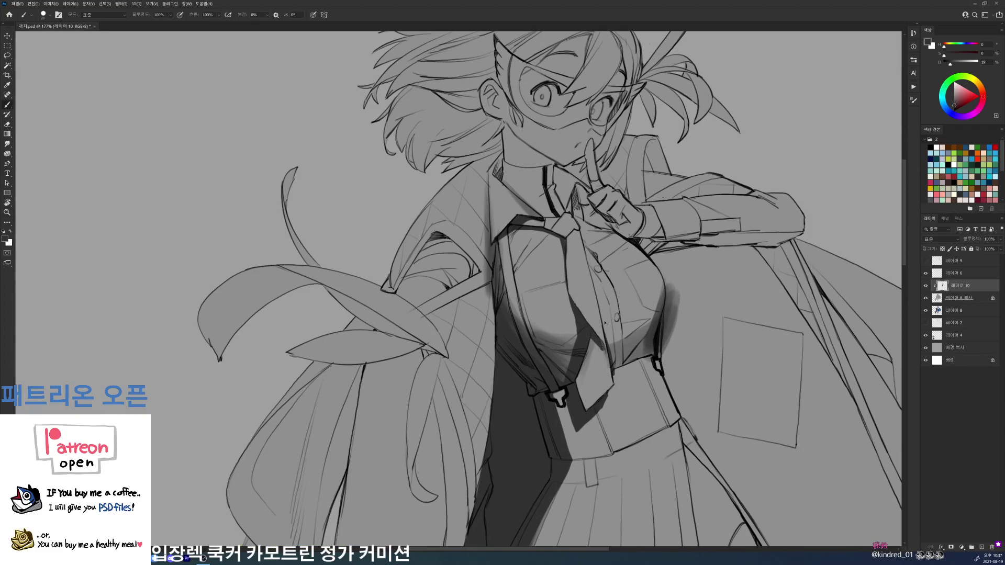
- Paint hard-edged dark shadows down the side of the neck, under the chin and inside the shirt collar
mouse_move(628, 271)
mouse_down()
mouse_move(566, 271)
mouse_move(588, 323)
mouse_up()
scroll(593, 265, up, 5)
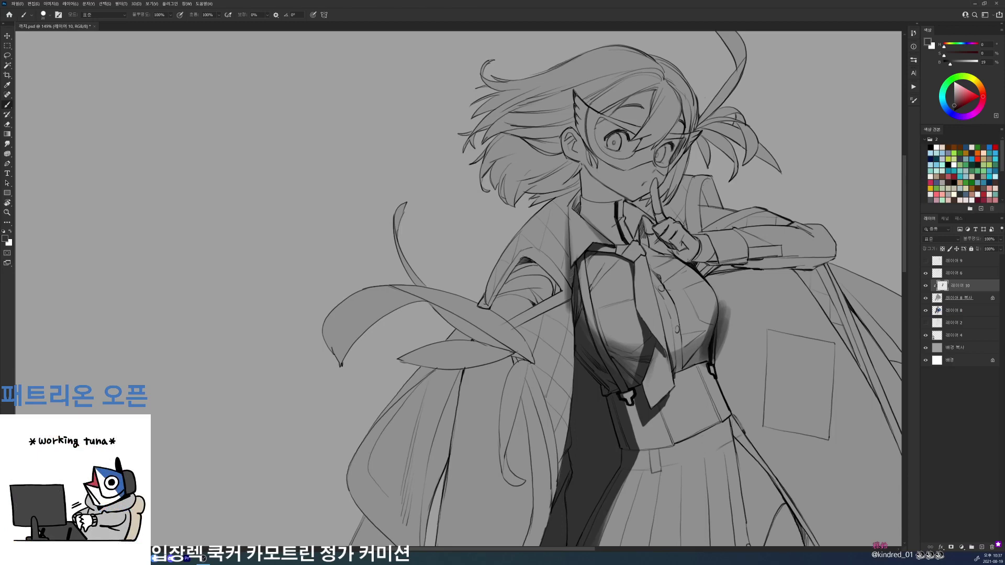
drag(570, 216, 567, 254)
drag(579, 196, 573, 217)
drag(583, 168, 581, 220)
drag(649, 133, 634, 197)
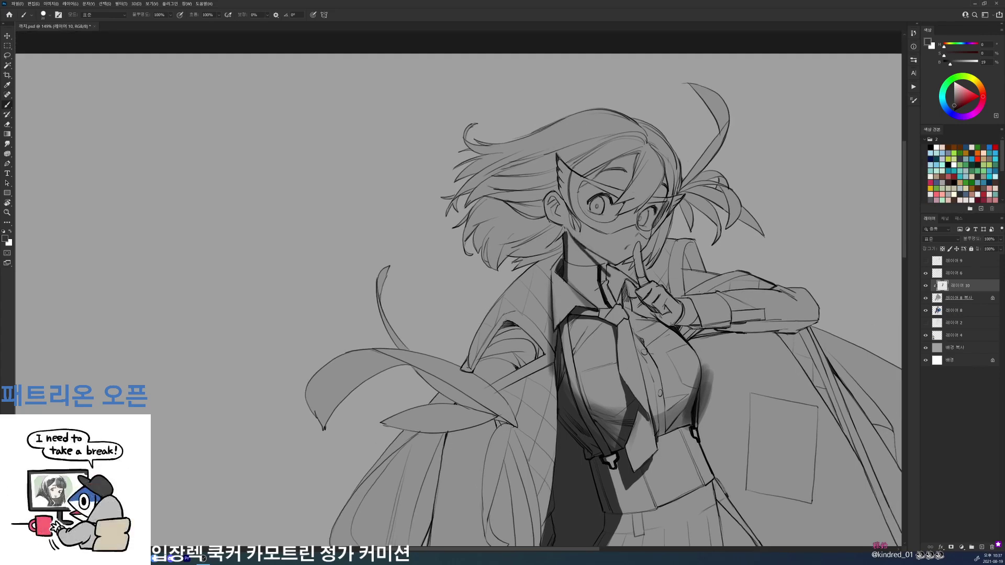
mouse_move(586, 249)
mouse_down()
mouse_move(615, 270)
mouse_move(611, 304)
mouse_up()
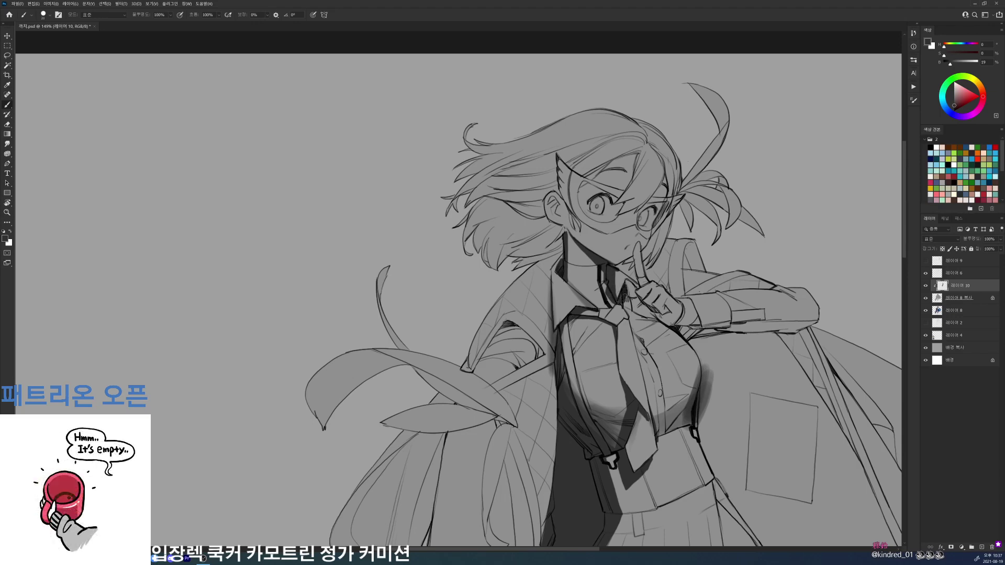
drag(630, 297, 621, 309)
drag(630, 296, 621, 318)
- Switch to the soft brush preset and shade the collar area and upper shirt below the raised hand
right_click(644, 296)
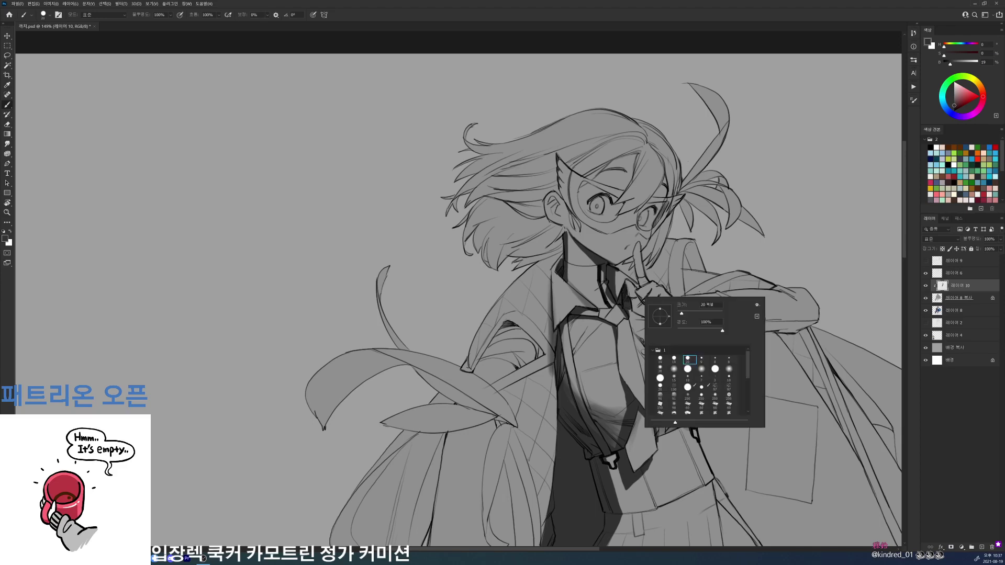
double_click(676, 361)
mouse_move(603, 277)
mouse_down()
mouse_move(623, 316)
mouse_move(674, 335)
mouse_up()
drag(681, 286, 653, 303)
scroll(652, 303, up, 5)
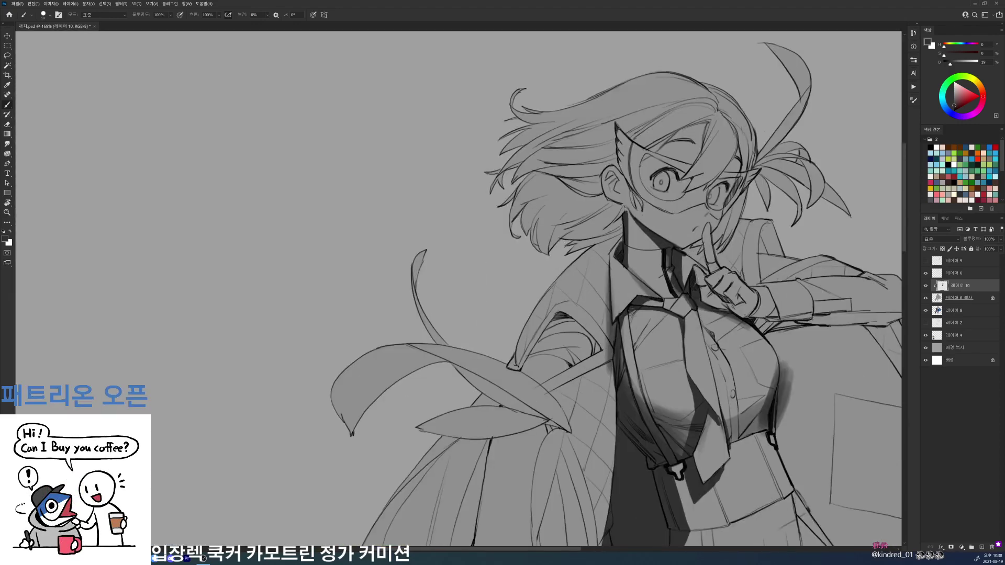
- Brush soft shading down the shirt's waist between the suspender clip and the skirt's waistband
scroll(688, 329, down, 6)
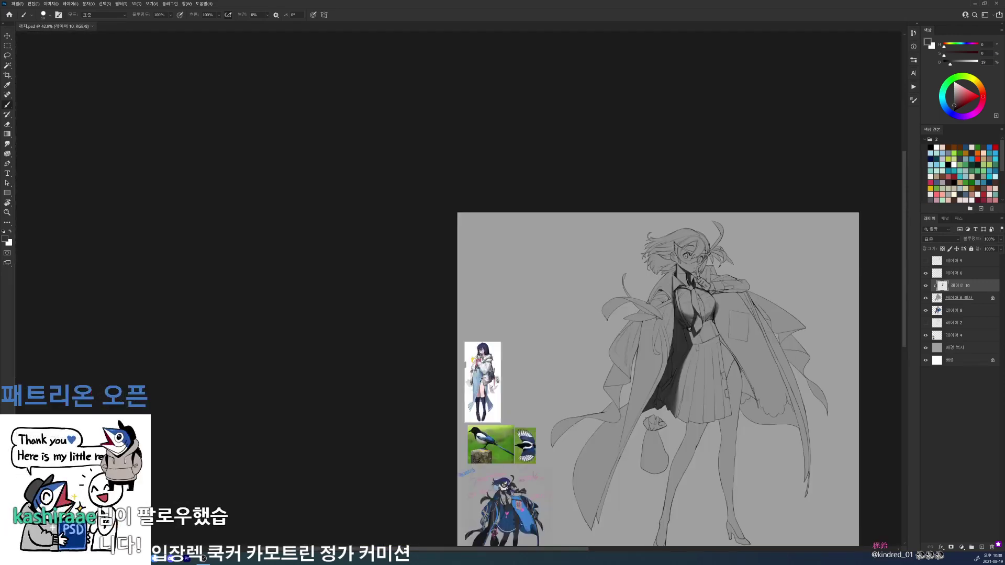
drag(689, 329, 578, 194)
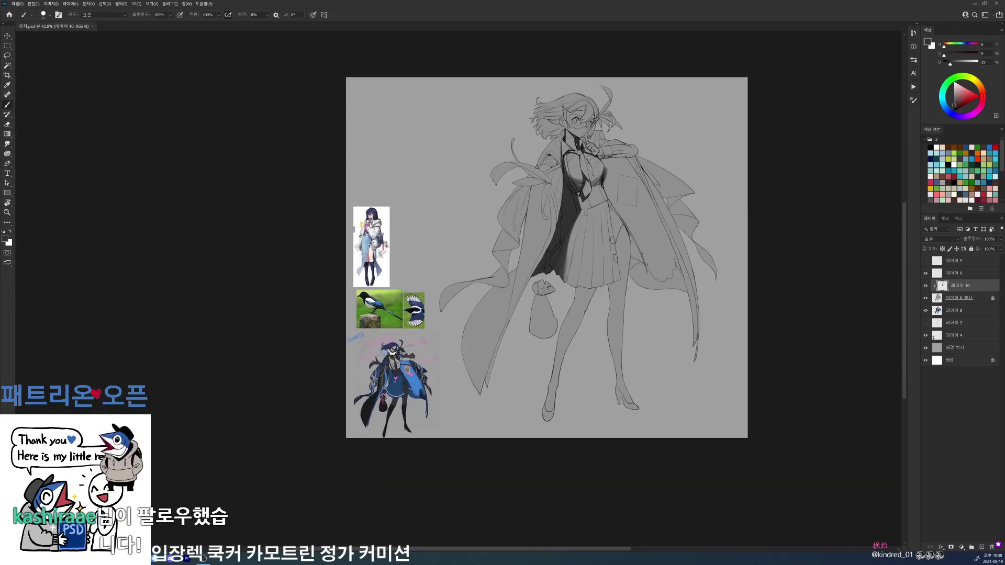
drag(598, 143, 628, 156)
scroll(628, 156, up, 1)
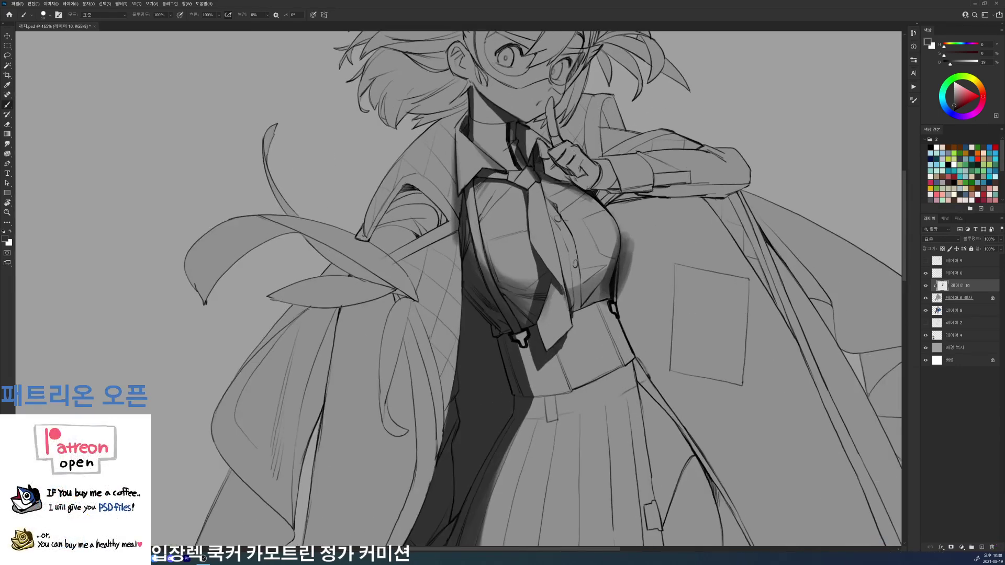
mouse_move(614, 217)
mouse_down()
mouse_move(618, 243)
mouse_move(602, 271)
mouse_move(587, 269)
mouse_move(620, 274)
mouse_move(606, 331)
mouse_up()
drag(594, 288, 607, 335)
drag(595, 290, 608, 333)
drag(601, 292, 609, 330)
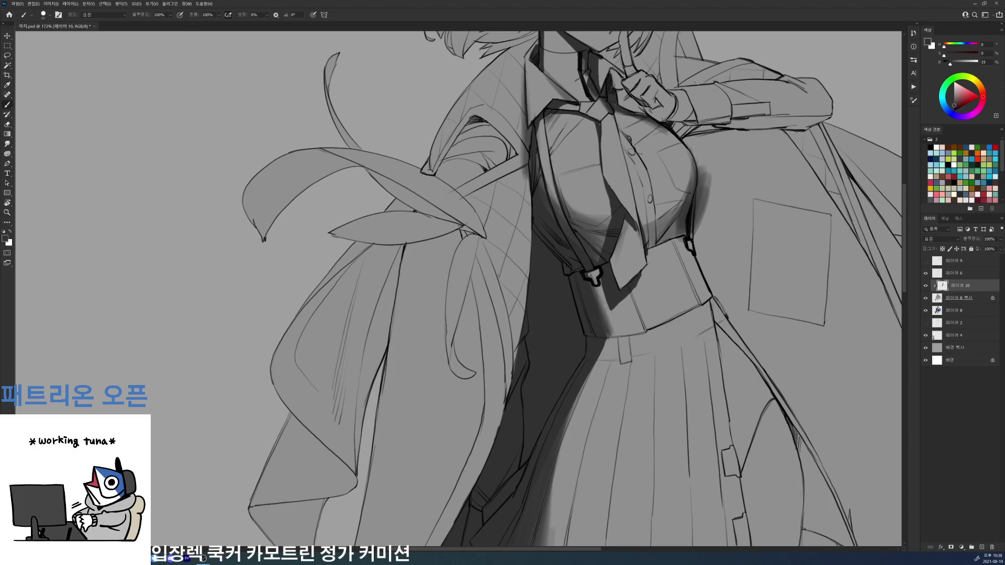
- Softly shade the side of the neck beside the collar and clean up the shading with the eraser
scroll(637, 300, down, 5)
scroll(647, 217, up, 5)
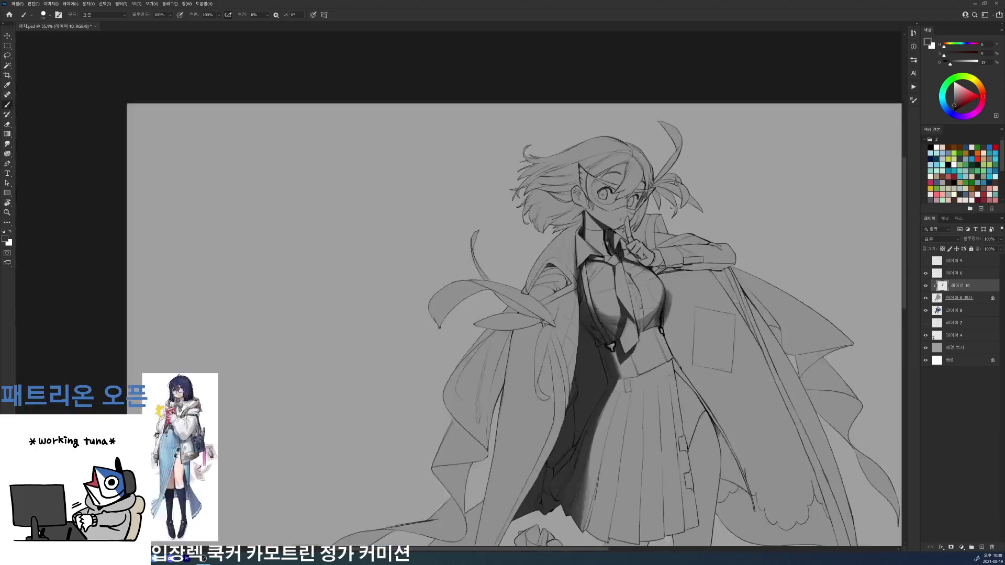
drag(537, 228, 538, 270)
key(e)
drag(534, 215, 534, 265)
key(b)
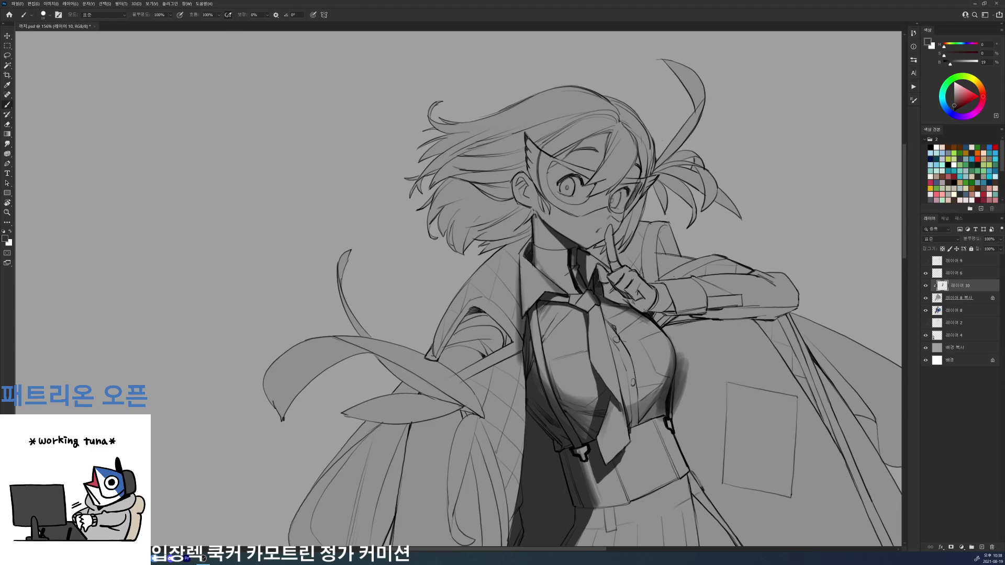
- Switch to the hard brush preset and paint dark shadows behind the ear and on the hair at the nape
right_click(574, 254)
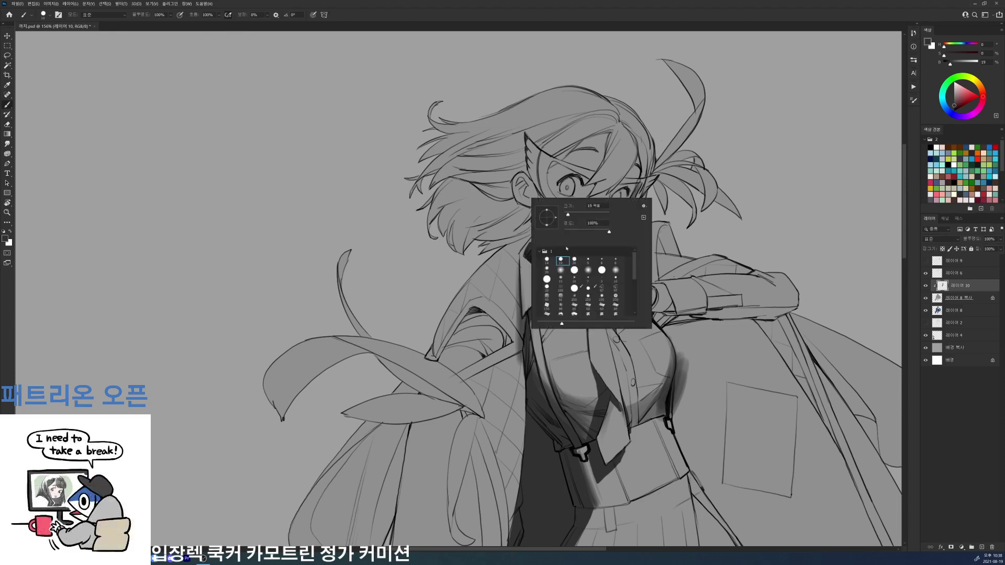
click(574, 260)
mouse_move(512, 182)
mouse_down()
mouse_move(523, 209)
mouse_move(514, 229)
mouse_move(528, 241)
mouse_move(521, 233)
mouse_move(497, 253)
mouse_move(522, 243)
mouse_up()
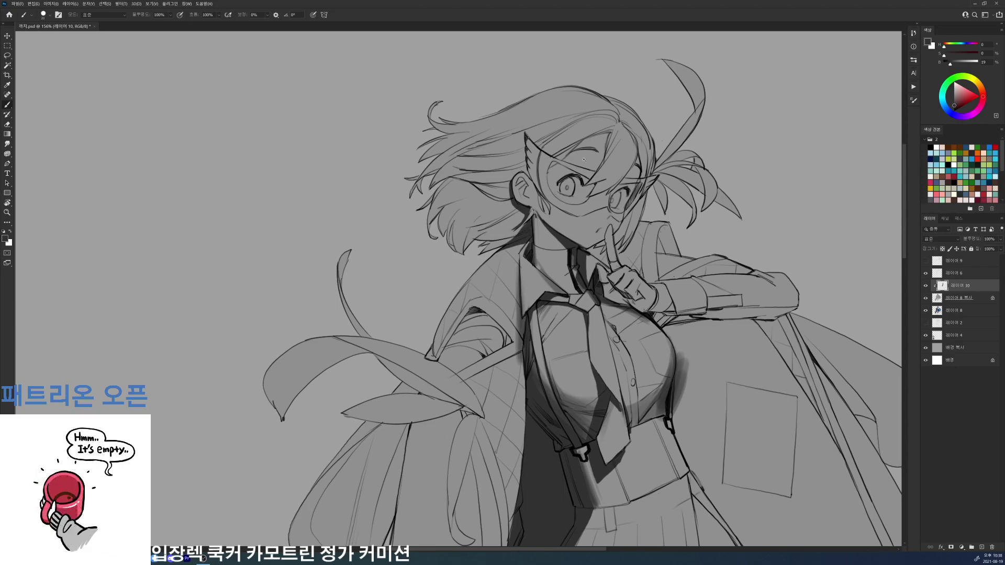
mouse_move(584, 159)
mouse_down()
mouse_move(503, 159)
mouse_move(592, 160)
mouse_up()
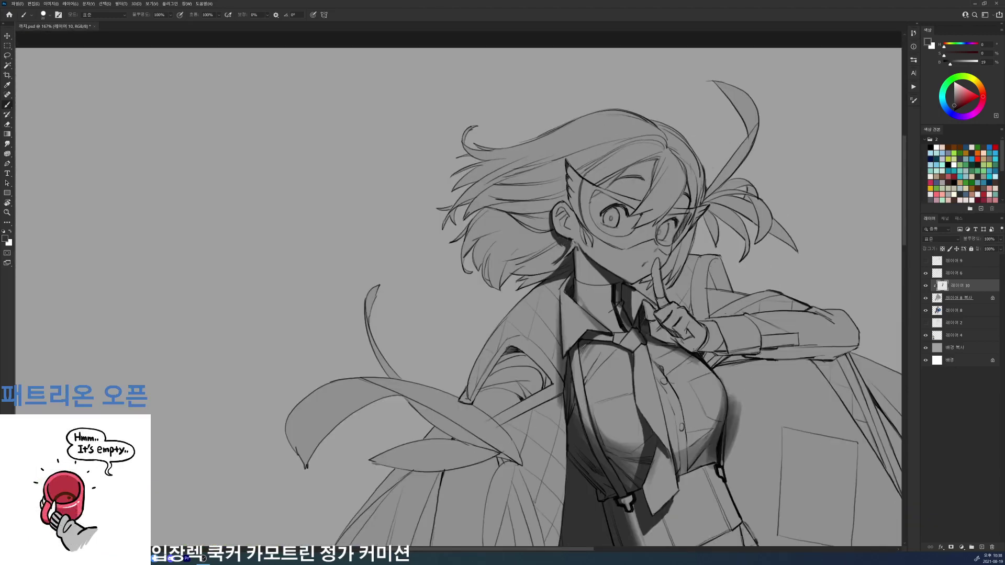
mouse_move(558, 245)
mouse_down()
mouse_move(538, 255)
mouse_move(552, 255)
mouse_move(554, 269)
mouse_move(528, 286)
mouse_up()
- Paint dark shadows on the hair beside the parting and along the far outer edge of the crown
scroll(694, 152, down, 5)
scroll(694, 151, up, 6)
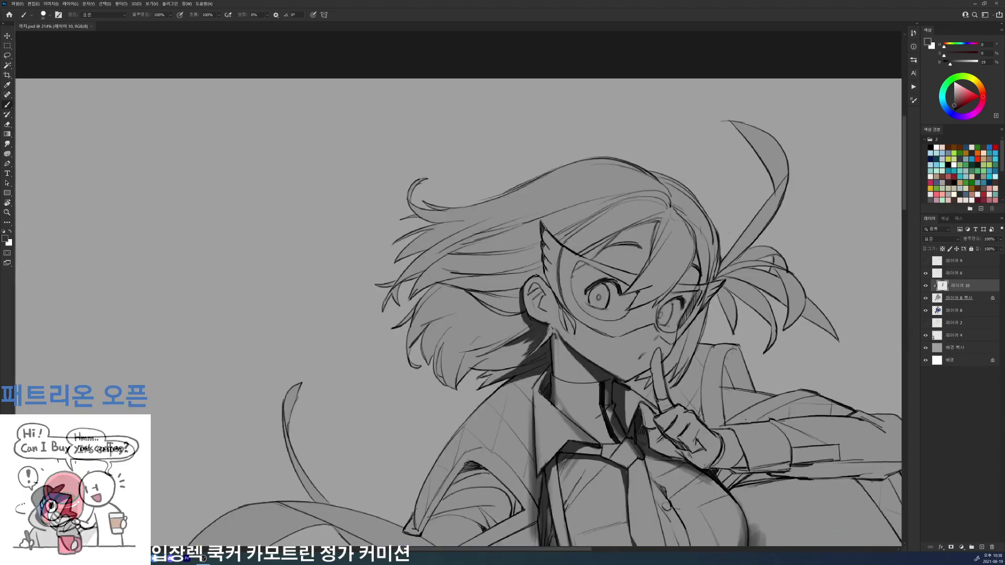
drag(675, 211, 693, 249)
drag(671, 208, 682, 233)
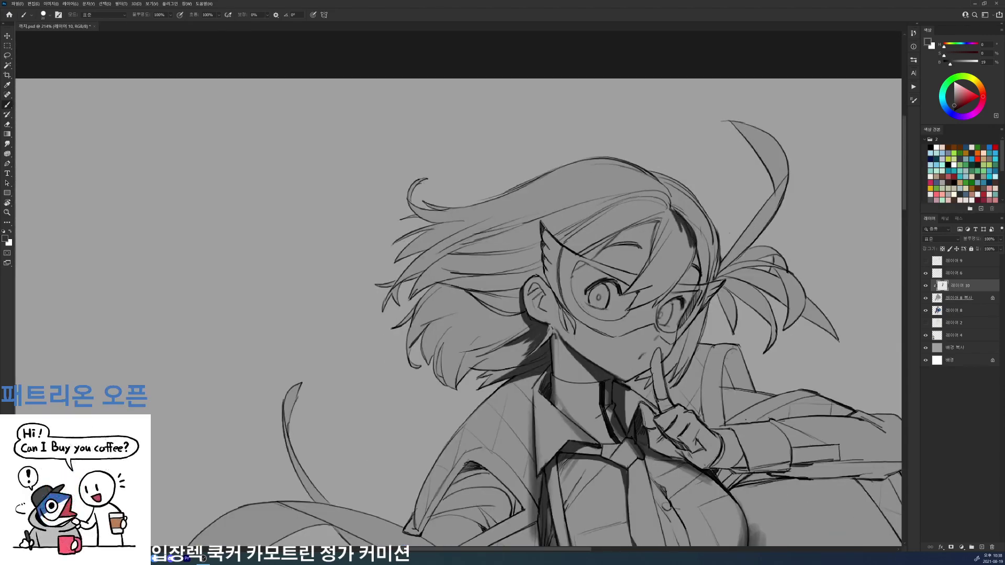
mouse_move(660, 174)
mouse_down()
mouse_move(715, 250)
mouse_move(715, 234)
mouse_up()
mouse_move(649, 171)
mouse_down()
mouse_move(715, 241)
mouse_move(714, 271)
mouse_up()
drag(712, 228, 706, 286)
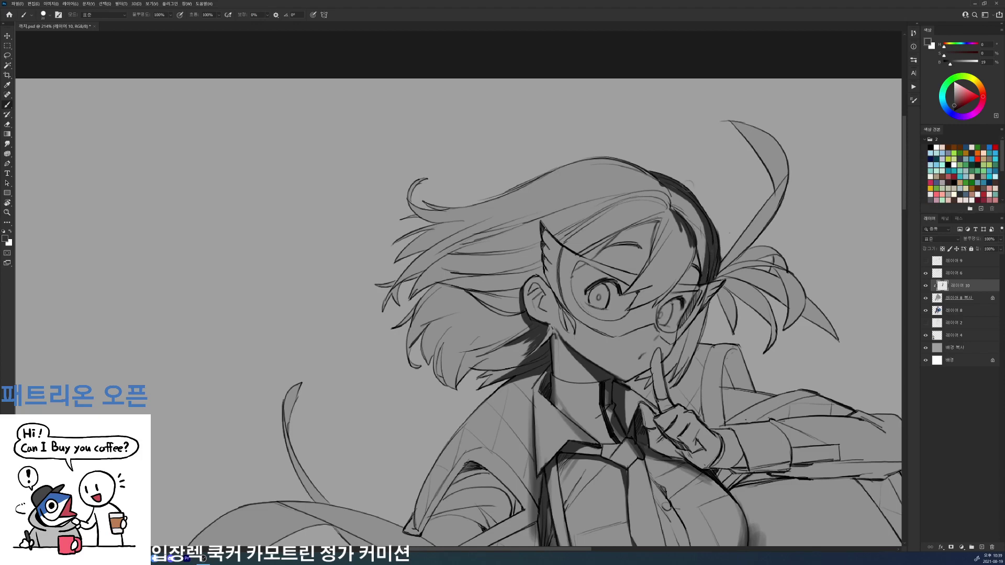
- Switch to the soft brush preset and softly extend the shading on the hair between the parting and the far edge
right_click(746, 271)
click(777, 333)
click(787, 287)
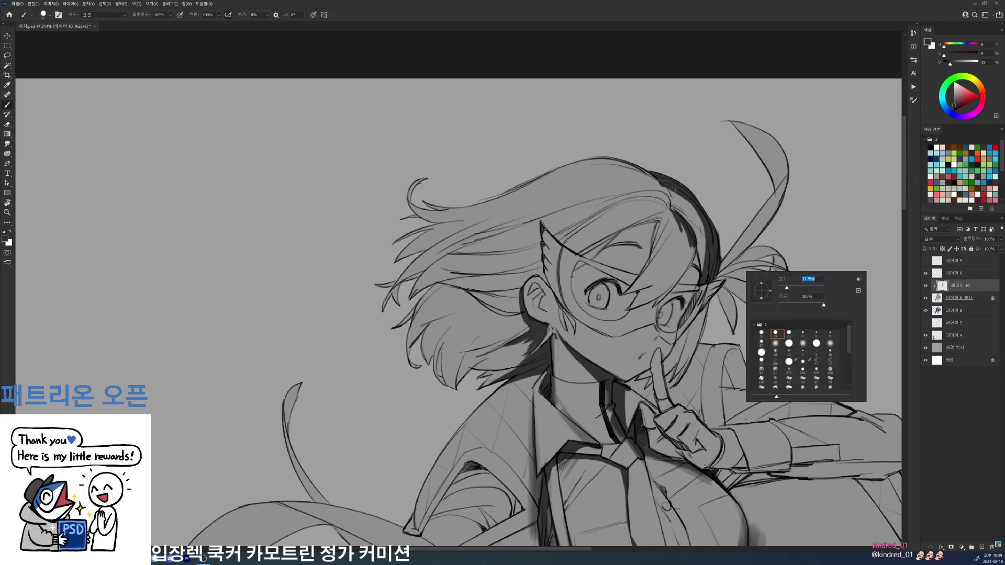
key(Return)
drag(672, 215, 687, 257)
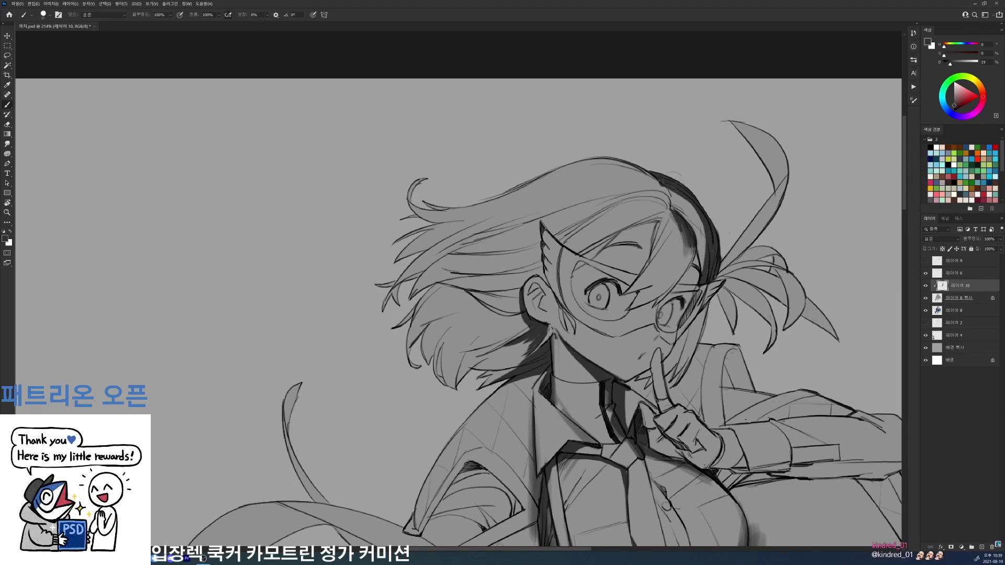
mouse_move(677, 193)
mouse_down()
mouse_move(705, 249)
mouse_move(704, 239)
mouse_up()
drag(665, 177, 714, 255)
drag(672, 191, 706, 269)
- Shade along the outer contour of the hair from the crown to the back of the head
drag(594, 159, 659, 183)
key(r)
mouse_move(487, 374)
mouse_down()
mouse_move(548, 303)
mouse_move(571, 340)
mouse_up()
key(b)
mouse_move(495, 209)
mouse_down()
mouse_move(479, 242)
mouse_move(474, 316)
mouse_up()
mouse_move(489, 228)
mouse_down()
mouse_move(472, 331)
mouse_move(481, 316)
mouse_up()
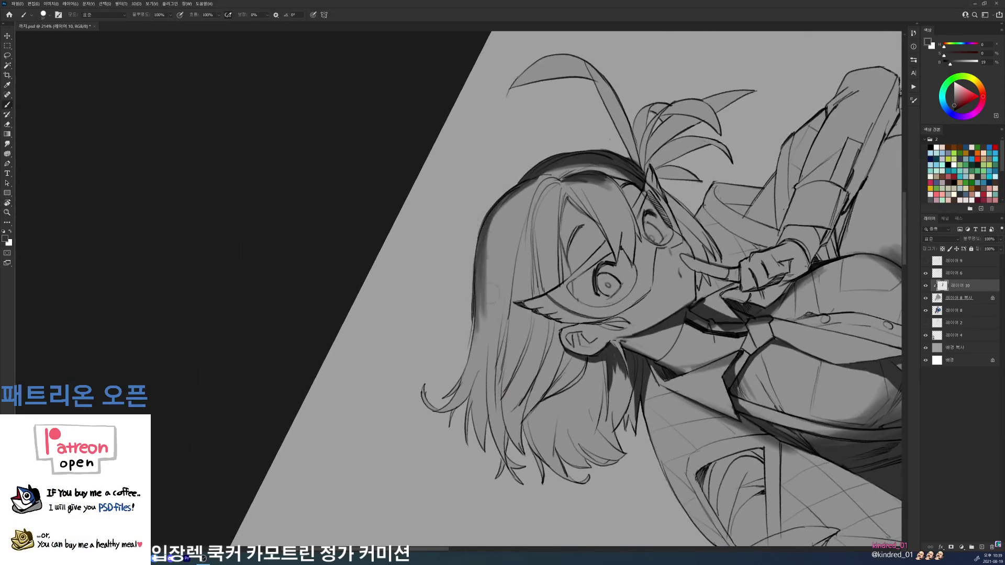
drag(496, 256, 474, 345)
drag(479, 288, 466, 376)
drag(478, 306, 454, 396)
- Straighten the canvas and refine the shading on the head, alternating between the eraser and the brush
key(r)
drag(705, 139, 722, 404)
drag(808, 270, 788, 274)
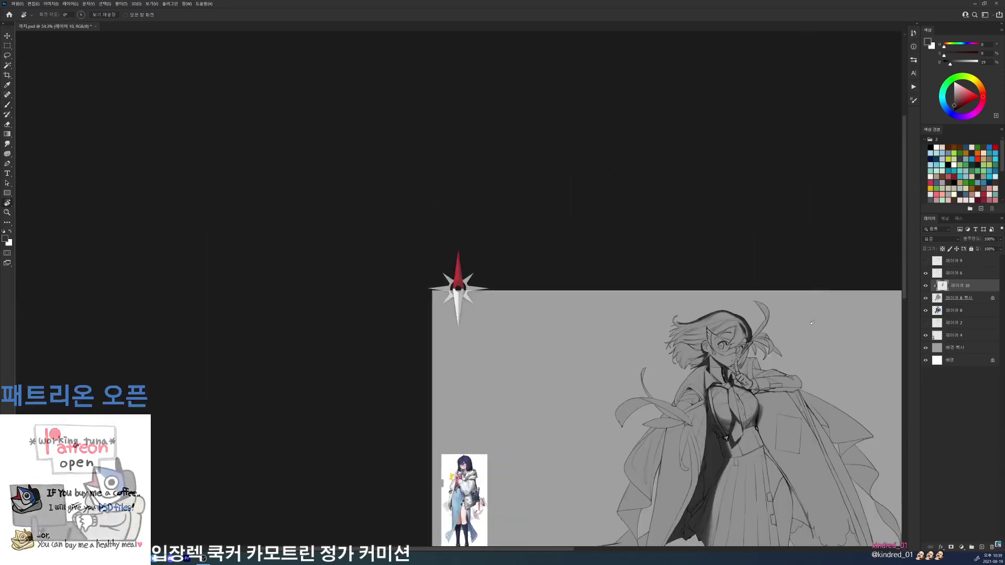
mouse_move(780, 322)
mouse_down()
mouse_move(782, 335)
mouse_move(806, 336)
mouse_up()
key(e)
mouse_move(706, 332)
mouse_down()
mouse_move(729, 377)
mouse_move(709, 398)
mouse_up()
key(b)
drag(721, 359, 700, 404)
key(e)
drag(699, 394, 679, 314)
- Switch to the hard brush preset and paint dark shadows under the mask's upper rim and along its winged outer edge
key(b)
right_click(678, 314)
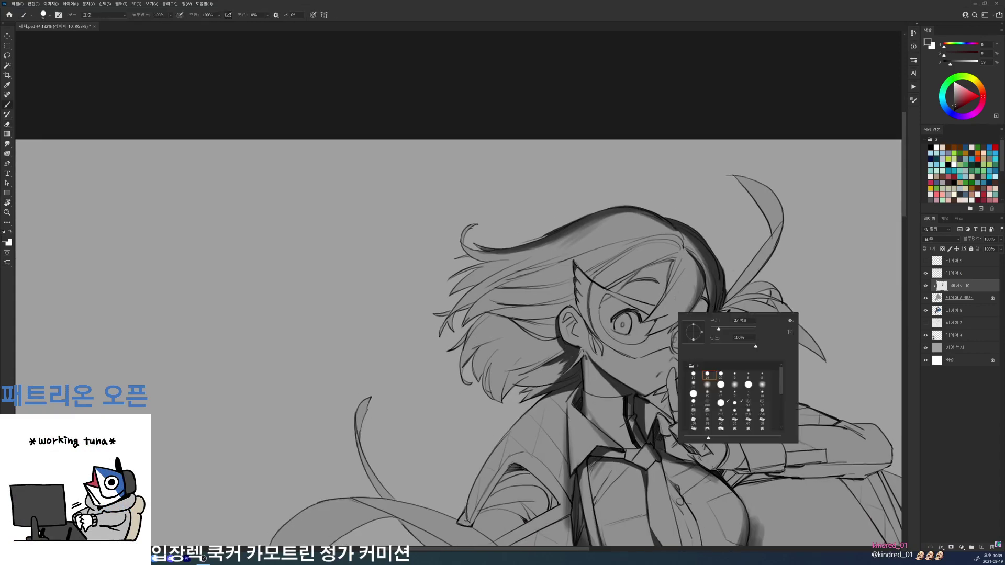
click(720, 375)
drag(604, 298, 647, 318)
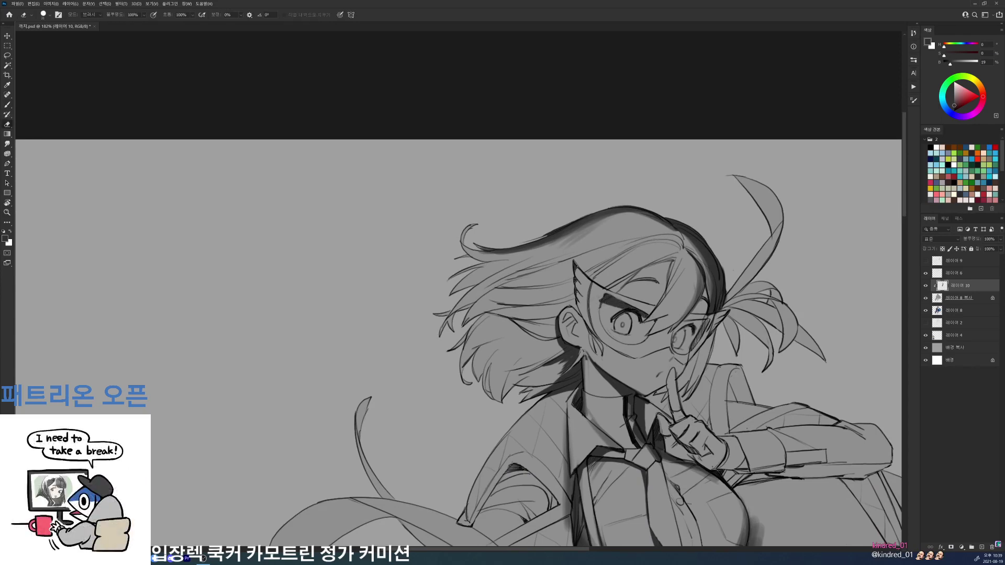
mouse_move(569, 270)
mouse_down()
mouse_move(576, 315)
mouse_move(618, 353)
mouse_up()
key(e)
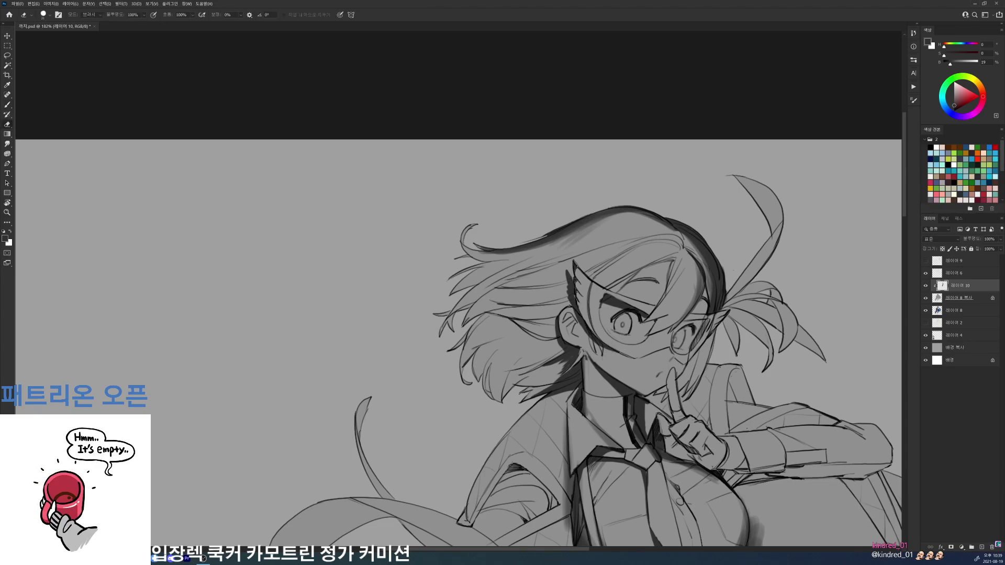
- Paint the dark shadow above the far eye inside the mask and save the document
key(b)
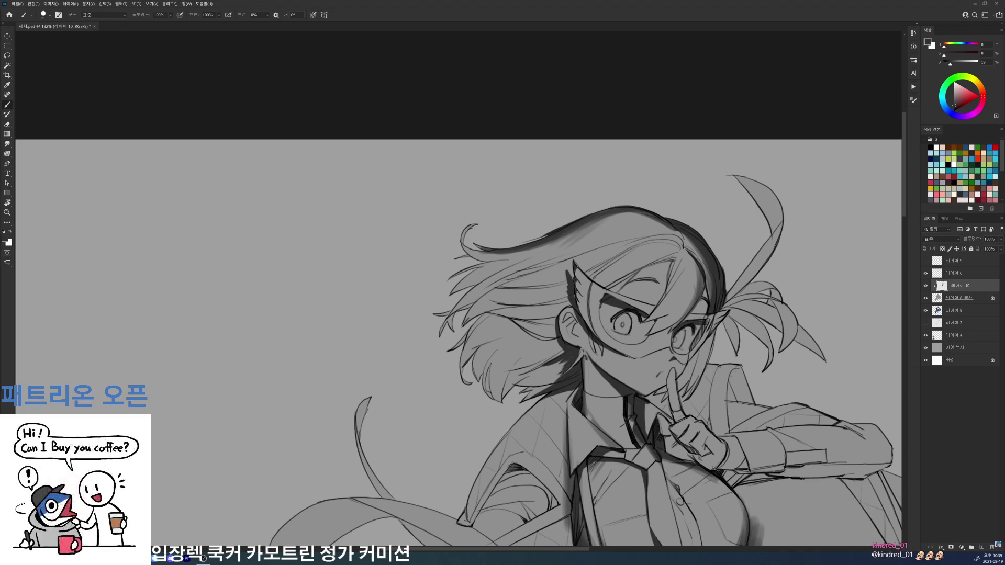
drag(705, 285, 700, 305)
mouse_move(693, 317)
mouse_down()
mouse_move(706, 293)
mouse_move(692, 348)
mouse_up()
scroll(870, 385, down, 6)
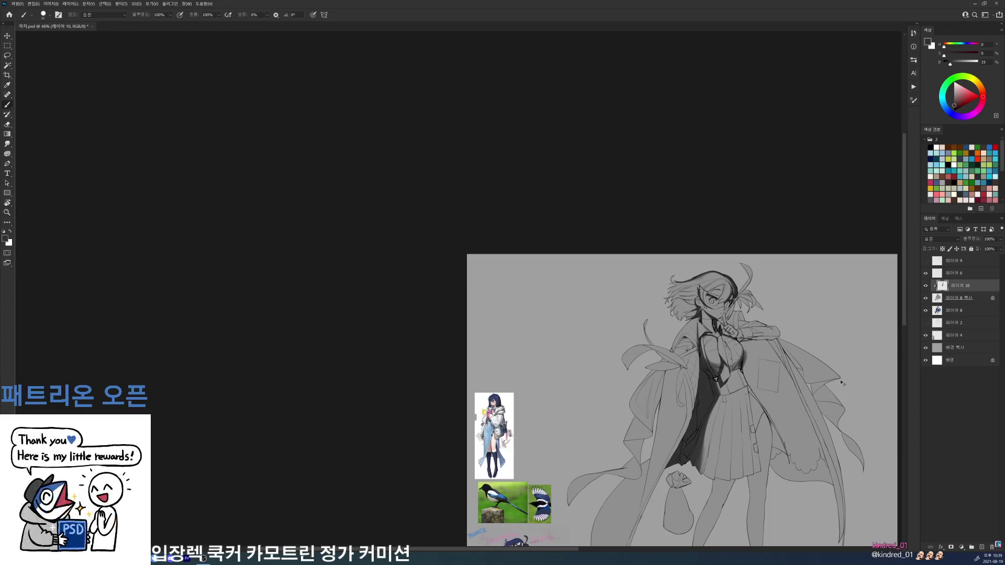
key(ctrl+s)
- Rotate the canvas, switch to the soft brush preset and shade the hair behind the ear and nape
drag(727, 307, 785, 306)
key(r)
mouse_move(618, 350)
mouse_down()
mouse_move(628, 267)
mouse_move(602, 281)
mouse_up()
right_click(628, 266)
click(657, 328)
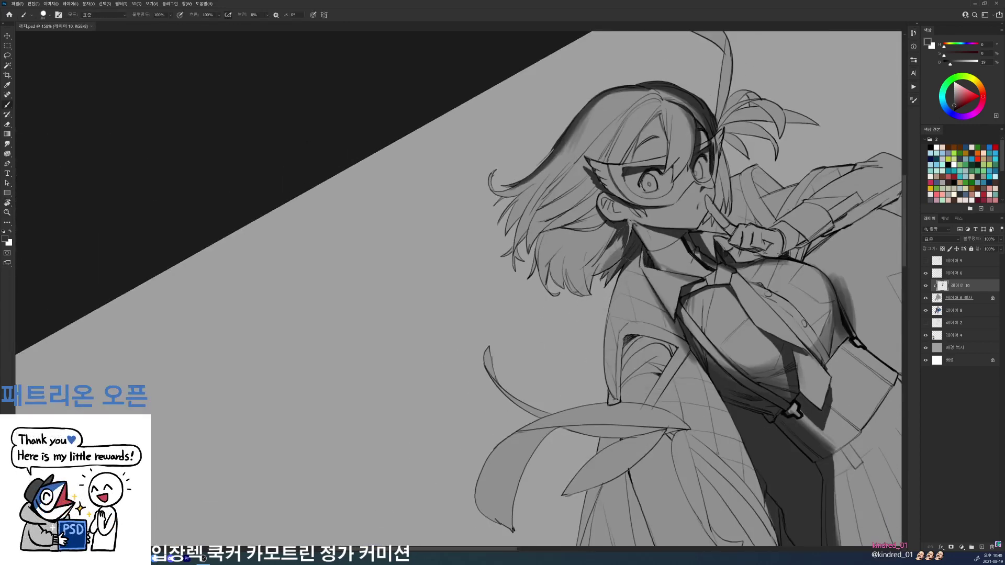
drag(627, 240, 603, 283)
drag(619, 246, 596, 304)
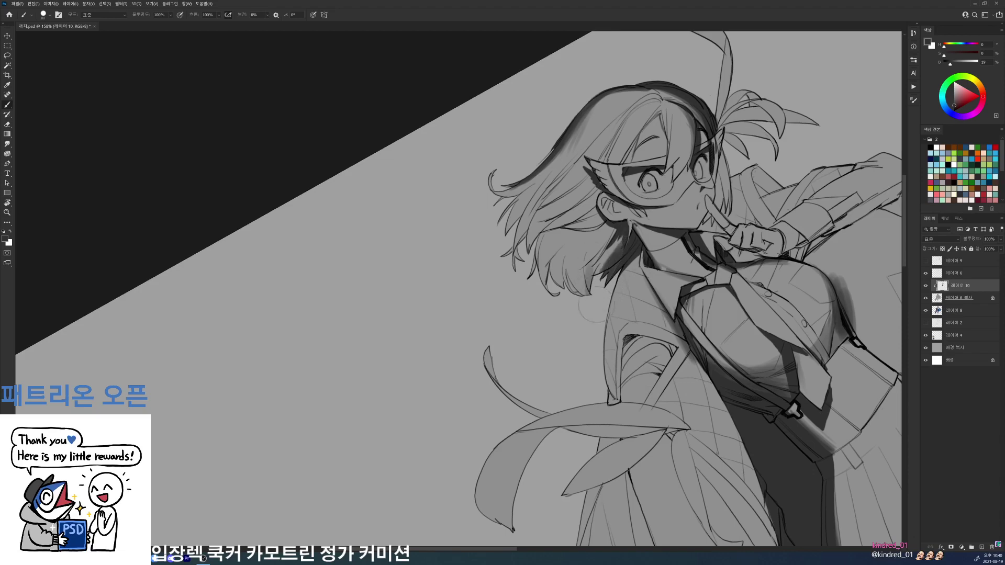
- Softly shade the windblown hair locks and the curled tip at the back of the head
drag(545, 233, 520, 274)
drag(530, 195, 508, 268)
drag(568, 147, 503, 223)
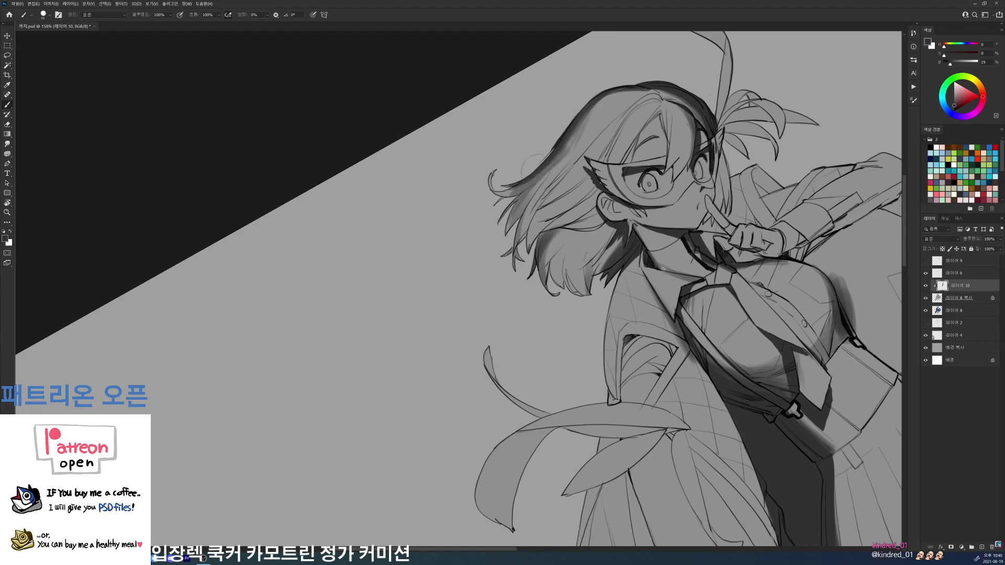
drag(535, 178, 490, 200)
- Erase part of the shading along the hair's upper back contour to leave a thinner dark rim
key(e)
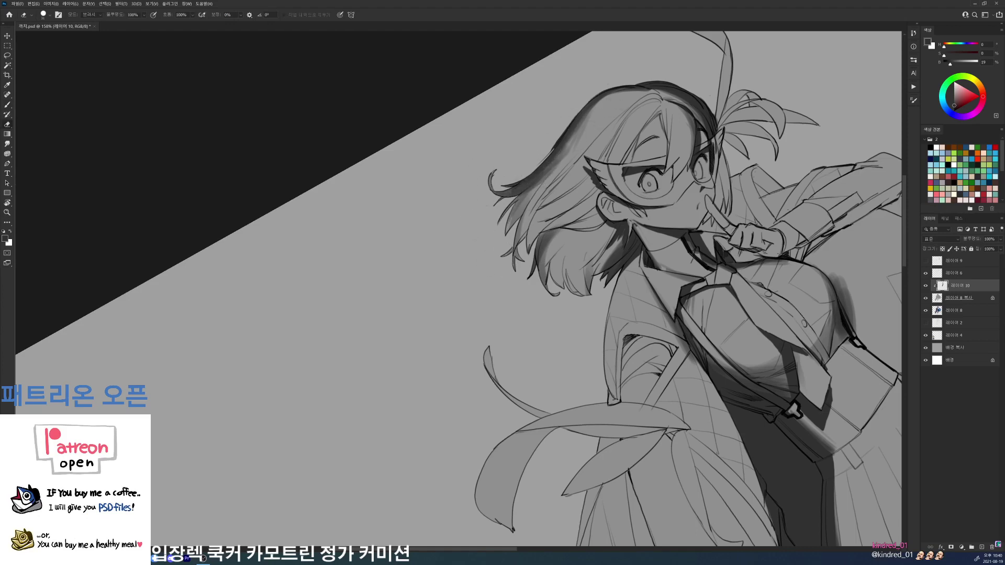
mouse_move(585, 122)
mouse_down()
mouse_move(545, 179)
mouse_move(553, 158)
mouse_up()
drag(622, 89, 563, 141)
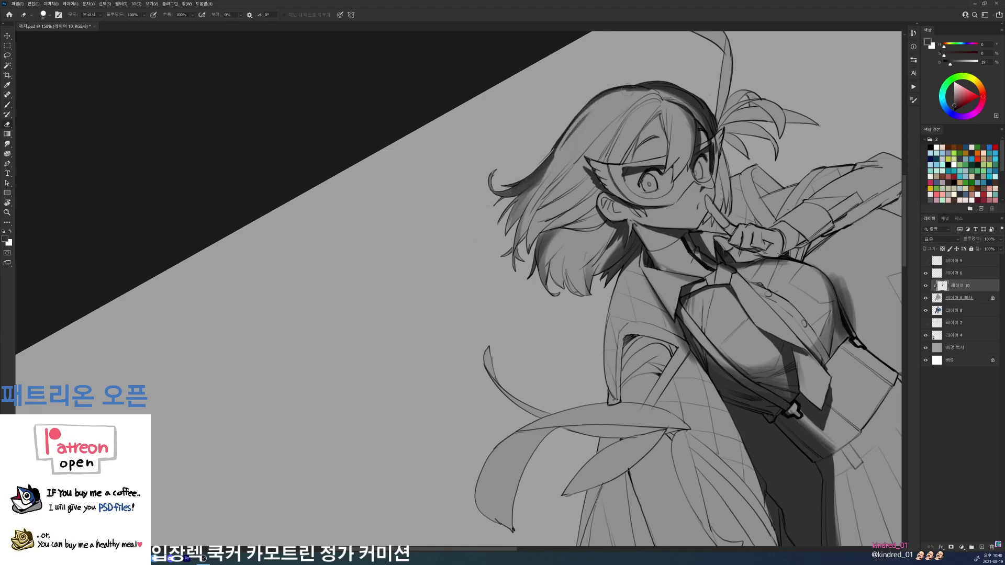
key(r)
drag(613, 95, 697, 224)
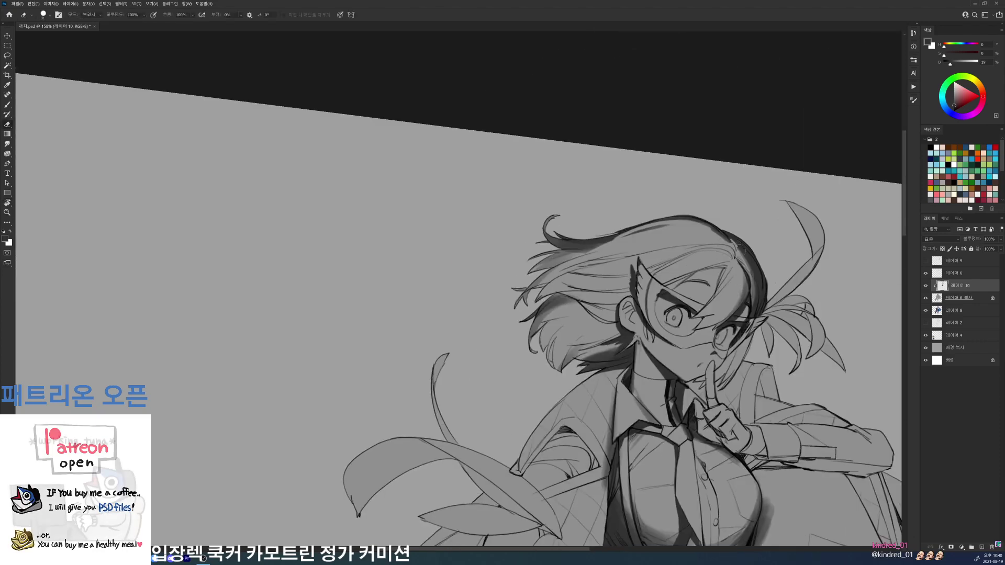
- Touch up the dark hair shadow beside the parting with the brush and the eraser
key(b)
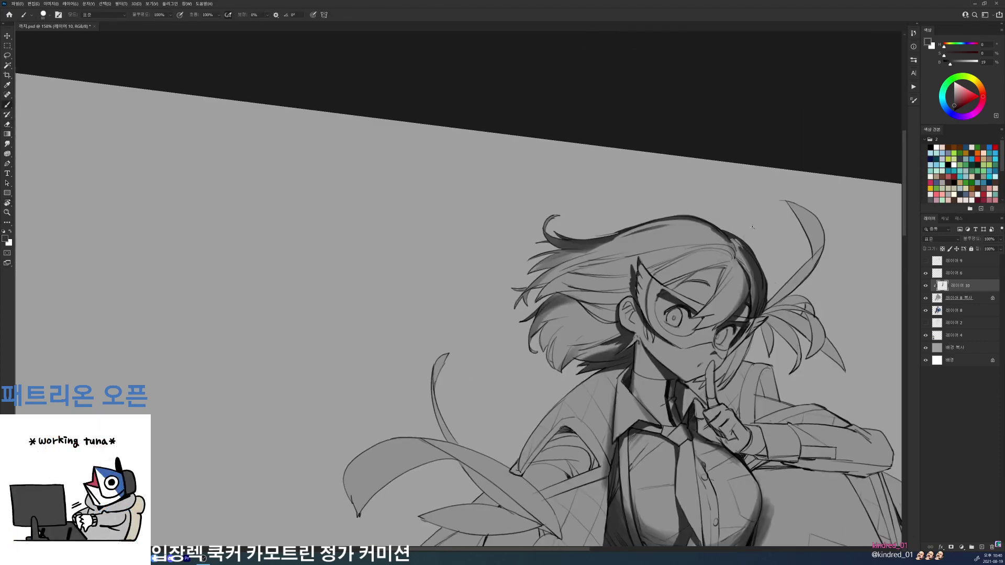
mouse_move(752, 227)
mouse_down()
mouse_move(718, 223)
mouse_move(796, 241)
mouse_up()
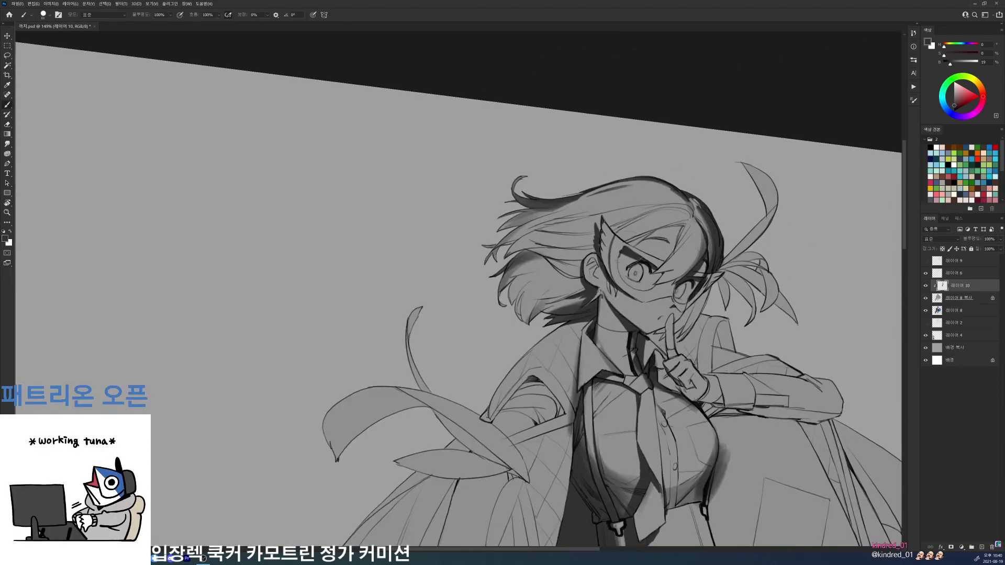
key(e)
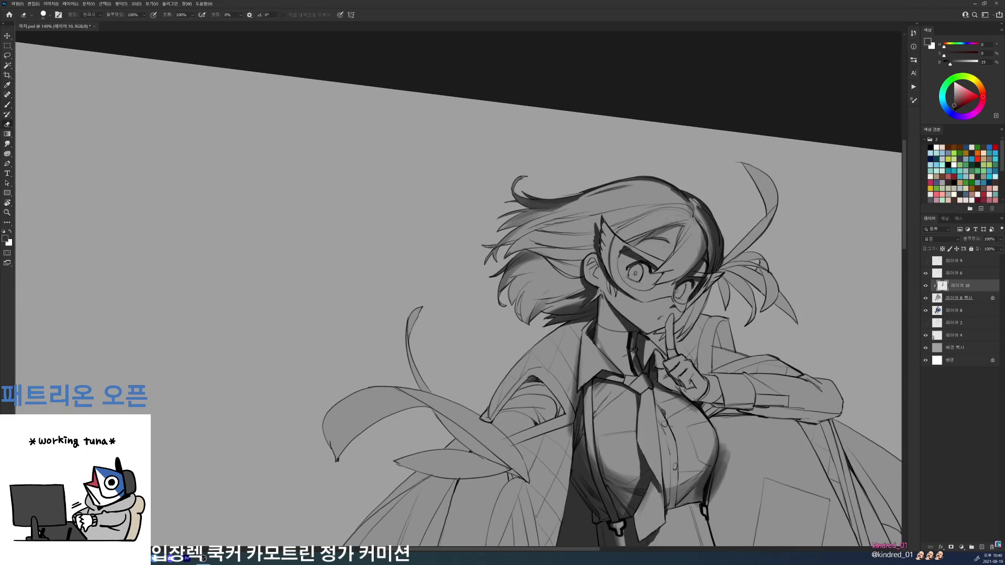
mouse_move(702, 215)
mouse_down()
mouse_move(668, 219)
mouse_move(699, 223)
mouse_up()
key(r)
key(Escape)
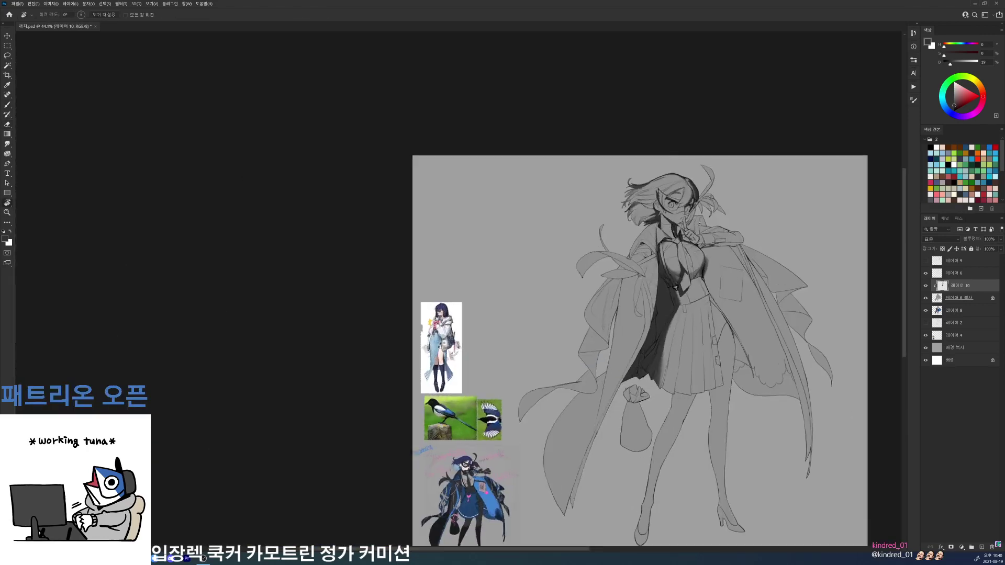
scroll(681, 214, up, 5)
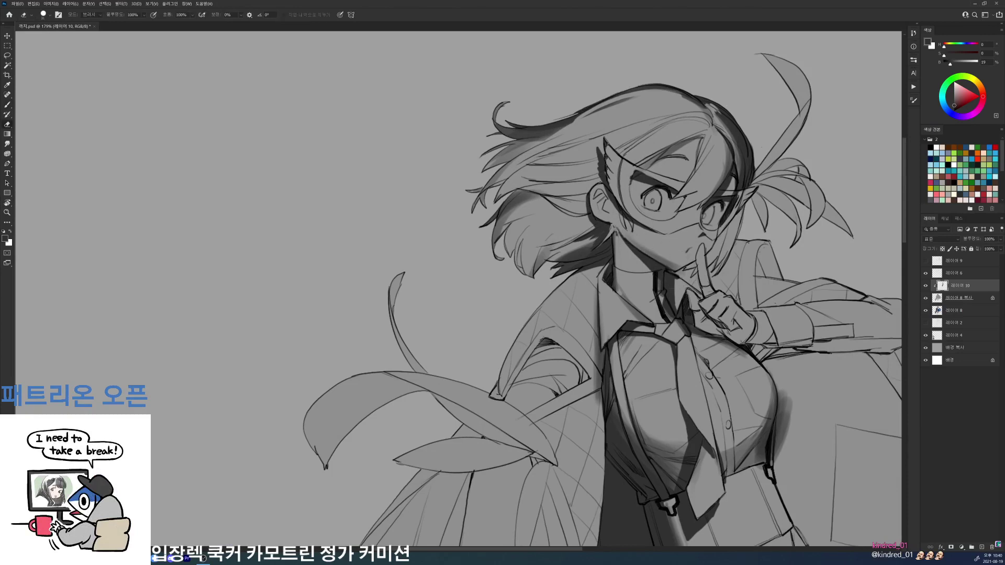
- Softly shade the lower face around the mouth and chin and trim the shading with the eraser
key(b)
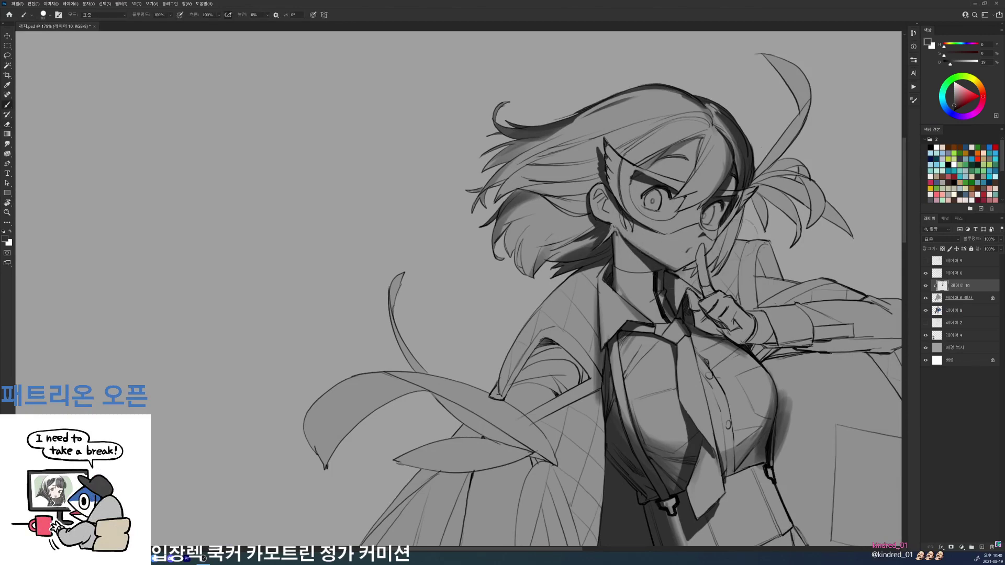
right_click(742, 236)
mouse_move(684, 267)
mouse_down()
mouse_move(703, 241)
mouse_move(714, 243)
mouse_up()
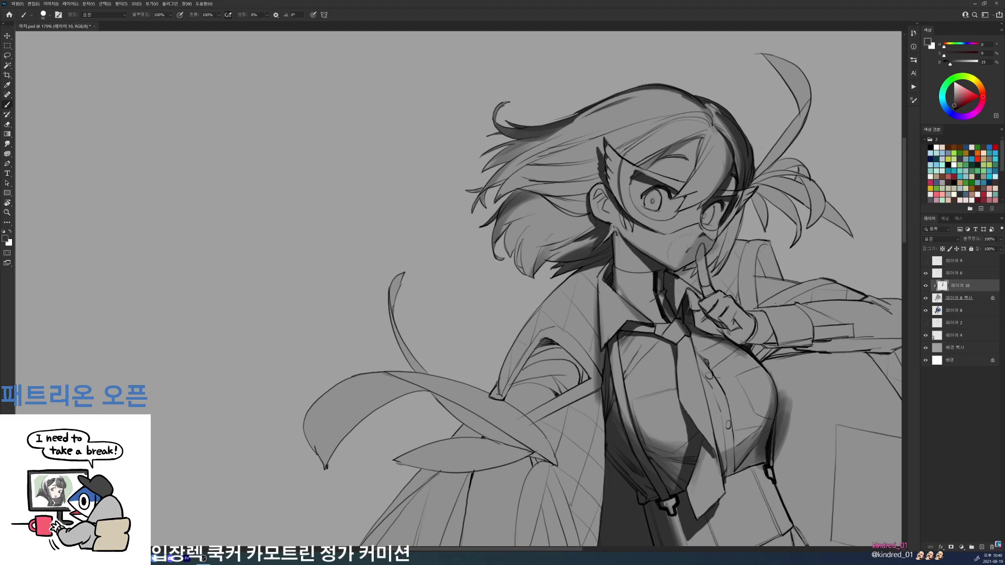
key(e)
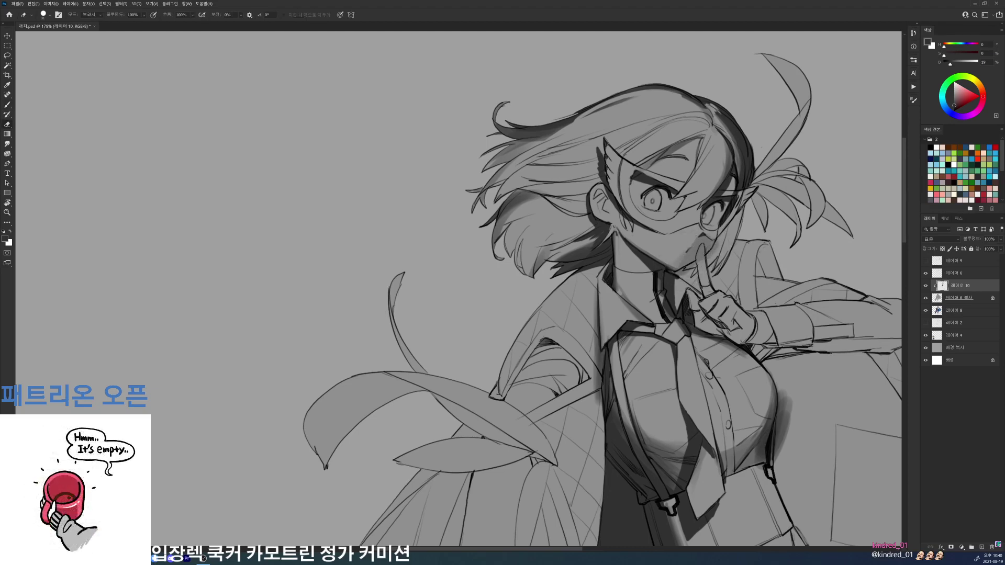
key(b)
right_click(749, 262)
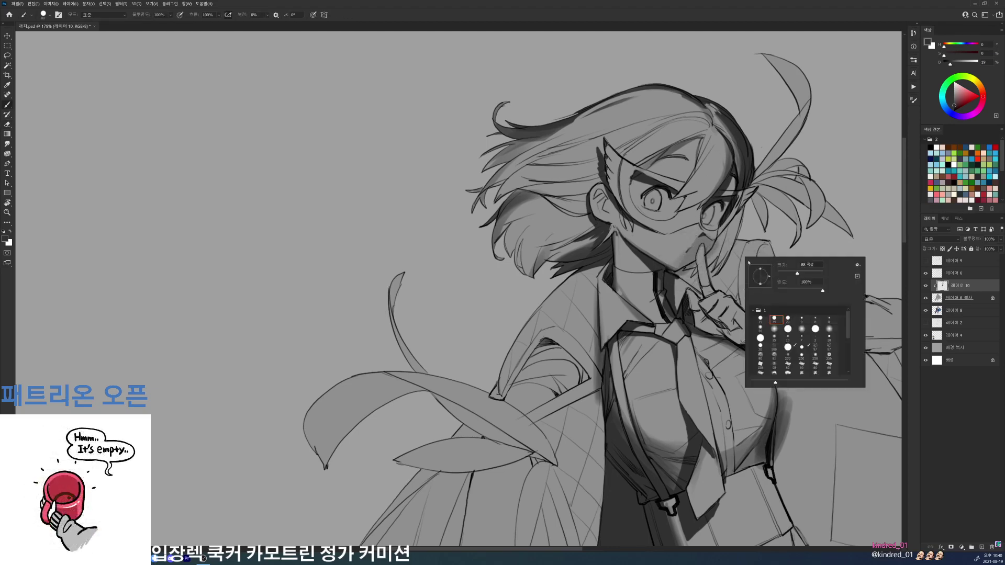
key(Escape)
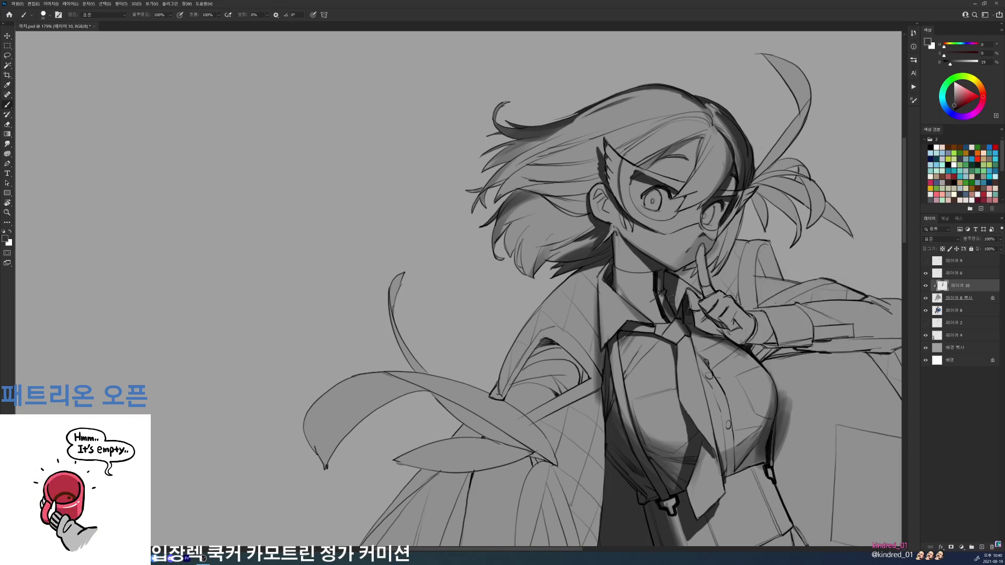
- Paint a small shadow below the chin beside the collar with a smaller brush and clean it up with the eraser
mouse_move(679, 276)
mouse_down()
mouse_move(699, 294)
mouse_move(680, 273)
mouse_move(691, 282)
mouse_up()
key(bracketleft)
key(bracketleft)
right_click(706, 291)
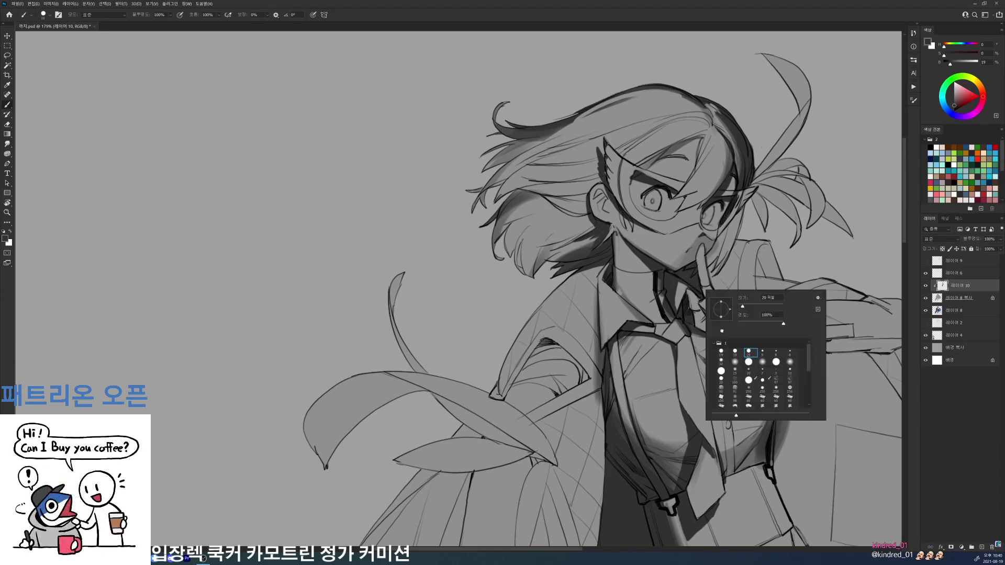
double_click(736, 352)
key(e)
drag(680, 286, 675, 297)
key(b)
- Brush shading onto the side of the neck under the jaw and above the shirt collar
scroll(682, 283, down, 5)
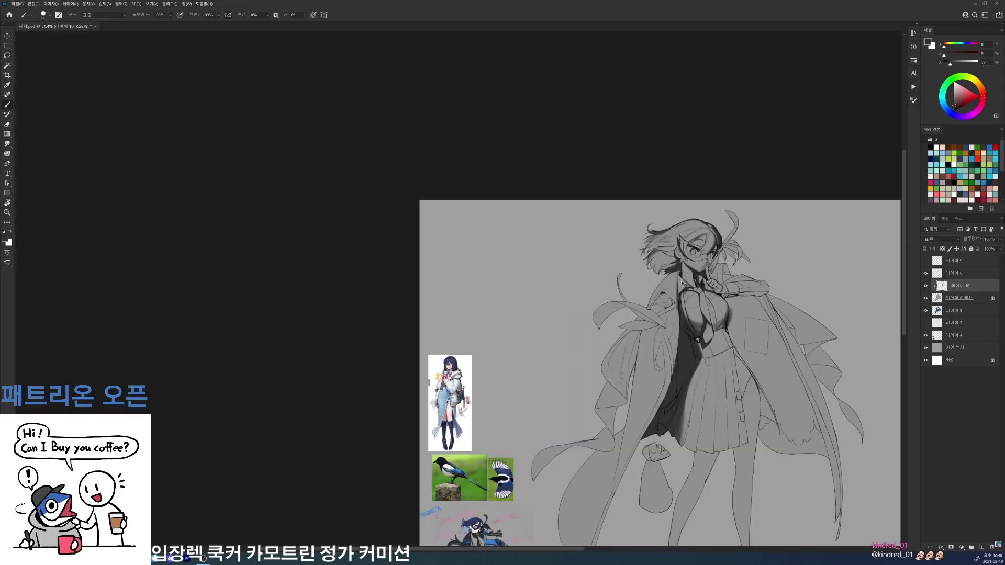
scroll(688, 250, up, 6)
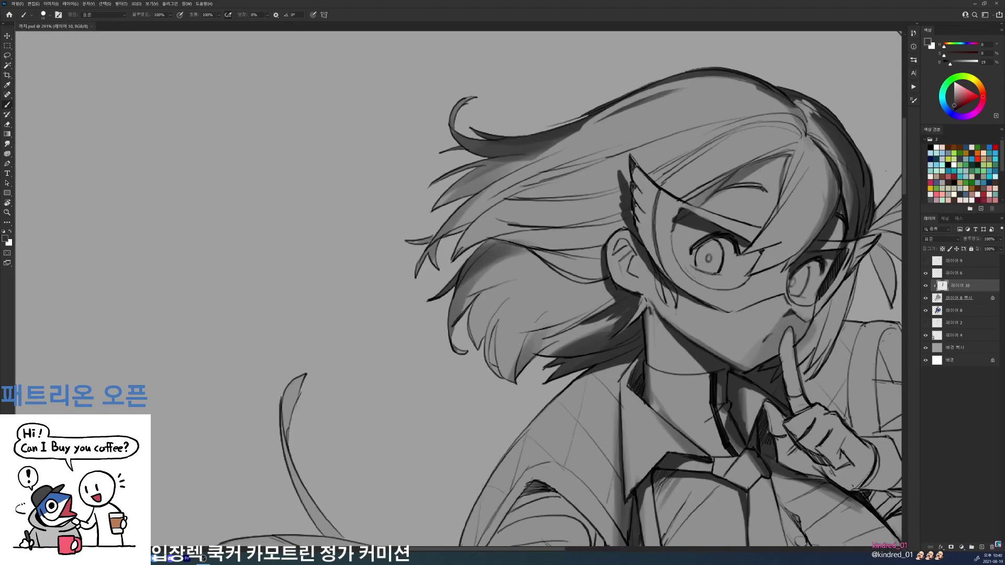
drag(660, 322, 699, 366)
mouse_move(650, 401)
mouse_down()
mouse_move(638, 382)
mouse_move(666, 410)
mouse_move(663, 393)
mouse_move(635, 391)
mouse_move(677, 403)
mouse_up()
drag(711, 359, 632, 359)
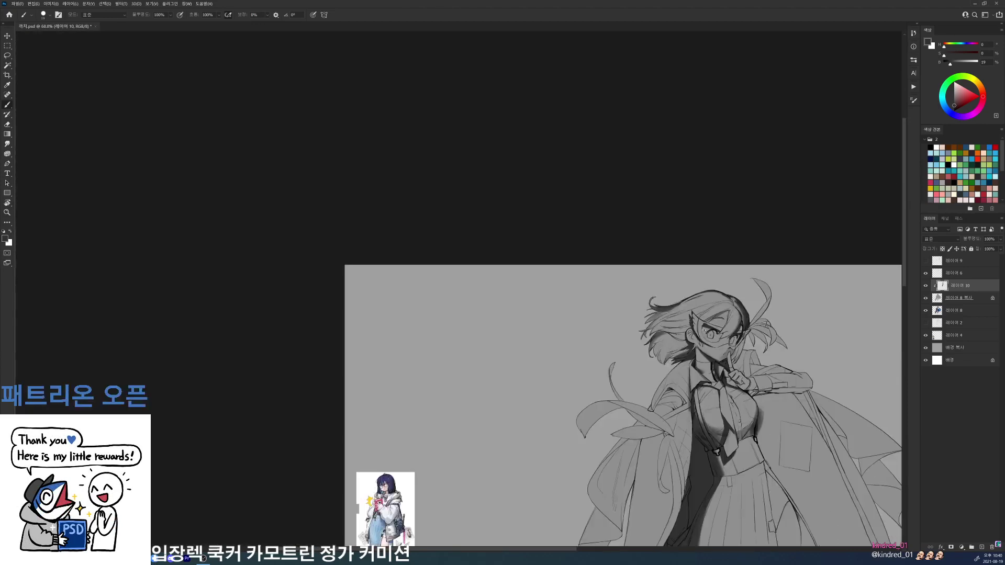
- Softly shade the eyes inside the mask and trim the shading around the far eye and cheek with the eraser
drag(707, 333, 746, 333)
drag(685, 368, 687, 401)
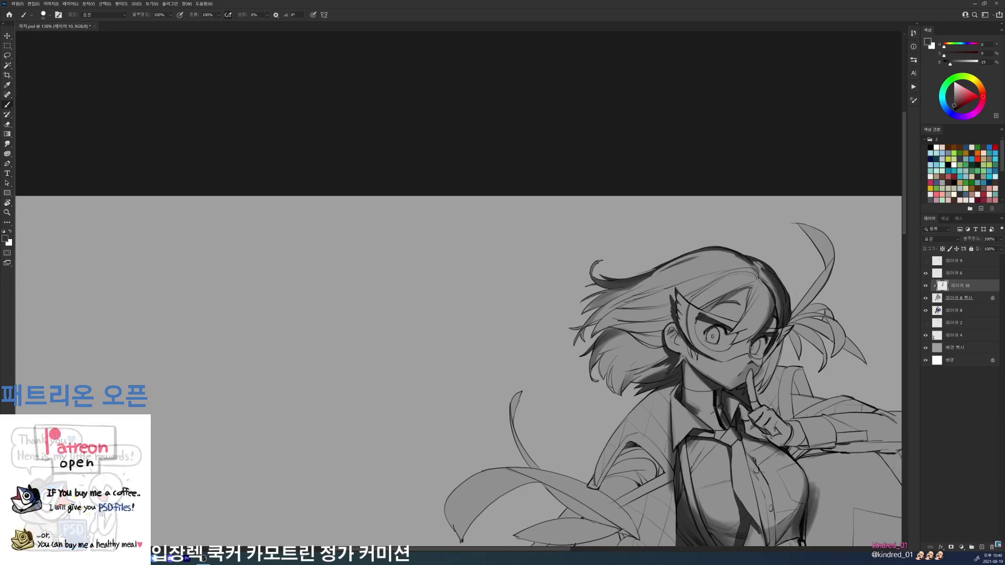
scroll(743, 306, down, 4)
scroll(743, 306, up, 5)
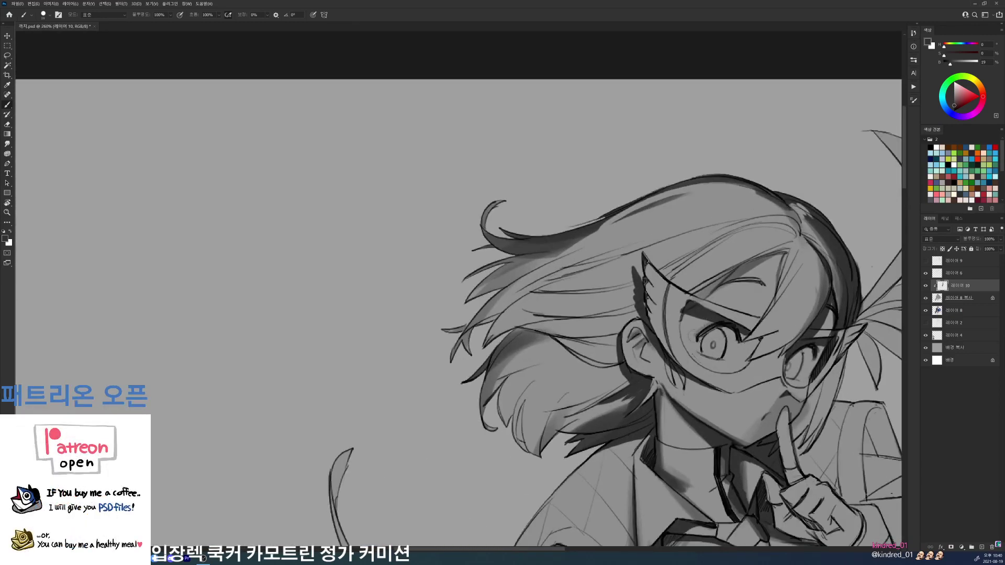
drag(710, 331, 735, 332)
mouse_move(797, 353)
mouse_down()
mouse_move(812, 347)
mouse_move(802, 377)
mouse_up()
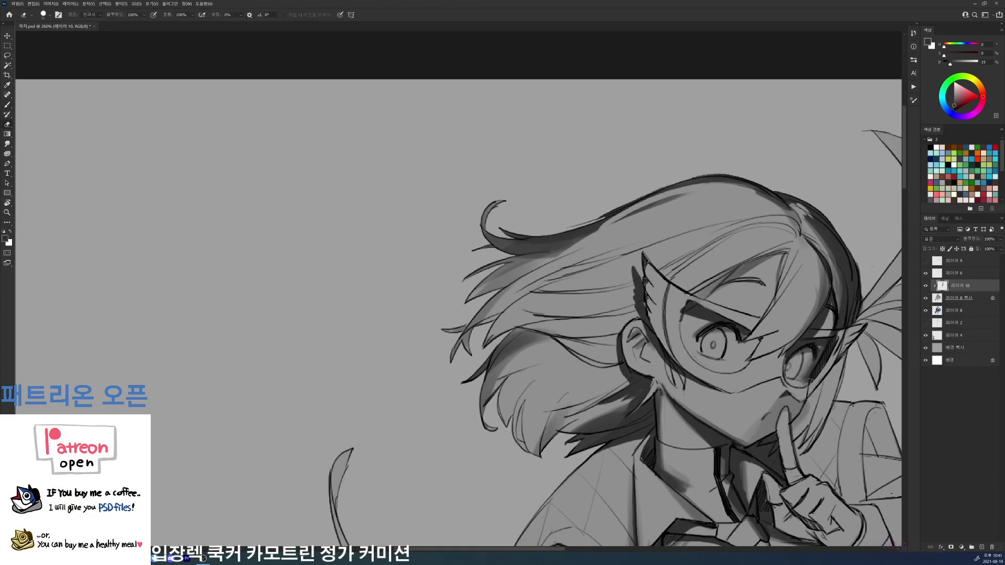
key(e)
drag(833, 358, 794, 439)
- Darken the hair strands beside the mask's far edge and touch up the neck shadow below the ear
key(b)
drag(842, 362, 831, 398)
drag(861, 322, 851, 344)
drag(858, 321, 832, 365)
drag(799, 322, 720, 322)
drag(787, 406, 571, 270)
drag(557, 187, 625, 187)
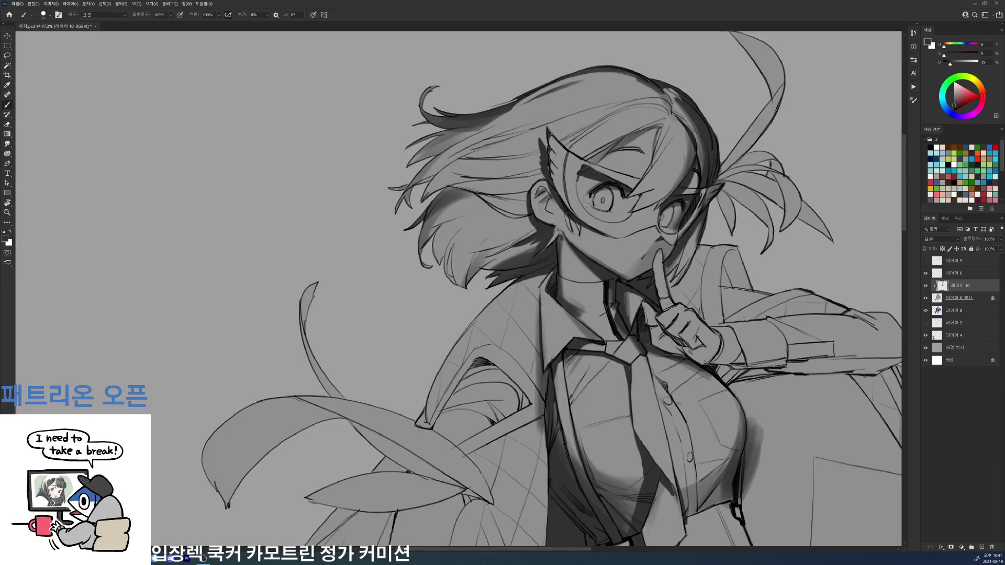
drag(563, 262, 562, 298)
mouse_move(562, 259)
mouse_down()
mouse_move(562, 278)
mouse_move(578, 258)
mouse_up()
scroll(628, 192, down, 4)
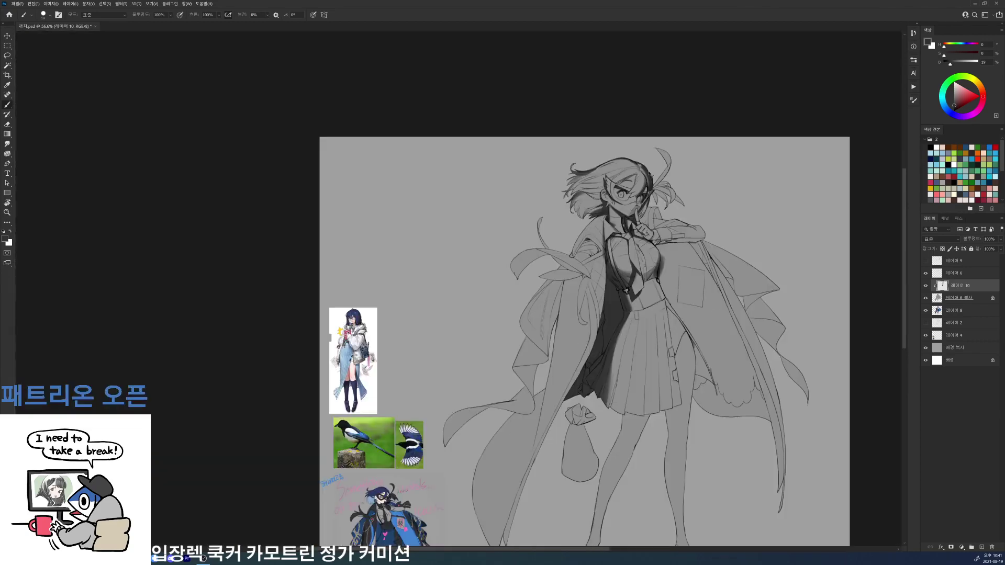
scroll(650, 266, up, 3)
right_click(645, 359)
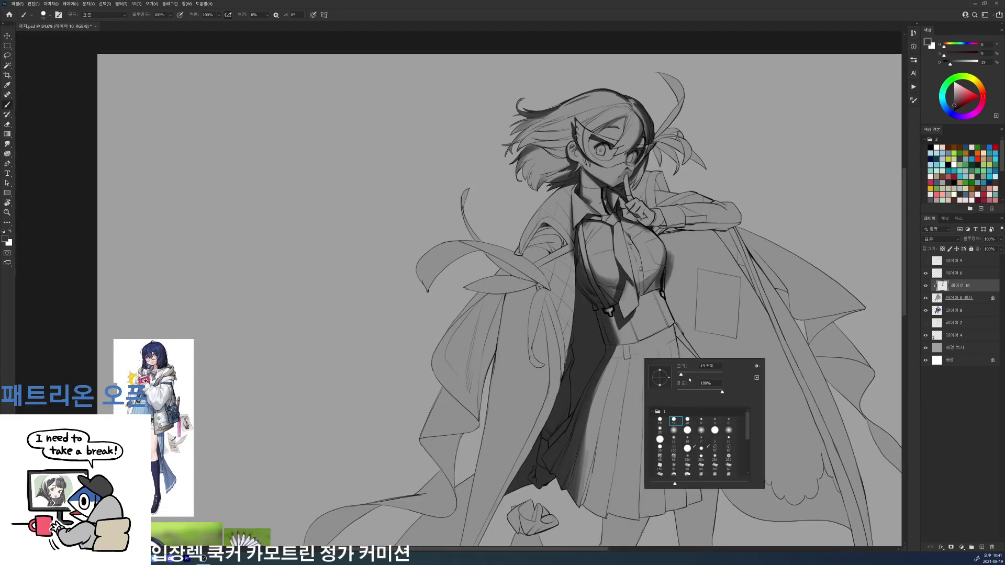
key(Escape)
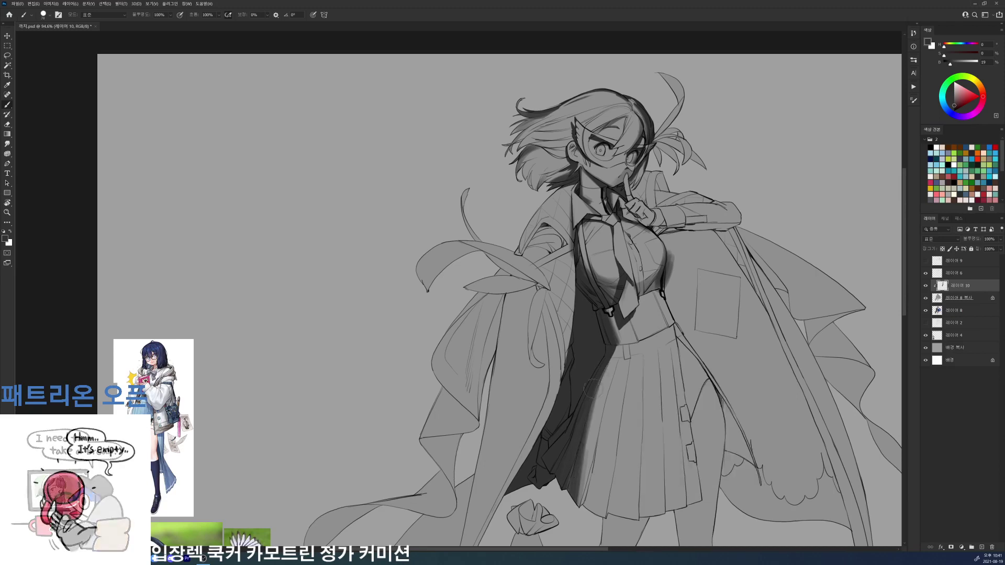
key(e)
mouse_move(583, 465)
mouse_down()
mouse_move(581, 506)
mouse_move(567, 487)
mouse_up()
key(ctrl+z)
- Save the illustration file
scroll(721, 304, down, 5)
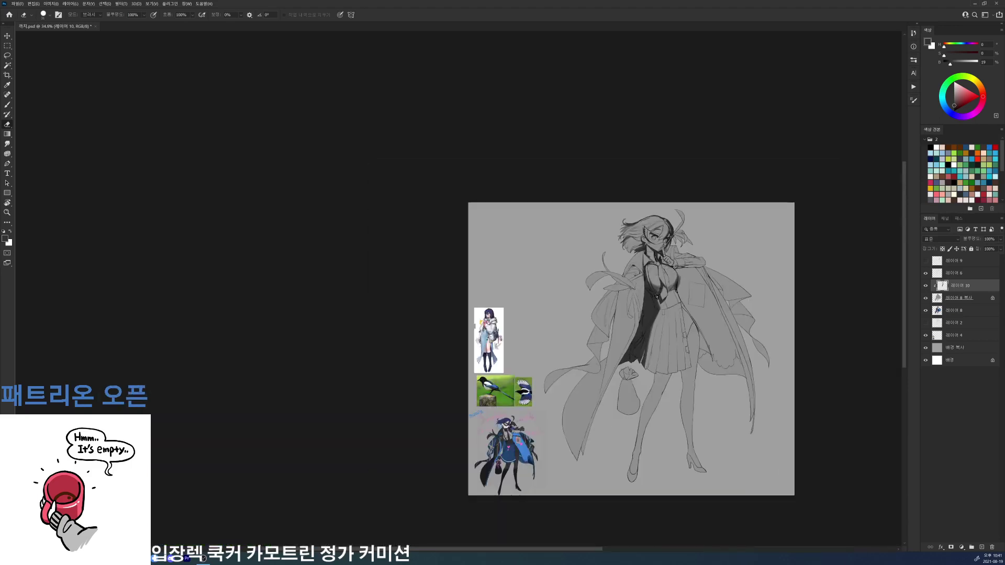
scroll(651, 342, up, 4)
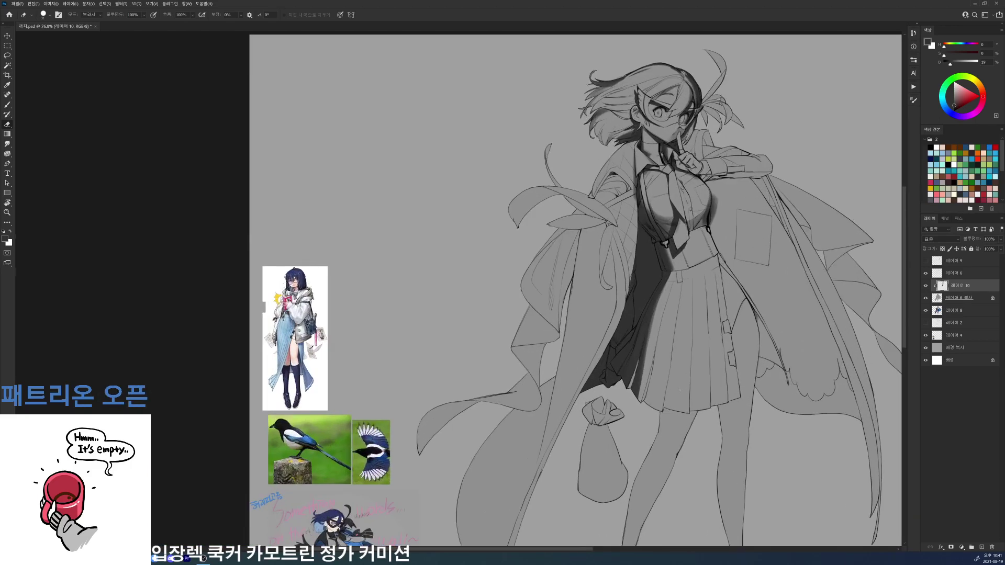
key(ctrl+s)
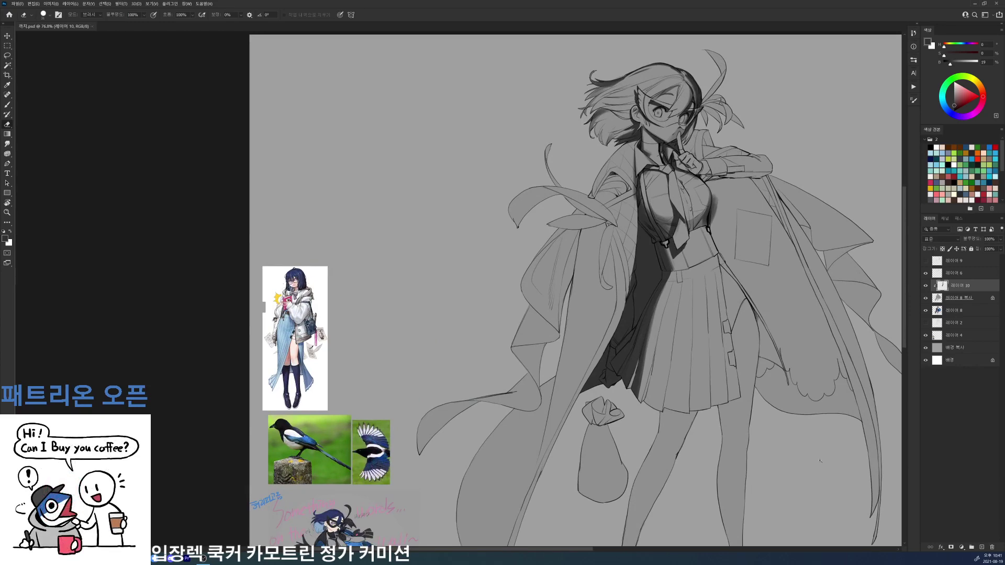
- Paint a dark grey band around each thigh to mark the upper edges of the stockings
scroll(821, 461, down, 2)
scroll(767, 503, up, 4)
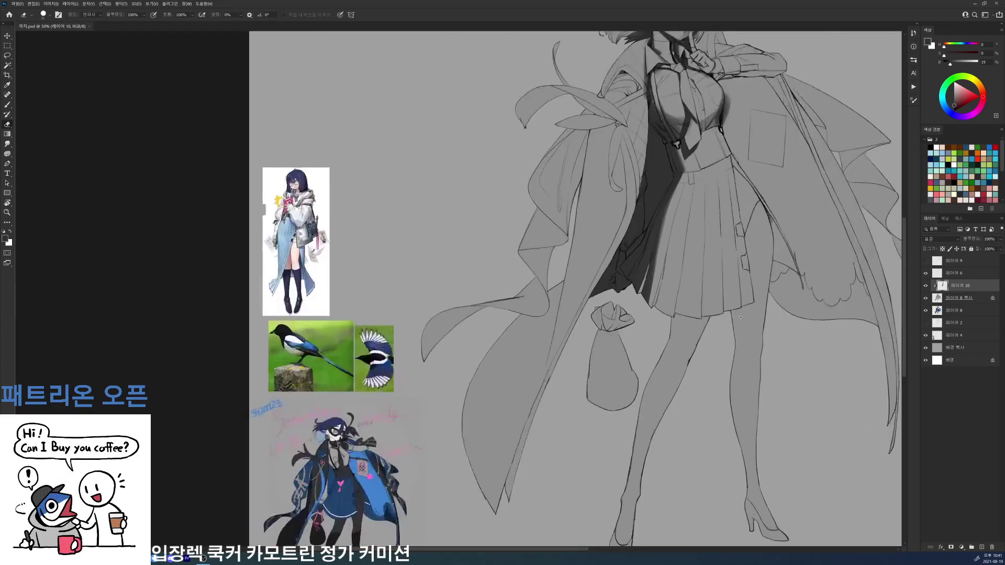
key(b)
mouse_move(623, 403)
mouse_down()
mouse_move(670, 398)
mouse_move(712, 274)
mouse_up()
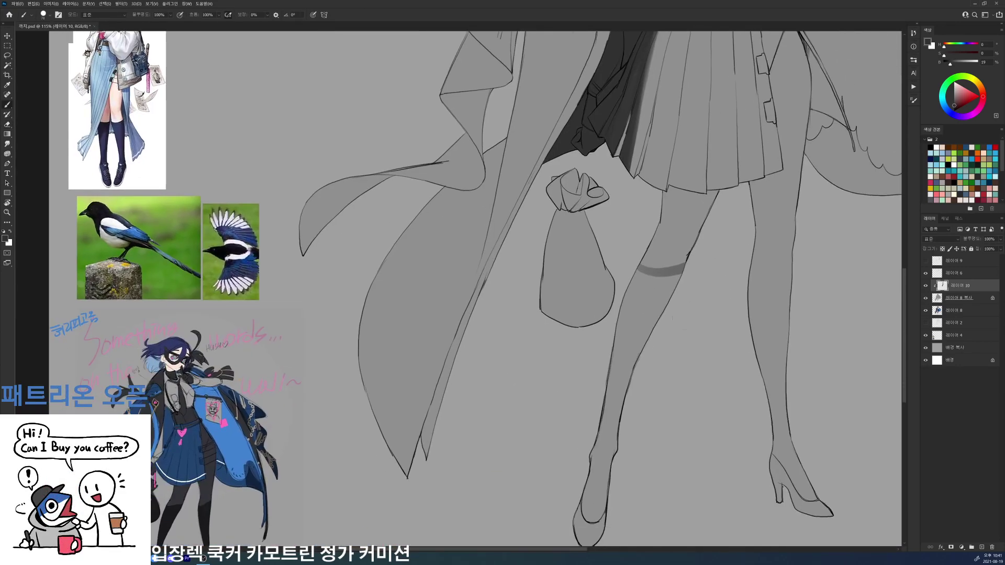
right_click(757, 332)
mouse_move(630, 266)
mouse_down()
mouse_move(661, 275)
mouse_move(686, 265)
mouse_move(673, 274)
mouse_move(686, 260)
mouse_up()
key(ctrl+z)
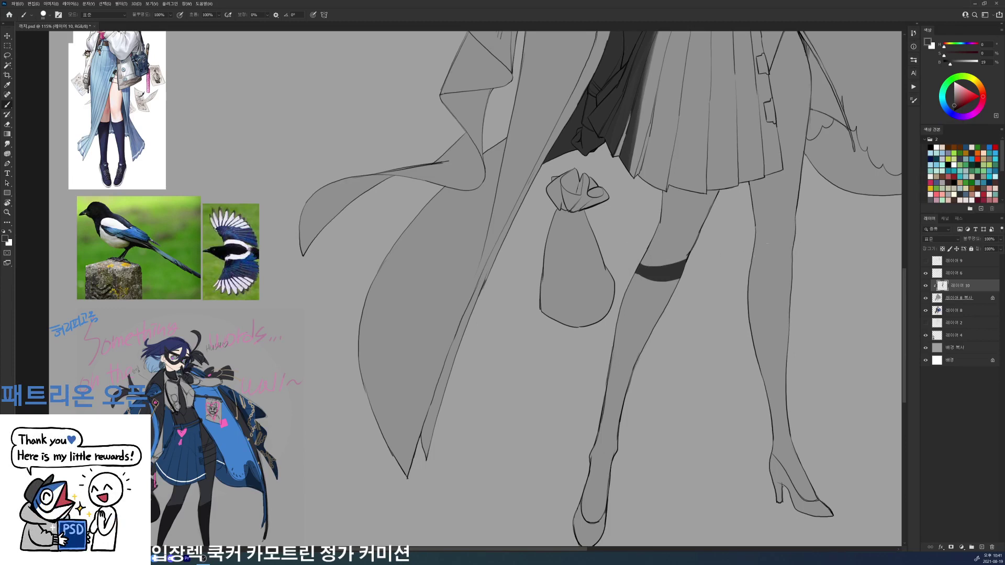
drag(753, 264, 794, 235)
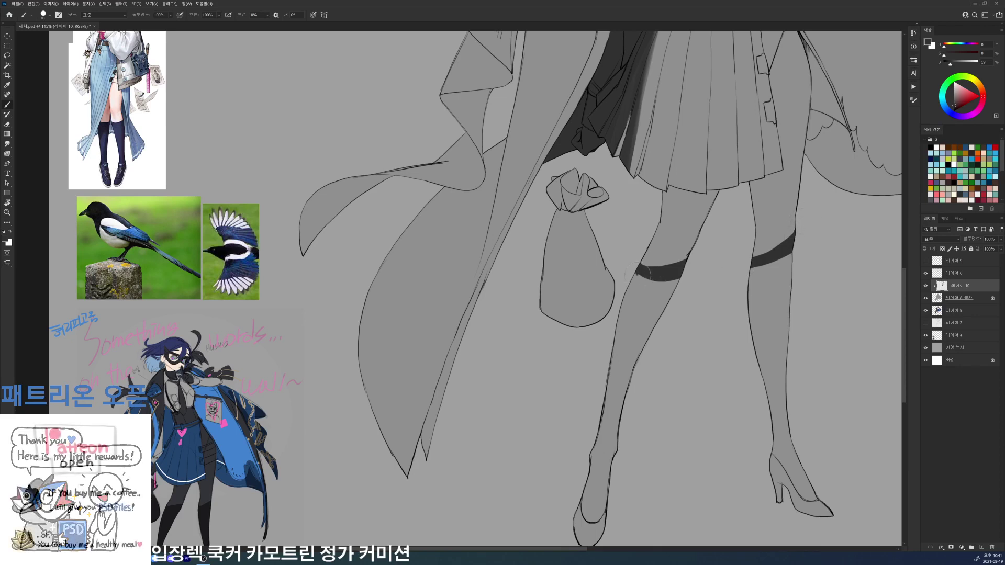
- Fill the stocking and shoe of the leg nearest the bag with dark grey below its thigh band
mouse_move(649, 276)
mouse_down()
mouse_move(621, 334)
mouse_move(634, 303)
mouse_move(644, 312)
mouse_move(668, 290)
mouse_move(600, 434)
mouse_up()
drag(631, 335, 597, 471)
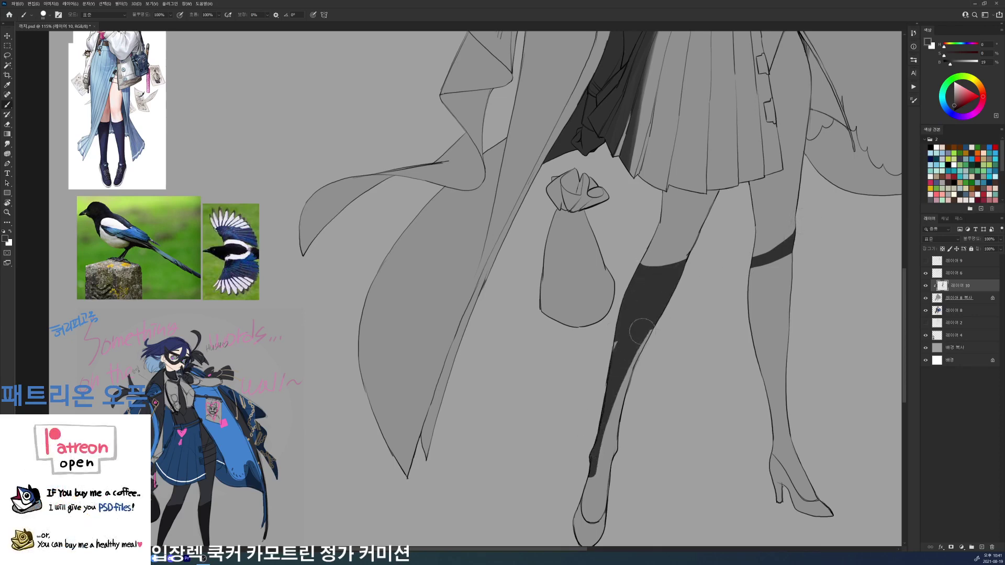
mouse_move(649, 319)
mouse_down()
mouse_move(617, 403)
mouse_move(600, 542)
mouse_move(581, 555)
mouse_up()
drag(600, 456, 586, 498)
drag(630, 346, 600, 384)
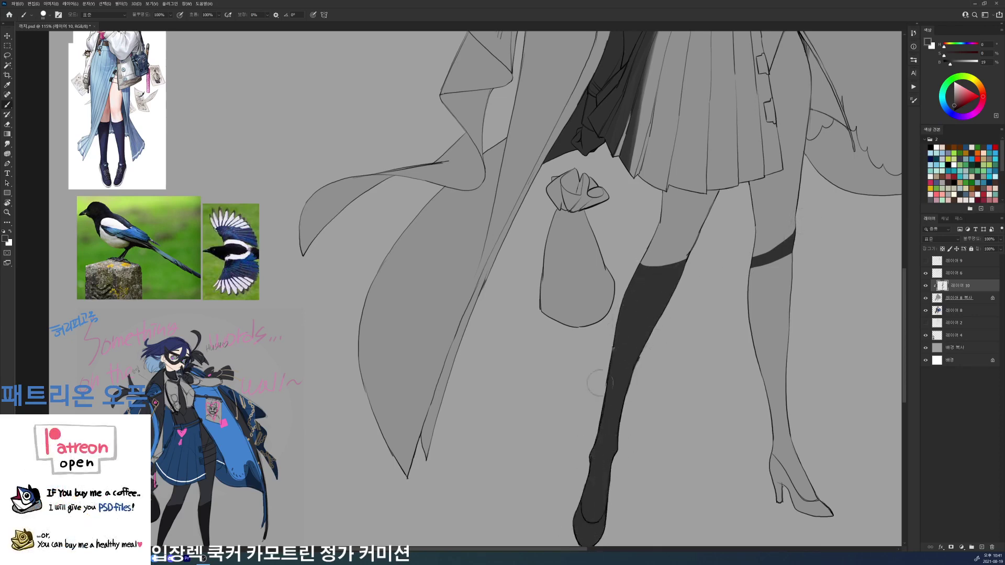
- Fill the other leg's stocking and high-heeled shoe with the same dark grey
mouse_move(757, 265)
mouse_down()
mouse_move(753, 317)
mouse_move(775, 345)
mouse_up()
drag(786, 257, 780, 419)
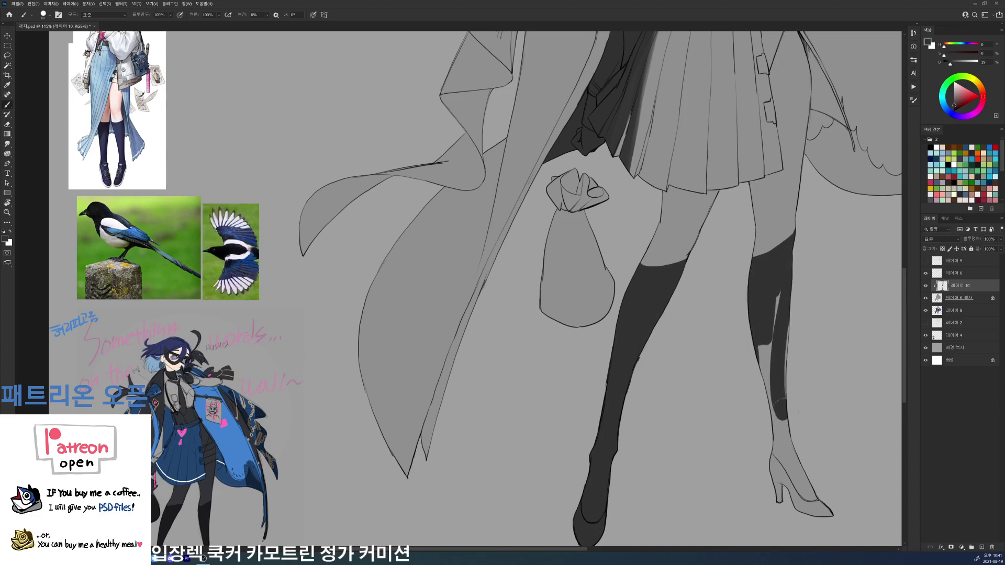
drag(780, 293, 776, 402)
drag(764, 320, 776, 465)
drag(781, 291, 784, 502)
drag(779, 444, 833, 517)
- Softly shade both edges of the bare thigh between the skirt hem and the stocking on the leg nearest the bag
mouse_move(687, 253)
mouse_down()
mouse_move(649, 307)
mouse_move(686, 323)
mouse_move(635, 324)
mouse_move(676, 251)
mouse_move(659, 280)
mouse_up()
right_click(650, 307)
click(680, 369)
click(631, 329)
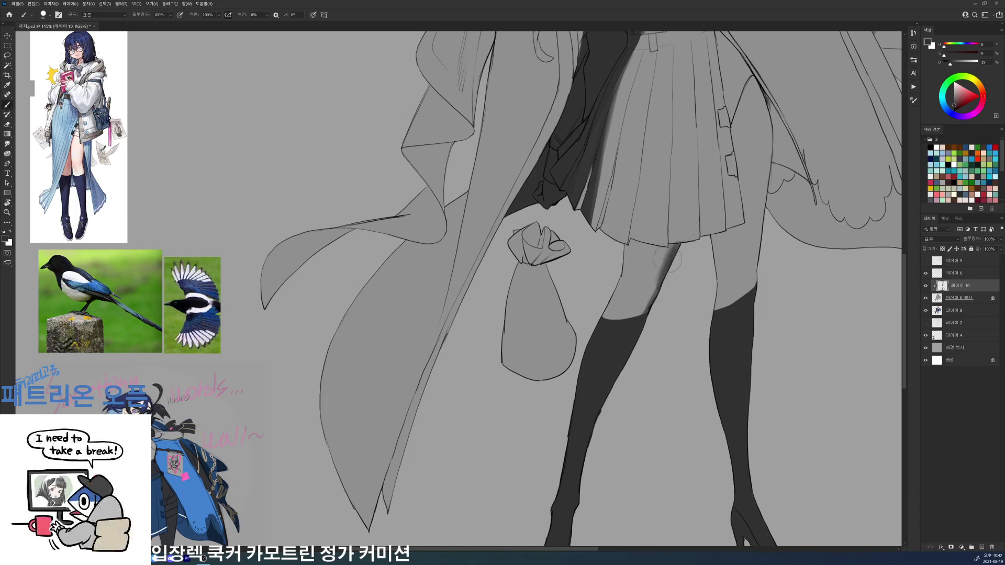
key(e)
key(b)
mouse_move(627, 240)
mouse_down()
mouse_move(624, 283)
mouse_move(606, 316)
mouse_up()
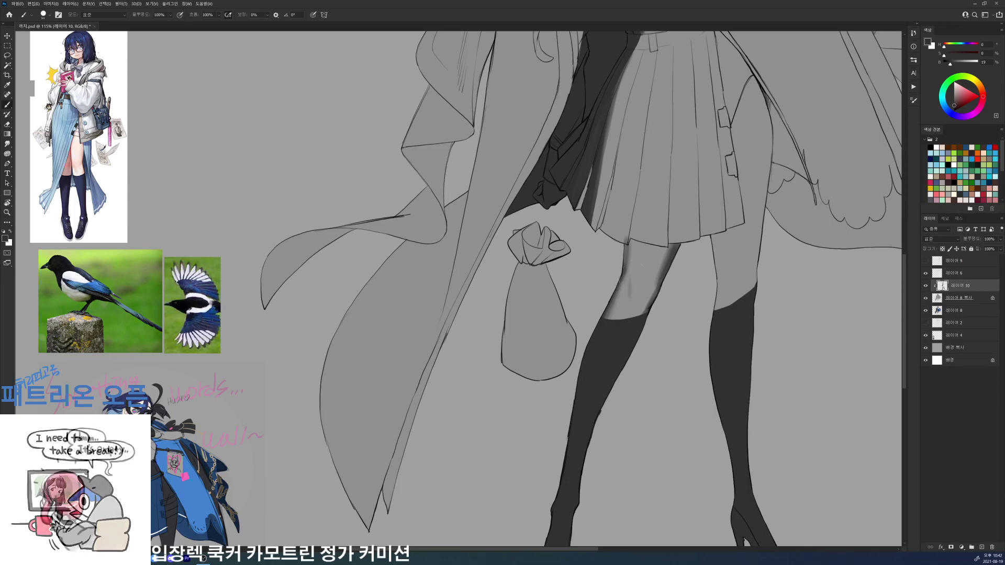
scroll(738, 233, down, 10)
scroll(735, 229, up, 11)
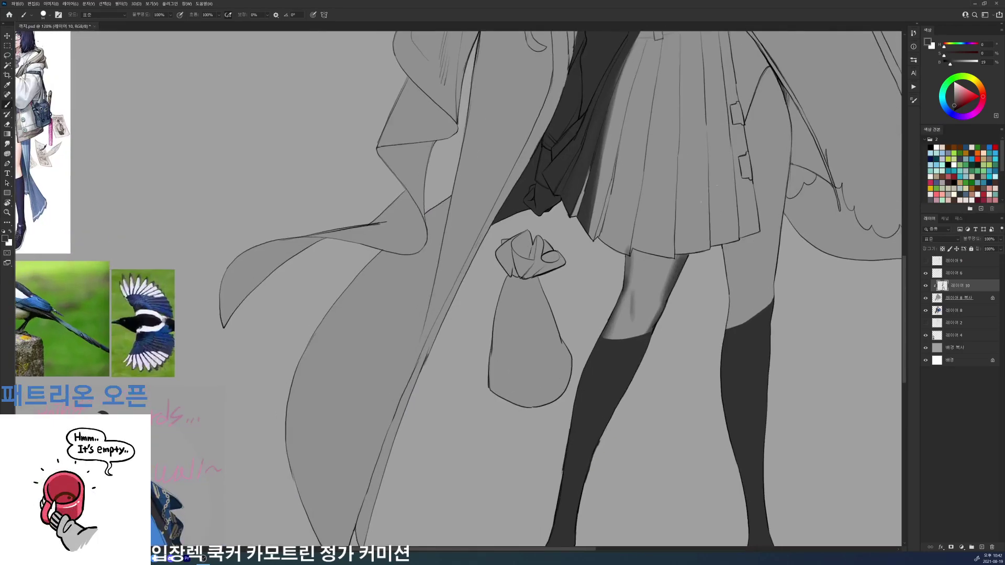
- Paint a dark cast shadow across the thigh directly under the skirt hem on the leg nearest the bag
right_click(691, 277)
click(735, 341)
key(Return)
drag(638, 256, 679, 269)
key(ctrl+z)
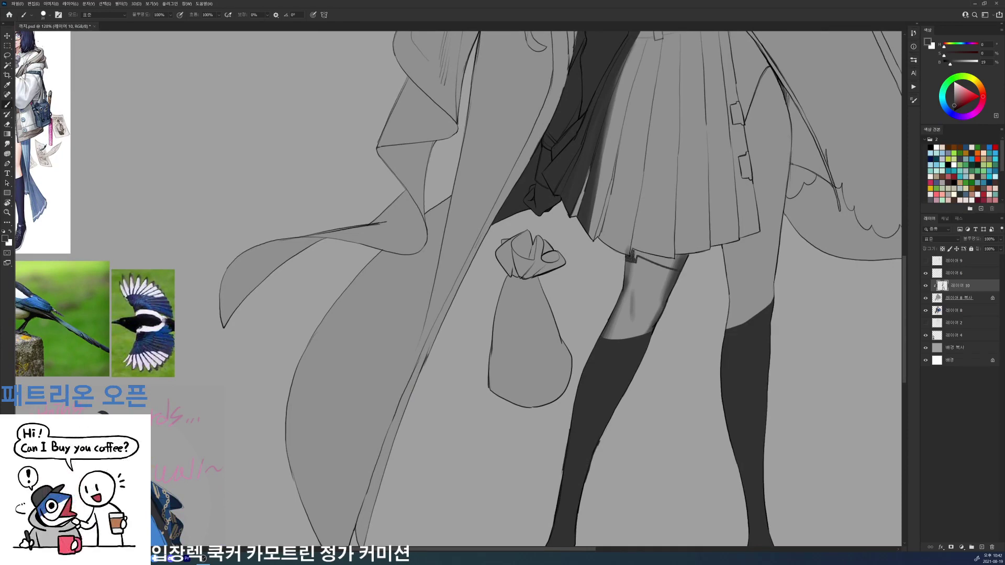
drag(637, 253, 677, 267)
drag(689, 216, 646, 203)
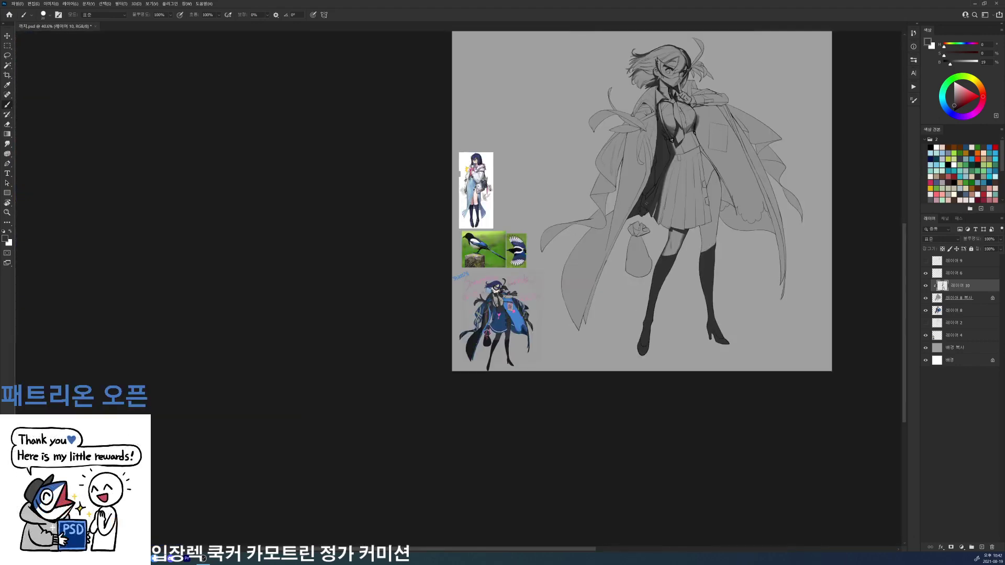
- Switch to another brush preset and adjust its size for shading the skirt
scroll(675, 162, up, 6)
right_click(688, 225)
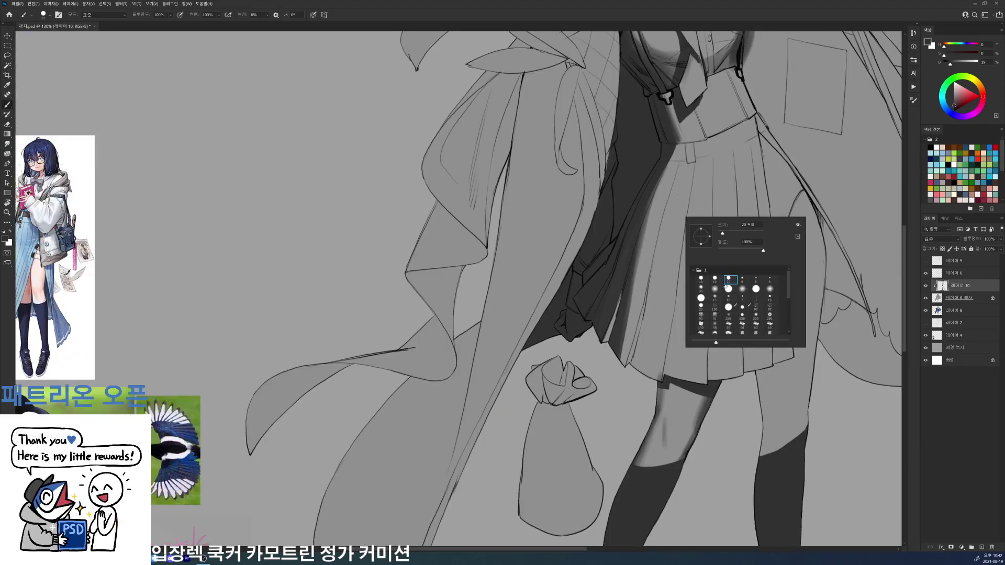
click(715, 279)
drag(738, 232, 742, 232)
drag(653, 201, 622, 366)
drag(652, 230, 619, 376)
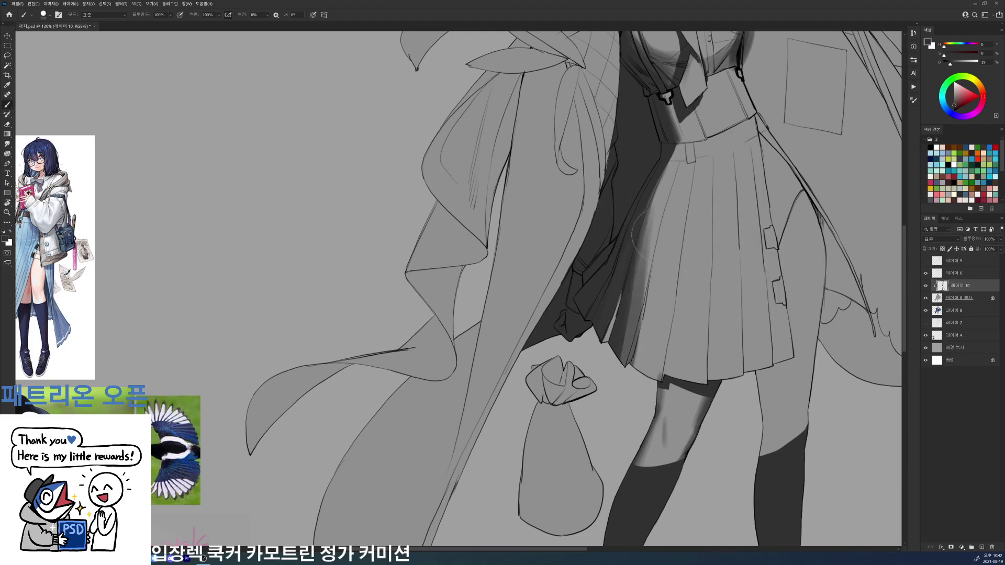
drag(658, 232, 628, 407)
drag(659, 292, 644, 382)
key(ctrl+z)
key(ctrl+z)
key(ctrl+z)
key(ctrl+z)
- Brush soft grey shading along the lower skirt pleats, from the jacket side toward the middle of the hem
mouse_move(647, 277)
mouse_down()
mouse_move(644, 374)
mouse_move(654, 377)
mouse_up()
mouse_move(658, 304)
mouse_down()
mouse_move(661, 380)
mouse_move(668, 251)
mouse_up()
drag(748, 226, 696, 219)
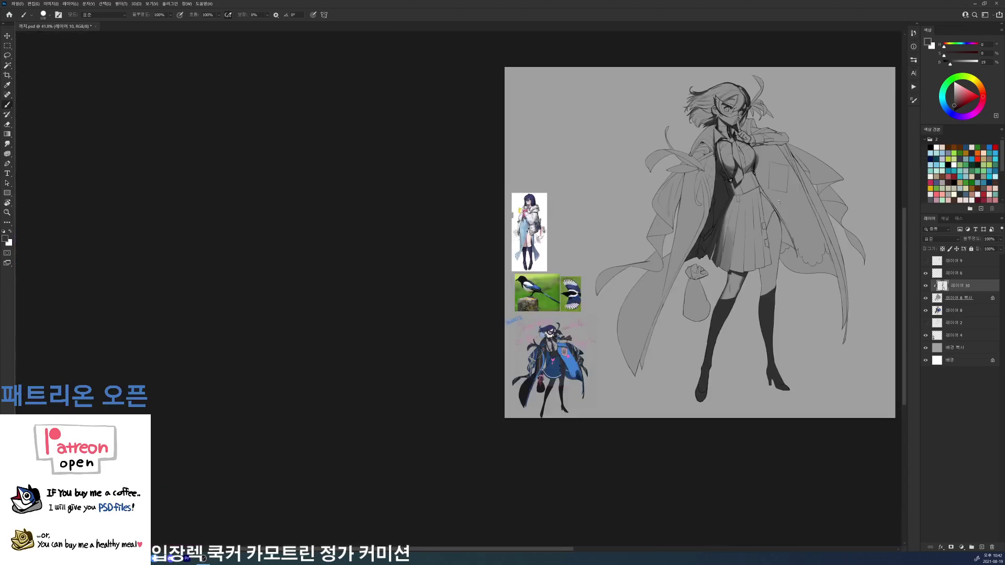
drag(759, 199, 798, 199)
mouse_move(684, 343)
mouse_down()
mouse_move(687, 288)
mouse_move(694, 311)
mouse_up()
drag(699, 349, 697, 288)
drag(698, 305, 699, 287)
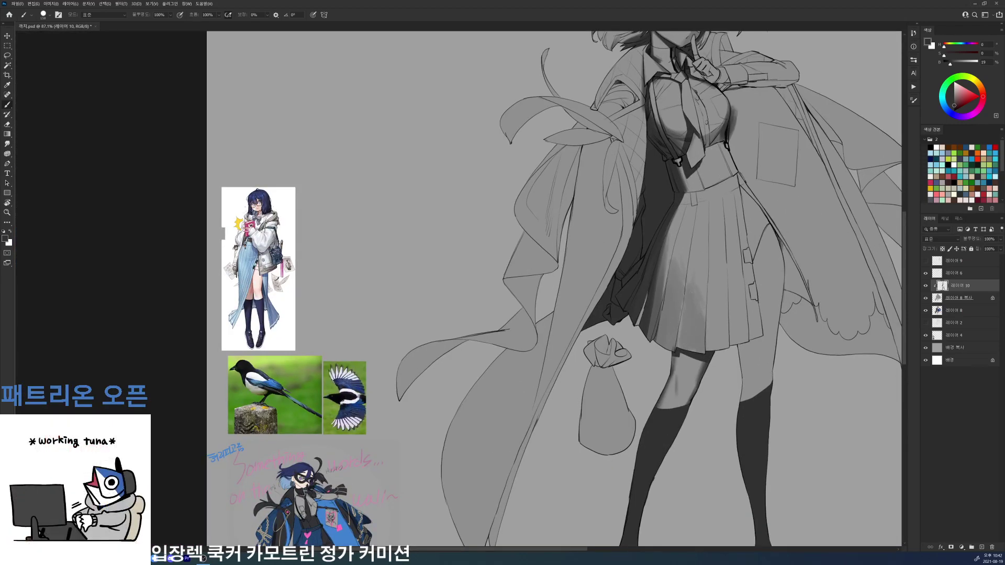
drag(710, 320, 707, 350)
drag(711, 301, 715, 350)
drag(718, 302, 727, 349)
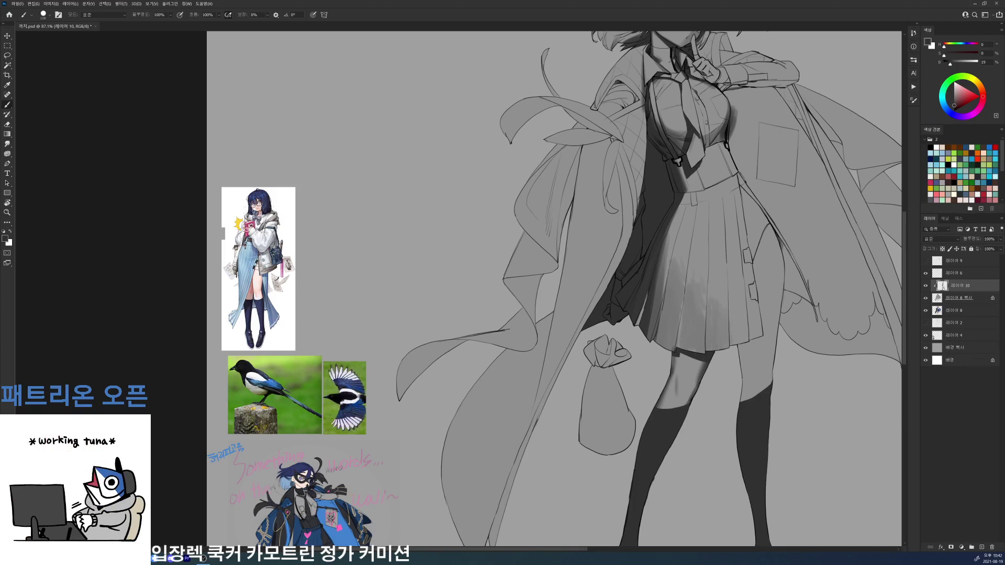
- Shade the skirt pleats around the side straps and along the waistband
drag(746, 230, 751, 328)
drag(753, 265, 756, 335)
drag(744, 260, 738, 341)
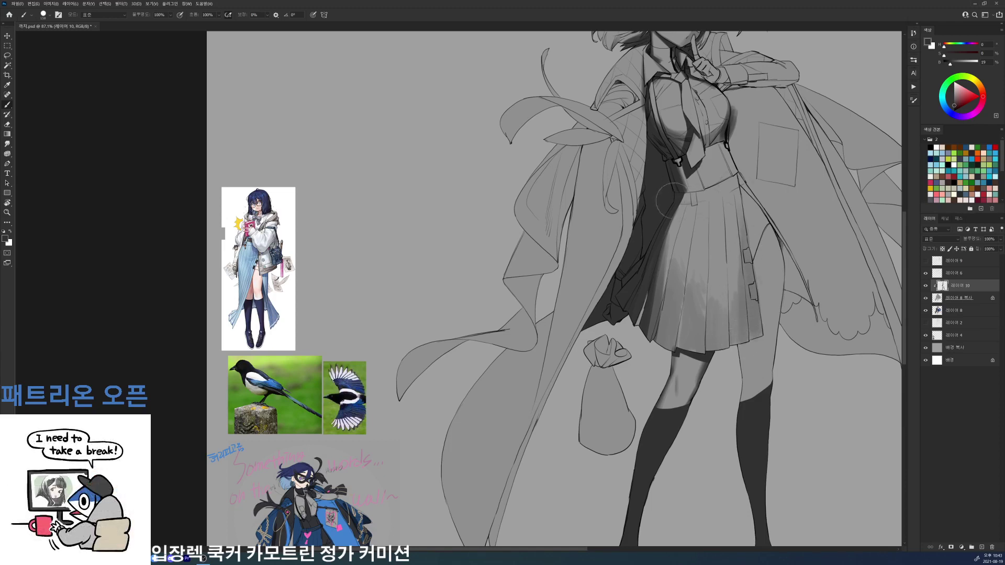
mouse_move(681, 205)
mouse_down()
mouse_move(691, 198)
mouse_move(753, 221)
mouse_up()
- Try darker strokes on the upper skirt beside the jacket and undo the last two
scroll(814, 147, down, 5)
scroll(791, 150, up, 7)
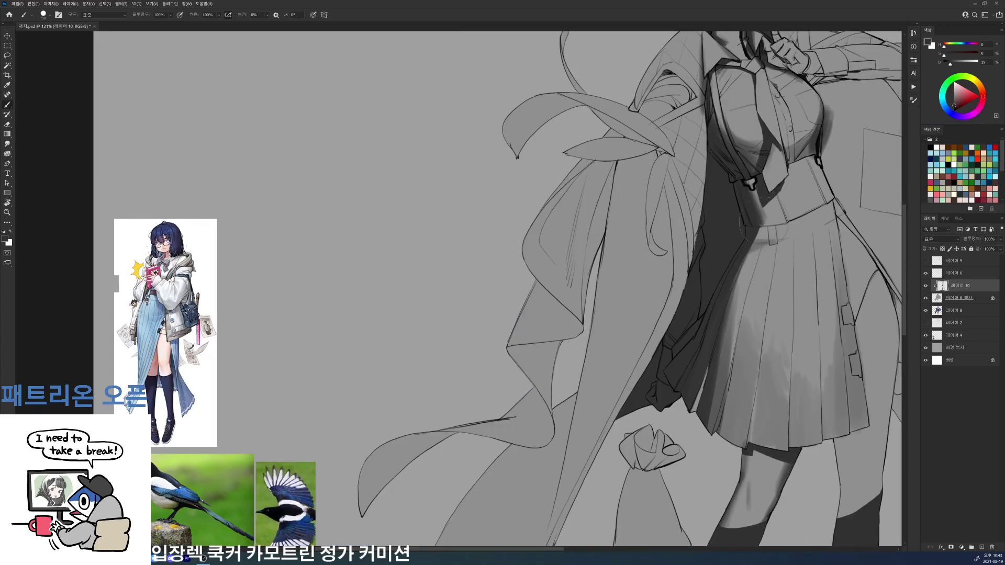
mouse_move(830, 194)
mouse_down()
mouse_move(812, 174)
mouse_move(733, 277)
mouse_up()
mouse_move(734, 285)
mouse_down()
mouse_move(742, 312)
mouse_move(755, 306)
mouse_up()
drag(747, 262, 753, 220)
drag(743, 222, 746, 263)
key(ctrl+z)
key(ctrl+z)
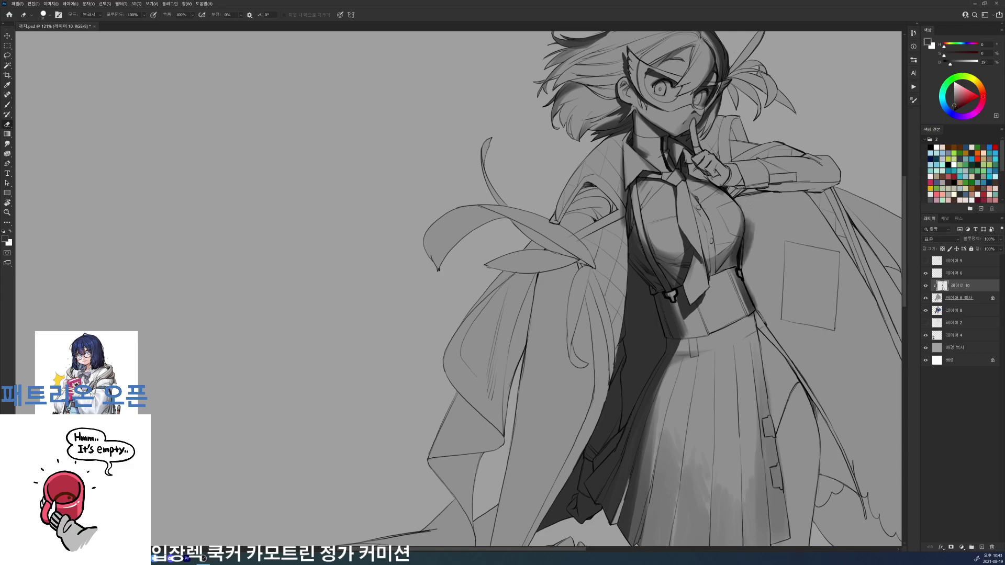
- Erase the shading that spills past the shirt's far side onto the coat lining
drag(747, 219, 755, 306)
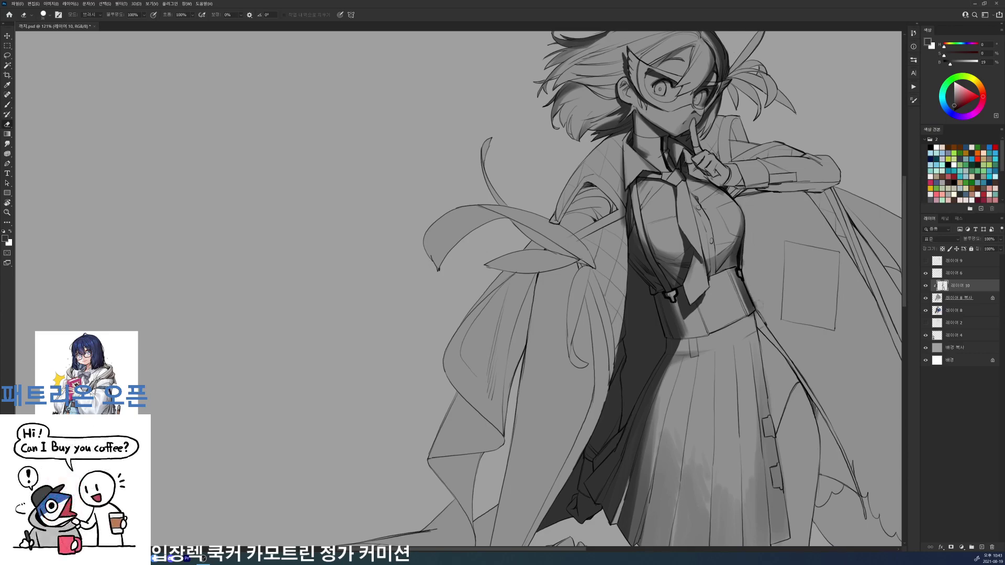
scroll(777, 189, down, 5)
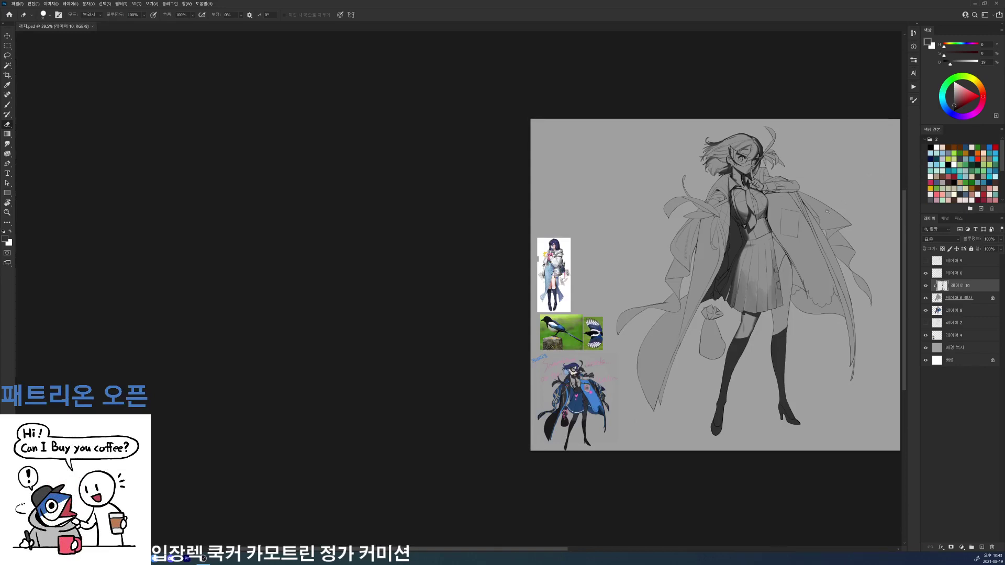
scroll(731, 234, up, 3)
scroll(731, 233, up, 4)
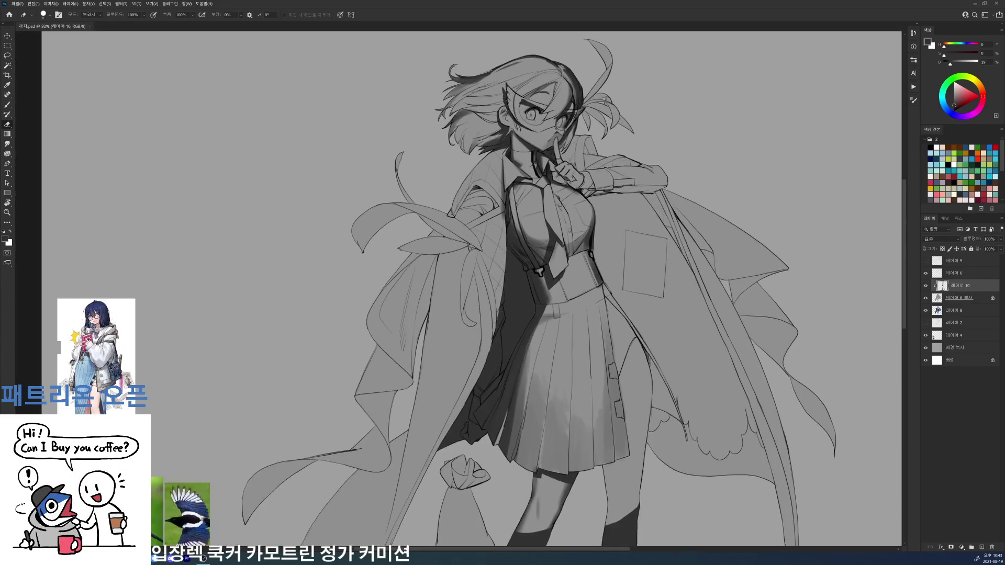
- Paint dark shadows at the base of the hair ornament and on the coat collar behind the raised hand
key(b)
right_click(592, 139)
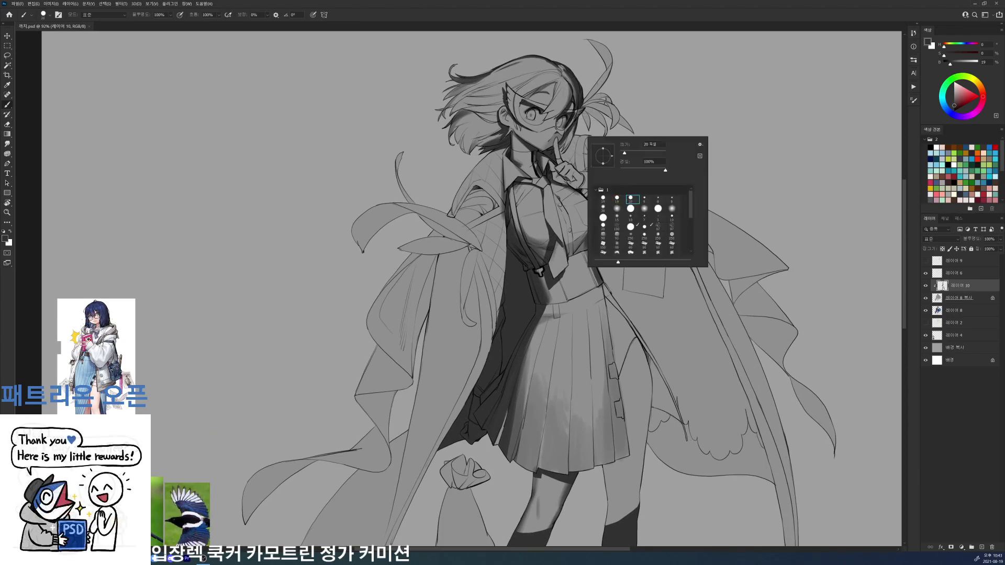
scroll(548, 148, up, 4)
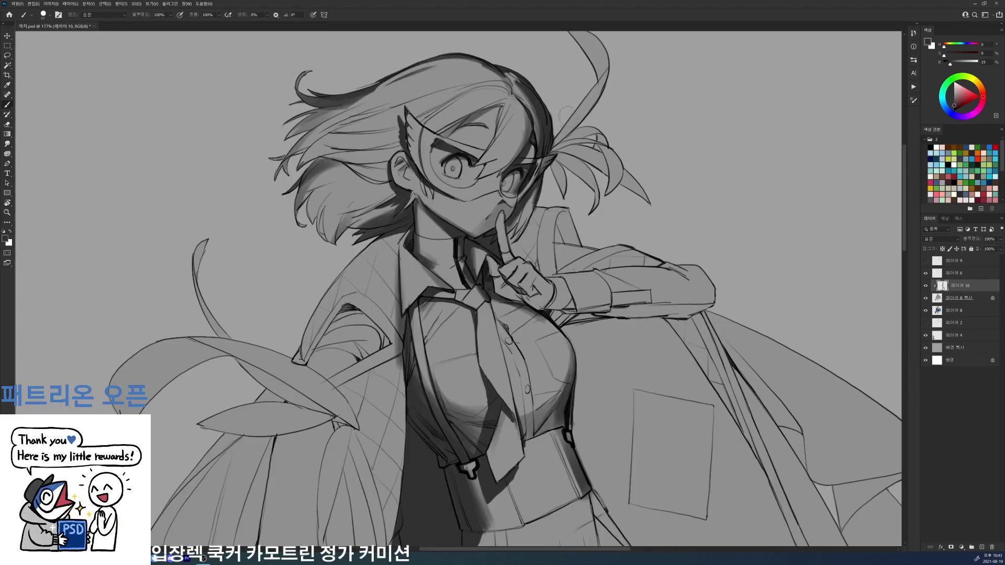
mouse_move(549, 144)
mouse_down()
mouse_move(578, 130)
mouse_move(548, 165)
mouse_up()
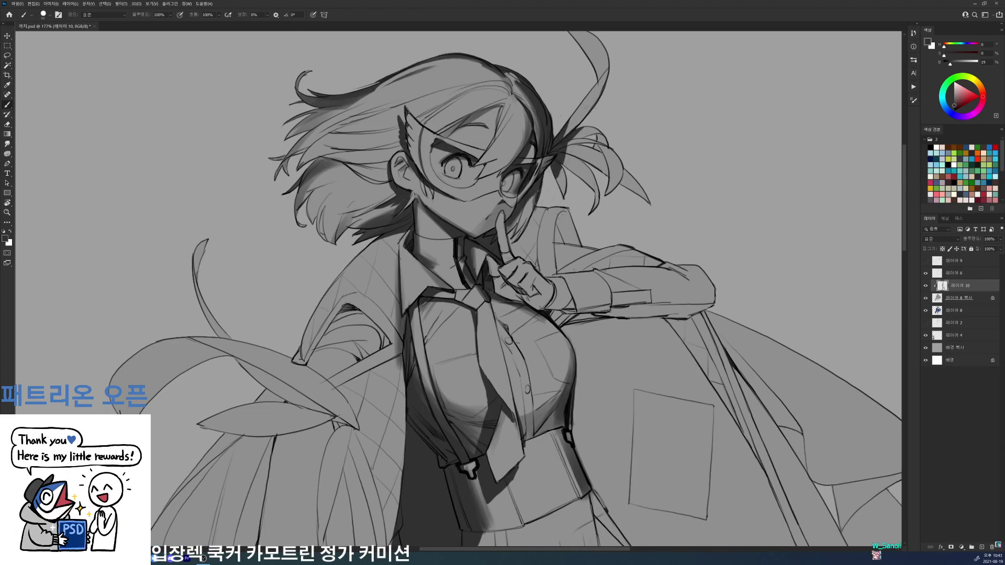
mouse_move(540, 210)
mouse_down()
mouse_move(527, 256)
mouse_move(514, 251)
mouse_move(530, 223)
mouse_move(521, 250)
mouse_move(527, 241)
mouse_move(508, 246)
mouse_move(539, 226)
mouse_move(492, 220)
mouse_move(554, 233)
mouse_move(580, 278)
mouse_up()
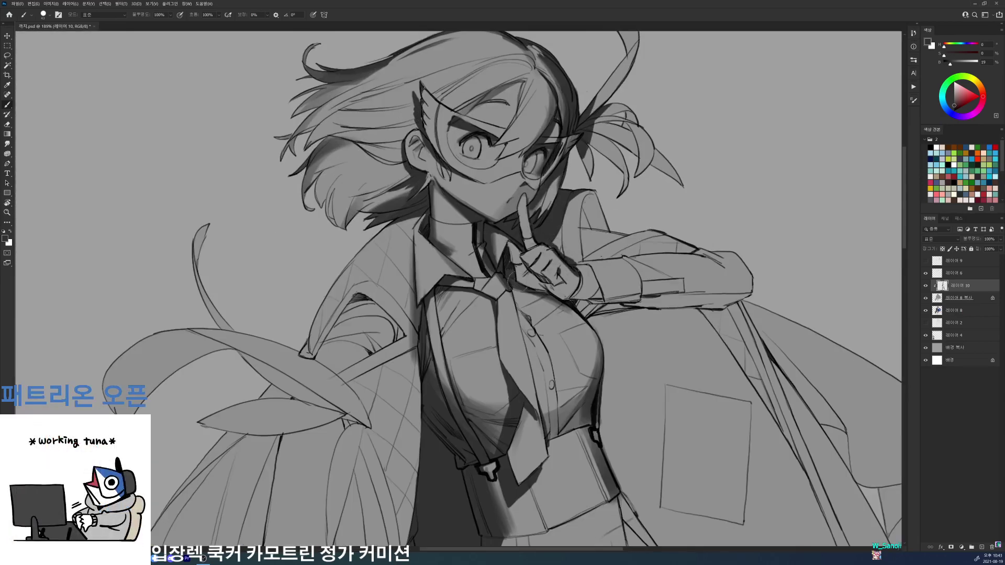
- Shade the shirt collar under the raised hand and darken the lower and upper edges of the raised forearm's sleeve
drag(510, 272, 514, 290)
drag(520, 283, 562, 299)
mouse_move(576, 317)
mouse_down()
mouse_move(615, 299)
mouse_move(717, 306)
mouse_move(748, 285)
mouse_move(738, 251)
mouse_up()
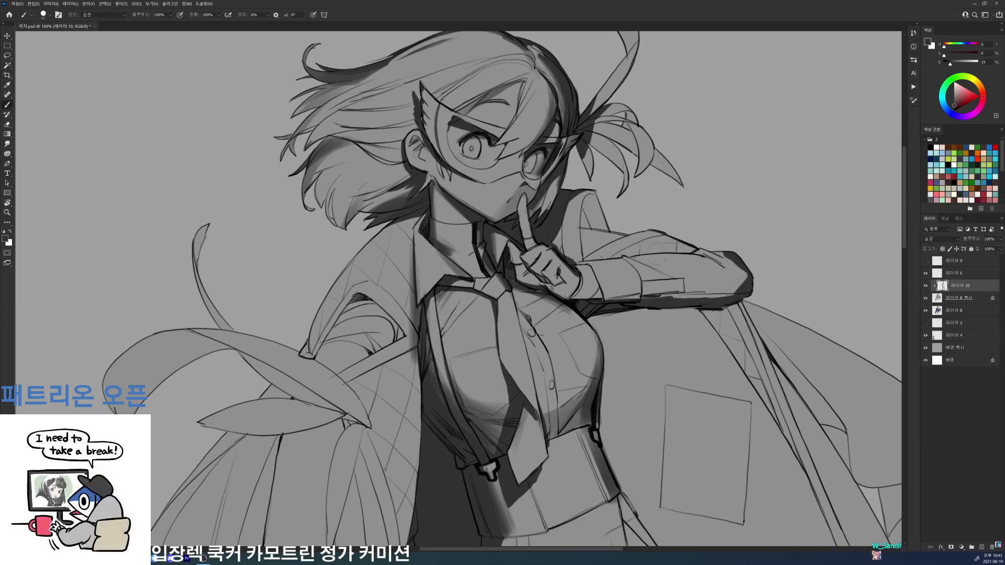
drag(577, 264, 719, 249)
- Darken the raised arm's elbow with a larger brush and erase excess shading along both sides of the sleeve
right_click(758, 257)
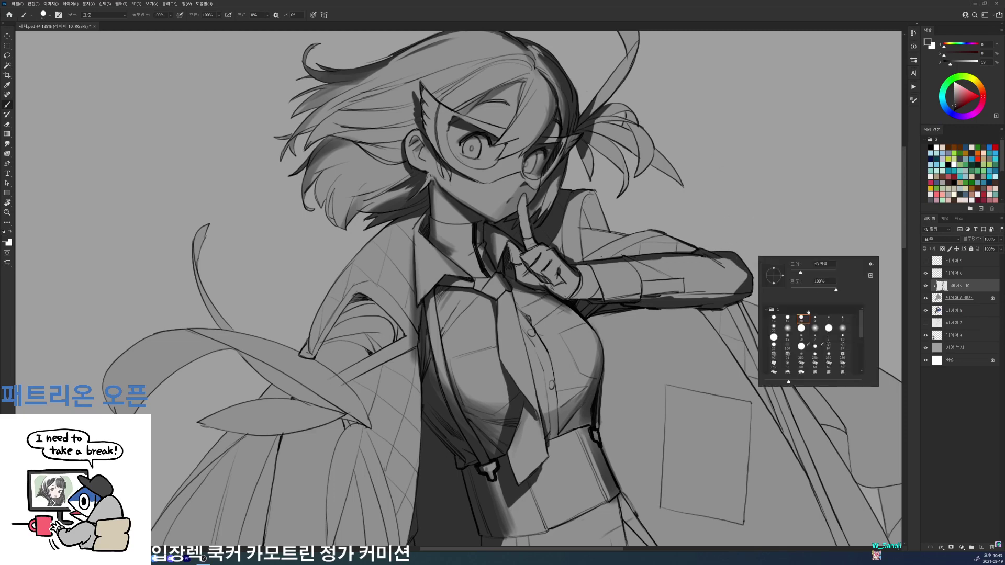
drag(807, 277, 819, 277)
key(Return)
drag(746, 264, 733, 269)
key(e)
drag(636, 293, 727, 296)
key(b)
key(e)
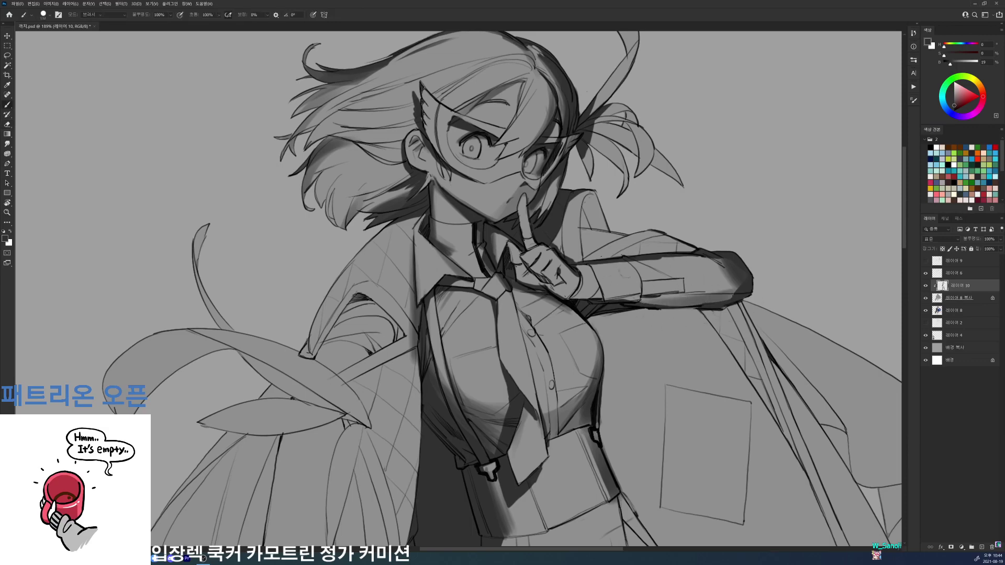
drag(643, 266, 725, 264)
- Paint a dark cast shadow on the coat lining beside the torso, from the chest down to the waist
key(b)
drag(705, 185, 665, 178)
scroll(709, 246, up, 6)
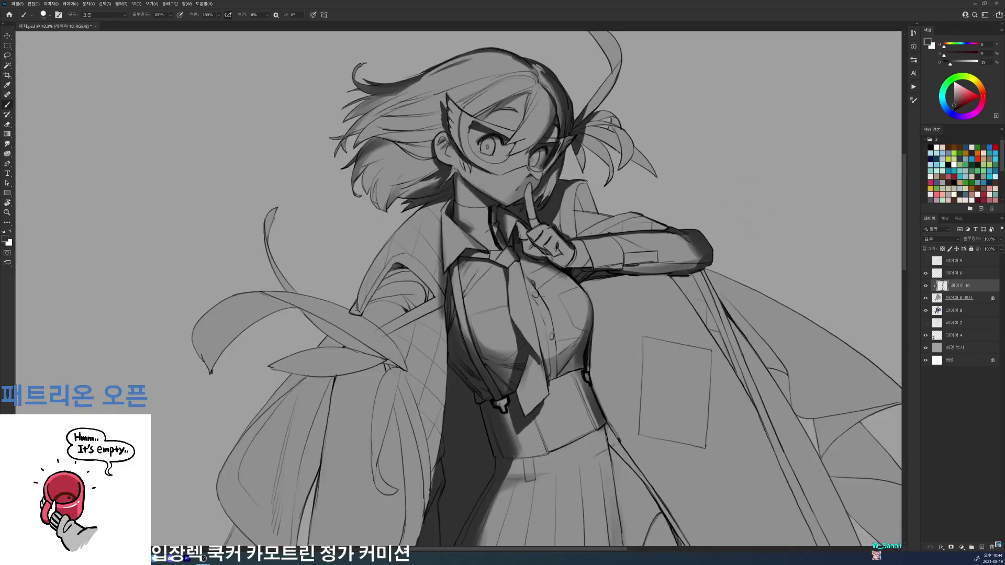
right_click(710, 246)
click(771, 305)
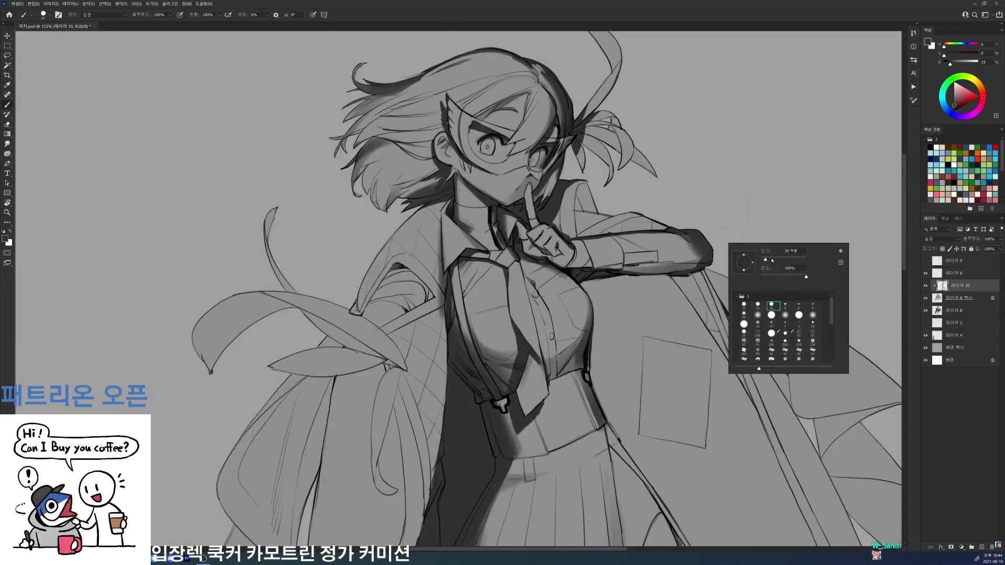
key(Return)
mouse_move(609, 289)
mouse_down()
mouse_move(600, 369)
mouse_move(625, 447)
mouse_move(593, 382)
mouse_move(613, 430)
mouse_move(608, 385)
mouse_up()
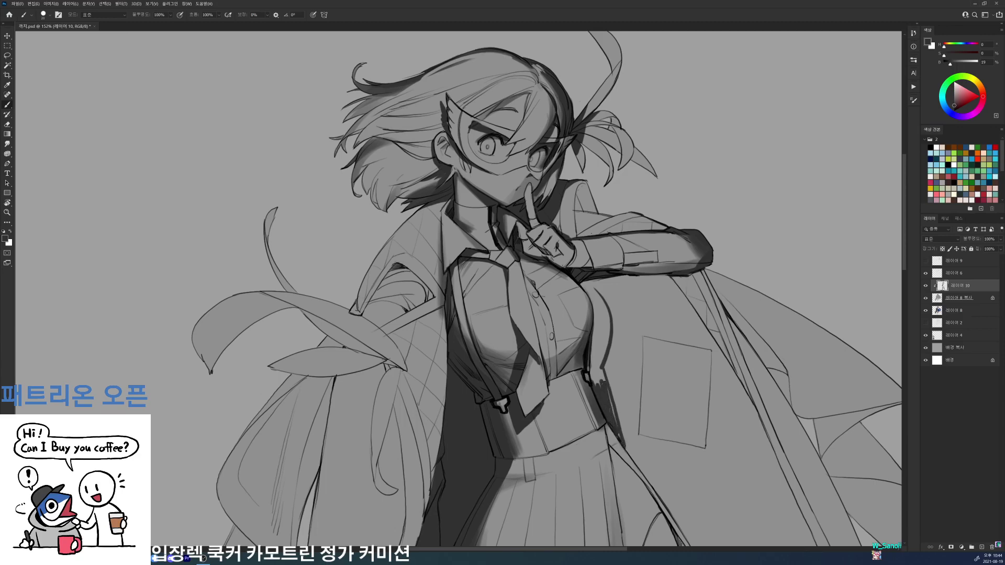
mouse_move(615, 425)
mouse_down()
mouse_move(602, 394)
mouse_move(606, 360)
mouse_move(601, 368)
mouse_move(589, 346)
mouse_up()
drag(597, 358, 593, 322)
mouse_move(585, 282)
mouse_down()
mouse_move(597, 356)
mouse_move(601, 320)
mouse_up()
- Paint the raised forearm's cast shadow across the top of the coat lining, redoing strokes that miss the shape
mouse_move(602, 357)
mouse_down()
mouse_move(603, 326)
mouse_move(584, 282)
mouse_move(605, 317)
mouse_move(603, 298)
mouse_move(661, 282)
mouse_up()
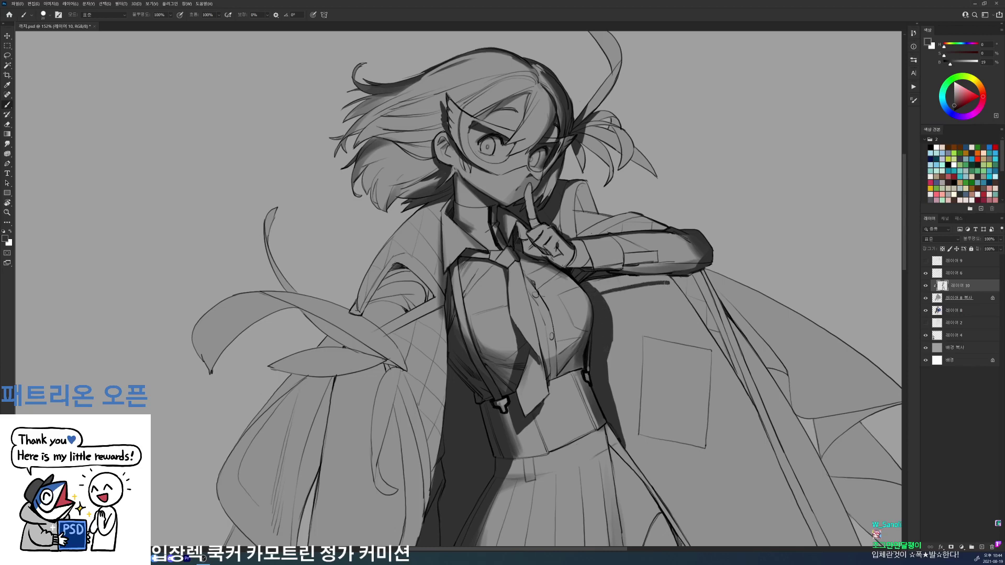
key(ctrl+z)
drag(591, 287, 690, 299)
key(e)
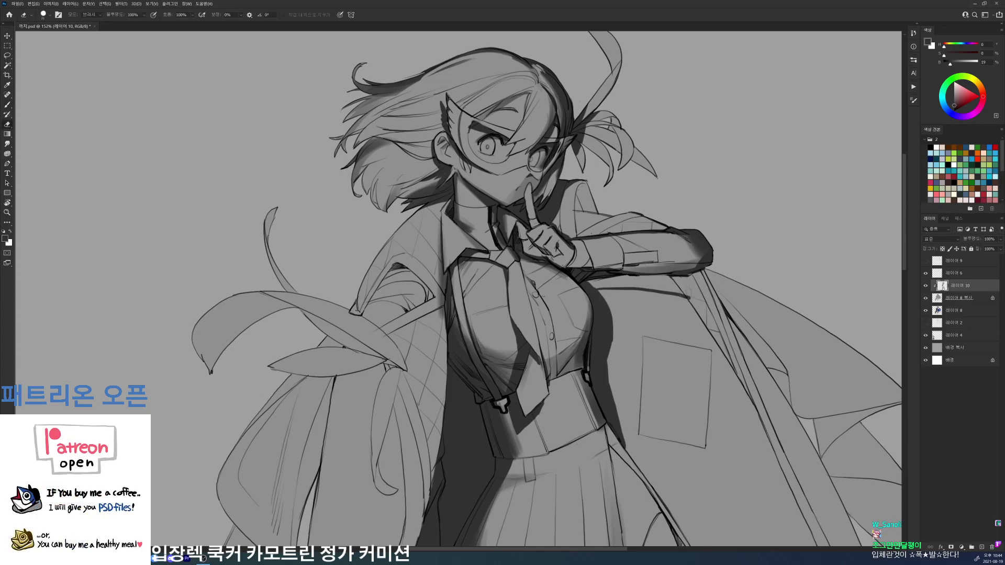
key(b)
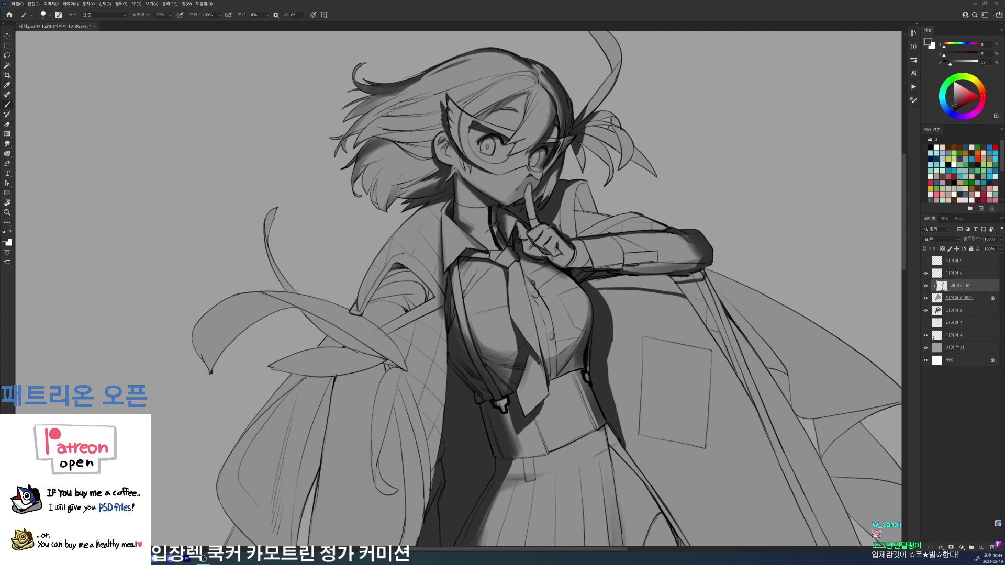
key(ctrl+z)
drag(705, 278, 681, 287)
- Soften and extend the outer edge of the lining's shadow beside the chest and waist with brush strokes
key(r)
mouse_move(670, 274)
mouse_down()
mouse_move(597, 129)
mouse_move(599, 205)
mouse_up()
mouse_move(547, 268)
mouse_down()
mouse_move(570, 241)
mouse_move(596, 229)
mouse_move(737, 318)
mouse_move(790, 314)
mouse_move(794, 353)
mouse_move(769, 398)
mouse_move(625, 148)
mouse_move(631, 140)
mouse_move(668, 181)
mouse_up()
key(r)
key(b)
right_click(626, 197)
click(656, 258)
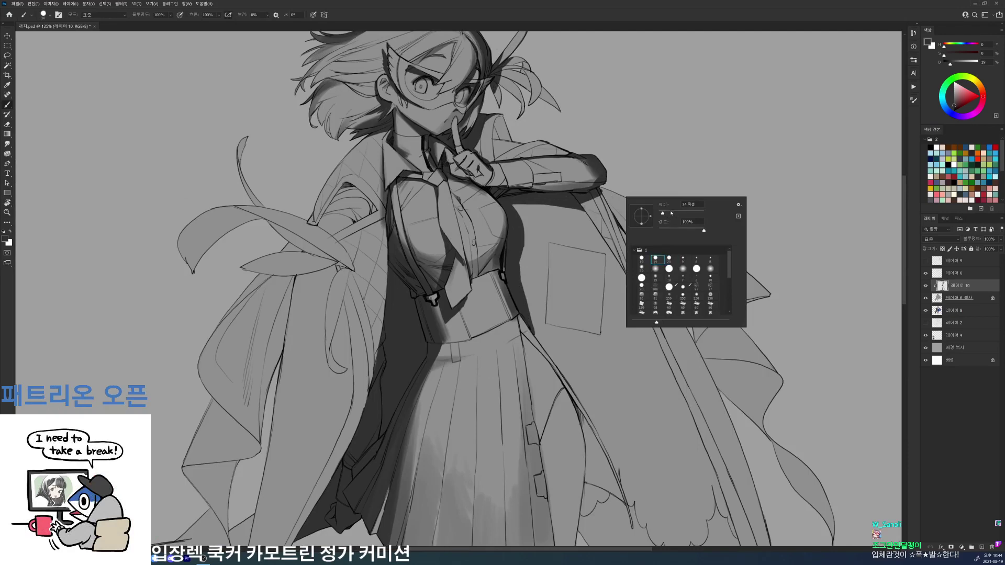
drag(508, 203, 513, 258)
drag(517, 219, 529, 323)
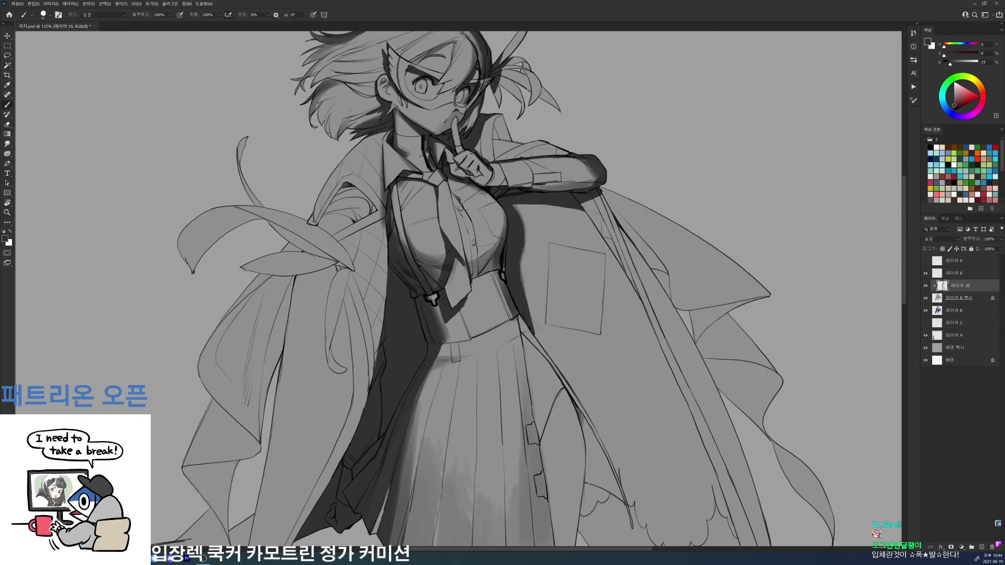
drag(519, 226, 532, 335)
mouse_move(525, 285)
mouse_down()
mouse_move(535, 338)
mouse_move(548, 351)
mouse_up()
- Enlarge the brush and paint a dark band down the raised-arm side of the coat to its lower tip
drag(572, 259, 498, 259)
drag(622, 271, 668, 271)
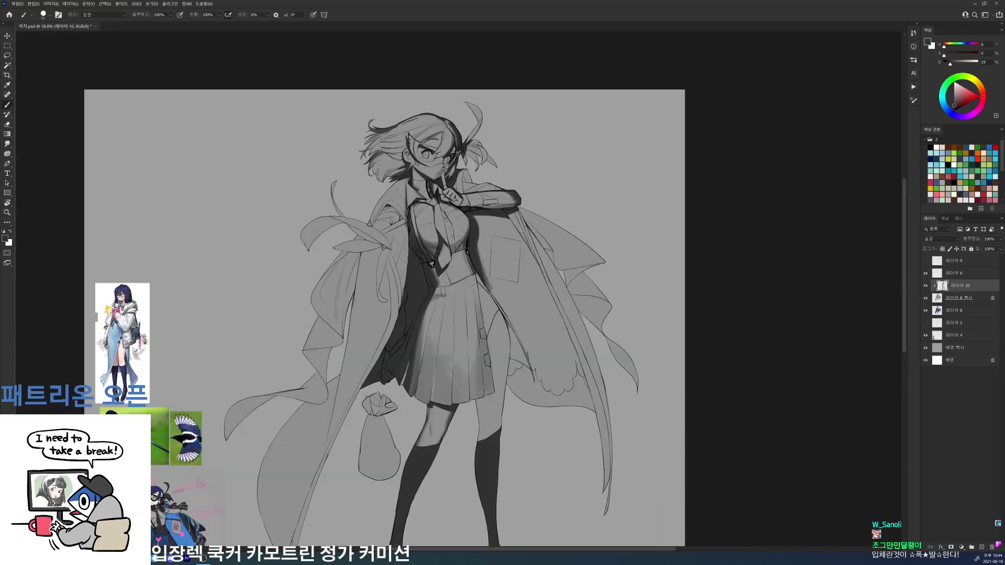
right_click(610, 320)
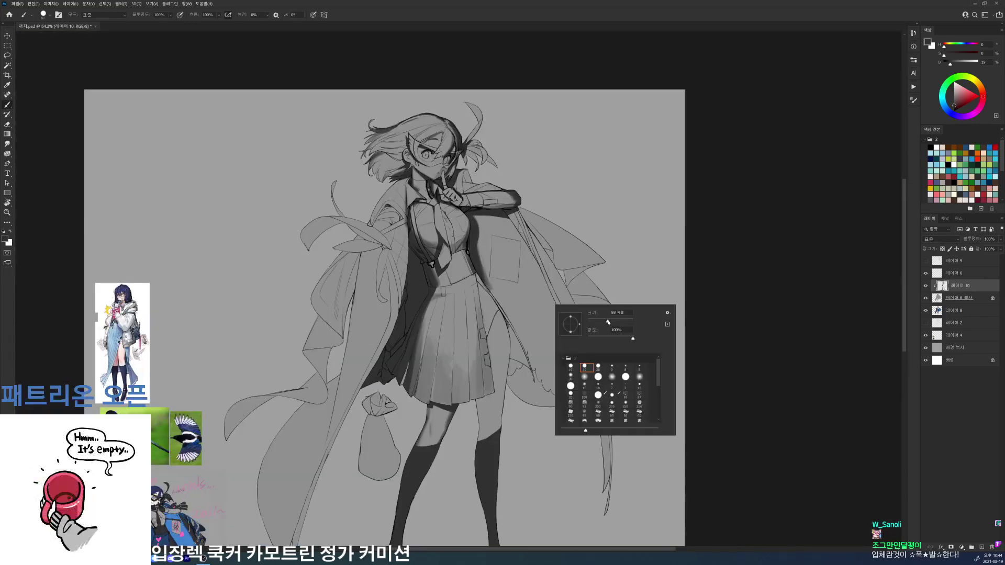
drag(609, 321, 616, 320)
click(621, 321)
drag(700, 247, 724, 130)
drag(650, 178, 648, 220)
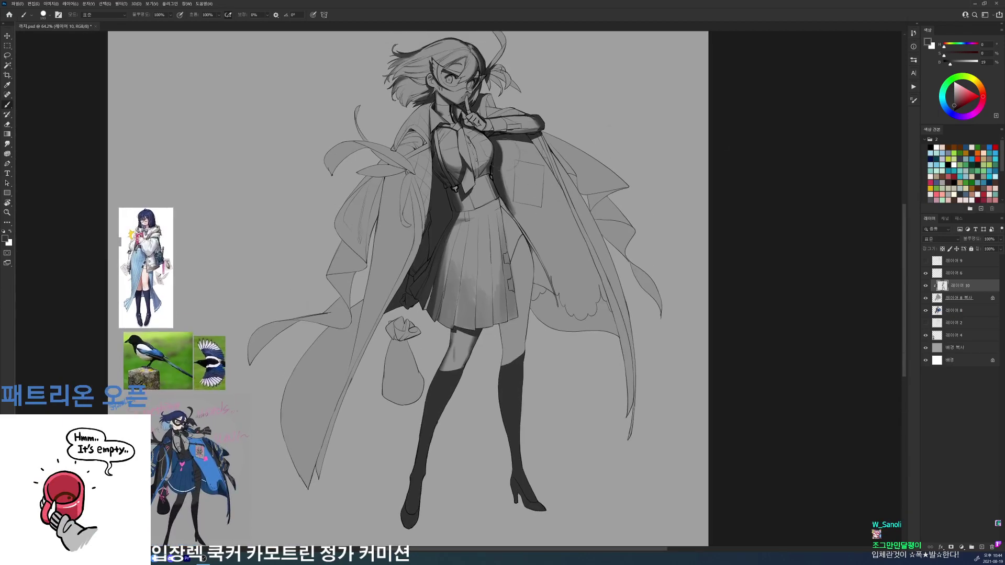
drag(533, 195, 596, 332)
key(ctrl+z)
key(ctrl+z)
drag(582, 195, 626, 393)
drag(600, 225, 628, 419)
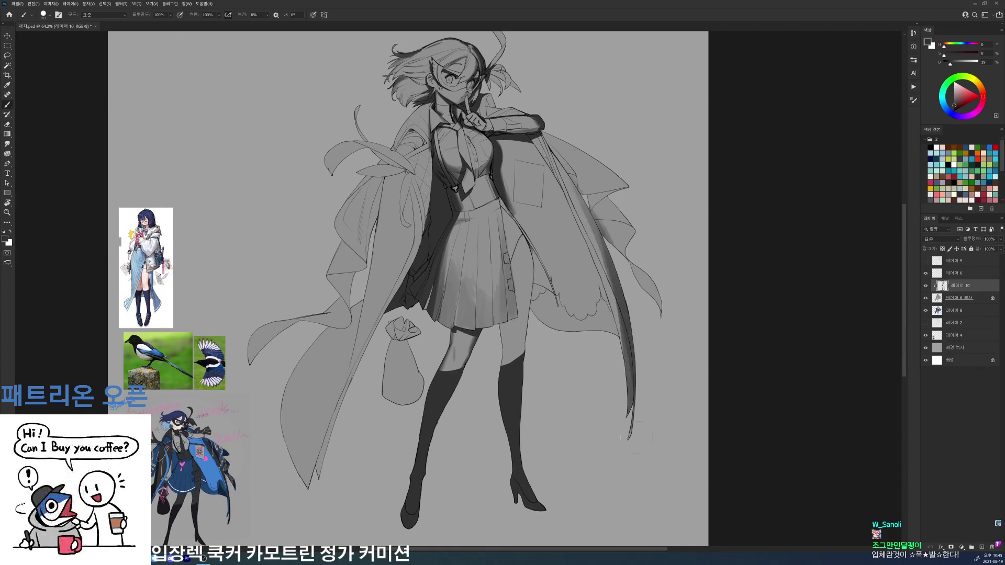
- Build up darker tone on the coat's long lower tip, fading the shading upward along its edge
drag(610, 285, 628, 429)
drag(623, 310, 630, 382)
drag(615, 290, 625, 366)
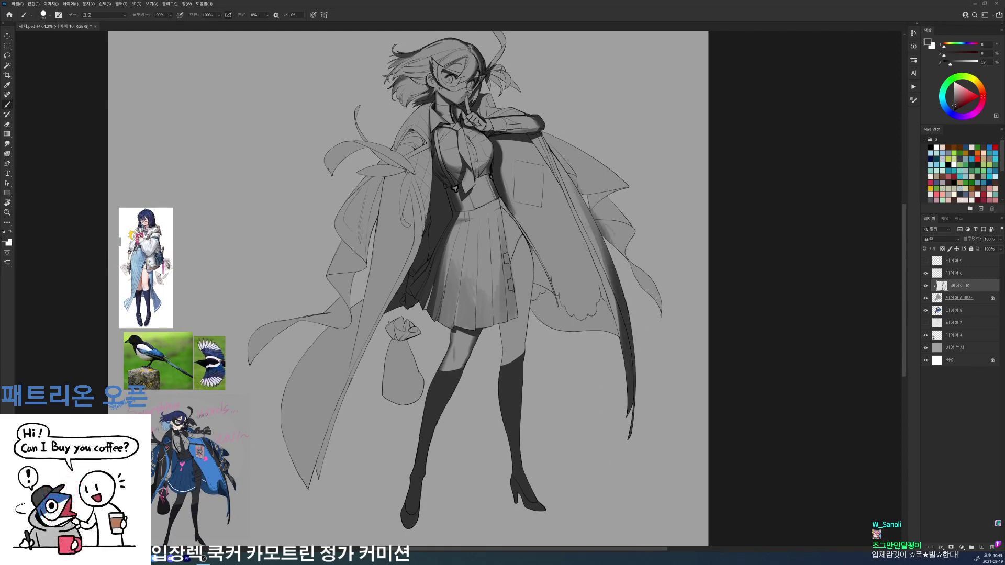
drag(603, 249, 629, 434)
- Compare the grey tone version with the flat colours underneath by toggling the grey copy layer's visibility
scroll(664, 171, down, 2)
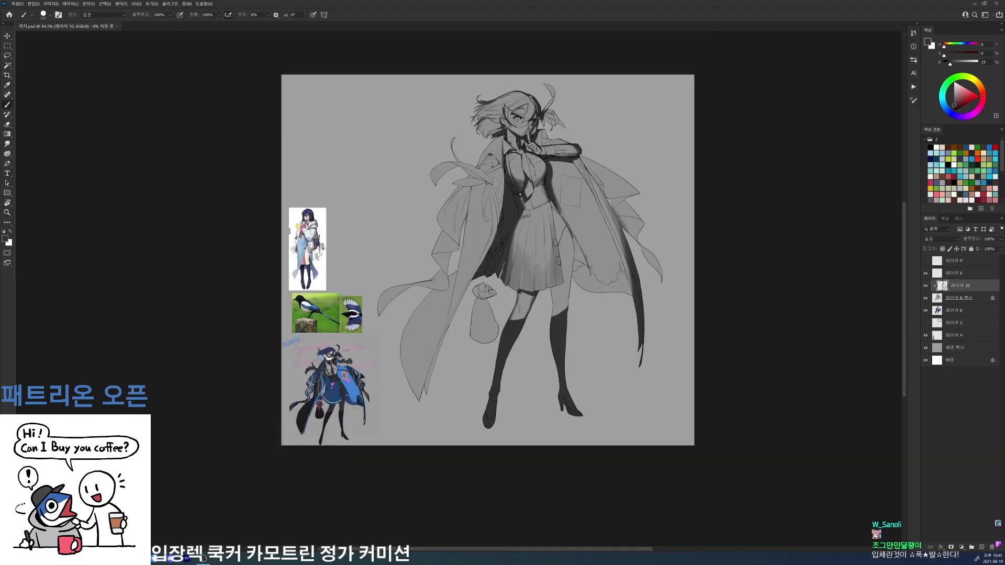
click(925, 298)
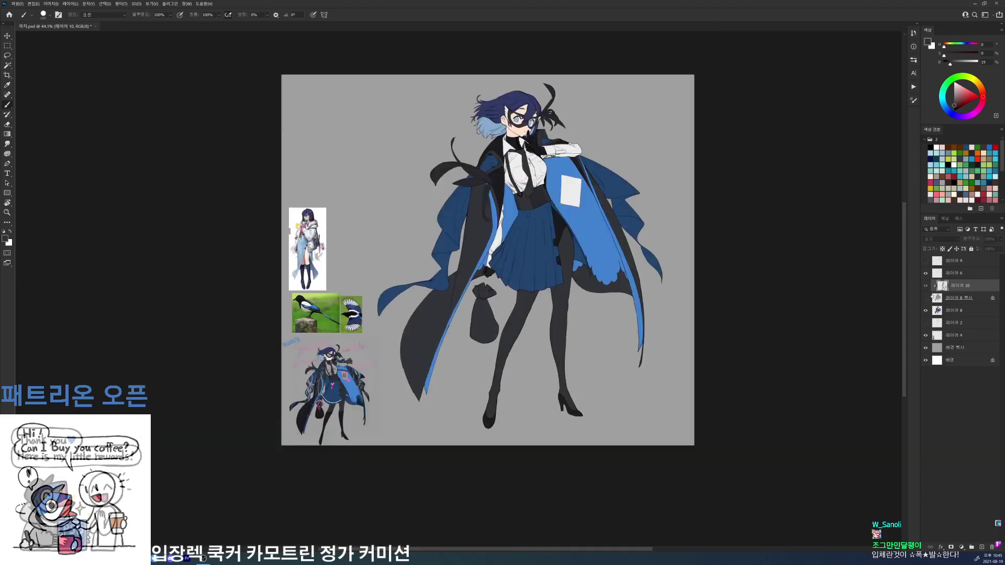
click(926, 298)
click(926, 298)
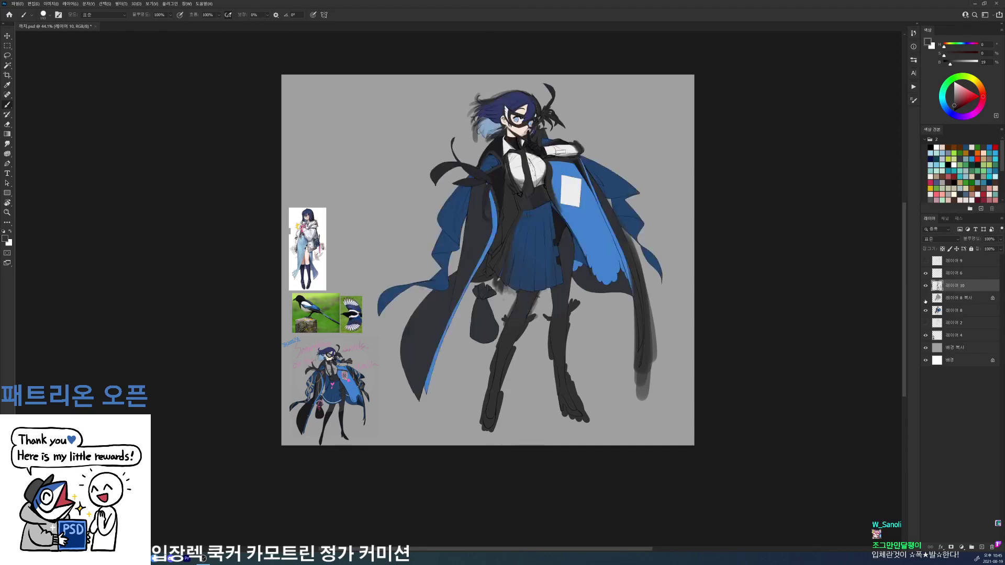
click(925, 298)
alt+click(957, 291)
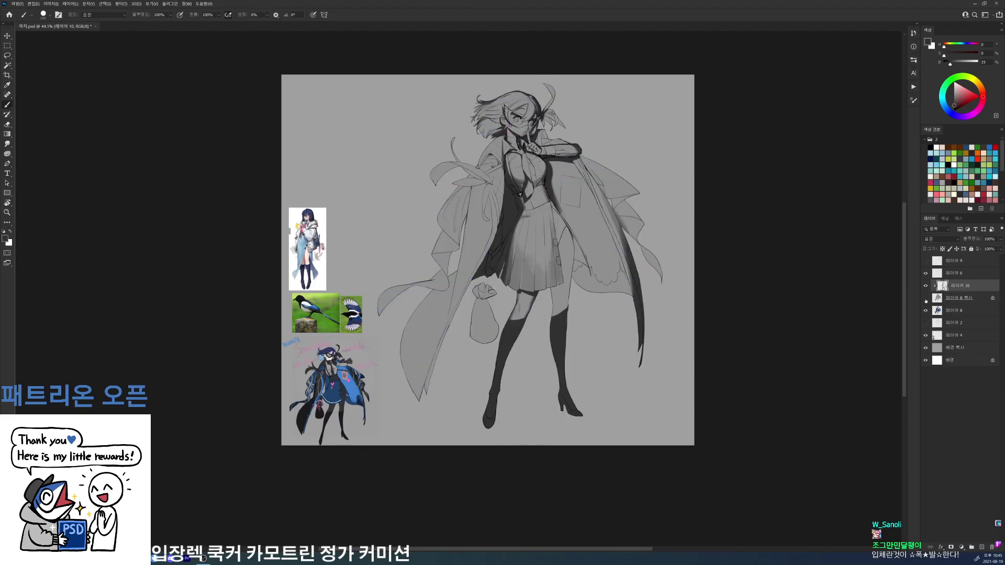
click(926, 299)
click(926, 298)
- Use a smaller brush to draw dark boundary lines along the lowered-arm side of the coat and fill the ribbon's fold
scroll(463, 332, up, 3)
right_click(460, 218)
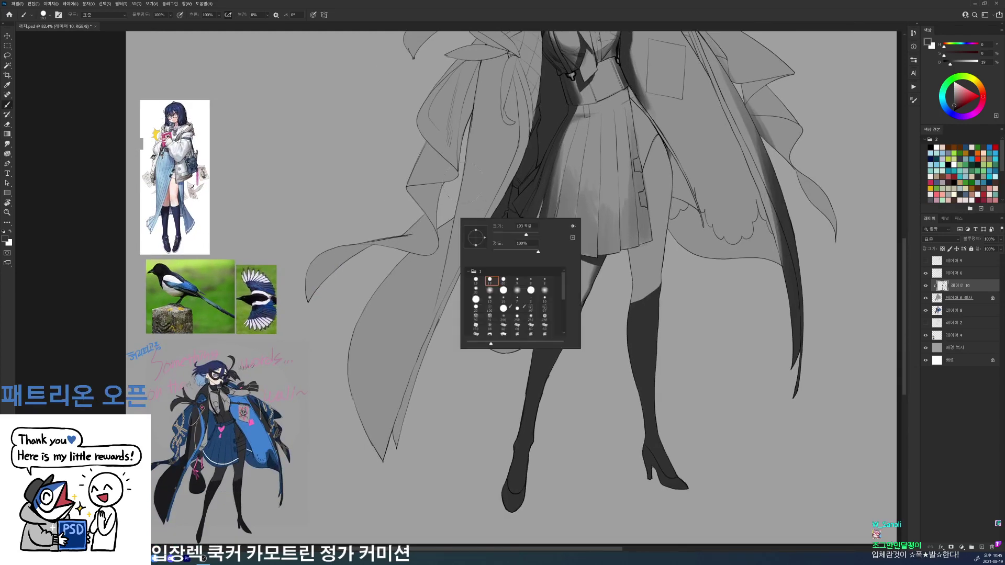
click(505, 280)
key(Return)
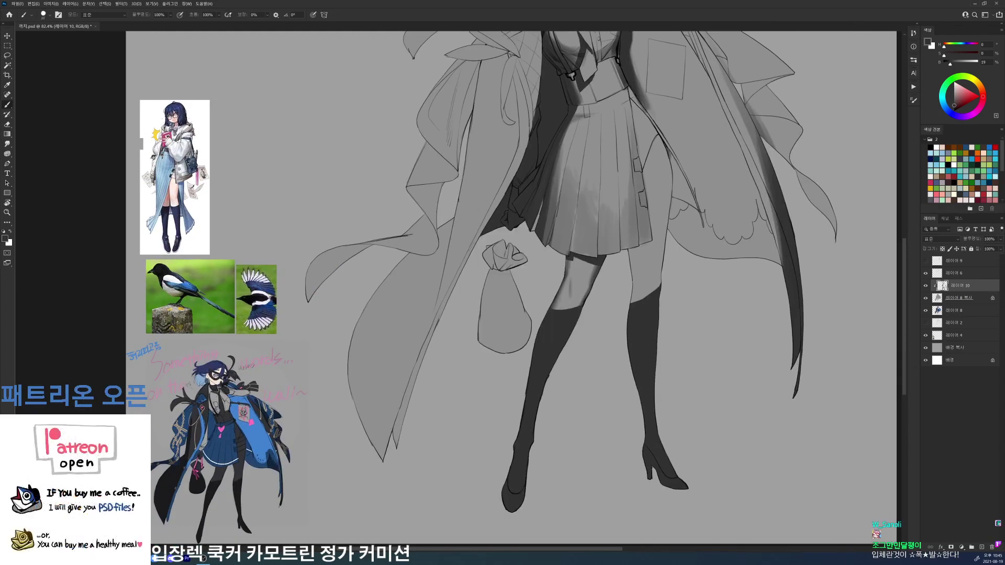
drag(458, 201, 481, 341)
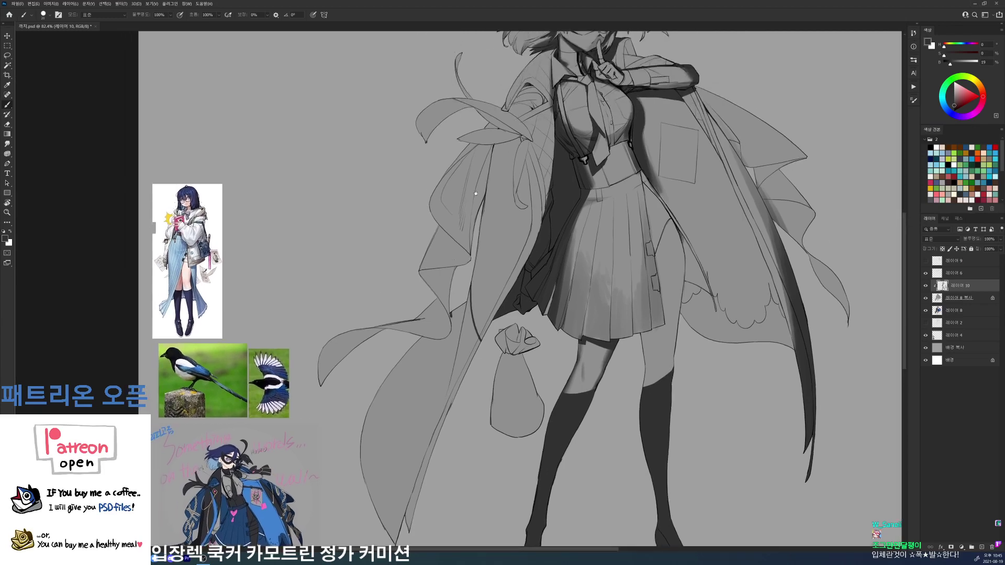
scroll(475, 194, up, 2)
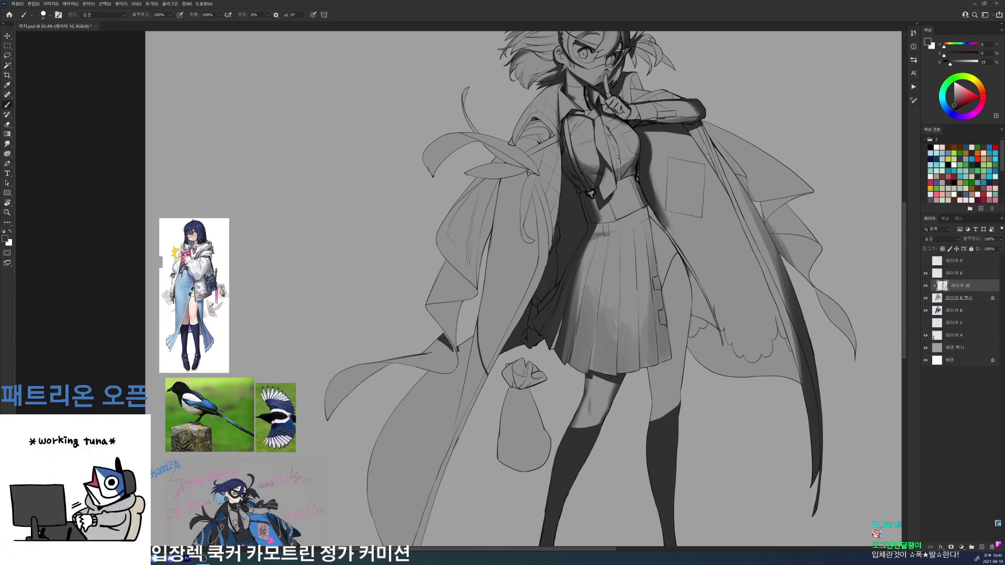
drag(445, 334, 451, 345)
mouse_move(428, 363)
mouse_down()
mouse_move(448, 372)
mouse_move(478, 290)
mouse_up()
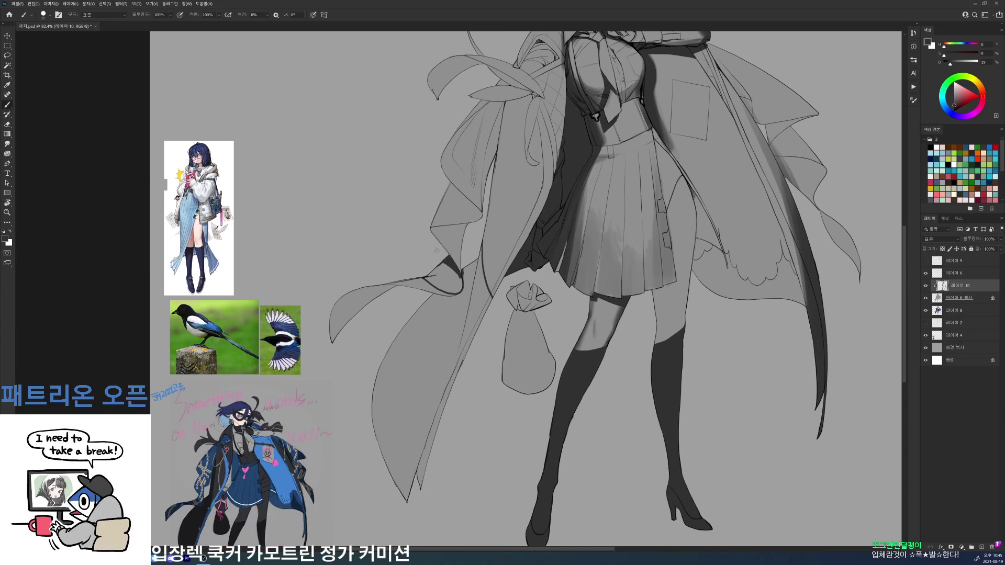
- Select the outlined ribbon end and coat tail area with the Magic Wand, fill it with dark grey, and deselect
key(w)
click(426, 301)
key(alt+s)
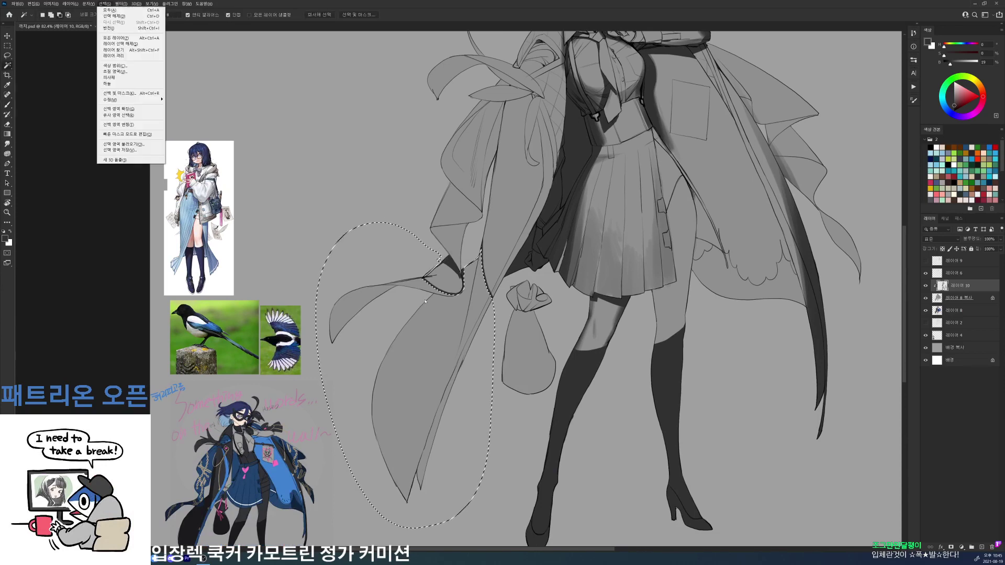
key(c)
key(alt+Delete)
key(ctrl+d)
- Resize the brush and stroke dark shading upward from the filled coat tail into the fold, undoing the last stroke
drag(680, 211, 637, 203)
scroll(636, 203, up, 4)
key(b)
right_click(609, 264)
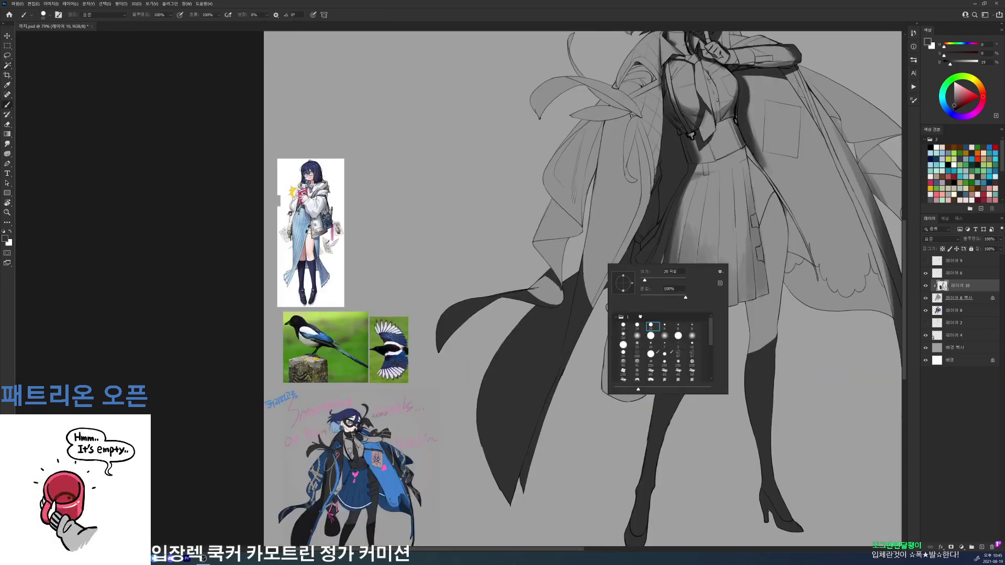
click(638, 326)
drag(644, 280, 659, 280)
mouse_move(584, 265)
mouse_down()
mouse_move(592, 306)
mouse_move(591, 180)
mouse_move(581, 311)
mouse_move(593, 241)
mouse_up()
key(ctrl+z)
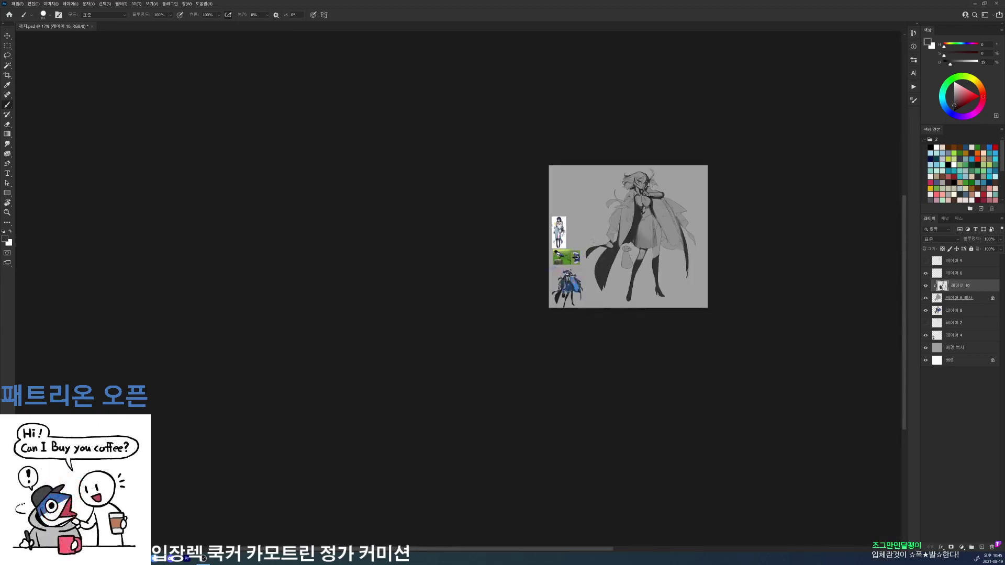
- Brush softer grey shading with a larger brush over the coat panel between the dark fold and the jacket
scroll(631, 191, up, 5)
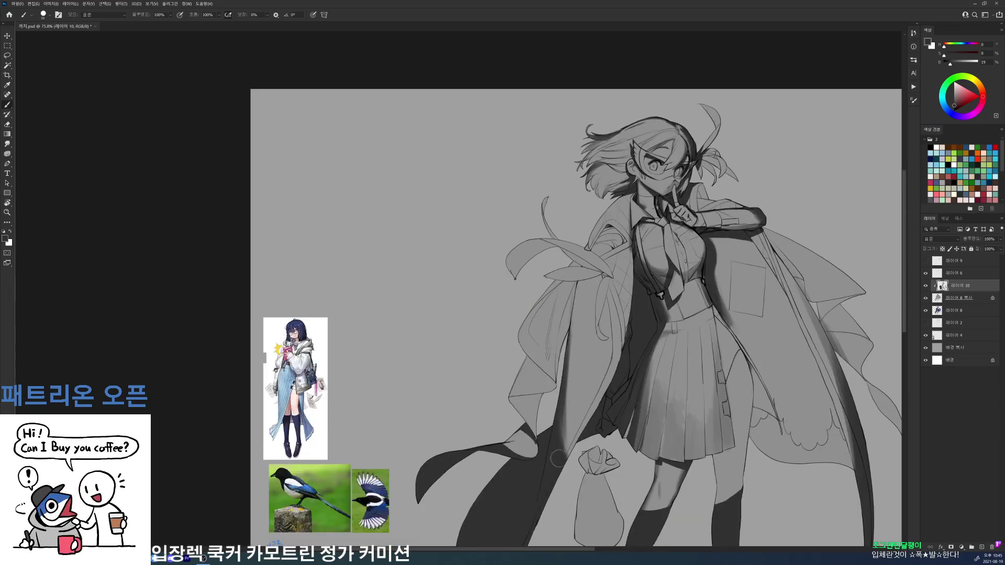
right_click(583, 388)
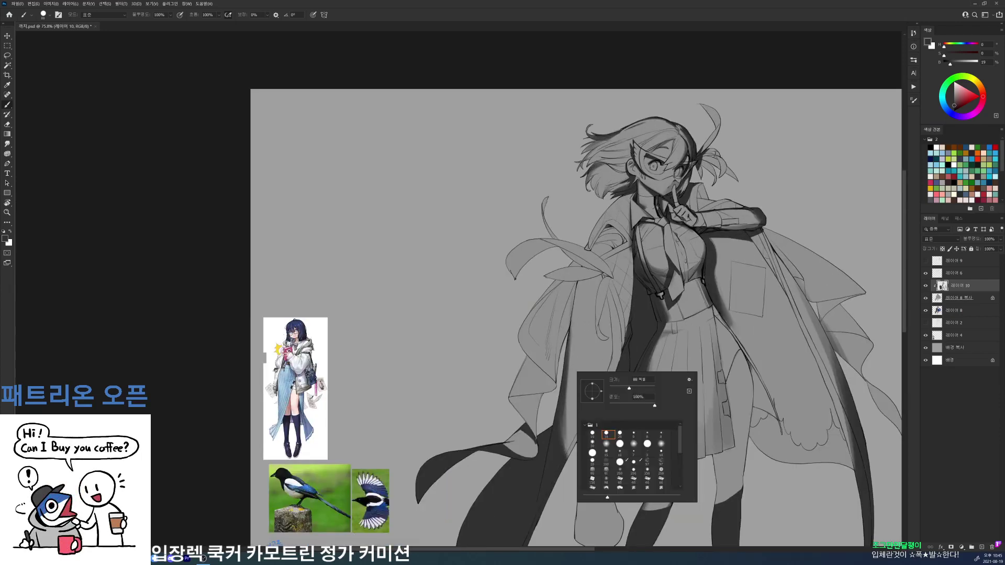
click(637, 388)
mouse_move(575, 446)
mouse_down()
mouse_move(589, 356)
mouse_move(591, 388)
mouse_move(591, 367)
mouse_up()
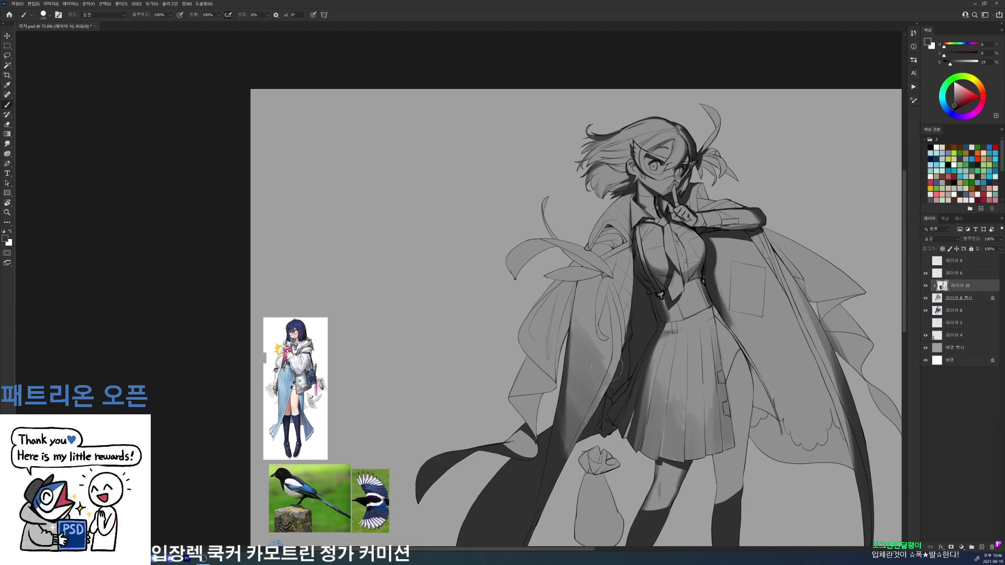
scroll(607, 343, down, 5)
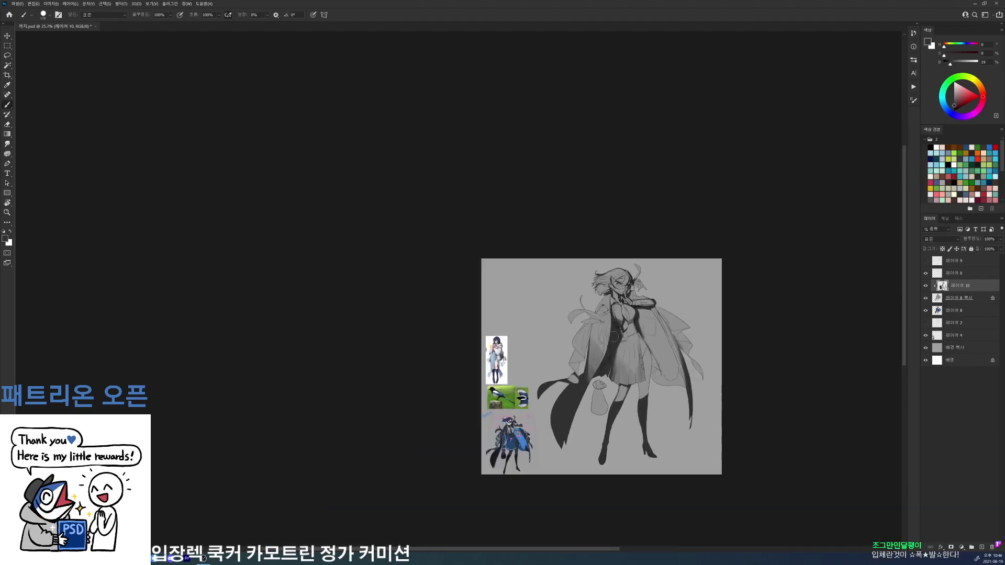
- Try fading the coat panel's shading with an enlarged soft eraser at 0% hardness, and undo the stroke
scroll(612, 336, up, 5)
key(e)
right_click(612, 377)
click(640, 448)
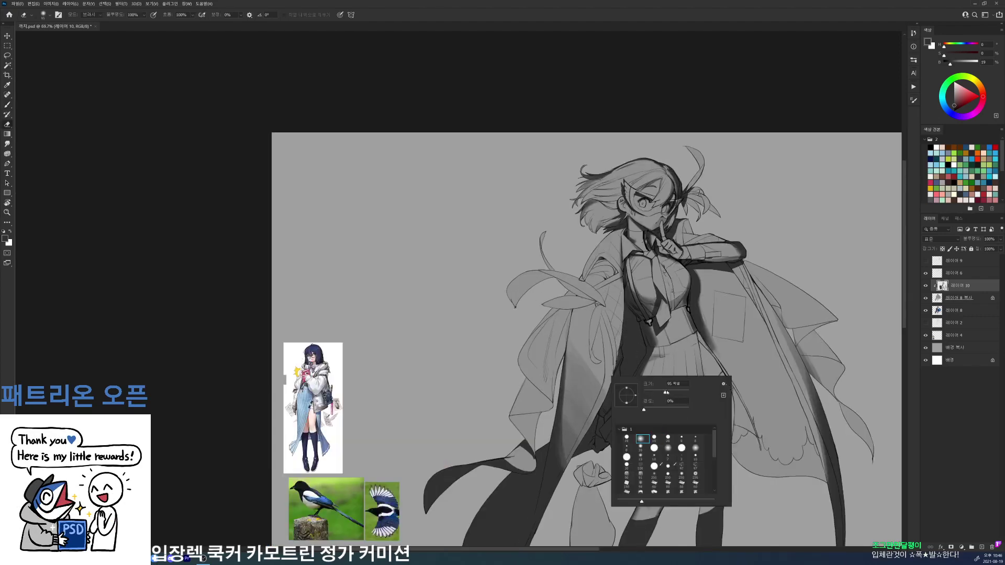
drag(651, 392, 673, 393)
mouse_move(583, 377)
mouse_down()
mouse_move(589, 405)
mouse_move(602, 393)
mouse_move(576, 435)
mouse_up()
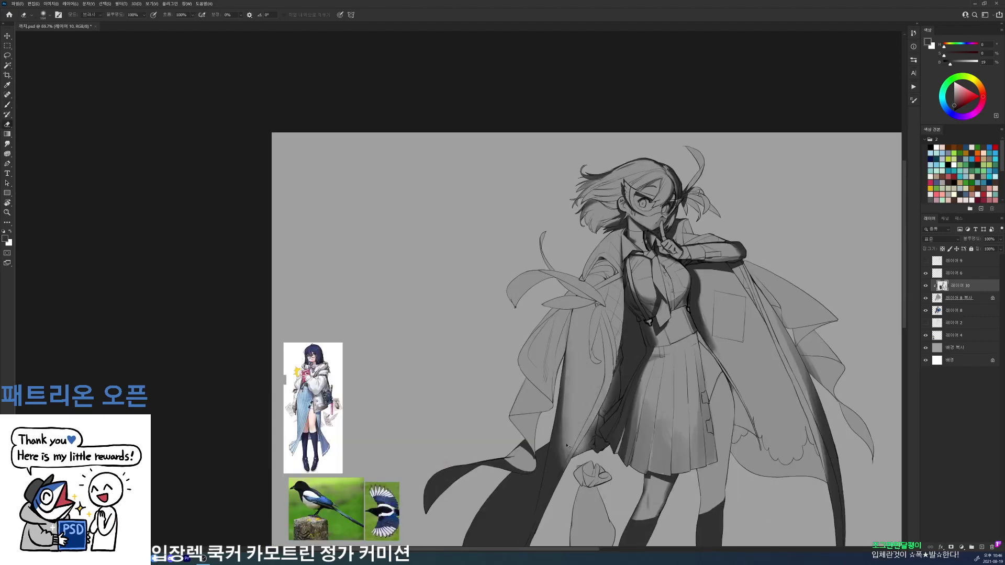
key(ctrl+z)
- Switch the eraser to a round brush with 100% hardness
right_click(620, 384)
click(637, 455)
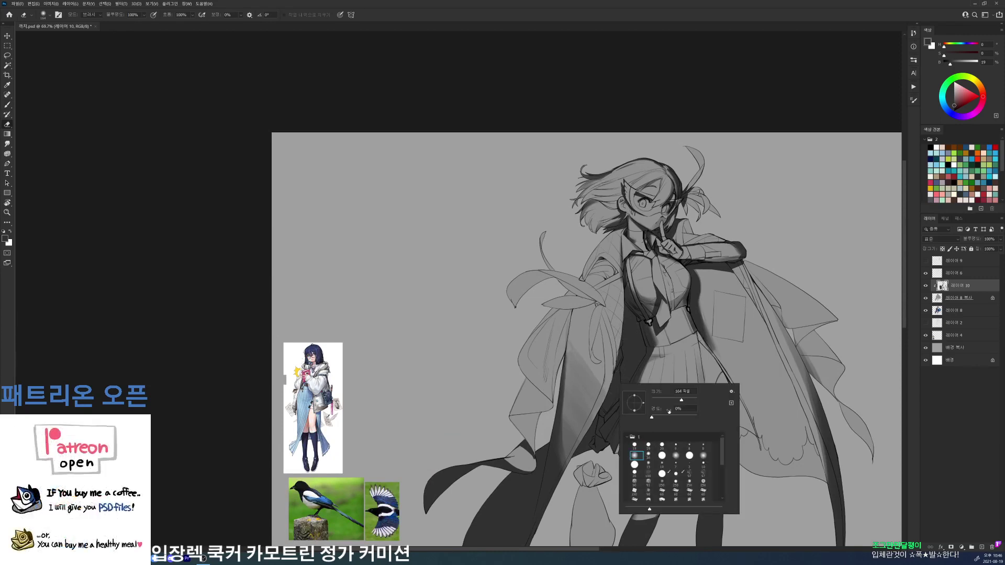
click(649, 445)
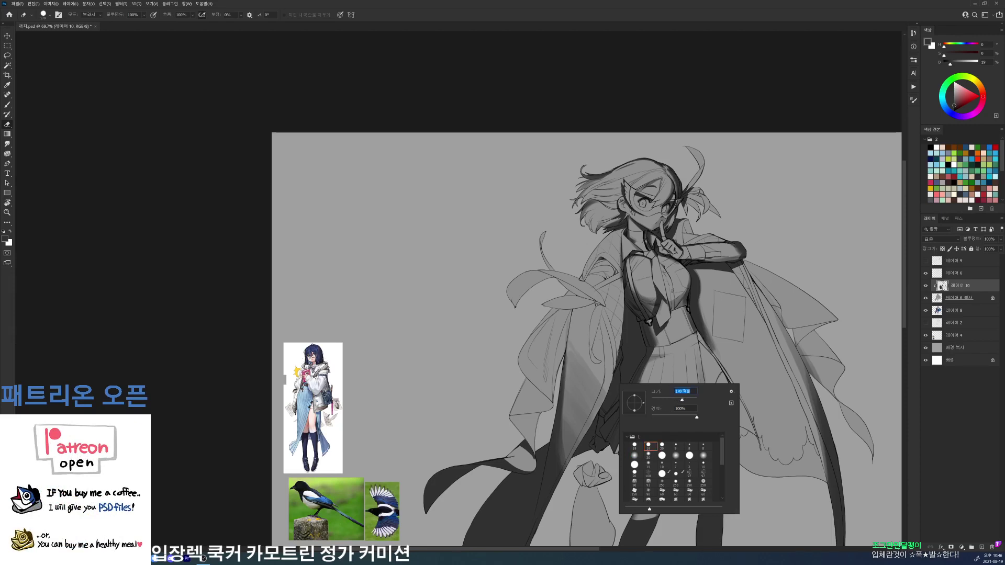
- Paint dark shading along the coat's shoulder edge, from the collar down to the bow on the upper arm
key(Return)
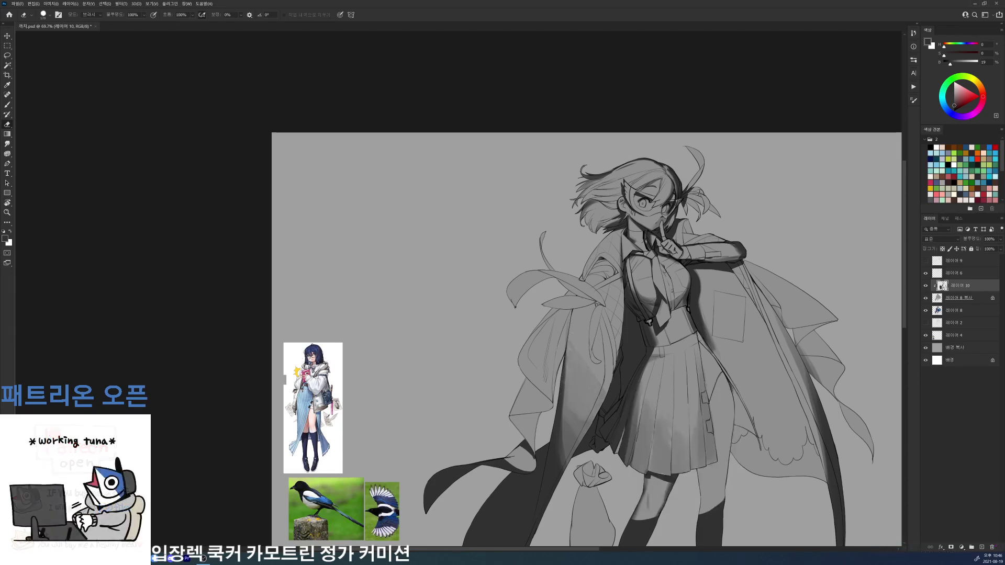
key(b)
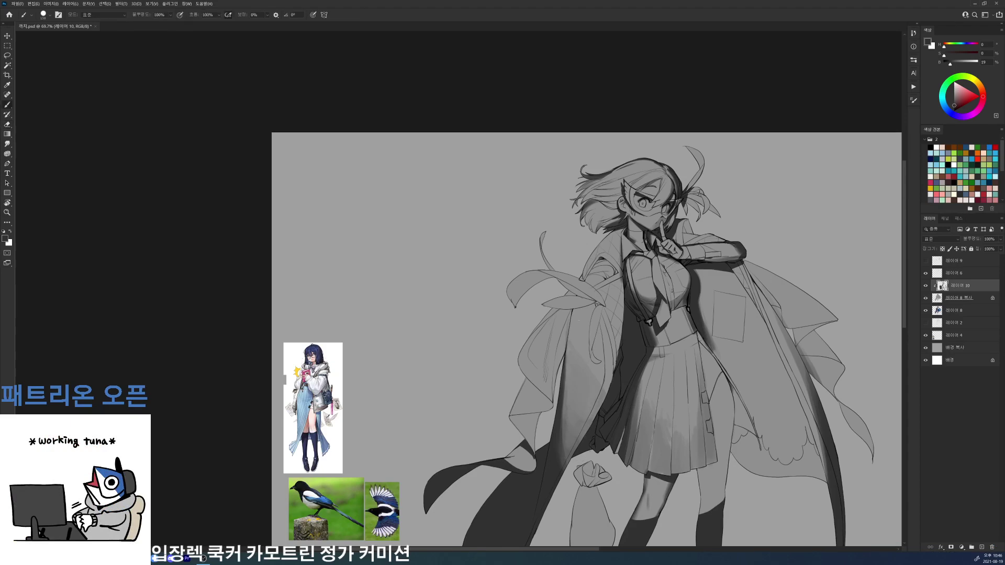
mouse_move(573, 310)
mouse_down()
mouse_move(566, 342)
mouse_move(572, 328)
mouse_up()
scroll(602, 246, up, 3)
right_click(598, 272)
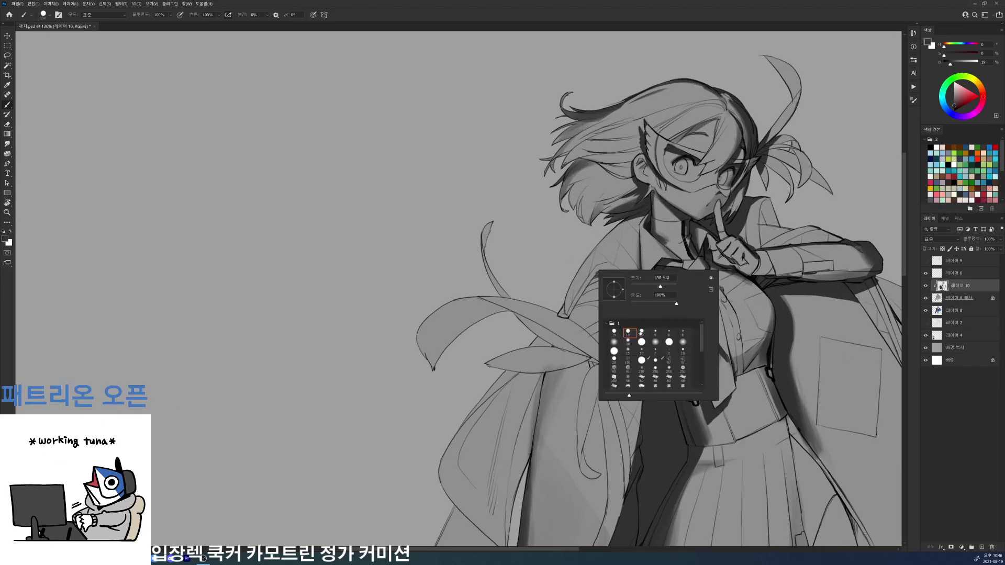
key(Escape)
drag(562, 309, 628, 220)
drag(569, 295, 560, 312)
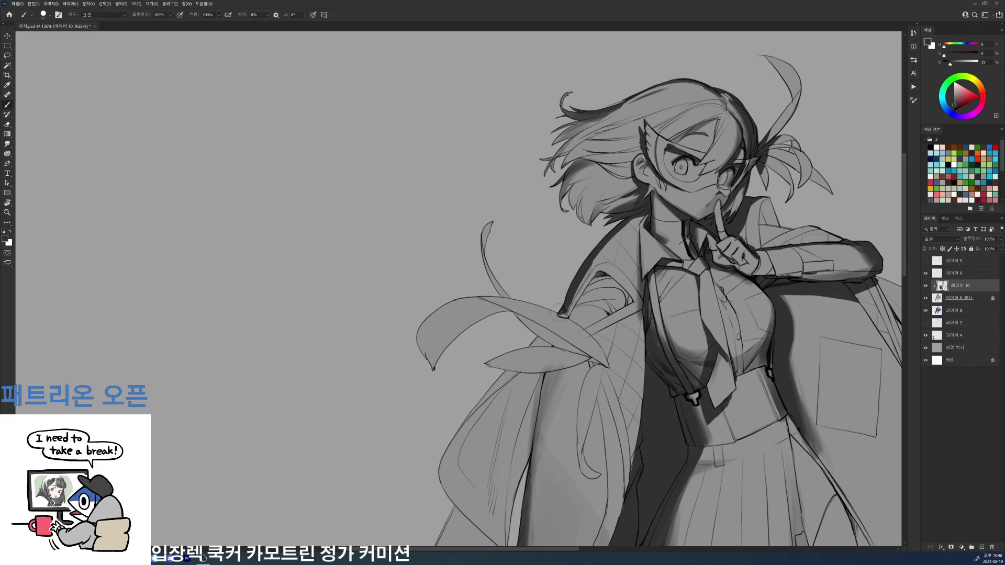
mouse_move(625, 229)
mouse_down()
mouse_move(596, 258)
mouse_move(629, 227)
mouse_up()
- Shade the coat's sleeve opening around the upper arm and the base of the bow
drag(678, 189, 638, 272)
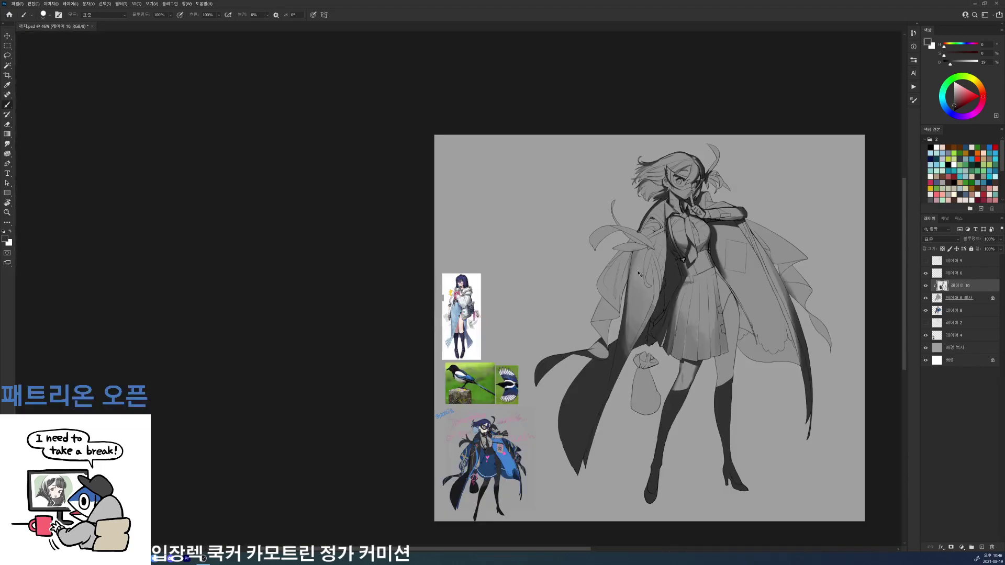
scroll(659, 194, up, 4)
key(e)
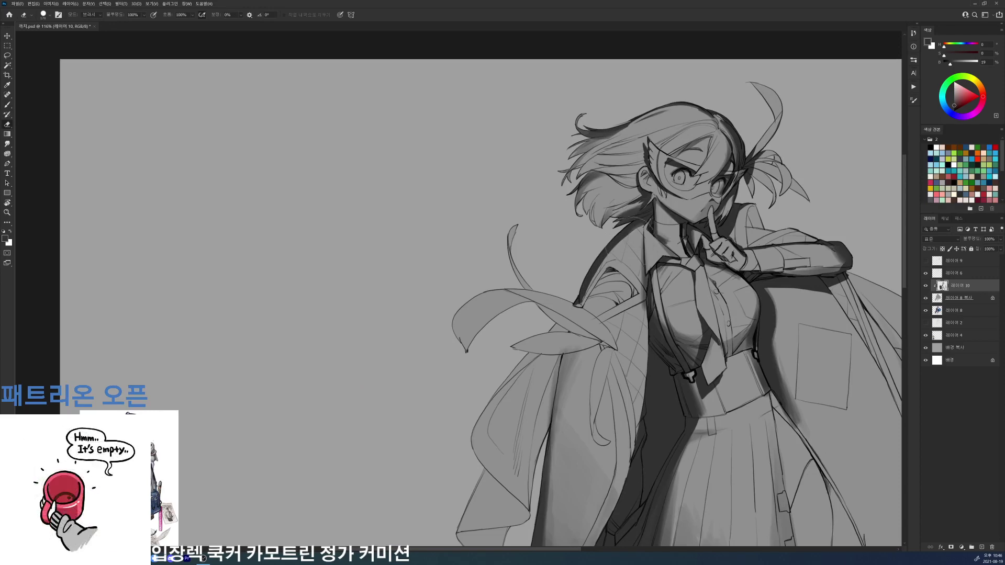
key(b)
drag(588, 300, 615, 269)
mouse_move(587, 303)
mouse_down()
mouse_move(623, 277)
mouse_move(592, 304)
mouse_move(612, 345)
mouse_up()
- Clean up the sleeve-opening shading with a smaller hard round eraser and save the file
key(e)
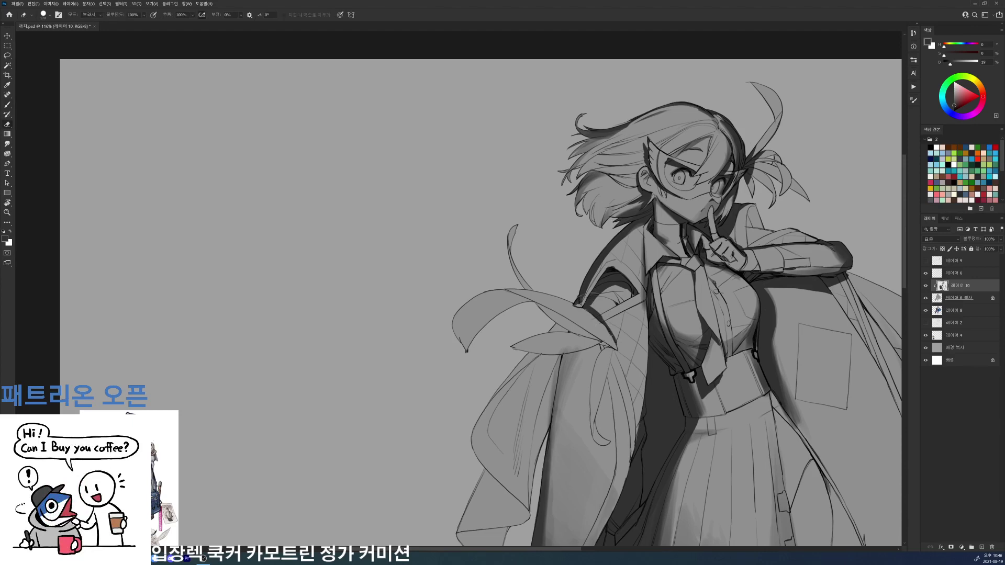
right_click(623, 308)
double_click(668, 372)
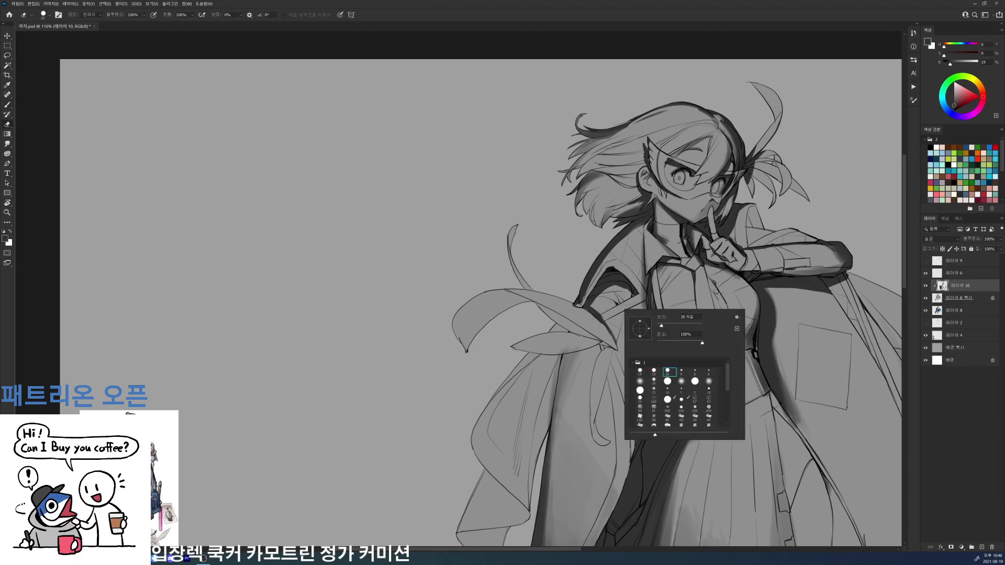
drag(645, 297, 627, 292)
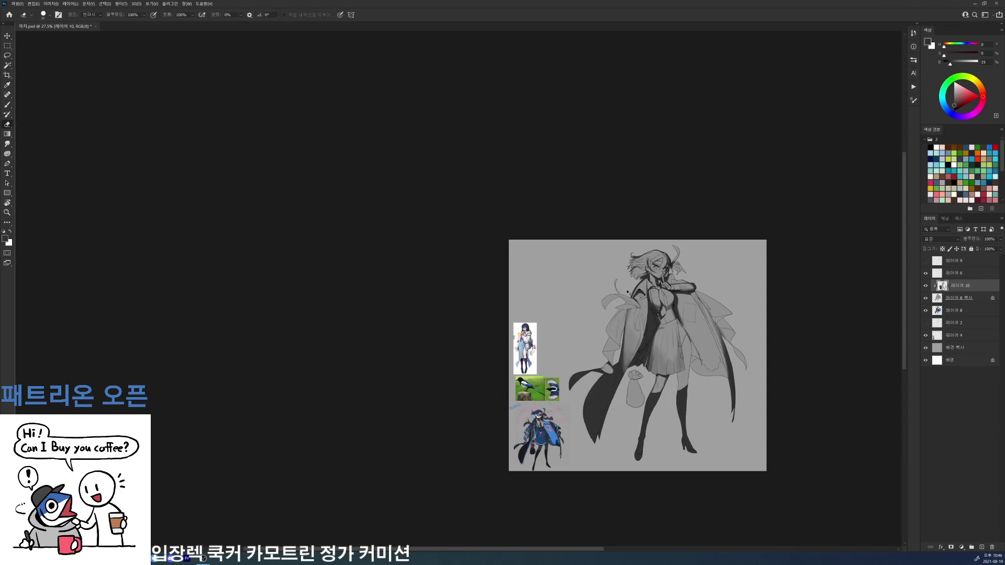
key(ctrl+s)
- Darken the shirt's waistline and paint the skirt's cast shadow on the thigh below the pocketed side, undoing misplaced strokes
drag(682, 303, 702, 303)
key(b)
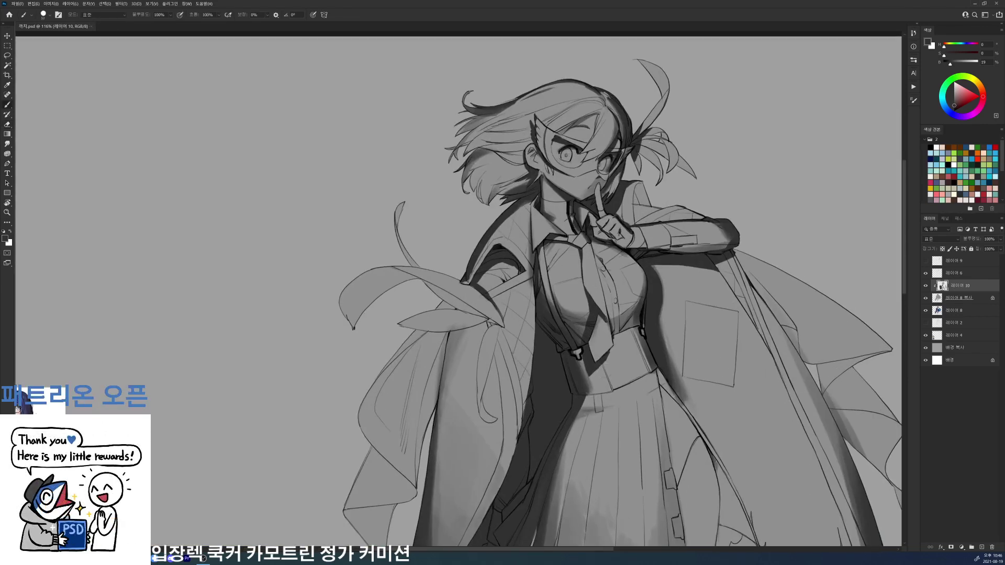
mouse_move(602, 366)
mouse_down()
mouse_move(612, 388)
mouse_move(604, 366)
mouse_move(655, 371)
mouse_up()
key(ctrl+z)
key(ctrl+z)
drag(693, 331, 669, 213)
scroll(669, 213, up, 5)
mouse_move(636, 241)
mouse_down()
mouse_move(670, 391)
mouse_move(667, 415)
mouse_move(632, 432)
mouse_move(667, 429)
mouse_move(669, 410)
mouse_move(644, 426)
mouse_up()
- Erase excess shading beside the skirt's slit and shade the skirt's side edge along the pocket flaps
key(e)
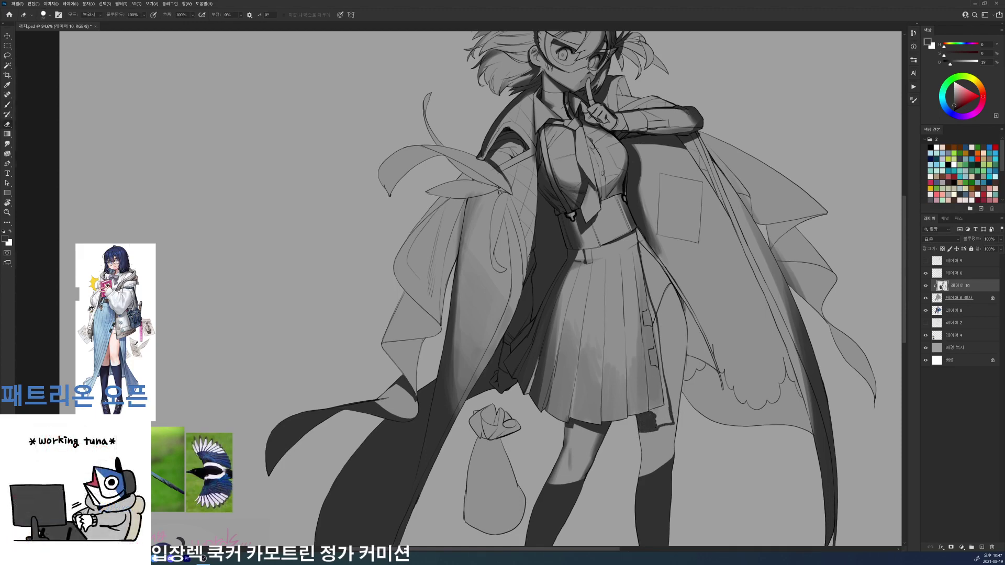
drag(657, 315, 666, 420)
key(b)
drag(701, 315, 639, 315)
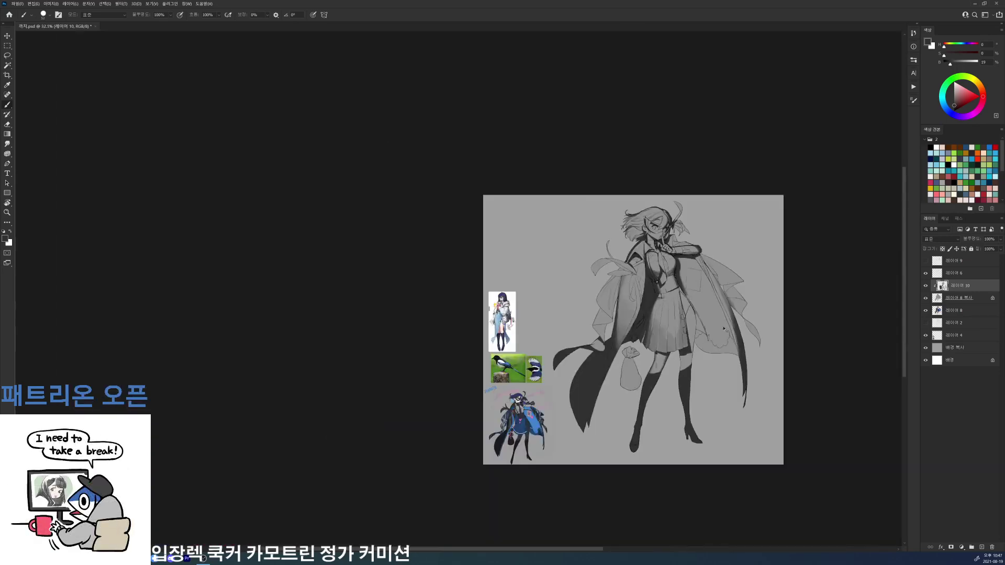
scroll(724, 329, up, 5)
drag(611, 269, 622, 354)
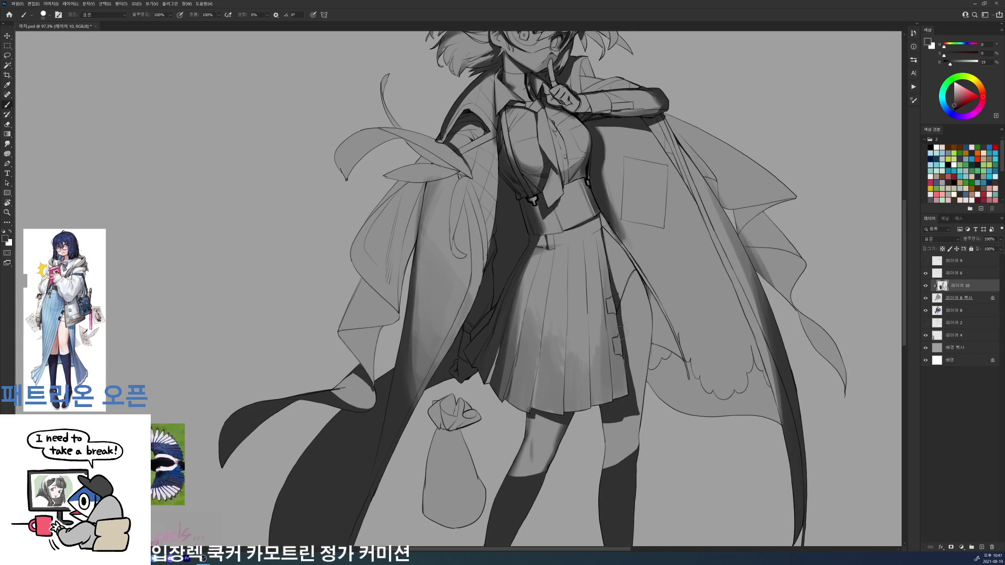
- Enlarge the brush and blend soft shading around the knees just above both stocking tops
key(e)
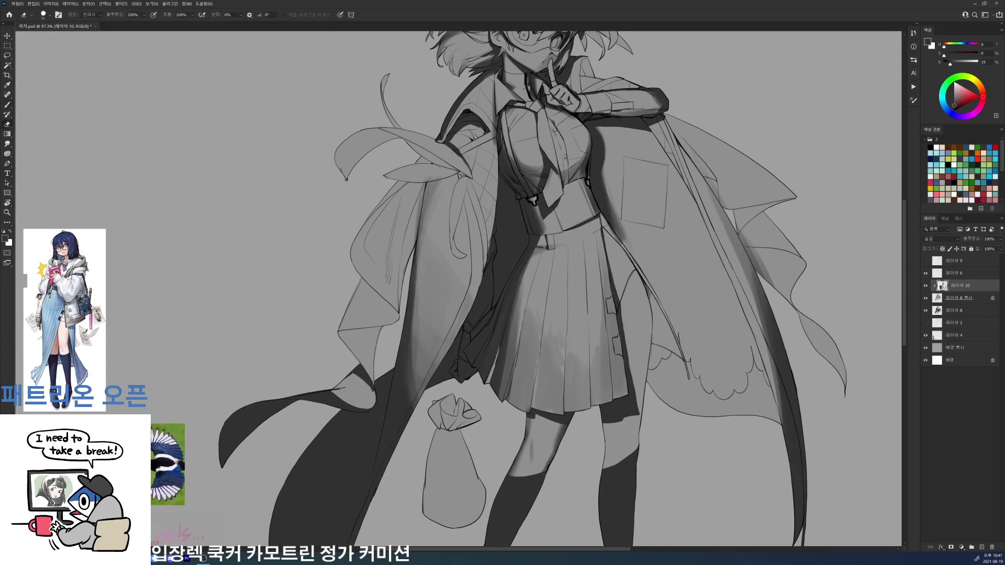
key(b)
right_click(705, 396)
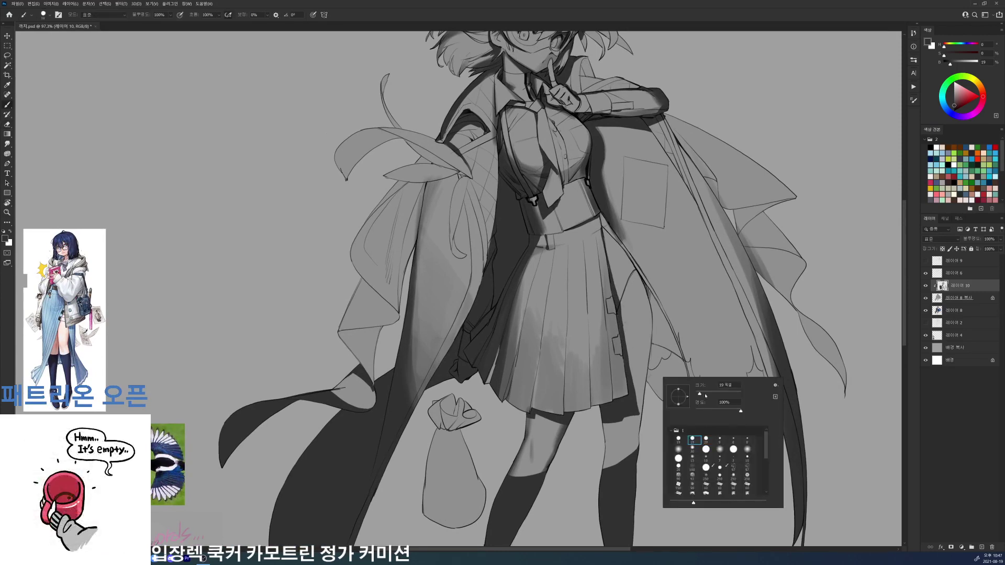
drag(705, 396, 736, 393)
key(Return)
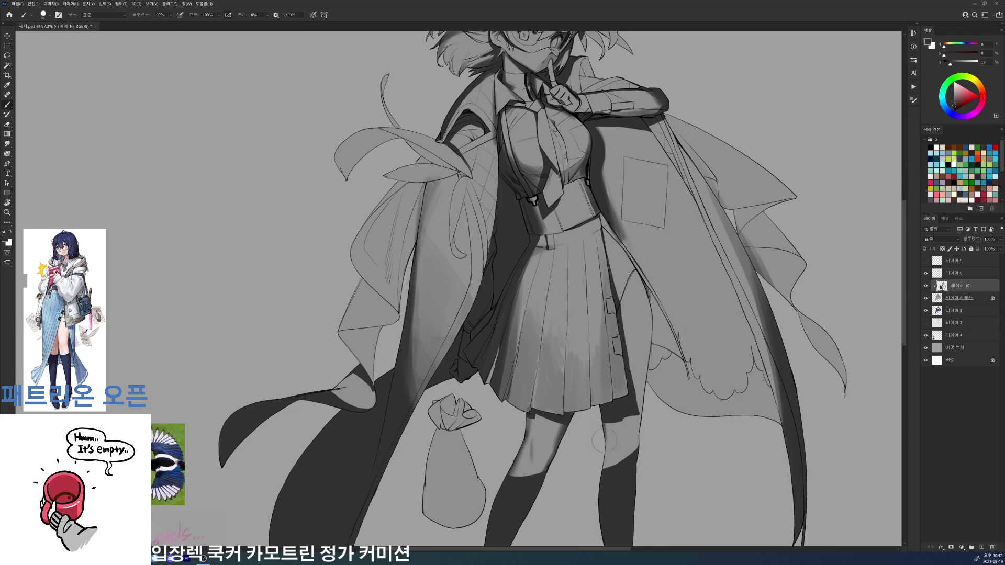
mouse_move(604, 440)
mouse_down()
mouse_move(604, 481)
mouse_move(616, 468)
mouse_move(602, 472)
mouse_move(644, 443)
mouse_move(600, 477)
mouse_move(627, 453)
mouse_up()
mouse_move(535, 478)
mouse_down()
mouse_move(514, 480)
mouse_move(550, 475)
mouse_move(520, 475)
mouse_up()
- Shade the thigh exposed by the skirt slit down to the knee, erasing the excess along its contour
mouse_move(642, 385)
mouse_down()
mouse_move(632, 469)
mouse_move(651, 410)
mouse_move(640, 442)
mouse_up()
key(e)
key(b)
mouse_move(642, 285)
mouse_down()
mouse_move(647, 392)
mouse_move(628, 413)
mouse_up()
drag(641, 311, 631, 411)
key(e)
drag(643, 289, 639, 385)
- Deepen the shadow along the exposed thigh's outer contour
key(b)
drag(646, 335, 637, 398)
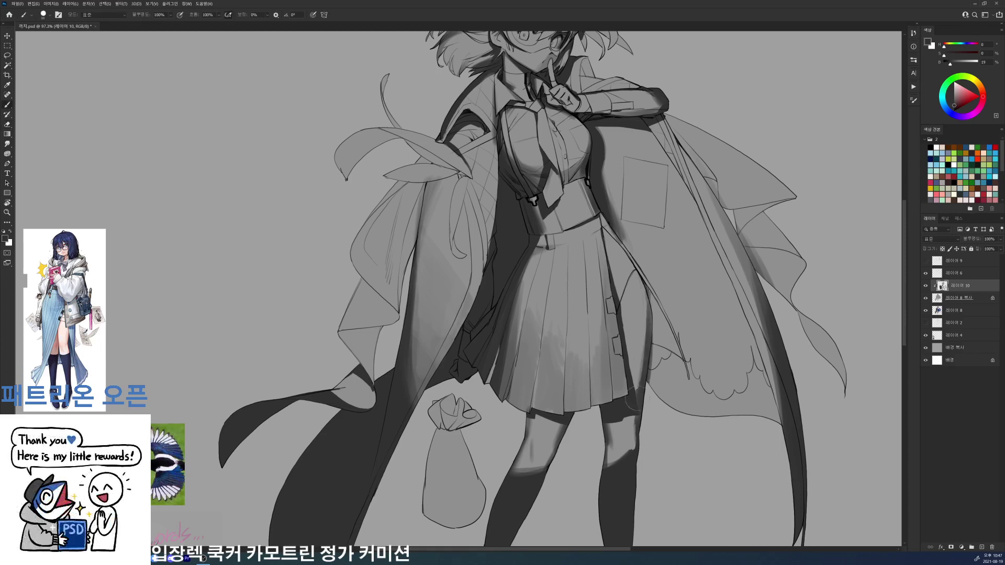
drag(643, 359, 639, 389)
drag(652, 314, 638, 390)
drag(643, 333, 635, 383)
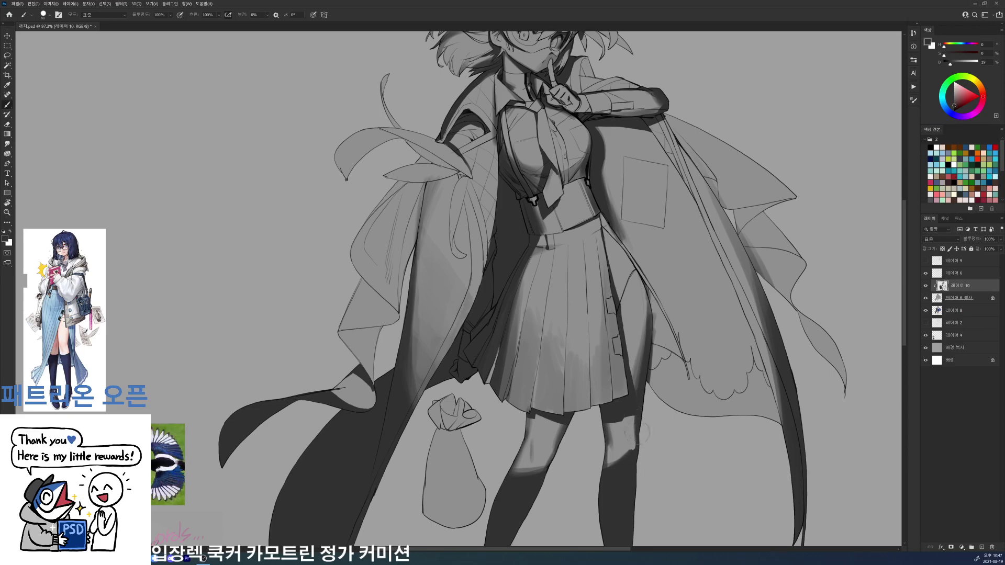
scroll(650, 385, down, 8)
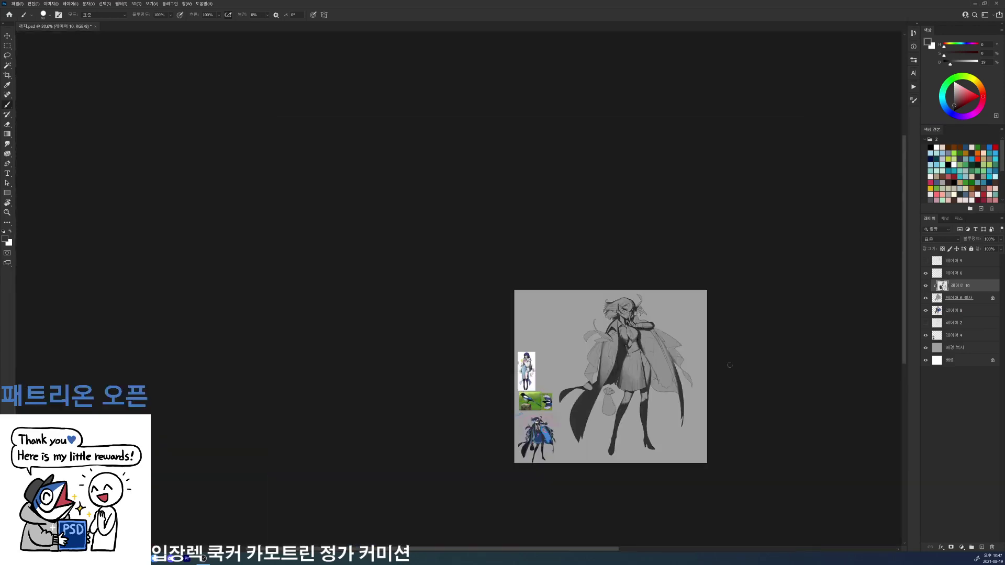
scroll(663, 406, up, 7)
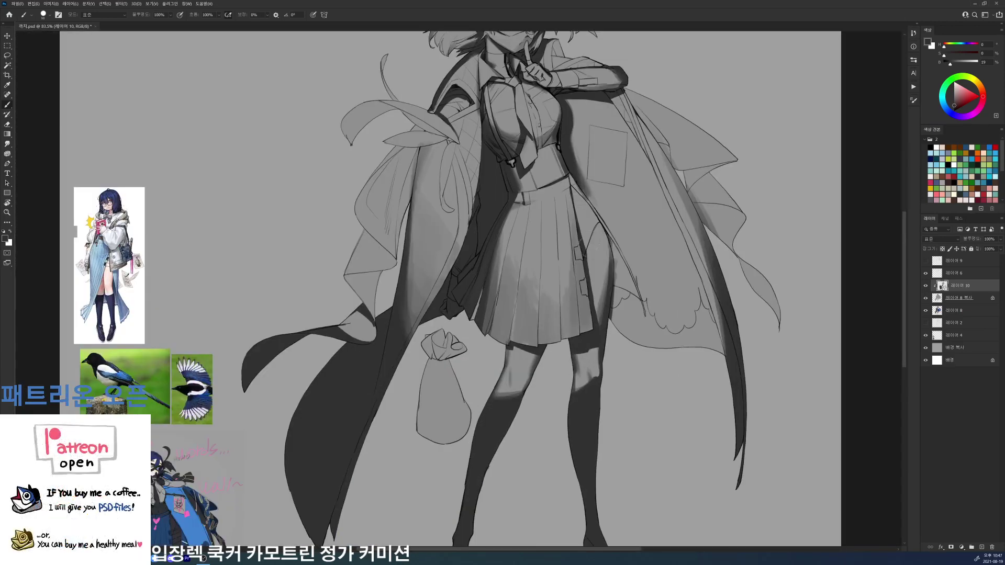
- Paint a shadow on the hip inside the skirt slit and trim it with a larger, softer eraser
mouse_move(589, 239)
mouse_down()
mouse_move(584, 248)
mouse_move(592, 224)
mouse_up()
key(e)
right_click(619, 238)
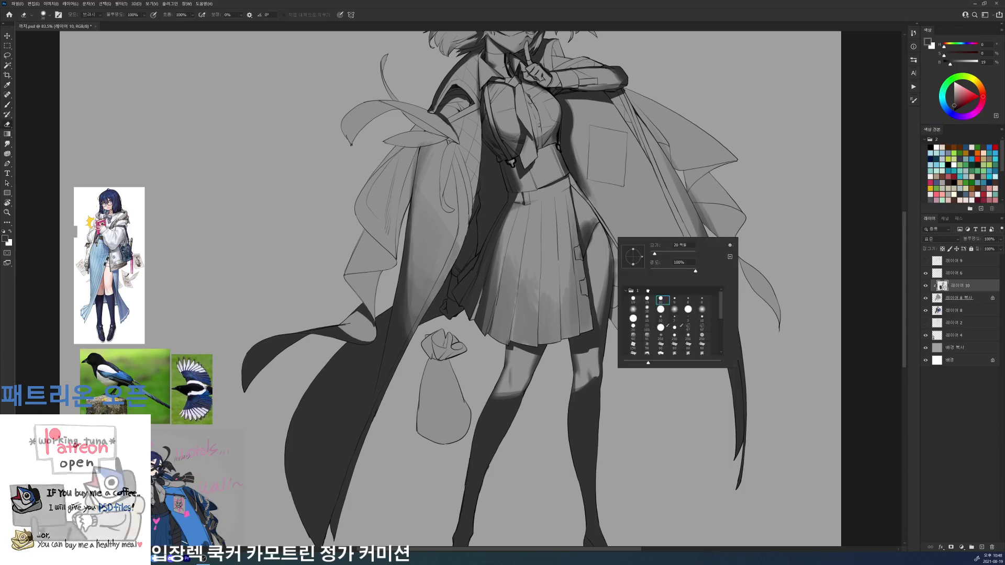
click(647, 309)
click(666, 254)
key(Return)
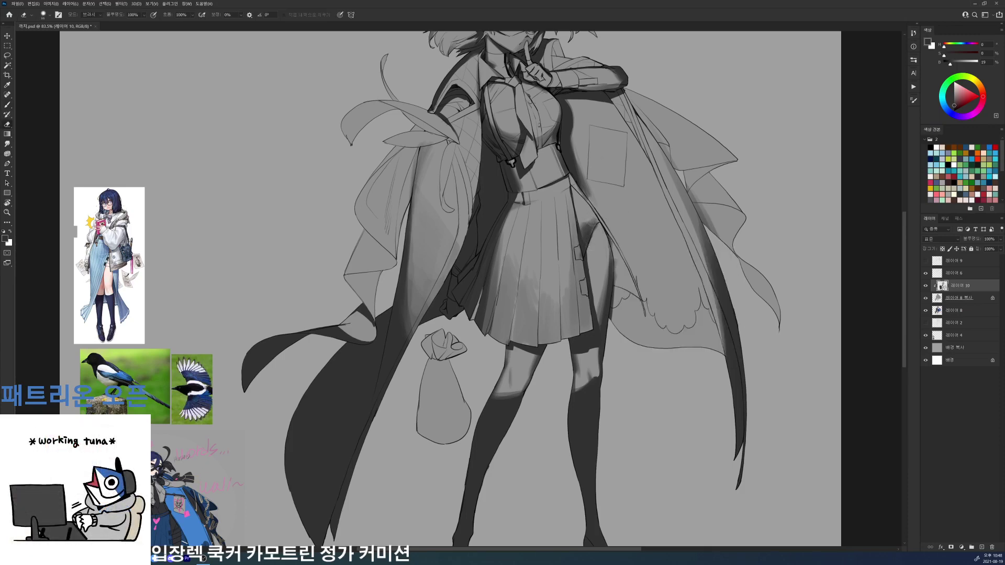
drag(597, 222, 583, 225)
- Switch to a hard round eraser, adjust its size and sharpen the hip shadow's edge
right_click(649, 214)
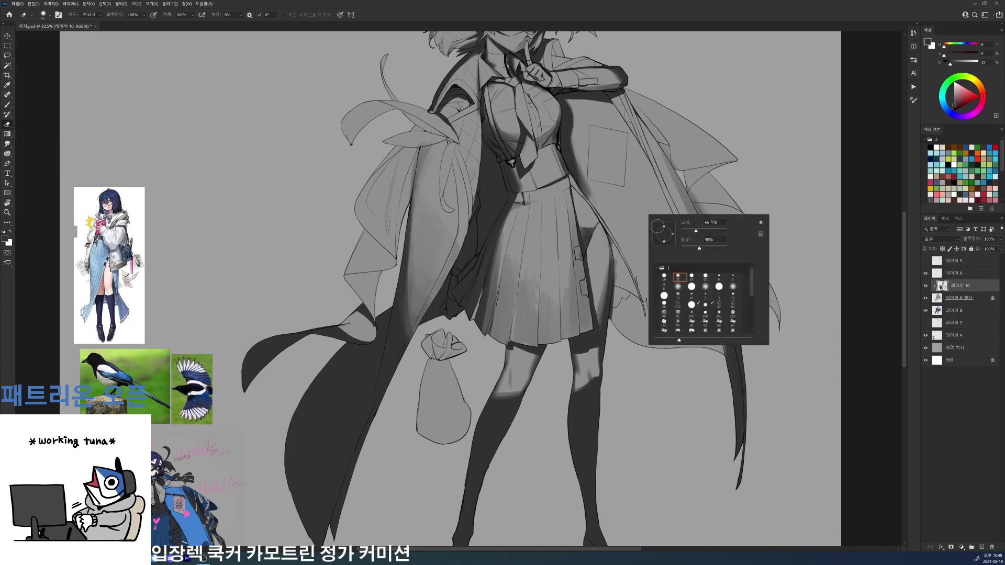
drag(681, 280, 665, 286)
click(679, 277)
drag(688, 231, 697, 231)
key(Return)
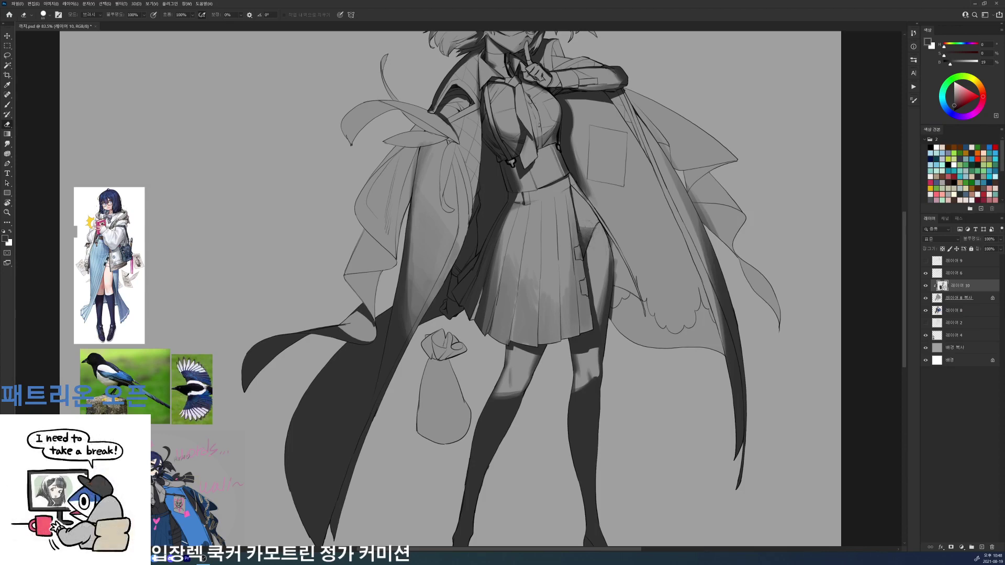
mouse_move(580, 231)
mouse_down()
mouse_move(593, 232)
mouse_move(584, 251)
mouse_up()
- Touch up the hip shadow and extend the shading down the outer edge of the exposed thigh
key(b)
mouse_move(595, 236)
mouse_down()
mouse_move(587, 254)
mouse_move(590, 240)
mouse_up()
key(e)
key(b)
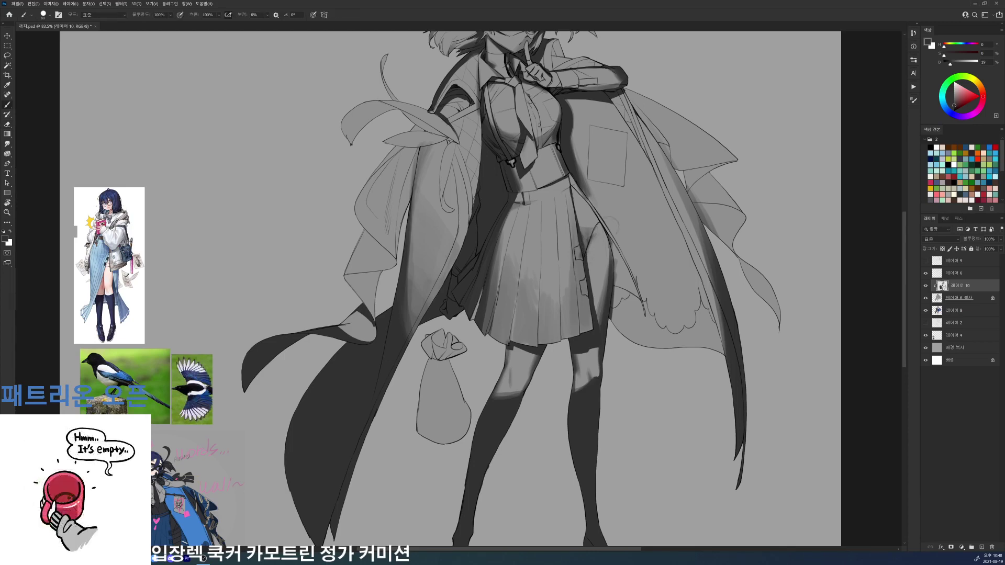
drag(602, 231, 611, 257)
- Enlarge the eraser and thin the shading along the exposed thigh from the hip to above the knee
mouse_move(696, 200)
mouse_down()
mouse_move(623, 200)
mouse_move(707, 200)
mouse_up()
key(e)
right_click(644, 294)
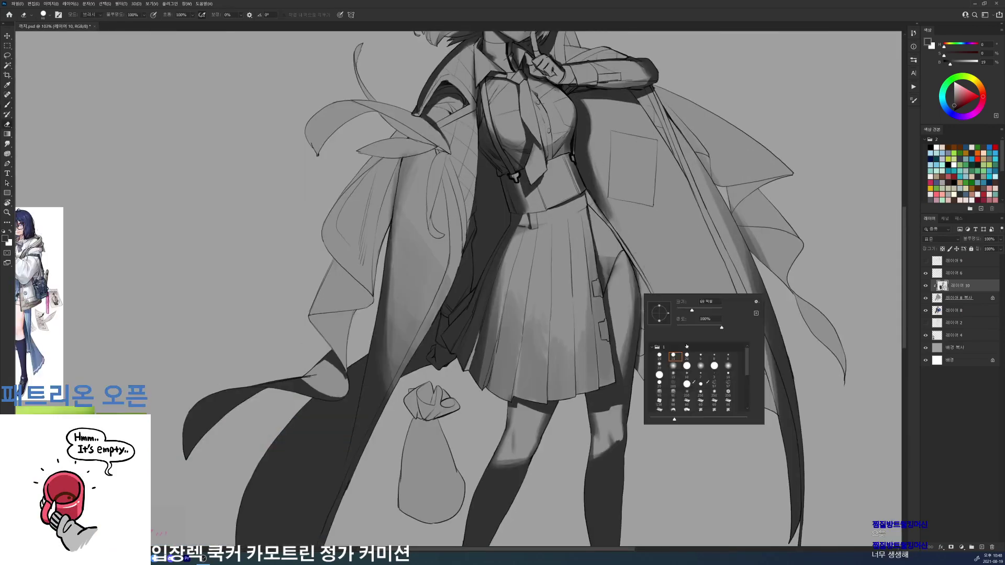
drag(699, 309, 701, 309)
key(Return)
drag(634, 286, 629, 372)
drag(631, 331, 626, 390)
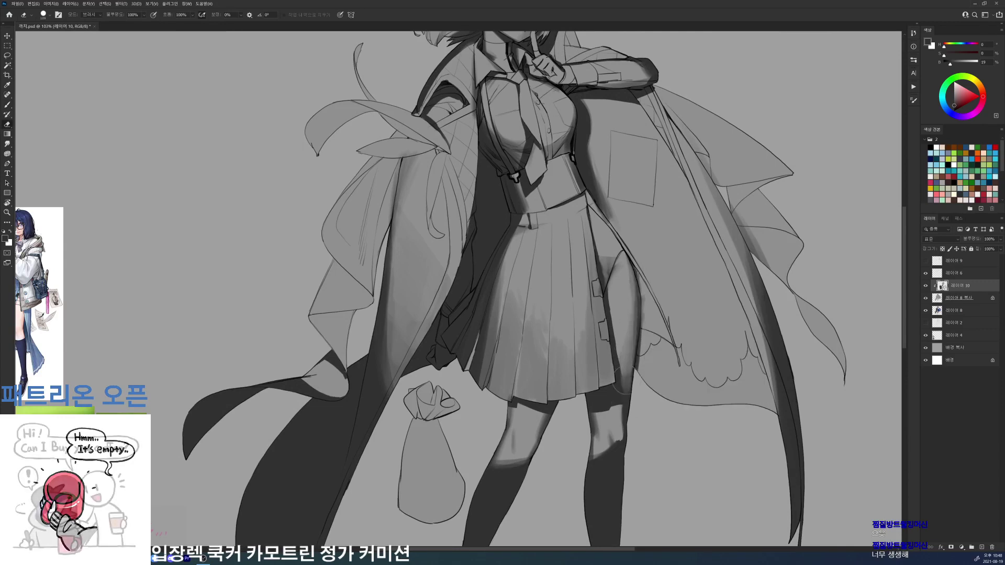
- Pick a hard round brush, enlarge it and paint a dark shadow on the coat lining directly behind the exposed thigh
key(b)
right_click(660, 293)
click(701, 357)
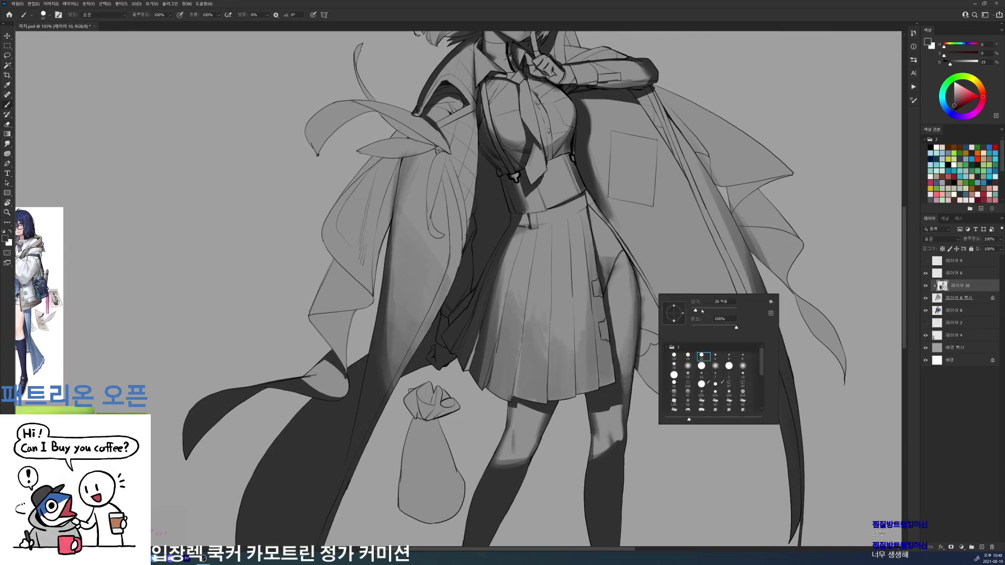
drag(697, 310, 703, 309)
mouse_move(632, 266)
mouse_down()
mouse_move(647, 319)
mouse_move(641, 282)
mouse_move(641, 379)
mouse_up()
drag(641, 282, 645, 385)
drag(651, 321, 651, 390)
- Trim the lining shadow beside the lace trim and try a dark stroke along the trim, undoing the last strokes
key(e)
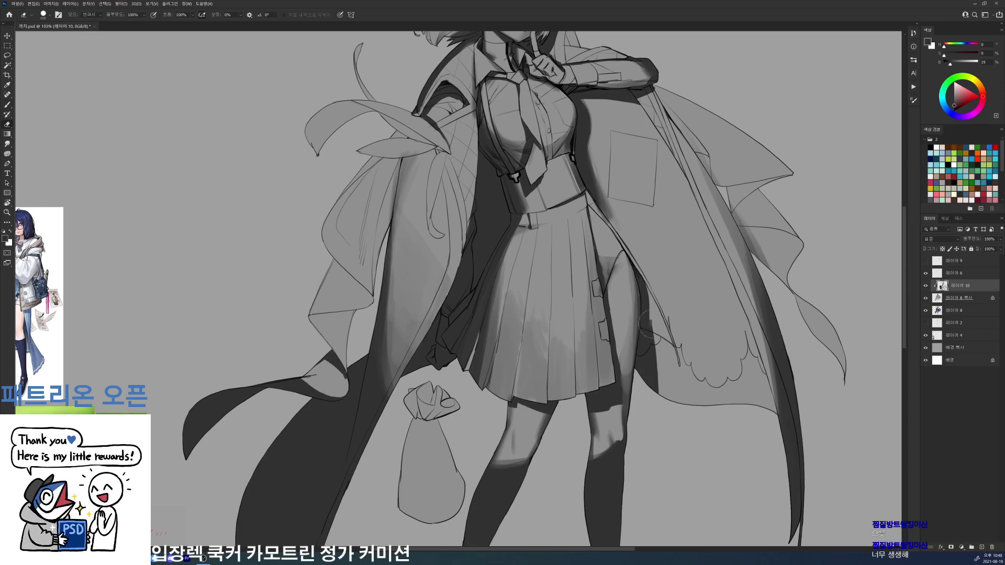
drag(648, 340, 650, 326)
key(b)
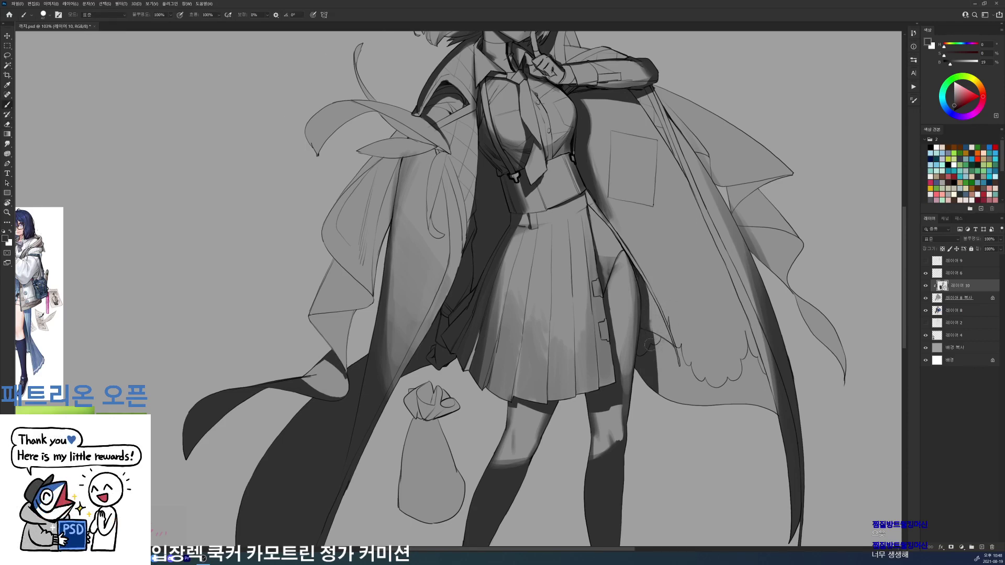
mouse_move(655, 344)
mouse_down()
mouse_move(668, 351)
mouse_move(686, 396)
mouse_up()
key(e)
key(ctrl+z)
key(ctrl+z)
key(ctrl+z)
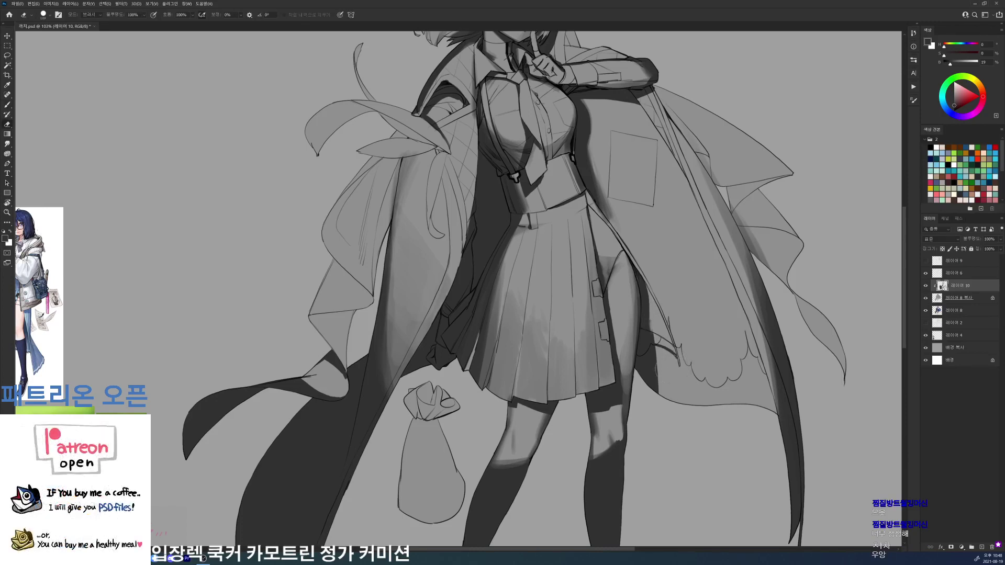
- Paint a dark shadow along the coat's inner opening edge down to its pointed tip, undoing misplaced strokes
key(b)
drag(679, 362, 690, 390)
key(ctrl+z)
key(ctrl+z)
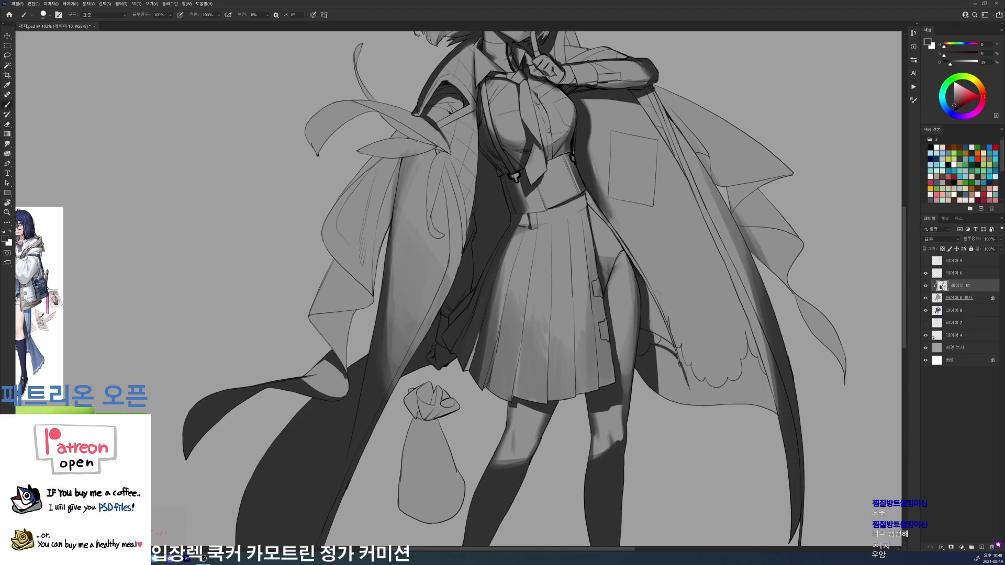
drag(658, 305, 692, 394)
key(ctrl+z)
drag(663, 313, 691, 388)
mouse_move(674, 340)
mouse_down()
mouse_move(682, 365)
mouse_move(669, 346)
mouse_up()
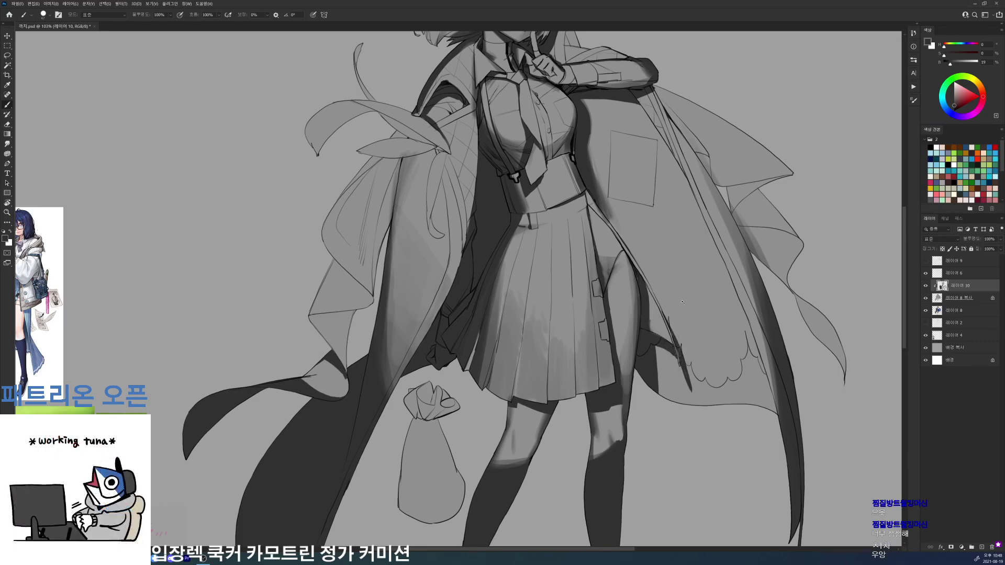
- Erase shading from the skirt pleats nearest the gloved hand to lighten them
scroll(683, 302, down, 5)
scroll(675, 275, up, 4)
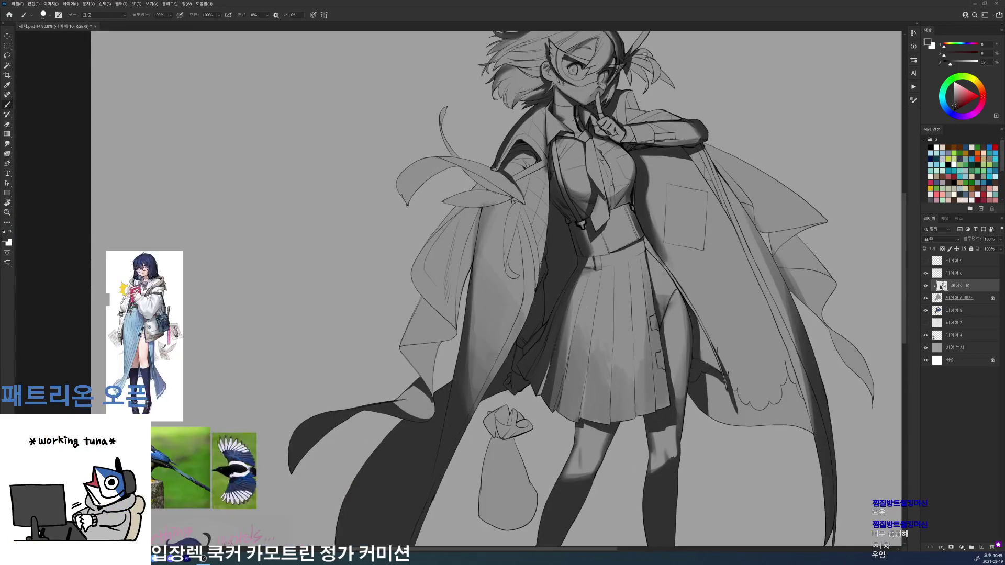
key(e)
mouse_move(562, 335)
mouse_down()
mouse_move(588, 240)
mouse_move(597, 277)
mouse_move(567, 314)
mouse_move(558, 369)
mouse_up()
mouse_move(554, 370)
mouse_down()
mouse_move(547, 402)
mouse_move(558, 408)
mouse_up()
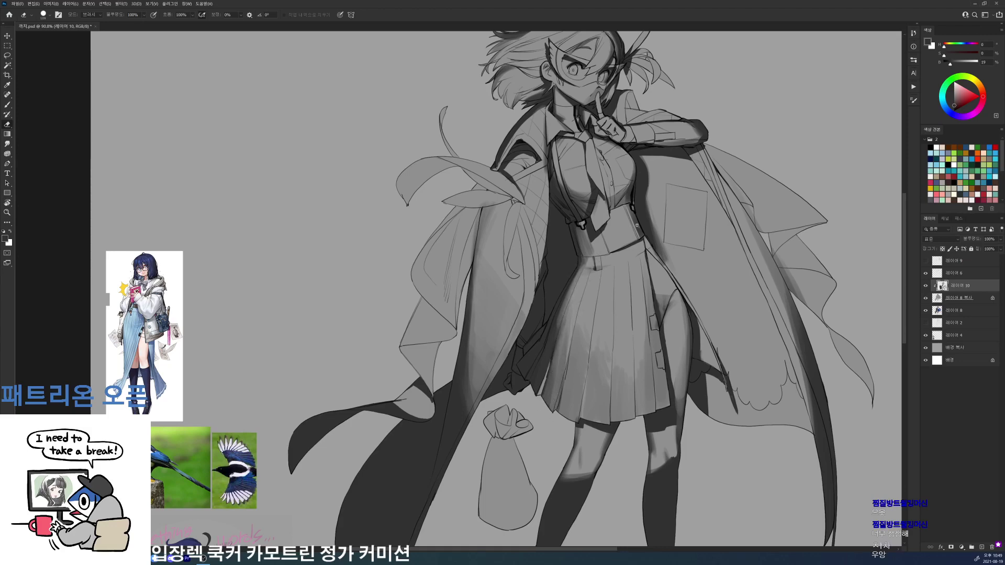
- Darken the coat's inner edge line from the skirt's waistband down past the exposed thigh, undoing misplaced strokes
drag(637, 226, 576, 225)
drag(657, 240, 733, 240)
key(b)
drag(589, 220, 623, 272)
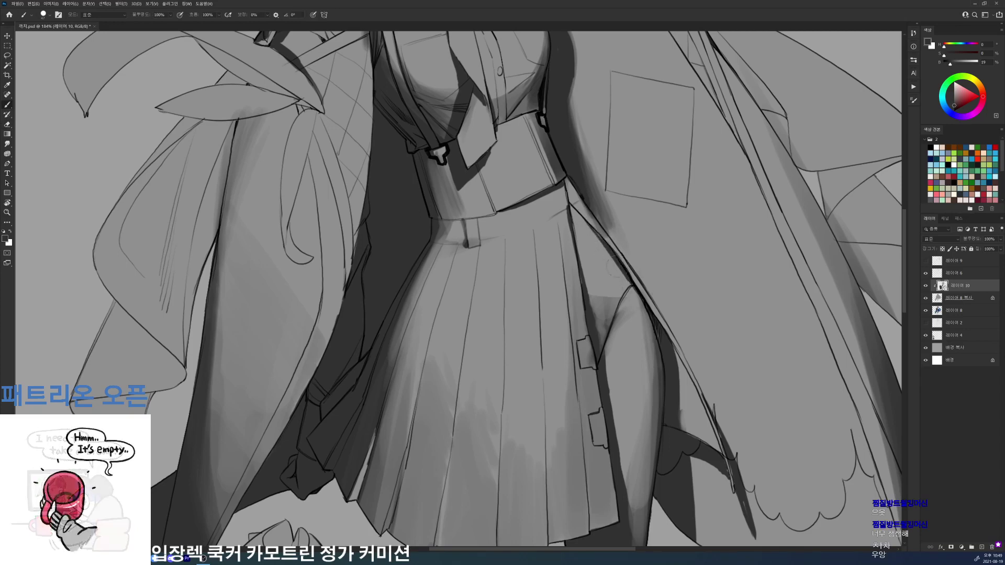
drag(608, 233, 656, 313)
drag(624, 253, 679, 351)
key(ctrl+z)
key(ctrl+z)
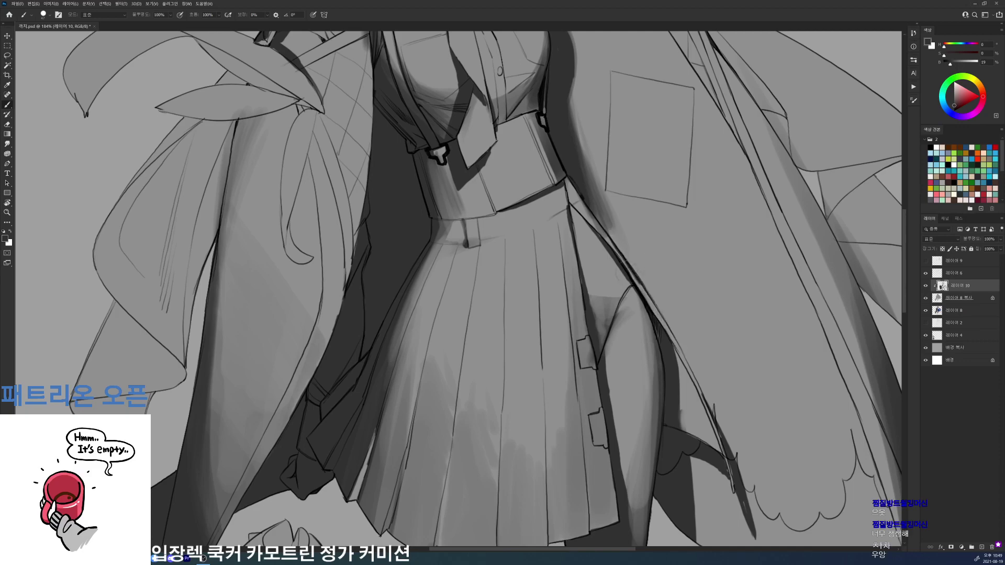
drag(642, 293, 710, 414)
drag(692, 374, 721, 443)
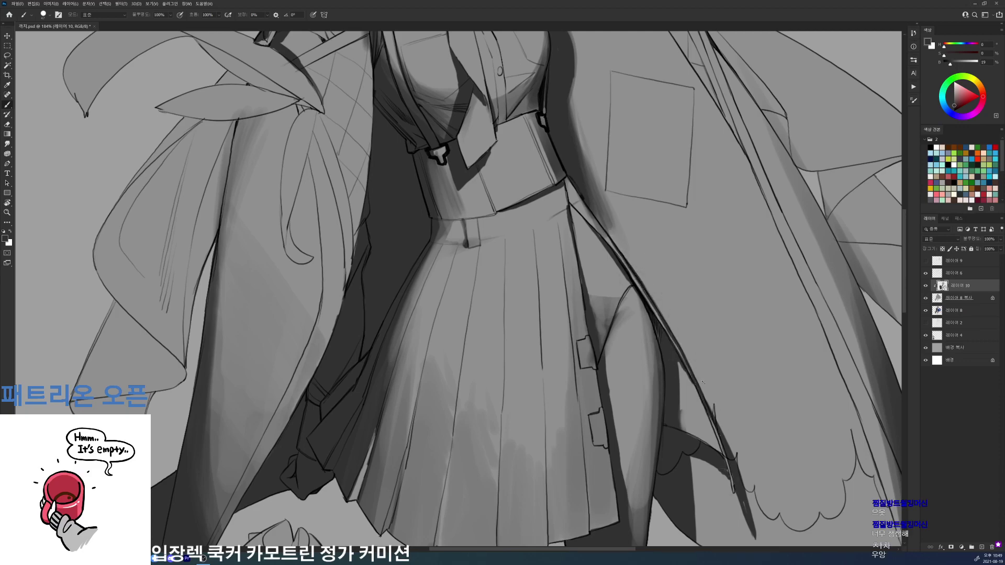
- Pick a small hard round brush, adjust its size and touch up the dark coat edge beside the exposed thigh
key(ctrl+0)
right_click(677, 313)
click(704, 375)
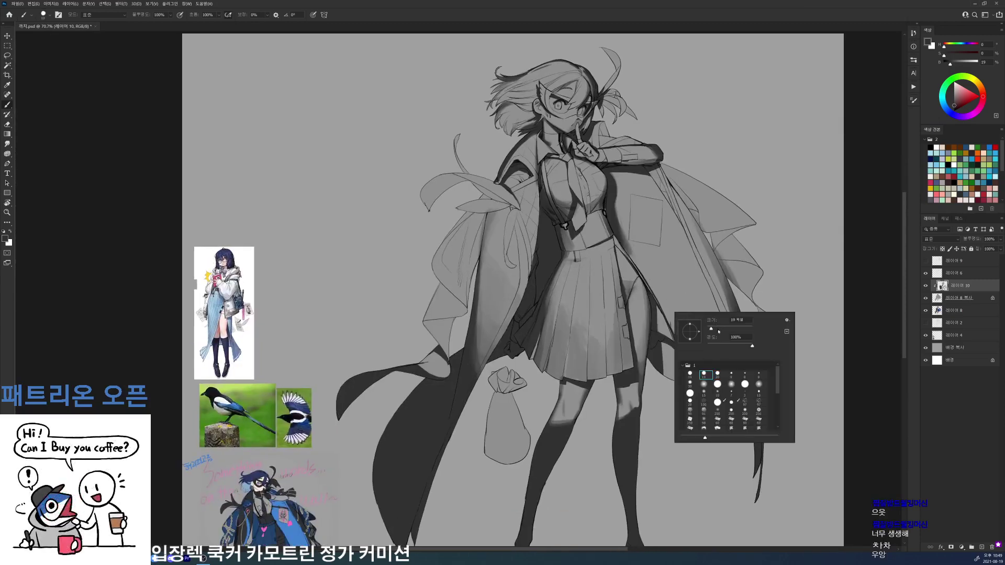
click(719, 328)
key(Return)
drag(656, 306, 659, 328)
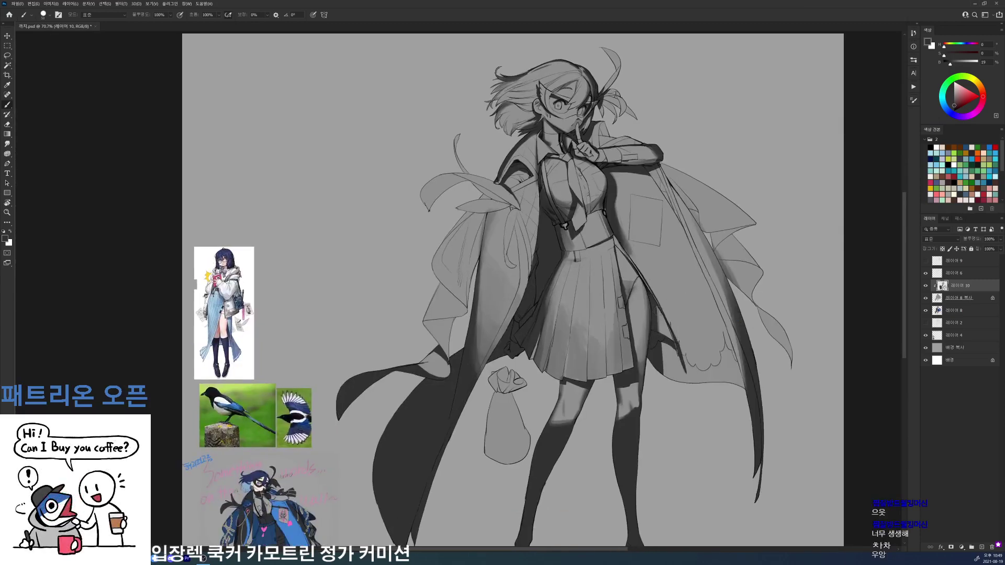
scroll(691, 297, down, 3)
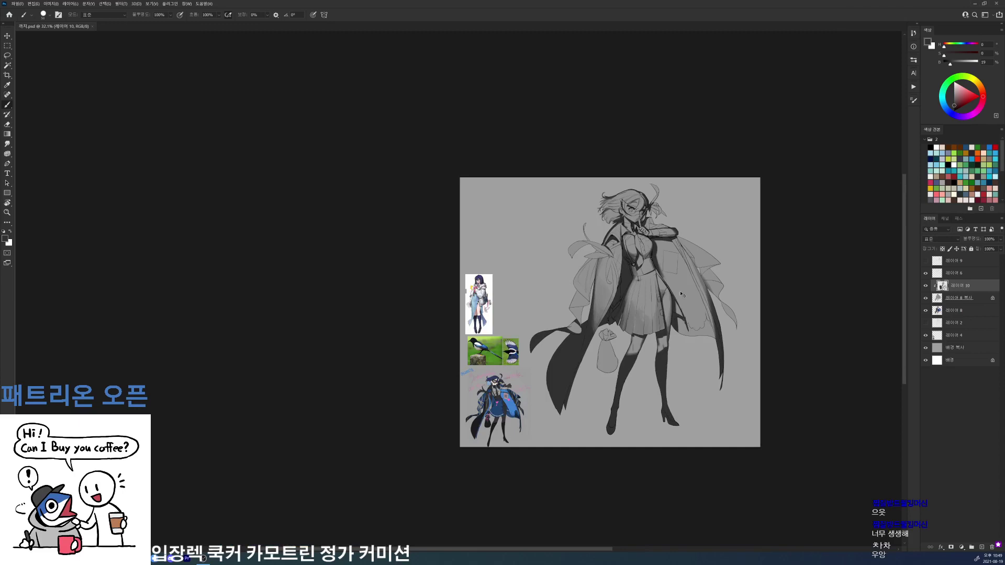
- Erase some of the dark shading on the coat's front panel beside the lowered gloved hand
key(ctrl+0)
key(e)
right_click(565, 322)
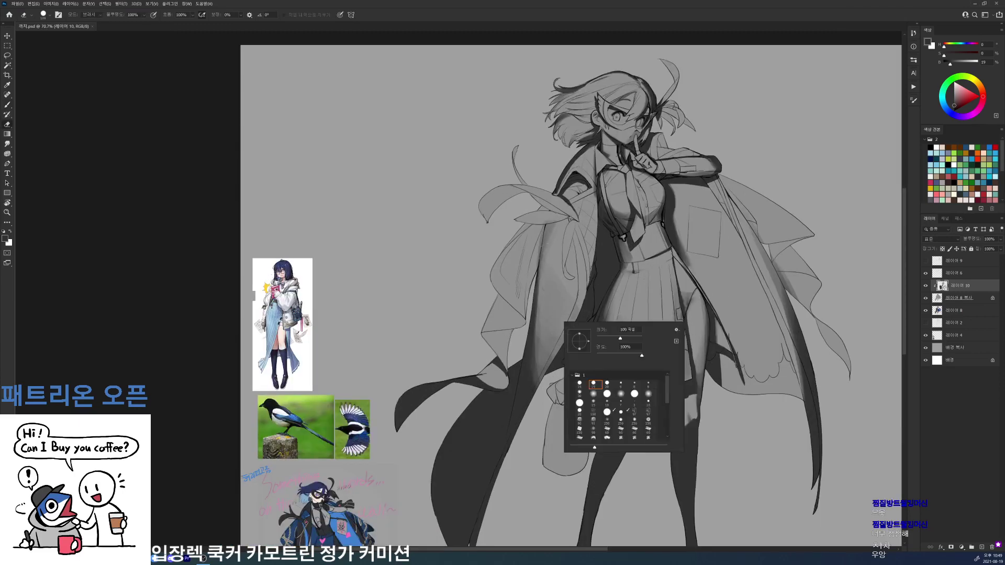
key(Return)
drag(547, 308, 535, 369)
mouse_move(550, 336)
mouse_down()
mouse_move(539, 378)
mouse_move(549, 369)
mouse_up()
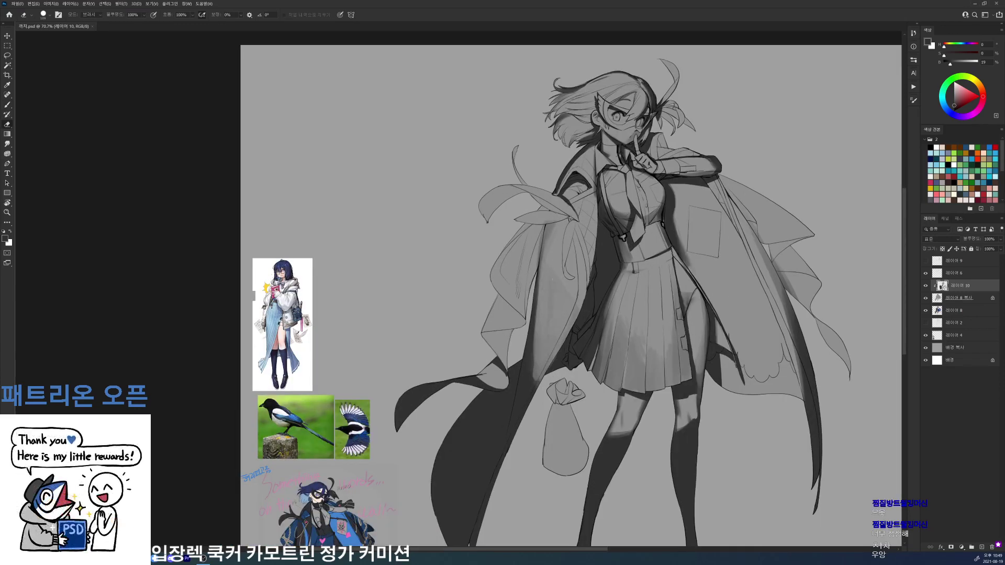
scroll(672, 267, down, 5)
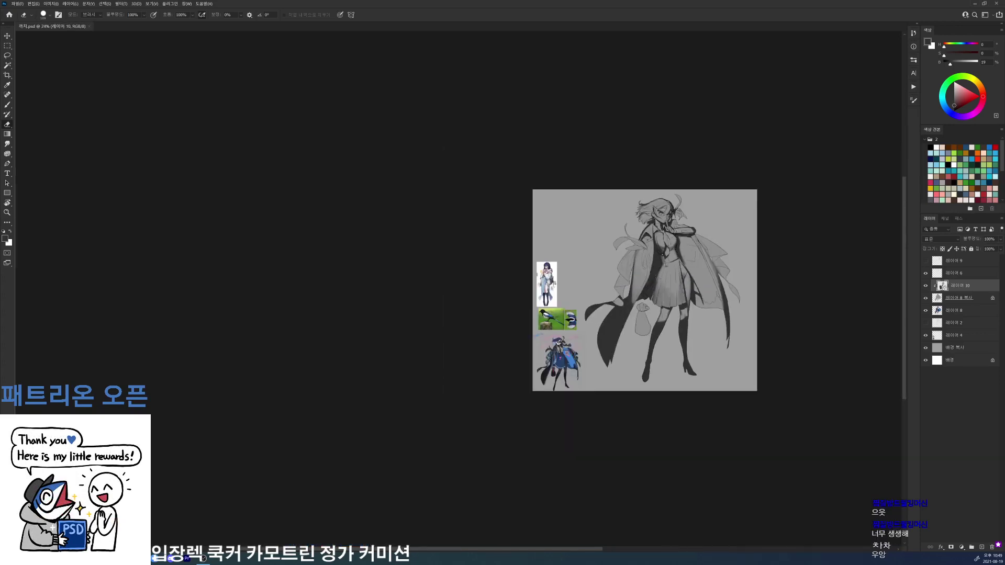
scroll(731, 239, up, 8)
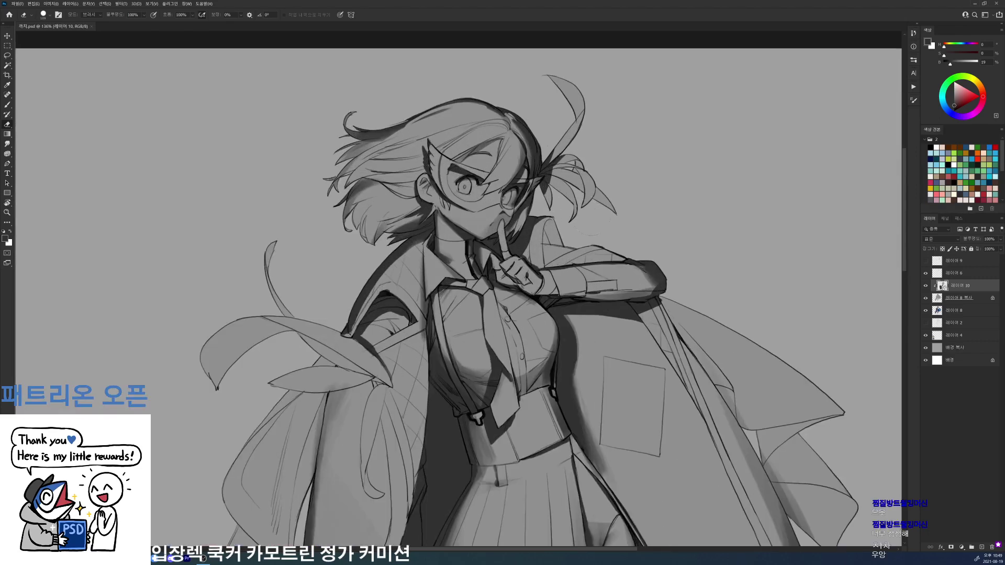
- Pick a hard round brush and paint a dark shadow on the coat collar behind the raised hand
key(b)
drag(528, 244, 531, 233)
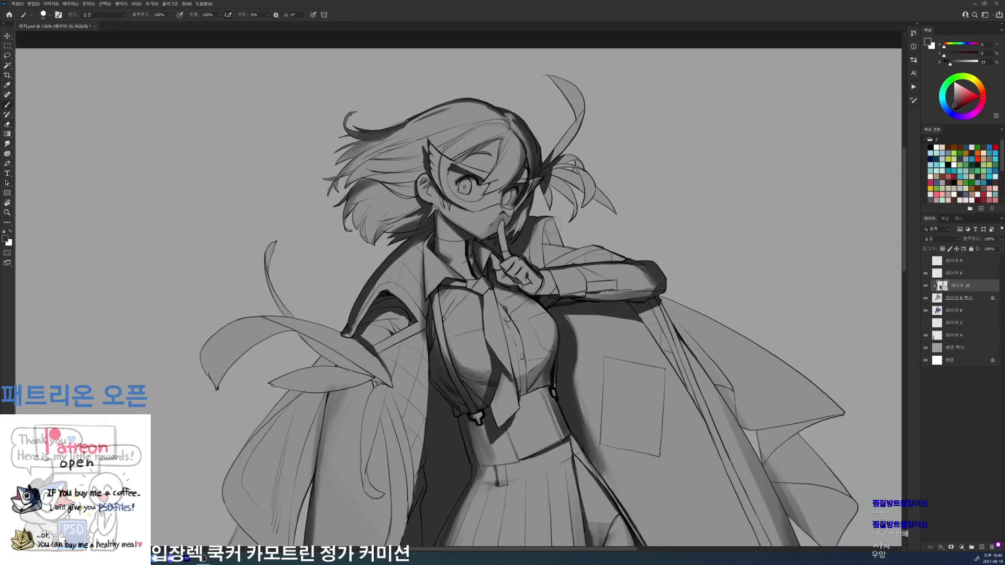
right_click(598, 236)
double_click(645, 299)
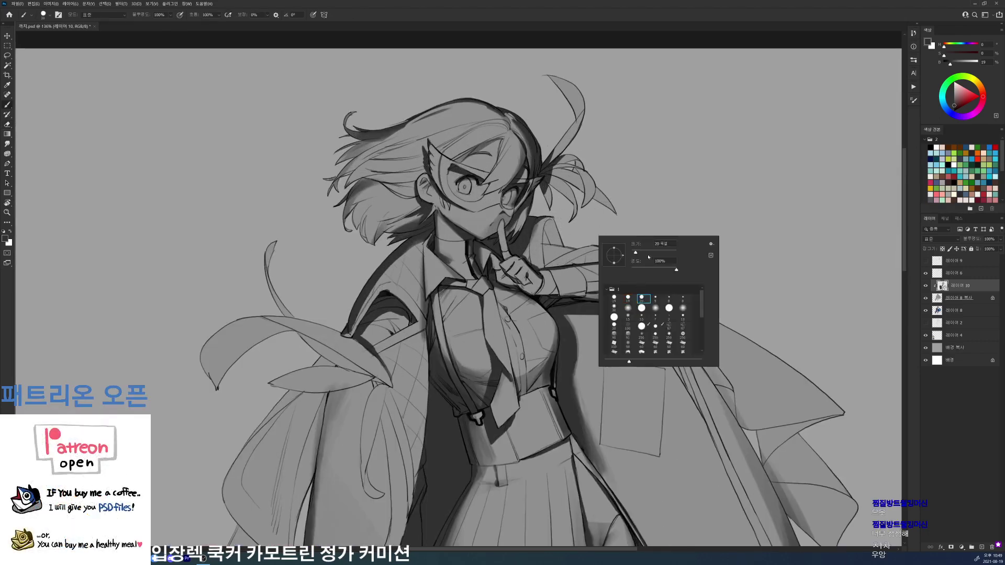
drag(543, 224, 546, 266)
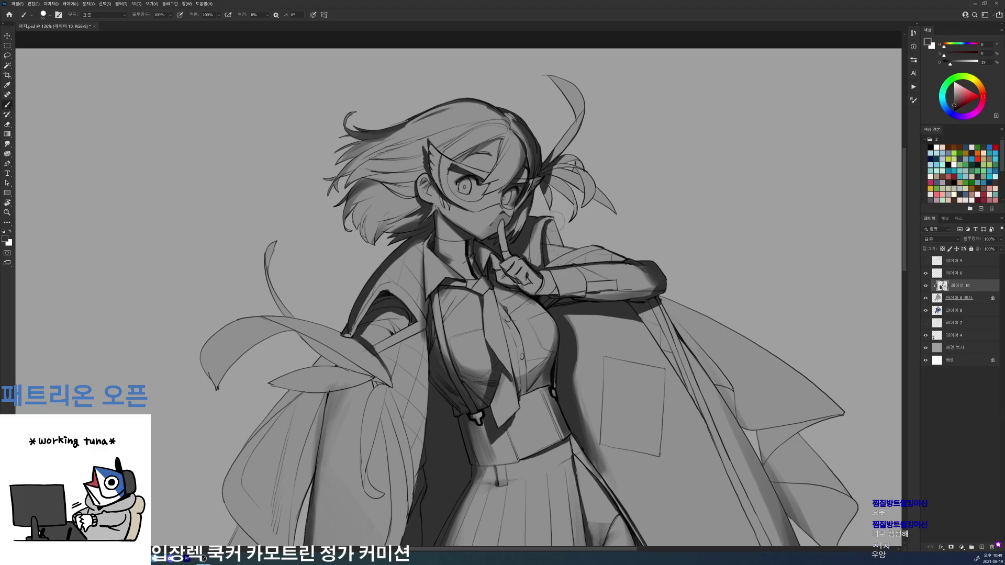
- Reselect a hard round brush and refine the collar's dark edge where it meets the raised arm's shoulder
right_click(608, 205)
click(639, 268)
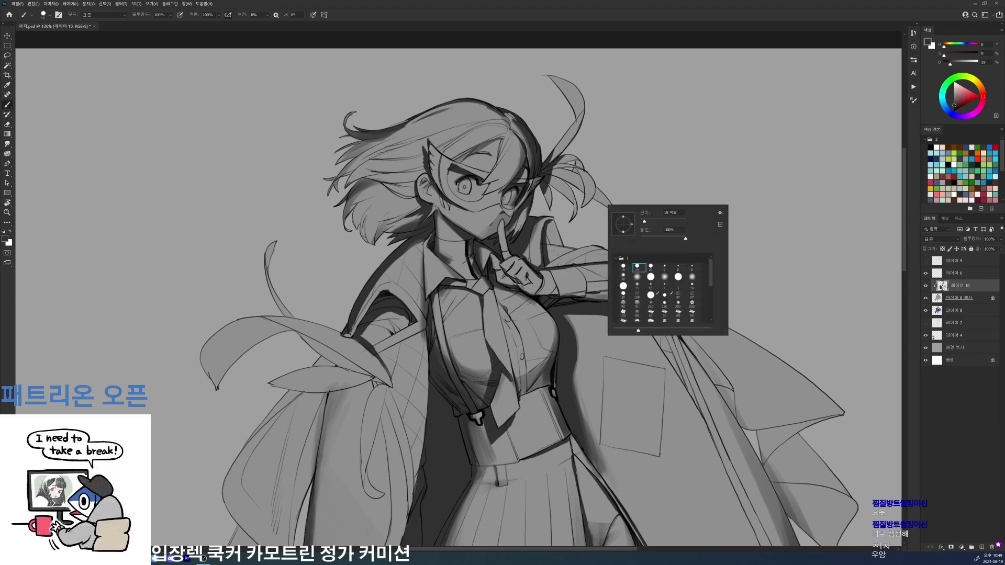
key(Return)
drag(553, 219, 563, 247)
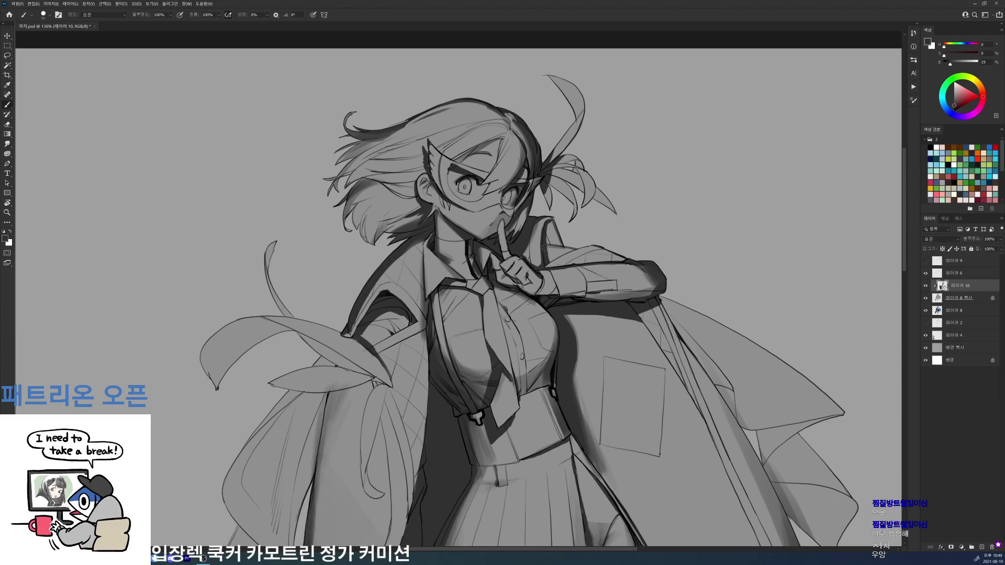
key(e)
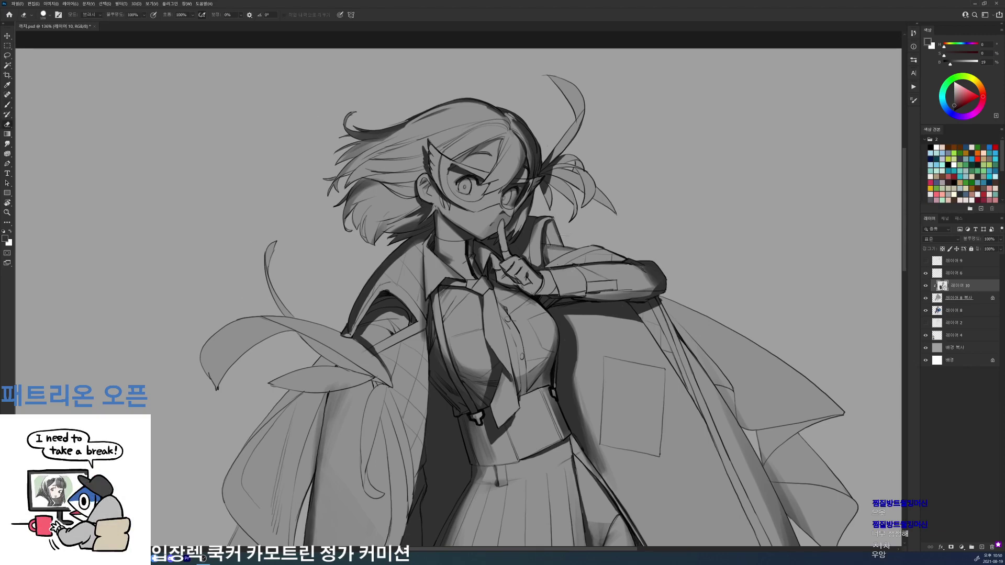
key(b)
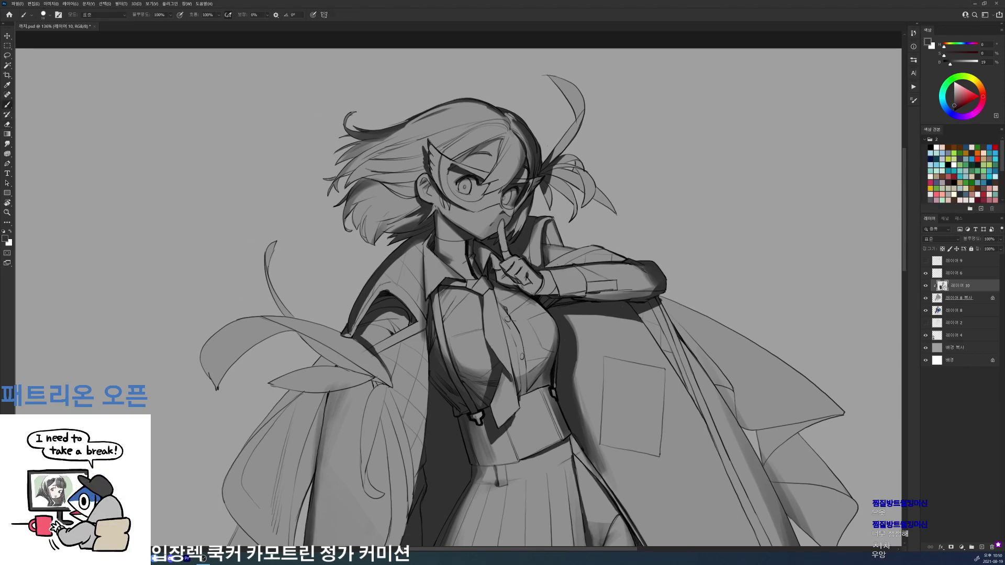
key(e)
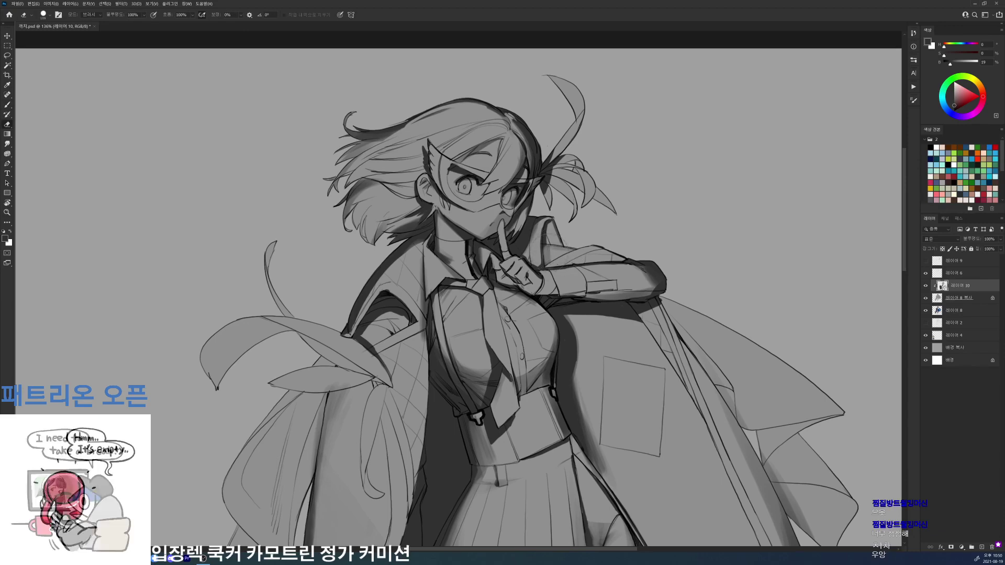
key(b)
drag(544, 254, 547, 265)
drag(548, 222, 551, 243)
drag(592, 196, 512, 198)
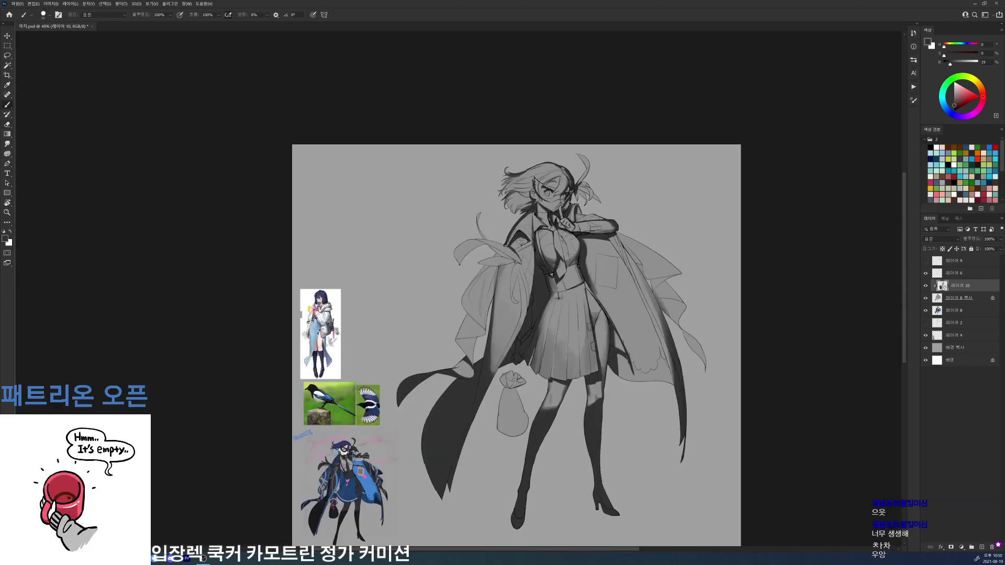
- Save the illustration and check the shading over the whole figure
key(ctrl+s)
scroll(518, 222, up, 5)
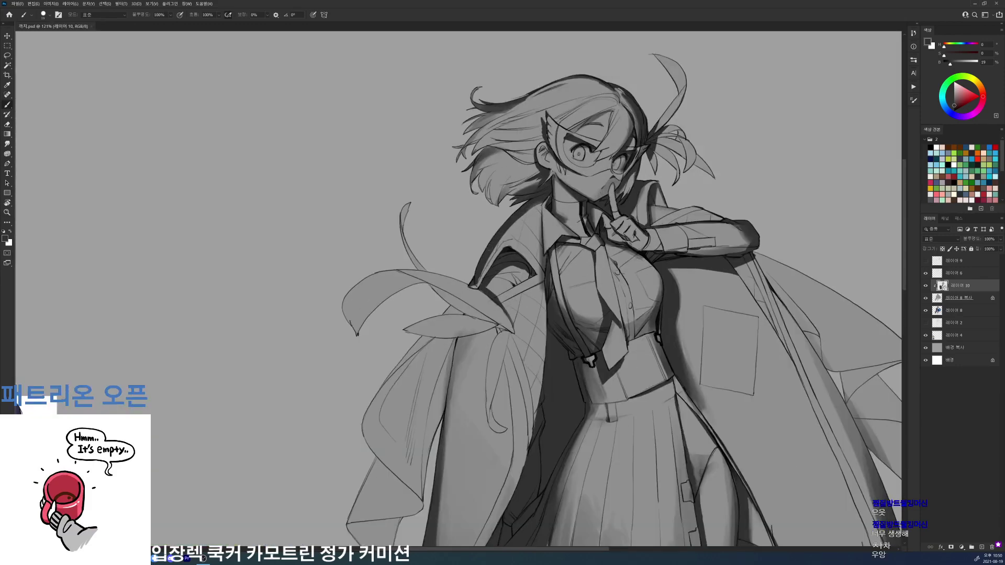
scroll(570, 182, down, 6)
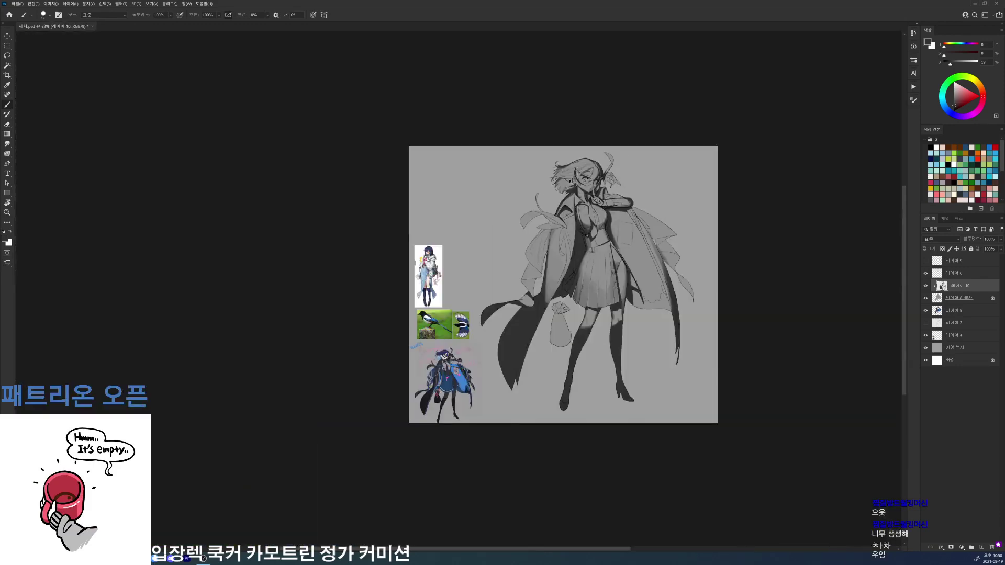
scroll(570, 182, up, 6)
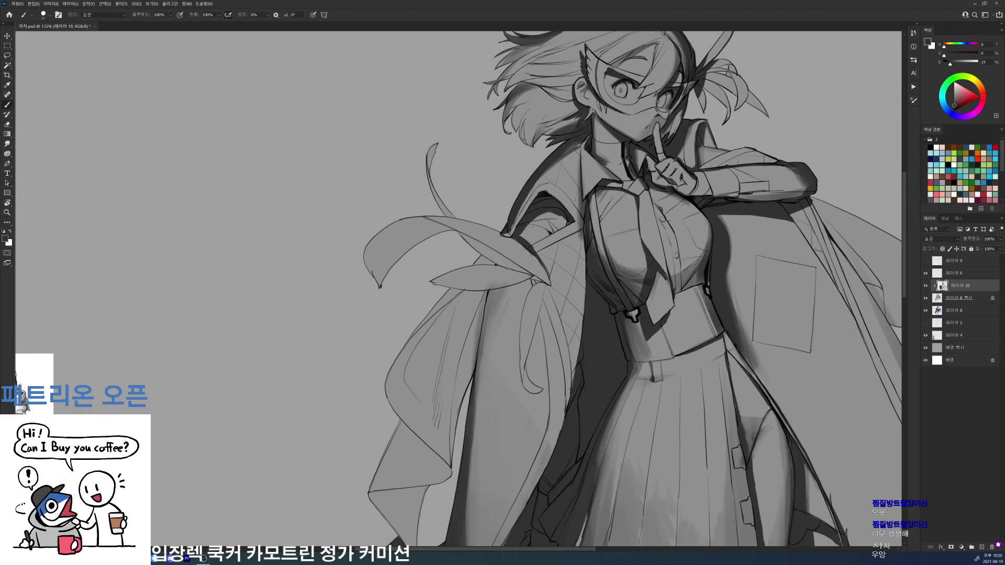
scroll(556, 215, down, 6)
key(ctrl+s)
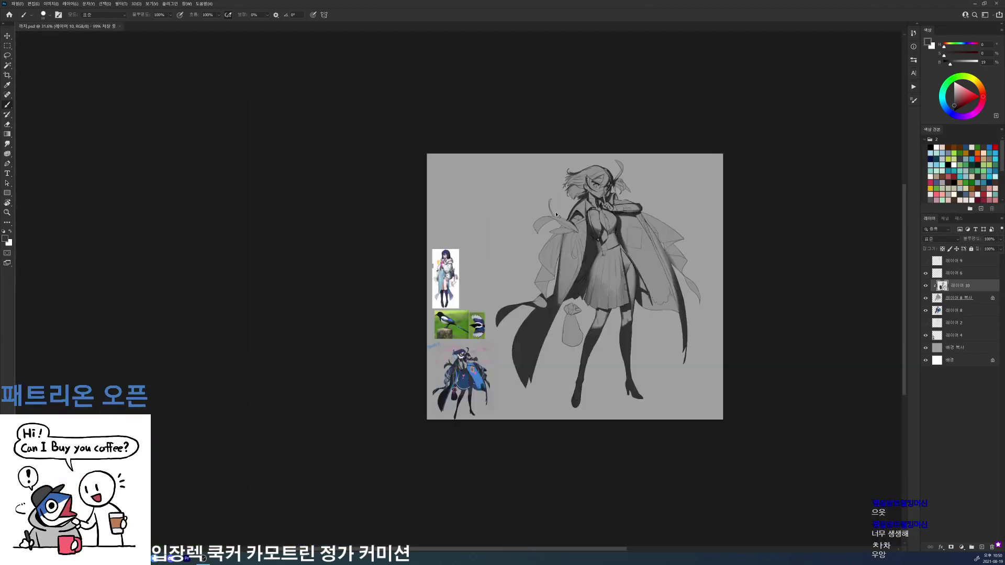
- Pick a larger hard round brush, fill the undersides of the cape's zigzag side folds with dark gray and save
scroll(556, 215, up, 5)
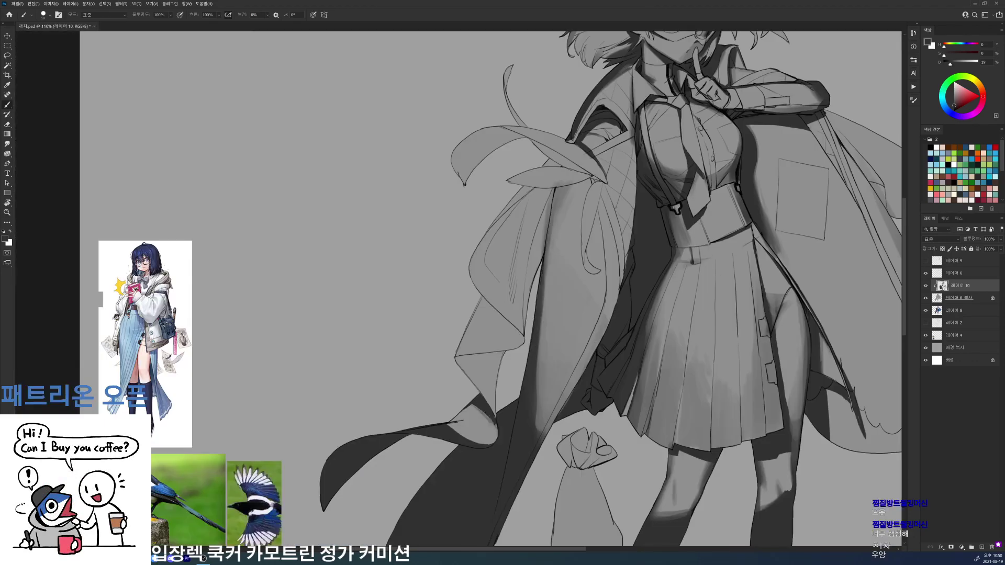
right_click(483, 375)
click(526, 438)
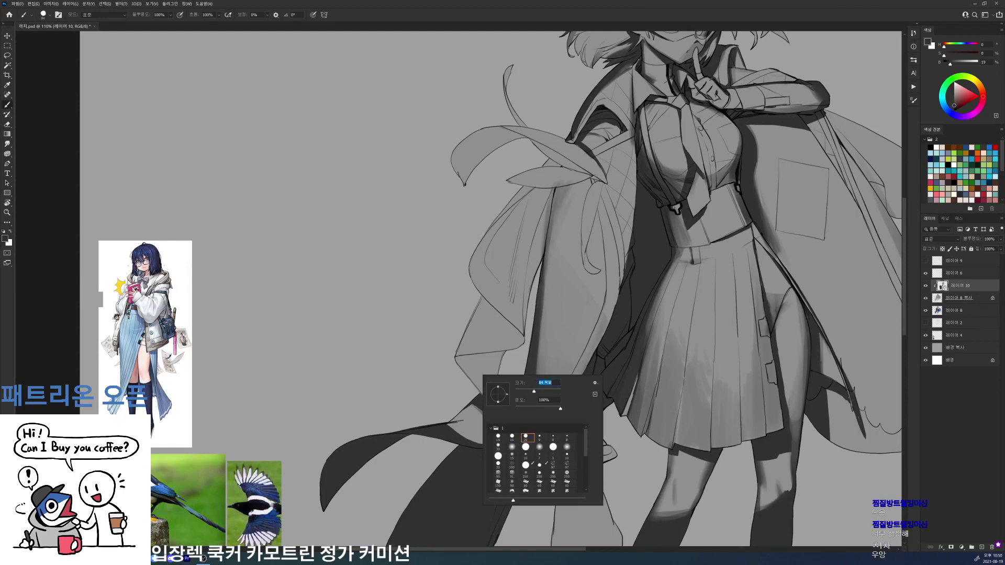
key(Return)
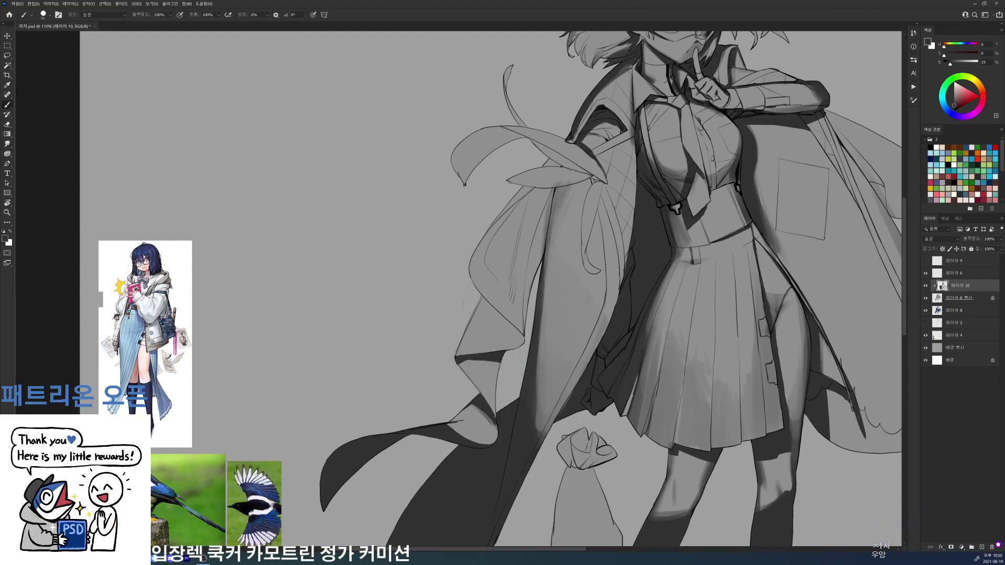
drag(475, 306, 522, 337)
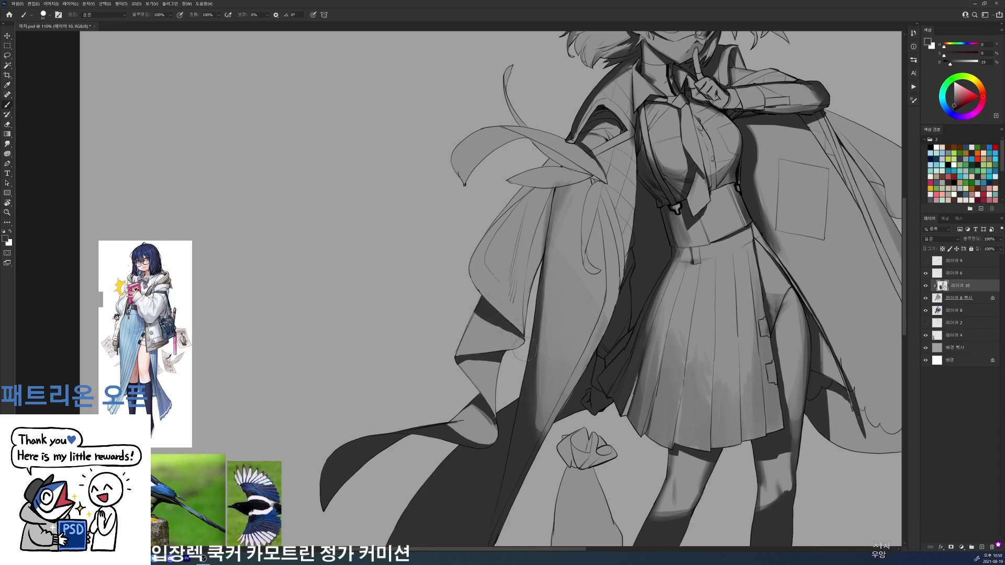
key(ctrl+s)
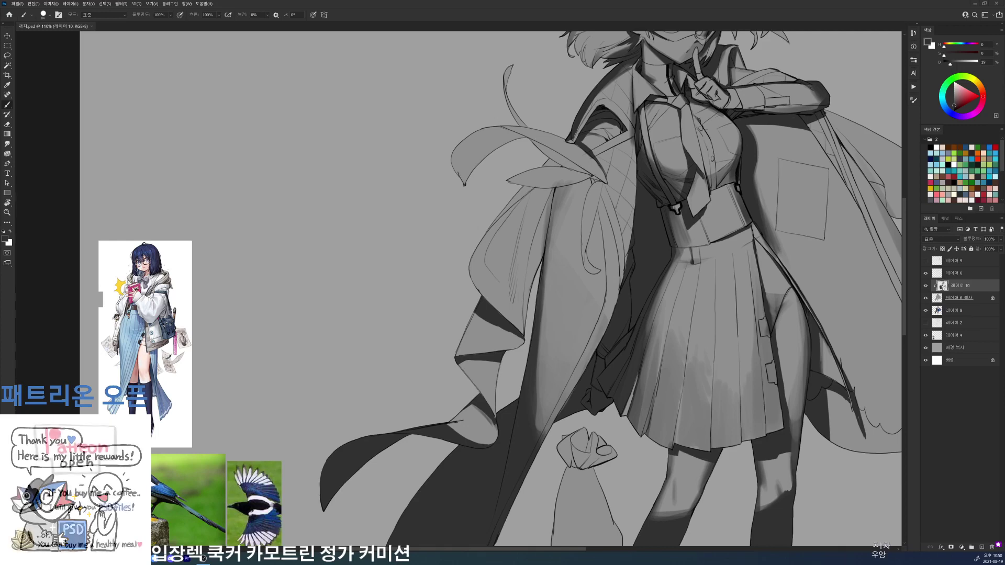
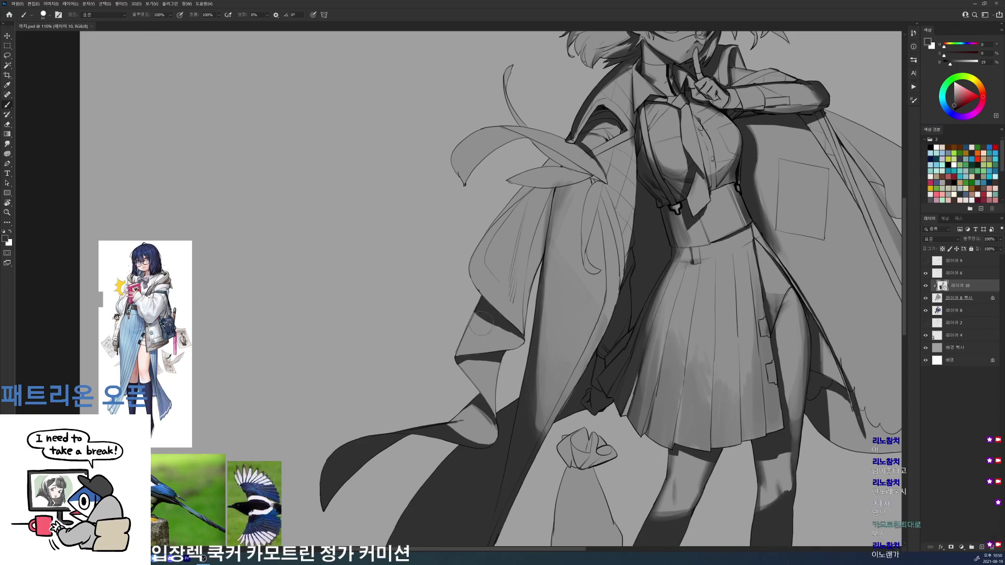
- Touch up the dark undersides of the zigzag side folds with brush and eraser, and save the file
mouse_move(490, 324)
mouse_down()
mouse_move(511, 335)
mouse_move(493, 331)
mouse_up()
key(e)
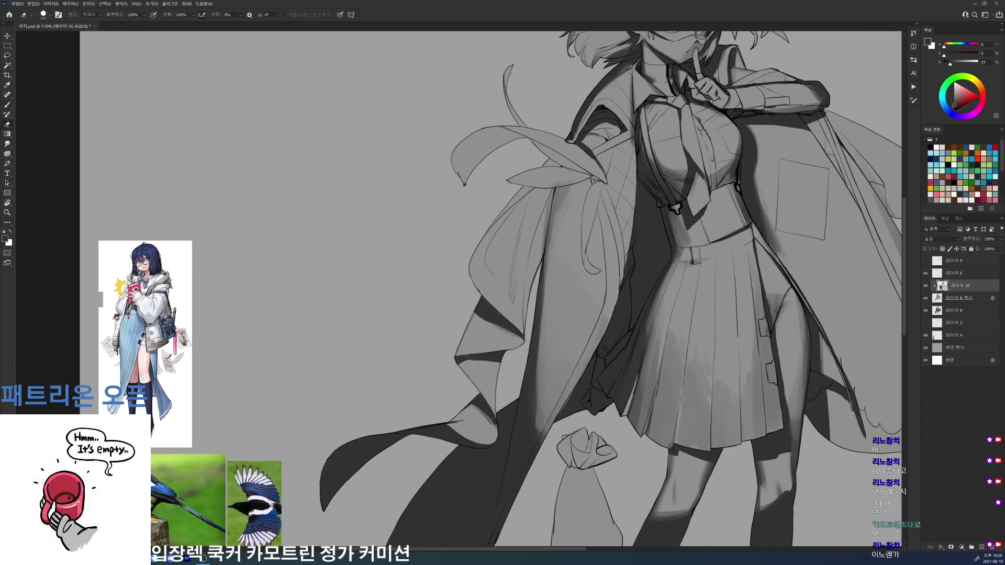
mouse_move(479, 358)
mouse_down()
mouse_move(457, 371)
mouse_move(495, 363)
mouse_move(483, 355)
mouse_move(504, 360)
mouse_move(499, 382)
mouse_up()
key(b)
drag(553, 220, 544, 299)
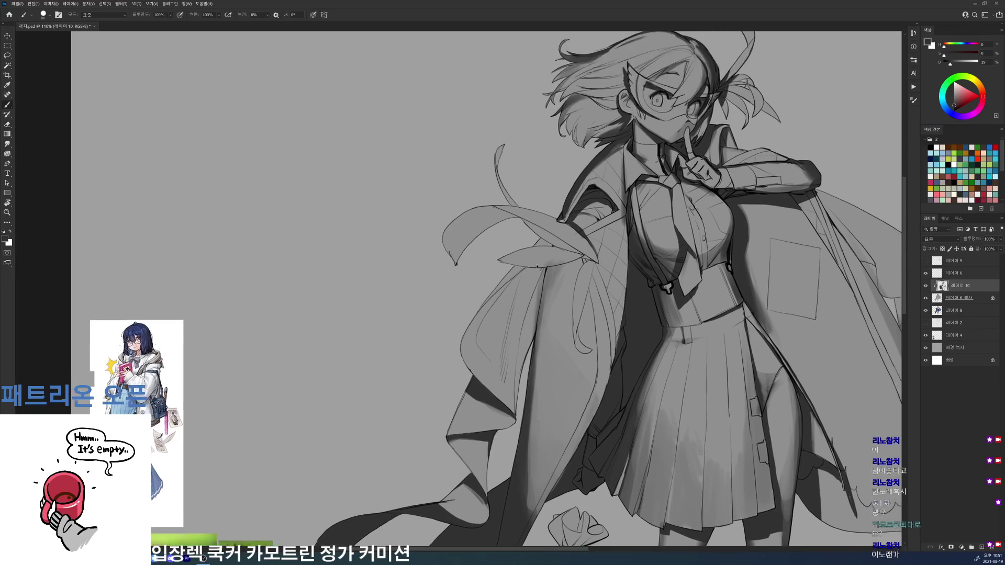
key(ctrl+s)
- Shade the upper edge of the rounded cape fold below the feather ornament and pick a hard round eraser tip for cleanup
mouse_move(463, 337)
mouse_down()
mouse_move(487, 303)
mouse_move(534, 267)
mouse_up()
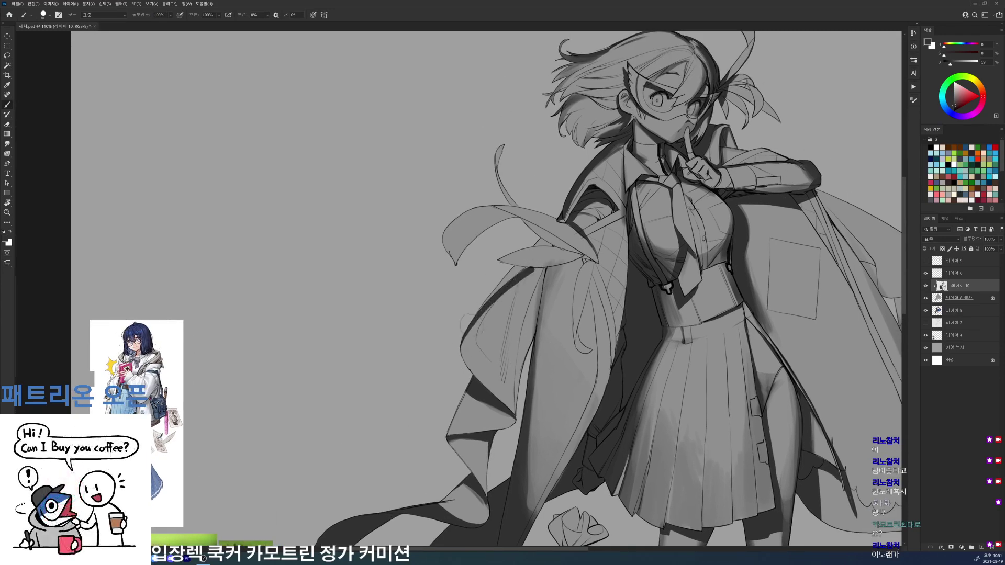
key(e)
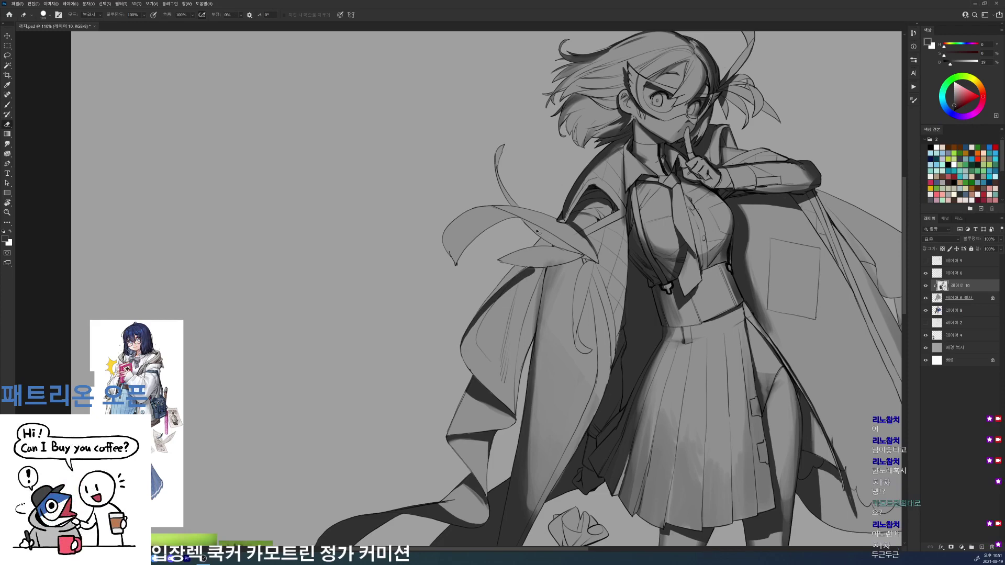
right_click(562, 241)
click(609, 305)
key(Return)
key(b)
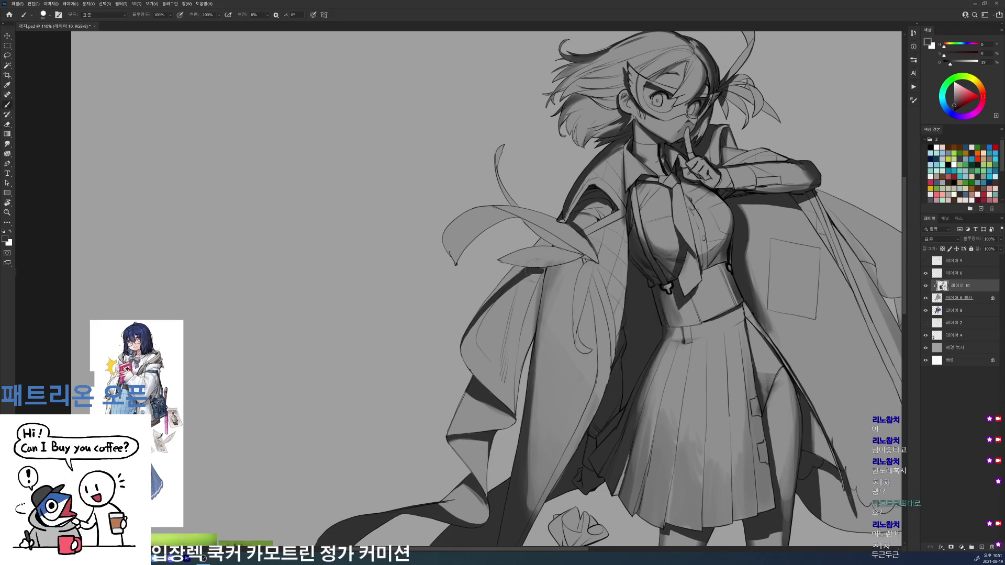
mouse_move(544, 272)
mouse_down()
mouse_move(530, 350)
mouse_move(532, 266)
mouse_move(540, 272)
mouse_move(530, 350)
mouse_move(541, 269)
mouse_move(530, 330)
mouse_move(530, 318)
mouse_move(521, 328)
mouse_move(535, 322)
mouse_move(537, 377)
mouse_move(551, 291)
mouse_up()
key(e)
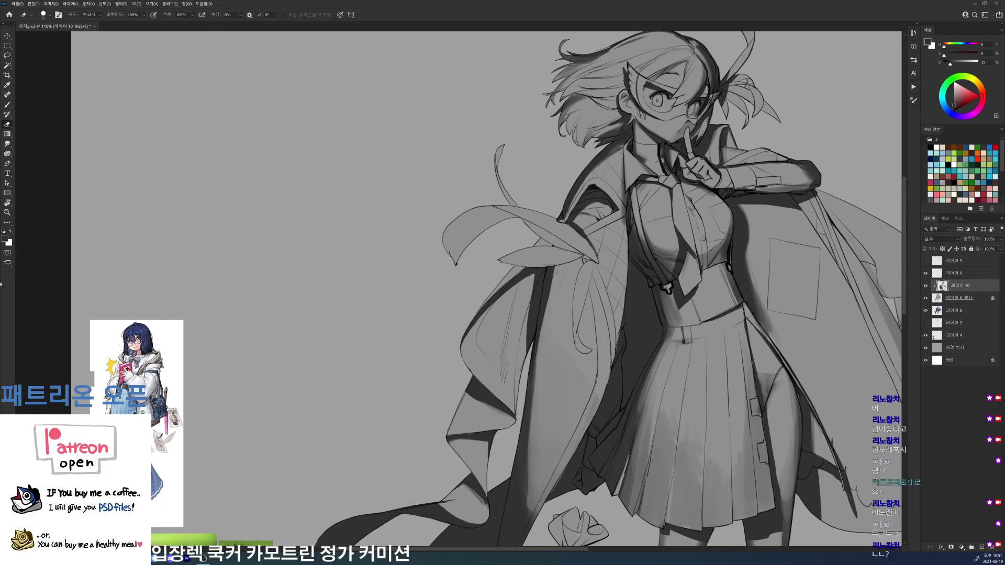
- Pick another hard round eraser tip, increase its size, clean up the shading around the neck and shirt collar, and save the file
drag(572, 240, 516, 240)
drag(585, 162, 655, 162)
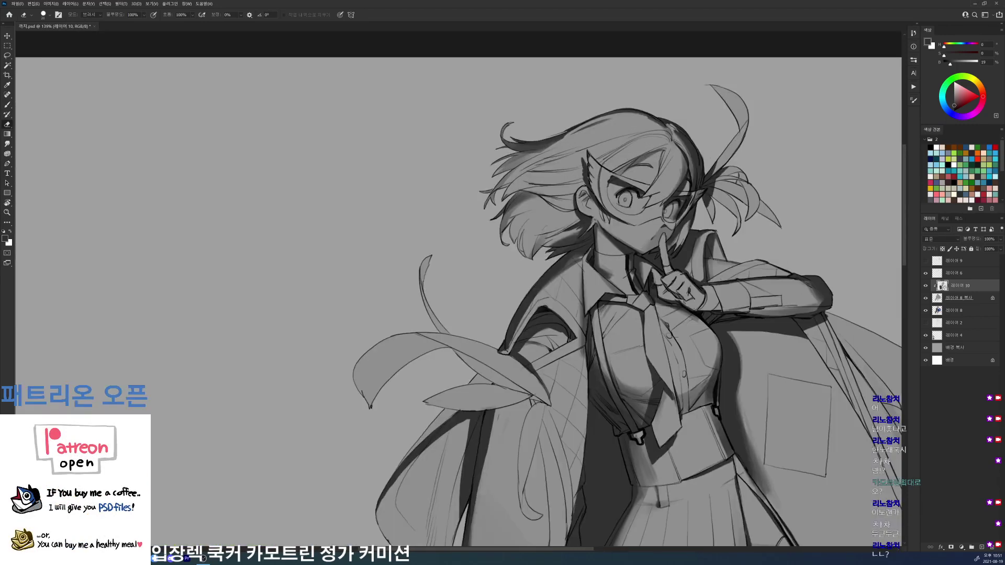
right_click(623, 240)
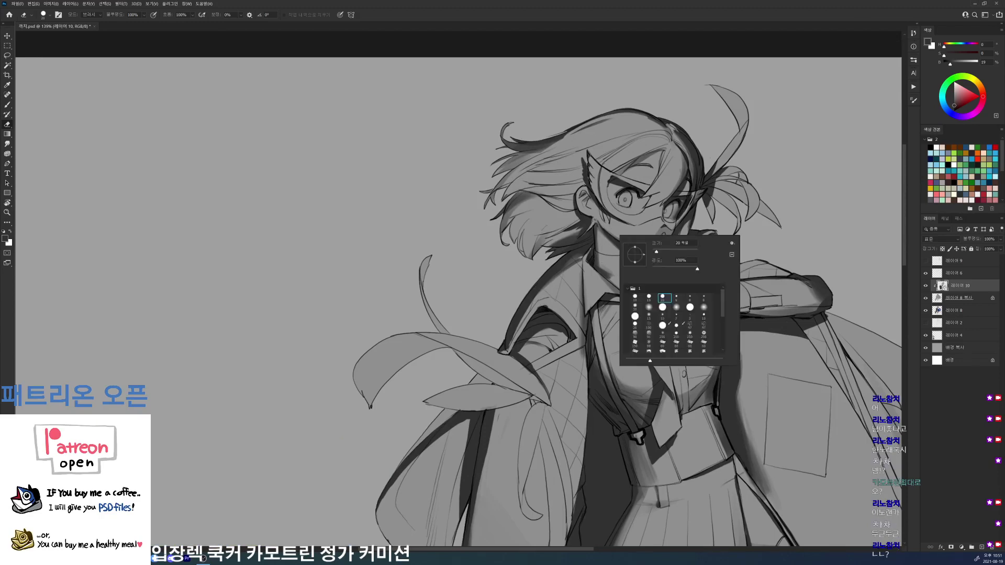
click(649, 298)
click(657, 251)
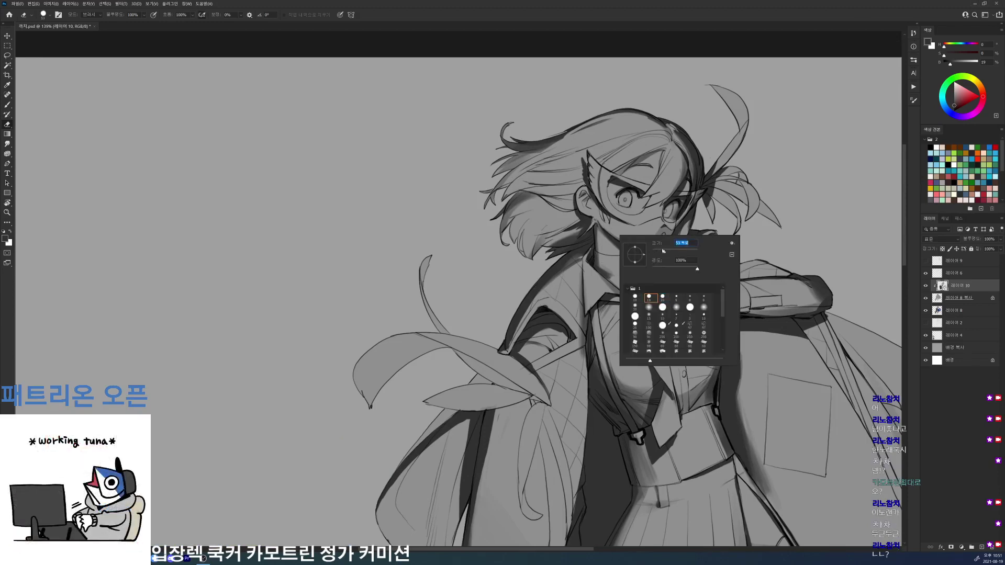
key(Return)
mouse_move(597, 230)
mouse_down()
mouse_move(607, 277)
mouse_move(623, 293)
mouse_move(613, 292)
mouse_up()
key(b)
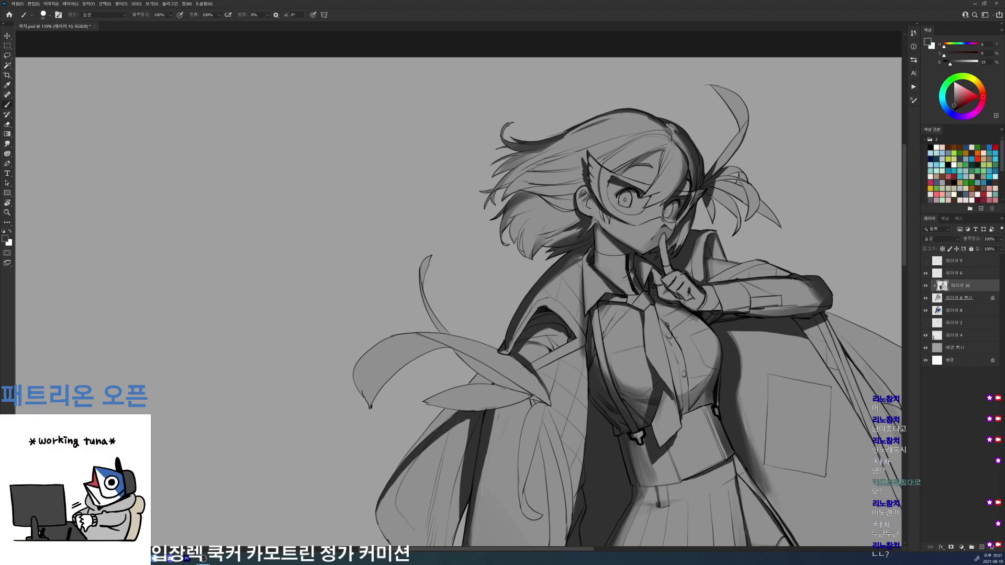
key(e)
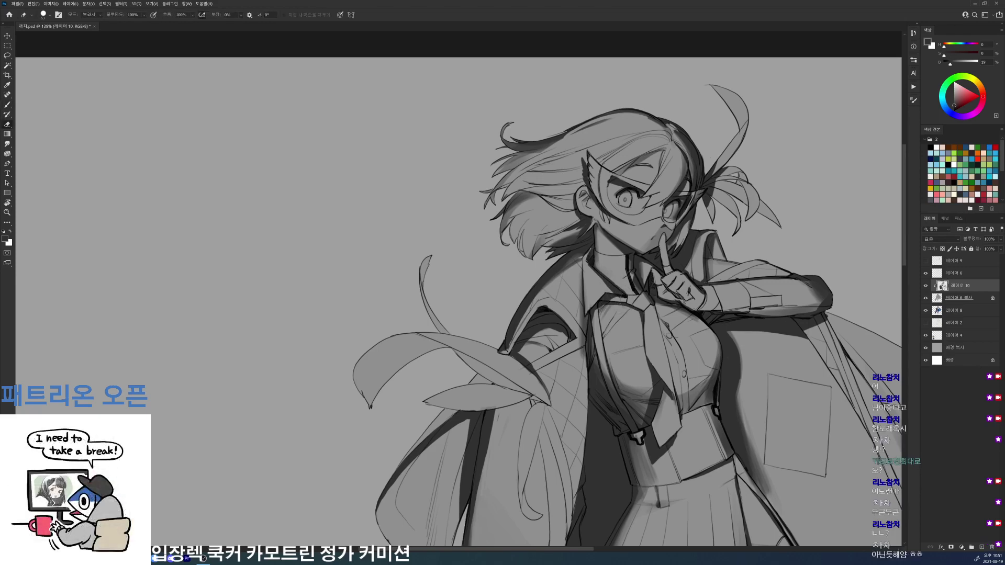
key(ctrl+s)
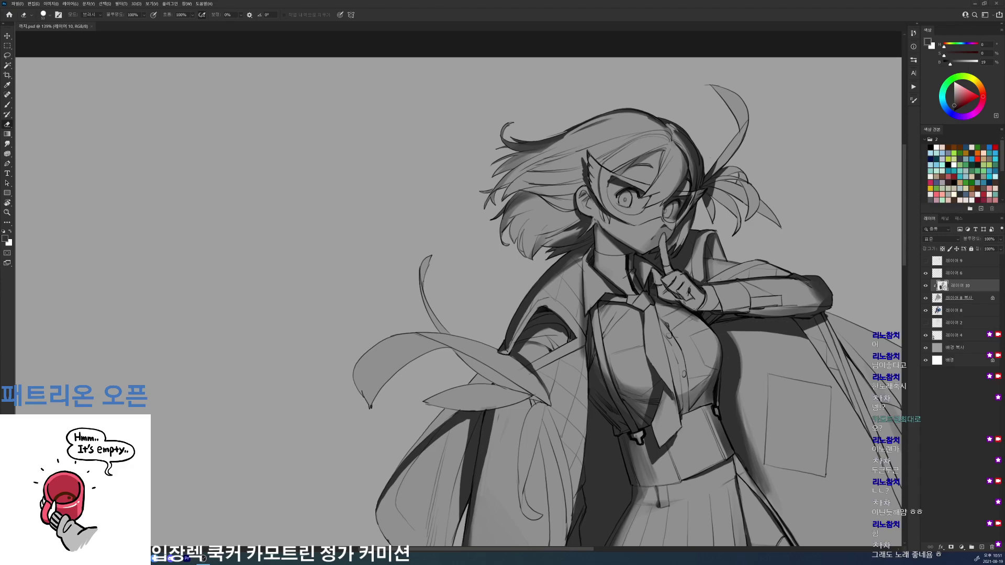
- Outline the scalloped hem area at the bottom of the open coat's lining and fill it with dark gray
drag(493, 203, 445, 203)
drag(527, 248, 581, 248)
key(b)
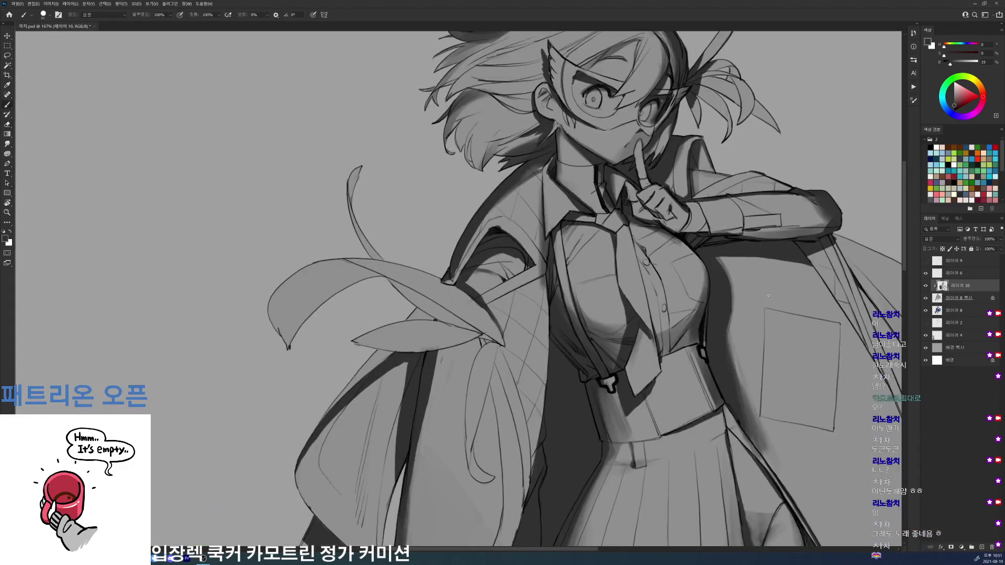
scroll(768, 296, down, 5)
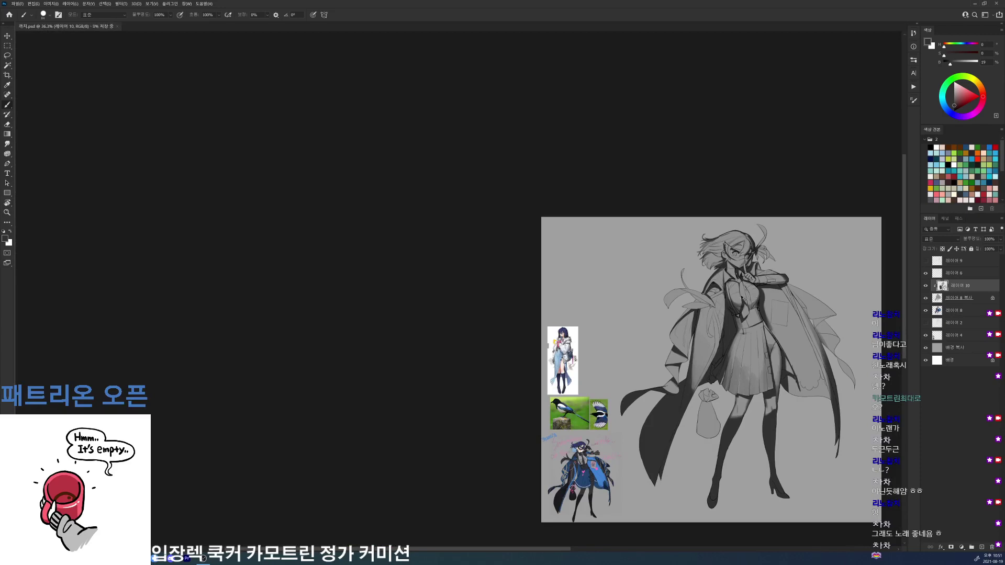
scroll(816, 406, up, 4)
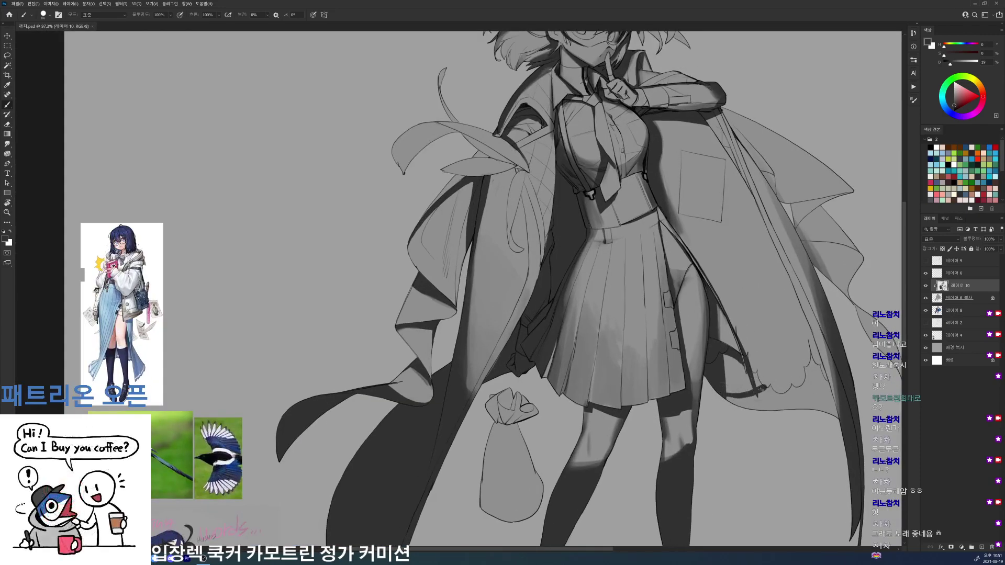
mouse_move(720, 396)
mouse_down()
mouse_move(775, 375)
mouse_move(813, 339)
mouse_up()
key(e)
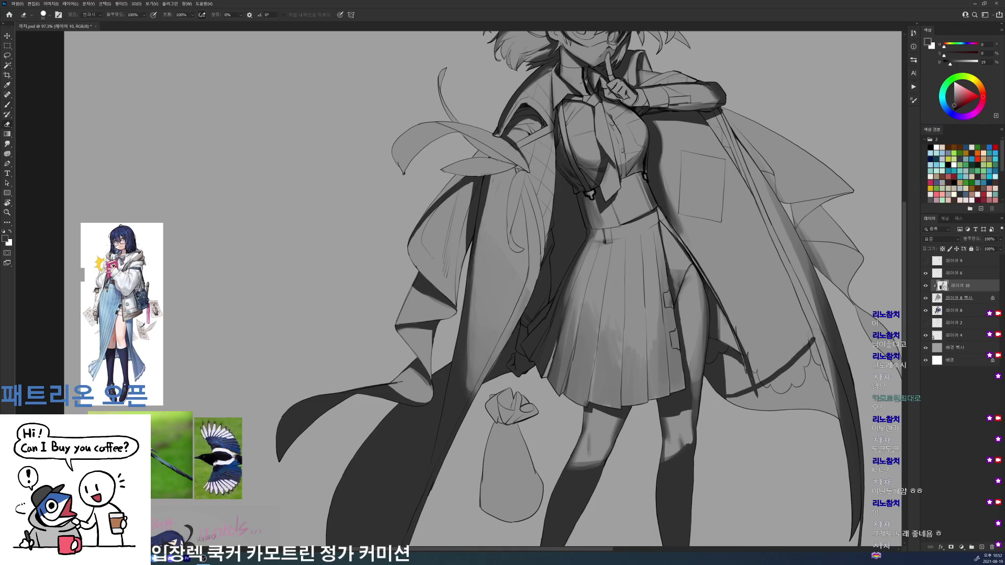
key(b)
drag(813, 343, 831, 413)
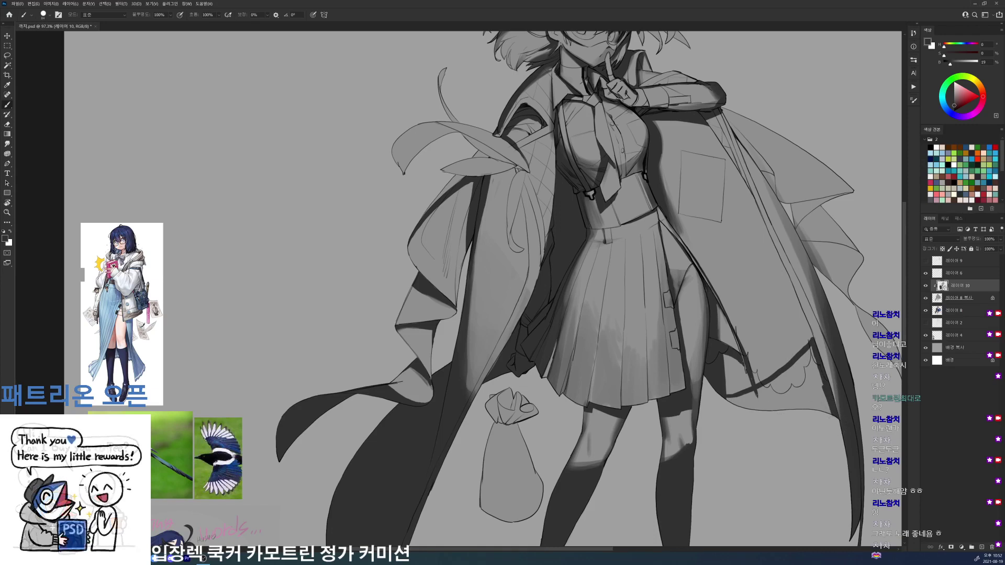
mouse_move(729, 399)
mouse_down()
mouse_move(771, 387)
mouse_move(777, 398)
mouse_move(798, 370)
mouse_move(804, 379)
mouse_move(811, 349)
mouse_move(828, 412)
mouse_move(818, 411)
mouse_up()
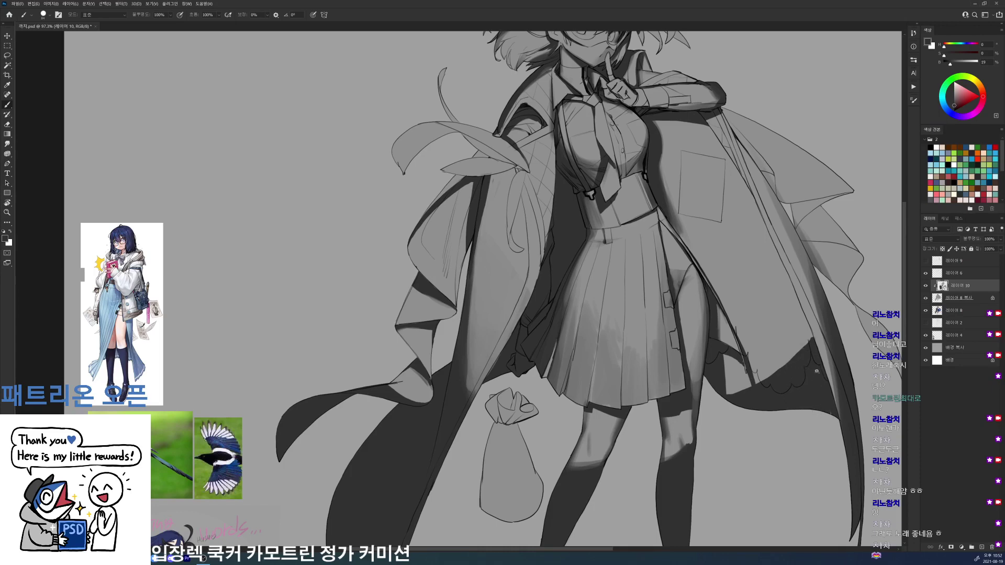
drag(821, 372, 793, 341)
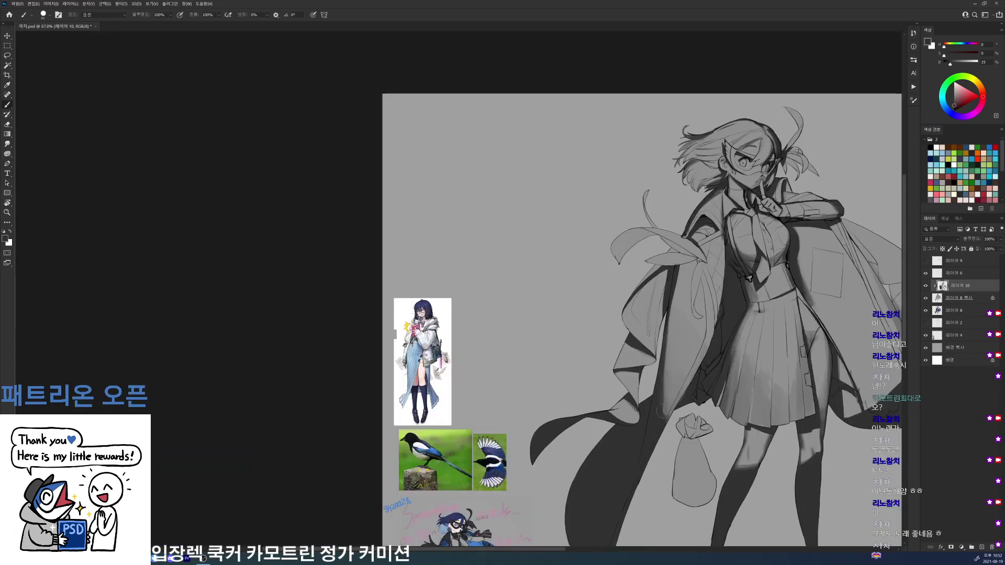
- Enlarge the eraser and lighten the shading along the lower part of the cape's front panel beside the zigzag folds
key(e)
right_click(716, 393)
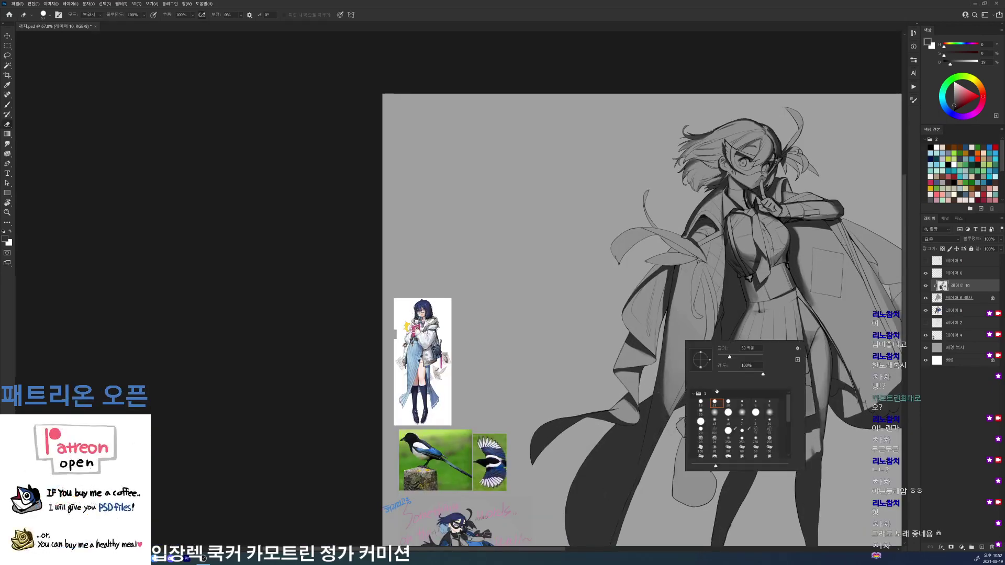
drag(730, 357, 732, 357)
drag(664, 359, 661, 390)
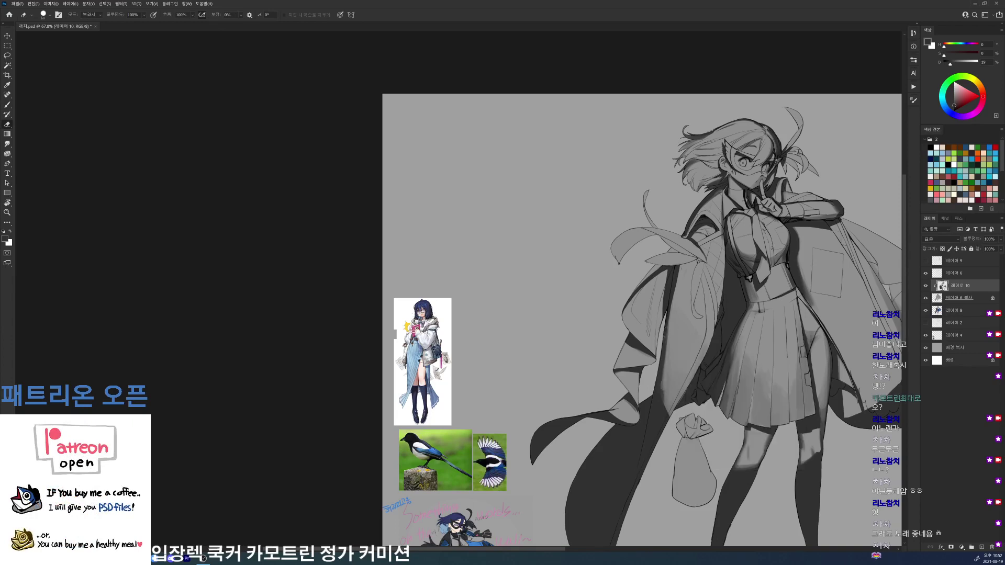
drag(666, 335, 661, 399)
mouse_move(755, 301)
mouse_down()
mouse_move(696, 301)
mouse_move(754, 302)
mouse_up()
- Brush dark shading along the upper part of the cape's front panel below the feather ornament and trim it with the eraser
key(b)
drag(647, 296, 638, 343)
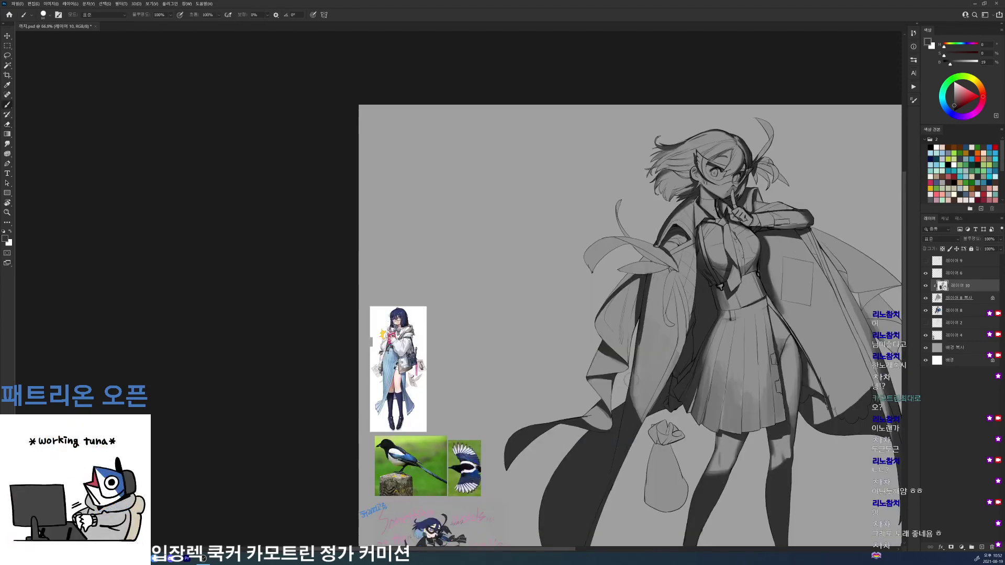
key(e)
right_click(648, 295)
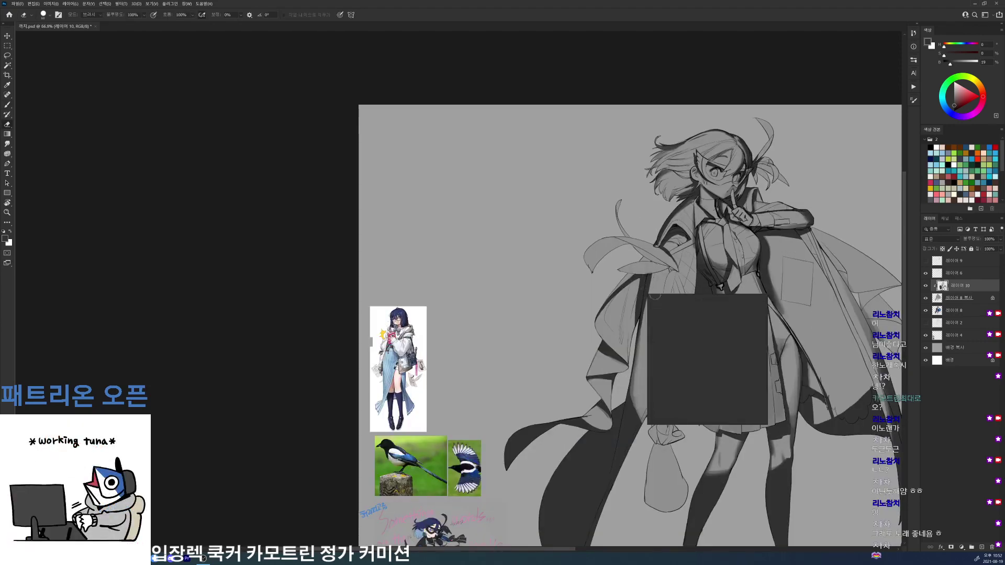
drag(651, 277, 648, 293)
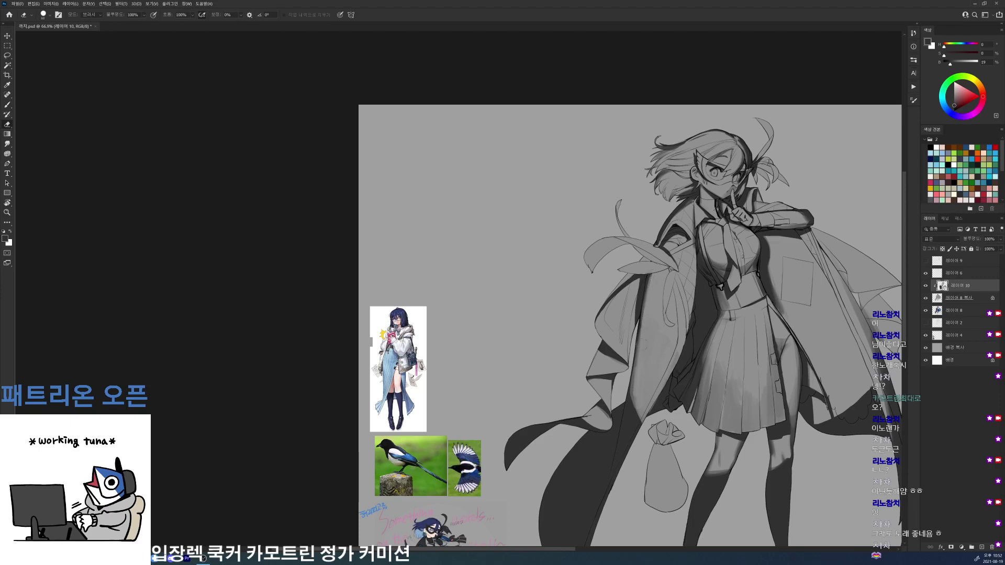
- Enlarge the brush, shade the lower outer edge of the cape's front panel, and save the file
key(b)
right_click(663, 366)
click(705, 382)
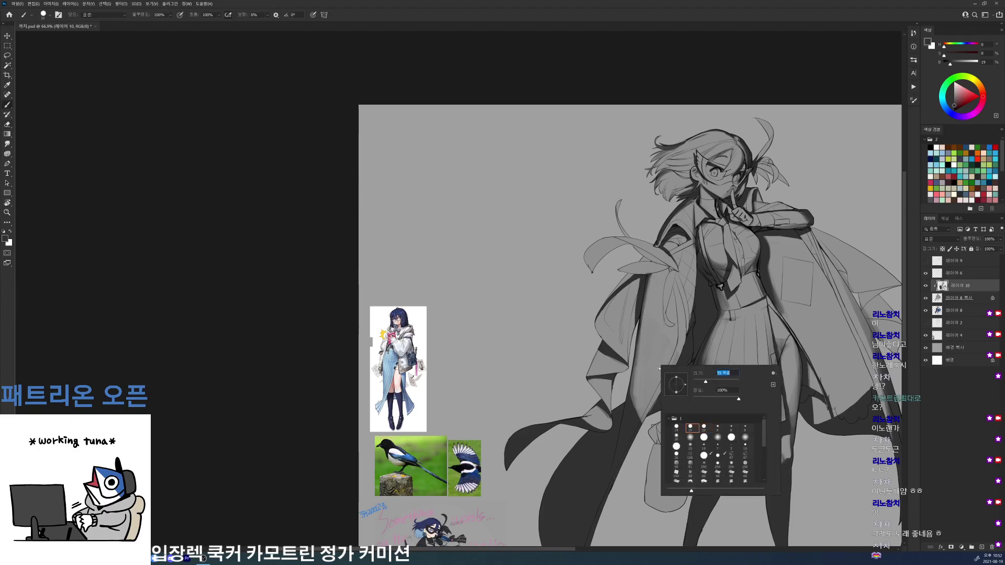
key(Return)
drag(634, 370, 631, 399)
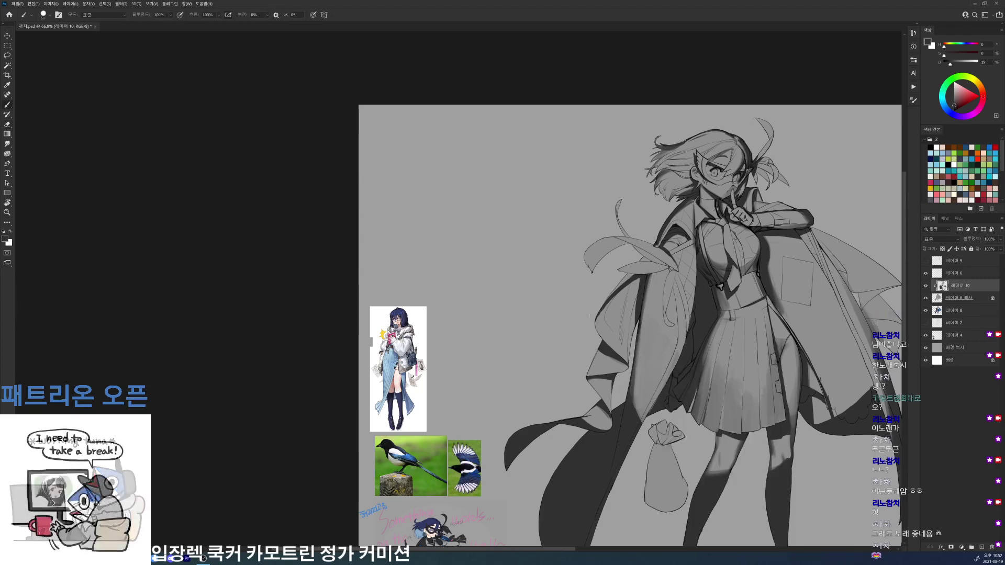
scroll(733, 210, down, 5)
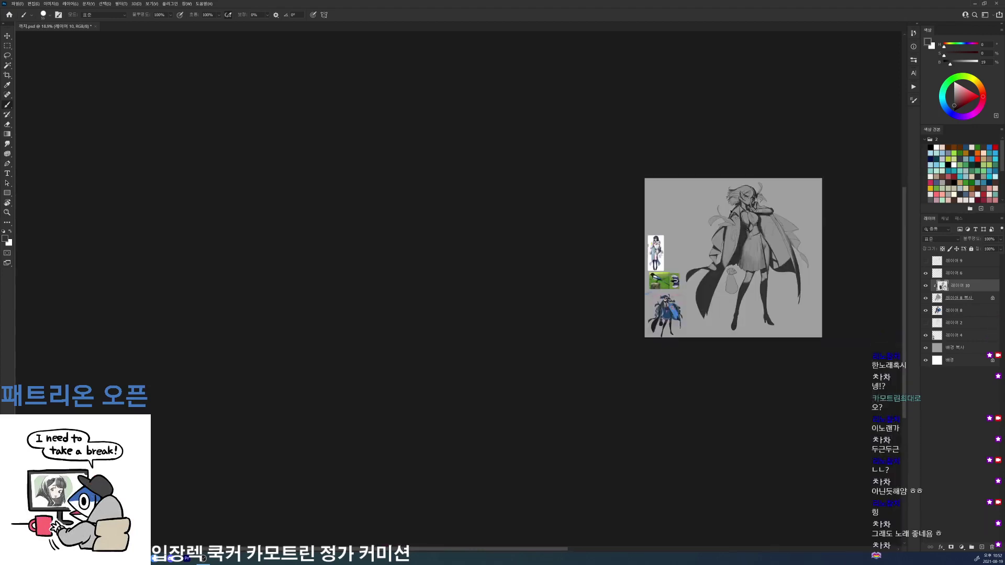
key(ctrl+s)
- Pick a different hard round brush and darken the coat lining's edge beside the waist and upper skirt
scroll(789, 216, up, 5)
scroll(712, 267, up, 2)
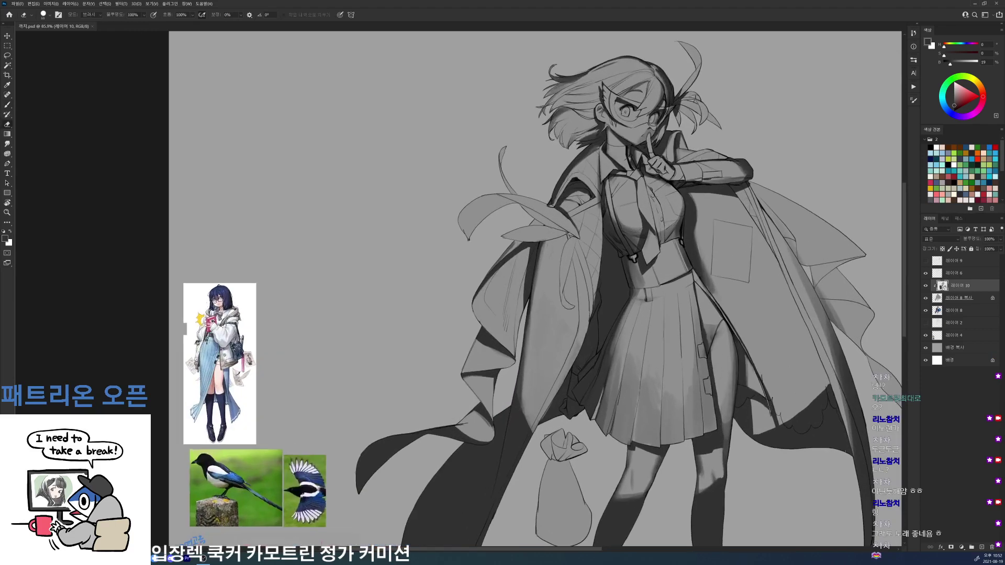
key(e)
key(b)
right_click(755, 294)
click(806, 393)
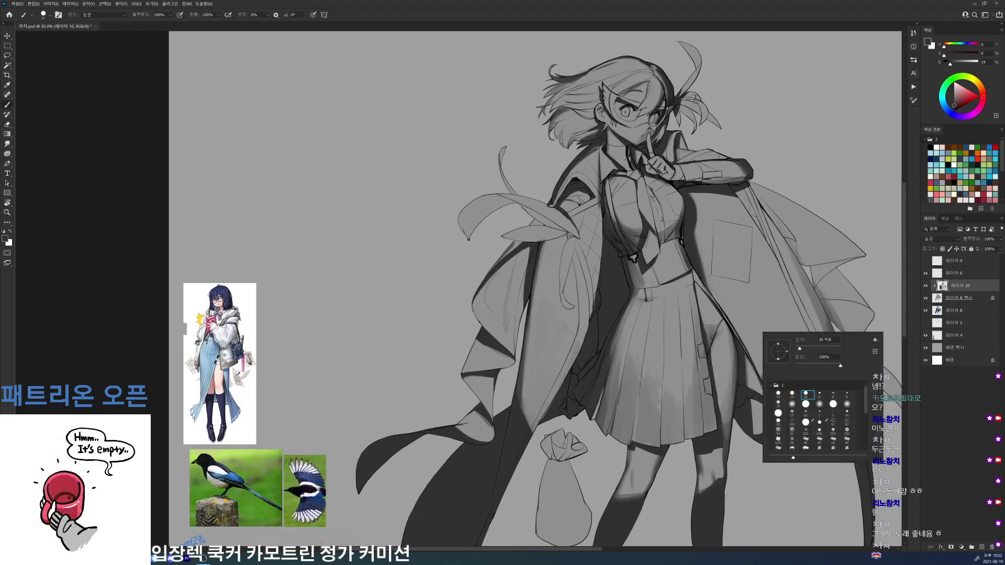
key(Return)
mouse_move(702, 276)
mouse_down()
mouse_move(722, 307)
mouse_move(715, 299)
mouse_up()
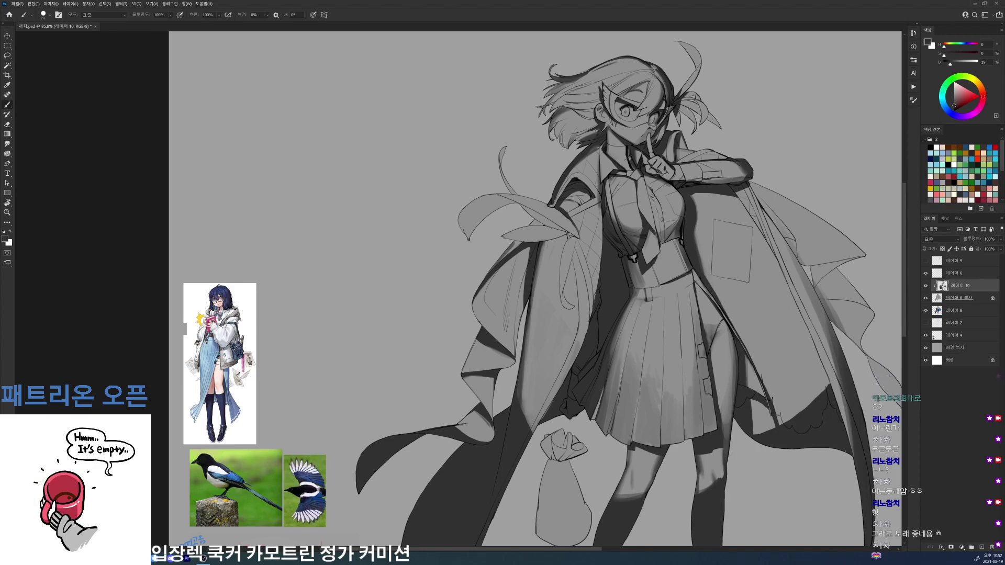
- Adjust the brush and rework the dark gray fill above the scalloped hem of the open coat's lining
right_click(832, 224)
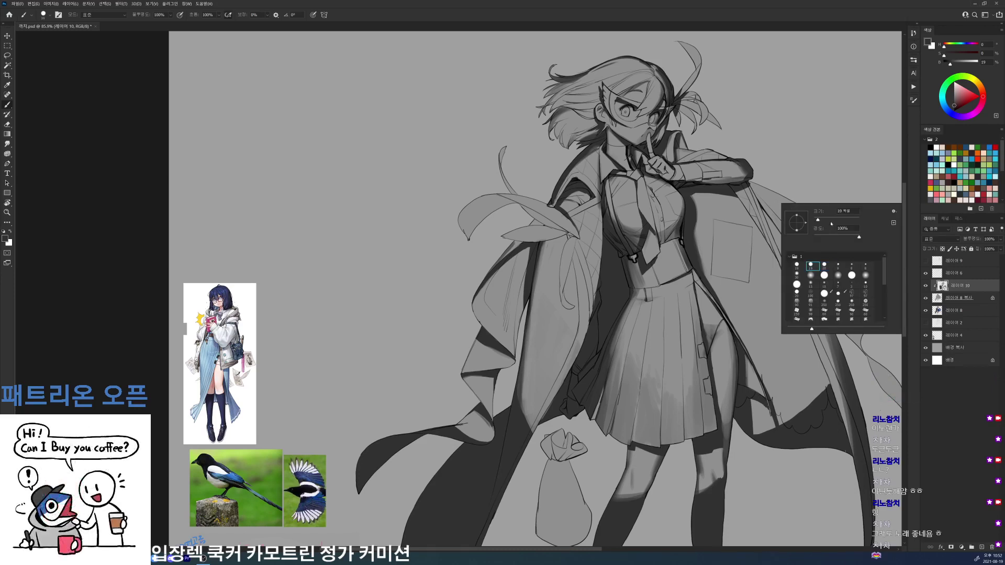
key(Return)
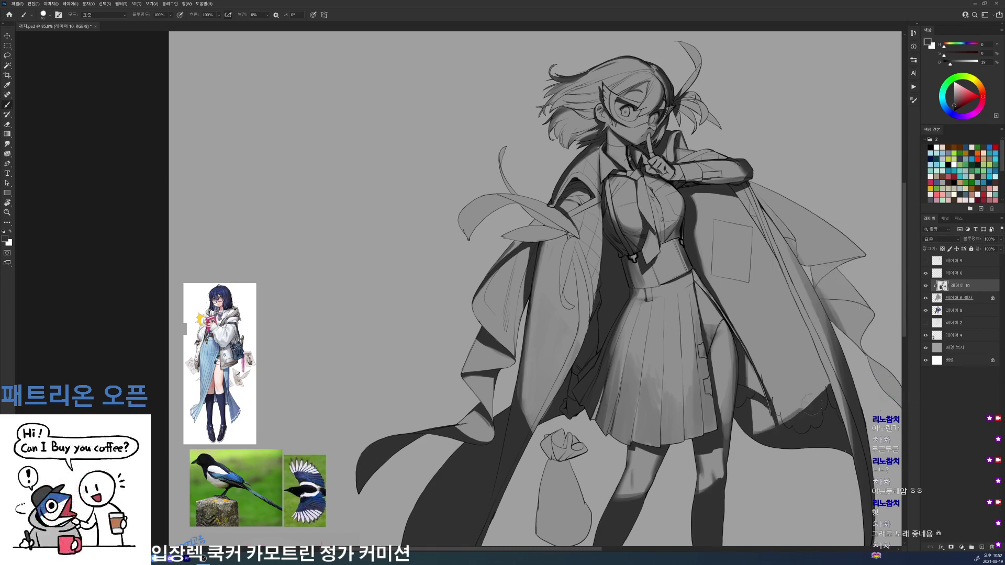
mouse_move(796, 412)
mouse_down()
mouse_move(826, 388)
mouse_move(845, 438)
mouse_move(854, 408)
mouse_up()
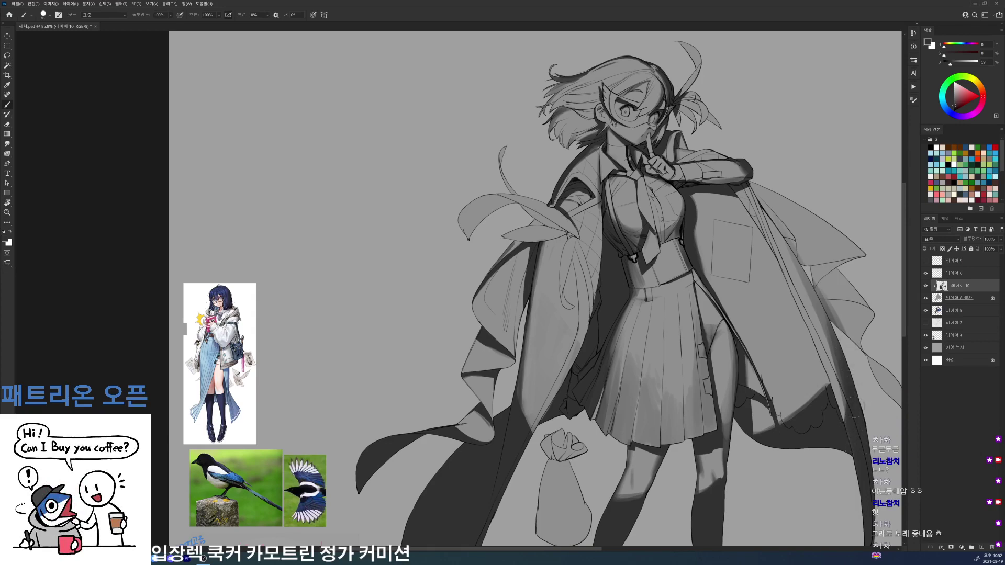
- Touch up the dark shading on the open coat's long outer fold and check it against the whole figure
mouse_move(857, 339)
mouse_down()
mouse_move(715, 307)
mouse_move(684, 323)
mouse_move(703, 393)
mouse_up()
right_click(715, 307)
click(759, 369)
key(Escape)
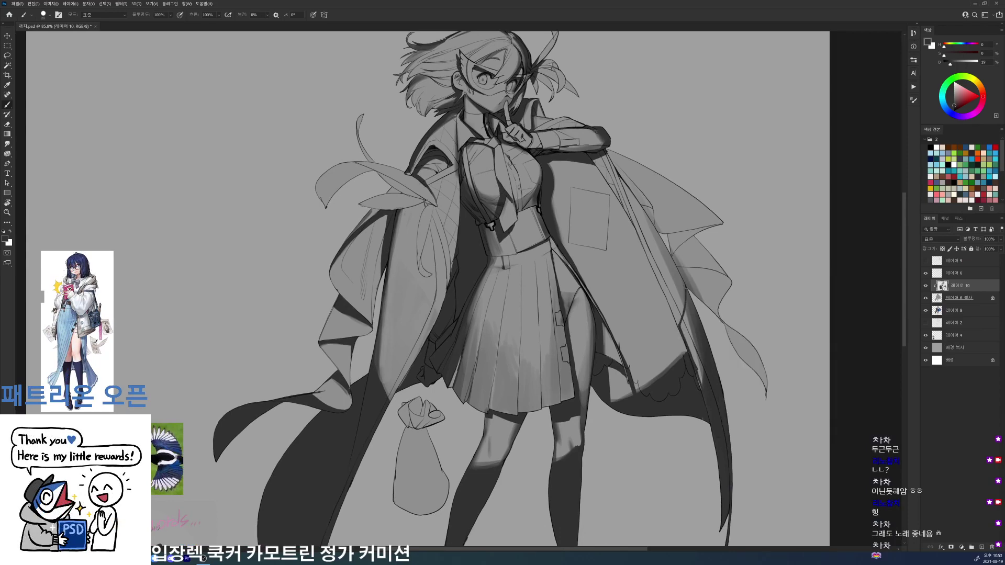
drag(688, 289, 693, 302)
scroll(701, 331, down, 5)
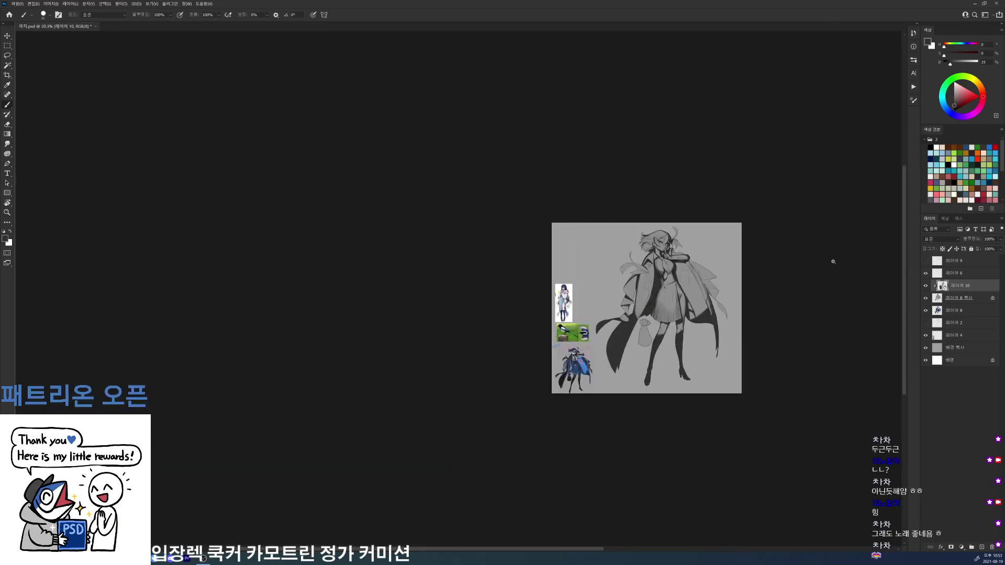
scroll(702, 301, up, 5)
- Clean up the outer fold of the open coat with the eraser, and brush dark shading along its long inner edge
key(e)
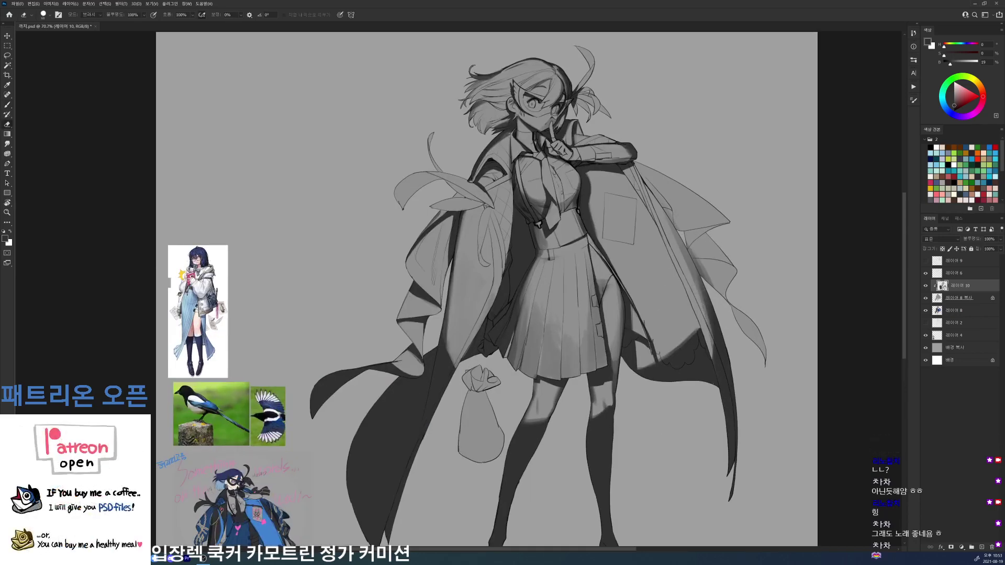
drag(699, 265, 710, 282)
mouse_move(663, 202)
mouse_down()
mouse_move(698, 201)
mouse_move(691, 220)
mouse_up()
key(b)
right_click(647, 204)
click(677, 267)
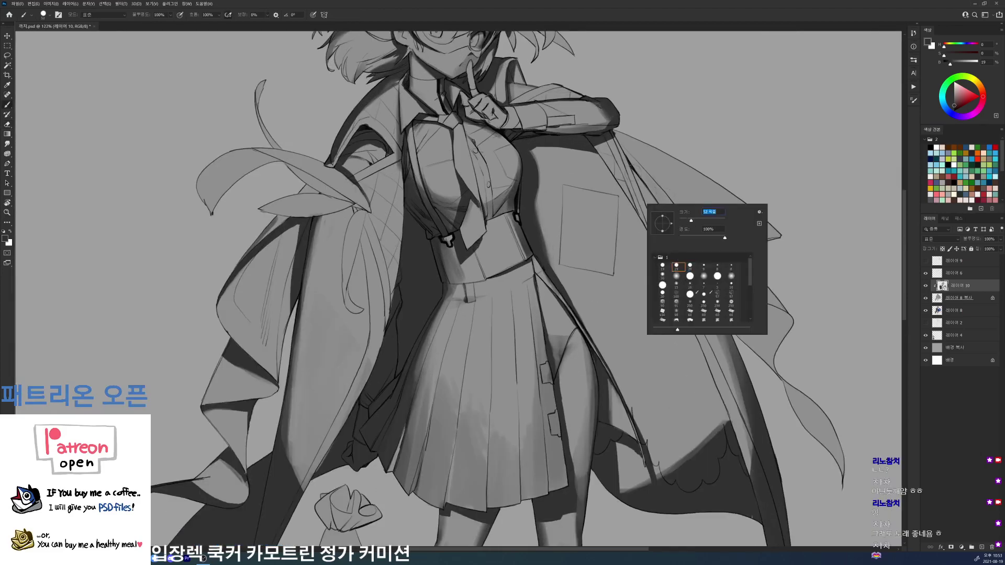
drag(640, 183, 721, 329)
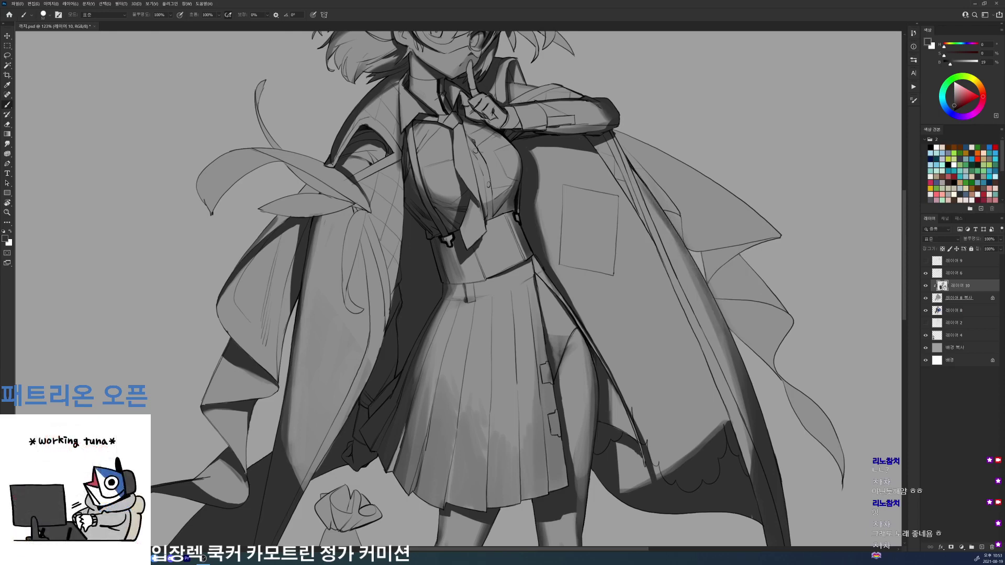
- Enlarge the brush and block in mid-gray shading over the lower outer part of the open coat's lining
right_click(652, 259)
click(697, 248)
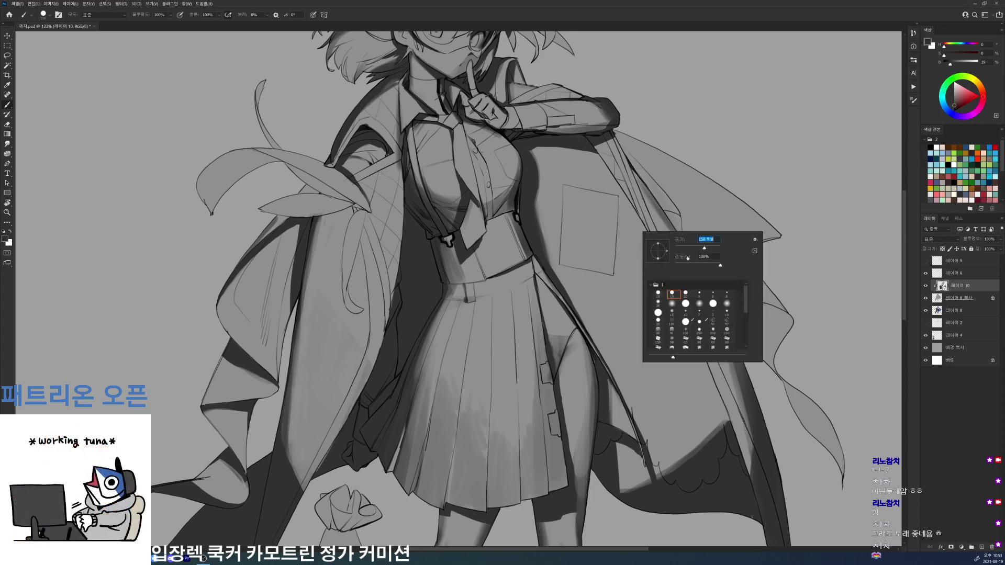
mouse_move(628, 465)
mouse_down()
mouse_move(623, 487)
mouse_move(627, 474)
mouse_move(666, 498)
mouse_move(689, 469)
mouse_move(652, 481)
mouse_move(717, 437)
mouse_move(663, 471)
mouse_move(661, 445)
mouse_move(699, 418)
mouse_move(654, 432)
mouse_move(702, 400)
mouse_move(651, 408)
mouse_move(695, 380)
mouse_move(630, 395)
mouse_move(675, 369)
mouse_move(684, 350)
mouse_move(654, 264)
mouse_move(722, 461)
mouse_move(654, 258)
mouse_move(678, 347)
mouse_move(613, 180)
mouse_move(659, 291)
mouse_move(670, 366)
mouse_move(631, 379)
mouse_up()
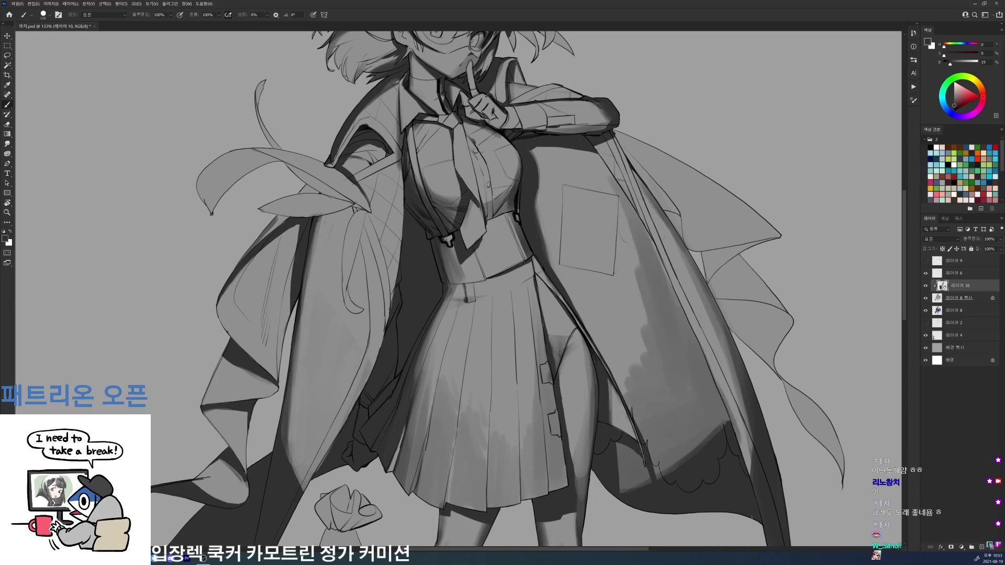
- Resize the eraser and lighten the mid-gray shading over the lower outer part of the open coat's lining
key(e)
right_click(651, 283)
drag(698, 299, 702, 299)
key(Return)
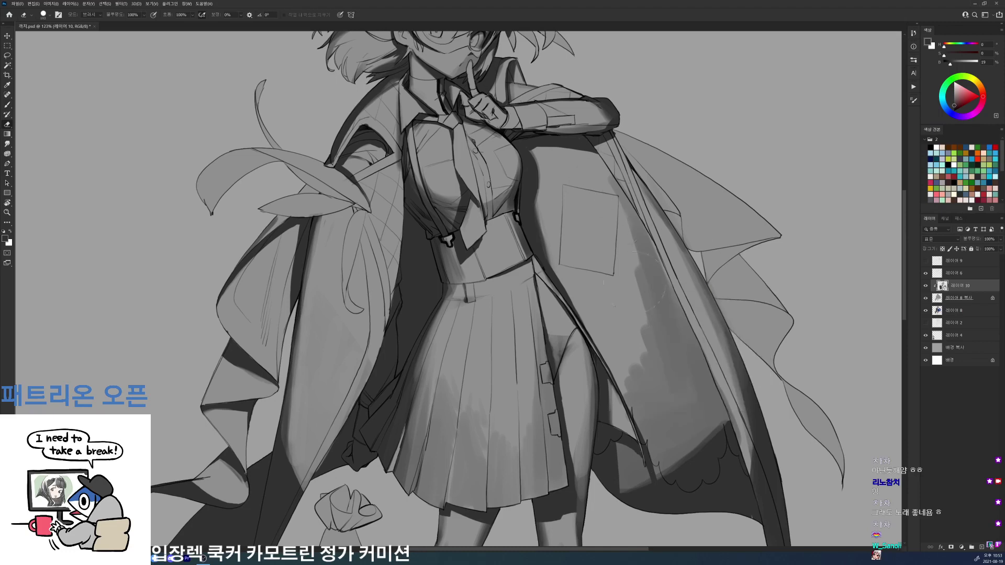
mouse_move(641, 257)
mouse_down()
mouse_move(649, 335)
mouse_move(667, 377)
mouse_up()
drag(654, 283, 683, 398)
drag(657, 261, 699, 422)
mouse_move(670, 382)
mouse_down()
mouse_move(673, 426)
mouse_move(631, 376)
mouse_move(673, 455)
mouse_move(631, 482)
mouse_up()
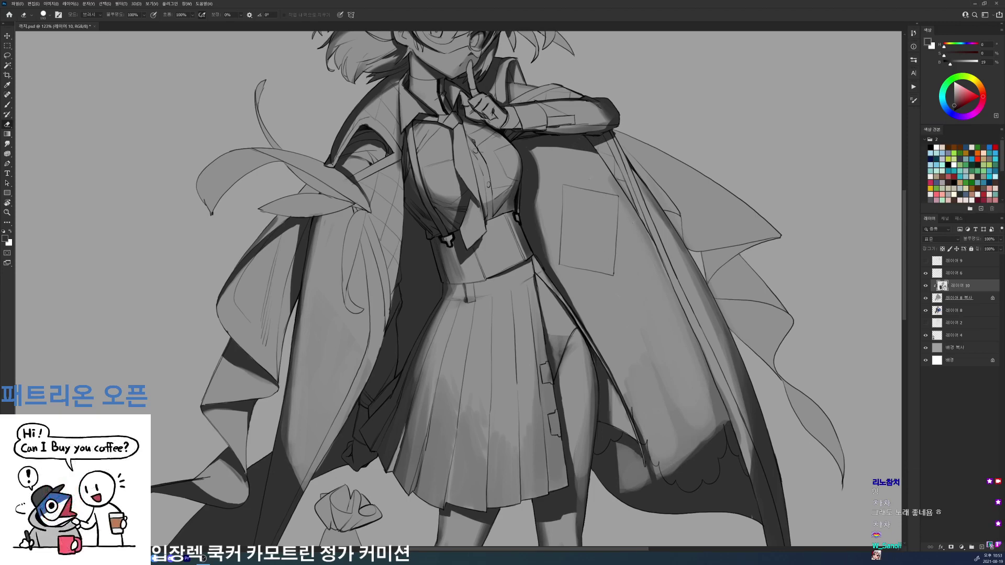
- Brush soft gray shading down the inner side of the open coat's lining, next to the torso, redoing the first strokes
key(h)
mouse_move(654, 334)
mouse_down()
mouse_move(629, 304)
mouse_move(635, 375)
mouse_up()
key(b)
mouse_move(613, 320)
mouse_down()
mouse_move(606, 274)
mouse_move(634, 375)
mouse_up()
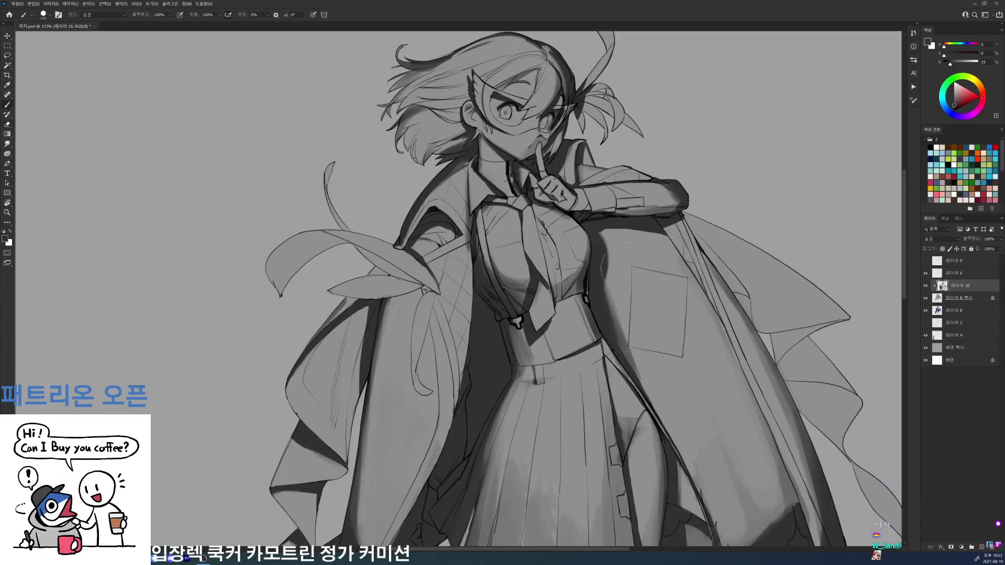
key(ctrl+z)
key(ctrl+z)
mouse_move(614, 335)
mouse_down()
mouse_move(608, 286)
mouse_move(625, 362)
mouse_up()
mouse_move(610, 261)
mouse_down()
mouse_move(636, 361)
mouse_move(659, 403)
mouse_move(646, 393)
mouse_up()
- Soften the shading on the lining's inner side with the eraser and save the file
key(e)
drag(626, 276, 649, 377)
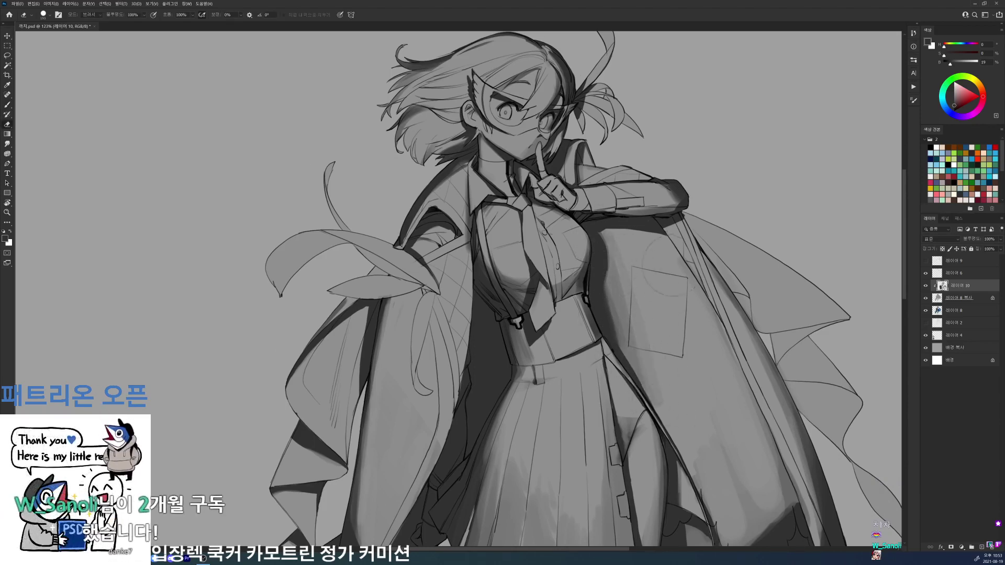
key(b)
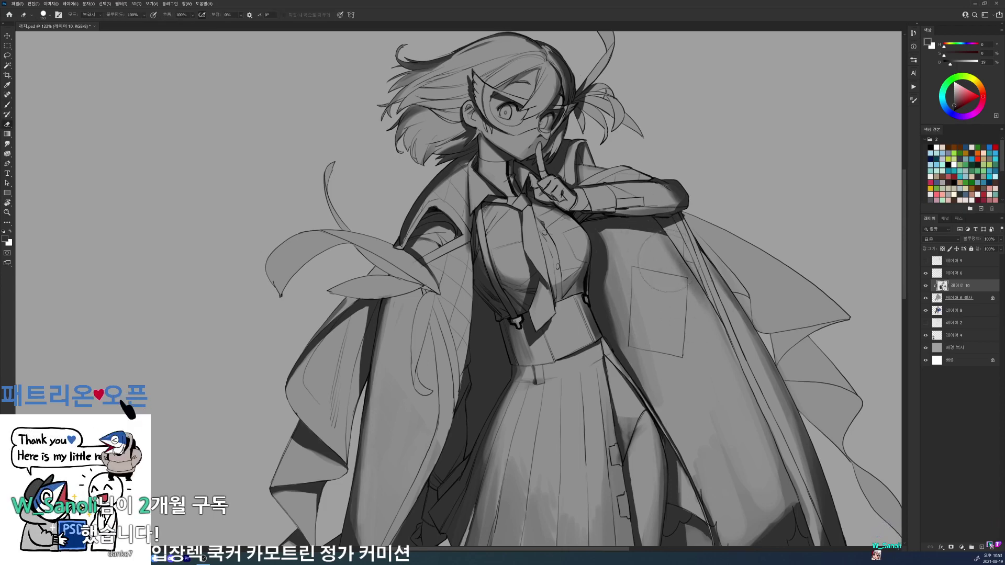
key(e)
key(ctrl+s)
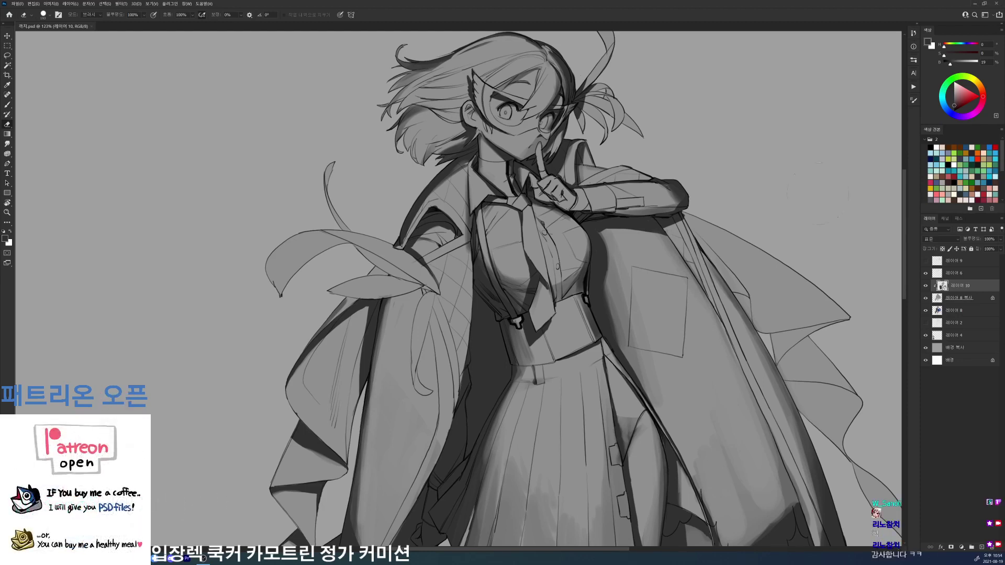
- Adjust the brush and shade the upper part of the open coat's outer fold, just below the raised elbow
drag(817, 195, 681, 212)
key(b)
right_click(620, 216)
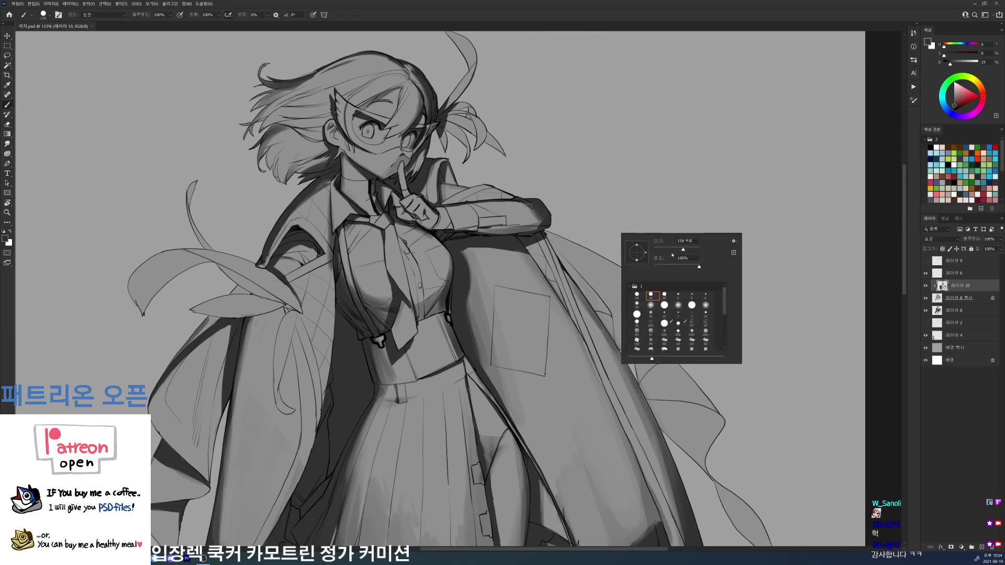
click(600, 246)
key(ctrl+z)
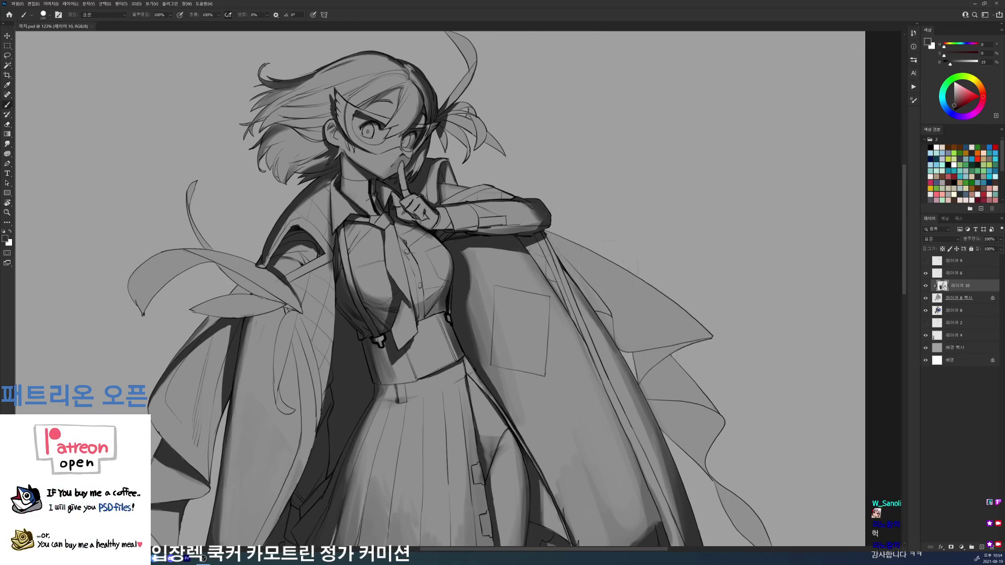
right_click(606, 269)
click(642, 330)
key(Return)
drag(548, 241, 571, 299)
drag(566, 278, 578, 309)
drag(564, 270, 592, 310)
- Choose another brush tip and paint dark markings on the long feather and the smaller feathers of the hair ornament
drag(649, 246, 625, 244)
scroll(625, 244, up, 3)
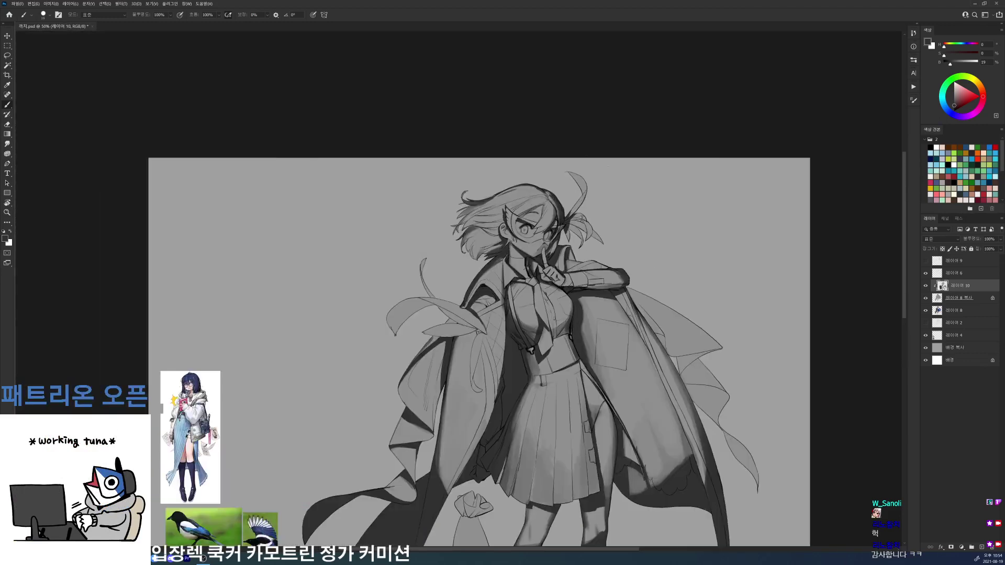
scroll(600, 187, up, 4)
right_click(600, 187)
click(642, 283)
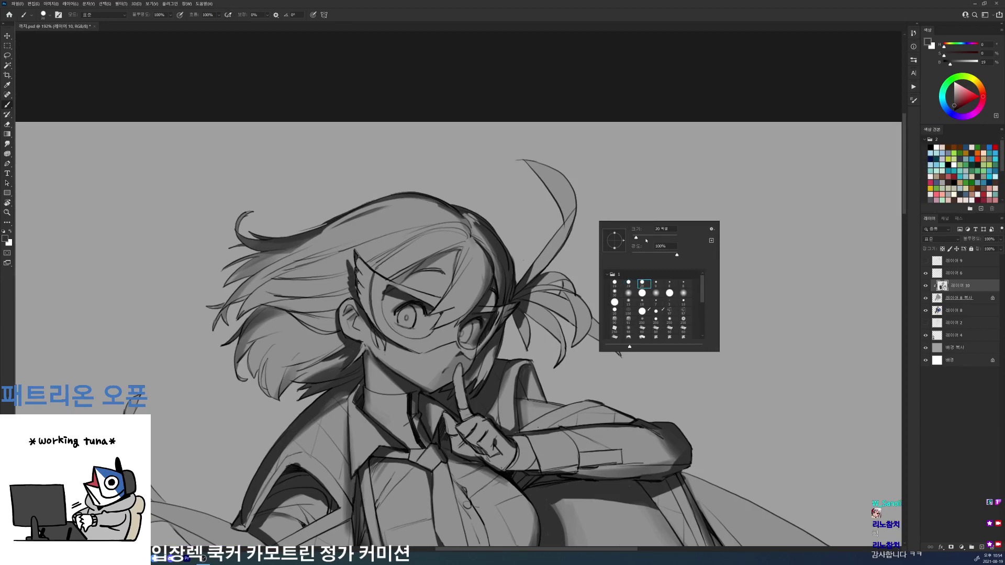
mouse_move(572, 196)
mouse_down()
mouse_move(565, 221)
mouse_move(566, 212)
mouse_up()
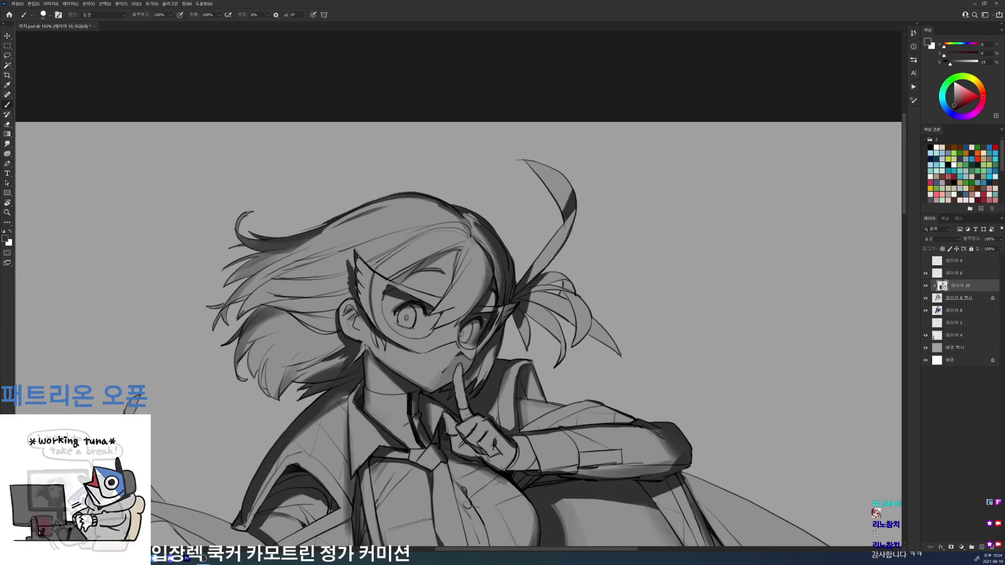
drag(568, 277, 572, 287)
drag(564, 281, 557, 297)
mouse_move(577, 281)
mouse_down()
mouse_move(565, 302)
mouse_move(590, 335)
mouse_move(587, 327)
mouse_move(559, 348)
mouse_up()
drag(521, 308, 527, 350)
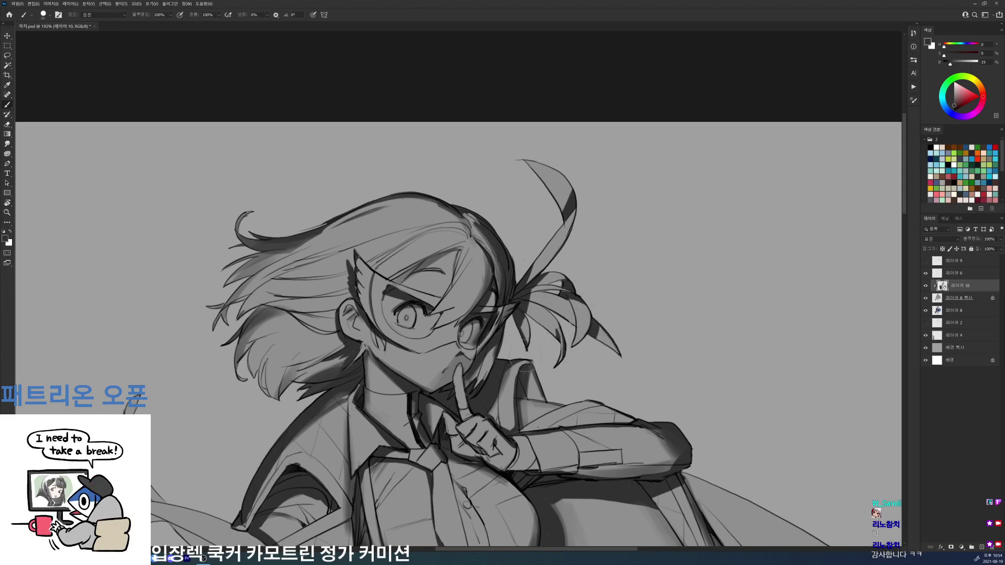
- Paint a dark patch where the outer cape flap starts below the elbow, trim it with the eraser, and save the file
mouse_move(546, 279)
mouse_down()
mouse_move(563, 275)
mouse_move(350, 149)
mouse_up()
scroll(442, 128, up, 3)
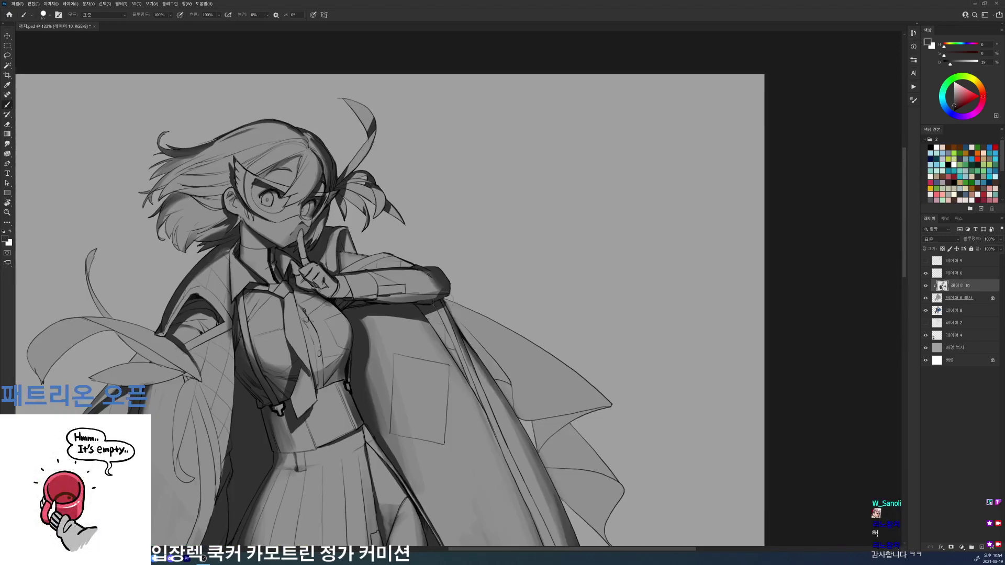
mouse_move(446, 306)
mouse_down()
mouse_move(470, 331)
mouse_move(457, 297)
mouse_move(473, 335)
mouse_move(458, 301)
mouse_up()
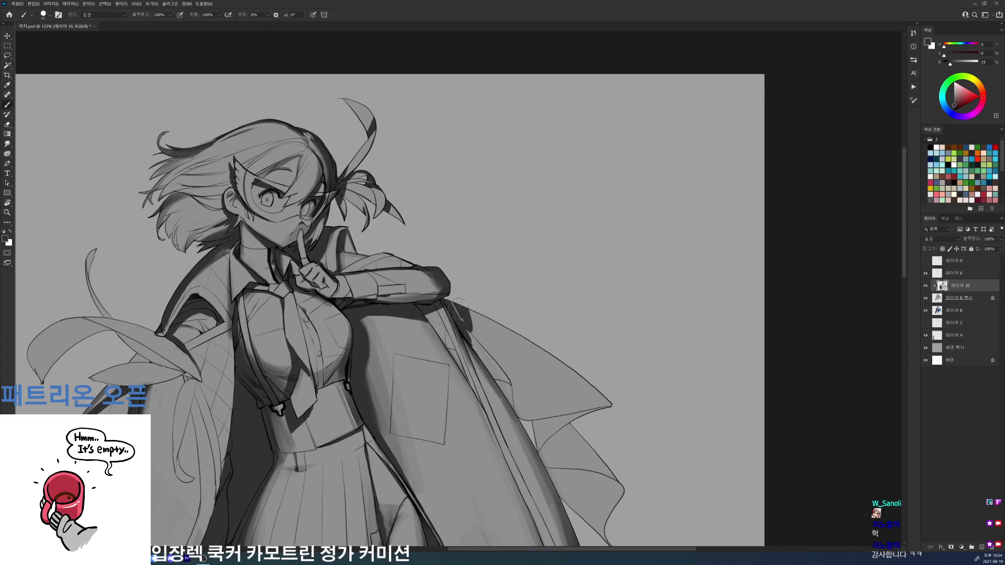
key(e)
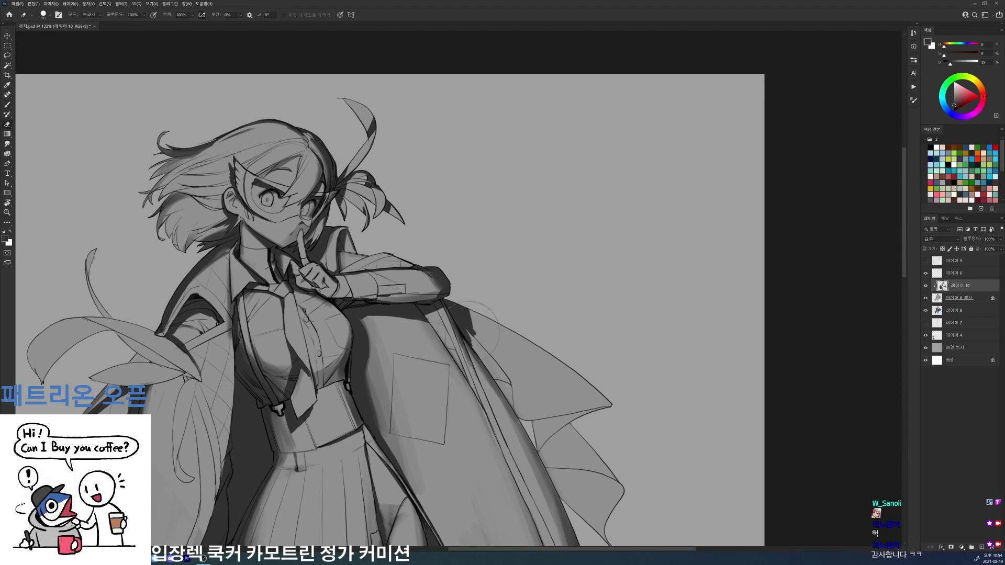
right_click(517, 322)
click(563, 386)
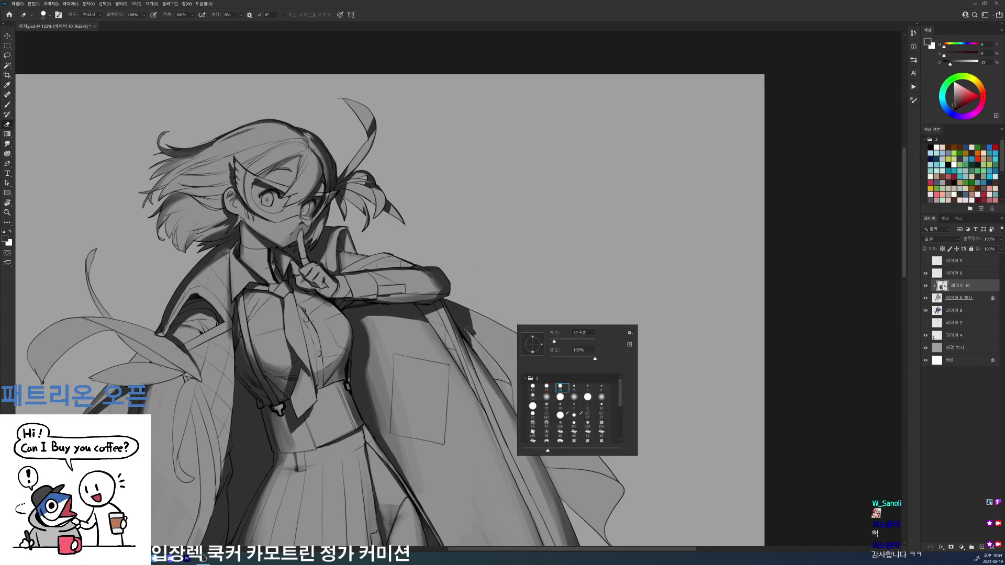
drag(466, 330, 471, 344)
drag(467, 309, 472, 321)
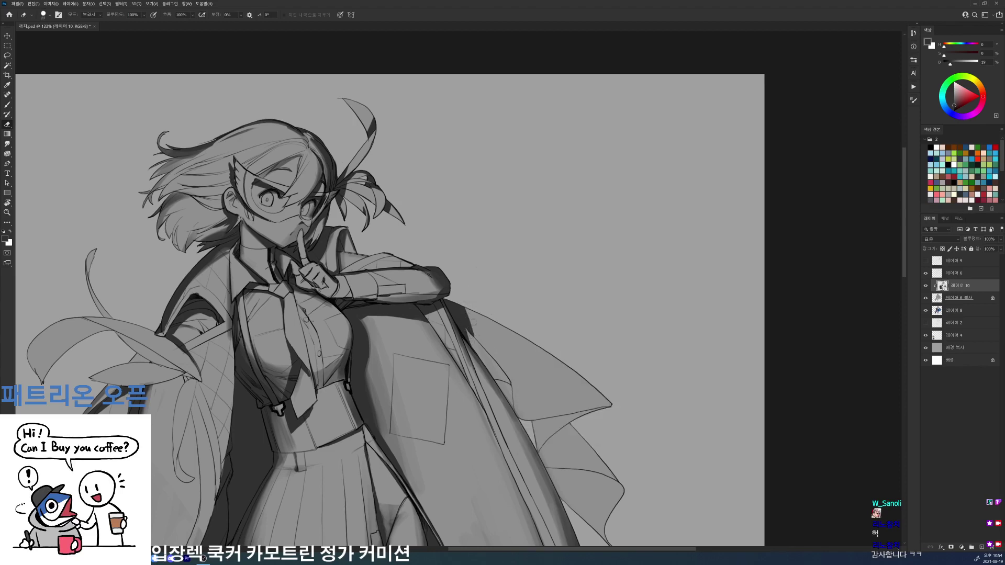
scroll(512, 277, down, 6)
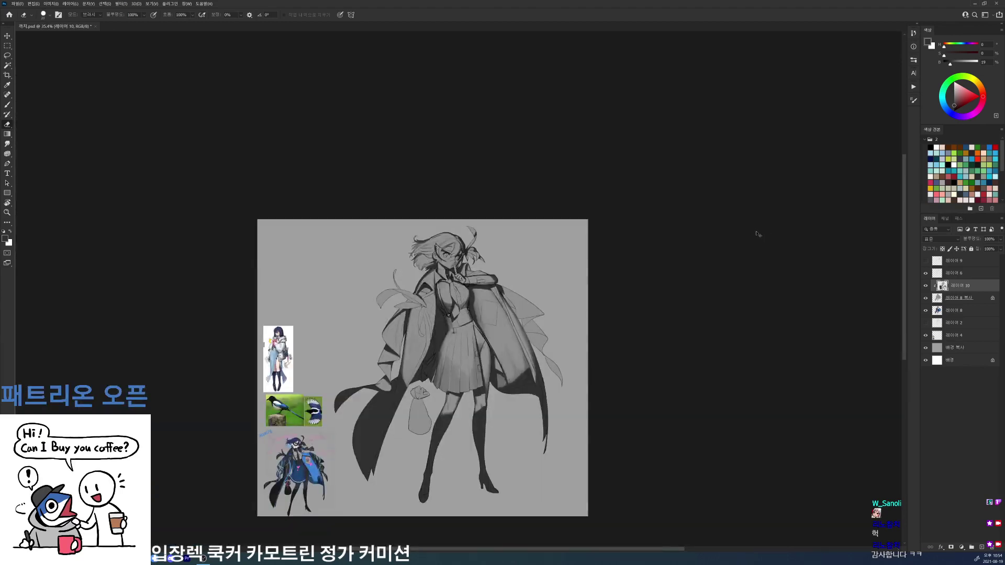
key(ctrl+s)
- Adjust the brush and shade the zigzag folds and upper edge of the cape on the lowered-arm side
scroll(385, 339, up, 3)
key(b)
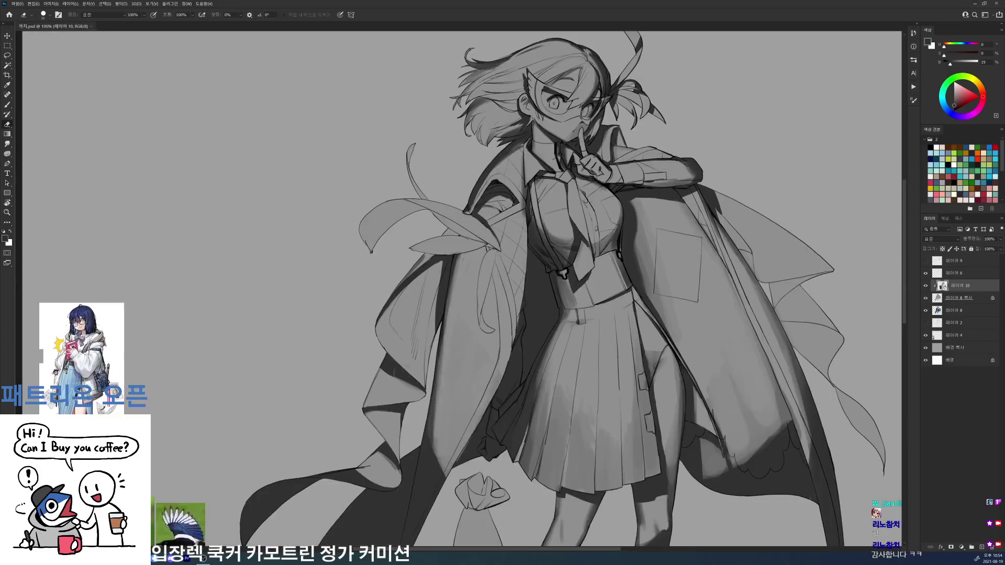
right_click(412, 385)
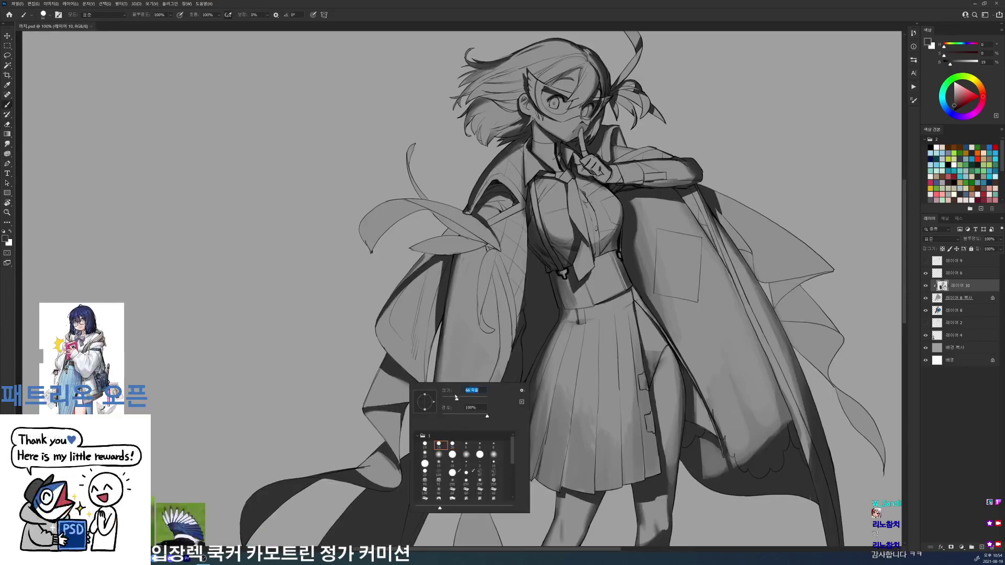
click(352, 469)
drag(376, 480, 361, 476)
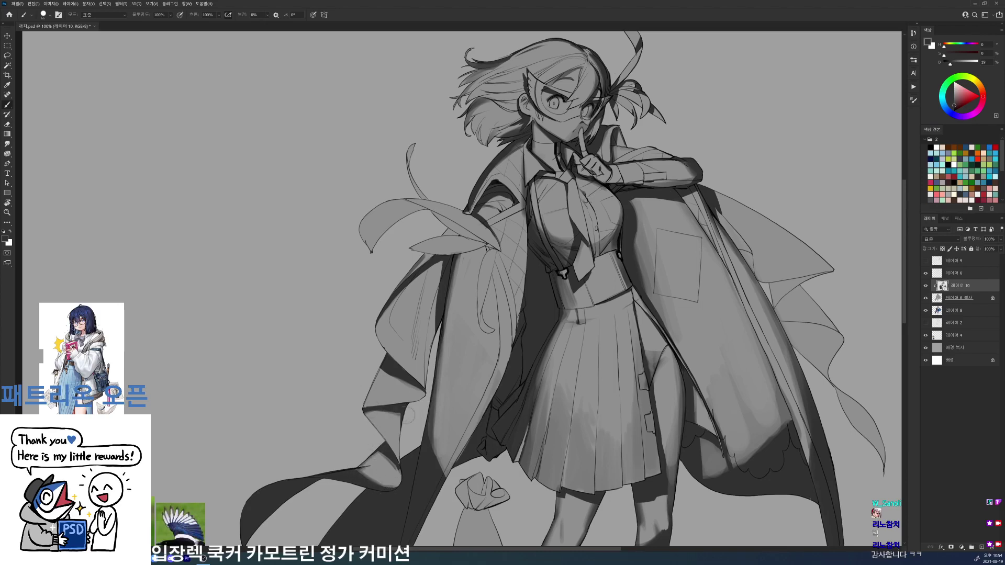
drag(409, 416, 399, 456)
drag(367, 405, 382, 370)
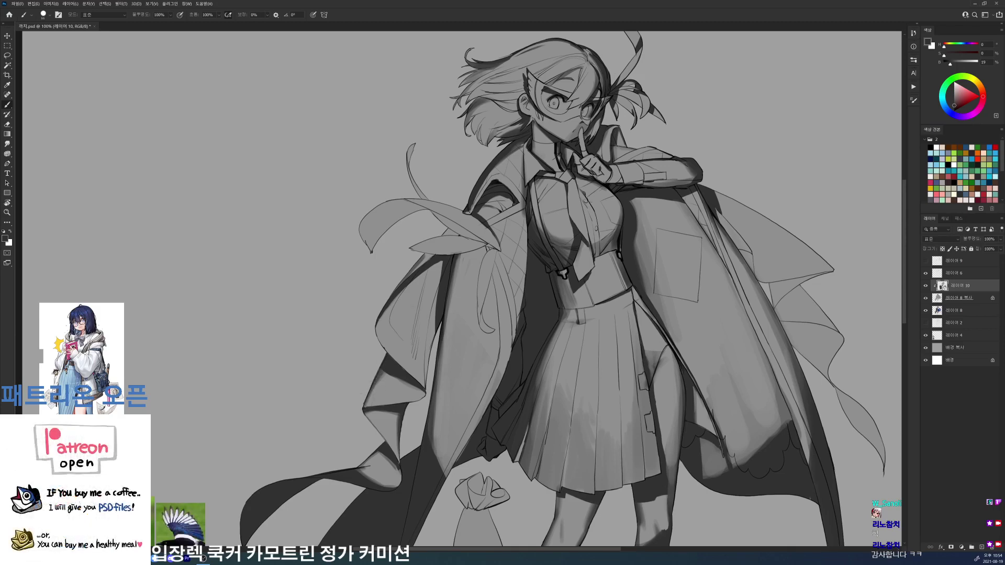
drag(384, 315, 439, 263)
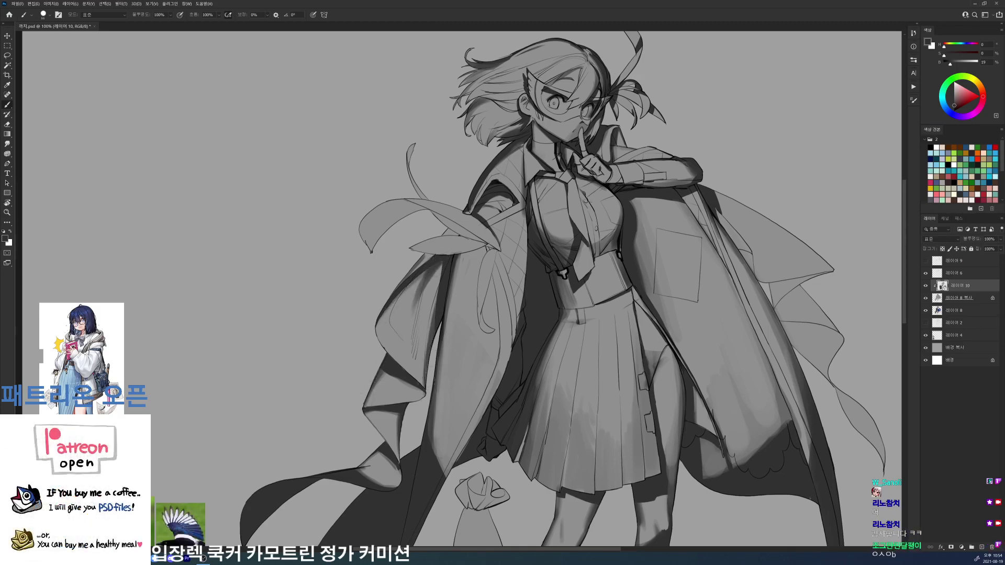
- Paint dark shading along the upper edge of the pointed outer cape flap down to its tip, cleaning it with the eraser
drag(716, 314, 549, 249)
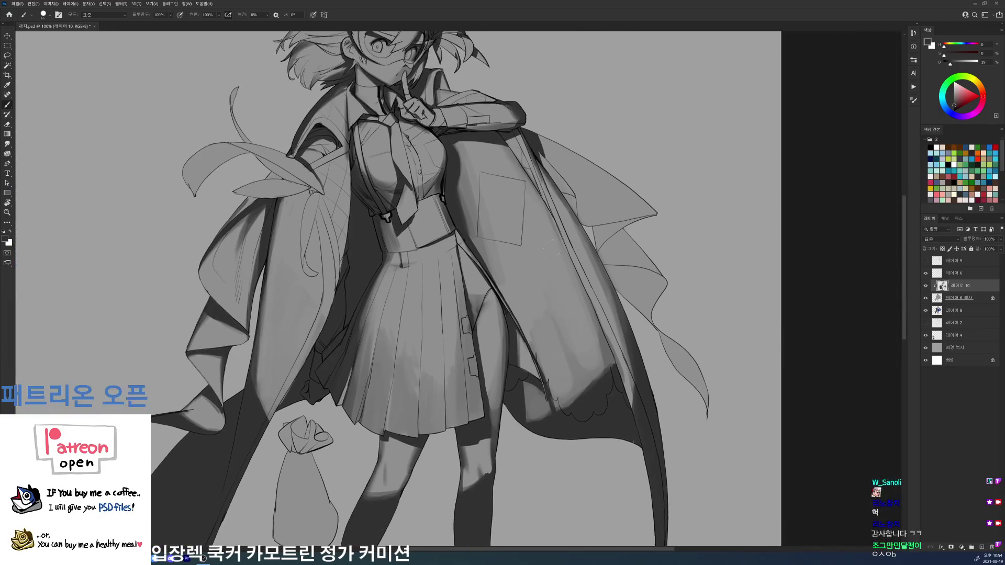
drag(642, 284, 582, 376)
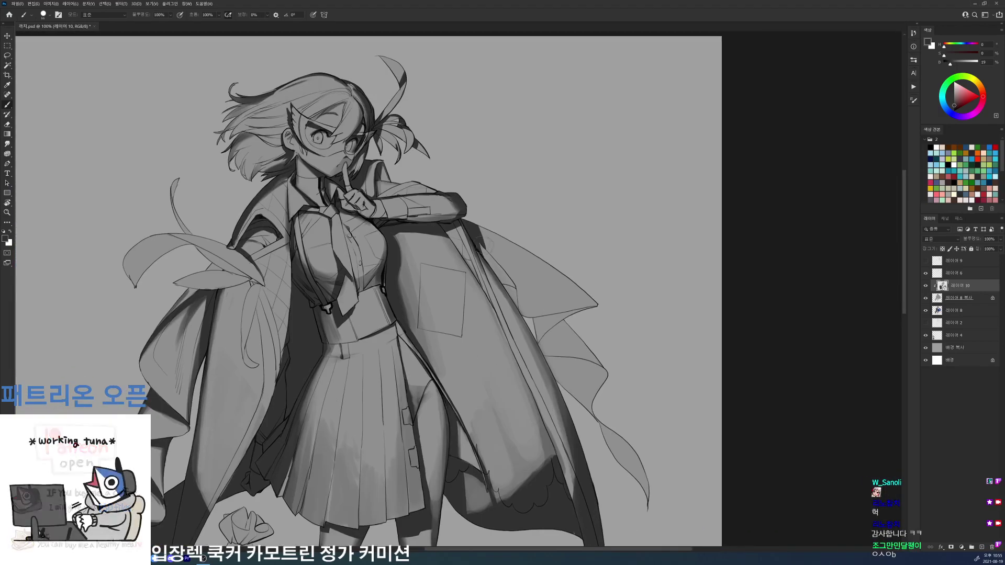
drag(496, 265, 510, 282)
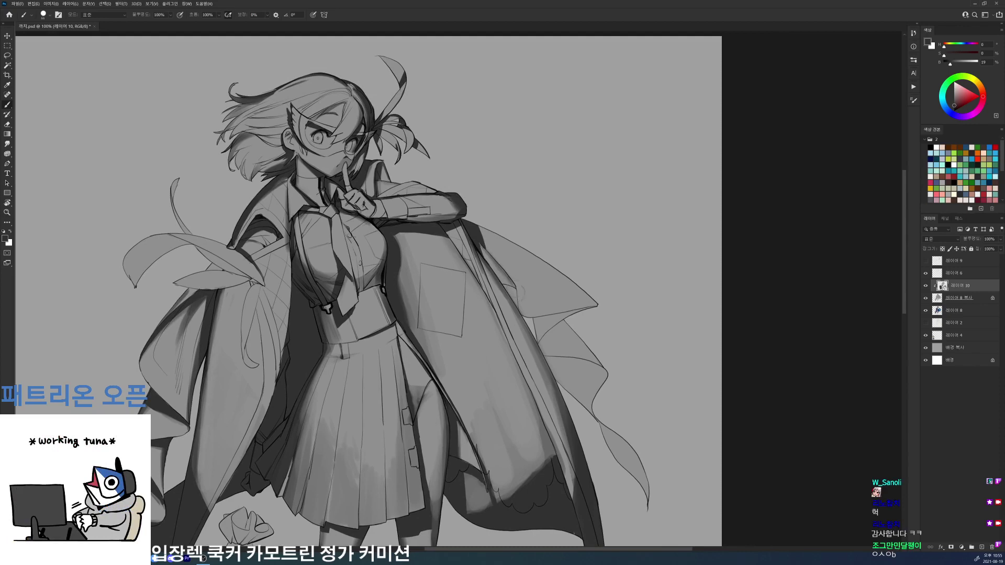
key(e)
key(r)
drag(681, 260, 653, 402)
key(b)
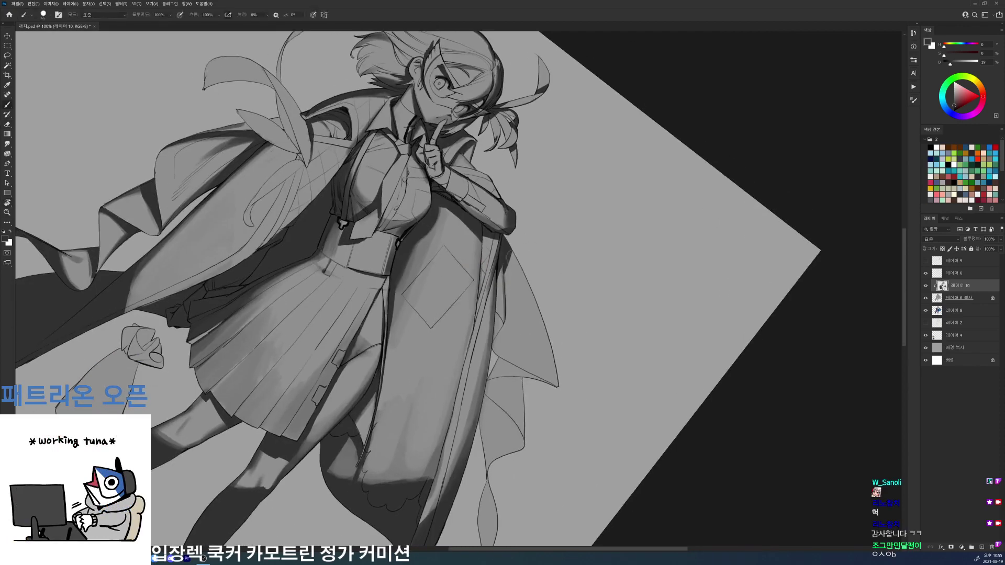
mouse_move(513, 254)
mouse_down()
mouse_move(547, 340)
mouse_move(549, 324)
mouse_move(557, 386)
mouse_up()
key(e)
drag(536, 312, 557, 386)
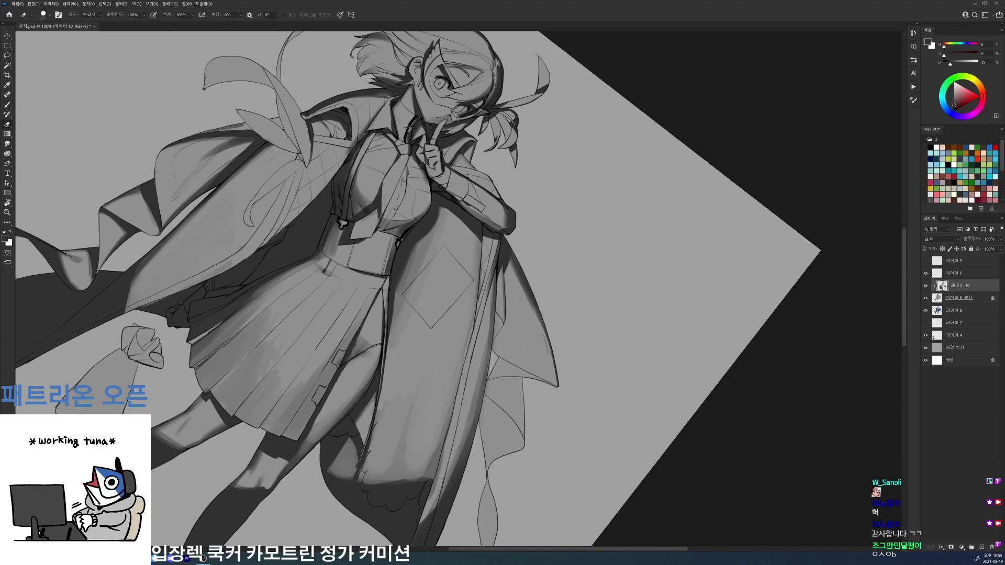
key(z)
key(r)
mouse_move(614, 262)
mouse_down()
mouse_move(550, 262)
mouse_move(628, 140)
mouse_up()
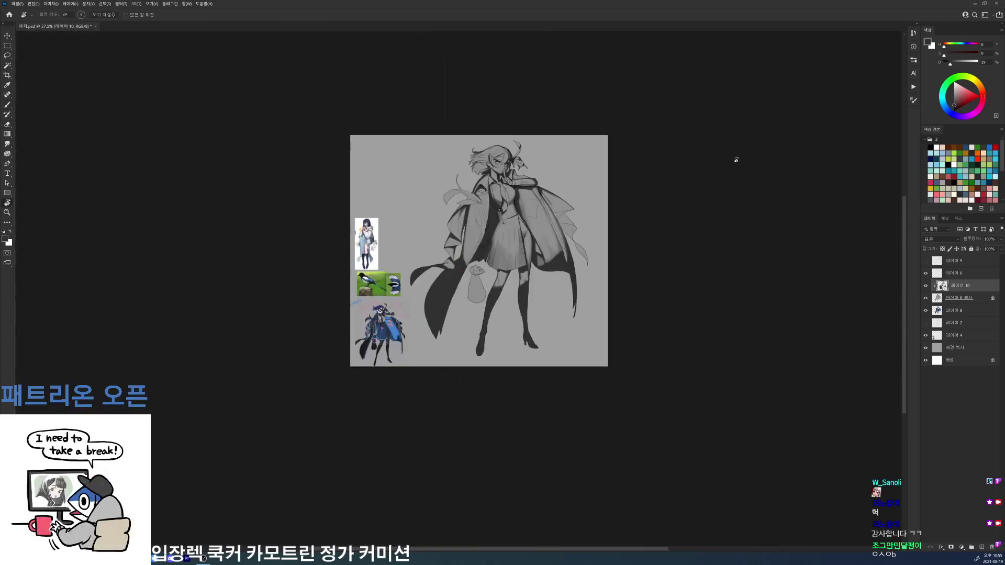
- Adjust the brush and fill the trailing cape strip below the pointed flap with dark gray, undoing the last stroke
scroll(584, 226, up, 5)
key(b)
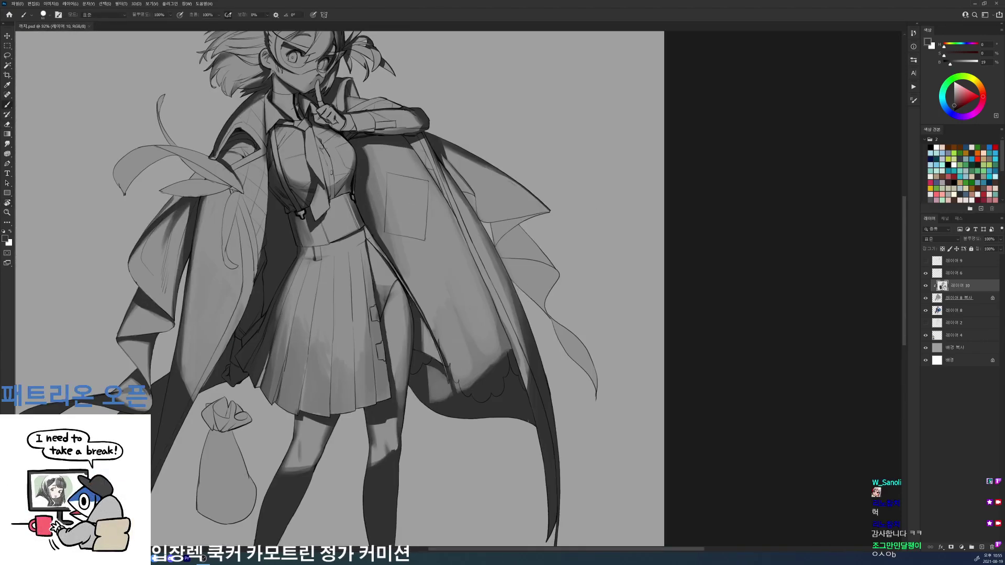
right_click(525, 271)
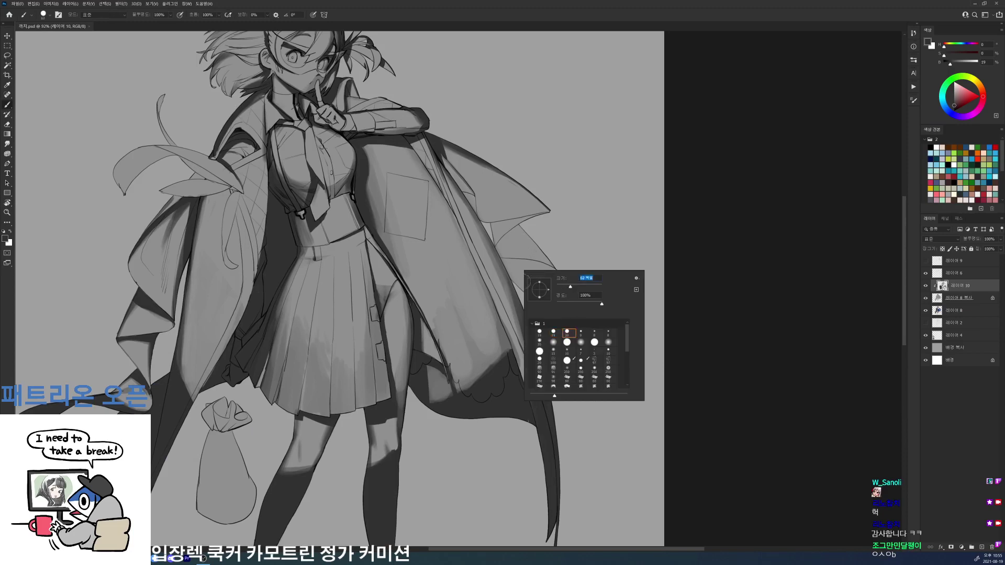
key(Return)
drag(515, 285, 542, 251)
mouse_move(521, 293)
mouse_down()
mouse_move(547, 253)
mouse_move(529, 288)
mouse_move(536, 301)
mouse_move(546, 291)
mouse_move(561, 335)
mouse_move(603, 391)
mouse_up()
mouse_move(503, 259)
mouse_down()
mouse_move(530, 264)
mouse_move(520, 279)
mouse_up()
key(ctrl+z)
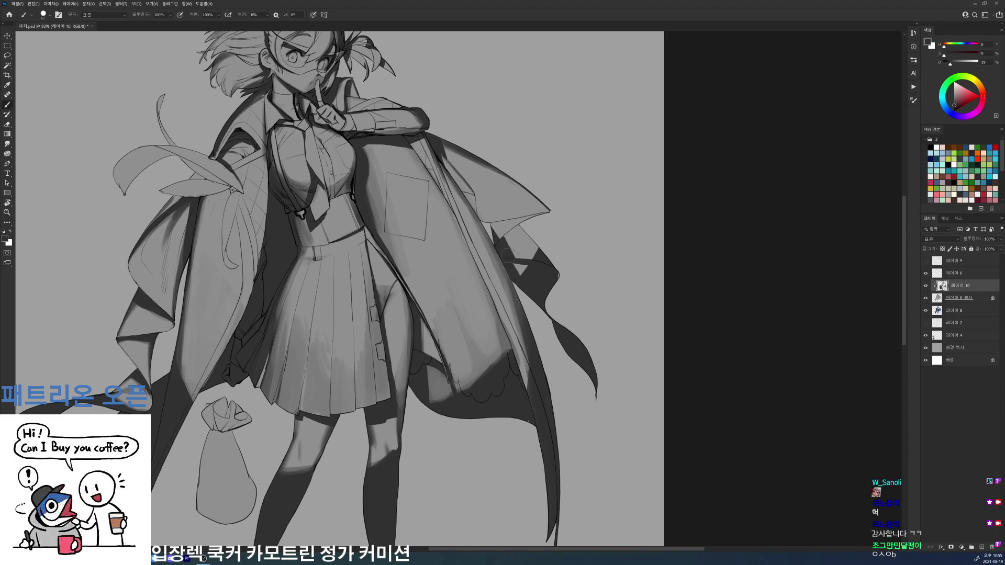
- Darken the top of the trailing strip and touch up the lower edge of the pointed cape flap above it
drag(501, 245, 524, 225)
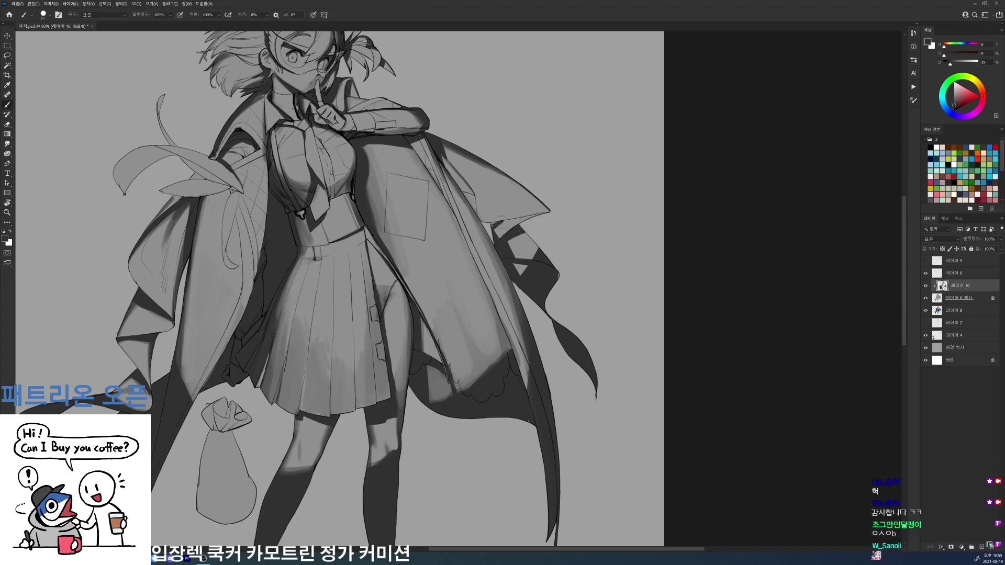
drag(504, 219, 541, 213)
key(e)
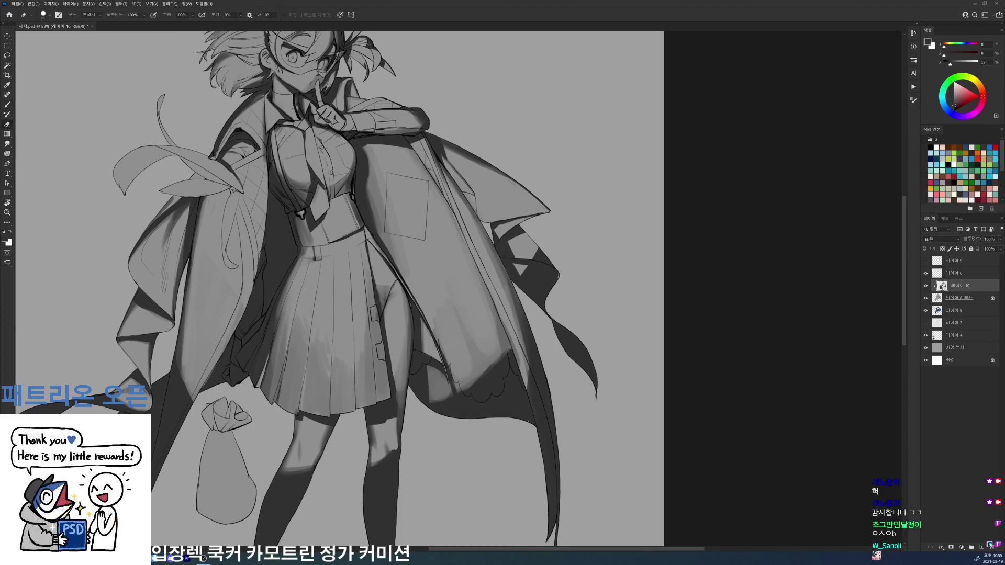
key(b)
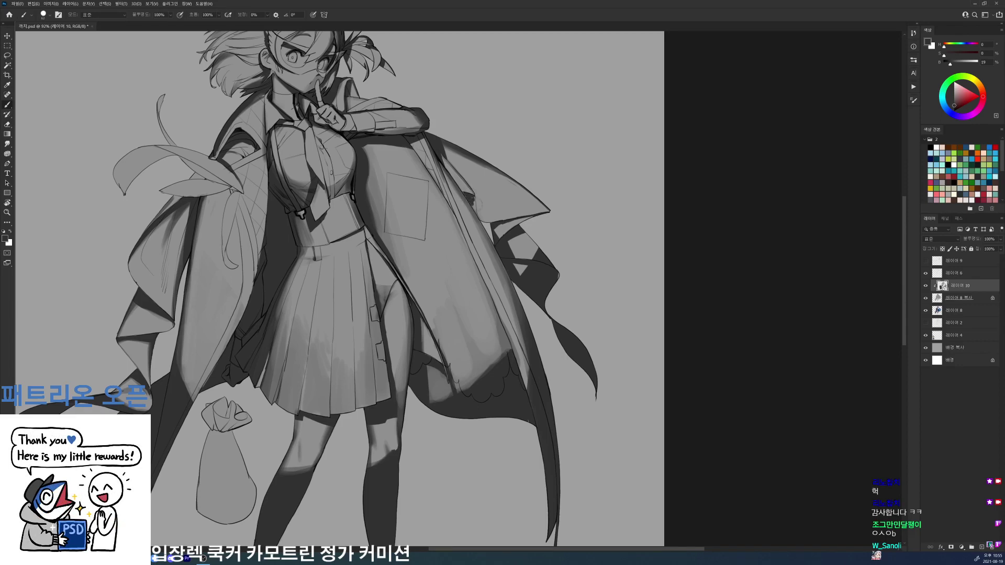
- Darken the inner fold and outer flap of the cape beneath the raised arm, adjusting the brush between strokes
drag(443, 160, 477, 218)
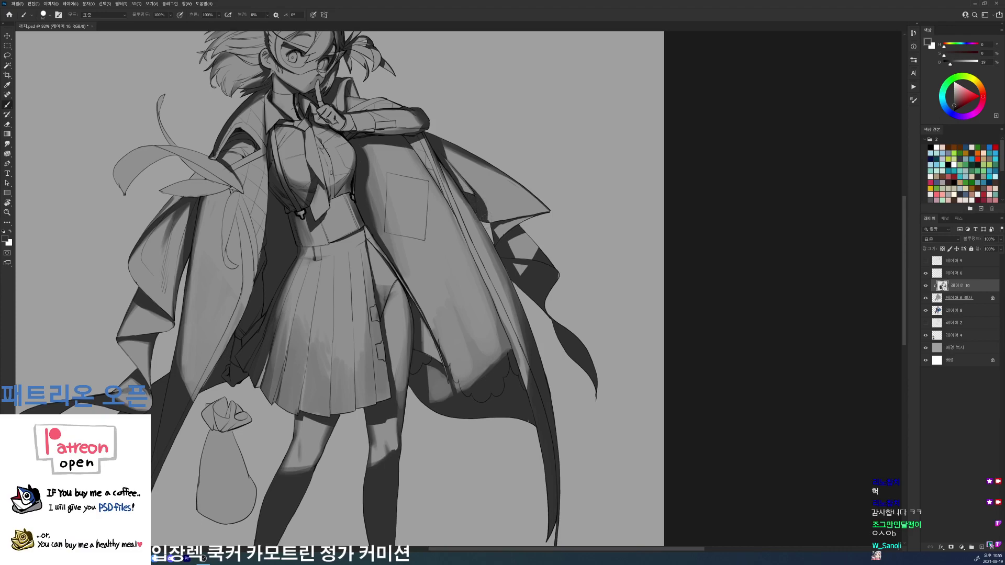
mouse_move(501, 175)
mouse_down()
mouse_move(548, 210)
mouse_move(582, 287)
mouse_up()
key(r)
right_click(590, 231)
click(621, 295)
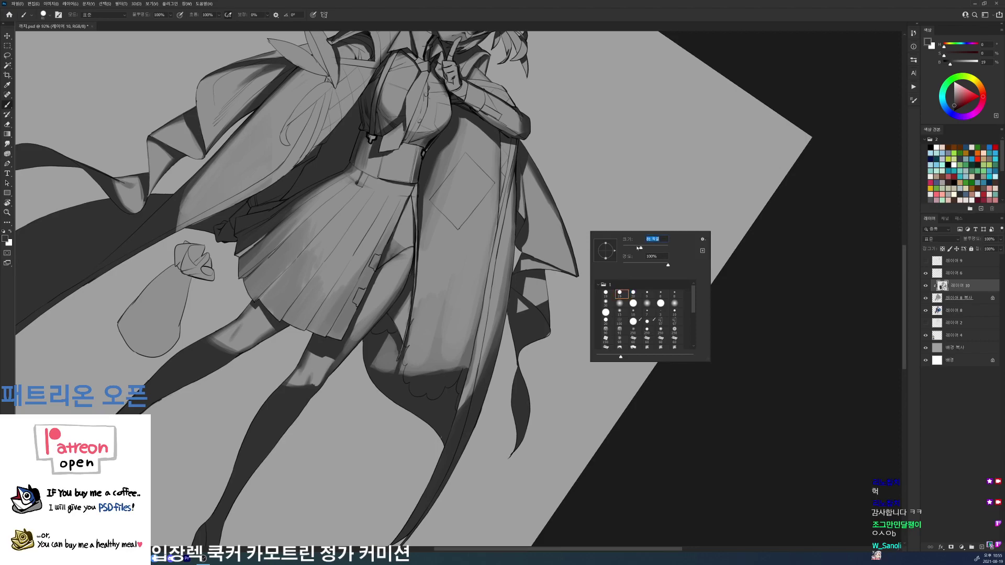
key(Return)
mouse_move(549, 202)
mouse_down()
mouse_move(575, 269)
mouse_move(547, 246)
mouse_up()
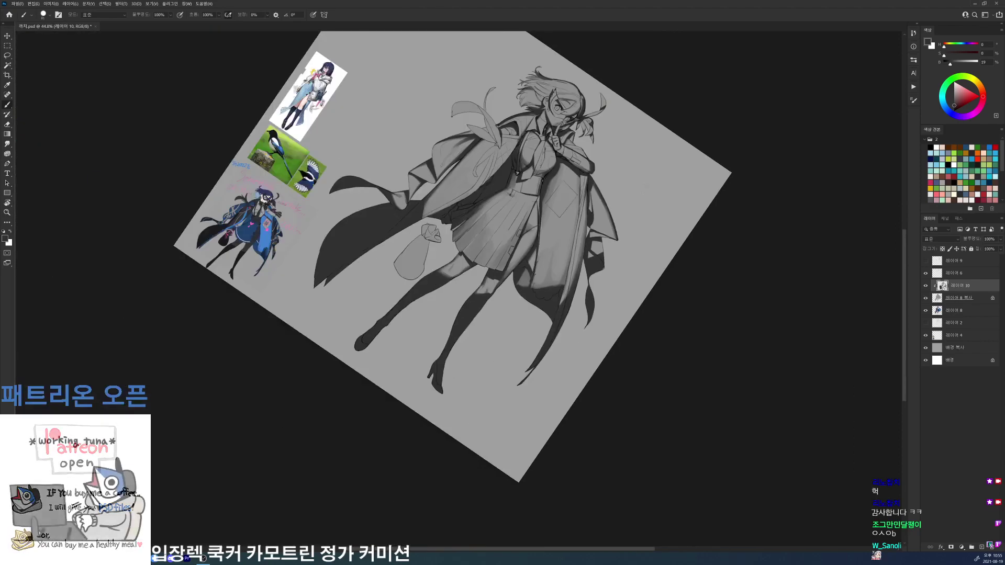
- Touch up the shading on the upper sleeve of the raised arm and check it against the whole figure
drag(510, 97, 617, 143)
mouse_move(556, 203)
mouse_down()
mouse_move(572, 224)
mouse_move(550, 199)
mouse_up()
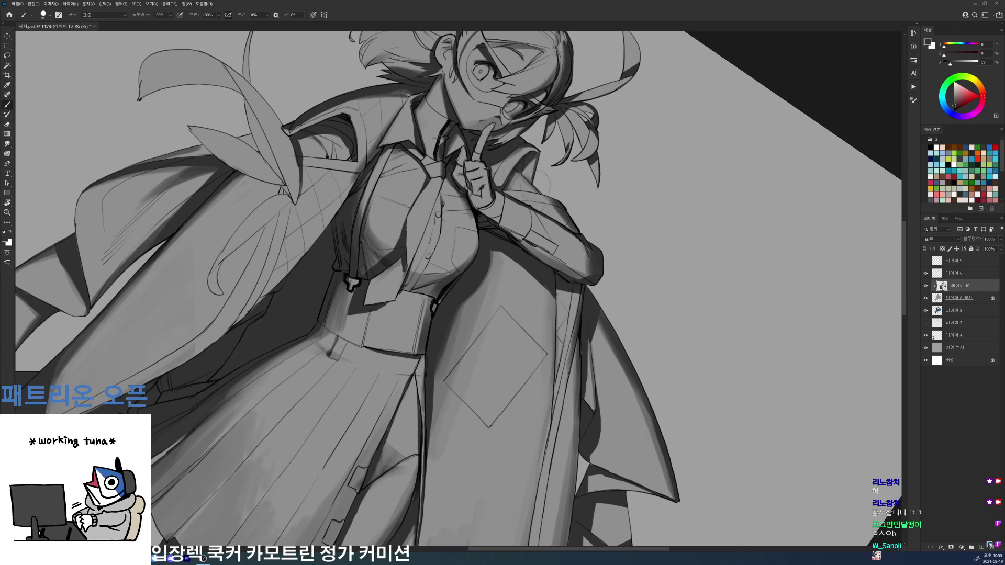
key(r)
mouse_move(696, 210)
mouse_down()
mouse_move(673, 130)
mouse_move(623, 84)
mouse_up()
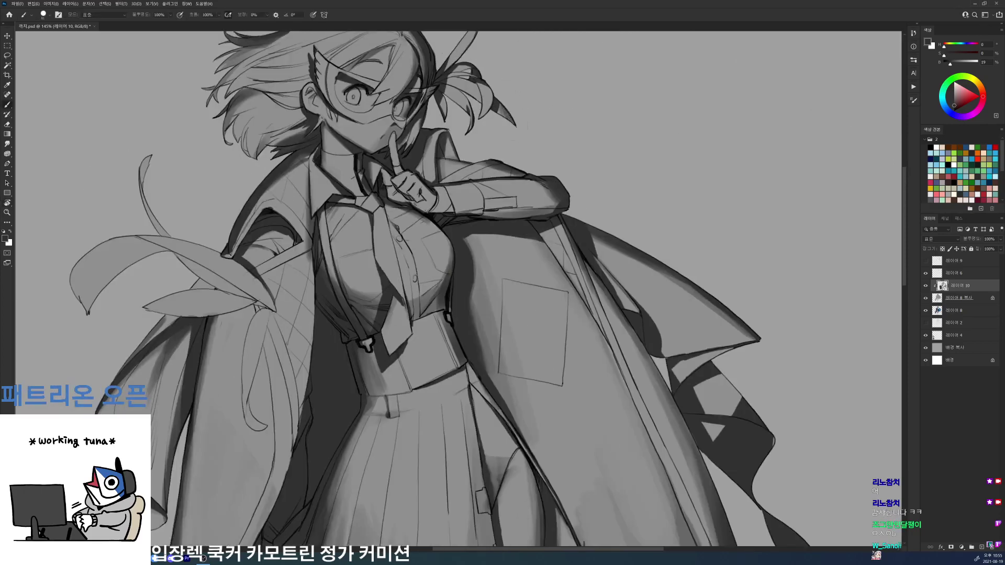
scroll(507, 132, up, 3)
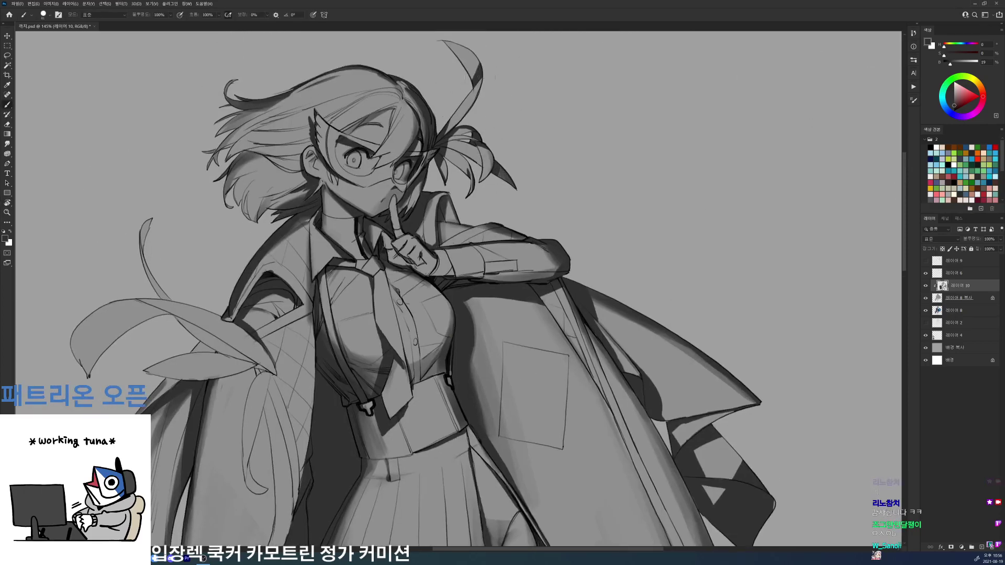
key(z)
drag(501, 124, 439, 151)
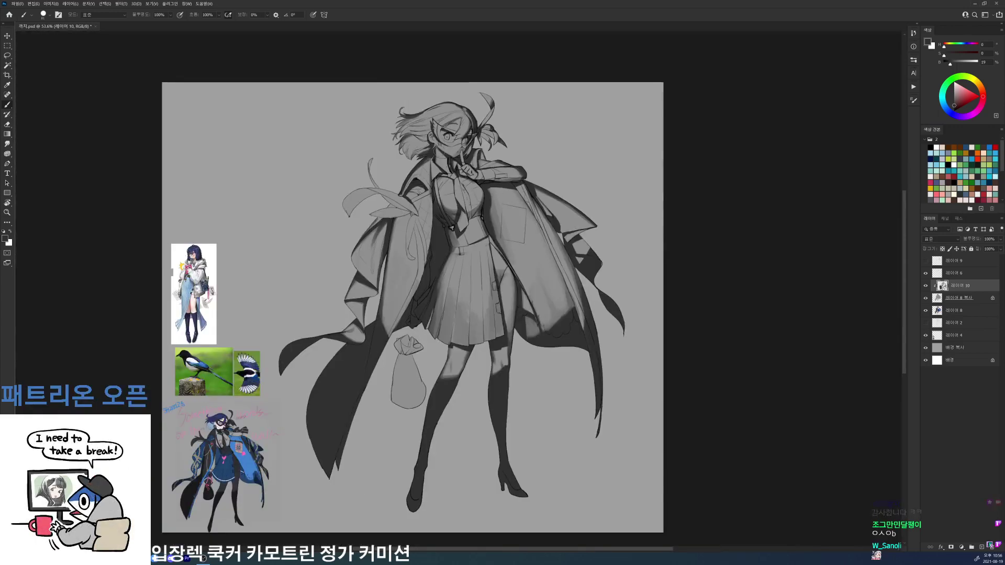
- Switch brushes and paint dark shading along the curled underside of the large shoulder feather on the lowered-arm side
key(z)
drag(372, 179, 434, 180)
key(r)
drag(576, 335, 518, 180)
right_click(387, 353)
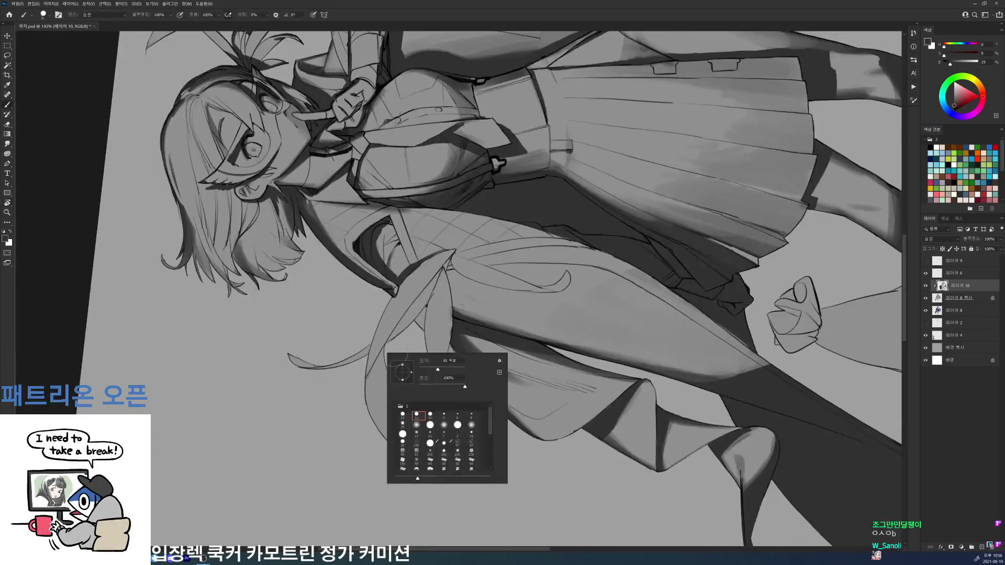
click(430, 416)
key(Return)
drag(382, 349, 367, 407)
drag(377, 358, 371, 417)
key(r)
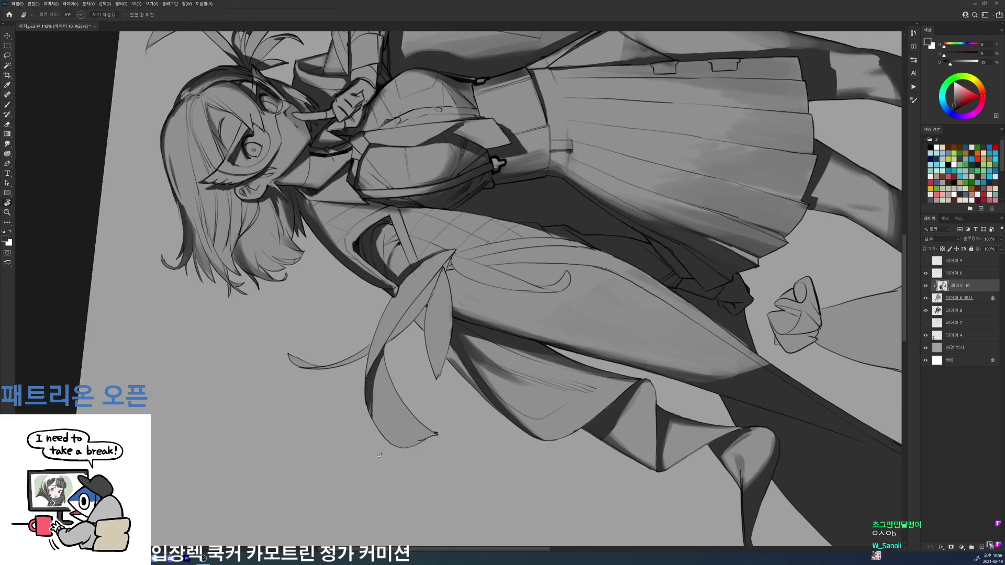
- Shade the base of the large shoulder feather and darken the cape edge directly beneath the feather cluster
mouse_move(373, 136)
mouse_down()
mouse_move(630, 255)
mouse_move(623, 349)
mouse_move(631, 319)
mouse_move(463, 115)
mouse_up()
key(b)
key(r)
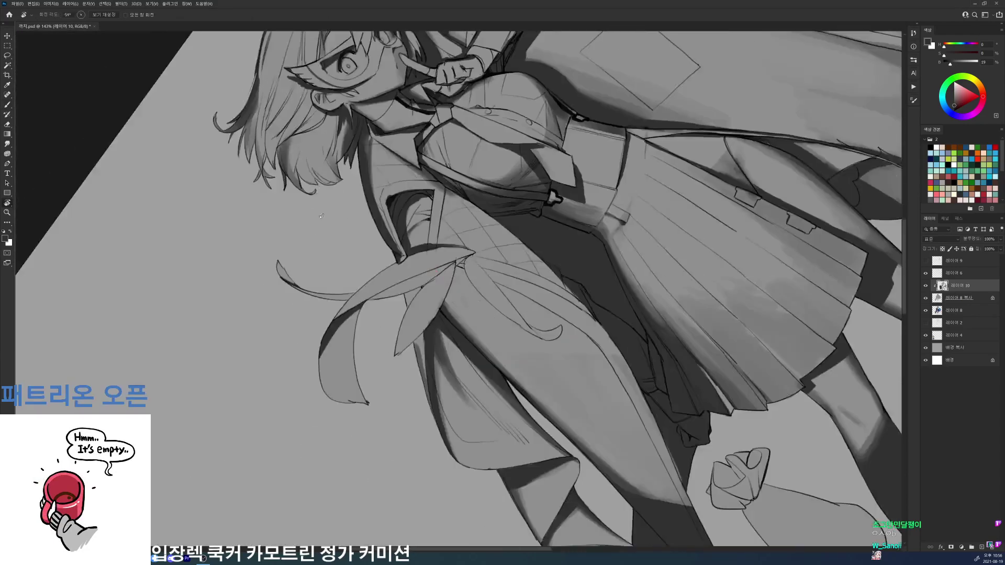
key(b)
drag(444, 265, 372, 300)
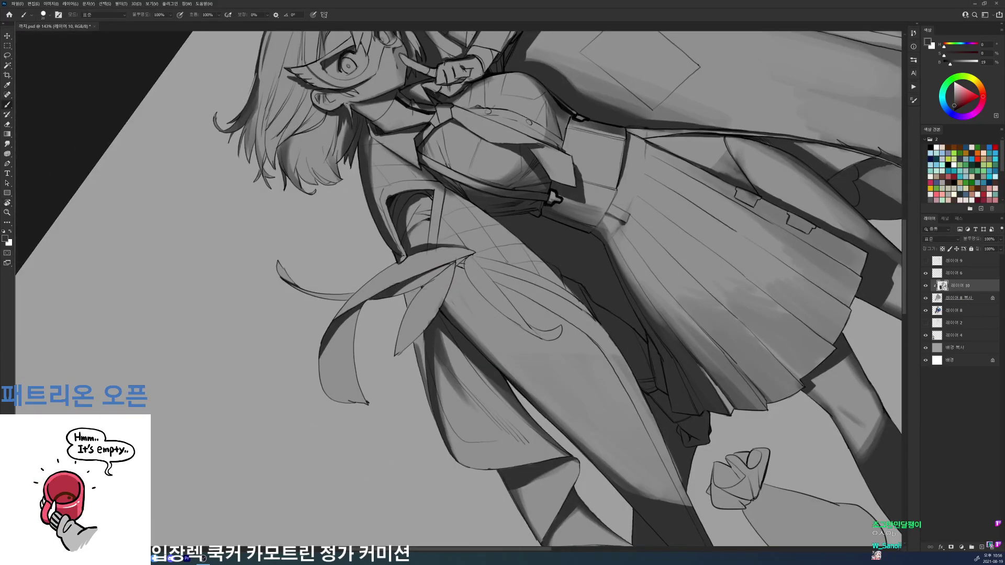
drag(418, 337, 427, 399)
key(e)
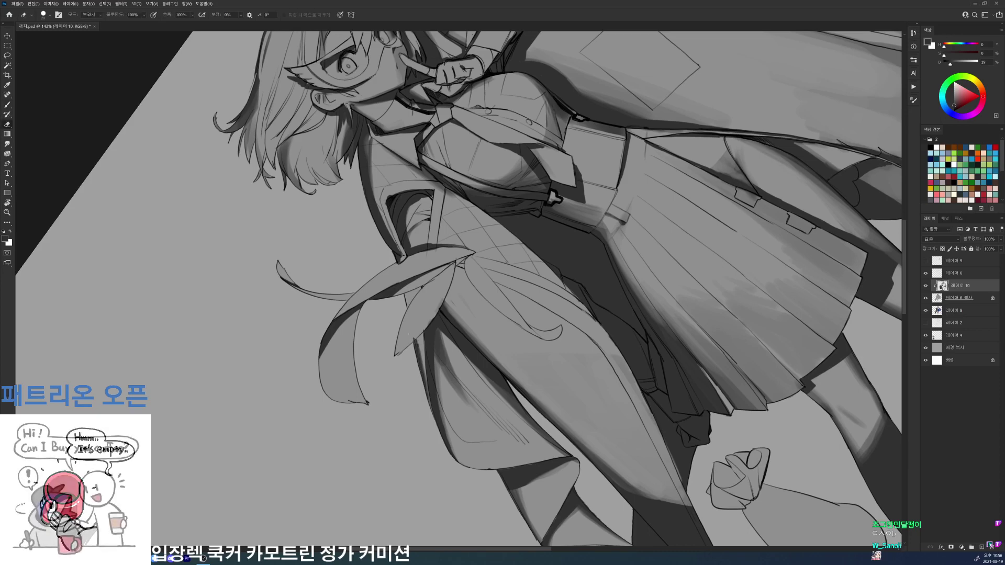
key(b)
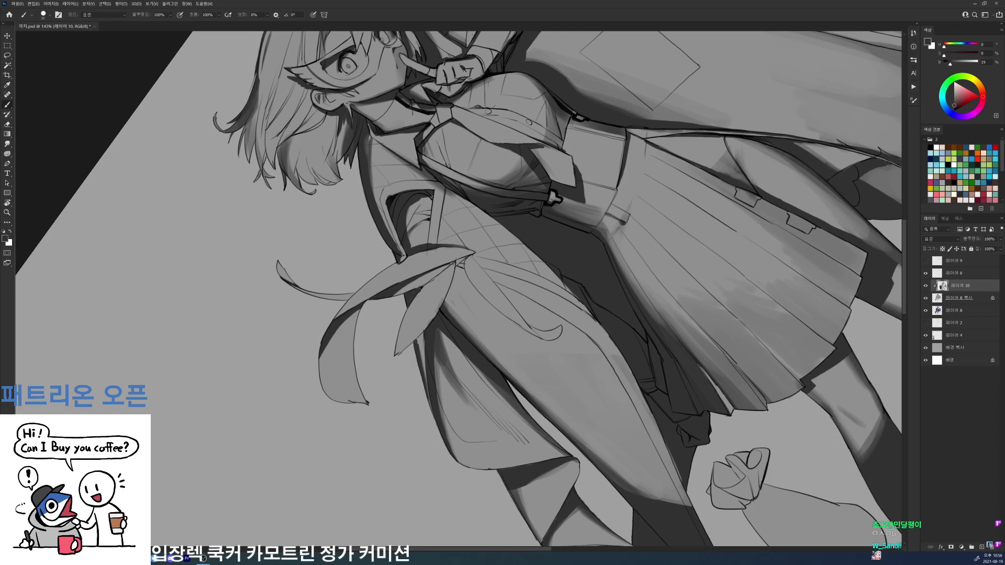
- Paint dark shading down the hanging feather strand below the shoulder feather cluster
key(r)
drag(581, 266, 564, 350)
drag(473, 268, 438, 307)
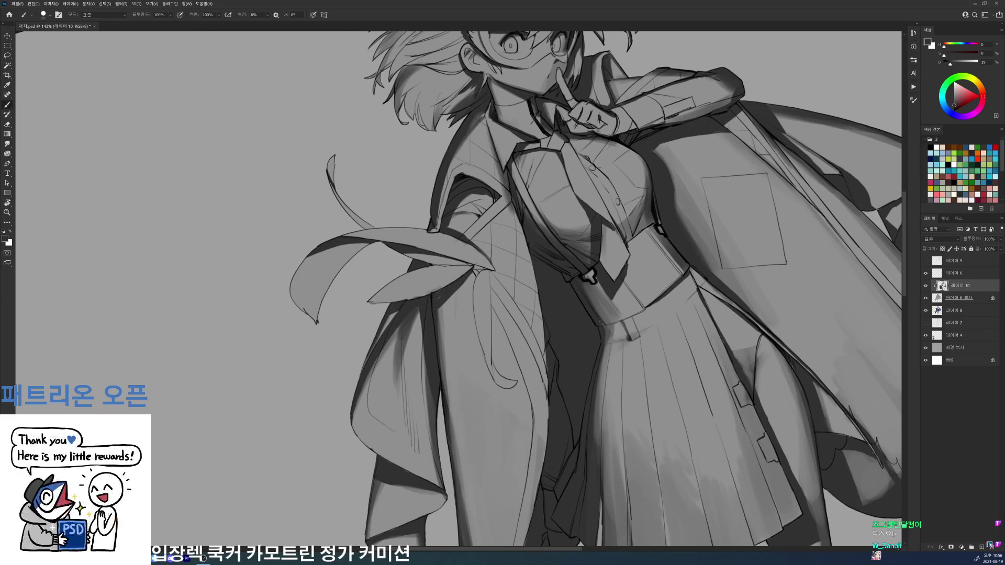
key(r)
drag(498, 293, 493, 305)
mouse_move(493, 285)
mouse_down()
mouse_move(480, 376)
mouse_move(482, 413)
mouse_move(494, 405)
mouse_up()
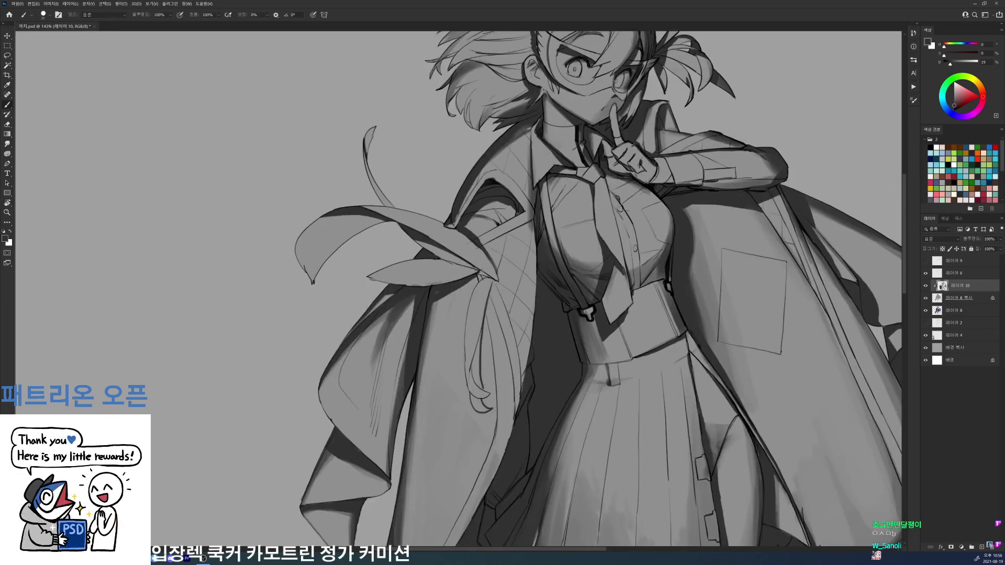
mouse_move(476, 373)
mouse_down()
mouse_move(479, 389)
mouse_move(480, 335)
mouse_up()
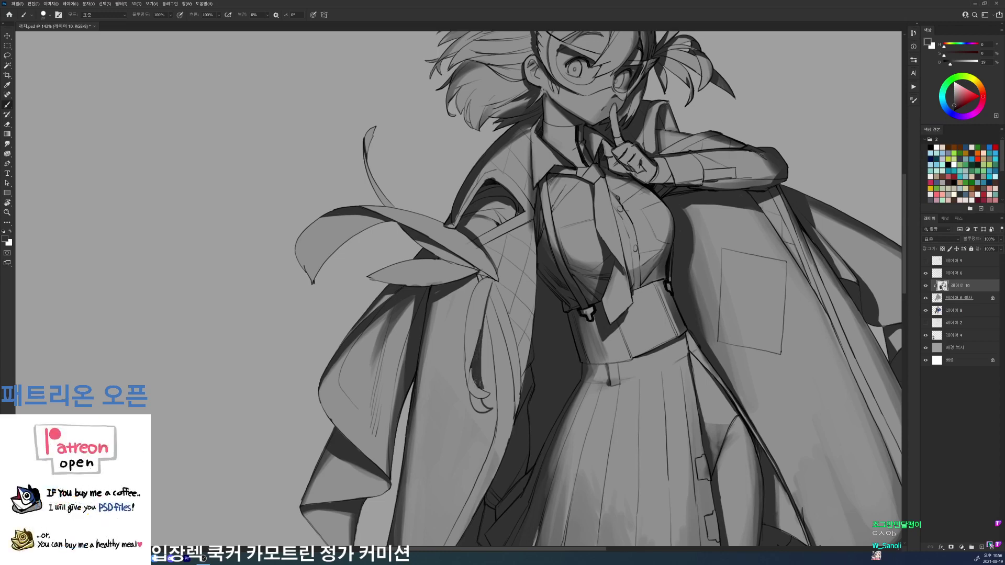
- Fill the curled tip of the hanging feather strand with dark gray and clean its edges with the eraser
key(e)
key(b)
mouse_move(481, 378)
mouse_down()
mouse_move(480, 388)
mouse_move(469, 385)
mouse_move(470, 374)
mouse_move(477, 413)
mouse_up()
key(e)
key(b)
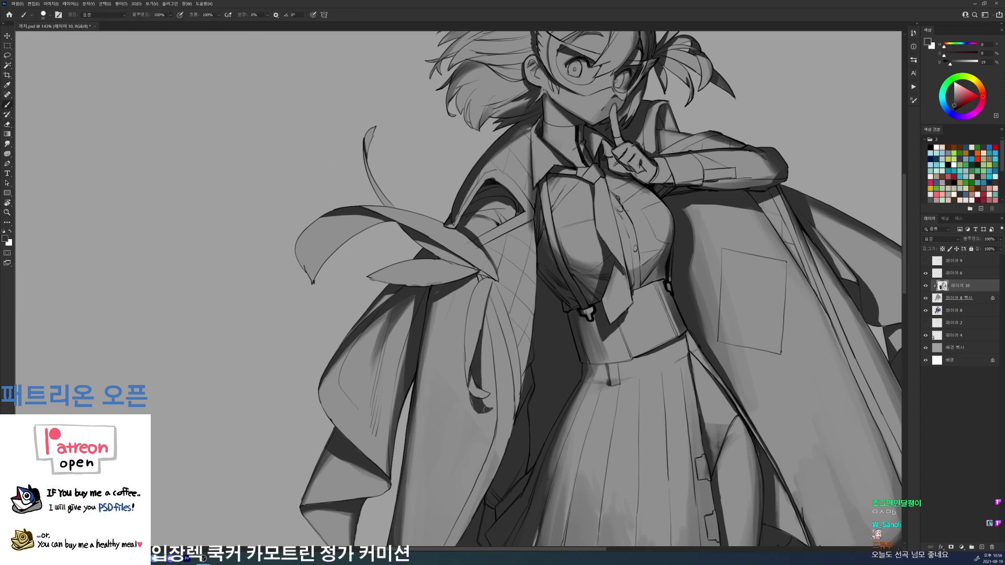
key(e)
key(b)
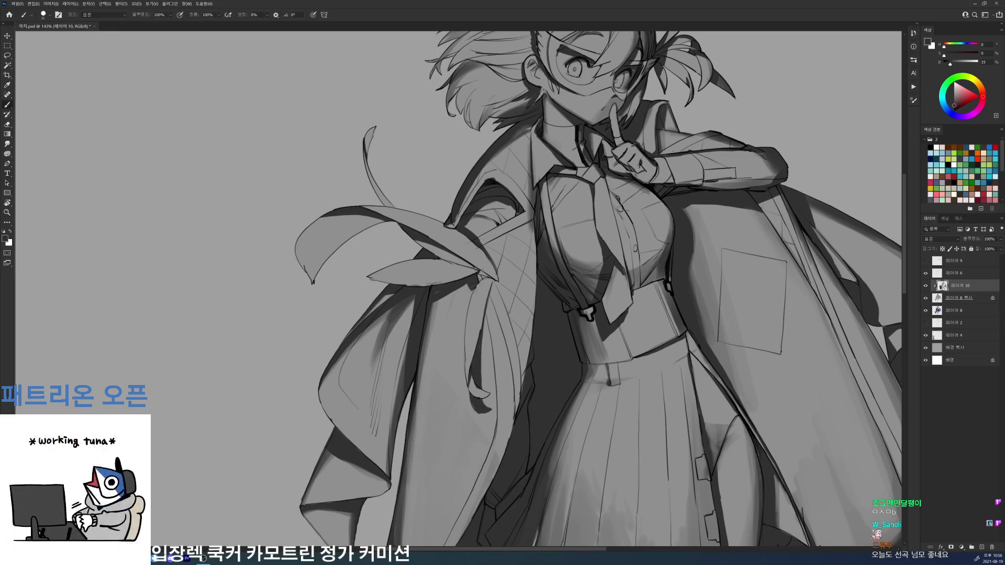
- Shade the second long hanging feather along the coat front, undoing the first stroke and cleaning up with the eraser
mouse_move(486, 308)
mouse_down()
mouse_move(487, 266)
mouse_move(515, 376)
mouse_up()
key(ctrl+z)
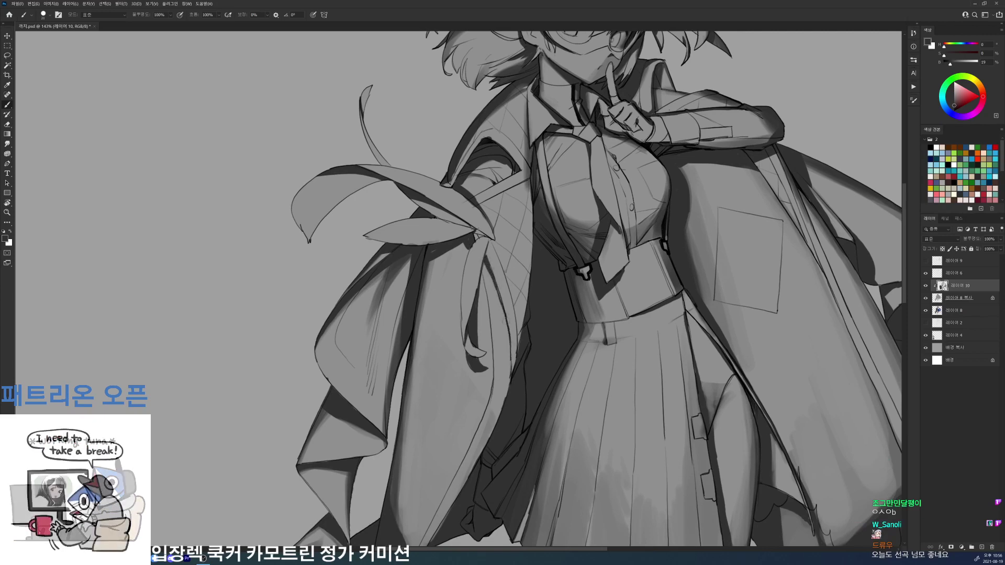
drag(504, 318, 512, 345)
drag(510, 344, 514, 375)
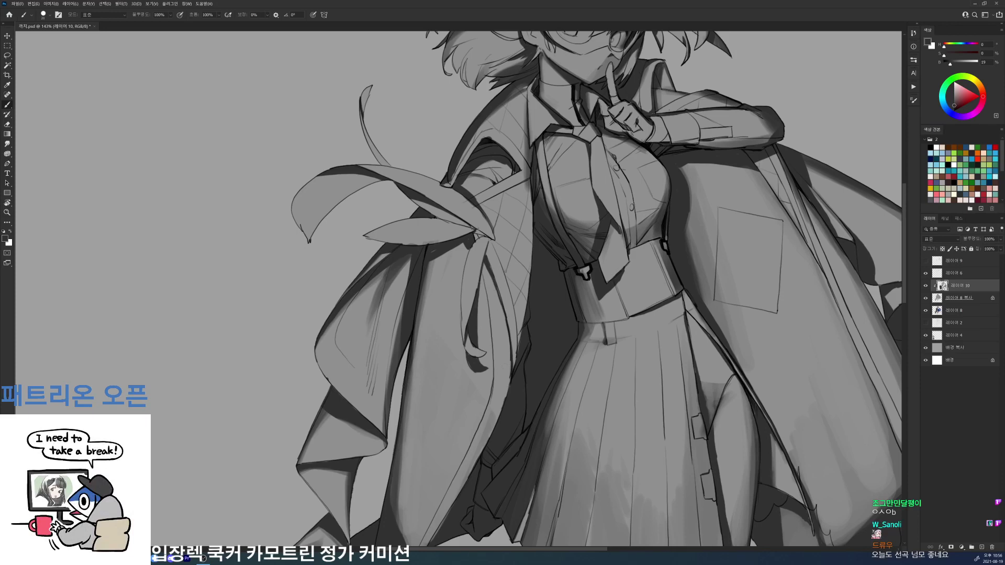
drag(478, 291, 495, 384)
key(e)
mouse_move(490, 315)
mouse_down()
mouse_move(492, 329)
mouse_move(445, 322)
mouse_up()
drag(489, 365, 544, 365)
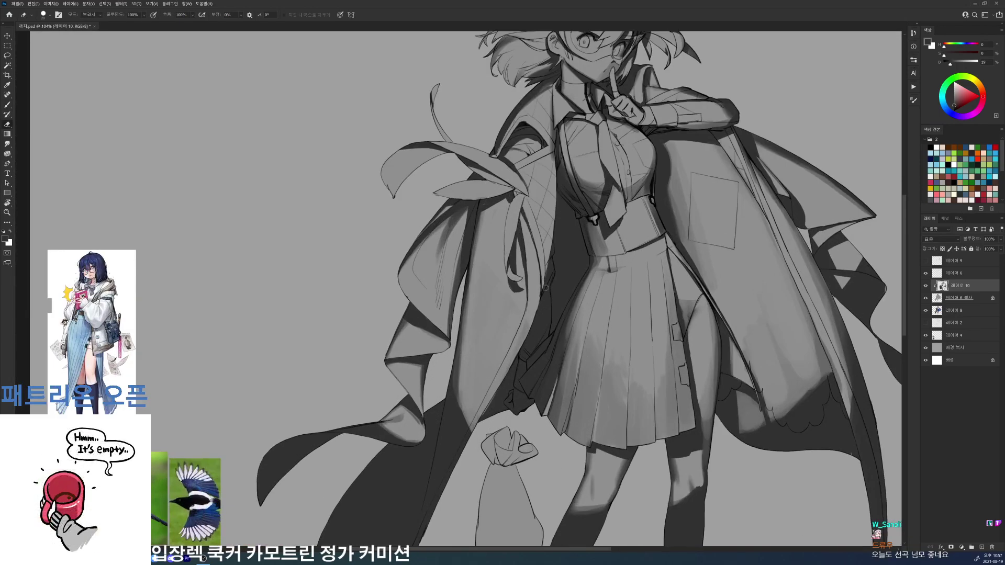
- Examine the value balance of the cape, feathers and full figure both up close and at full view
key(b)
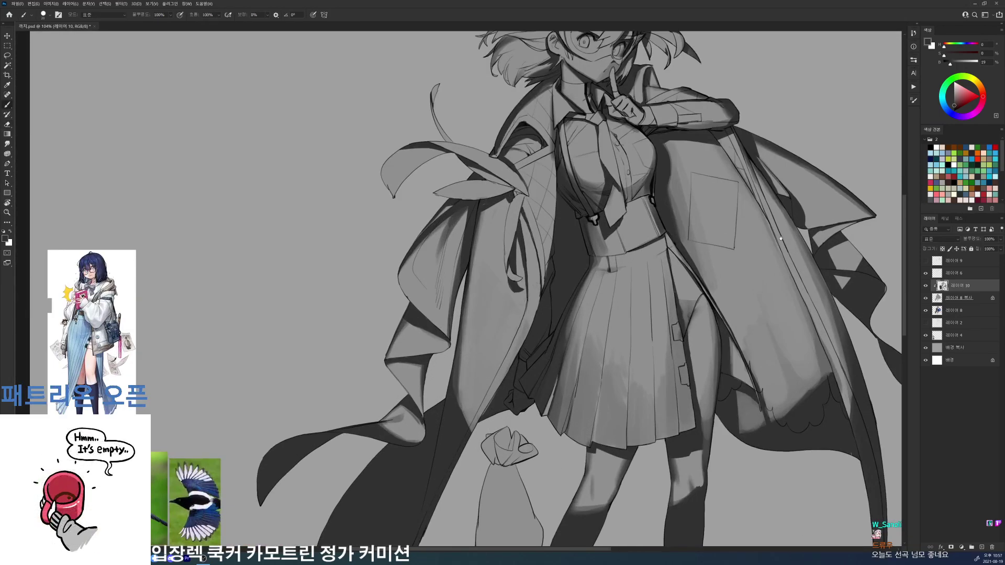
drag(780, 238, 639, 330)
drag(619, 264, 636, 316)
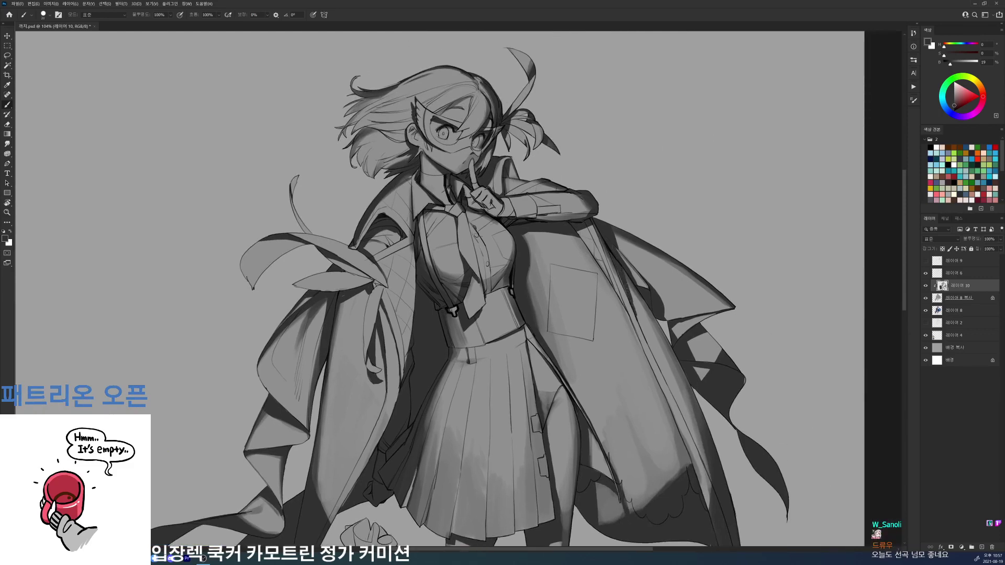
scroll(641, 276, down, 4)
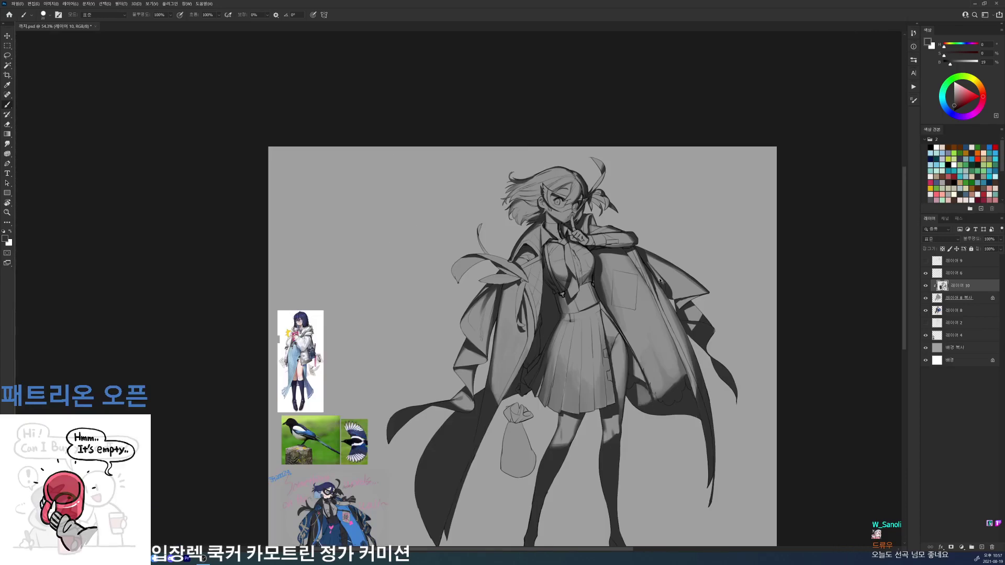
scroll(661, 281, up, 4)
key(e)
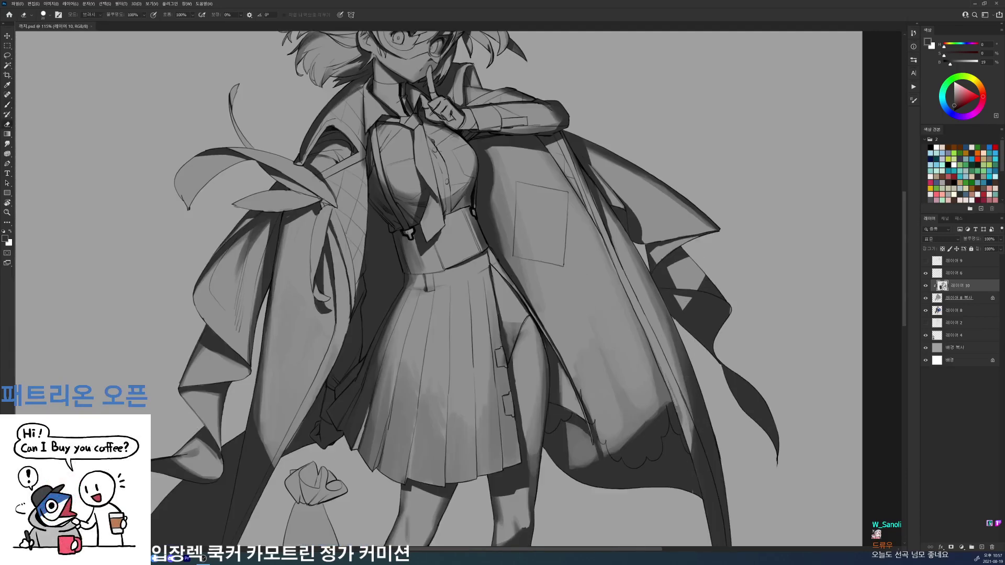
scroll(678, 373, down, 5)
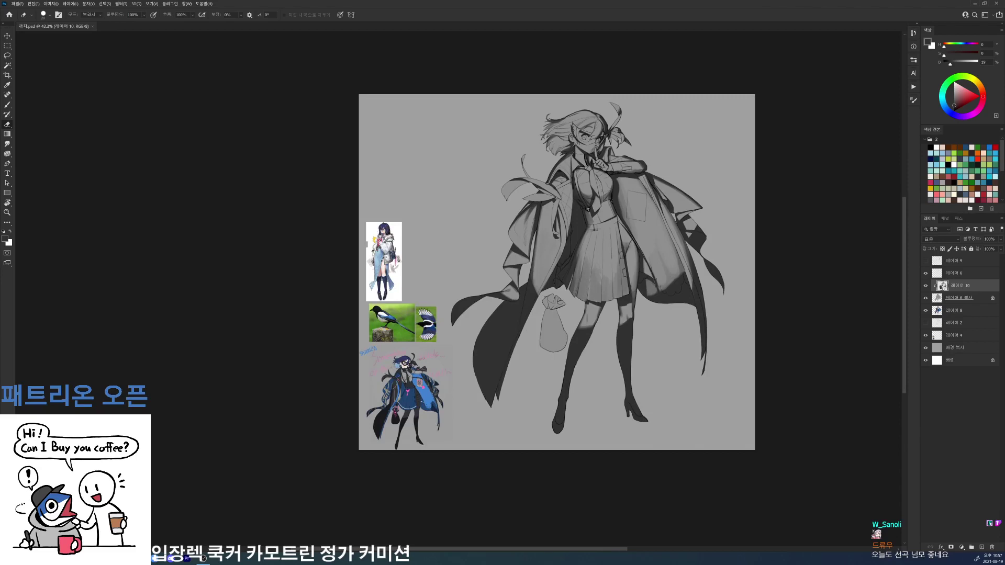
scroll(592, 203, up, 5)
- Switch to a larger brush and softly shade the inner edge of the coat front beside the shirt on the lowered-arm side
key(b)
right_click(591, 203)
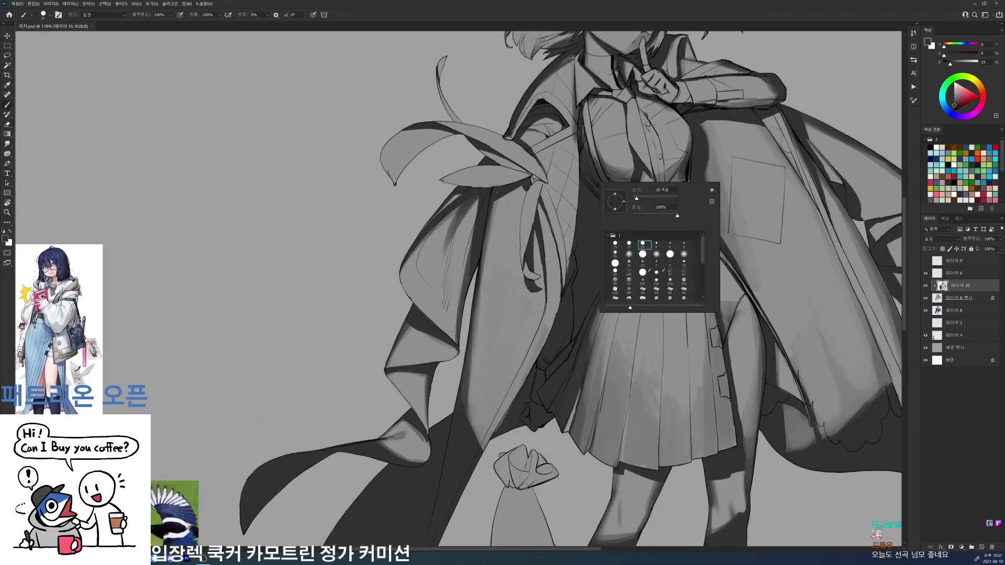
click(629, 244)
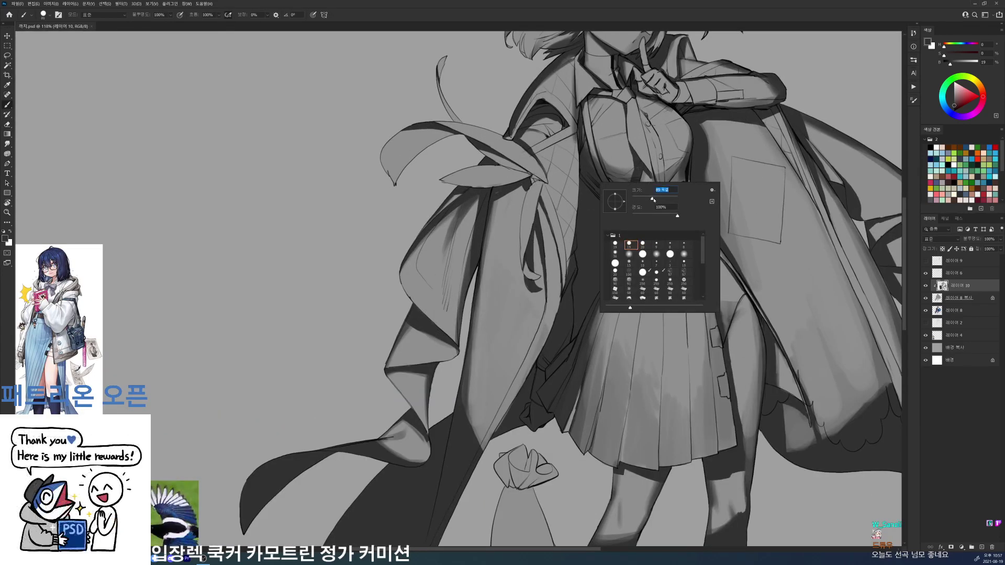
key(Return)
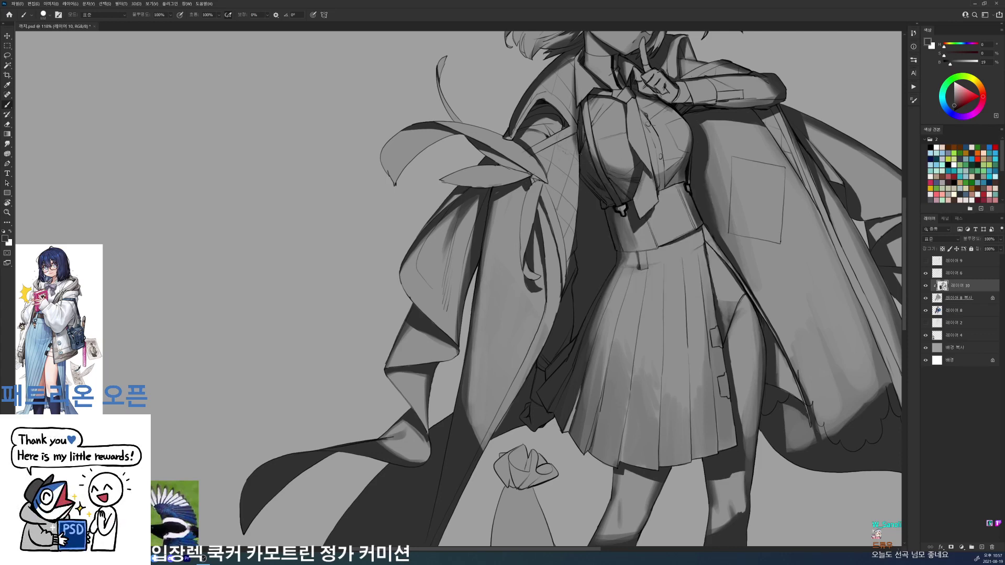
mouse_move(577, 141)
mouse_down()
mouse_move(571, 257)
mouse_move(584, 269)
mouse_up()
mouse_move(568, 214)
mouse_down()
mouse_move(578, 241)
mouse_move(571, 285)
mouse_up()
drag(582, 194, 570, 261)
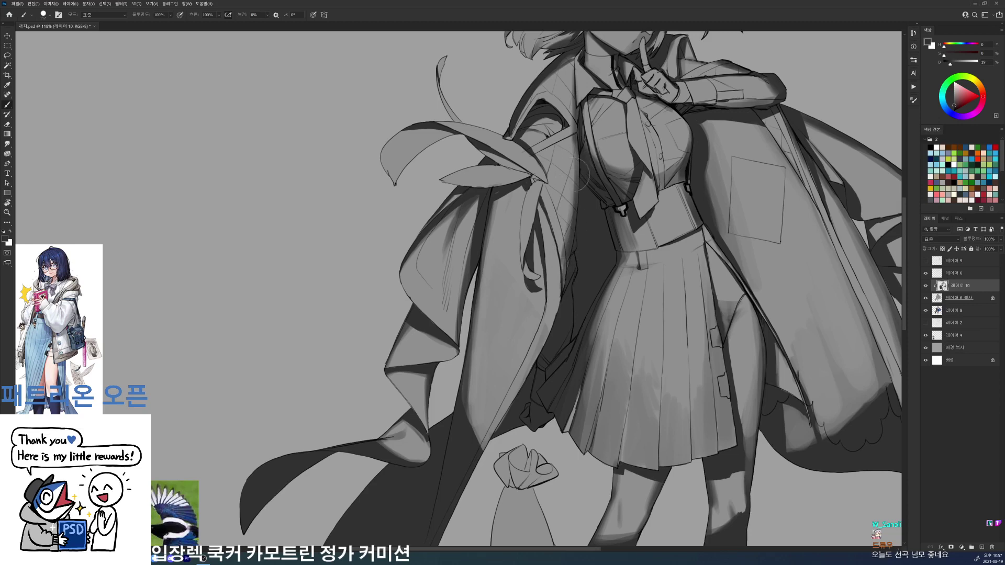
drag(582, 160, 566, 225)
drag(563, 228, 573, 265)
drag(572, 171, 560, 230)
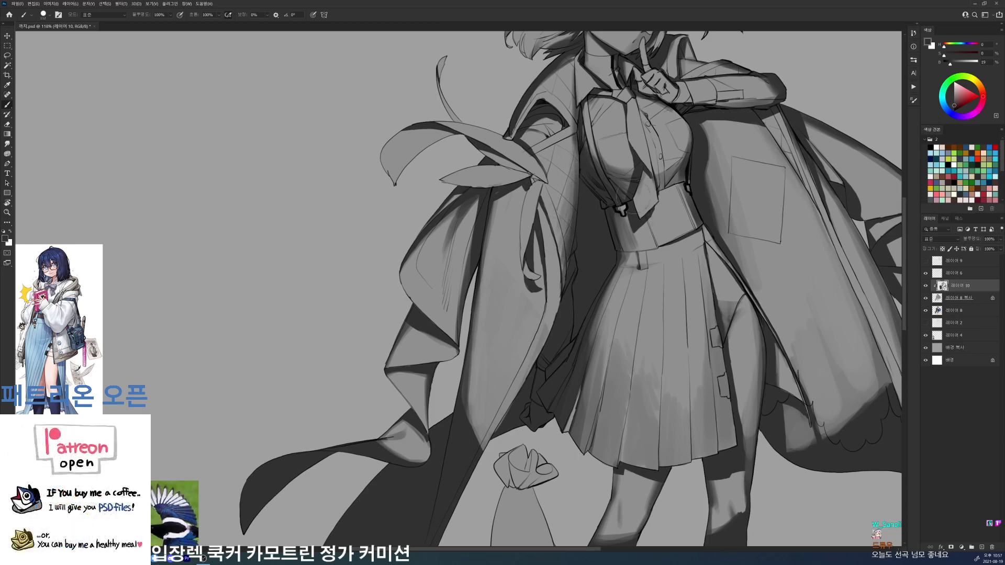
- Touch up the shading by the tie tip and the lowered arm's sleeve opening, and save the document
drag(639, 194, 629, 218)
drag(557, 124, 550, 120)
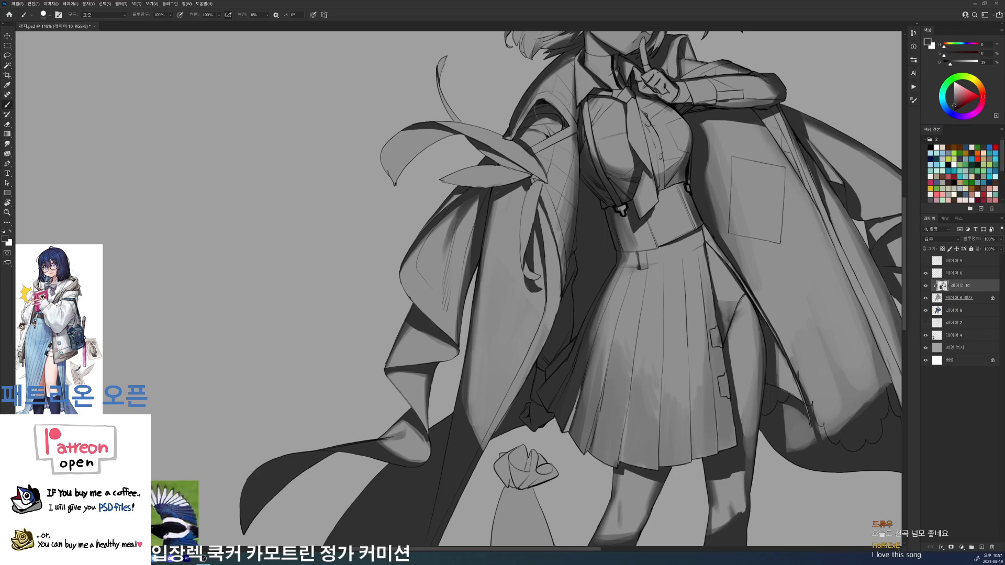
key(ctrl+s)
drag(656, 152, 592, 152)
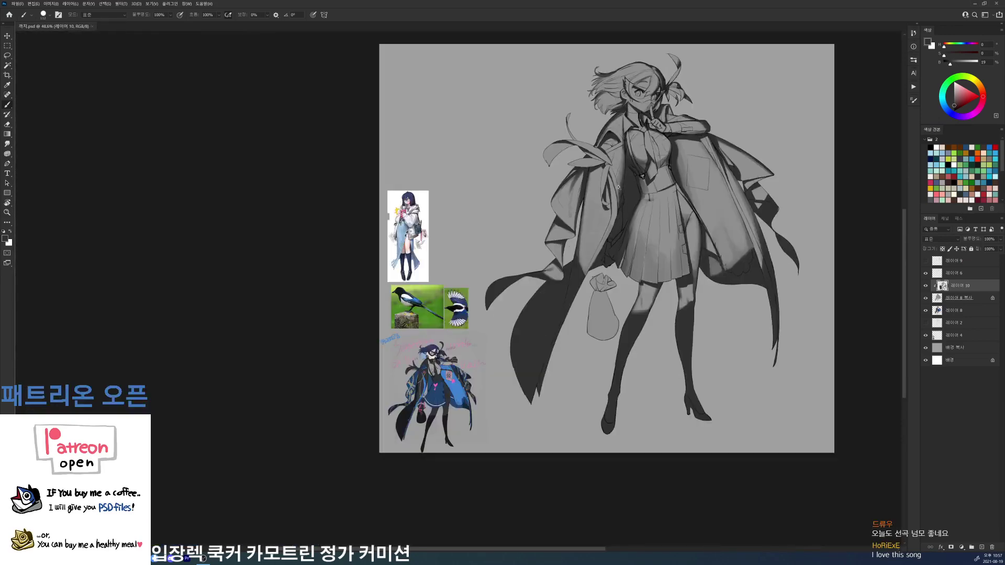
mouse_move(616, 187)
mouse_down()
mouse_move(665, 187)
mouse_move(589, 196)
mouse_up()
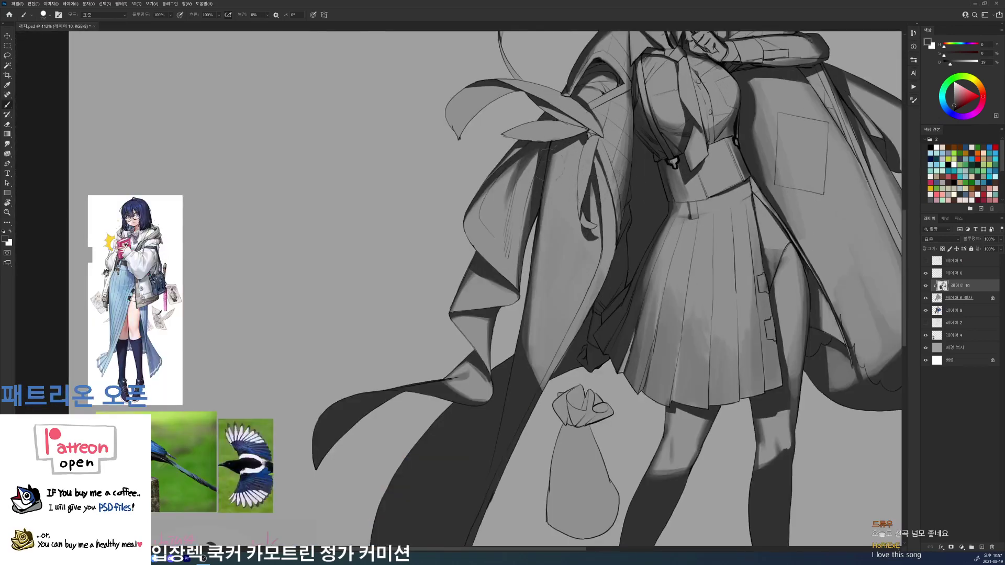
mouse_move(751, 147)
mouse_down()
mouse_move(733, 129)
mouse_move(806, 113)
mouse_up()
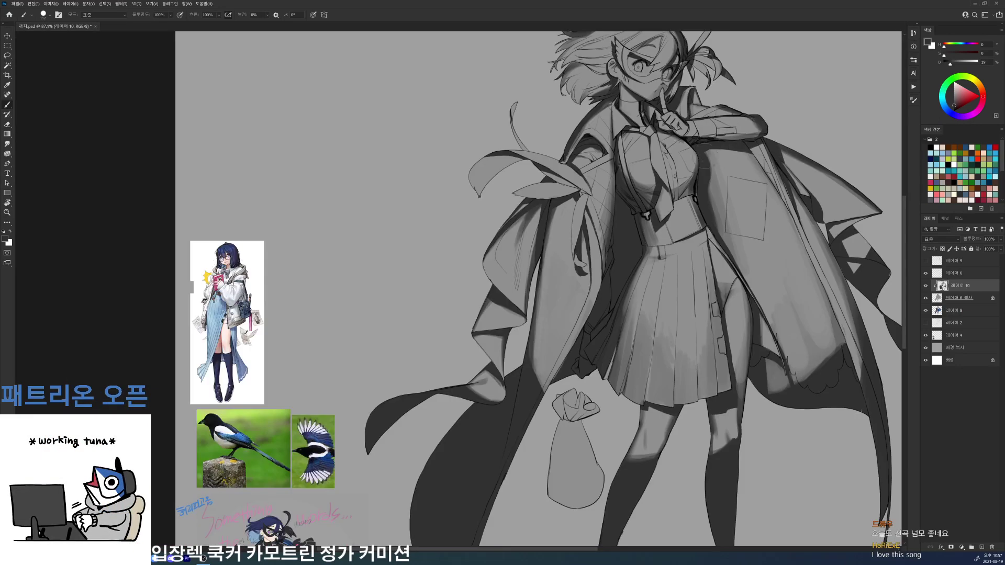
- Paint fold shadows on the open cape's inner lining beside the rectangular patch, and switch the eraser to a larger preset for cleanup
drag(711, 157, 723, 194)
drag(731, 152, 741, 209)
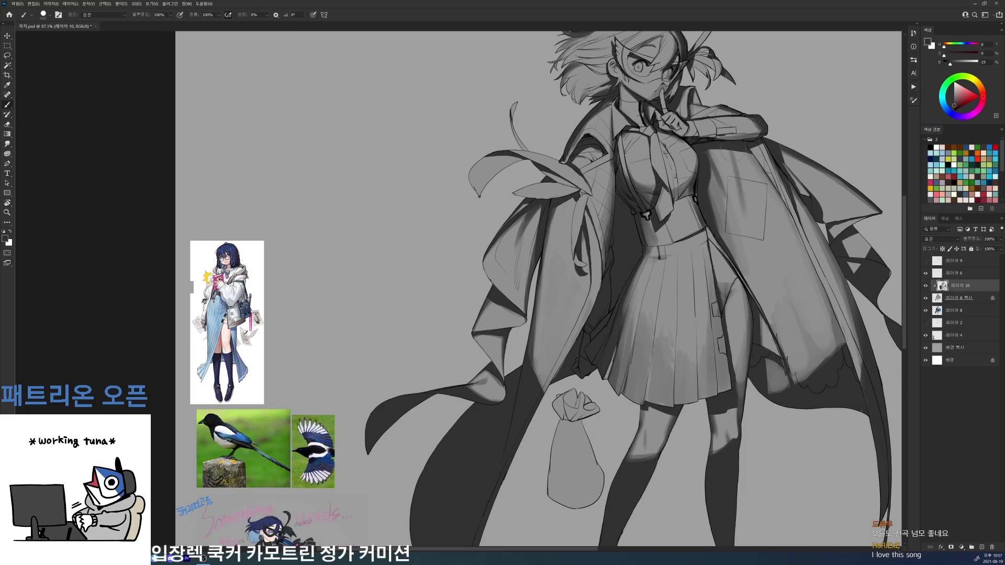
mouse_move(733, 153)
mouse_down()
mouse_move(742, 209)
mouse_move(741, 185)
mouse_up()
key(e)
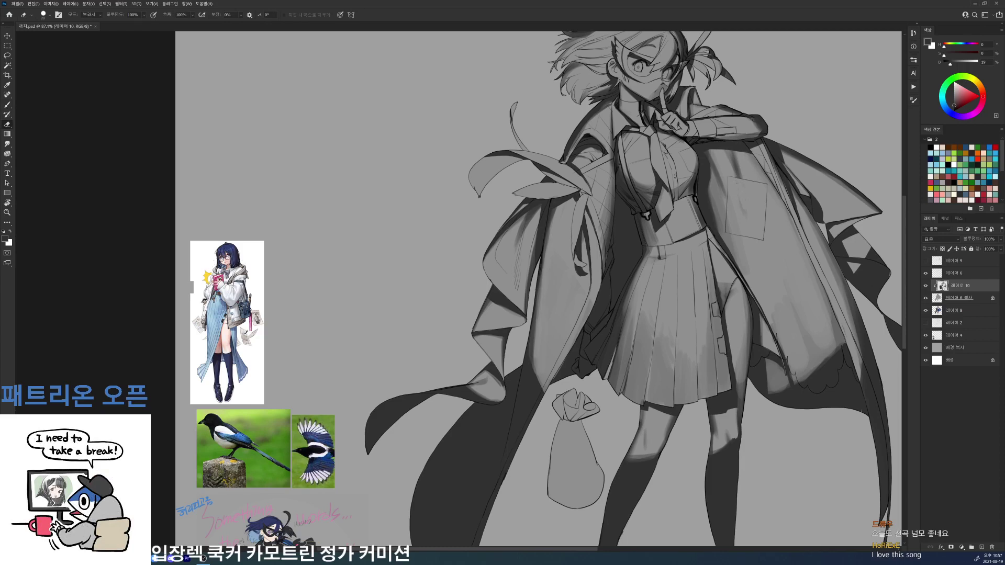
key(b)
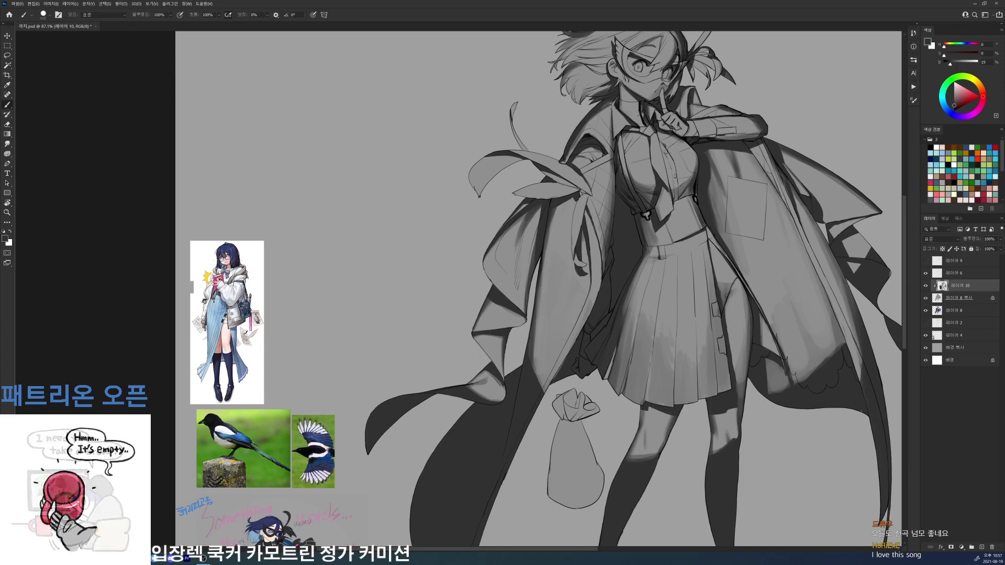
key(e)
right_click(654, 222)
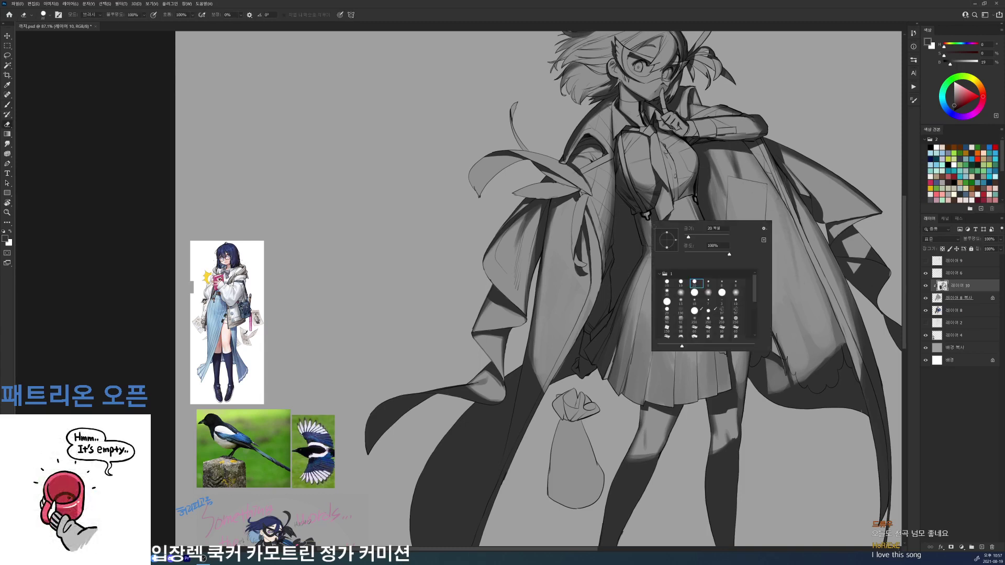
click(681, 284)
drag(688, 237, 697, 237)
key(Return)
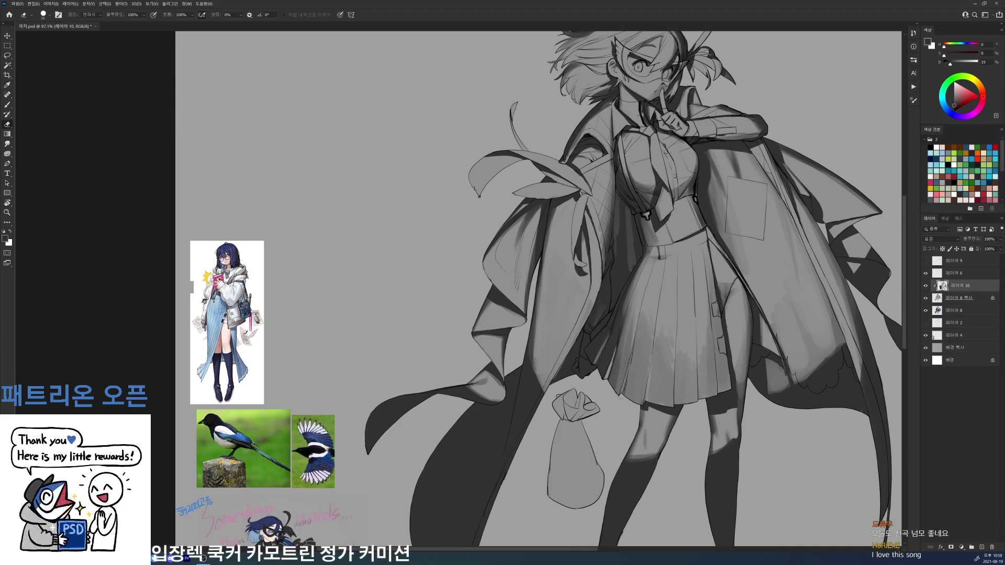
- Shade the lower pleats of the skirt with a smaller brush, redoing one stroke, and save the document
key(b)
right_click(652, 363)
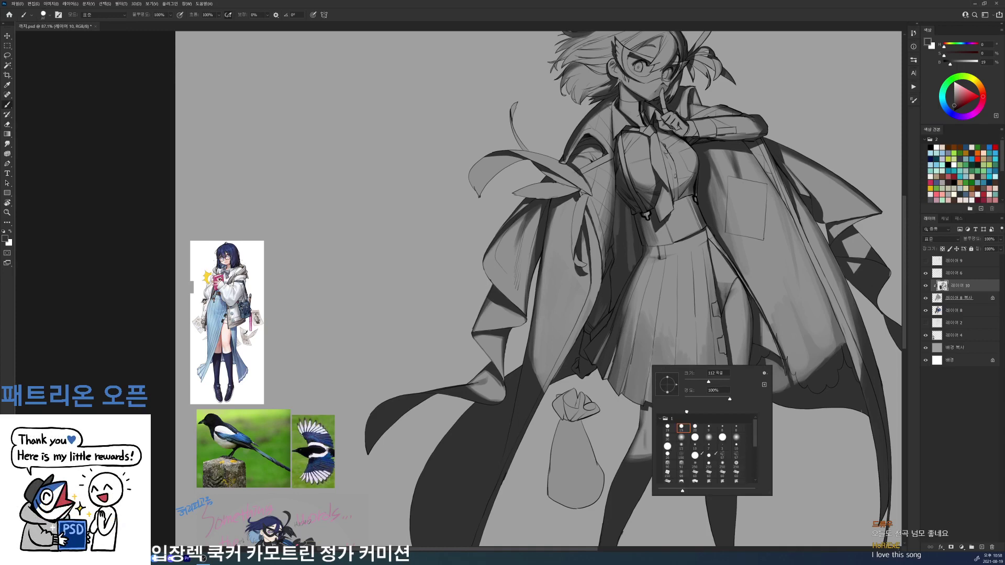
click(696, 428)
drag(650, 365, 646, 400)
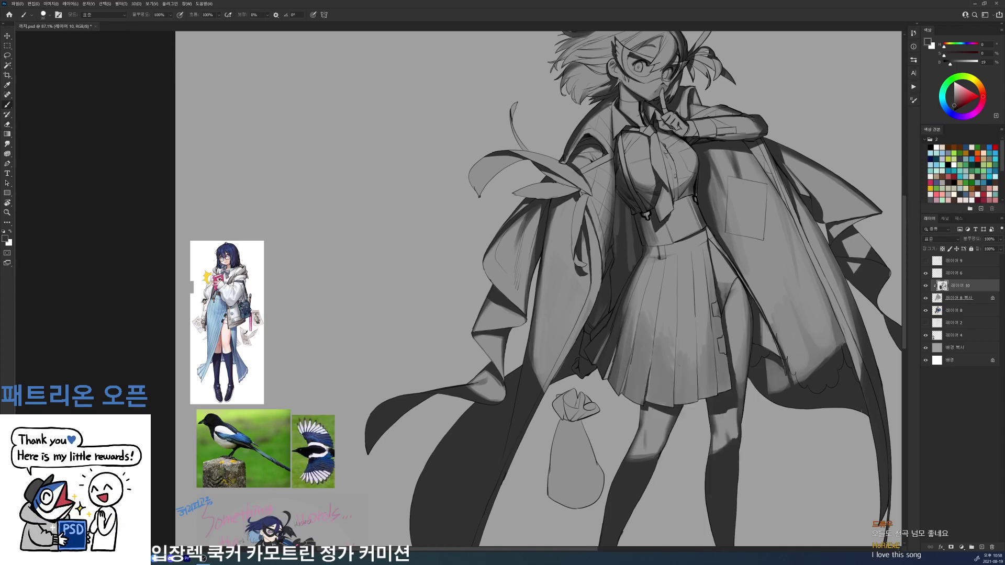
drag(676, 358, 676, 402)
drag(697, 324, 704, 397)
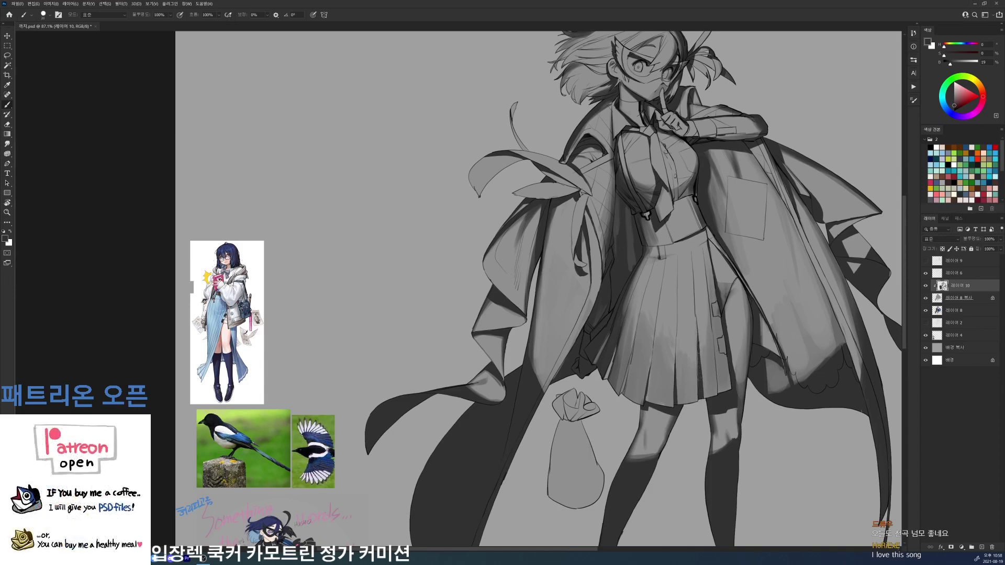
drag(697, 349, 698, 383)
key(ctrl+z)
mouse_move(697, 344)
mouse_down()
mouse_move(698, 377)
mouse_move(719, 395)
mouse_up()
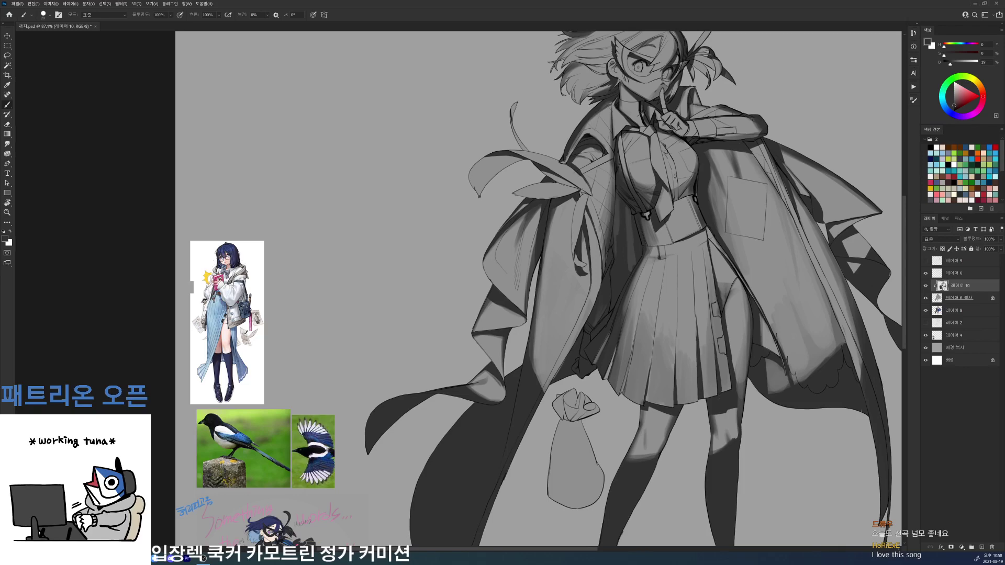
scroll(783, 376, up, 5)
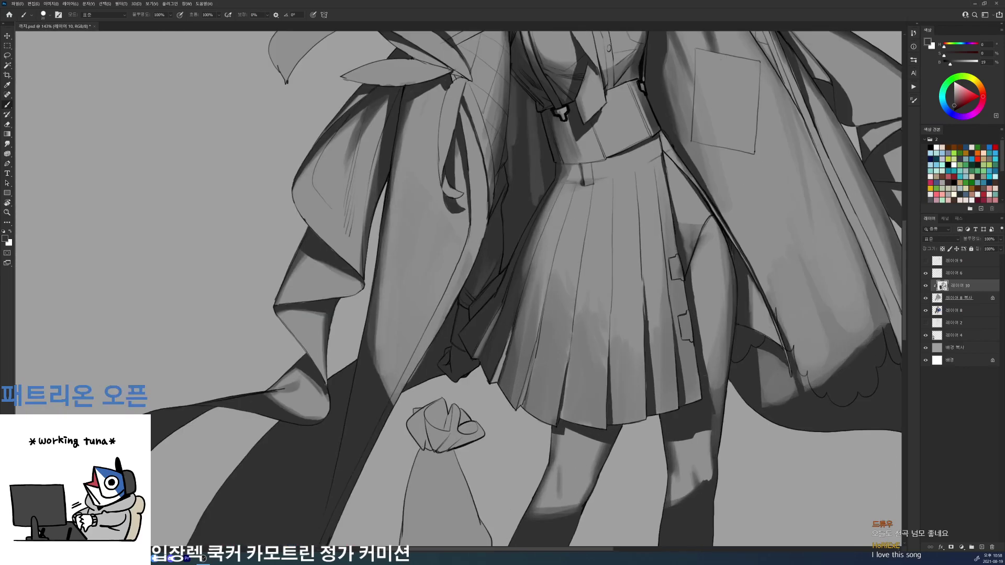
scroll(716, 421, down, 6)
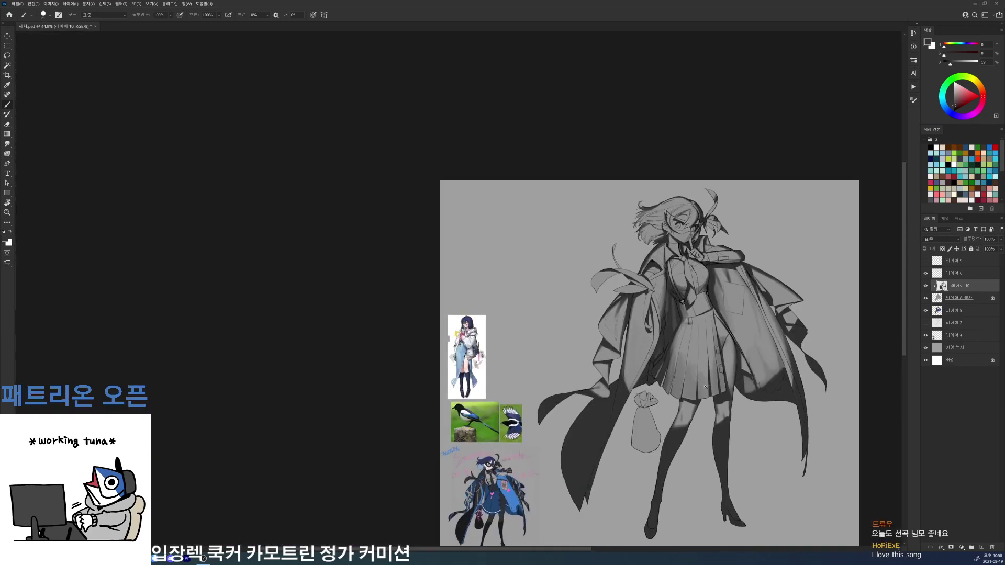
scroll(704, 461, up, 3)
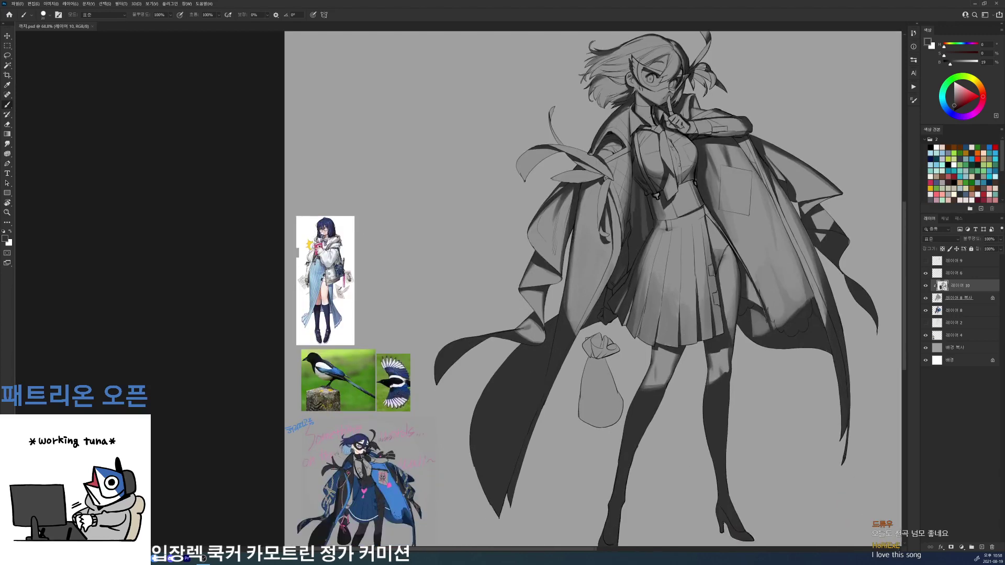
- Darken the outer edges of the hanging pouch and fill its tied neck with dark shading
right_click(627, 362)
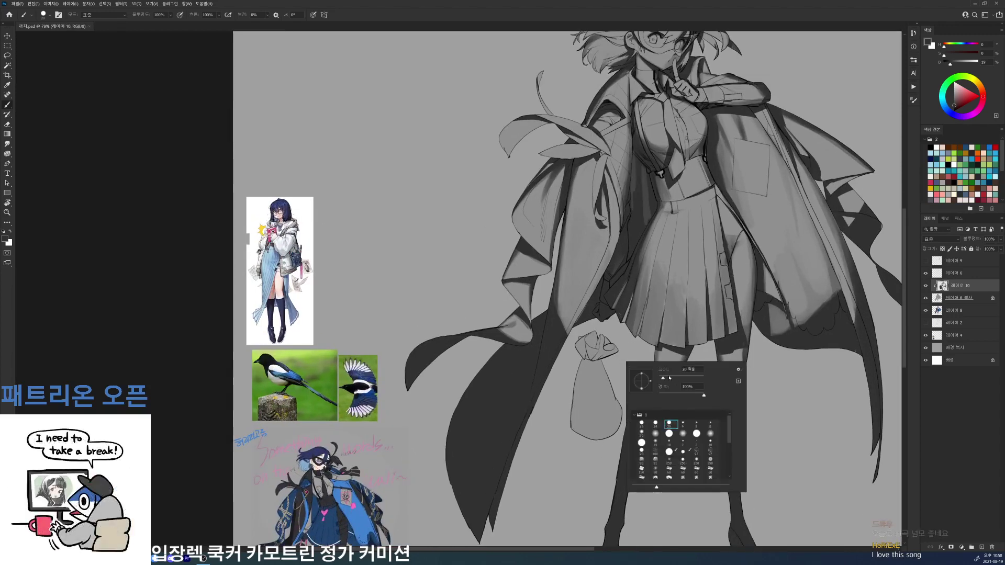
key(Return)
mouse_move(582, 361)
mouse_down()
mouse_move(572, 419)
mouse_move(598, 438)
mouse_move(620, 416)
mouse_move(609, 439)
mouse_move(610, 388)
mouse_move(620, 414)
mouse_up()
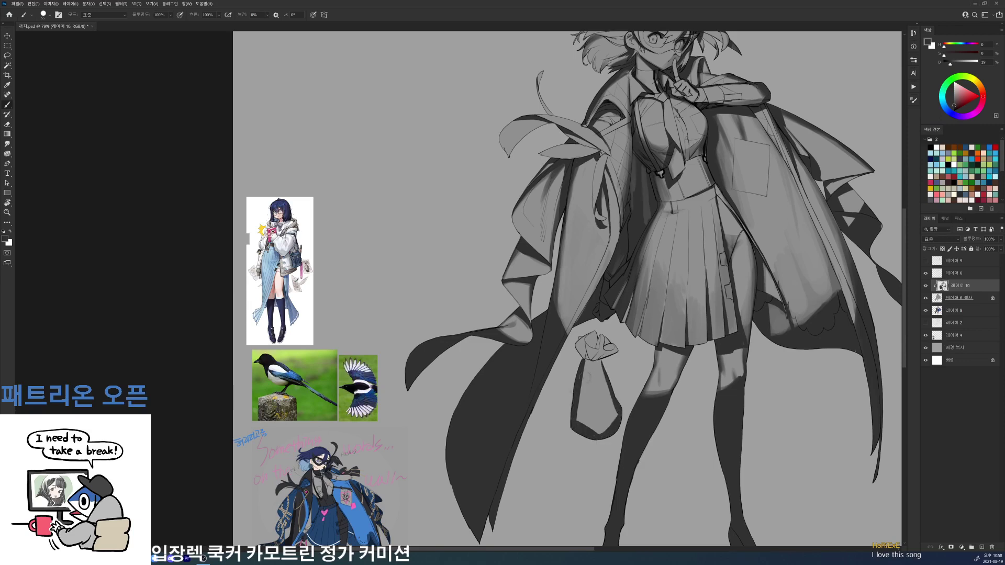
mouse_move(588, 376)
mouse_down()
mouse_move(609, 361)
mouse_move(574, 391)
mouse_move(585, 366)
mouse_move(569, 358)
mouse_move(600, 371)
mouse_up()
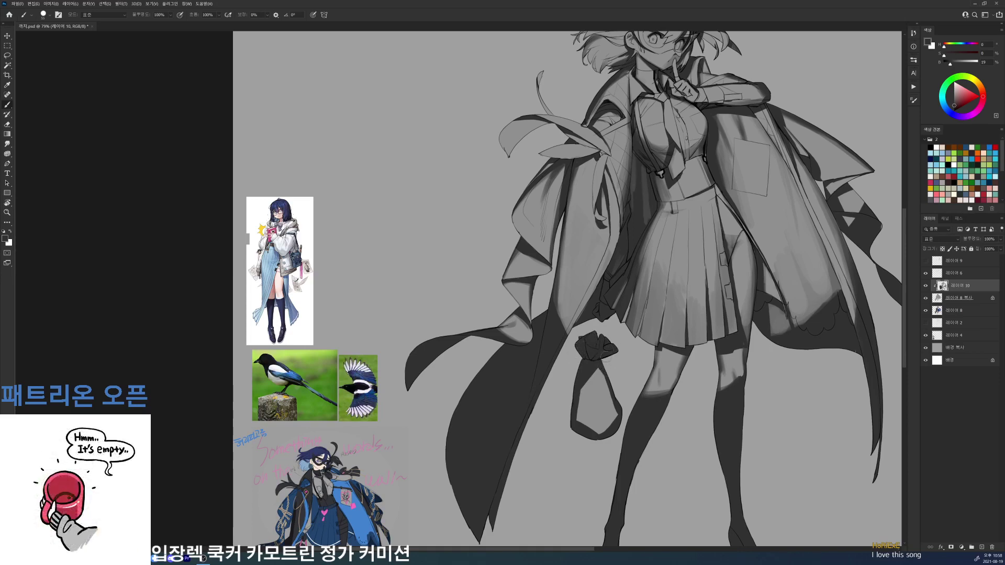
- Blend the pouch's body shading with a larger brush, and lighten its middle with a large eraser
right_click(641, 365)
click(672, 428)
drag(687, 383, 691, 382)
mouse_move(580, 396)
mouse_down()
mouse_move(573, 423)
mouse_move(602, 436)
mouse_move(618, 416)
mouse_move(599, 433)
mouse_up()
key(e)
right_click(611, 399)
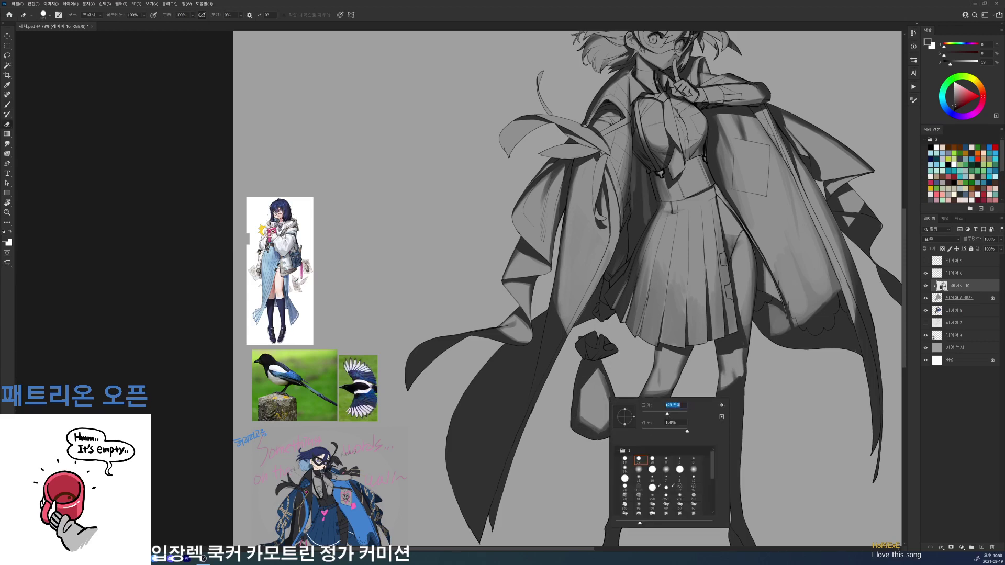
key(Return)
mouse_move(582, 385)
mouse_down()
mouse_move(583, 423)
mouse_move(599, 424)
mouse_move(585, 414)
mouse_move(596, 427)
mouse_move(600, 380)
mouse_move(602, 412)
mouse_move(588, 393)
mouse_move(610, 426)
mouse_up()
drag(607, 379, 597, 413)
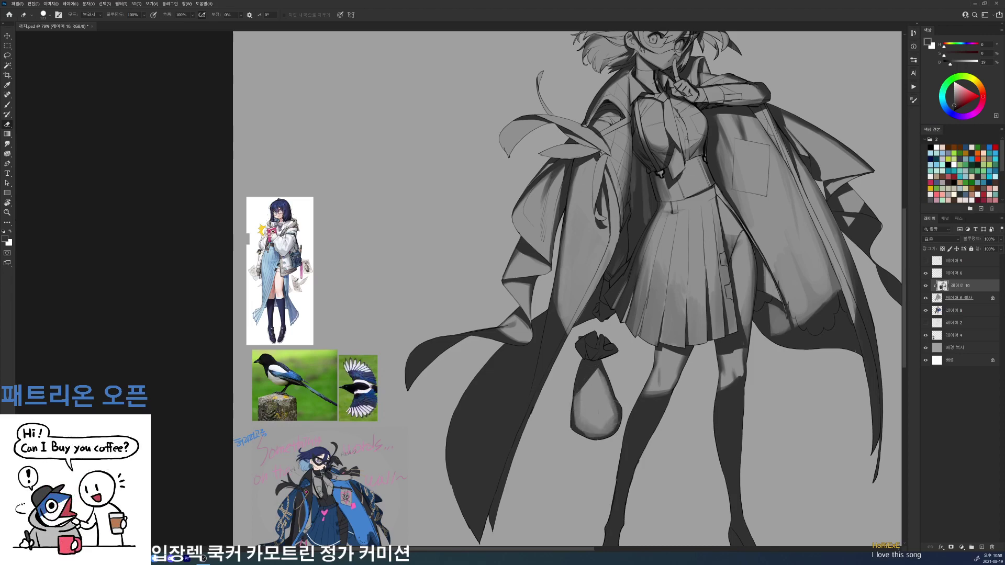
scroll(661, 337, down, 6)
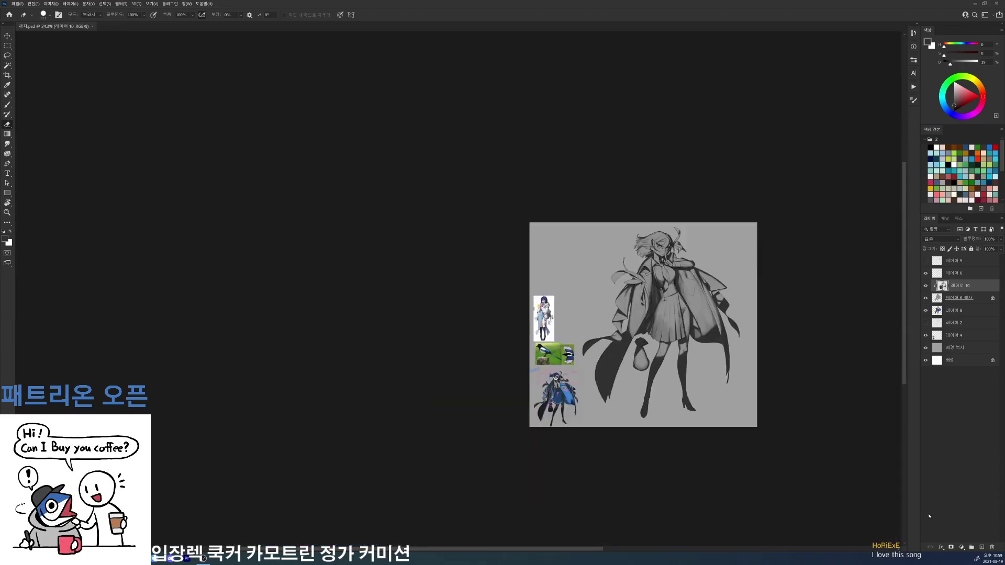
- Change the brush and eraser presets and shade the hair around the forehead and parting
scroll(664, 314, up, 7)
key(b)
right_click(664, 337)
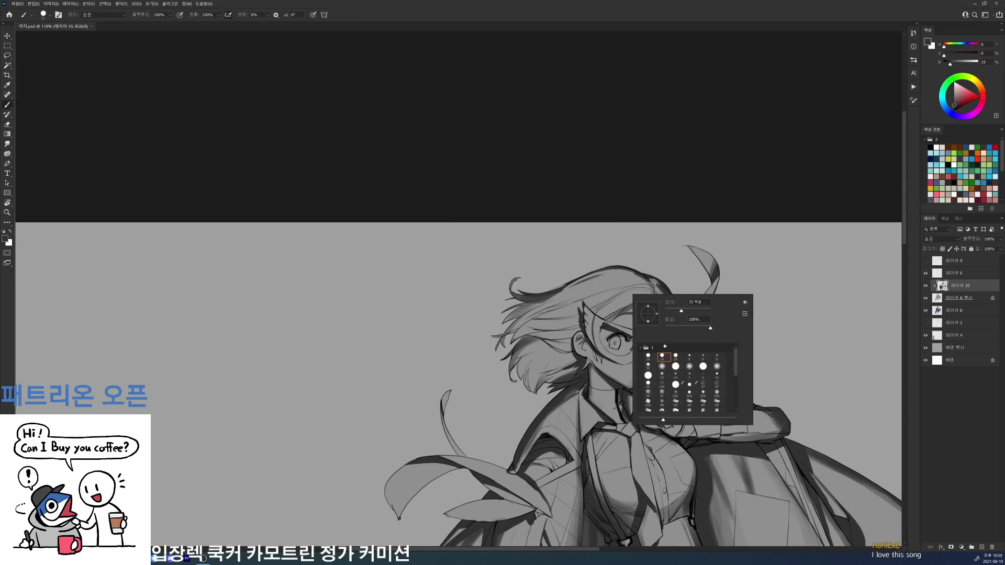
double_click(662, 357)
mouse_move(611, 320)
mouse_down()
mouse_move(622, 312)
mouse_move(614, 324)
mouse_up()
key(e)
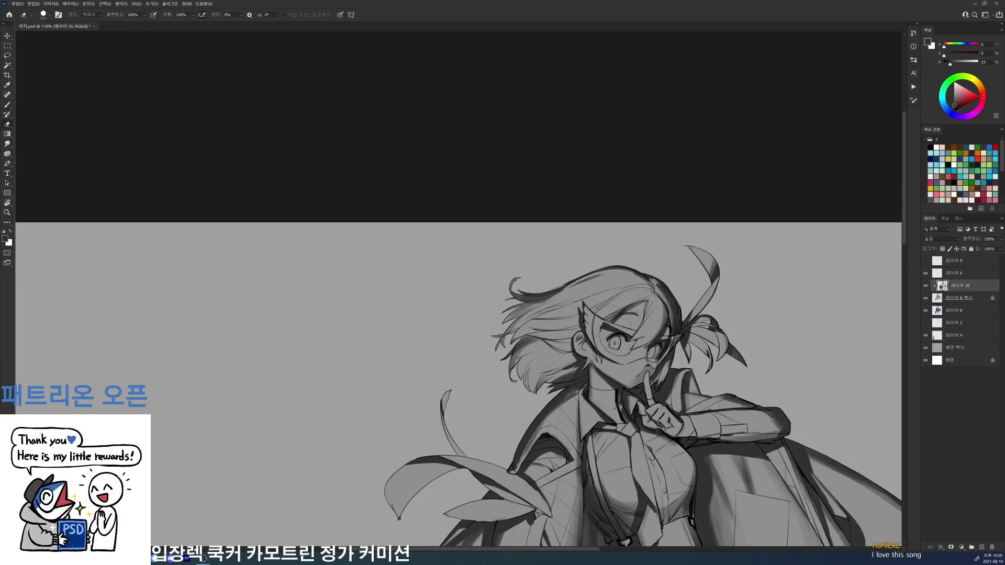
right_click(672, 318)
double_click(713, 383)
key(b)
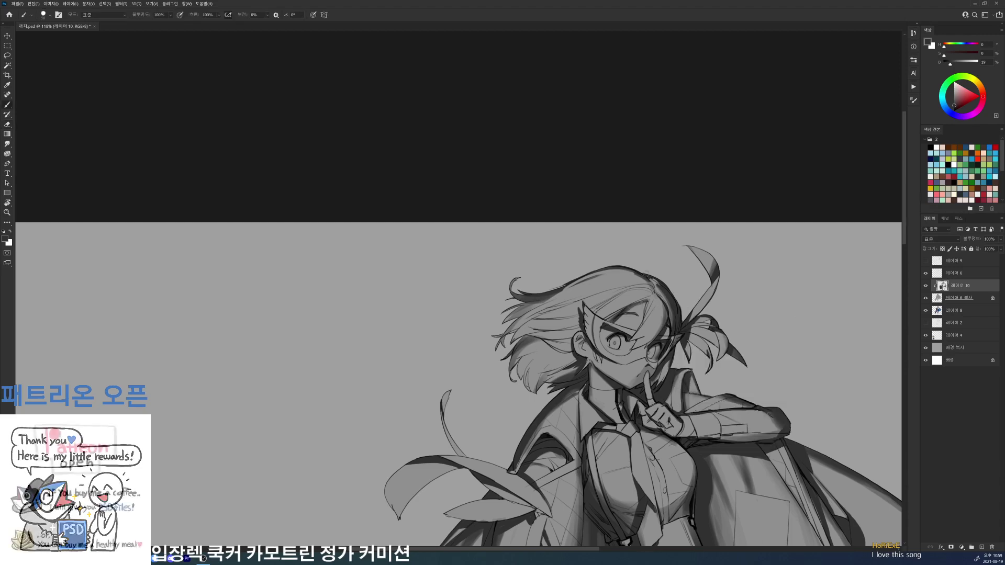
mouse_move(628, 275)
mouse_down()
mouse_move(648, 282)
mouse_move(658, 320)
mouse_move(653, 301)
mouse_move(624, 306)
mouse_up()
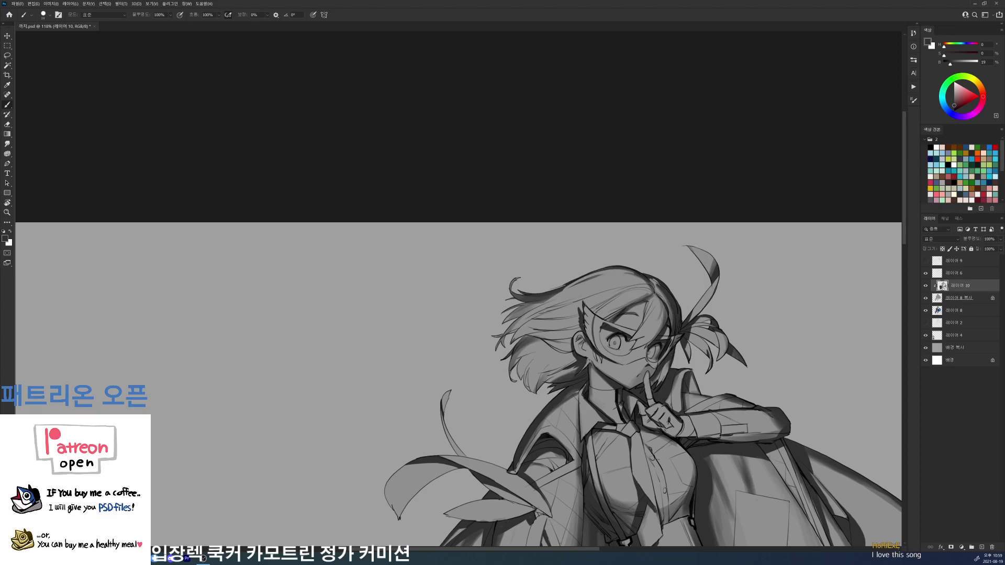
- Shade the hand raised to the lips and the cuff and sleeve of the bent arm, and touch up beside the face
drag(645, 413, 668, 429)
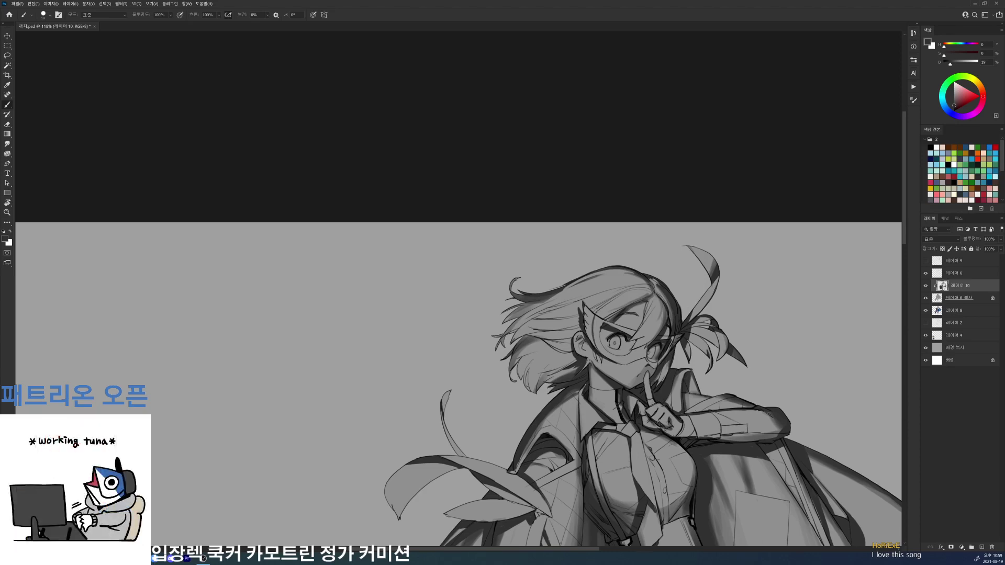
drag(687, 417, 695, 434)
mouse_move(799, 397)
mouse_down()
mouse_move(773, 388)
mouse_move(806, 388)
mouse_up()
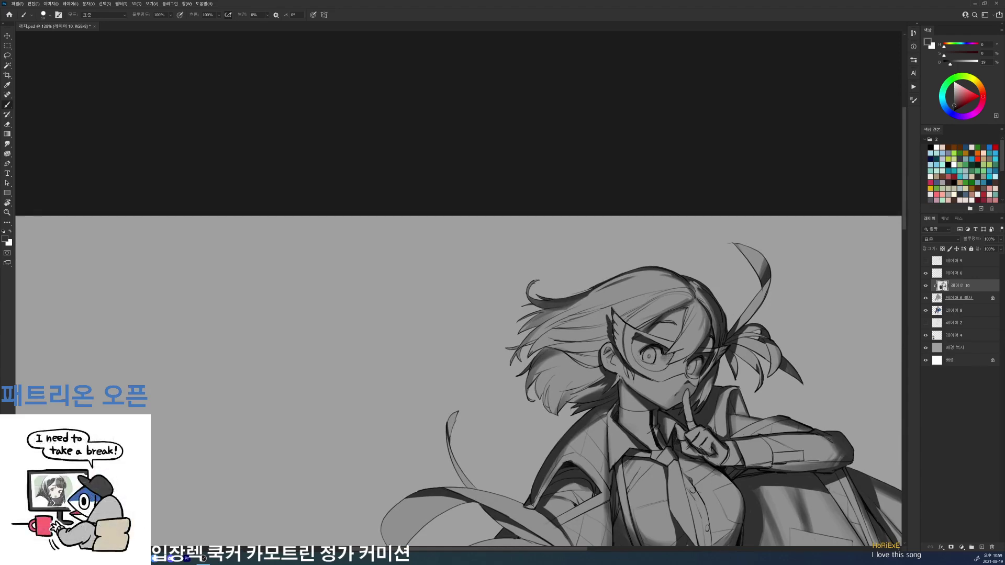
drag(665, 356, 631, 238)
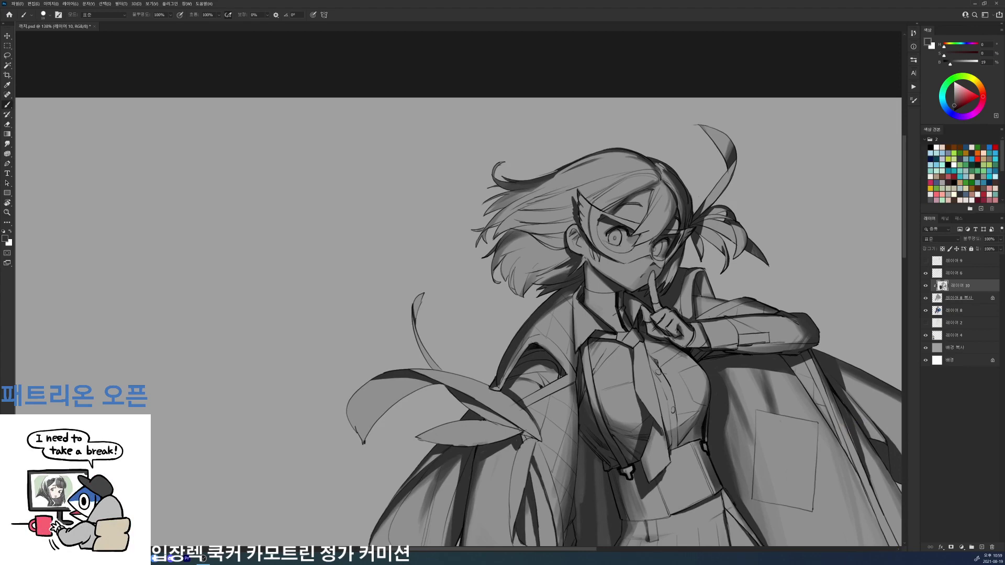
drag(652, 241, 643, 253)
- Hide the grayscale base layer, move shading layer 레이어 10 beneath it, and clip the shading to colour layer 레이어 8
scroll(806, 213, down, 5)
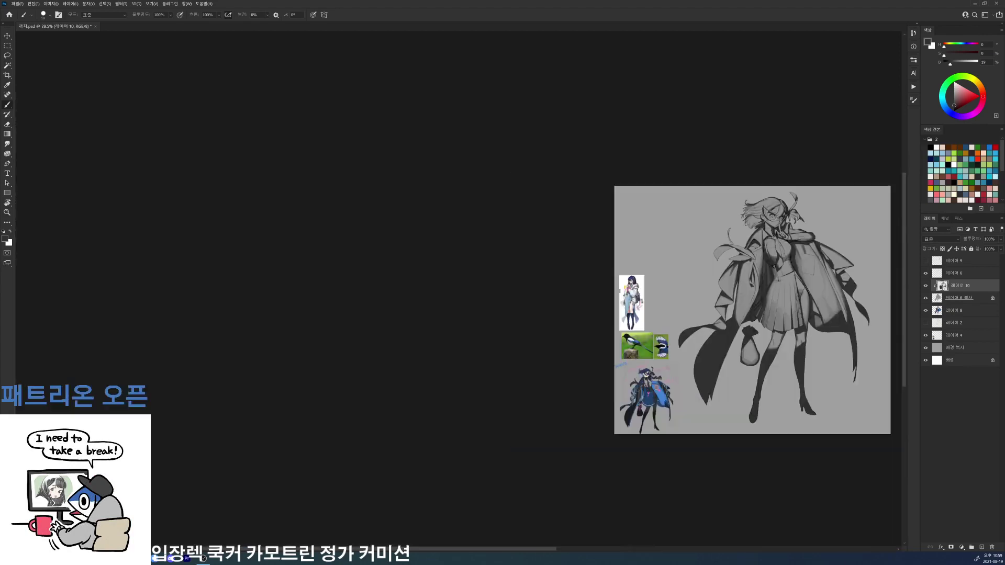
click(926, 298)
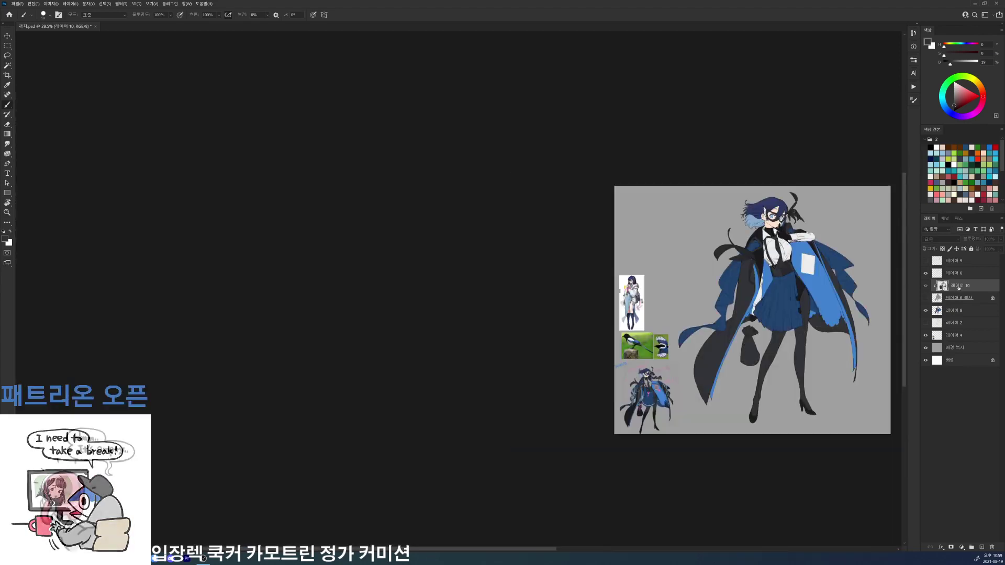
alt+click(969, 292)
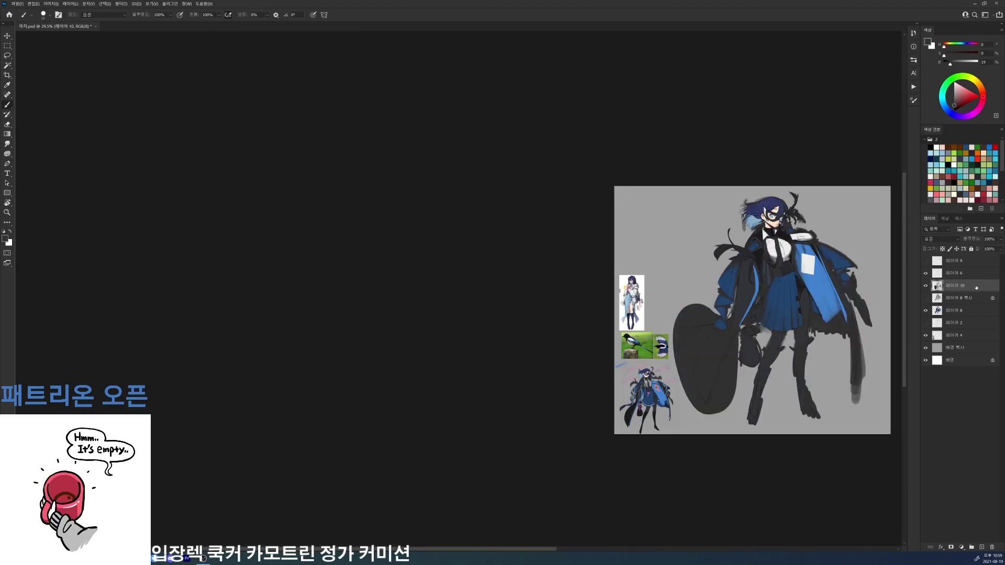
drag(976, 287, 970, 303)
alt+click(969, 304)
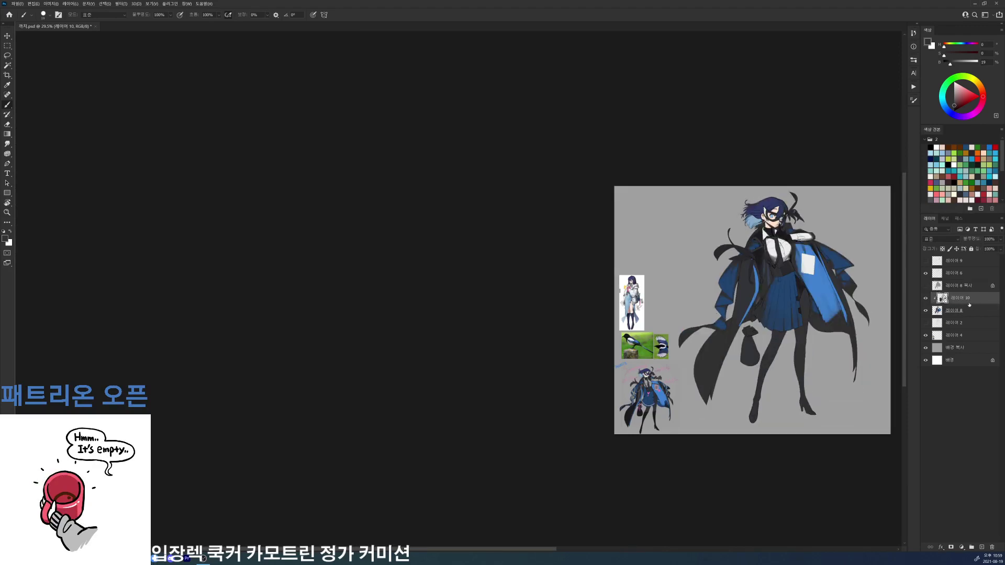
- Set the blend mode of shading layer 레이어 10 to Multiply (곱하기) and check the coloured figure
click(941, 239)
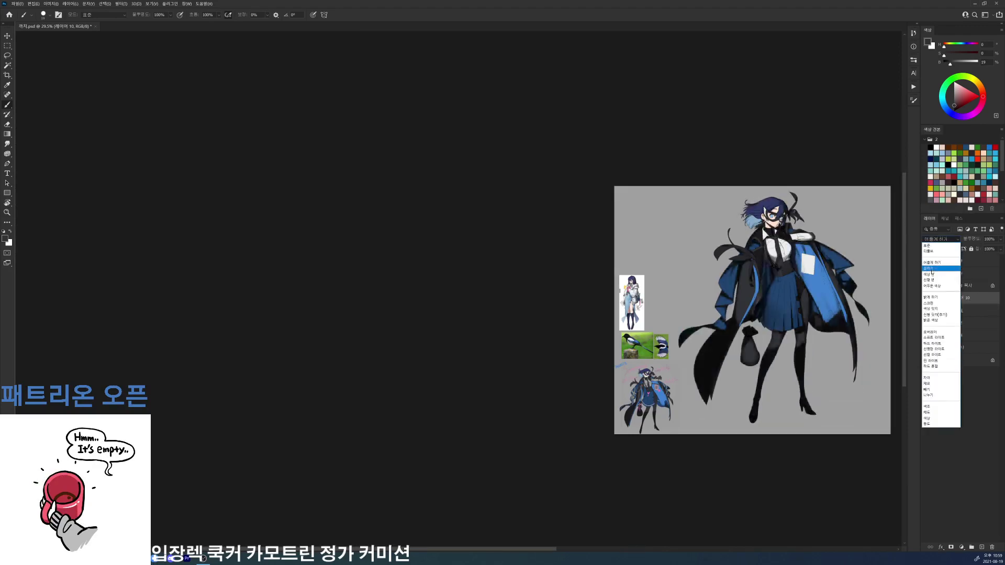
click(937, 262)
drag(789, 296, 658, 293)
drag(665, 271, 688, 271)
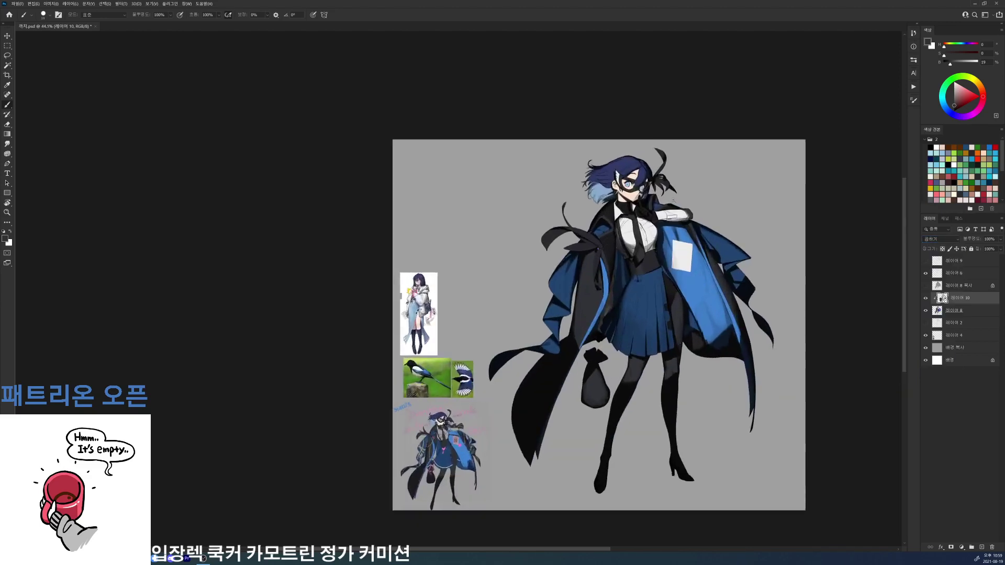
drag(683, 200, 738, 200)
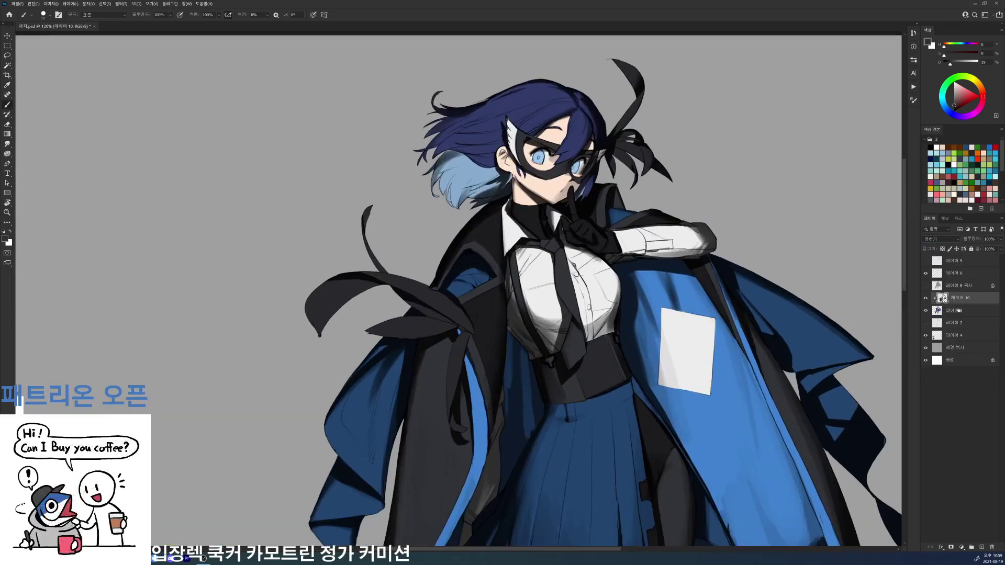
- Duplicate colour layer 레이어 8 above shading layer 레이어 10, clip the copy to it, and set its blend mode to Color (색상)
drag(963, 313, 975, 297)
key(ctrl+alt+g)
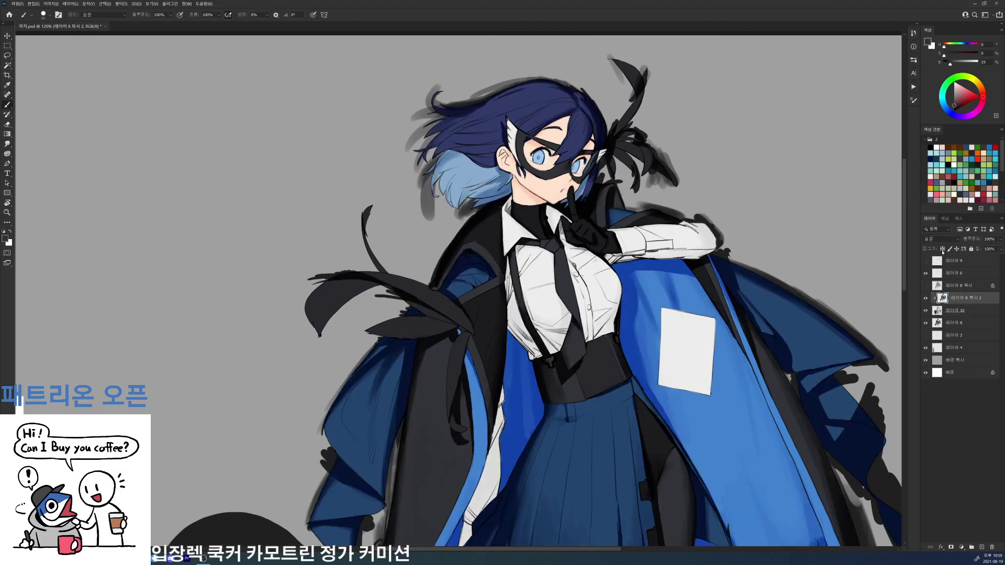
click(939, 239)
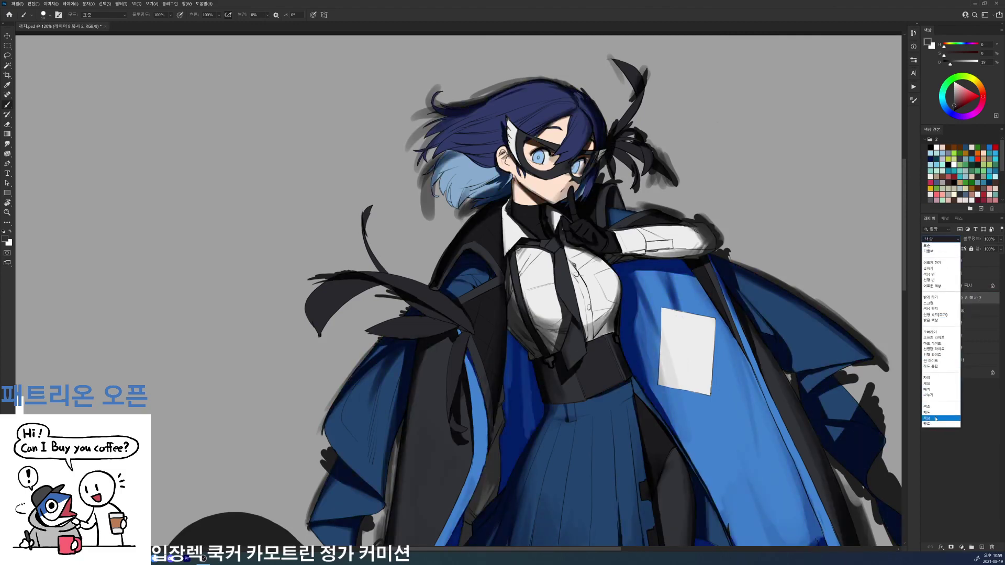
click(936, 419)
drag(778, 295, 722, 285)
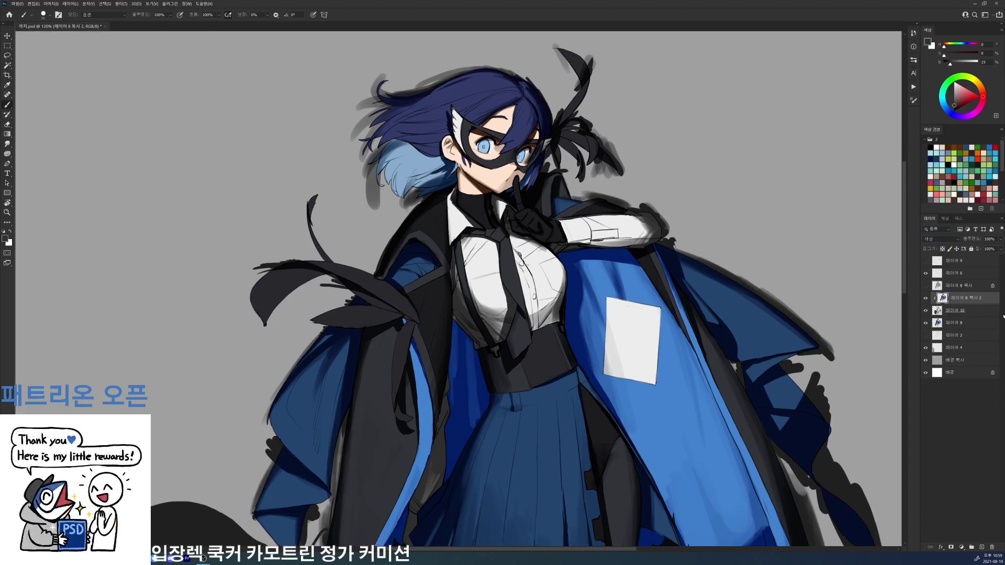
- Set shading layer 레이어 10 back to Normal (표준) blending beneath its clipped colour copy
click(969, 310)
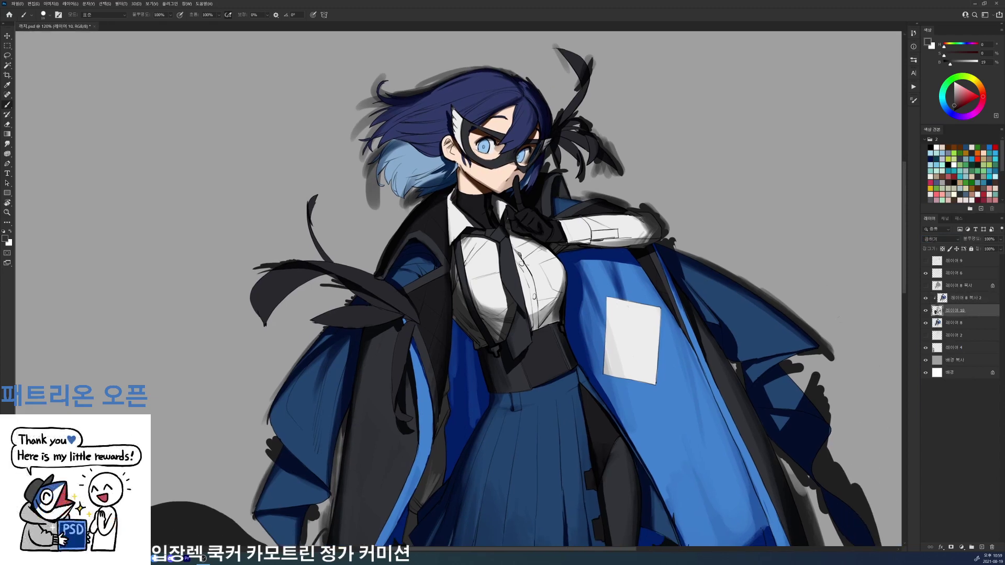
click(942, 239)
click(941, 243)
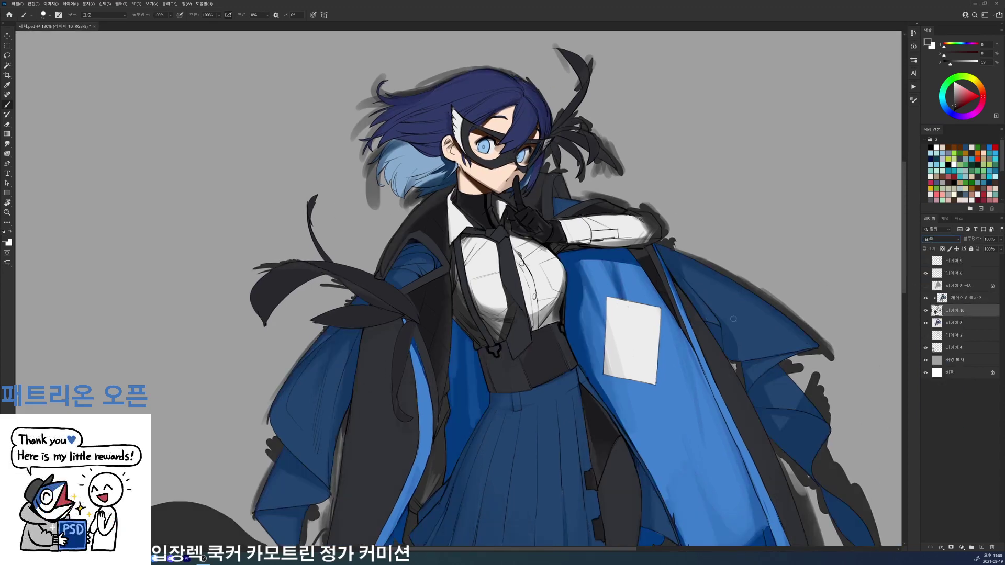
drag(838, 325, 778, 306)
click(961, 298)
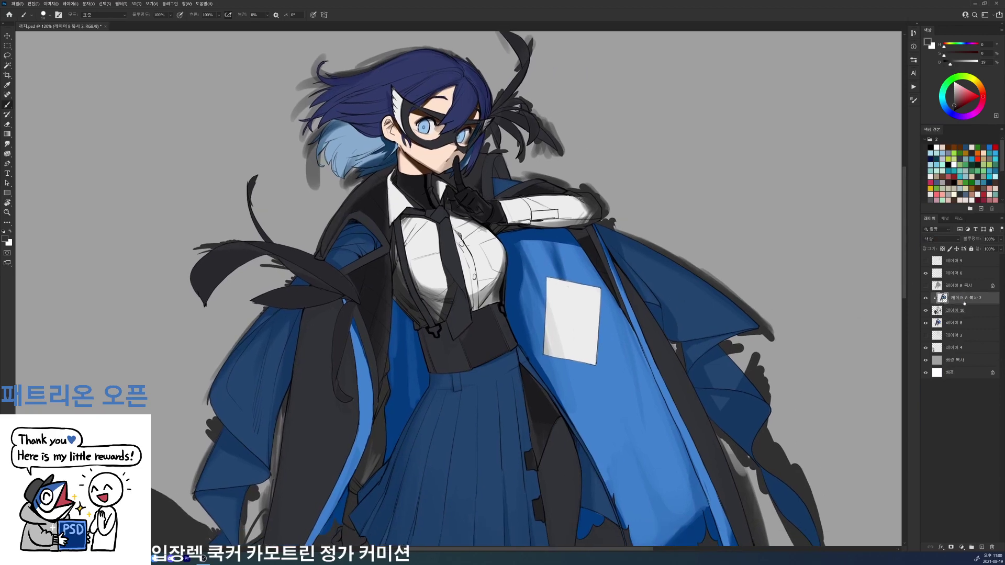
- Hide colour layer 레이어 8 and raise the lightness of shading layer 레이어 10 with Hue/Saturation
click(925, 323)
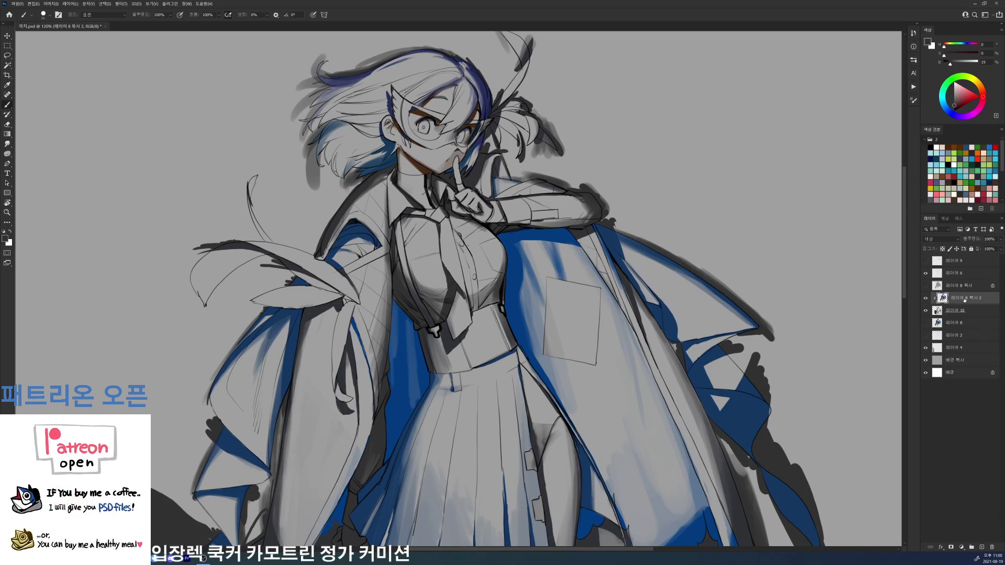
click(963, 309)
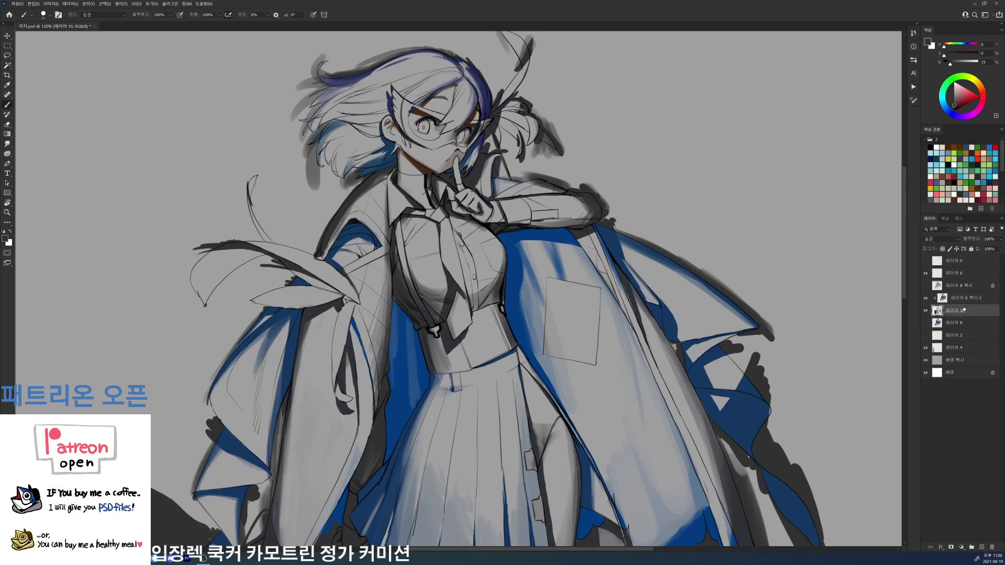
key(ctrl+u)
drag(775, 325, 789, 326)
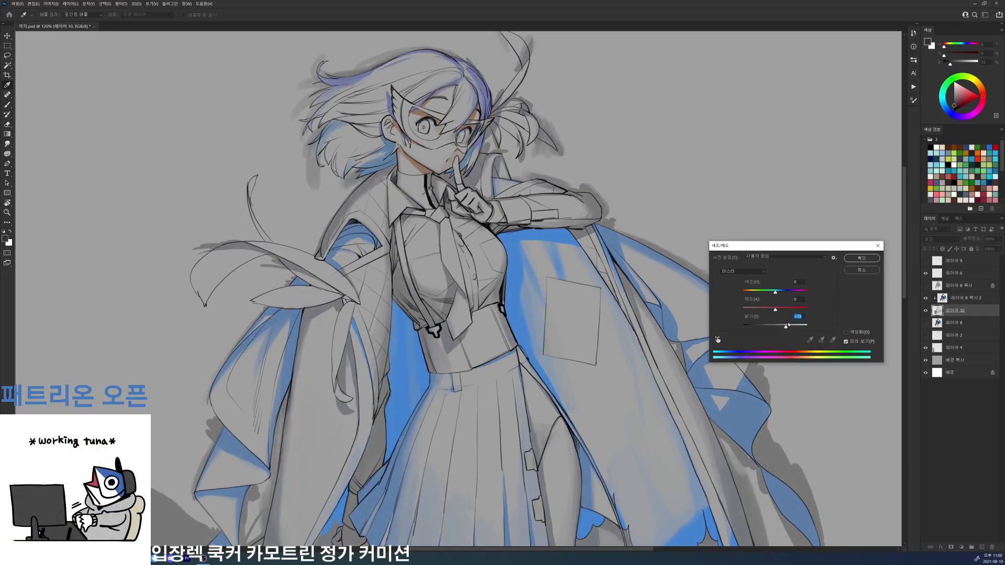
click(862, 259)
- Merge the colour copy 레이어 8 복사 2 down into 레이어 10 and clip the result to the re-shown layer 레이어 8
click(964, 298)
key(ctrl+e)
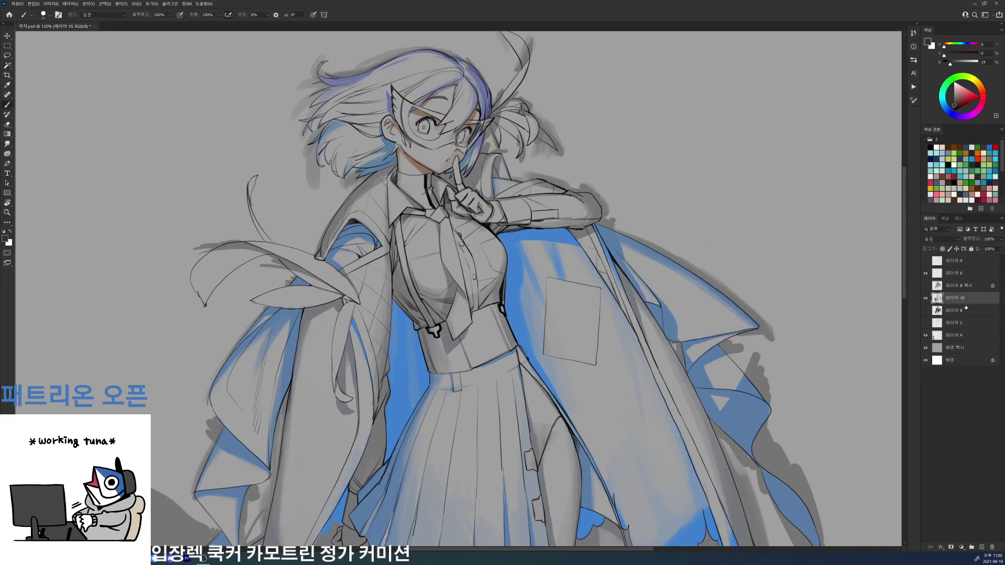
alt+click(968, 303)
click(925, 311)
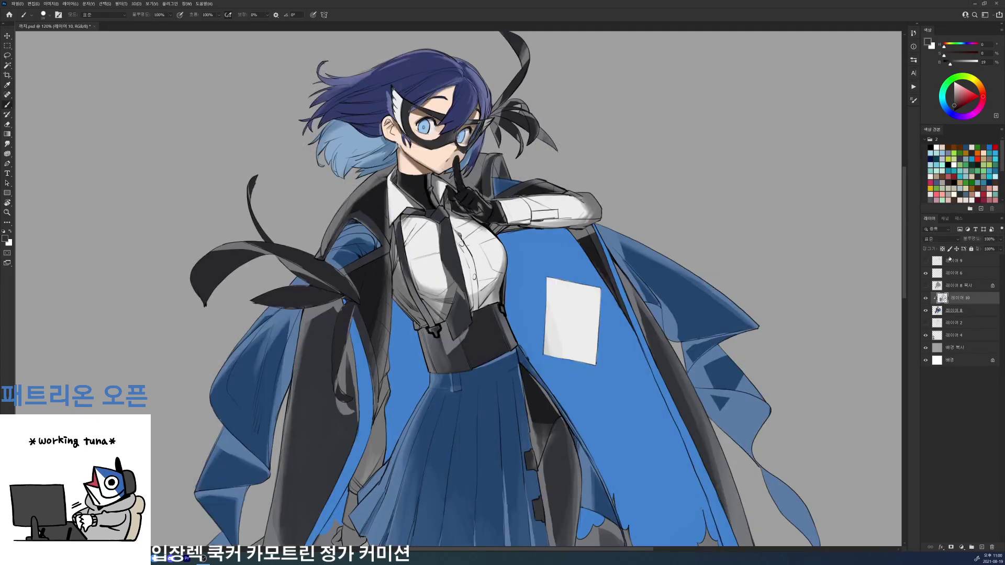
- Set the merged shading layer 레이어 10 to Multiply (곱하기) and review the coloured figure
click(941, 239)
click(937, 266)
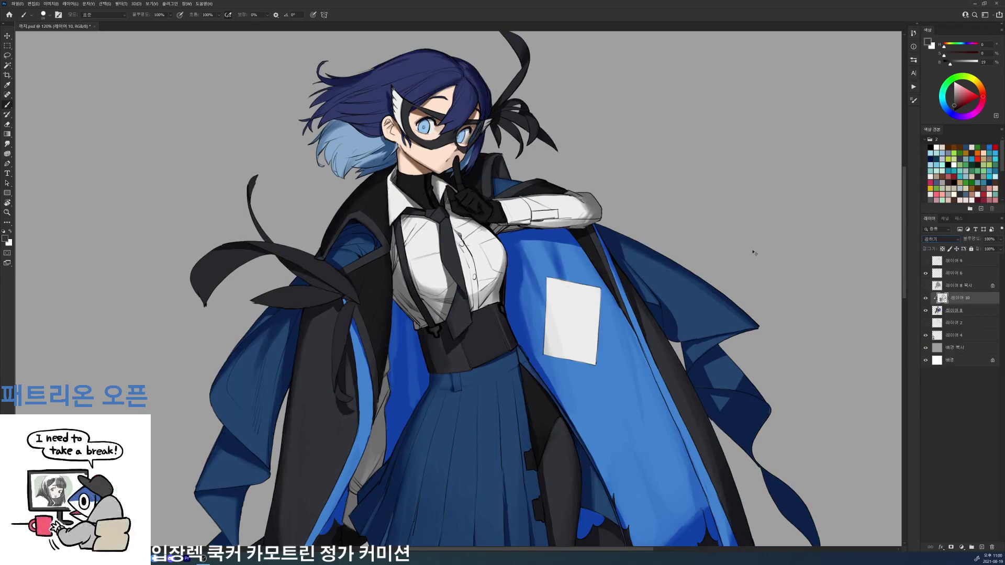
scroll(725, 259, down, 5)
scroll(747, 289, up, 3)
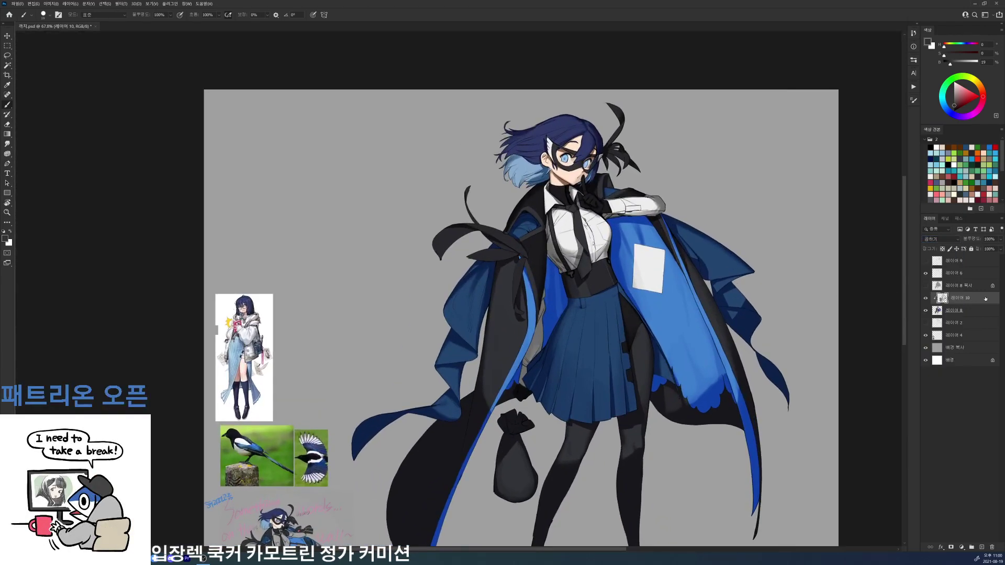
- Adjust 레이어 10 with Hue/Saturation, lowering saturation to about -40 and raising lightness to about +20
key(ctrl+u)
drag(775, 309, 784, 327)
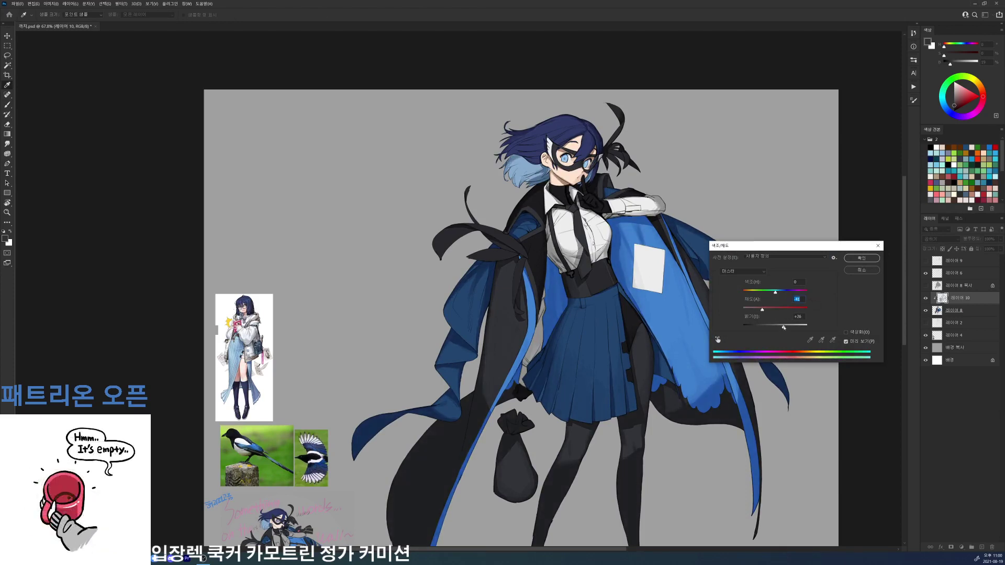
click(781, 327)
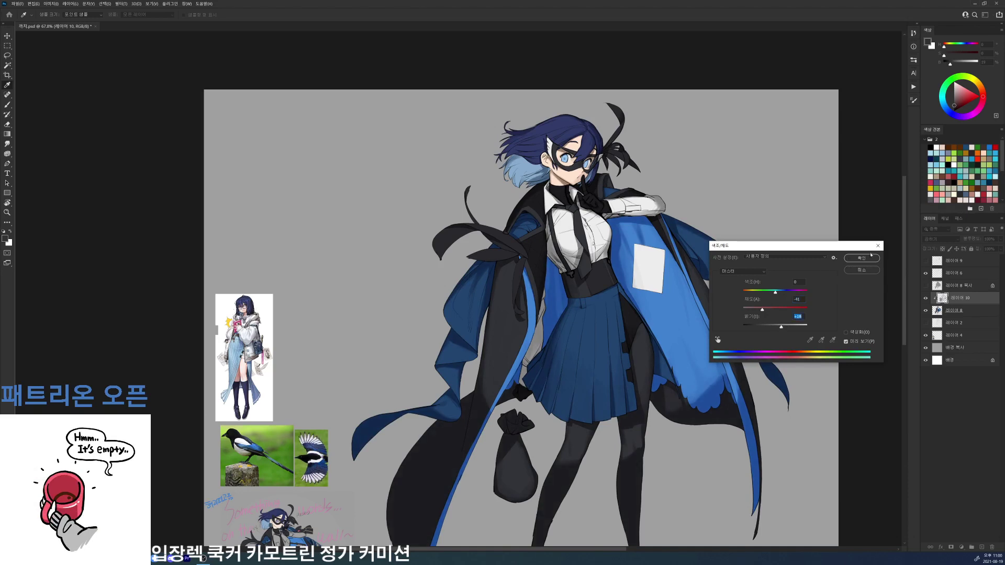
click(870, 255)
- On colour layer 레이어 8, select the blue clothing areas and the hair using the Magic Wand with Contiguous turned off
click(954, 311)
key(w)
click(700, 332)
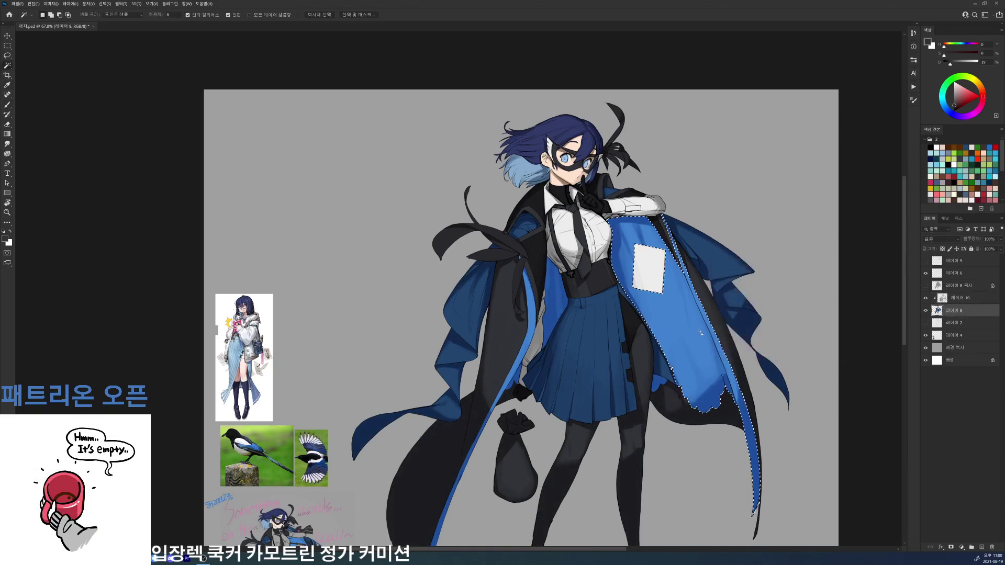
key(ctrl+d)
click(228, 14)
click(678, 246)
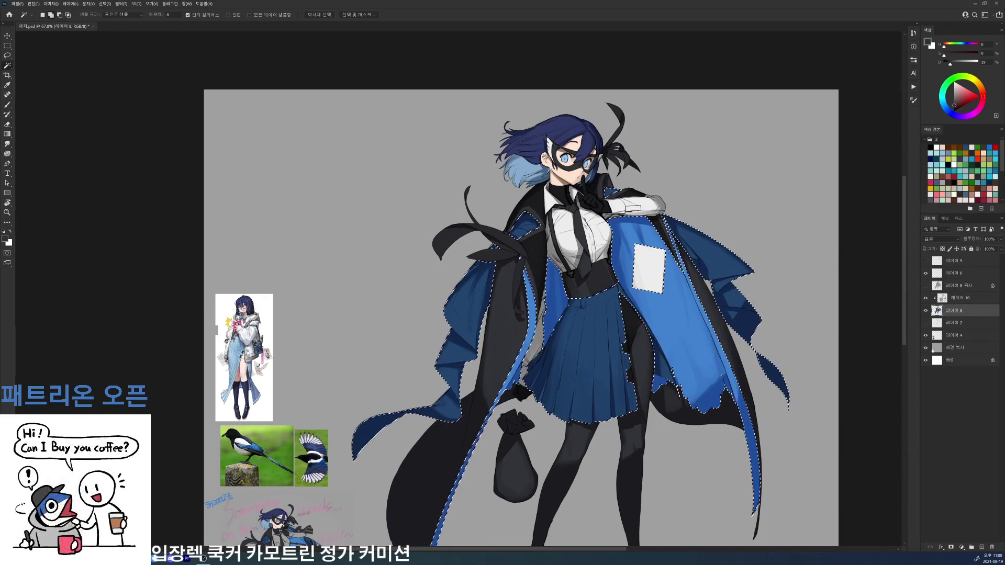
shift+click(543, 138)
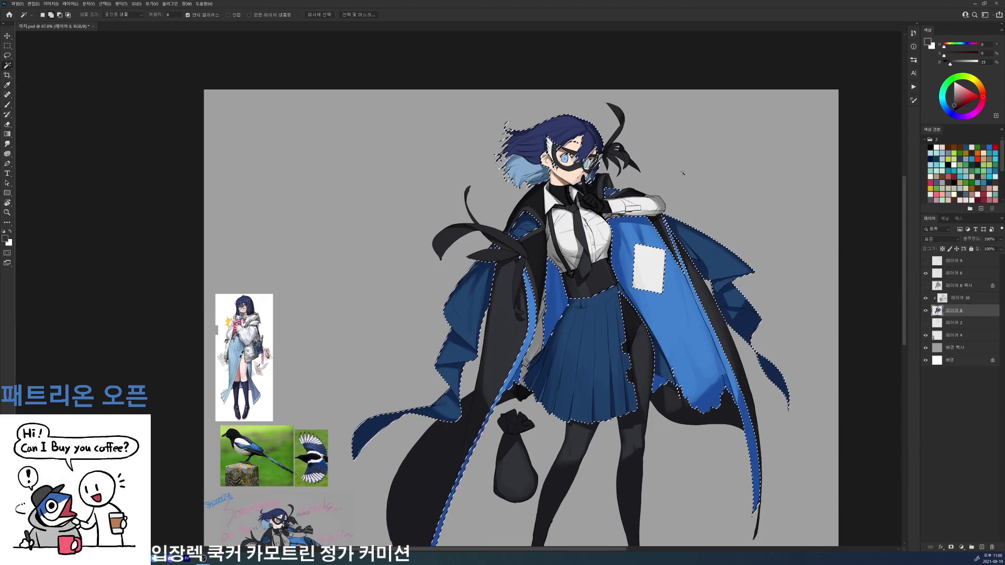
- Darken the selected blue areas and hair on shading layer 레이어 10 with Hue/Saturation lightness of about -28, and deselect
click(963, 298)
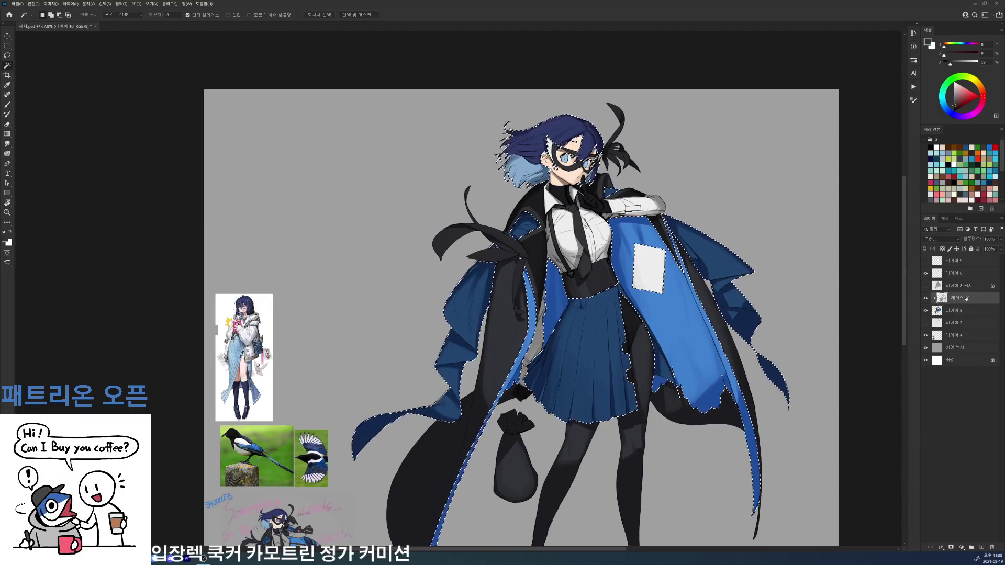
drag(776, 326, 768, 328)
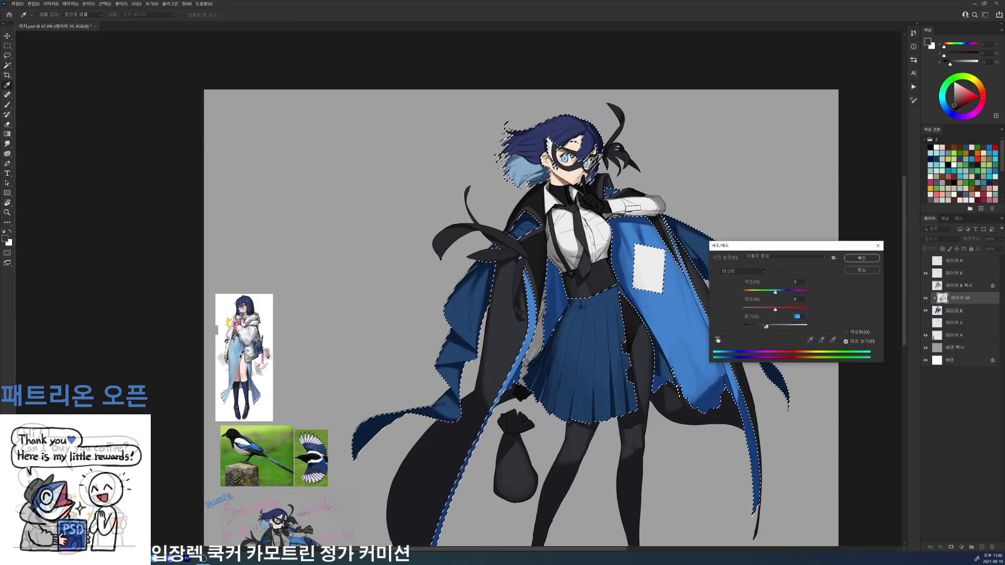
click(862, 258)
key(ctrl+d)
- Select the skin from 레이어 8 and warm its shading on 레이어 10: hue about -4, saturation about +77, lightness about +20
click(952, 311)
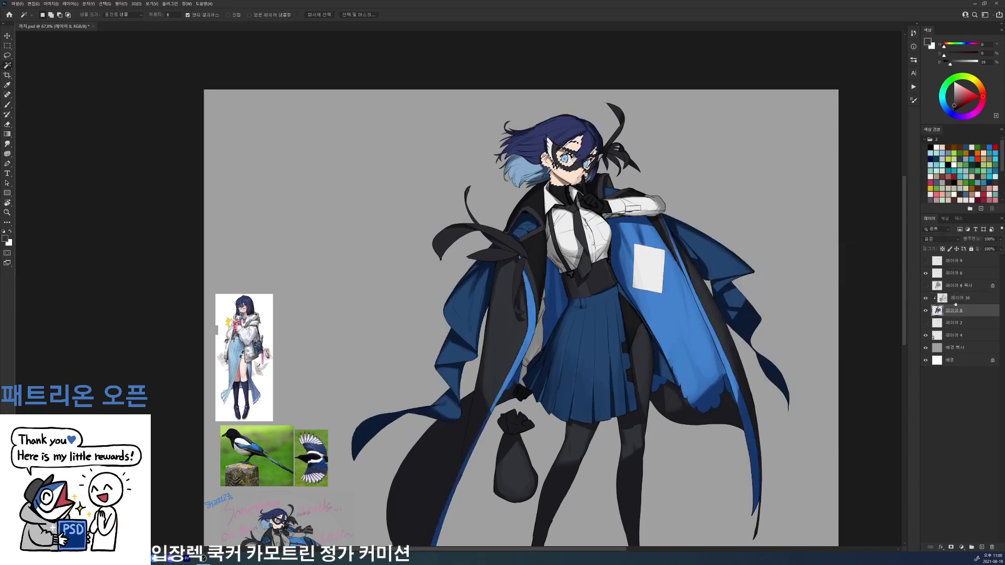
click(961, 297)
key(ctrl+u)
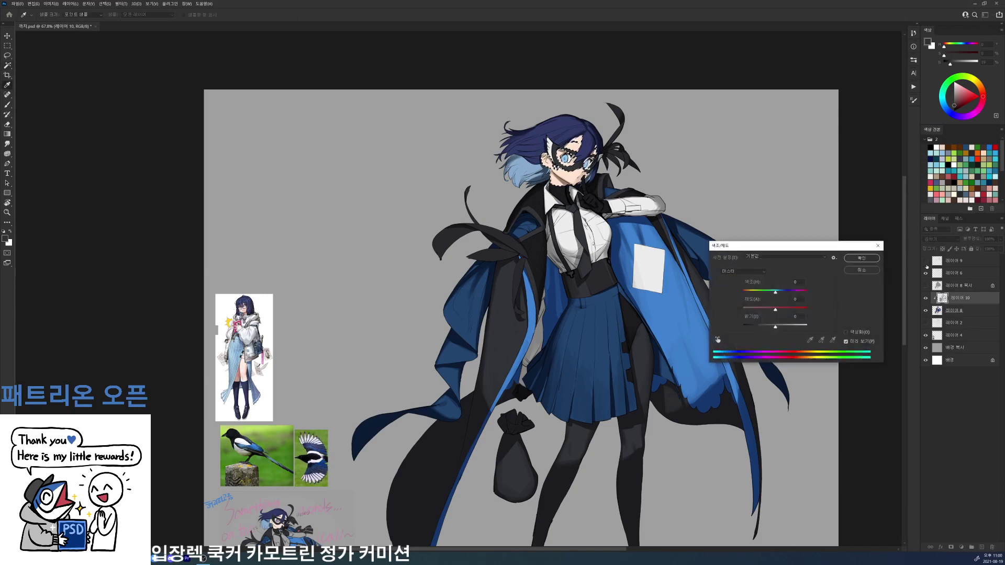
click(797, 309)
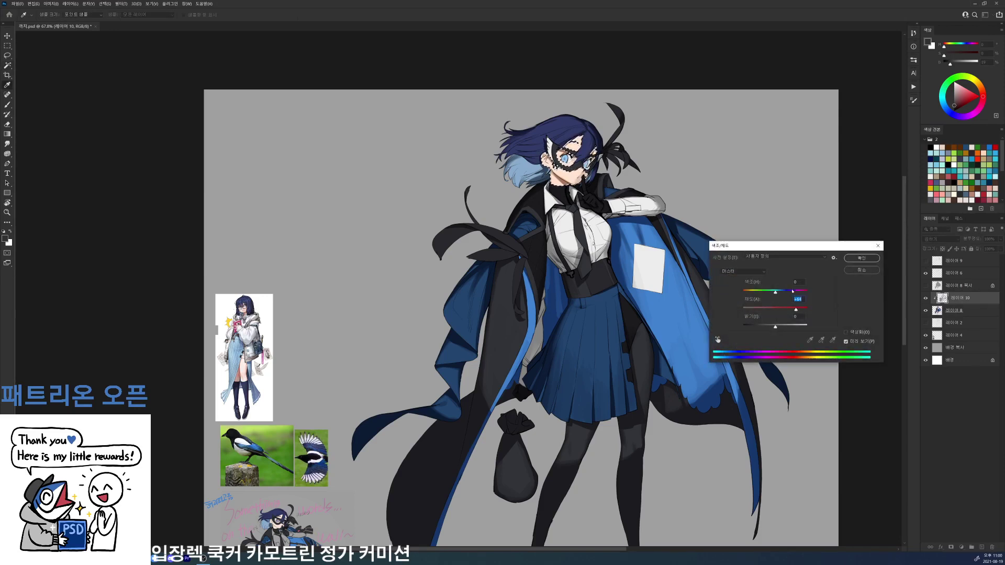
drag(775, 292, 782, 327)
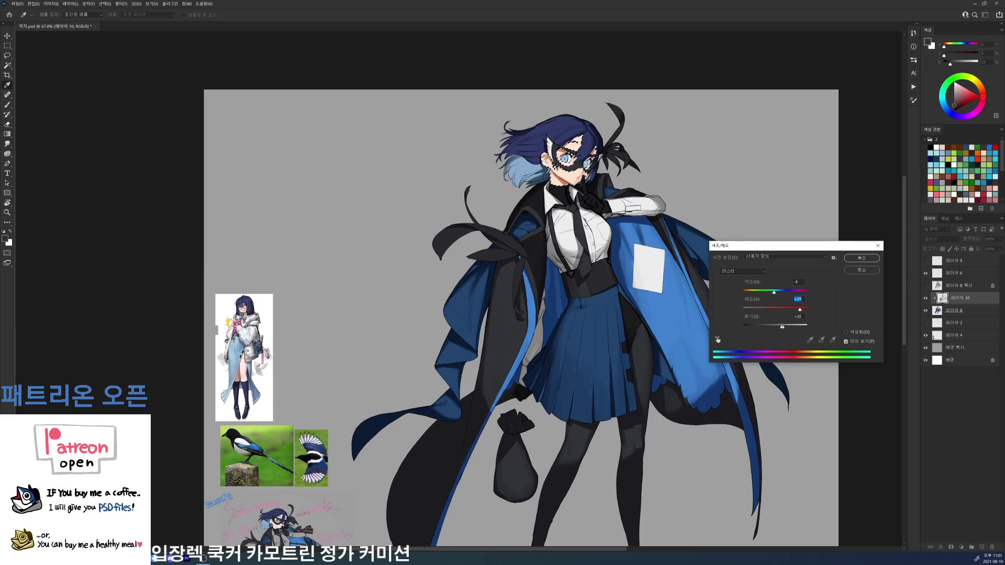
click(861, 258)
scroll(820, 281, down, 3)
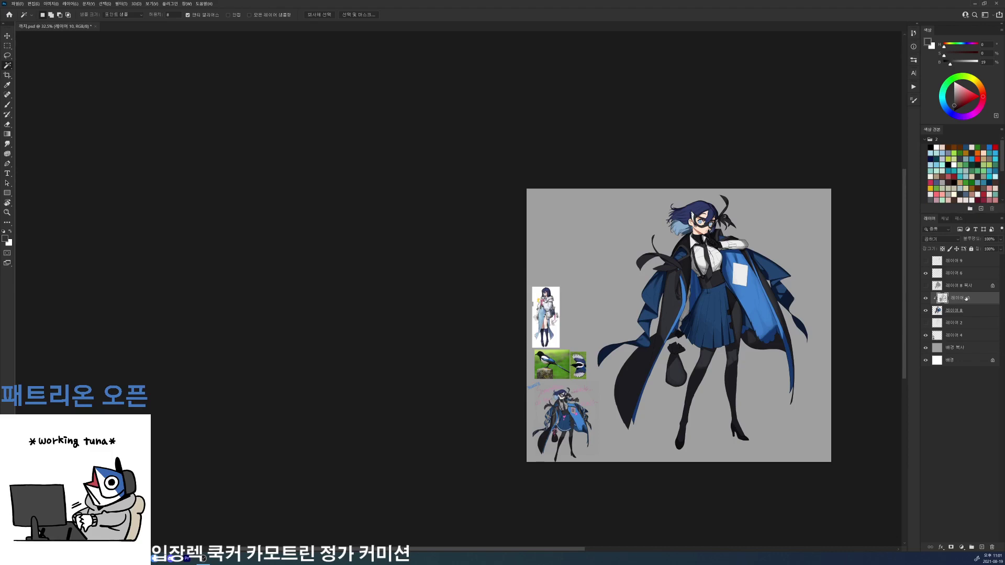
- Brighten colour layer 레이어 8 with a Curves adjustment that lifts the shadows and midtones
drag(737, 222, 792, 230)
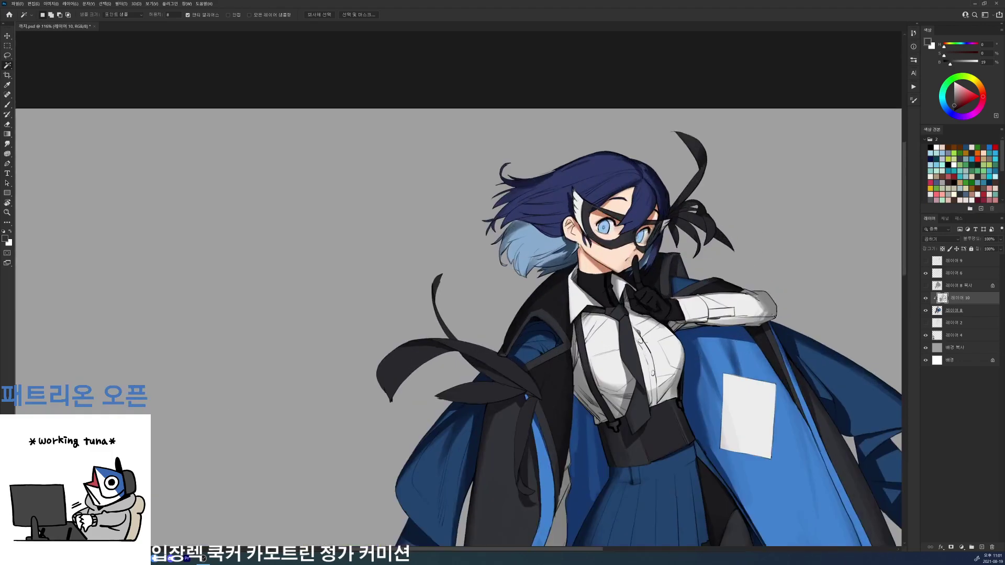
drag(792, 338, 669, 250)
click(961, 311)
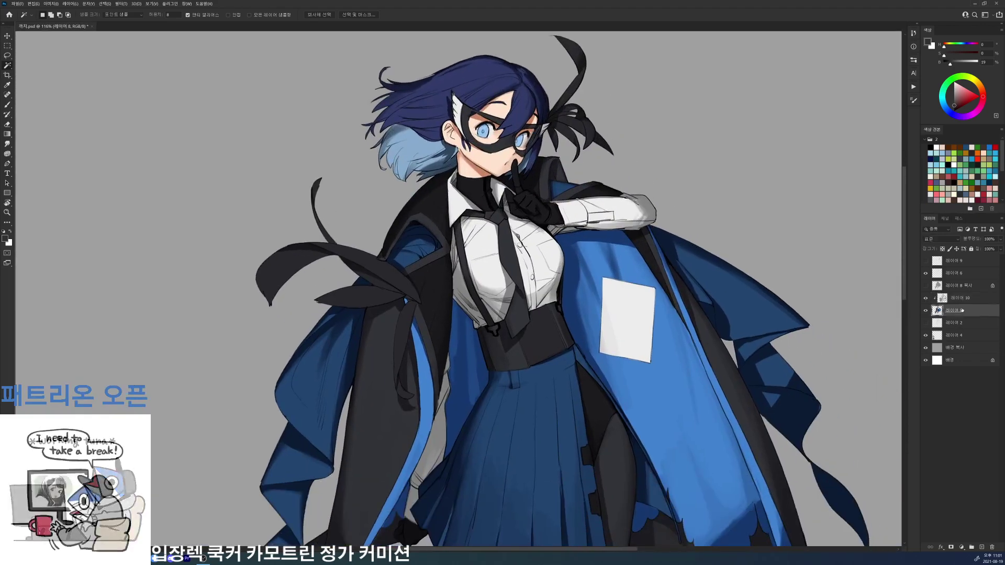
key(ctrl+m)
drag(537, 128, 907, 159)
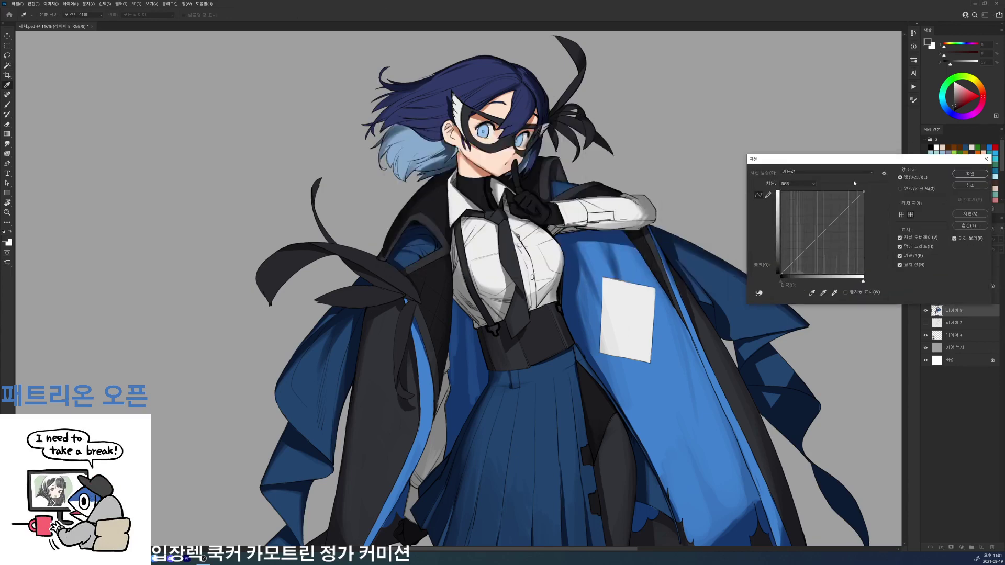
drag(795, 258, 793, 257)
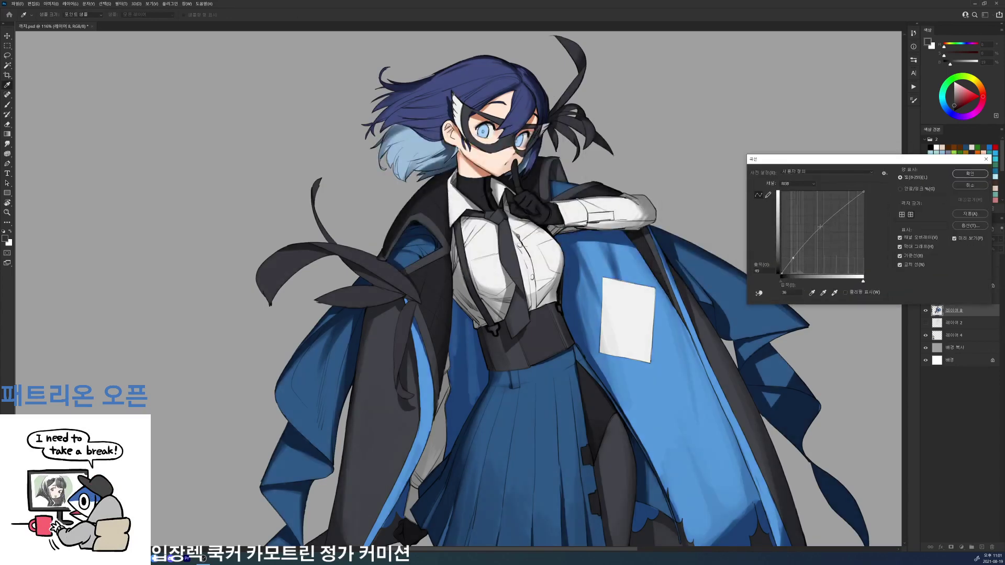
drag(821, 226, 757, 266)
key(Return)
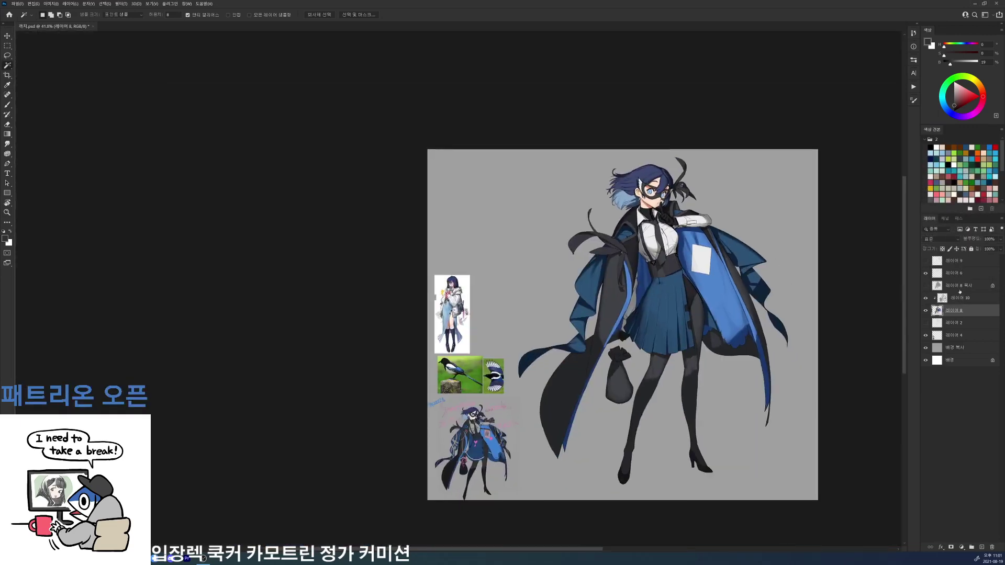
- Adjust colour layer 레이어 8 with Hue/Saturation, setting saturation to about +31 and lightness to about -4
key(ctrl+u)
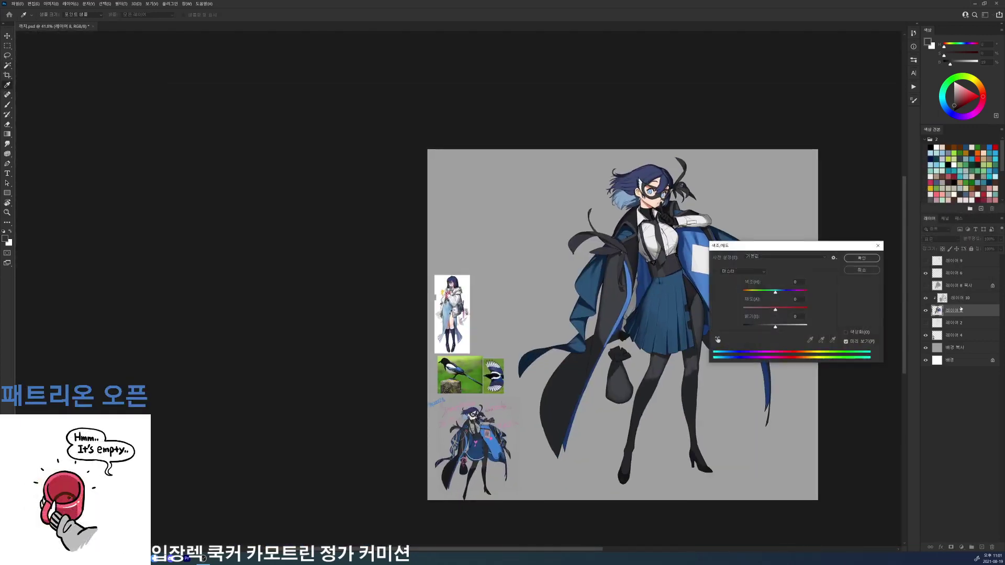
drag(775, 308, 789, 310)
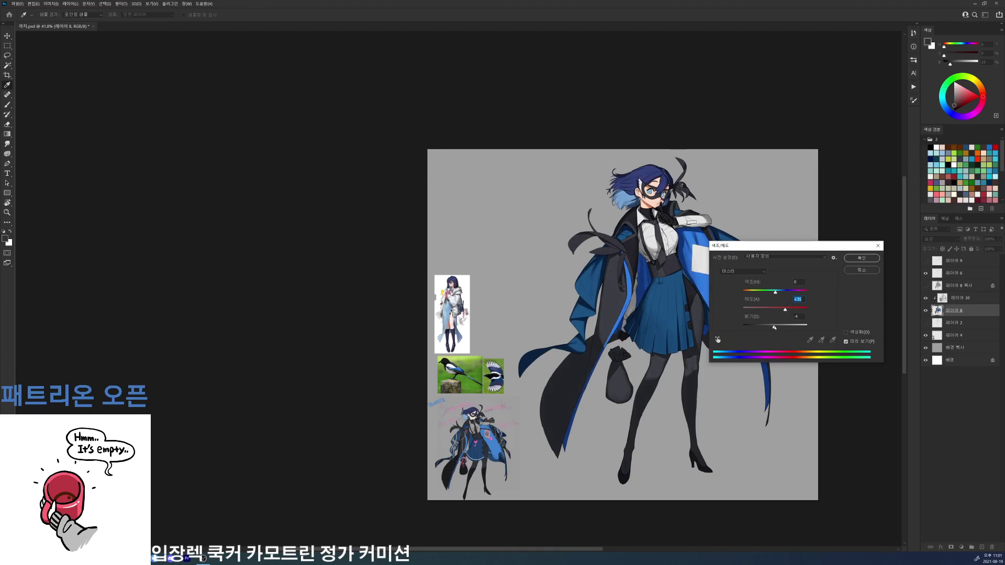
click(861, 259)
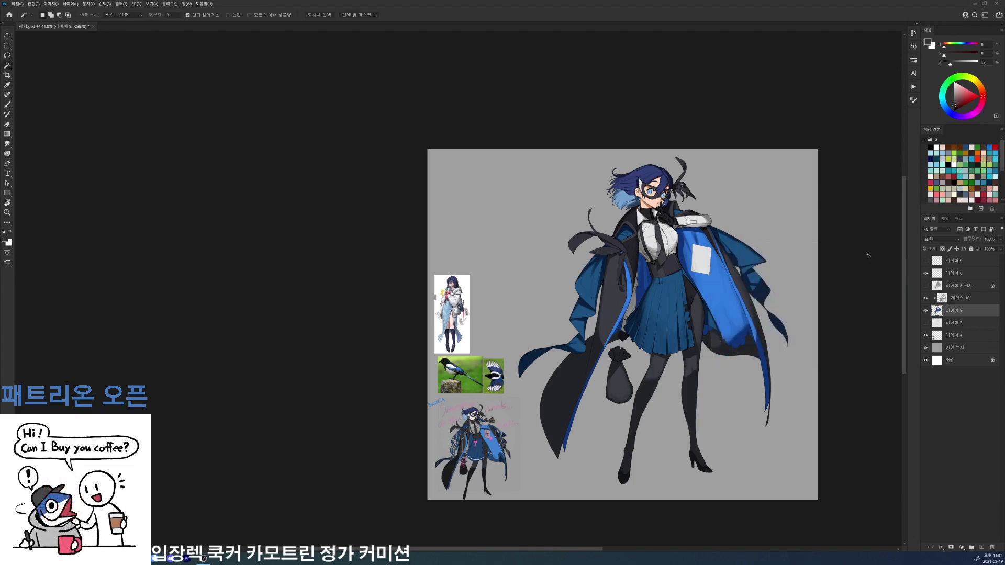
- Toggle the grey background copy 배경 복사 off and on to compare the figure against white
click(927, 348)
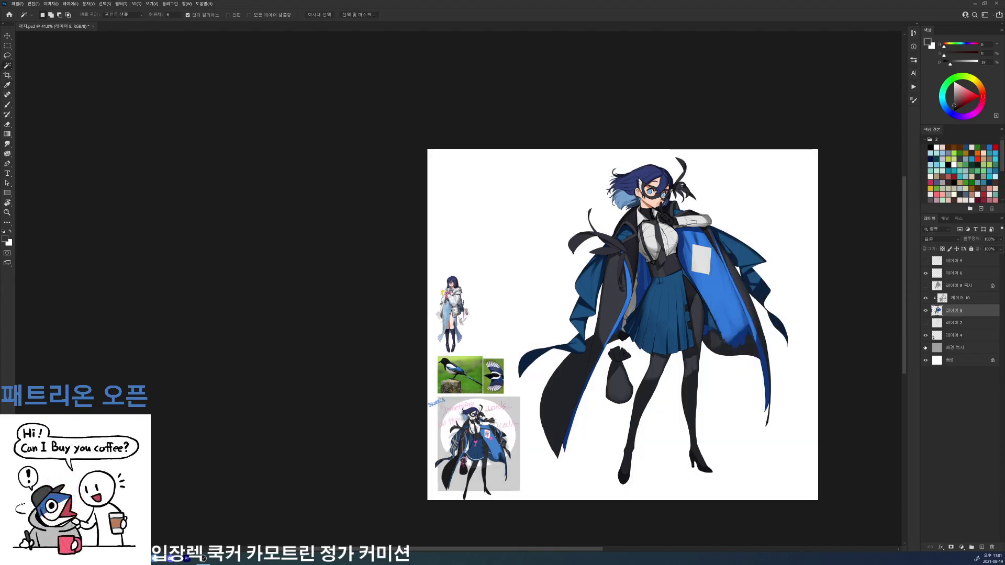
click(927, 349)
click(926, 348)
click(926, 349)
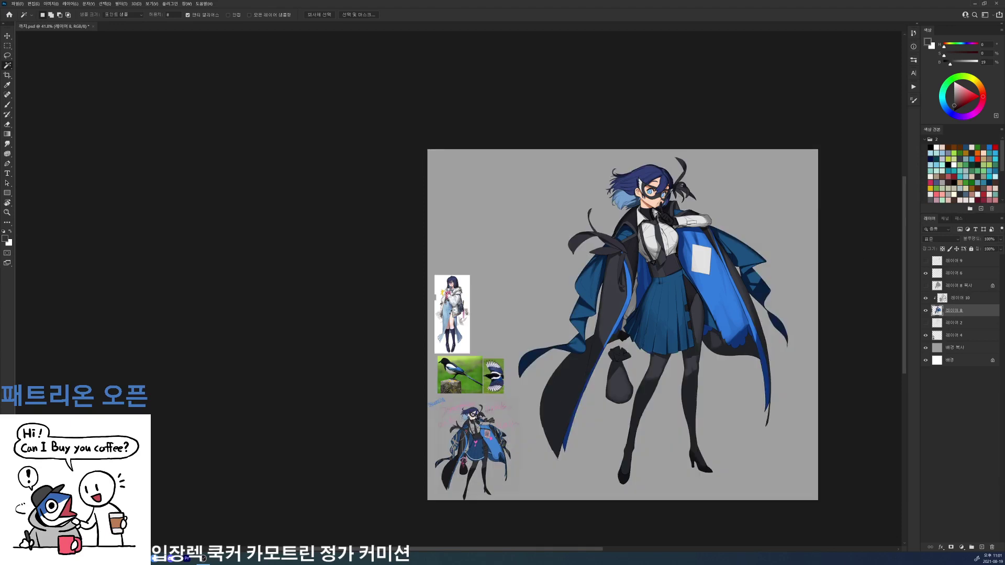
- Select the face and neck skin, readjust the saturation and lightness of its shading on 레이어 10, and deselect
drag(650, 196, 696, 199)
click(664, 212)
click(965, 296)
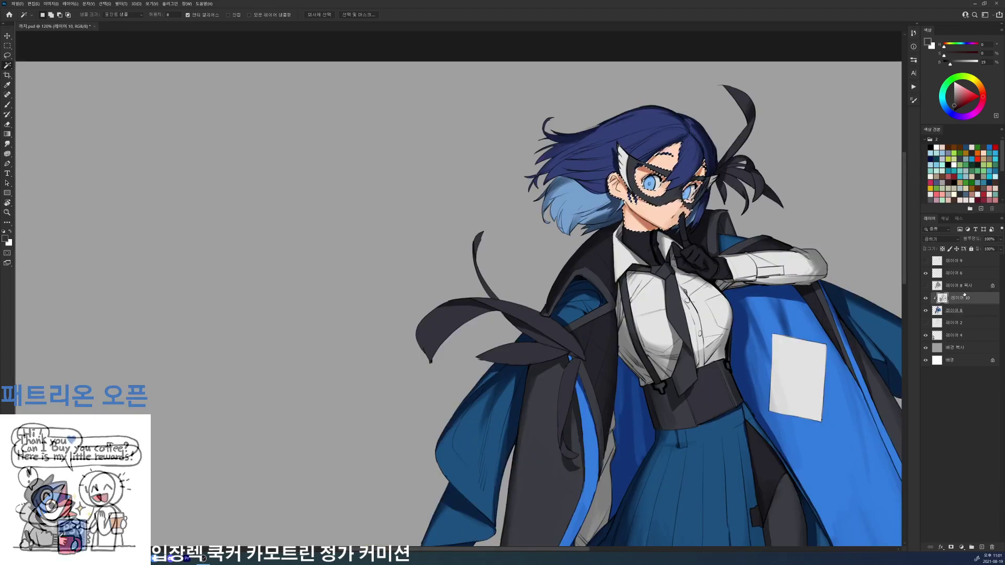
key(ctrl+u)
mouse_move(775, 309)
mouse_down()
mouse_move(762, 310)
mouse_move(778, 327)
mouse_up()
click(867, 260)
key(w)
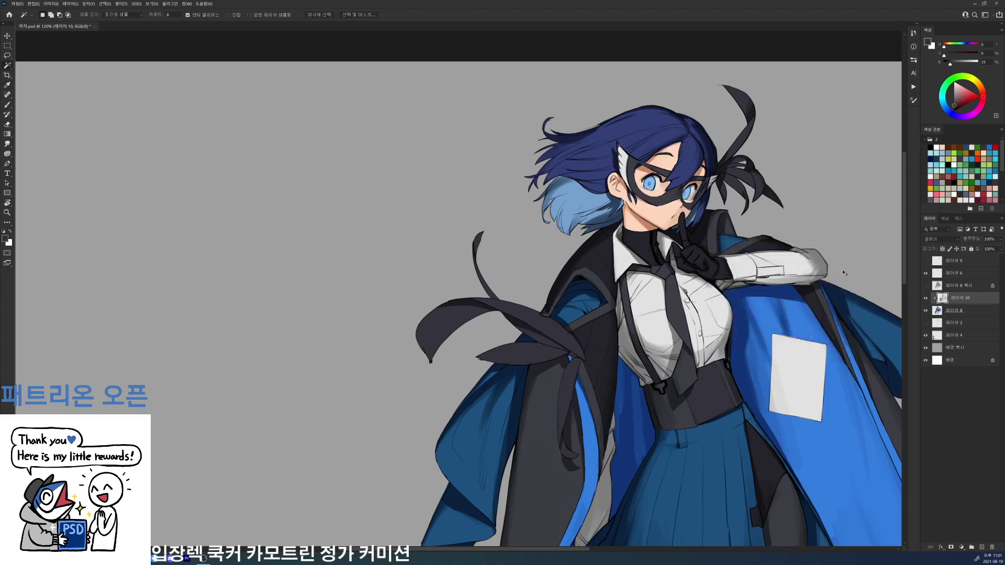
key(ctrl+d)
scroll(816, 276, down, 5)
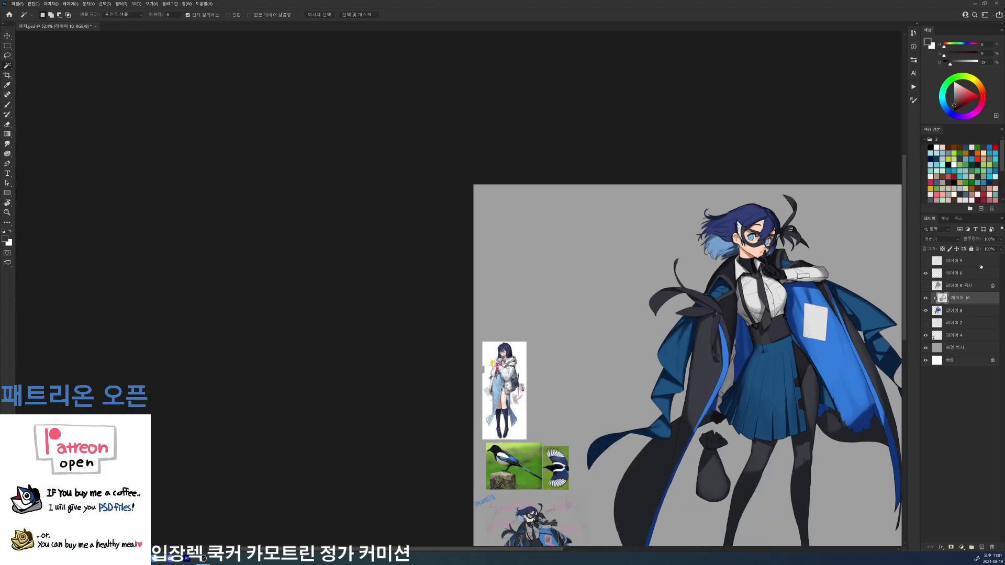
- Adjust the saturation and lightness of shading layer 레이어 10 with Hue/Saturation
key(ctrl+u)
drag(808, 246, 897, 235)
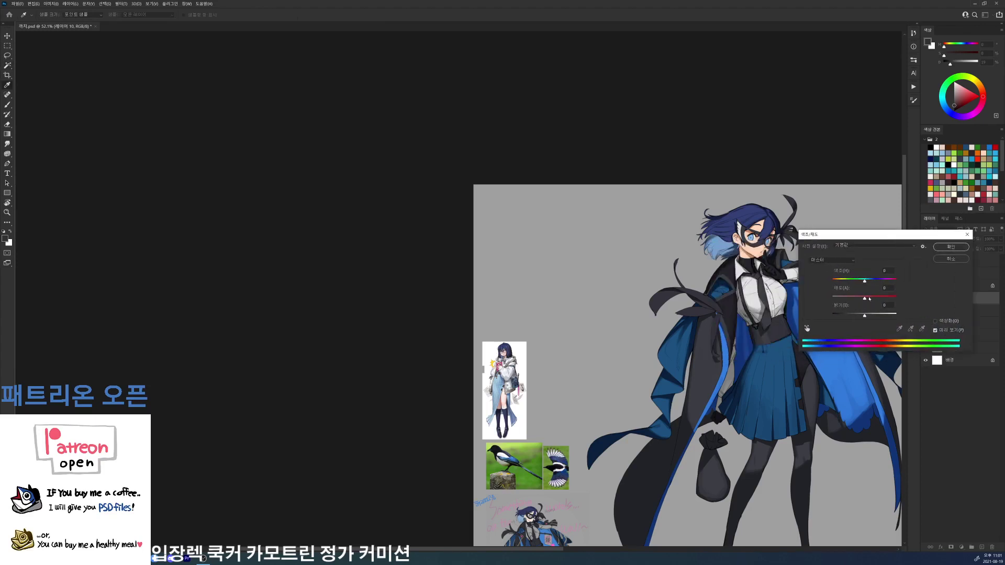
click(869, 299)
drag(865, 316, 690, 276)
click(950, 247)
- With the grey background copy 배경 복사 active, draw a circular selection around the girl's head and upper body with the Elliptical Marquee
click(958, 348)
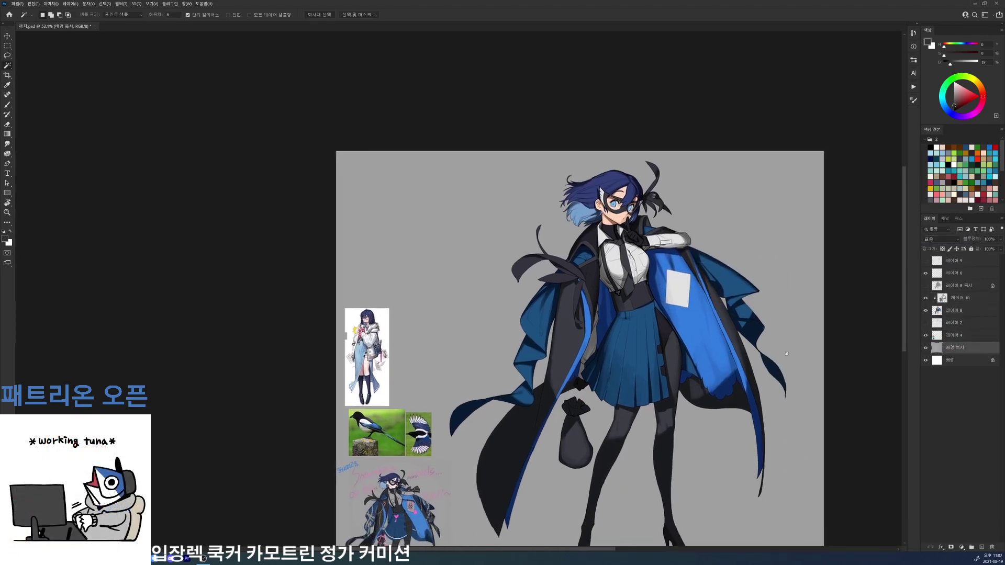
drag(761, 242, 663, 205)
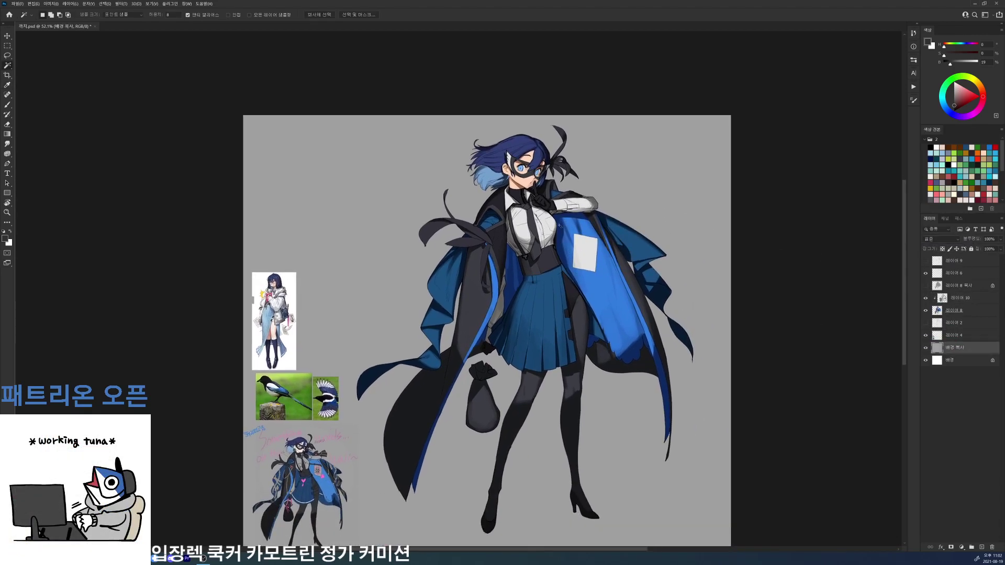
click(7, 46)
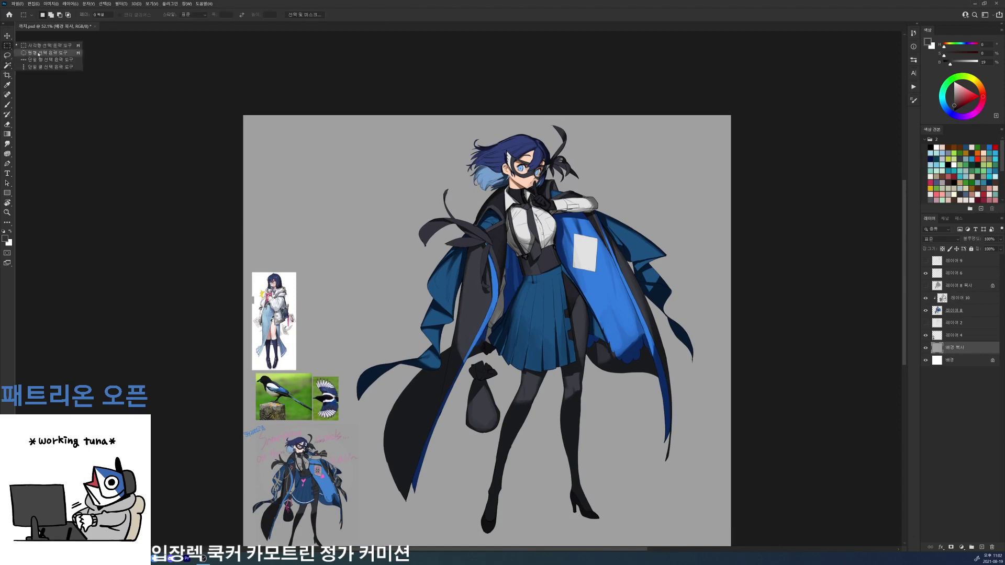
click(38, 53)
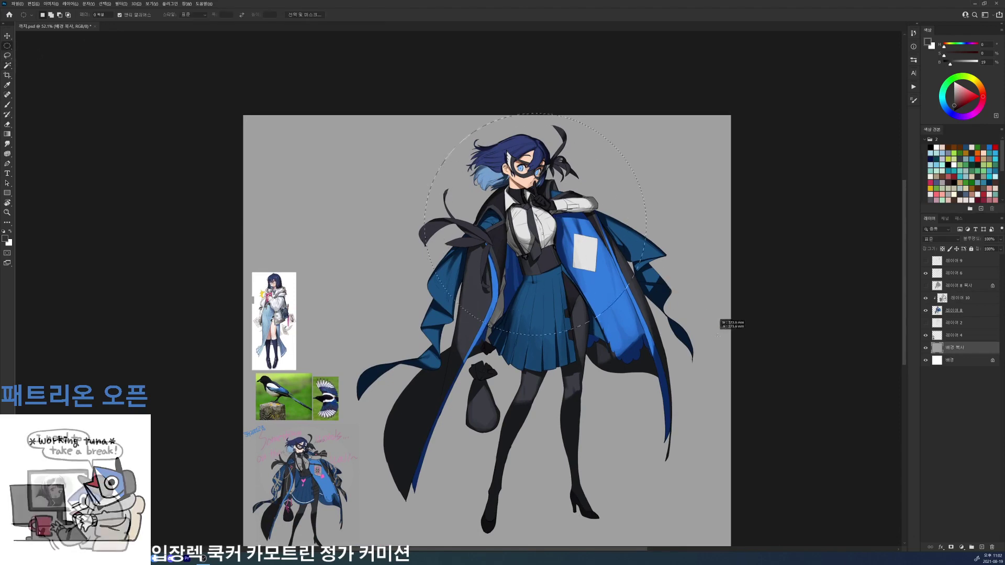
drag(411, 101, 732, 347)
drag(607, 257, 604, 275)
- Enlarge the circular selection to about 102% by transforming it in Quick Mask mode
key(q)
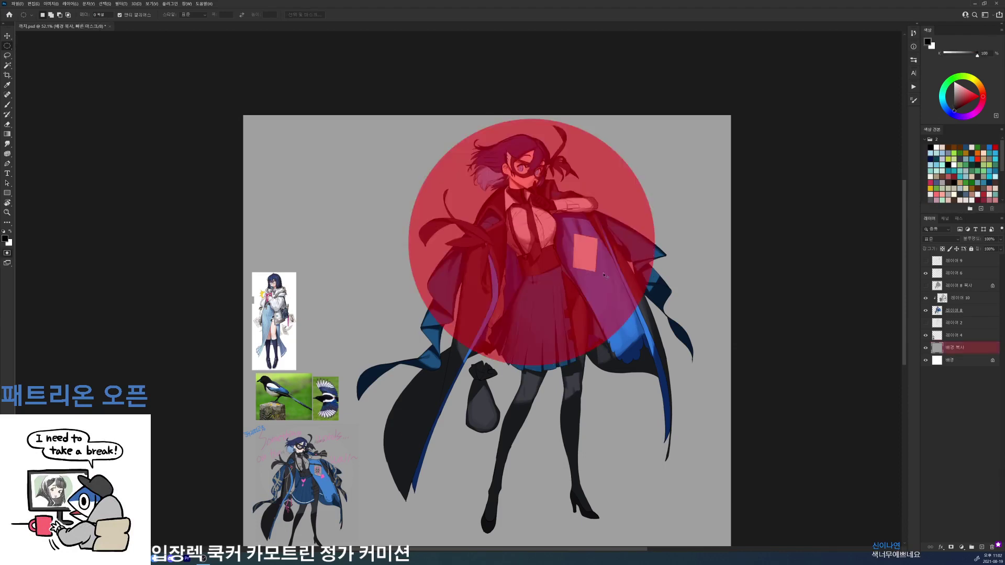
key(ctrl+t)
drag(656, 117, 661, 113)
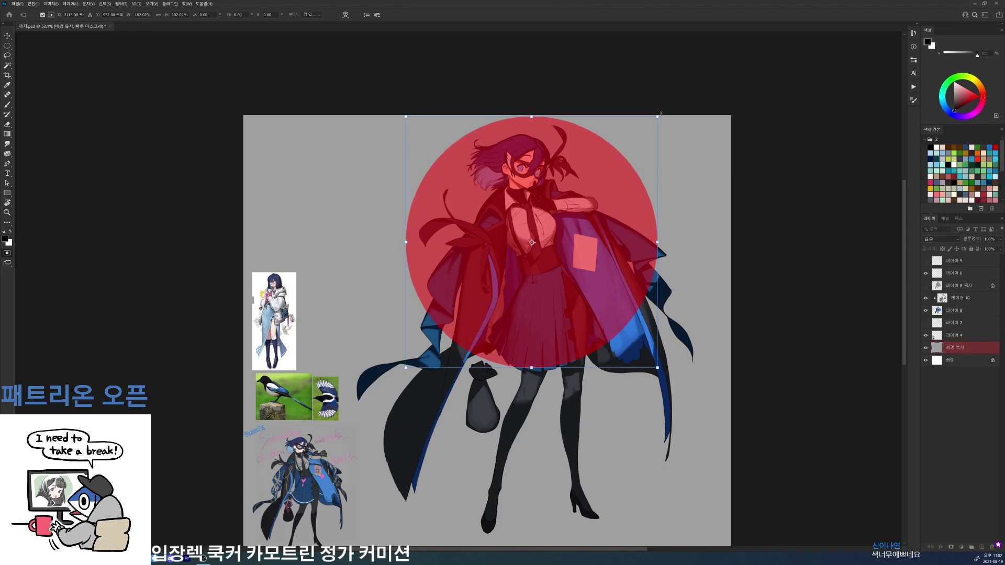
key(Return)
key(q)
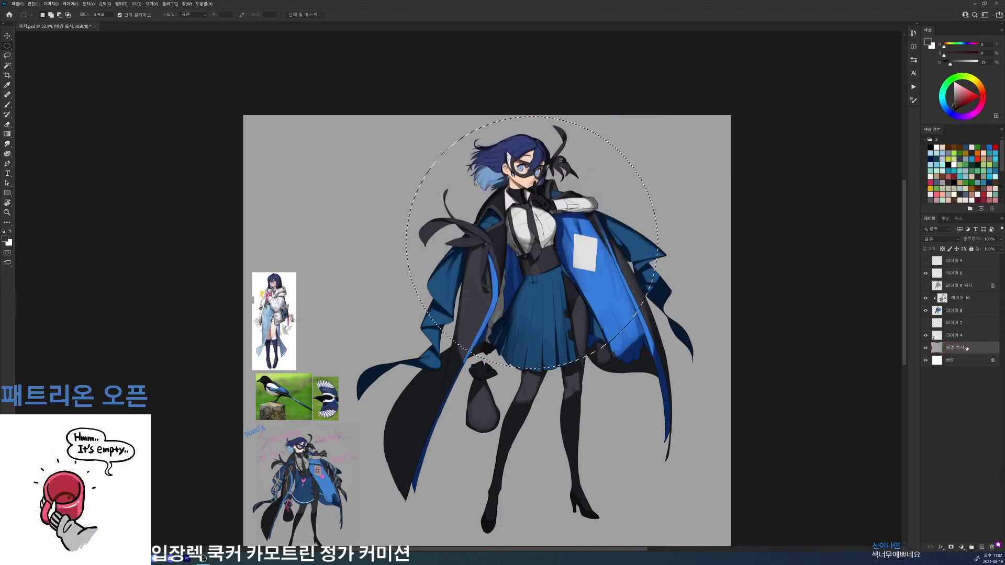
- Fill the circular selection with white on a new layer above 배경 복사, deselect, and nudge the circle slightly behind the figure
key(ctrl+alt+shift+n)
key(b)
alt+click(684, 178)
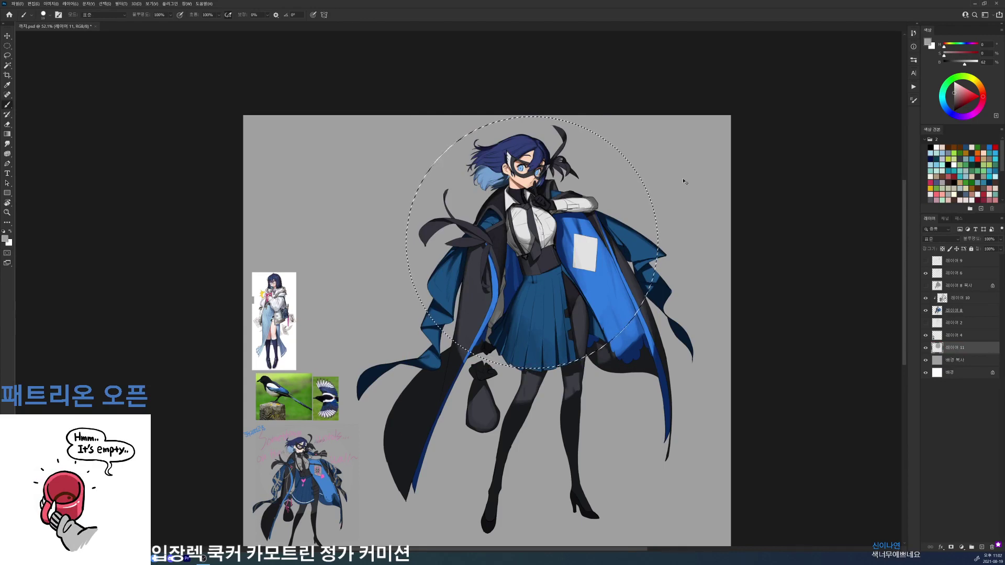
key(d)
key(x)
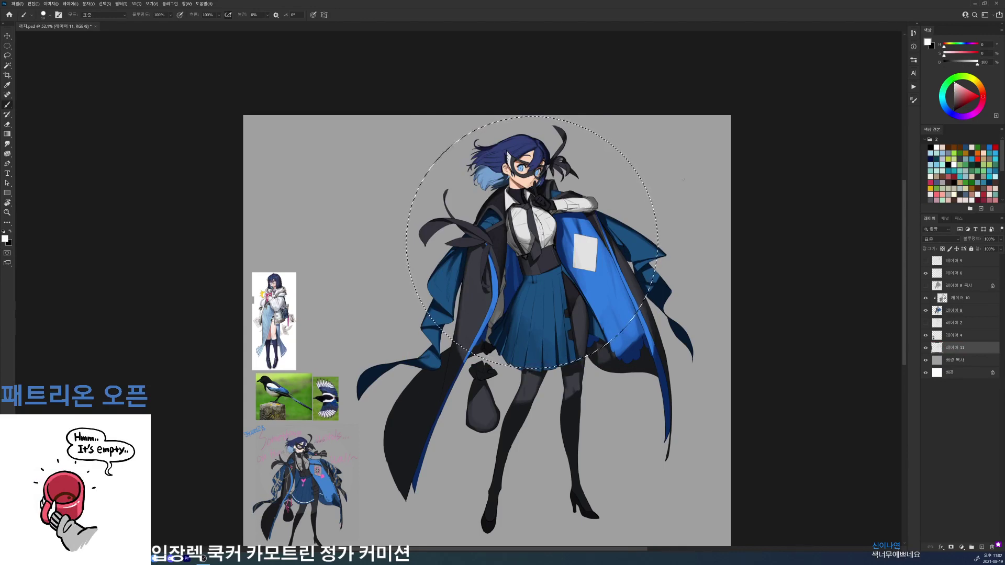
key(alt+BackSpace)
key(ctrl+d)
key(x)
scroll(760, 201, down, 2)
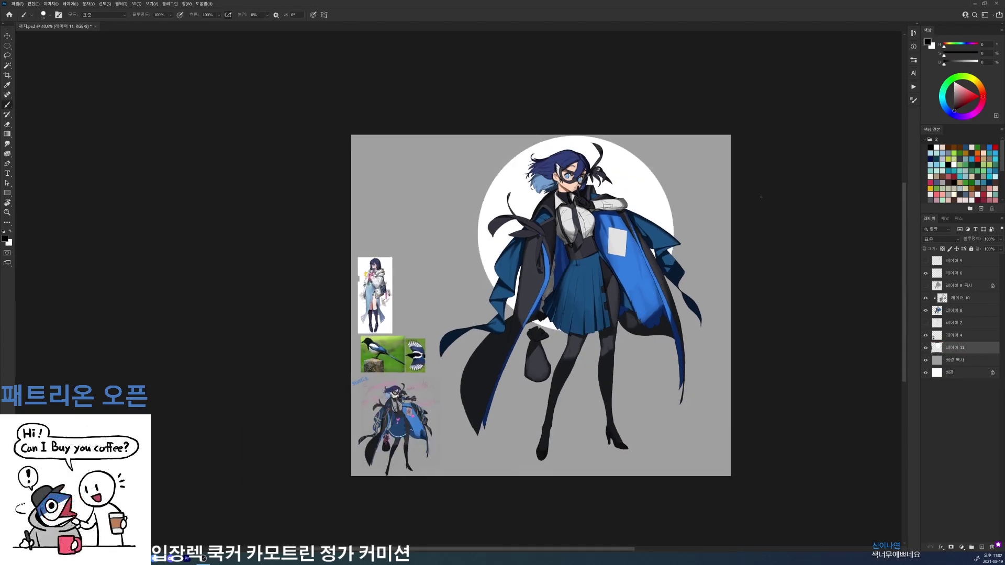
drag(658, 219, 662, 223)
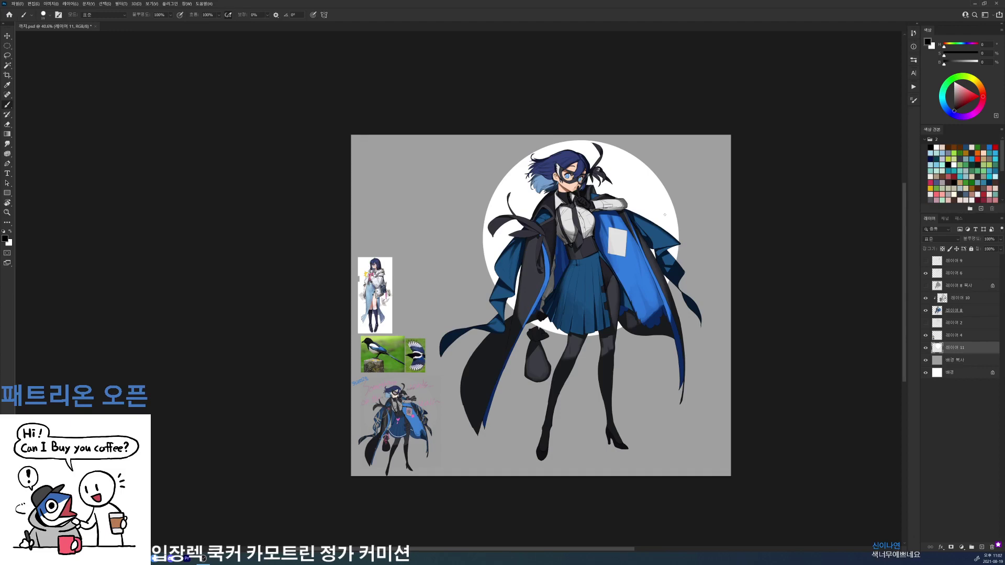
- Extend the canvas upward with the Crop tool and fill 배경 복사 with its own grey to cover the added strip
key(c)
drag(540, 135, 546, 121)
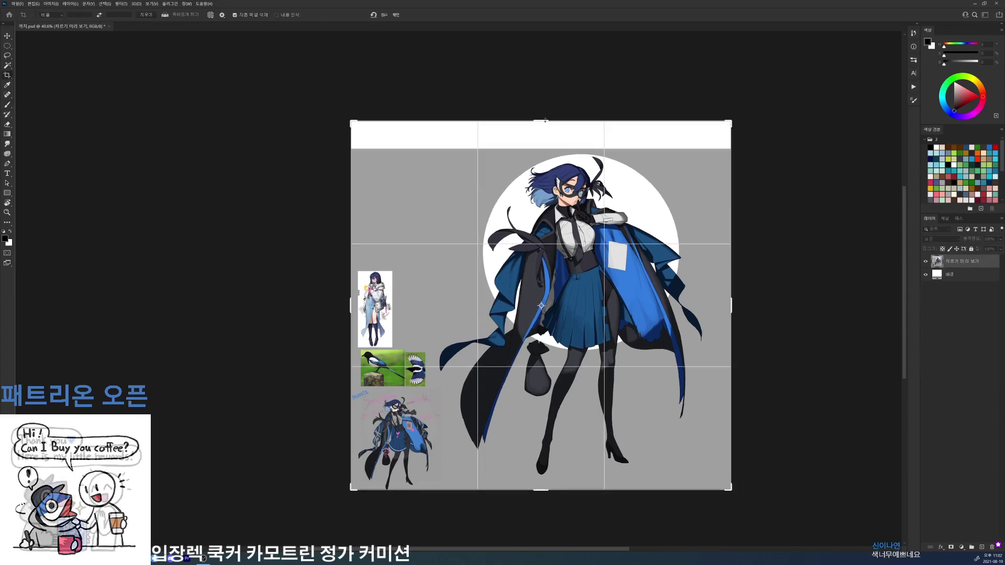
key(Return)
key(b)
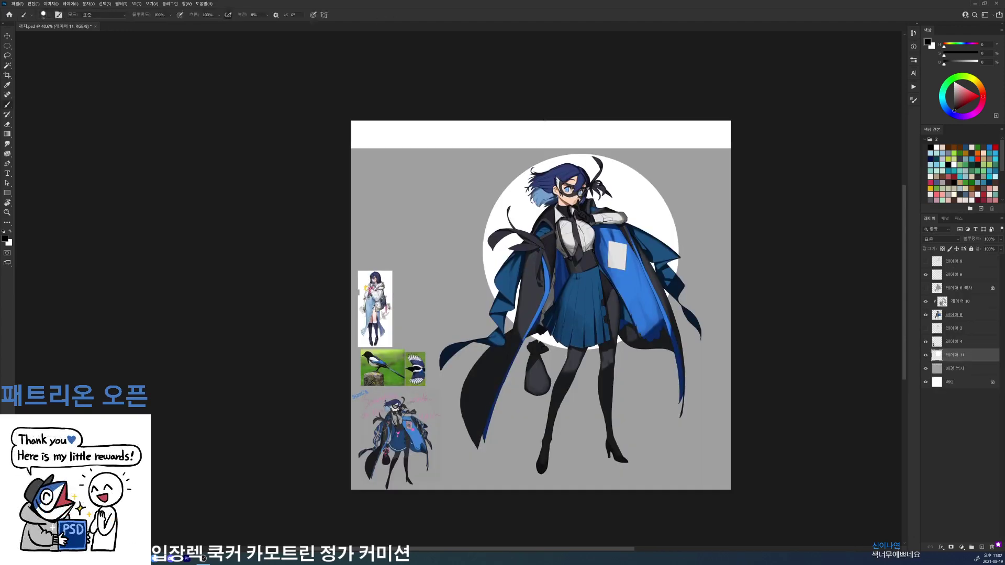
click(949, 373)
alt+click(710, 332)
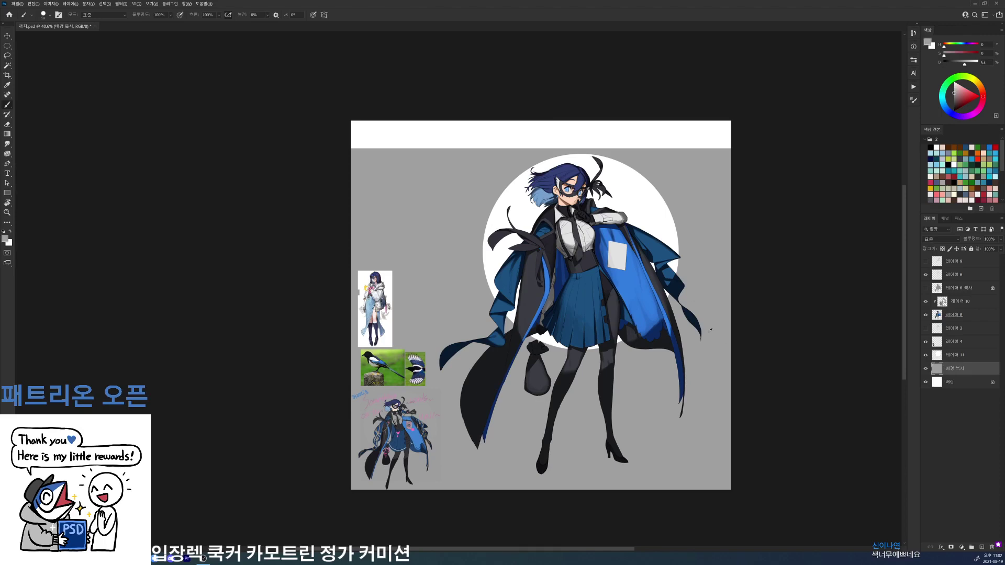
key(alt+BackSpace)
- Scale the white circle on 레이어 11 up to about 117% and reposition it behind the girl
click(955, 355)
key(ctrl+t)
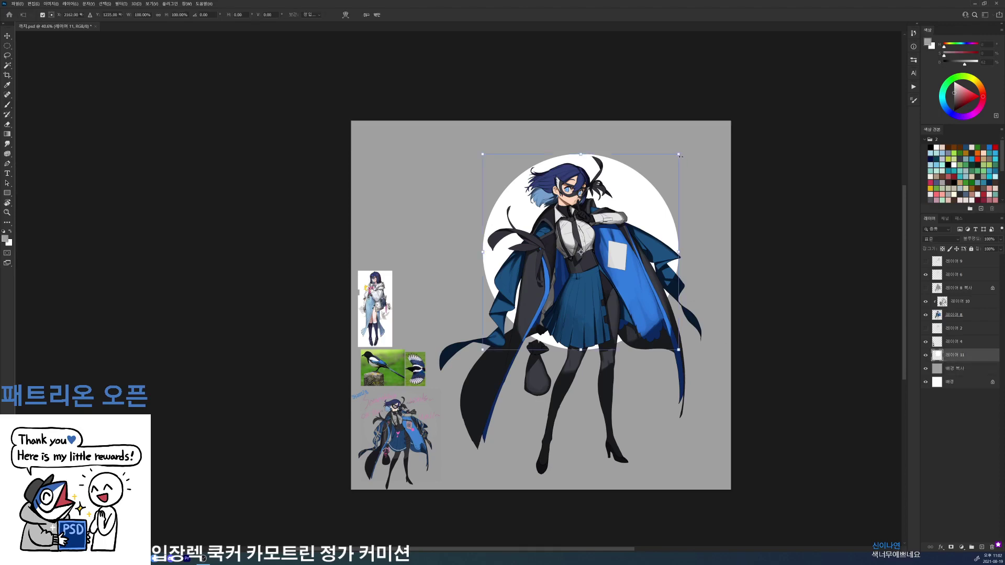
drag(680, 156, 696, 139)
mouse_move(663, 180)
mouse_down()
mouse_move(664, 194)
mouse_move(668, 183)
mouse_up()
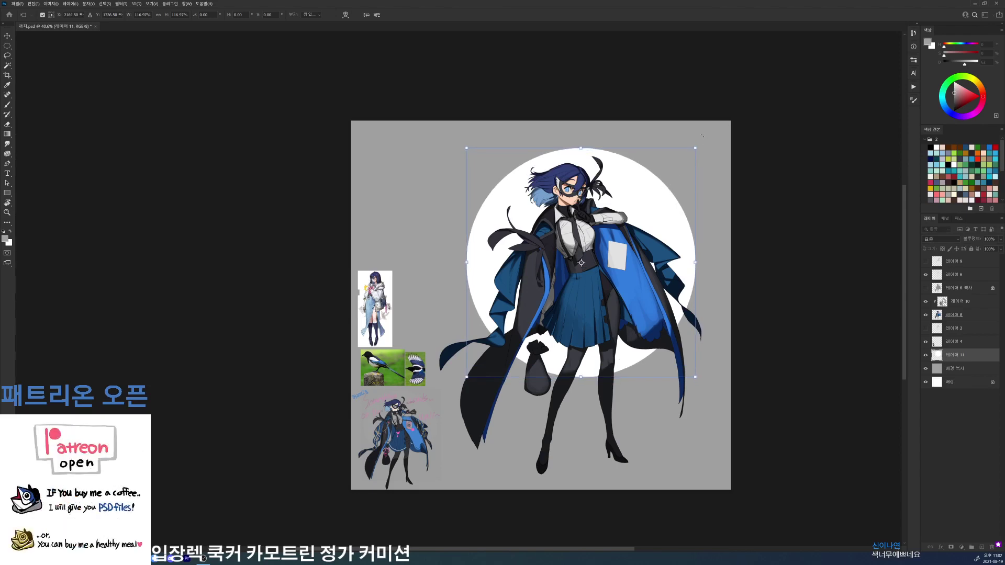
key(Return)
key(b)
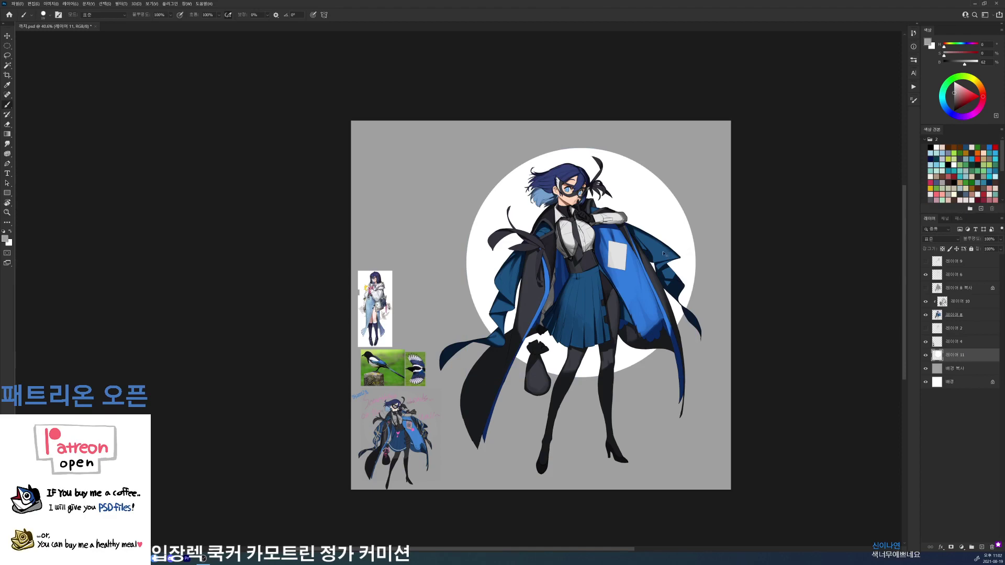
drag(664, 253, 660, 253)
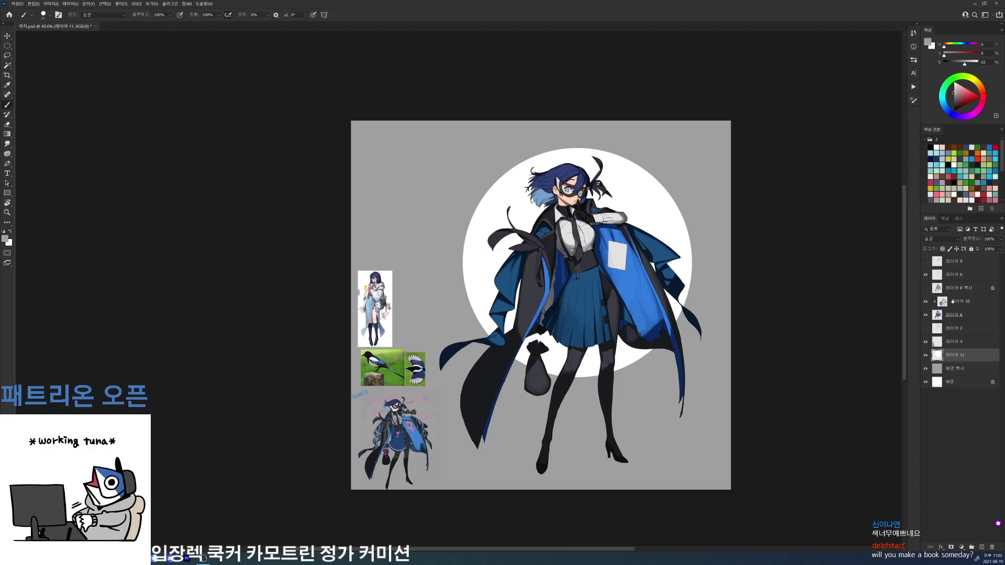
- Sample the shading grey on 레이어 10 in Normal mode, restore Multiply, and shade the sides of the hanging bag with a larger brush
click(953, 301)
scroll(568, 368, up, 5)
alt+click(509, 314)
right_click(526, 347)
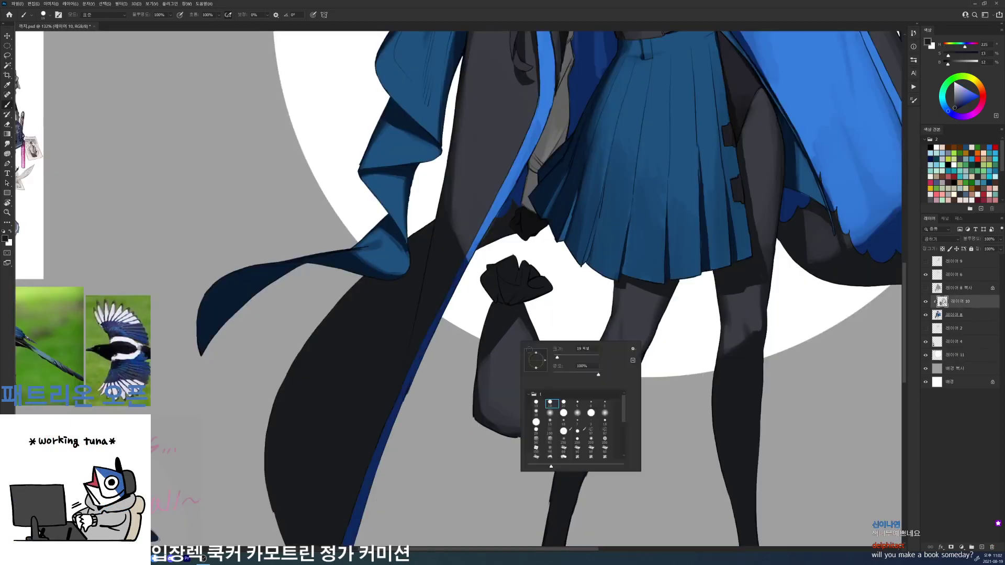
click(563, 403)
drag(566, 357, 575, 352)
key(Return)
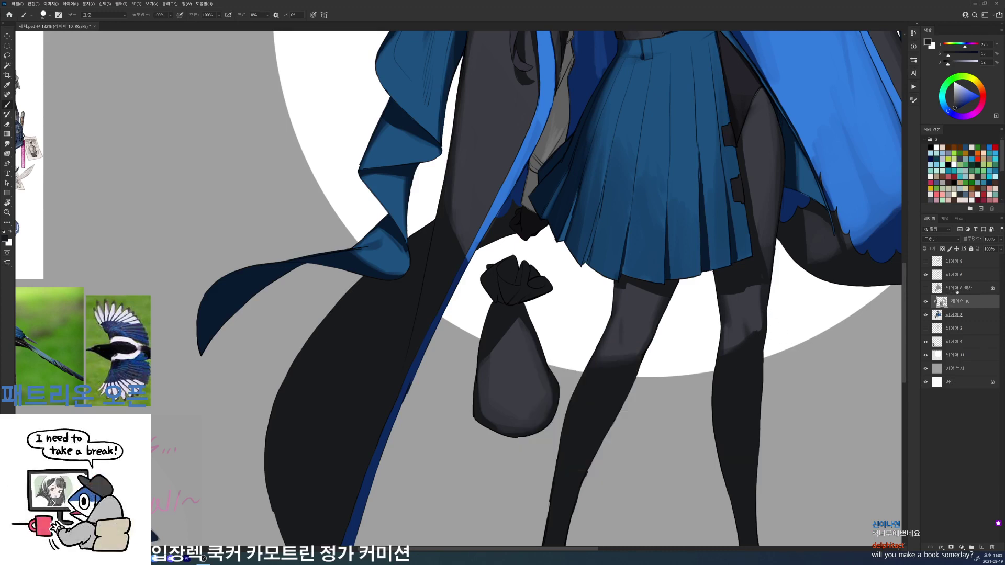
click(938, 240)
click(945, 242)
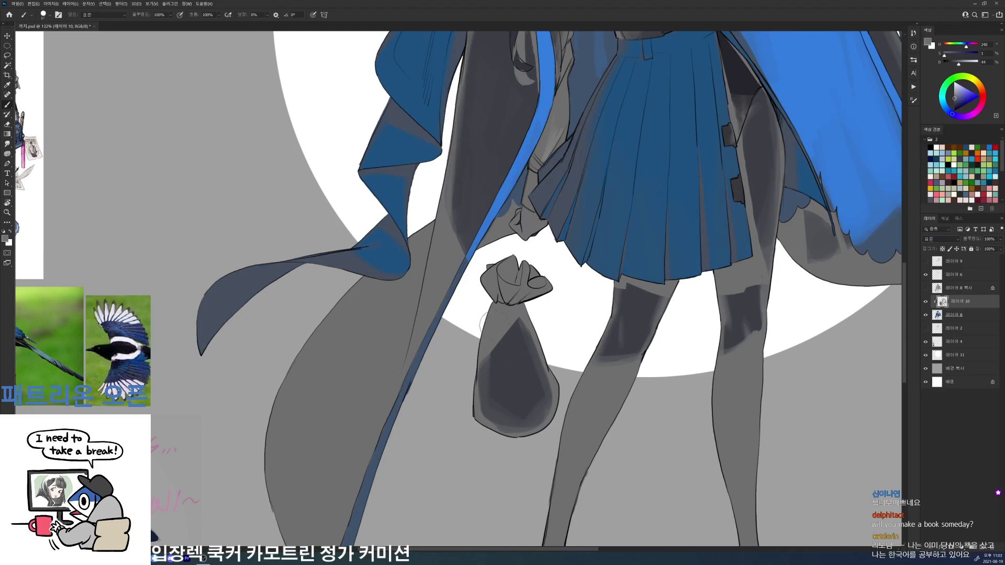
click(938, 240)
click(942, 274)
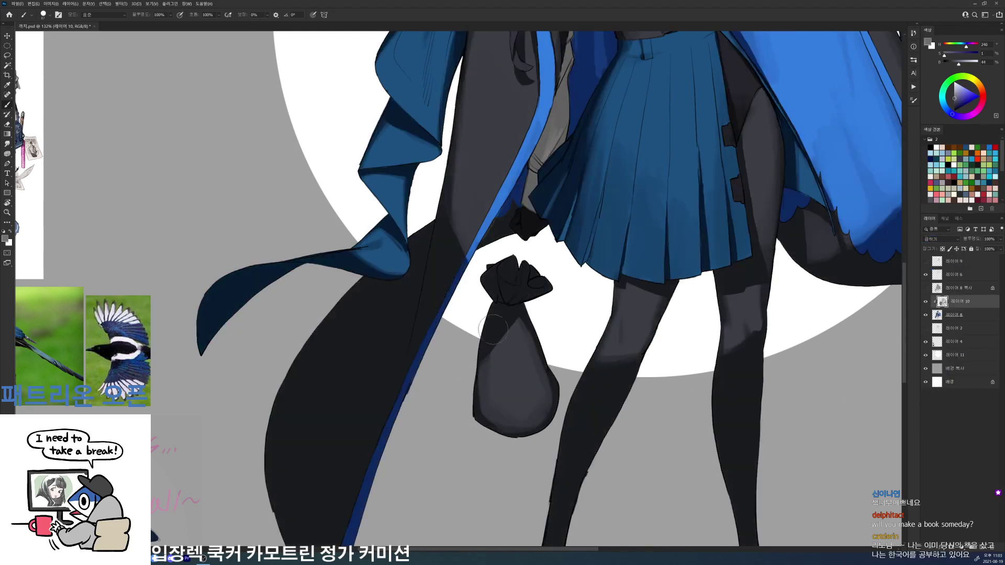
mouse_move(488, 329)
mouse_down()
mouse_move(540, 357)
mouse_move(496, 349)
mouse_move(486, 365)
mouse_move(486, 413)
mouse_up()
mouse_move(490, 379)
mouse_down()
mouse_move(495, 404)
mouse_move(510, 379)
mouse_move(515, 393)
mouse_move(538, 371)
mouse_move(561, 381)
mouse_up()
scroll(517, 359, down, 8)
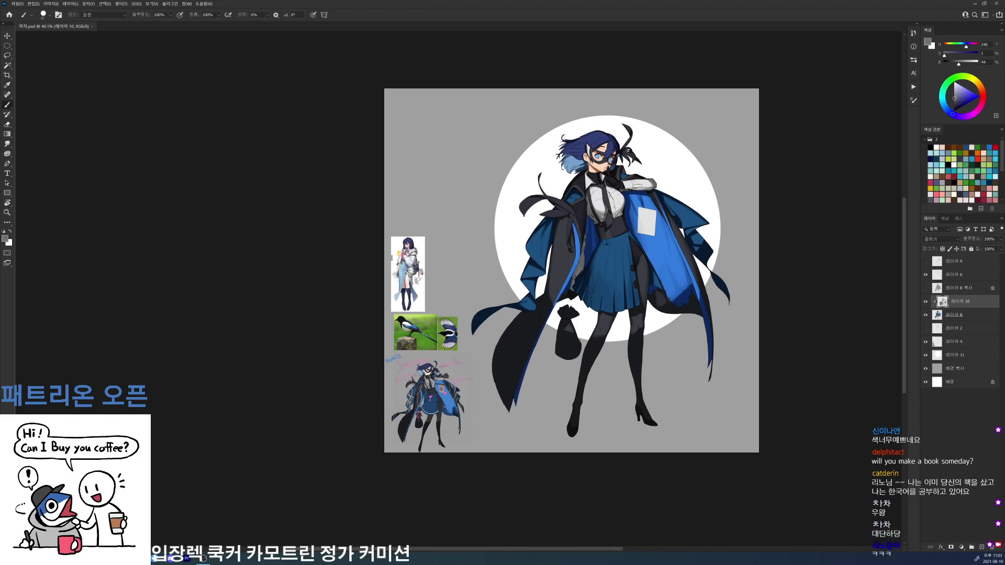
- Toggle the hidden layer copy and the detail sketch layer 레이어 9 on and off to compare them with the coloured figure
click(926, 288)
click(926, 287)
click(926, 262)
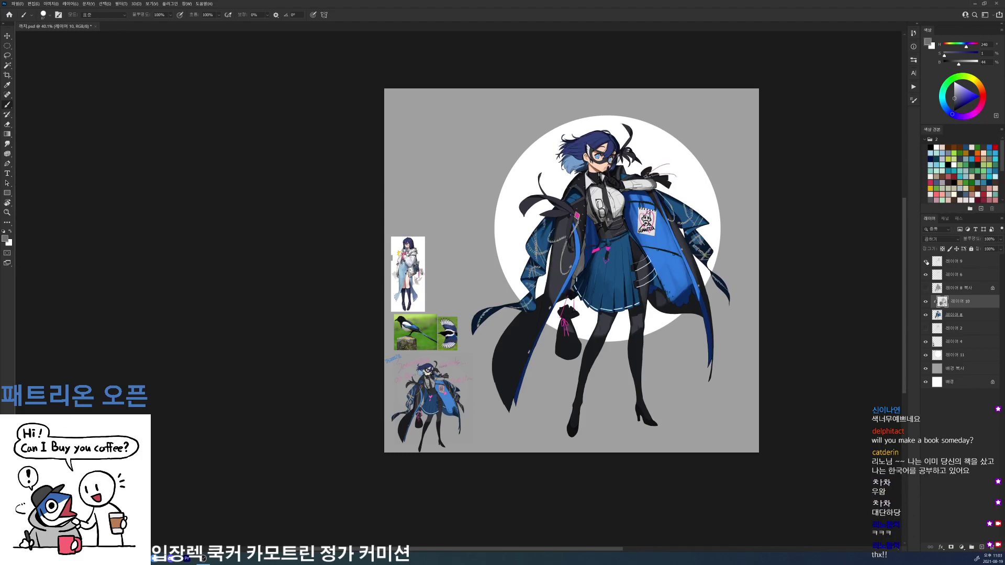
click(926, 262)
click(927, 261)
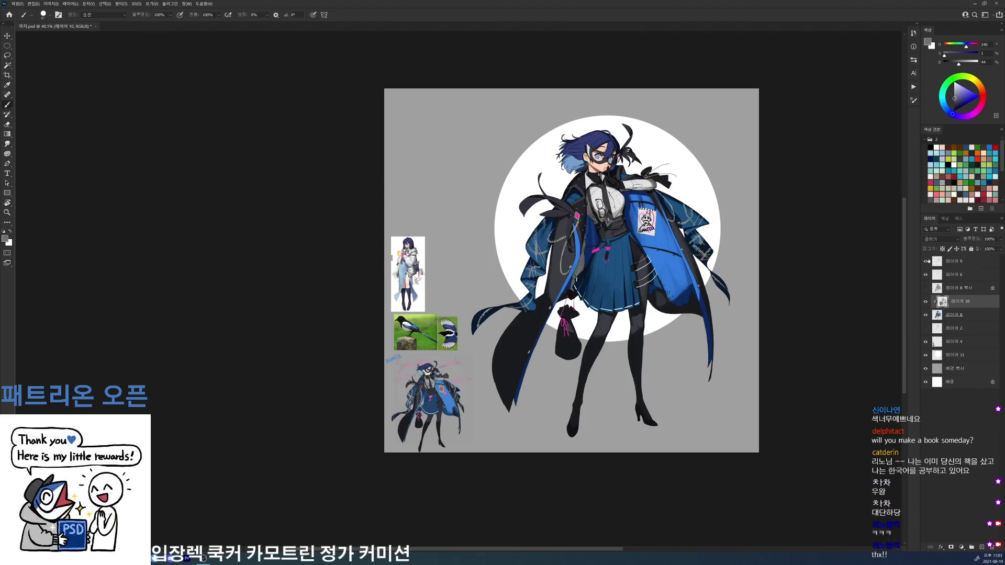
click(926, 261)
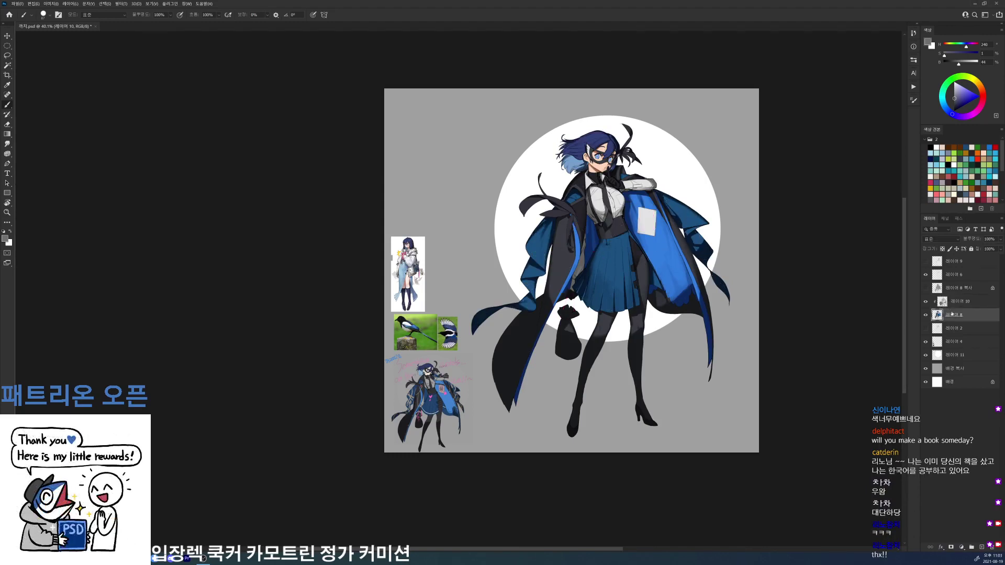
- Adjust the saturation of the shading on the blue cape lining beside the waist on 레이어 10 with the Sponge tool at 50% flow
scroll(589, 215, up, 5)
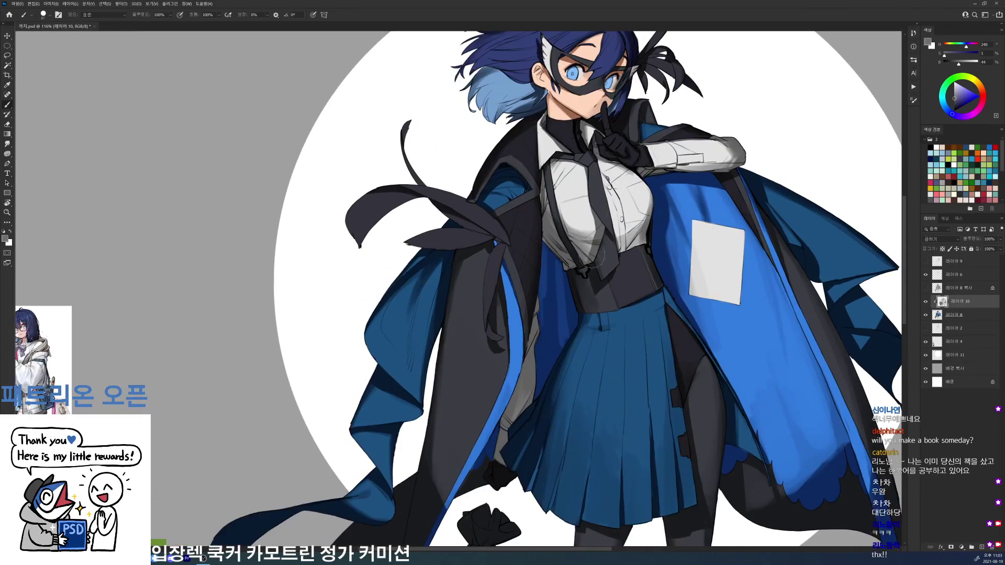
right_click(580, 273)
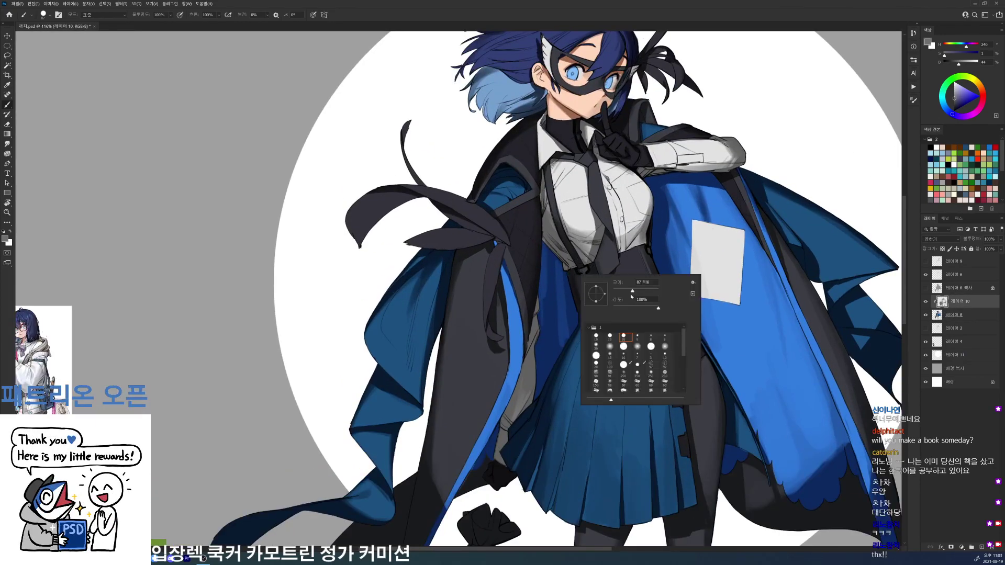
drag(632, 291, 640, 291)
key(Return)
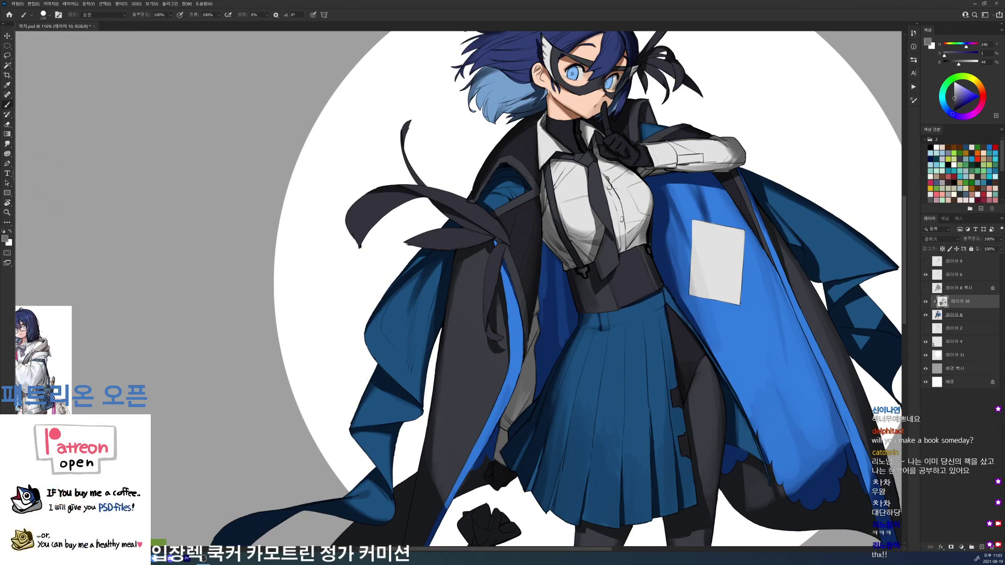
key(o)
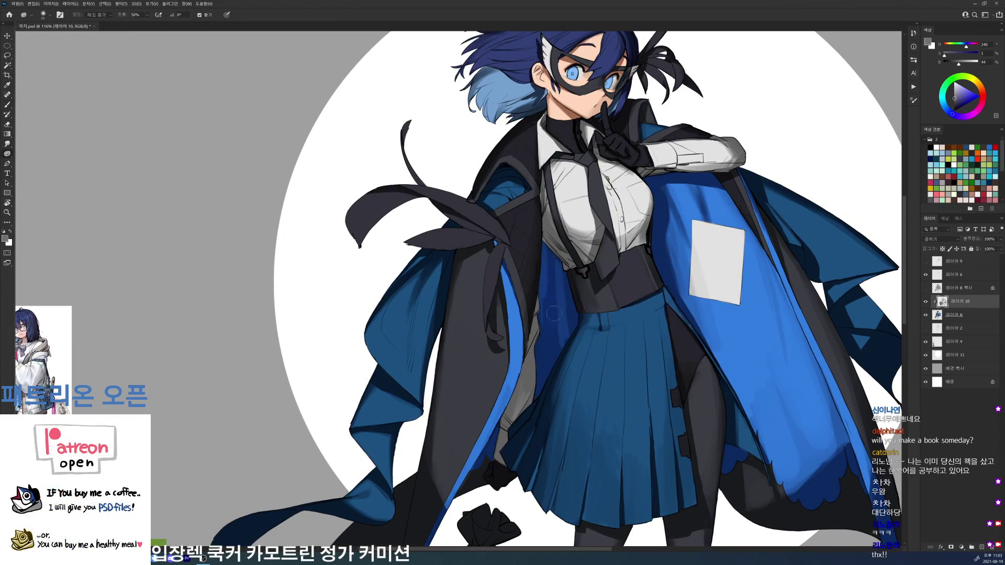
click(110, 16)
click(106, 23)
right_click(555, 311)
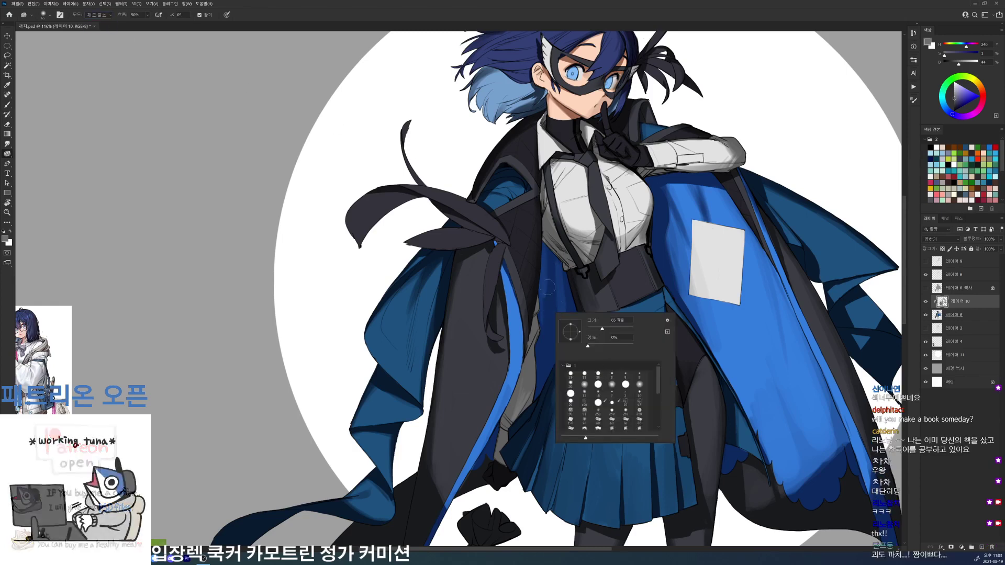
key(Return)
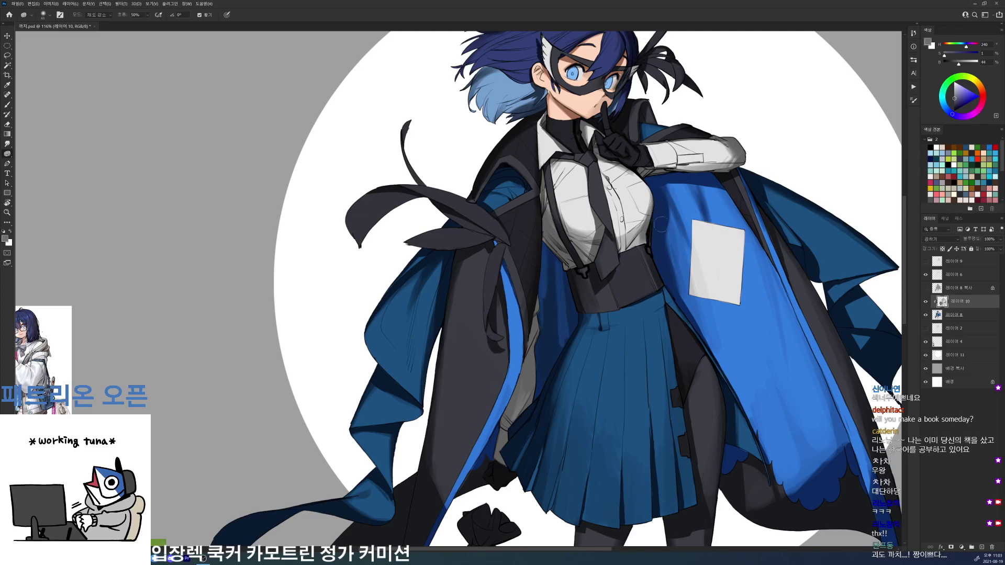
- Try shifting the teal skirt and outer cape panels on the base colour layer to a darker navy with hue +7 and lower lightness
scroll(590, 296, down, 5)
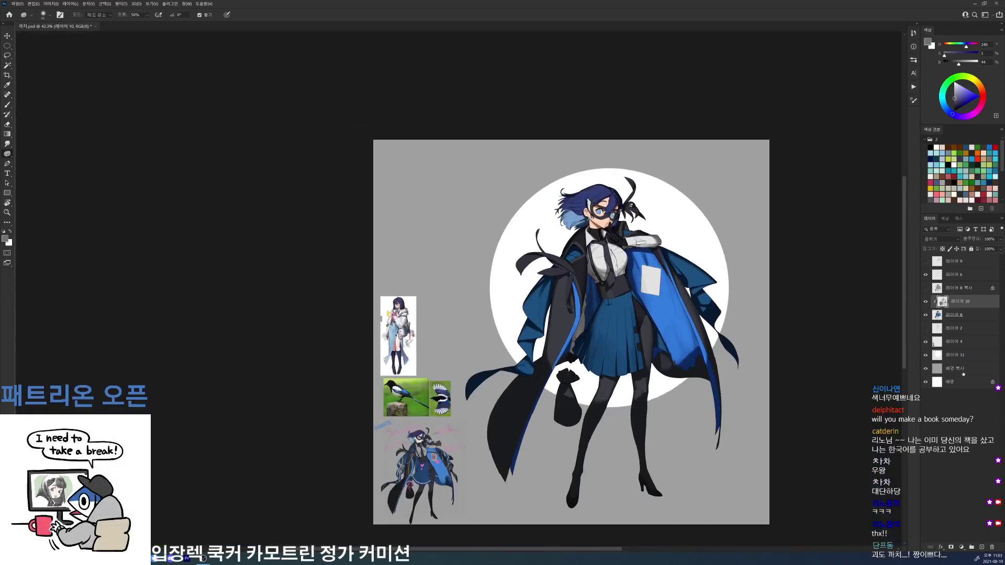
click(958, 315)
key(w)
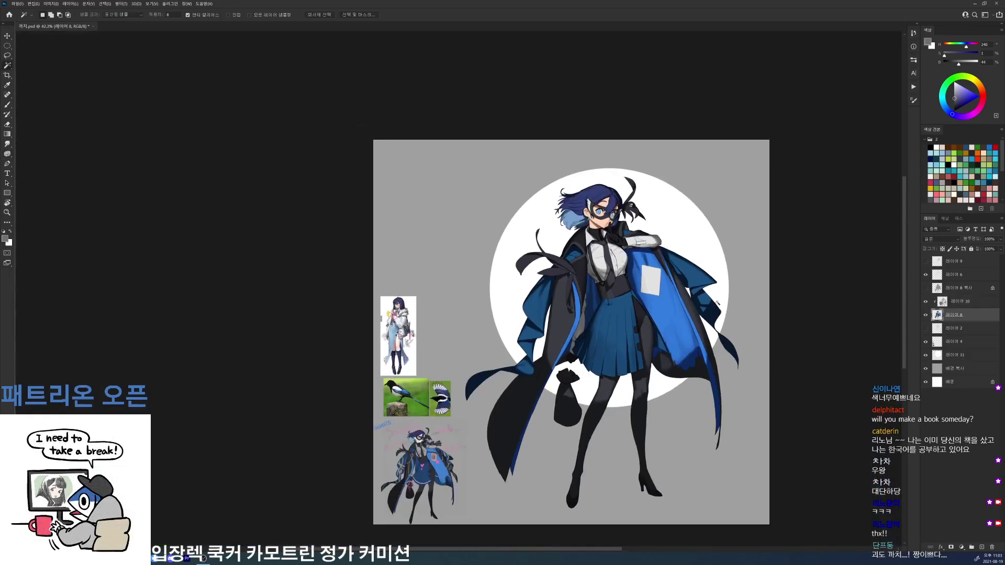
click(693, 277)
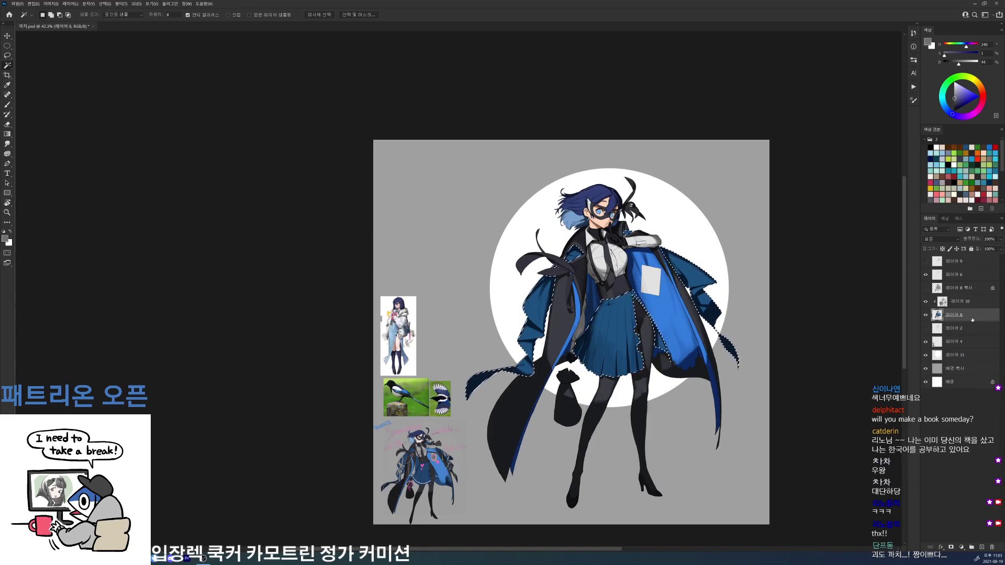
key(ctrl+u)
drag(864, 281, 868, 282)
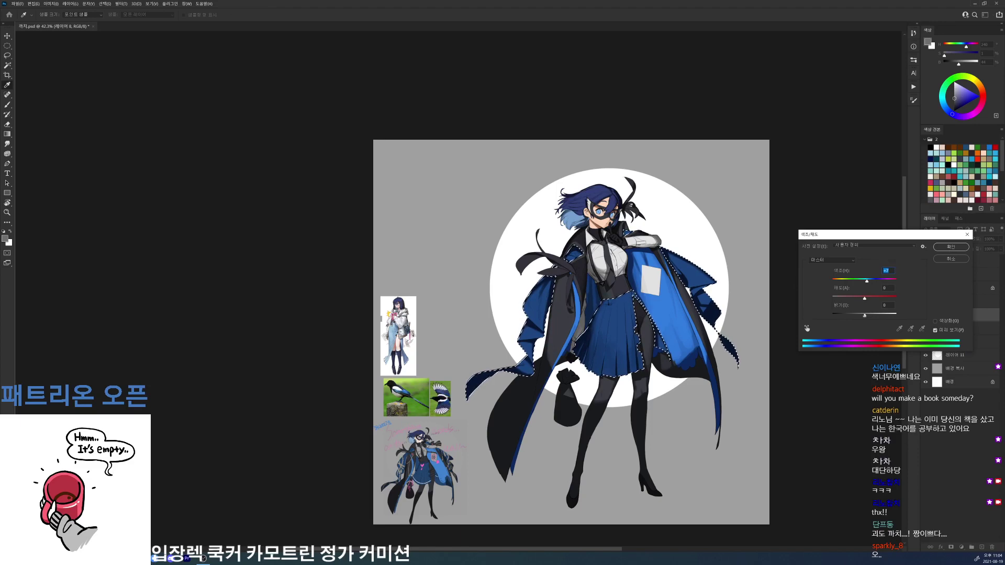
drag(865, 316, 865, 299)
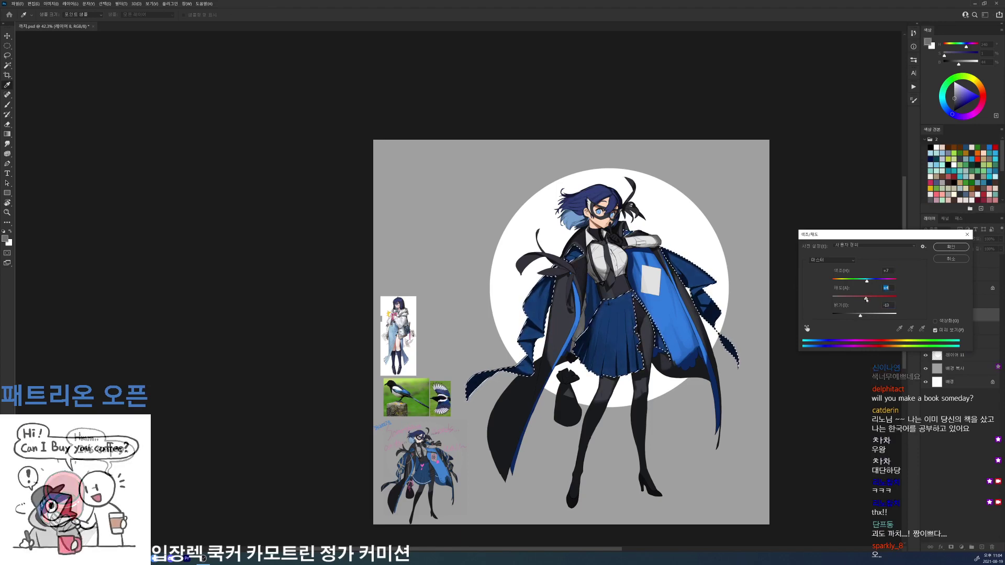
click(951, 247)
key(ctrl+d)
key(w)
scroll(829, 295, down, 3)
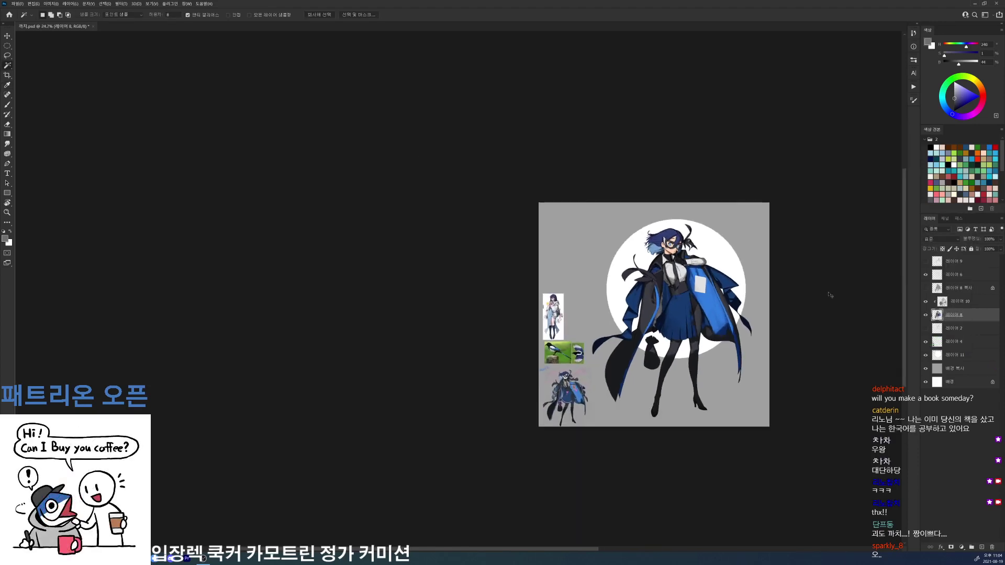
- Save the document and show the detail sketch layer 레이어 9 over the figure for comparison
key(ctrl+s)
click(926, 289)
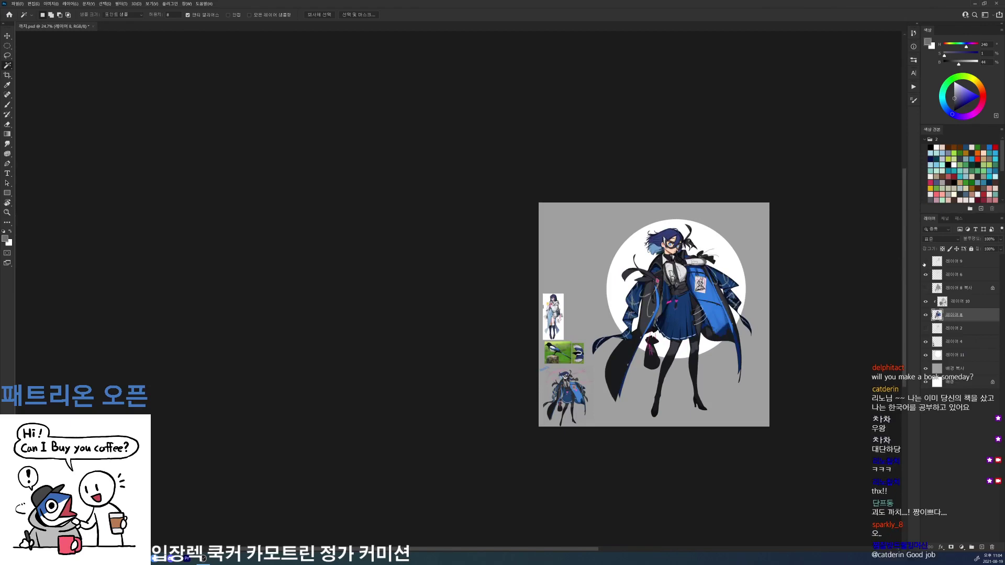
scroll(824, 312, up, 3)
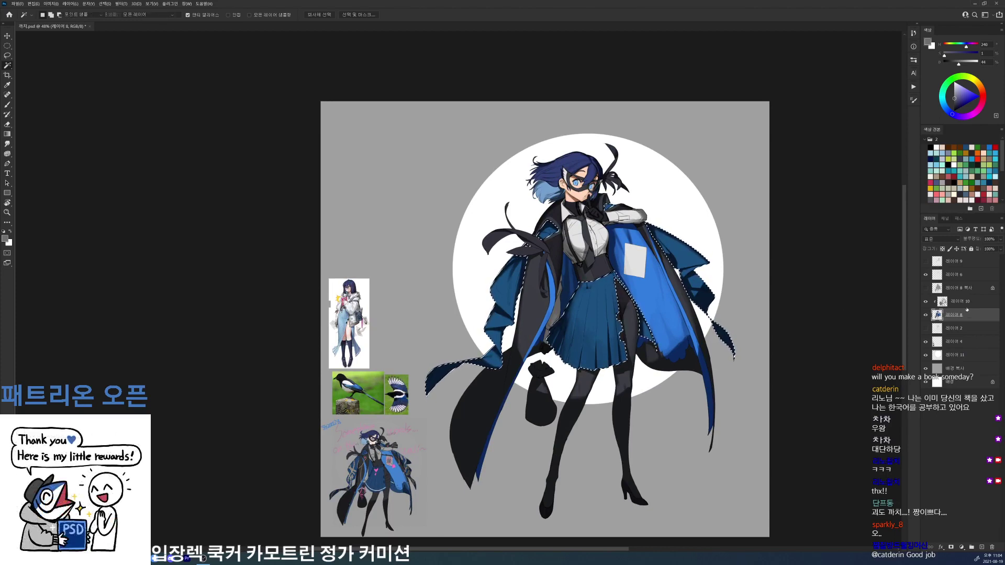
- Try strongly darkening the selected teal skirt and cape panels by lowering only their lightness
key(ctrl+u)
drag(861, 315, 848, 316)
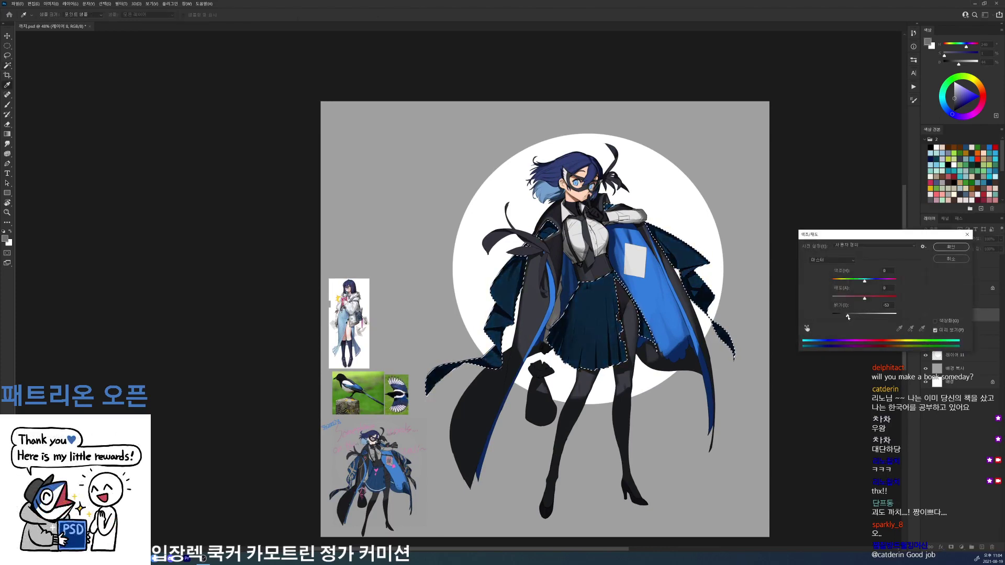
click(951, 247)
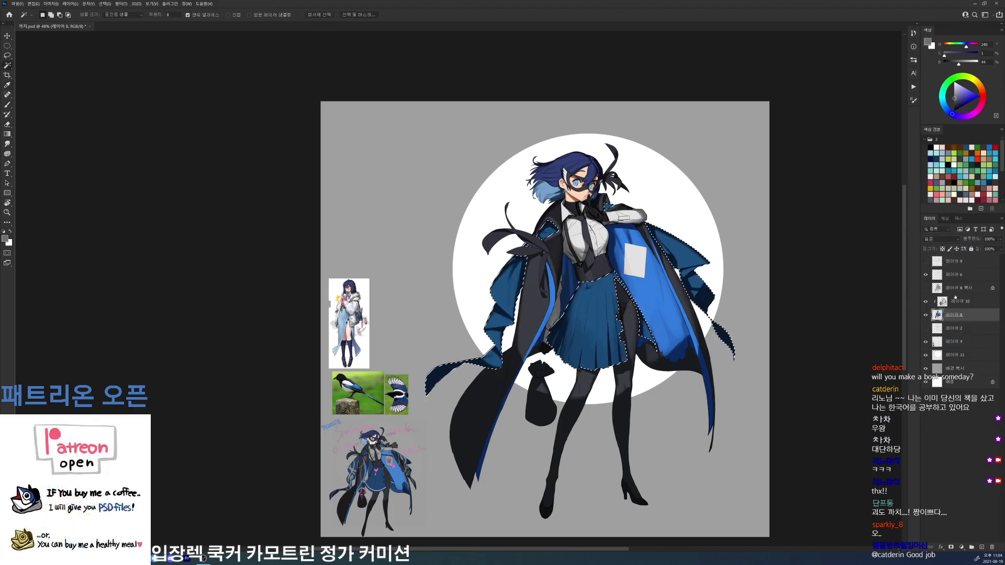
- Adjust the hue and lightness of the selected teal skirt and cape panels with Hue/Saturation
key(ctrl+u)
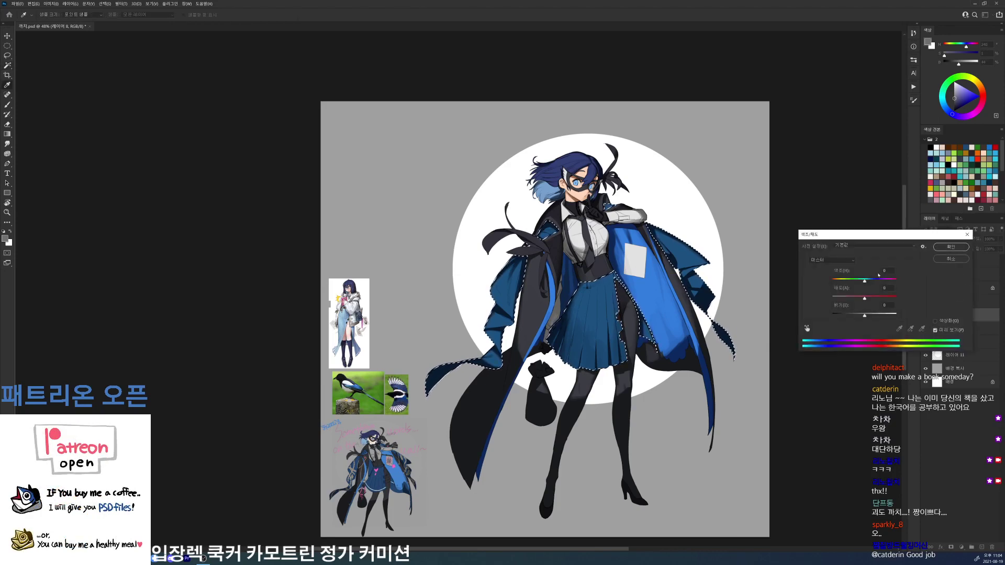
drag(864, 280, 859, 316)
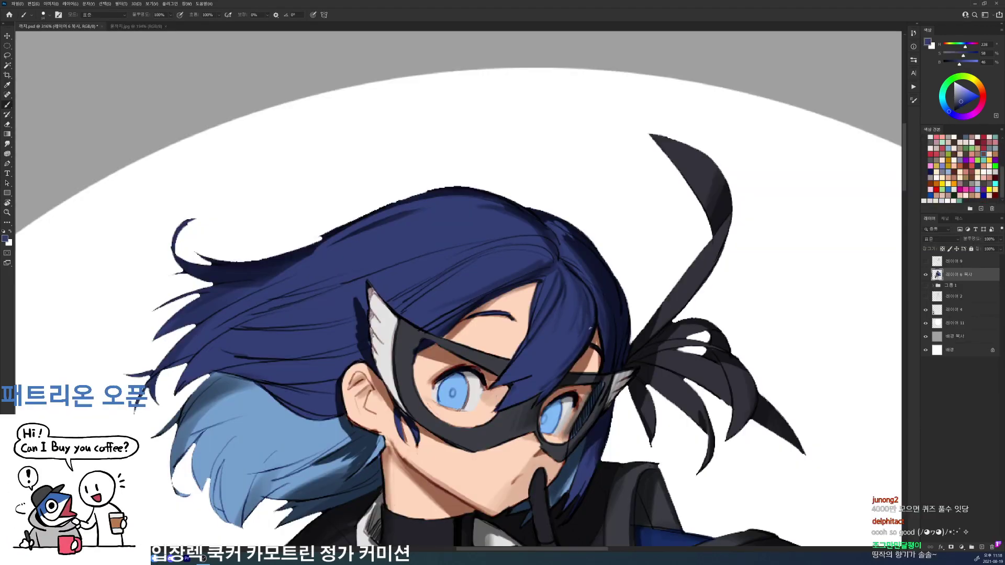
- Sample hair and skin tones on 레이어 6 복사 and clean up the fringe tip that falls over the mask
alt+click(588, 332)
drag(615, 243, 644, 180)
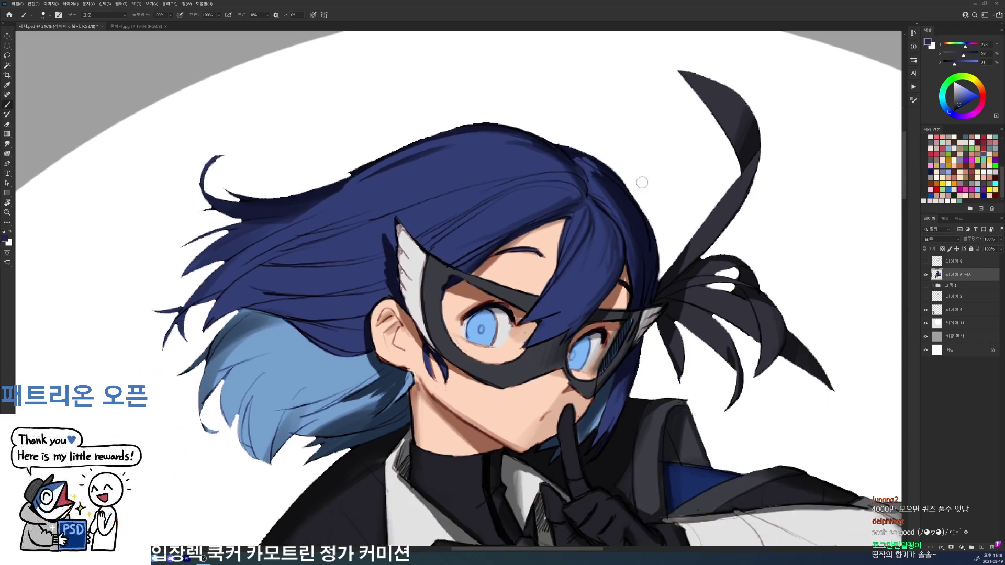
key(d)
alt+click(548, 333)
alt+click(530, 330)
drag(532, 337, 526, 346)
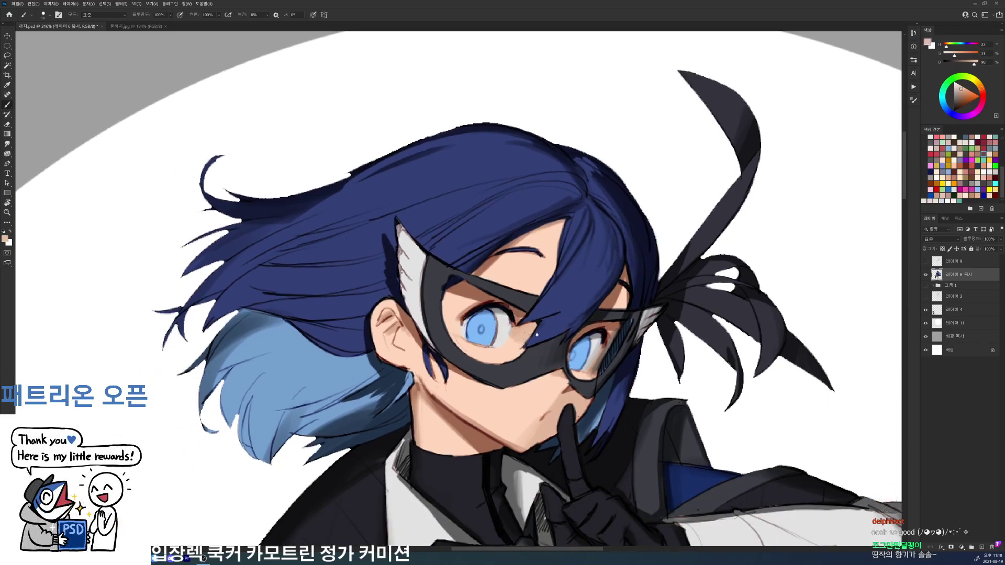
- Repaint the upper lash line of the eye nearer the ear in dark red-brown and touch up its iris with sampled blue
drag(618, 295, 693, 261)
key(r)
drag(692, 261, 660, 166)
key(b)
alt+click(528, 250)
drag(524, 257, 550, 230)
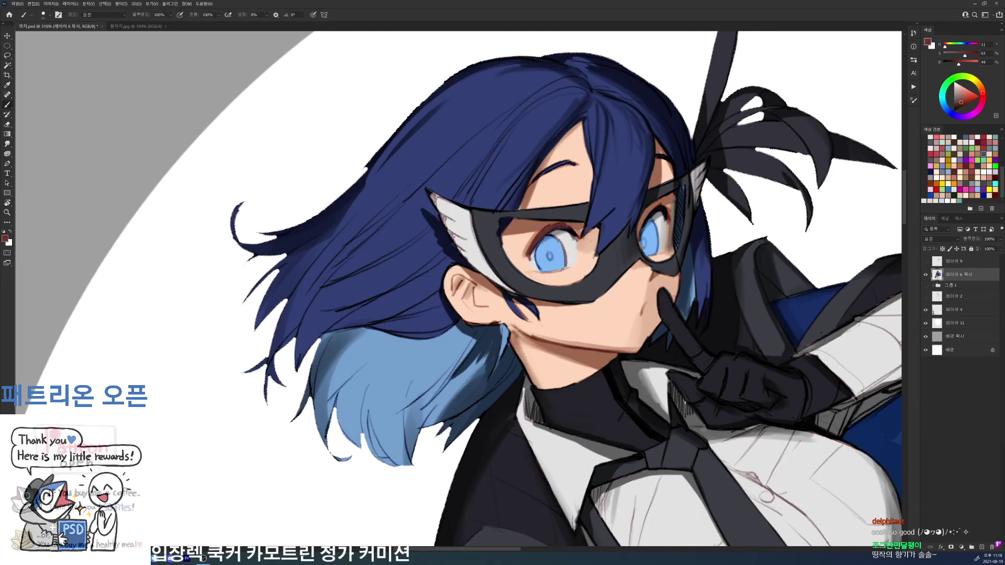
alt+click(568, 238)
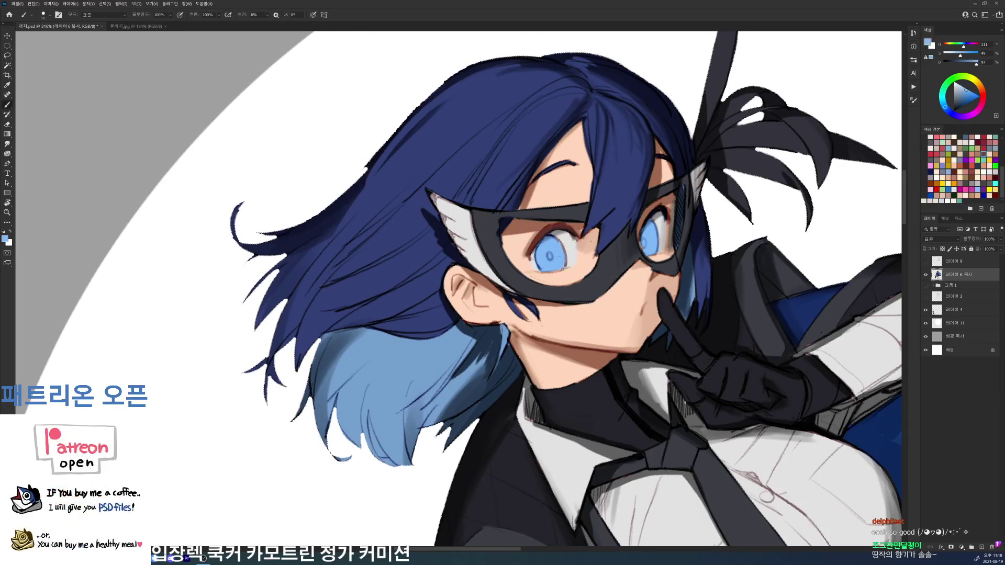
alt+click(570, 247)
drag(564, 242, 568, 253)
- Sample the brown skin shadow and dark navy hair tones and refine the hairline where the fringe parts above the forehead
key(r)
mouse_move(628, 157)
mouse_down()
mouse_move(676, 236)
mouse_move(652, 176)
mouse_move(585, 181)
mouse_up()
key(r)
key(b)
alt+click(549, 213)
key(r)
drag(618, 251, 555, 193)
key(b)
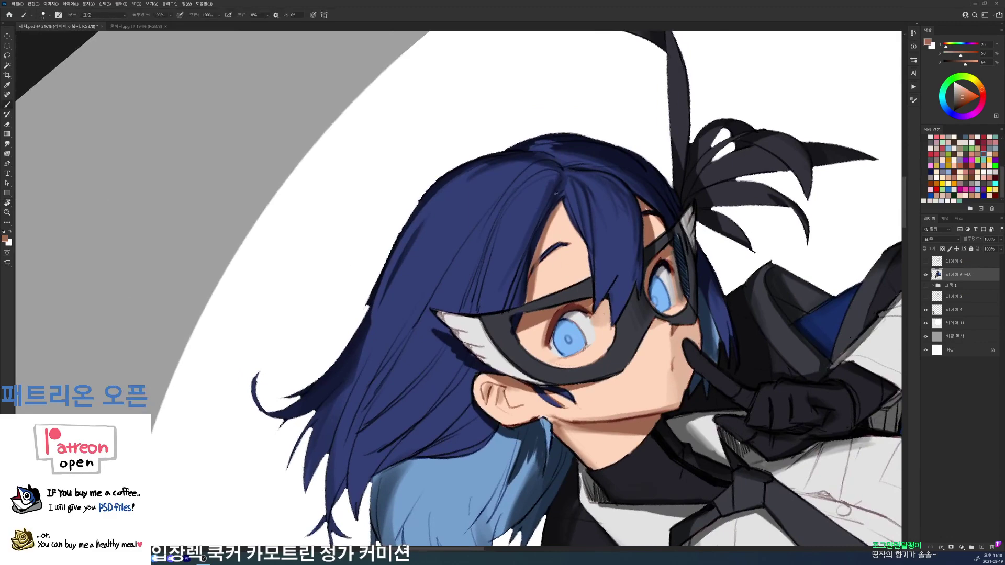
alt+click(556, 193)
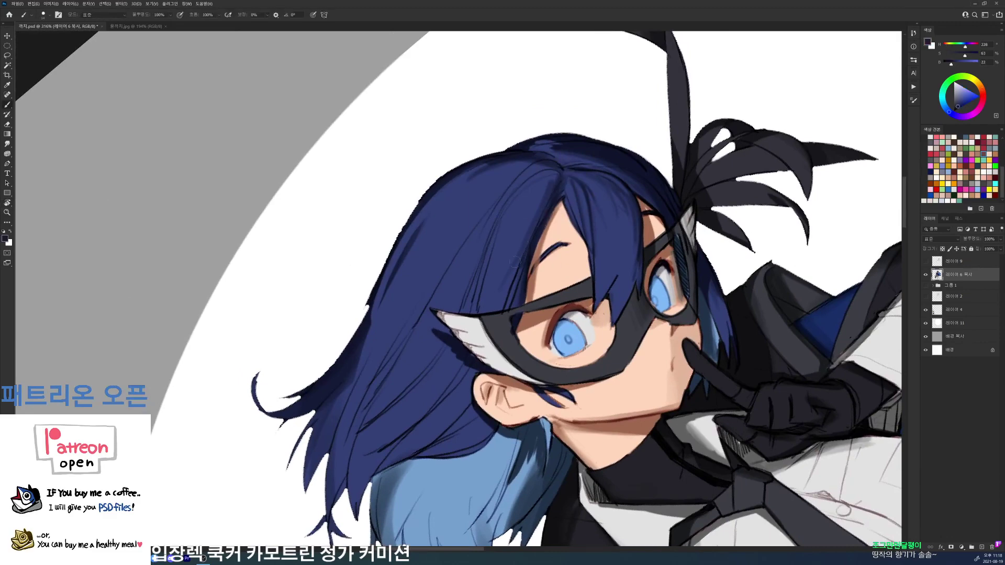
alt+click(526, 231)
- Check the hair in the reference illustration of the girl with glasses and paint dark navy strands beside the forehead
key(ctrl+Tab)
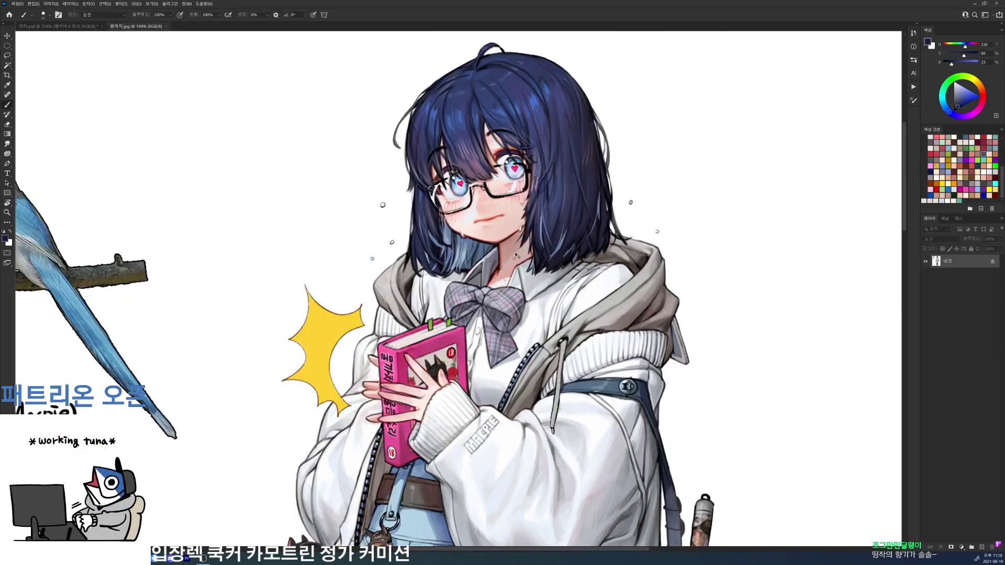
key(ctrl+Tab)
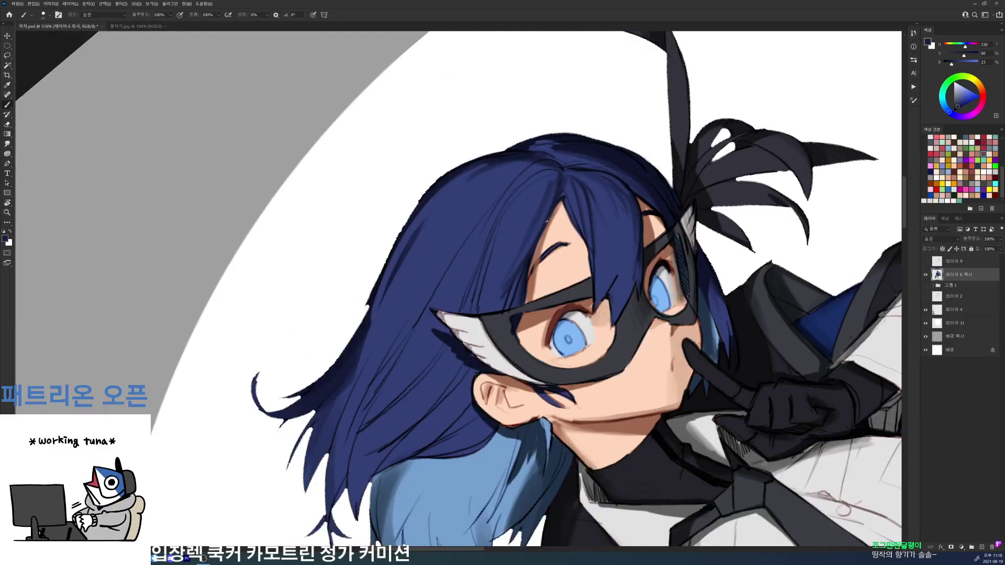
drag(496, 302, 534, 241)
alt+click(500, 293)
- Paint the side hair above the mask's white wing with sampled navy tones
key(r)
mouse_move(628, 219)
mouse_down()
mouse_move(498, 522)
mouse_move(447, 525)
mouse_up()
key(b)
alt+click(425, 320)
mouse_move(432, 334)
mouse_down()
mouse_move(442, 346)
mouse_move(430, 317)
mouse_up()
alt+click(451, 335)
alt+click(466, 371)
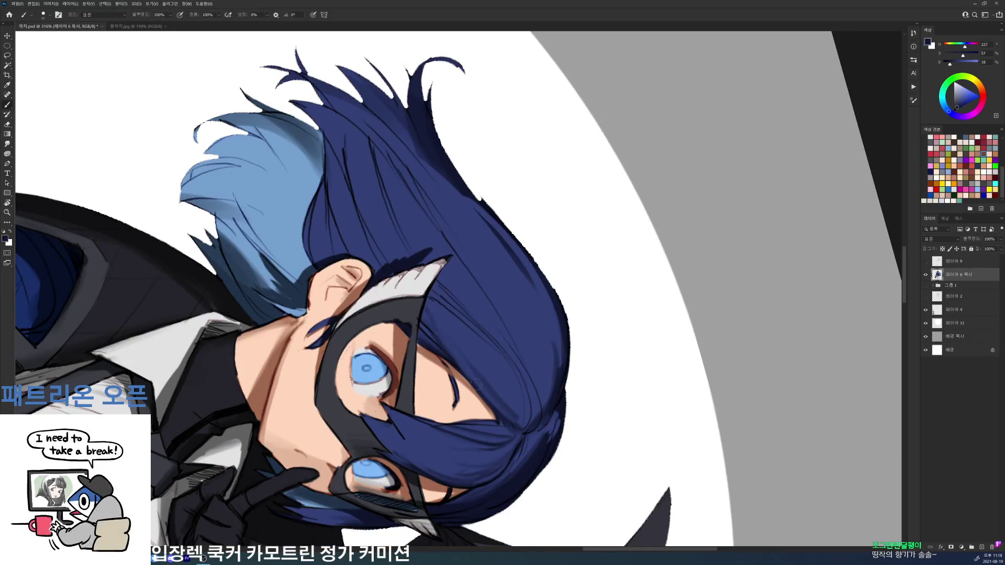
alt+click(547, 408)
key(d)
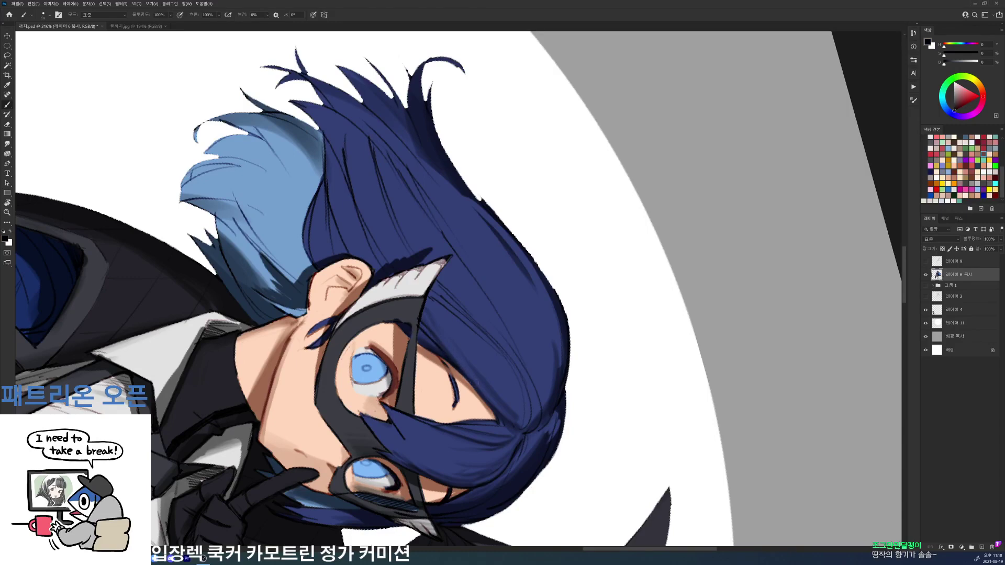
- Deepen the hair parting at the crown with black and sampled navy tones
alt+click(444, 347)
key(r)
drag(585, 327, 422, 163)
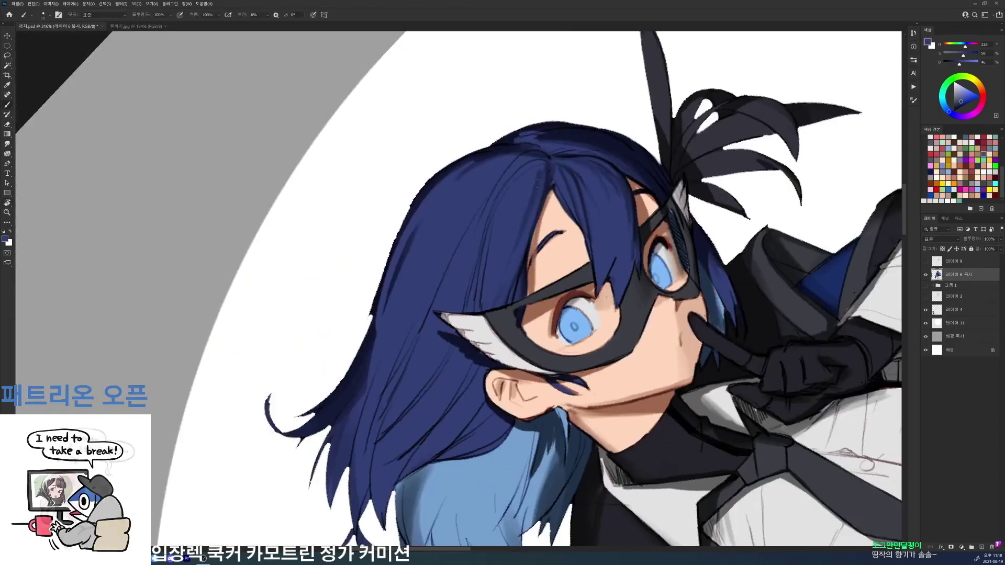
key(d)
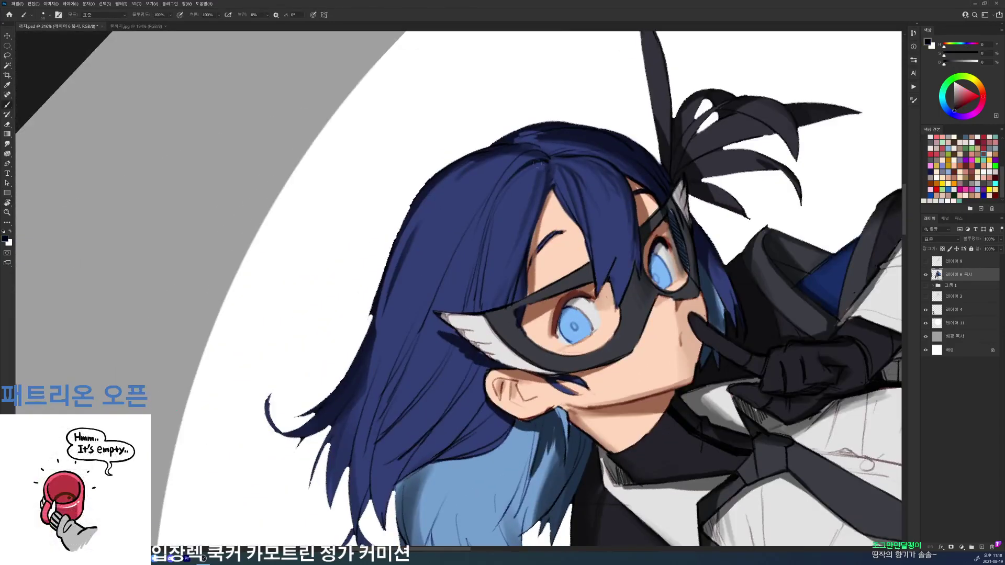
alt+click(541, 163)
key(d)
alt+click(518, 180)
alt+click(478, 272)
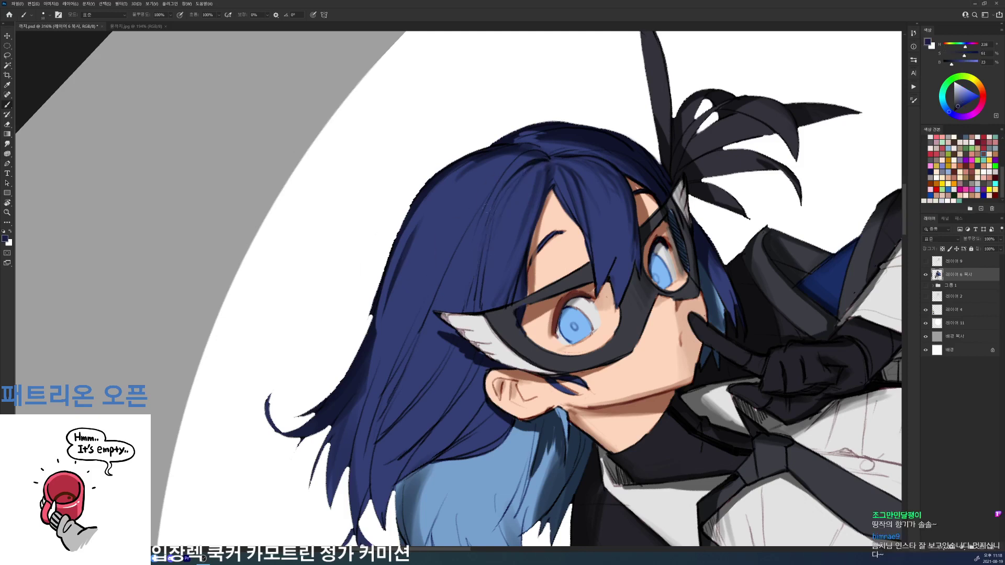
- Paint a long dark strand from the crown down toward the mask's wing and blend it with sampled mid navy
drag(491, 225, 477, 306)
alt+click(490, 234)
alt+click(474, 295)
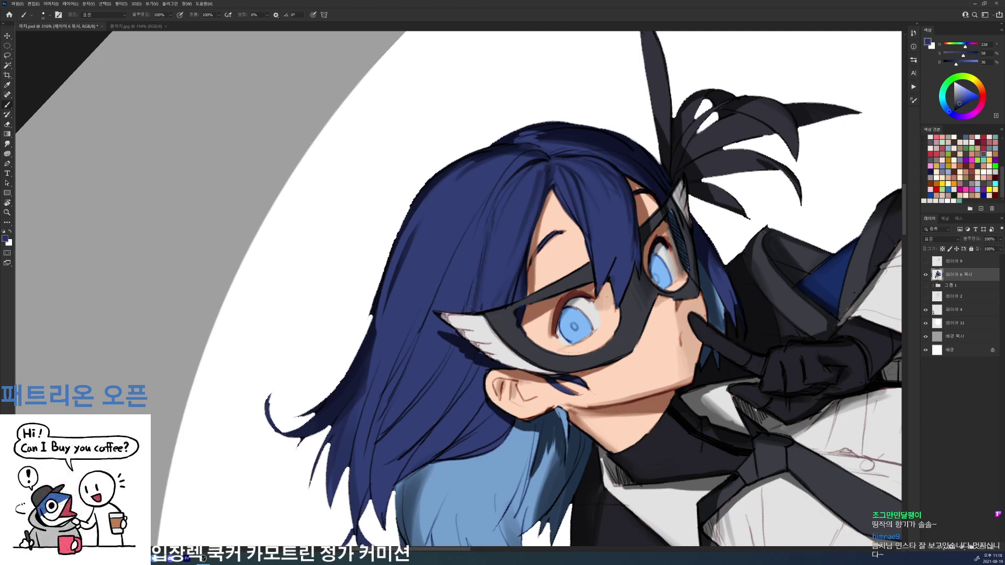
alt+click(403, 260)
alt+click(475, 219)
- Sharpen the strands converging at the hair parting with sampled navy and black
key(r)
drag(463, 285, 542, 462)
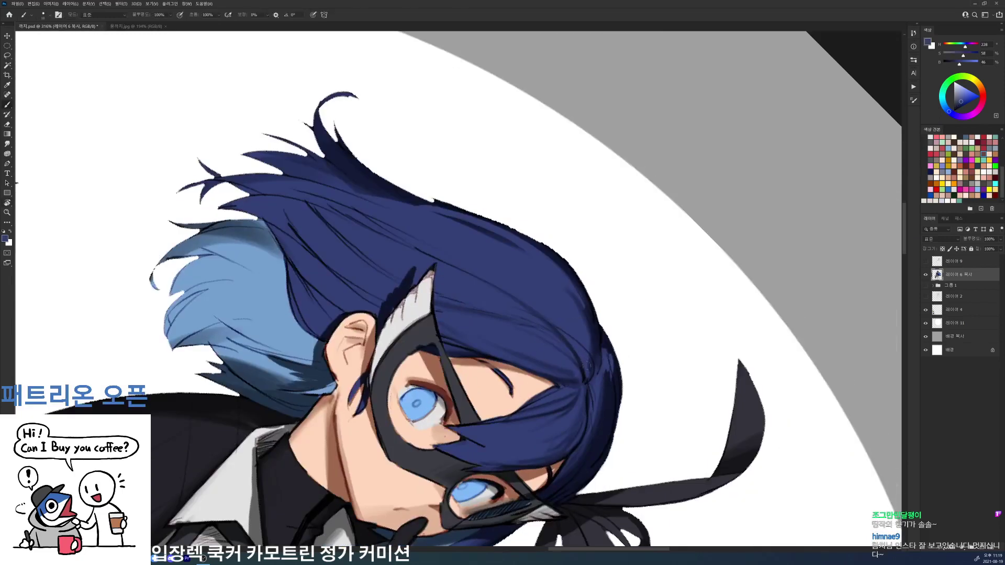
alt+click(583, 348)
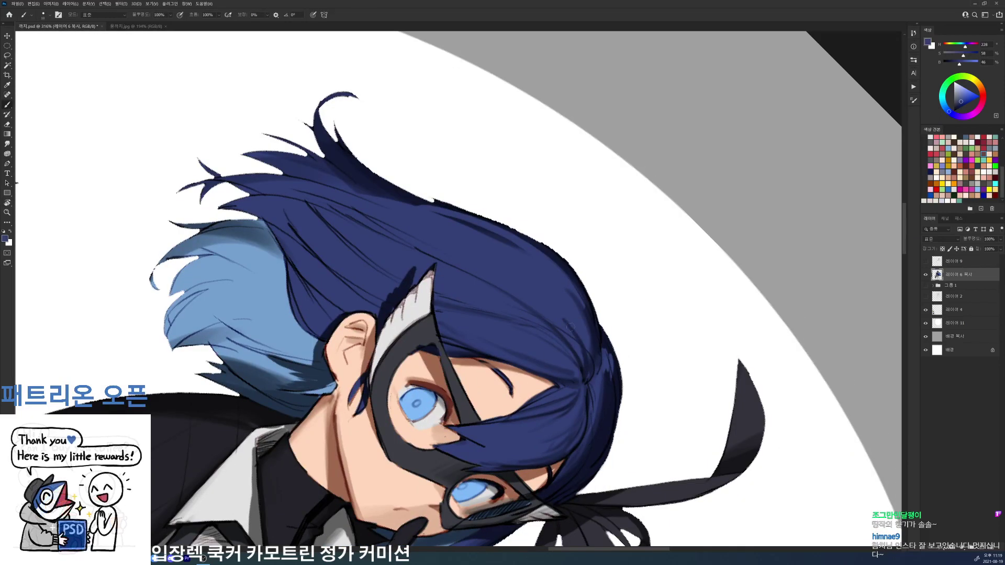
key(d)
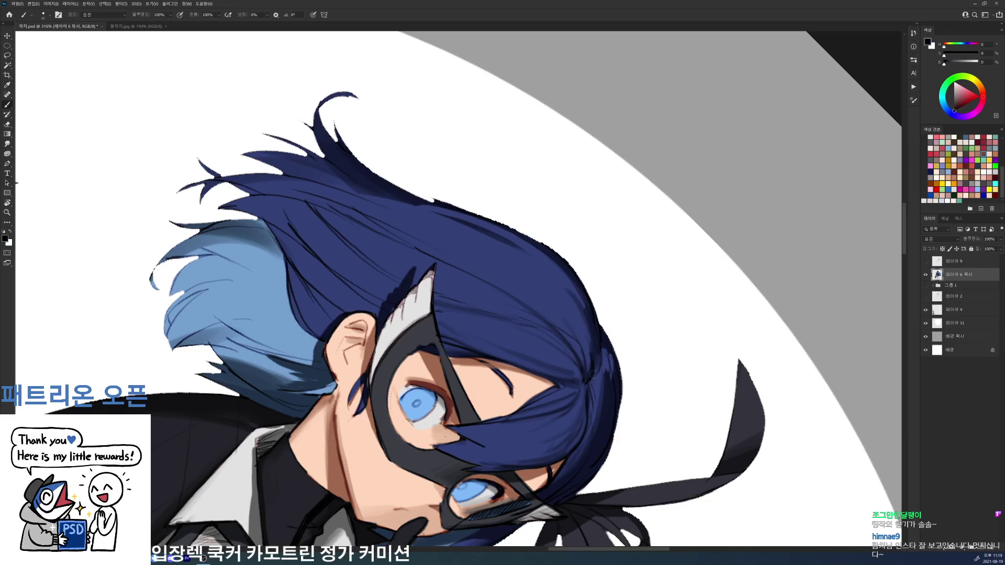
mouse_move(594, 374)
mouse_down()
mouse_move(600, 350)
mouse_move(536, 146)
mouse_move(460, 137)
mouse_up()
key(r)
- Sample the hair's navy tones and tidy the outer edge at the back of the head with the Eraser
alt+click(480, 251)
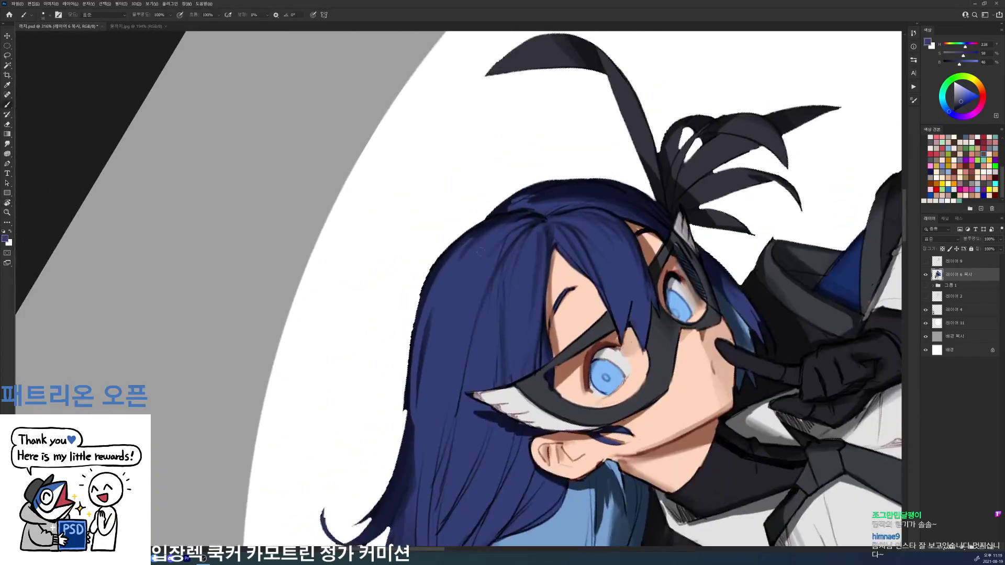
alt+click(456, 246)
key(e)
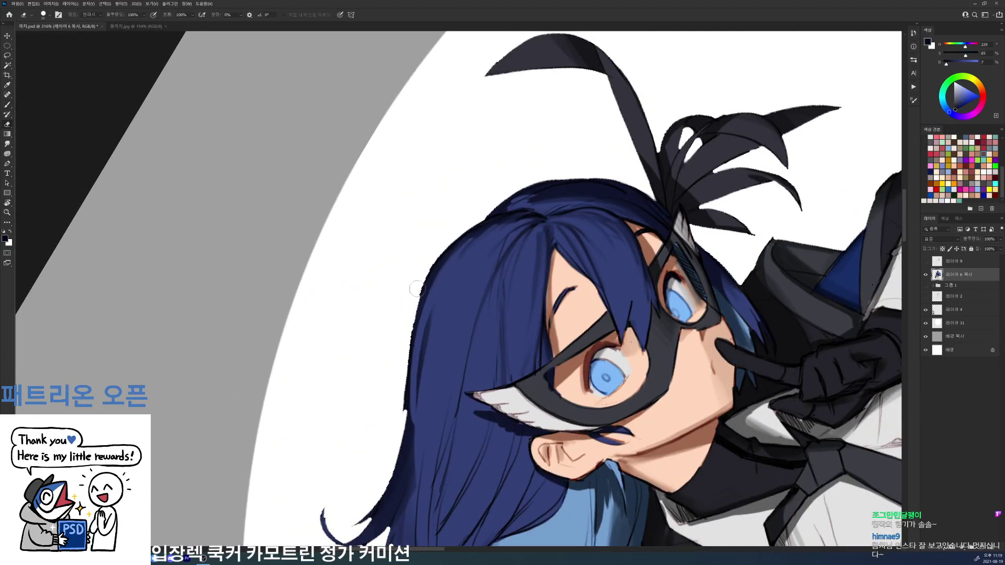
key(b)
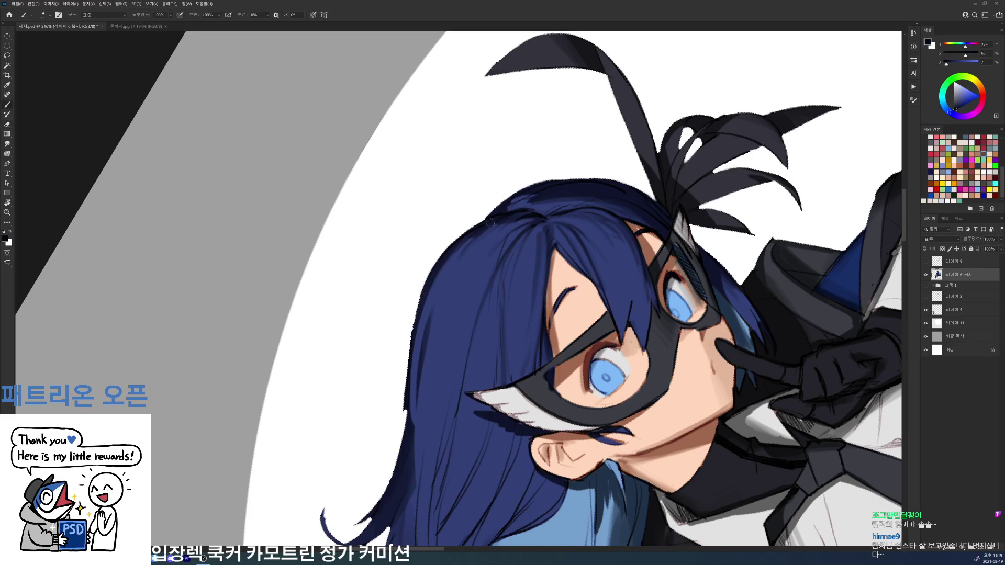
- Paint shaded strands in sampled navy tones along the outer back hair, from the crown down toward the tips
alt+click(425, 309)
drag(421, 336, 423, 308)
drag(416, 375, 424, 328)
alt+click(427, 340)
alt+click(422, 346)
mouse_move(418, 417)
mouse_down()
mouse_move(421, 359)
mouse_move(423, 405)
mouse_up()
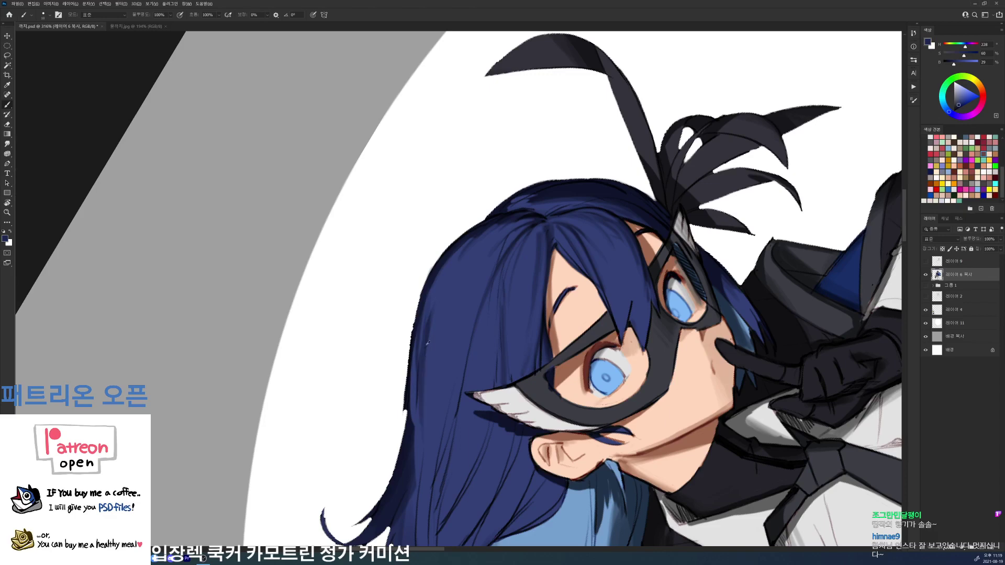
drag(418, 451, 416, 474)
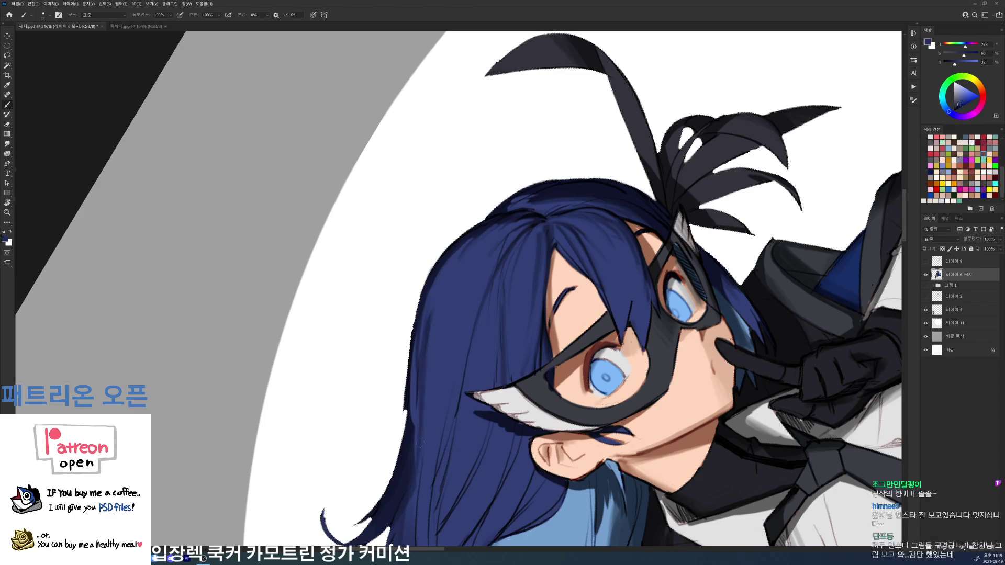
drag(425, 387, 419, 484)
alt+click(433, 427)
- Refine the hair outline at the back of the head with the Eraser and a sampled very dark navy brush
mouse_move(440, 410)
mouse_down()
mouse_move(448, 317)
mouse_move(410, 320)
mouse_move(402, 344)
mouse_move(397, 335)
mouse_up()
alt+click(416, 306)
key(e)
key(b)
key(e)
key(b)
alt+click(417, 303)
drag(417, 300, 416, 320)
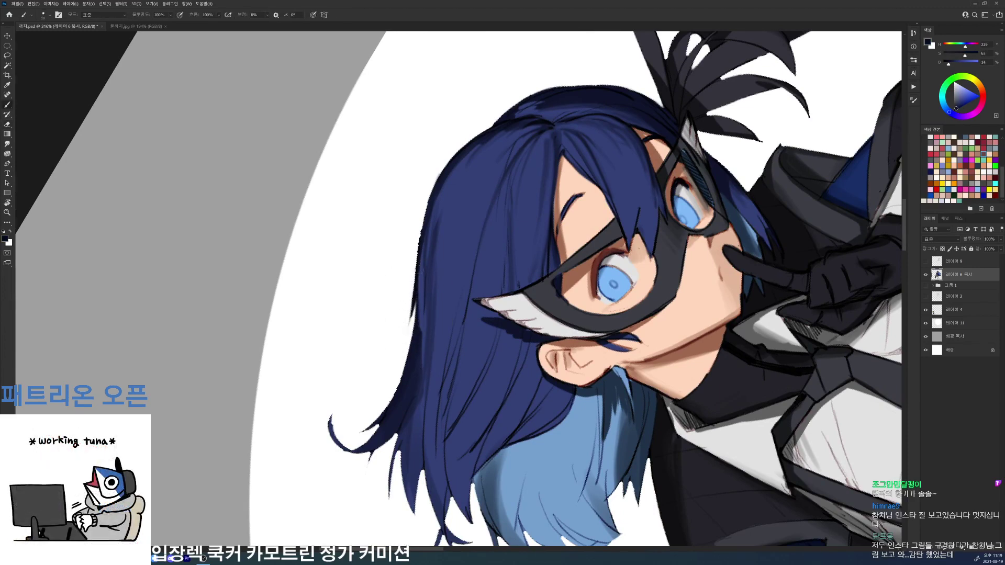
- Paint shaded strands down the outer edge of the lower back hair with sampled navy tones
drag(420, 273, 433, 420)
alt+click(429, 327)
drag(423, 320, 430, 400)
alt+click(427, 345)
drag(485, 342, 430, 341)
- Blend the broad hair mass behind the winged mask with sampled mid-navy tones
key(r)
mouse_move(523, 277)
mouse_down()
mouse_move(515, 329)
mouse_move(570, 330)
mouse_move(517, 260)
mouse_up()
key(b)
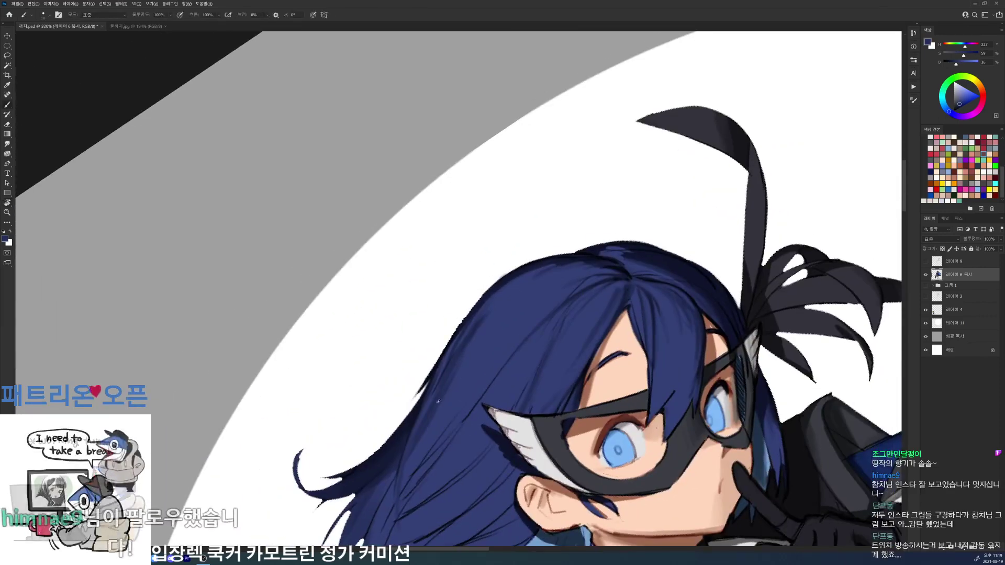
alt+click(475, 341)
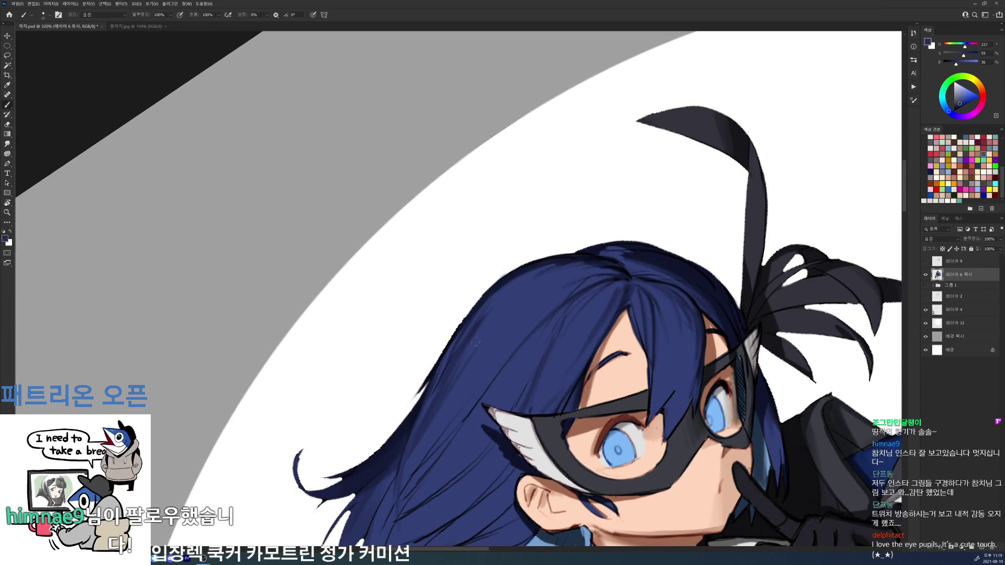
alt+click(436, 411)
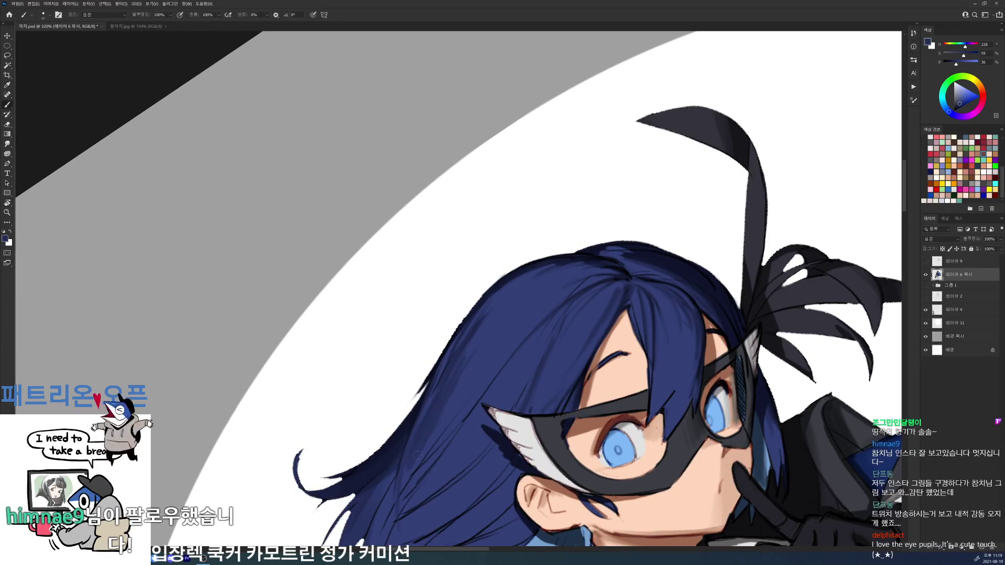
alt+click(445, 419)
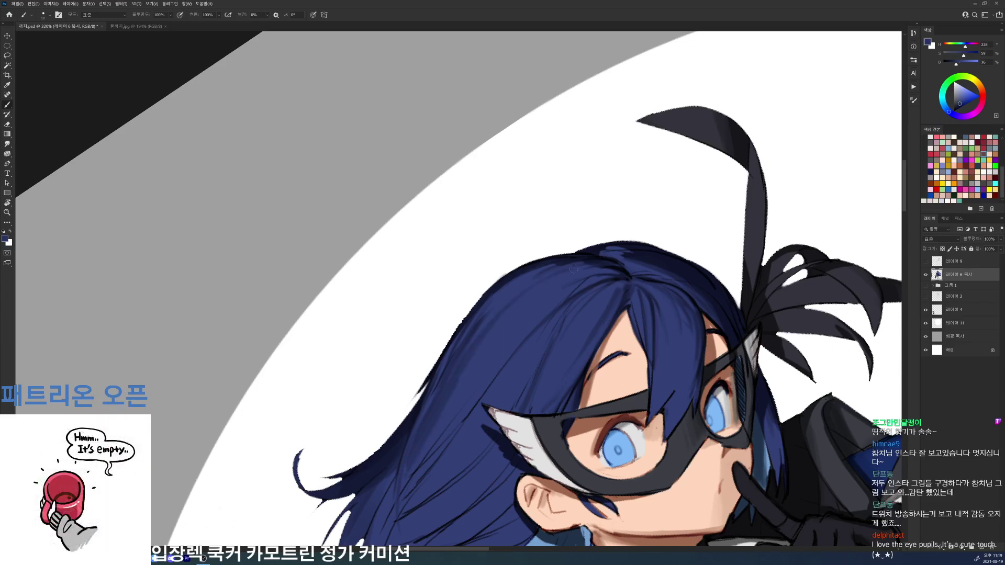
- Try a dark navy outline stroke along the back of the crown
key(r)
drag(697, 313, 555, 224)
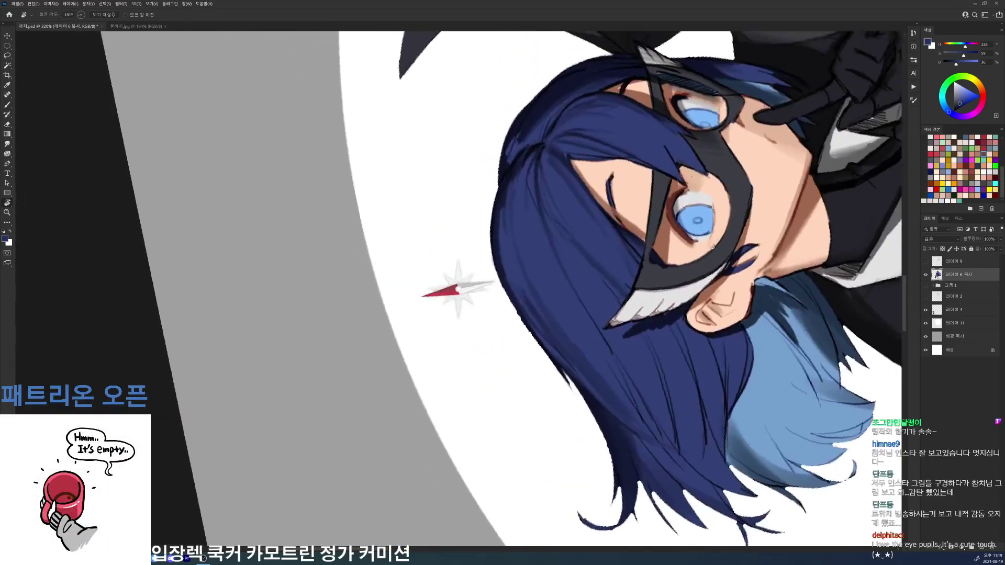
drag(674, 243, 708, 364)
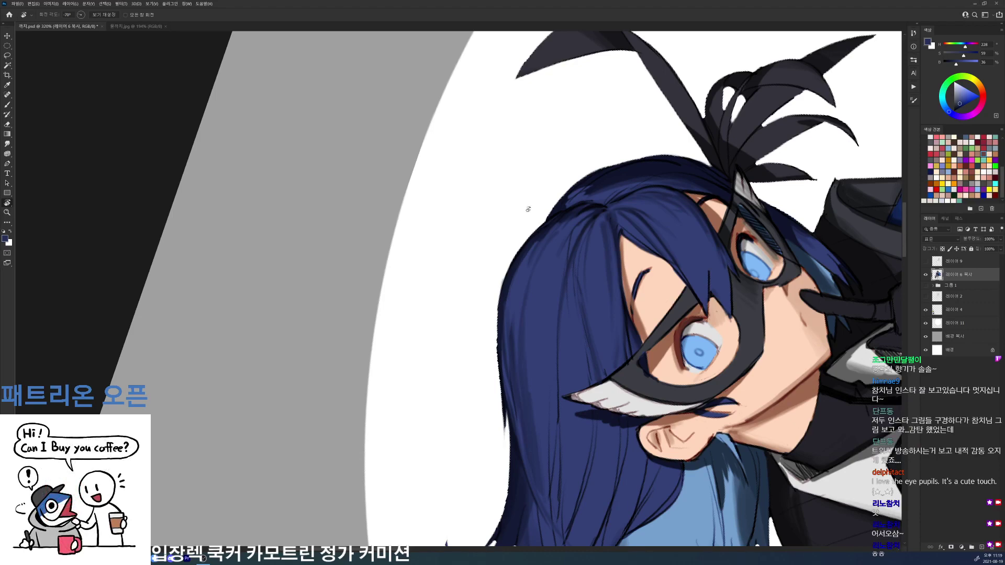
drag(705, 188, 652, 105)
key(b)
alt+click(514, 202)
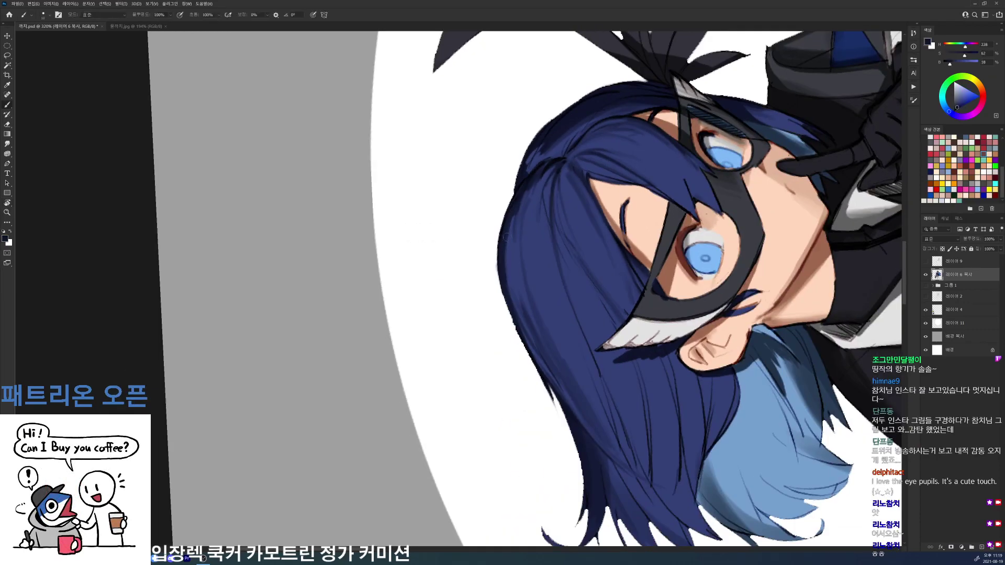
alt+click(494, 227)
drag(507, 214, 506, 266)
key(ctrl+z)
key(ctrl+z)
- Redraw the hair contour behind the crown with sampled dark tones and trim its edge with the Eraser
key(x)
drag(510, 221, 511, 288)
alt+click(508, 232)
alt+click(505, 246)
mouse_move(506, 247)
mouse_down()
mouse_move(505, 298)
mouse_move(548, 376)
mouse_up()
alt+click(503, 289)
key(e)
drag(501, 304, 544, 392)
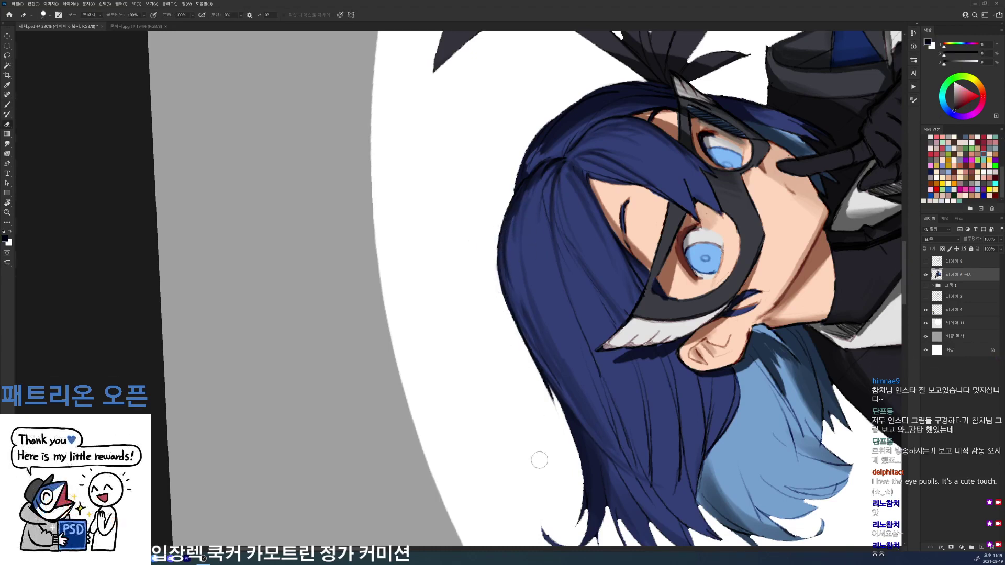
- Touch up the top hair contour next to the parting with sampled dark navy
key(r)
mouse_move(669, 232)
mouse_down()
mouse_move(636, 413)
mouse_move(534, 492)
mouse_up()
key(b)
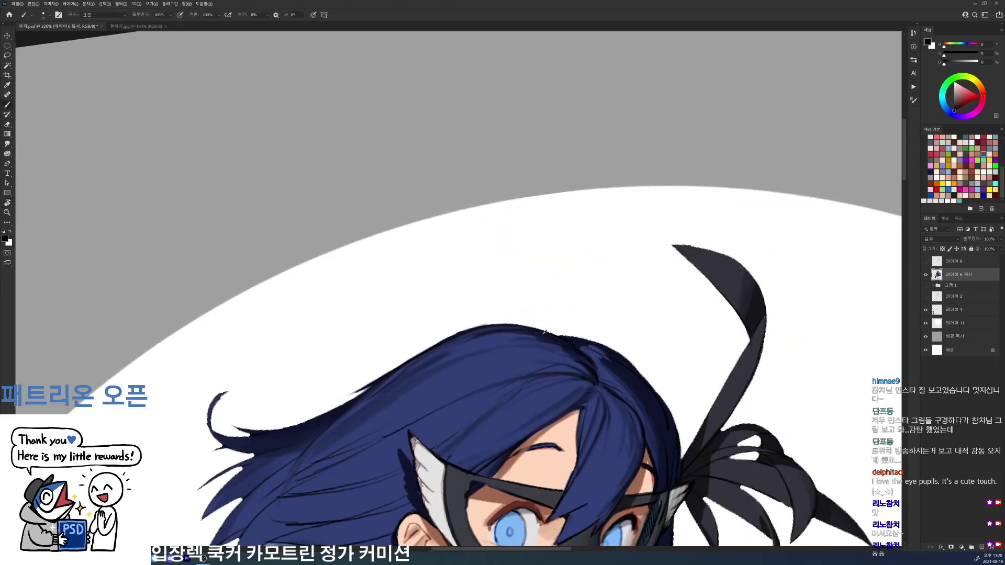
alt+click(525, 337)
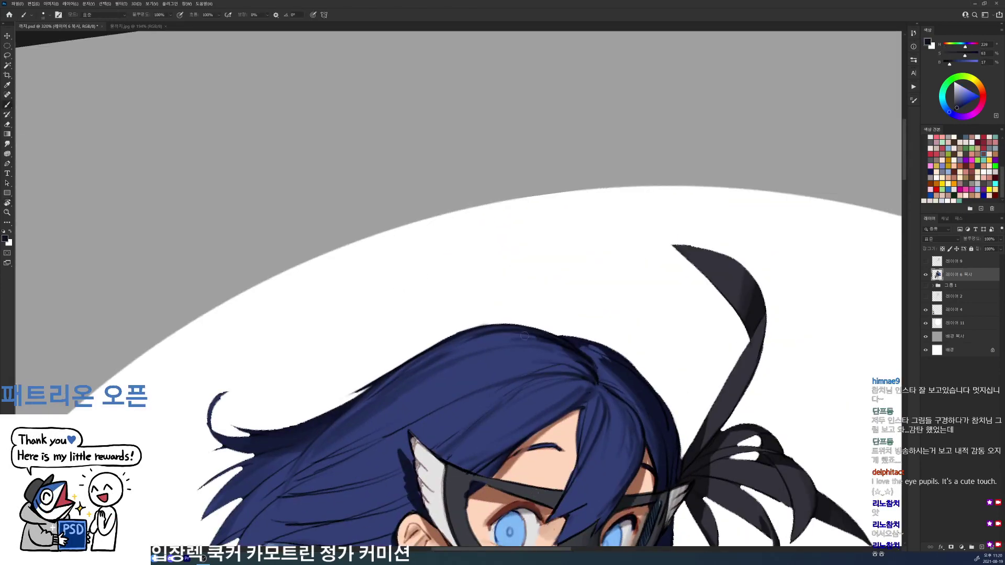
alt+click(570, 363)
key(d)
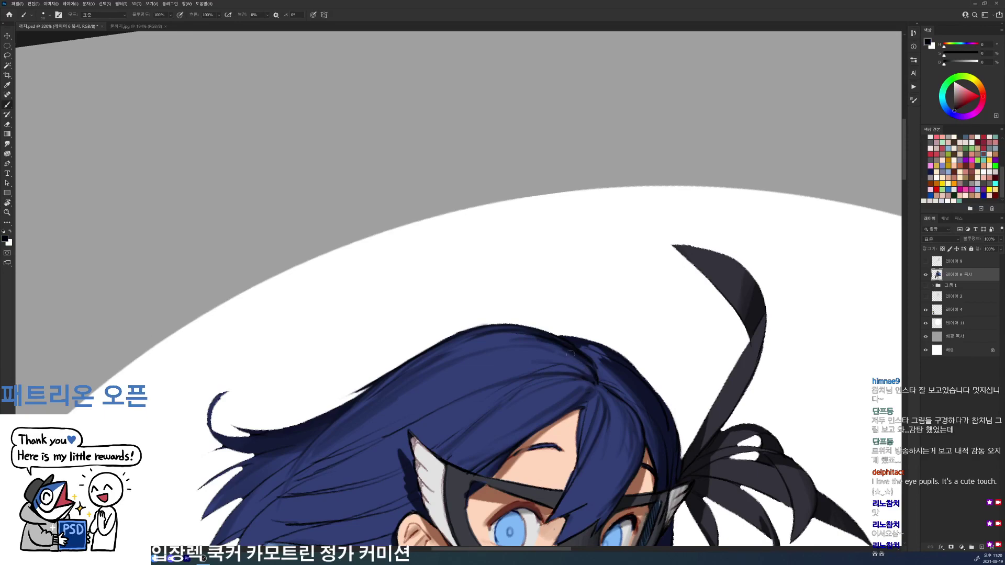
- Darken the crown edge and hair roots behind the parting with sampled near-black strokes
key(r)
drag(622, 265, 534, 137)
alt+click(550, 249)
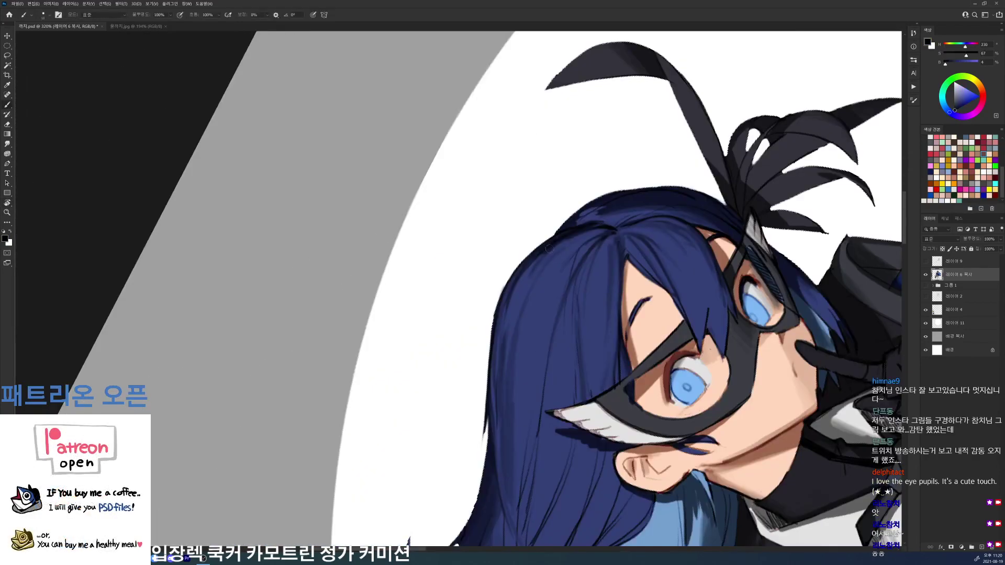
drag(568, 238, 551, 251)
mouse_move(578, 233)
mouse_down()
mouse_move(553, 256)
mouse_move(595, 260)
mouse_move(558, 387)
mouse_up()
key(r)
alt+click(571, 387)
alt+click(568, 387)
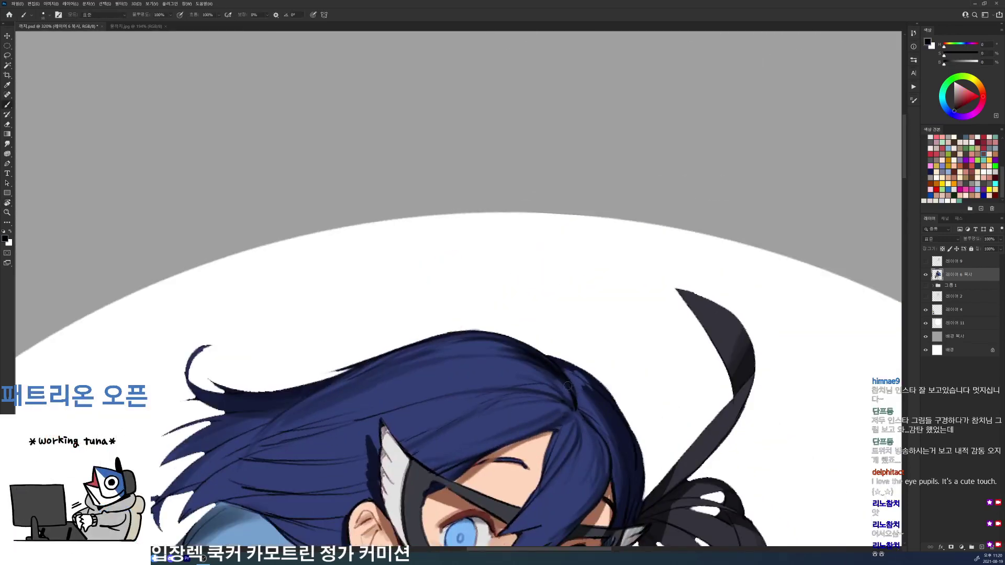
- Refine the strands radiating from the parting with sampled navy tones
key(space)
drag(575, 270, 565, 157)
alt+click(565, 285)
alt+click(566, 286)
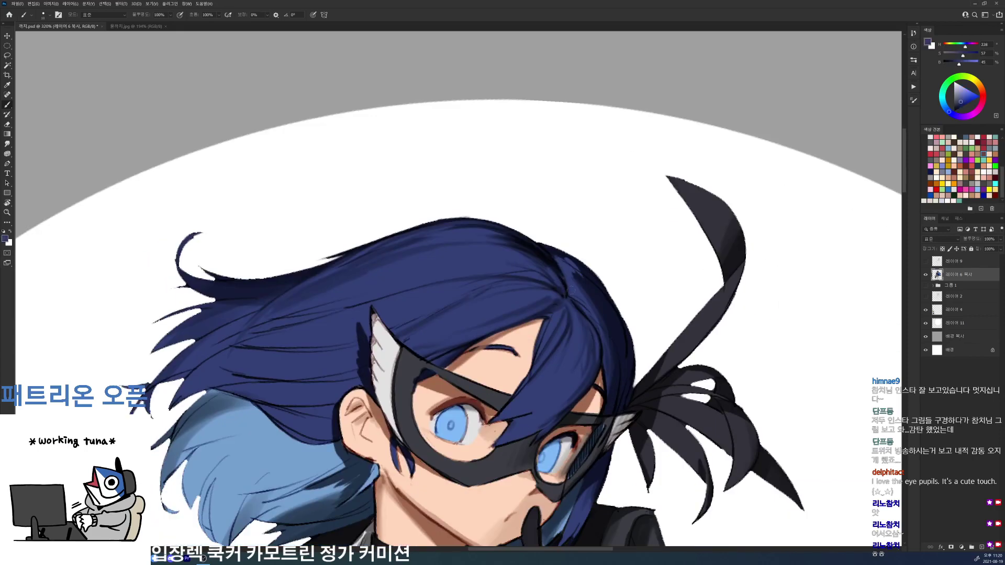
alt+click(553, 255)
mouse_move(554, 258)
mouse_down()
mouse_move(571, 291)
mouse_move(556, 358)
mouse_up()
alt+click(564, 275)
alt+click(583, 276)
- Accent the hair roots on the ribbon side of the parting with black and sampled navy
key(r)
key(d)
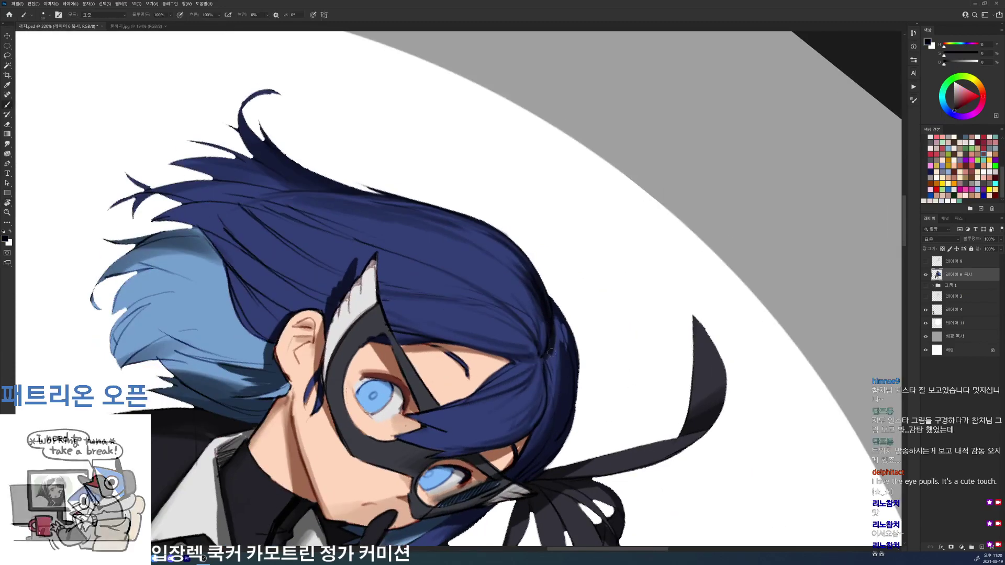
alt+click(558, 374)
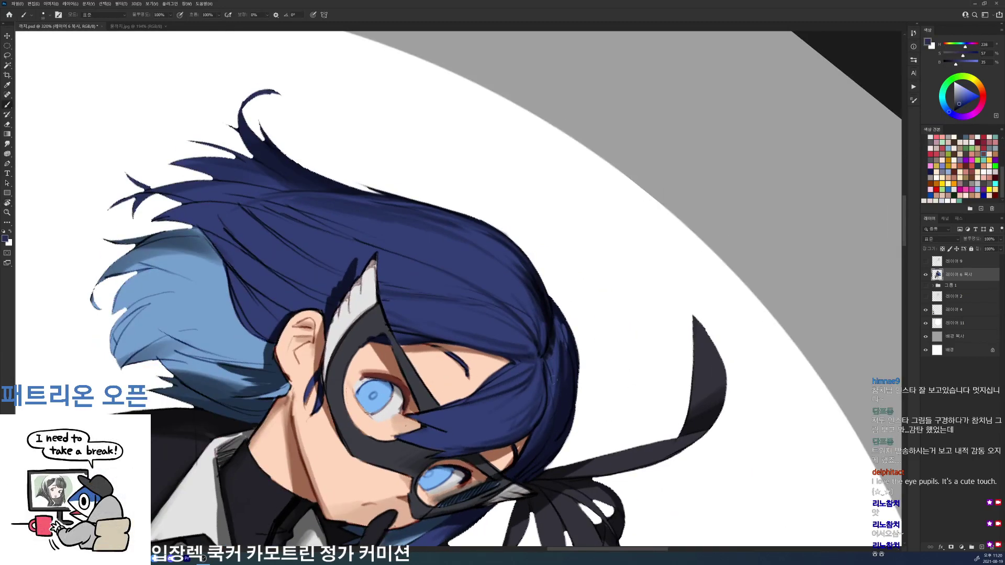
key(d)
mouse_move(574, 382)
mouse_down()
mouse_move(575, 356)
mouse_move(574, 376)
mouse_up()
- Paint fine strands on the side hair near the feathered ribbon with a smaller brush in black and sampled navy
key(r)
drag(646, 297, 628, 177)
alt+click(601, 218)
key(bracketleft)
key(bracketleft)
key(bracketleft)
key(d)
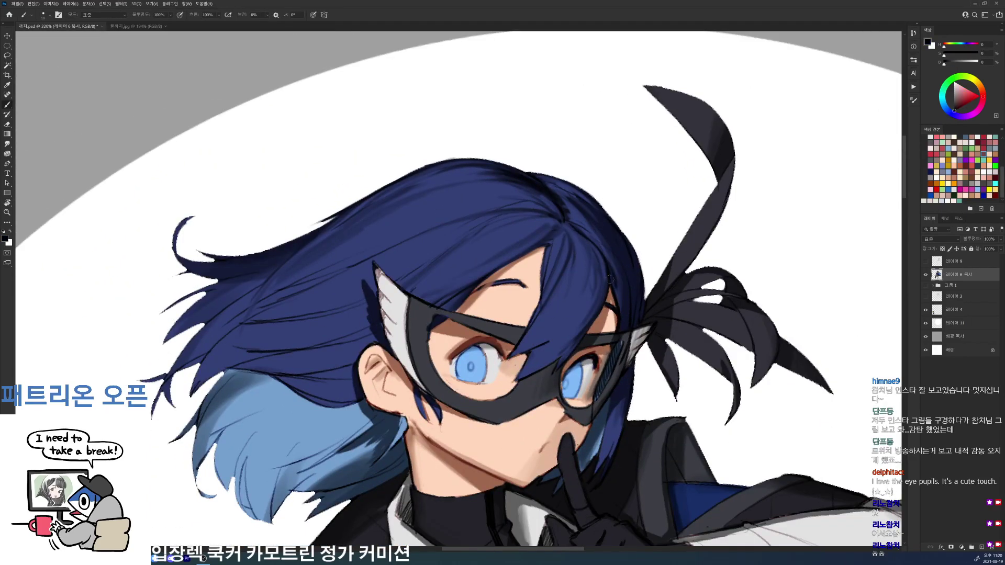
alt+click(609, 276)
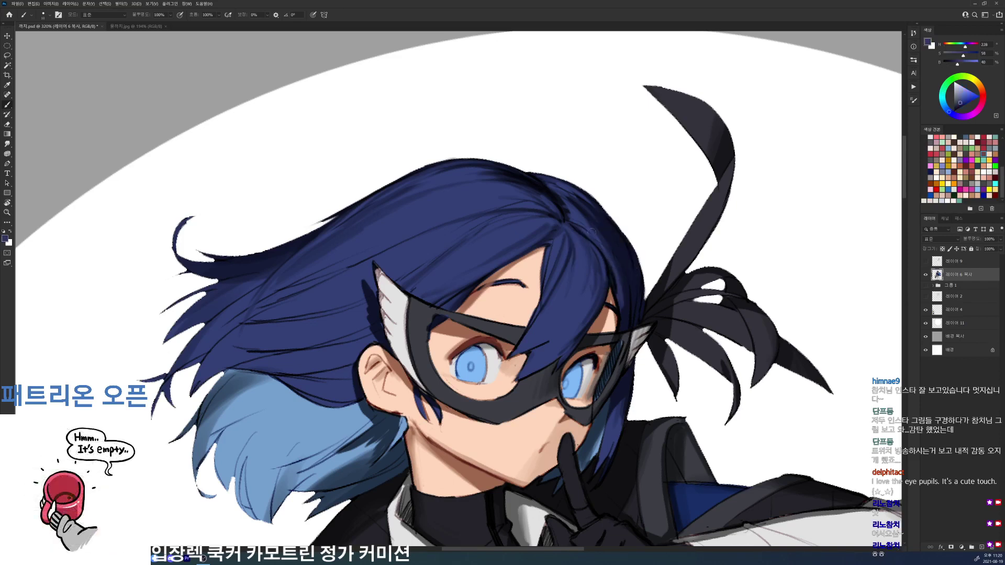
mouse_move(611, 249)
mouse_down()
mouse_move(632, 283)
mouse_move(634, 325)
mouse_move(624, 328)
mouse_up()
alt+click(631, 277)
alt+click(633, 304)
alt+click(624, 311)
- Touch up the hair between the parting and the ribbon-side outline with sampled navy and black
drag(644, 254, 607, 271)
key(r)
drag(609, 235, 641, 244)
key(b)
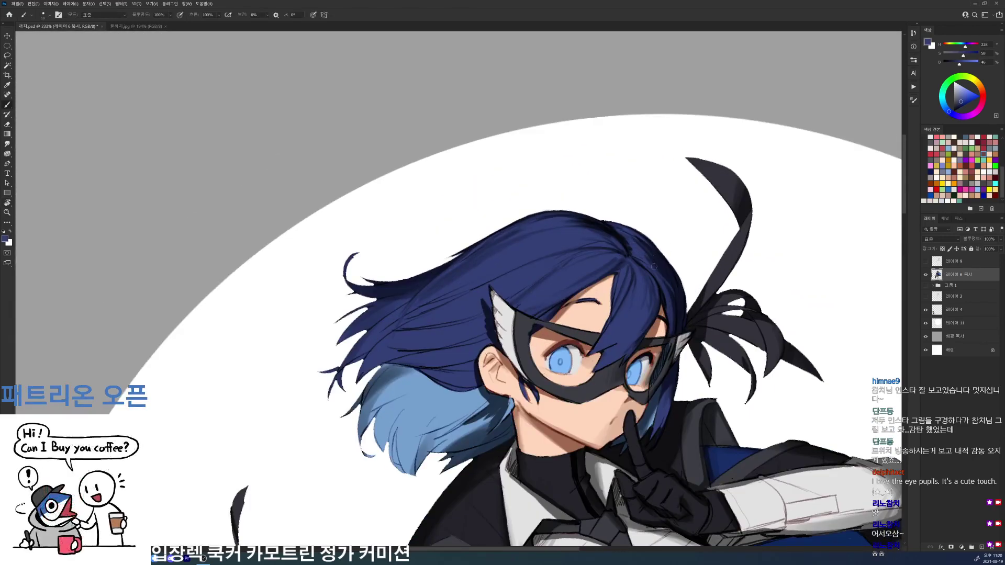
alt+click(629, 240)
alt+click(672, 266)
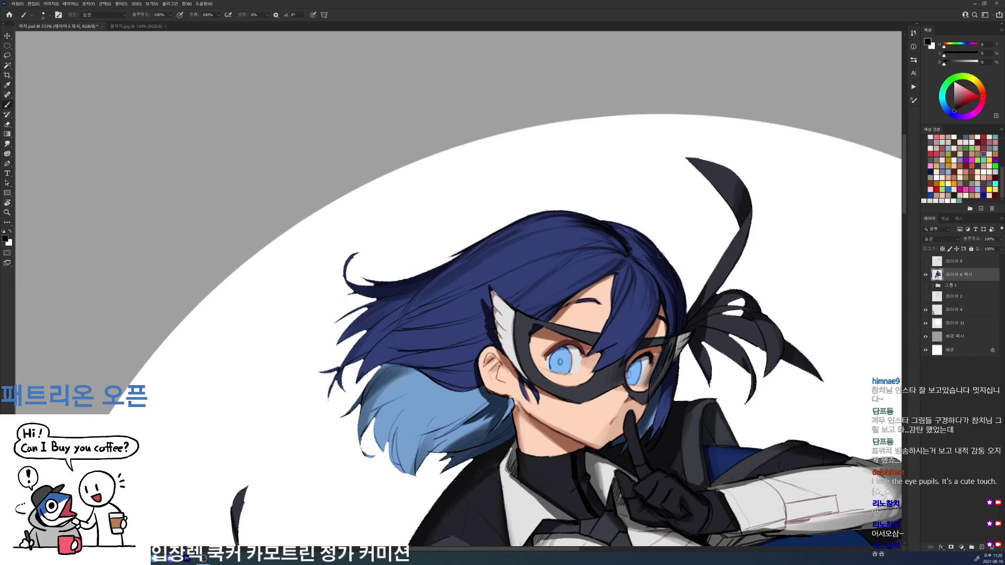
- Shade the strands above the mask's wing tip with sampled navy tones
key(r)
drag(678, 236, 657, 184)
drag(632, 293, 640, 294)
key(b)
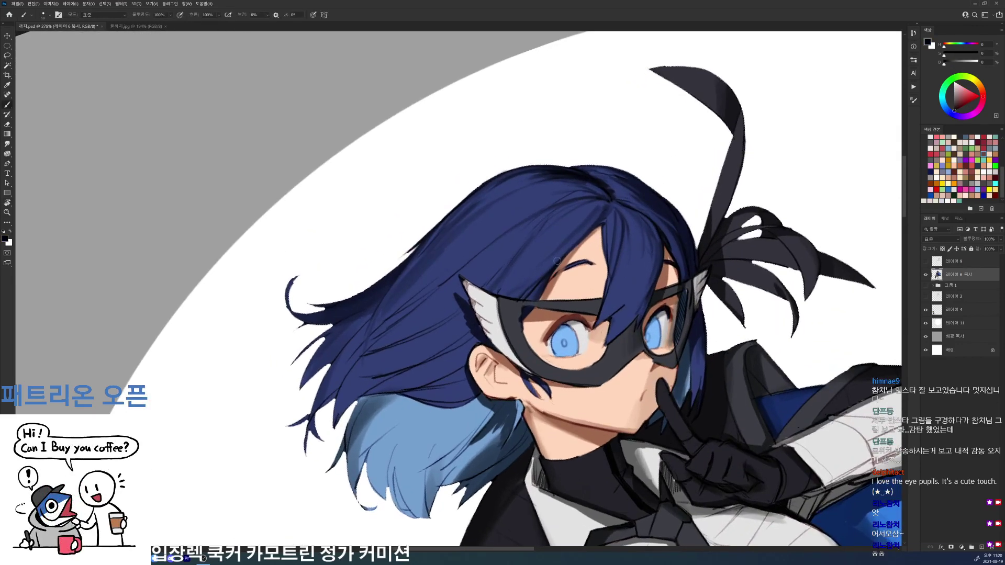
alt+click(513, 234)
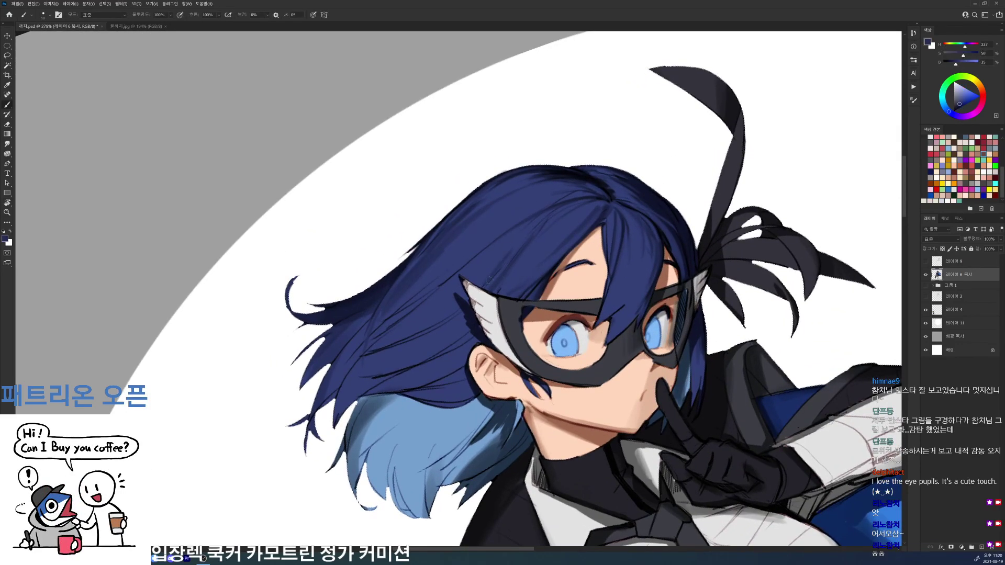
alt+click(500, 273)
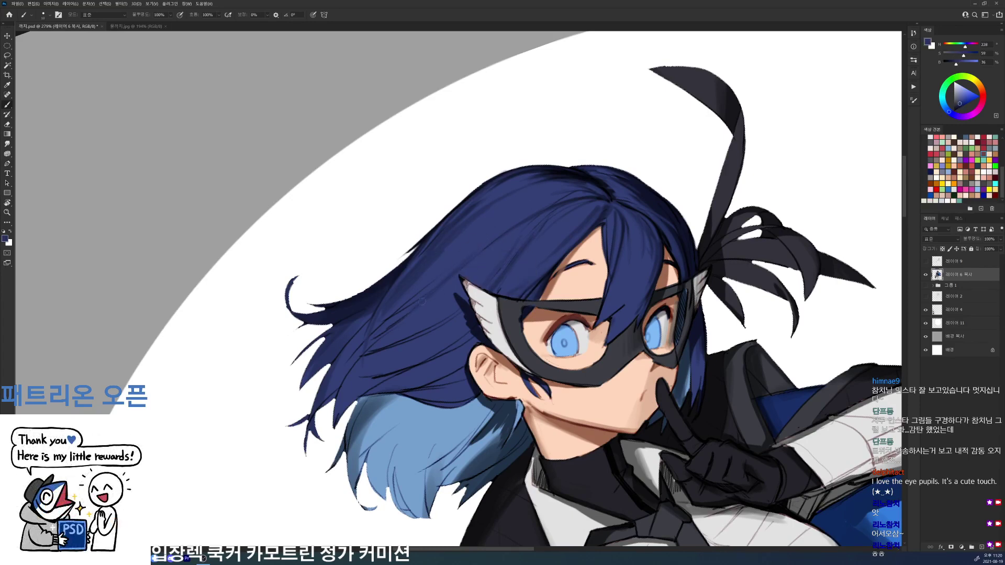
- Define the flowing strands at the back hair's lower ends with sampled navy and black lines
alt+click(370, 370)
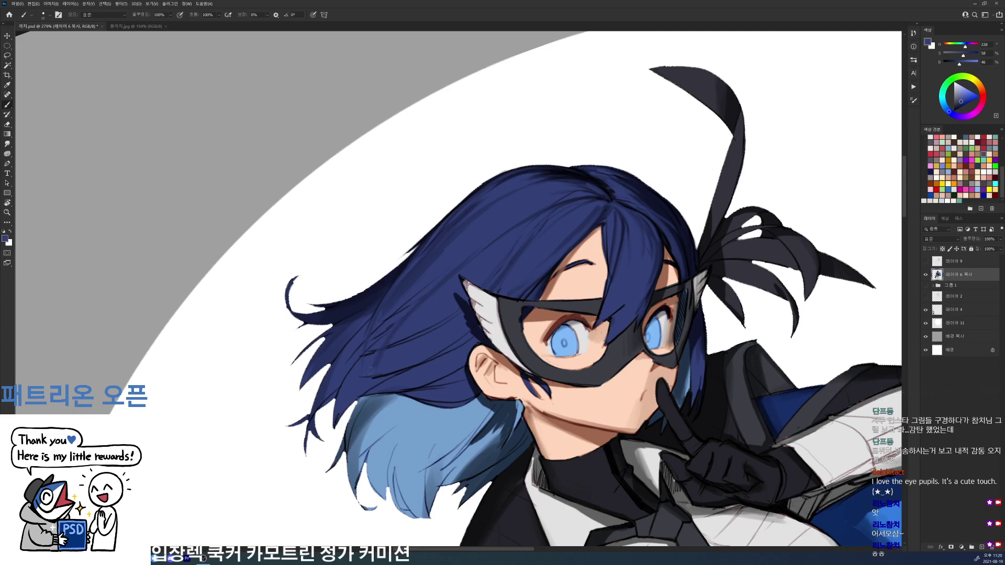
key(d)
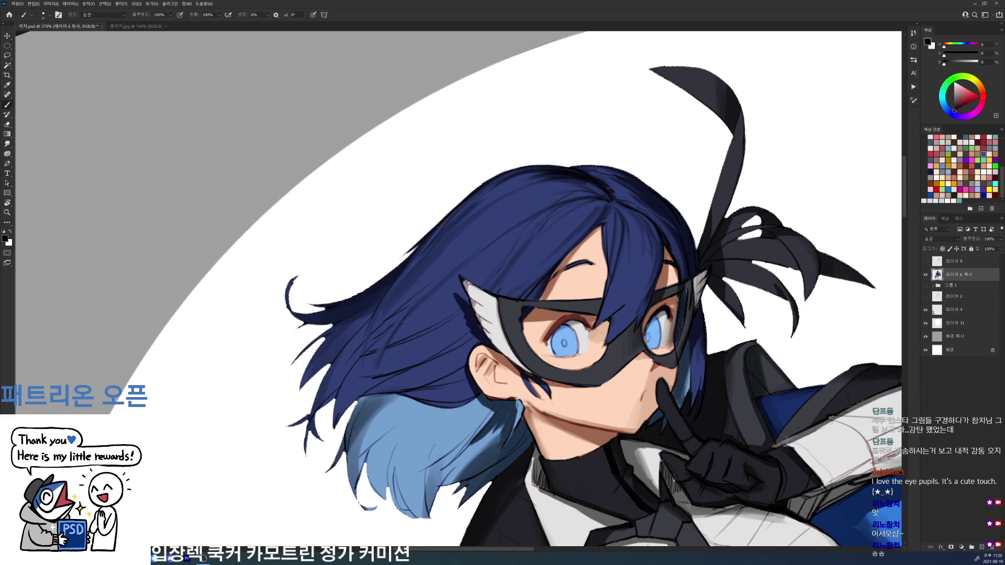
drag(383, 343, 376, 364)
alt+click(386, 360)
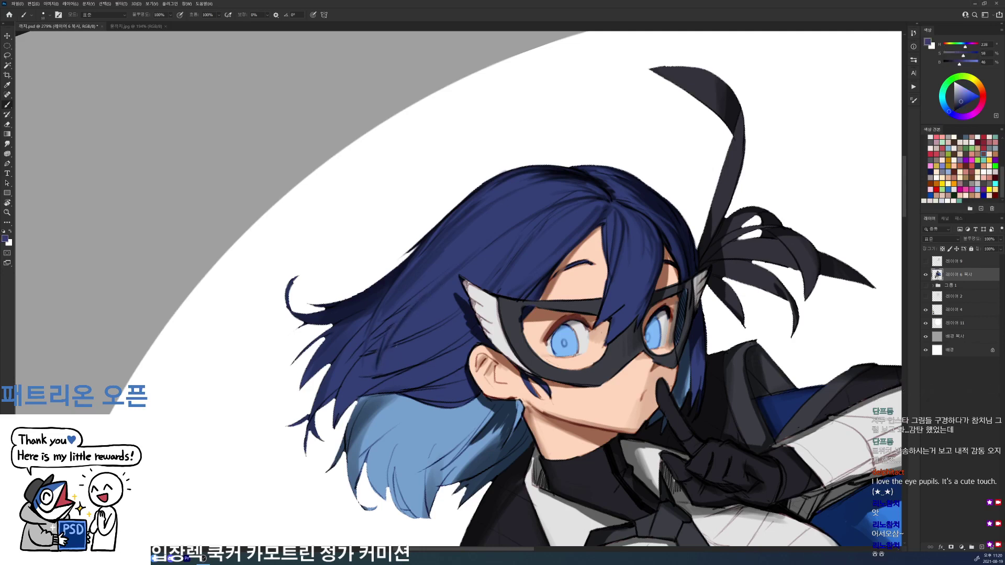
key(d)
drag(428, 289, 447, 273)
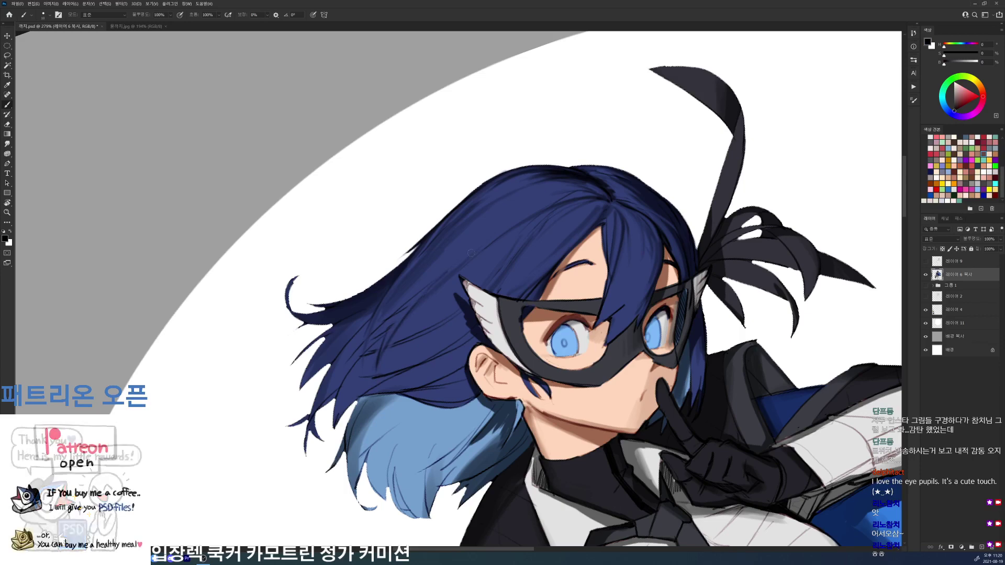
- Refine the strand lines in the hair behind the ear, alternating sampled navy tones and black
alt+click(471, 253)
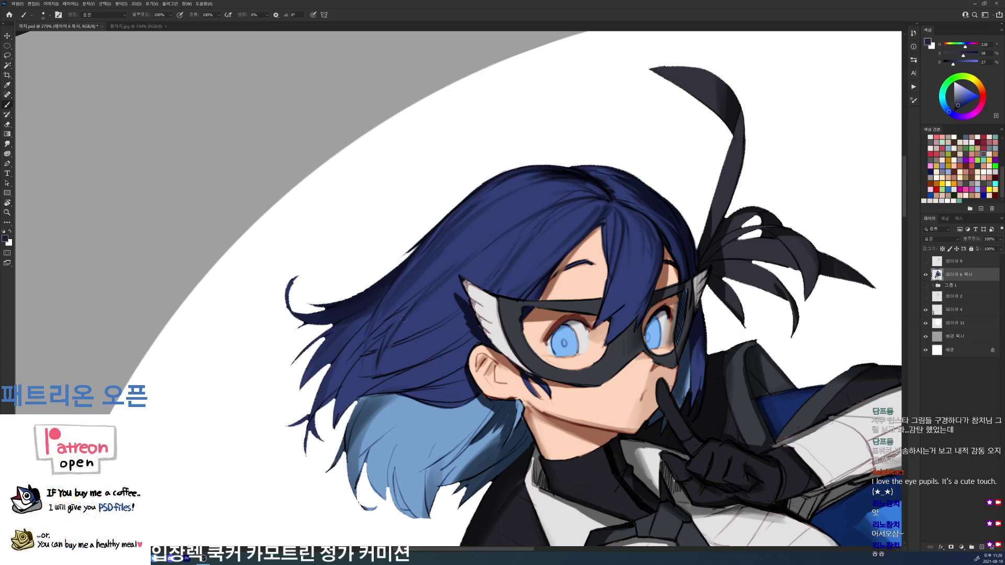
key(r)
drag(562, 167, 491, 111)
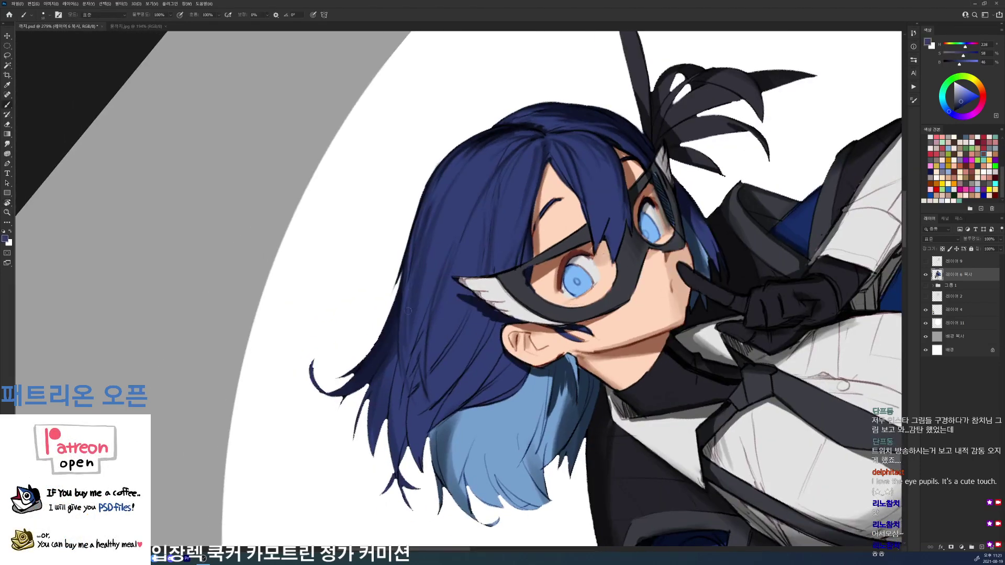
key(d)
alt+click(419, 340)
key(d)
mouse_move(409, 364)
mouse_down()
mouse_move(411, 395)
mouse_move(409, 341)
mouse_up()
alt+click(424, 402)
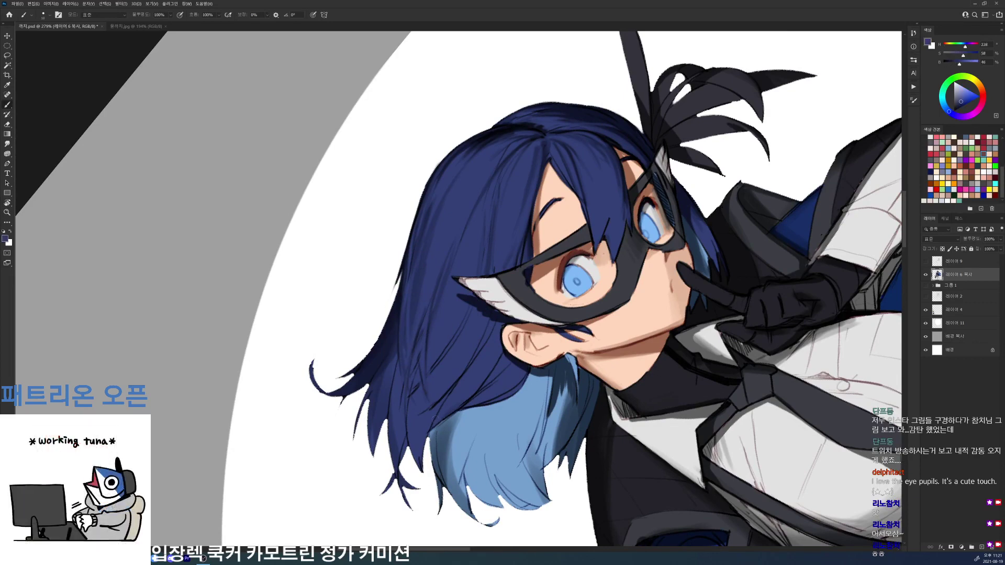
key(d)
- Refine the side hair strands between the forehead and the mask's wing tip with sampled navy tones and black
key(r)
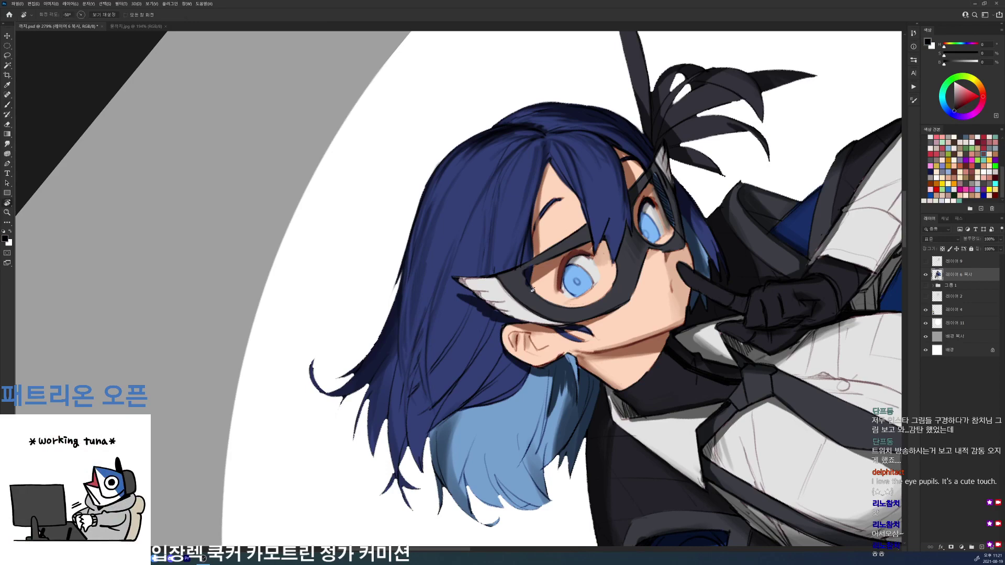
drag(533, 290, 527, 261)
key(b)
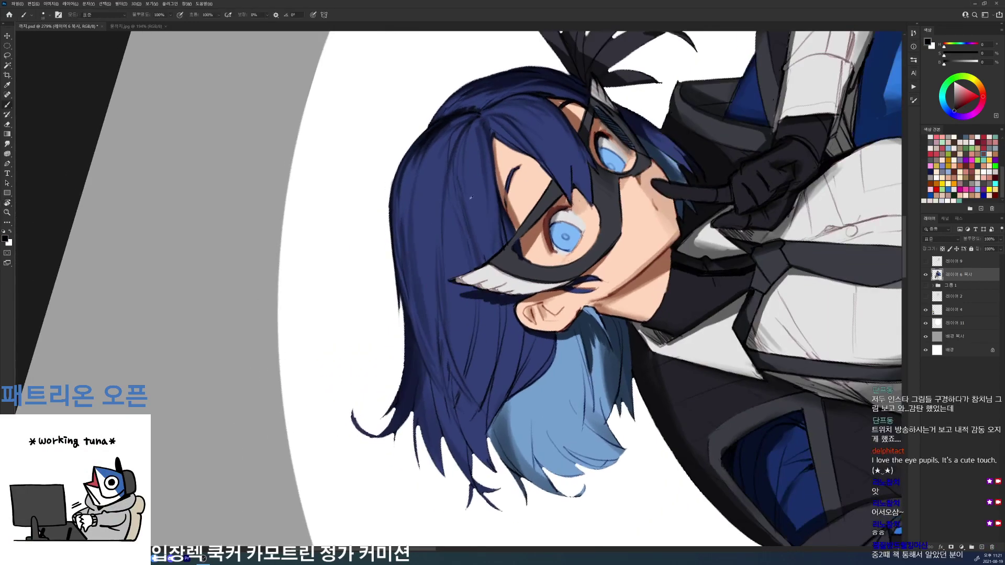
alt+click(472, 201)
alt+click(471, 231)
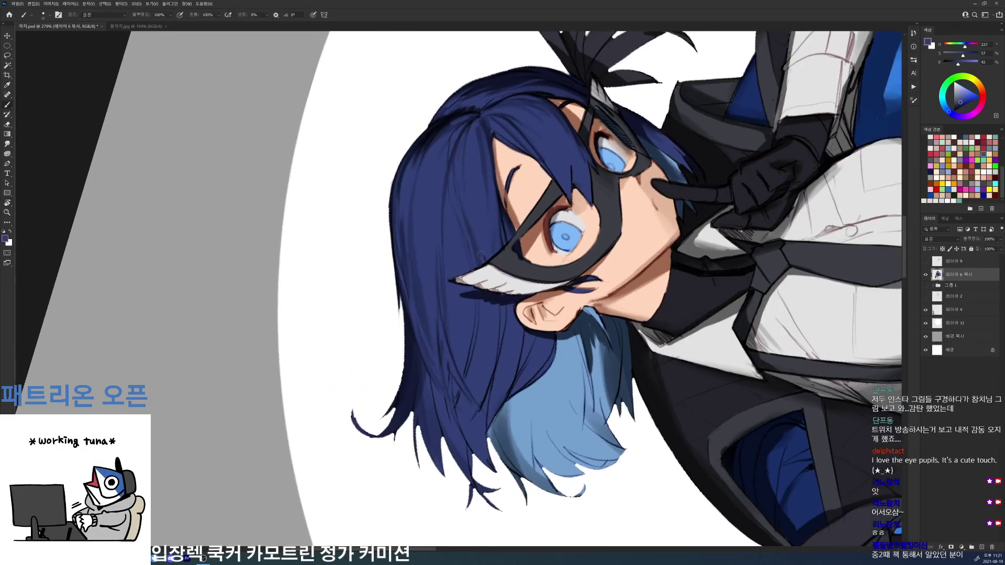
alt+click(506, 223)
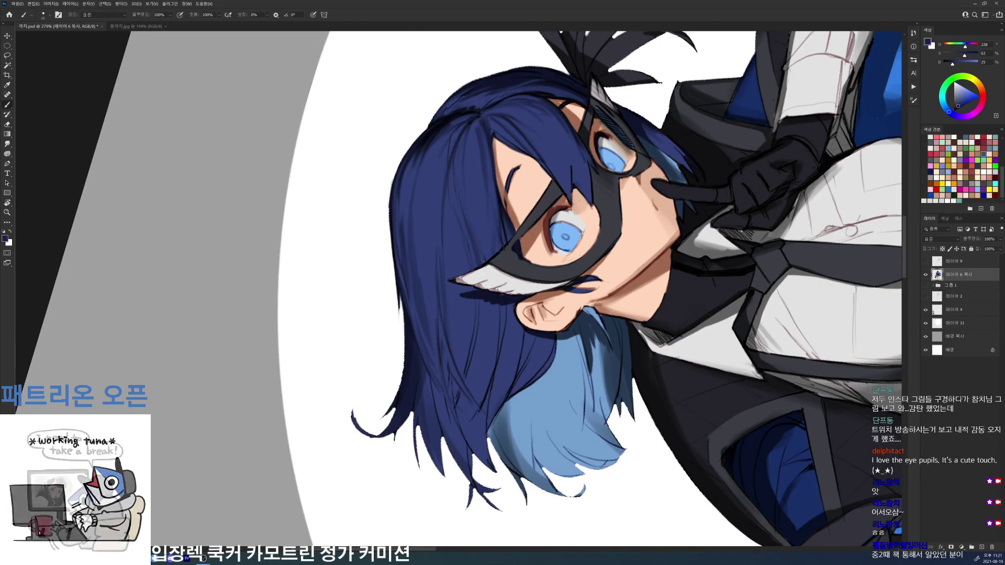
key(d)
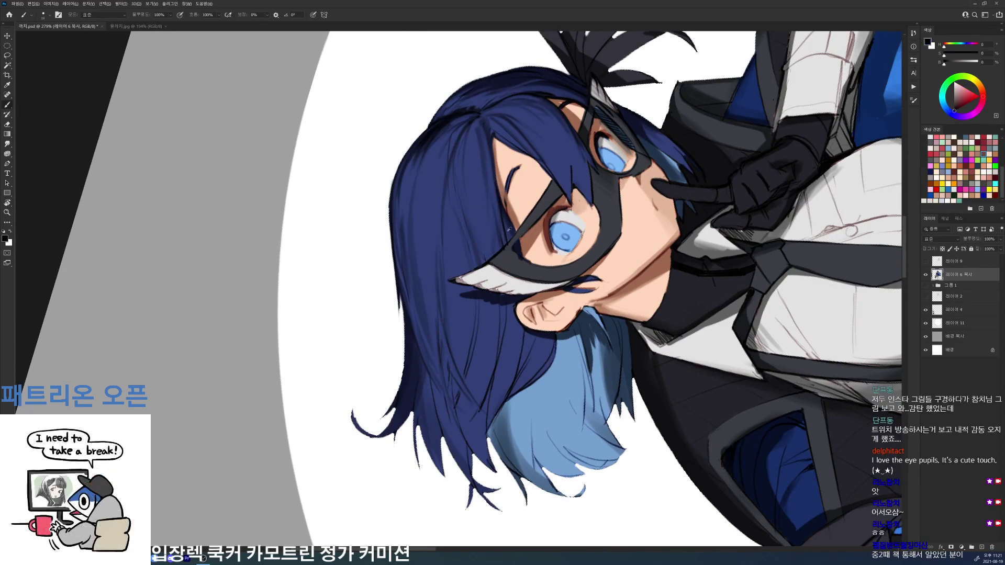
alt+click(509, 230)
- Clean up the fringe strands falling between the eyes over the mask with sampled navy tones
key(r)
drag(537, 186, 612, 208)
key(d)
key(b)
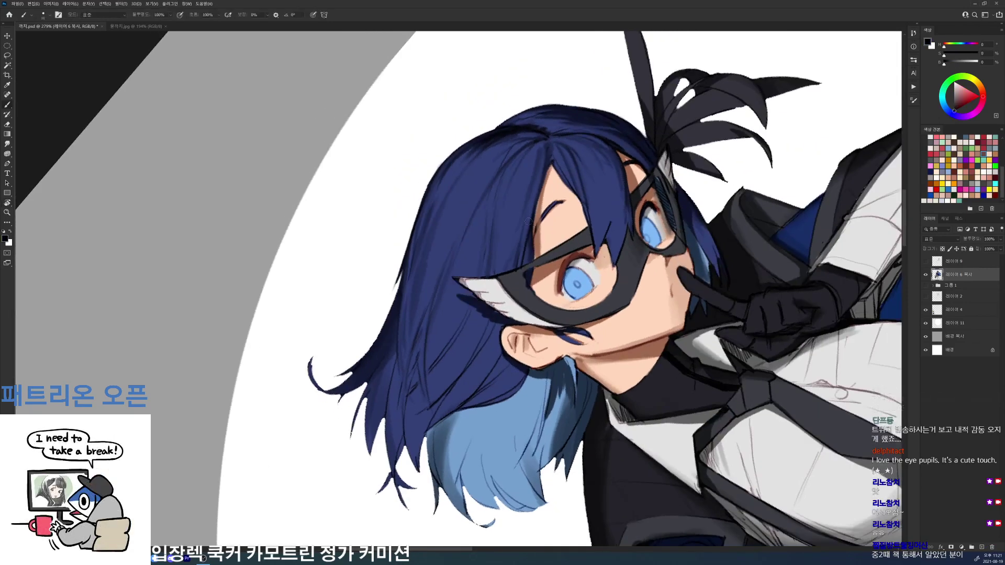
key(r)
drag(528, 222, 576, 243)
key(b)
alt+click(601, 207)
key(d)
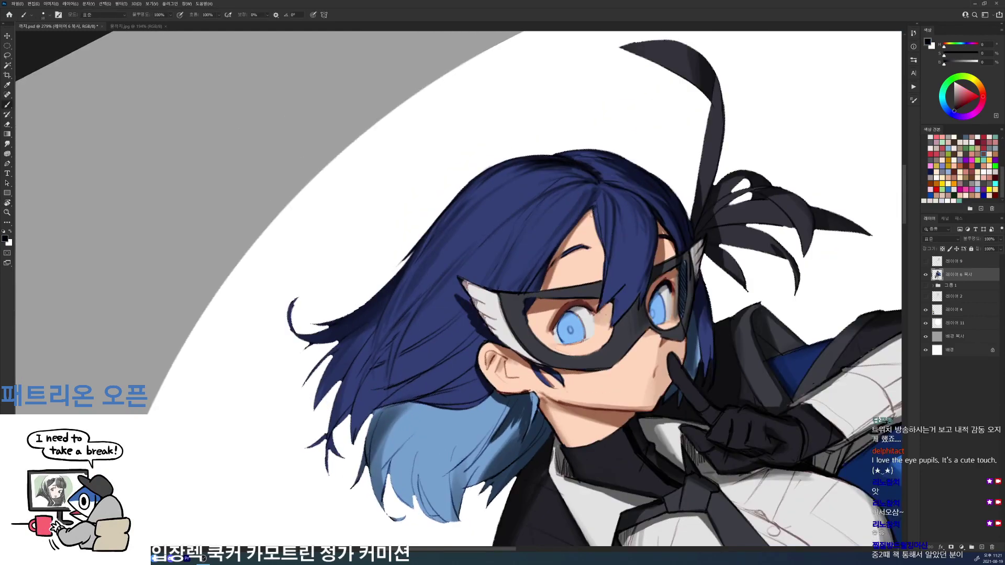
alt+click(607, 235)
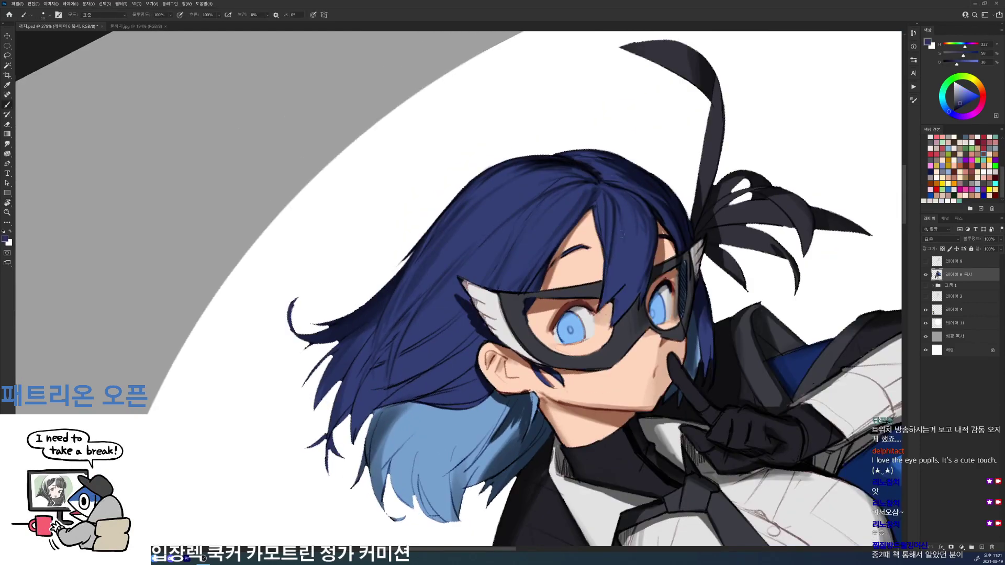
drag(616, 202, 610, 256)
alt+click(647, 220)
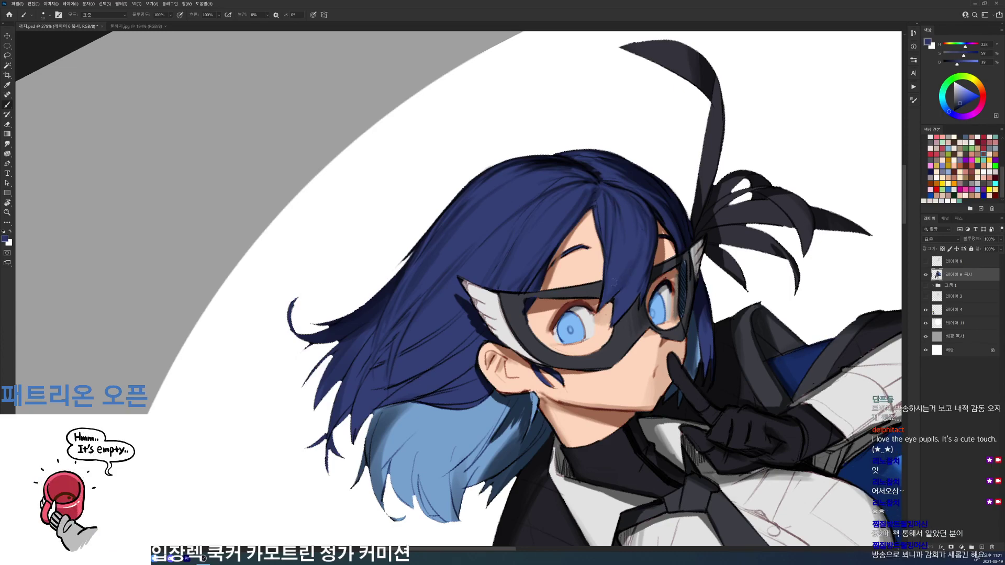
drag(614, 282, 560, 283)
- Touch up the fringe and the mask's bridge with black and the sampled dark mask tone
key(r)
drag(602, 230, 685, 308)
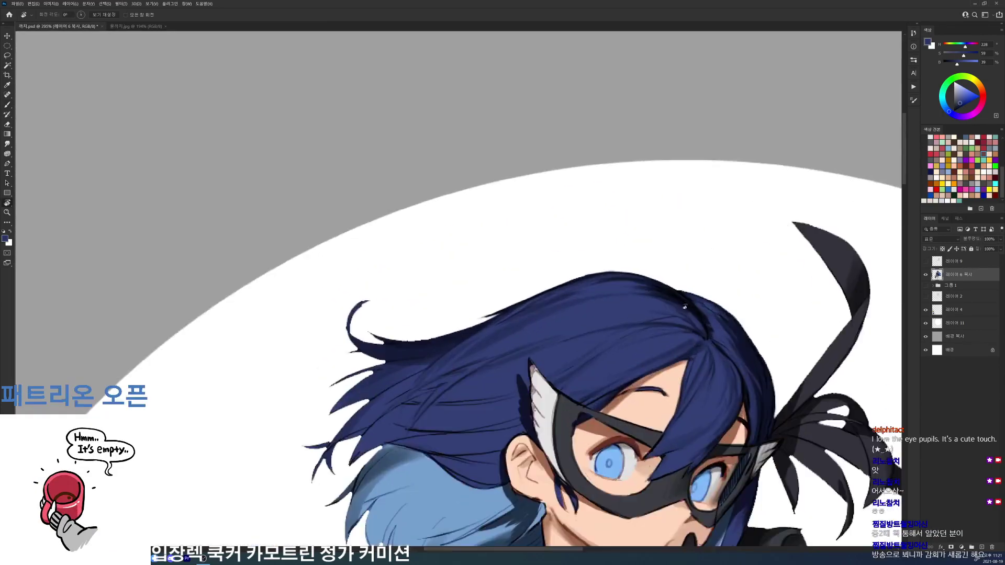
drag(765, 319, 690, 173)
key(b)
key(d)
mouse_move(740, 357)
mouse_down()
mouse_move(724, 377)
mouse_move(743, 347)
mouse_up()
alt+click(744, 347)
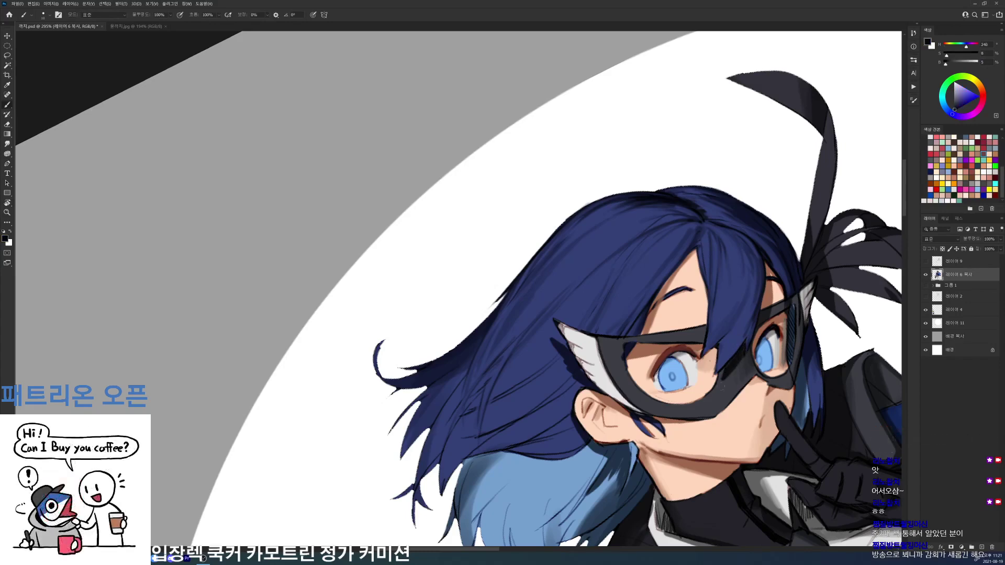
alt+click(719, 390)
mouse_move(719, 390)
mouse_down()
mouse_move(735, 298)
mouse_move(683, 451)
mouse_up()
- Retouch the skin shadow and mask edge around the ear-side eye with sampled skin and dark grey tones
key(r)
key(b)
alt+click(640, 366)
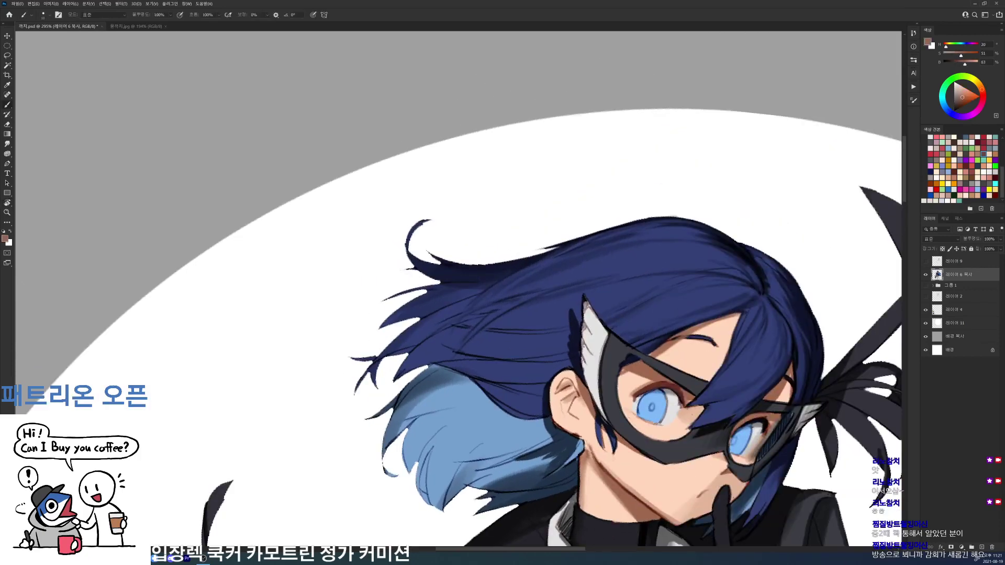
mouse_move(624, 374)
mouse_down()
mouse_move(620, 408)
mouse_move(654, 441)
mouse_up()
alt+click(620, 358)
key(d)
alt+click(649, 443)
- Shade the back hair strands beside the curled tip with sampled navy tones
key(r)
mouse_move(622, 317)
mouse_down()
mouse_move(573, 170)
mouse_move(578, 271)
mouse_up()
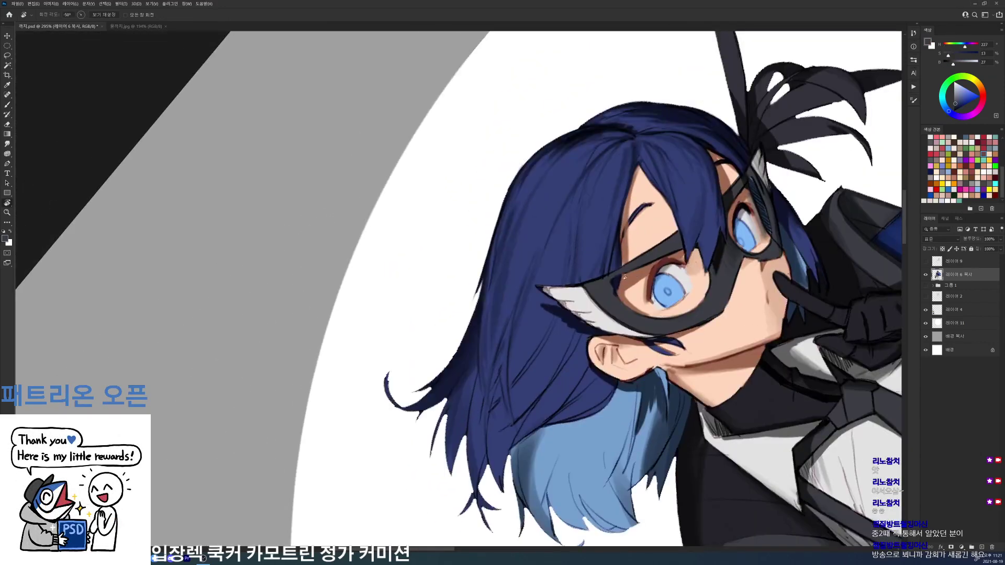
key(b)
alt+click(461, 391)
alt+click(462, 394)
drag(462, 394, 520, 282)
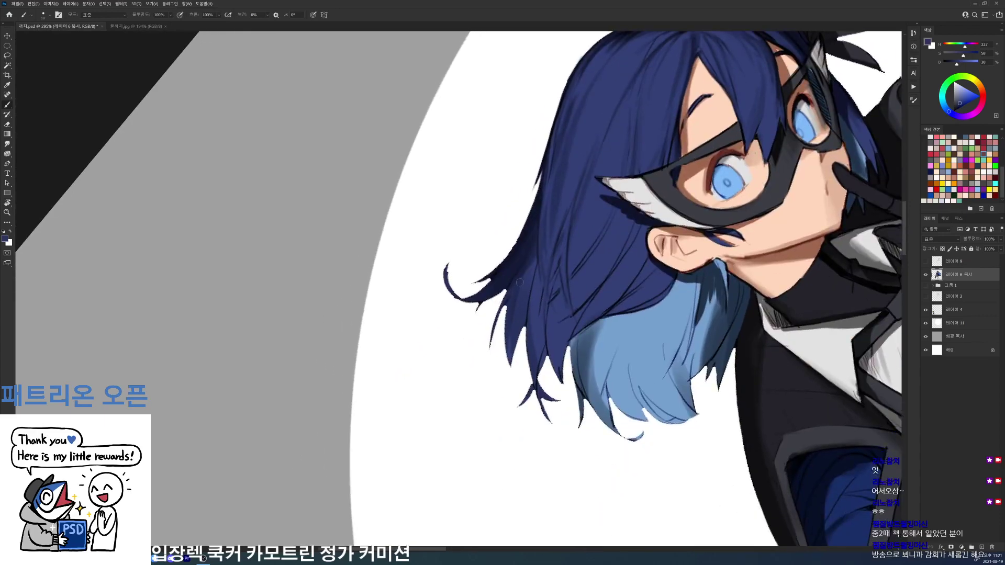
alt+click(532, 232)
alt+click(531, 242)
drag(531, 244, 511, 319)
alt+click(523, 295)
drag(523, 271, 514, 311)
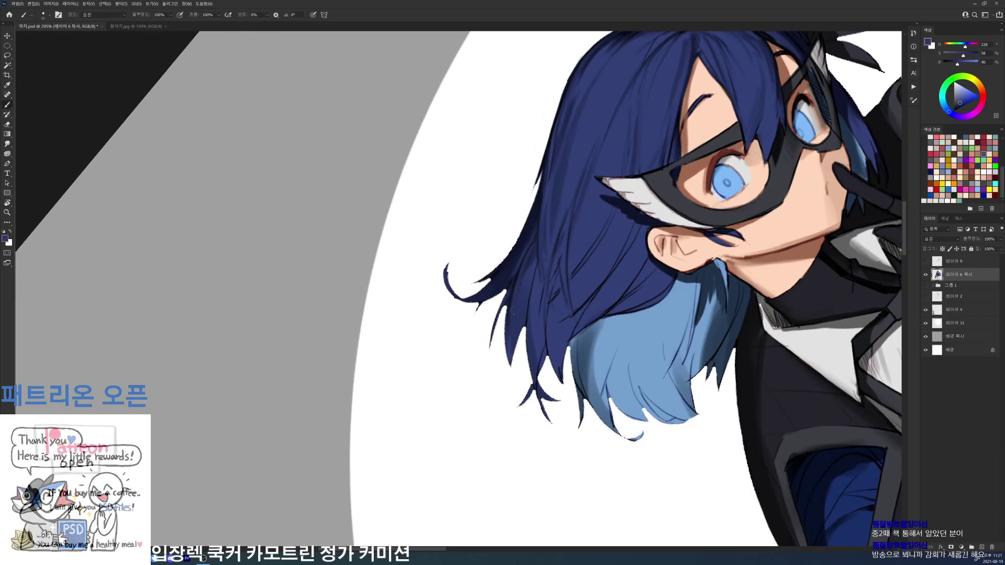
- Draw thin black strand lines through the lower back hair, blending them with sampled navy tones
key(d)
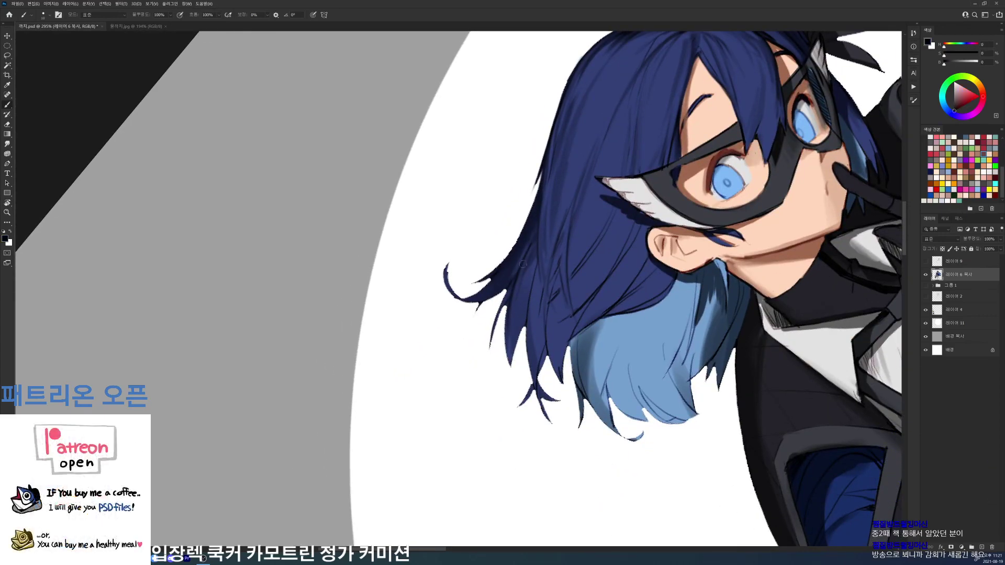
drag(545, 204, 536, 214)
drag(534, 242, 530, 258)
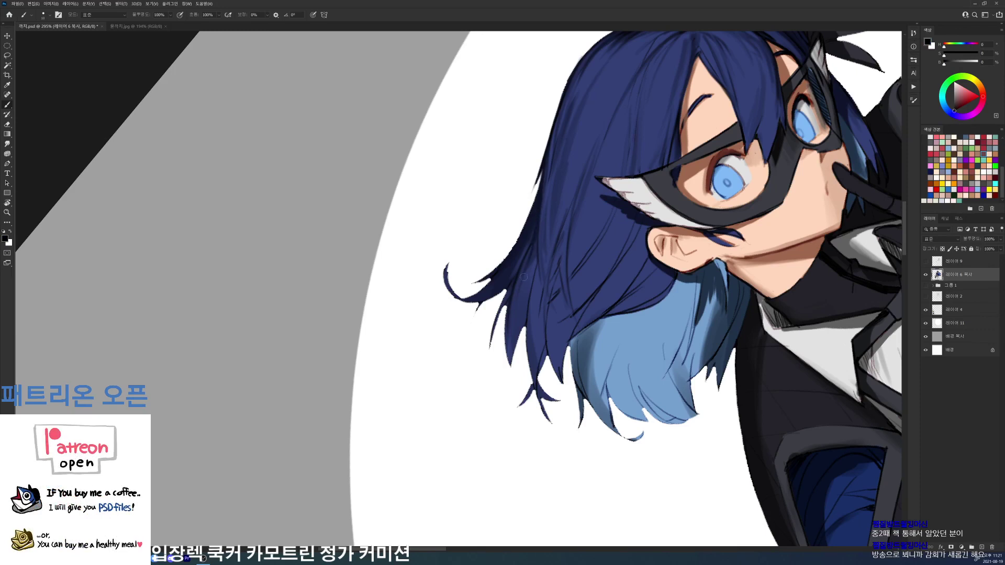
alt+click(555, 298)
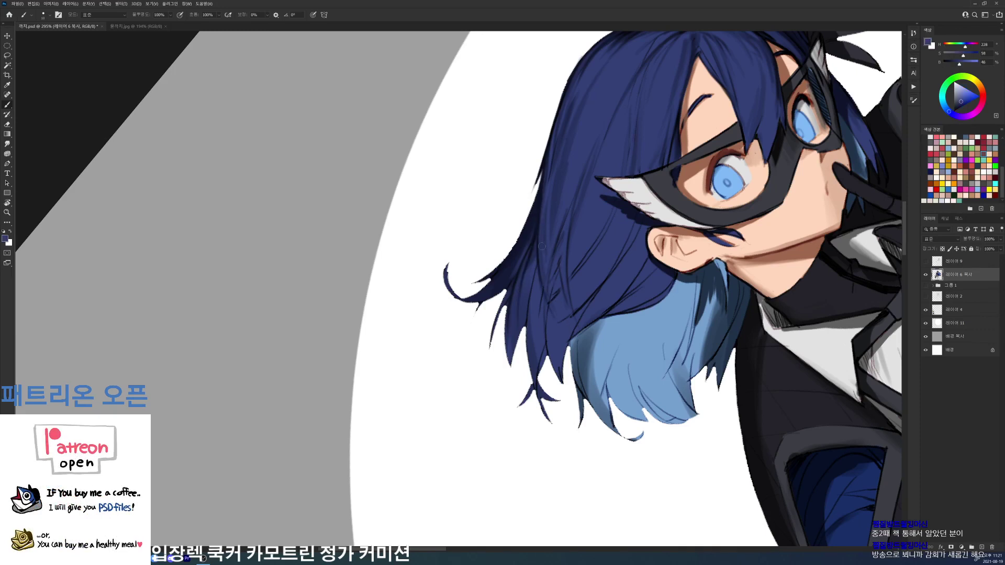
key(d)
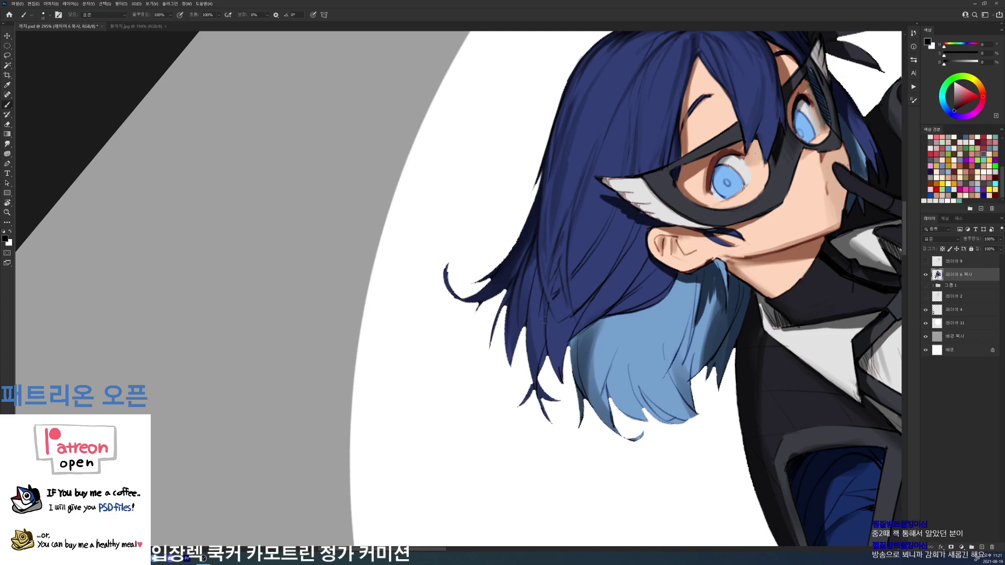
alt+click(546, 301)
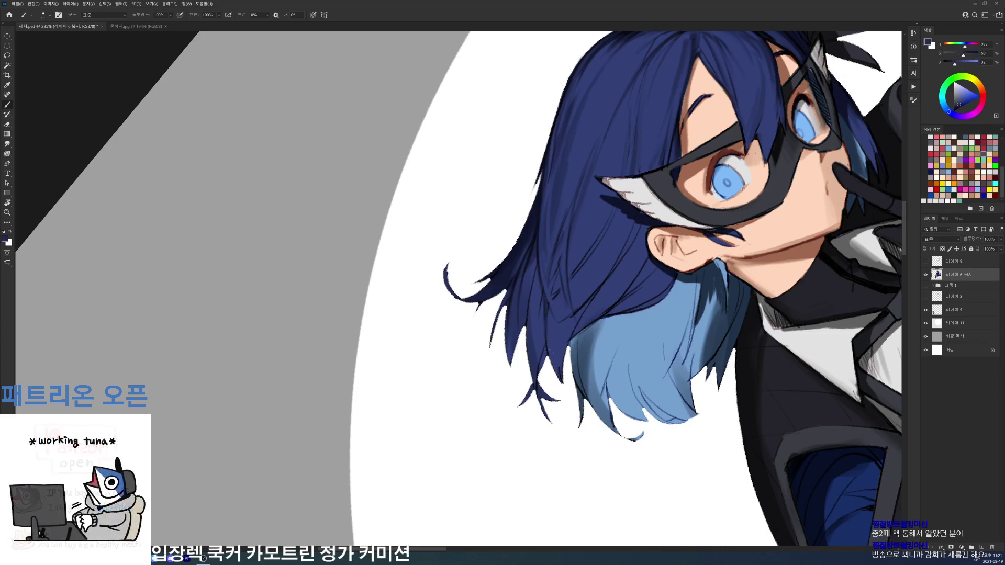
key(d)
drag(540, 309, 538, 343)
alt+click(544, 287)
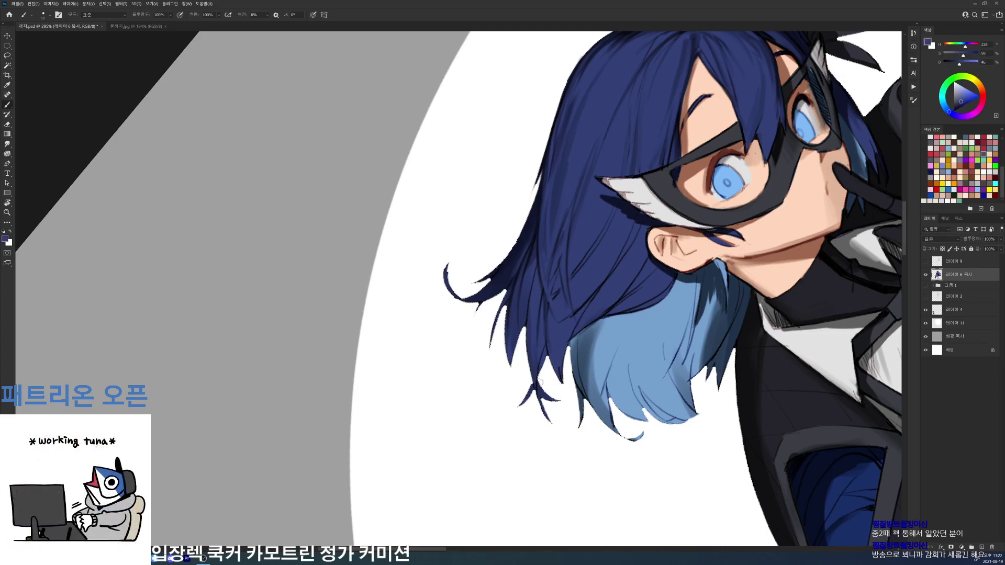
- Trim the thin forked tips of the back hair with the eraser and retouch them with sampled navy
key(e)
drag(531, 384, 515, 403)
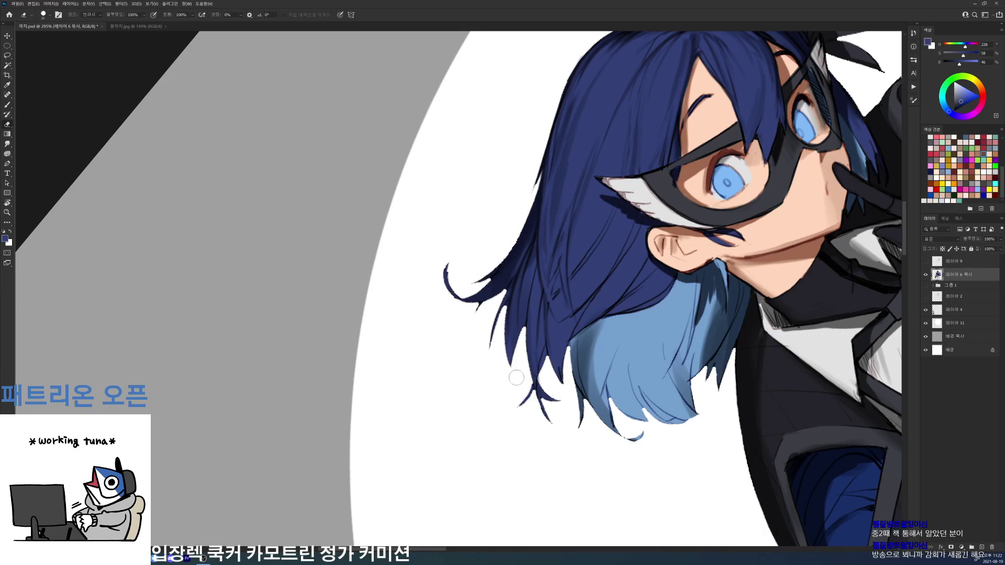
key(r)
drag(700, 295, 513, 259)
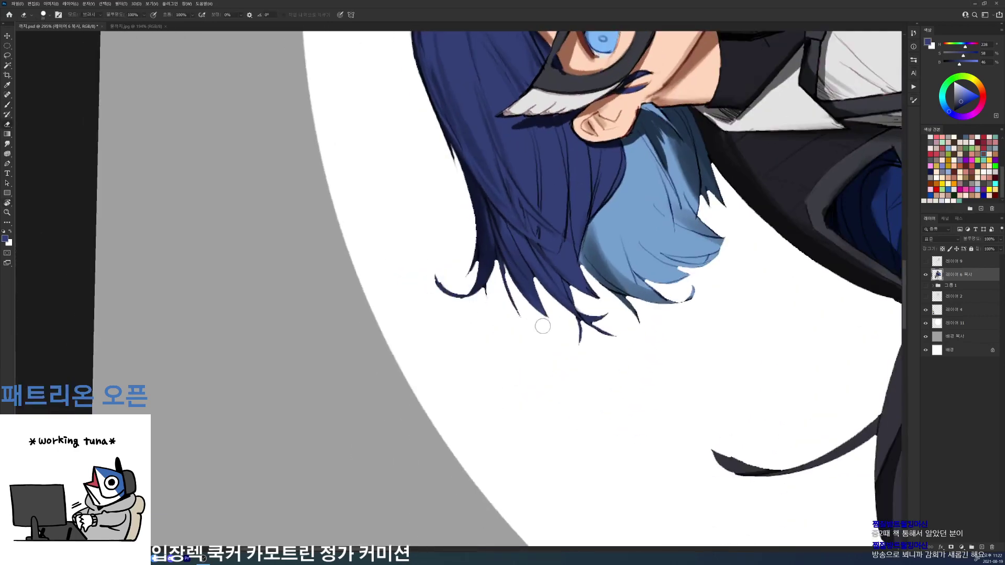
key(b)
alt+click(516, 272)
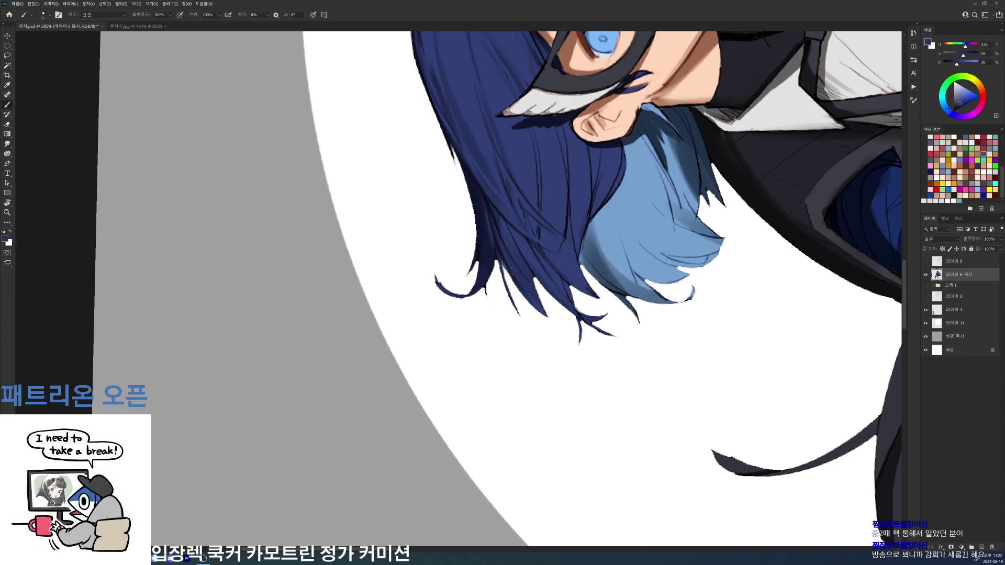
alt+click(501, 263)
key(e)
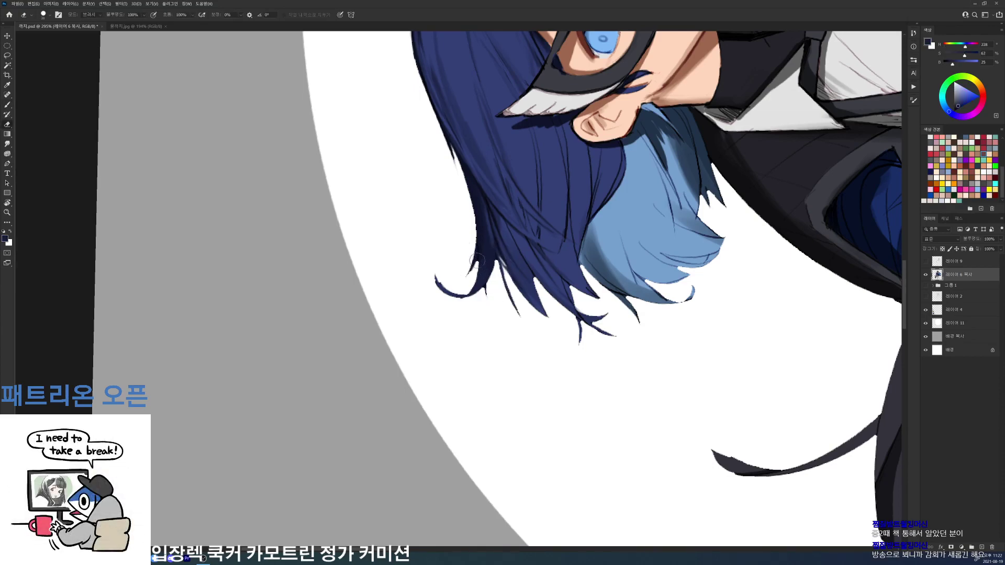
- Touch up the upper outline of the flowing back hair near the curled tip with sampled dark navy
key(r)
mouse_move(478, 265)
mouse_down()
mouse_move(465, 295)
mouse_move(472, 272)
mouse_move(492, 265)
mouse_move(526, 302)
mouse_up()
key(ctrl+space)
scroll(492, 265, up, 5)
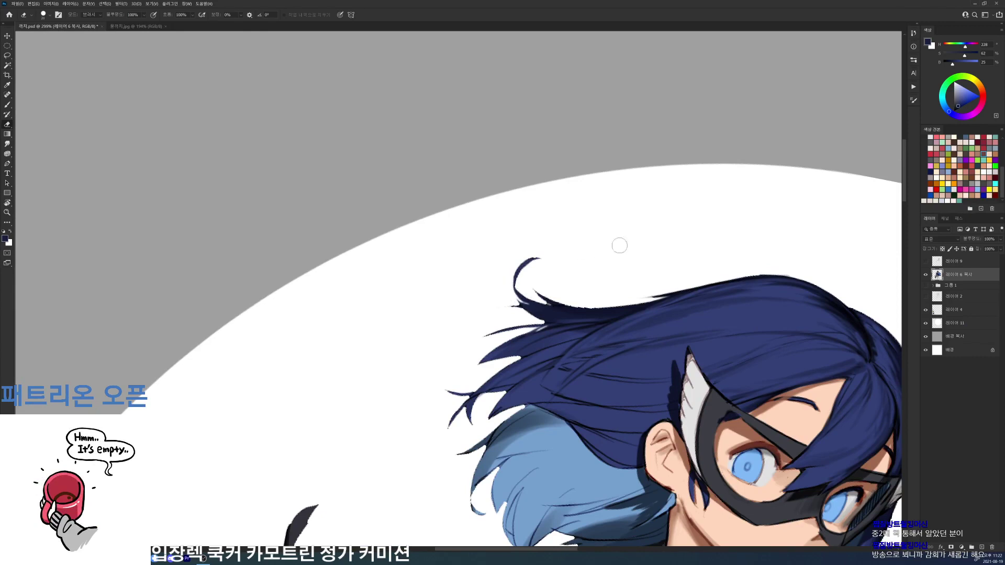
key(b)
alt+click(564, 309)
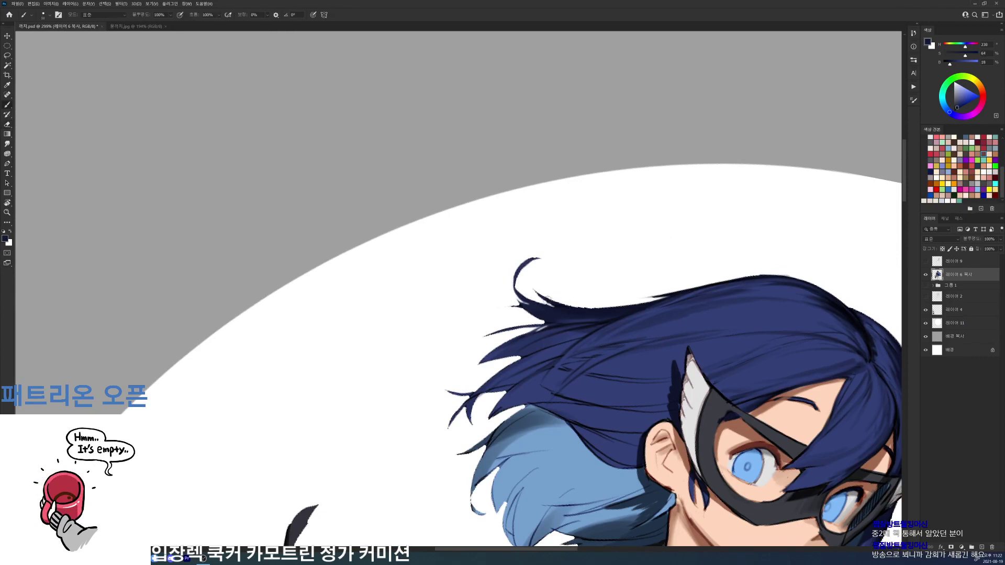
- Darken the overlapping strands in the middle of the back hair with black and sampled dark navy
key(r)
drag(718, 289, 586, 131)
key(d)
key(b)
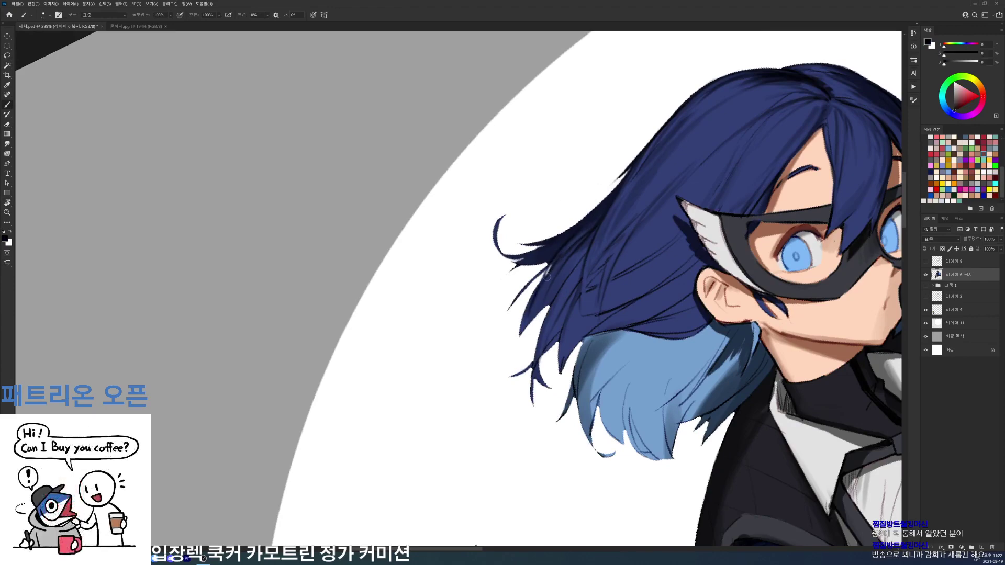
drag(681, 251, 607, 252)
key(r)
mouse_move(655, 220)
mouse_down()
mouse_move(676, 286)
mouse_move(750, 297)
mouse_move(441, 415)
mouse_move(430, 341)
mouse_up()
key(b)
key(r)
key(b)
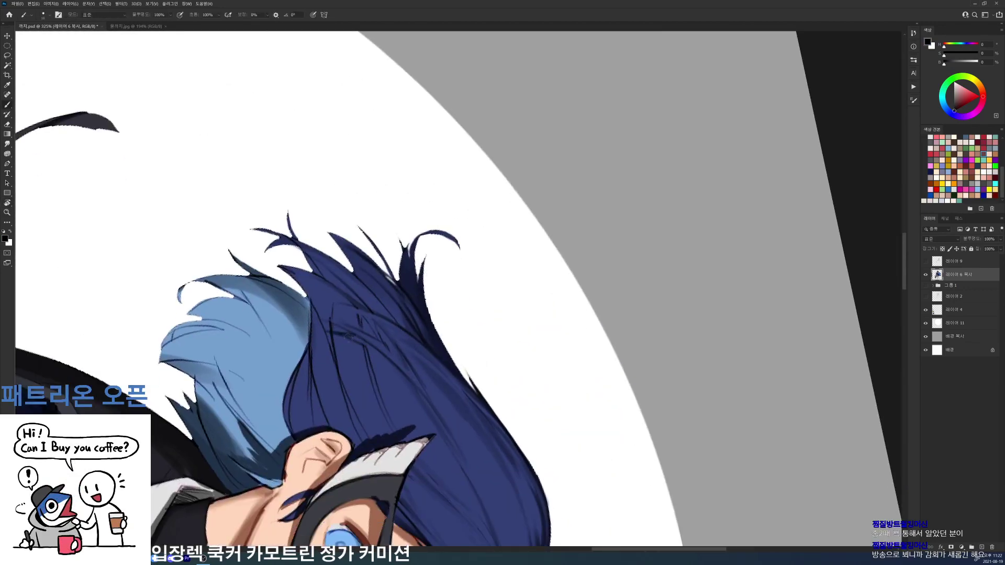
alt+click(369, 345)
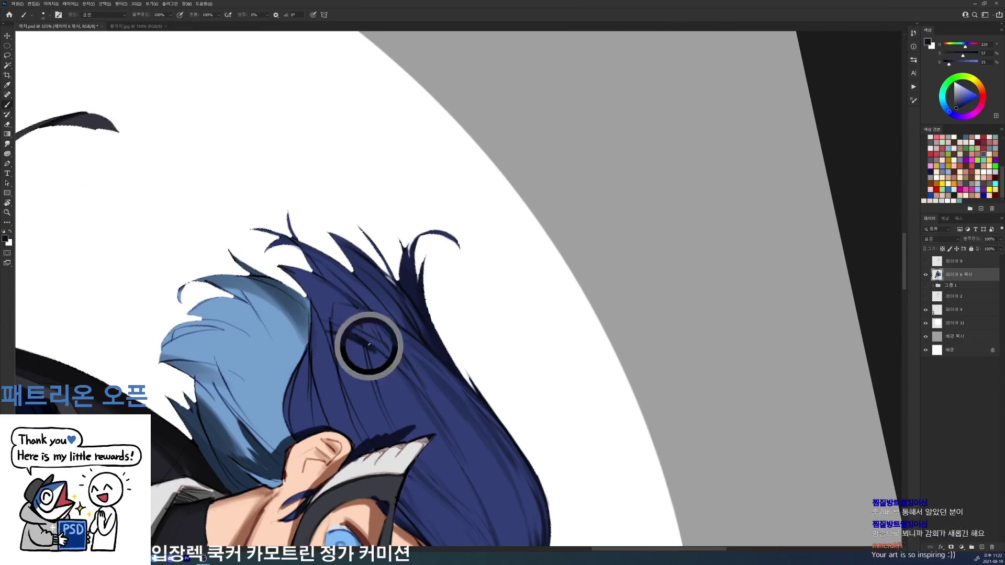
- Paint black accent strokes along the strand gaps in the back hair behind the ear
key(r)
drag(420, 392, 542, 361)
key(r)
drag(621, 227, 619, 99)
key(d)
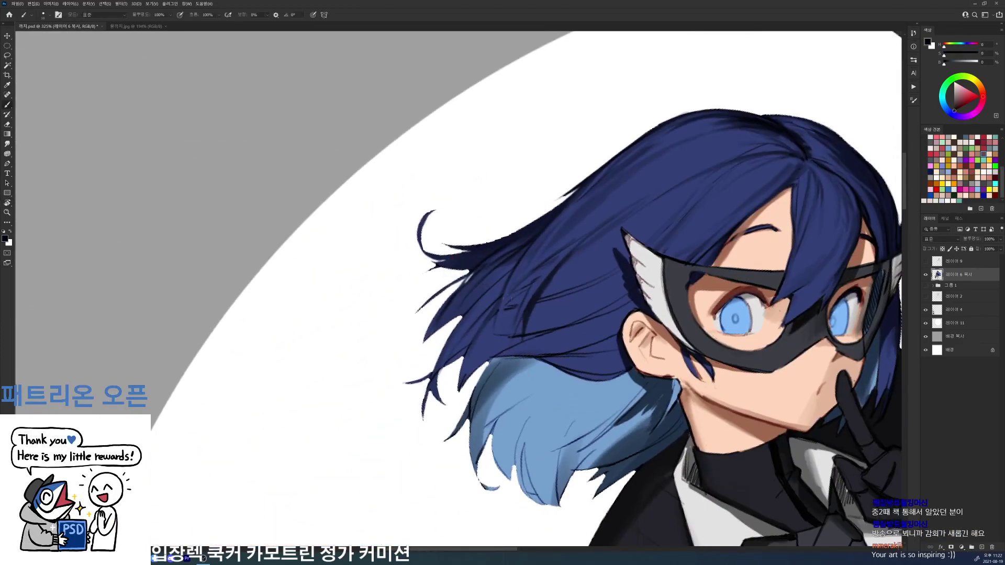
drag(523, 276, 504, 317)
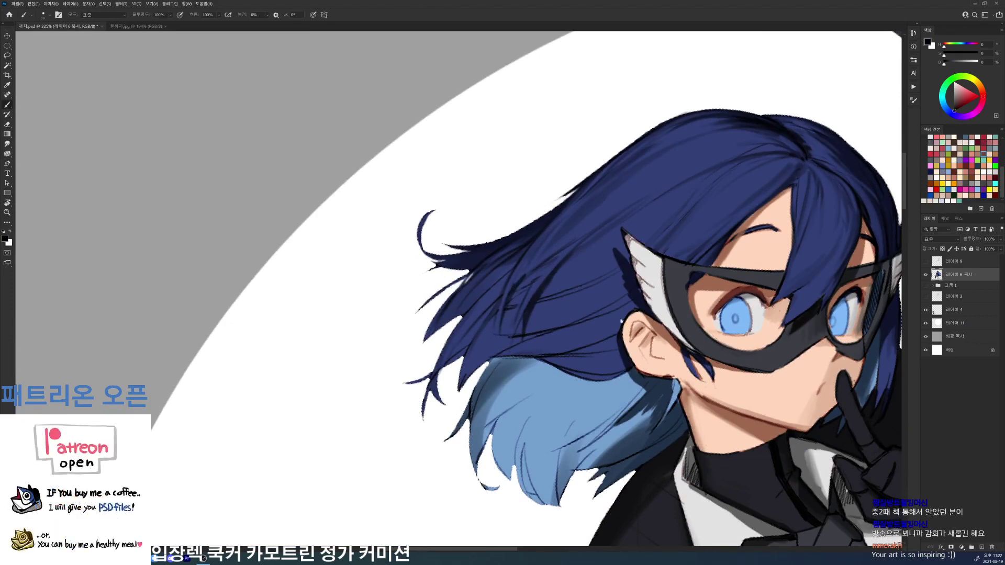
- Paint dark strand lines through the middle of the flowing back hair with black and sampled navy
key(r)
mouse_move(501, 319)
mouse_down()
mouse_move(698, 200)
mouse_move(691, 190)
mouse_up()
alt+click(535, 219)
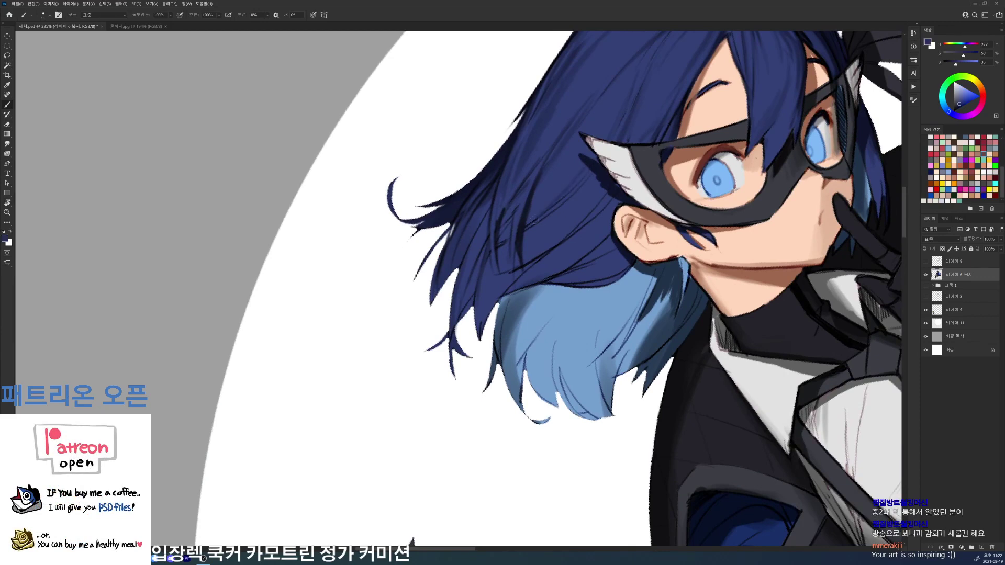
key(d)
drag(576, 190, 522, 239)
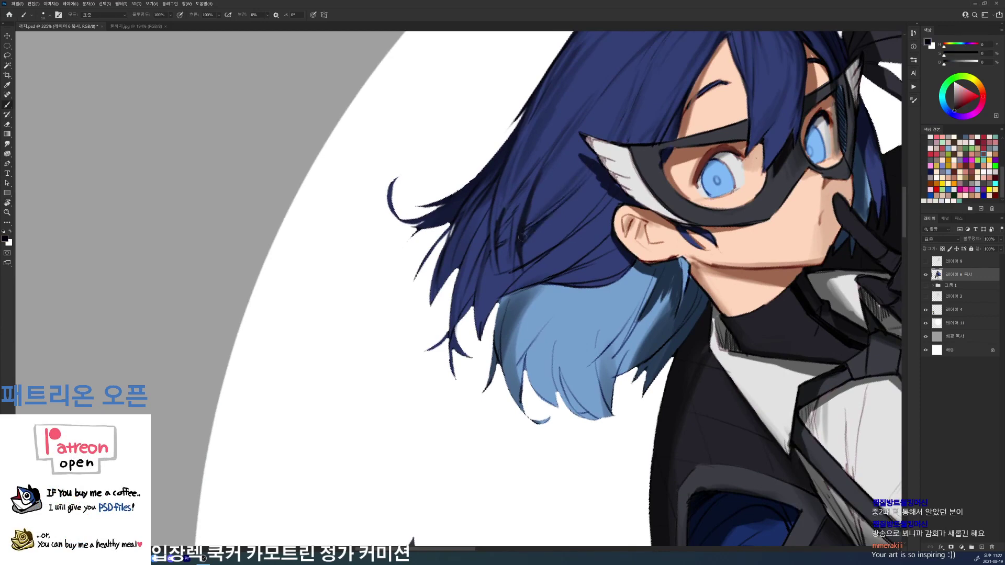
alt+click(559, 208)
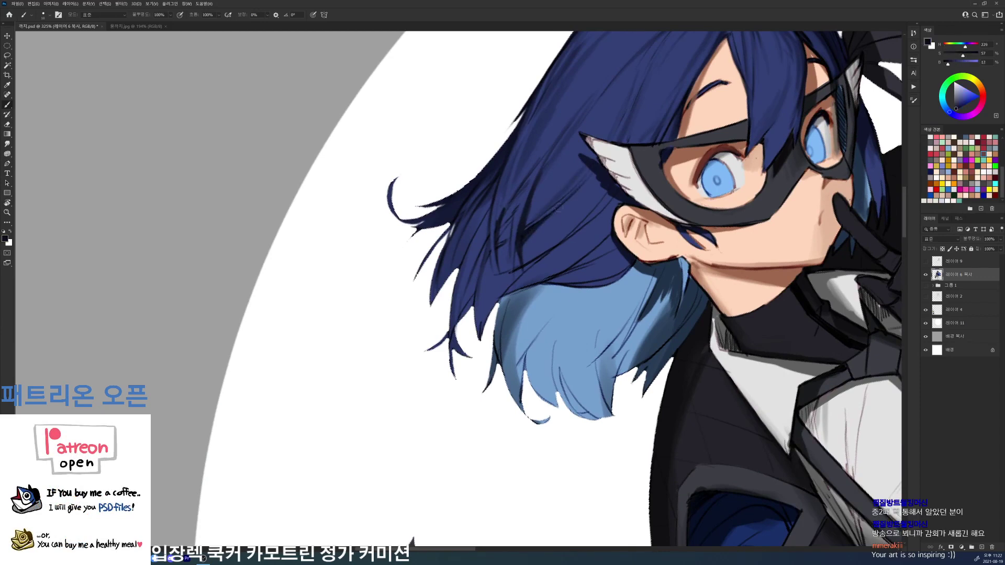
alt+click(494, 259)
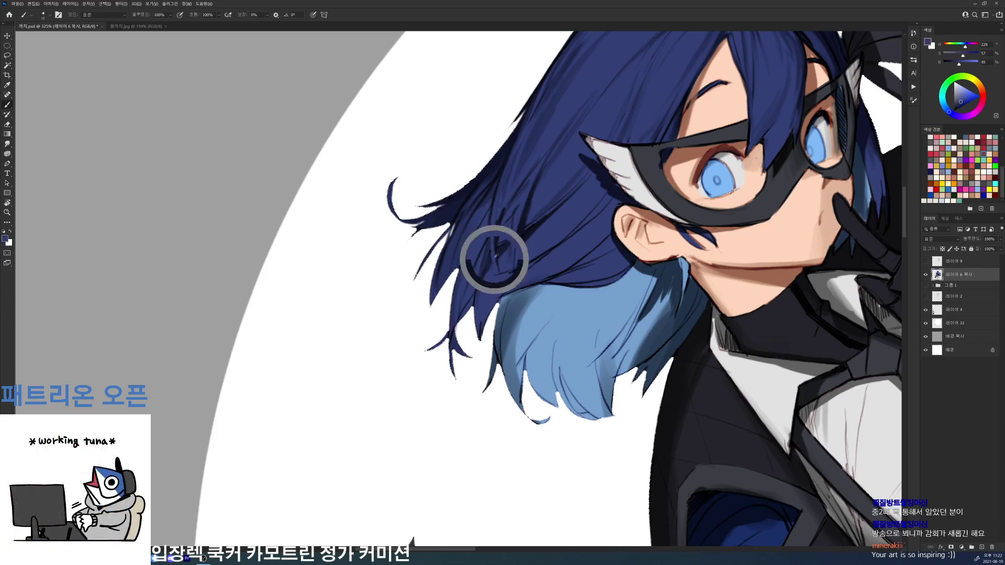
- Check the back hair strands at different angles and save the illustration
scroll(548, 259, down, 5)
key(r)
drag(527, 229, 540, 249)
scroll(541, 250, up, 5)
key(b)
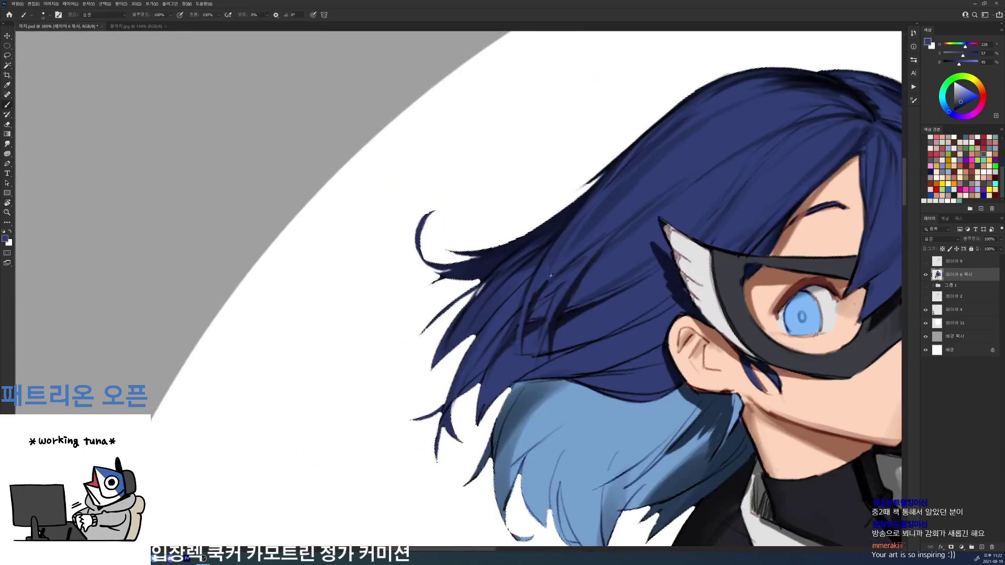
scroll(581, 246, down, 4)
key(ctrl+s)
- Refine the strand gaps in the lower back hair above the light blue underside with sampled navy and black
key(r)
drag(684, 298, 666, 198)
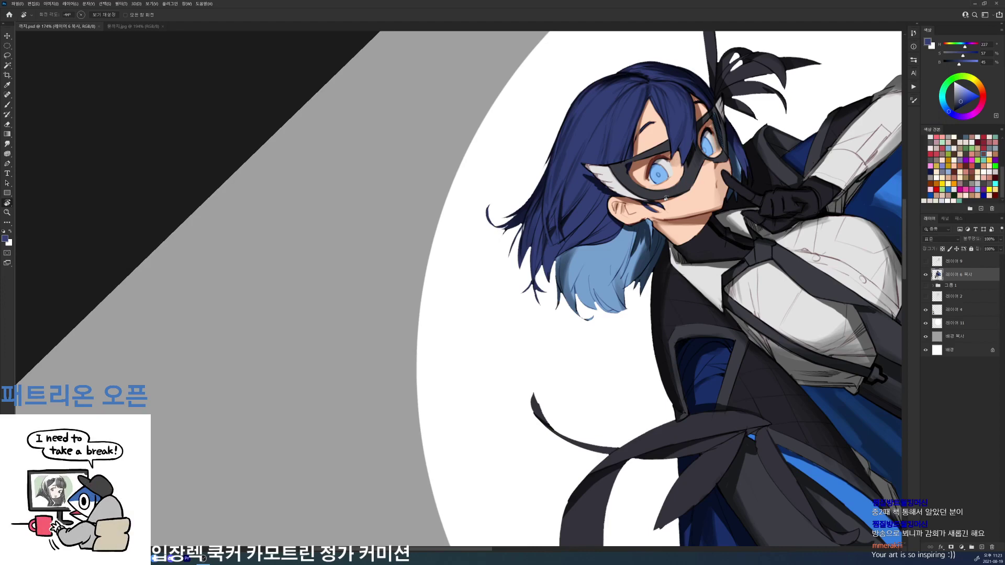
scroll(606, 158, up, 3)
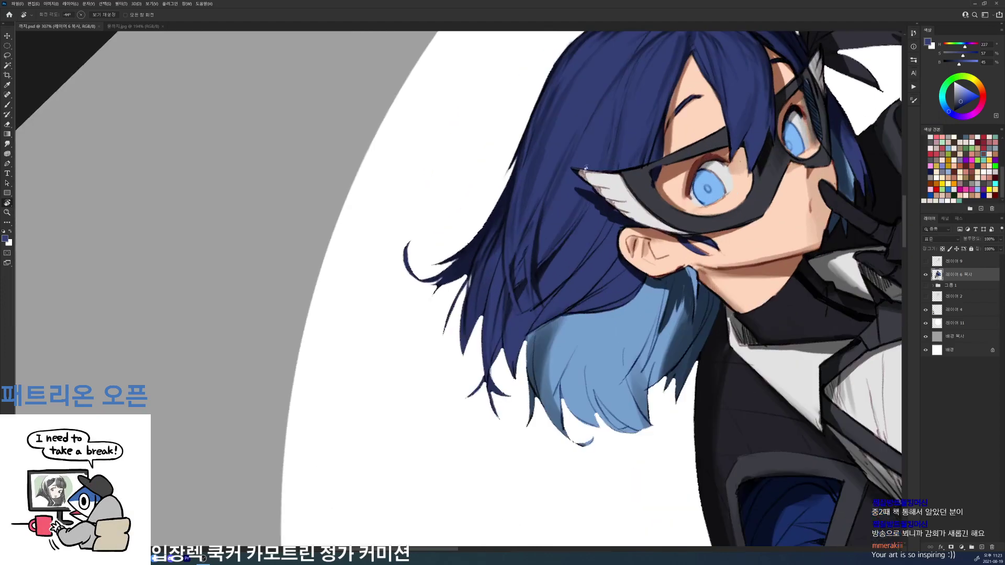
key(b)
drag(532, 260, 535, 227)
alt+click(531, 280)
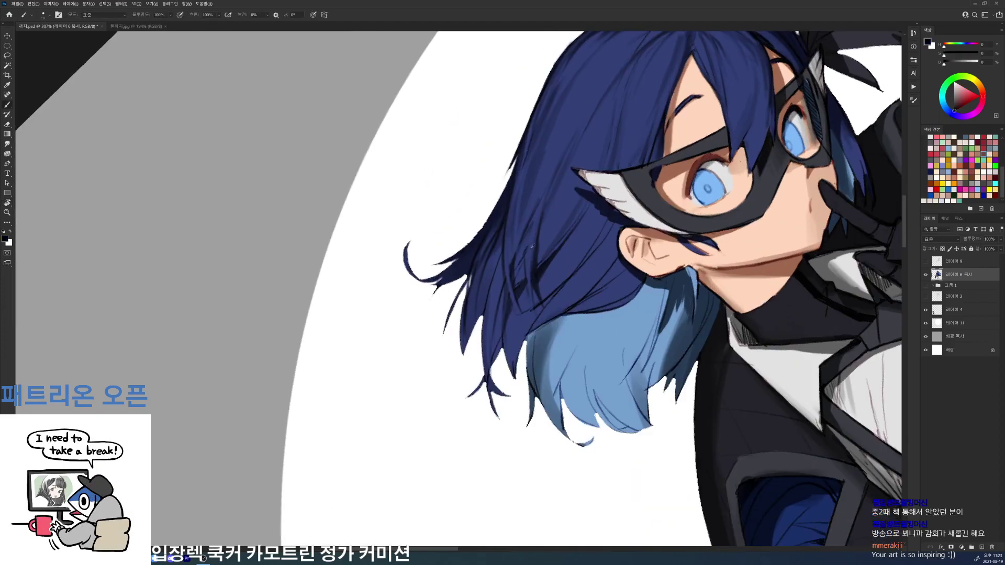
alt+click(532, 288)
key(d)
drag(530, 286, 532, 313)
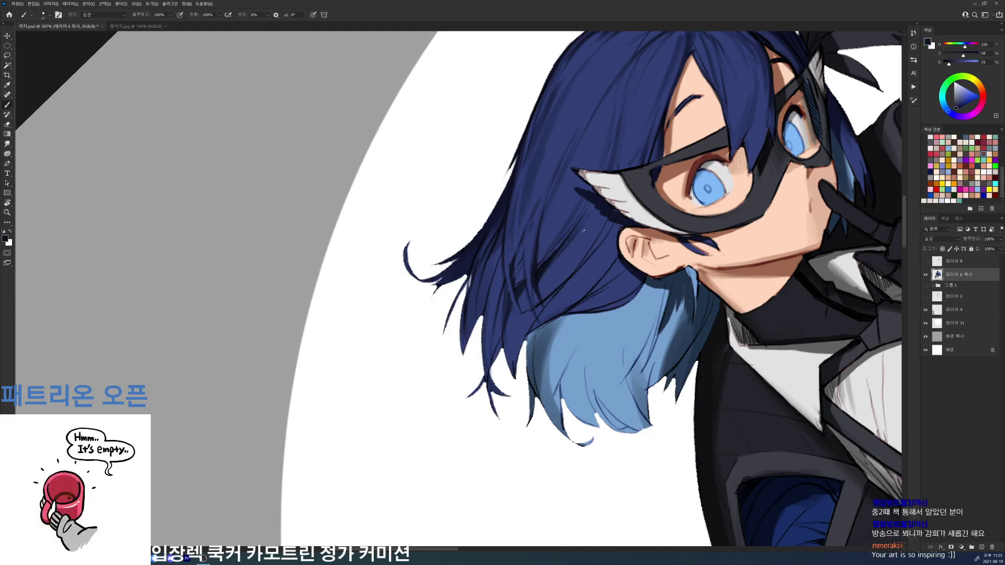
- Paint strands into the dark blue hair behind the ear and mask wing, using black and colours sampled from the hair
alt+click(546, 266)
key(d)
drag(606, 219, 555, 288)
drag(586, 250, 530, 328)
alt+click(545, 297)
key(r)
drag(566, 272, 421, 370)
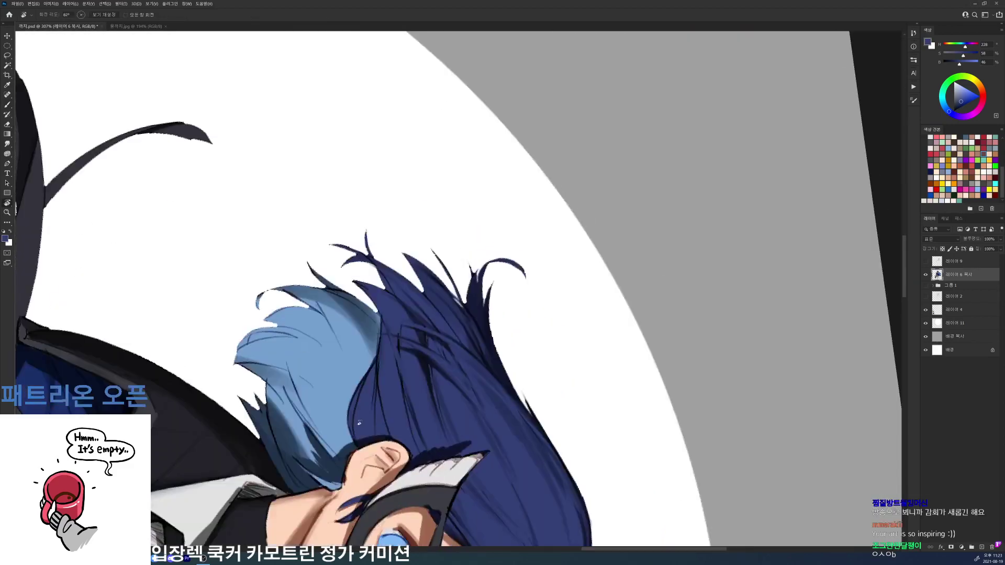
alt+click(421, 370)
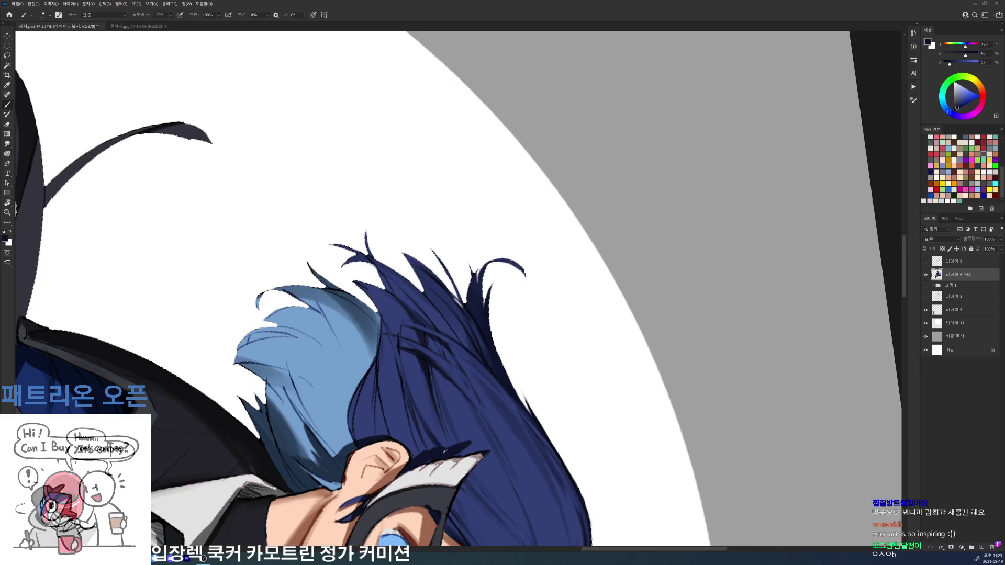
- Paint a dark blue shadow across the top of the light blue under-hair, directly beneath the dark outer hair, using a sampled shadow colour
key(r)
drag(453, 461, 629, 299)
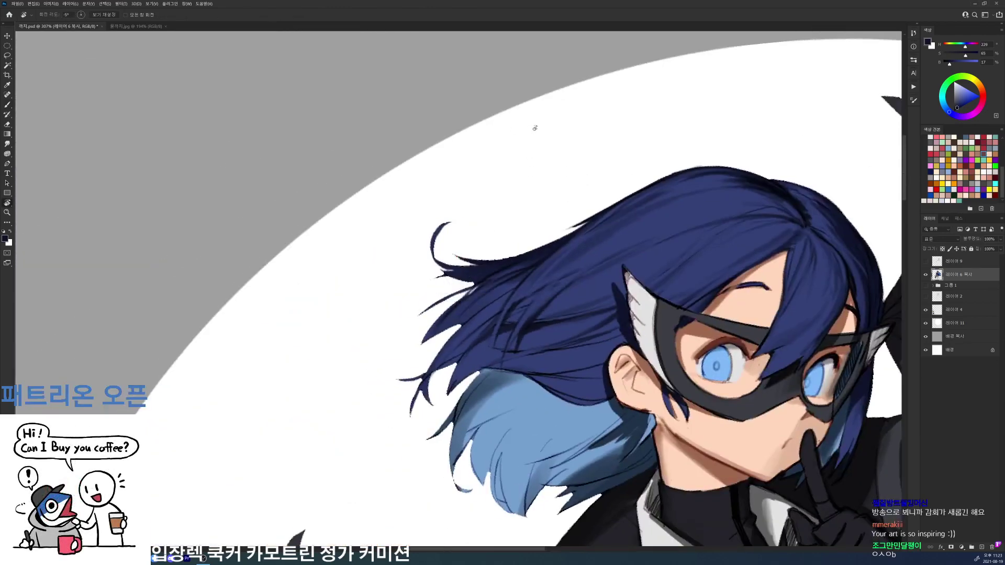
key(ctrl+space)
drag(726, 275, 654, 275)
mouse_move(712, 309)
mouse_down()
mouse_move(708, 248)
mouse_move(662, 138)
mouse_move(688, 138)
mouse_up()
key(ctrl+space)
click(662, 137)
key(b)
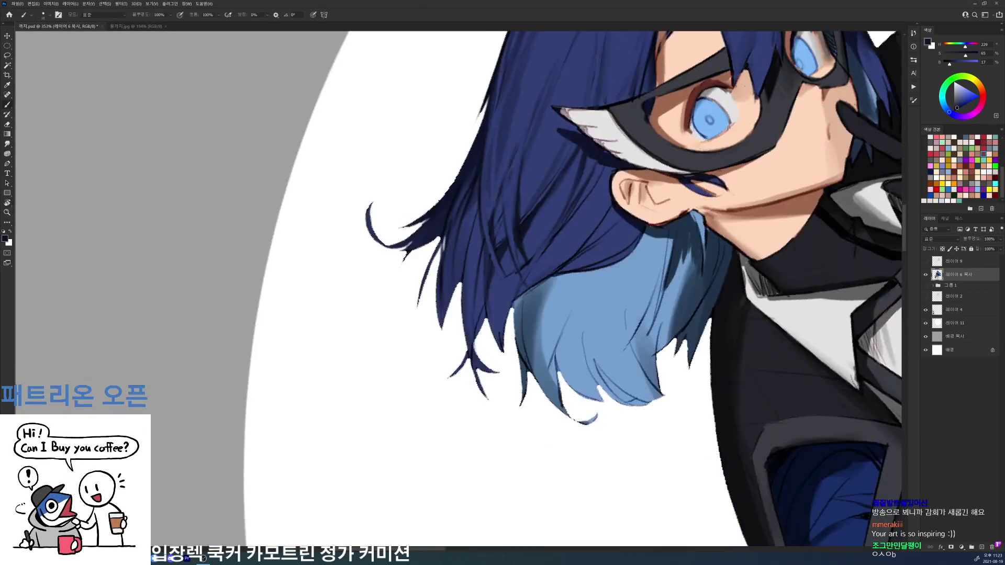
right_click(678, 275)
click(721, 339)
alt+click(686, 246)
mouse_move(529, 315)
mouse_down()
mouse_move(594, 283)
mouse_move(645, 230)
mouse_up()
drag(623, 265, 532, 304)
drag(614, 271, 603, 283)
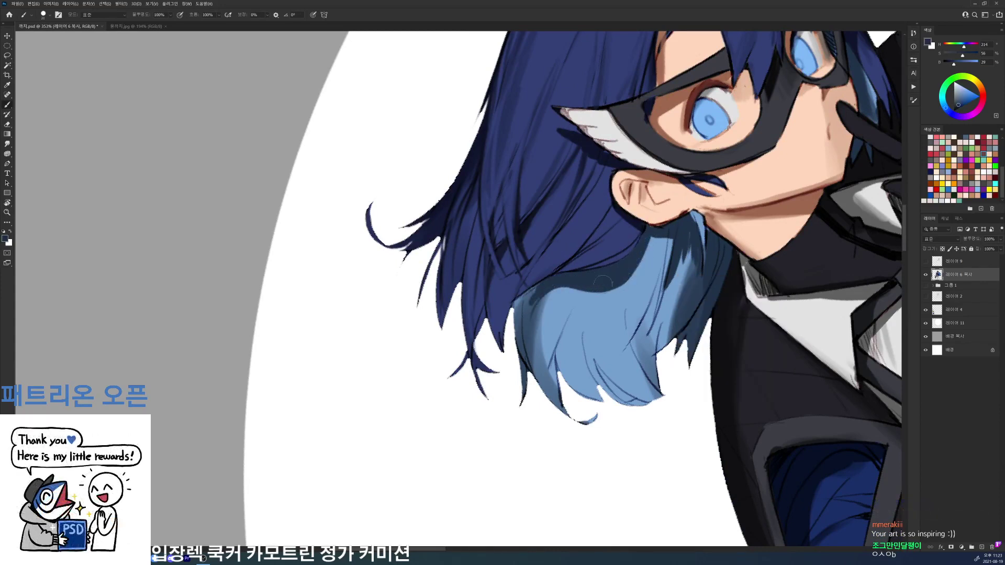
- Paint strands down the back hair to its lower tips in the sampled hair blue, and trim the tip edges with the Eraser
key(r)
drag(660, 250, 737, 309)
scroll(763, 324, down, 4)
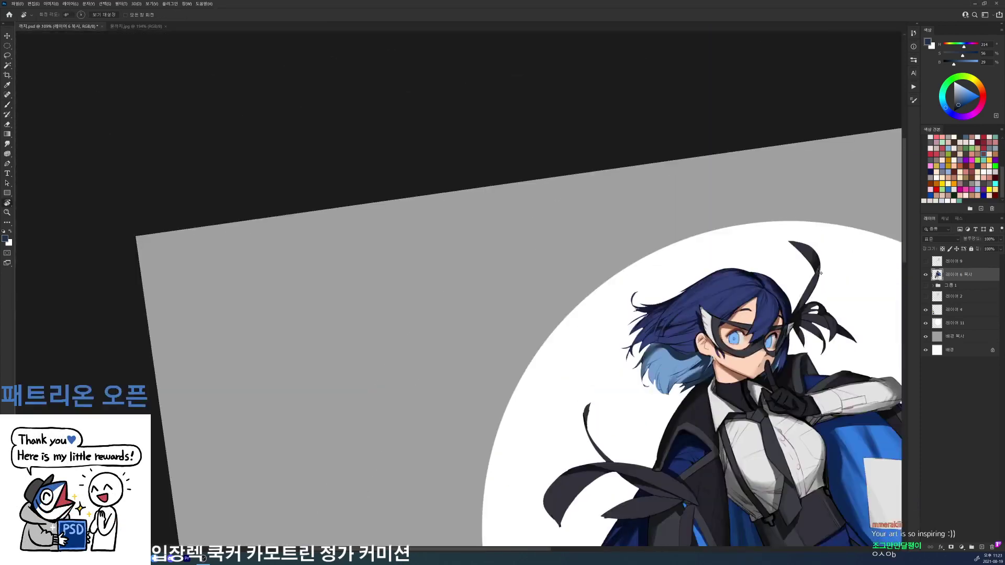
scroll(736, 309, up, 3)
key(e)
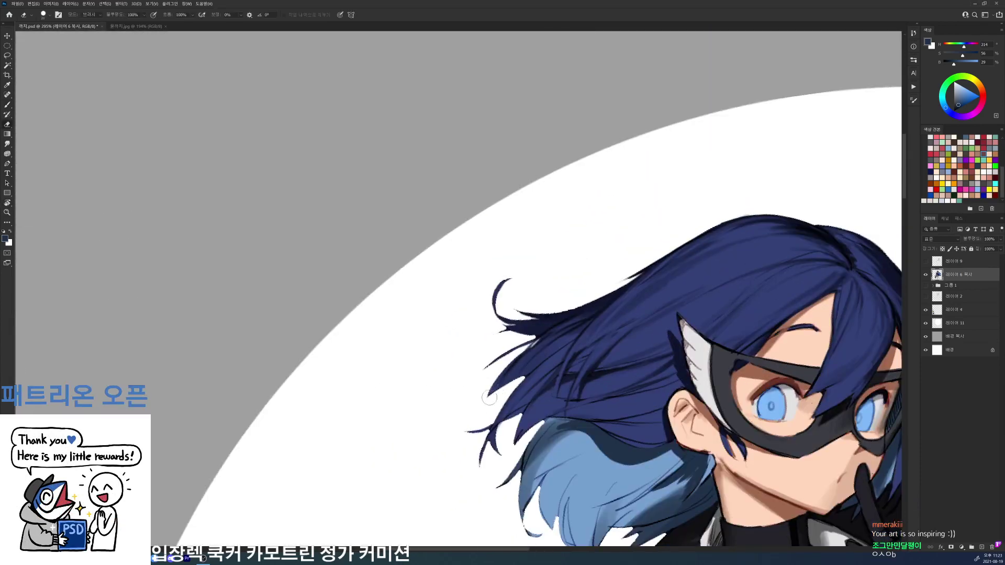
key(r)
drag(663, 288, 644, 175)
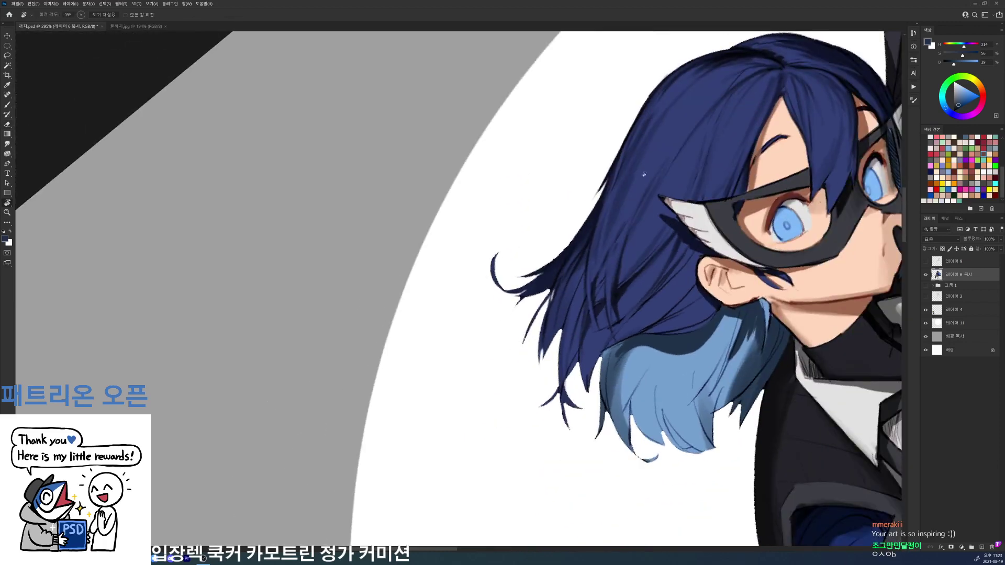
key(d)
key(b)
right_click(607, 298)
double_click(662, 360)
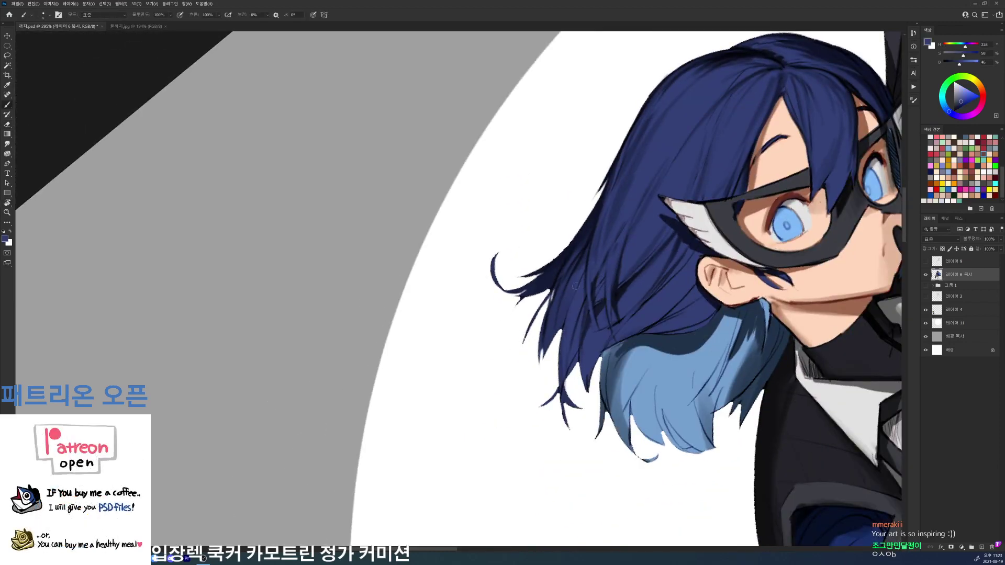
mouse_move(581, 264)
mouse_down()
mouse_move(564, 347)
mouse_move(571, 293)
mouse_move(570, 378)
mouse_move(563, 327)
mouse_move(585, 406)
mouse_up()
alt+click(568, 356)
key(e)
drag(572, 370, 583, 400)
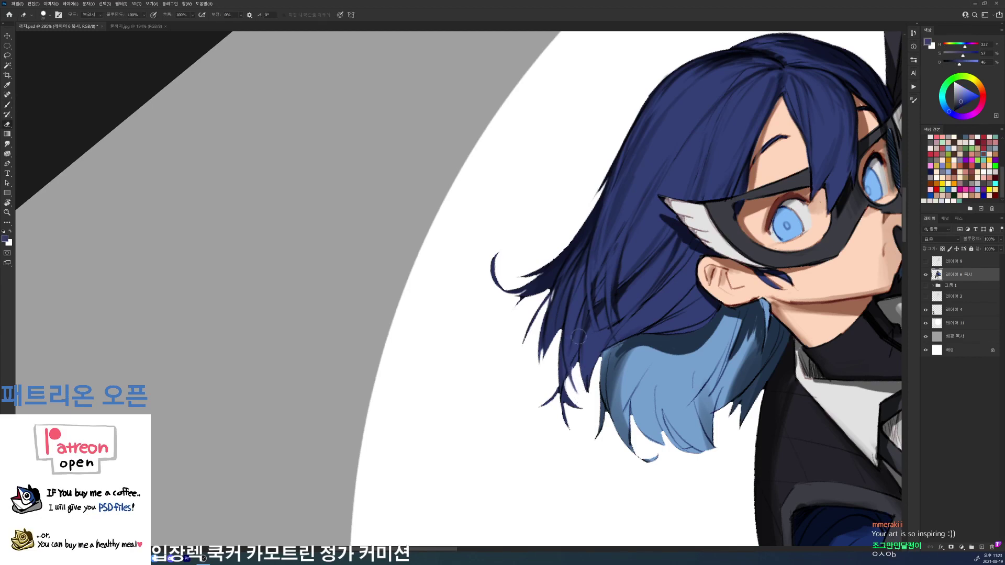
- Add fine black and sampled blue strokes to the dark hair tips beside the light blue section
key(b)
key(d)
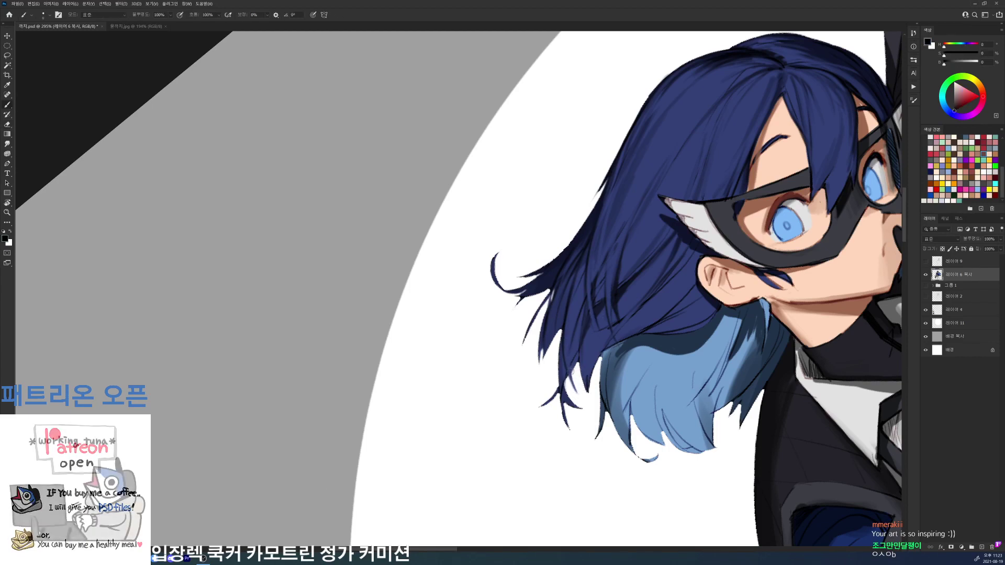
alt+click(576, 358)
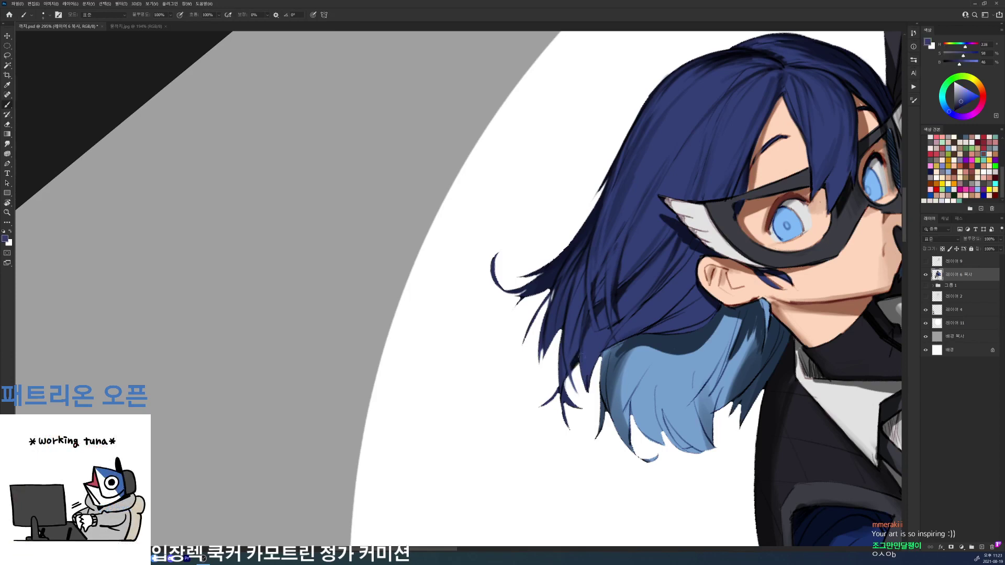
key(d)
drag(584, 341, 584, 370)
alt+click(586, 303)
- Erase stray paint around the curled lower hair tips to sharpen their outline
key(e)
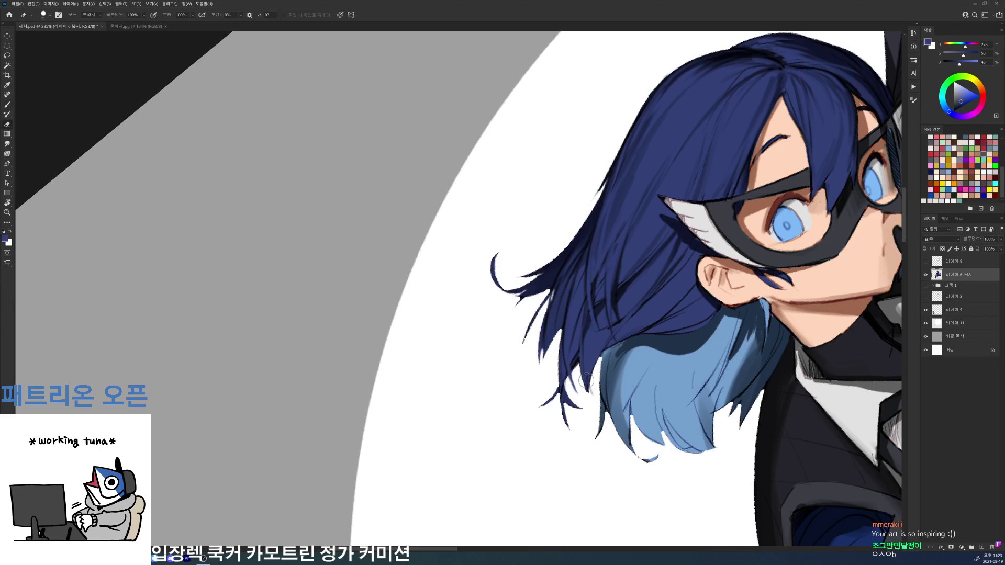
key(d)
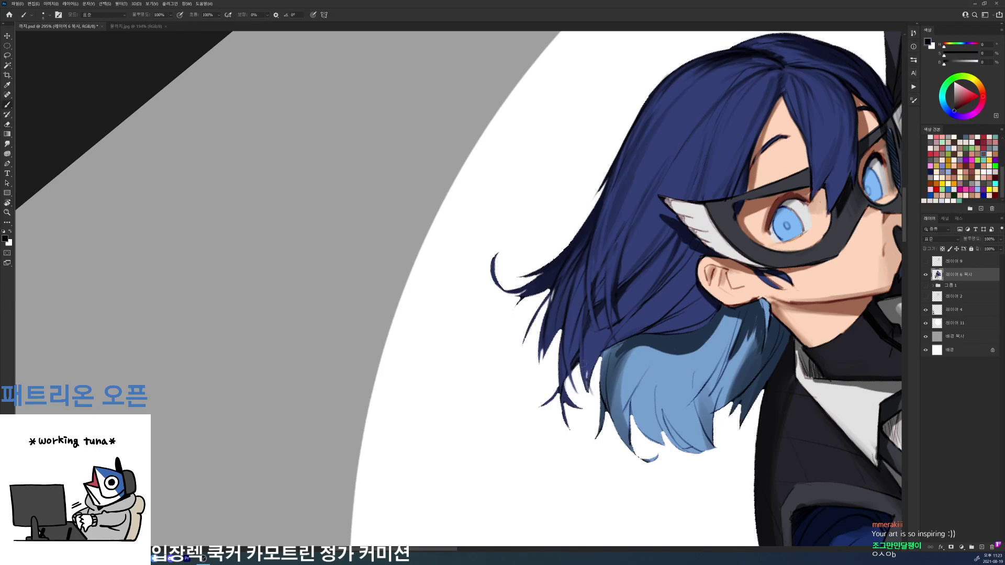
scroll(597, 388, down, 5)
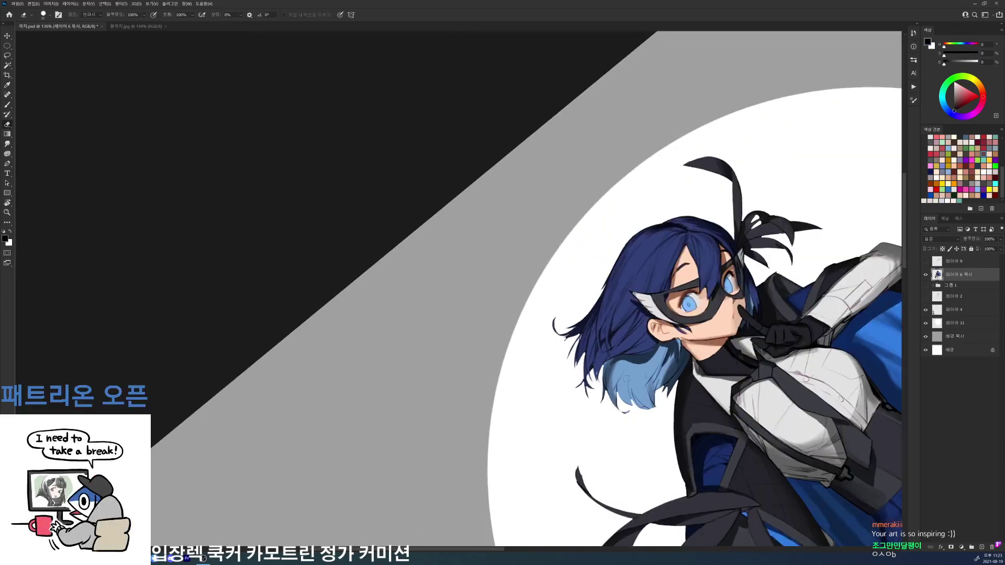
scroll(584, 386, up, 6)
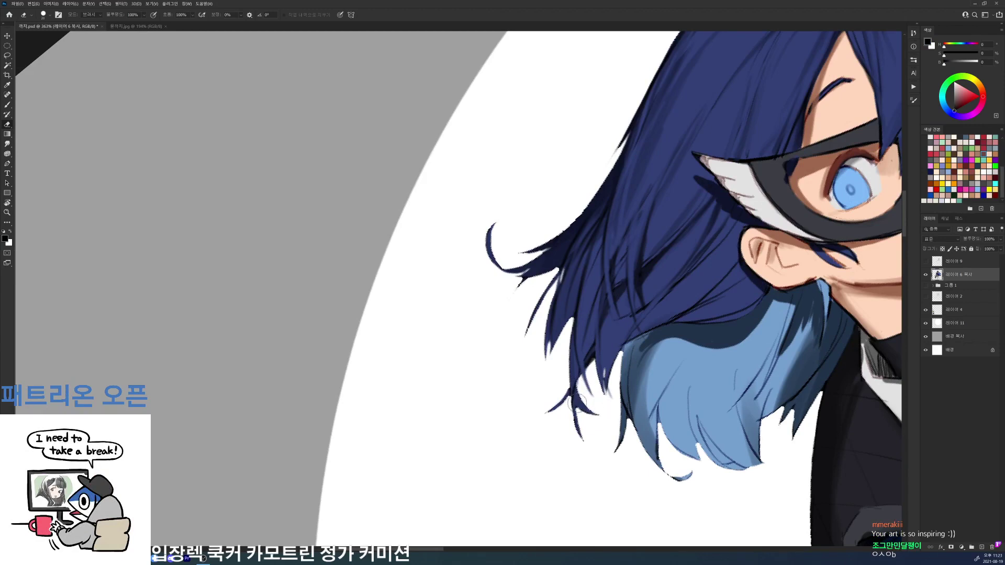
scroll(583, 372, down, 5)
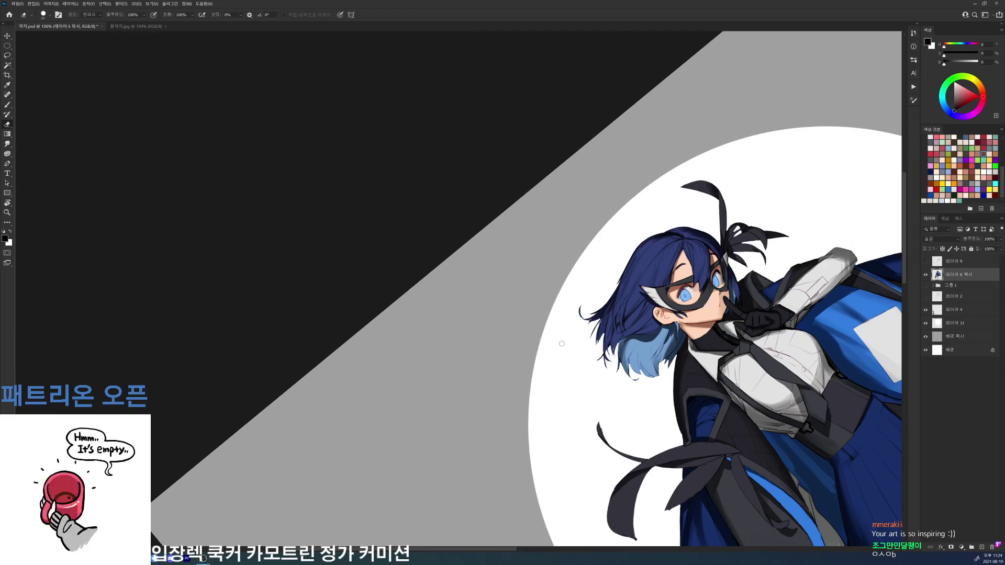
scroll(651, 286, up, 4)
key(f)
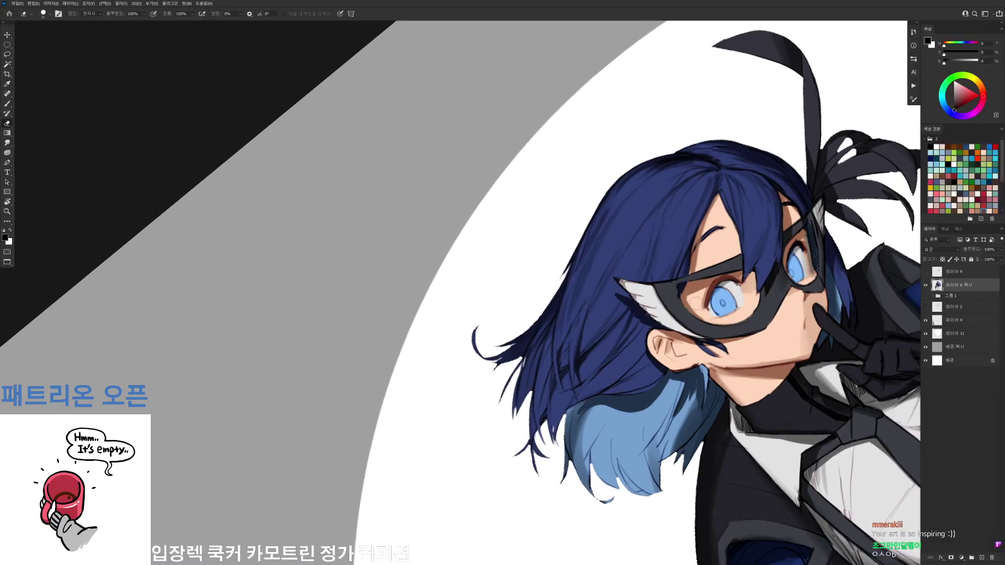
key(f)
key(f)
- Paint shadow strands in the hair behind the ear with black and dark blues sampled from the surrounding hair
key(r)
drag(767, 227, 708, 189)
scroll(544, 232, up, 2)
drag(544, 232, 512, 201)
key(b)
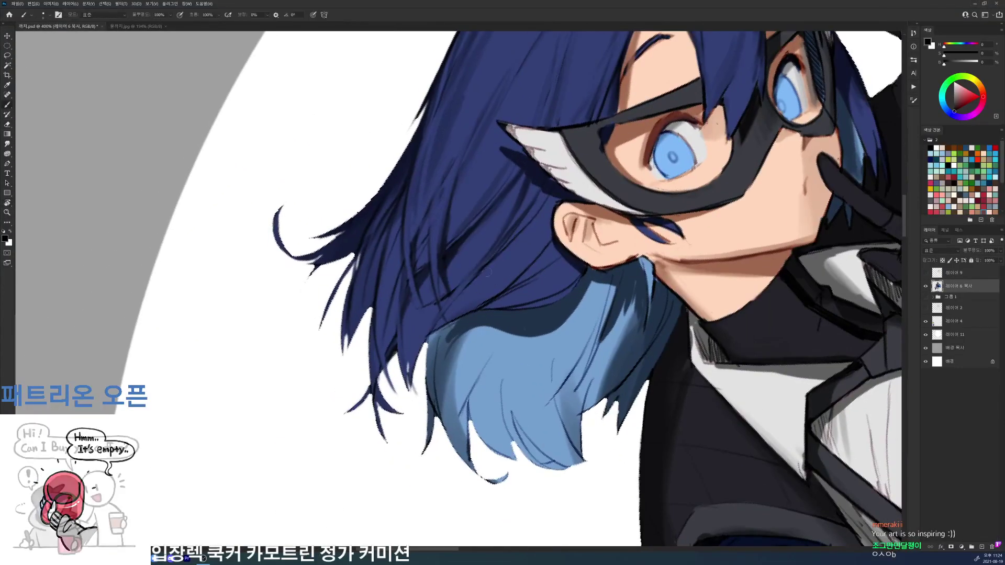
drag(465, 291, 490, 265)
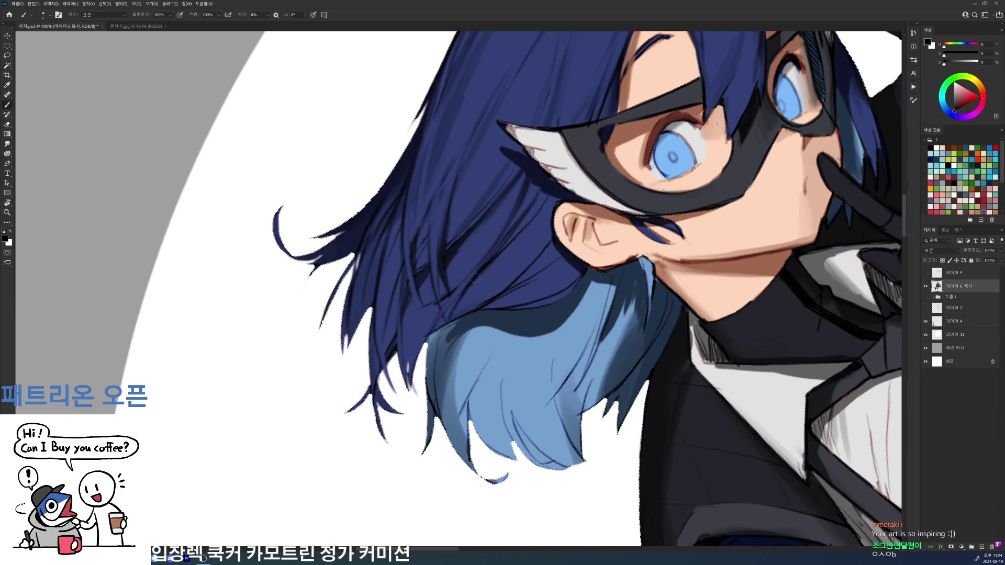
alt+click(549, 234)
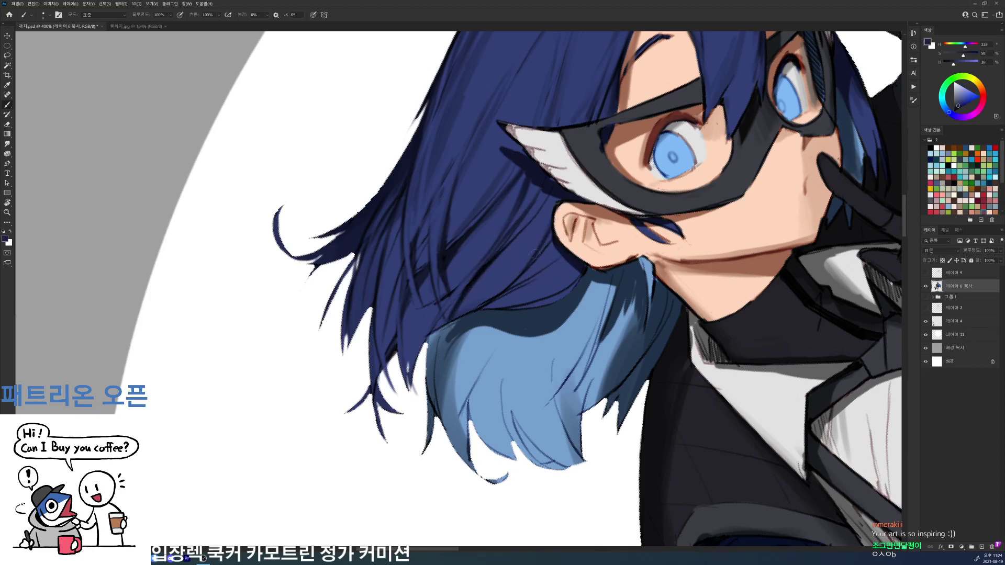
drag(554, 231, 539, 252)
alt+click(556, 199)
drag(558, 195, 528, 271)
alt+click(554, 217)
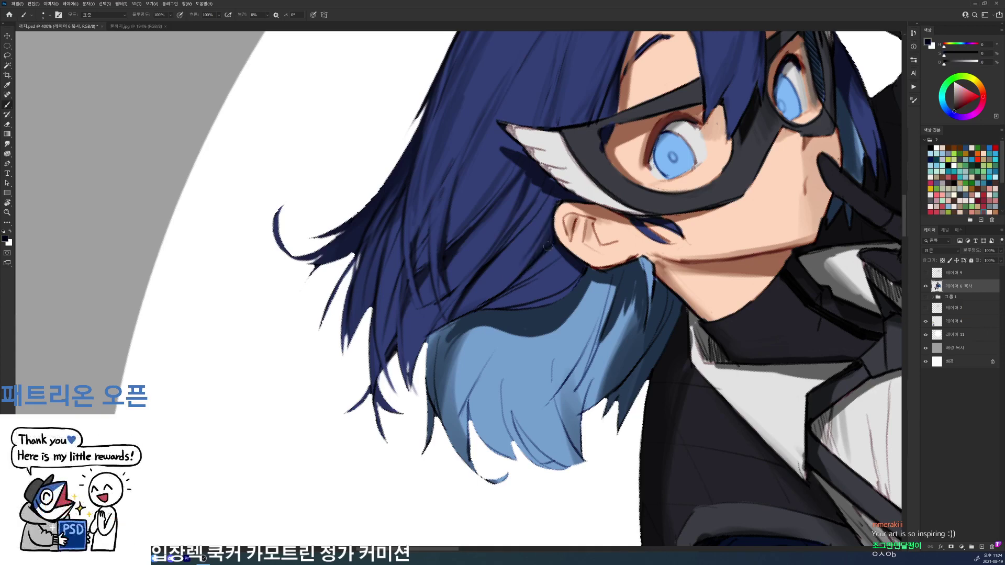
- Darken the hair along the back edge of the ear with sampled dark blue strokes
drag(552, 239, 474, 484)
key(r)
key(b)
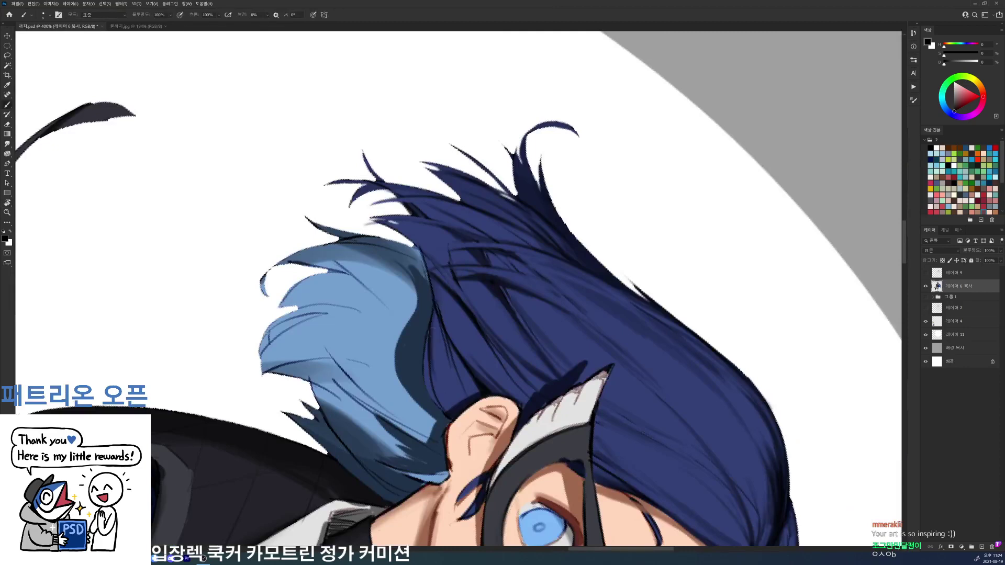
alt+click(446, 413)
alt+click(446, 412)
mouse_move(449, 411)
mouse_down()
mouse_move(435, 372)
mouse_move(469, 401)
mouse_up()
alt+click(471, 403)
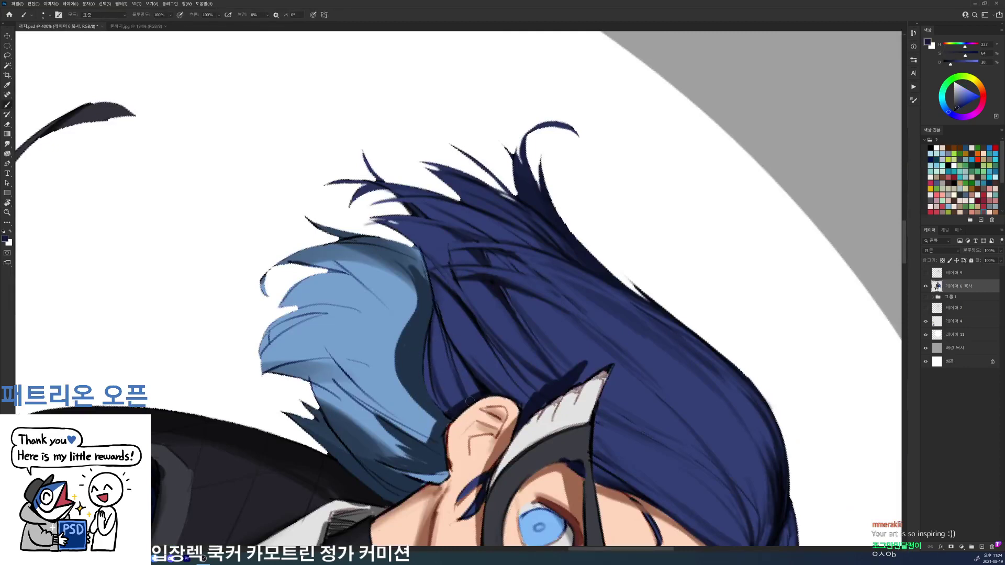
- Refine the strands in the dark back hair with near-black and mid-blue colours sampled from the hair
drag(482, 362, 419, 361)
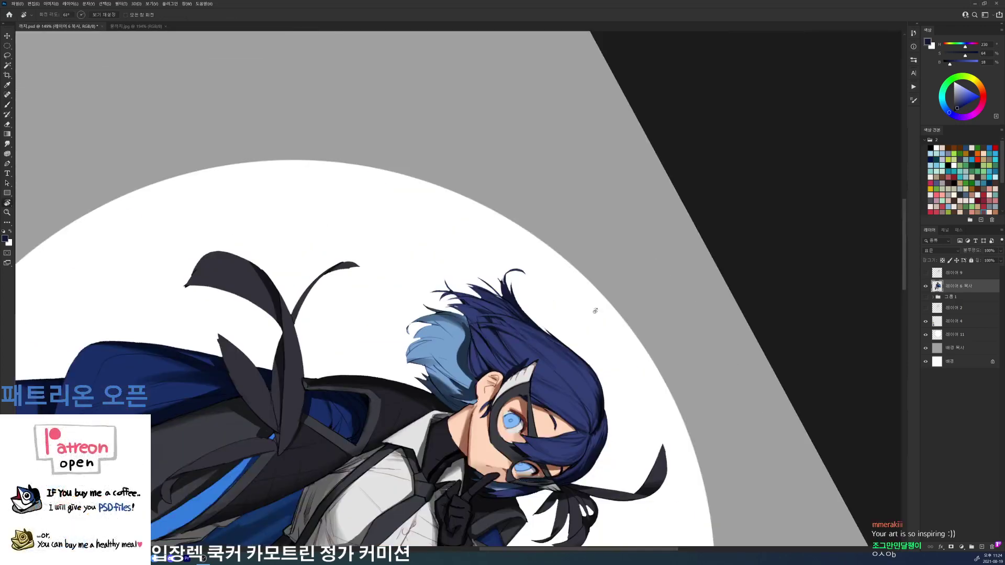
drag(471, 335, 516, 335)
alt+click(462, 333)
alt+click(487, 377)
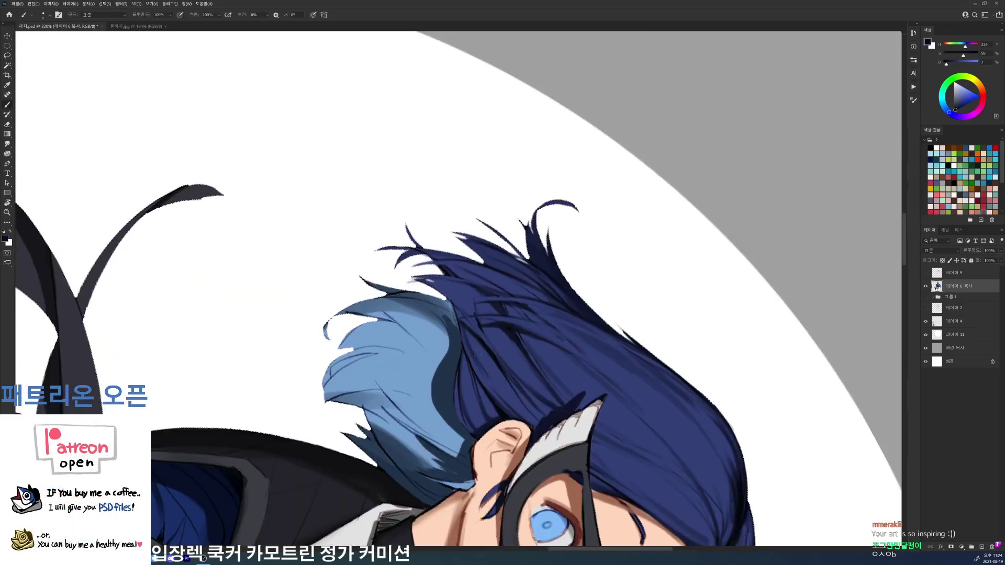
key(r)
mouse_move(629, 293)
mouse_down()
mouse_move(509, 125)
mouse_move(454, 120)
mouse_up()
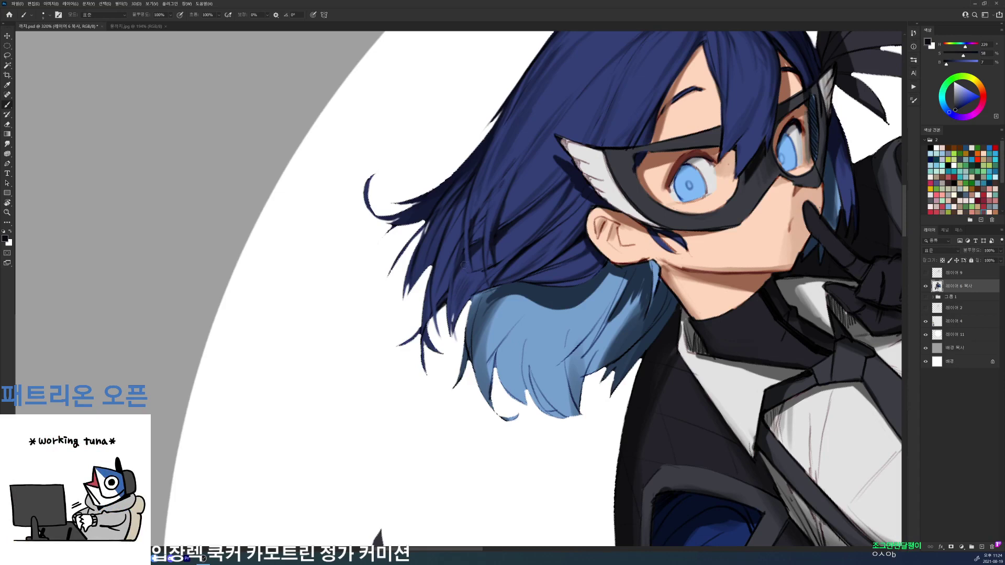
alt+click(466, 226)
key(d)
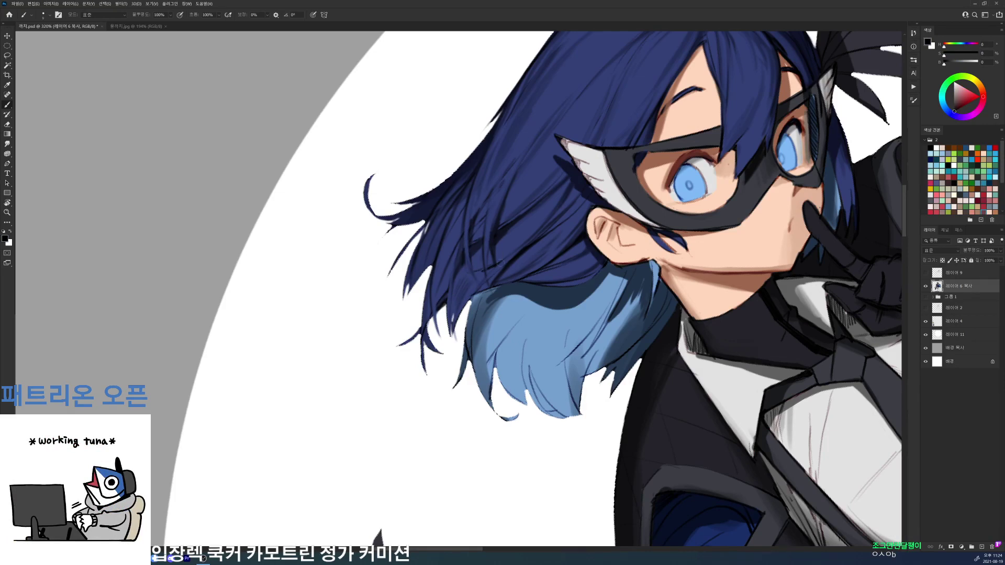
alt+click(469, 256)
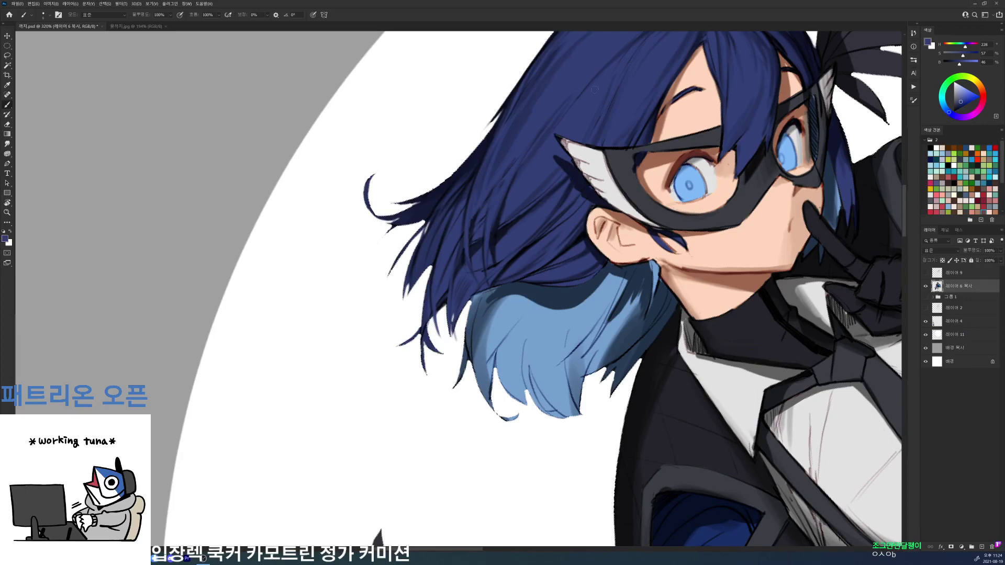
drag(595, 89, 524, 92)
- Touch up the strands of the upper hair above the mask with black and sampled hair blue
key(r)
key(Escape)
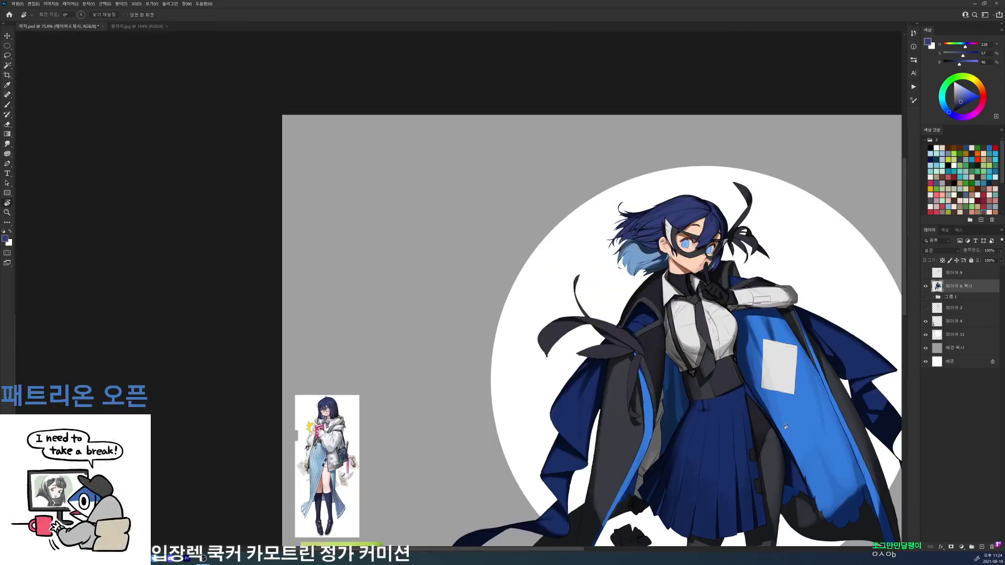
scroll(680, 230, up, 5)
key(d)
key(b)
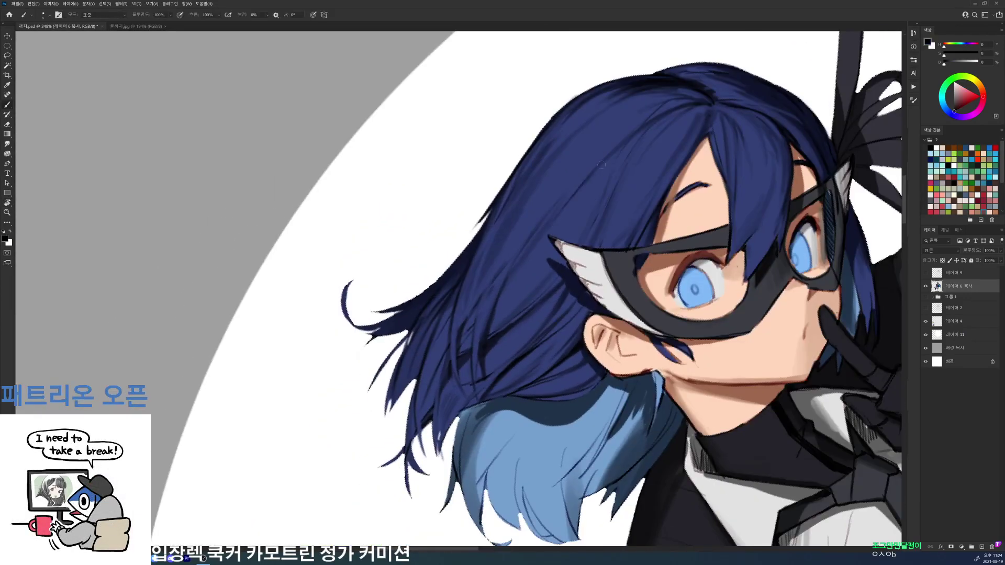
scroll(664, 117, down, 5)
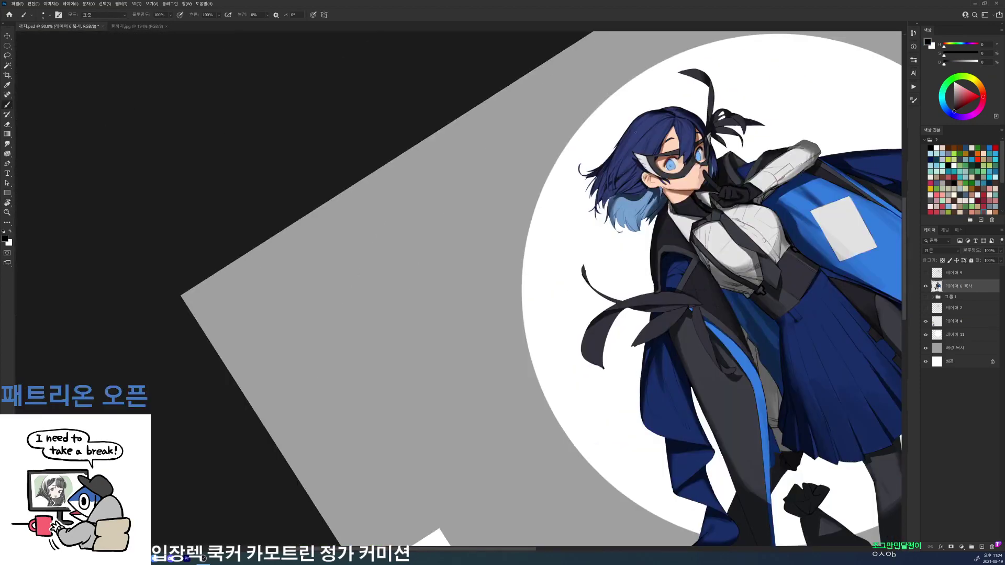
scroll(676, 112, up, 5)
alt+click(588, 186)
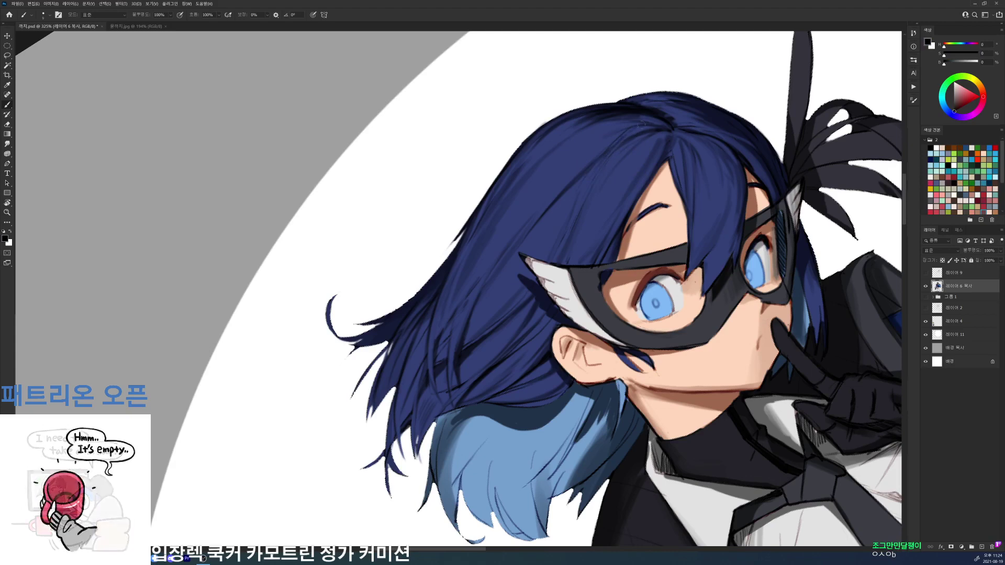
- Touch up the bangs over the mask and the hair's outer edge near the ribbon with black, and save the document
scroll(652, 128, down, 1)
key(r)
drag(651, 128, 703, 228)
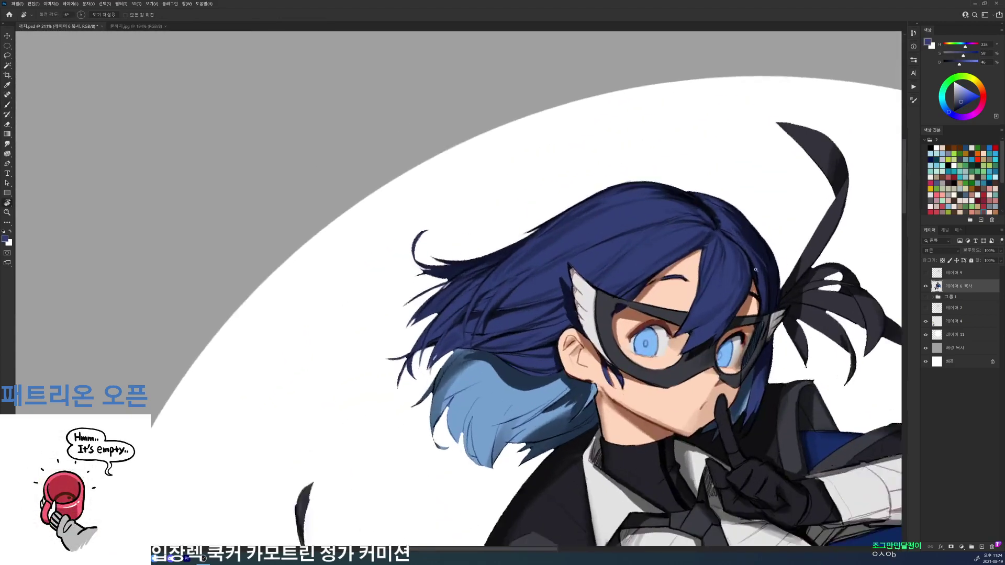
scroll(737, 287, up, 3)
key(d)
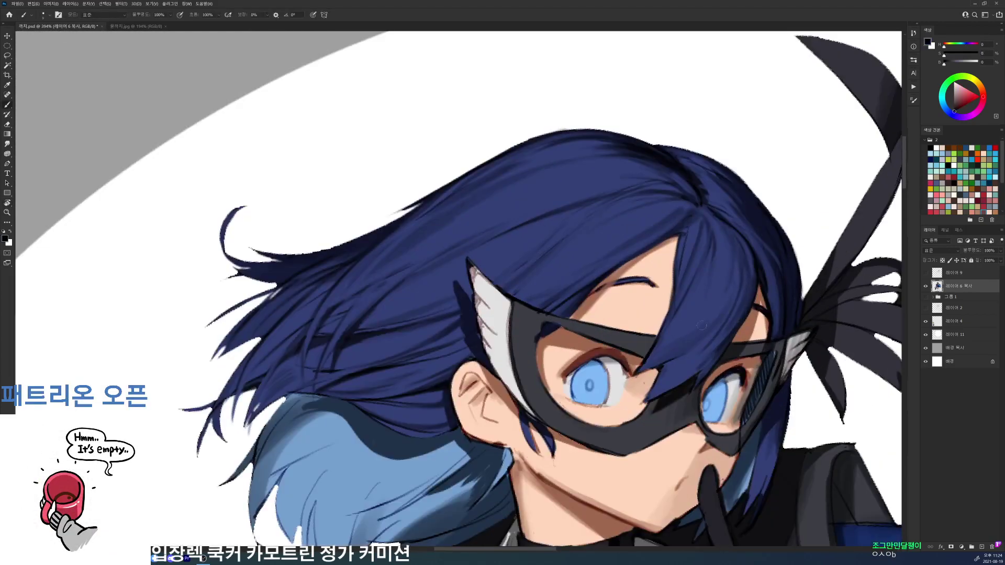
drag(686, 354, 669, 364)
mouse_move(808, 277)
mouse_down()
mouse_move(786, 269)
mouse_move(812, 265)
mouse_up()
key(ctrl+s)
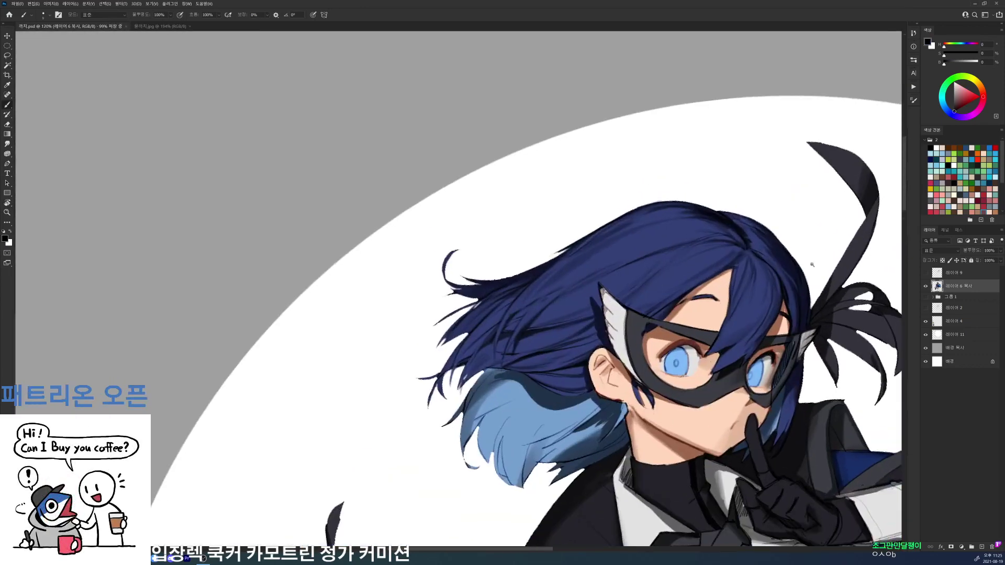
- Refine the strands around the hair parting at the crown with sampled hair blue and black
alt+click(749, 244)
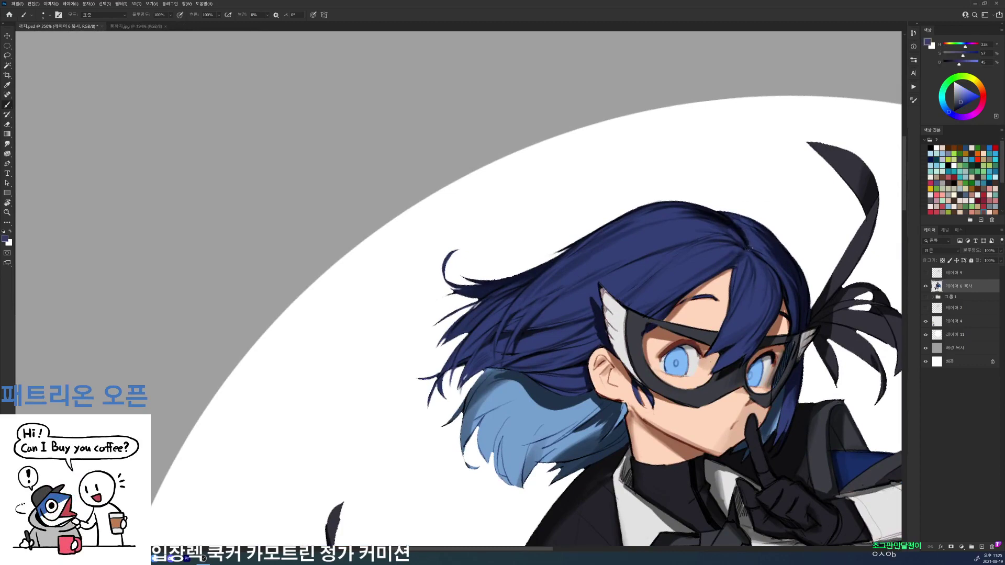
key(d)
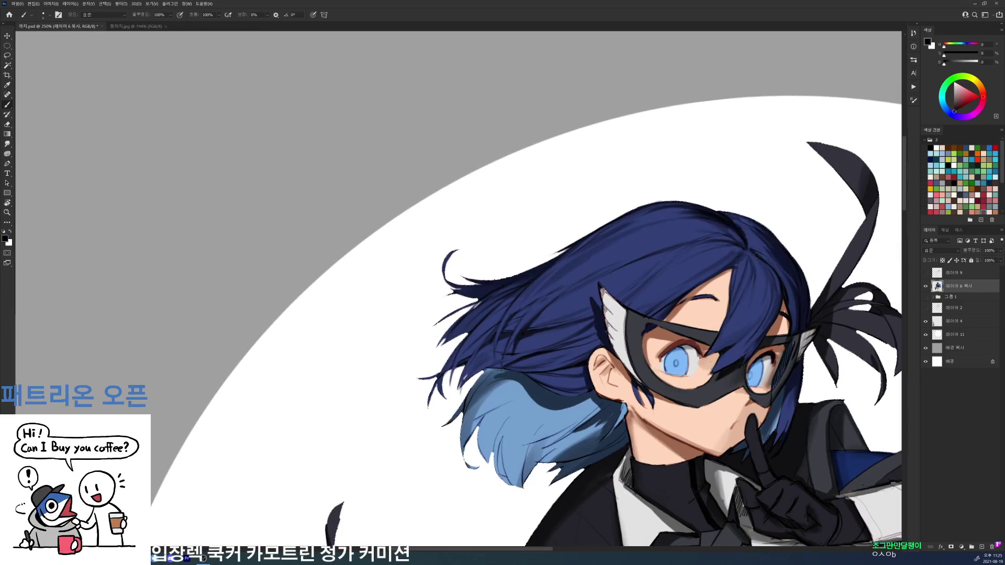
alt+click(754, 254)
key(d)
mouse_move(818, 262)
mouse_down()
mouse_move(749, 171)
mouse_move(681, 130)
mouse_move(647, 146)
mouse_up()
key(r)
drag(630, 256, 750, 308)
key(b)
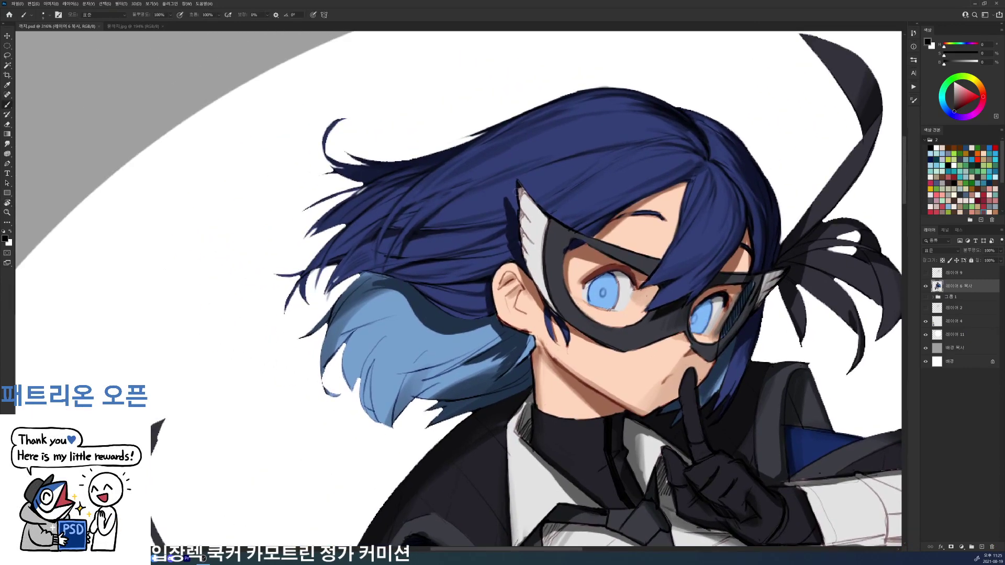
- Clean up the white wing of the mask beside the ear with black and light grey sampled from the wing
alt+click(525, 234)
mouse_move(520, 234)
mouse_down()
mouse_move(533, 277)
mouse_move(523, 256)
mouse_up()
key(d)
alt+click(535, 261)
key(d)
alt+click(545, 296)
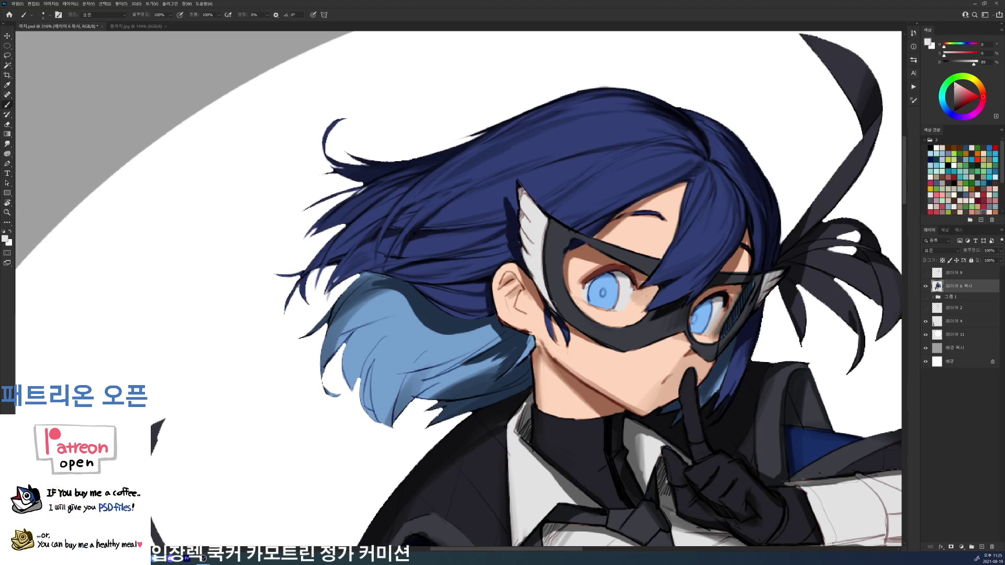
drag(547, 300, 555, 308)
- Paint the inner folds of the ear with reddish and light skin tones sampled from the ear
alt+click(541, 304)
alt+click(539, 305)
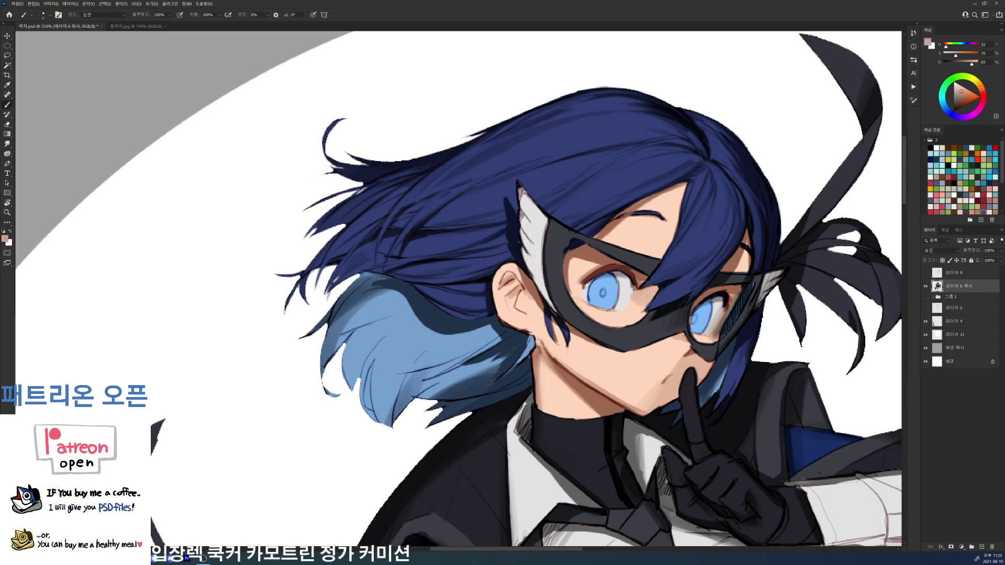
alt+click(540, 306)
drag(507, 274, 495, 298)
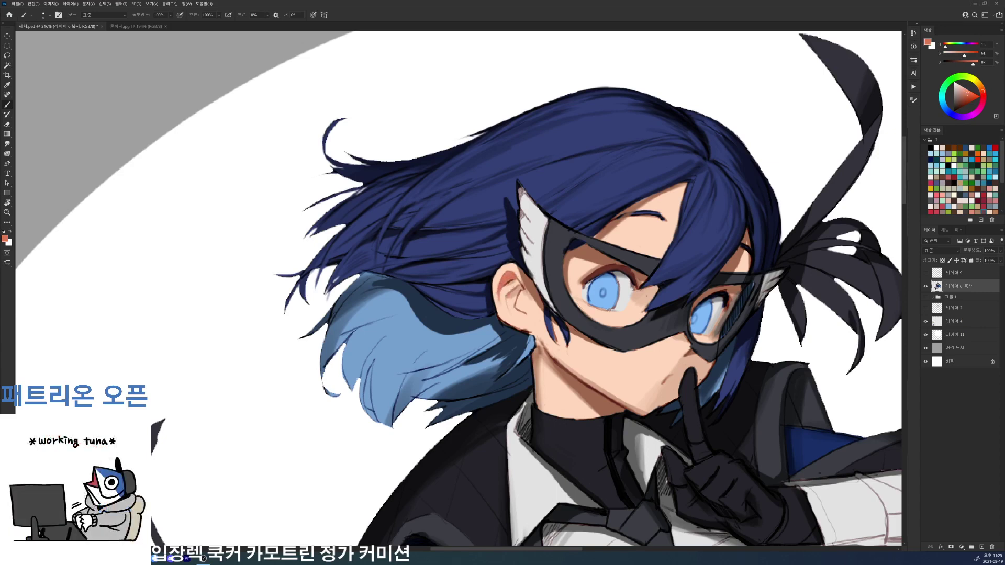
drag(515, 291, 517, 305)
alt+click(521, 297)
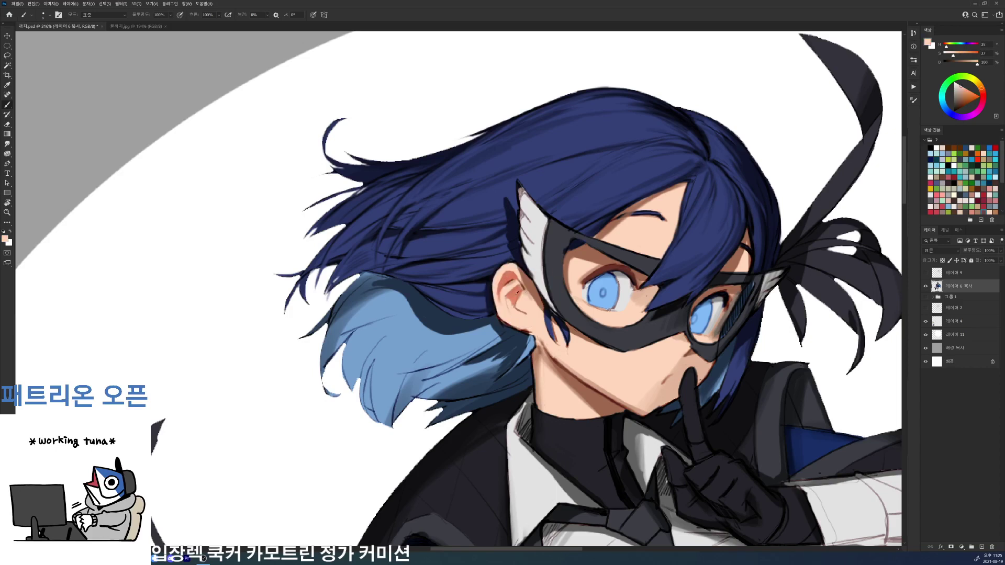
alt+click(516, 296)
alt+click(516, 292)
mouse_move(519, 293)
mouse_down()
mouse_move(527, 309)
mouse_move(527, 295)
mouse_move(522, 315)
mouse_move(525, 304)
mouse_up()
- Blend the ear's inner shadow and rim with salmon and pale skin tones sampled around it
alt+click(531, 299)
alt+click(512, 306)
alt+click(523, 309)
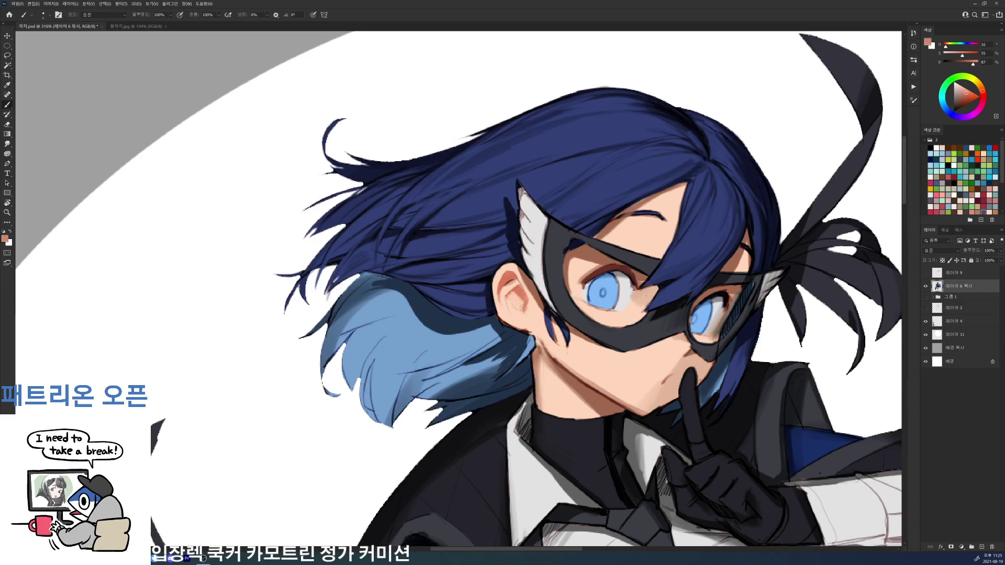
alt+click(530, 318)
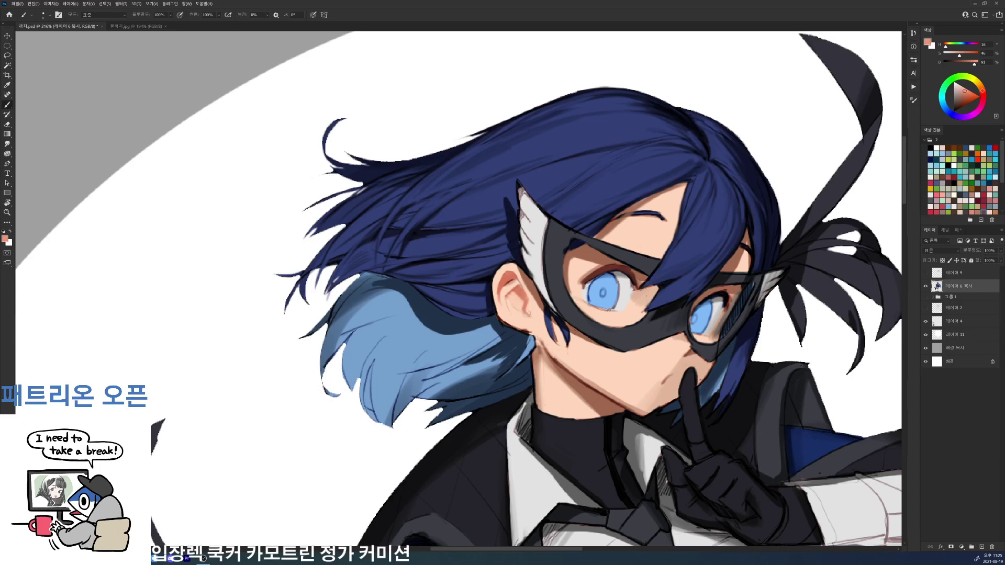
alt+click(522, 319)
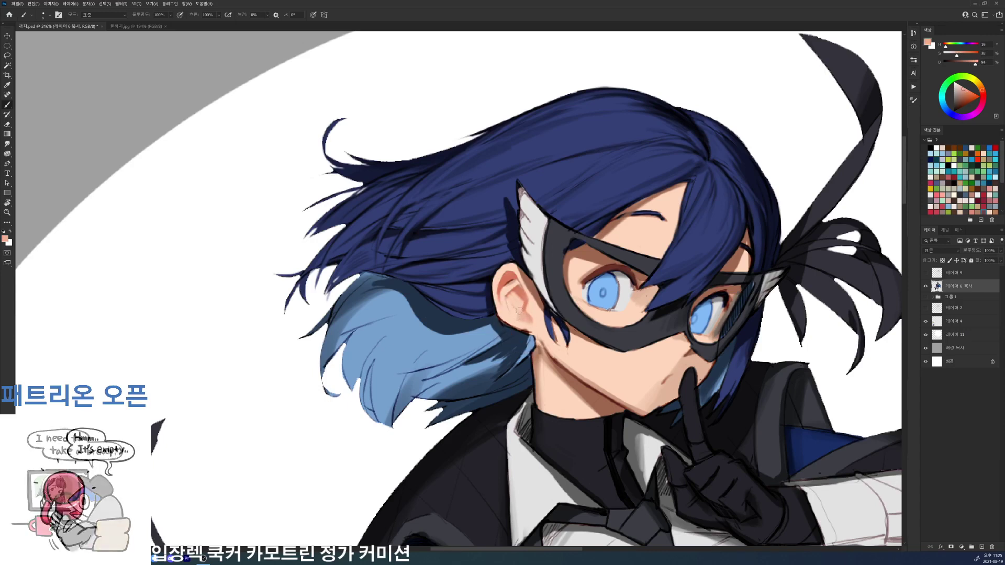
alt+click(510, 297)
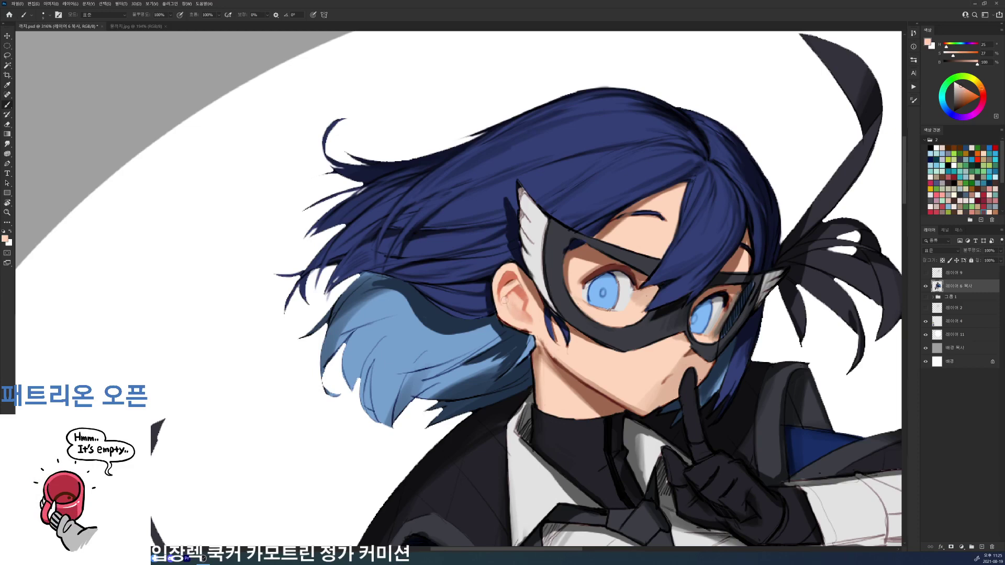
mouse_move(513, 282)
mouse_down()
mouse_move(503, 291)
mouse_move(531, 333)
mouse_up()
alt+click(500, 294)
alt+click(504, 290)
alt+click(507, 273)
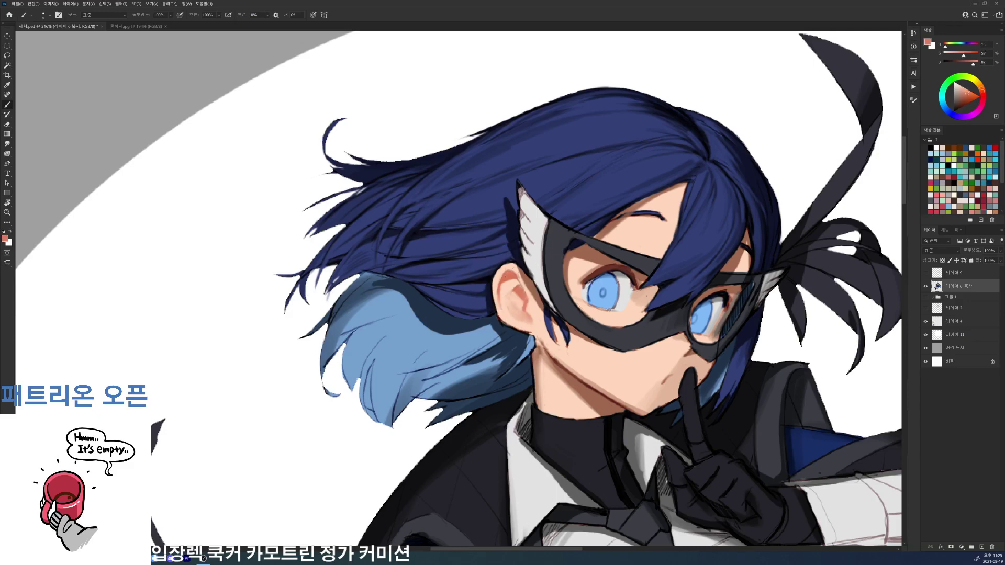
- Refine the mask edge and the small hair lock in front of the ear with sampled skin, blue and black, and save
alt+click(532, 293)
alt+click(536, 307)
drag(524, 278, 564, 345)
alt+click(553, 321)
alt+click(555, 331)
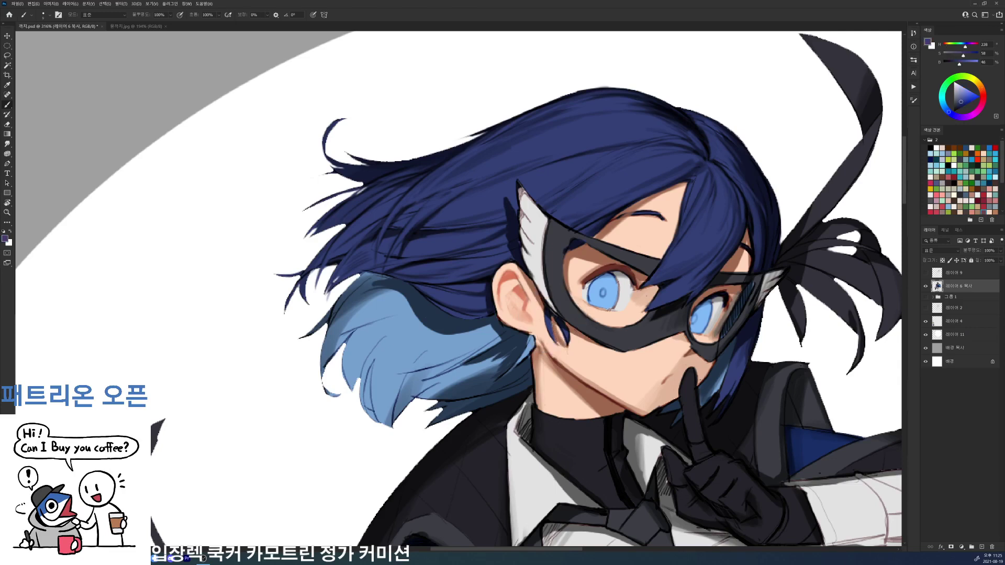
key(d)
alt+click(563, 350)
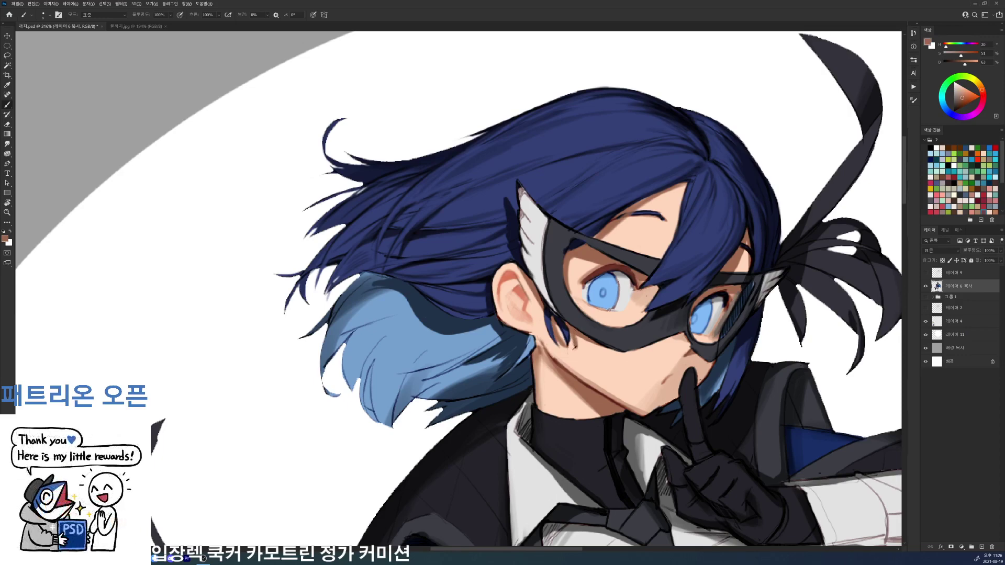
alt+click(560, 334)
mouse_move(566, 334)
mouse_down()
mouse_move(568, 347)
mouse_move(564, 322)
mouse_move(553, 325)
mouse_up()
key(ctrl+s)
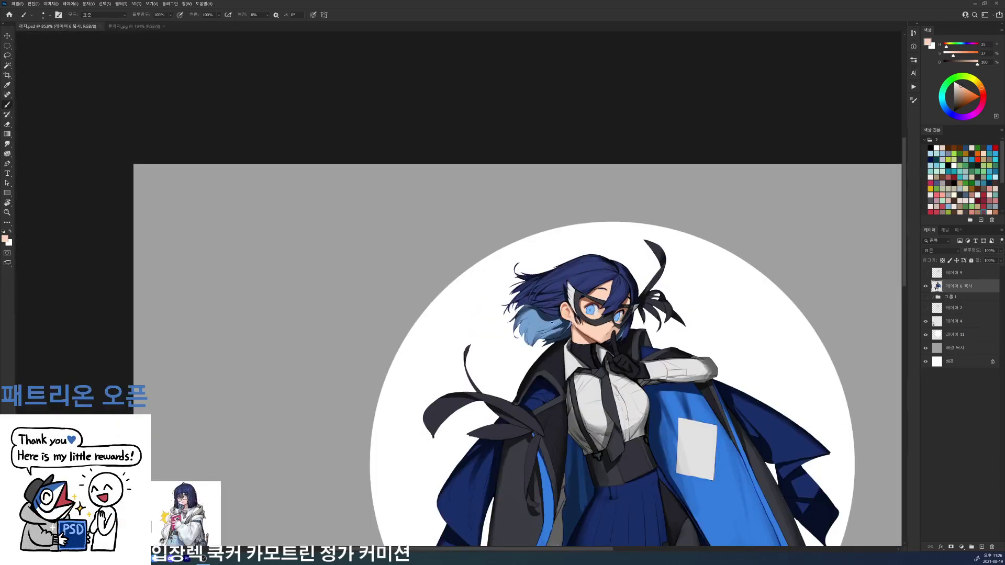
- Touch up the windblown back hair strands with sampled dark blues and black
scroll(552, 322, up, 5)
alt+click(524, 274)
drag(525, 273, 514, 315)
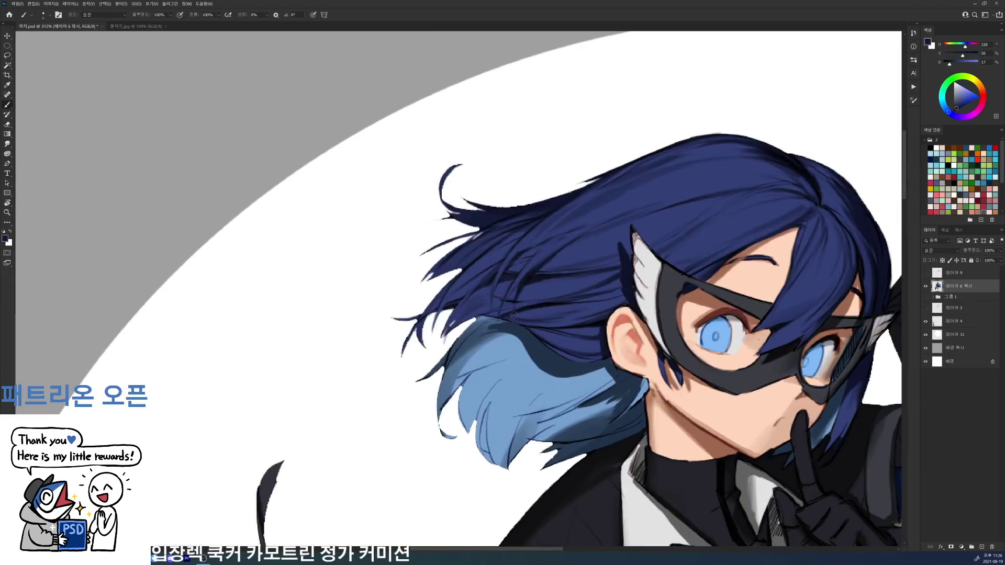
alt+click(516, 305)
key(d)
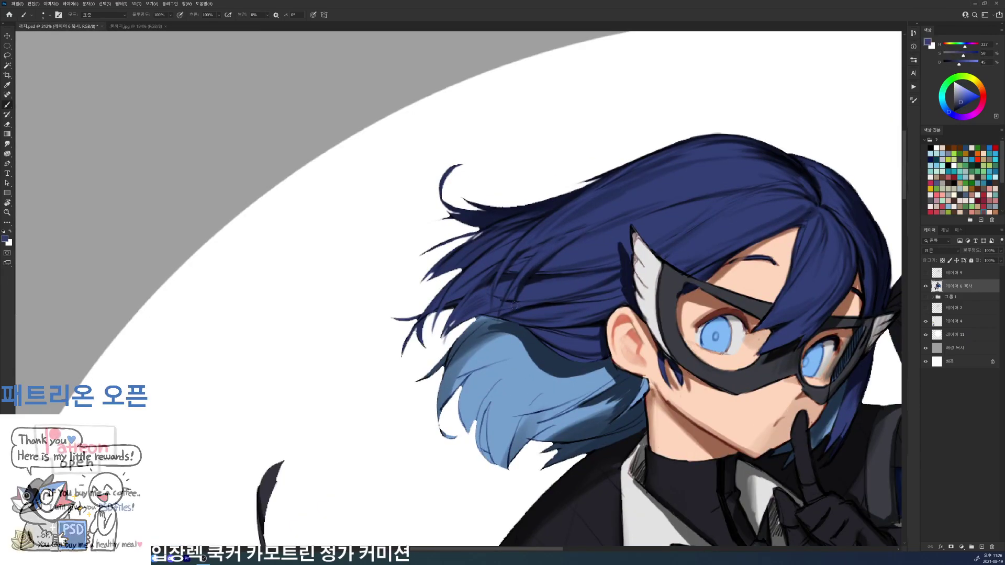
- Paint soft shadow strands beside the crown parting with a larger brush preset in near-black sampled from the hair
scroll(524, 316, down, 5)
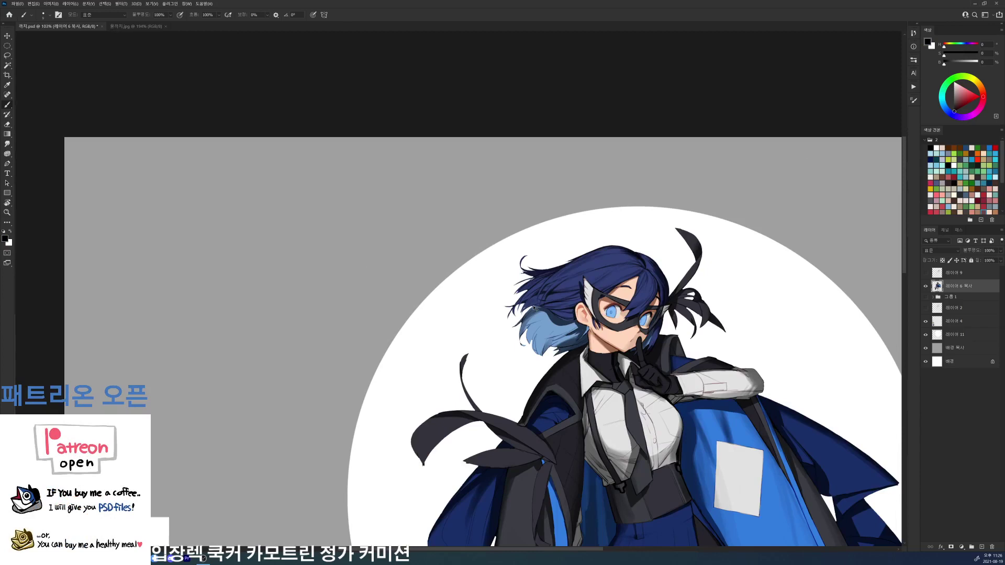
scroll(634, 302, up, 4)
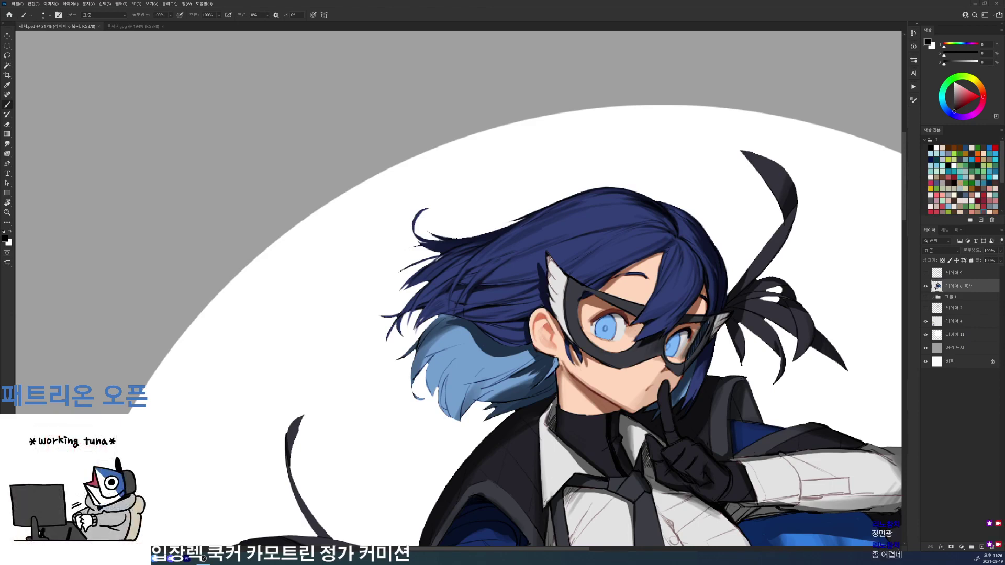
scroll(528, 261, down, 5)
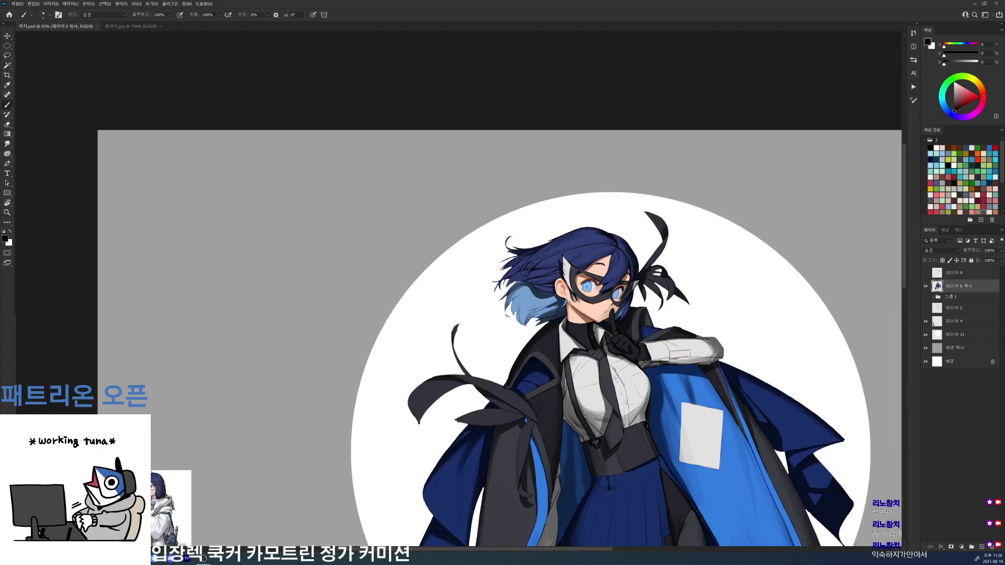
scroll(618, 231, up, 5)
right_click(607, 248)
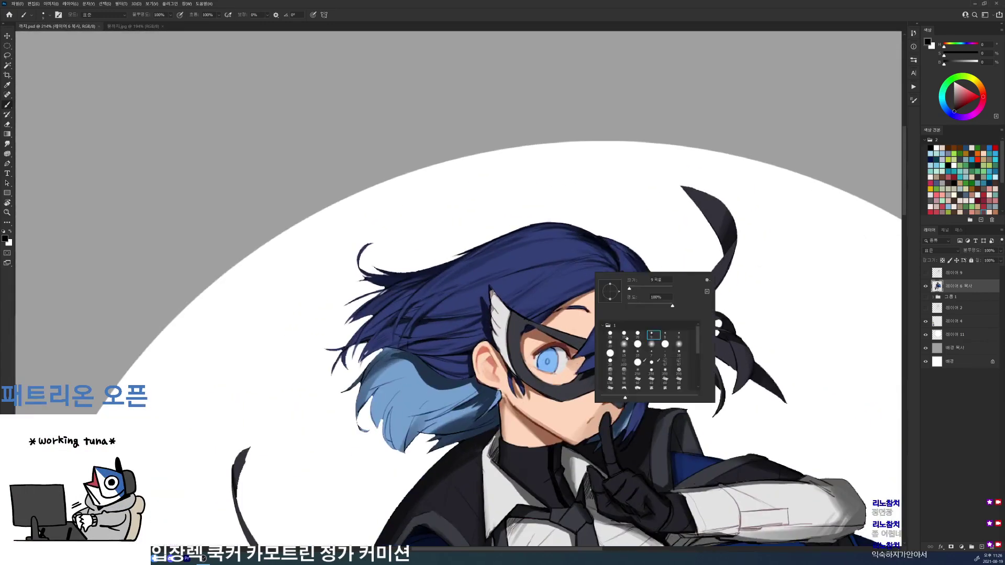
alt+click(606, 248)
mouse_move(604, 280)
mouse_down()
mouse_move(585, 288)
mouse_move(617, 274)
mouse_up()
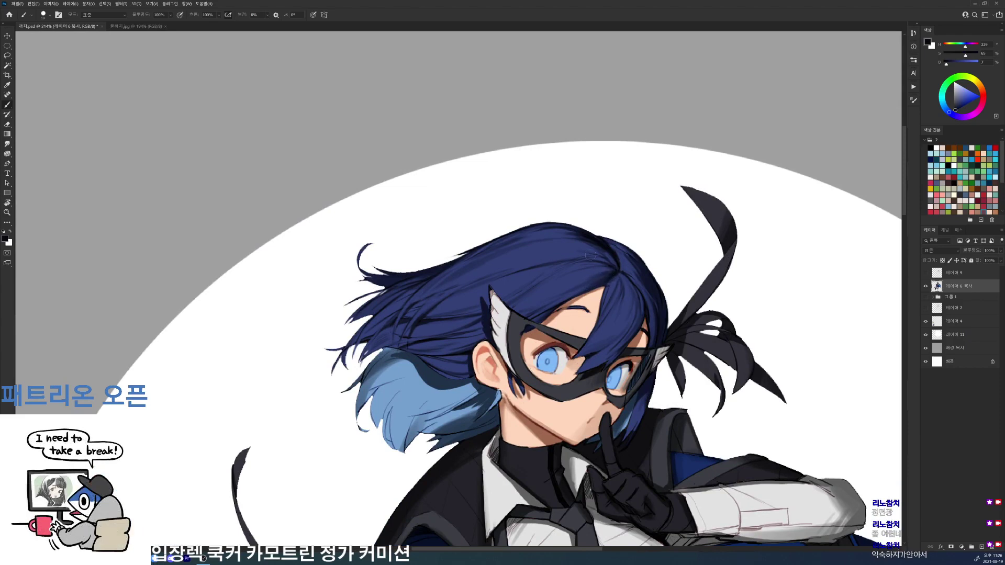
drag(575, 257, 601, 255)
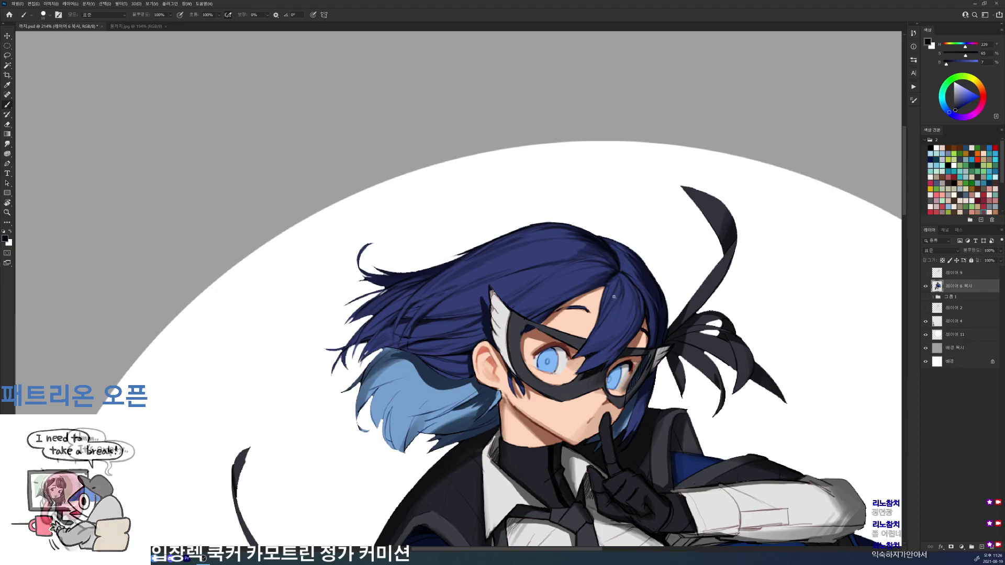
mouse_move(703, 265)
mouse_down()
mouse_move(669, 263)
mouse_move(720, 276)
mouse_move(691, 275)
mouse_move(689, 245)
mouse_up()
- Shade the hair on the ribbon side of the parting with sampled blue and black, redoing the stroke along the crown outline
alt+click(698, 304)
key(r)
key(b)
key(d)
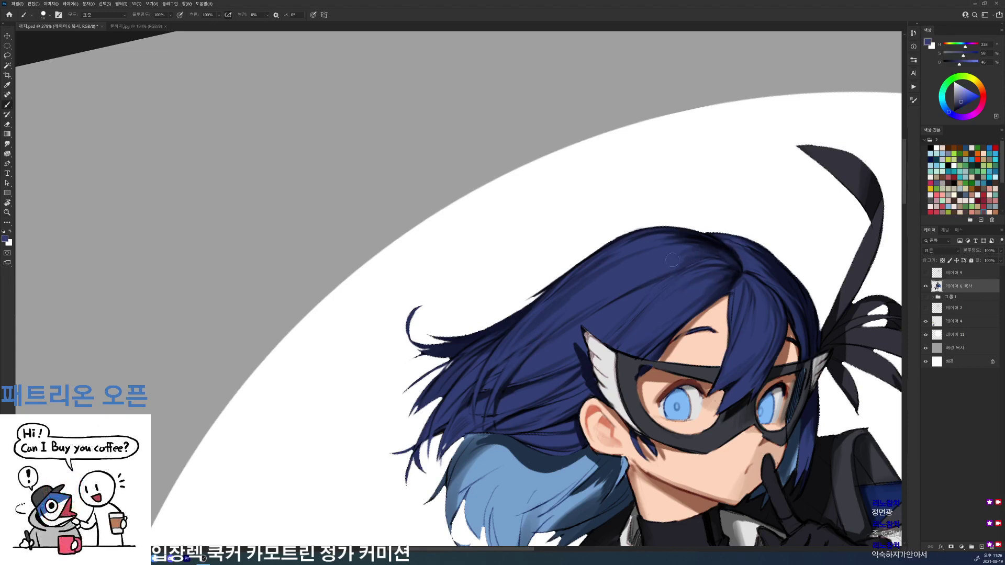
key(d)
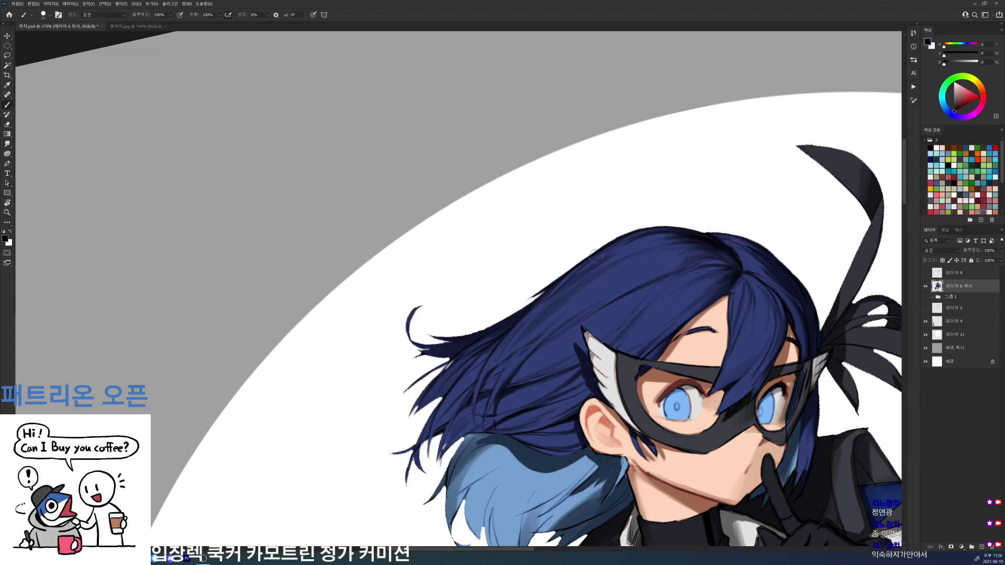
drag(810, 292, 706, 287)
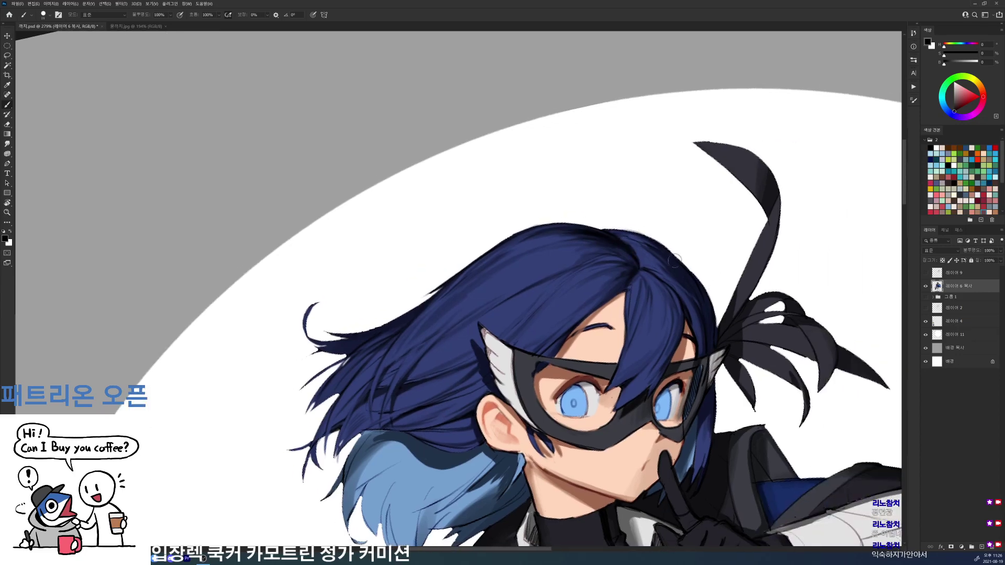
key(ctrl+z)
drag(617, 235, 661, 249)
- Sharpen the strands at the hair parting with a smaller brush preset, using sampled hair blue and black
key(r)
drag(759, 224, 699, 329)
right_click(687, 346)
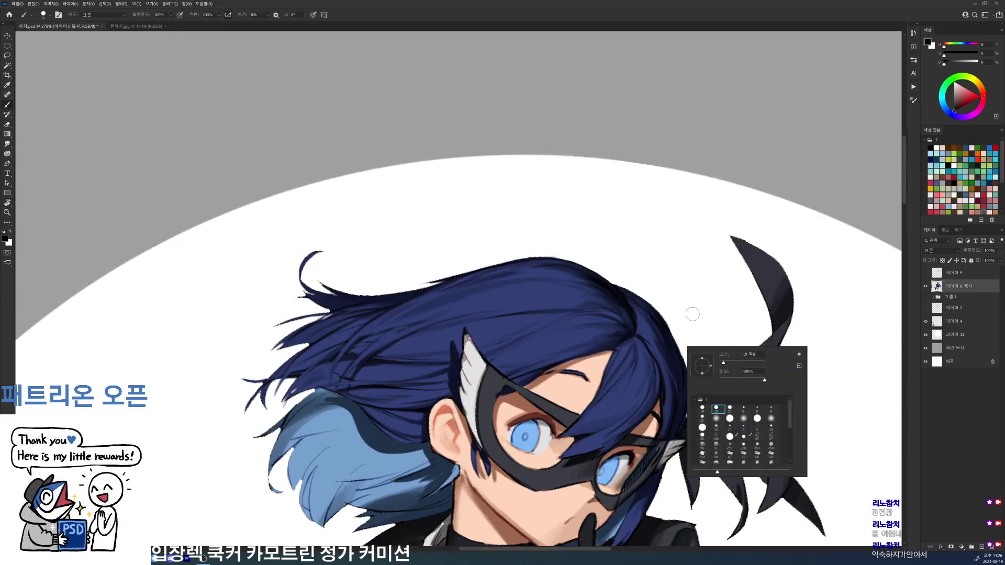
click(744, 409)
alt+click(637, 307)
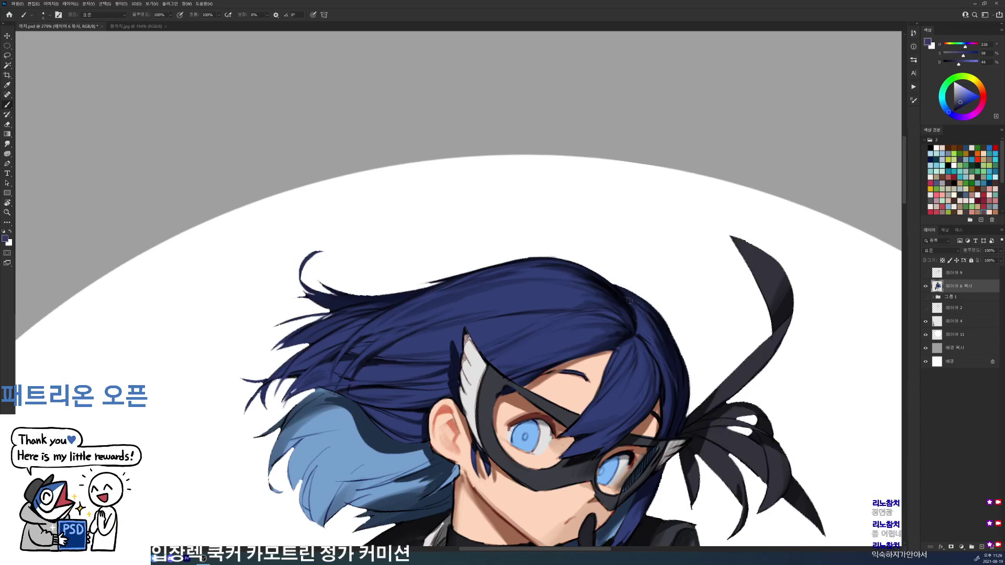
key(d)
scroll(694, 345, down, 3)
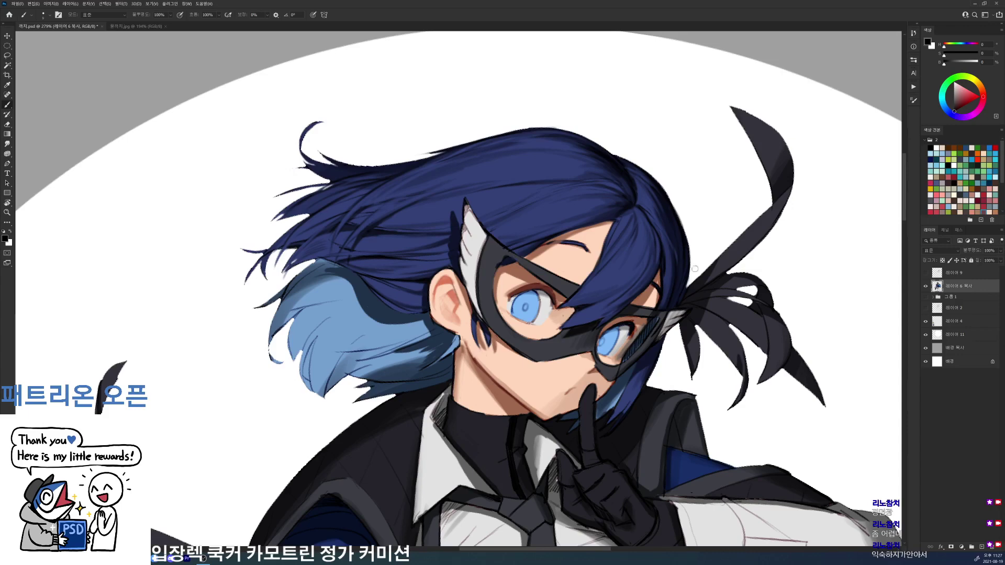
- Paint strands in the light blue hair under the dark back hair with blues sampled from it
mouse_move(673, 308)
mouse_down()
mouse_move(789, 255)
mouse_move(648, 32)
mouse_up()
key(r)
key(e)
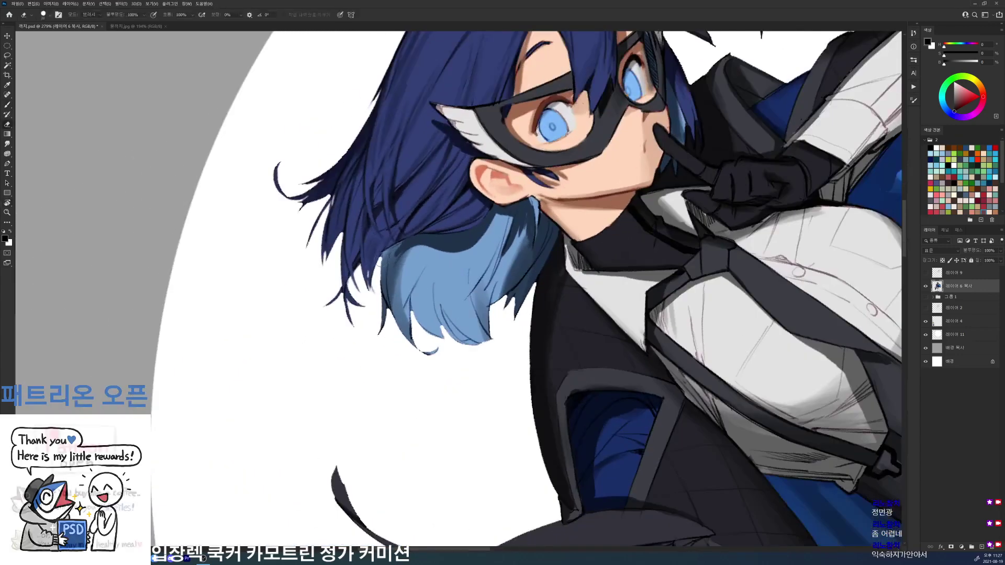
key(b)
alt+click(411, 259)
drag(407, 251, 405, 328)
alt+click(418, 280)
drag(423, 276, 414, 291)
mouse_move(438, 257)
mouse_down()
mouse_move(412, 296)
mouse_move(422, 266)
mouse_move(495, 309)
mouse_move(485, 320)
mouse_up()
- Smooth the outer edge of the light blue hair near its tips with sampled light blue strokes
alt+click(457, 240)
key(r)
key(b)
alt+click(471, 283)
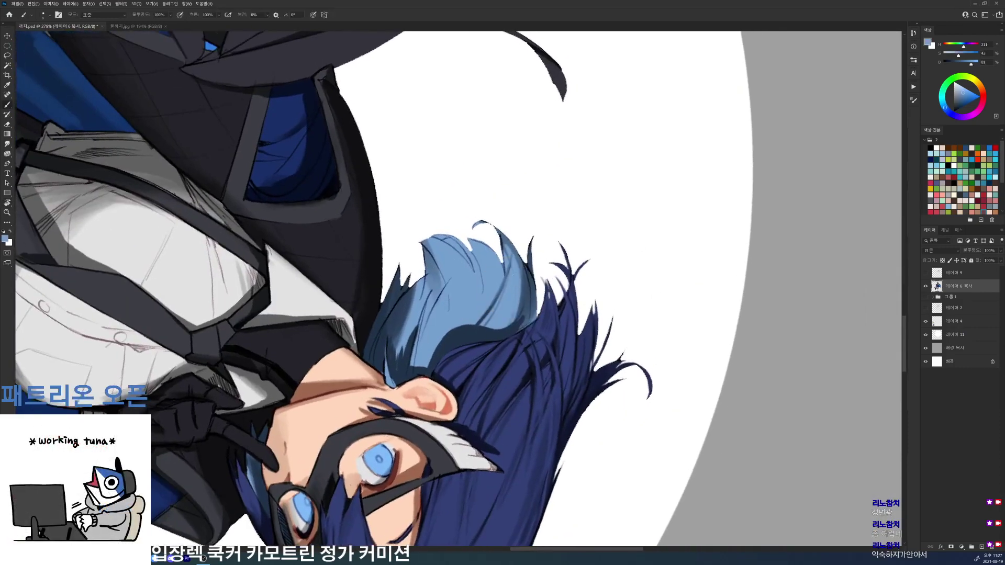
drag(520, 273, 526, 321)
drag(530, 276, 533, 314)
drag(531, 283, 533, 317)
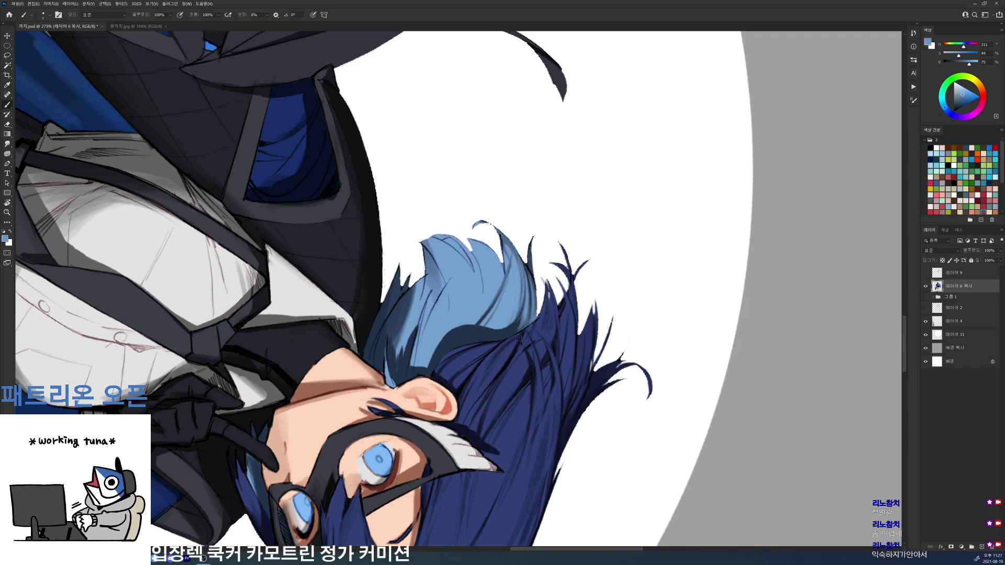
- Touch up the dark hair beside the ear with black and colour sampled there, and save the document
key(r)
mouse_move(628, 199)
mouse_down()
mouse_move(575, 135)
mouse_move(387, 111)
mouse_up()
key(b)
key(d)
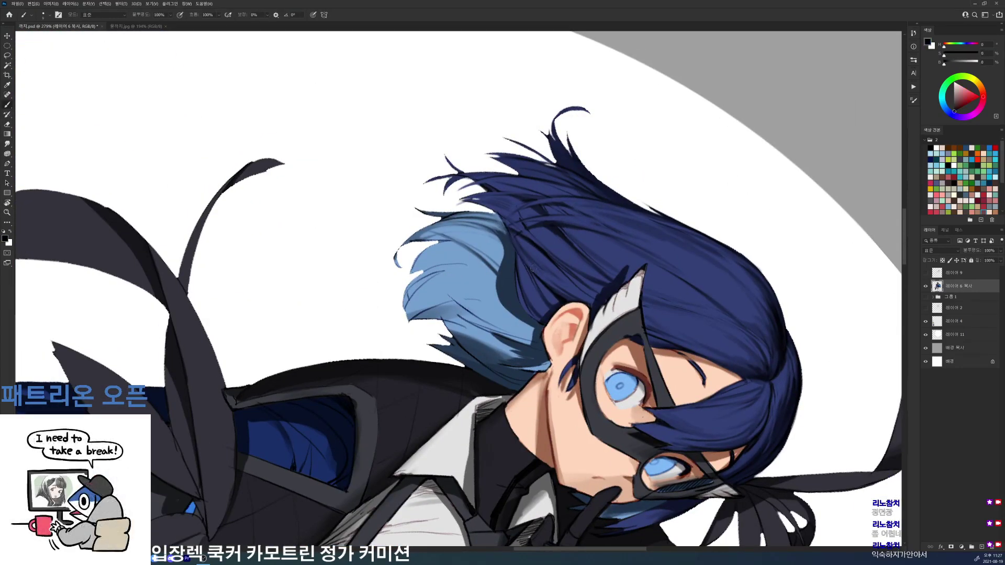
alt+click(557, 304)
key(d)
key(r)
key(Escape)
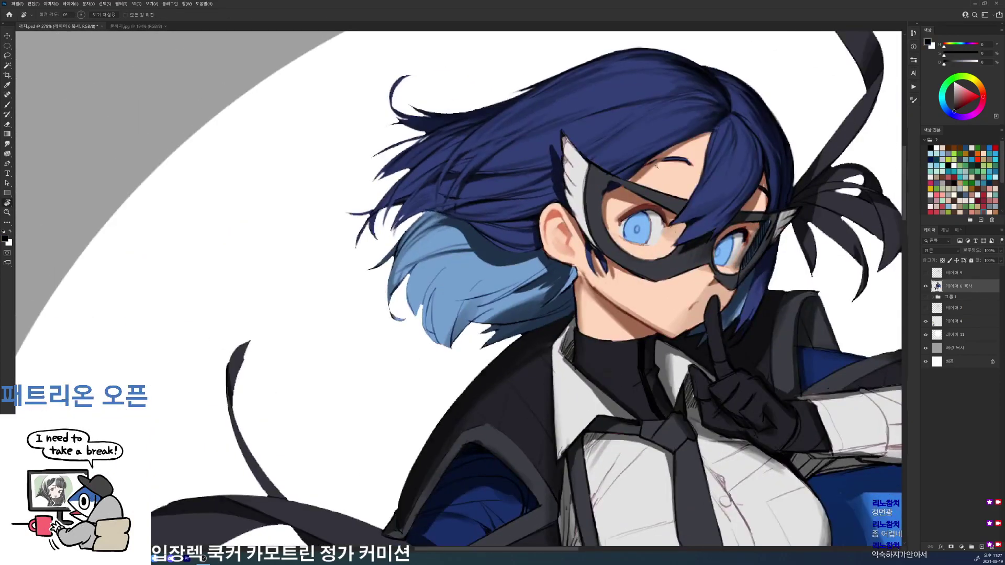
mouse_move(669, 175)
mouse_down()
mouse_move(592, 176)
mouse_move(675, 181)
mouse_move(591, 90)
mouse_up()
key(ctrl+s)
- Paint strands through the middle of the light blue hair with dark and light blues sampled from it
key(b)
mouse_move(529, 125)
mouse_down()
mouse_move(551, 139)
mouse_move(544, 146)
mouse_move(567, 136)
mouse_move(580, 165)
mouse_move(572, 183)
mouse_up()
alt+click(552, 139)
alt+click(547, 152)
alt+click(551, 142)
drag(594, 122, 584, 140)
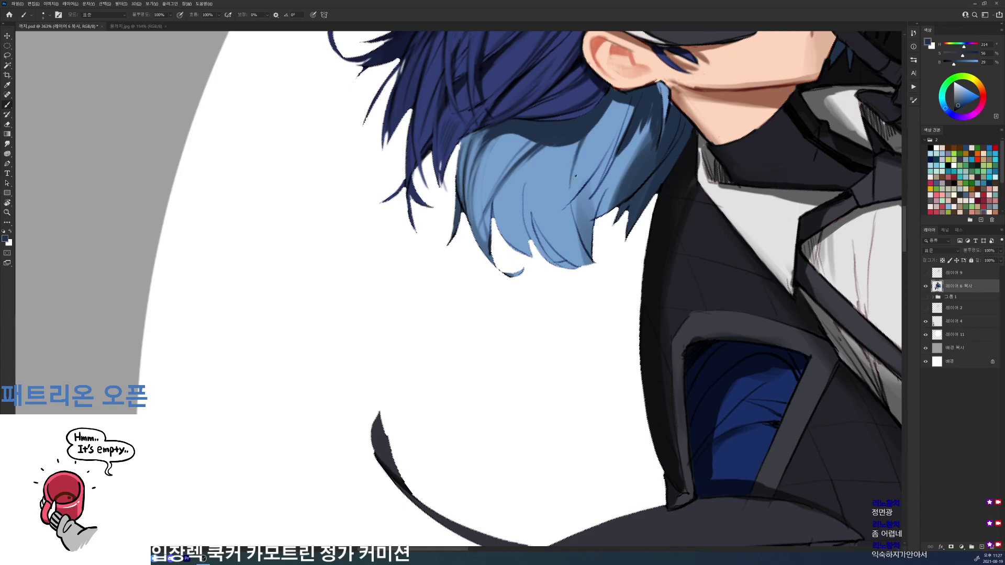
alt+click(574, 199)
mouse_move(569, 177)
mouse_down()
mouse_move(566, 213)
mouse_move(539, 217)
mouse_move(552, 264)
mouse_move(535, 252)
mouse_up()
alt+click(566, 206)
- Clean up the curled outer tip of the light blue hair with the Eraser and sampled dark blue
key(e)
key(Escape)
key(ctrl+z)
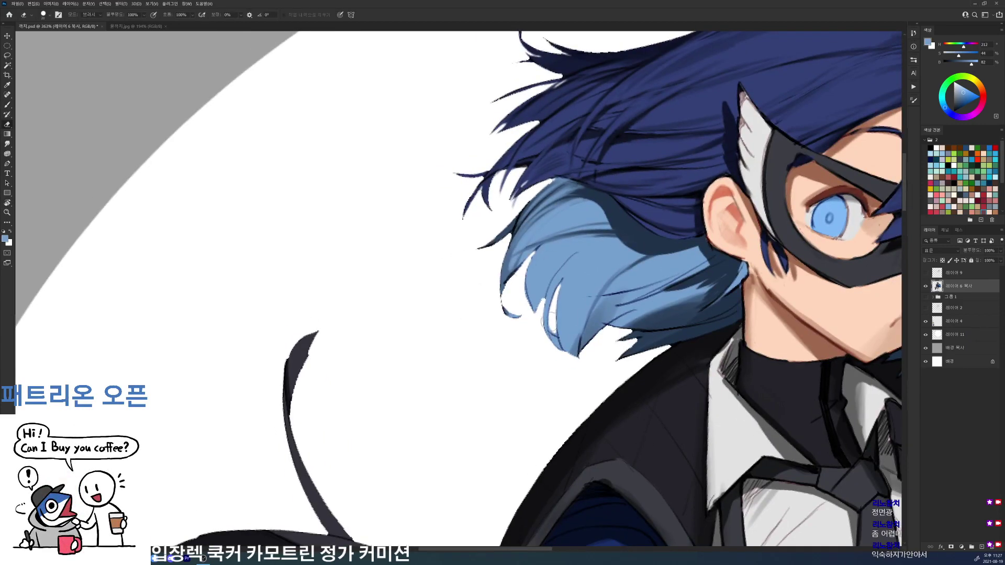
key(b)
alt+click(516, 288)
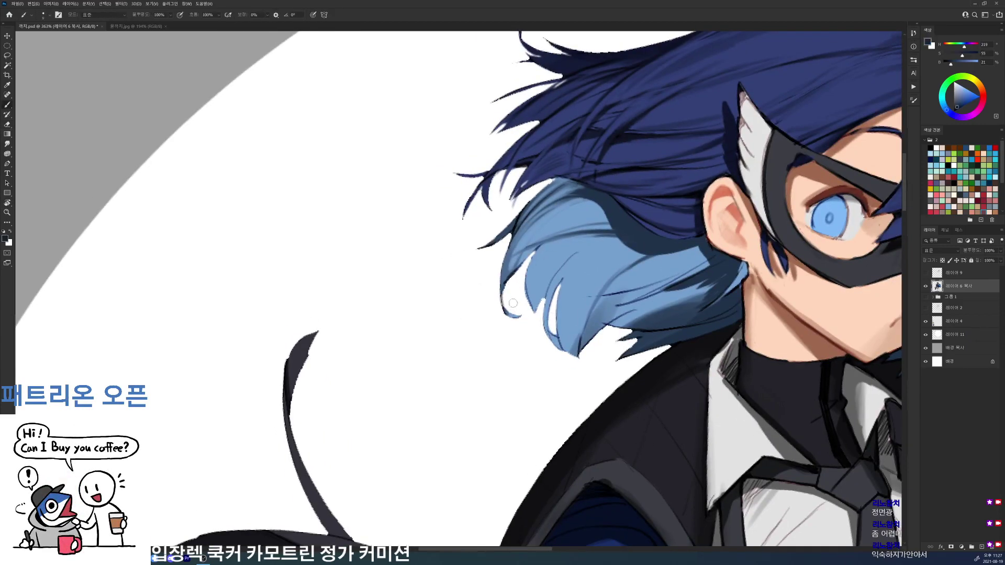
key(e)
drag(504, 311, 514, 283)
- Refine the outer edge of the light blue hair under the dark back hair with sampled light blue and black strokes
key(z)
mouse_move(573, 235)
mouse_down()
mouse_move(516, 235)
mouse_move(623, 227)
mouse_up()
key(r)
key(z)
key(r)
mouse_move(628, 227)
mouse_down()
mouse_move(646, 184)
mouse_move(628, 157)
mouse_up()
key(b)
alt+click(539, 208)
drag(529, 203, 519, 232)
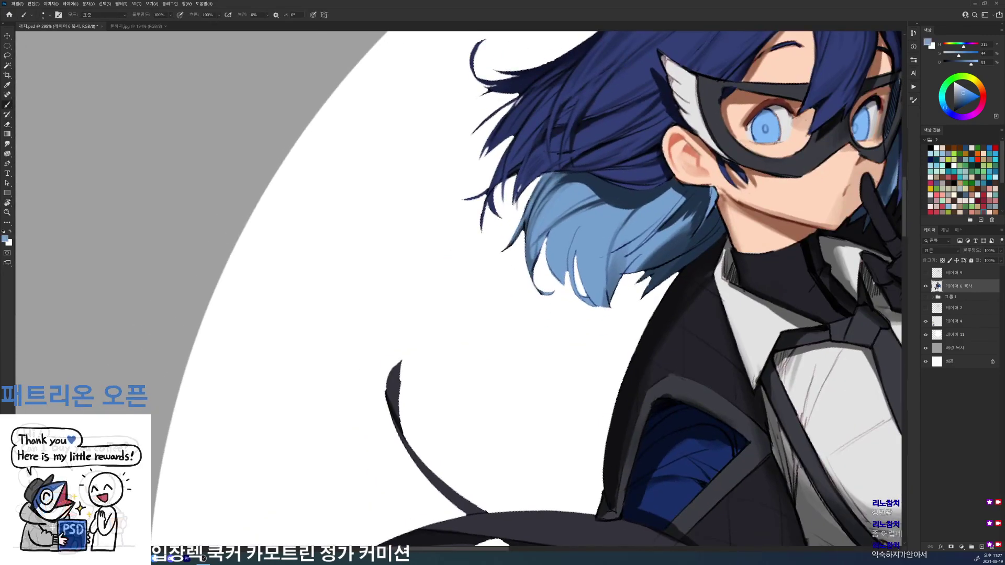
key(d)
drag(546, 175, 531, 195)
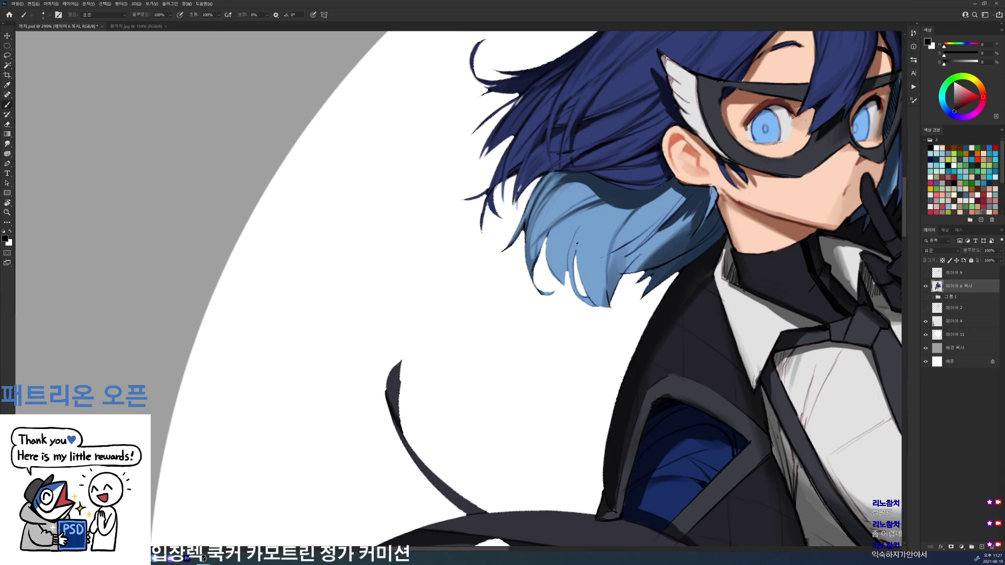
- Paint long strands from the shadow down to the tips of the light blue hair with black and sampled blues
alt+click(577, 244)
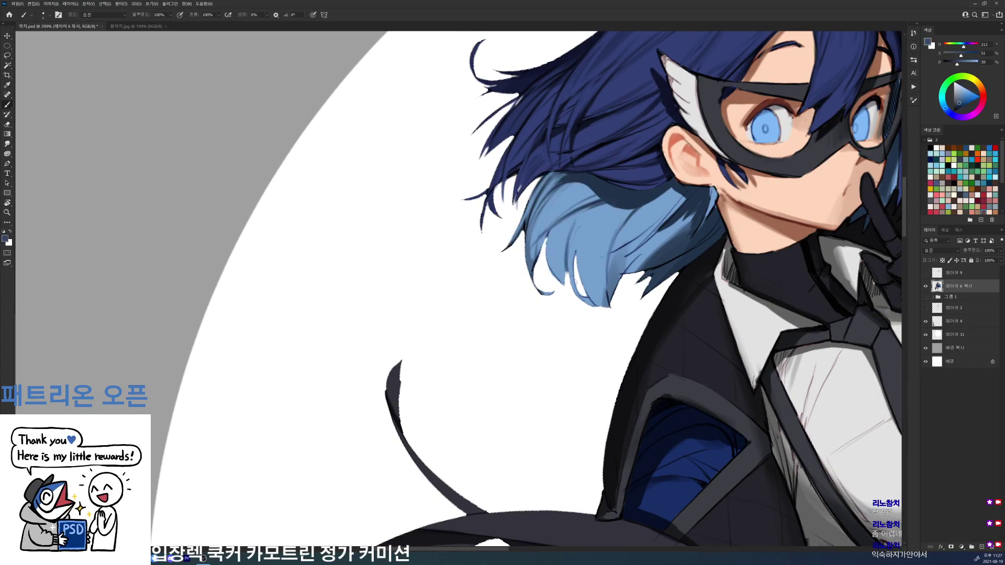
alt+click(571, 262)
key(d)
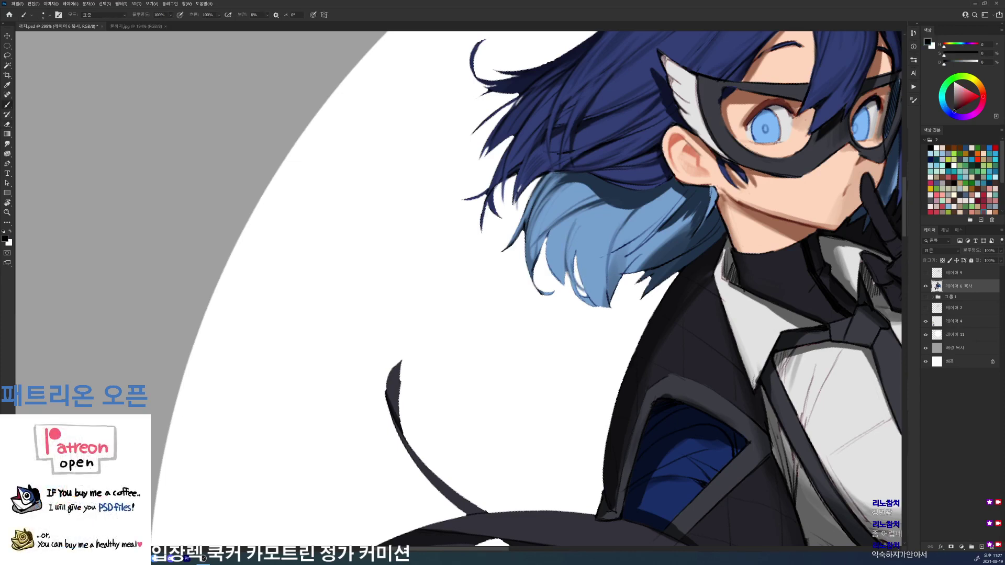
alt+click(579, 278)
alt+click(602, 189)
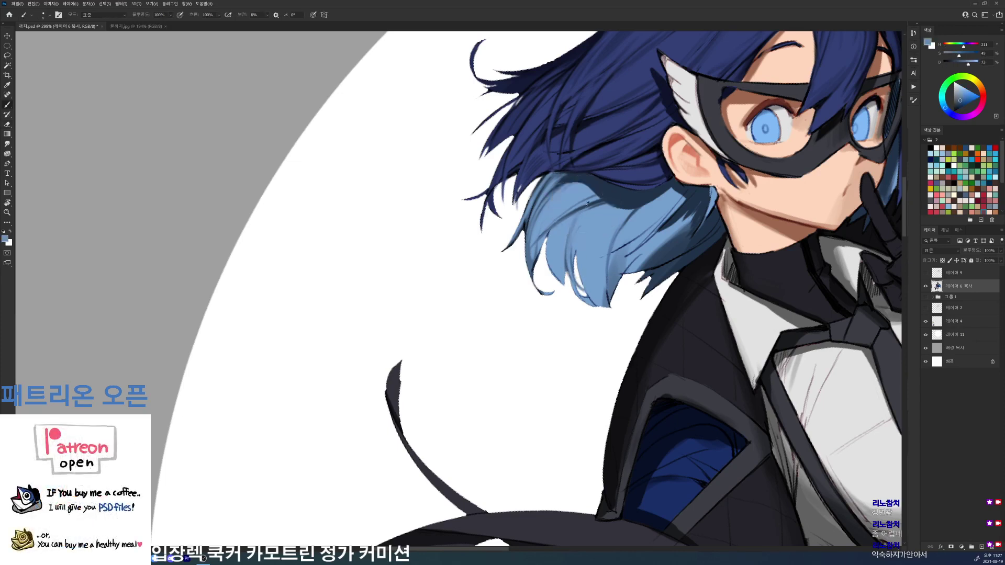
mouse_move(577, 214)
mouse_down()
mouse_move(550, 275)
mouse_move(566, 288)
mouse_up()
key(e)
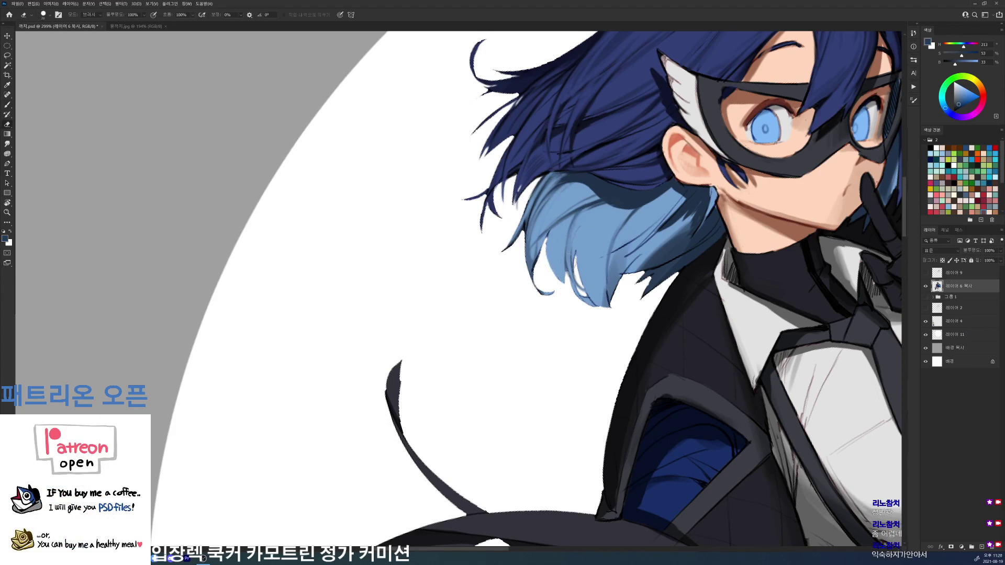
key(b)
alt+click(609, 273)
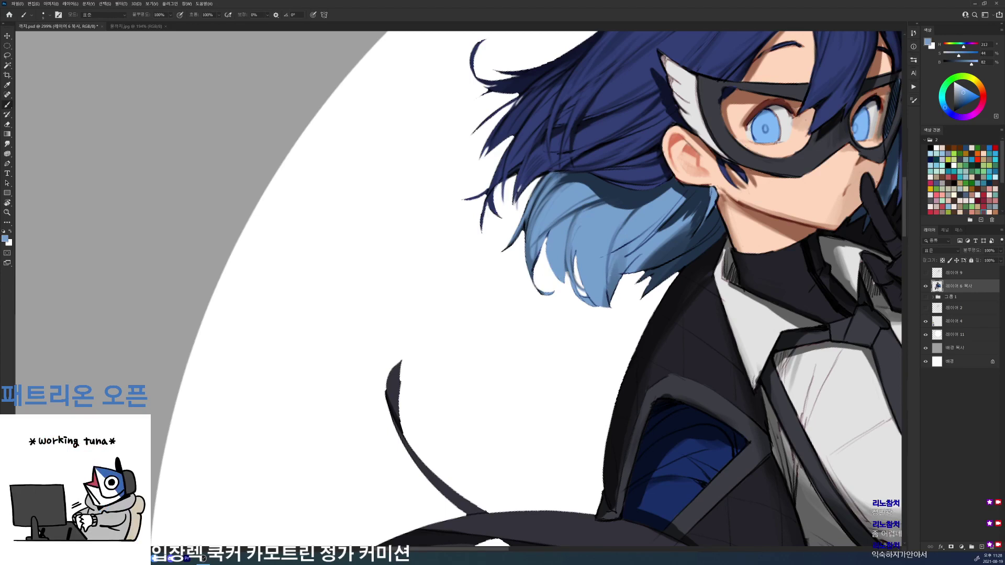
- Paint curved strands on the neck side of the light blue hair with blues sampled from the area
alt+click(649, 232)
drag(648, 232, 626, 256)
alt+click(681, 210)
drag(681, 197, 637, 241)
mouse_move(682, 197)
mouse_down()
mouse_move(647, 242)
mouse_move(665, 229)
mouse_up()
alt+click(669, 230)
drag(691, 204, 674, 224)
scroll(694, 199, down, 7)
key(r)
key(Escape)
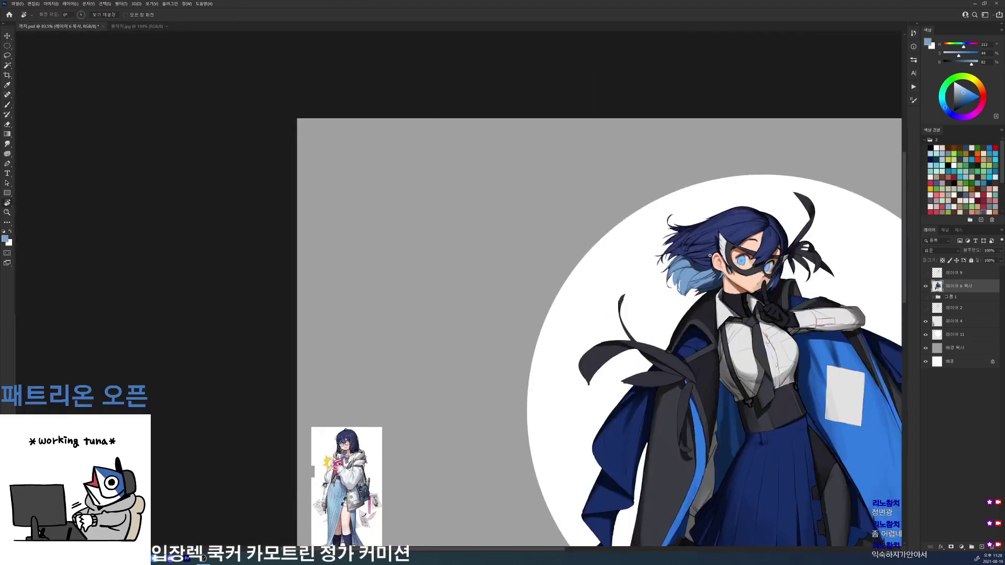
- Add more saturated blue strands in the centre of the light blue hair and blend them with sampled blues
scroll(733, 283, up, 5)
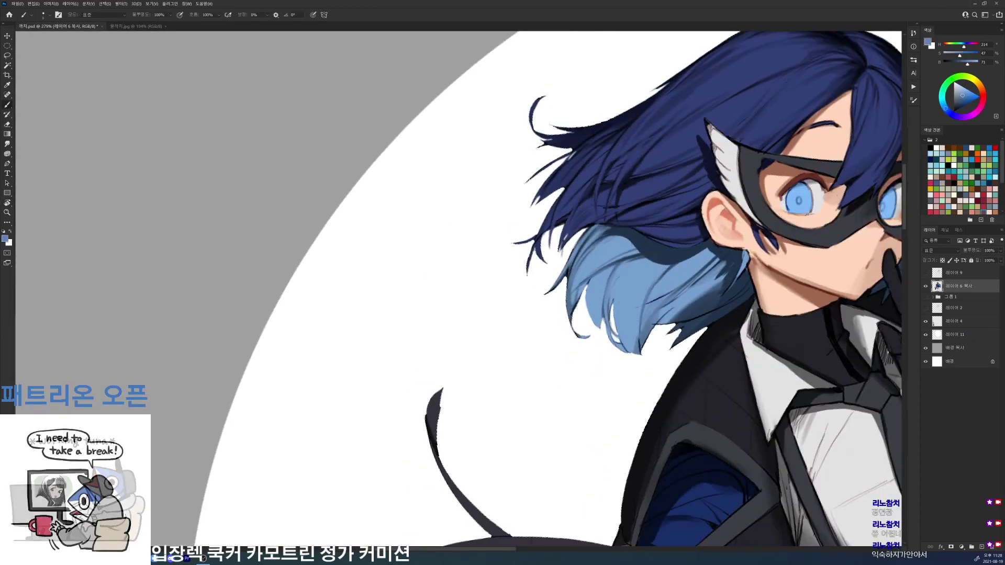
click(967, 96)
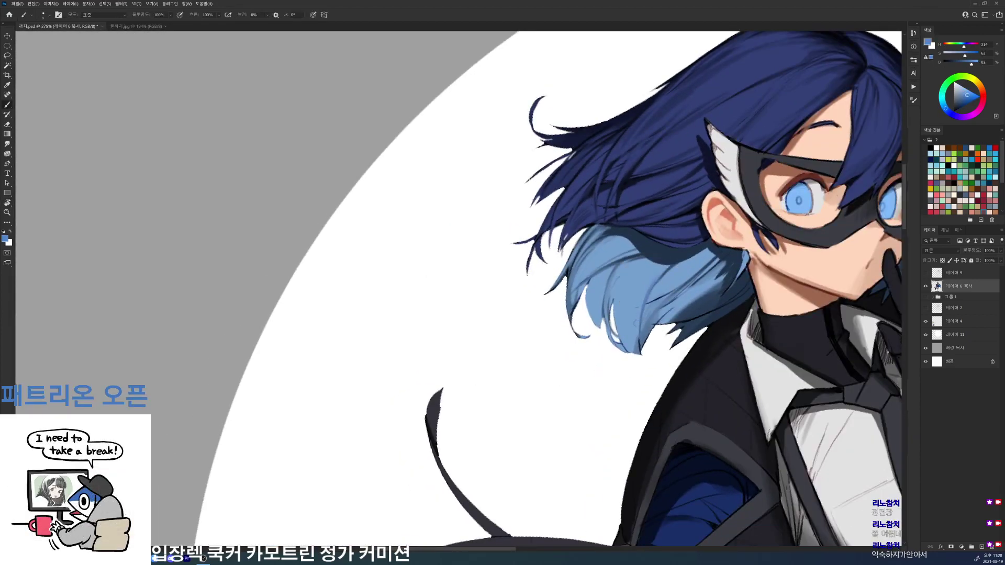
click(969, 97)
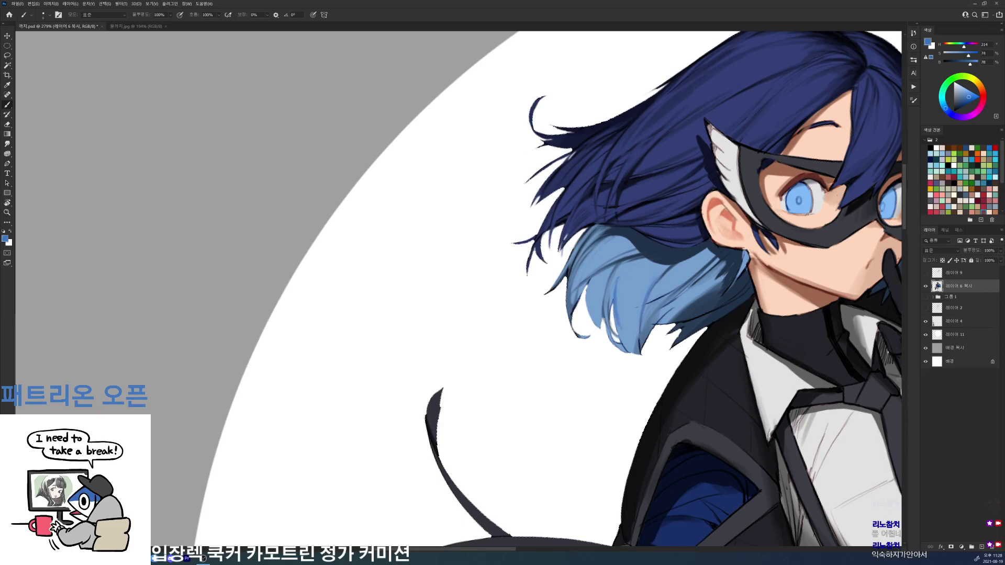
alt+click(621, 259)
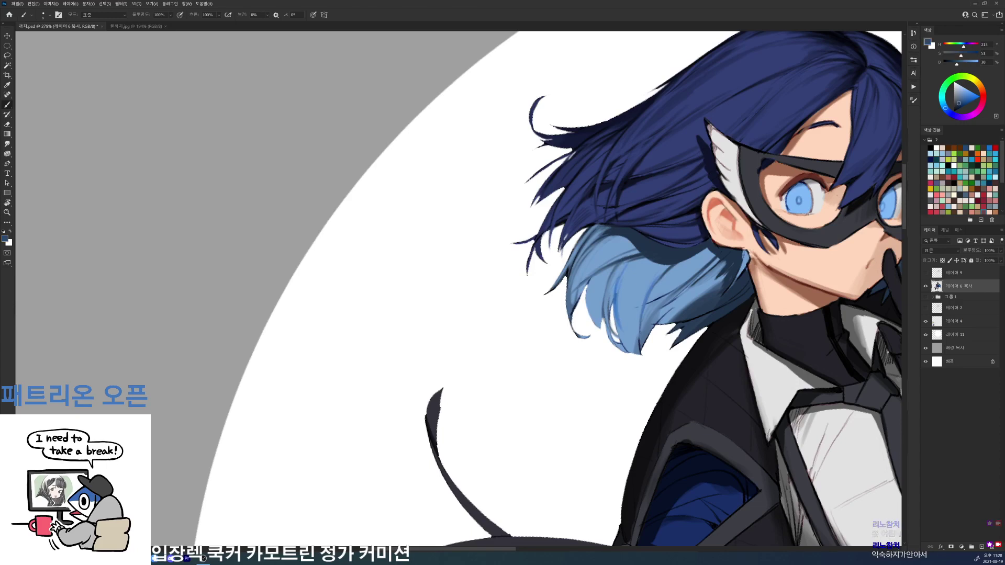
alt+click(618, 293)
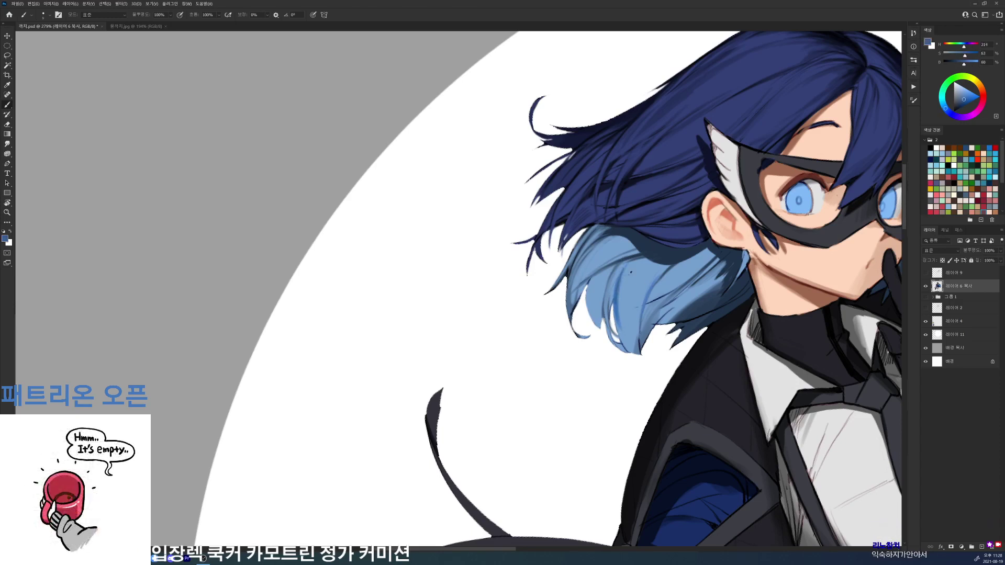
alt+click(631, 273)
drag(617, 303, 621, 329)
alt+click(614, 297)
drag(633, 264, 622, 333)
alt+click(626, 282)
alt+click(626, 309)
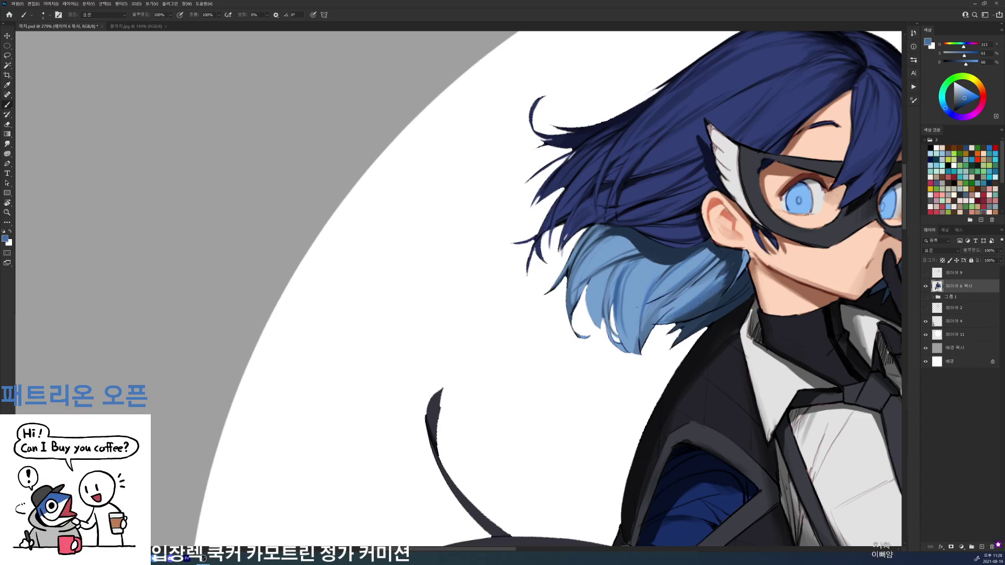
- Touch up the light blue hair just below the earlobe with sampled light and dark blue
alt+click(707, 301)
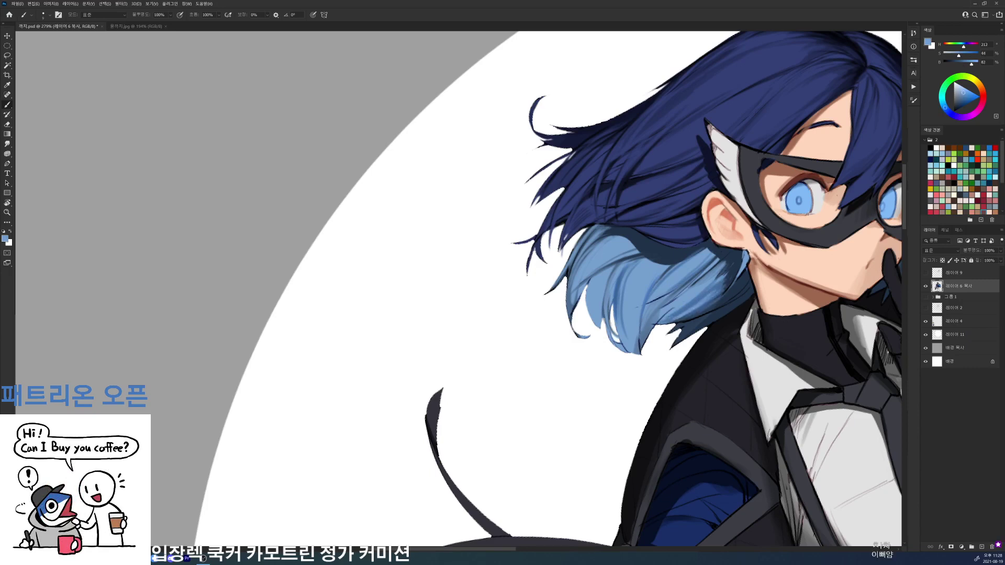
mouse_move(732, 272)
mouse_down()
mouse_move(716, 296)
mouse_move(733, 275)
mouse_up()
alt+click(735, 269)
alt+click(735, 268)
scroll(754, 269, down, 8)
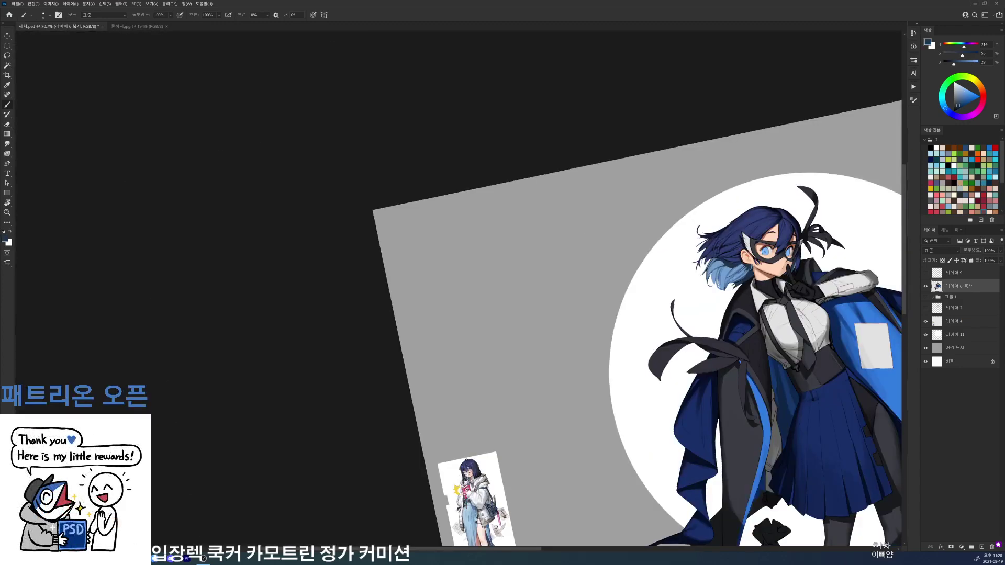
- Soften the shadow under the dark back hair with a larger brush preset and sampled blue, redoing the stroke along it
scroll(754, 303, up, 7)
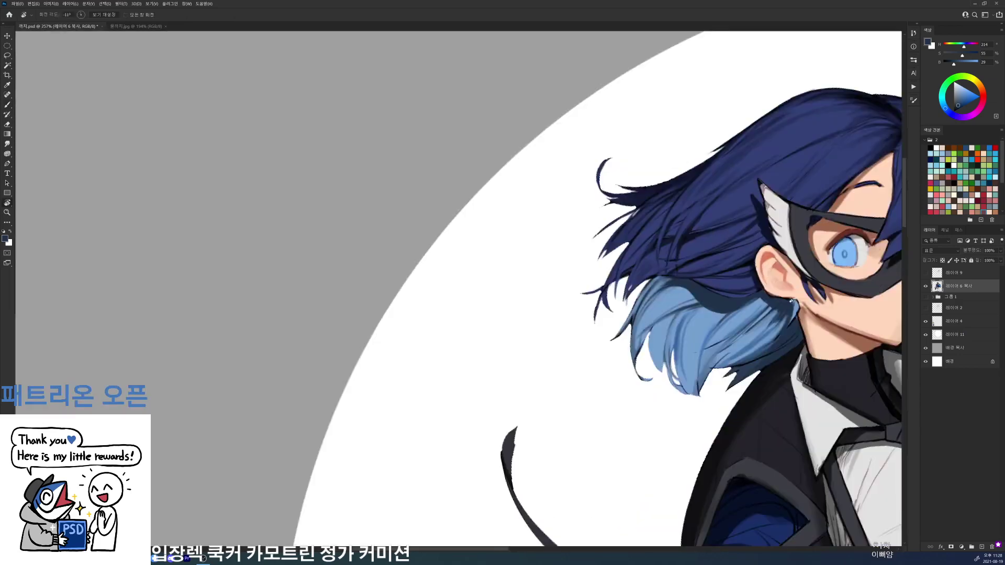
right_click(737, 219)
alt+click(686, 217)
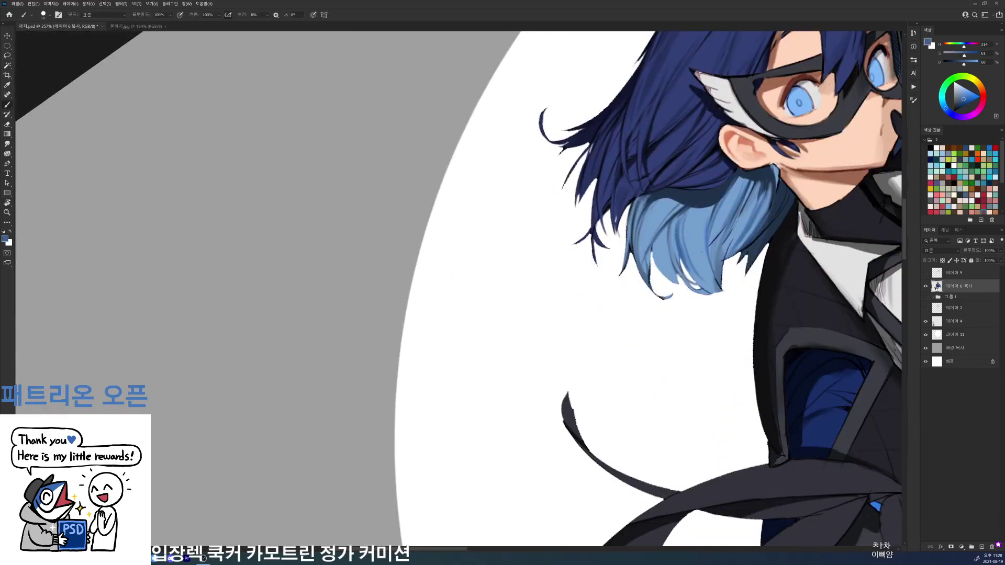
drag(680, 219, 675, 233)
drag(651, 201, 718, 193)
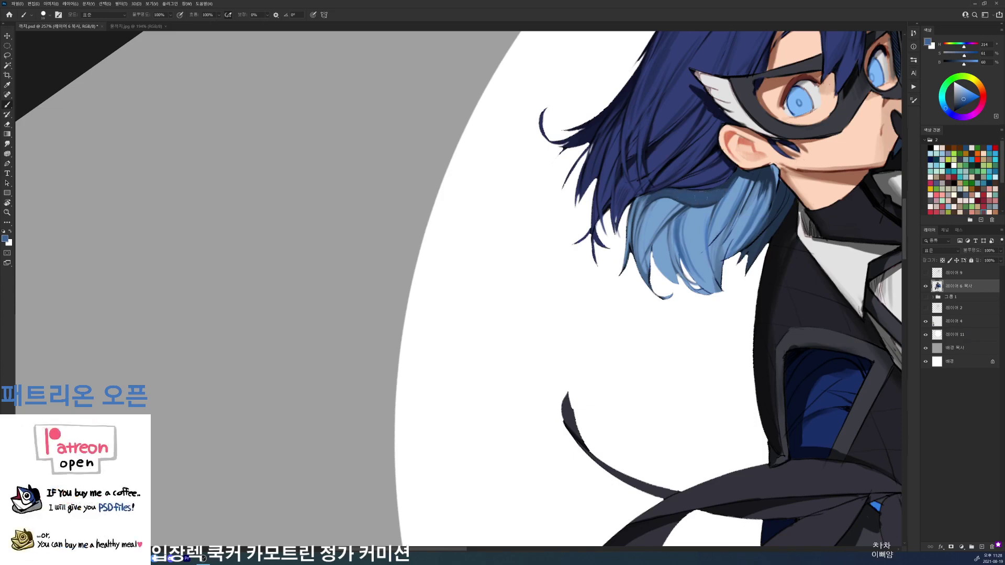
key(ctrl+z)
mouse_move(654, 197)
mouse_down()
mouse_move(720, 192)
mouse_move(712, 199)
mouse_up()
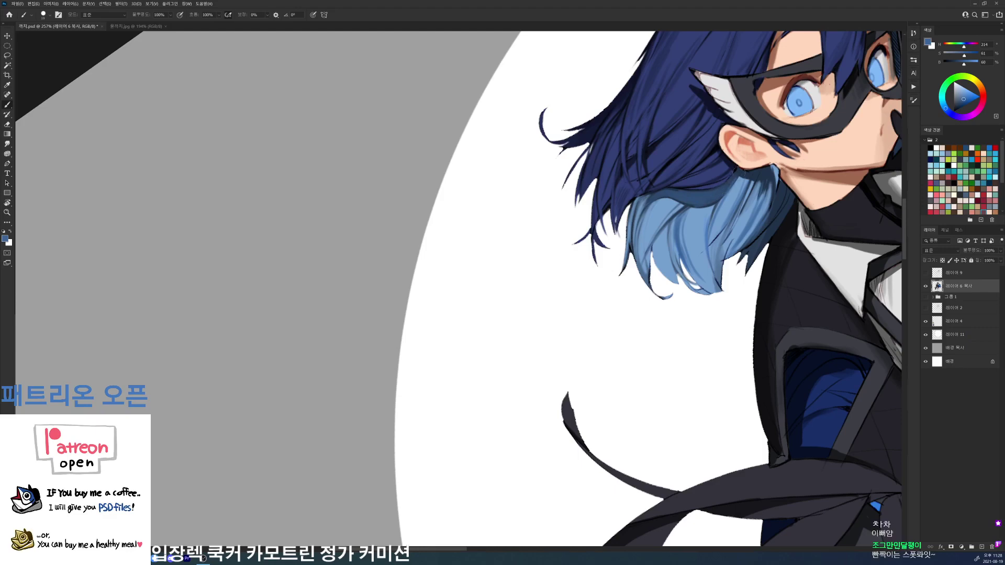
- Sharpen the strands of the light blue hair with a smaller brush preset, using black and sampled blues
key(r)
mouse_move(861, 142)
mouse_down()
mouse_move(602, 471)
mouse_move(566, 267)
mouse_up()
key(d)
right_click(504, 299)
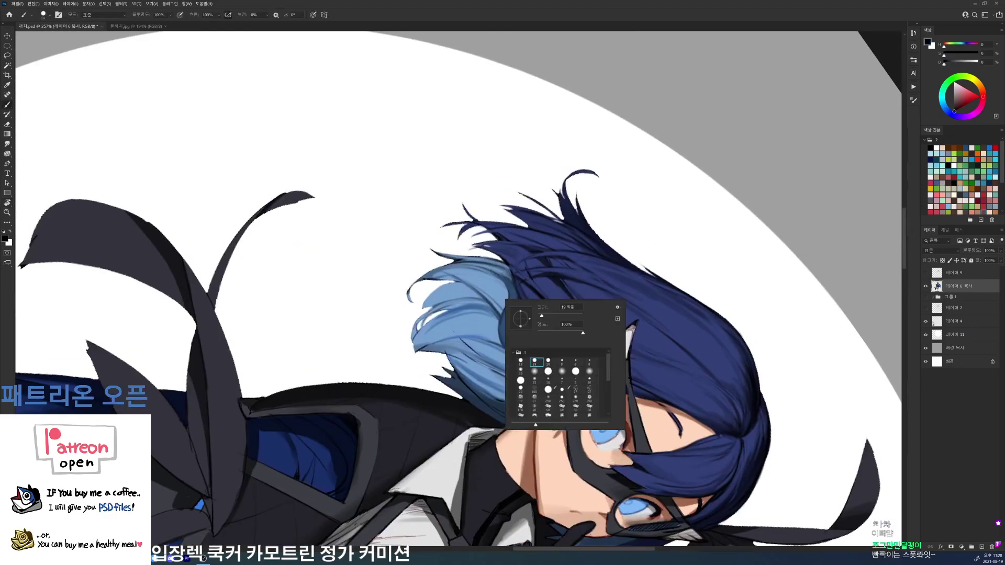
click(562, 362)
key(Return)
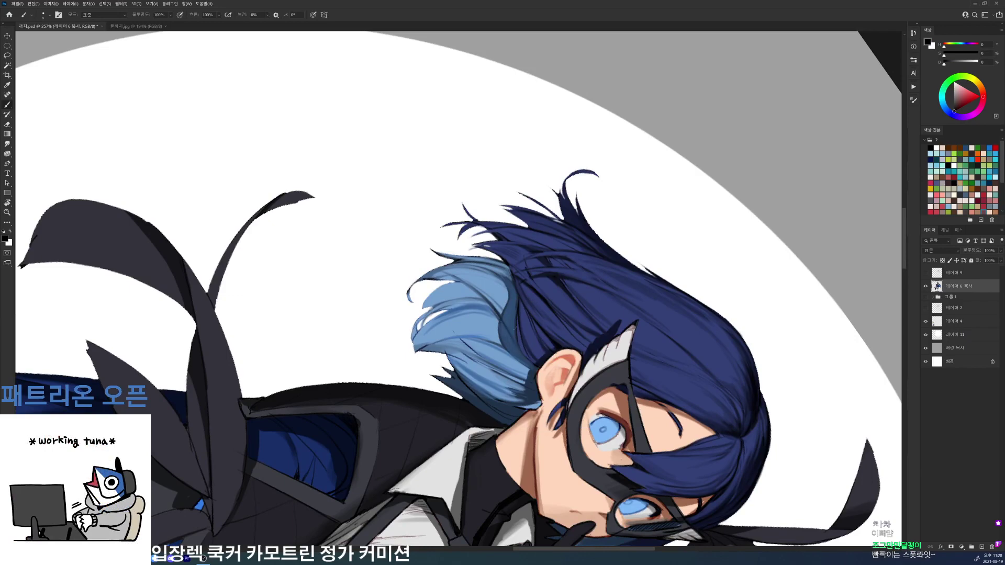
key(r)
drag(547, 389, 552, 192)
alt+click(492, 244)
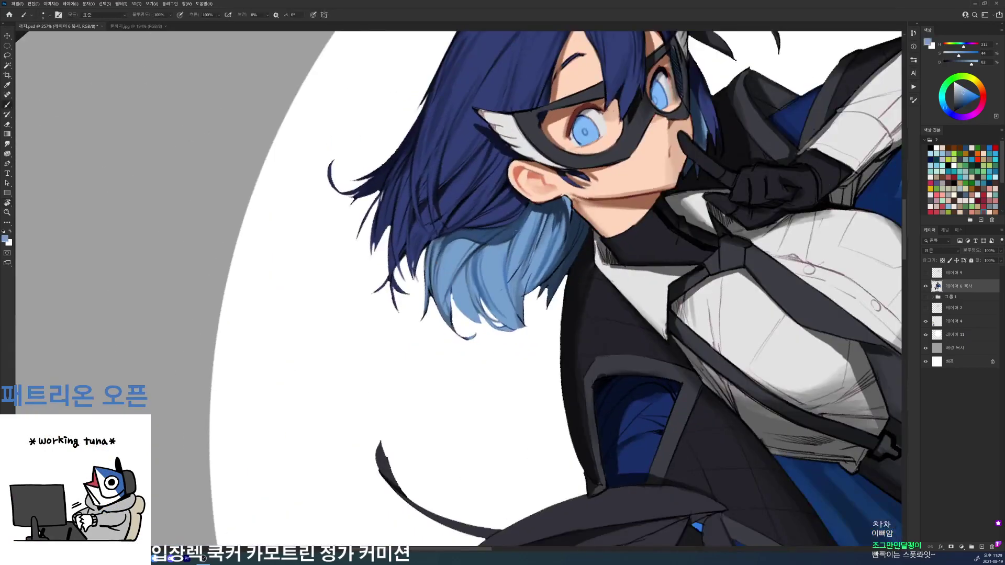
key(d)
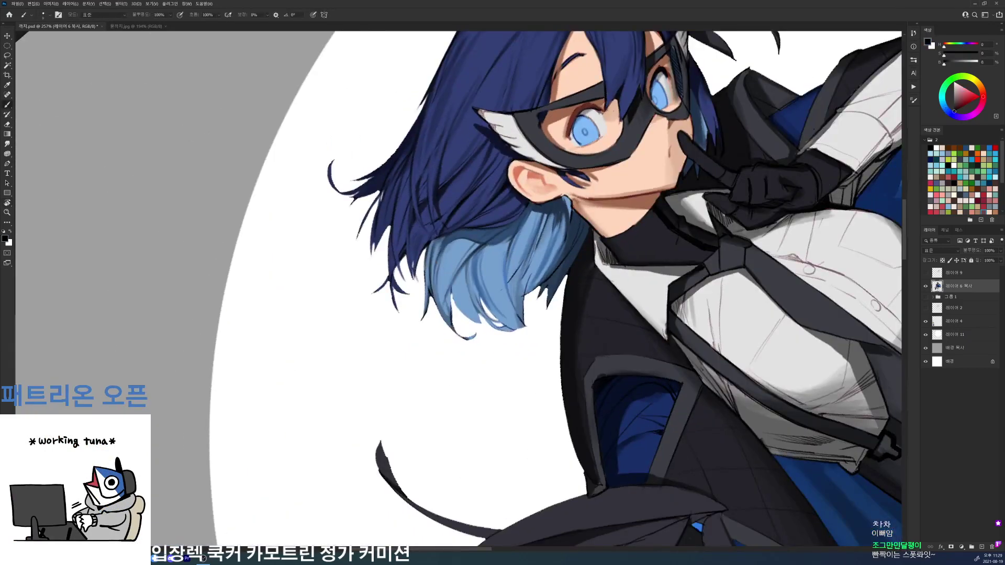
alt+click(502, 244)
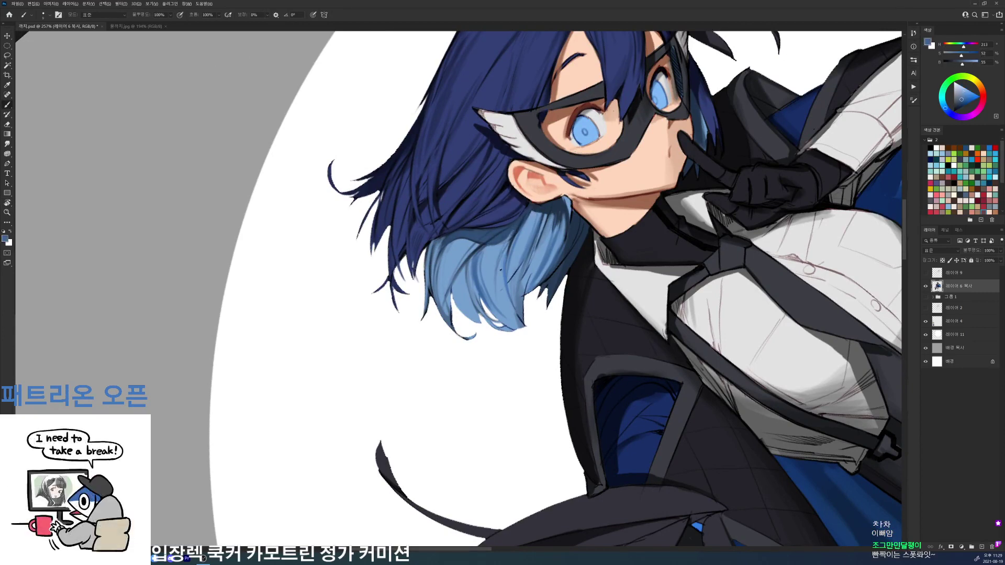
alt+click(501, 281)
key(e)
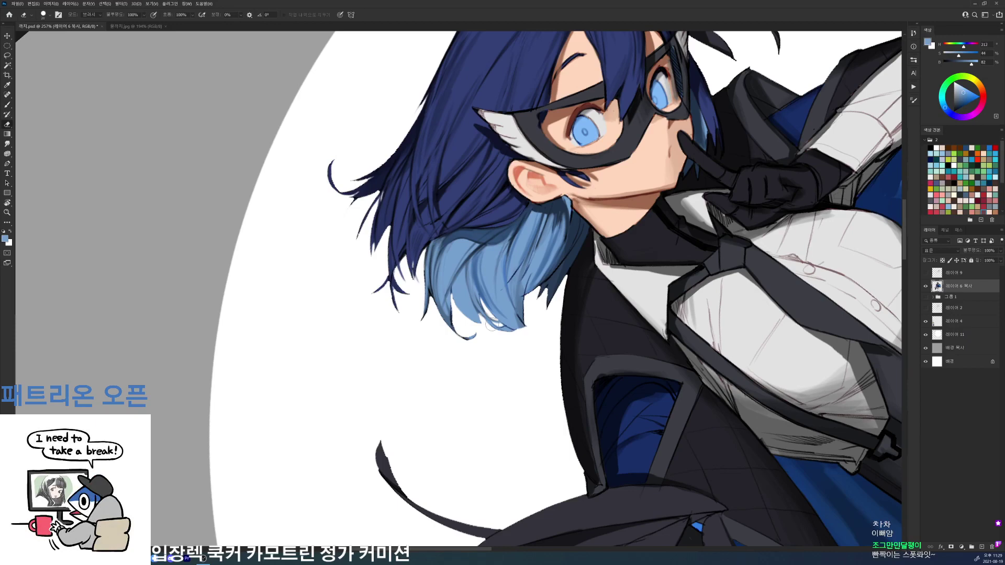
key(d)
key(b)
scroll(624, 203, down, 5)
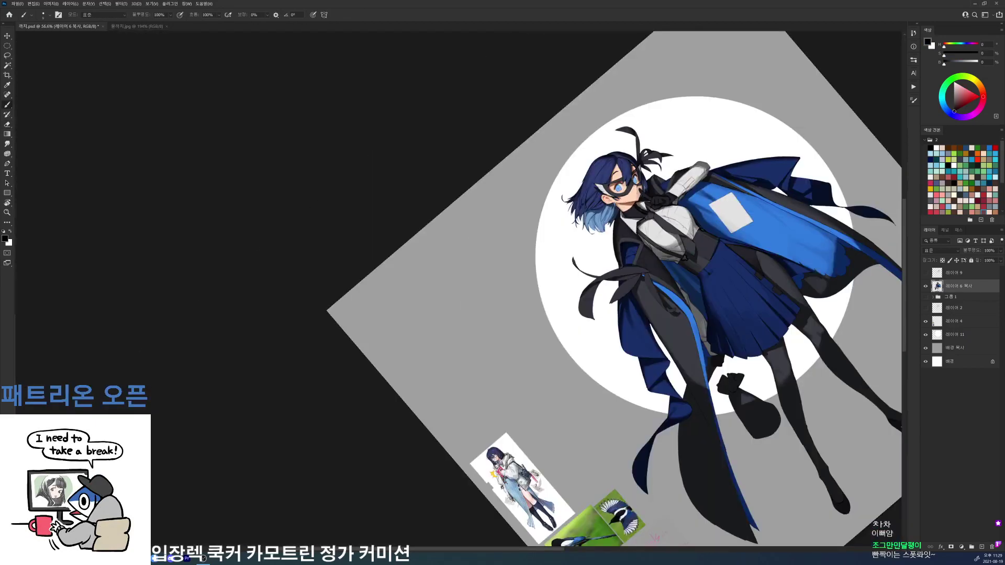
- Paint upward strands in the light blue hair beneath the ear, next to the neck, with sampled blues
scroll(616, 201, up, 5)
alt+click(601, 252)
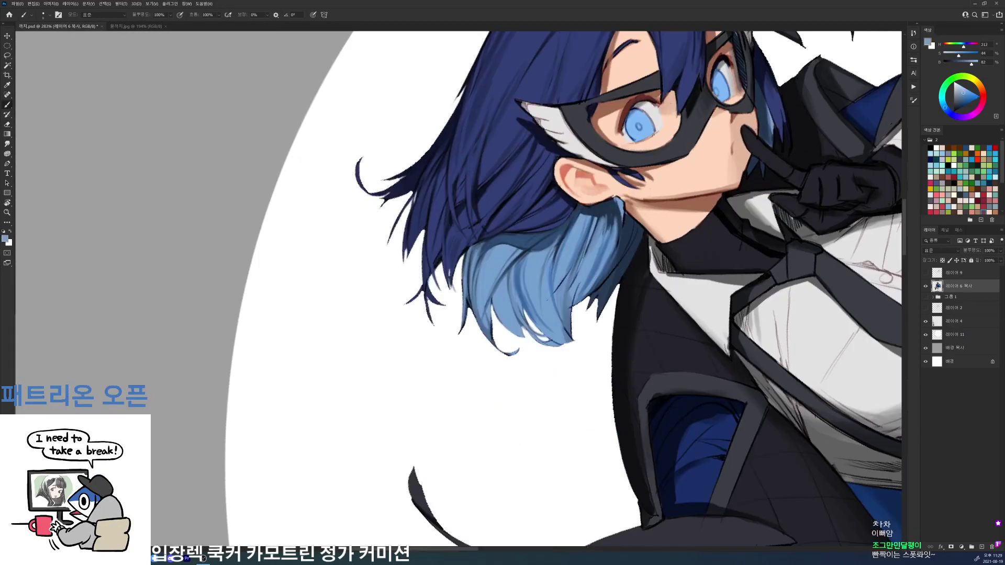
alt+click(601, 253)
drag(607, 241, 612, 215)
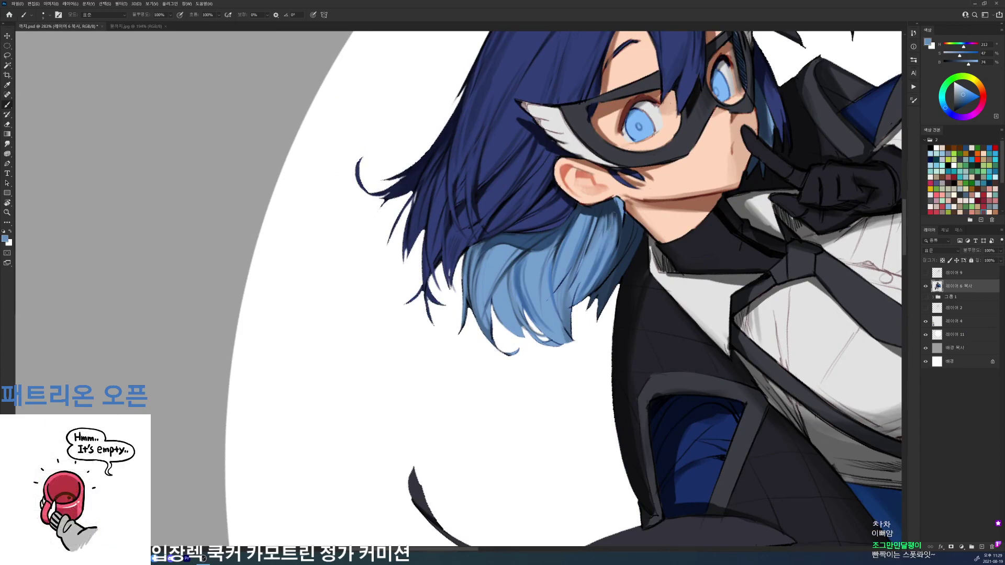
alt+click(608, 211)
drag(610, 257, 620, 203)
alt+click(615, 231)
drag(619, 232, 621, 214)
key(d)
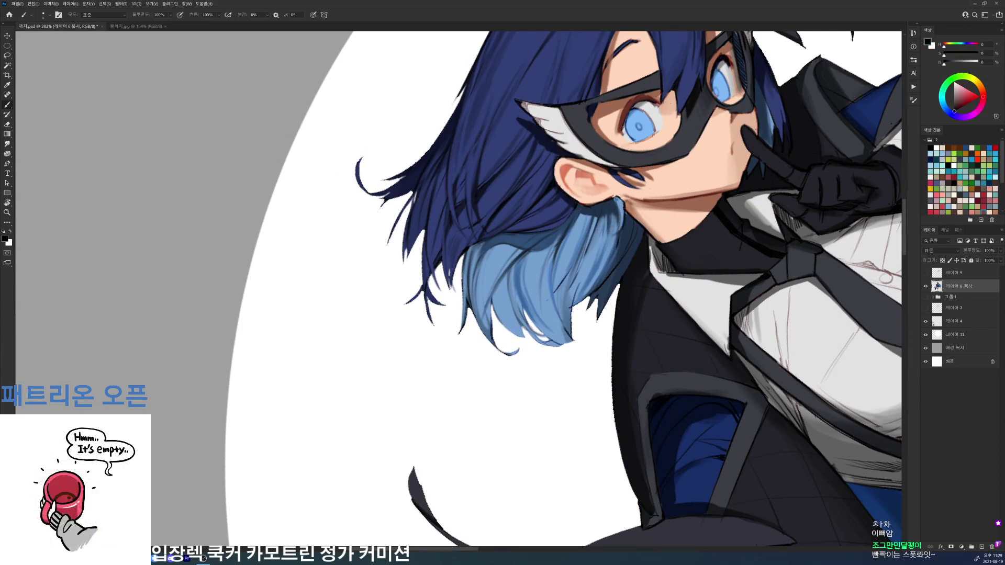
- Refine the shaded strands of the light blue hair directly beneath the earlobe with black and sampled blues
alt+click(625, 203)
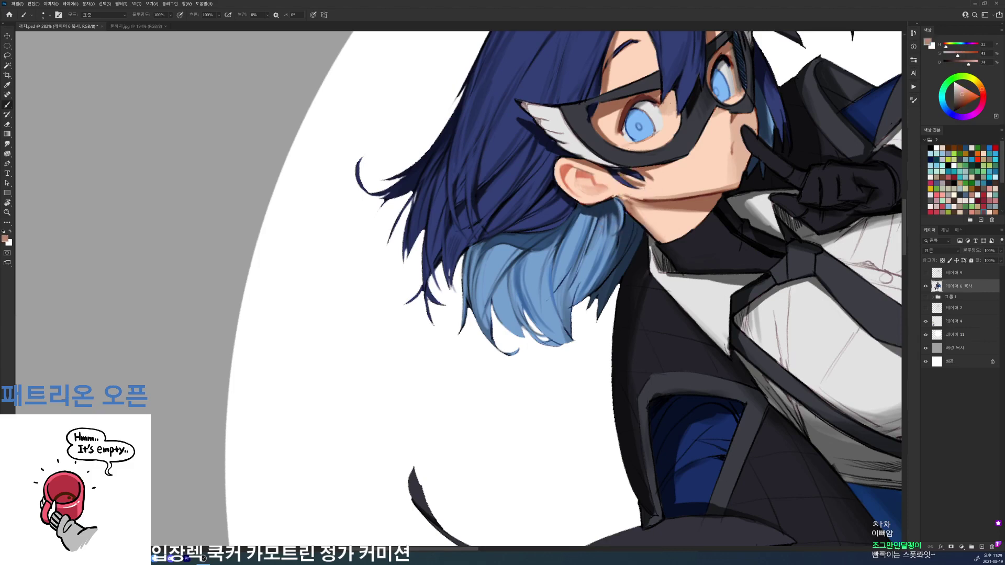
key(d)
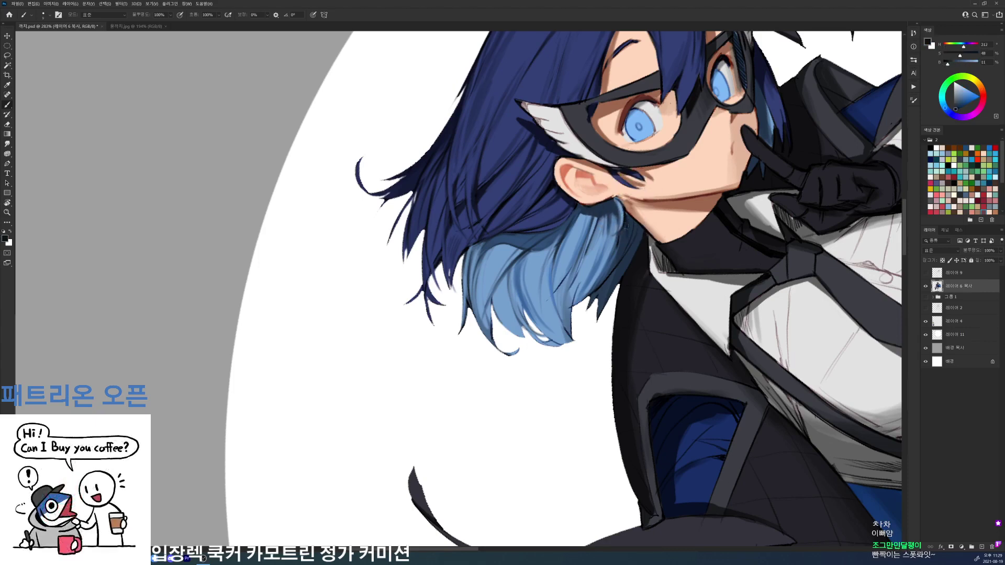
alt+click(623, 212)
key(d)
drag(626, 227, 603, 281)
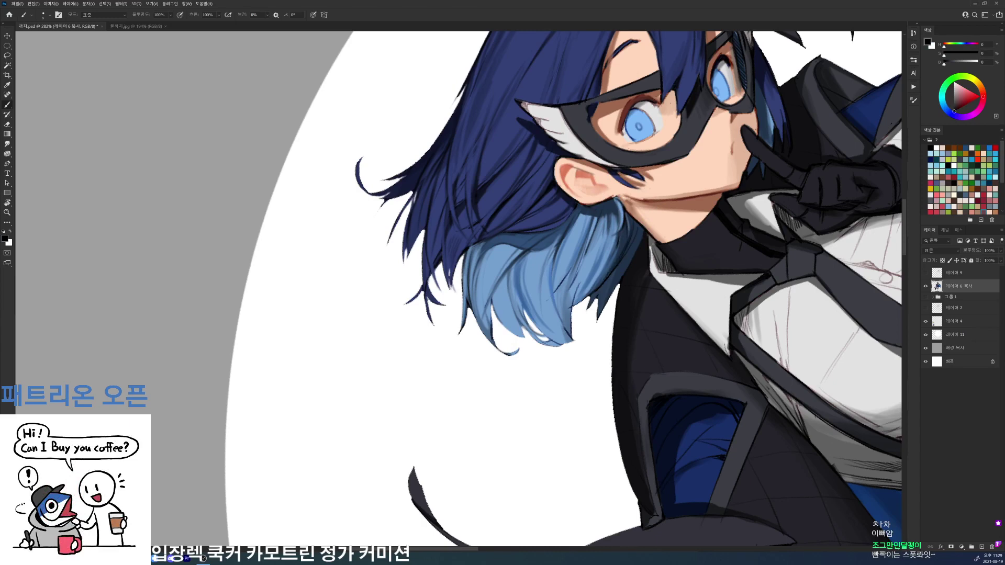
alt+click(627, 238)
drag(627, 242, 611, 277)
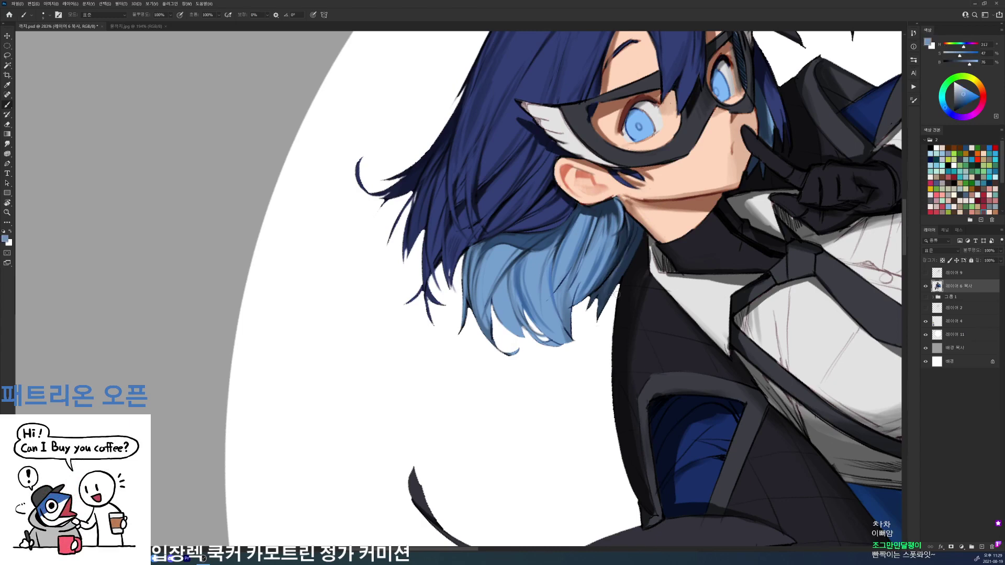
- Define the edge of the light blue hair where it meets the neck and coat collar with sampled dark blues
key(e)
key(d)
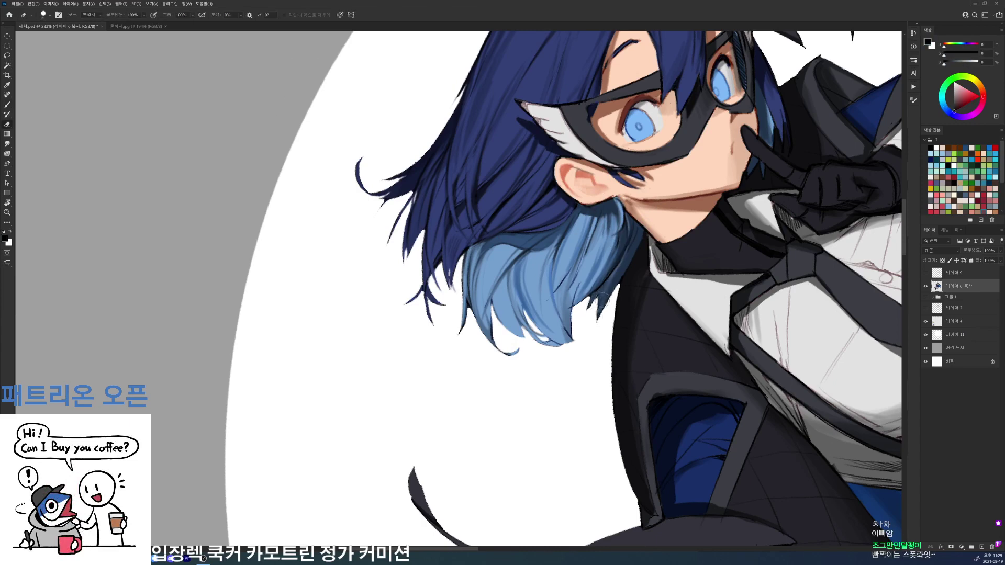
key(b)
alt+click(641, 242)
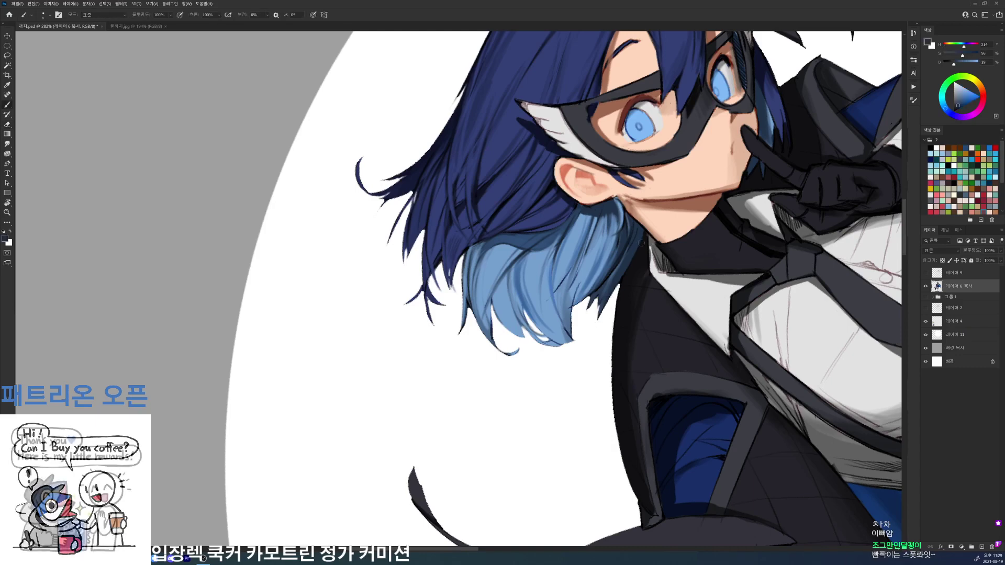
drag(641, 242, 629, 268)
alt+click(632, 259)
alt+click(634, 249)
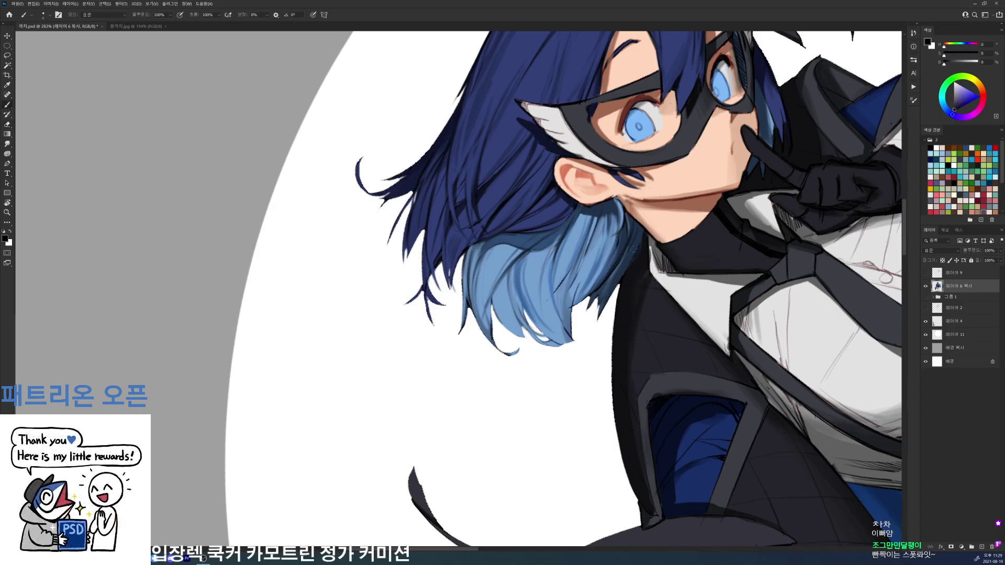
- Clean up the lowest tip of the light blue hair with sampled blue and the Eraser
mouse_move(641, 229)
mouse_down()
mouse_move(638, 244)
mouse_move(414, 465)
mouse_up()
key(r)
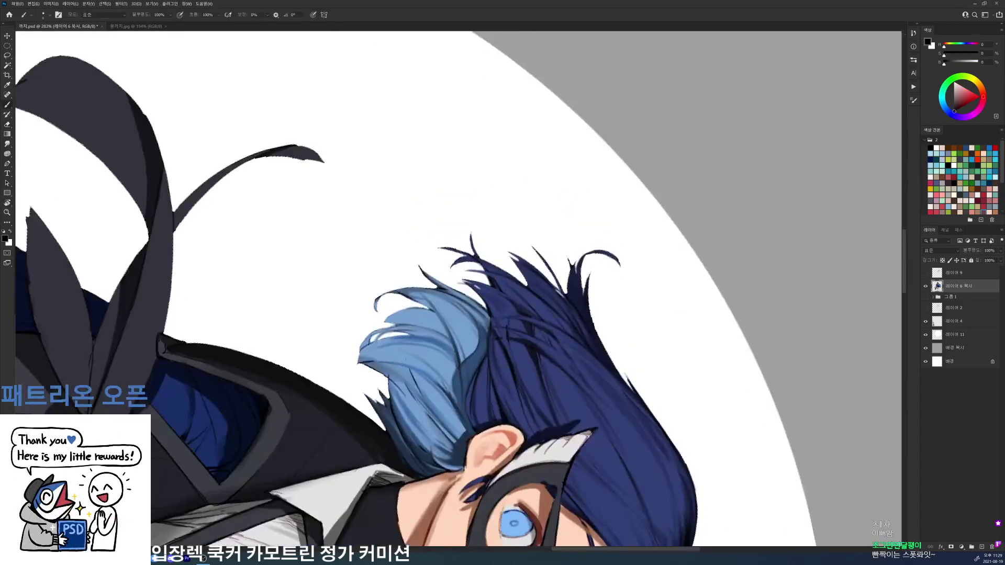
alt+click(385, 377)
alt+click(406, 388)
key(e)
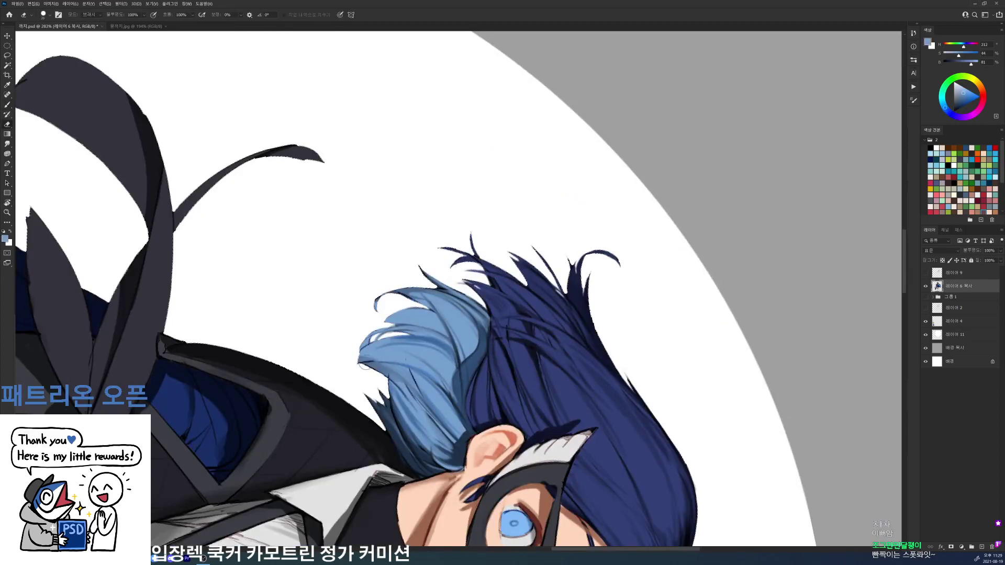
drag(361, 366, 378, 366)
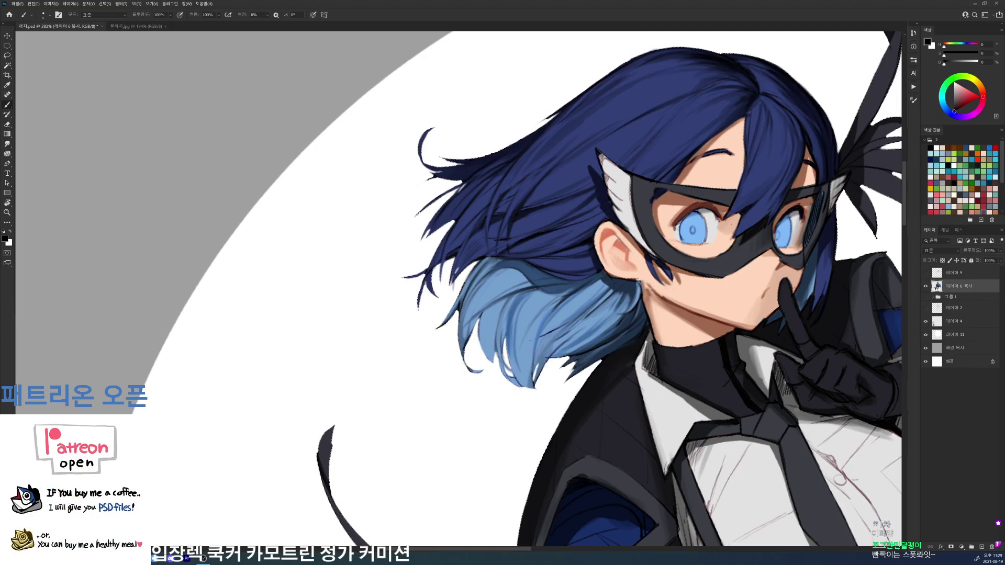
- Touch up the light blue hair's lower tip and the strands below the ear with sampled light blue
drag(533, 361, 534, 381)
key(r)
mouse_move(774, 291)
mouse_down()
mouse_move(767, 348)
mouse_move(707, 354)
mouse_move(852, 362)
mouse_up()
key(b)
alt+click(609, 298)
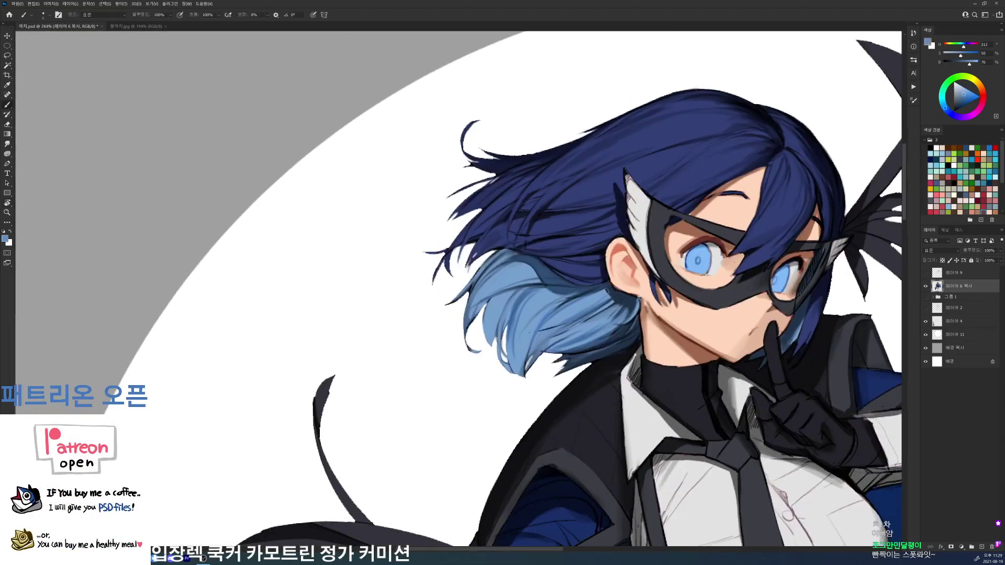
alt+click(609, 295)
mouse_move(660, 262)
mouse_down()
mouse_move(599, 261)
mouse_move(659, 262)
mouse_up()
- Deepen the shadow in the light blue hair right behind the earlobe with black and sampled dark blue
key(r)
drag(620, 278, 576, 399)
key(b)
key(d)
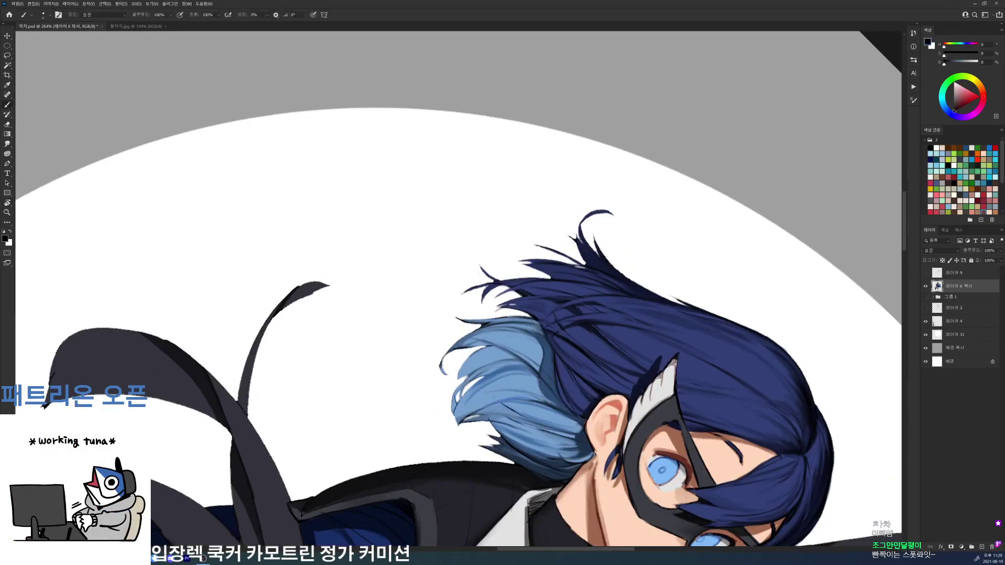
alt+click(582, 424)
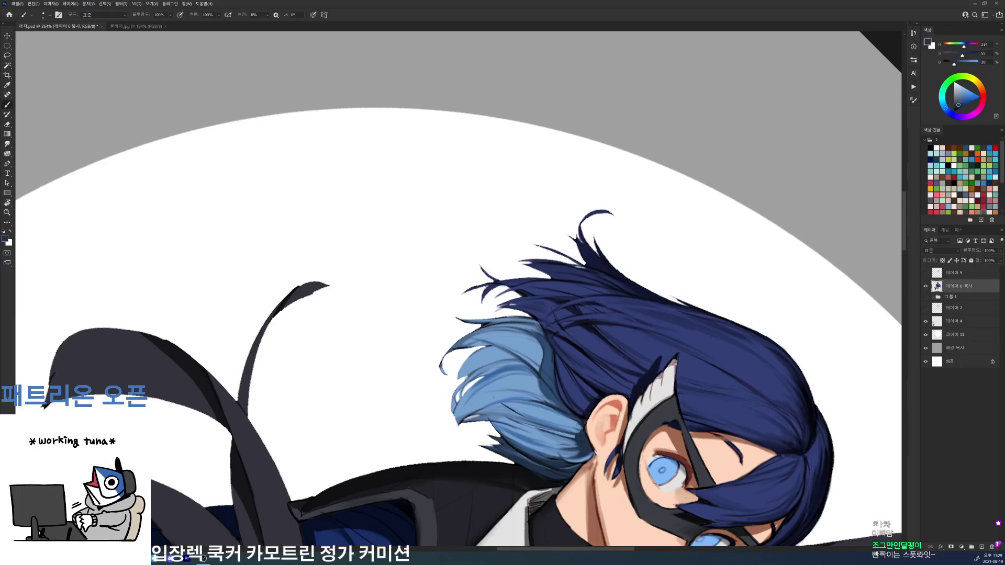
key(r)
drag(700, 251, 510, 63)
key(b)
key(d)
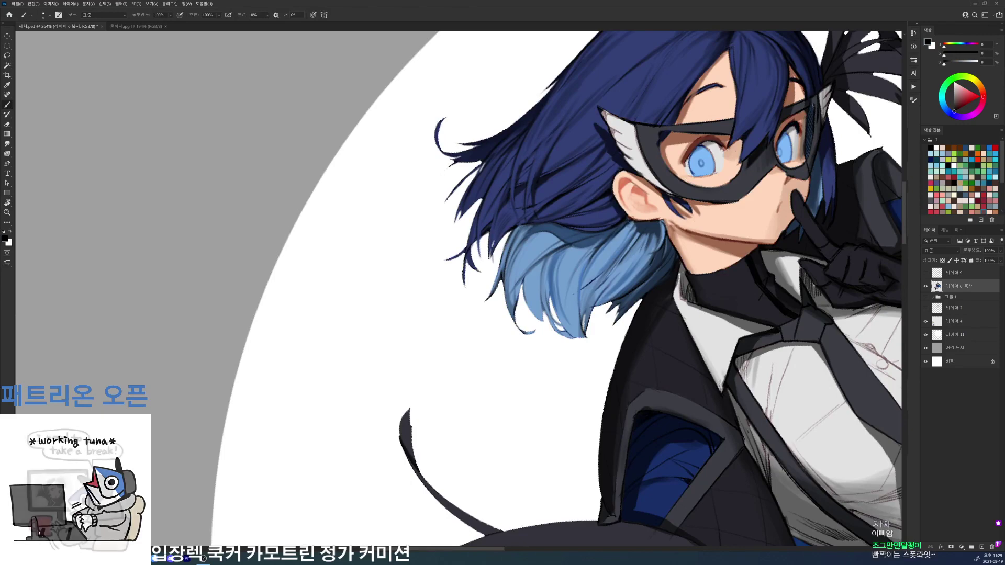
drag(620, 231, 465, 326)
- Clean up the mask's white wing and its pointed tip against the dark hair with sampled white, dark blue and black
key(r)
drag(777, 184, 742, 311)
key(b)
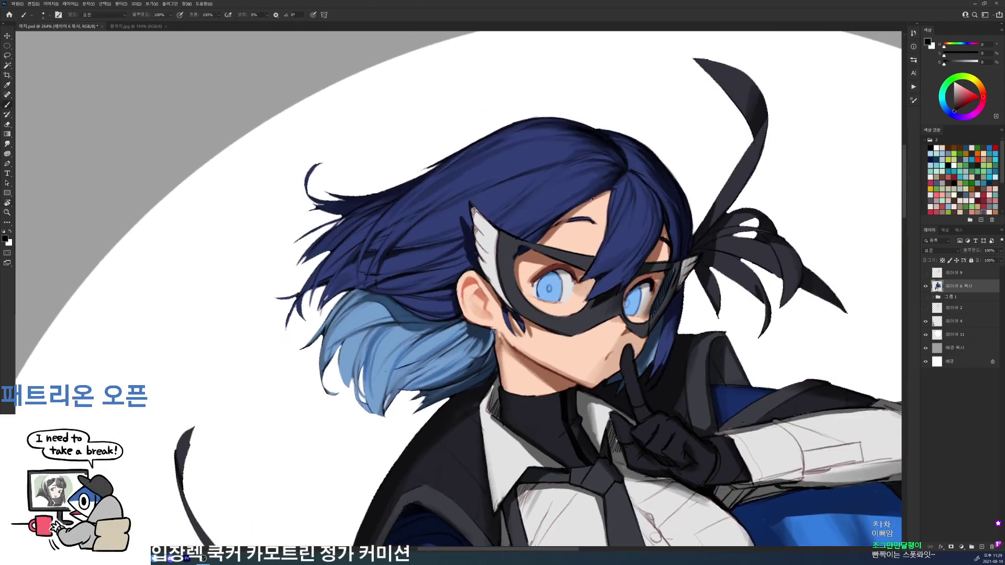
alt+click(588, 200)
key(d)
drag(685, 232, 695, 172)
drag(731, 253, 694, 432)
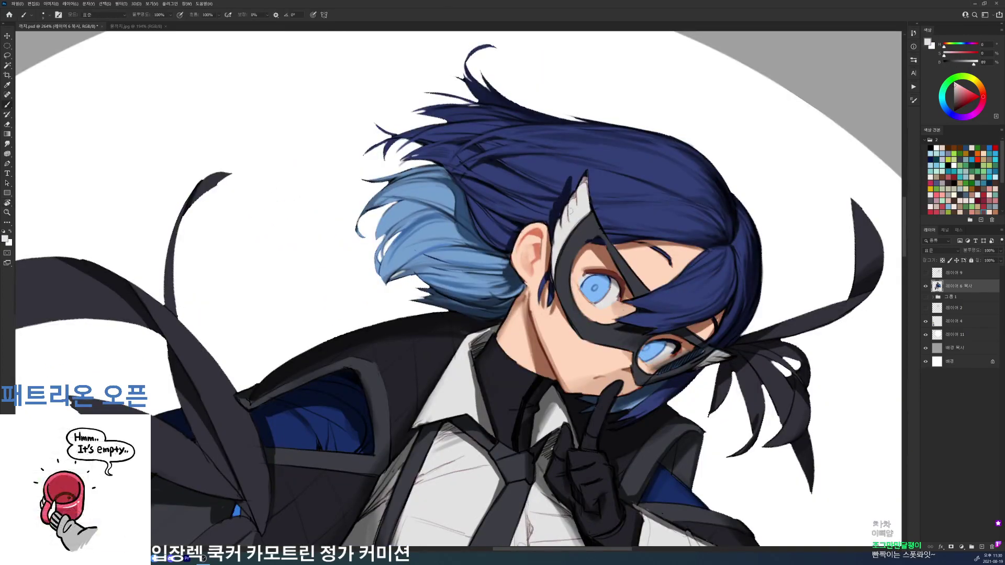
alt+click(579, 200)
alt+click(589, 172)
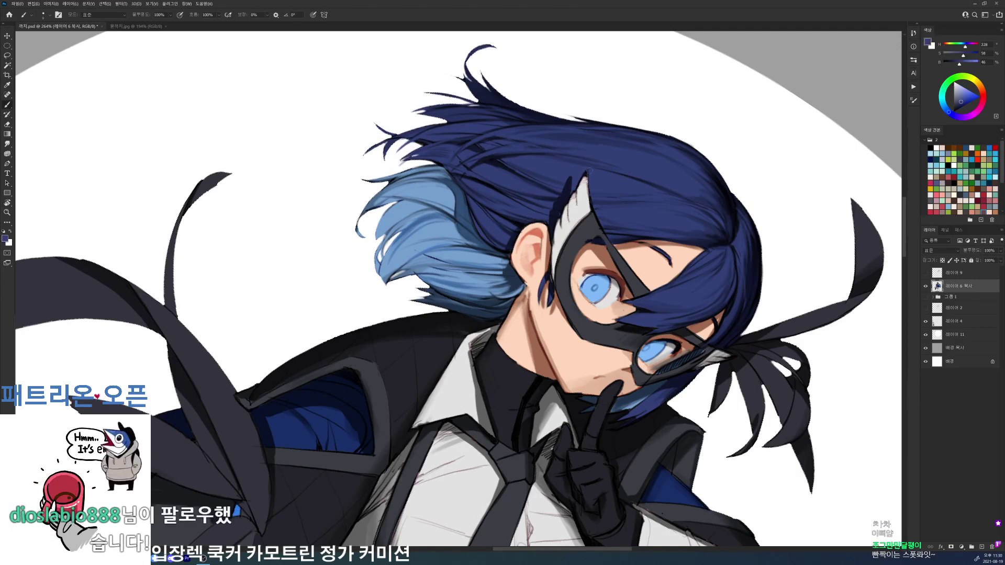
alt+click(586, 177)
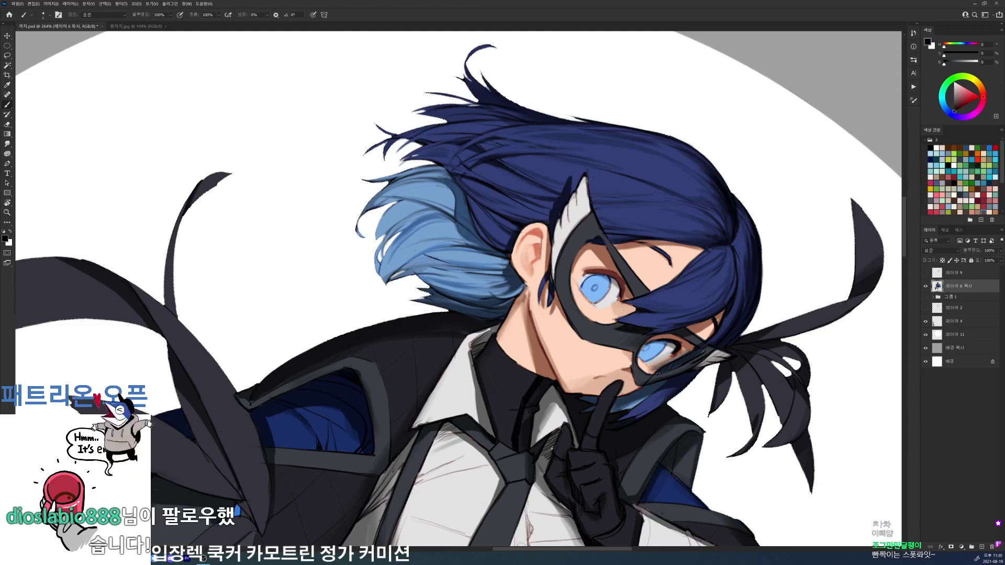
alt+click(587, 177)
alt+click(592, 173)
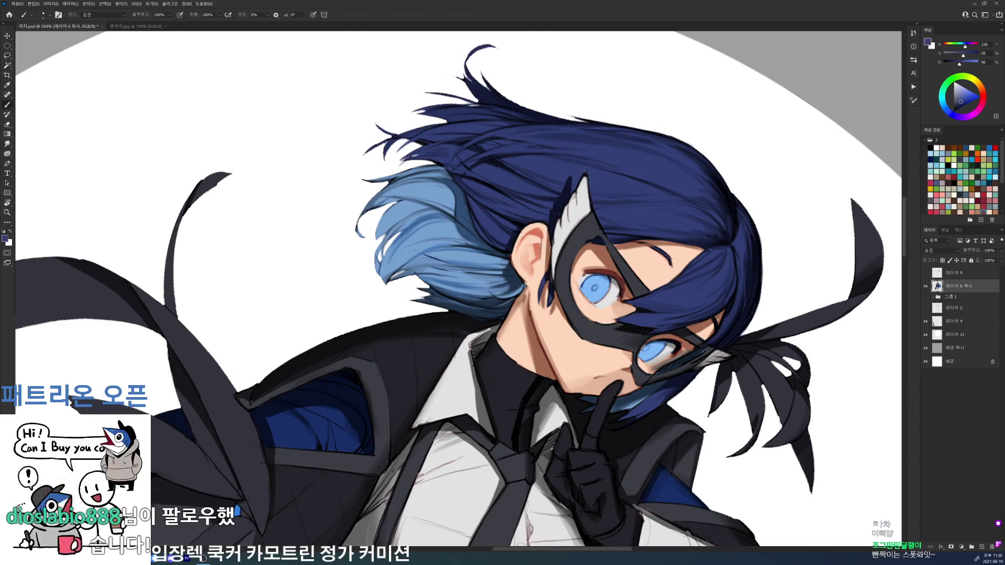
- Refine the dark hair edge behind the mask's white wing with sampled dark blue and black
key(r)
mouse_move(685, 167)
mouse_down()
mouse_move(677, 154)
mouse_move(529, 89)
mouse_up()
key(b)
alt+click(485, 170)
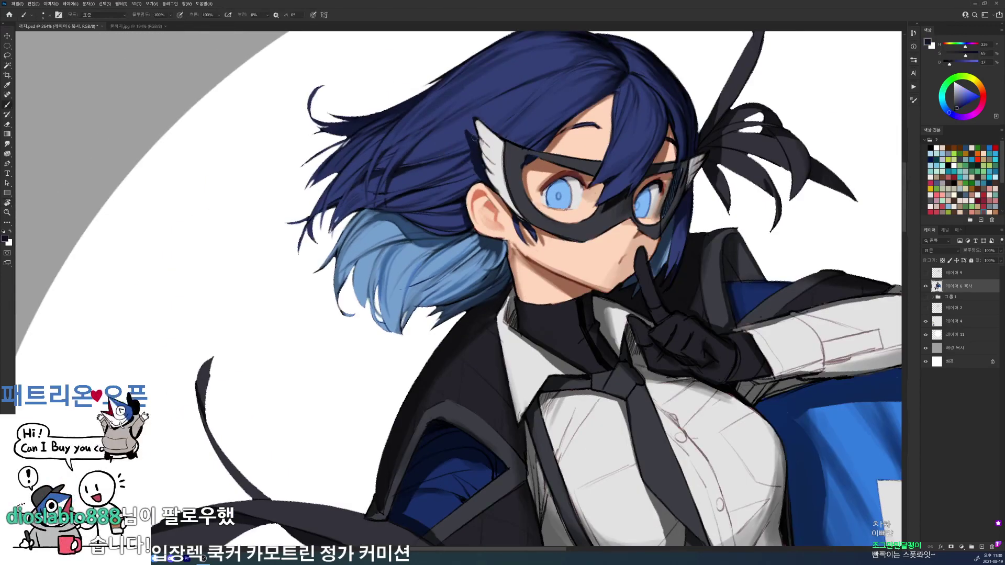
key(d)
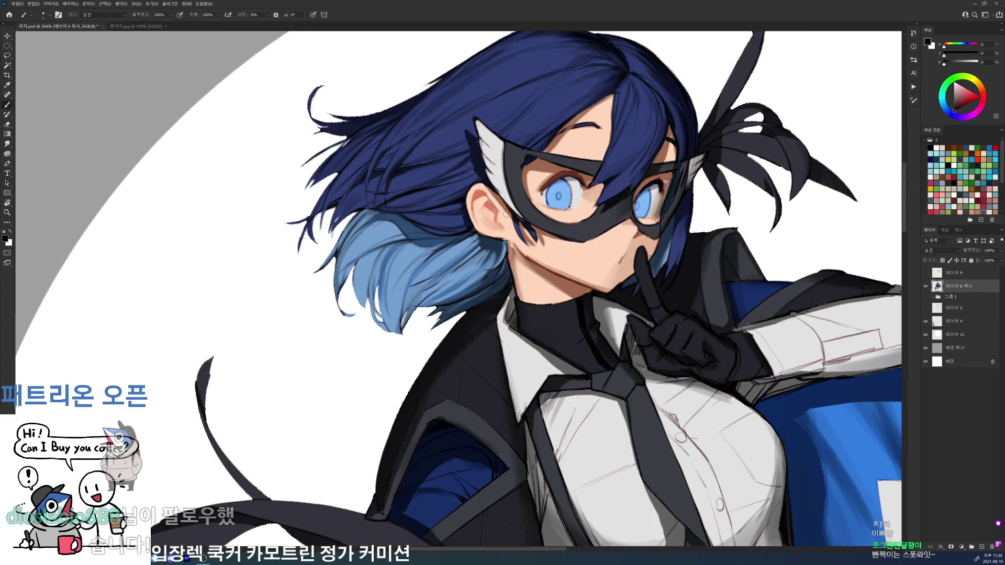
- Touch up the skin and jawline just below the earlobe with sampled skin tones
alt+click(595, 193)
drag(570, 227, 547, 296)
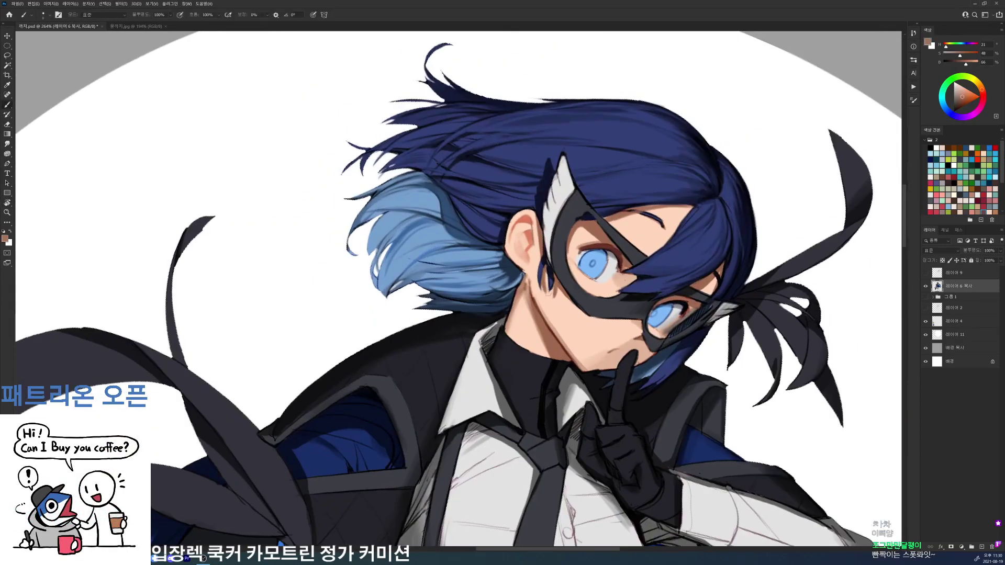
alt+click(537, 293)
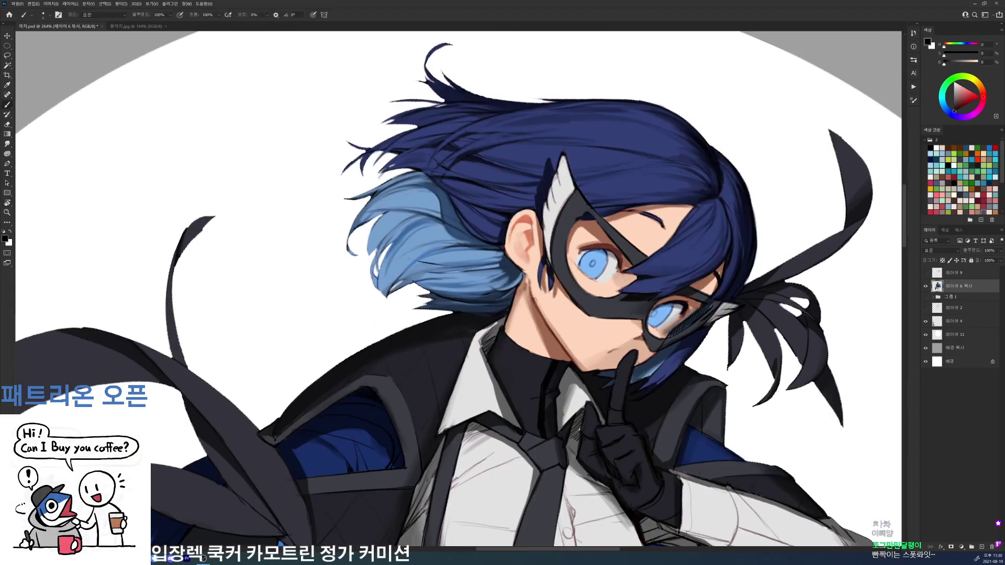
mouse_move(550, 354)
mouse_down()
mouse_move(539, 336)
mouse_move(558, 281)
mouse_up()
key(r)
alt+click(509, 243)
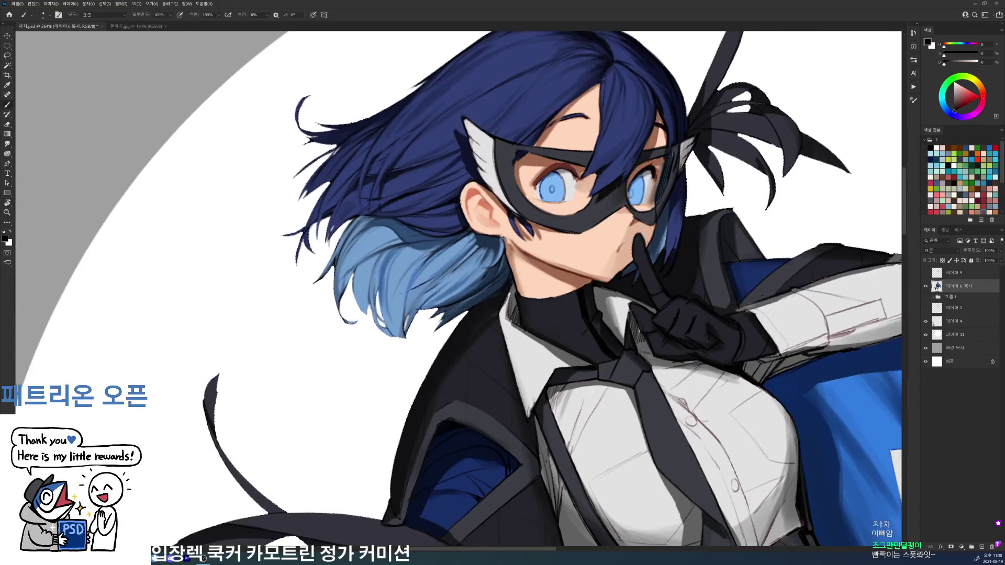
alt+click(519, 250)
drag(516, 256, 511, 245)
drag(514, 255, 510, 245)
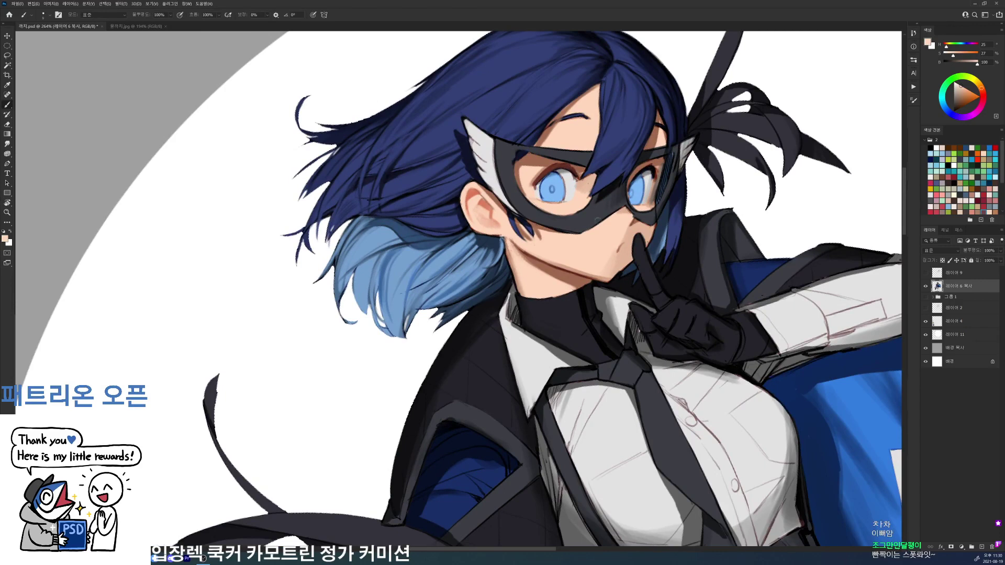
- Soften the shading along the jaw from the earlobe to the chin with a larger brush and sampled skin tones
right_click(611, 262)
alt+click(520, 255)
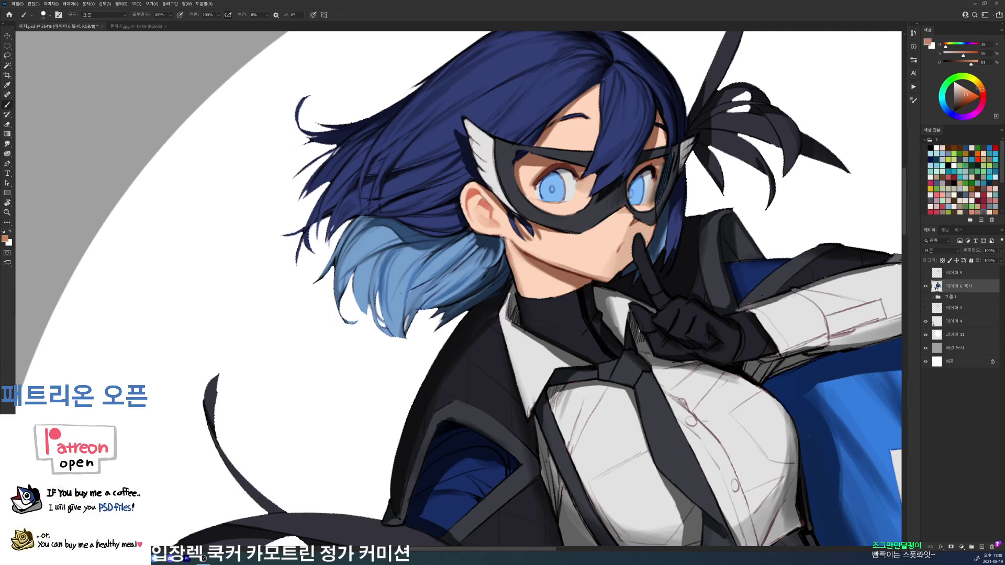
mouse_move(505, 240)
mouse_down()
mouse_move(511, 275)
mouse_move(538, 322)
mouse_up()
key(r)
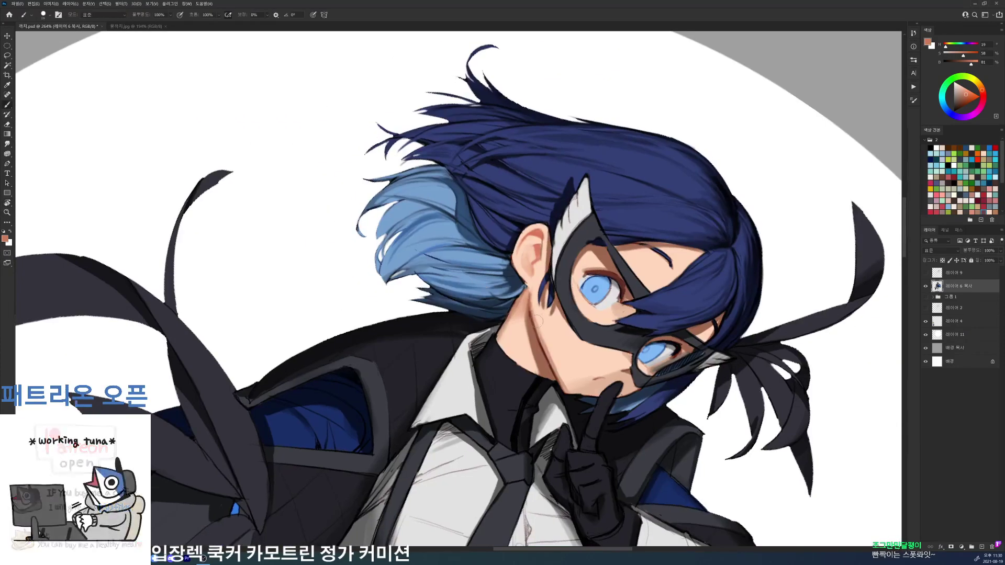
alt+click(567, 386)
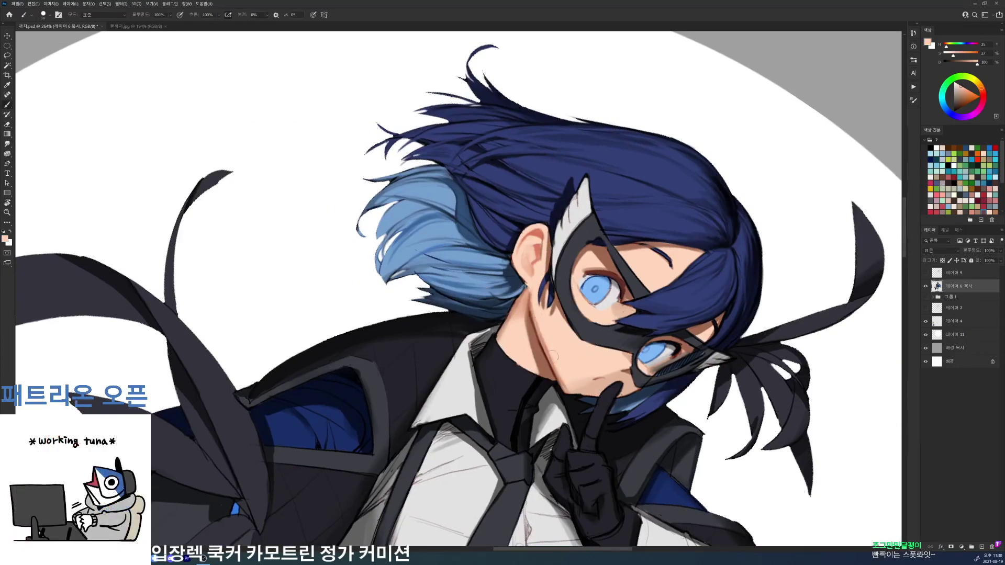
key(r)
drag(563, 374, 591, 250)
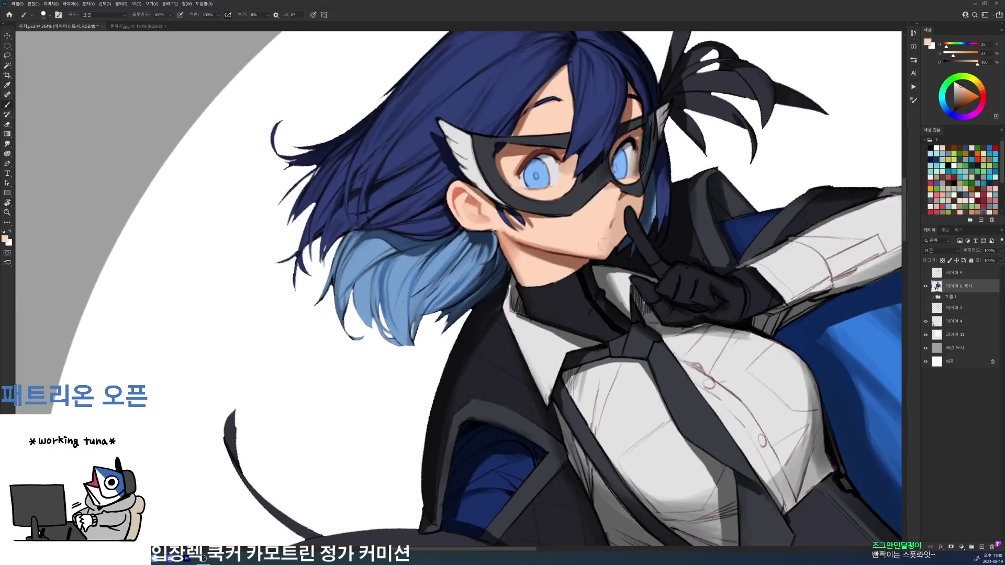
- Blend a redder skin tone onto the cheek beside the mouth and touch up the skin around the nose
alt+click(605, 240)
click(983, 91)
click(963, 89)
drag(596, 237, 585, 246)
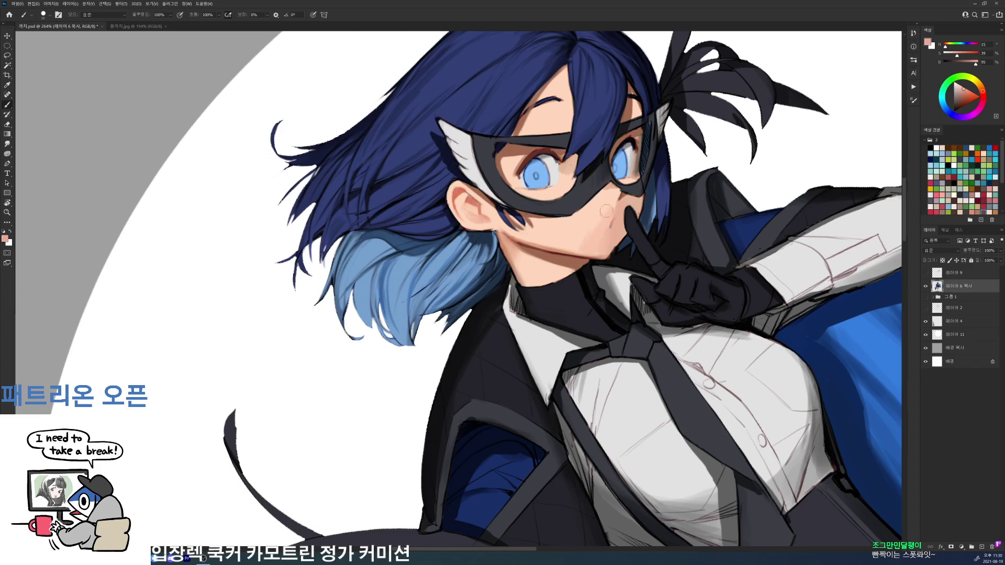
alt+click(596, 215)
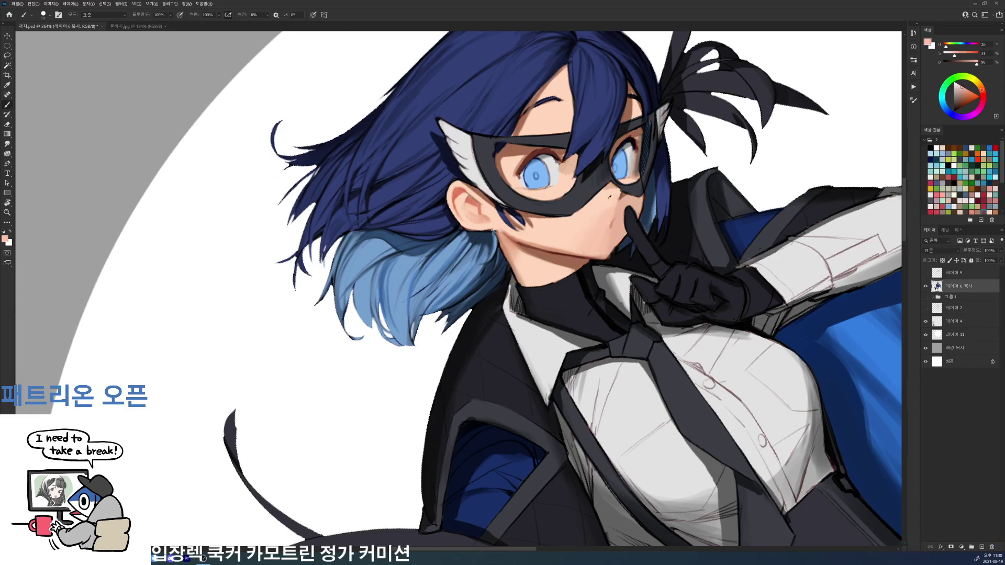
alt+click(608, 205)
- Lighten the forehead and paint over the eyebrow above the mask with a larger brush and a pale, yellower skin tone
right_click(871, 161)
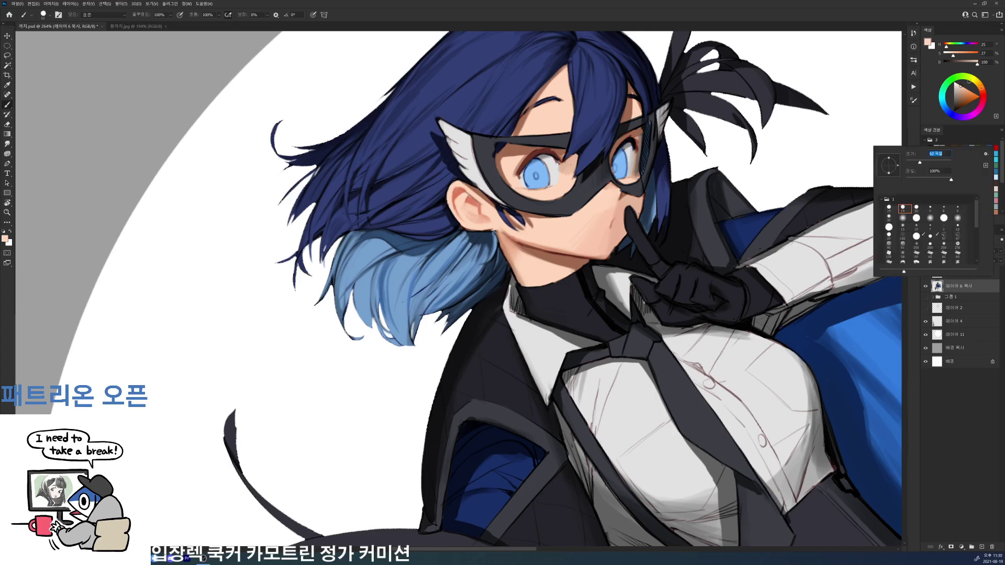
click(980, 85)
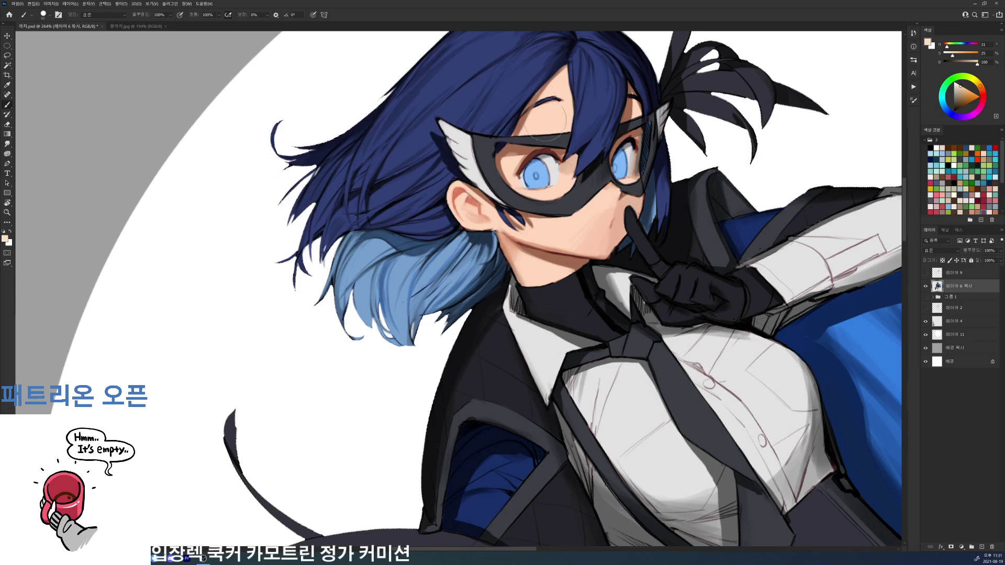
click(962, 85)
drag(558, 100, 536, 104)
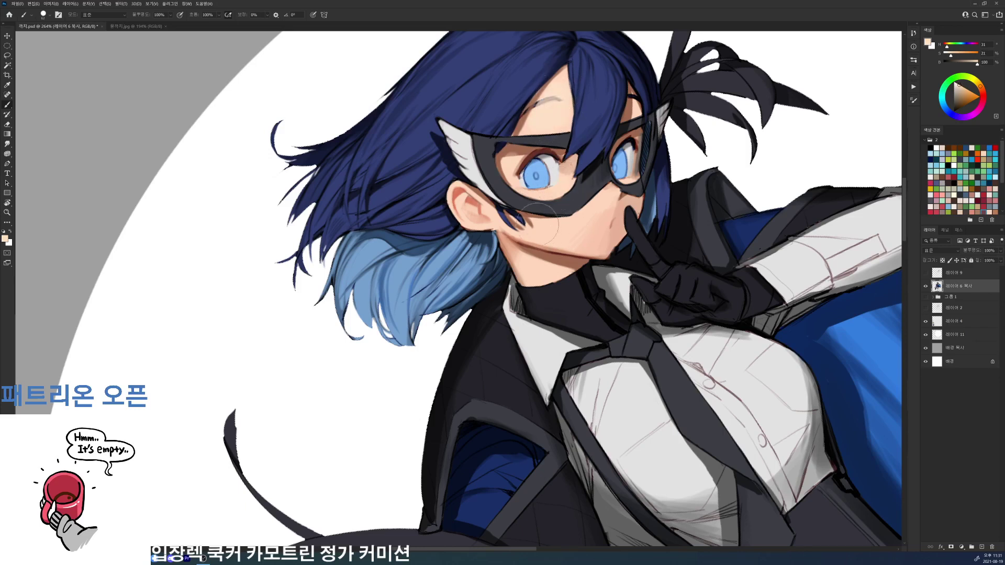
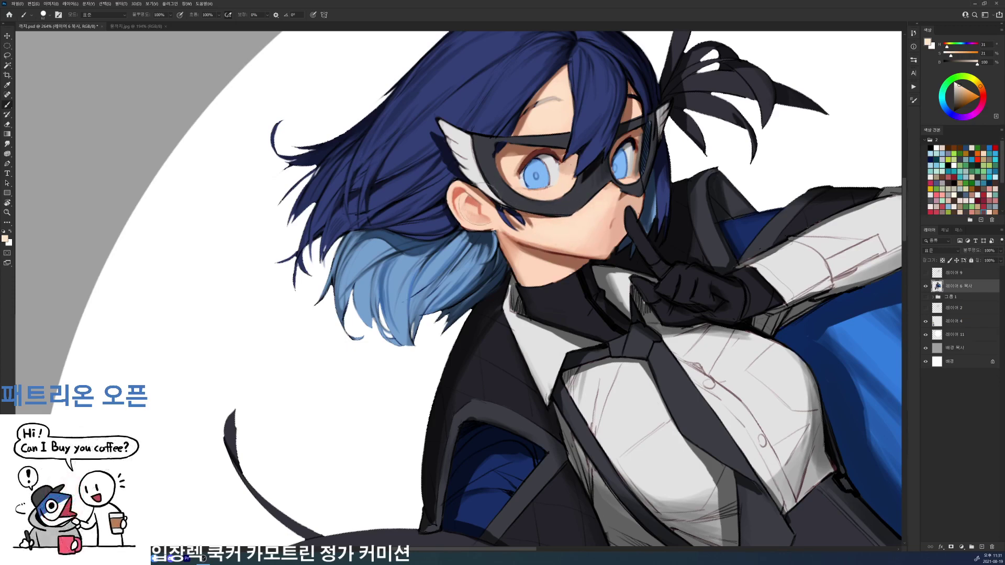
- Paint a small light-blue hair strand over the neck below the earlobe with a finer brush and sampled hair colour
scroll(673, 137, down, 2)
key(r)
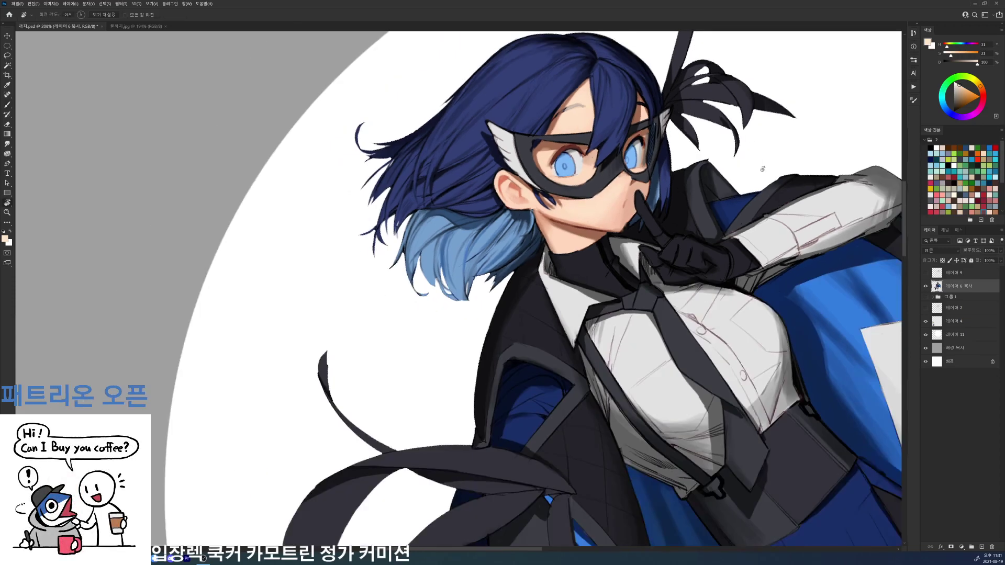
drag(772, 172, 796, 294)
alt+click(698, 183)
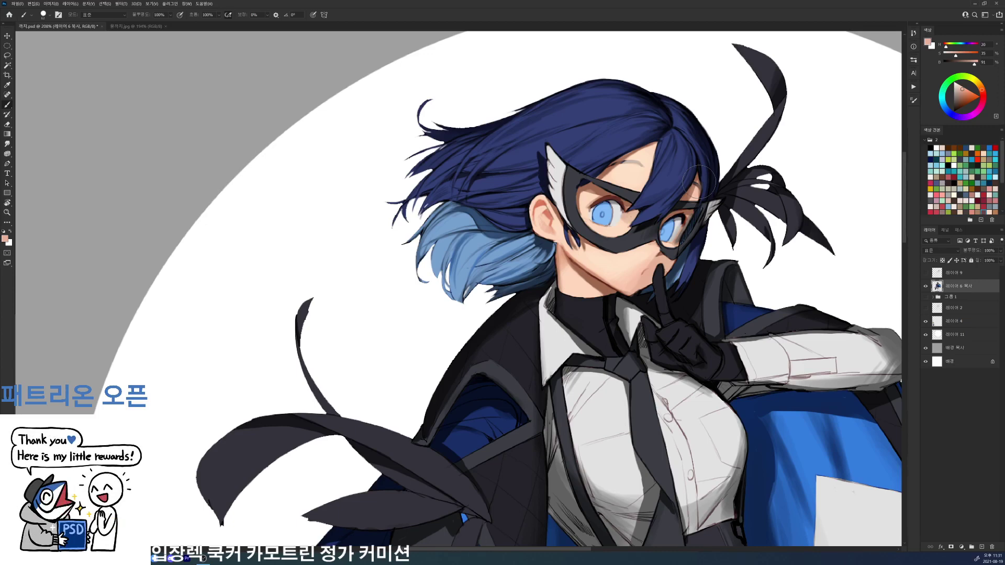
scroll(581, 244, up, 3)
right_click(586, 255)
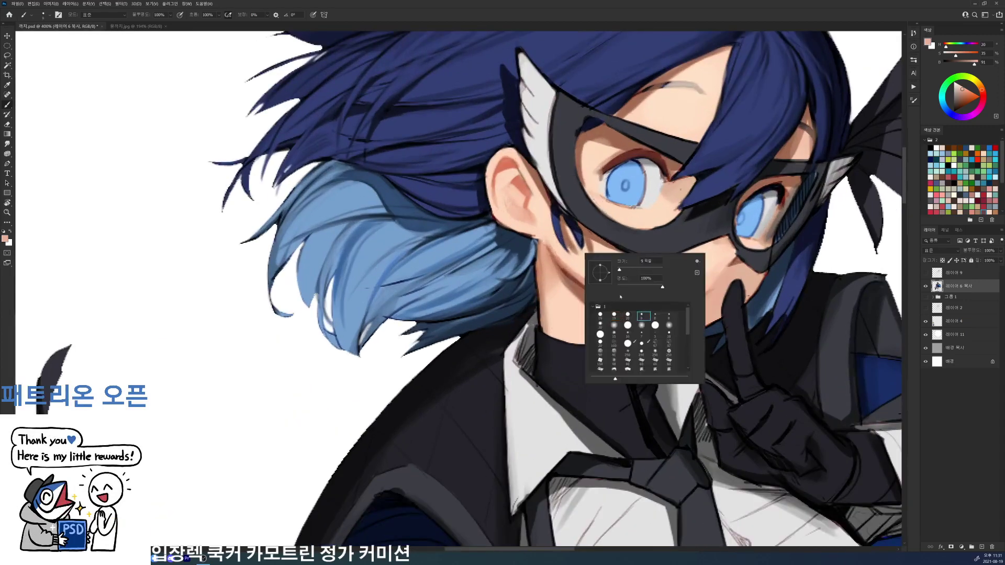
key(Escape)
key(d)
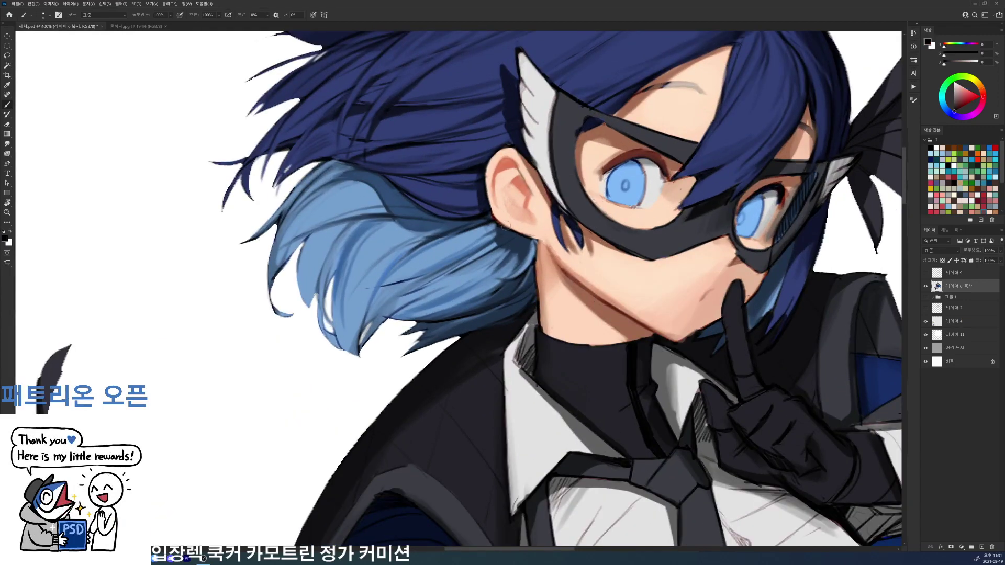
alt+click(534, 255)
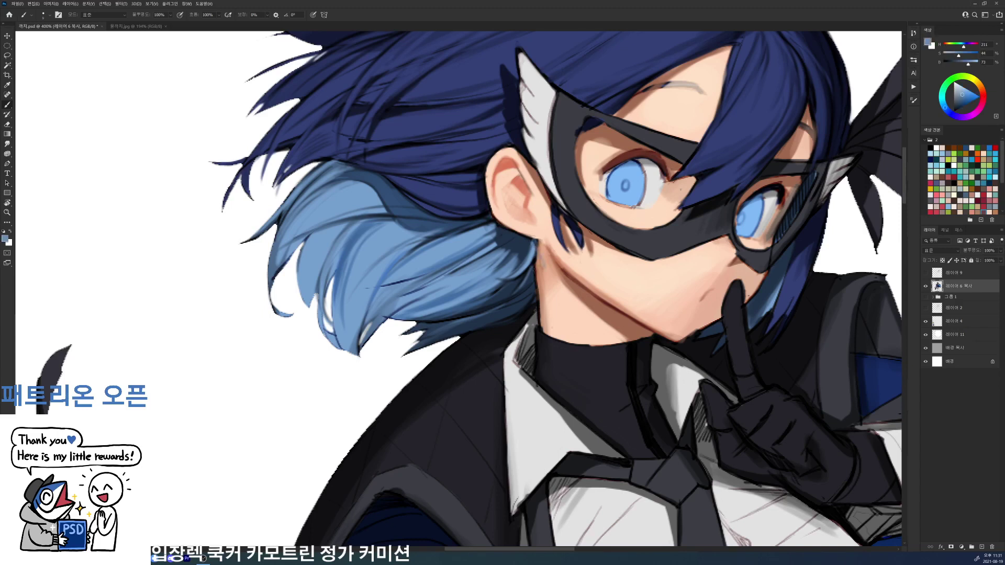
alt+click(545, 276)
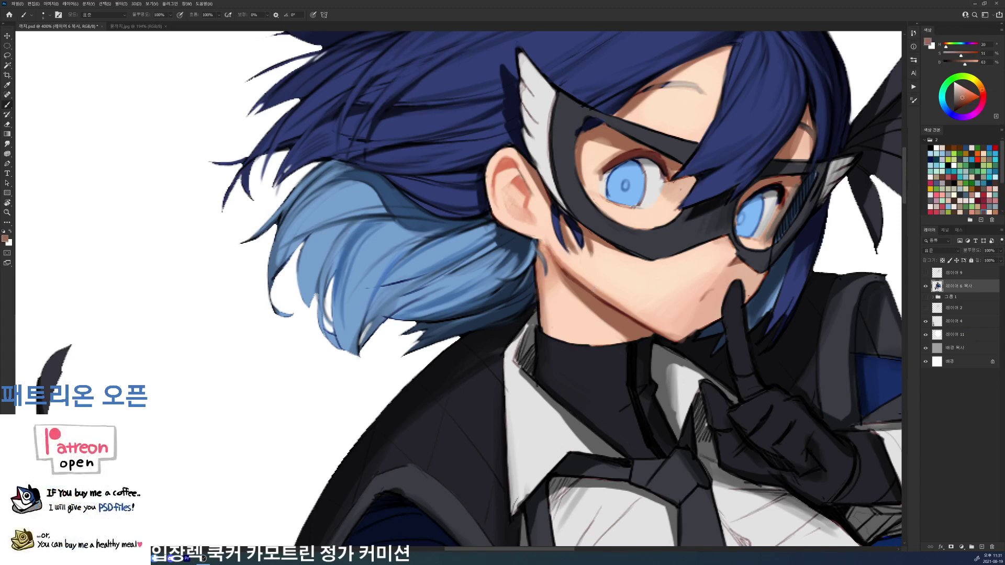
- Refine the jawline and its neck shadow from the earlobe to the chin with black and sampled skin tones
alt+click(553, 249)
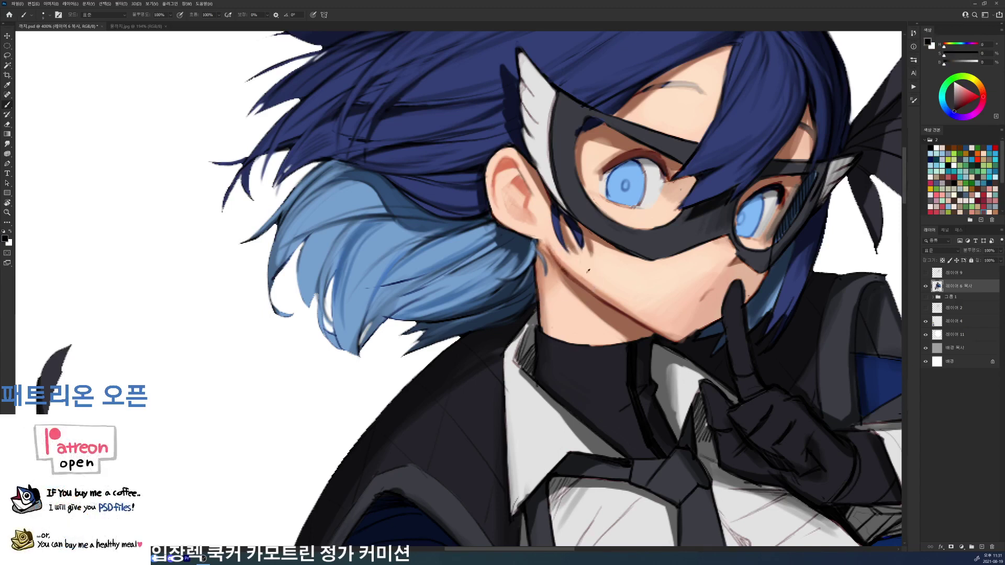
alt+click(563, 261)
key(d)
alt+click(614, 310)
drag(595, 297, 644, 326)
key(d)
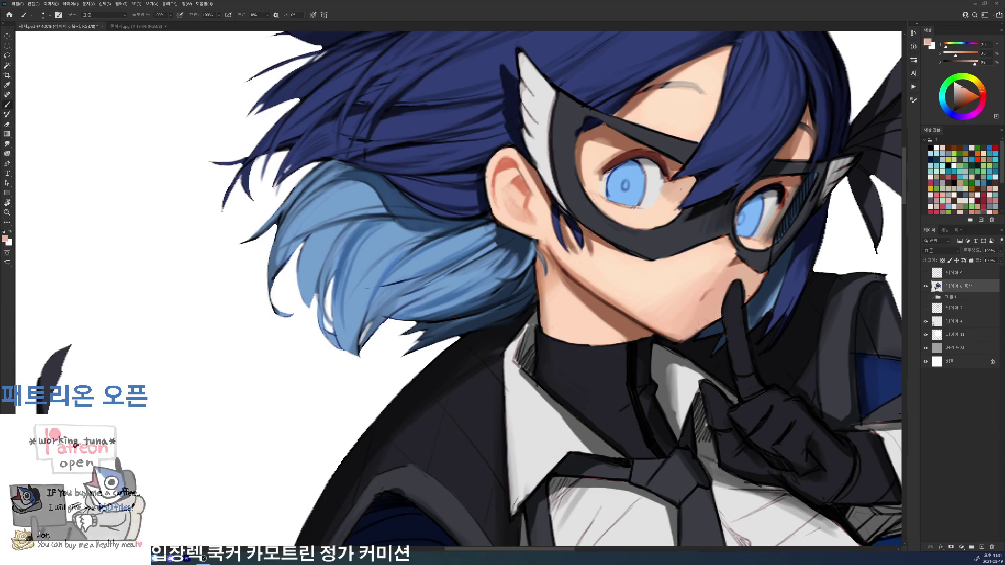
alt+click(697, 332)
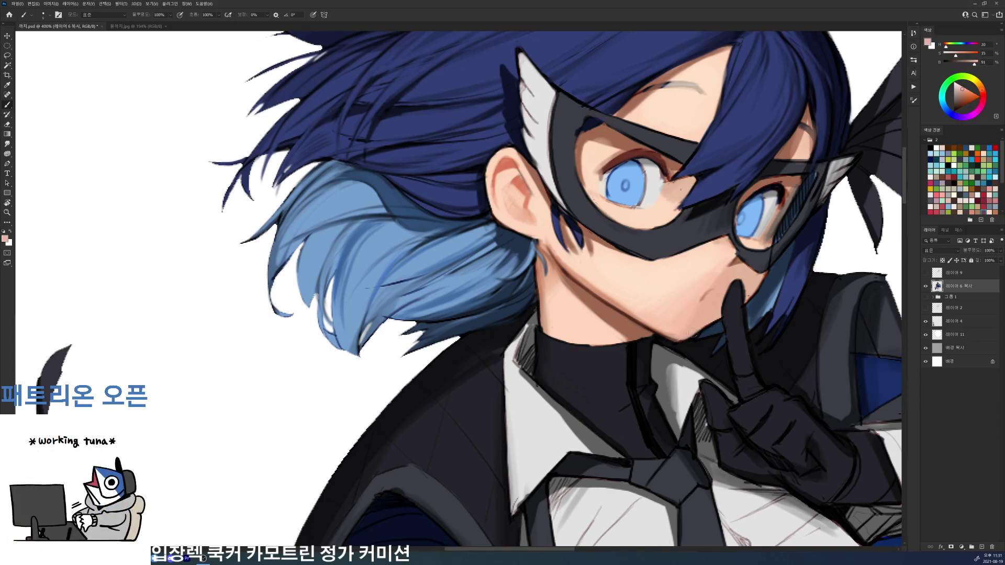
- Define the far cheek's edge beside the raised finger with a dark red-brown line and sampled skin tones
alt+click(757, 285)
alt+click(757, 285)
drag(757, 286, 746, 299)
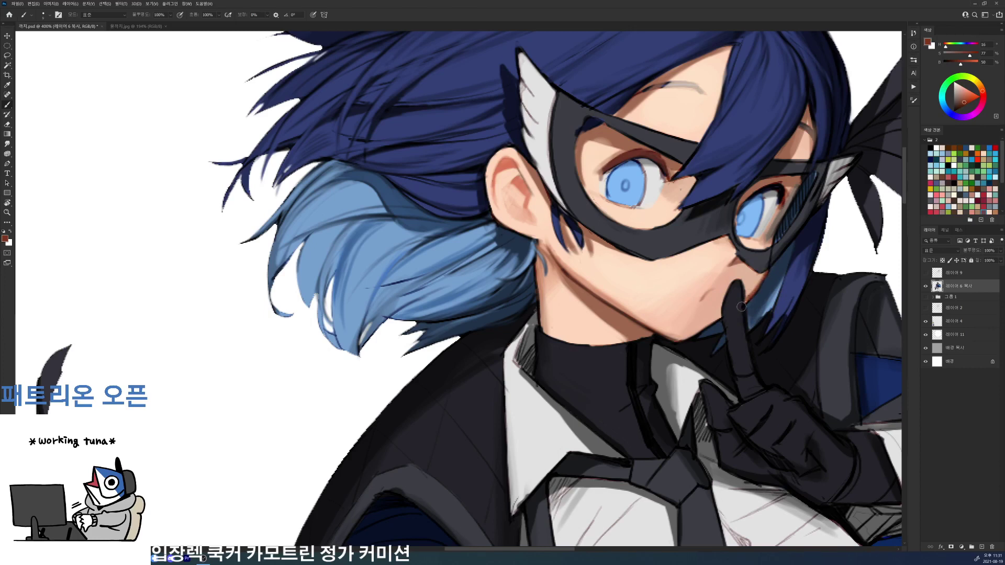
alt+click(772, 267)
alt+click(752, 289)
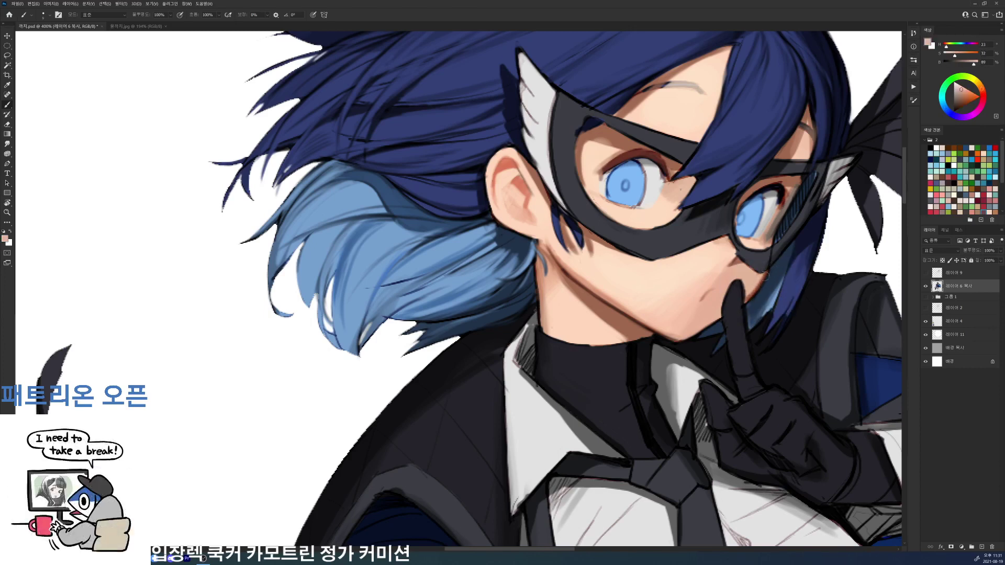
- Touch up the nose and mouth area below the mask with a redder tone and sampled light skin tones
scroll(759, 280, down, 5)
scroll(797, 273, up, 5)
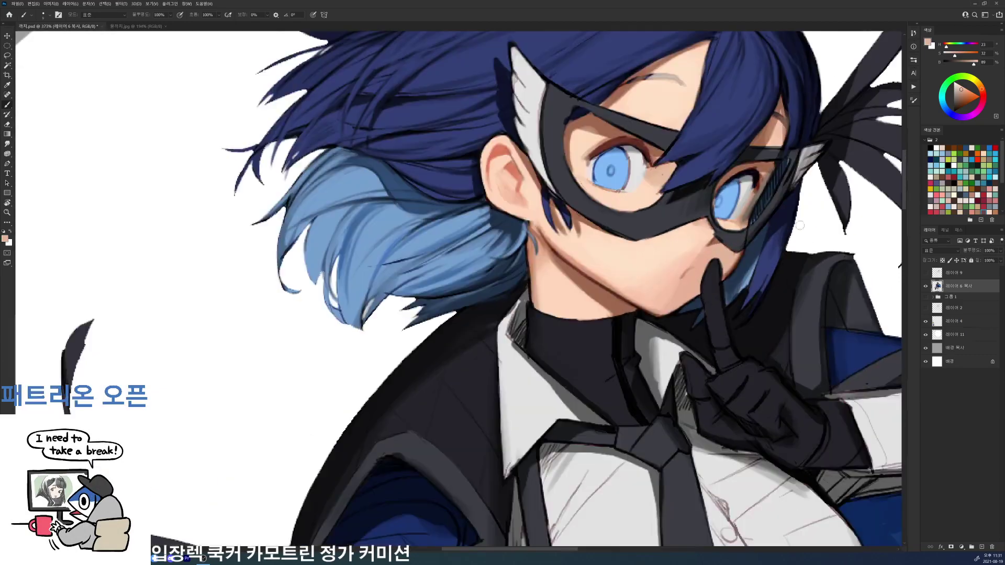
alt+click(715, 330)
mouse_move(737, 250)
mouse_down()
mouse_move(718, 334)
mouse_move(689, 332)
mouse_up()
alt+click(698, 324)
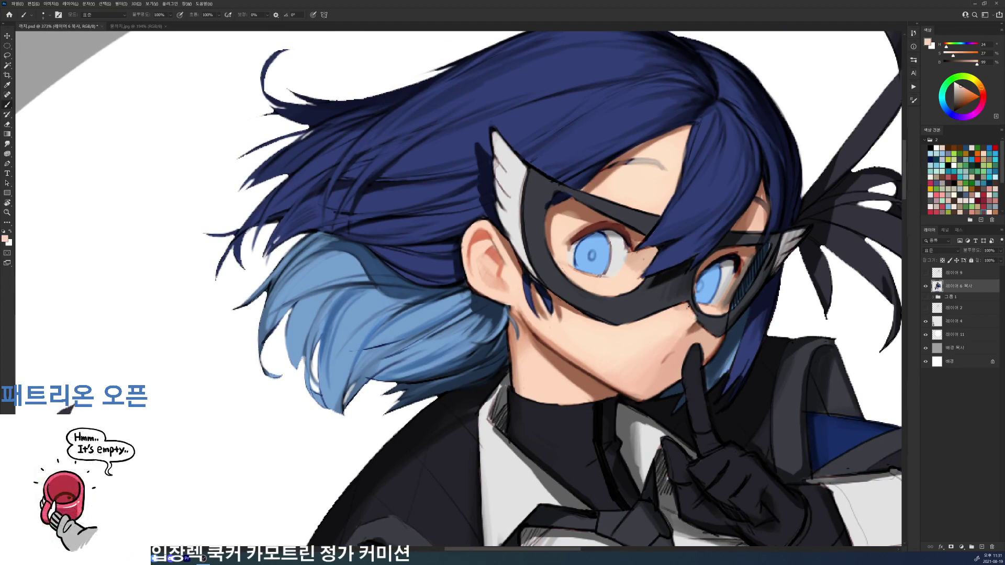
alt+click(682, 307)
alt+click(682, 307)
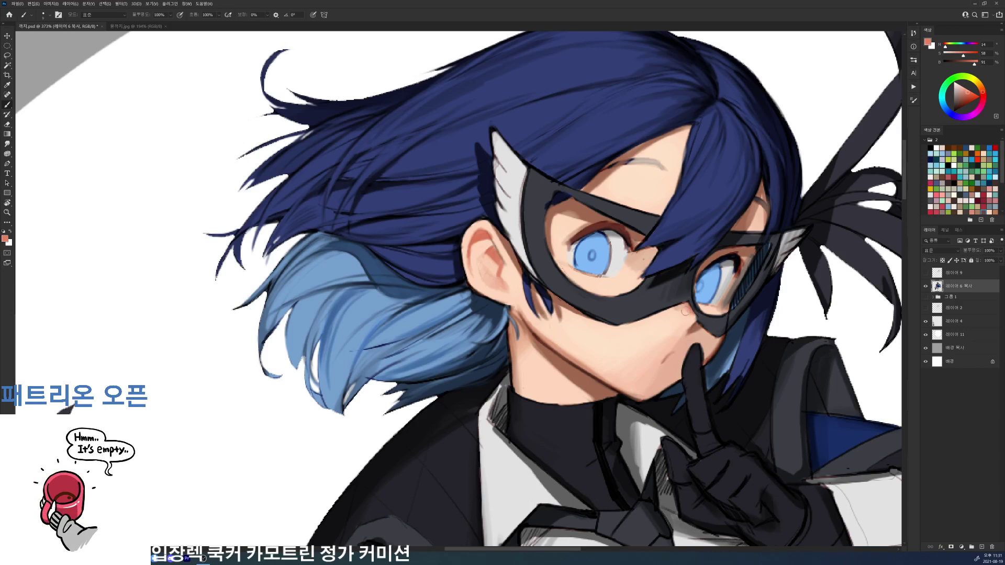
alt+click(684, 332)
alt+click(689, 329)
alt+click(693, 331)
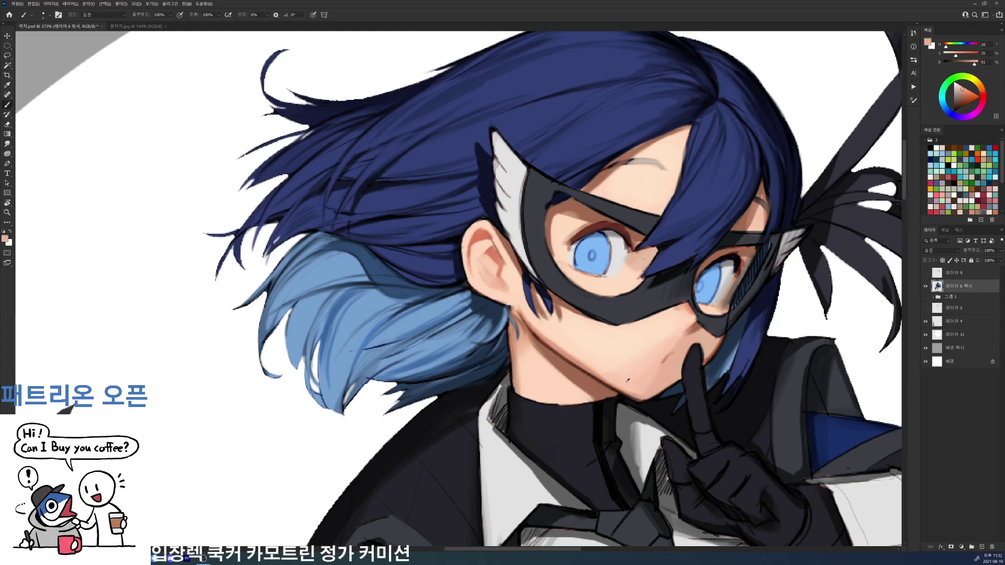
alt+click(563, 347)
scroll(628, 263, down, 1)
scroll(629, 263, down, 5)
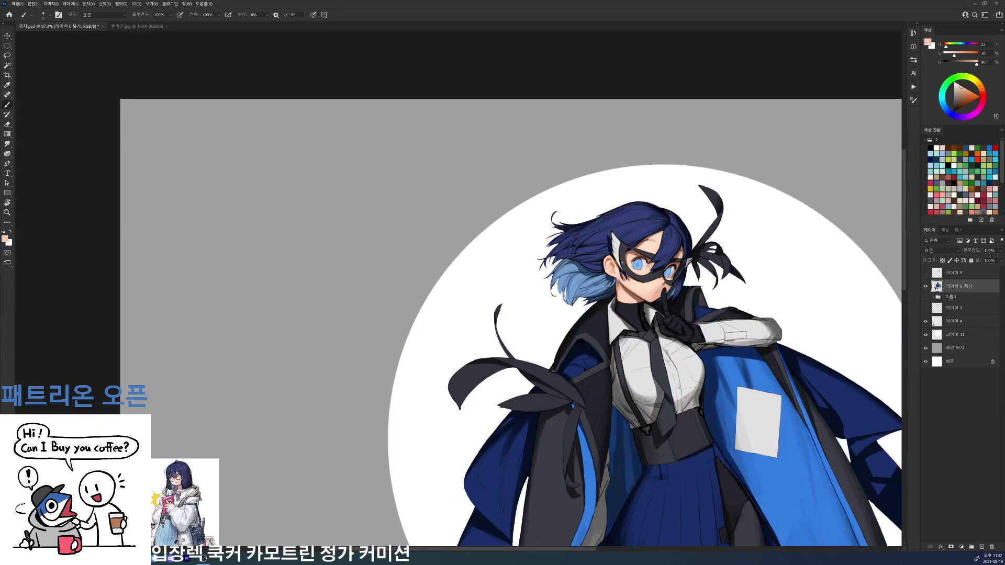
- Clean up the mask's edge between its near wing and the eye opening with sampled dark grey and black
scroll(654, 242, up, 4)
alt+click(628, 239)
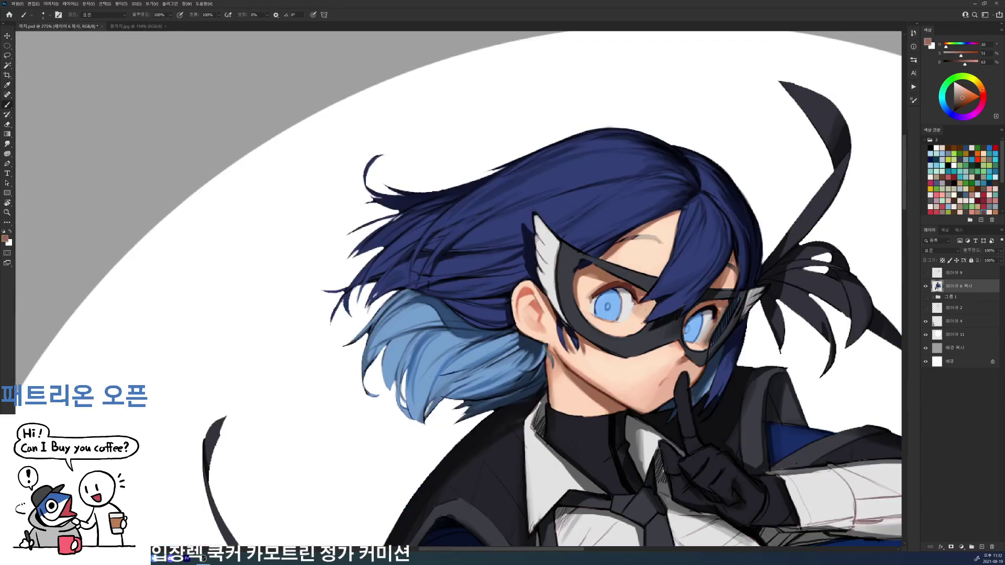
key(r)
key(b)
alt+click(558, 262)
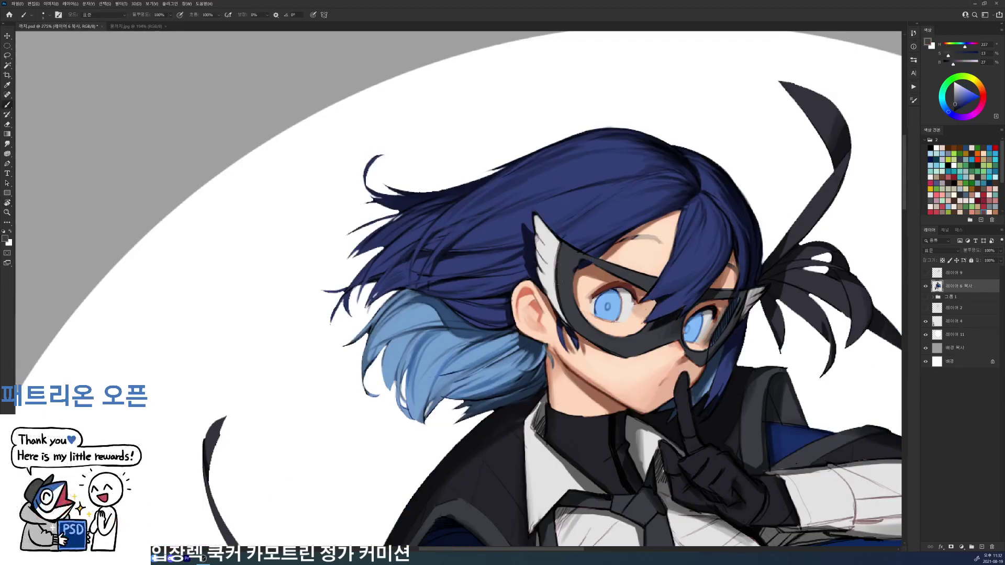
alt+click(558, 304)
drag(552, 273, 570, 328)
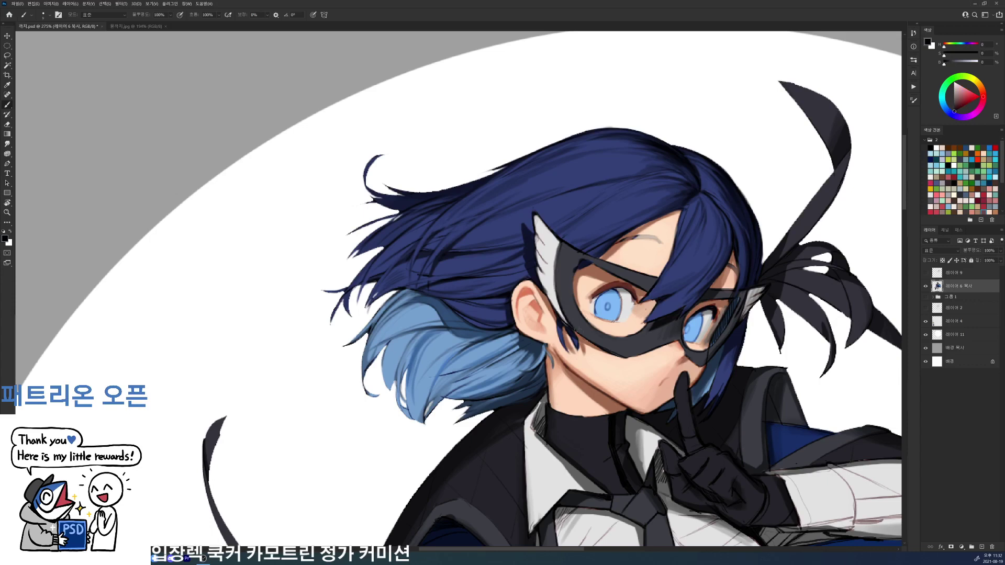
alt+click(568, 293)
alt+click(578, 263)
alt+click(566, 288)
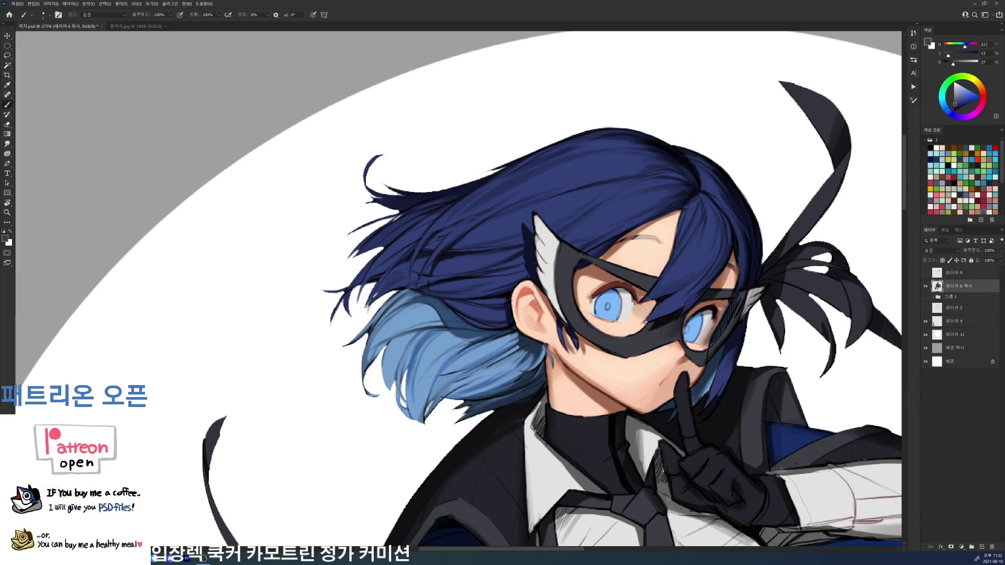
- Refine the near eye opening and lower rim of the mask with black and sampled dark grey
key(r)
drag(567, 289, 544, 356)
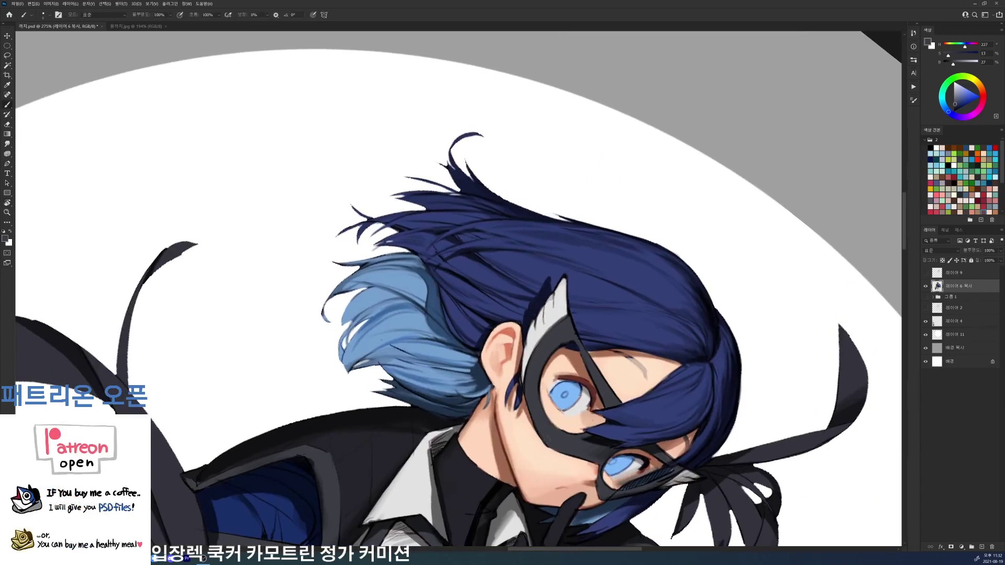
key(d)
alt+click(530, 407)
key(r)
drag(585, 330, 543, 187)
key(d)
- Paint over the hatching on the mask's far side in dark grey and darken its rim around the far eye
alt+click(642, 258)
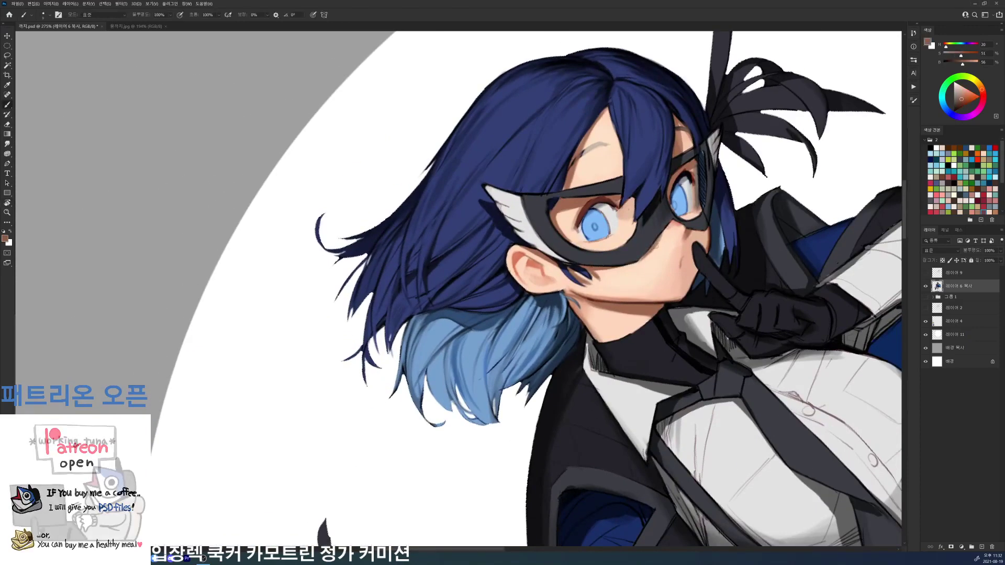
alt+click(663, 225)
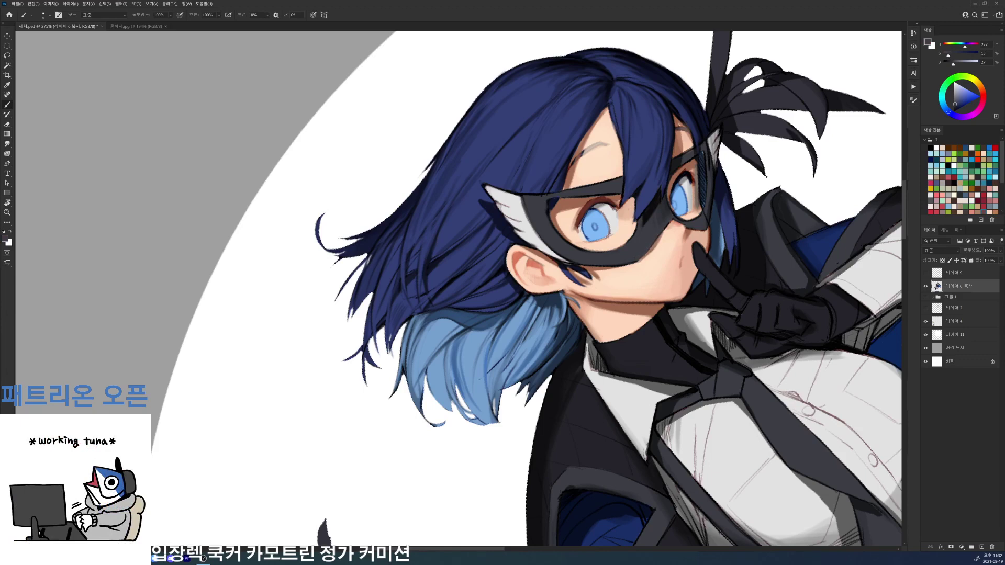
key(d)
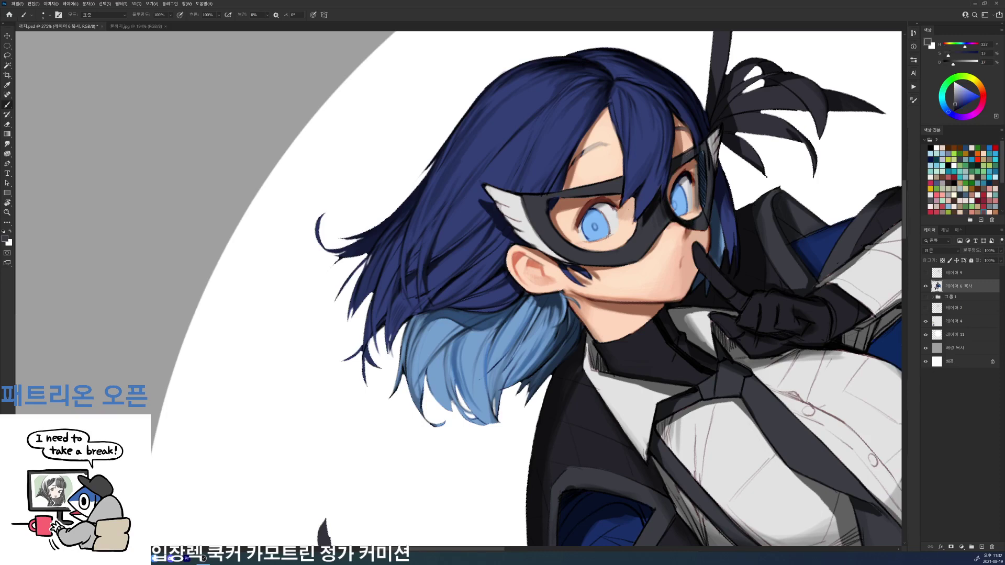
alt+click(705, 140)
key(d)
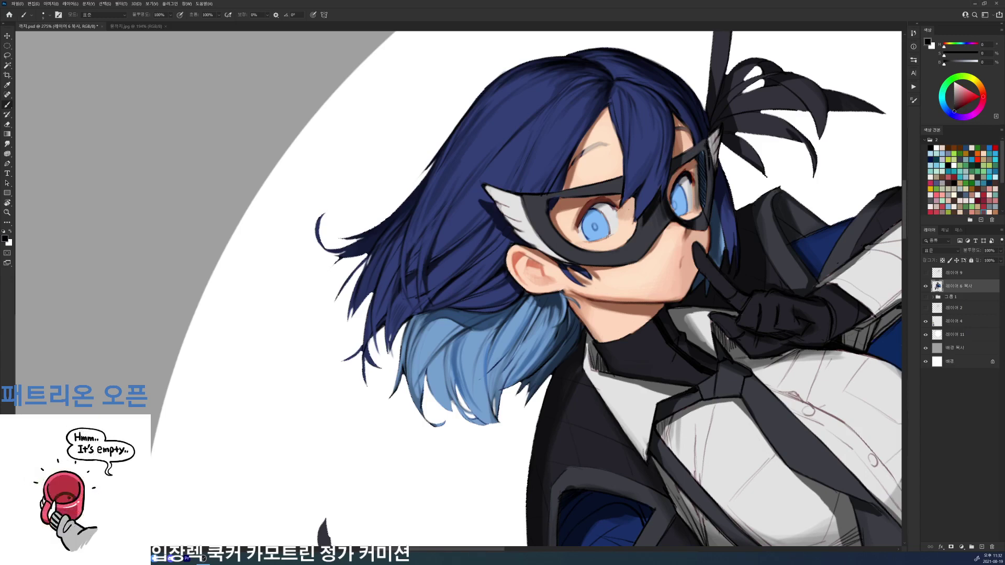
alt+click(711, 183)
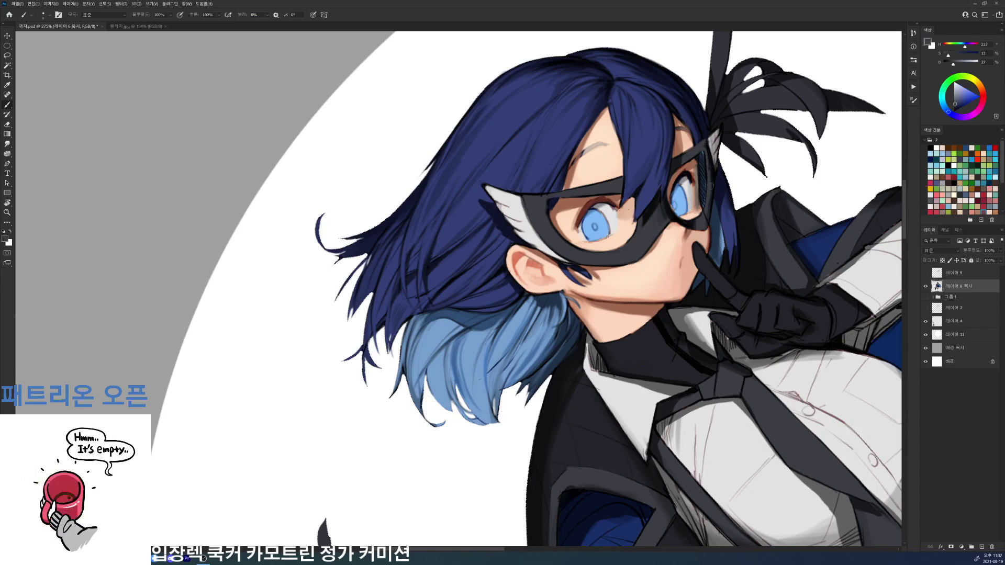
alt+click(700, 155)
key(d)
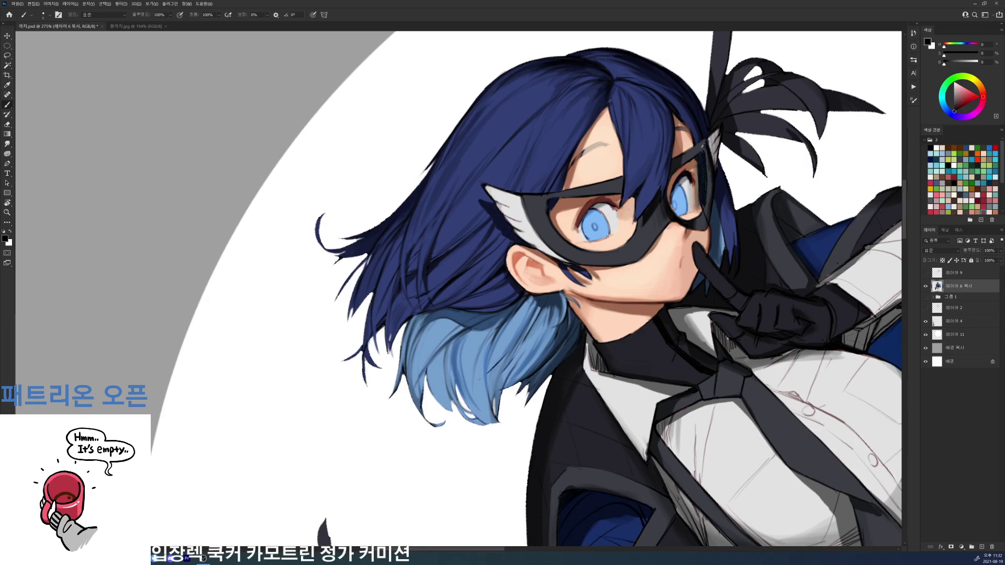
alt+click(710, 187)
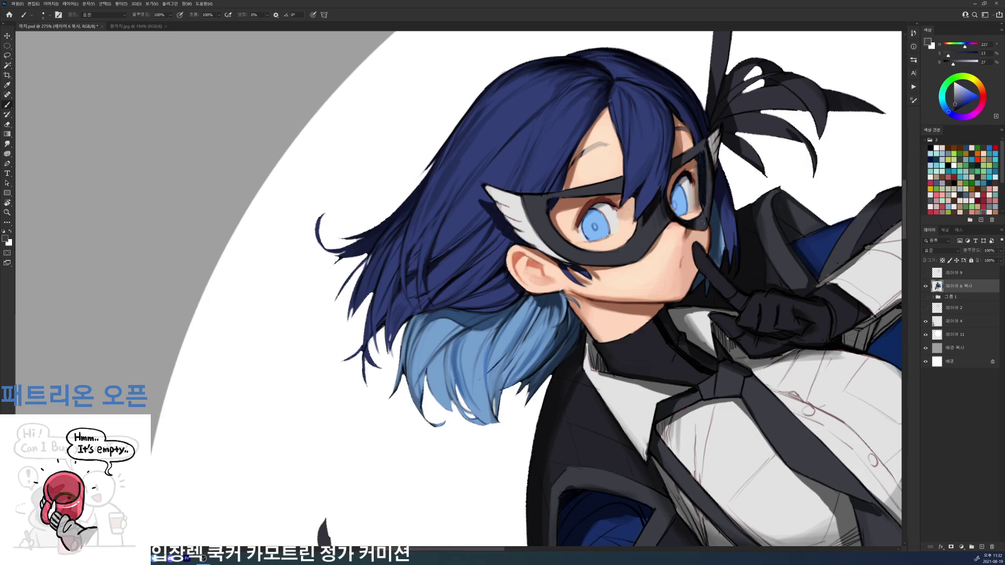
key(d)
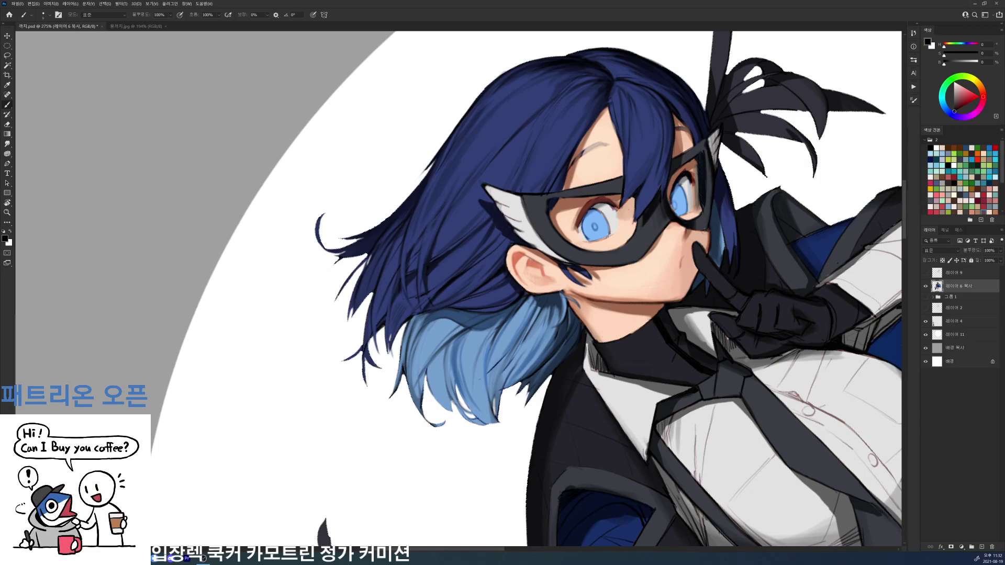
- Sharpen the mask's far lower corner against the hair with black and a sampled dark navy
key(r)
drag(709, 229, 709, 338)
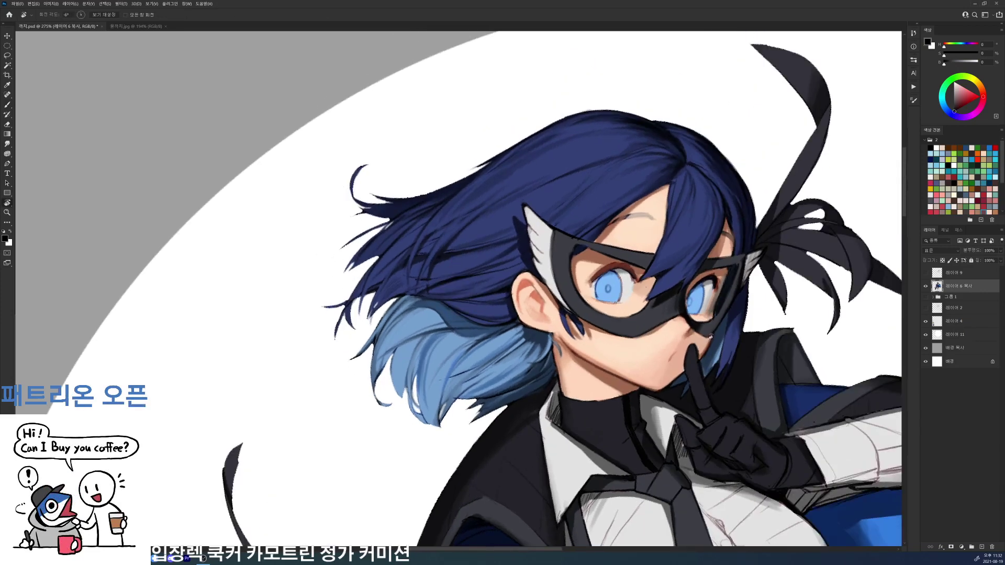
key(b)
alt+click(711, 341)
key(d)
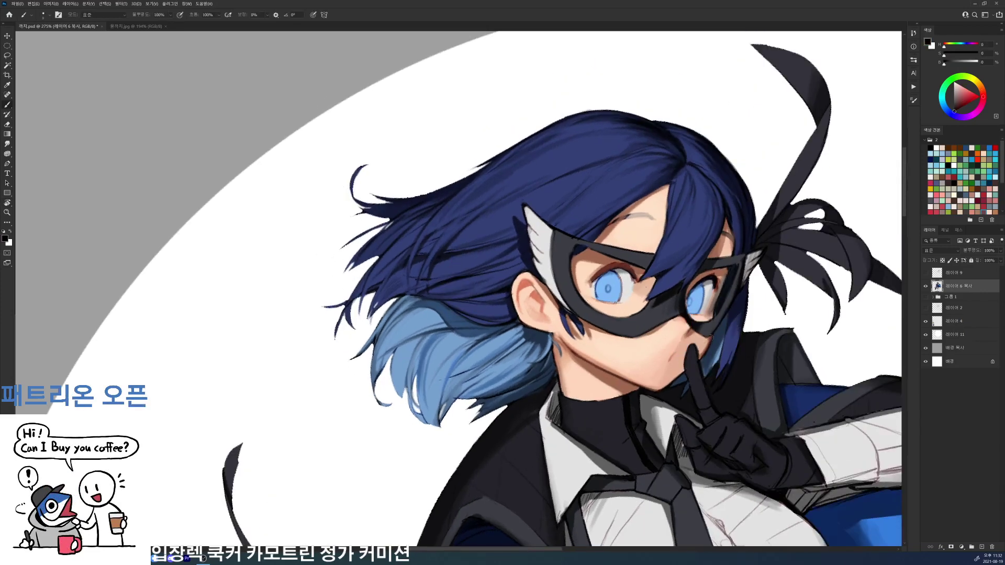
alt+click(736, 318)
drag(732, 311, 727, 333)
alt+click(738, 305)
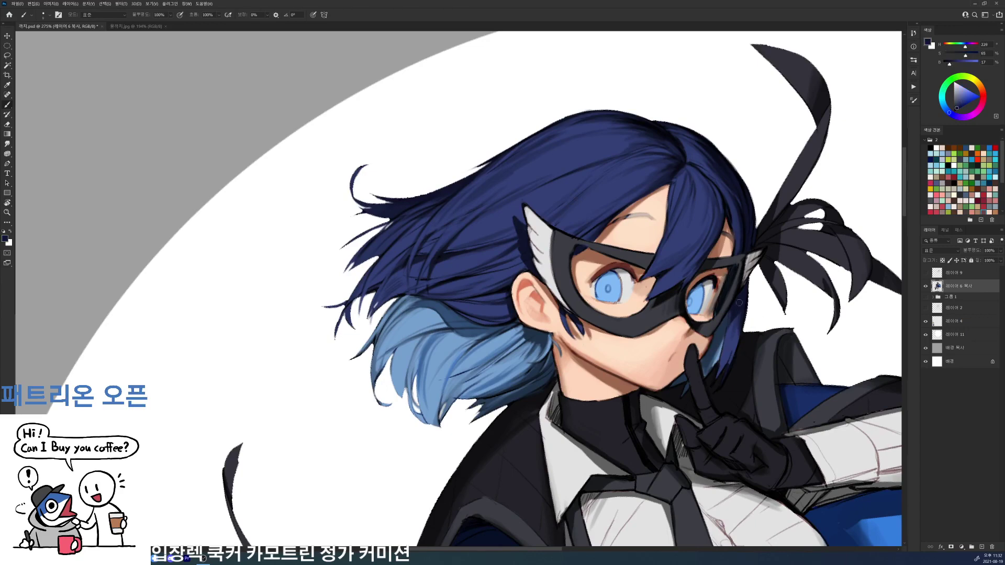
key(d)
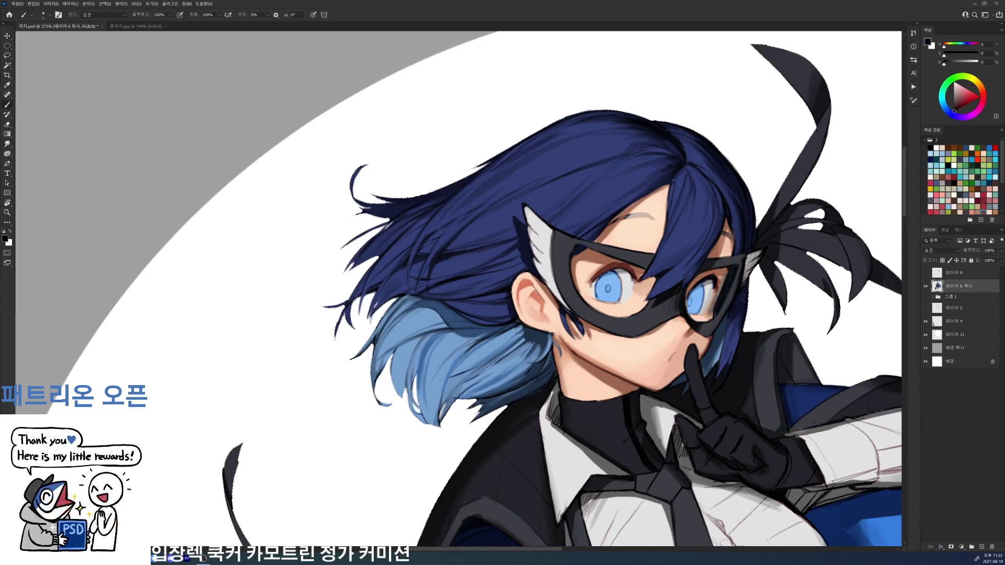
- Refine the turtleneck's upper edge and its folds below the jaw with sampled dark greys
drag(738, 344, 650, 292)
scroll(650, 292, up, 5)
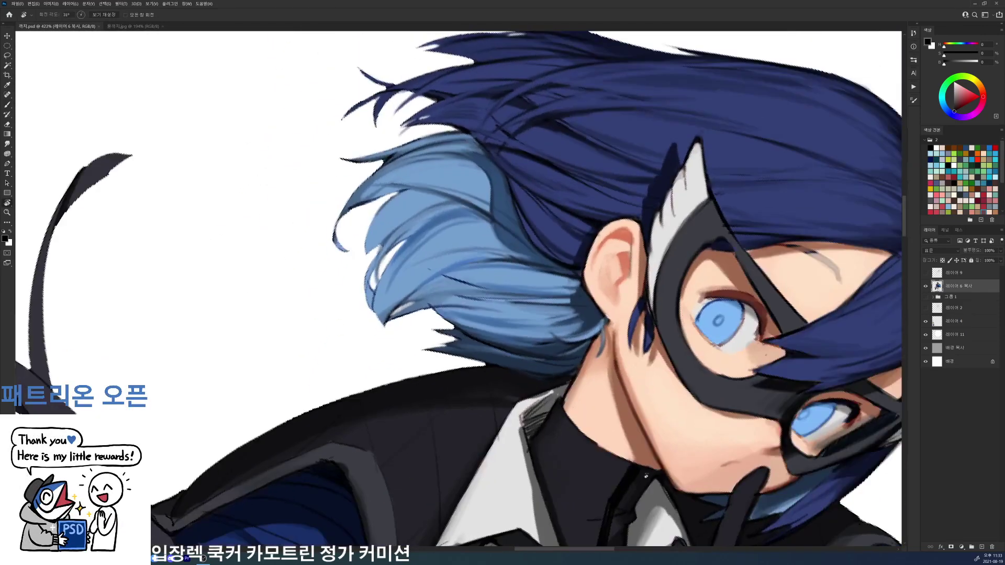
alt+click(575, 430)
drag(579, 429, 631, 465)
mouse_move(579, 432)
mouse_down()
mouse_move(627, 463)
mouse_move(576, 385)
mouse_up()
alt+click(628, 457)
alt+click(623, 479)
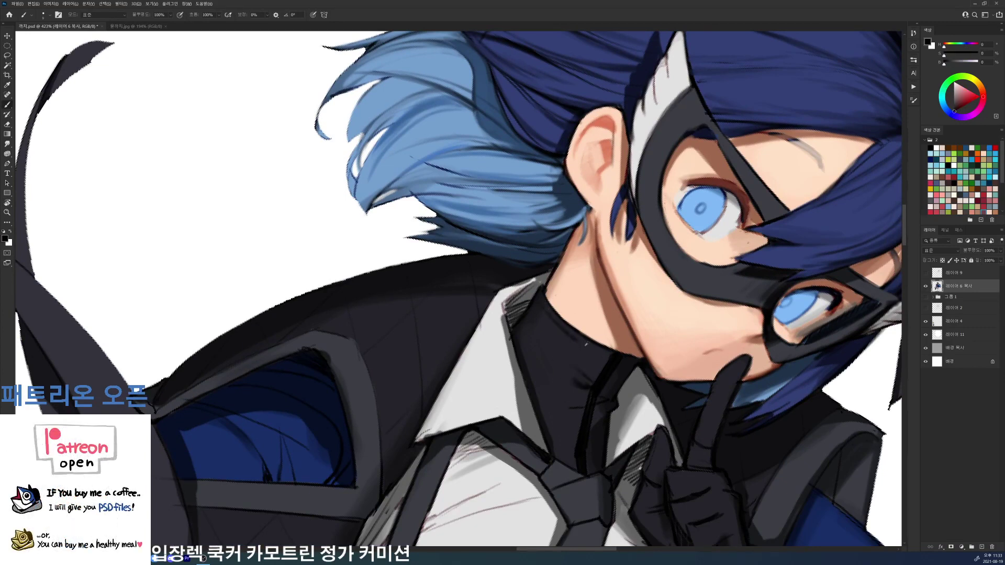
scroll(615, 351, down, 5)
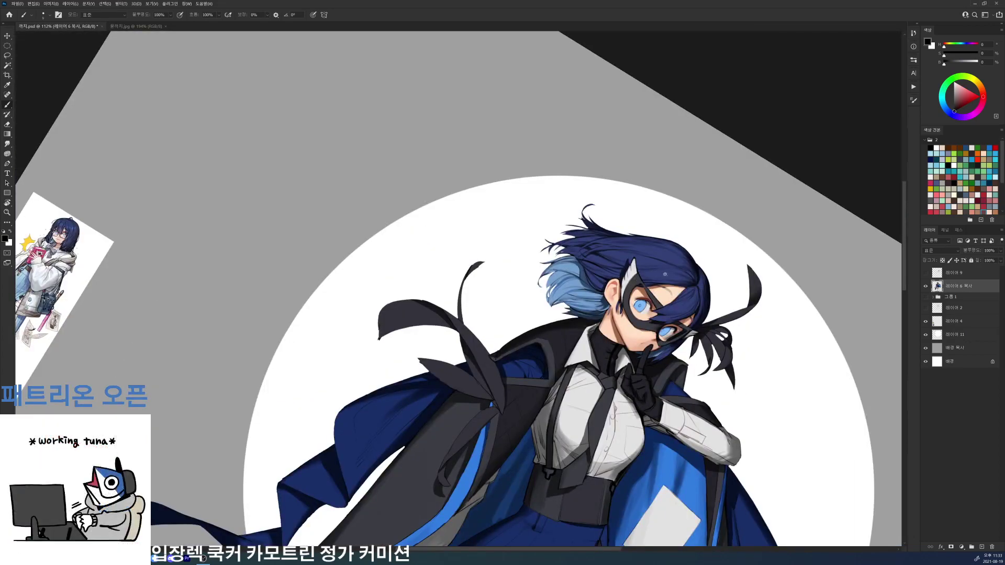
- Paint over the hatching on the near shirt collar below the neck with sampled grey and black
scroll(665, 274, down, 2)
key(r)
key(Escape)
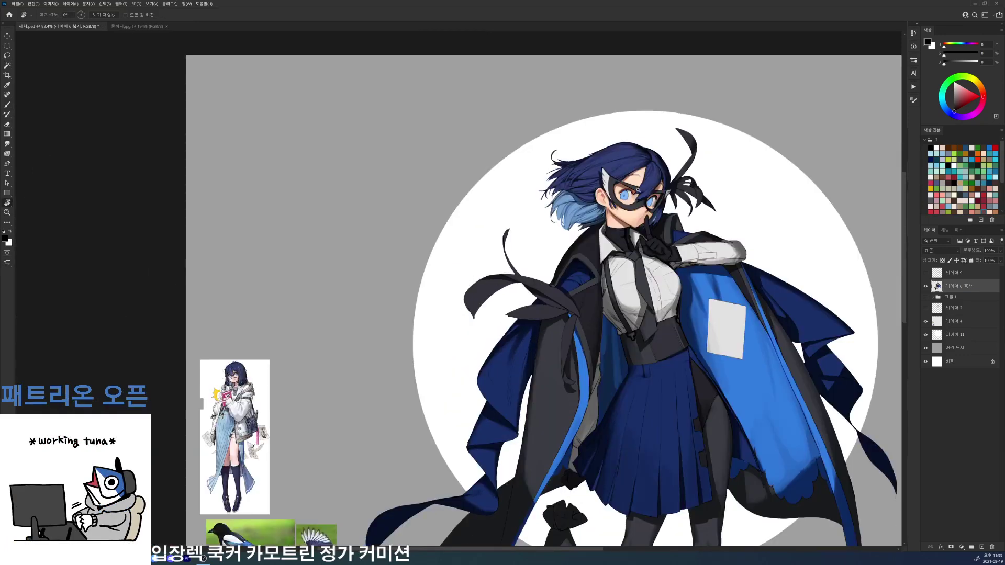
scroll(638, 189, up, 5)
key(b)
alt+click(538, 313)
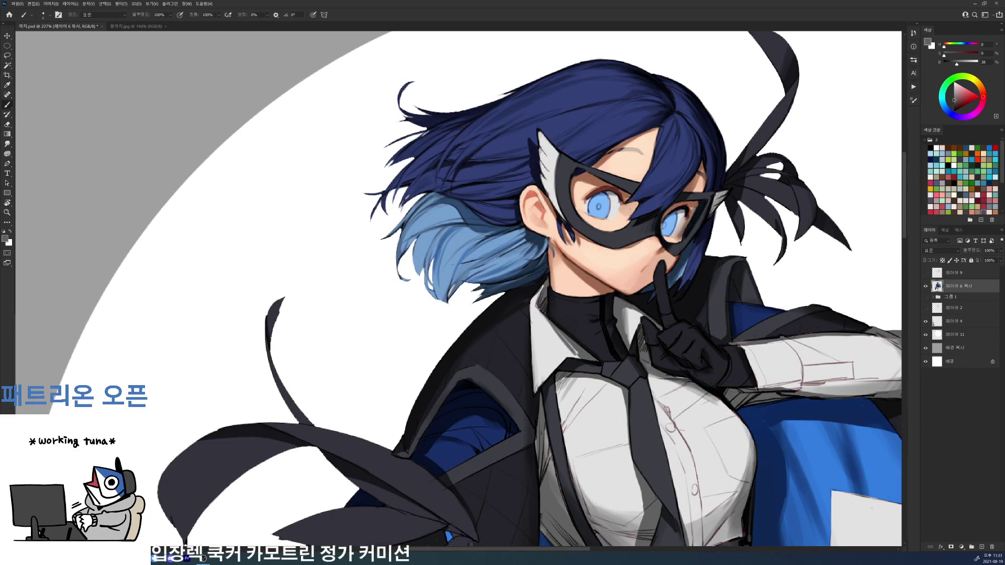
drag(557, 334, 576, 358)
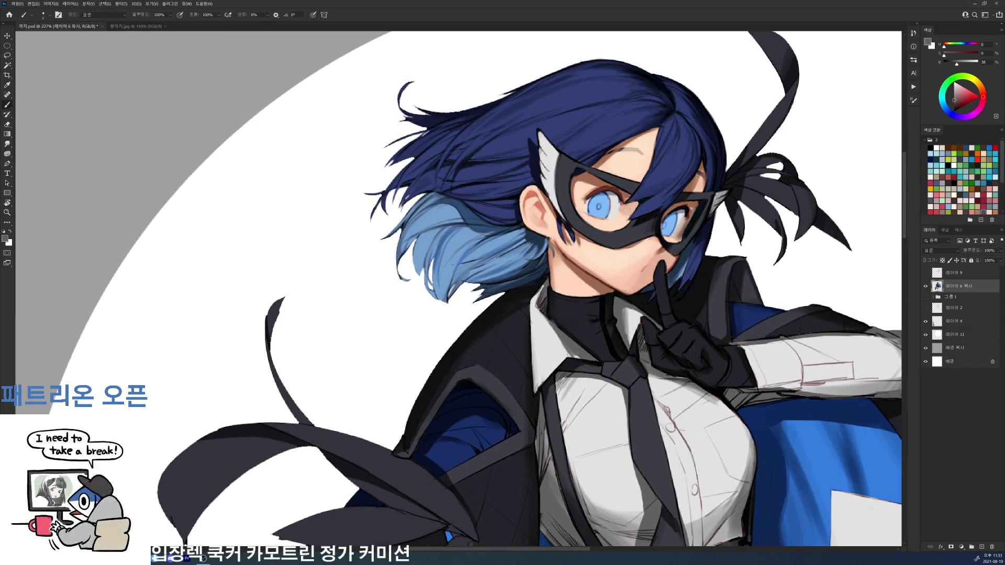
alt+click(550, 318)
alt+click(551, 320)
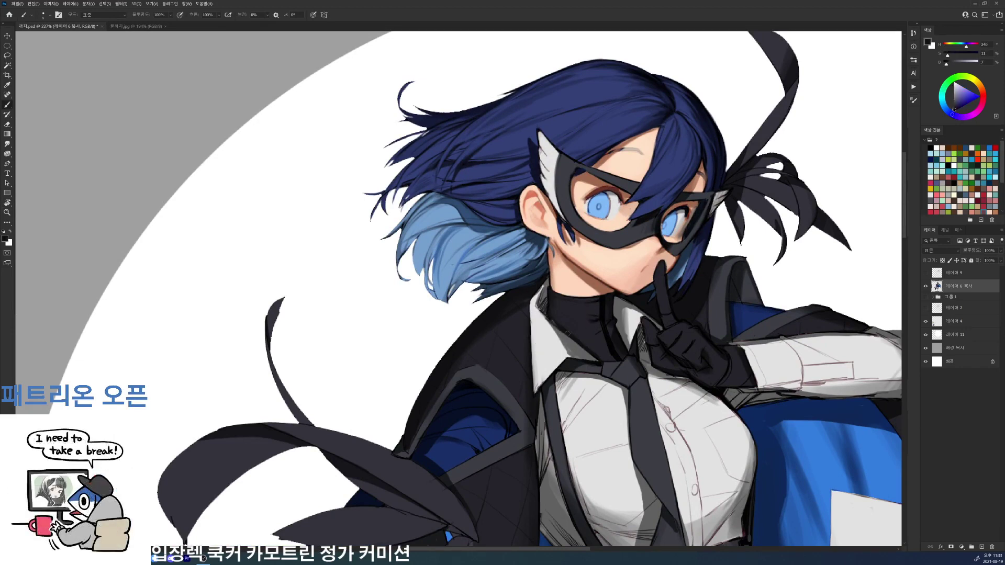
key(d)
alt+click(545, 296)
drag(541, 294, 534, 304)
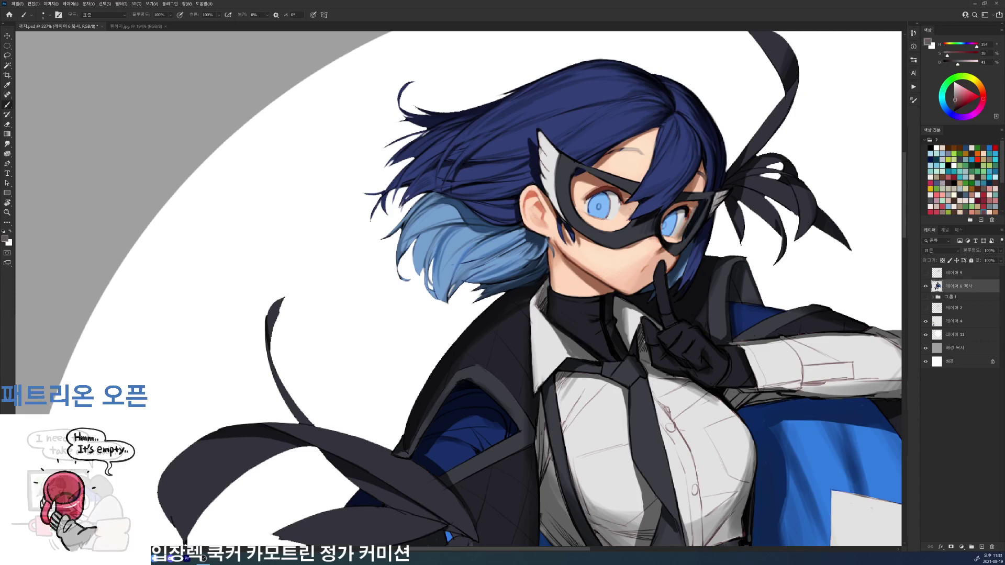
- Sharpen the near collar's upper tip against the coat and neck, alternating black and sampled grey
alt+click(540, 318)
key(d)
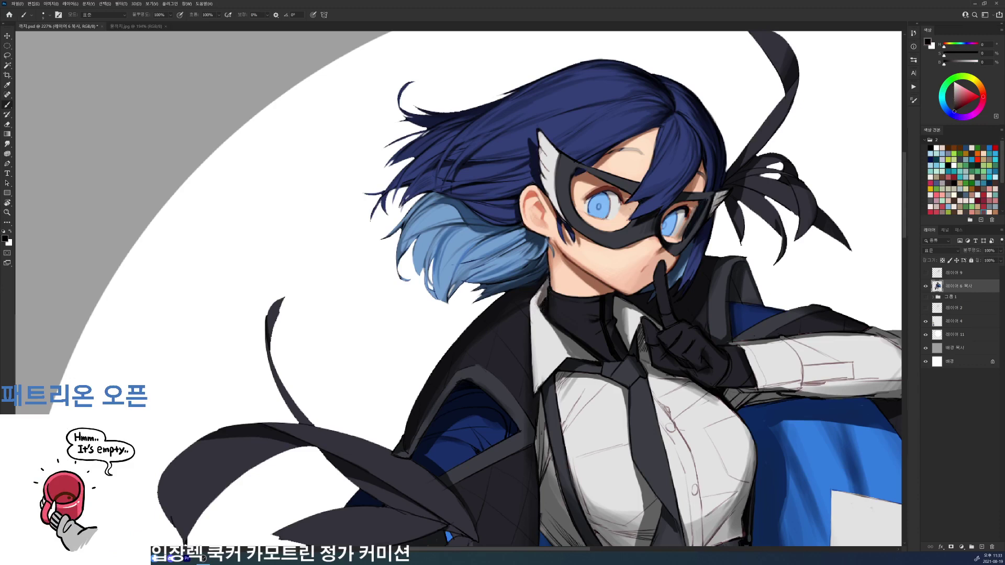
alt+click(544, 309)
key(d)
alt+click(545, 304)
alt+click(546, 282)
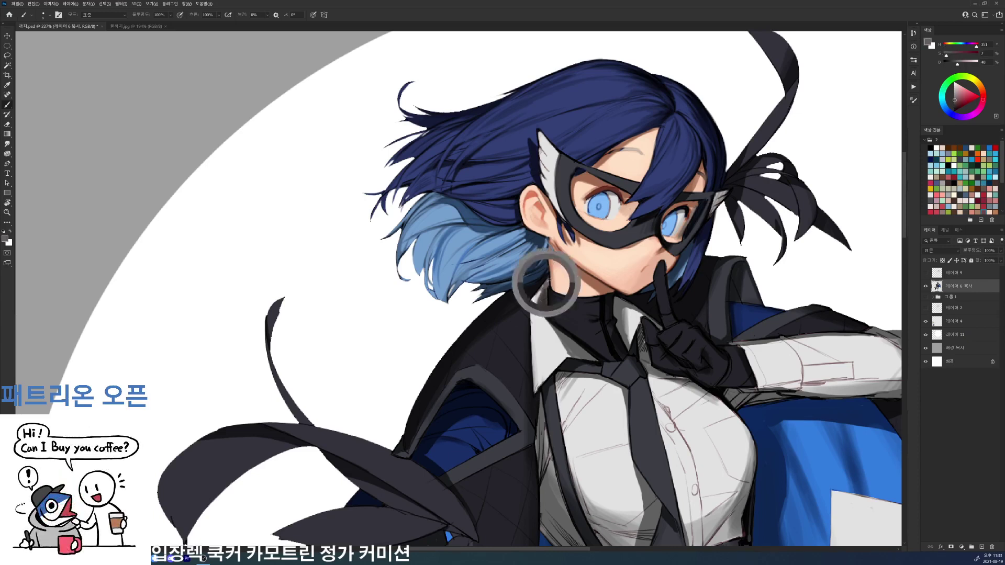
- Smooth the turtleneck's fold shading between the collar wings with sampled dark greys and black
alt+click(574, 333)
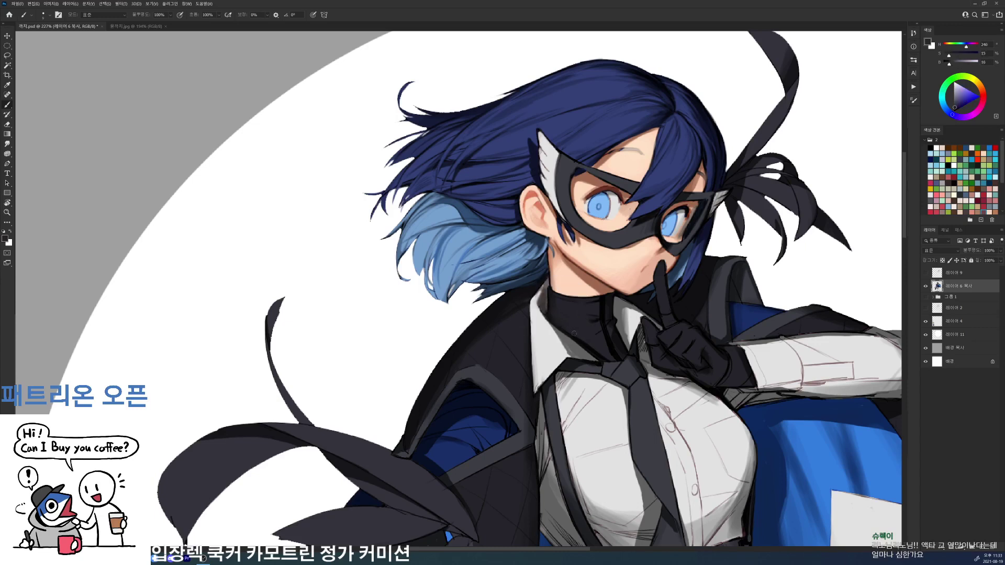
alt+click(596, 335)
alt+click(597, 333)
alt+click(593, 317)
drag(595, 316, 586, 326)
alt+click(549, 301)
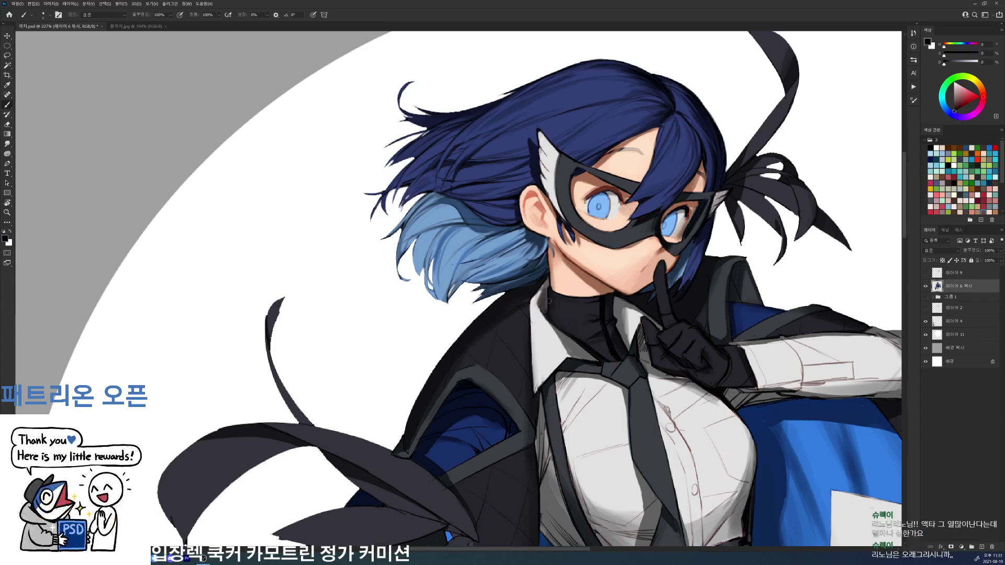
- Clean up the border between the near collar, neck and turtleneck with black and sampled dark tones, and save the document
scroll(616, 284, down, 5)
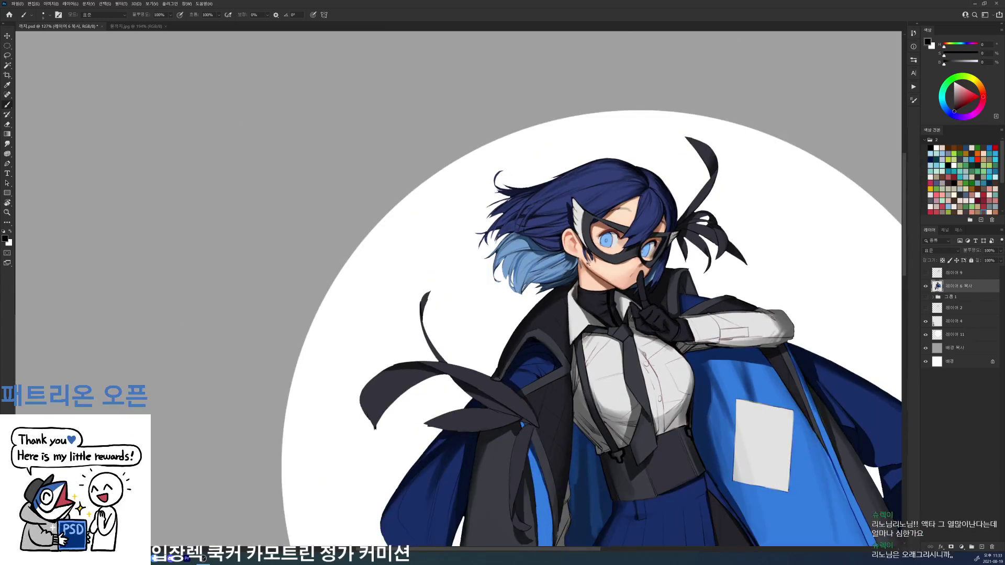
scroll(587, 264, up, 5)
alt+click(568, 294)
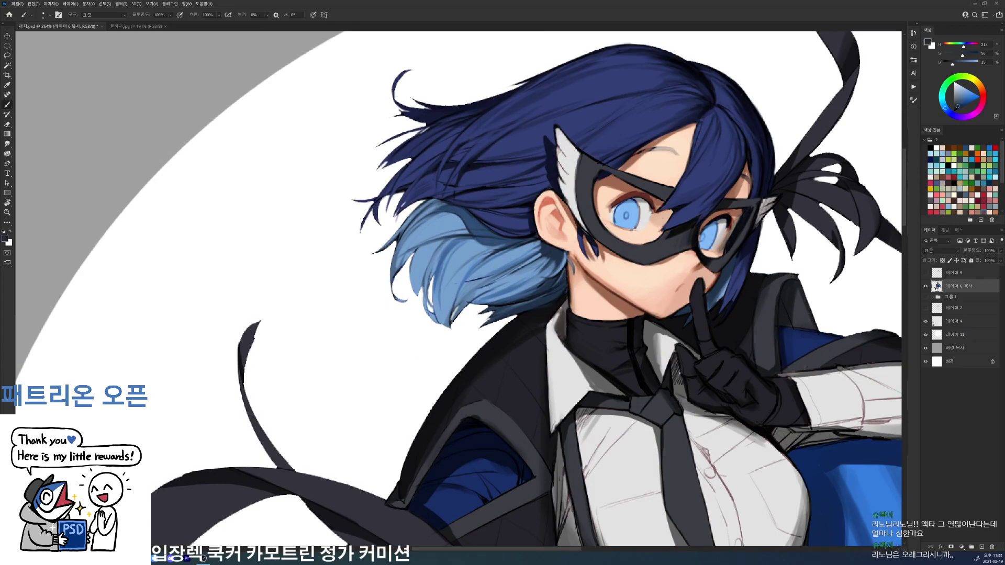
key(d)
alt+click(569, 330)
key(d)
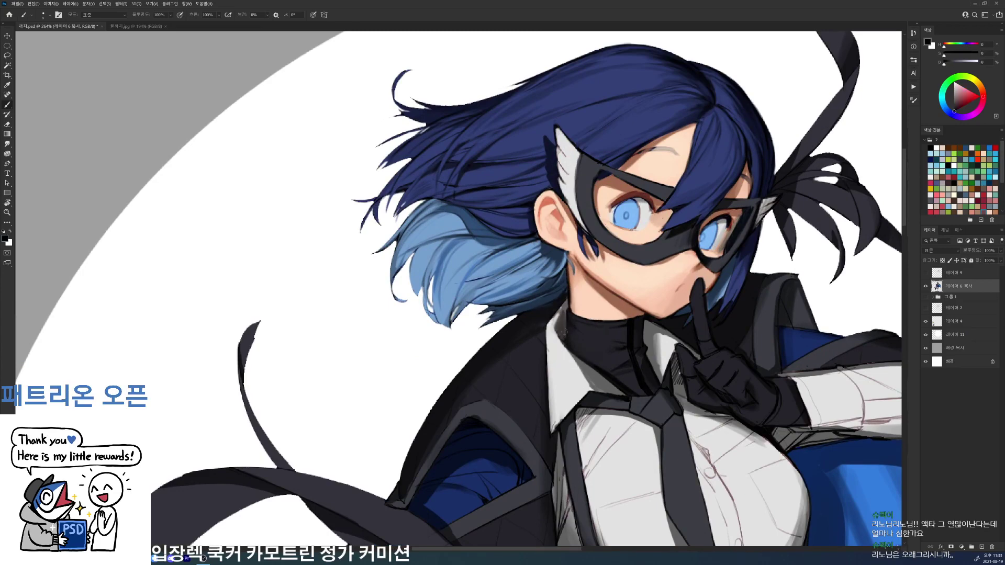
alt+click(578, 323)
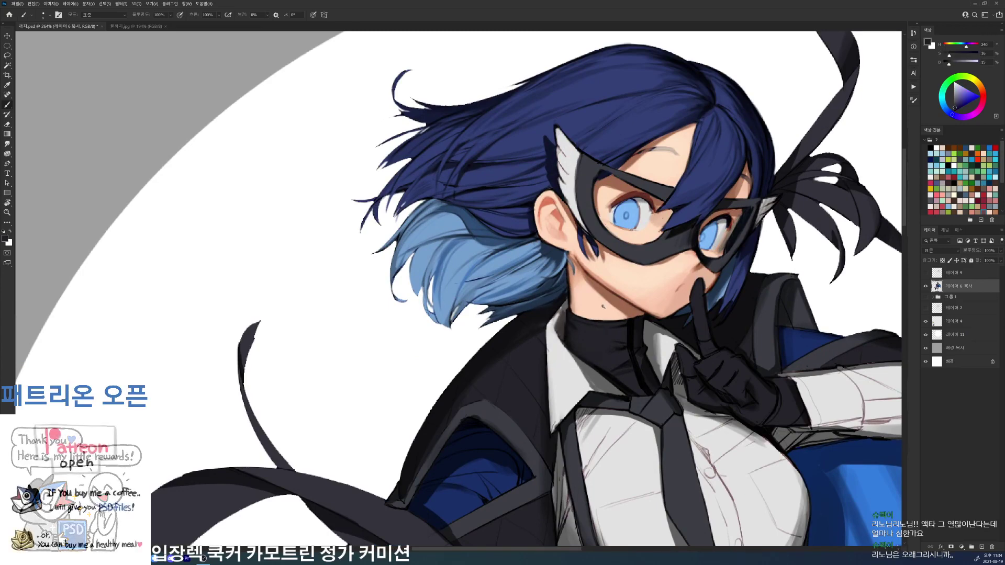
key(ctrl+s)
mouse_move(586, 309)
mouse_down()
mouse_move(539, 309)
mouse_move(630, 313)
mouse_up()
key(d)
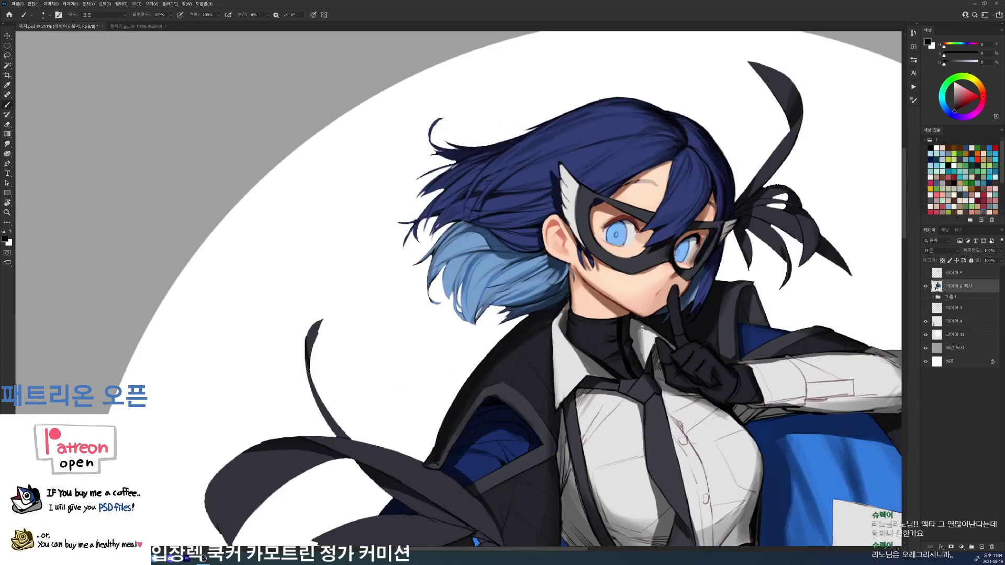
- Darken the turtleneck's front seam, paint over the far collar's hatching beside the glove with sampled dark grey, and save the document
scroll(642, 328, up, 3)
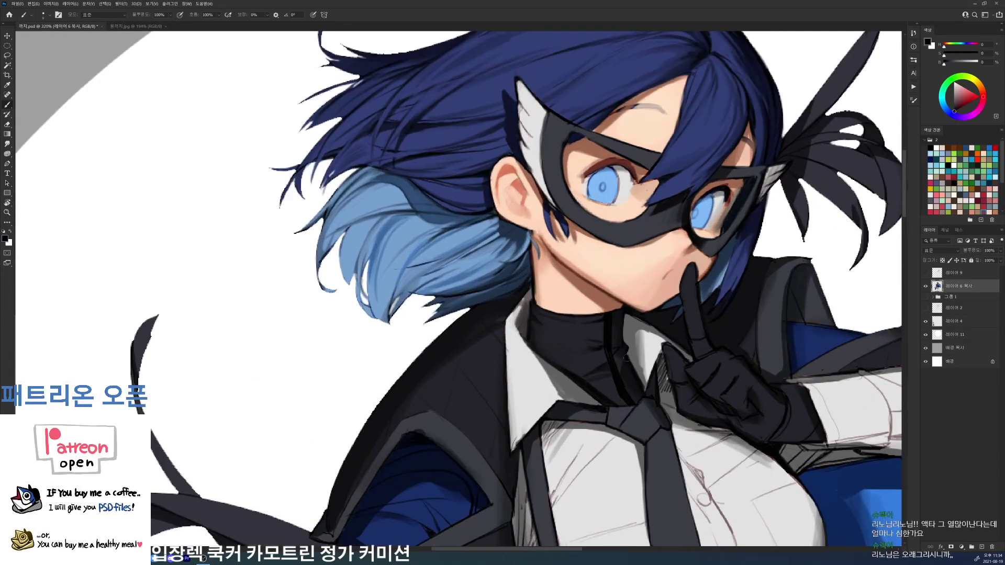
drag(626, 356, 636, 375)
alt+click(644, 347)
alt+click(663, 331)
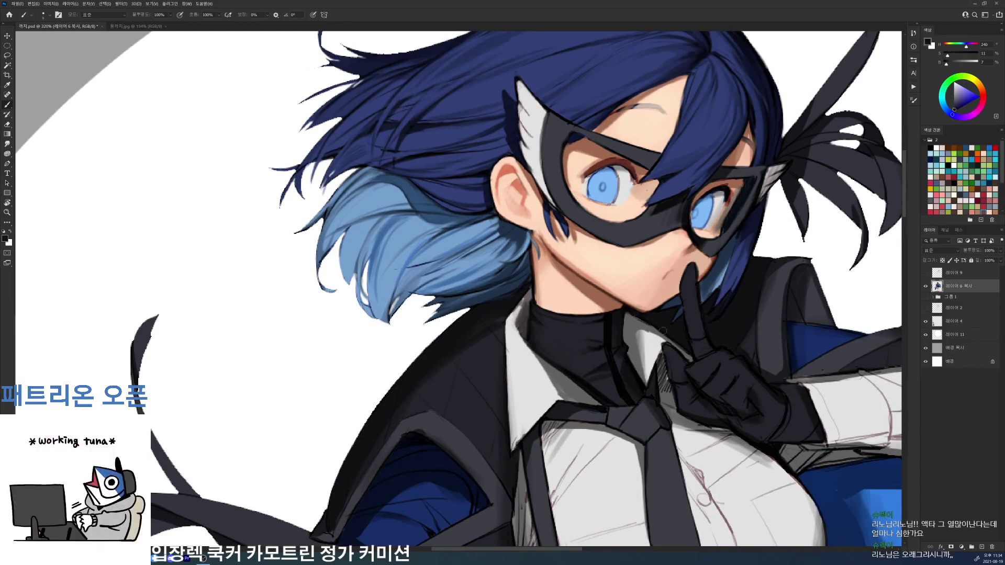
alt+click(662, 376)
alt+click(665, 388)
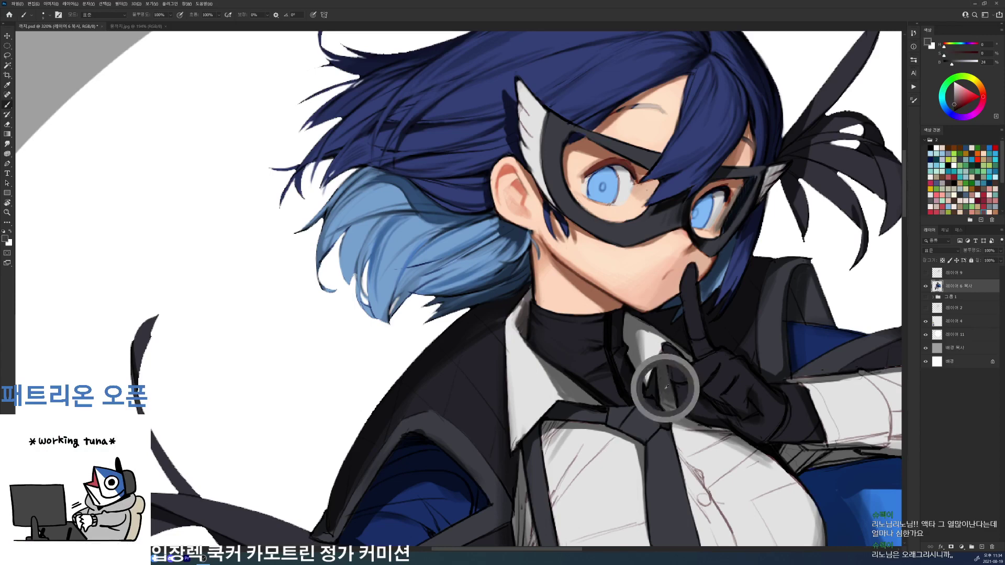
drag(673, 400, 667, 405)
drag(687, 366, 628, 366)
key(ctrl+s)
drag(757, 375, 733, 277)
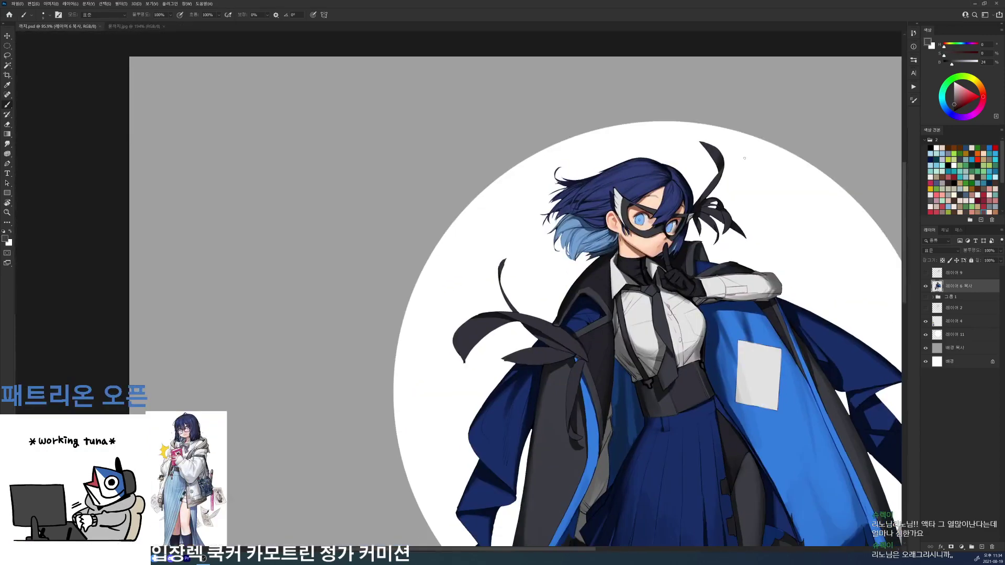
- Enlarge the brush to 20 px and paint black folds on the coat's near shoulder beside the collar
scroll(650, 200, up, 5)
alt+click(642, 316)
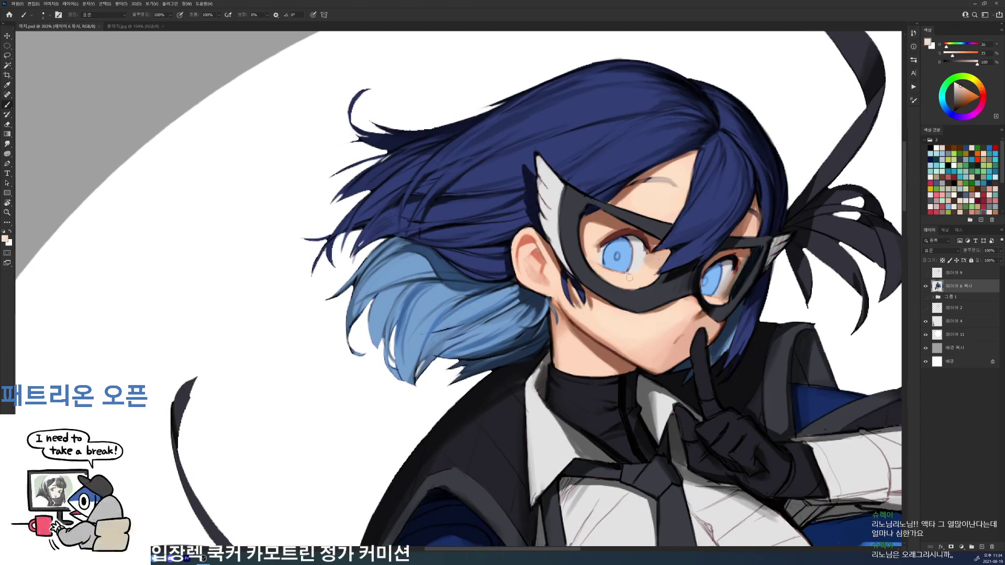
drag(642, 317, 752, 148)
right_click(619, 236)
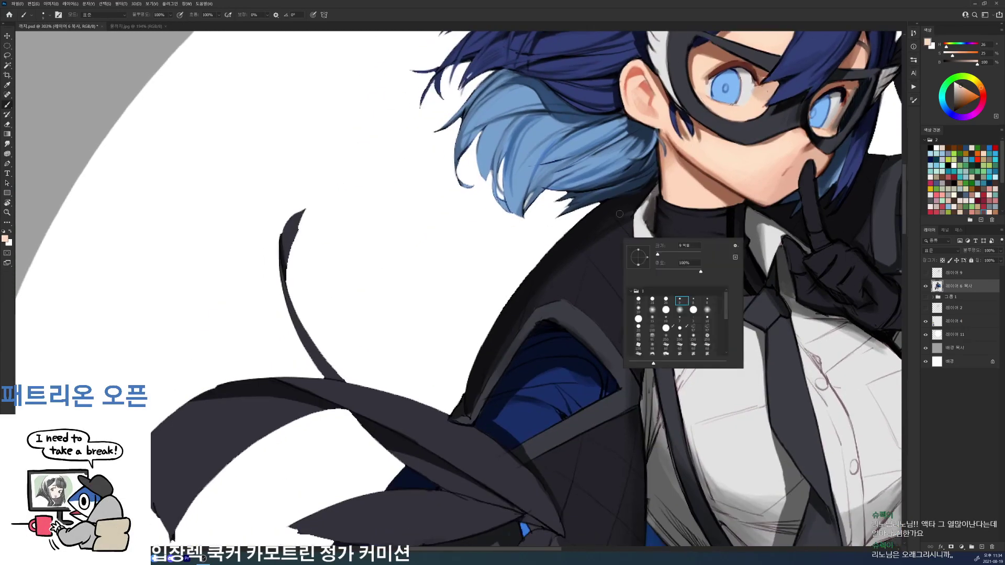
click(661, 255)
alt+click(600, 234)
alt+click(614, 235)
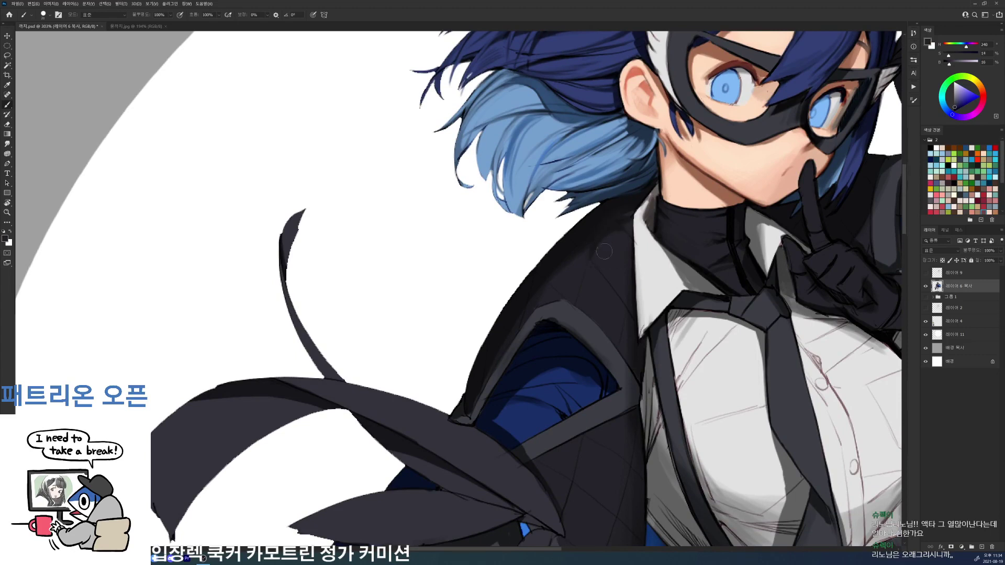
key(d)
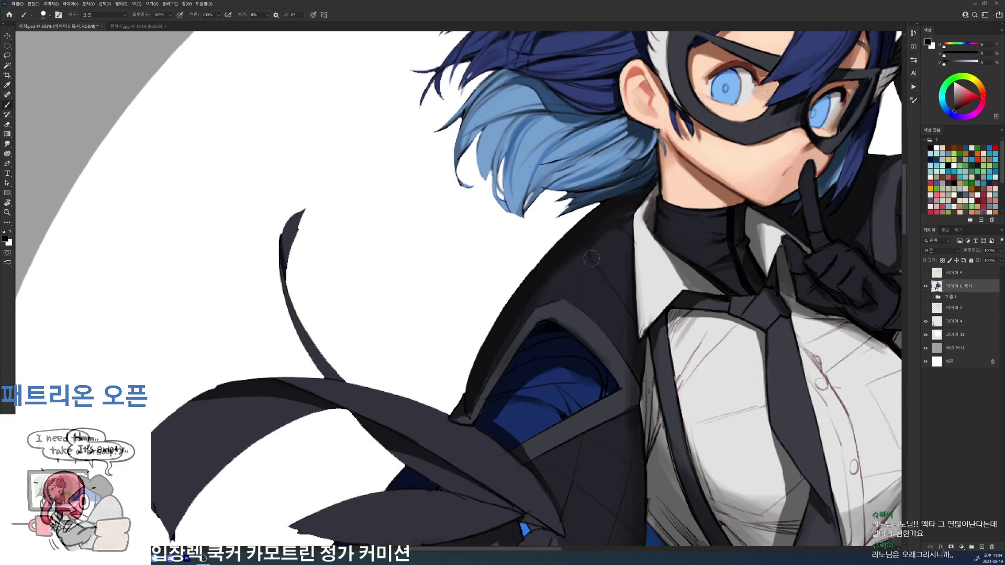
mouse_move(608, 283)
mouse_down()
mouse_move(624, 300)
mouse_move(630, 279)
mouse_up()
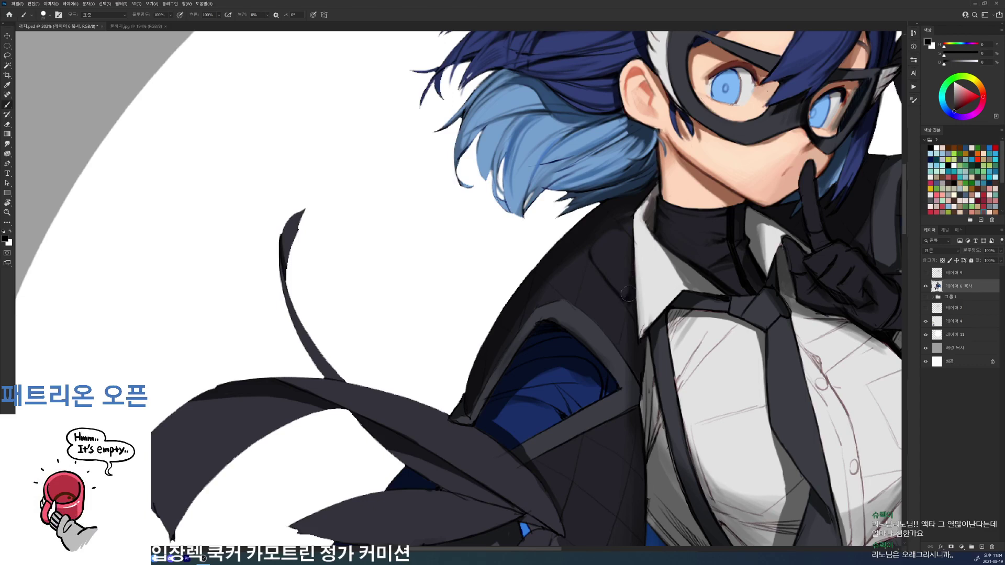
- Shape the coat's fold shadow between the collar and the sleeve opening's trim with black and sampled dark grey
alt+click(628, 294)
key(d)
alt+click(623, 335)
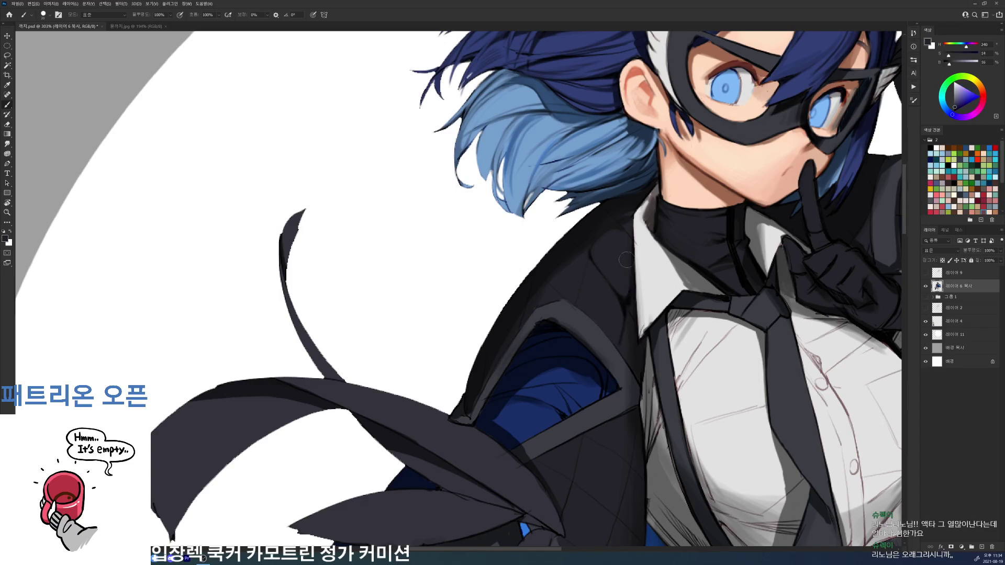
alt+click(625, 348)
mouse_move(627, 313)
mouse_down()
mouse_move(638, 371)
mouse_move(638, 348)
mouse_up()
alt+click(637, 367)
alt+click(635, 343)
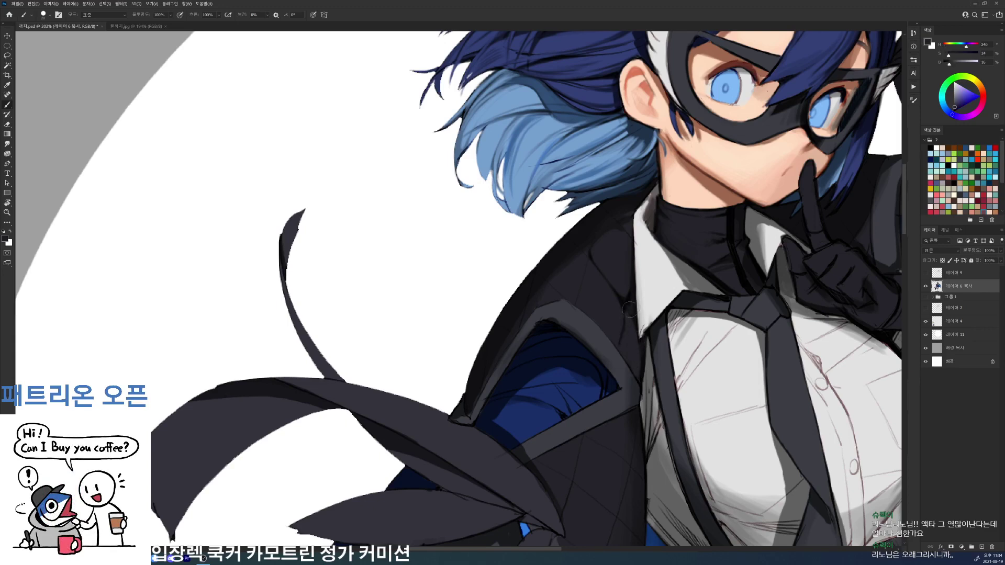
key(d)
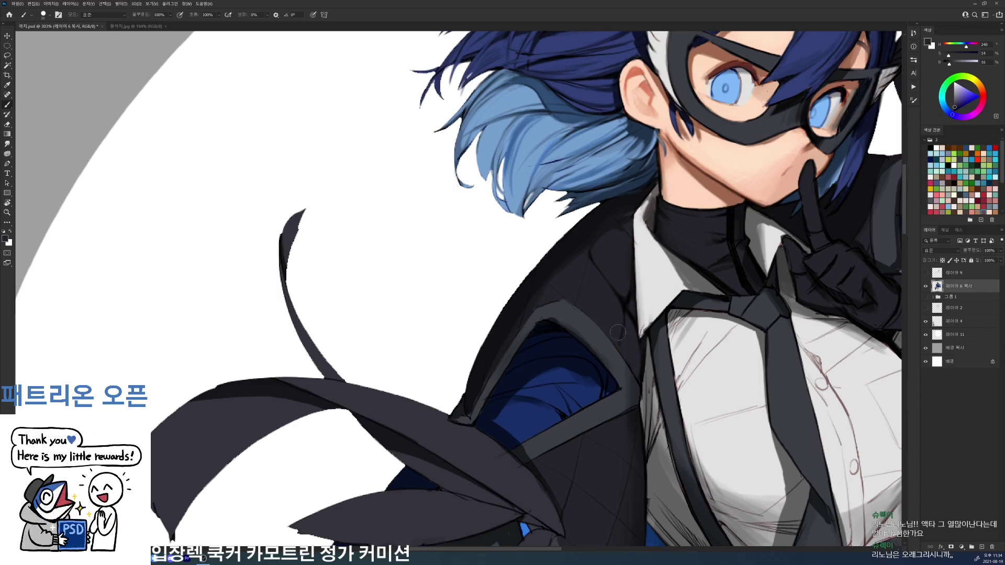
alt+click(615, 350)
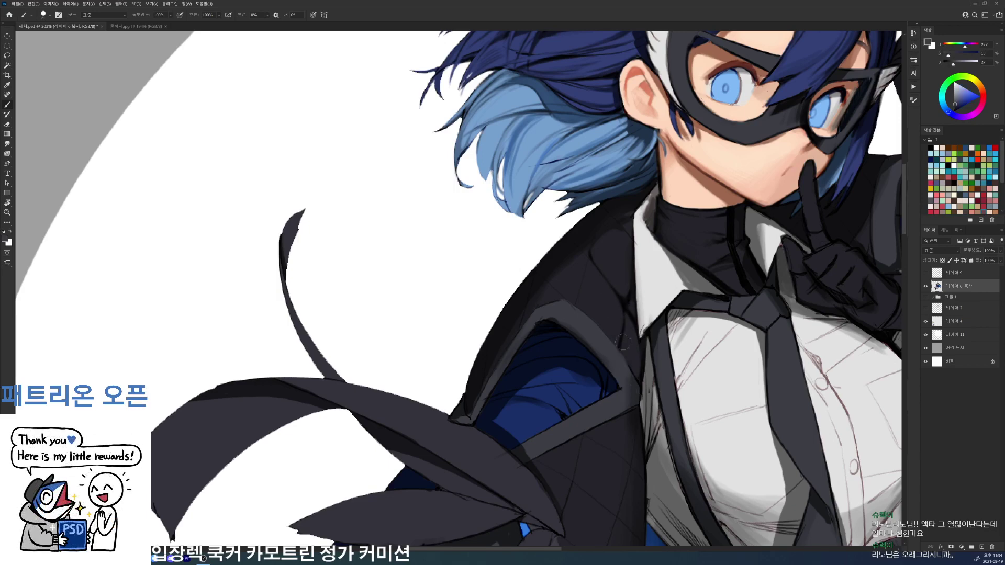
- Choose another brush preset and darken the coat along the sleeve opening's trim with a sampled near-black
scroll(623, 342, down, 5)
drag(632, 274, 681, 274)
right_click(648, 336)
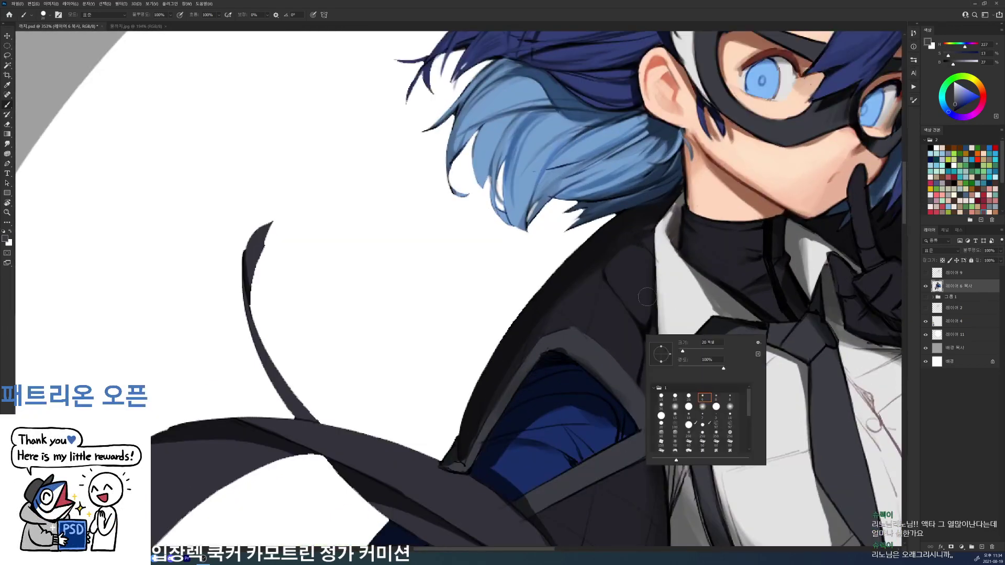
click(677, 398)
alt+click(640, 373)
alt+click(639, 374)
key(bracketleft)
key(bracketleft)
key(bracketleft)
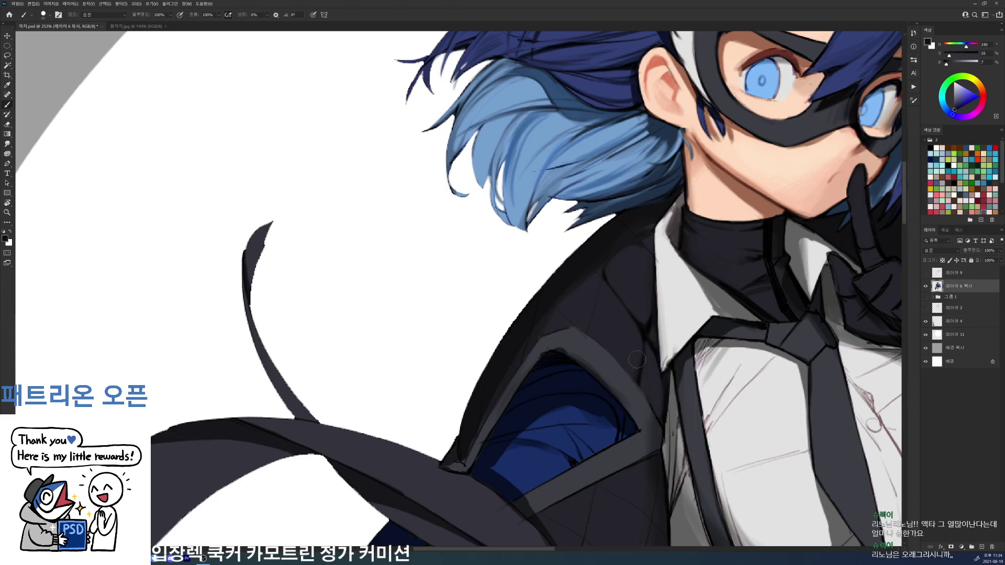
- Blend the coat's shoulder fold and deepen the shadow down along the shirt collar with sampled dark grey and black
alt+click(638, 329)
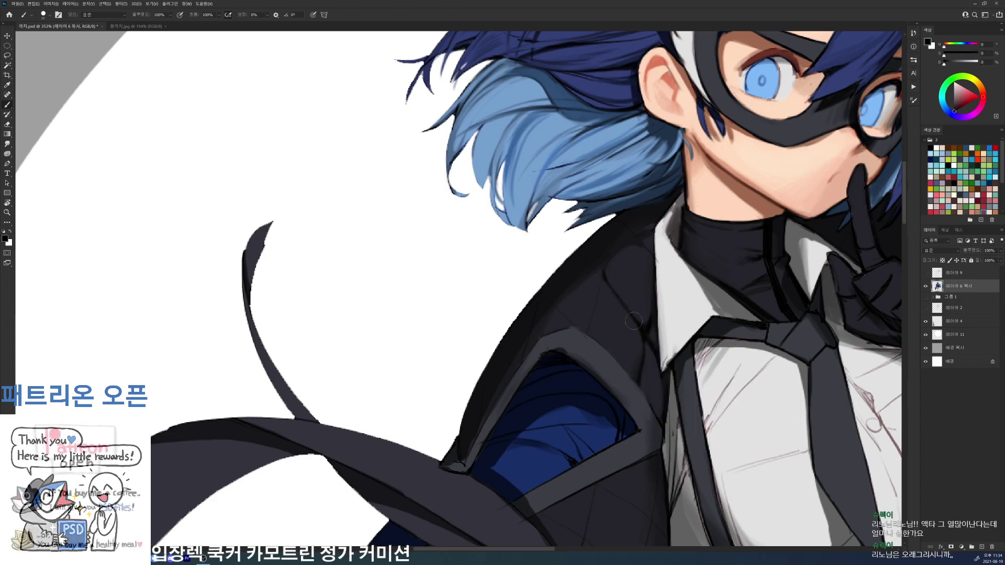
alt+click(600, 283)
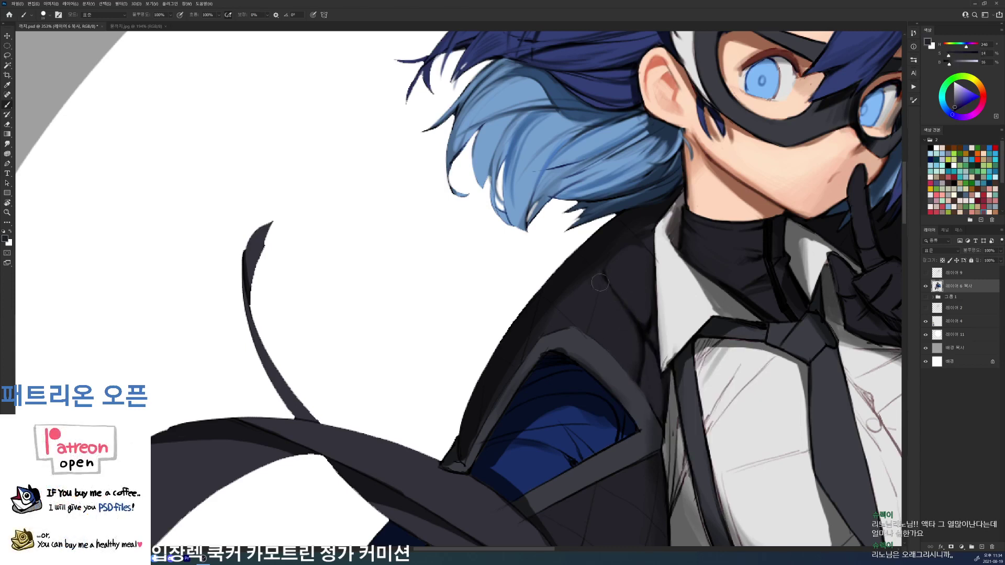
alt+click(645, 329)
alt+click(654, 350)
drag(667, 371, 658, 417)
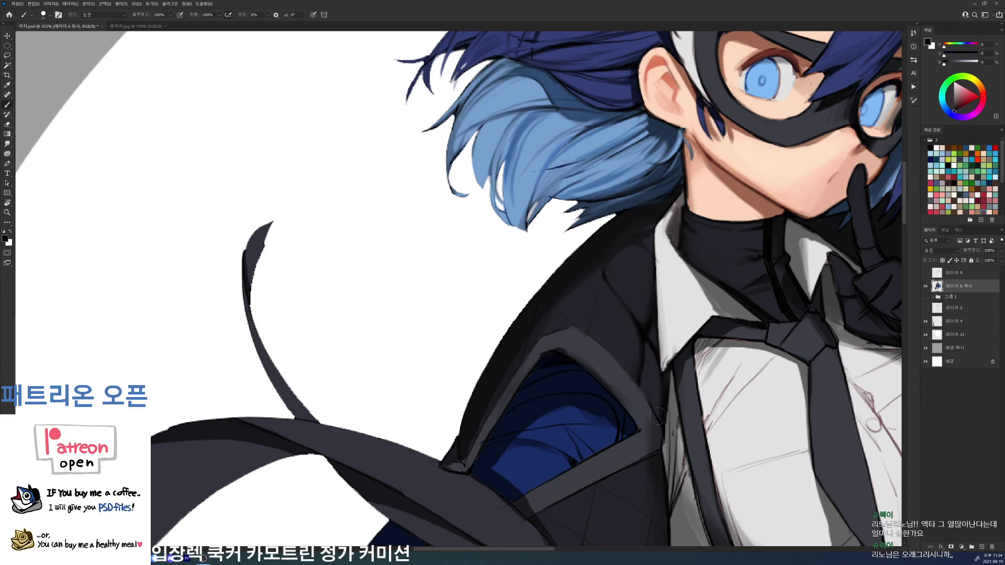
- Paint the coat's shoulder folds above the sleeve opening's trim with black and sampled dark greys
alt+click(558, 305)
mouse_move(564, 310)
mouse_down()
mouse_move(548, 308)
mouse_move(561, 314)
mouse_up()
alt+click(566, 318)
alt+click(577, 327)
key(d)
alt+click(592, 281)
key(d)
alt+click(591, 314)
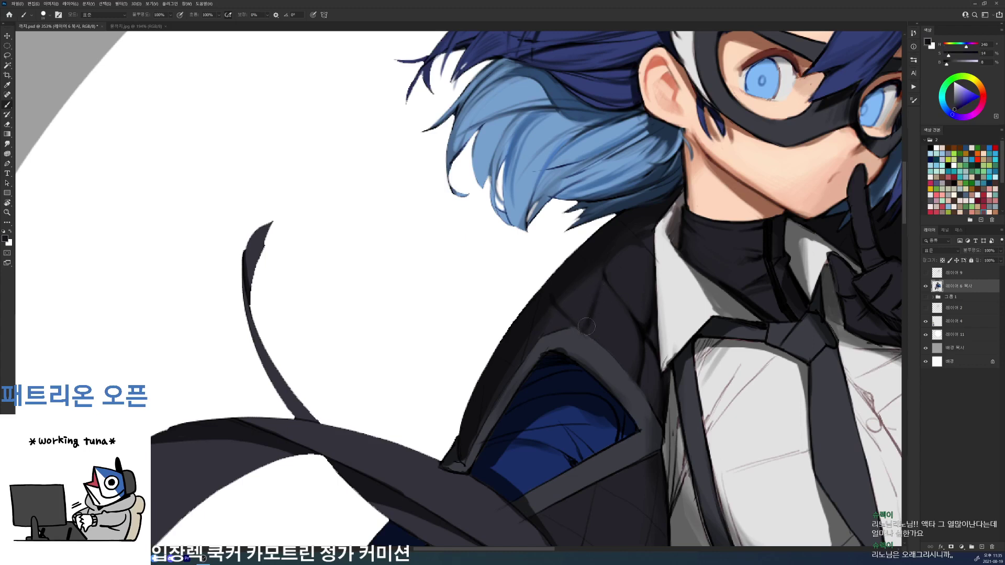
- Blend the coat's shoulder folds up towards the shirt collar with sampled dark grey
alt+click(597, 275)
alt+click(593, 268)
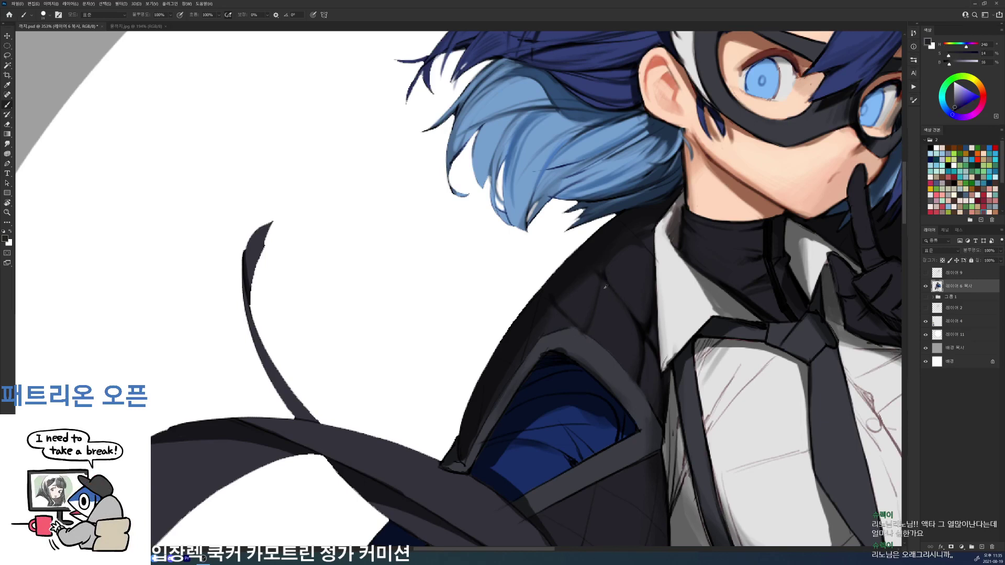
alt+click(605, 312)
alt+click(618, 273)
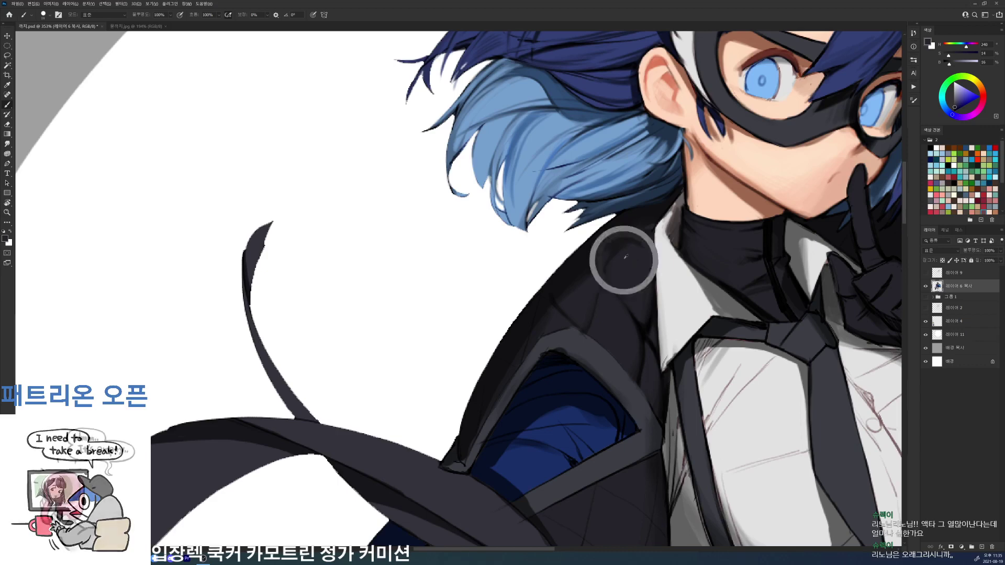
- Hide layer 레이어 11 with the white circle behind the character
key(ctrl+0)
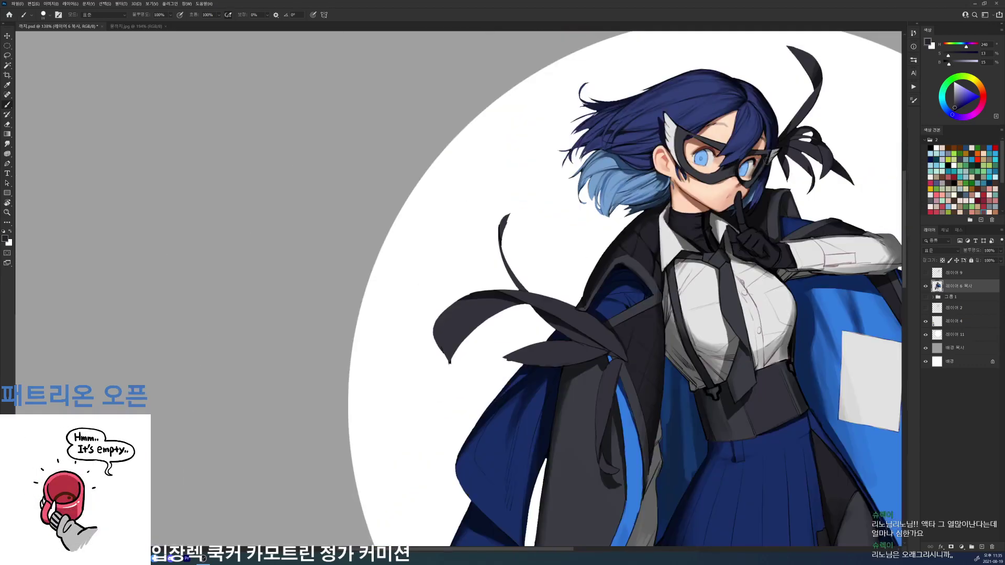
click(927, 335)
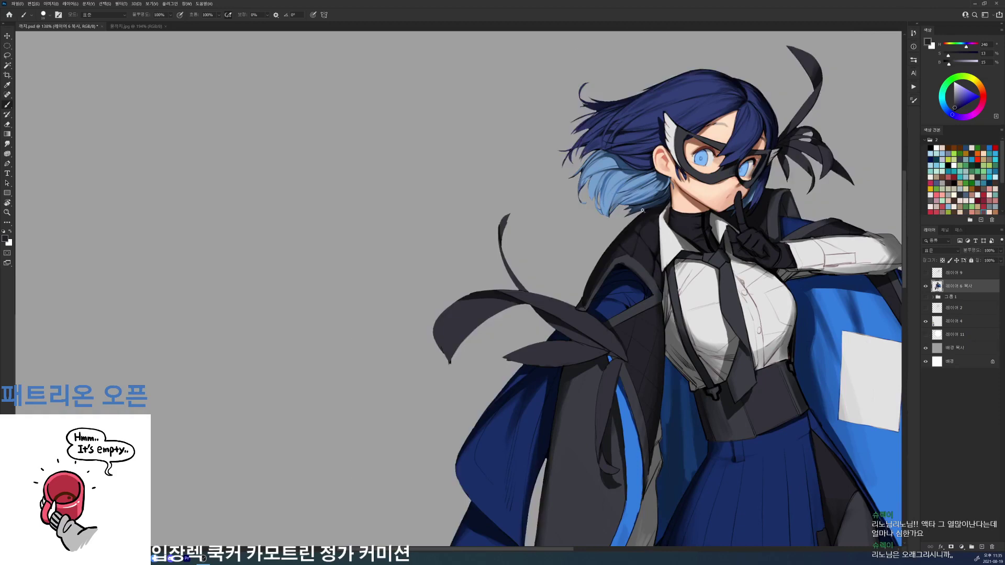
scroll(643, 211, up, 5)
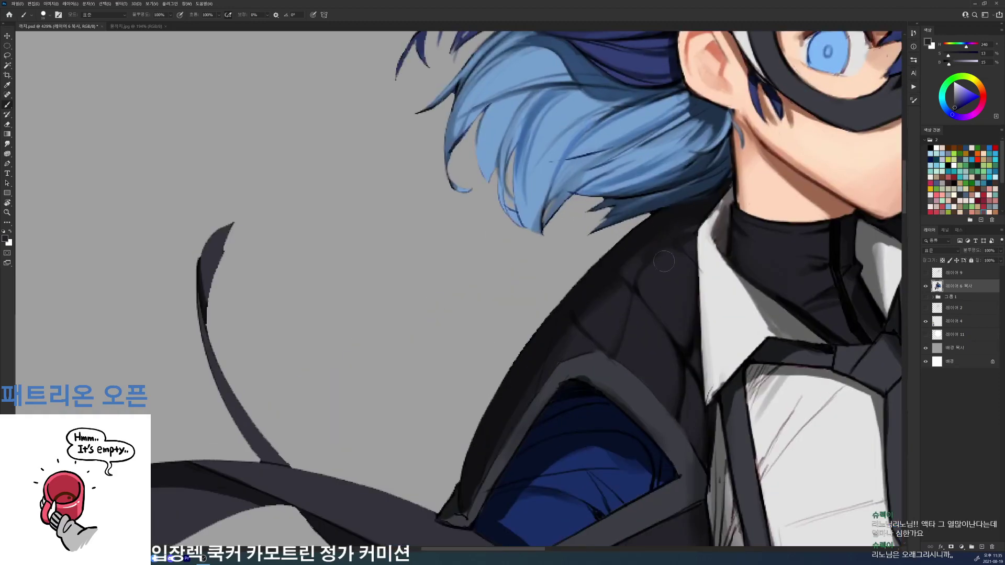
- Choose another brush preset and redraw the coat's edge along the shirt collar with black and a sampled colour
right_click(705, 251)
double_click(768, 316)
key(d)
drag(699, 233, 702, 272)
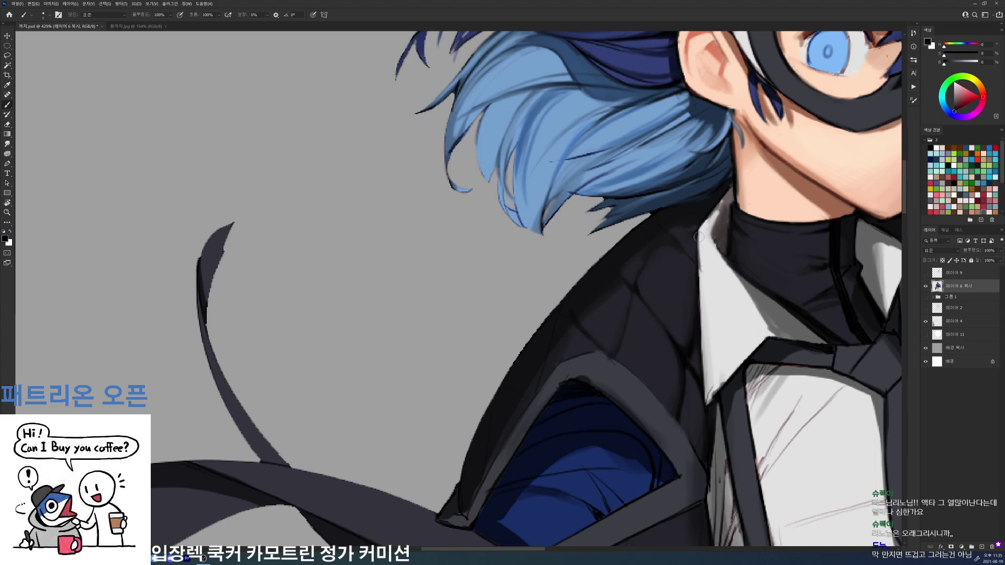
alt+click(703, 239)
mouse_move(699, 236)
mouse_down()
mouse_move(708, 309)
mouse_move(697, 229)
mouse_move(697, 308)
mouse_up()
key(d)
alt+click(644, 269)
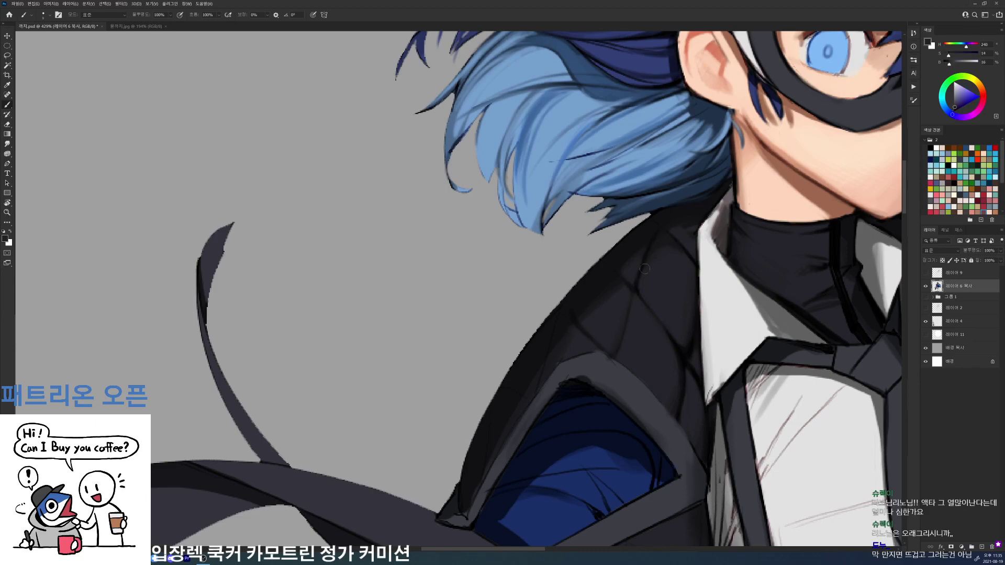
- Refine the coat's outer shoulder edge and the dark side beside the sleeve trim's upper corner with black and sampled greys
key(d)
alt+click(611, 256)
key(e)
key(r)
mouse_move(606, 253)
mouse_down()
mouse_move(566, 188)
mouse_move(562, 215)
mouse_up()
key(b)
key(d)
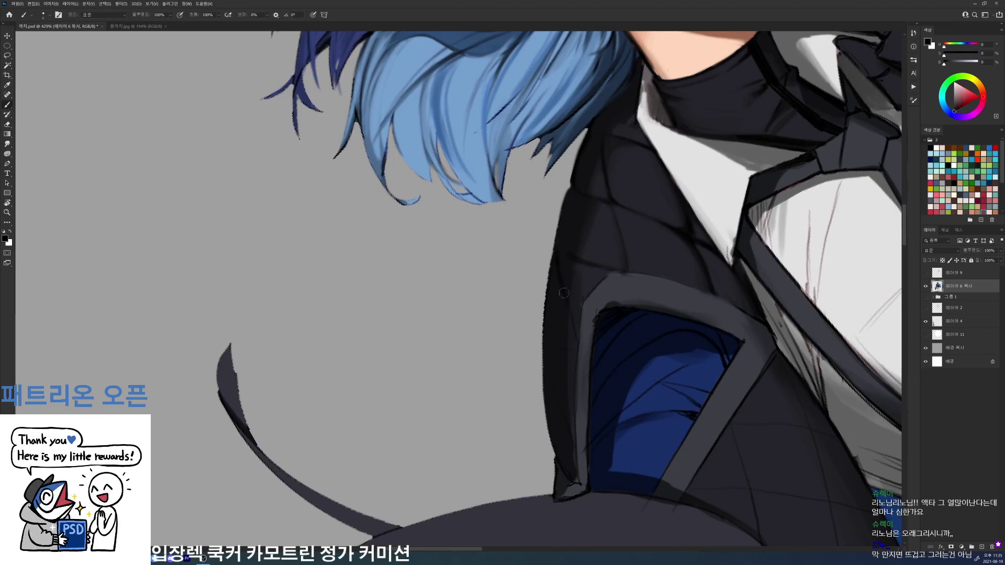
alt+click(589, 281)
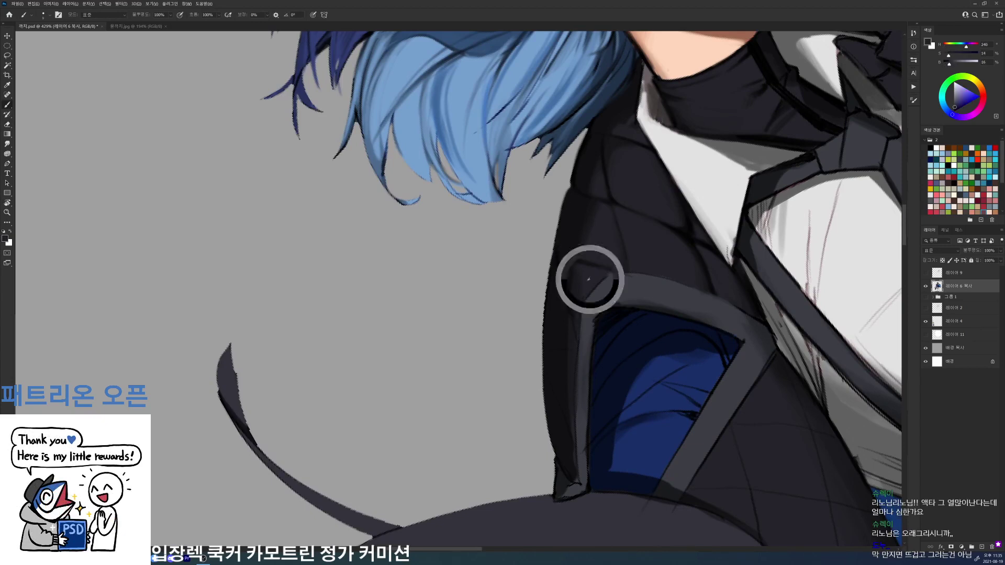
alt+click(566, 316)
alt+click(577, 327)
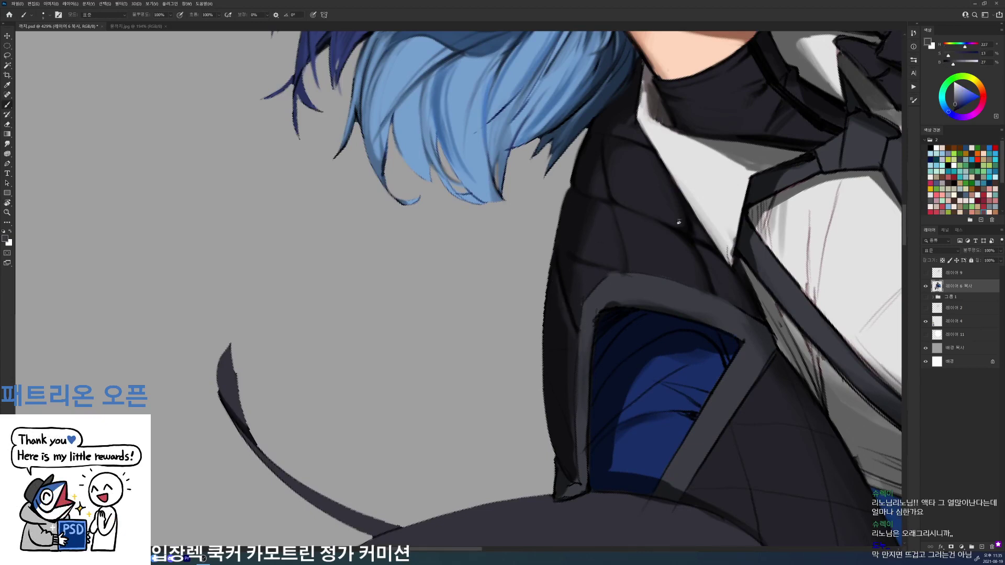
- Round off the sleeve trim's upper corner and outline its edge with black and sampled trim grey, undoing the last stroke
key(r)
drag(679, 222, 471, 527)
alt+click(424, 420)
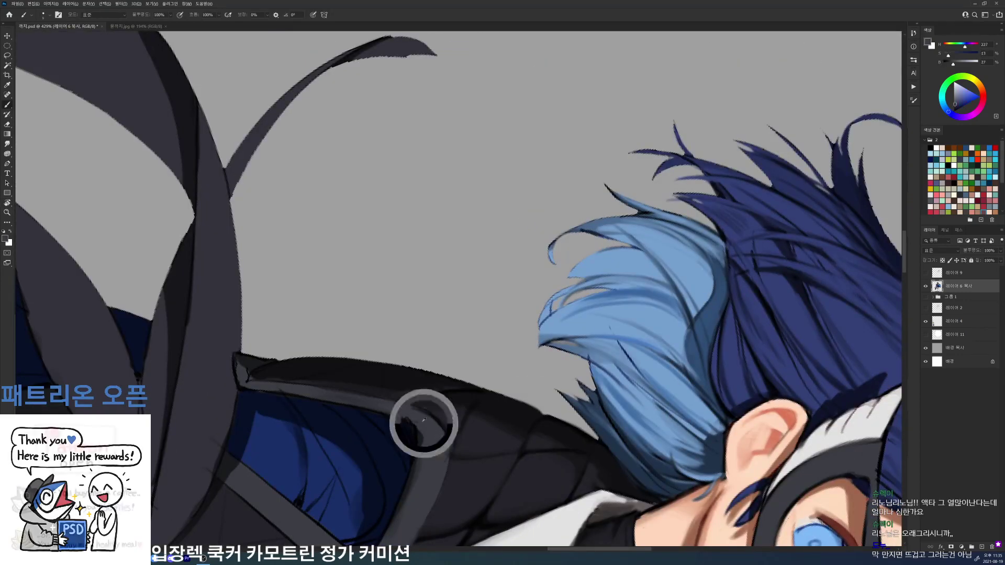
key(d)
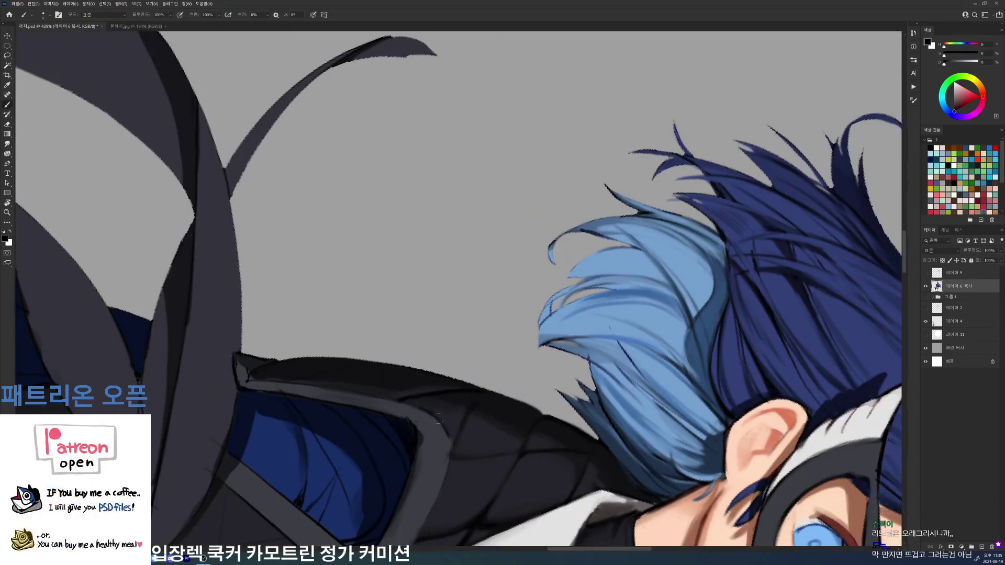
drag(442, 425, 447, 471)
alt+click(437, 449)
mouse_move(470, 435)
mouse_down()
mouse_move(544, 268)
mouse_move(501, 352)
mouse_up()
alt+click(530, 287)
drag(518, 306, 466, 402)
alt+click(494, 325)
key(ctrl+z)
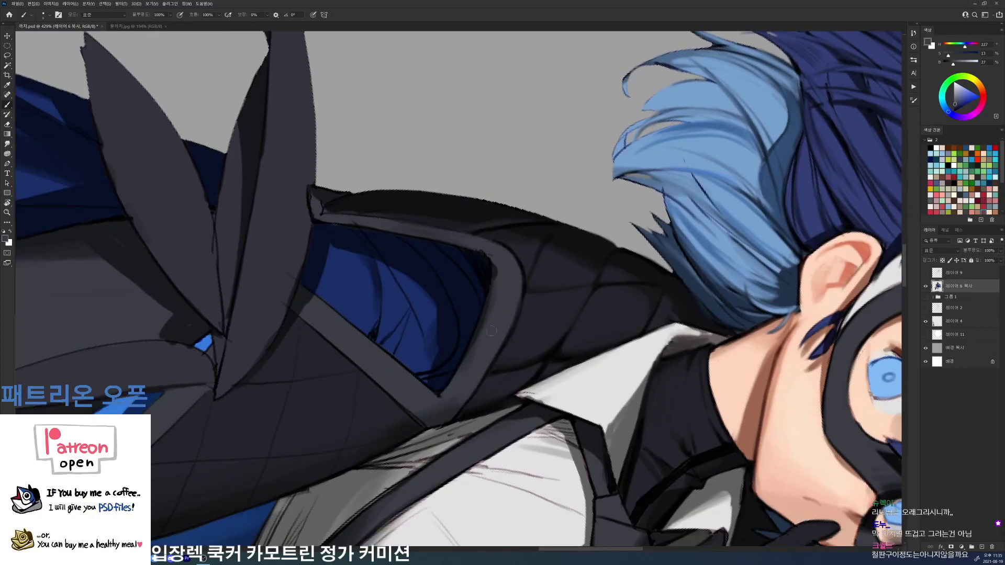
- Touch up the coat's front edge where the sleeve trim meets the shirt with black and sampled shirt grey
key(r)
mouse_move(591, 270)
mouse_down()
mouse_move(574, 223)
mouse_move(506, 173)
mouse_up()
key(d)
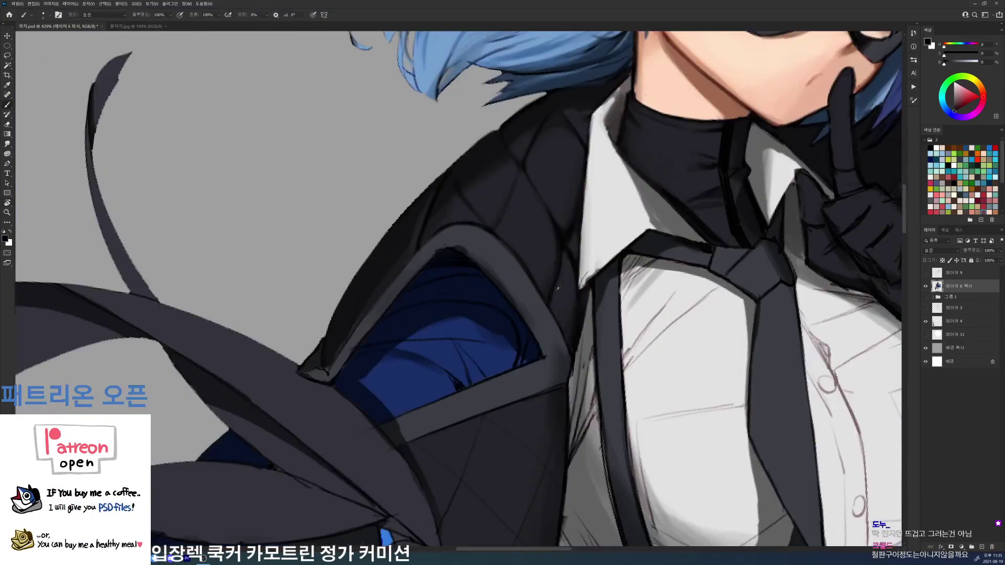
alt+click(579, 338)
alt+click(574, 374)
drag(576, 350, 570, 377)
key(ctrl+space)
drag(593, 340, 563, 368)
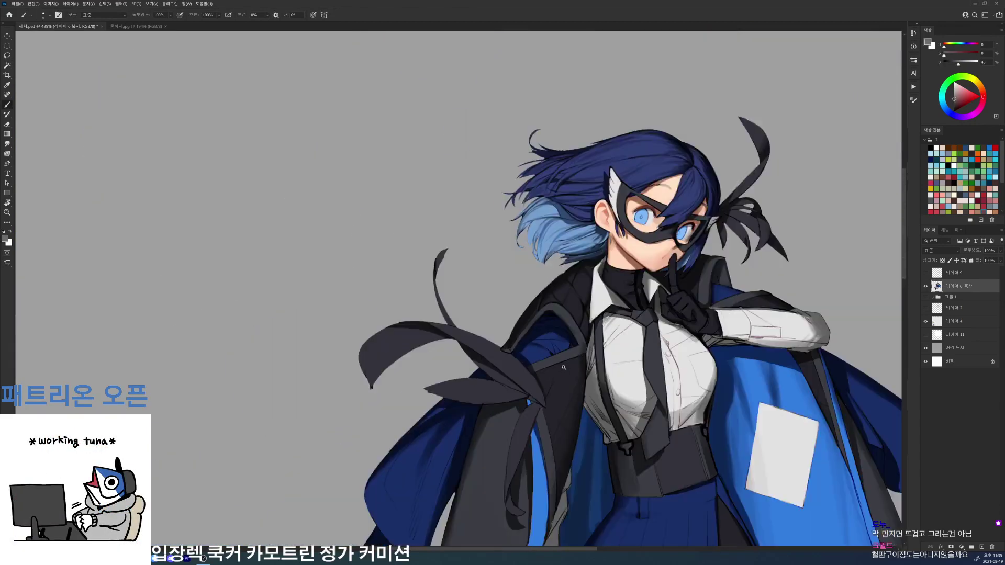
- Darken the coat's shoulder between its outer edge and the sleeve trim with sampled near-black
scroll(564, 367, up, 4)
alt+click(554, 313)
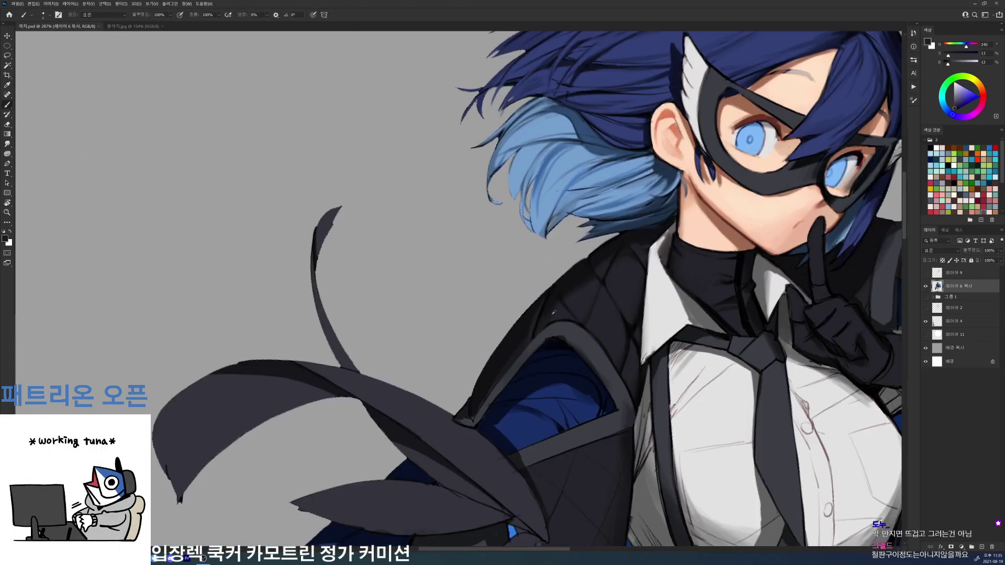
alt+click(553, 317)
drag(522, 330, 513, 336)
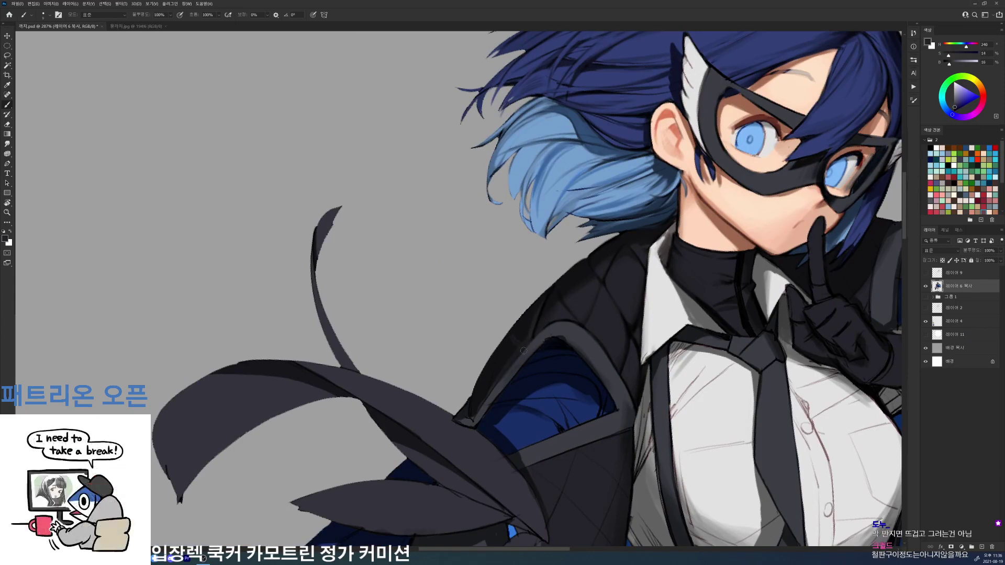
- Clean up the tie knot's edges and folds with black and sampled tie grey
drag(743, 275, 612, 242)
alt+click(612, 242)
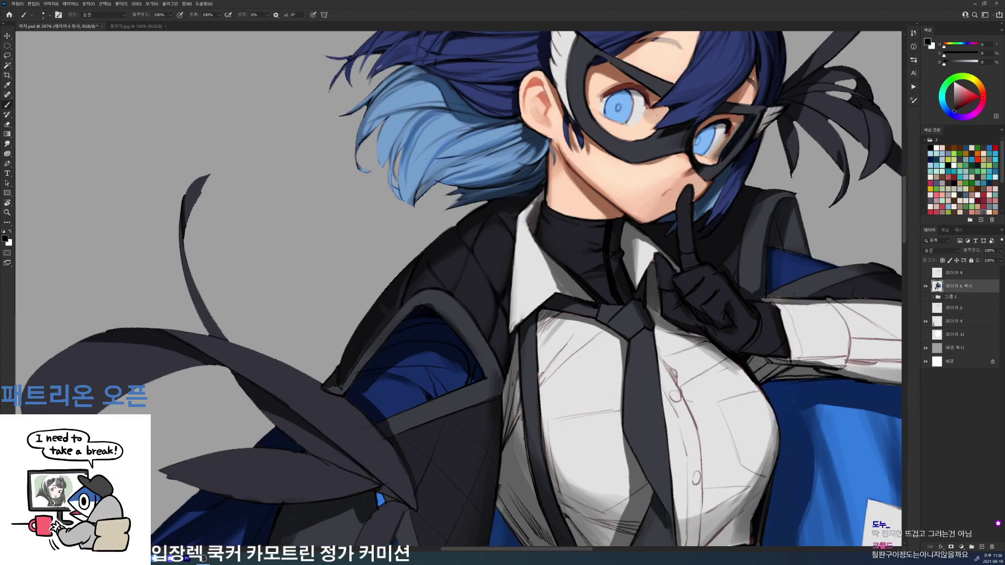
alt+click(630, 308)
drag(619, 314, 632, 302)
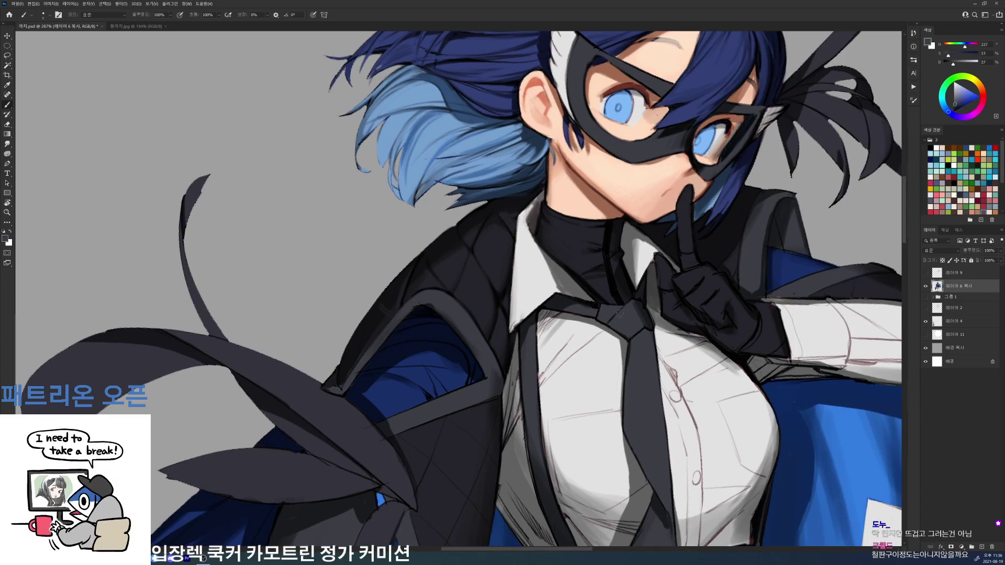
alt+click(632, 302)
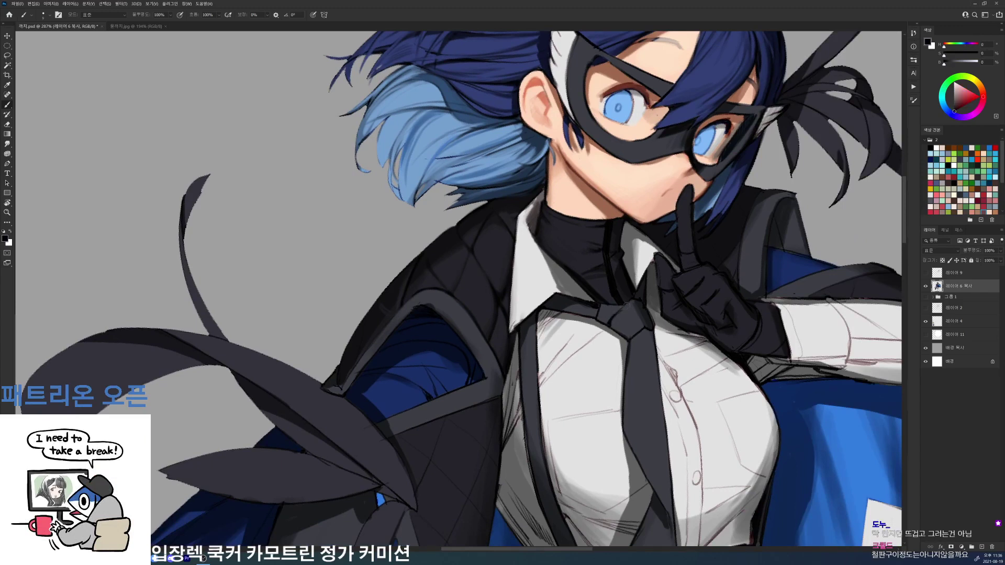
alt+click(622, 317)
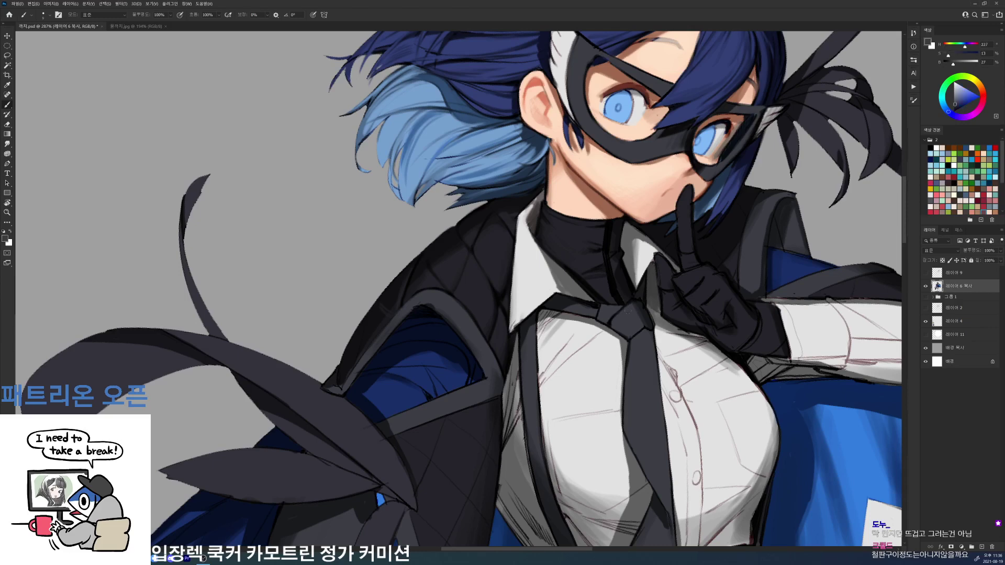
alt+click(630, 304)
alt+click(637, 308)
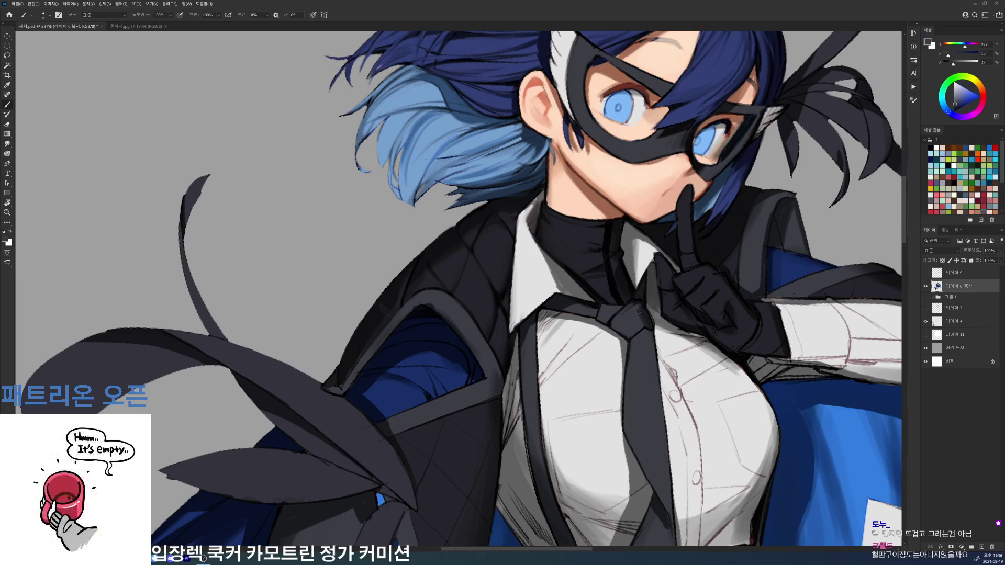
- Paint a dark shadow on the tie below the knot and blend it with a resized Smudge brush
key(d)
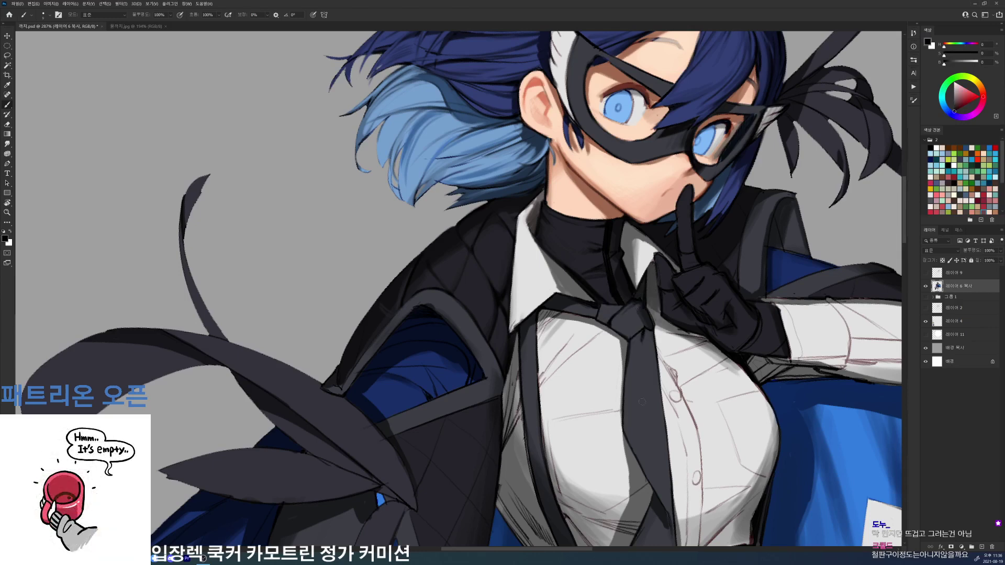
scroll(642, 402, down, 3)
alt+click(642, 261)
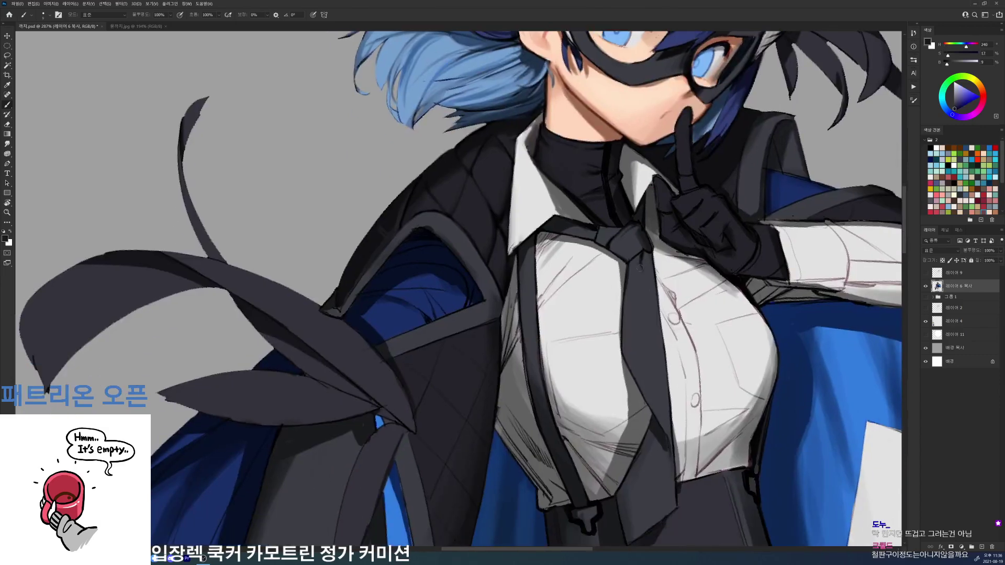
key(r)
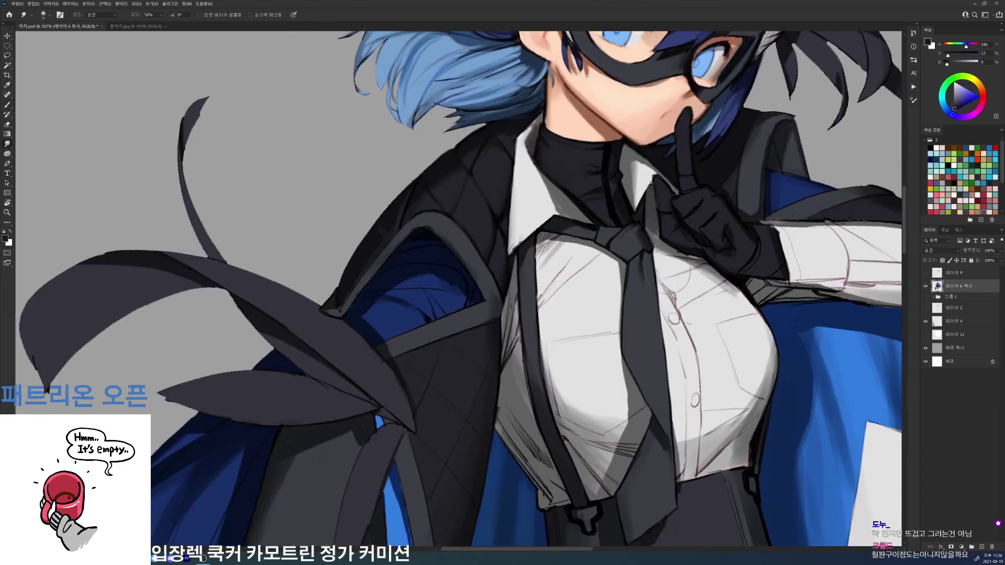
right_click(688, 285)
click(728, 302)
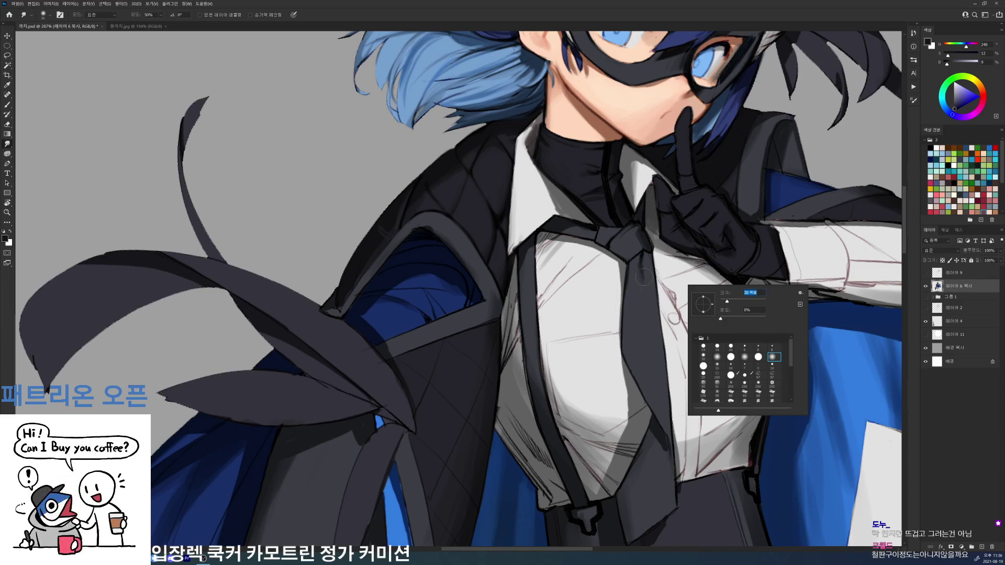
key(Return)
key(b)
alt+click(627, 281)
key(d)
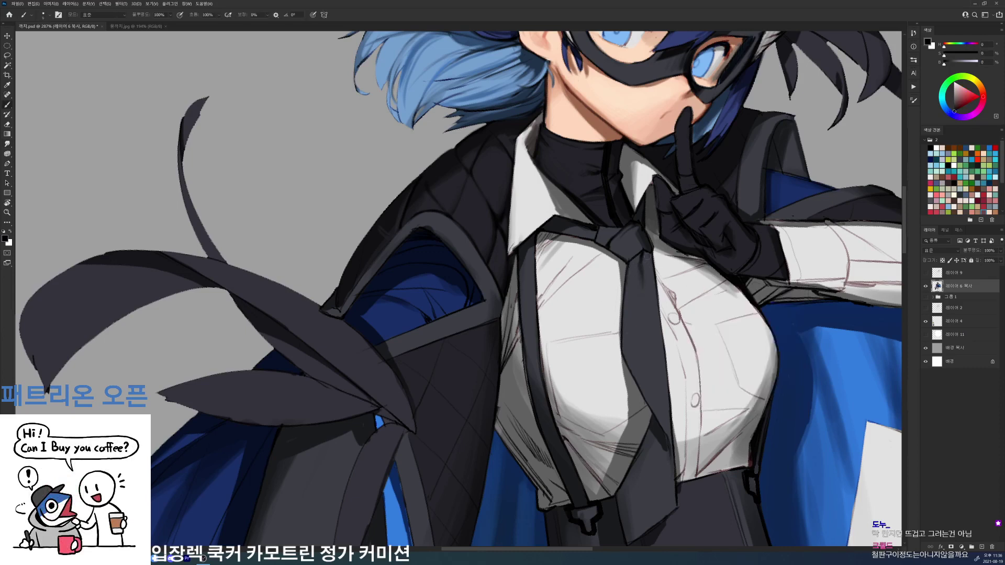
alt+click(658, 256)
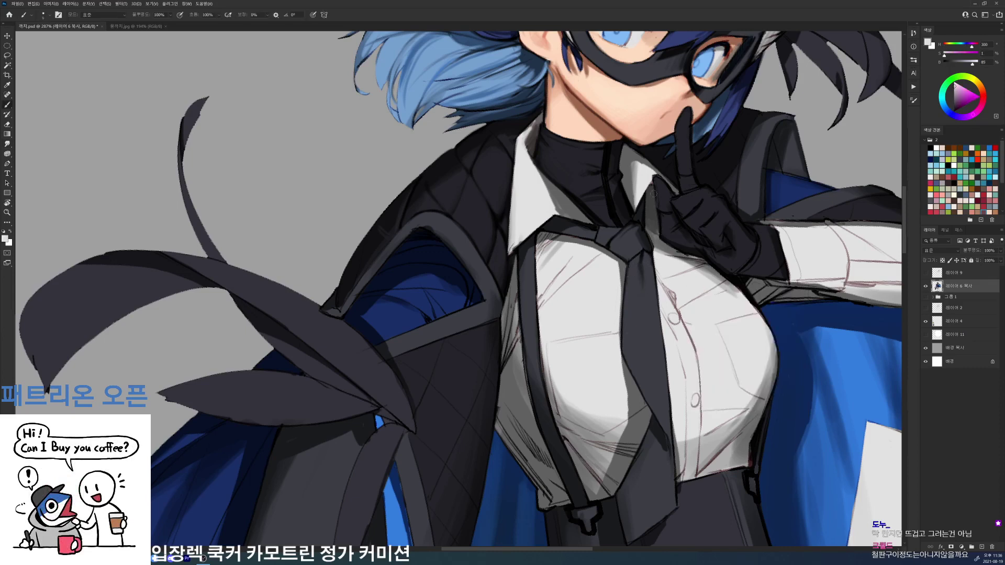
- Choose another brush preset, touch up the shirt beside the tie knot with sampled grey and save the file
right_click(696, 255)
double_click(730, 328)
alt+click(653, 247)
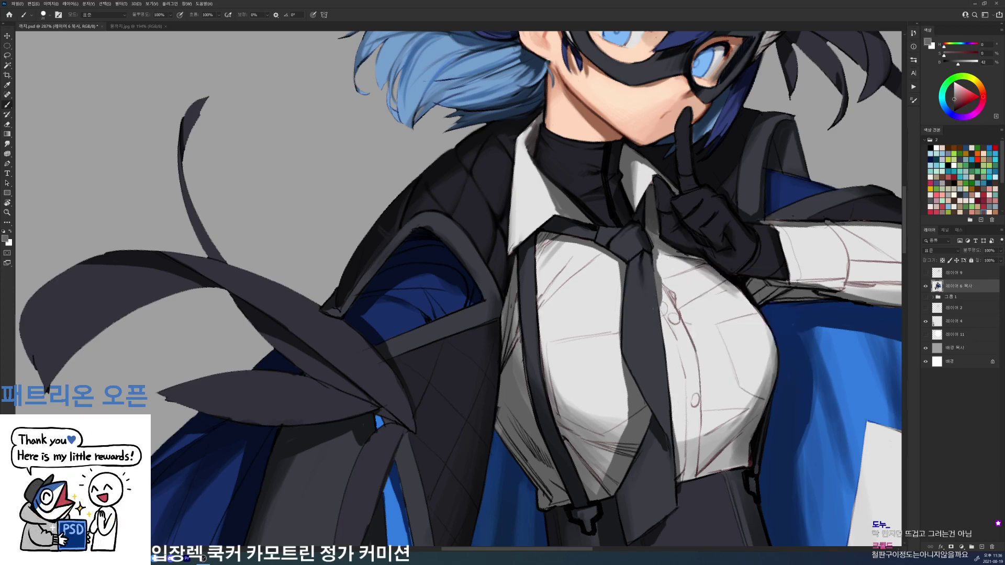
drag(674, 249, 602, 249)
key(ctrl+s)
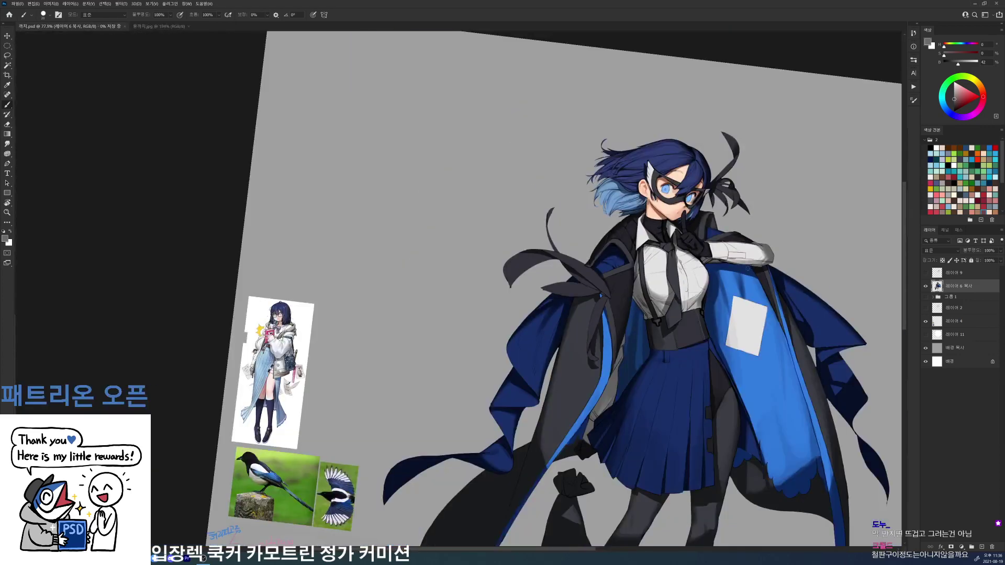
- Choose another brush preset and shade the near shirt collar with sampled grey and off-white
key(r)
key(Escape)
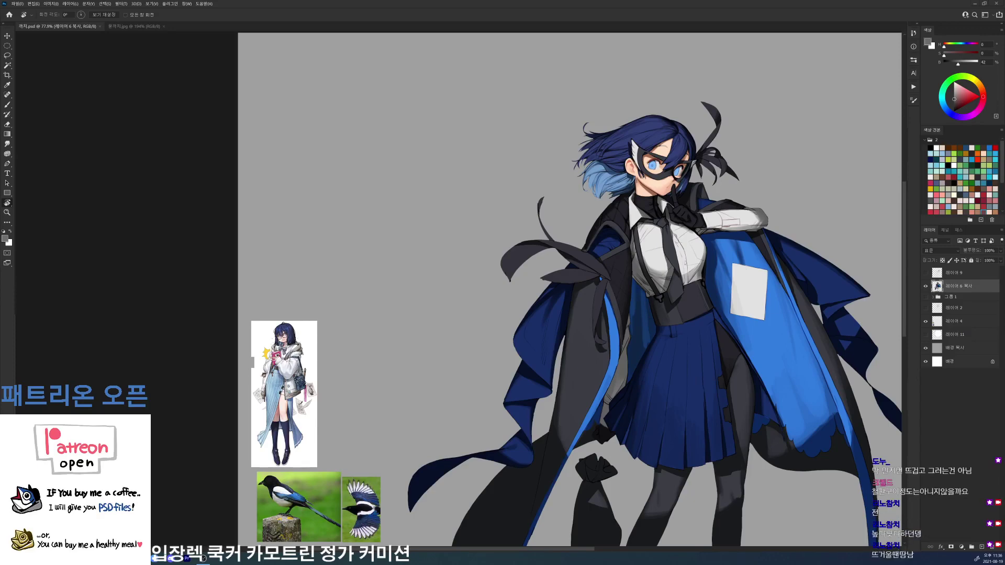
drag(666, 208, 725, 208)
right_click(603, 212)
click(642, 276)
alt+click(580, 199)
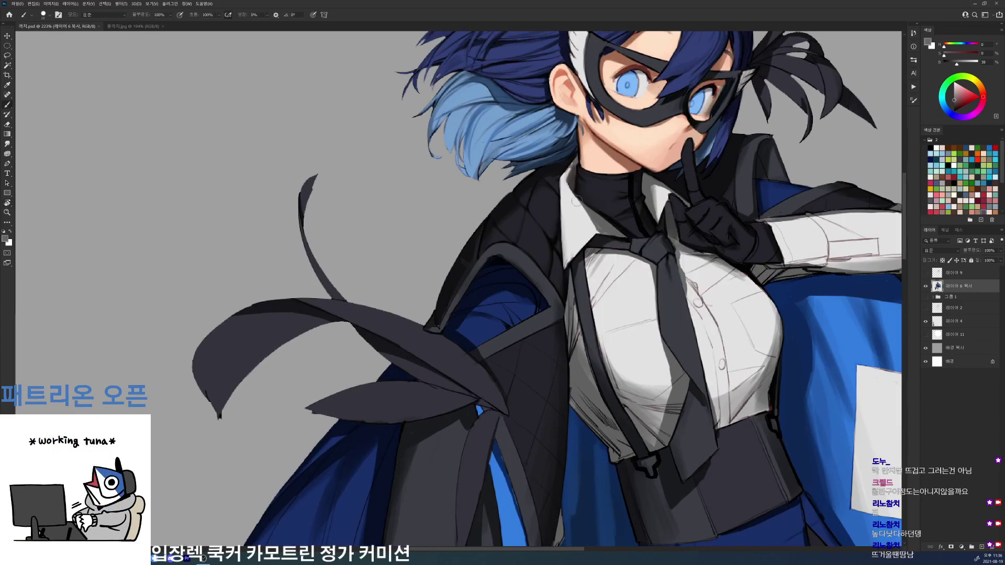
click(574, 196)
alt+click(589, 219)
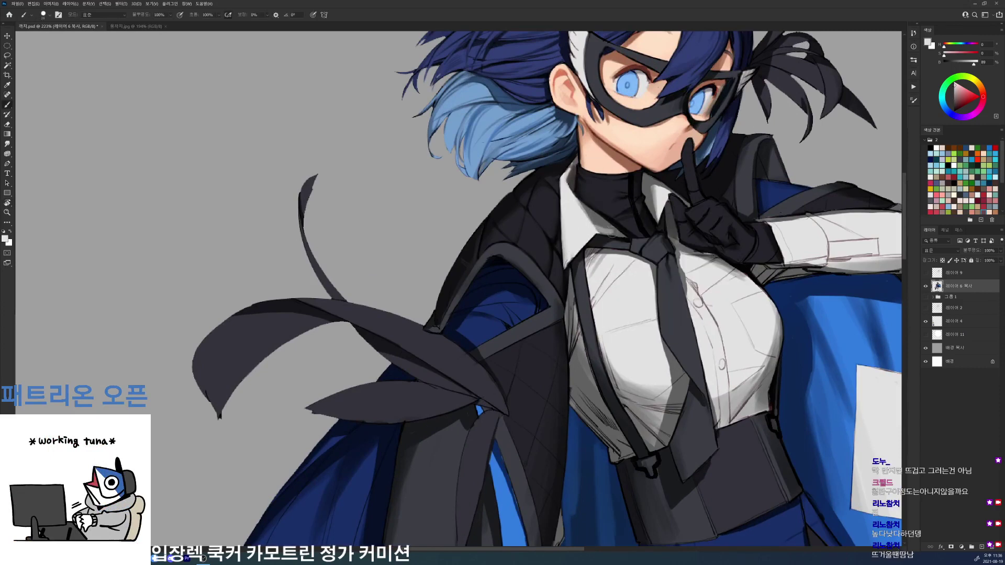
drag(589, 215, 626, 237)
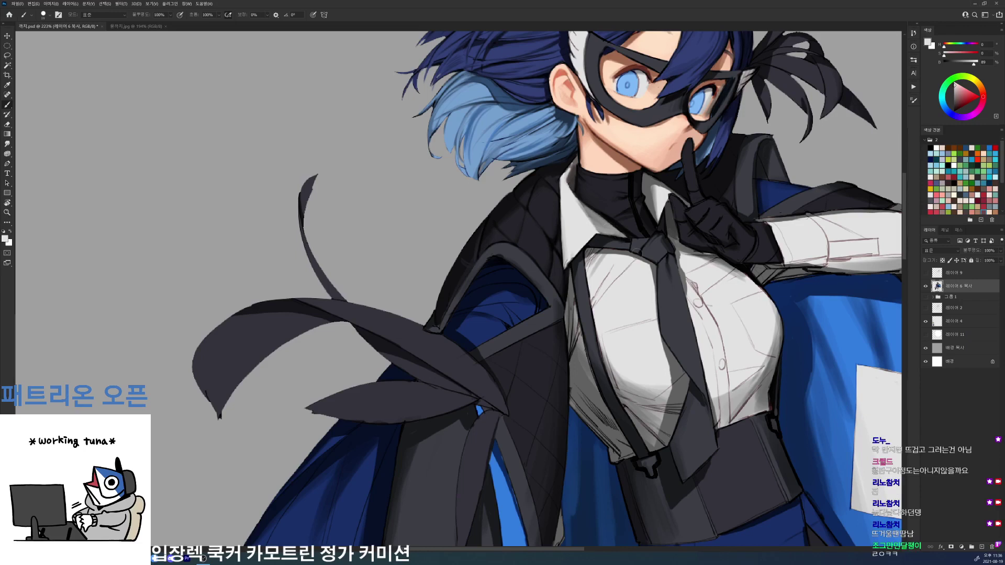
- Choose another brush preset and refine the tie's shadow and lower folds with black and sampled tie greys
right_click(777, 271)
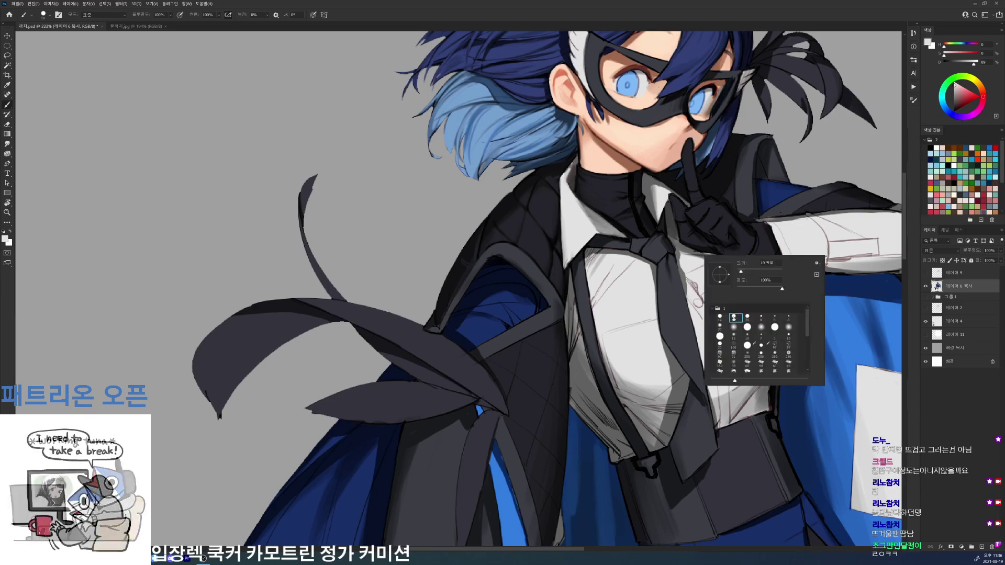
click(687, 300)
key(d)
alt+click(664, 267)
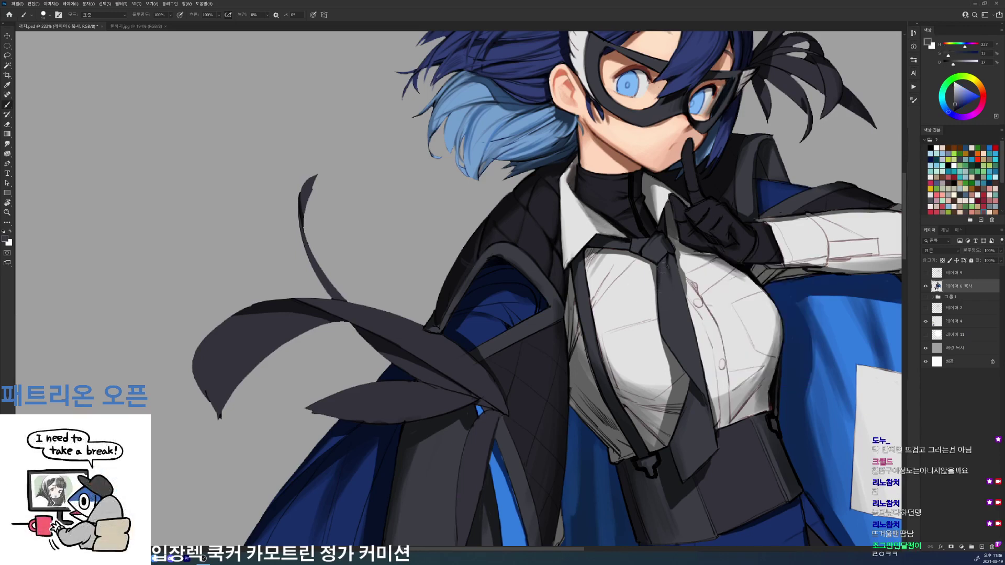
key(d)
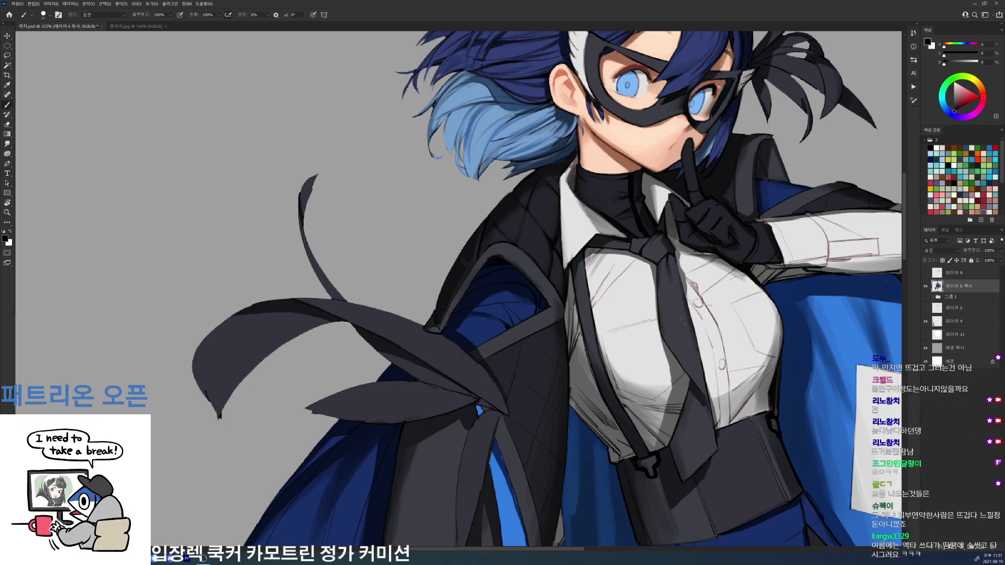
alt+click(692, 323)
alt+click(686, 332)
alt+click(700, 392)
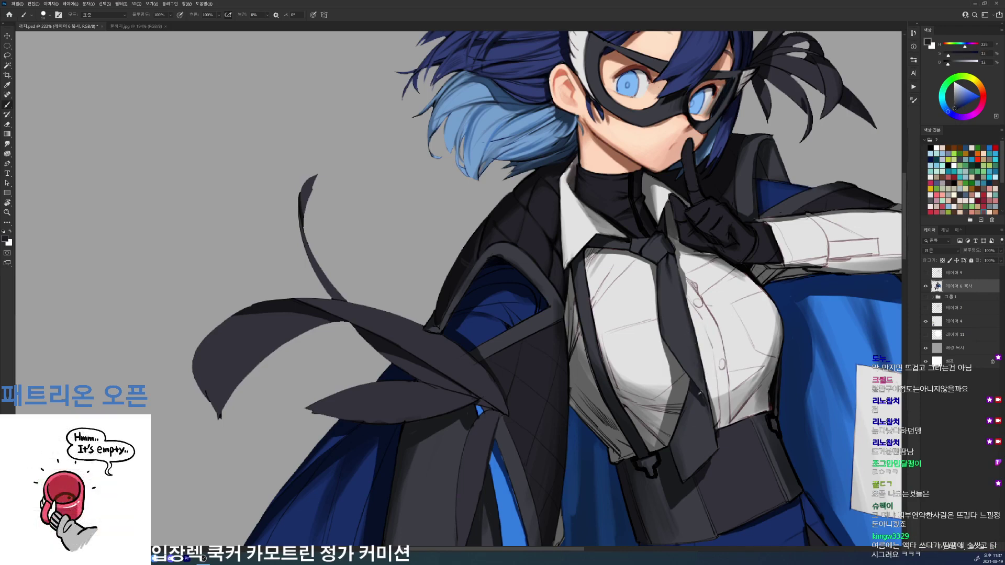
alt+click(686, 416)
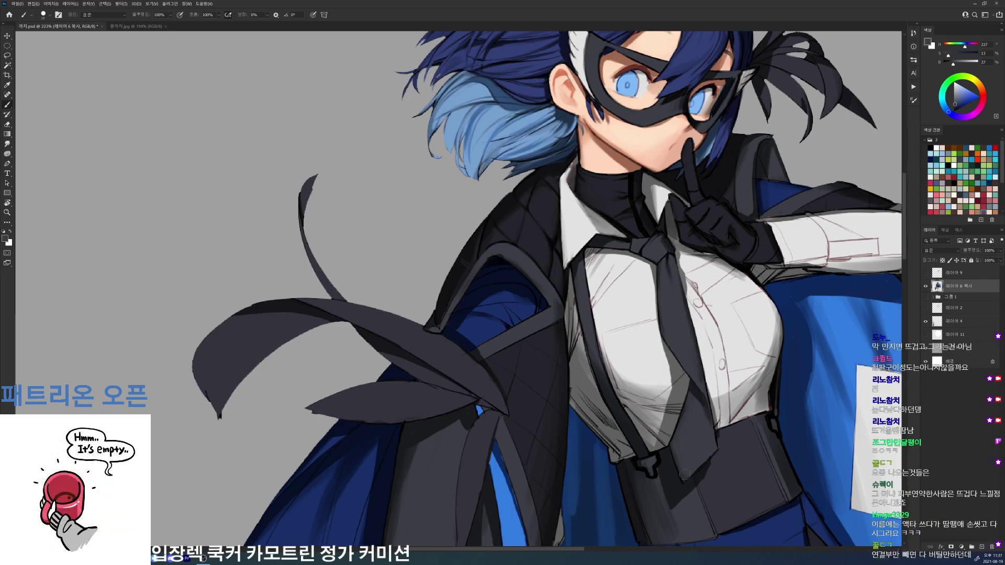
- Shade the shirt just beneath the collar strap of the tie with sampled mid greys and black
alt+click(626, 253)
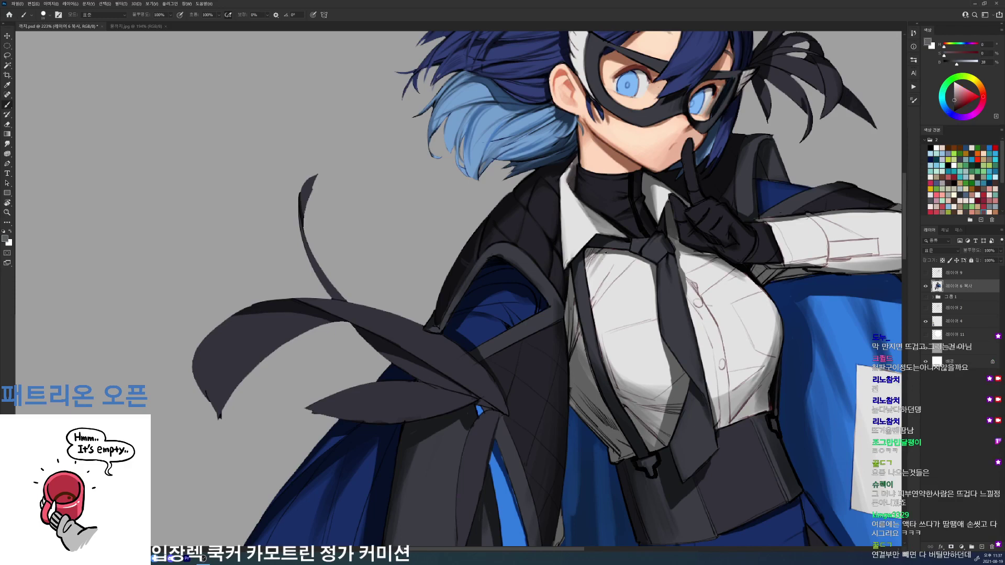
key(d)
alt+click(607, 250)
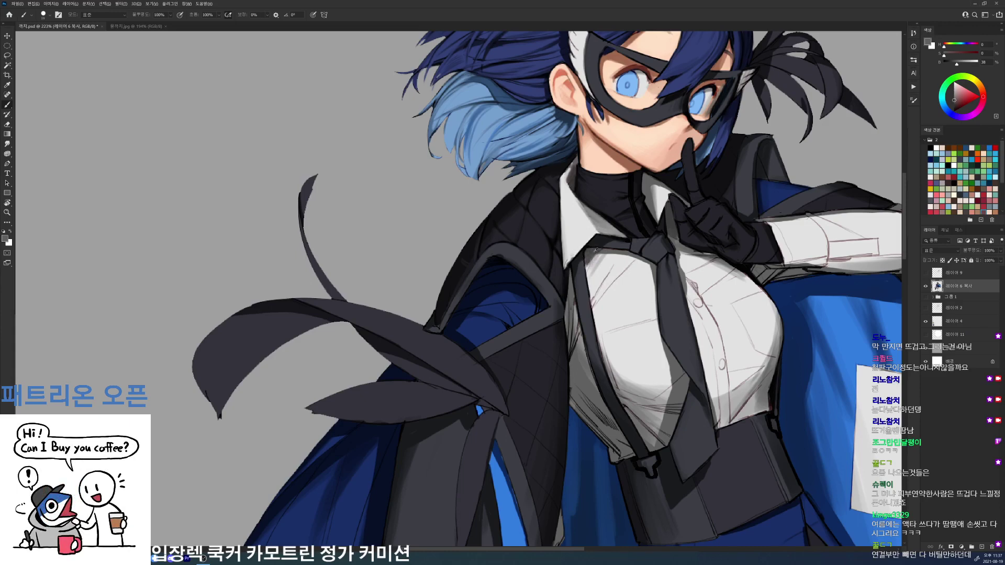
alt+click(594, 259)
key(d)
alt+click(595, 268)
alt+click(605, 258)
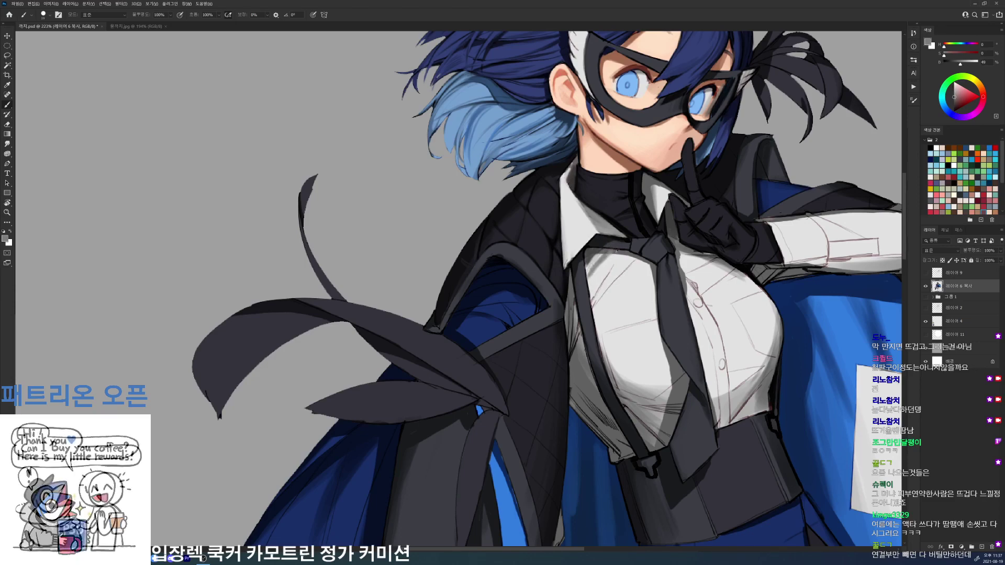
alt+click(601, 262)
alt+click(616, 249)
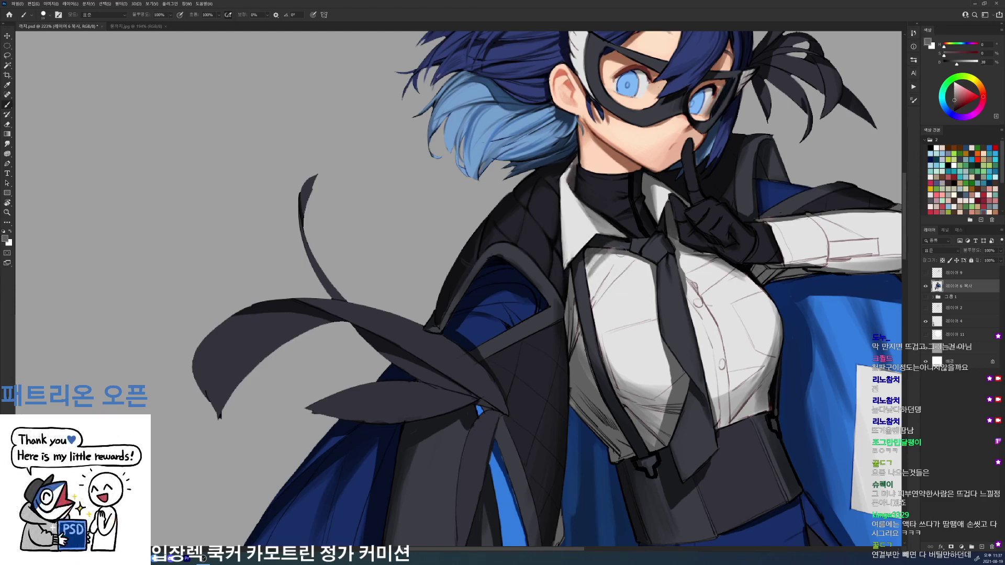
alt+click(615, 254)
- Choose a finer brush preset and clean the edges of the tie's neck strap with sampled tie grey and black
mouse_move(628, 248)
mouse_down()
mouse_move(576, 248)
mouse_move(686, 245)
mouse_move(631, 393)
mouse_up()
right_click(640, 278)
click(698, 341)
alt+click(665, 256)
key(r)
key(b)
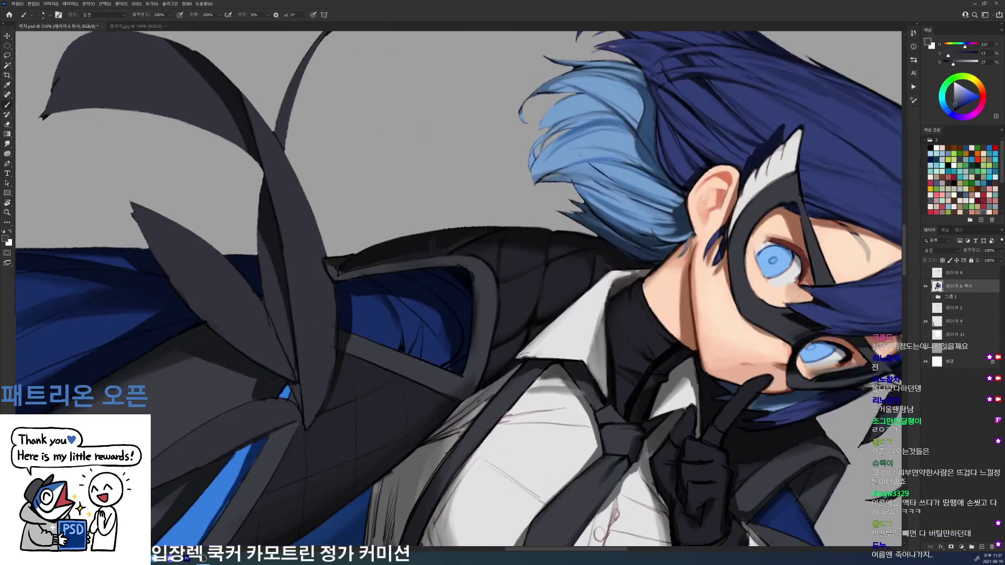
key(d)
key(r)
mouse_move(602, 413)
mouse_down()
mouse_move(646, 259)
mouse_move(580, 290)
mouse_move(592, 276)
mouse_move(583, 322)
mouse_up()
key(b)
- Choose another brush preset and blend the shadow on the shirt under the neck strap with sampled shirt greys
right_click(630, 311)
click(661, 373)
alt+click(613, 283)
alt+click(597, 278)
alt+click(624, 287)
drag(624, 274, 614, 284)
key(d)
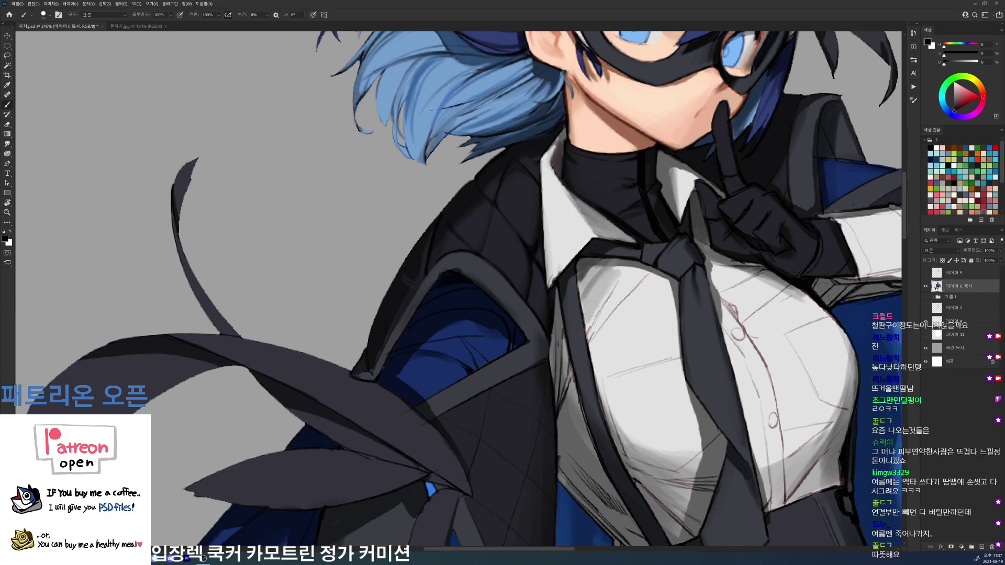
- Paint soft folds on the upper chest of the shirt with sampled off-white and light grey
alt+click(629, 270)
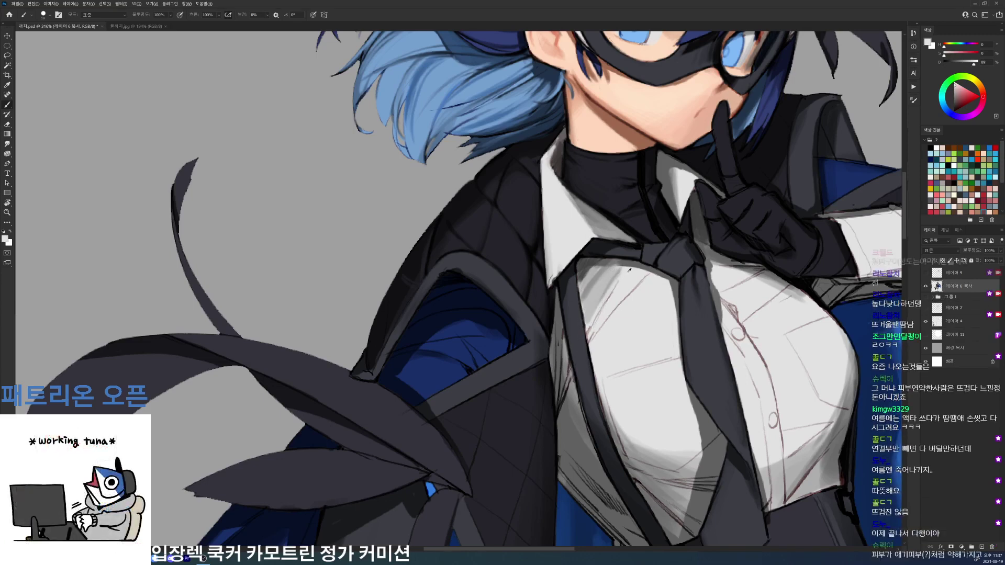
alt+click(598, 293)
mouse_move(621, 283)
mouse_down()
mouse_move(595, 324)
mouse_move(633, 269)
mouse_move(599, 312)
mouse_move(615, 290)
mouse_up()
alt+click(634, 278)
alt+click(619, 287)
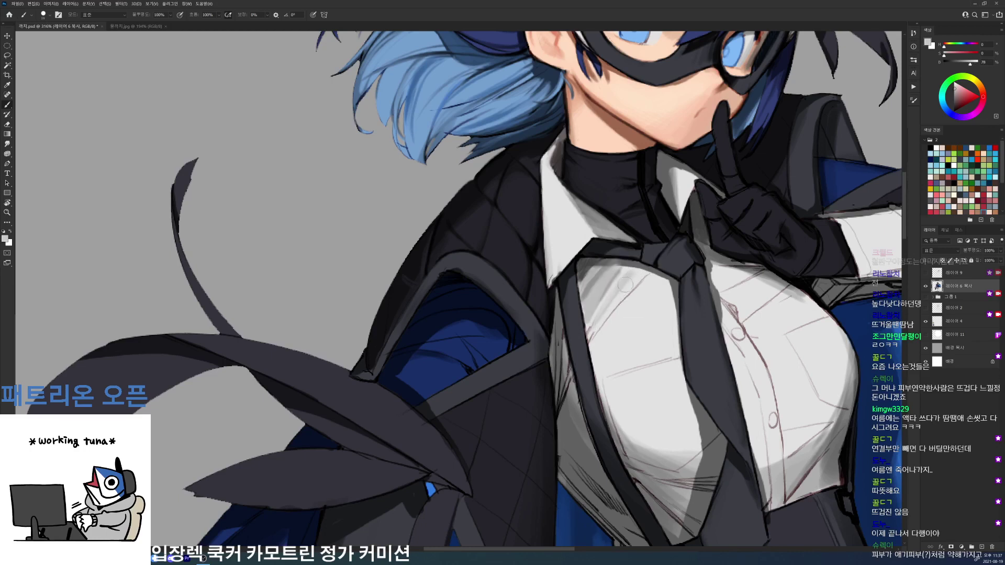
alt+click(627, 291)
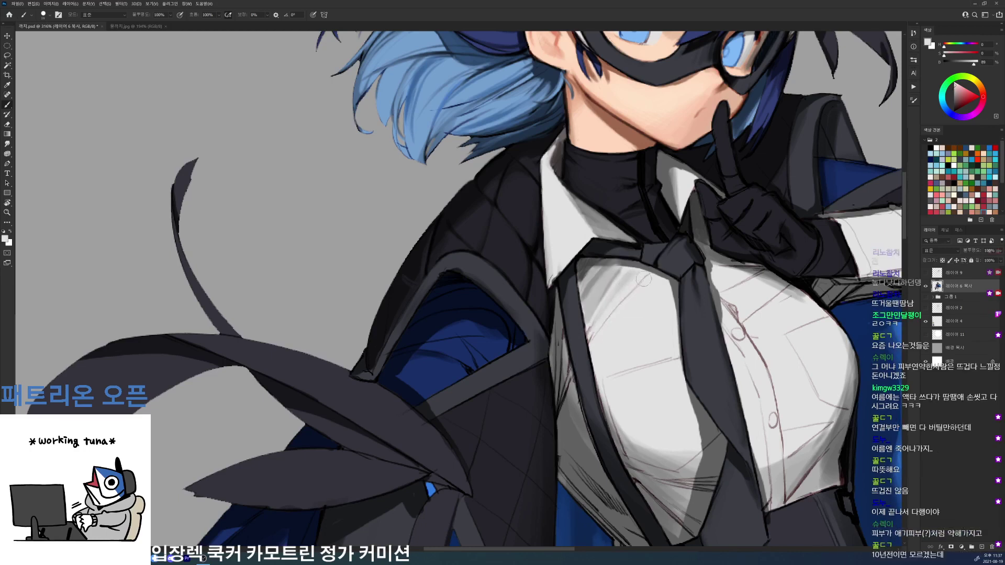
alt+click(615, 292)
- Extend the light grey shading down the shirt along the inner edge of the suspender
mouse_move(597, 333)
mouse_down()
mouse_move(594, 357)
mouse_move(610, 328)
mouse_up()
alt+click(614, 318)
drag(600, 361, 594, 387)
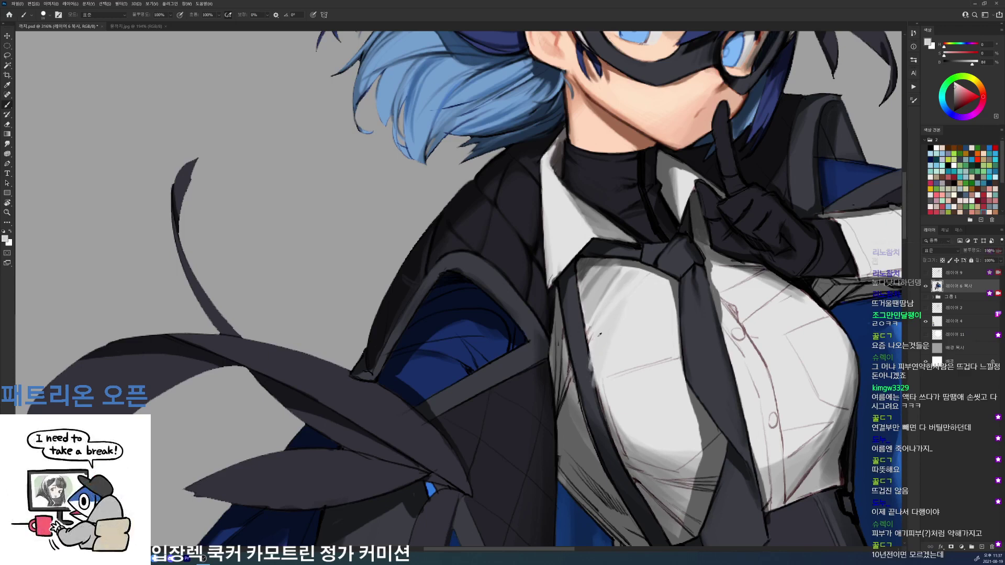
alt+click(617, 288)
mouse_move(603, 335)
mouse_down()
mouse_move(591, 379)
mouse_move(584, 366)
mouse_move(587, 353)
mouse_move(596, 389)
mouse_up()
alt+click(589, 374)
alt+click(593, 369)
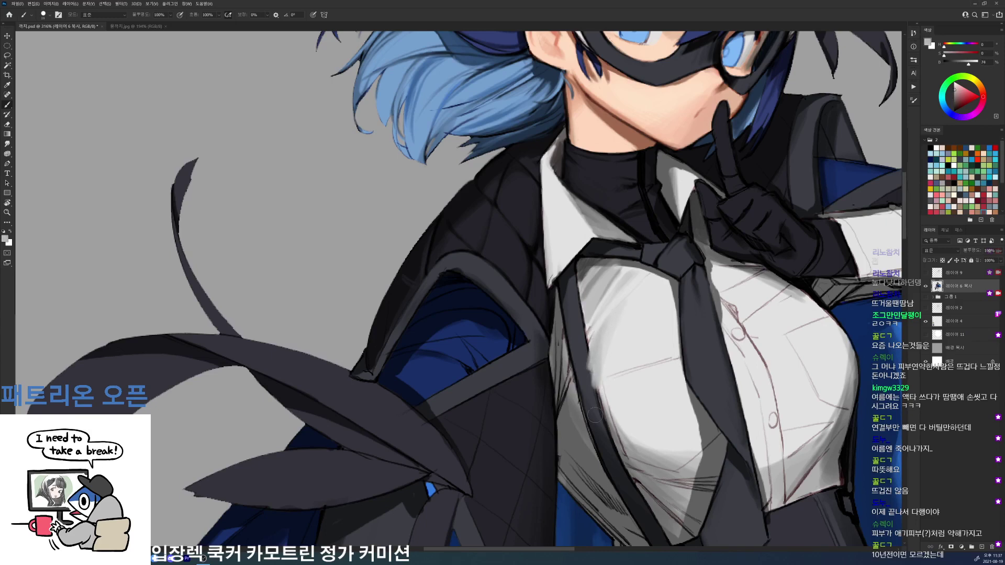
- Choose a finer brush preset and redraw the suspender's inner edge with sampled dark grey and black
right_click(650, 385)
click(678, 453)
alt+click(583, 362)
drag(588, 361, 594, 386)
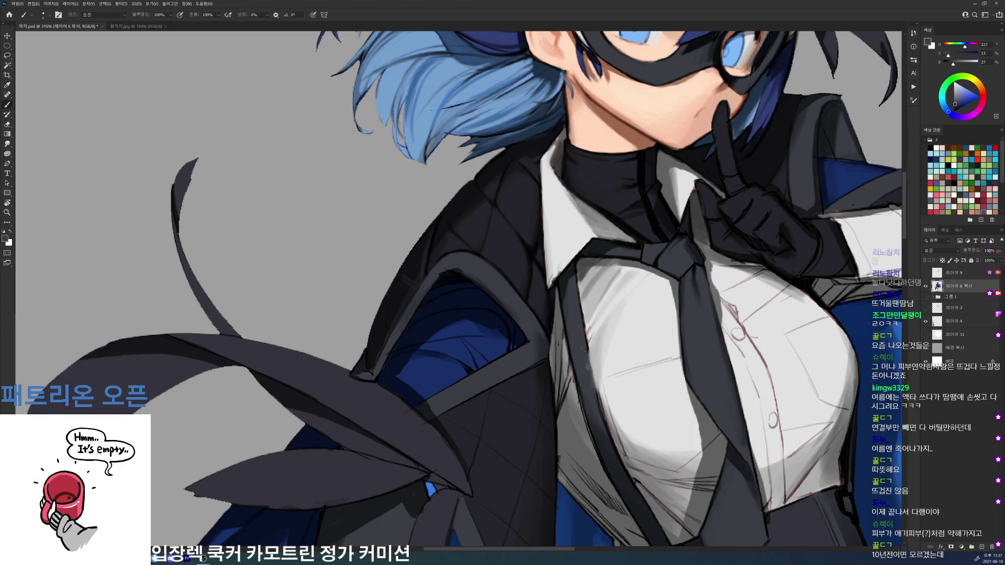
key(d)
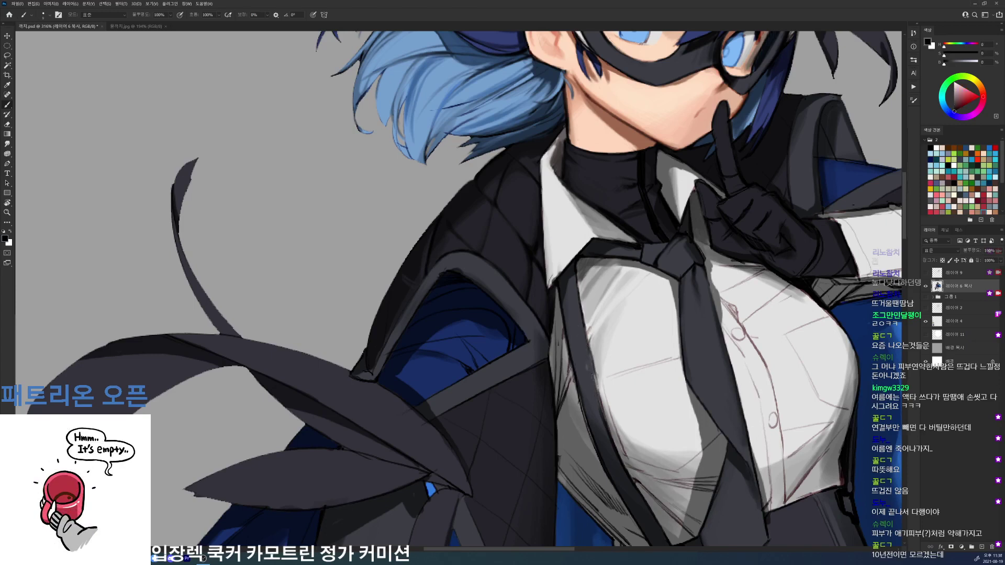
mouse_move(596, 377)
mouse_down()
mouse_move(608, 429)
mouse_move(600, 435)
mouse_up()
alt+click(592, 386)
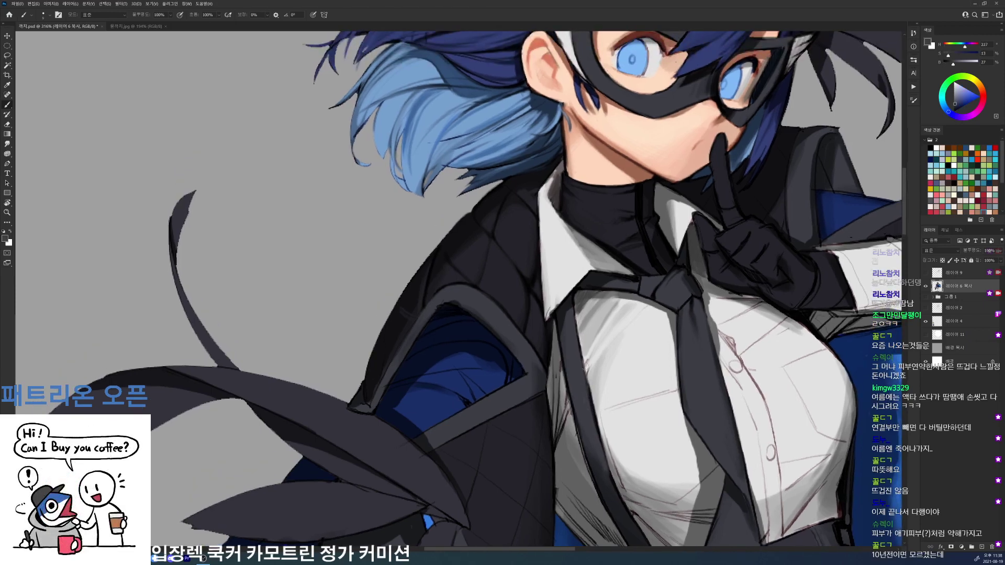
- Define small folds where the shirt meets the suspender using black, sampled off-white and mid grey
key(d)
alt+click(593, 357)
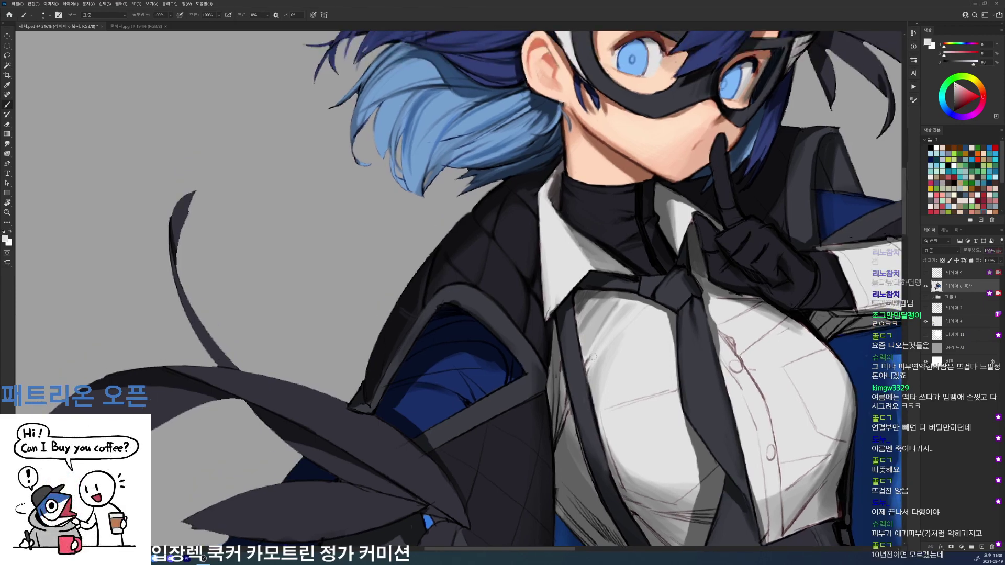
key(d)
alt+click(584, 373)
key(d)
alt+click(591, 356)
mouse_move(596, 349)
mouse_down()
mouse_move(605, 337)
mouse_move(597, 346)
mouse_up()
alt+click(592, 352)
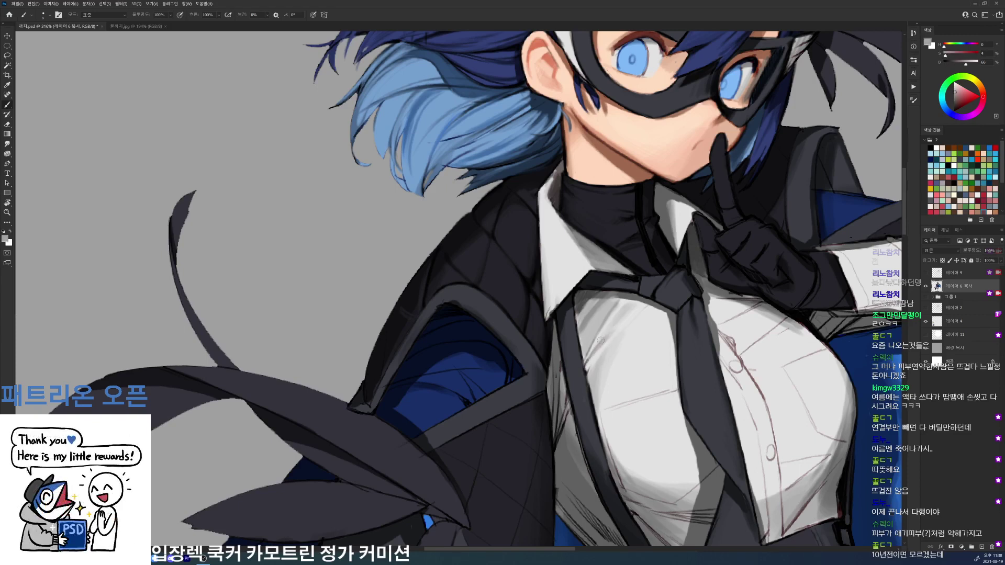
- Detail the diagonal folds on the upper chest beside the suspender with black and sampled shirt greys
alt+click(635, 311)
key(d)
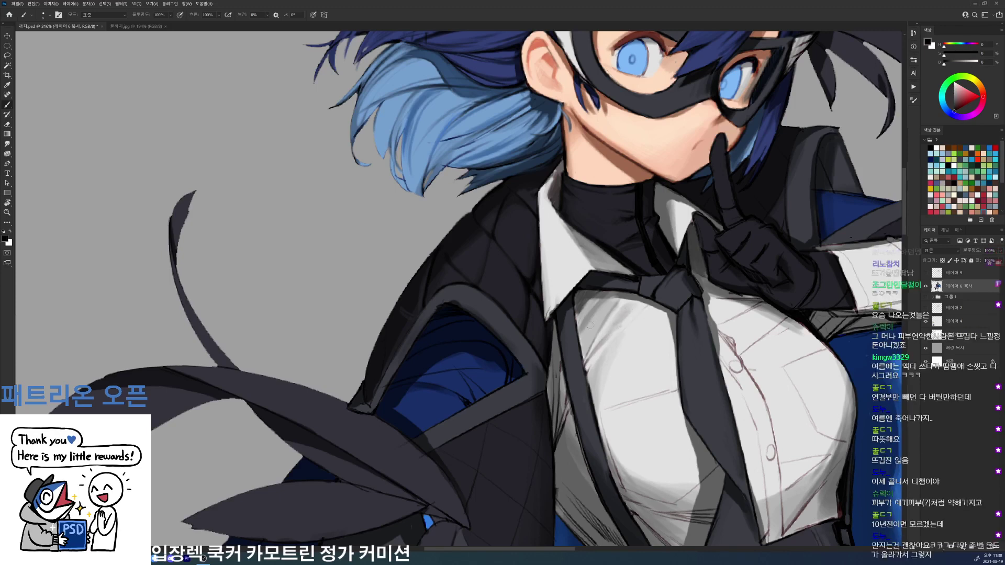
alt+click(605, 342)
key(d)
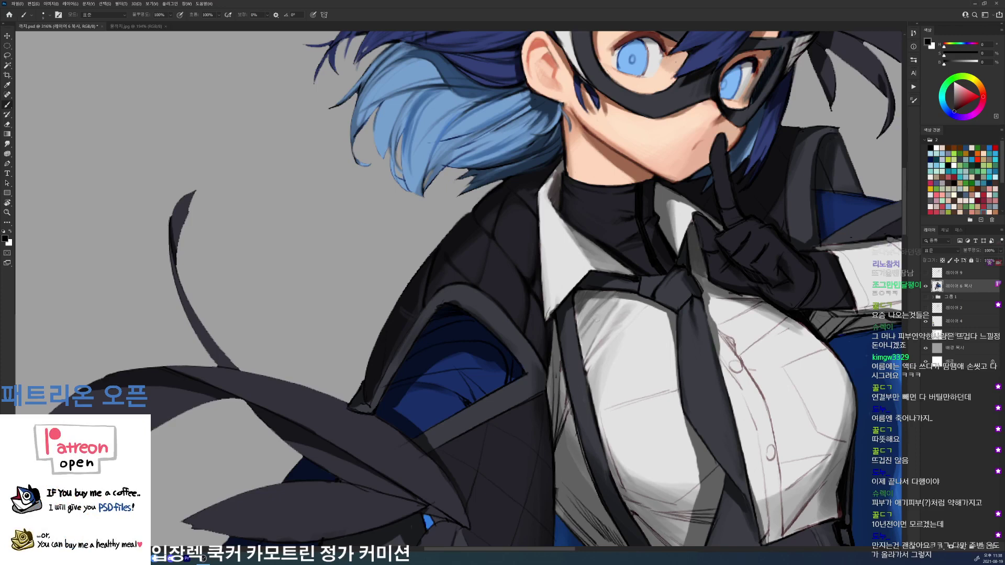
alt+click(588, 333)
alt+click(605, 309)
alt+click(591, 326)
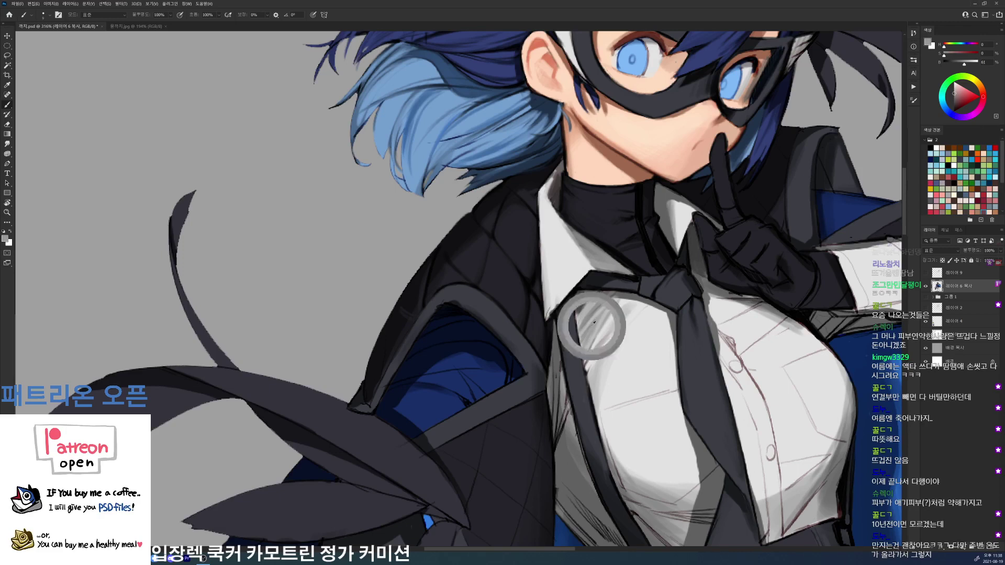
alt+click(618, 310)
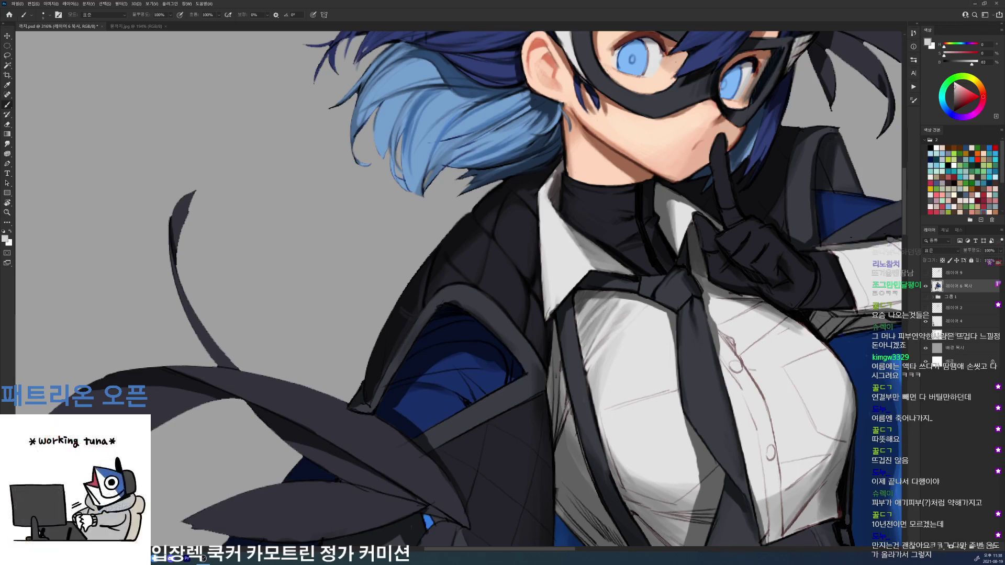
key(d)
alt+click(590, 301)
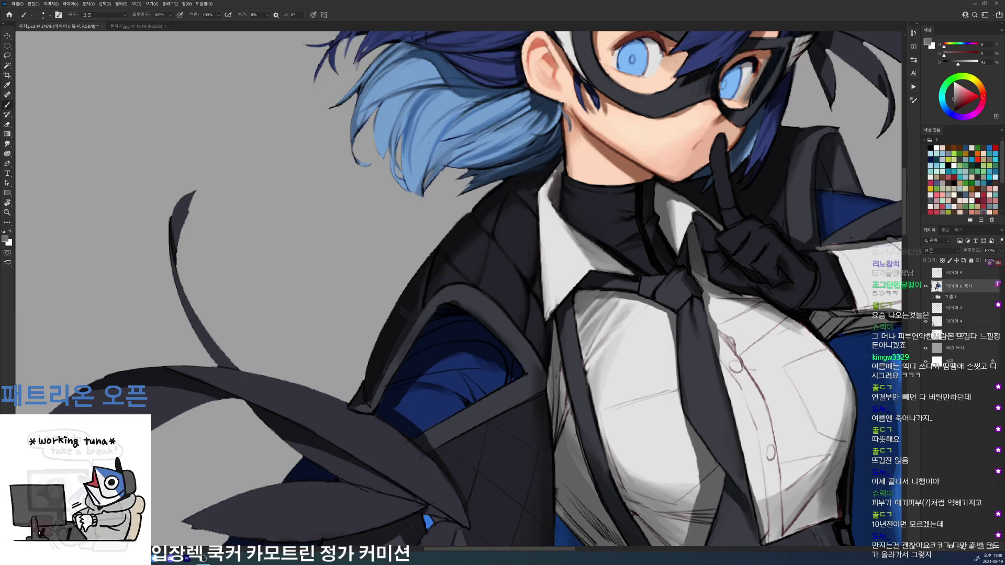
key(d)
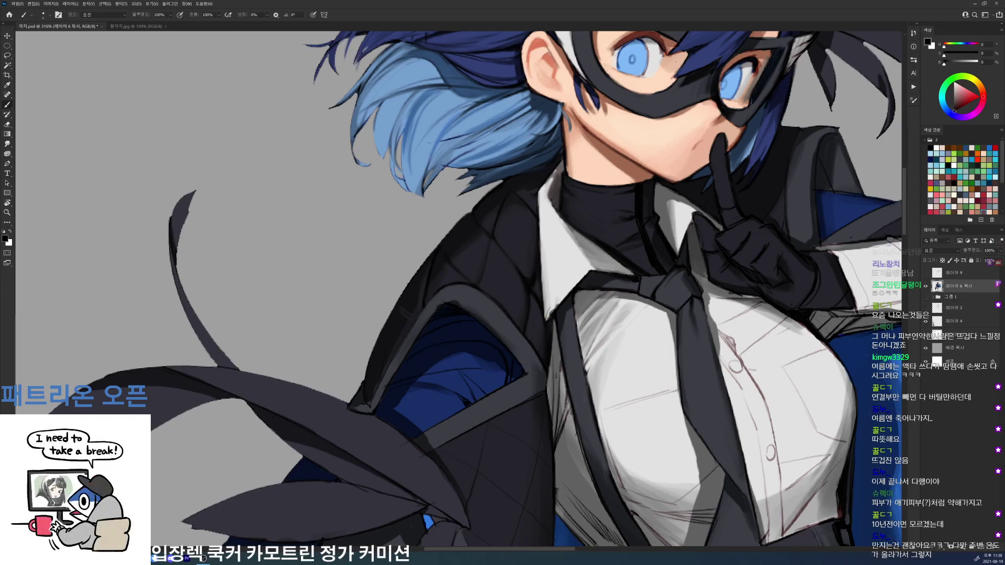
- Rotate the canvas, touch up the shirt folds below the collar with sampled grey and black, and save the file
key(r)
drag(611, 290, 458, 441)
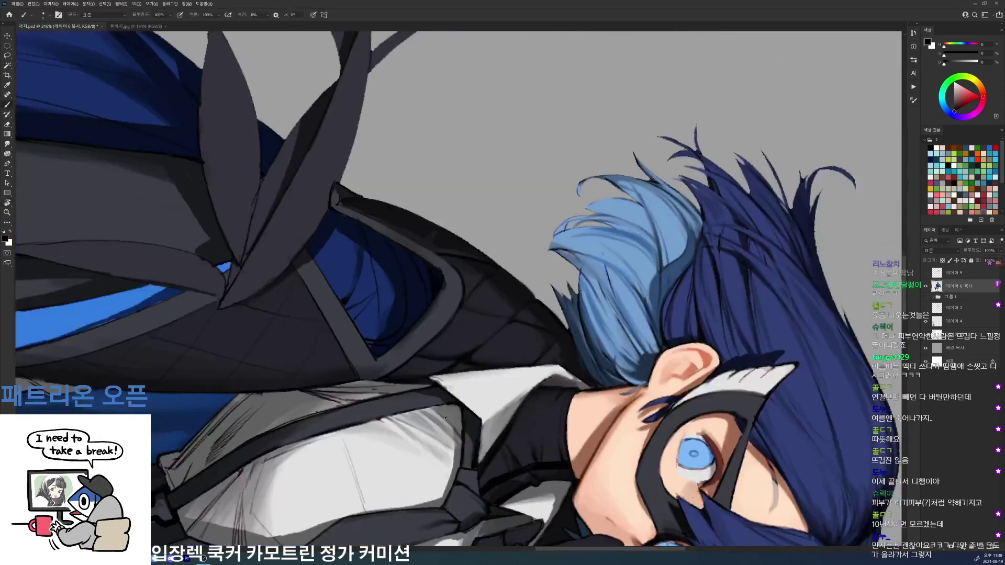
alt+click(398, 422)
key(d)
key(r)
drag(476, 460, 628, 314)
drag(549, 402, 624, 304)
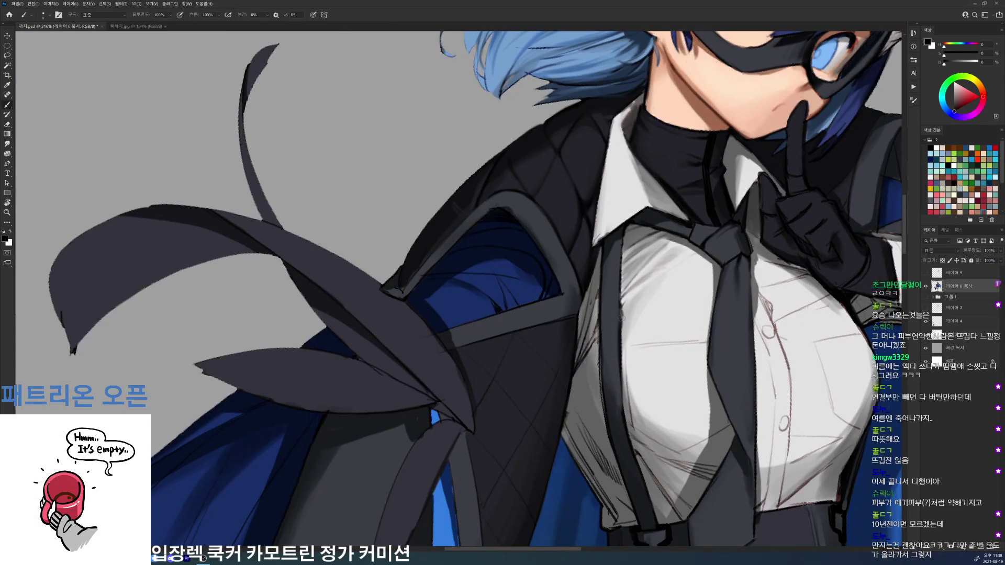
alt+click(622, 317)
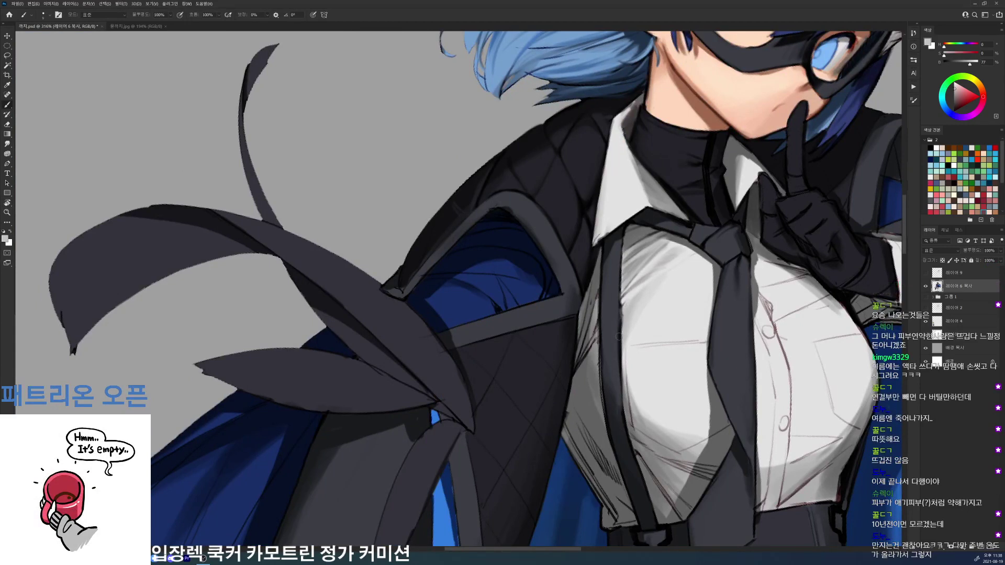
key(ctrl+s)
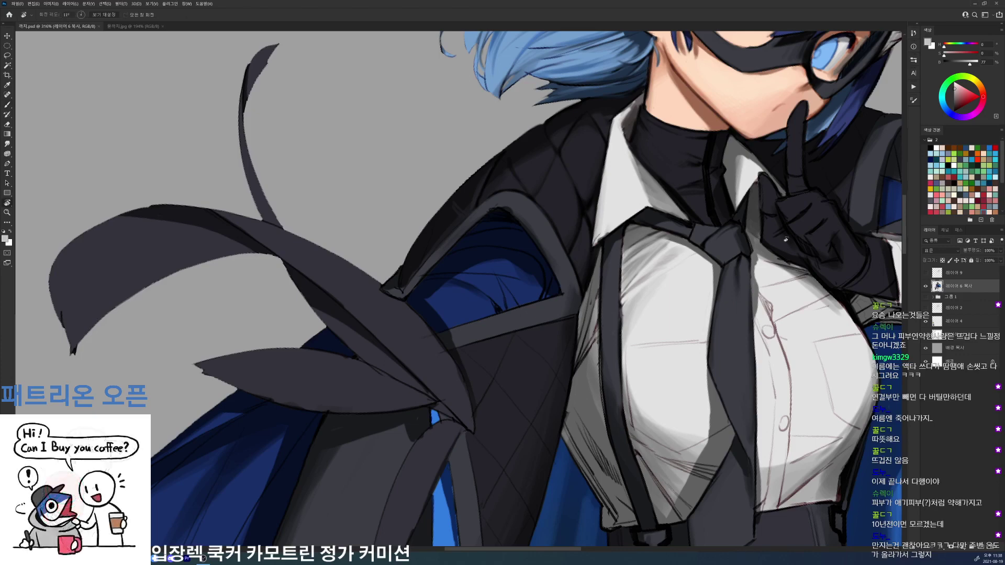
- Paint over the sketch lines on the upper shirt strip between the coat and suspender with sampled greys
mouse_move(619, 336)
mouse_down()
mouse_move(593, 267)
mouse_move(592, 291)
mouse_up()
alt+click(593, 267)
alt+click(589, 262)
alt+click(598, 267)
drag(597, 256, 592, 326)
alt+click(592, 267)
alt+click(592, 221)
mouse_move(588, 214)
mouse_down()
mouse_move(589, 259)
mouse_move(586, 249)
mouse_up()
drag(586, 238, 597, 322)
- Continue the grey shading down the shirt strip between the coat and the suspender
alt+click(597, 283)
alt+click(592, 309)
alt+click(602, 289)
drag(599, 304, 592, 382)
alt+click(594, 309)
alt+click(592, 342)
alt+click(592, 347)
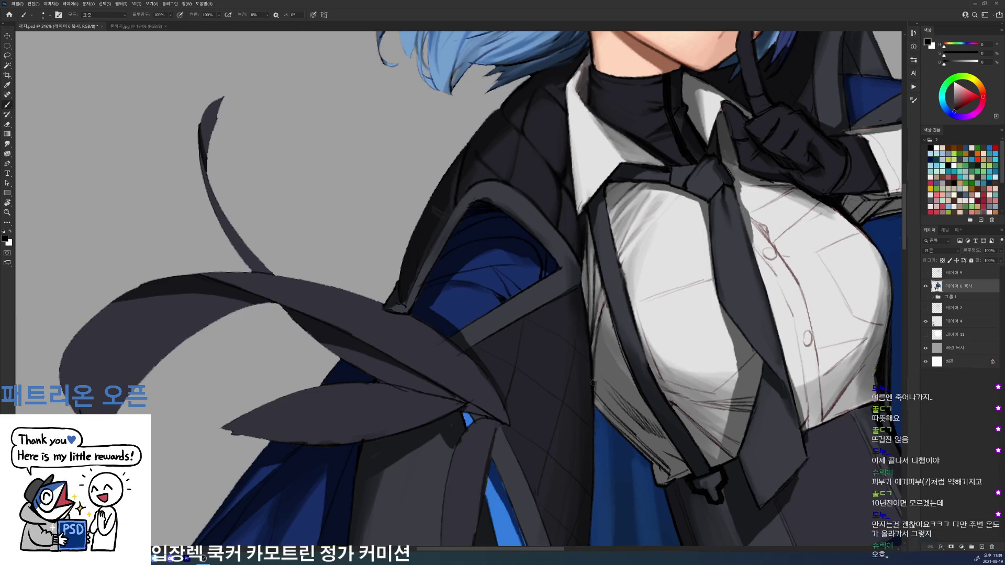
- Touch up the lower shirt strip and suspender edge with sampled greys, and save the file
drag(626, 316, 660, 316)
key(Escape)
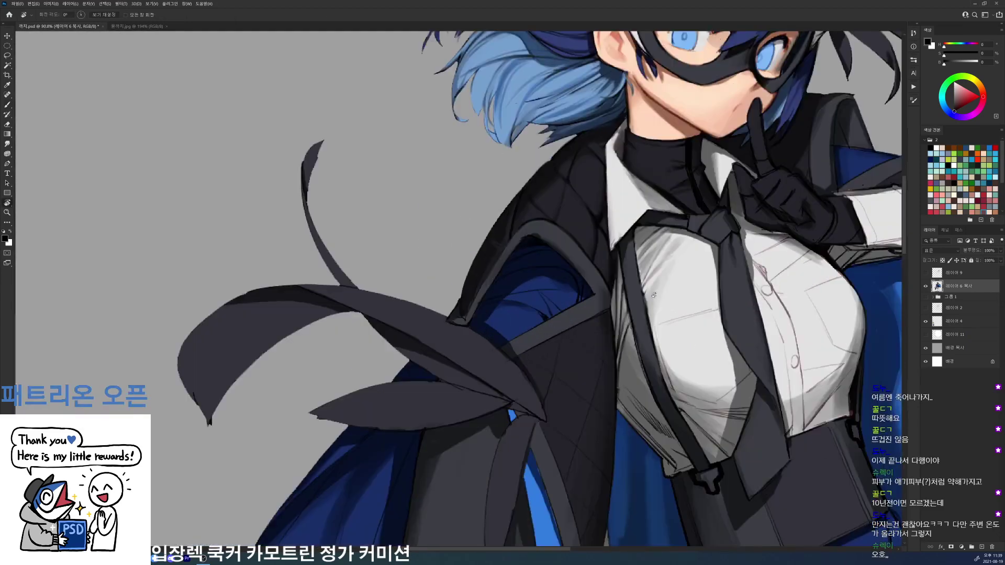
alt+click(640, 376)
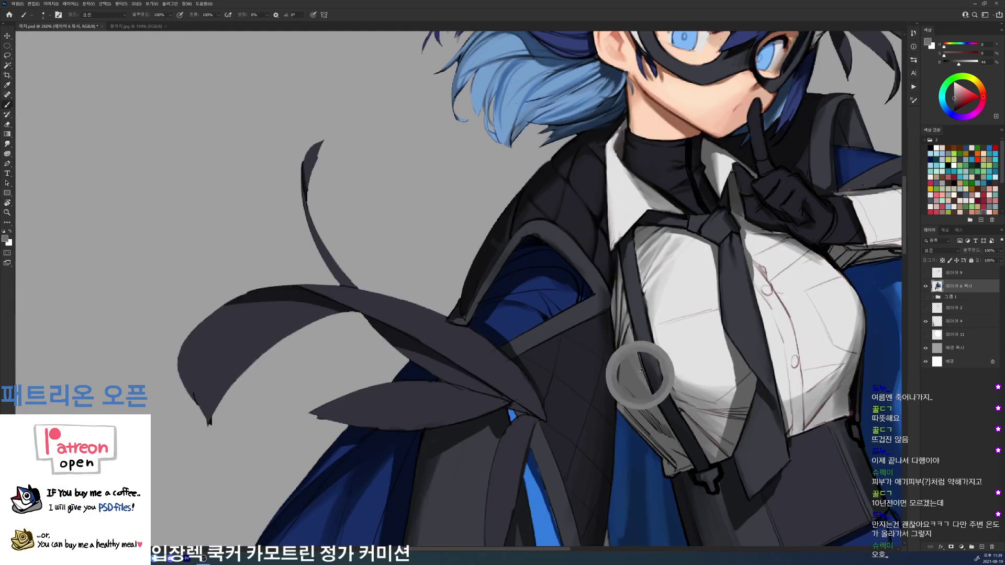
alt+click(635, 363)
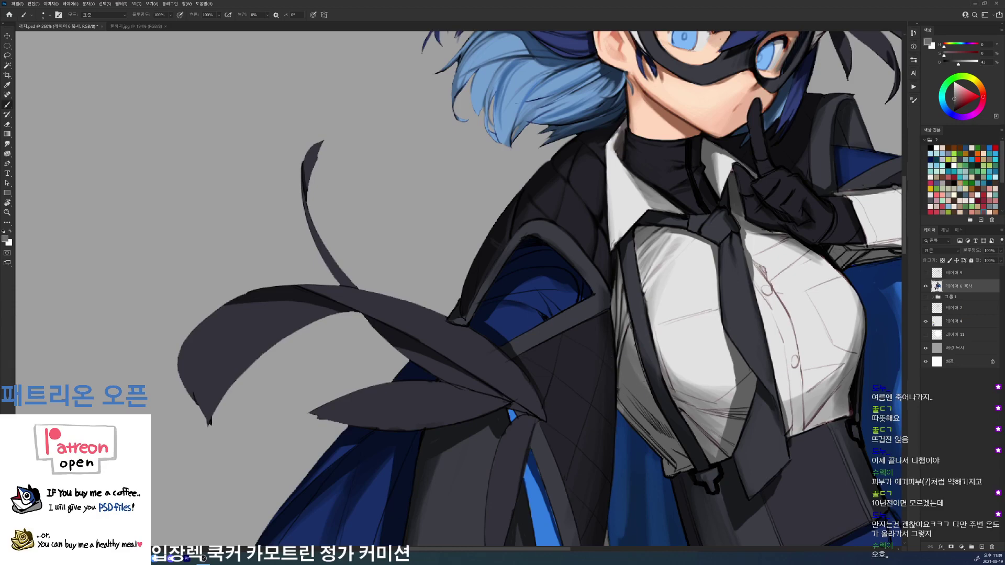
scroll(645, 375, down, 5)
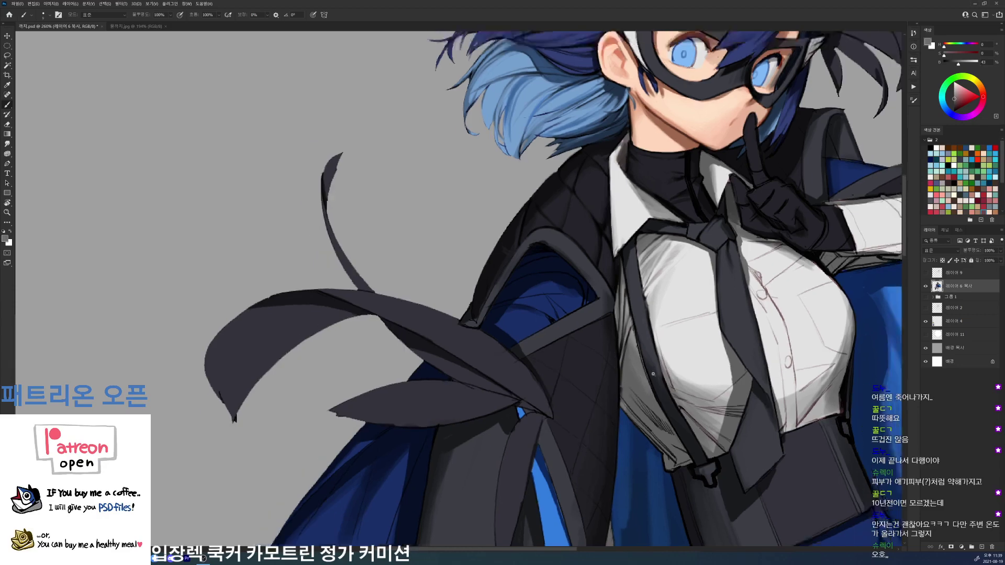
scroll(645, 373, up, 5)
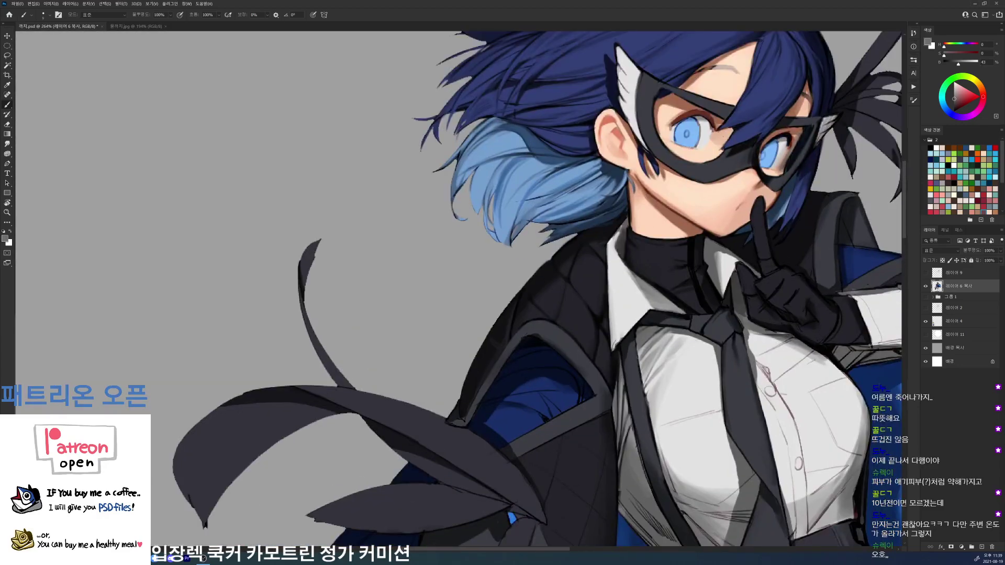
key(d)
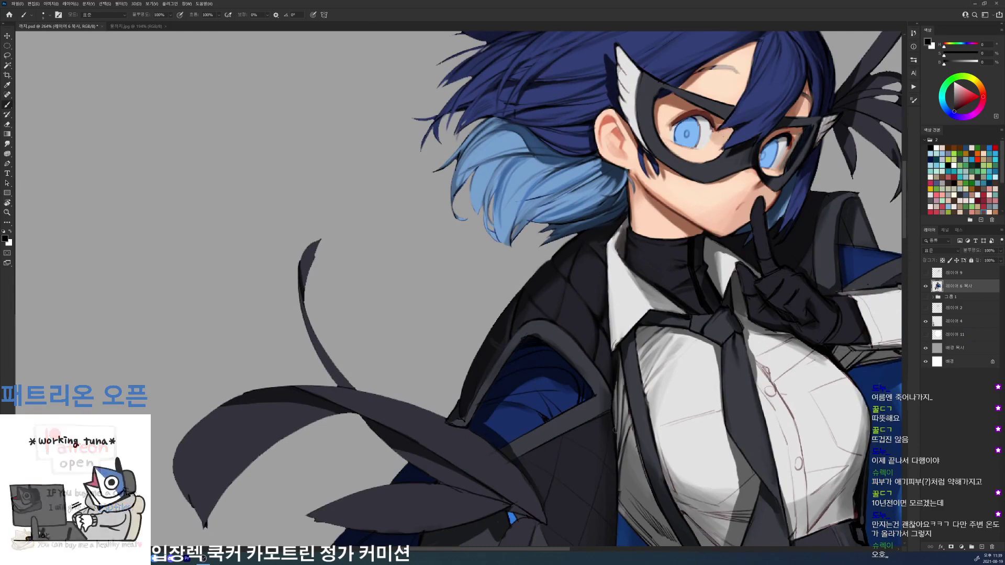
scroll(627, 371, down, 5)
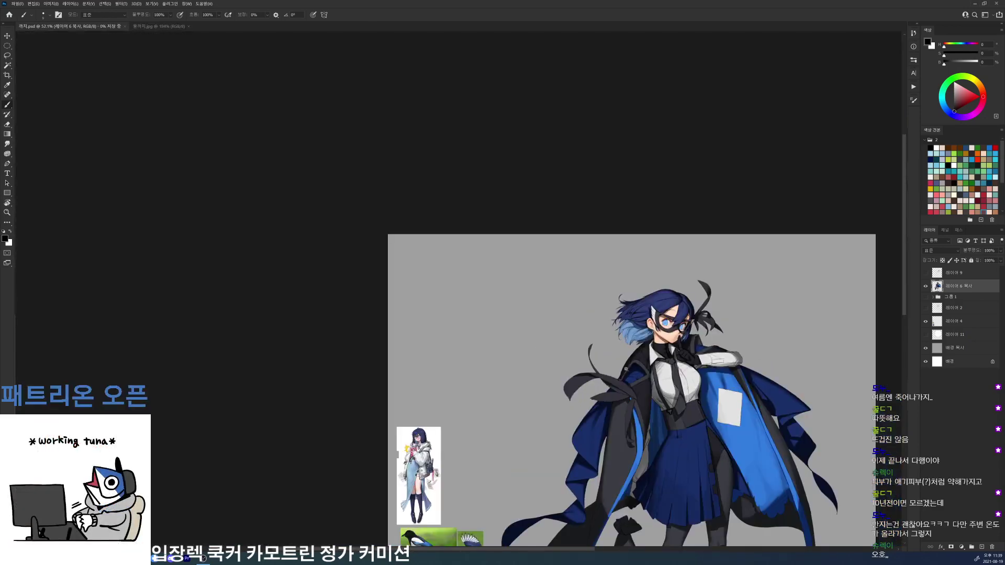
scroll(626, 371, up, 5)
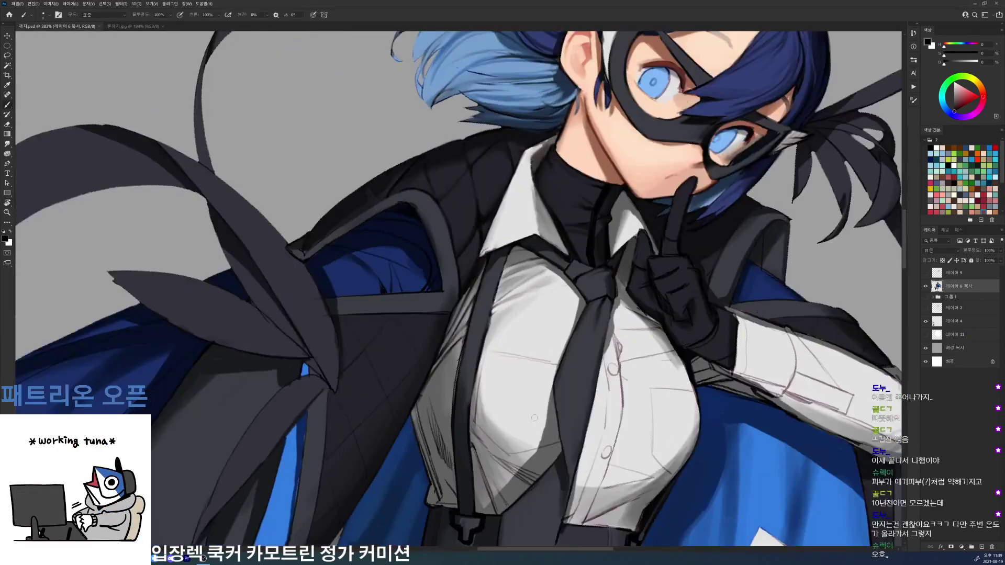
- Switch to a larger brush and smooth the light grey shading on the shirt's lower chest between suspender and tie
right_click(535, 417)
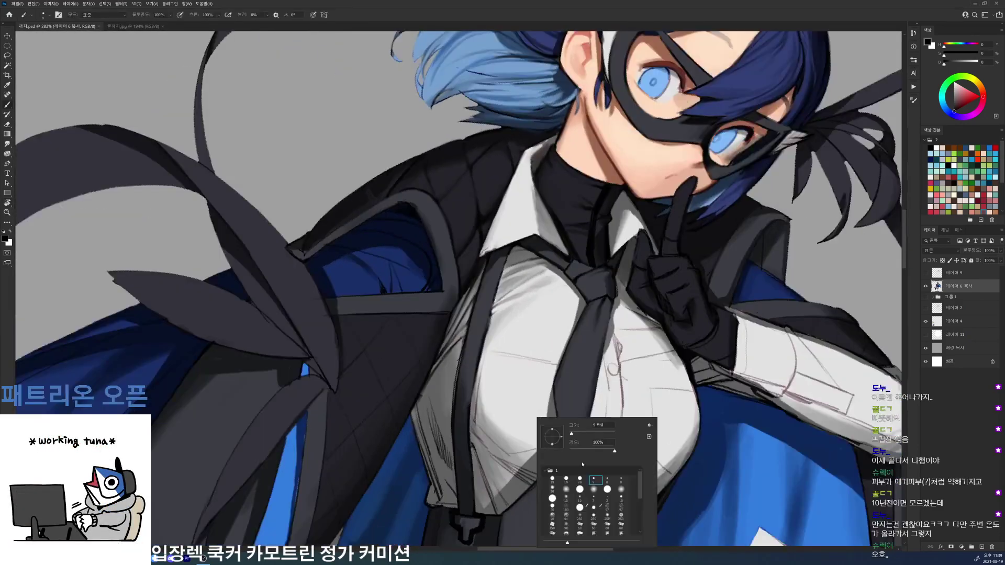
click(569, 480)
click(556, 436)
alt+click(480, 399)
mouse_move(480, 399)
mouse_down()
mouse_move(514, 438)
mouse_move(511, 419)
mouse_move(534, 429)
mouse_up()
alt+click(498, 414)
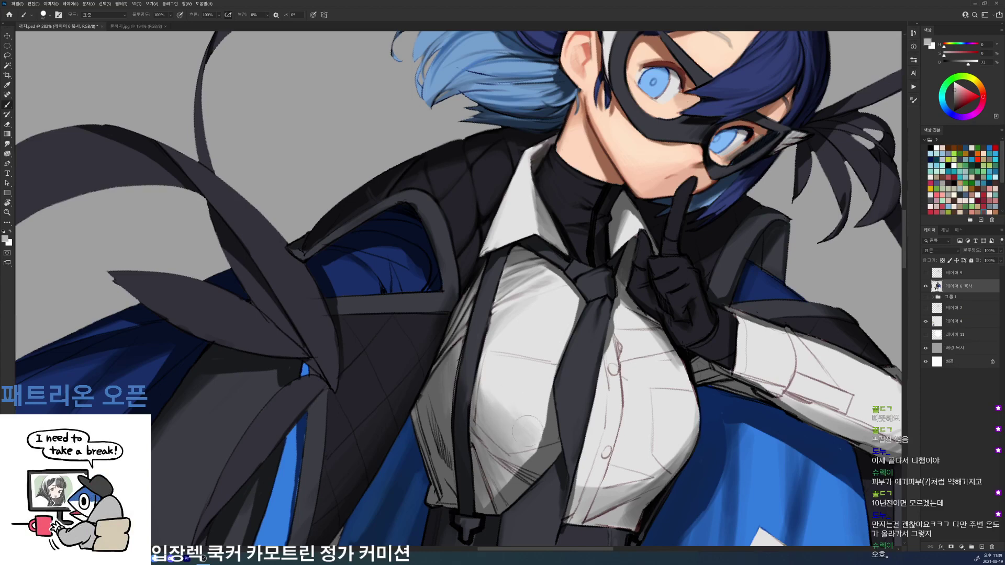
alt+click(505, 416)
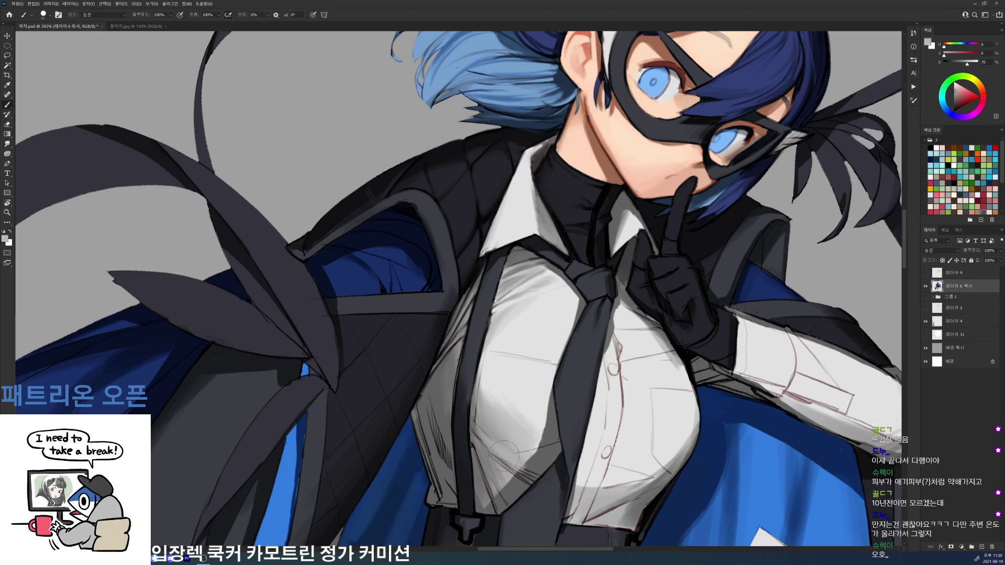
- Blend the shadow on the underside of the chest with darker and lighter sampled greys, and save the file
alt+click(507, 459)
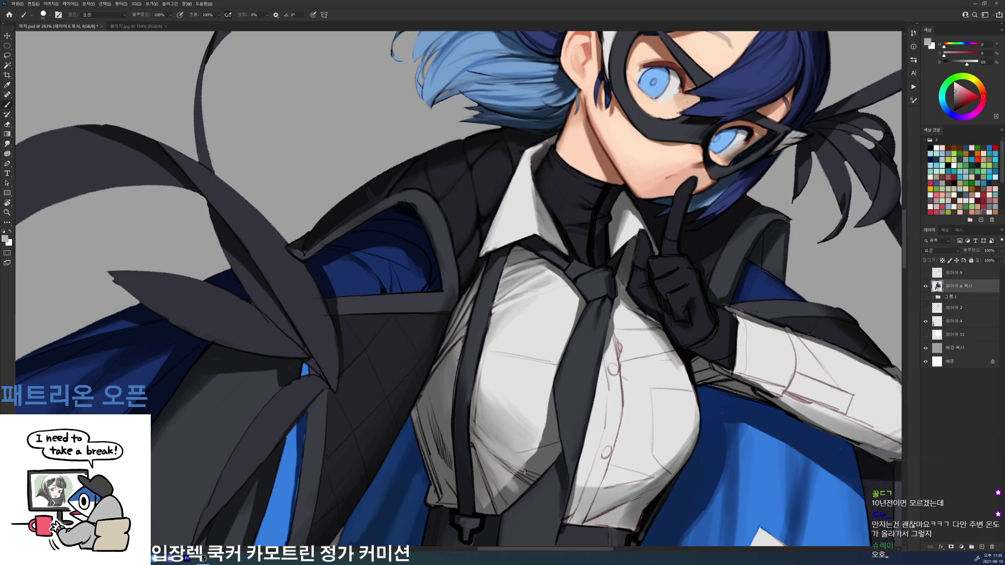
alt+click(525, 472)
alt+click(504, 461)
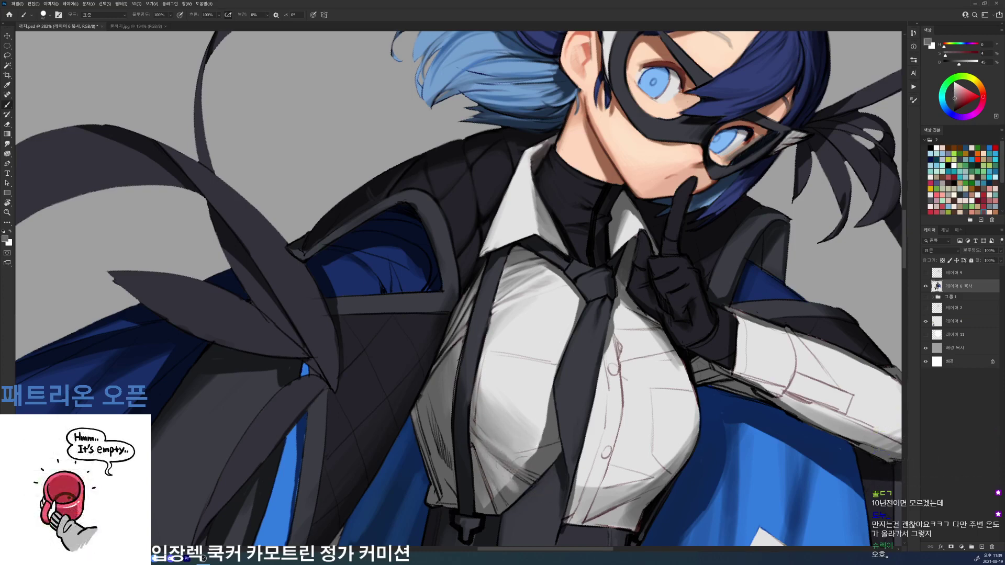
alt+click(519, 460)
alt+click(532, 474)
key(ctrl+s)
- Try darkening the shirt's outer edge along the coat with black and sampled tones, and undo the strokes
drag(674, 337, 623, 337)
key(r)
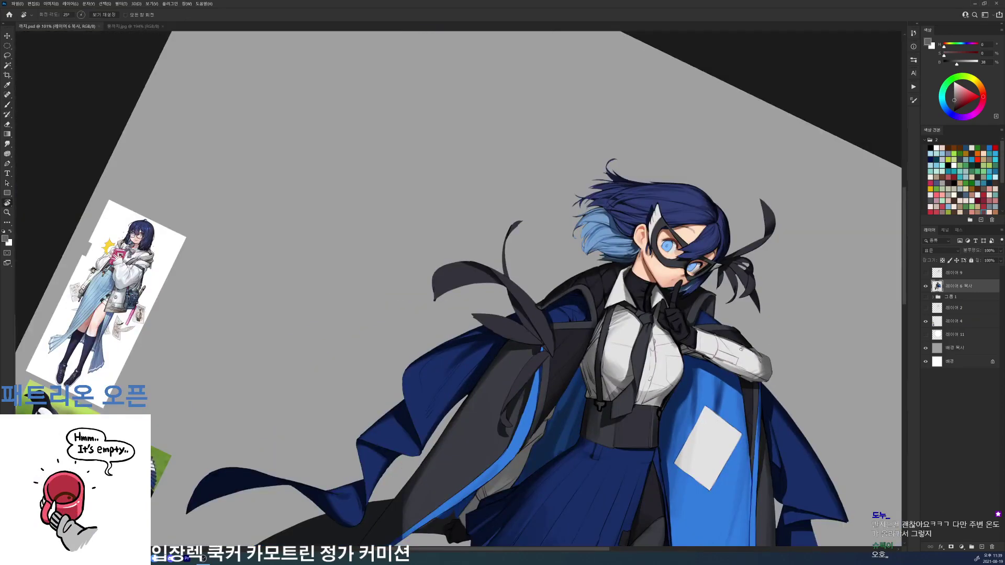
drag(713, 299, 711, 254)
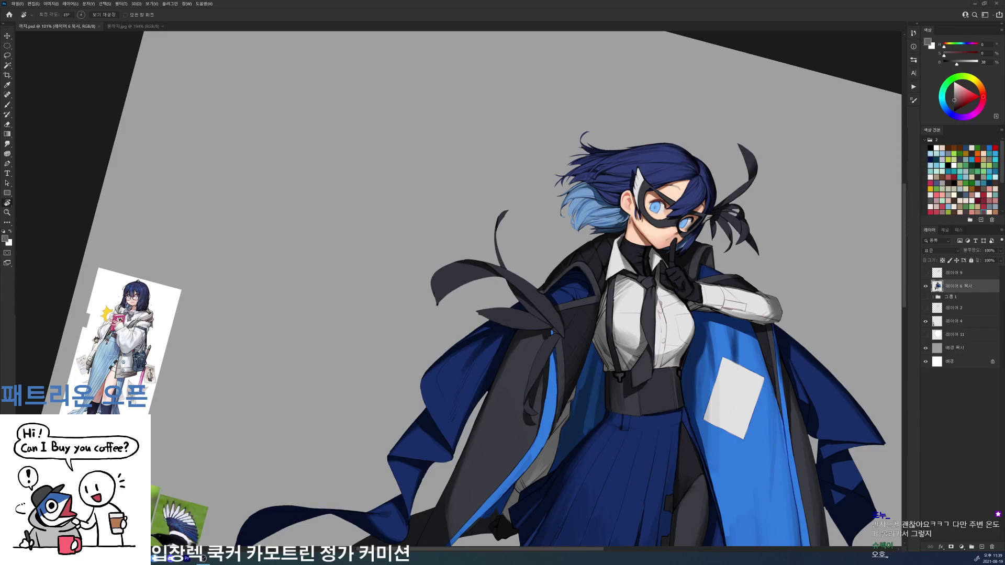
key(Escape)
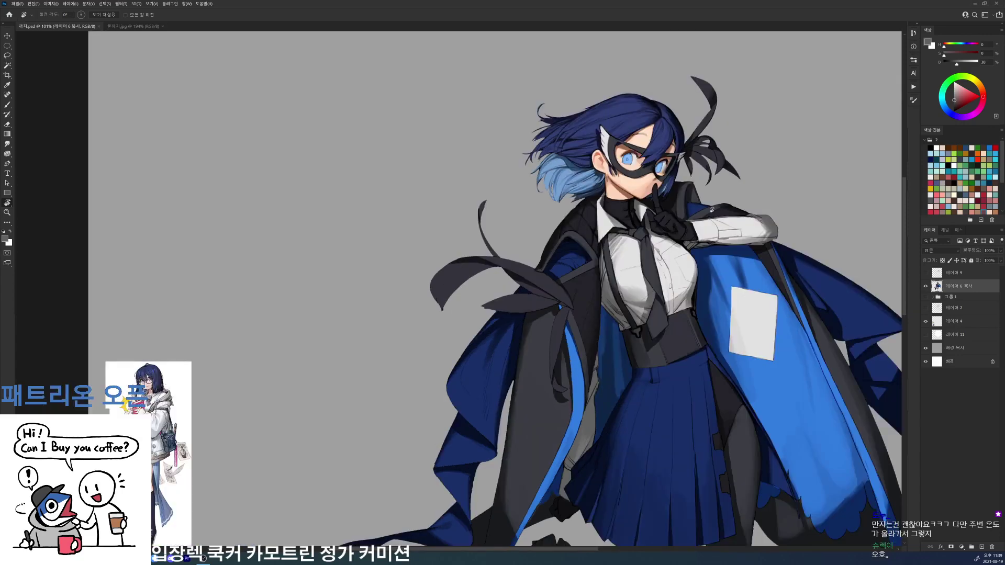
key(z)
drag(620, 250, 668, 250)
key(b)
key(d)
drag(575, 237, 579, 369)
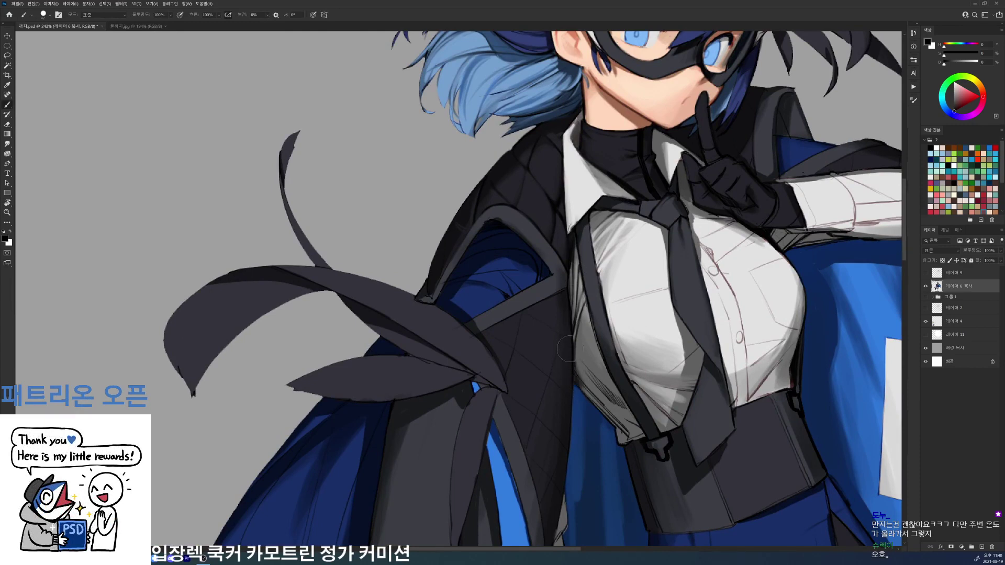
alt+click(572, 376)
alt+click(609, 401)
key(ctrl+z)
key(ctrl+z)
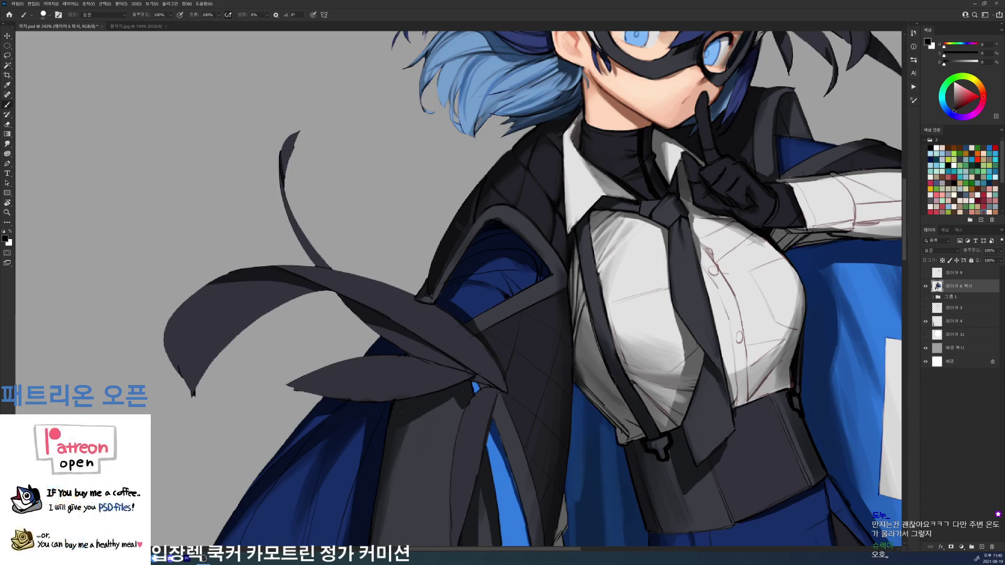
- Shade the narrow shirt strip between the coat and suspender with sampled greys, and save the file
alt+click(572, 361)
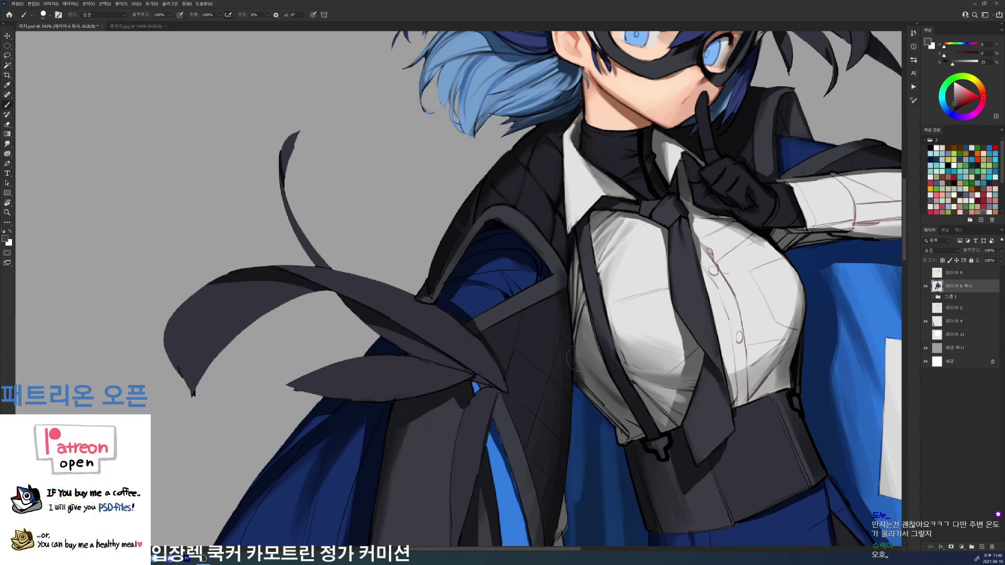
alt+click(608, 378)
drag(666, 360, 591, 360)
key(ctrl+s)
- Shade the lower chest folds between the suspender and the tie with sampled greys
drag(683, 350, 754, 350)
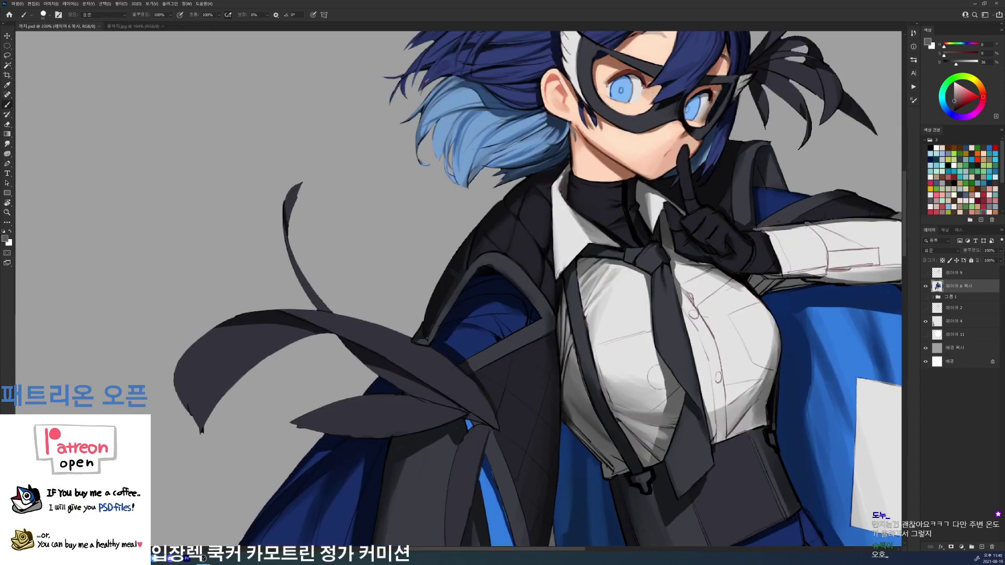
alt+click(661, 392)
drag(661, 391, 663, 411)
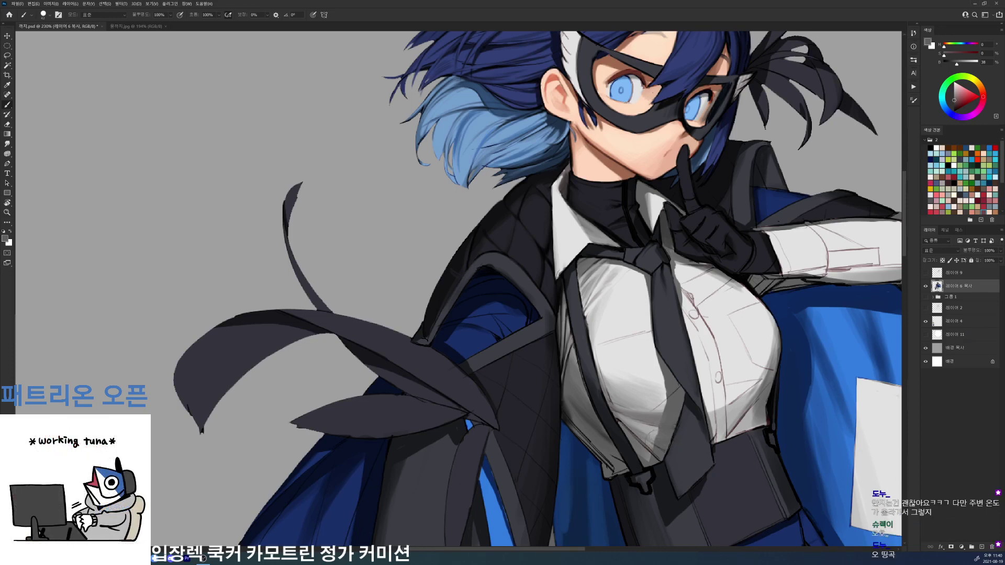
alt+click(657, 430)
alt+click(663, 436)
alt+click(623, 429)
mouse_move(618, 423)
mouse_down()
mouse_move(654, 449)
mouse_move(642, 440)
mouse_up()
alt+click(664, 445)
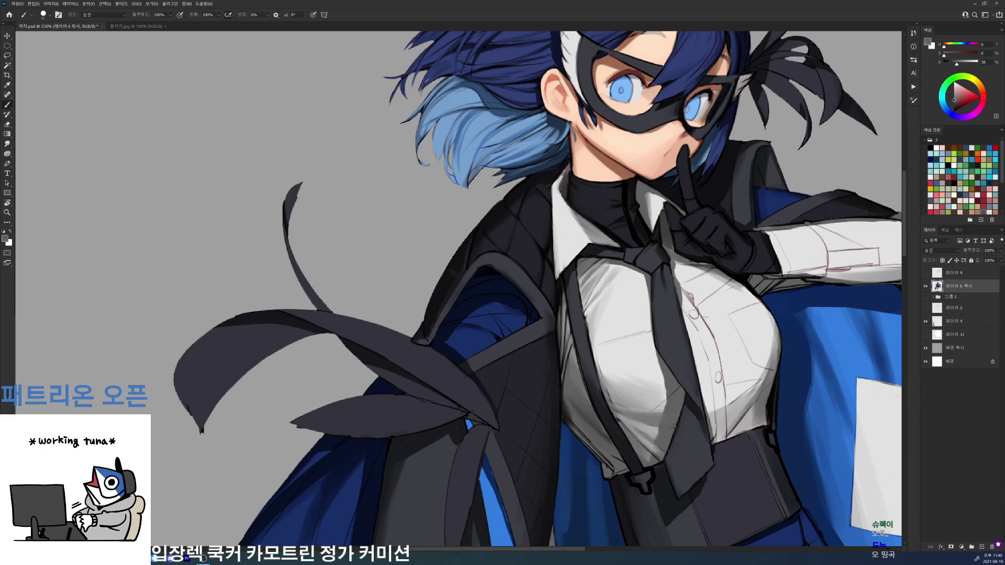
- Refine the shirt shading along the suspender's inner edge below the chest with sampled greys, and save the file
alt+click(624, 436)
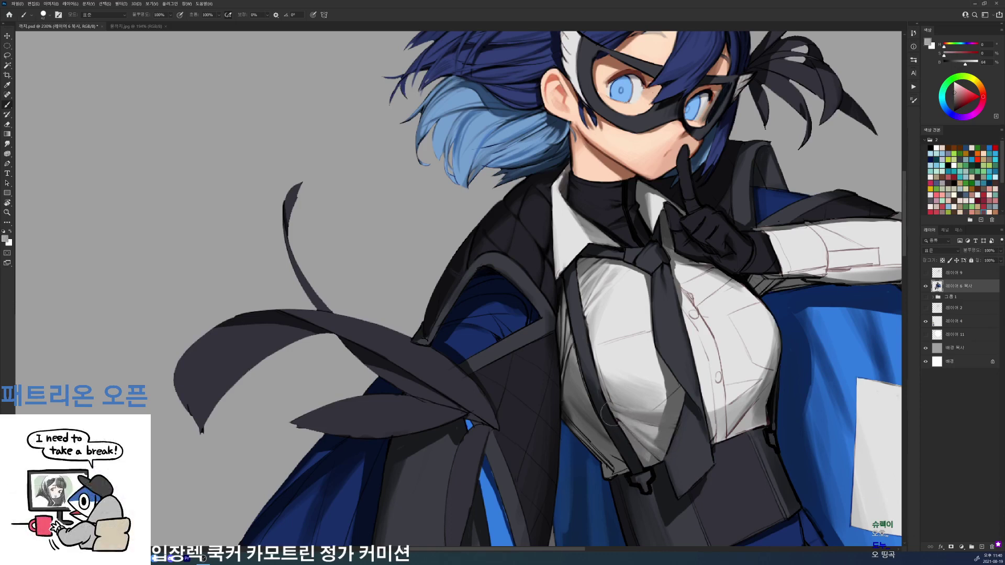
drag(622, 423, 640, 461)
alt+click(626, 440)
alt+click(638, 461)
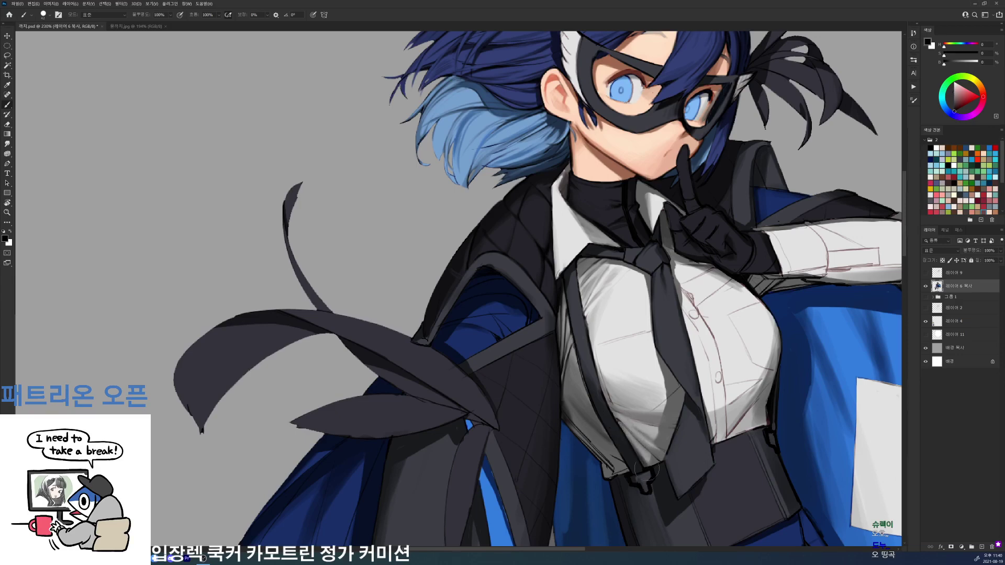
alt+click(641, 459)
scroll(691, 340, down, 5)
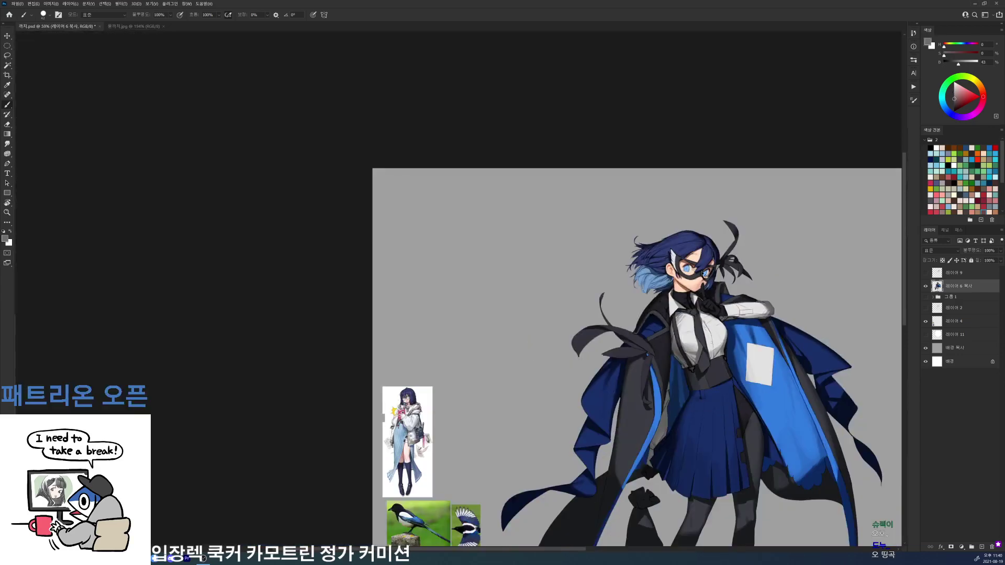
key(ctrl+s)
- Soften the shirt shading on both sides of the suspender's lower half with sampled greys
scroll(700, 344, up, 5)
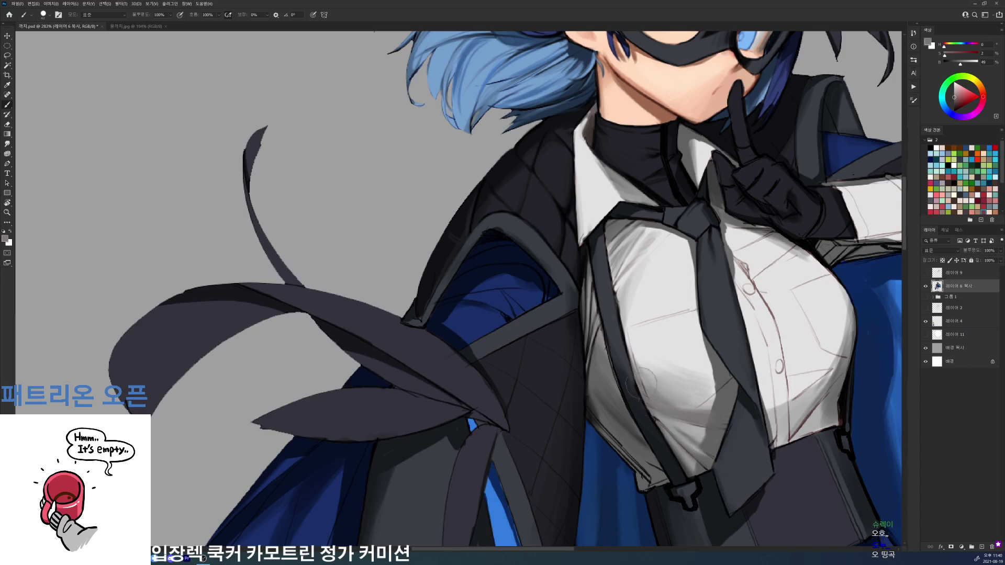
alt+click(653, 451)
alt+click(628, 371)
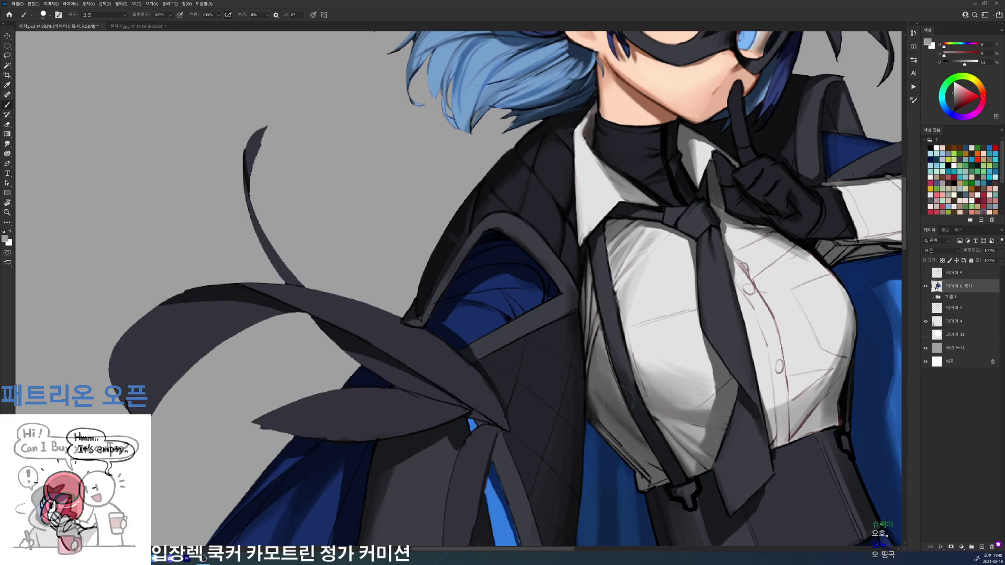
drag(635, 440, 606, 382)
- Rotate the canvas and paint over the sketch lines along the shirt's outer lower edge with black and sampled greys
key(r)
drag(690, 280, 682, 356)
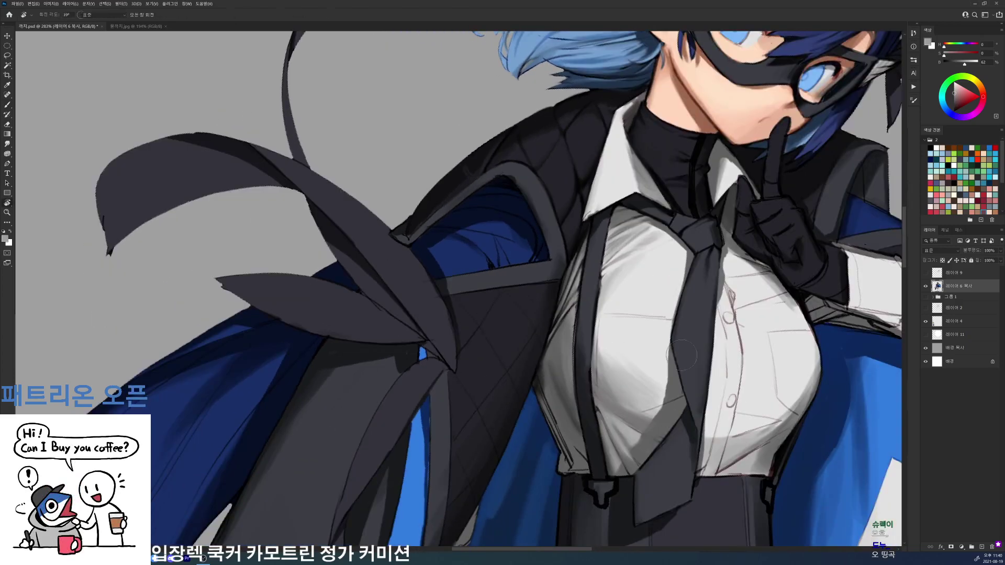
alt+click(567, 371)
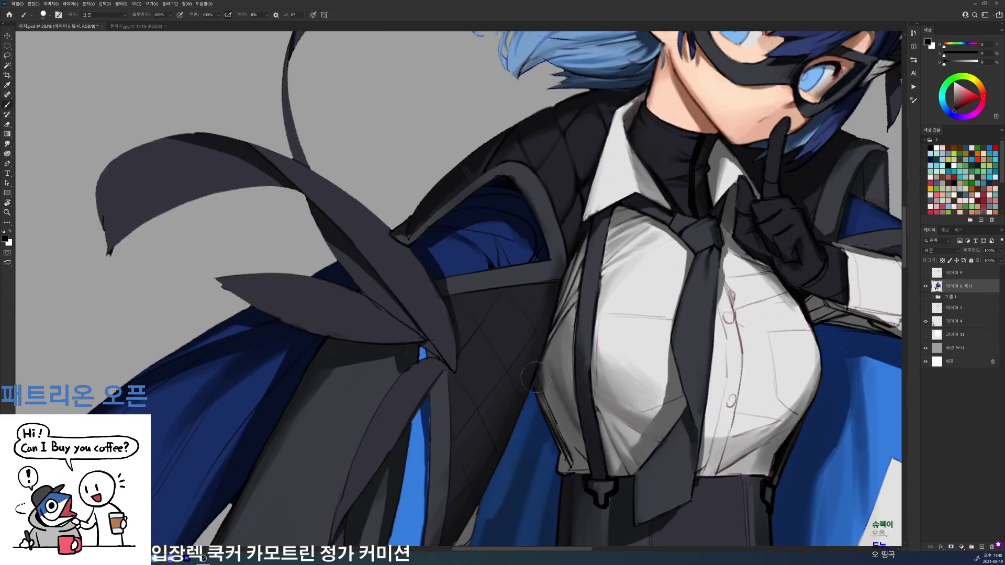
mouse_move(534, 379)
mouse_down()
mouse_move(562, 436)
mouse_move(577, 452)
mouse_up()
alt+click(562, 403)
drag(542, 389, 576, 451)
alt+click(542, 387)
alt+click(558, 400)
scroll(540, 425, down, 4)
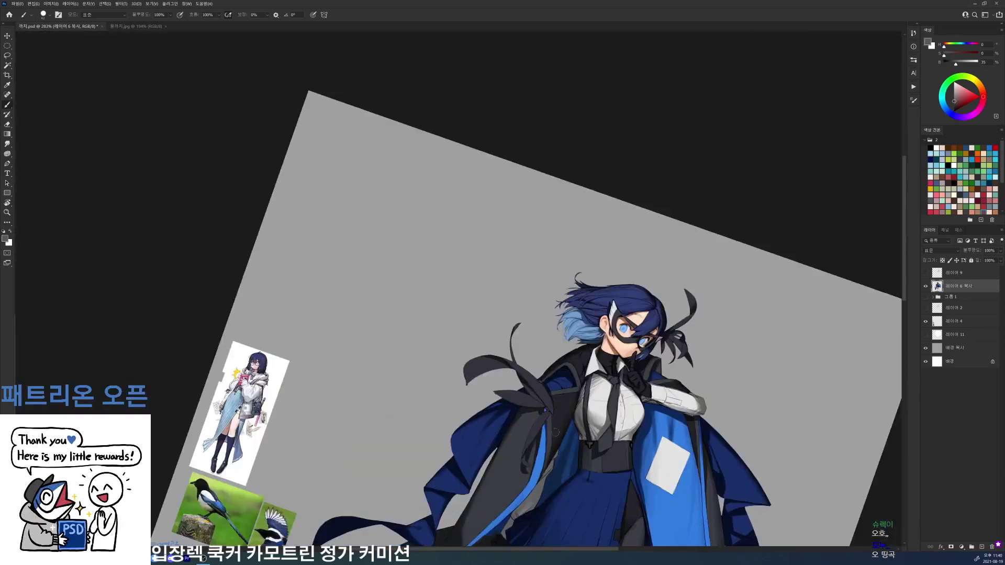
- Straighten the canvas and darken the shirt's outer edge beside the coat lining with black and sampled dark greys
key(r)
key(Escape)
drag(630, 363, 680, 363)
key(b)
alt+click(589, 432)
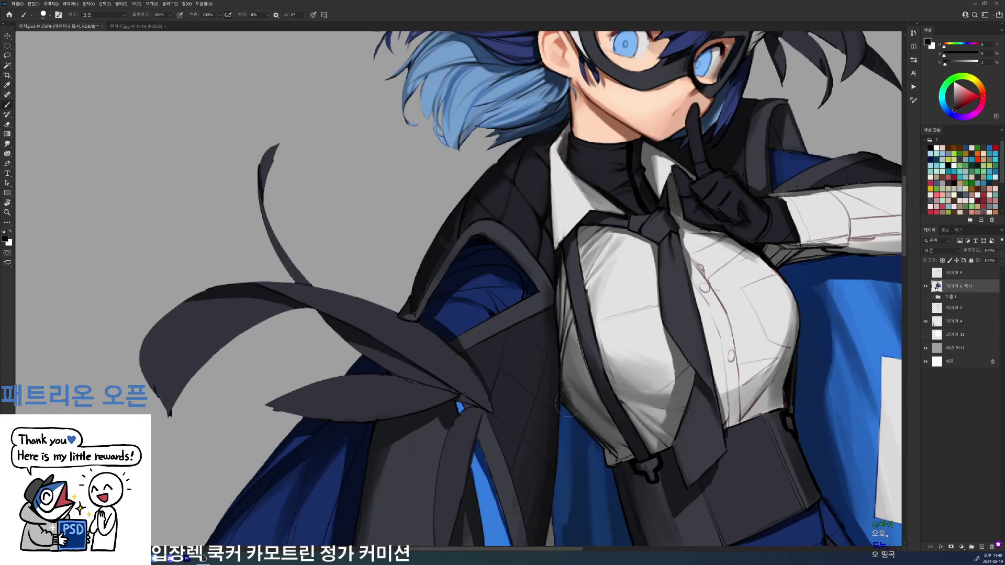
alt+click(597, 425)
mouse_move(571, 406)
mouse_down()
mouse_move(602, 440)
mouse_move(574, 403)
mouse_up()
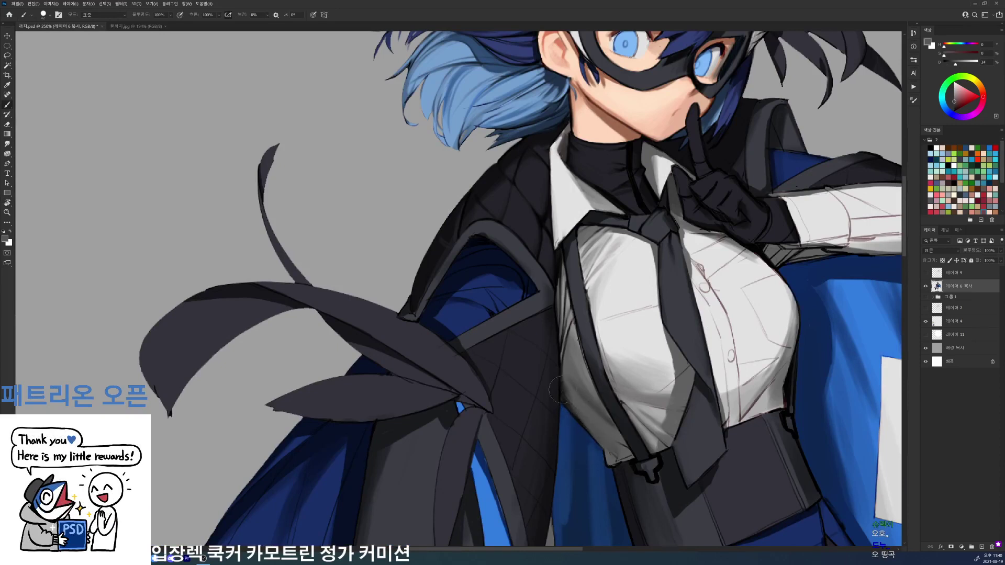
key(d)
alt+click(619, 437)
- Switch to a finer brush and redefine the shirt's outer edge beside the suspender with black and sampled greys
right_click(645, 374)
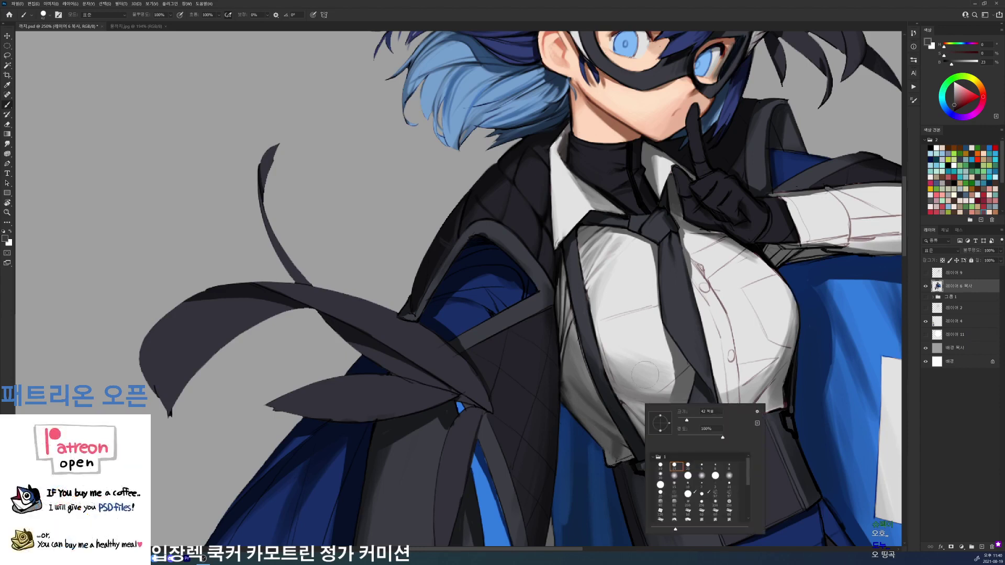
double_click(701, 466)
key(d)
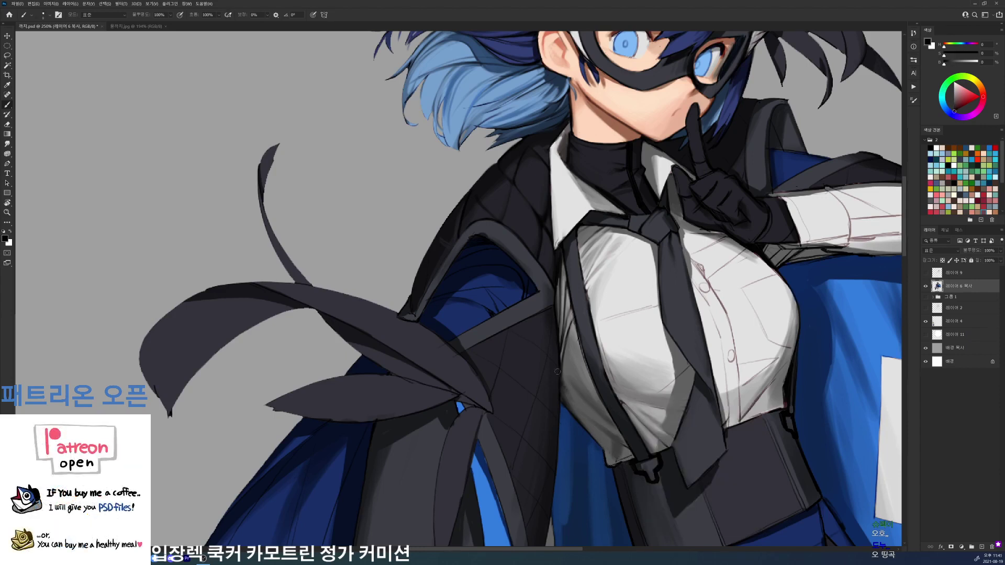
alt+click(577, 405)
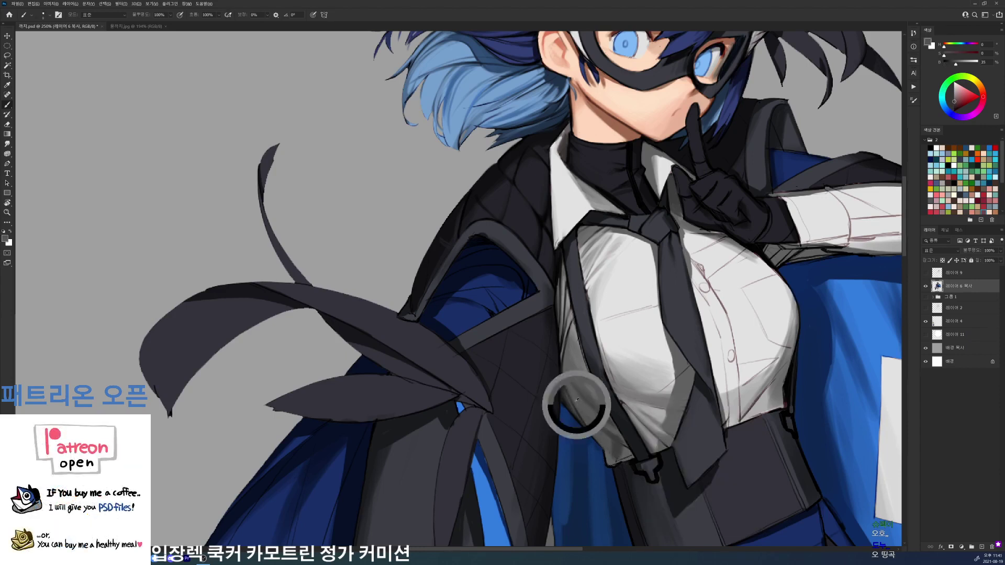
key(d)
alt+click(559, 373)
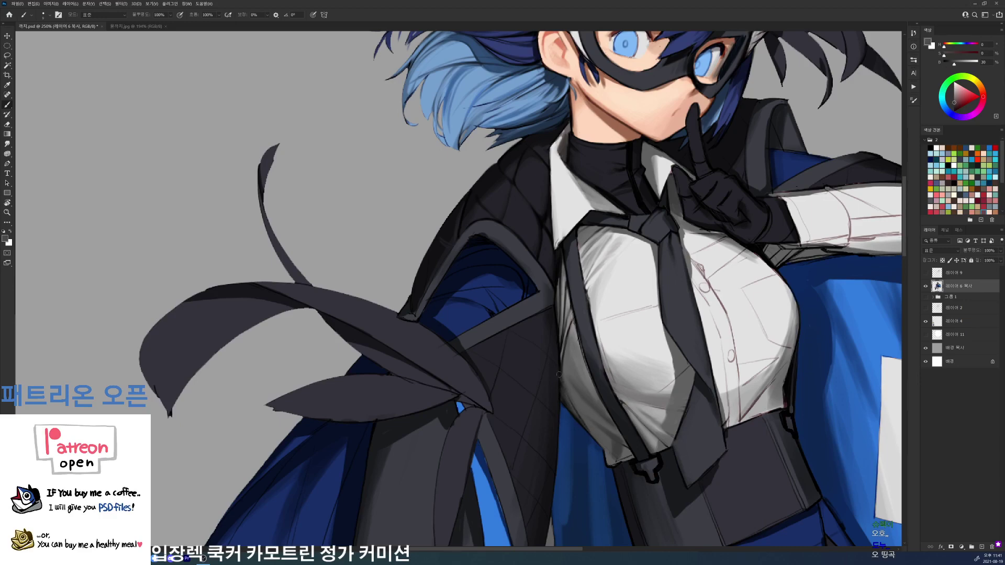
key(d)
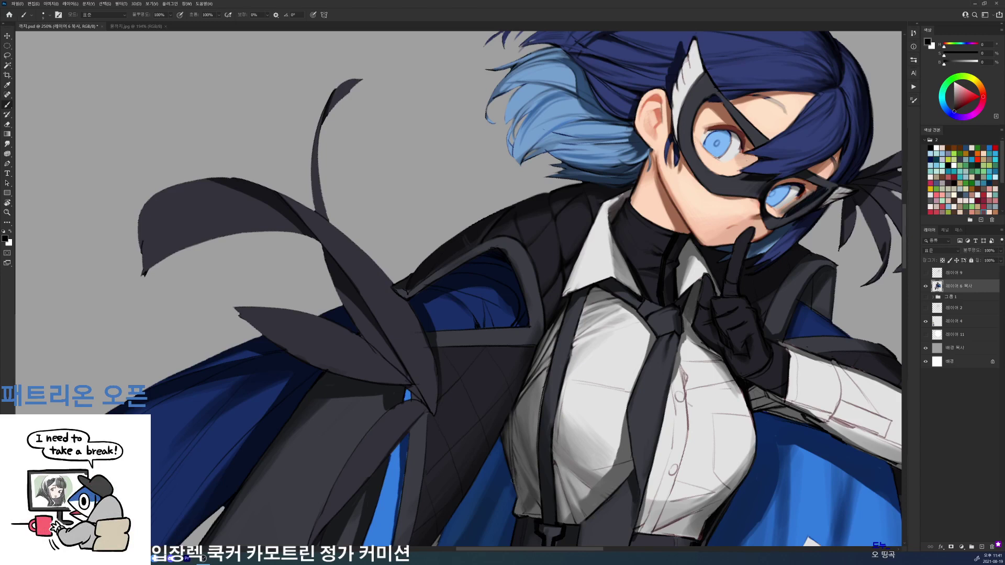
- Clean up the shirt's side edge against the coat and its lining with sampled greys and dark blue
alt+click(506, 443)
alt+click(507, 442)
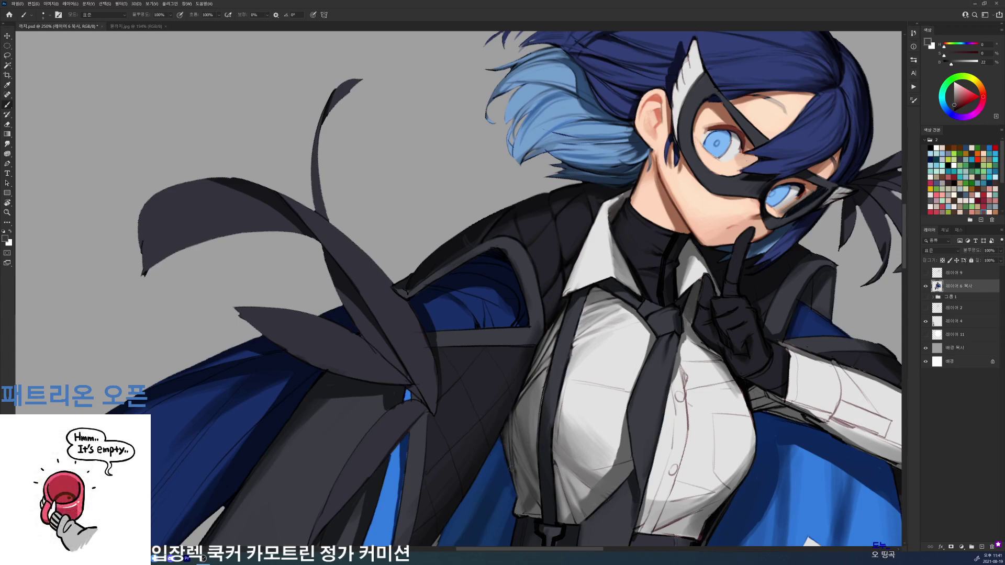
alt+click(500, 430)
alt+click(505, 467)
drag(511, 469, 461, 470)
- Straighten the canvas and deepen the coat lining's shadow below the shirt's lower edge with black and sampled dark blues
key(r)
drag(624, 379, 638, 343)
scroll(709, 389, down, 5)
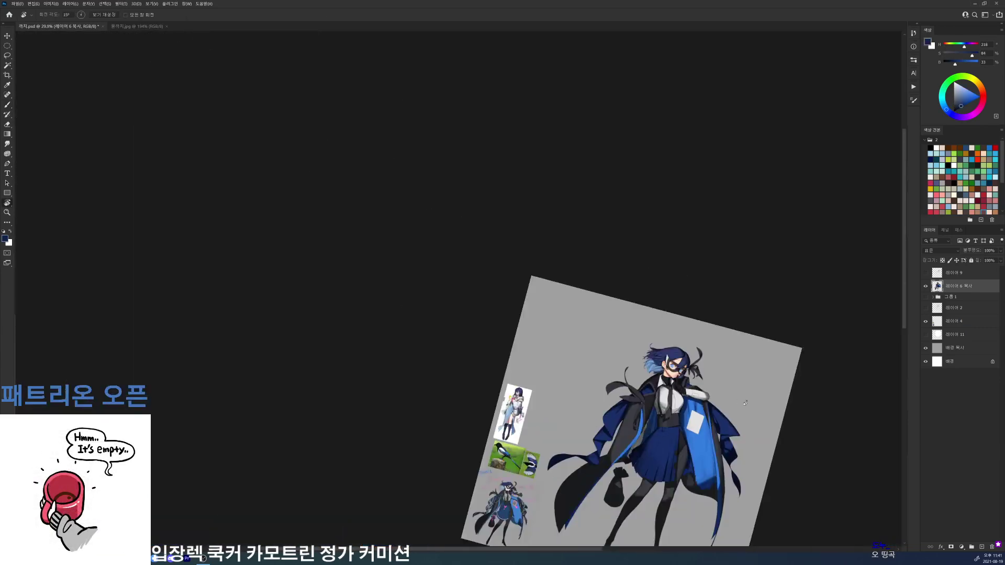
key(Escape)
drag(699, 350, 780, 350)
drag(630, 392, 617, 265)
key(b)
right_click(617, 265)
click(647, 327)
alt+click(597, 282)
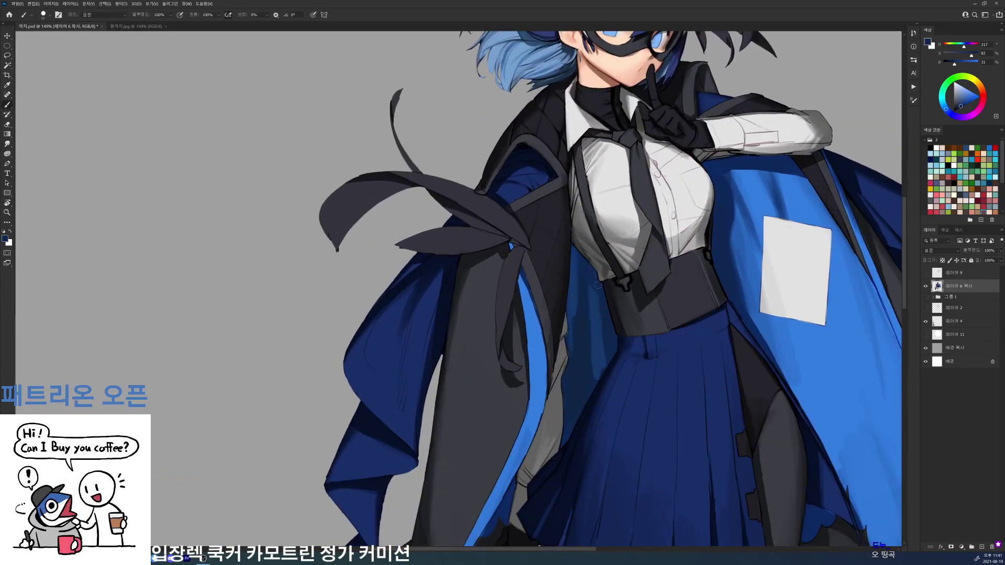
key(d)
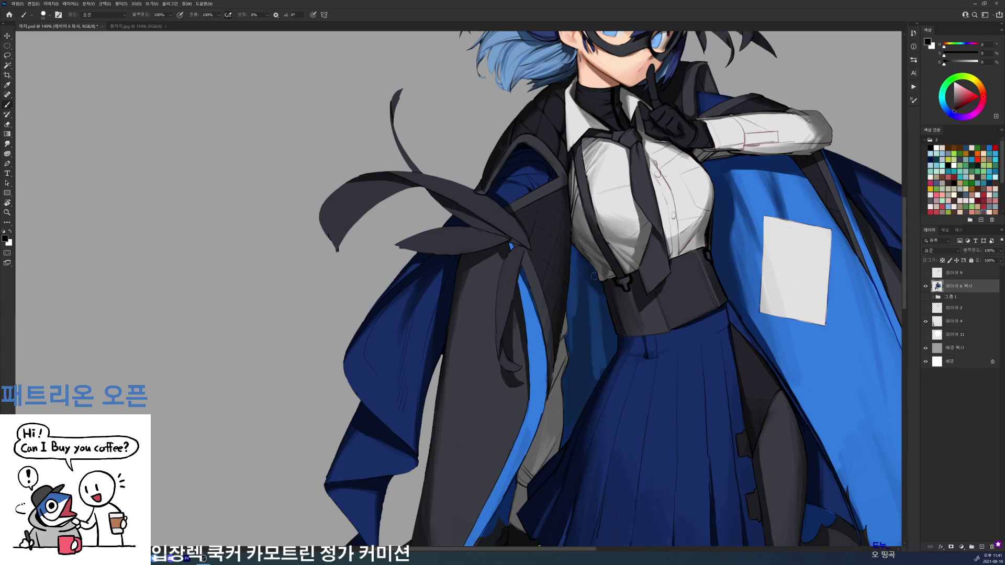
right_click(602, 272)
click(647, 335)
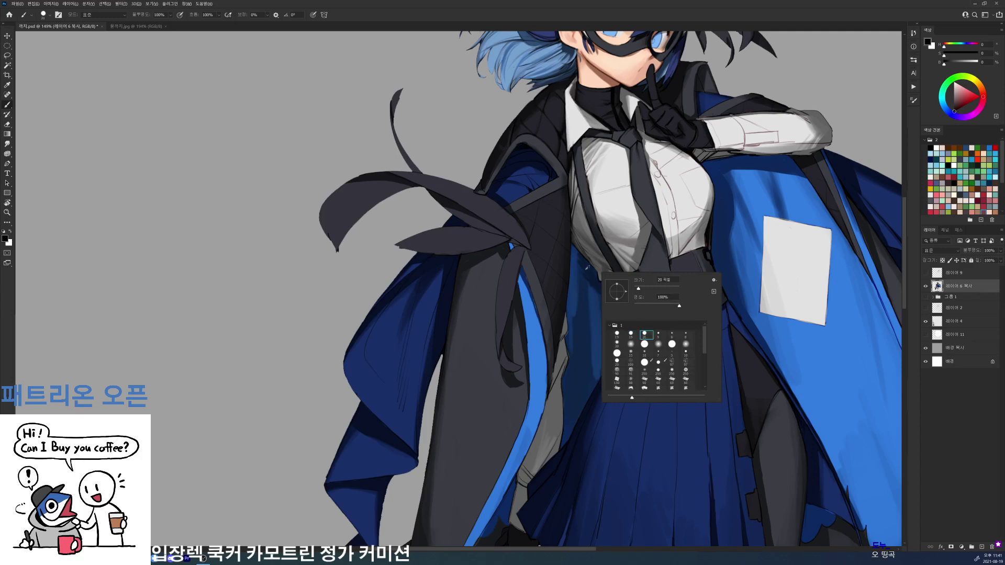
alt+click(576, 267)
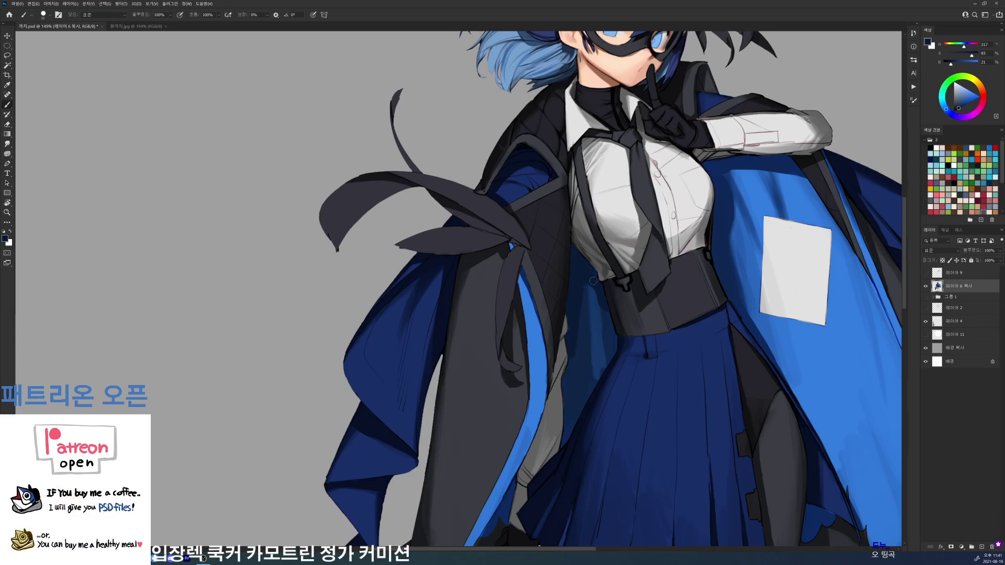
- Blend the shaded coat lining beside the waist and skirt with a different brush and sampled blues
drag(620, 262, 545, 261)
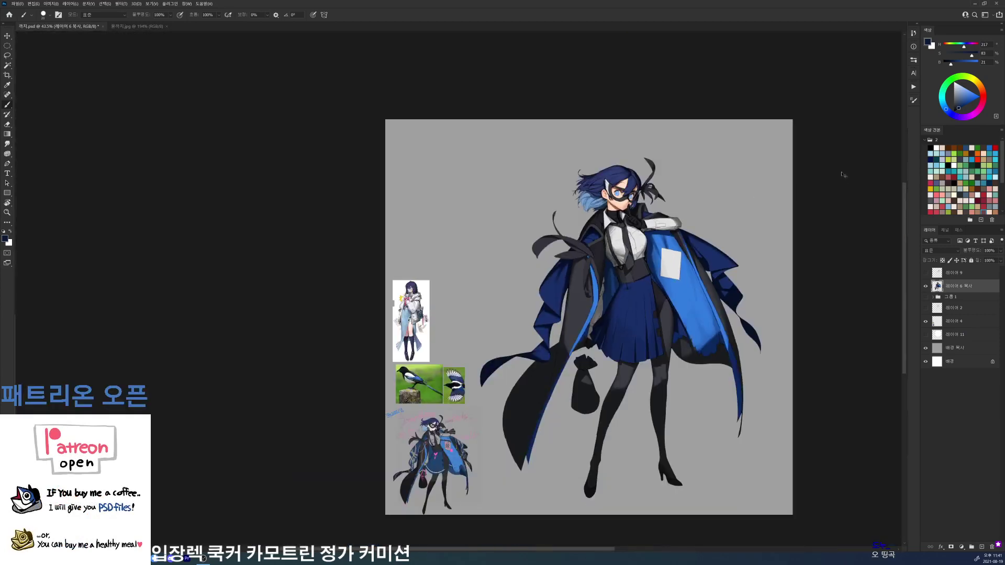
scroll(626, 288, up, 5)
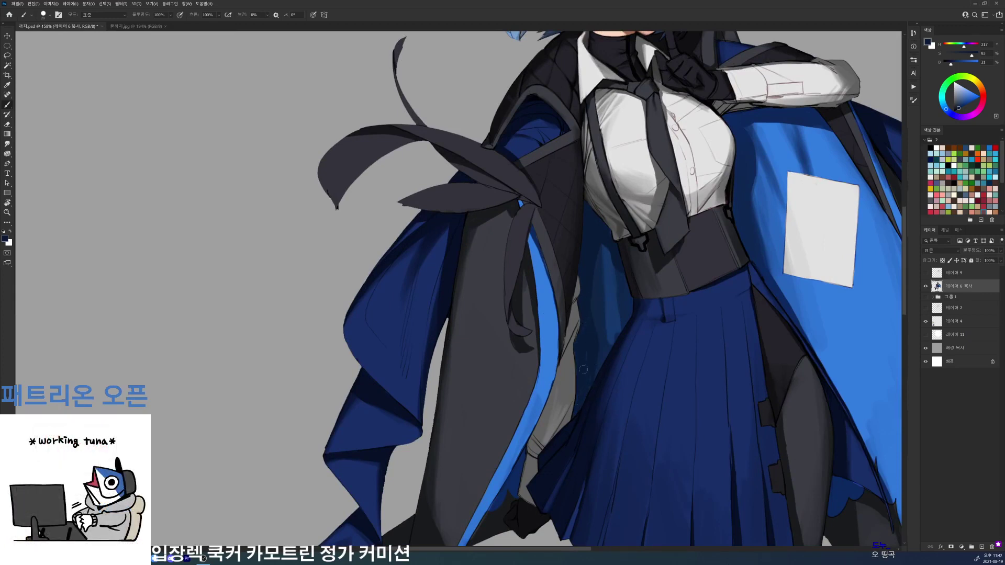
scroll(618, 309, down, 5)
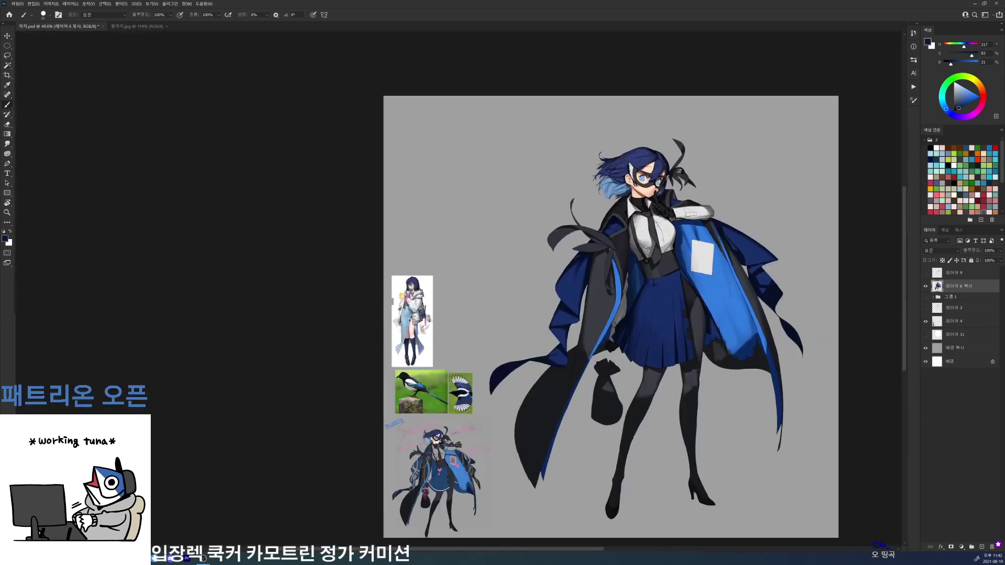
scroll(654, 255, up, 5)
right_click(607, 314)
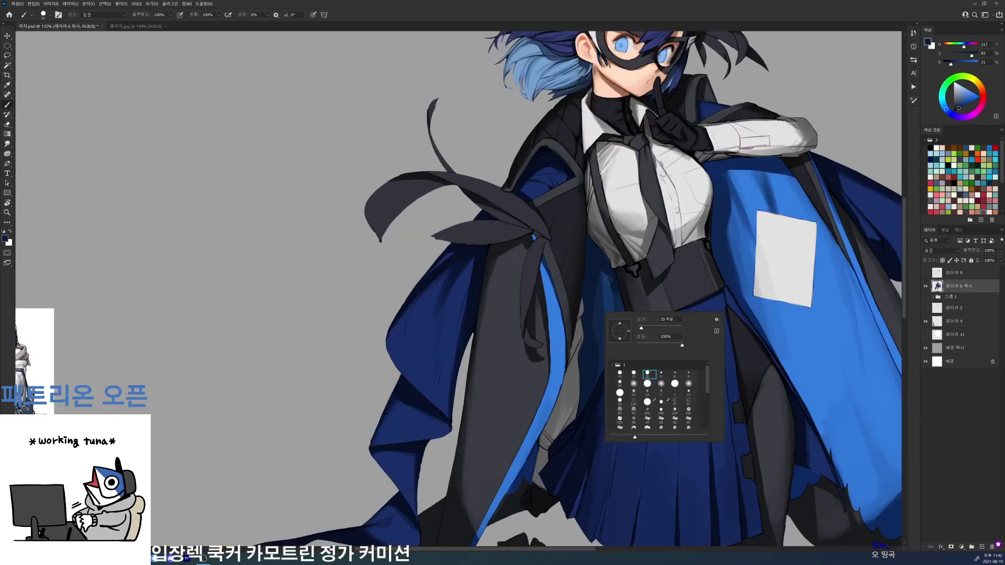
click(648, 383)
alt+click(609, 301)
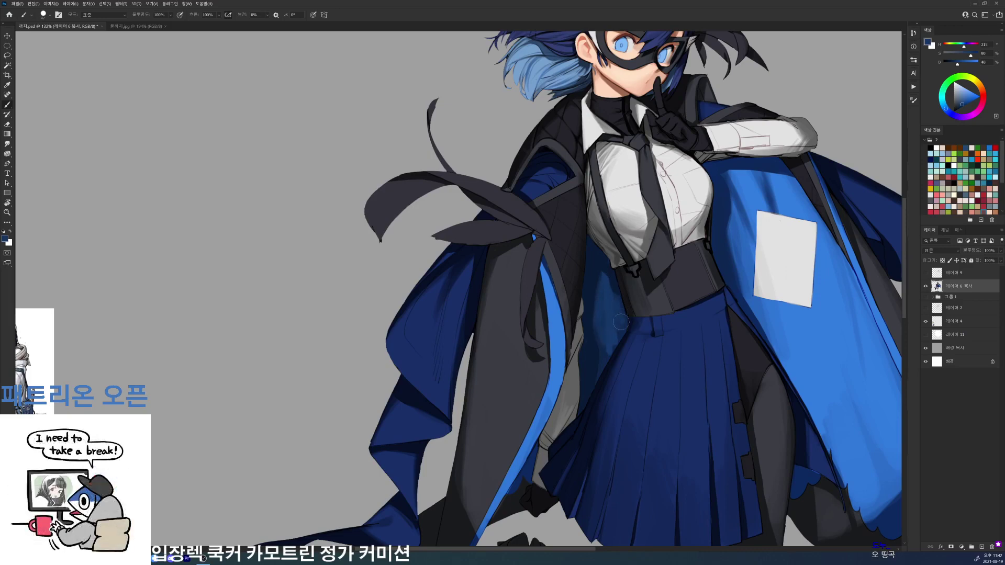
scroll(620, 311, down, 6)
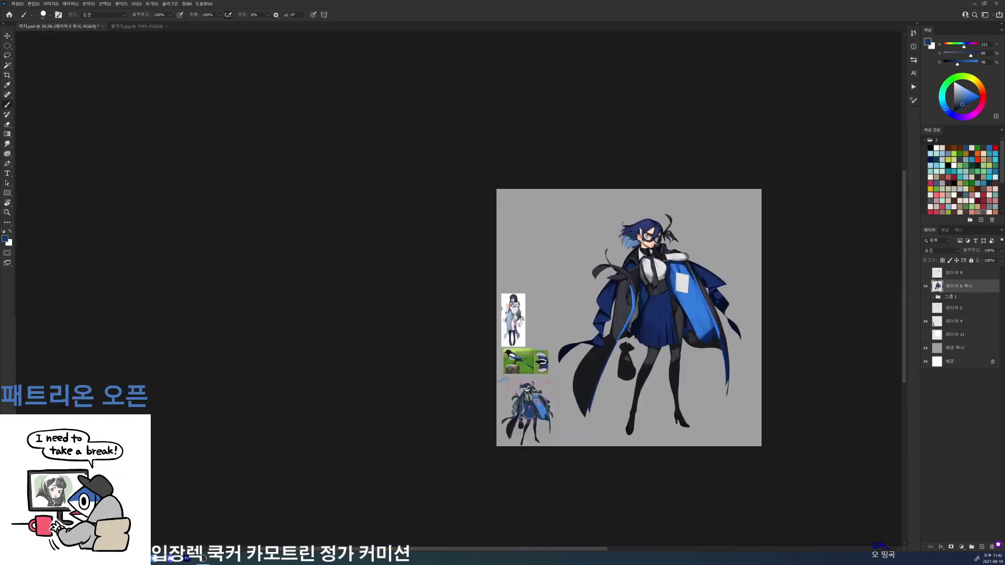
- Duplicate the character's painted layer and hide the original
click(925, 297)
click(926, 297)
key(ctrl+j)
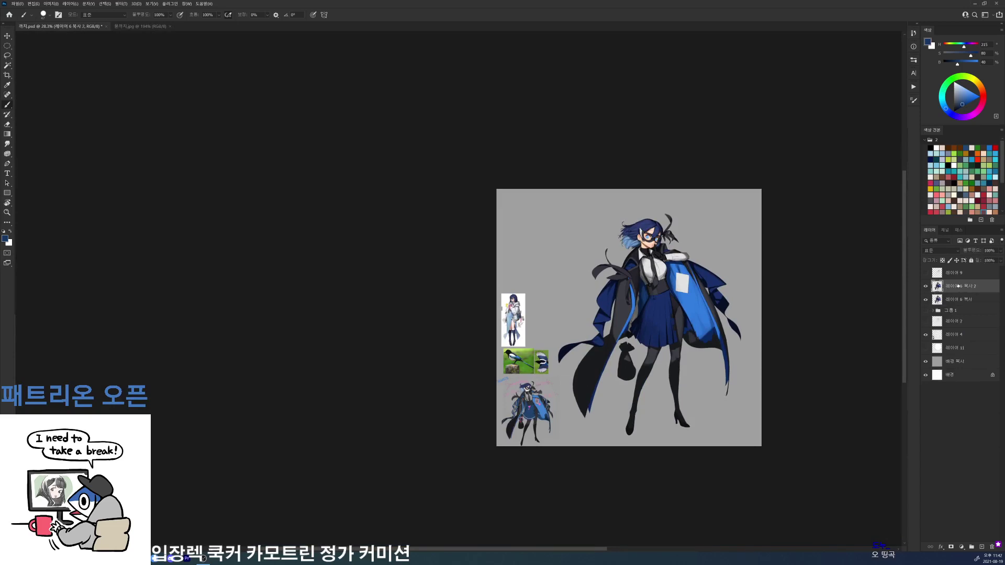
click(926, 299)
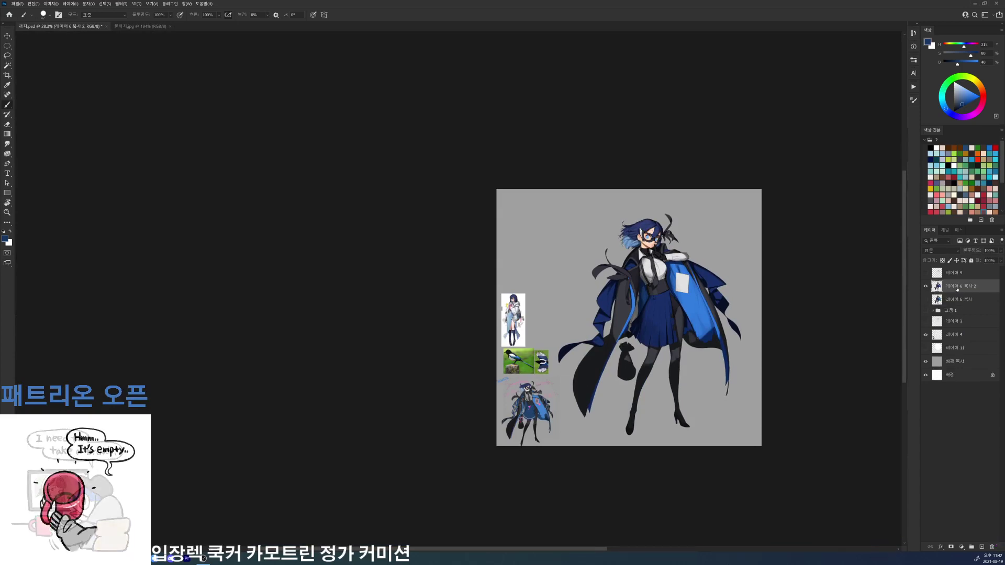
- Shade the shirt along the suspender's inner edge under the chest with black and a sampled grey
drag(660, 260, 706, 283)
key(d)
right_click(573, 356)
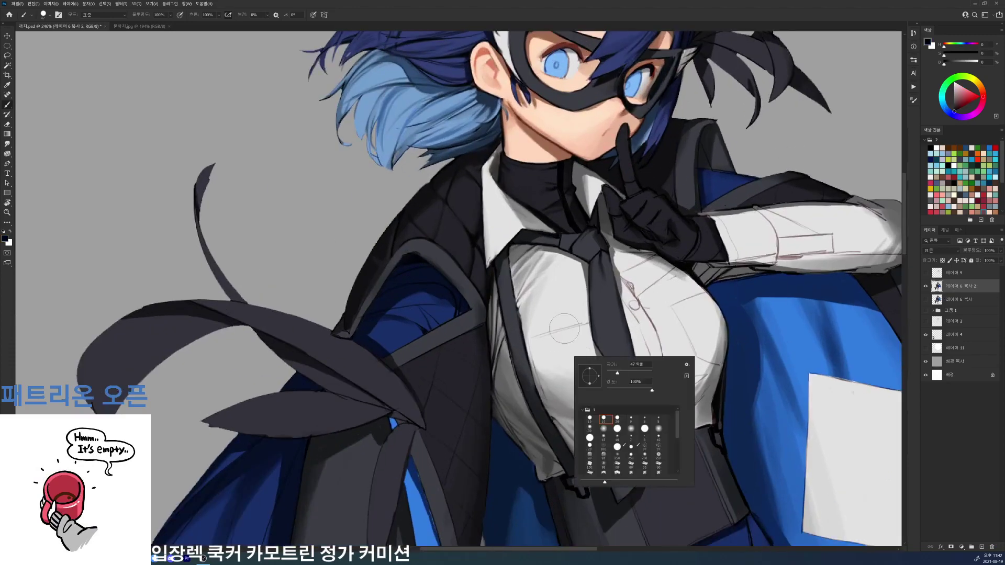
click(588, 415)
click(533, 379)
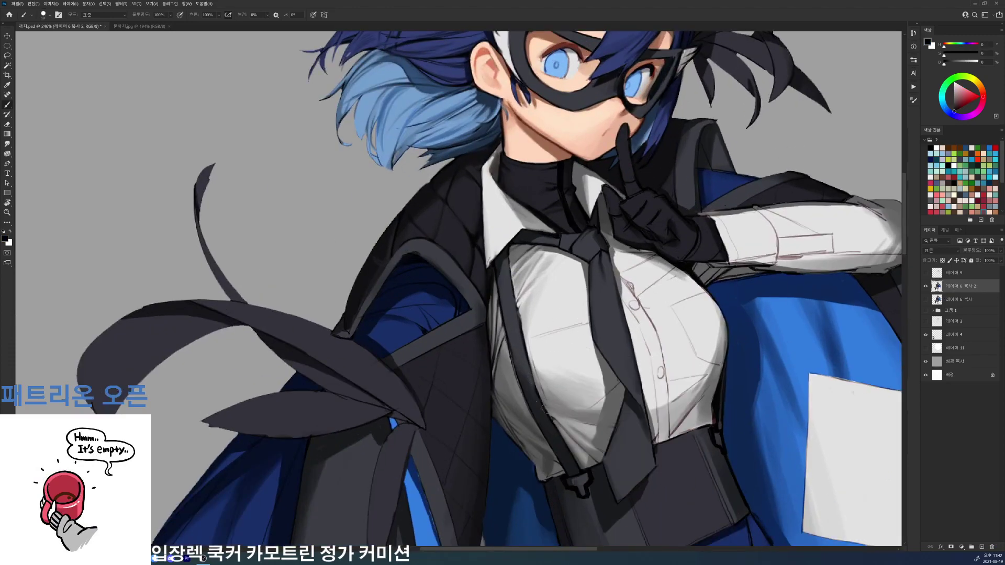
drag(538, 389, 548, 407)
alt+click(546, 403)
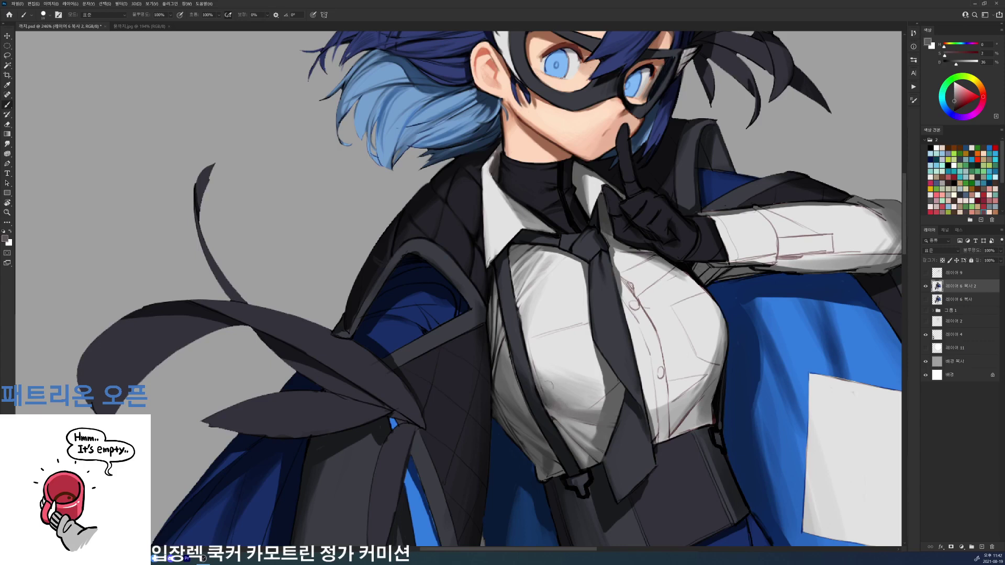
- Refine the shirt shading between the suspender's lower half and the tie with black and sampled greys, and save the file
key(d)
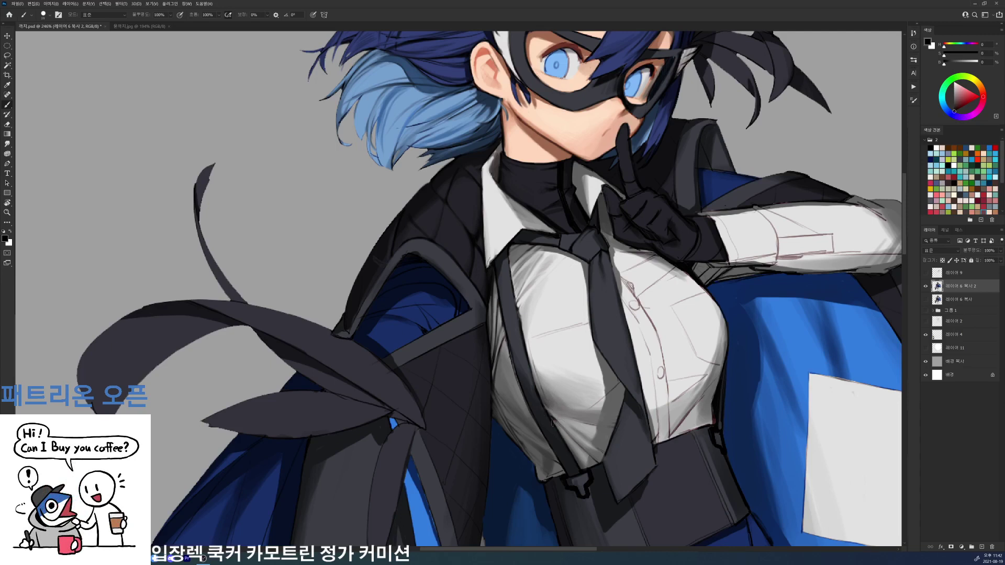
alt+click(551, 419)
key(d)
alt+click(571, 440)
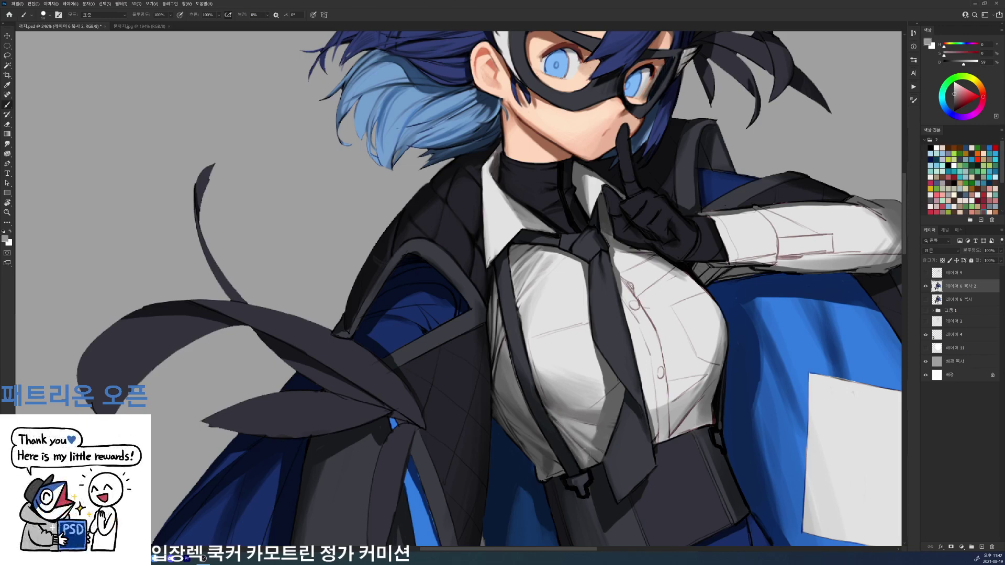
alt+click(612, 399)
alt+click(604, 404)
scroll(628, 354, down, 5)
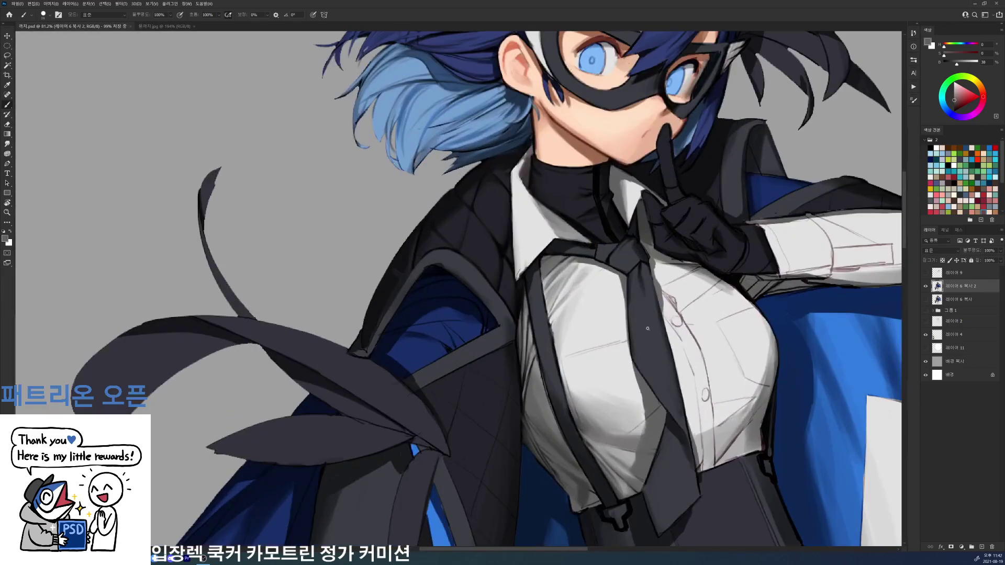
- Paint the tie's cast shadow on the shirt below the knot and soften it with sampled greys
scroll(629, 354, up, 5)
right_click(631, 304)
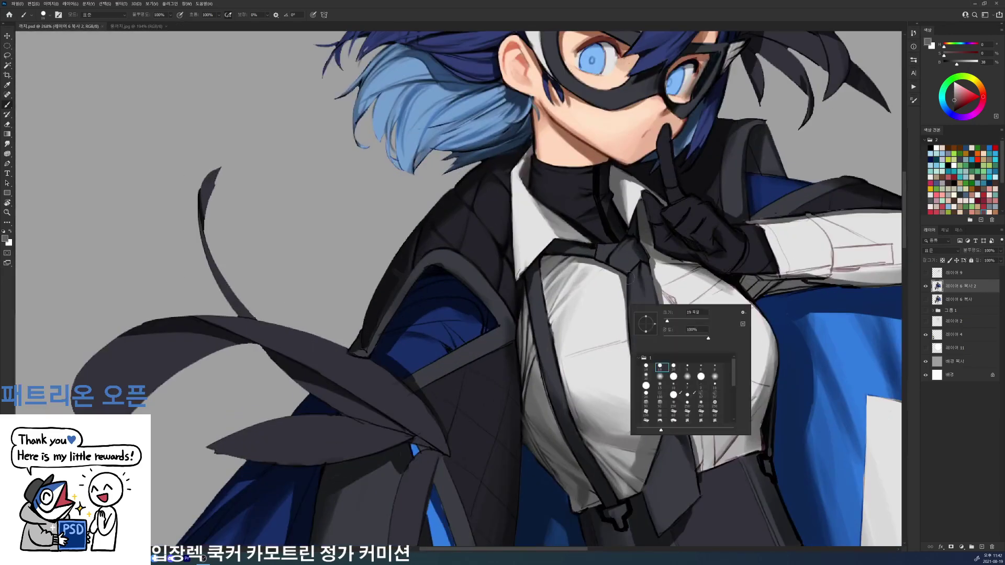
click(674, 320)
drag(615, 274, 619, 279)
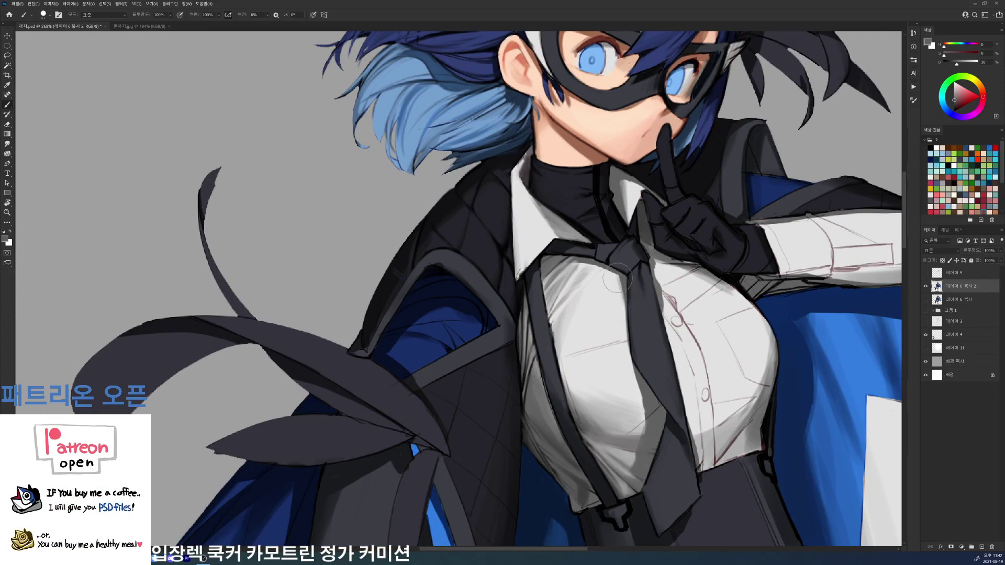
alt+click(609, 287)
alt+click(604, 318)
alt+click(623, 294)
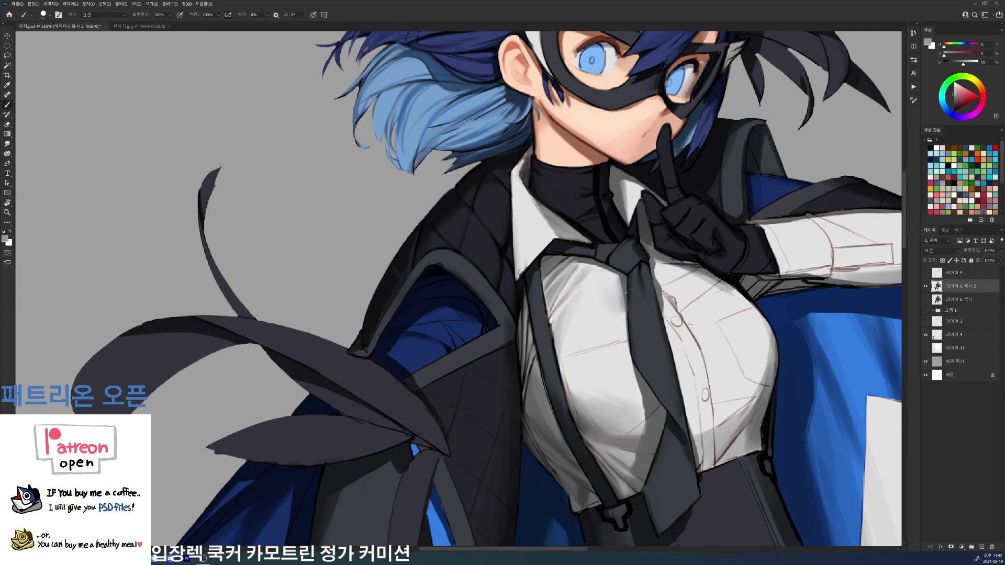
alt+click(623, 303)
alt+click(601, 289)
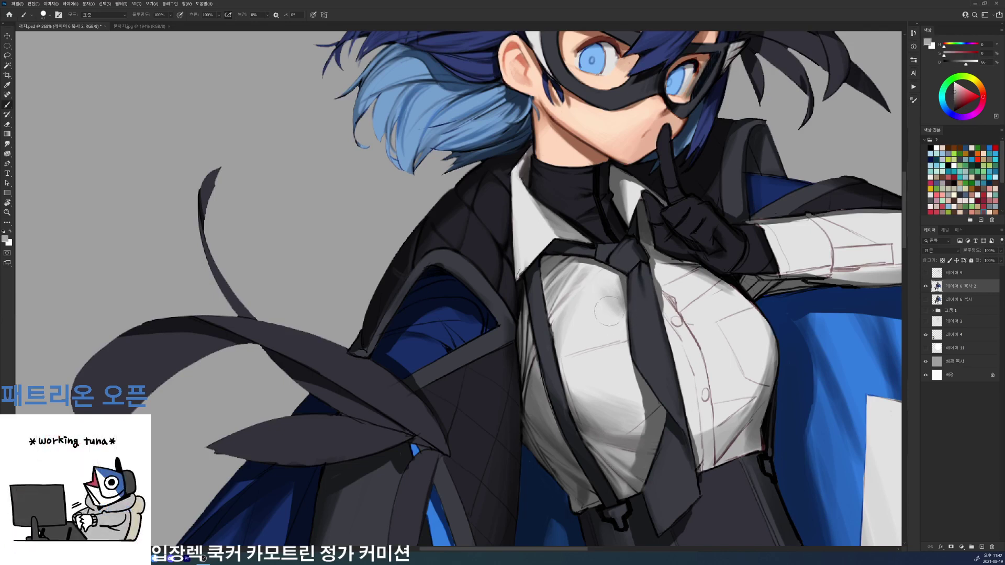
alt+click(611, 308)
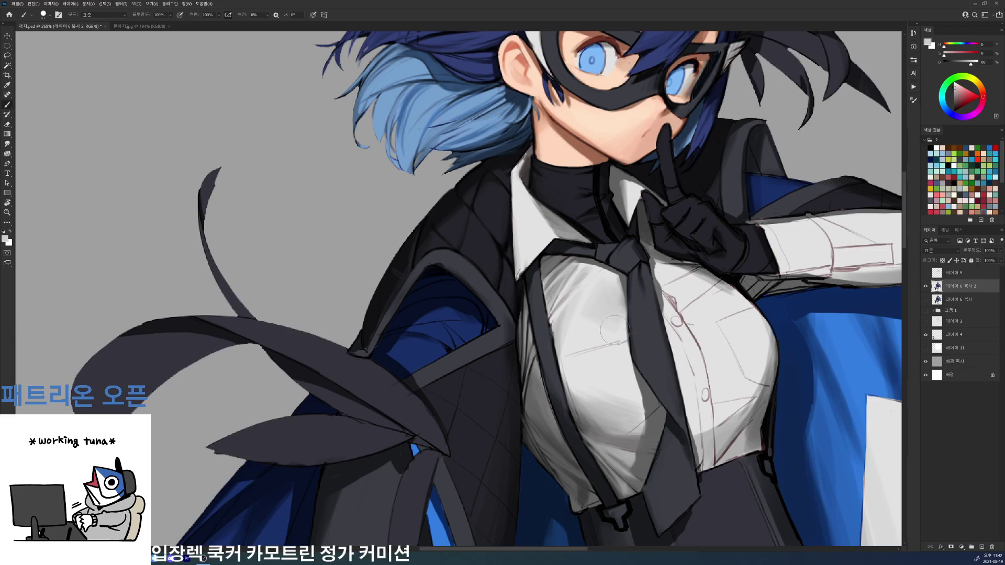
- Smooth the upper shirt shading beneath the tie band and knot with sampled light greys
scroll(621, 271, down, 5)
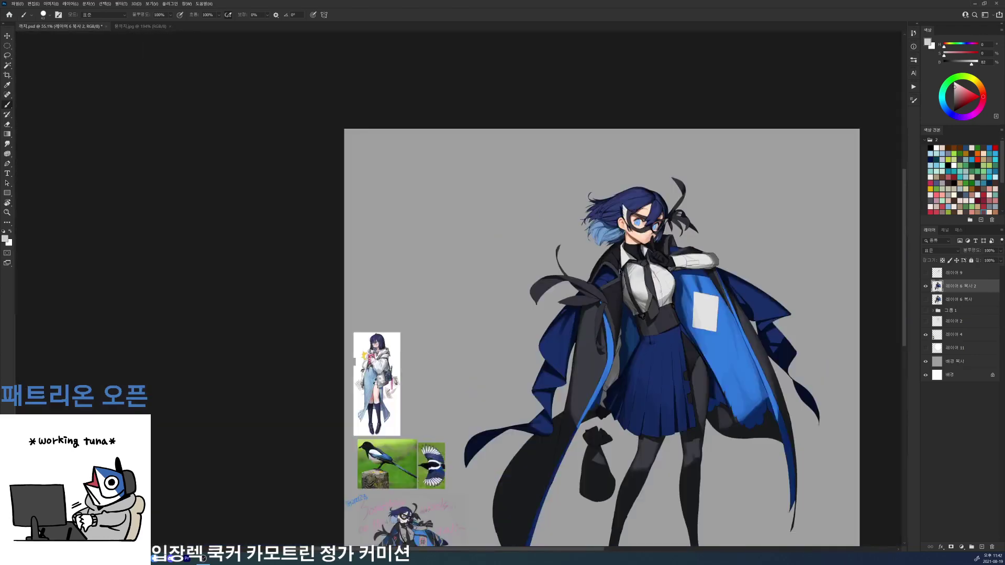
scroll(621, 271, up, 5)
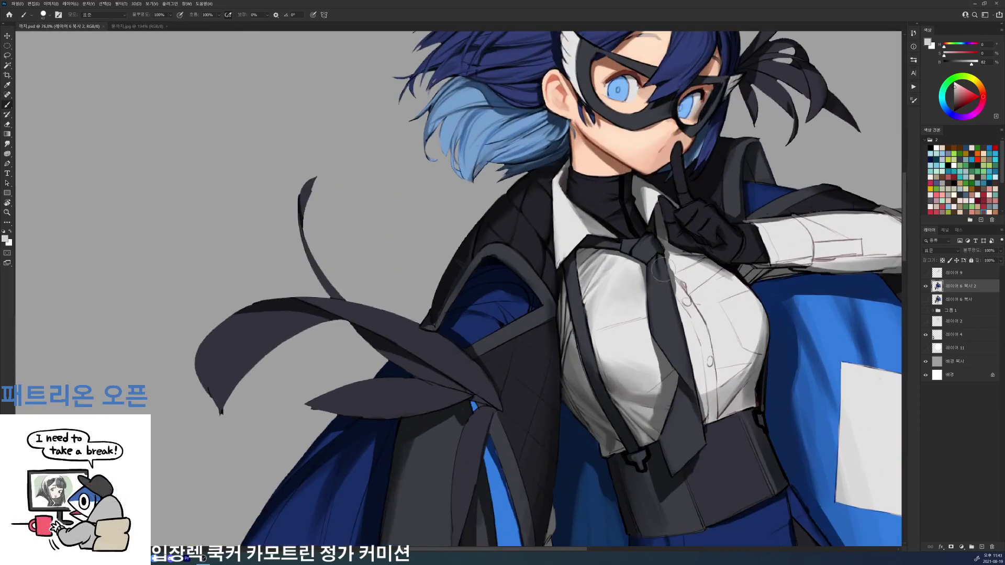
alt+click(643, 266)
drag(629, 257, 604, 291)
alt+click(621, 266)
alt+click(633, 256)
alt+click(616, 278)
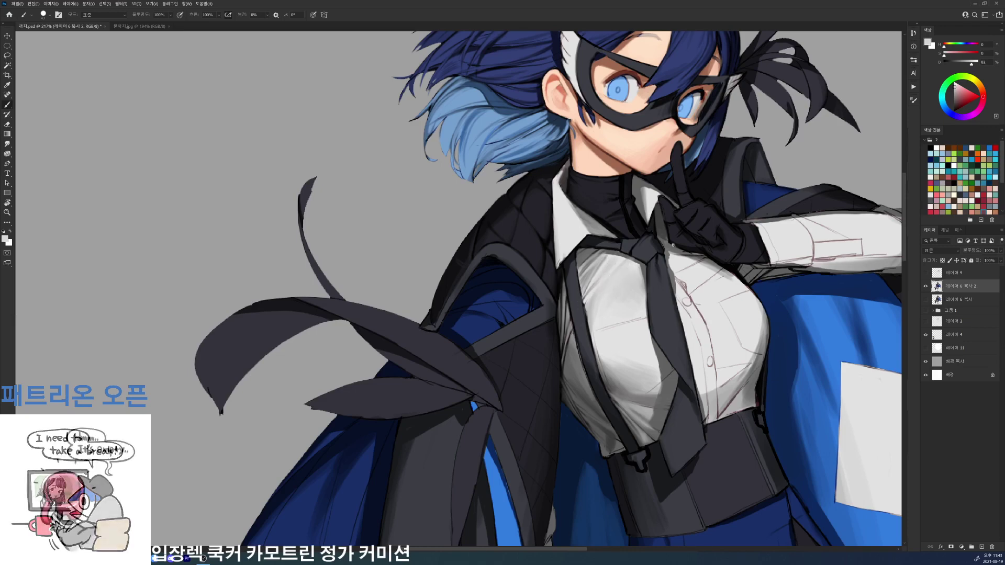
- Rotate the canvas, refine the edge where the tie band meets the knot with a sampled colour, and straighten the canvas
mouse_move(603, 227)
mouse_down()
mouse_move(492, 227)
mouse_move(743, 246)
mouse_up()
key(r)
drag(708, 197, 720, 333)
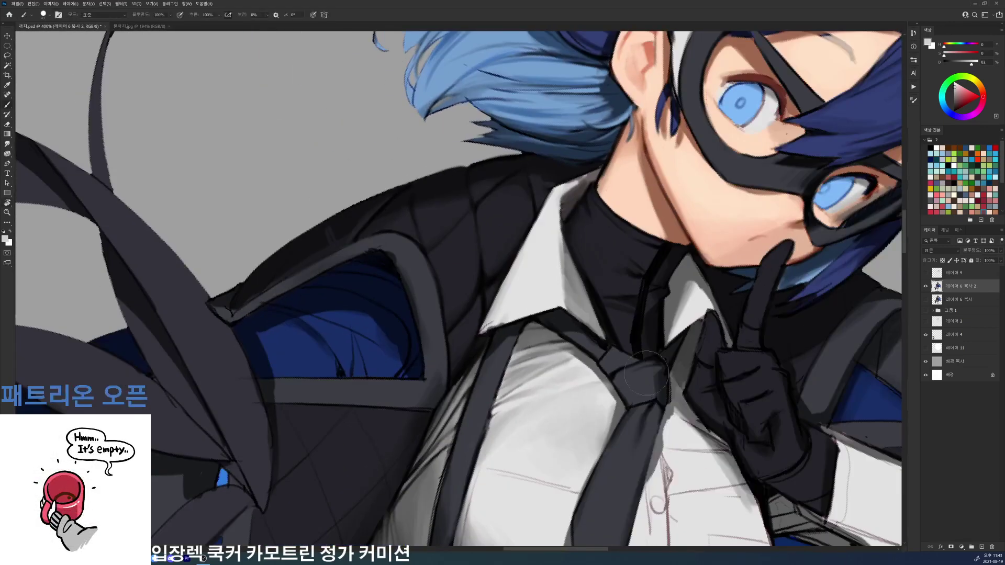
right_click(646, 374)
click(708, 438)
alt+click(609, 374)
drag(589, 366, 614, 401)
mouse_move(585, 367)
mouse_down()
mouse_move(612, 403)
mouse_move(655, 263)
mouse_move(673, 343)
mouse_up()
key(r)
key(space)
key(d)
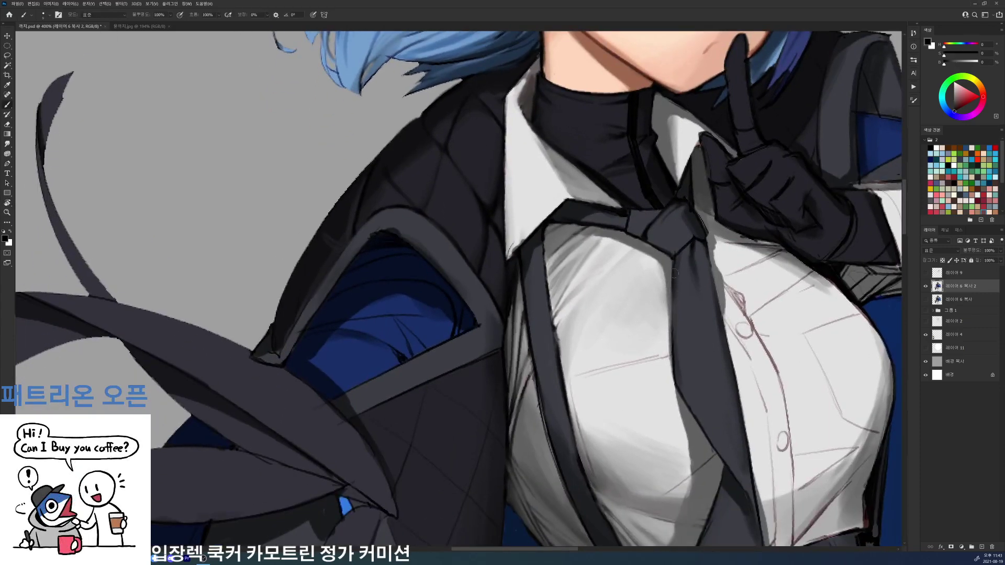
- Touch up the shirt shading around the suspender's lower half with black and a sampled grey, and save the file
mouse_move(671, 296)
mouse_down()
mouse_move(674, 365)
mouse_move(709, 350)
mouse_move(642, 349)
mouse_up()
alt+click(696, 377)
key(ctrl+s)
key(d)
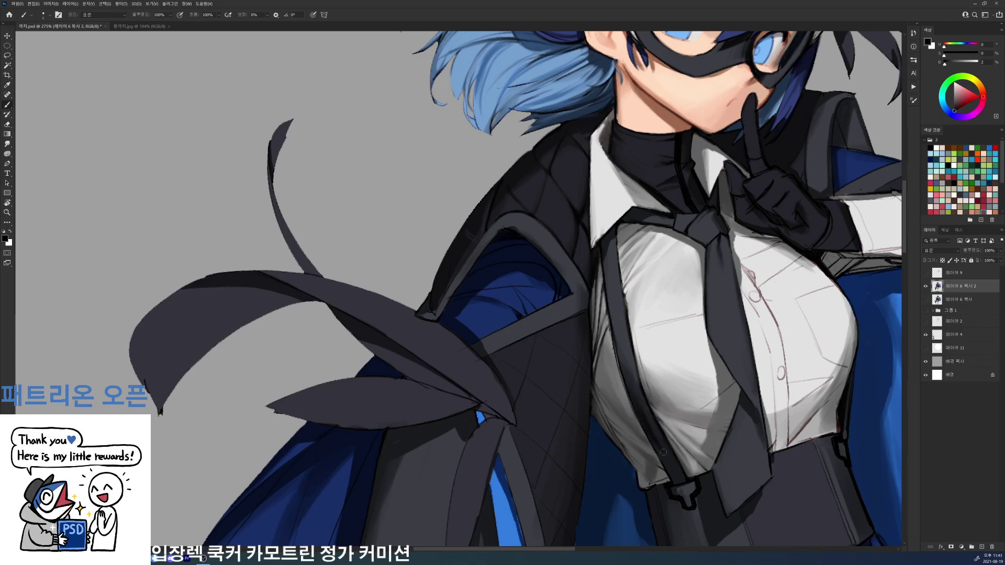
alt+click(655, 432)
key(d)
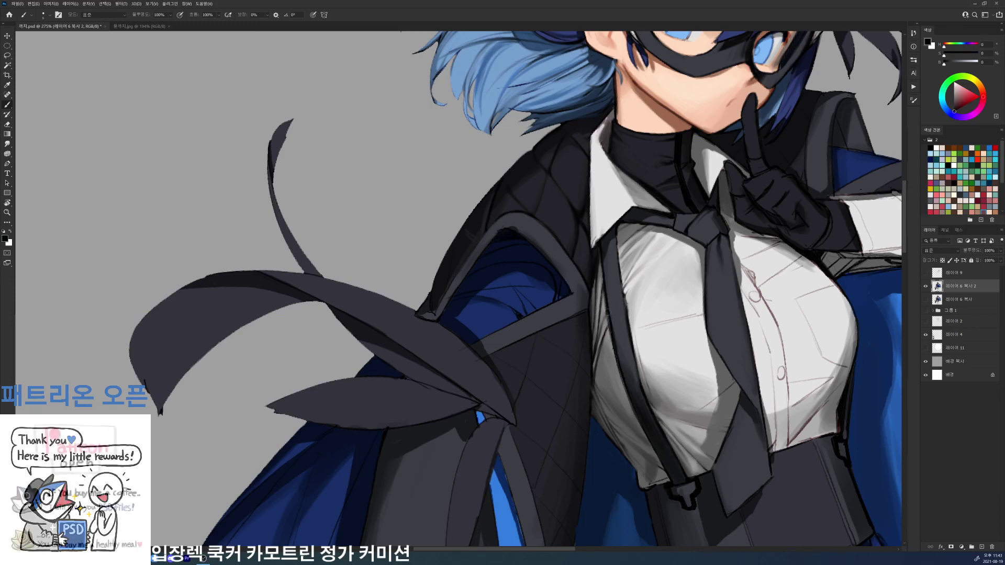
- Refine the suspender's inner edge against the shirt with black and the sampled dark strap grey
alt+click(611, 318)
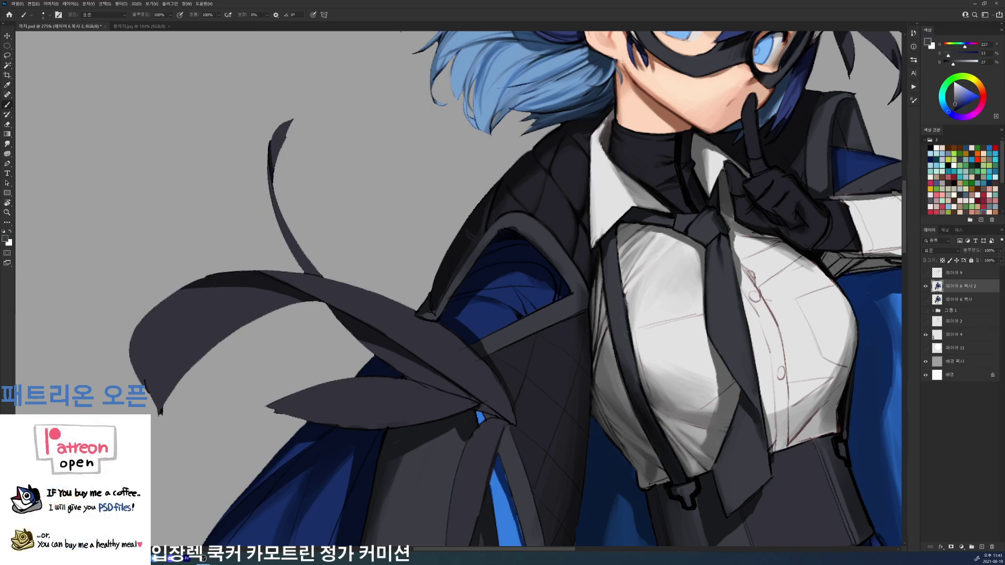
key(d)
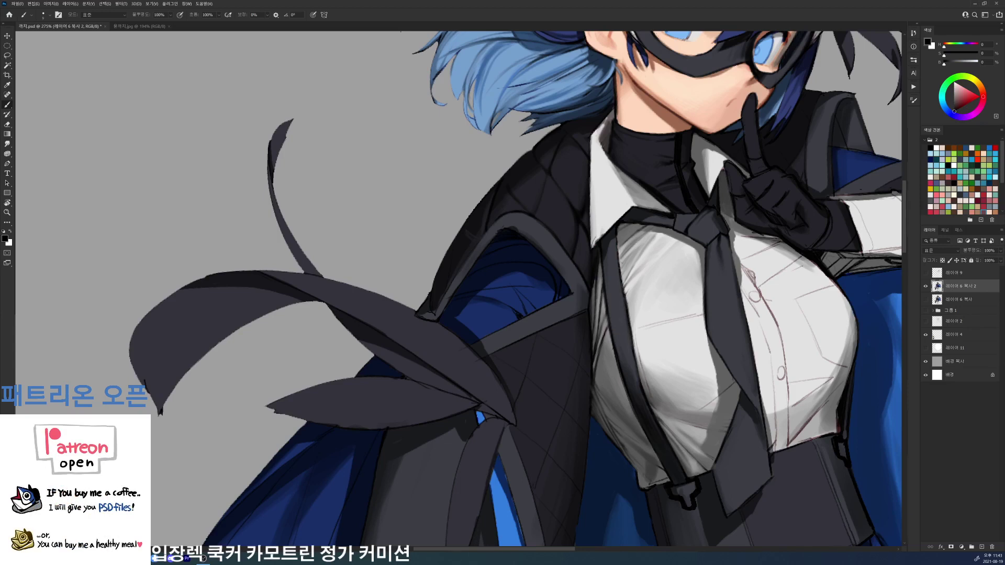
drag(621, 269, 634, 334)
key(ctrl+z)
key(ctrl+shift+z)
key(ctrl+z)
alt+click(624, 319)
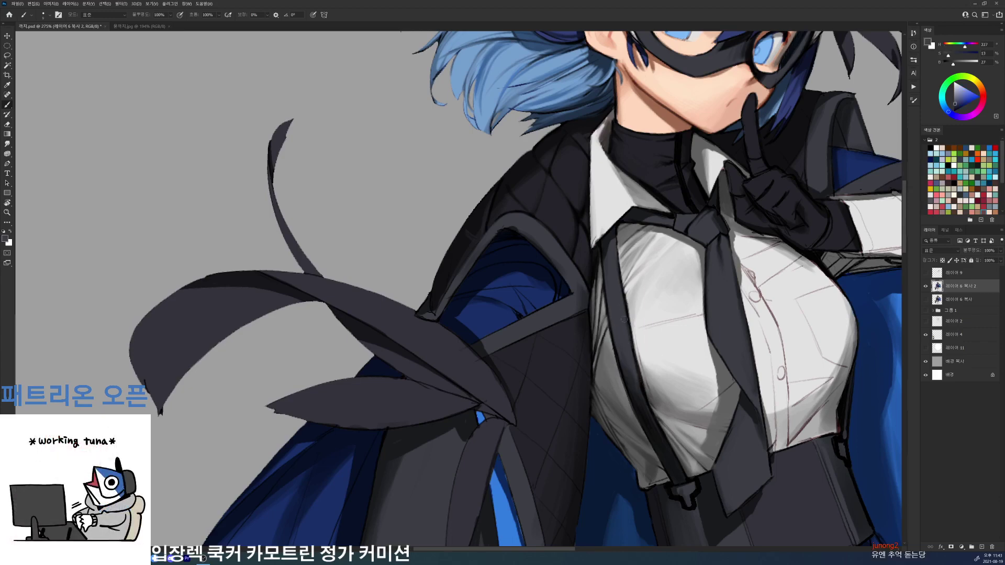
key(d)
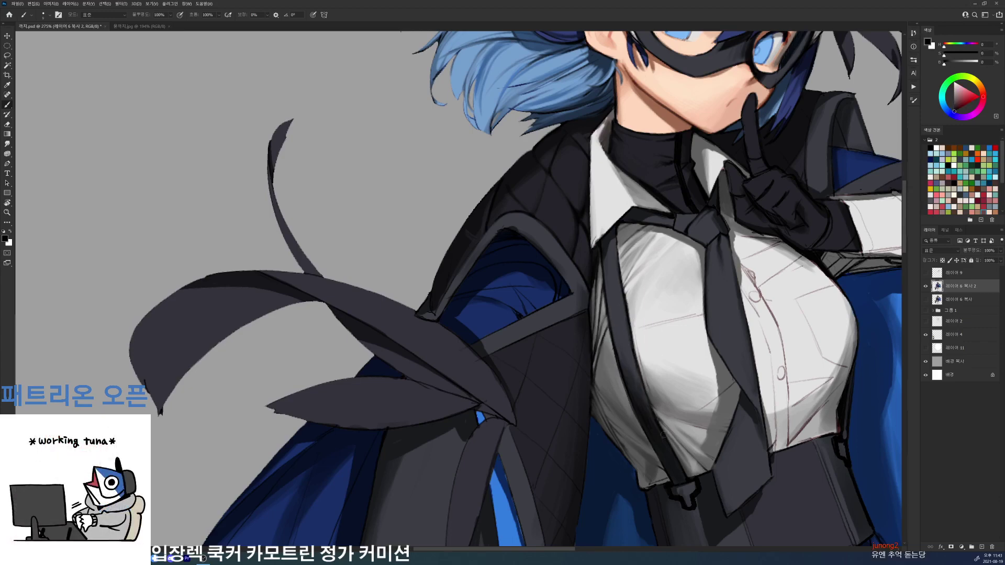
scroll(716, 518, down, 10)
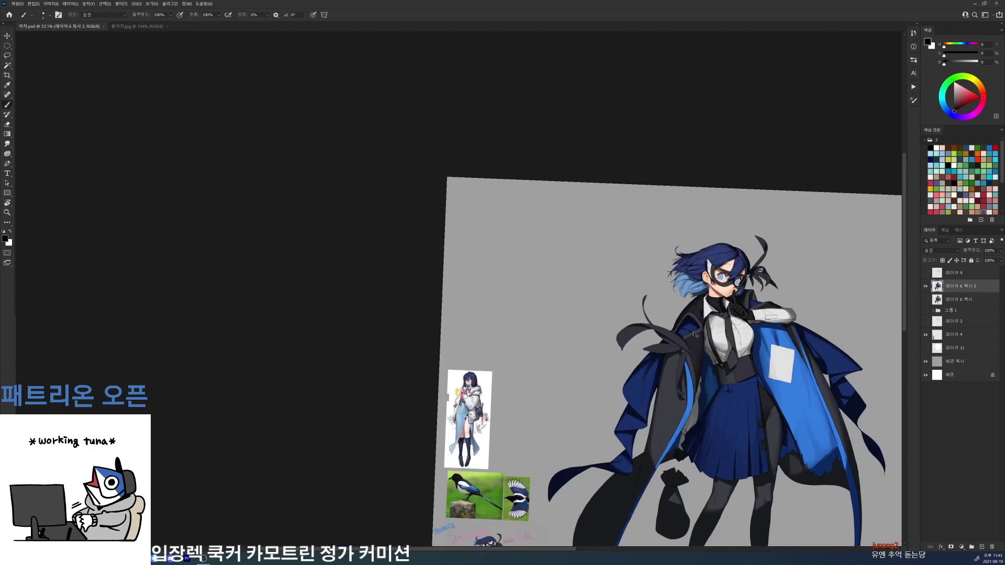
scroll(694, 334, up, 8)
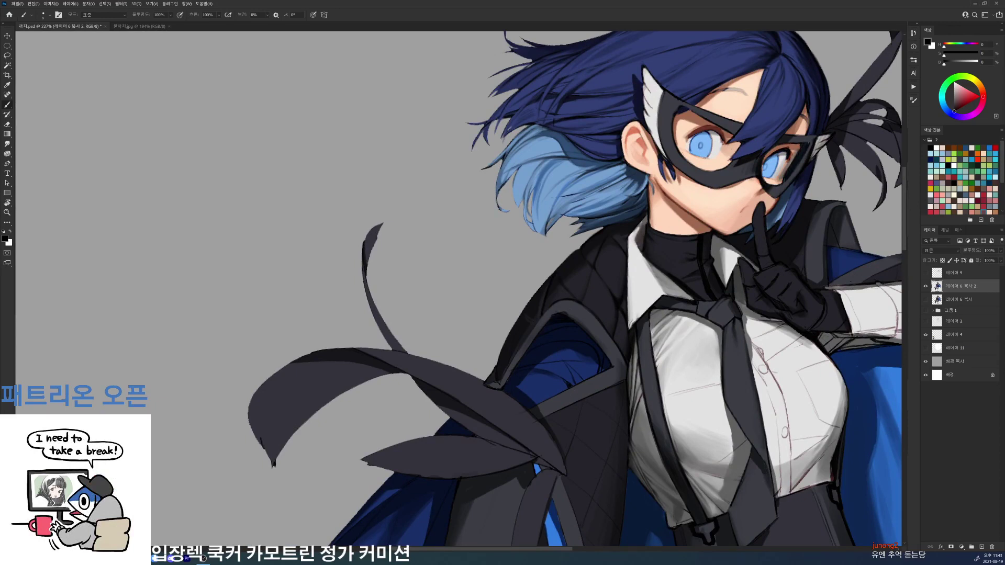
- Shade the shirt folds along the suspender's upper half with black and sampled light greys, and save the file
click(954, 100)
key(d)
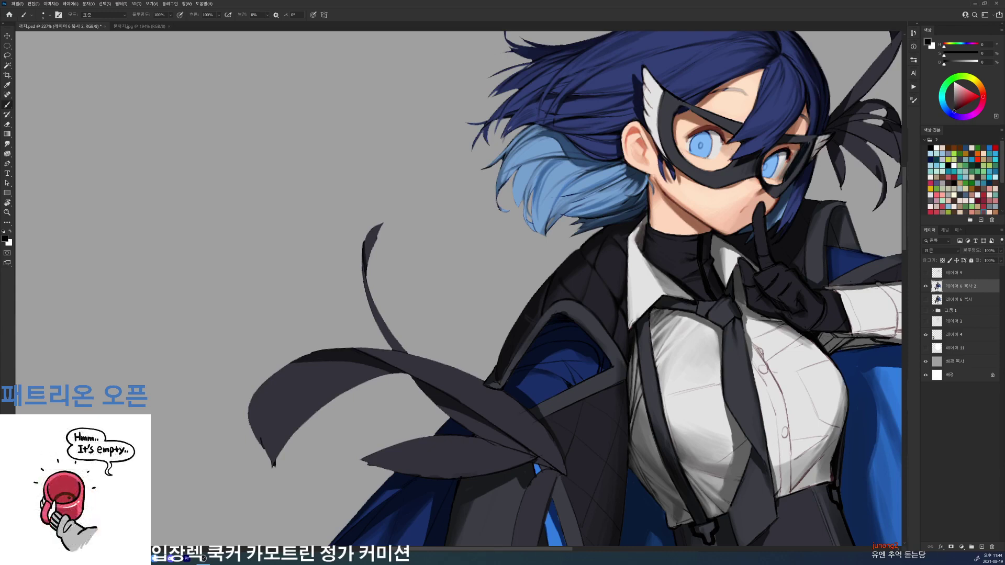
alt+click(661, 313)
key(d)
drag(652, 340, 661, 390)
alt+click(665, 398)
alt+click(662, 379)
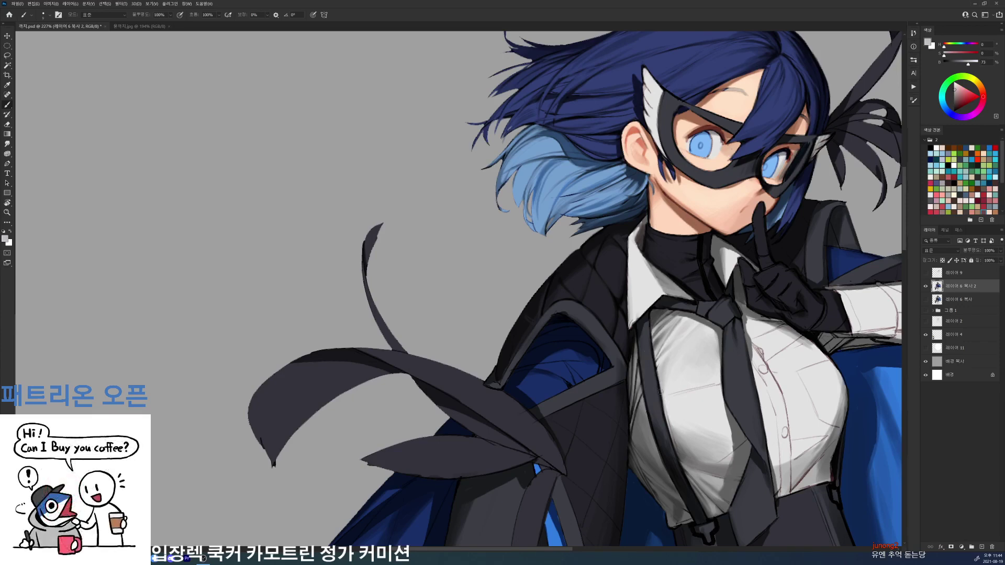
key(d)
drag(729, 344, 753, 353)
key(ctrl+s)
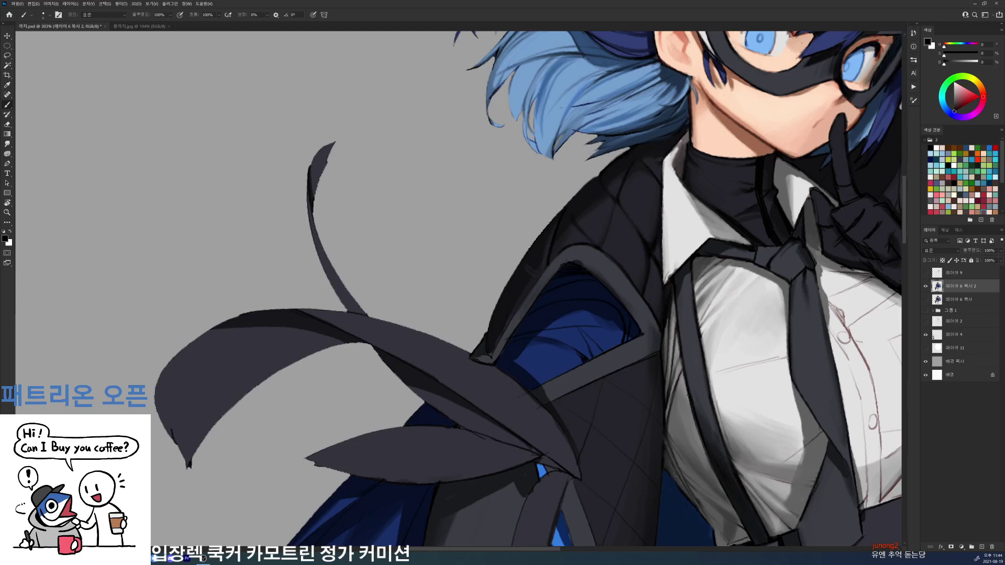
- Touch up the shirt's side outside the suspender with black and sampled greys
alt+click(733, 399)
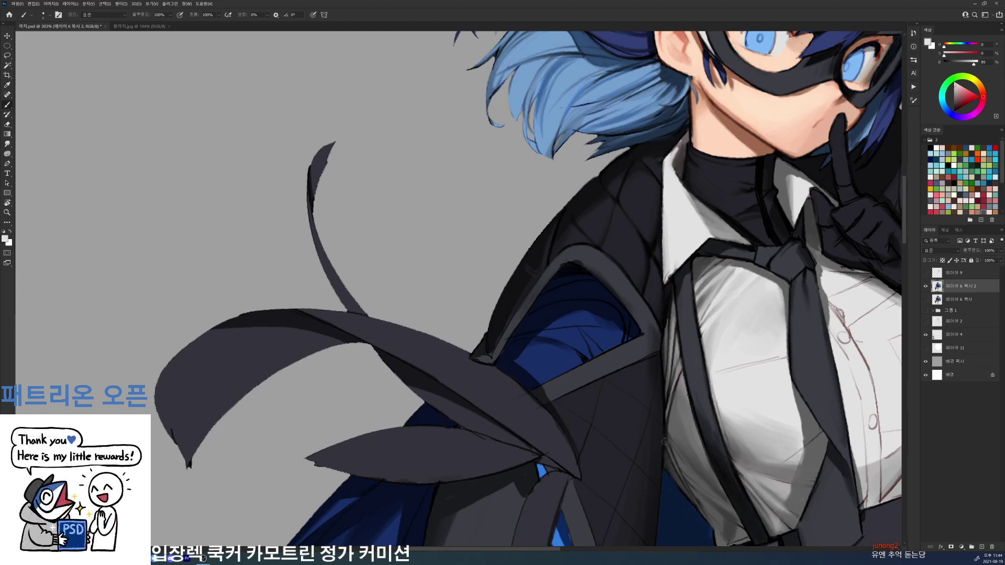
key(d)
mouse_move(681, 491)
mouse_down()
mouse_move(619, 353)
mouse_move(647, 387)
mouse_up()
alt+click(625, 371)
alt+click(631, 374)
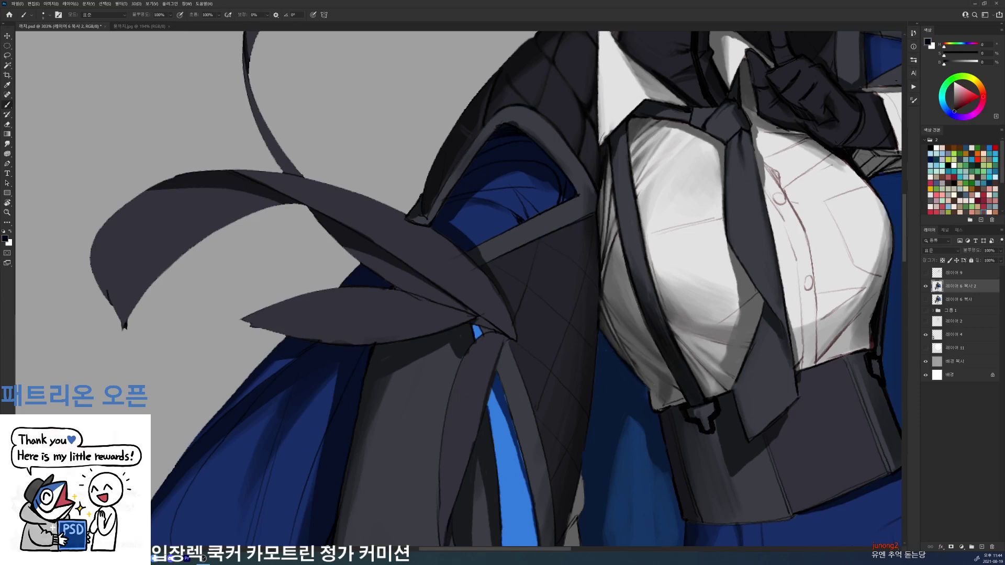
- Shade the shirt hem beside the suspender clip with sampled greys
alt+click(663, 388)
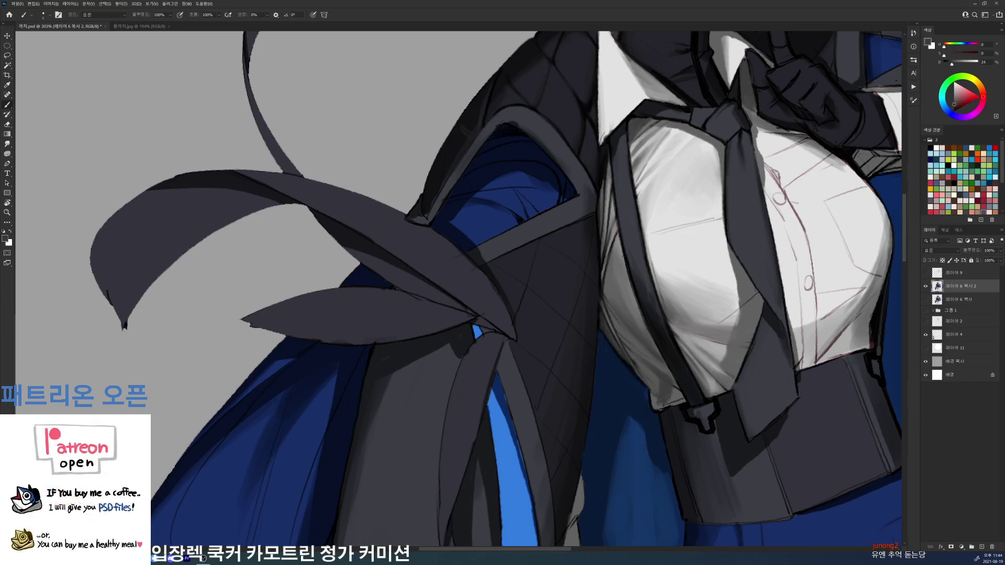
alt+click(664, 400)
drag(661, 404, 684, 399)
alt+click(684, 406)
alt+click(662, 385)
alt+click(661, 379)
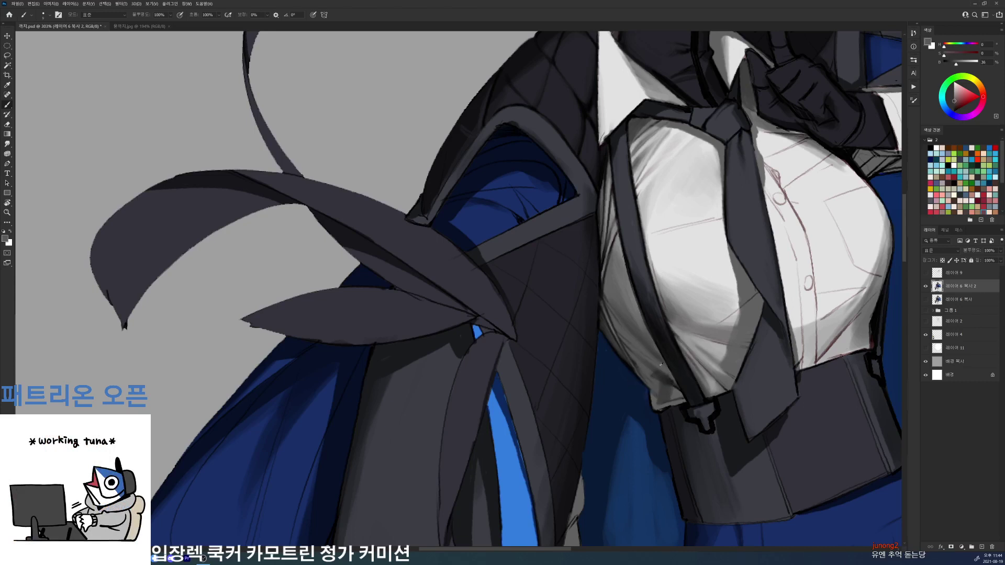
- Refine the shirt's lower side edge against the blue lining with black and sampled dark blue, save the file, and straighten the canvas
key(d)
alt+click(621, 352)
key(d)
alt+click(646, 403)
key(d)
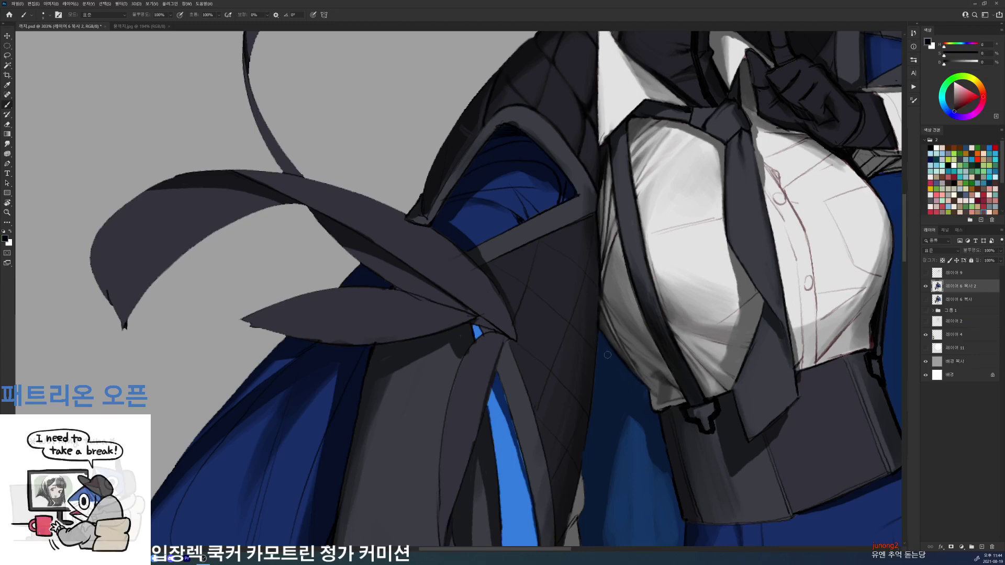
alt+click(597, 339)
drag(635, 355, 576, 355)
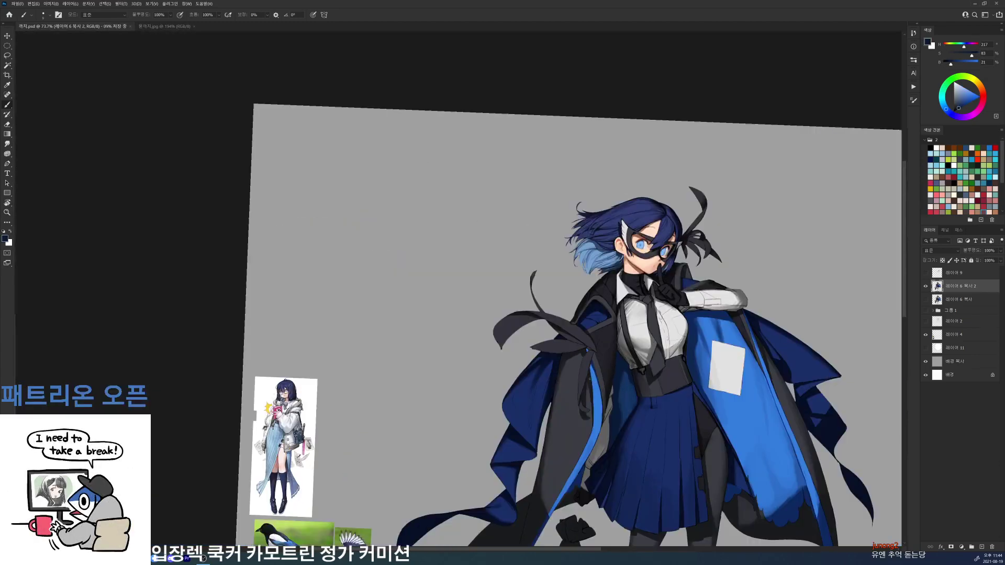
drag(683, 323, 758, 296)
key(r)
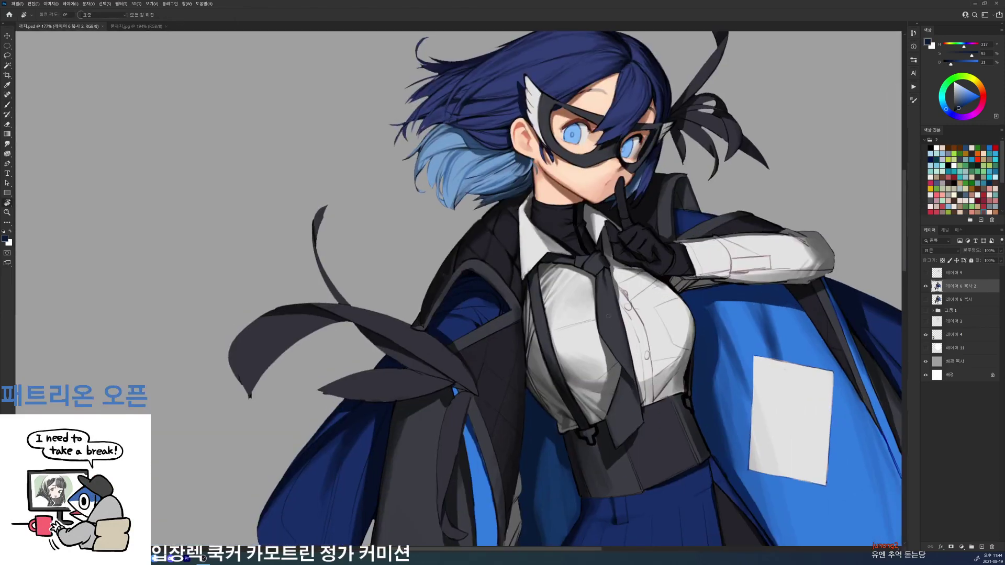
- Switch to a larger brush, smooth the shirt shading between suspender and tie tip with sampled greys, and save the file
key(b)
scroll(617, 376, up, 3)
right_click(624, 376)
click(651, 440)
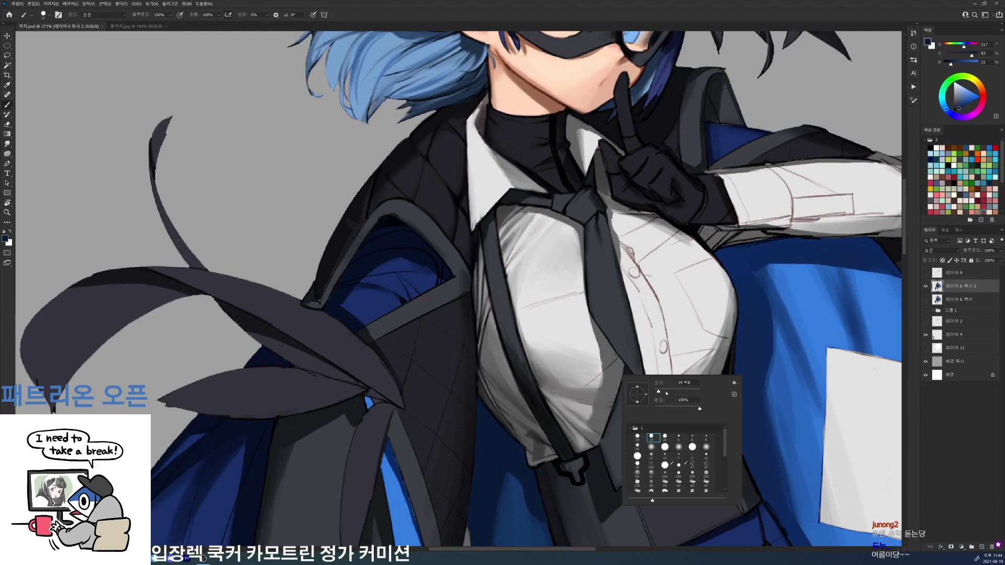
key(Return)
alt+click(576, 395)
drag(591, 394, 577, 395)
key(ctrl+z)
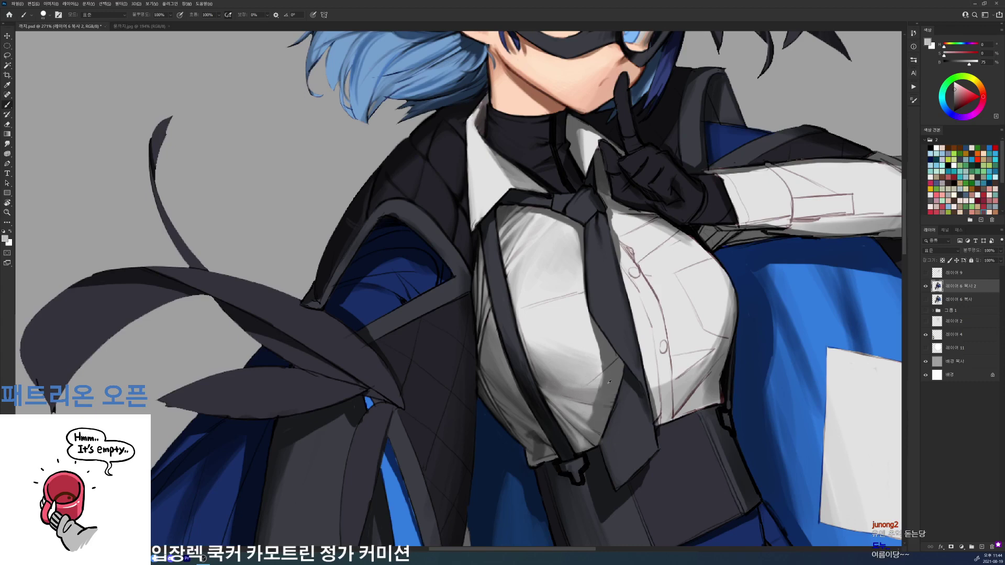
alt+click(609, 382)
drag(627, 356, 576, 358)
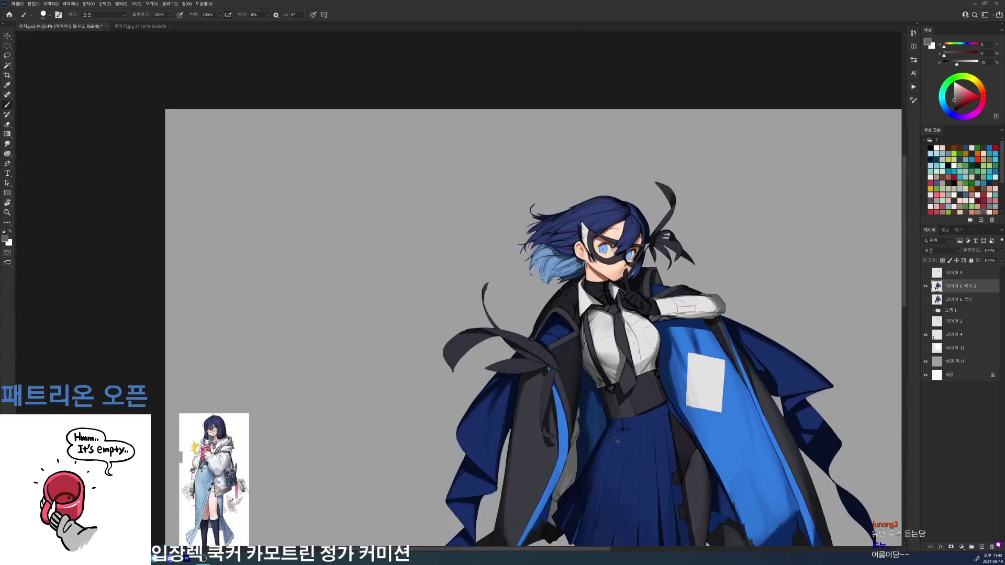
- Switch to a smaller brush and touch up the shirt pocket's lines with black, turning the canvas to suit the strokes
scroll(630, 361, up, 3)
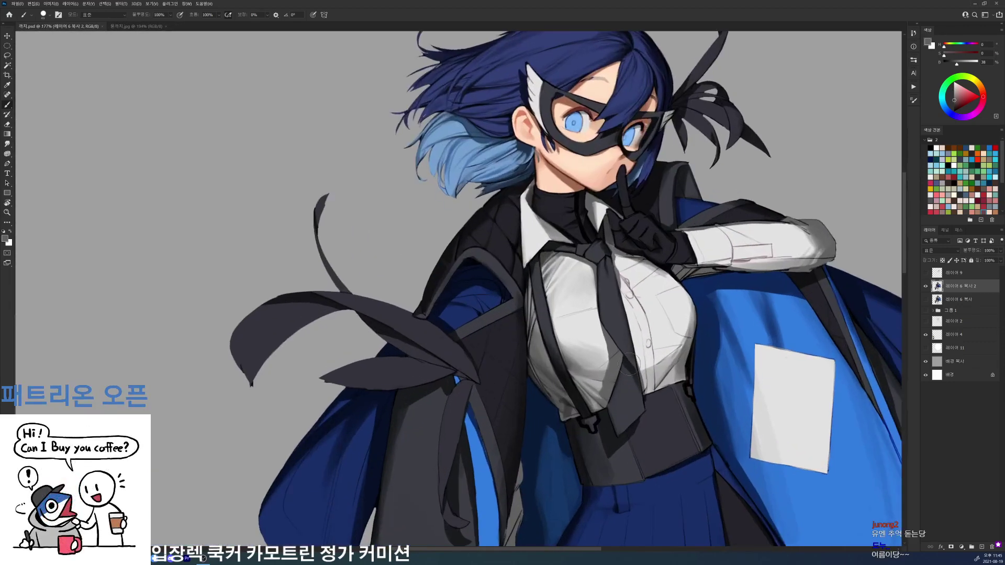
mouse_move(614, 328)
mouse_down()
mouse_move(623, 351)
mouse_move(613, 358)
mouse_up()
scroll(602, 328, up, 2)
right_click(575, 347)
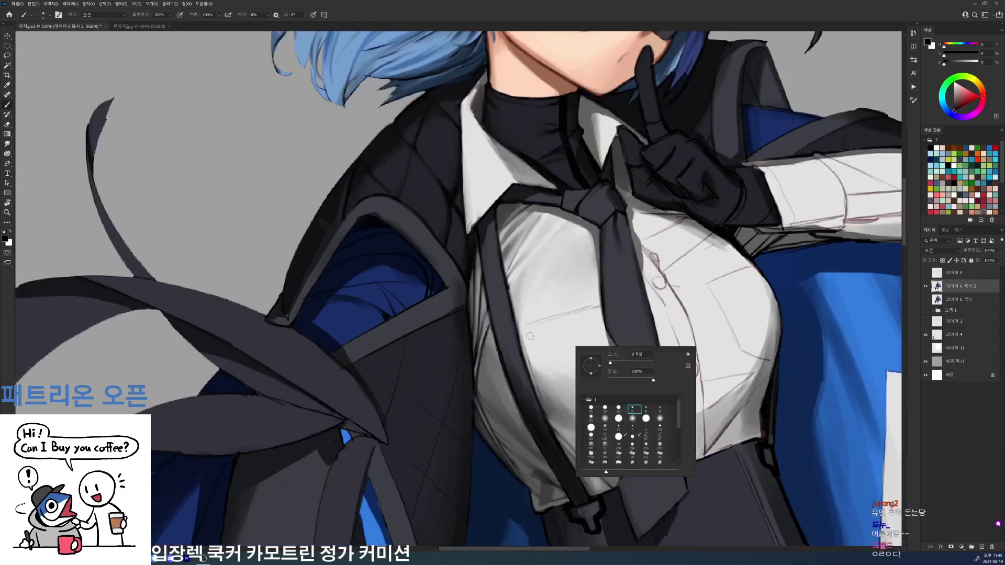
mouse_move(523, 329)
mouse_down()
mouse_move(527, 362)
mouse_move(473, 388)
mouse_up()
key(r)
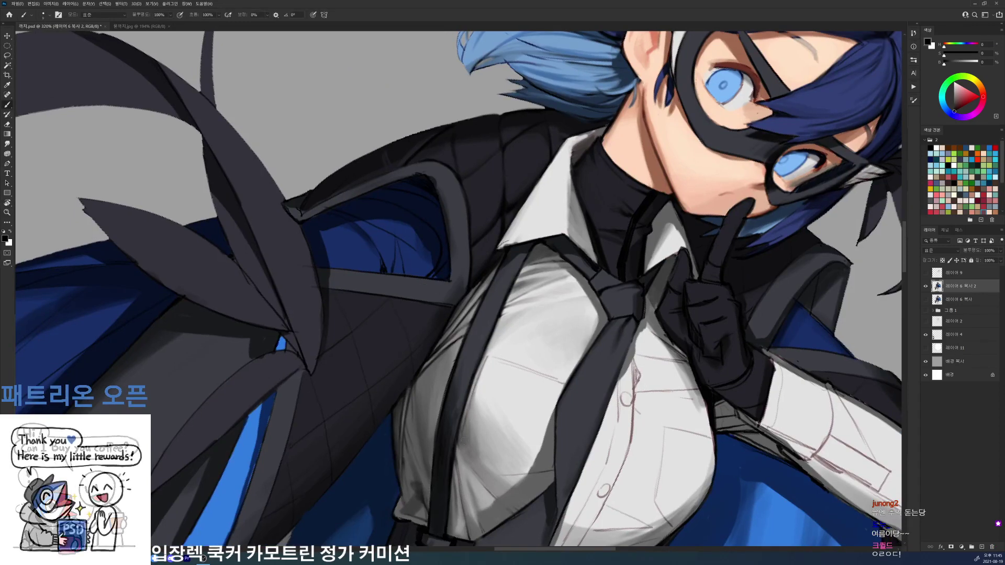
key(r)
key(Escape)
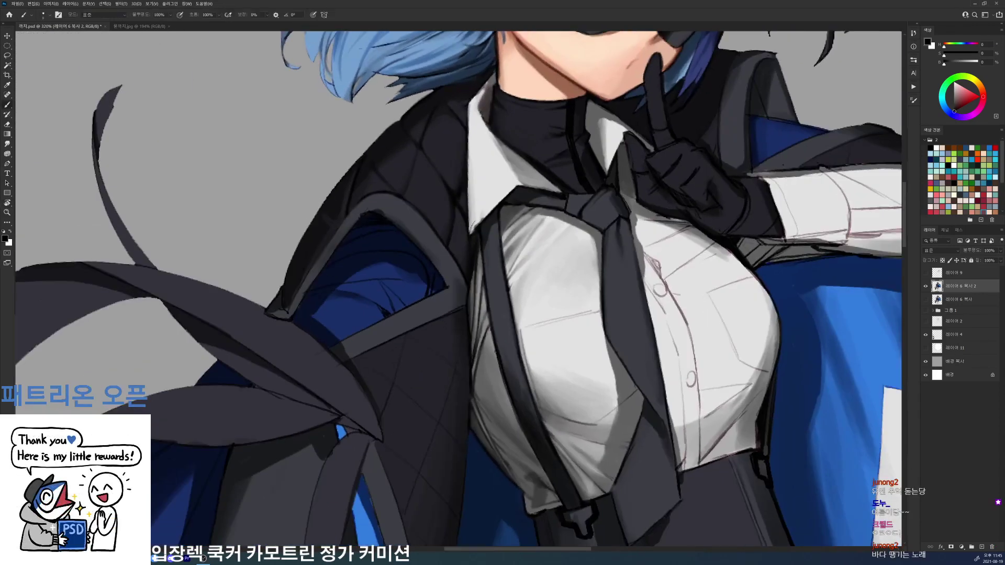
- Rotate the canvas, paint the pocket's second top seam line in black between suspender and tie, straighten the canvas, and save the file
alt+click(616, 407)
key(r)
drag(646, 370, 661, 281)
key(d)
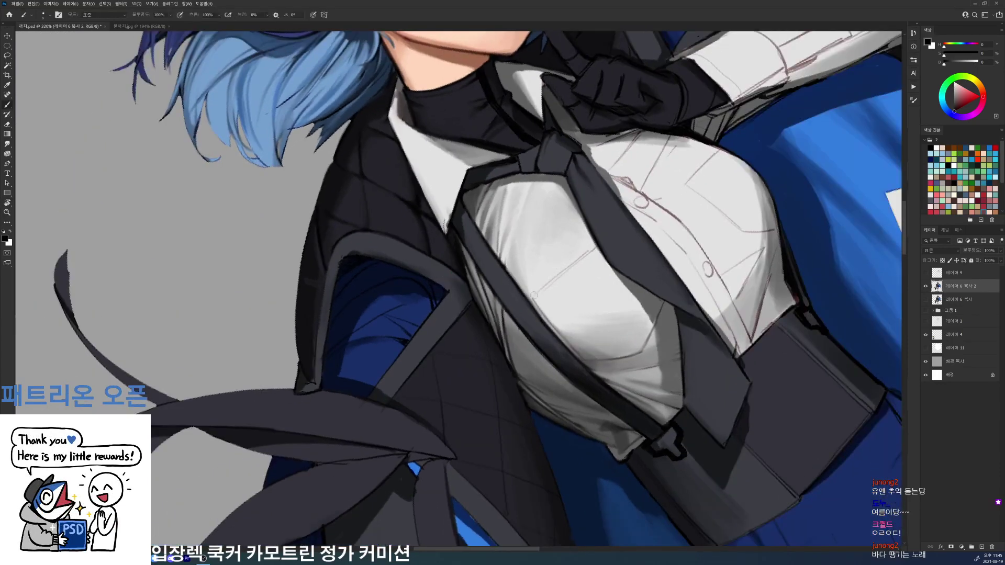
drag(534, 297, 590, 250)
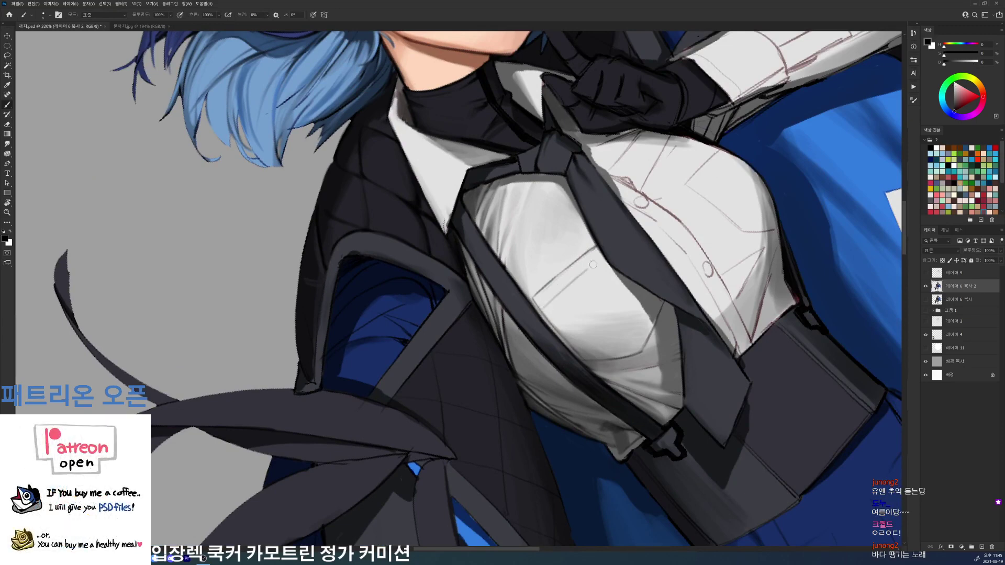
key(r)
key(Escape)
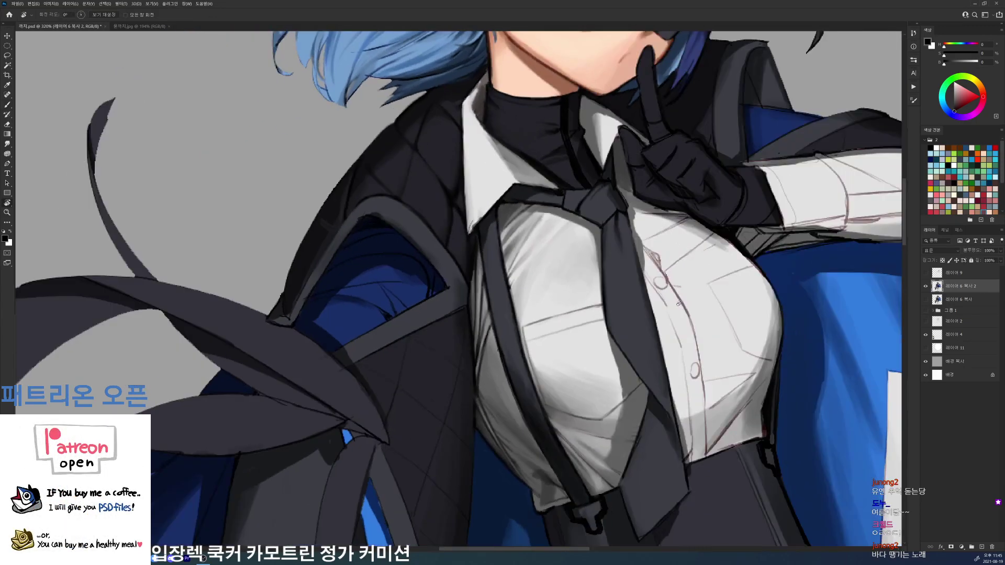
key(b)
alt+click(517, 347)
scroll(524, 314, down, 5)
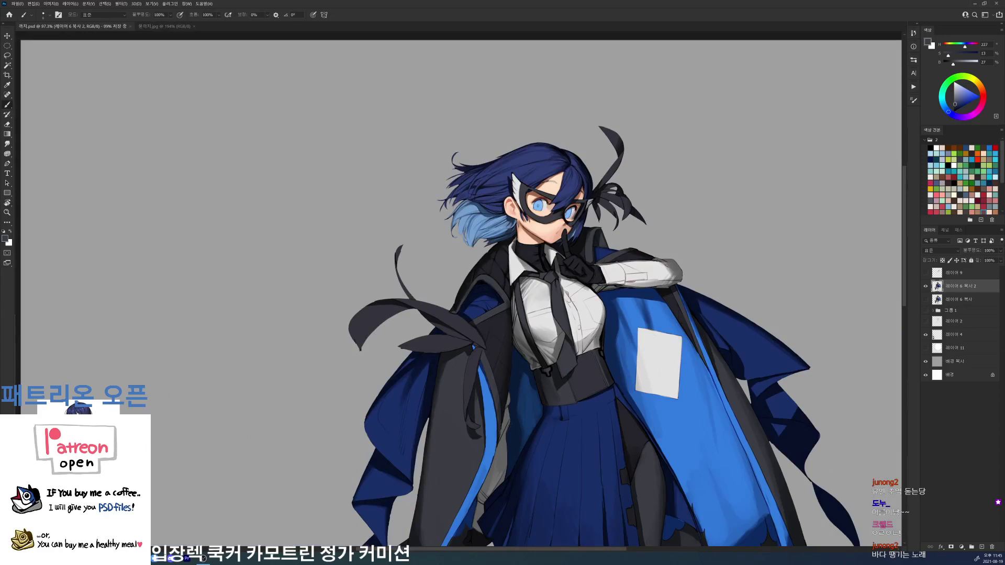
key(ctrl+s)
- Switch to a larger brush, smooth the shirt shading on the buttoned side of the tie with sampled light greys, and save the file
scroll(587, 282, up, 4)
right_click(631, 297)
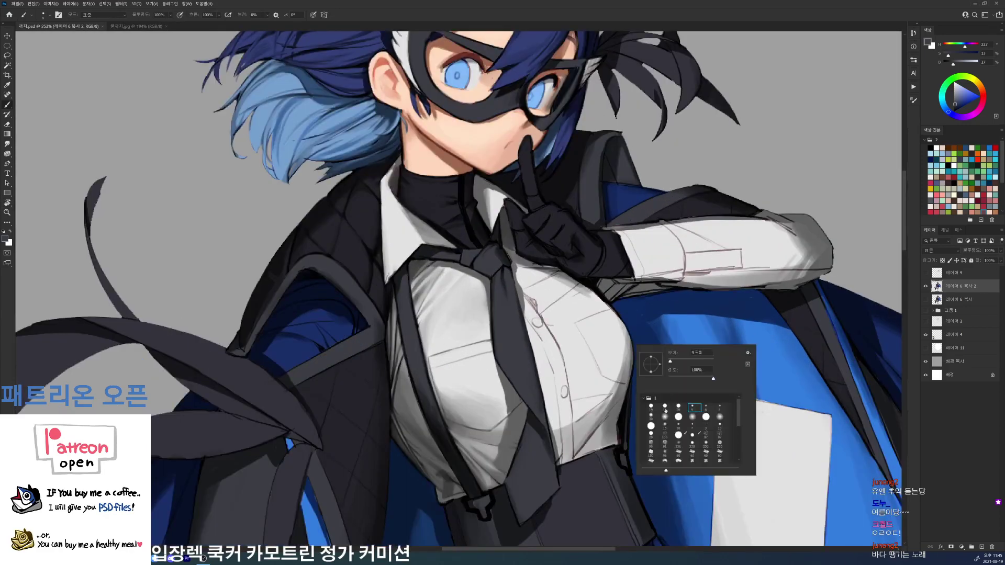
click(665, 408)
click(673, 361)
alt+click(620, 406)
mouse_move(623, 361)
mouse_down()
mouse_move(590, 398)
mouse_move(614, 360)
mouse_move(578, 386)
mouse_move(583, 361)
mouse_move(594, 368)
mouse_move(594, 390)
mouse_move(577, 366)
mouse_move(584, 388)
mouse_move(594, 358)
mouse_move(608, 377)
mouse_up()
alt+click(599, 406)
alt+click(578, 382)
alt+click(580, 386)
alt+click(583, 392)
key(ctrl+s)
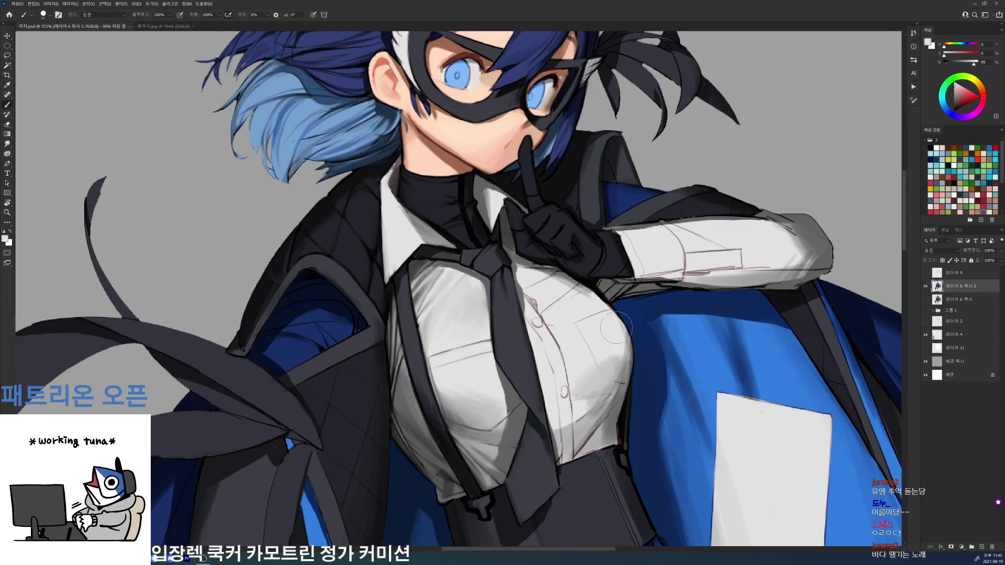
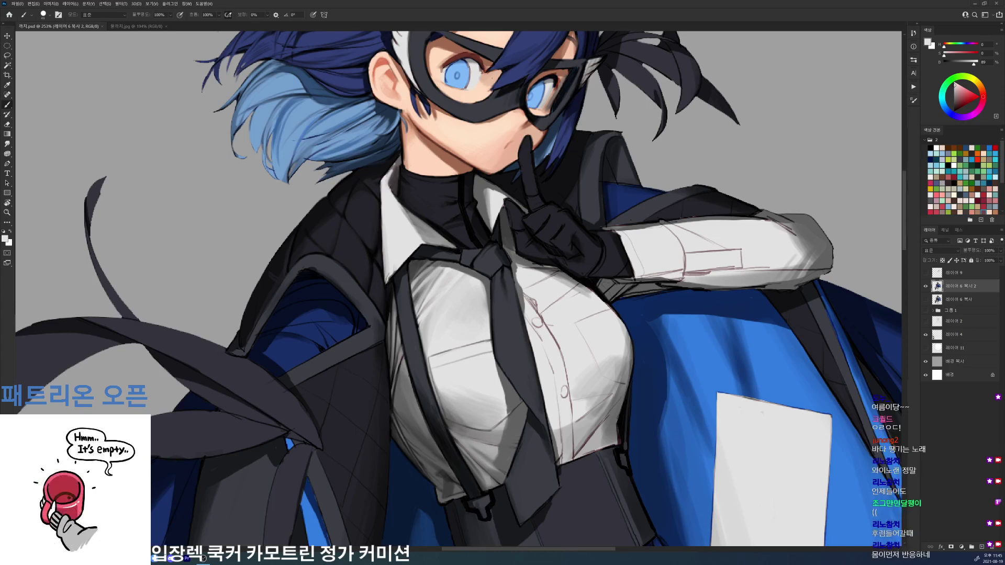
- Smooth the shading along the shirt's outer chest curve beside the blue coat lining with sampled light and mid greys
drag(688, 340, 705, 269)
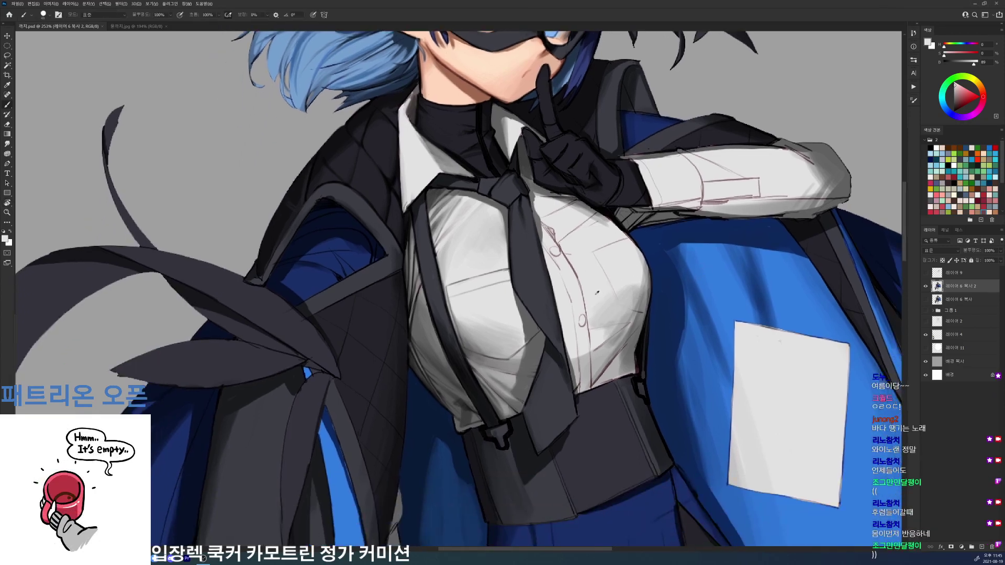
alt+click(640, 273)
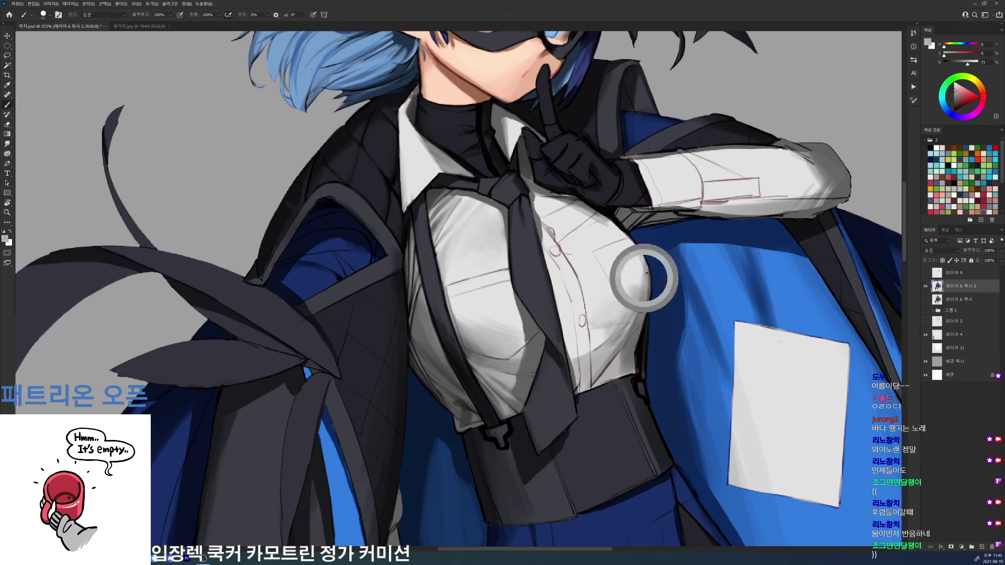
alt+click(635, 283)
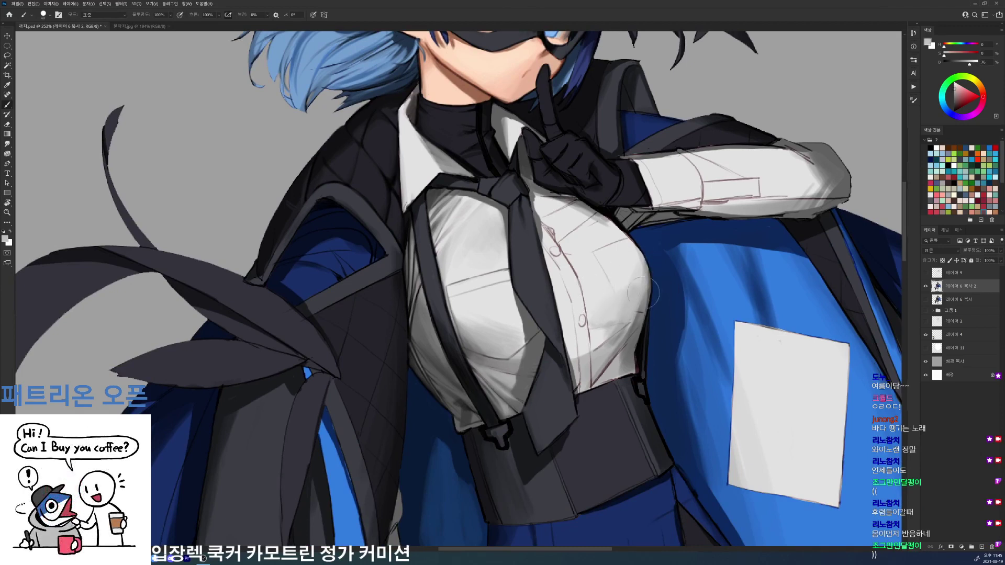
alt+click(594, 315)
alt+click(635, 319)
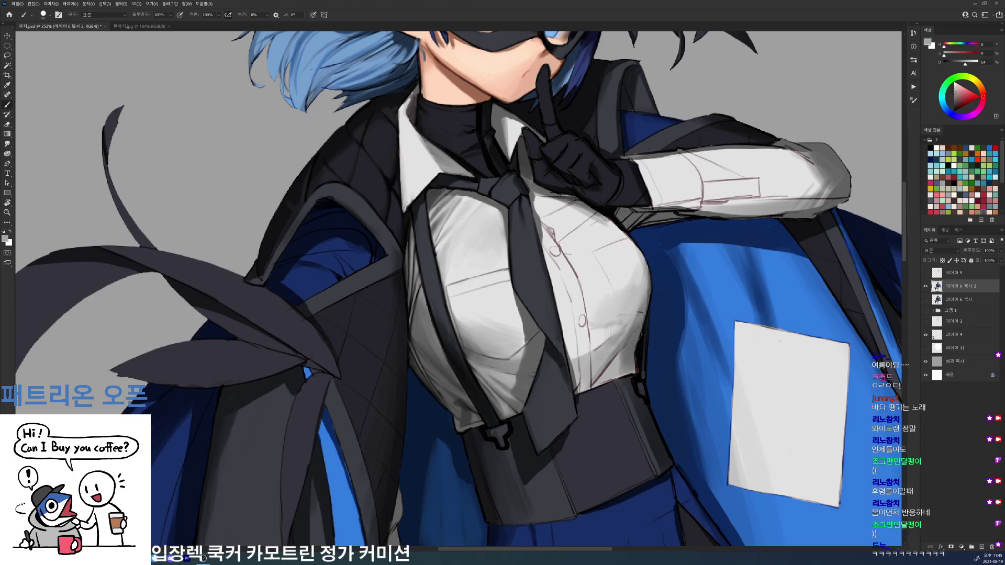
alt+click(646, 325)
alt+click(612, 329)
mouse_move(602, 367)
mouse_down()
mouse_move(613, 336)
mouse_move(599, 359)
mouse_move(613, 351)
mouse_up()
alt+click(633, 326)
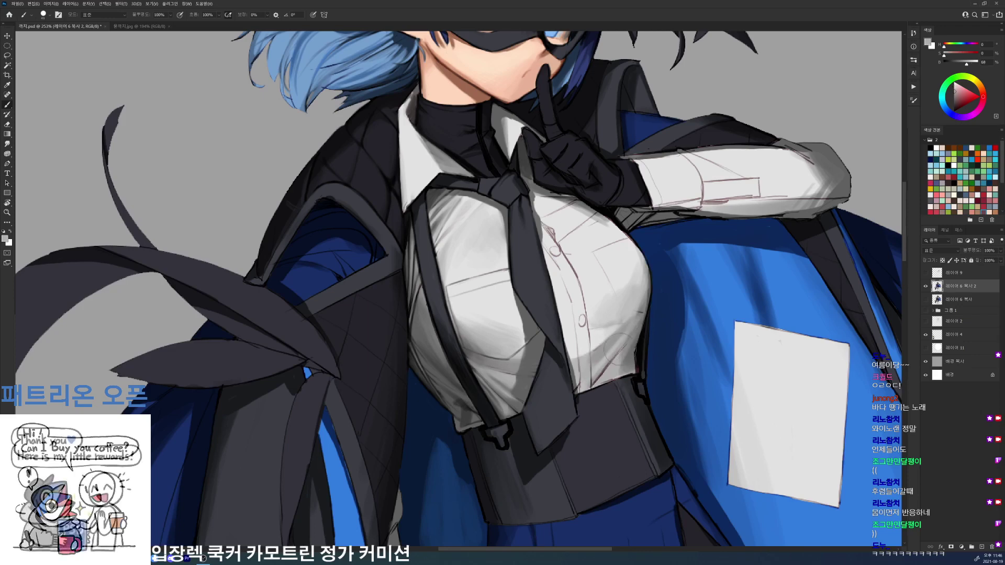
alt+click(646, 328)
- Paint a shadow on the shirt between the tie and the lower buttons with a sampled mid grey
scroll(645, 327, down, 8)
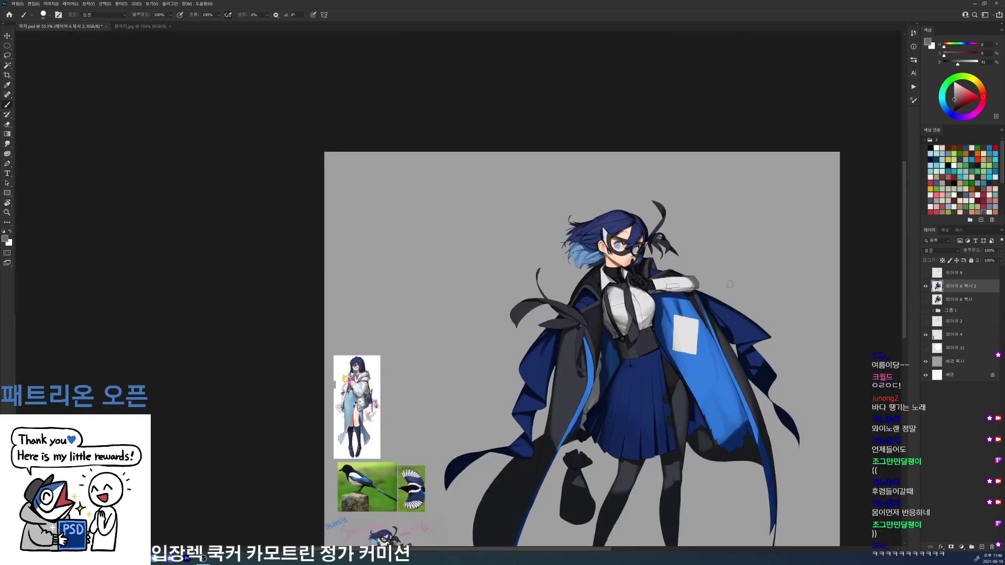
scroll(652, 311, up, 8)
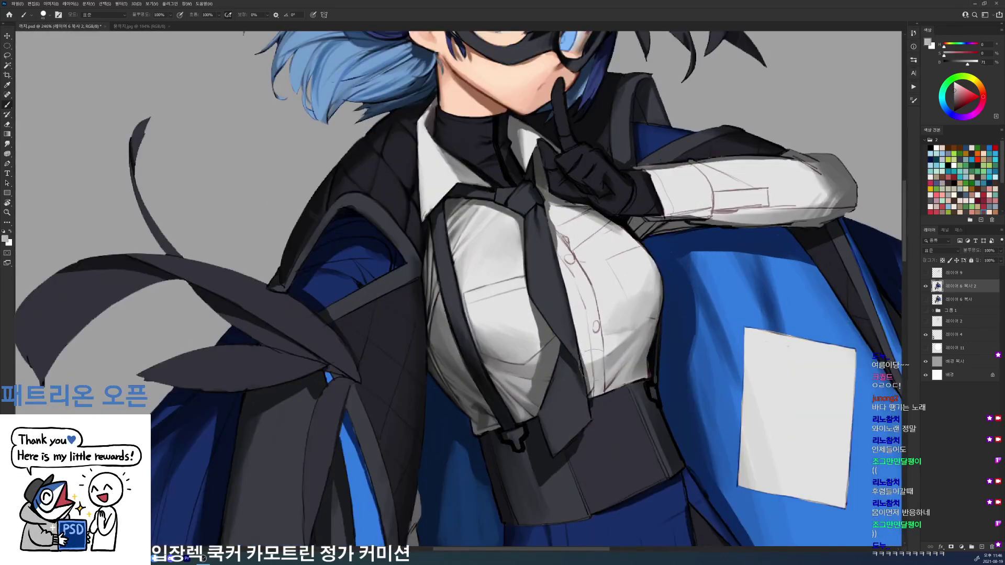
right_click(602, 311)
alt+click(542, 358)
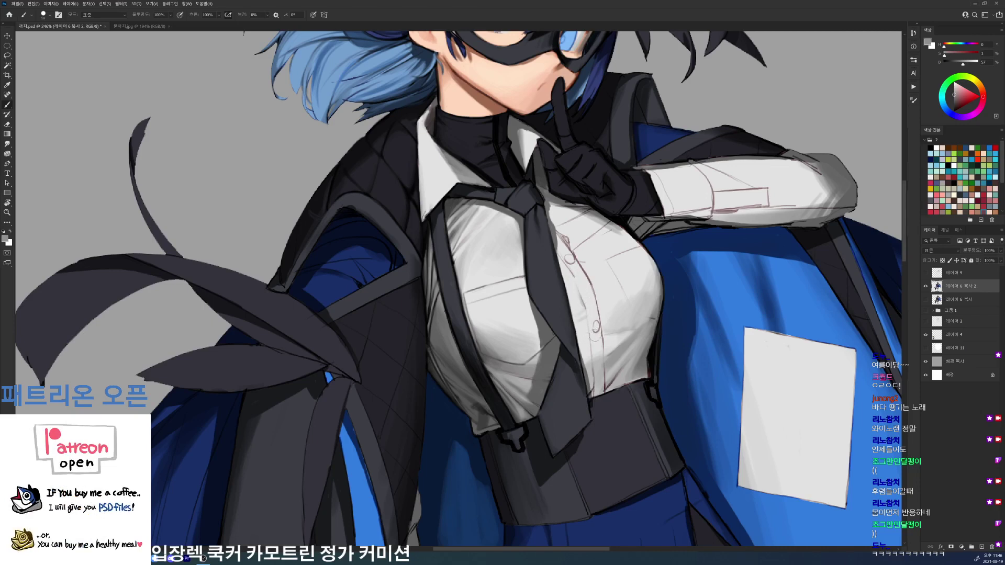
drag(588, 340, 586, 341)
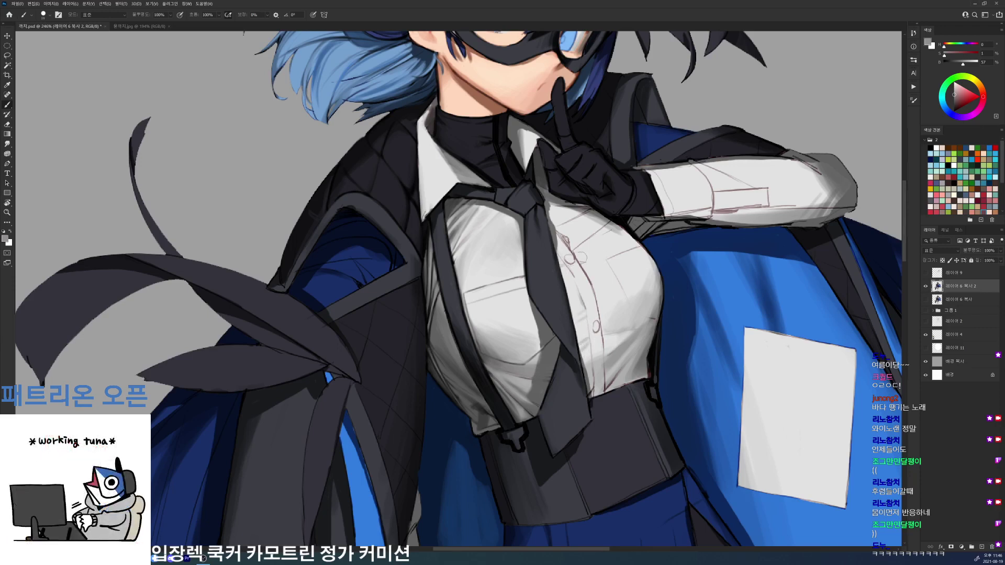
- Blend the shading on the upper shirt around the top buttons, just below the gloved hand, with sampled light greys
alt+click(598, 239)
drag(579, 251, 581, 249)
alt+click(596, 245)
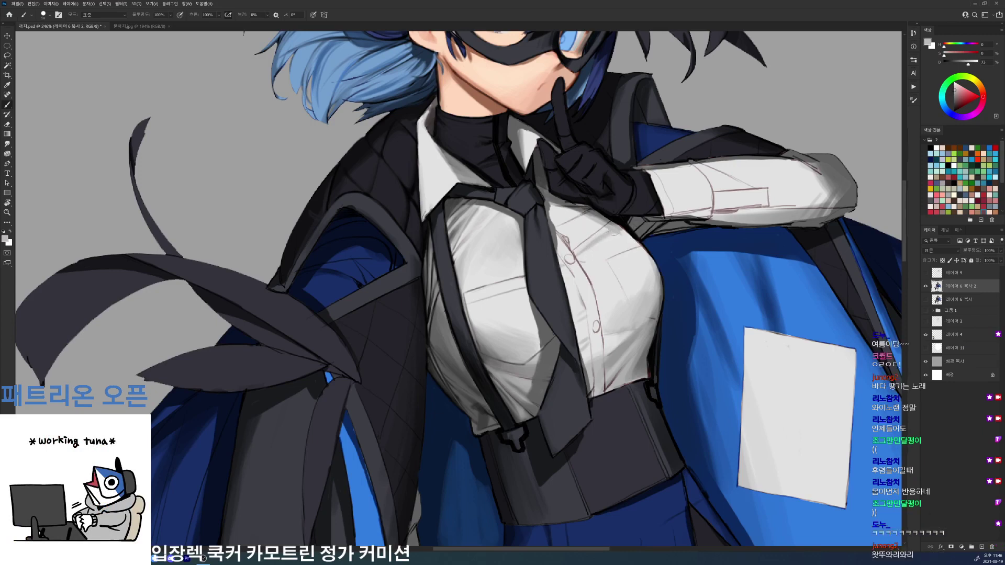
alt+click(576, 242)
mouse_move(577, 242)
mouse_down()
mouse_move(596, 228)
mouse_move(576, 249)
mouse_up()
key(d)
alt+click(588, 236)
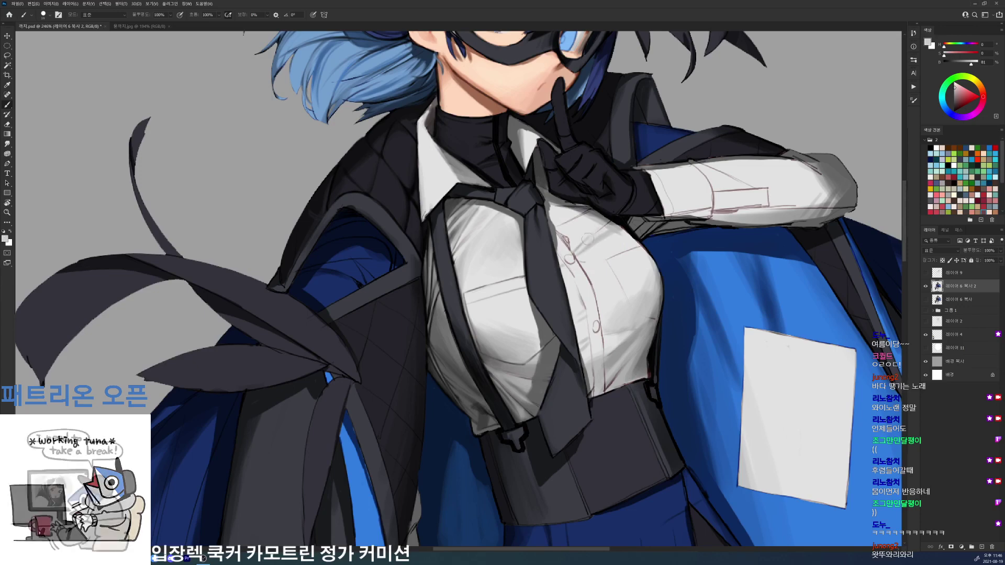
- Shade the white shirt beside the tie with grey and near-white tones sampled from the shirt
alt+click(615, 231)
scroll(639, 233, down, 5)
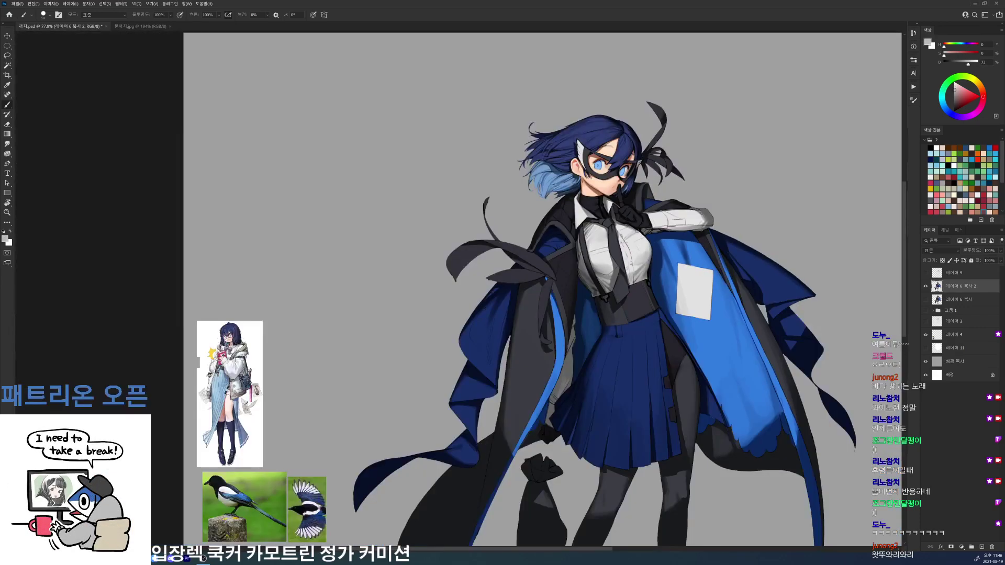
scroll(630, 227, up, 5)
alt+click(596, 248)
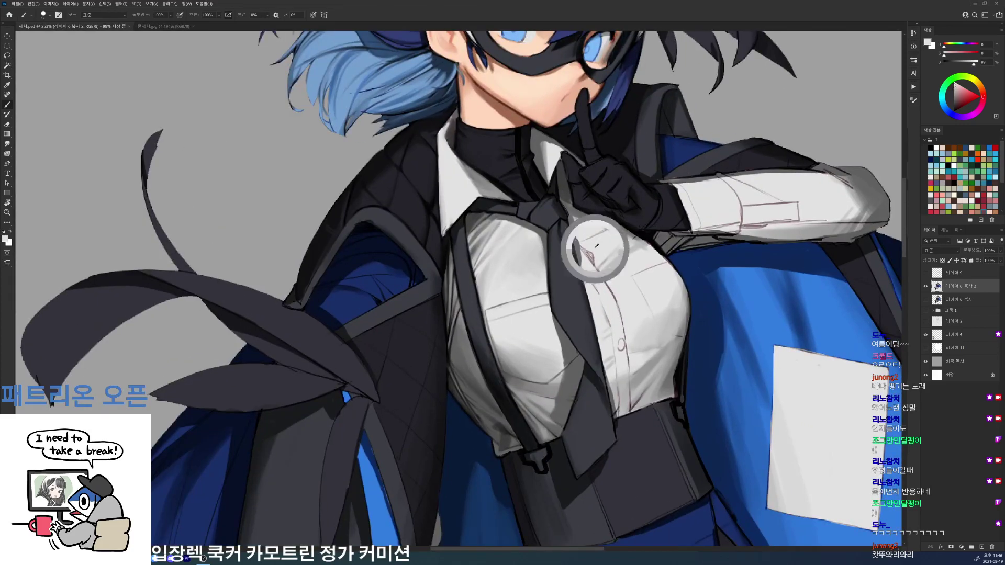
- Switch to a finer brush and ink the upper placket edge and button area beside the tie in black
right_click(611, 245)
double_click(667, 307)
key(d)
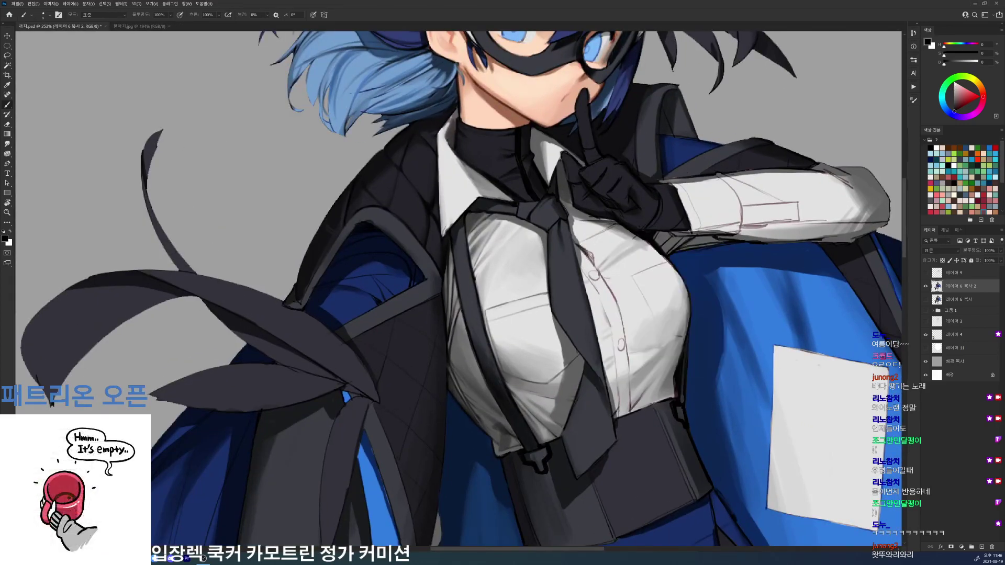
drag(591, 258, 617, 303)
alt+click(615, 310)
mouse_move(598, 272)
mouse_down()
mouse_move(608, 288)
mouse_move(589, 246)
mouse_move(599, 267)
mouse_up()
key(d)
drag(600, 272, 598, 279)
key(ctrl+z)
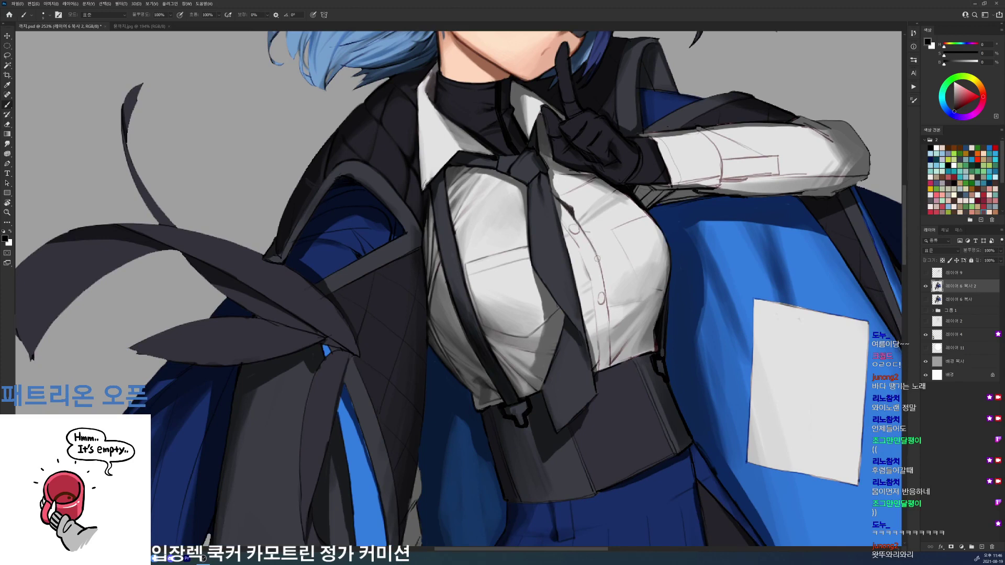
- Ink the lower placket edge and the lower shirt button in black, cleaning the lines with sampled shirt greys
drag(604, 278, 609, 364)
key(ctrl+z)
alt+click(606, 313)
key(d)
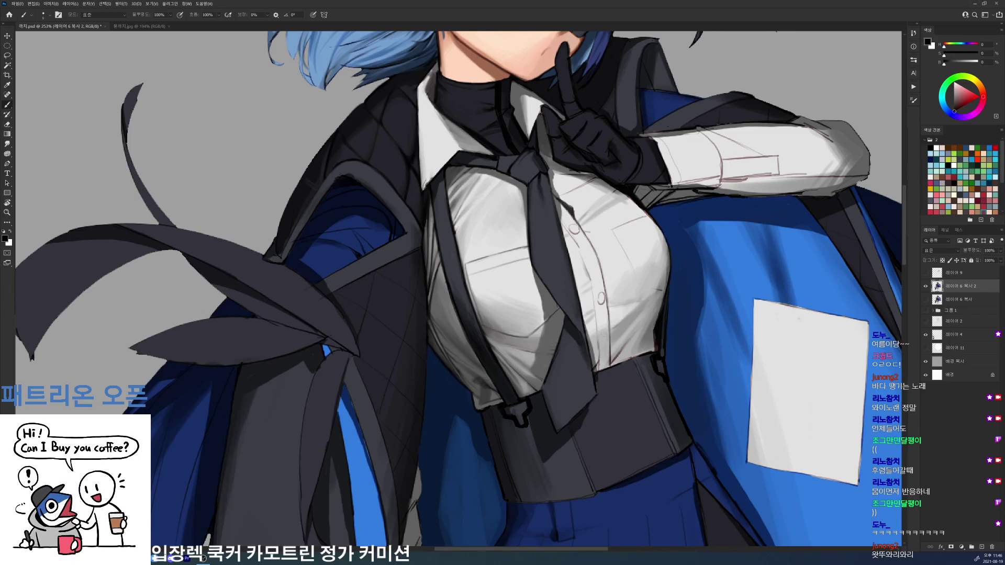
key(ctrl+z)
drag(593, 305, 598, 358)
drag(602, 293, 602, 306)
alt+click(597, 298)
alt+click(602, 304)
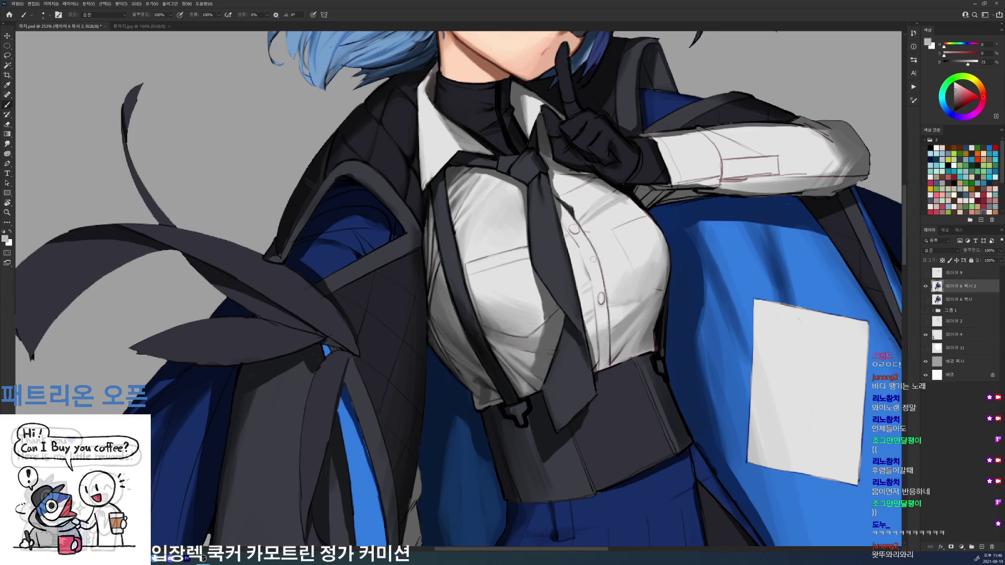
alt+click(597, 299)
- Redraw the placket line between the upper and lower buttons and paint over the middle button with sampled shirt colour
key(d)
drag(577, 239, 589, 278)
alt+click(590, 275)
key(d)
alt+click(593, 269)
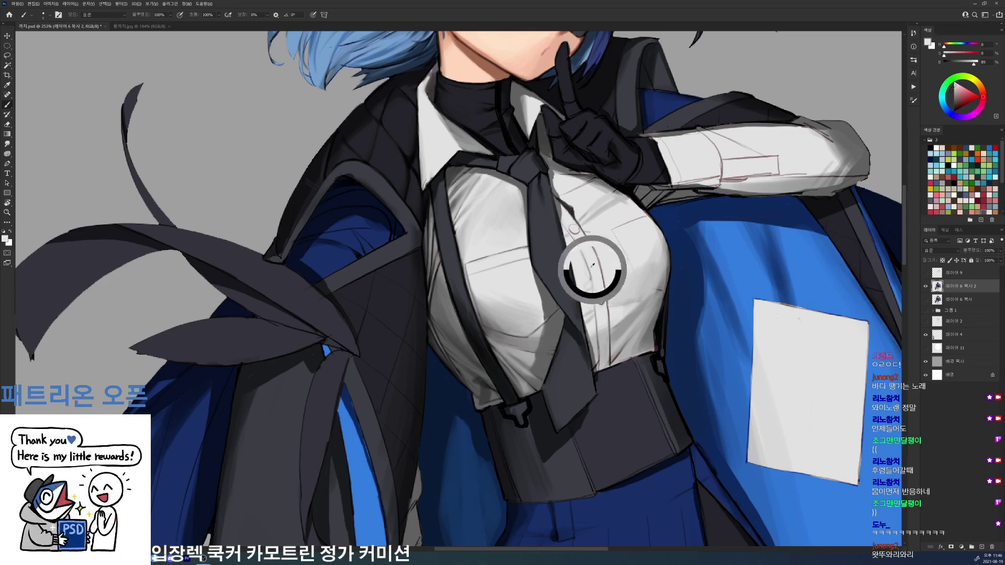
key(d)
- Change to a broader brush and shade the shirt folds between the tie knot and the glove with sampled greys
key(r)
drag(603, 214, 626, 300)
key(b)
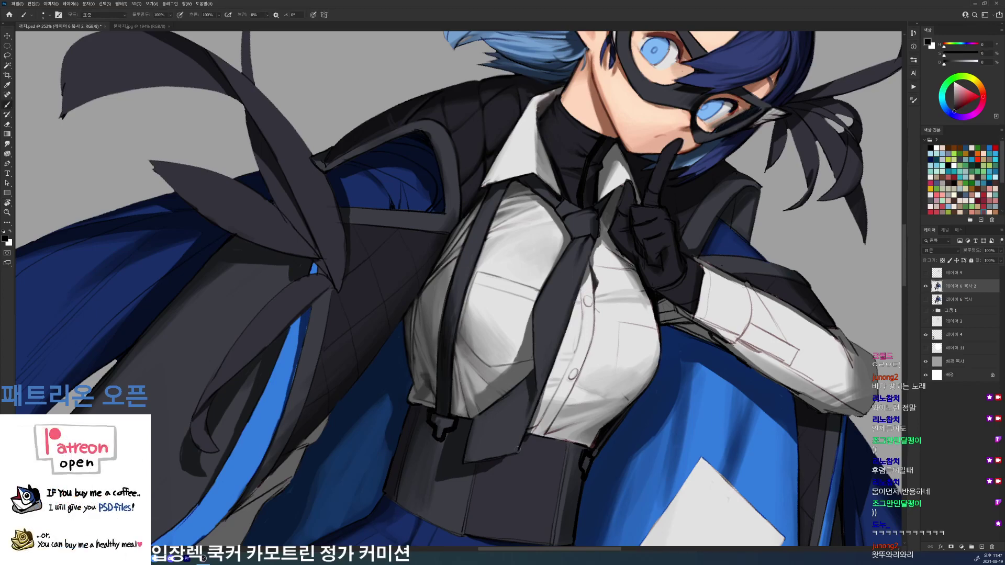
key(r)
mouse_move(600, 309)
mouse_down()
mouse_move(565, 194)
mouse_move(558, 233)
mouse_move(525, 216)
mouse_move(547, 202)
mouse_up()
key(b)
right_click(557, 233)
double_click(590, 295)
alt+click(522, 216)
alt+click(536, 210)
alt+click(545, 205)
alt+click(522, 208)
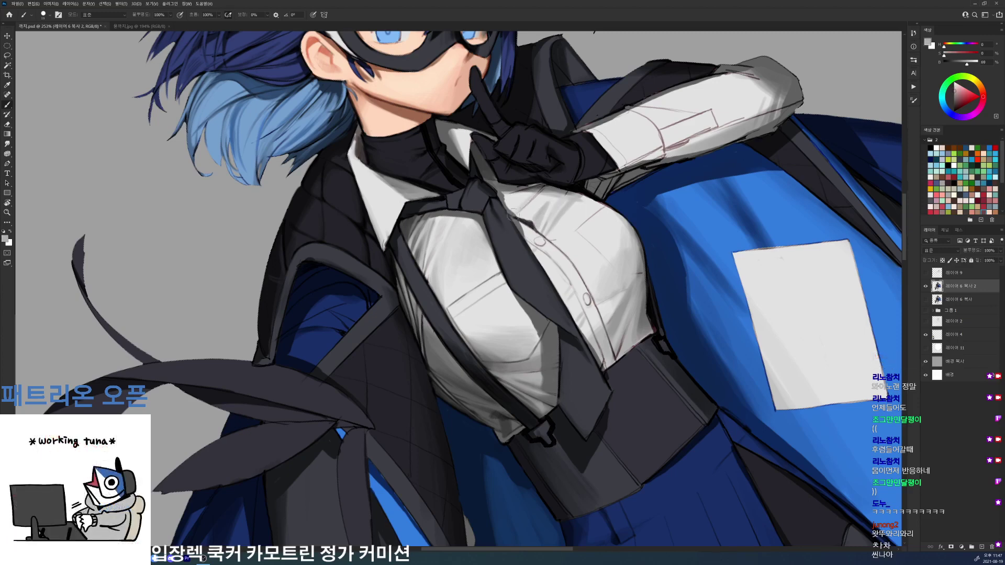
- Blend the fold shading on the upper shirt beside the tie, alternating sampled mid-grey and near-white
key(d)
key(r)
mouse_move(544, 191)
mouse_down()
mouse_move(576, 241)
mouse_move(570, 325)
mouse_move(581, 331)
mouse_up()
alt+click(557, 310)
alt+click(584, 332)
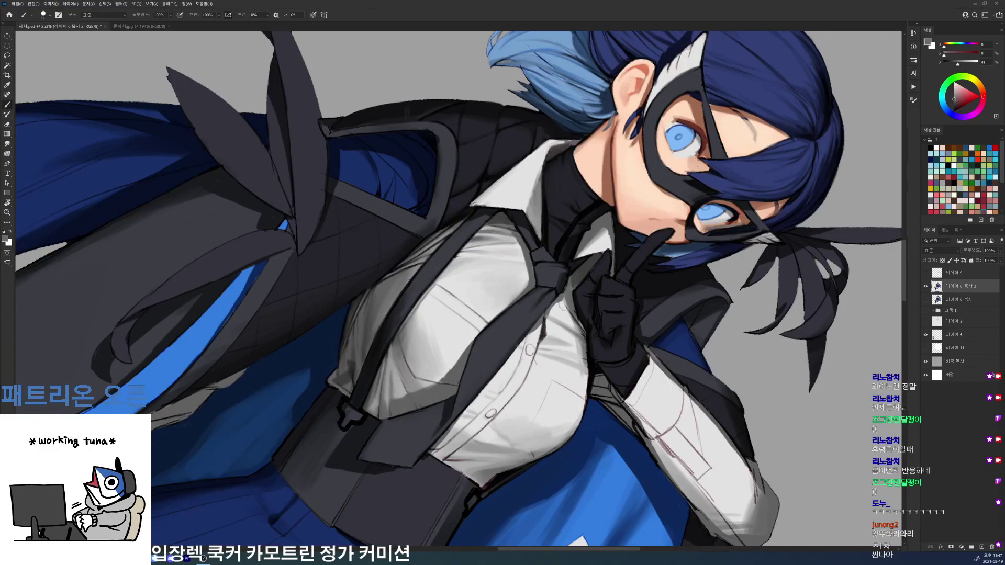
alt+click(564, 309)
drag(556, 298, 587, 339)
alt+click(571, 305)
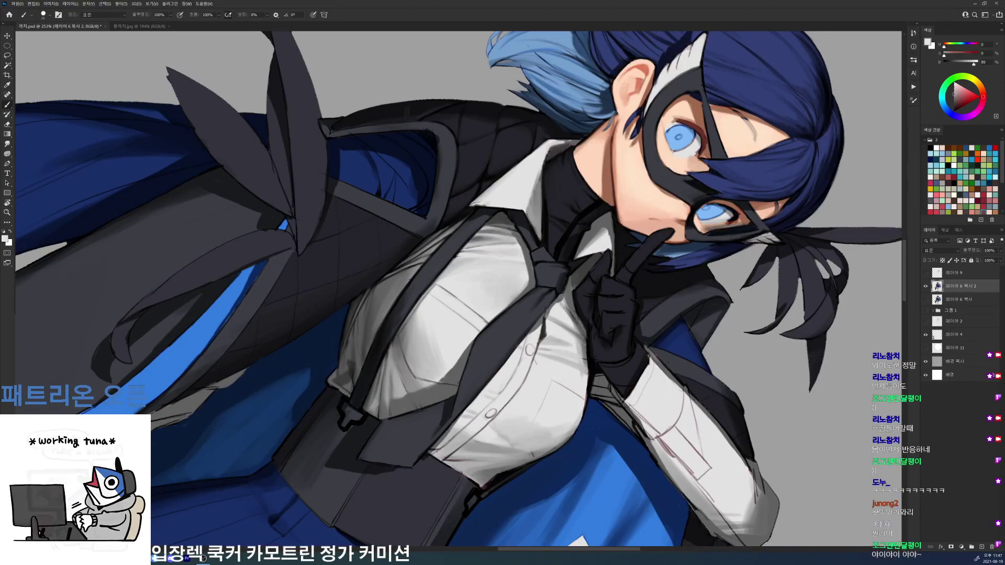
- Darken the shirt edge under the raised glove with black, then choose a finer brush preset
key(d)
mouse_move(576, 305)
mouse_down()
mouse_move(572, 273)
mouse_move(586, 272)
mouse_up()
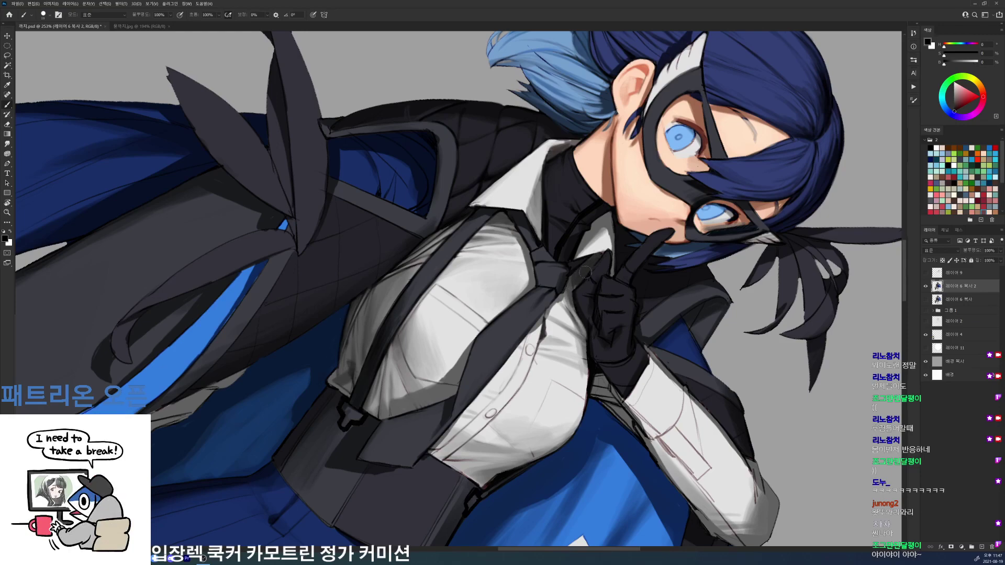
key(r)
drag(567, 390, 515, 152)
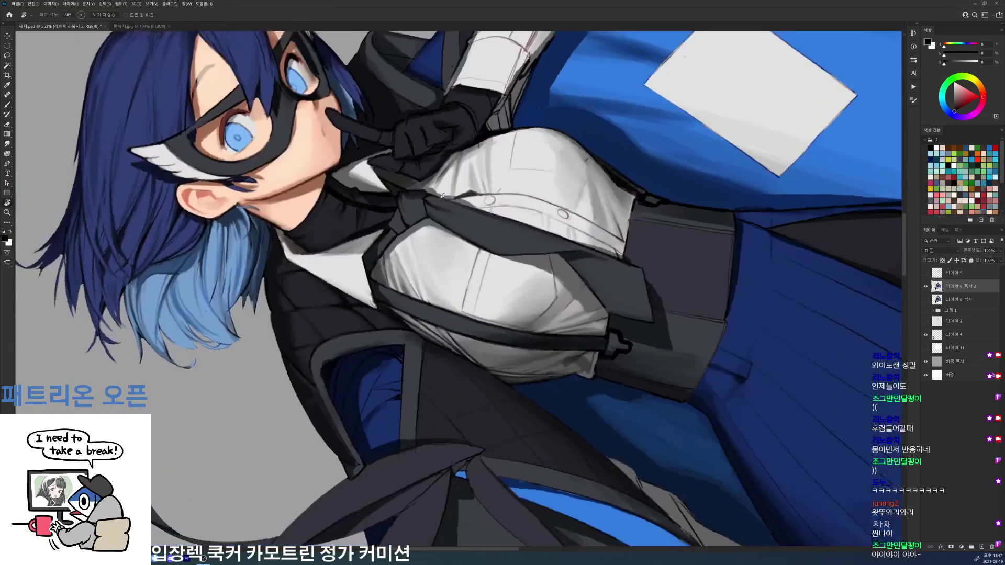
right_click(507, 179)
click(565, 242)
key(Return)
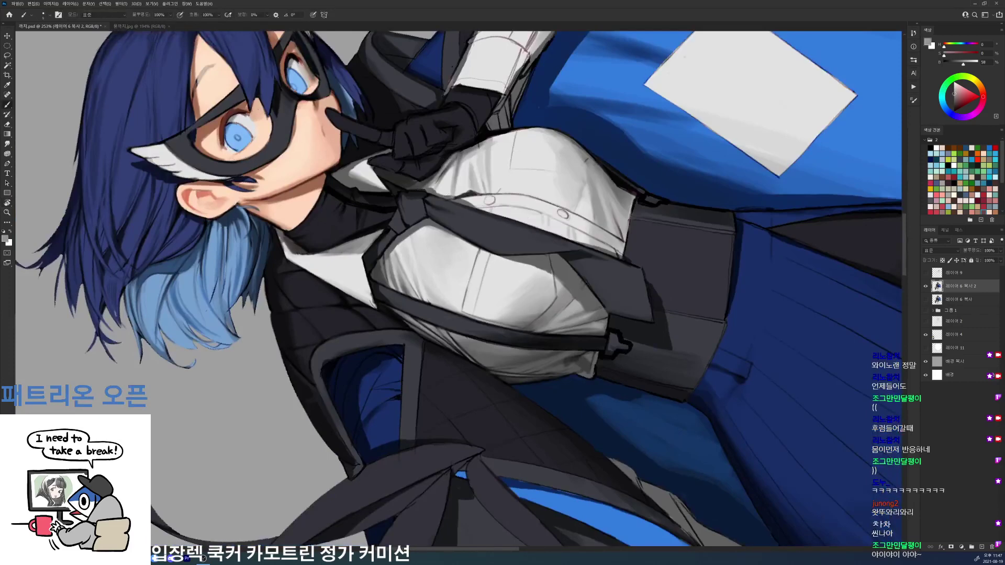
- Refine the fold lines where the shirt meets the glove, using black and light tones sampled from the shirt
key(r)
mouse_move(602, 184)
mouse_down()
mouse_move(538, 498)
mouse_move(510, 504)
mouse_up()
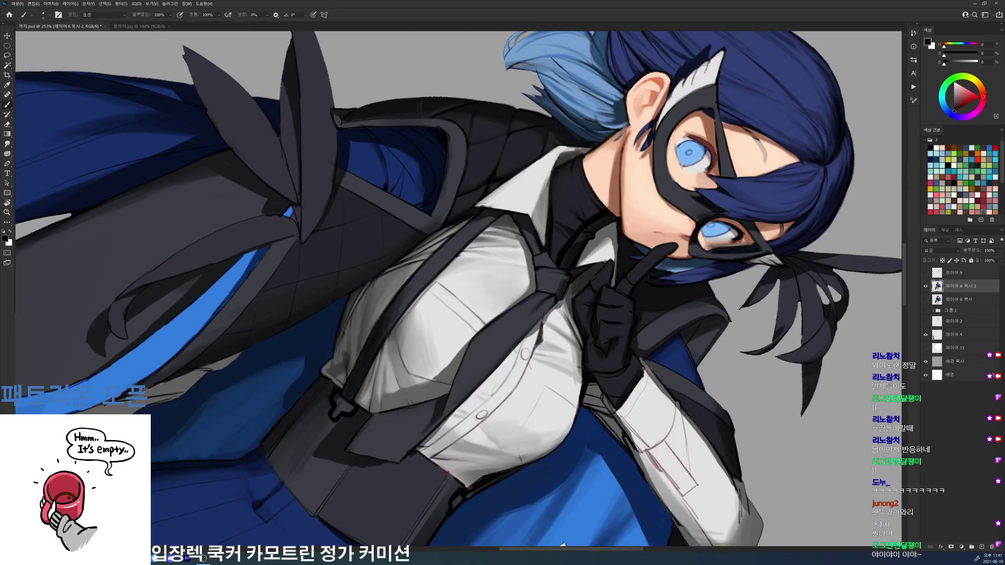
key(r)
mouse_move(580, 343)
mouse_down()
mouse_move(571, 166)
mouse_move(585, 216)
mouse_up()
key(b)
key(r)
key(b)
alt+click(587, 226)
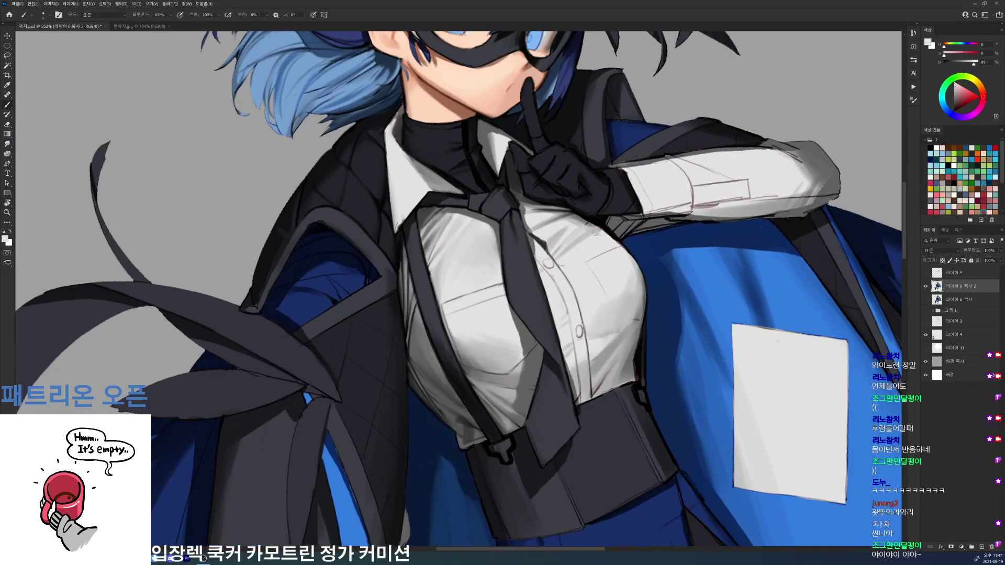
alt+click(589, 227)
- Clean up the shirt's contour below the glove's wrist with sampled light grey and black
key(r)
drag(654, 203, 615, 340)
key(b)
alt+click(591, 326)
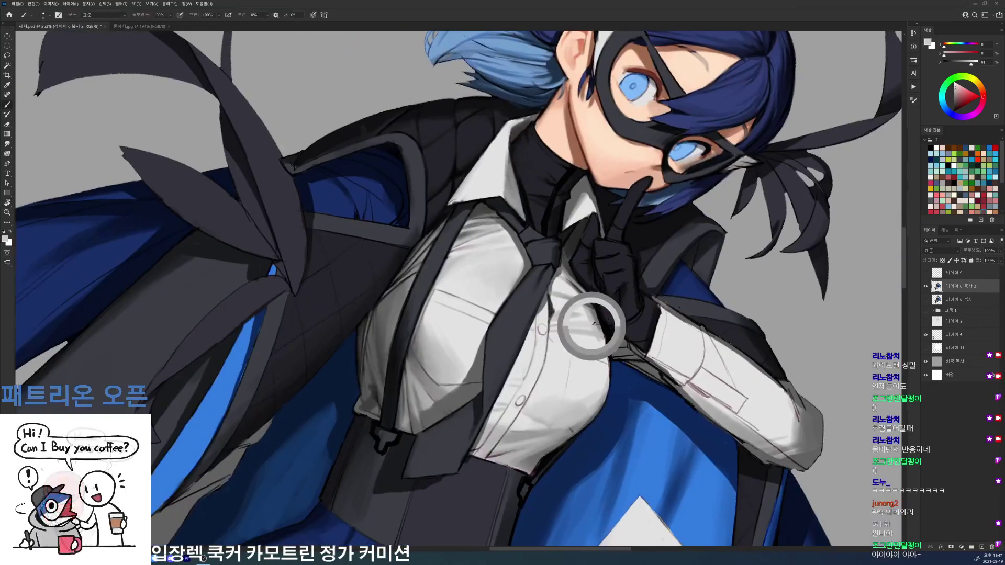
key(d)
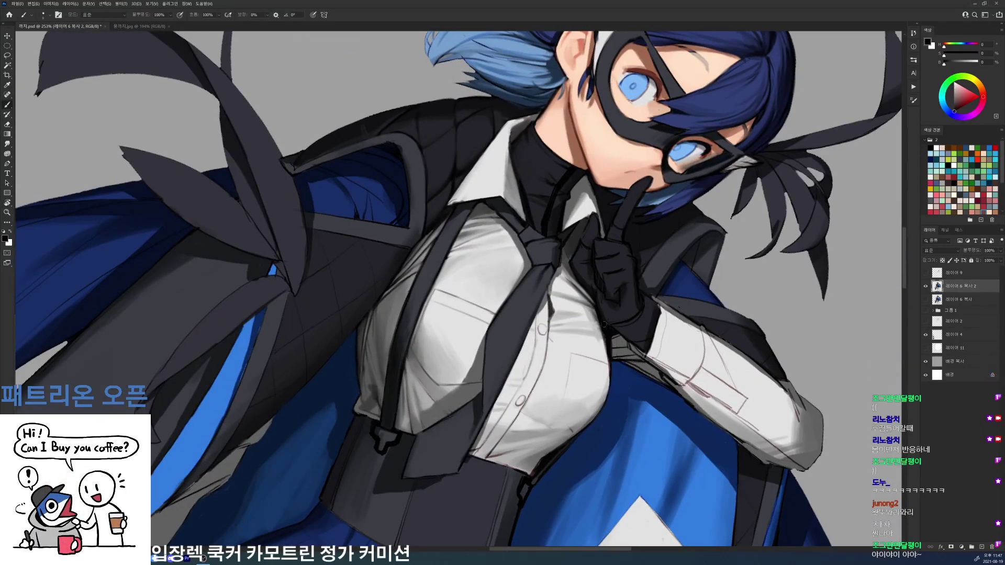
drag(686, 324, 607, 324)
- Choose a larger brush and shade the shirt above the chest pocket with sampled greys
key(r)
drag(719, 309, 705, 199)
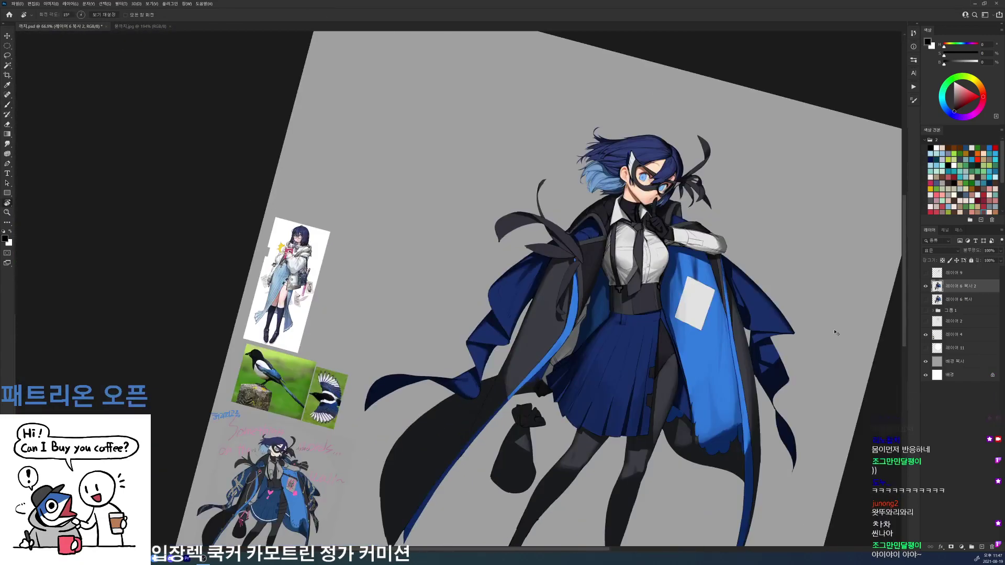
mouse_move(647, 220)
mouse_down()
mouse_move(711, 269)
mouse_move(650, 122)
mouse_up()
key(b)
right_click(611, 256)
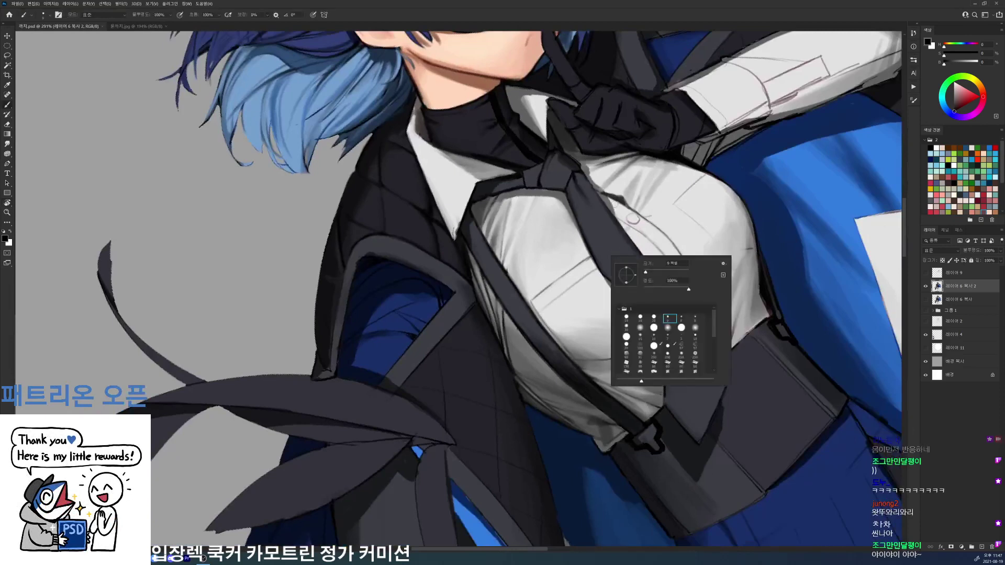
click(641, 318)
alt+click(586, 288)
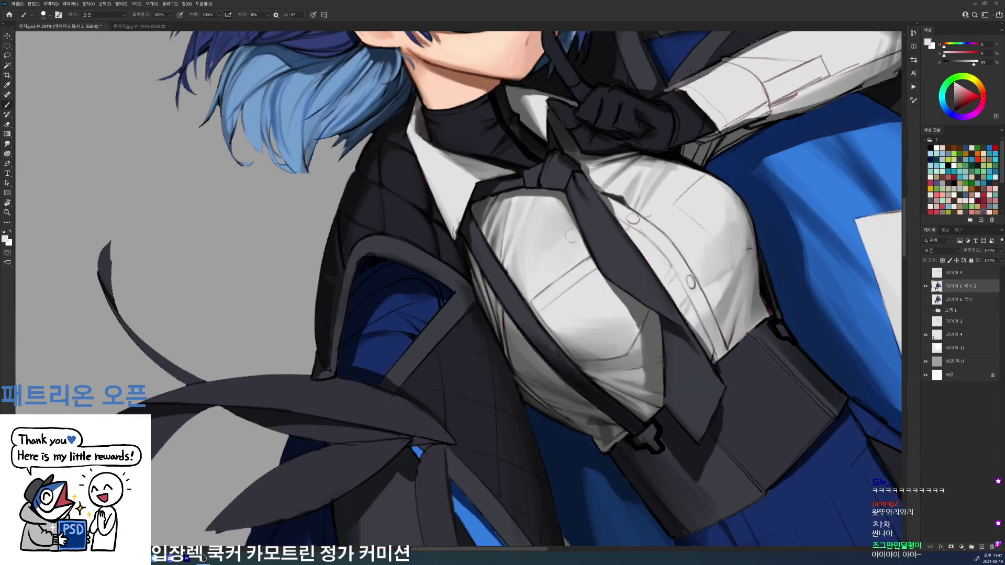
alt+click(551, 253)
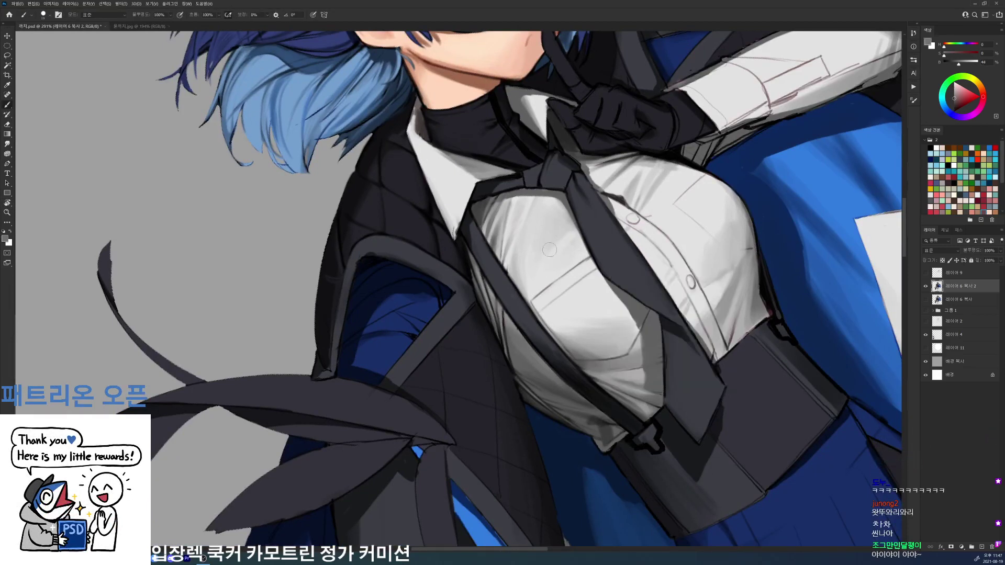
alt+click(572, 231)
- Lighten the shirt between the suspender and the tie with sampled near-white and save the document
key(r)
drag(631, 225, 647, 245)
key(Escape)
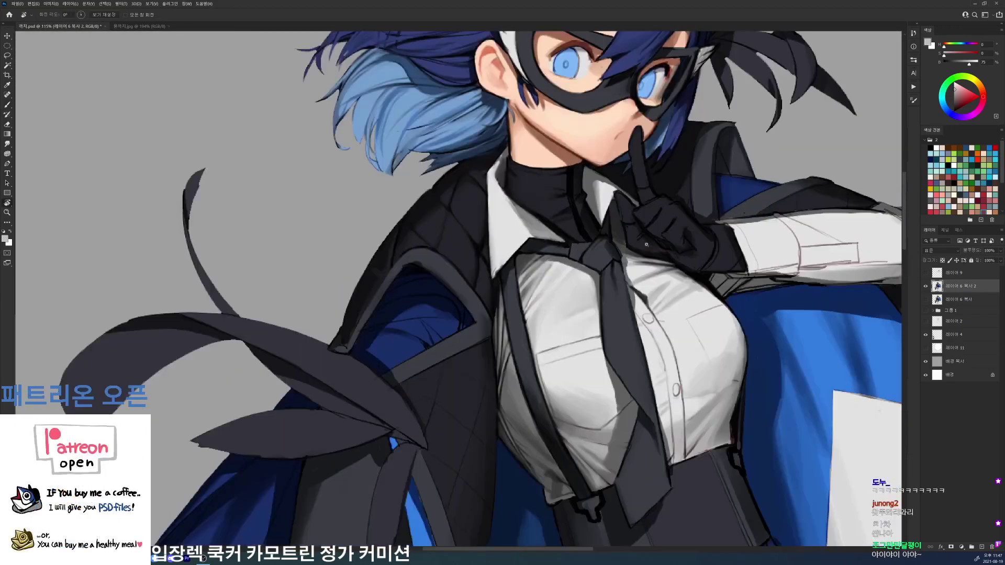
key(b)
alt+click(585, 281)
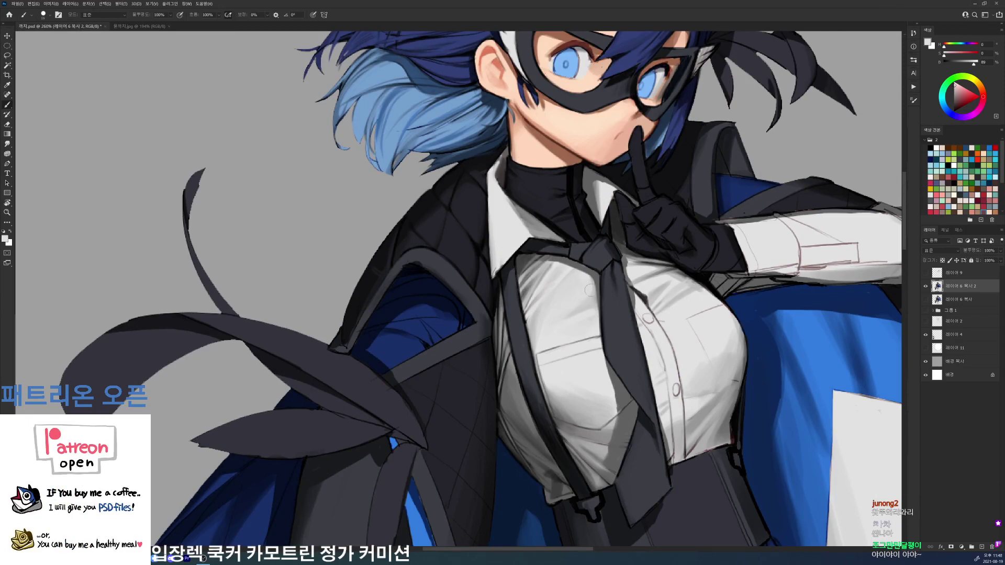
scroll(635, 262, down, 5)
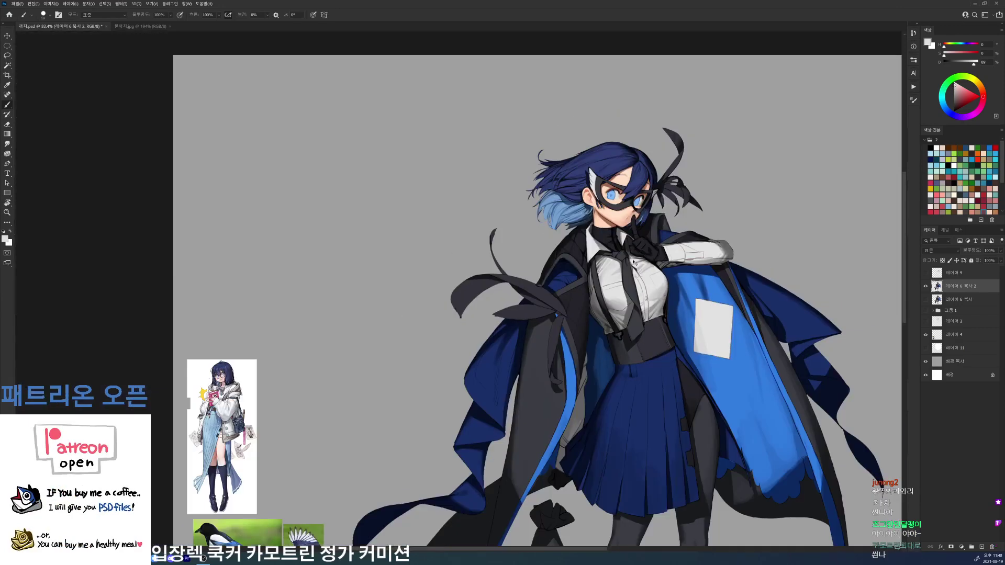
key(ctrl+s)
- Deepen the shadow on the shirt just below the tie knot using black and a sampled dark grey
scroll(623, 254, up, 4)
key(d)
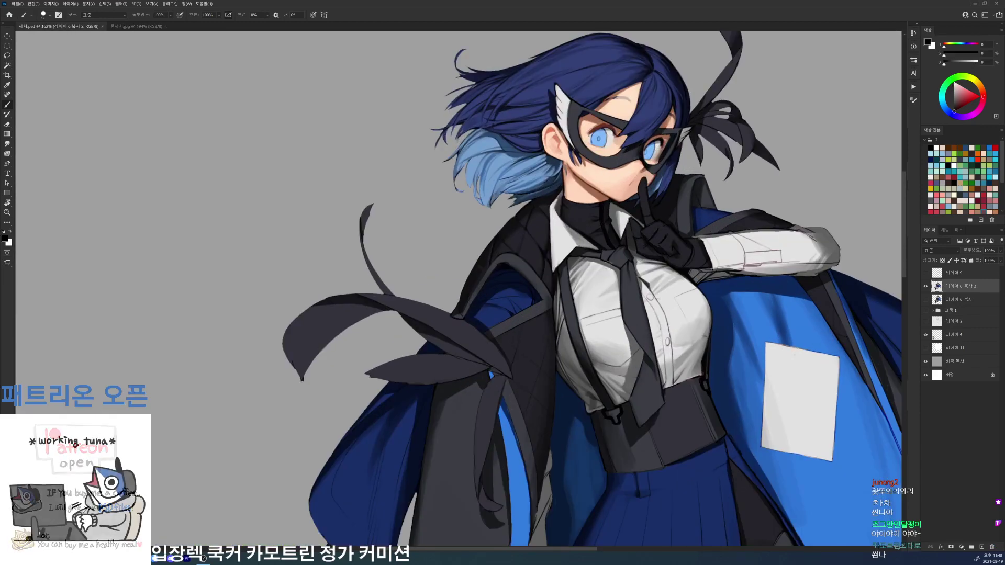
drag(602, 270, 605, 269)
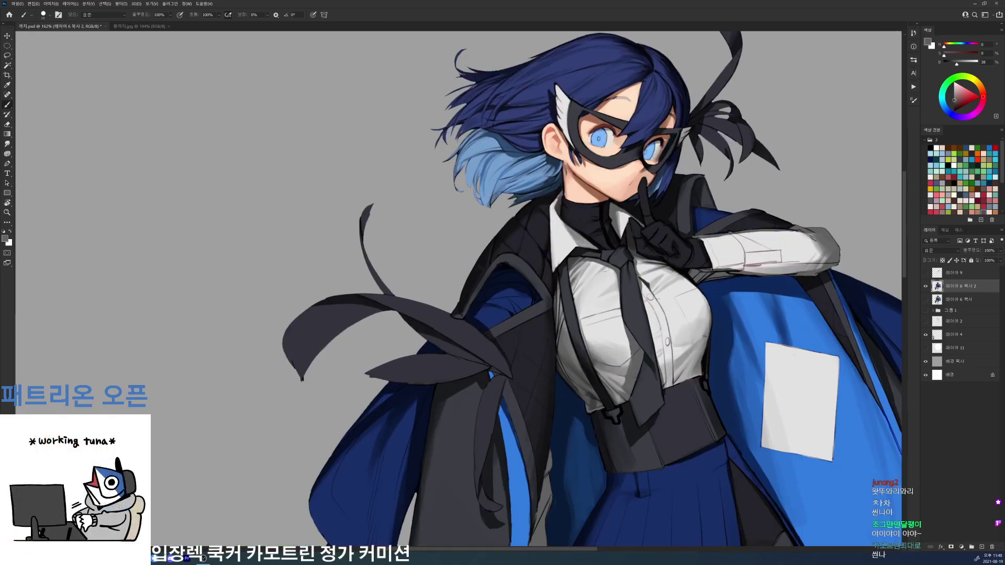
alt+click(616, 261)
- Check the whole figure with the topmost layer's visibility toggled on and off
scroll(616, 267, down, 3)
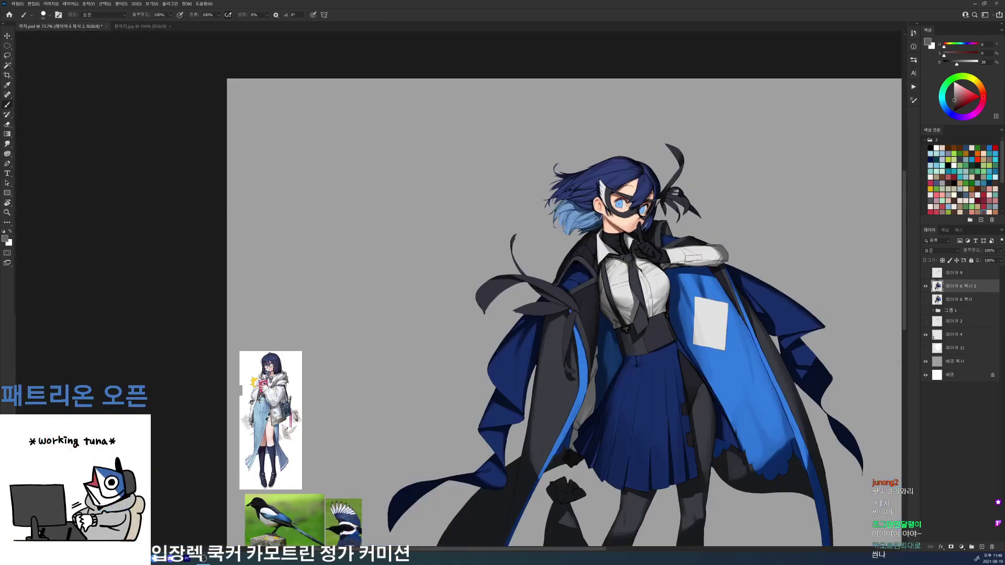
scroll(826, 378, down, 2)
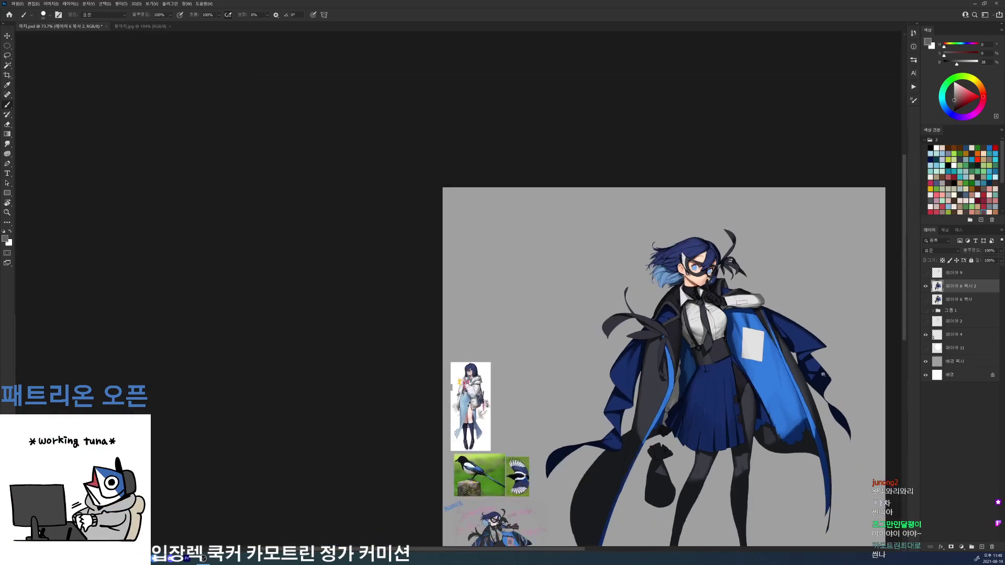
click(926, 272)
click(926, 273)
scroll(723, 302, up, 6)
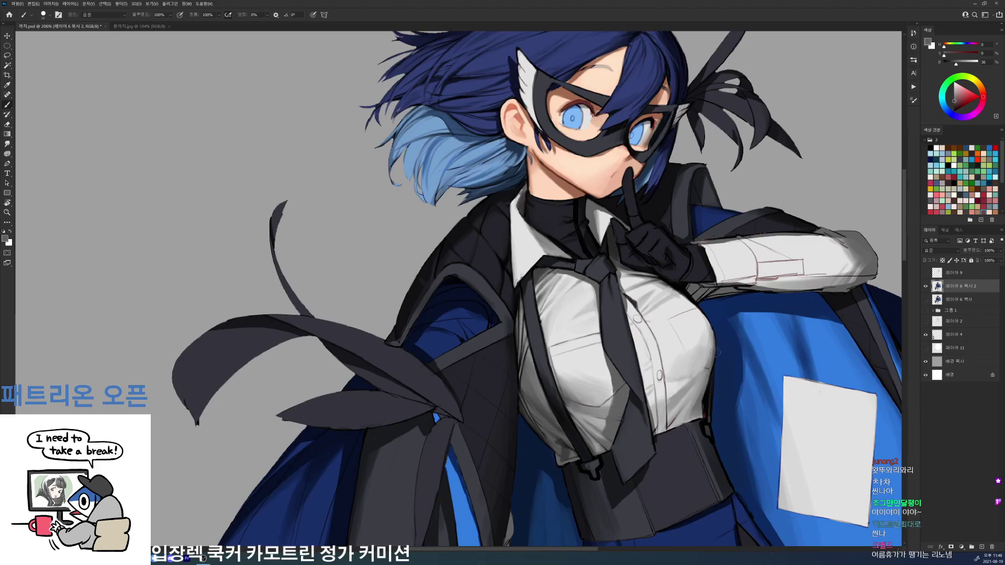
- Shade the lower shirt between the placket and the side suspender, above the corset, with sampled greys
drag(717, 372, 739, 373)
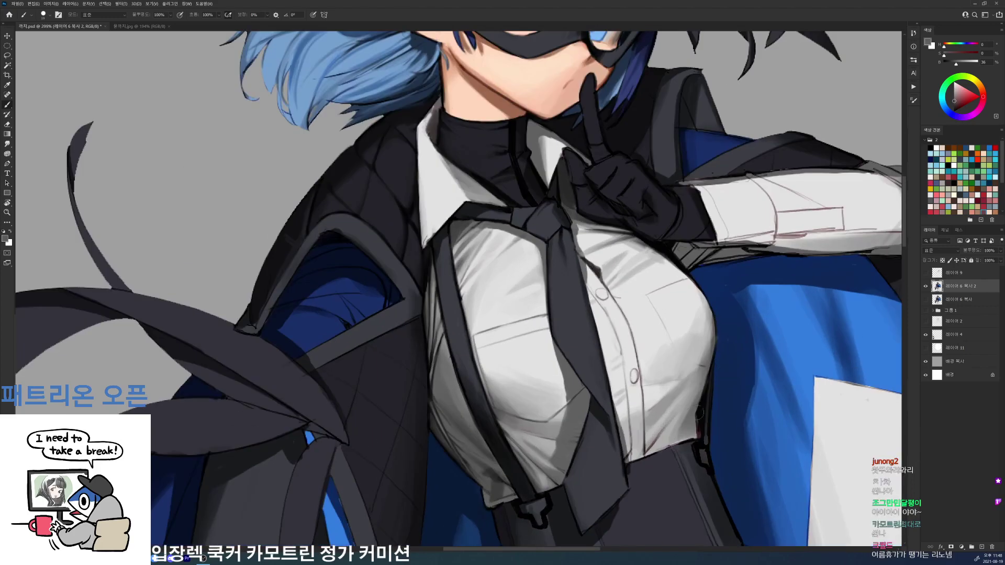
alt+click(675, 426)
alt+click(647, 449)
alt+click(666, 420)
mouse_move(652, 446)
mouse_down()
mouse_move(642, 461)
mouse_move(646, 454)
mouse_up()
- Switch to a finer brush and ink the placket edge above the lower button in black
key(d)
right_click(683, 396)
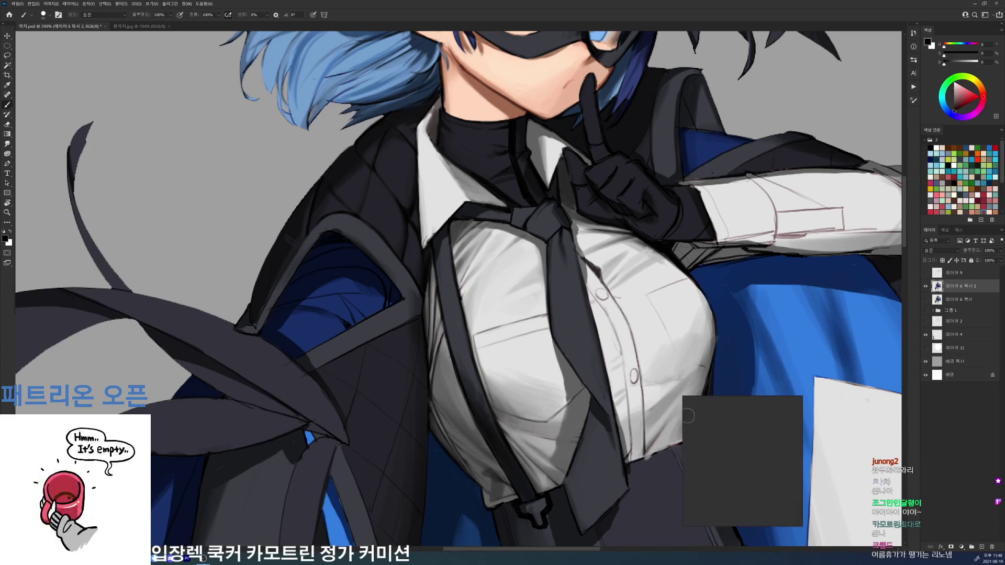
double_click(740, 459)
alt+click(645, 373)
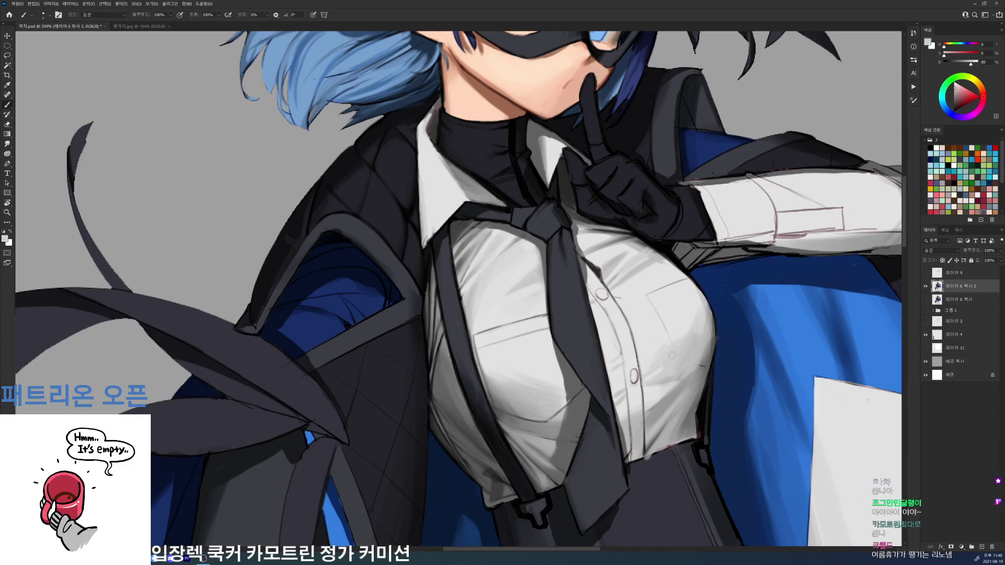
key(d)
drag(642, 372, 637, 346)
- Soften the folds between the placket and the shirt's outer edge with sampled light greys
alt+click(635, 347)
alt+click(658, 367)
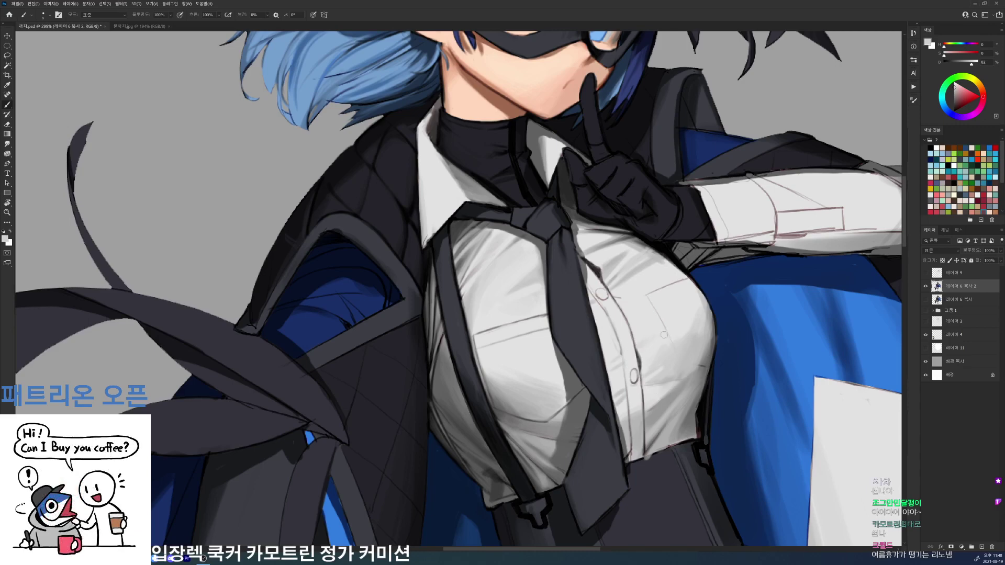
alt+click(669, 349)
drag(680, 344, 660, 258)
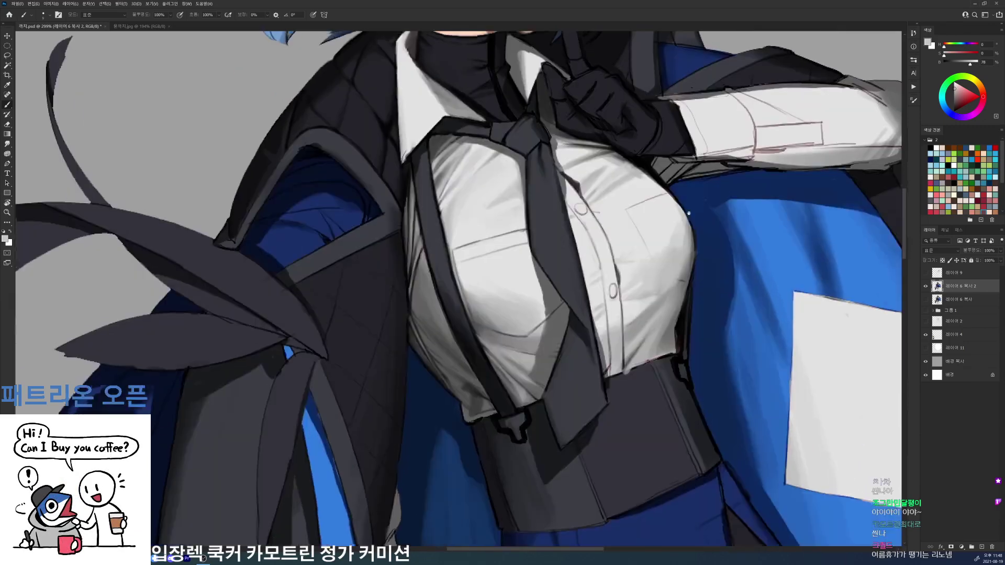
- Ink the side and lower edge of the chest pocket beside the placket in black, touching up around it with sampled shirt tones
alt+click(609, 252)
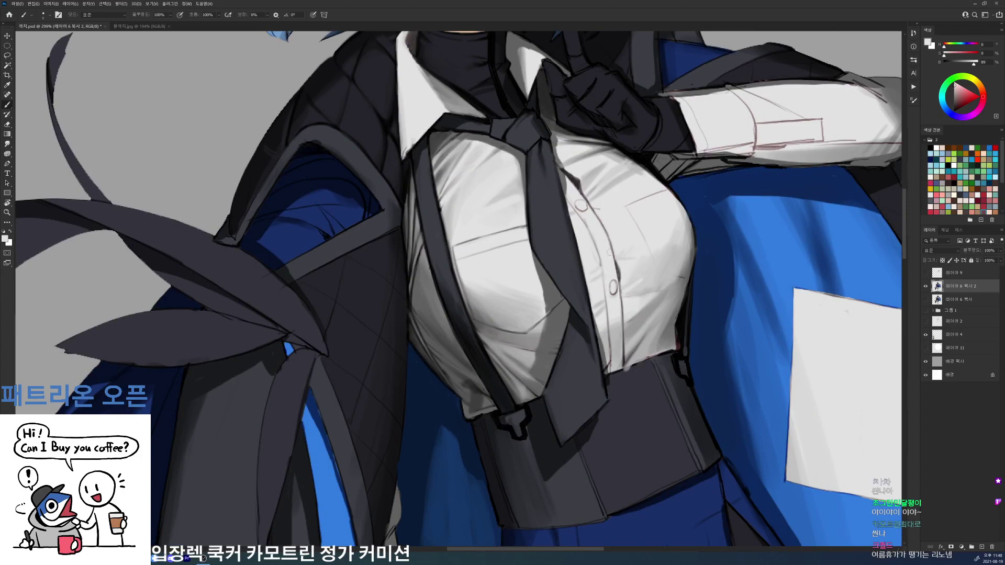
key(d)
key(ctrl+z)
drag(631, 215, 658, 266)
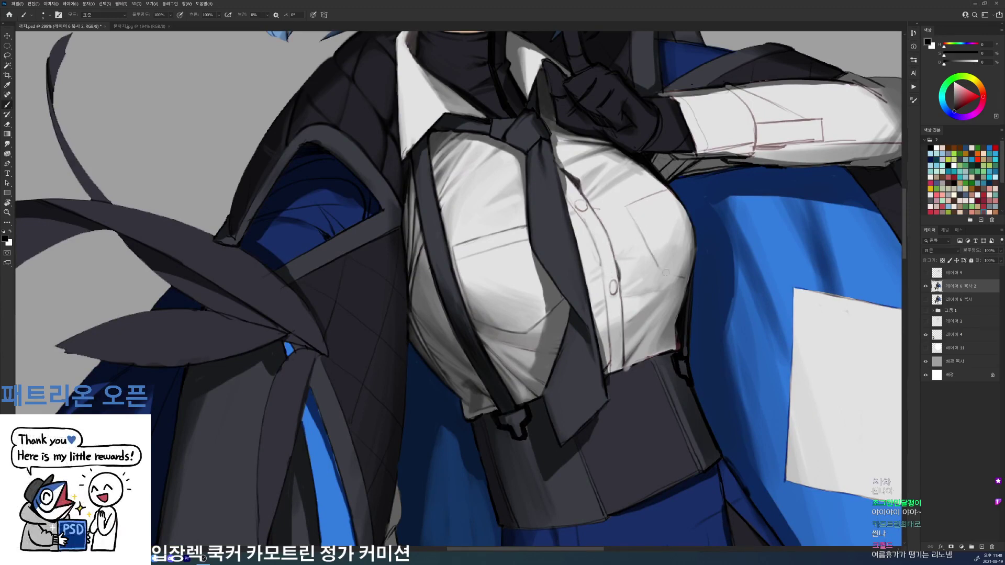
alt+click(674, 274)
alt+click(676, 269)
alt+click(648, 239)
key(d)
- Rotate the canvas and ink the remaining outline of the chest pocket beside the placket in black
key(space)
drag(655, 260, 638, 352)
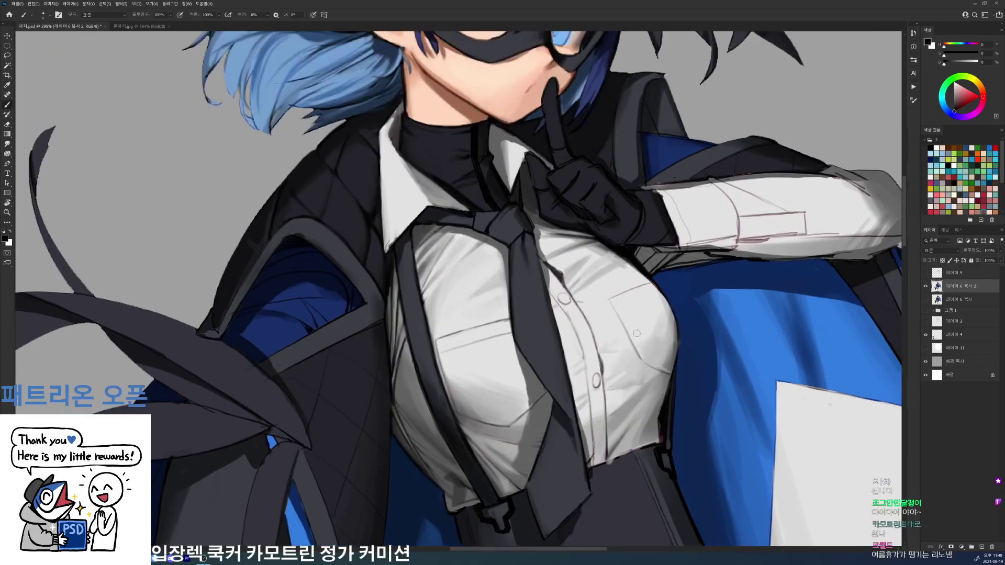
key(r)
drag(631, 291, 620, 224)
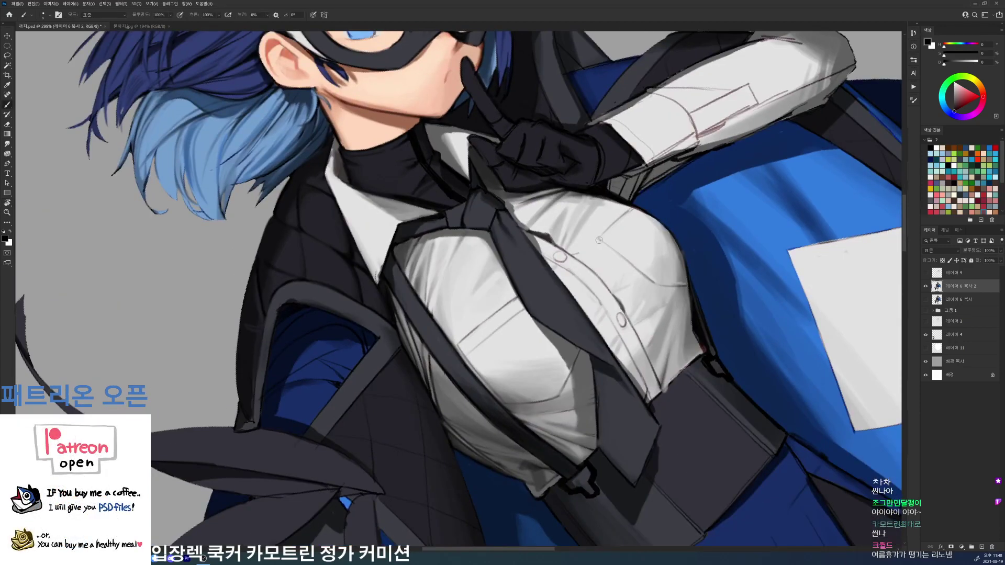
alt+click(620, 225)
key(d)
key(r)
drag(633, 211, 641, 357)
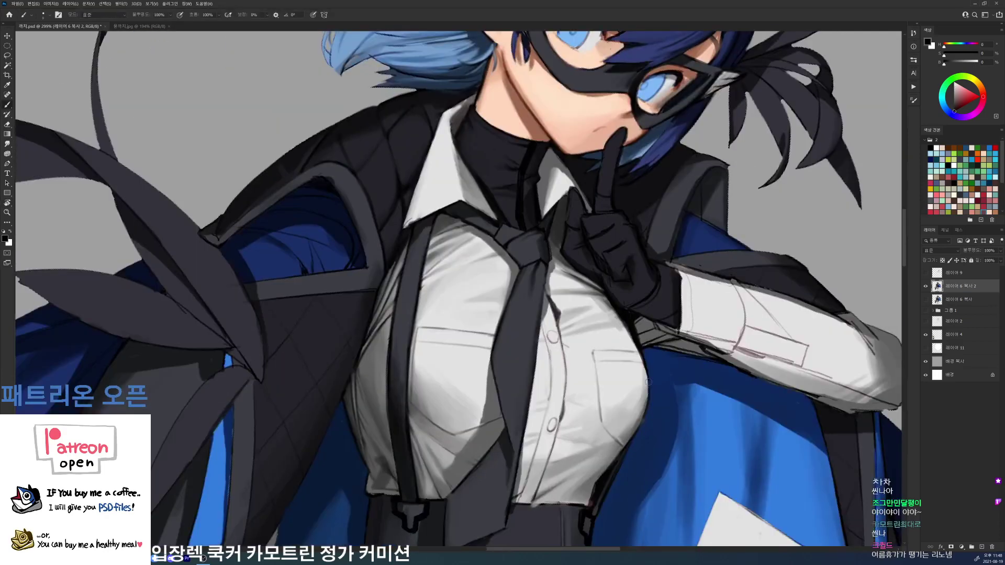
- Clean up the shirt's outer contour beside the side suspender, below the chest, with sampled dark tones
mouse_move(647, 418)
mouse_down()
mouse_move(639, 372)
mouse_move(607, 420)
mouse_up()
alt+click(590, 461)
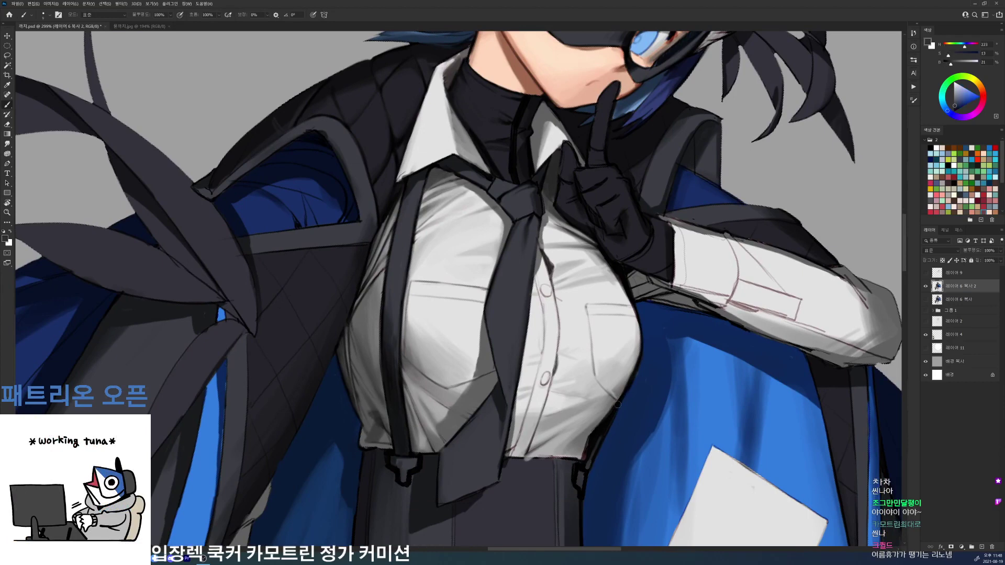
alt+click(599, 432)
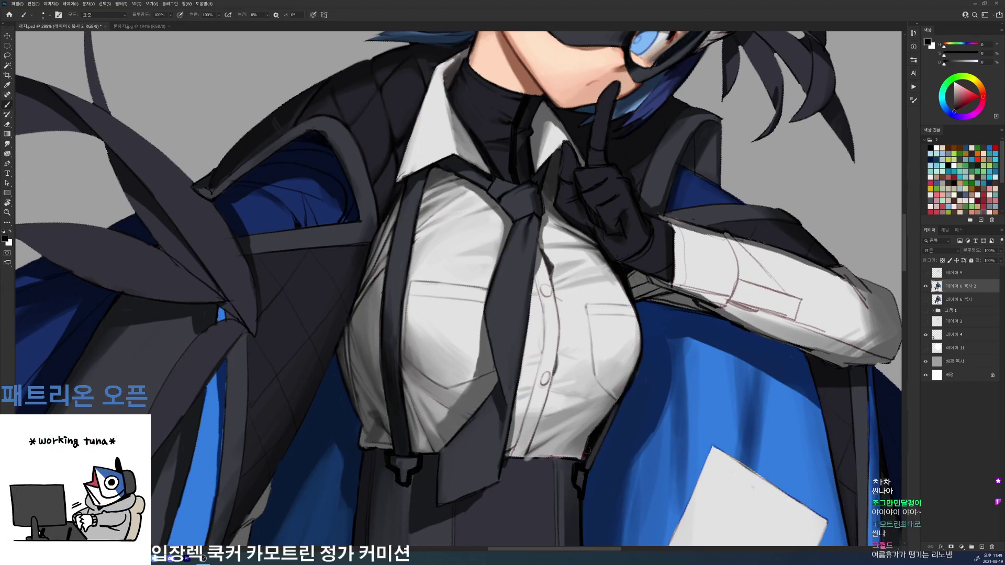
key(r)
drag(664, 357, 671, 247)
- Touch up the shirt hem along the corset's upper edge, next to the placket, with sampled greys and black
alt+click(618, 383)
drag(612, 382, 624, 378)
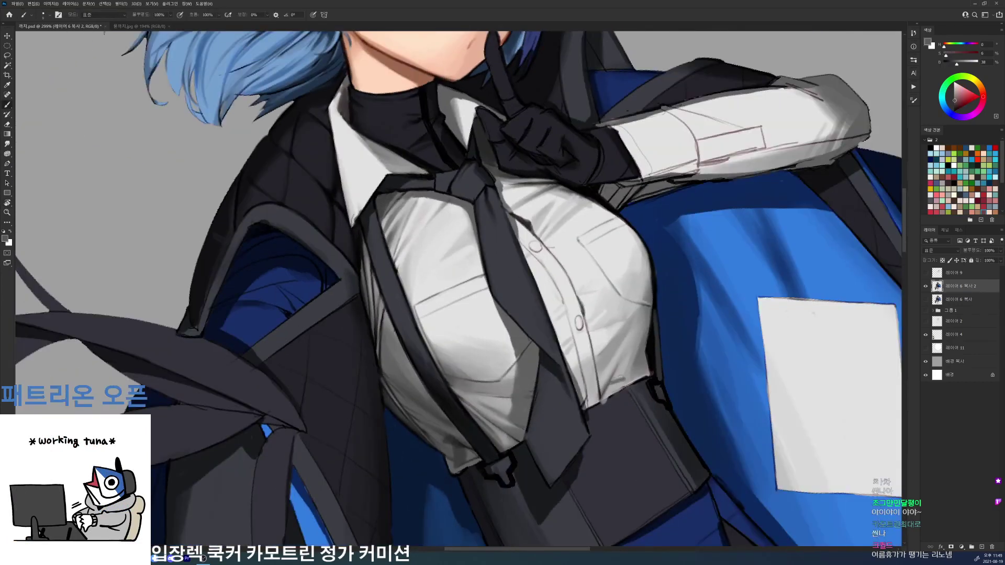
alt+click(618, 375)
alt+click(619, 377)
alt+click(613, 390)
mouse_move(609, 399)
mouse_down()
mouse_move(626, 387)
mouse_move(594, 416)
mouse_up()
alt+click(605, 404)
alt+click(602, 407)
alt+click(590, 410)
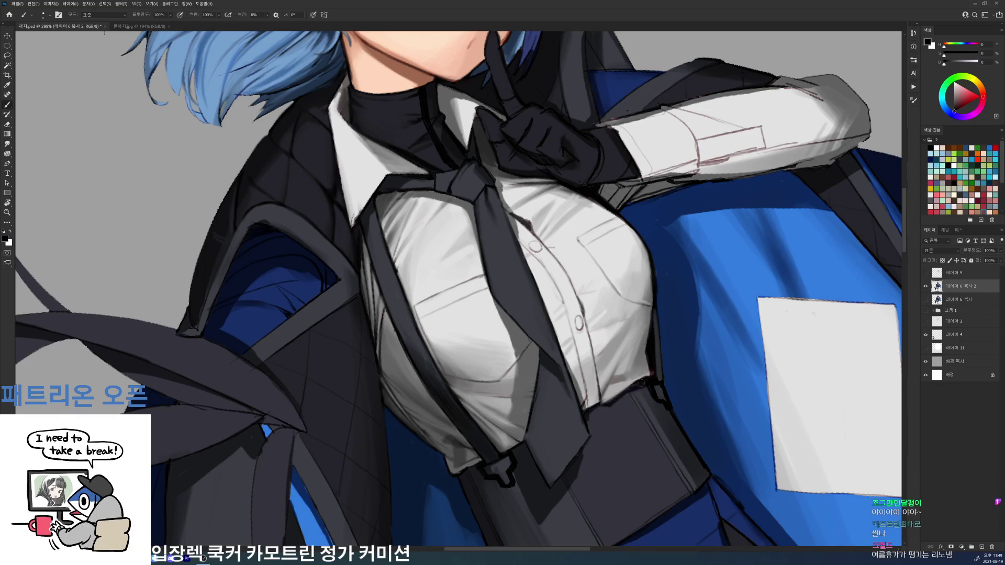
- Darken the hem corner beside the side suspender with sampled greys and black
alt+click(623, 380)
alt+click(628, 376)
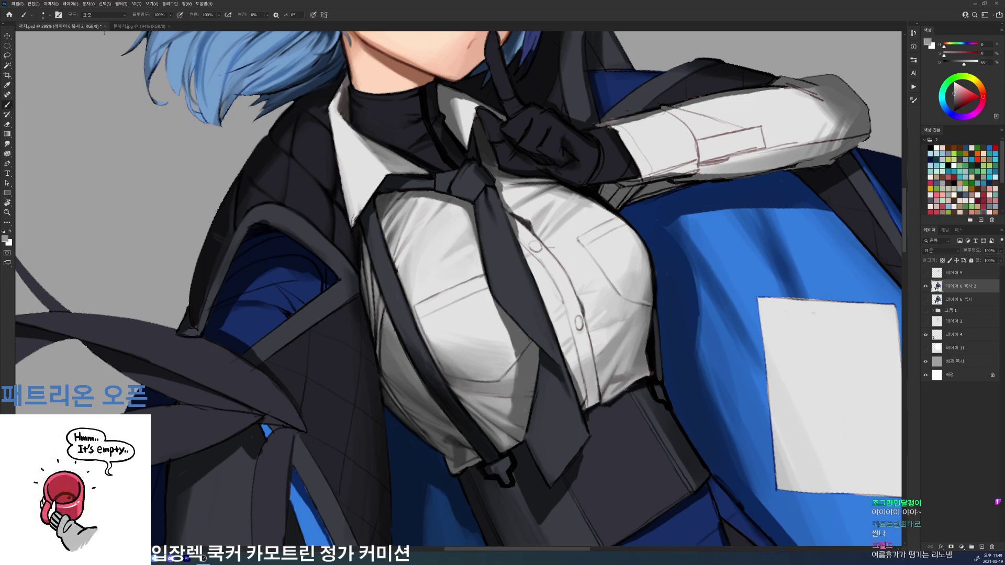
key(d)
drag(643, 353, 623, 375)
alt+click(636, 366)
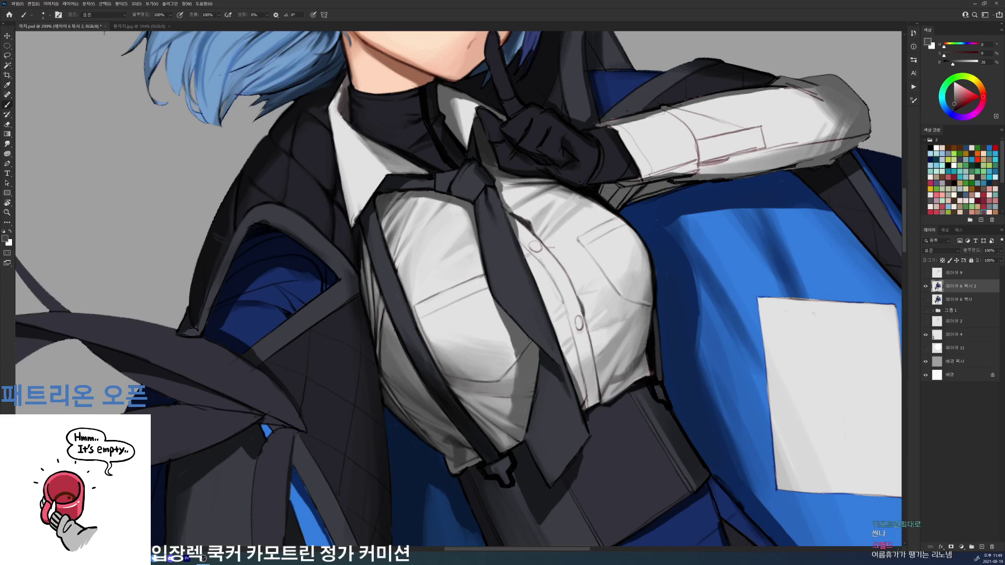
drag(696, 314, 607, 353)
- Blend the shirt's lower folds between the placket and the side suspender with sampled greys
key(r)
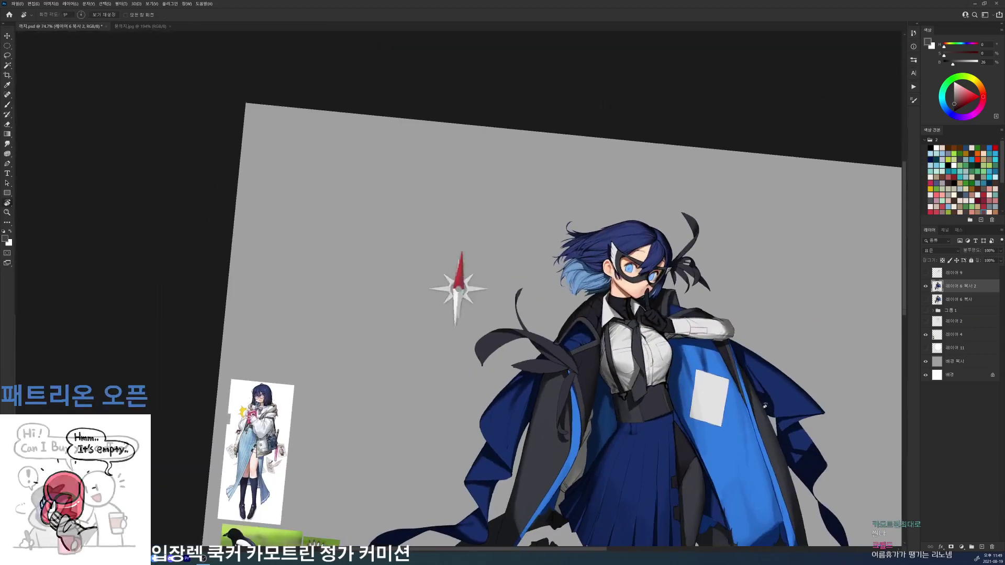
drag(682, 353, 743, 353)
key(d)
key(b)
alt+click(631, 381)
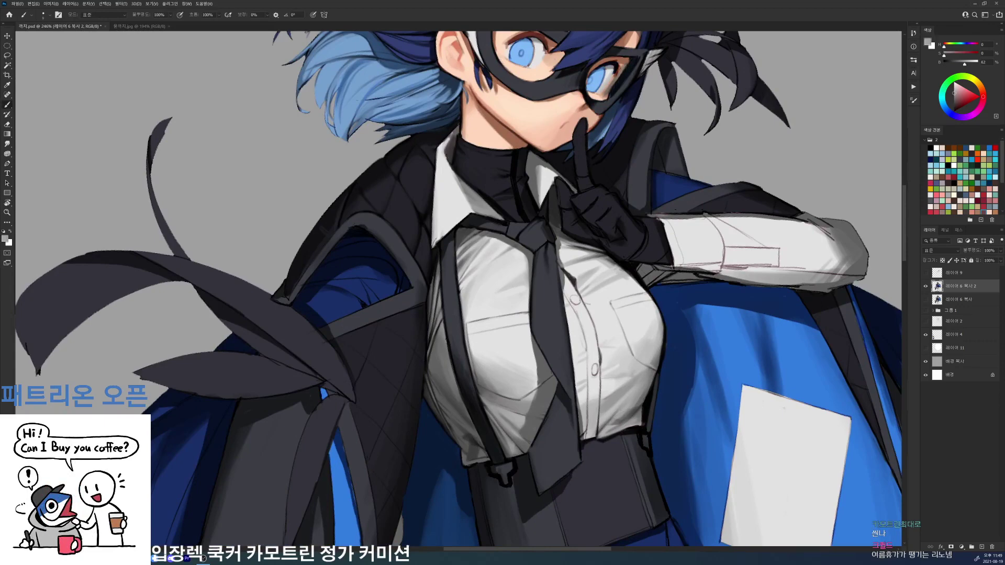
alt+click(615, 427)
drag(617, 426, 608, 431)
drag(692, 341, 618, 341)
drag(686, 337, 754, 336)
key(d)
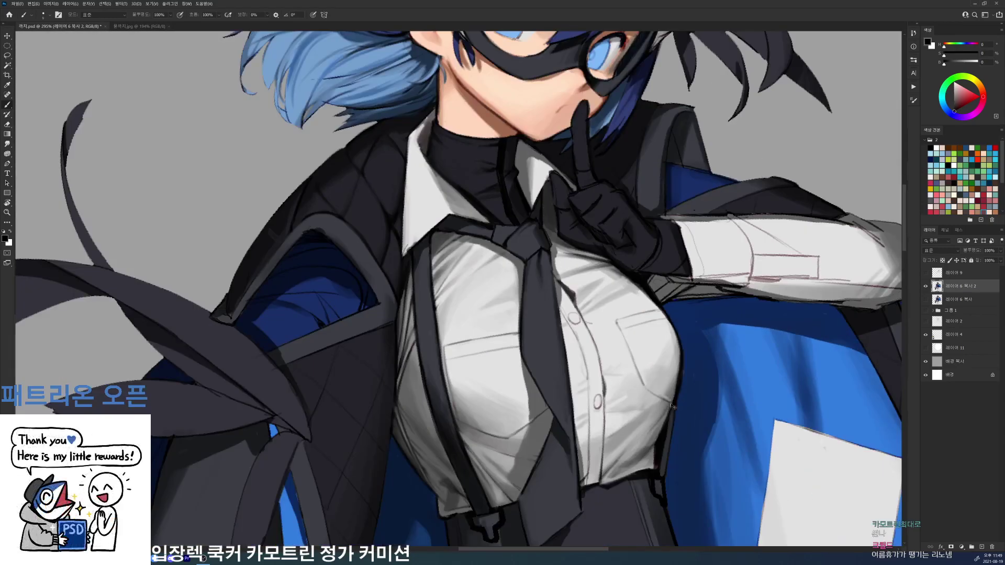
- Straighten the rotated canvas, review the whole figure and save the document
scroll(676, 396, down, 5)
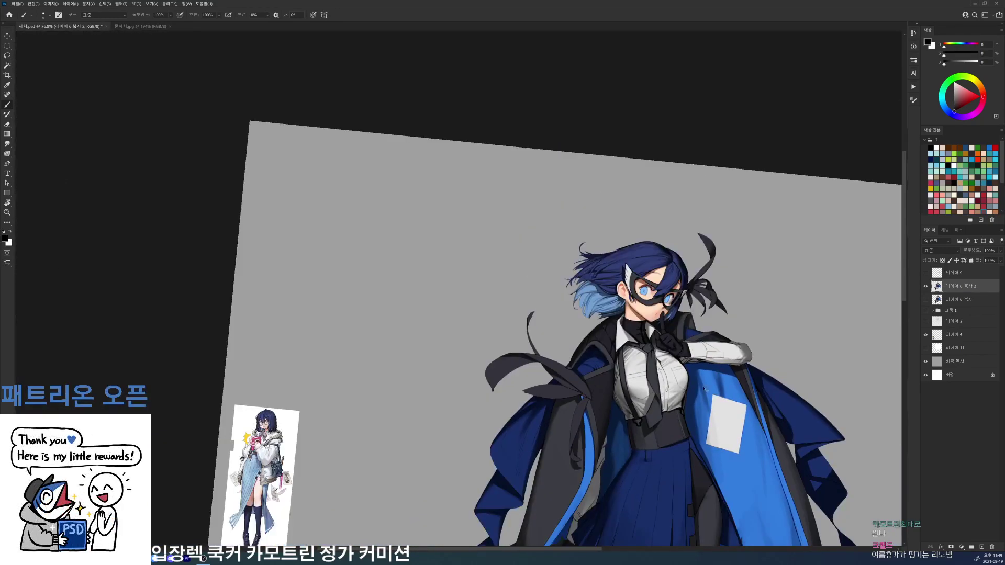
key(ctrl+s)
drag(694, 384, 735, 384)
key(r)
key(Escape)
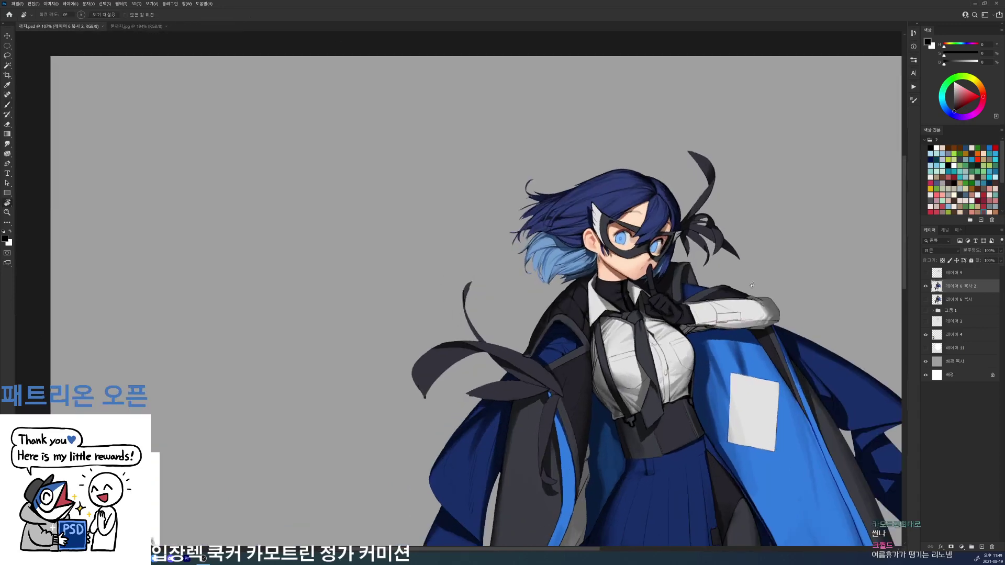
scroll(630, 319, up, 4)
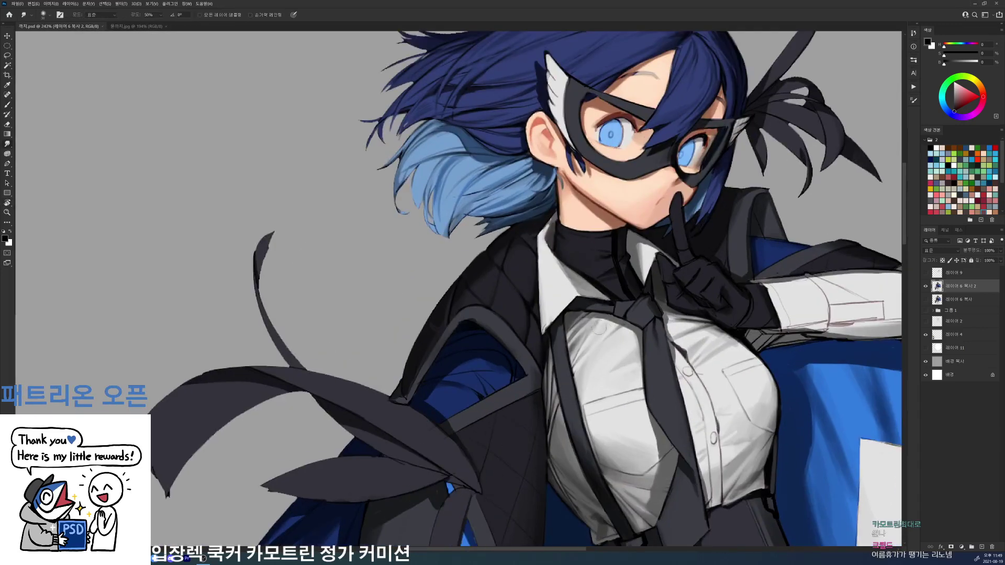
scroll(685, 304, down, 5)
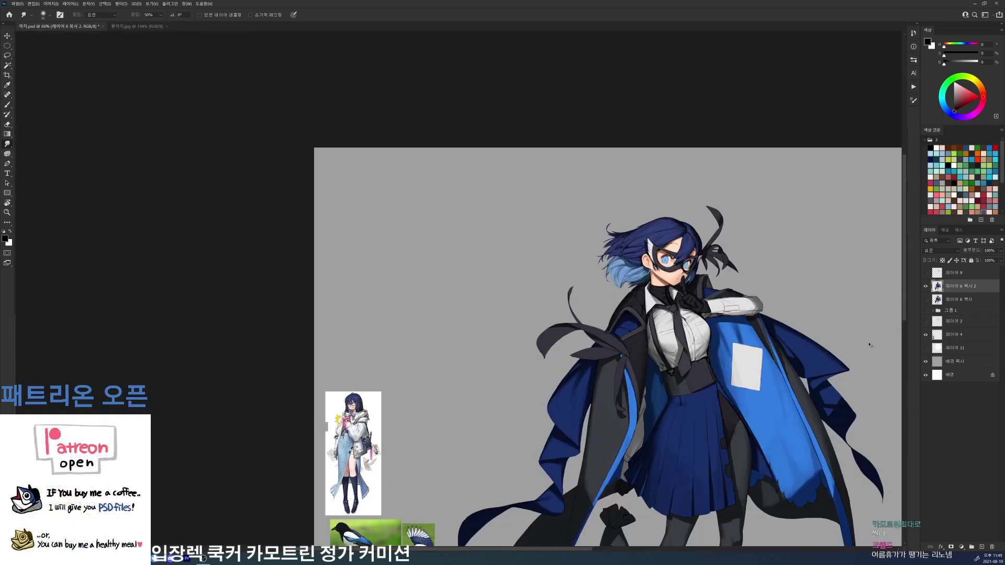
key(ctrl+s)
scroll(759, 381, down, 2)
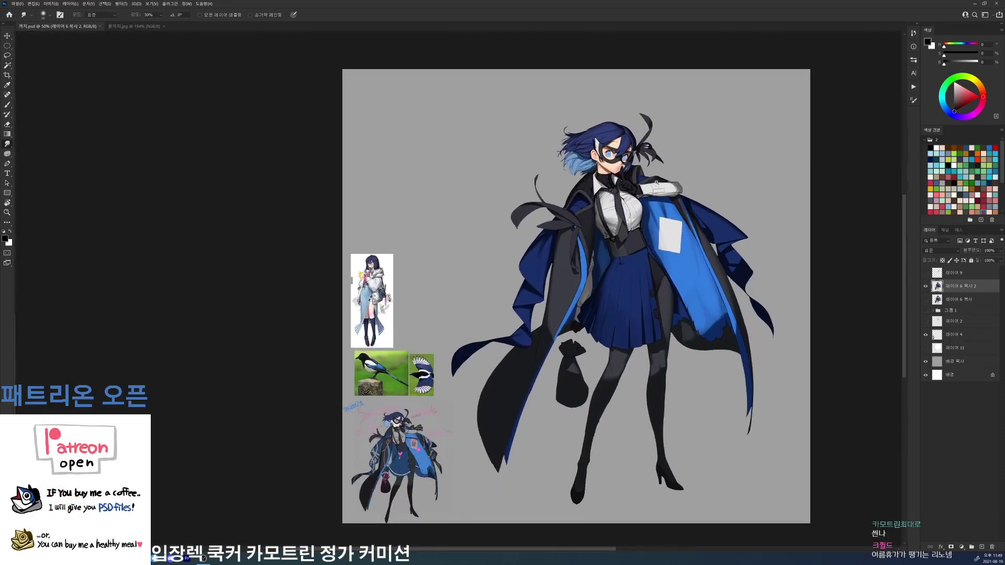
- Refine the chest pocket between the tie and the front suspender with sampled greys and black, and save the document
scroll(656, 182, up, 5)
key(b)
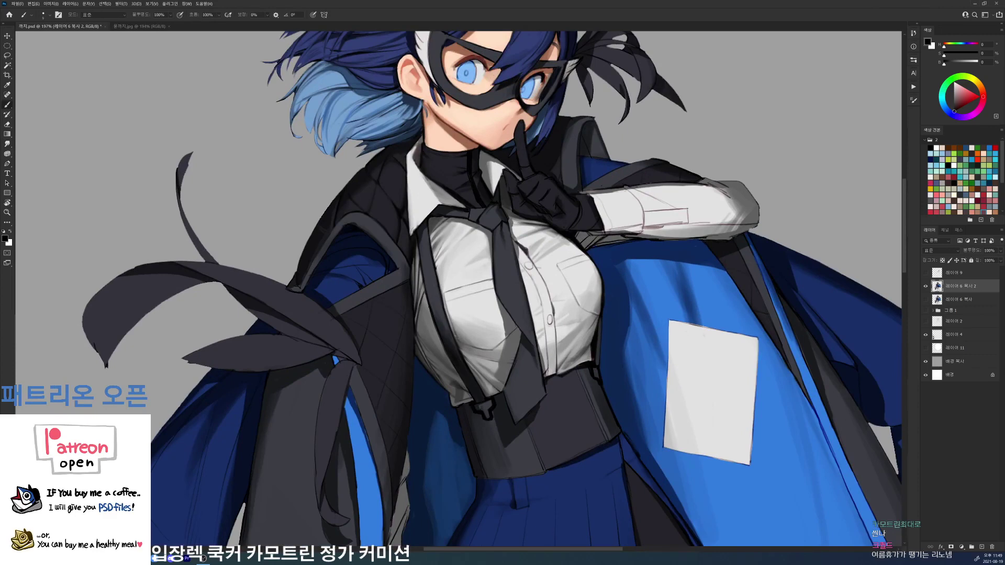
alt+click(463, 345)
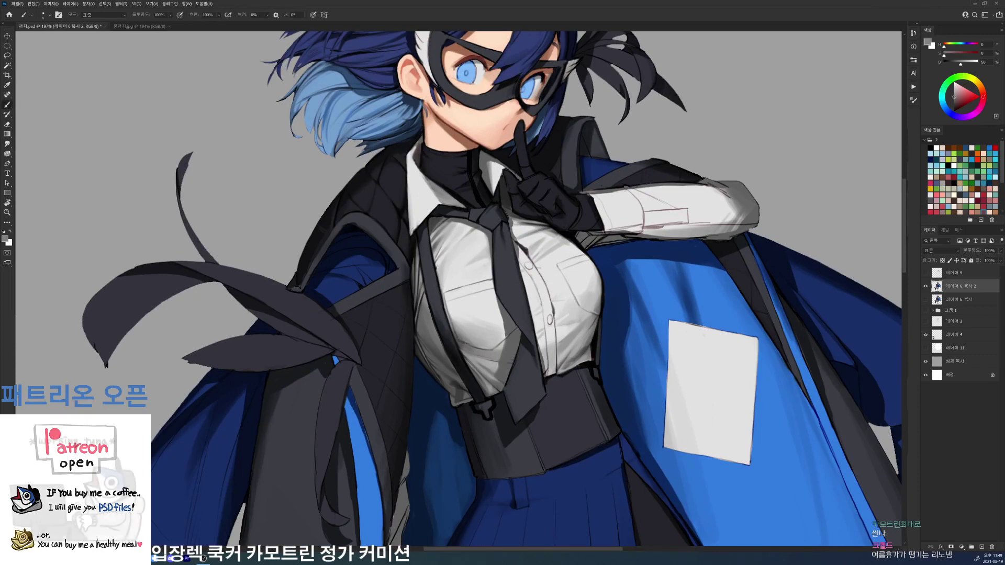
alt+click(463, 345)
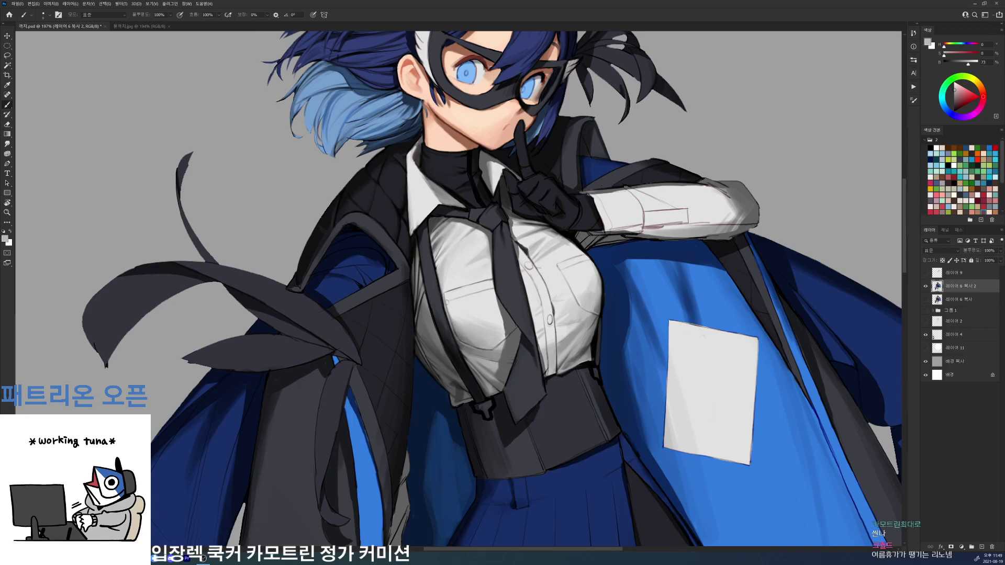
key(d)
alt+click(443, 306)
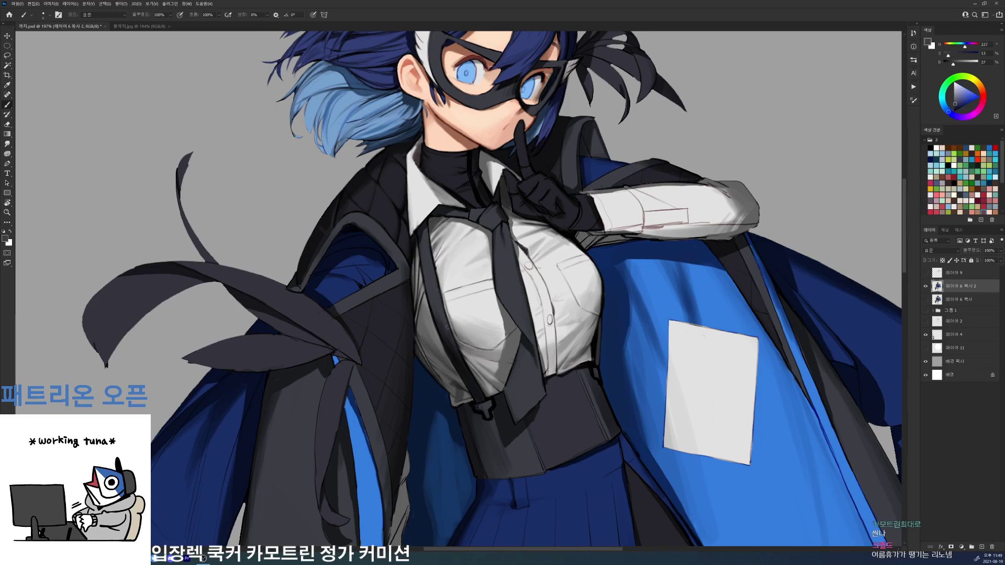
key(d)
scroll(515, 267, down, 10)
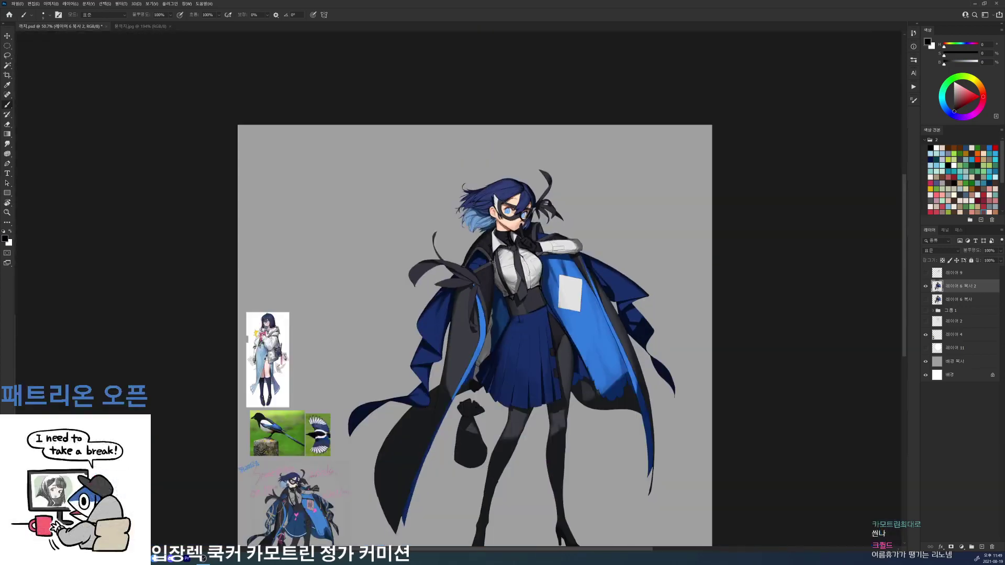
key(ctrl+s)
- Compare the figure with and without the white circle backdrop layer
click(925, 348)
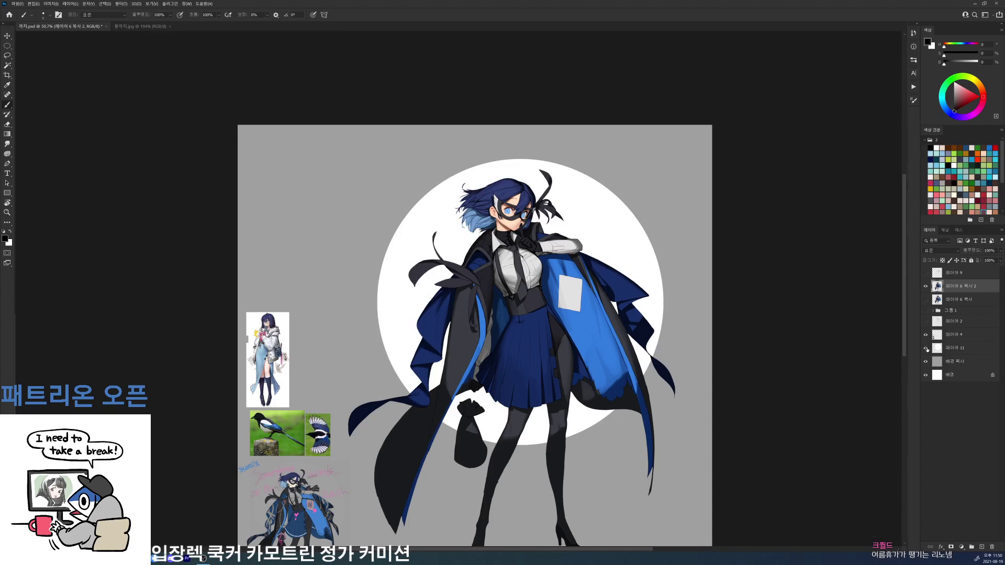
click(925, 348)
click(925, 348)
click(926, 348)
click(926, 348)
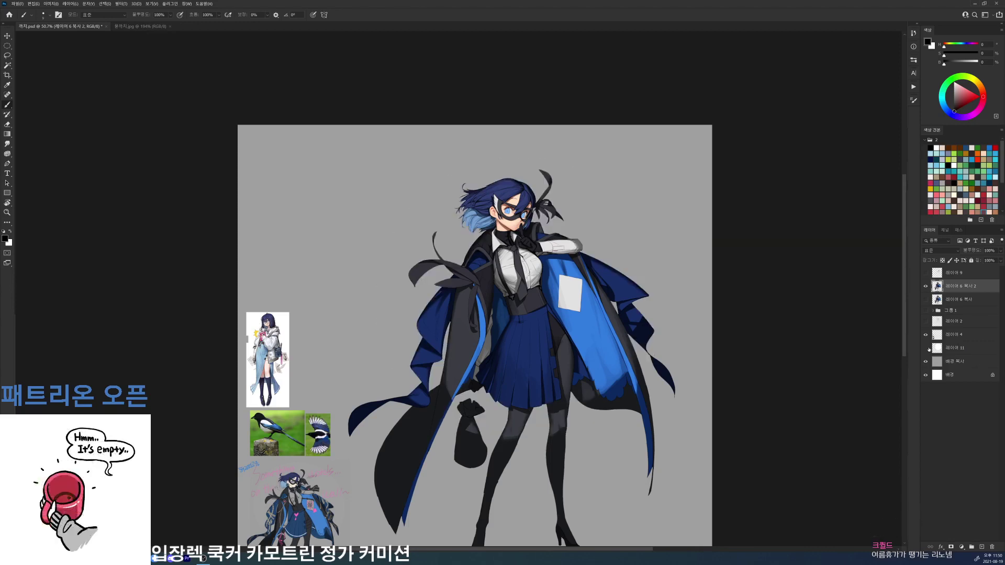
- Switch to a larger brush and shade the corset panel below the tie with sampled dark greys
drag(514, 266, 543, 268)
right_click(542, 298)
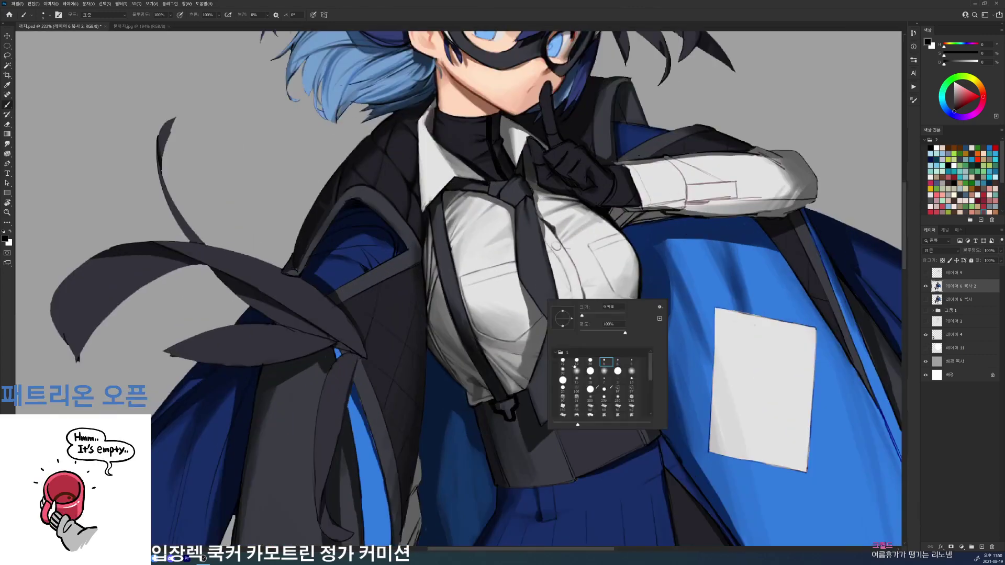
click(578, 362)
click(527, 291)
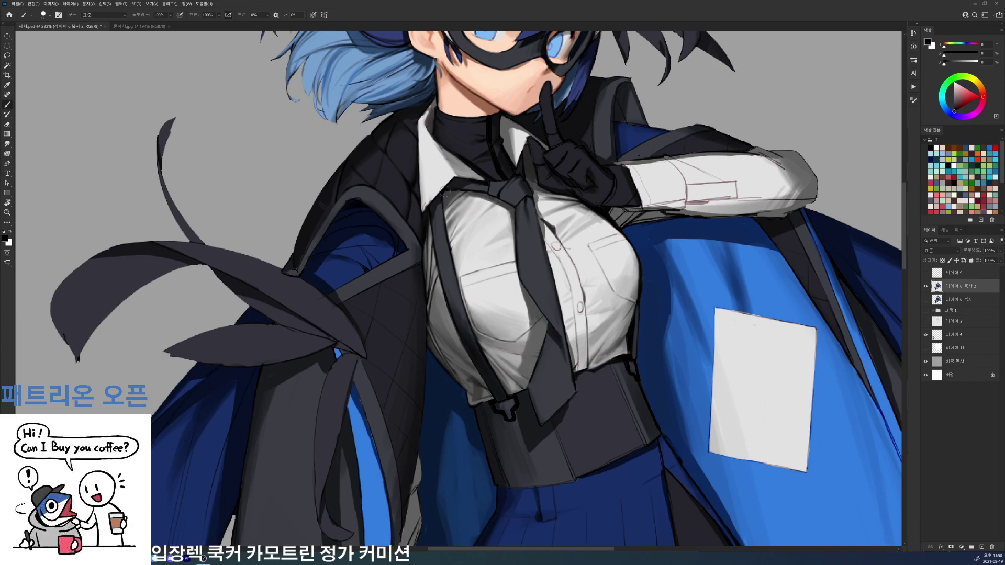
drag(686, 227, 656, 277)
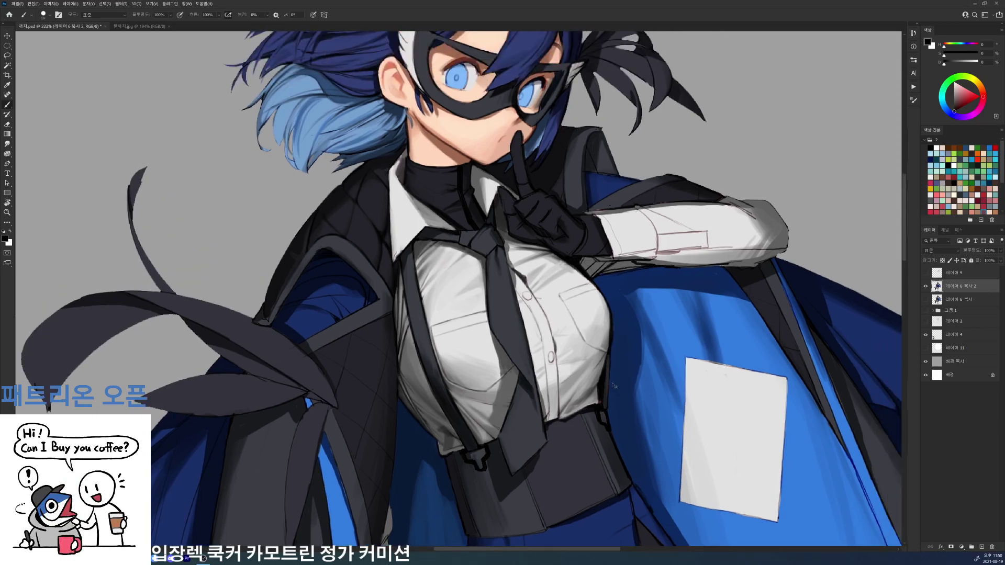
drag(606, 395, 602, 302)
alt+click(477, 386)
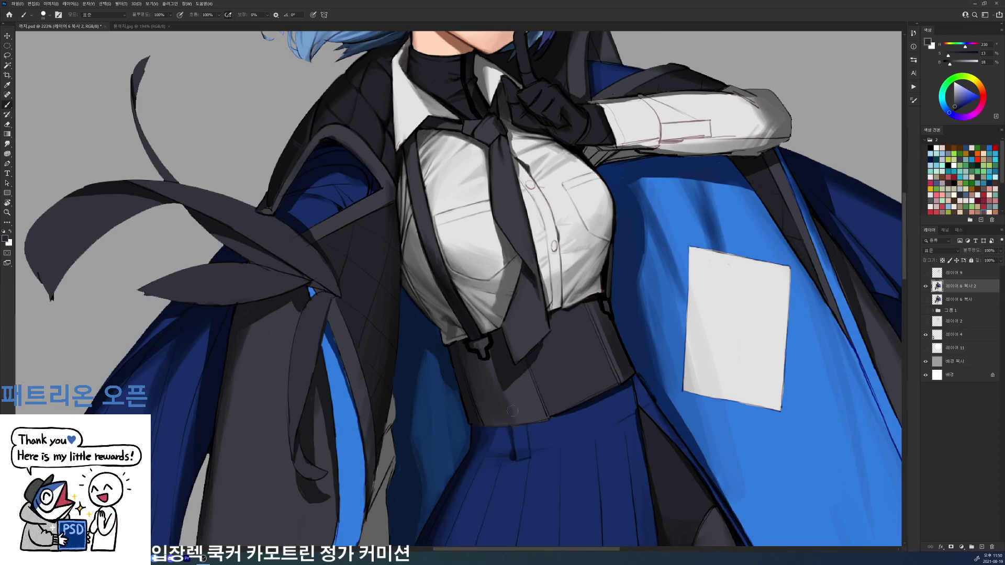
alt+click(506, 402)
key(d)
- Pick a bigger round brush and darken the suspender clip at the corset's upper edge in black
right_click(506, 343)
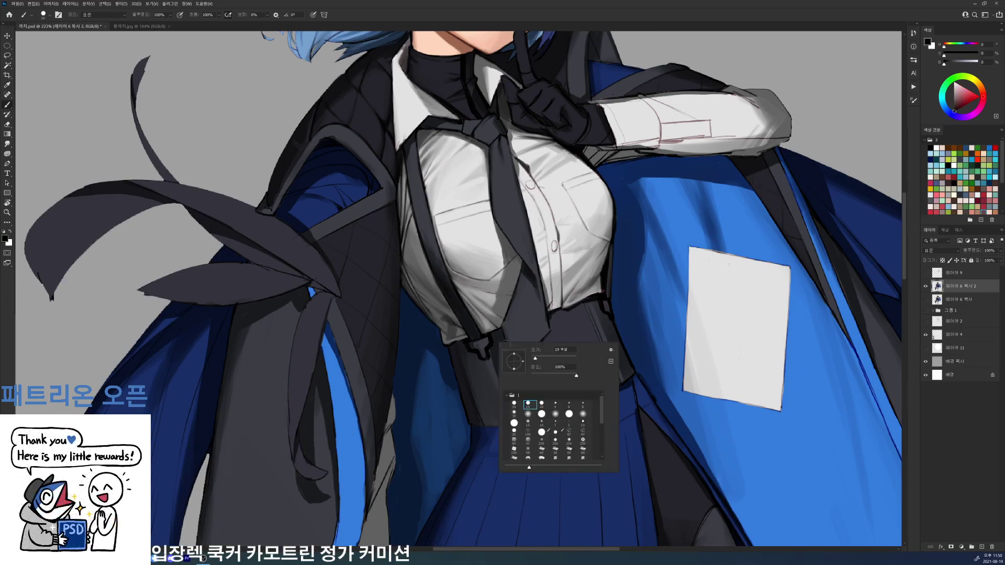
click(542, 405)
mouse_move(469, 340)
mouse_down()
mouse_move(481, 357)
mouse_move(490, 336)
mouse_up()
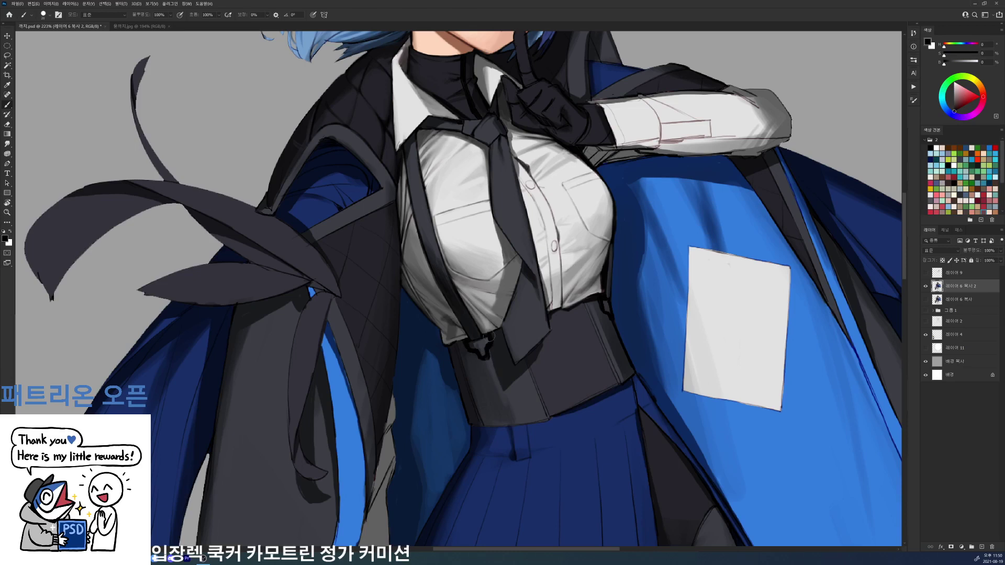
- Define the corset's edge on the sleeve side with sampled dark grey and black
alt+click(518, 398)
right_click(518, 398)
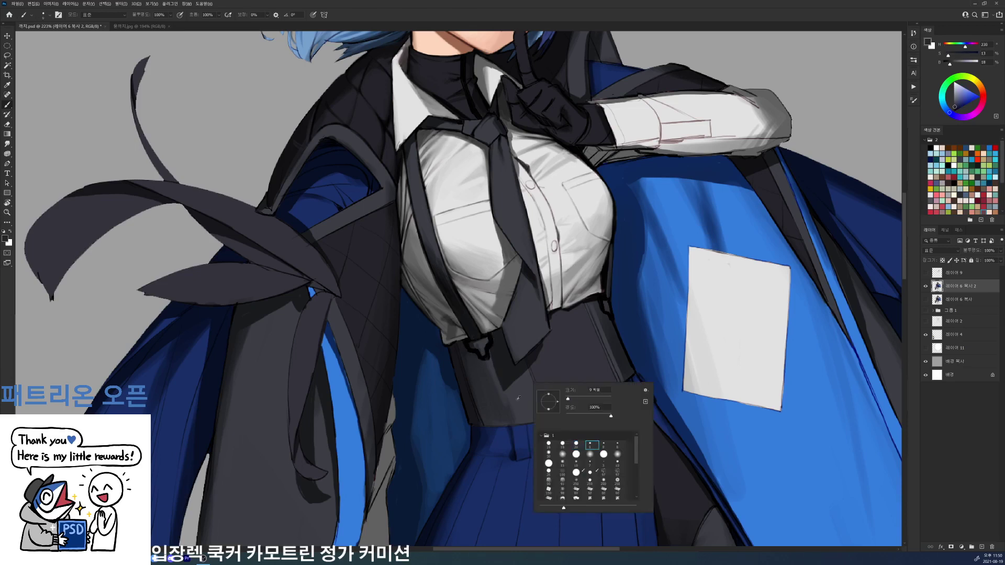
alt+click(460, 369)
key(d)
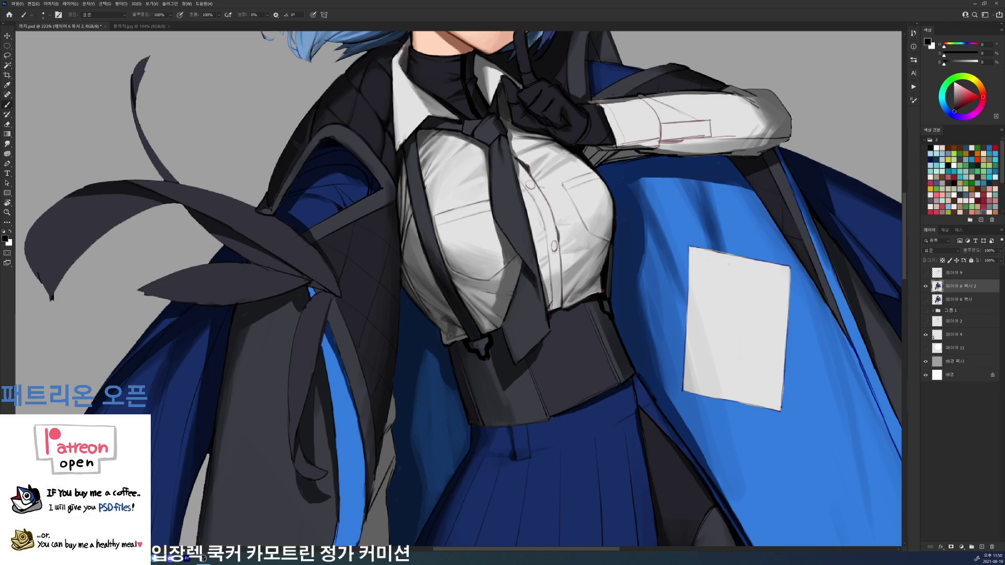
- Shade the blue coat lining beside the corset in sampled dark navy with a larger round brush, and save the document
right_click(492, 376)
alt+click(458, 415)
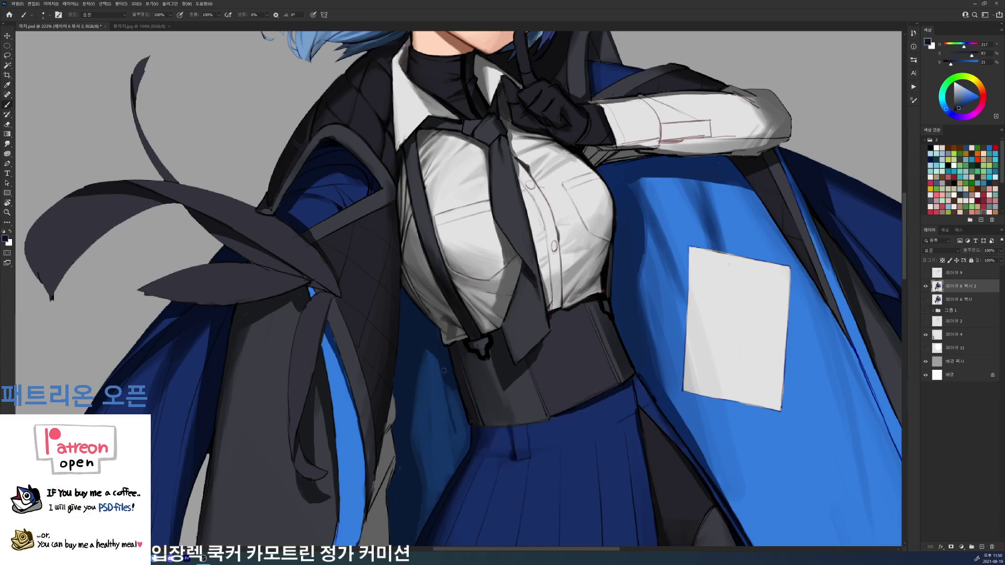
right_click(492, 384)
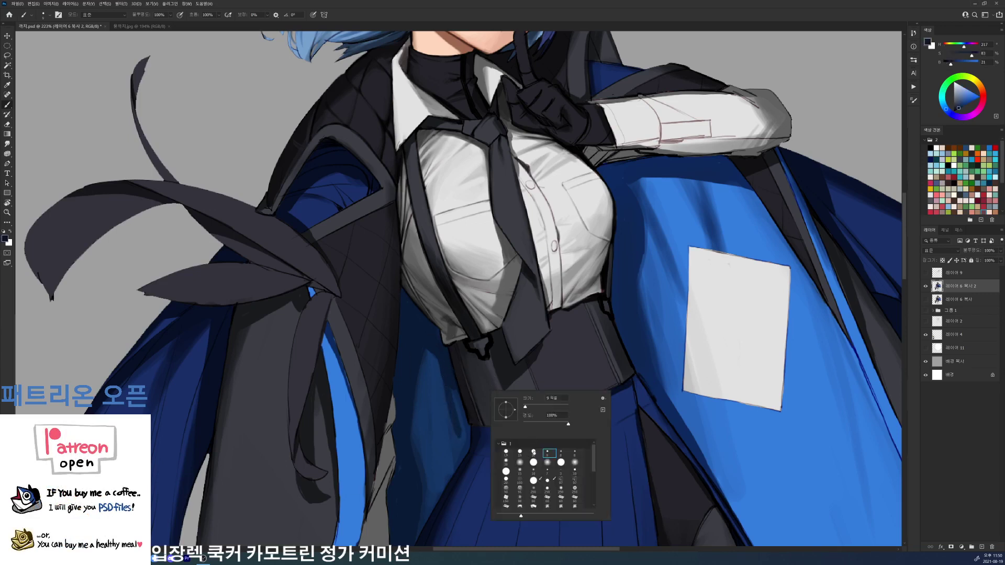
double_click(533, 453)
drag(446, 366, 457, 465)
mouse_move(465, 433)
mouse_down()
mouse_move(461, 457)
mouse_move(464, 440)
mouse_up()
mouse_move(459, 451)
mouse_down()
mouse_move(462, 369)
mouse_move(443, 417)
mouse_up()
drag(466, 374, 443, 413)
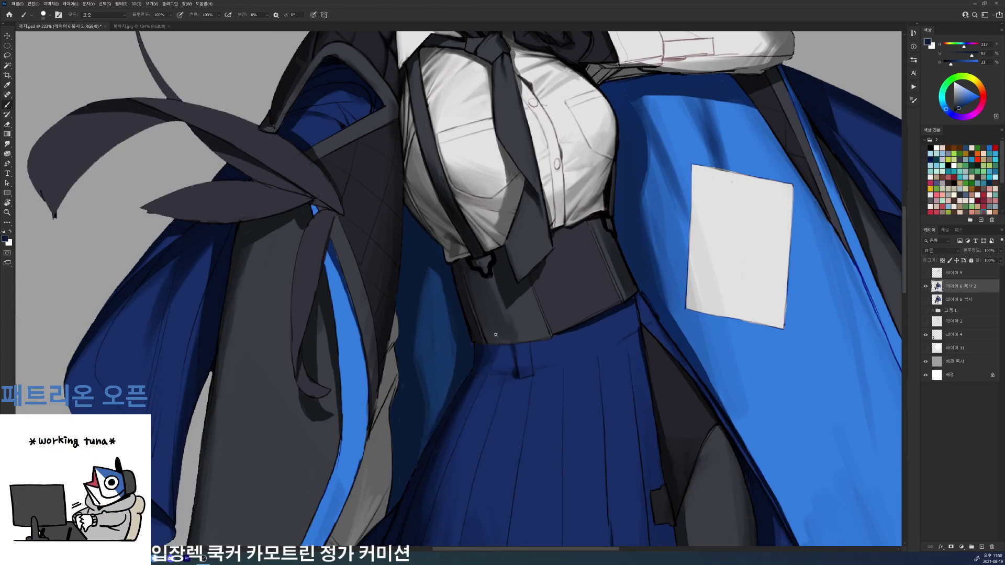
scroll(499, 336, down, 3)
scroll(738, 346, down, 3)
key(ctrl+s)
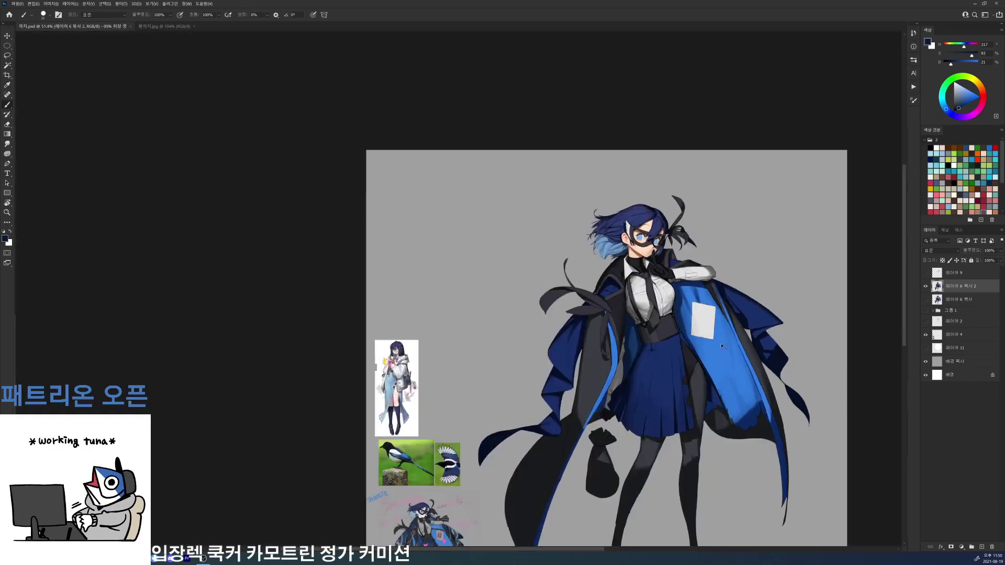
- Add further dark navy strokes to the coat lining between the sleeve and the corset
scroll(675, 343, up, 4)
mouse_move(545, 281)
mouse_down()
mouse_move(563, 346)
mouse_move(553, 330)
mouse_move(564, 336)
mouse_up()
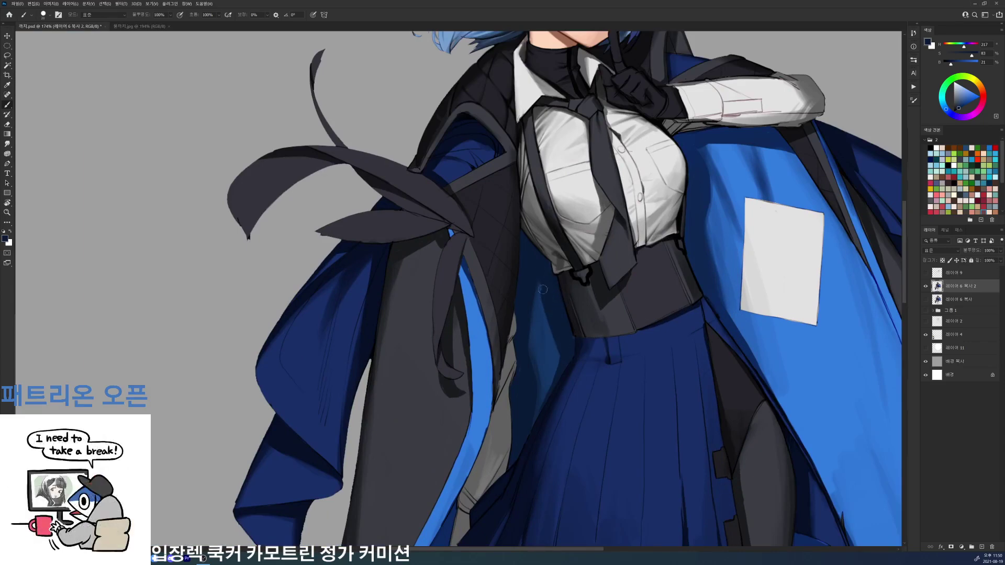
drag(536, 279, 543, 288)
scroll(587, 264, down, 5)
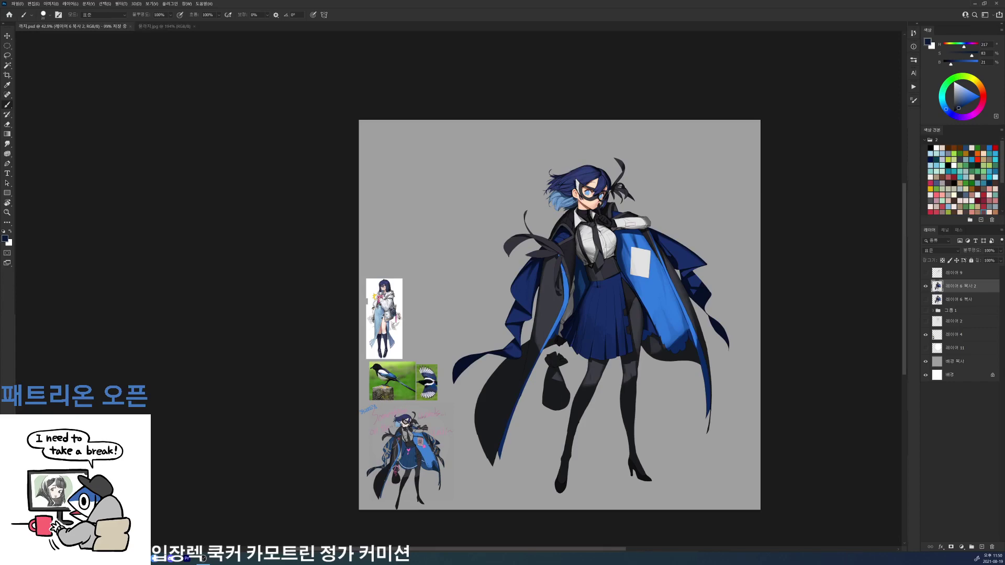
- Compare the figure with and without the accessory and pattern sketch layer
scroll(642, 247, up, 5)
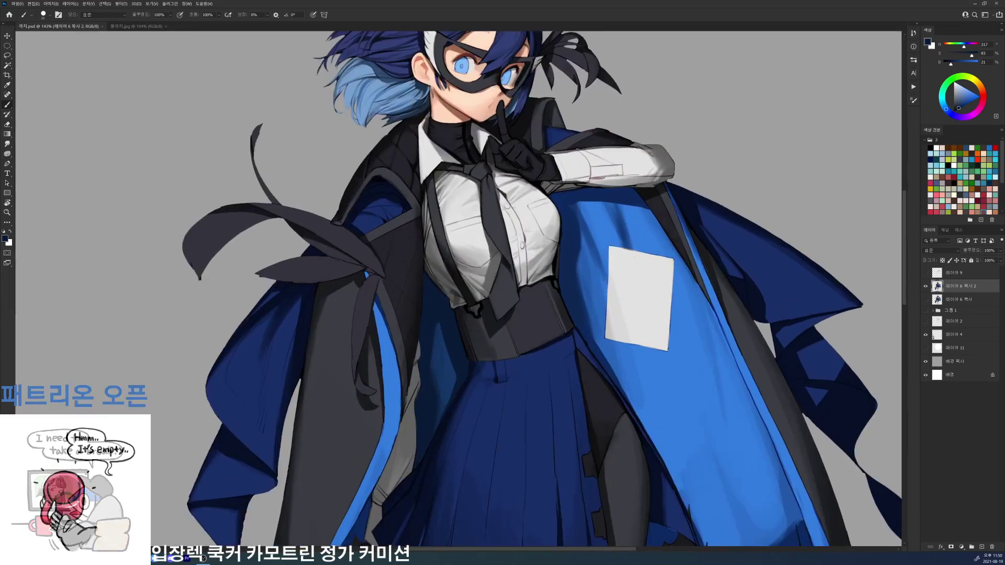
click(926, 272)
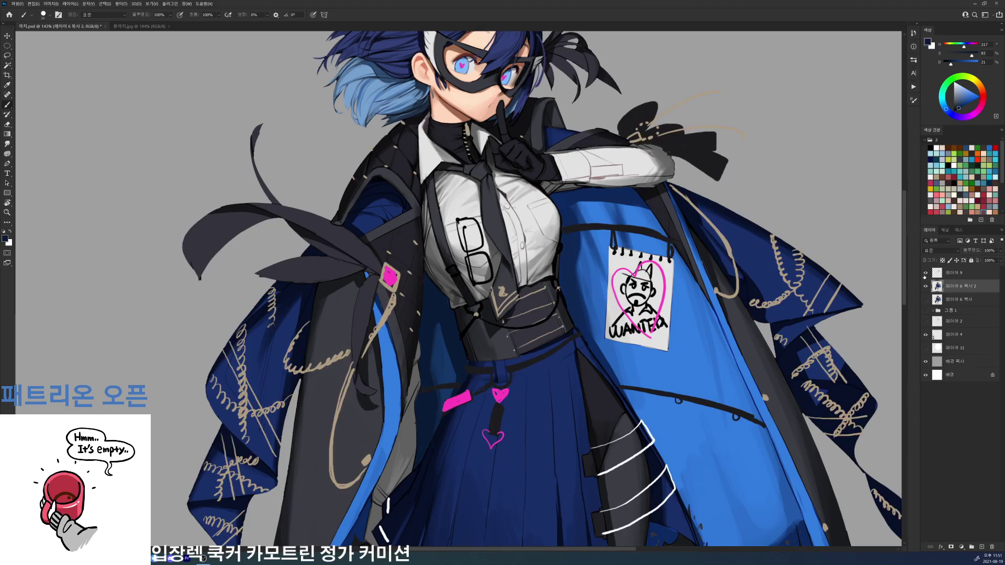
click(925, 273)
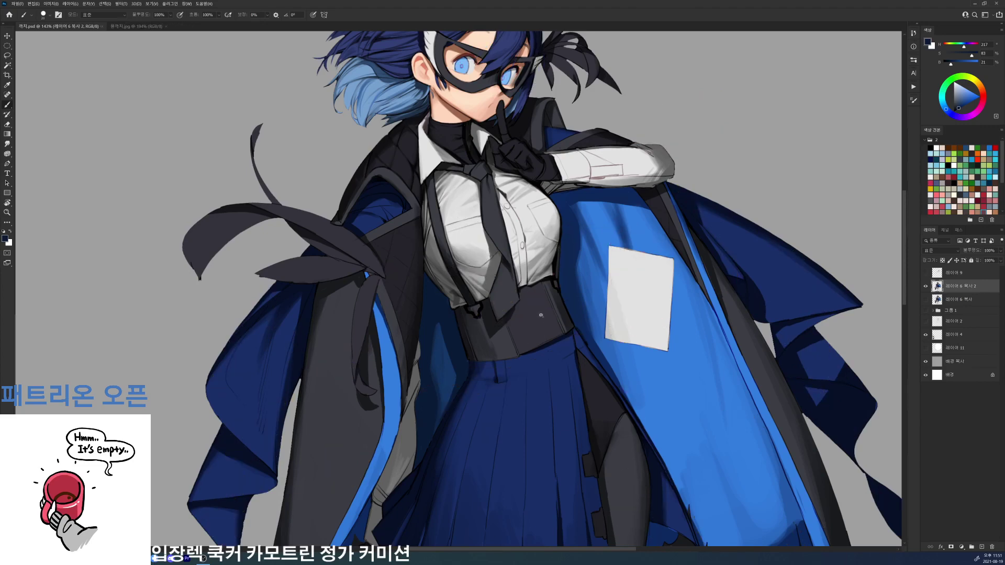
- Switch to a smaller brush and refine the corset beside the tie's tip with a sampled dark tone
scroll(542, 316, up, 2)
right_click(547, 314)
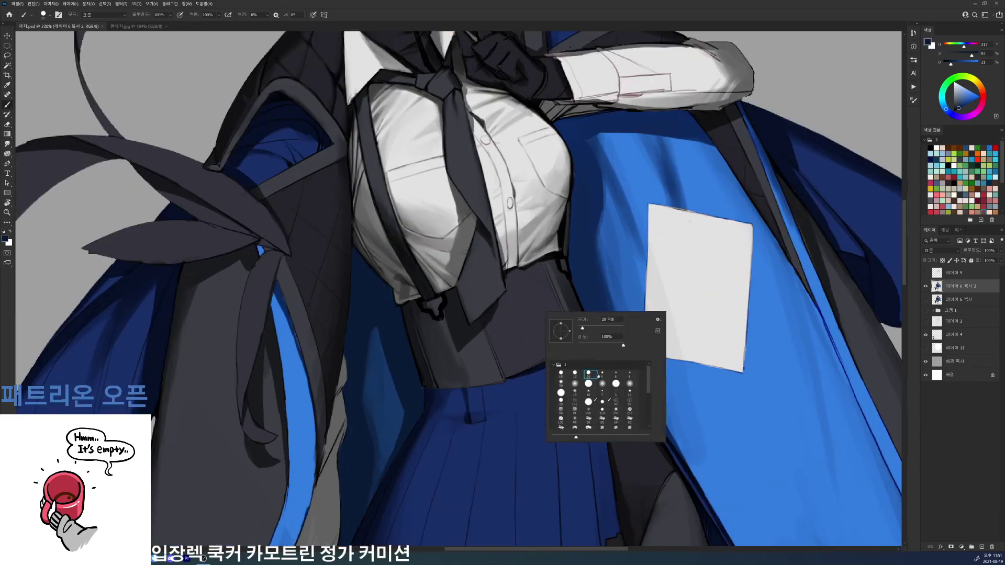
click(602, 374)
alt+click(487, 326)
drag(487, 325, 494, 315)
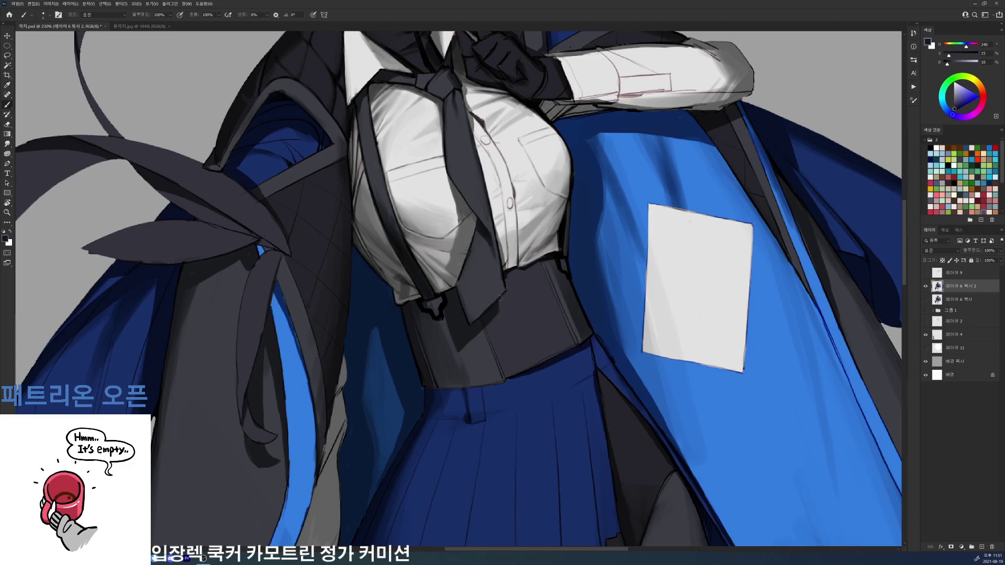
- Touch up the suspender clip, the shirt hem and the tie's edge with sampled black and grey
alt+click(439, 309)
alt+click(439, 316)
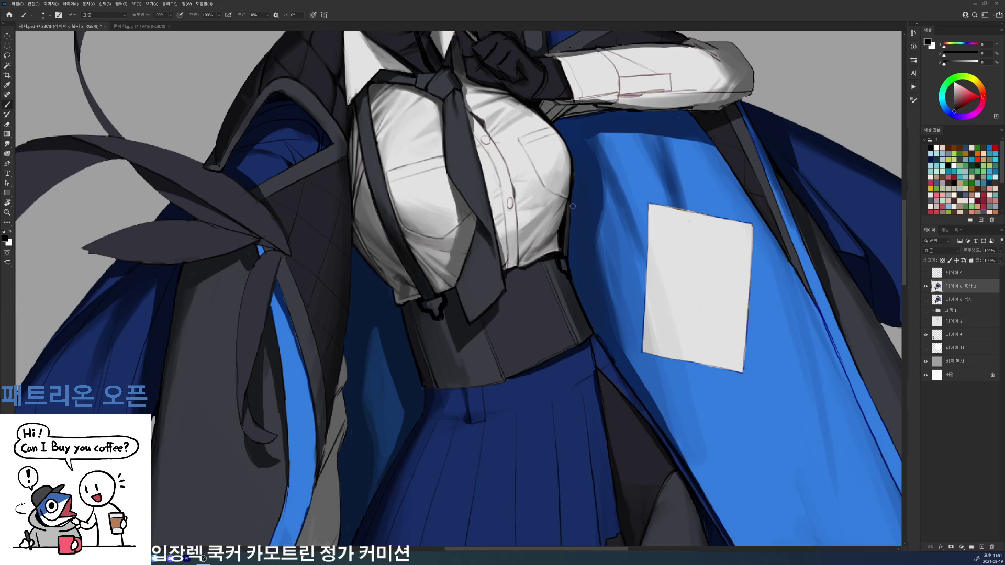
drag(481, 224, 474, 213)
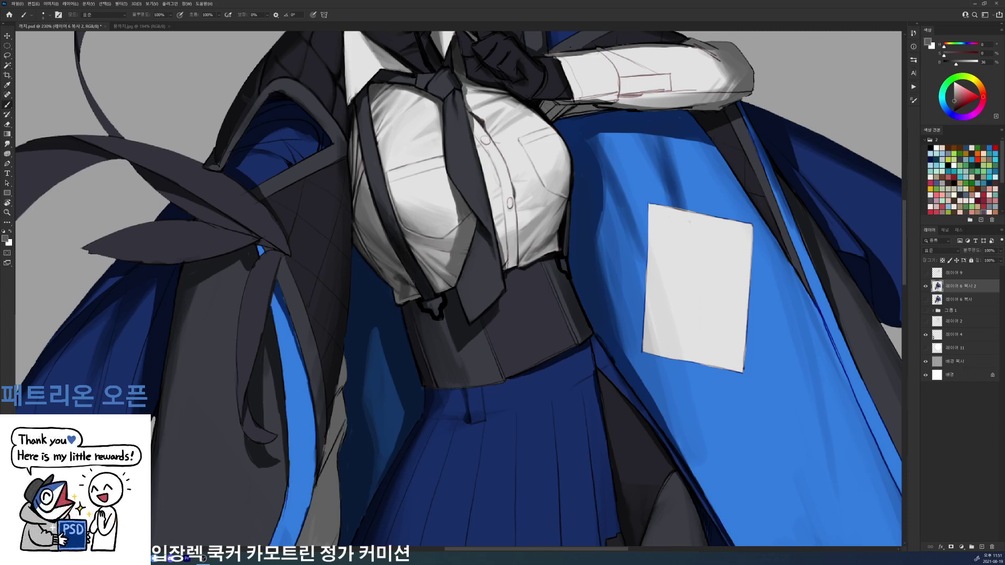
drag(405, 268, 423, 297)
drag(499, 303, 476, 240)
alt+click(475, 240)
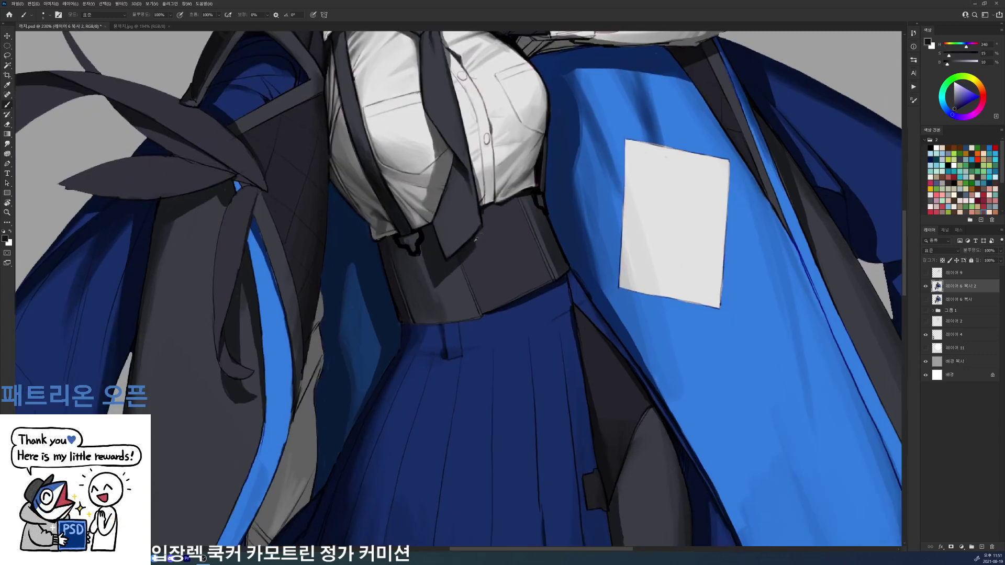
- Clean up the far suspender clip and the corset's far side with sampled grey and black, rotating the canvas for the edge strokes
alt+click(541, 233)
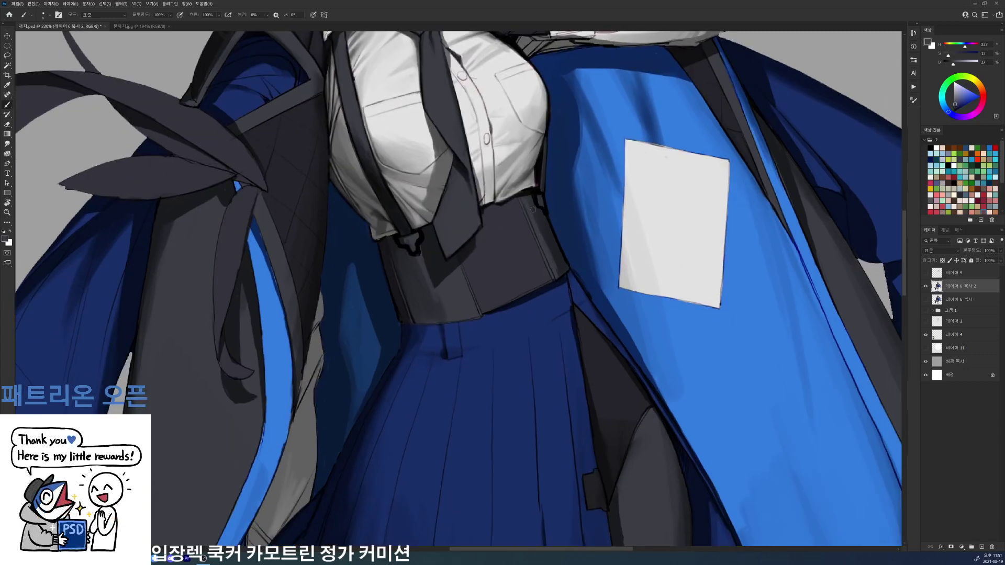
alt+click(545, 212)
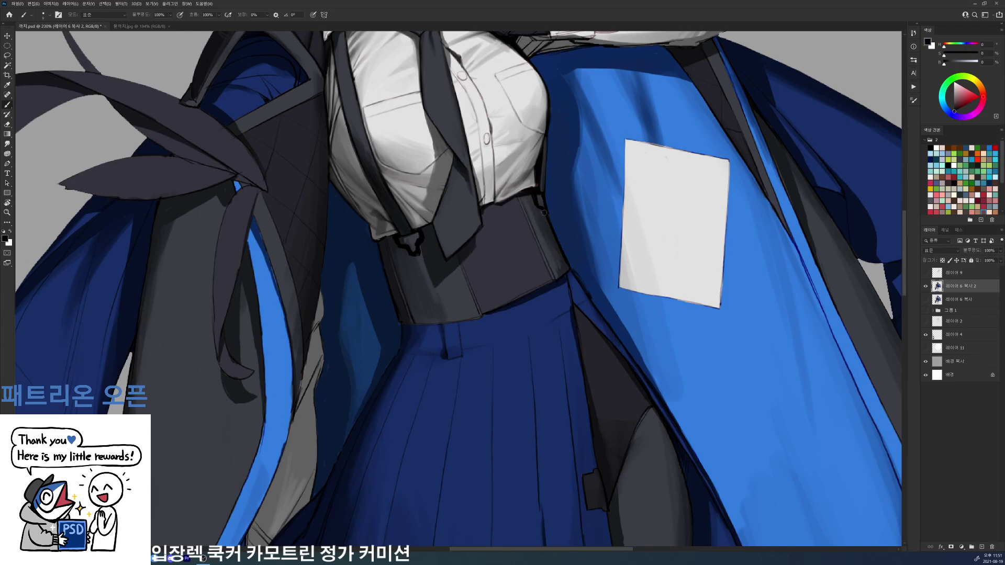
key(r)
drag(565, 267, 548, 224)
alt+click(503, 290)
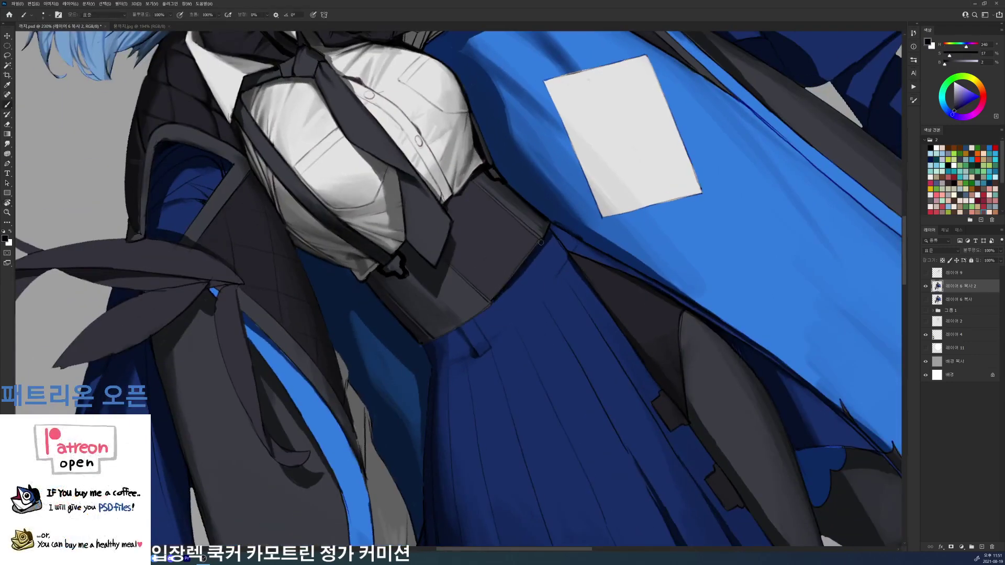
- Refine the skirt's waist and belt loop with sampled navy tones and black, and save the document
alt+click(543, 256)
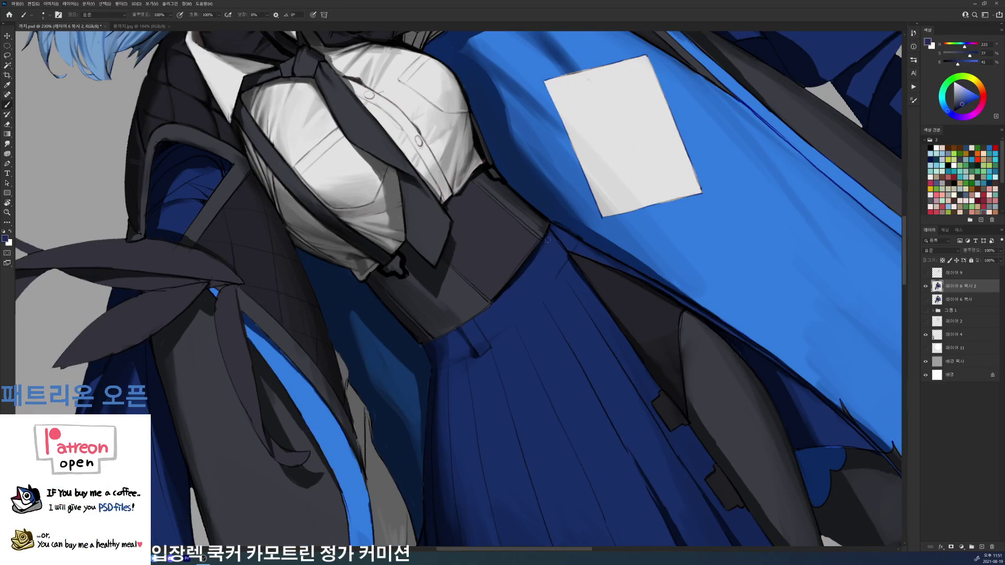
key(r)
drag(547, 240, 453, 355)
key(d)
key(r)
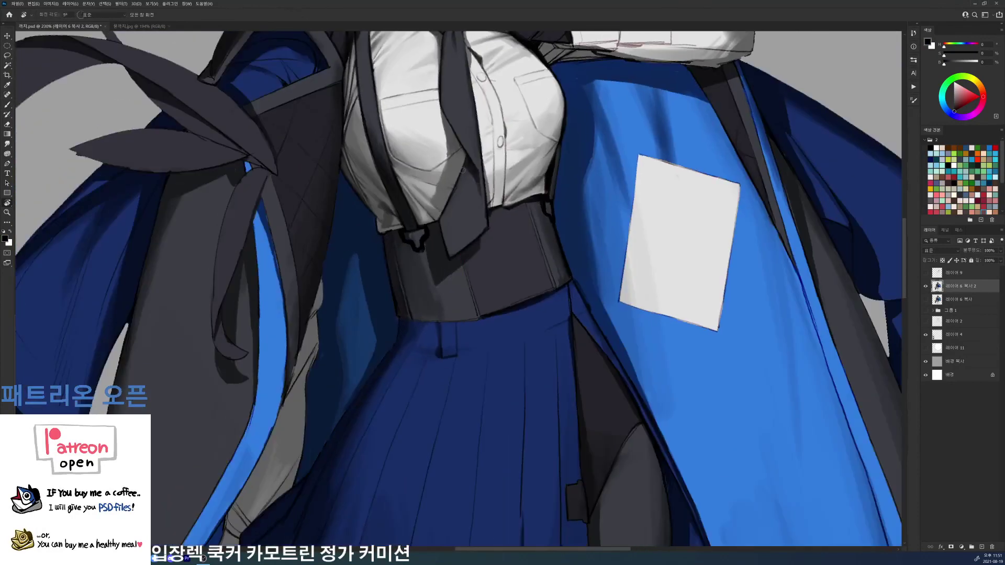
alt+click(437, 354)
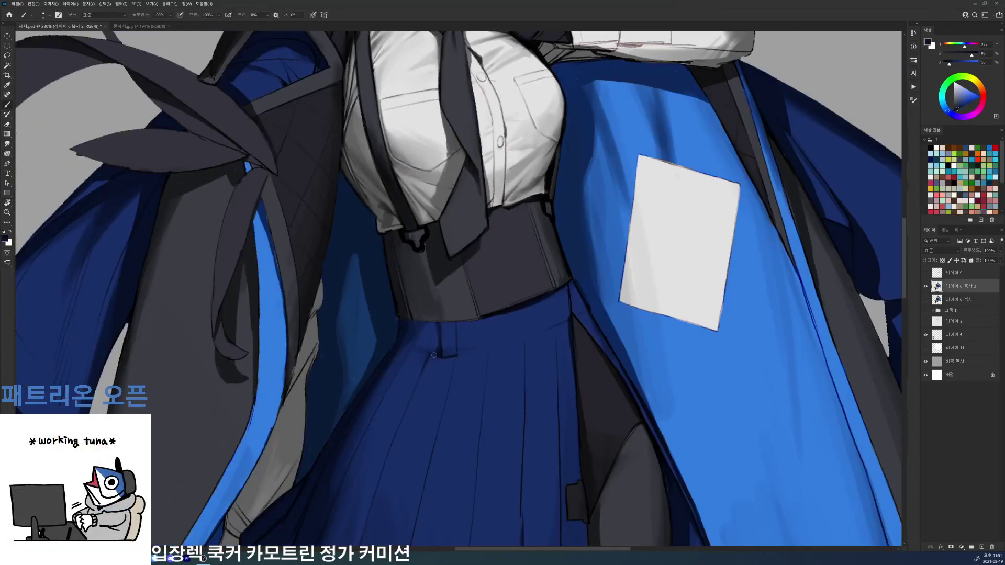
key(ctrl+0)
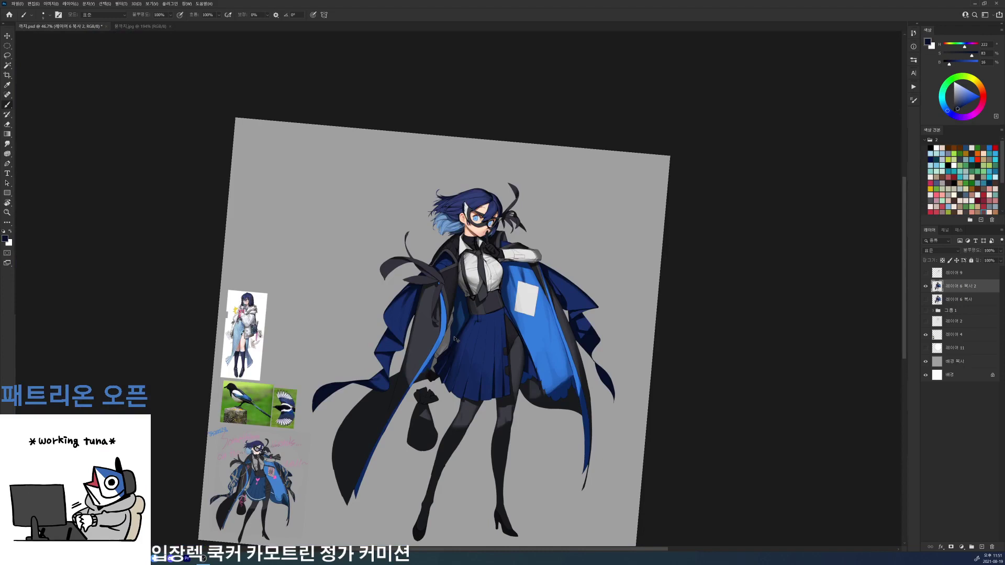
key(ctrl+s)
- Refine the grey trim around the coat's armhole with sampled greys, dark tones and black
scroll(487, 232, up, 7)
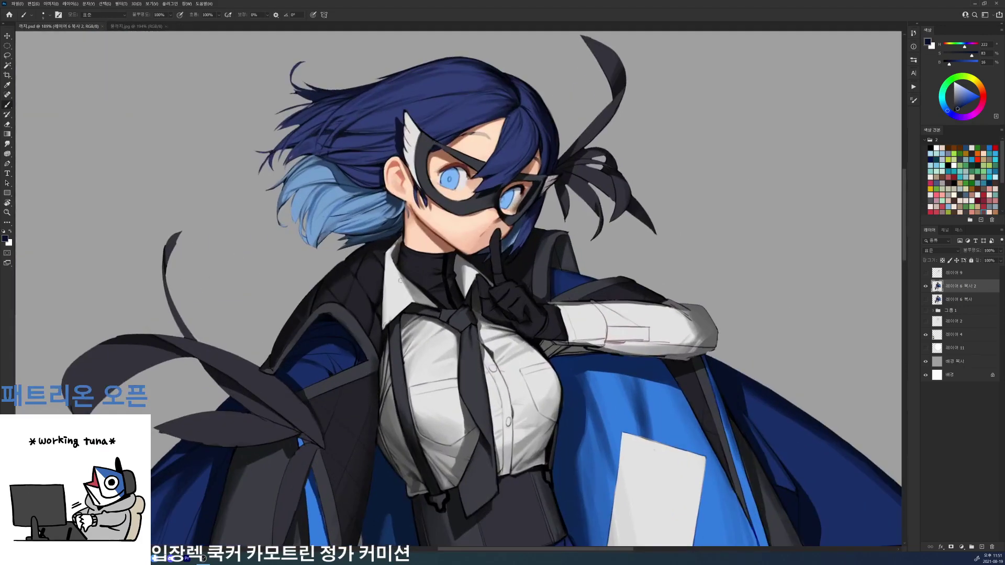
alt+click(353, 329)
click(354, 329)
alt+click(354, 329)
mouse_move(353, 329)
mouse_down()
mouse_move(340, 322)
mouse_move(366, 356)
mouse_up()
alt+click(361, 345)
alt+click(348, 324)
alt+click(349, 333)
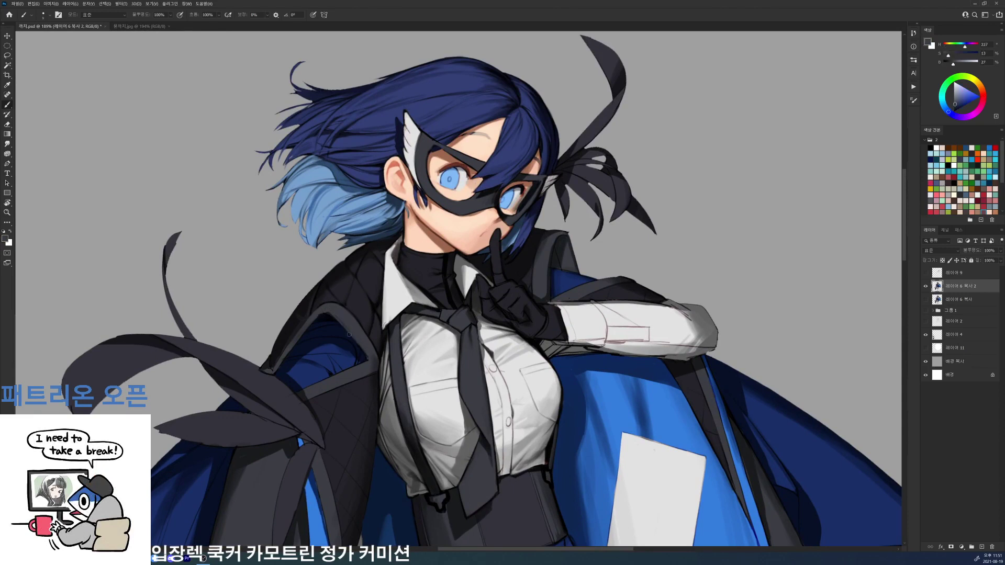
key(d)
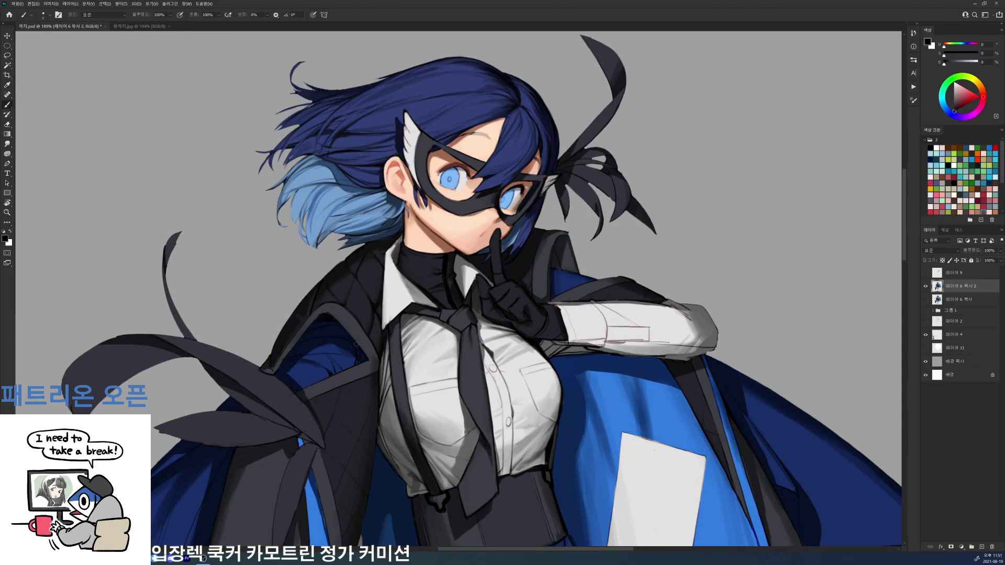
alt+click(352, 323)
- Rotate the canvas and repaint the trim strip below the armhole with a slightly larger brush in sampled dark greys and black
key(r)
mouse_move(399, 356)
mouse_down()
mouse_move(460, 375)
mouse_move(445, 252)
mouse_move(471, 251)
mouse_up()
key(b)
right_click(432, 338)
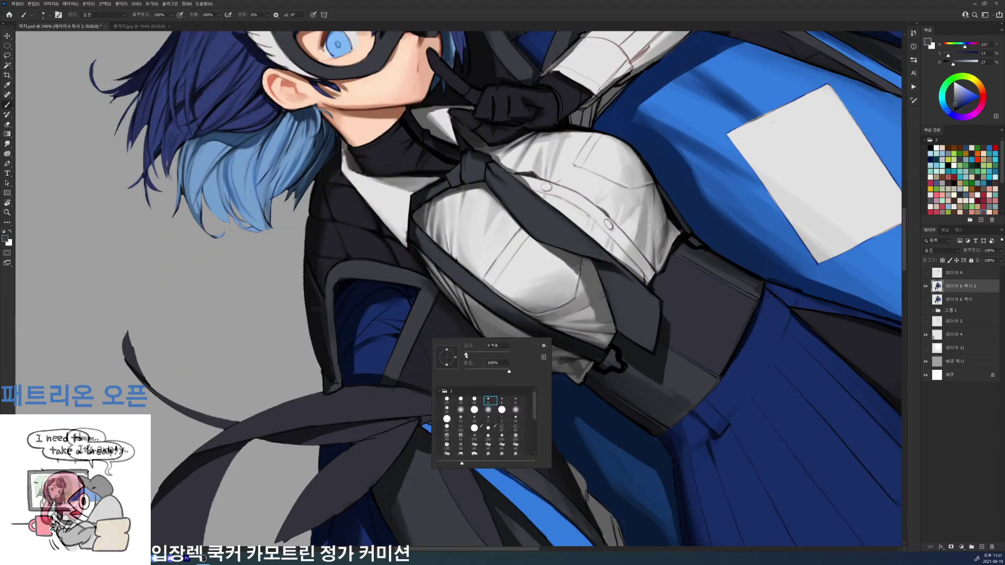
drag(466, 355, 468, 355)
alt+click(436, 296)
drag(417, 333, 409, 351)
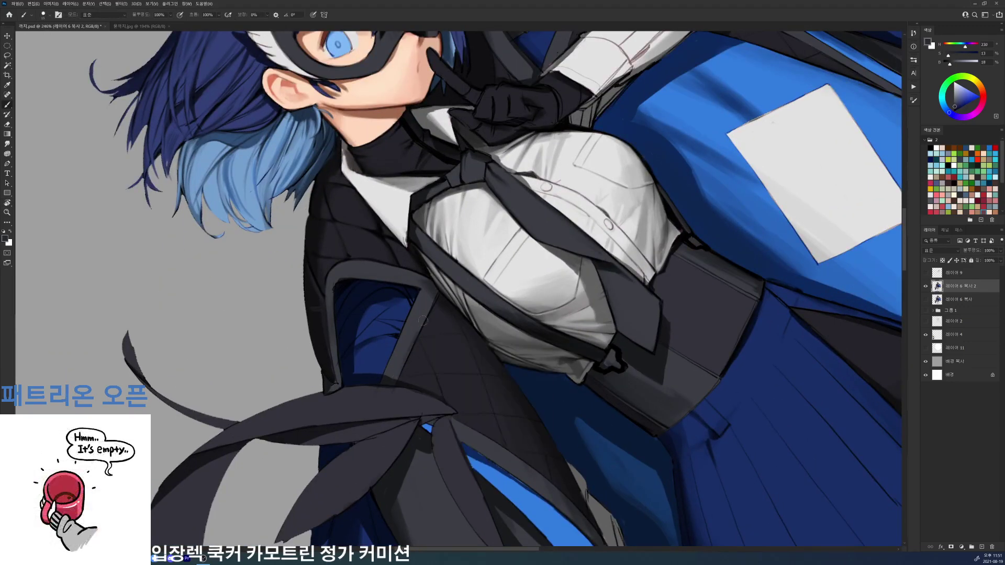
drag(428, 315, 420, 329)
alt+click(395, 375)
alt+click(432, 296)
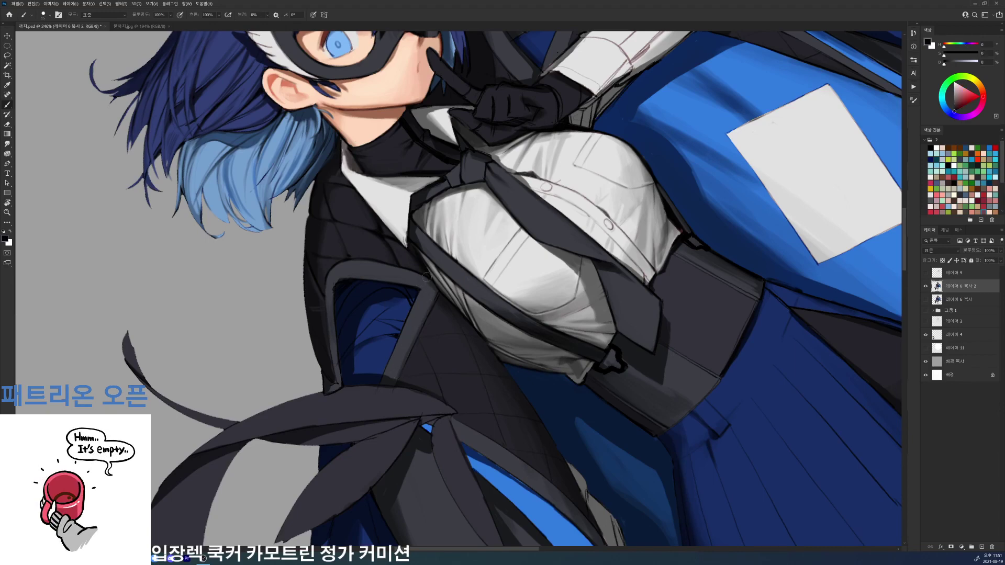
- Rotate the canvas back and shade the quilted coat panel beside the shirt with sampled dark greys
key(r)
drag(481, 351, 433, 351)
alt+click(427, 349)
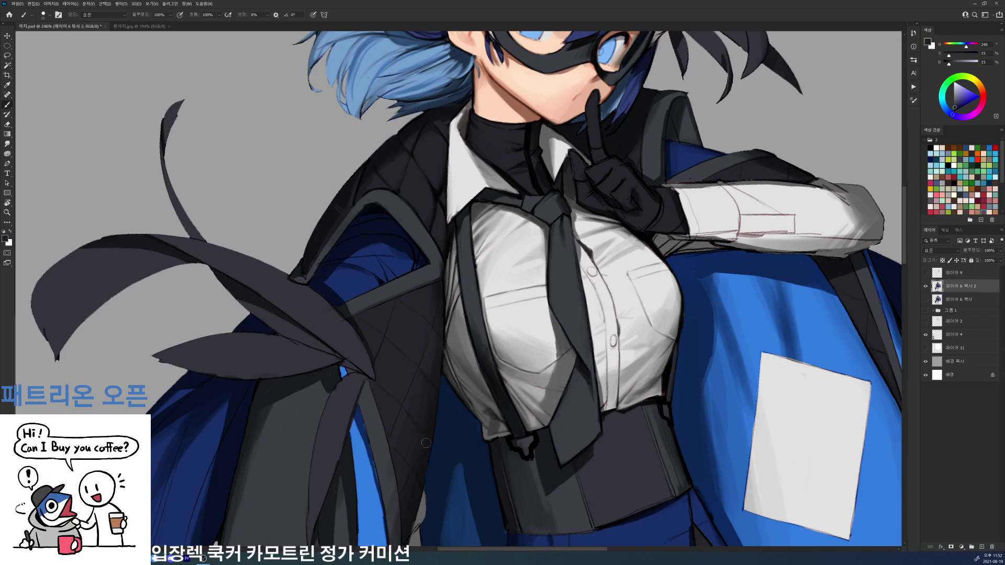
alt+click(415, 466)
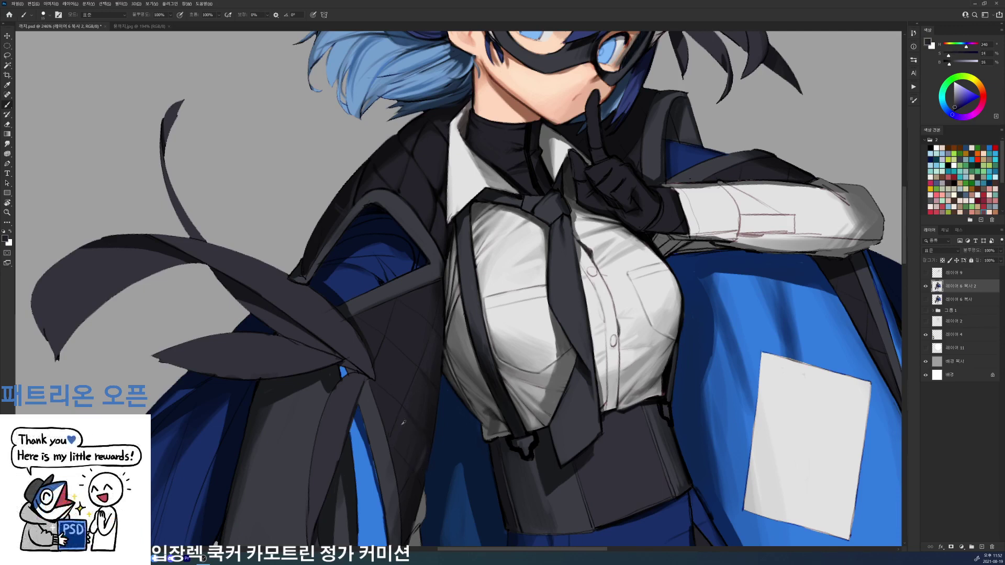
drag(416, 493, 394, 381)
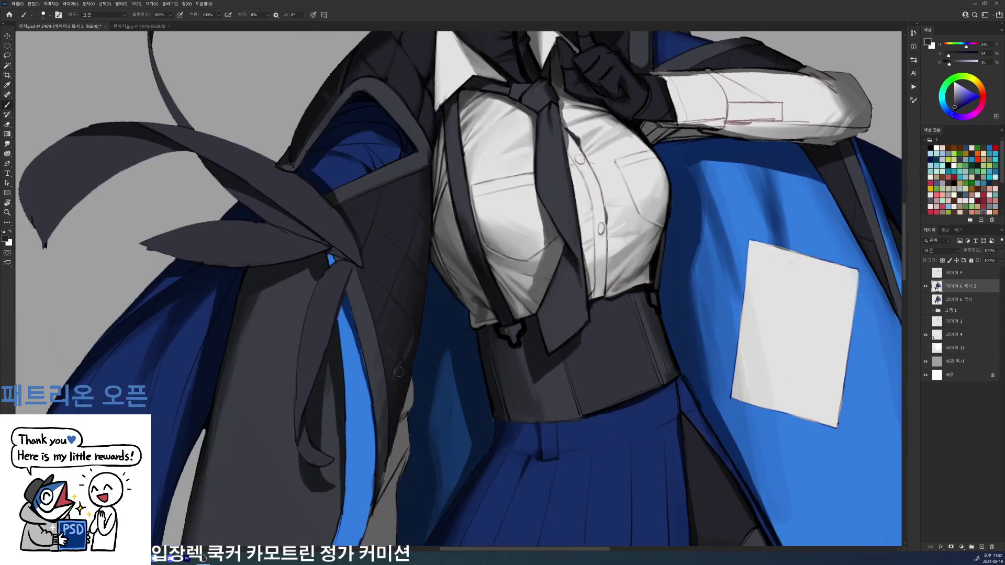
alt+click(416, 294)
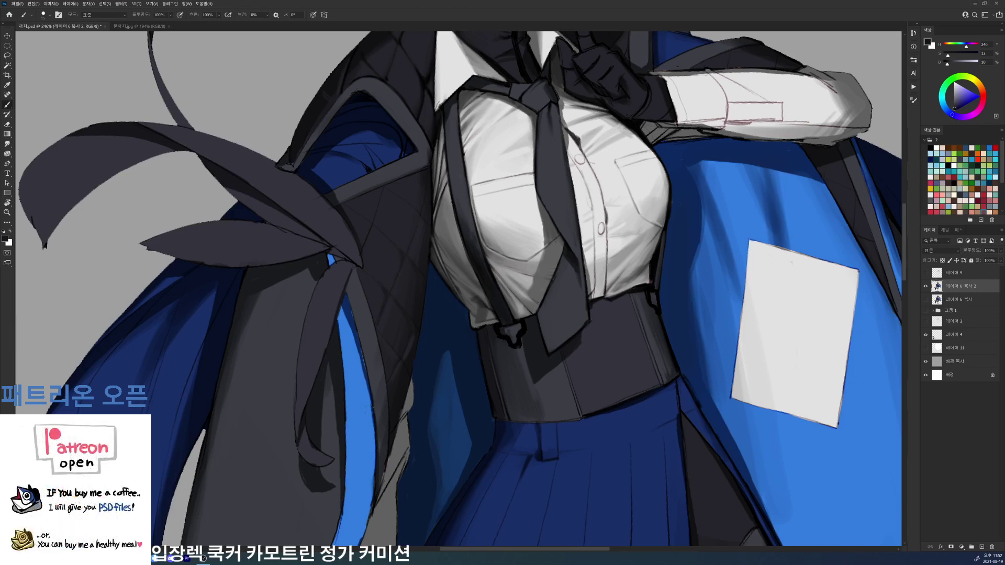
- Shade the quilted coat panel beside the shirt with sampled dark greys, blending its lower diamonds and outer edge
scroll(743, 358, down, 5)
scroll(631, 344, up, 5)
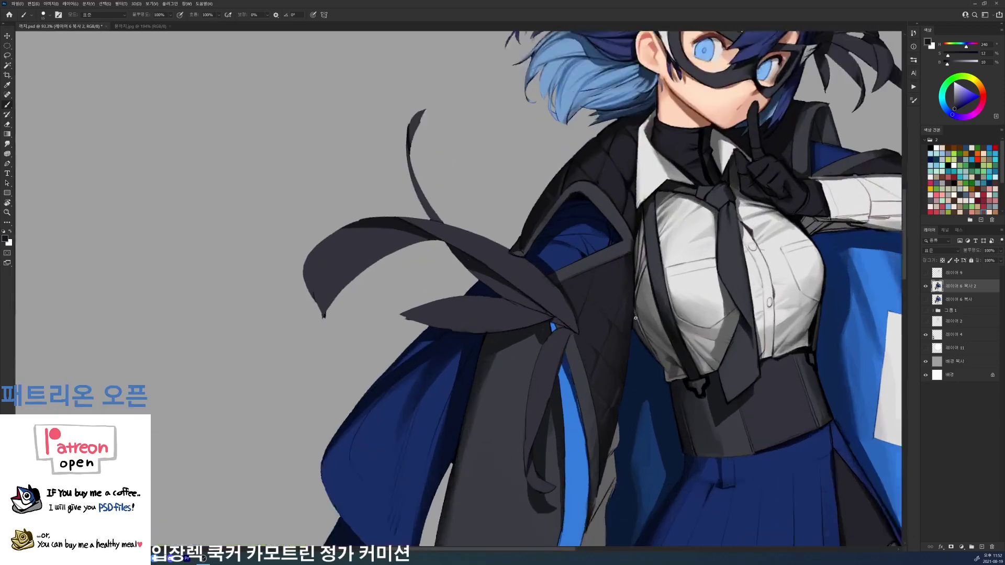
right_click(592, 363)
click(592, 363)
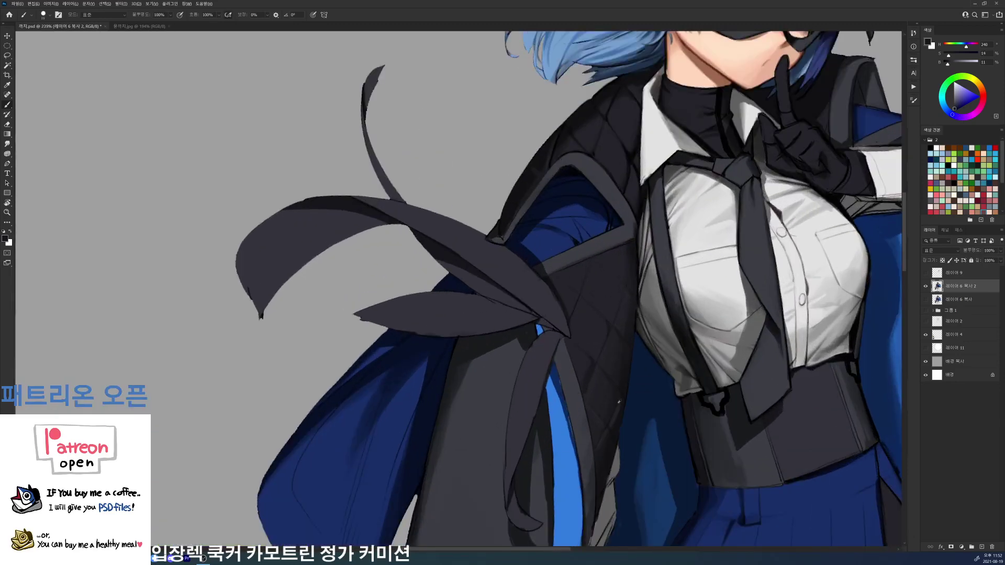
alt+click(597, 369)
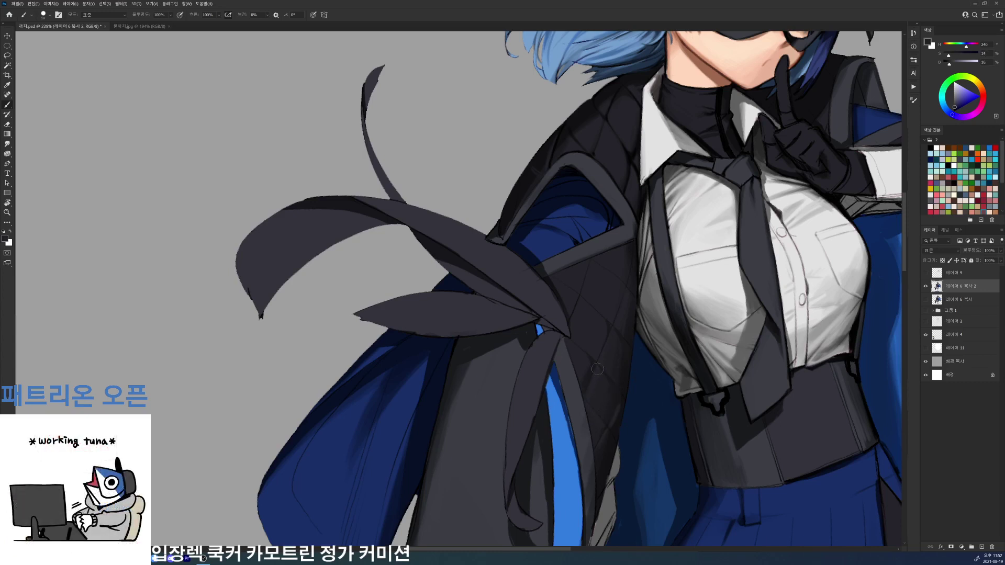
alt+click(599, 375)
alt+click(608, 356)
alt+click(604, 356)
alt+click(624, 377)
alt+click(626, 367)
alt+click(627, 346)
drag(621, 405, 622, 327)
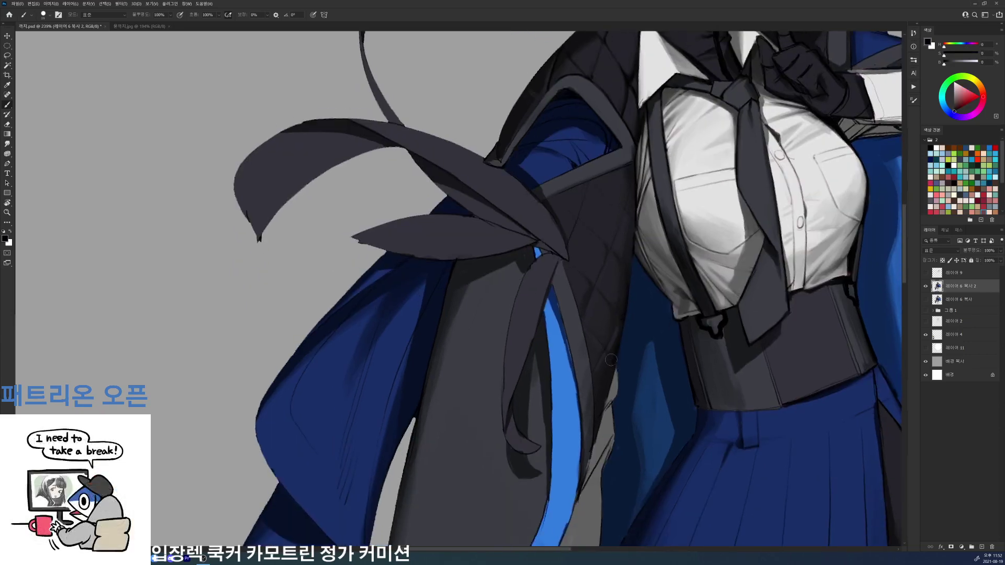
- Refine the quilted panel's lower tip beside the bright blue lining with sampled dark greys and black
alt+click(605, 381)
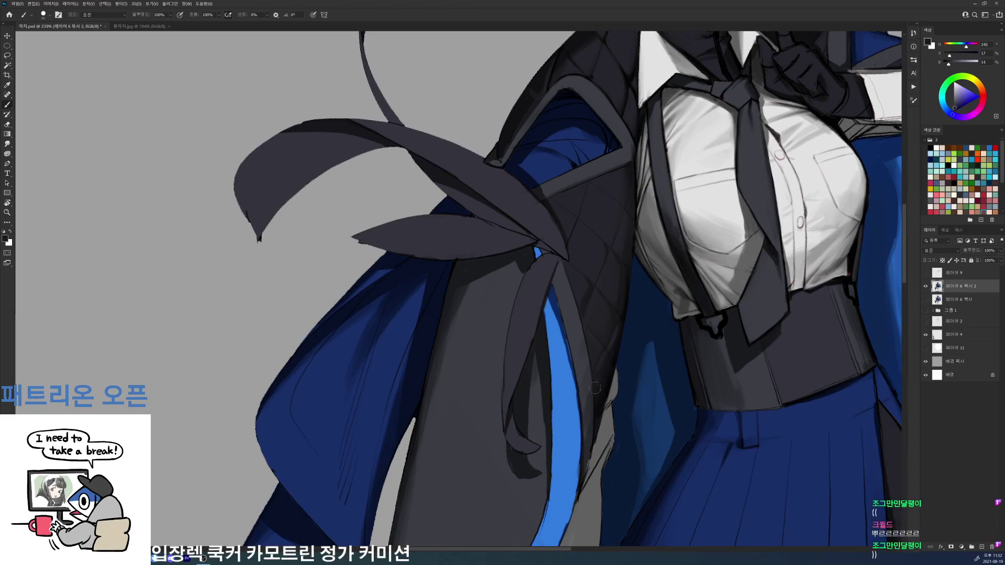
alt+click(594, 360)
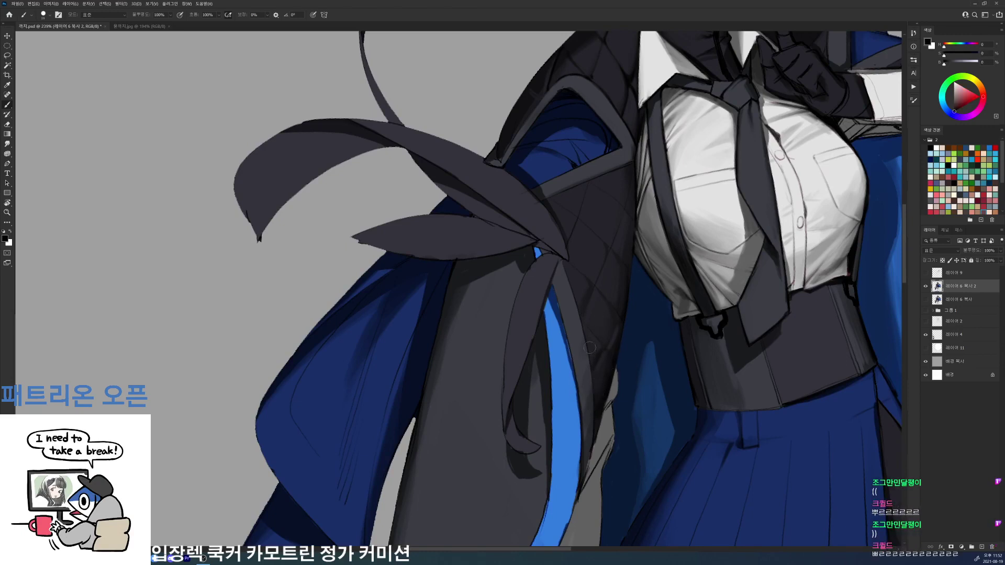
alt+click(590, 333)
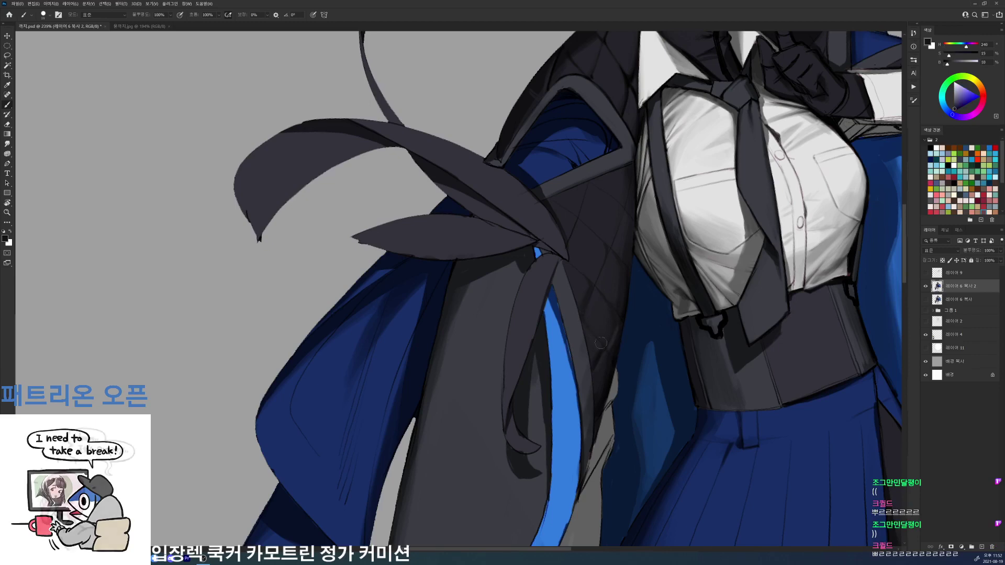
alt+click(601, 343)
- Shade the middle of the quilted panel and its edge along the shirt with sampled dark greys and black
mouse_move(635, 276)
mouse_down()
mouse_move(575, 276)
mouse_move(652, 273)
mouse_up()
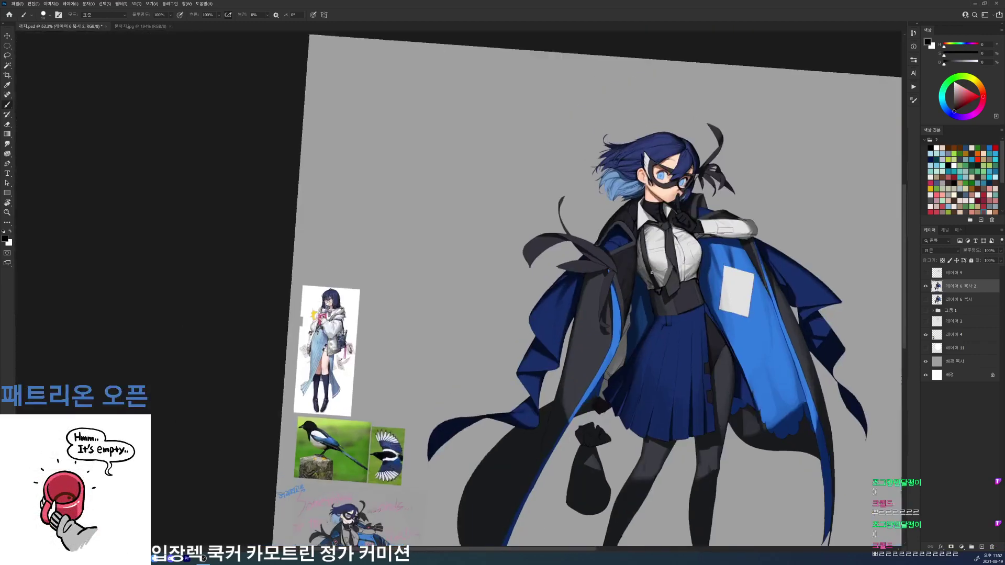
scroll(652, 273, up, 5)
alt+click(594, 281)
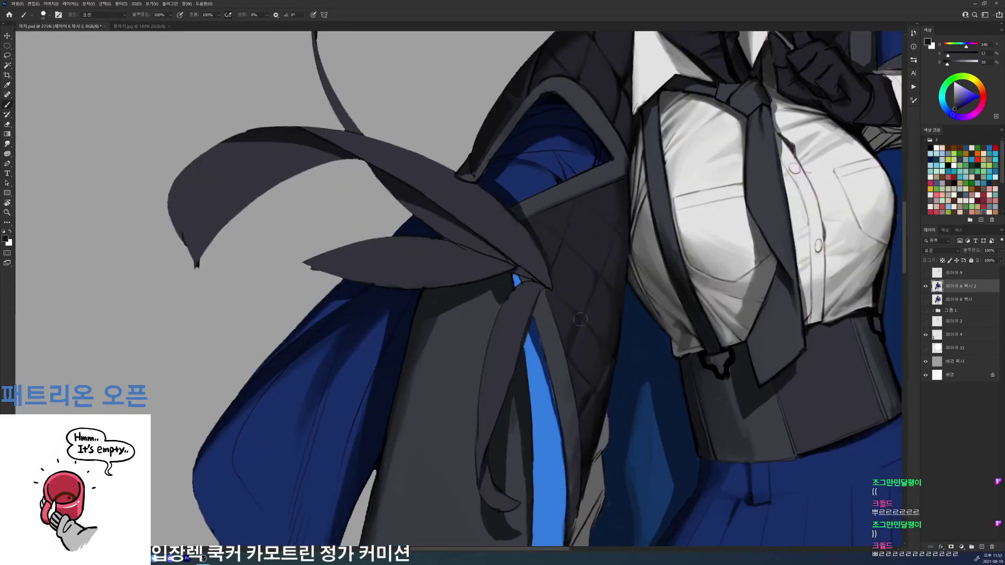
alt+click(612, 235)
alt+click(613, 227)
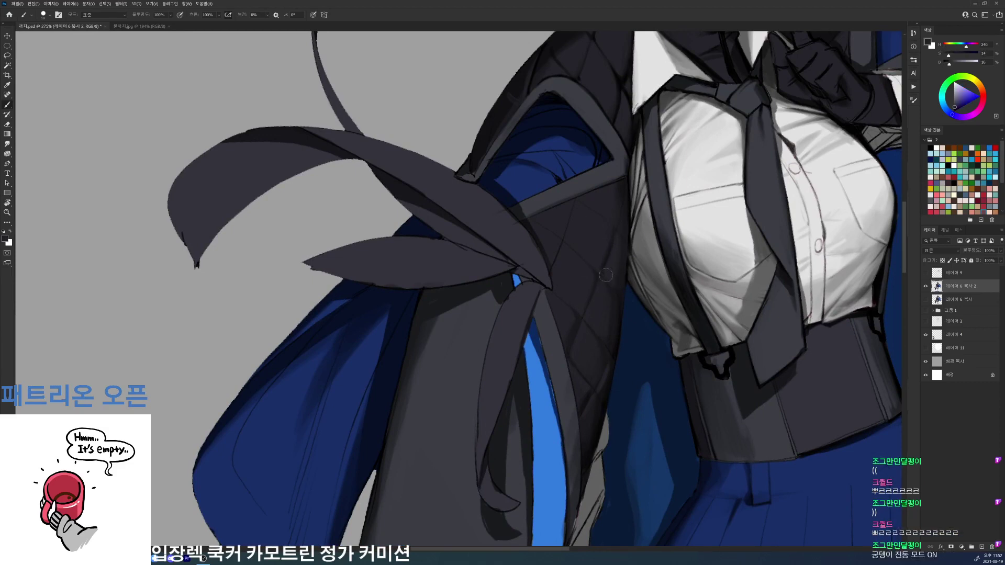
alt+click(615, 262)
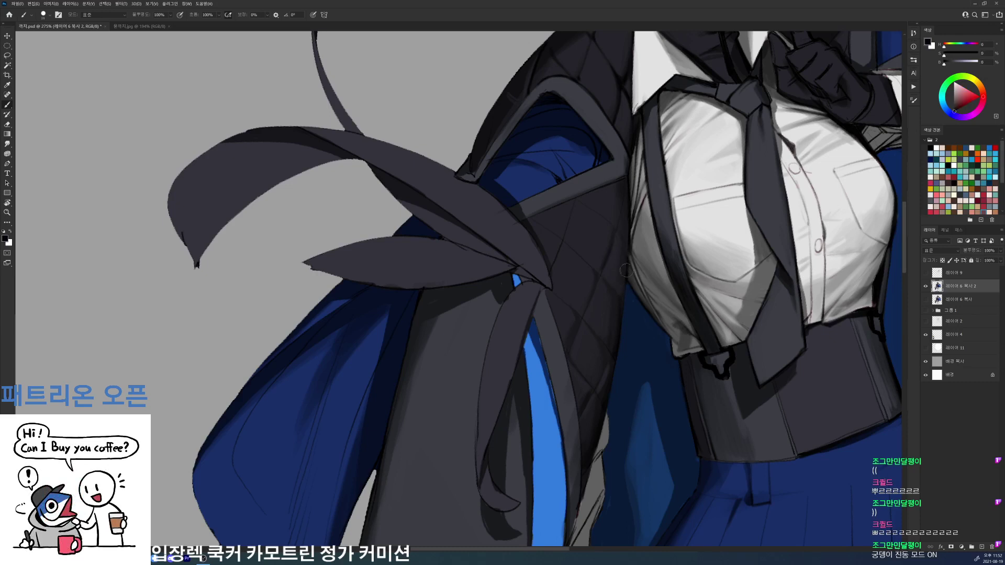
alt+click(620, 301)
alt+click(621, 306)
- Shade the quilted panel's upper corner beneath the armhole trim with sampled dark greys and black
alt+click(612, 234)
alt+click(621, 220)
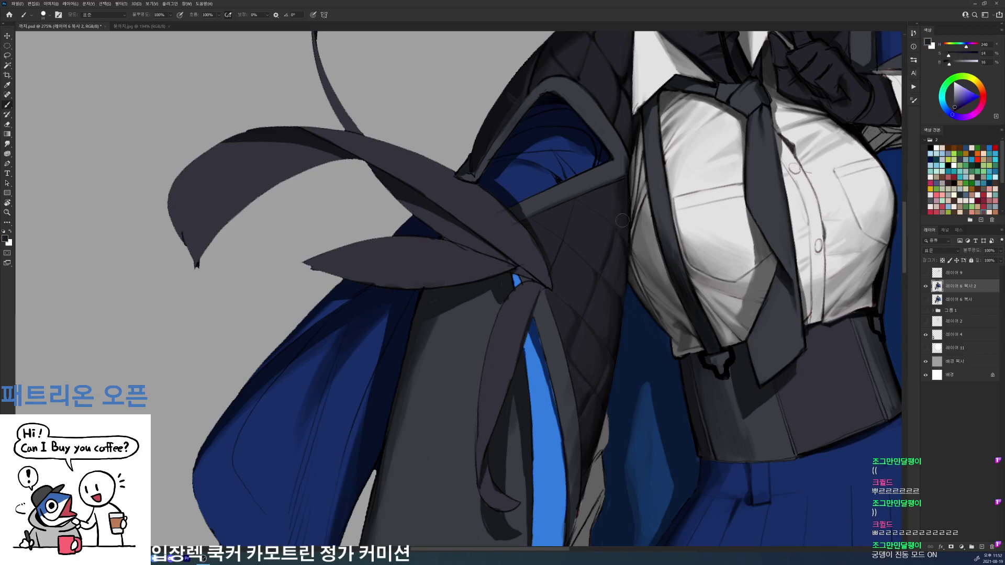
alt+click(624, 190)
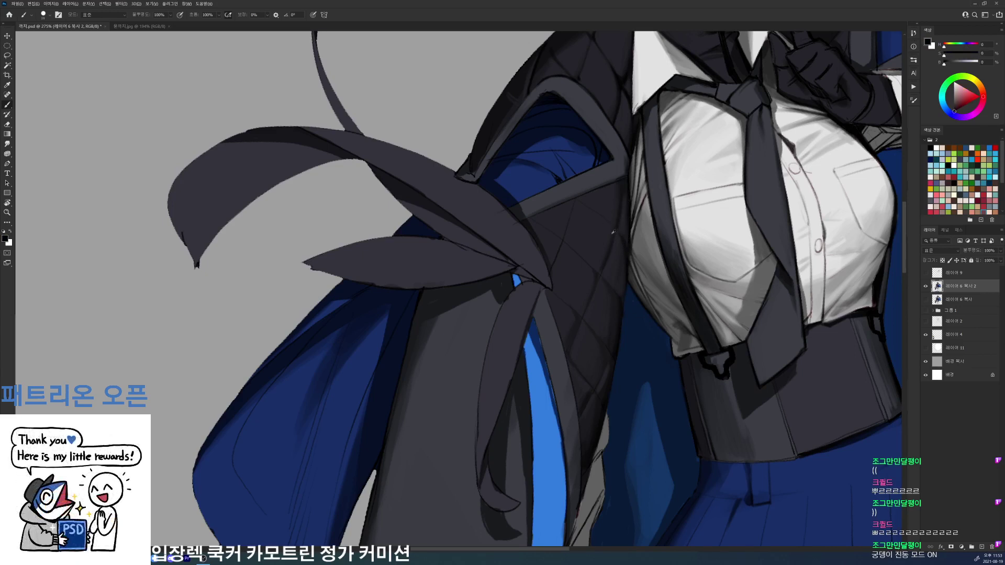
alt+click(614, 234)
alt+click(611, 252)
- Darken the quilted panel around the ribbon knot with sampled dark grey and black, and save the document
drag(652, 203, 687, 201)
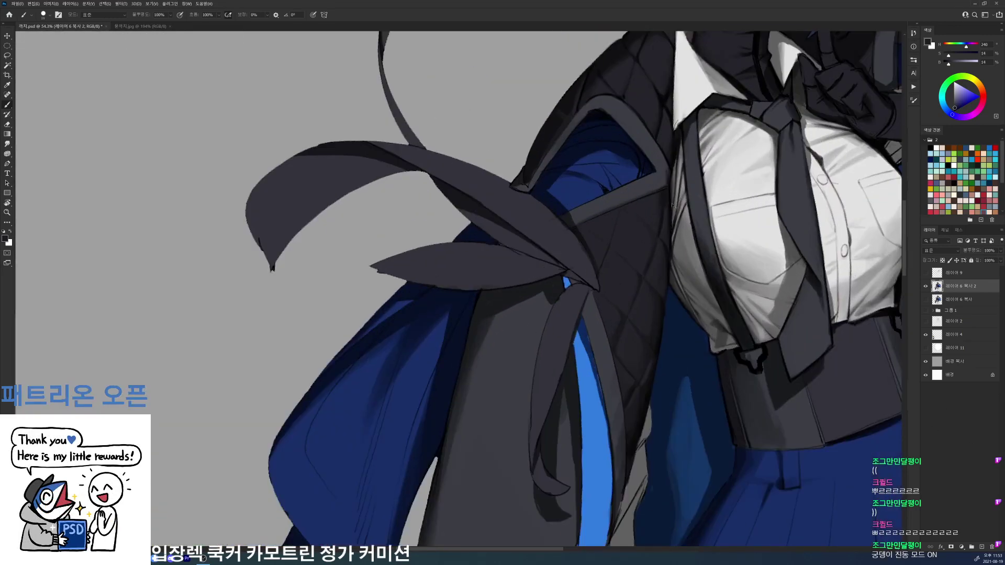
key(d)
alt+click(594, 271)
key(d)
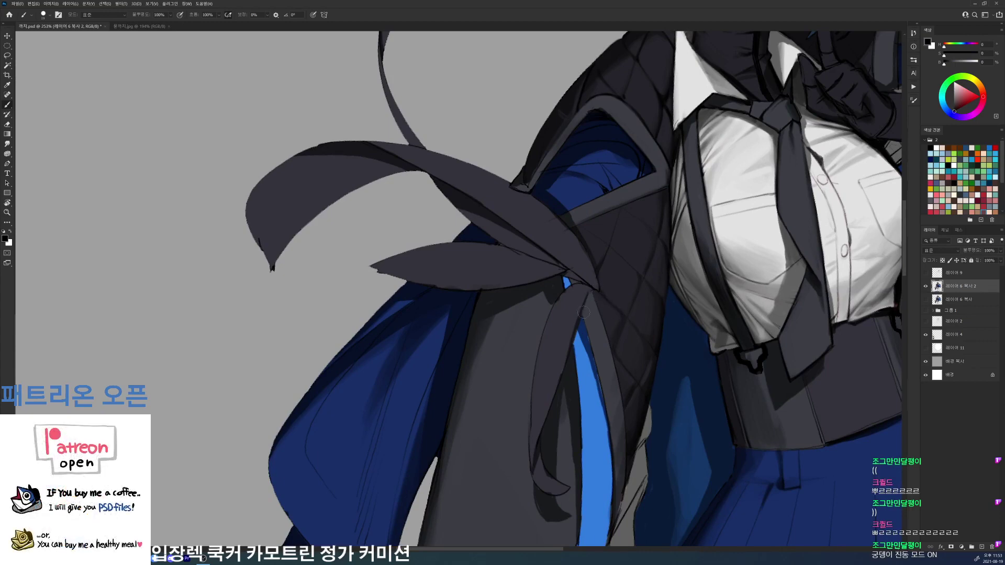
alt+scroll(639, 257, down, 1)
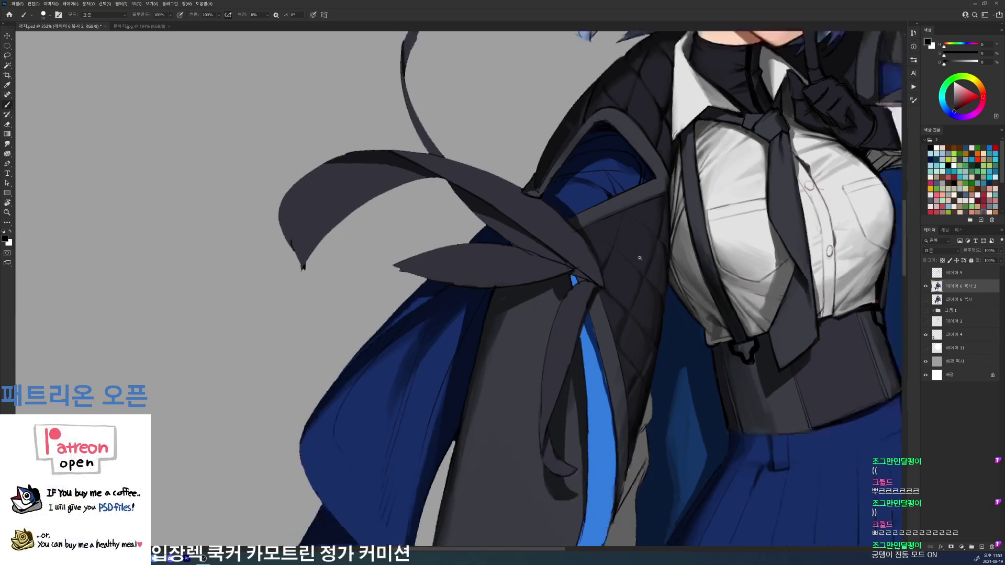
drag(640, 257, 674, 263)
key(ctrl+s)
- Repaint the quilted panel's diamond stitch lines with a smaller brush in black and sampled dark greys, and save the document
alt+click(662, 286)
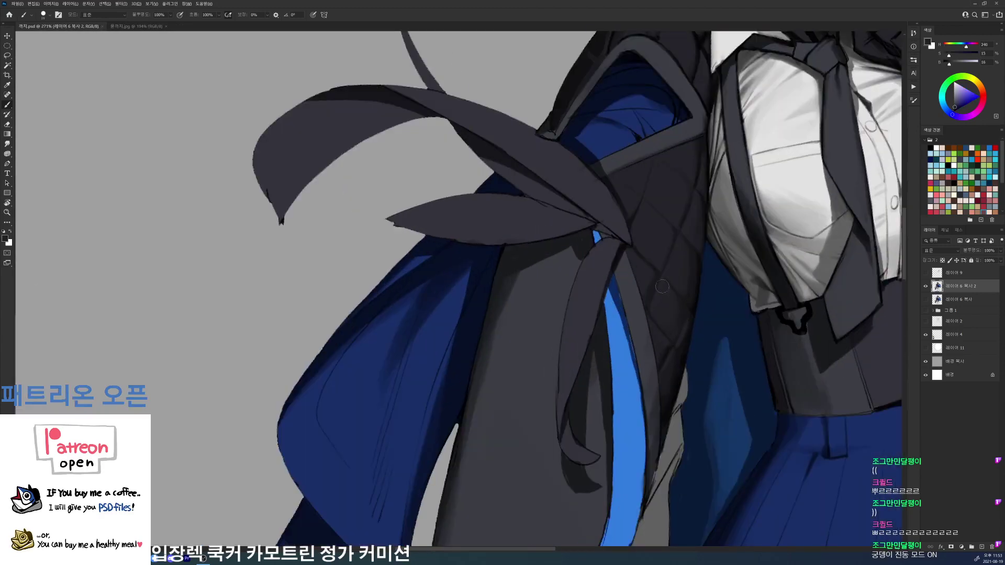
right_click(682, 313)
click(748, 383)
click(648, 311)
key(d)
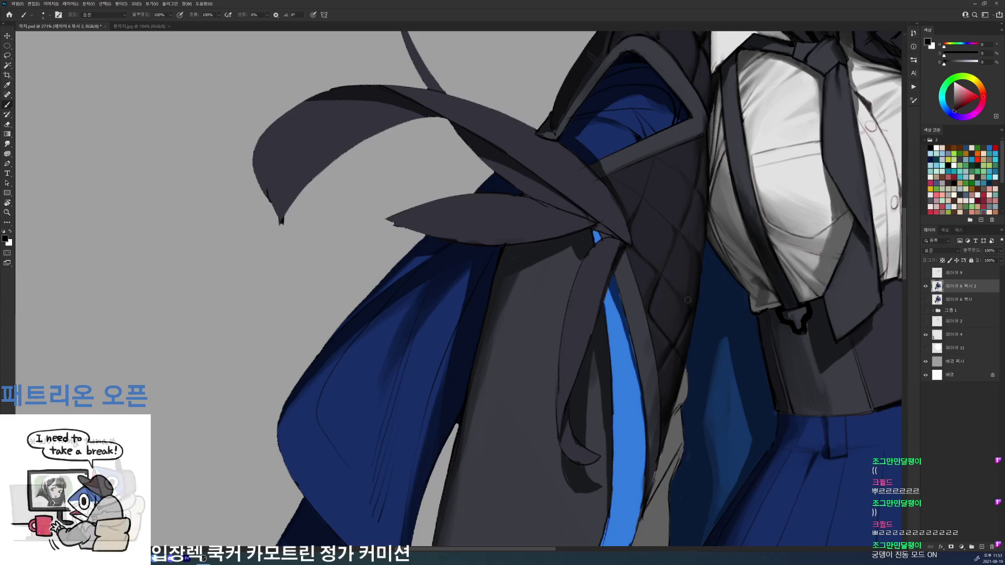
alt+click(676, 292)
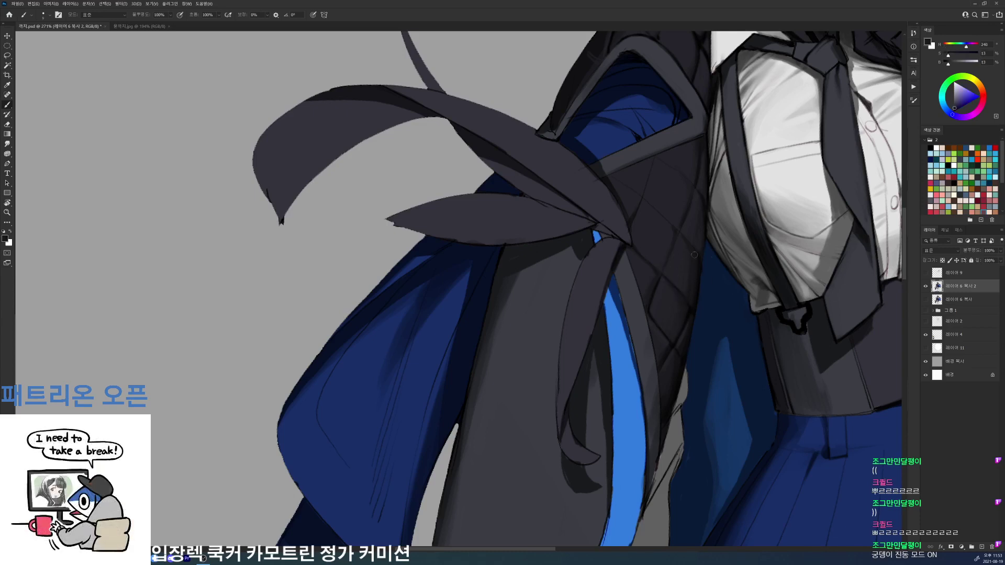
key(d)
alt+click(660, 283)
key(d)
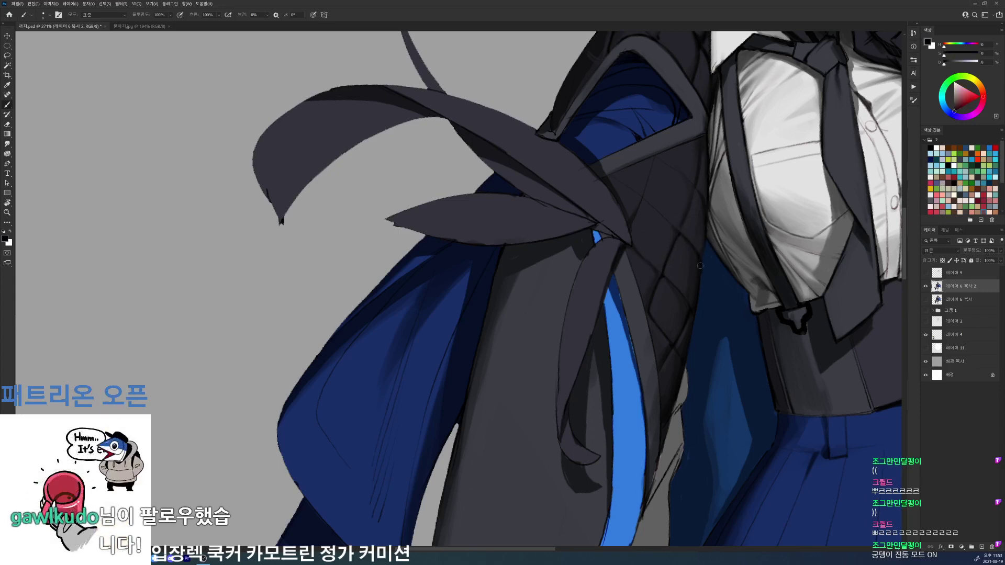
drag(680, 236, 652, 312)
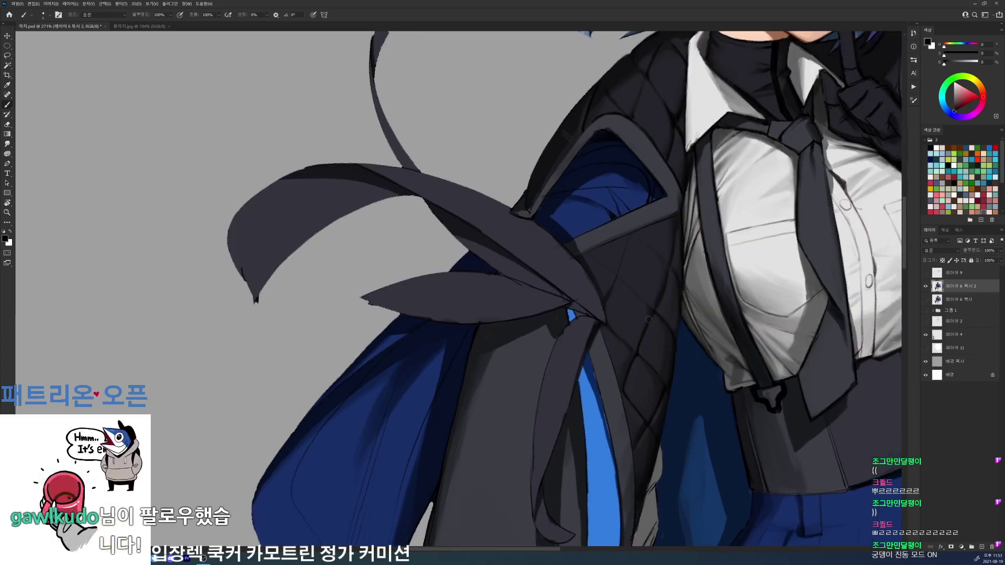
key(ctrl+s)
drag(703, 243, 505, 351)
key(r)
drag(704, 272, 716, 253)
key(b)
right_click(738, 311)
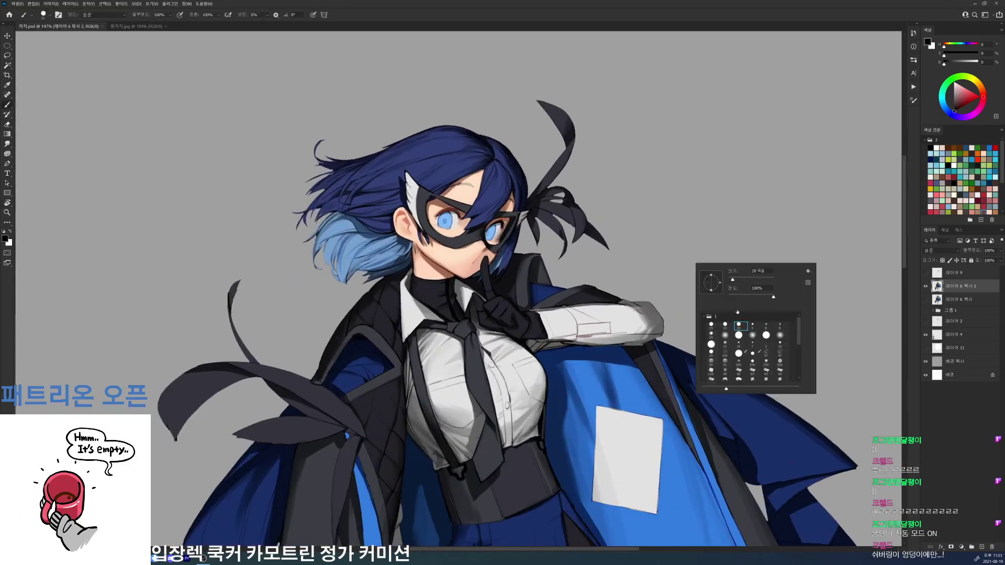
alt+click(613, 363)
drag(639, 170, 657, 173)
drag(640, 184, 661, 182)
drag(650, 194, 647, 192)
key(ctrl+z)
key(ctrl+z)
key(ctrl+z)
key(ctrl+z)
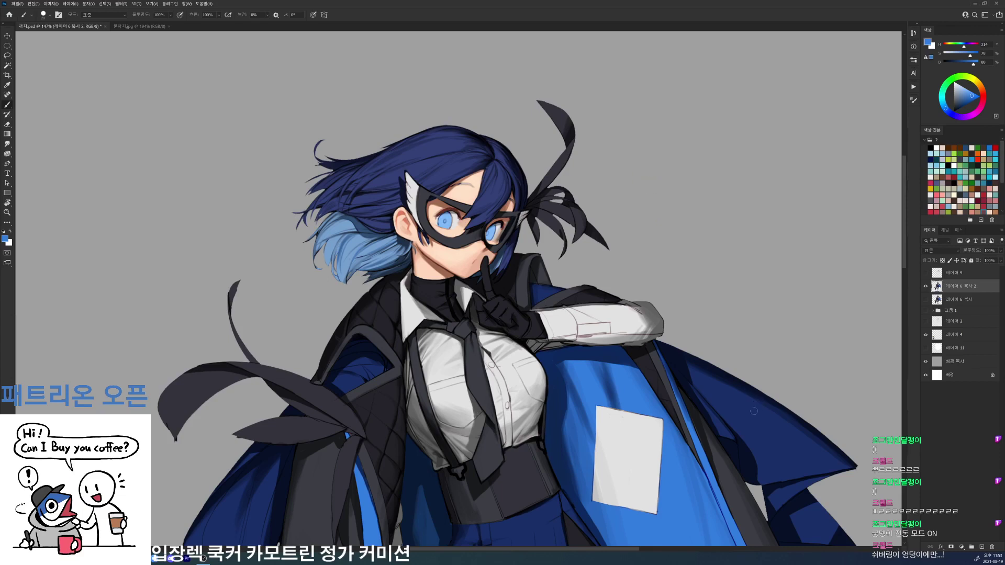
- Handwrite "허리피고용" in sampled navy on the empty background beside the character's head
drag(762, 407, 749, 344)
alt+click(752, 370)
drag(659, 137, 682, 135)
mouse_move(656, 157)
mouse_down()
mouse_move(684, 154)
mouse_move(670, 163)
mouse_up()
mouse_move(679, 159)
mouse_down()
mouse_move(691, 157)
mouse_move(692, 180)
mouse_up()
mouse_move(700, 150)
mouse_down()
mouse_move(717, 144)
mouse_move(715, 175)
mouse_up()
mouse_move(721, 149)
mouse_down()
mouse_move(737, 147)
mouse_move(725, 167)
mouse_up()
mouse_move(718, 170)
mouse_down()
mouse_move(747, 146)
mouse_move(742, 176)
mouse_up()
drag(748, 147, 767, 170)
drag(773, 143, 773, 144)
mouse_move(760, 160)
mouse_down()
mouse_move(783, 157)
mouse_move(773, 166)
mouse_up()
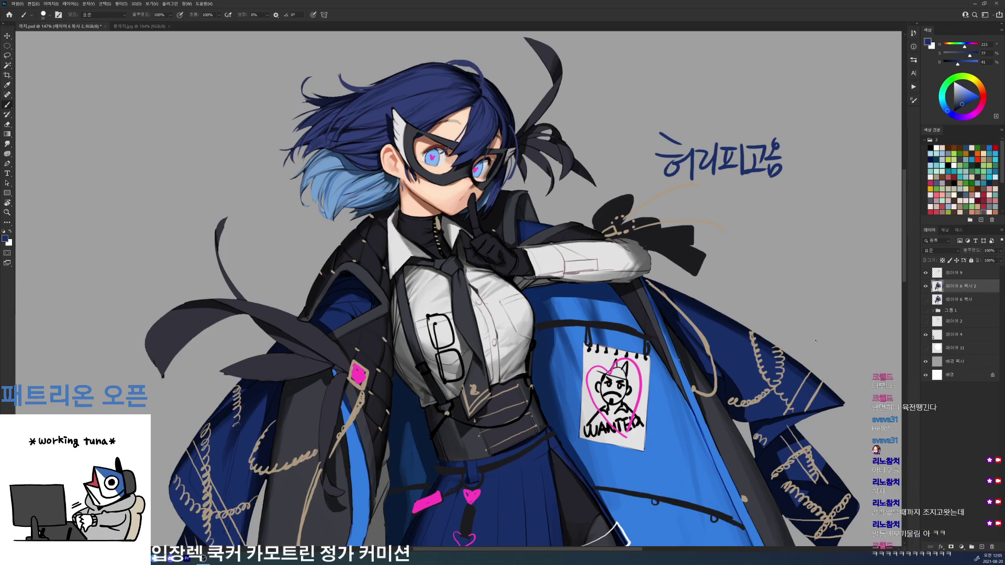
- Lasso the handwritten navy note in the background and cut it out
scroll(807, 348, down, 4)
scroll(774, 257, up, 5)
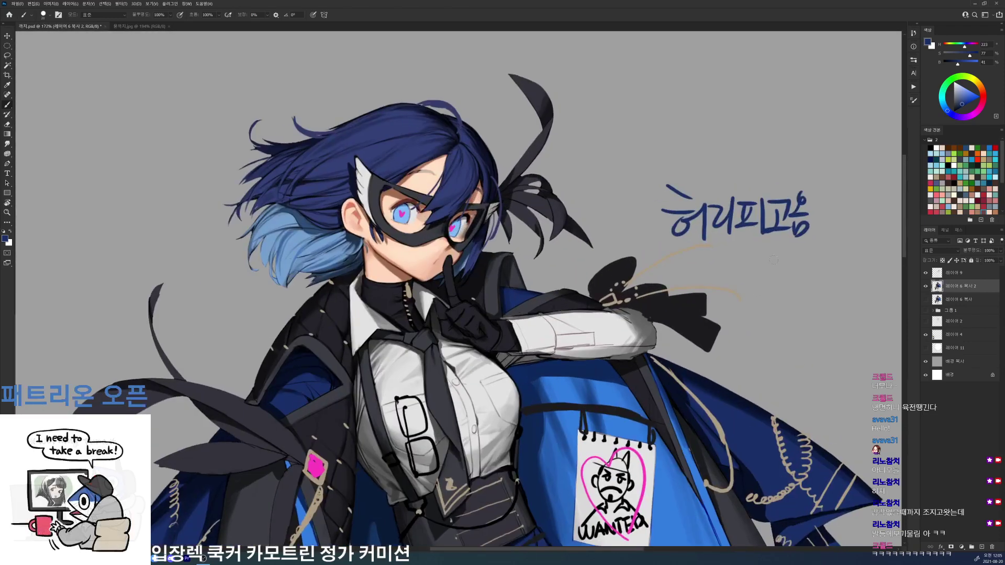
key(l)
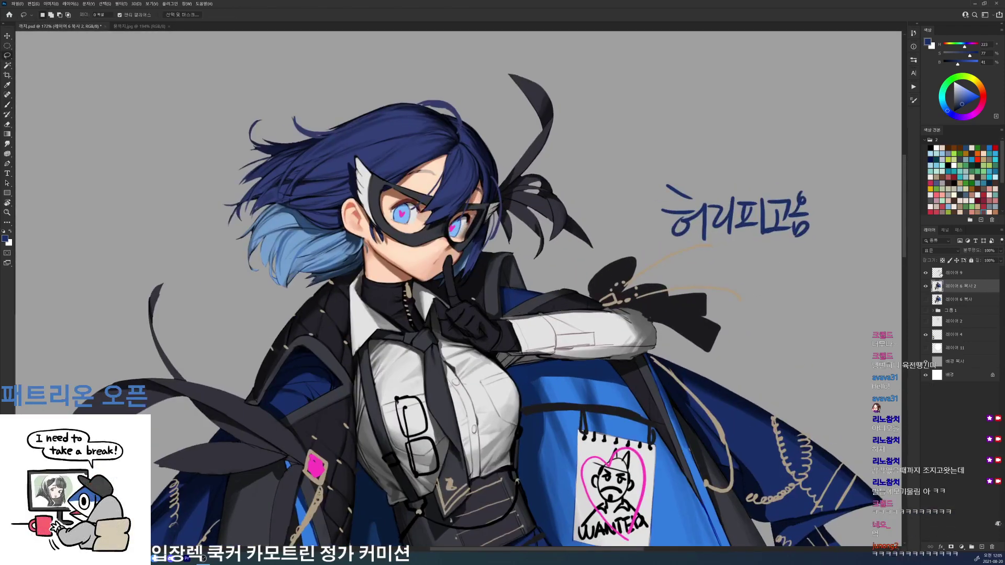
mouse_move(675, 251)
mouse_down()
mouse_move(641, 219)
mouse_move(649, 162)
mouse_move(662, 157)
mouse_up()
key(ctrl+x)
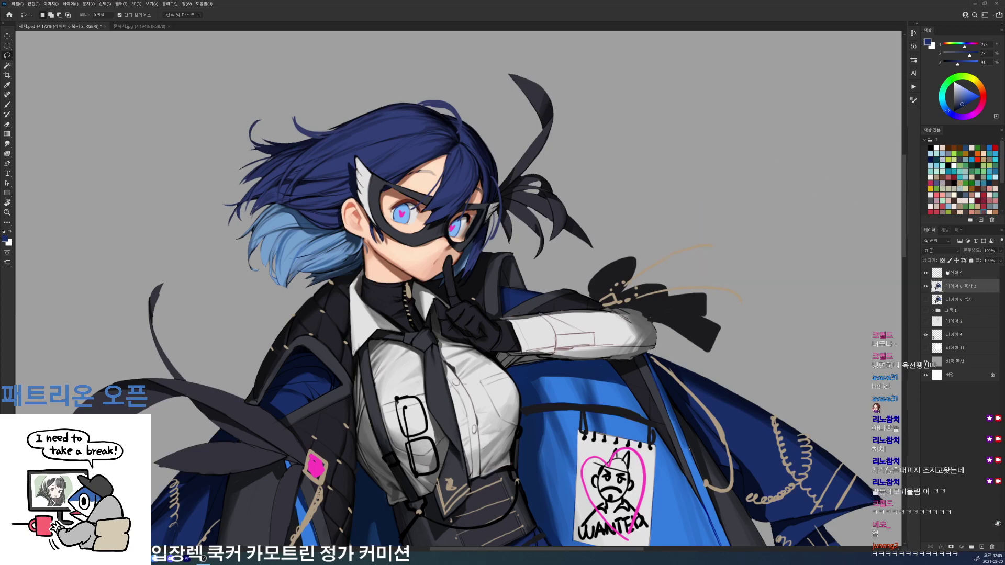
- Hide the accessory sketch layer and return to the painted character layer directly below it
click(947, 275)
click(925, 272)
click(926, 273)
click(926, 273)
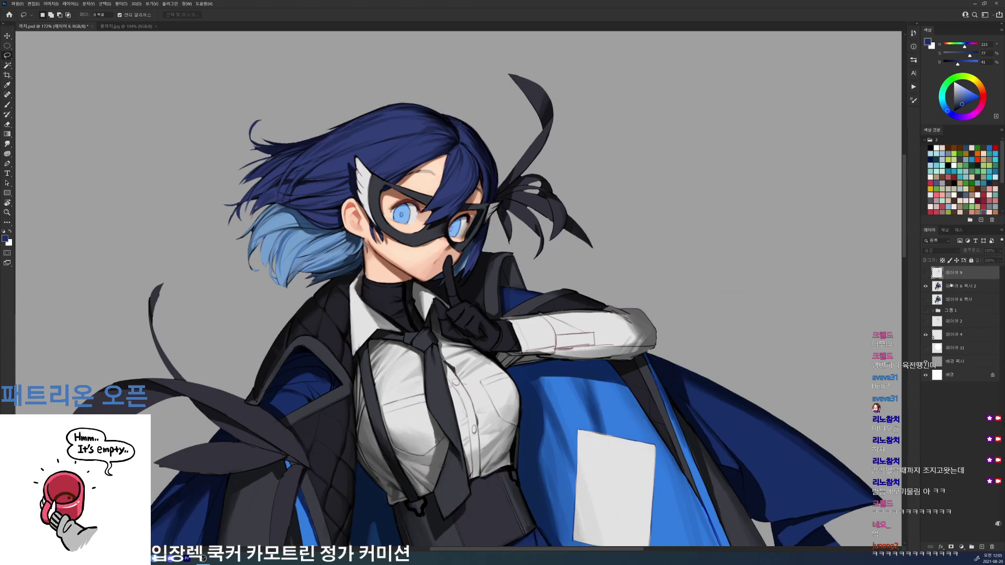
key(alt+bracketleft)
- Refine the glove's edge beside the shirt collar with a smaller brush in sampled dark greys
drag(653, 350, 760, 231)
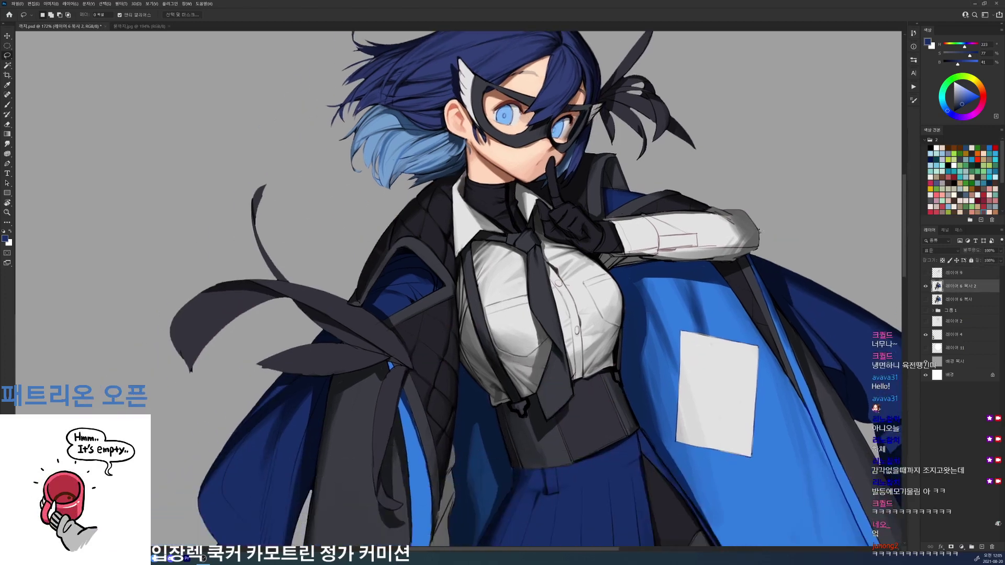
drag(542, 218, 570, 220)
key(d)
key(b)
right_click(570, 220)
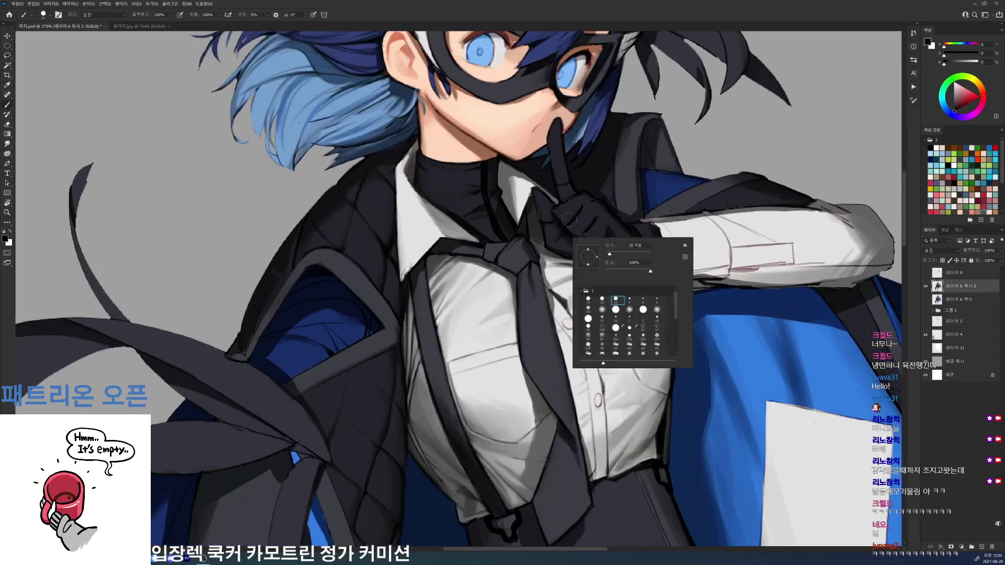
click(631, 300)
alt+click(535, 193)
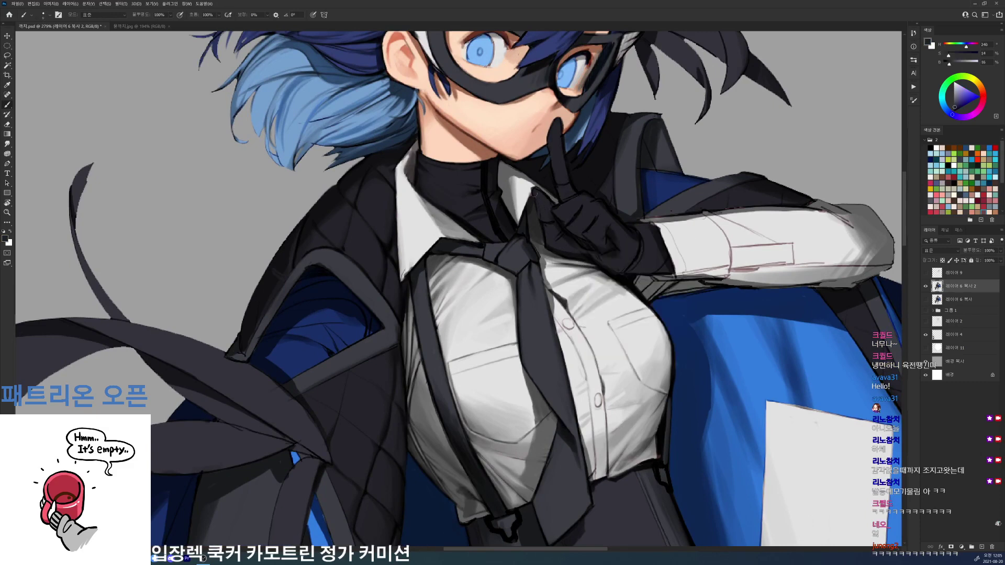
alt+click(548, 234)
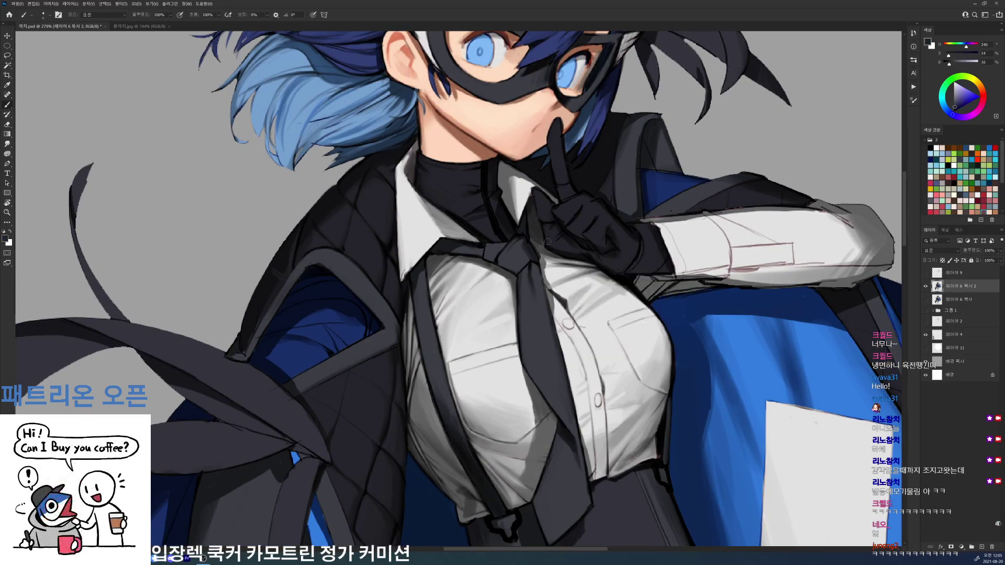
alt+click(559, 246)
mouse_move(556, 251)
mouse_down()
mouse_move(576, 252)
mouse_move(572, 290)
mouse_up()
- Shade the folded fingers and knuckles of the raised glove with sampled dark greys
alt+click(576, 252)
alt+click(573, 246)
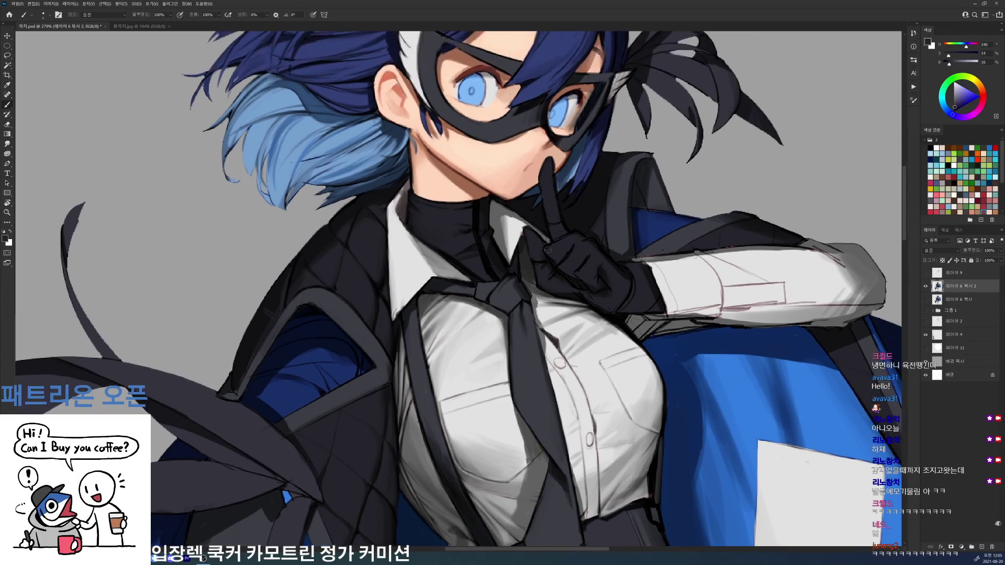
alt+click(572, 247)
alt+click(575, 248)
alt+click(553, 261)
alt+click(556, 261)
mouse_move(570, 243)
mouse_down()
mouse_move(564, 287)
mouse_move(561, 271)
mouse_move(553, 282)
mouse_up()
- Deepen the creases between the raised glove's fingers with sampled dark greys and black
alt+click(558, 263)
alt+click(556, 261)
alt+click(545, 248)
alt+click(547, 273)
alt+click(548, 274)
key(d)
alt+click(564, 282)
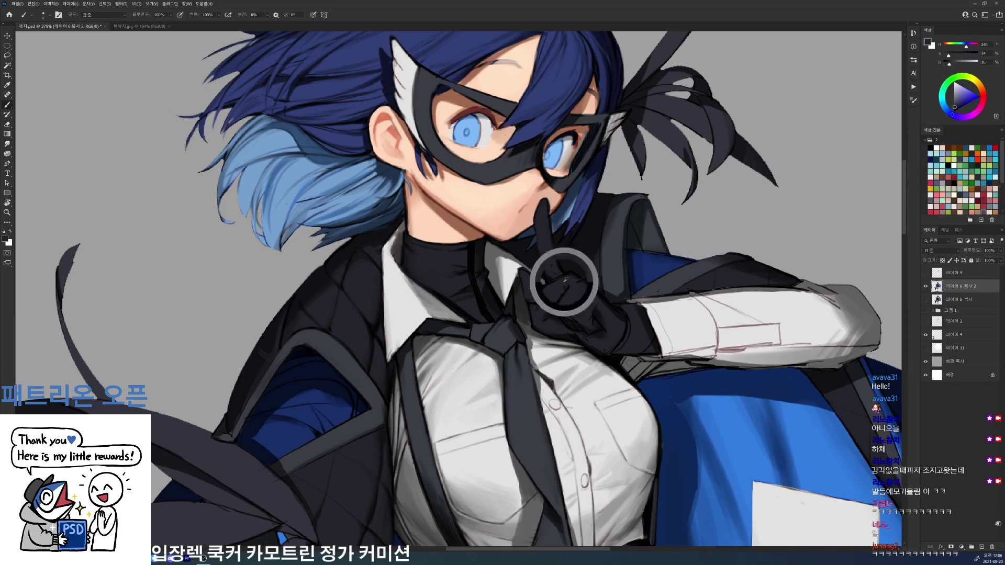
key(d)
drag(543, 287, 511, 271)
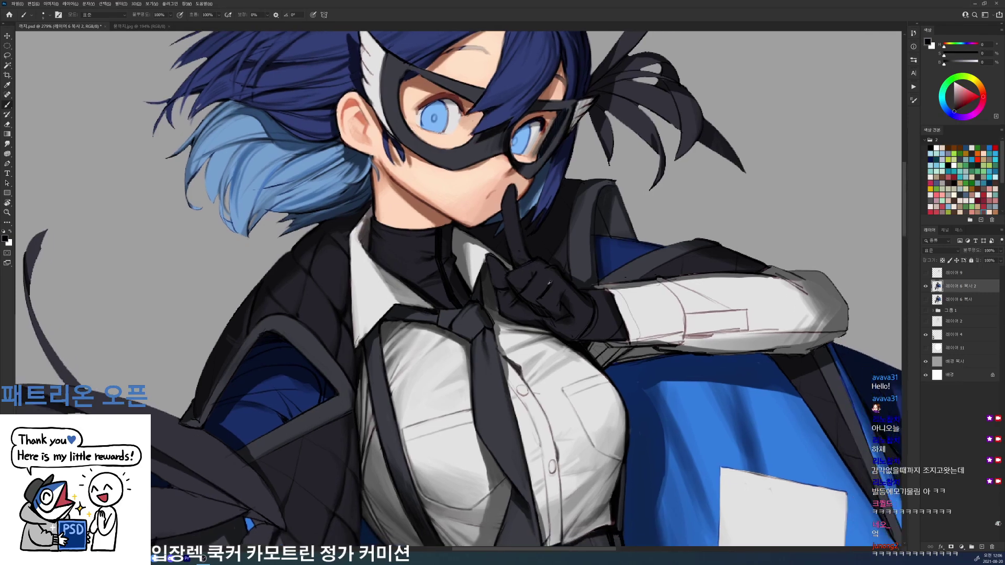
- Blend shading over the curled lower fingers of the raised glove using sampled dark greys
alt+click(549, 299)
alt+click(534, 307)
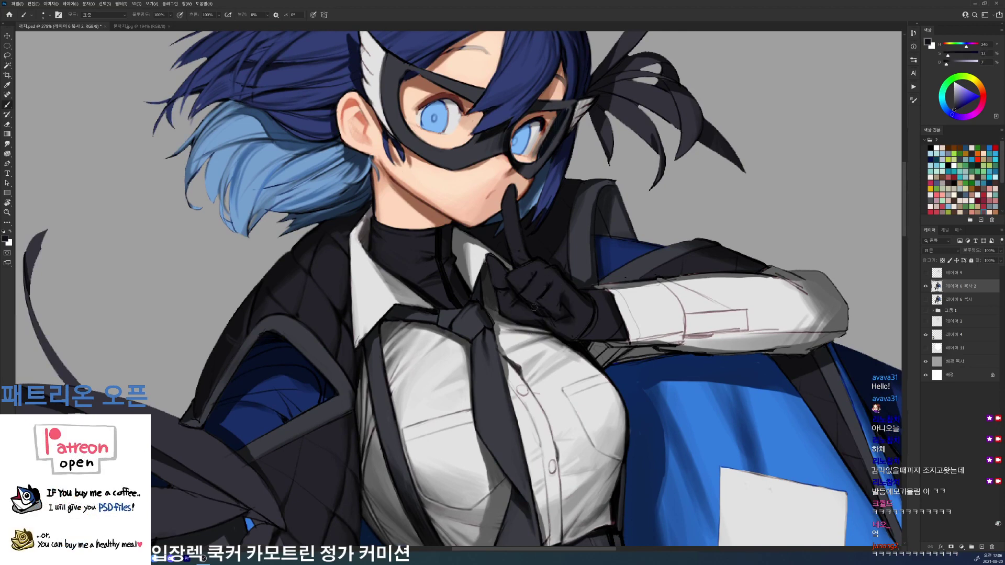
alt+click(546, 313)
alt+click(550, 307)
alt+click(556, 302)
alt+click(563, 293)
alt+click(560, 305)
alt+click(569, 299)
alt+click(569, 304)
alt+click(572, 305)
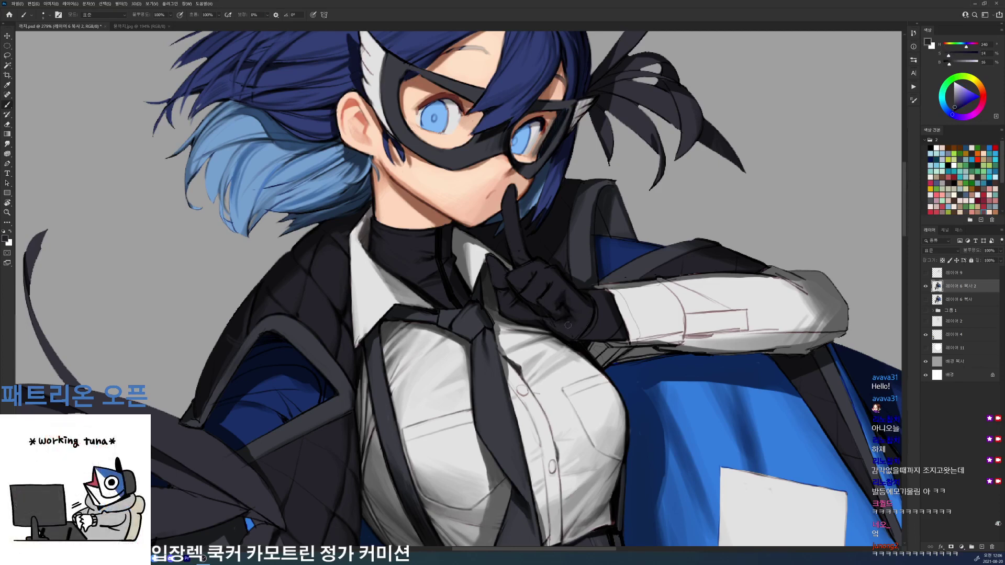
- Shade the glove's palm heel and wrist with sampled dark greys and black
alt+click(567, 333)
alt+click(595, 315)
mouse_move(595, 313)
mouse_down()
mouse_move(577, 333)
mouse_move(614, 324)
mouse_up()
alt+click(587, 324)
alt+click(600, 323)
alt+click(600, 322)
alt+click(581, 335)
alt+click(587, 331)
alt+click(602, 313)
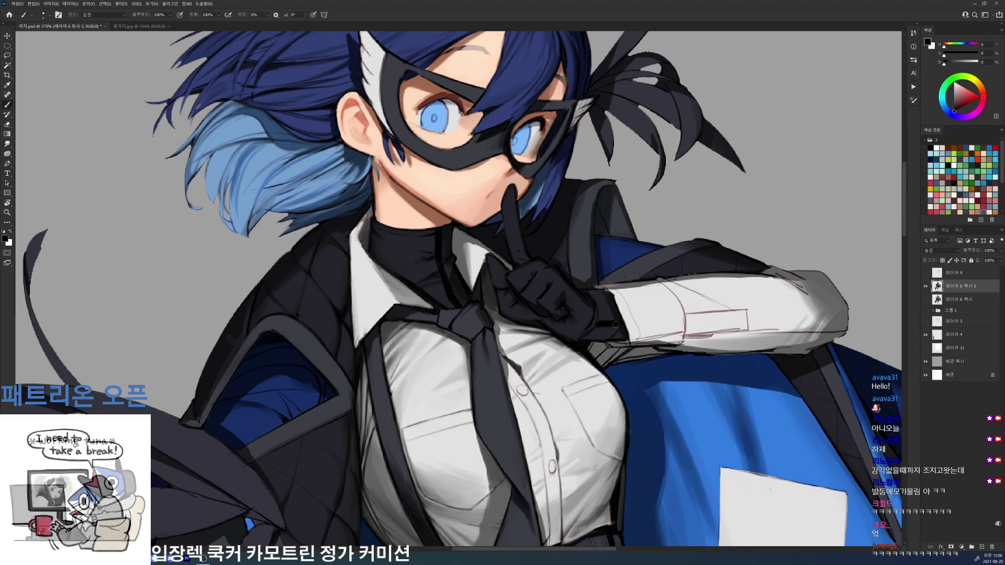
- Refine the glove's black wrist band and the palm edge above it, and save the document
alt+click(614, 324)
key(r)
mouse_move(672, 251)
mouse_down()
mouse_move(624, 305)
mouse_move(599, 373)
mouse_up()
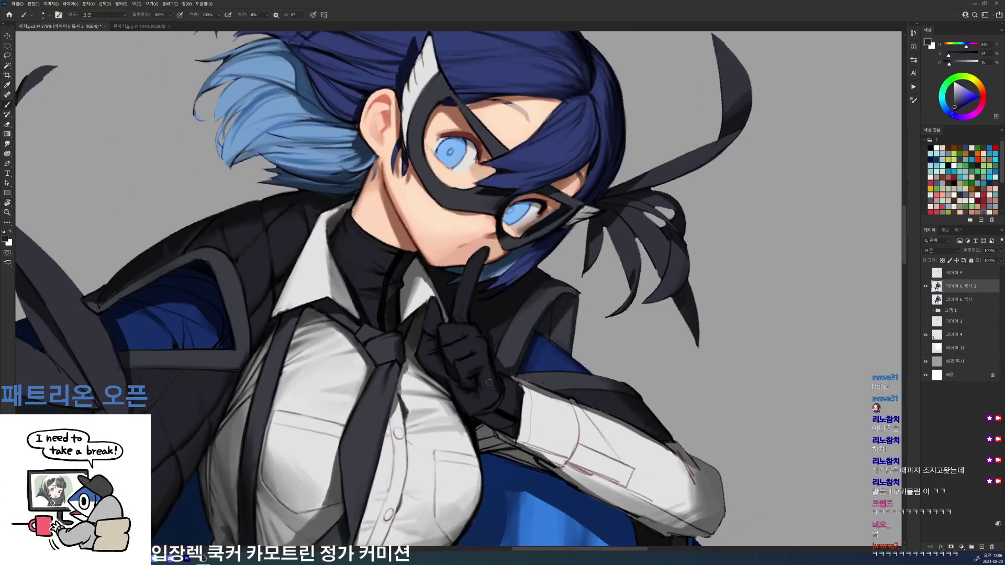
alt+click(492, 372)
alt+click(500, 390)
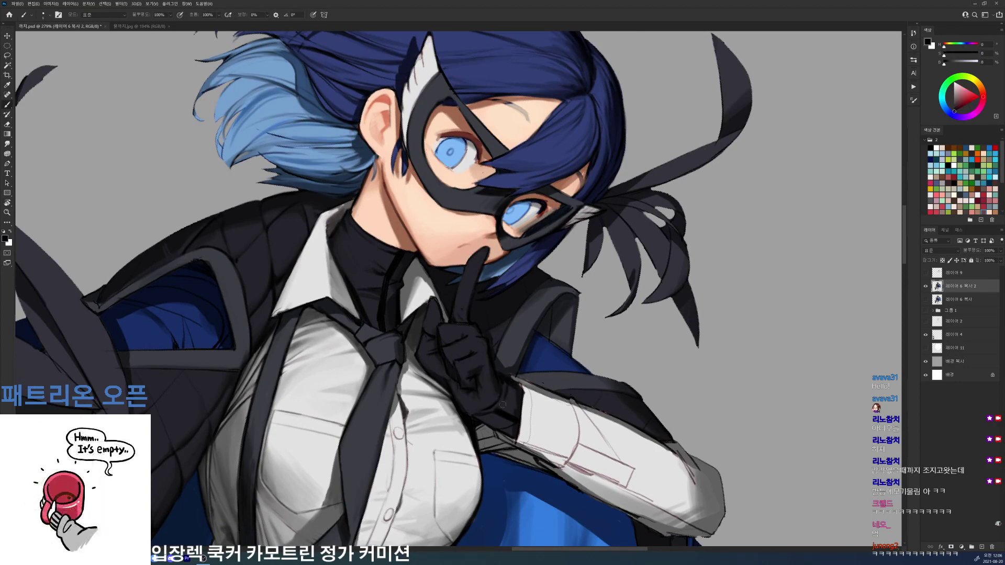
key(r)
drag(515, 412, 568, 224)
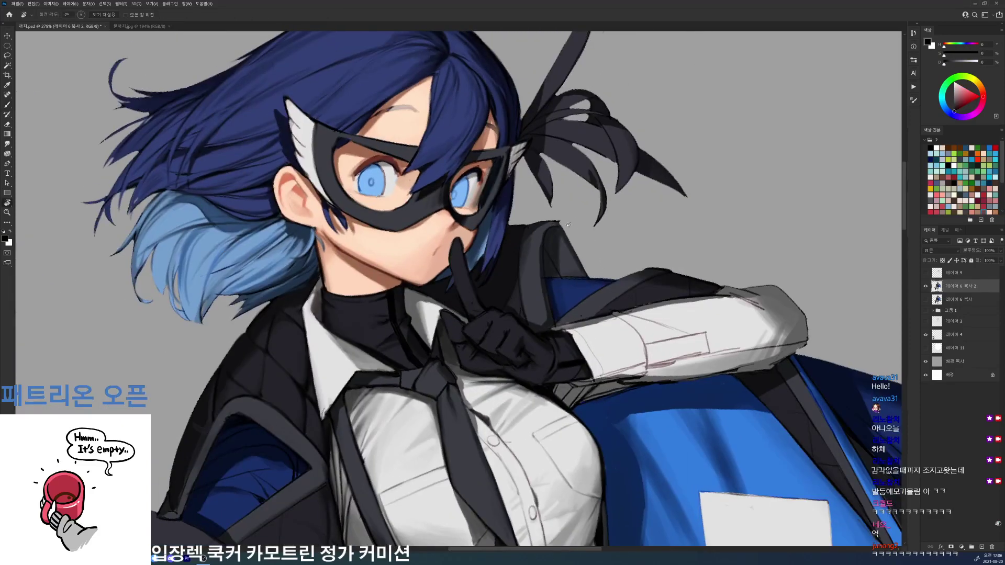
key(b)
mouse_move(607, 356)
mouse_down()
mouse_move(581, 361)
mouse_move(641, 271)
mouse_move(686, 105)
mouse_up()
key(ctrl+s)
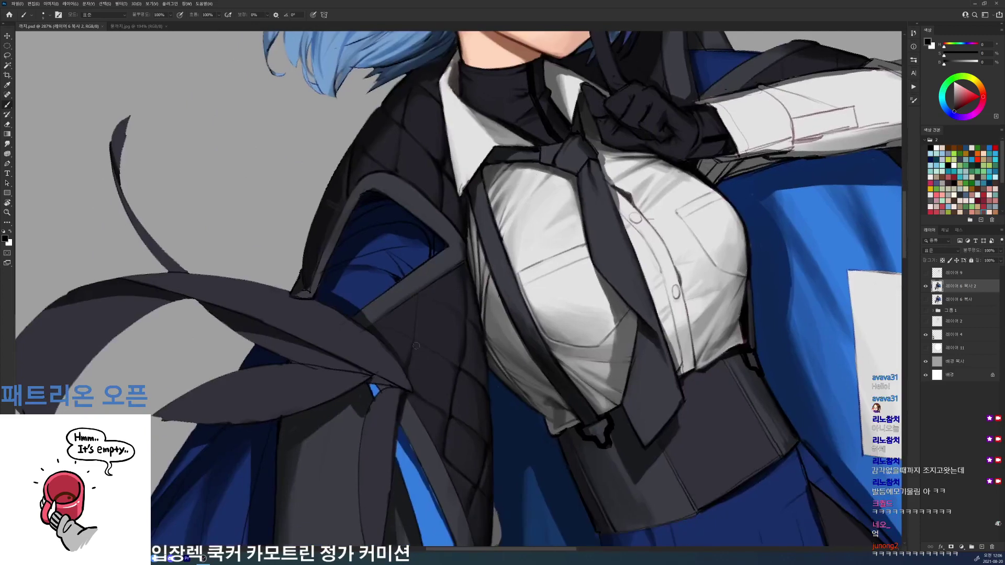
- Paint black diamond quilting lines down the coat's front panel below the armhole trim
click(387, 309)
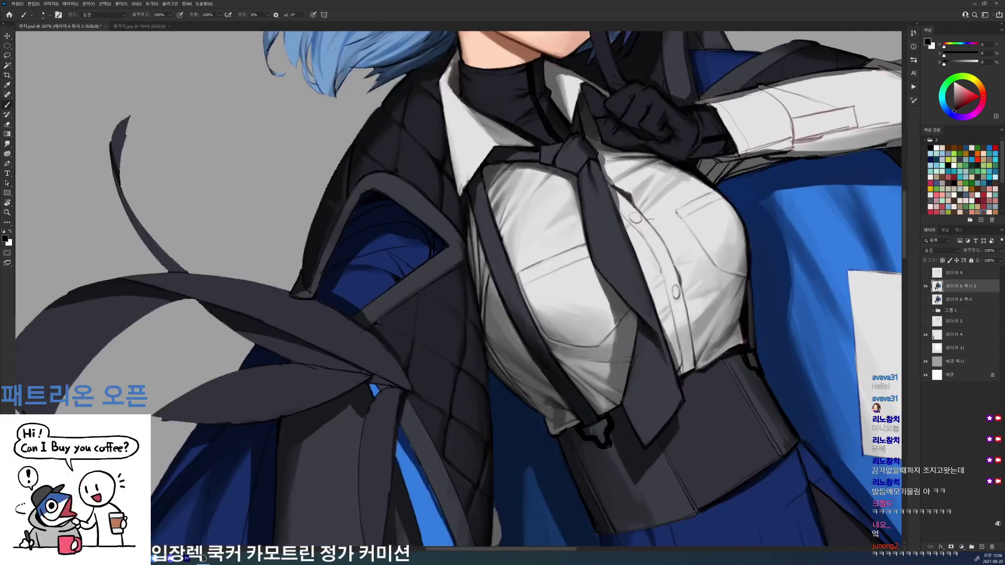
alt+click(394, 333)
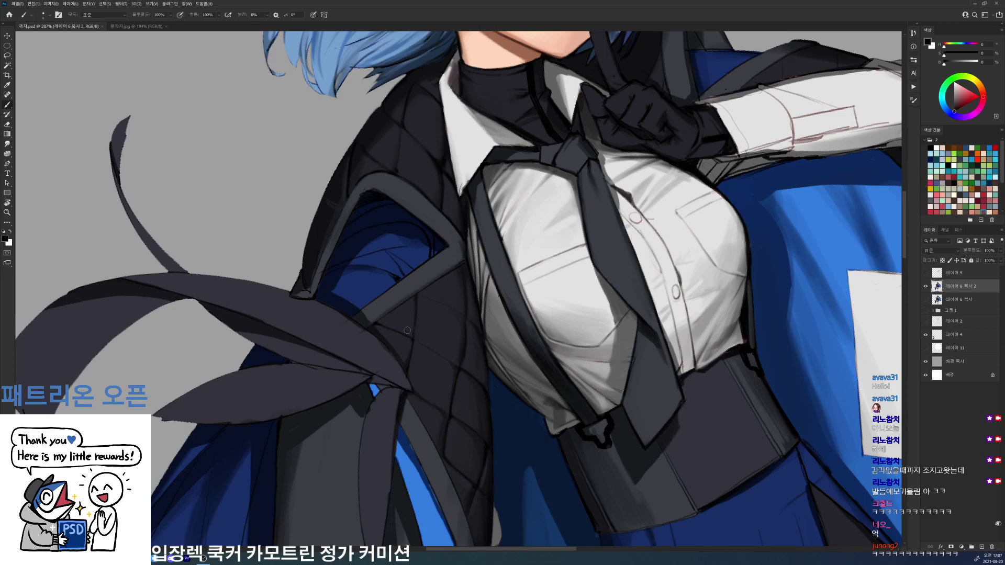
key(e)
key(r)
mouse_move(414, 337)
mouse_down()
mouse_move(403, 324)
mouse_move(410, 334)
mouse_up()
key(b)
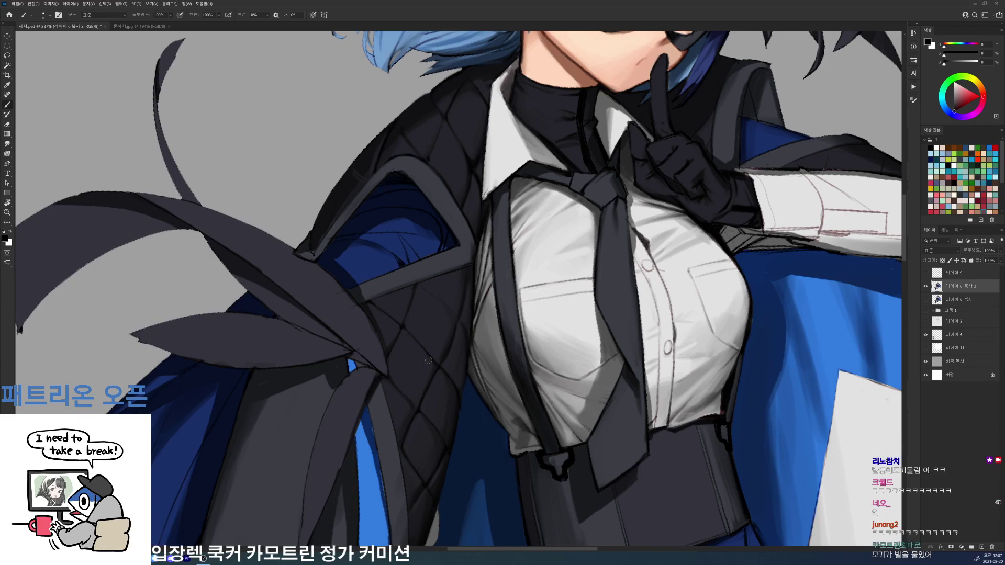
key(r)
drag(611, 204, 633, 290)
key(b)
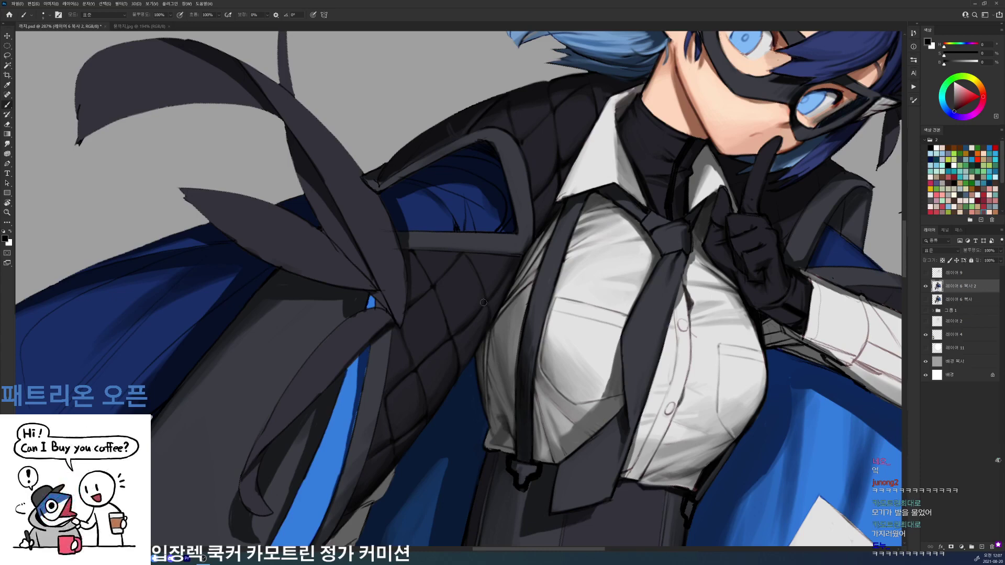
key(r)
mouse_move(483, 303)
mouse_down()
mouse_move(522, 285)
mouse_move(706, 333)
mouse_move(688, 196)
mouse_up()
alt+click(706, 333)
key(r)
- Clean up the bow's edge against the quilted coat panel with a smaller brush in sampled dark greys, and save the document
alt+click(380, 302)
alt+click(379, 302)
key(bracketleft)
key(bracketleft)
key(bracketleft)
drag(379, 294, 422, 326)
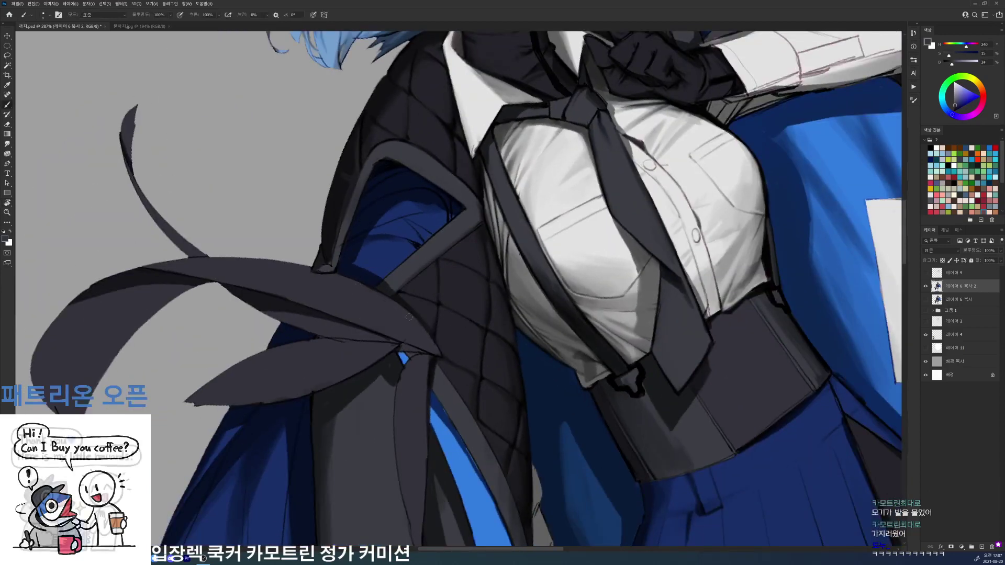
alt+click(421, 326)
alt+click(441, 352)
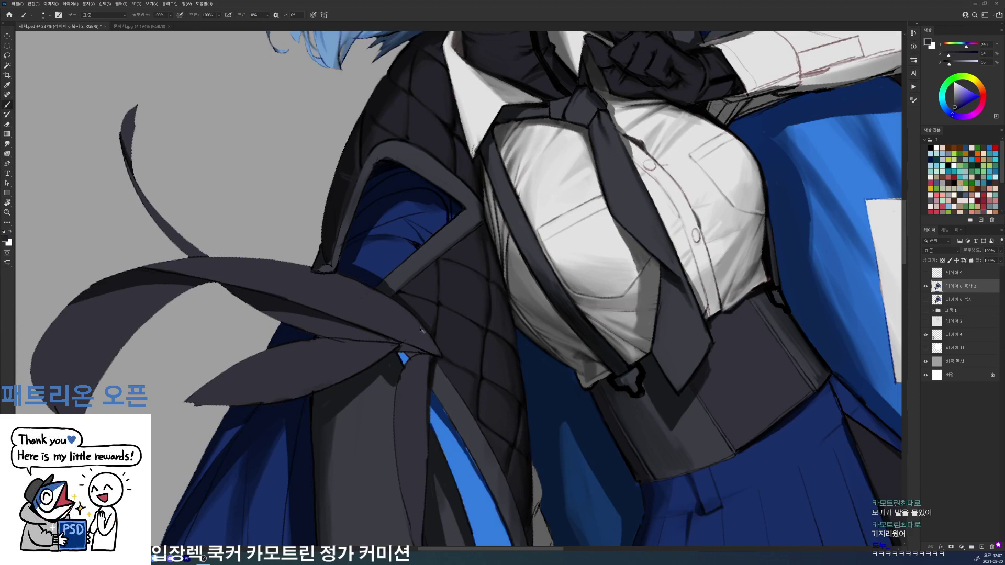
key(ctrl+s)
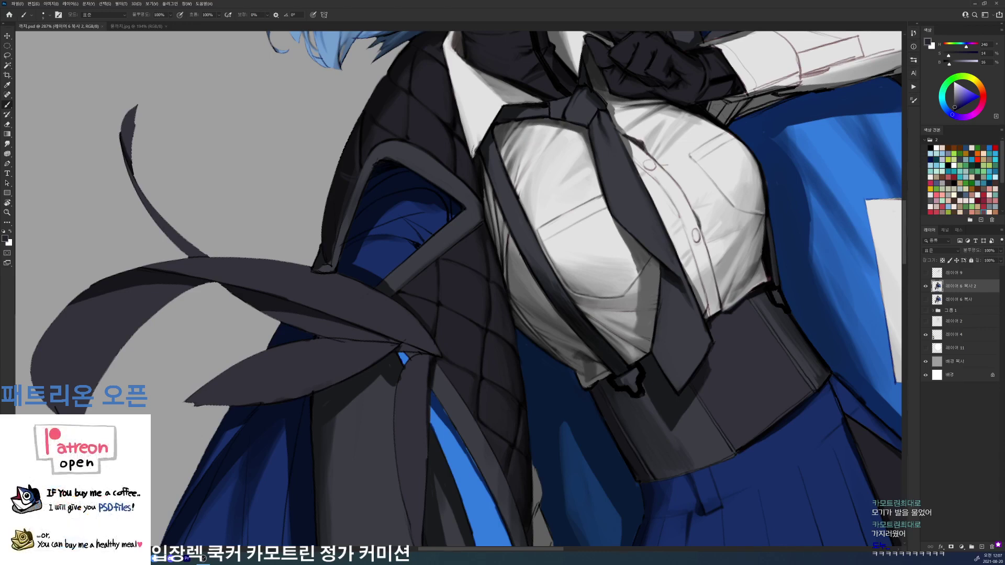
- Touch up the shirt's button placket beside the tie with sampled colours and black
key(r)
mouse_move(802, 187)
mouse_down()
mouse_move(816, 220)
mouse_move(764, 264)
mouse_up()
alt+click(667, 208)
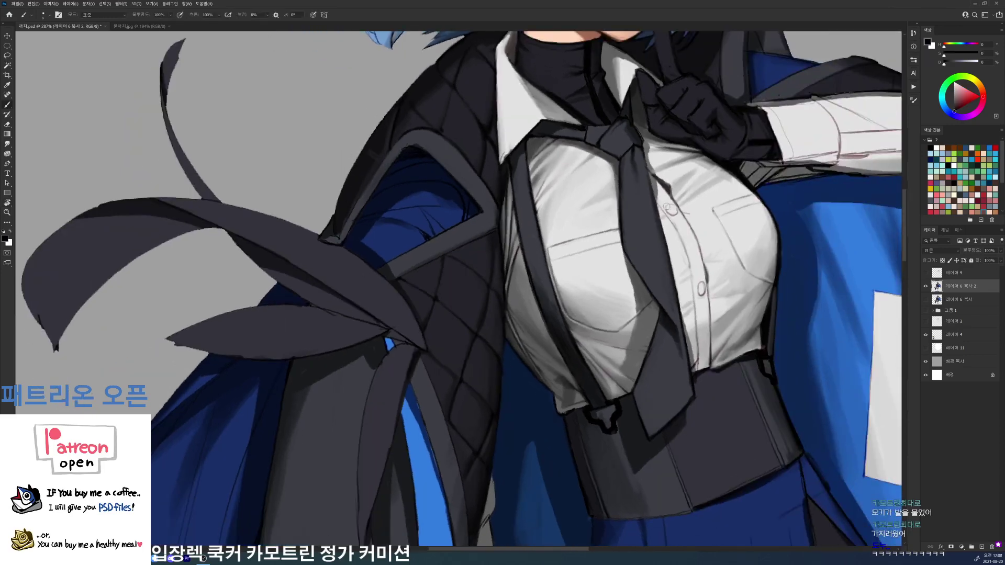
drag(668, 207, 672, 214)
alt+click(680, 225)
key(d)
drag(717, 295, 675, 294)
key(r)
mouse_move(790, 287)
mouse_down()
mouse_move(711, 290)
mouse_move(614, 315)
mouse_up()
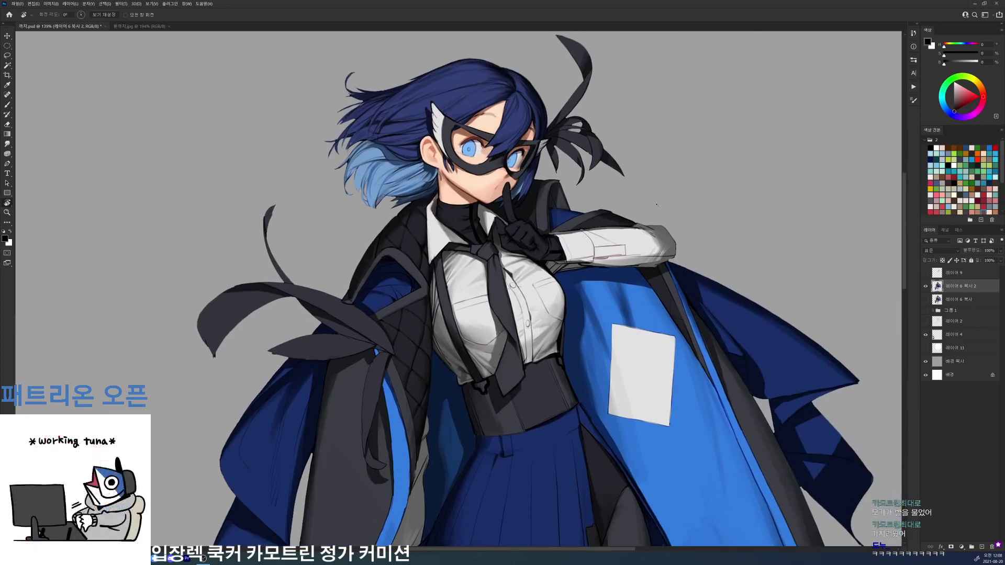
- Clean up the raised sleeve's cuff edge beside the glove with sampled off-white and black
drag(660, 211, 702, 211)
key(b)
alt+click(471, 272)
drag(454, 270, 441, 266)
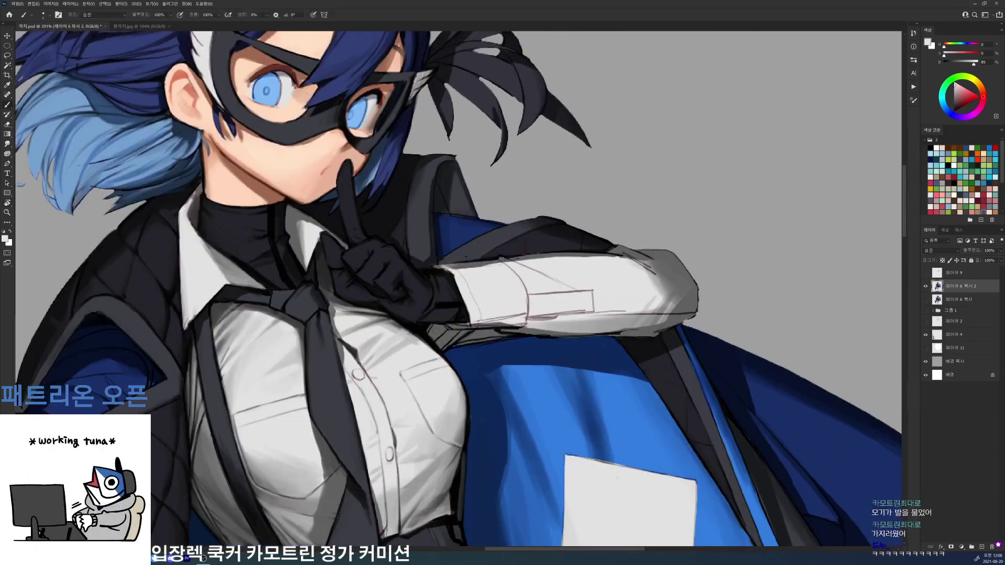
key(r)
mouse_move(559, 243)
mouse_down()
mouse_move(564, 322)
mouse_move(566, 313)
mouse_up()
key(b)
key(d)
alt+click(472, 278)
mouse_move(461, 267)
mouse_down()
mouse_move(457, 257)
mouse_move(495, 290)
mouse_move(487, 286)
mouse_up()
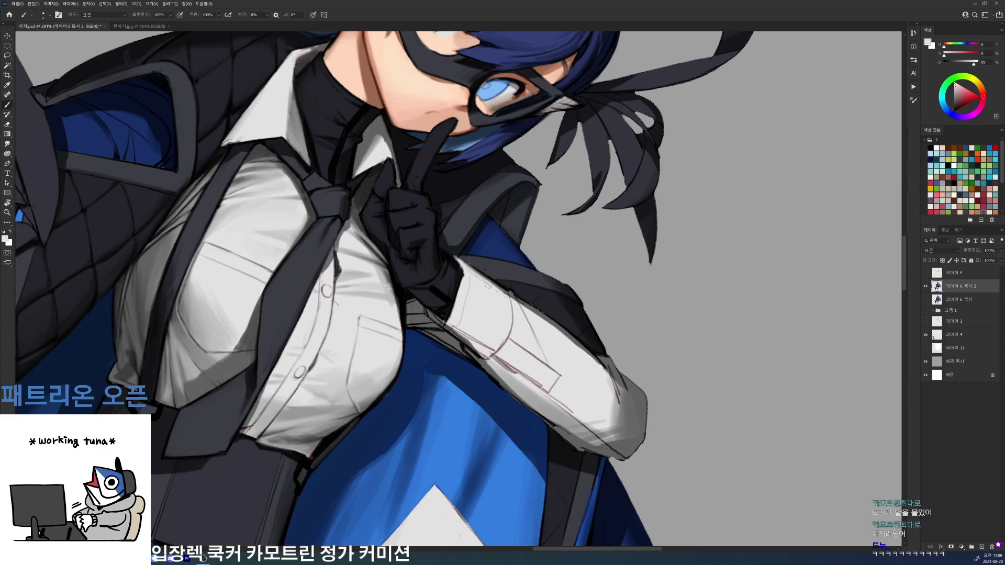
- Refine the boundary between the raised sleeve's upper edge and the coat trim with sampled grey, off-white and black
alt+click(490, 278)
alt+click(480, 266)
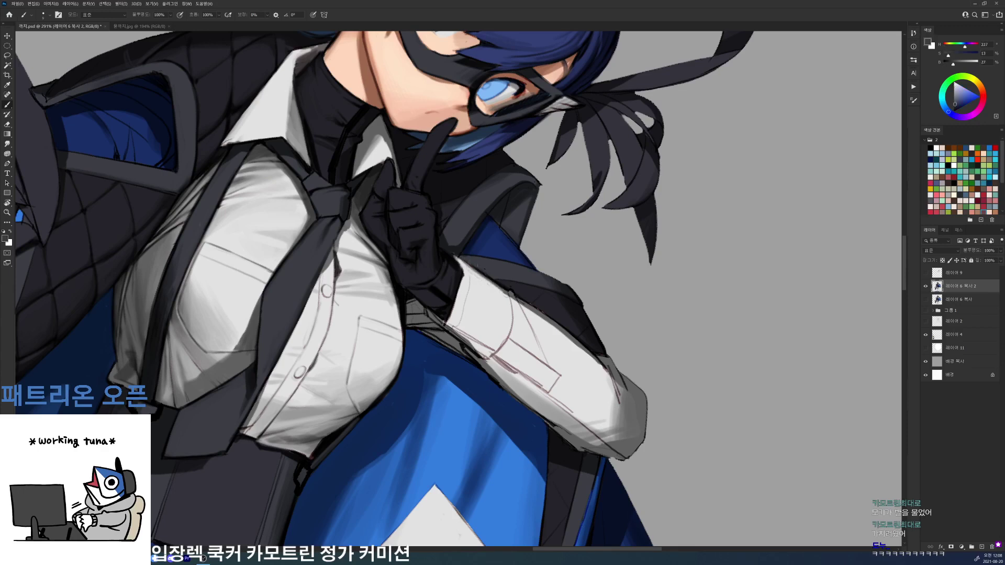
alt+click(483, 270)
alt+click(499, 289)
drag(500, 287, 507, 296)
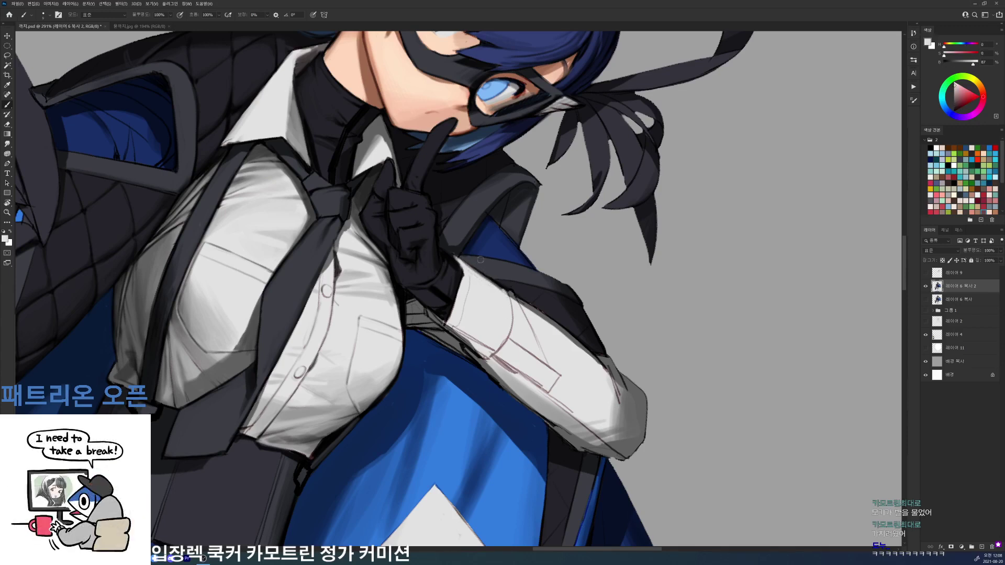
key(d)
drag(448, 250, 460, 256)
key(r)
mouse_move(590, 195)
mouse_down()
mouse_move(530, 143)
mouse_move(497, 132)
mouse_up()
key(b)
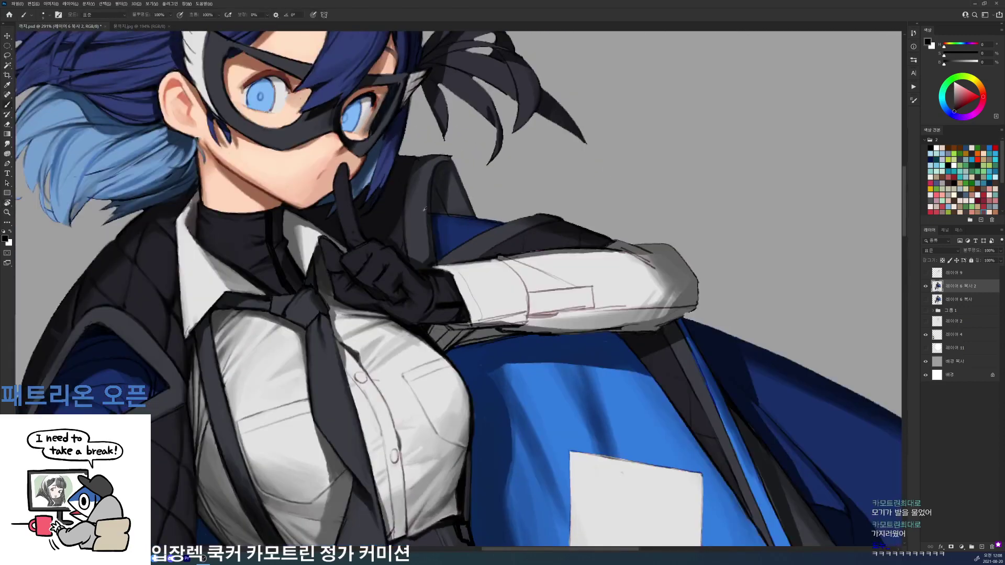
- Paint the coat collar's grey trim and dark inner side behind the raised glove with sampled grey and black
alt+click(427, 191)
drag(428, 188, 445, 299)
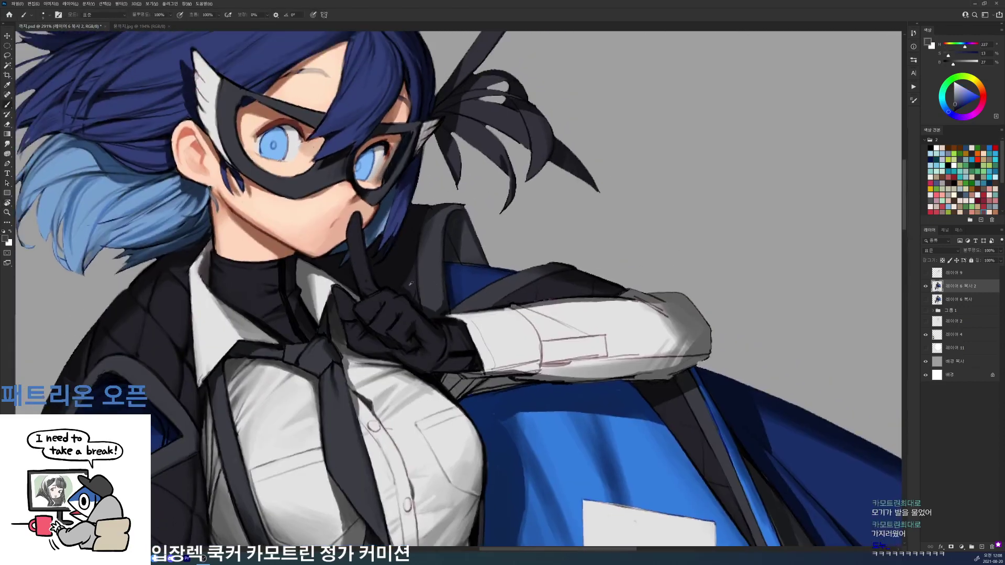
alt+click(412, 280)
key(d)
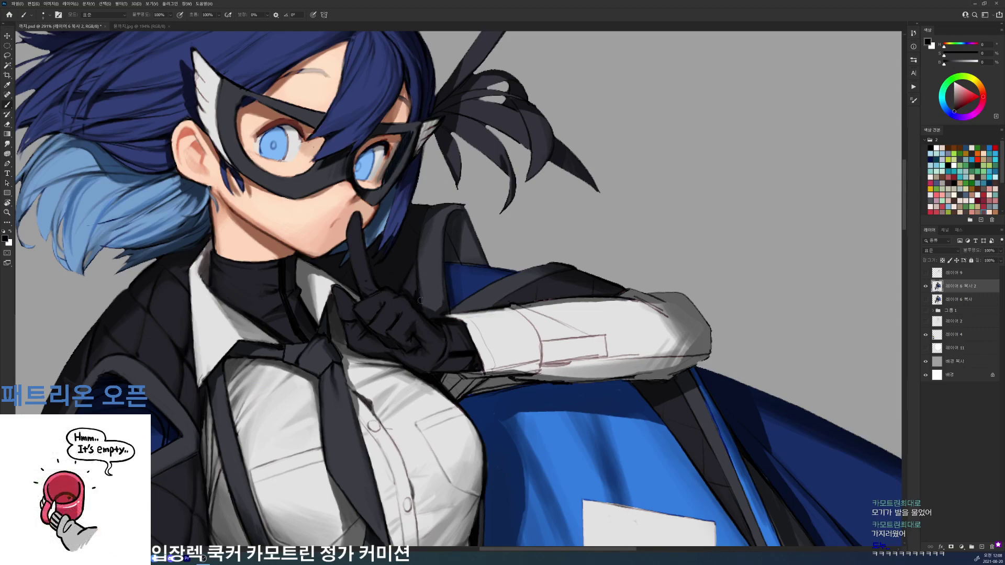
alt+click(422, 270)
drag(422, 269, 469, 335)
key(r)
alt+click(444, 314)
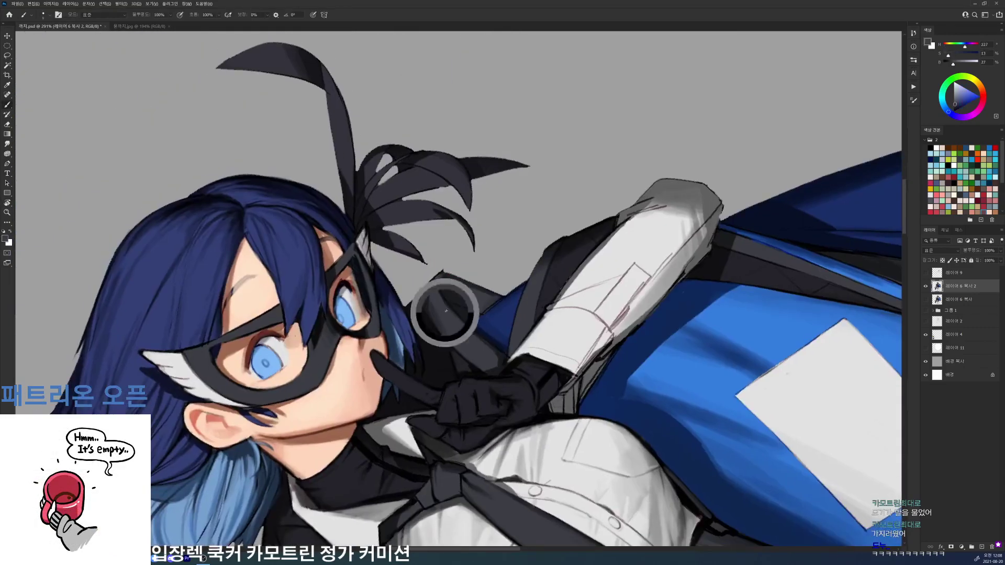
- Outline the collar trim in black where it meets the coat's blue fabric above the raised sleeve
key(r)
drag(419, 293, 465, 275)
key(d)
key(b)
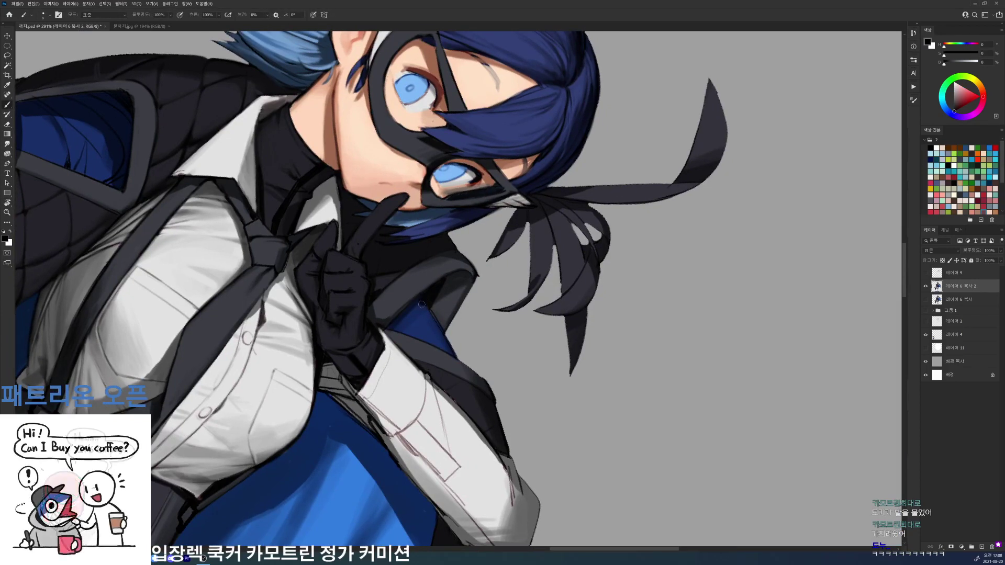
key(r)
drag(423, 304, 449, 323)
key(b)
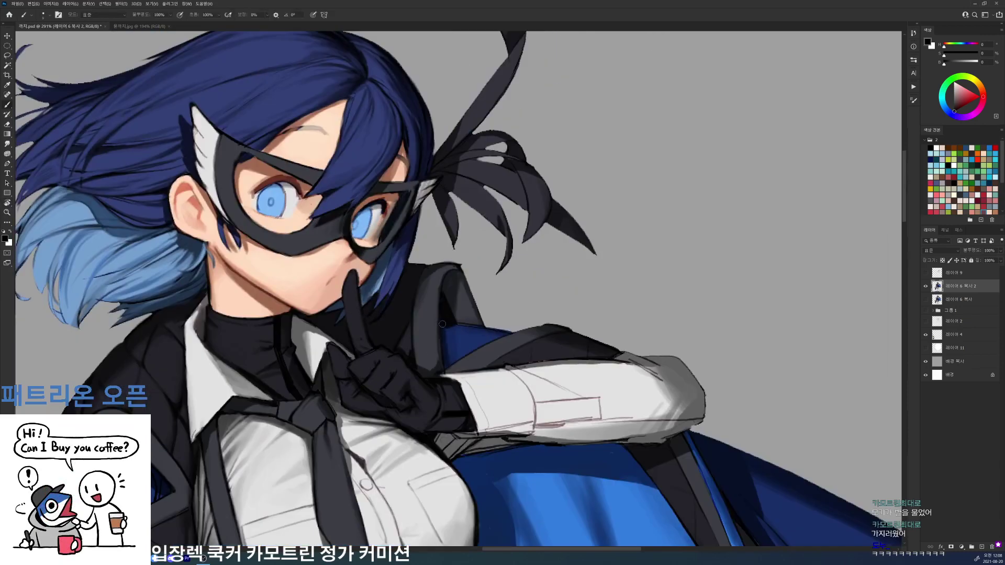
- Shade the small blue coat area between the collar trim and the raised sleeve with sampled dark blues and black
alt+click(446, 365)
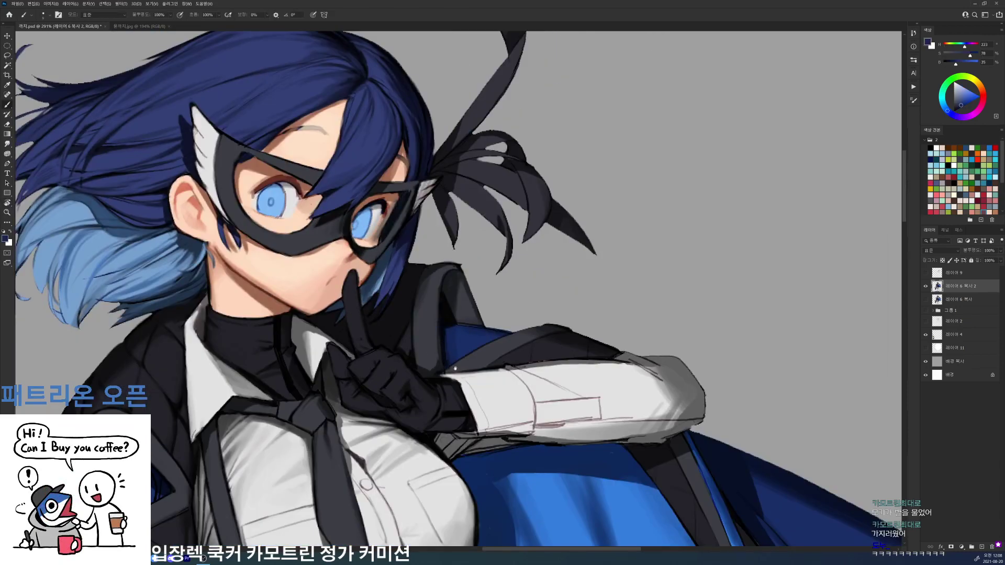
drag(447, 366, 450, 313)
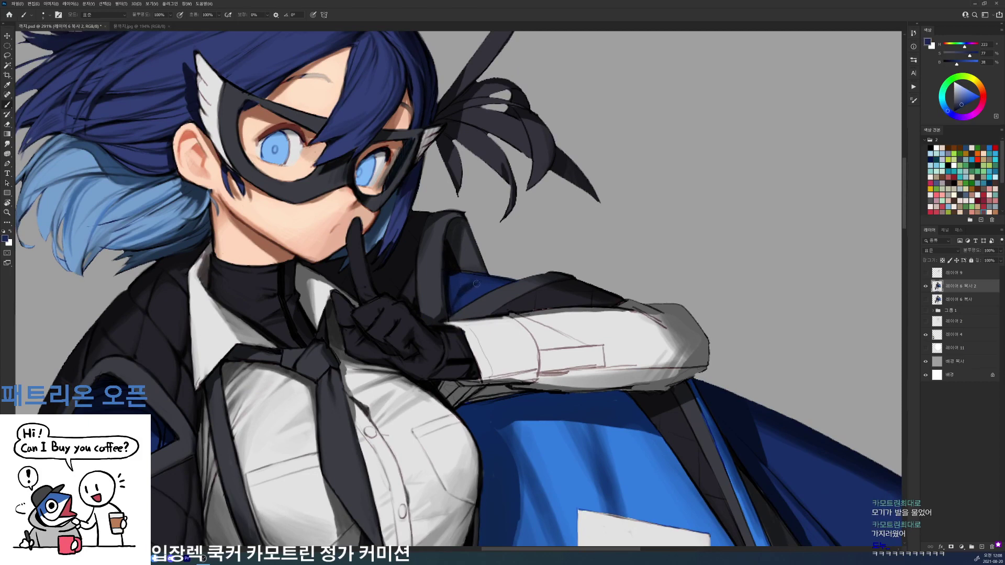
alt+click(458, 303)
key(d)
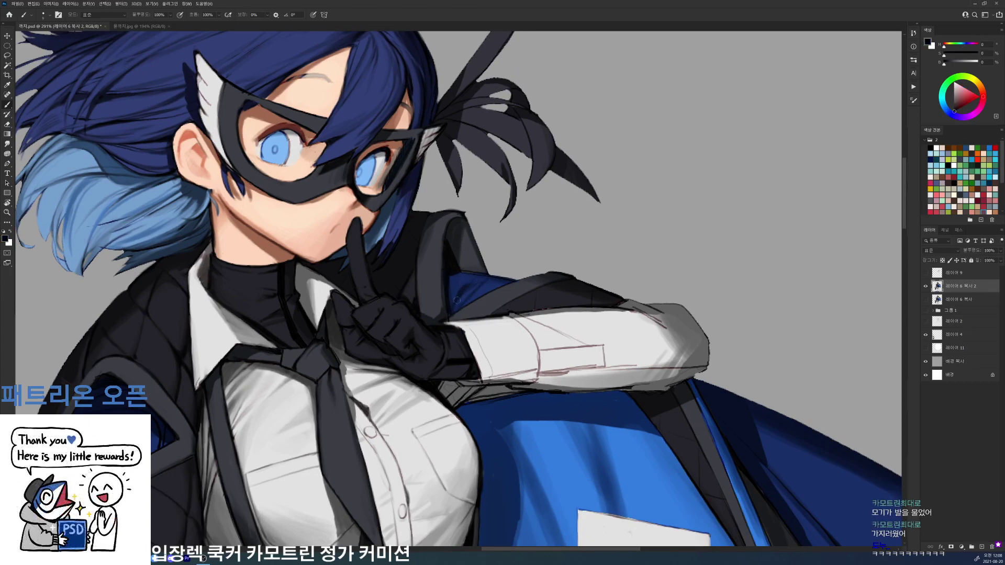
alt+click(467, 272)
key(d)
alt+click(487, 277)
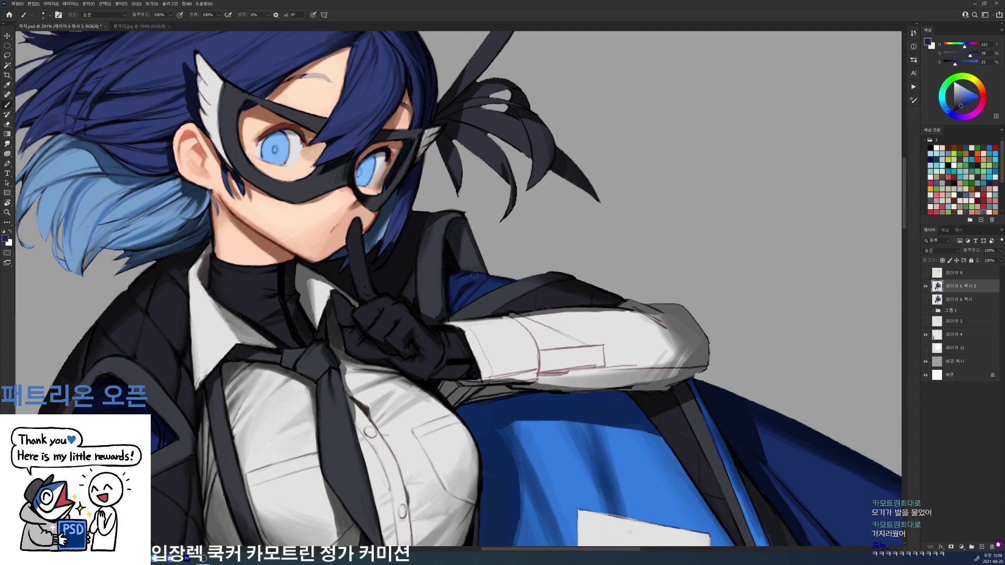
key(d)
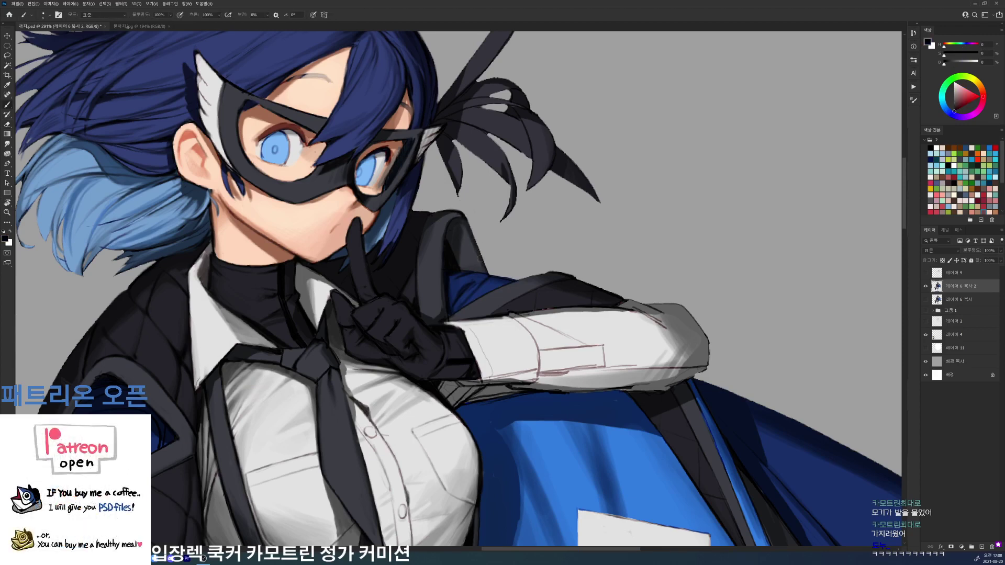
- Smooth the outer fold of the coat collar with sampled dark greys, and save the document
alt+click(475, 260)
alt+click(461, 223)
alt+click(461, 257)
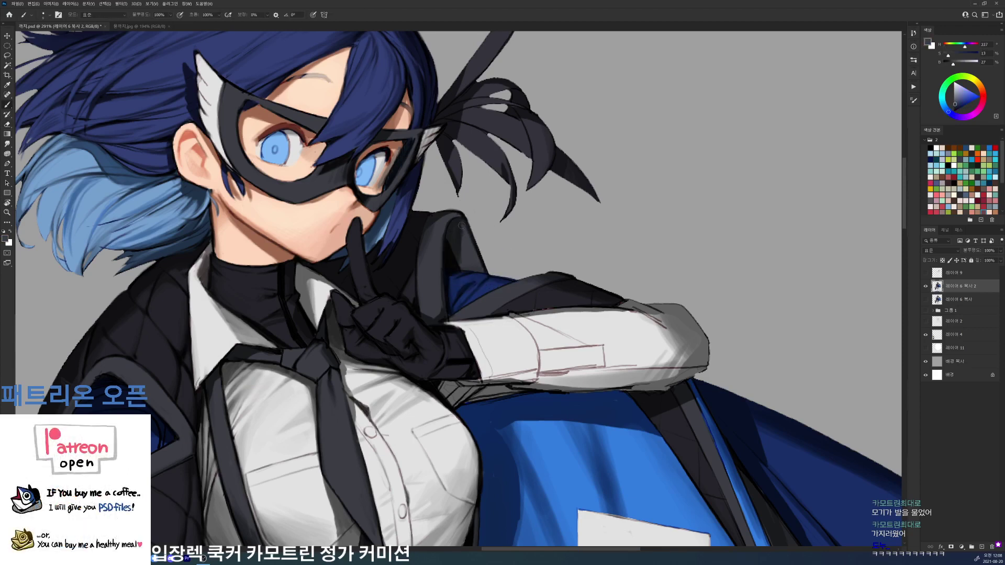
drag(462, 253, 460, 231)
key(ctrl+s)
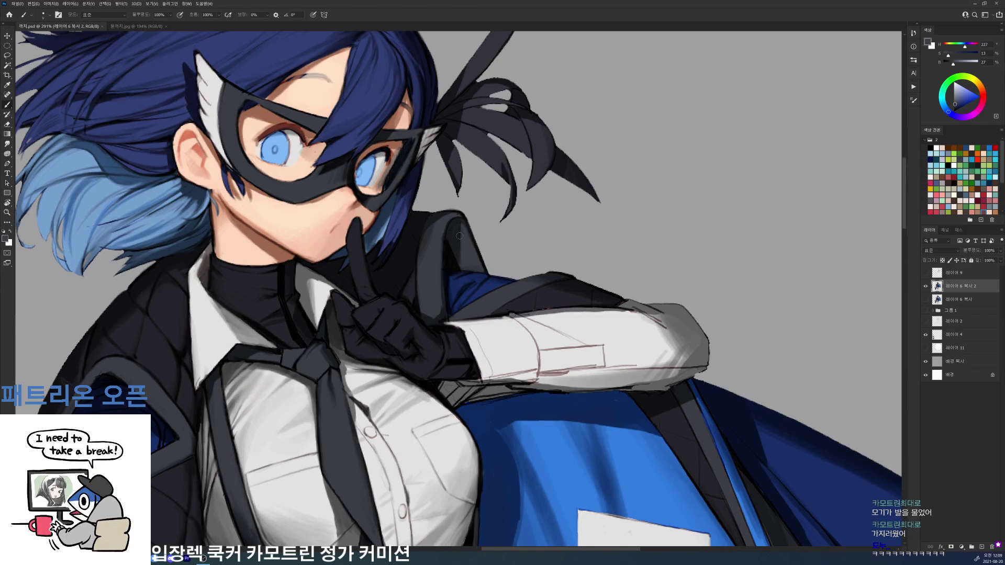
- Refine the dark coat fold and its outline above the raised sleeve with sampled dark grey and black
alt+click(476, 278)
drag(473, 280, 461, 290)
alt+click(448, 302)
drag(597, 259, 525, 344)
key(r)
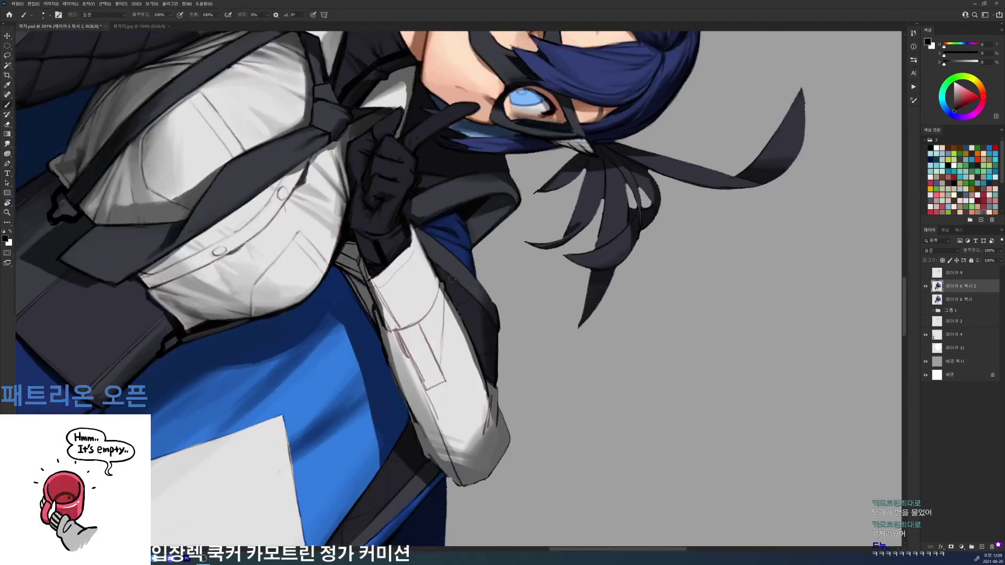
alt+click(467, 291)
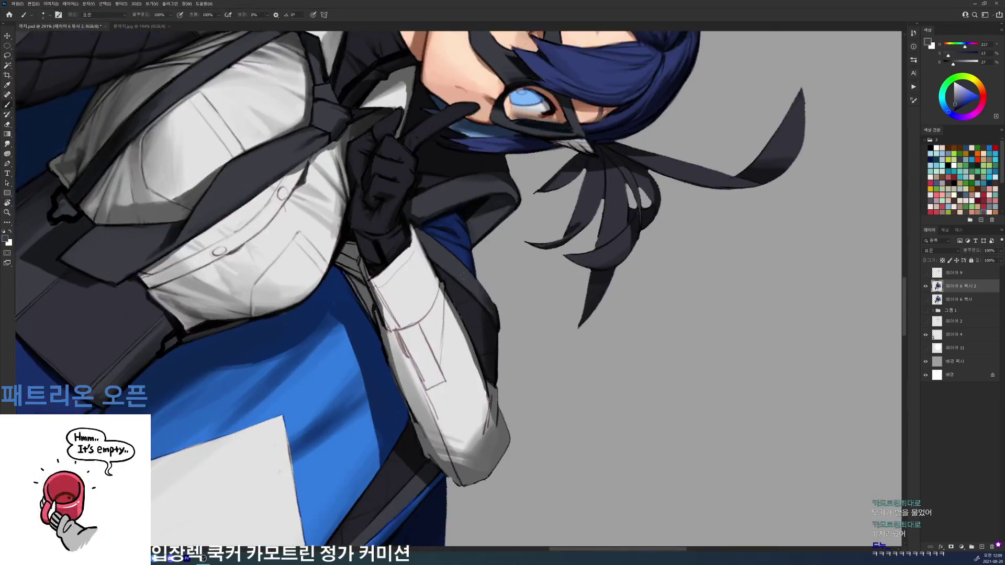
key(d)
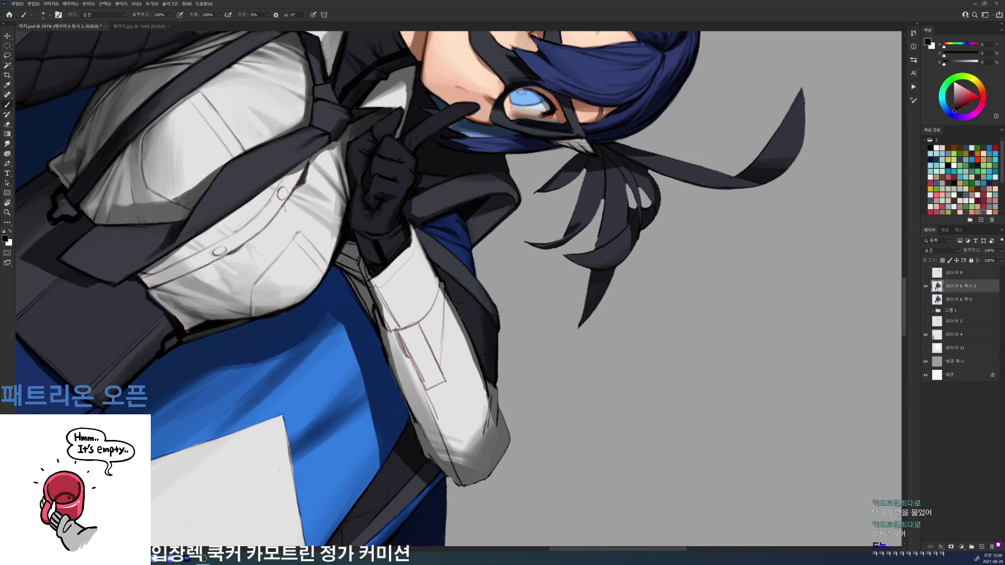
- Choose a different brush preset and paint the raised sleeve's cuff area with sampled greys
key(r)
mouse_move(528, 463)
mouse_down()
mouse_move(636, 228)
mouse_move(640, 238)
mouse_up()
right_click(574, 287)
click(603, 350)
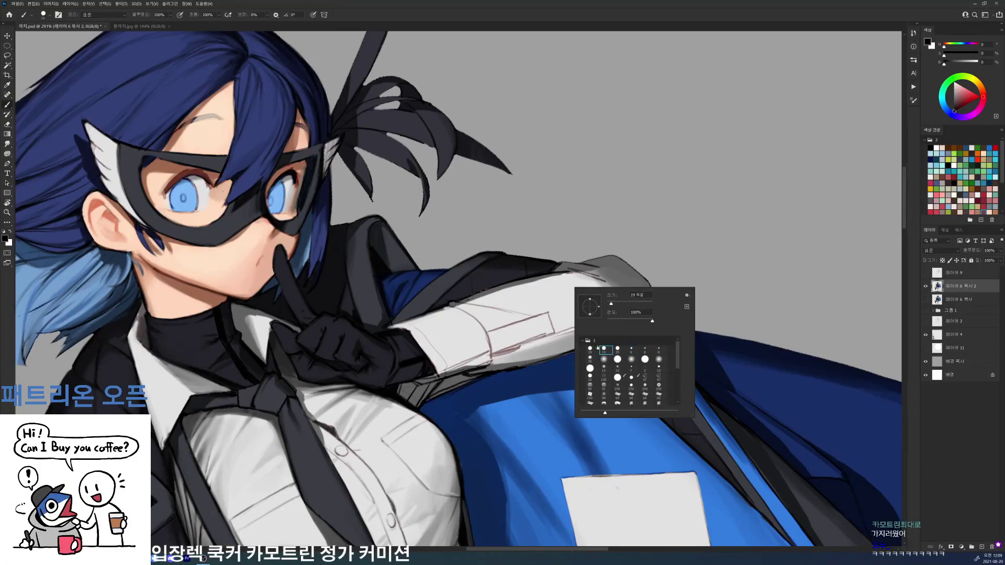
alt+click(565, 309)
alt+click(435, 312)
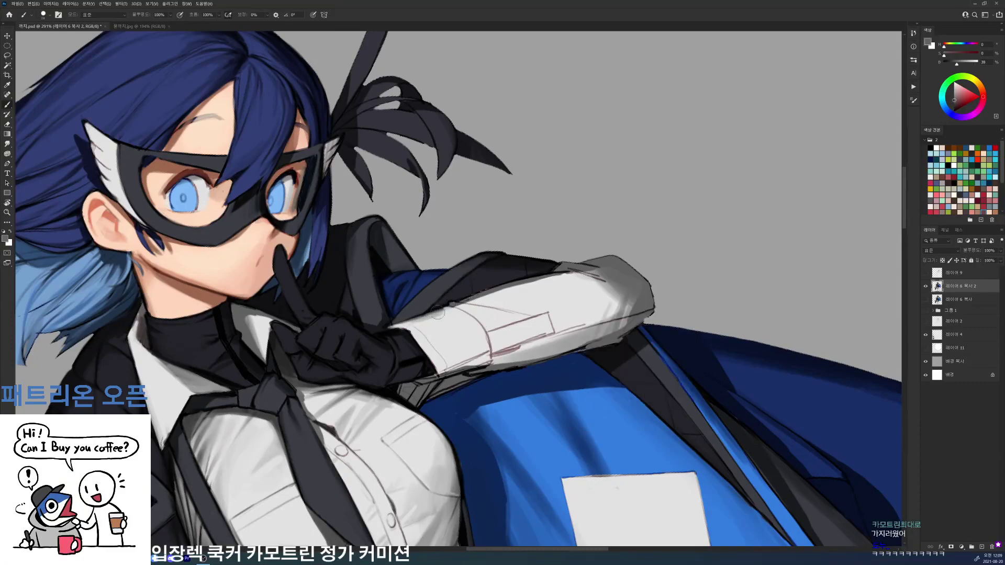
key(d)
alt+click(478, 328)
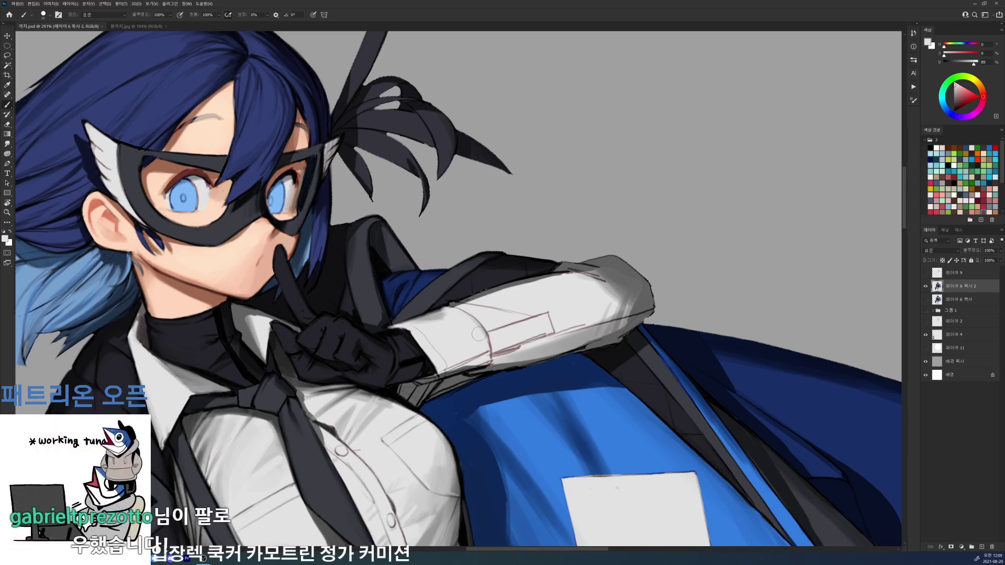
- Clean up the raised sleeve's upper edge along the dark coat with sampled light grey and black
key(r)
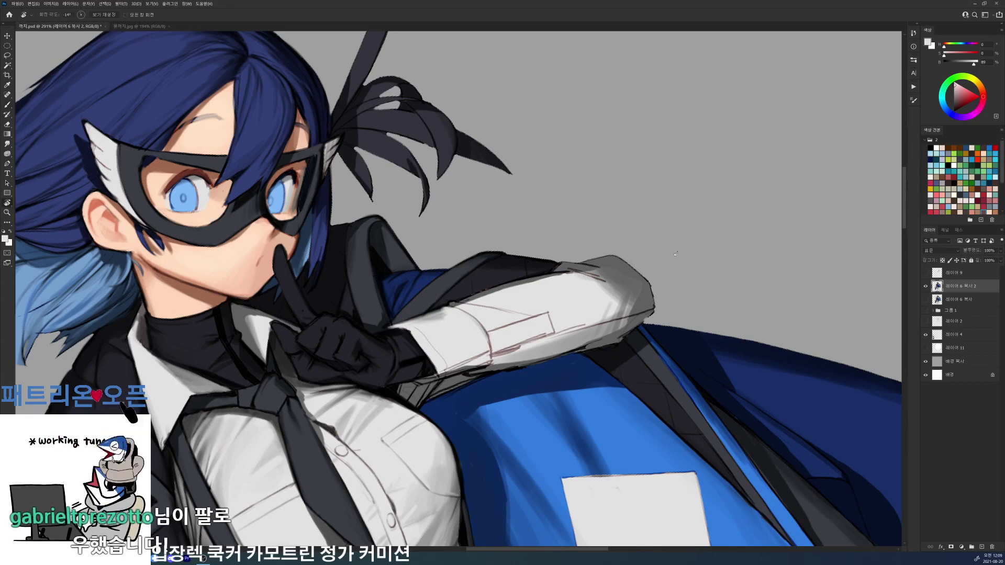
drag(587, 227, 475, 147)
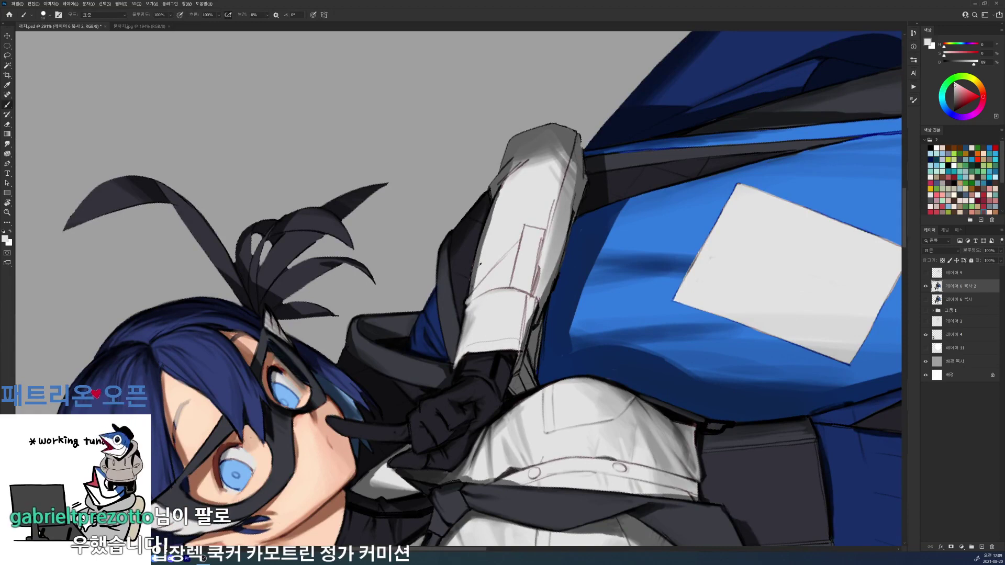
alt+click(478, 278)
drag(474, 288, 505, 183)
key(d)
alt+click(498, 220)
drag(477, 257, 507, 195)
key(r)
mouse_move(598, 183)
mouse_down()
mouse_move(598, 394)
mouse_move(493, 324)
mouse_up()
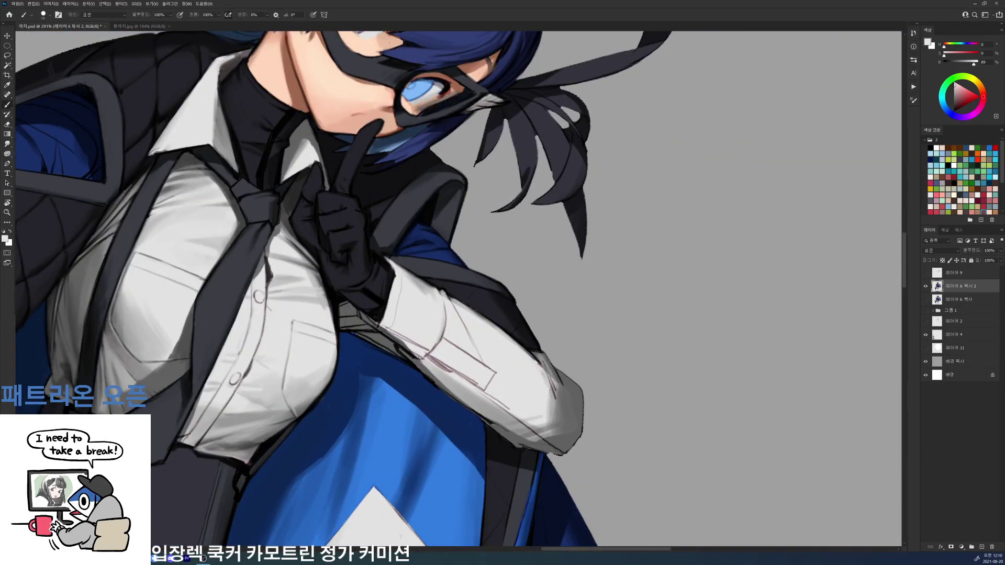
- Repaint the flat grey shadow at the sleeve's elbow as softer folds with sampled light and mid greys
alt+click(544, 369)
drag(558, 388, 563, 401)
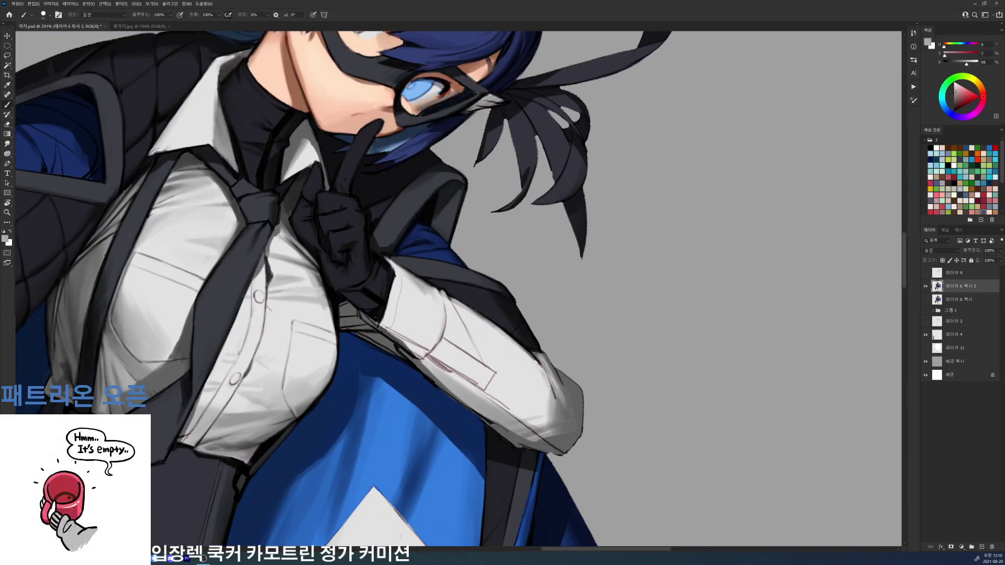
alt+click(561, 393)
drag(539, 367, 555, 403)
mouse_move(539, 365)
mouse_down()
mouse_move(548, 408)
mouse_move(544, 392)
mouse_move(562, 411)
mouse_move(537, 367)
mouse_move(555, 422)
mouse_up()
alt+click(544, 393)
alt+click(558, 403)
alt+click(550, 399)
drag(550, 387, 564, 431)
drag(560, 399, 575, 427)
alt+click(571, 414)
drag(563, 378, 577, 431)
alt+click(565, 418)
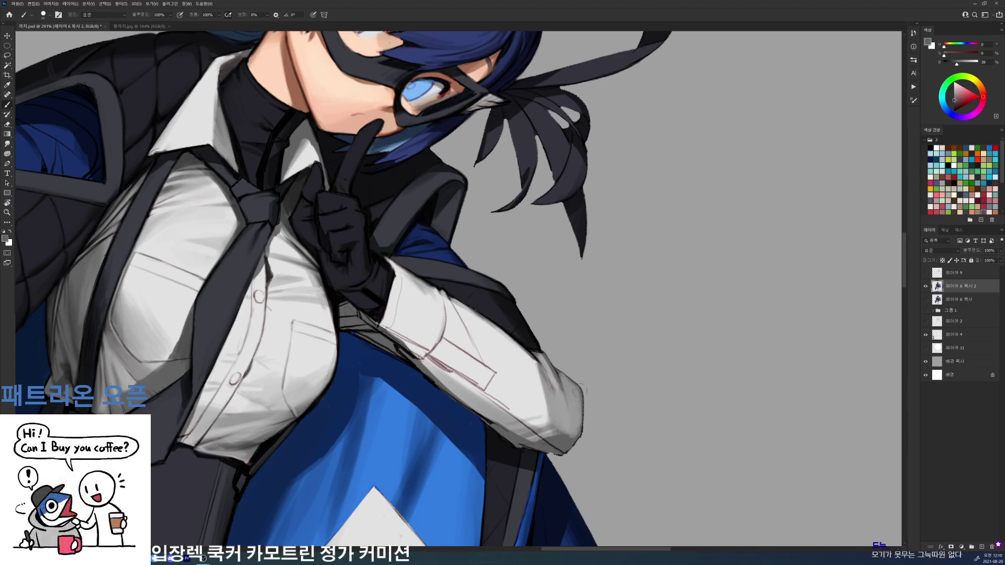
- Blend the elbow shading into the white upper side of the forearm sleeve with sampled greys
mouse_move(575, 395)
mouse_down()
mouse_move(576, 437)
mouse_move(567, 435)
mouse_move(611, 385)
mouse_move(602, 275)
mouse_move(526, 229)
mouse_move(566, 197)
mouse_move(527, 236)
mouse_move(557, 212)
mouse_move(580, 210)
mouse_move(570, 196)
mouse_up()
key(r)
alt+click(554, 261)
key(r)
alt+click(544, 205)
alt+click(543, 220)
alt+click(565, 190)
alt+click(581, 204)
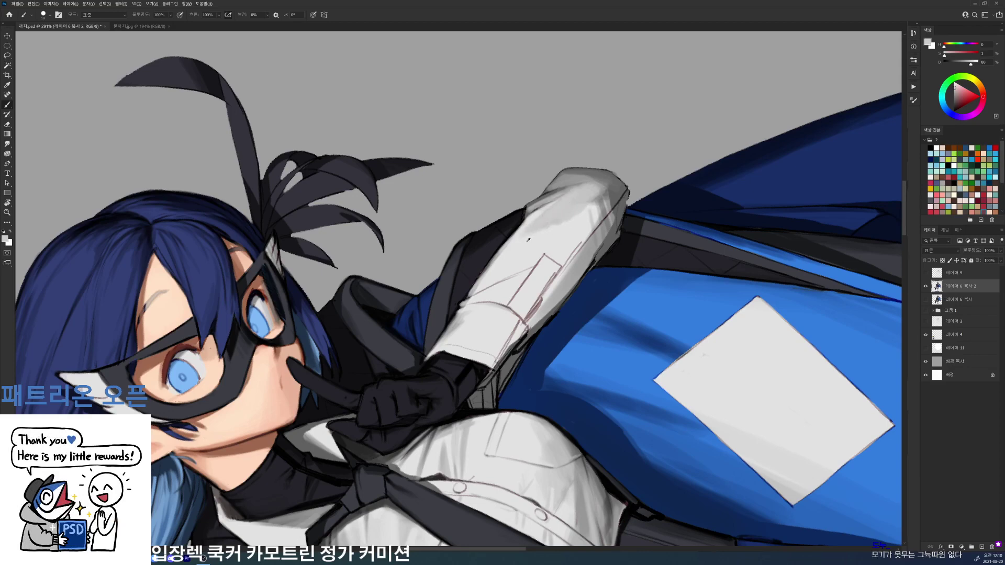
alt+click(528, 241)
drag(534, 235, 554, 227)
- Deepen the shading at the tip of the elbow with sampled mid greys
key(r)
drag(680, 152, 693, 402)
alt+click(611, 318)
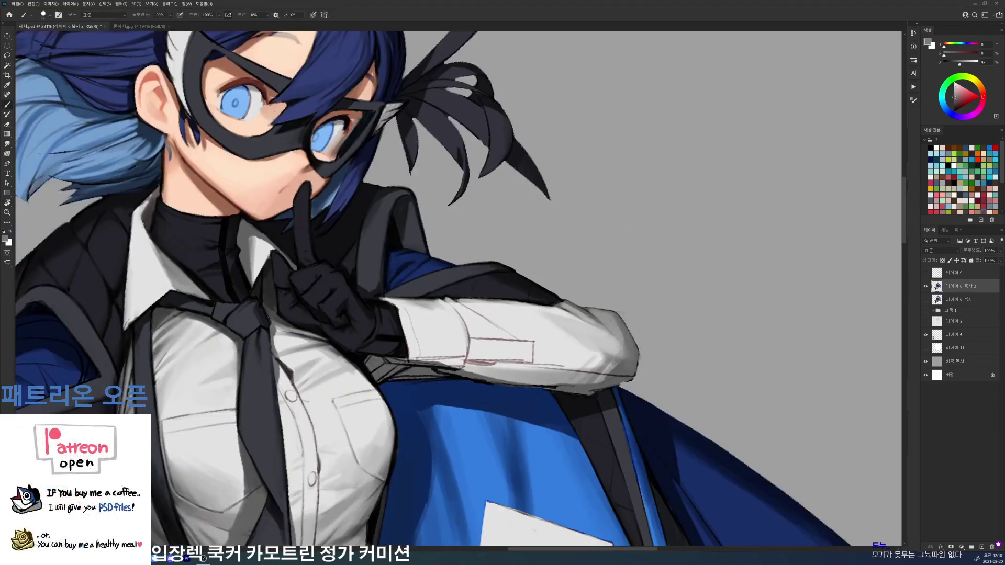
alt+click(622, 343)
mouse_move(626, 352)
mouse_down()
mouse_move(619, 321)
mouse_move(632, 350)
mouse_up()
key(r)
mouse_move(664, 351)
mouse_down()
mouse_move(669, 311)
mouse_move(636, 181)
mouse_up()
mouse_move(603, 226)
mouse_down()
mouse_move(604, 242)
mouse_move(597, 236)
mouse_move(622, 214)
mouse_move(602, 238)
mouse_move(607, 227)
mouse_up()
alt+click(596, 236)
alt+click(621, 225)
alt+click(594, 246)
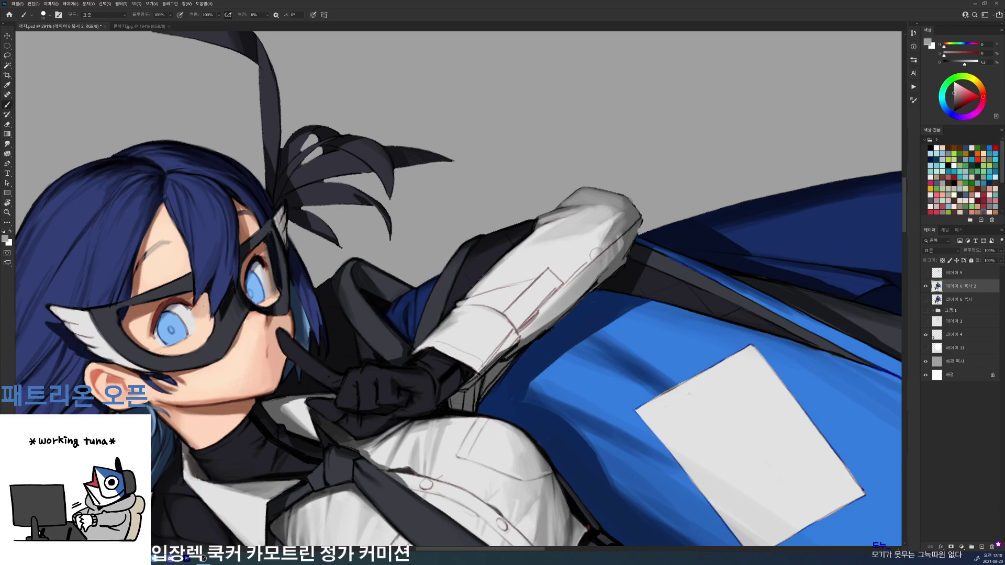
- Shade the sleeve's underside between the elbow and the cuff placket with sampled greys
scroll(593, 246, up, 2)
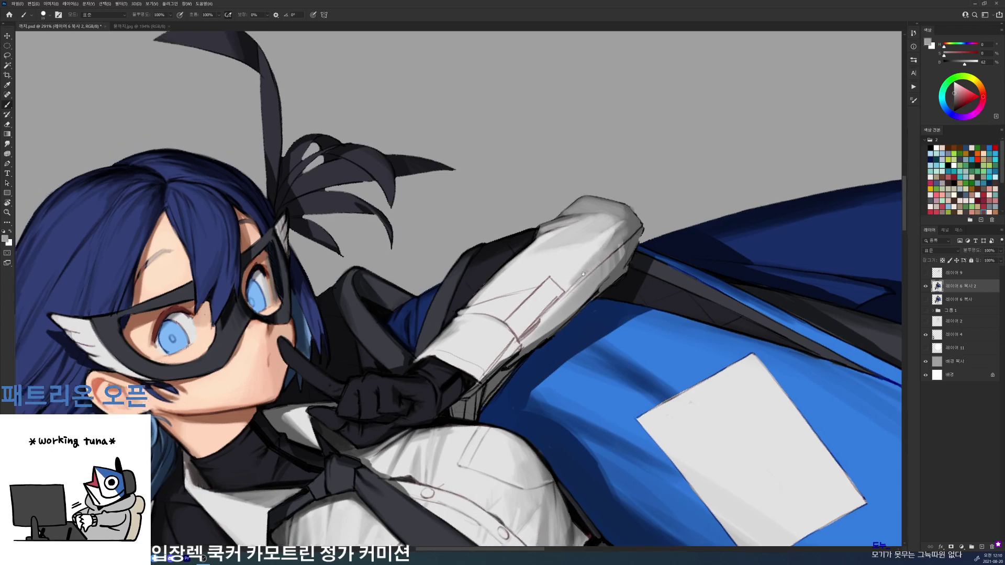
mouse_move(599, 270)
mouse_down()
mouse_move(564, 301)
mouse_move(582, 290)
mouse_move(564, 301)
mouse_move(555, 328)
mouse_move(563, 488)
mouse_move(521, 506)
mouse_up()
alt+click(567, 294)
key(r)
key(b)
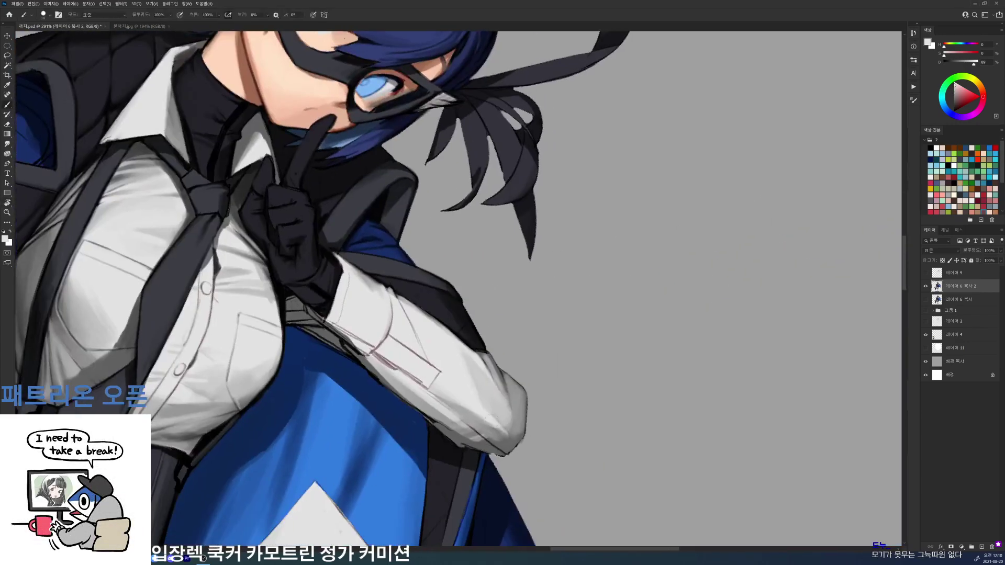
alt+click(497, 443)
mouse_move(471, 419)
mouse_down()
mouse_move(504, 439)
mouse_move(474, 426)
mouse_move(491, 436)
mouse_up()
alt+click(504, 440)
alt+click(438, 414)
mouse_move(430, 397)
mouse_down()
mouse_move(480, 443)
mouse_move(421, 393)
mouse_move(451, 417)
mouse_up()
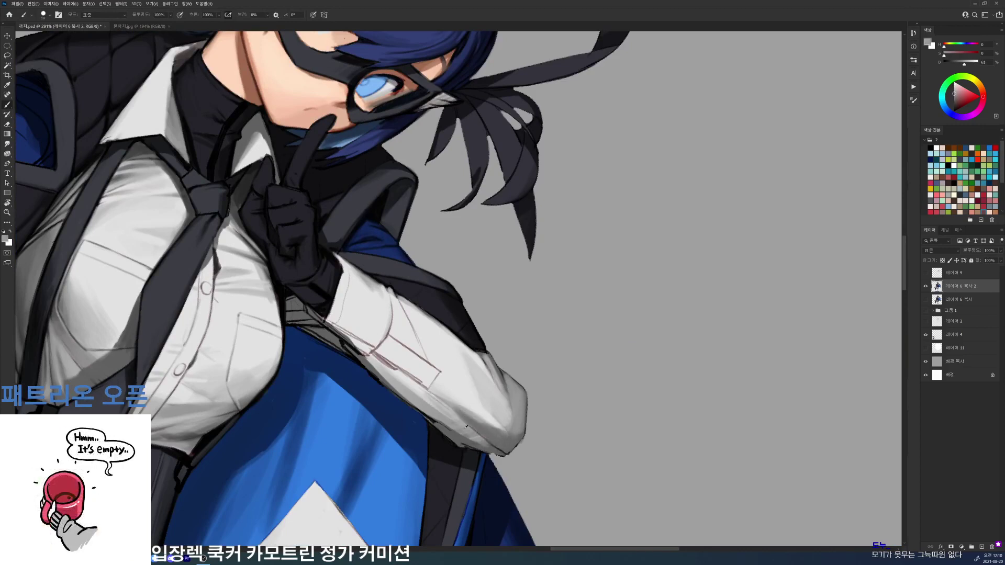
alt+click(422, 398)
alt+click(404, 382)
drag(395, 382, 486, 443)
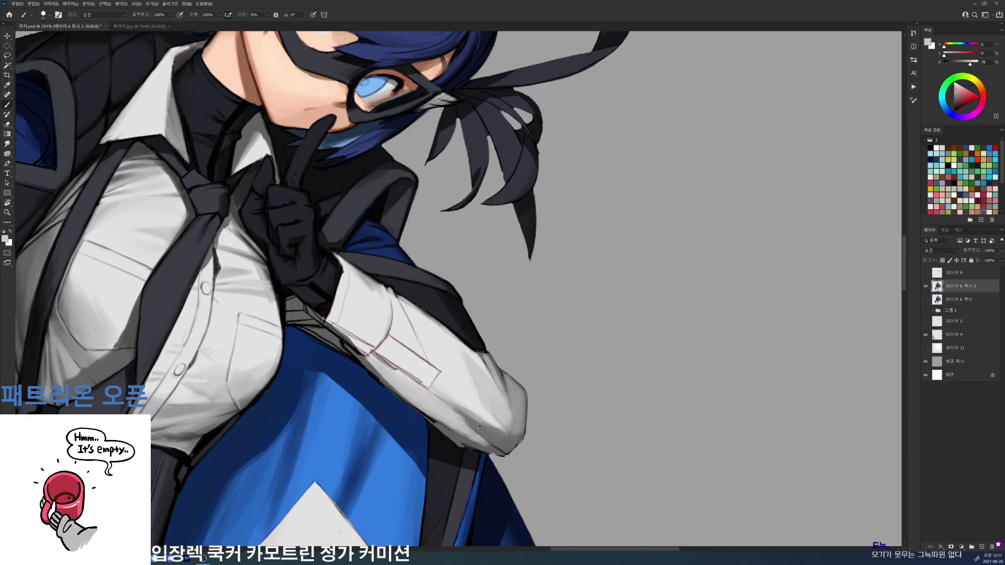
- Add soft fold strokes along the sleeve's lower edge near the elbow with sampled light and mid greys
alt+click(478, 428)
drag(452, 406, 465, 423)
alt+click(450, 398)
drag(467, 412, 478, 434)
drag(475, 421, 484, 441)
drag(483, 427, 487, 442)
alt+click(488, 444)
drag(439, 396, 467, 420)
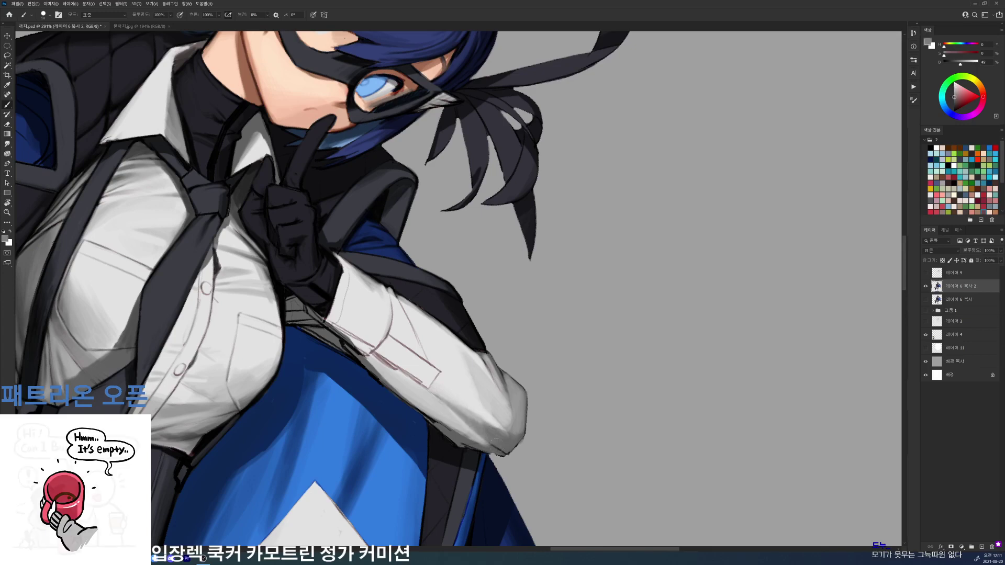
drag(435, 375, 485, 428)
key(ctrl+z)
key(ctrl+z)
- Darken the sleeve's lower contour beside the elbow with sampled greys, blending it into the forearm
key(r)
mouse_move(589, 317)
mouse_down()
mouse_move(594, 293)
mouse_move(516, 168)
mouse_up()
alt+click(612, 258)
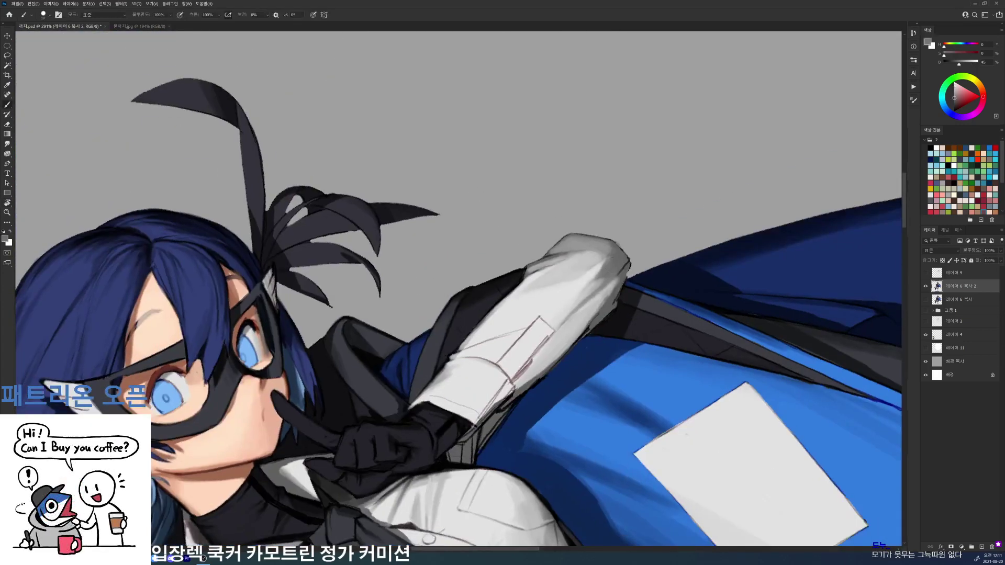
alt+click(571, 297)
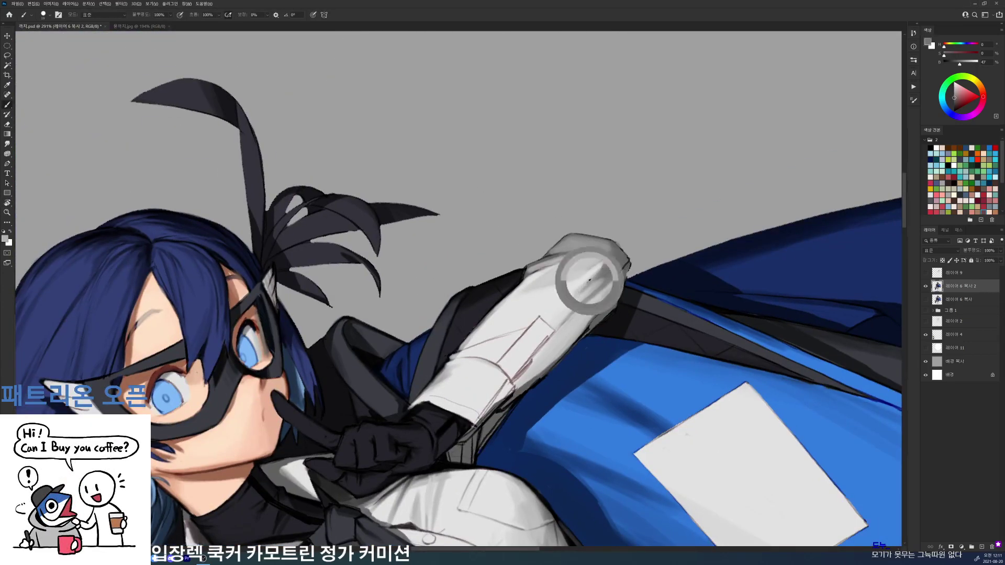
drag(571, 298, 563, 306)
alt+click(562, 306)
alt+click(592, 328)
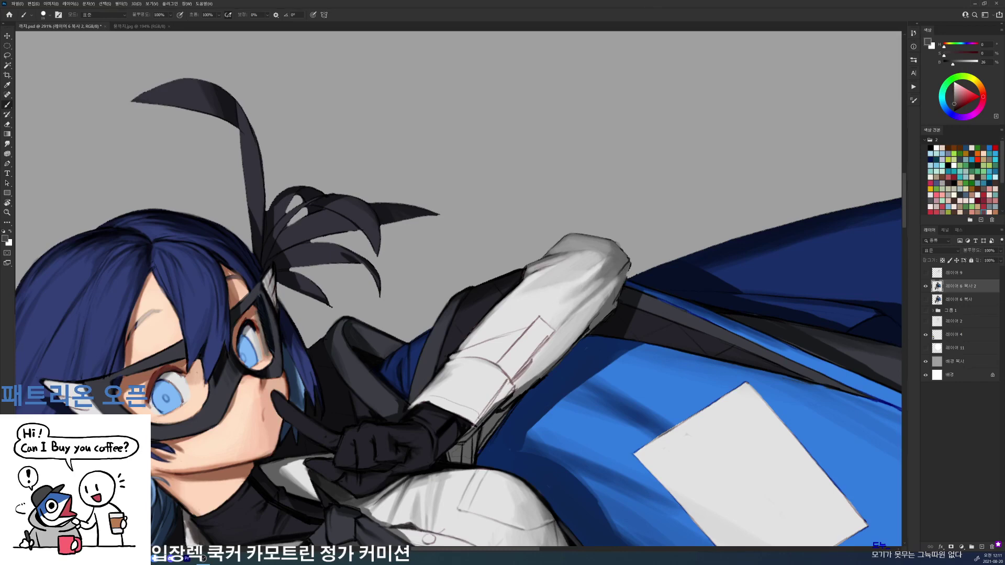
mouse_move(615, 281)
mouse_down()
mouse_move(592, 332)
mouse_move(605, 301)
mouse_move(557, 349)
mouse_move(392, 387)
mouse_up()
alt+click(600, 323)
key(r)
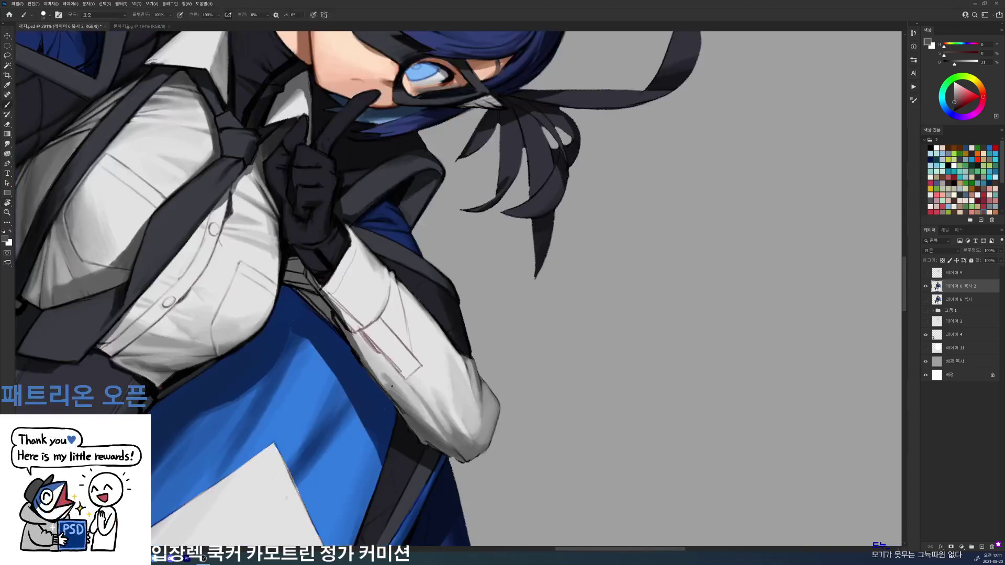
- Smooth the shadow on the sleeve's lower edge beside the placket with sampled light greys
alt+click(392, 387)
drag(359, 343, 400, 393)
alt+click(398, 390)
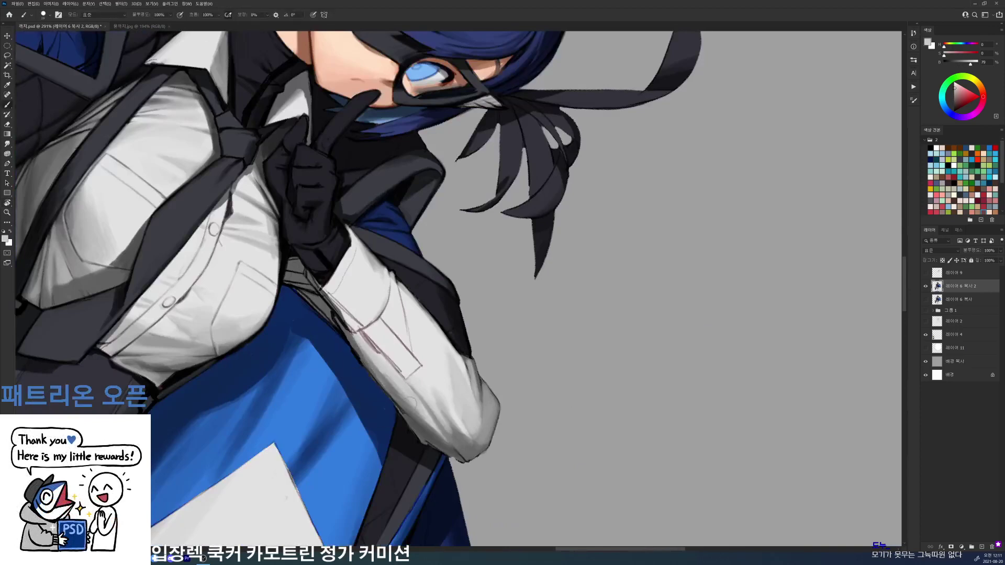
alt+click(411, 403)
mouse_move(368, 354)
mouse_down()
mouse_move(410, 399)
mouse_move(403, 388)
mouse_move(398, 403)
mouse_move(418, 413)
mouse_up()
alt+click(402, 387)
drag(377, 385, 435, 431)
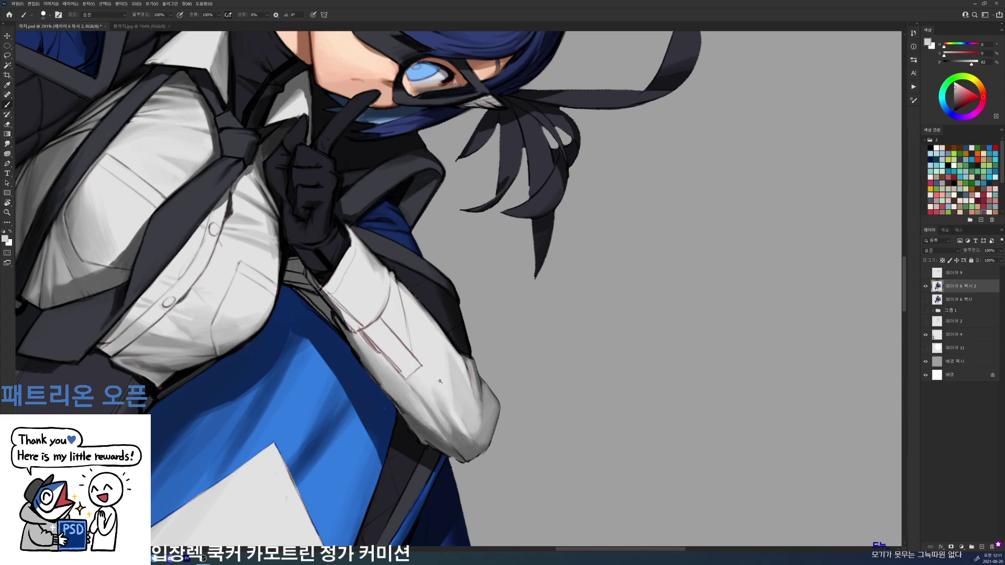
- Blend the wrinkles and shadow inside the elbow with sampled light and mid greys
key(r)
drag(440, 382, 603, 394)
drag(641, 309, 669, 352)
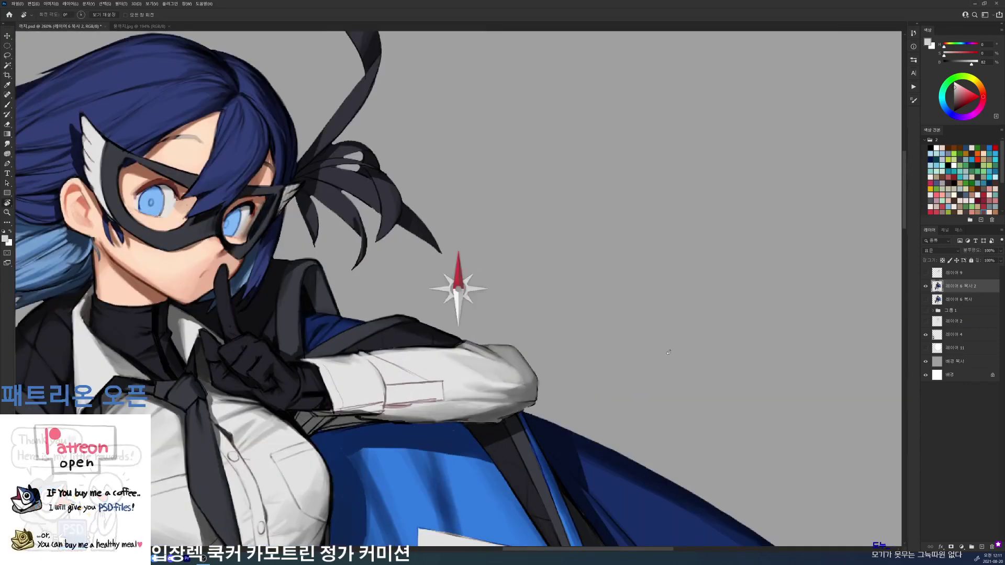
key(b)
alt+click(518, 387)
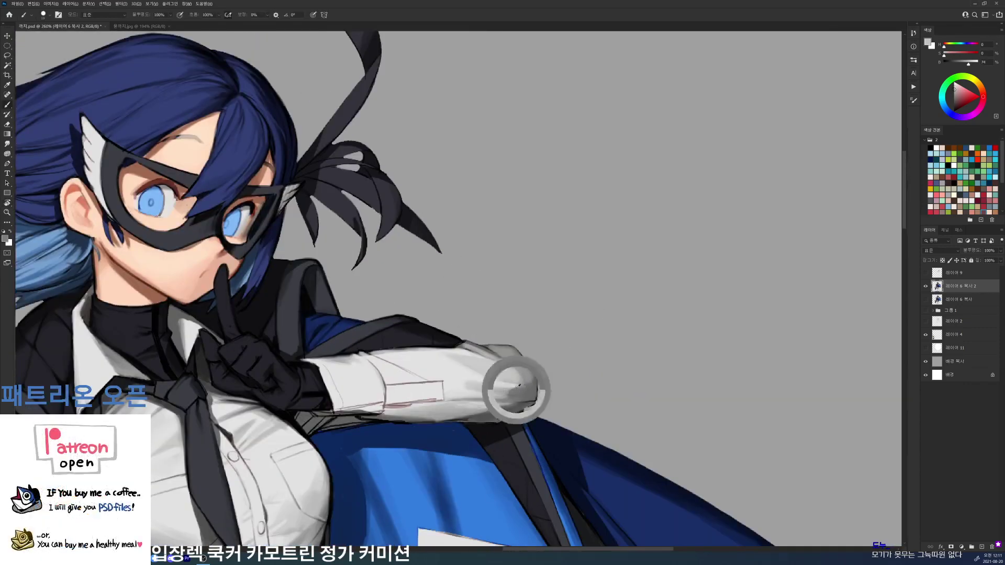
mouse_move(519, 386)
mouse_down()
mouse_move(492, 389)
mouse_move(503, 380)
mouse_up()
alt+click(465, 381)
alt+click(500, 387)
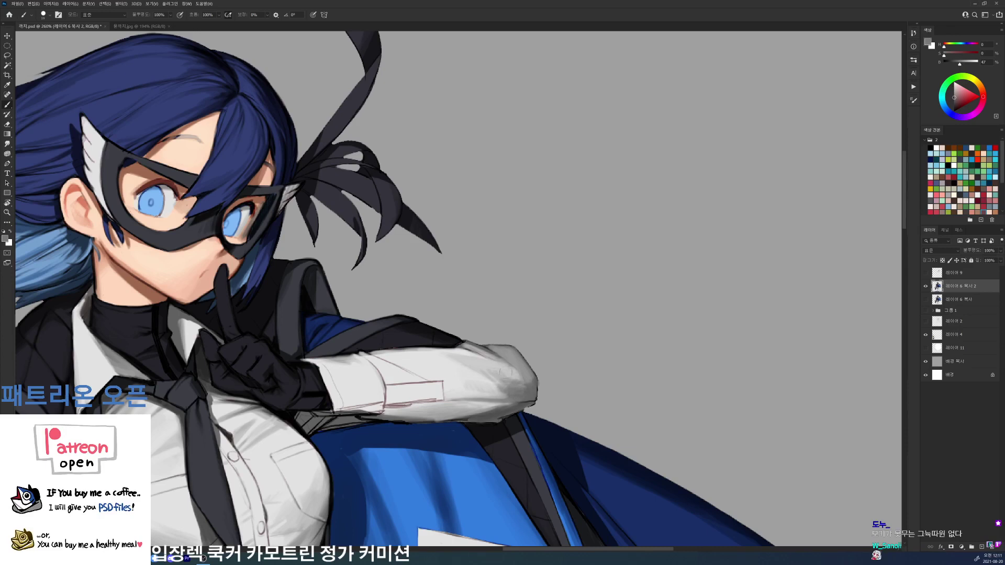
alt+click(483, 368)
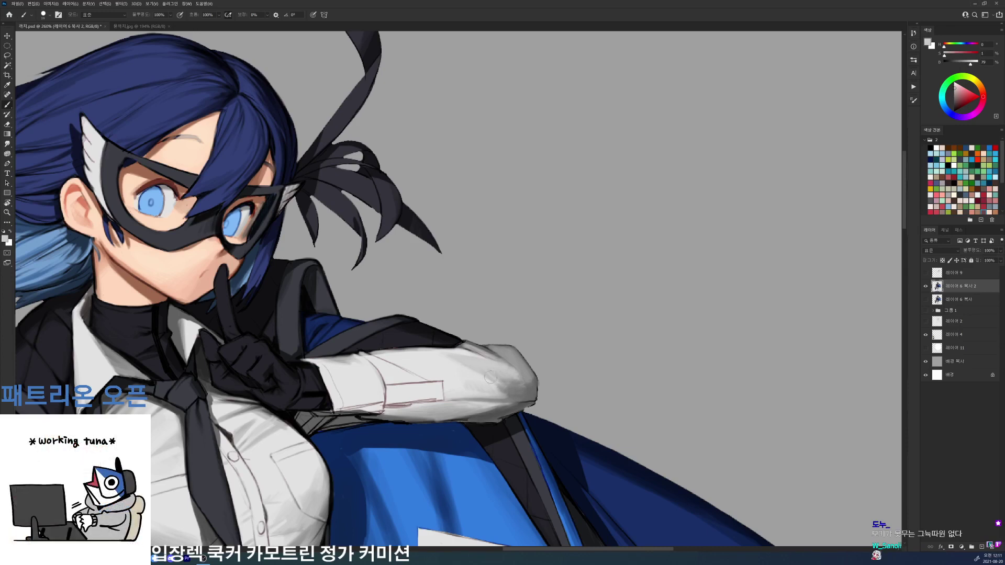
alt+click(499, 384)
alt+click(521, 389)
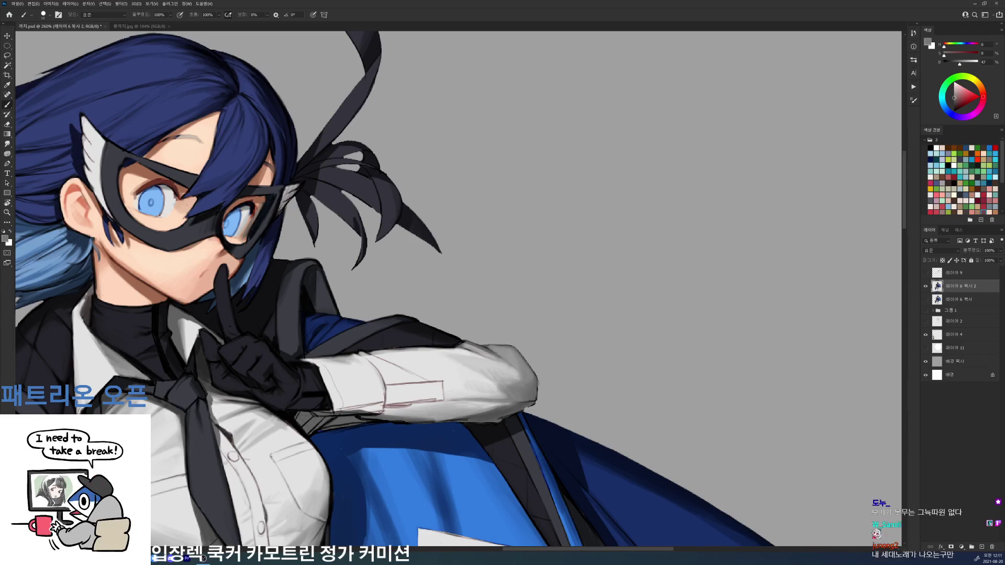
- Switch to a small brush preset and outline the sleeve's elbow in black against the background
key(e)
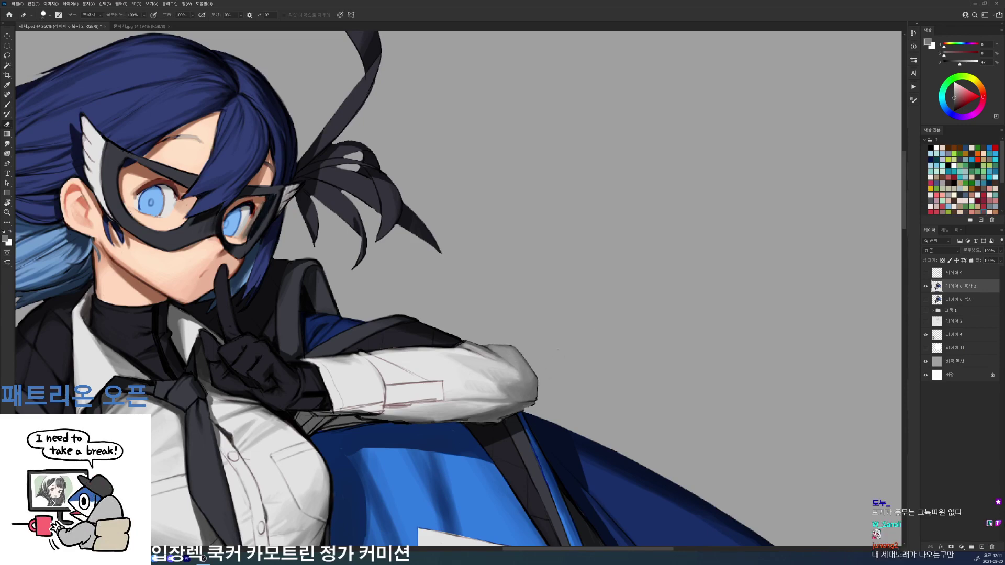
key(r)
drag(561, 353, 558, 400)
key(b)
right_click(507, 367)
click(565, 428)
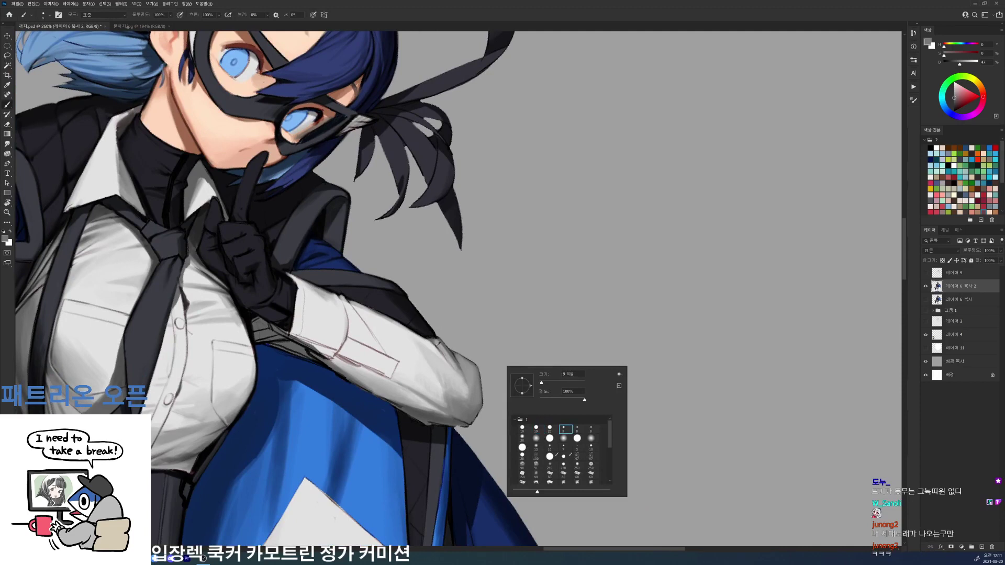
alt+click(466, 408)
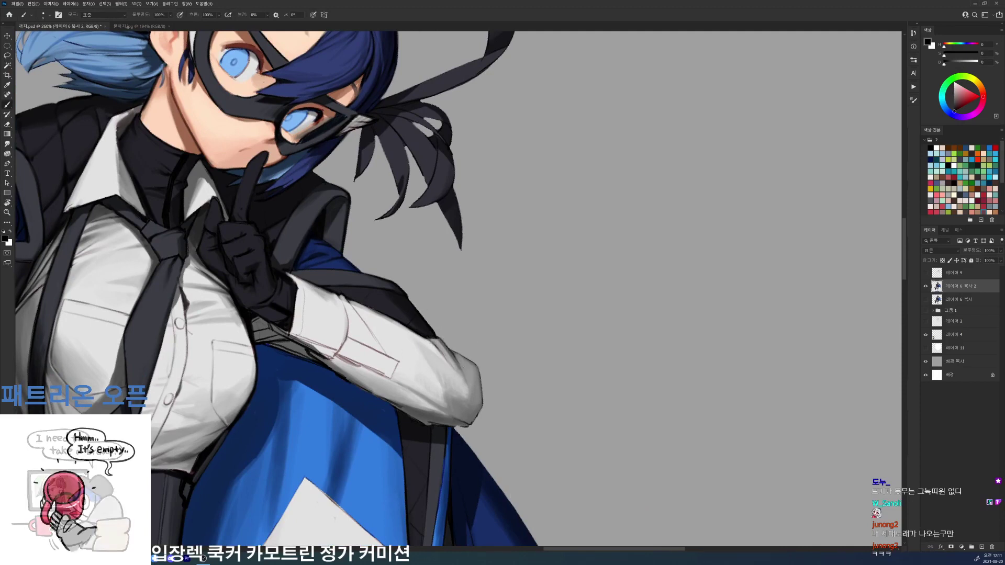
alt+click(287, 334)
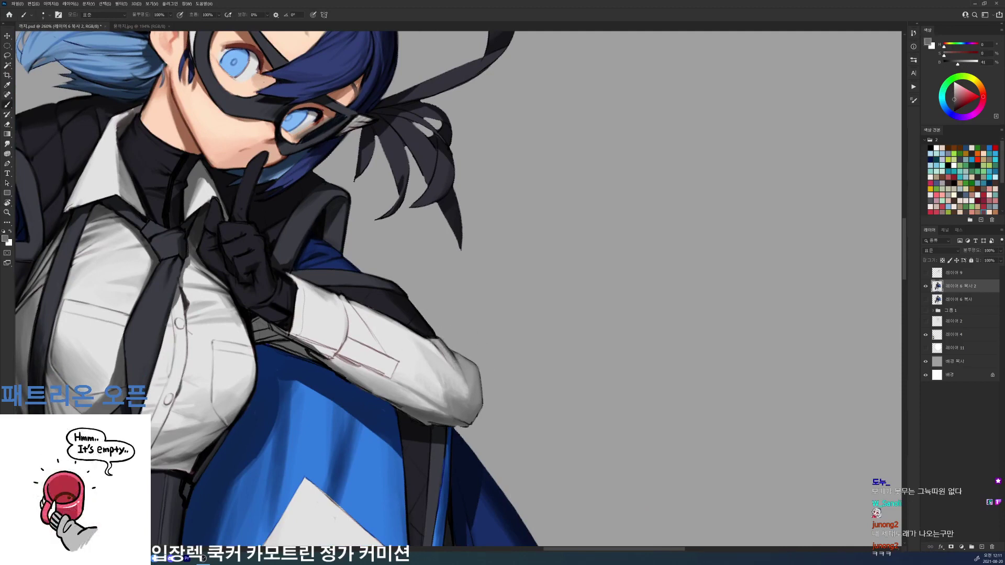
key(d)
key(e)
key(b)
mouse_move(452, 352)
mouse_down()
mouse_move(477, 364)
mouse_move(483, 410)
mouse_up()
key(r)
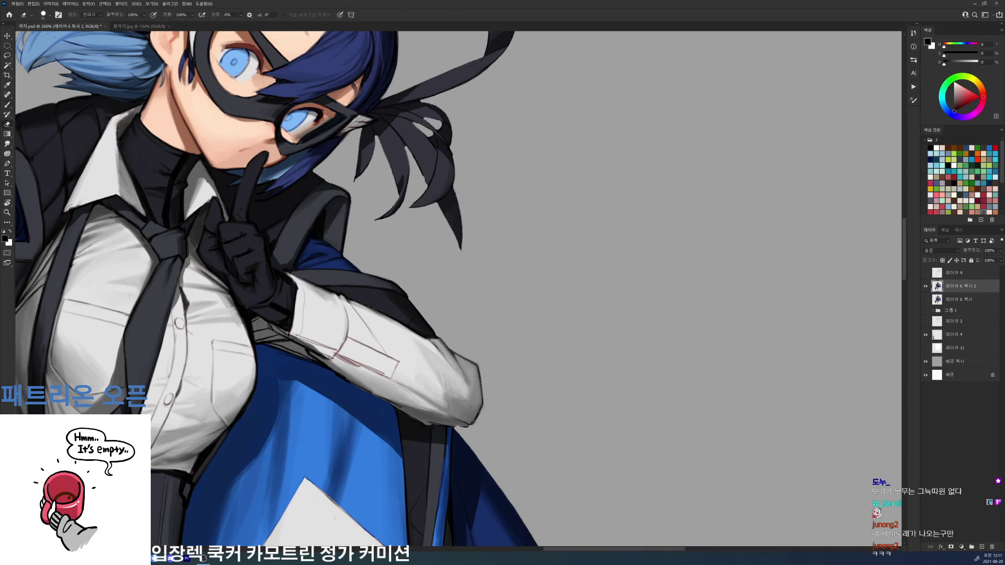
- Blend the shading along the forearm's underside beside the elbow with sampled greys
drag(493, 295, 485, 265)
key(b)
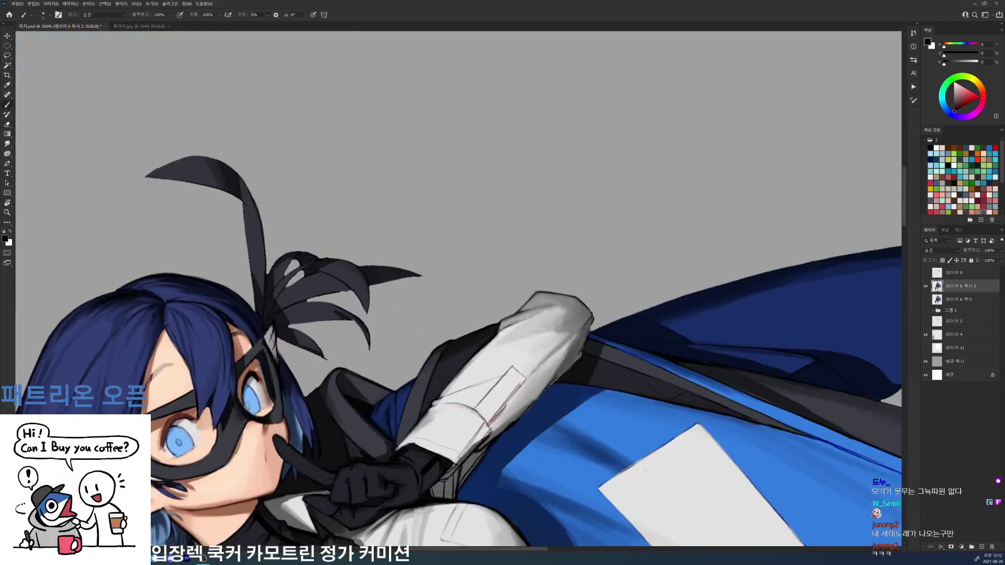
alt+click(590, 327)
alt+click(589, 333)
drag(581, 347, 562, 371)
alt+click(546, 383)
alt+click(574, 365)
scroll(578, 361, down, 4)
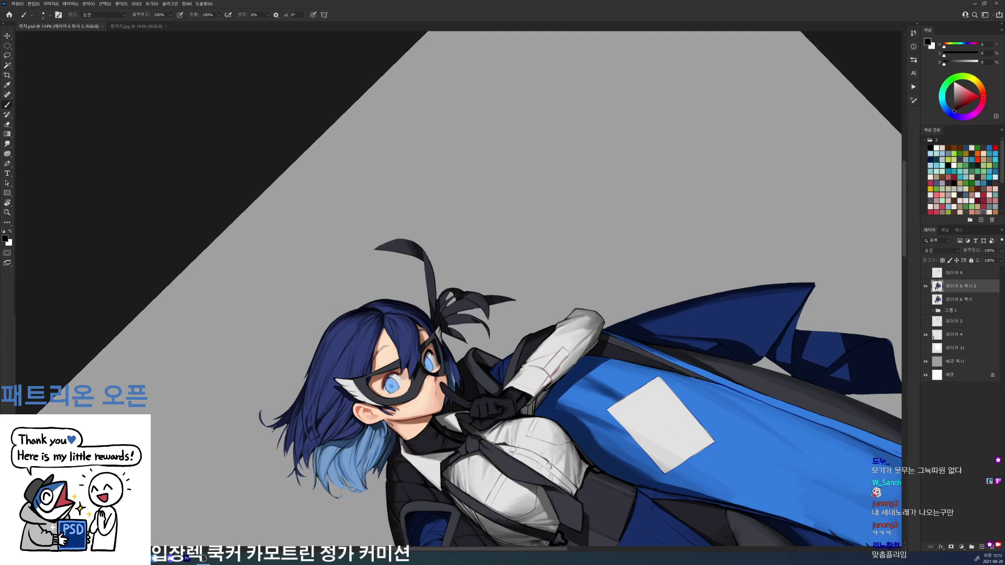
- Redraw the curved seam between the shirt cuff and the sleeve as a dark line with sampled colours
scroll(415, 349, up, 5)
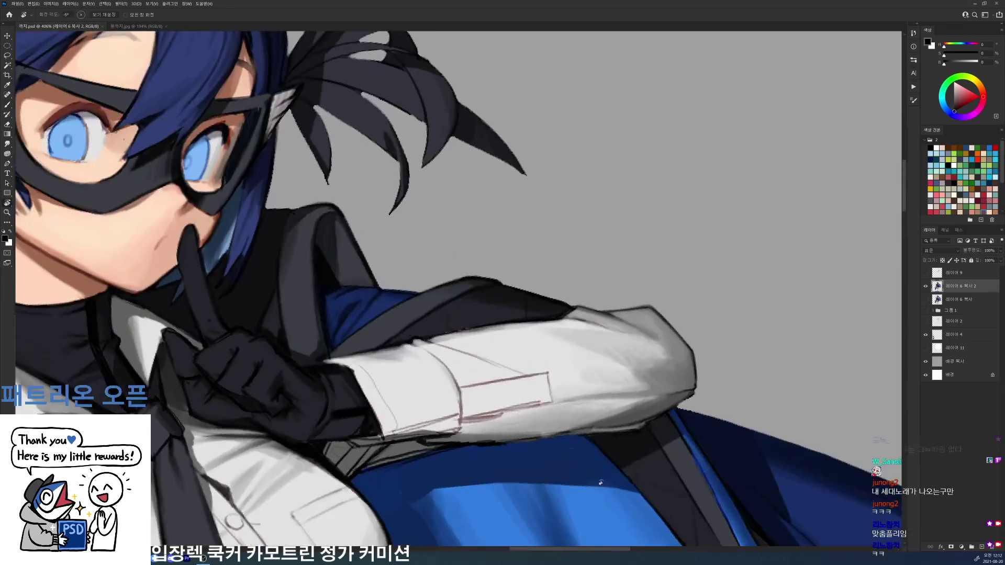
alt+click(415, 349)
alt+click(419, 341)
mouse_move(430, 354)
mouse_down()
mouse_move(454, 378)
mouse_move(459, 422)
mouse_up()
alt+click(448, 378)
alt+click(455, 389)
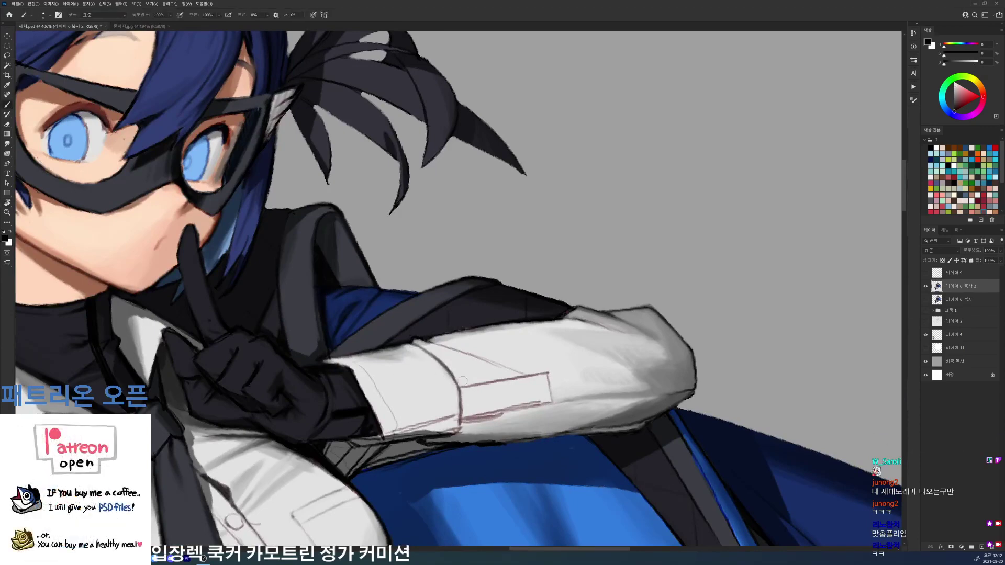
- Clean up the cuff's lower edge and cover its reddish sketch lines with sampled light greys
key(r)
drag(464, 381, 493, 374)
alt+click(490, 420)
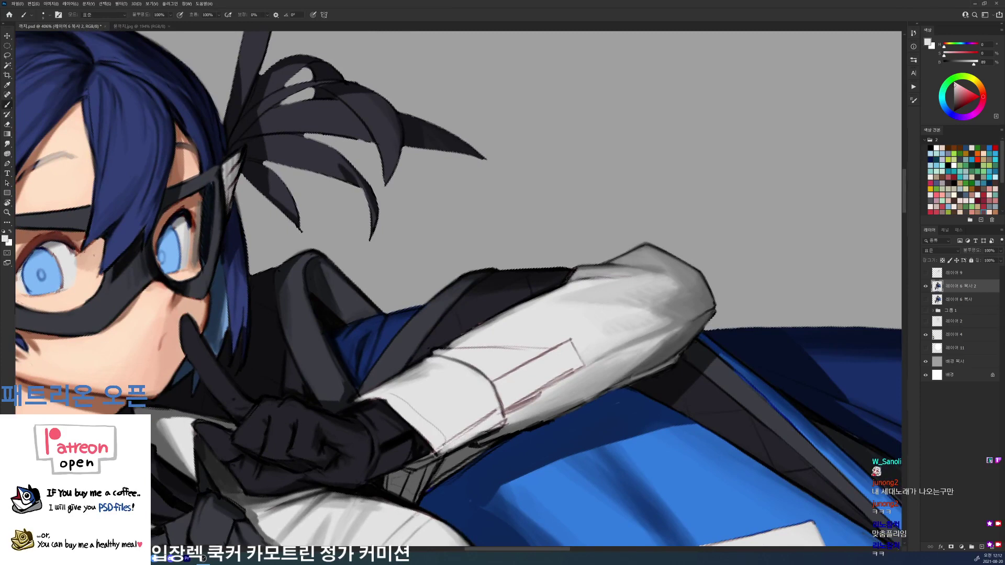
alt+click(447, 439)
drag(439, 451, 418, 461)
alt+click(474, 430)
mouse_move(482, 432)
mouse_down()
mouse_move(416, 468)
mouse_move(492, 414)
mouse_up()
alt+click(476, 434)
alt+click(473, 429)
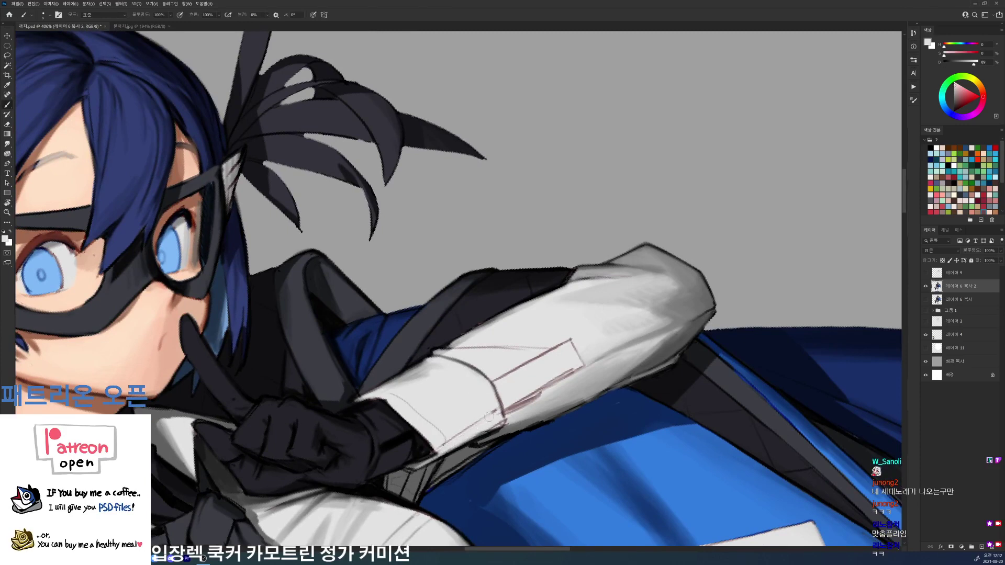
- Draw the cuff's lower edge line from the glove to the seam in sampled dark and light tones
alt+click(436, 452)
drag(437, 452, 497, 413)
drag(440, 450, 508, 403)
alt+click(484, 412)
alt+click(473, 431)
alt+click(496, 404)
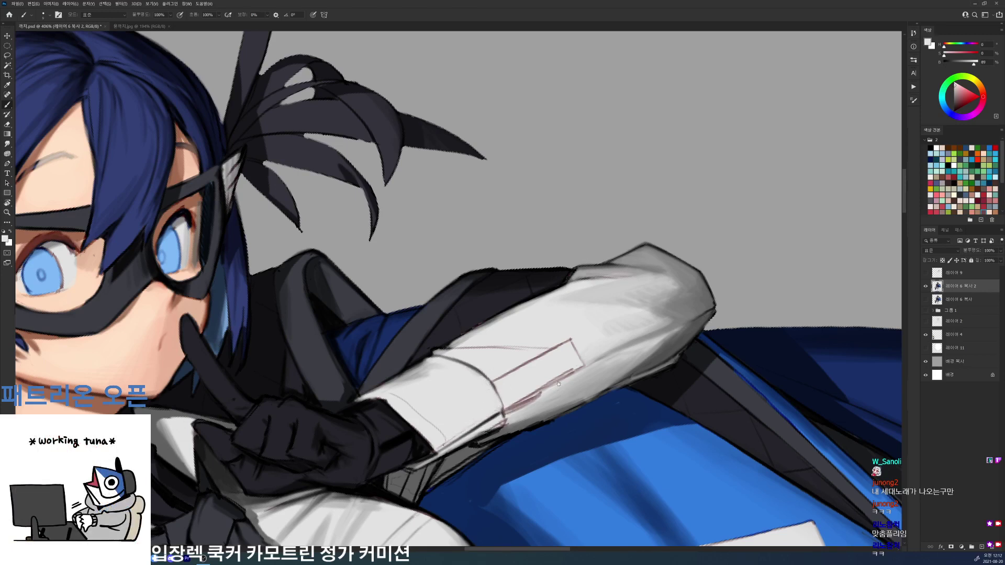
- Paint over the reddish sketch hatching along the sleeve placket's lower edge with sampled light greys
mouse_move(558, 384)
mouse_down()
mouse_move(530, 411)
mouse_move(545, 402)
mouse_up()
alt+click(535, 408)
alt+click(481, 435)
drag(486, 432, 553, 394)
alt+click(514, 407)
key(ctrl+z)
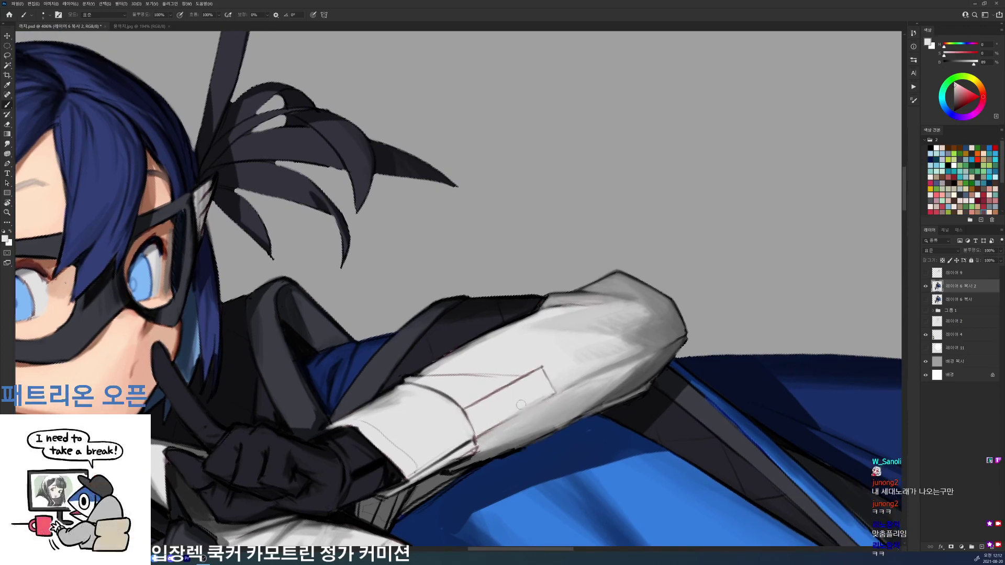
alt+click(513, 398)
- Outline the end of the sleeve placket in black and draw a small round button on the cuff
key(d)
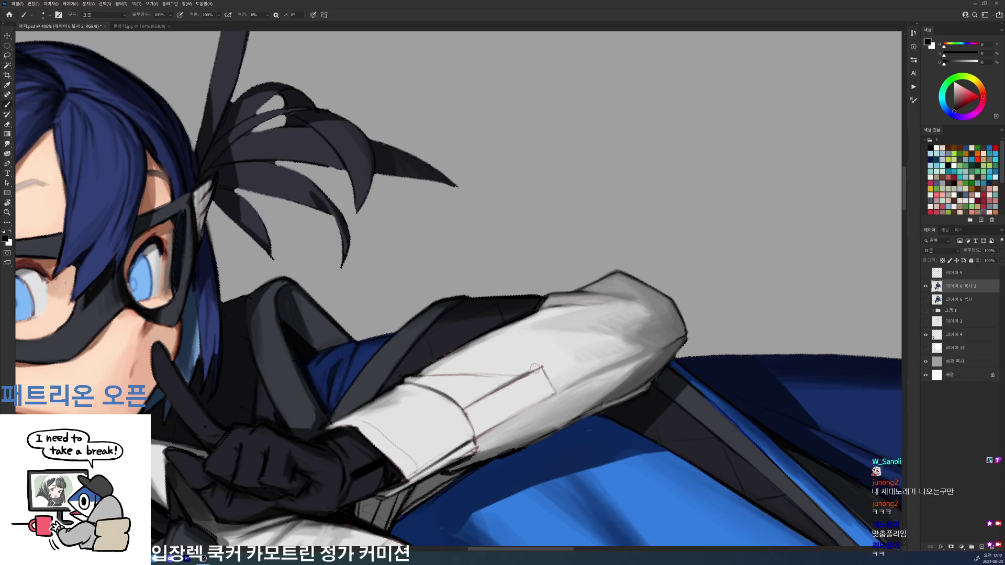
drag(542, 367, 554, 391)
key(r)
key(Escape)
key(b)
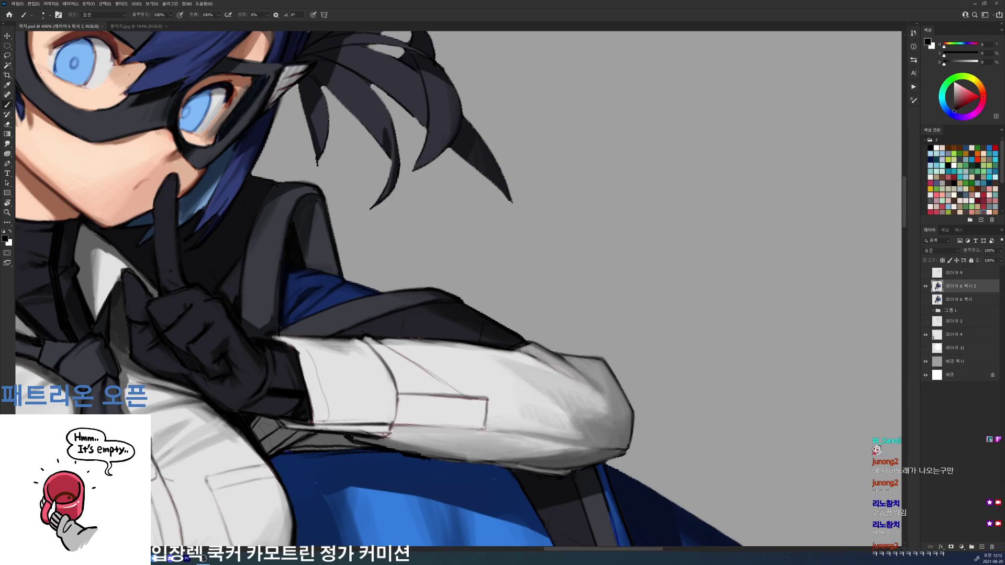
drag(489, 391, 595, 320)
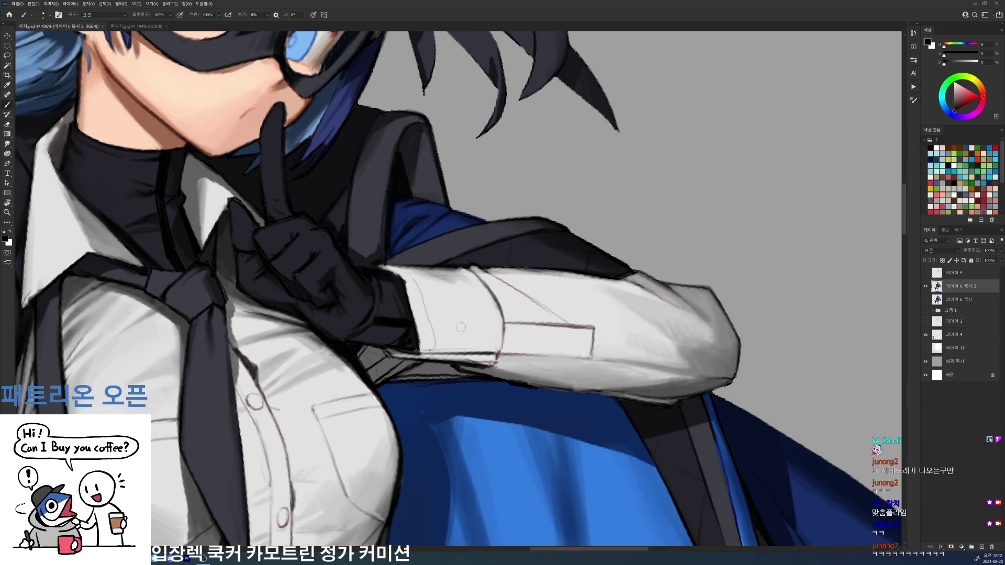
mouse_move(462, 330)
mouse_down()
mouse_move(458, 343)
mouse_move(464, 331)
mouse_move(472, 340)
mouse_up()
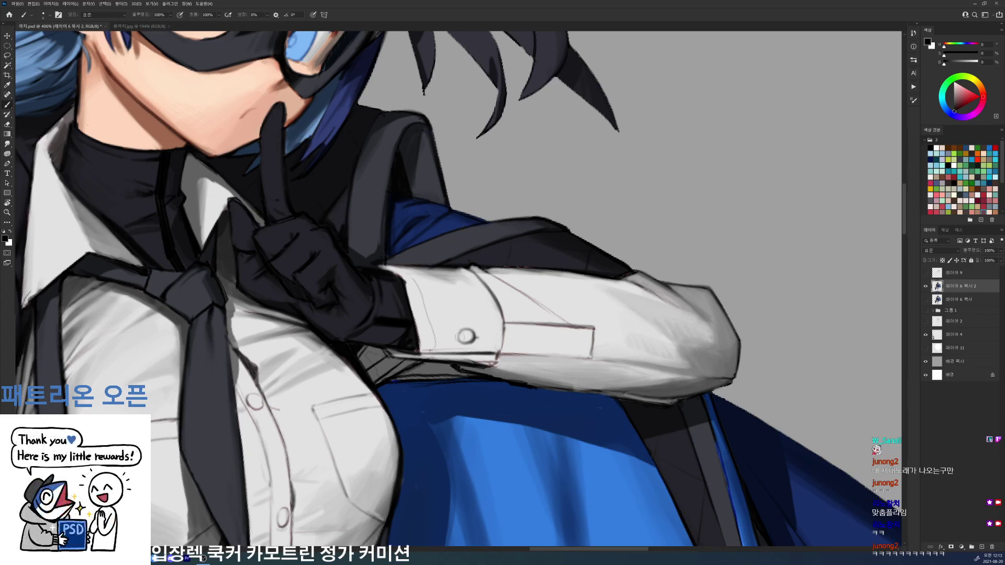
- Redraw the sleeve placket's long edges in thin black over the sketch, tidying them with sampled light greys
key(r)
mouse_move(588, 333)
mouse_down()
mouse_move(497, 429)
mouse_move(503, 443)
mouse_up()
alt+click(508, 417)
alt+click(495, 431)
alt+click(503, 441)
mouse_move(466, 352)
mouse_down()
mouse_move(517, 420)
mouse_move(511, 406)
mouse_move(518, 425)
mouse_move(497, 440)
mouse_up()
key(d)
drag(439, 361, 500, 437)
key(ctrl+z)
drag(459, 391, 492, 434)
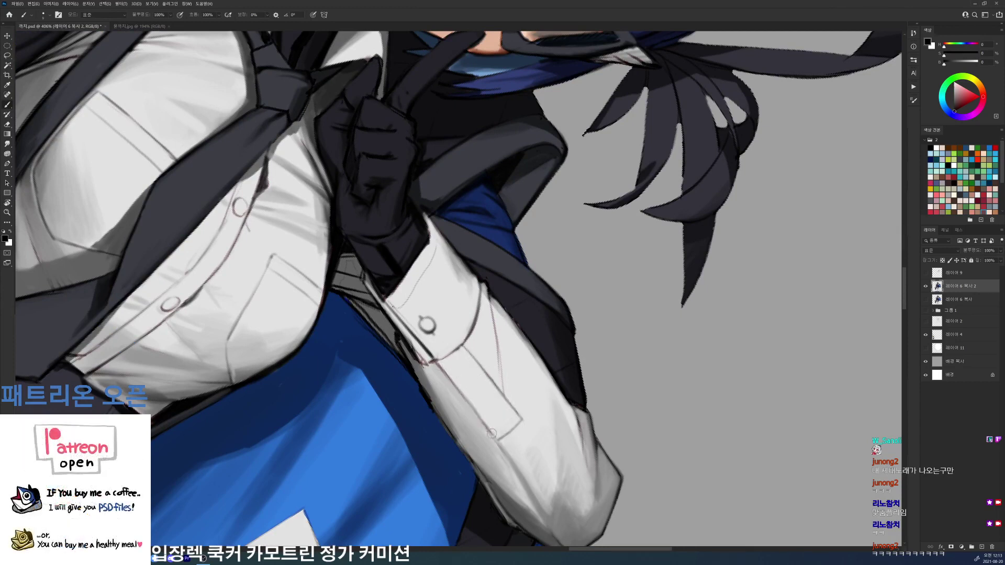
- Cover the leftover diagonal sketch lines between the cuff seam and the placket with white and sampled greys
key(x)
drag(394, 323, 448, 384)
key(x)
alt+click(488, 331)
mouse_move(490, 306)
mouse_down()
mouse_move(502, 381)
mouse_move(487, 301)
mouse_up()
alt+click(500, 314)
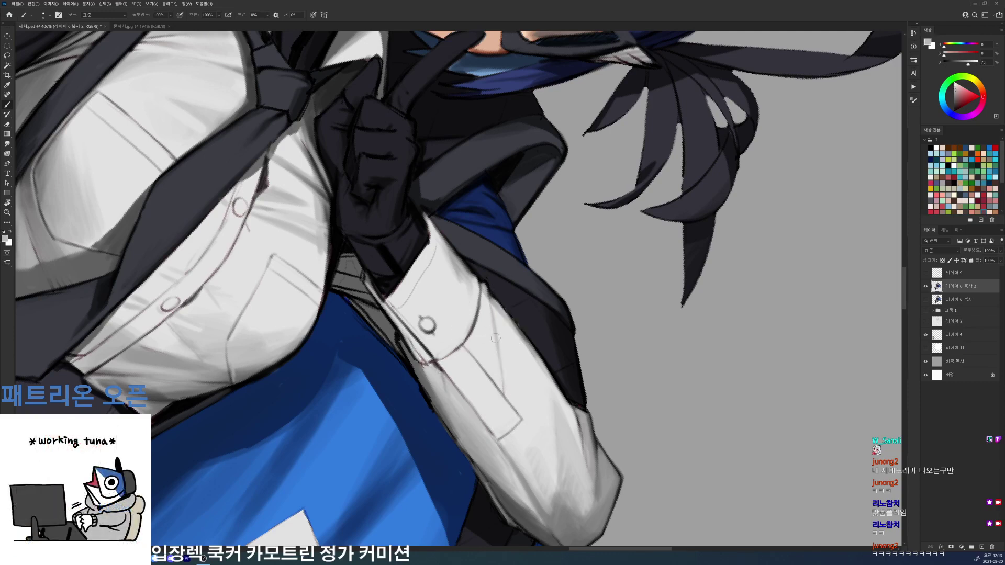
drag(497, 373, 507, 392)
alt+click(500, 377)
key(d)
drag(540, 328, 481, 327)
key(r)
drag(667, 325, 525, 211)
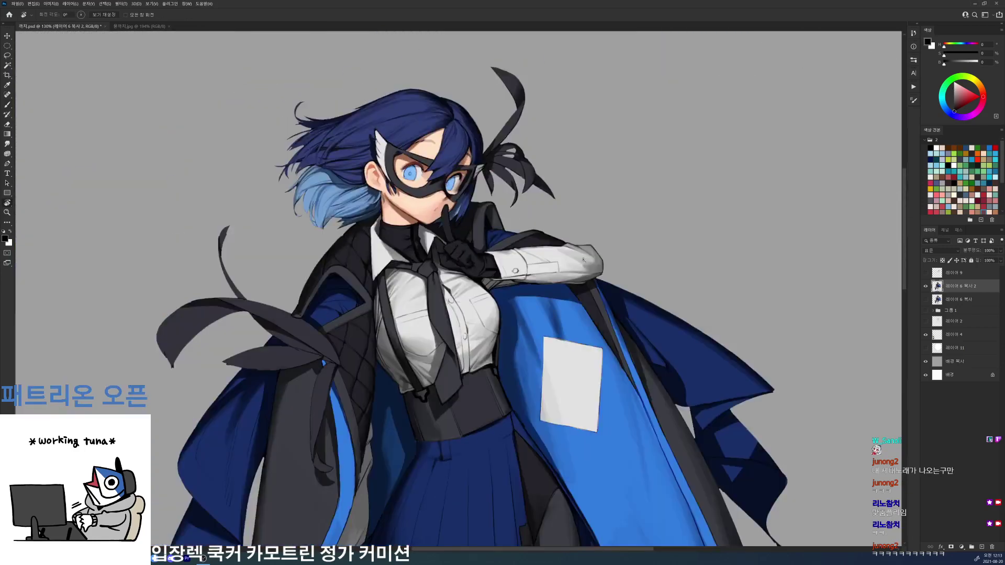
- Blend the soft folds between the placket and the elbow with sampled light and mid greys
scroll(584, 259, up, 6)
key(b)
alt+click(526, 287)
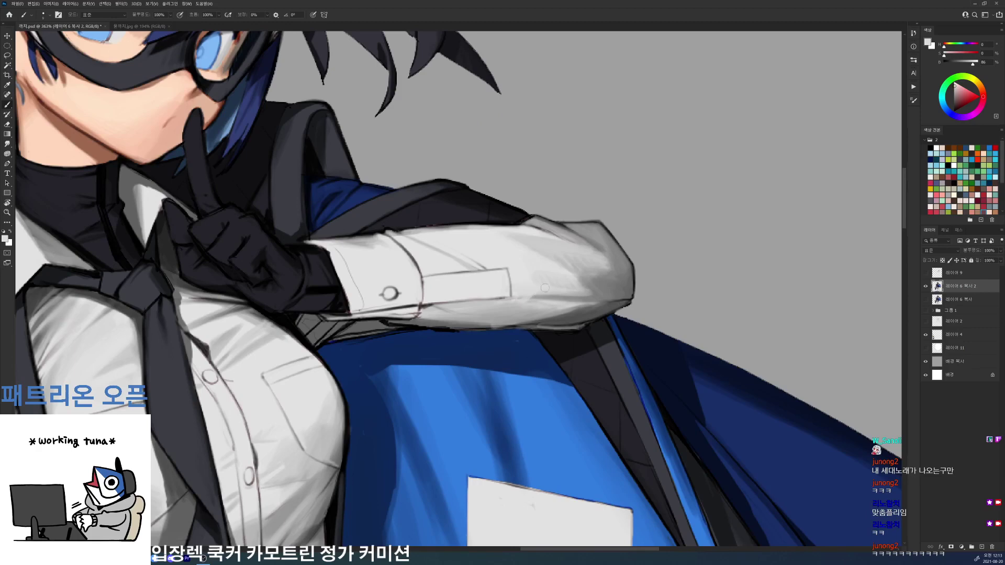
drag(544, 288, 550, 297)
alt+click(586, 287)
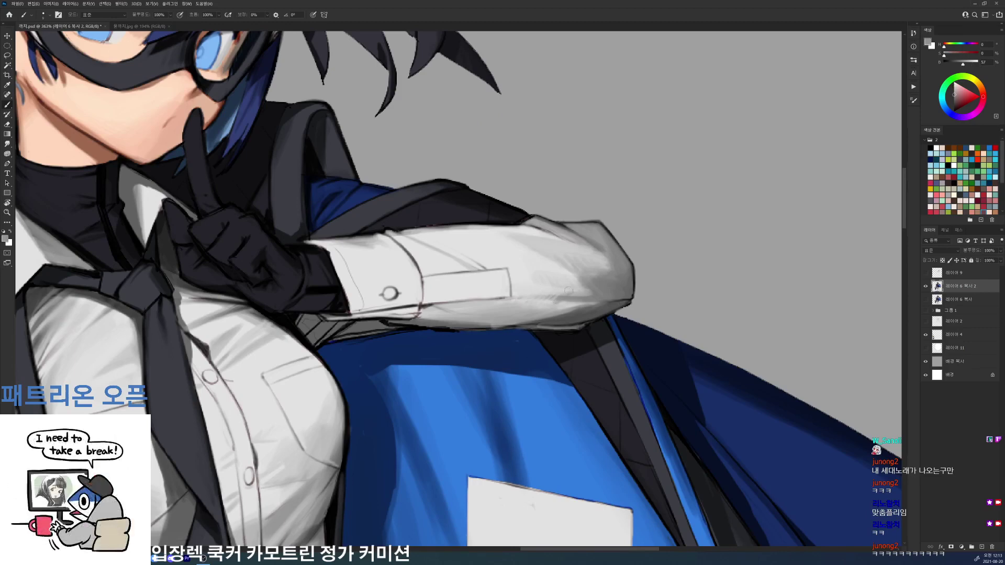
alt+click(553, 289)
scroll(597, 275, down, 6)
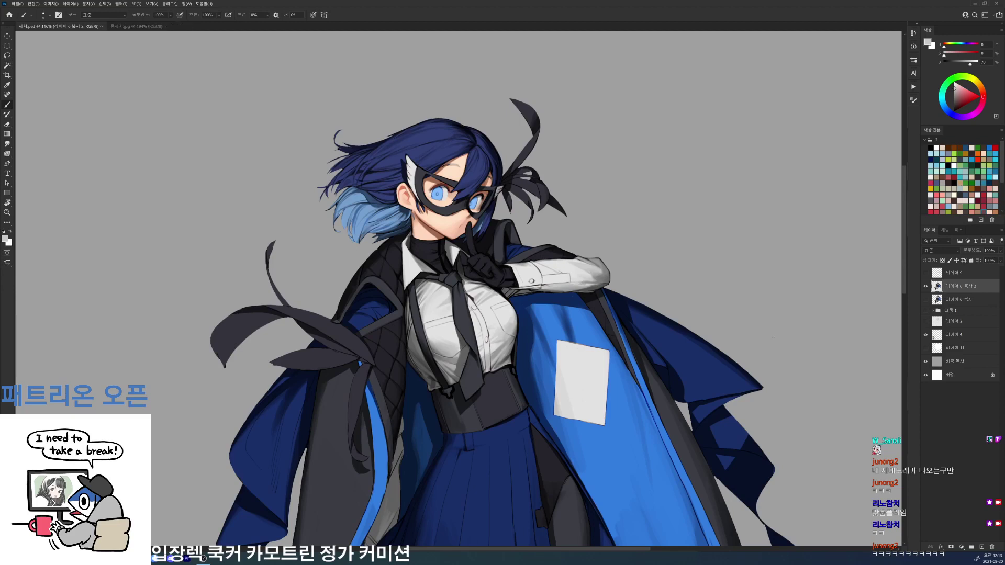
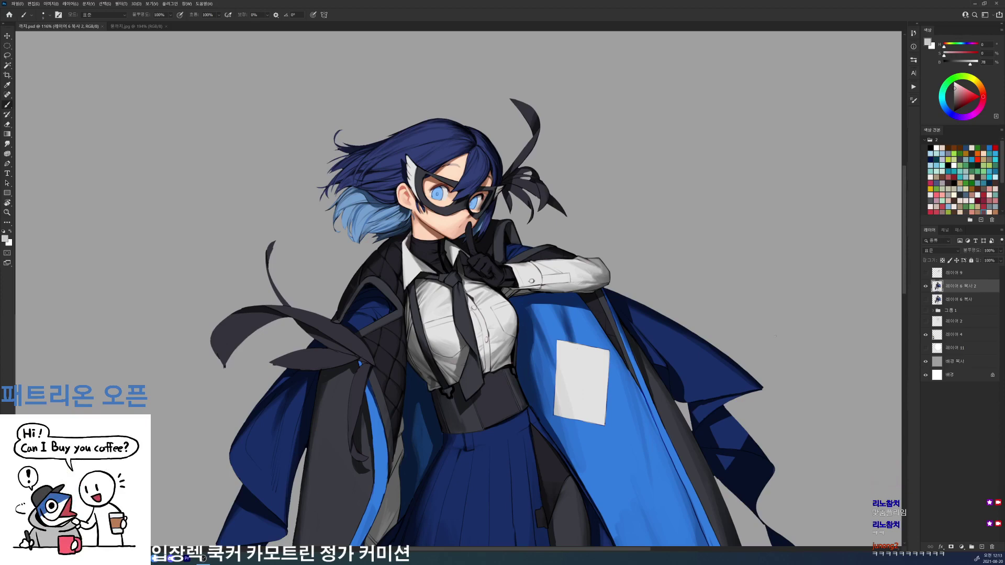
- Deepen the fold shading across the elbow with sampled greys and save the illustration
drag(599, 267, 665, 266)
alt+click(582, 294)
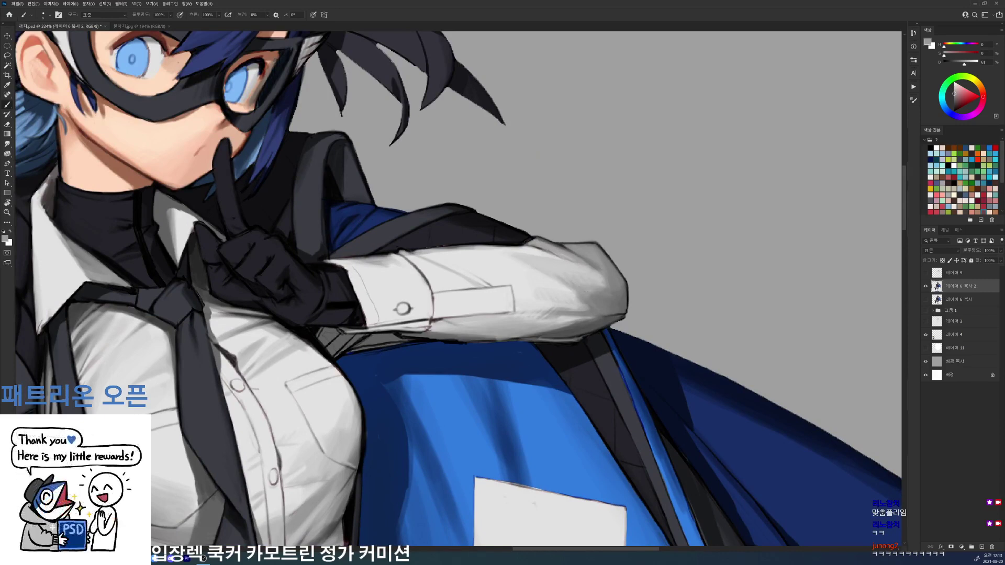
alt+click(584, 274)
alt+click(546, 271)
alt+click(563, 276)
alt+click(555, 276)
scroll(601, 252, down, 5)
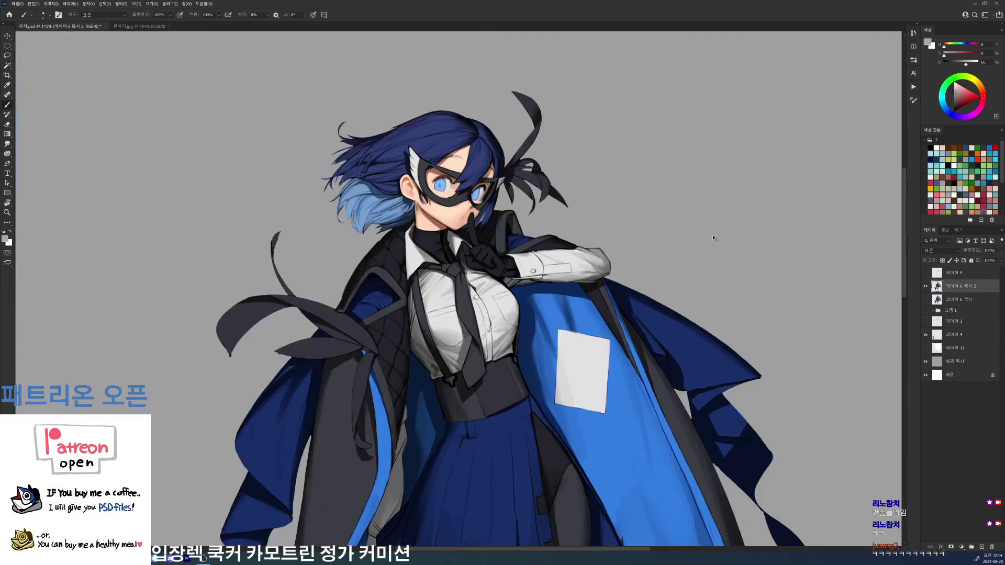
key(ctrl+s)
- Touch up the shirt cuff beside the glove with a sampled light grey
drag(509, 246, 555, 245)
alt+click(528, 277)
drag(521, 274, 533, 284)
drag(677, 471, 741, 364)
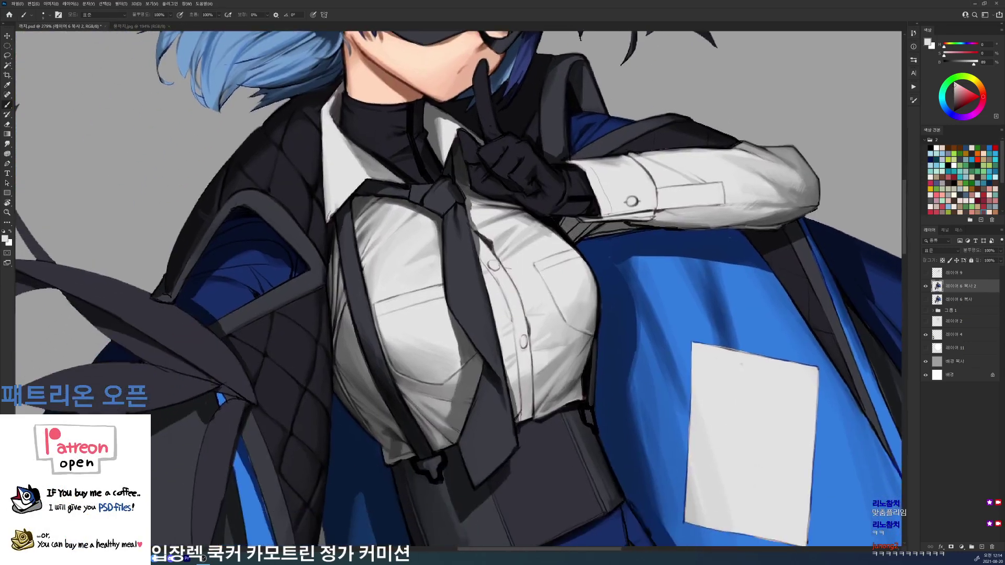
- Switch to a larger brush preset and even out the white patch on the coat lining with sampled light grey
key(d)
alt+scroll(640, 260, down, 5)
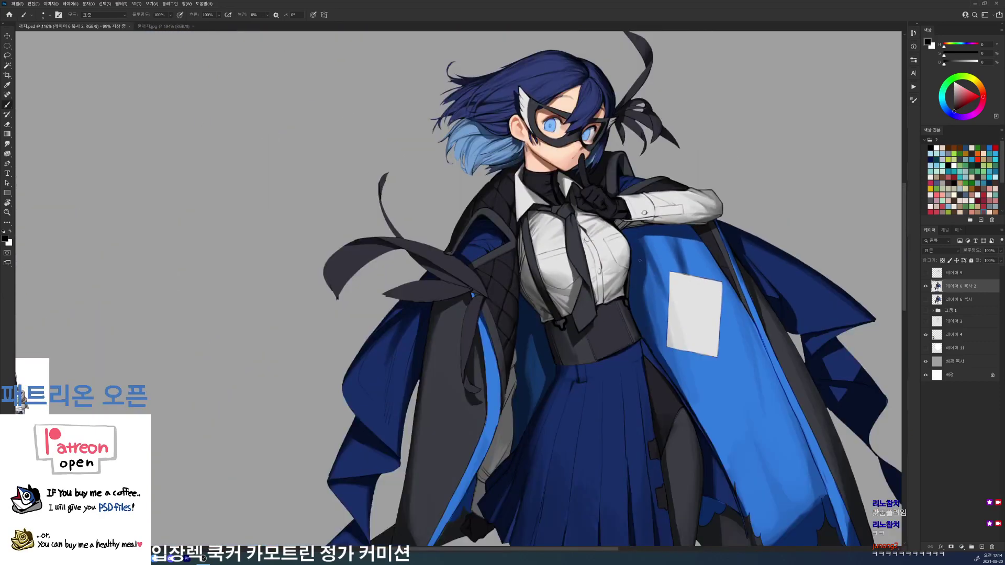
alt+scroll(694, 303, up, 2)
right_click(698, 310)
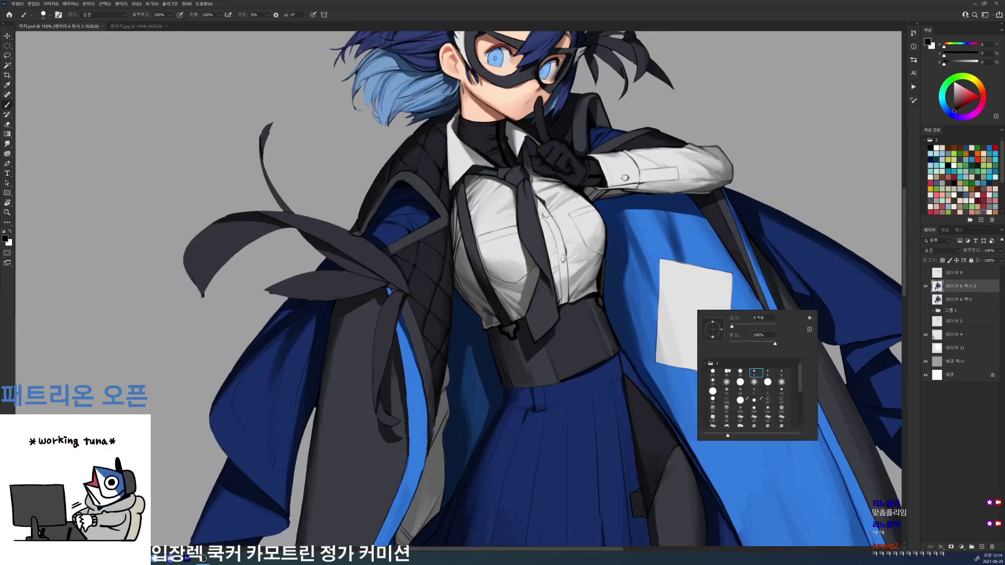
click(728, 371)
click(734, 326)
alt+click(673, 277)
drag(671, 277, 660, 346)
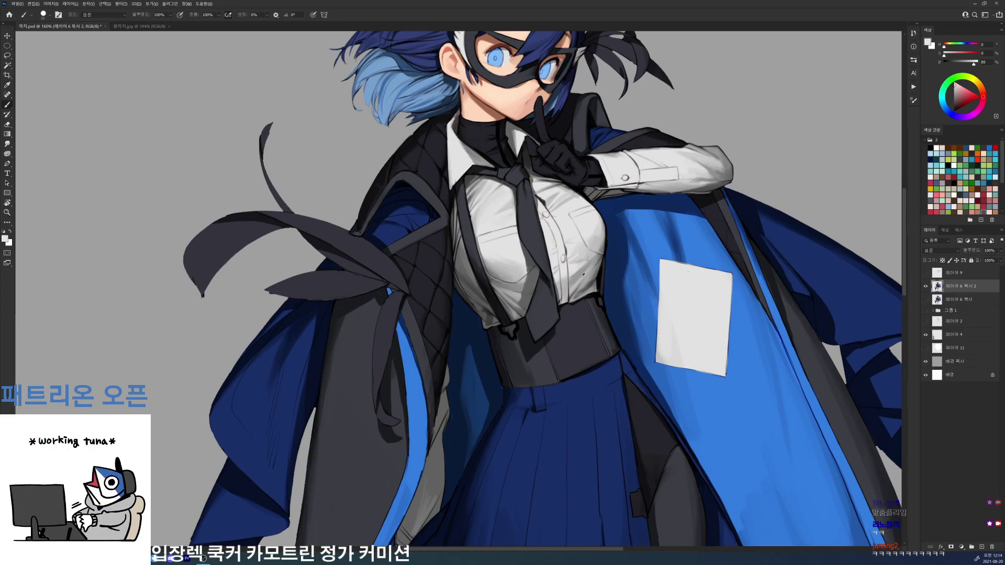
- Paint soft grey vertical folds down the middle of the white patch with sampled shirt greys
alt+click(584, 268)
mouse_move(700, 275)
mouse_down()
mouse_move(684, 311)
mouse_move(684, 350)
mouse_up()
alt+click(686, 310)
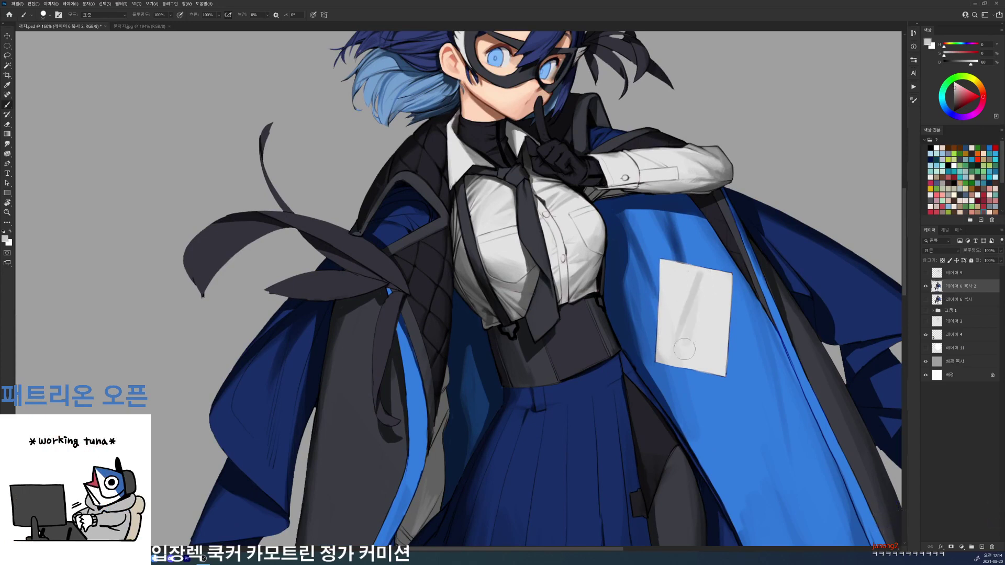
alt+click(688, 315)
mouse_move(699, 278)
mouse_down()
mouse_move(697, 328)
mouse_move(706, 293)
mouse_move(712, 344)
mouse_up()
alt+click(689, 303)
drag(703, 281, 712, 344)
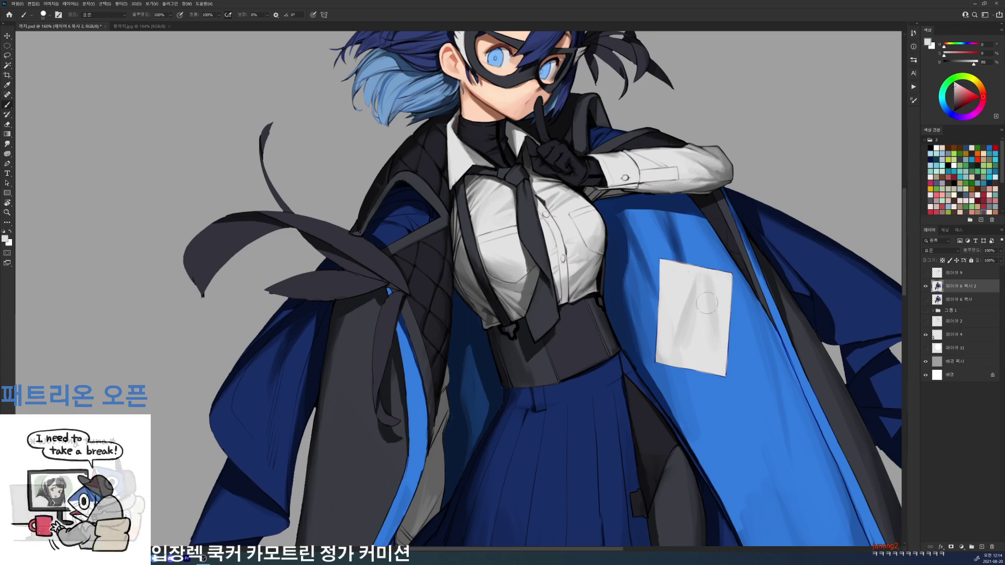
- Refine the upper corner and folds of the white patch with sampled light greys, and save the illustration
alt+click(692, 296)
drag(670, 270, 672, 287)
alt+click(680, 282)
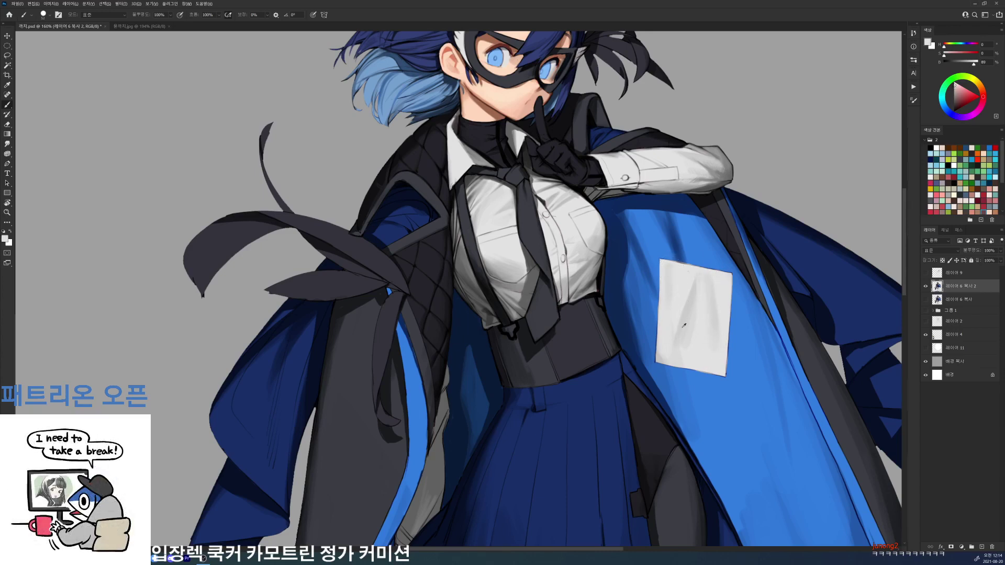
alt+click(682, 328)
mouse_move(683, 332)
mouse_down()
mouse_move(674, 351)
mouse_move(691, 354)
mouse_up()
key(ctrl+z)
key(ctrl+s)
scroll(686, 303, down, 5)
scroll(701, 287, up, 5)
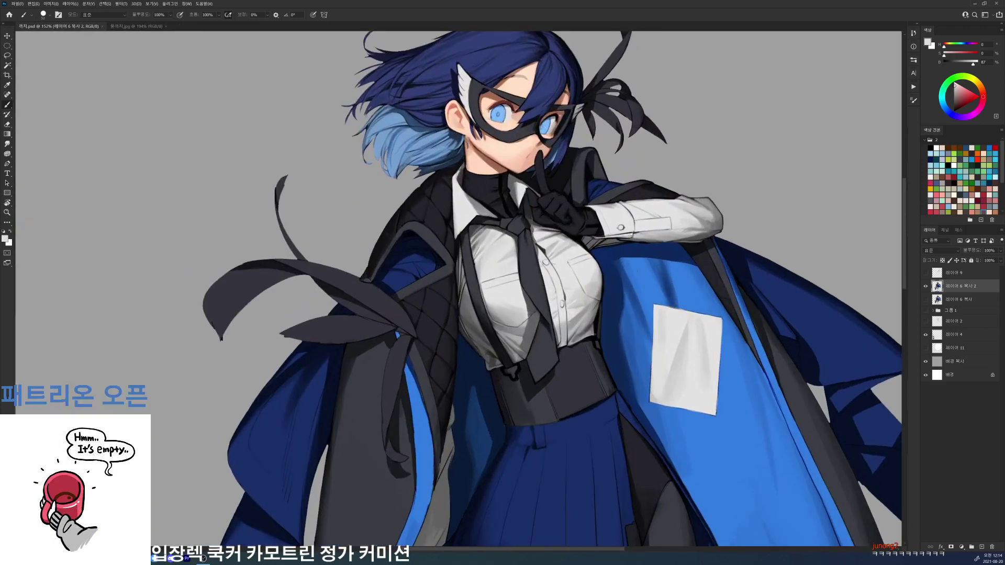
- Shade the bright blue coat lining between the torso and the white patch with sampled blues
key(d)
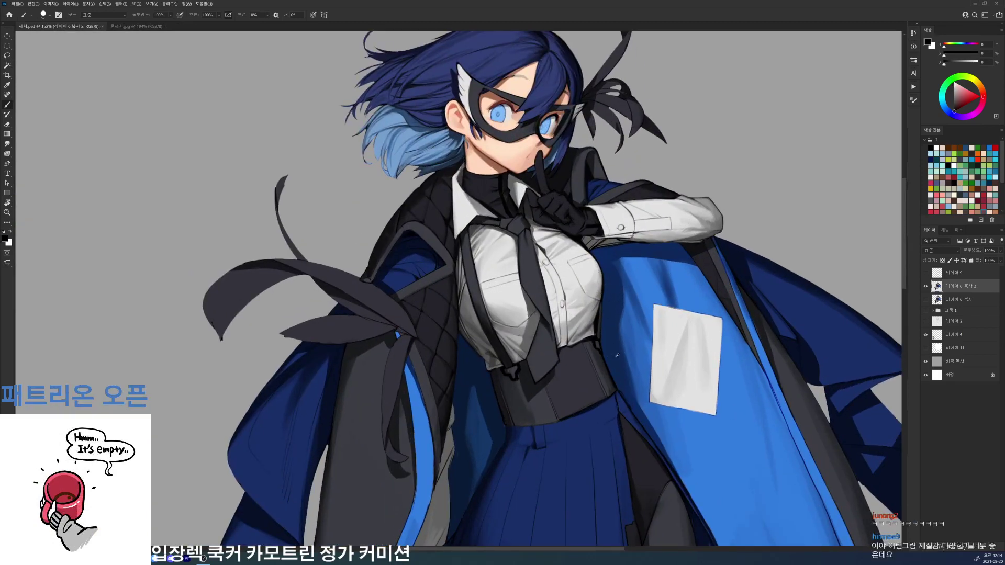
alt+click(614, 337)
alt+click(629, 296)
drag(618, 272, 614, 259)
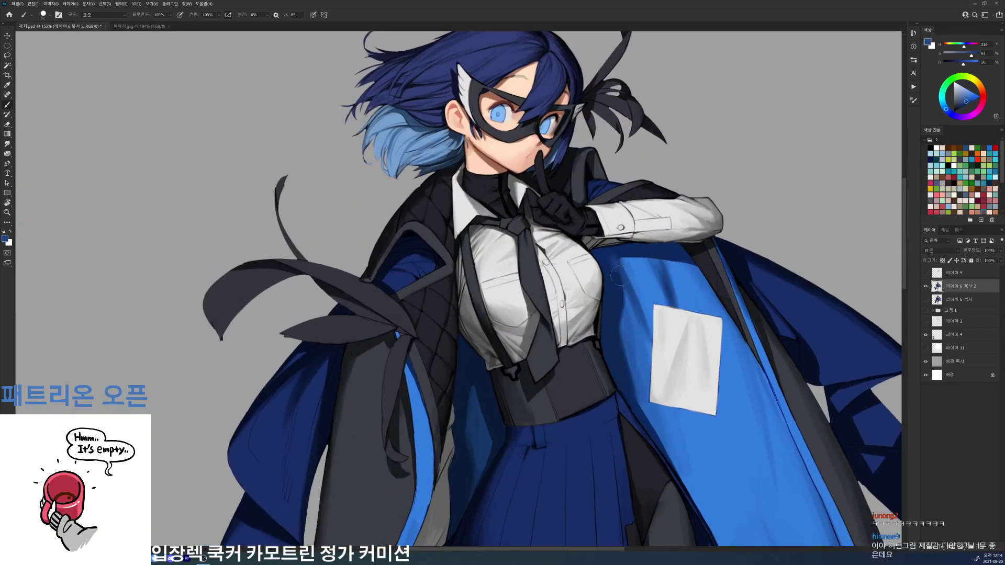
alt+click(612, 280)
alt+click(618, 260)
alt+click(642, 315)
alt+click(640, 309)
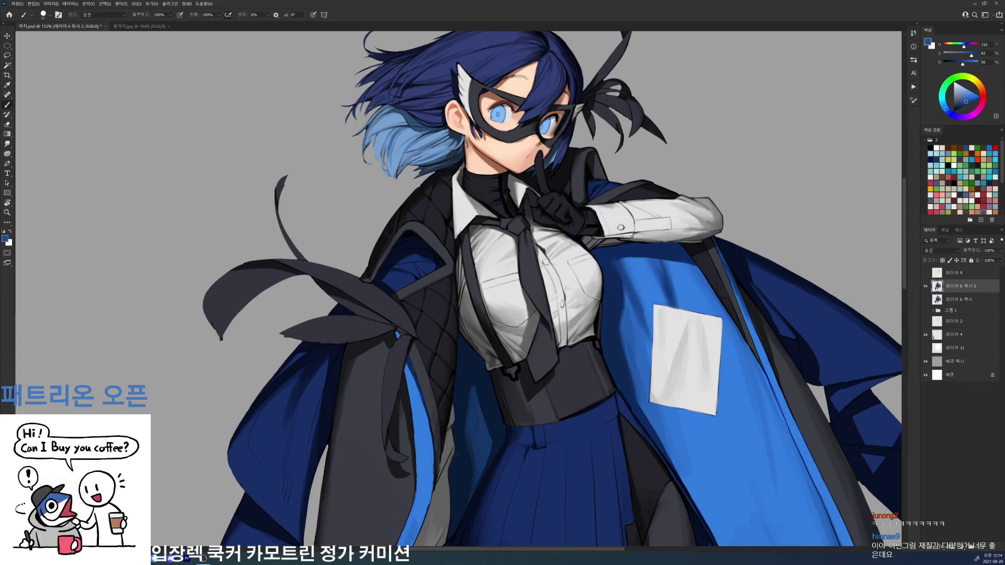
drag(636, 296, 648, 332)
alt+click(621, 328)
- Switch brush preset and draw a dark blue edge along the white patch's bottom and outer side
drag(645, 387, 598, 314)
right_click(700, 303)
click(743, 367)
alt+click(582, 323)
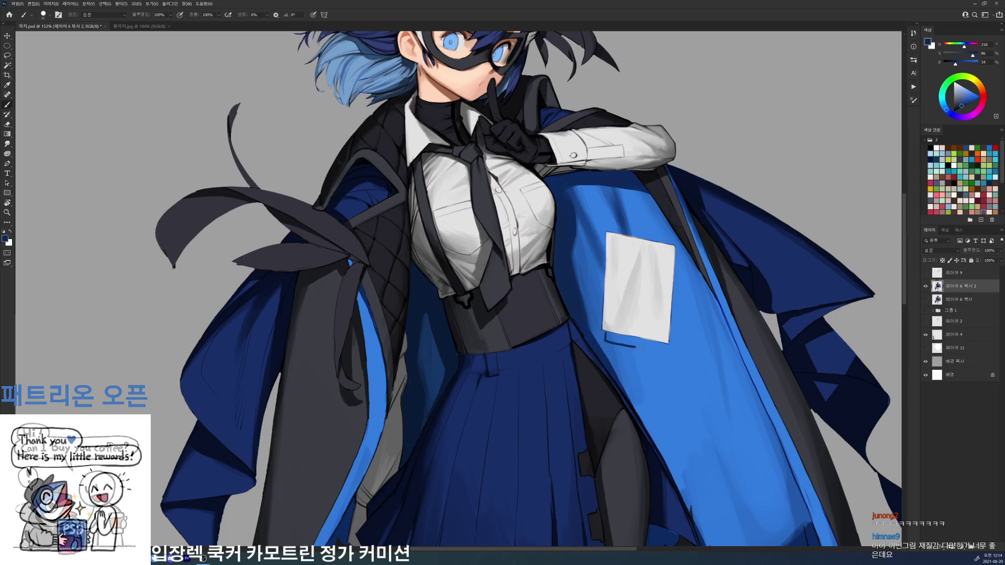
mouse_move(604, 332)
mouse_down()
mouse_move(610, 342)
mouse_move(670, 346)
mouse_up()
drag(675, 248, 670, 344)
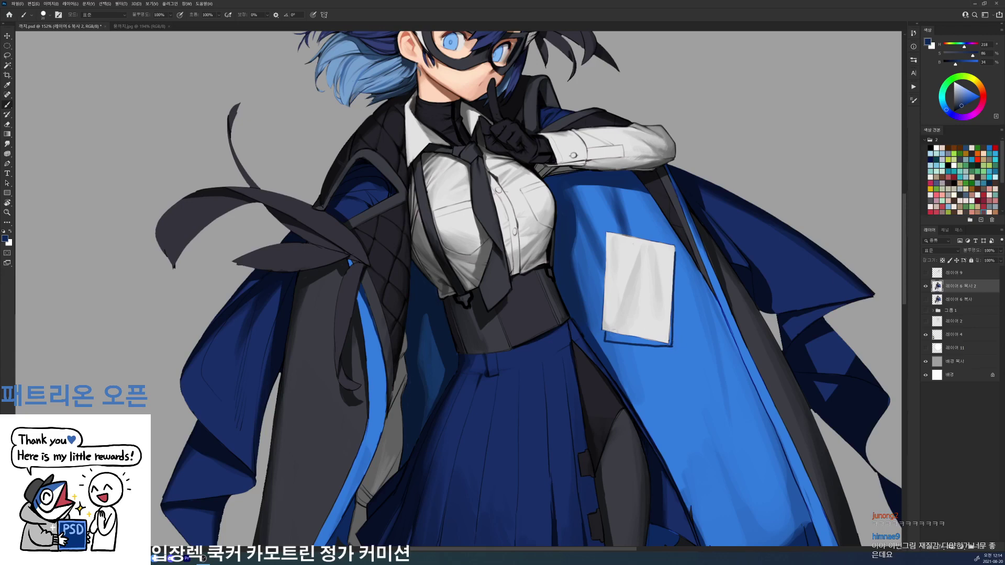
key(w)
click(610, 338)
key(ctrl+d)
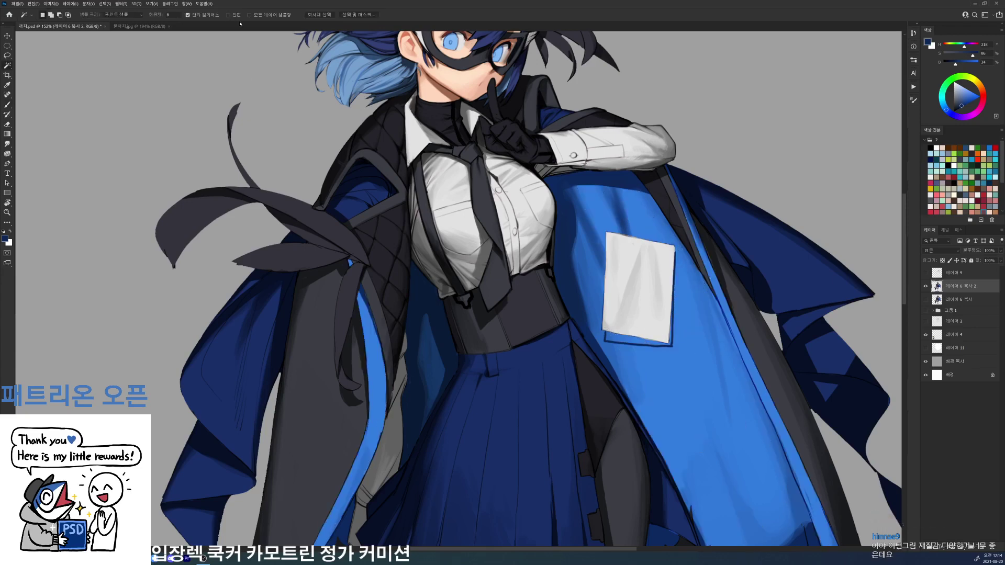
- Fill the thin area enclosed by the white patch's bottom and outer edge with dark blue using an expanded contiguous selection, and save
click(228, 14)
click(650, 341)
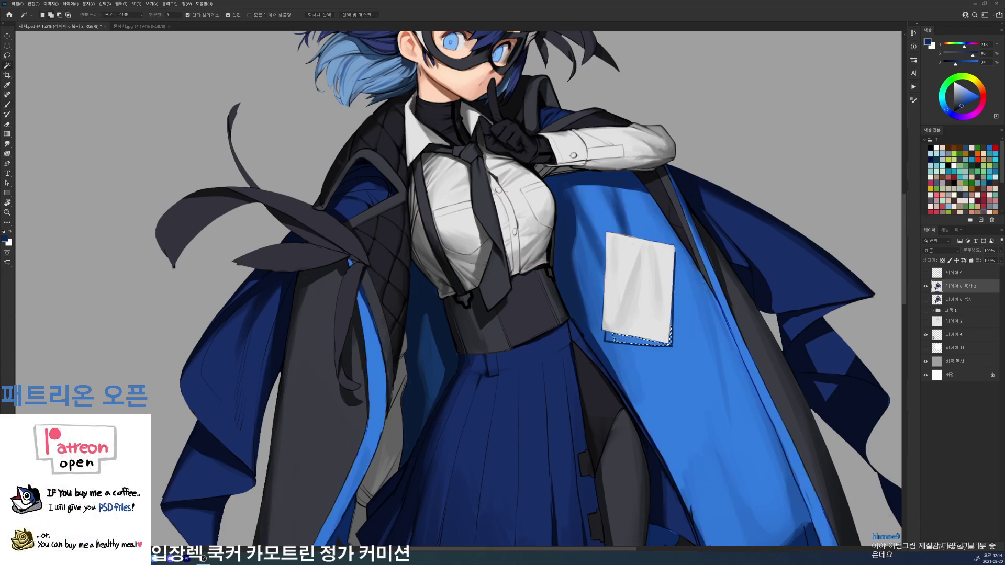
key(alt+s)
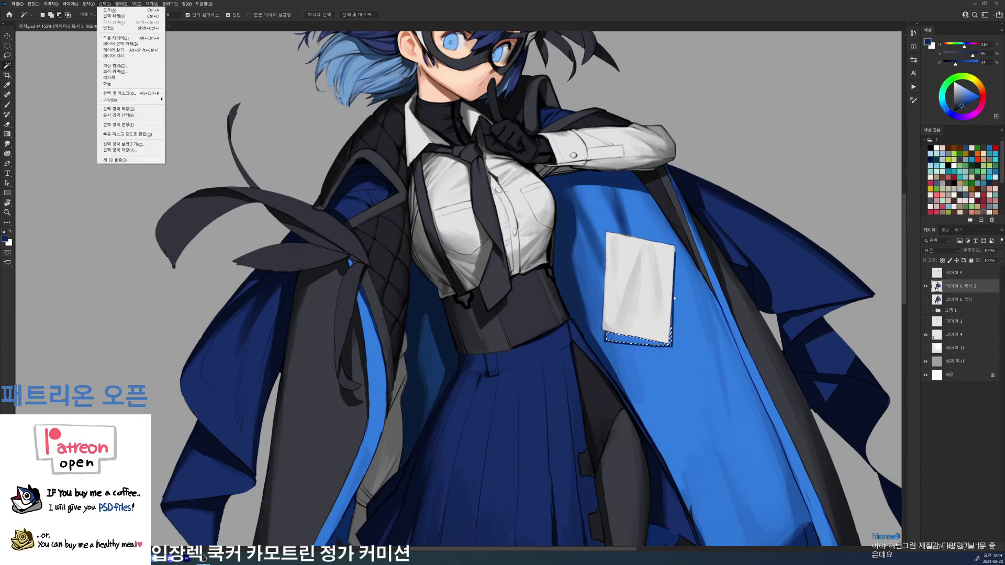
key(m)
key(e)
key(Return)
key(alt+Delete)
key(ctrl+d)
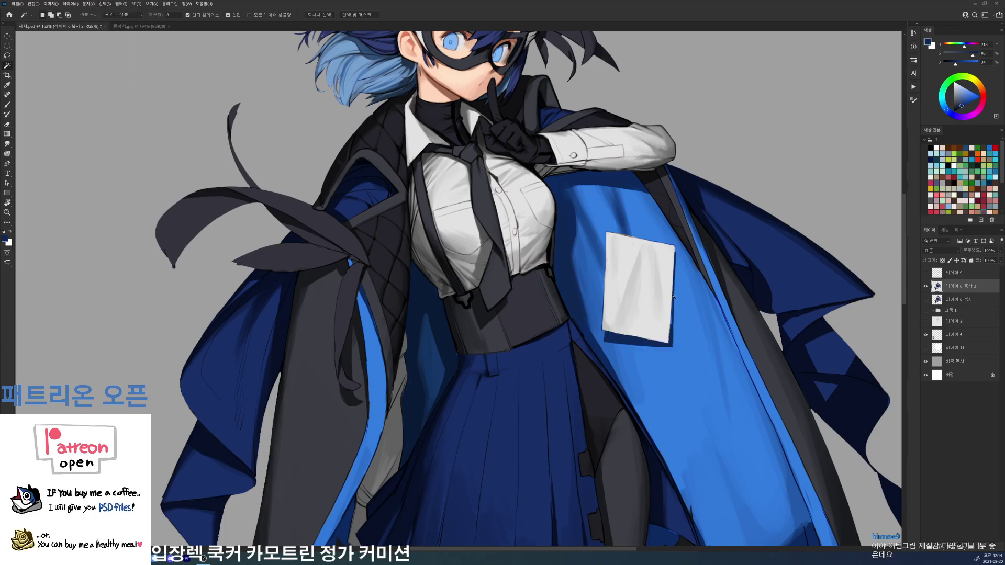
key(b)
scroll(669, 304, down, 5)
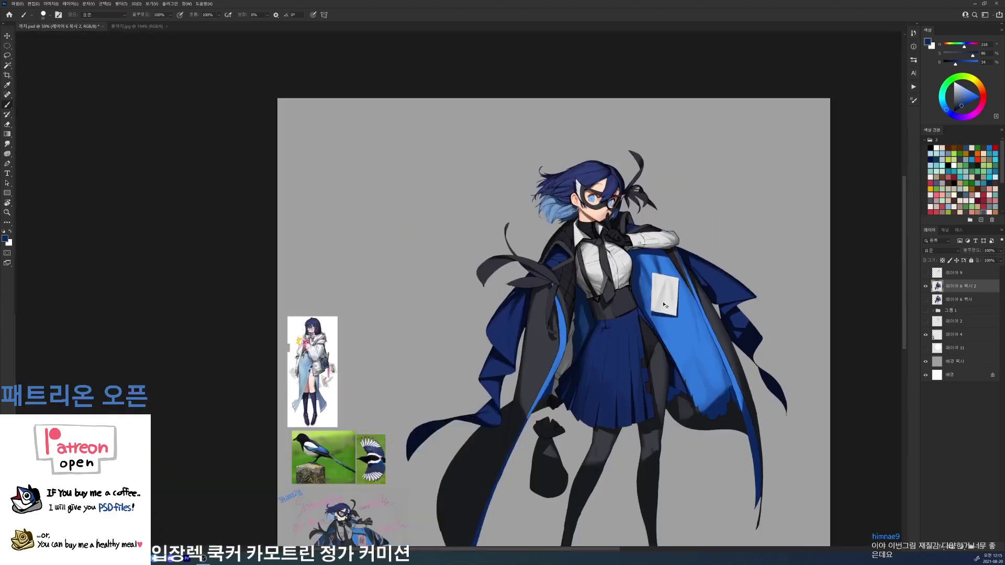
key(ctrl+s)
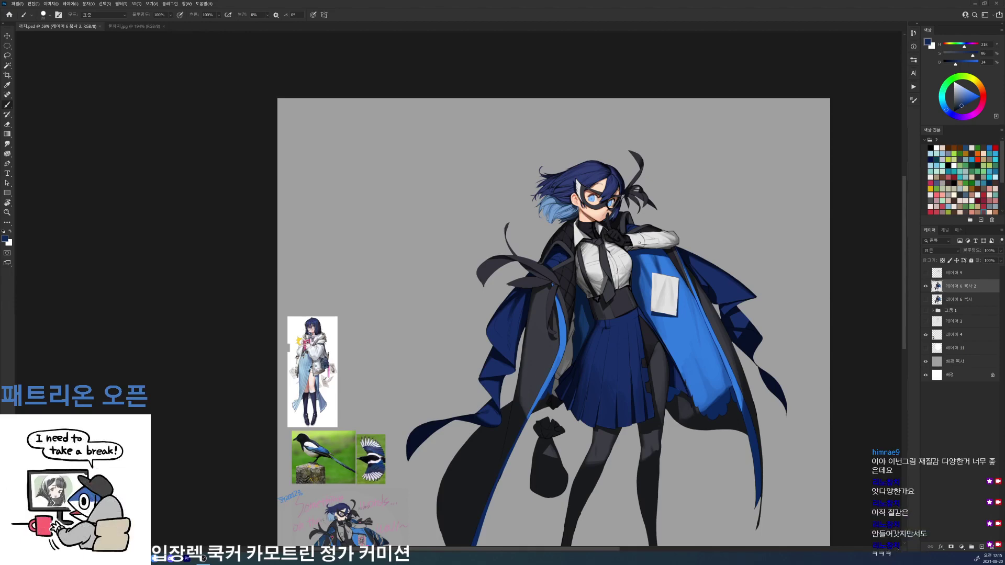
- Choose a brush preset and draw a thin dark blue line along the outer edge of the bright blue lining with a sampled navy
scroll(689, 242, up, 5)
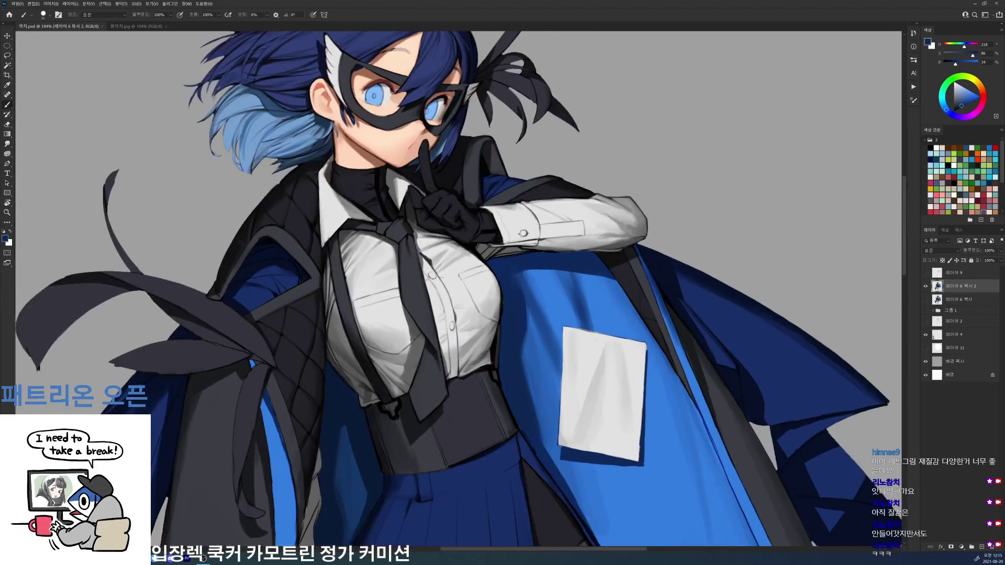
right_click(712, 309)
click(739, 369)
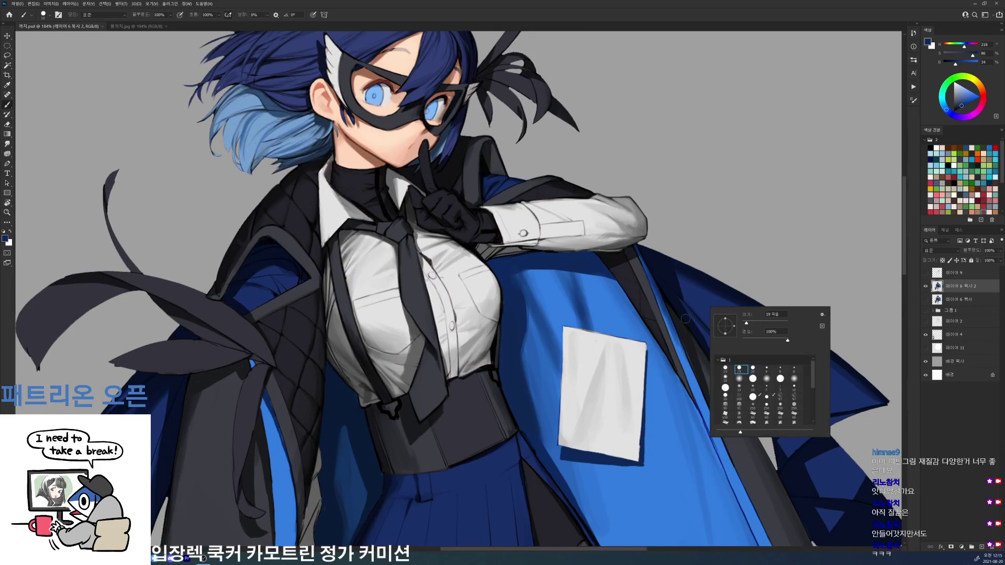
click(685, 319)
alt+click(607, 269)
drag(602, 273, 616, 280)
drag(638, 312, 602, 239)
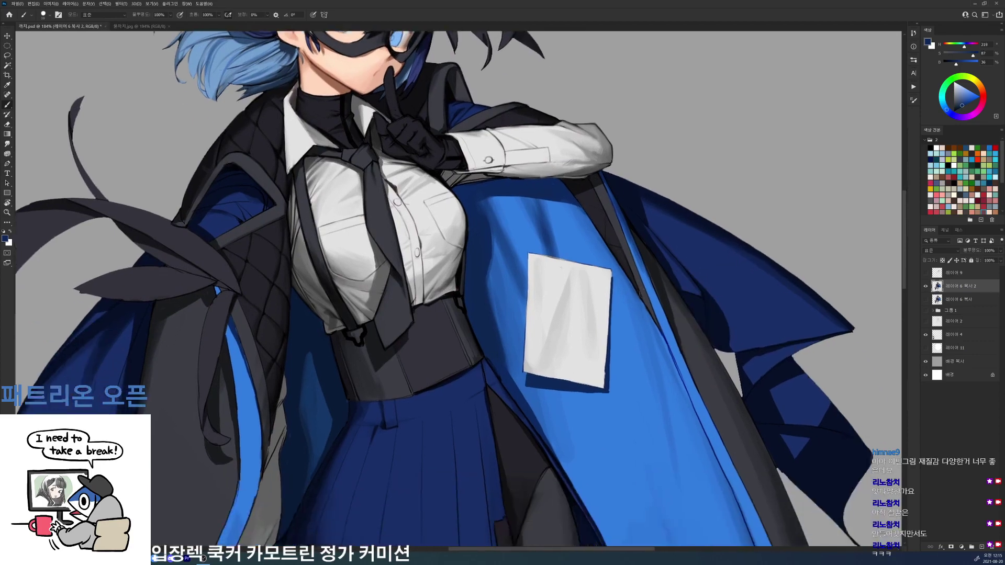
drag(647, 309, 674, 365)
scroll(684, 356, down, 5)
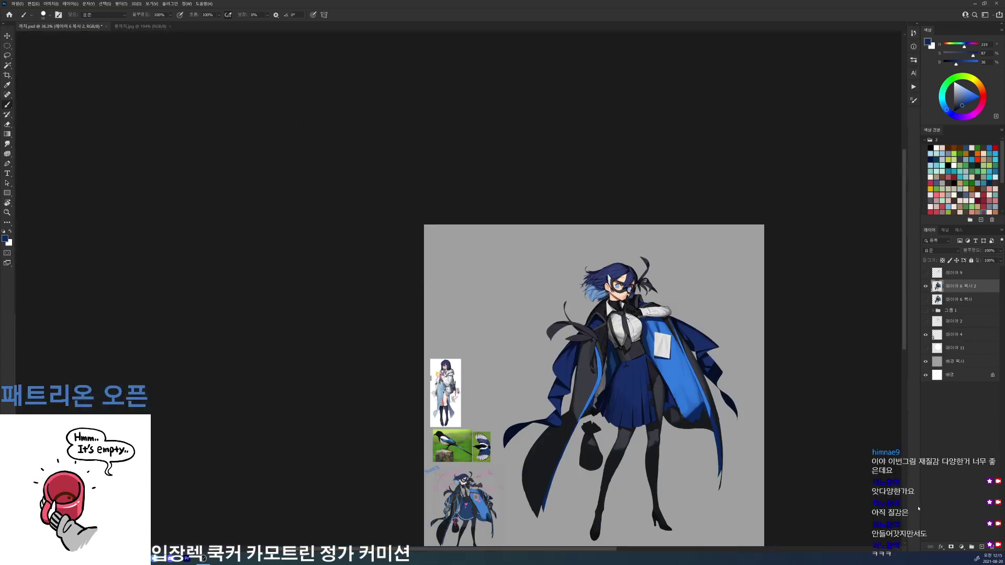
- Enlarge the brush and paint mid-blue shading strokes down the lining below the white patch, along its outer side
scroll(699, 375, up, 5)
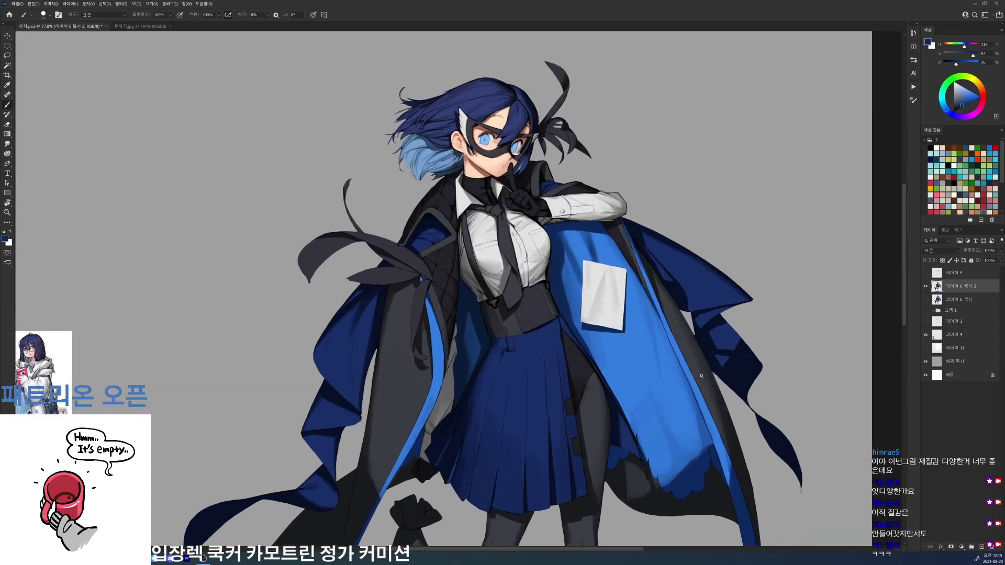
right_click(699, 376)
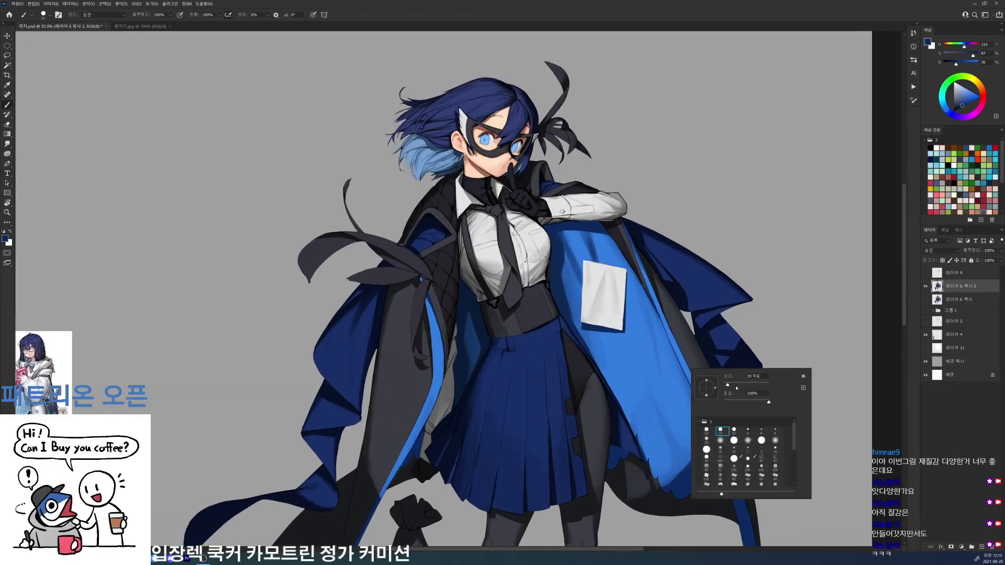
drag(728, 385, 743, 385)
alt+click(669, 361)
alt+click(676, 366)
mouse_move(661, 327)
mouse_down()
mouse_move(687, 415)
mouse_move(677, 377)
mouse_move(684, 441)
mouse_up()
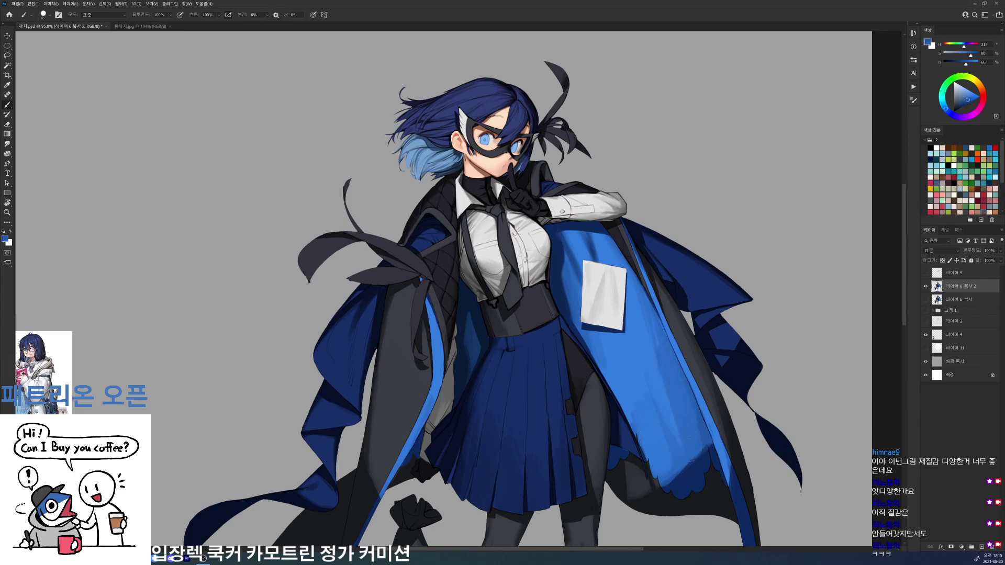
mouse_move(659, 362)
mouse_down()
mouse_move(674, 445)
mouse_move(662, 451)
mouse_up()
drag(650, 411, 655, 442)
alt+click(661, 352)
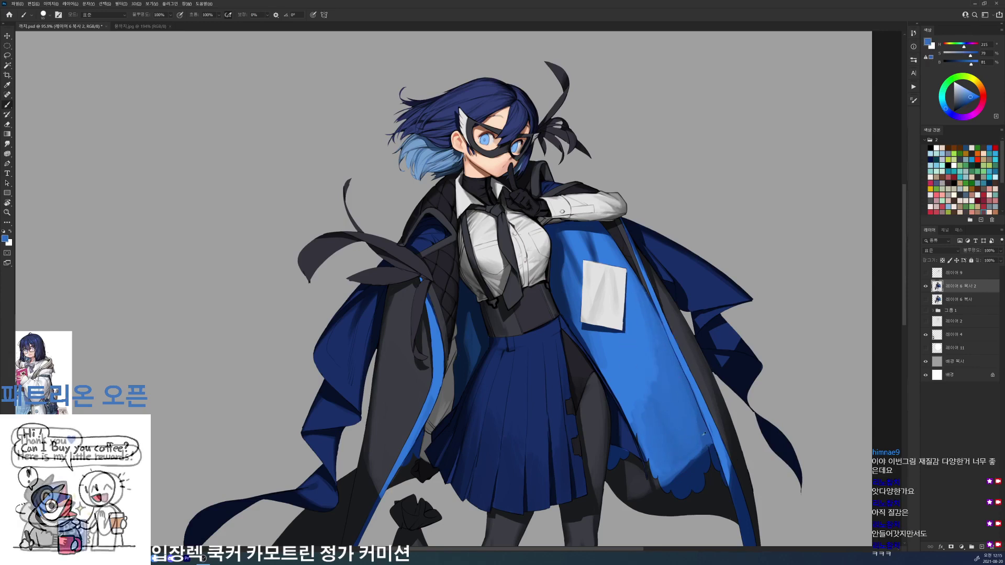
alt+click(657, 354)
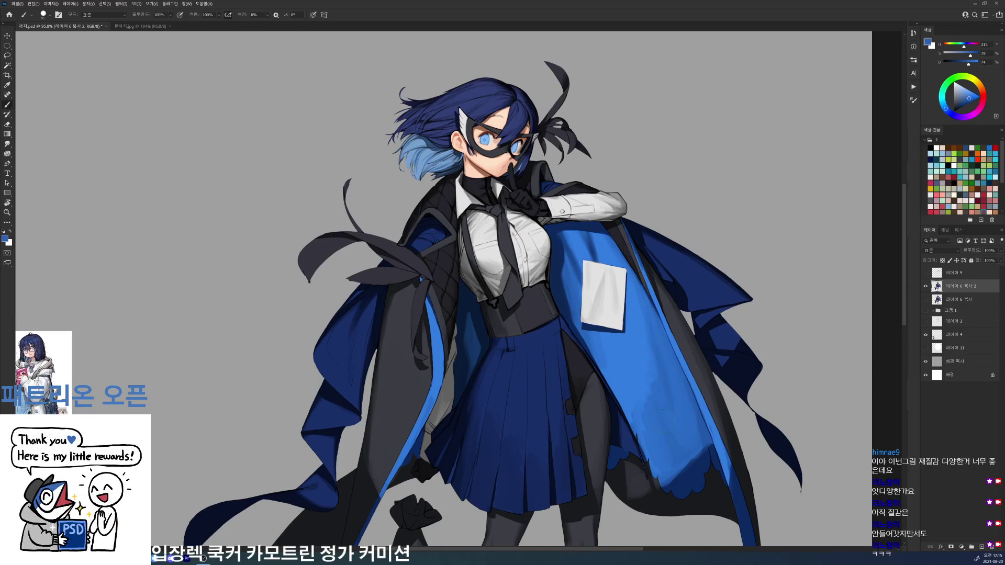
- Blend the soft folds in the lower part of the lining with blues sampled from the surrounding shading
alt+click(666, 423)
alt+click(658, 379)
alt+click(663, 328)
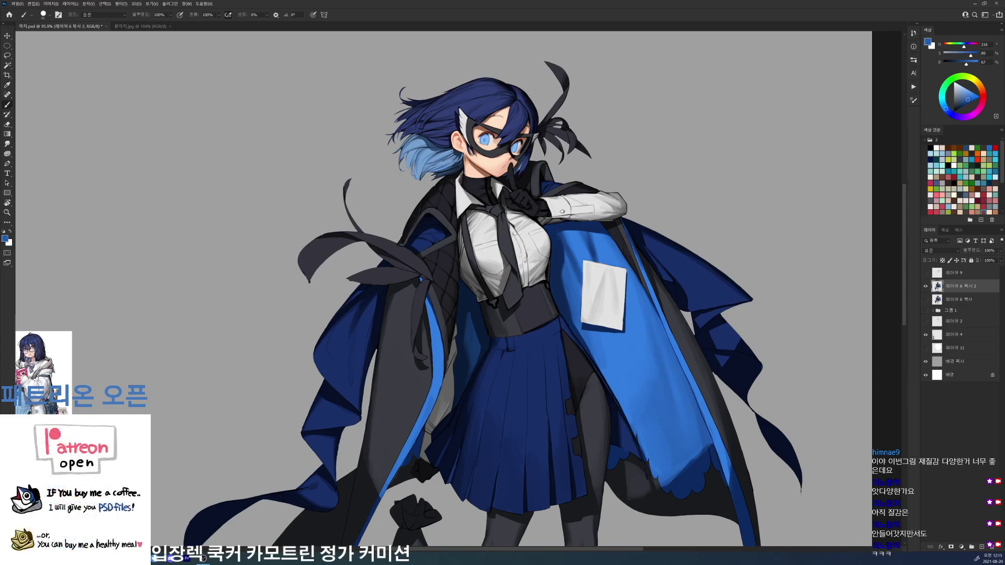
alt+click(709, 451)
alt+click(697, 423)
alt+click(659, 383)
alt+click(648, 409)
alt+click(652, 426)
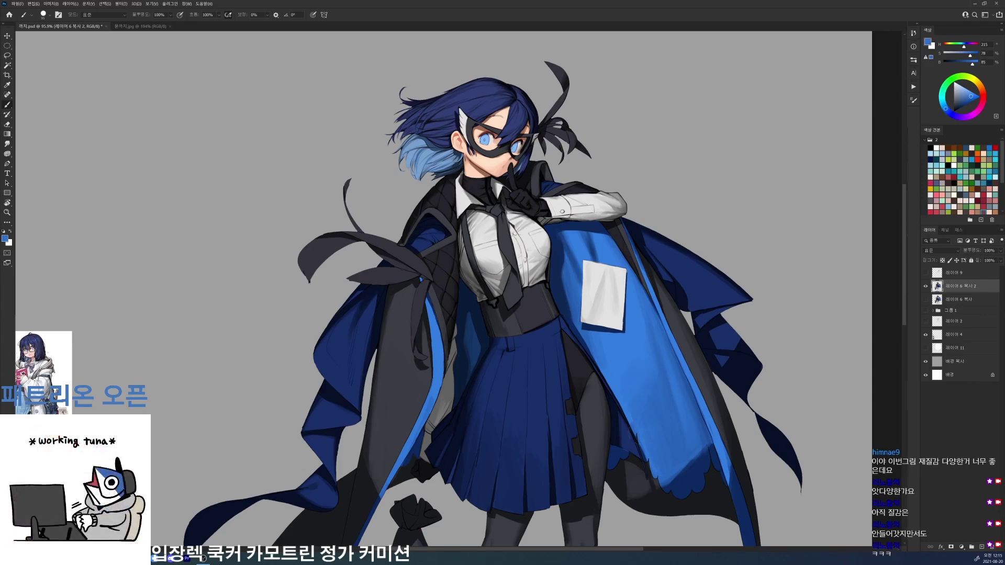
scroll(661, 357, down, 5)
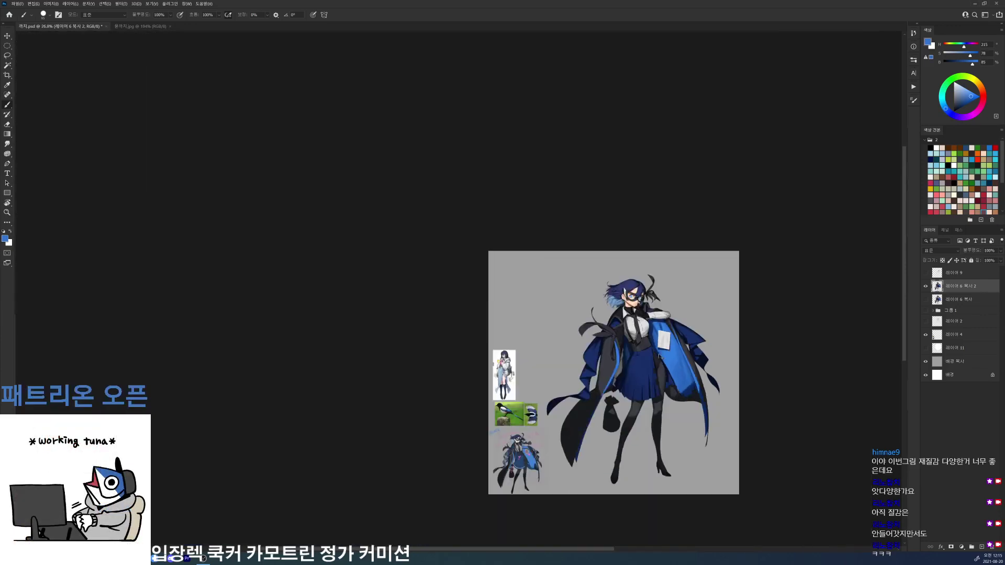
- Select the narrow strips along the lining's inner edge beside the skirt, expand the selection, and fill it with sampled dark blue
scroll(587, 271, up, 5)
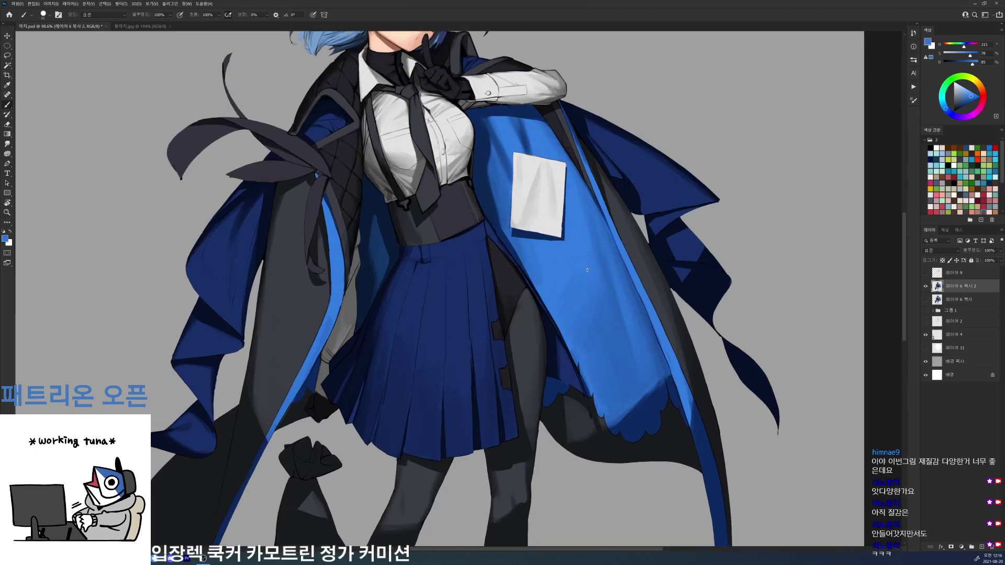
right_click(588, 270)
click(629, 330)
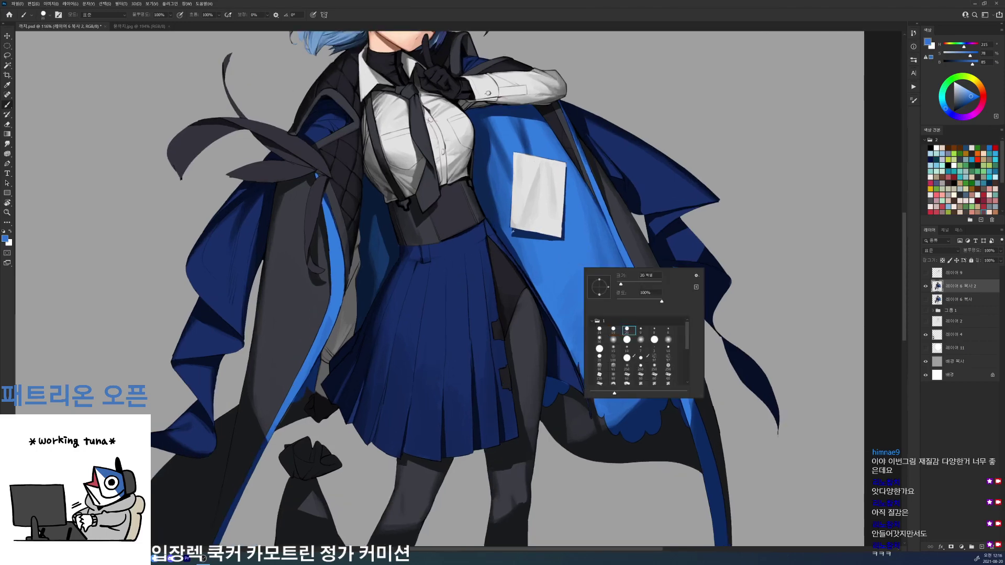
alt+click(512, 244)
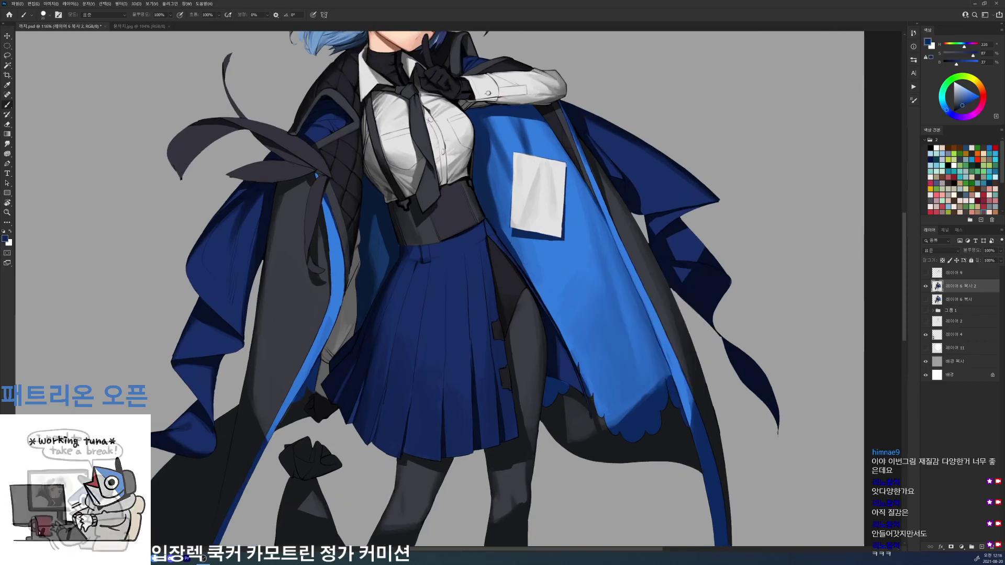
key(w)
click(554, 313)
shift+click(542, 293)
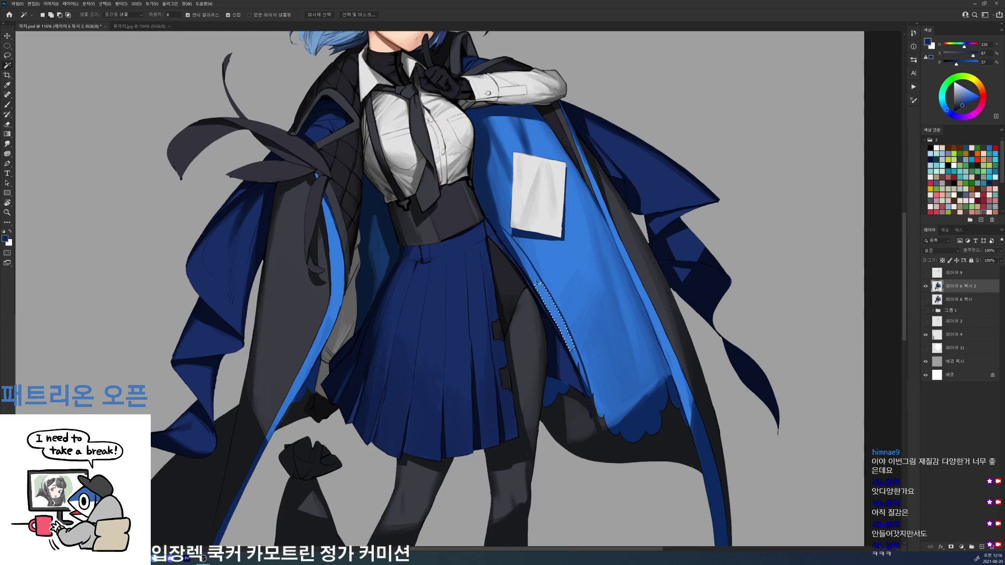
shift+click(526, 264)
shift+click(543, 289)
shift+click(572, 349)
shift+click(577, 360)
shift+click(581, 370)
shift+click(587, 386)
key(alt+s)
key(m)
key(e)
key(ctrl+h)
key(b)
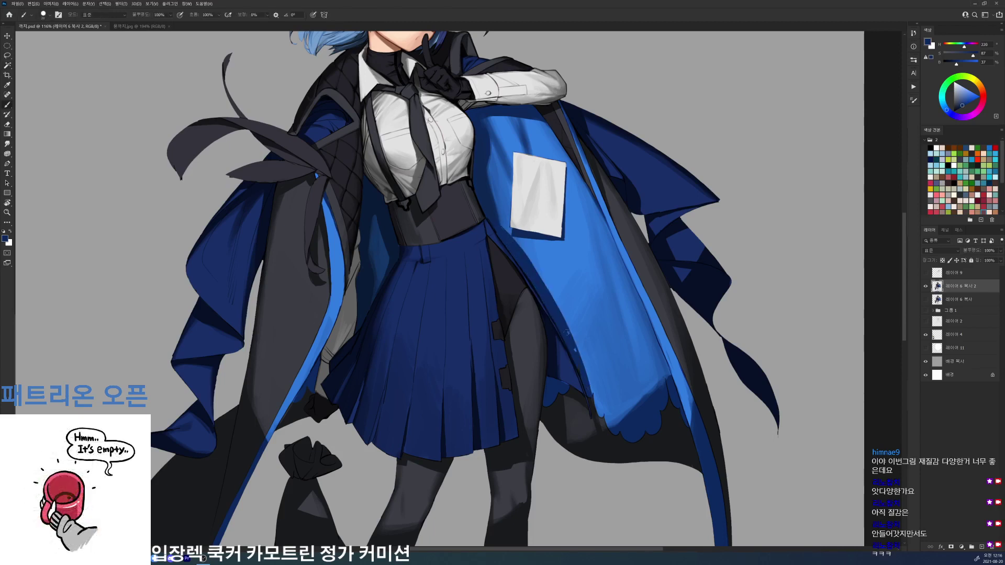
- Clean up the dark blue inner edge of the lining beside the skirt and thigh using a hard brush with sampled blues
right_click(592, 255)
click(625, 318)
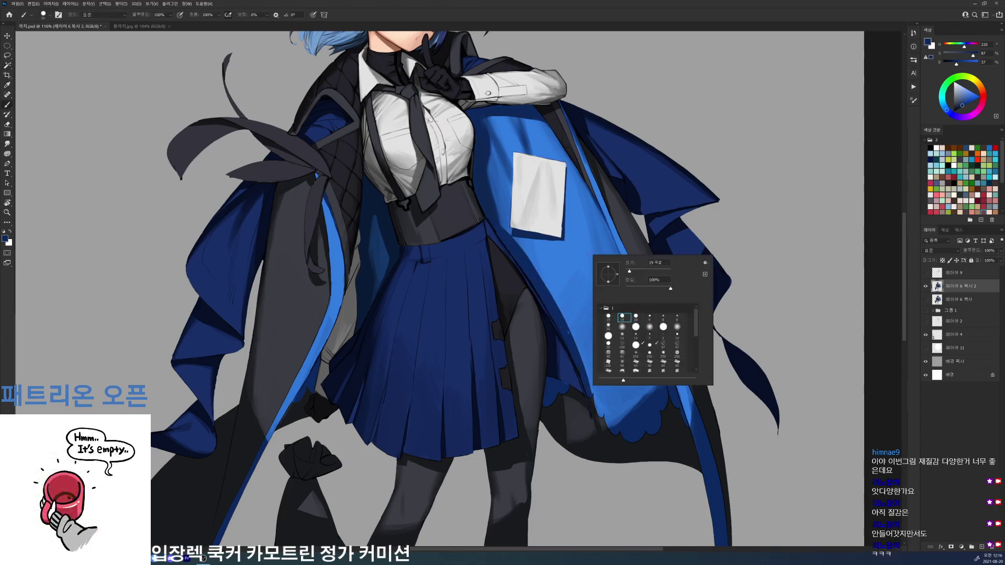
alt+click(576, 315)
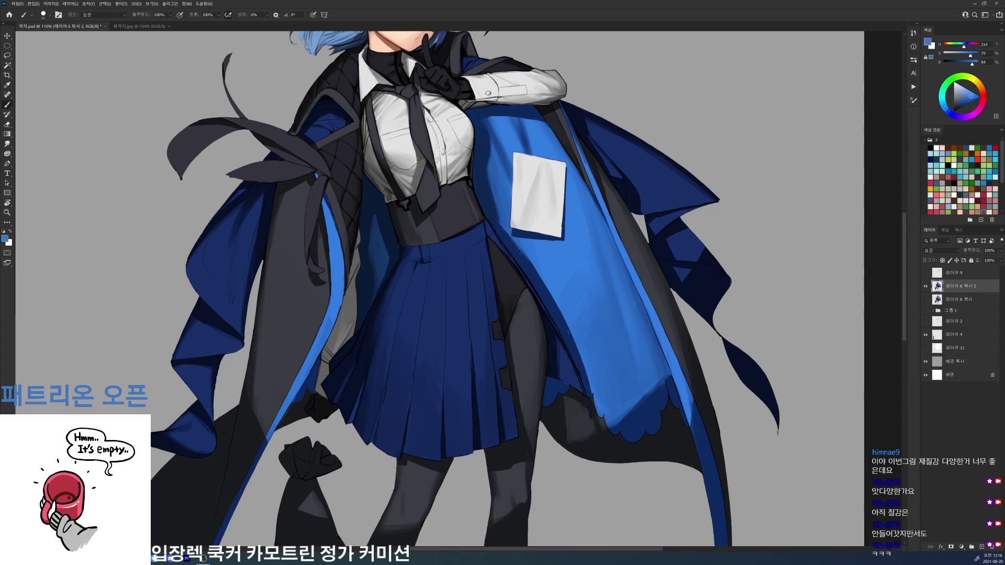
alt+click(501, 233)
right_click(605, 273)
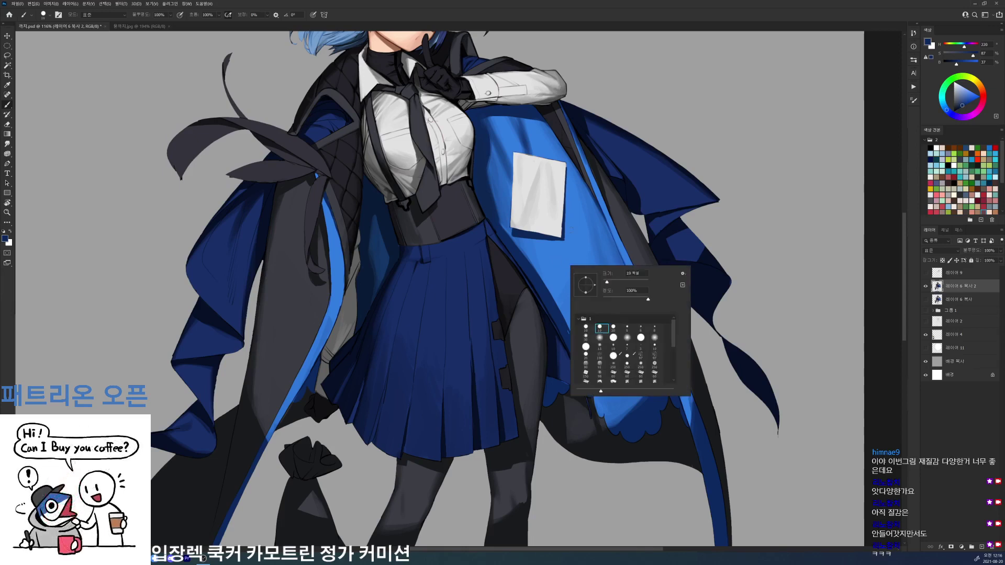
alt+click(499, 225)
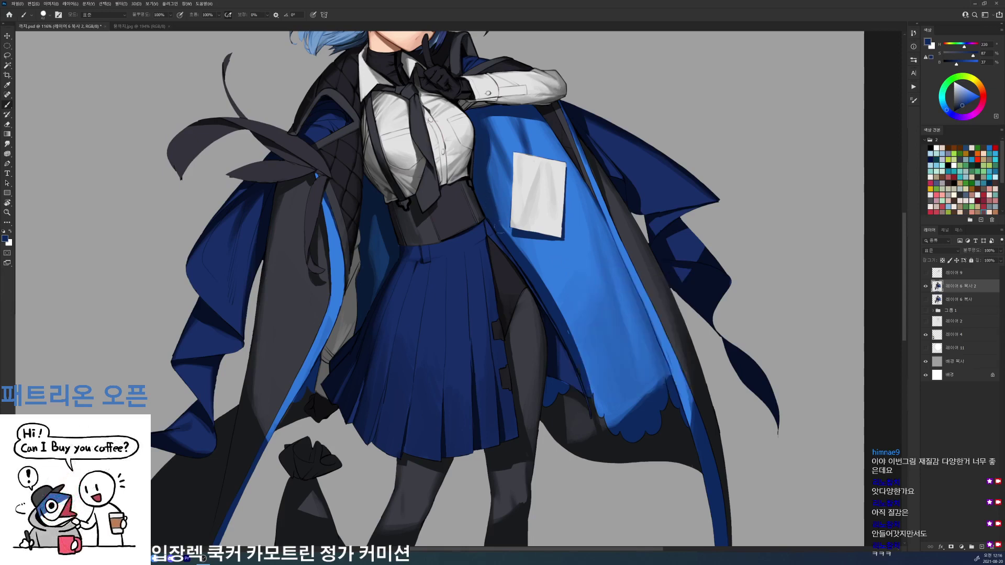
alt+click(528, 259)
alt+click(504, 238)
alt+click(568, 326)
drag(548, 285, 568, 338)
alt+click(545, 301)
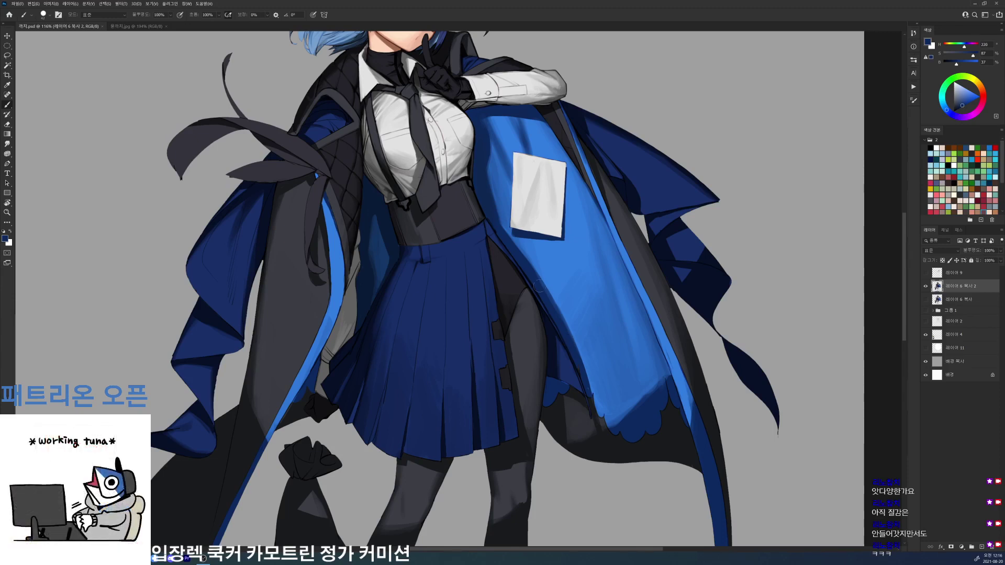
- Extend the dark blue inner edge of the lining down toward the scalloped hem with sampled colours
drag(568, 342, 558, 321)
alt+click(486, 206)
alt+click(516, 250)
mouse_move(675, 316)
mouse_down()
mouse_move(613, 316)
mouse_move(680, 316)
mouse_up()
alt+click(597, 371)
drag(597, 369, 606, 403)
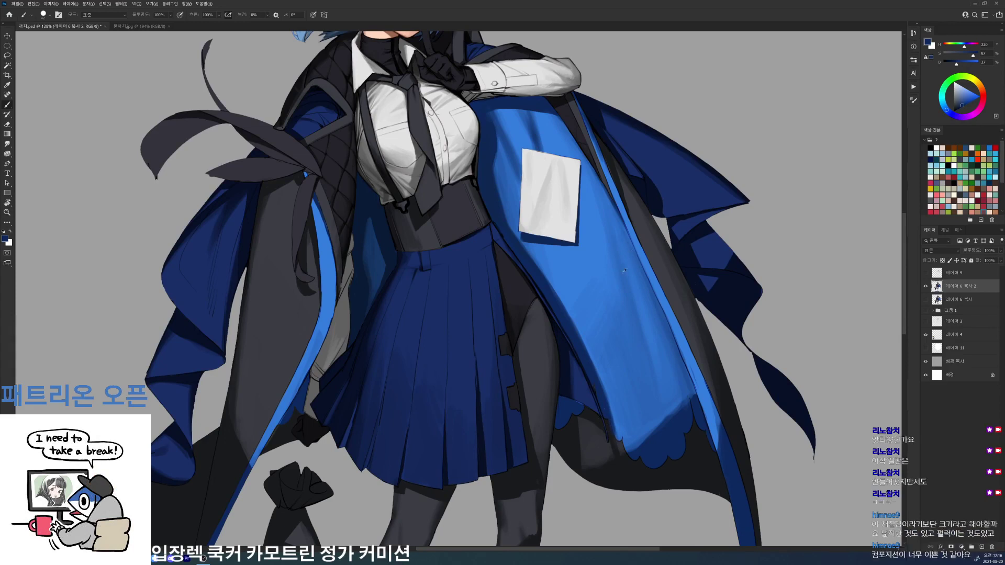
- Soften the lining's shading beside and below the white patch with a large brush in sampled mid blue, and save the illustration
alt+click(696, 289)
right_click(629, 203)
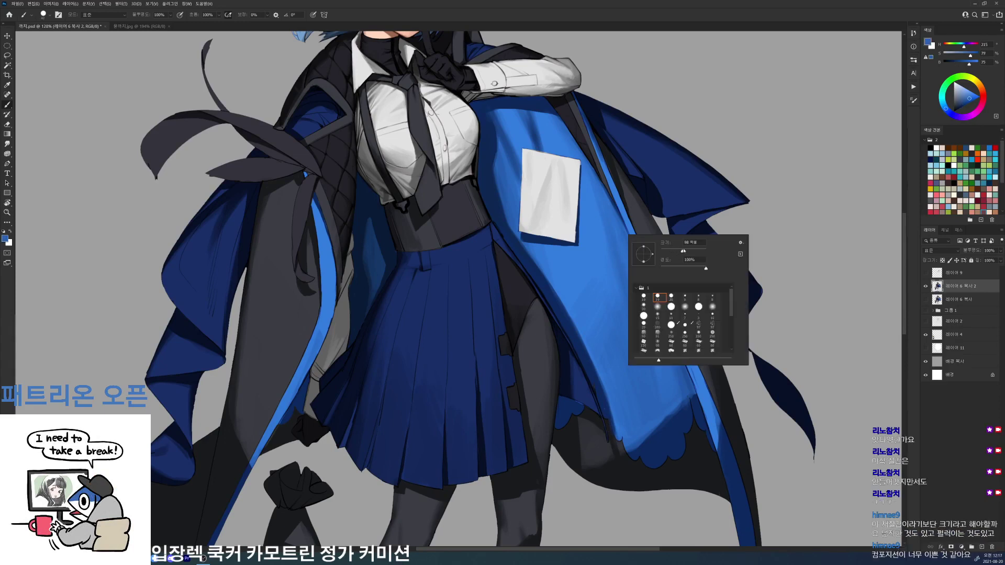
drag(683, 251, 684, 251)
key(Return)
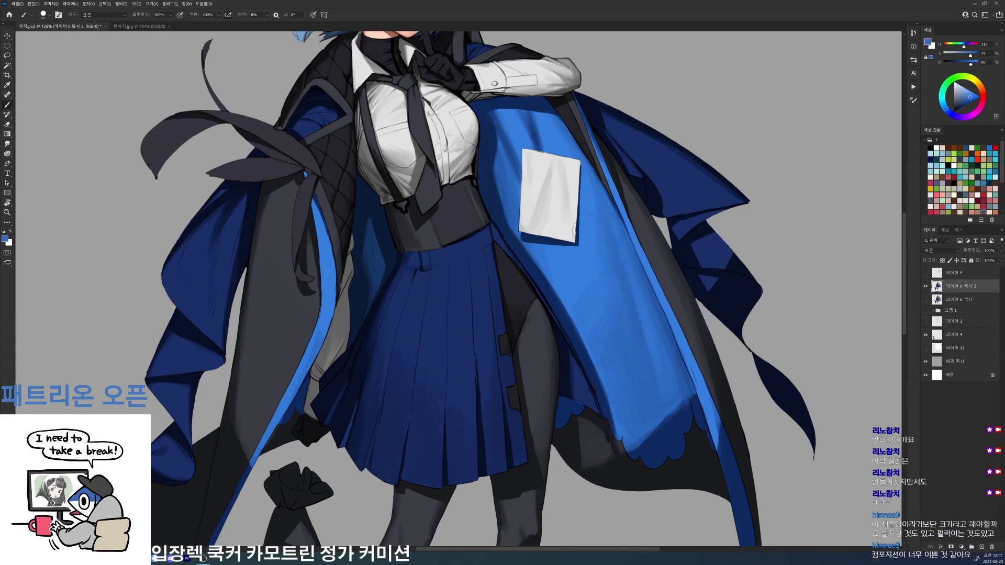
scroll(611, 265, down, 6)
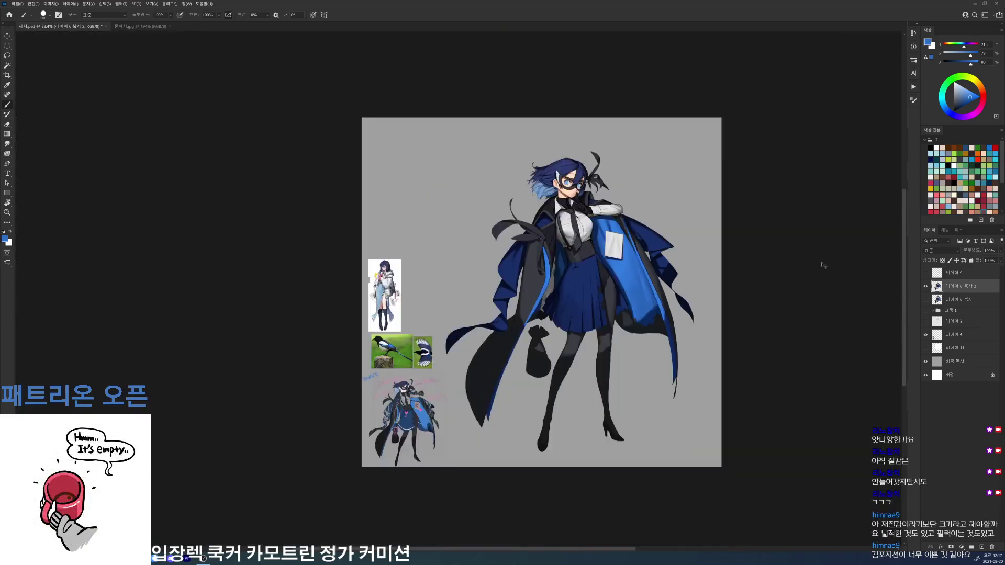
key(ctrl+s)
- Compare the painting with the detail sketch layer shown and hidden, and return to the painted character layer with the sketch hidden
click(925, 273)
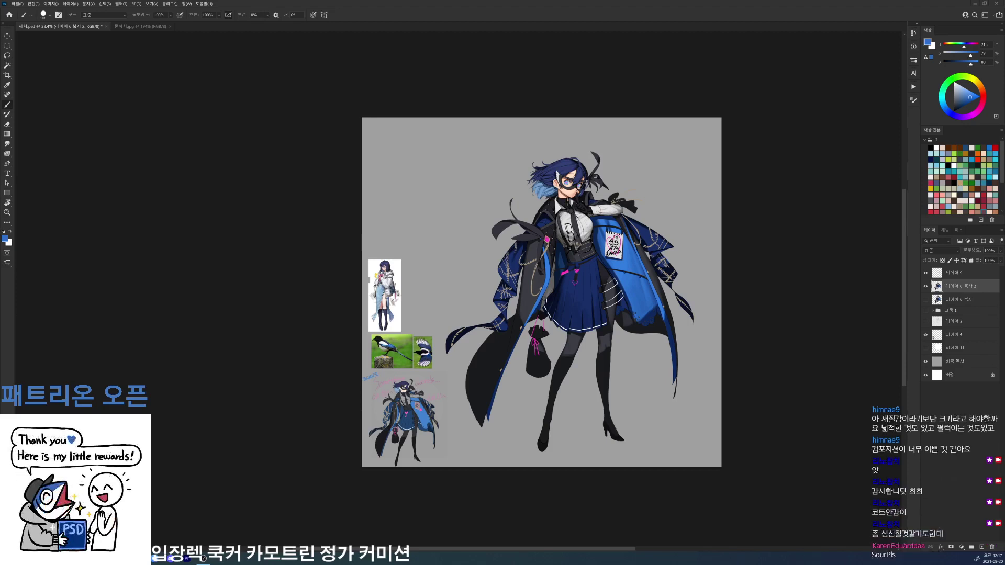
click(962, 274)
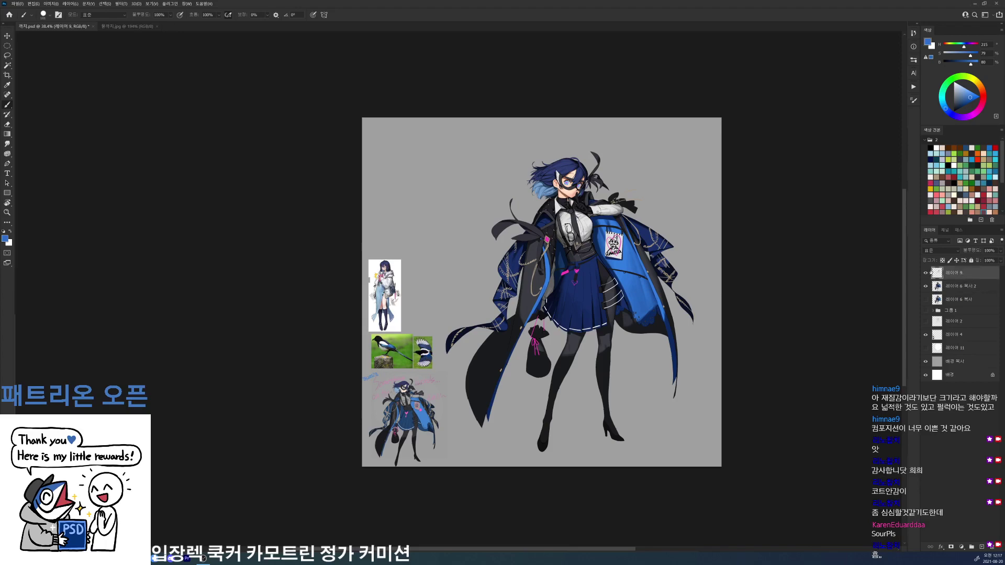
click(926, 273)
click(926, 273)
click(926, 274)
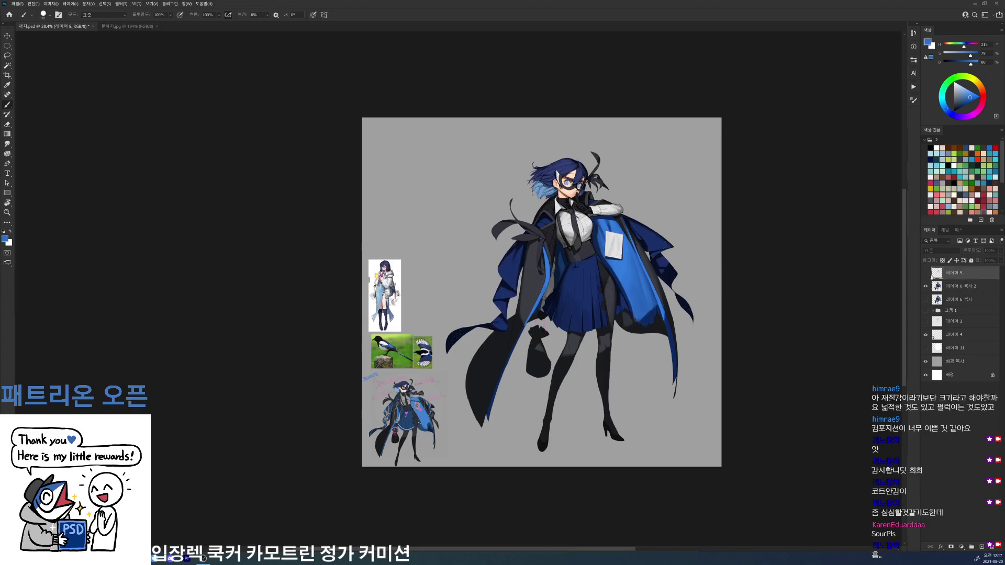
click(961, 288)
scroll(662, 287, up, 5)
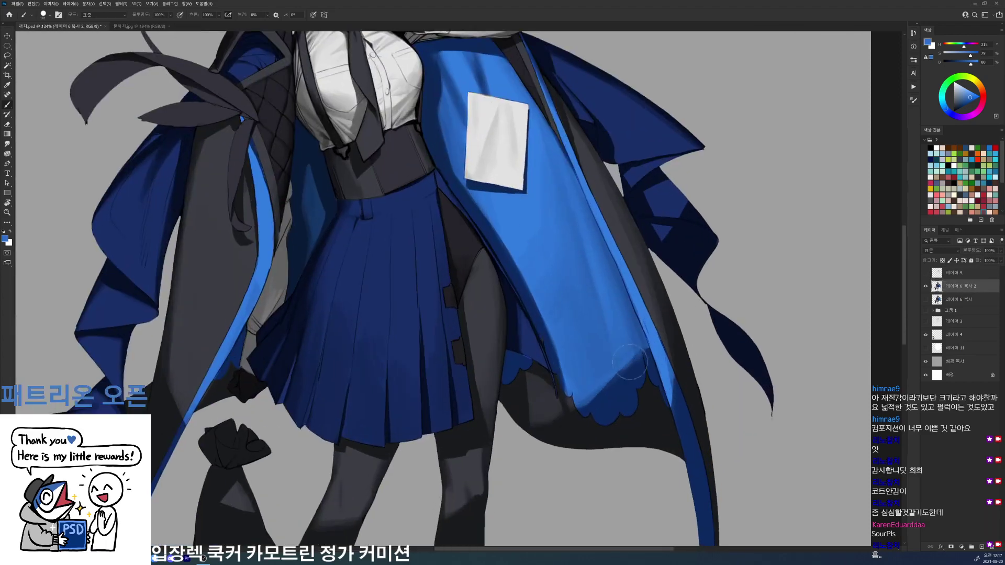
- Rework the dark blue shadow across the lining just above its scalloped hem with sampled blues
alt+click(597, 380)
alt+click(617, 388)
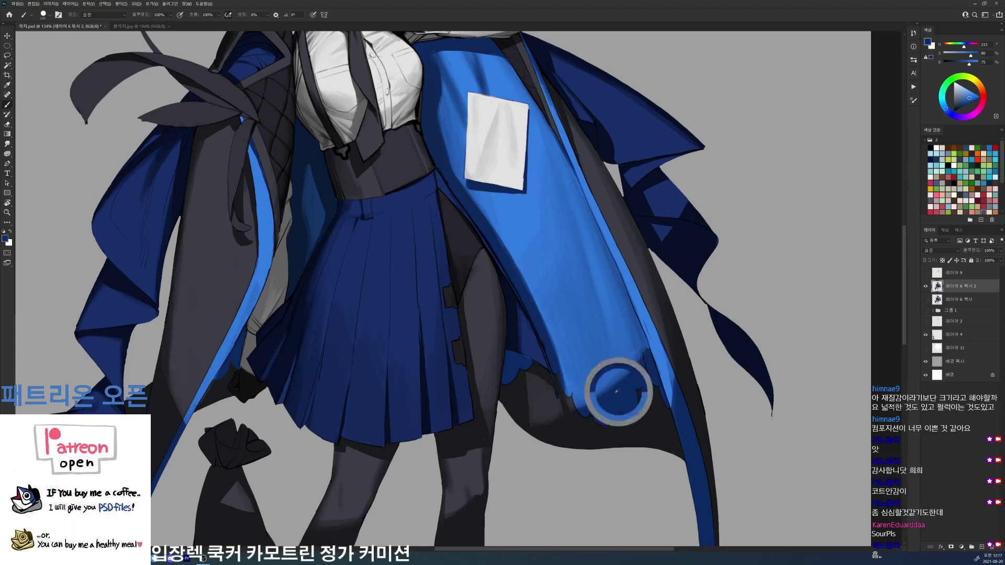
scroll(647, 356, down, 5)
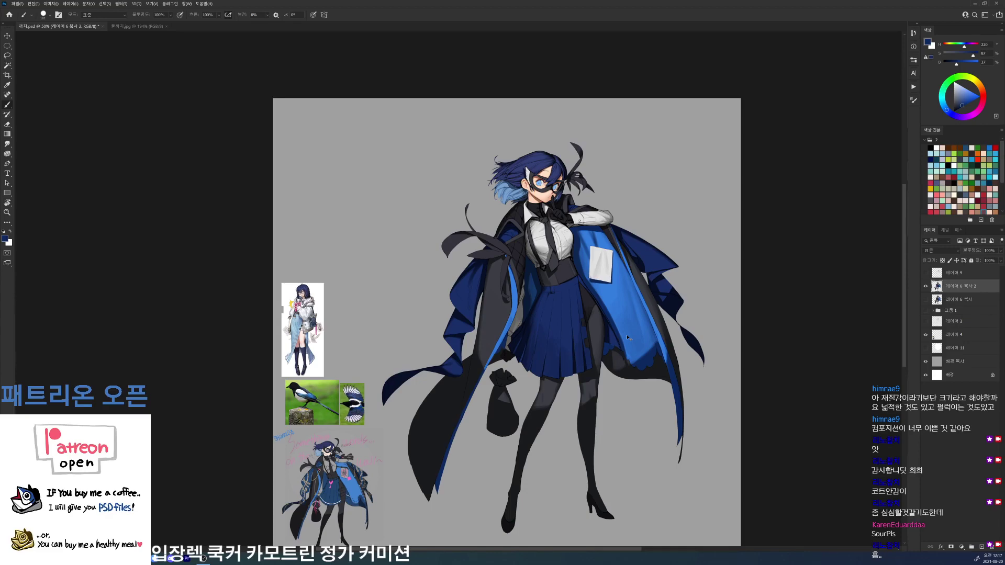
scroll(628, 338, up, 5)
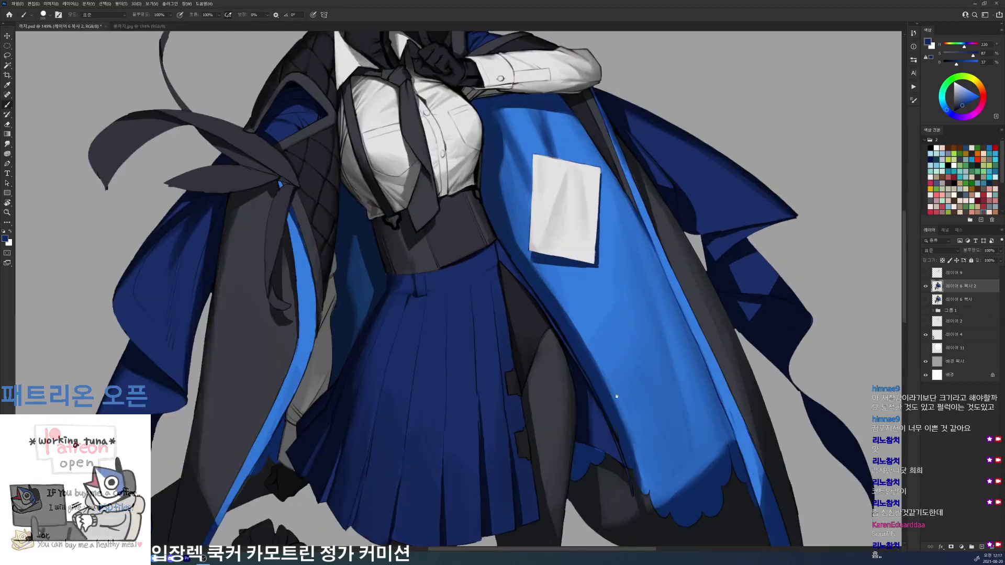
- Touch up the lining's dark inner edge beside the skirt waist and thigh with sampled dark colours
scroll(616, 397, down, 2)
right_click(646, 340)
alt+click(578, 290)
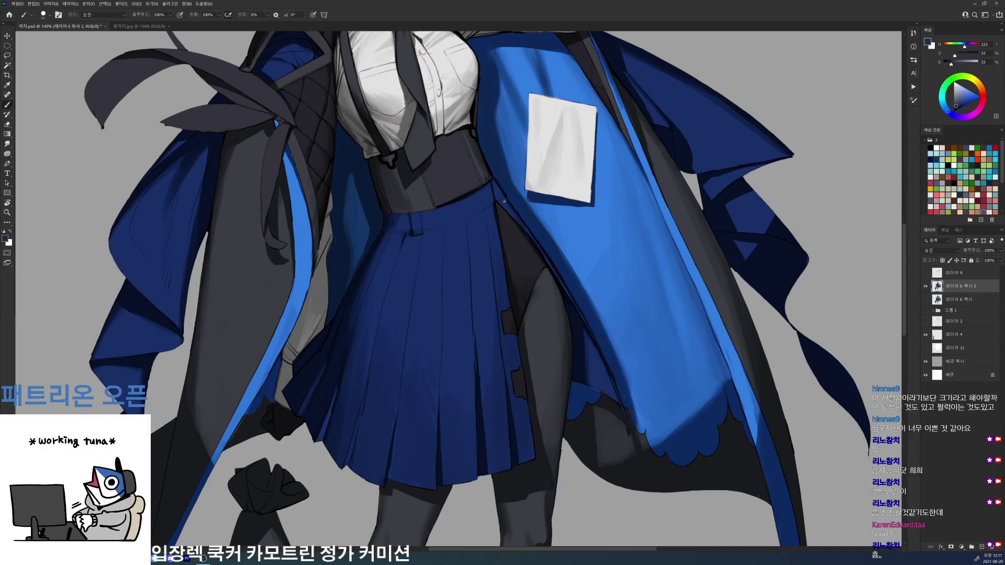
alt+click(543, 256)
drag(492, 199, 600, 235)
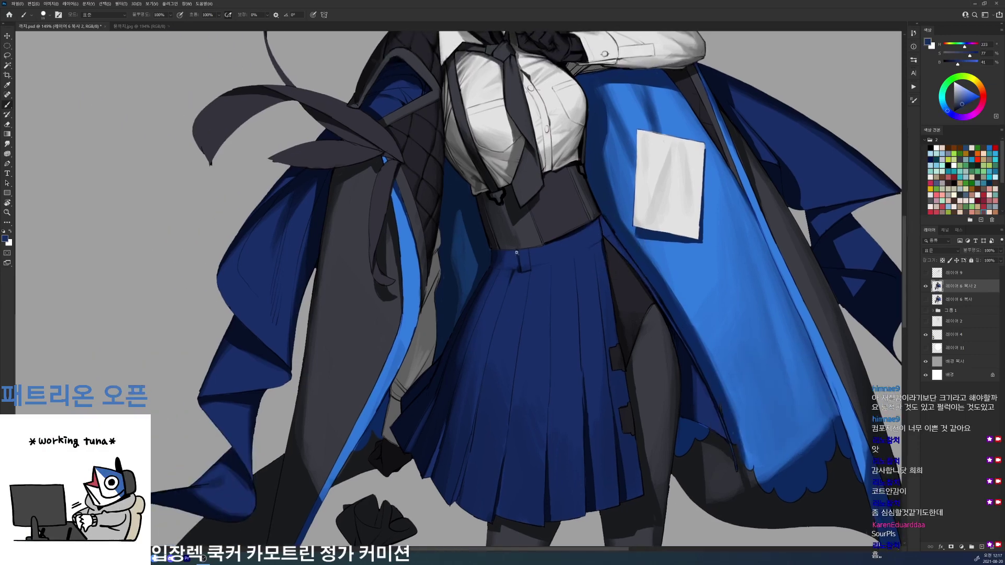
- Compare the painted character layer with the earlier copy below it by showing and hiding the top layer
drag(521, 250, 471, 251)
click(925, 300)
click(925, 286)
click(926, 286)
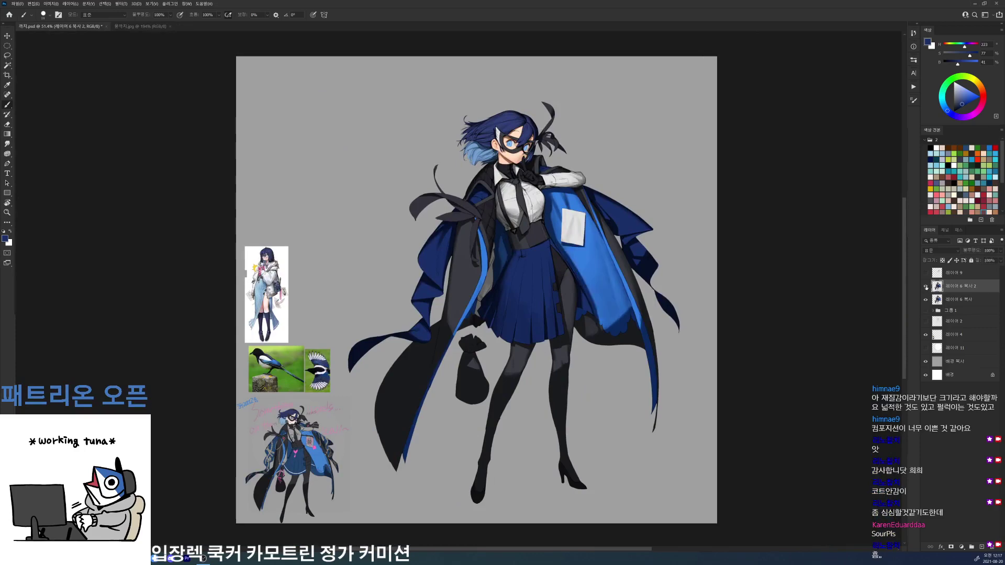
click(926, 288)
click(926, 288)
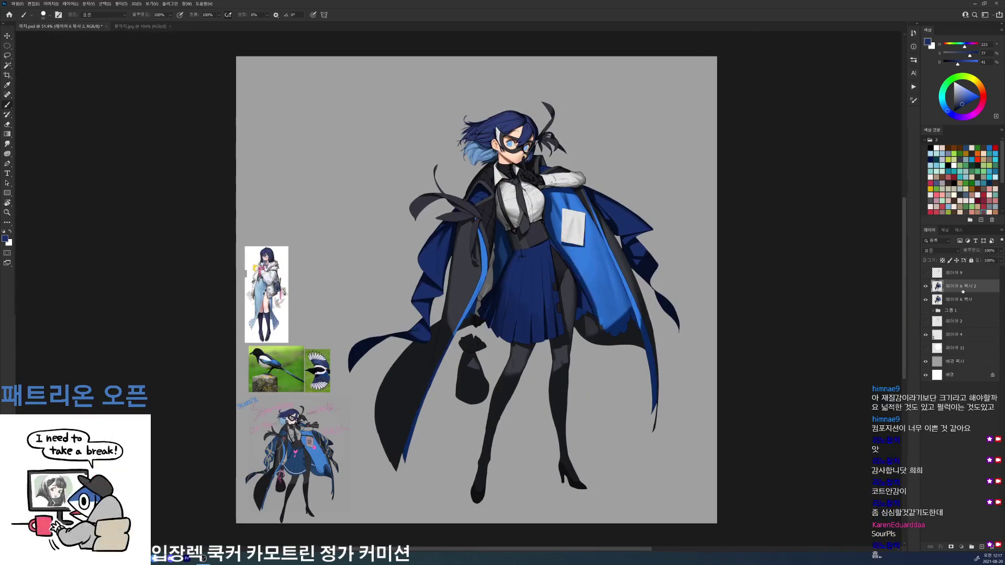
- Blend the shading on the dark grey coat panel beside the blue ruffle with sampled greys, and save the illustration
drag(487, 275, 529, 275)
right_click(443, 309)
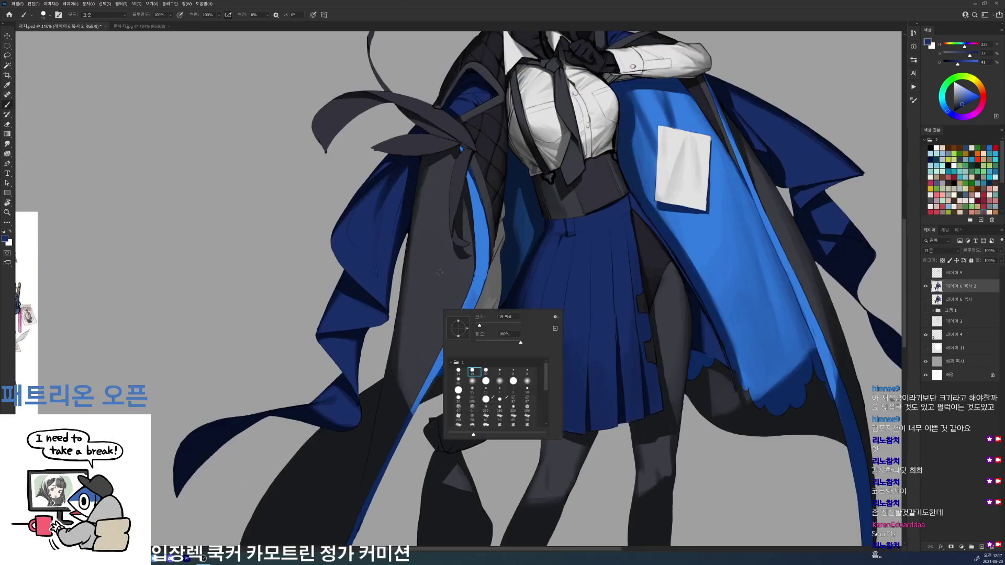
alt+click(395, 397)
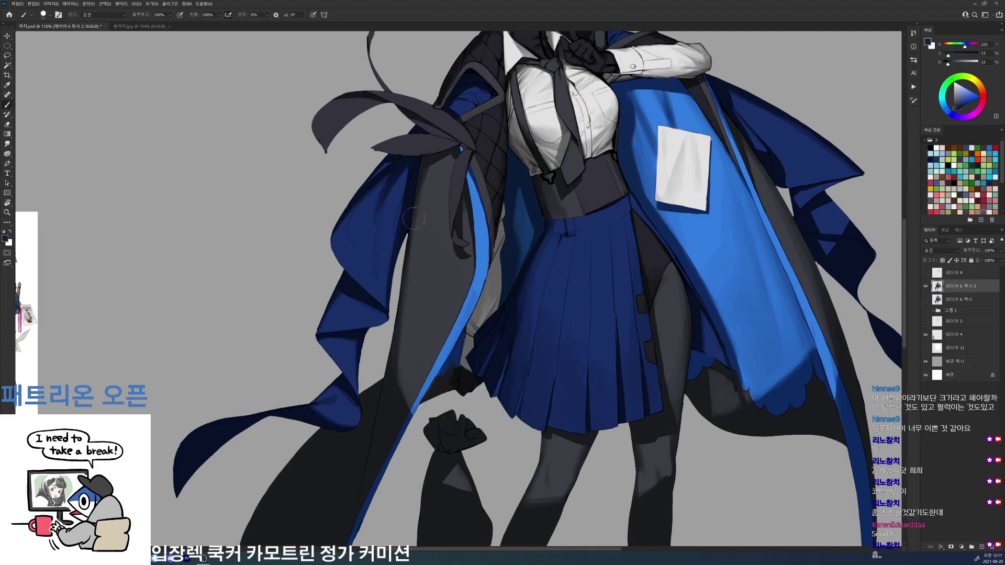
drag(406, 387, 405, 297)
alt+click(405, 296)
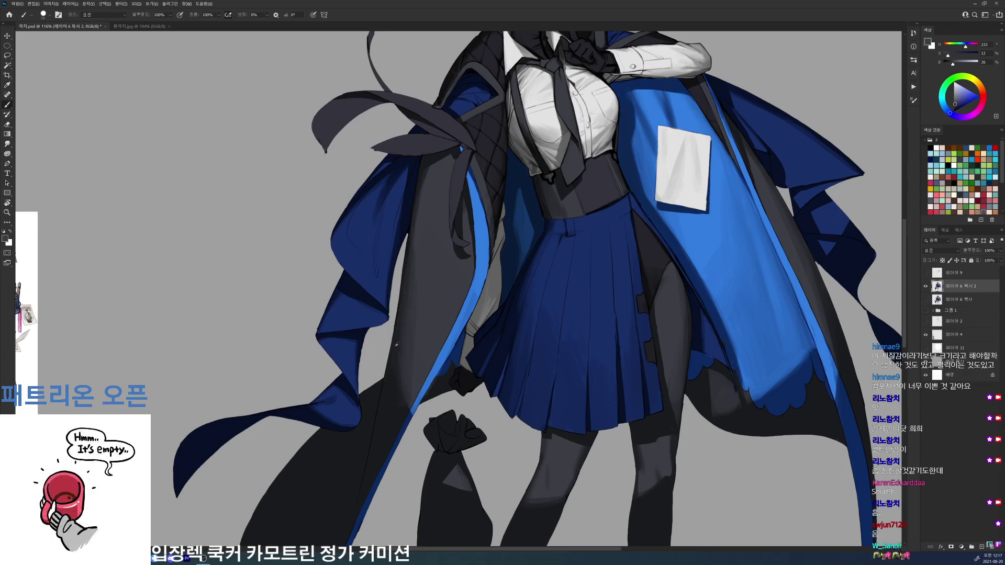
alt+click(392, 387)
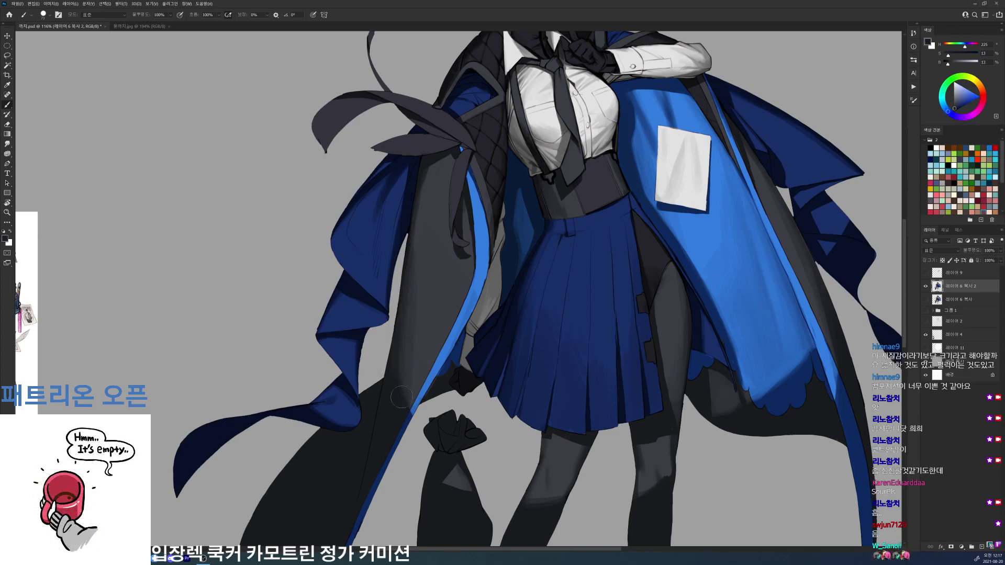
scroll(466, 289, down, 5)
key(ctrl+s)
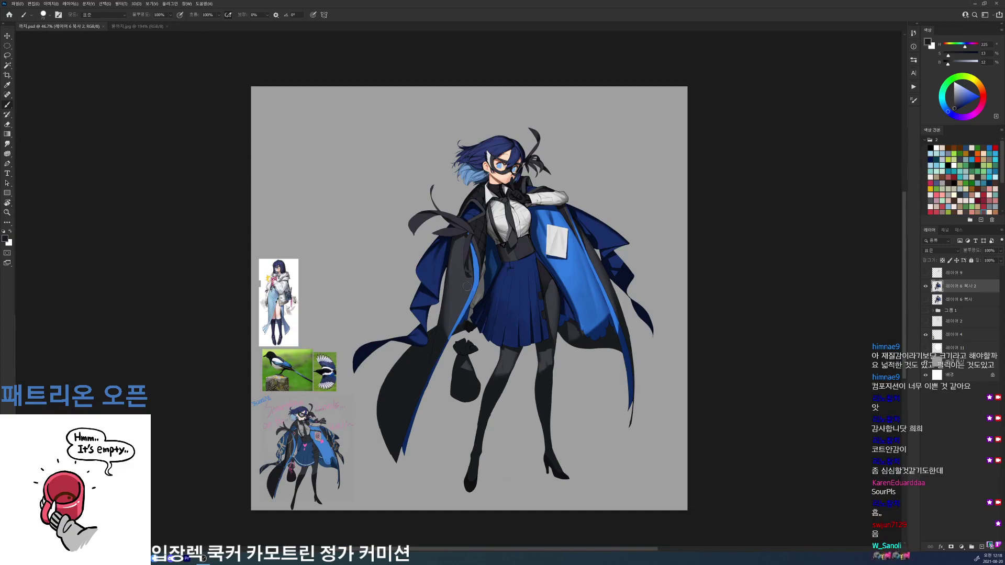
- Refine the thin dark blue shadow along the white patch's outer edge with sampled blues
scroll(570, 232, up, 5)
mouse_move(552, 200)
mouse_down()
mouse_move(634, 210)
mouse_move(628, 361)
mouse_up()
key(r)
right_click(572, 280)
alt+click(535, 271)
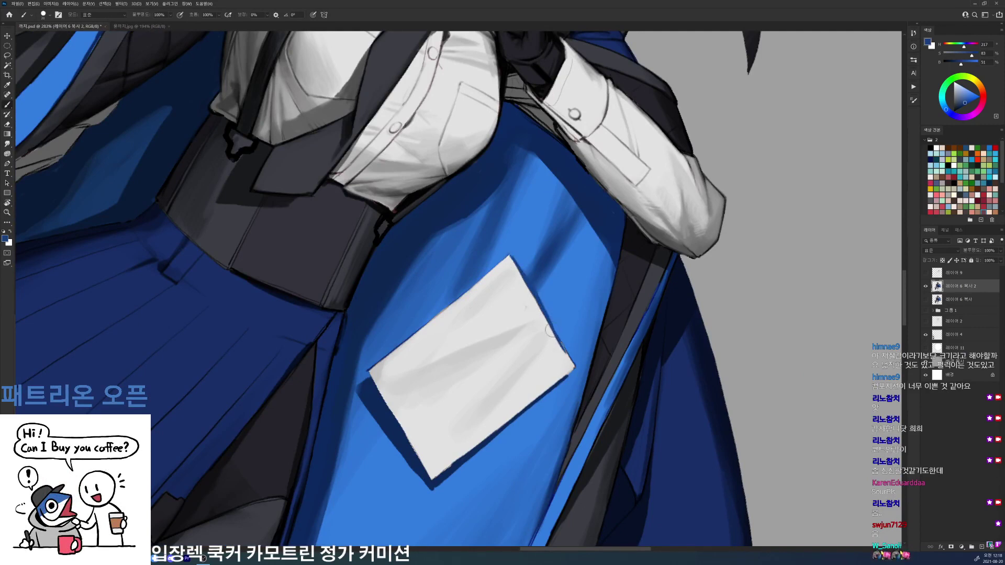
alt+click(564, 378)
key(r)
drag(569, 368, 664, 167)
key(b)
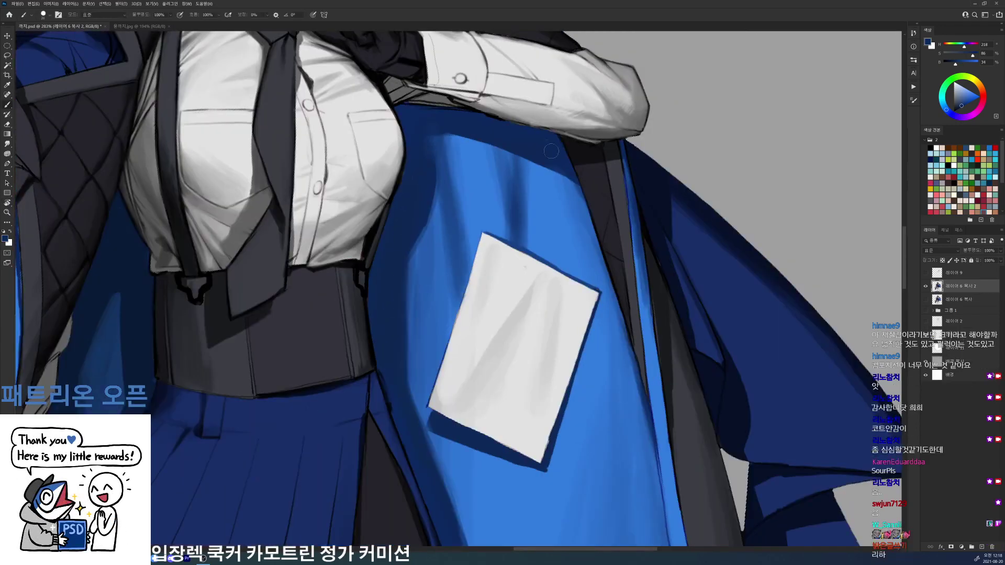
- Ink the seam between the shirt cuff and the blue lining with a small brush in black and sampled tones
key(space)
mouse_move(555, 152)
mouse_down()
mouse_move(528, 240)
mouse_move(542, 304)
mouse_up()
key(r)
key(d)
key(b)
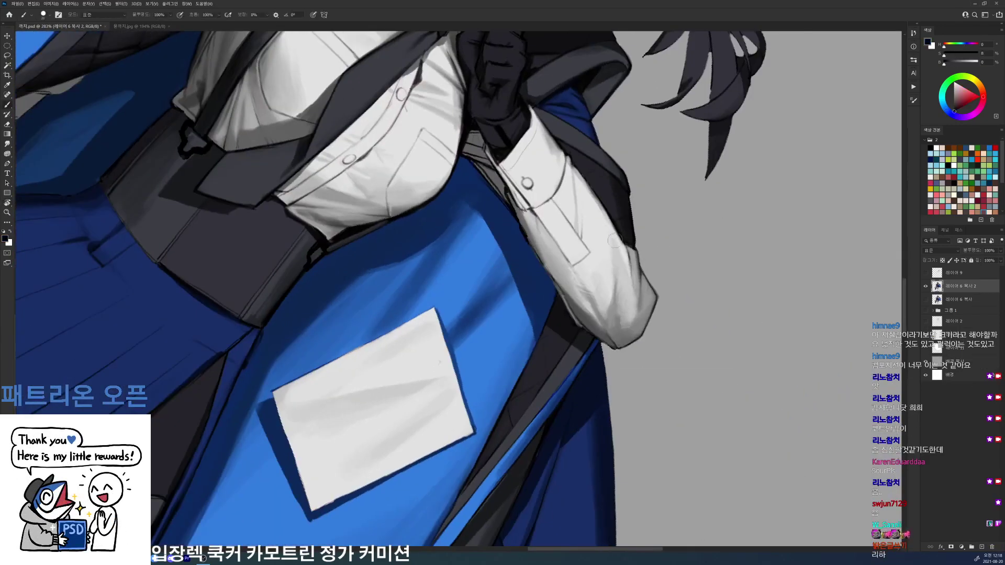
right_click(613, 234)
double_click(670, 298)
key(r)
drag(423, 221, 390, 324)
key(b)
alt+click(344, 257)
mouse_move(349, 256)
mouse_down()
mouse_move(335, 268)
mouse_move(352, 247)
mouse_move(324, 283)
mouse_move(324, 265)
mouse_up()
alt+click(339, 264)
alt+click(350, 248)
alt+click(321, 288)
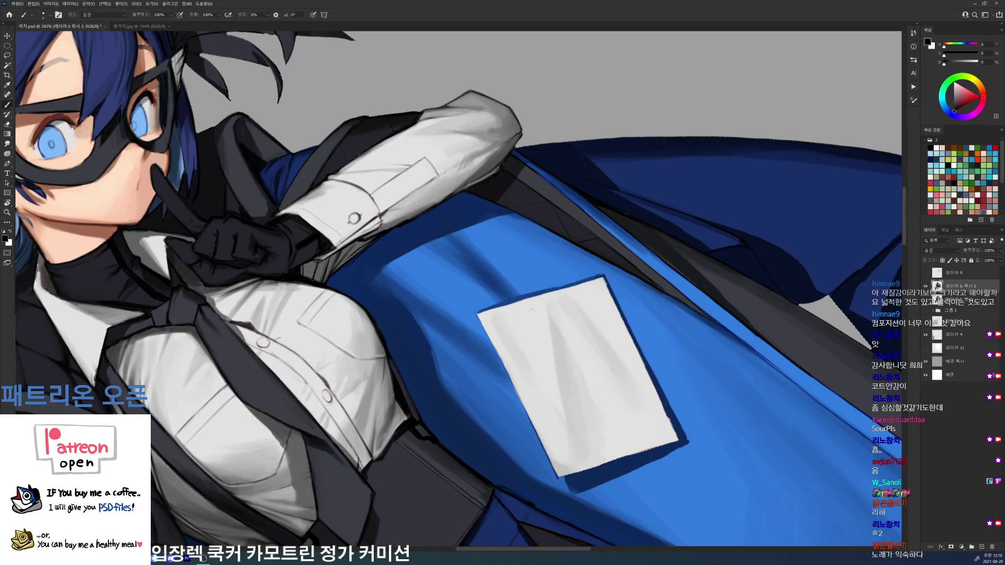
- Refine the small folds between glove, cuff and chest with sampled tones, and touch up the lining's dark blue edge below the cuff
alt+click(312, 272)
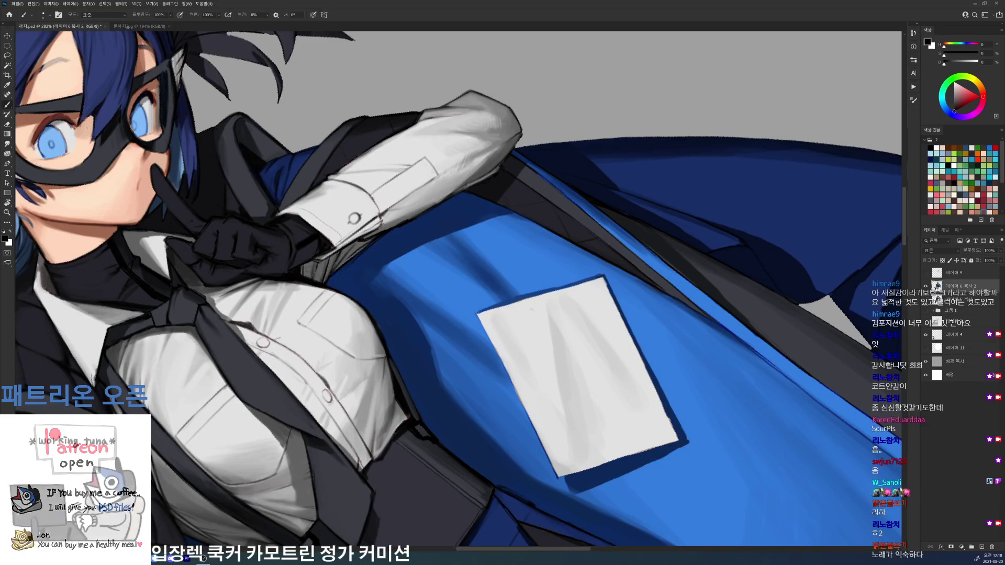
alt+click(307, 263)
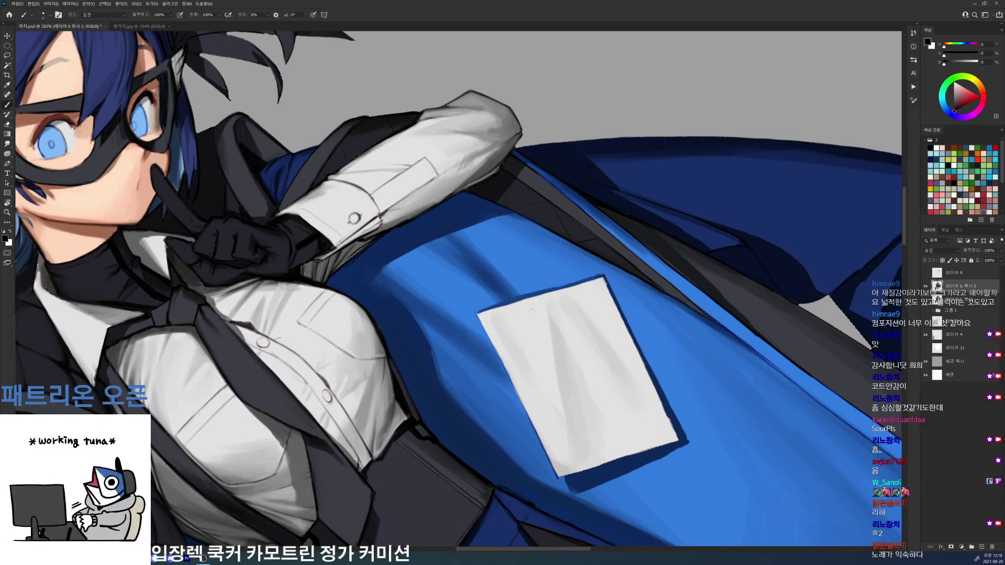
alt+click(305, 268)
alt+click(309, 265)
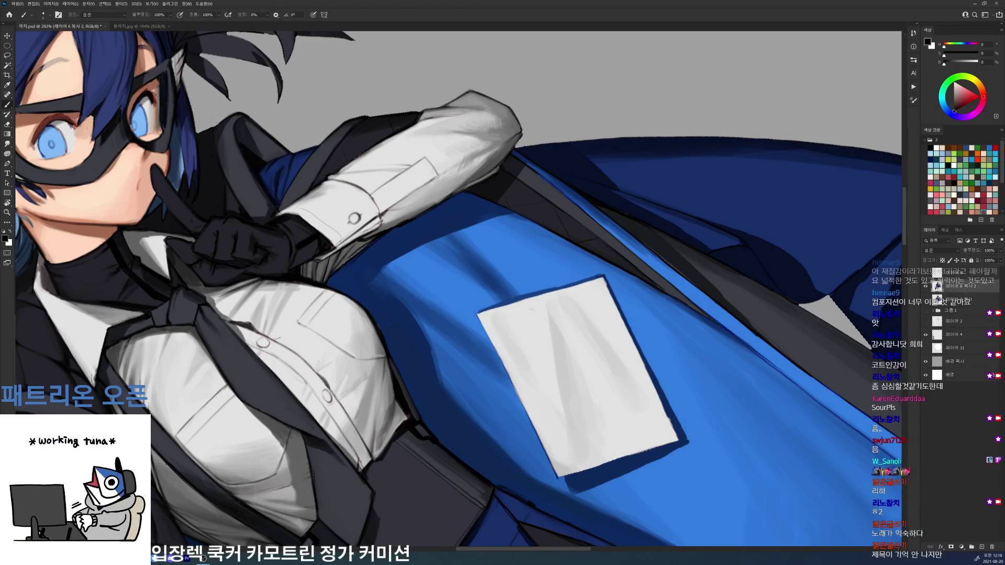
drag(341, 265, 368, 245)
alt+click(372, 244)
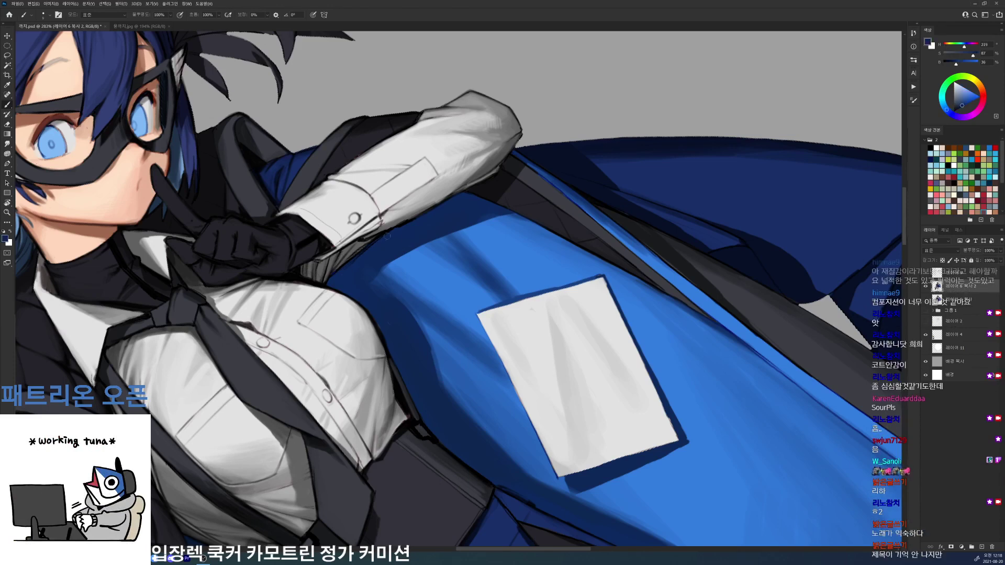
- Rework the edge where the lining meets the shirt sleeve, trying a black line and painting with sampled dark blue
key(r)
drag(614, 192, 475, 451)
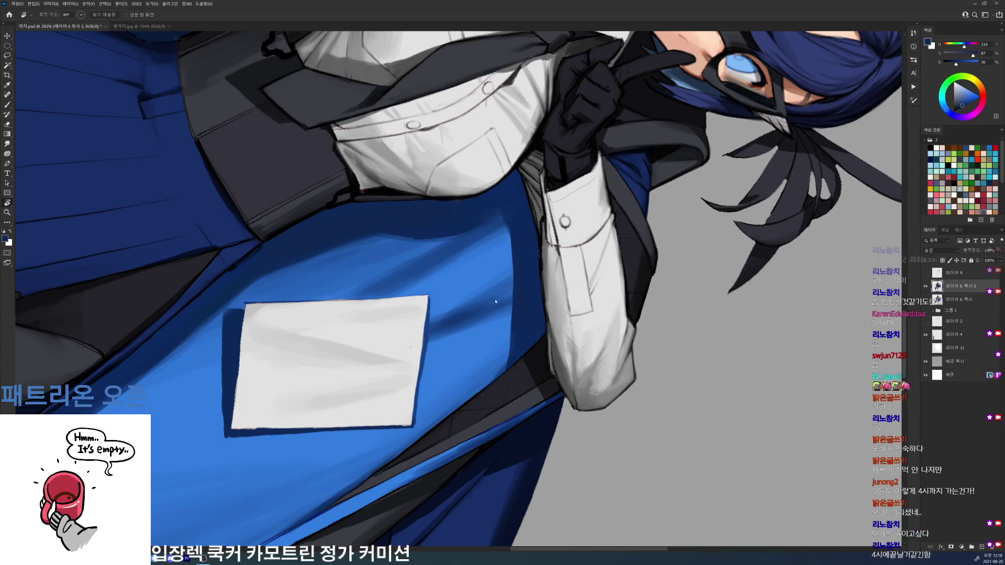
key(d)
key(b)
drag(526, 186, 539, 240)
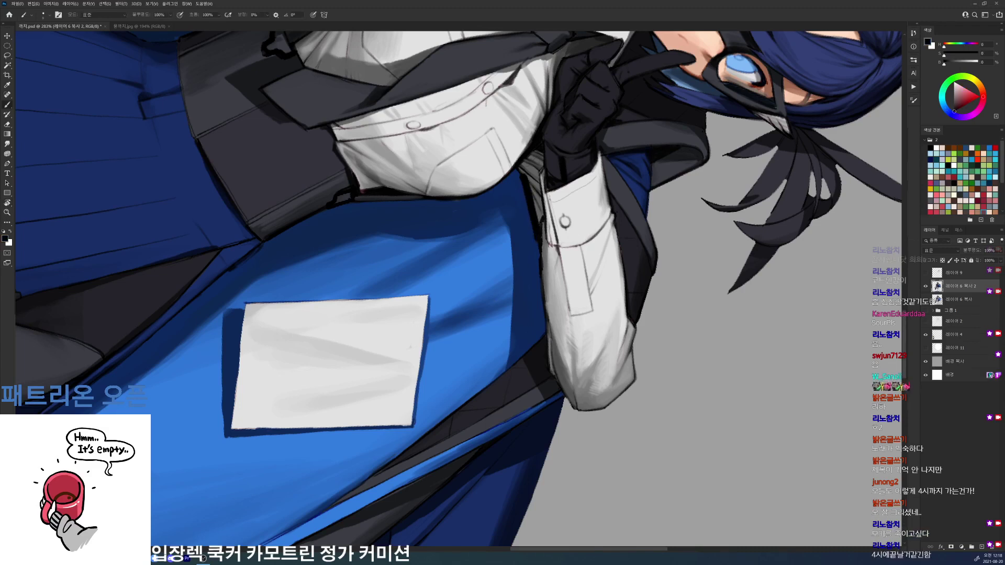
key(ctrl+z)
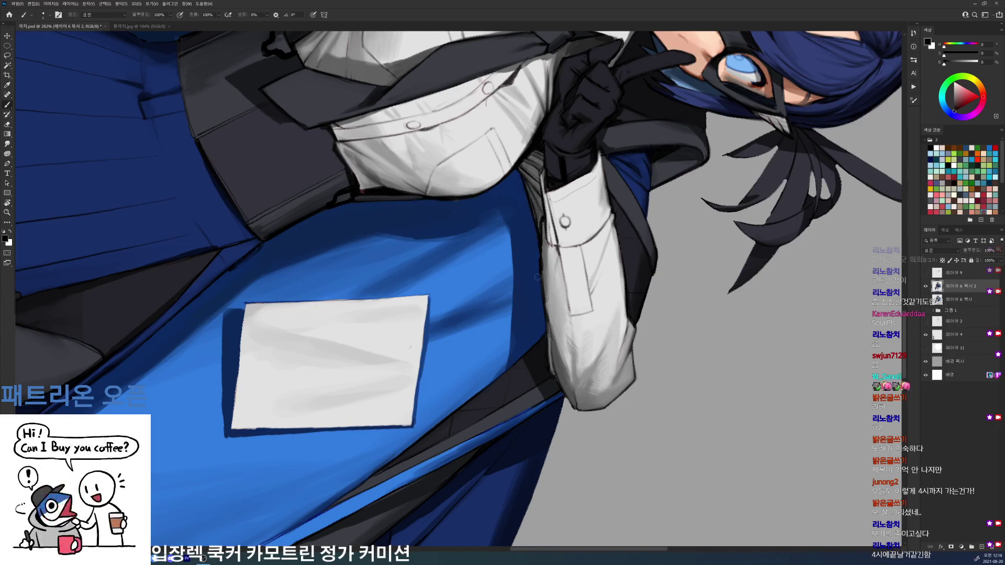
alt+click(539, 298)
drag(546, 268, 471, 267)
- Smooth the lining's shading below the white patch with a larger hard brush in sampled mid blue, and save the illustration
key(r)
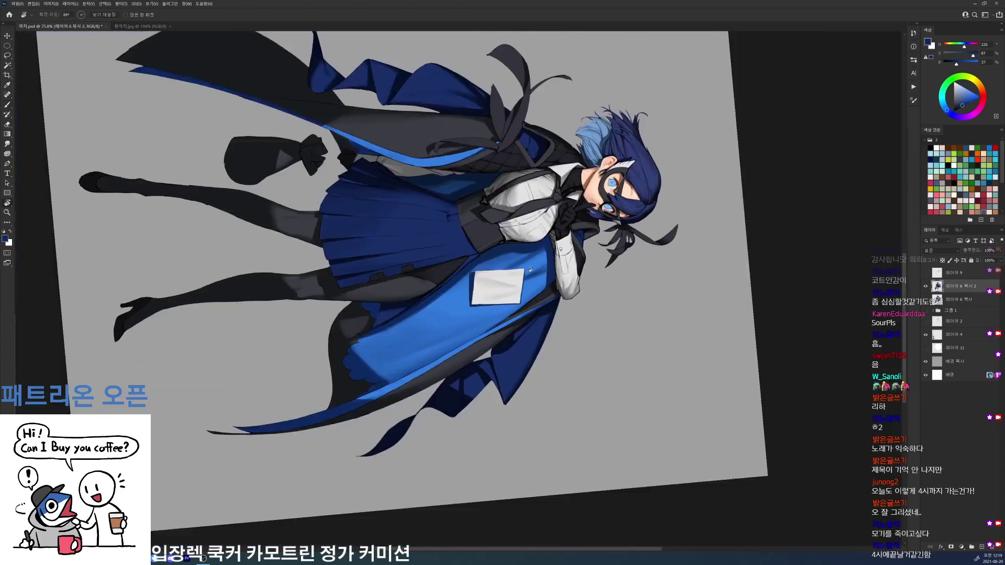
drag(601, 273, 531, 165)
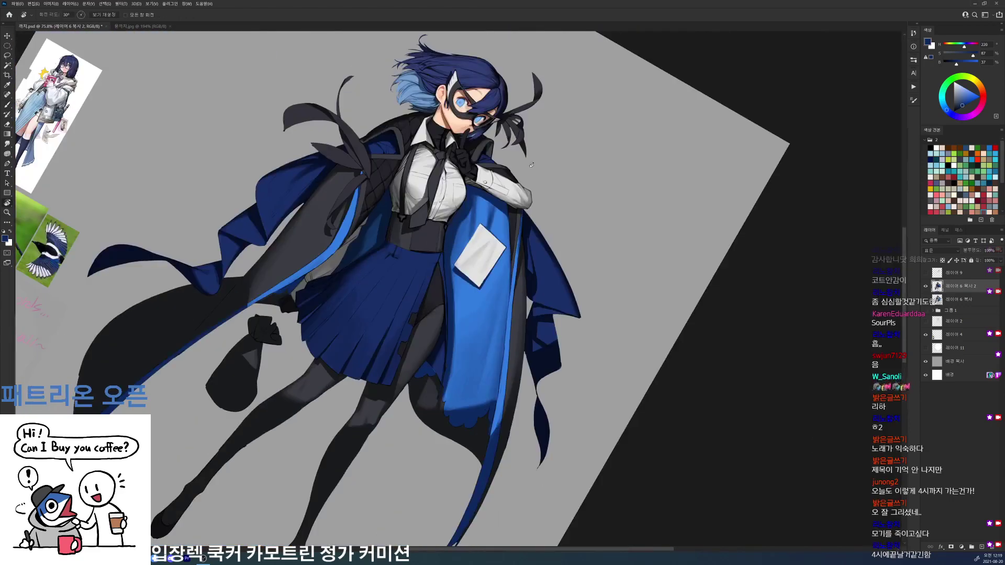
key(Escape)
drag(486, 300, 516, 299)
key(b)
alt+click(485, 299)
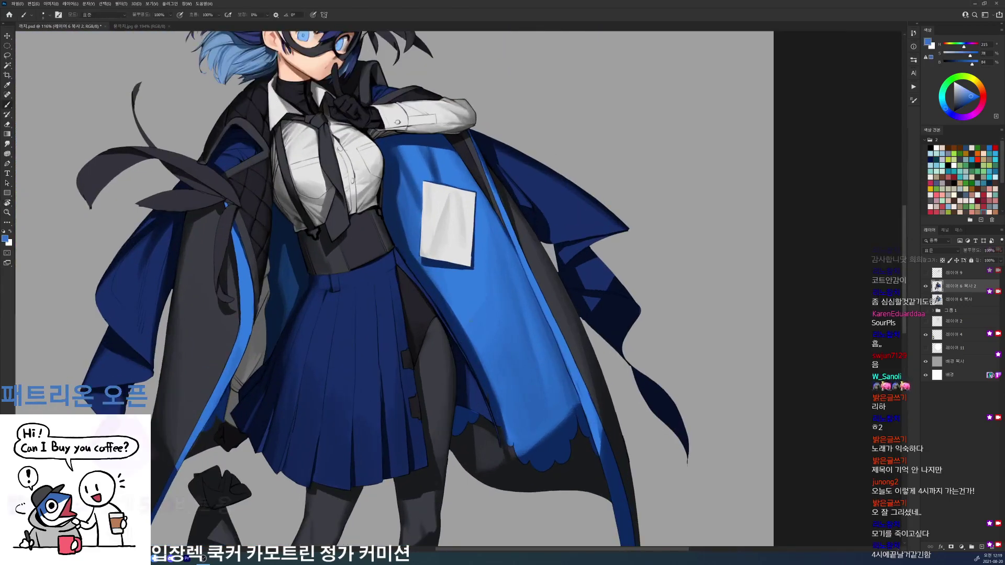
right_click(494, 272)
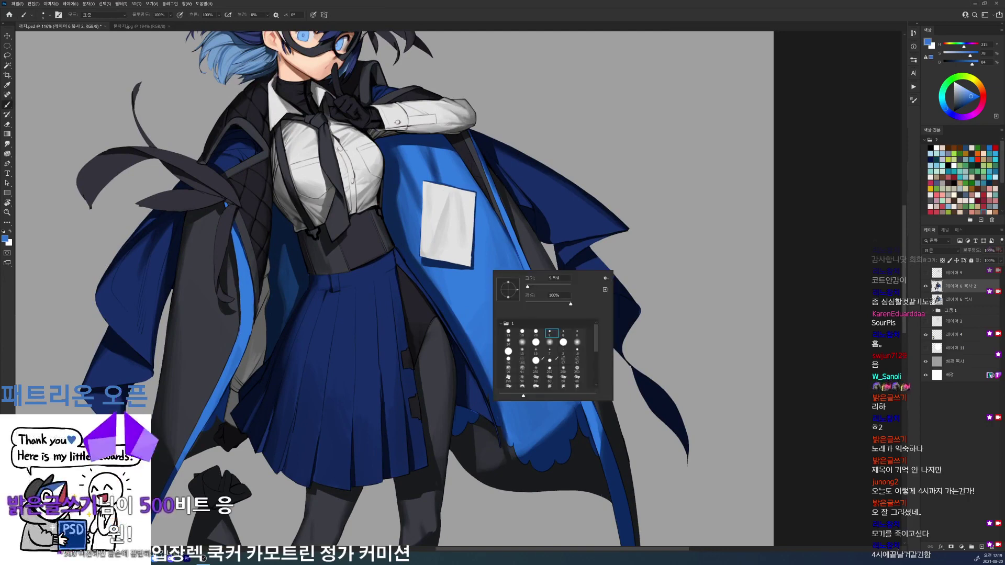
key(Escape)
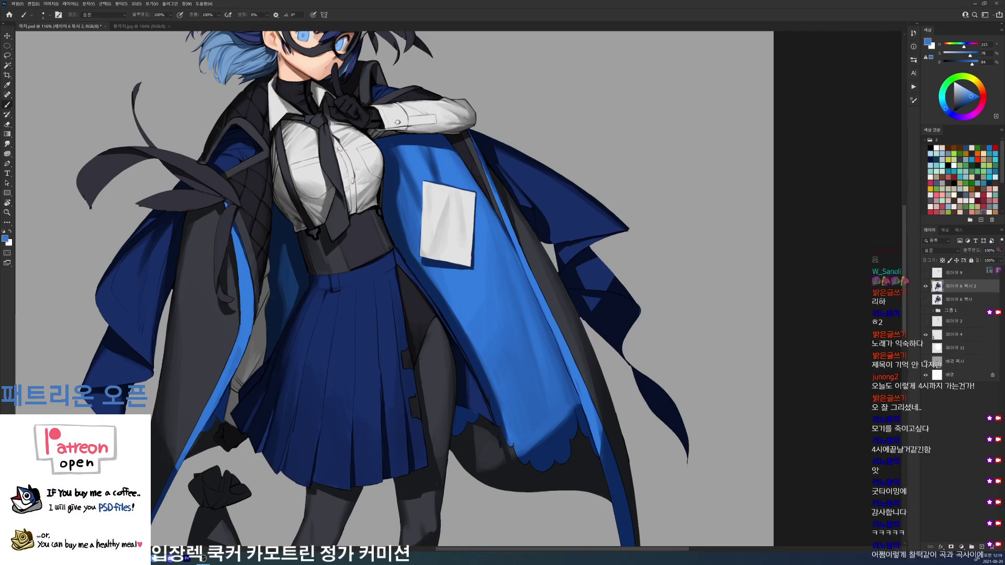
key(d)
right_click(544, 285)
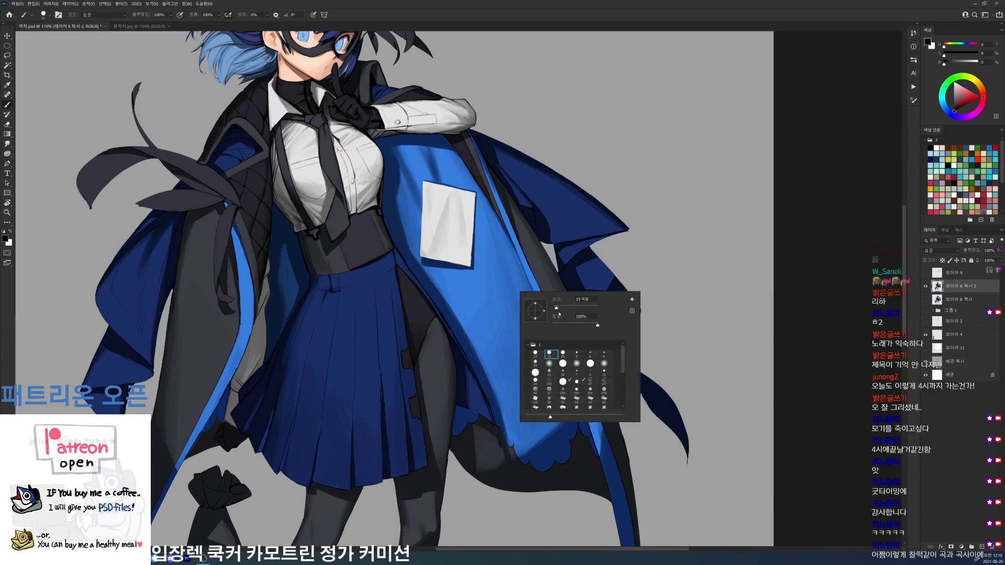
alt+click(451, 309)
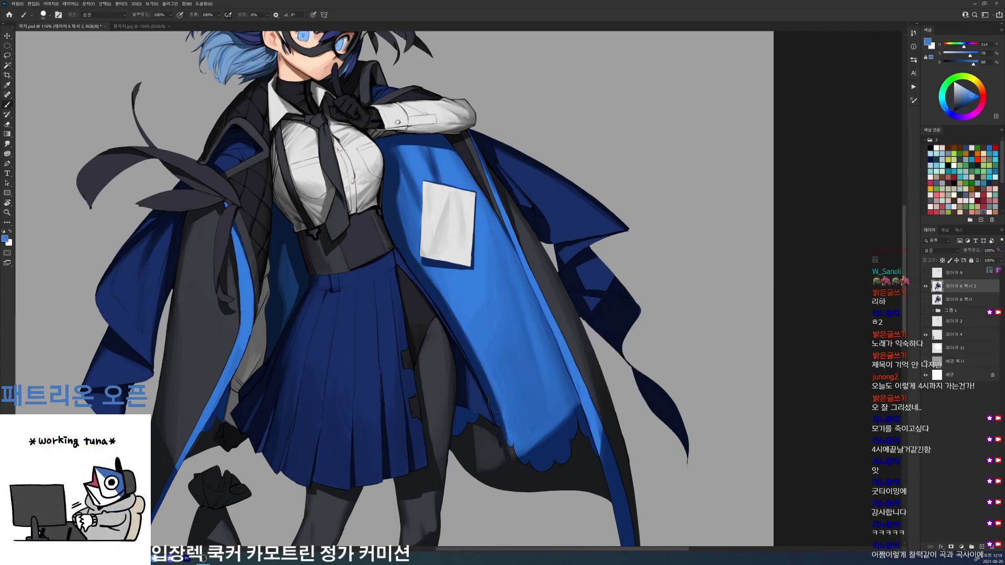
key(ctrl+s)
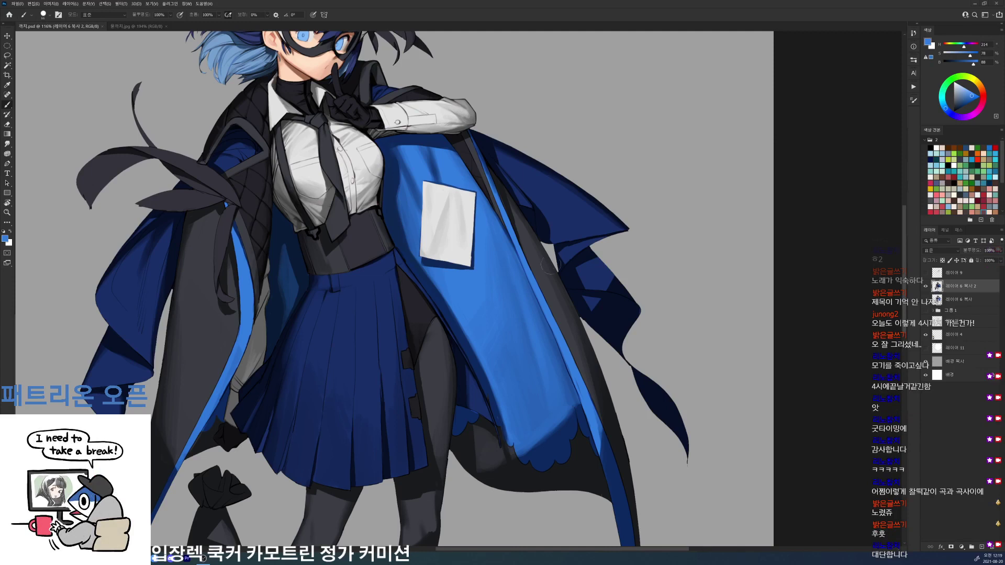
- Blend the edge of the shadow near the lining's scalloped hem with sampled blues, and save the illustration
alt+click(578, 413)
alt+click(568, 407)
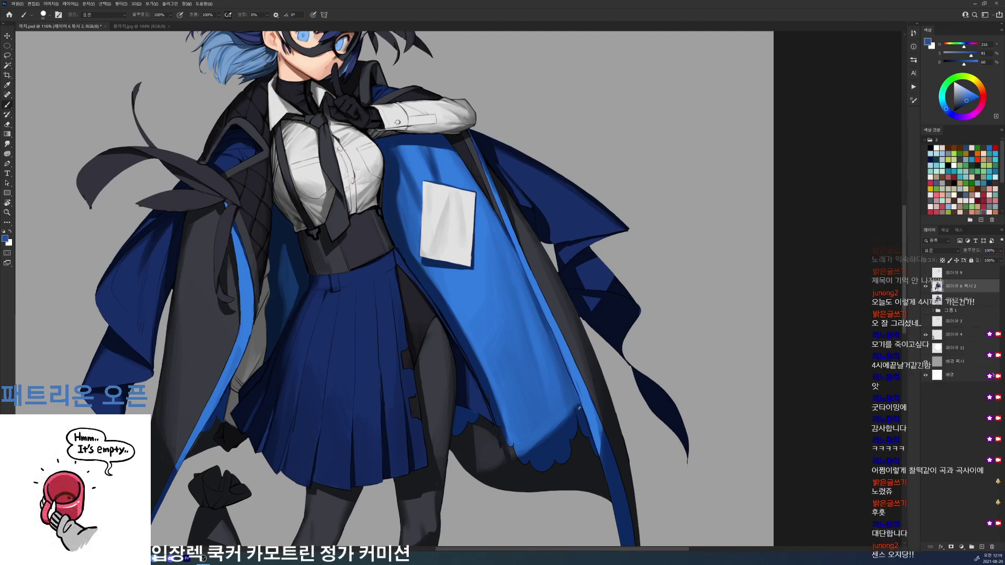
alt+click(576, 402)
alt+click(569, 399)
drag(583, 346, 634, 355)
key(ctrl+s)
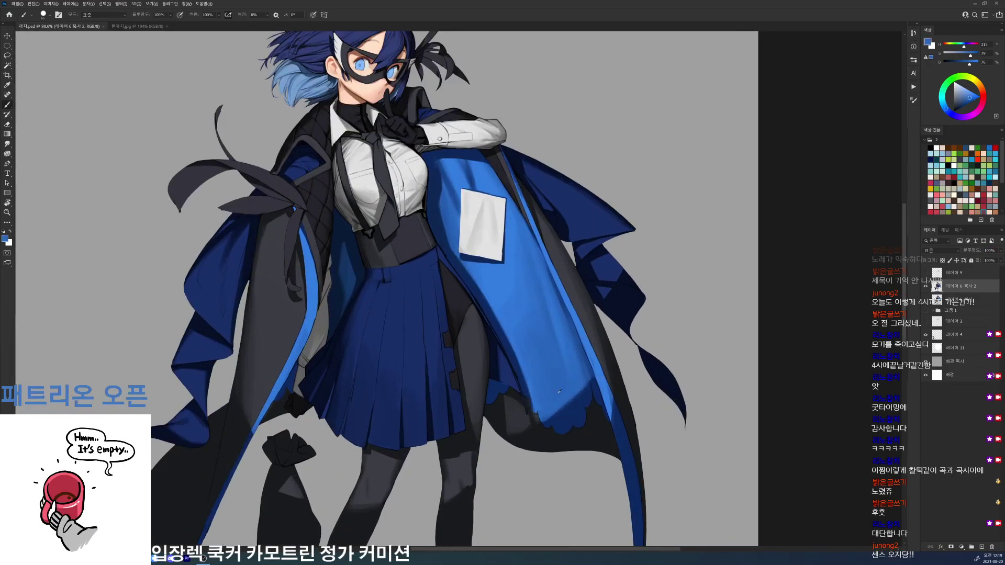
- Shade the dark coat underside around the lining's scalloped hem with sampled near-black tones
alt+click(511, 402)
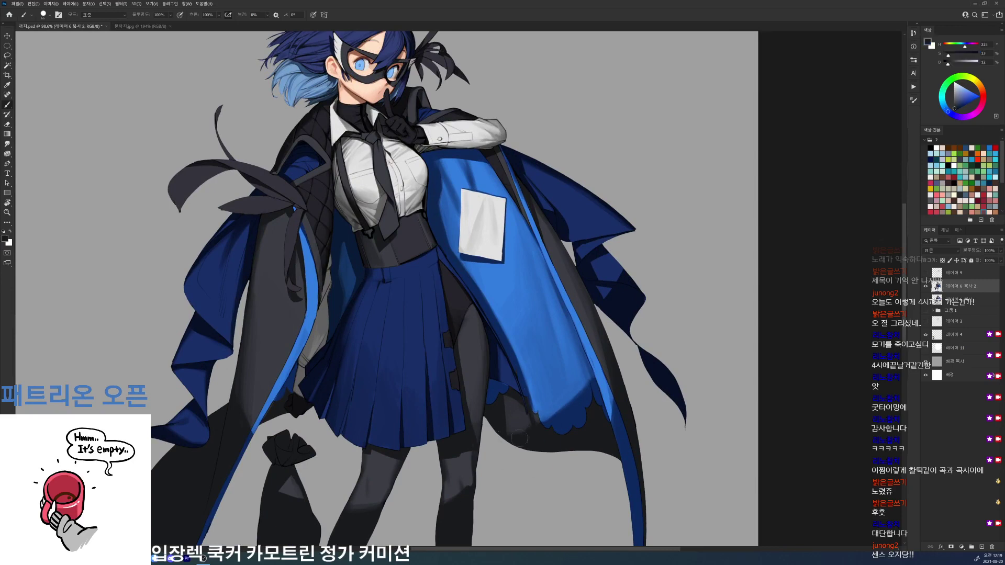
drag(501, 398, 494, 406)
alt+click(487, 412)
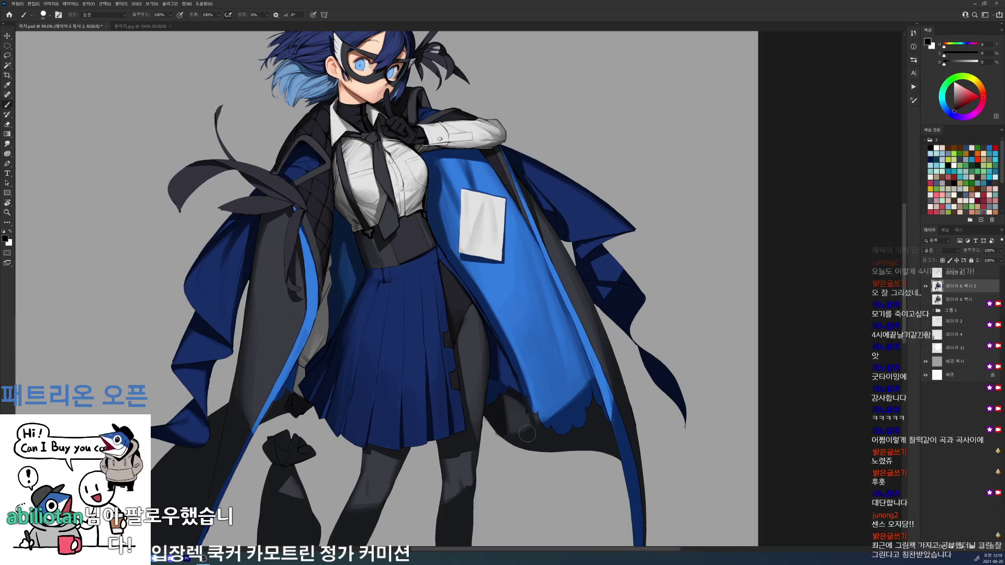
- Refine the shading on the coat's dark outer band beside the blue lining with sampled dark greys and black
alt+click(551, 239)
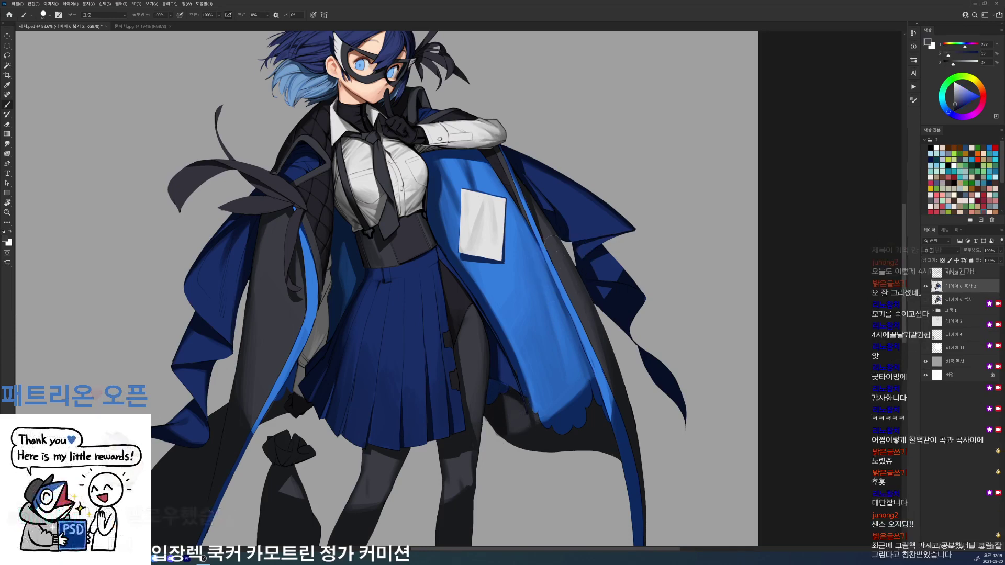
alt+click(549, 217)
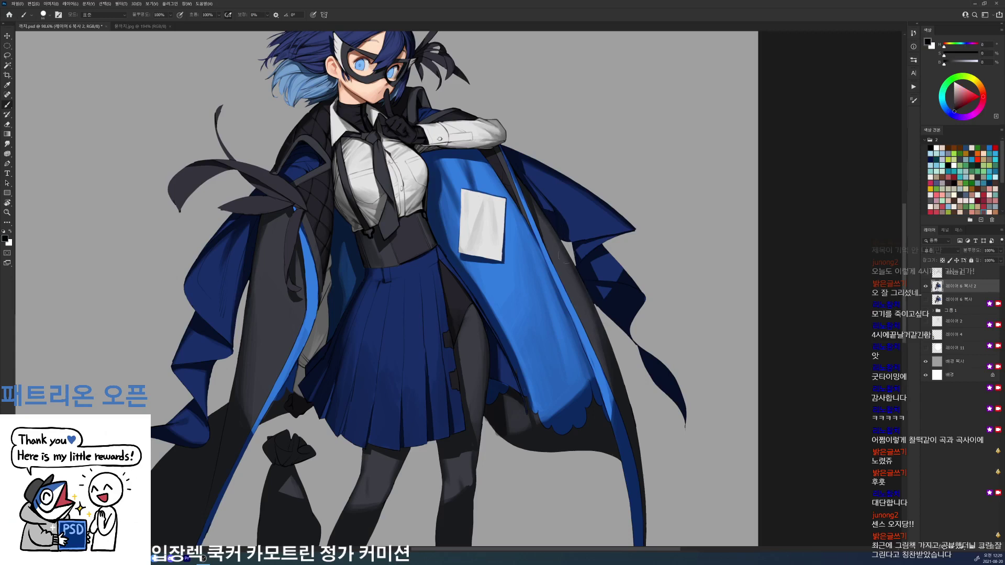
alt+click(600, 337)
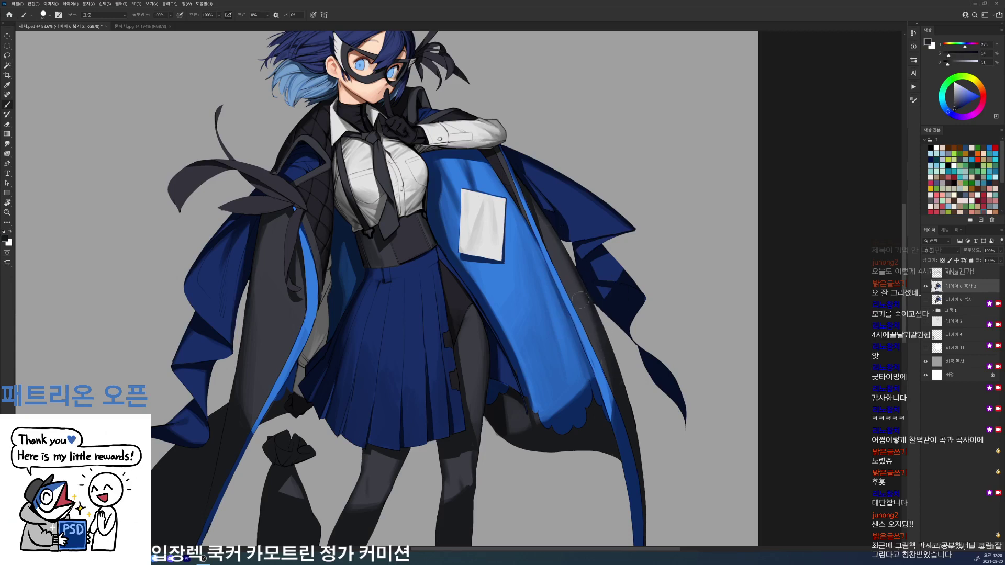
drag(617, 237, 680, 233)
alt+click(524, 195)
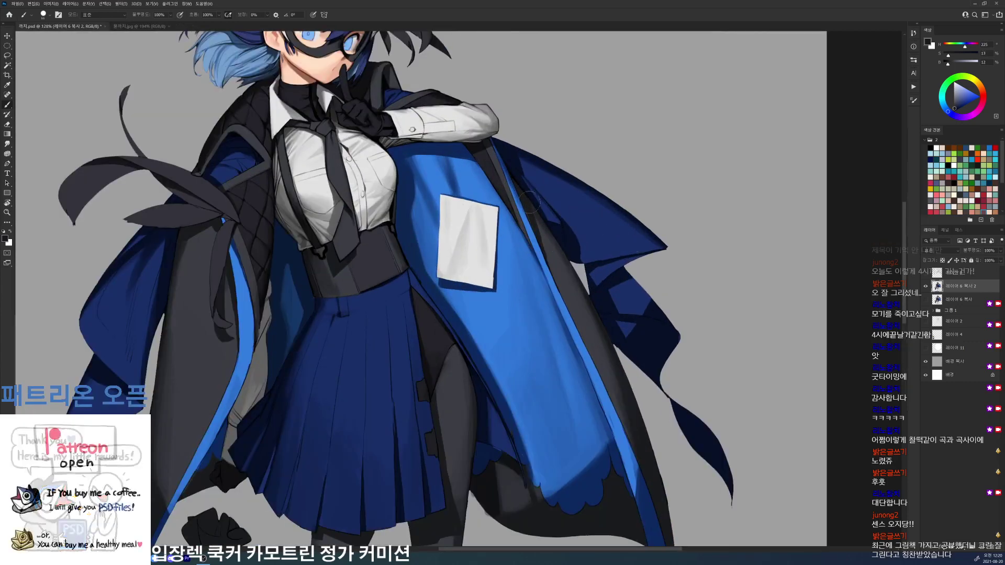
alt+click(556, 265)
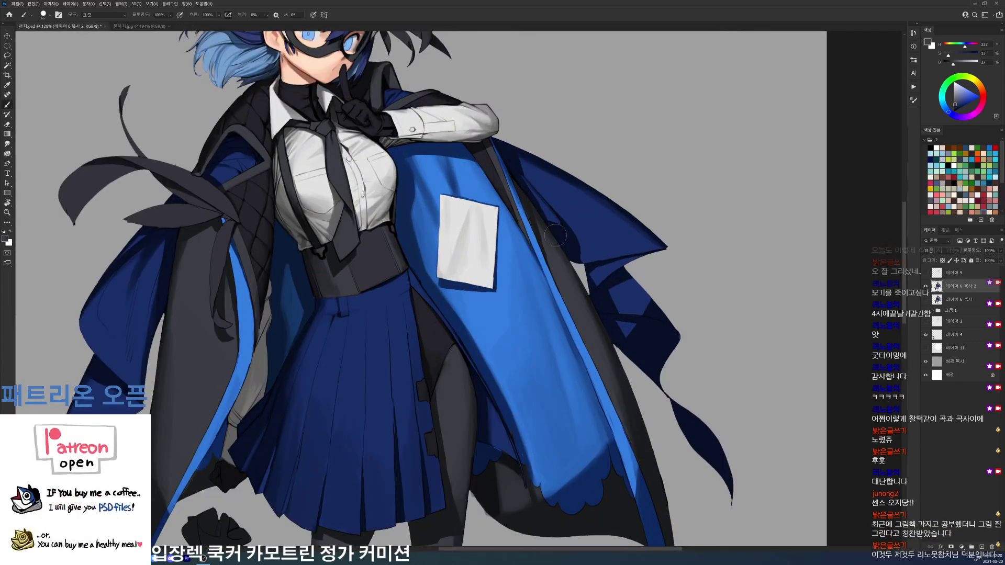
- Deepen the shadow across the lining's upper end under the shirt sleeve with black and sampled dark blues, and save the illustration
scroll(564, 210, down, 5)
scroll(461, 208, up, 6)
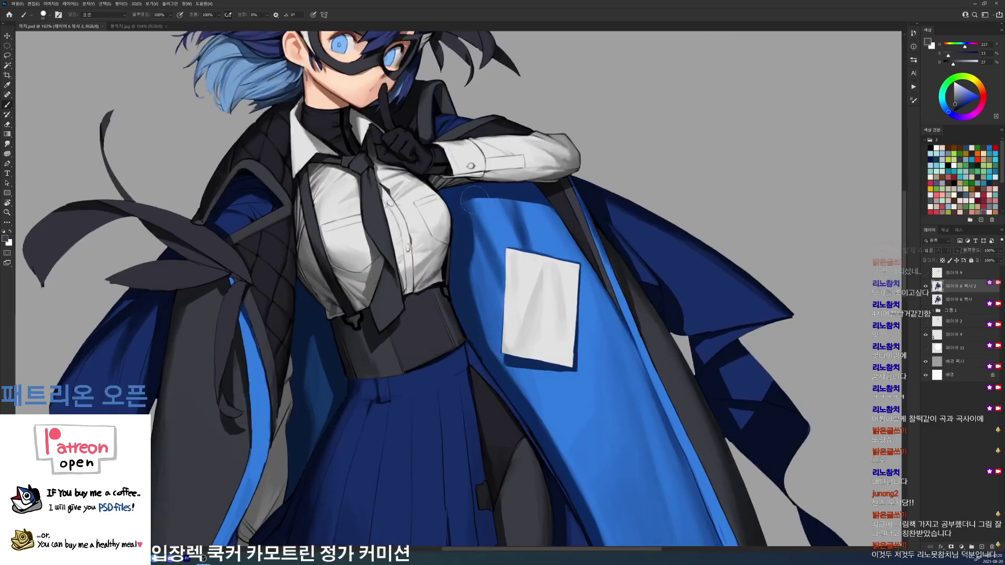
alt+click(461, 208)
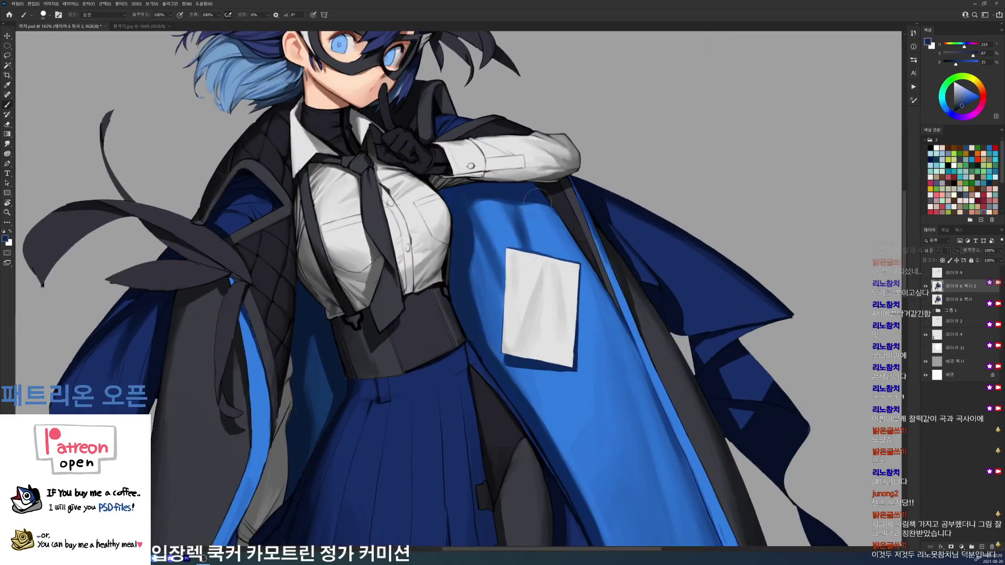
scroll(531, 158, down, 5)
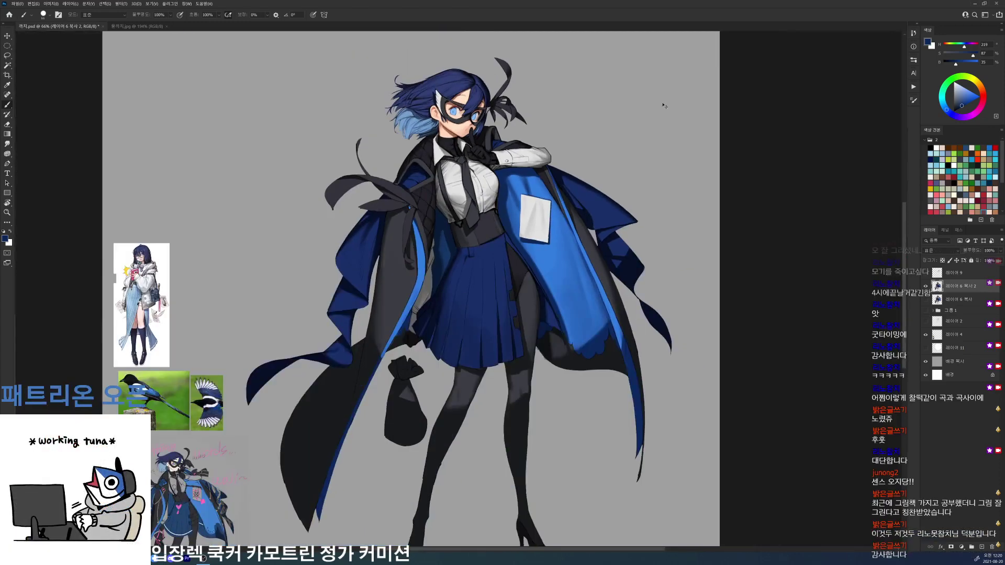
scroll(513, 152, up, 4)
key(d)
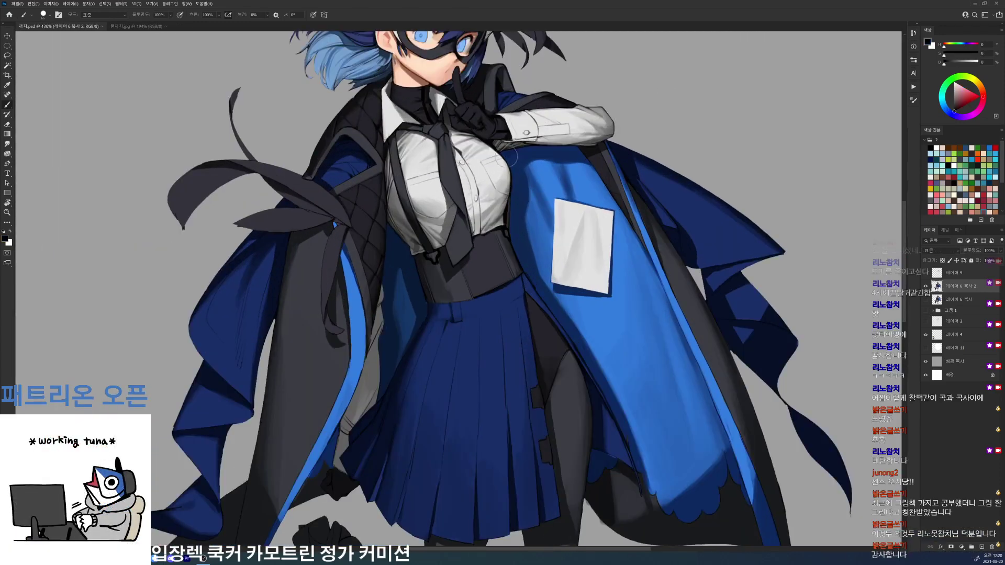
alt+click(521, 185)
alt+click(517, 194)
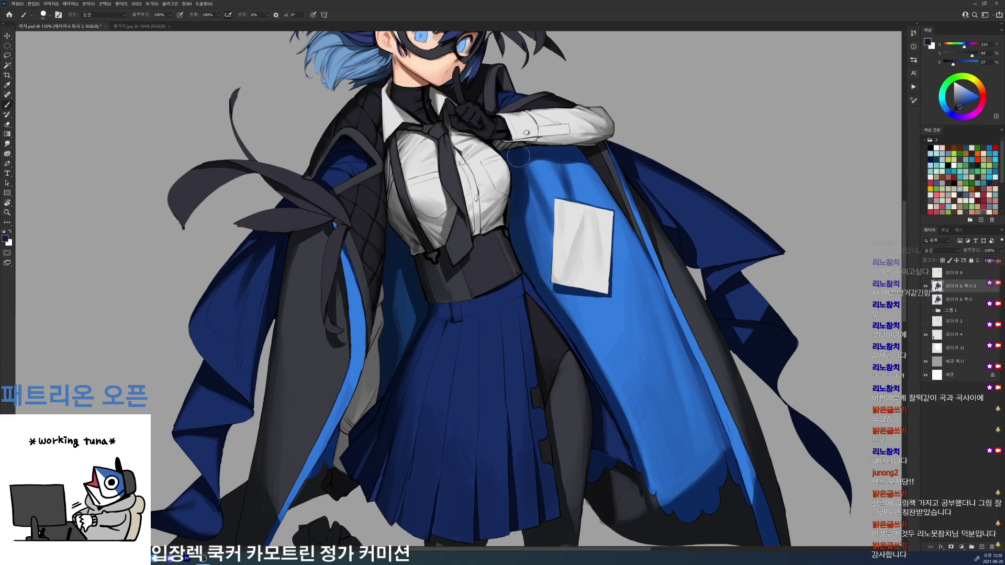
scroll(546, 156, down, 5)
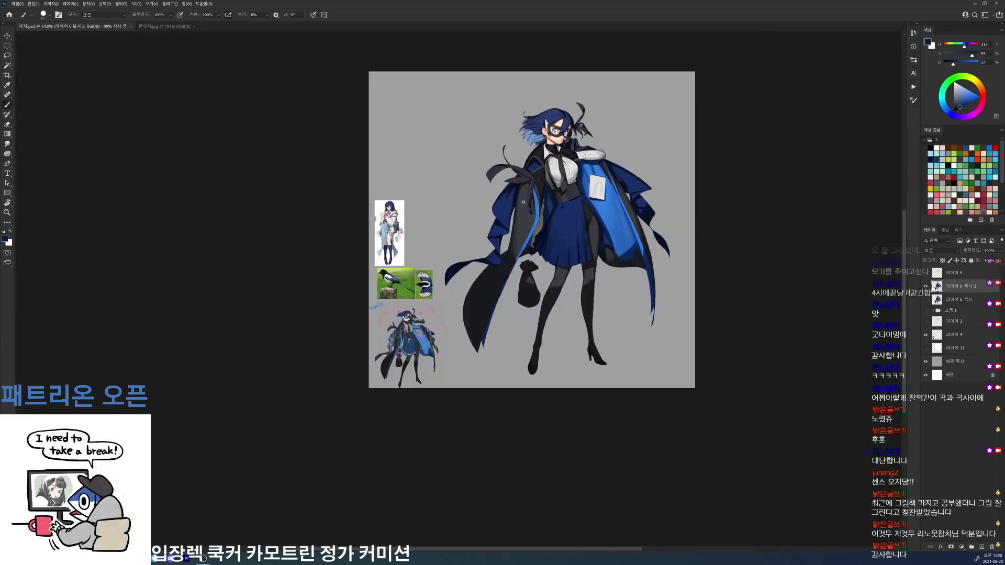
- Touch up the coat's dark areas and the gap between skirt and lining hem with sampled dark grey and black, and save the illustration
scroll(513, 222, up, 4)
alt+click(528, 154)
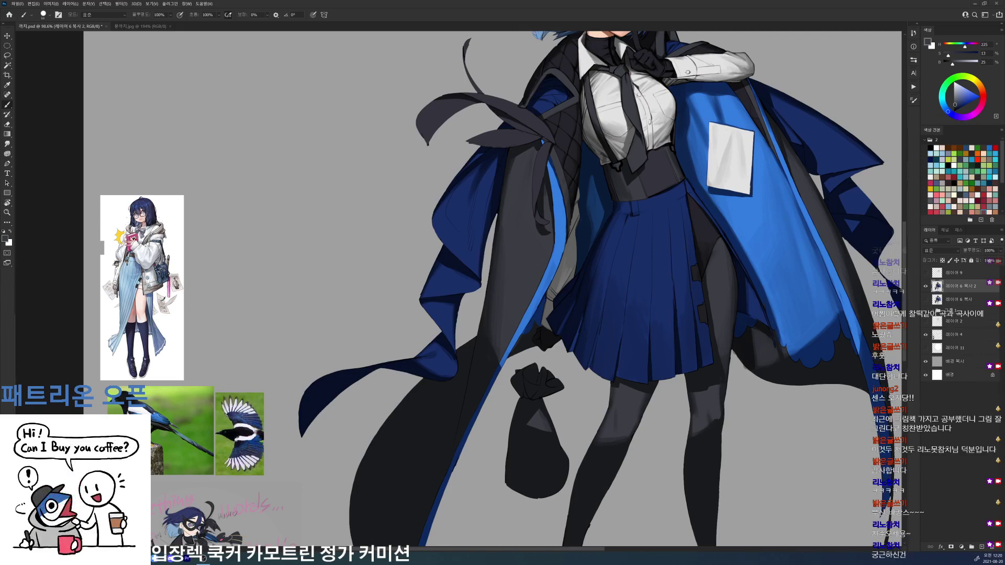
drag(734, 249, 612, 281)
alt+click(630, 332)
alt+click(619, 344)
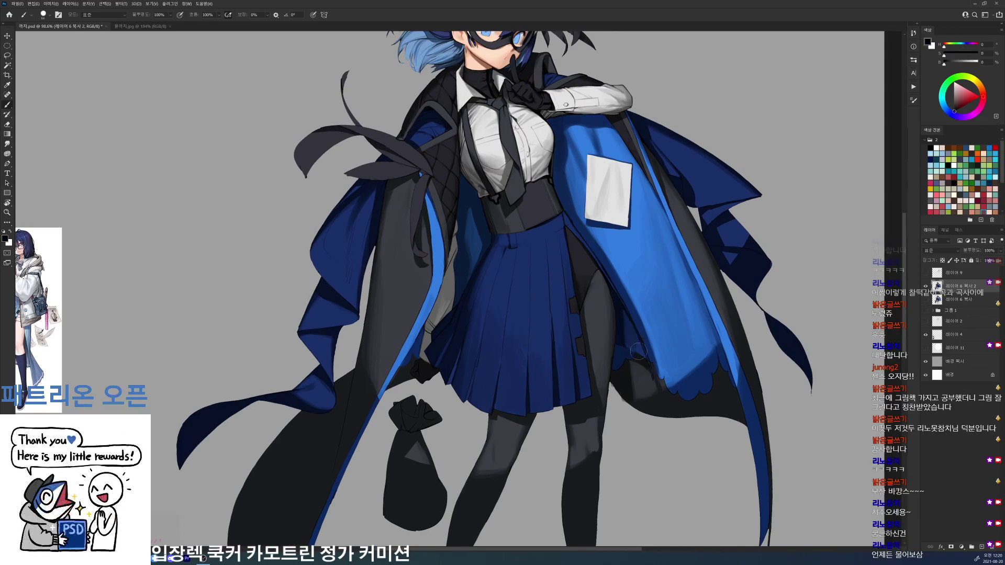
scroll(634, 350, down, 5)
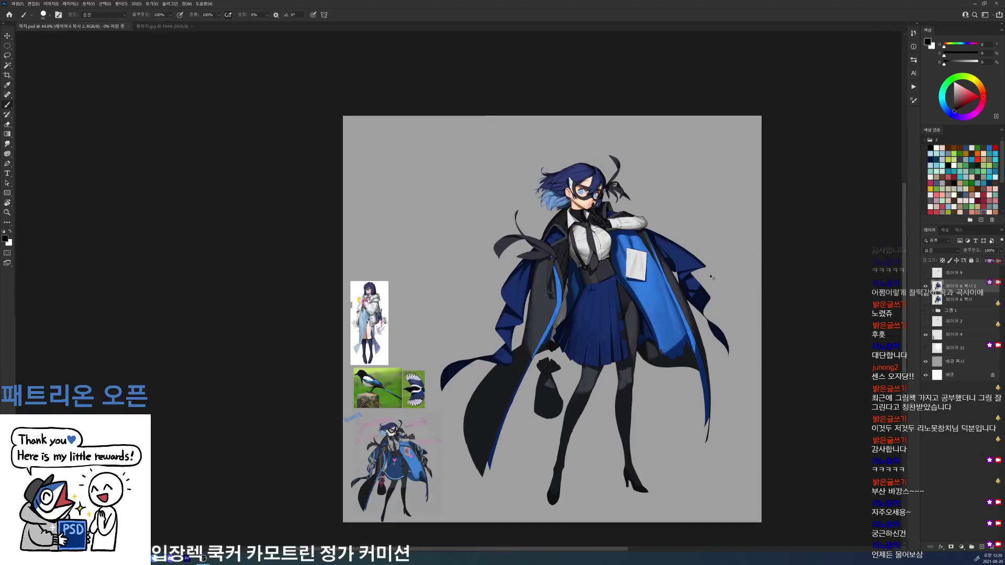
- Rework the coat's dark inner band just below the elbow with black and sampled dark grey
scroll(707, 266, up, 7)
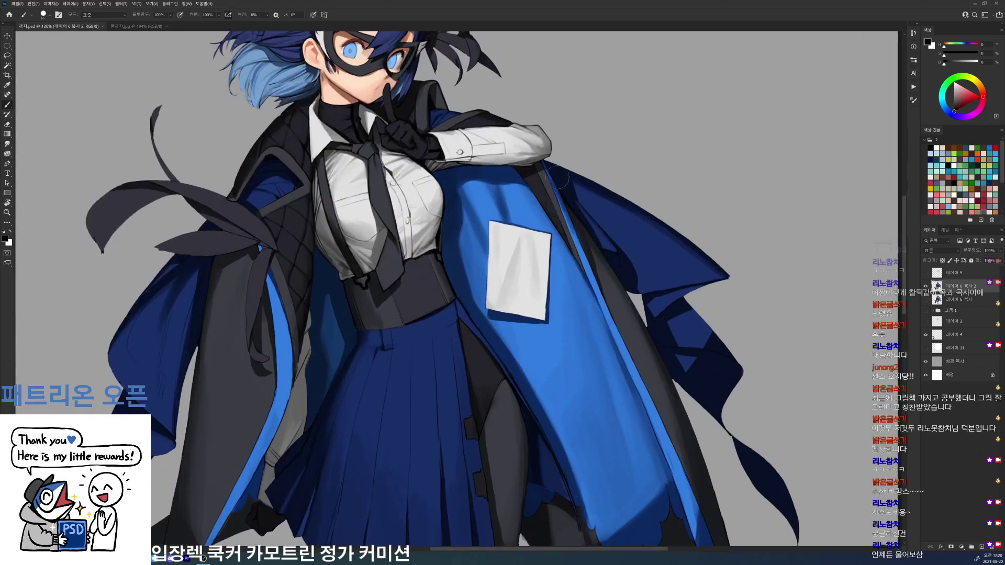
right_click(580, 210)
key(Escape)
scroll(526, 181, up, 3)
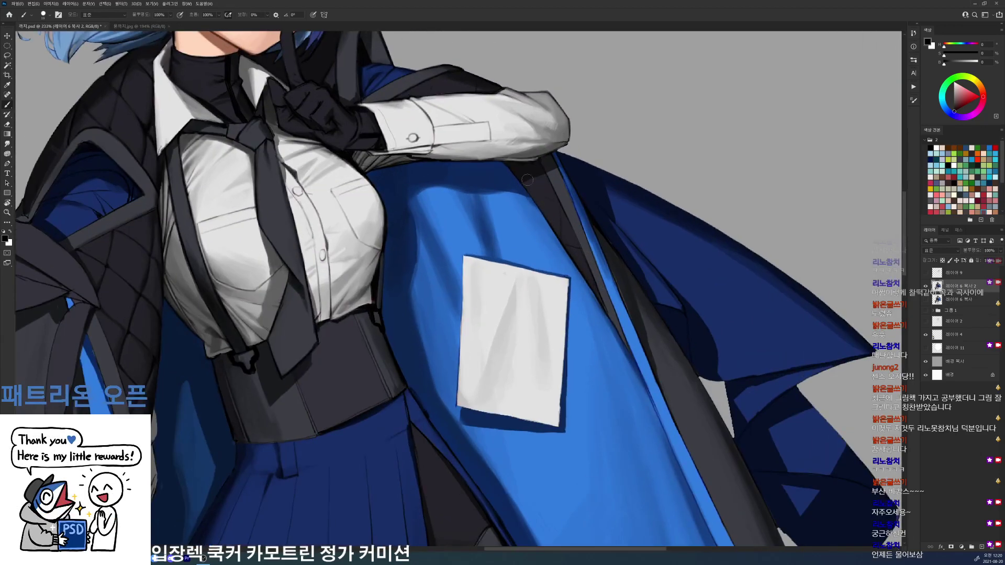
alt+click(531, 179)
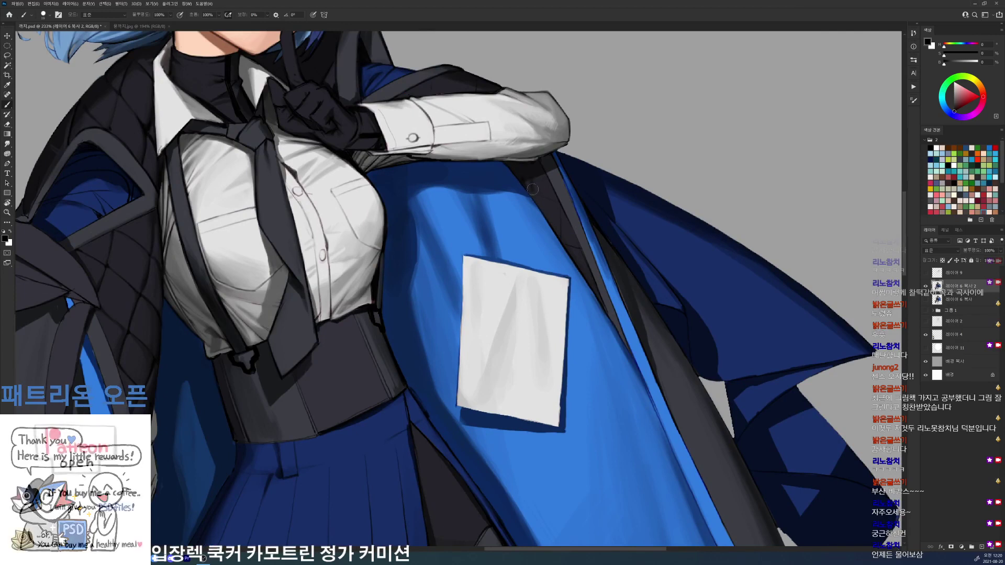
key(d)
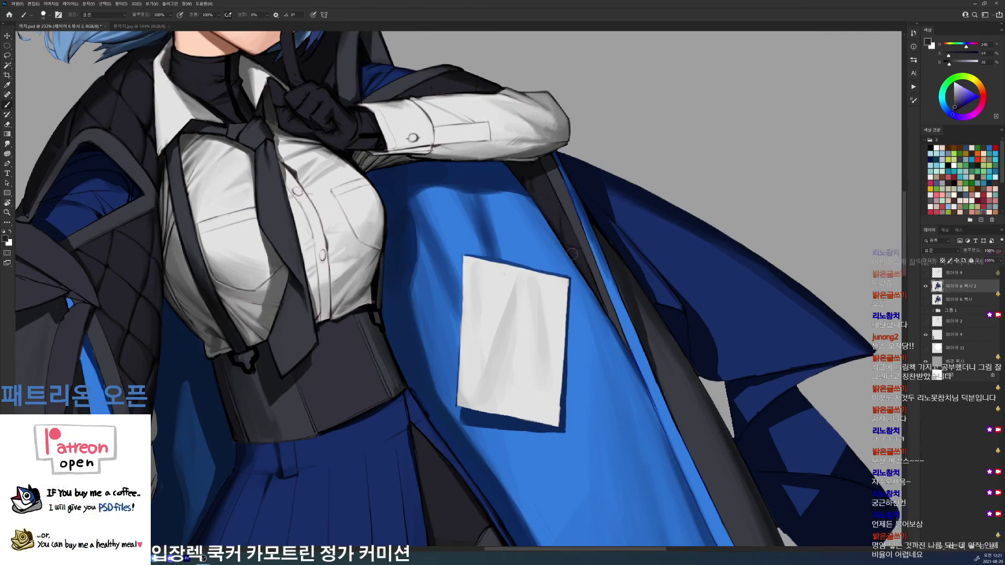
alt+click(553, 172)
key(d)
- Draw fine quilting and edge lines on the dark inner band below the elbow with a small brush, and save the illustration
right_click(599, 218)
click(631, 281)
key(Return)
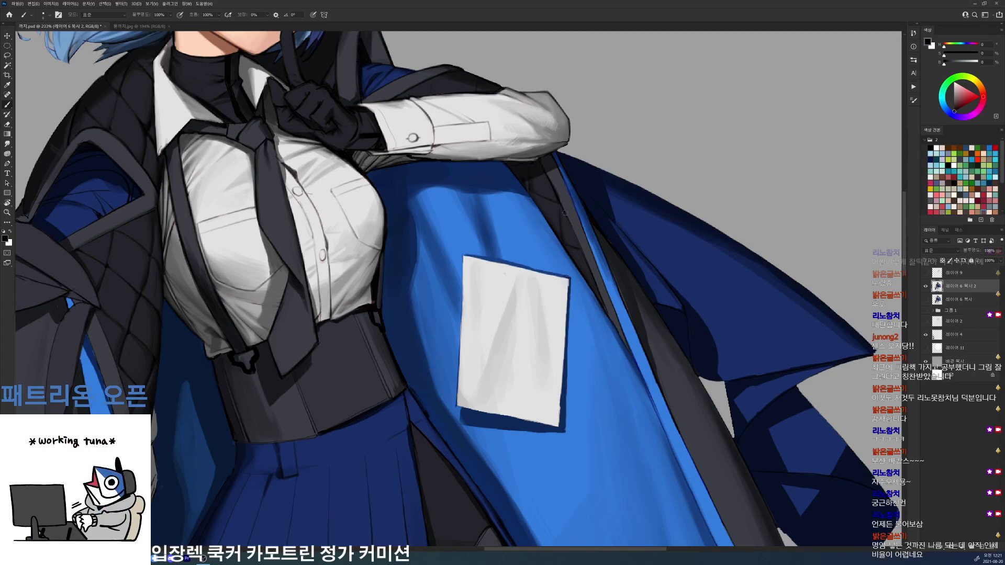
alt+click(556, 168)
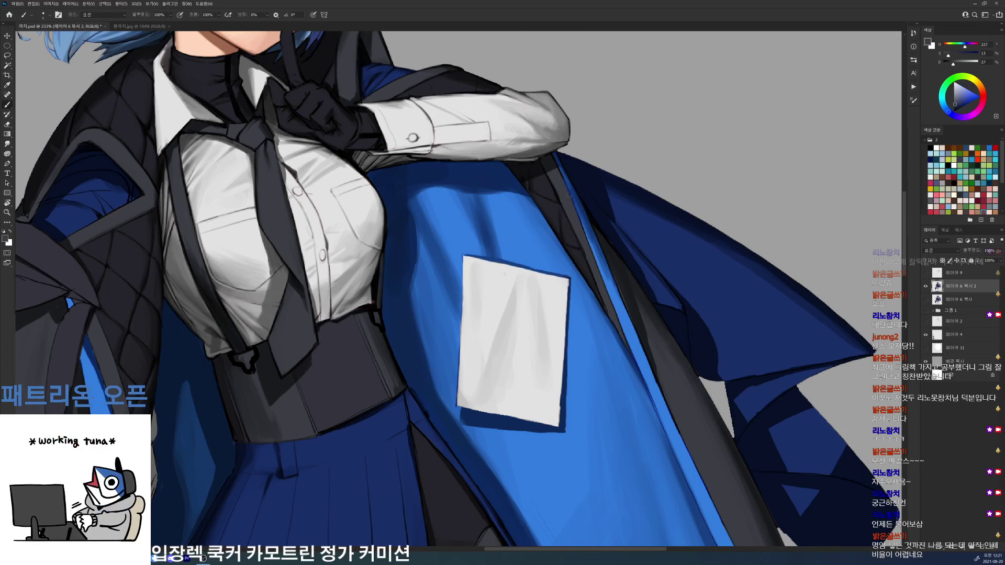
key(r)
drag(649, 251, 382, 193)
drag(437, 185, 476, 294)
alt+click(412, 306)
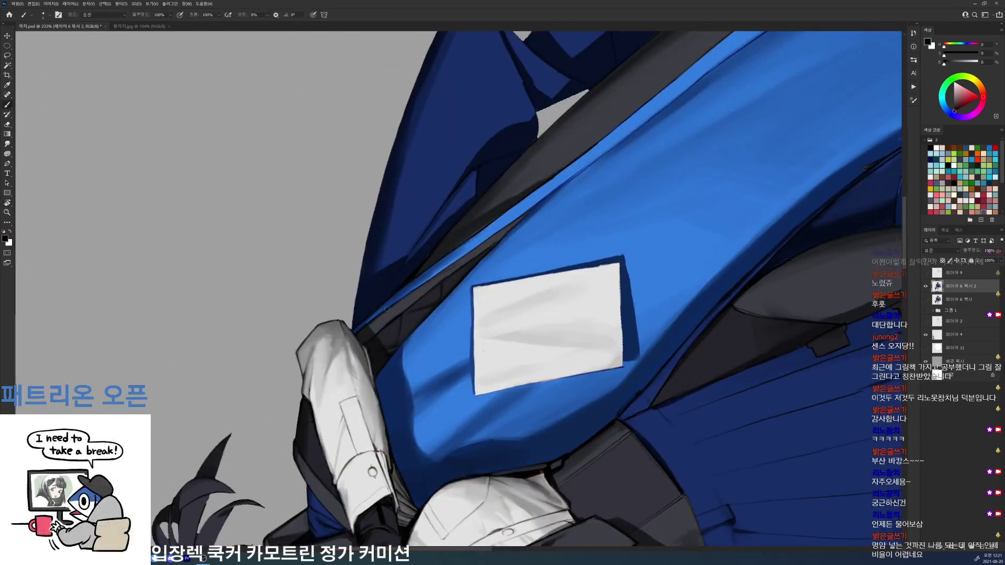
drag(425, 280, 509, 225)
key(r)
mouse_move(652, 267)
mouse_down()
mouse_move(637, 372)
mouse_move(481, 471)
mouse_up()
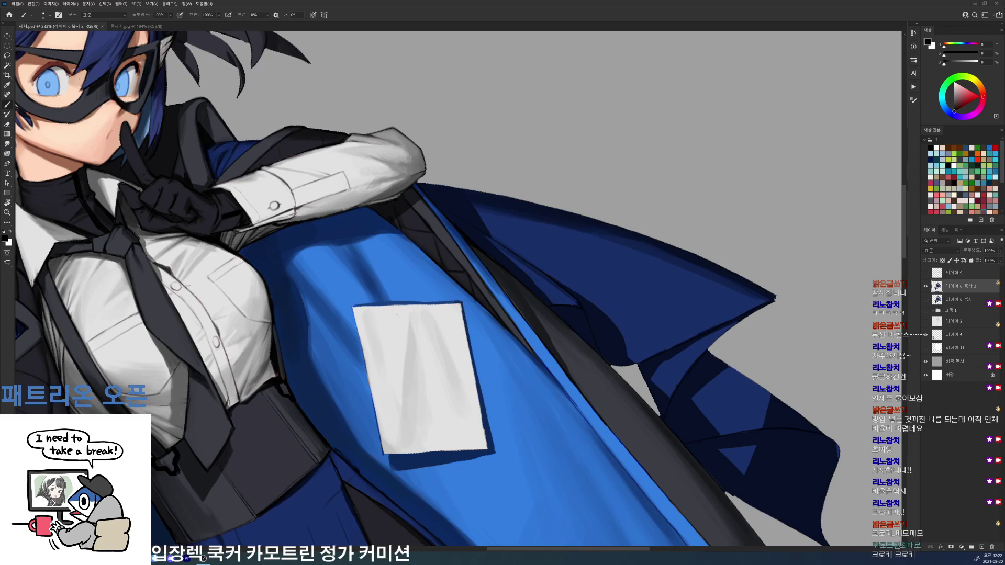
- Define the dark edge between the light blue trim and the cape with a larger hard brush in sampled near-black, and save the illustration
key(r)
drag(605, 256, 608, 308)
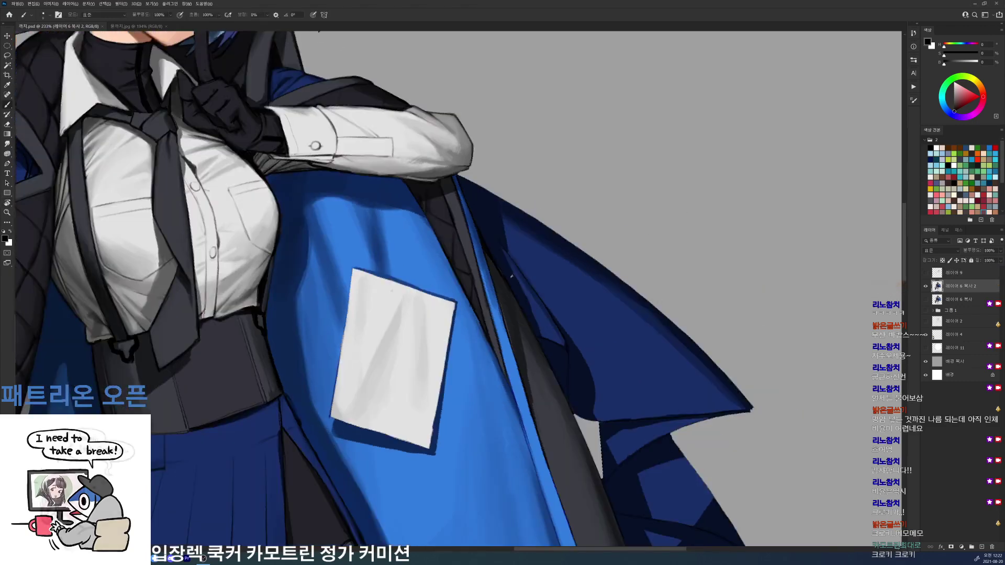
alt+click(511, 289)
key(d)
right_click(511, 239)
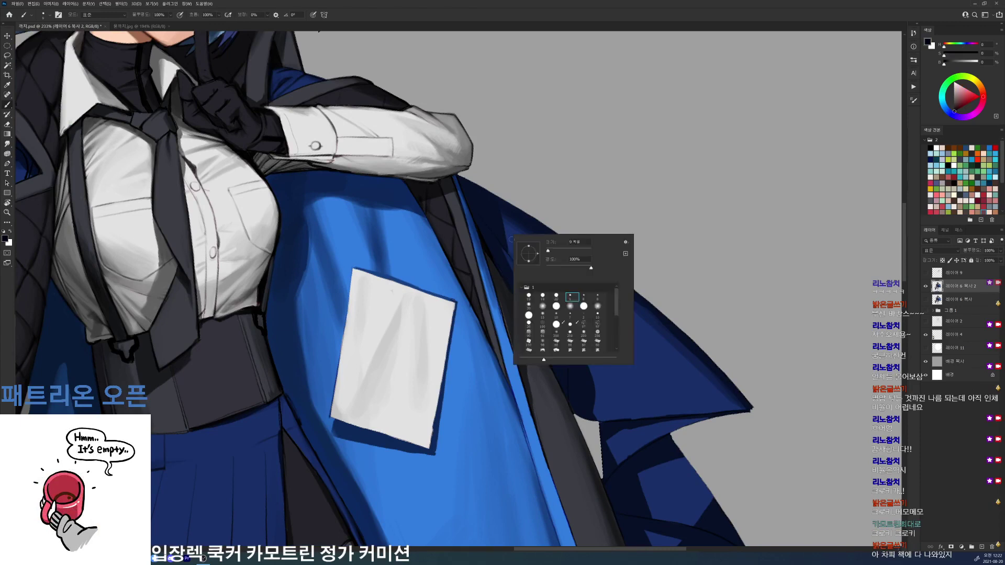
click(543, 297)
alt+click(507, 332)
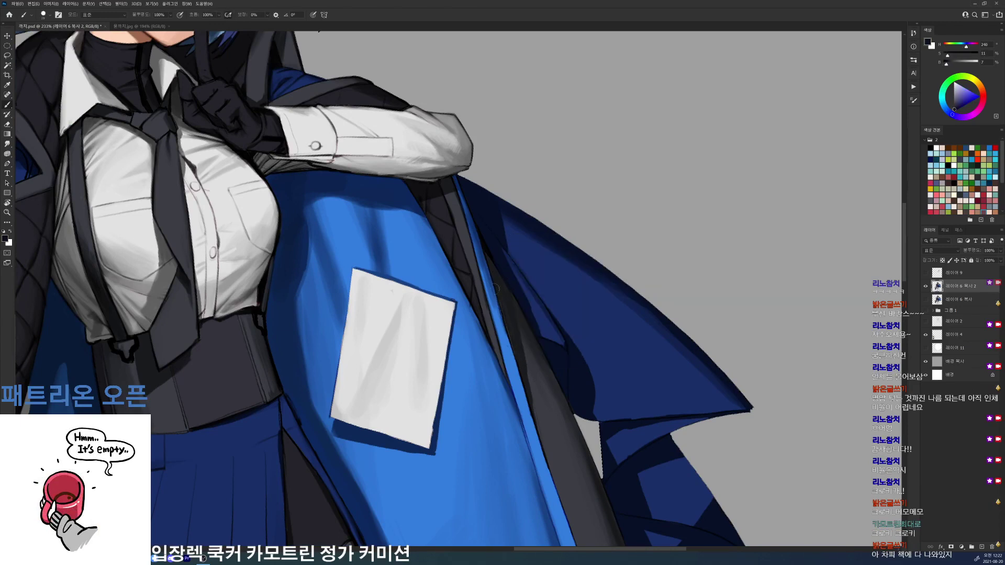
key(d)
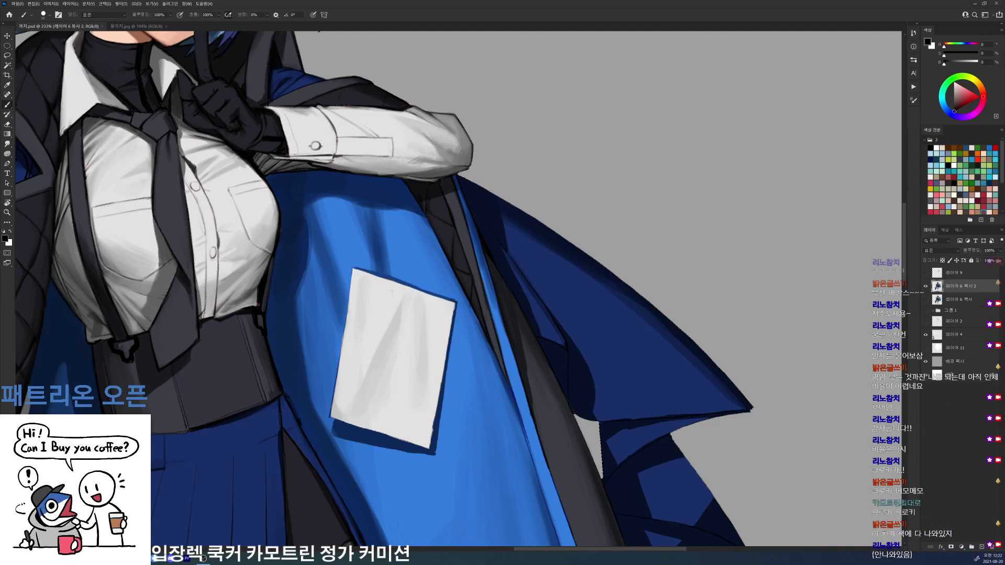
- Refine the cape's shadow beside the coat's dark outer band with sampled navy tones and black
key(r)
drag(514, 162, 534, 172)
alt+click(524, 262)
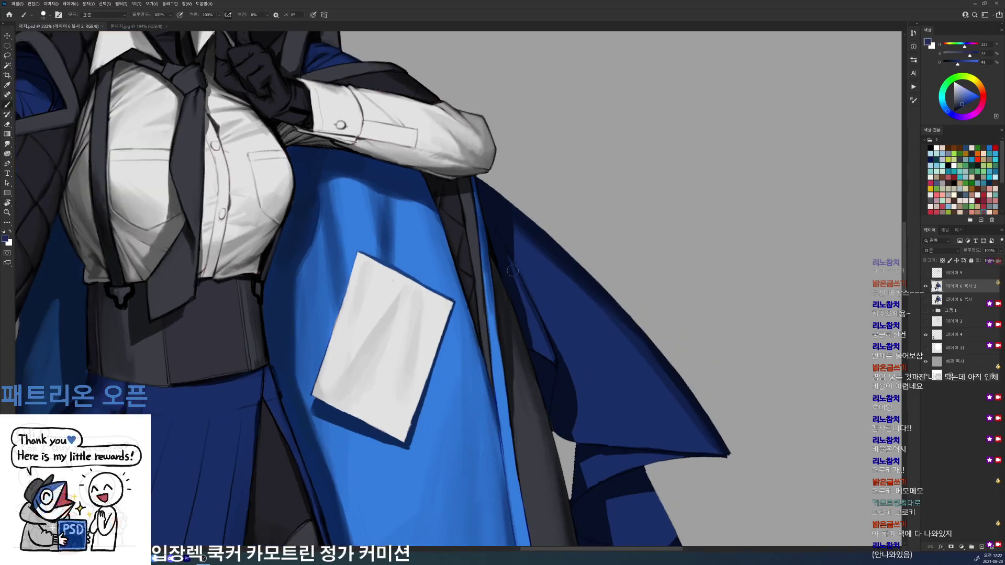
drag(512, 270, 524, 349)
alt+click(507, 301)
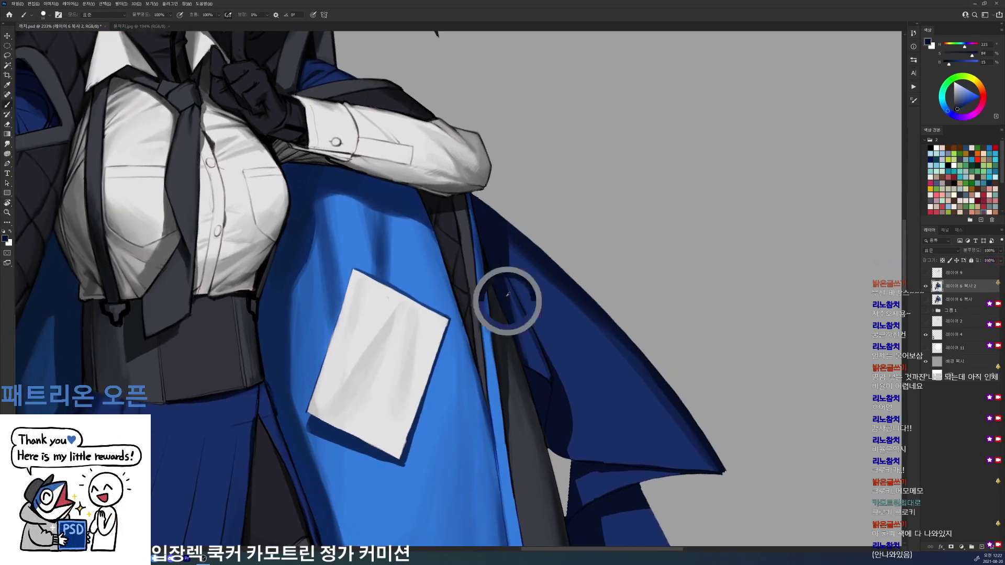
key(d)
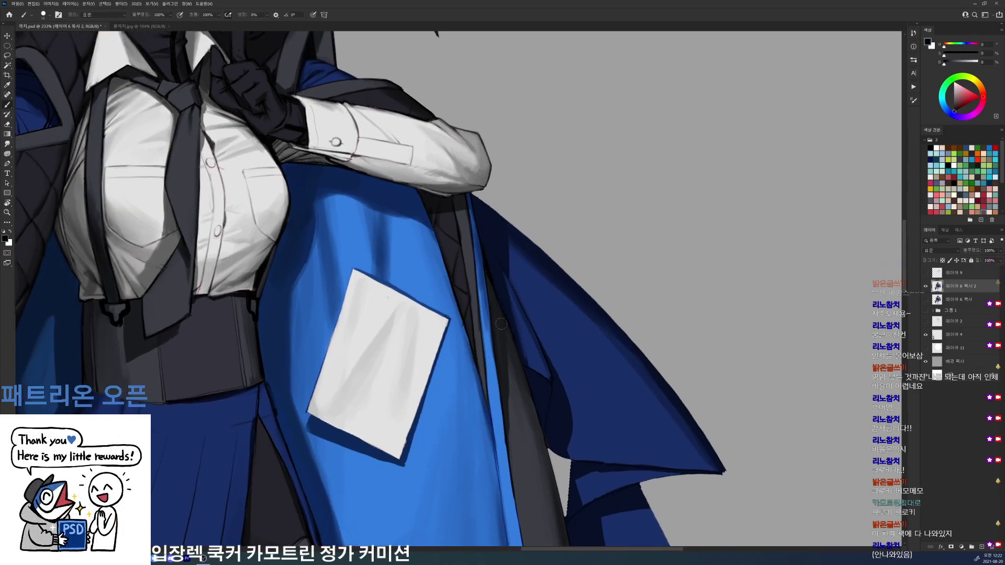
drag(524, 280, 522, 315)
alt+click(504, 295)
key(d)
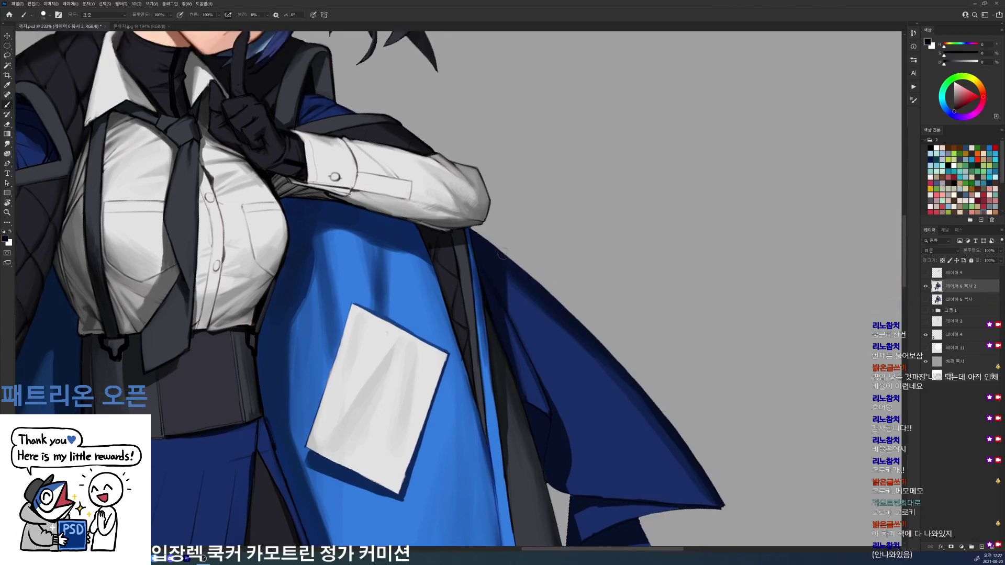
- Rework the cape's long outer edge in black with the canvas rotated, and undo the last stroke
key(r)
drag(649, 260, 475, 96)
drag(506, 236, 502, 341)
key(b)
drag(434, 345, 525, 277)
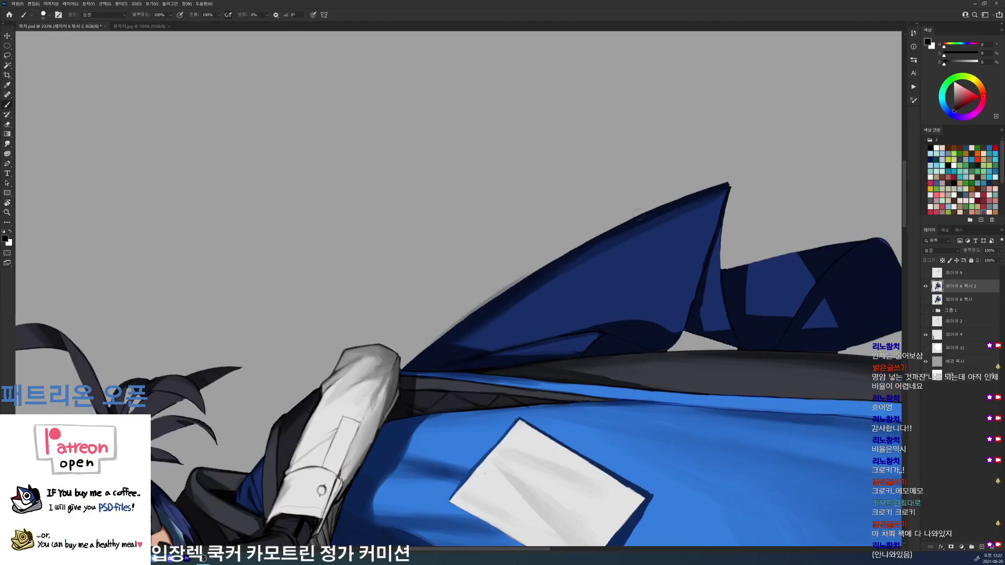
key(ctrl+z)
- Touch up the navy cape toward its pointed tip with sampled dark blue, and save the illustration
key(r)
drag(462, 323, 516, 493)
key(b)
alt+click(479, 403)
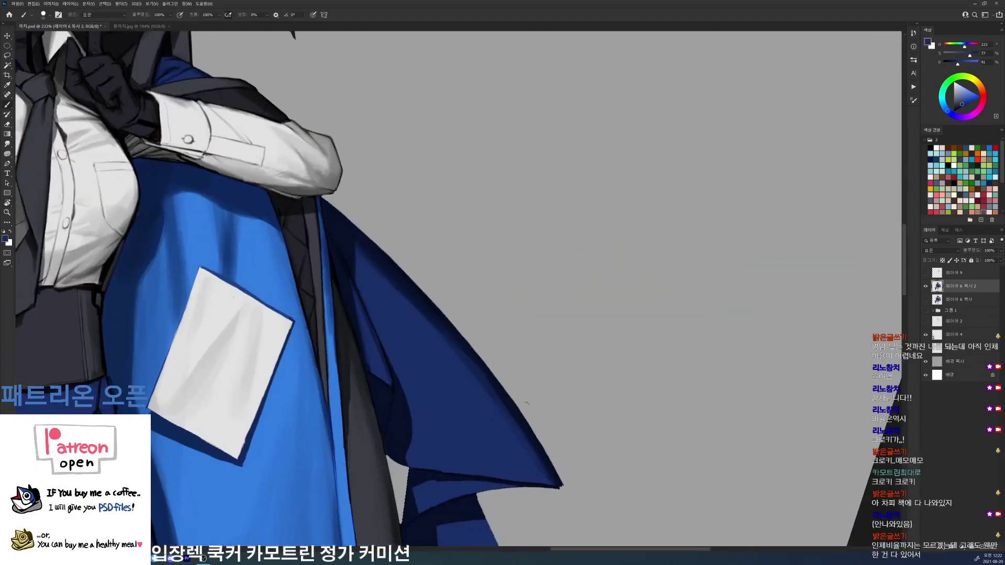
drag(527, 403, 450, 403)
key(ctrl+s)
drag(578, 349, 660, 311)
key(r)
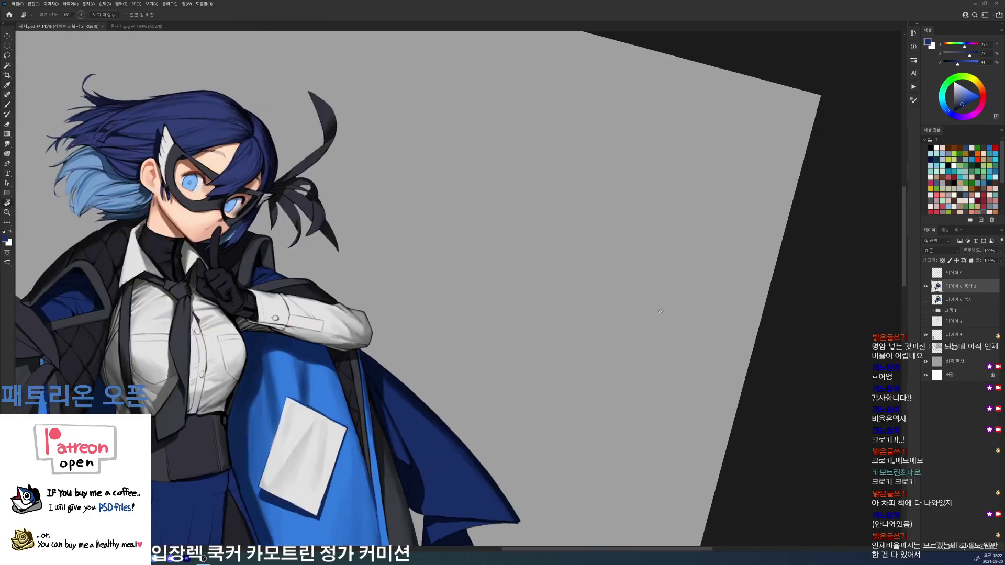
- Shade the upper navy cape beside the light blue trim with sampled dark navy tones, and save the illustration
drag(625, 349, 689, 202)
drag(470, 254, 500, 254)
key(b)
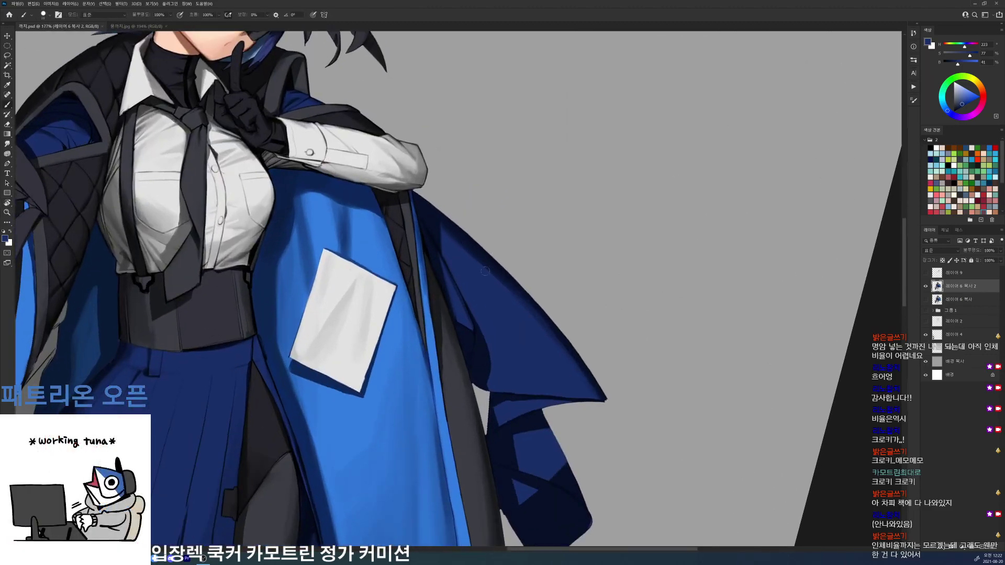
right_click(490, 260)
click(553, 307)
alt+click(438, 246)
drag(439, 245, 444, 254)
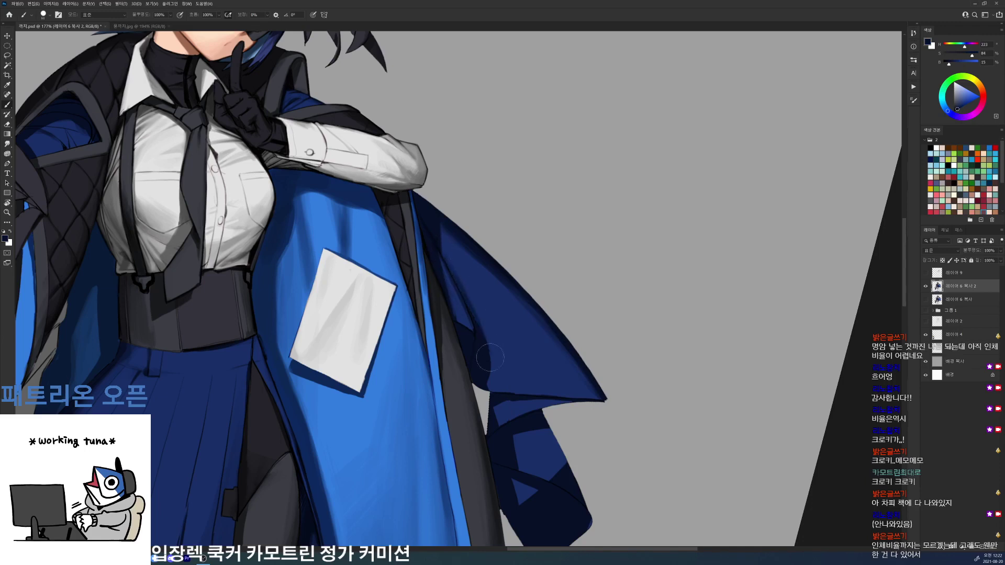
alt+click(445, 276)
key(ctrl+s)
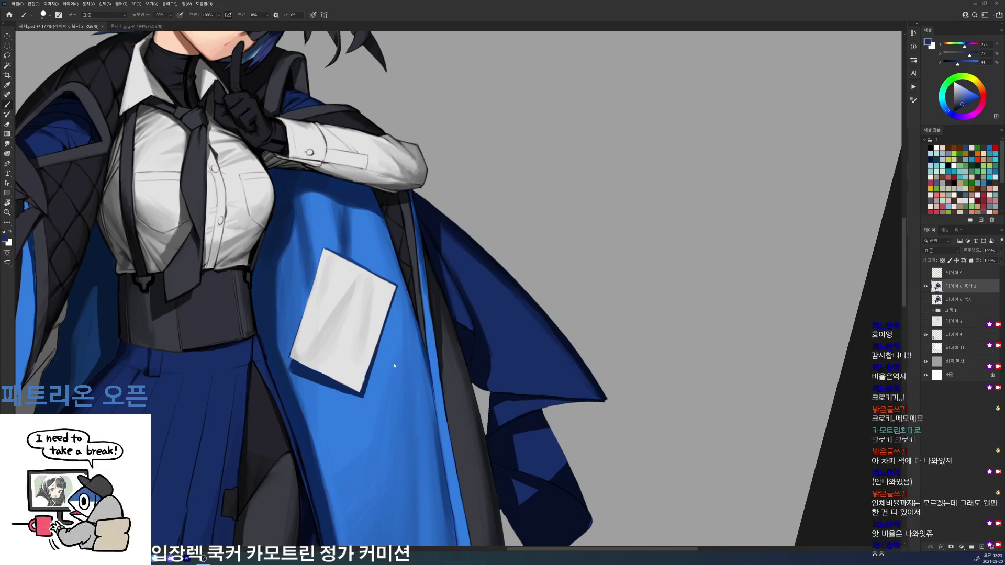
- Browse the desktop image folders and their subfolders for the body-reference drawings to open
scroll(399, 364, down, 5)
key(ctrl+o)
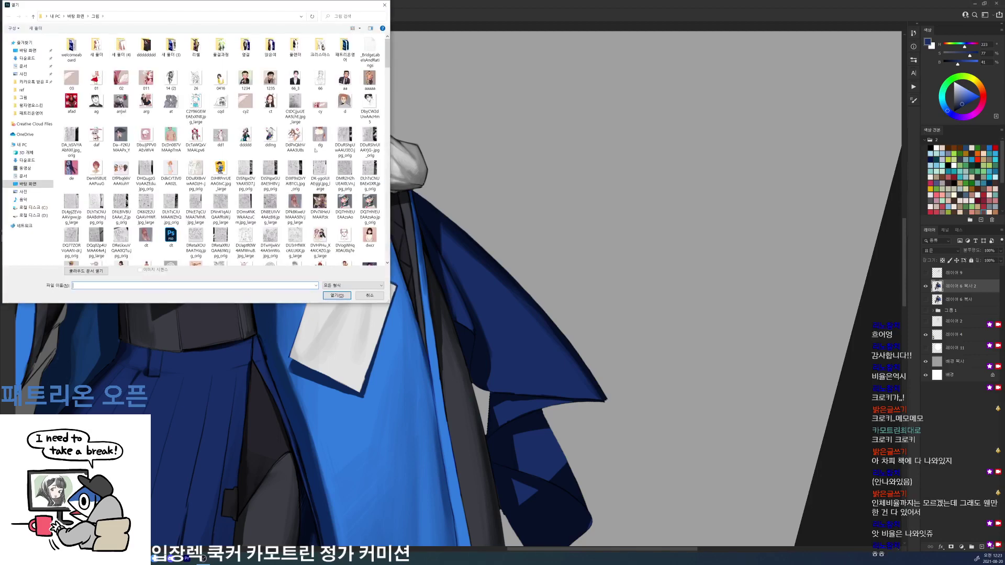
click(76, 16)
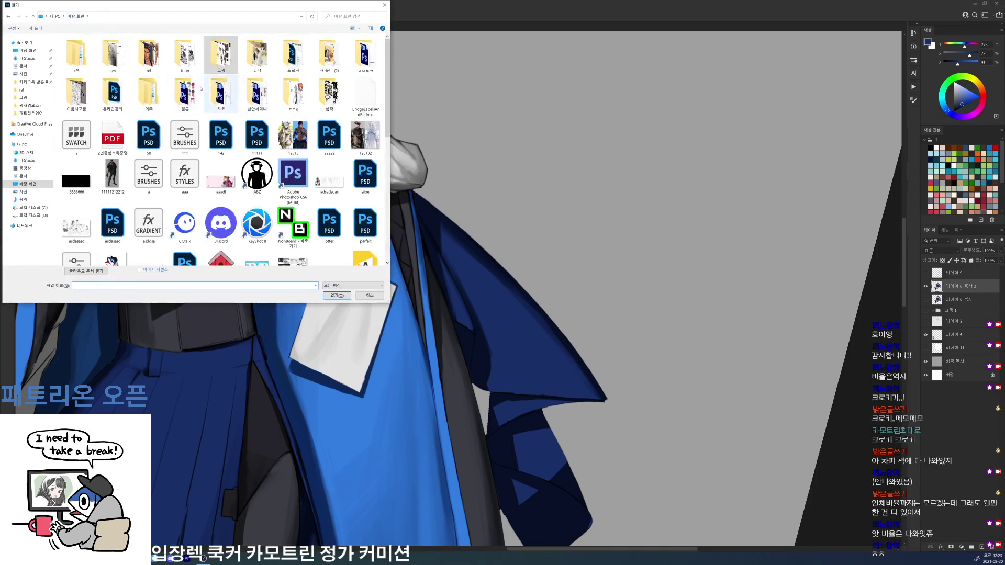
double_click(76, 94)
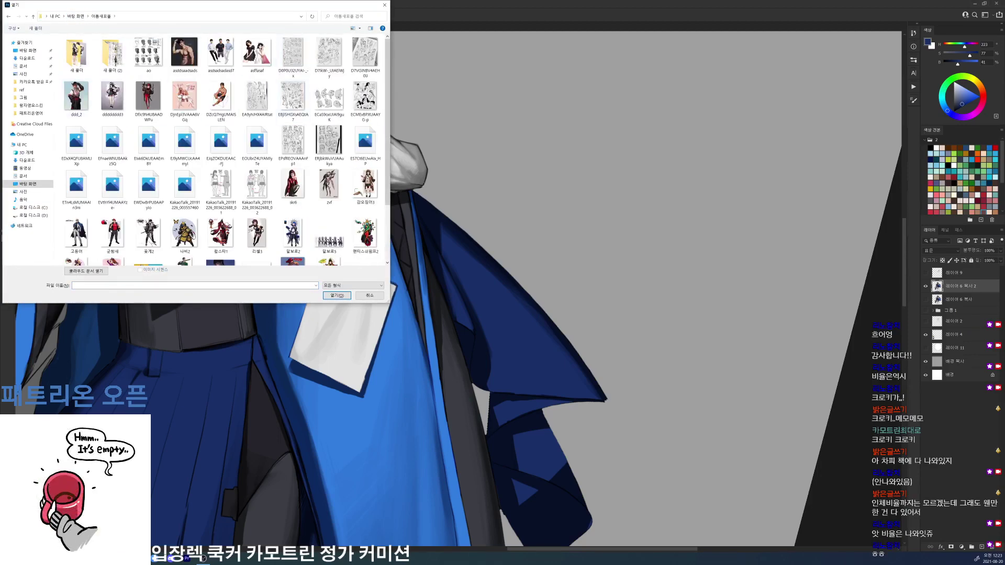
mouse_move(386, 115)
mouse_down()
mouse_move(385, 165)
mouse_move(379, 102)
mouse_up()
double_click(112, 52)
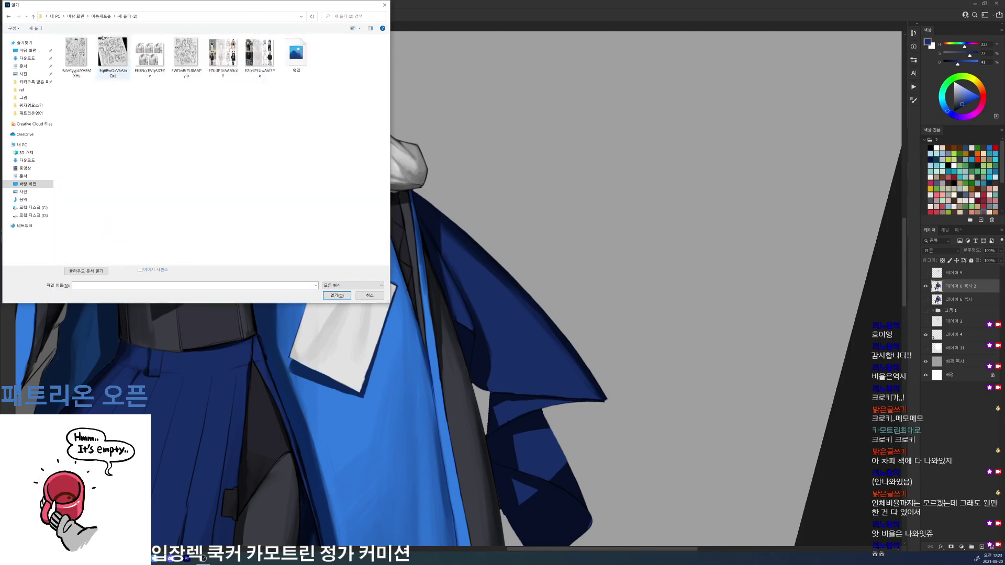
click(106, 19)
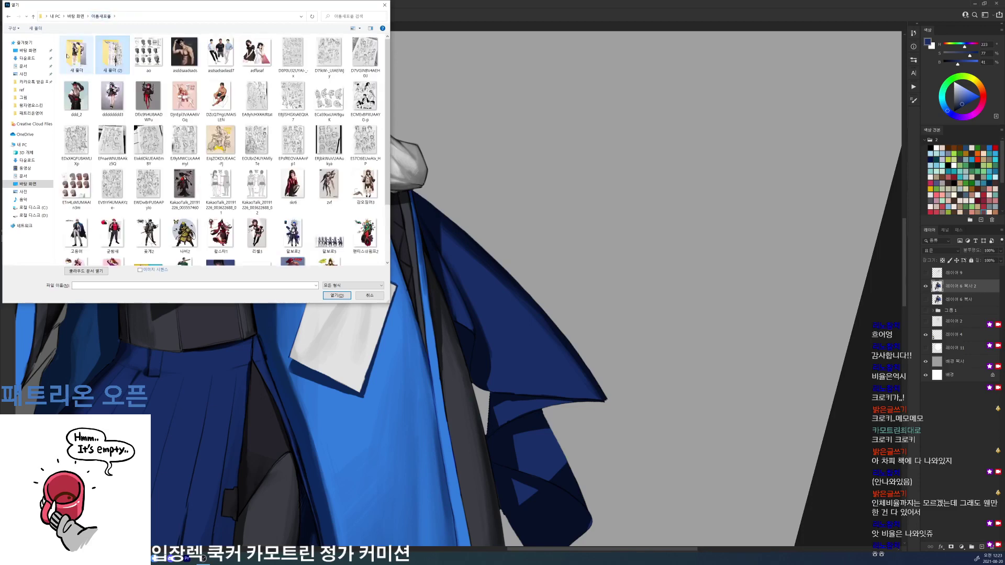
double_click(68, 52)
click(100, 16)
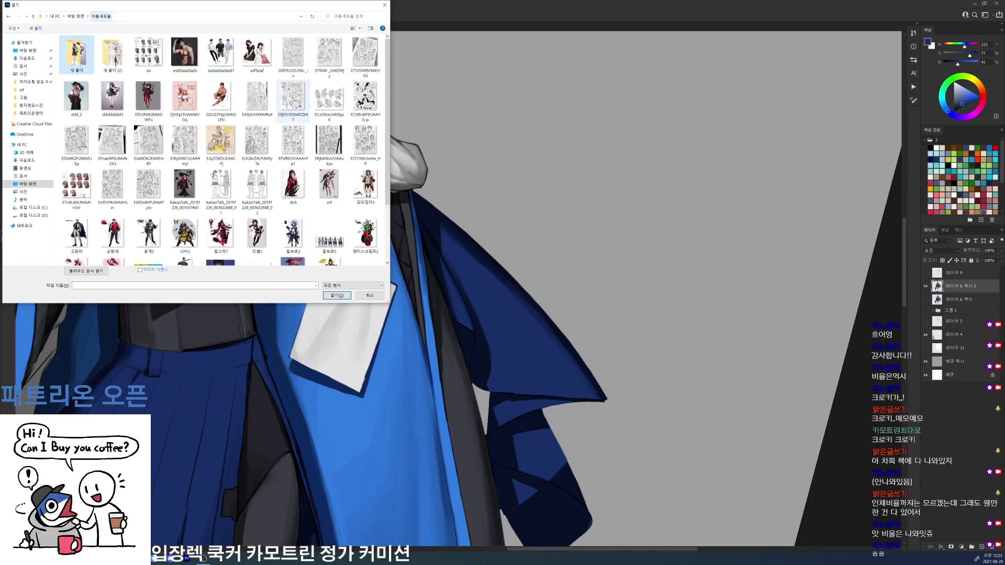
- Open the reference images KakaoTalk_20191226_003622688_01 and KakaoTalk_20191226_003622688_02 together
scroll(325, 163, down, 1)
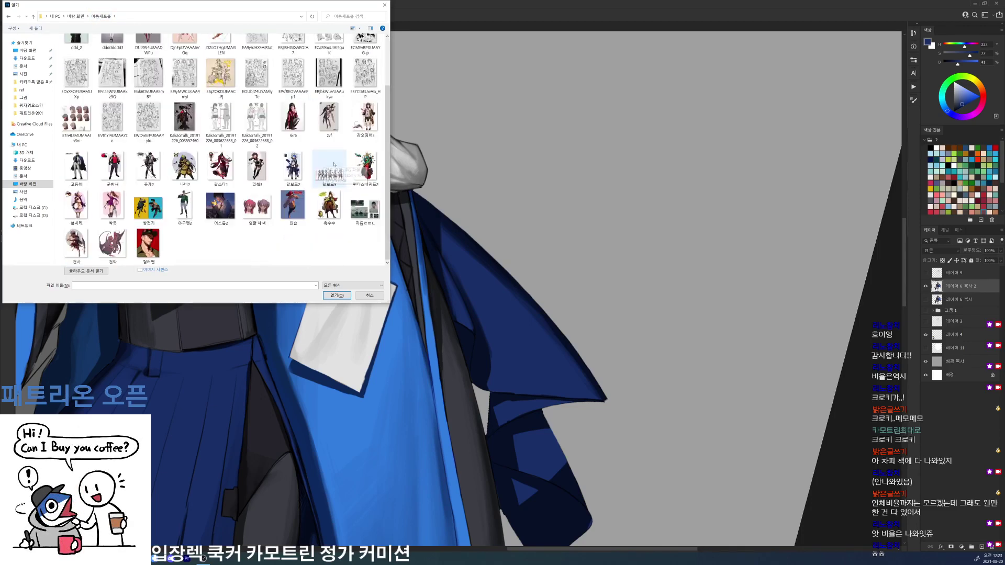
scroll(184, 121, up, 1)
click(257, 187)
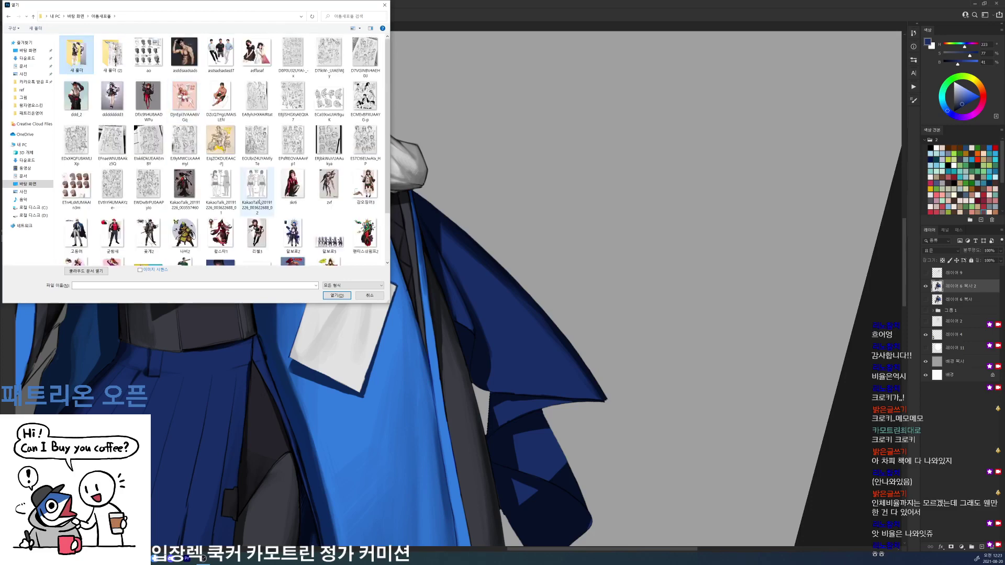
ctrl+click(231, 189)
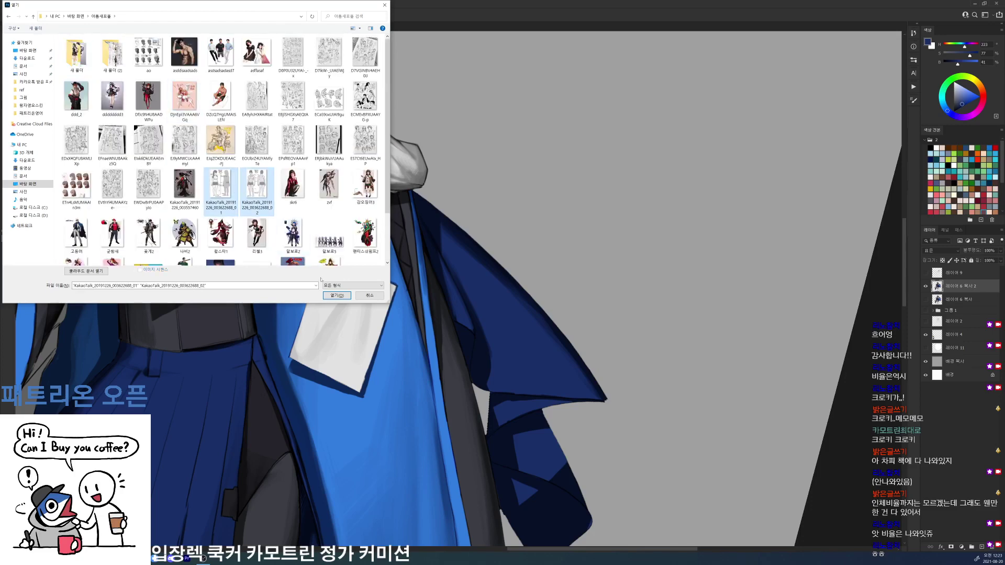
click(336, 296)
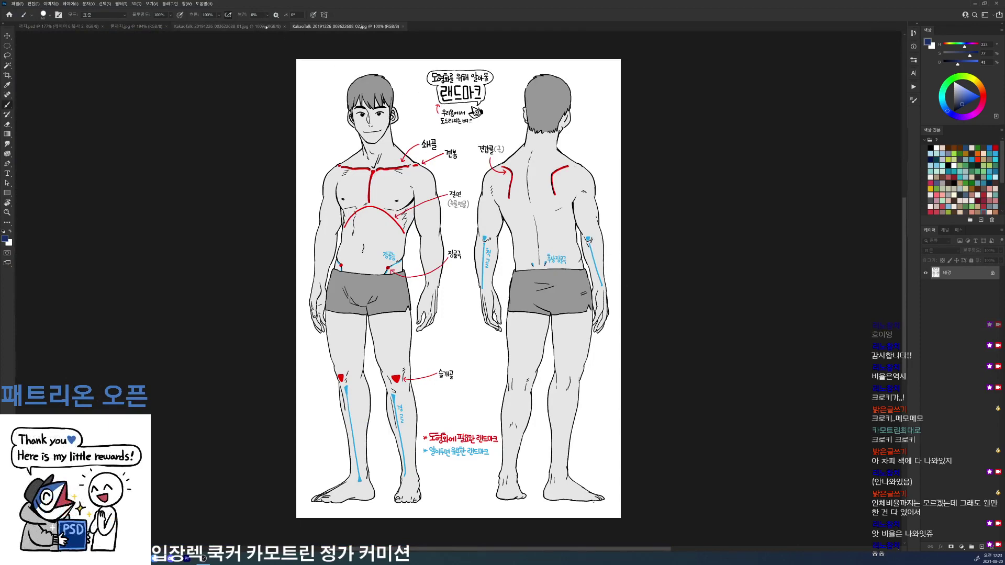
- Examine the body-proportion and anatomical-landmark reference sheets, and close both images
click(286, 27)
click(320, 27)
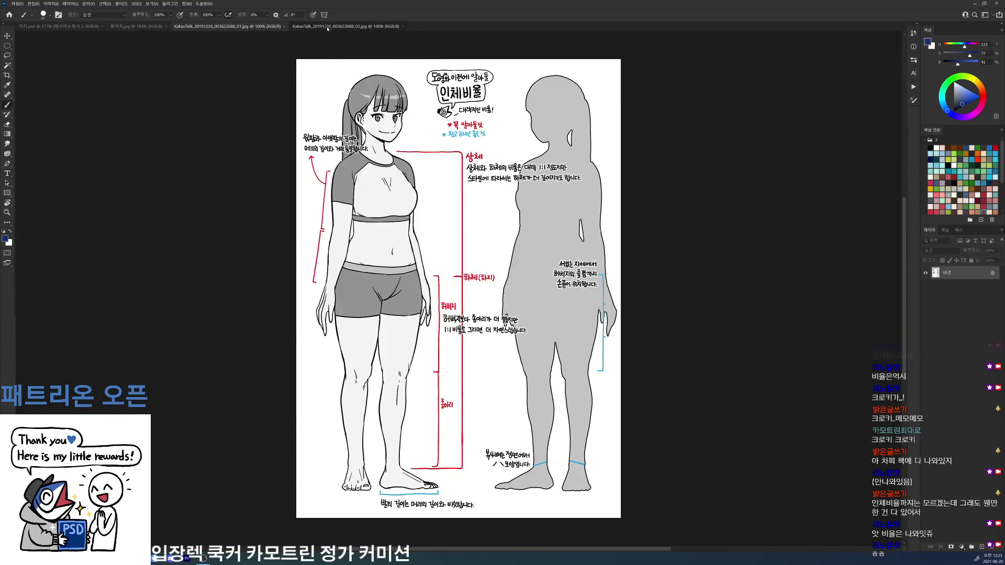
click(247, 27)
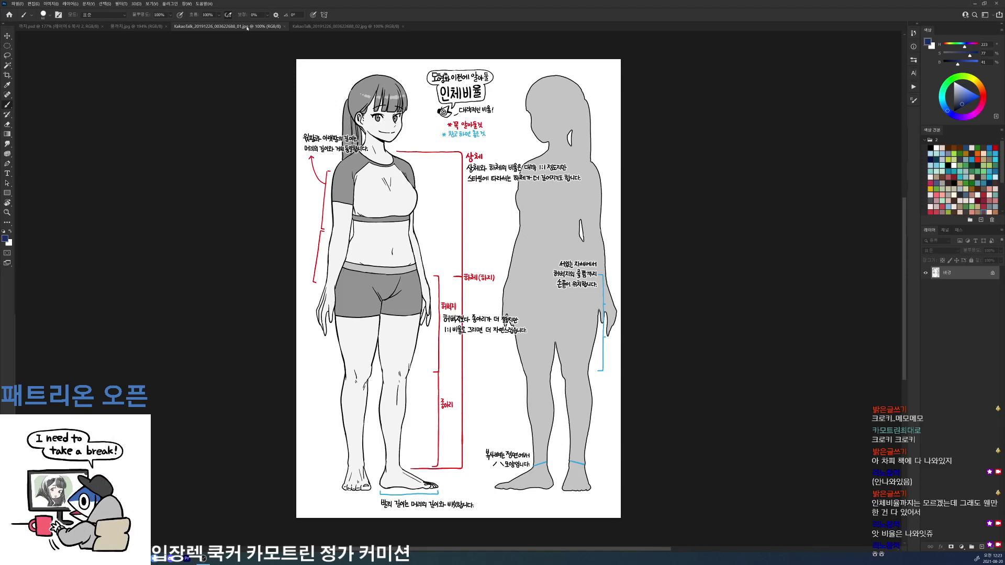
key(ctrl+w)
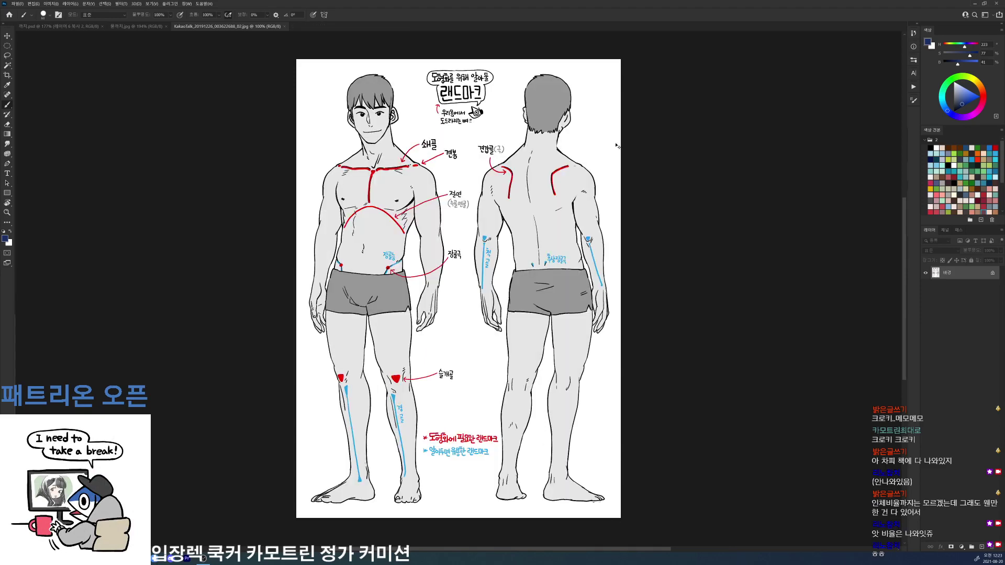
key(ctrl+w)
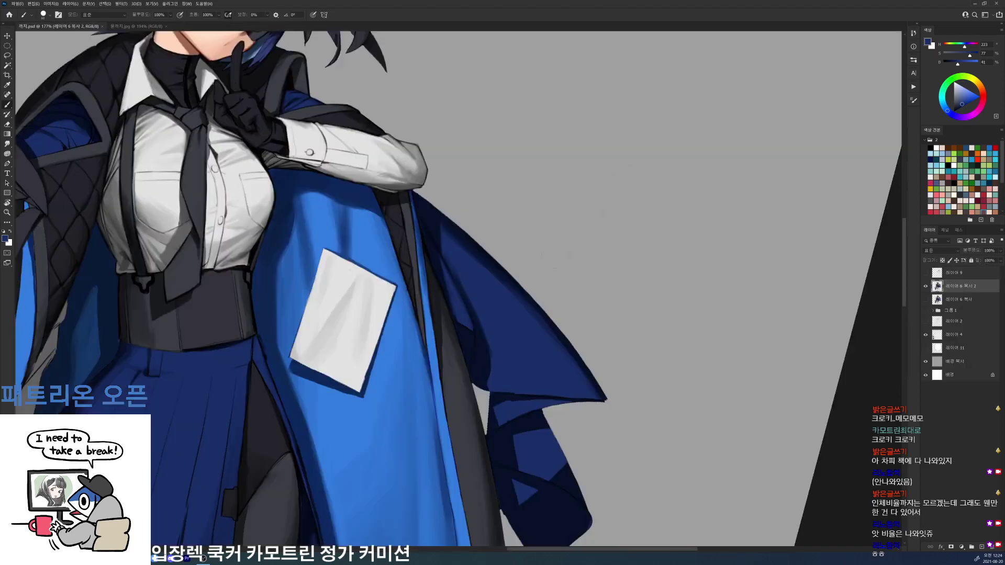
- Undo a stroke at the top of the cape, and refine the cape's navy folds with sampled light and dark tones
drag(554, 255, 556, 233)
alt+click(493, 239)
mouse_move(428, 189)
mouse_down()
mouse_move(486, 278)
mouse_move(447, 218)
mouse_up()
key(ctrl+z)
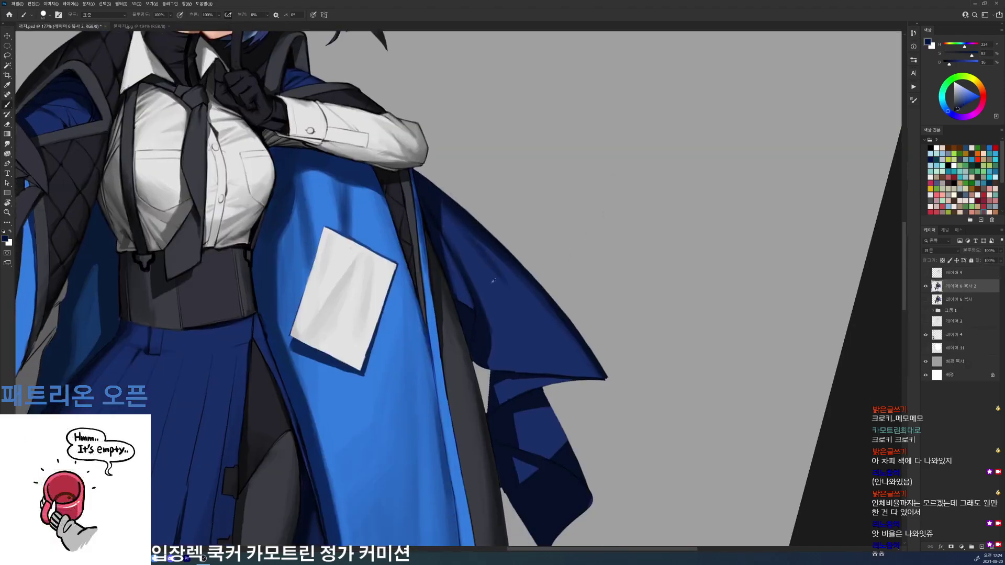
alt+click(524, 322)
alt+click(484, 258)
alt+click(444, 207)
alt+click(511, 401)
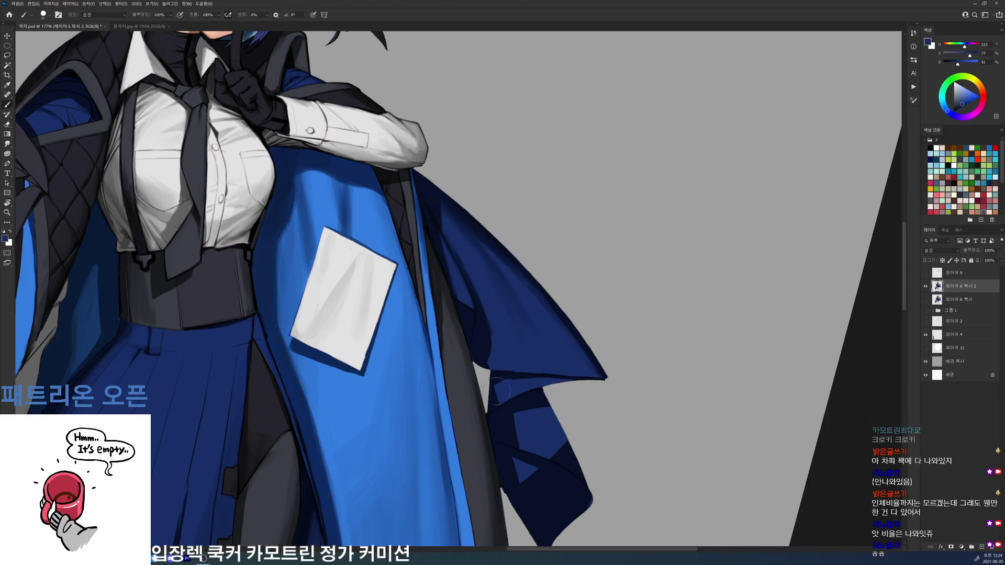
- Refine the dark fold shadow on the cape's inner side using a smaller brush and sampled navy tones, with the canvas rotated
key(r)
drag(617, 293, 626, 232)
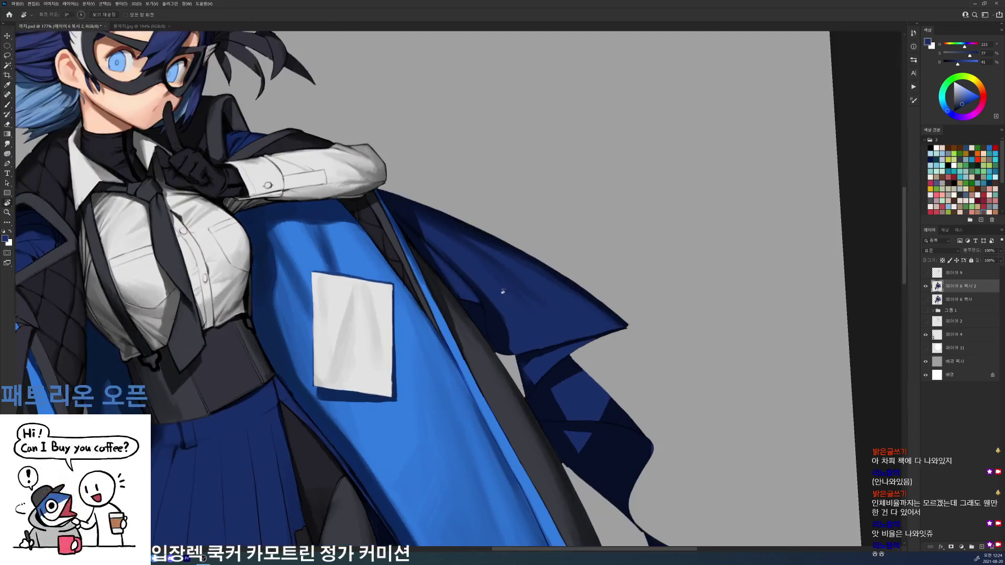
key(d)
key(b)
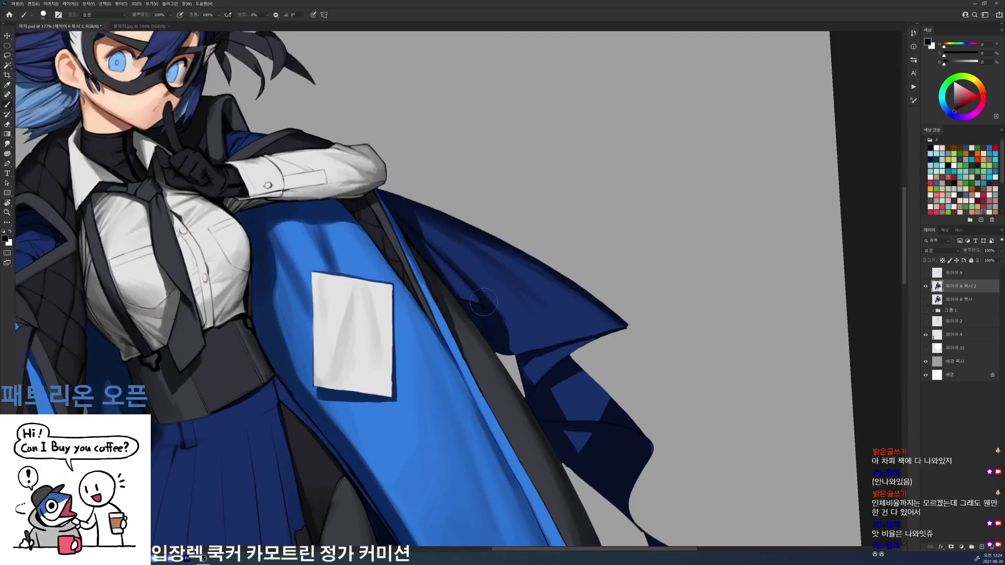
alt+click(474, 311)
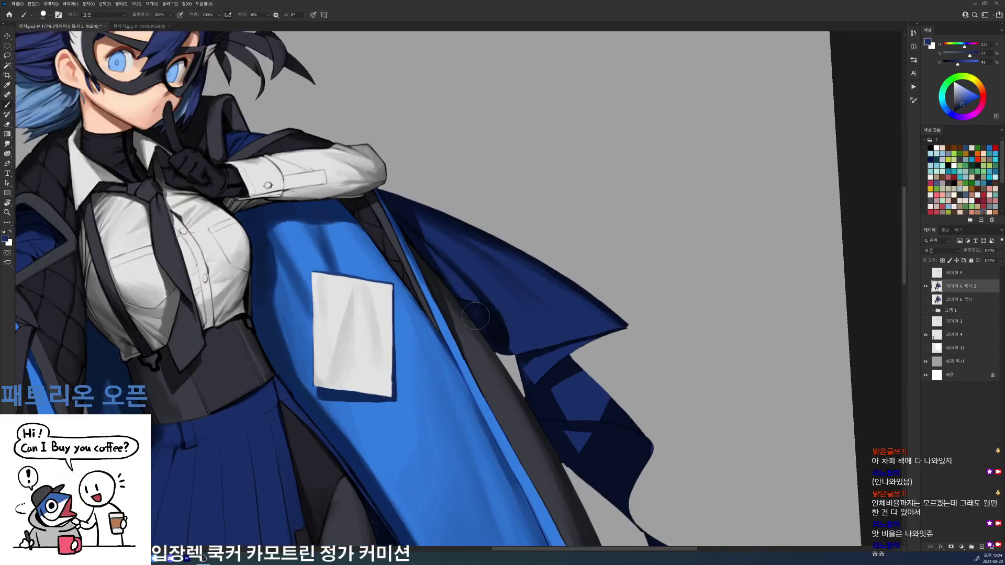
right_click(516, 261)
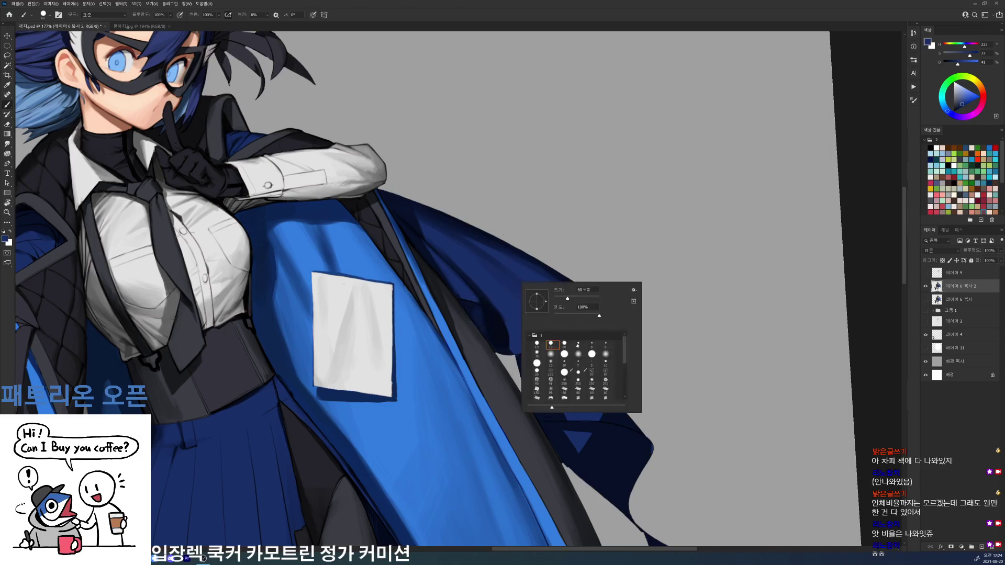
click(577, 345)
alt+click(472, 306)
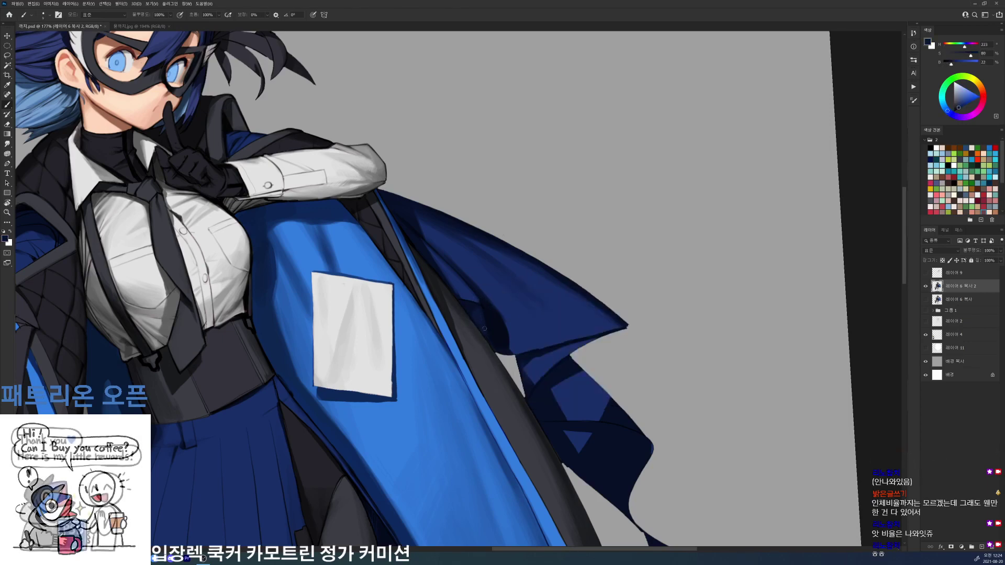
alt+click(487, 323)
key(r)
drag(537, 280, 608, 311)
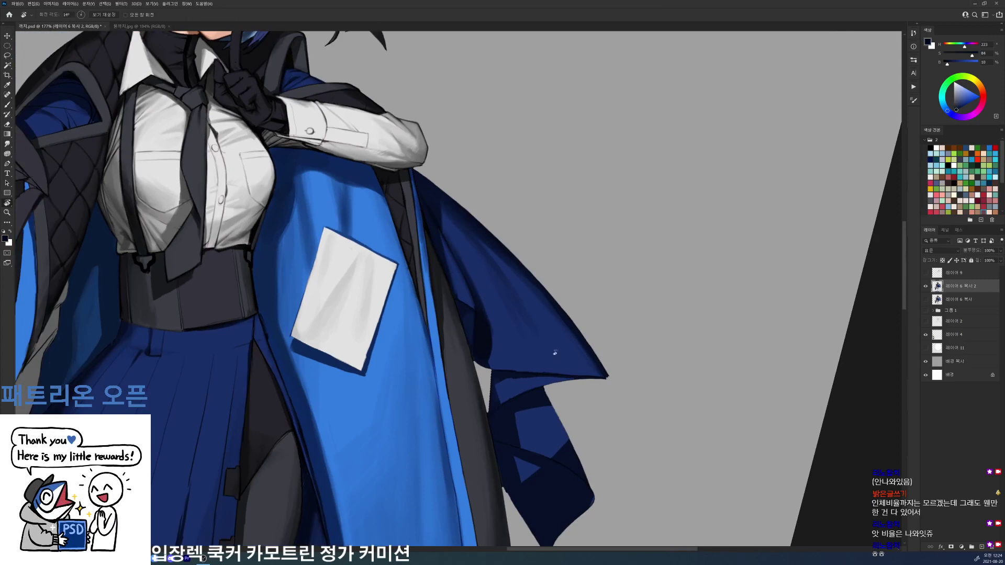
- Define the lower cape's edge beside the coat's dark outer band in black, save the illustration, and reset the canvas rotation
key(b)
alt+click(497, 375)
key(d)
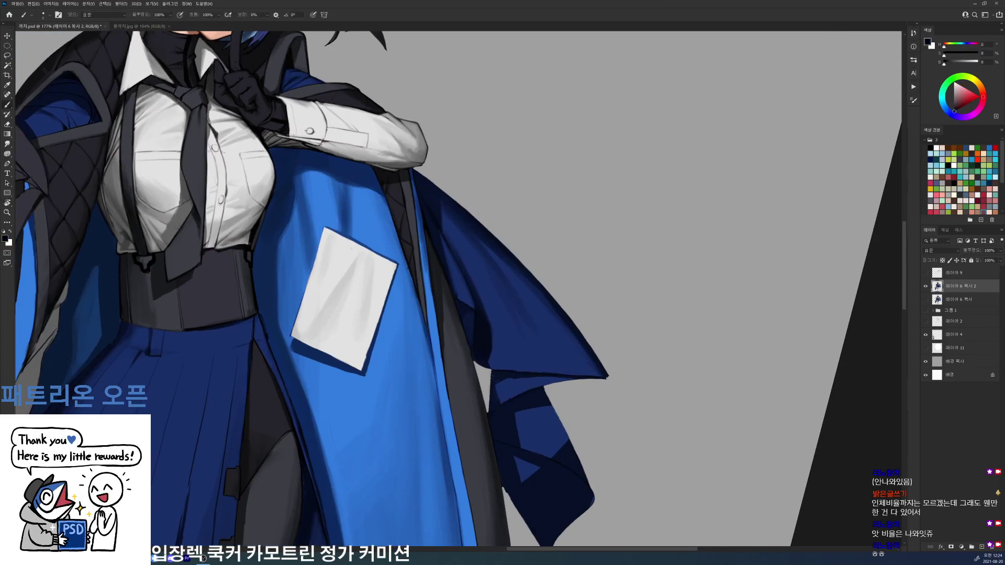
drag(490, 388, 487, 410)
drag(474, 361, 489, 409)
key(e)
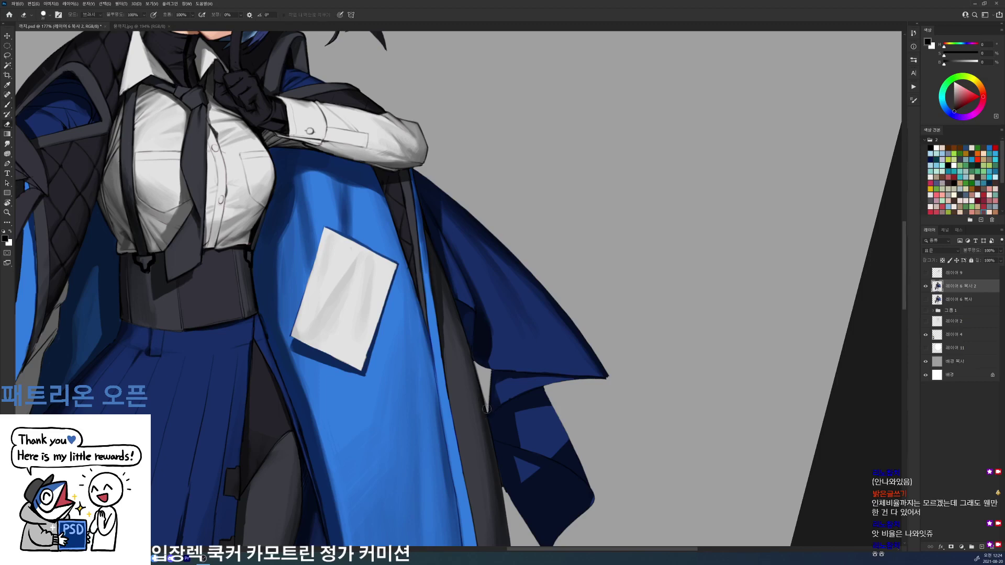
scroll(518, 340, down, 6)
key(r)
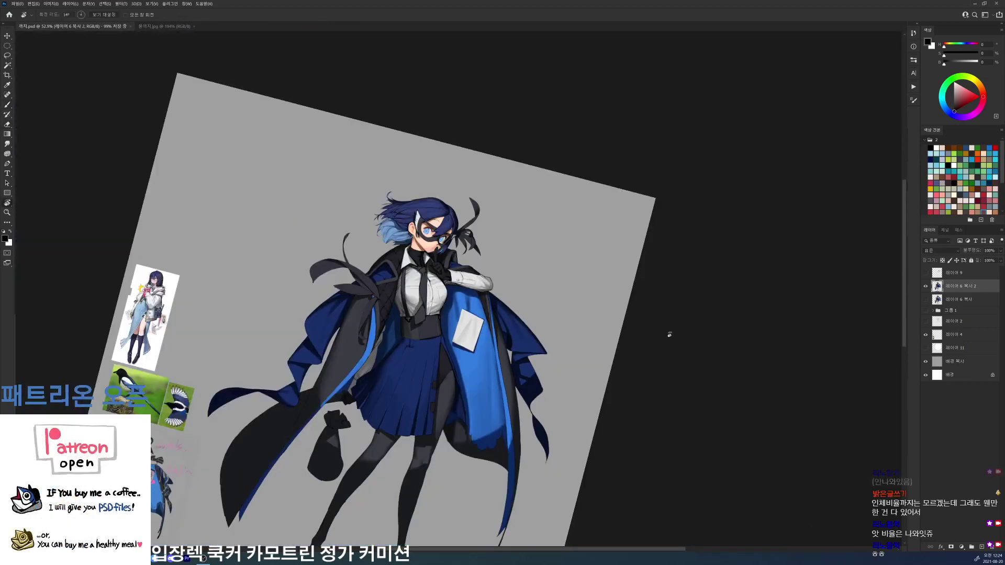
key(Escape)
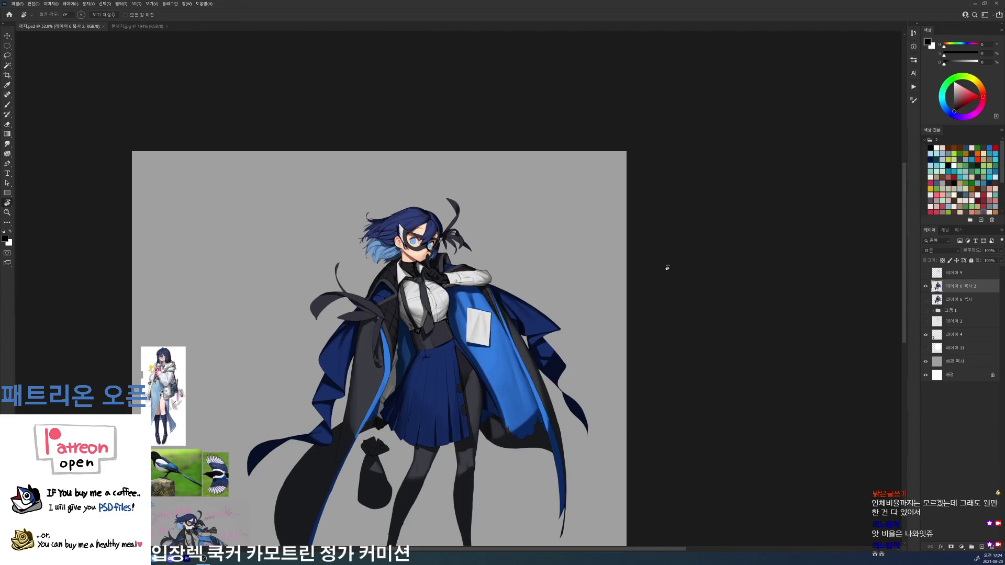
- Darken the shadow on the lower cape fold just beneath the pointed tip with a larger brush
scroll(538, 328, up, 5)
key(b)
right_click(507, 366)
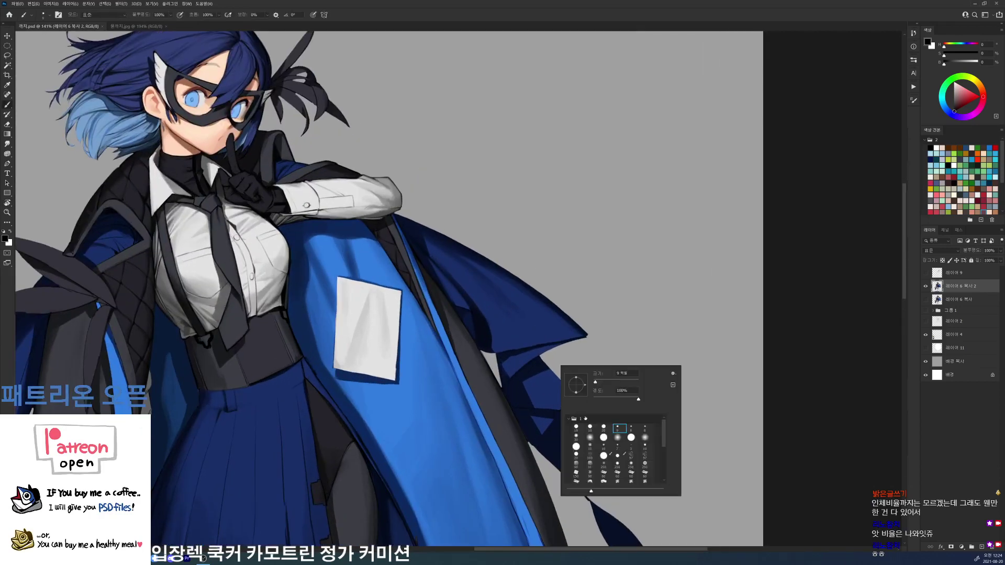
key(Escape)
scroll(516, 372, up, 2)
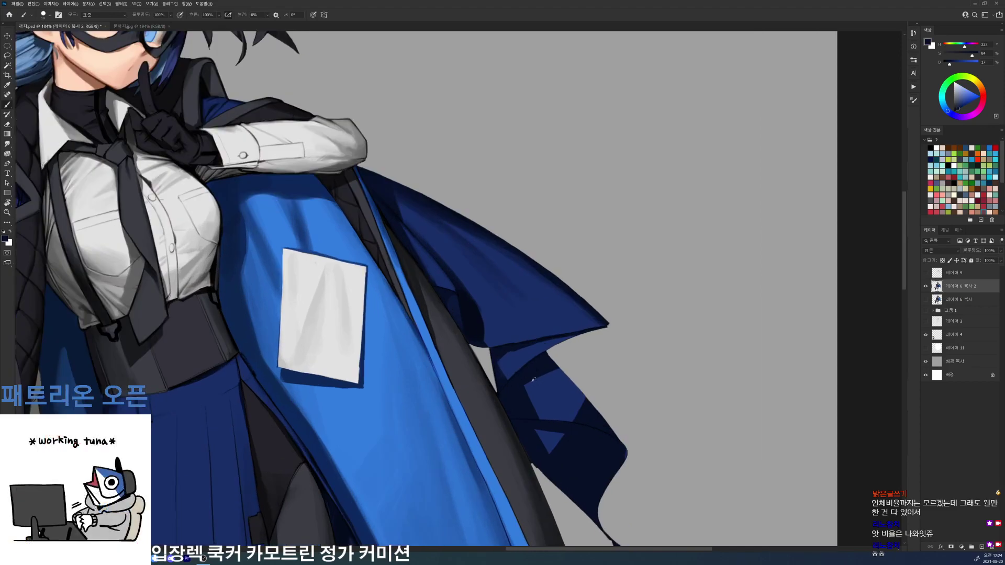
key(d)
mouse_move(514, 384)
mouse_down()
mouse_move(500, 401)
mouse_move(539, 357)
mouse_up()
- Refine the lower cape fold's light patches and shadows beneath the pointed tip with sampled light and dark navy tones
alt+click(528, 394)
alt+click(537, 432)
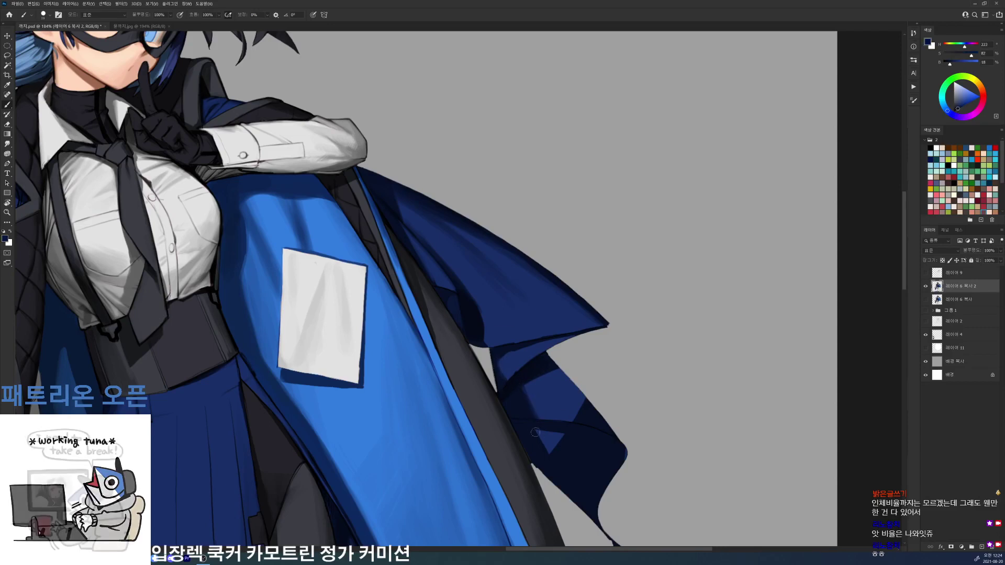
alt+click(542, 444)
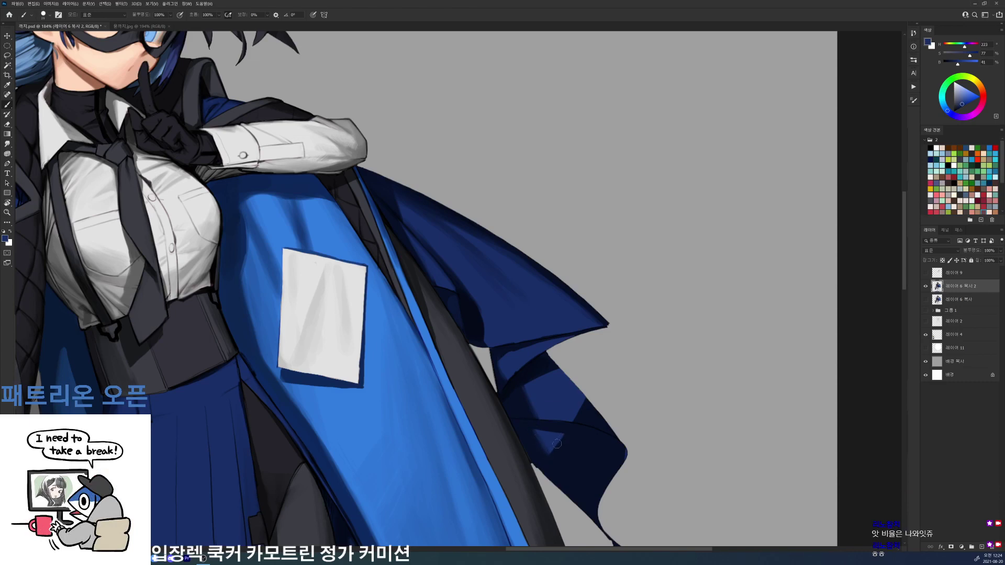
alt+click(555, 457)
alt+click(528, 273)
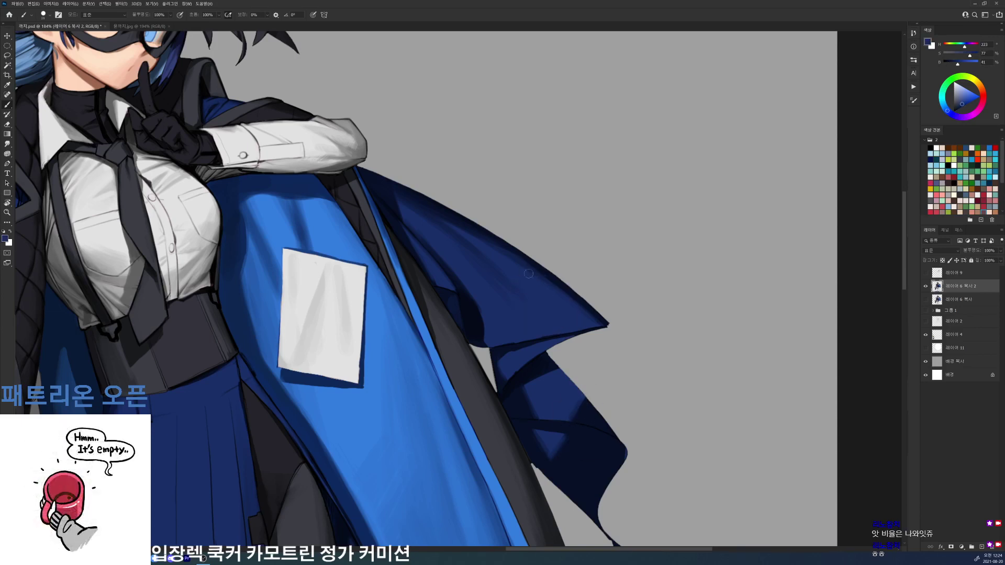
alt+click(548, 360)
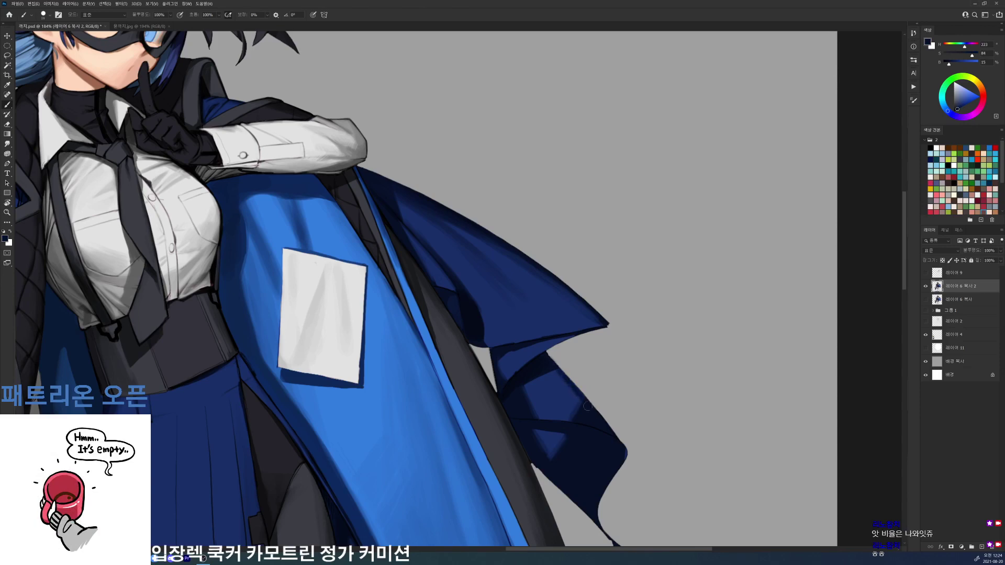
- Rotate the canvas and clean up the cape's pointed tip using a smaller brush preset, default black and the Eraser
key(r)
drag(586, 273, 561, 196)
key(b)
right_click(582, 290)
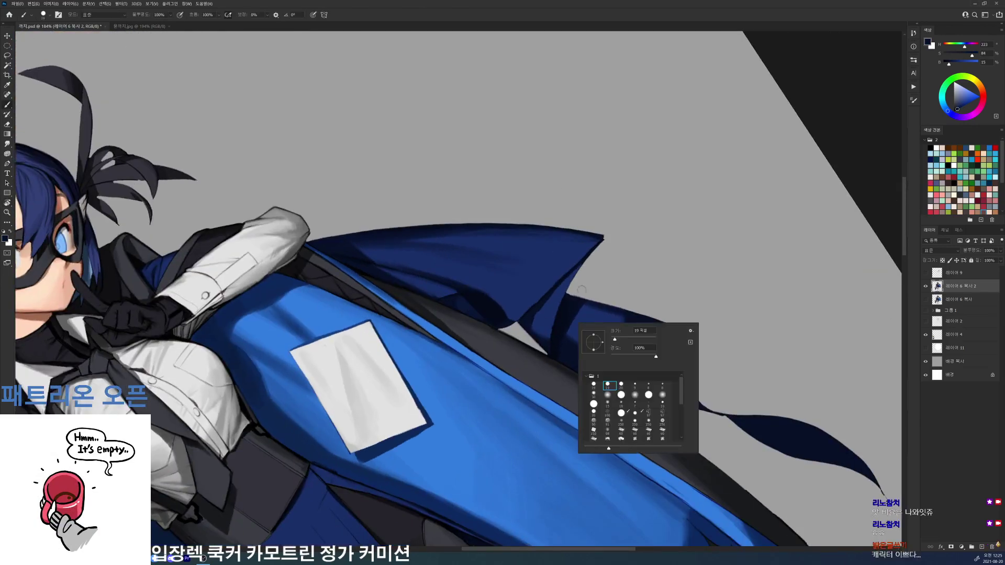
double_click(633, 384)
key(d)
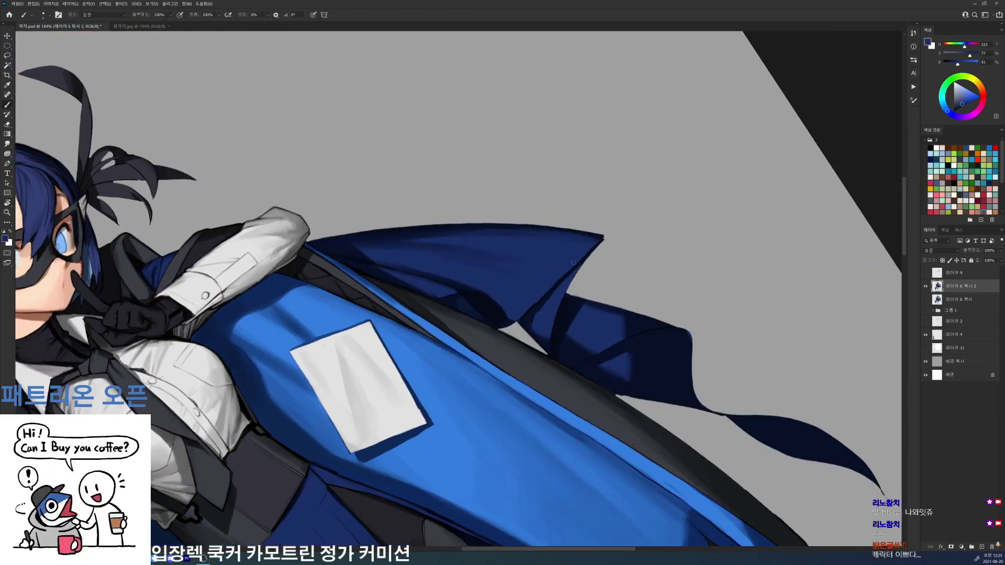
key(e)
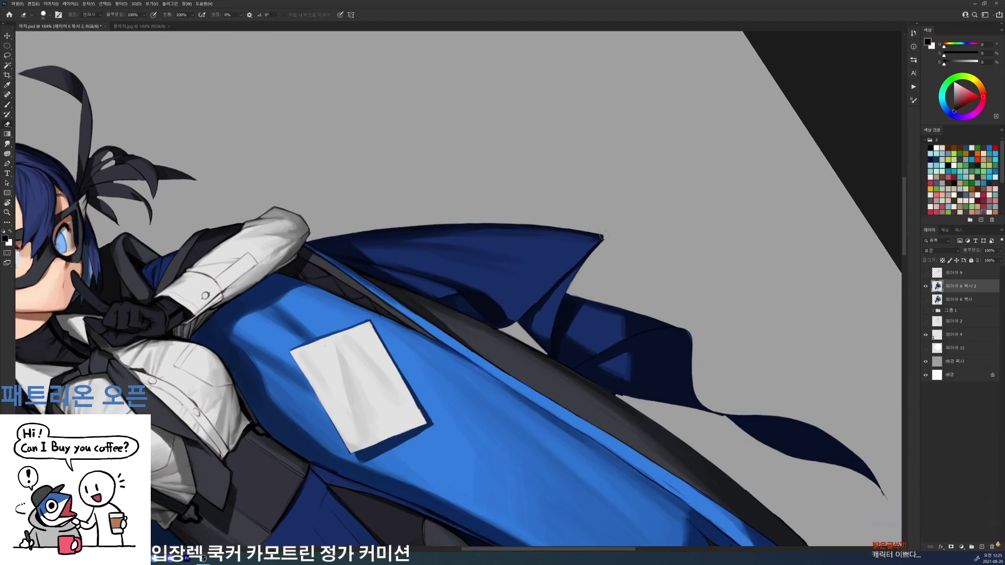
- Refine the edge where the upper cape overlaps the lower fold using sampled navy tones
scroll(587, 271, down, 5)
key(b)
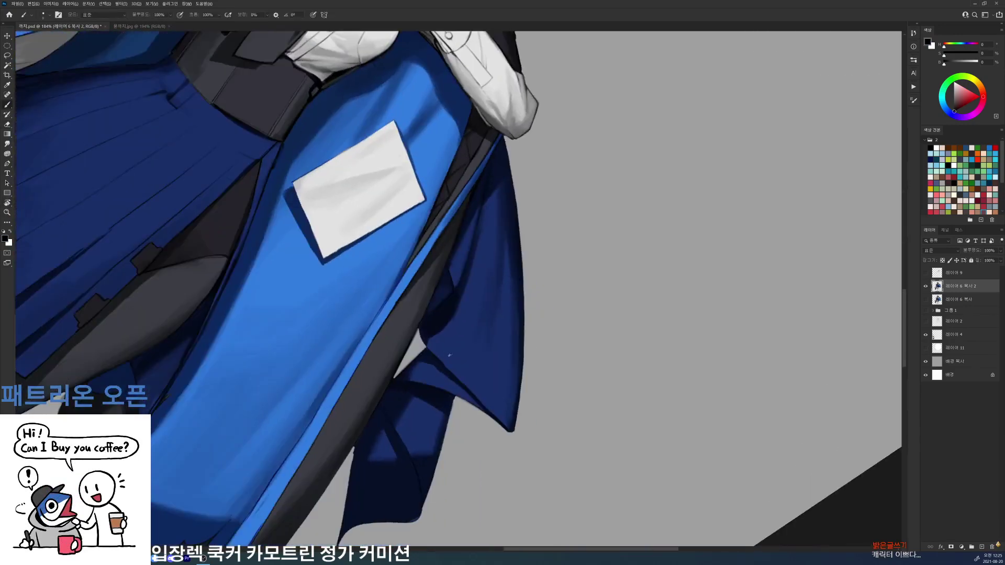
alt+click(453, 370)
alt+click(436, 367)
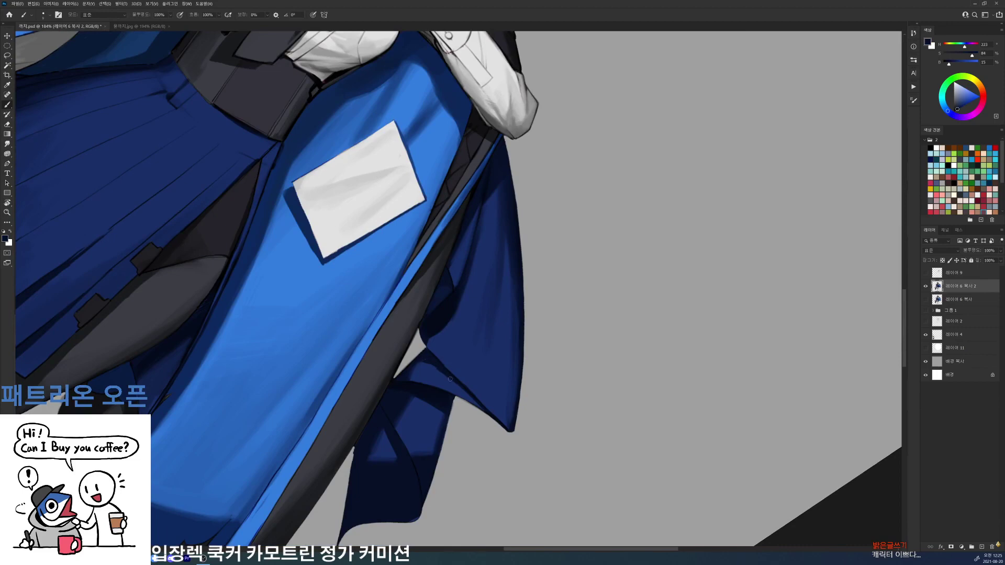
- Rotate the canvas to bring the cape's tip upward, restore the default black colour, and undo the last stroke
key(r)
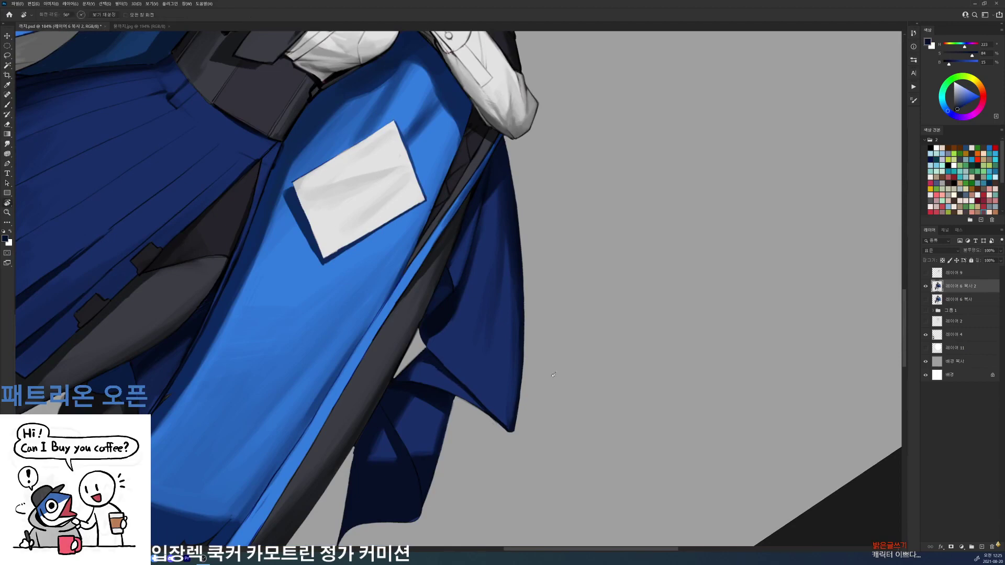
mouse_move(550, 335)
mouse_down()
mouse_move(491, 246)
mouse_move(419, 241)
mouse_up()
key(d)
drag(752, 251, 641, 456)
key(ctrl+z)
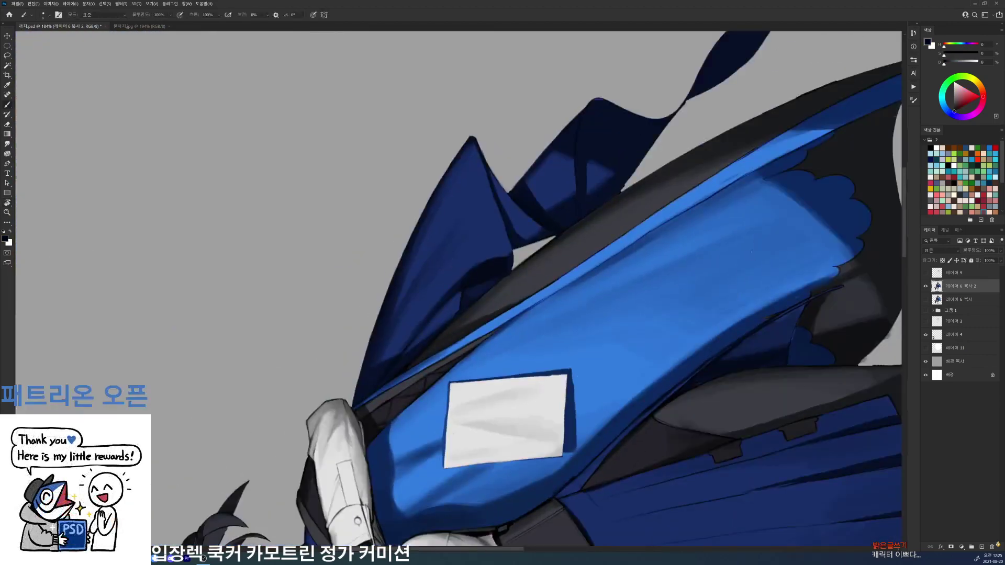
- Pick a round brush preset, increase its size, and darken the fold crease across the navy ribbon behind the coat
key(r)
mouse_move(743, 314)
mouse_down()
mouse_move(648, 509)
mouse_move(610, 531)
mouse_up()
right_click(651, 333)
click(682, 397)
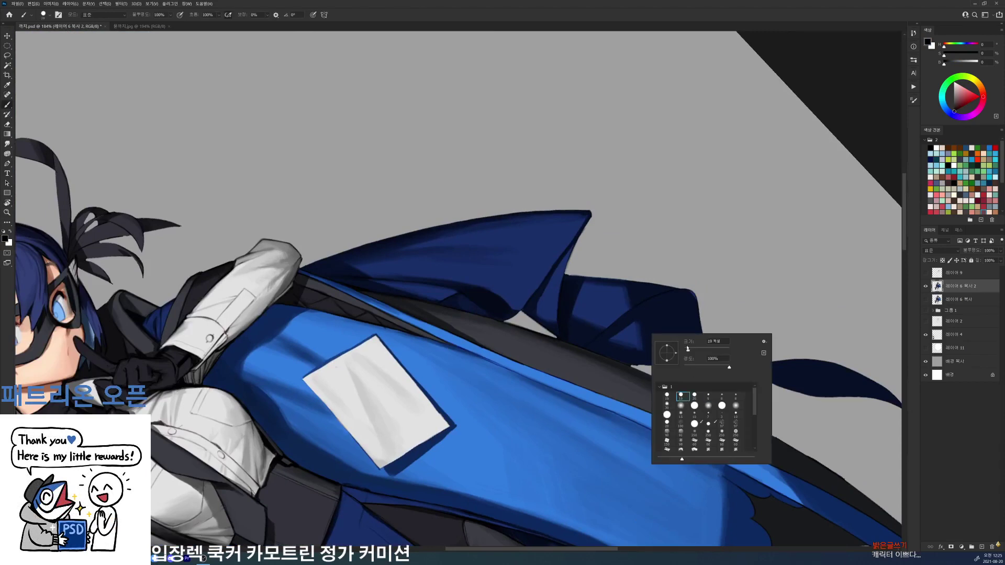
click(627, 302)
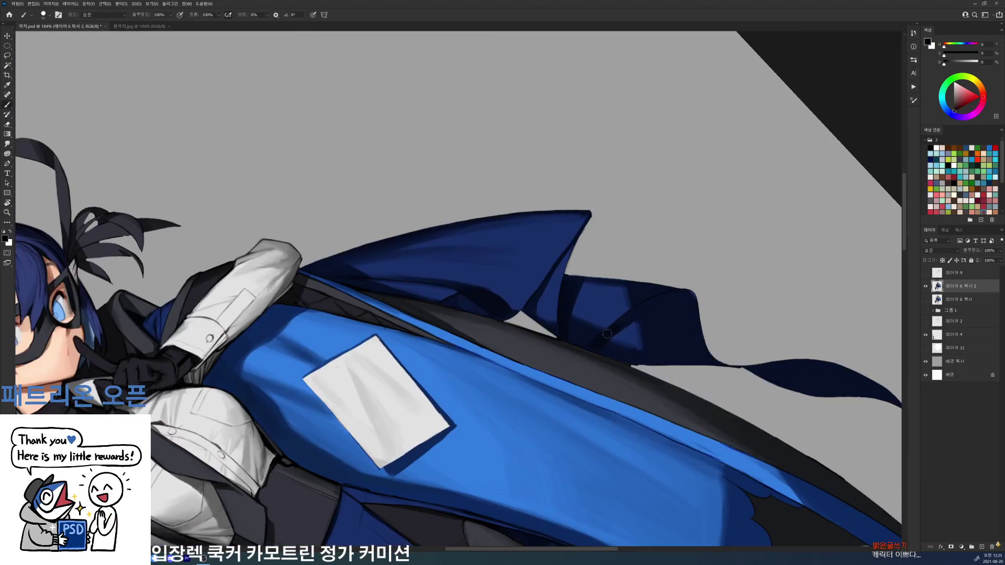
right_click(672, 318)
drag(702, 330, 704, 330)
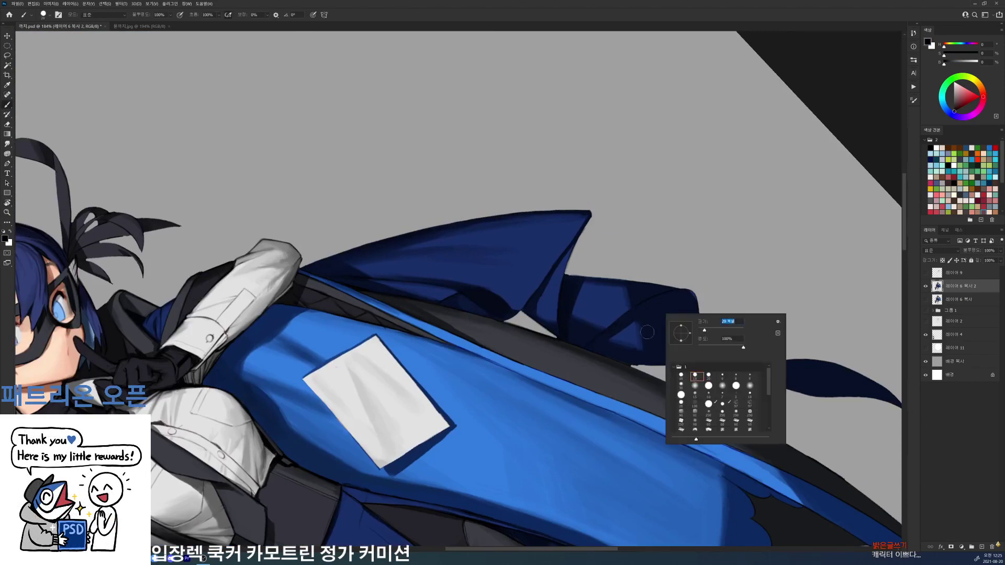
click(596, 343)
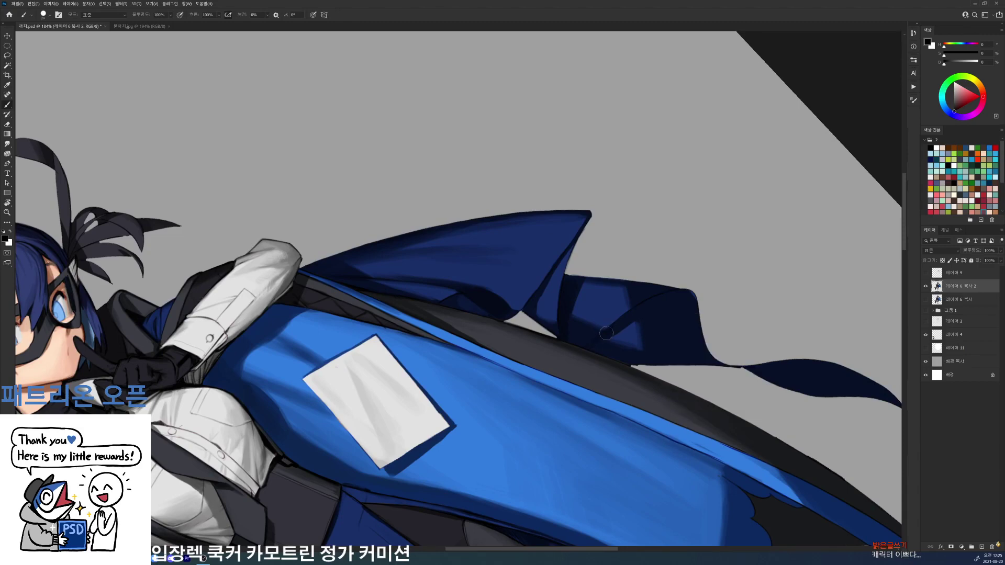
- Sample dark navy tones from the ribbon and blend the shadow along its crossing fold
alt+click(659, 300)
key(r)
drag(743, 274, 599, 424)
key(b)
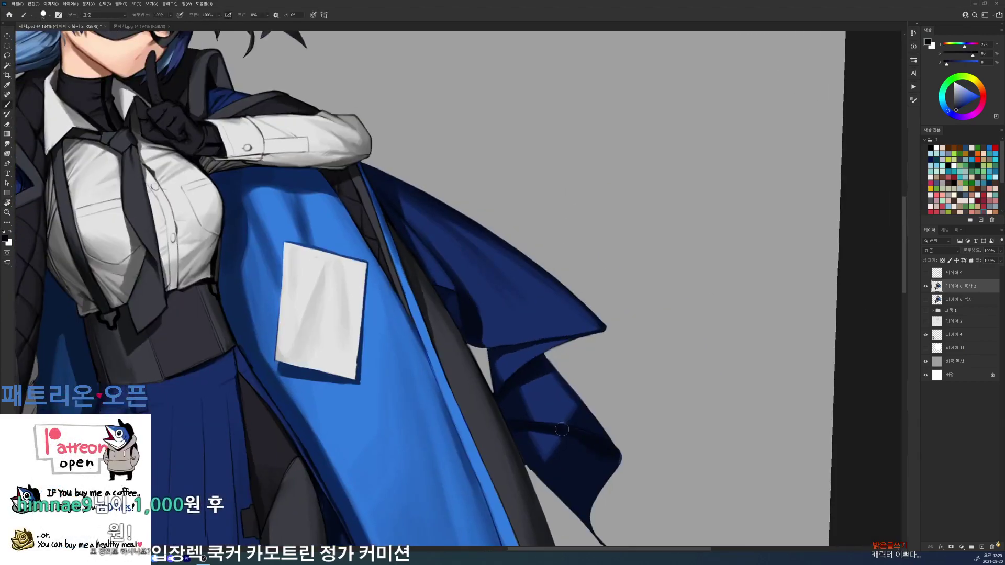
alt+click(576, 439)
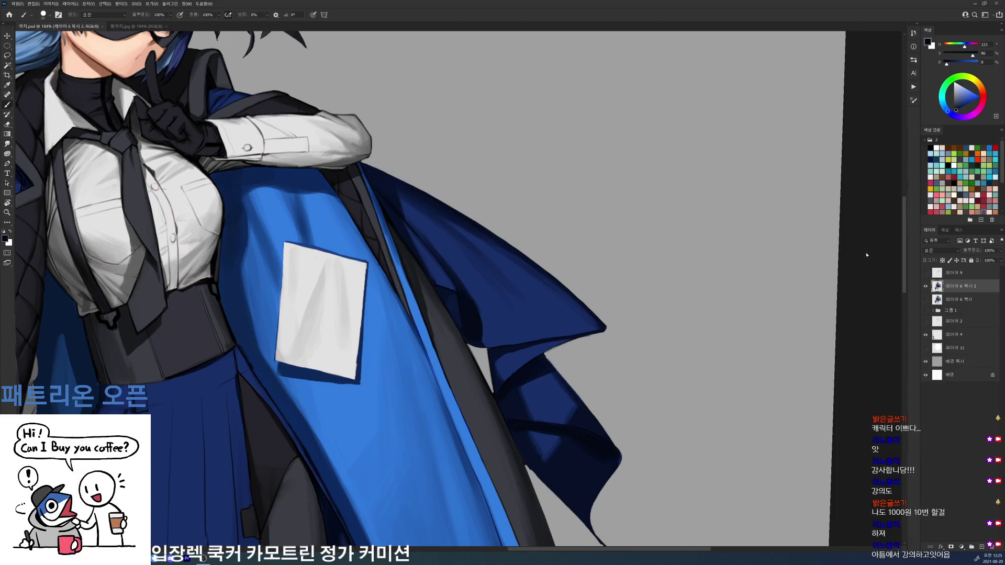
- Shade the ribbon's upper fold beneath the cape tip with sampled navy tones and save the document
drag(798, 281, 790, 203)
alt+click(525, 293)
drag(524, 297, 529, 297)
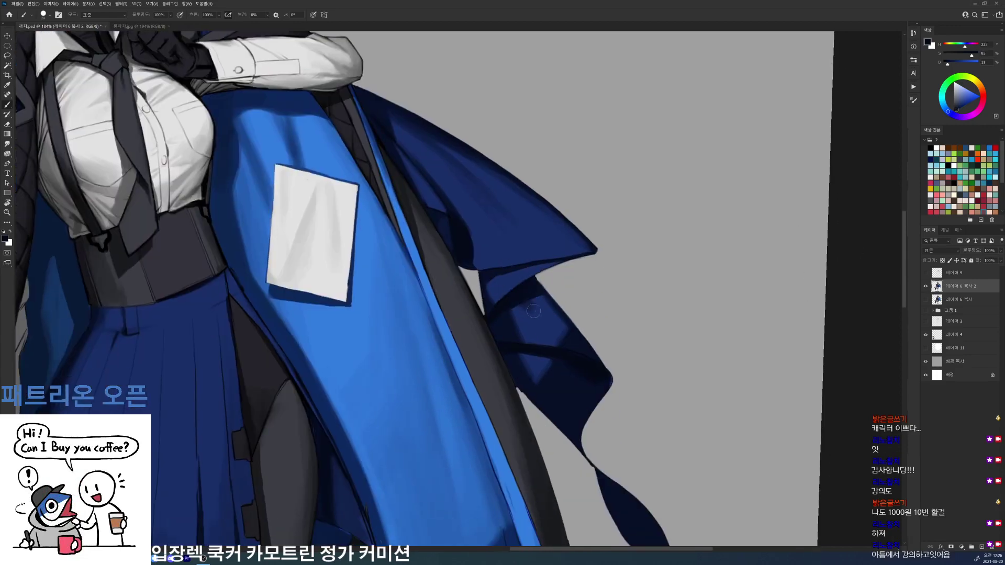
alt+click(531, 310)
alt+click(502, 270)
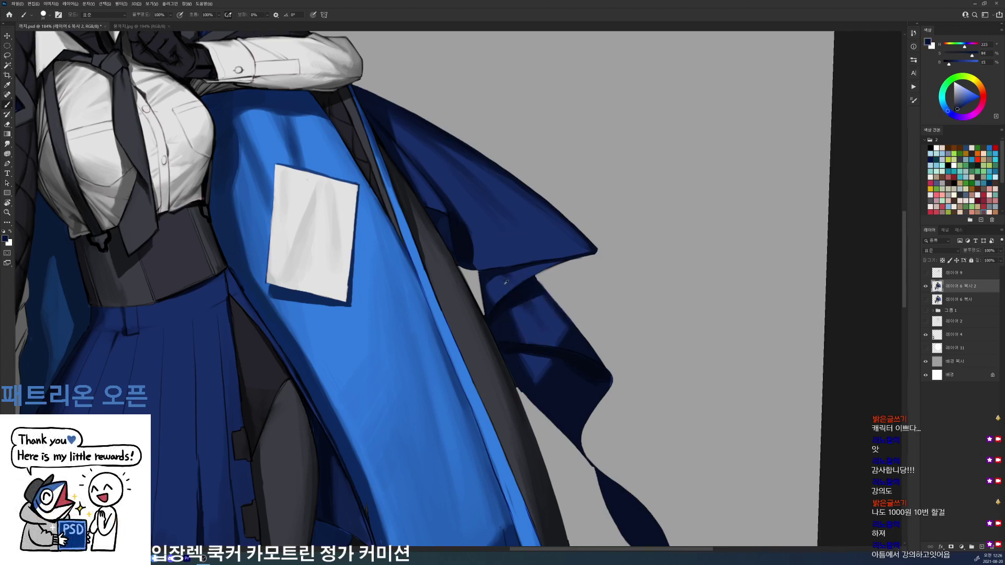
alt+click(505, 283)
key(ctrl+s)
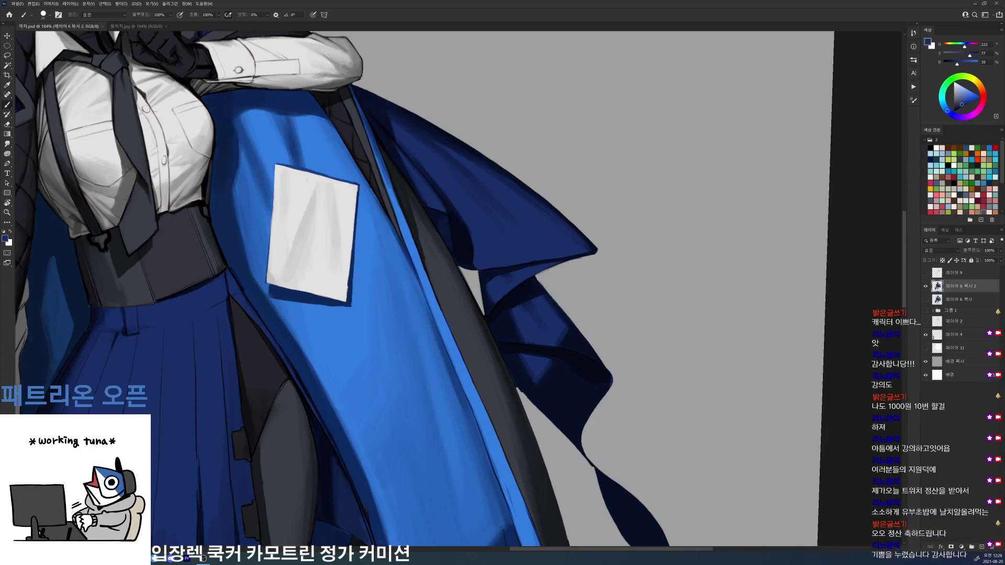
- Sample dark navy and darken the outer corner where the ribbon bends back
drag(837, 318, 842, 265)
alt+click(602, 327)
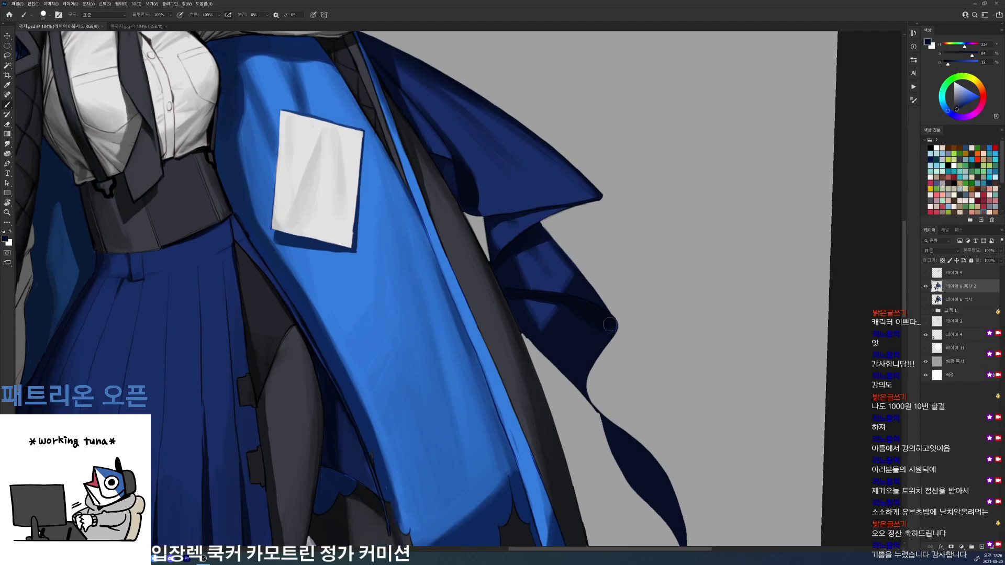
drag(609, 319, 611, 331)
key(r)
drag(680, 280, 674, 335)
- Refine the ribbon's inner folds beside the coat edge with sampled dark and mid navy
alt+click(510, 319)
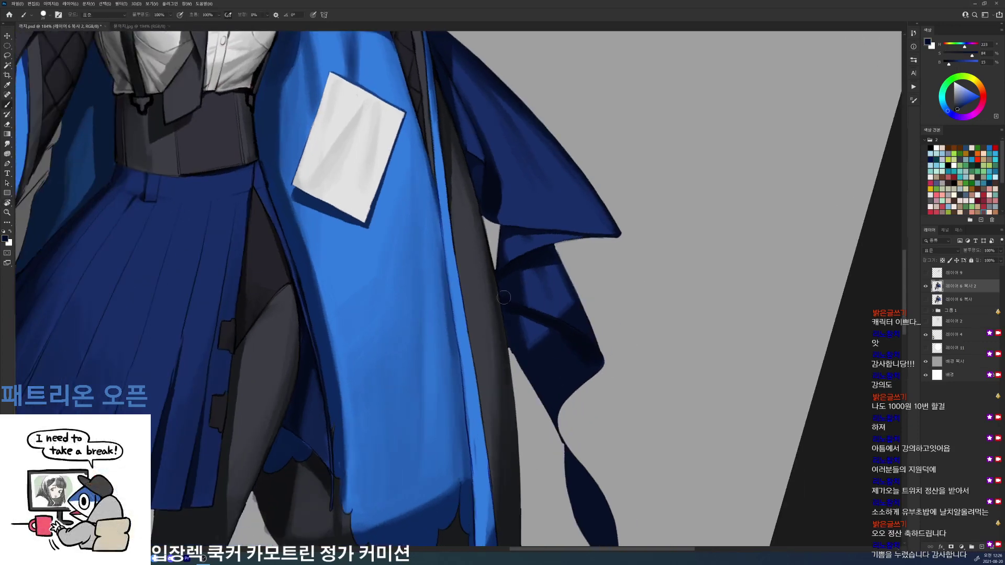
key(d)
alt+click(515, 347)
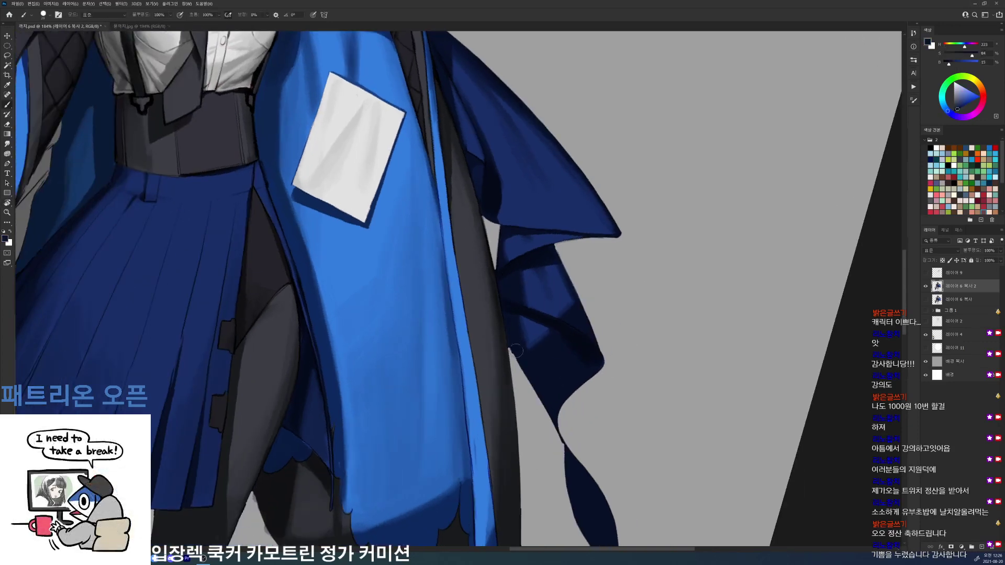
alt+click(528, 326)
key(ctrl+0)
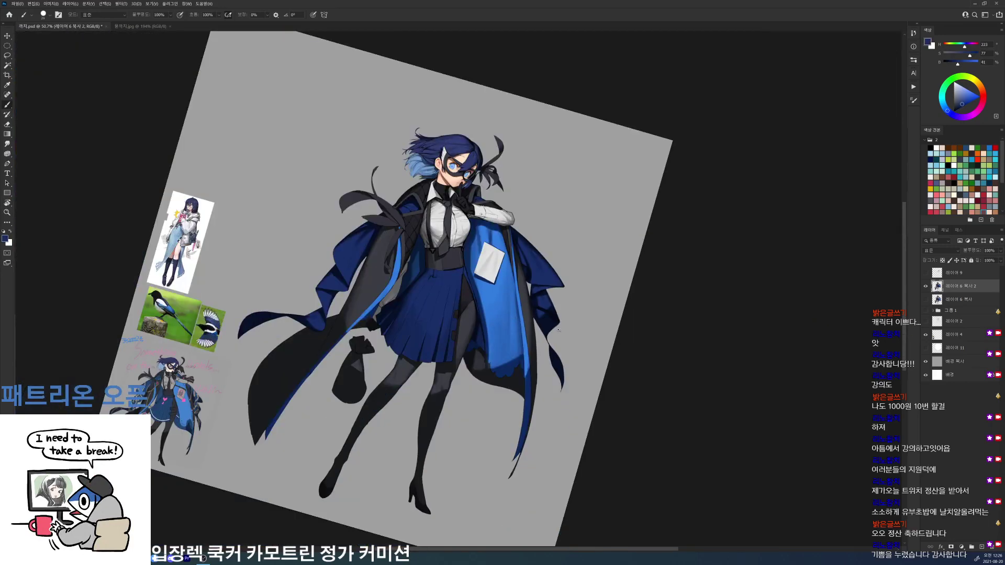
key(Escape)
drag(577, 306, 639, 305)
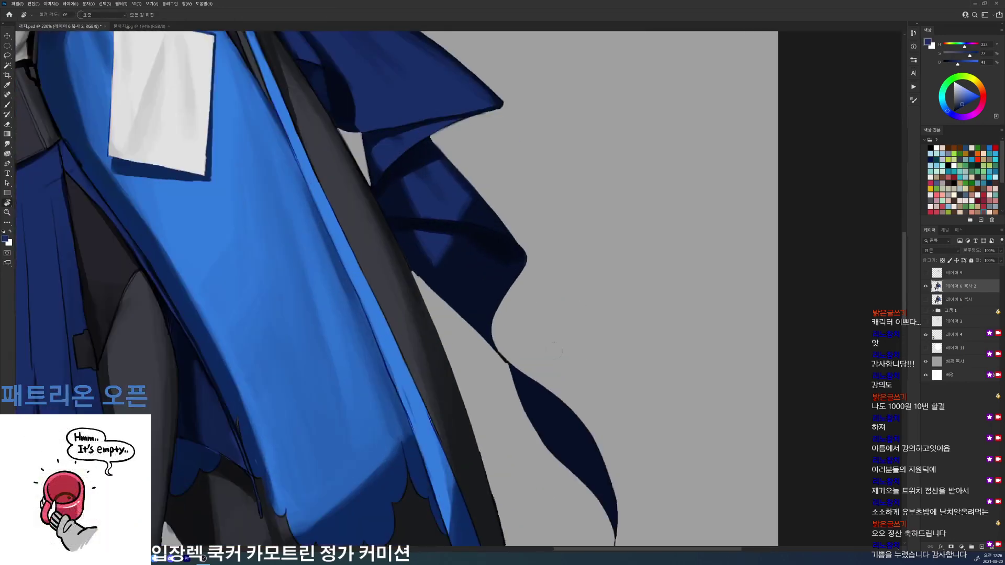
- Choose another brush preset, clean up the ribbon's narrow twist with sampled dark navy, and save the document
right_click(526, 352)
click(568, 414)
alt+click(512, 370)
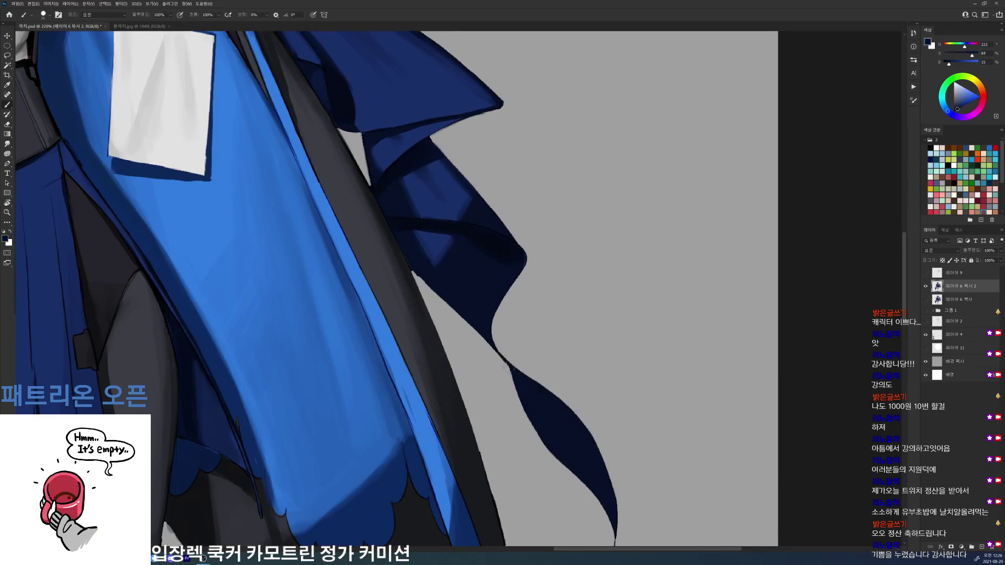
drag(545, 362, 525, 331)
key(ctrl+s)
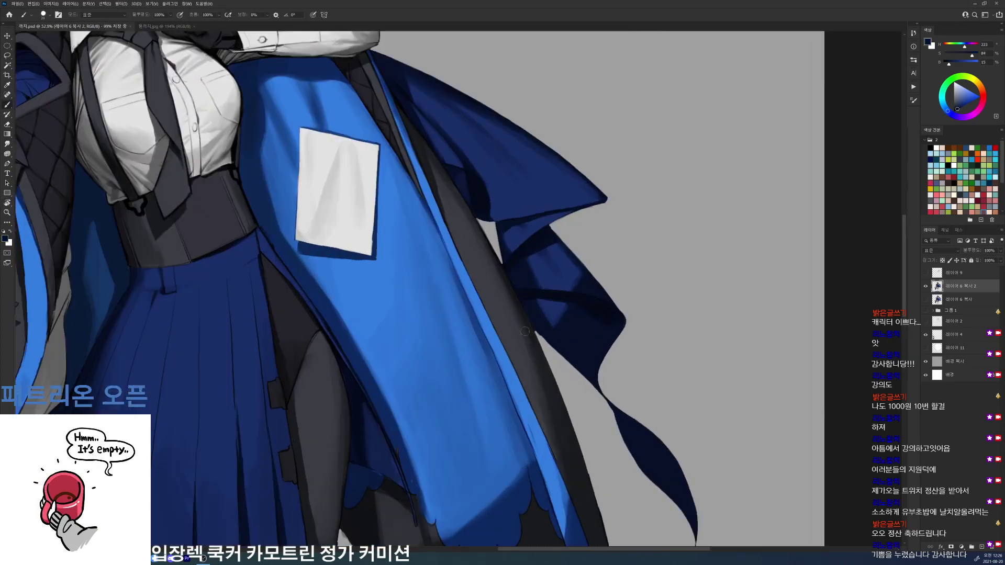
- Switch to a thin brush and refine the line between the light blue trim and the lining using sampled blue and black
right_click(523, 334)
click(579, 398)
alt+click(441, 224)
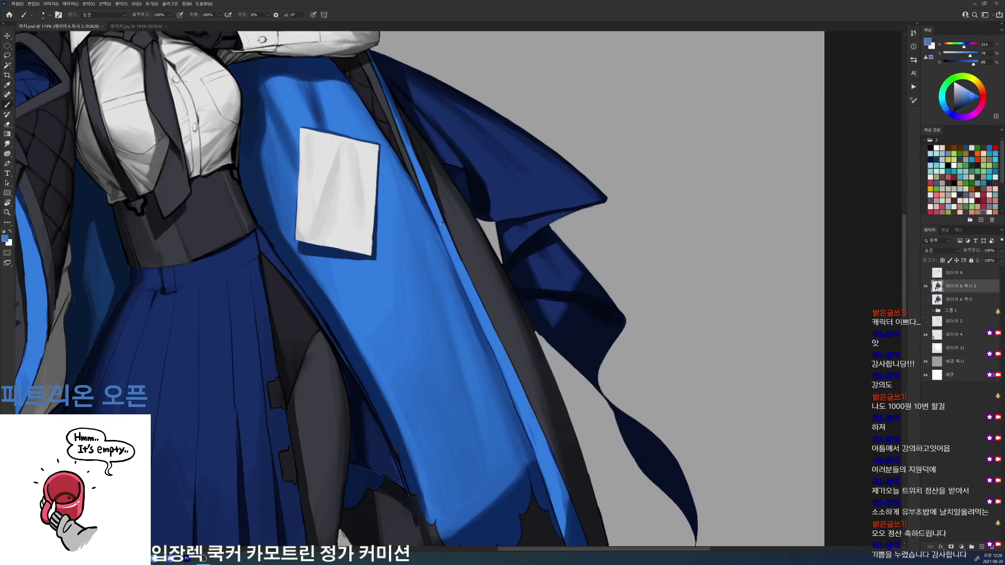
key(d)
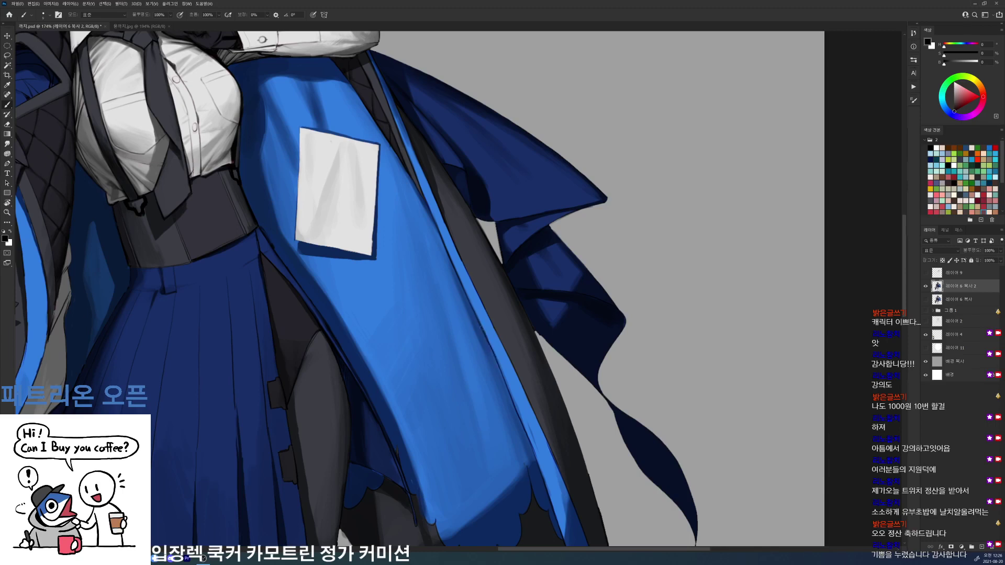
mouse_move(490, 349)
mouse_down()
mouse_move(508, 385)
mouse_move(485, 328)
mouse_up()
alt+click(509, 388)
key(d)
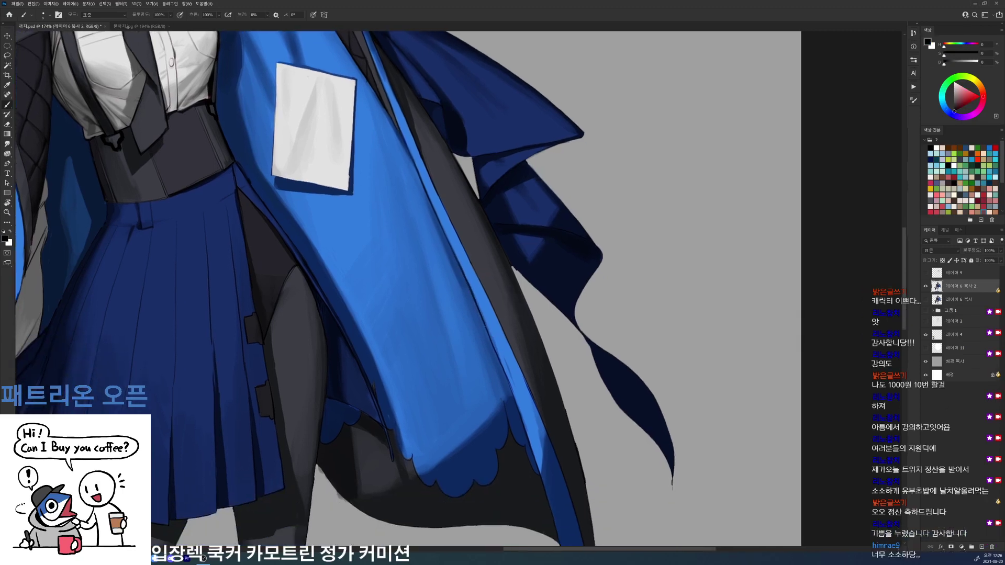
- Sharpen the middle of the blue trim's edge by alternating sampled blue with black line strokes
alt+click(501, 362)
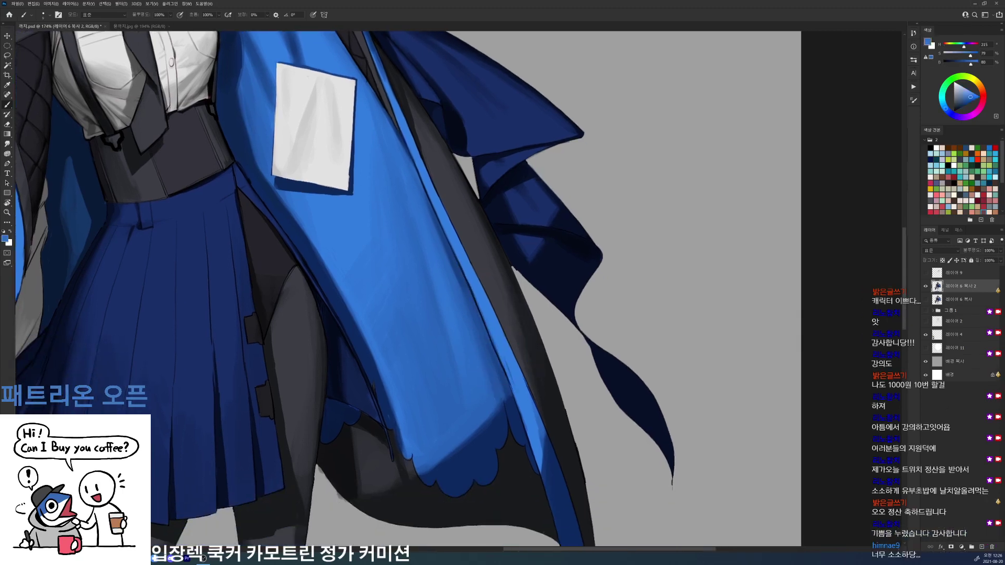
key(d)
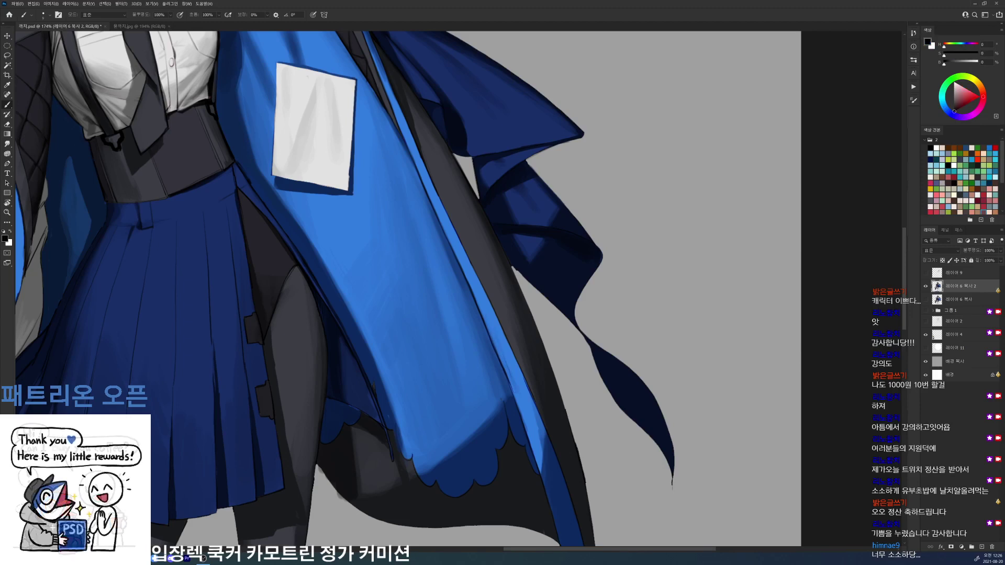
alt+click(512, 370)
key(d)
alt+click(494, 356)
- Continue the black edge line and light blue touch-ups down the trim to the scalloped hem
mouse_move(492, 341)
mouse_down()
mouse_move(501, 365)
mouse_move(471, 268)
mouse_up()
key(d)
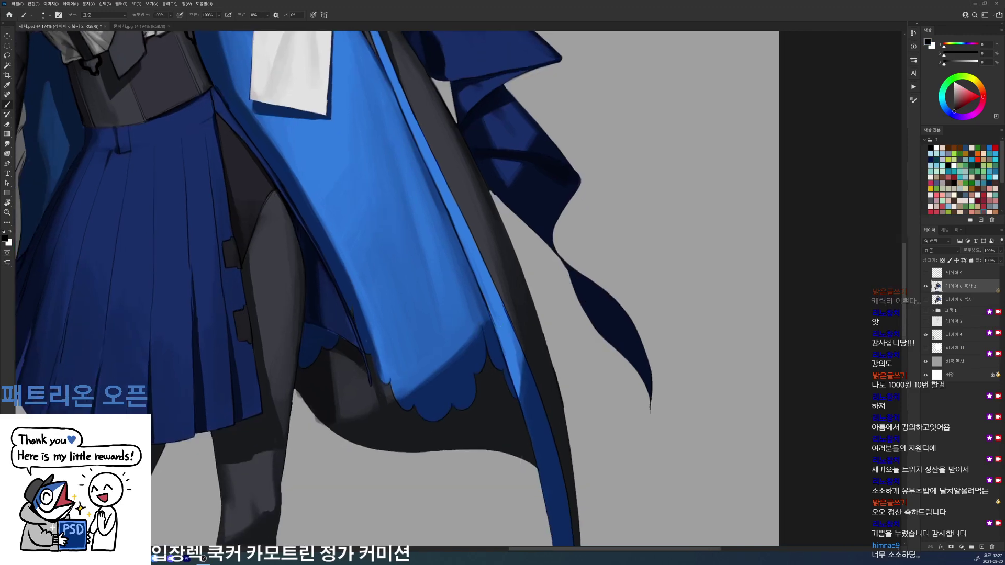
alt+click(490, 295)
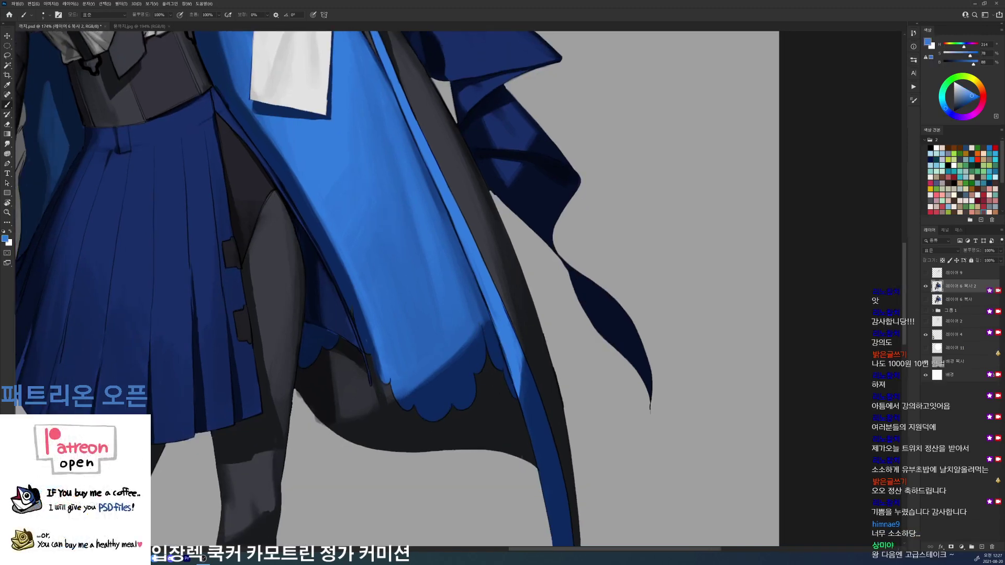
drag(503, 349, 510, 369)
drag(516, 333, 461, 333)
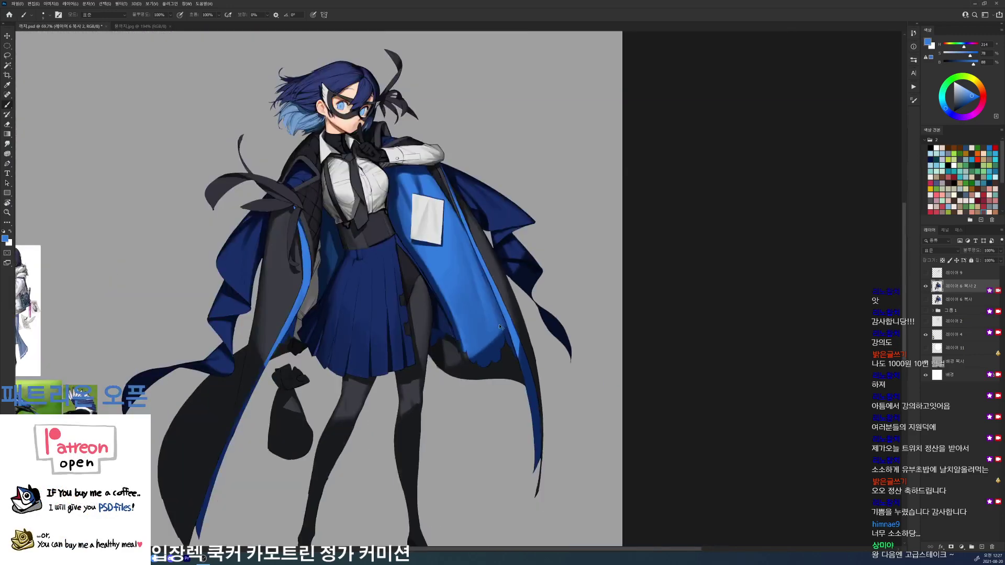
- Sample dark grey from the coat and touch up its surface beside the upper blue trim
drag(468, 209, 539, 209)
alt+click(482, 298)
drag(472, 269, 487, 320)
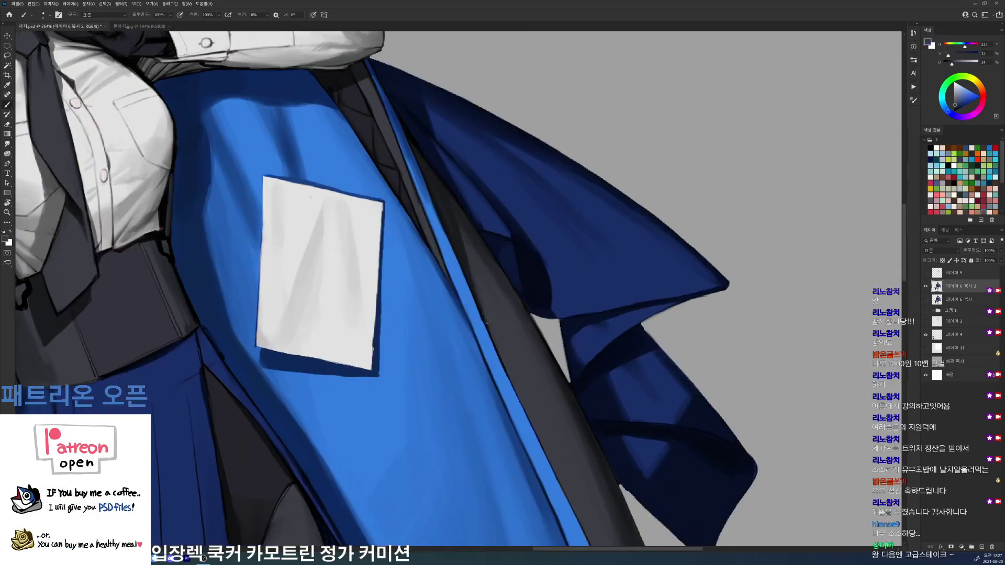
key(ctrl+0)
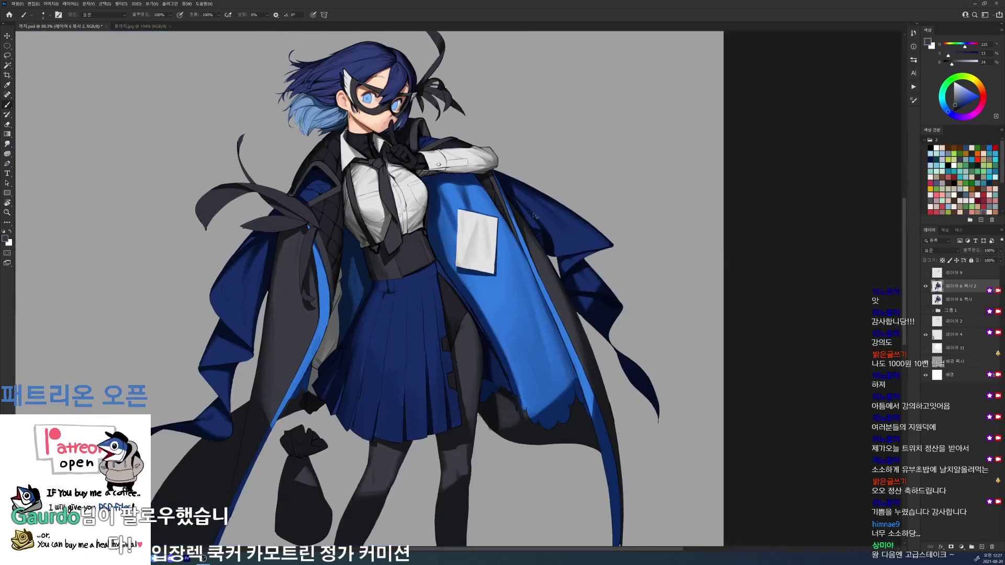
- Sample deep navy and touch up the shadow on the lower end of the blue trim near the scalloped hem
scroll(608, 406, up, 3)
alt+click(609, 406)
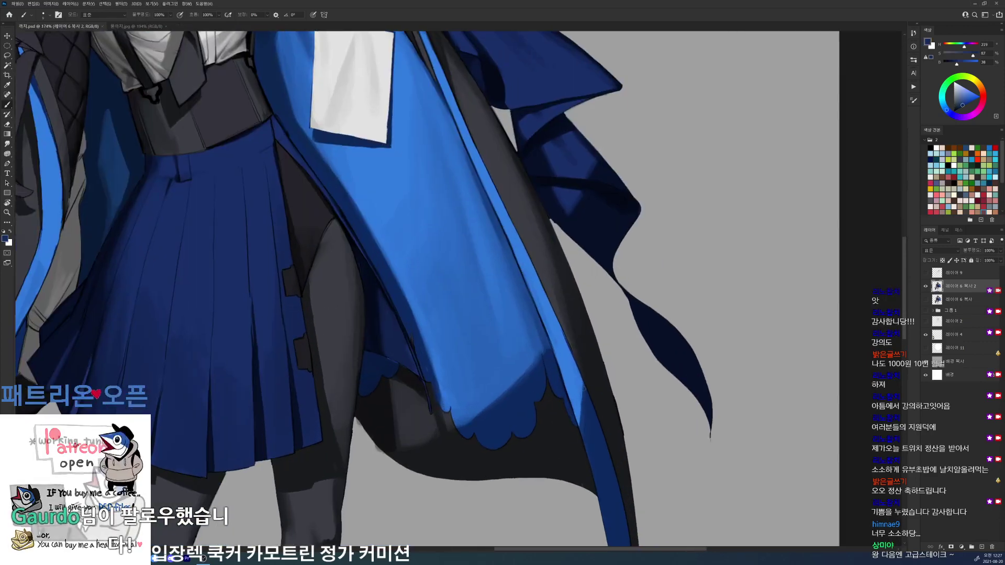
scroll(576, 403, down, 5)
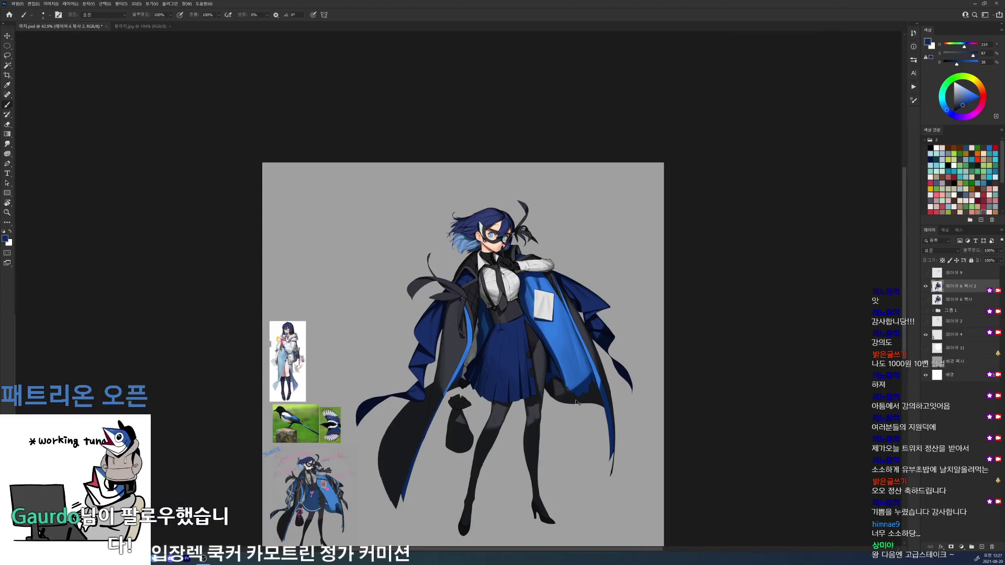
scroll(623, 476, up, 4)
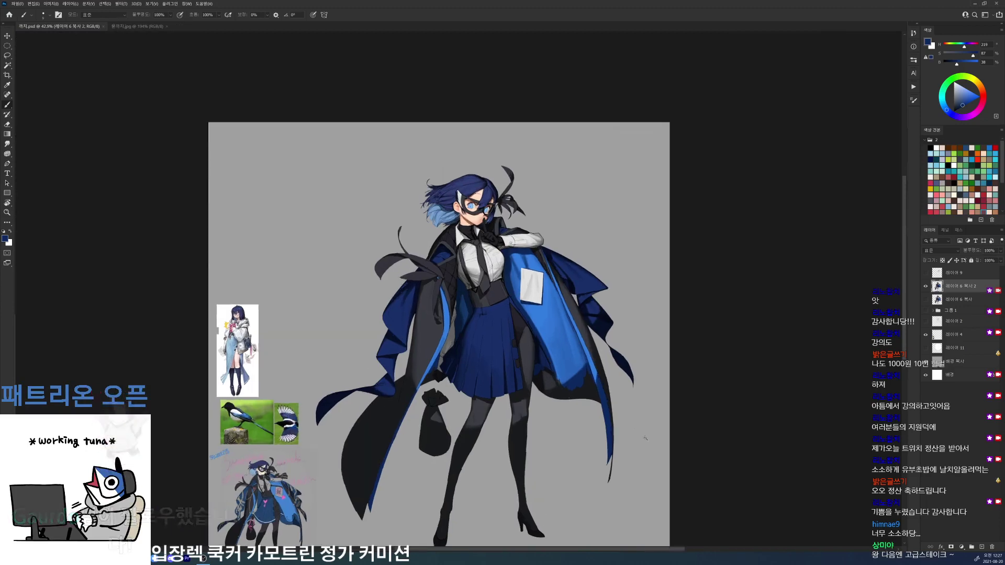
- Try to trim the coat's lower outer edge with the Eraser
key(e)
key(d)
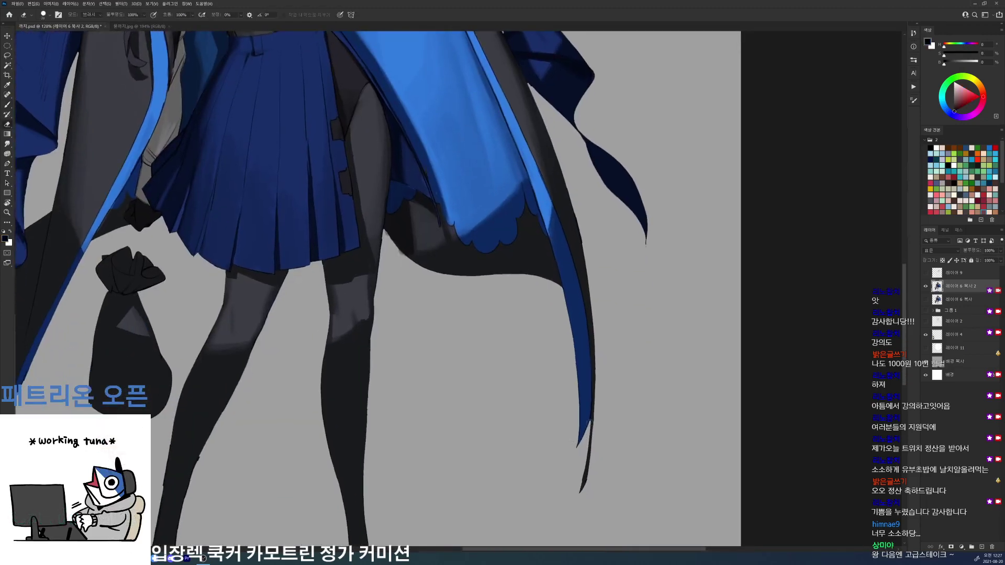
scroll(650, 223, up, 2)
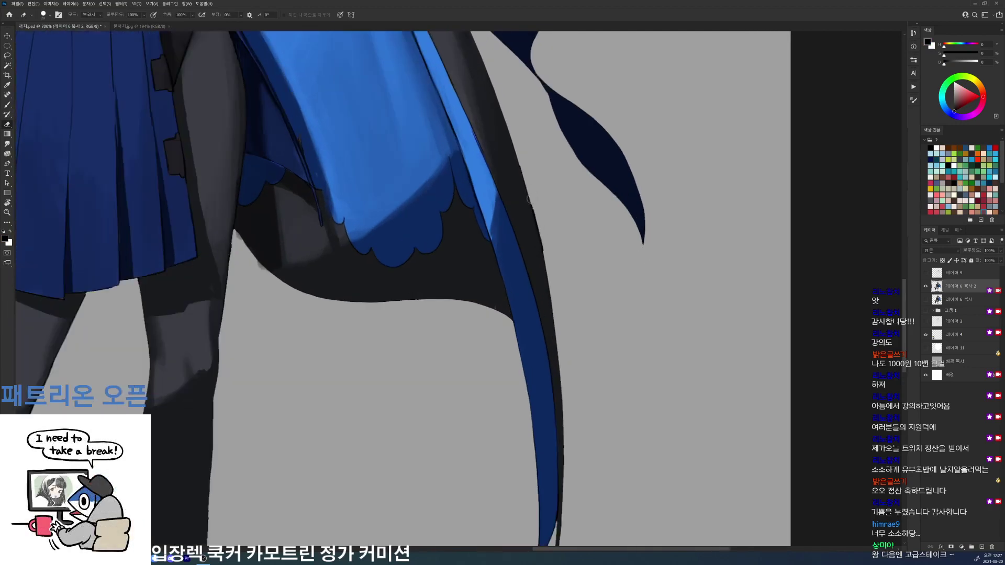
drag(534, 217, 542, 253)
key(ctrl+z)
scroll(544, 272, down, 4)
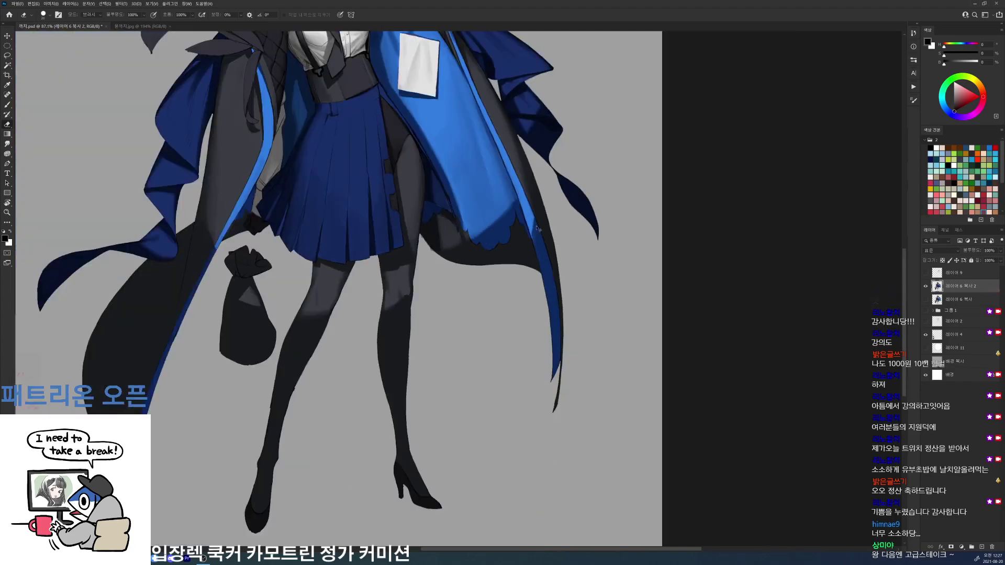
- Sample the lining's dark and light blues and touch up the shaded area where the lining meets the trim above the scalloped hem
scroll(515, 192, up, 4)
key(b)
right_click(532, 224)
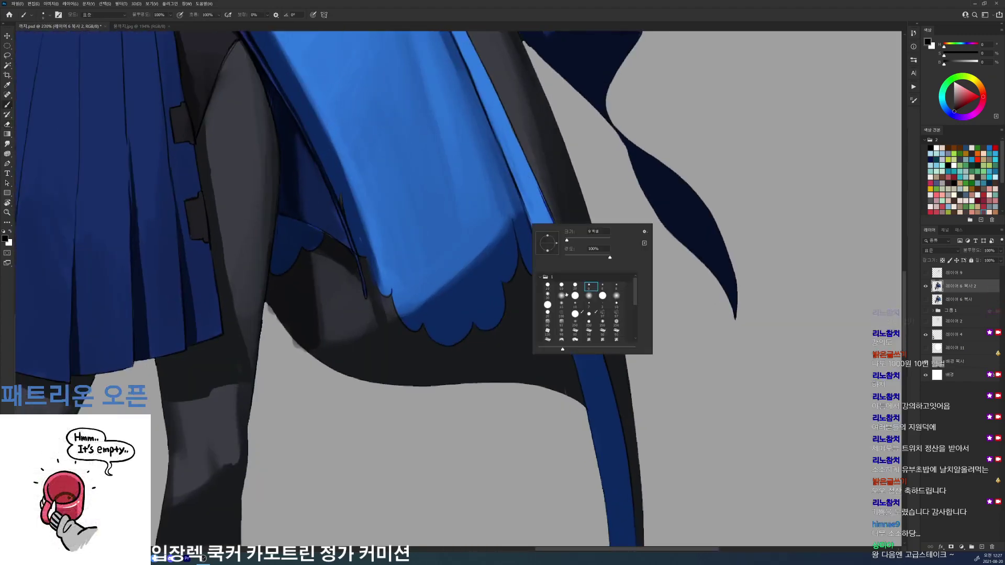
click(562, 286)
alt+click(480, 282)
drag(498, 240, 509, 225)
alt+click(516, 221)
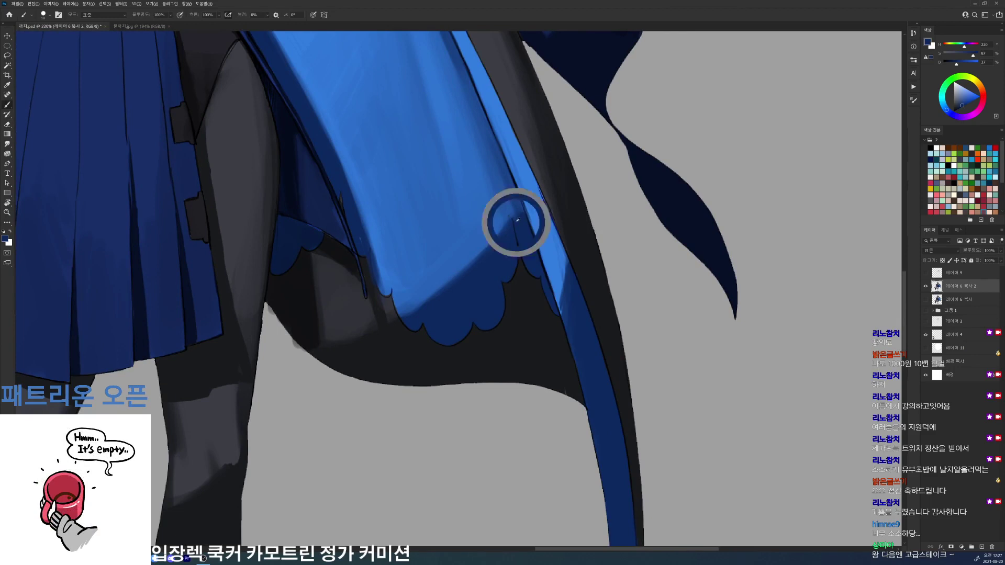
alt+click(529, 209)
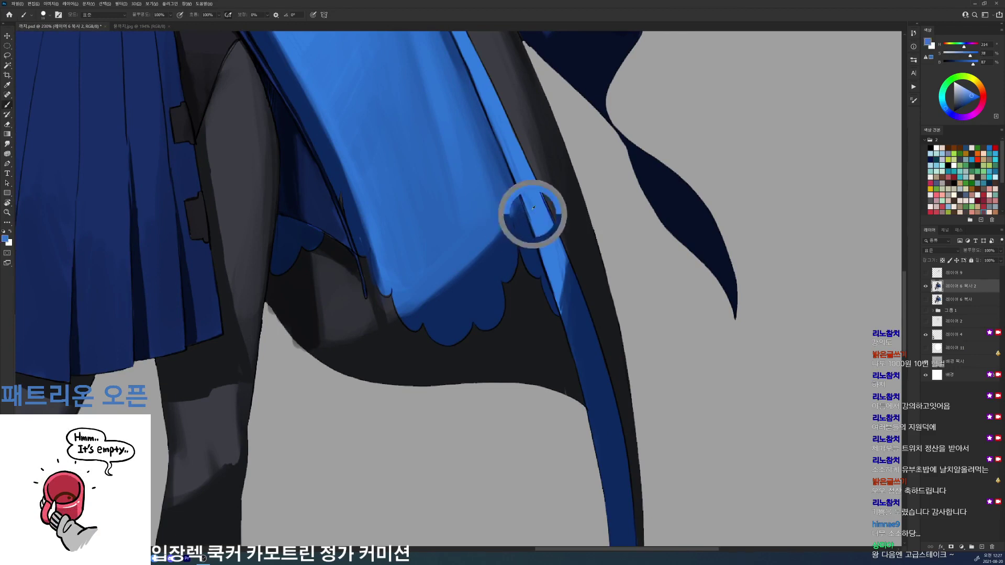
drag(524, 205, 537, 251)
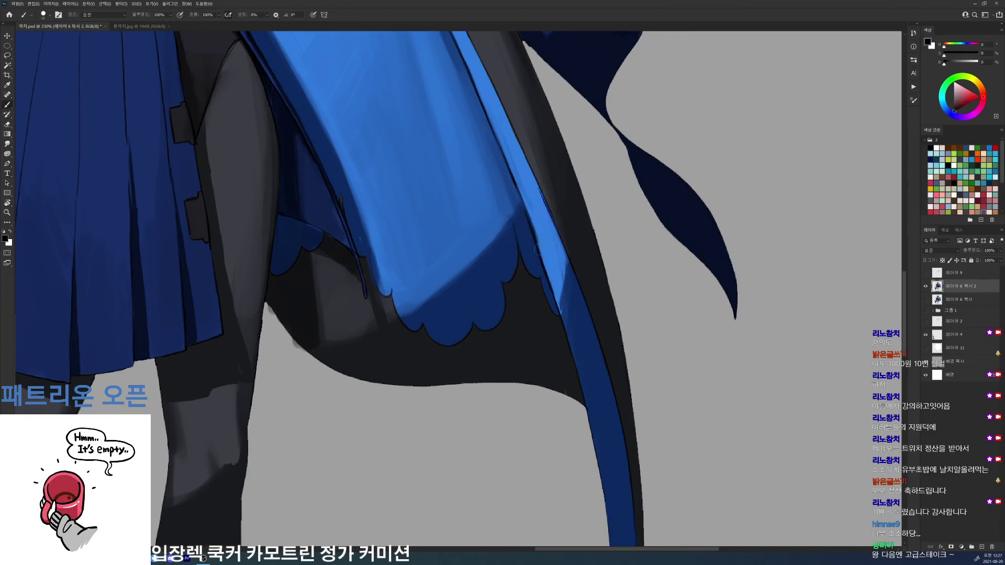
- Redraw the black edge line between the lining and the lower blue trim with a smaller brush, undoing one stray stroke
alt+click(542, 238)
key(d)
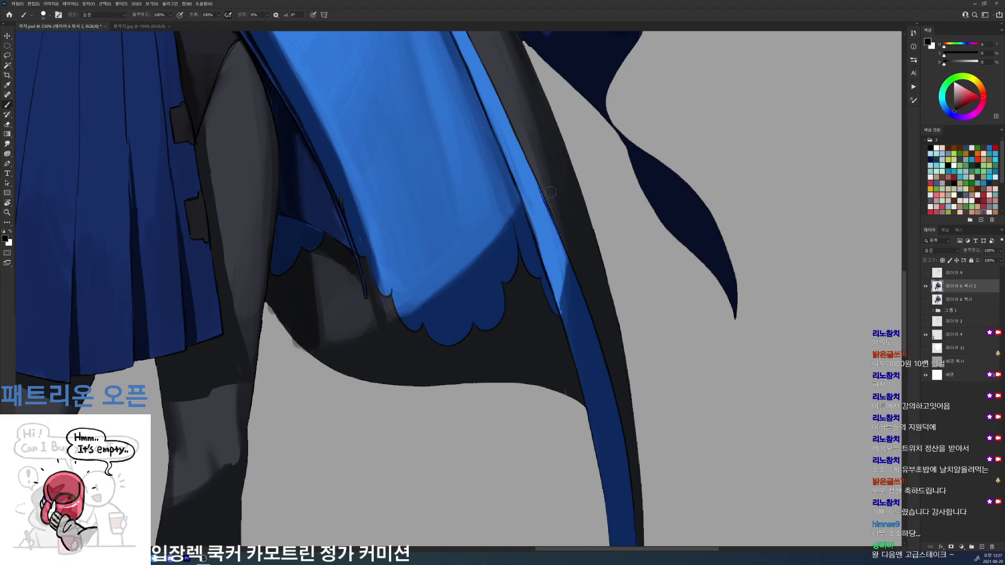
right_click(552, 192)
double_click(612, 255)
drag(513, 180, 533, 232)
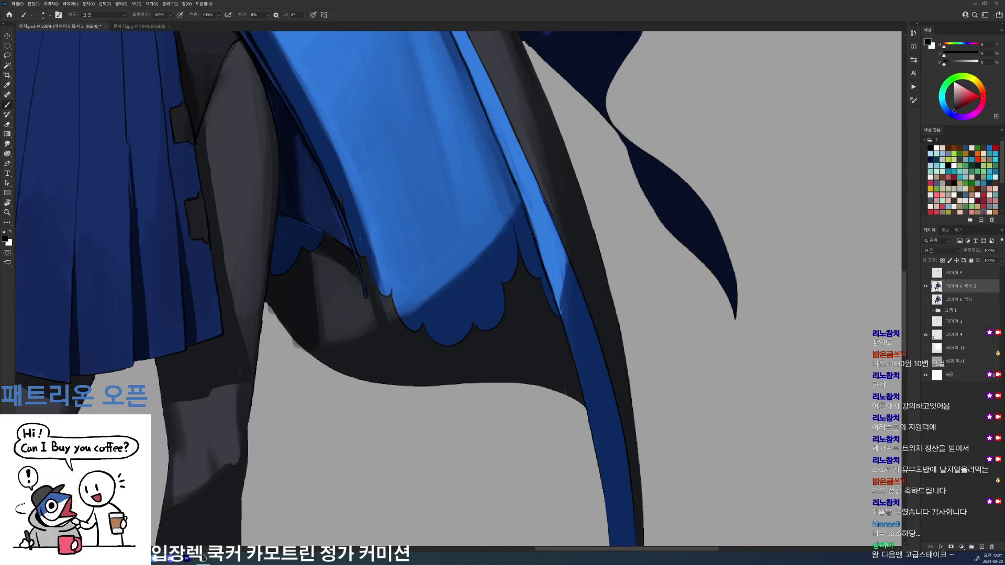
key(ctrl+z)
mouse_move(544, 278)
mouse_down()
mouse_move(561, 321)
mouse_move(552, 296)
mouse_up()
- Sample navy and light blue from the trim and blend the shadow boundary on its lower part
alt+click(564, 310)
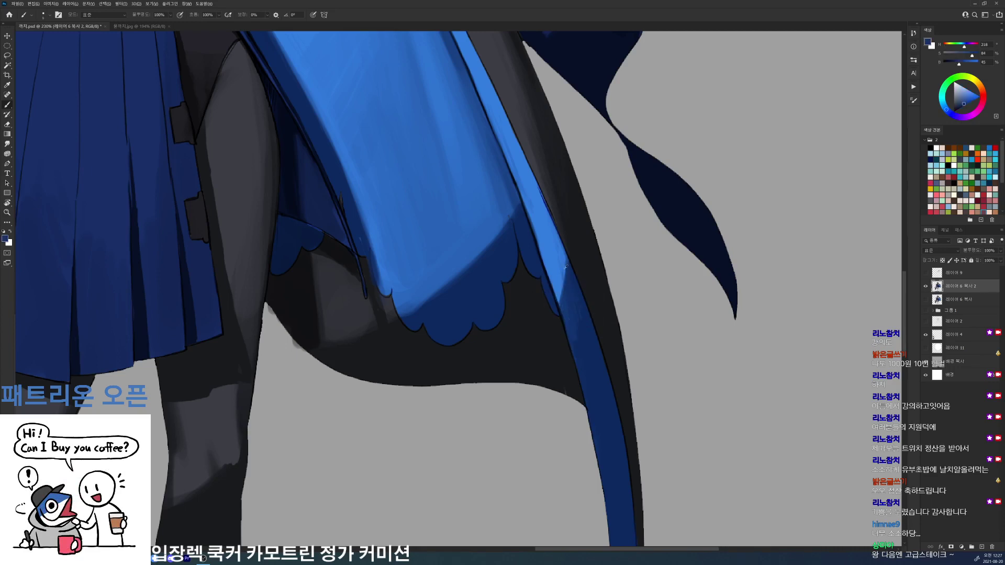
alt+click(565, 298)
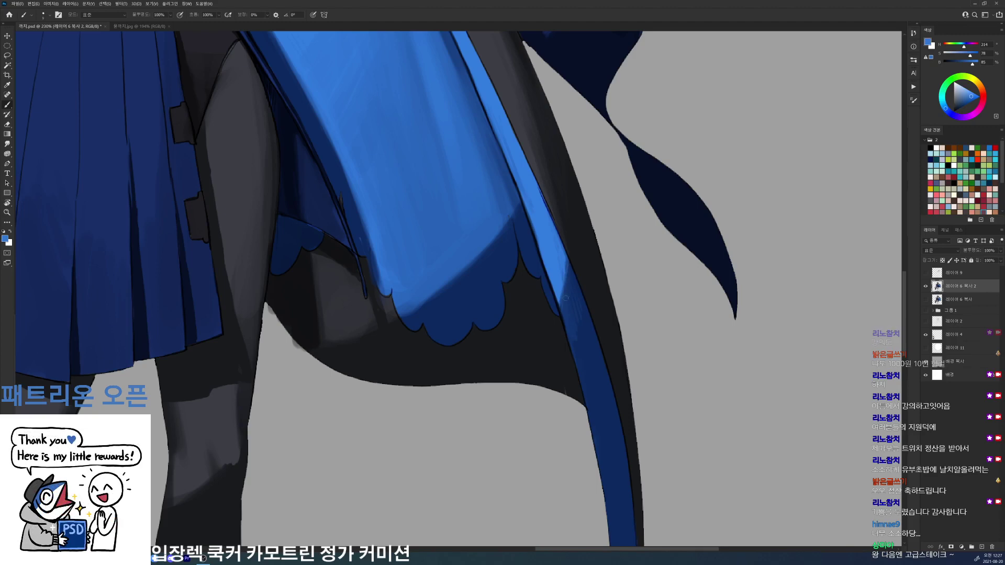
scroll(565, 298, down, 5)
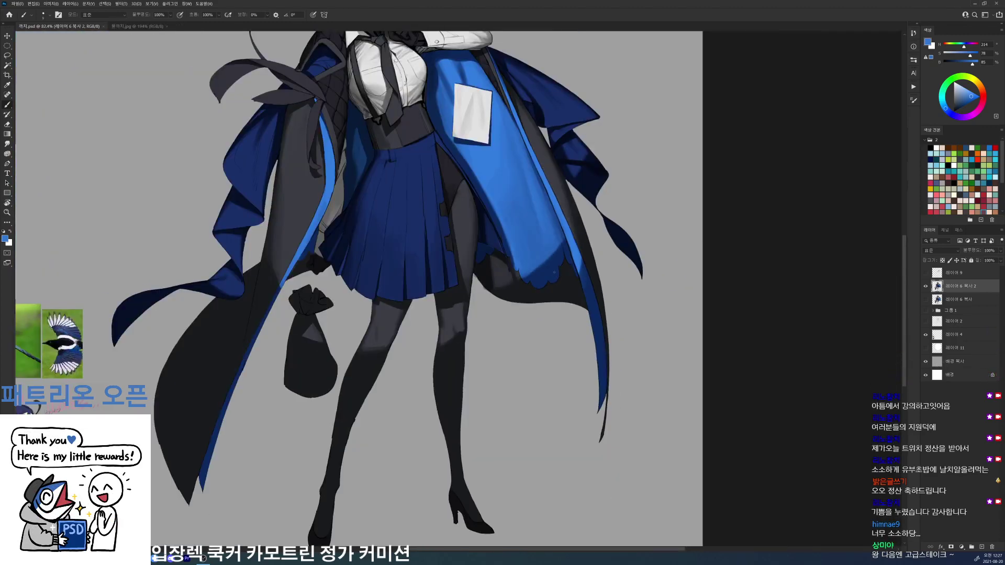
- Sample navy and near-black with a larger brush and reshape the lining's inner edge at the start of the scalloped hem
scroll(554, 272, up, 4)
right_click(520, 248)
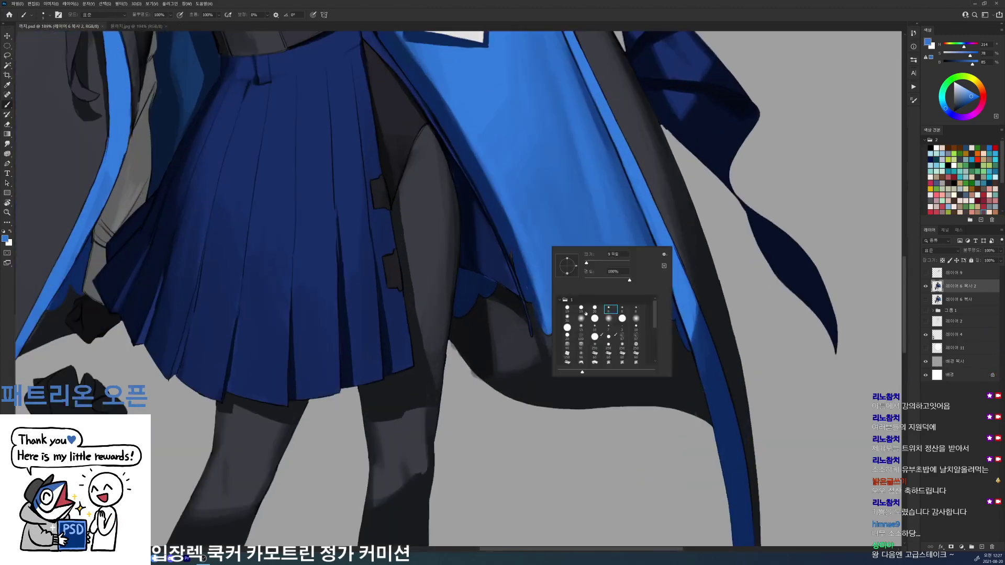
alt+click(520, 248)
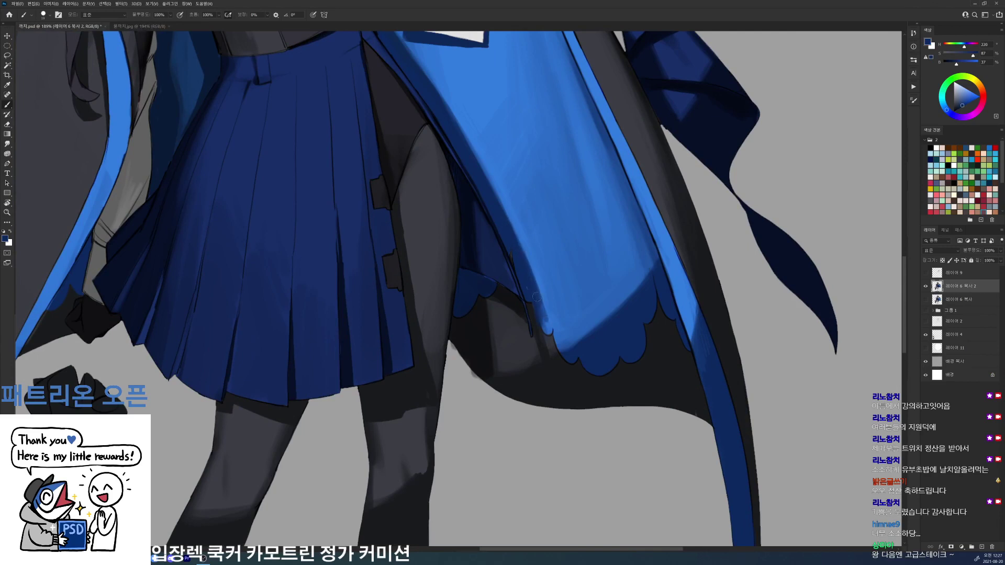
alt+click(549, 336)
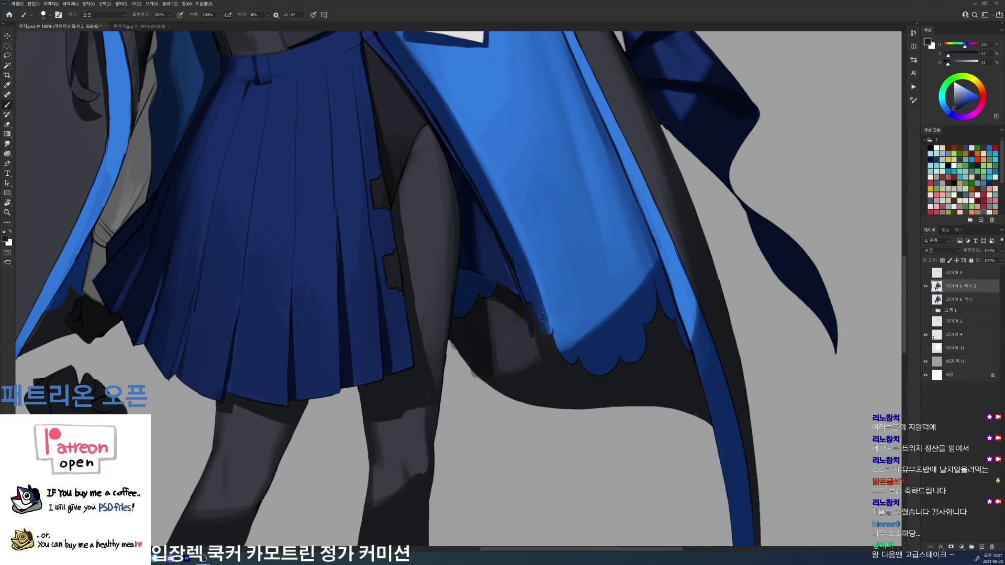
scroll(544, 322, up, 3)
alt+click(545, 352)
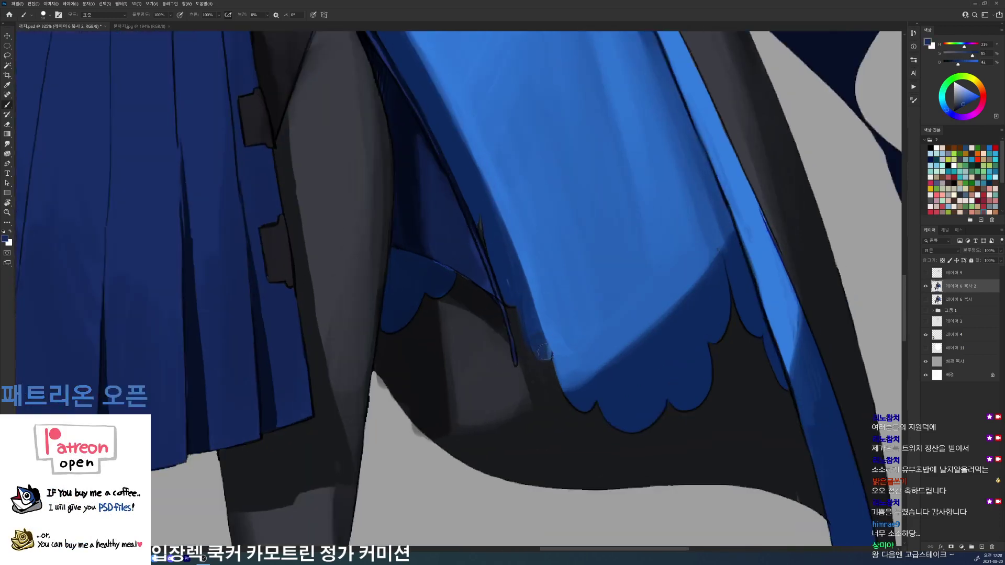
alt+click(523, 354)
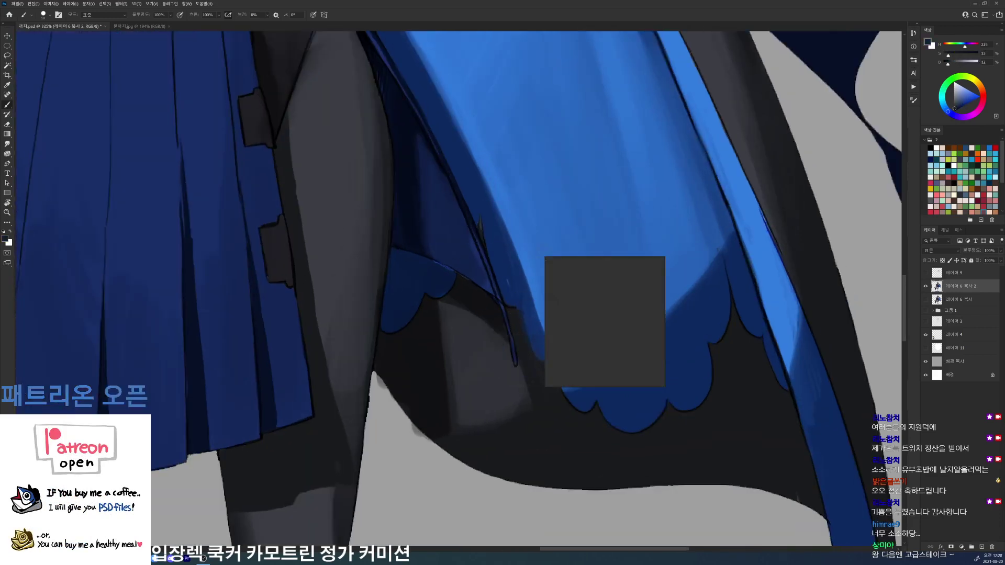
- Outline the innermost scallops in black with a small brush and fill the small scallop beside them with sampled navy
double_click(601, 319)
key(d)
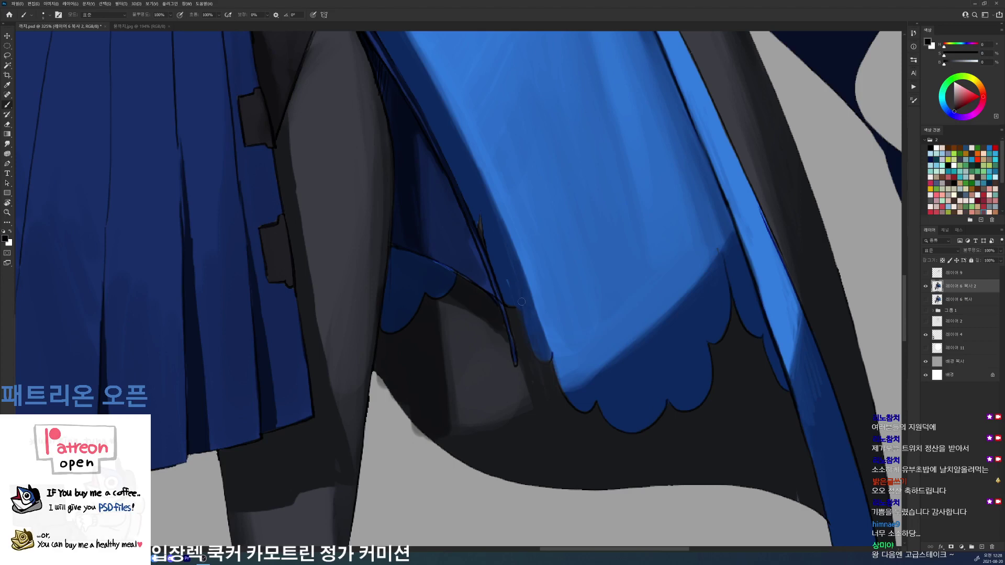
drag(522, 322, 551, 358)
alt+click(525, 315)
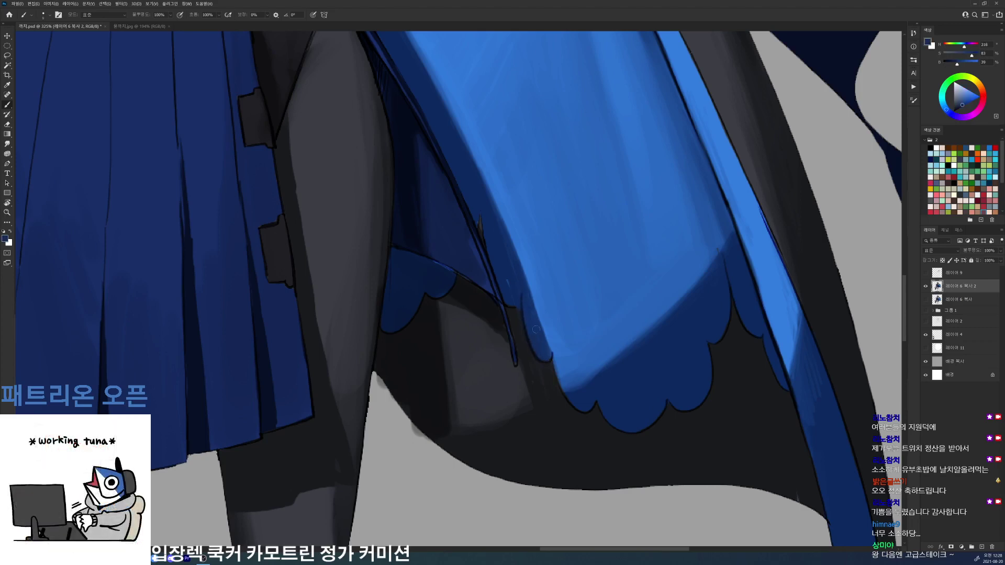
alt+click(510, 305)
mouse_move(504, 301)
mouse_down()
mouse_move(520, 302)
mouse_move(521, 285)
mouse_up()
alt+click(529, 354)
alt+click(541, 343)
alt+click(550, 357)
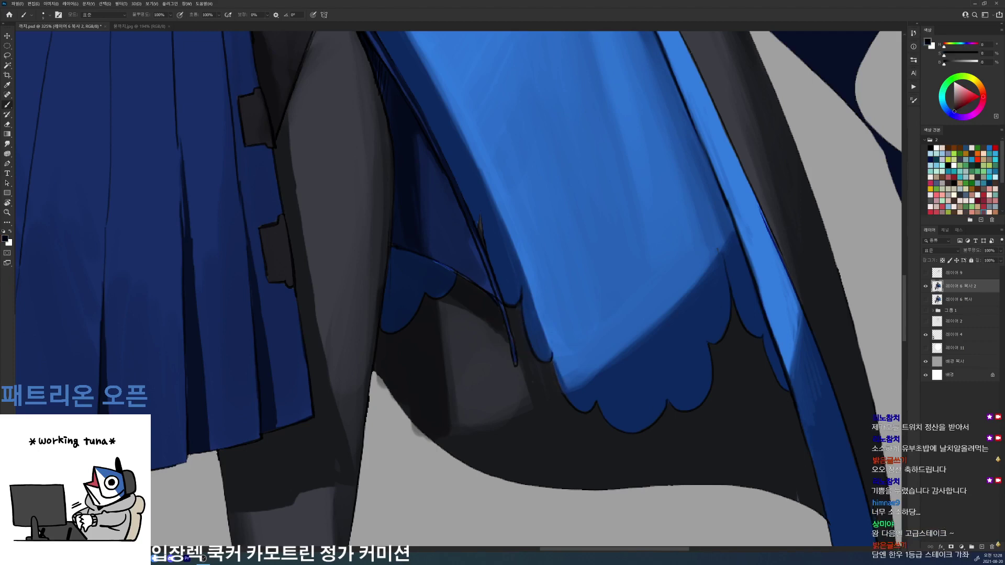
- Clean up the middle scallops of the hem with sampled navy and darken their lower outlines in black
alt+click(610, 400)
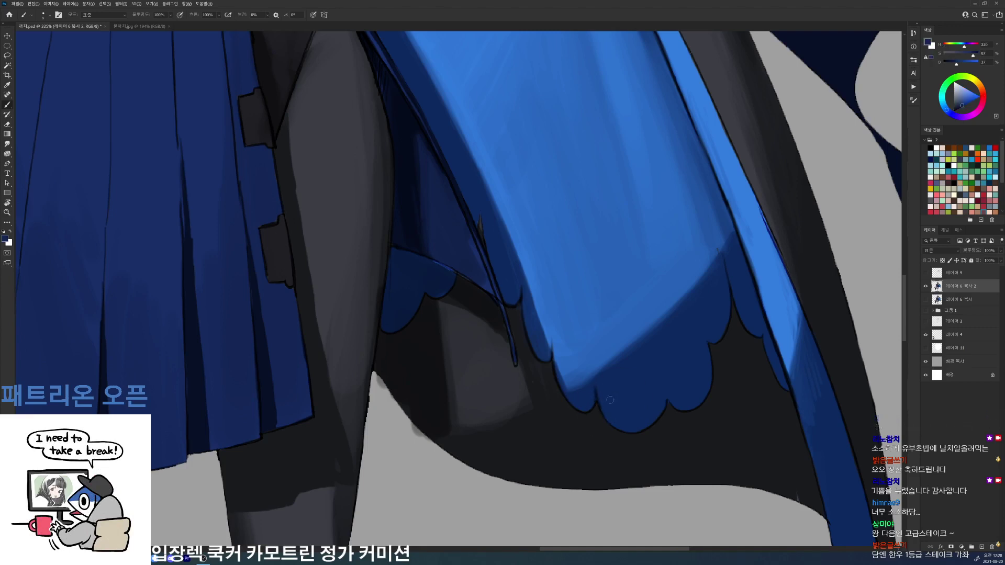
alt+click(628, 421)
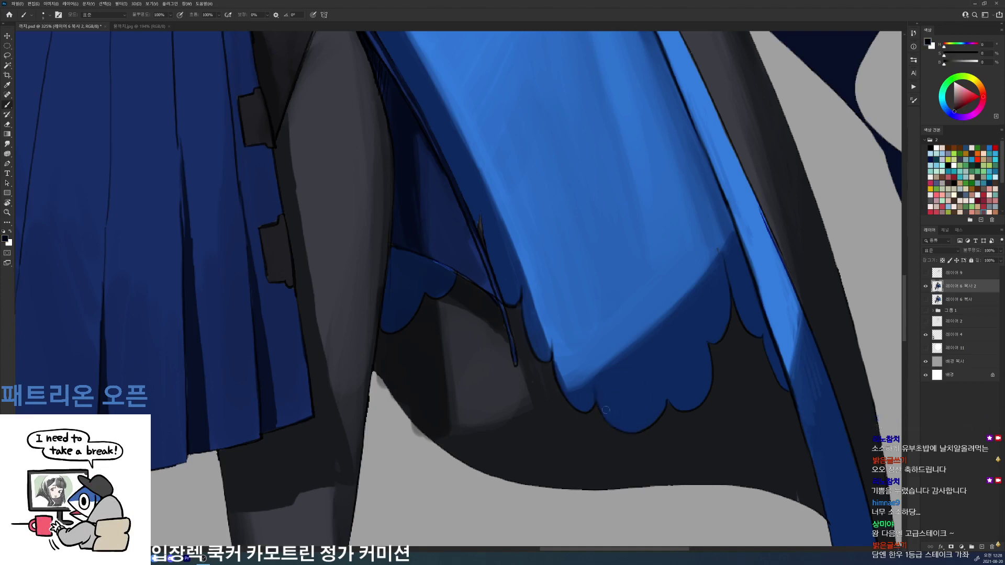
mouse_move(610, 422)
mouse_down()
mouse_move(650, 427)
mouse_move(586, 426)
mouse_up()
alt+click(595, 440)
alt+click(595, 441)
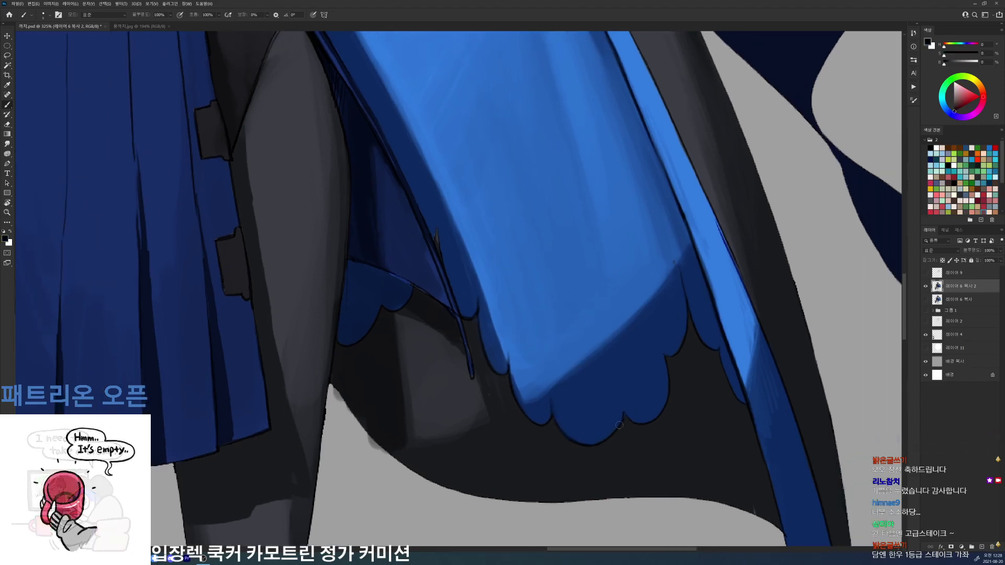
drag(626, 410, 651, 422)
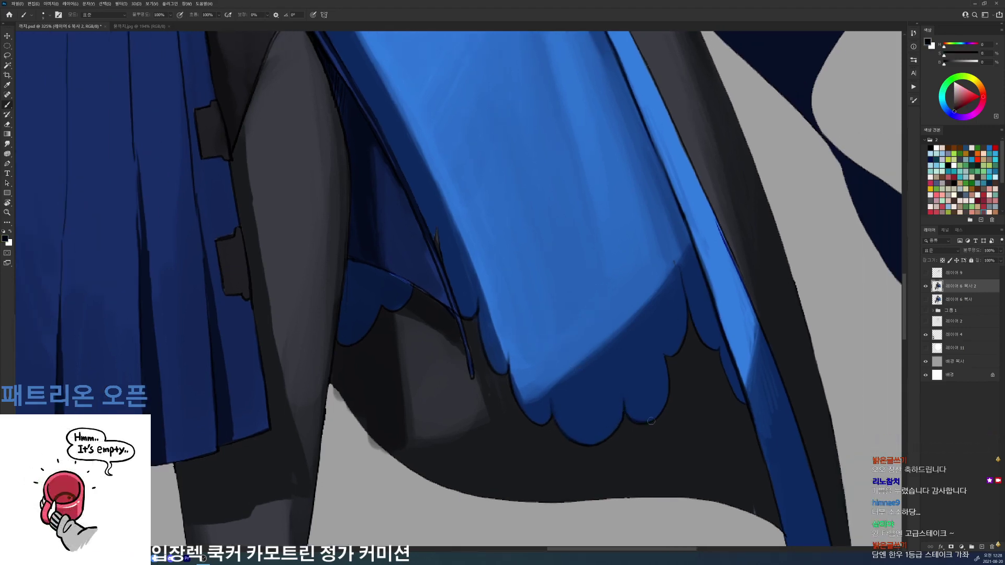
- Sample near-black and sharpen the outline in the notch between the outer scallops of the hem
drag(750, 497, 658, 491)
alt+click(662, 492)
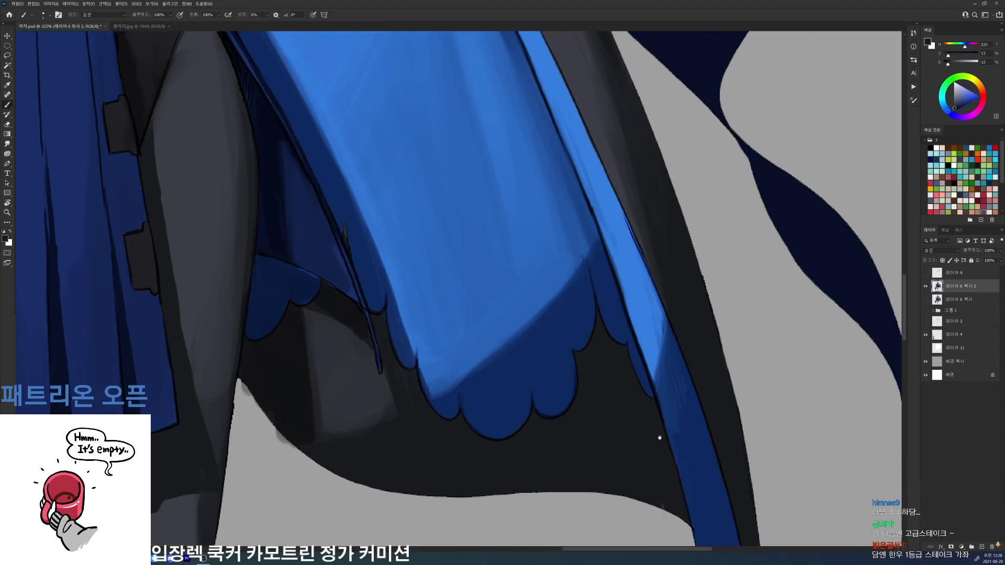
drag(660, 438, 646, 479)
alt+click(557, 392)
alt+click(555, 390)
alt+click(556, 388)
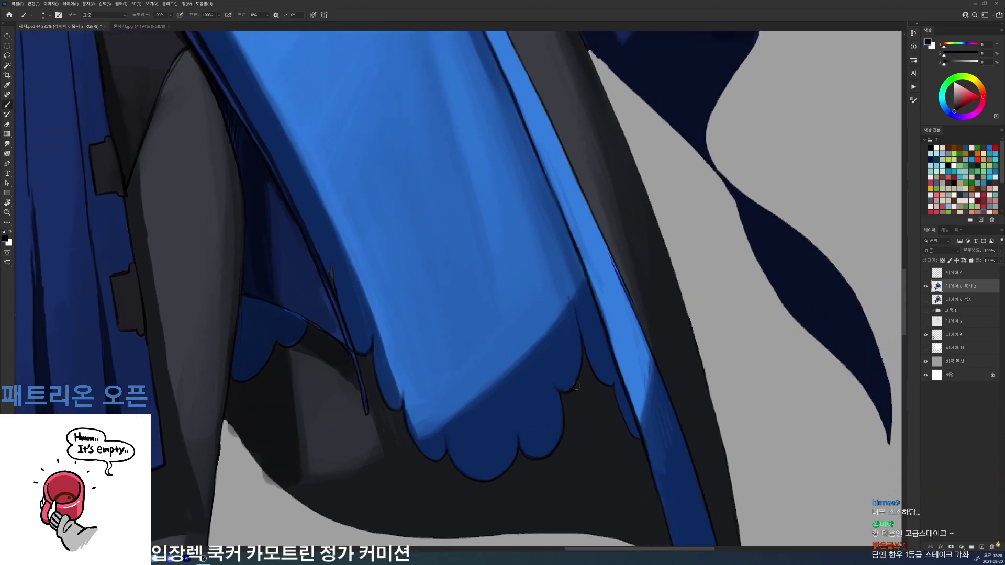
- Touch up the last scallops beside the blue trim with sampled blues and outline their lower tips in black
alt+click(572, 310)
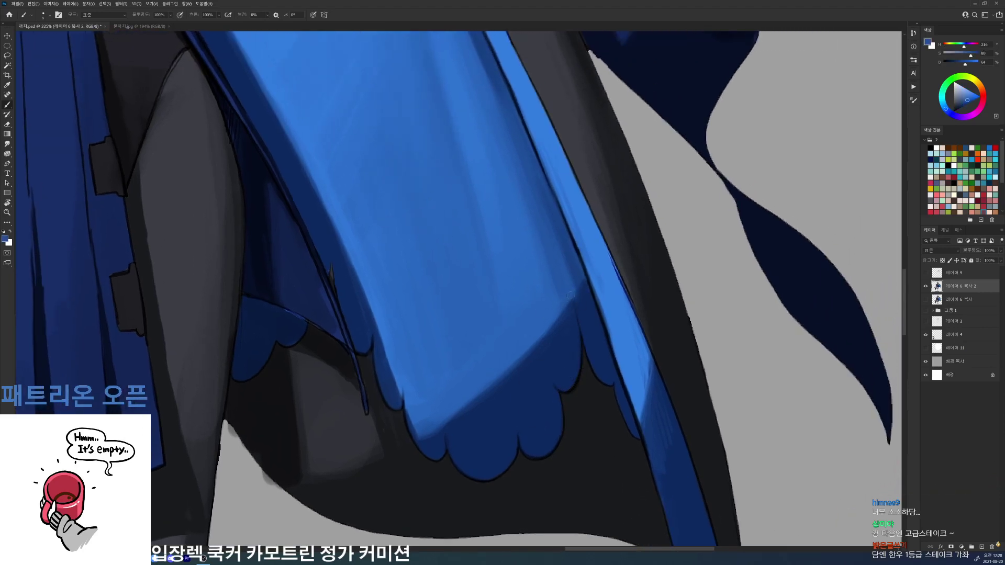
alt+click(588, 342)
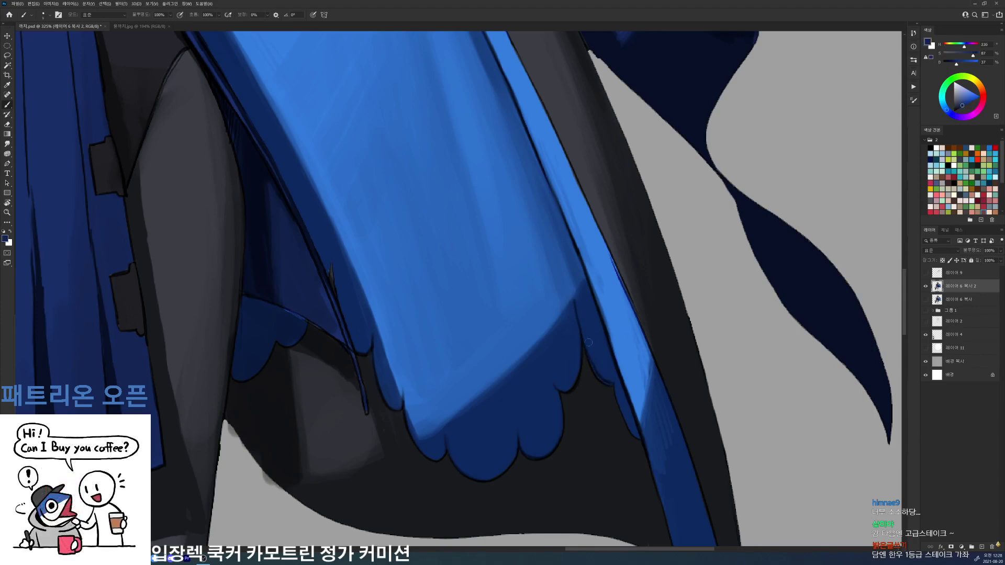
alt+click(612, 381)
drag(629, 425, 639, 438)
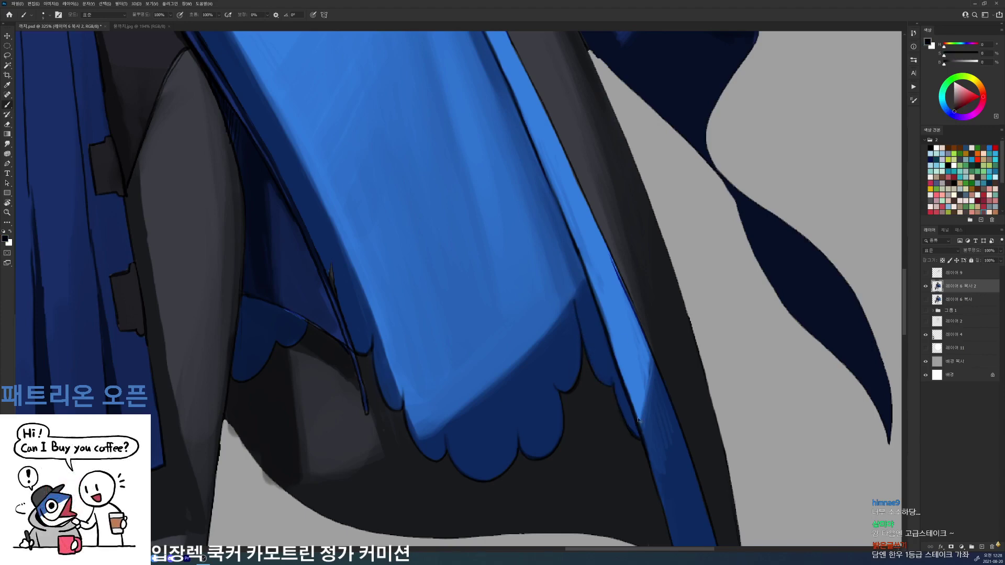
- Save the painting and check the coat in the full figure
scroll(640, 387, down, 15)
key(ctrl+s)
scroll(645, 370, up, 8)
scroll(645, 370, up, 4)
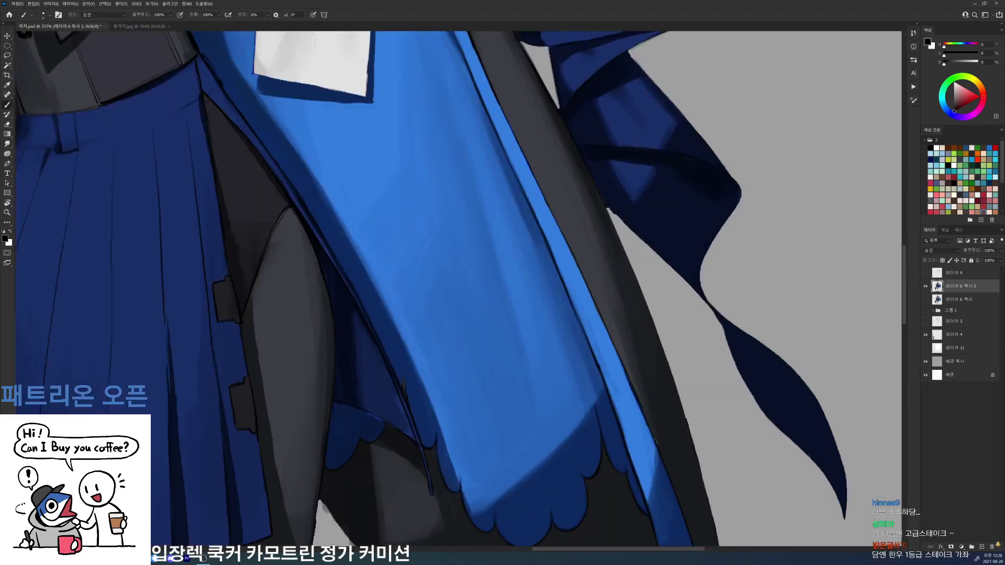
scroll(630, 356, down, 6)
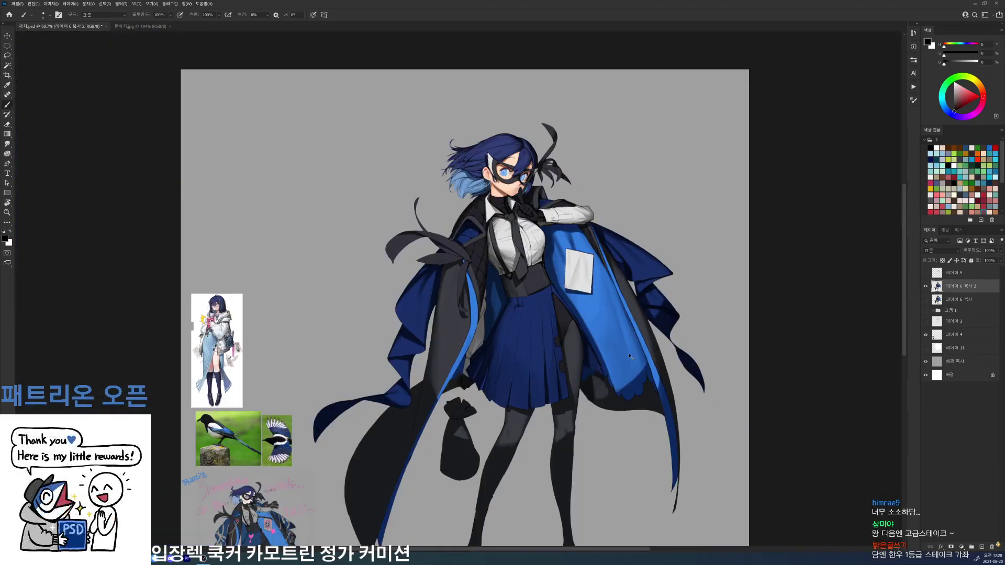
- Sample dark grey from the coat and paint down its outer edge beside the navy ribbon with an enlarged brush
scroll(630, 356, up, 5)
alt+click(620, 295)
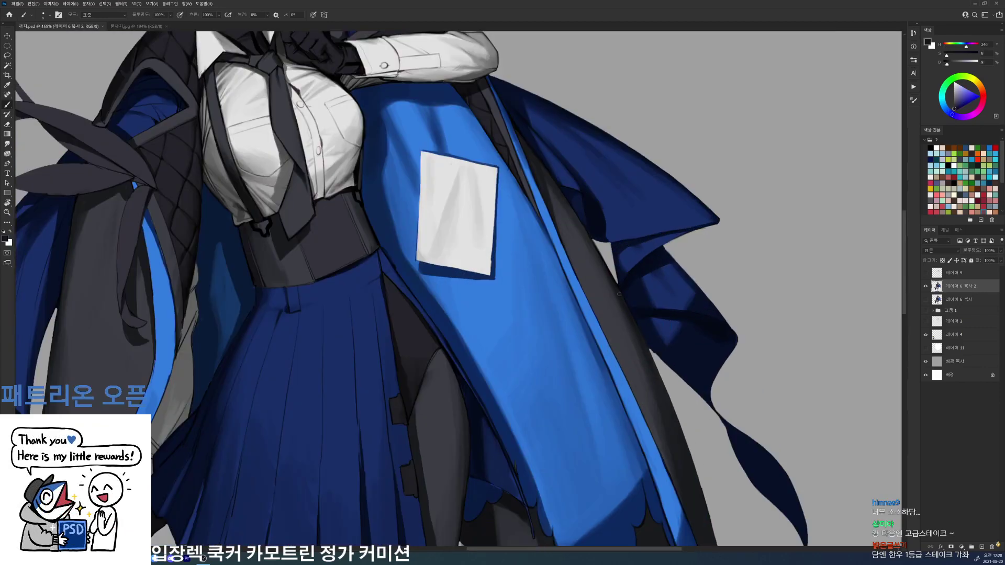
right_click(619, 295)
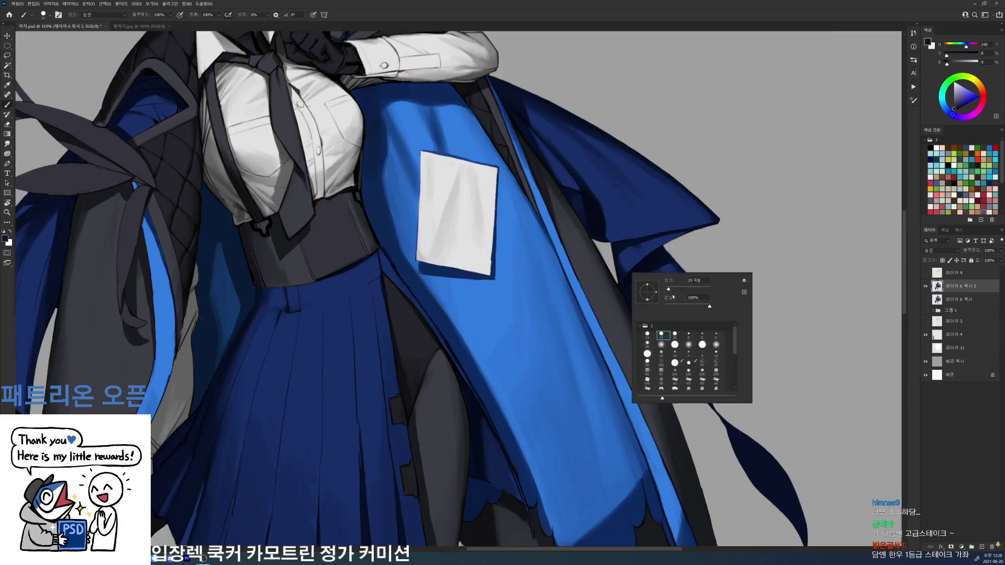
click(673, 289)
alt+click(607, 271)
drag(610, 277, 633, 350)
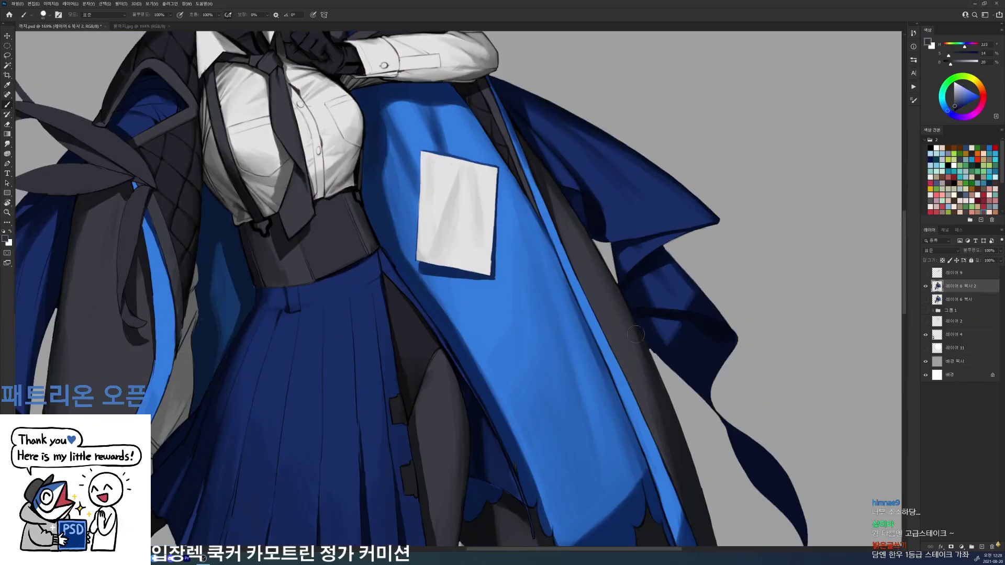
- Refine the boundary between the coat's outer edge and the navy ribbon with a smaller brush in sampled dark navy and black
scroll(667, 327, up, 5)
right_click(641, 347)
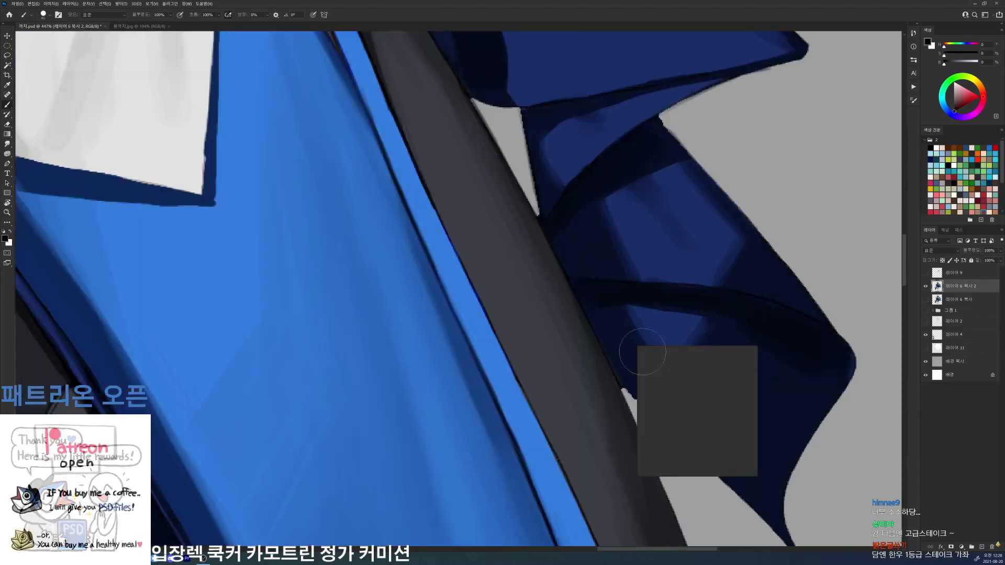
alt+click(588, 312)
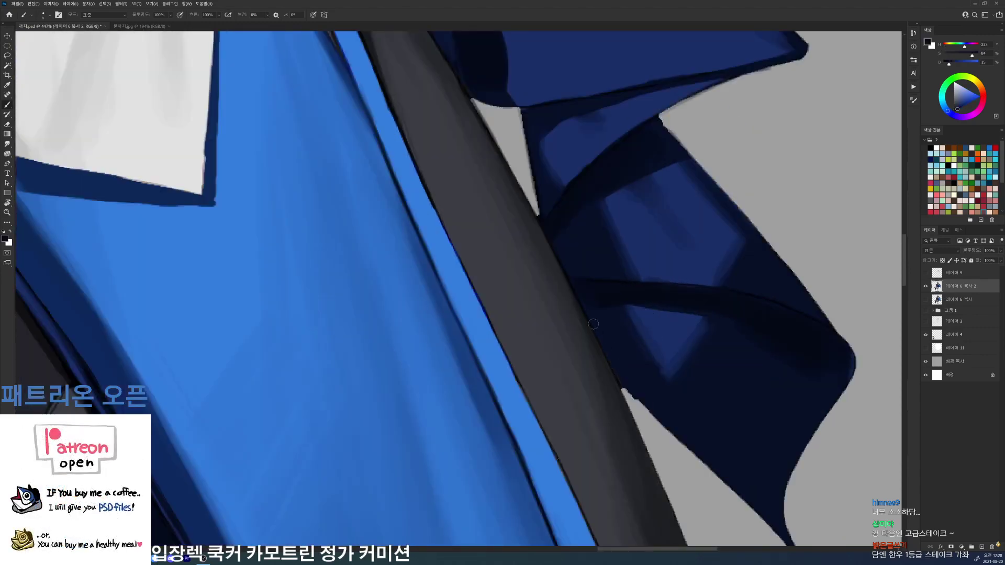
alt+click(594, 325)
drag(616, 380, 692, 453)
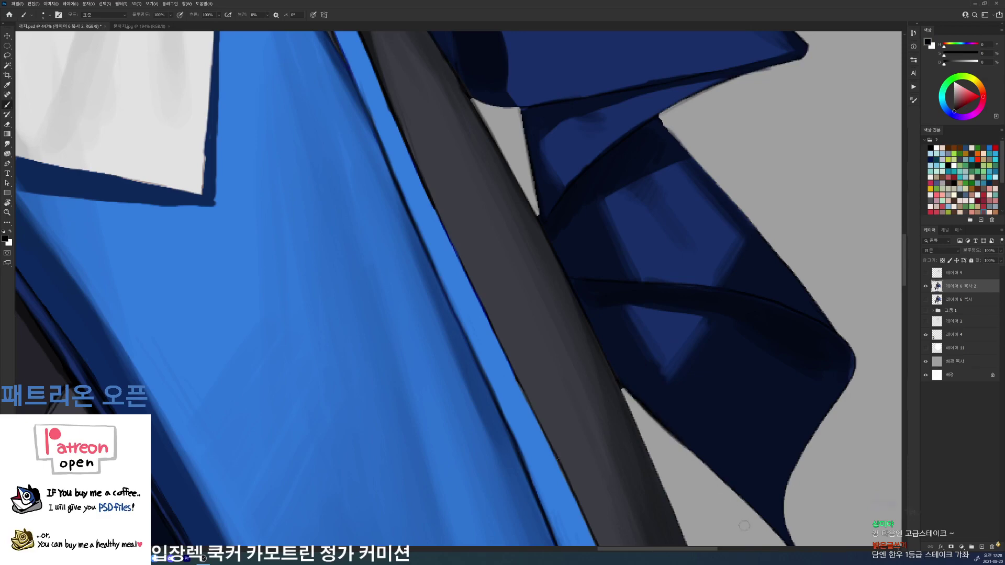
- Sample the dark edge colour and touch up the shadowed lower fold of the navy ribbon beside the coat
scroll(764, 337, down, 5)
scroll(785, 345, up, 5)
alt+click(811, 357)
mouse_move(815, 364)
mouse_down()
mouse_move(824, 332)
mouse_move(797, 421)
mouse_move(766, 410)
mouse_up()
scroll(810, 368, down, 5)
key(r)
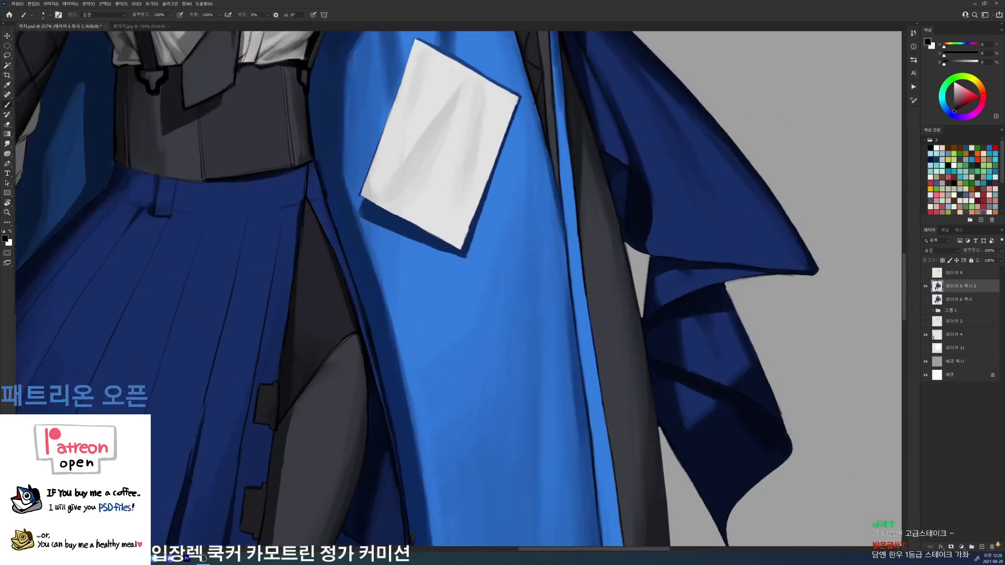
- Clean up the navy ribbon's lower outer edge by alternately painting with sampled black and erasing, and save the painting
alt+click(789, 448)
key(e)
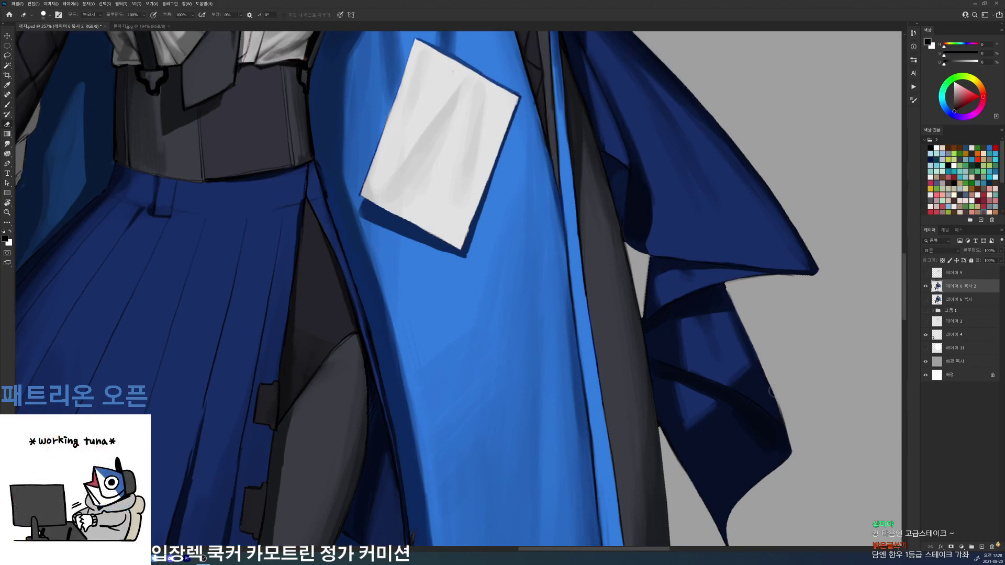
key(b)
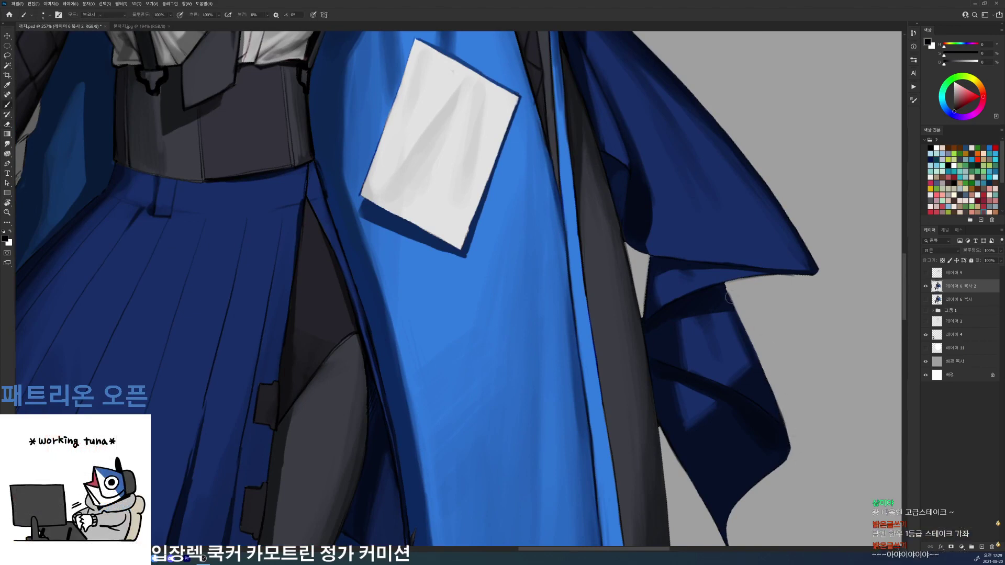
key(e)
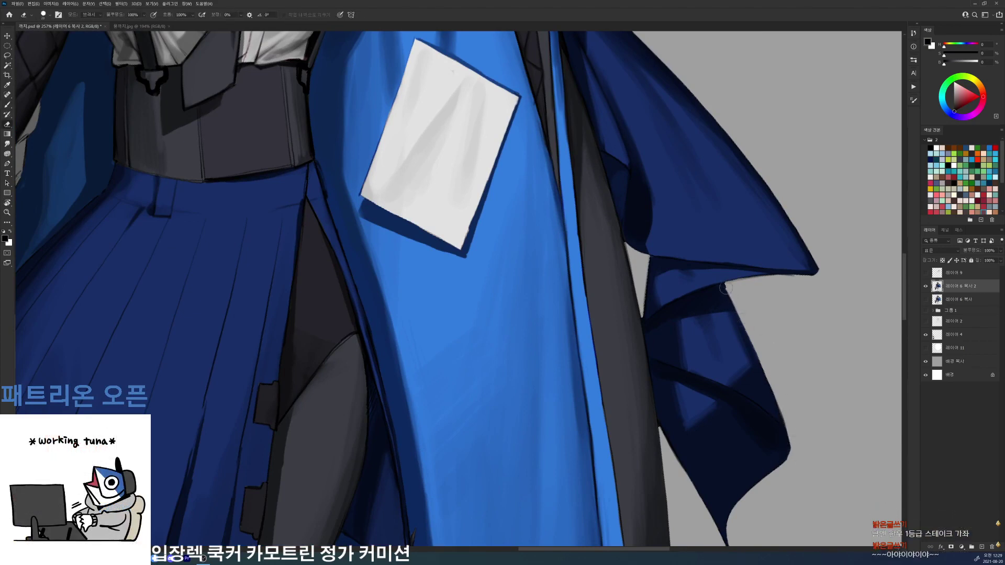
key(b)
key(e)
key(b)
scroll(680, 247, down, 5)
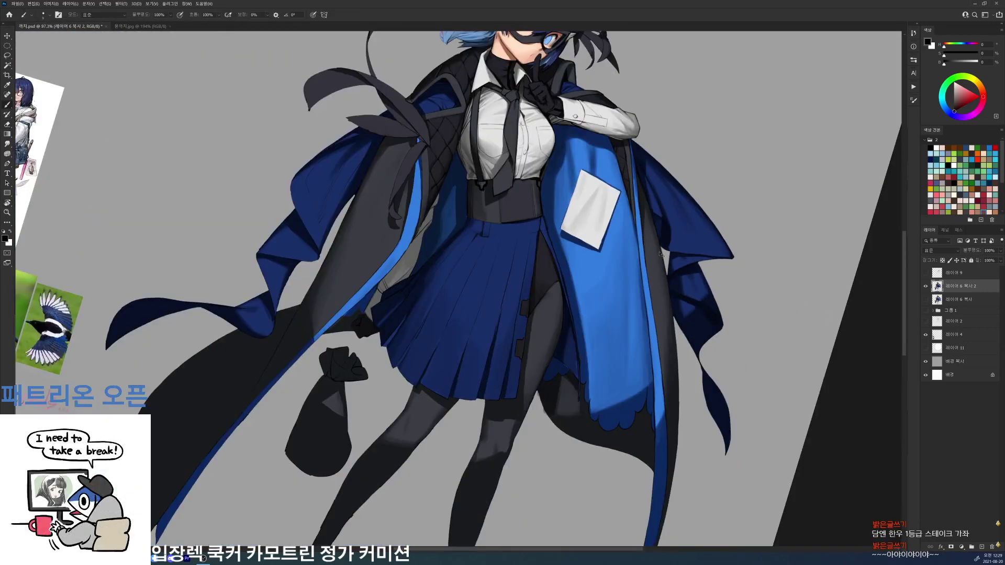
key(ctrl+s)
- Compare layer 레이어 6 복사 2 with 레이어 6 복사 on the upright full figure by toggling their visibility
key(r)
key(Escape)
scroll(801, 262, down, 4)
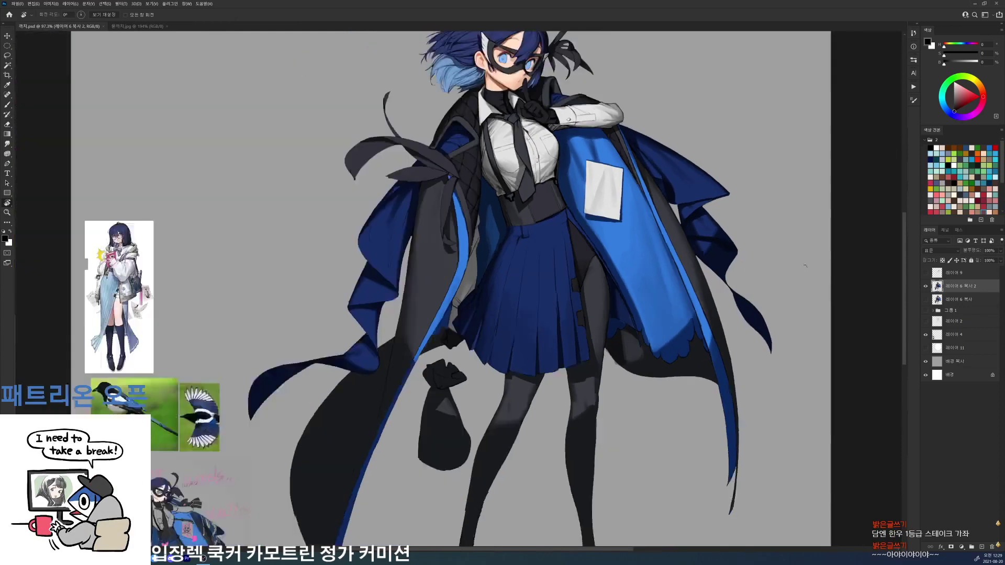
click(925, 300)
click(926, 288)
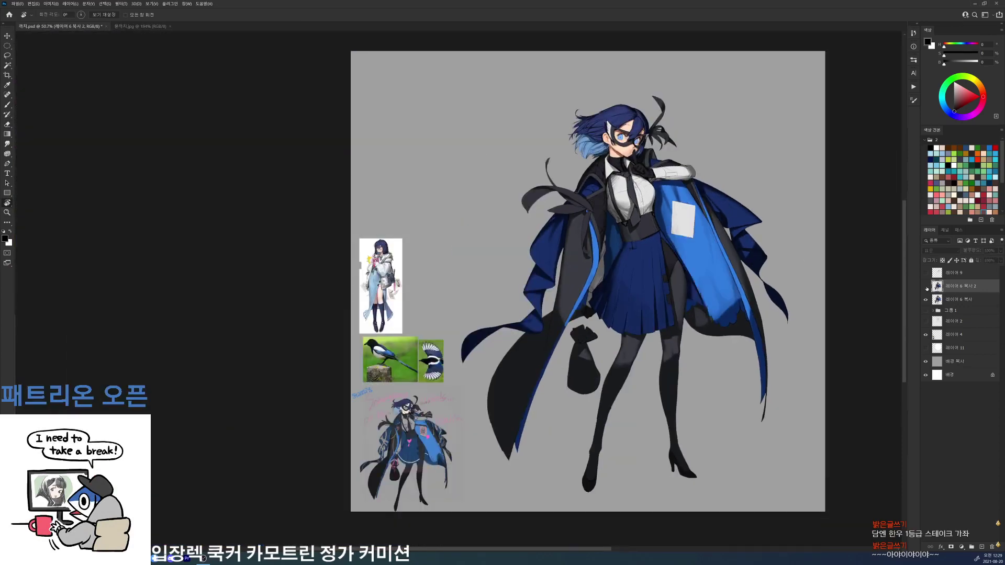
click(926, 288)
click(926, 288)
click(926, 287)
click(925, 300)
click(926, 300)
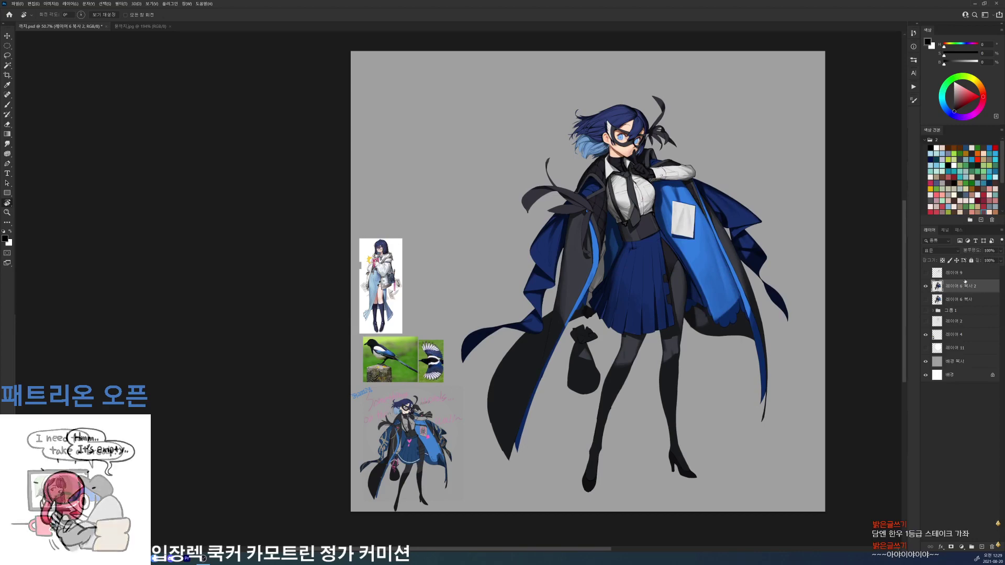
- Duplicate layer 레이어 6 복사 2 and shade the blue sleeve inside the coat's shoulder opening with sampled navy tones
key(ctrl+j)
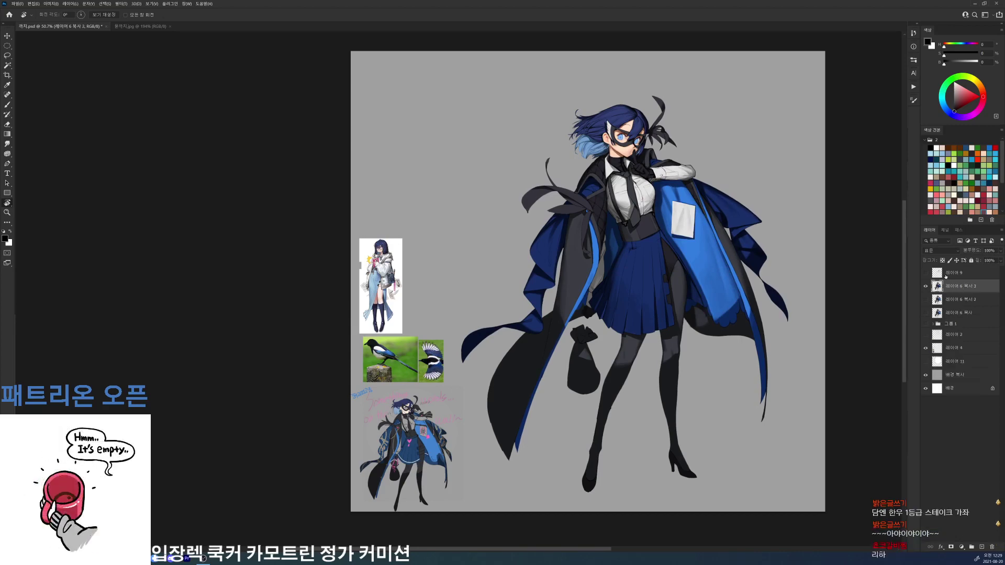
mouse_move(574, 180)
mouse_down()
mouse_move(614, 193)
mouse_move(660, 185)
mouse_move(724, 335)
mouse_up()
key(b)
alt+click(581, 283)
right_click(607, 317)
click(637, 381)
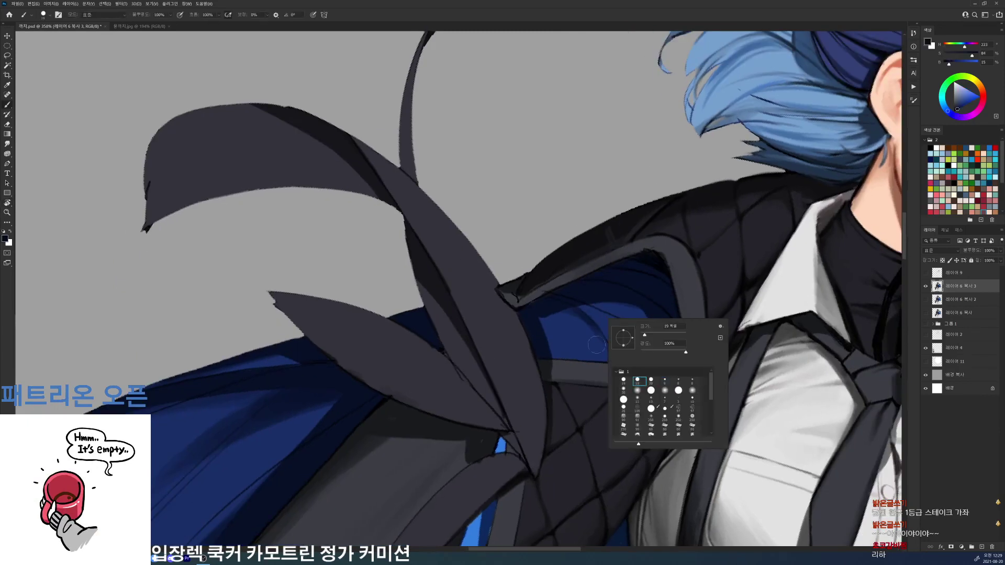
drag(533, 309, 573, 330)
alt+click(562, 319)
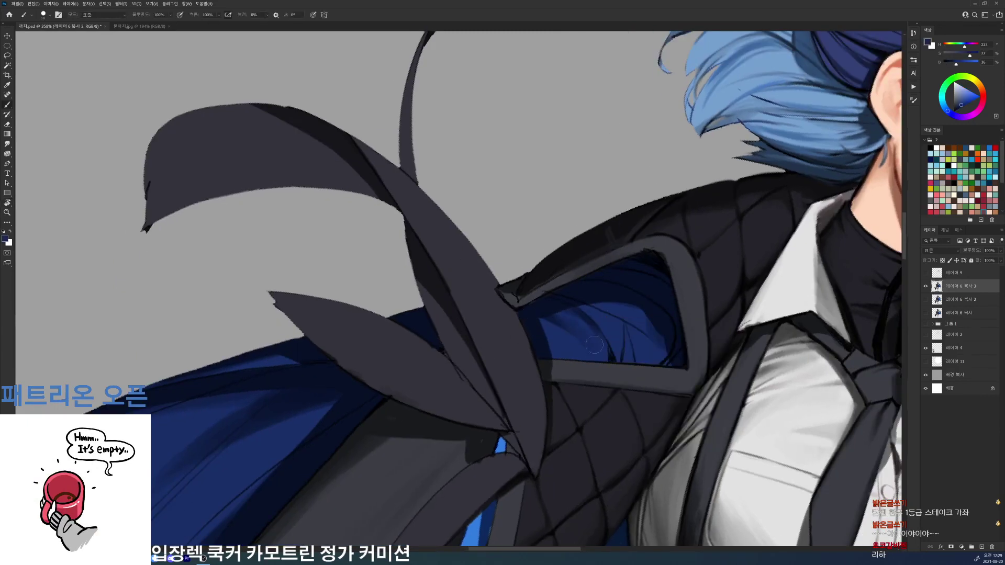
alt+click(593, 321)
alt+click(595, 317)
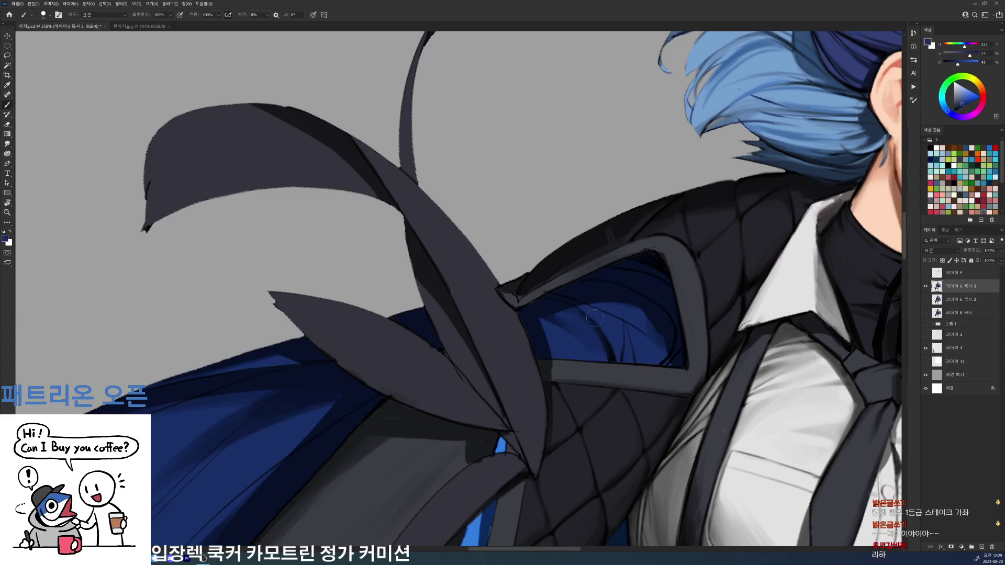
- Sample further sleeve blues and paint the sleeve's folds, adding dark crease accents in black
alt+click(576, 302)
mouse_move(577, 302)
mouse_down()
mouse_move(647, 345)
mouse_move(644, 327)
mouse_move(650, 352)
mouse_up()
alt+click(644, 328)
key(r)
drag(648, 293, 635, 220)
key(d)
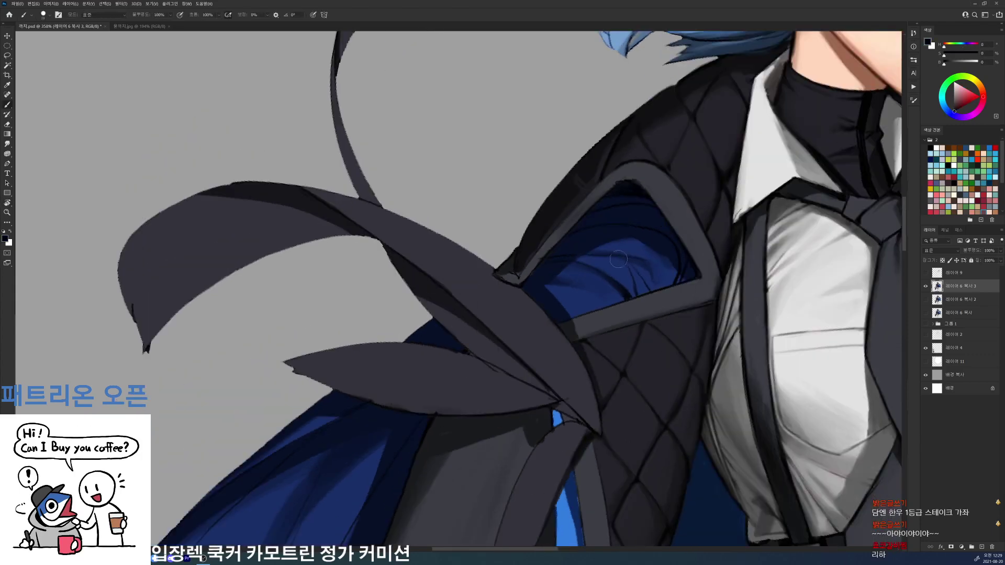
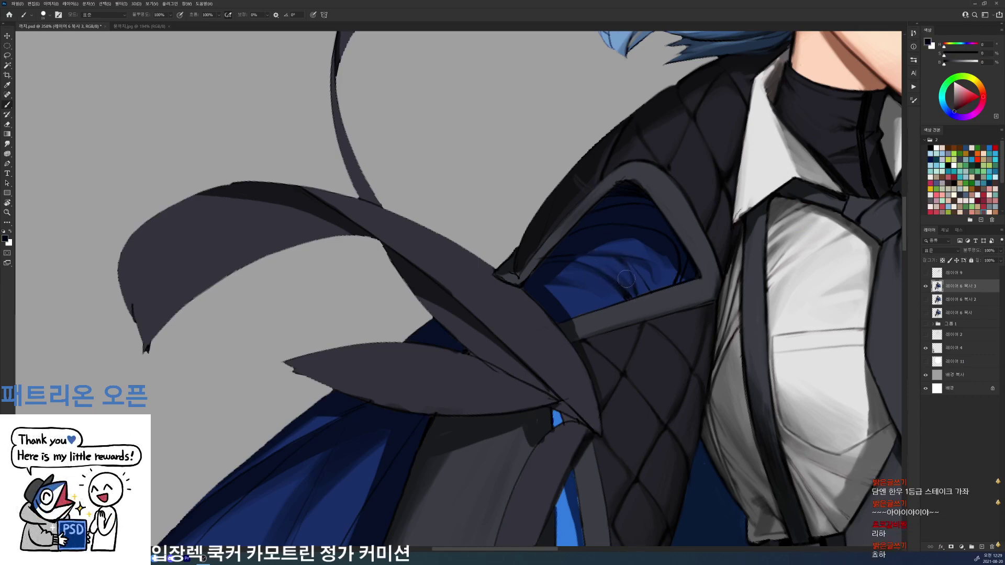
- Refine the grey trim's edges around the shoulder opening with a smaller brush in sampled dark grey and black
key(r)
drag(708, 309, 638, 212)
right_click(638, 212)
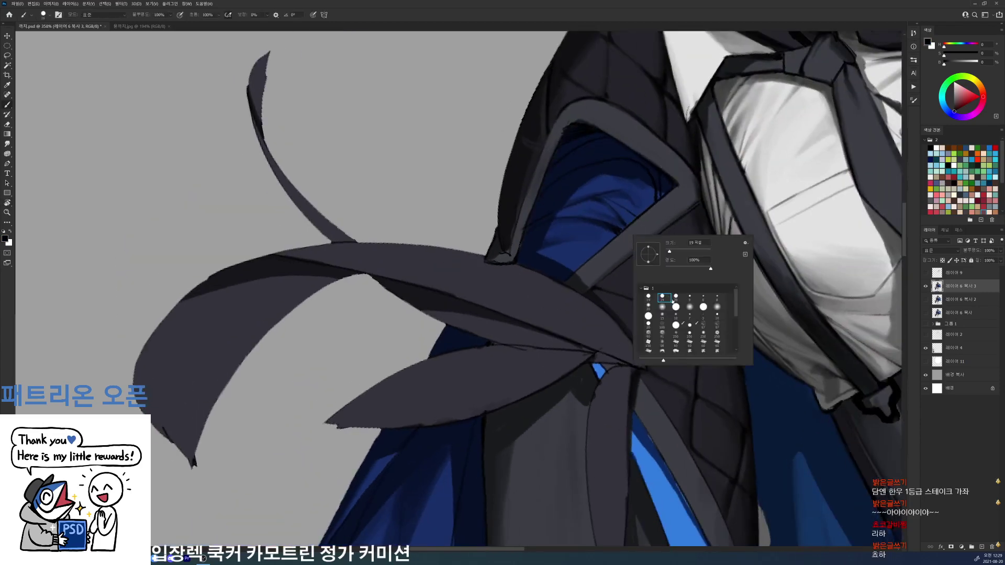
alt+click(584, 272)
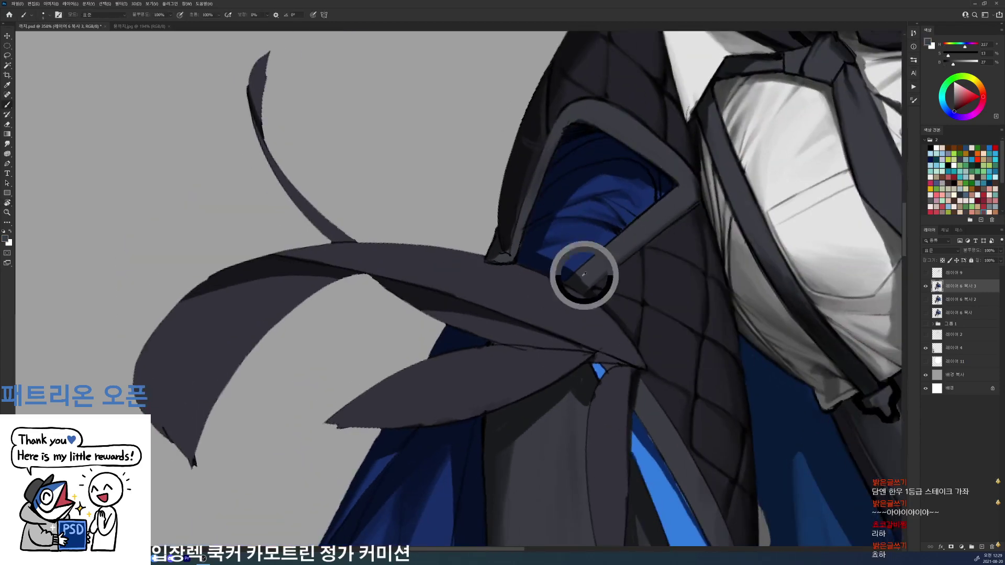
alt+click(547, 241)
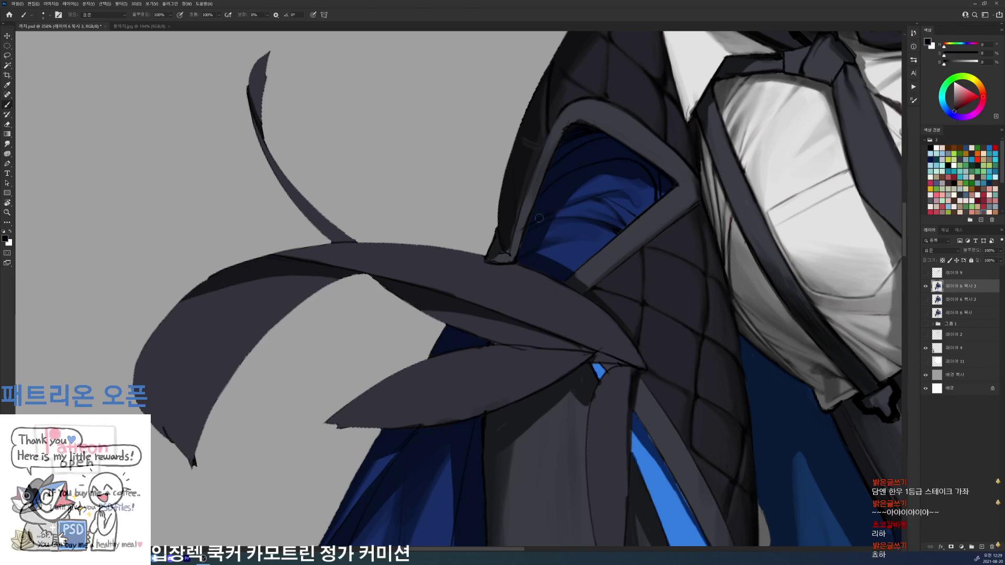
alt+click(527, 186)
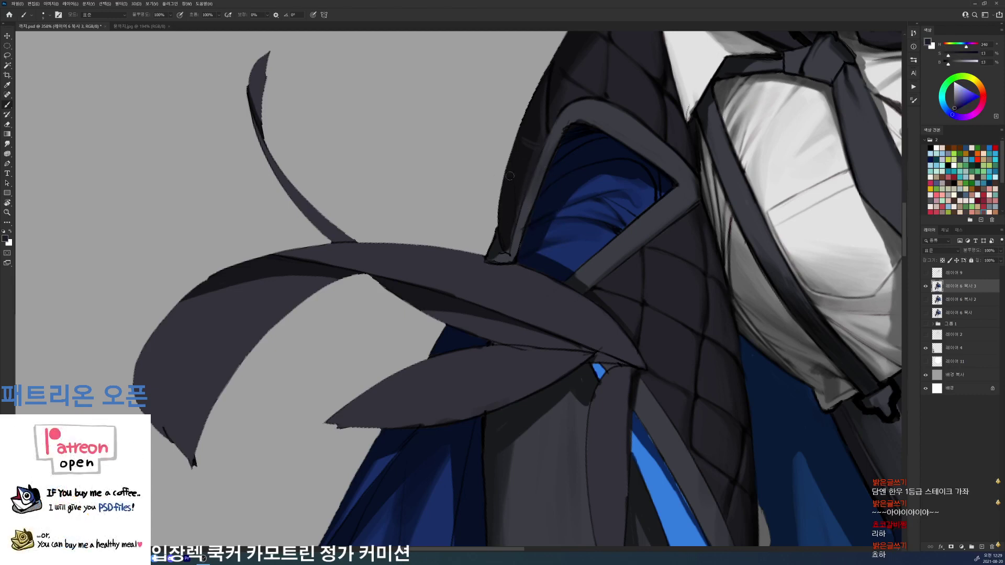
alt+click(521, 216)
alt+click(511, 245)
alt+click(509, 246)
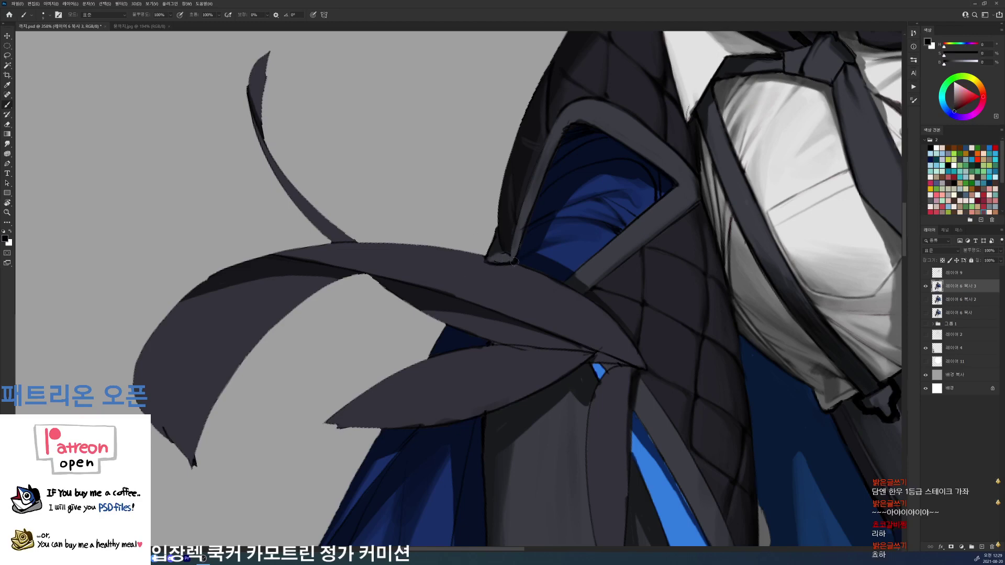
- Touch up the trim's lower tip where it meets the grey bow ribbon with sampled greys, and save the painting
key(r)
drag(565, 183, 603, 251)
alt+click(500, 298)
drag(515, 292, 492, 275)
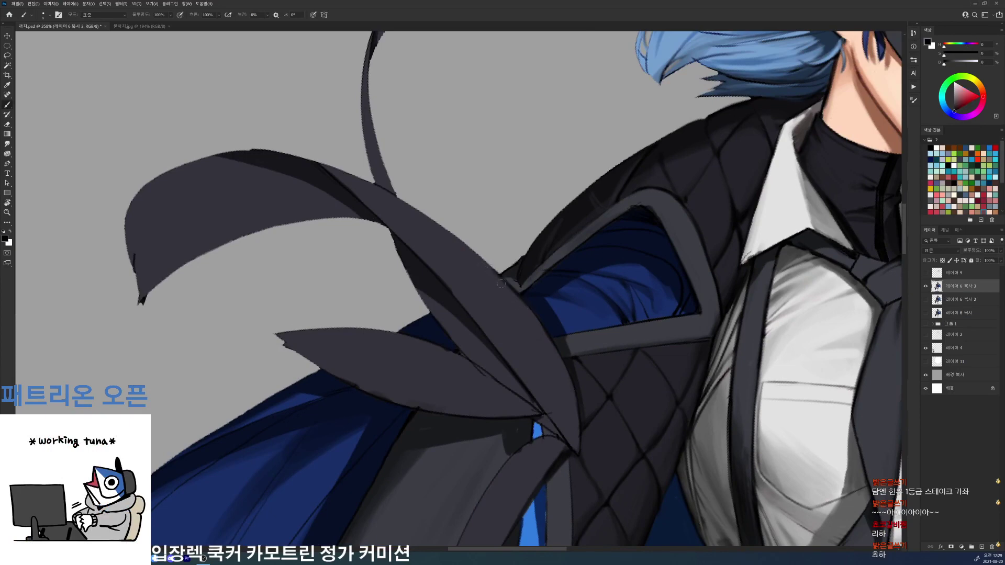
drag(679, 274, 617, 274)
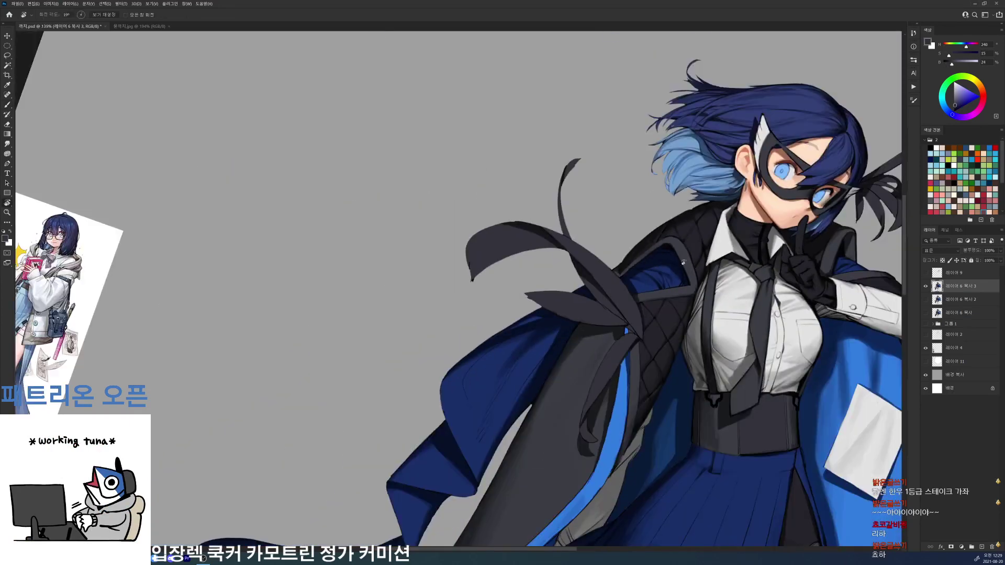
key(r)
drag(760, 264, 726, 149)
key(ctrl+s)
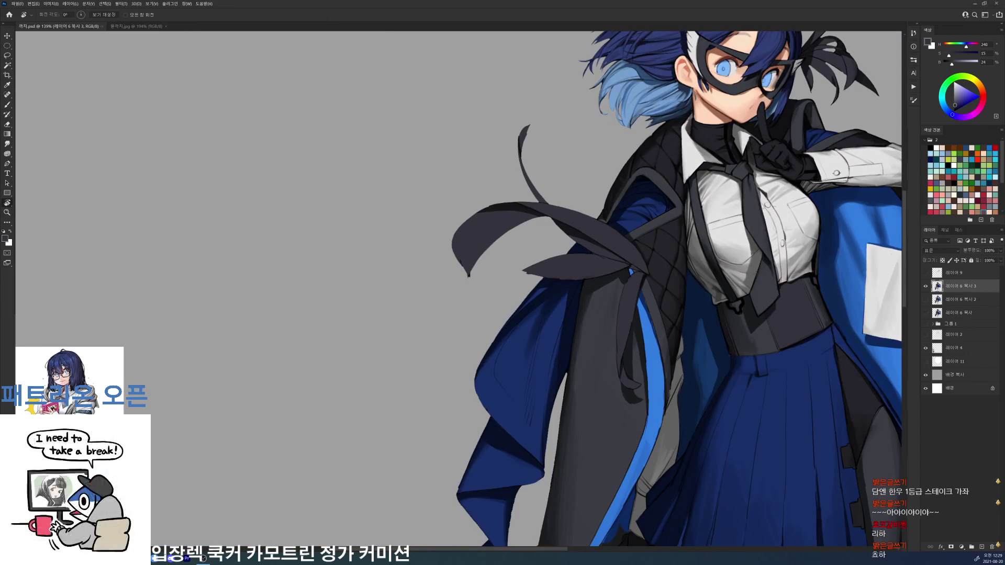
- Refine the upper curve of the shoulder opening's trim with sampled greys and outline it in black
scroll(654, 179, up, 5)
key(b)
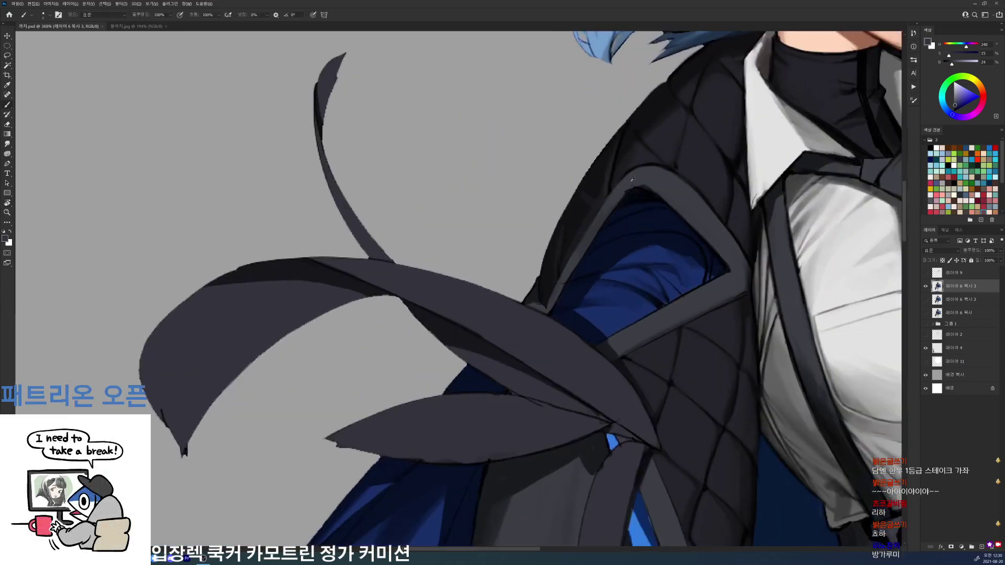
alt+click(593, 223)
alt+click(587, 226)
alt+click(642, 176)
key(d)
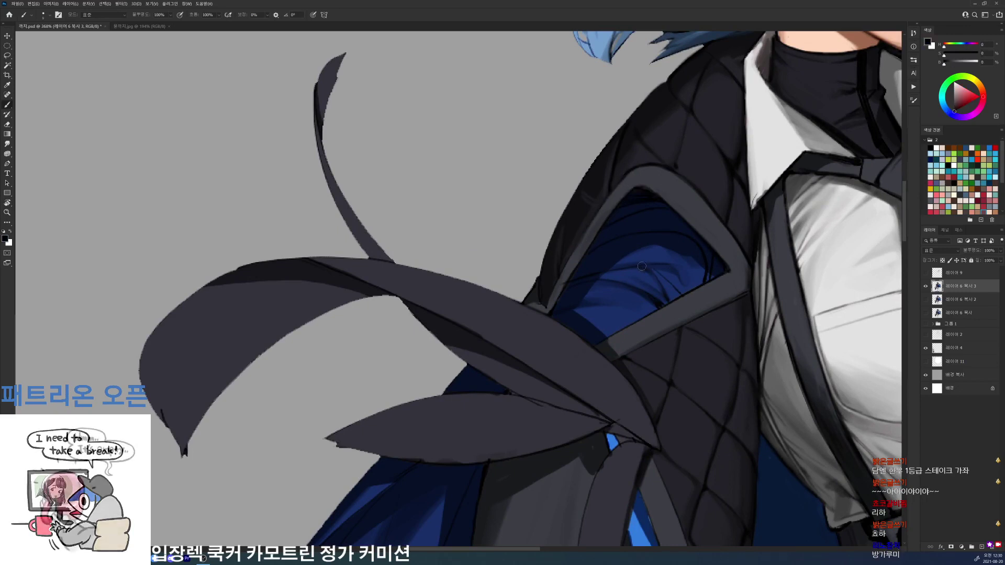
- Sample blue and dark navy from the sleeve and refine its creases near the trim's lower edge
alt+click(664, 280)
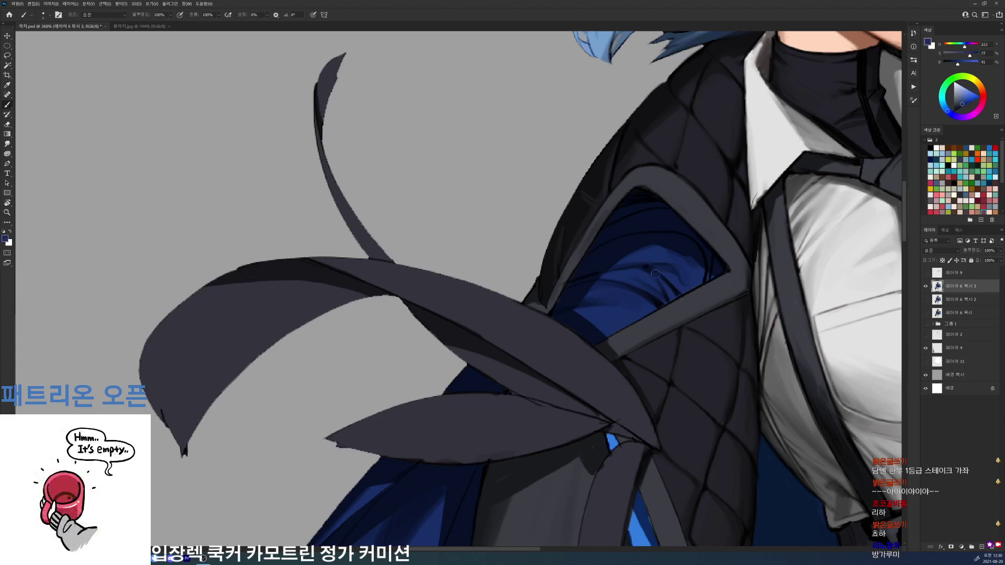
alt+click(679, 294)
alt+click(670, 294)
alt+click(669, 302)
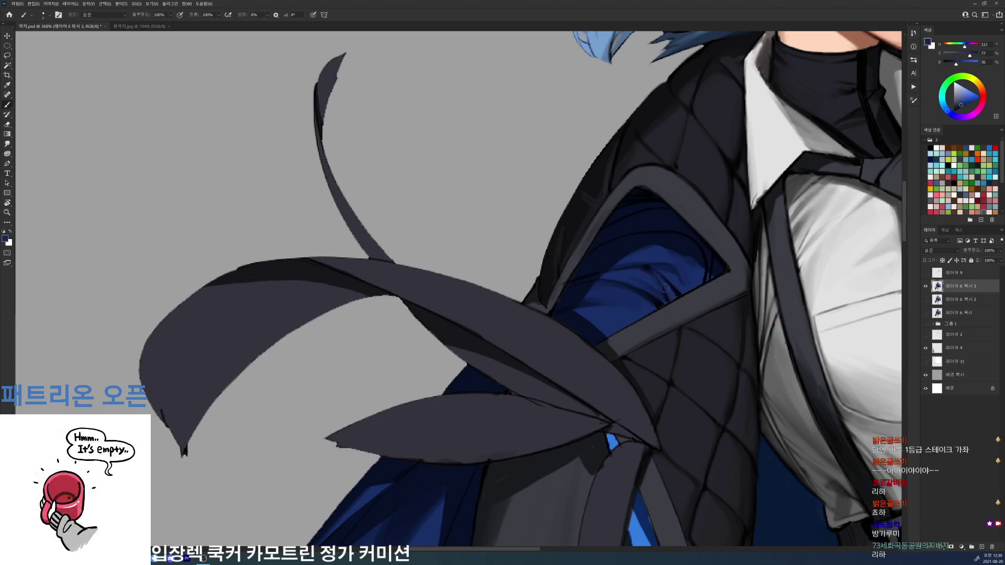
key(r)
drag(671, 301, 609, 161)
alt+click(608, 157)
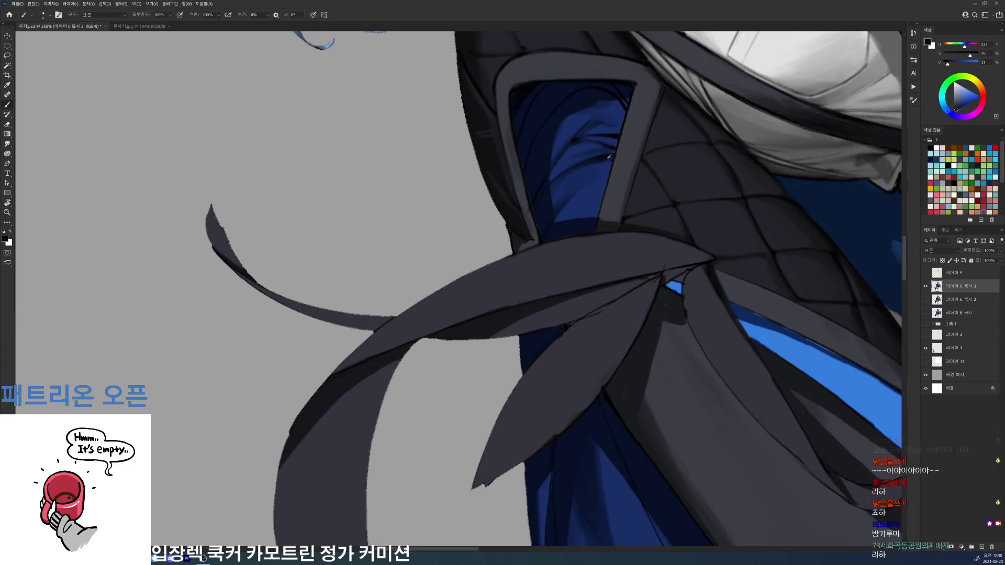
- Sample tones around the sleeve's inner corner and deepen the fold shadows beside the trim
key(r)
drag(686, 202, 667, 419)
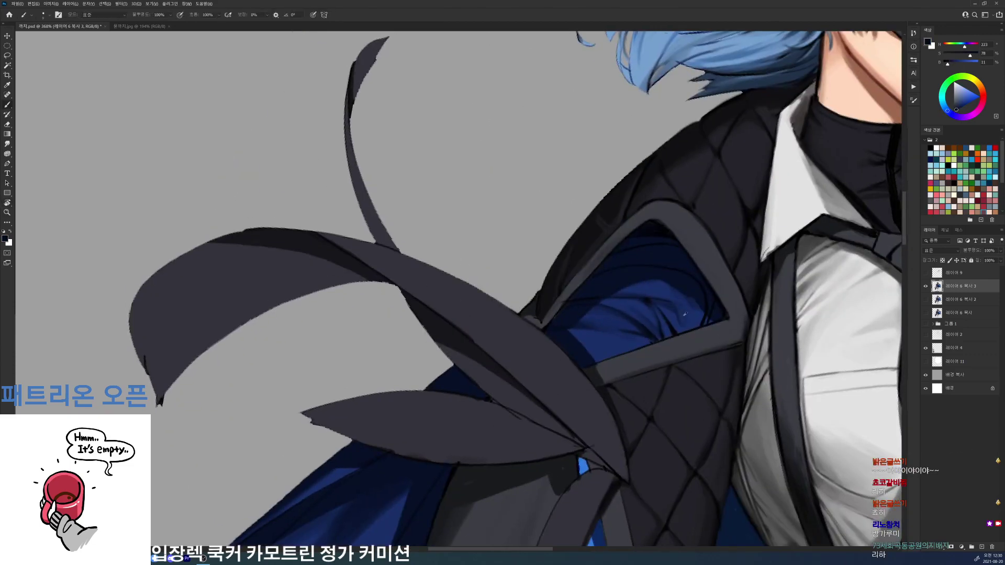
alt+click(697, 311)
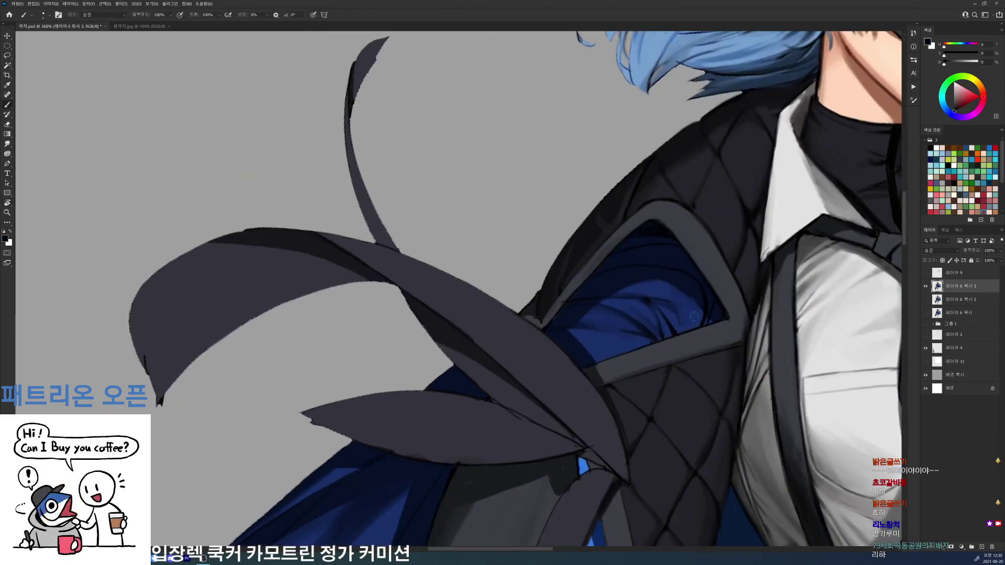
alt+click(700, 315)
alt+click(697, 305)
alt+click(704, 291)
- Rotate the canvas as needed and darken the sleeve's shadow along the inside of the shoulder opening's trim in black
key(r)
drag(705, 288, 611, 106)
key(b)
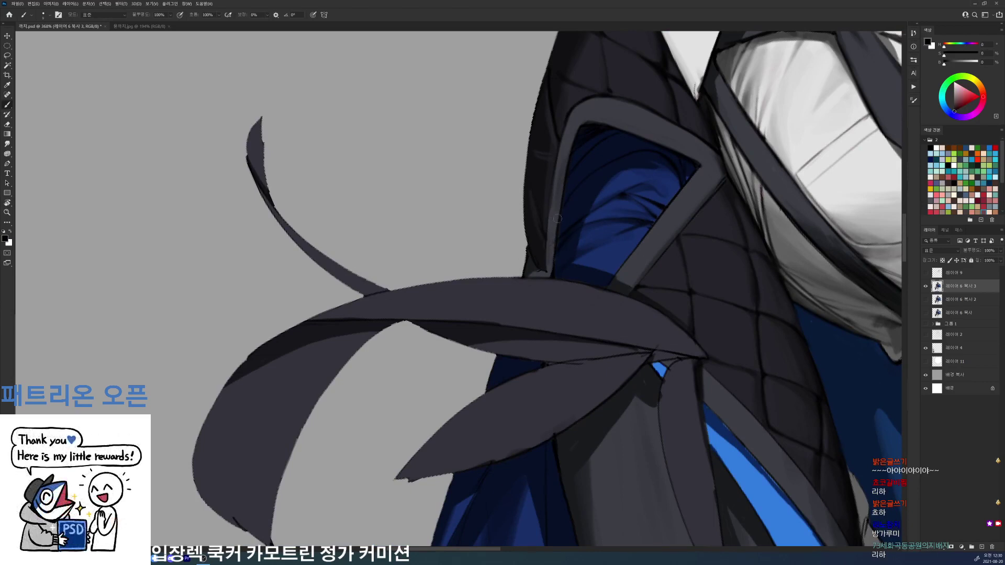
drag(622, 180, 567, 239)
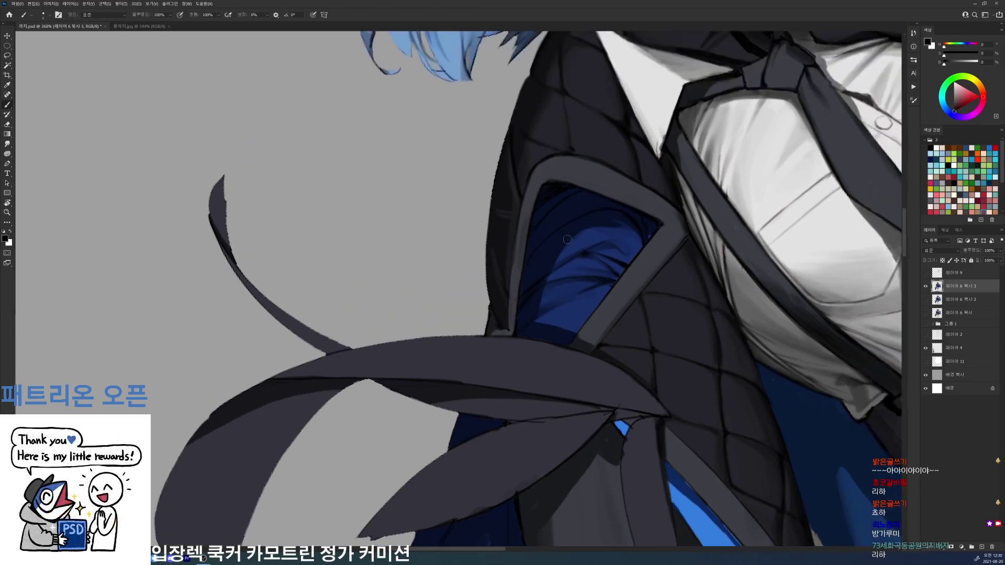
key(r)
drag(626, 207, 621, 359)
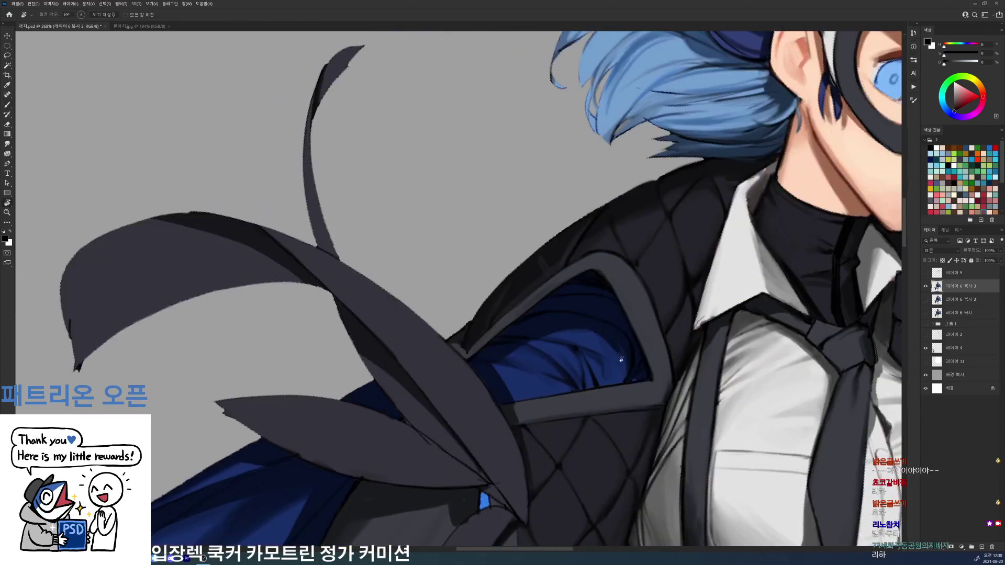
key(r)
drag(604, 269, 546, 174)
key(b)
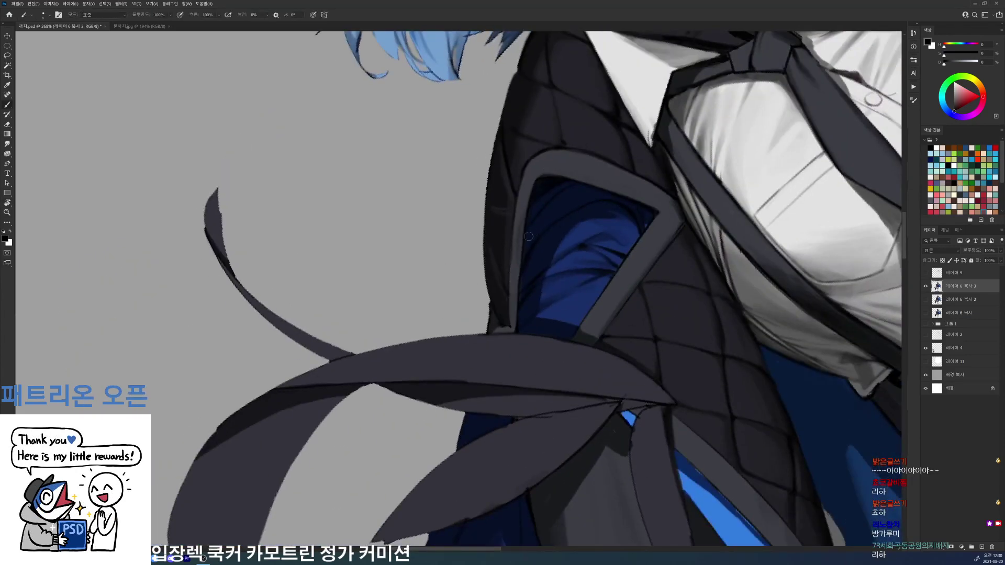
- Check the sleeve within the upright figure, and shade its upper folds with sampled blue and dark navy
scroll(764, 246, down, 5)
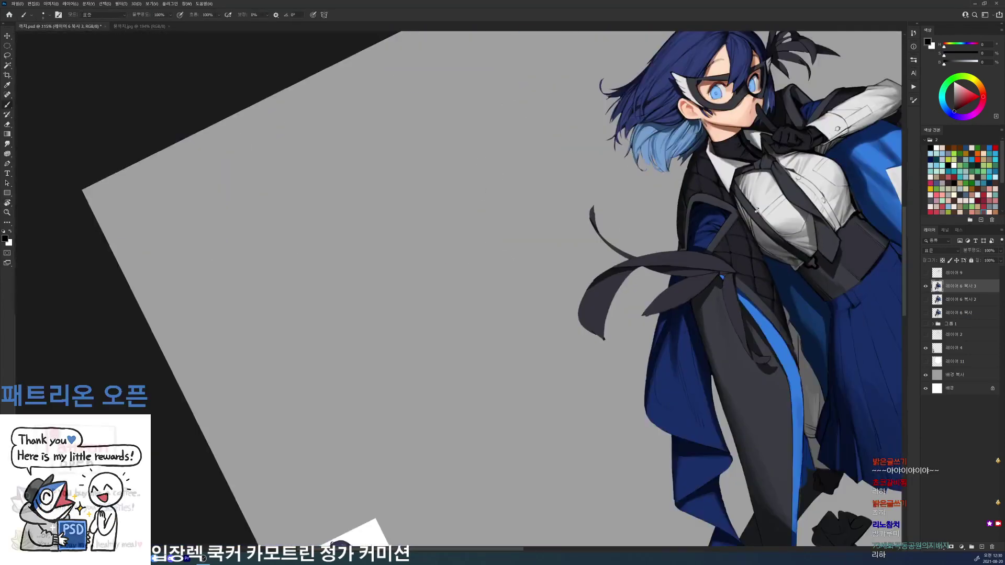
key(r)
key(Escape)
scroll(743, 236, up, 5)
key(b)
alt+click(670, 349)
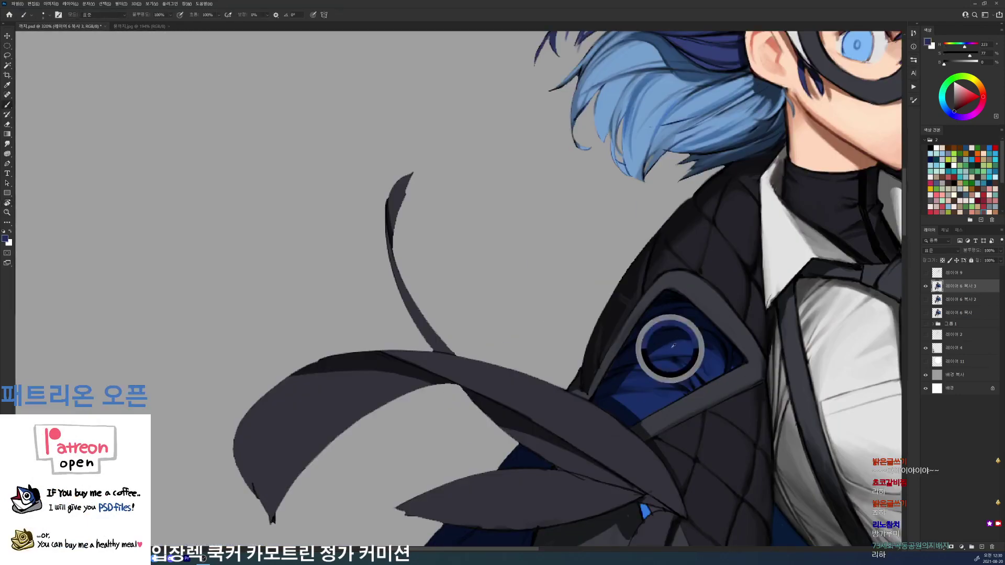
key(h)
drag(648, 357, 740, 320)
alt+click(643, 348)
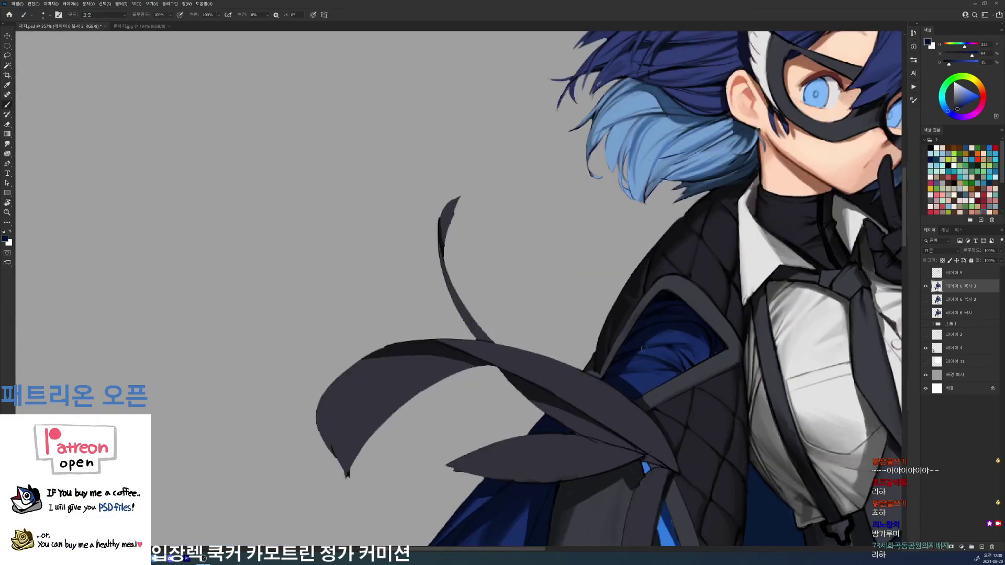
- Sample tones around the shoulder opening's inner corner and touch up the trim and sleeve shadow there, rotating the canvas as needed
scroll(696, 332, down, 3)
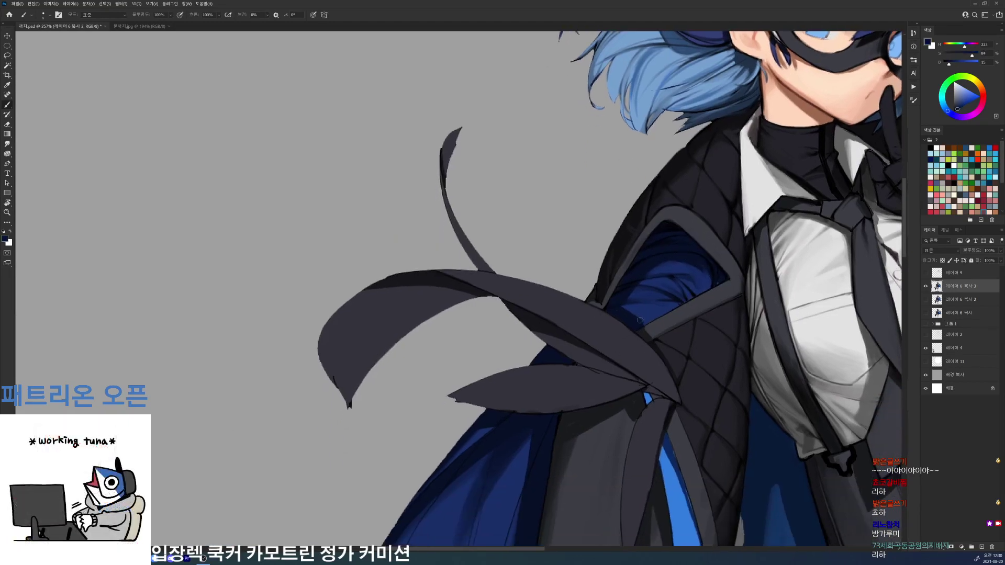
drag(782, 313, 667, 260)
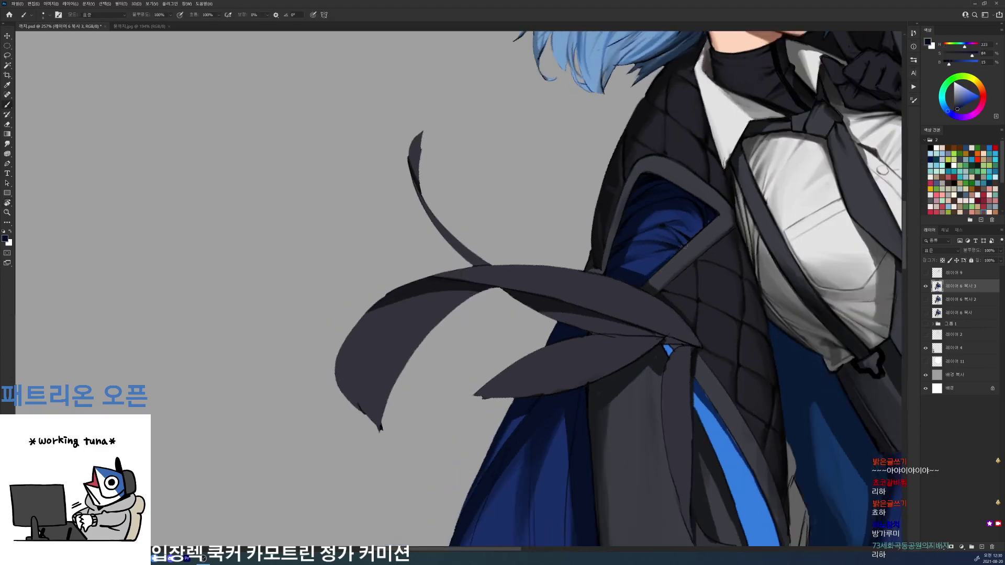
key(d)
key(x)
key(r)
drag(725, 220, 742, 295)
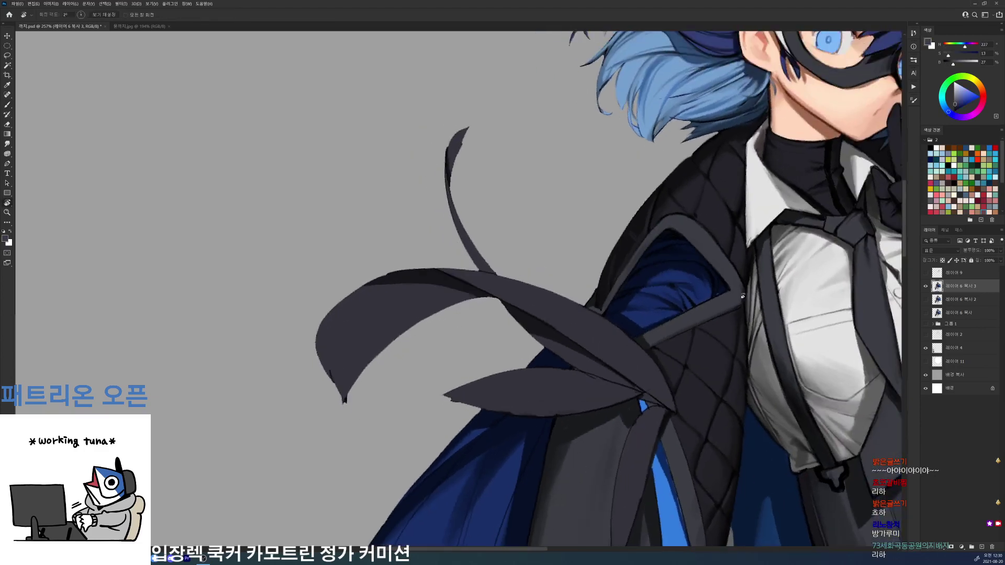
key(x)
alt+click(721, 291)
scroll(747, 270, down, 5)
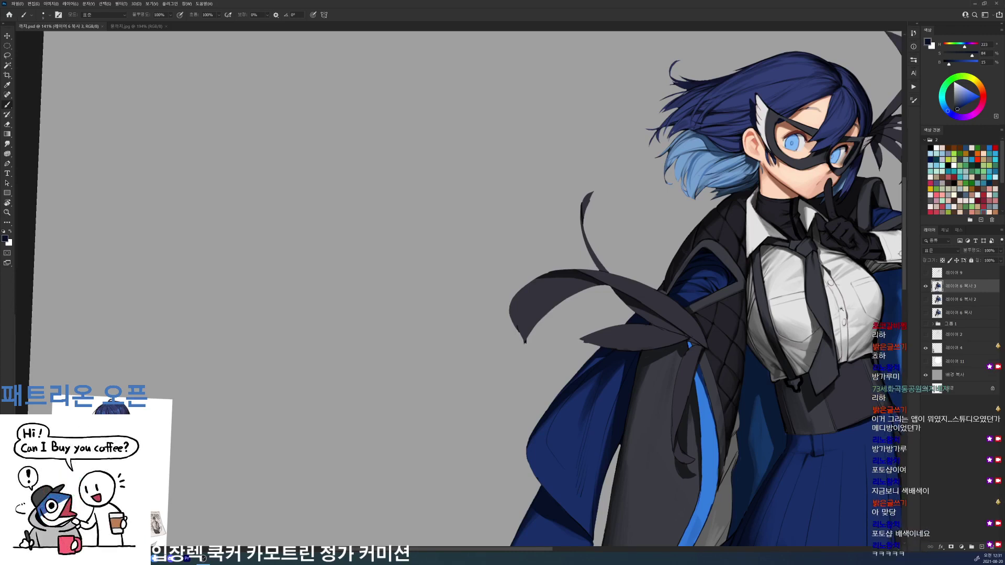
- Check the whole upright figure with the costume detail sketch layer switched on and off
scroll(835, 432, down, 3)
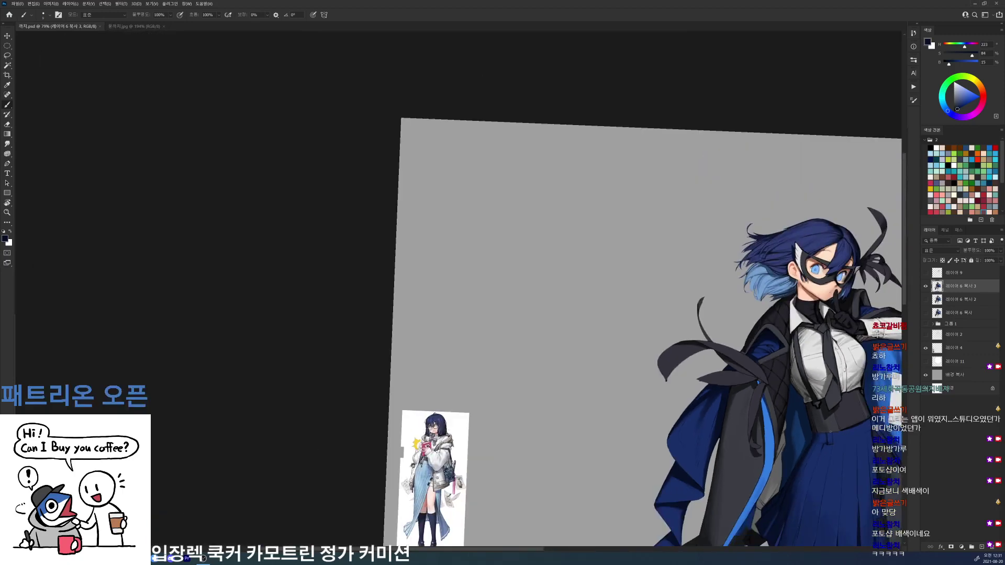
key(r)
drag(310, 464, 247, 362)
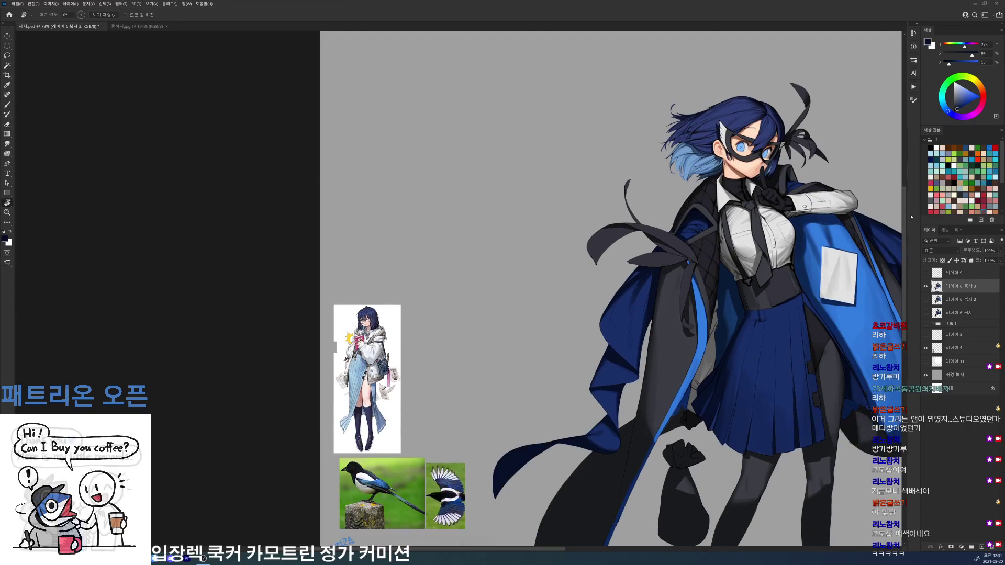
click(926, 273)
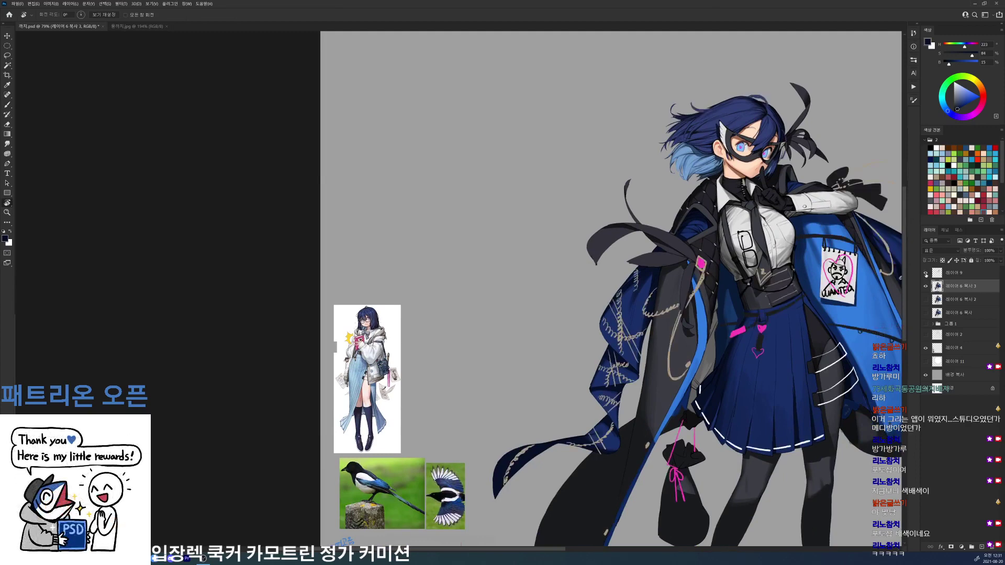
click(926, 273)
click(926, 272)
click(926, 273)
- Choose a larger brush preset and paint sampled blues over the hanging blue cloth below the ribbons, covering its thin sketch lines
scroll(722, 195, up, 1)
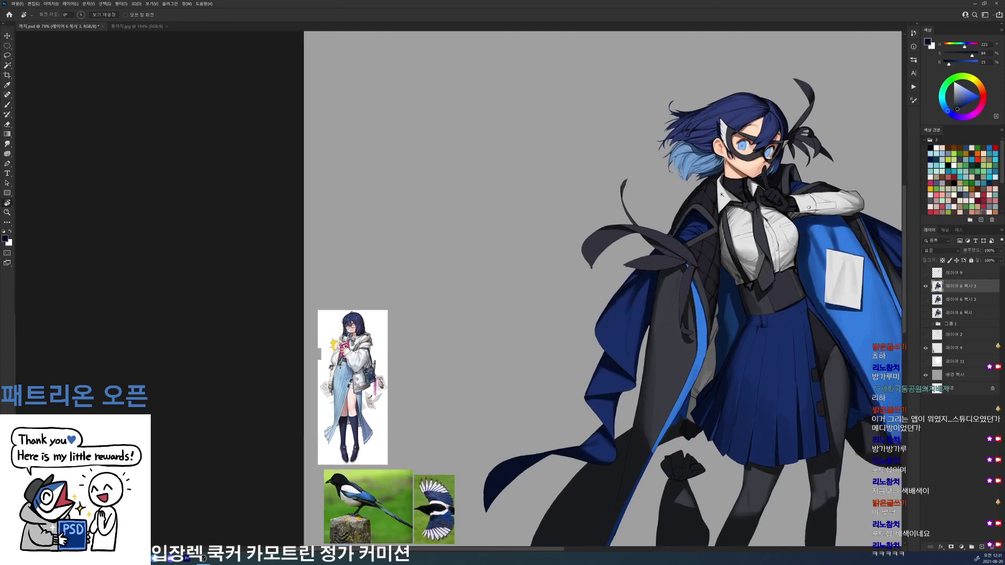
drag(722, 194, 774, 195)
drag(719, 253, 703, 175)
drag(640, 296, 628, 252)
drag(712, 262, 675, 149)
key(b)
right_click(520, 327)
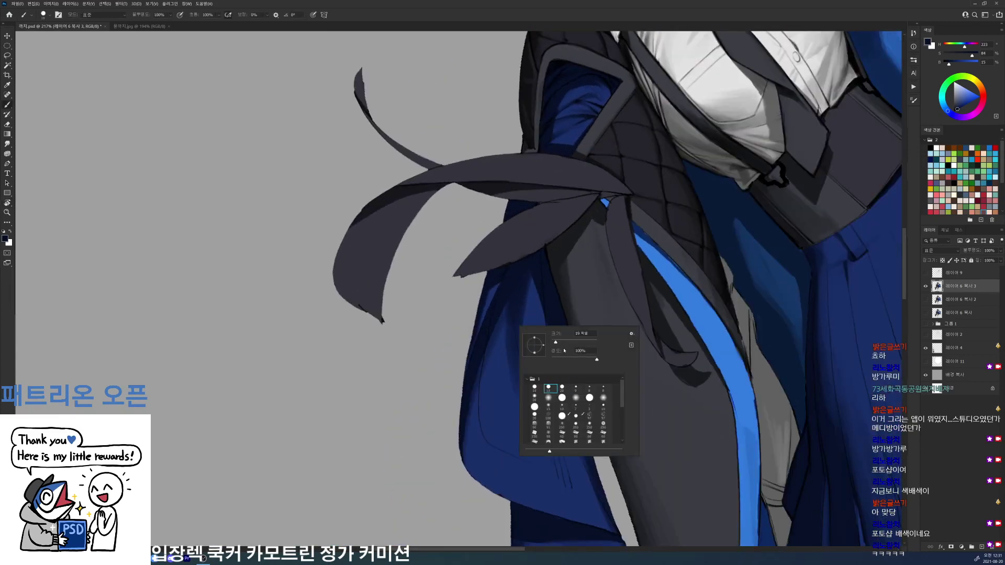
double_click(562, 393)
alt+click(478, 386)
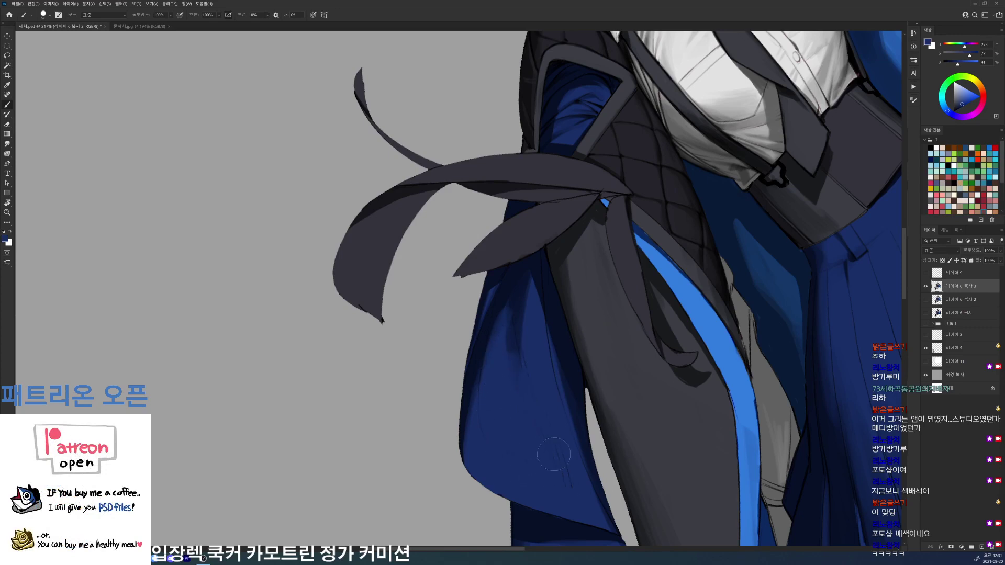
alt+click(514, 318)
mouse_move(512, 308)
mouse_down()
mouse_move(564, 472)
mouse_move(516, 316)
mouse_move(531, 412)
mouse_move(517, 354)
mouse_move(530, 400)
mouse_move(571, 466)
mouse_up()
alt+click(526, 367)
alt+click(548, 391)
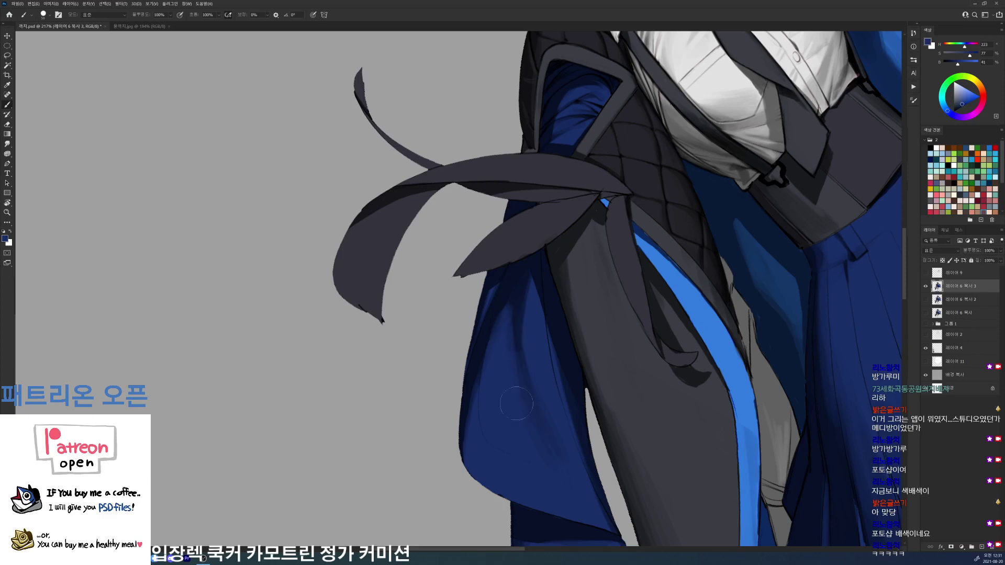
- Sample dark navy and mid blue and blend the soft folds along the hanging cloth's outer side and lower edge
alt+click(514, 288)
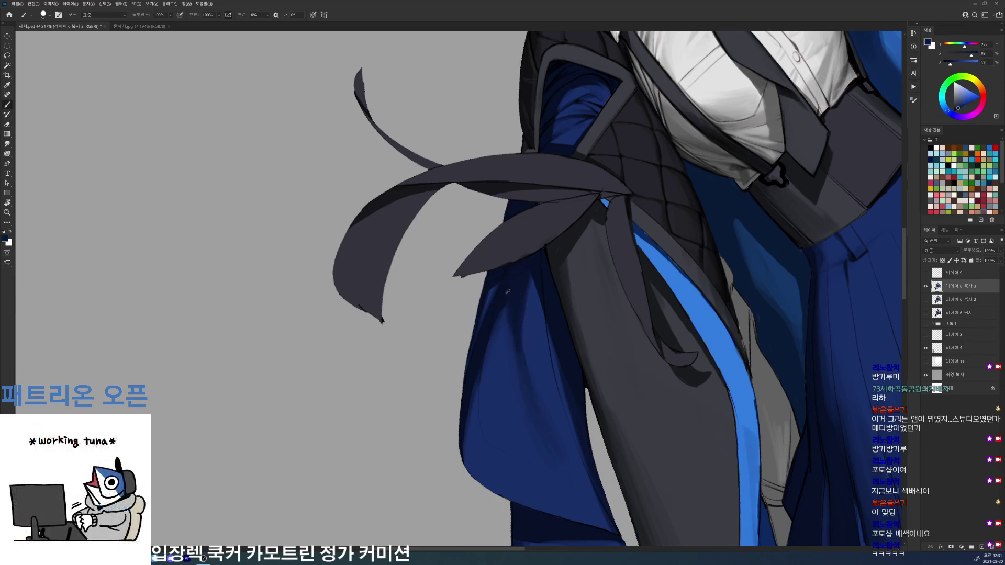
alt+click(491, 438)
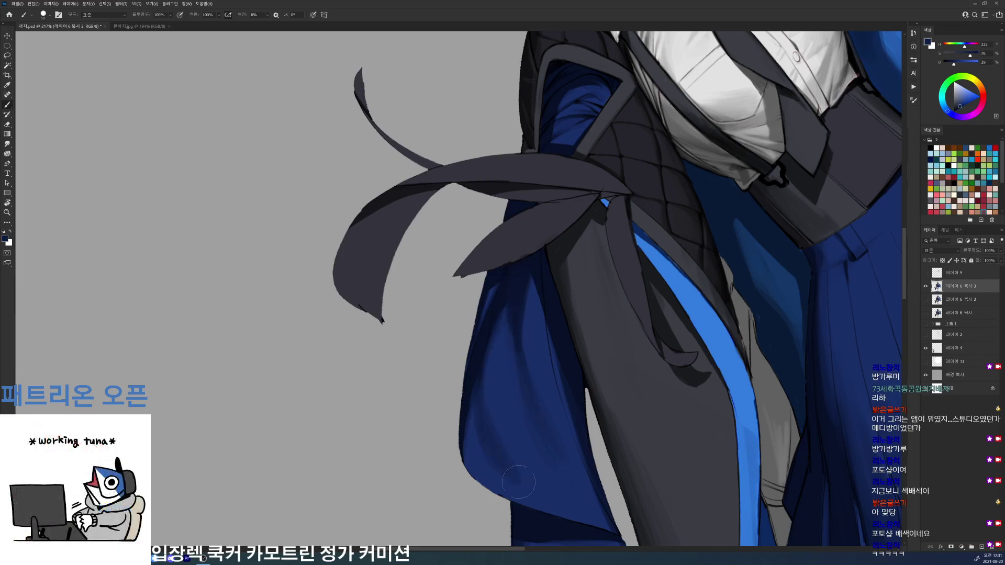
alt+click(535, 469)
alt+click(522, 449)
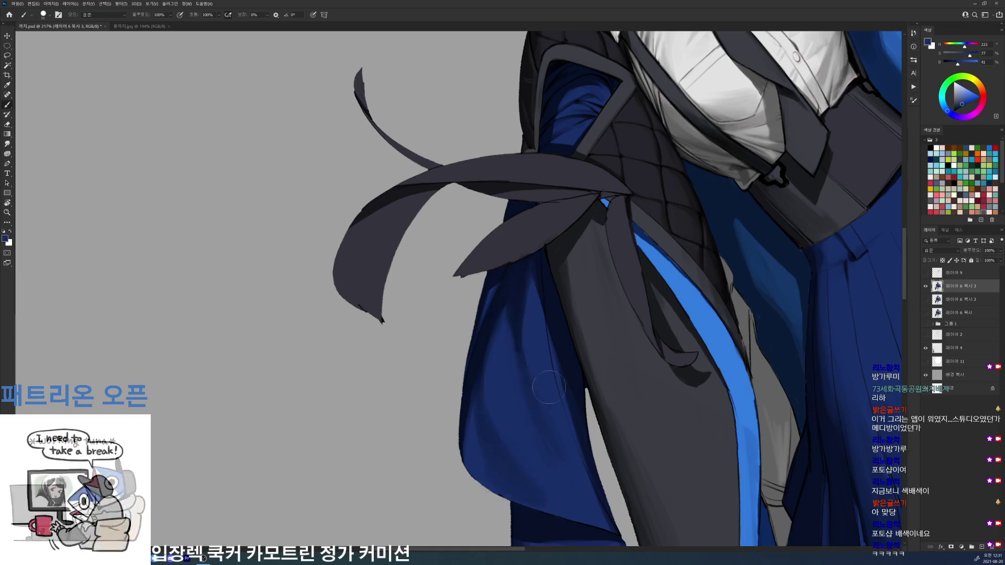
- Paint dark navy fold shadows down the hanging cloth beside the grey coat, balancing them with sampled blue
alt+click(534, 273)
drag(537, 289, 551, 382)
alt+click(540, 309)
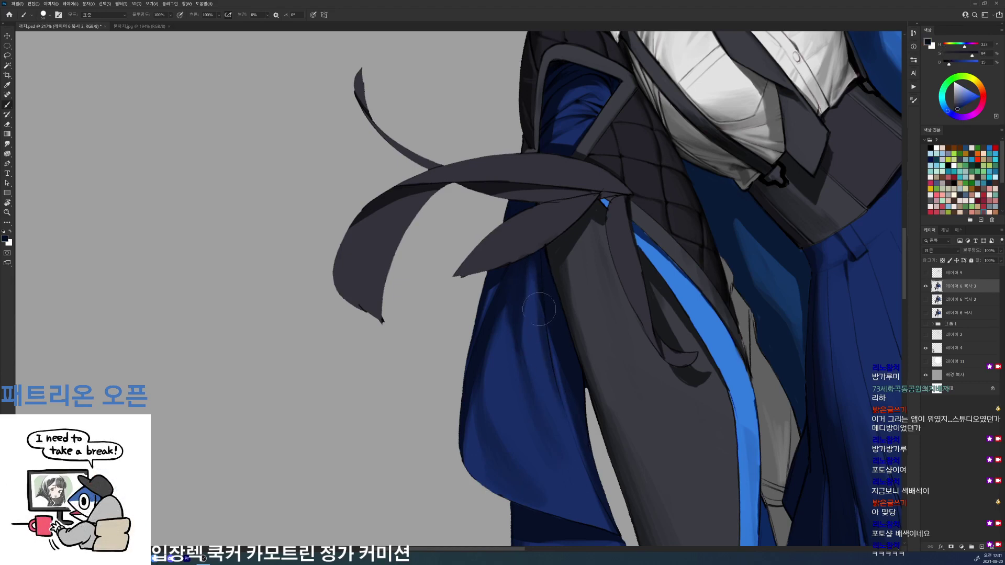
alt+click(579, 464)
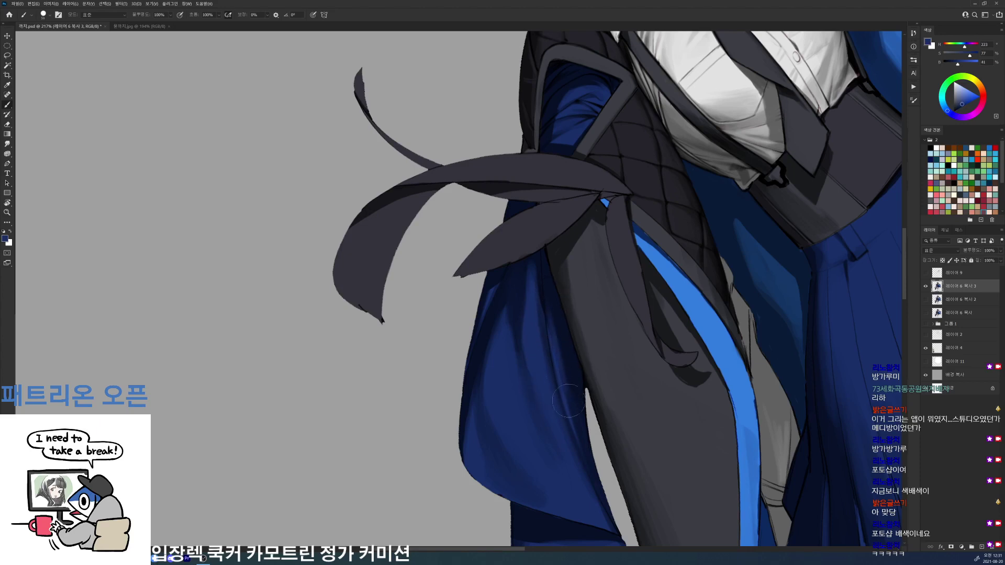
alt+click(558, 314)
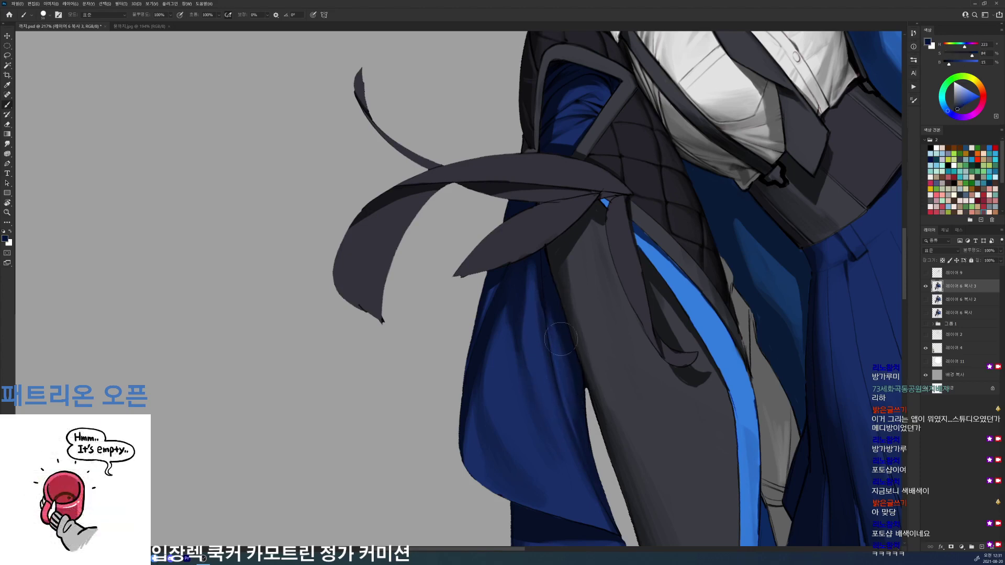
key(e)
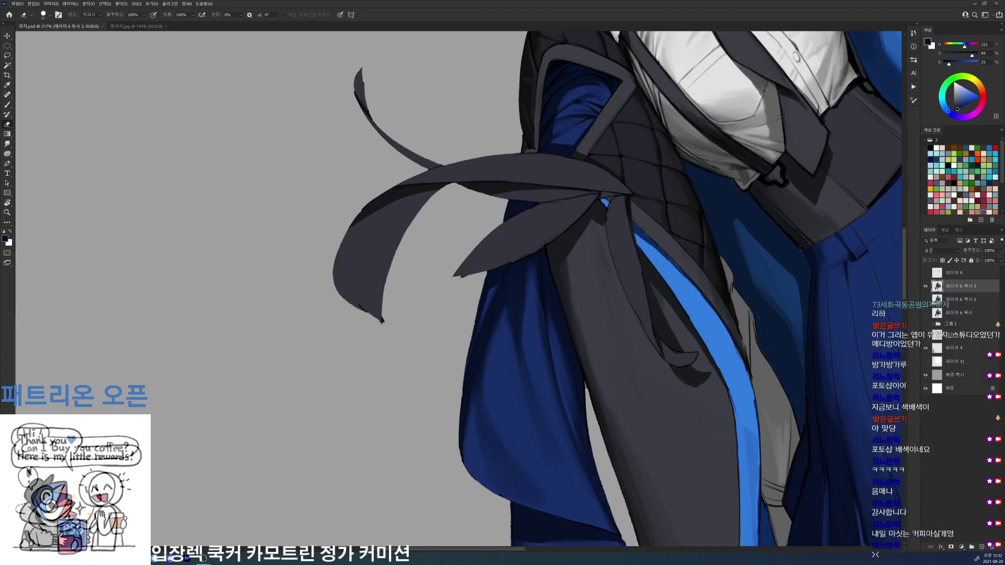
- Rotate the canvas and extend the folds radiating from under the ribbon down the blue cloth with sampled navy and blue
key(r)
drag(759, 227, 733, 232)
key(b)
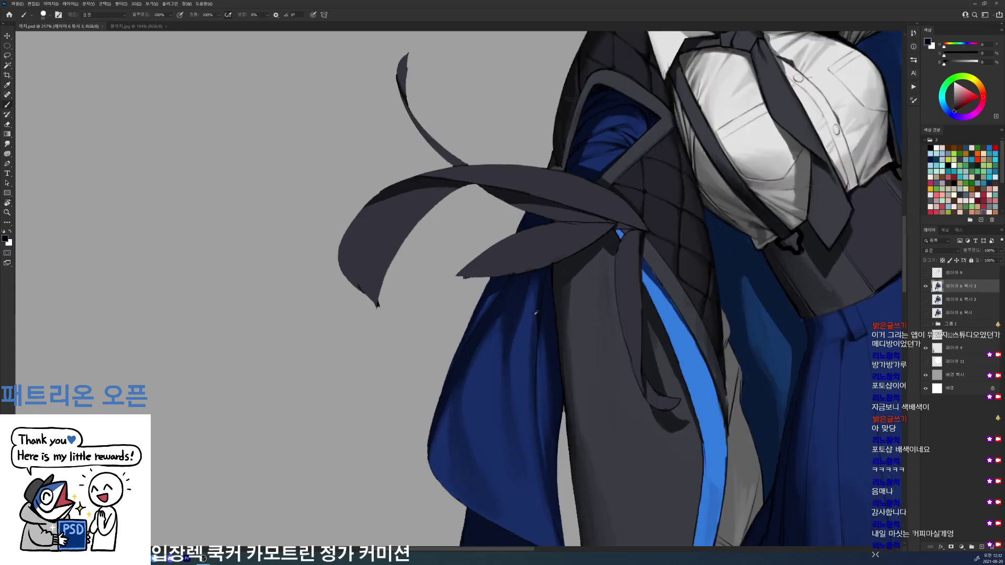
alt+click(528, 291)
drag(542, 278, 536, 345)
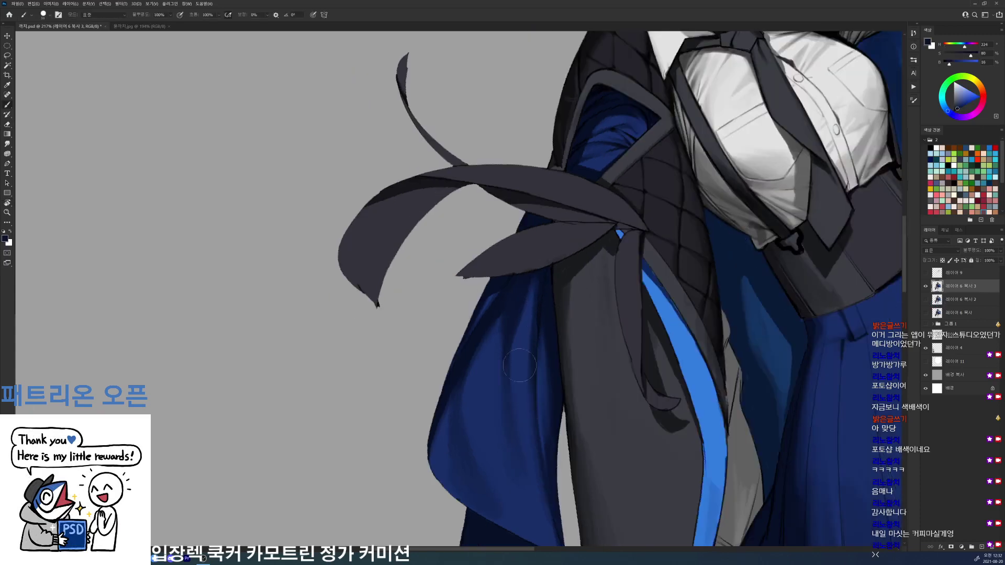
alt+click(529, 332)
alt+click(523, 323)
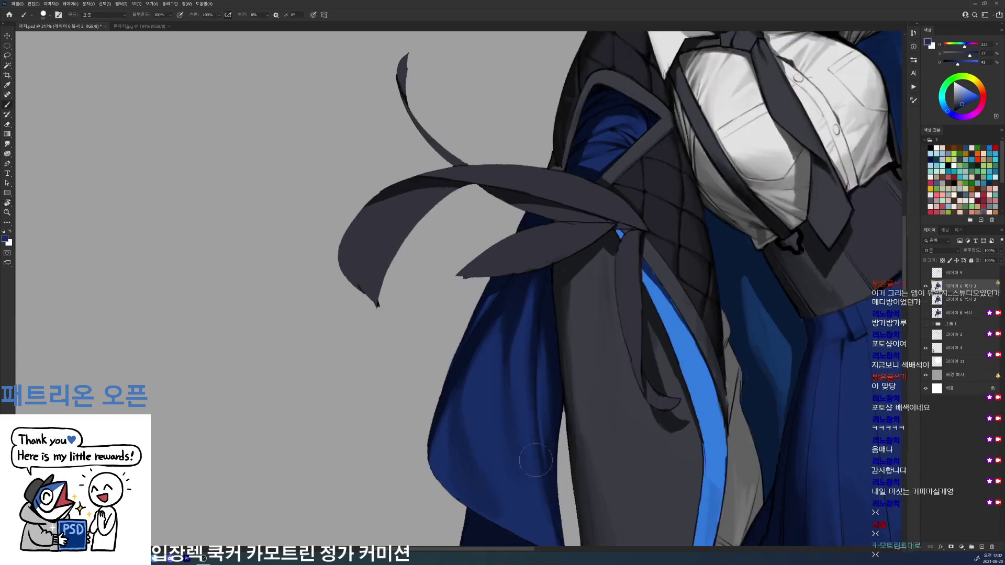
- Reset the canvas rotation and shade the blue cloth around its first turned fold with sampled dark navy
key(ctrl+0)
key(r)
key(Escape)
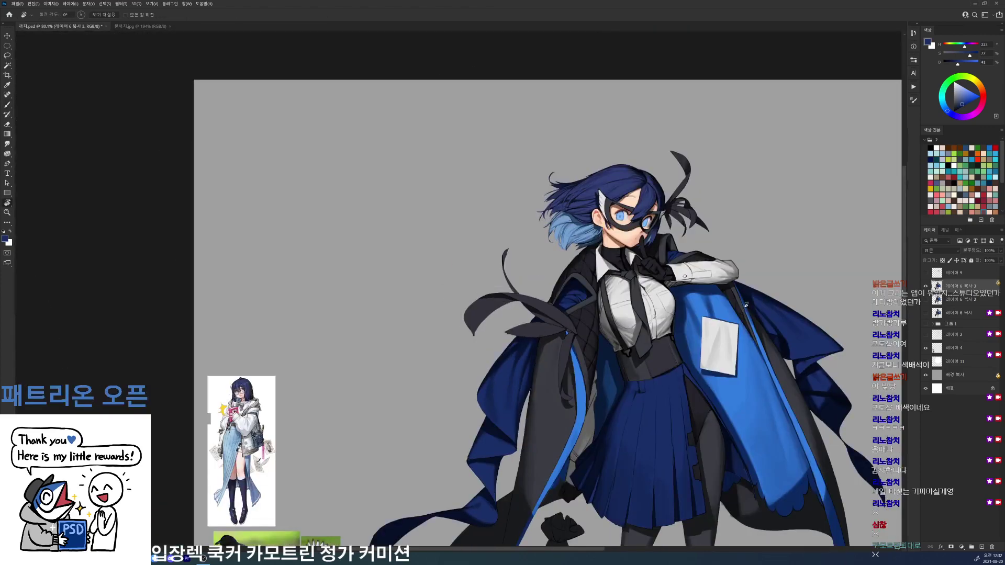
drag(497, 395, 514, 395)
key(b)
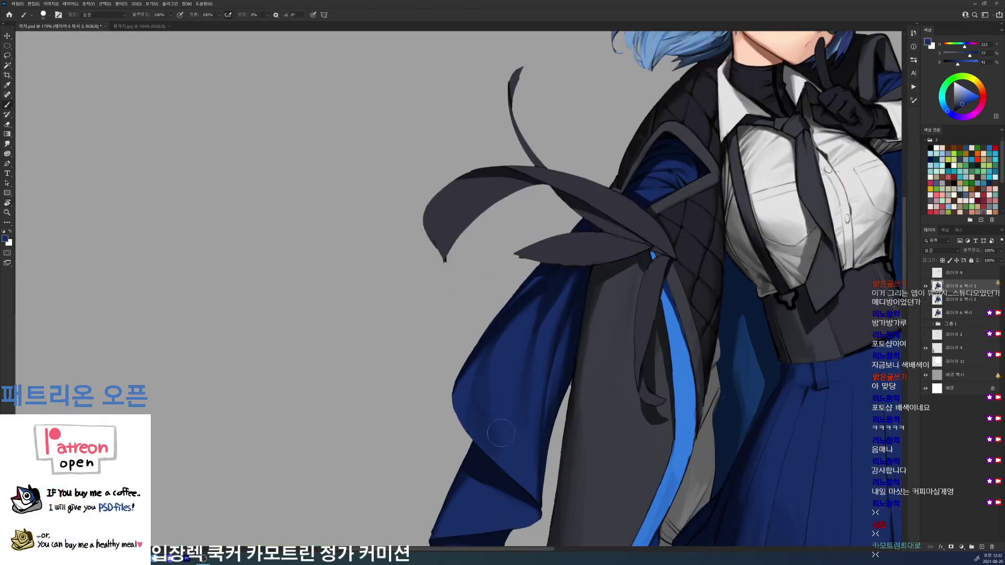
drag(534, 470, 518, 371)
alt+click(482, 380)
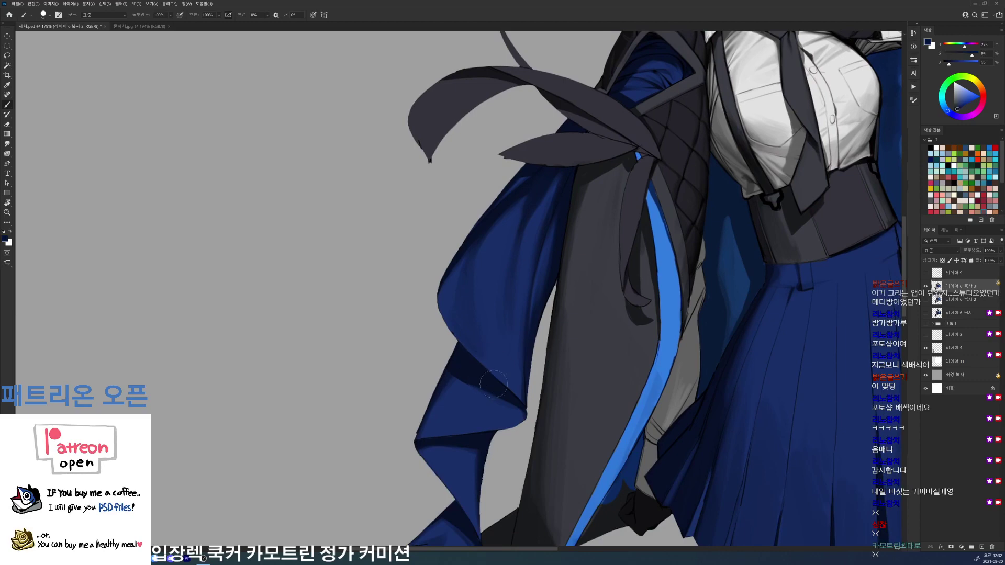
- Switch to a smaller brush in black and refine the blue cloth's edge lines below the ribbon, rotating the canvas as needed
drag(597, 205, 510, 167)
key(r)
drag(512, 244, 558, 328)
key(d)
key(b)
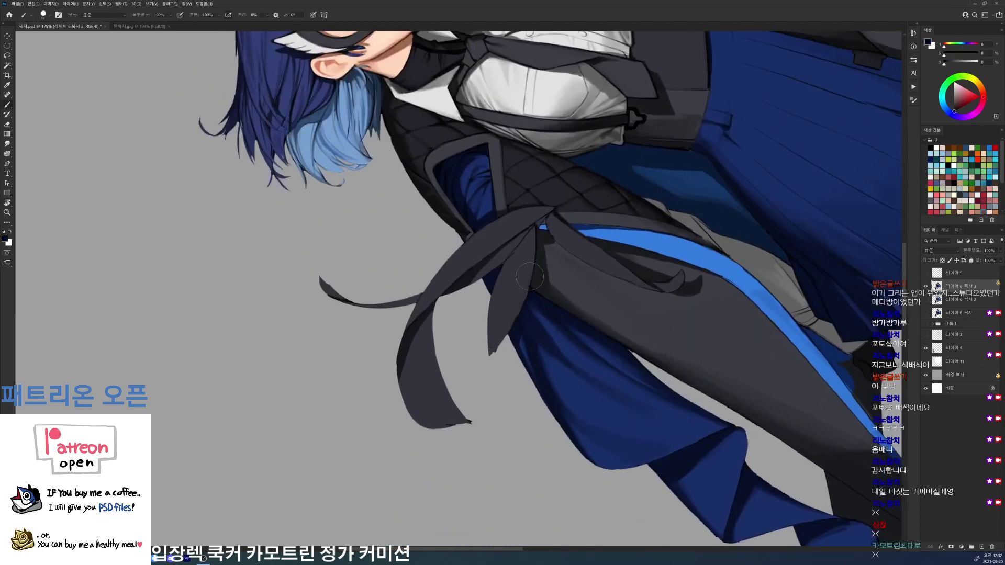
right_click(520, 256)
click(576, 317)
click(511, 338)
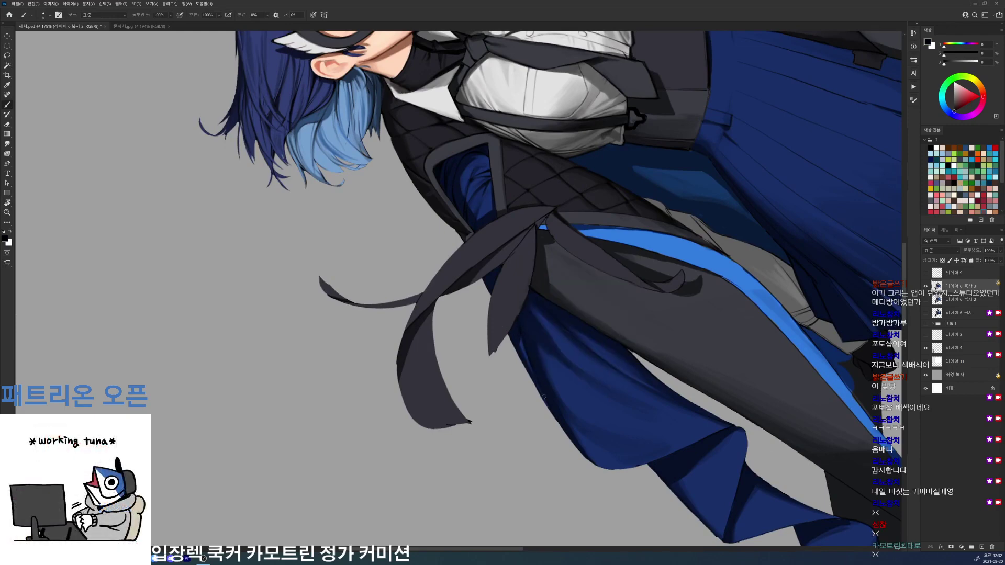
key(r)
drag(549, 396, 560, 424)
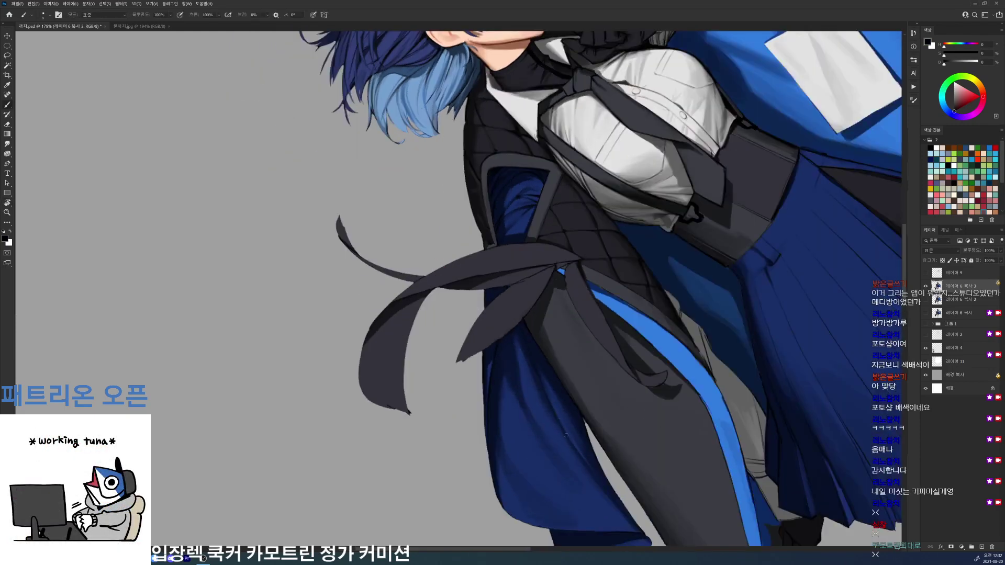
- Clean up the outline around the blue cloth's first turned fold with the eraser and sampled dark navy
drag(618, 508, 582, 450)
key(e)
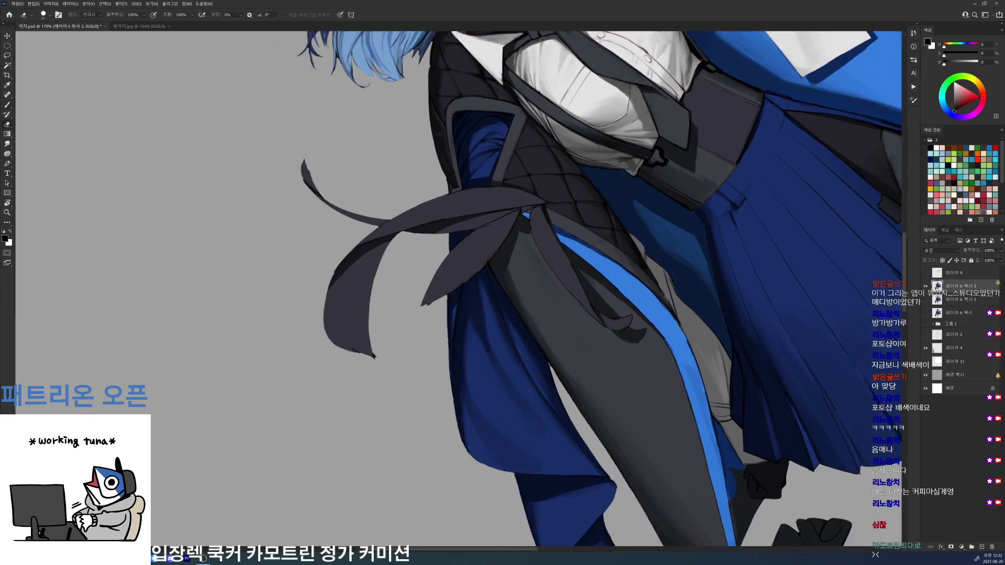
key(b)
key(r)
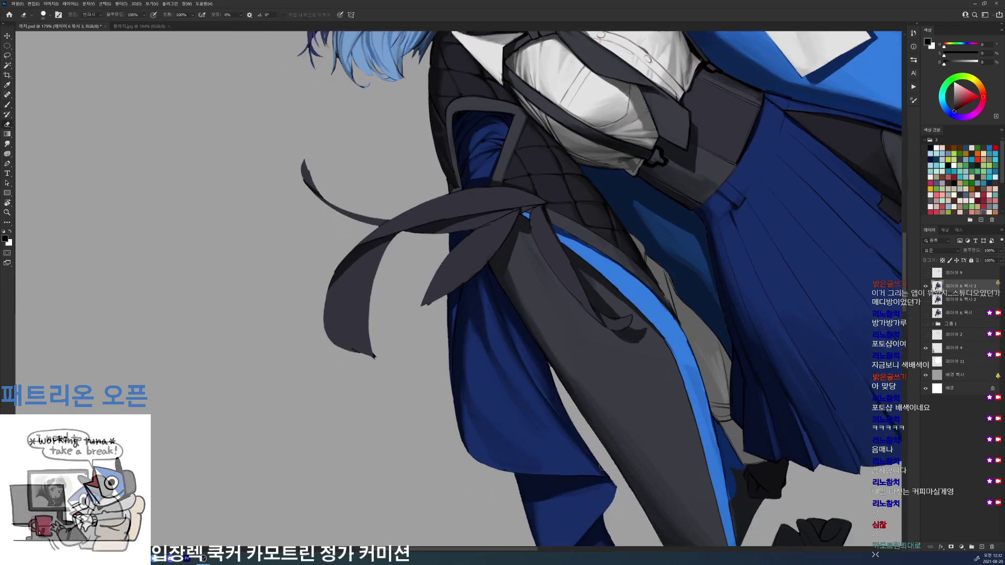
drag(614, 485, 607, 301)
alt+click(601, 341)
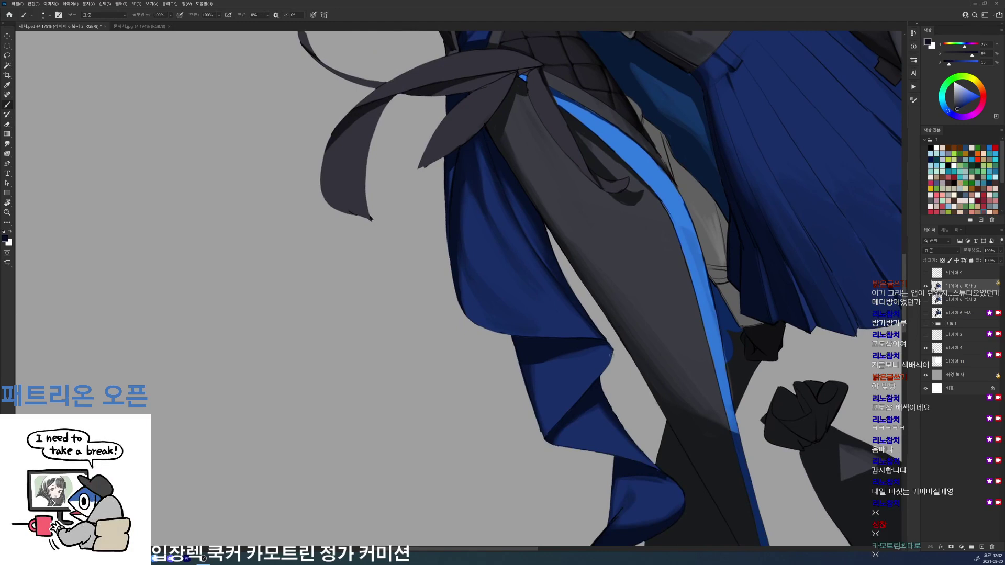
- Round off the pointed tip of the cloth's first fold with sampled blue, the eraser and a black edge line
key(r)
drag(611, 356, 535, 425)
alt+click(533, 400)
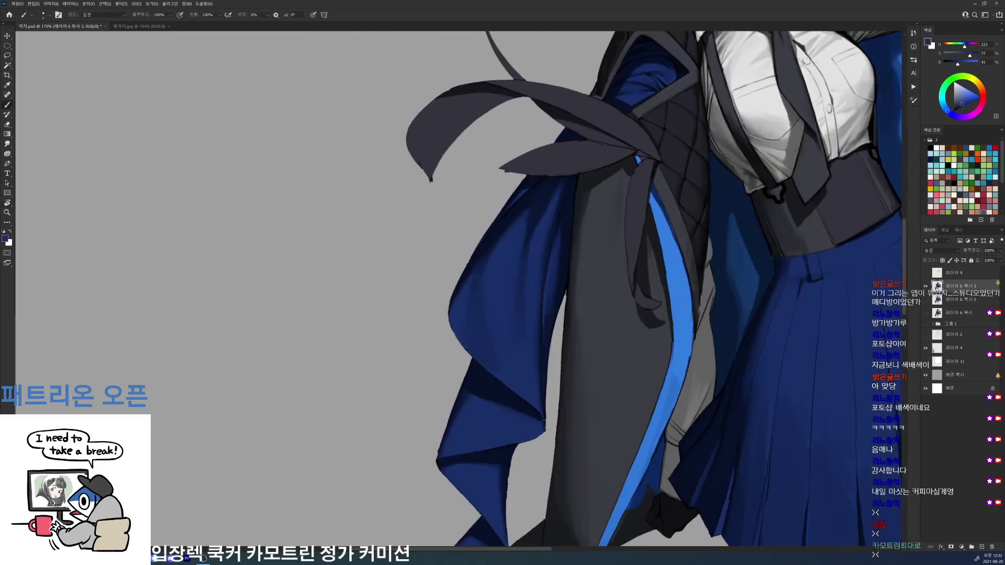
key(e)
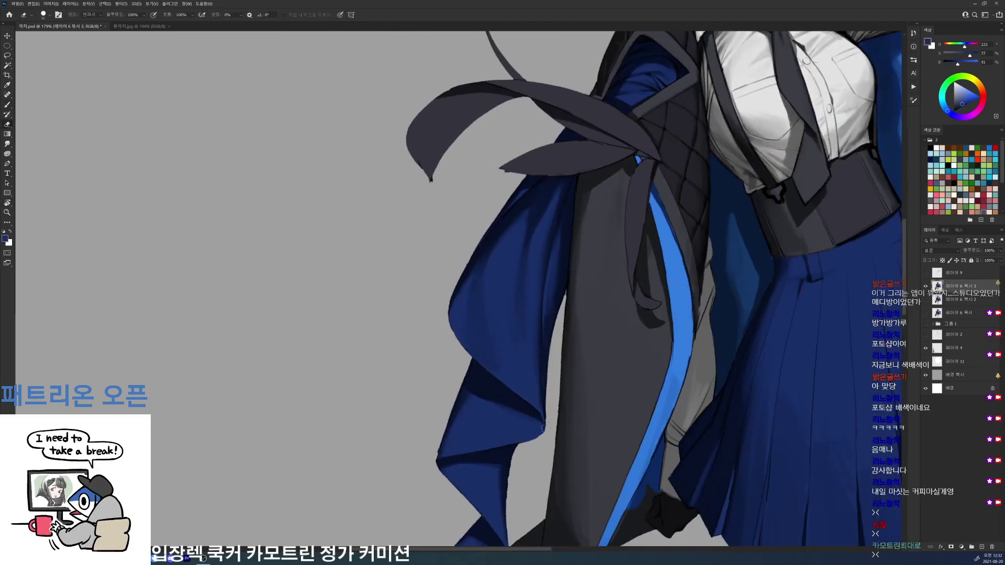
key(d)
key(b)
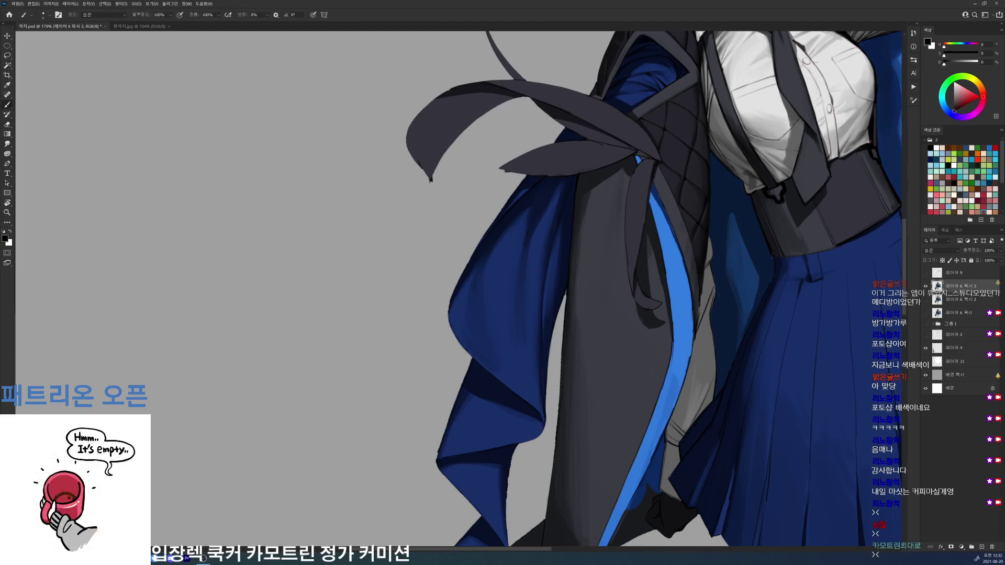
- Save the painting and reset the canvas rotation with the full figure in view
drag(625, 175, 566, 175)
key(ctrl+s)
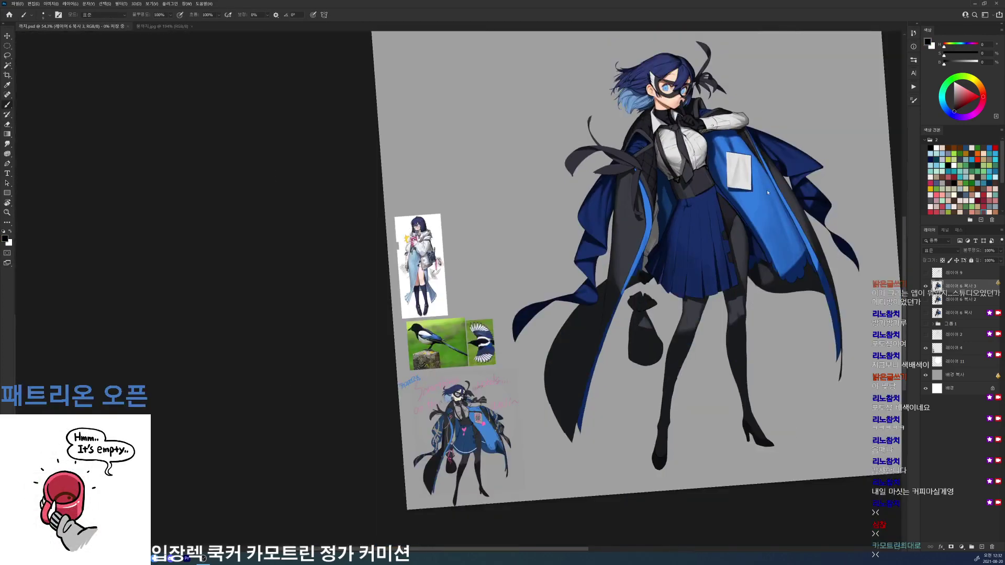
key(r)
key(Escape)
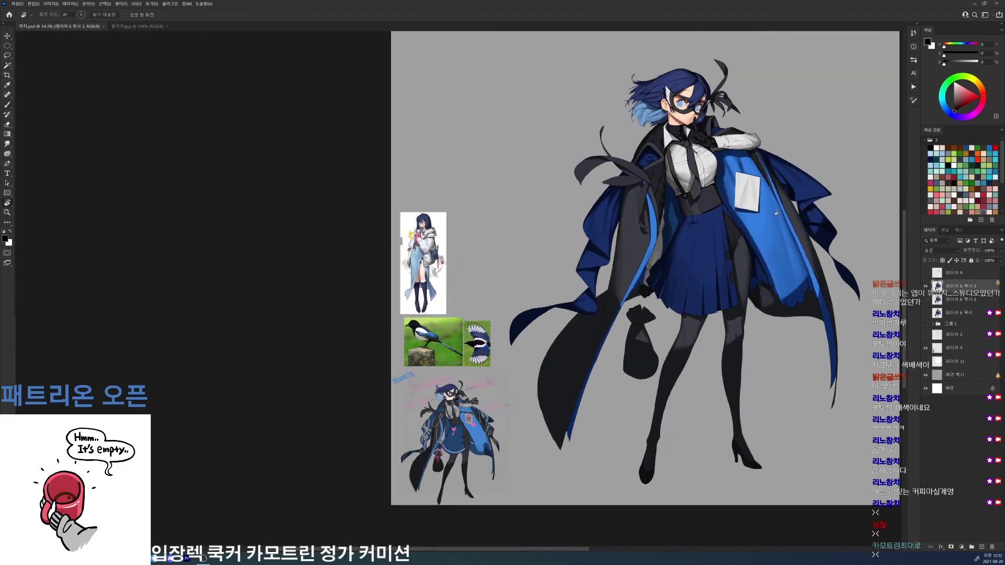
- Refine the rounded lower tip of the blue cloth's first fold with colours sampled from the cloth
scroll(623, 219, up, 4)
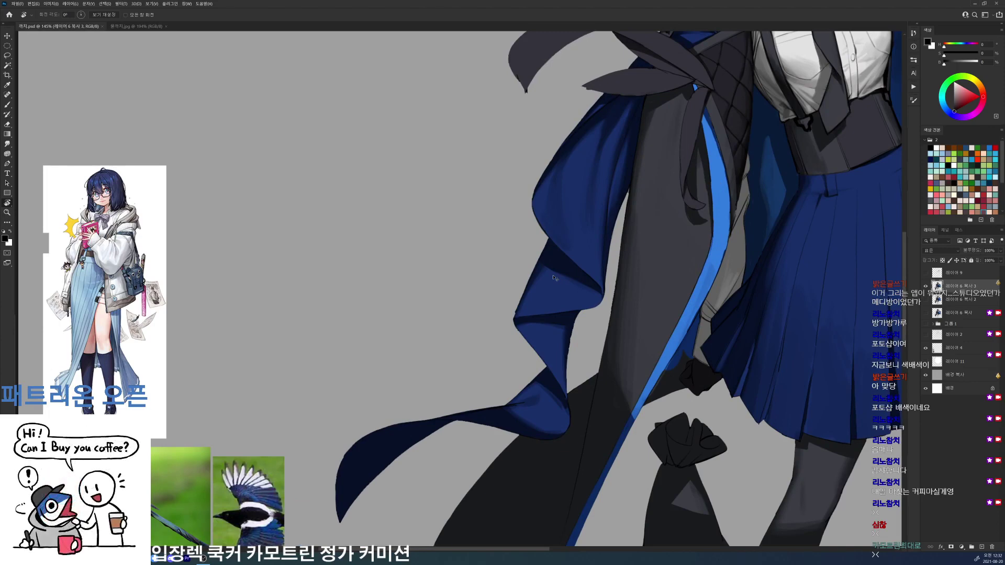
scroll(555, 277, up, 3)
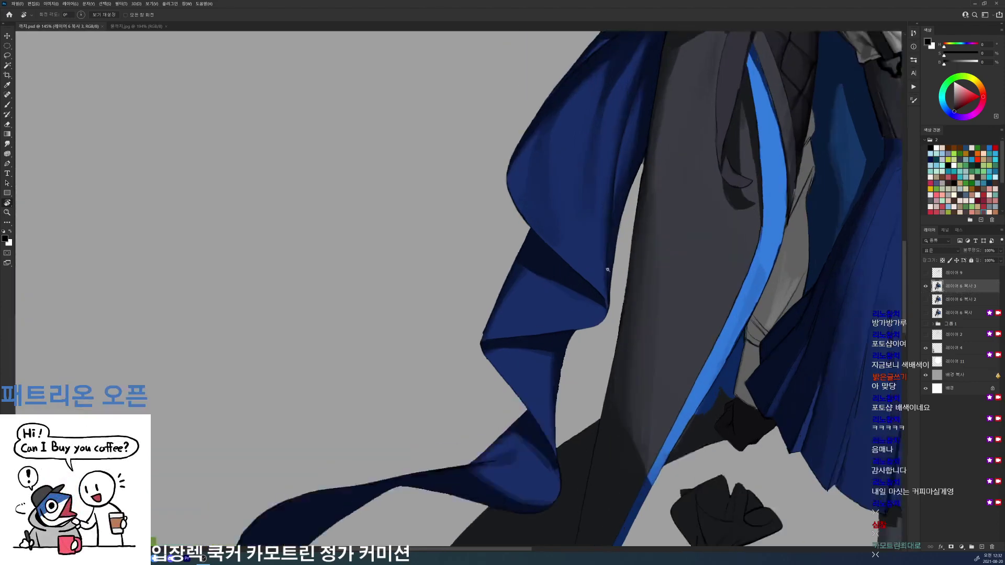
key(b)
alt+click(603, 305)
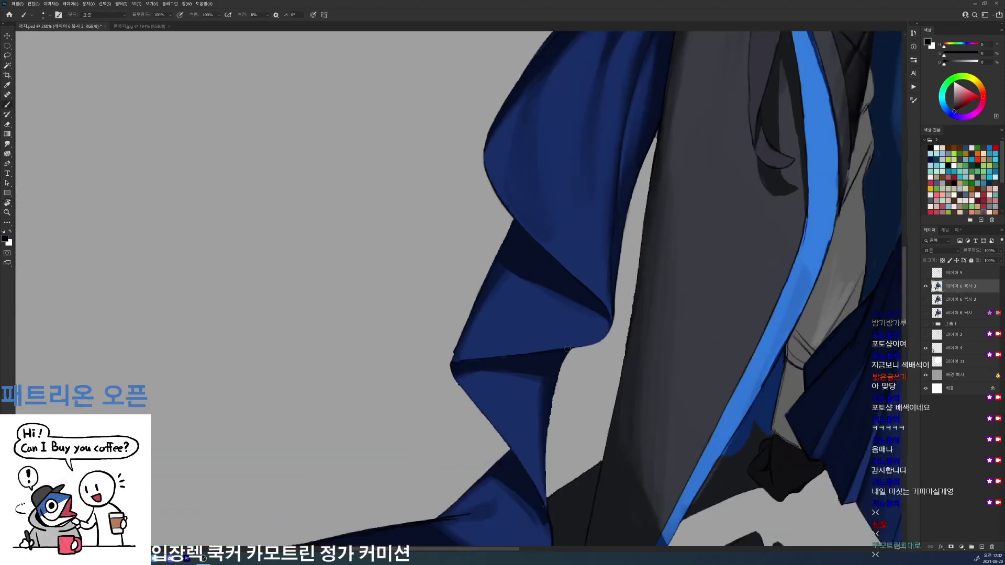
alt+click(581, 343)
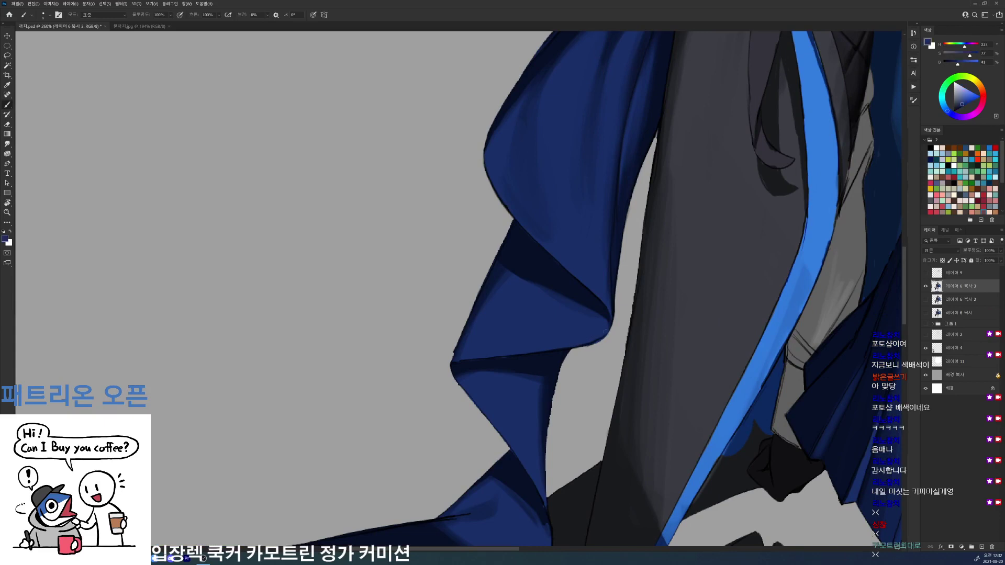
- Clean up the outer corner of the cloth's second fold with the eraser and touch up the folds below with sampled dark navy
key(e)
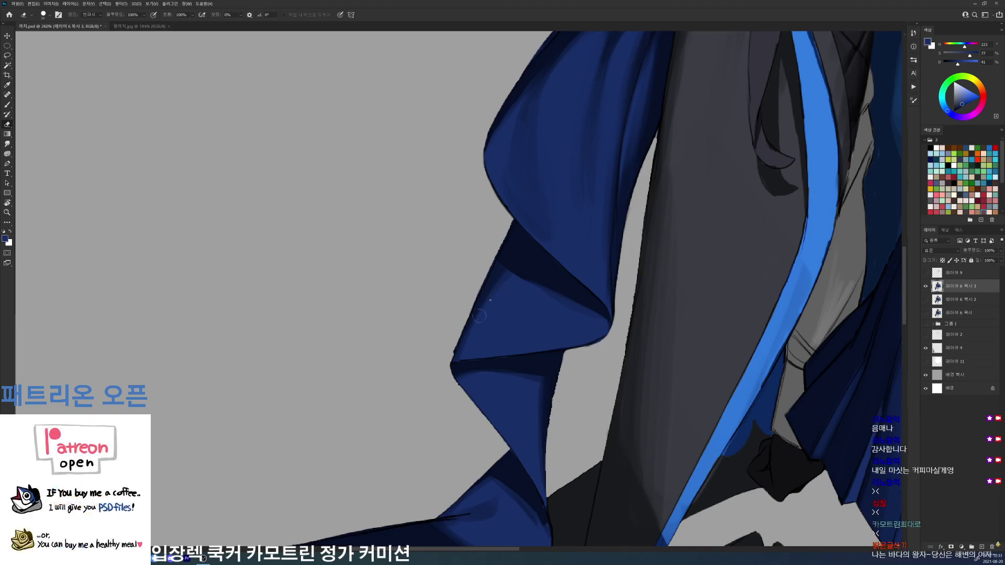
drag(454, 361, 455, 349)
drag(499, 415, 470, 378)
key(b)
key(d)
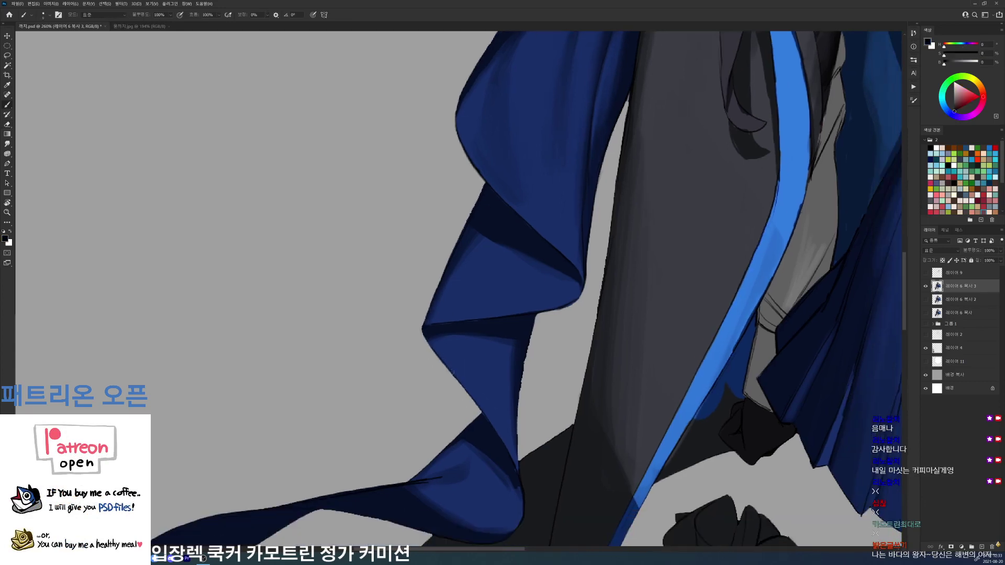
alt+click(491, 419)
mouse_move(492, 419)
mouse_down()
mouse_move(460, 365)
mouse_move(504, 273)
mouse_up()
key(e)
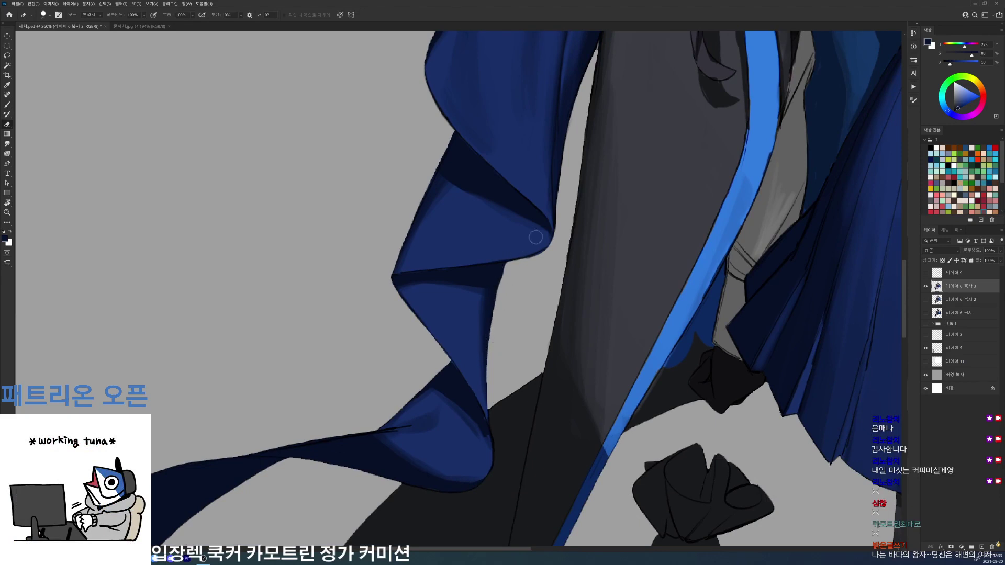
- Rotate the canvas, refine the cloth's narrow edge above the lowest fold with black lines and the eraser, and save the painting
key(r)
mouse_move(535, 237)
mouse_down()
mouse_move(510, 214)
mouse_move(498, 265)
mouse_move(522, 362)
mouse_up()
key(e)
key(b)
key(d)
drag(505, 313, 532, 379)
key(e)
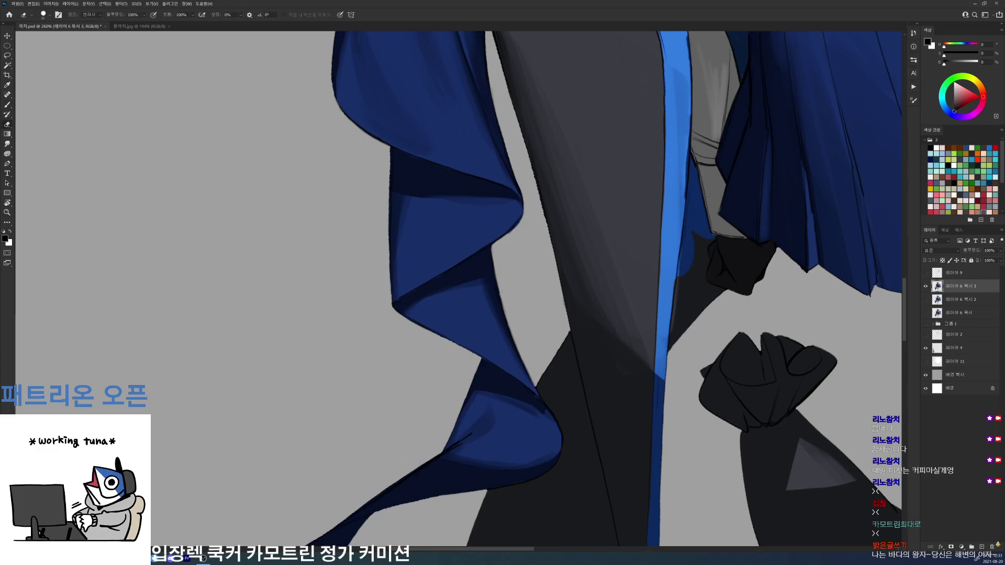
drag(506, 319, 524, 365)
key(ctrl+s)
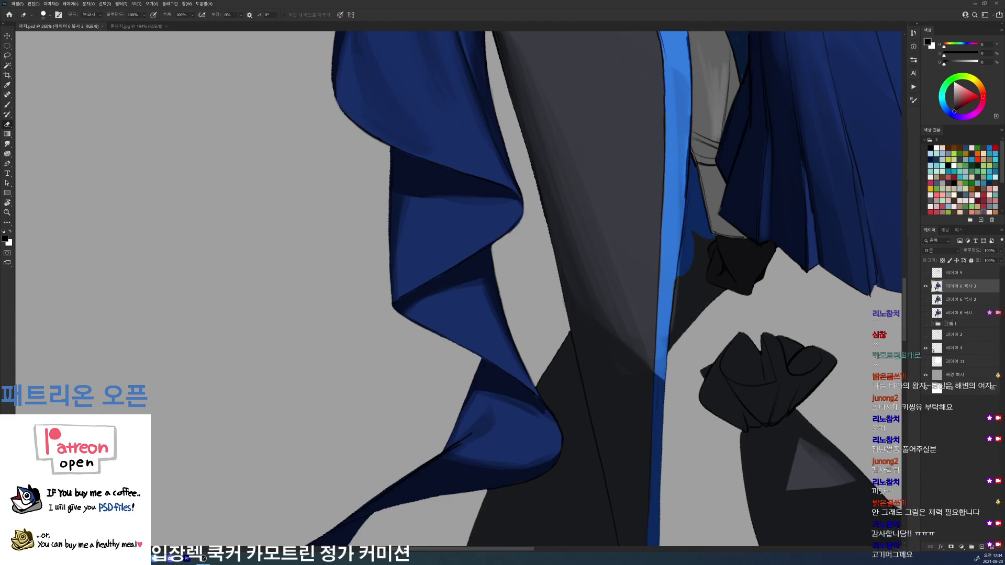
- Touch up the upper edge of the cloth's lowest fold with sampled blue and dark tones, and save the painting
key(r)
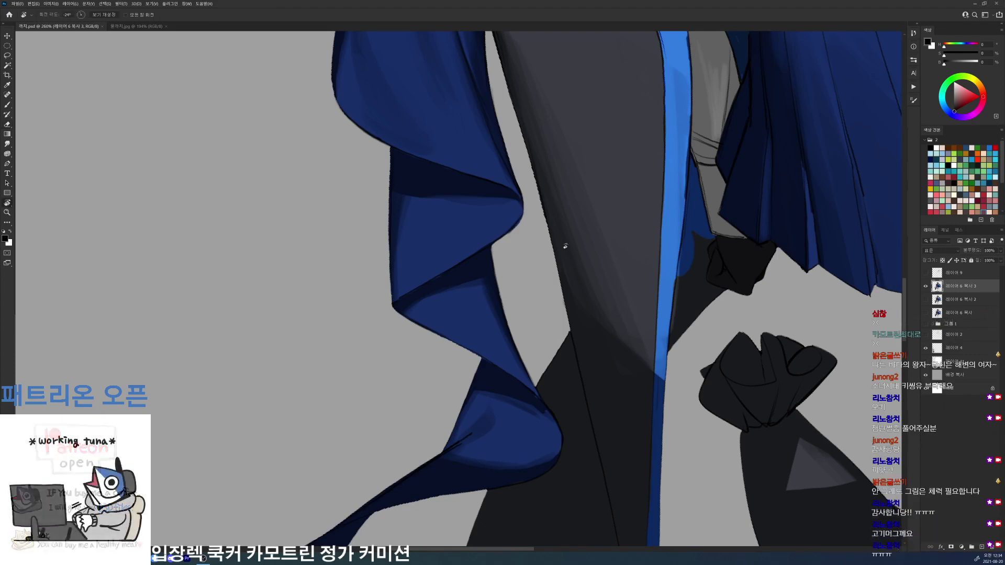
key(Escape)
drag(563, 249, 563, 163)
key(b)
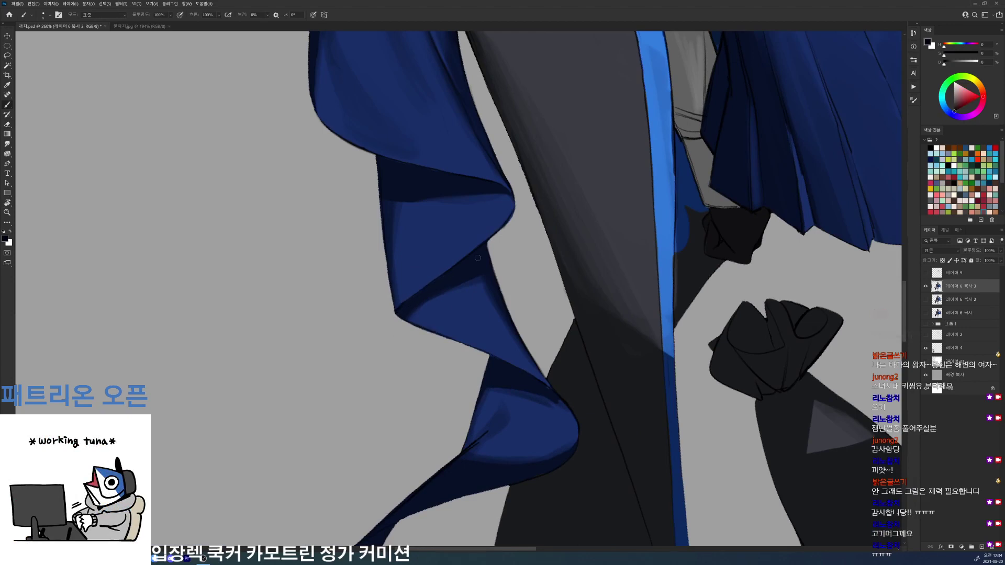
alt+click(539, 382)
alt+click(551, 406)
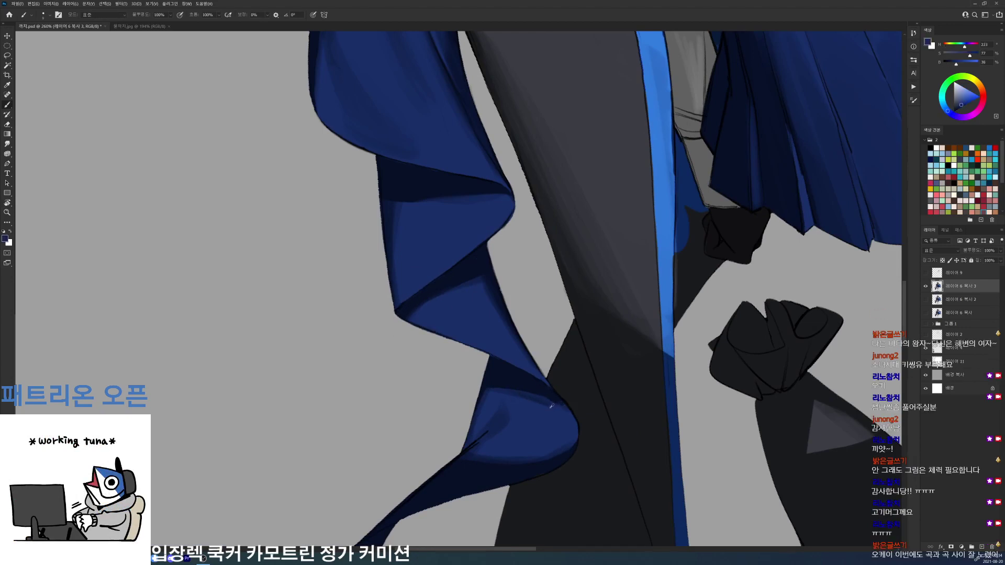
alt+click(552, 394)
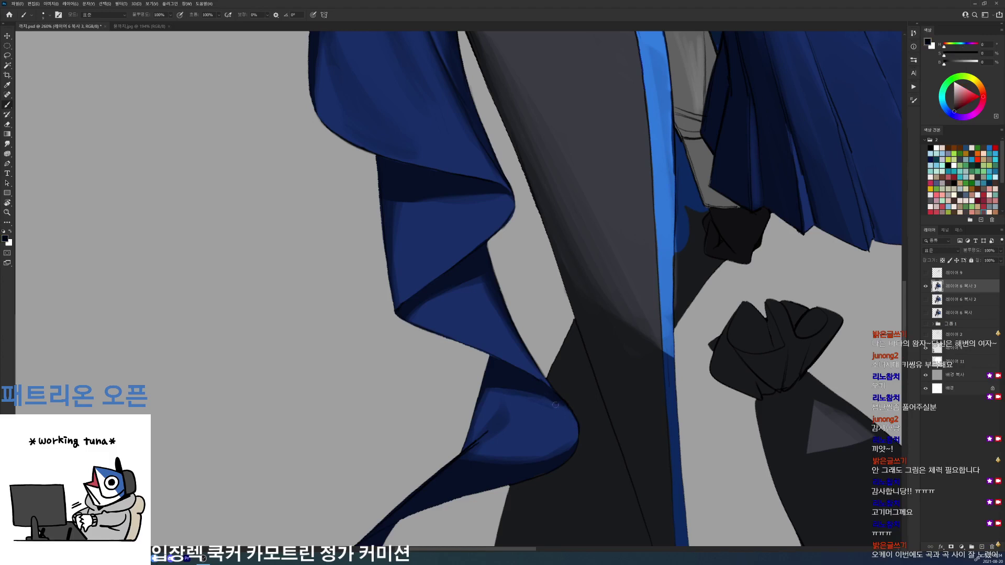
key(ctrl+s)
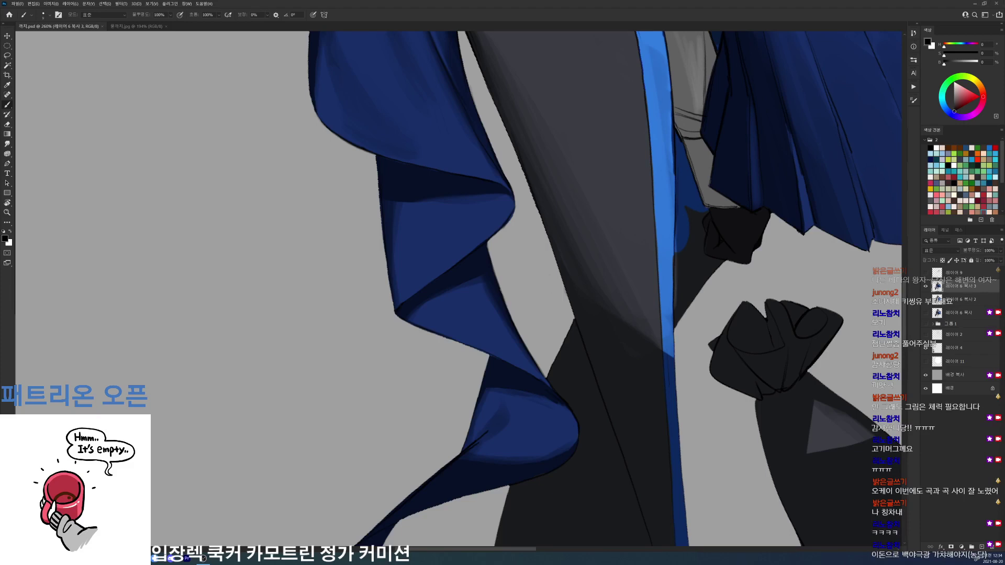
- Trim the first fold's rounded tip with the eraser, touch up the second fold's outer corner in black, and save the painting
key(r)
drag(585, 246, 592, 336)
key(space)
key(e)
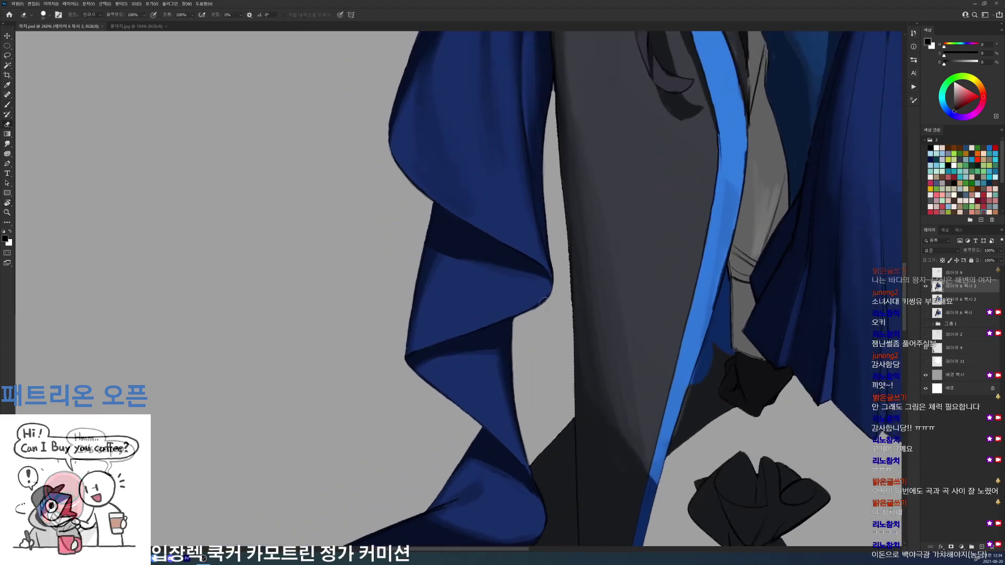
drag(539, 305, 553, 275)
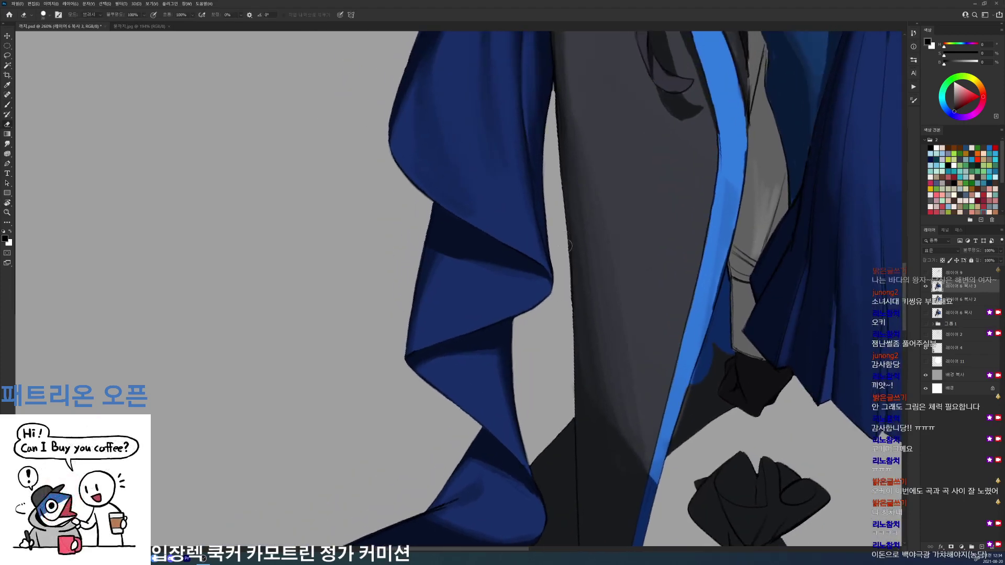
key(r)
mouse_move(574, 304)
mouse_down()
mouse_move(550, 324)
mouse_move(740, 276)
mouse_up()
key(b)
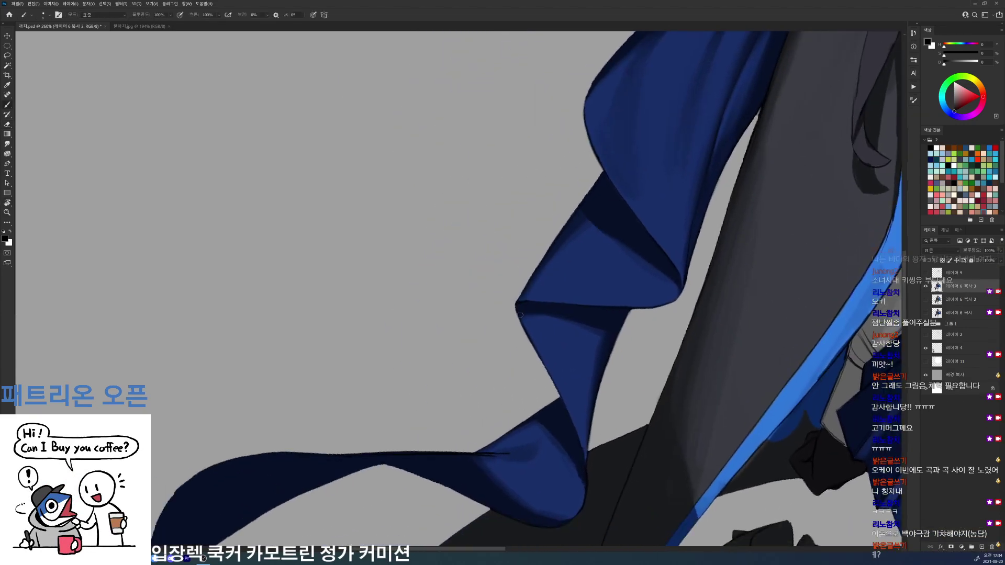
key(ctrl+s)
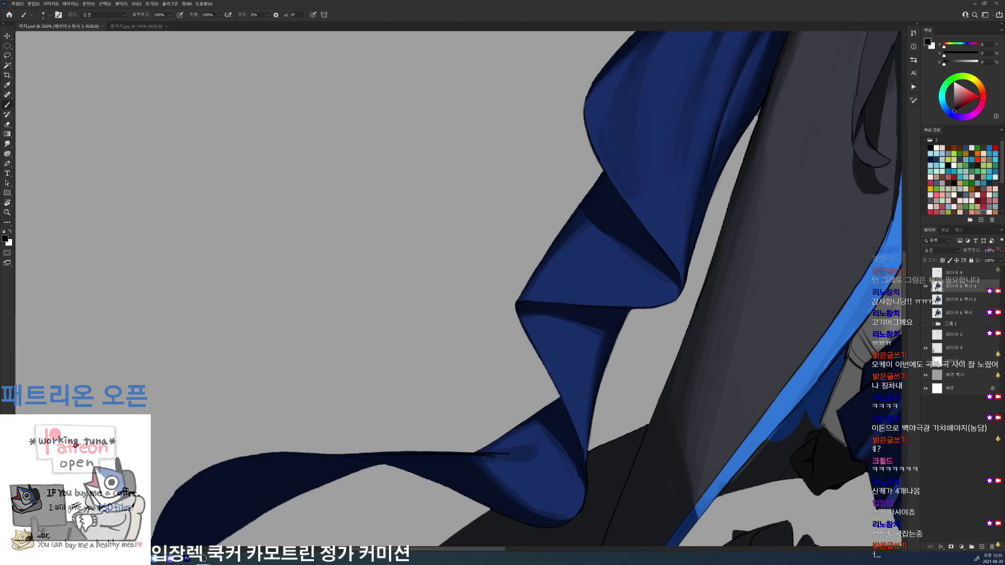
- Switch to a larger brush and blend soft shading into the cloth's second fold with sampled blues
scroll(604, 322, down, 5)
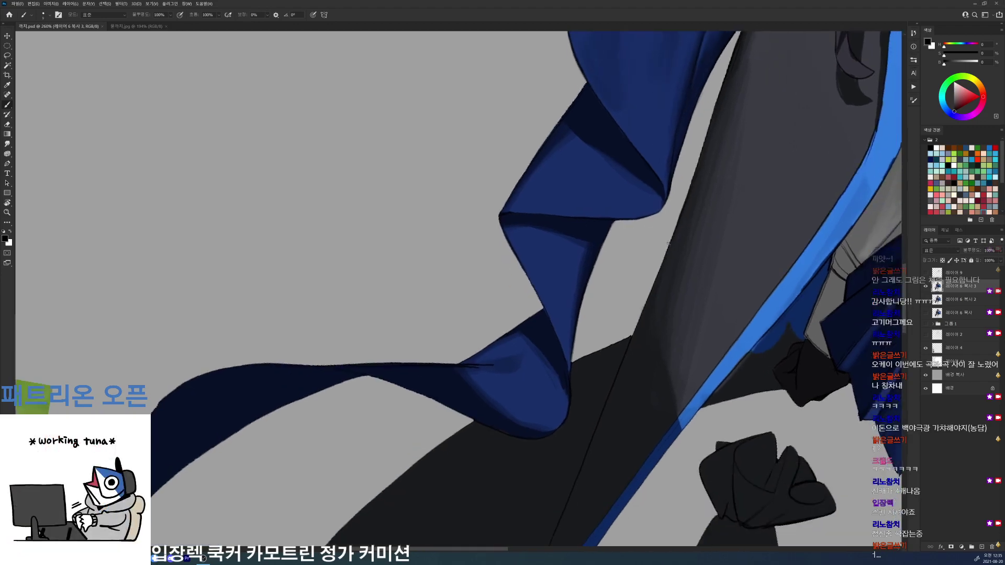
scroll(681, 221, up, 4)
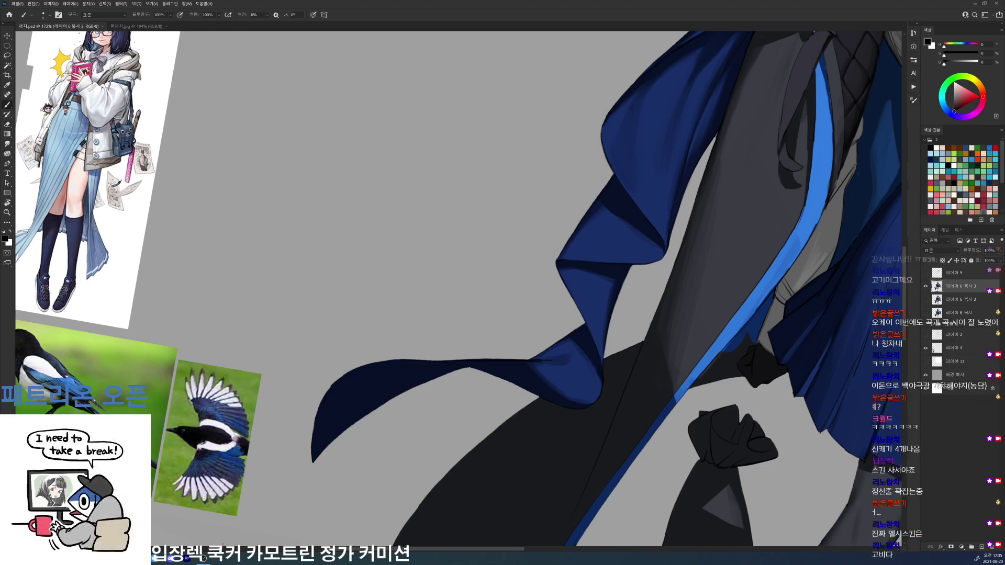
scroll(614, 288, up, 2)
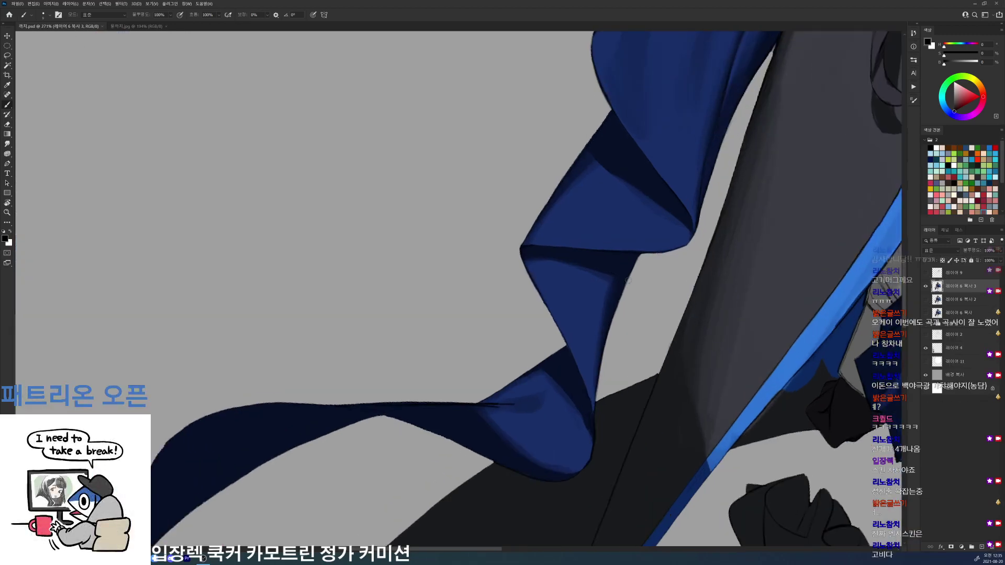
right_click(628, 281)
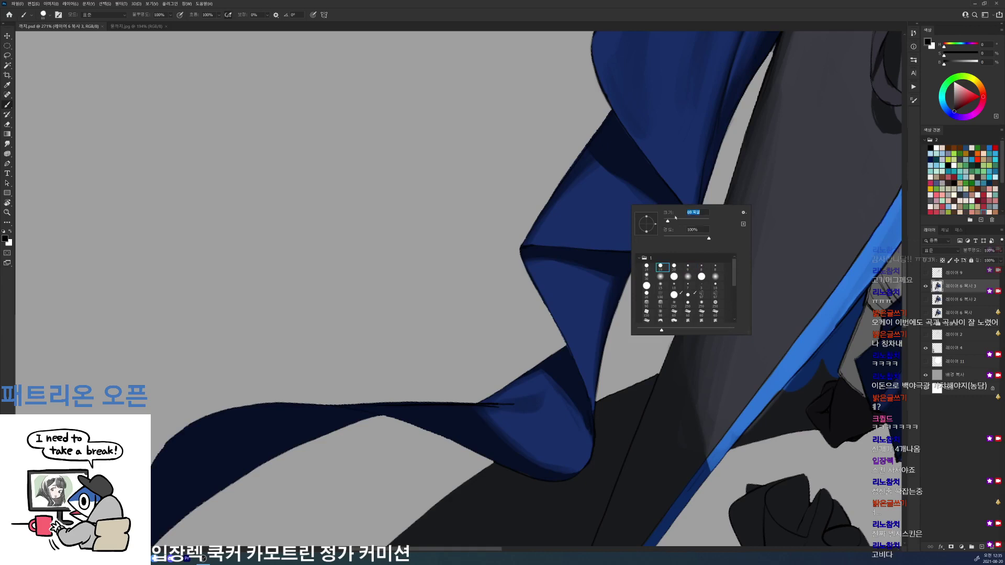
click(632, 168)
mouse_move(633, 170)
mouse_down()
mouse_move(607, 237)
mouse_move(621, 185)
mouse_move(591, 234)
mouse_move(630, 198)
mouse_up()
alt+click(620, 198)
alt+click(625, 218)
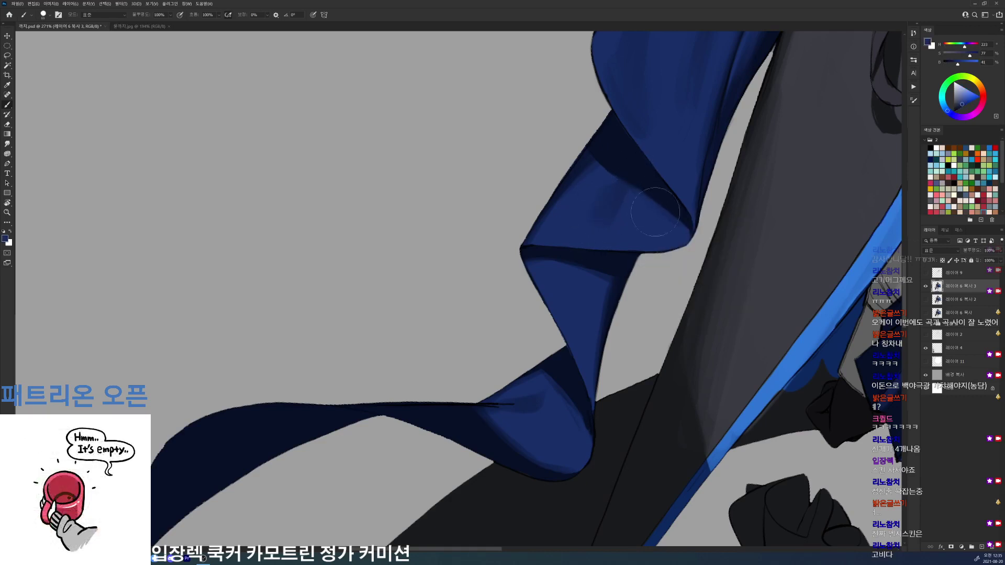
drag(692, 202, 620, 203)
- Reset the canvas rotation, check the painted layer's visibility, and shade the black coat tail below the cloth with sampled dark greys
key(r)
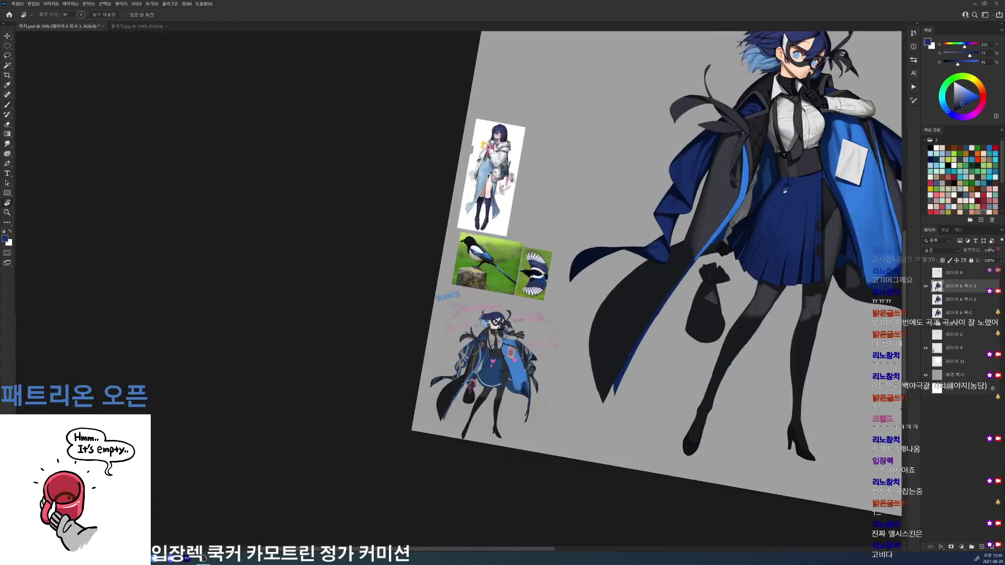
drag(793, 195, 791, 135)
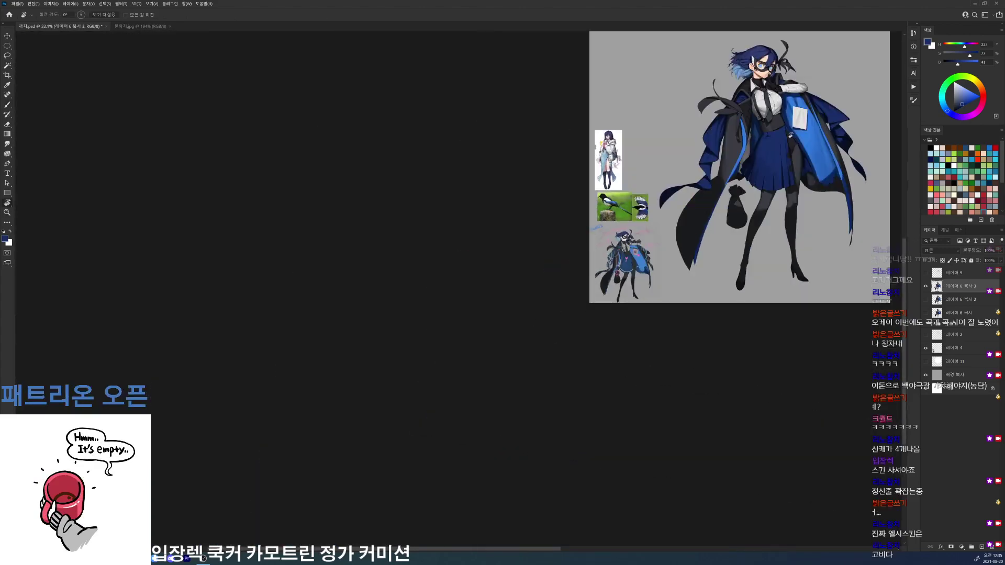
click(925, 286)
drag(711, 164, 777, 164)
drag(740, 213, 662, 295)
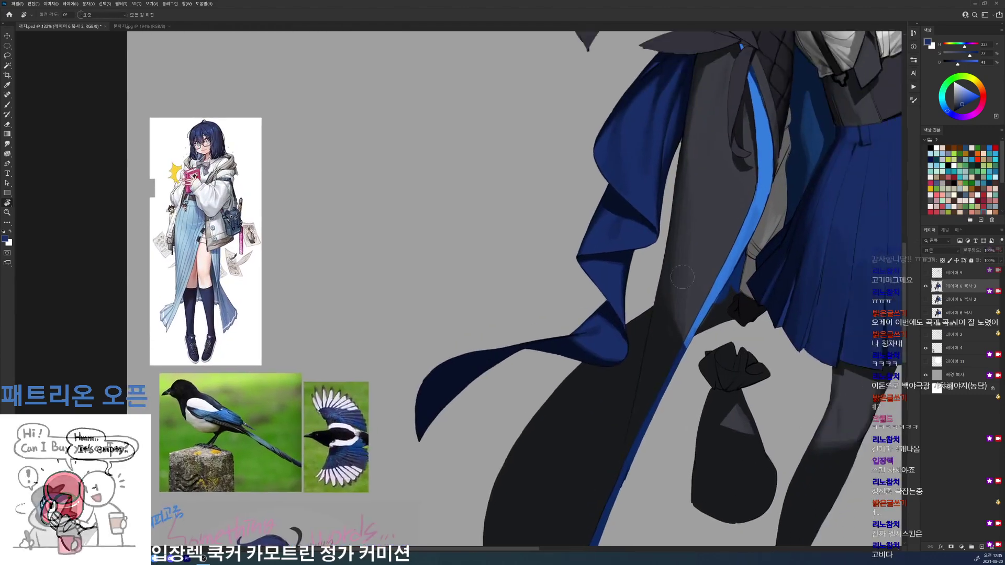
key(b)
alt+click(688, 220)
alt+click(641, 356)
mouse_move(639, 359)
mouse_down()
mouse_move(628, 429)
mouse_move(642, 364)
mouse_move(597, 469)
mouse_up()
alt+click(633, 390)
alt+click(620, 413)
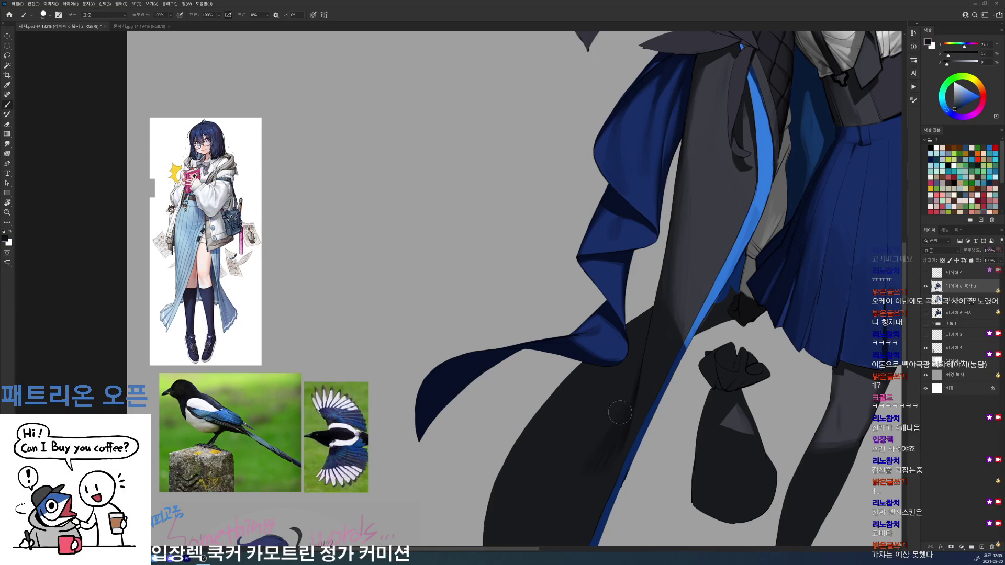
mouse_move(585, 428)
mouse_down()
mouse_move(579, 326)
mouse_move(599, 381)
mouse_move(609, 351)
mouse_move(566, 359)
mouse_move(529, 404)
mouse_up()
- Enlarge the brush and darken the coat tail directly beneath the blue cloth with black
right_click(633, 318)
click(679, 352)
alt+click(616, 335)
alt+click(614, 352)
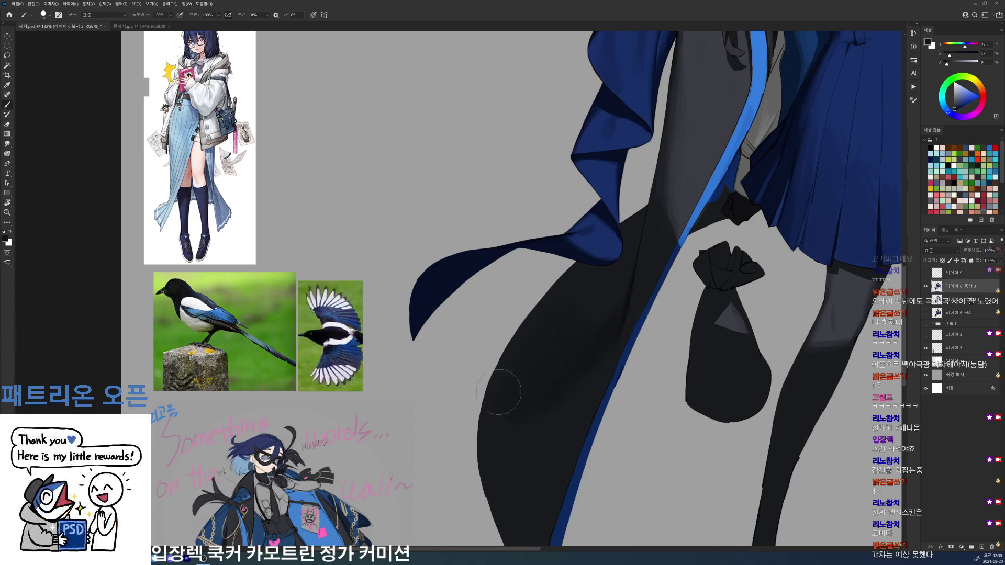
key(d)
mouse_move(570, 279)
mouse_down()
mouse_move(608, 276)
mouse_move(614, 302)
mouse_move(627, 258)
mouse_move(613, 276)
mouse_move(642, 216)
mouse_move(633, 239)
mouse_up()
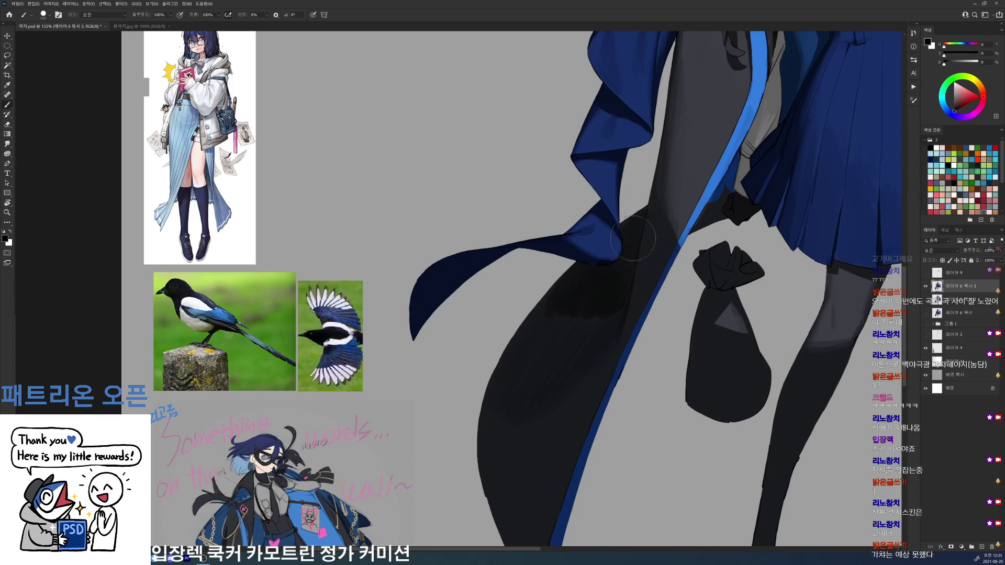
- Blend the shadow down the middle of the coat tail with sampled dark greys
alt+click(576, 290)
alt+click(572, 297)
drag(573, 297, 525, 336)
alt+click(608, 309)
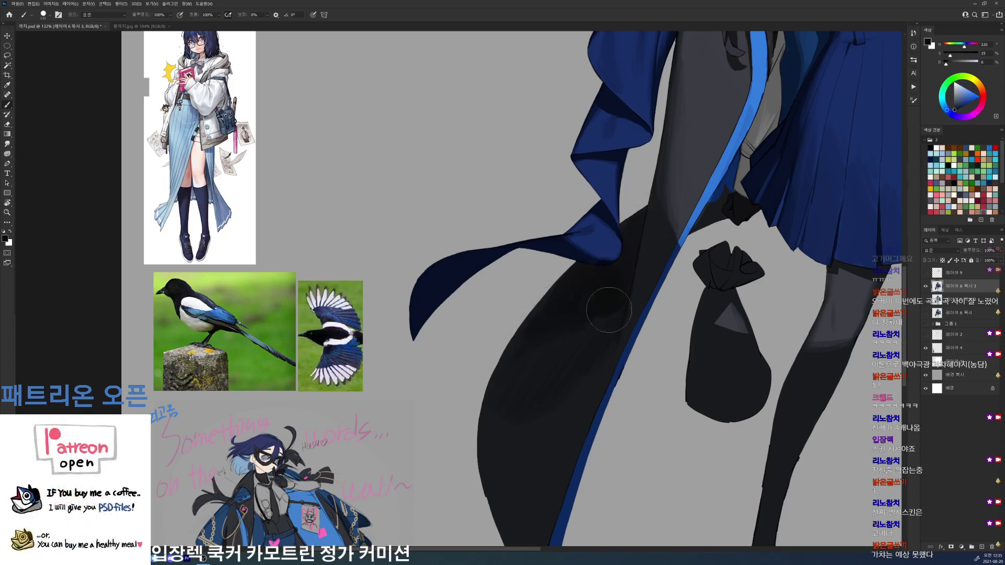
mouse_move(608, 309)
mouse_down()
mouse_move(520, 357)
mouse_move(608, 319)
mouse_move(516, 386)
mouse_up()
drag(570, 361, 497, 447)
- Shade the pointed lower end of the coat tail with sampled dark grey
scroll(529, 322, down, 4)
alt+click(499, 307)
drag(498, 307, 514, 399)
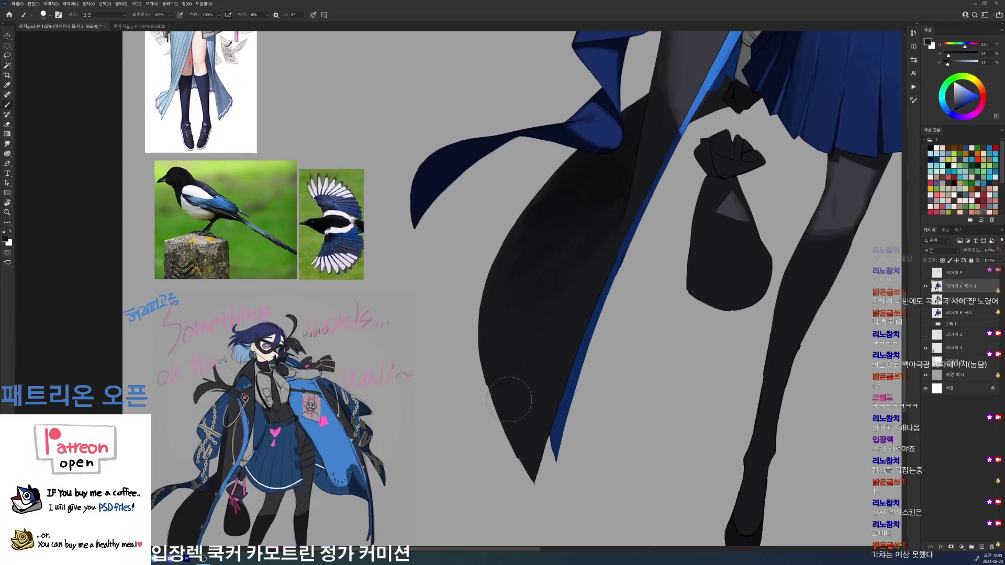
drag(583, 292, 548, 378)
alt+click(537, 399)
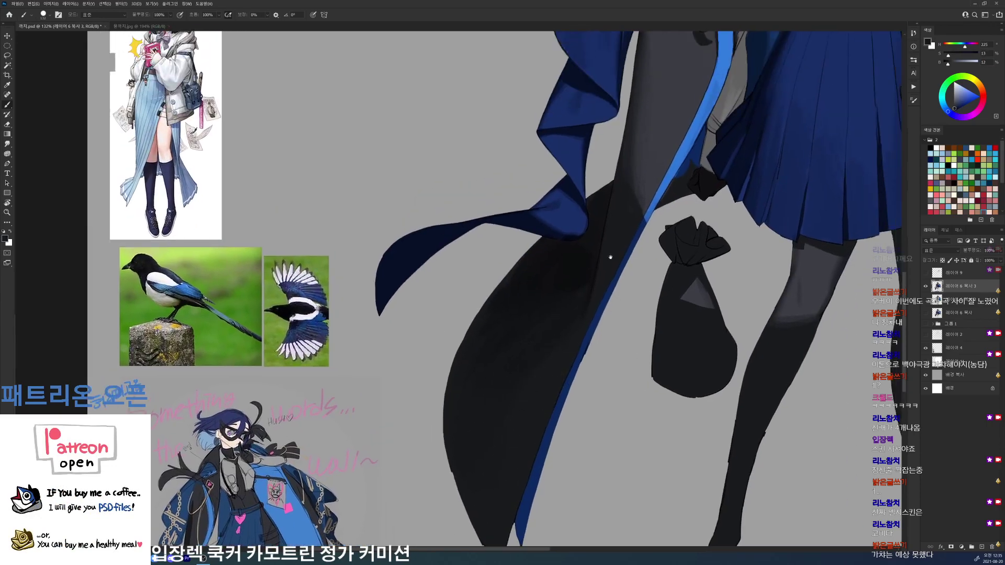
- Darken the coat between the blue cloth's lowest fold and the blue trim with black and sampled greys, and save the painting
drag(611, 256, 549, 385)
key(d)
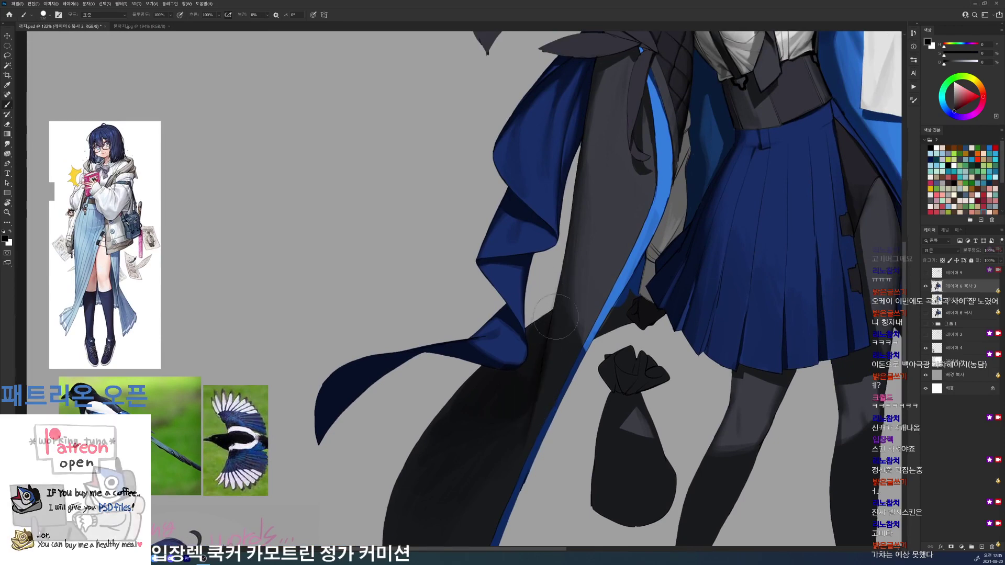
alt+click(540, 350)
alt+click(533, 343)
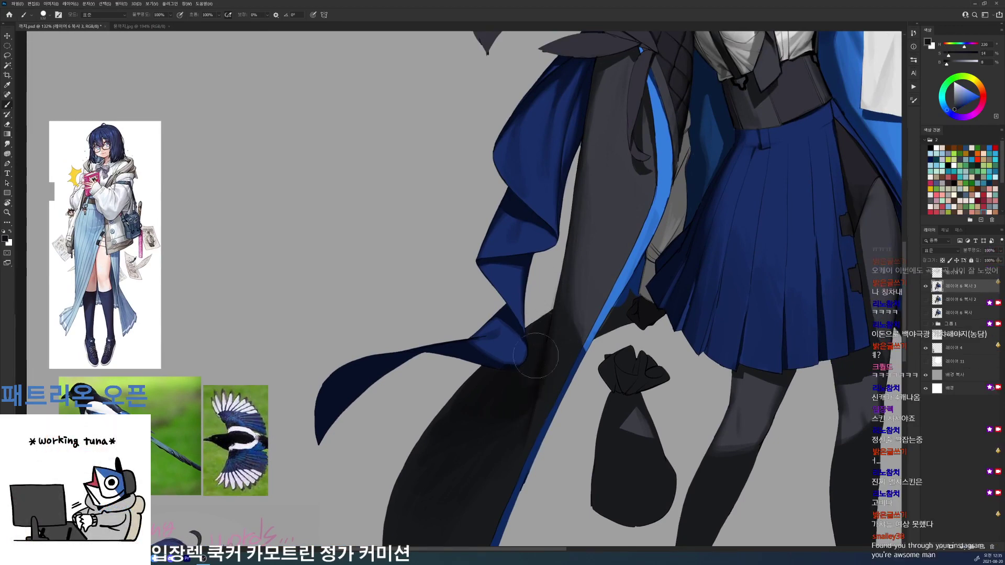
drag(672, 231, 705, 239)
key(ctrl+s)
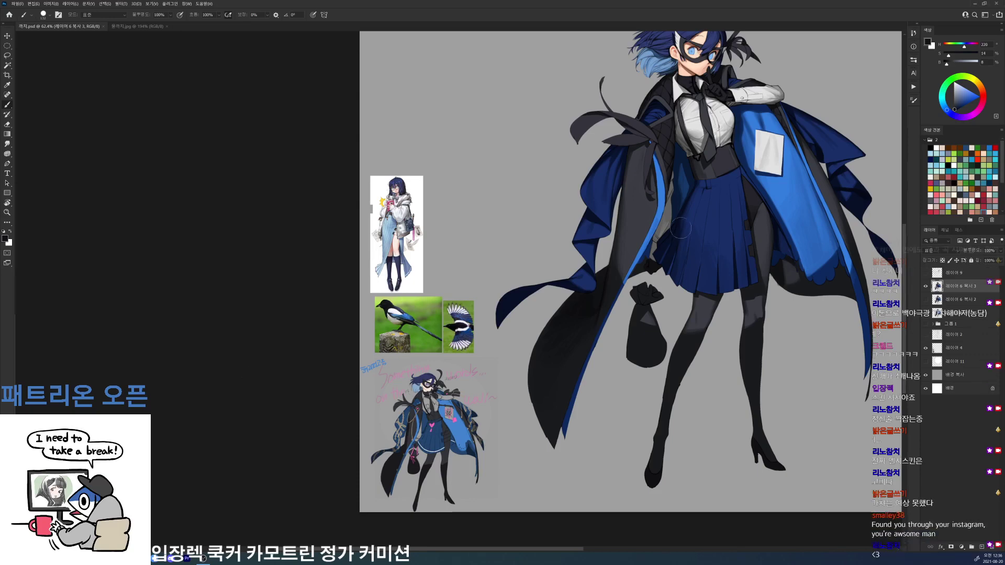
- Darken the edges of the hanging blue cloth's lowest fold with sampled dark navy
scroll(610, 227, up, 3)
scroll(623, 270, up, 3)
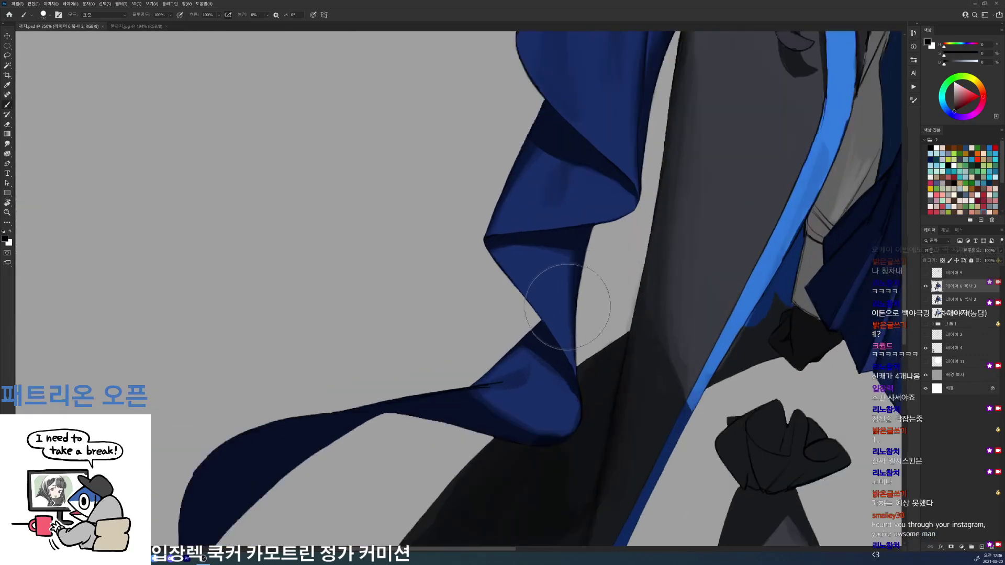
right_click(573, 312)
alt+click(547, 344)
click(547, 344)
key(r)
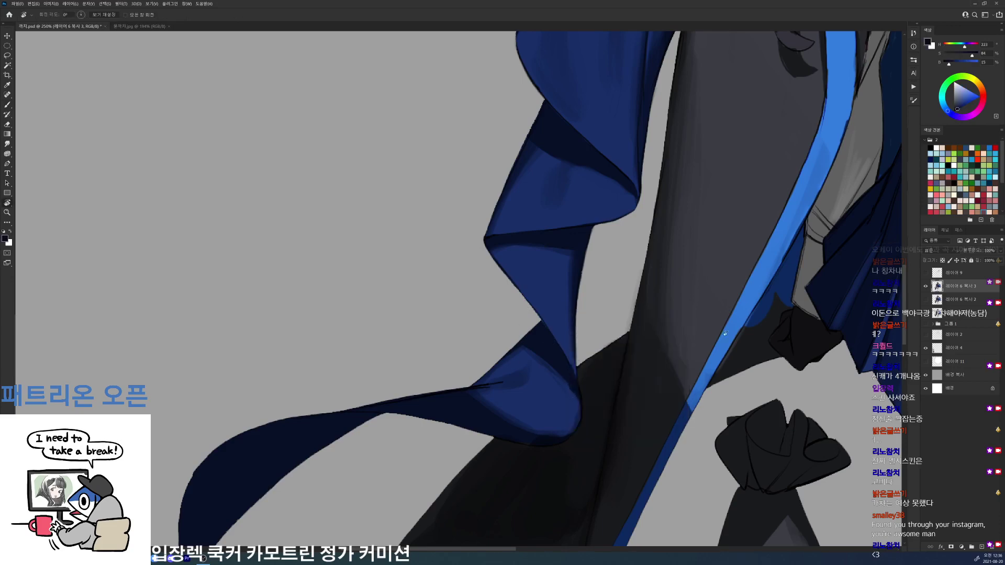
drag(547, 344, 475, 391)
alt+click(383, 408)
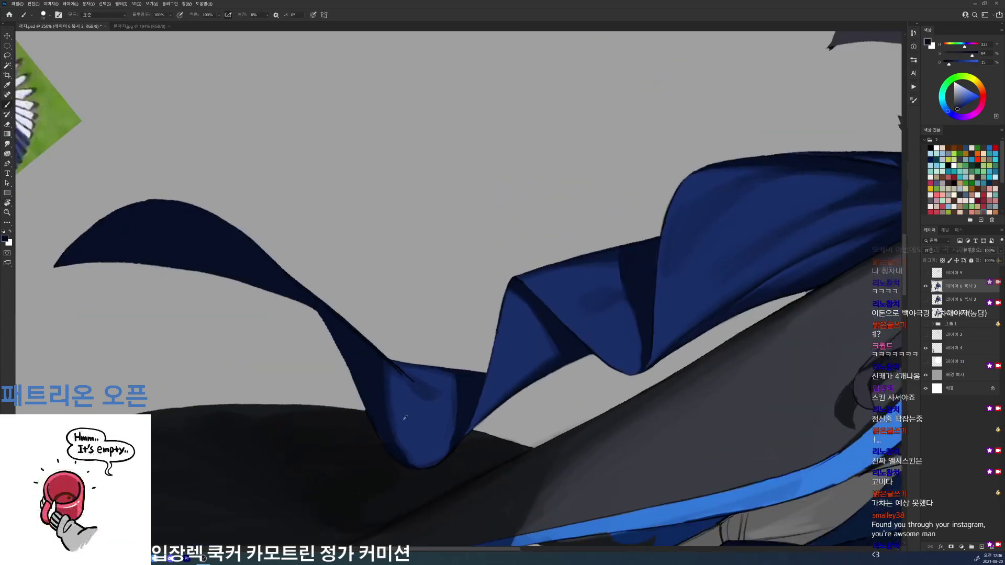
- Refine the border between the cloth's lowest fold and the black coat tail with sampled navy and black
alt+click(399, 419)
alt+click(378, 406)
alt+click(370, 413)
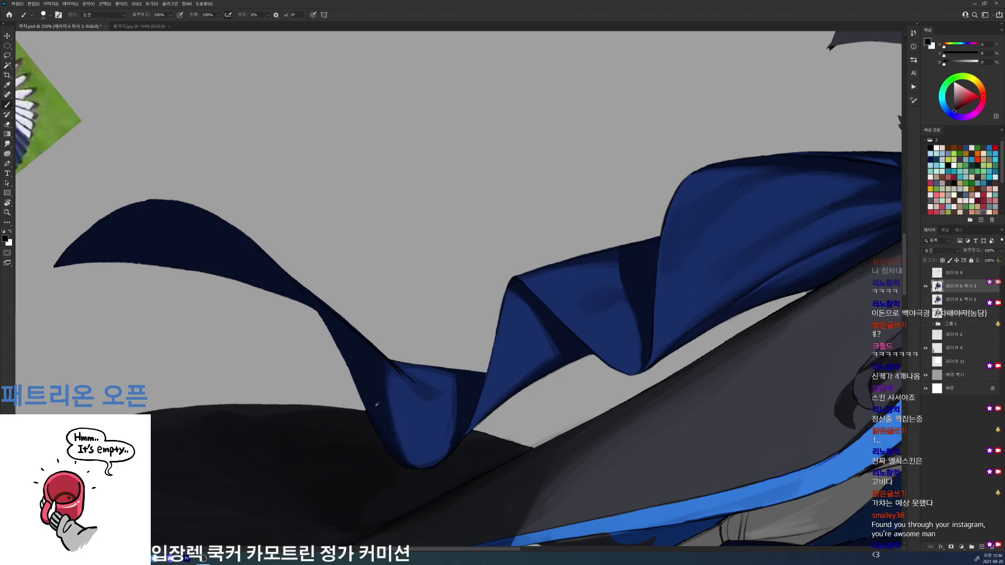
alt+click(371, 399)
alt+click(370, 421)
- Blend the crease where the lowest fold narrows into the cloth's pointed end with sampled blues, and save the painting
key(r)
drag(420, 454, 582, 198)
alt+click(558, 197)
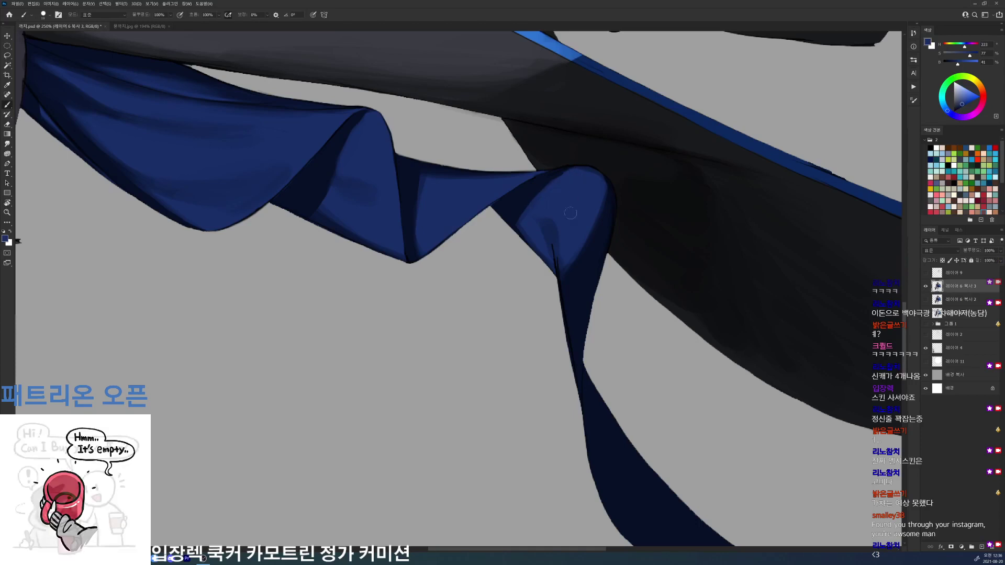
alt+click(558, 254)
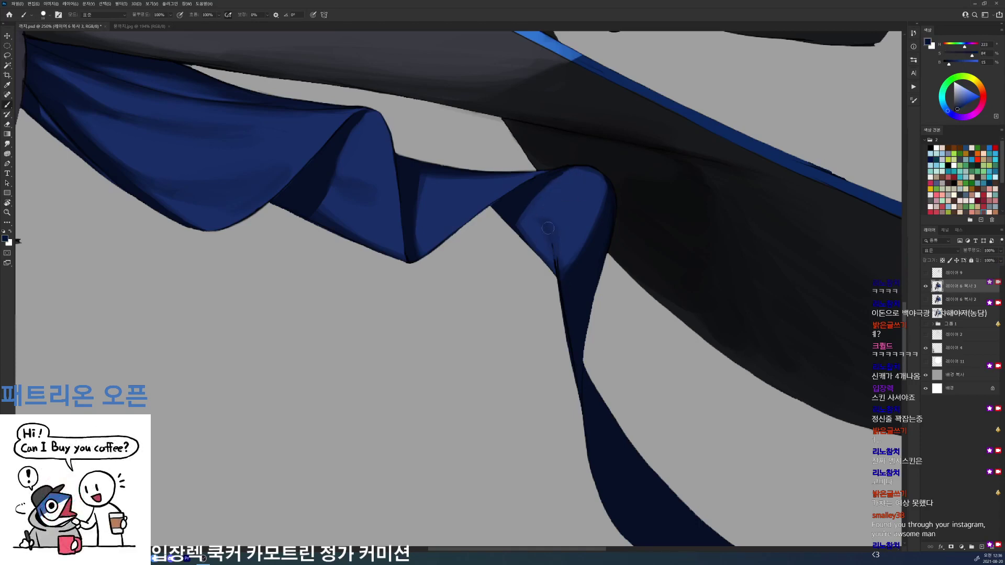
alt+click(557, 256)
key(r)
key(r)
drag(557, 191, 561, 445)
scroll(747, 300, down, 6)
key(ctrl+s)
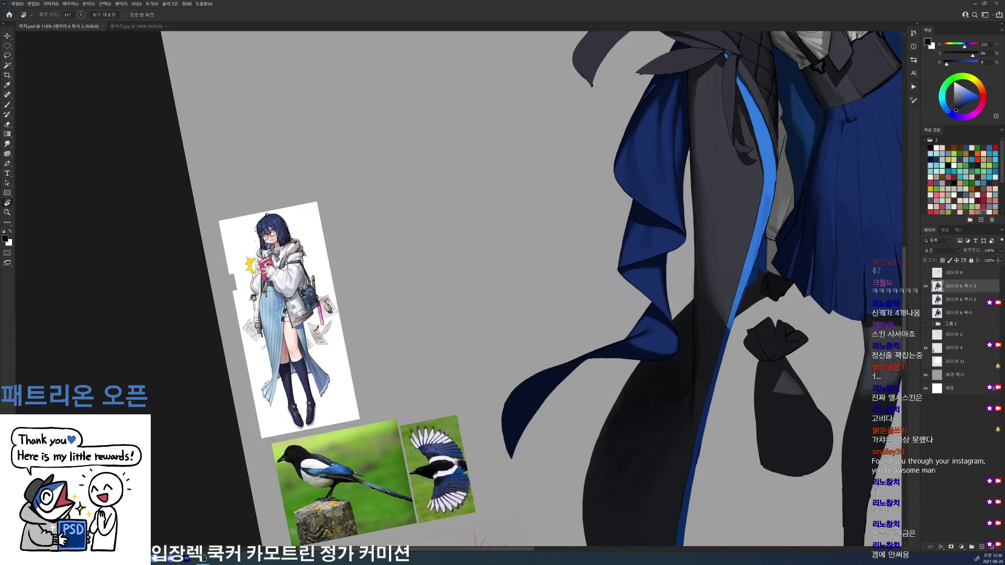
- Deepen the shadow between the hanging ribbon end and the blue trim with sampled dark grey
mouse_move(725, 228)
mouse_down()
mouse_move(732, 281)
mouse_move(546, 327)
mouse_up()
scroll(742, 284, down, 3)
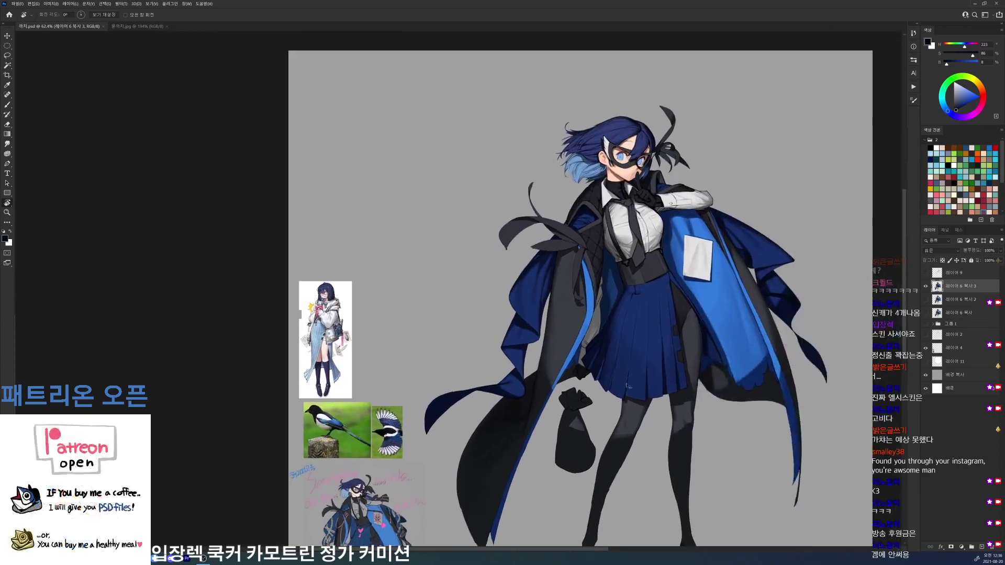
drag(586, 251, 628, 251)
key(b)
alt+click(568, 333)
alt+click(568, 330)
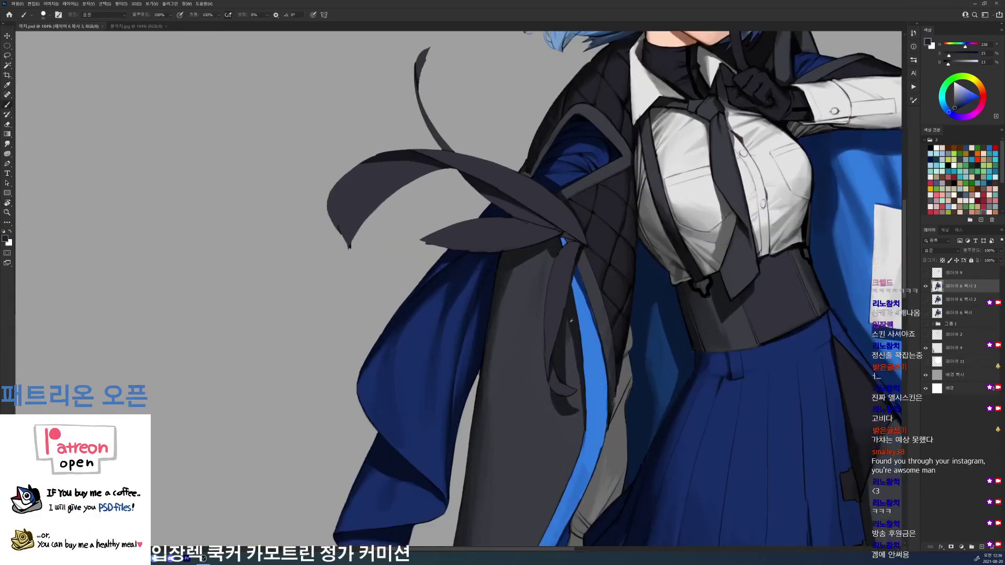
drag(568, 329, 568, 318)
alt+click(582, 396)
- Shade the upper tip of the blue trim beneath the ribbon knot with a smaller brush, using sampled dark blue and black
scroll(601, 264, up, 2)
right_click(603, 275)
alt+click(571, 278)
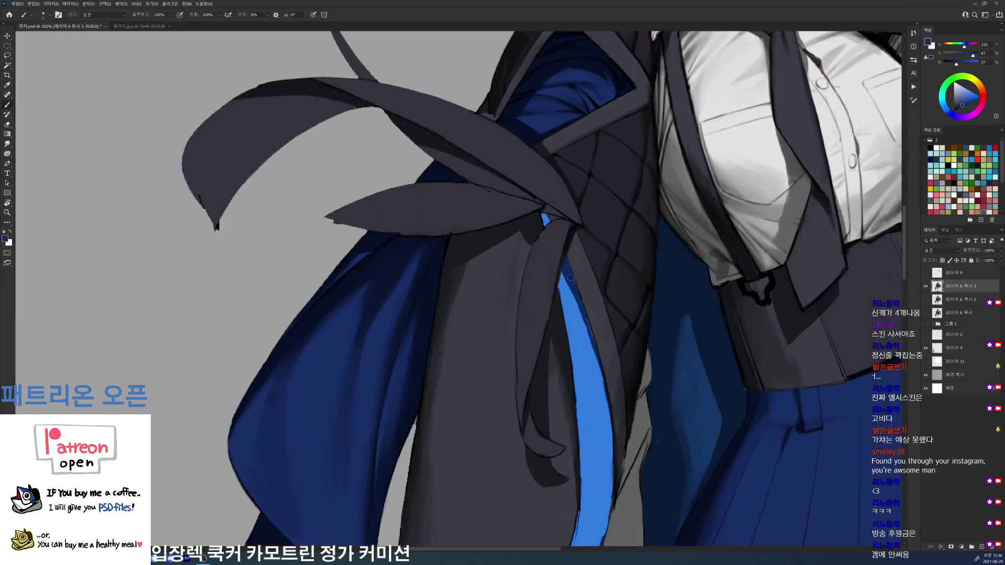
key(d)
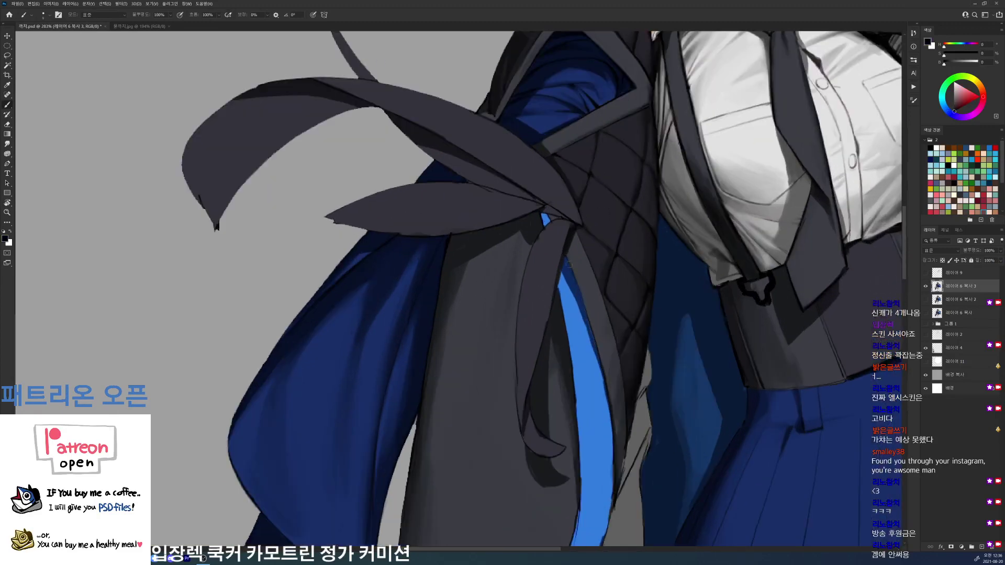
drag(604, 252, 588, 195)
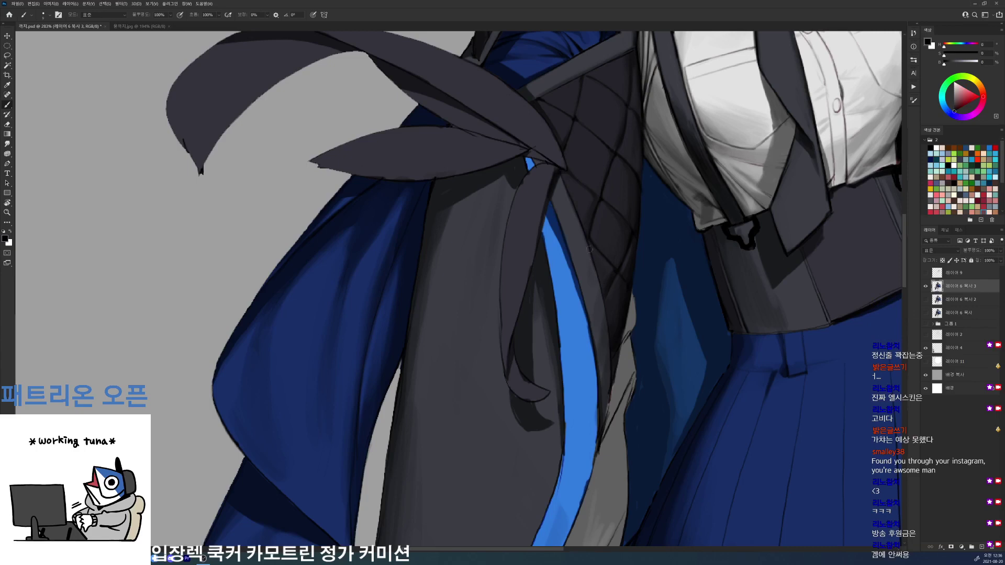
- Refine the line between the blue trim and the coat's grey border with black and sampled grey and blue
alt+click(593, 283)
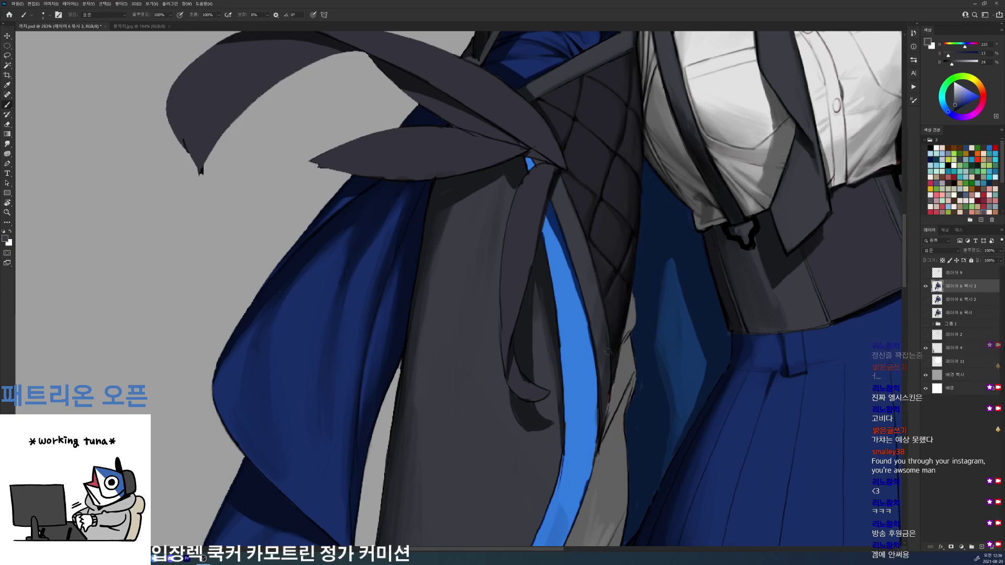
key(d)
alt+click(588, 354)
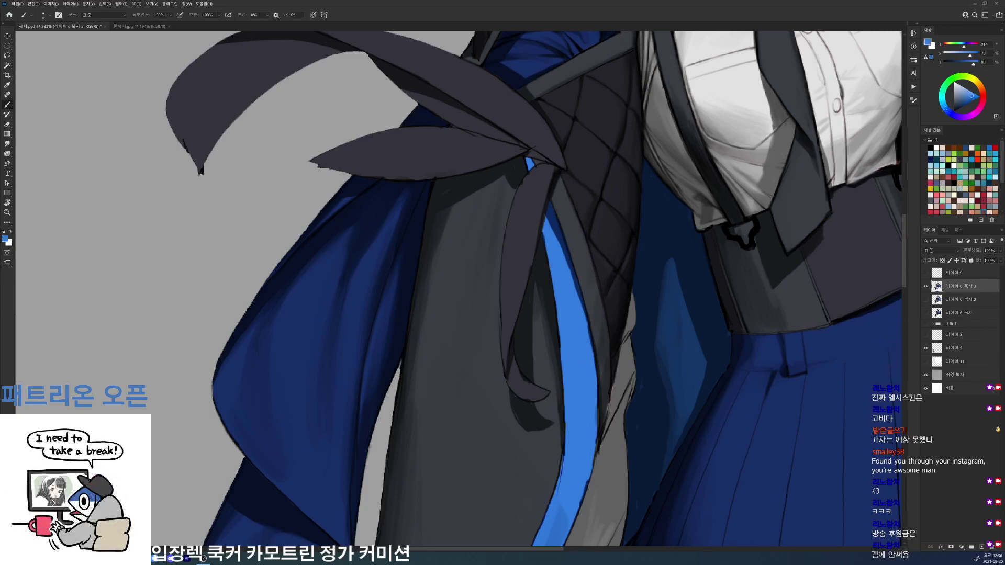
drag(589, 325, 602, 436)
key(d)
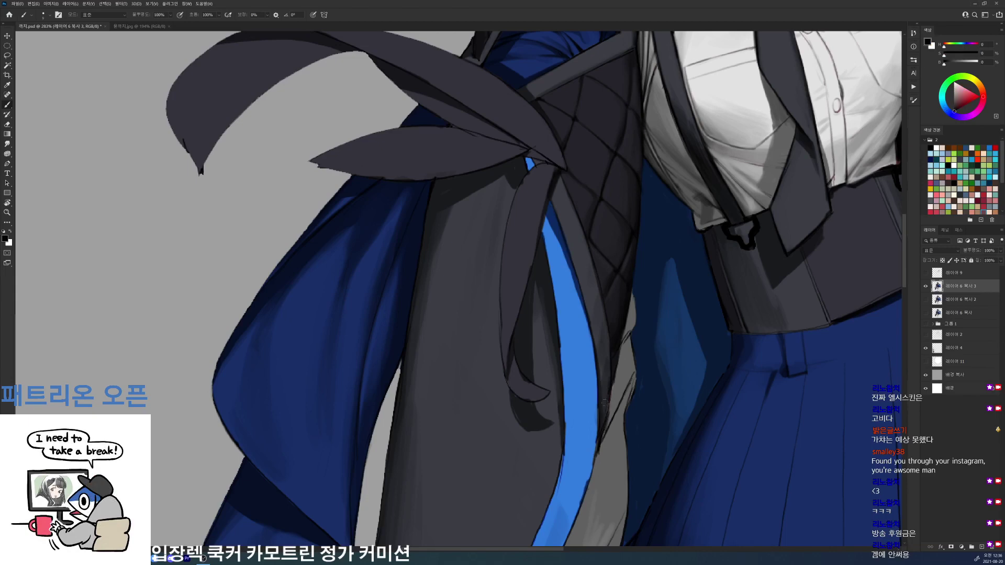
alt+click(603, 399)
drag(632, 372, 581, 370)
drag(725, 275, 747, 273)
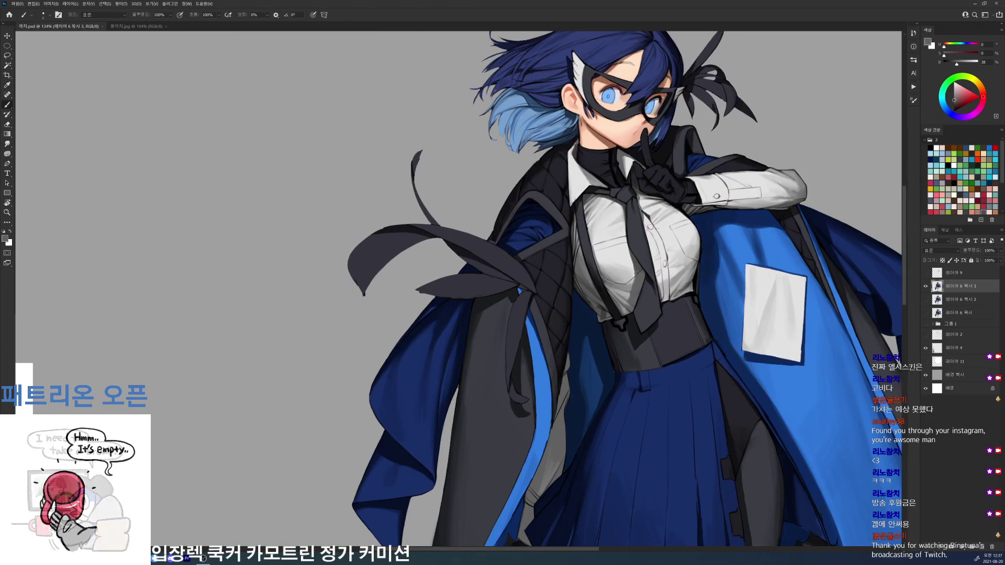
- Choose a larger brush and shade the inner blue coat lining beside the waist corset with sampled dark blues
scroll(586, 333, up, 3)
alt+click(579, 340)
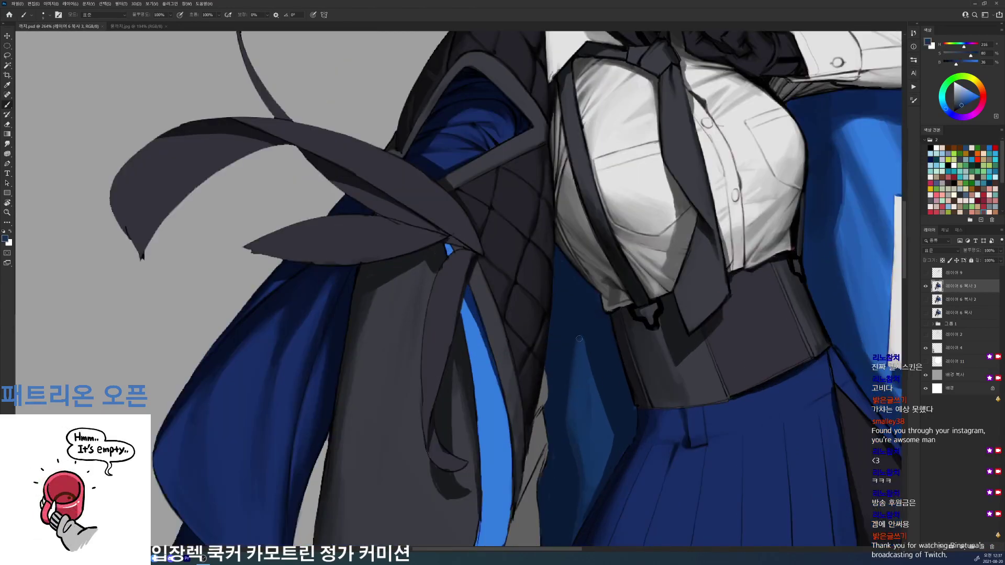
right_click(634, 370)
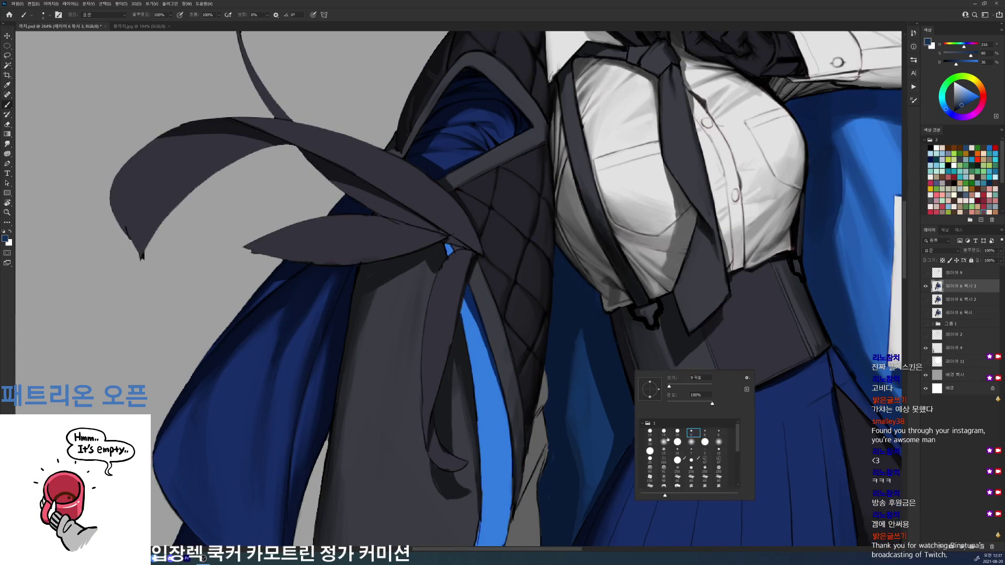
click(666, 430)
alt+click(597, 350)
drag(604, 417, 614, 438)
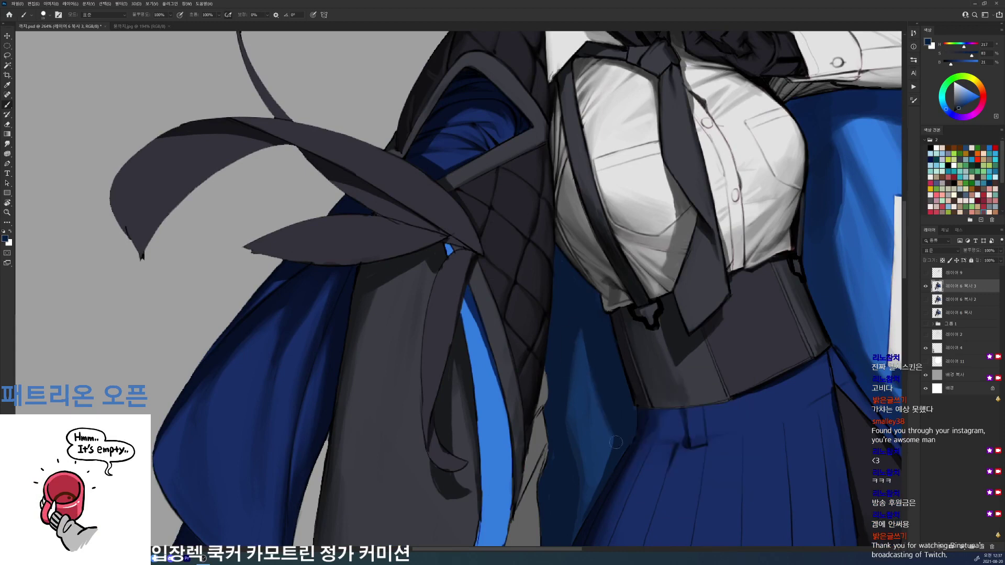
- Blend the lining's shadow down along the skirt's edge with sampled blues, and save the painting
alt+click(616, 439)
drag(602, 474, 593, 491)
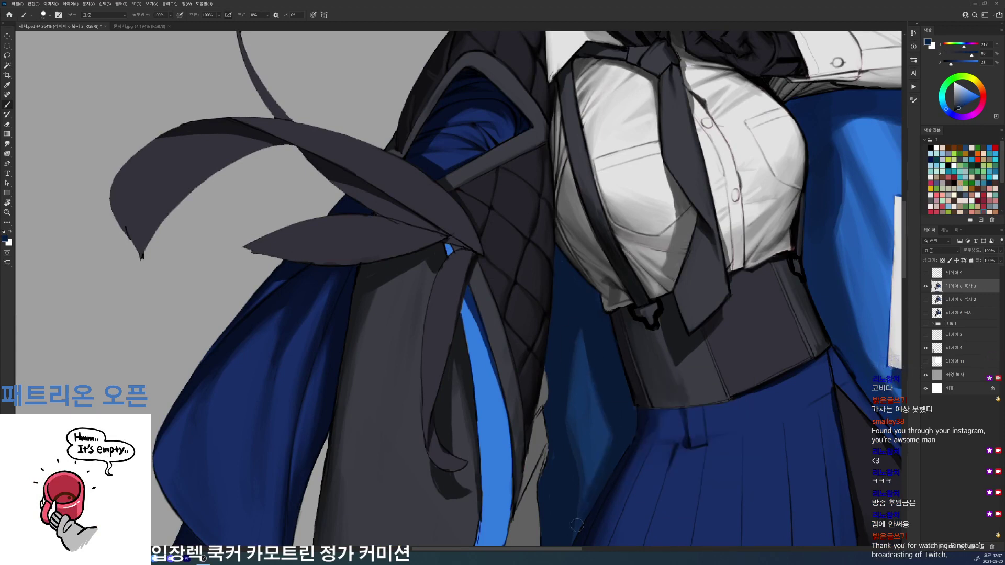
alt+click(601, 439)
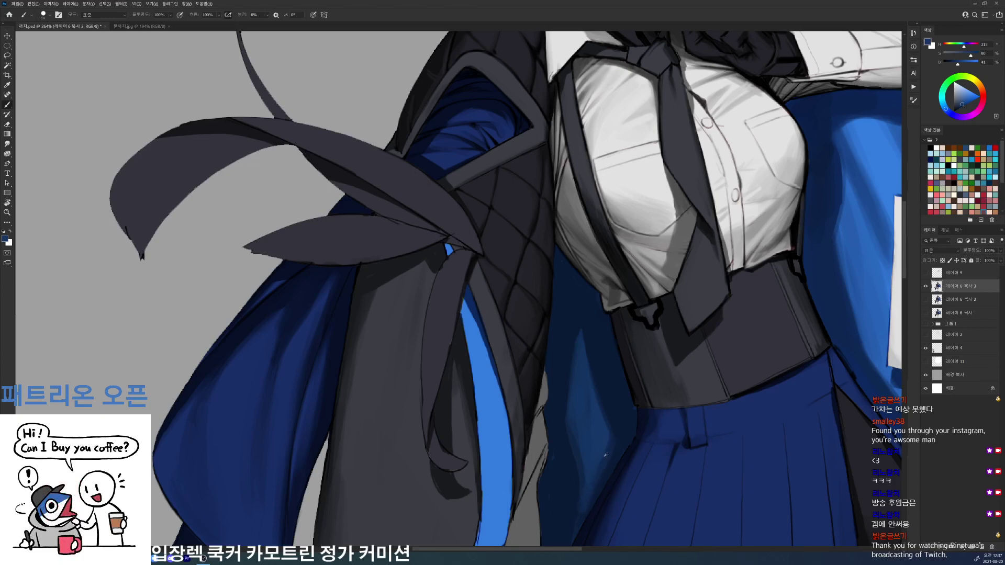
alt+click(585, 469)
drag(602, 443, 604, 325)
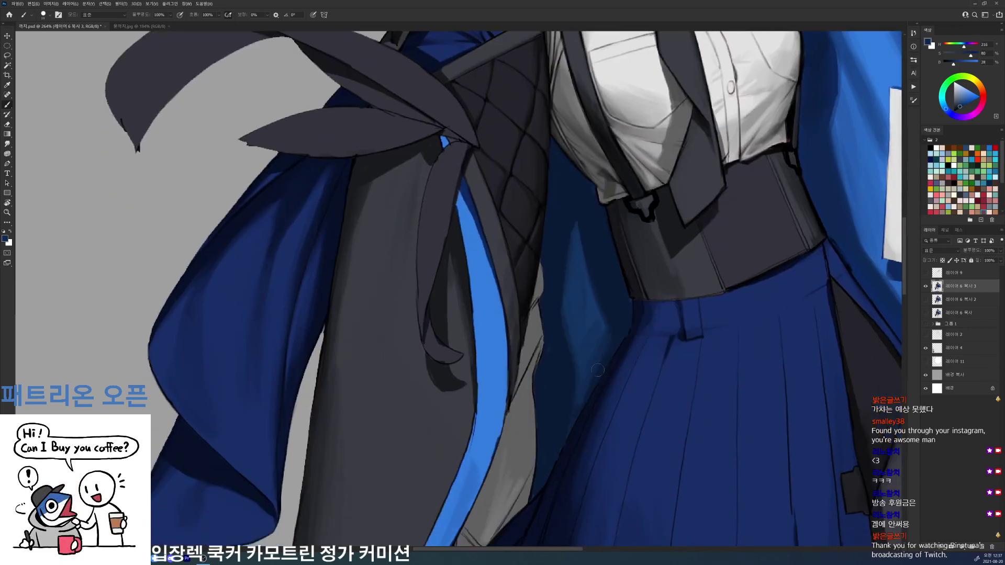
alt+click(553, 321)
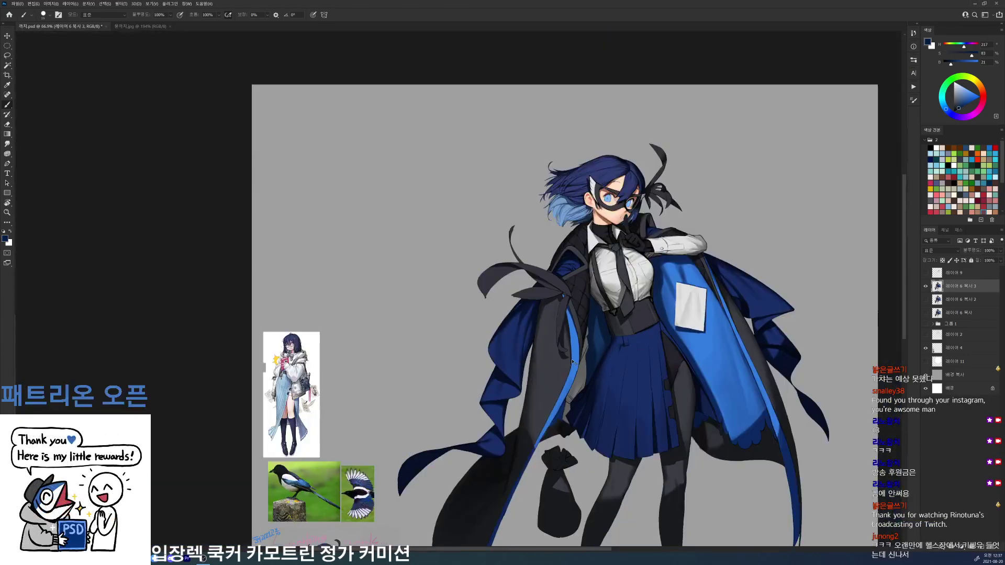
key(ctrl+0)
key(ctrl+s)
- Enlarge the brush and darken the upper coat lining beneath the shirt with black and sampled dark navy
drag(608, 363, 644, 363)
key(d)
right_click(590, 283)
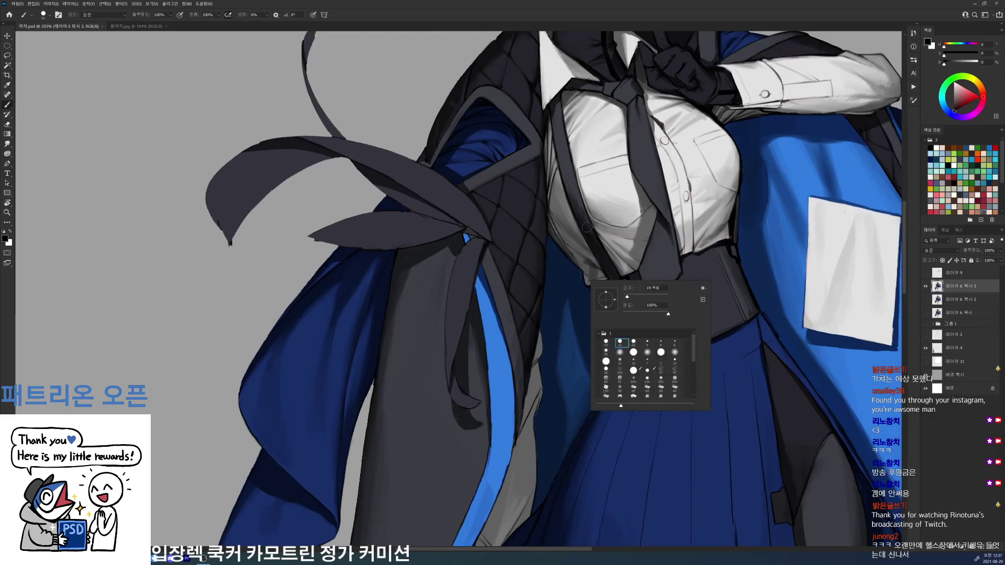
click(631, 296)
mouse_move(552, 254)
mouse_down()
mouse_move(556, 269)
mouse_move(551, 255)
mouse_up()
alt+click(553, 298)
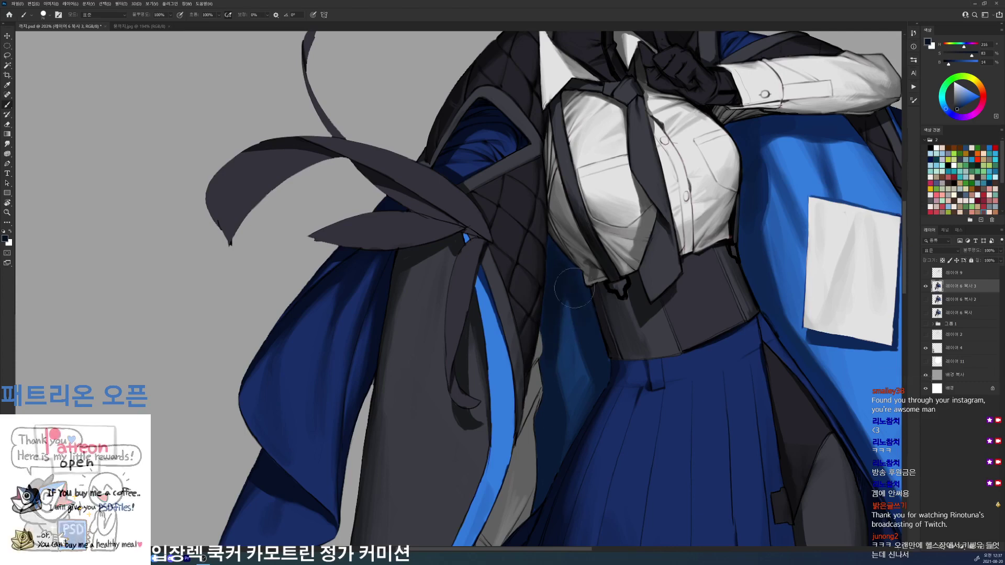
alt+click(561, 265)
alt+click(552, 323)
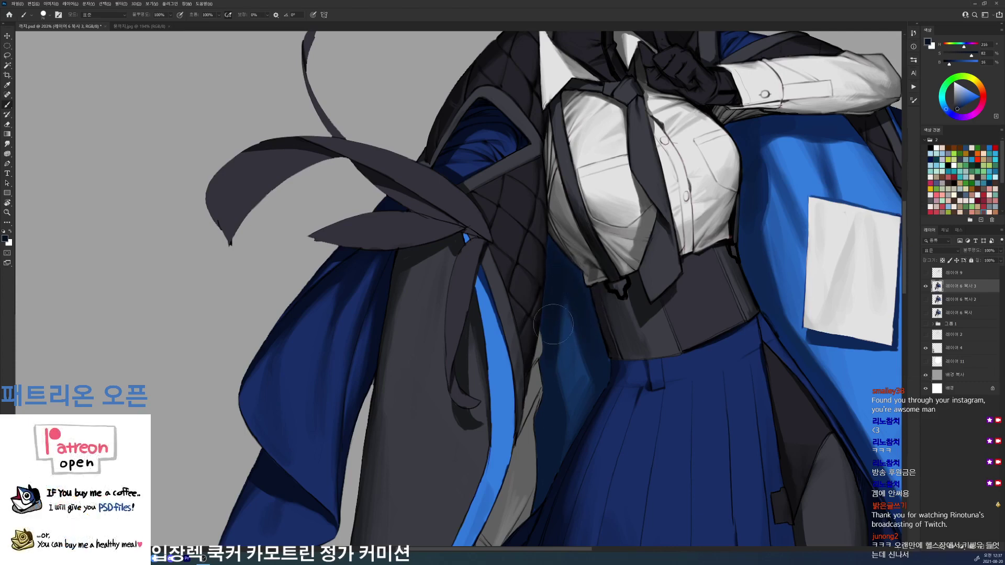
scroll(563, 424, down, 5)
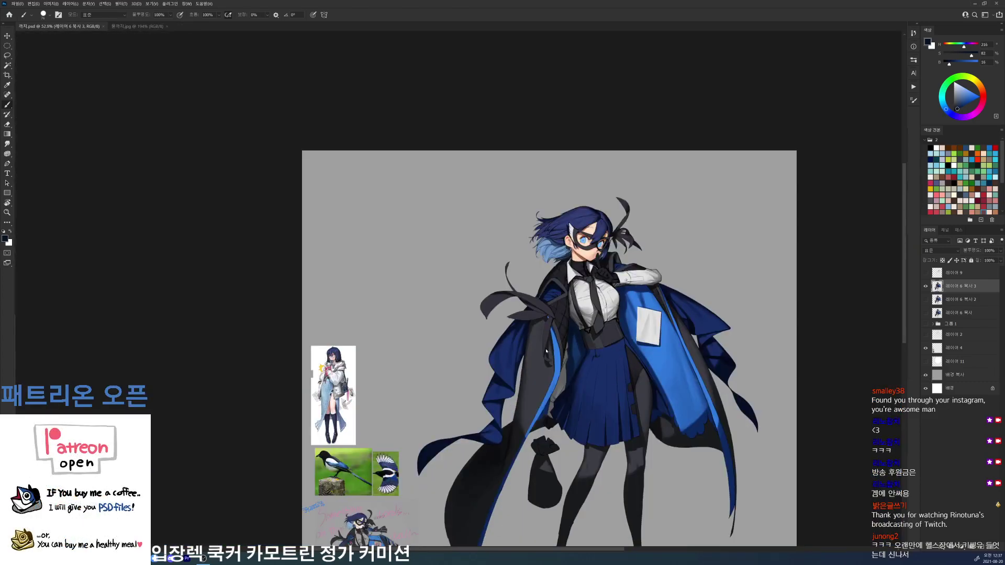
- Paint a black shadow on the grey coat panel directly beneath the ribbon, and save the painting
scroll(544, 313, up, 5)
alt+click(573, 283)
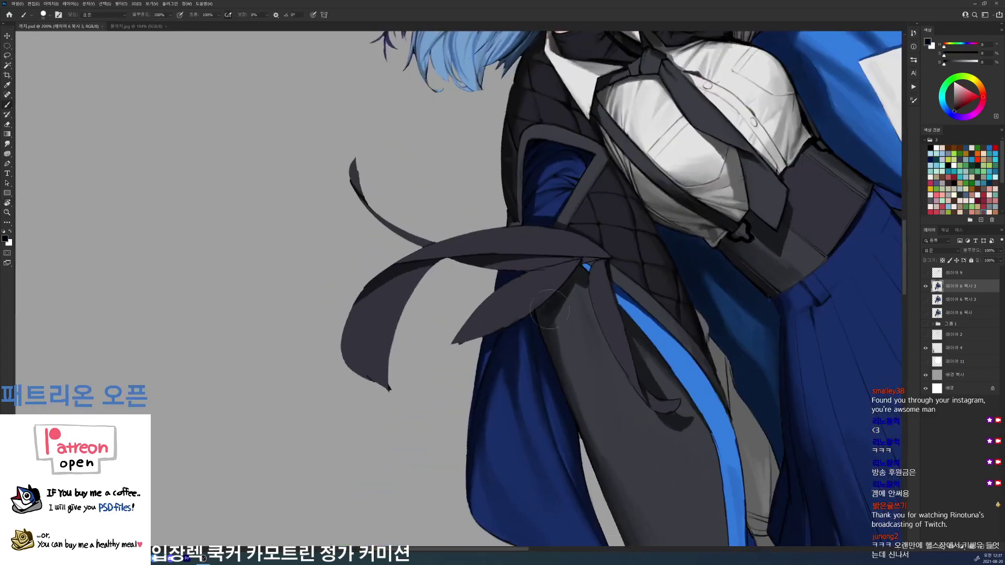
key(ctrl+s)
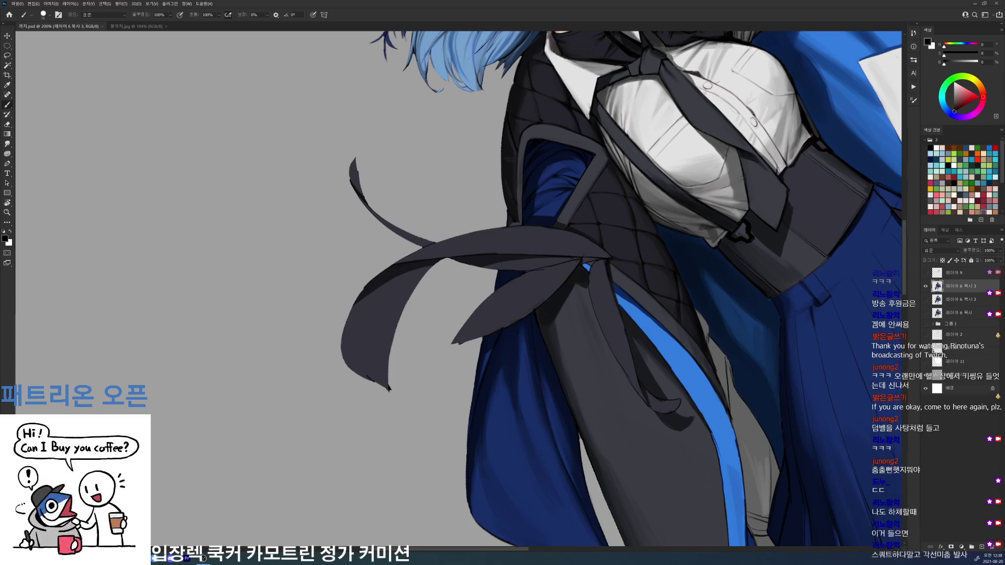
- Blend the shadow across the top of the grey coat panel with black and sampled dark grey
key(r)
drag(523, 288, 695, 357)
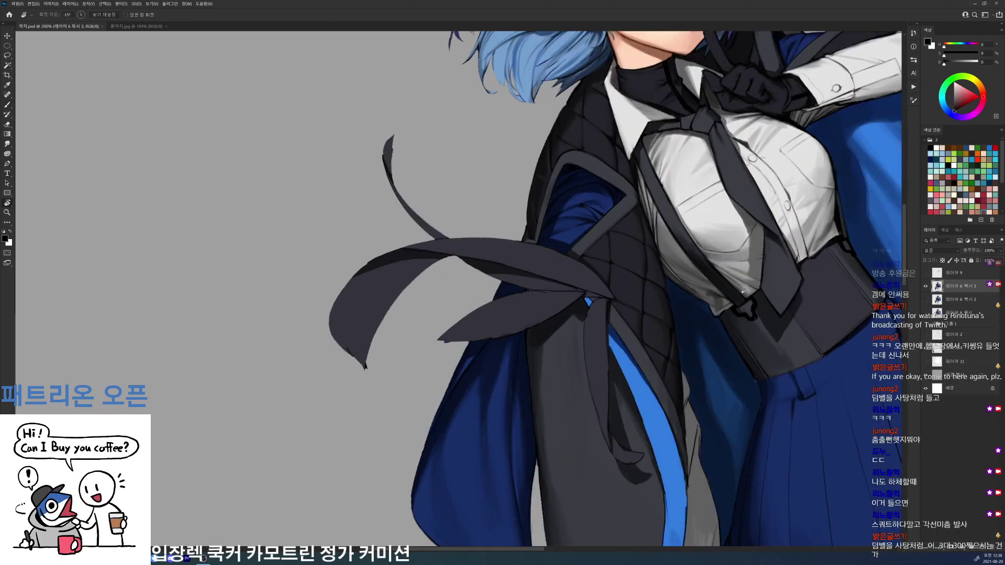
mouse_move(732, 262)
mouse_down()
mouse_move(675, 267)
mouse_move(743, 287)
mouse_up()
key(b)
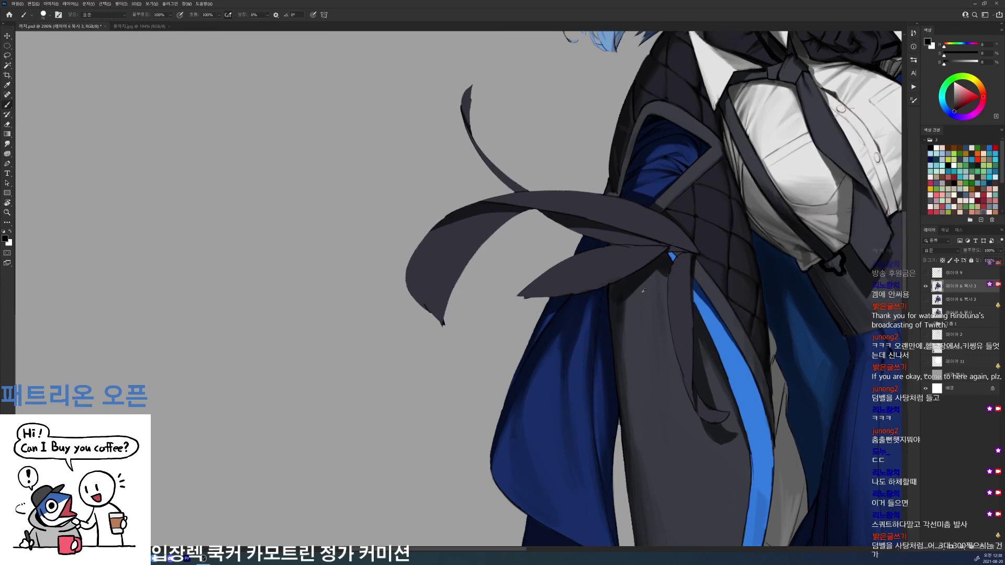
key(r)
mouse_move(788, 314)
mouse_down()
mouse_move(774, 388)
mouse_move(738, 406)
mouse_up()
drag(719, 394, 653, 309)
key(b)
alt+click(600, 279)
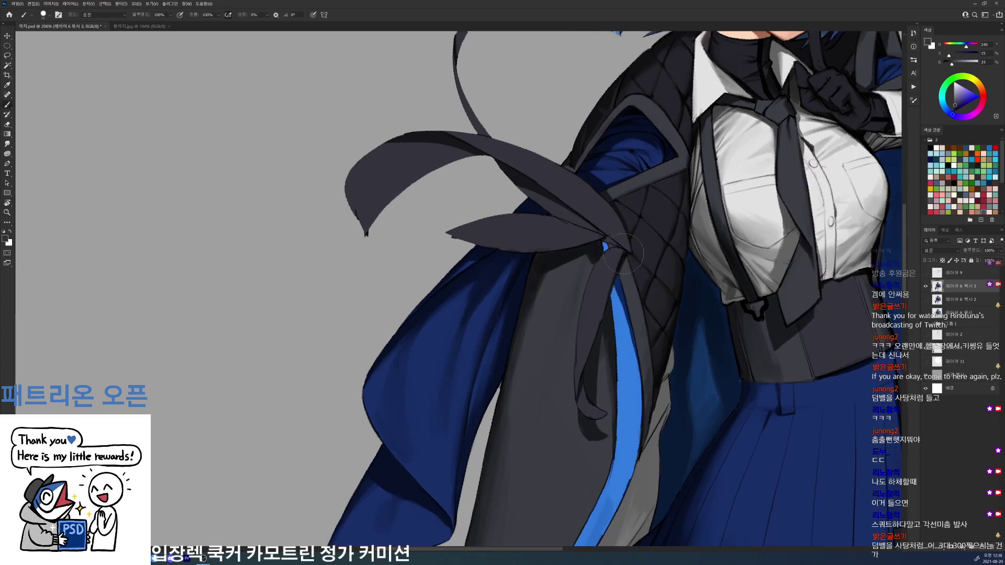
- Refine the shadow and dark line below the ribbon knot with a small brush and black
scroll(599, 268, up, 5)
right_click(595, 273)
key(Escape)
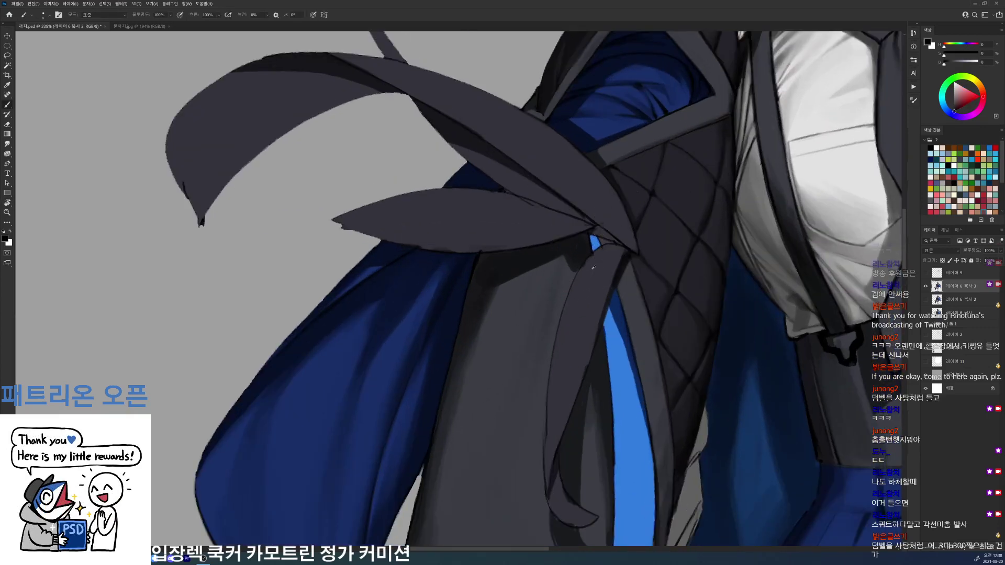
alt+click(600, 254)
key(r)
drag(633, 247, 670, 266)
key(Escape)
- Retouch the blue trim's edges below the ribbon with repeatedly sampled nearby colours
key(b)
alt+click(642, 271)
alt+click(633, 309)
alt+click(649, 341)
drag(639, 316, 627, 374)
alt+click(642, 339)
alt+click(624, 361)
drag(640, 333, 627, 376)
- Clean up the blue trim's inner edge at its bend with black and sampled blue
alt+click(606, 359)
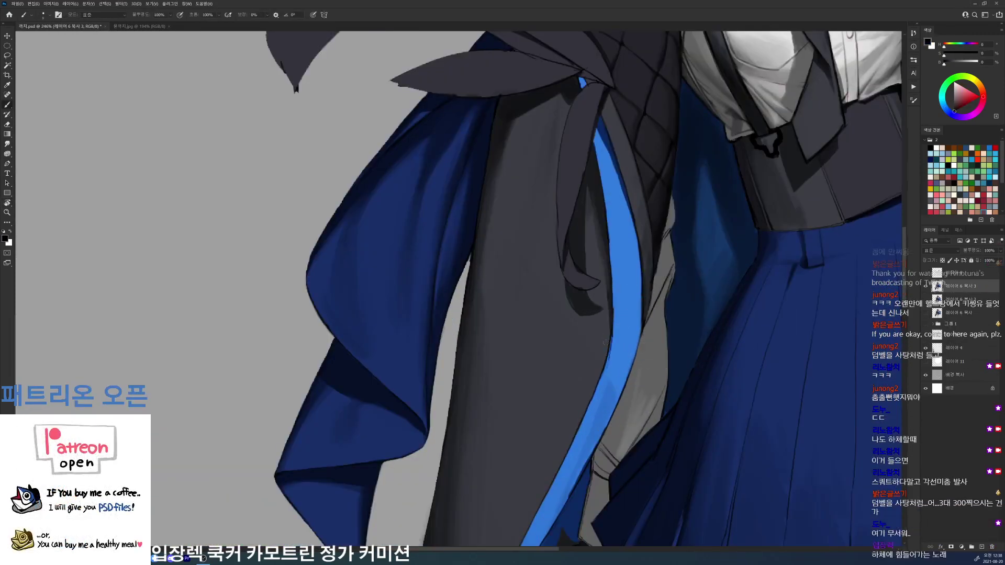
drag(610, 343, 603, 377)
alt+click(614, 341)
scroll(619, 374, down, 10)
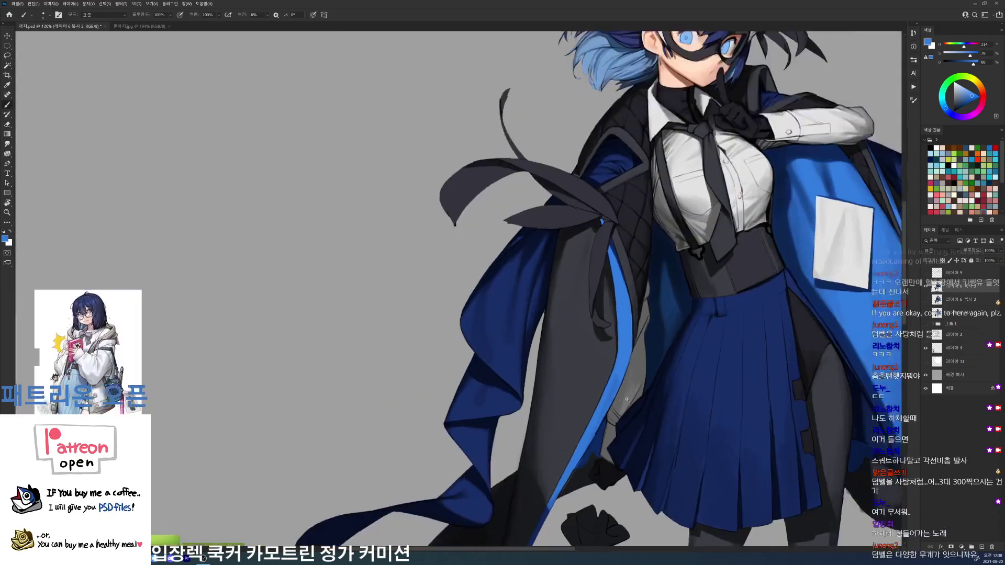
- Compare the whole figure with and without the layer holding the chains, pink ornaments and paper drawing
scroll(620, 374, up, 10)
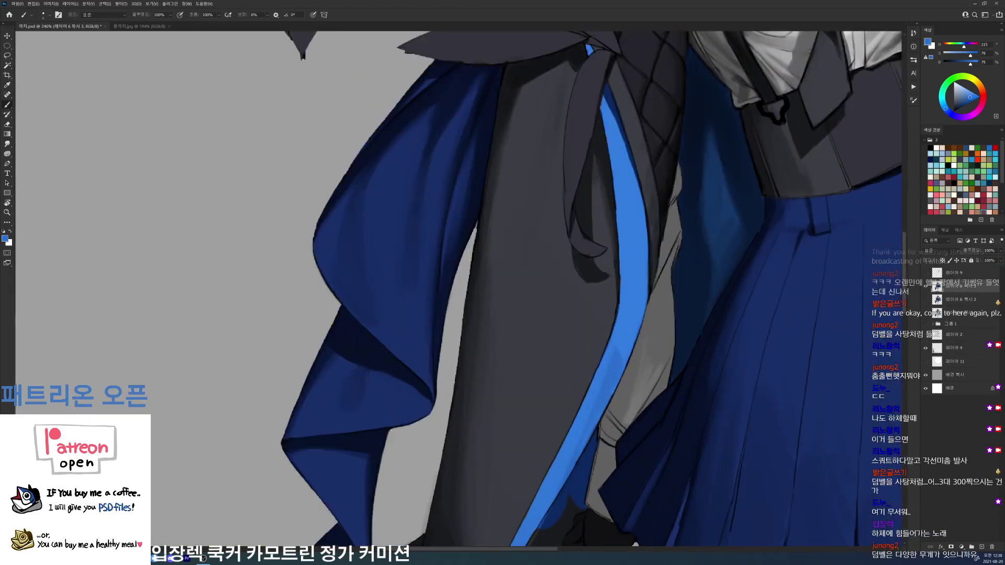
scroll(618, 374, down, 10)
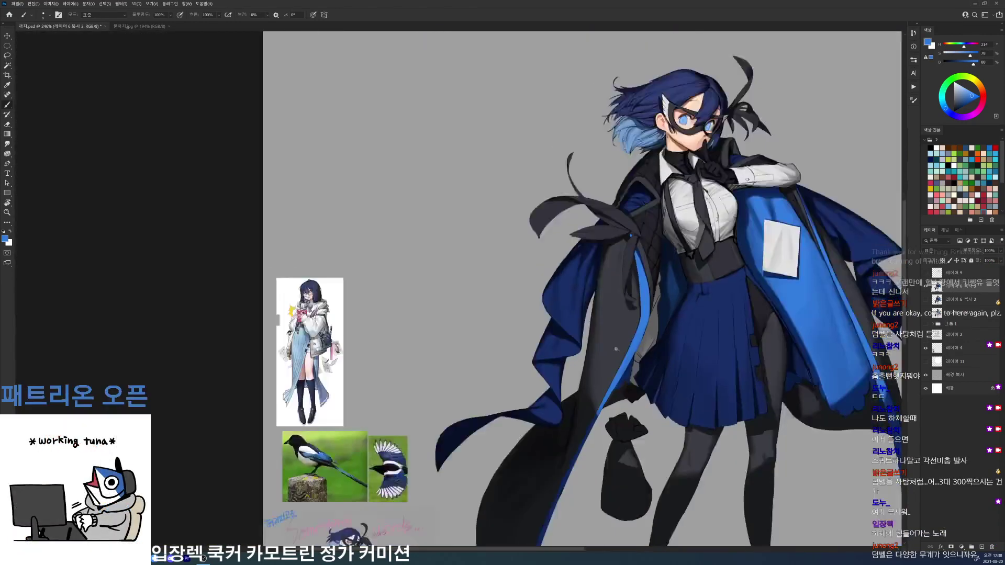
scroll(616, 349, down, 5)
click(926, 273)
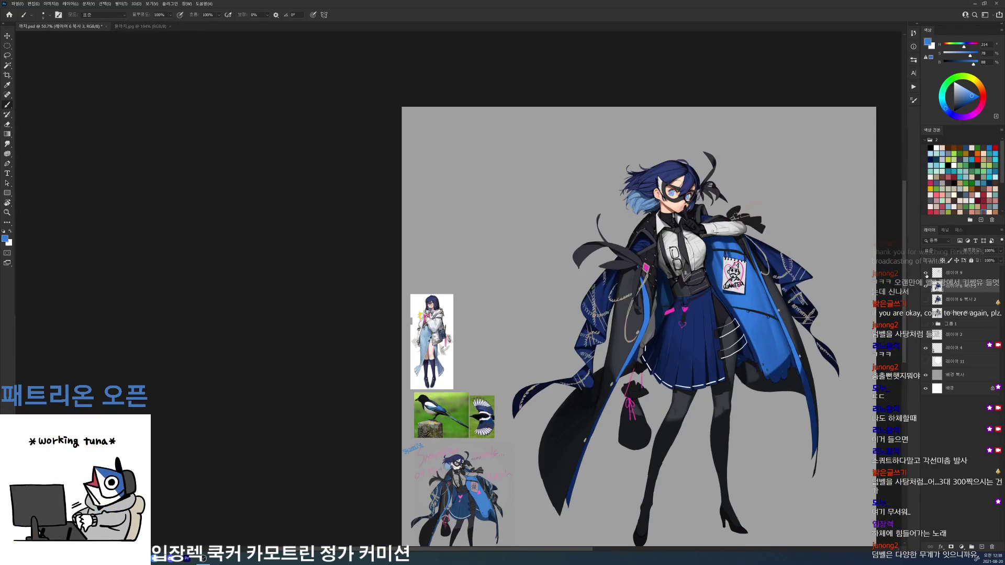
click(925, 273)
click(926, 272)
click(925, 273)
scroll(641, 274, up, 1)
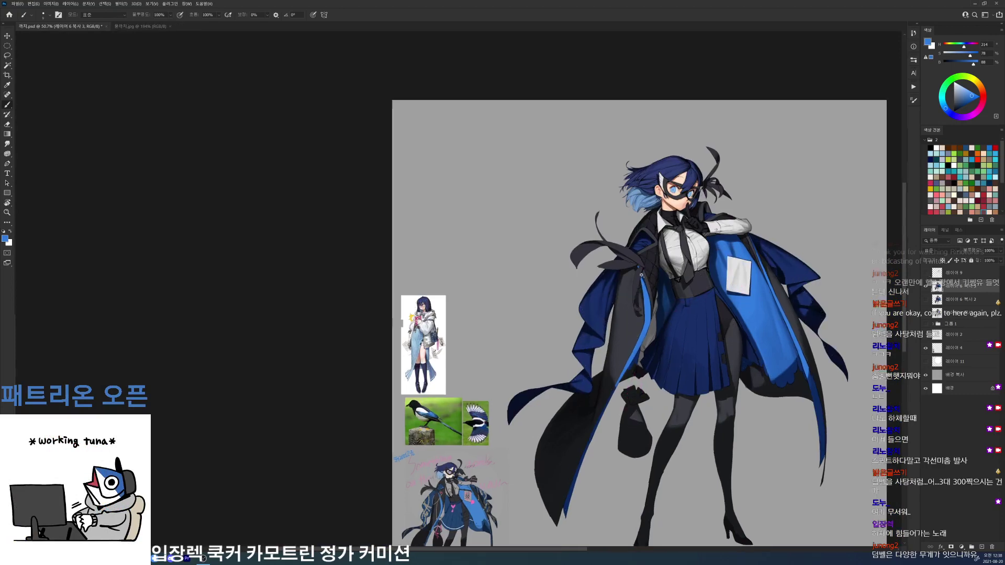
- Shade the middle of the hanging ribbon with a larger brush, black and sampled dark grey, and save the document
scroll(641, 275, up, 5)
key(d)
right_click(652, 365)
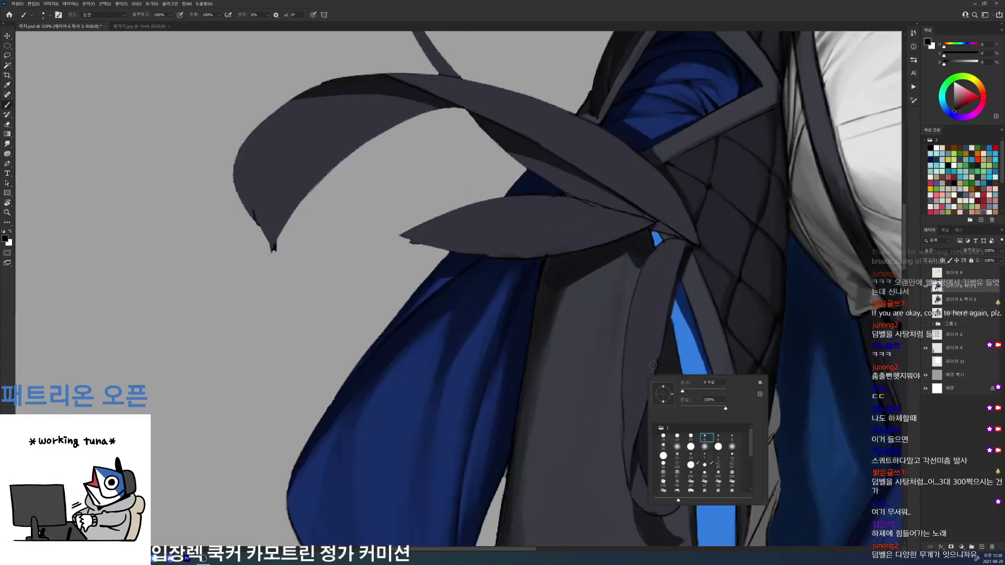
double_click(676, 437)
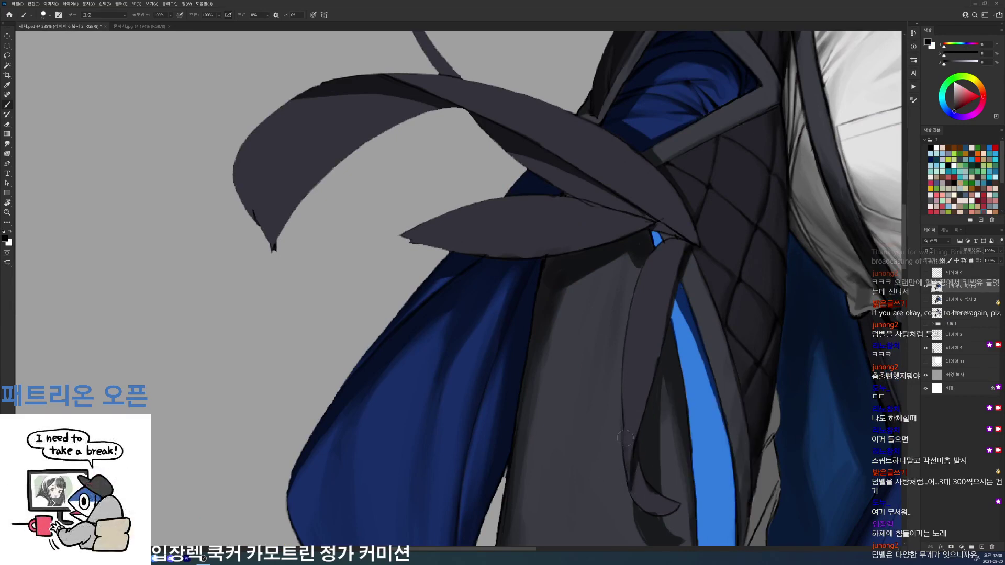
drag(632, 460, 626, 404)
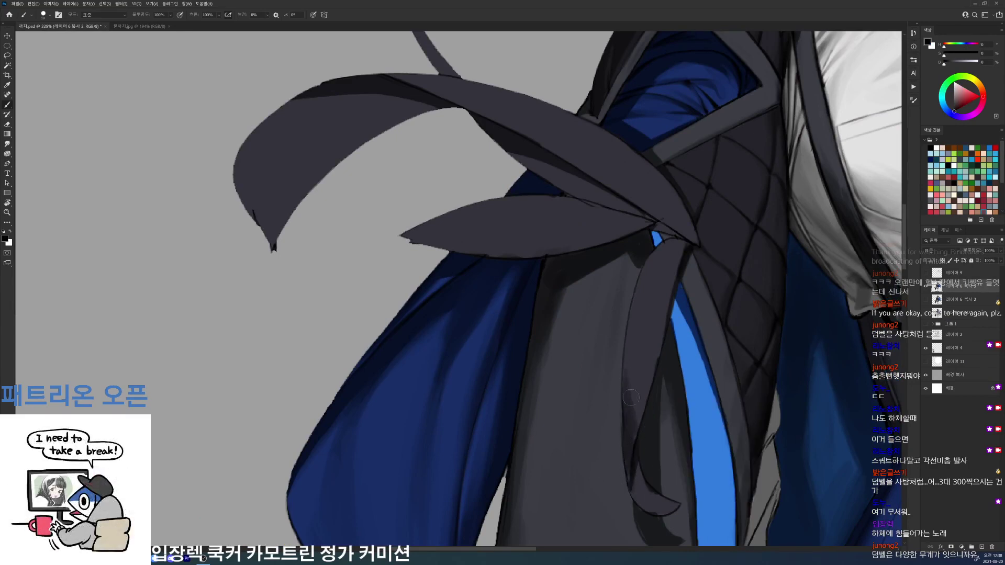
alt+click(625, 346)
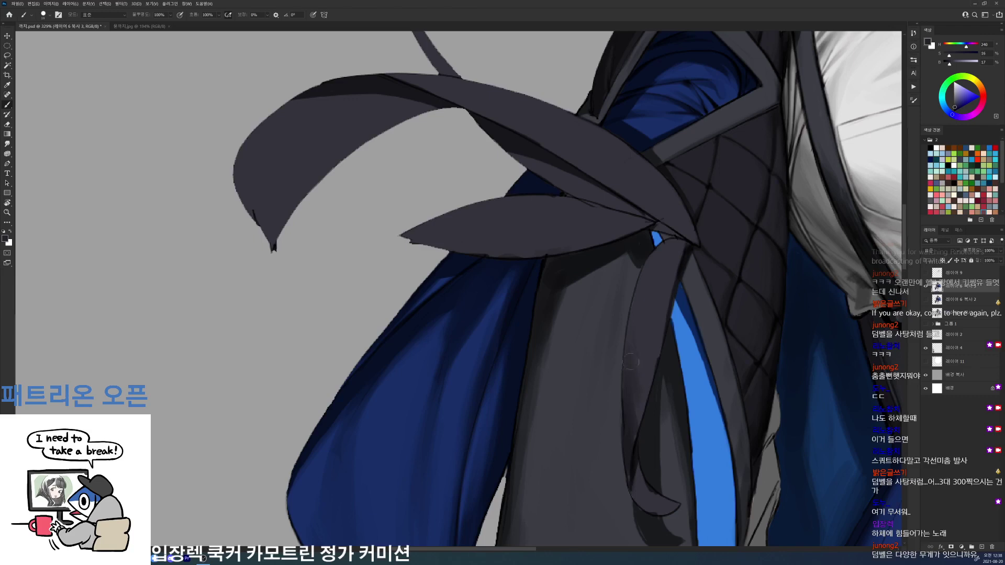
key(ctrl+s)
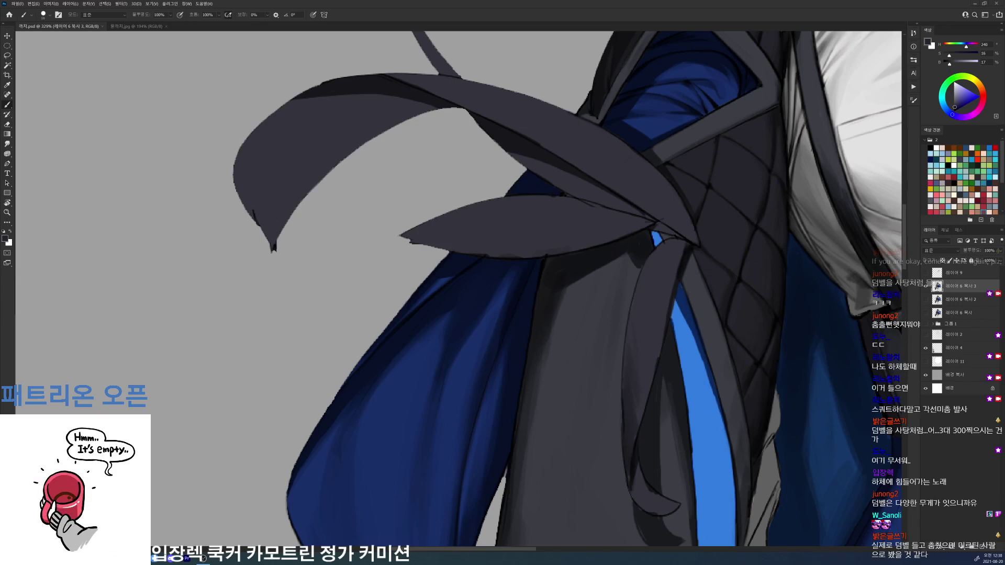
- Draw a thin black line down the centre of the hanging ribbon with a small brush and soften it with sampled grey
drag(654, 356, 622, 302)
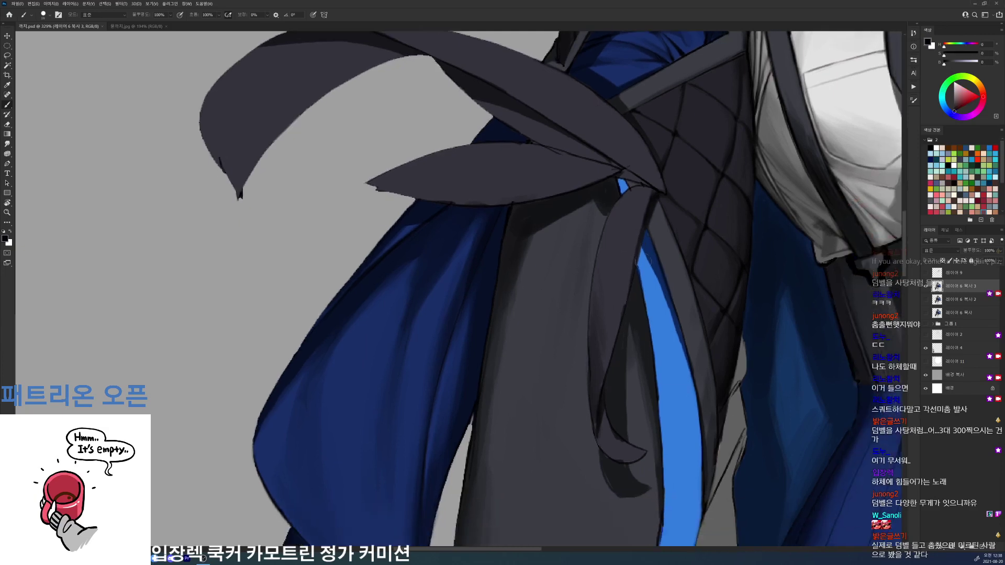
right_click(646, 247)
click(705, 310)
click(605, 292)
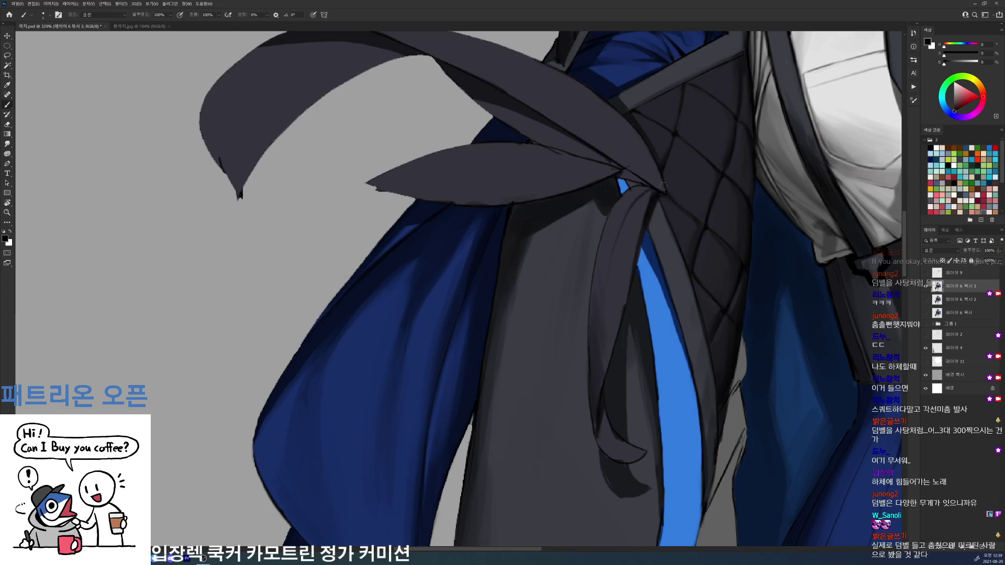
key(r)
drag(623, 223, 595, 210)
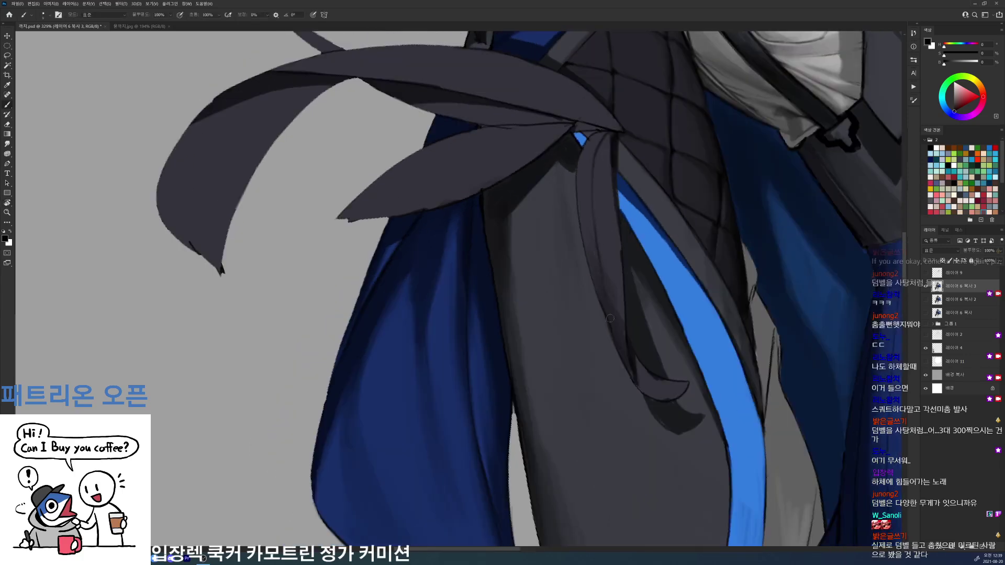
alt+click(607, 274)
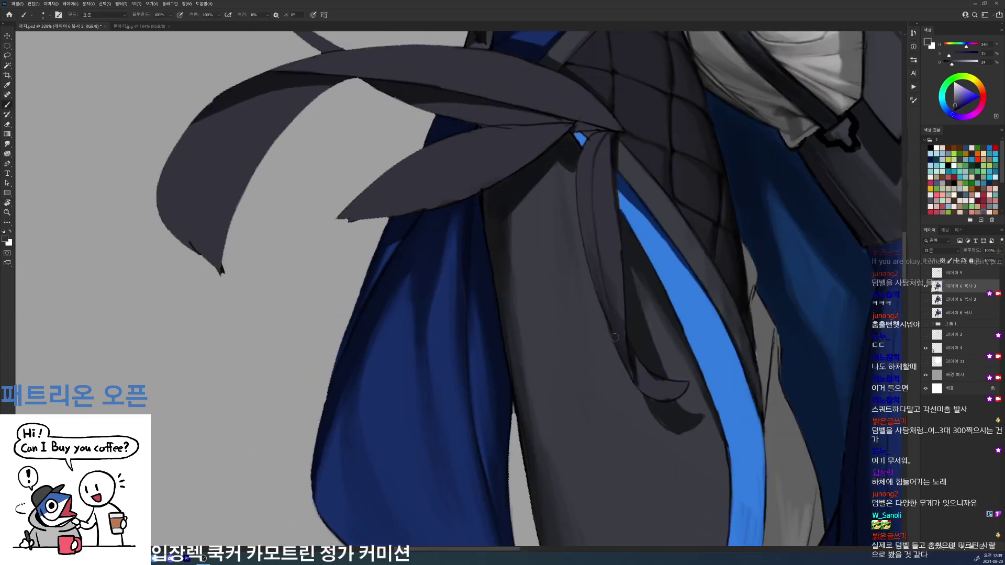
key(d)
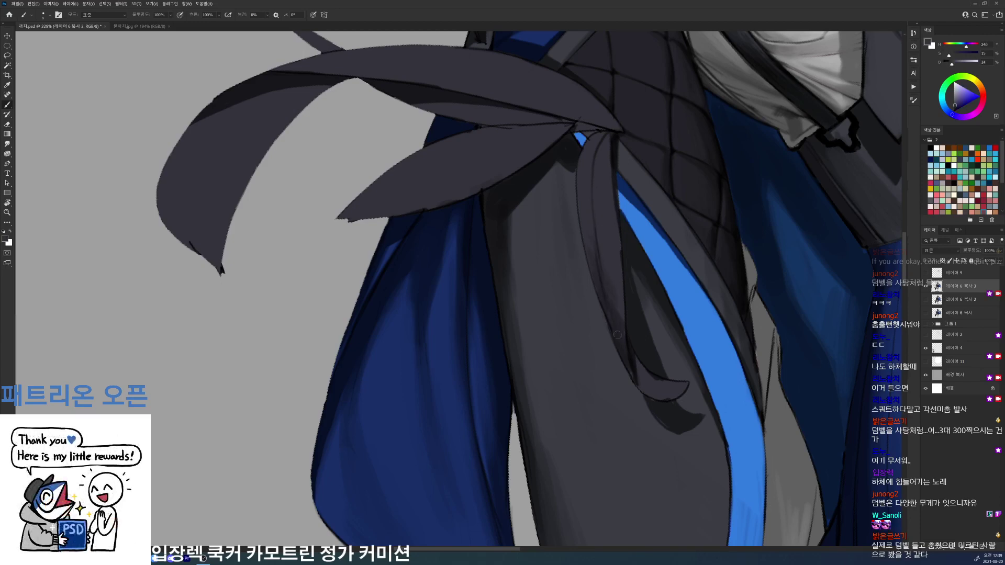
- Refine the centre line along the upper half of the hanging ribbon with black and sampled dark grey
key(r)
drag(598, 272, 596, 198)
key(b)
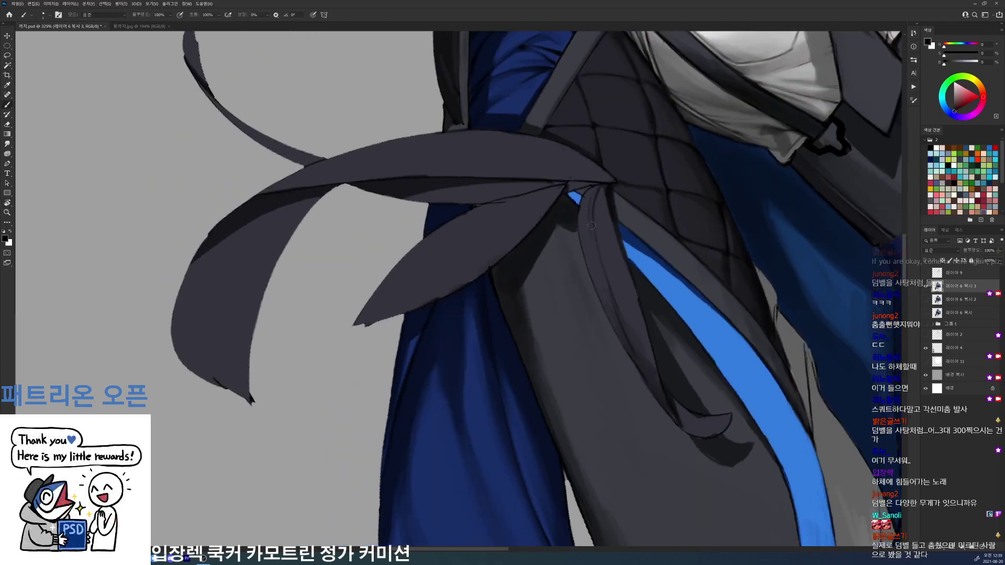
alt+click(612, 268)
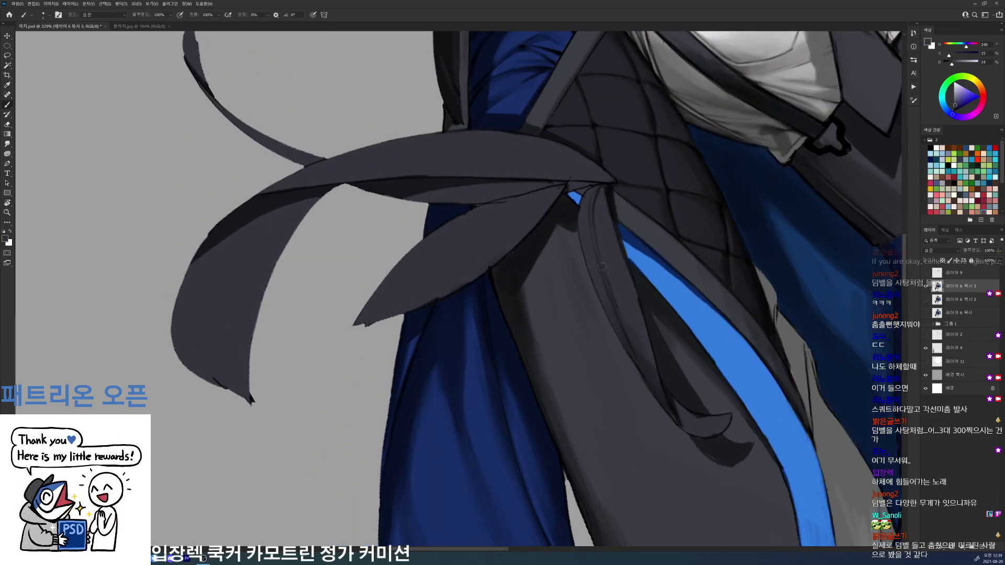
key(r)
drag(612, 267, 612, 366)
key(b)
key(d)
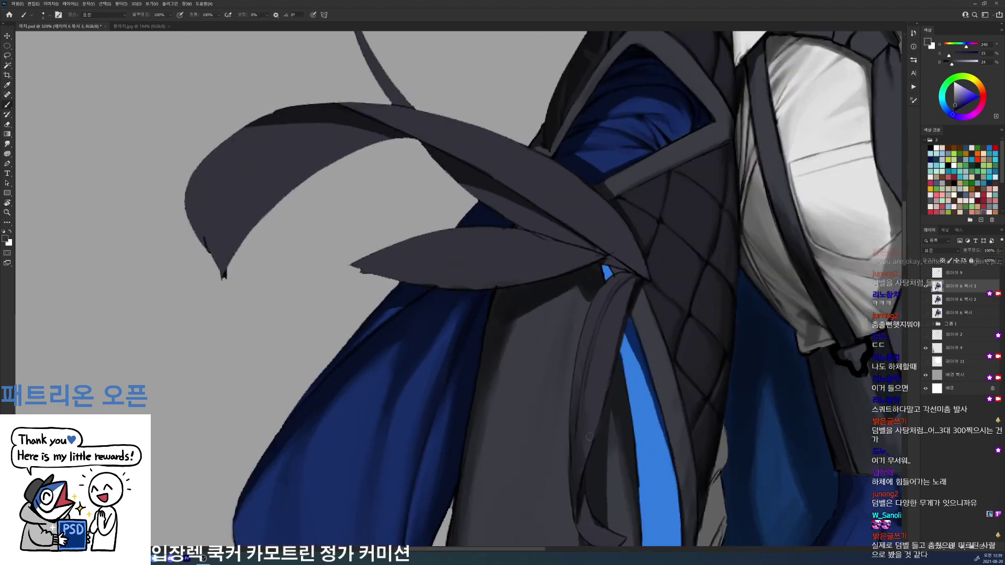
- Add fine black feather-like hatching beside the hanging ribbon's centre line
scroll(587, 387, down, 2)
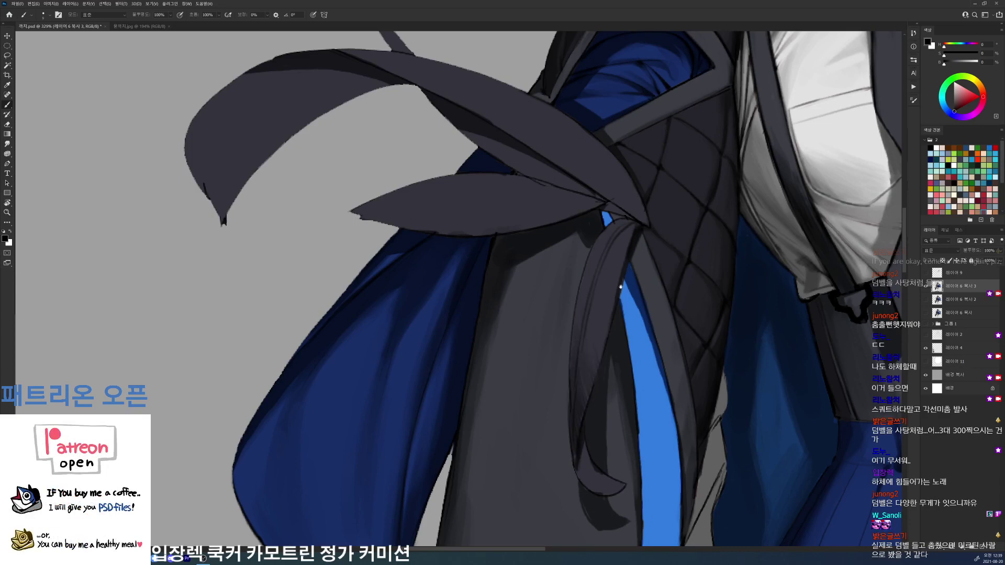
drag(621, 287, 605, 319)
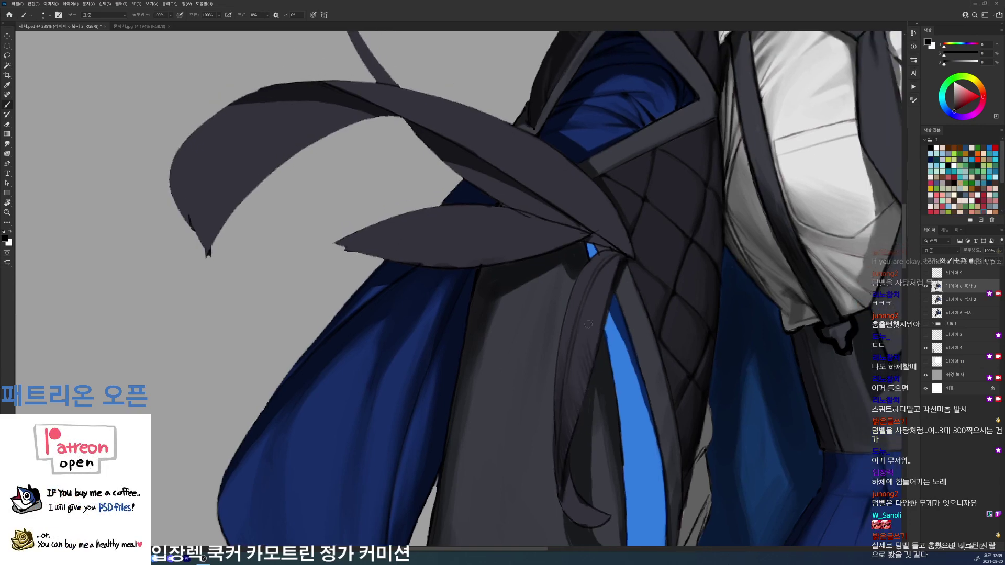
drag(598, 420, 593, 329)
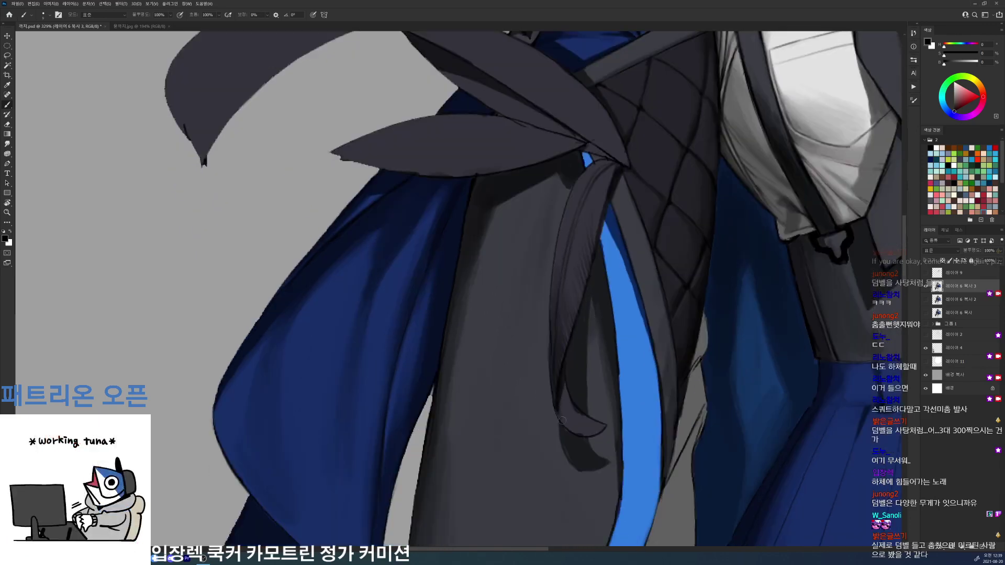
- Refine the curled tip of the hanging ribbon and its edges with black and repeatedly sampled nearby greys
alt+click(561, 391)
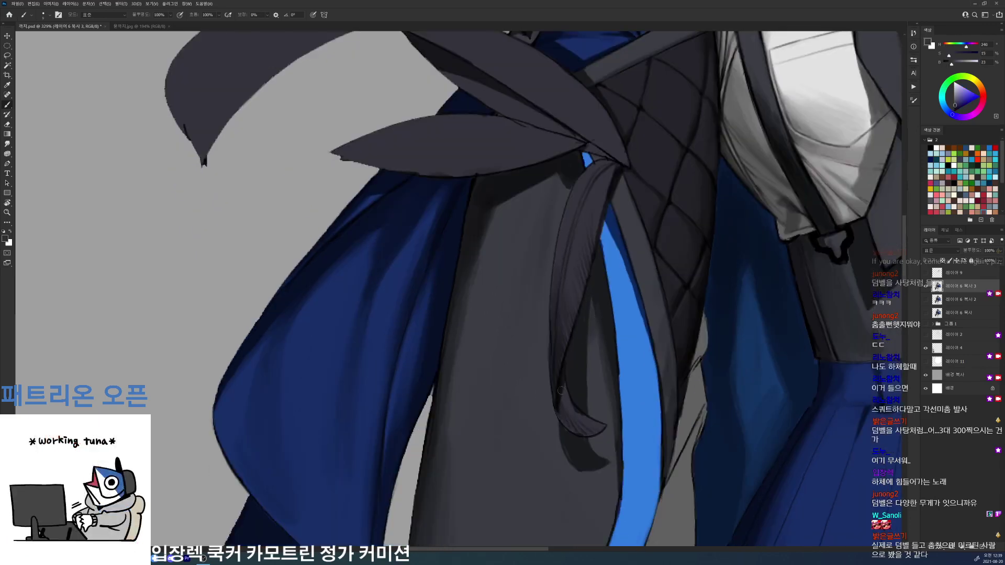
alt+click(564, 370)
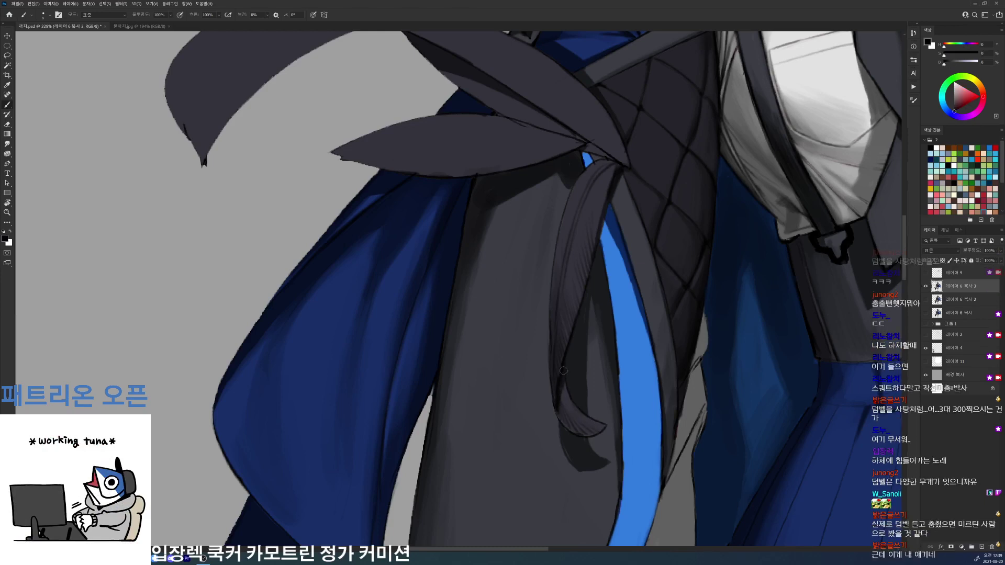
alt+click(561, 426)
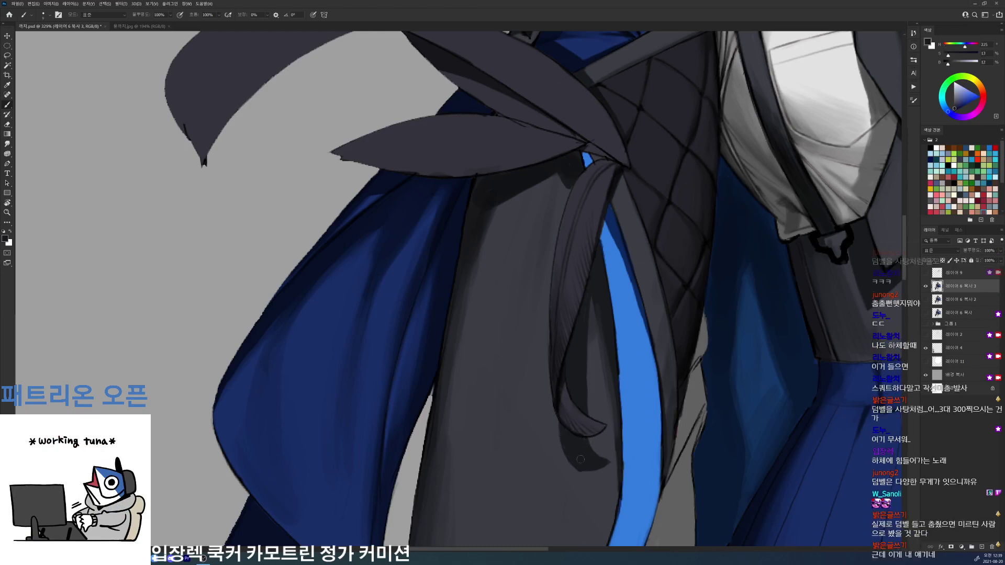
alt+click(598, 449)
alt+click(555, 398)
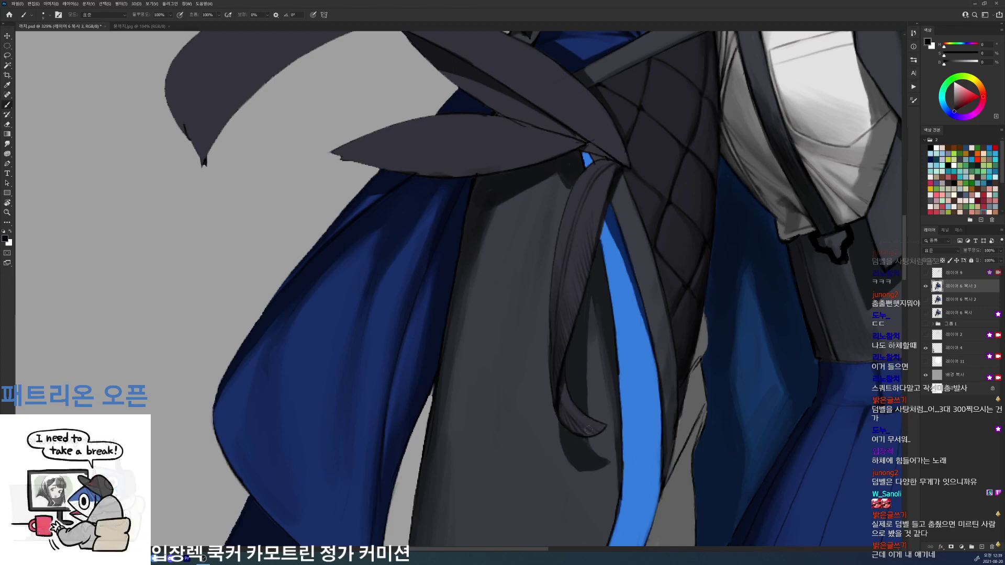
alt+click(575, 414)
alt+click(562, 399)
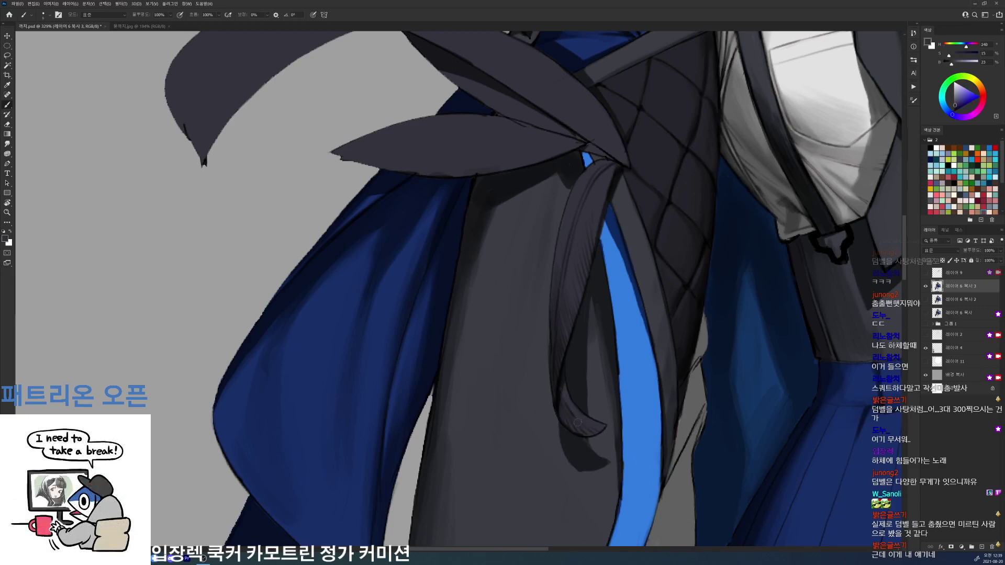
alt+click(570, 395)
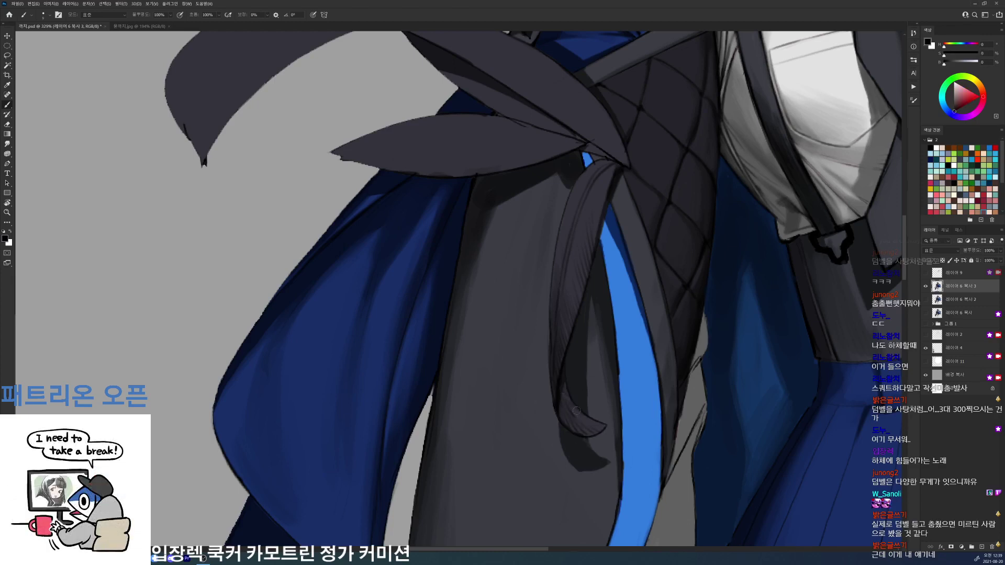
- Touch up the feather lines on the hanging ribbon up to the knot with sampled grey and black
drag(562, 394, 548, 463)
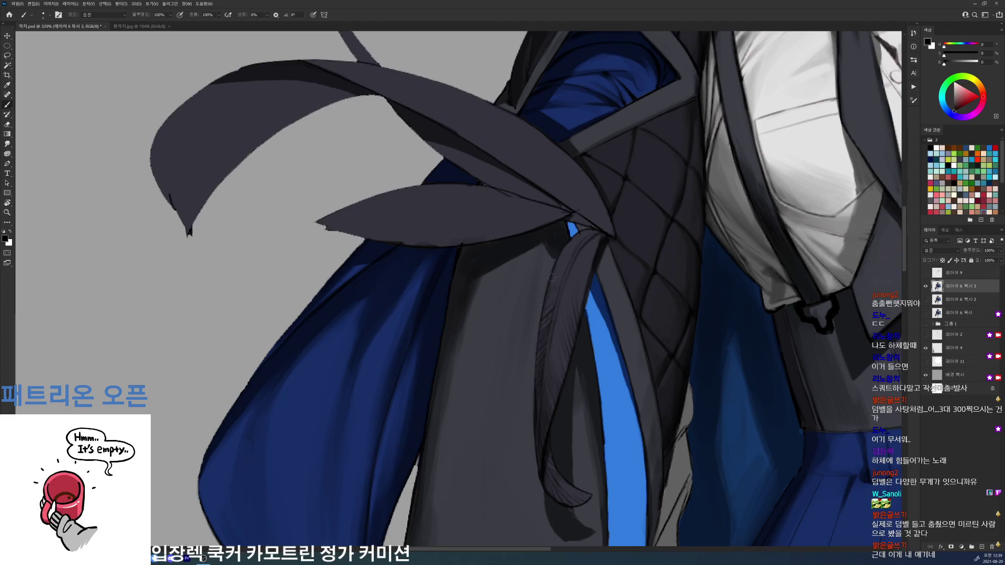
alt+click(545, 363)
key(d)
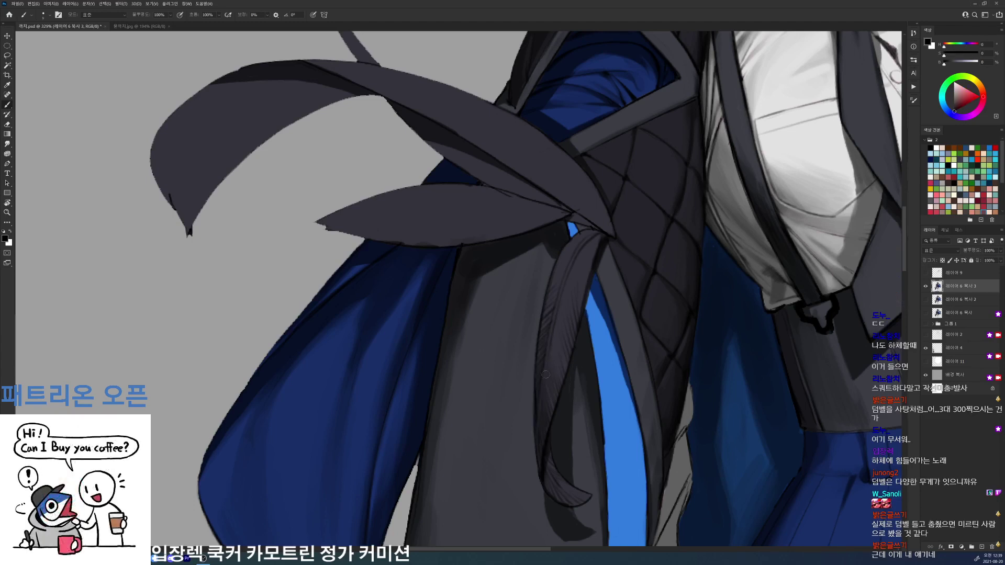
mouse_move(569, 238)
mouse_down()
mouse_move(571, 226)
mouse_move(576, 234)
mouse_up()
key(ctrl+0)
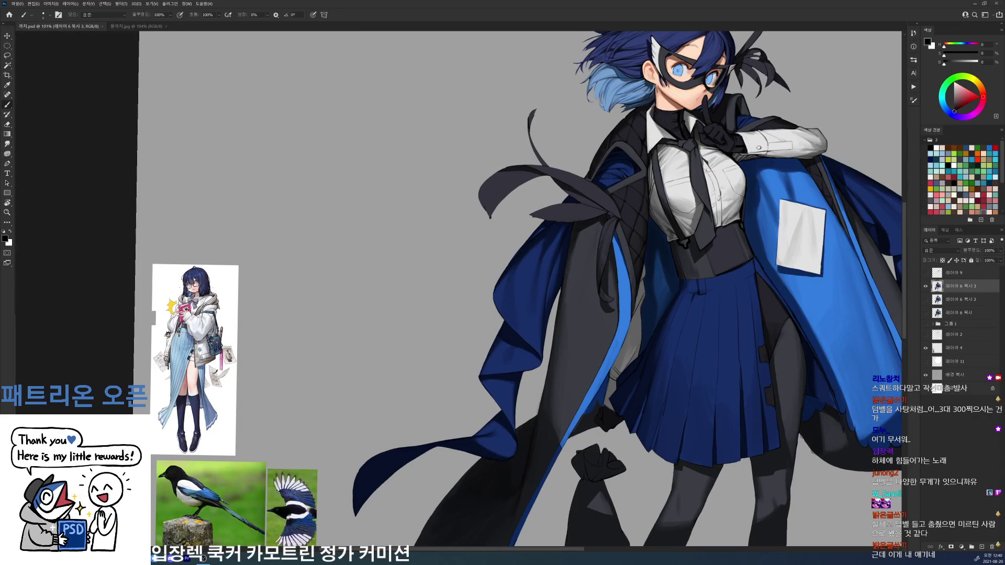
- Paint thin dark lines where the long upper ribbon meets the knot, using black and sampled ribbon grey
drag(630, 198, 670, 270)
key(r)
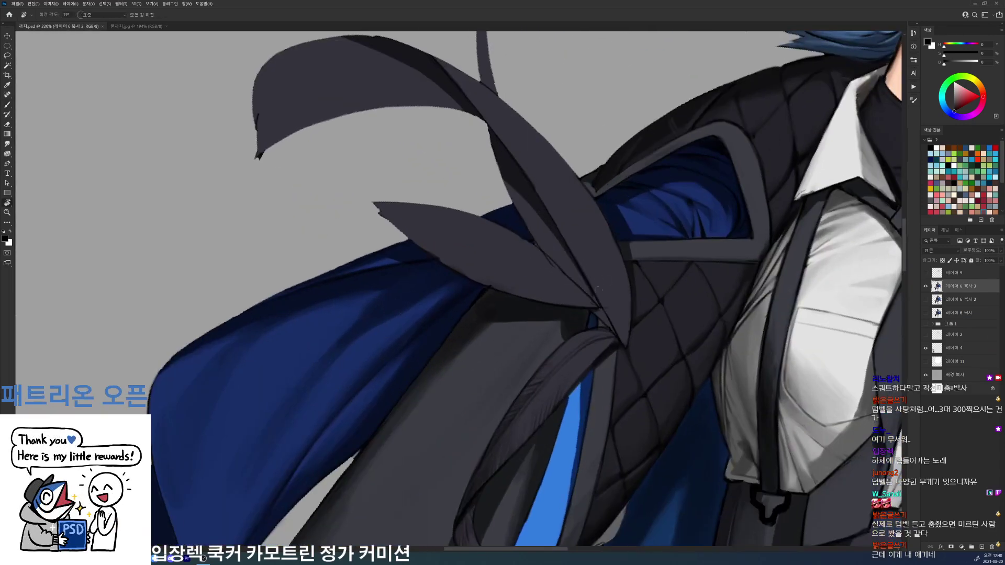
alt+click(587, 285)
drag(590, 297, 628, 332)
key(d)
alt+click(611, 285)
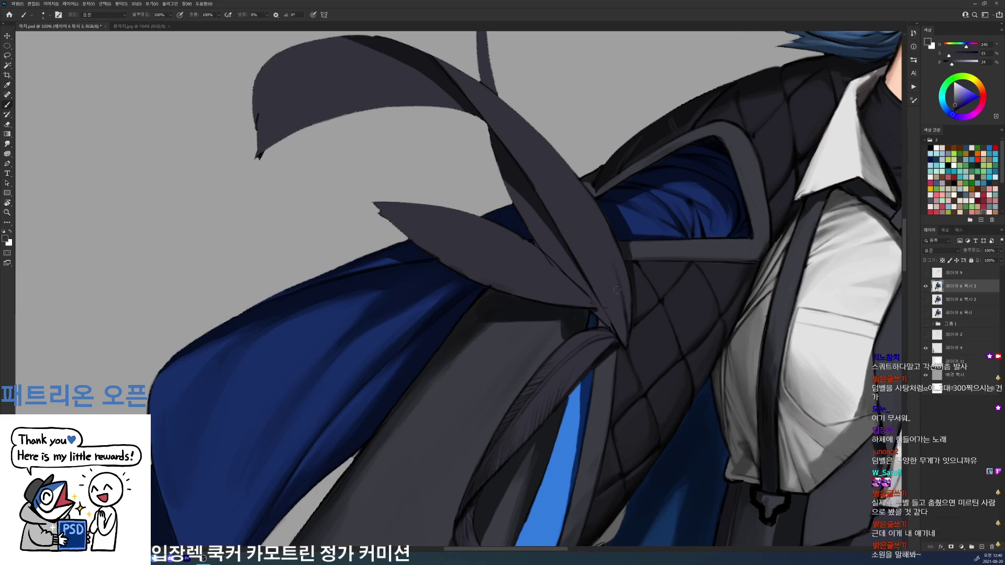
- Draw a black feather-like centre line along the long upper ribbon, following its curve to the knot
key(r)
drag(617, 290, 390, 118)
drag(410, 217, 439, 297)
key(d)
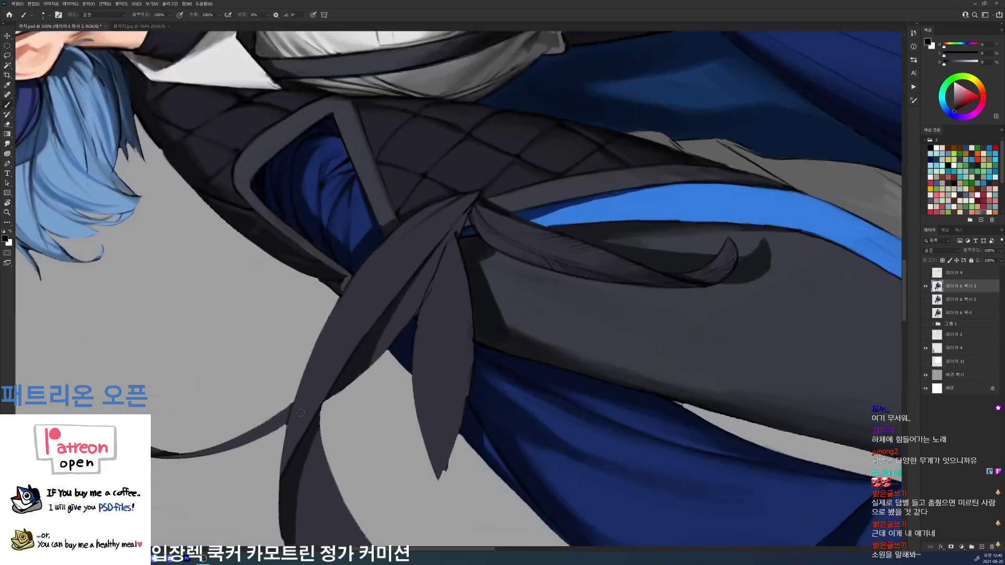
drag(300, 413, 386, 263)
drag(424, 223, 458, 203)
- Draw fine black feather lines along both sides of the long ribbon's centre line near the knot, blending with sampled ribbon grey
key(r)
mouse_move(618, 226)
mouse_down()
mouse_move(605, 397)
mouse_move(490, 470)
mouse_up()
drag(650, 209, 660, 338)
key(b)
drag(521, 162, 531, 259)
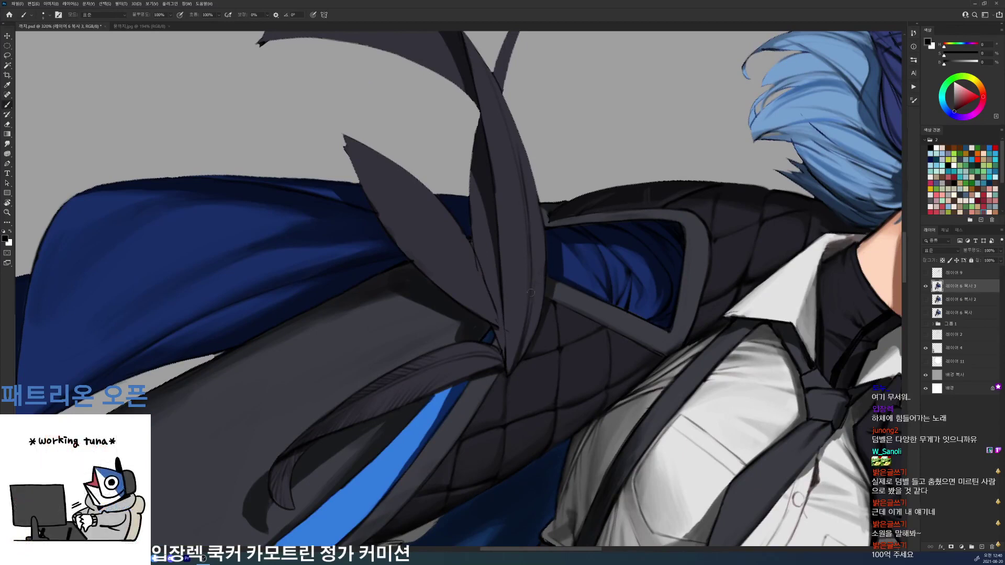
drag(532, 304, 528, 342)
alt+click(537, 314)
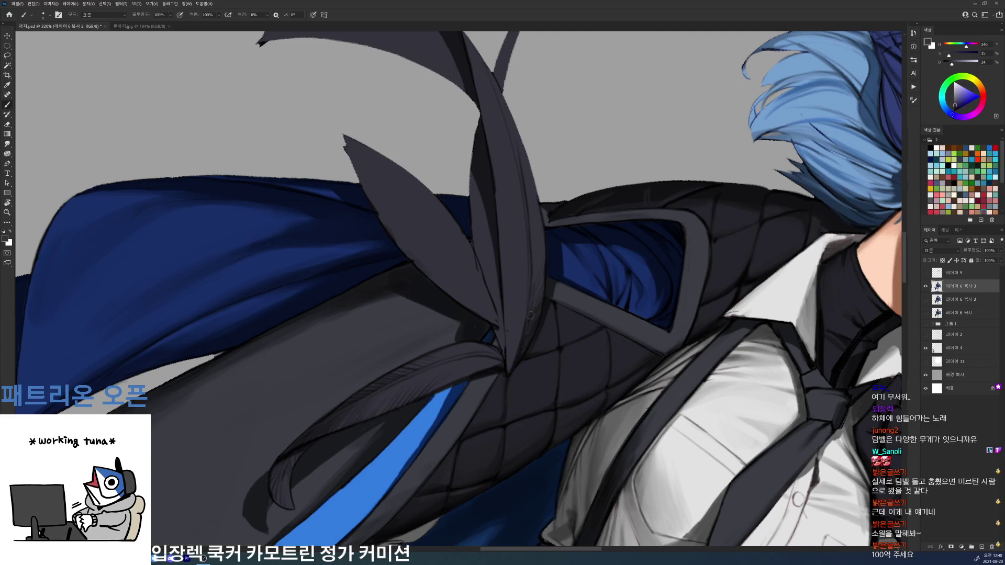
key(d)
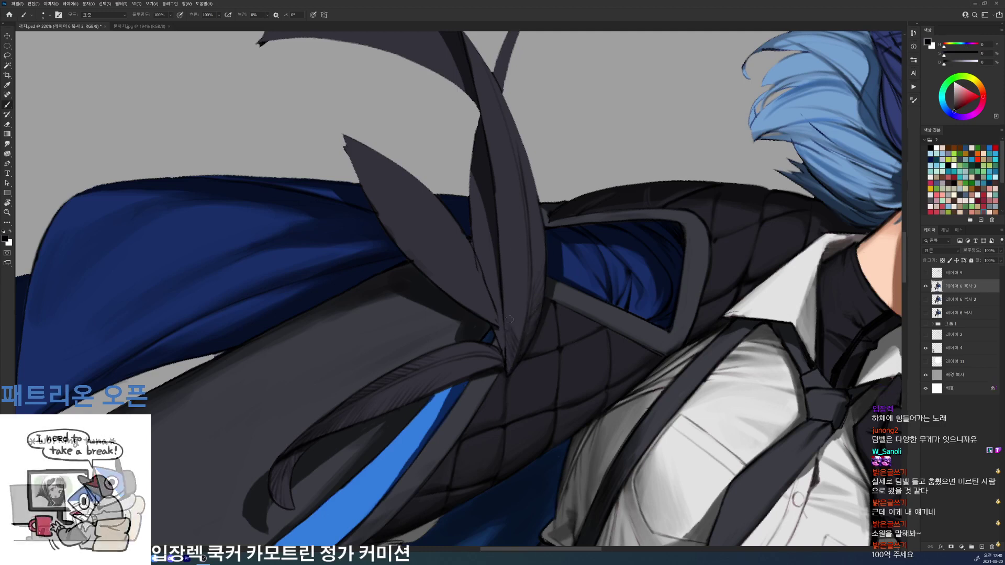
drag(523, 276, 535, 350)
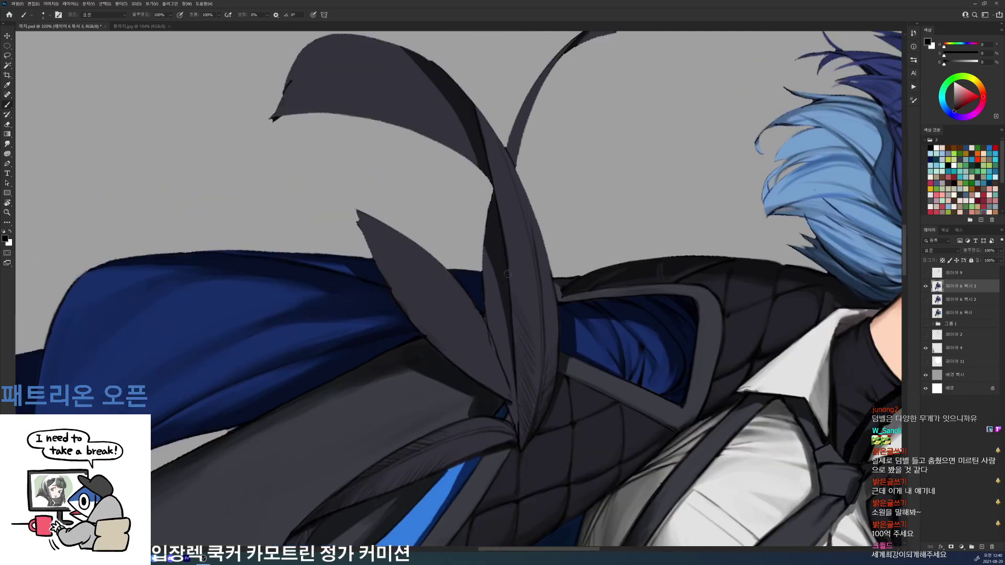
alt+click(533, 326)
key(d)
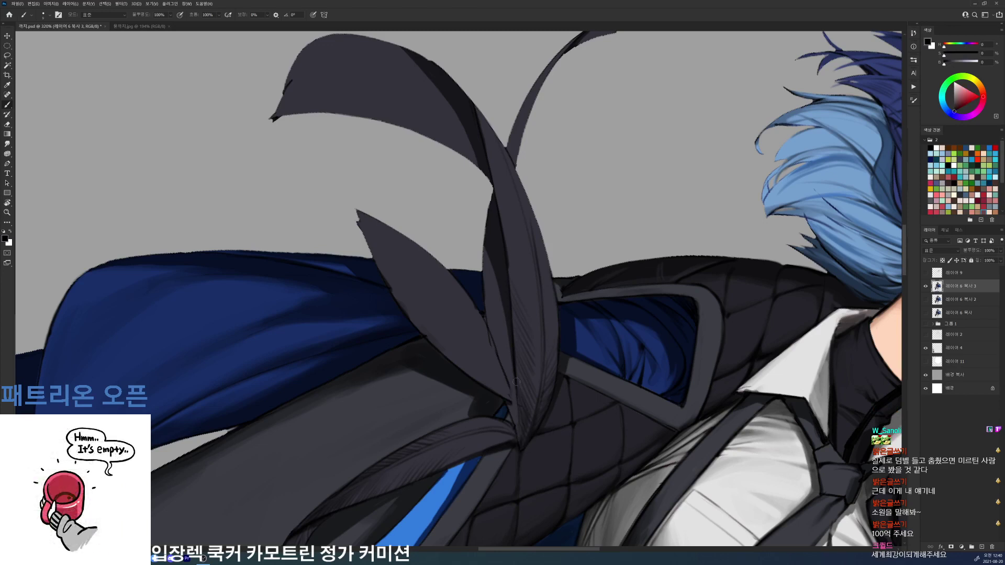
- Touch up the feather lines where the long ribbon meets the knot with sampled grey and black, and save the document
key(r)
mouse_move(520, 434)
mouse_down()
mouse_move(503, 246)
mouse_move(470, 209)
mouse_move(474, 354)
mouse_up()
drag(645, 309, 628, 210)
key(b)
alt+click(513, 276)
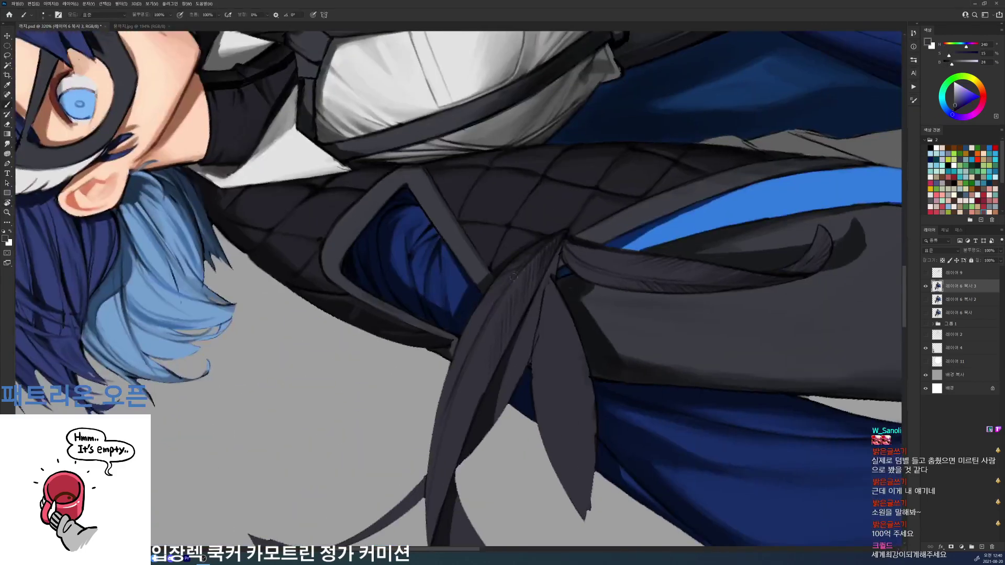
alt+click(555, 240)
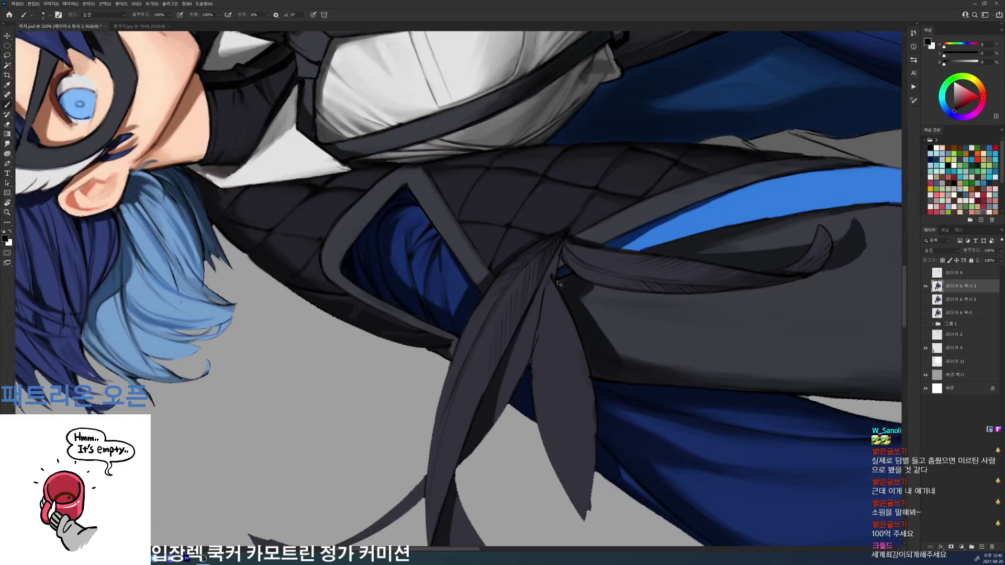
key(ctrl+s)
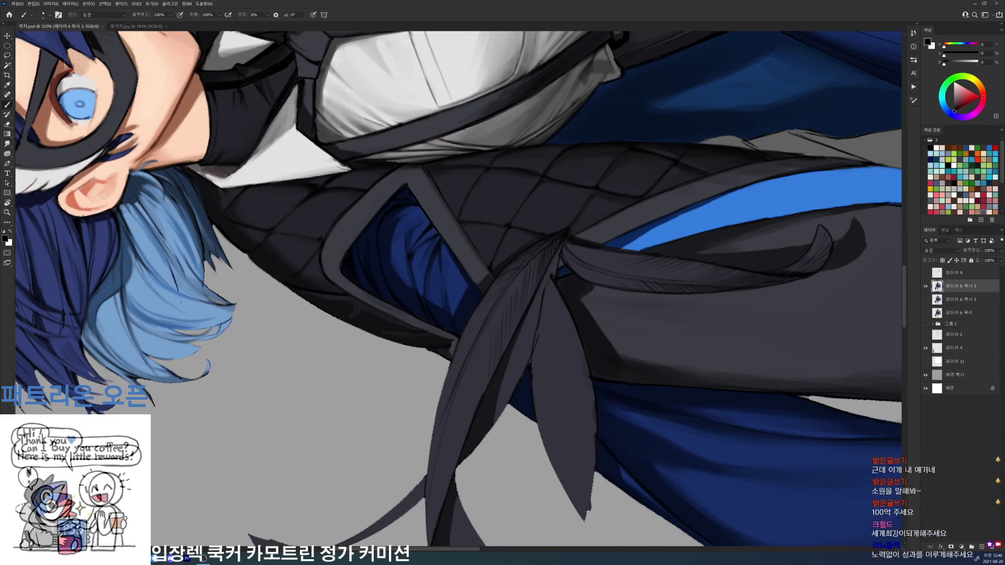
- Paint short black feather strokes on the long ribbon just before it folds over
drag(526, 340, 528, 285)
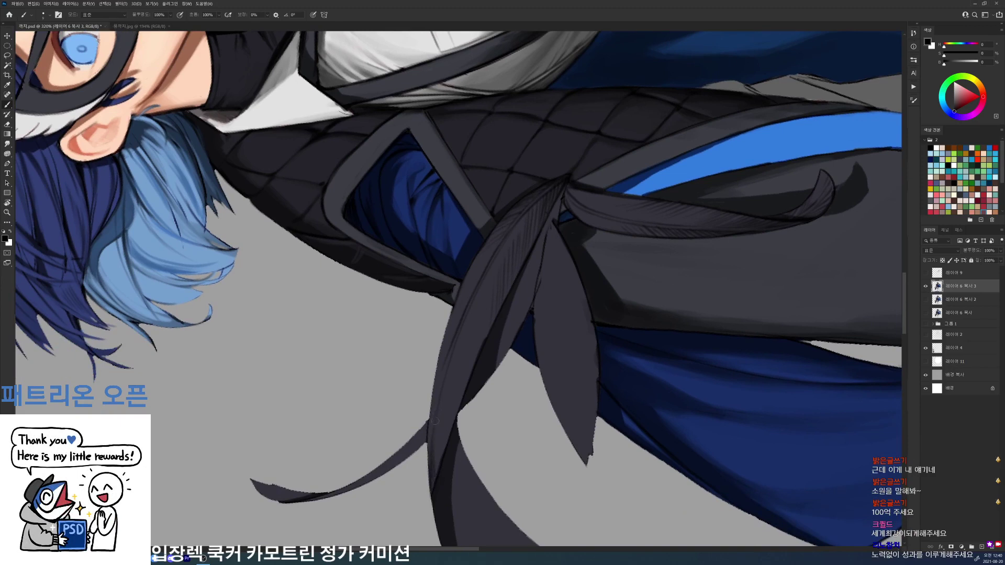
drag(440, 438, 443, 461)
drag(444, 427, 446, 456)
drag(445, 414, 446, 442)
drag(453, 386, 456, 414)
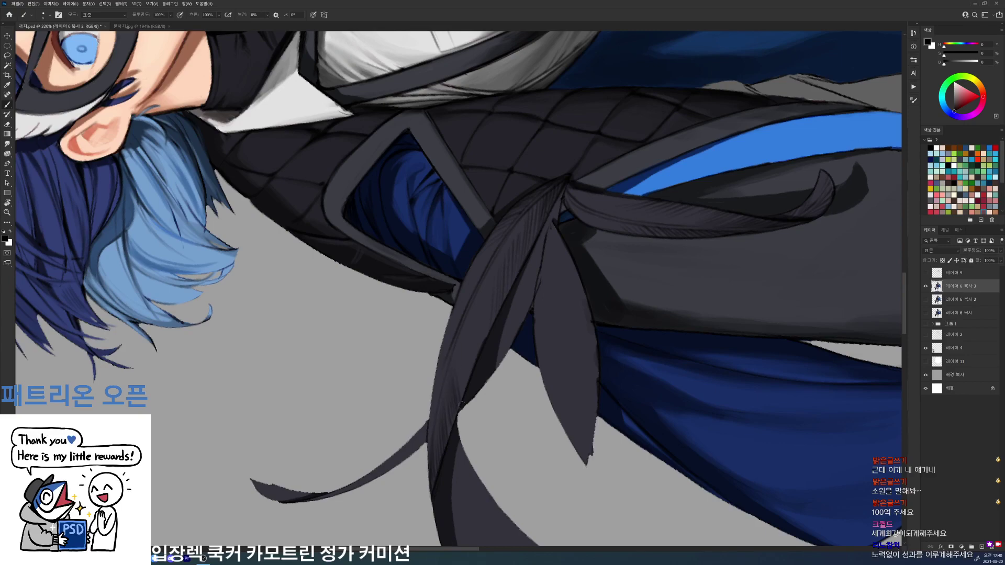
- Add fine black diagonal lines along the outer side of the long ribbon between its fold and the knot
key(r)
drag(476, 366, 335, 459)
drag(660, 246, 655, 350)
drag(496, 124, 398, 129)
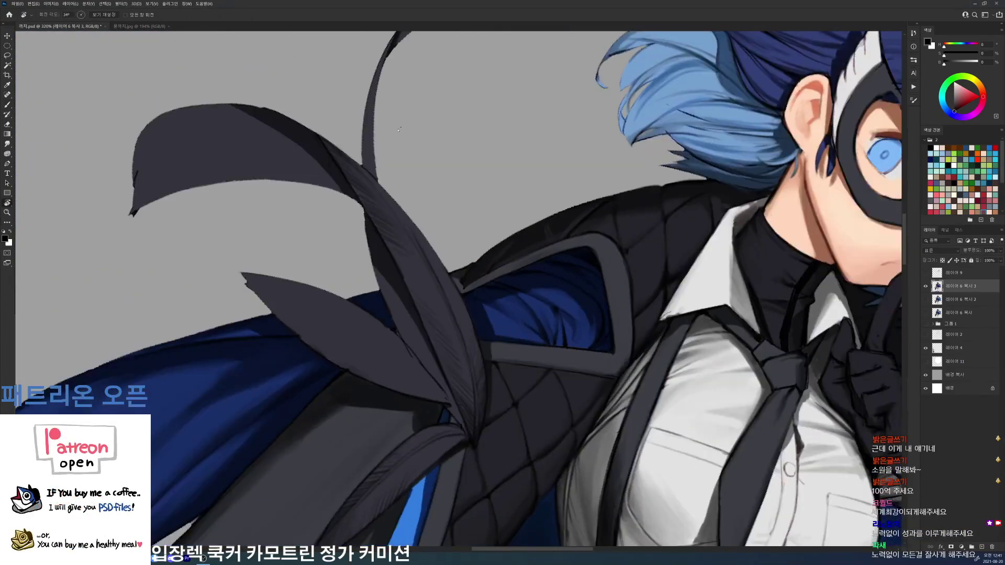
key(b)
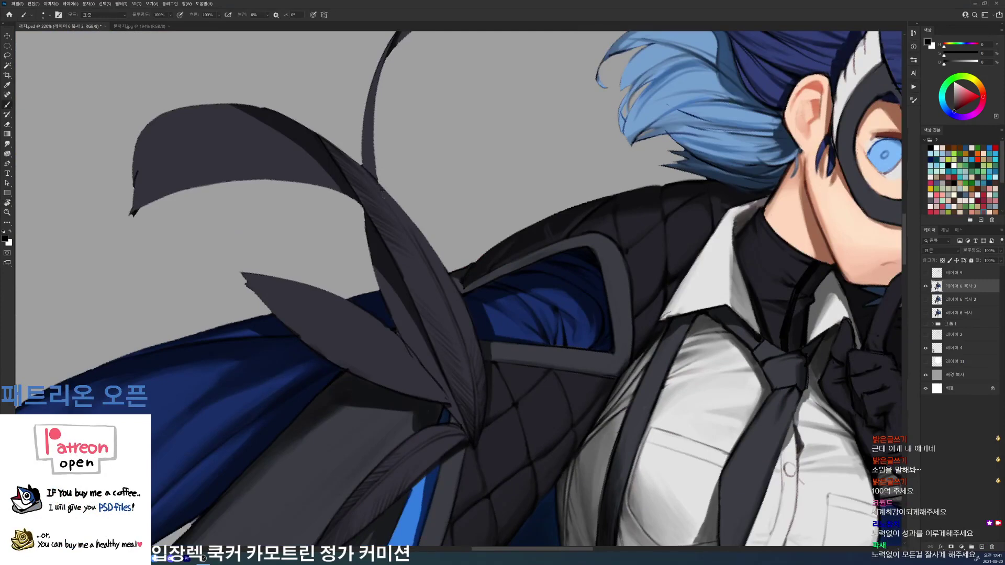
drag(383, 194, 433, 266)
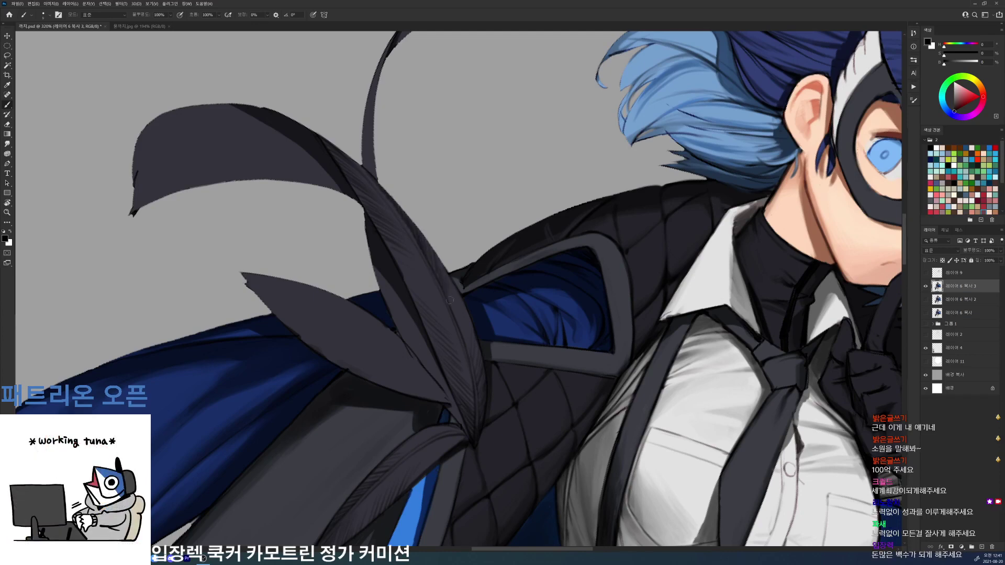
- Extend the black feather lines along the long ribbon down to its fold
key(r)
drag(461, 343, 439, 283)
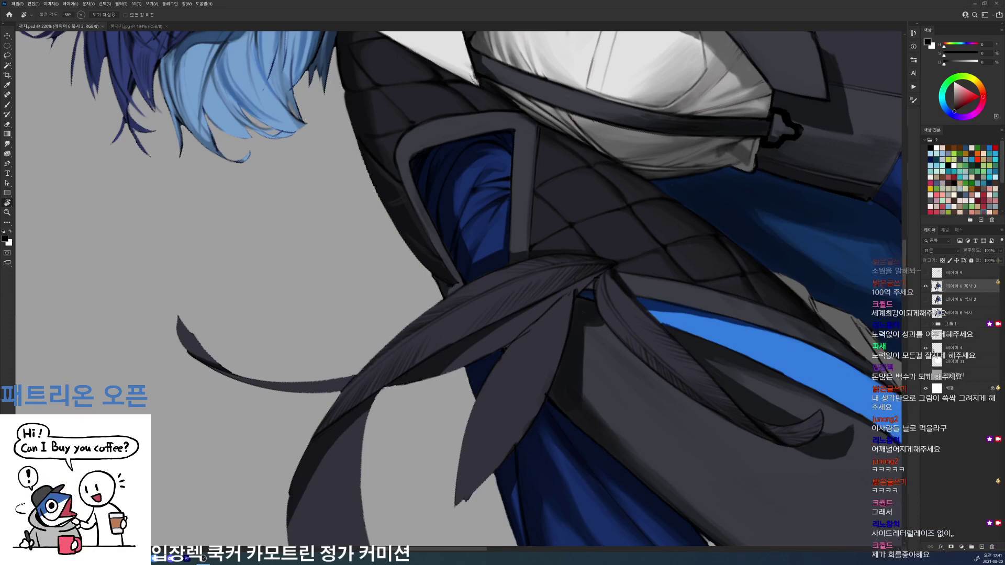
drag(614, 288, 606, 238)
mouse_move(597, 357)
mouse_down()
mouse_move(691, 256)
mouse_move(660, 172)
mouse_up()
key(b)
key(b)
drag(497, 268, 495, 343)
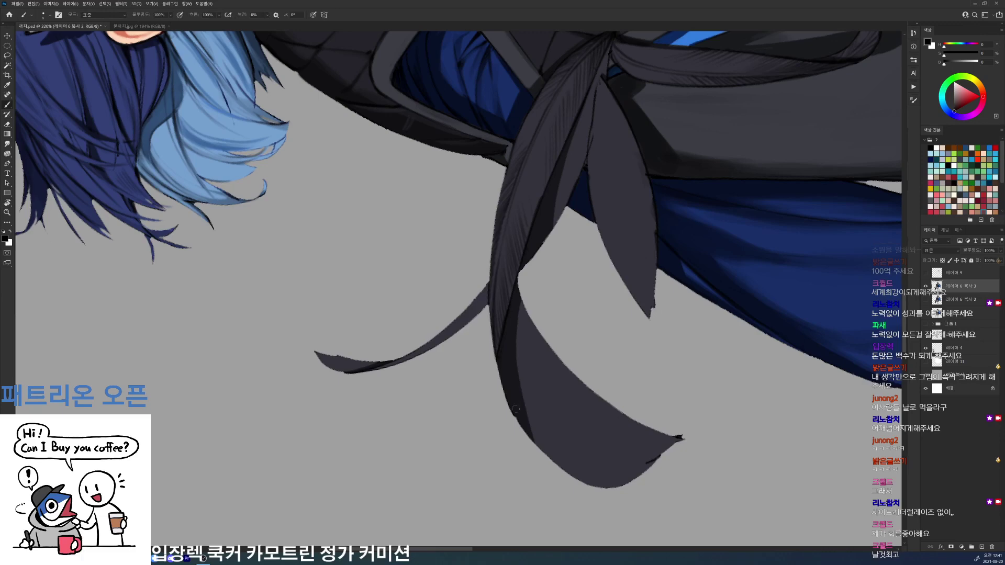
- Darken the outer edge of the long ribbon's fold, using sampled dark grey and black
key(r)
drag(516, 409, 457, 421)
key(b)
alt+click(487, 354)
key(d)
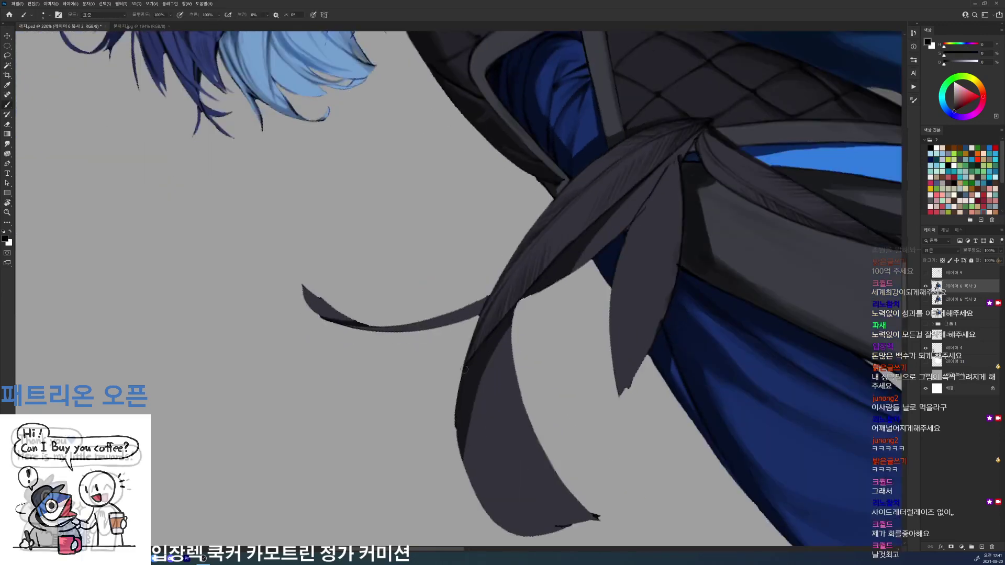
- Draw a thin dark centre line down the long ribbon's folded-over end and shade beside it with sampled dark grey
key(r)
mouse_move(461, 445)
mouse_down()
mouse_move(674, 344)
mouse_move(628, 345)
mouse_up()
drag(727, 339, 705, 406)
drag(516, 409, 541, 405)
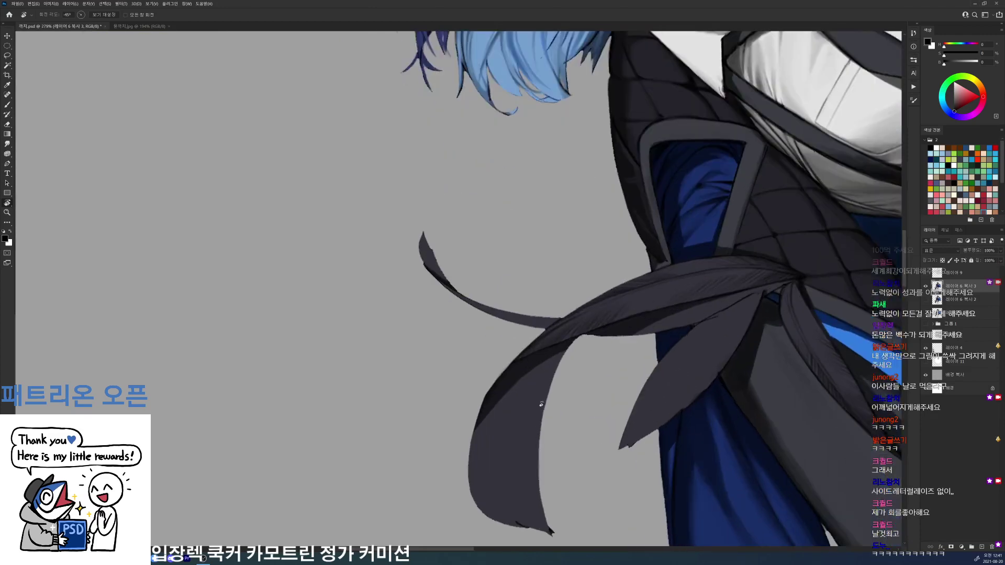
scroll(542, 404, down, 3)
key(b)
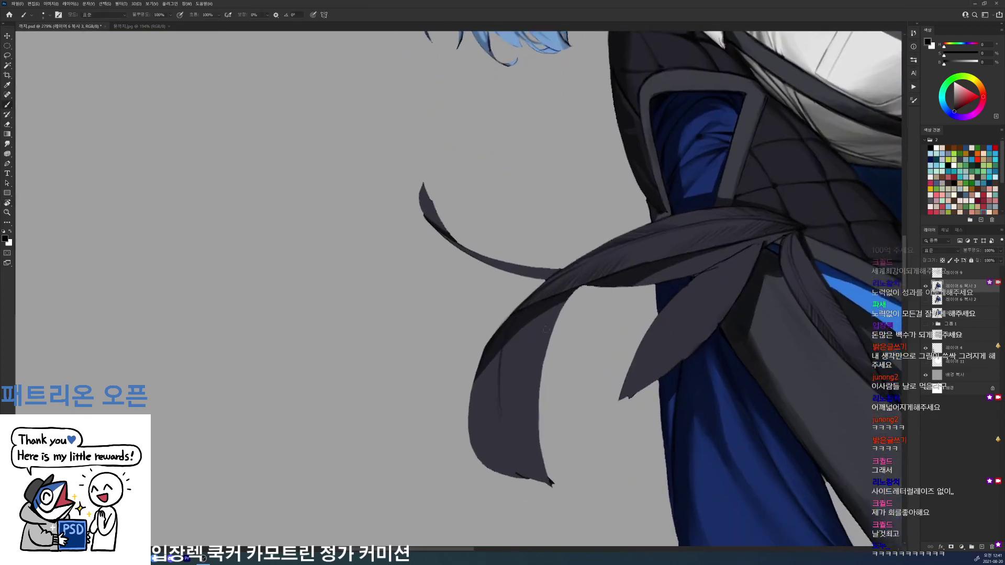
drag(501, 374, 505, 396)
alt+click(494, 350)
drag(498, 355, 482, 374)
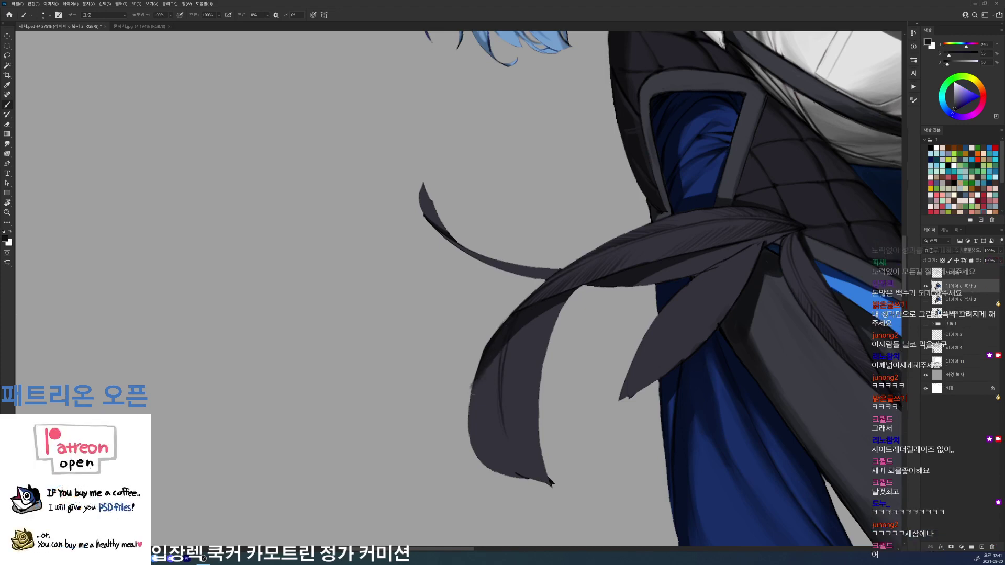
- Clean up the outer edge of the long ribbon's curled end with the eraser and black
key(d)
key(r)
drag(712, 282, 693, 386)
key(e)
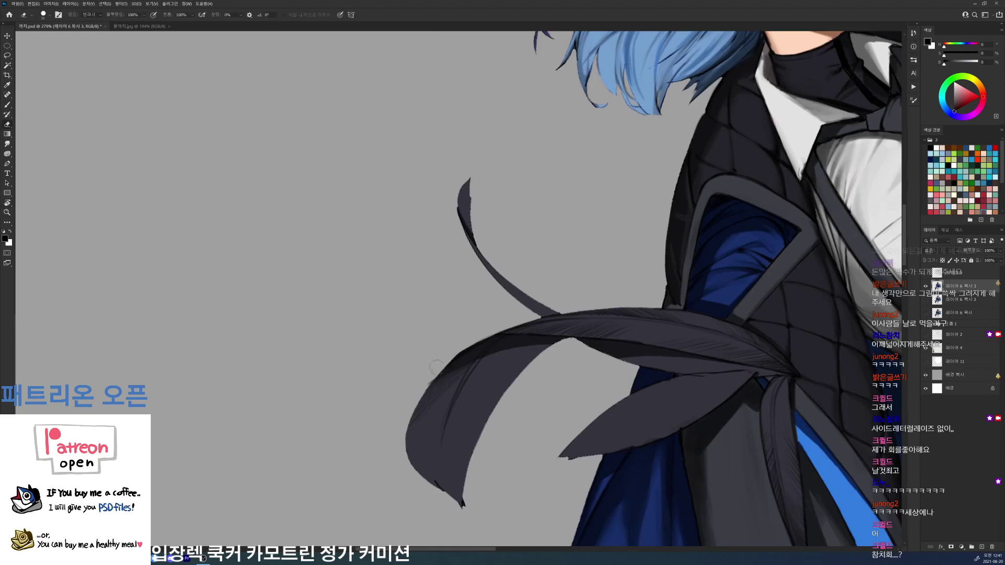
mouse_move(425, 384)
mouse_down()
mouse_move(411, 427)
mouse_move(419, 487)
mouse_up()
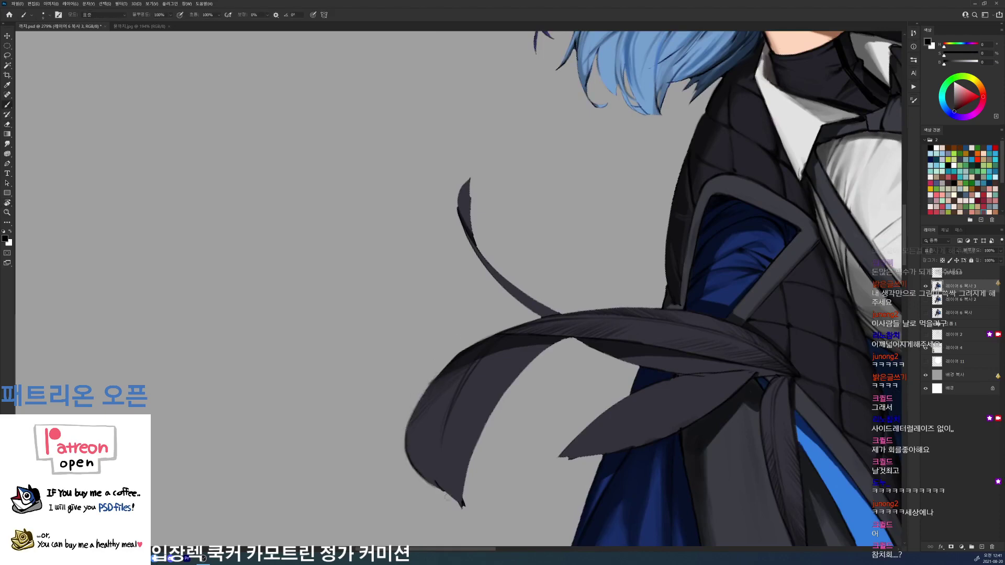
- Erase thin feather-like slits into the outer side of the long ribbon's curled tip
drag(438, 448, 444, 492)
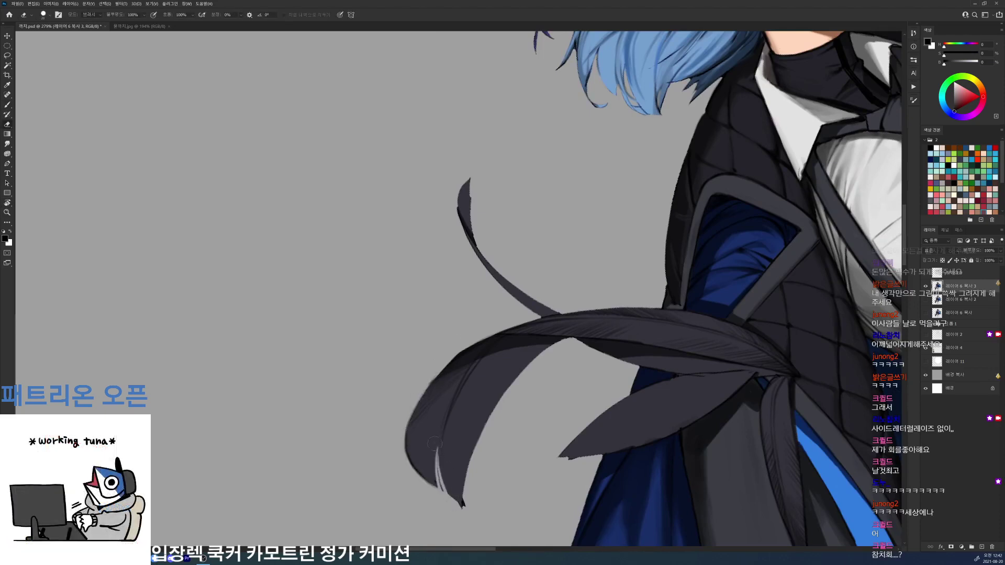
drag(432, 452, 436, 487)
mouse_move(424, 461)
mouse_down()
mouse_move(422, 476)
mouse_move(443, 419)
mouse_up()
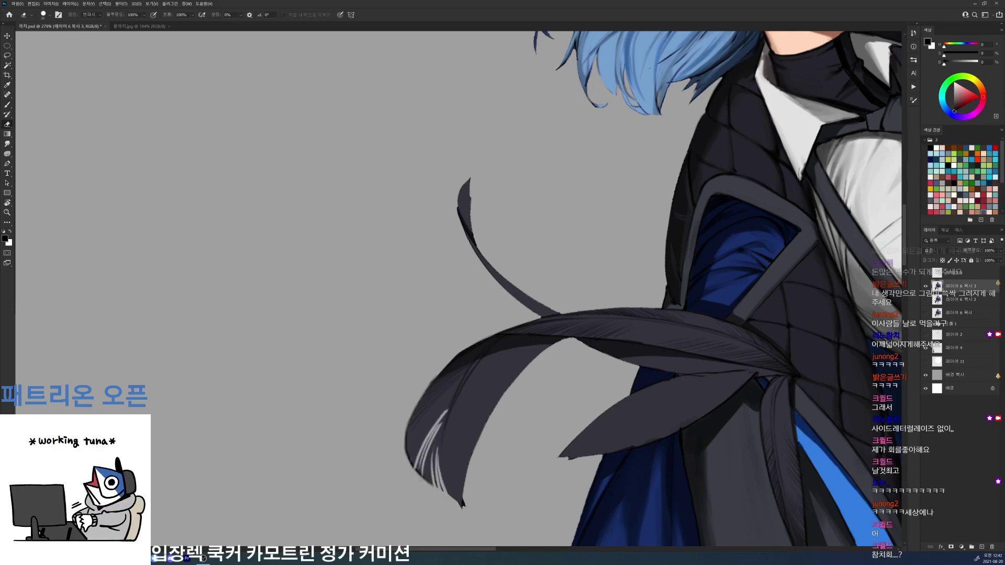
drag(418, 461, 413, 473)
drag(421, 460, 425, 484)
- Paint dark feather strands between the slits at the curled tip, using sampled ribbon grey and black
mouse_move(586, 321)
mouse_down()
mouse_move(518, 320)
mouse_move(621, 343)
mouse_up()
key(b)
alt+click(516, 368)
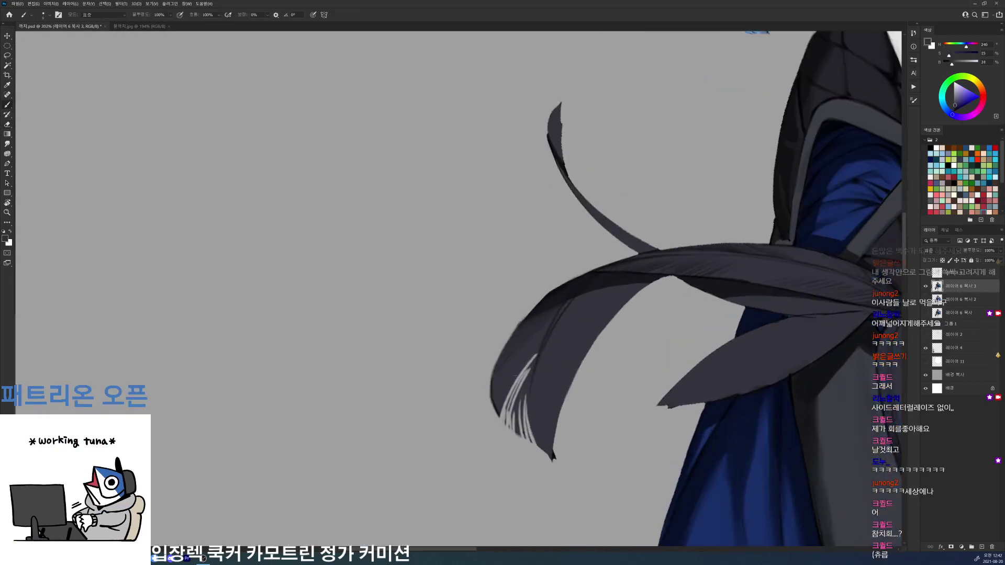
mouse_move(512, 391)
mouse_down()
mouse_move(534, 357)
mouse_move(494, 401)
mouse_move(528, 362)
mouse_up()
key(d)
key(e)
key(b)
mouse_move(506, 419)
mouse_down()
mouse_move(540, 349)
mouse_move(512, 436)
mouse_move(528, 370)
mouse_up()
mouse_move(519, 428)
mouse_down()
mouse_move(534, 362)
mouse_move(525, 387)
mouse_up()
mouse_move(531, 443)
mouse_down()
mouse_move(528, 372)
mouse_move(528, 400)
mouse_up()
mouse_move(535, 447)
mouse_down()
mouse_move(532, 416)
mouse_move(528, 447)
mouse_move(559, 463)
mouse_up()
- Trim and thin the frayed strands at the ribbon tip with the eraser, black and sampled greys
key(e)
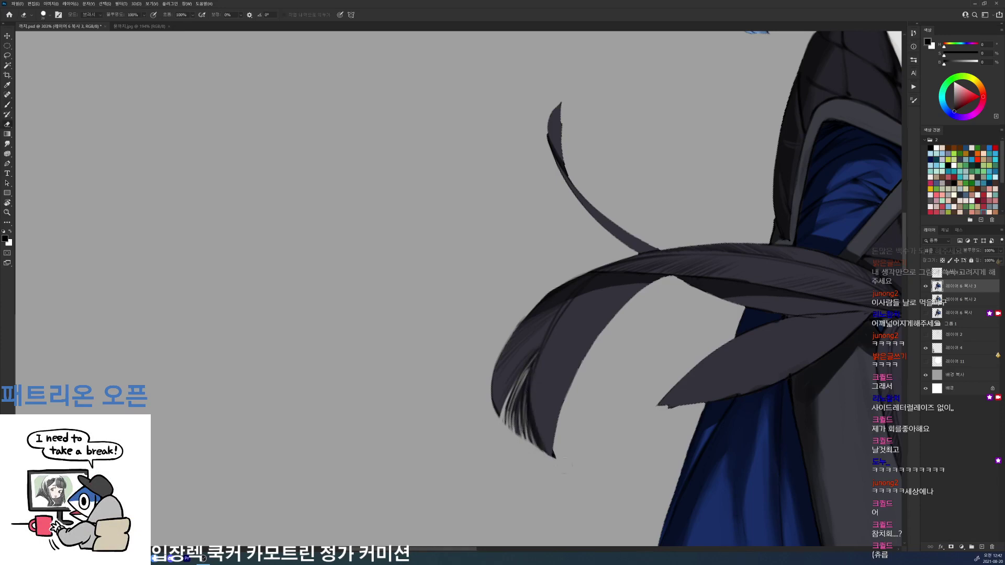
key(b)
key(e)
mouse_move(499, 411)
mouse_down()
mouse_move(519, 363)
mouse_move(503, 383)
mouse_move(545, 340)
mouse_move(511, 400)
mouse_up()
key(b)
mouse_move(532, 364)
mouse_down()
mouse_move(514, 408)
mouse_move(532, 436)
mouse_up()
alt+click(543, 372)
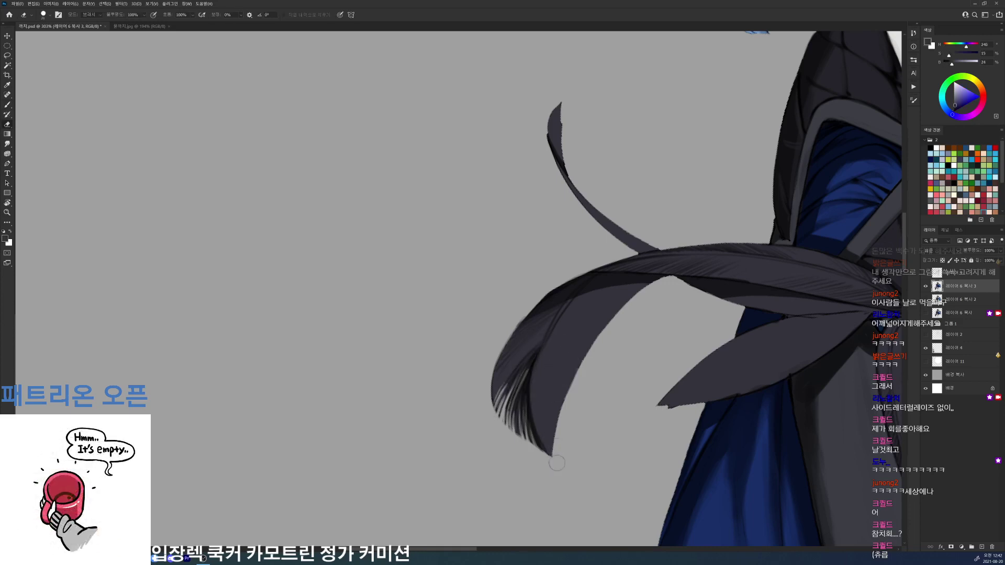
alt+click(545, 336)
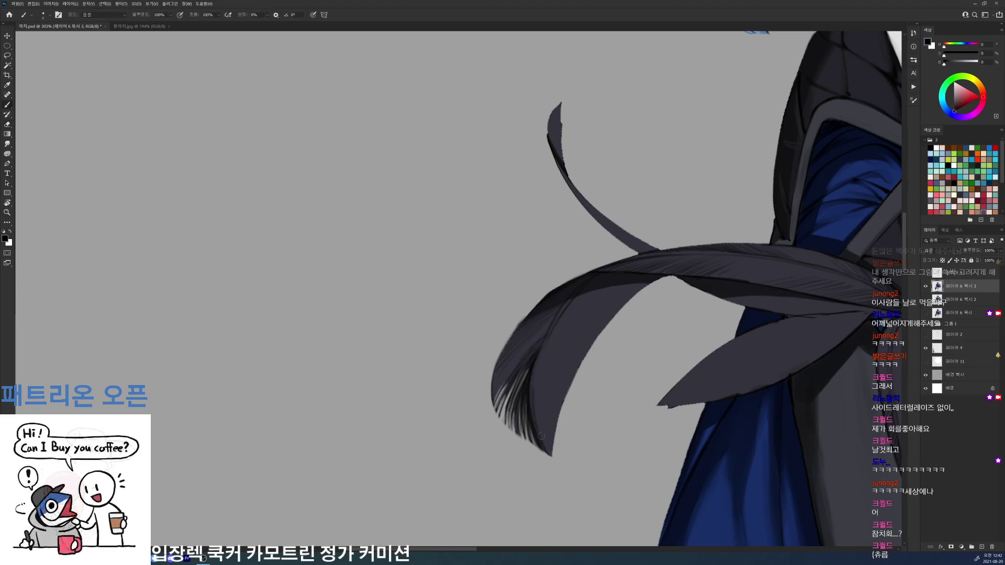
- Erase a row of thin curved slits into the inner side of the long ribbon's end, running from the centre line outward
key(e)
drag(536, 370, 551, 444)
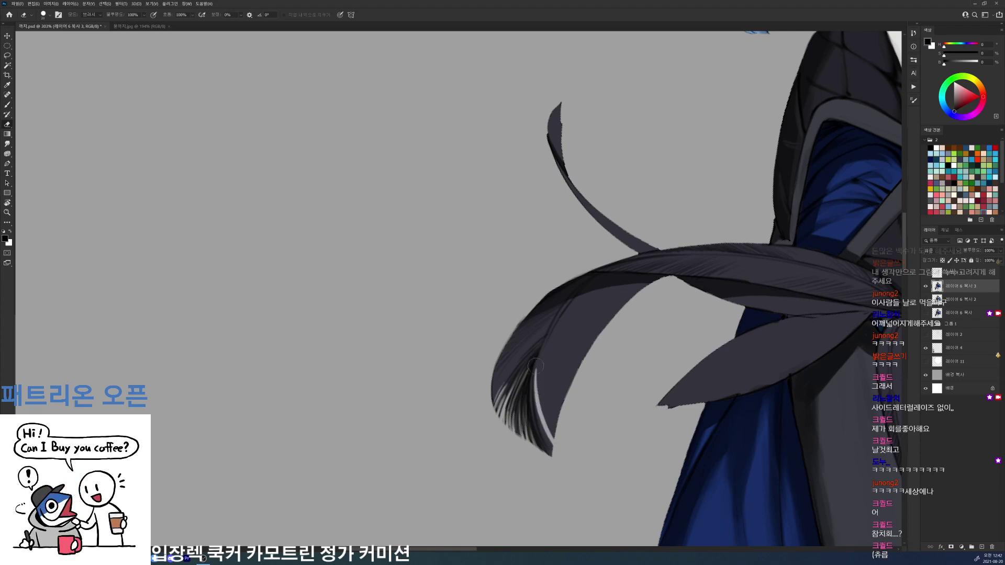
mouse_move(536, 381)
mouse_down()
mouse_move(556, 443)
mouse_move(559, 416)
mouse_move(555, 427)
mouse_up()
mouse_move(535, 361)
mouse_down()
mouse_move(553, 430)
mouse_move(559, 423)
mouse_up()
drag(544, 378, 561, 433)
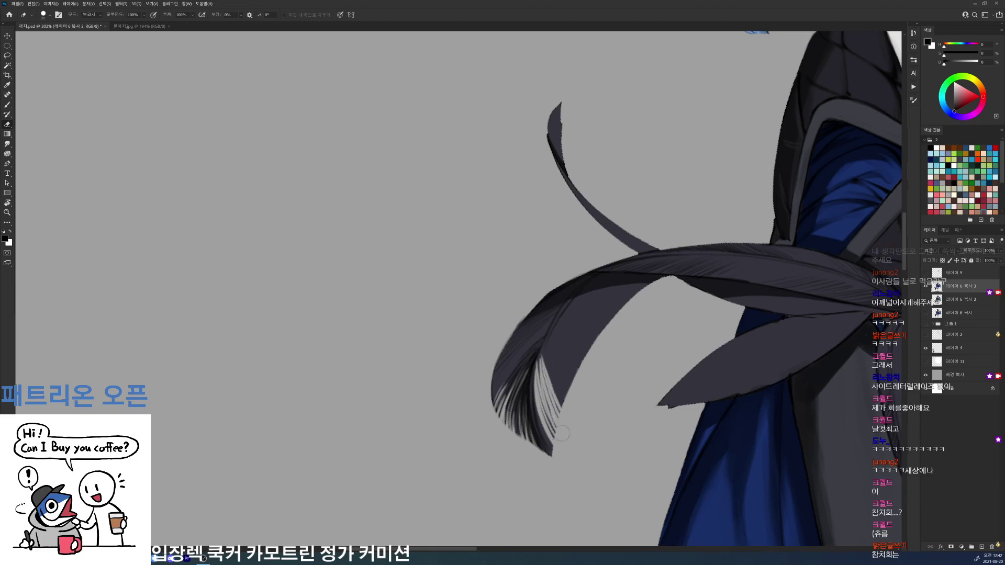
mouse_move(552, 371)
mouse_down()
mouse_move(552, 349)
mouse_move(566, 398)
mouse_up()
drag(547, 340, 569, 389)
drag(548, 337, 572, 387)
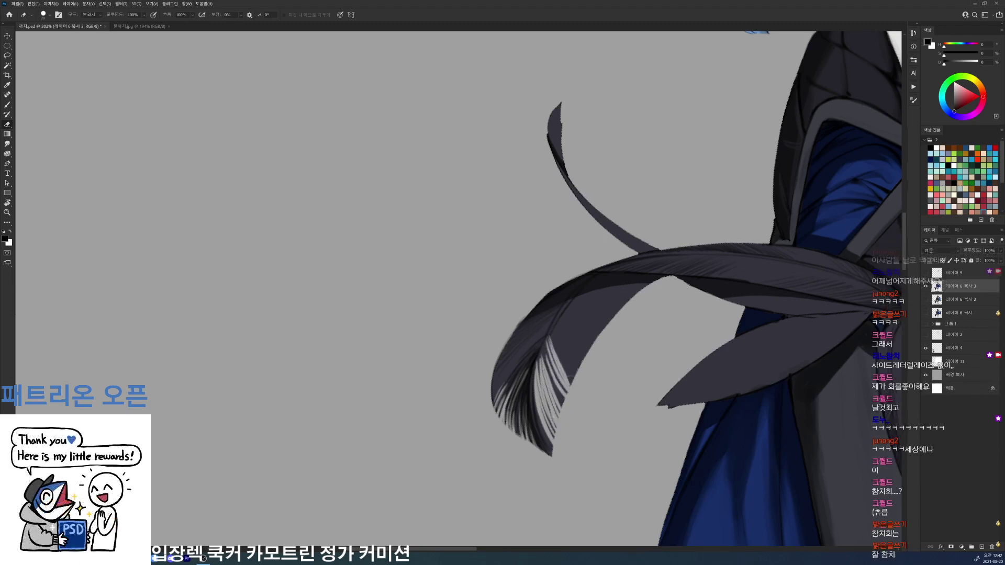
drag(554, 320, 575, 376)
mouse_move(568, 364)
mouse_down()
mouse_move(577, 394)
mouse_move(564, 402)
mouse_up()
drag(553, 385, 568, 414)
- Paint grey and black feather strands over the slits on the inner side of the ribbon's end
key(b)
alt+click(570, 332)
mouse_move(572, 376)
mouse_down()
mouse_move(558, 329)
mouse_move(557, 354)
mouse_move(551, 337)
mouse_move(568, 397)
mouse_up()
key(d)
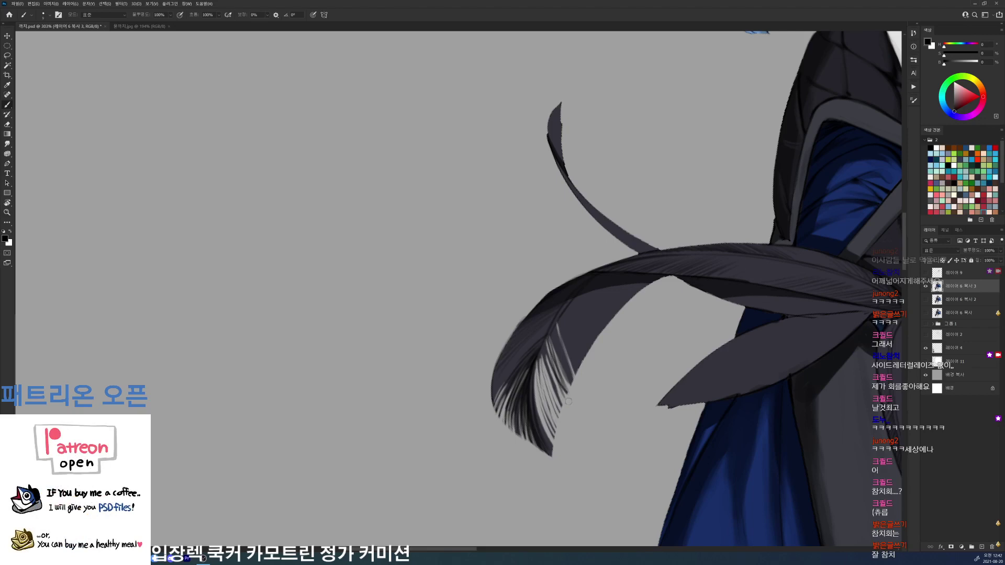
mouse_move(549, 354)
mouse_down()
mouse_move(560, 401)
mouse_move(550, 437)
mouse_move(541, 408)
mouse_up()
mouse_move(533, 369)
mouse_down()
mouse_move(541, 423)
mouse_move(543, 408)
mouse_move(556, 426)
mouse_up()
mouse_move(550, 348)
mouse_down()
mouse_move(561, 409)
mouse_move(554, 383)
mouse_up()
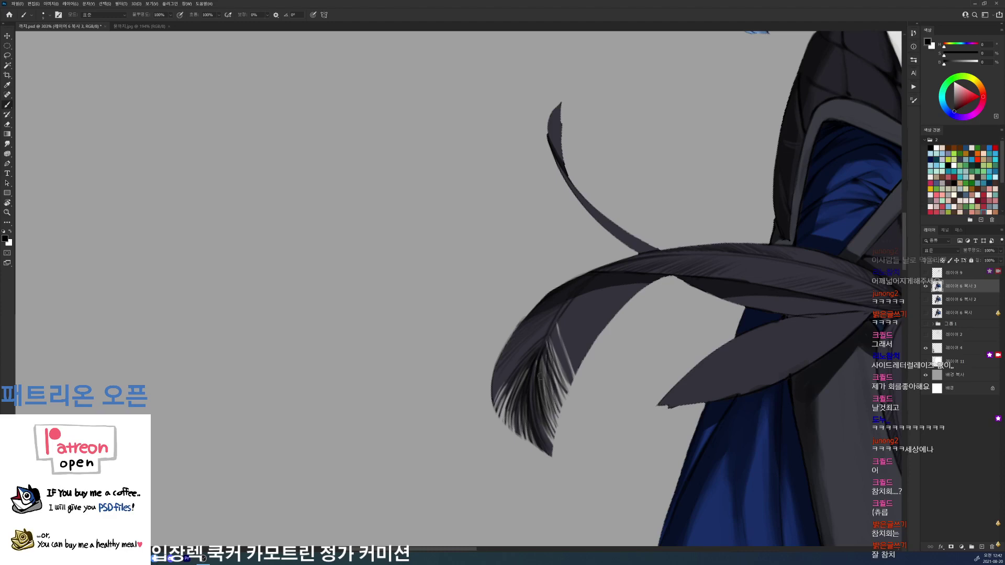
- Darken the feather strands along the upper centre line with black and sampled grey, and erase stray ends around the tip
drag(547, 324, 559, 344)
mouse_move(541, 338)
mouse_down()
mouse_move(558, 389)
mouse_move(559, 369)
mouse_move(566, 386)
mouse_move(574, 376)
mouse_up()
alt+click(569, 349)
key(d)
drag(567, 318, 565, 359)
key(e)
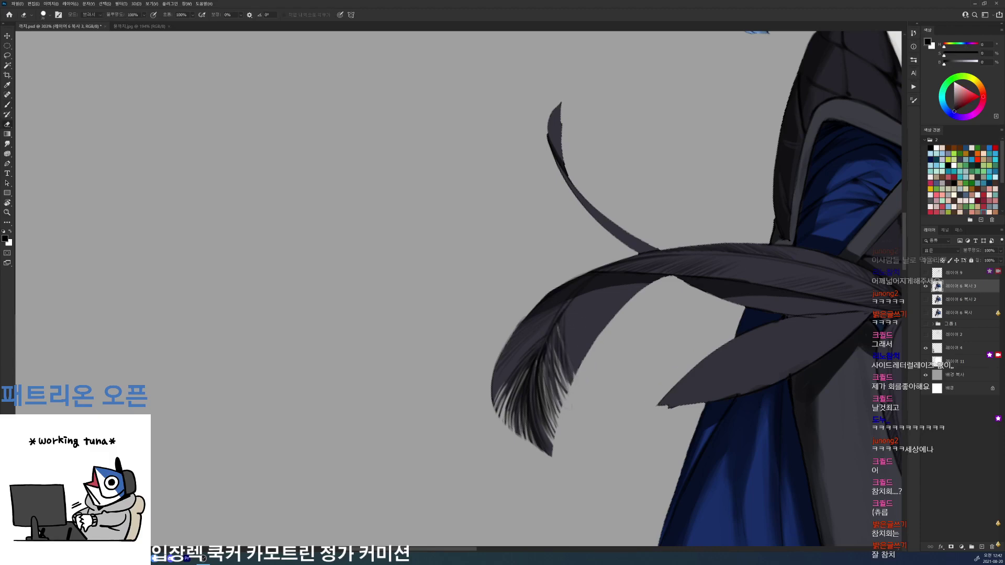
mouse_move(546, 434)
mouse_down()
mouse_move(553, 453)
mouse_move(516, 448)
mouse_up()
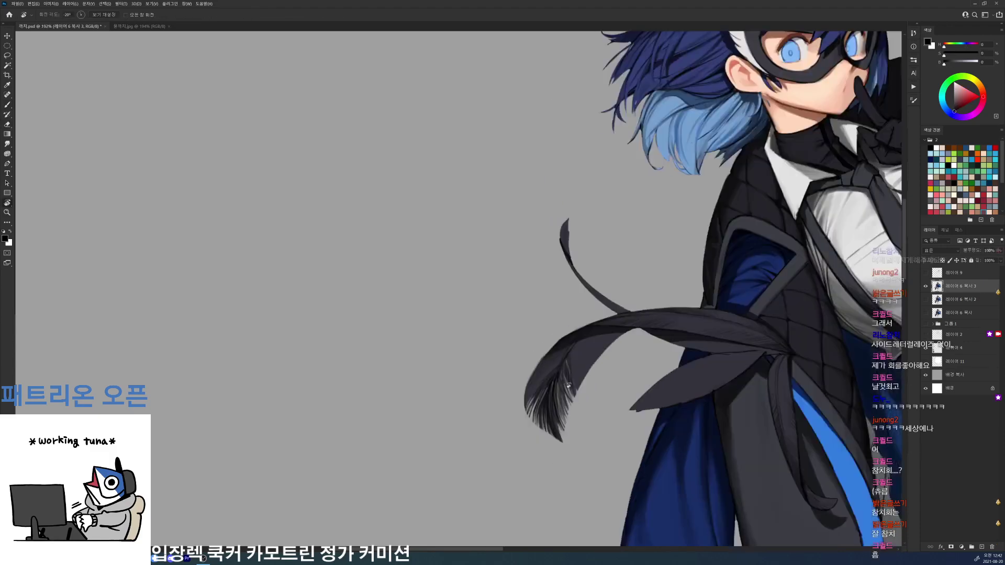
- Paint grey and black strands along the inner side of the long feather, above its frayed tip
key(r)
drag(571, 392, 532, 422)
drag(556, 344, 594, 344)
key(b)
alt+click(529, 412)
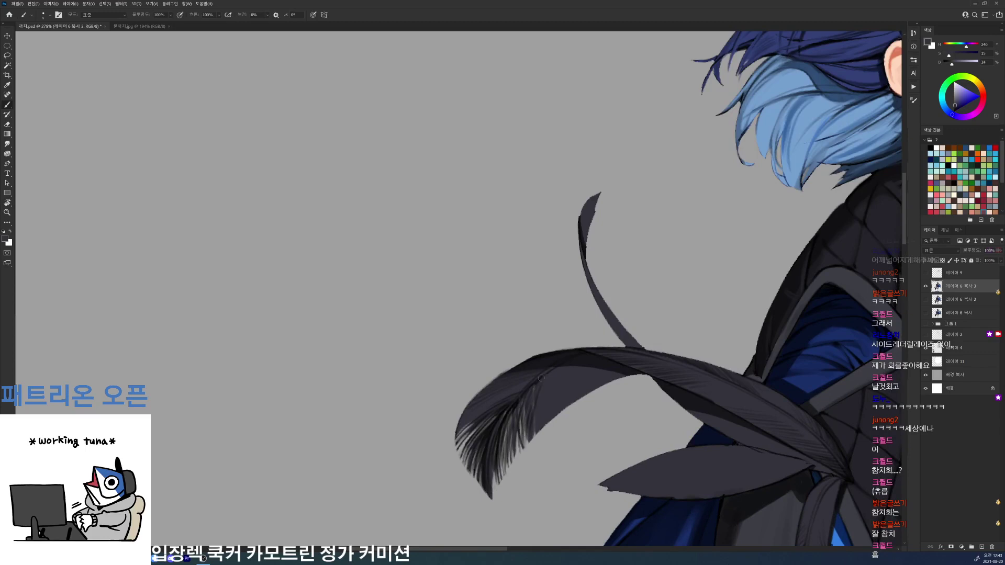
key(d)
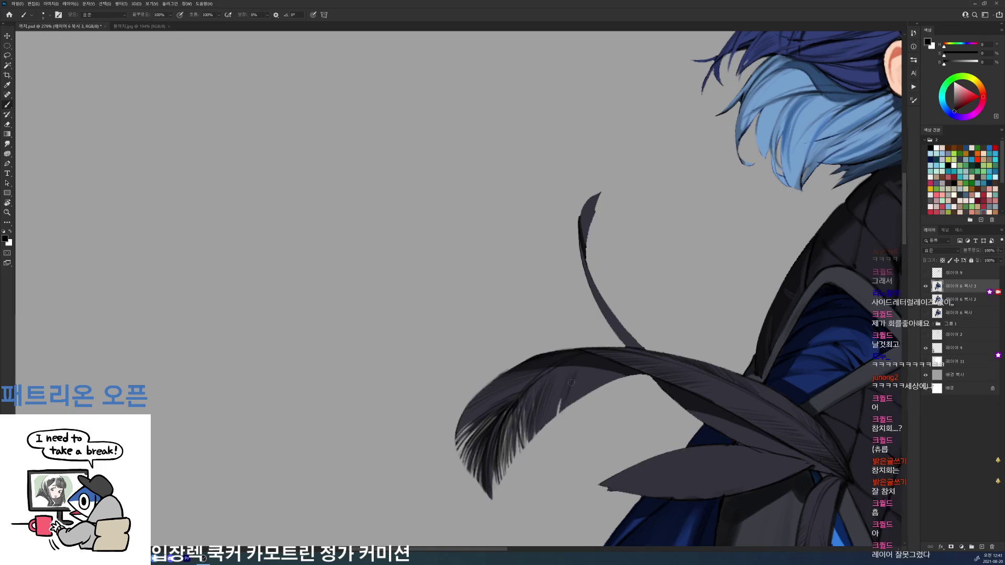
alt+click(571, 372)
key(d)
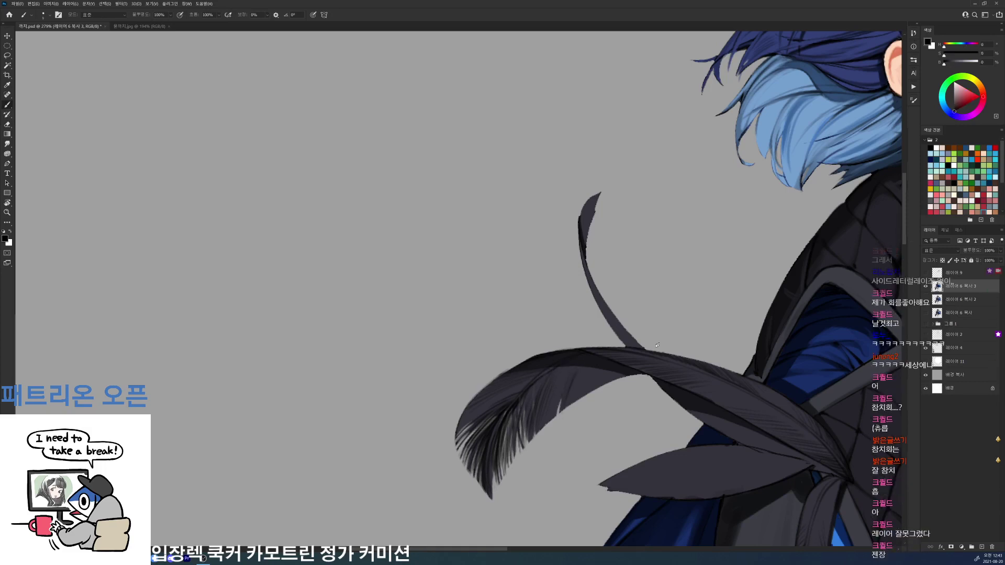
- Trim the long feather's edge, refine the shading around its bend with black and sampled grey, and save the document
key(r)
drag(657, 346, 641, 191)
key(e)
drag(557, 300, 548, 319)
key(b)
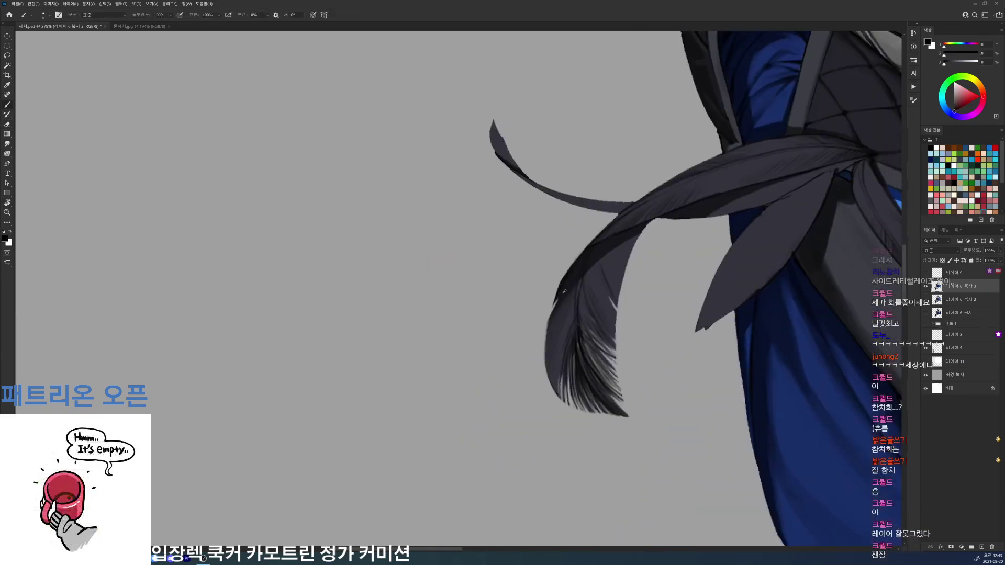
alt+click(564, 291)
key(r)
mouse_move(771, 278)
mouse_down()
mouse_move(772, 303)
mouse_move(592, 510)
mouse_up()
key(d)
key(b)
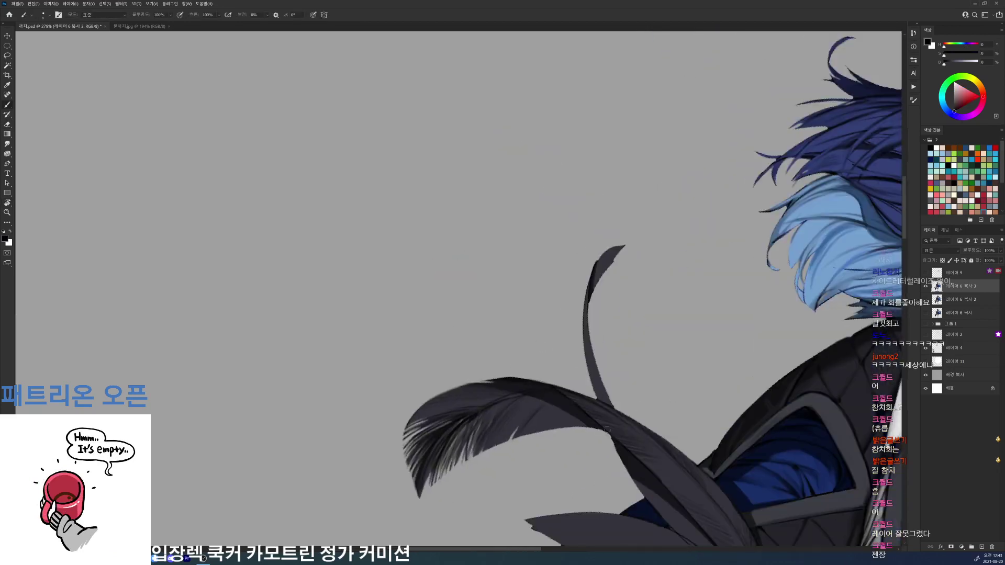
drag(647, 429, 523, 429)
key(ctrl+s)
- Blend sampled grey into the strands of the long feather's tip, clean up its inner edge with the eraser, and save
drag(792, 398, 761, 397)
key(r)
drag(793, 385, 807, 293)
drag(672, 368, 795, 368)
key(b)
alt+click(628, 392)
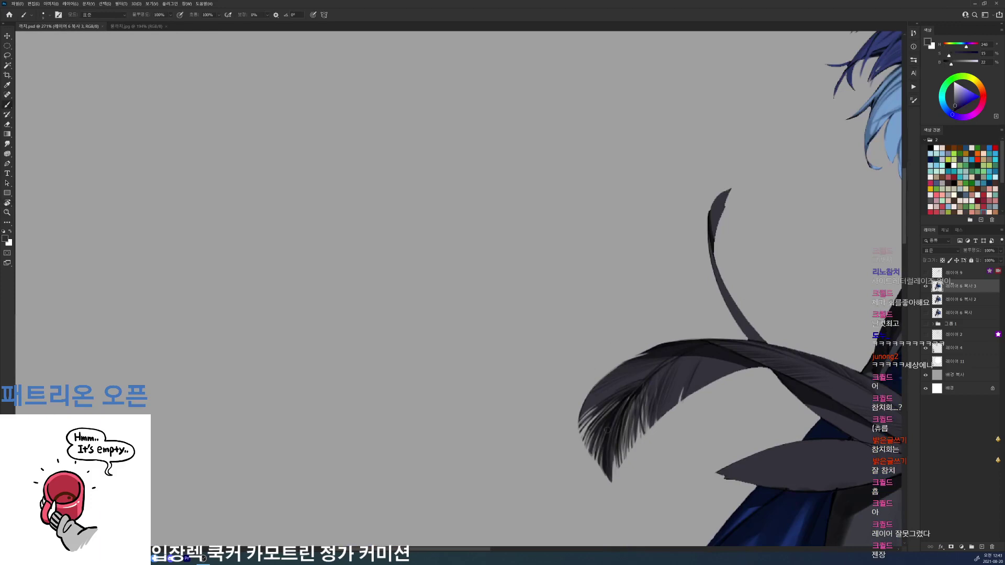
mouse_move(622, 403)
mouse_down()
mouse_move(596, 447)
mouse_move(614, 475)
mouse_up()
drag(772, 352, 630, 325)
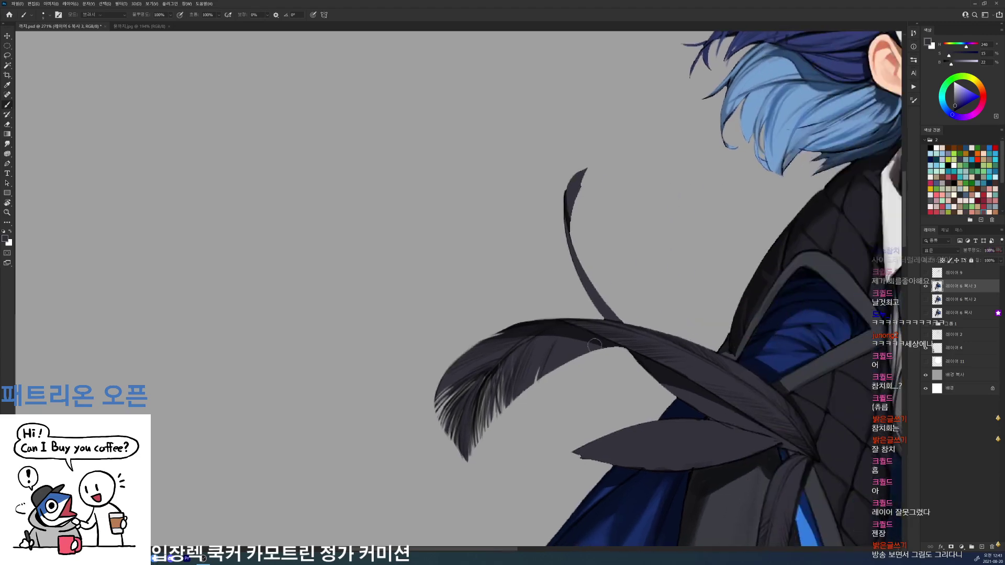
key(e)
drag(711, 361, 582, 335)
key(ctrl+s)
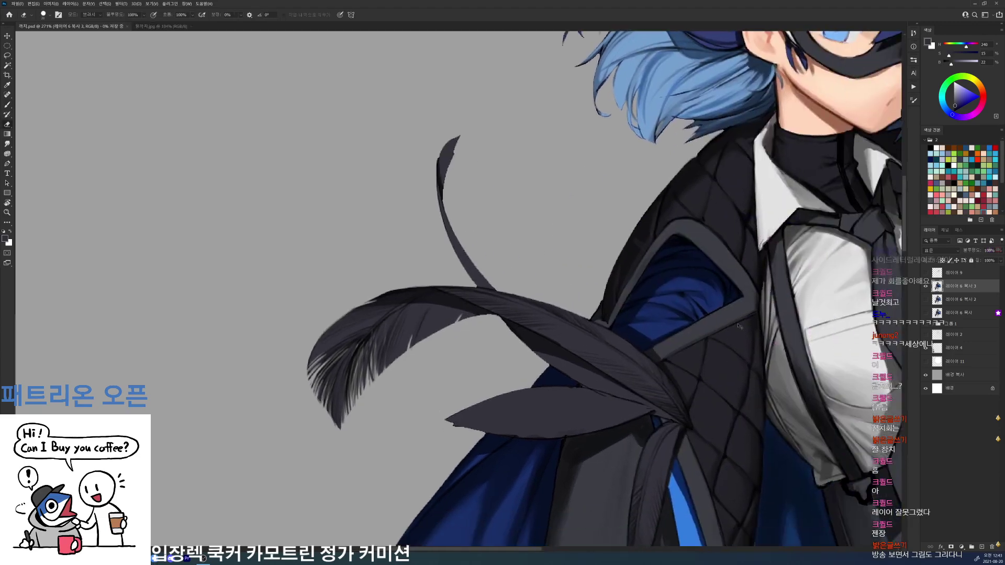
- Touch up the thin upper ribbon with sampled grey and black, and erase the inner edge of its tip to narrow it
scroll(750, 328, down, 10)
drag(744, 371, 636, 360)
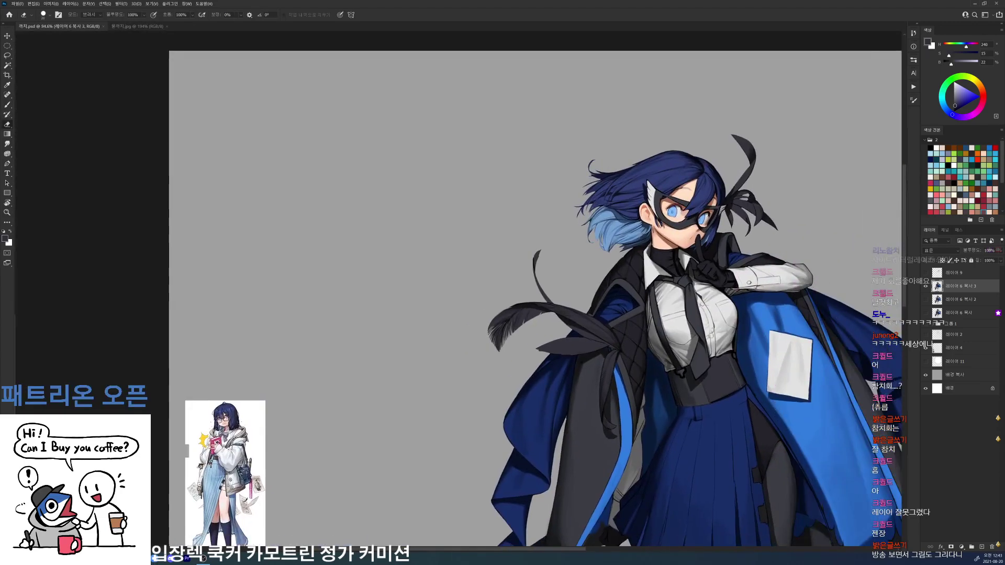
scroll(598, 318, up, 3)
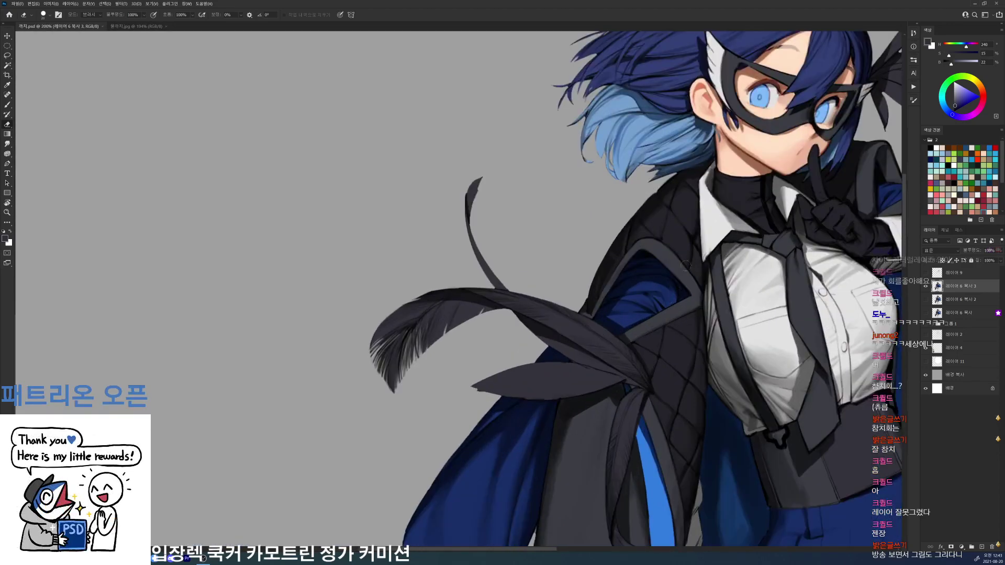
scroll(471, 187, up, 3)
key(b)
alt+click(466, 218)
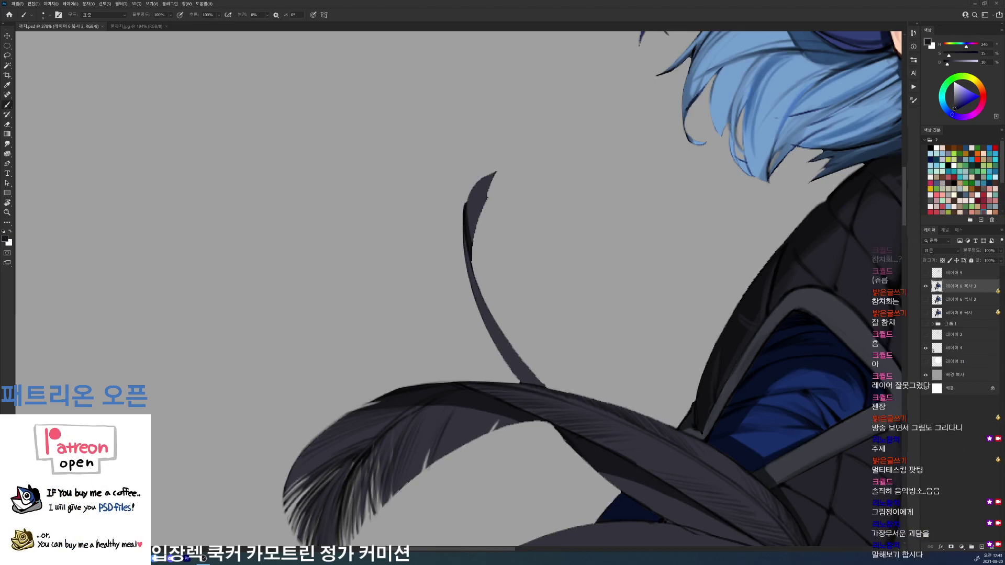
key(d)
key(e)
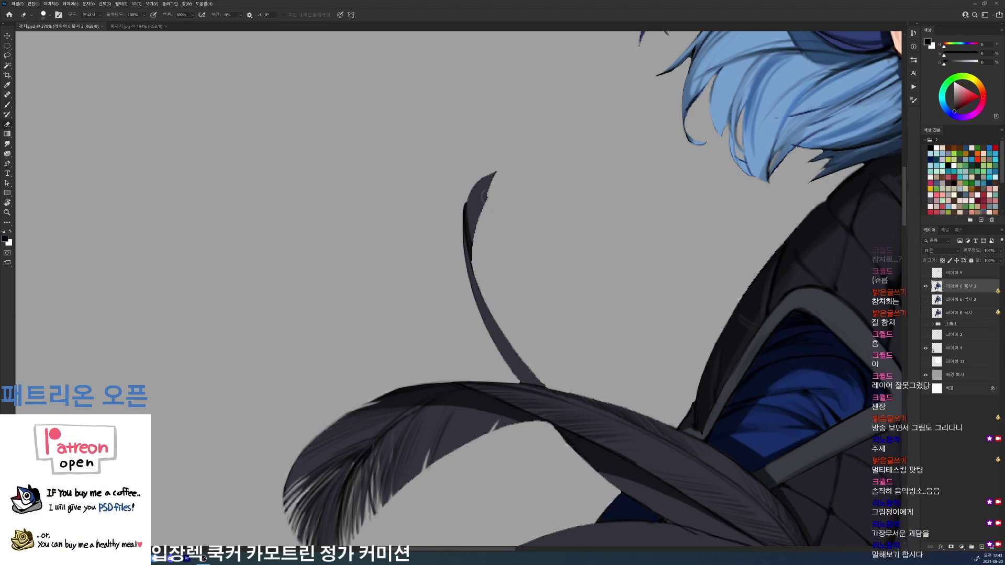
drag(493, 179, 479, 227)
key(b)
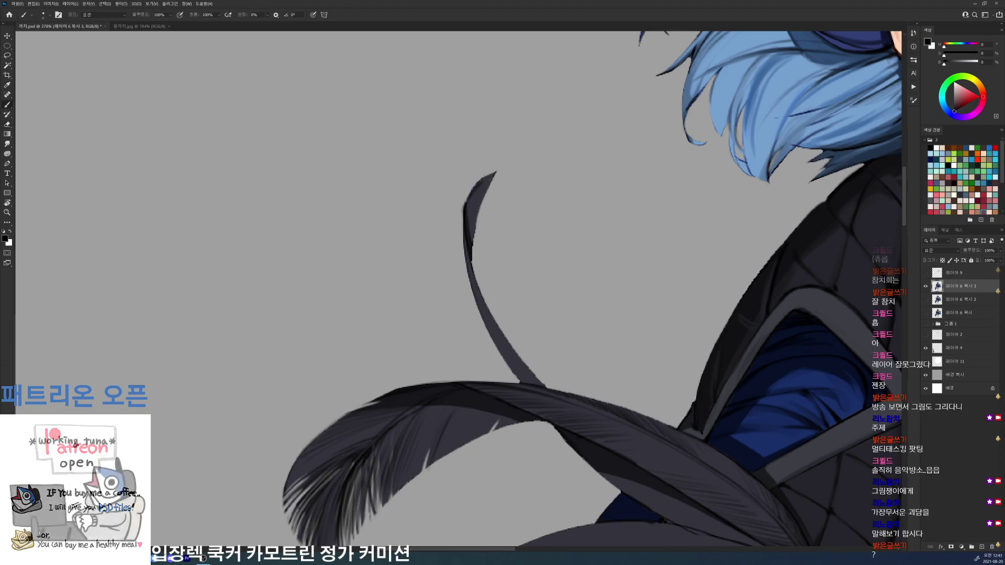
- Draw fine black feather lines along the thin ribbon from tip to base, trimming its edges with the eraser
drag(476, 302, 482, 314)
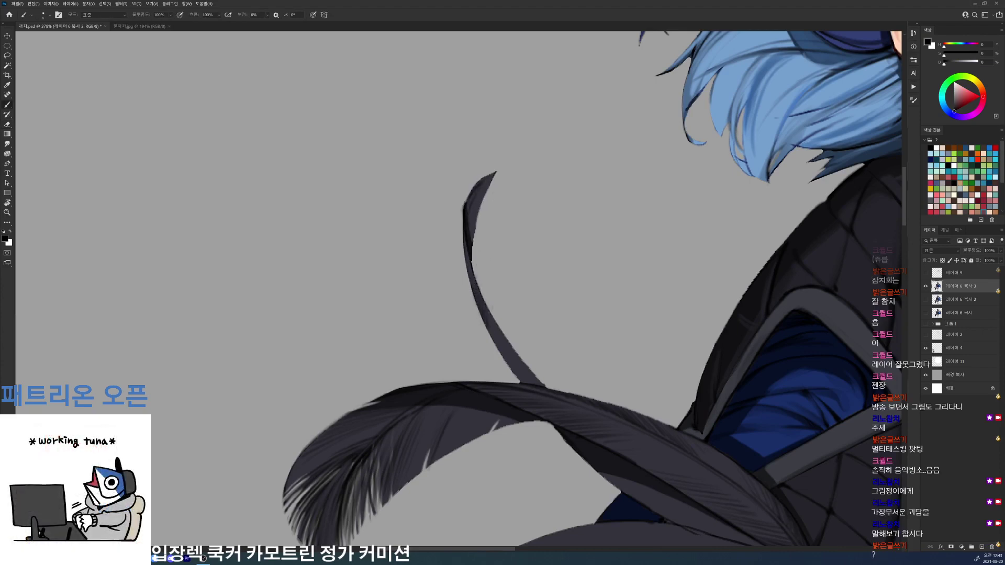
drag(504, 242, 479, 186)
mouse_move(474, 271)
mouse_down()
mouse_move(486, 305)
mouse_move(503, 314)
mouse_up()
key(e)
key(b)
key(e)
key(b)
key(e)
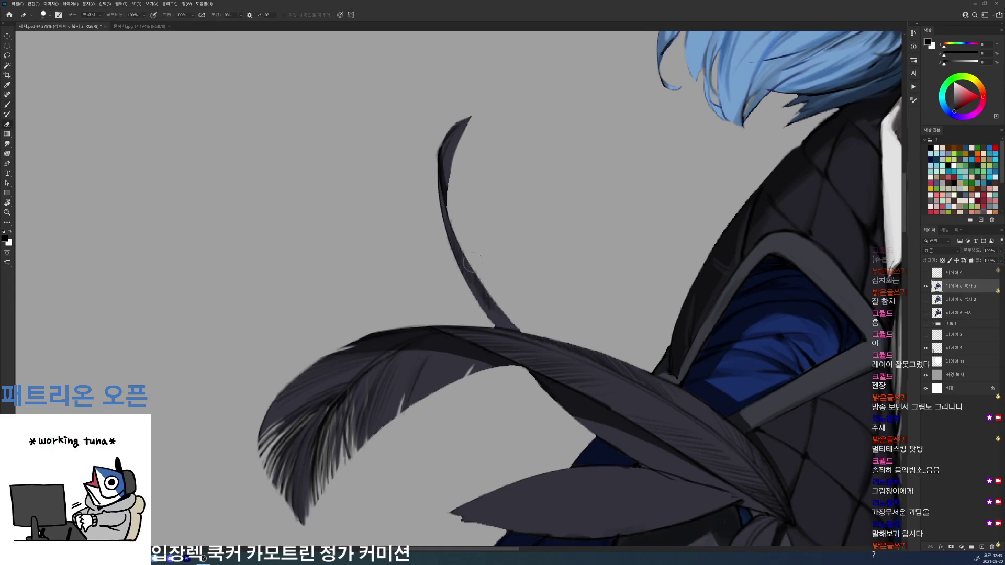
key(b)
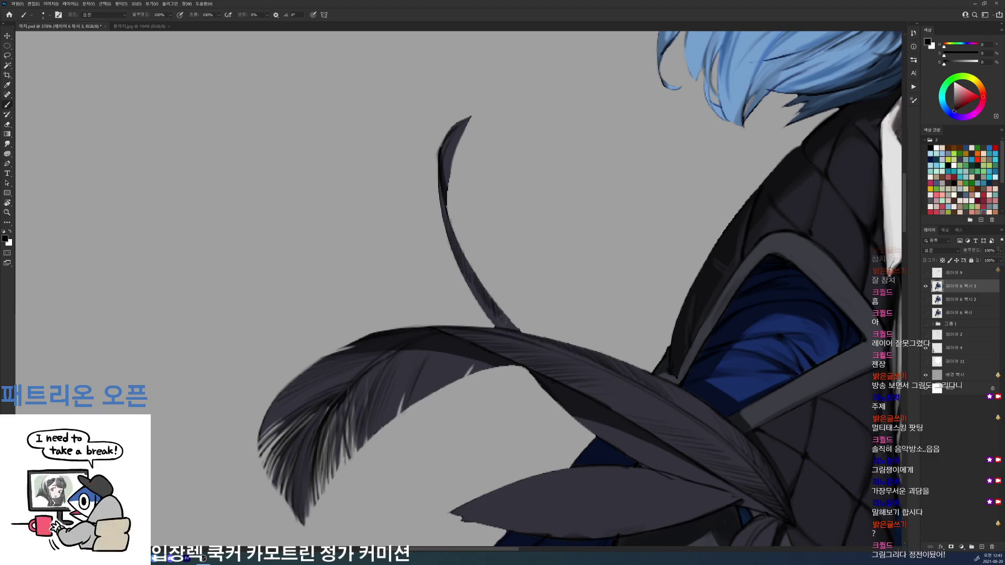
- Cut small notches into the thin ribbon near its base and tip, darken their strands in black, and save
key(e)
key(b)
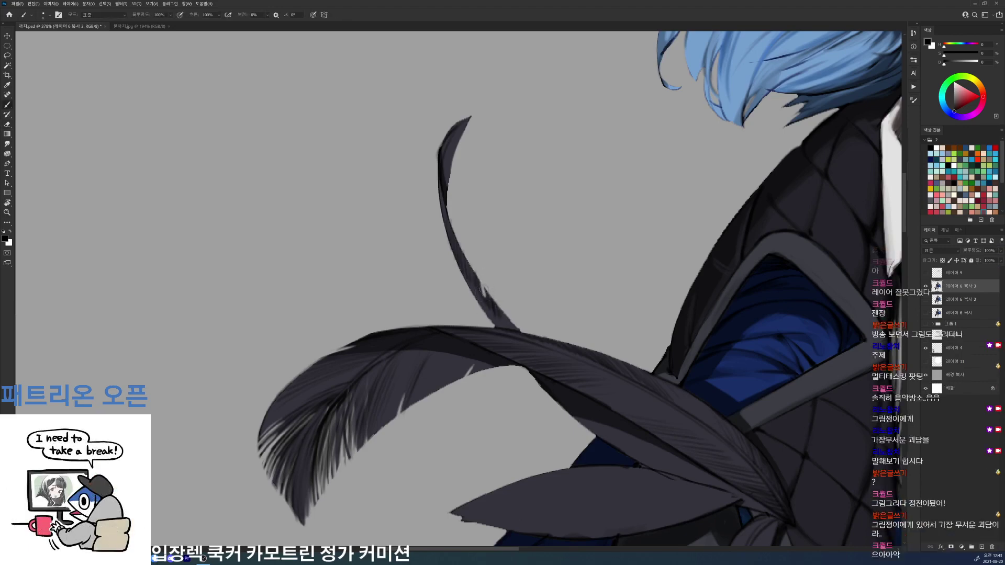
drag(482, 288, 486, 301)
scroll(496, 282, down, 5)
scroll(484, 225, up, 4)
key(e)
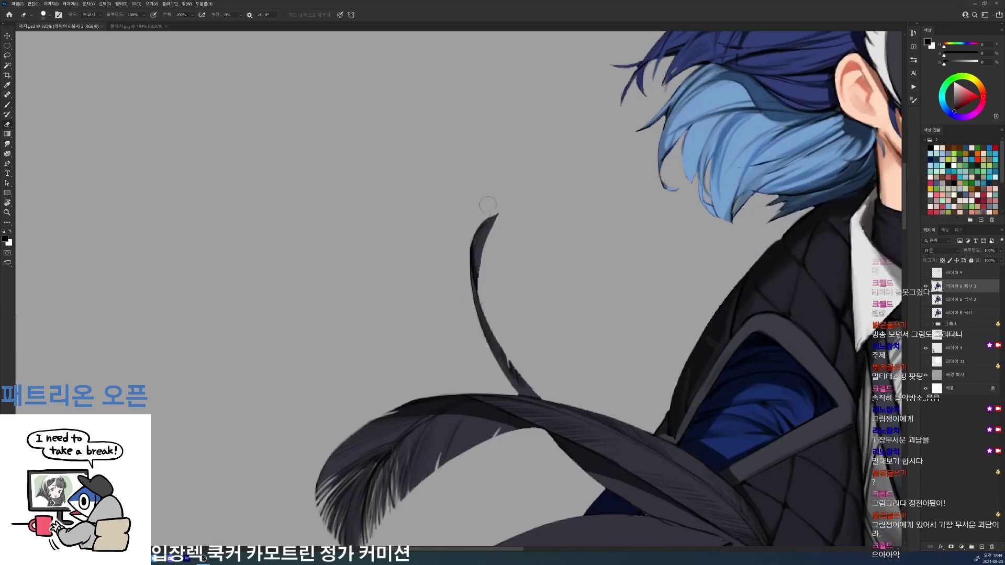
key(ctrl+s)
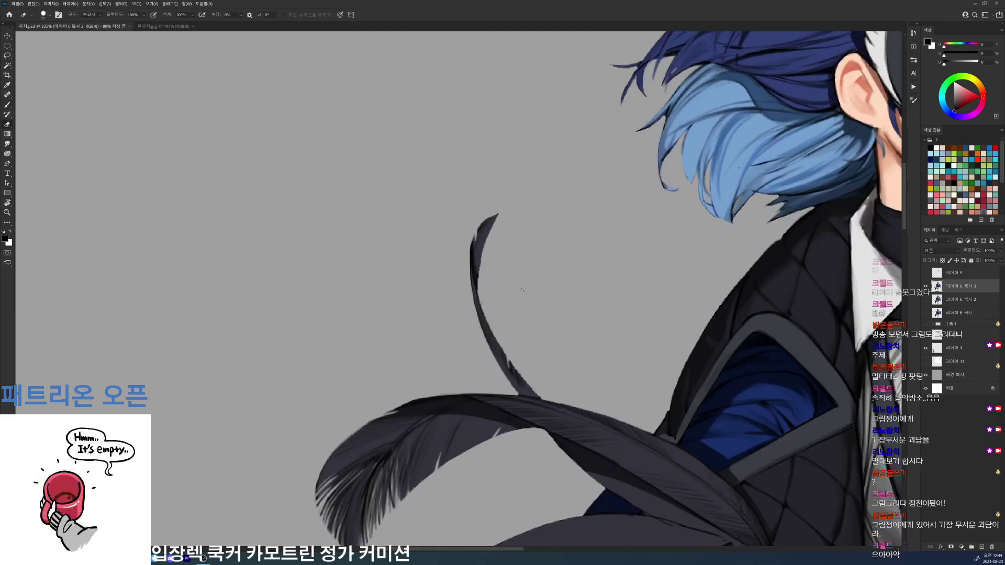
- Refine the line texture of the long feather where the thin one meets it, using sampled grey and black
key(r)
drag(522, 289, 513, 323)
key(b)
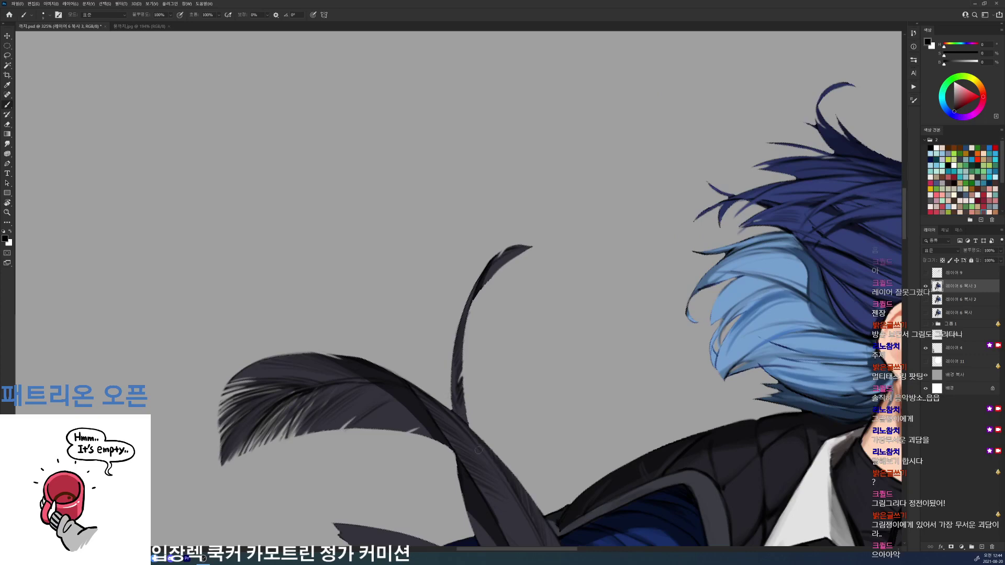
alt+click(478, 451)
drag(503, 439, 512, 290)
key(d)
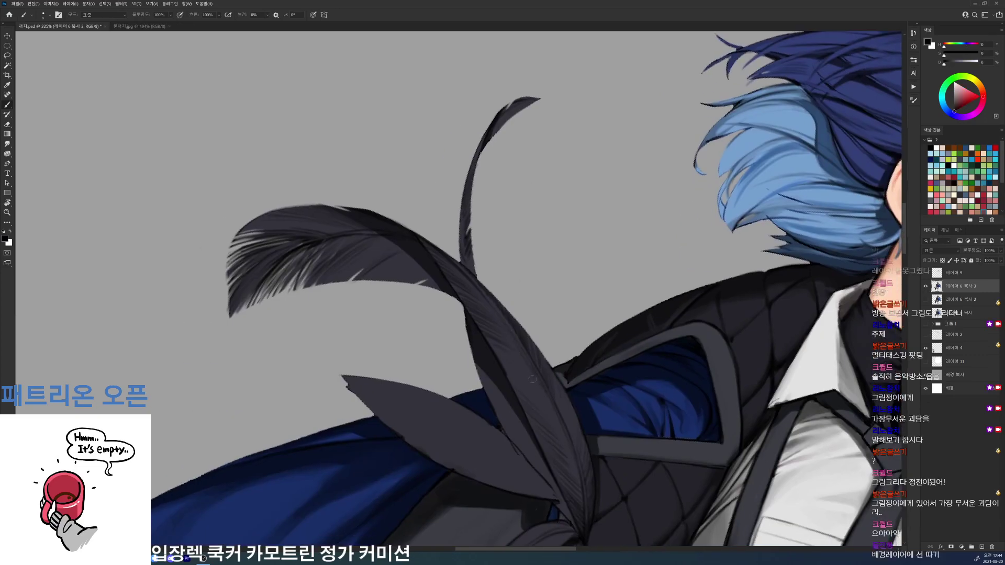
- Clean up the upper end of the short pointed ribbon near the knot with sampled grey and black
key(r)
drag(623, 352, 545, 134)
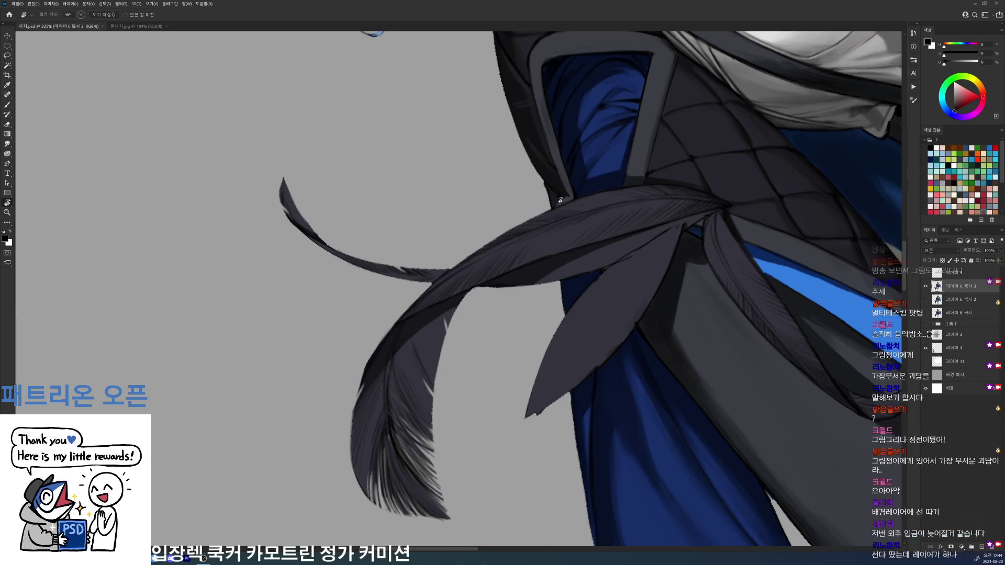
mouse_move(703, 229)
mouse_down()
mouse_move(673, 154)
mouse_move(618, 205)
mouse_up()
key(b)
alt+click(613, 201)
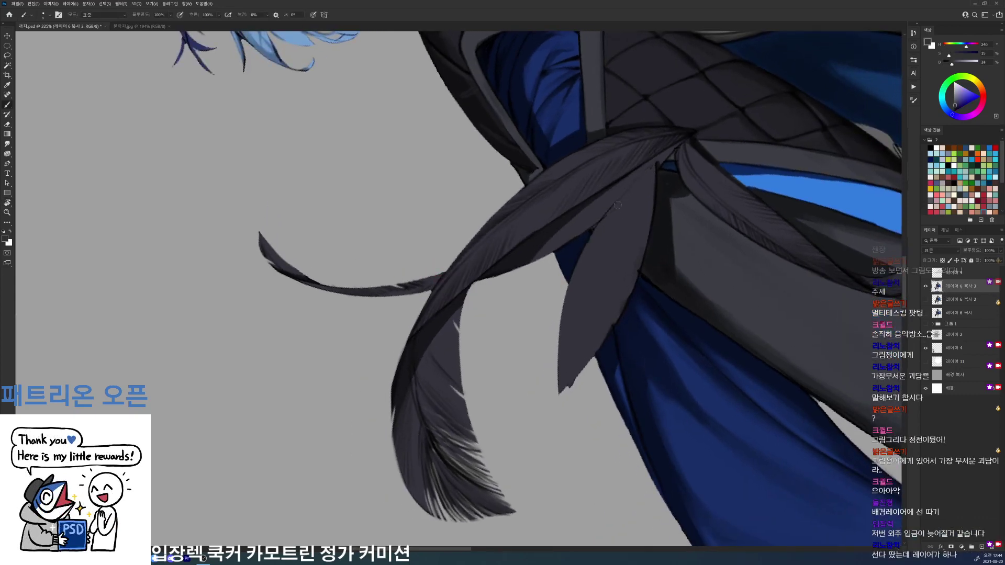
drag(657, 162, 599, 229)
key(d)
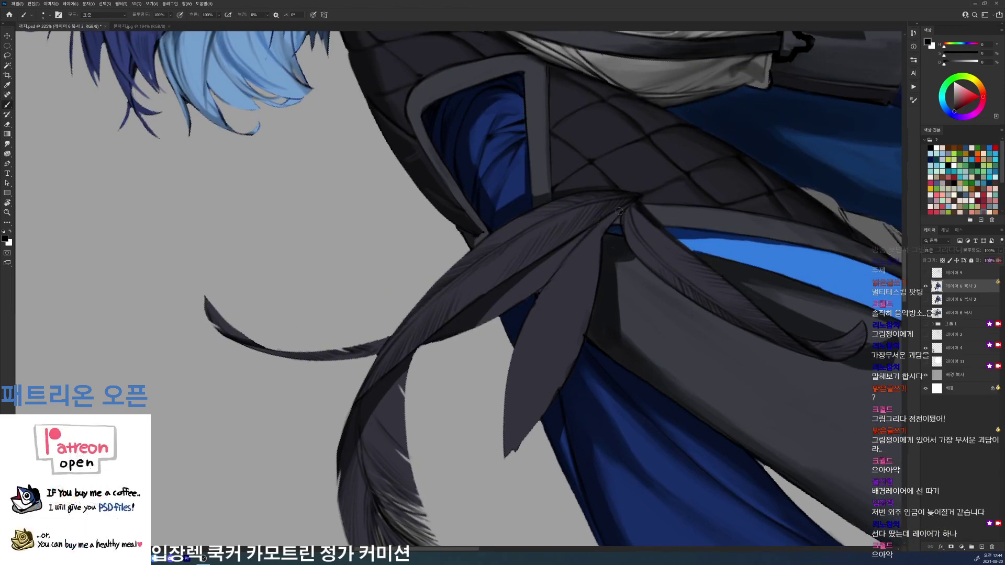
- Sharpen the short ribbon's tip and erase thin slits into its outer edge to fray it into feather strands
alt+click(590, 265)
key(e)
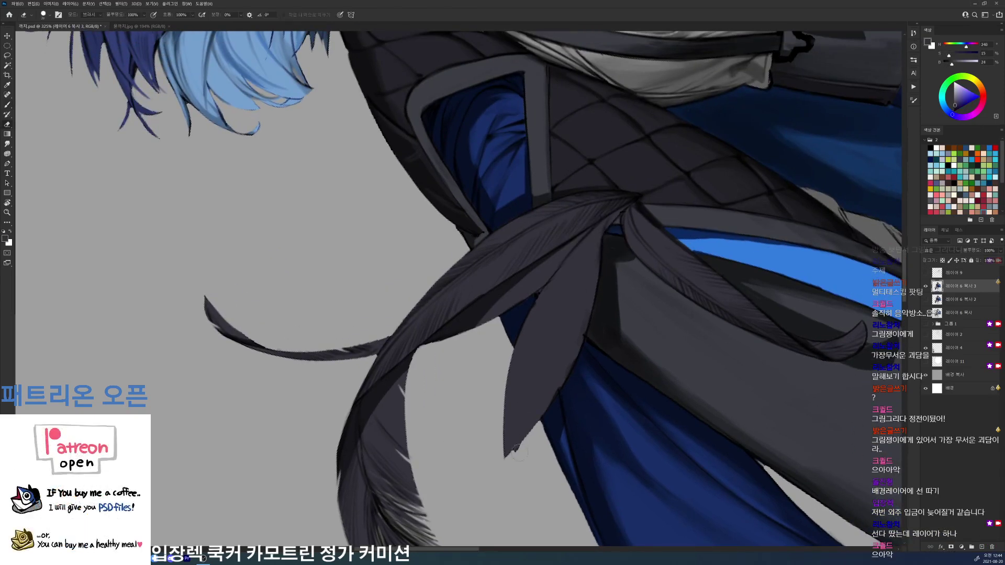
key(r)
drag(727, 288, 723, 256)
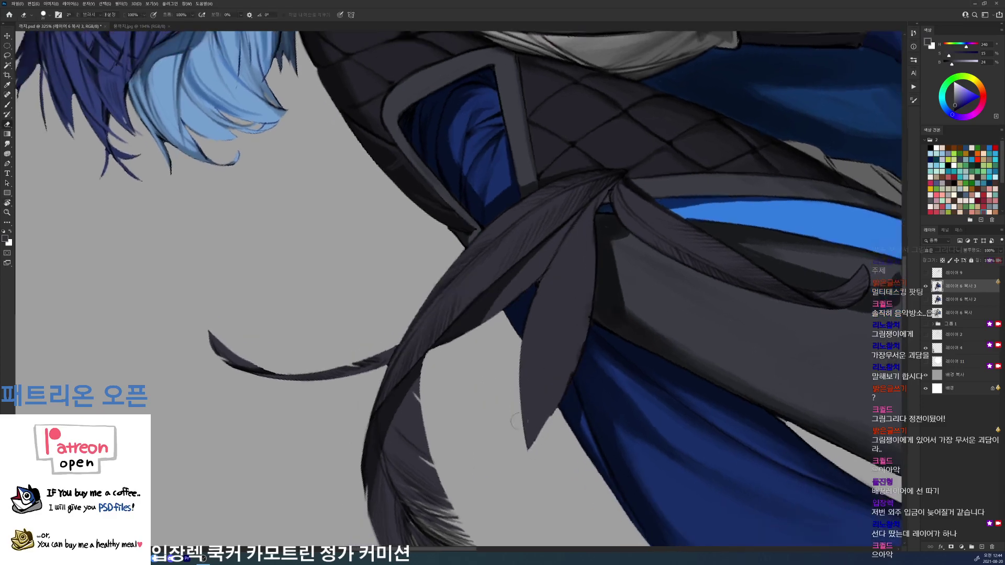
drag(522, 418, 532, 384)
mouse_move(523, 416)
mouse_down()
mouse_move(531, 391)
mouse_move(530, 403)
mouse_up()
drag(524, 430, 533, 392)
mouse_move(520, 448)
mouse_down()
mouse_move(541, 381)
mouse_move(533, 452)
mouse_move(546, 376)
mouse_move(549, 391)
mouse_move(514, 405)
mouse_move(513, 350)
mouse_up()
scroll(609, 290, down, 5)
- Paint black strands between the slits and up the outer side of the short ribbon, then sample its grey
key(r)
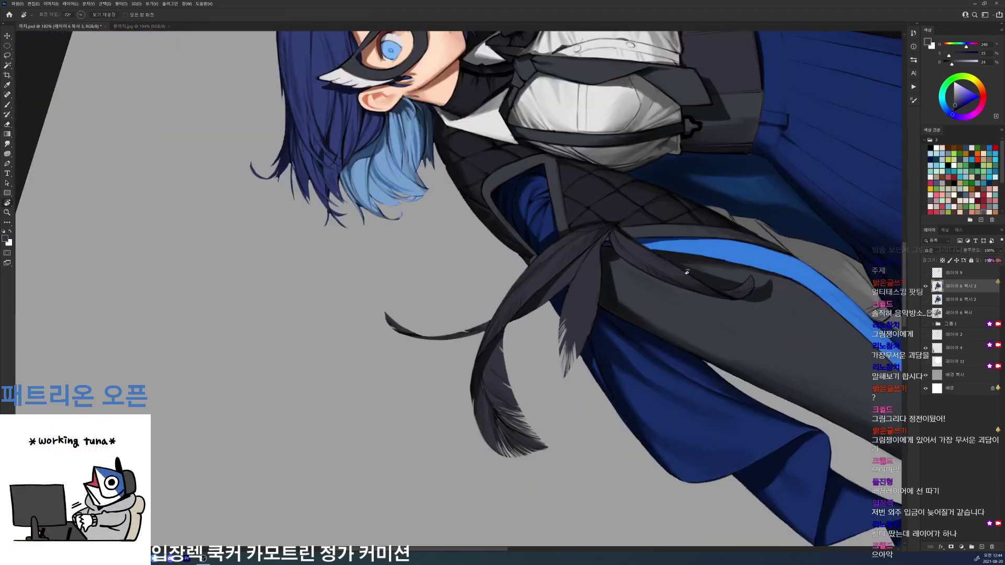
drag(722, 284, 675, 212)
scroll(603, 217, up, 3)
key(b)
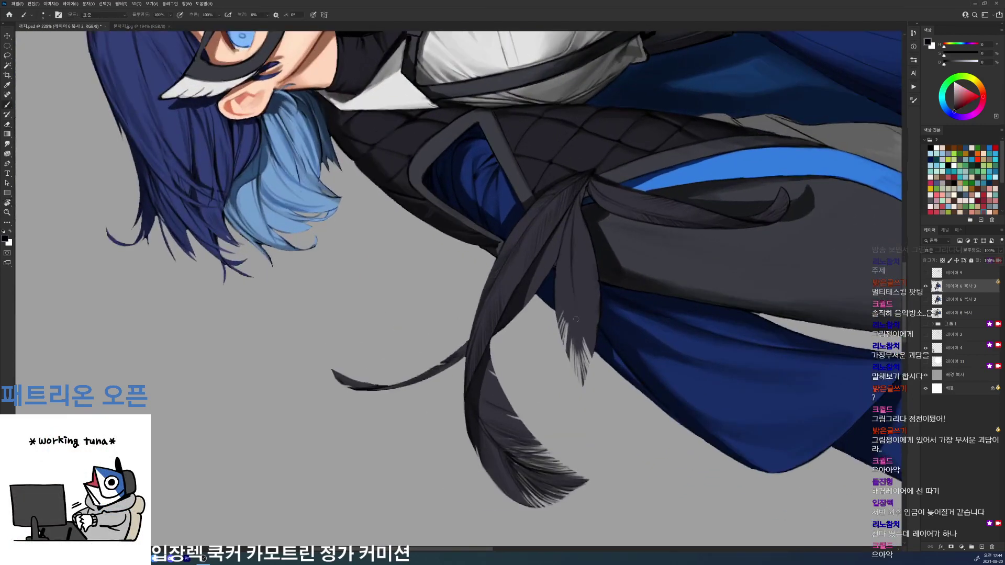
key(d)
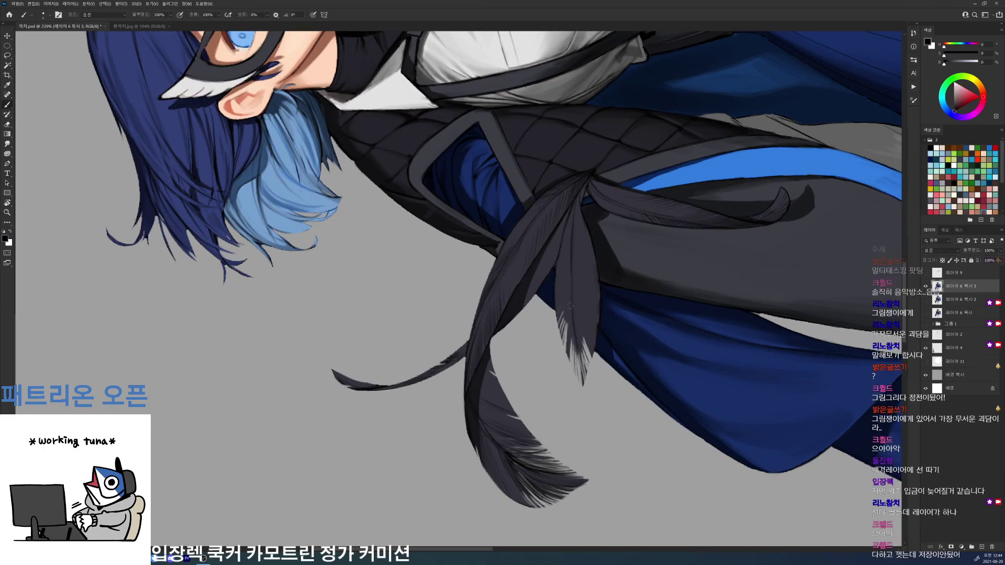
drag(570, 337, 573, 364)
drag(571, 340, 577, 374)
drag(577, 349, 581, 379)
drag(565, 302, 568, 340)
drag(570, 290, 567, 317)
drag(564, 285, 570, 315)
alt+click(564, 292)
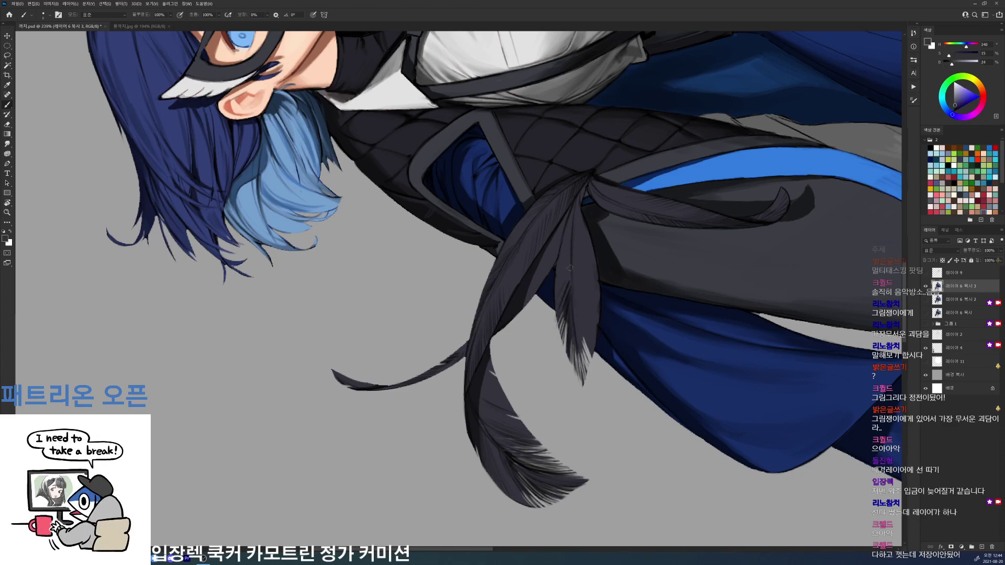
- Paint black strands near the short feather's tip and blend them with its sampled grey
key(d)
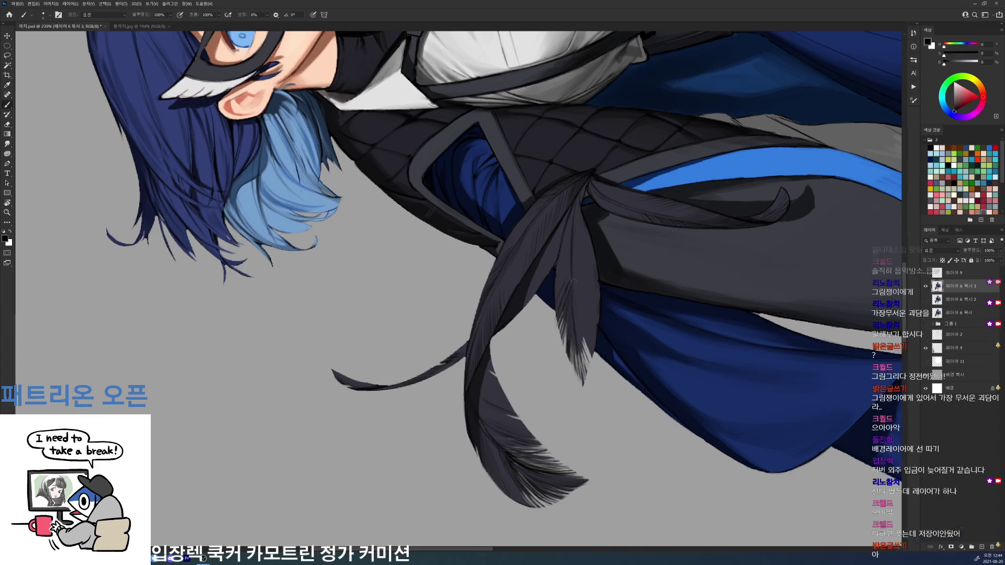
drag(579, 354, 580, 369)
alt+click(575, 325)
mouse_move(574, 323)
mouse_down()
mouse_move(585, 369)
mouse_move(606, 281)
mouse_move(623, 264)
mouse_up()
key(d)
- Refine the line texture in the middle of the short feather with sampled grey and black, and save the file
key(r)
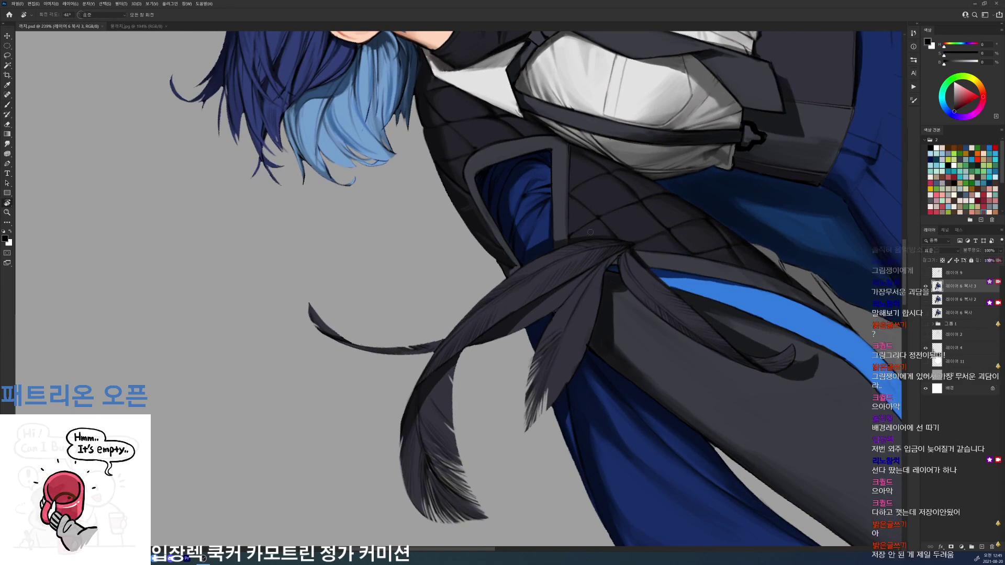
key(b)
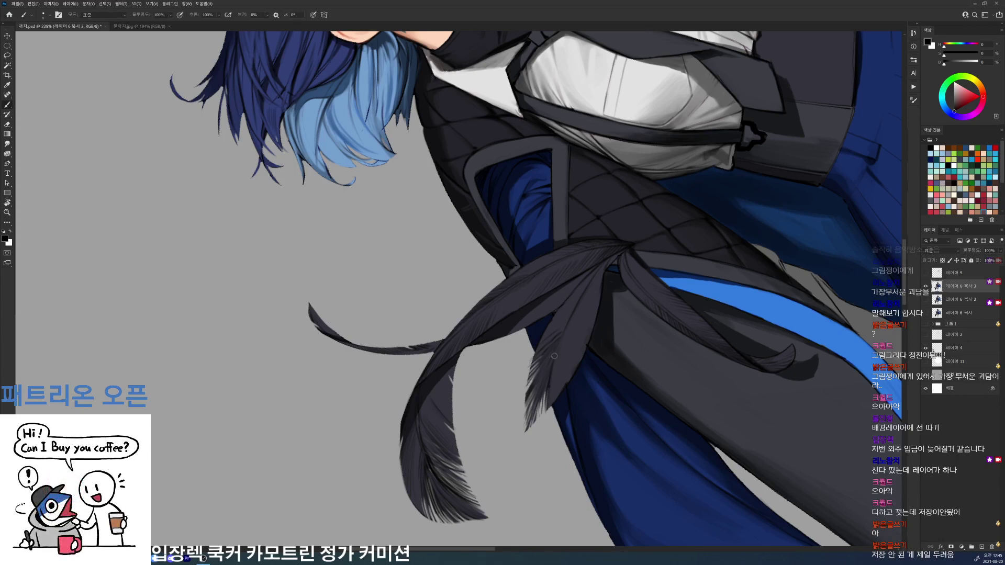
alt+click(566, 357)
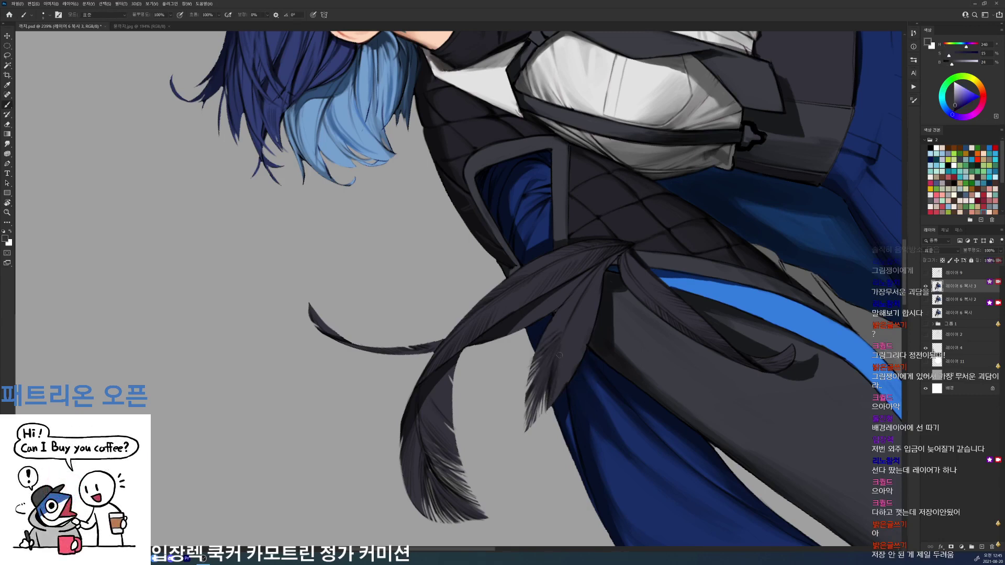
key(d)
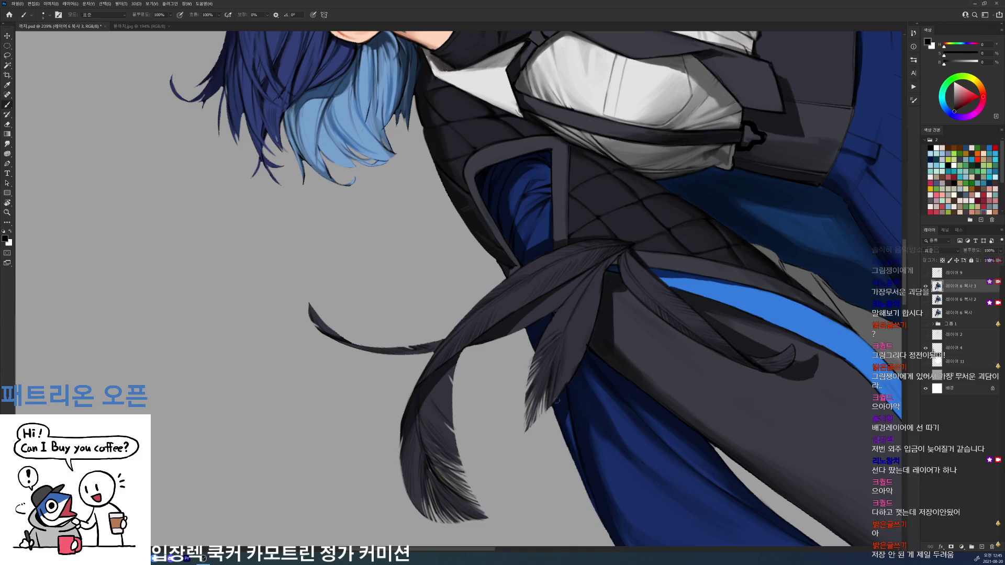
alt+click(578, 317)
key(d)
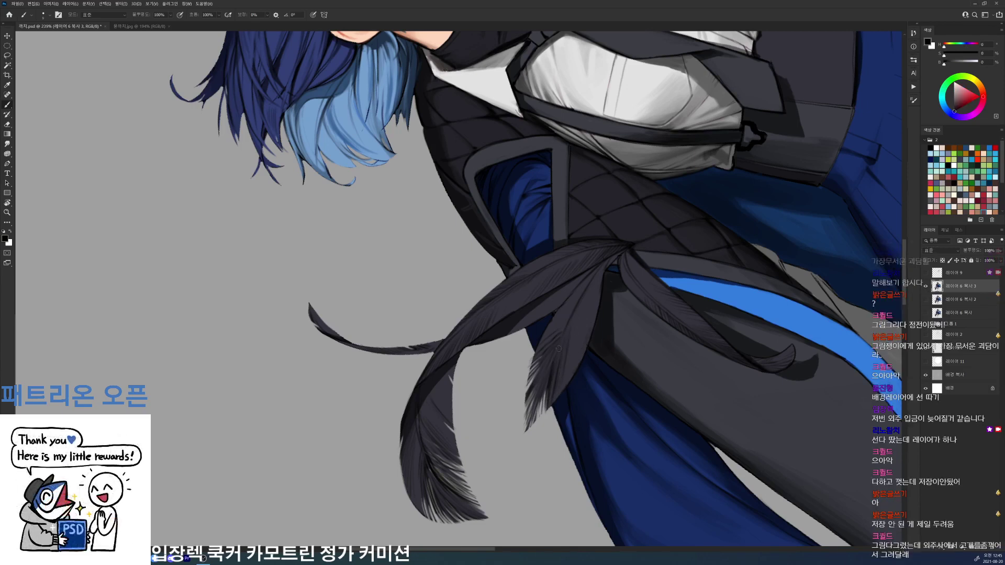
key(r)
drag(694, 263, 683, 362)
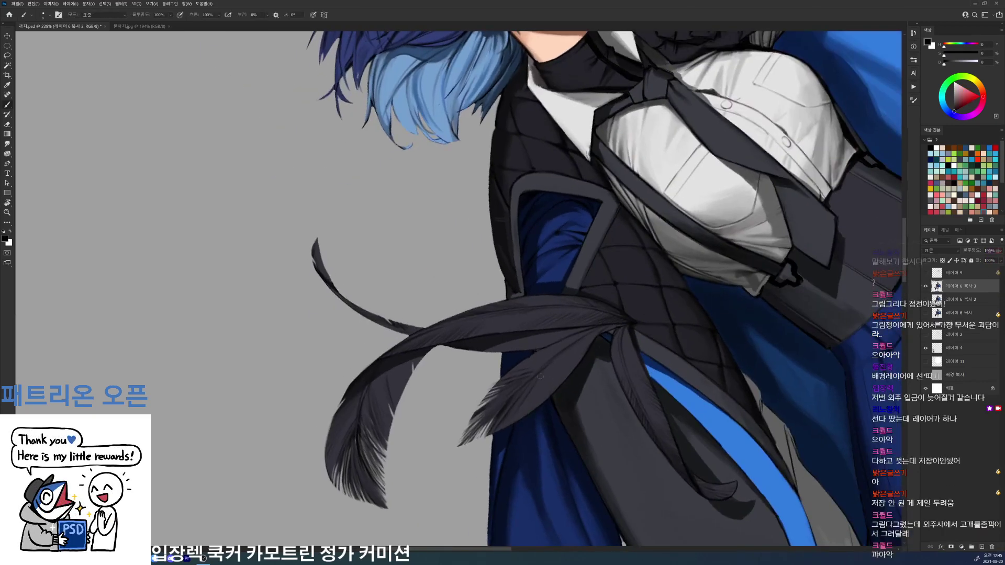
key(ctrl+s)
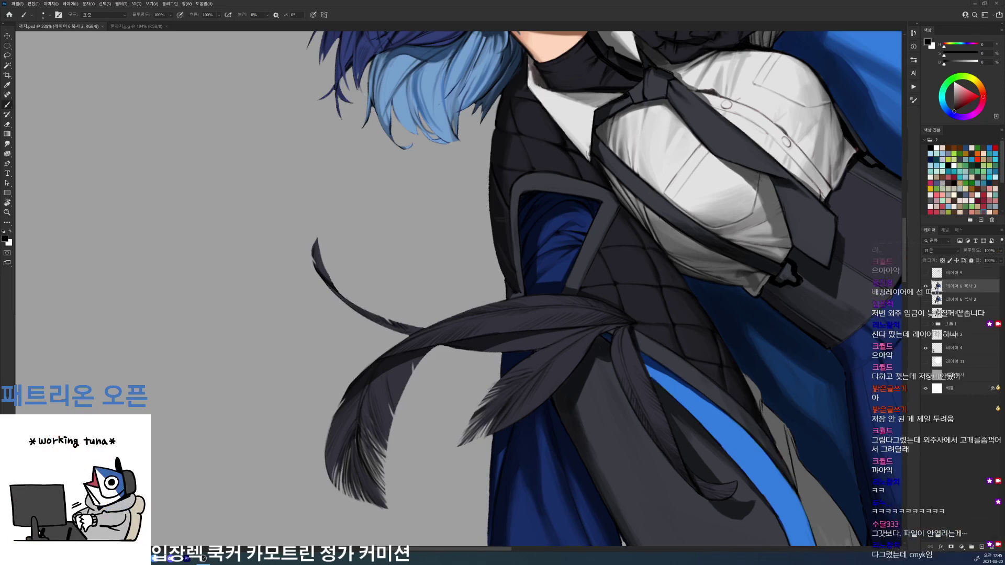
- Add fine black and sampled-grey strands to the long feather's section above the short feather, and save the file
drag(584, 302, 596, 249)
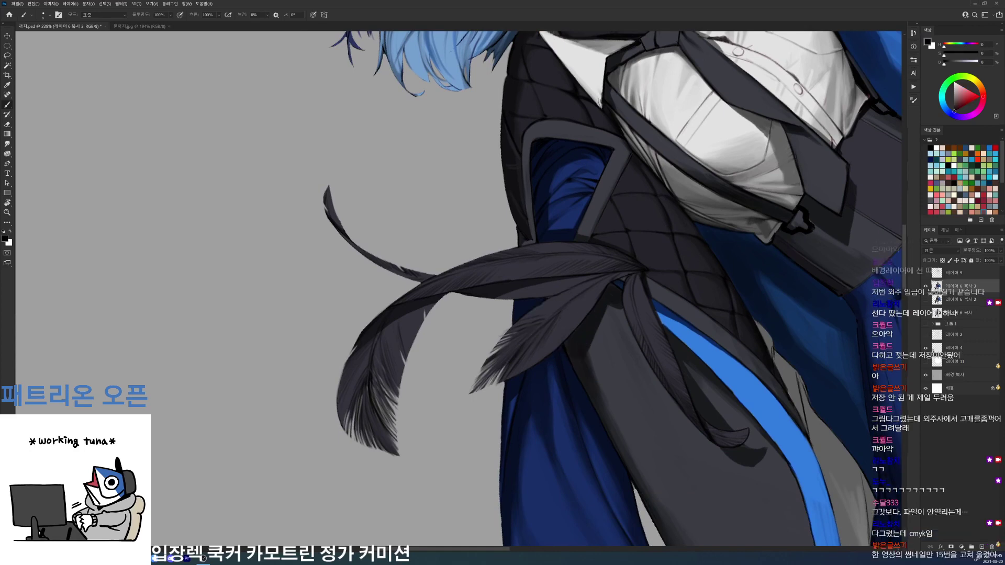
key(e)
drag(600, 311, 570, 316)
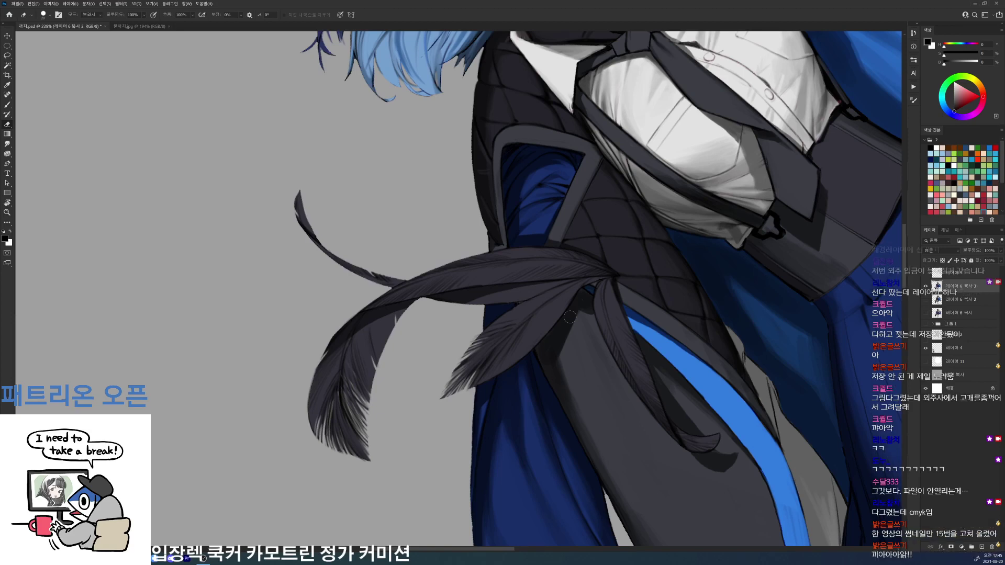
key(b)
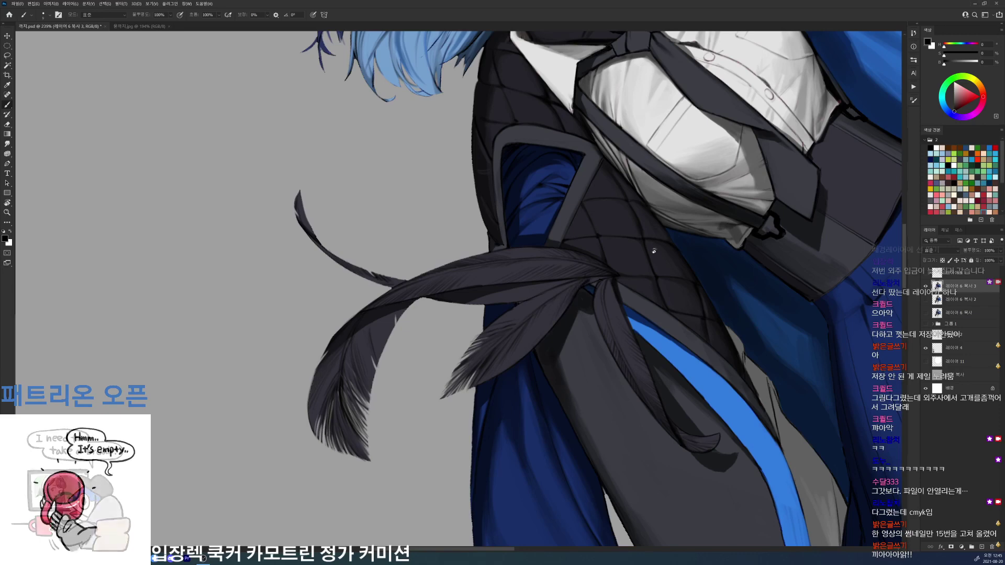
key(r)
drag(652, 251, 519, 507)
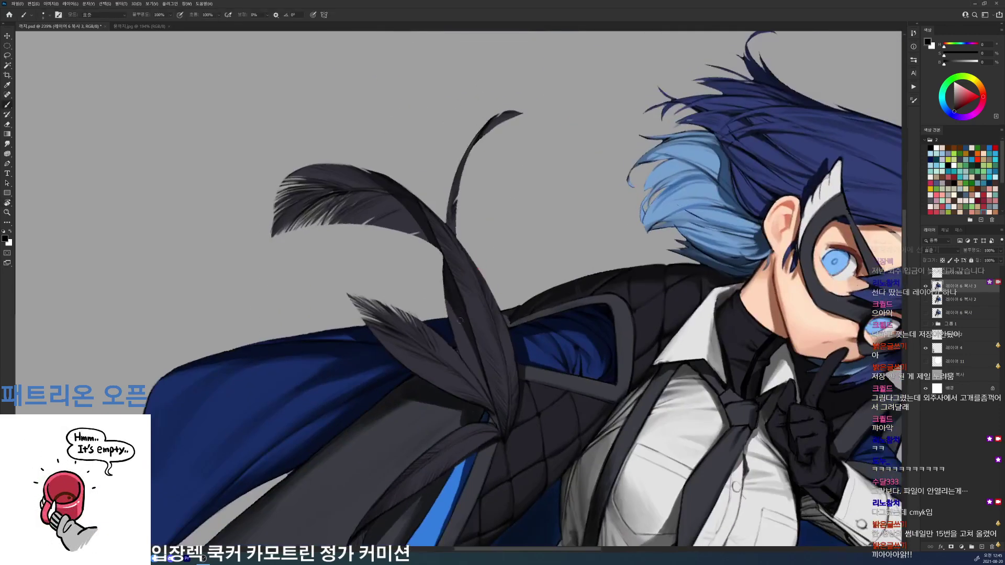
drag(451, 307, 458, 323)
alt+click(464, 343)
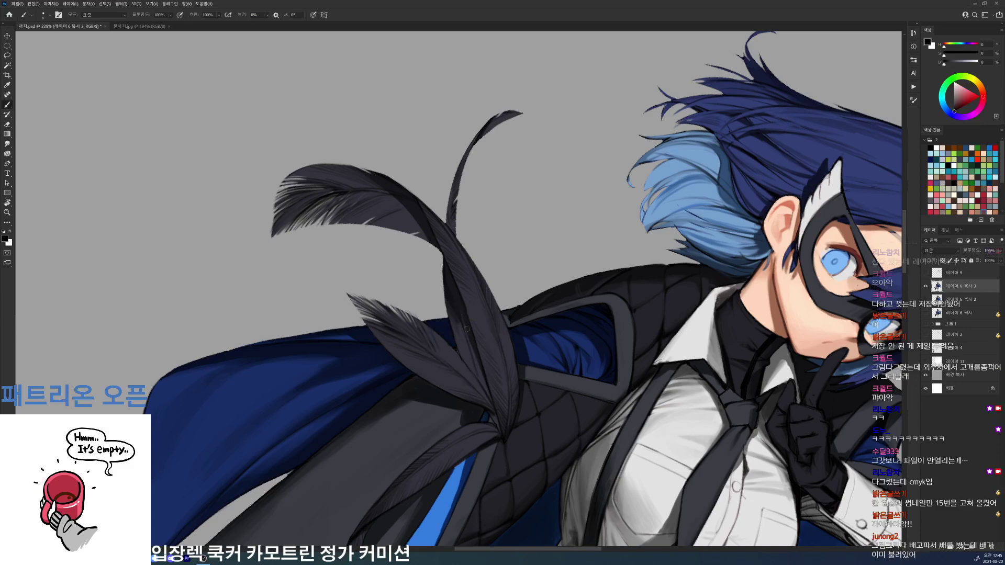
alt+click(462, 326)
key(ctrl+s)
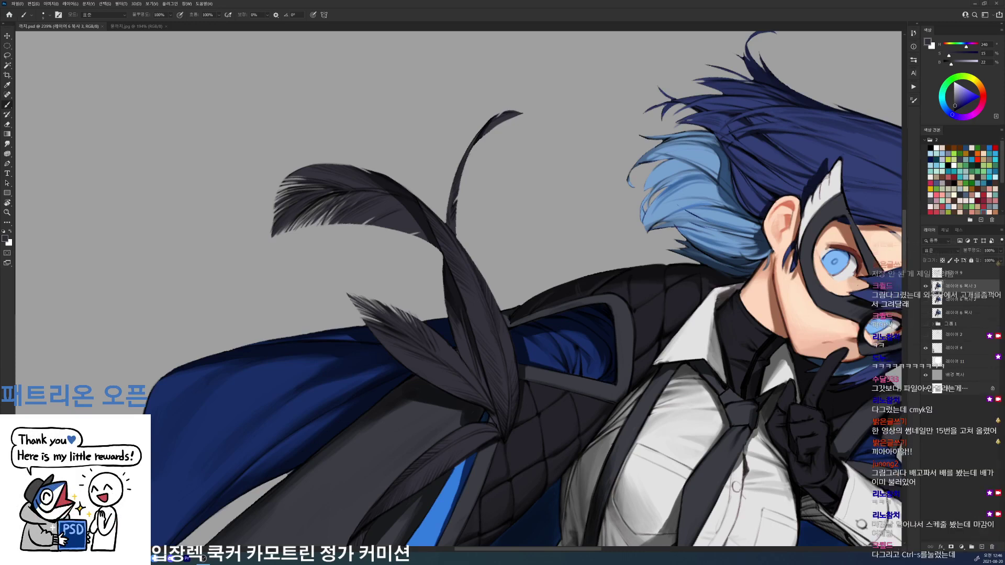
- Trim the long feather's edge just below its bend with the Eraser and redraw it in black
key(d)
key(e)
drag(443, 274, 449, 292)
key(b)
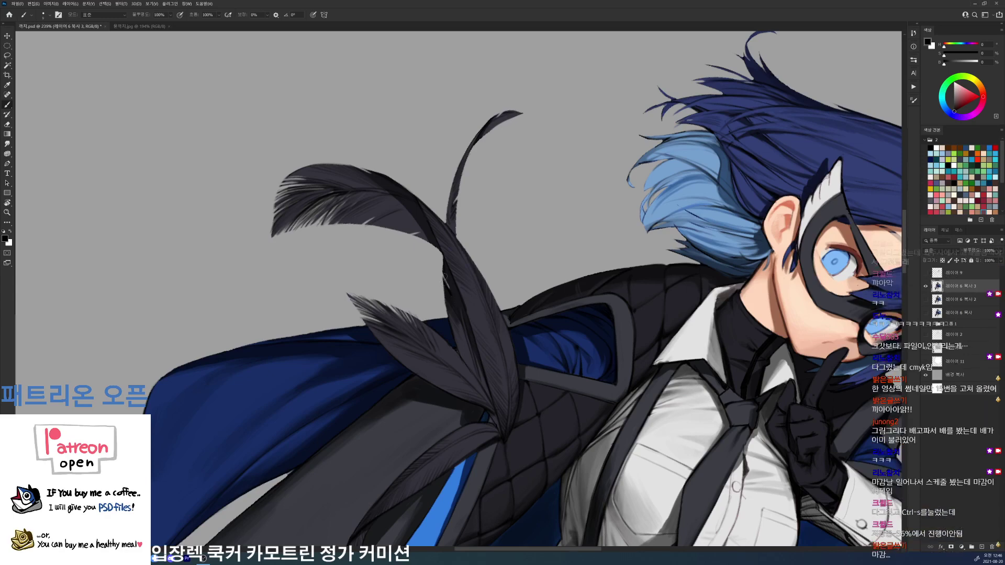
drag(445, 275, 449, 288)
- Touch up the lower edge of the short feather near the knot with sampled colours and black, and save the file
key(r)
drag(485, 388, 554, 179)
key(b)
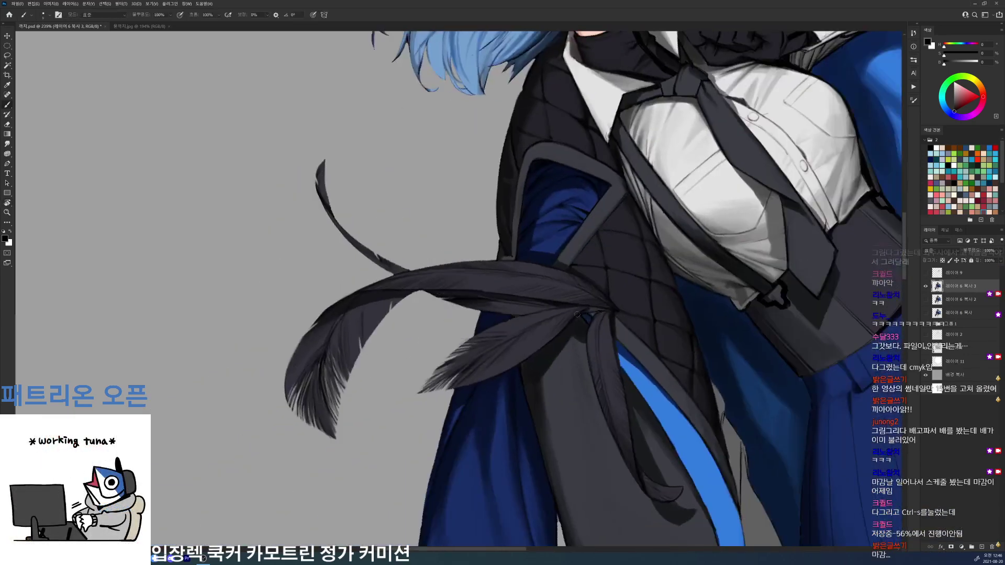
alt+click(579, 332)
alt+click(550, 361)
key(d)
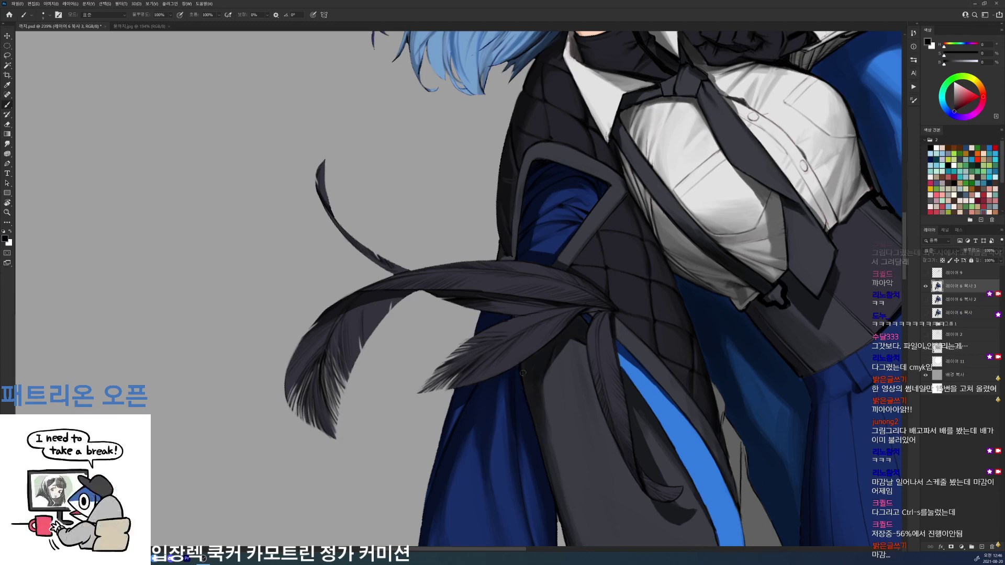
drag(540, 443, 531, 339)
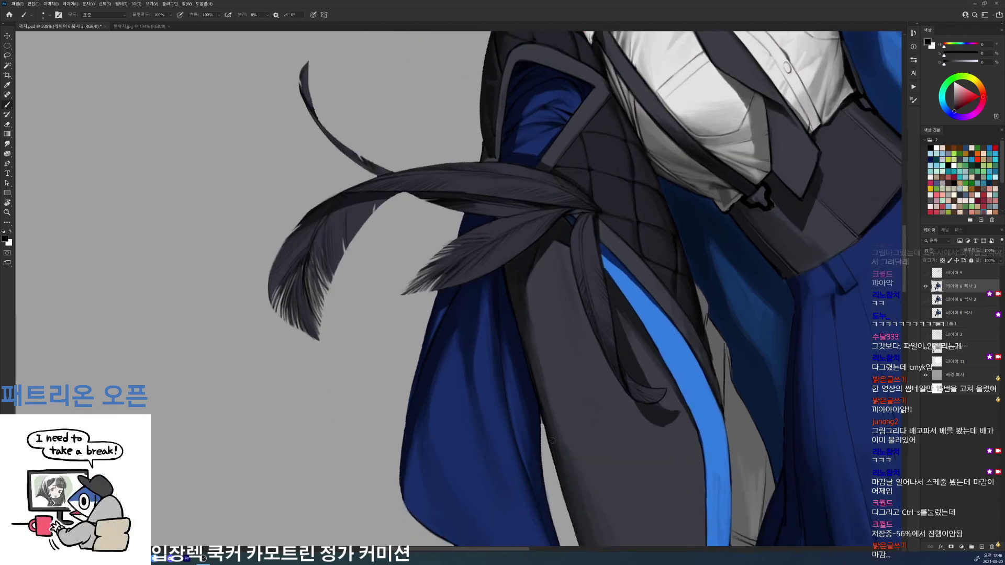
drag(552, 442, 517, 332)
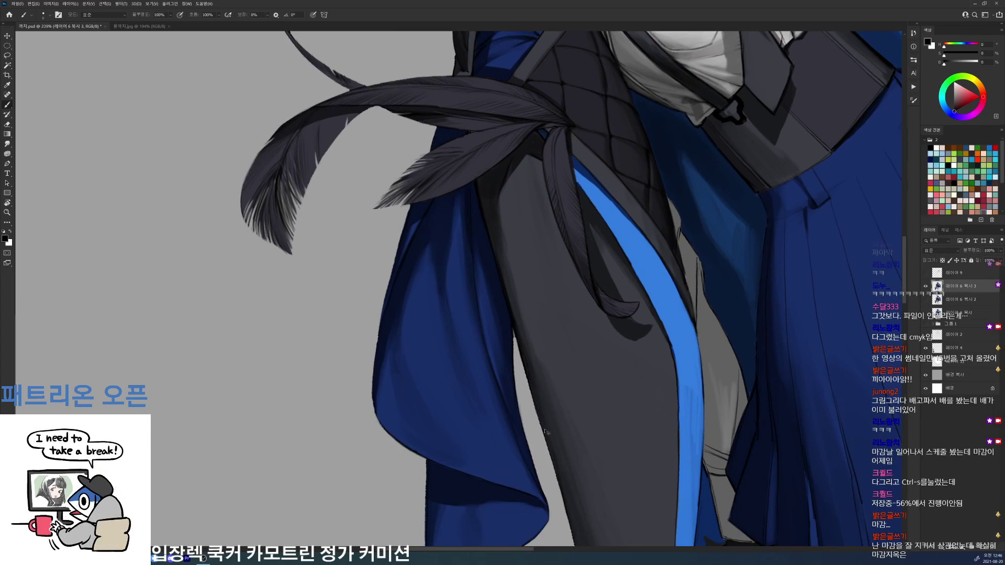
key(ctrl+s)
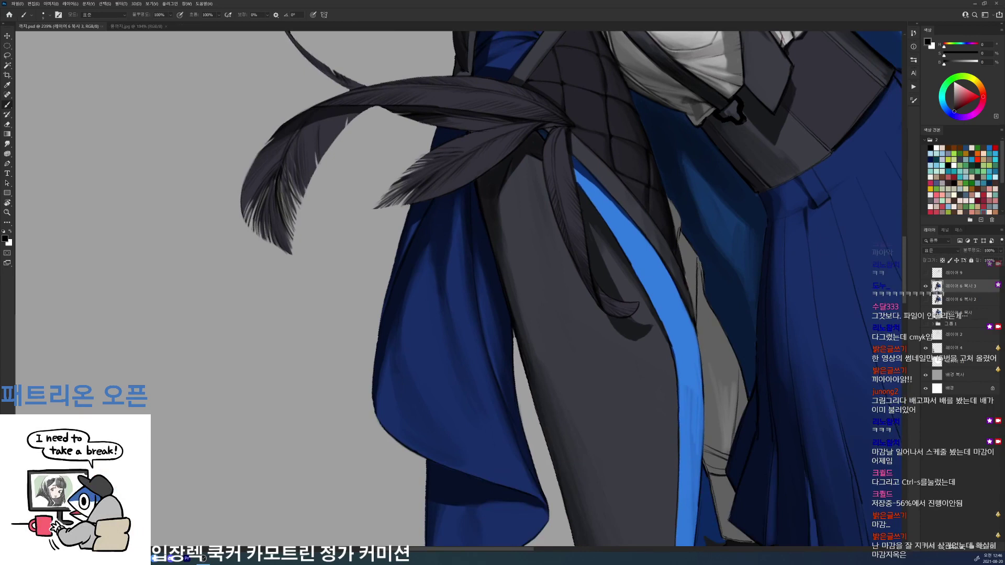
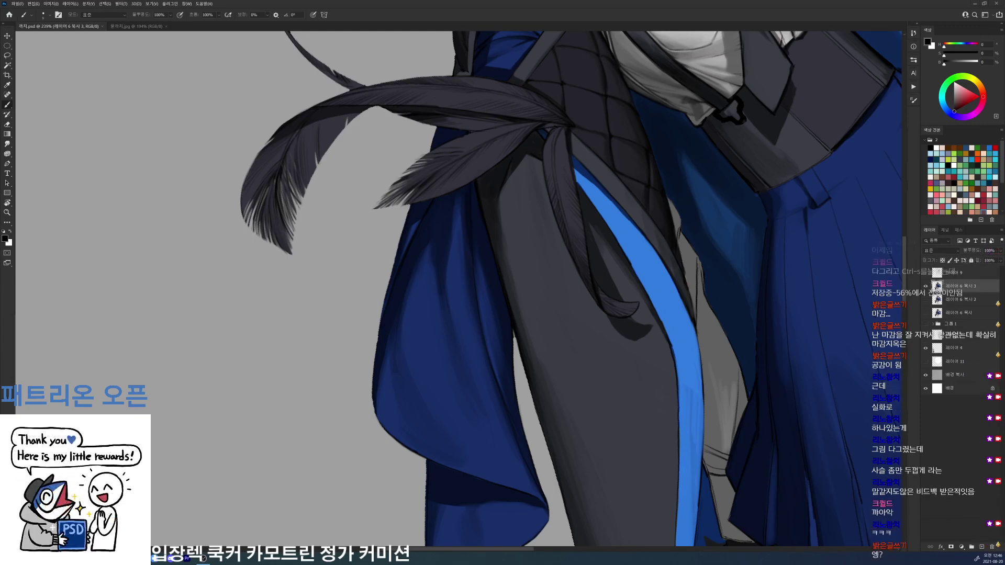
- Examine the feathers against the coat and the whole figure, and inspect the head and its ribbons
key(r)
mouse_move(608, 277)
mouse_down()
mouse_move(687, 321)
mouse_move(660, 382)
mouse_up()
drag(505, 279, 501, 291)
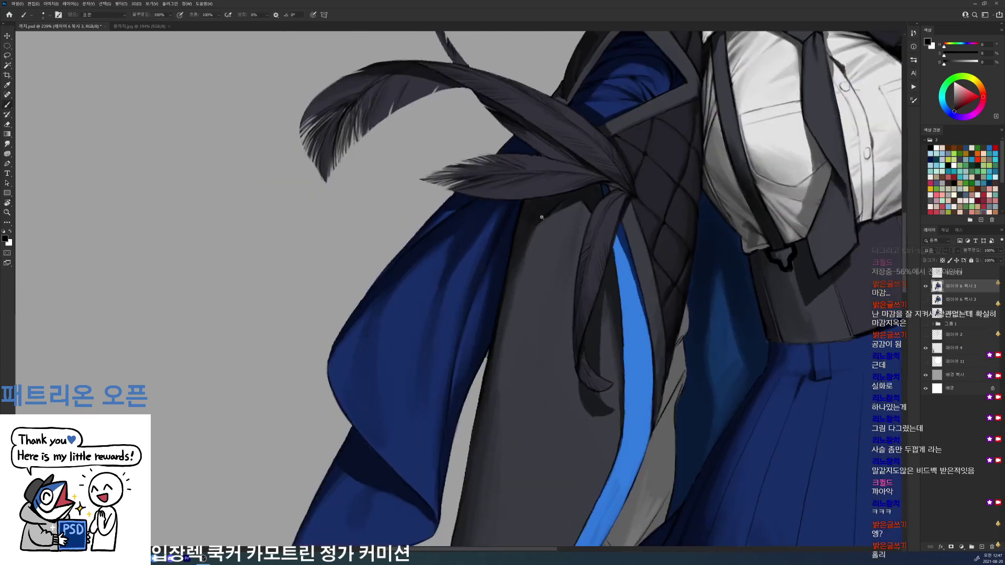
drag(542, 217, 505, 217)
key(r)
drag(707, 182, 699, 166)
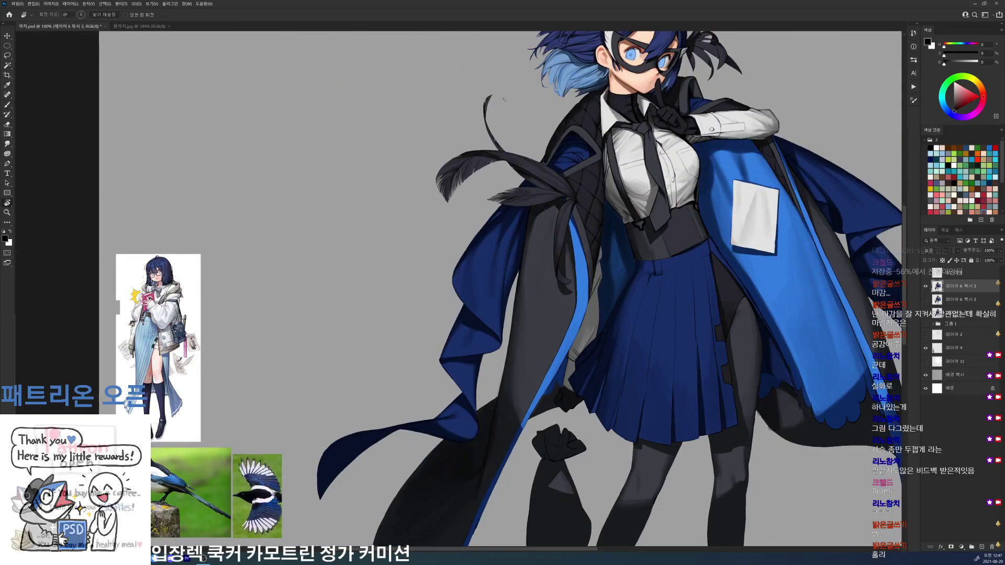
mouse_move(504, 99)
mouse_down()
mouse_move(529, 99)
mouse_move(474, 117)
mouse_up()
key(e)
drag(528, 88, 402, 212)
drag(622, 111, 663, 111)
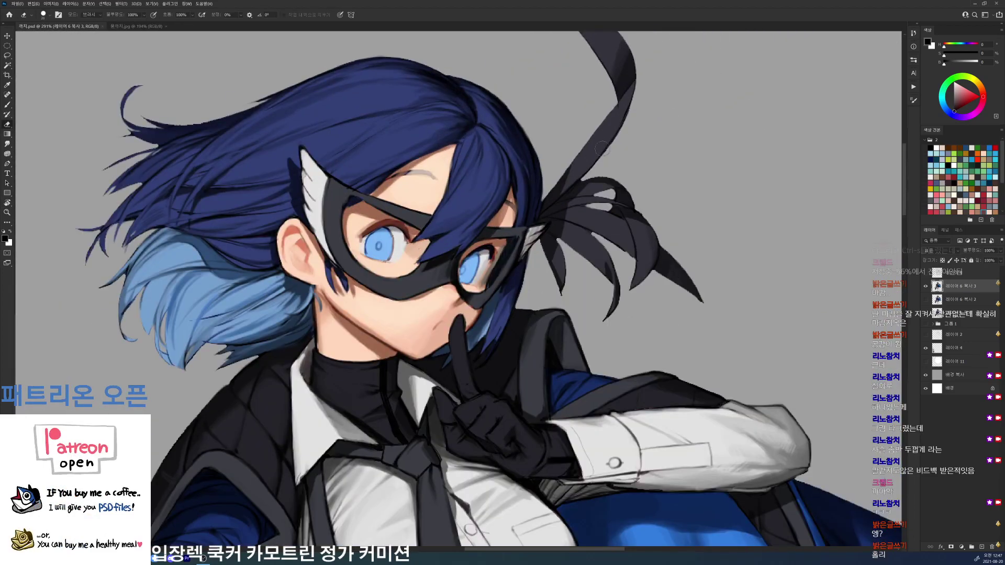
- Touch up the small white wing on the mask beside the ribbon bow with sampled light grey and neighbouring tones
key(b)
alt+click(542, 236)
drag(538, 230, 545, 224)
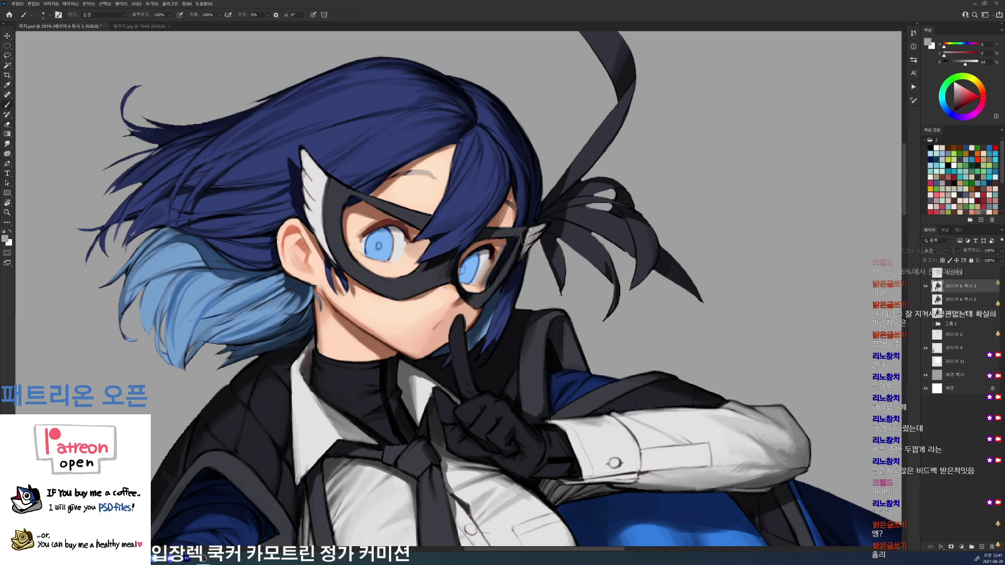
alt+click(525, 250)
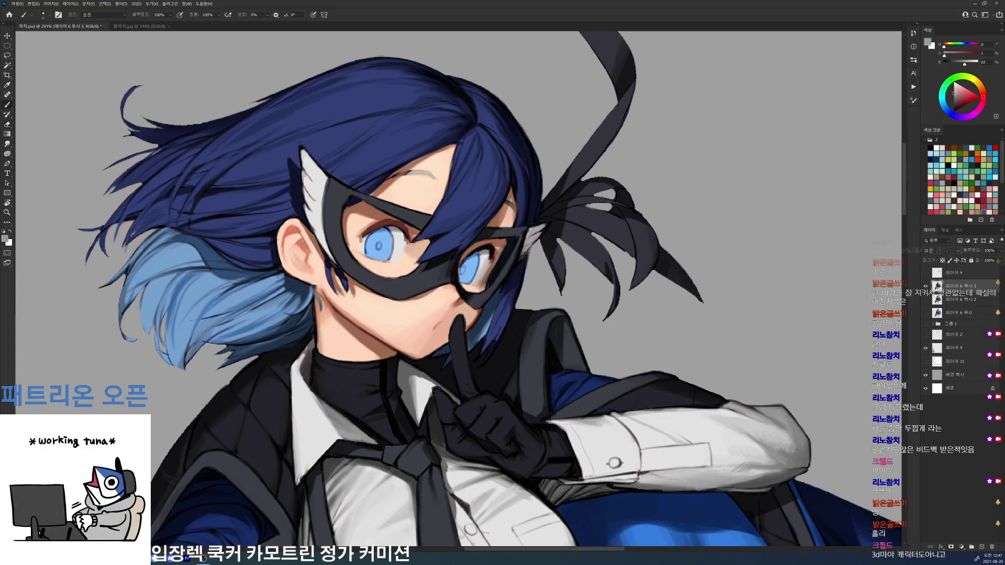
alt+click(519, 260)
- Paint line texture along the lower stem of the tall head ribbon with sampled grey and black, and save the file
drag(657, 149, 627, 278)
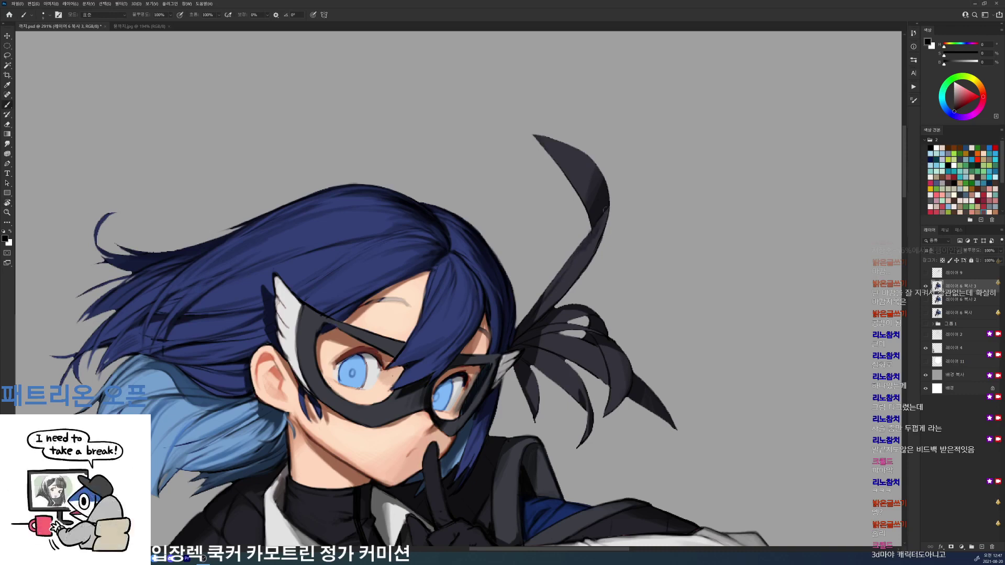
alt+click(596, 241)
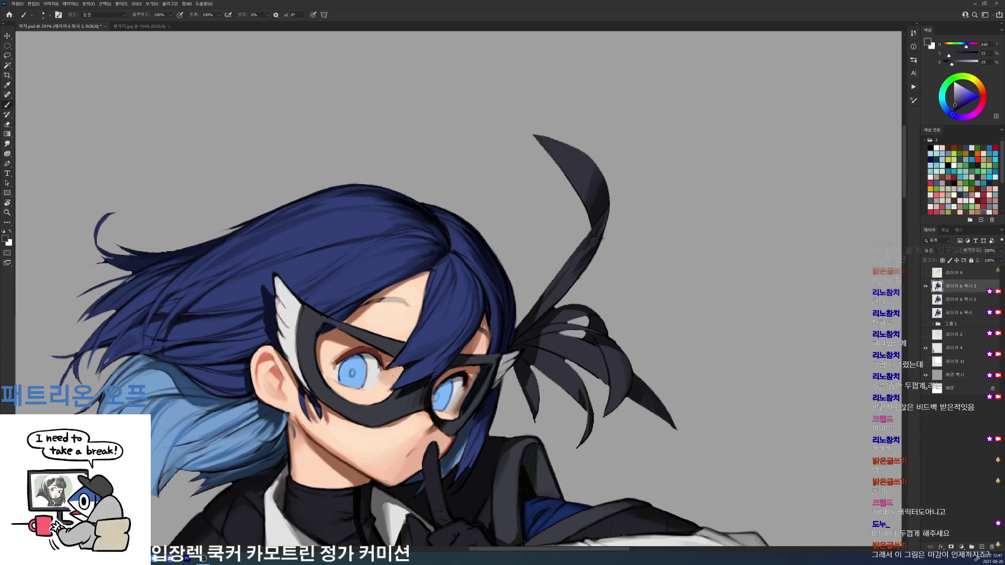
key(d)
alt+click(547, 302)
key(ctrl+s)
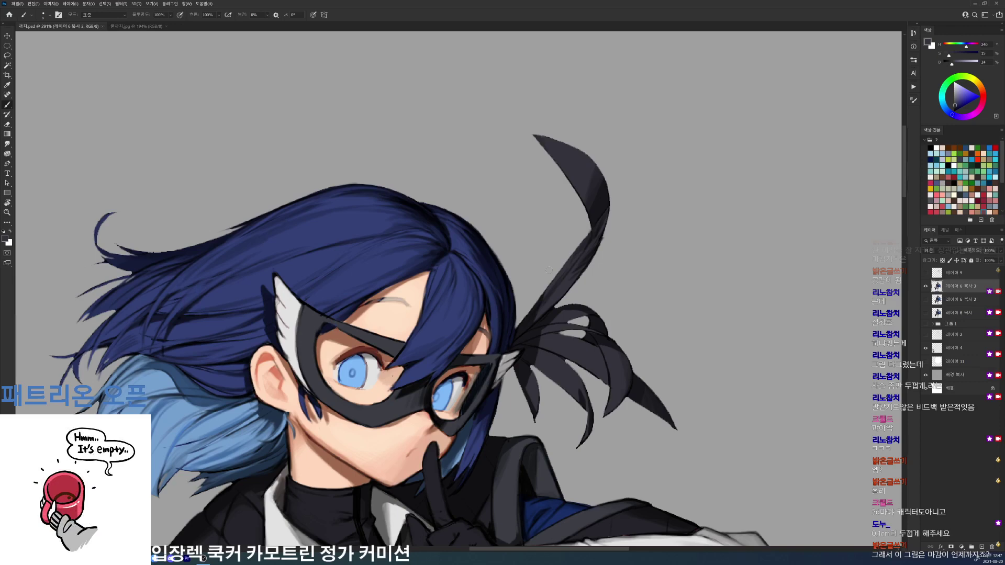
alt+click(590, 239)
drag(590, 236, 563, 280)
key(d)
- Fray the inner edge of the tall head ribbon's upper end with erased notches and sampled dark grey strands
key(r)
mouse_move(543, 141)
mouse_down()
mouse_move(606, 204)
mouse_move(611, 228)
mouse_up()
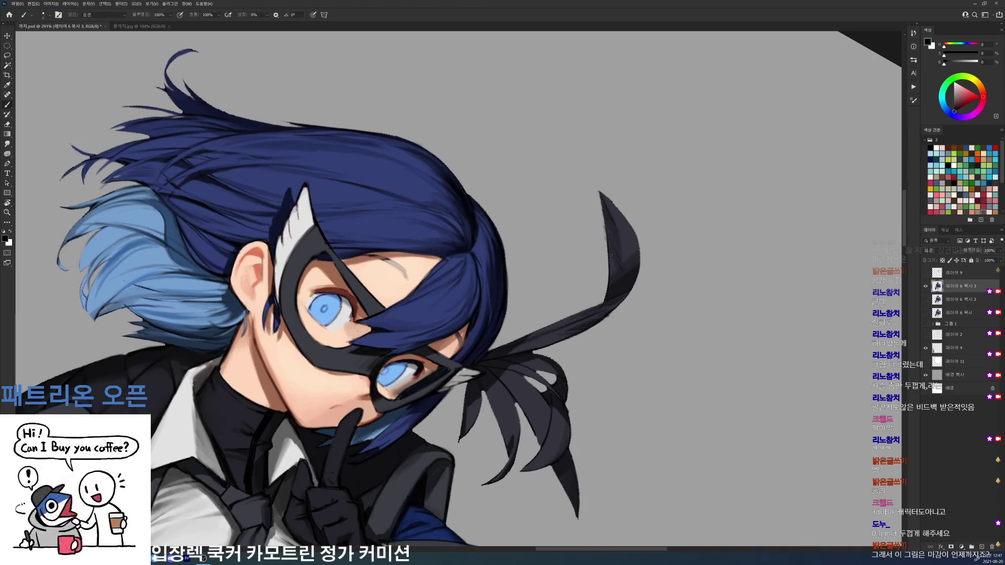
key(e)
mouse_move(603, 201)
mouse_down()
mouse_move(623, 241)
mouse_move(608, 209)
mouse_move(618, 258)
mouse_move(612, 224)
mouse_move(616, 232)
mouse_up()
key(b)
alt+click(620, 231)
drag(609, 219, 619, 255)
drag(605, 223, 616, 277)
key(e)
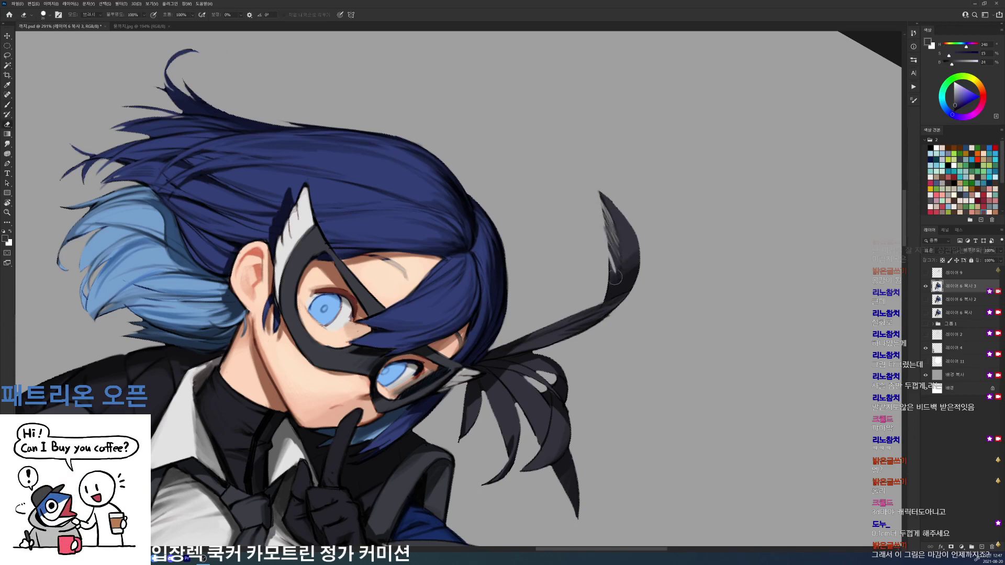
- Fill the gaps along the tall head ribbon's frayed inner edge with dark feather strands
key(b)
alt+click(616, 273)
drag(604, 212, 617, 275)
drag(611, 258, 618, 274)
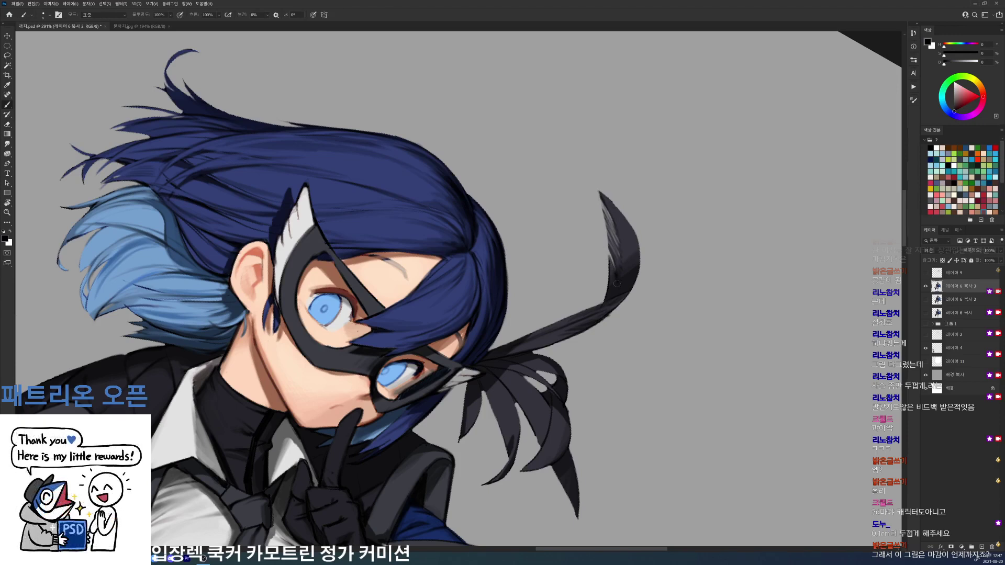
alt+click(624, 254)
key(d)
- Thin the tip of the tall head ribbon with the Eraser and paint sampled dark grey strands down its curve
key(e)
drag(603, 196, 634, 262)
key(b)
alt+click(624, 246)
mouse_move(626, 226)
mouse_down()
mouse_move(631, 263)
mouse_move(627, 252)
mouse_up()
drag(609, 204, 627, 260)
- Texture the tall head feather below its curve with sampled grey and black strands, and save the file
mouse_move(624, 222)
mouse_down()
mouse_move(631, 261)
mouse_move(580, 156)
mouse_up()
key(d)
key(r)
key(b)
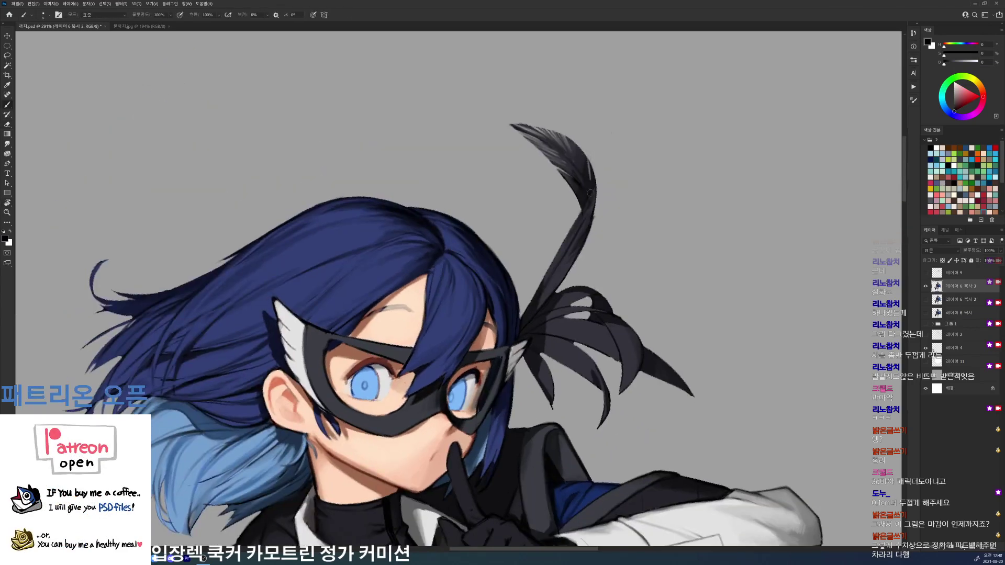
alt+click(592, 214)
drag(575, 222, 561, 247)
key(d)
drag(580, 214, 538, 290)
scroll(576, 225, down, 10)
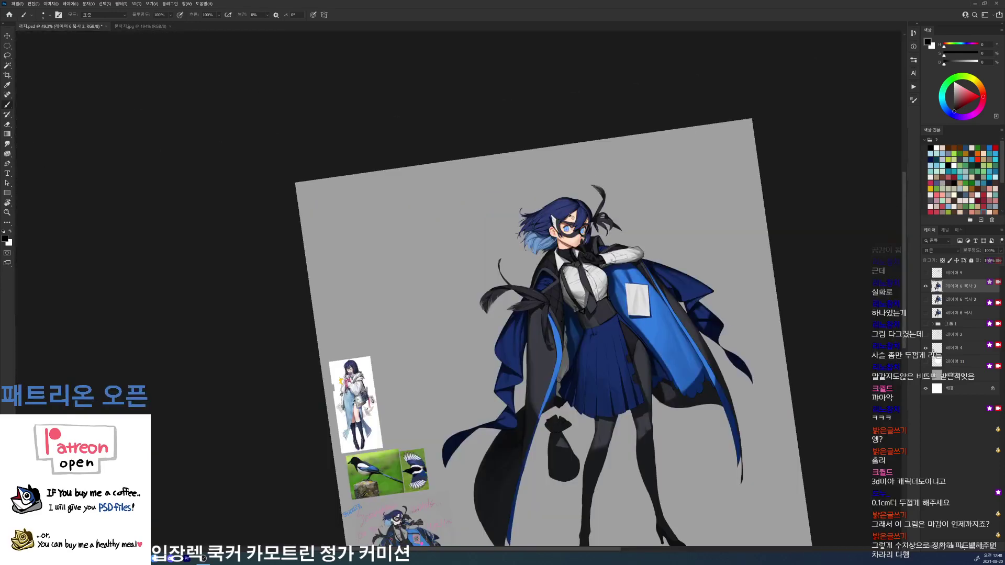
key(ctrl+s)
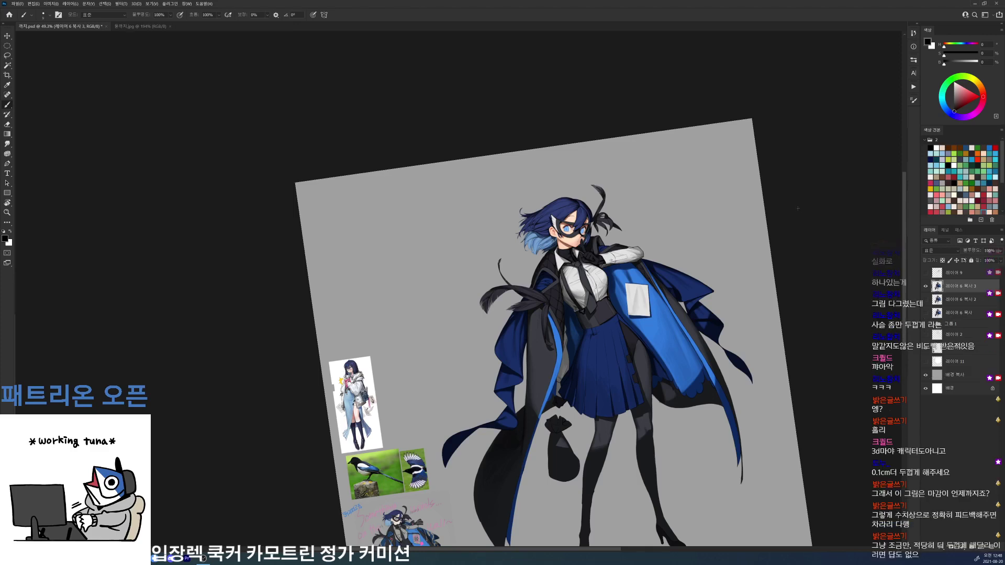
- Cut small notches into the tall head feather's edge below its curve with the Eraser and touch them up with dark strands
key(r)
drag(784, 178, 790, 226)
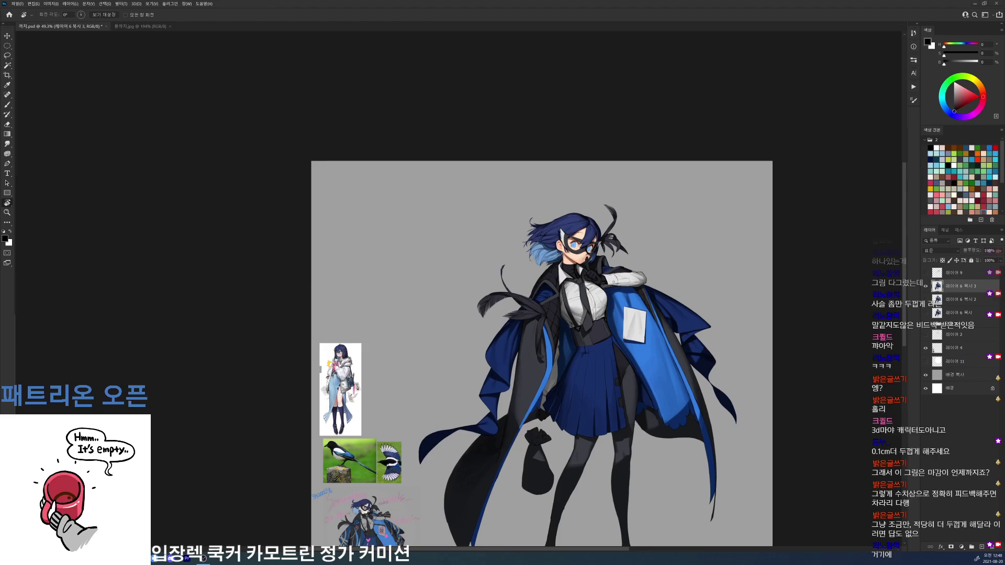
key(ctrl+g)
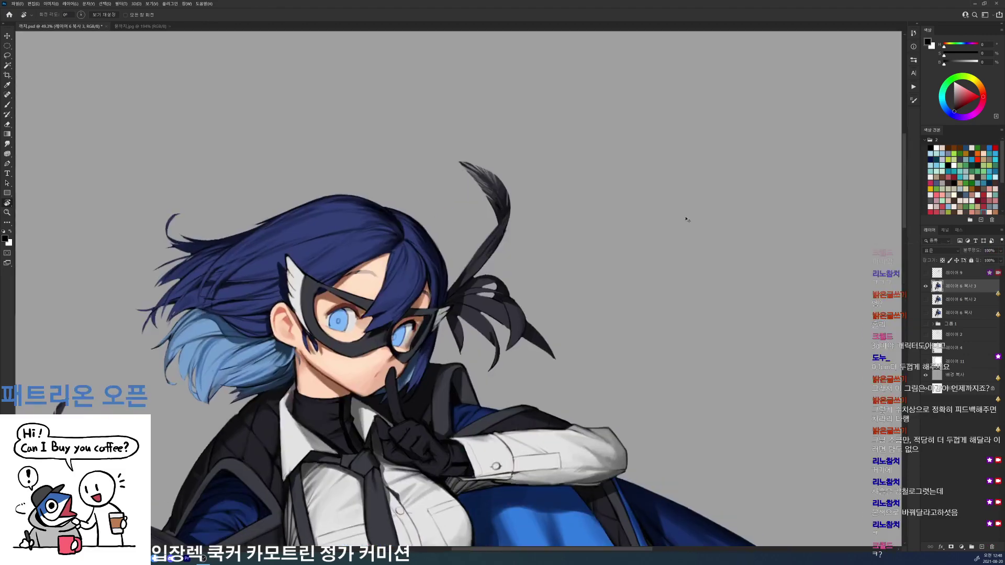
scroll(654, 218, up, 5)
key(e)
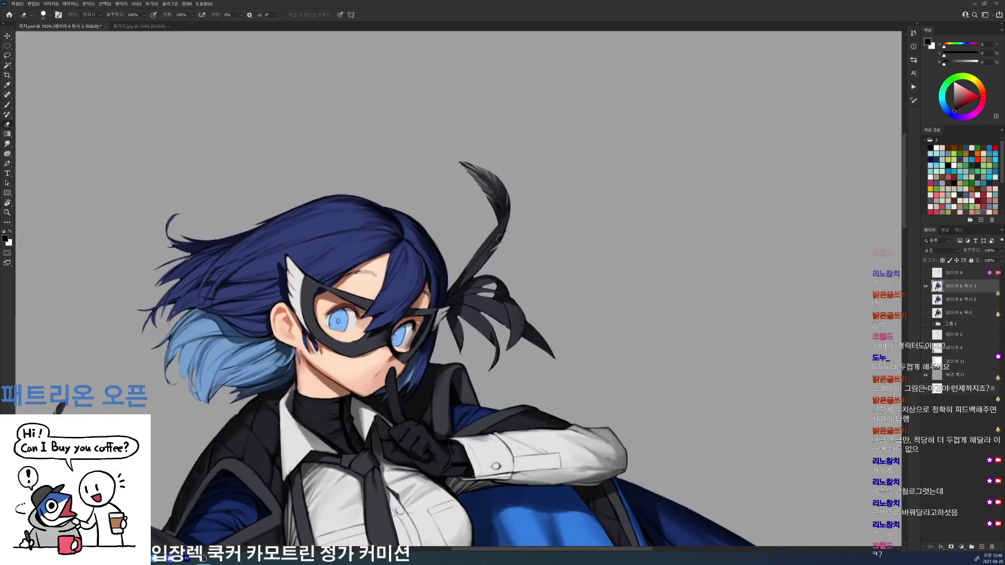
key(b)
key(r)
mouse_move(631, 194)
mouse_down()
mouse_move(536, 108)
mouse_move(483, 148)
mouse_up()
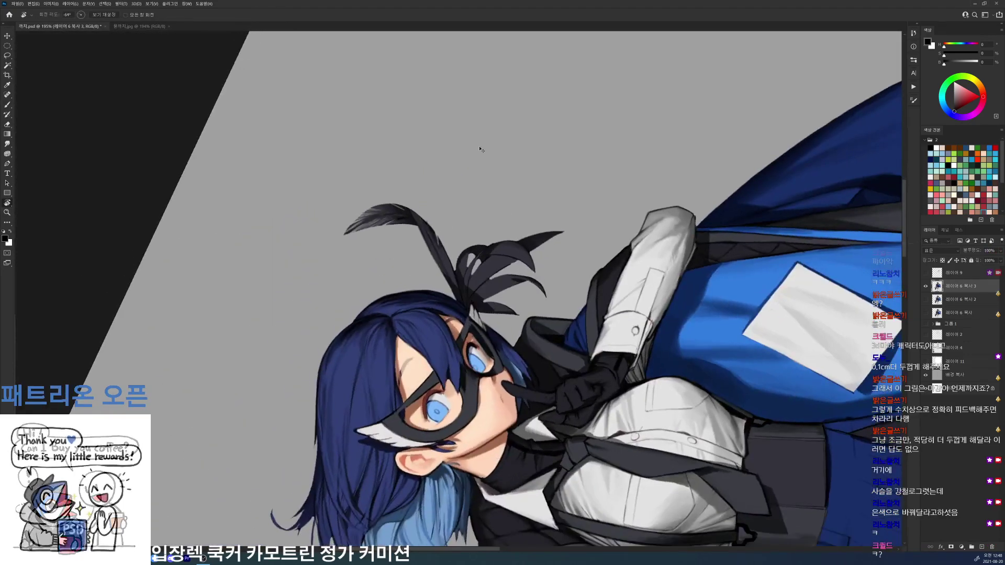
scroll(483, 179, up, 2)
key(b)
key(e)
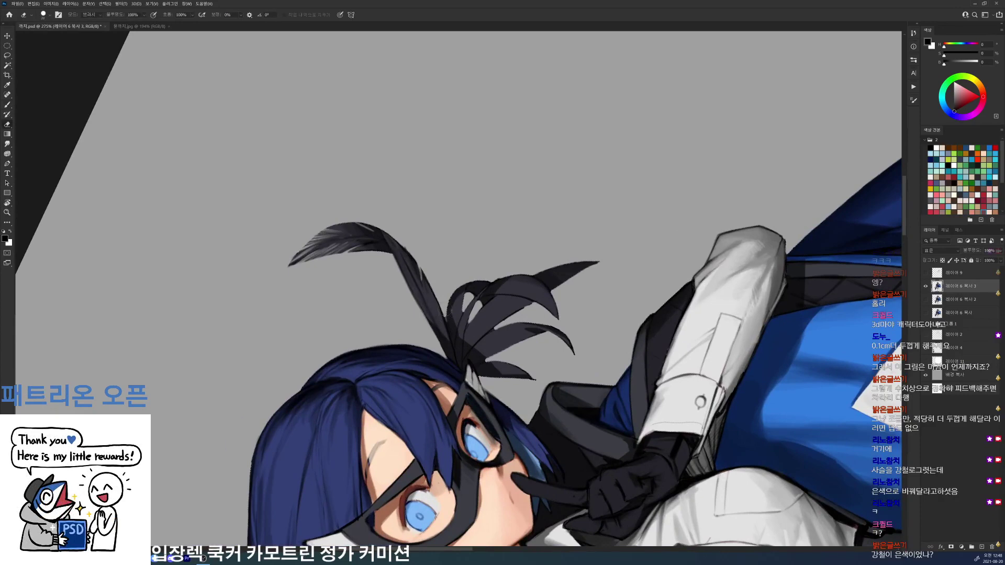
- Paint sampled dark grey strands along the tall head feather's lower stem, trimming its edge with the Eraser
key(b)
alt+click(444, 313)
key(e)
key(b)
key(d)
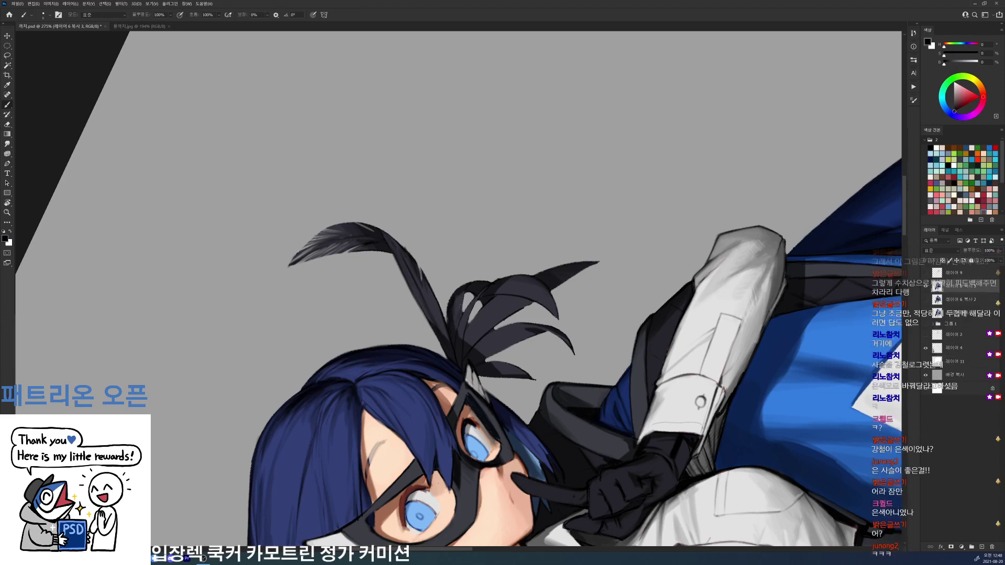
alt+click(457, 313)
key(e)
key(d)
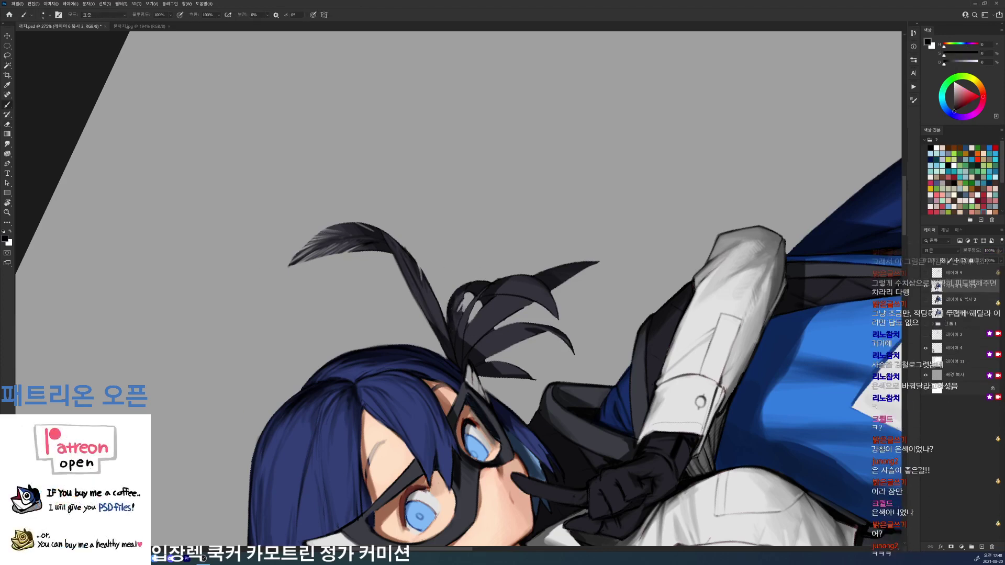
- Add dark feather lines to the head bow's short ribbons near the knot and clean up around the loop with the Eraser
key(b)
key(r)
drag(459, 365, 465, 466)
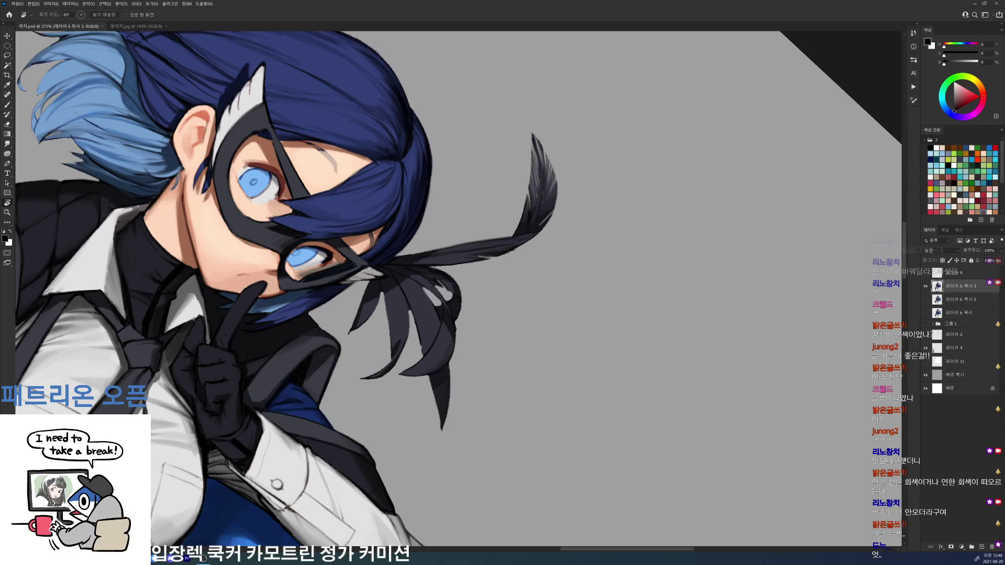
key(b)
key(e)
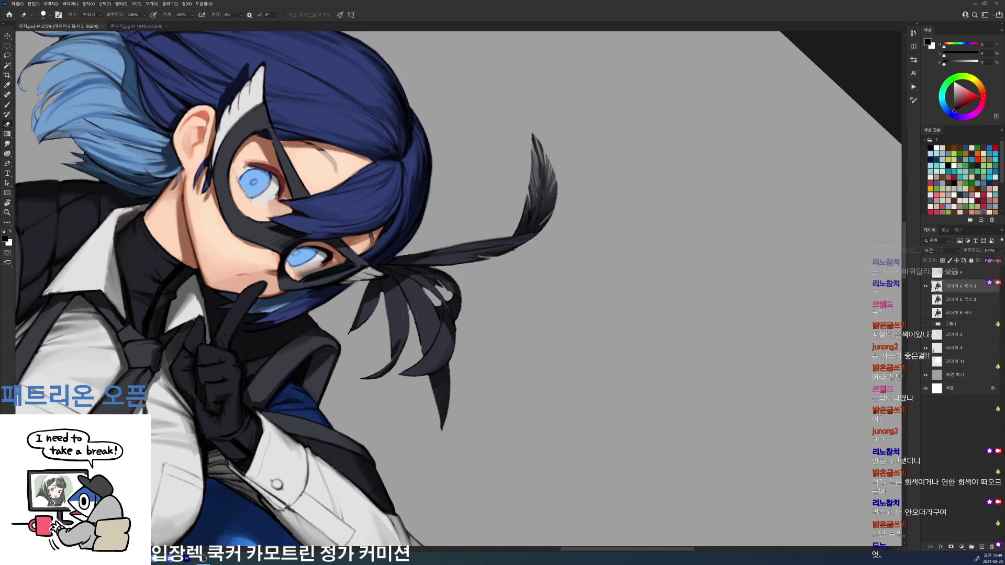
click(430, 297)
key(b)
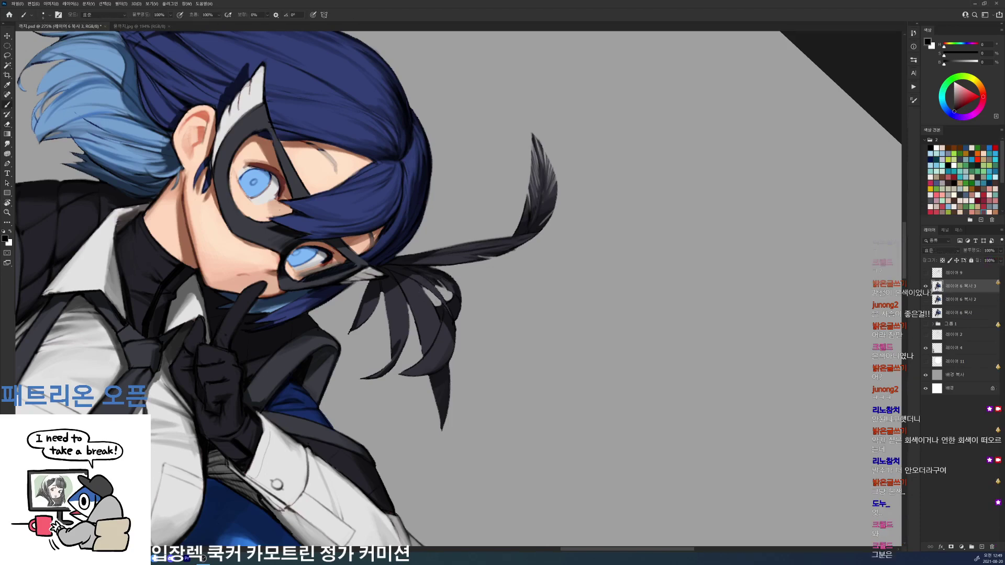
key(r)
mouse_move(570, 240)
mouse_down()
mouse_move(557, 217)
mouse_move(513, 226)
mouse_up()
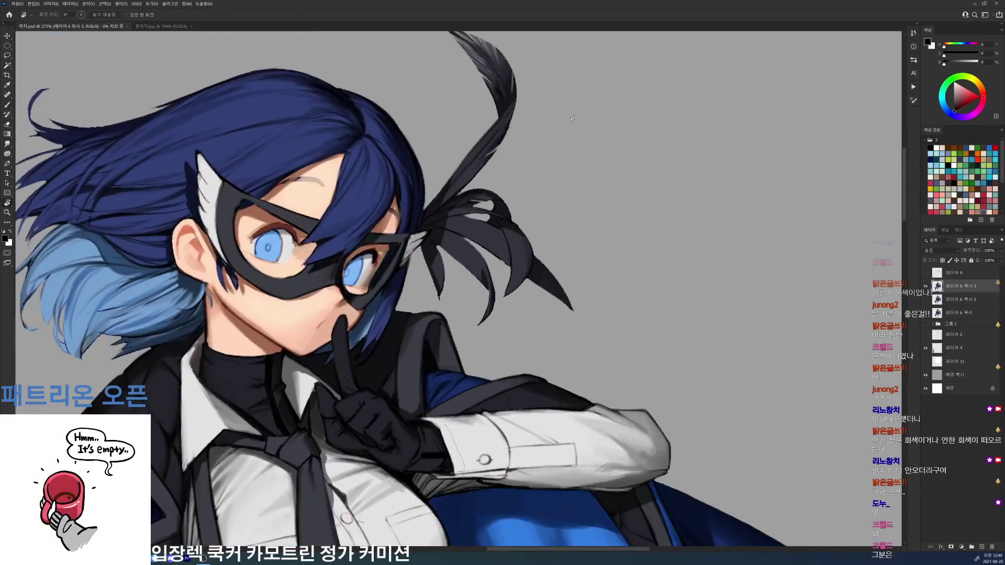
- Fray the lower edge of the long pointed head ribbon with erased notches and dark strands, and save the file
key(b)
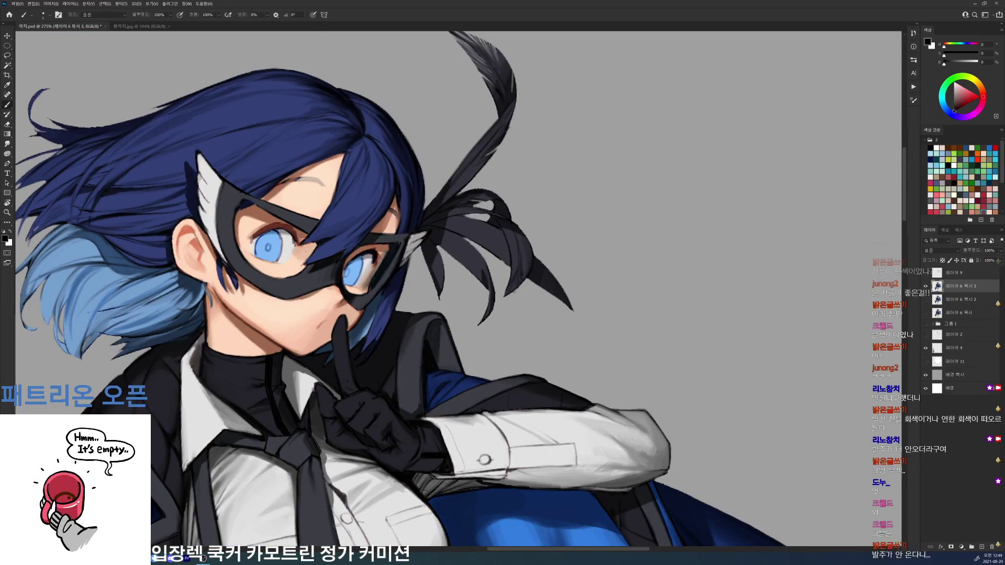
key(e)
key(b)
key(e)
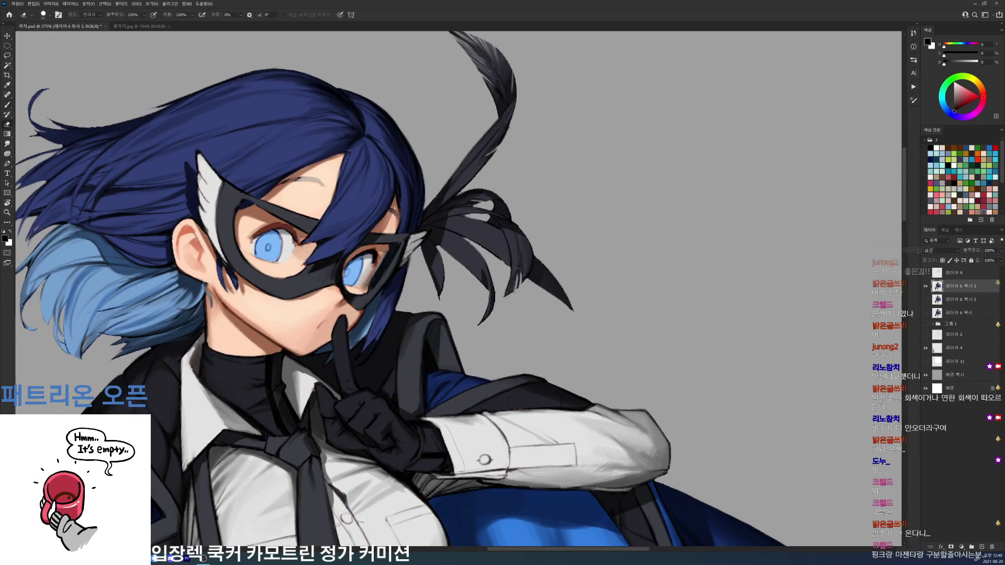
key(b)
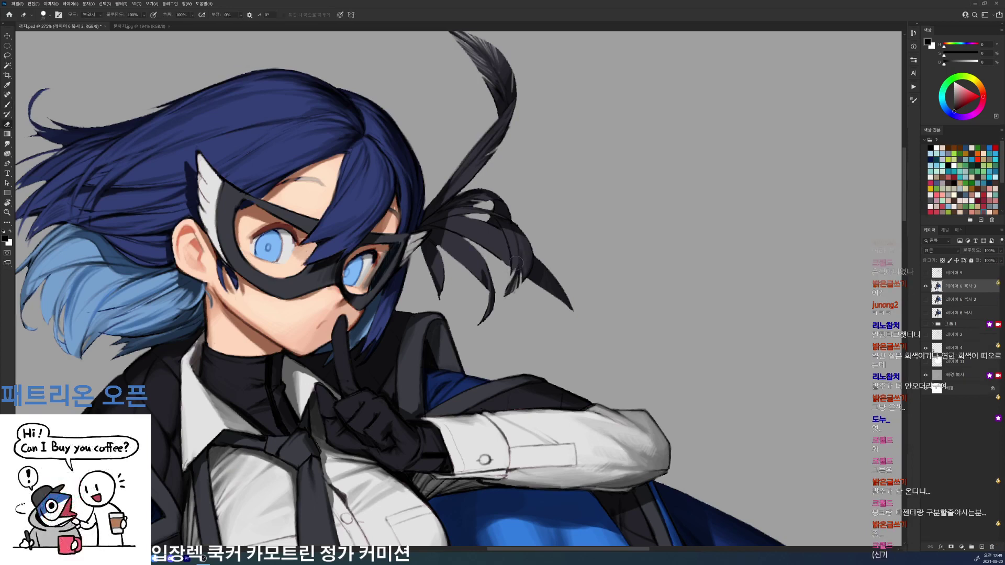
drag(518, 264, 514, 273)
key(e)
key(b)
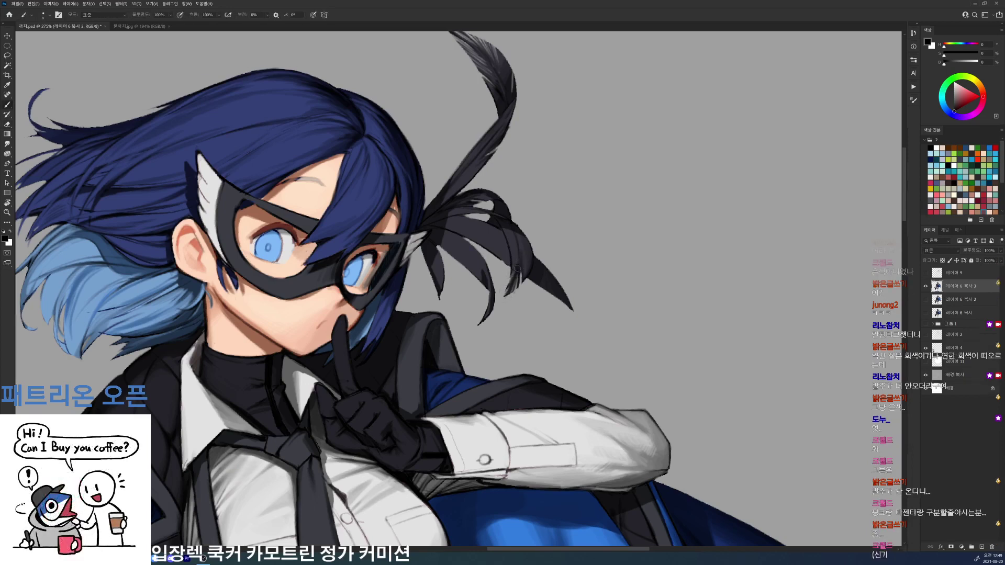
key(ctrl+s)
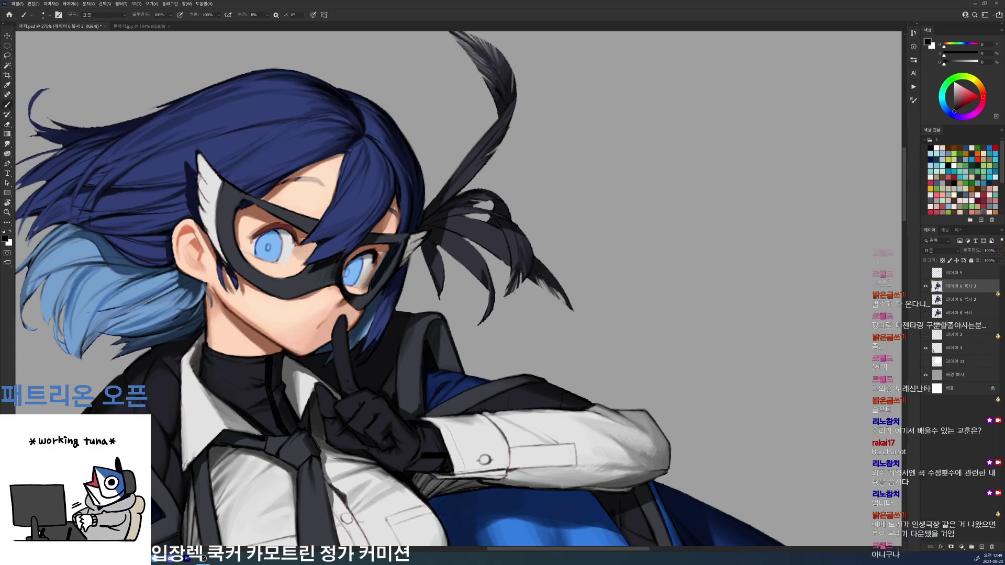
- Refine the frayed tip of the long pointed head ribbon by alternating Eraser cuts and dark brush strands
key(e)
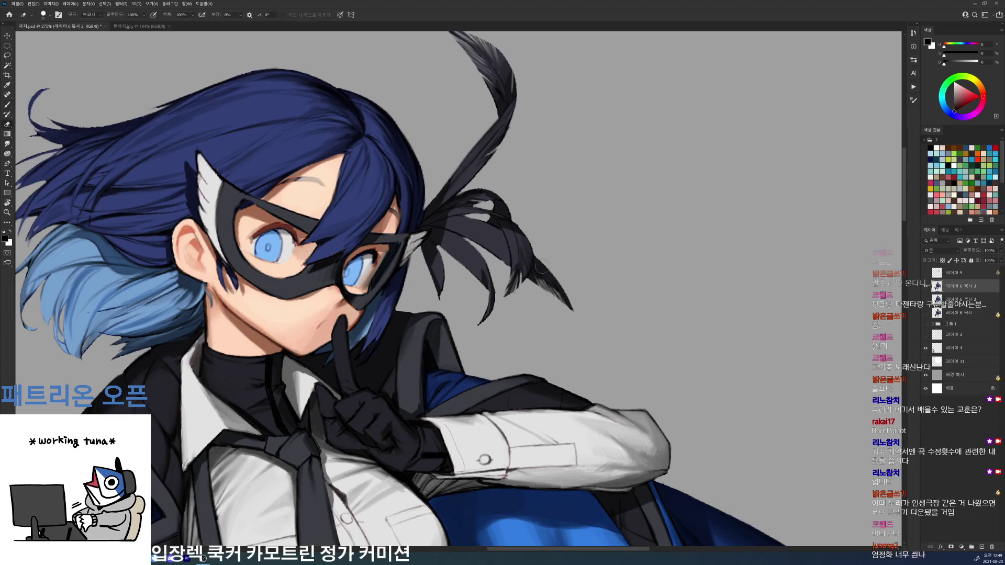
key(b)
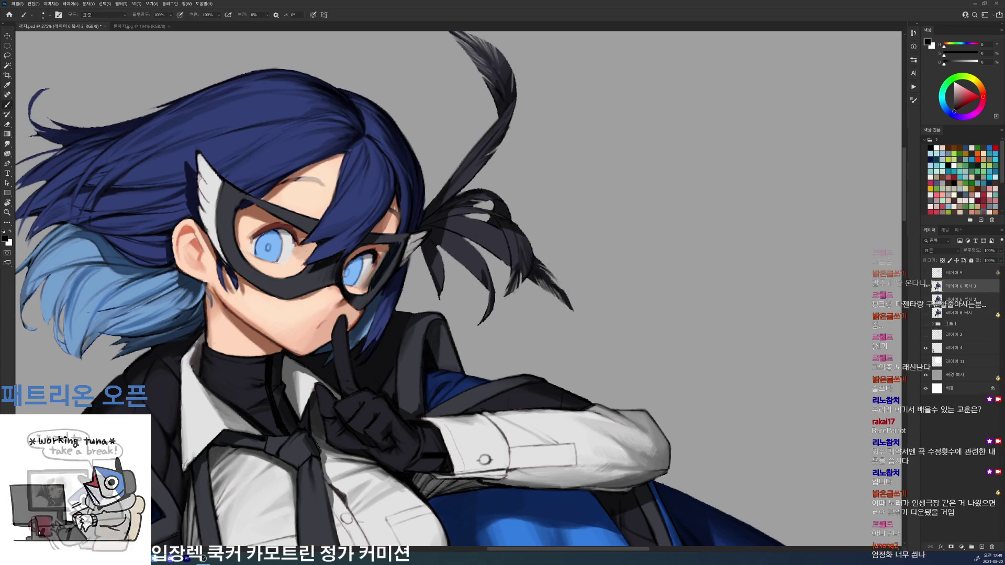
key(ctrl+0)
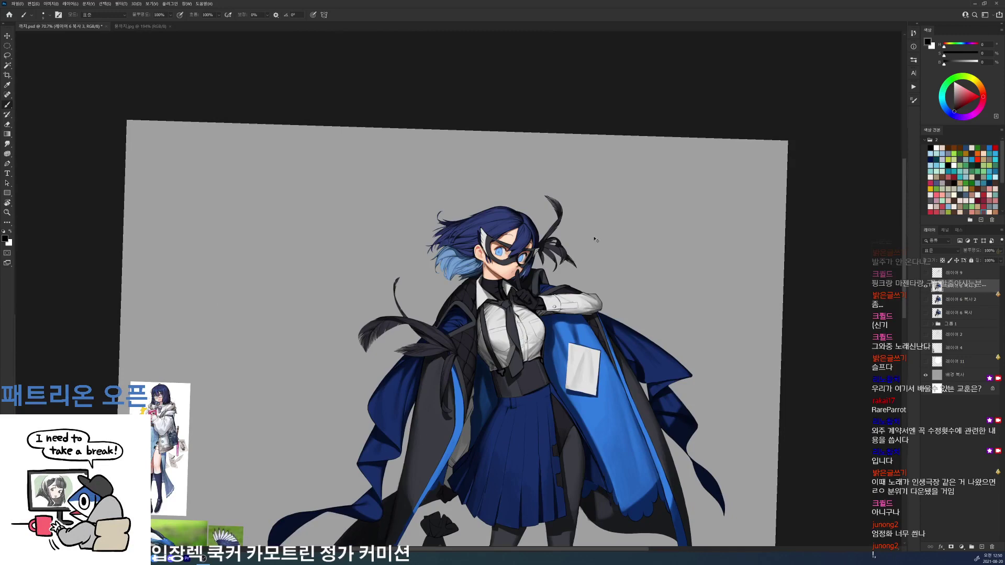
scroll(588, 240, up, 4)
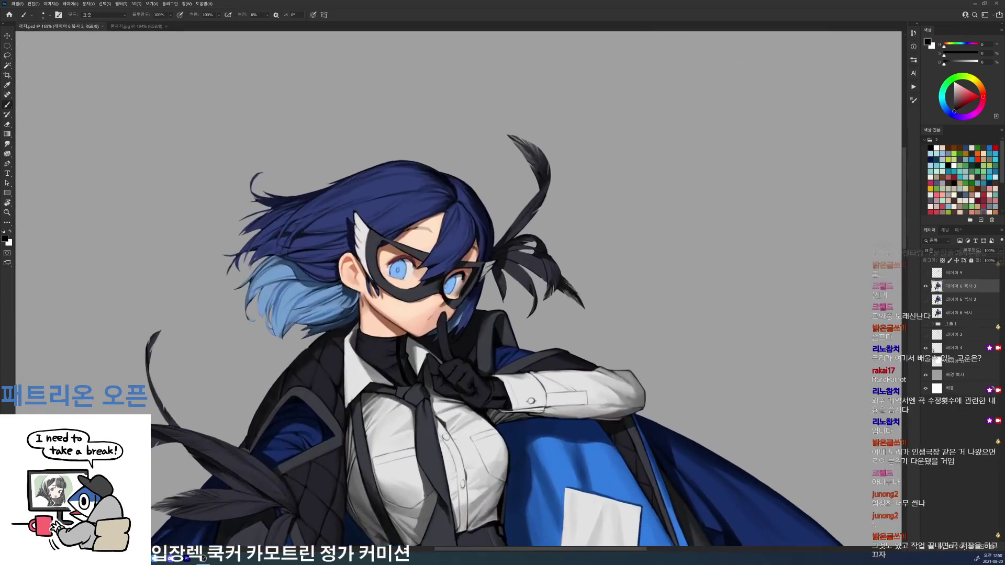
key(r)
drag(630, 230, 644, 257)
scroll(553, 231, up, 2)
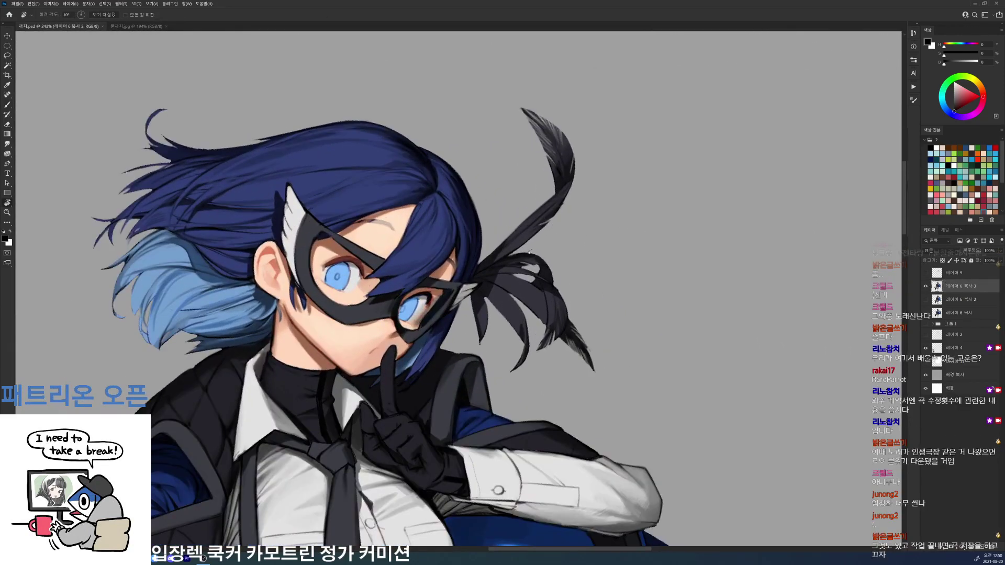
- Texture the head bow's knot and arched outer ribbon with dark feather strands, trimming stray edges with the Eraser
key(b)
drag(494, 279, 459, 263)
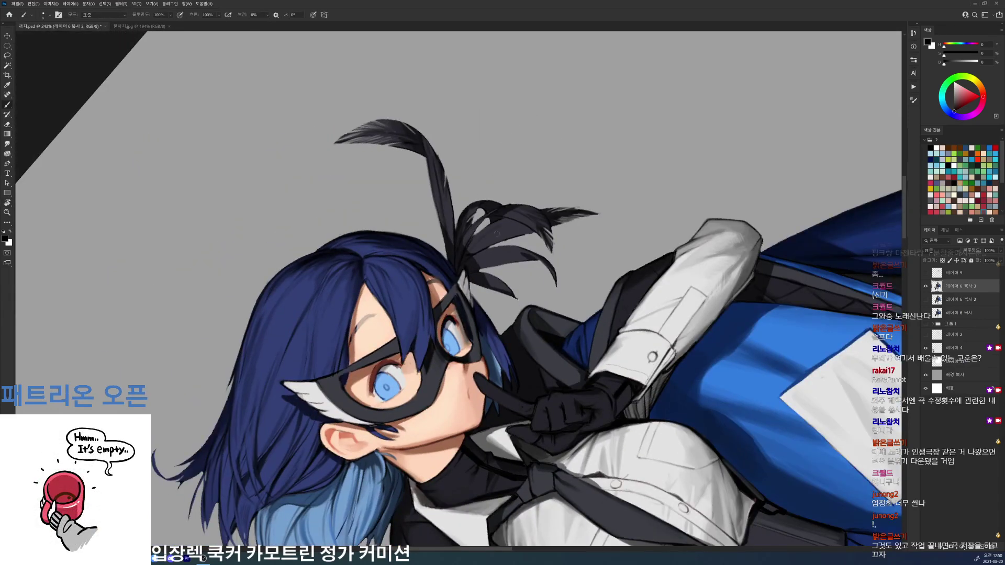
key(r)
drag(496, 234, 517, 299)
key(b)
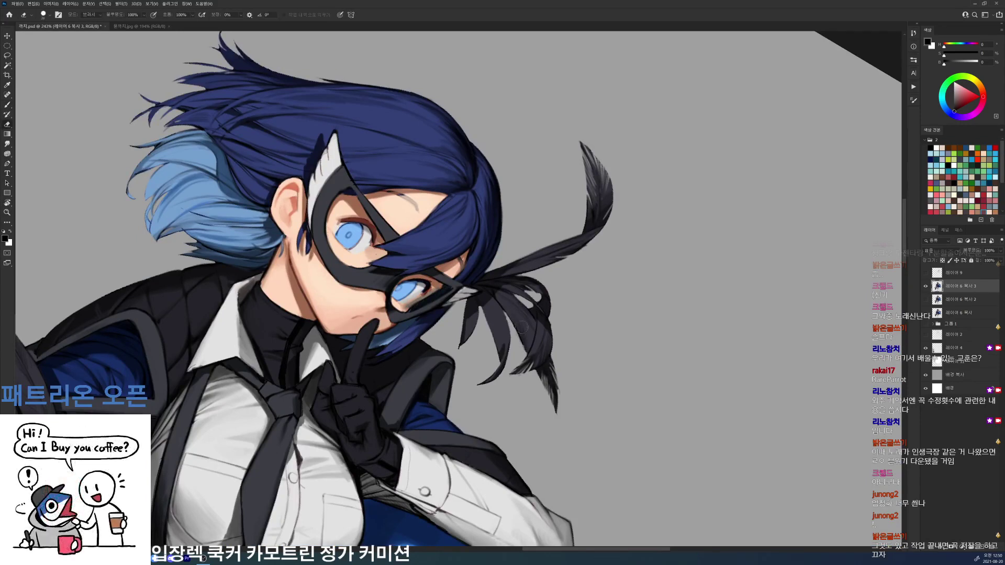
key(e)
key(b)
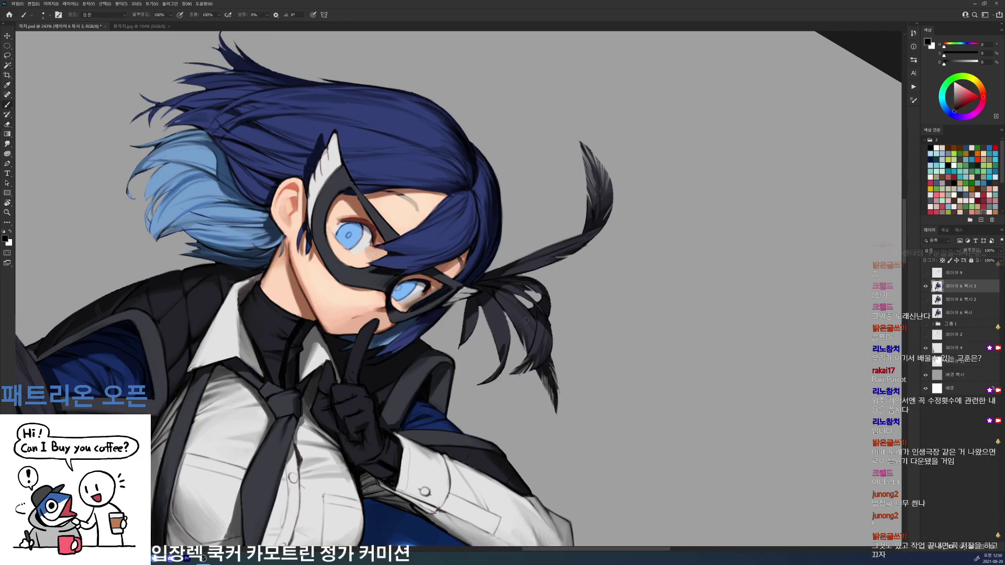
key(r)
drag(531, 324, 639, 205)
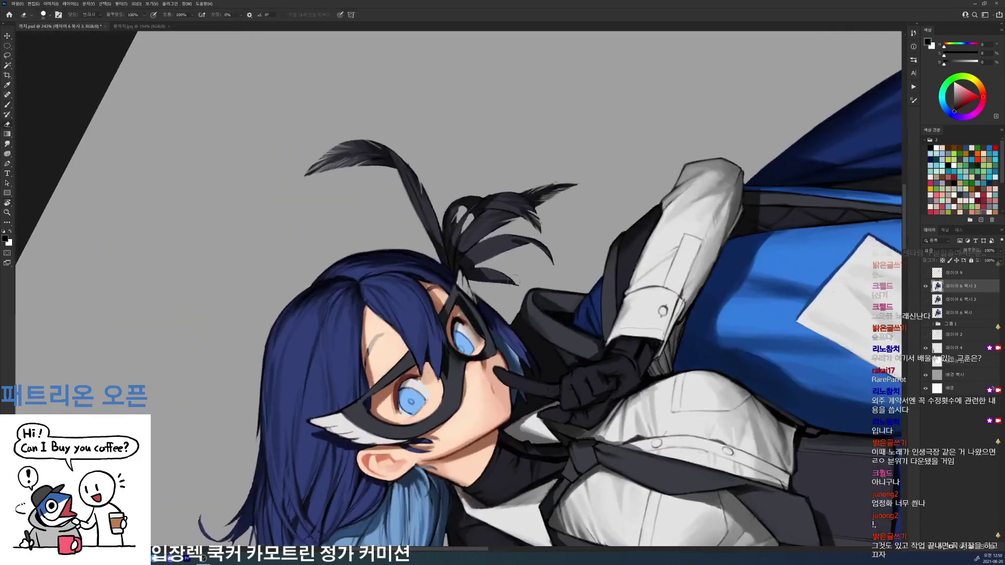
key(Escape)
key(b)
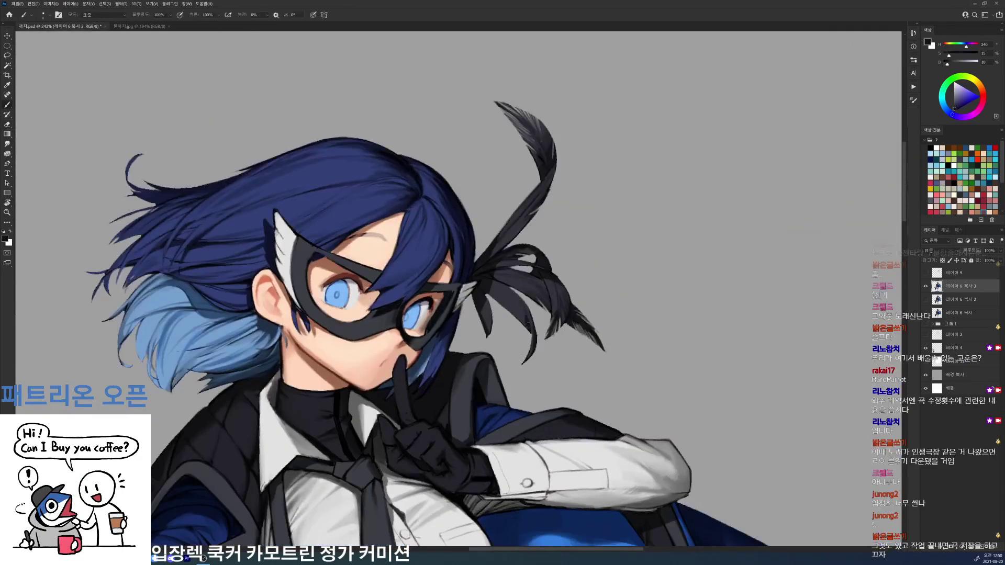
- Fray the edge of the curved middle head ribbon with erased notches and dark brush strands
key(r)
drag(581, 246, 587, 312)
key(e)
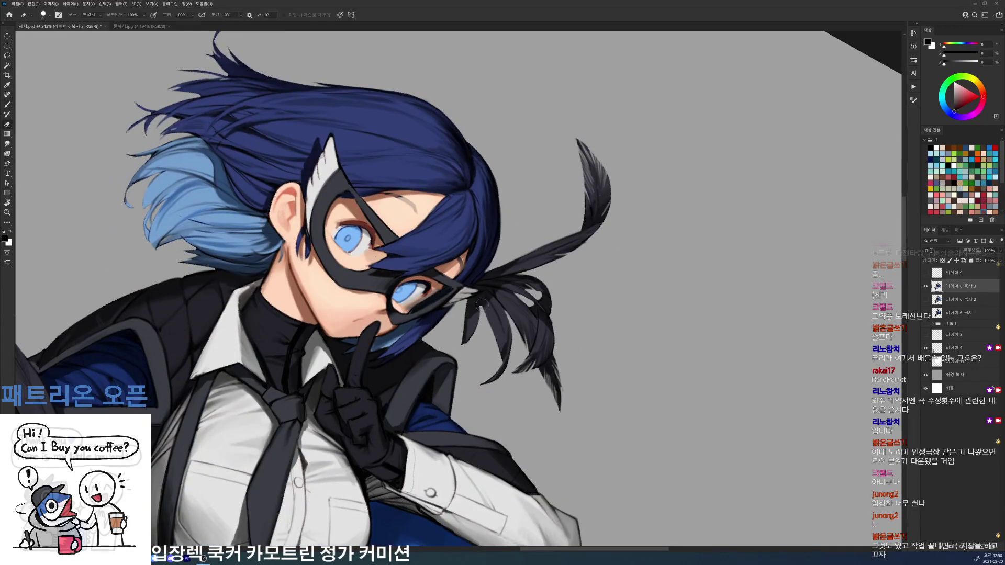
key(b)
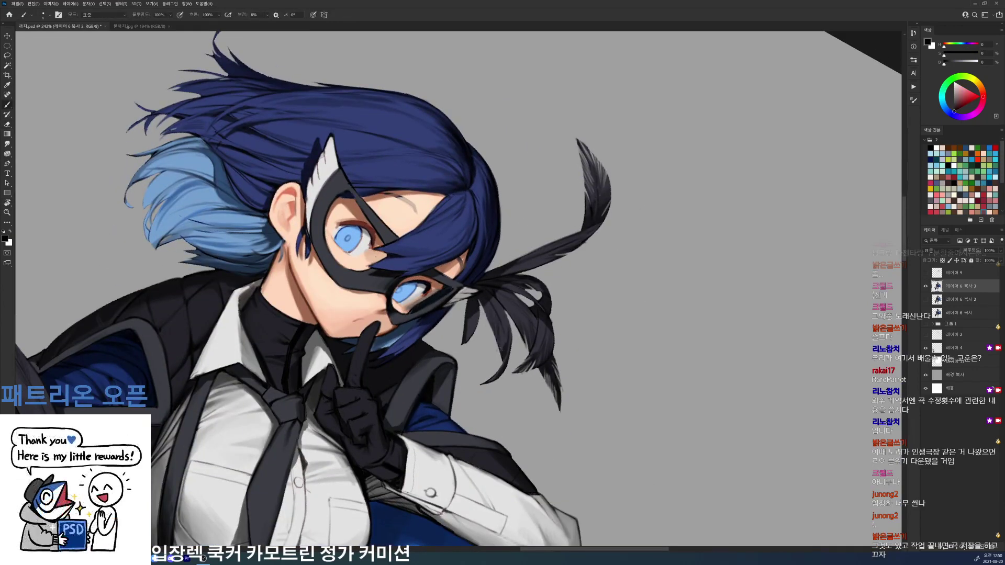
key(e)
key(b)
key(e)
mouse_move(503, 341)
mouse_down()
mouse_move(500, 357)
mouse_move(506, 316)
mouse_up()
key(b)
key(e)
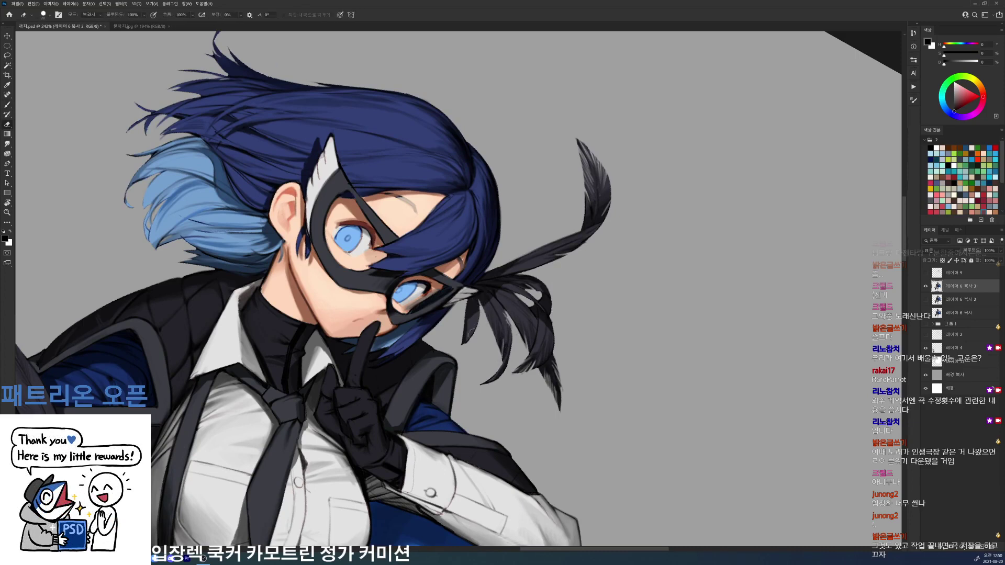
- Fray the short head ribbon nearest the face into a feather with erased notches and thin dark strands
key(b)
key(e)
mouse_move(466, 327)
mouse_down()
mouse_move(464, 342)
mouse_move(471, 317)
mouse_move(461, 344)
mouse_up()
key(b)
key(e)
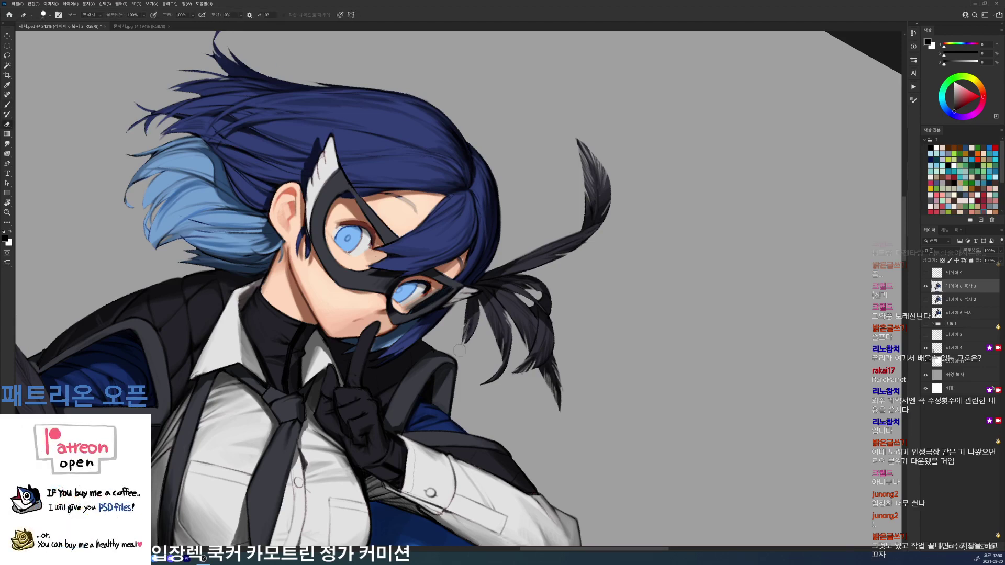
key(b)
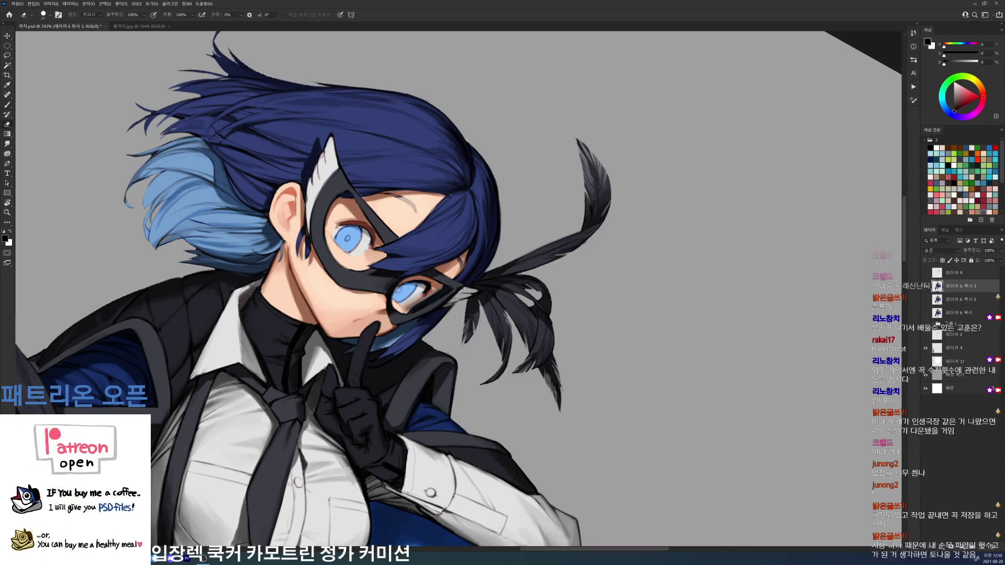
key(e)
key(b)
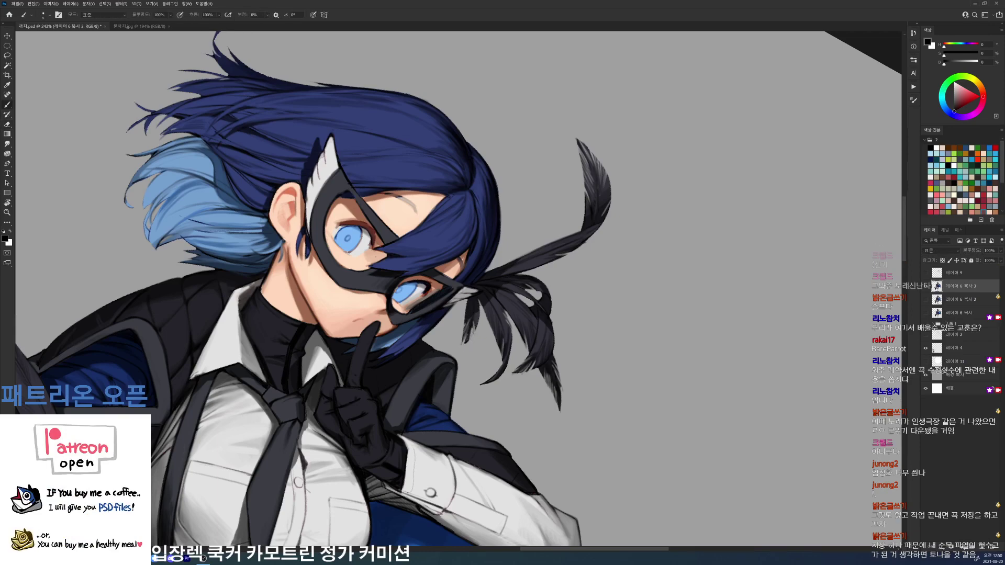
key(e)
drag(470, 330, 466, 343)
key(b)
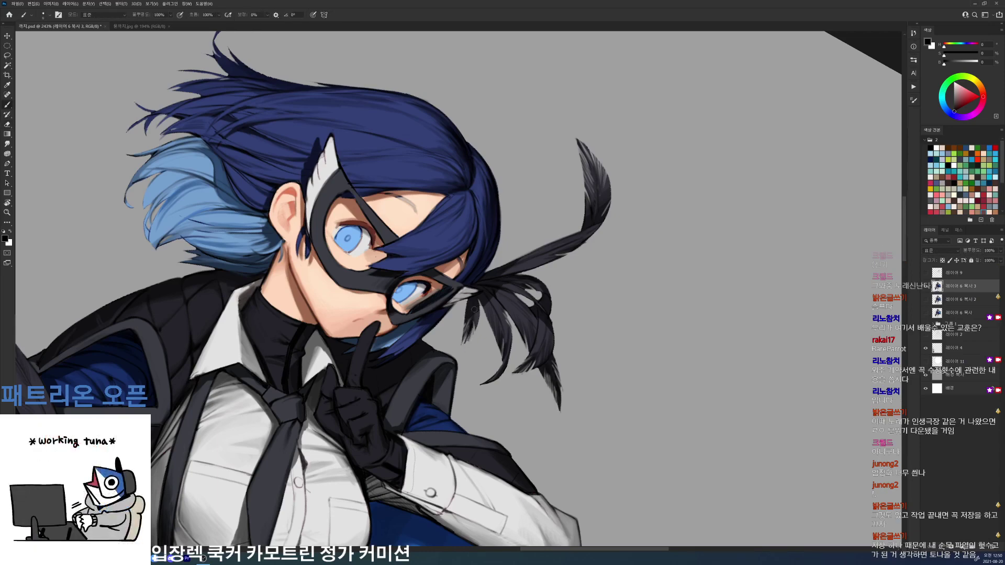
- Texture the curved middle head ribbon with strands in dark grey sampled from it
key(ctrl+space)
drag(522, 267, 488, 279)
key(r)
drag(528, 269, 568, 269)
key(b)
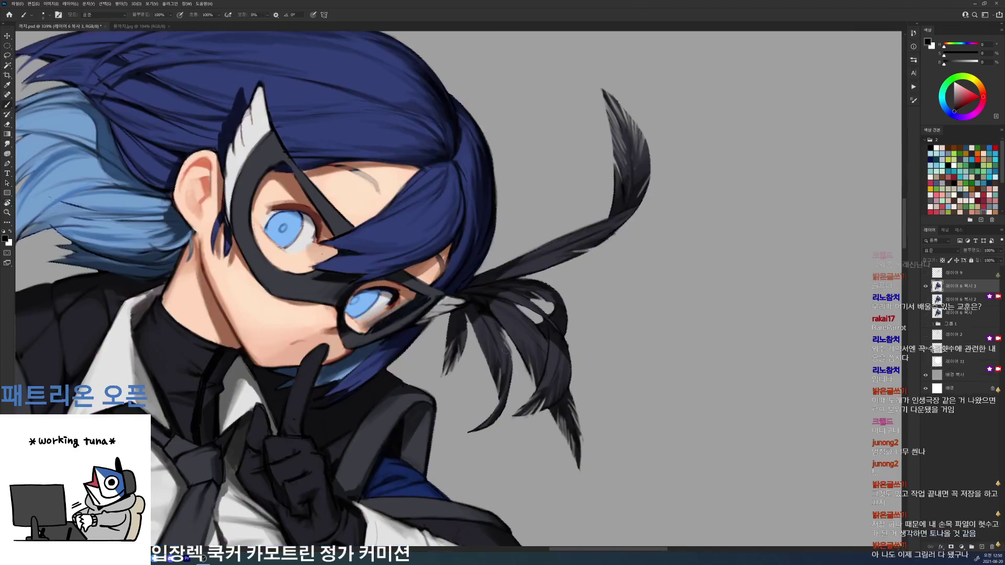
alt+click(503, 340)
alt+click(504, 340)
key(r)
mouse_move(504, 340)
mouse_down()
mouse_move(520, 319)
mouse_move(503, 273)
mouse_move(516, 290)
mouse_move(511, 309)
mouse_up()
key(e)
key(r)
key(b)
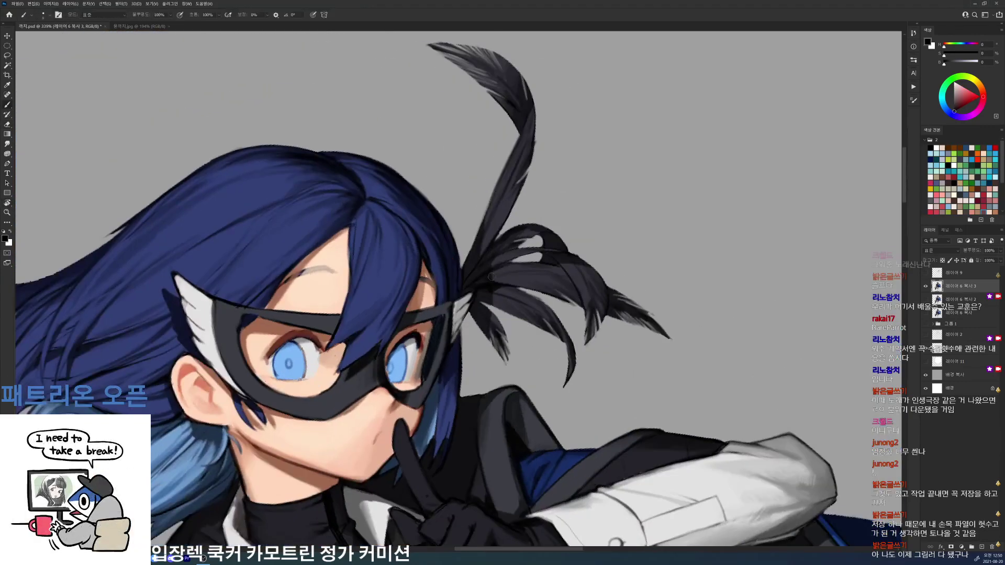
- Touch up the strands of the short head feathers beside the bow's knot with dark greys sampled from them
alt+click(493, 281)
alt+click(497, 251)
alt+click(488, 302)
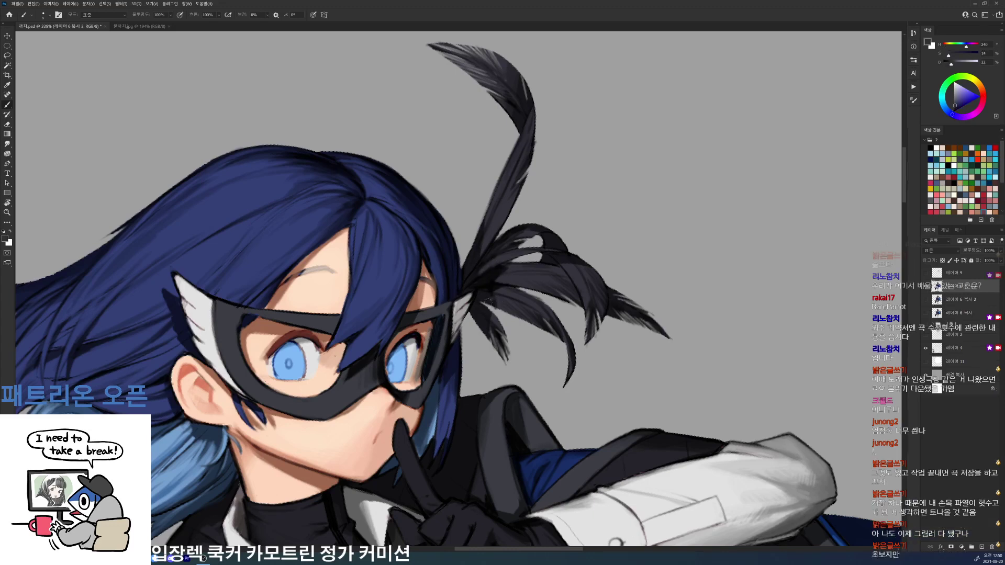
alt+click(487, 317)
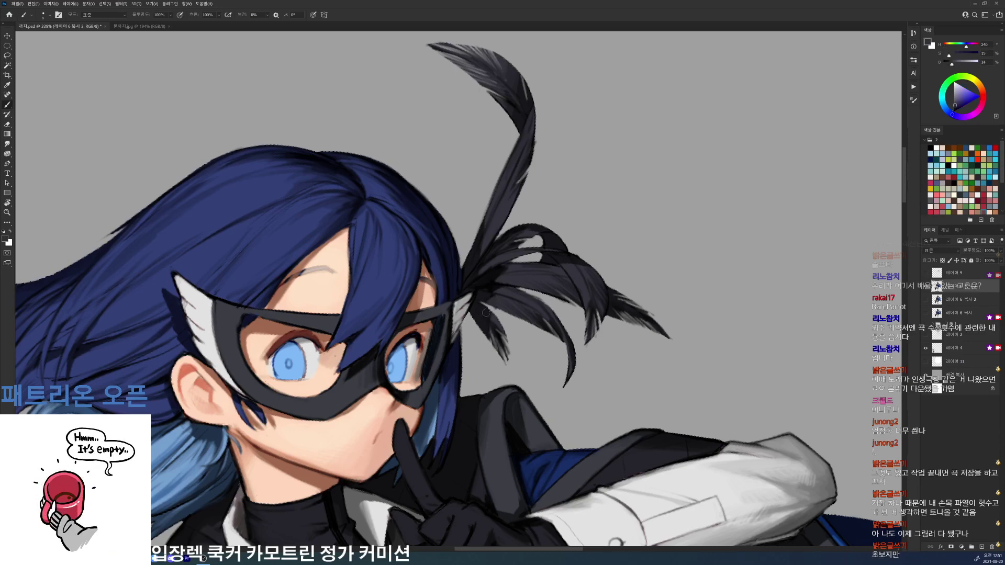
- Refine the outer edge of the arched head feather with sampled black and the Eraser
scroll(490, 317, down, 1)
scroll(502, 323, down, 10)
scroll(579, 306, up, 9)
alt+click(455, 307)
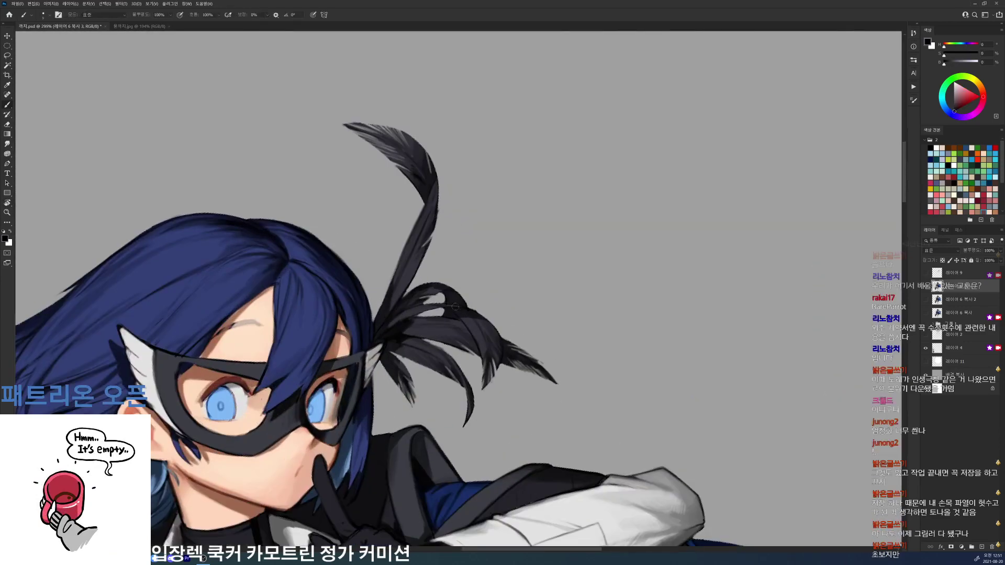
key(e)
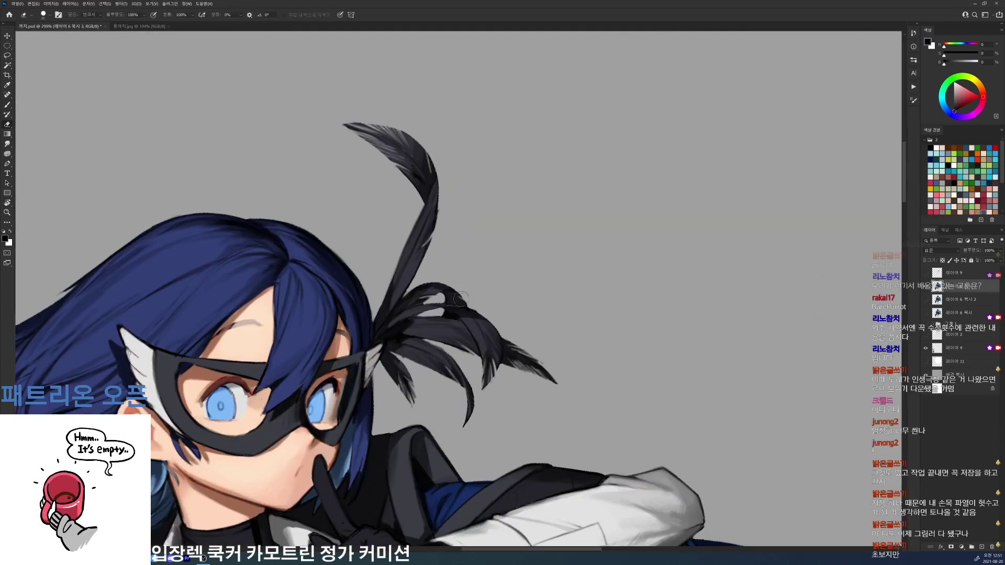
key(b)
key(e)
key(r)
key(Escape)
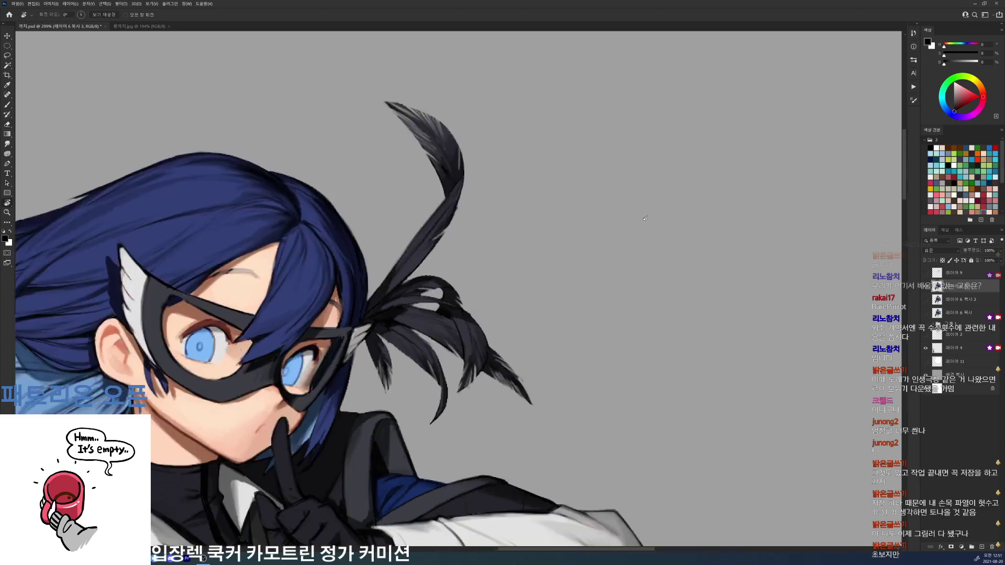
- Compare the figure with the detail sketch layer shown and hidden, and inspect the waist and pleated skirt
key(ctrl+0)
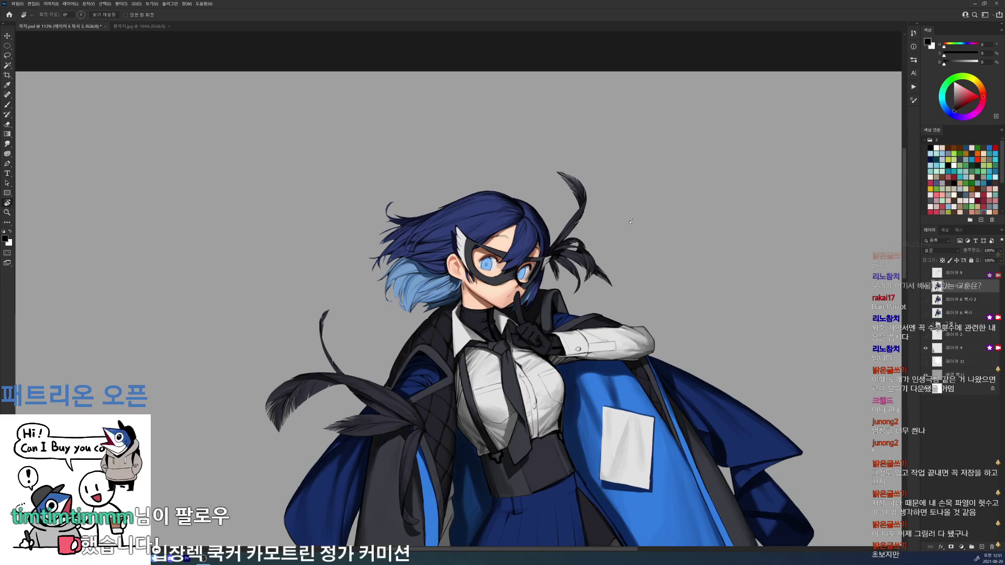
click(926, 273)
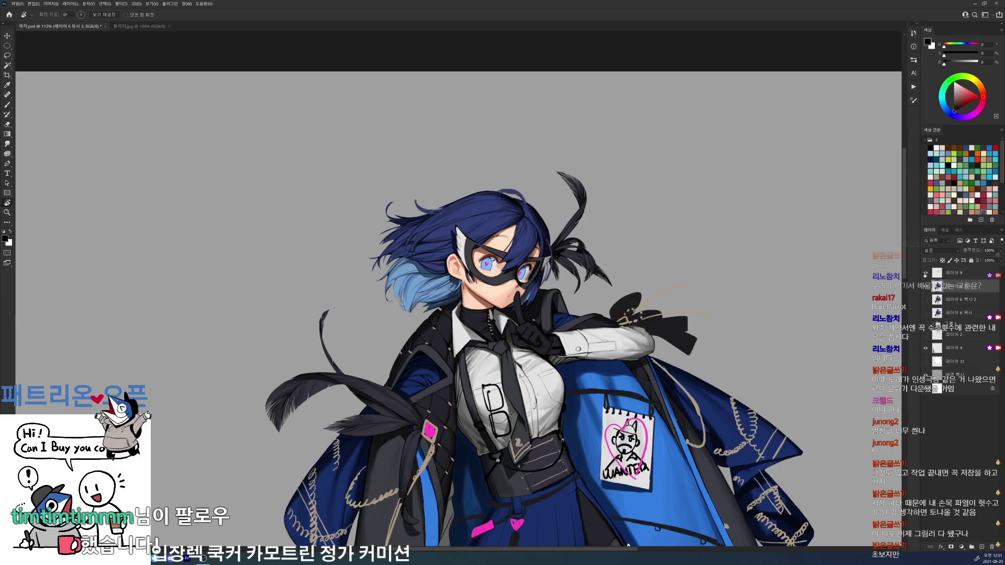
click(926, 272)
click(926, 273)
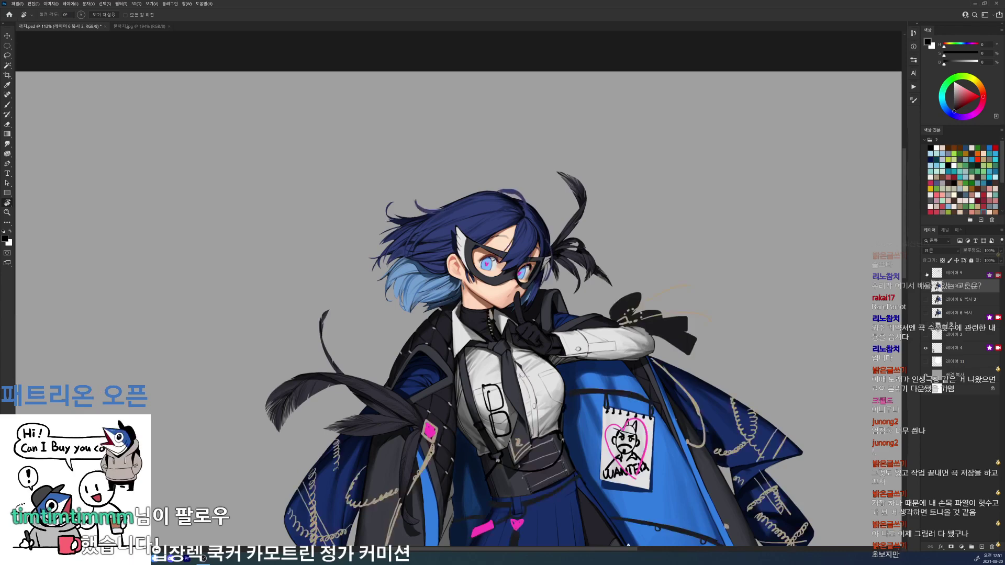
click(927, 273)
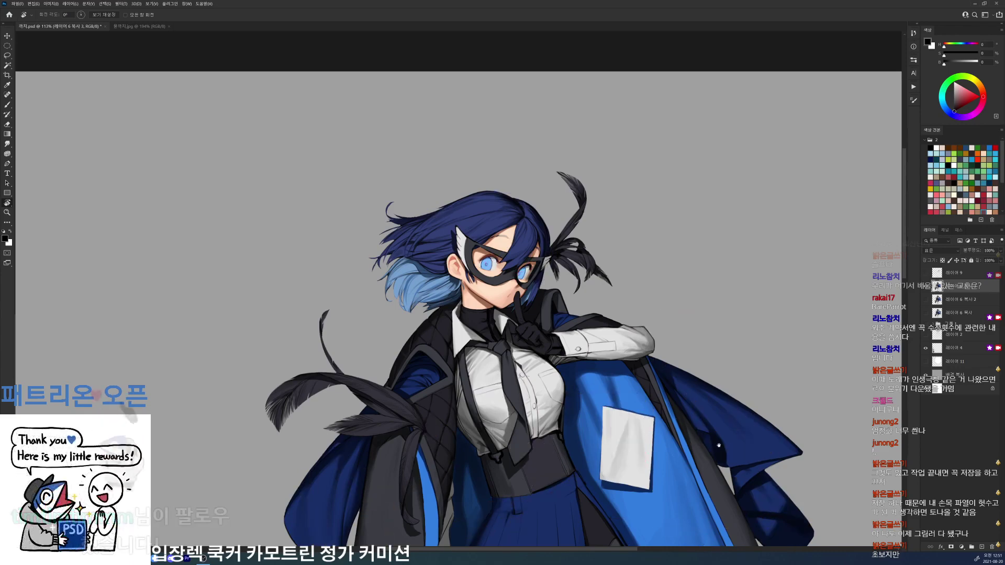
drag(654, 382, 632, 80)
drag(509, 215, 550, 215)
key(r)
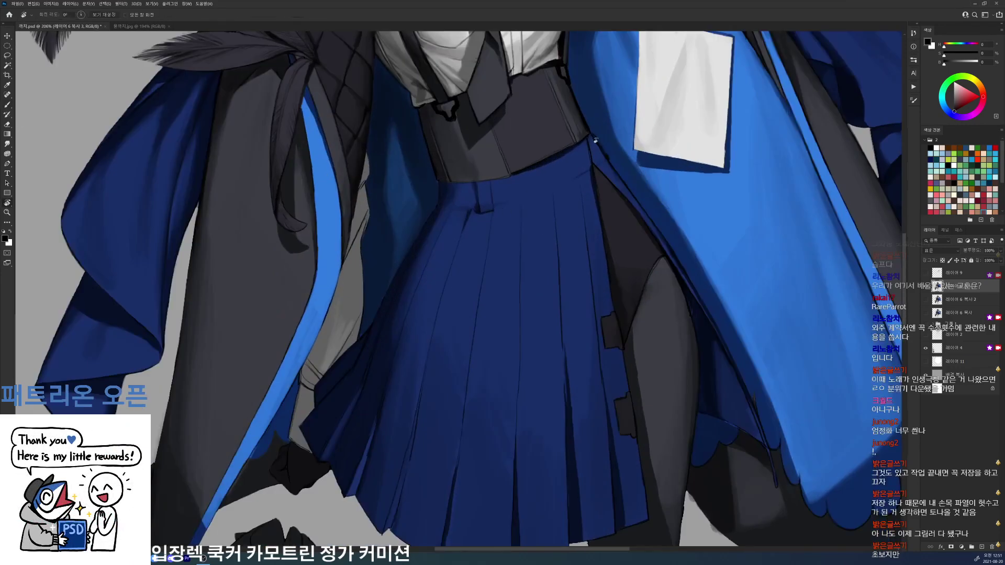
- Refine the skirt's belt loop with sampled navy and black, and darken the corset's vertical seam above it
mouse_move(592, 139)
mouse_down()
mouse_move(592, 294)
mouse_move(628, 293)
mouse_up()
alt+click(527, 277)
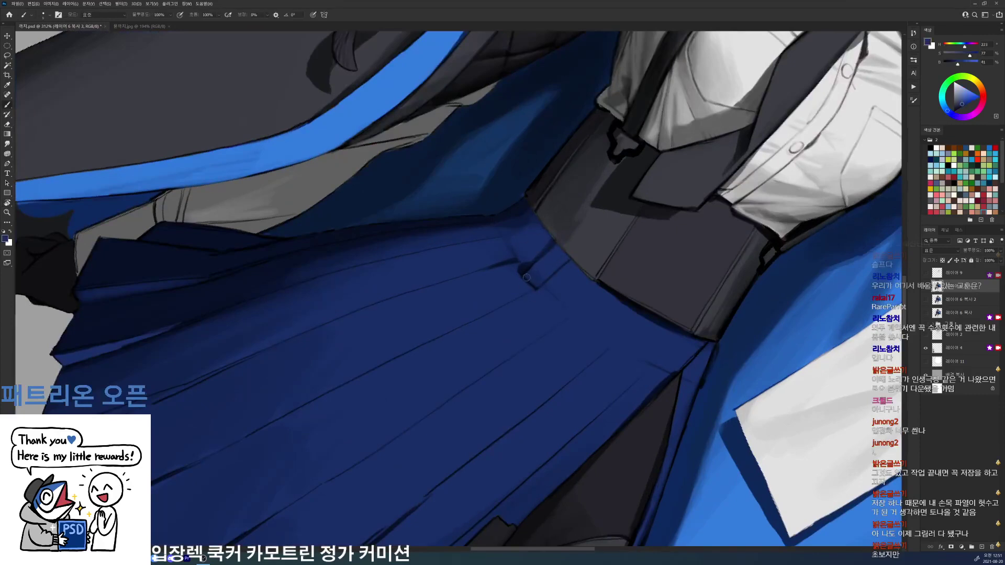
key(d)
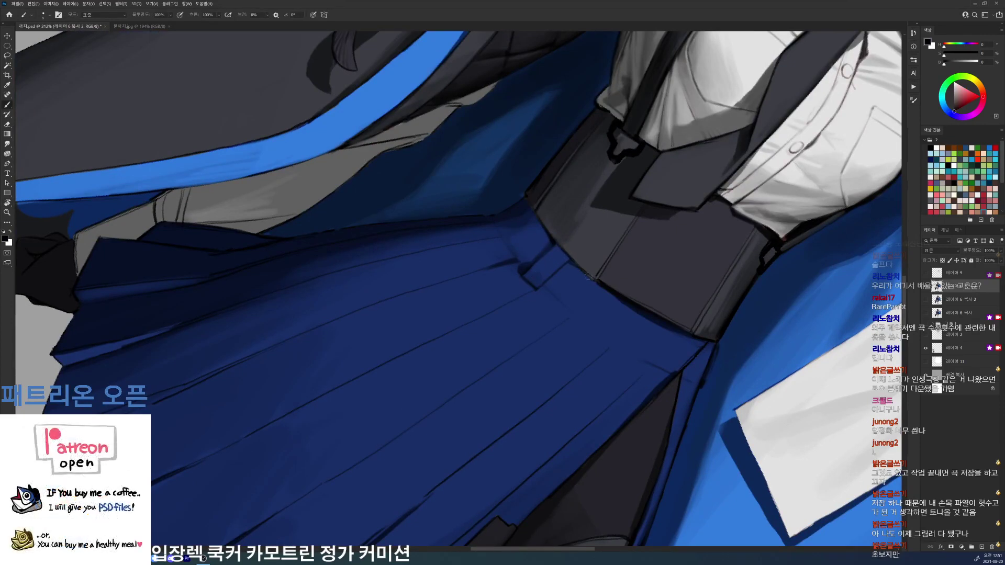
alt+click(595, 275)
key(d)
drag(602, 266, 634, 214)
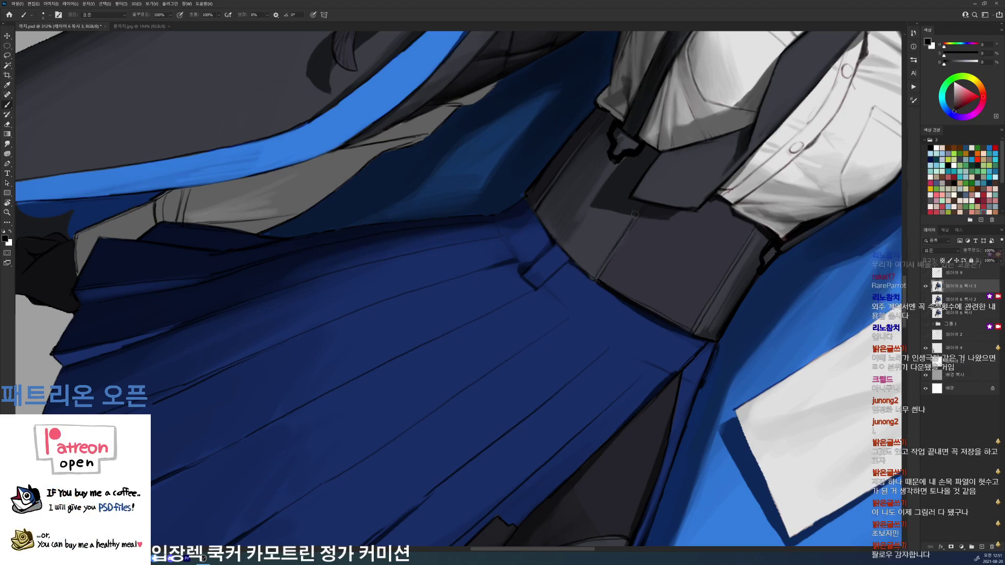
drag(601, 273, 641, 216)
mouse_move(680, 189)
mouse_down()
mouse_move(549, 98)
mouse_move(540, 191)
mouse_up()
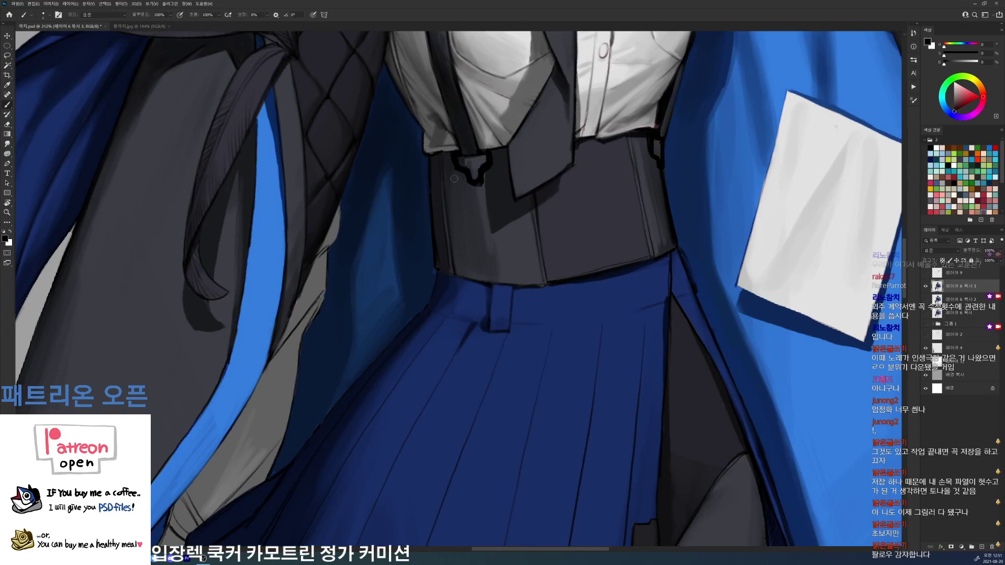
- Clean up the left end of the skirt's waistband using sampled dark navy and black line work
mouse_move(451, 232)
mouse_down()
mouse_move(458, 253)
mouse_move(484, 228)
mouse_move(360, 217)
mouse_up()
alt+click(458, 253)
key(r)
alt+click(483, 301)
key(d)
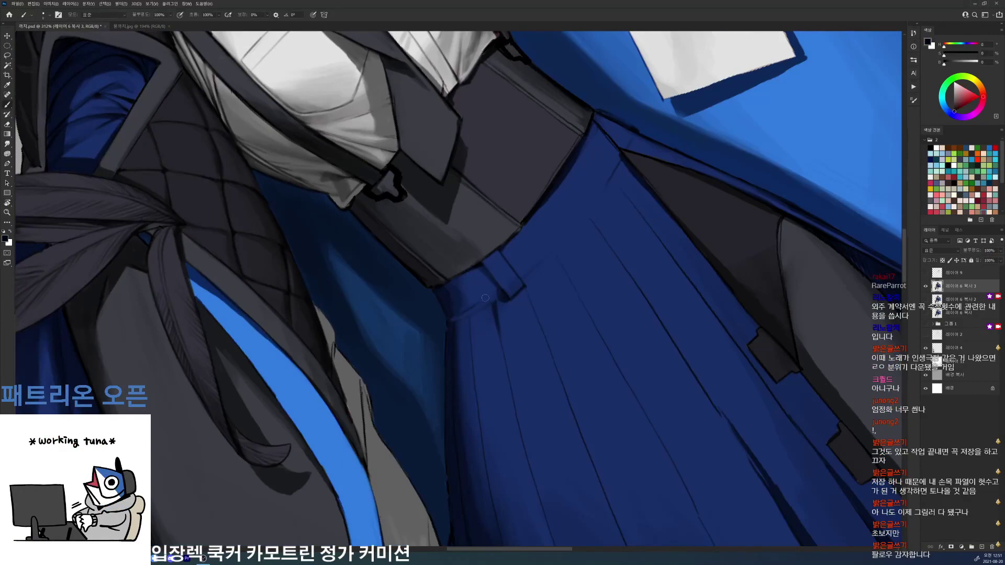
drag(451, 313, 443, 299)
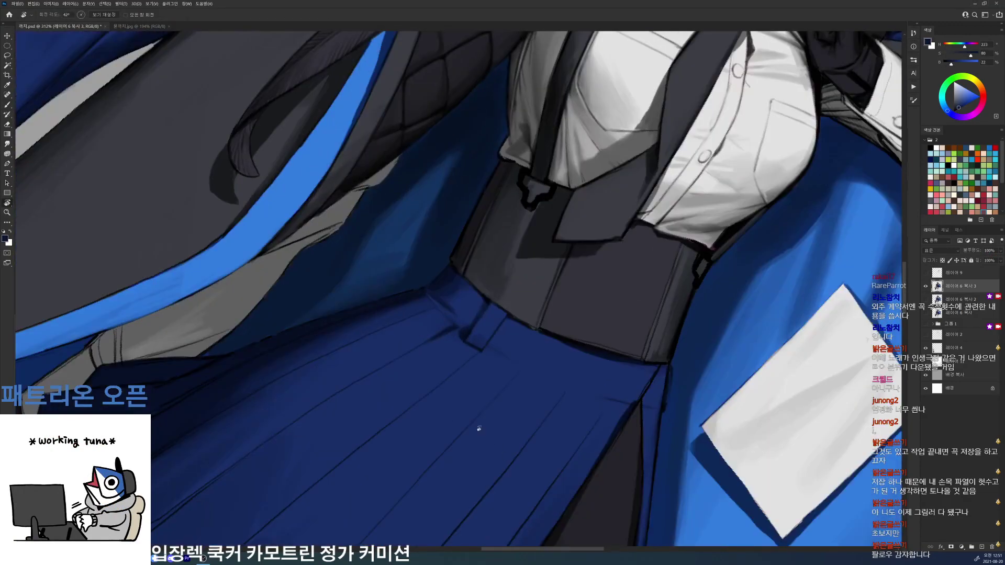
alt+click(443, 299)
key(d)
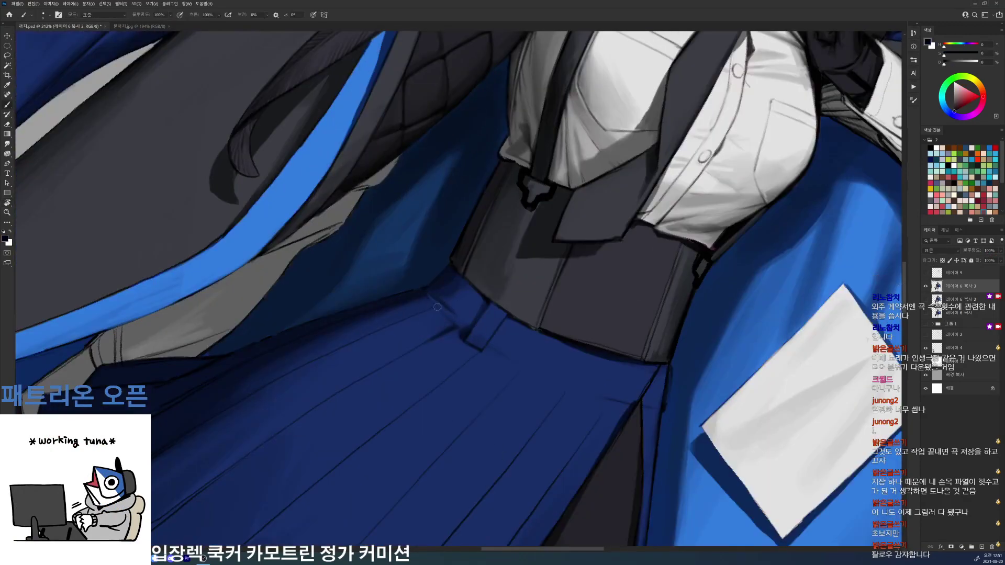
- Paint the waistband around the belt loop with sampled navy tones, defining the seam line beside the loop
drag(438, 307, 498, 281)
alt+click(498, 281)
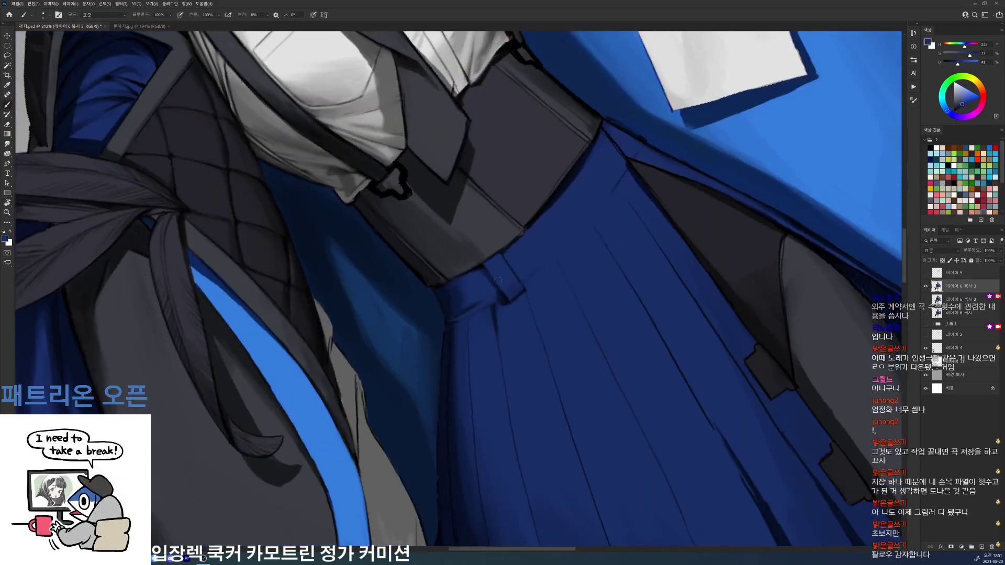
alt+click(498, 281)
alt+click(515, 275)
alt+click(534, 268)
alt+click(556, 261)
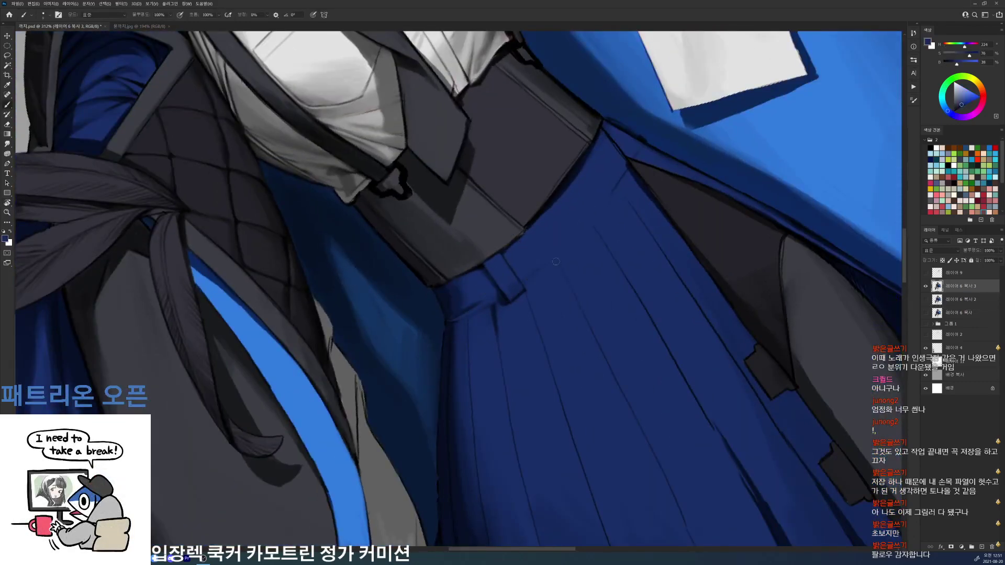
key(d)
- Define the waistband's lower seam near the side slit by alternating sampled dark and mid navy strokes
drag(683, 160, 593, 286)
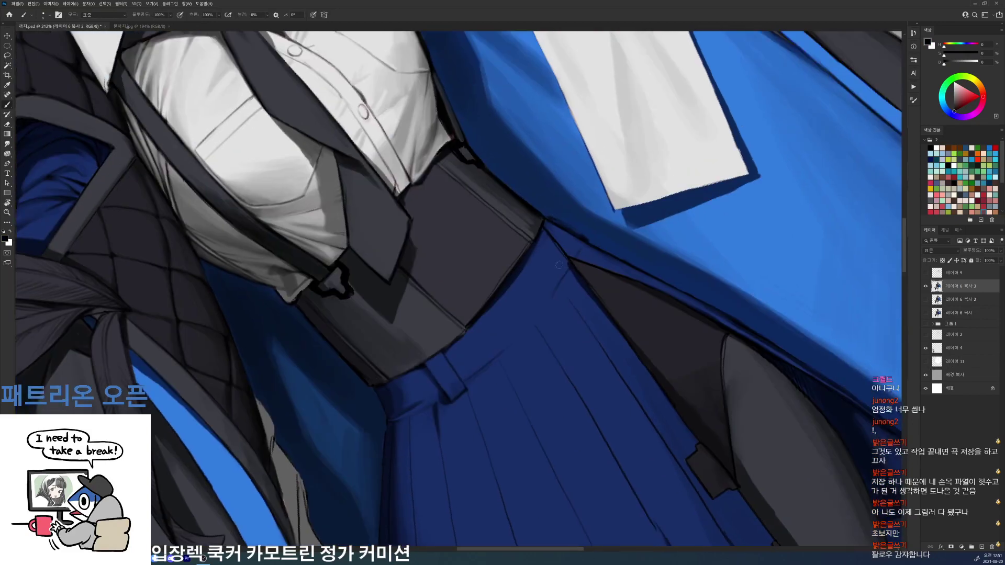
alt+click(552, 287)
alt+click(570, 270)
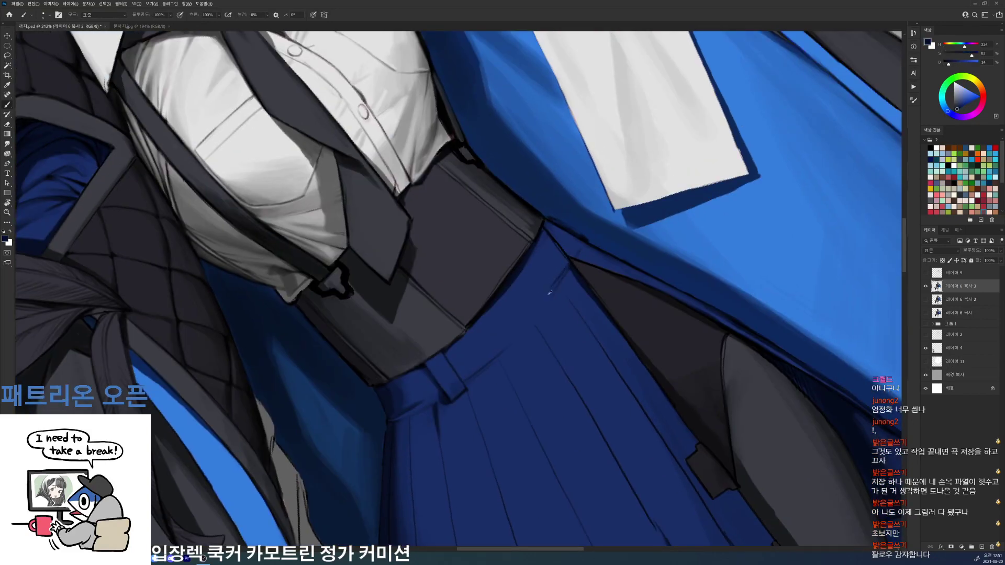
alt+click(549, 294)
alt+click(564, 273)
drag(553, 291, 535, 314)
alt+click(541, 278)
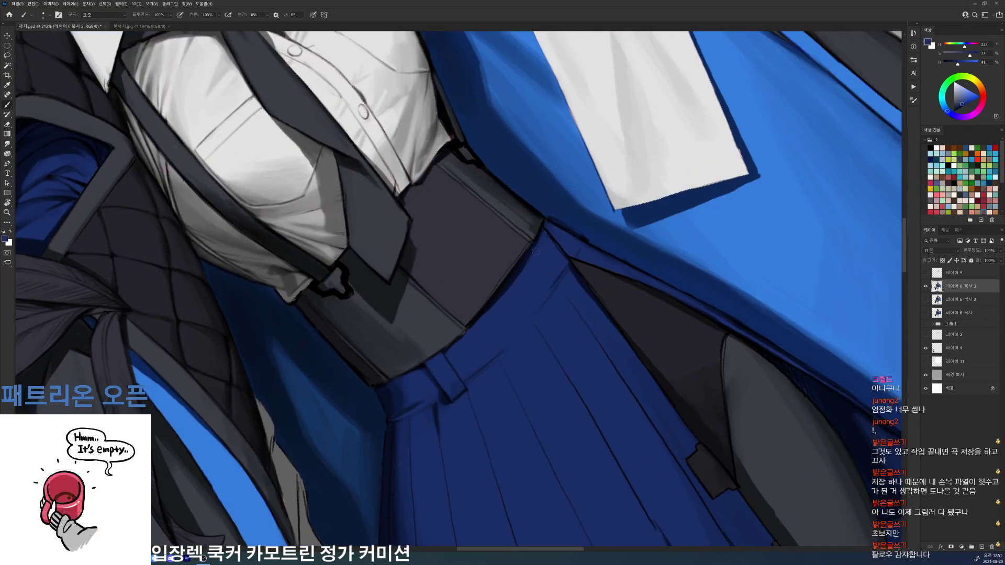
- Sharpen the waistband's right end below the corset's corner with sampled navy and black
key(d)
key(r)
drag(517, 269, 603, 323)
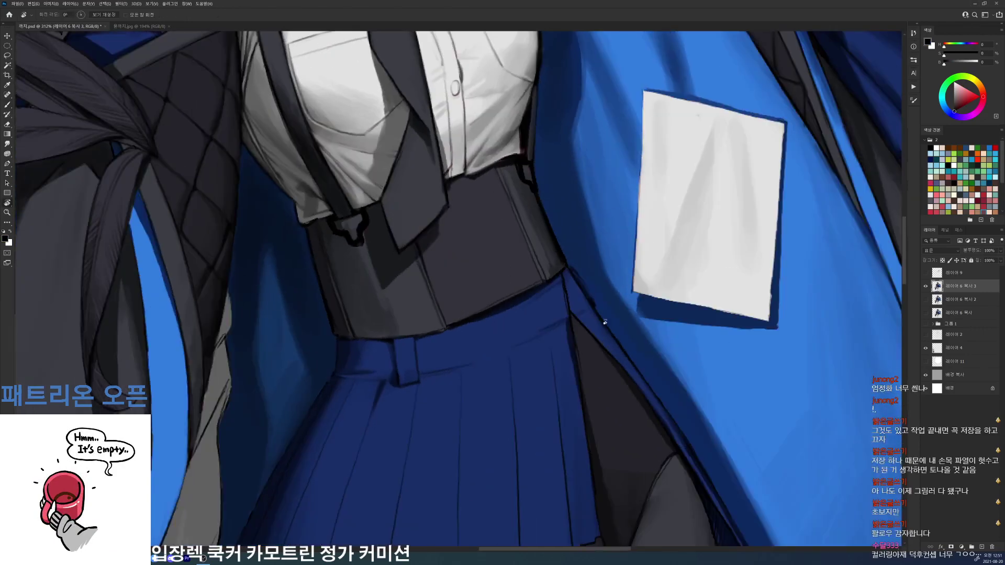
alt+click(559, 289)
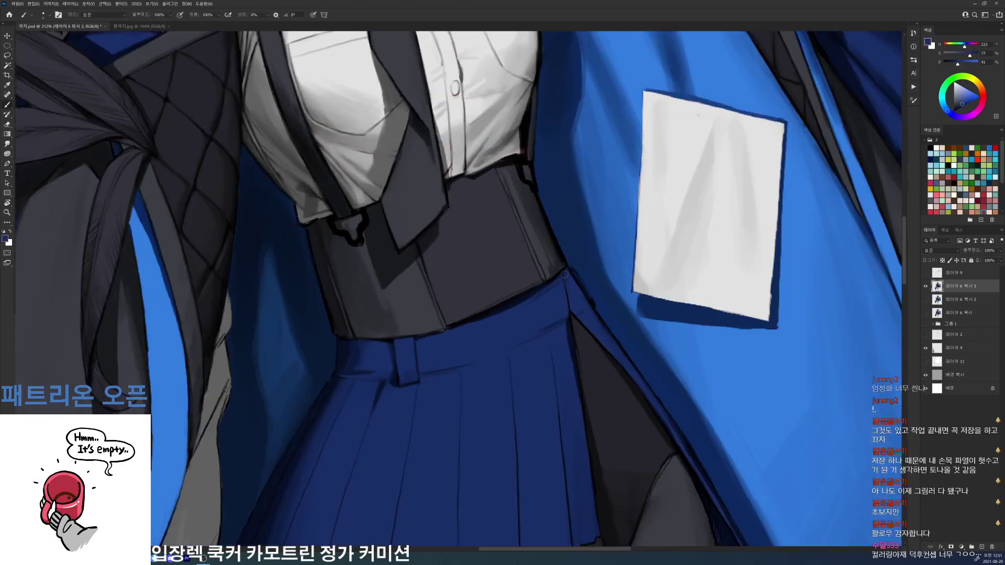
key(d)
key(r)
- Outline the small fold in black where the waistband meets the slit's outer panel beside the blue lining
mouse_move(562, 276)
mouse_down()
mouse_move(662, 295)
mouse_move(576, 319)
mouse_up()
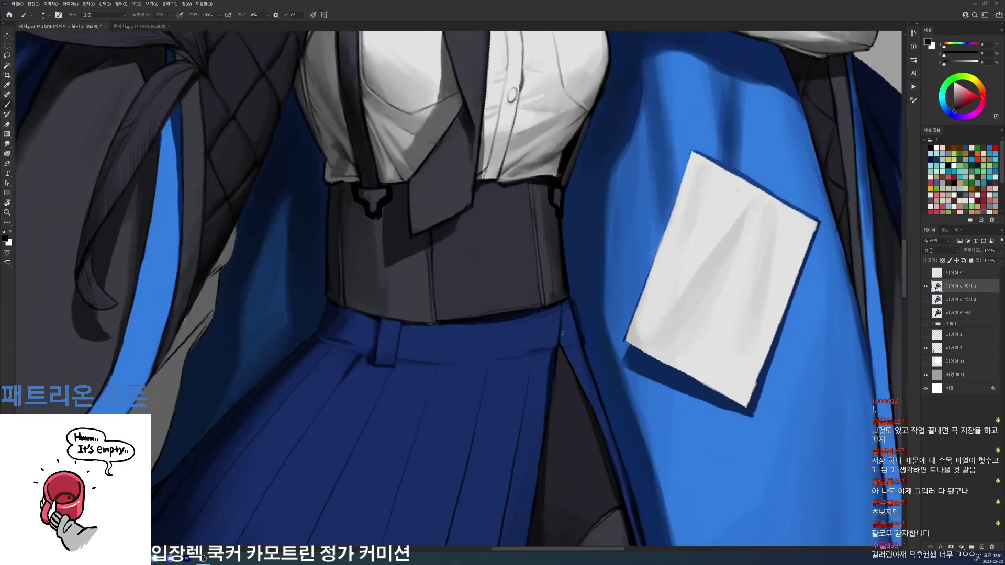
alt+click(576, 320)
key(d)
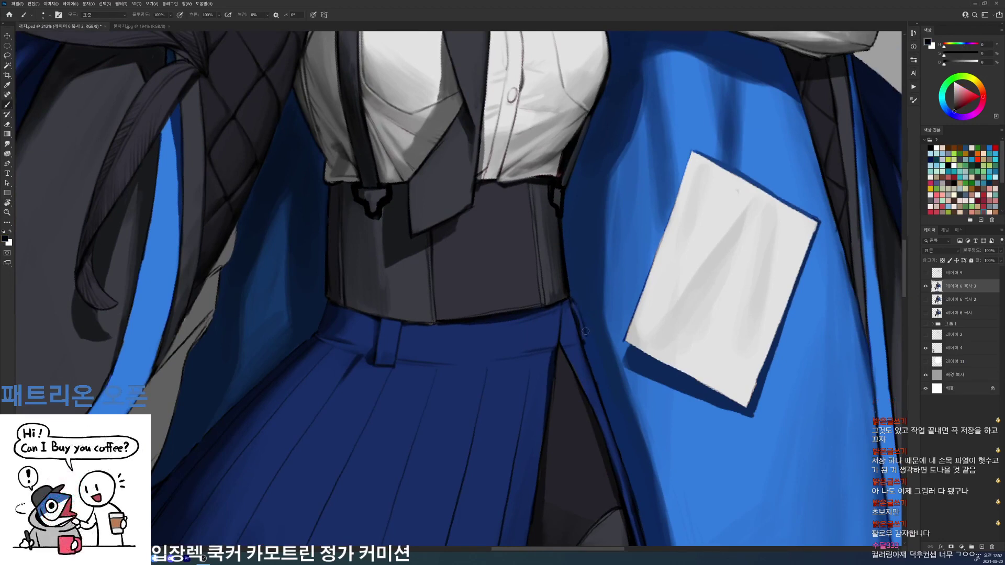
alt+click(584, 343)
key(d)
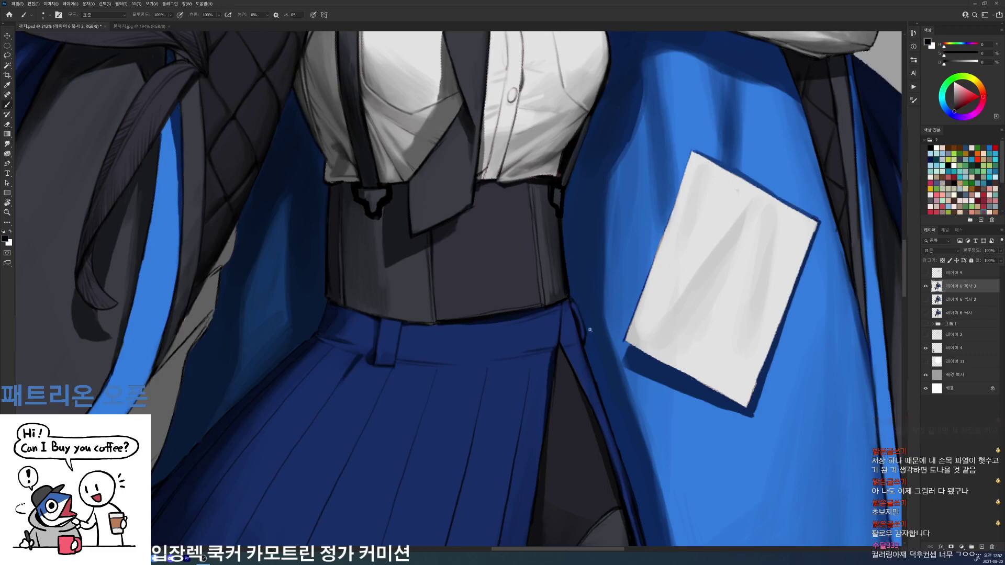
drag(591, 323, 569, 318)
- Touch up the waistband's left end and the pleat tops beneath it with sampled navy shades, and save the file
scroll(569, 319, up, 4)
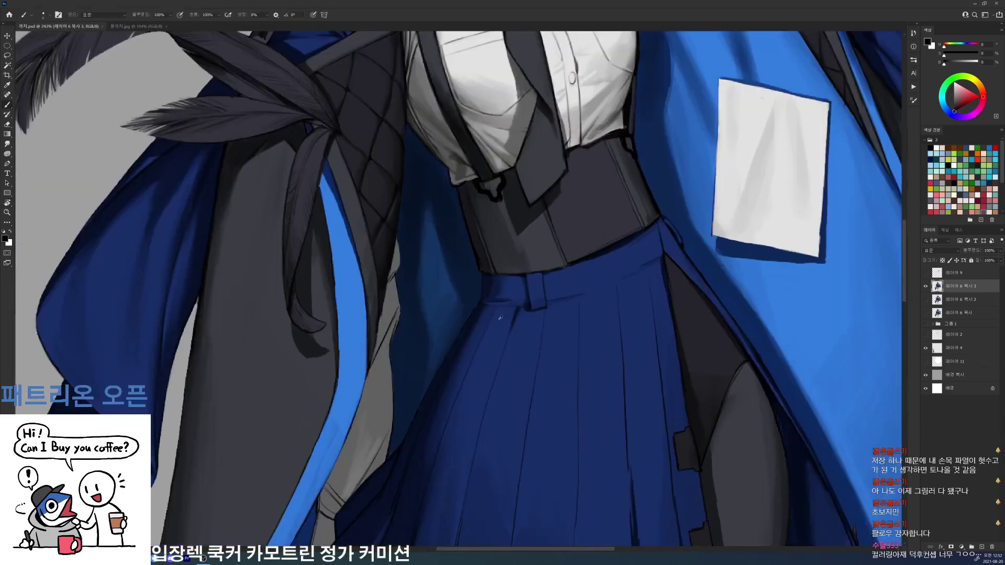
alt+click(496, 312)
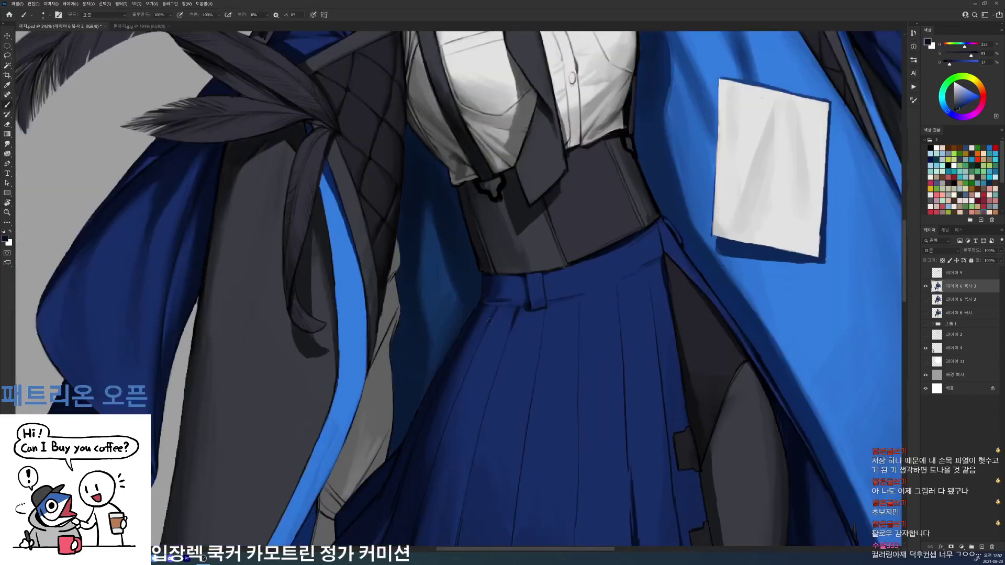
alt+click(497, 309)
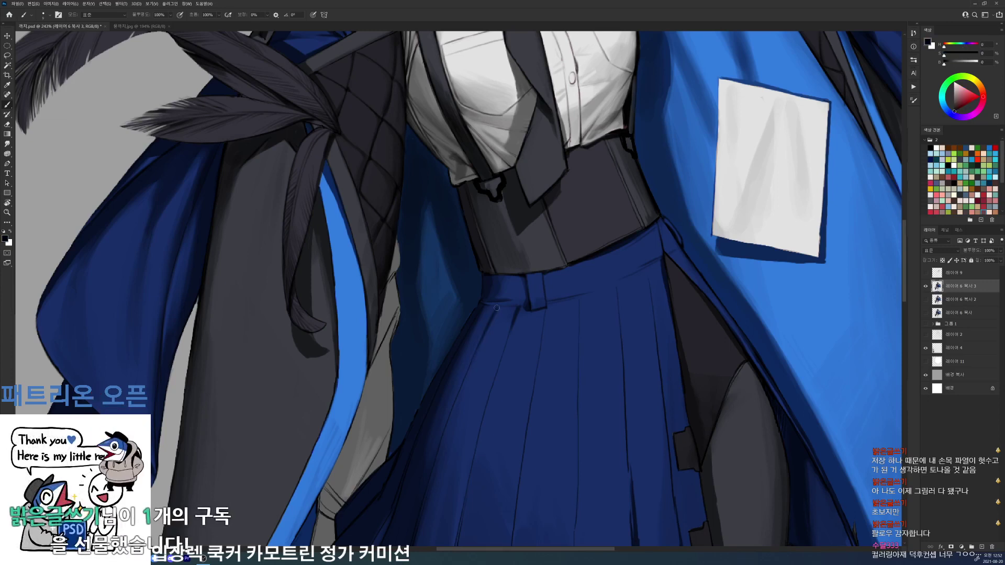
alt+click(478, 312)
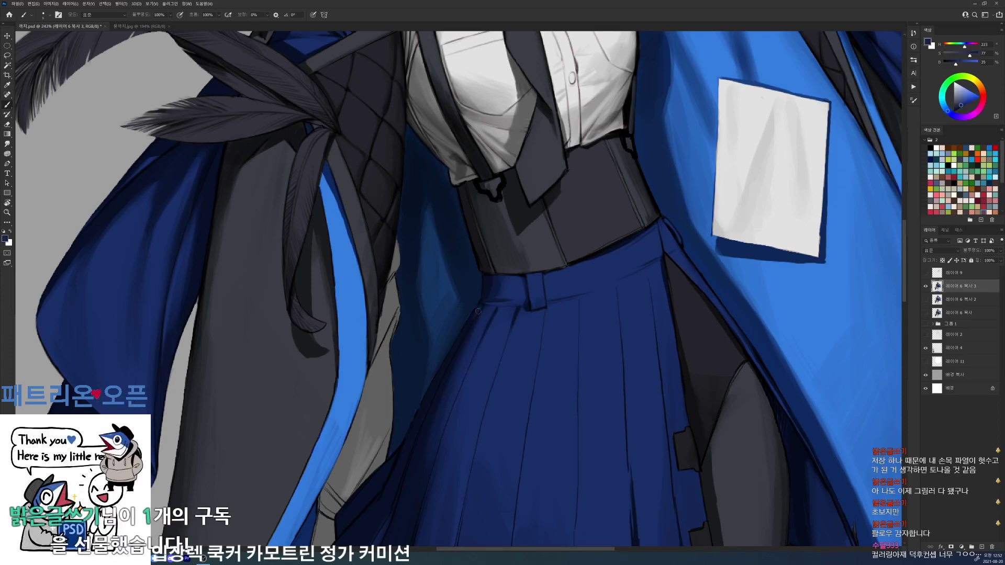
alt+click(467, 330)
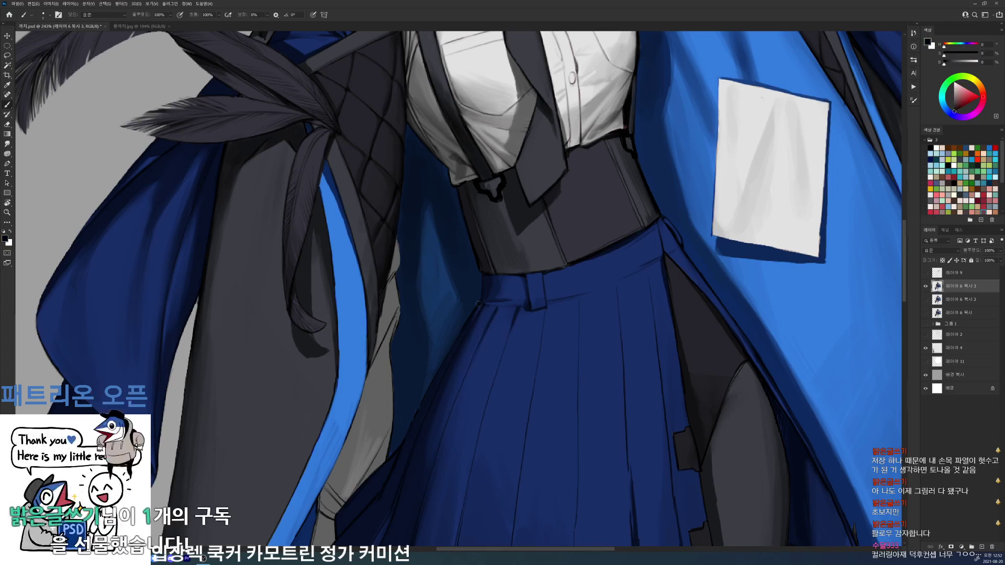
alt+click(491, 281)
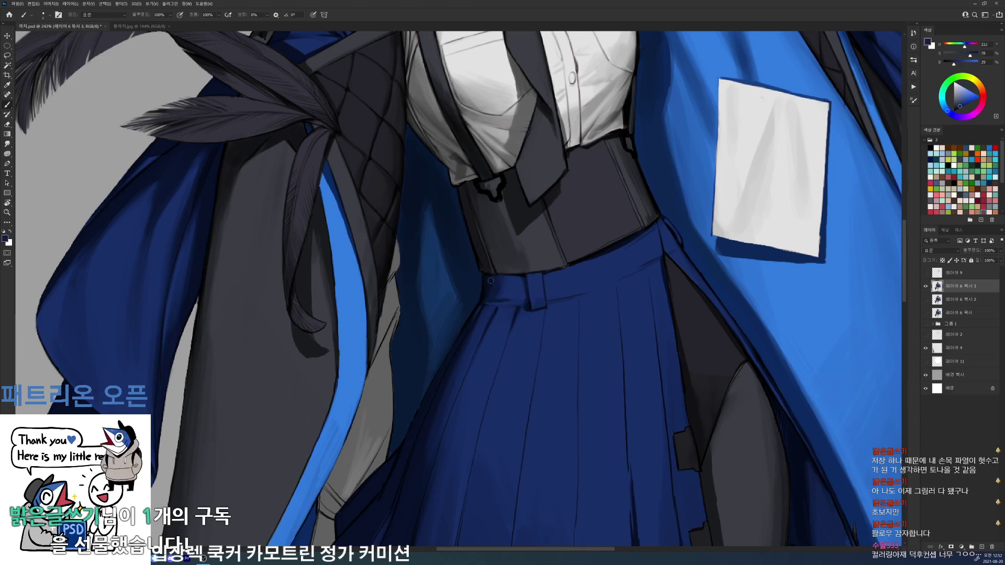
alt+click(501, 286)
key(ctrl+0)
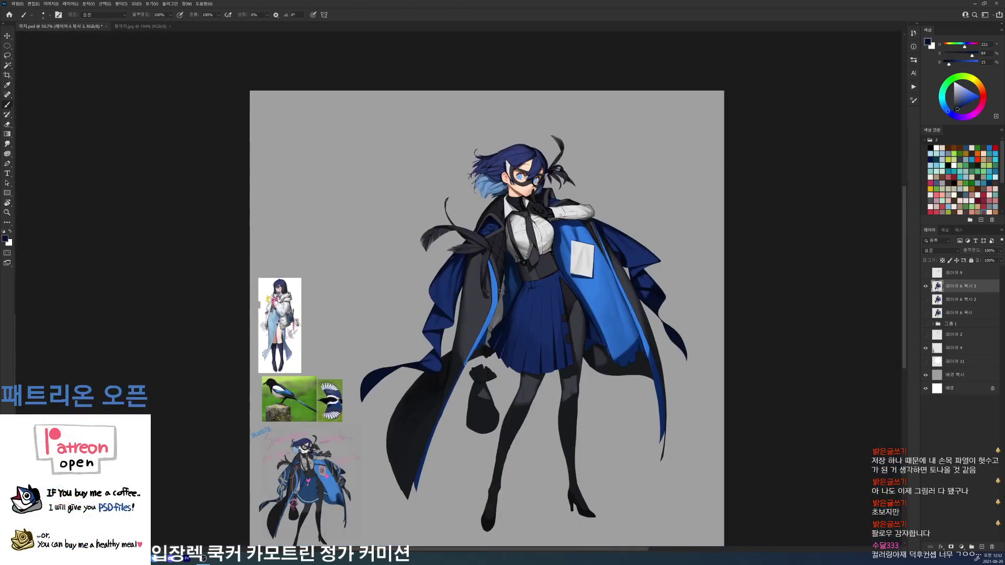
key(ctrl+s)
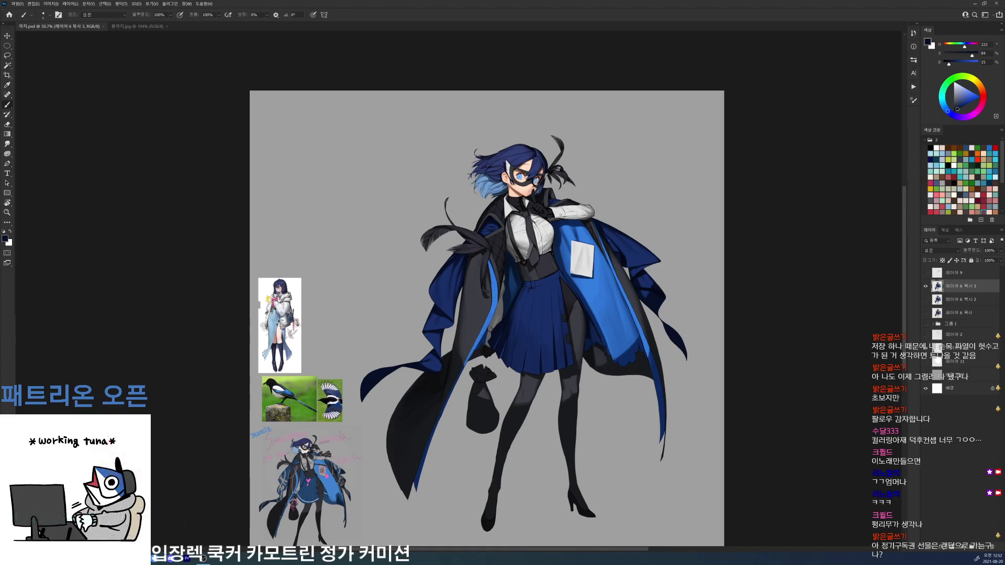
- Enlarge the brush and shade the skirt's upper left edge with sampled dark navy
drag(542, 293, 618, 292)
mouse_move(497, 367)
mouse_down()
mouse_move(497, 259)
mouse_move(499, 279)
mouse_up()
key(d)
right_click(463, 263)
click(491, 324)
alt+click(418, 259)
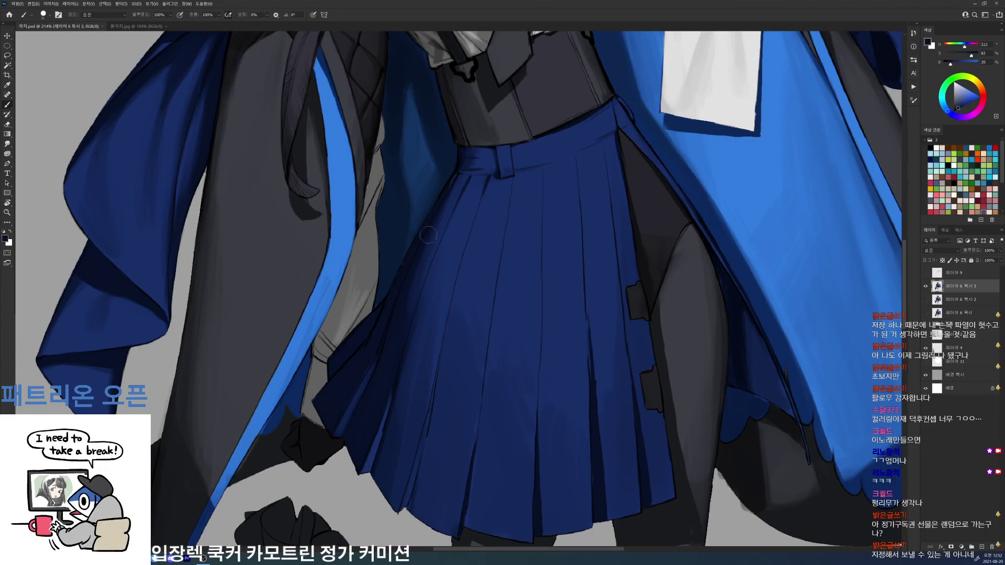
drag(428, 235, 425, 244)
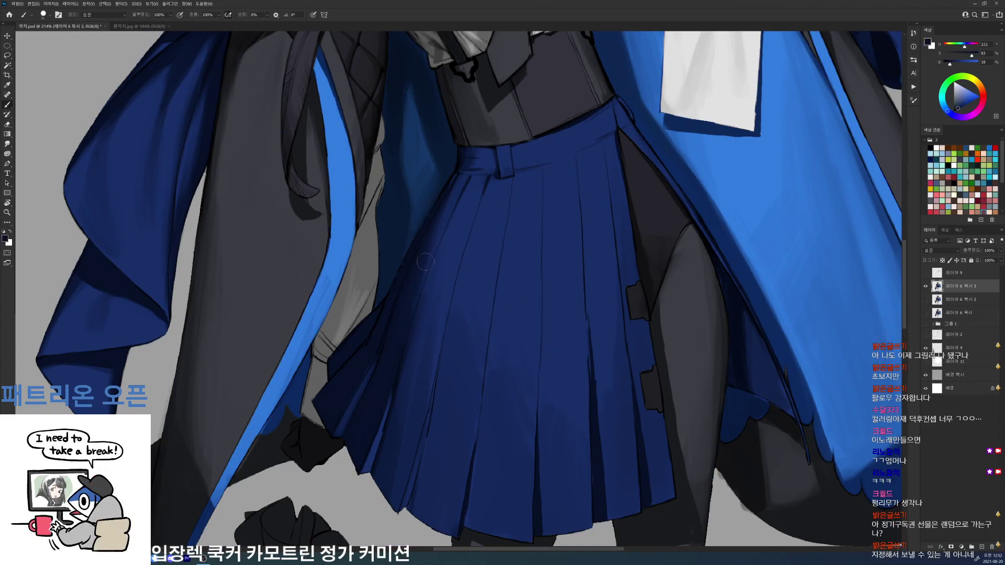
- Blend the shading across the skirt's upper left pleats with sampled mid and dark navy tones, and save the file
alt+click(436, 232)
alt+click(428, 245)
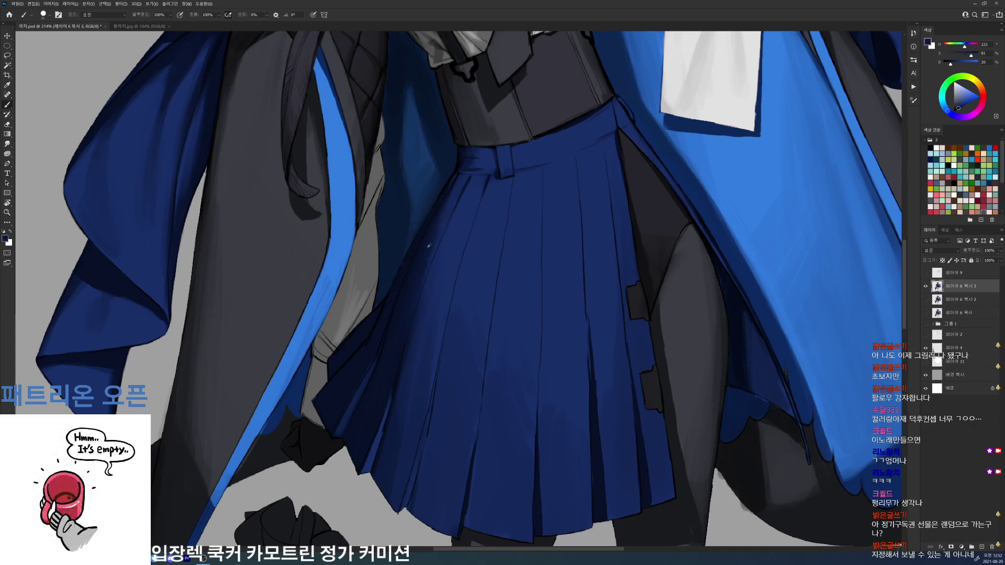
alt+click(449, 210)
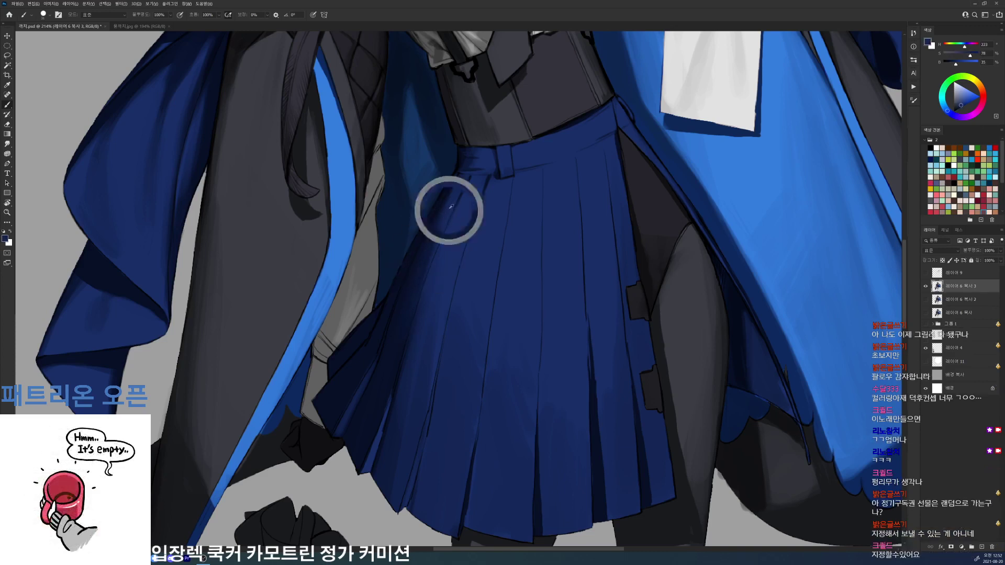
alt+click(424, 258)
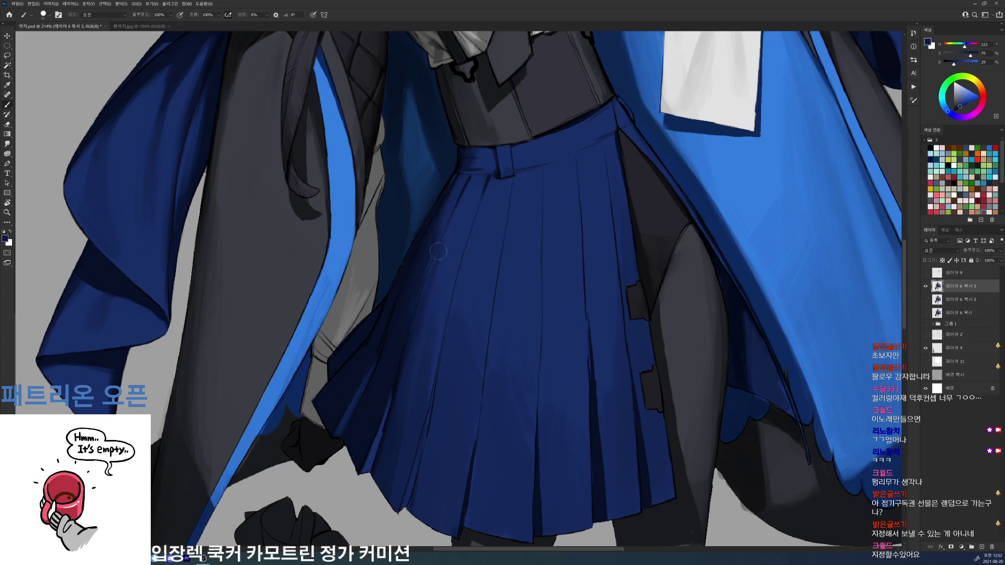
alt+click(427, 283)
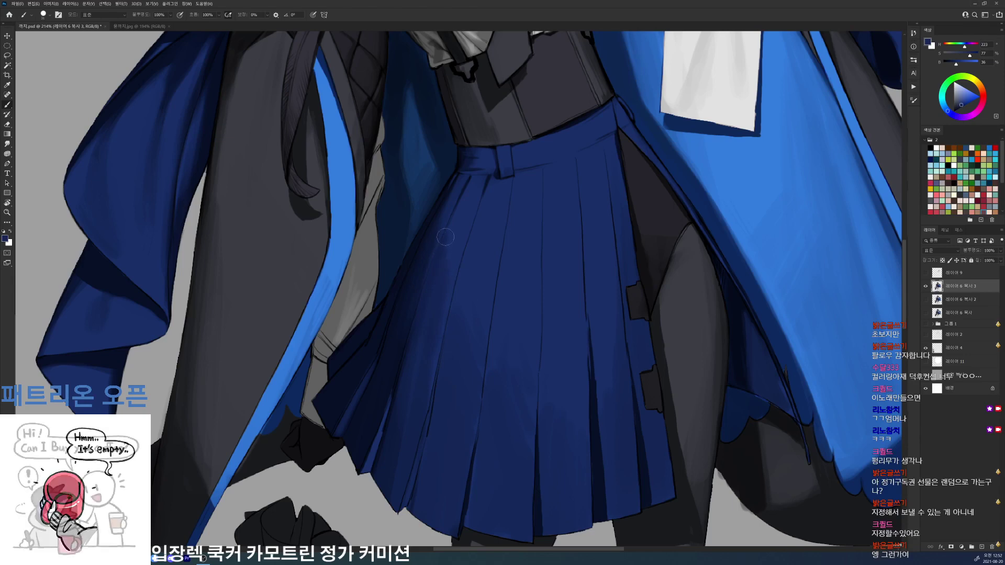
key(ctrl+0)
key(ctrl+s)
- Enlarge the brush and shade the skirt's lower left pleats with sampled dark navy tones
scroll(512, 214, up, 5)
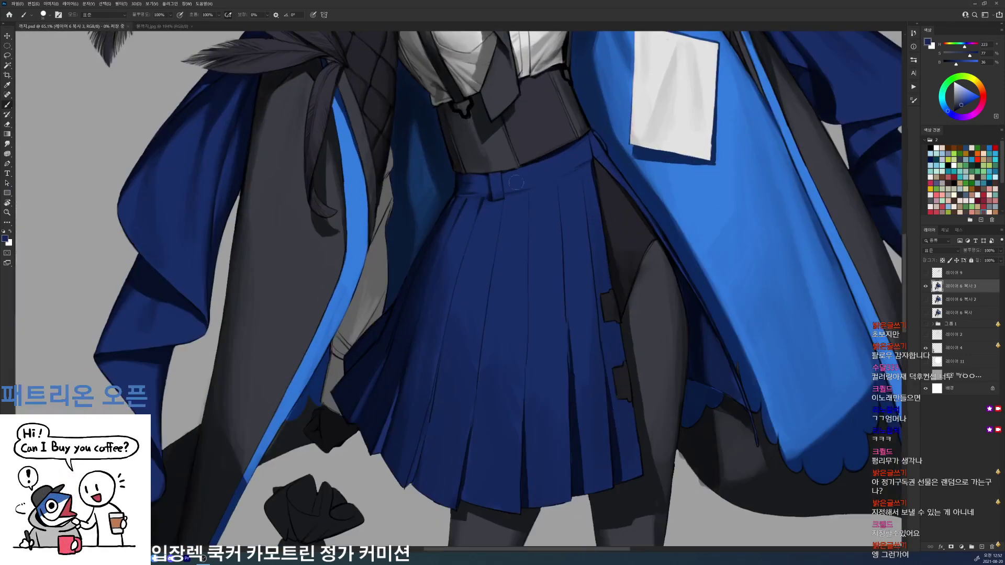
right_click(497, 284)
alt+click(487, 296)
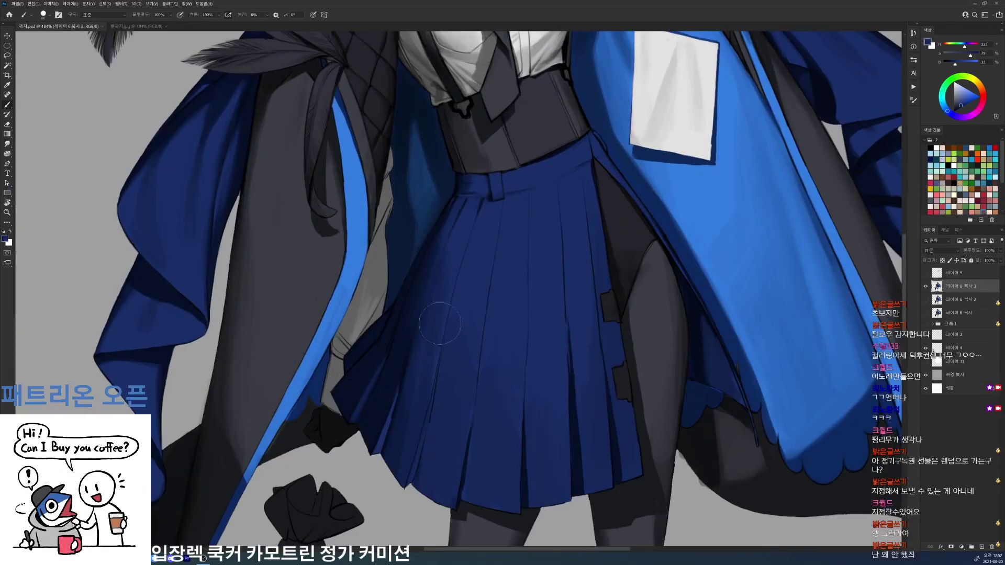
alt+click(403, 453)
drag(407, 404, 393, 442)
drag(409, 374, 392, 449)
alt+click(407, 376)
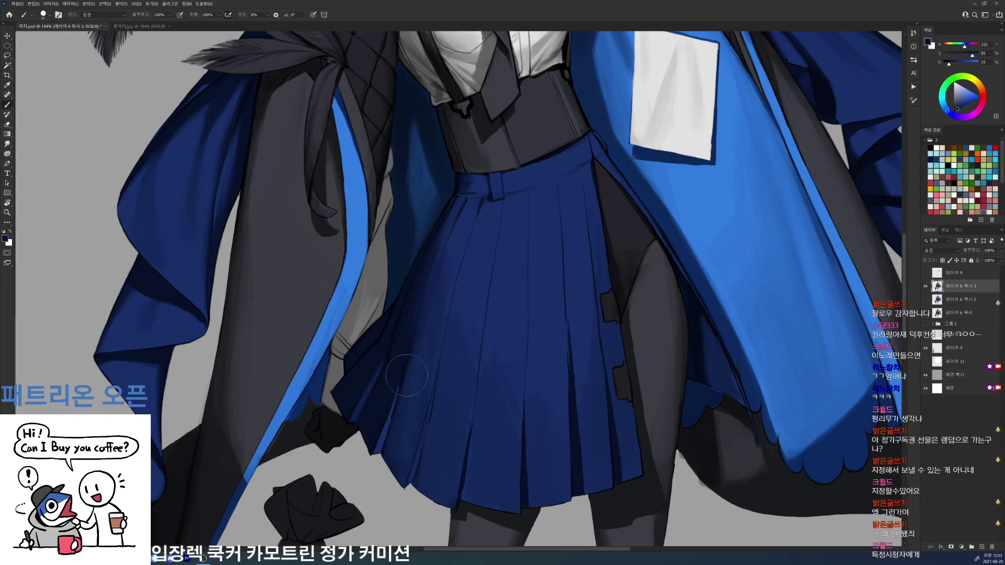
mouse_move(400, 403)
mouse_down()
mouse_move(397, 428)
mouse_move(416, 367)
mouse_move(401, 471)
mouse_move(393, 429)
mouse_up()
alt+click(406, 409)
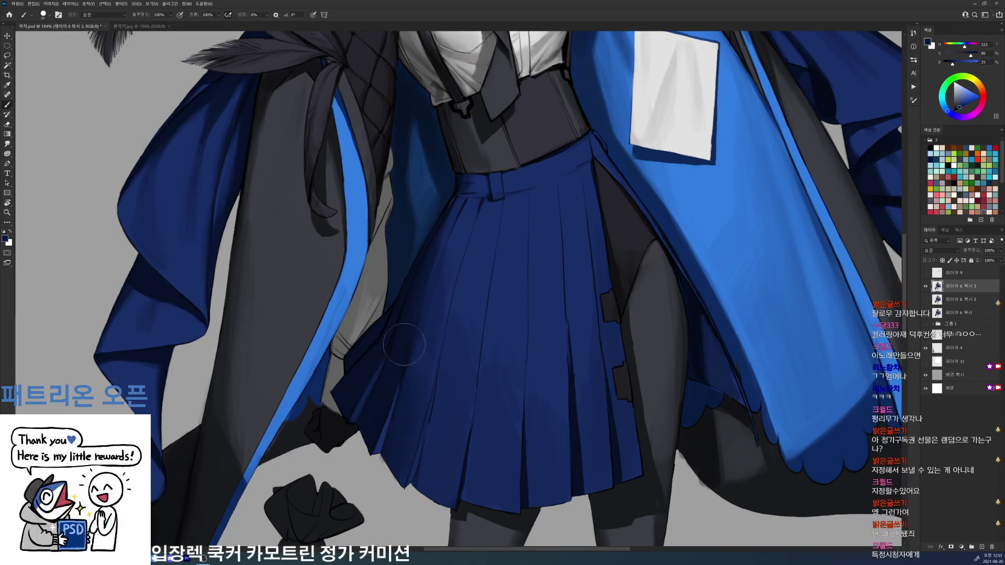
- Deepen the shadow along the skirt's outer left edge and soften its transition with sampled navy shades
alt+click(376, 408)
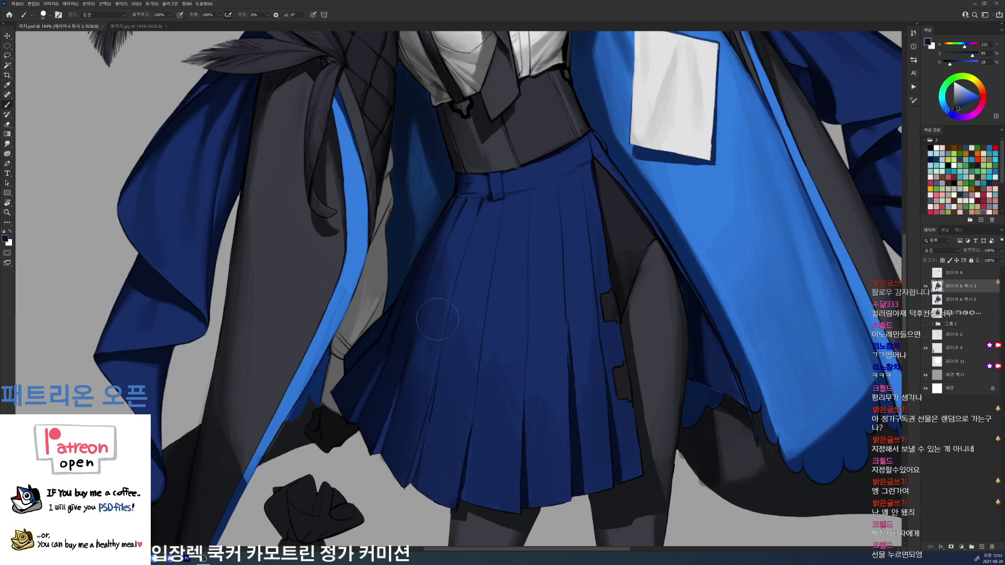
drag(423, 273, 386, 366)
drag(418, 292, 369, 422)
alt+click(387, 387)
mouse_move(384, 380)
mouse_down()
mouse_move(395, 361)
mouse_move(390, 384)
mouse_move(373, 356)
mouse_move(369, 388)
mouse_up()
alt+click(391, 379)
alt+click(390, 386)
mouse_move(445, 316)
mouse_down()
mouse_move(366, 317)
mouse_move(400, 359)
mouse_move(406, 345)
mouse_move(408, 361)
mouse_up()
scroll(453, 311, up, 5)
alt+click(399, 380)
alt+click(400, 329)
alt+click(395, 372)
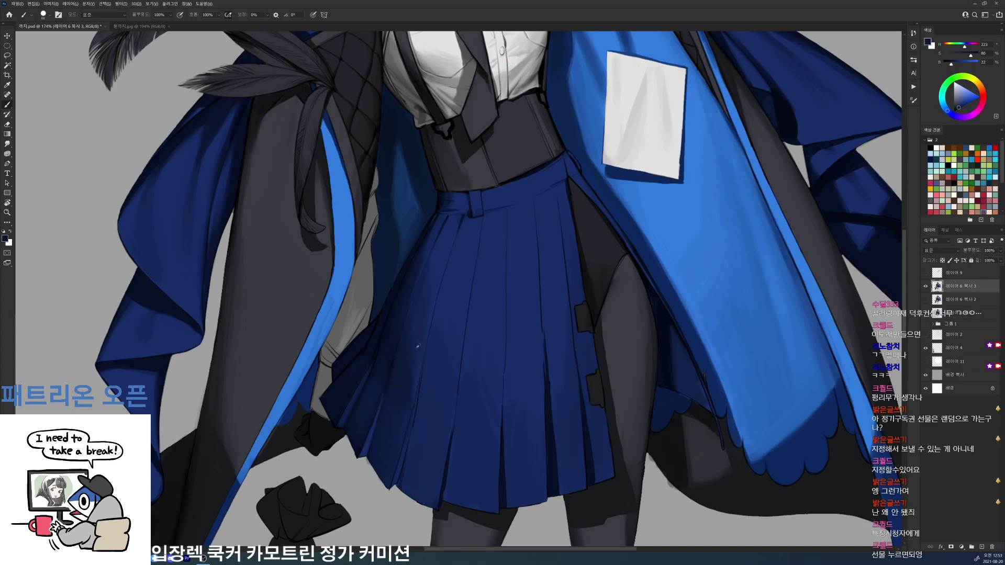
- Switch to a larger soft brush and blend the shadow over the skirt's middle left pleats with sampled navy
alt+click(416, 352)
alt+click(391, 408)
right_click(478, 287)
click(543, 297)
drag(443, 262, 415, 359)
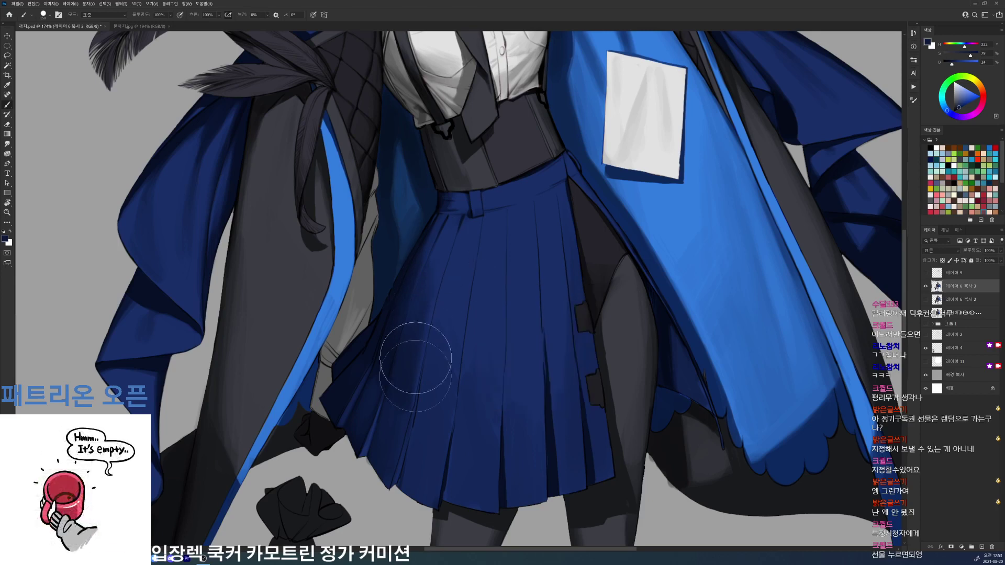
alt+click(416, 359)
mouse_move(434, 410)
mouse_down()
mouse_move(446, 303)
mouse_move(443, 400)
mouse_move(450, 363)
mouse_move(443, 297)
mouse_up()
alt+click(445, 309)
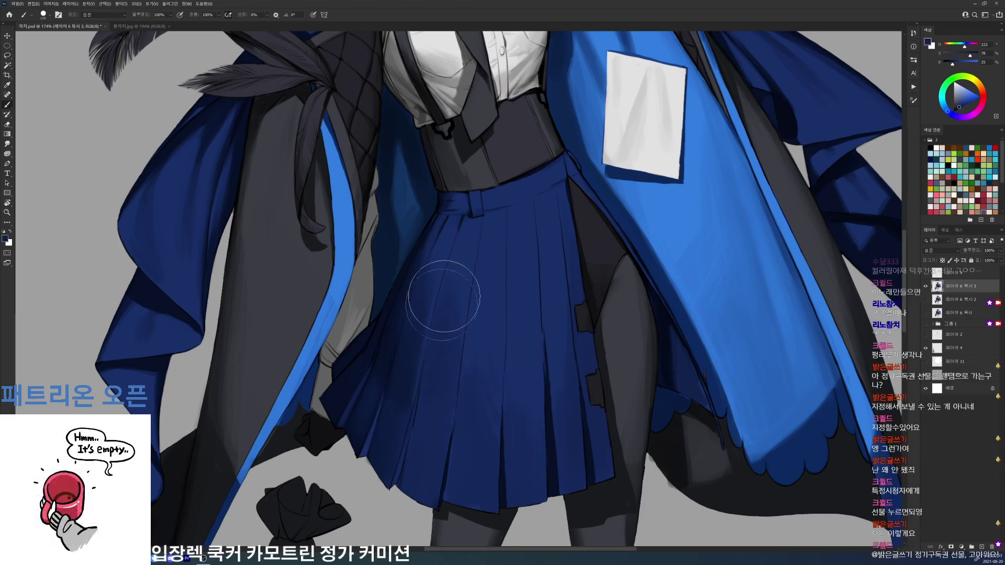
alt+click(445, 335)
mouse_move(497, 259)
mouse_down()
mouse_move(468, 253)
mouse_move(497, 257)
mouse_up()
alt+click(442, 290)
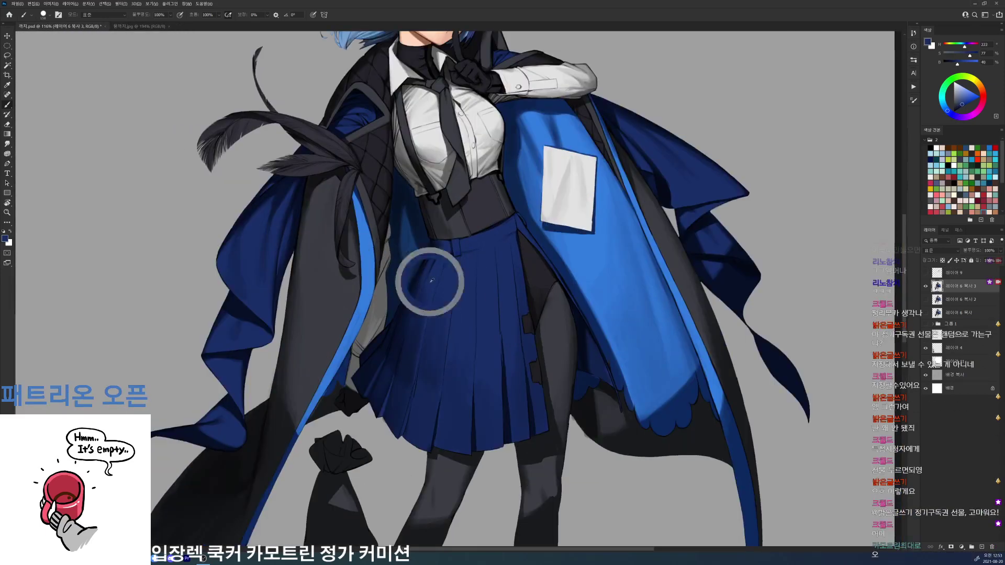
- Smooth the shading on the left pleats between hem and waistband with sampled mid and dark navy
alt+click(417, 320)
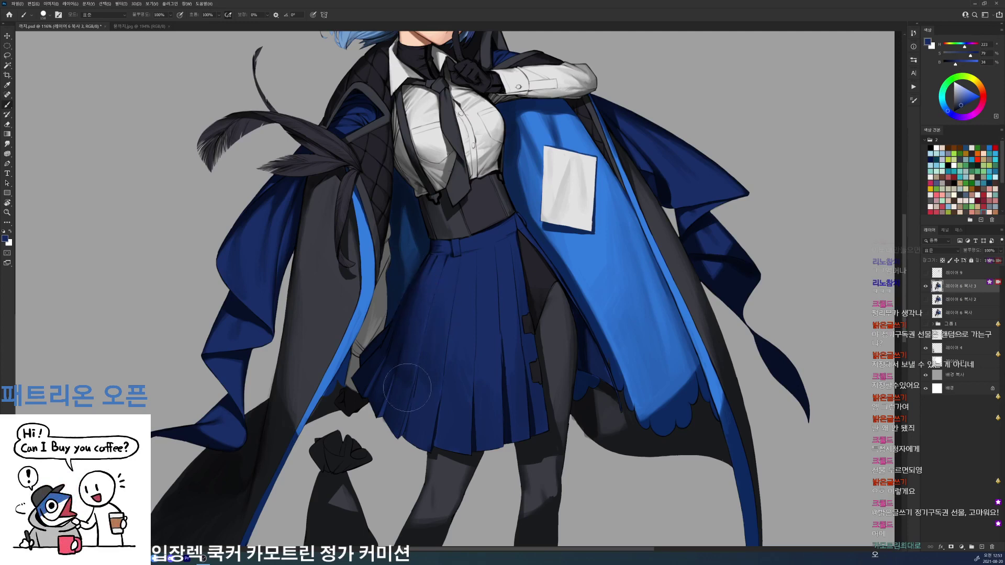
alt+click(407, 367)
alt+click(423, 314)
drag(408, 364, 425, 296)
alt+click(422, 276)
alt+click(422, 276)
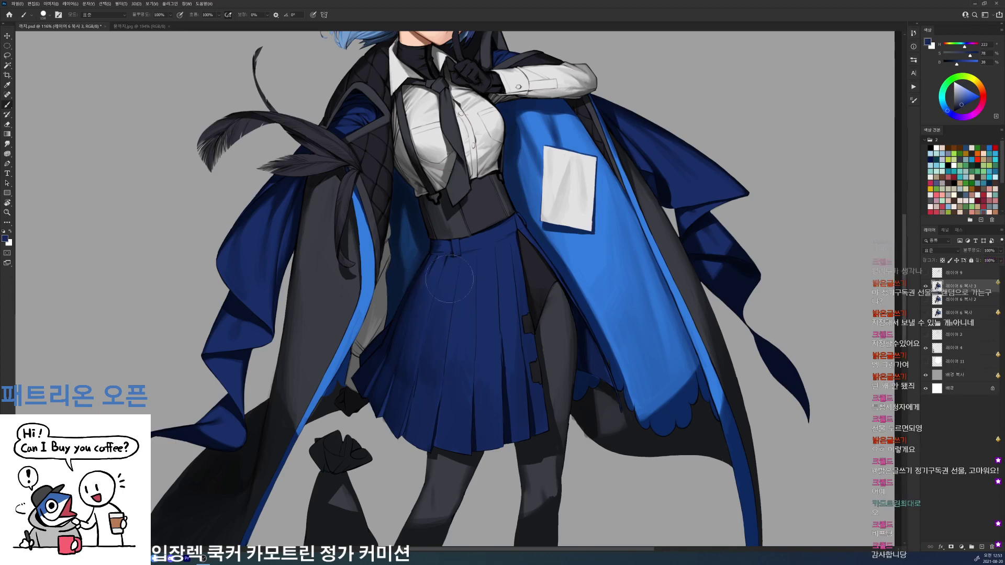
- Even out the skirt's central pleats from below the waistband to the hem with sampled lighter navy
alt+click(459, 299)
mouse_move(460, 299)
mouse_down()
mouse_move(451, 397)
mouse_move(465, 436)
mouse_up()
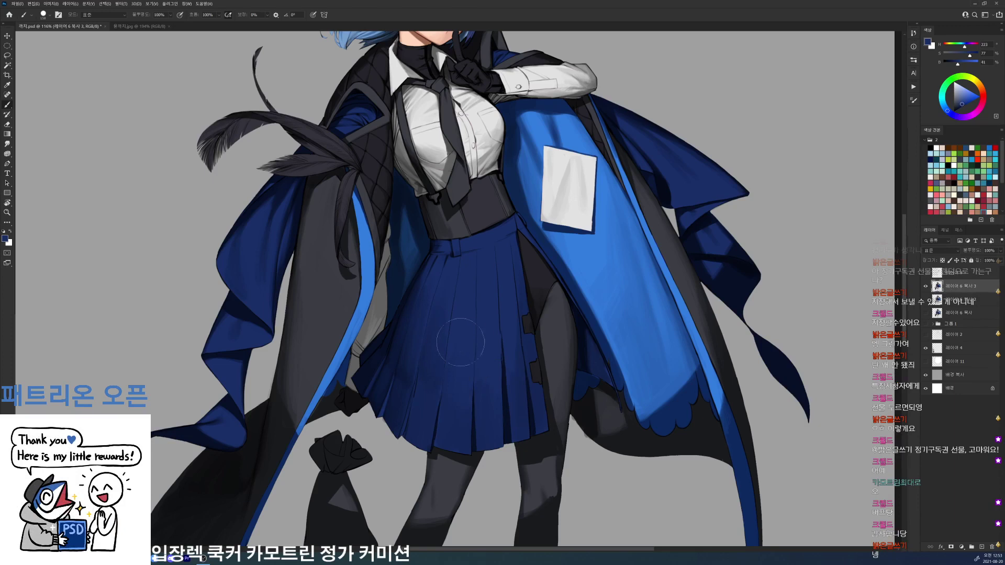
alt+click(449, 399)
alt+click(514, 333)
alt+click(494, 314)
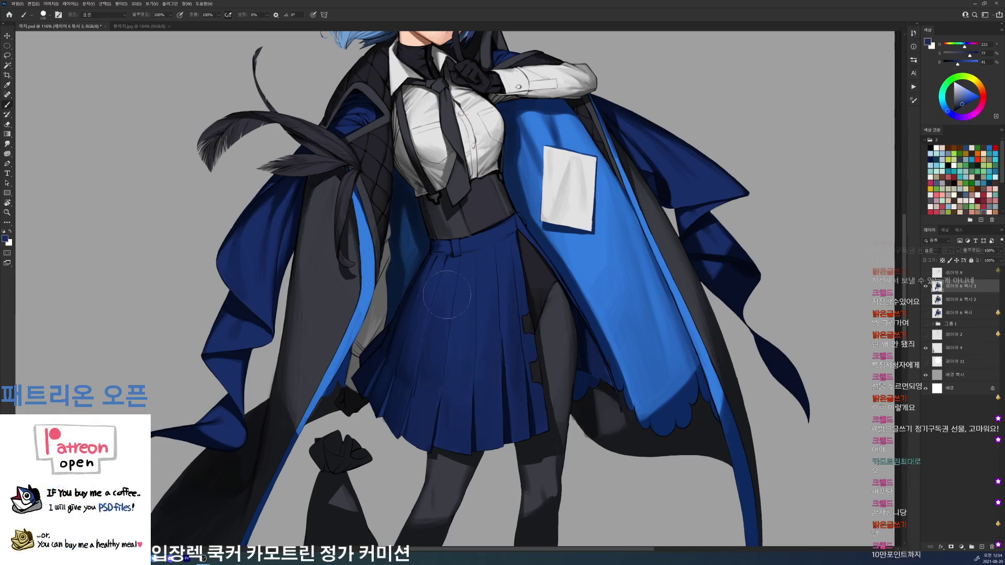
alt+click(440, 390)
scroll(481, 287, down, 8)
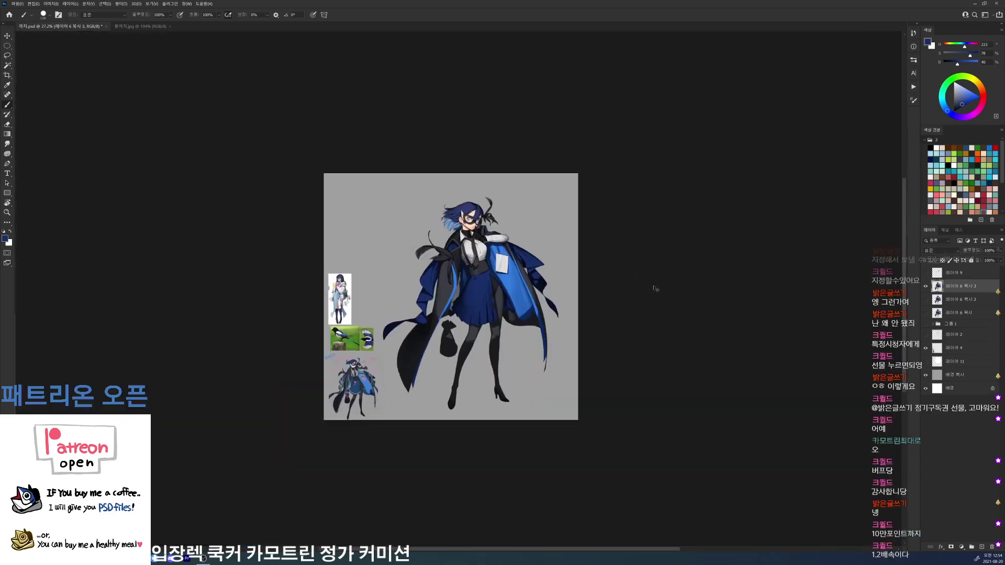
scroll(485, 298, up, 8)
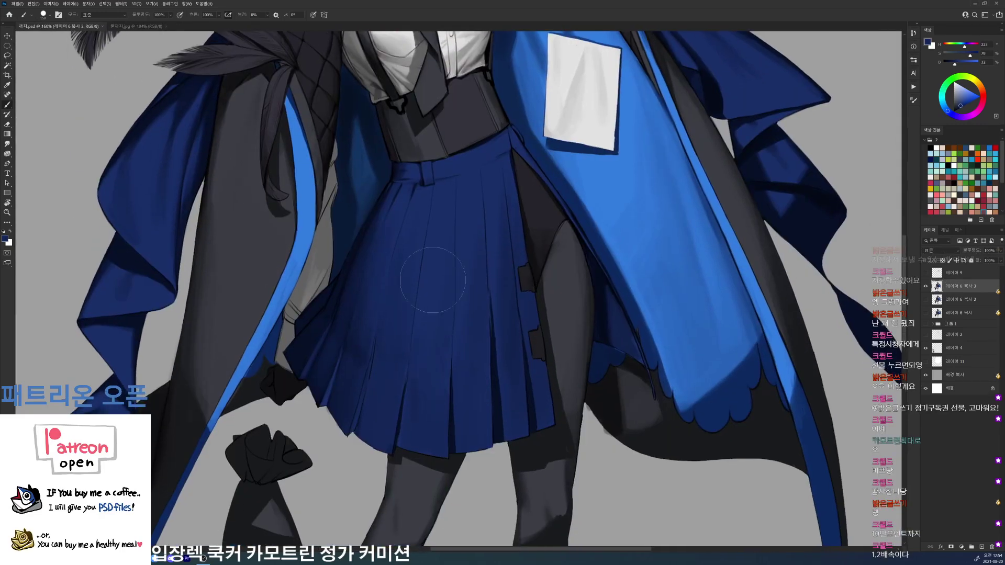
- Shade the pleat along the skirt's slit edge with sampled dark navy
alt+click(507, 151)
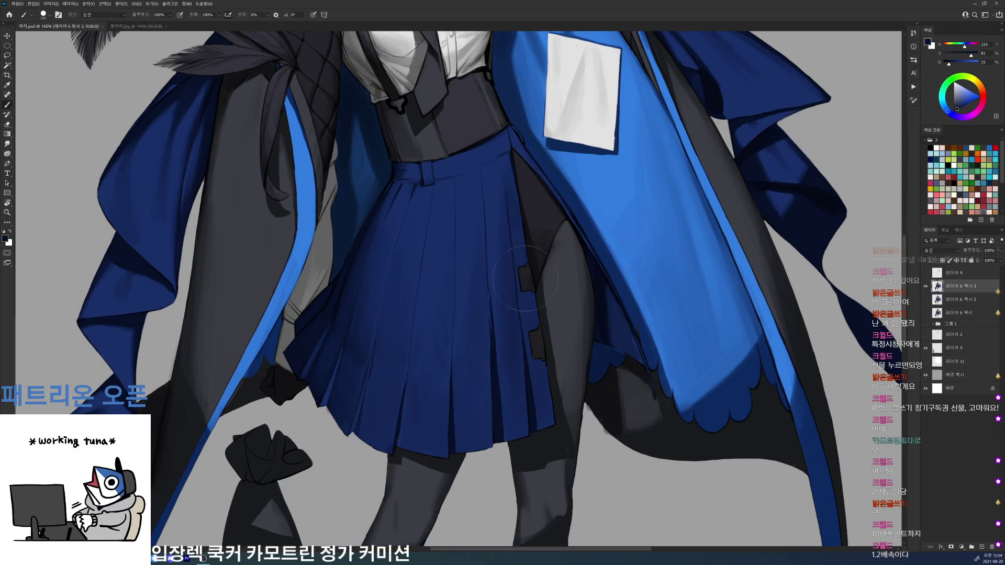
alt+click(517, 226)
drag(515, 212, 536, 382)
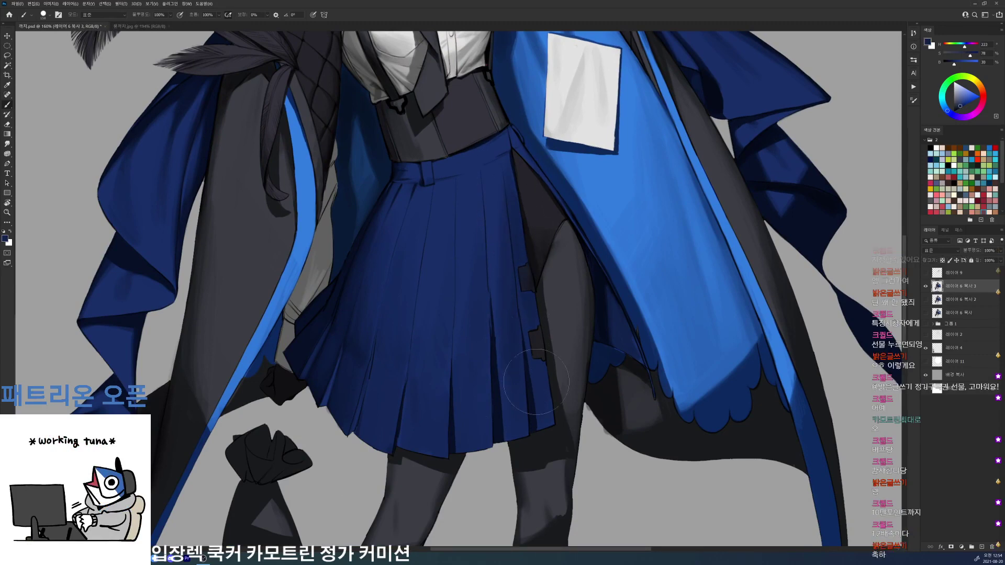
scroll(537, 382, down, 5)
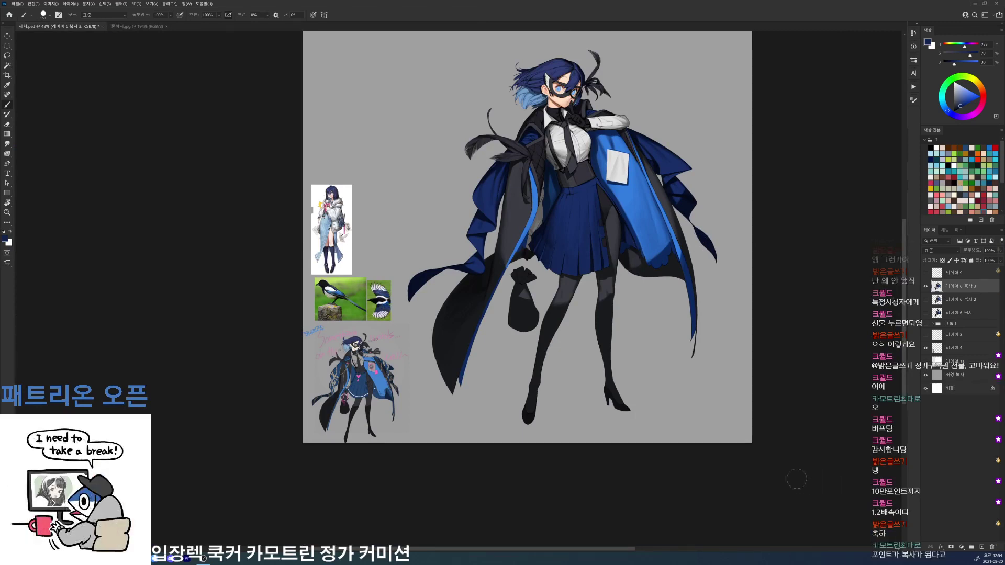
- Blend the shading on the skirt's lower right pleats with sampled navy tones and save the file
scroll(607, 251, up, 4)
alt+click(562, 284)
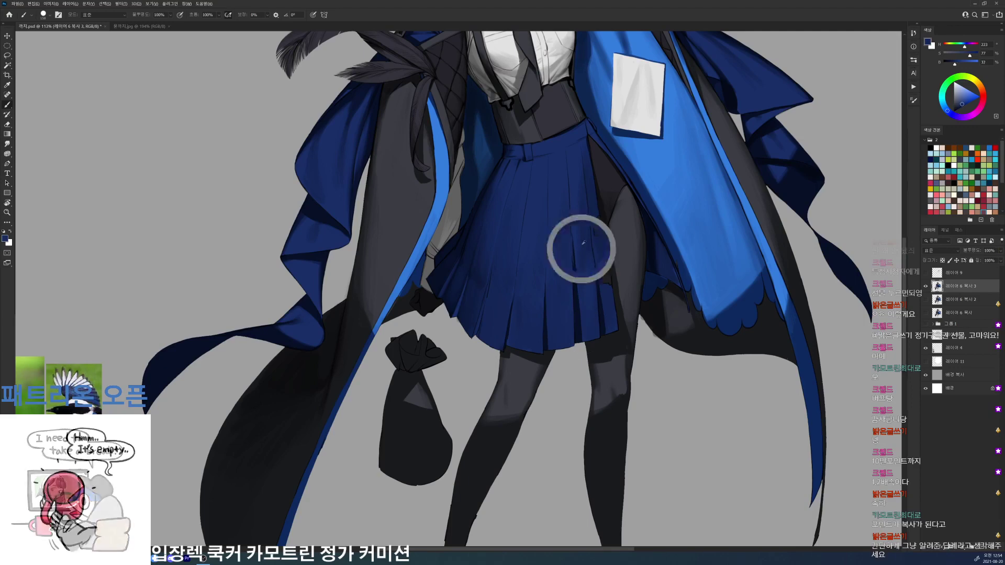
alt+click(580, 279)
alt+click(559, 236)
drag(569, 296, 560, 316)
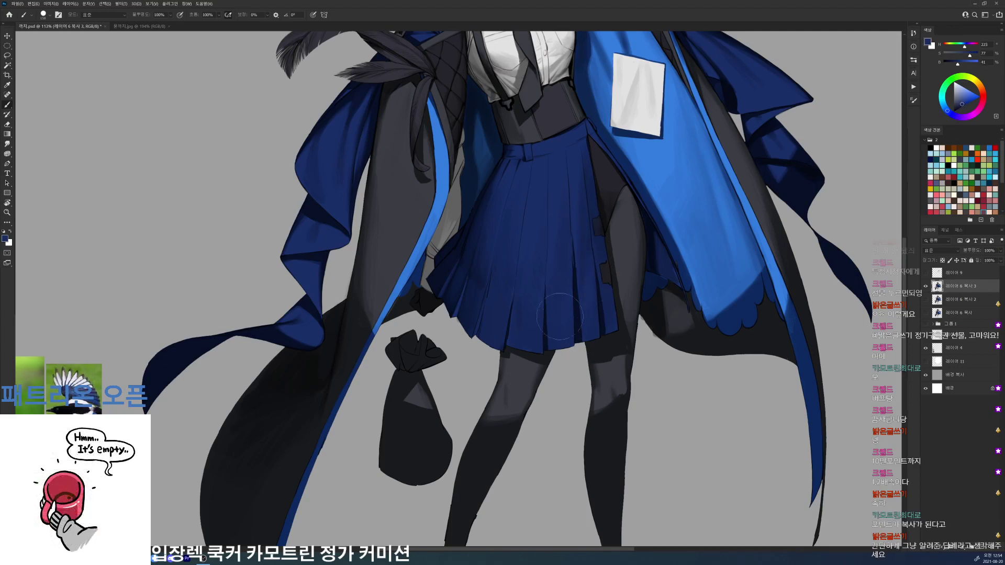
alt+click(493, 270)
drag(612, 221, 562, 221)
scroll(649, 225, up, 5)
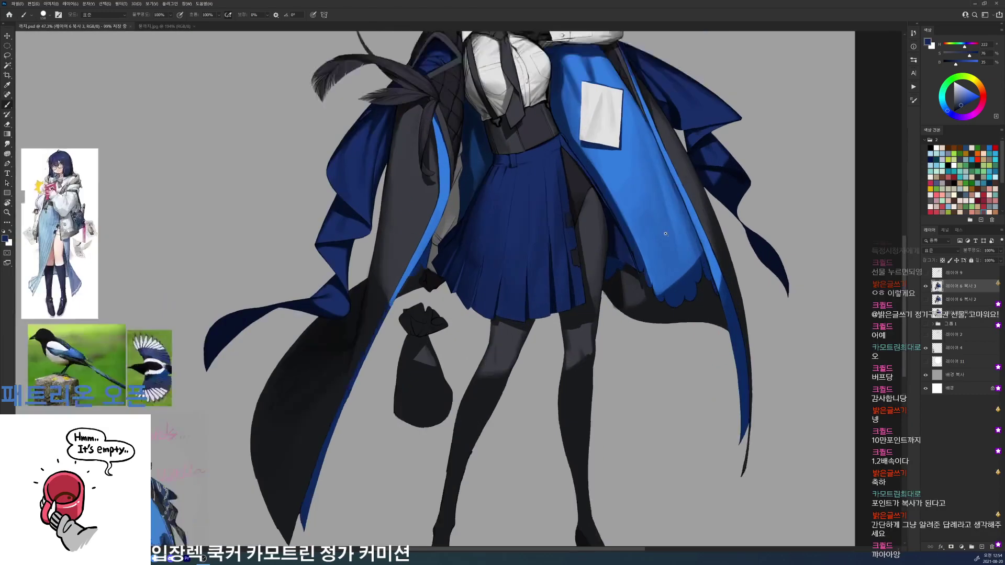
alt+click(540, 242)
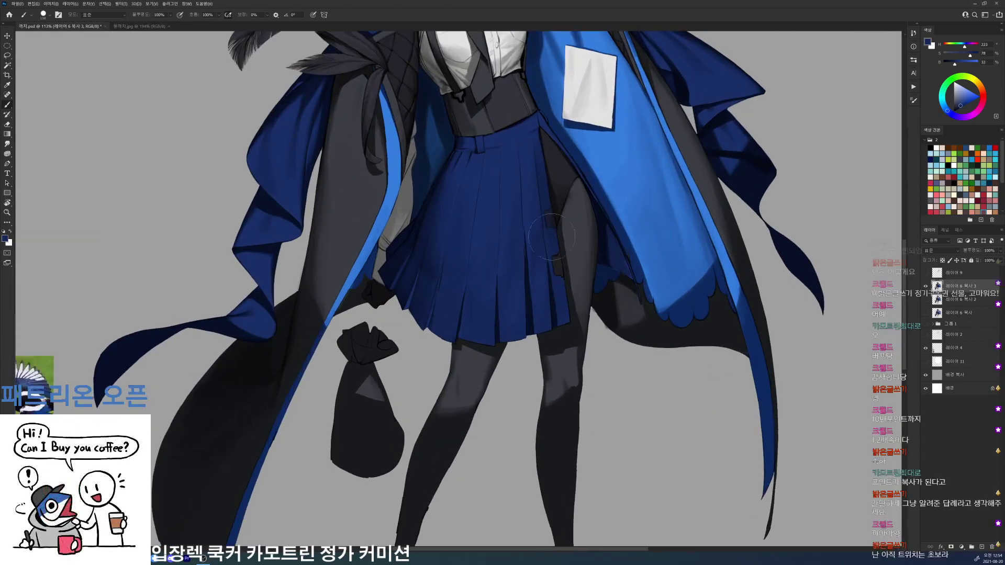
scroll(535, 203, down, 5)
key(ctrl+s)
scroll(581, 169, up, 5)
scroll(581, 169, up, 1)
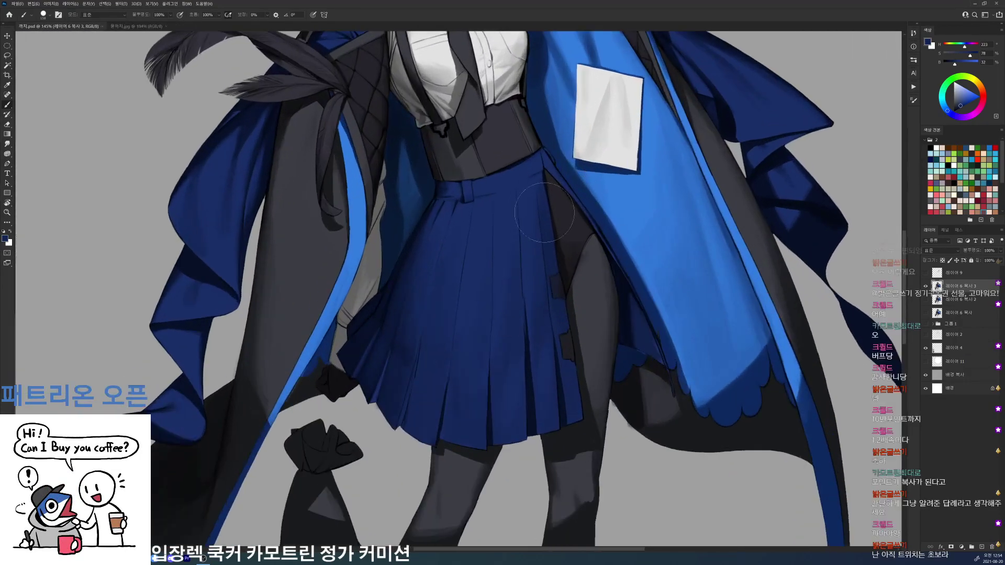
- Refine the shading on the skirt's central pleats and the hem near the slit with sampled navy, and save the file
key(d)
alt+click(510, 244)
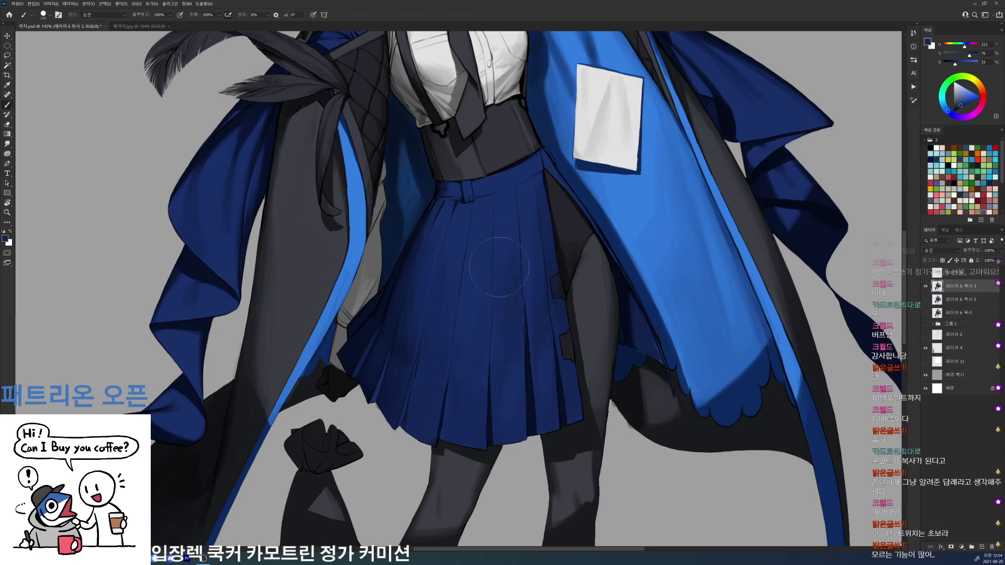
alt+click(503, 250)
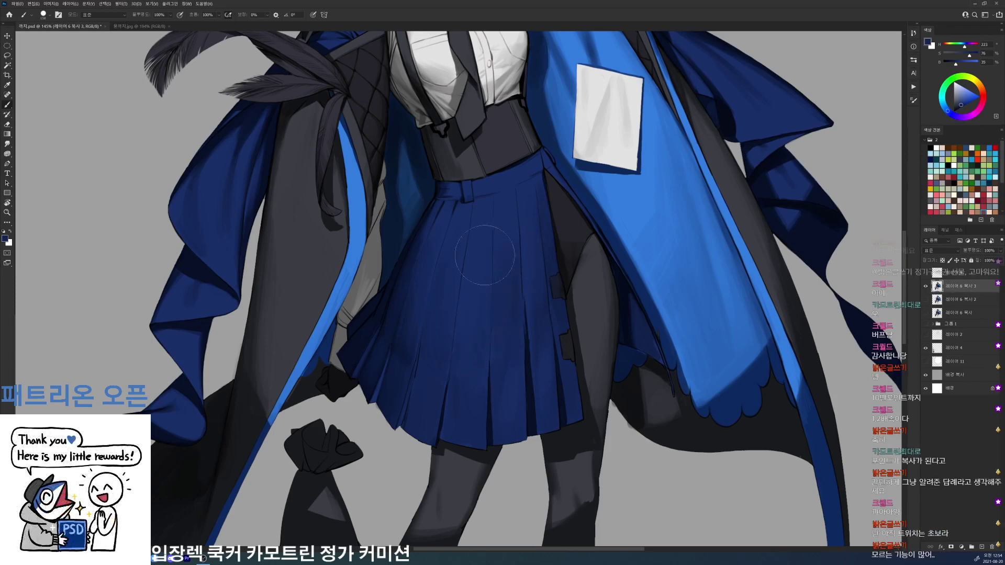
key(h)
drag(590, 192, 581, 198)
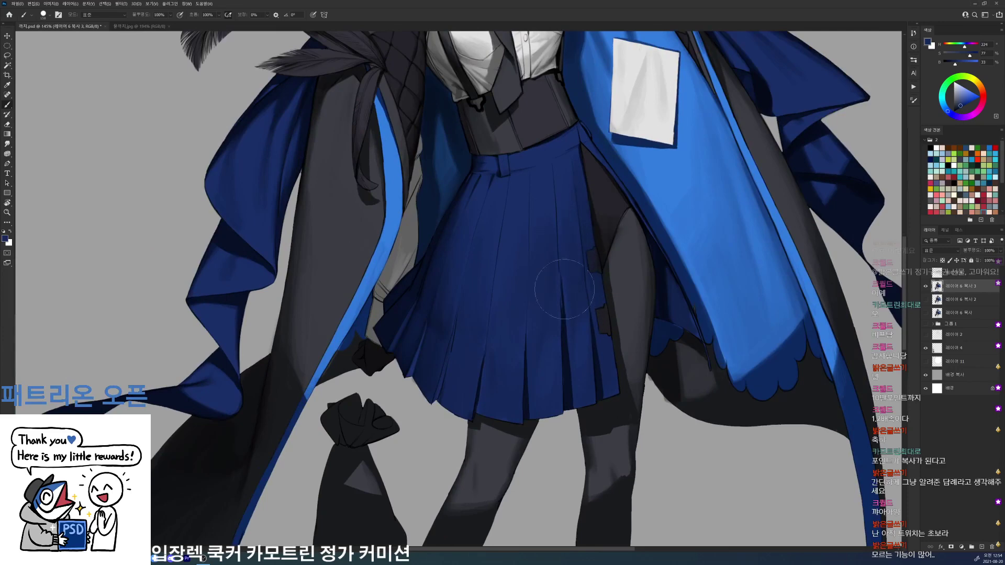
alt+click(594, 376)
alt+click(611, 378)
drag(640, 288, 581, 289)
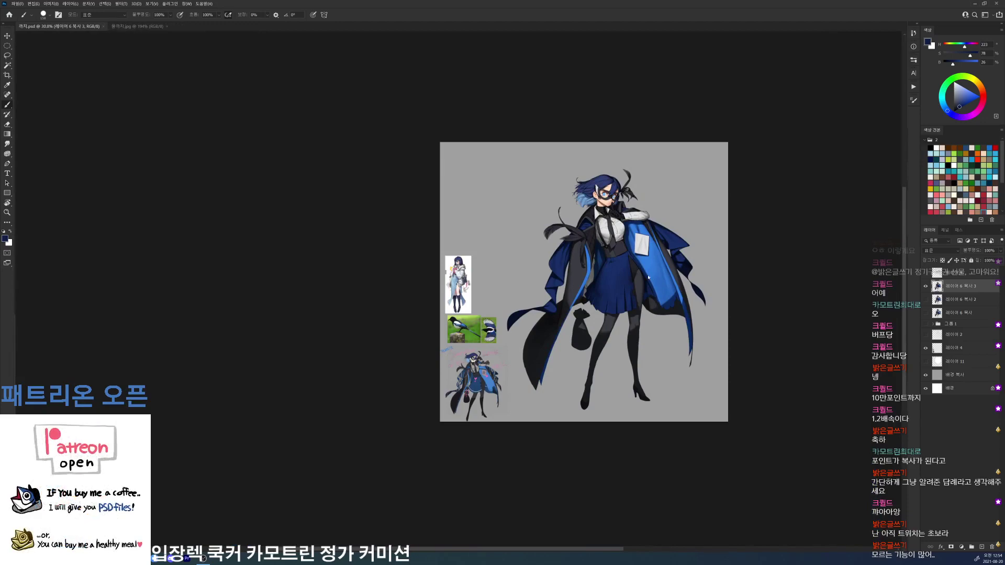
scroll(625, 281, up, 5)
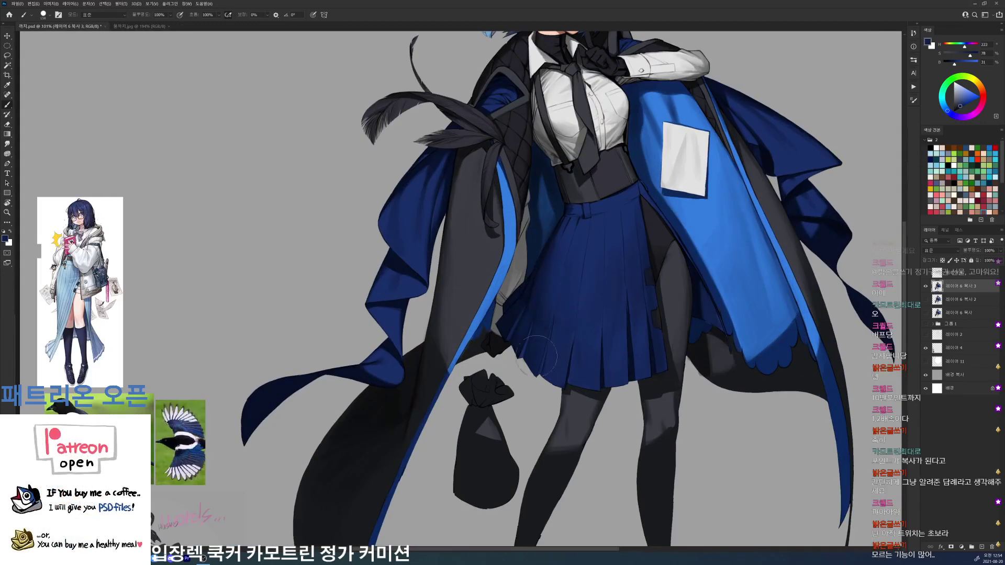
scroll(532, 323, down, 5)
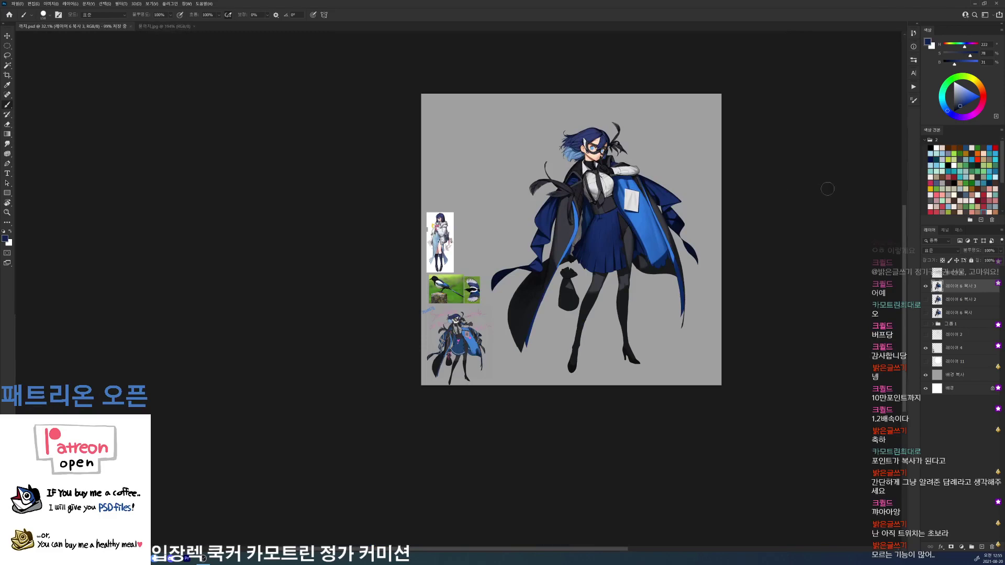
- Switch to a small brush and touch up the waistband's right end and the pleat line beneath it with sampled navy and black
scroll(625, 214, up, 5)
right_click(628, 238)
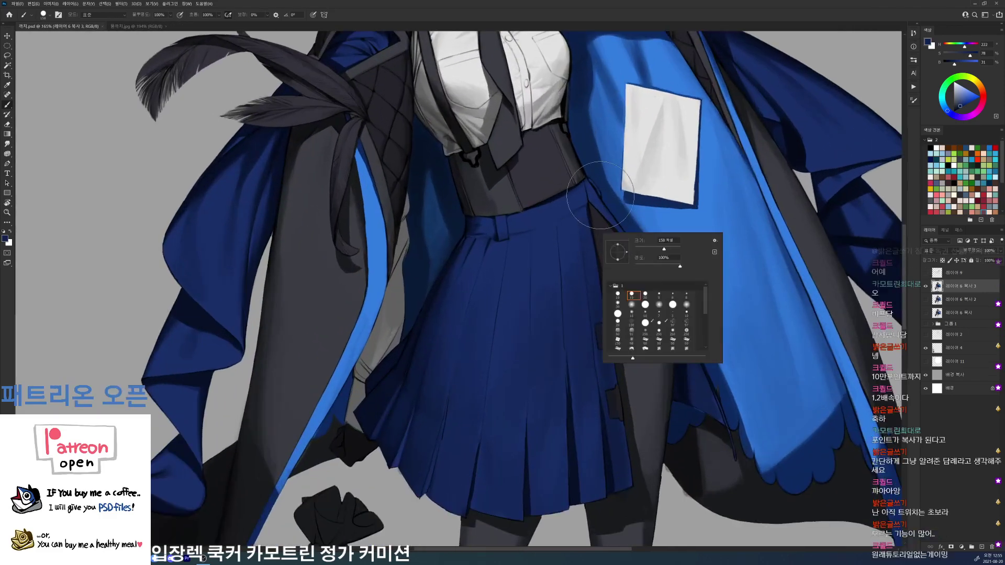
click(661, 295)
alt+click(585, 209)
drag(585, 208, 588, 202)
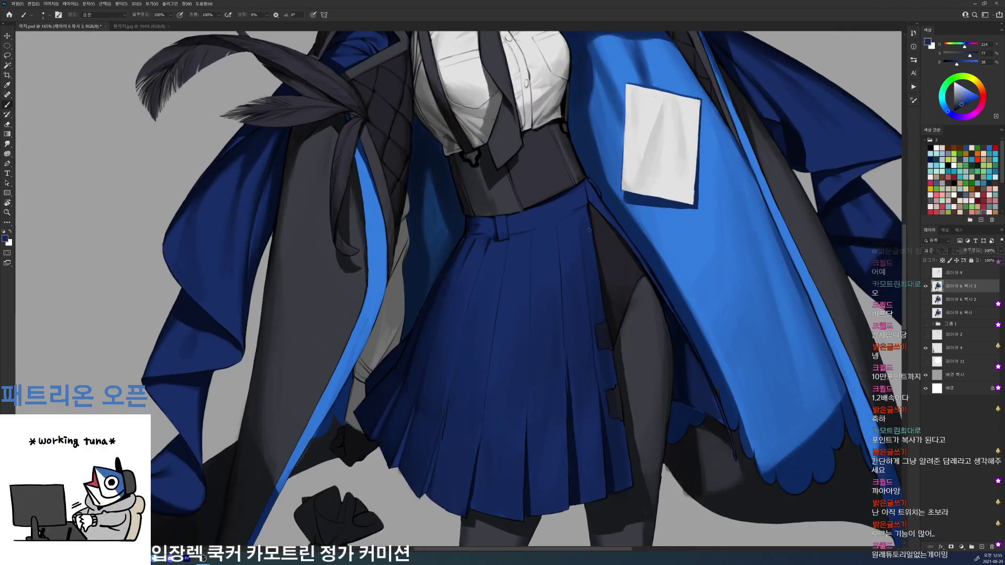
alt+click(589, 202)
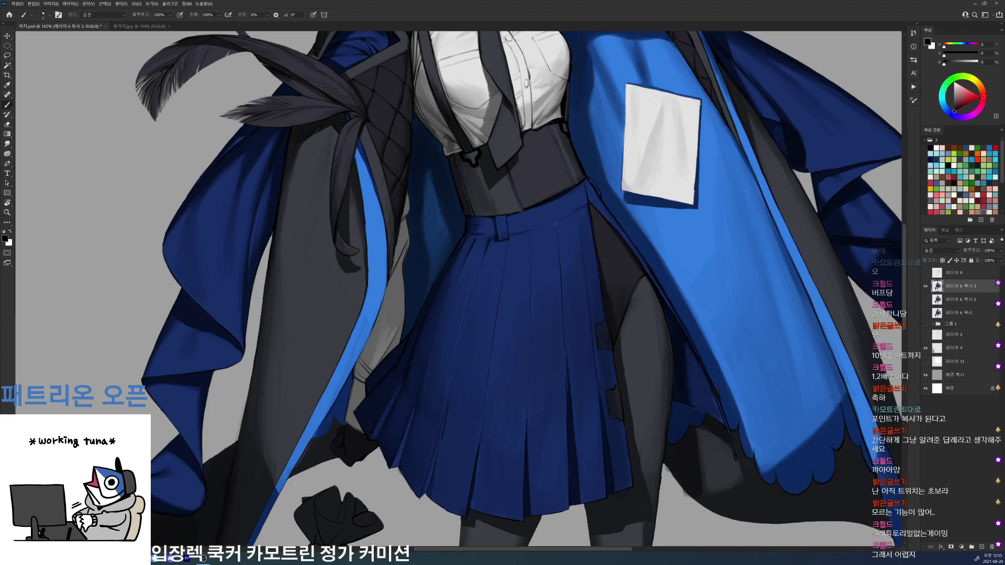
alt+click(559, 195)
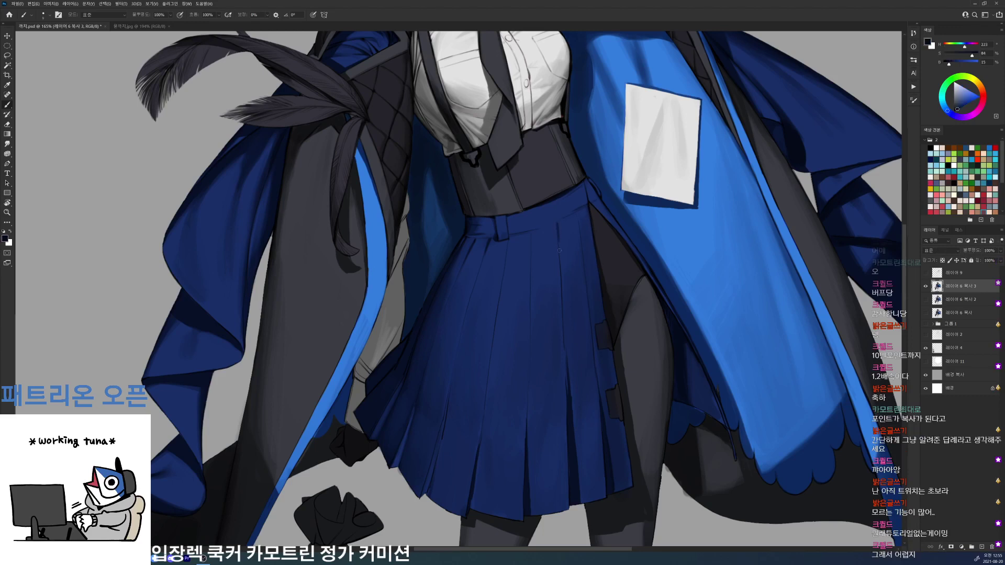
alt+click(576, 220)
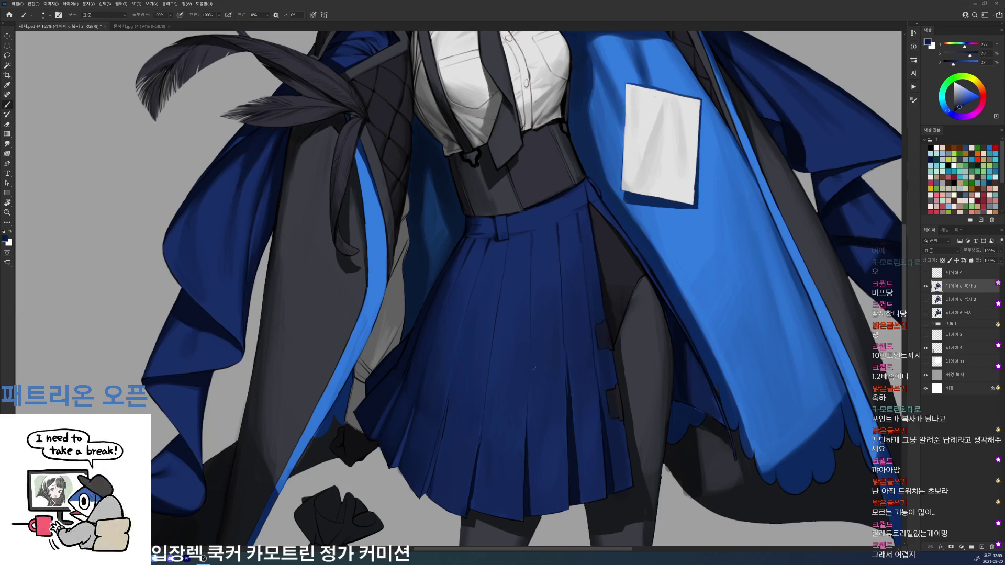
- Switch to a larger round brush and shade the skirt's central pleat with sampled dark navy
drag(534, 368, 518, 256)
right_click(546, 238)
double_click(569, 307)
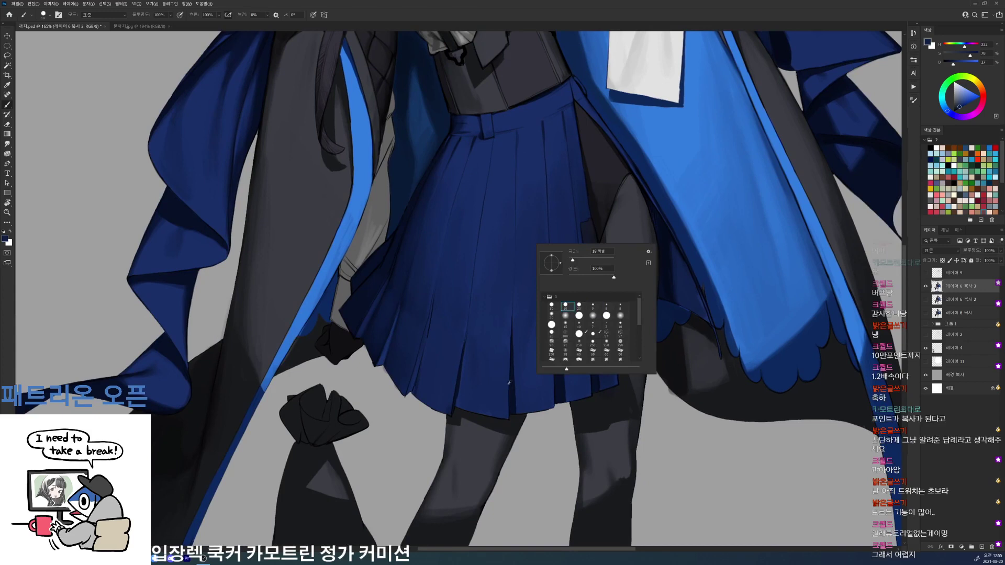
drag(516, 320, 517, 262)
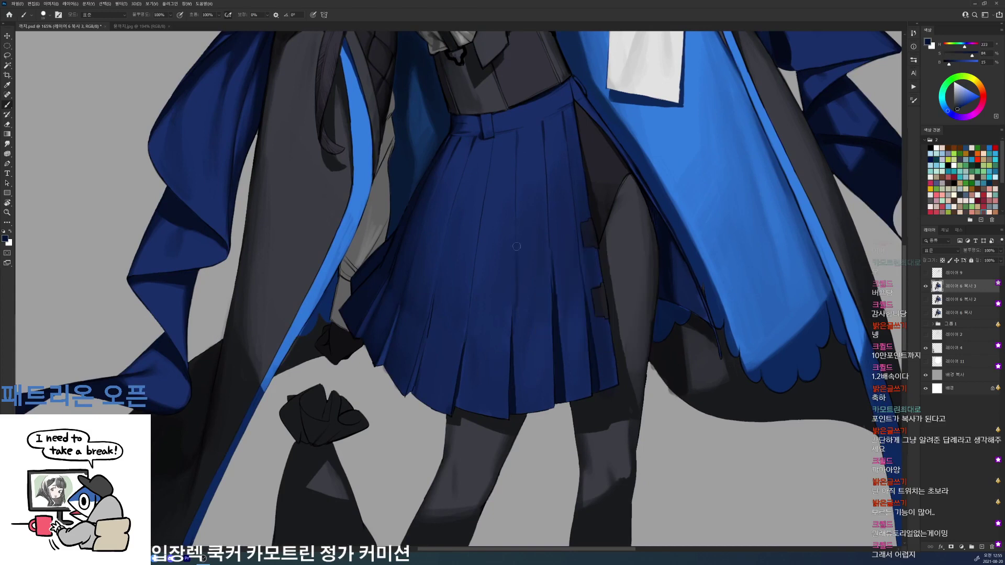
alt+click(517, 302)
alt+click(516, 334)
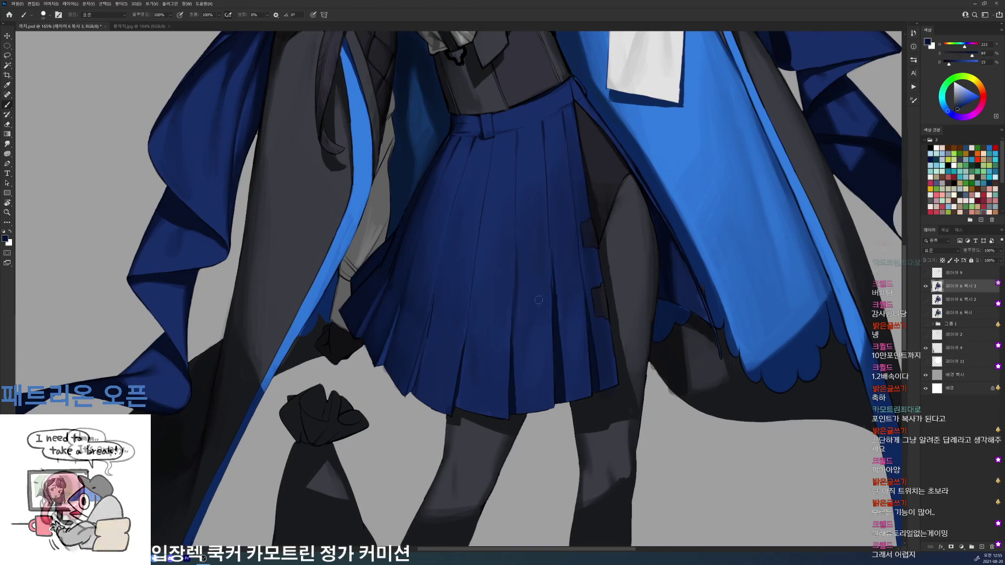
- Blend the shadows of the central and right-hand pleats with sampled navy tones and save the file
alt+click(516, 268)
alt+click(514, 307)
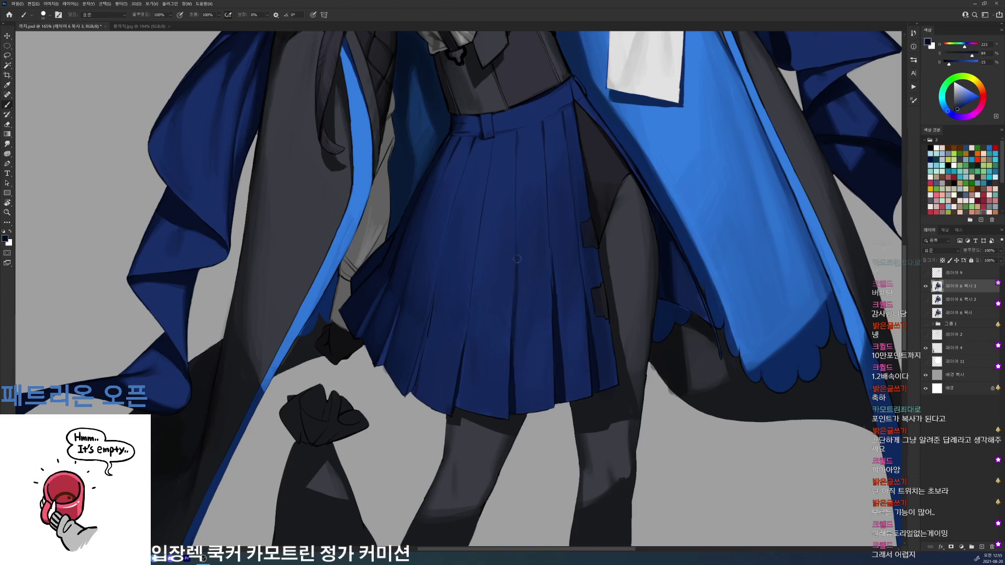
alt+click(518, 238)
drag(534, 316, 603, 293)
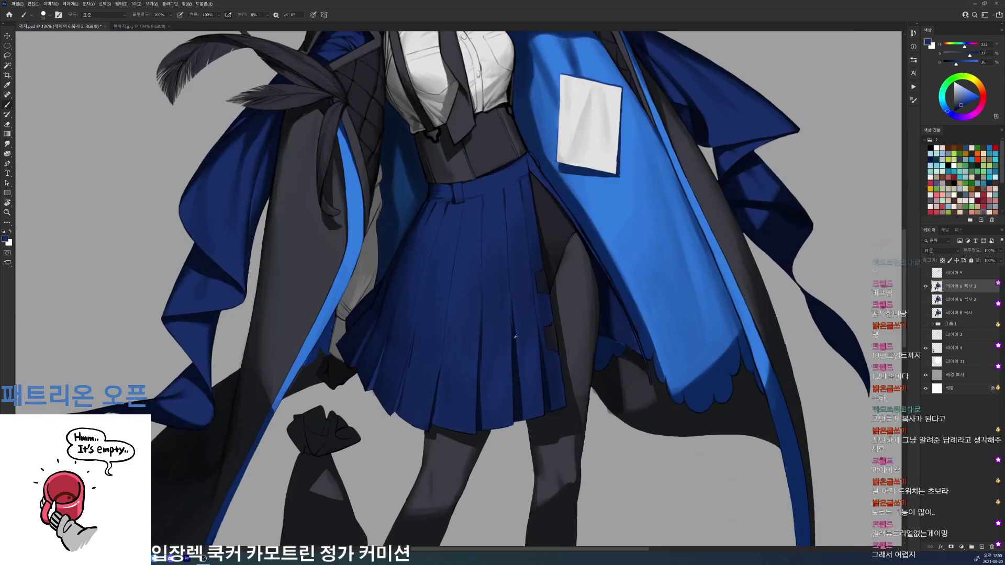
alt+click(513, 331)
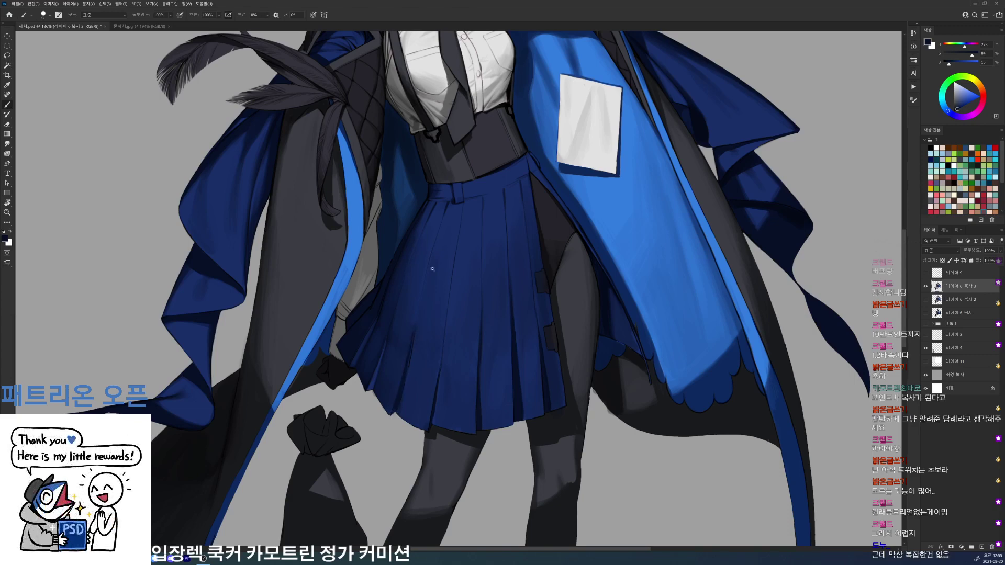
drag(433, 269, 502, 269)
key(ctrl+s)
- Rotate the canvas and soften the shading of the lower left pleats near the hem with sampled navy
key(r)
drag(594, 270, 568, 205)
key(b)
alt+click(454, 399)
drag(454, 399, 461, 408)
alt+click(463, 416)
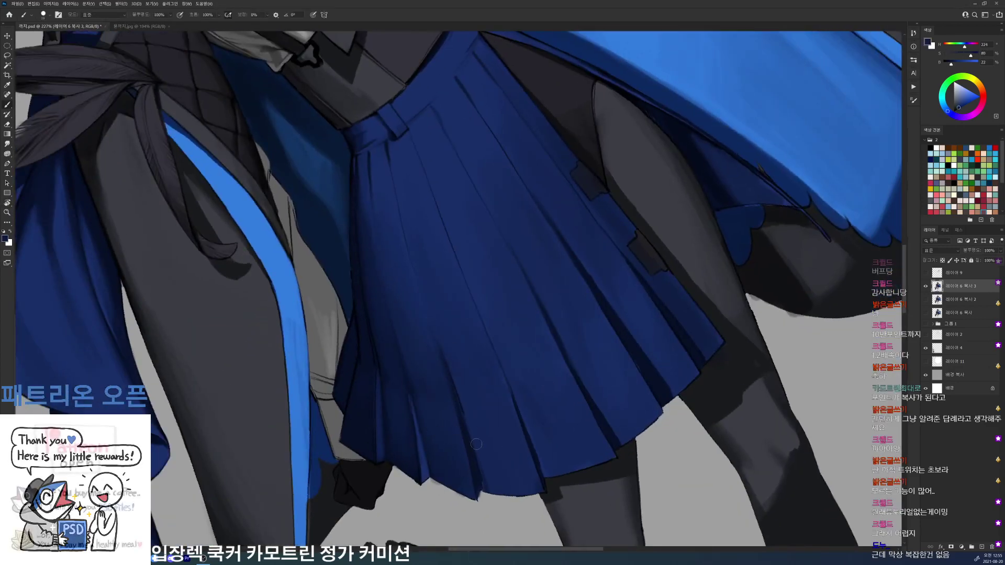
- Switch to a small brush and sharpen the pleat folds along the skirt's lower hem with sampled dark navy
right_click(584, 355)
click(643, 419)
alt+click(461, 424)
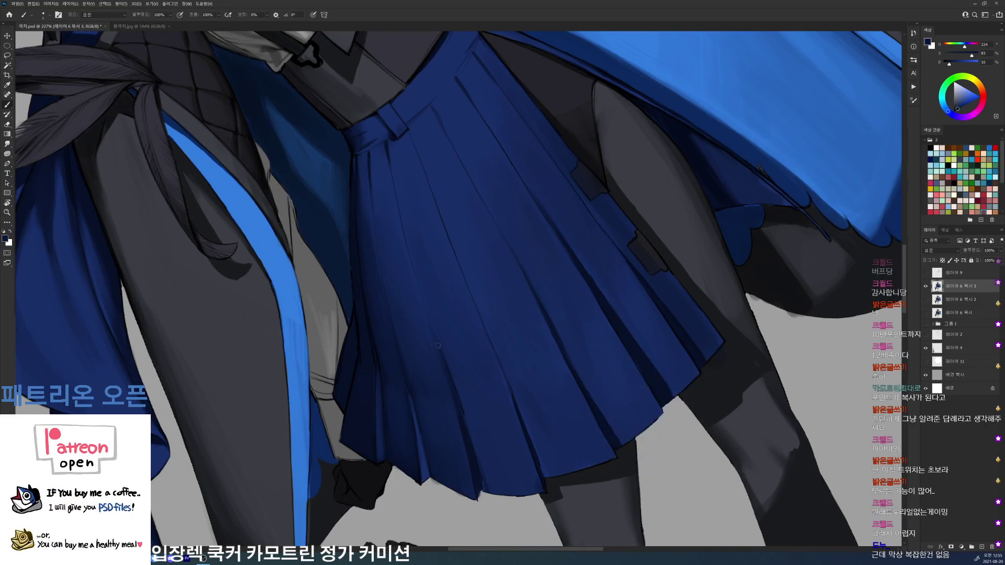
alt+click(528, 439)
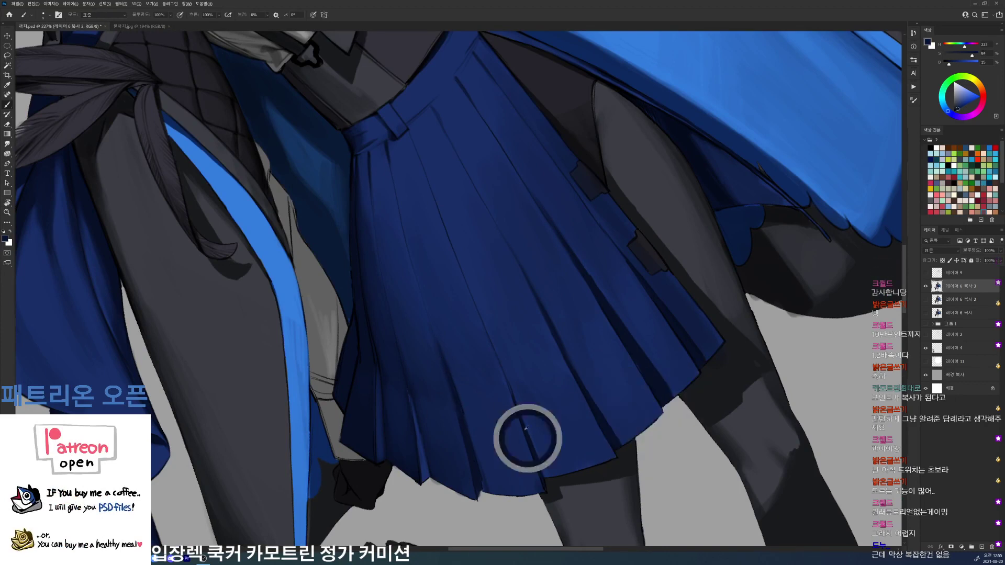
mouse_move(524, 420)
mouse_down()
mouse_move(502, 376)
mouse_move(546, 470)
mouse_up()
alt+click(539, 463)
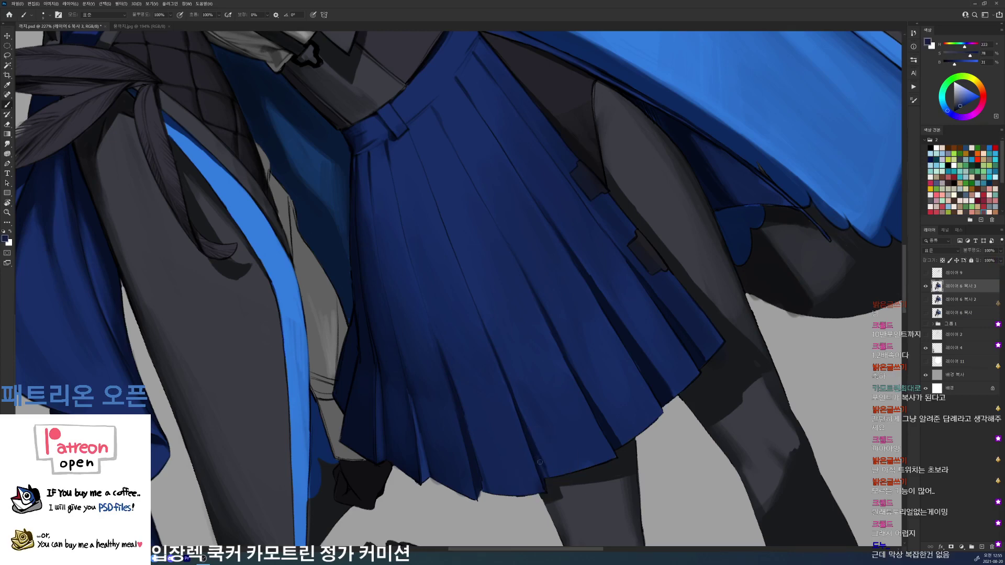
key(r)
drag(460, 285, 423, 467)
key(b)
alt+click(422, 463)
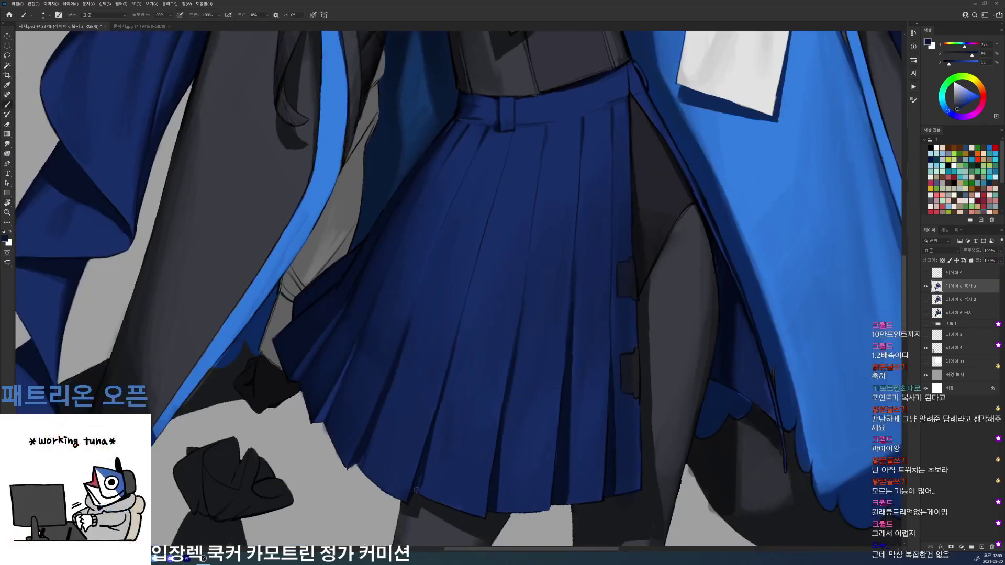
key(ctrl+0)
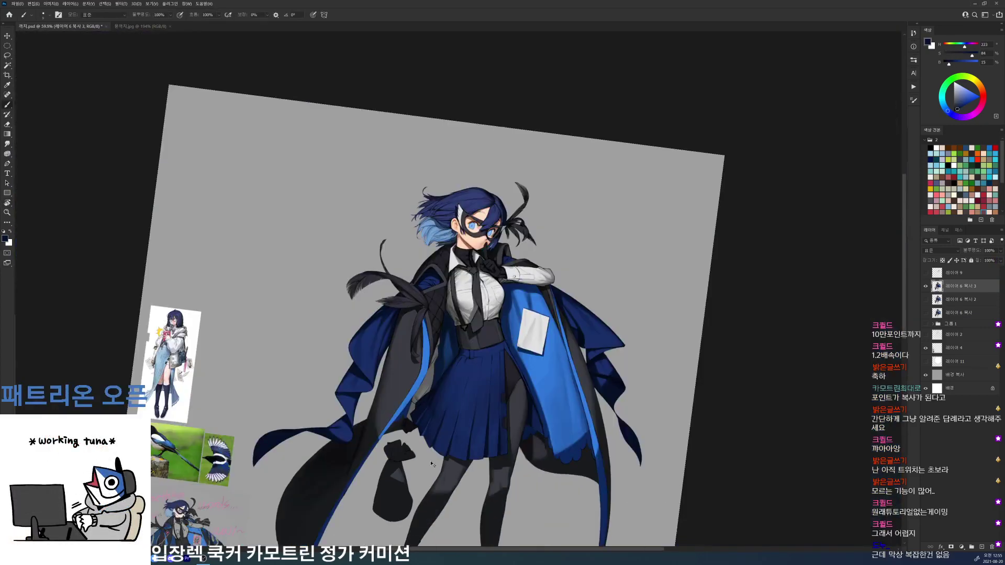
- Shade the waistband's right end beside the slit with a larger brush in black and sampled dark navy
key(r)
key(Escape)
scroll(512, 348, up, 8)
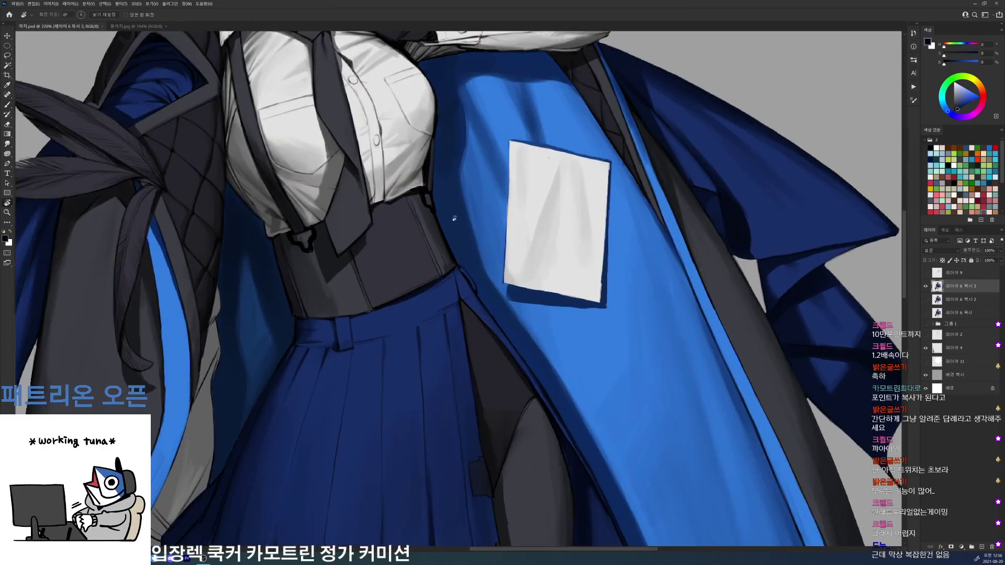
key(b)
key(d)
right_click(492, 315)
click(521, 376)
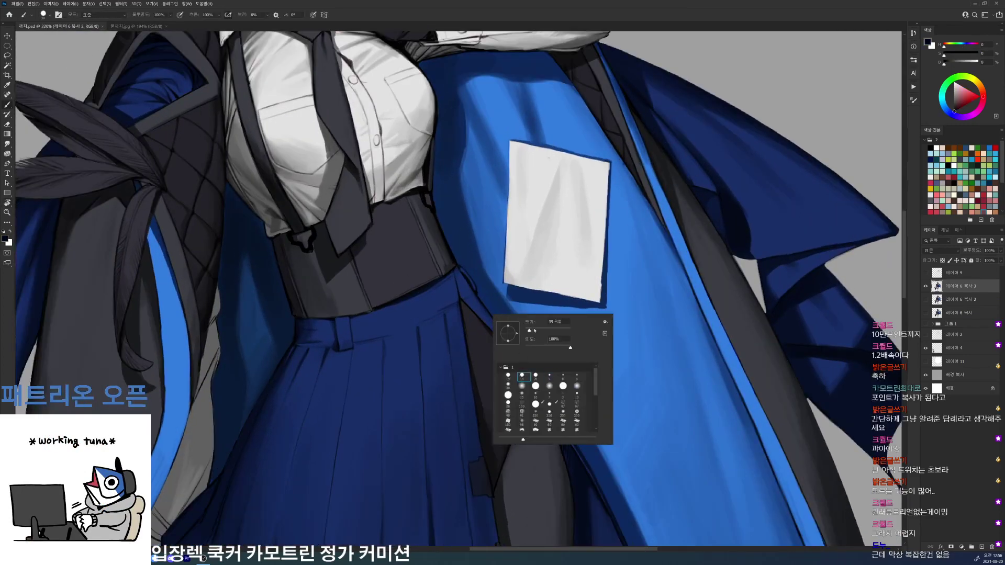
drag(462, 265, 468, 280)
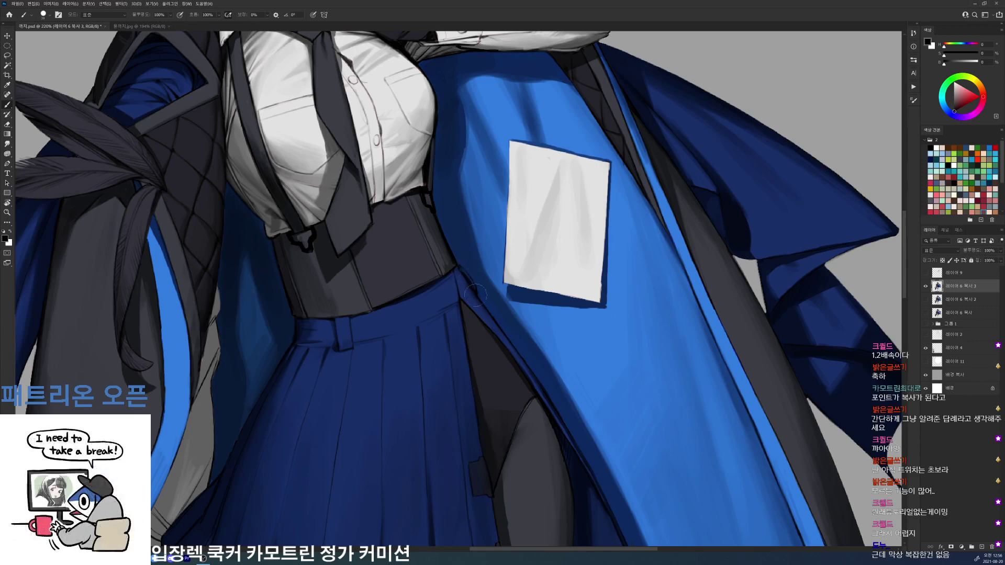
alt+click(452, 273)
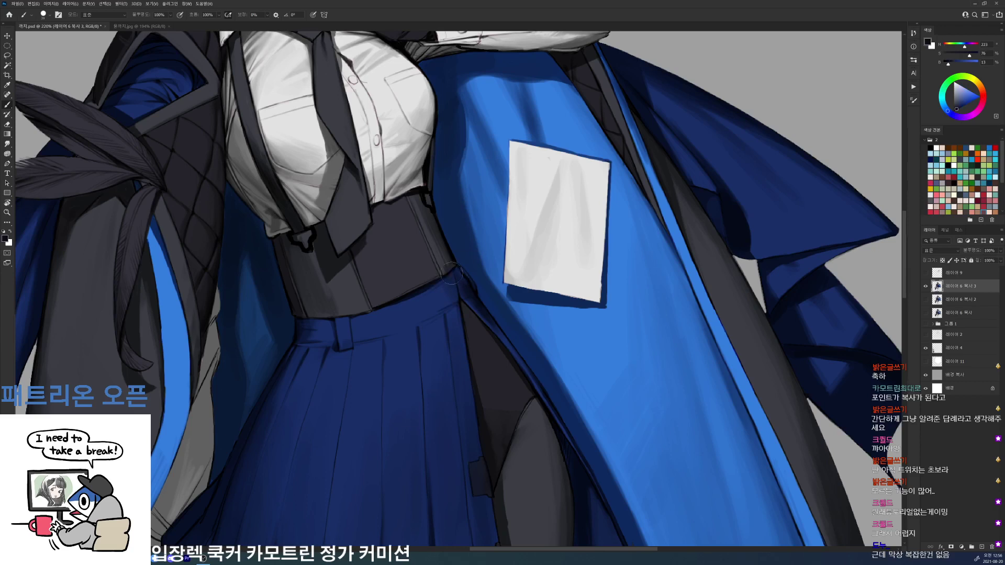
- Refine the waistband's right corner and the slit edge with a small brush in sampled navy and black, and save the file
right_click(513, 311)
click(574, 373)
alt+click(458, 283)
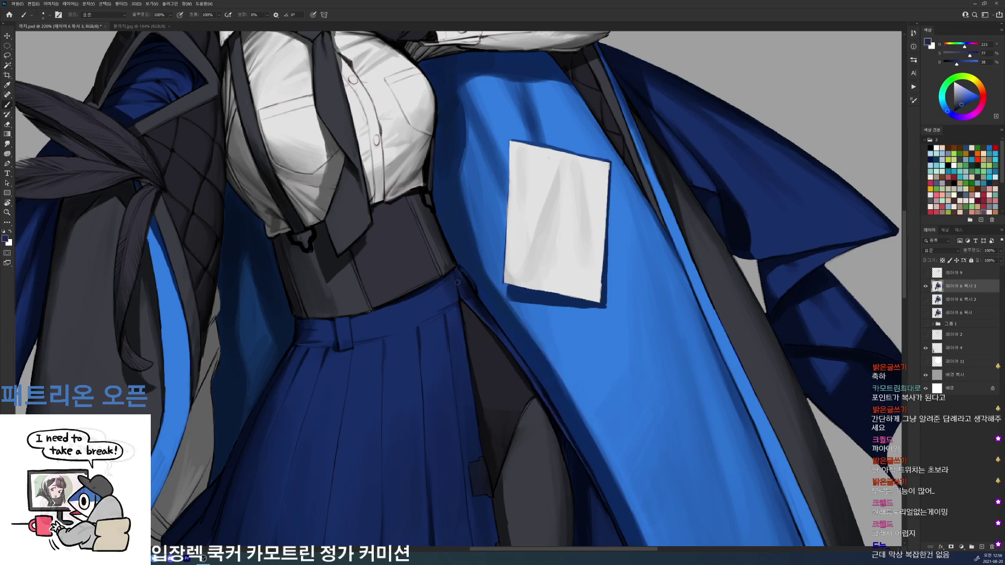
alt+click(526, 368)
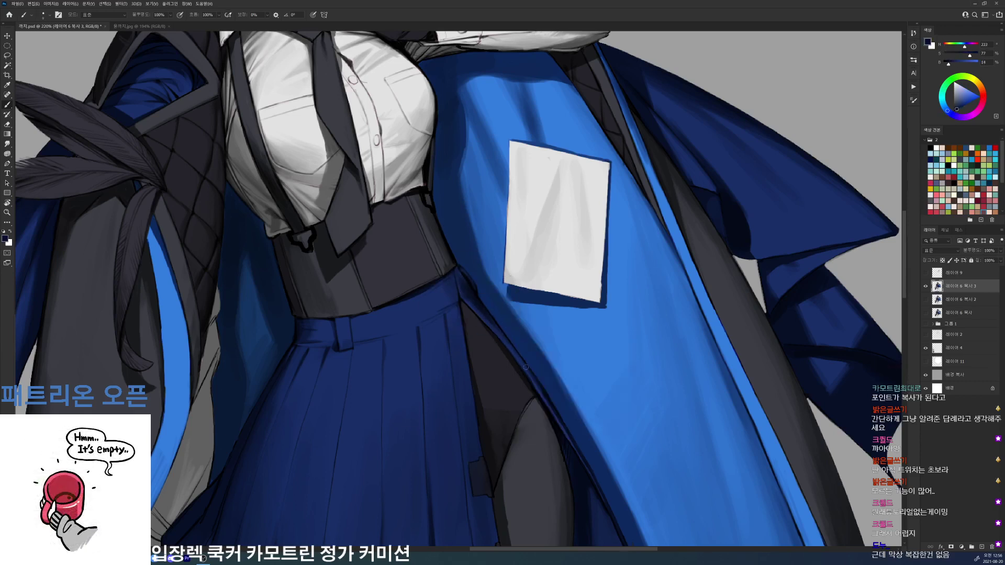
alt+click(482, 310)
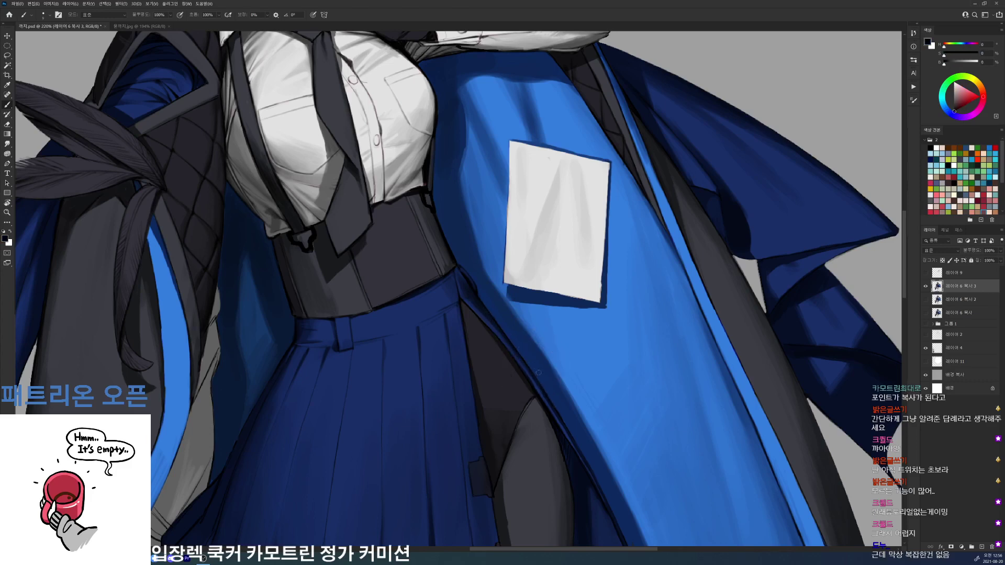
drag(563, 369, 520, 346)
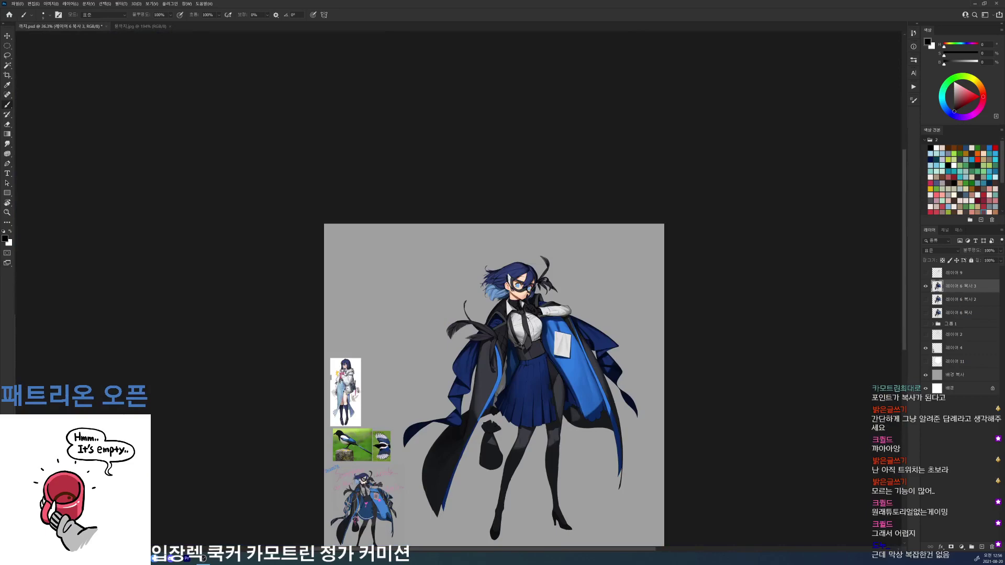
key(ctrl+s)
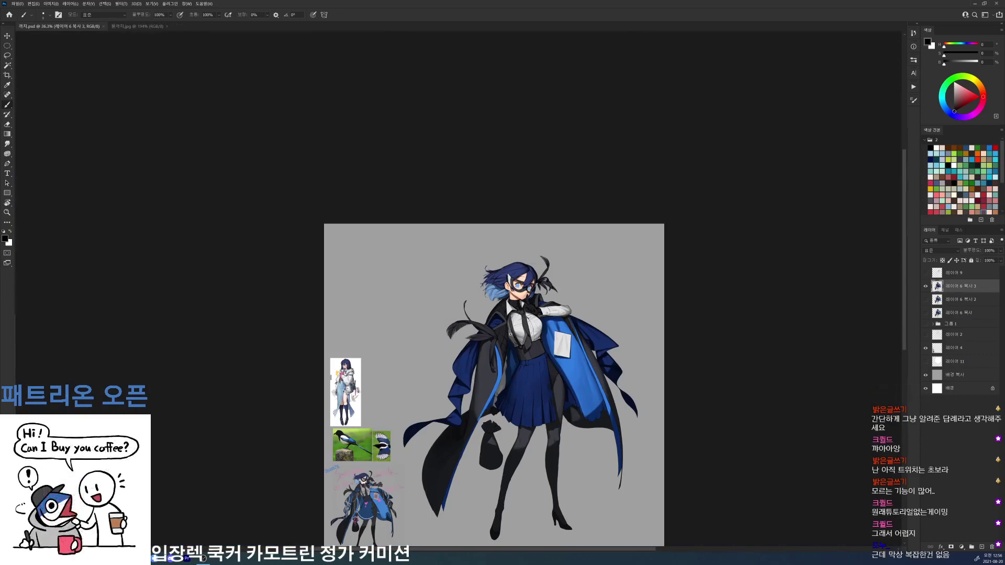
- Touch up the outline where the waistband meets the cape lining with black and save the file
scroll(539, 356, up, 7)
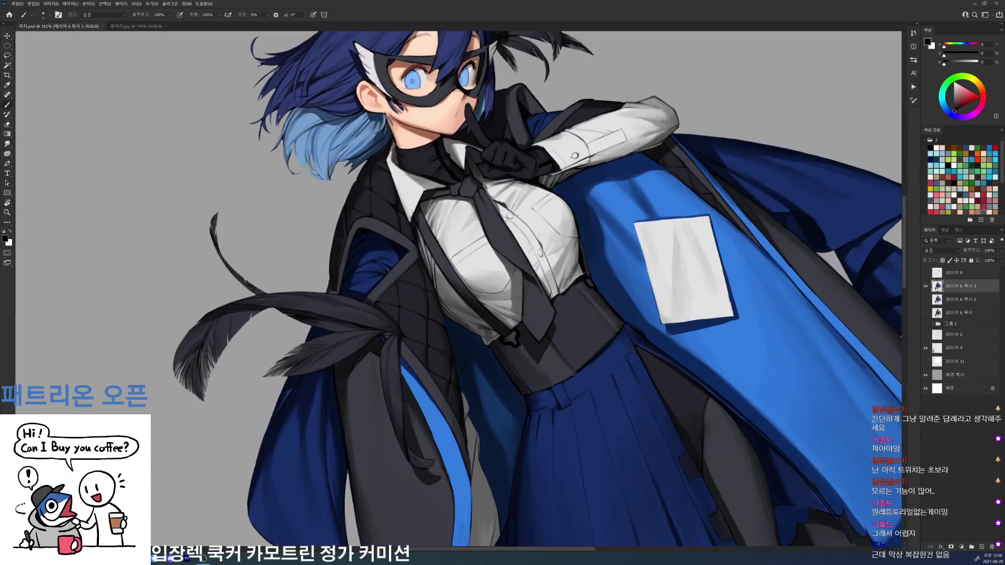
click(633, 351)
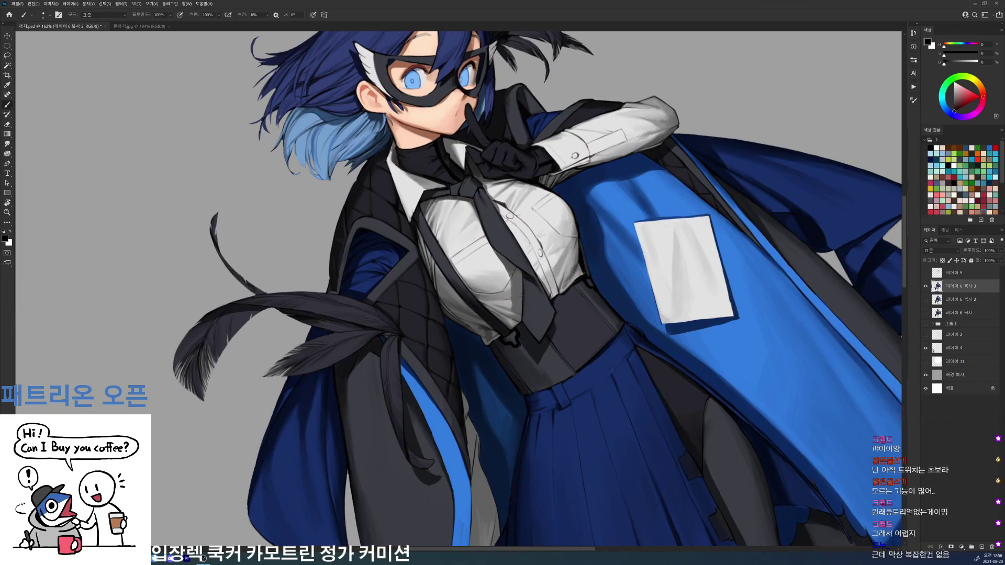
key(r)
drag(705, 302, 689, 403)
scroll(764, 382, down, 5)
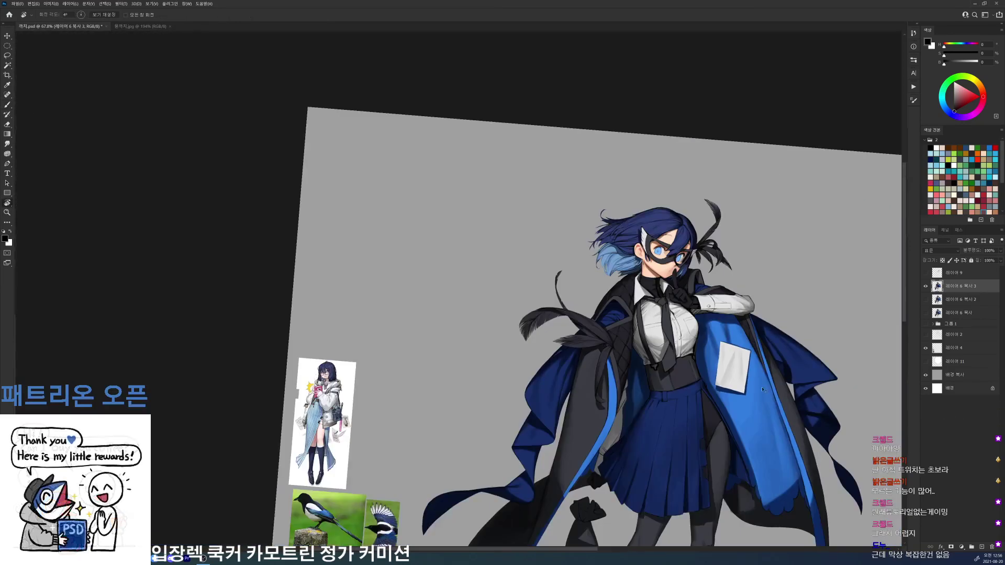
drag(763, 389, 691, 199)
key(ctrl+s)
key(Escape)
drag(651, 258, 654, 258)
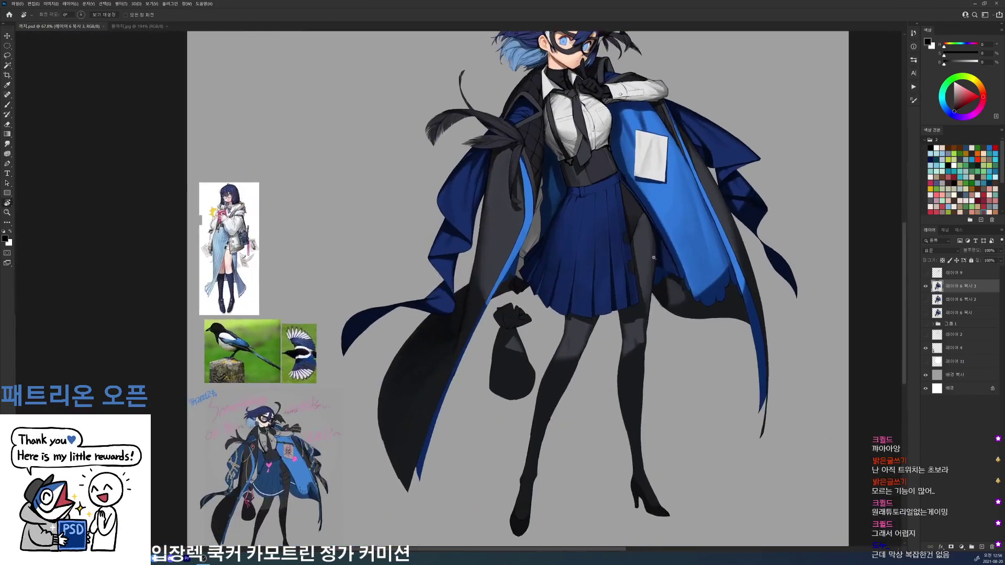
- Refine the skirt's edge along the slit below the cutouts with black and sampled navy
scroll(654, 258, up, 5)
key(b)
drag(604, 225, 611, 270)
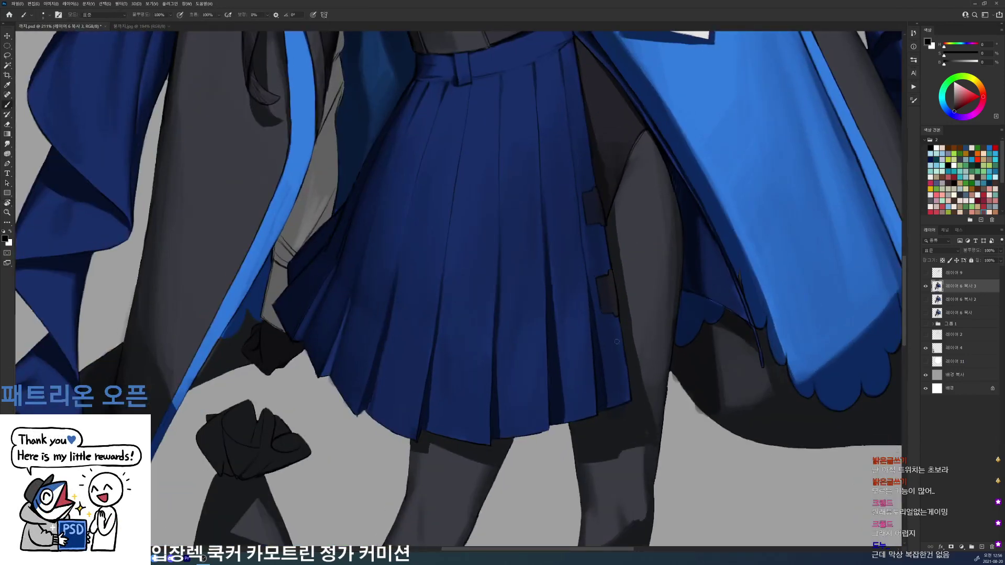
alt+click(622, 346)
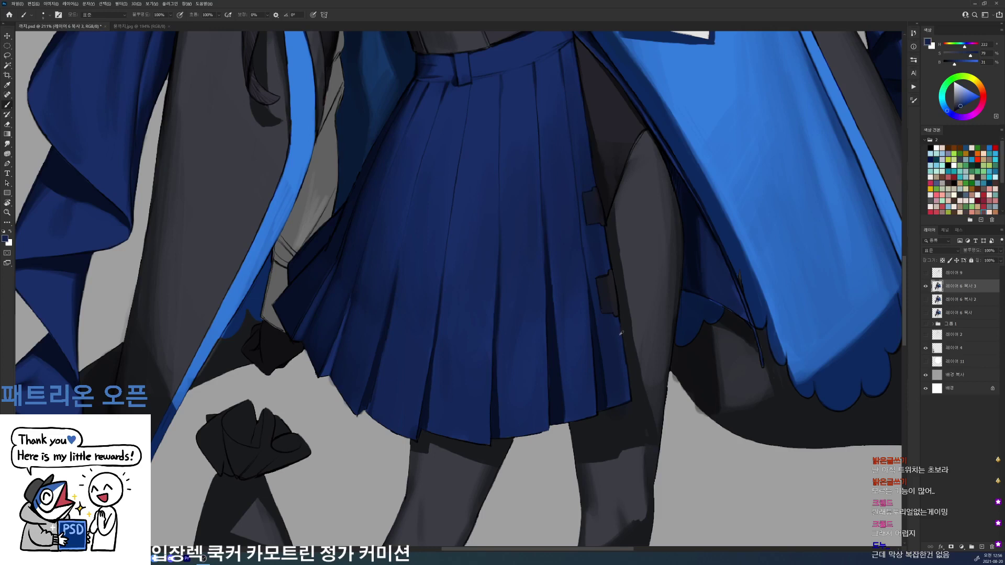
key(d)
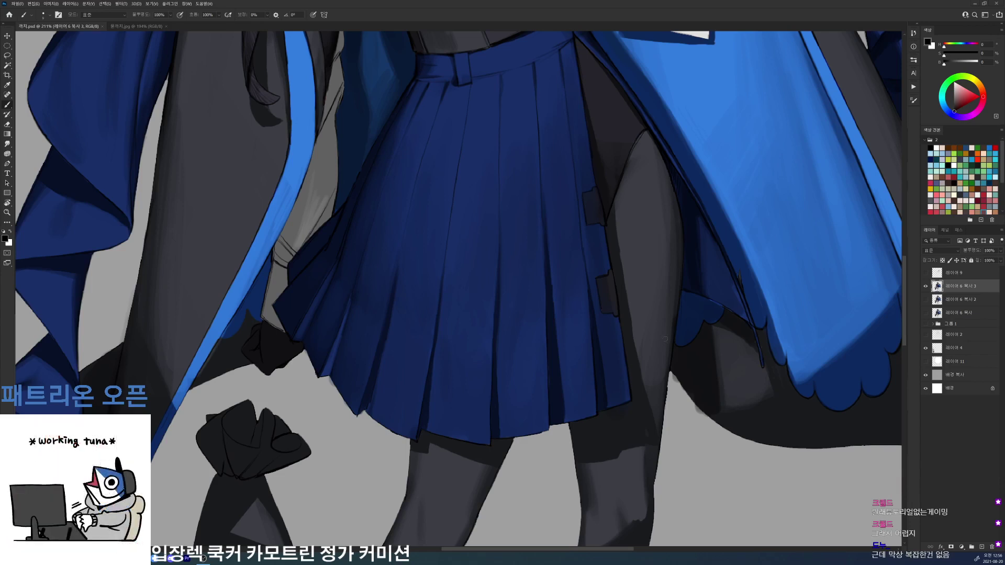
- Clean up the rightmost pleats near the hem with sampled navy and black
scroll(665, 339, down, 3)
alt+click(610, 247)
click(599, 237)
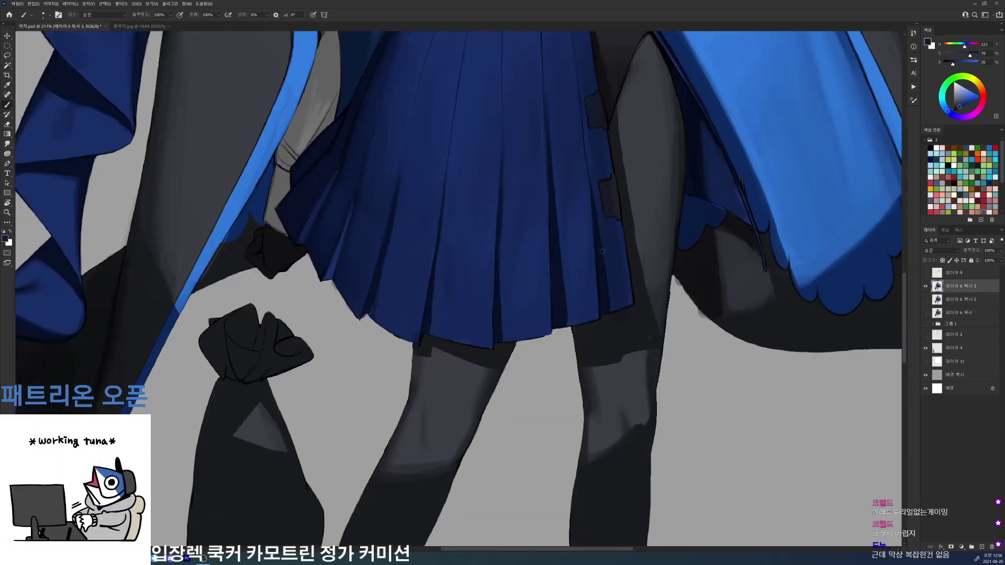
key(d)
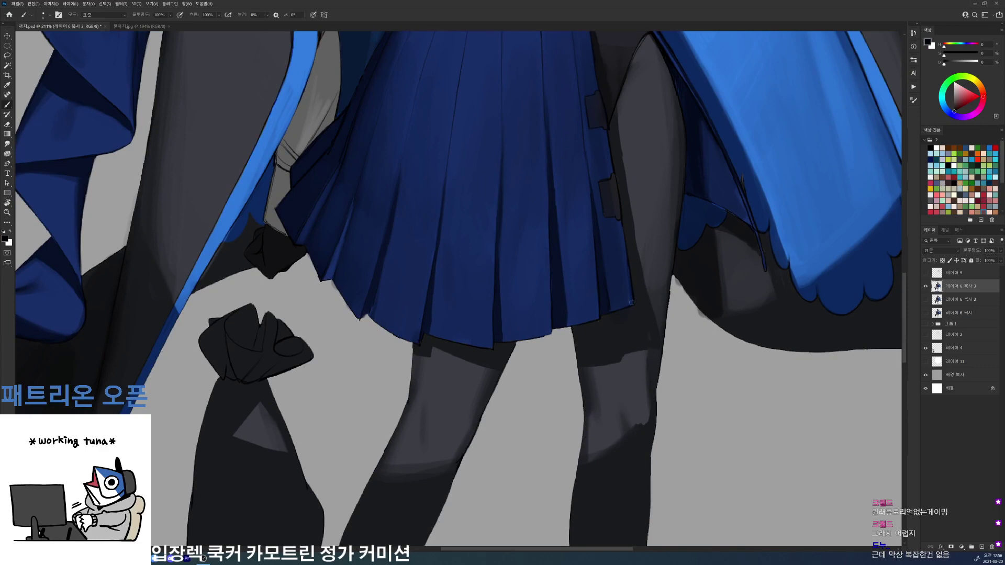
alt+click(554, 302)
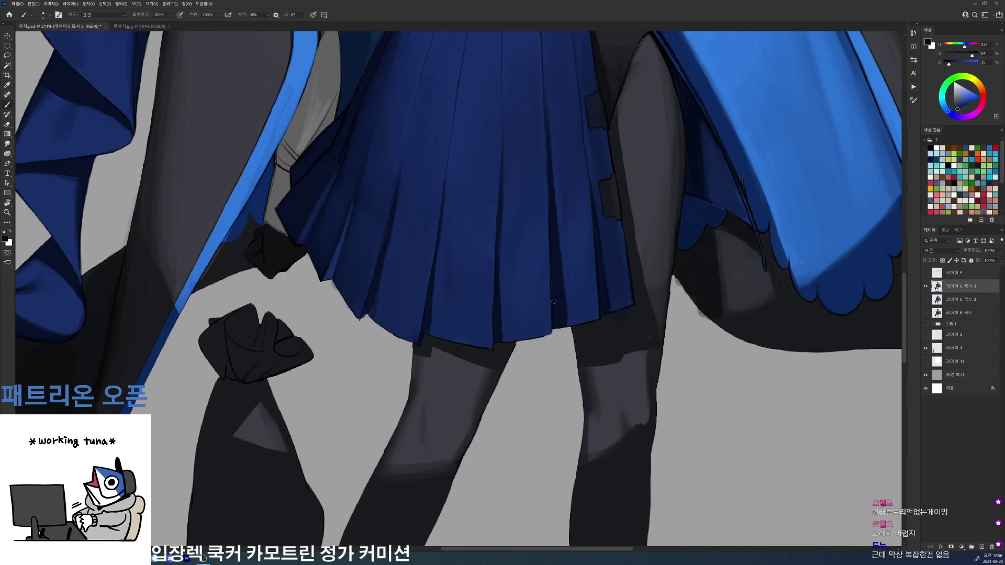
- Refine the pleat crease just inside the slit-side edge of the skirt with black and sampled navy
drag(557, 262, 556, 349)
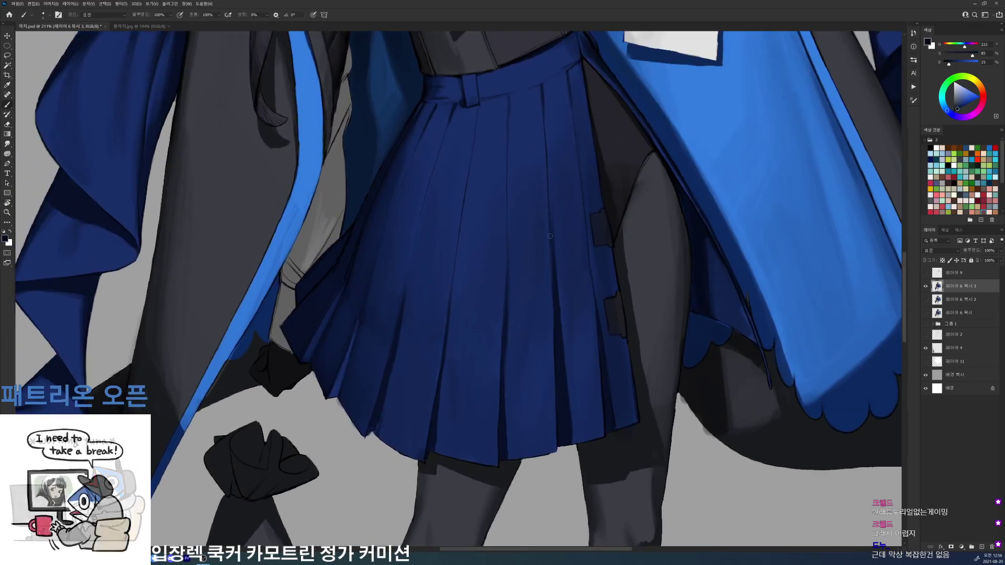
key(d)
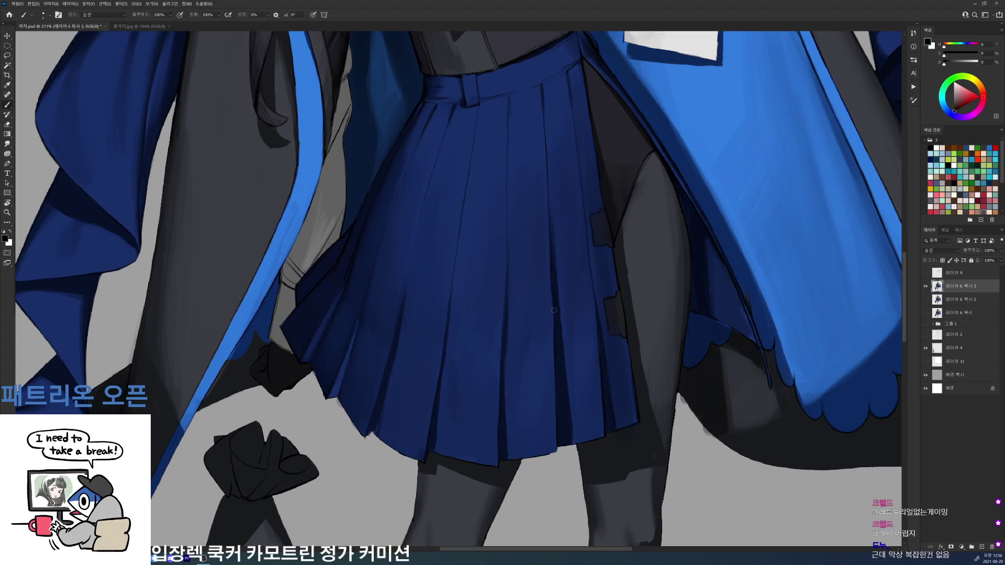
alt+click(555, 239)
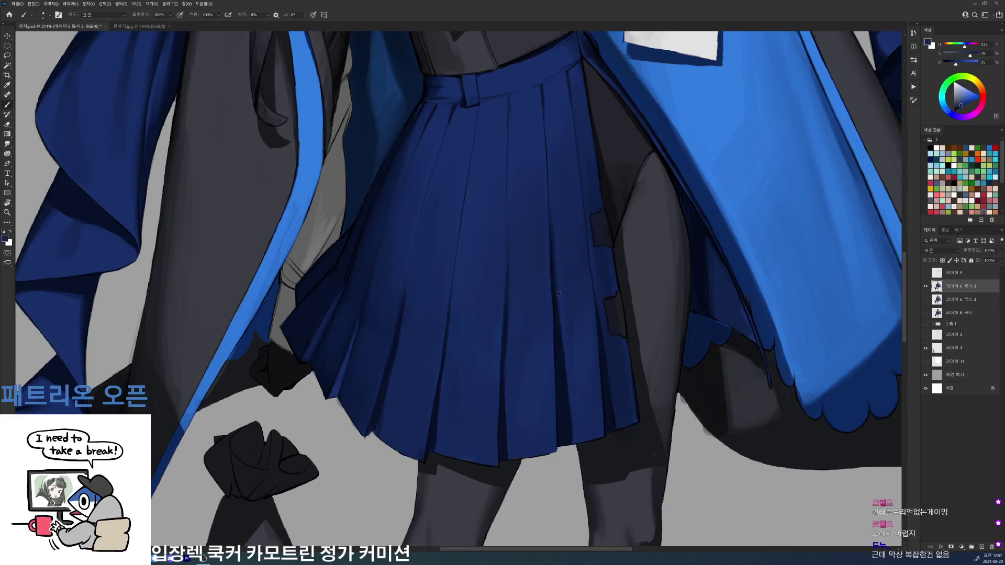
mouse_move(569, 422)
mouse_down()
mouse_move(563, 366)
mouse_move(574, 436)
mouse_move(570, 381)
mouse_move(570, 409)
mouse_up()
scroll(540, 283, up, 2)
key(d)
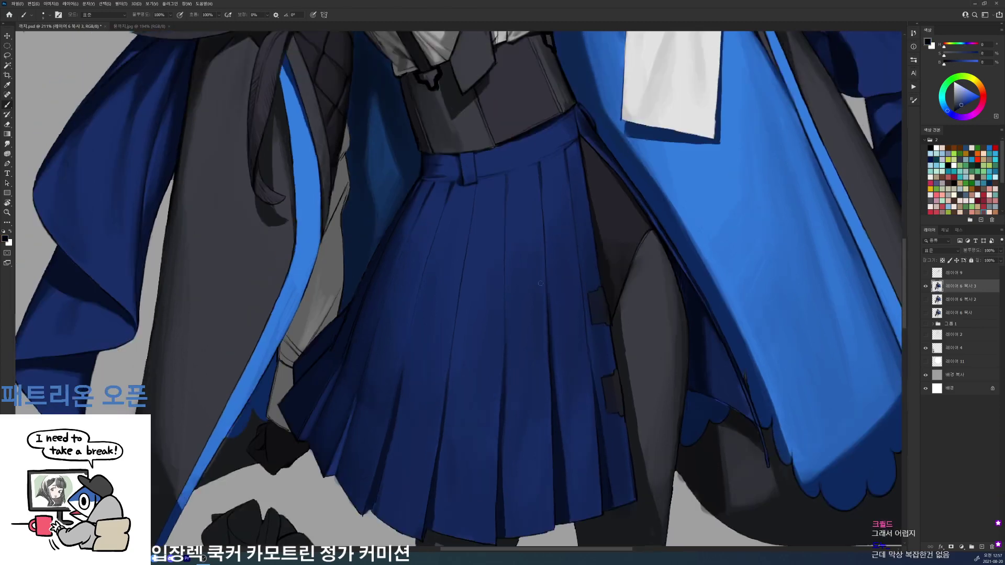
- Touch up the pleats beside the slit cutouts with sampled navy and black, and save the file
alt+click(548, 383)
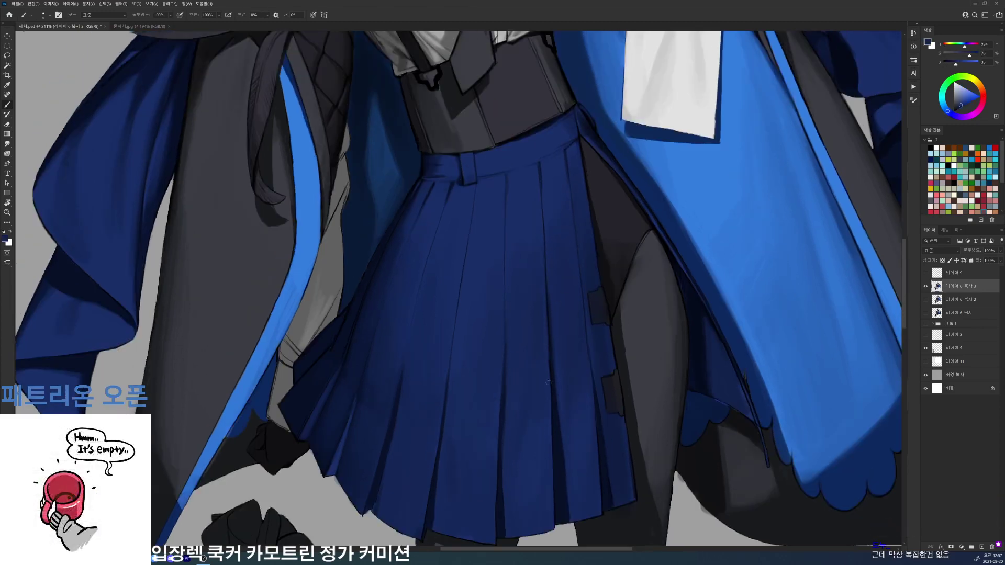
key(d)
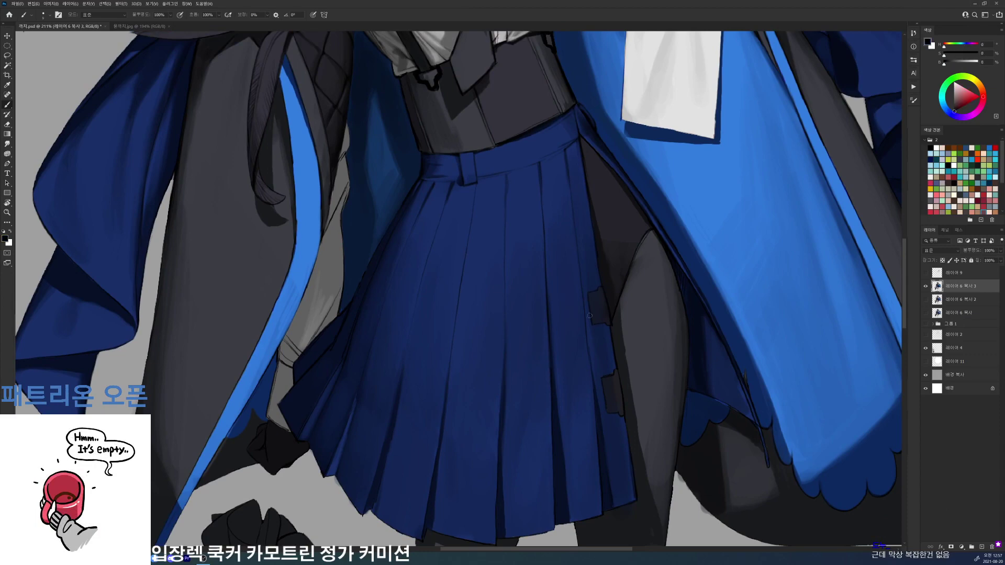
scroll(595, 428, up, 2)
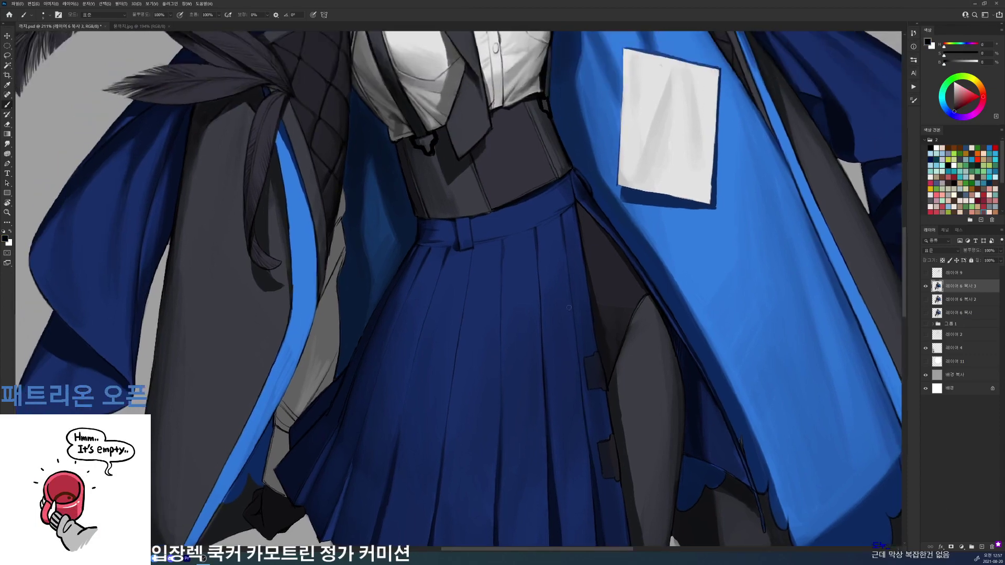
drag(597, 353, 602, 322)
key(ctrl+s)
- Sharpen the pleat lines across the middle of the skirt with black using the Brush tool
key(r)
mouse_move(681, 294)
mouse_down()
mouse_move(673, 419)
mouse_move(626, 477)
mouse_up()
key(b)
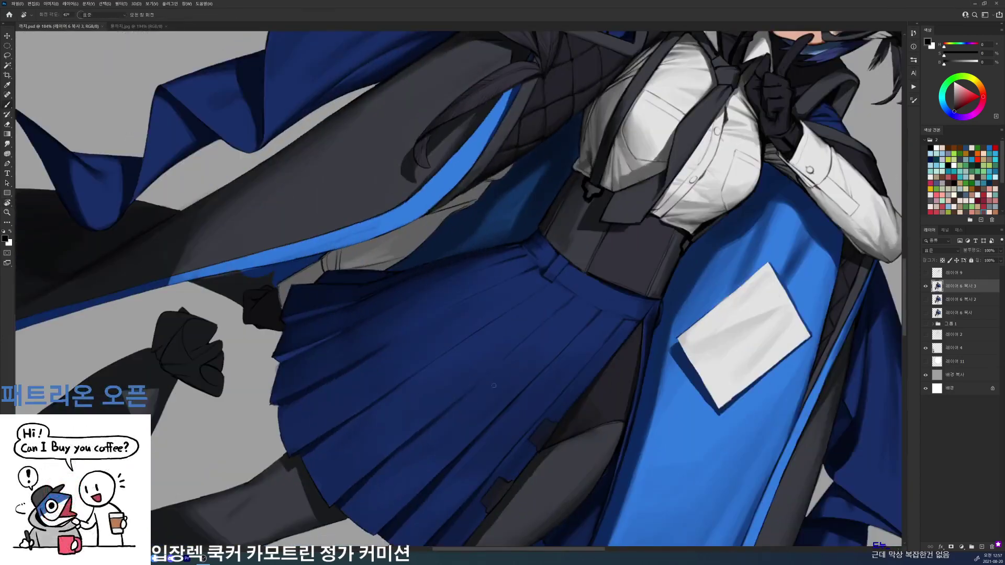
click(451, 403)
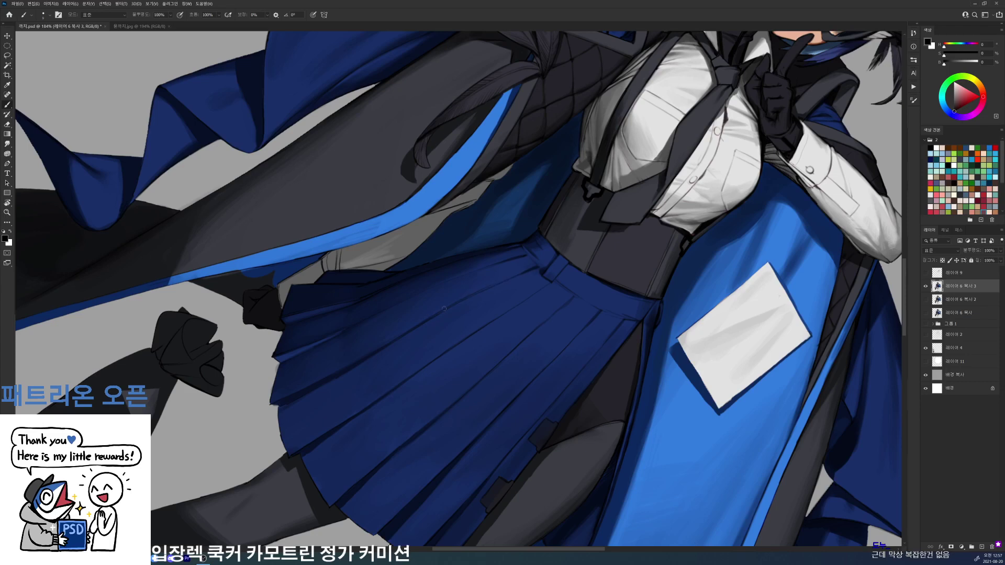
alt+click(495, 279)
- Refine the pleats below the belt loop on the sleeve side with sampled navy and black
key(r)
drag(446, 305, 462, 307)
alt+click(462, 434)
alt+click(460, 408)
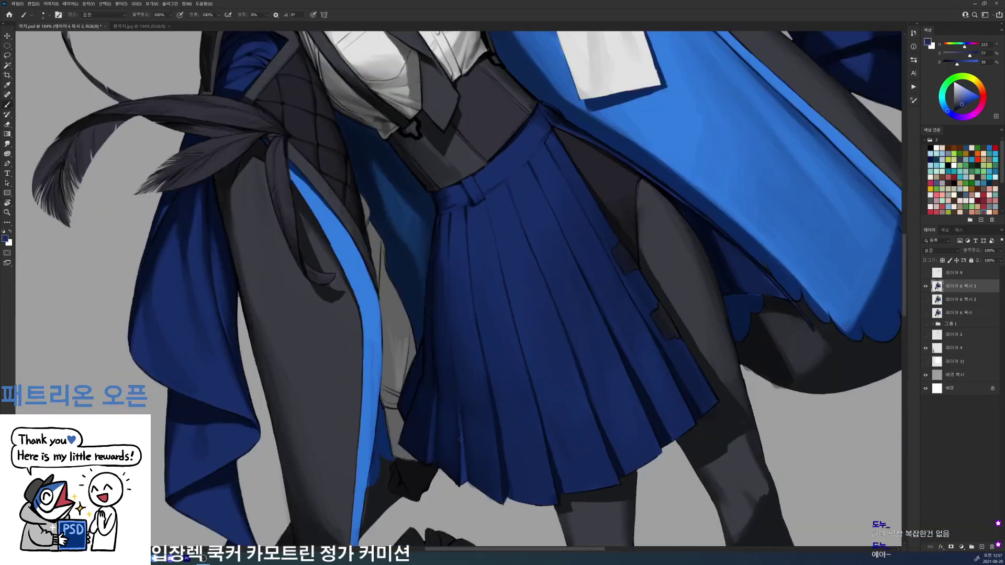
key(d)
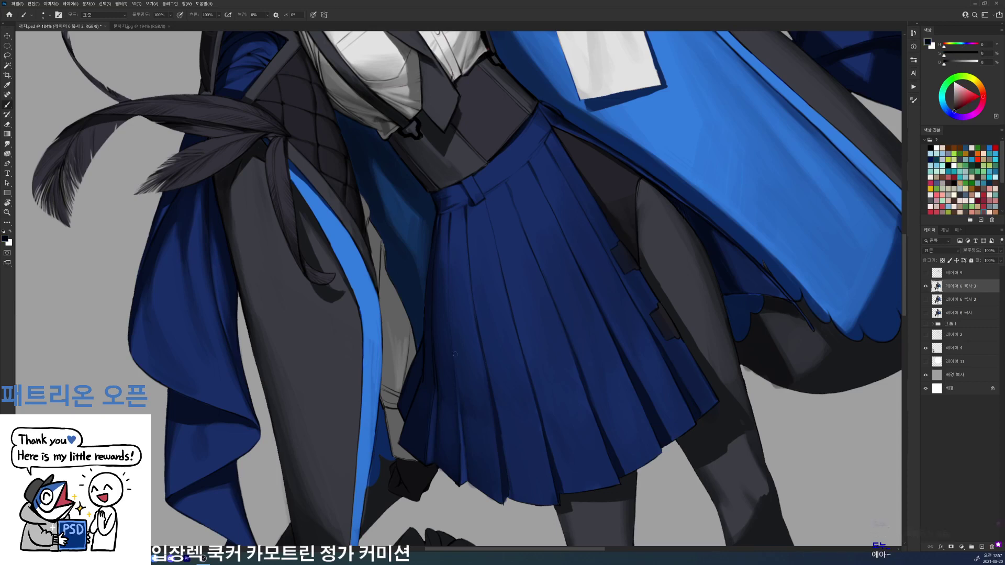
scroll(457, 412, up, 2)
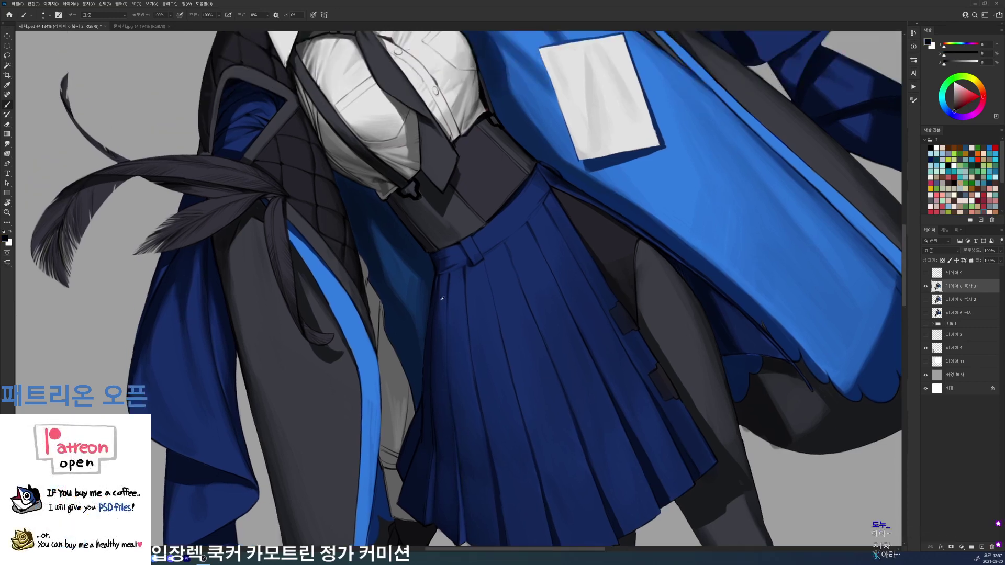
scroll(436, 298, down, 2)
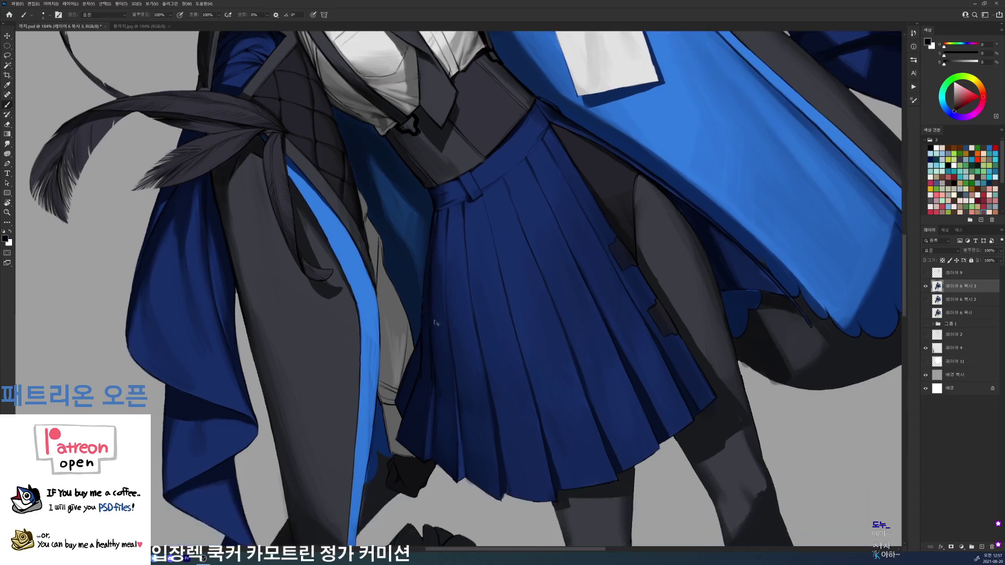
- Deepen the shadows of the outermost sleeve-side pleats near the hem with sampled dark navy
alt+click(426, 406)
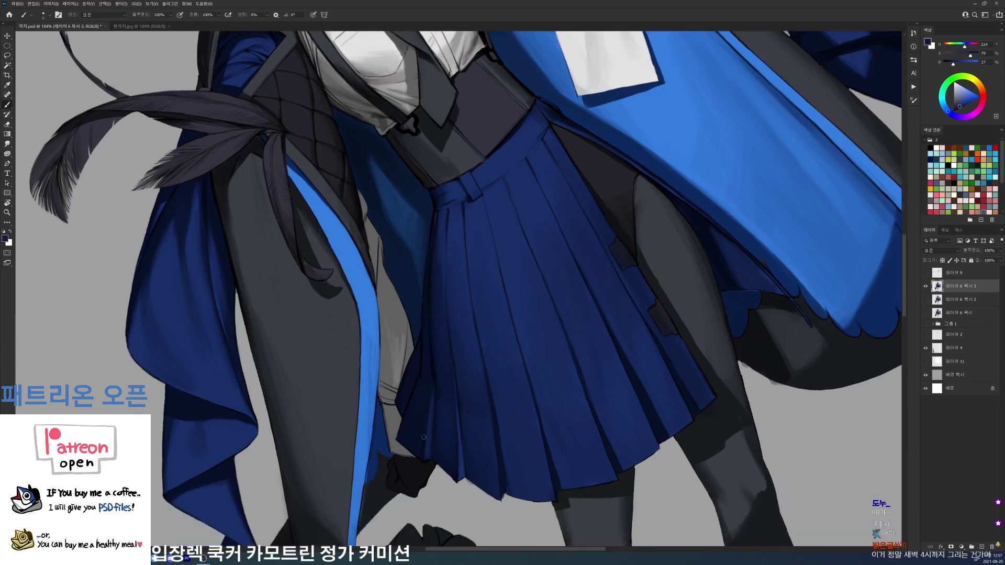
alt+click(424, 391)
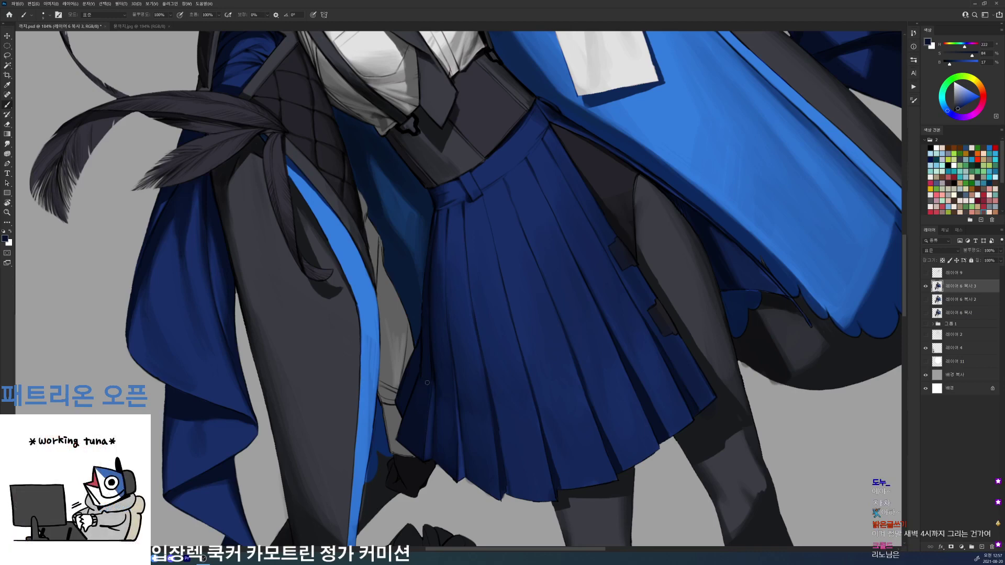
key(d)
- Clean up the sleeve-side hem outline of the skirt with the Eraser and save the file
key(r)
mouse_move(642, 368)
mouse_down()
mouse_move(624, 401)
mouse_move(534, 437)
mouse_up()
key(space)
drag(523, 432, 489, 308)
key(e)
drag(314, 321, 332, 361)
key(b)
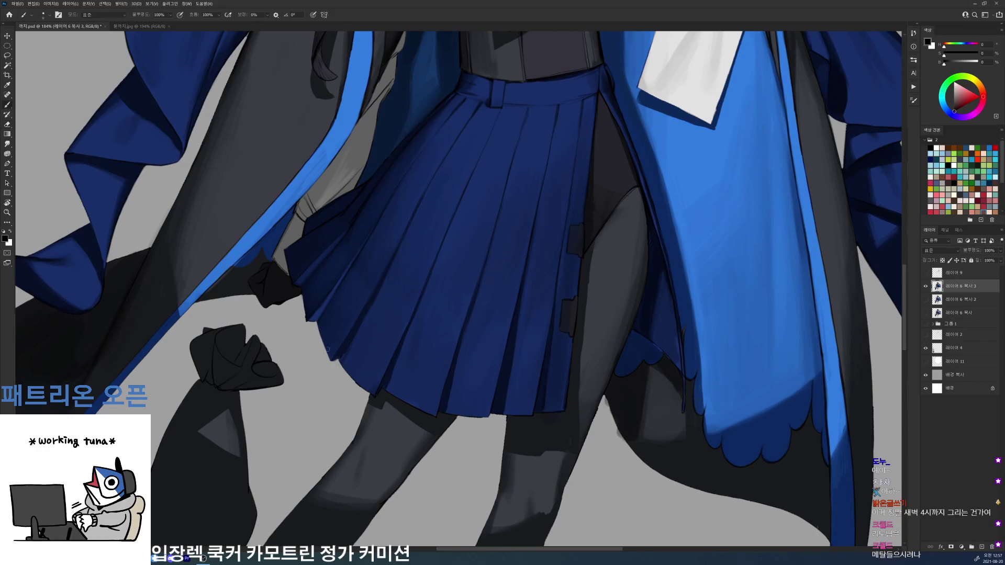
key(e)
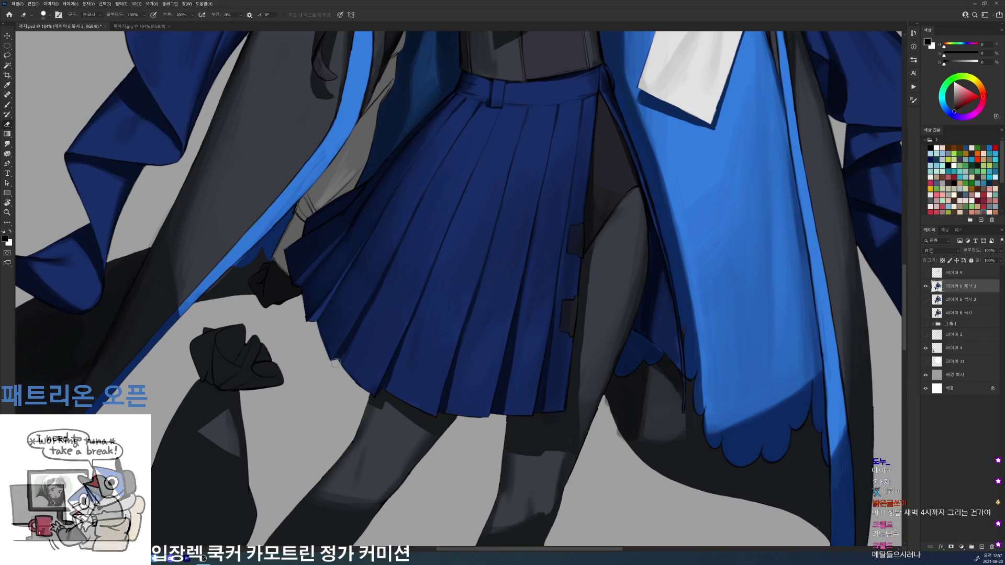
key(ctrl+0)
key(ctrl+s)
drag(491, 238, 545, 238)
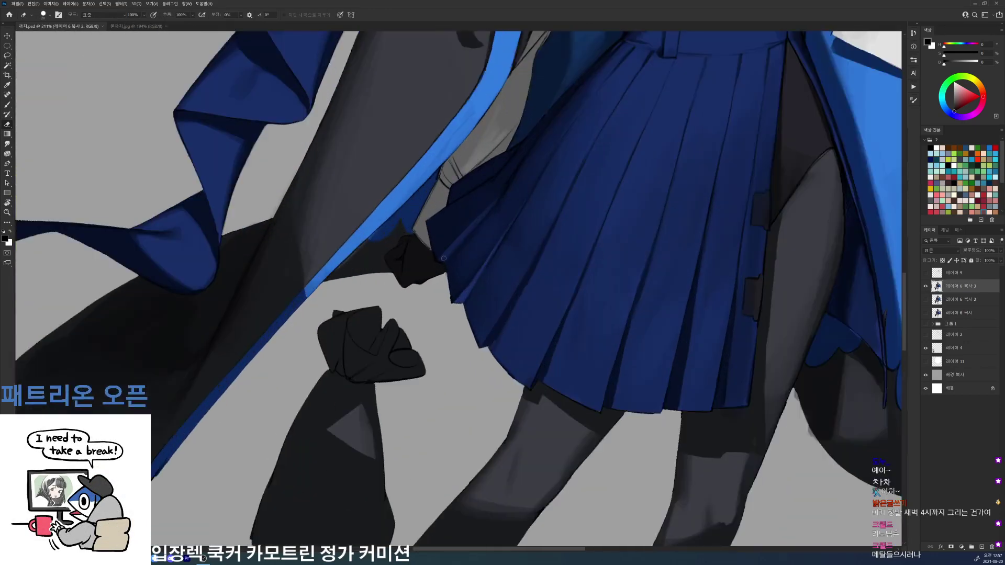
- Erase stray edges at the skirt's outermost hem corner, straighten the canvas rotation and save the file
key(b)
key(e)
drag(453, 300, 406, 300)
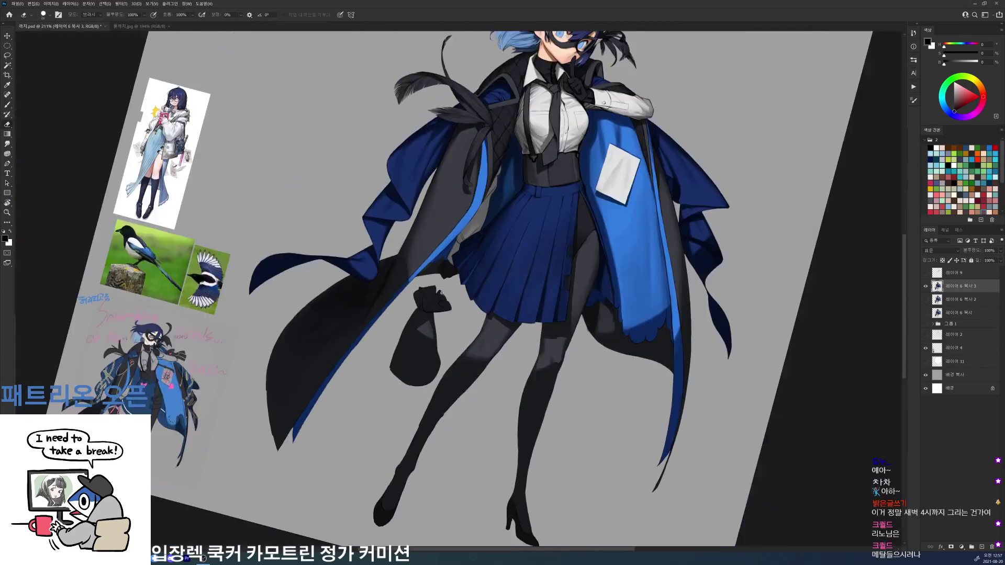
key(r)
drag(634, 363, 661, 257)
key(ctrl+s)
key(Escape)
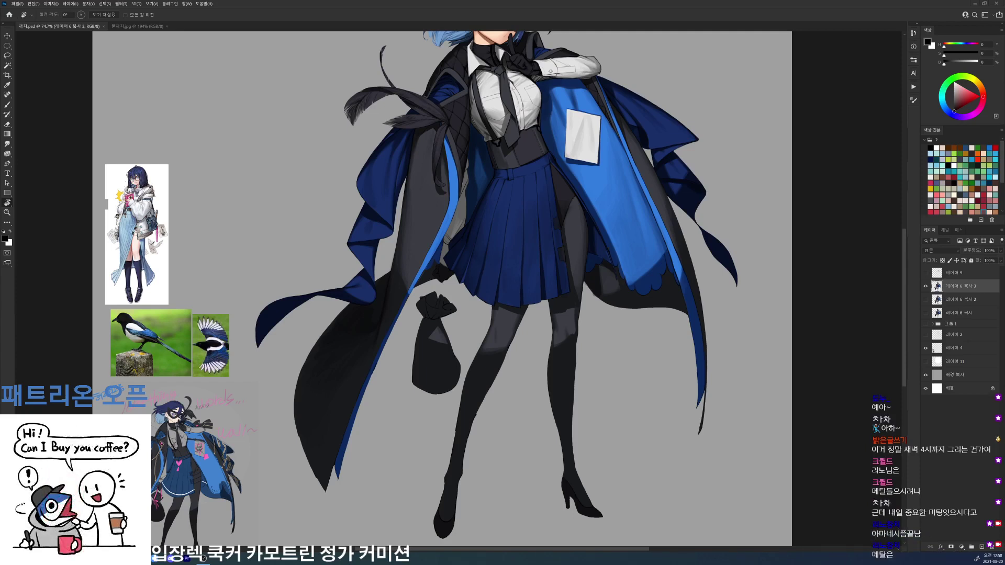
- Shade the upper part of the grey sleeve between the bright blue trim and the cape lining with dark grey
drag(461, 171, 490, 176)
key(b)
right_click(492, 207)
key(Escape)
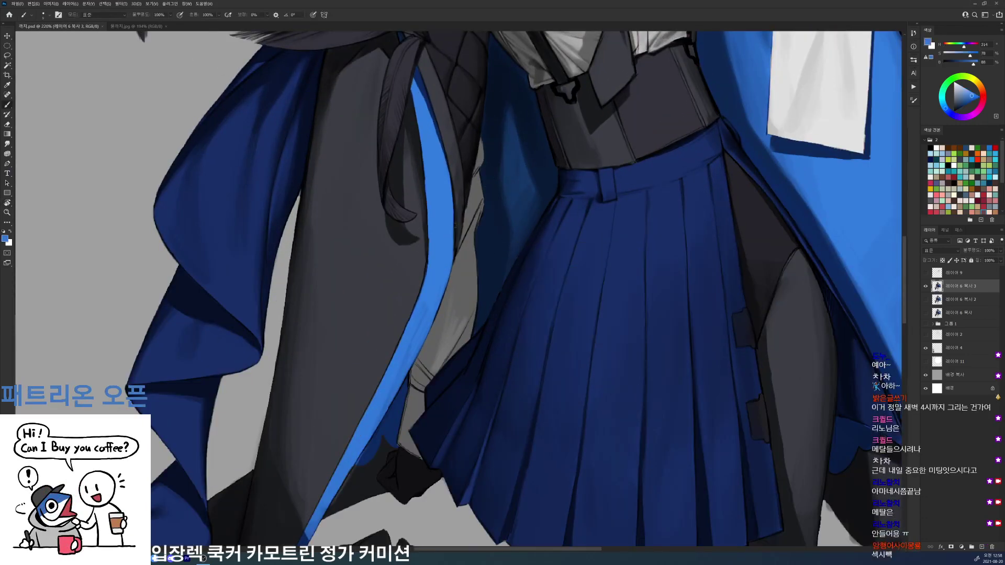
drag(521, 187, 510, 248)
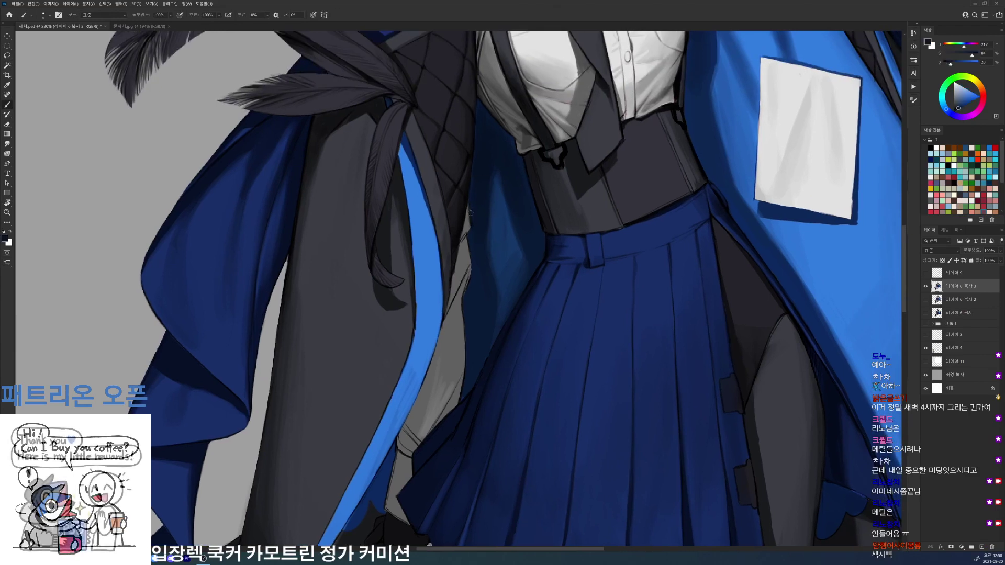
click(955, 108)
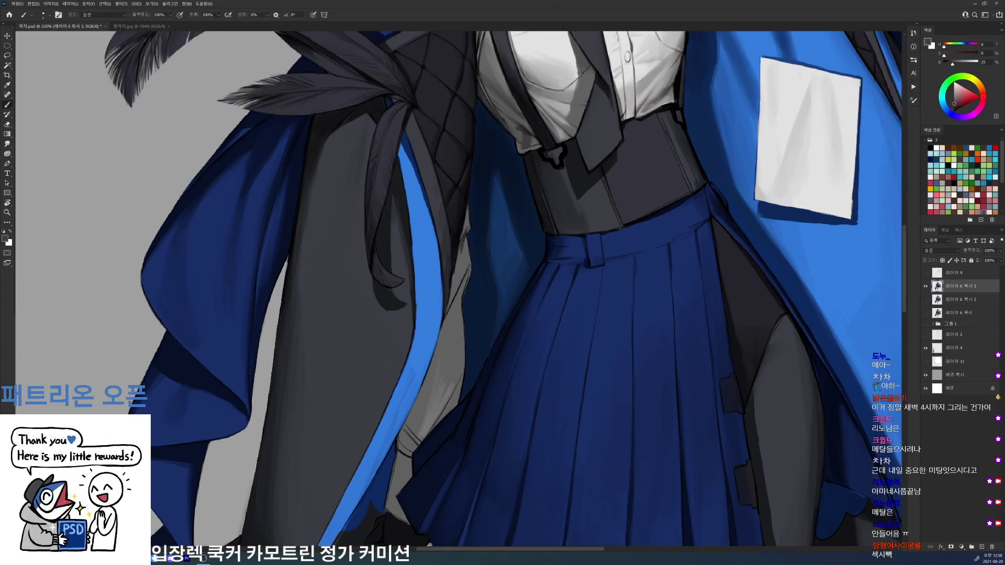
alt+click(465, 250)
drag(460, 252, 459, 266)
- Darken the trim-side shadow along the lower half of the grey sleeve with sampled grey
drag(954, 104, 955, 111)
alt+click(449, 312)
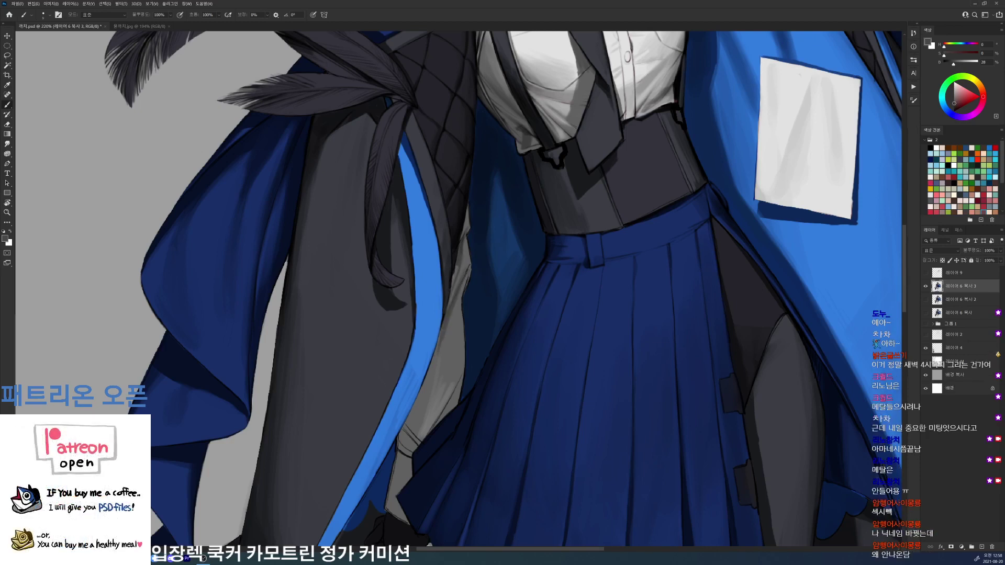
drag(442, 348, 439, 367)
drag(469, 301, 493, 219)
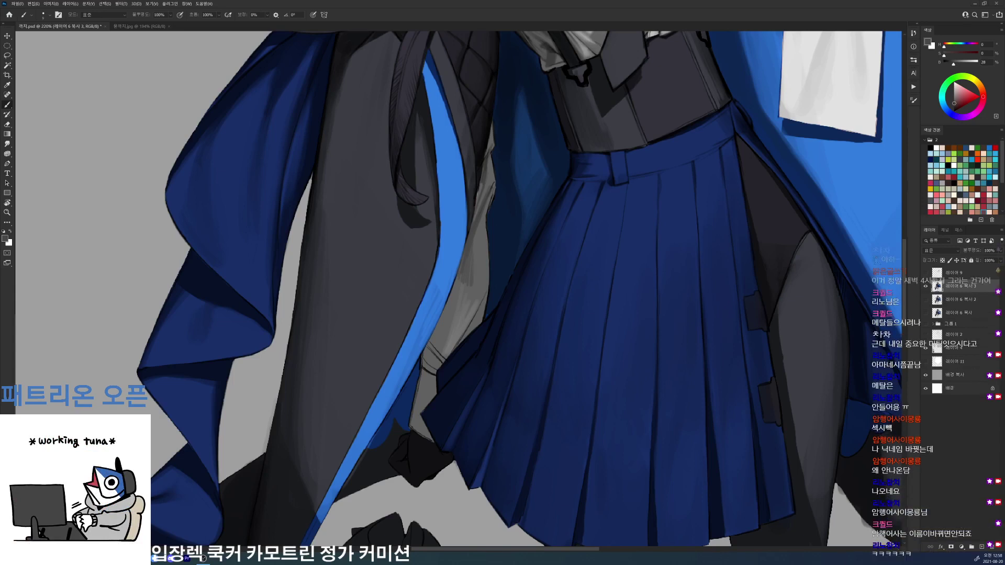
- Refine the sleeve's upper edge against the cape lining with sampled grey and black
alt+click(492, 196)
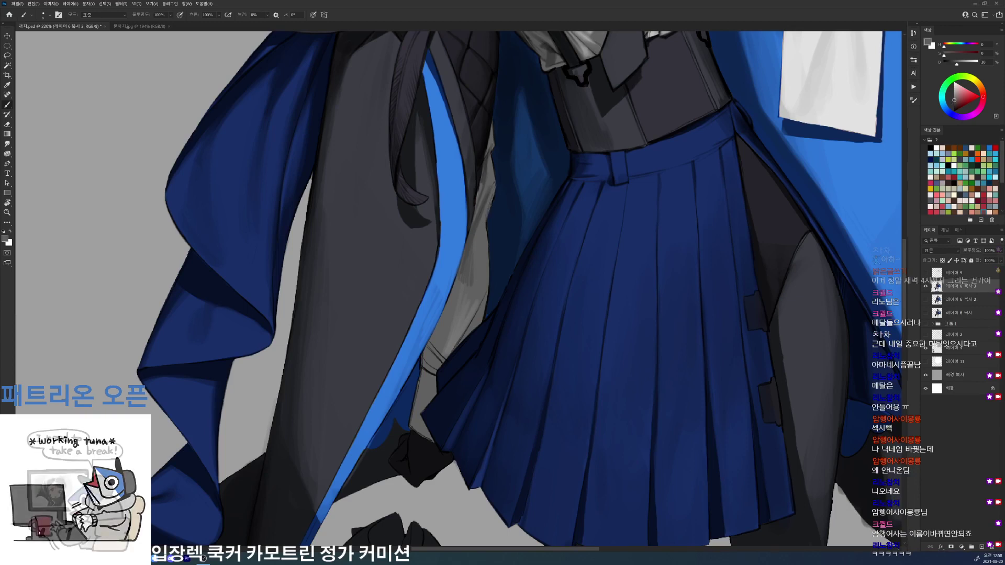
key(d)
alt+click(491, 177)
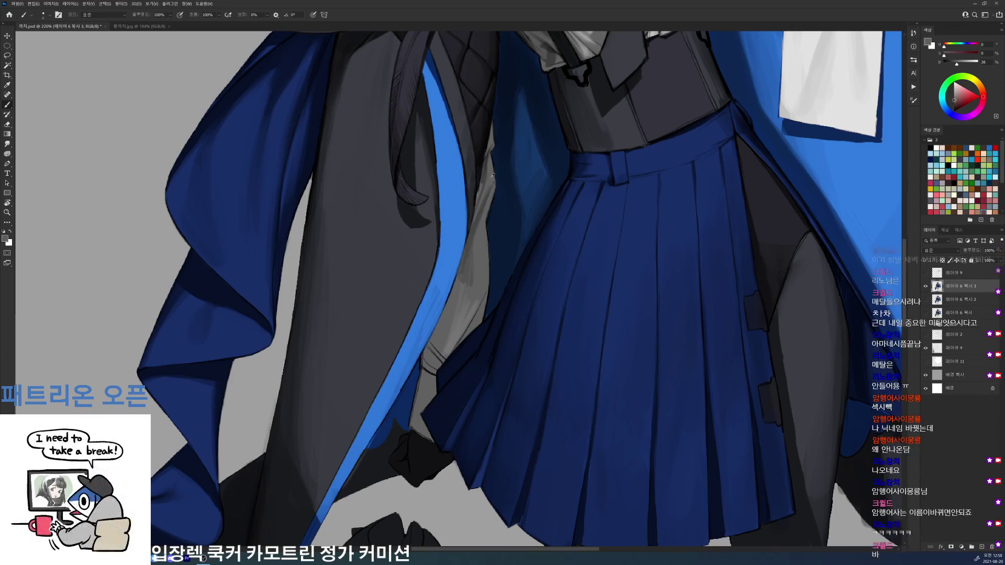
key(d)
alt+click(487, 169)
scroll(493, 151, up, 3)
key(d)
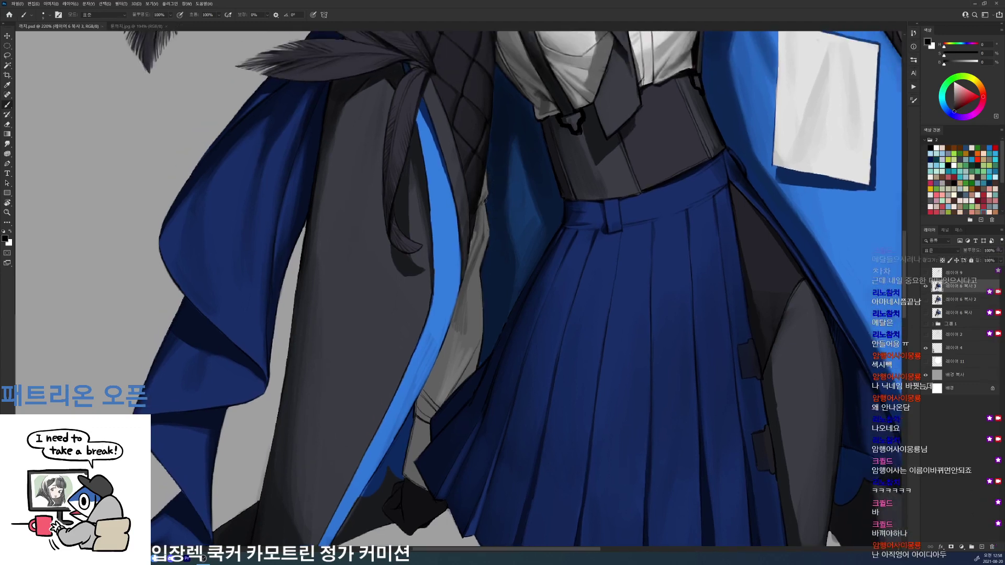
- Paint the fold shadows at the top of the grey sleeve with sampled grey and black
alt+click(486, 195)
drag(481, 203, 470, 240)
key(d)
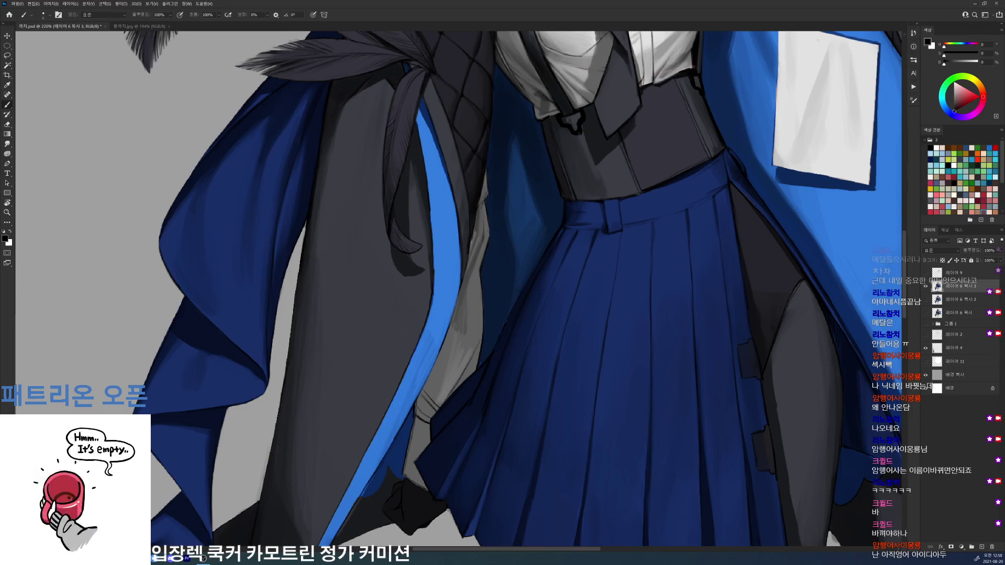
alt+click(487, 195)
key(d)
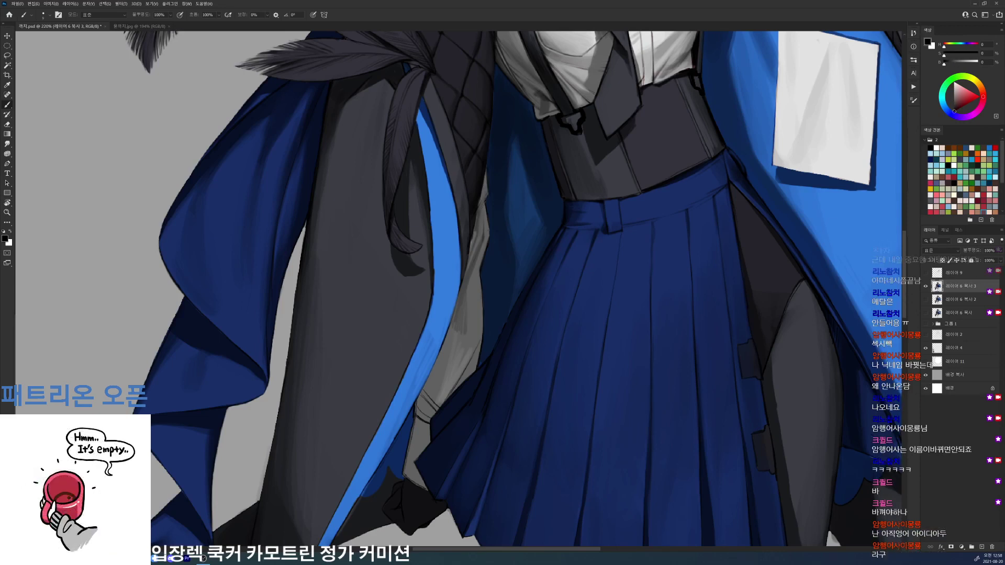
alt+click(486, 199)
- Add gathered fold shading above the sleeve's cuff with sampled grey and black
drag(456, 338, 454, 349)
mouse_move(442, 390)
mouse_down()
mouse_move(439, 401)
mouse_move(438, 303)
mouse_up()
alt+click(439, 387)
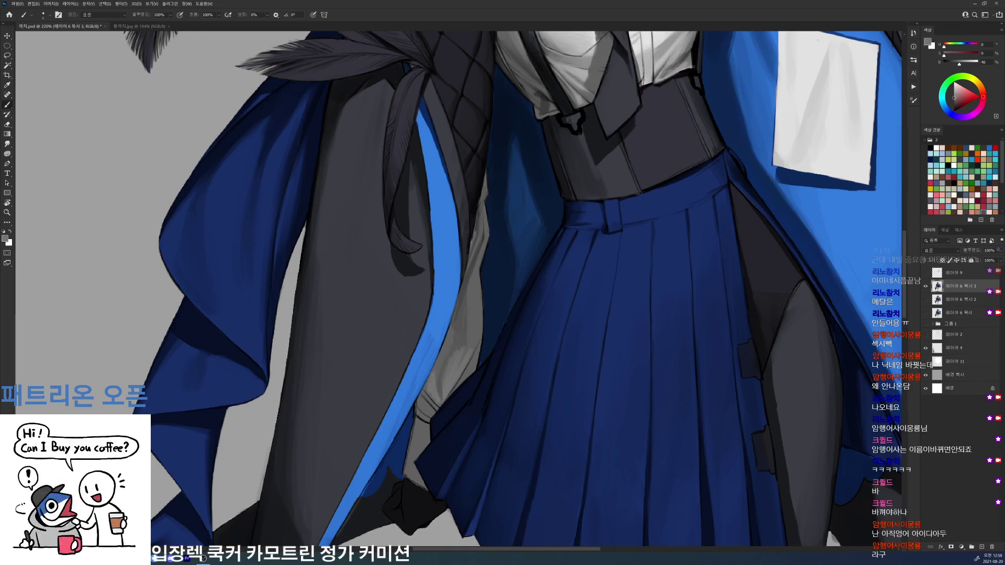
key(d)
drag(446, 250, 423, 297)
drag(438, 267, 424, 300)
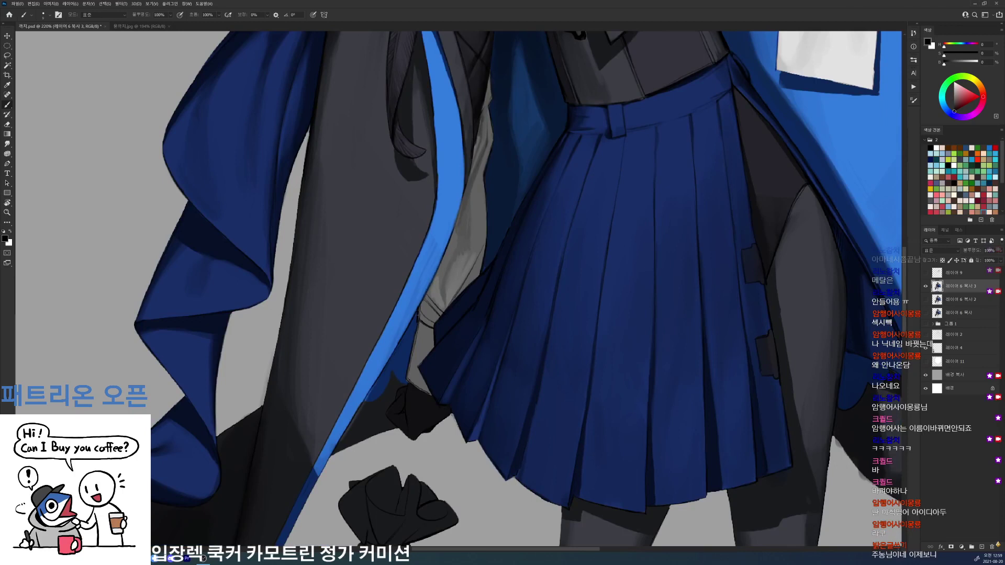
- Refine the fold shading around the grey sleeve's cuff with sampled greys
drag(488, 200, 462, 289)
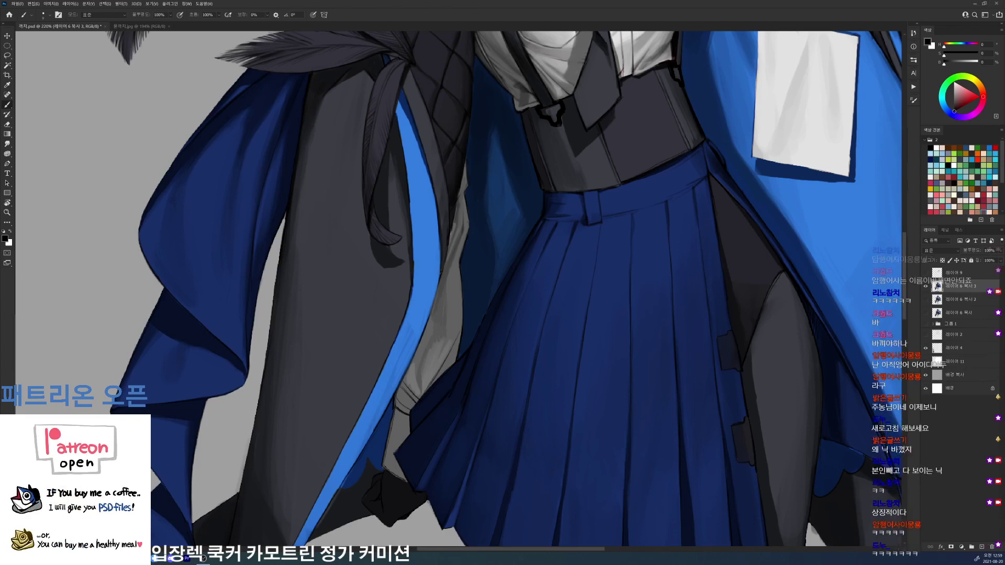
mouse_move(440, 275)
mouse_down()
mouse_move(430, 315)
mouse_move(441, 241)
mouse_up()
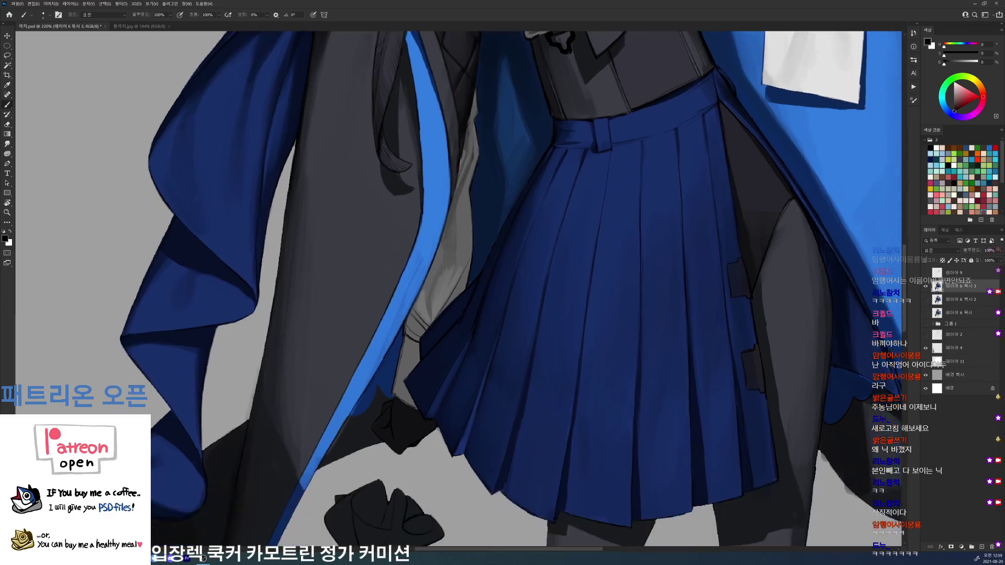
alt+click(422, 309)
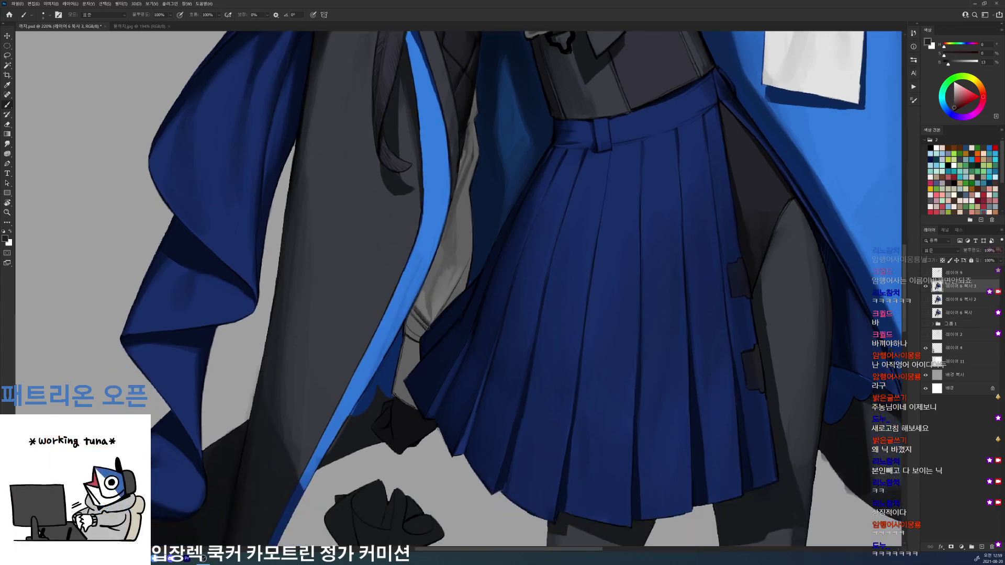
alt+click(416, 337)
alt+click(452, 281)
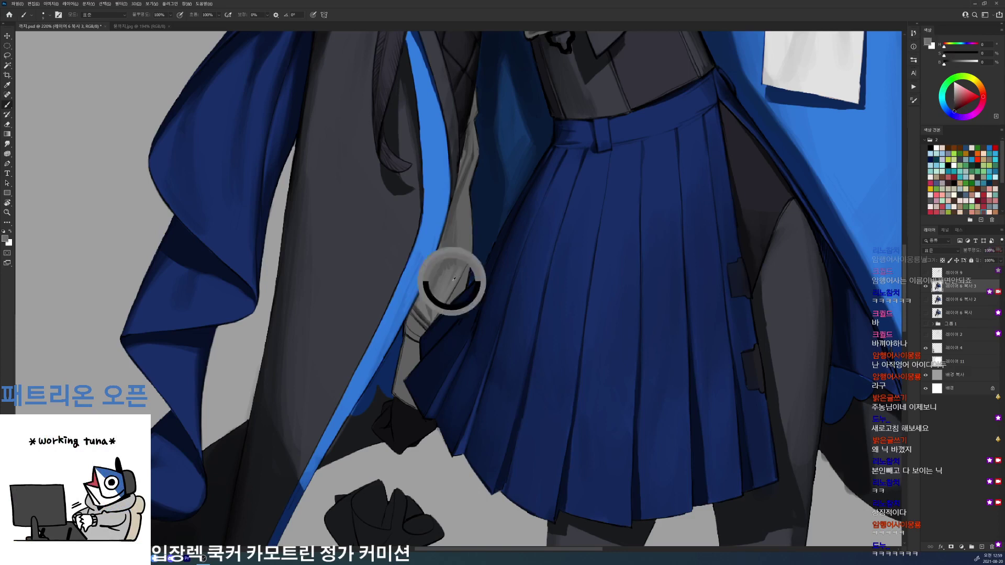
- Clean up the grey sleeve's outer edge against the dark blue cape lining with black, sampled navy and sampled grey
mouse_move(474, 184)
mouse_down()
mouse_move(458, 232)
mouse_move(447, 206)
mouse_move(443, 234)
mouse_up()
key(d)
right_click(464, 216)
click(492, 276)
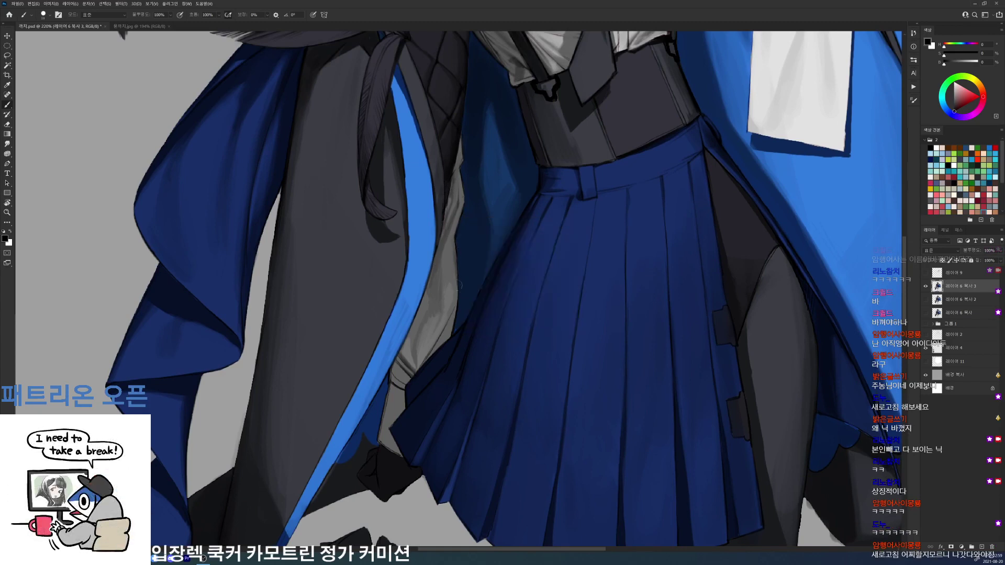
alt+click(453, 265)
alt+click(457, 263)
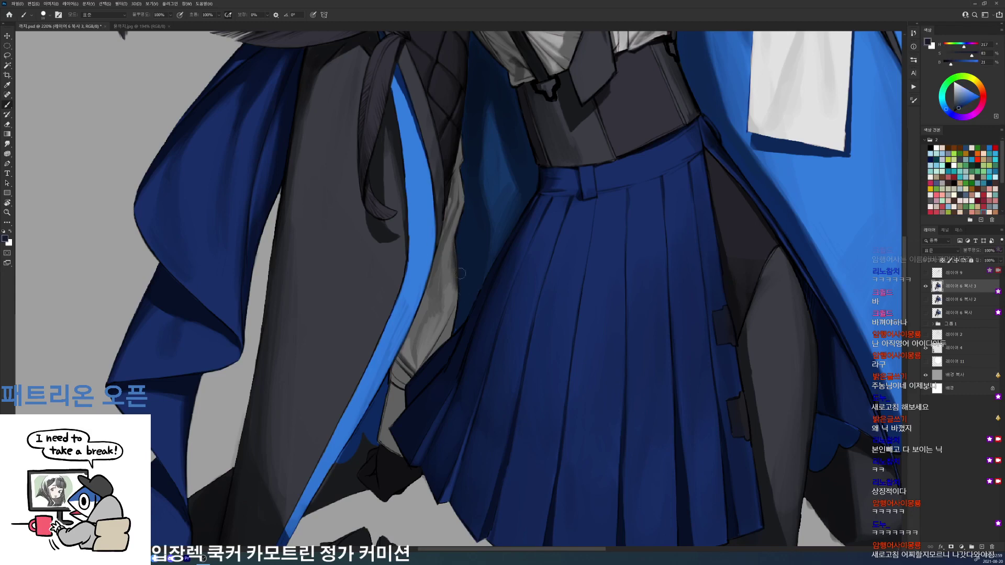
alt+click(448, 258)
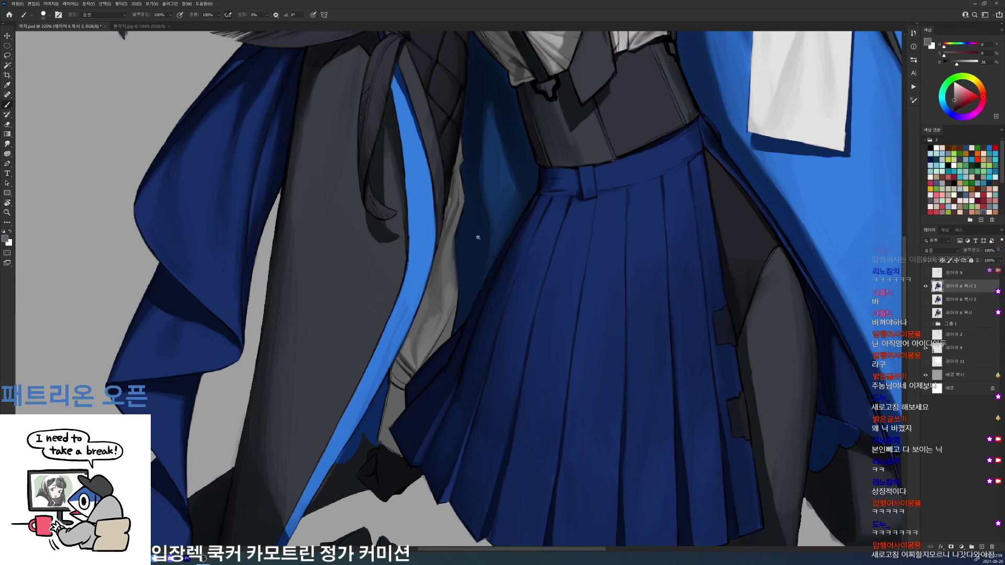
- Shade the sleeve's lower outer edge where it meets the skirt, using a finer brush and sampled grey
key(ctrl+0)
scroll(444, 270, up, 6)
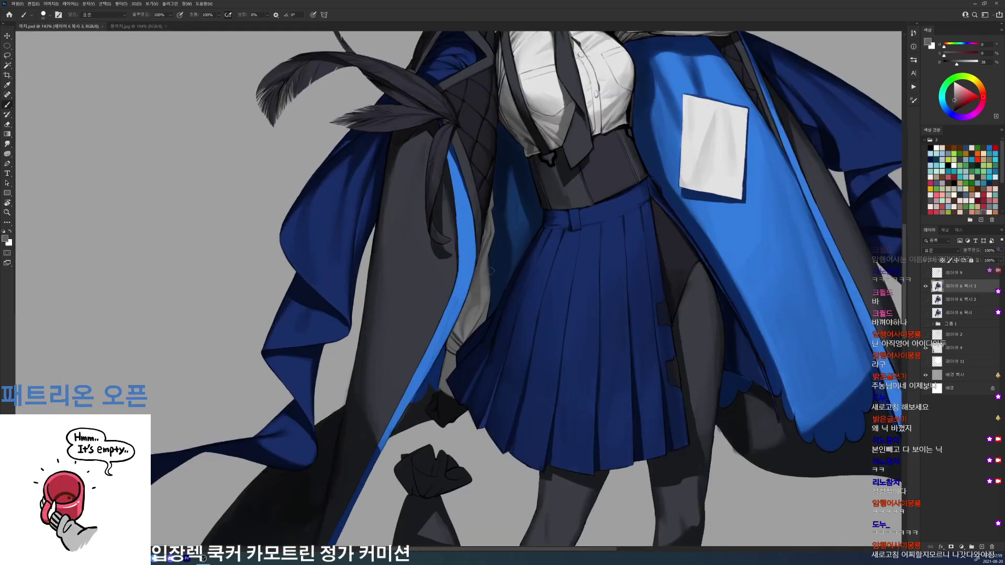
drag(472, 299, 480, 278)
scroll(513, 258, up, 3)
key(d)
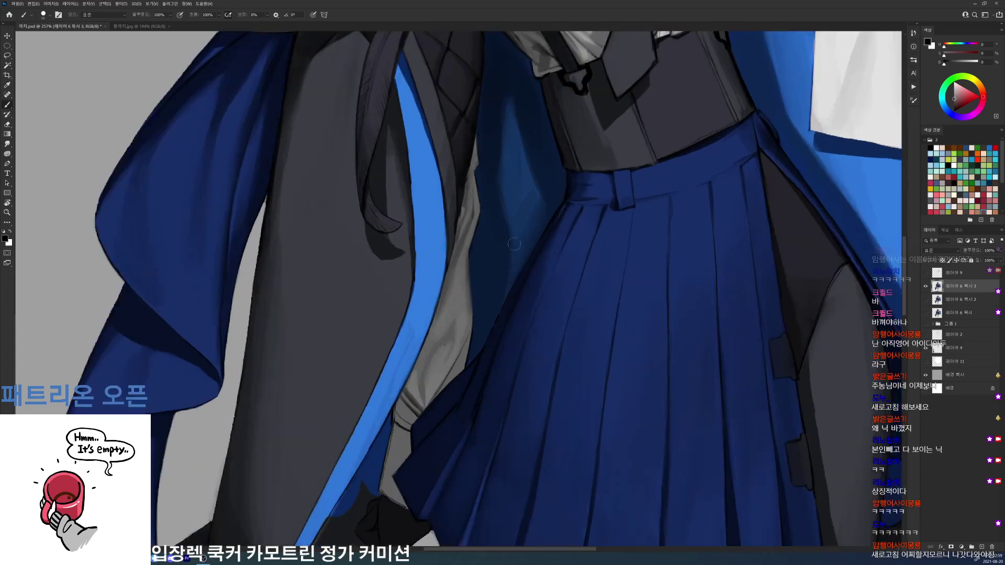
right_click(504, 217)
double_click(561, 279)
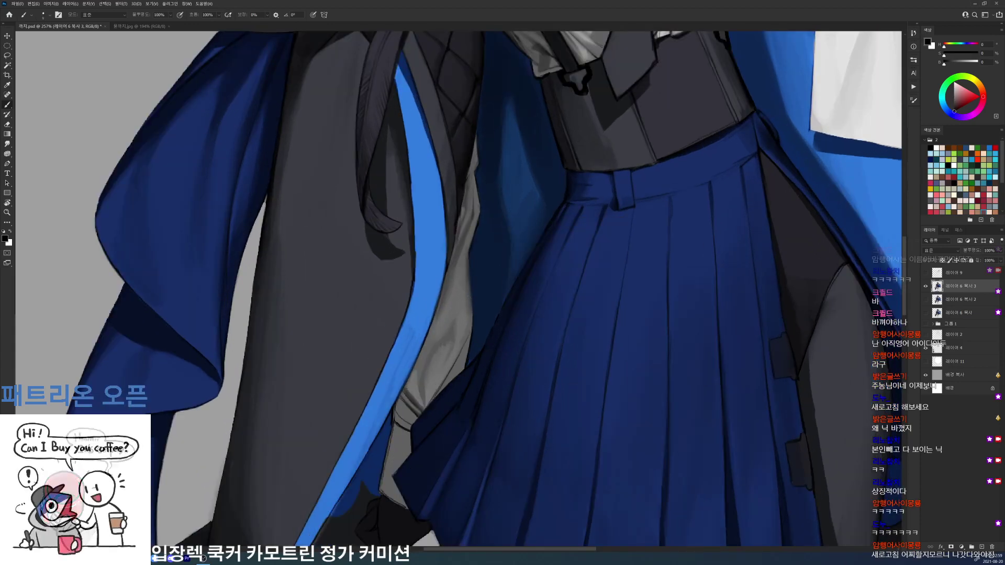
alt+click(464, 358)
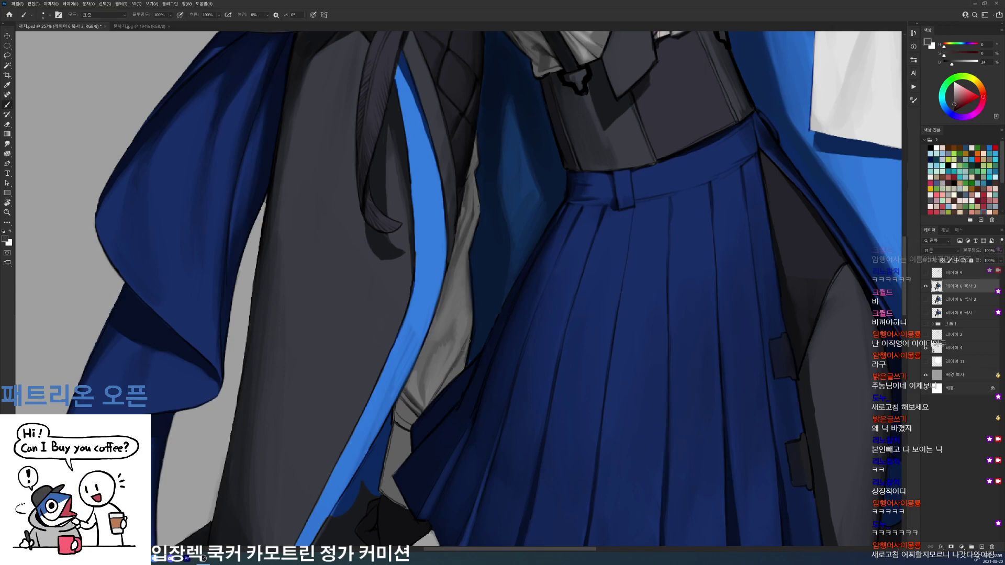
alt+click(468, 343)
drag(470, 337, 465, 367)
drag(472, 330, 467, 354)
- Sharpen the gathered folds on the trim side above the cuff, alternating black and sampled grey
mouse_move(413, 391)
mouse_down()
mouse_move(420, 327)
mouse_move(416, 368)
mouse_up()
key(d)
alt+click(422, 350)
key(d)
alt+click(417, 352)
key(d)
alt+click(417, 359)
key(d)
alt+click(402, 376)
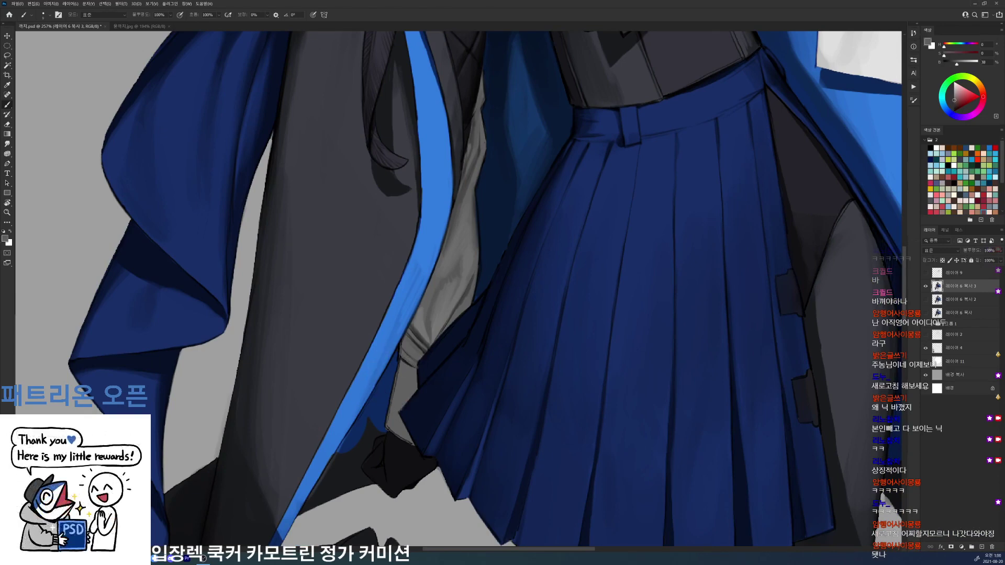
key(d)
- Touch up the dark cape area between the blue trim and the gloved hand with sampled dark tones, and save the file
drag(366, 431, 339, 452)
drag(374, 426, 424, 314)
alt+click(386, 355)
drag(383, 349, 365, 383)
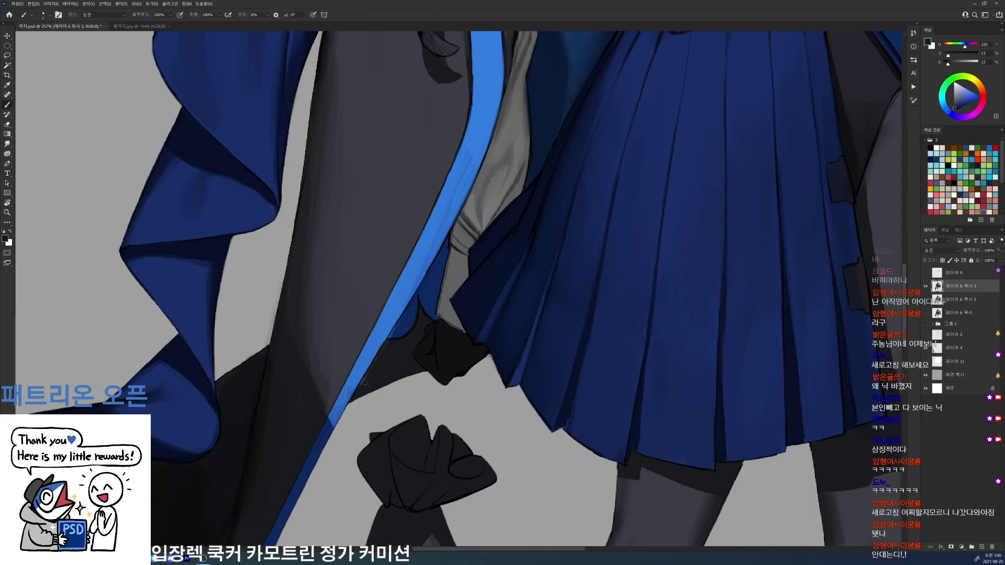
alt+click(404, 314)
key(d)
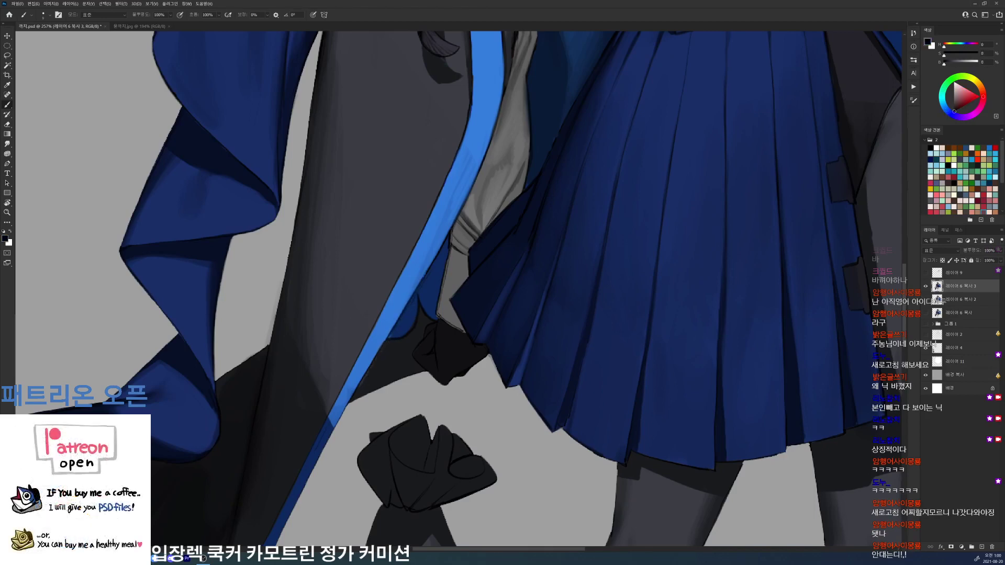
key(ctrl+0)
key(ctrl+s)
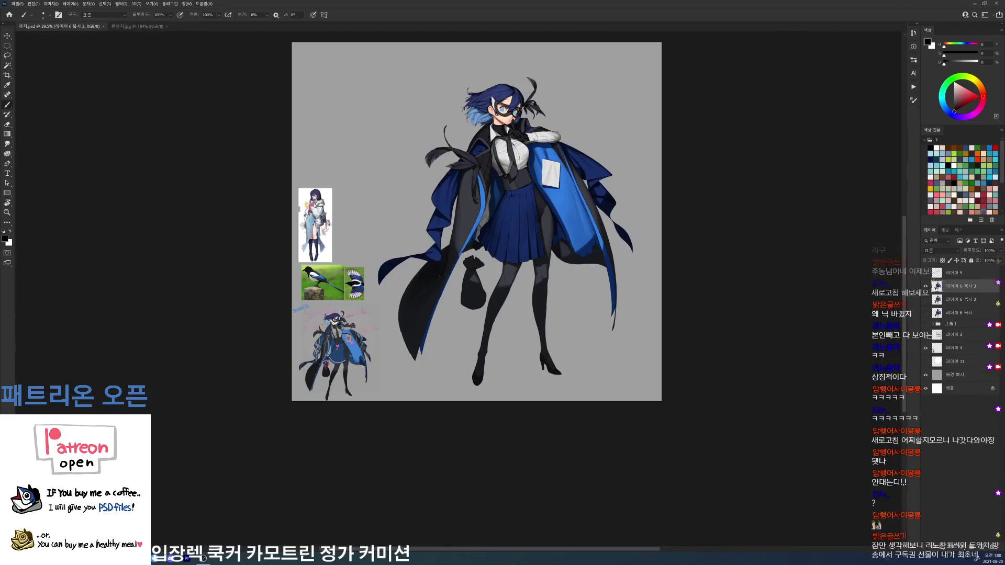
- Darken the two notches along the skirt's open side over the thigh with black, using a larger brush
drag(550, 209, 576, 214)
right_click(521, 313)
click(553, 377)
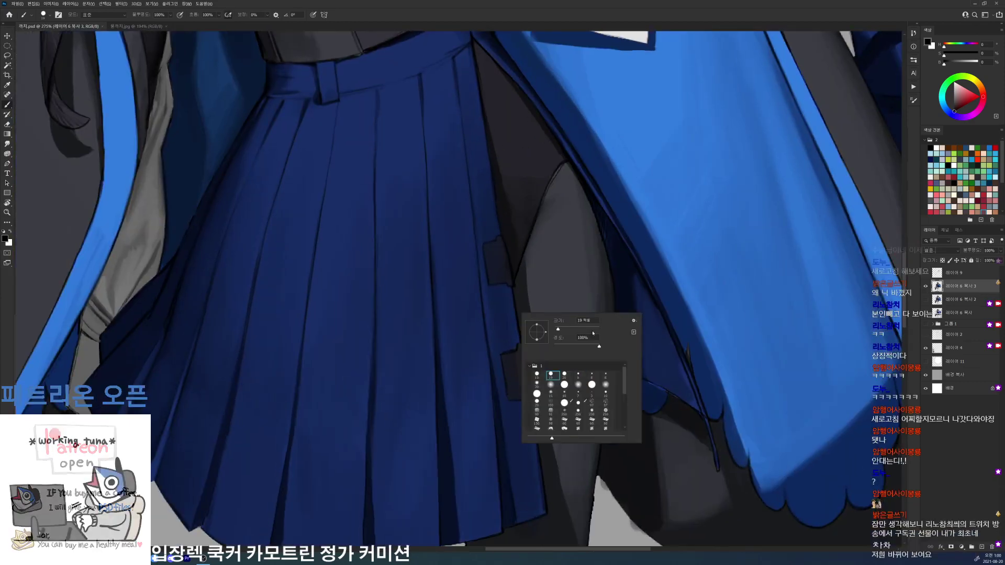
click(650, 398)
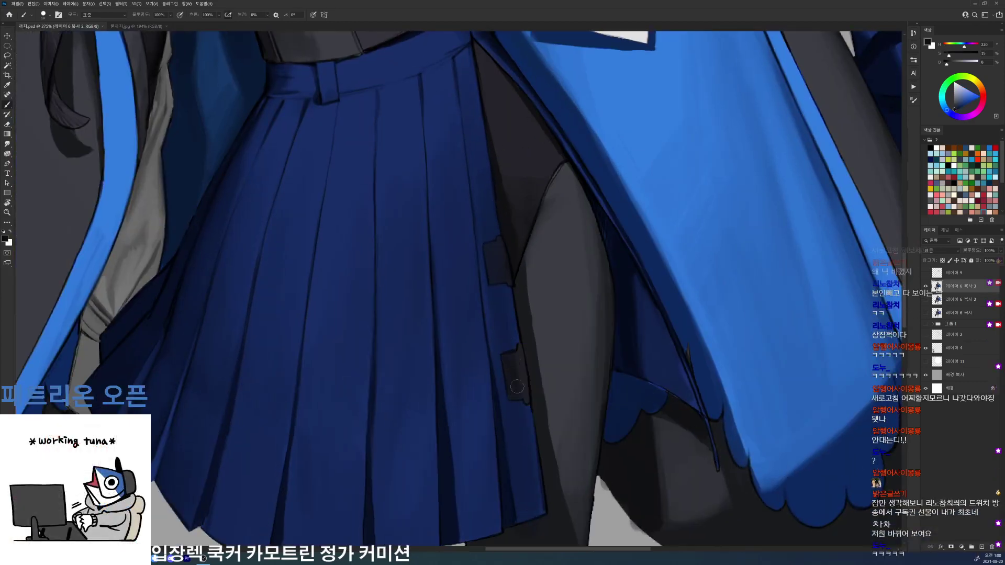
mouse_move(492, 254)
mouse_down()
mouse_move(487, 246)
mouse_move(501, 245)
mouse_move(492, 278)
mouse_move(507, 281)
mouse_up()
key(d)
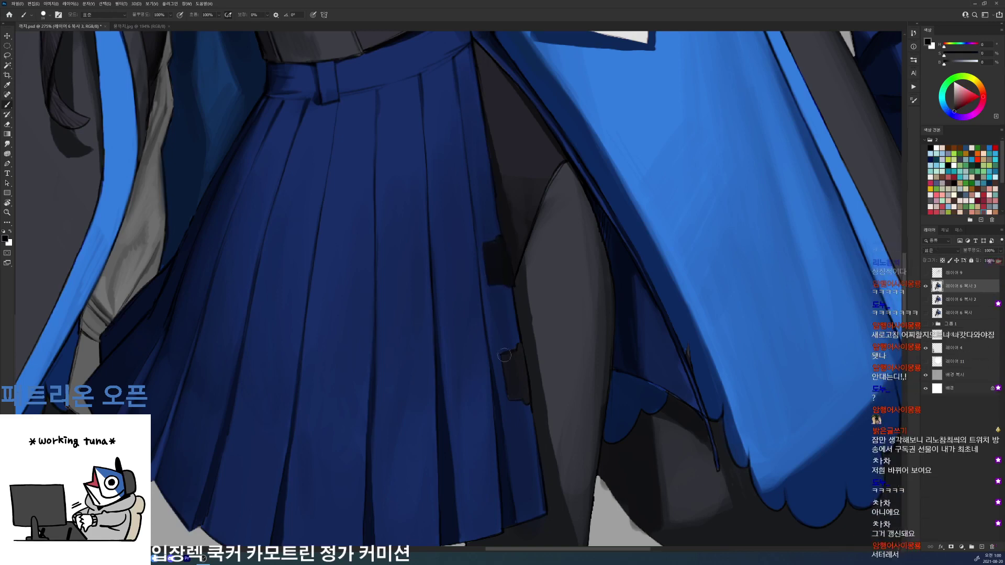
mouse_move(518, 394)
mouse_down()
mouse_move(505, 355)
mouse_move(522, 388)
mouse_move(521, 365)
mouse_move(527, 401)
mouse_up()
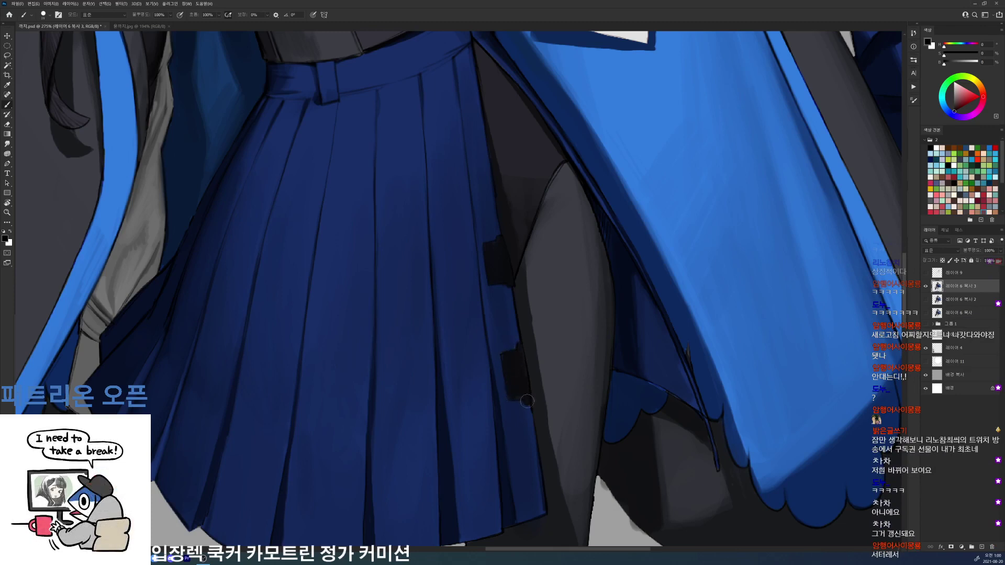
- Tidy the edges of the two side notches with a finer brush, black and sampled dark tones
right_click(518, 253)
alt+click(488, 256)
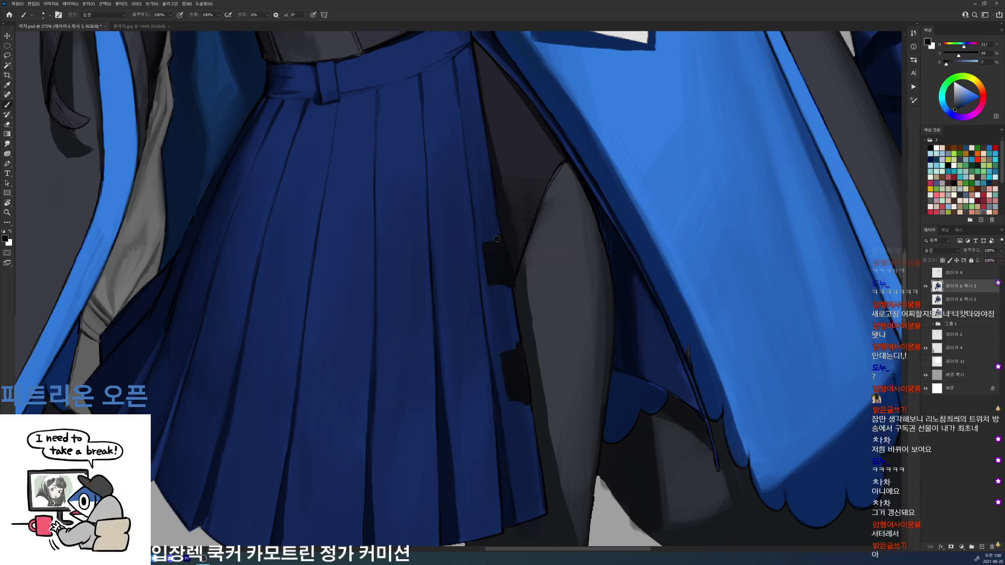
key(d)
drag(496, 239, 510, 273)
alt+click(520, 344)
alt+click(528, 399)
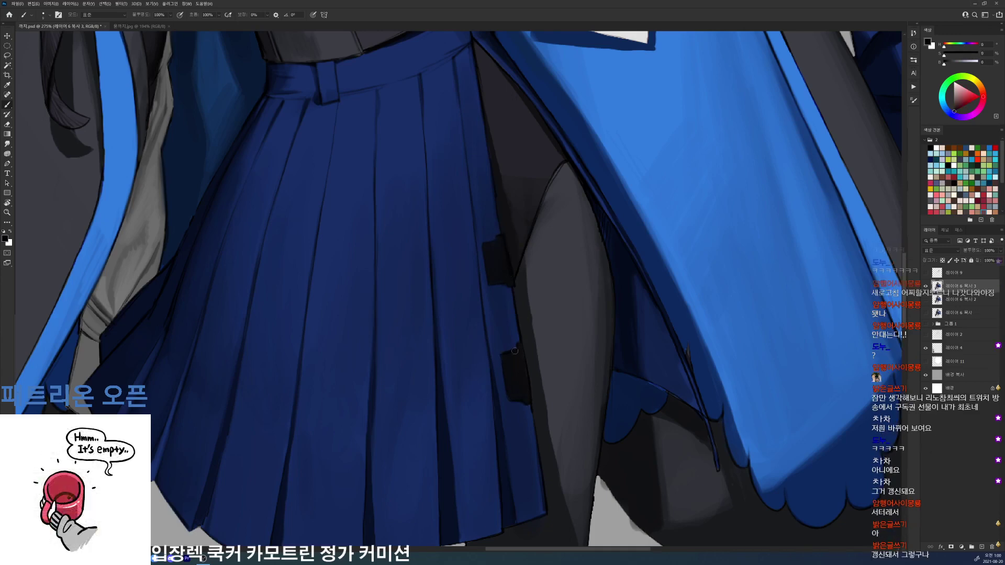
- Deepen the shadow on the skirt pleats nearest the sleeve cuff with a larger brush and sampled color
key(ctrl+0)
scroll(435, 312, up, 5)
right_click(446, 366)
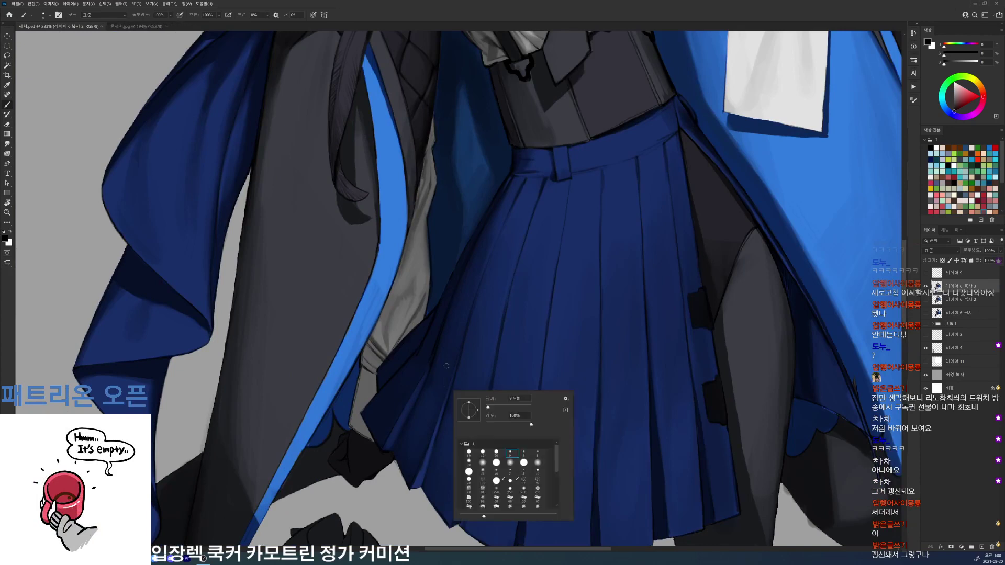
double_click(483, 452)
alt+click(366, 413)
alt+click(389, 389)
drag(389, 389, 422, 346)
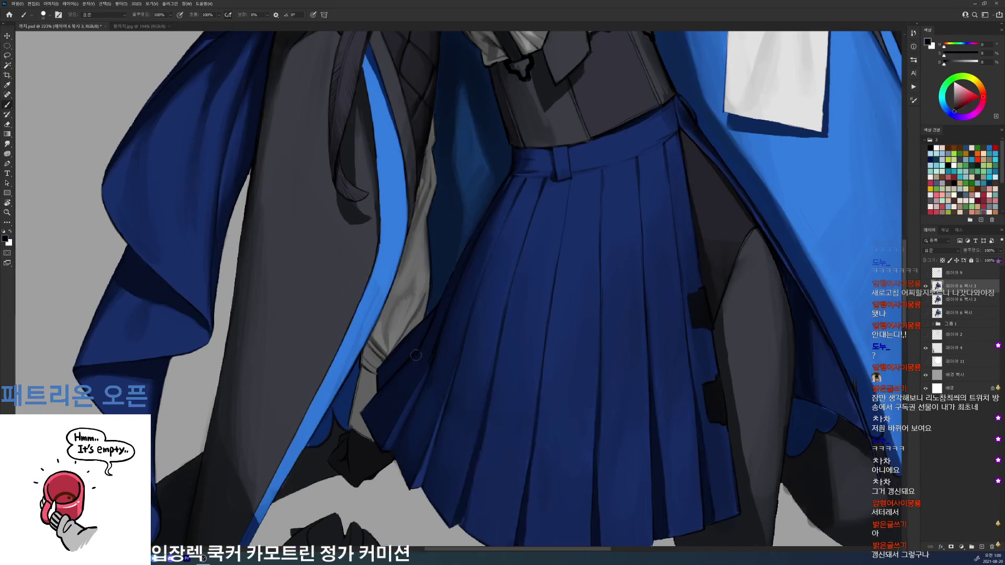
- Blend the skirt's sleeve-side edge into the cape lining with sampled dark blue, and save the file
alt+click(430, 328)
alt+click(421, 351)
alt+click(446, 259)
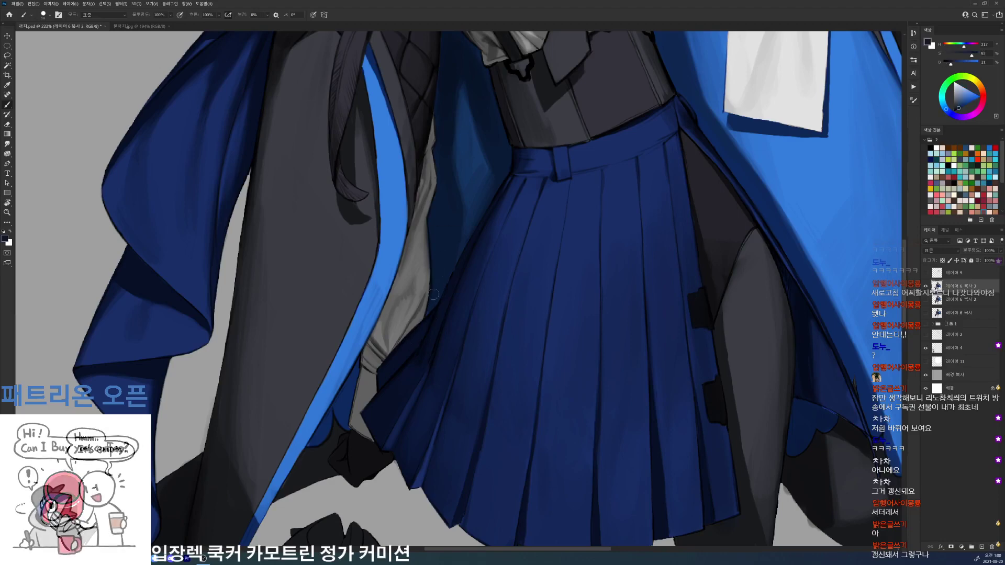
drag(487, 242, 466, 288)
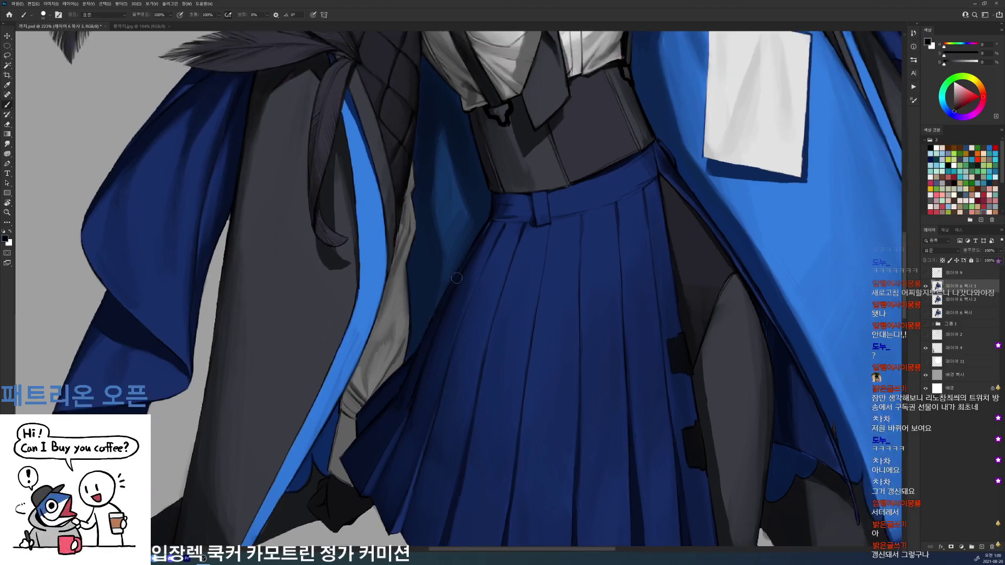
key(ctrl+0)
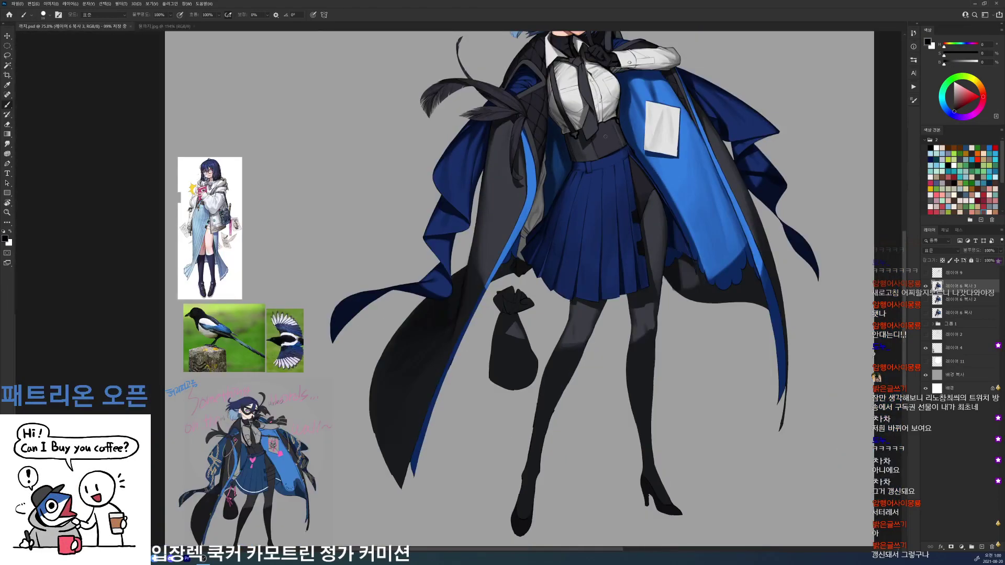
scroll(701, 144, down, 2)
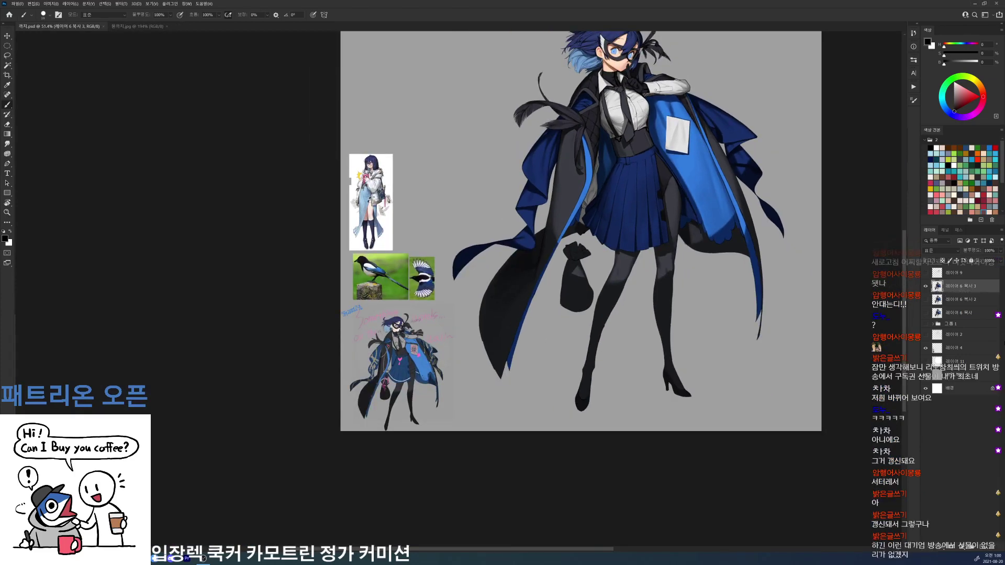
- Touch up the shadow where the bodysuit meets the top of the exposed thigh with sampled dark grey, and save the file
click(767, 477)
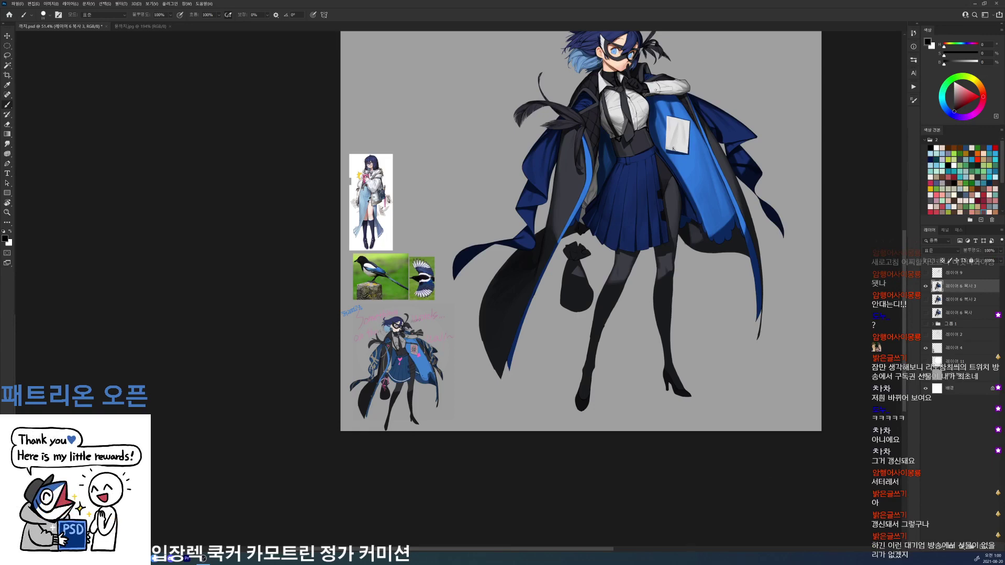
drag(674, 149, 718, 149)
alt+click(658, 267)
alt+click(656, 267)
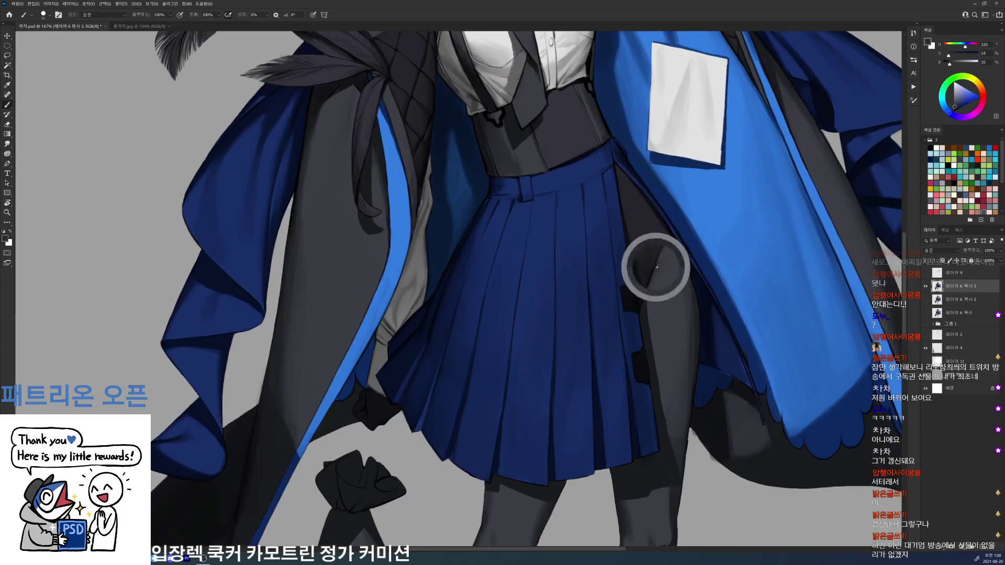
alt+click(657, 267)
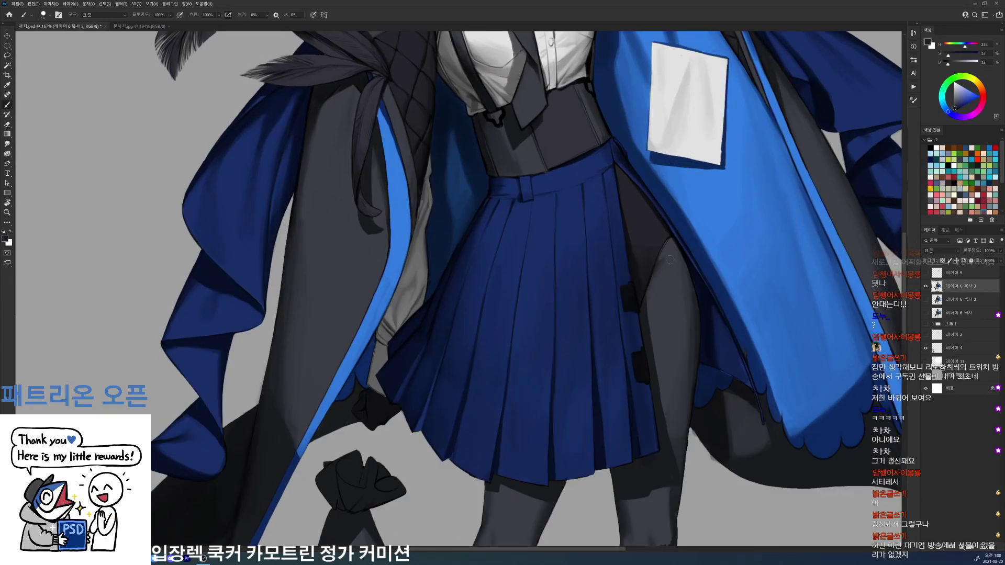
key(r)
key(ctrl+s)
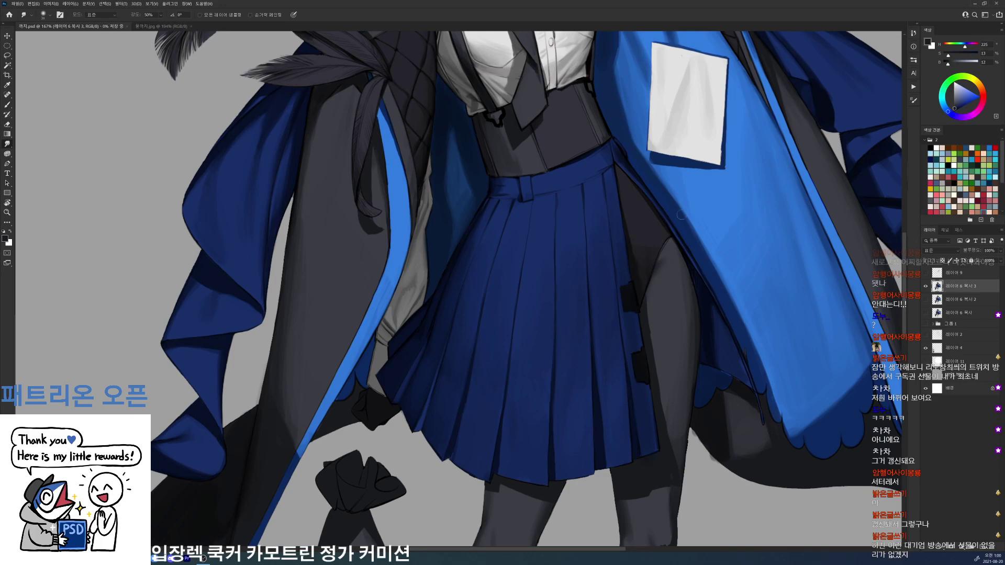
- Shade the bodysuit at the top of the exposed thigh with a larger brush and sampled dark greys
drag(670, 221, 619, 271)
key(b)
right_click(574, 200)
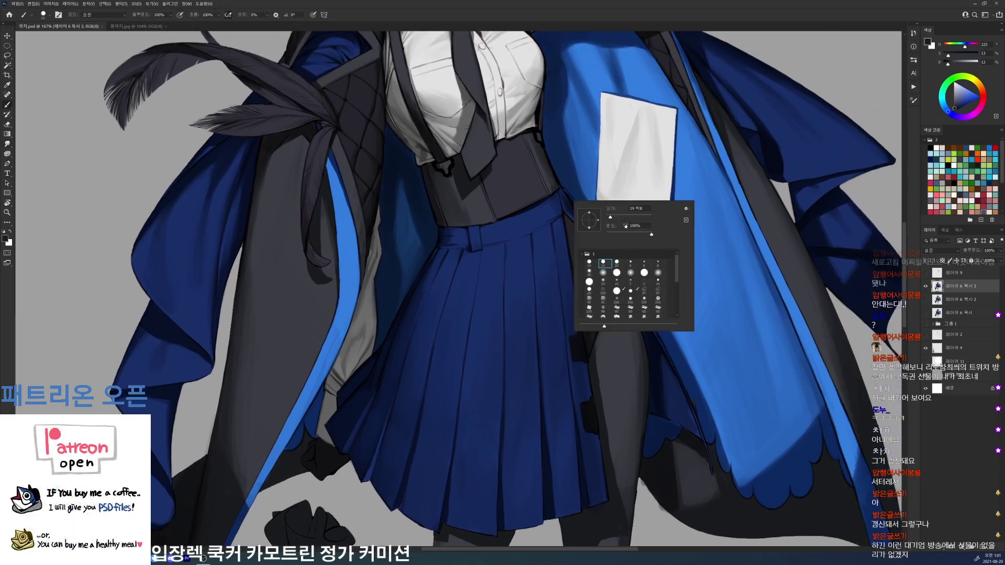
key(Return)
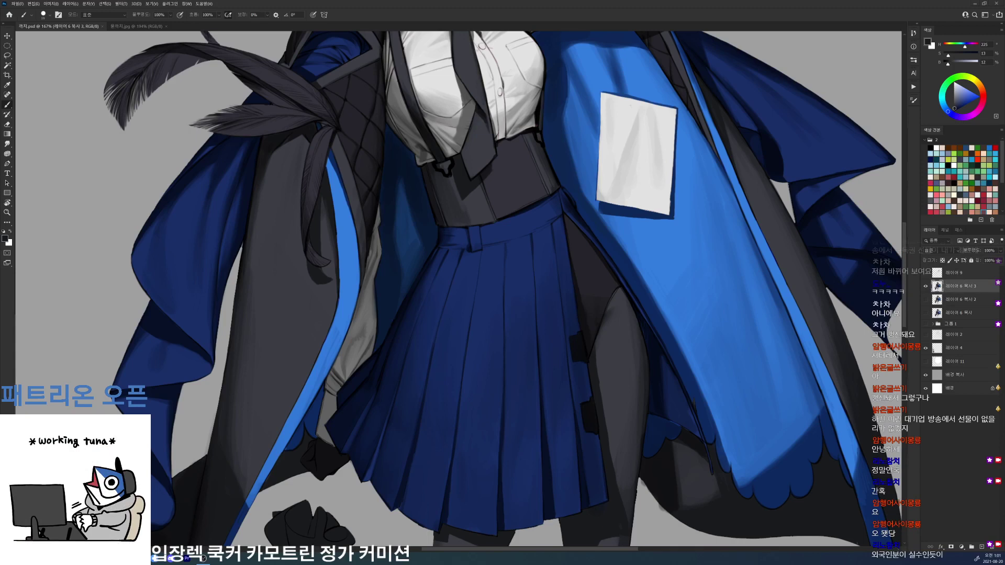
right_click(587, 296)
drag(664, 316, 672, 316)
alt+click(590, 296)
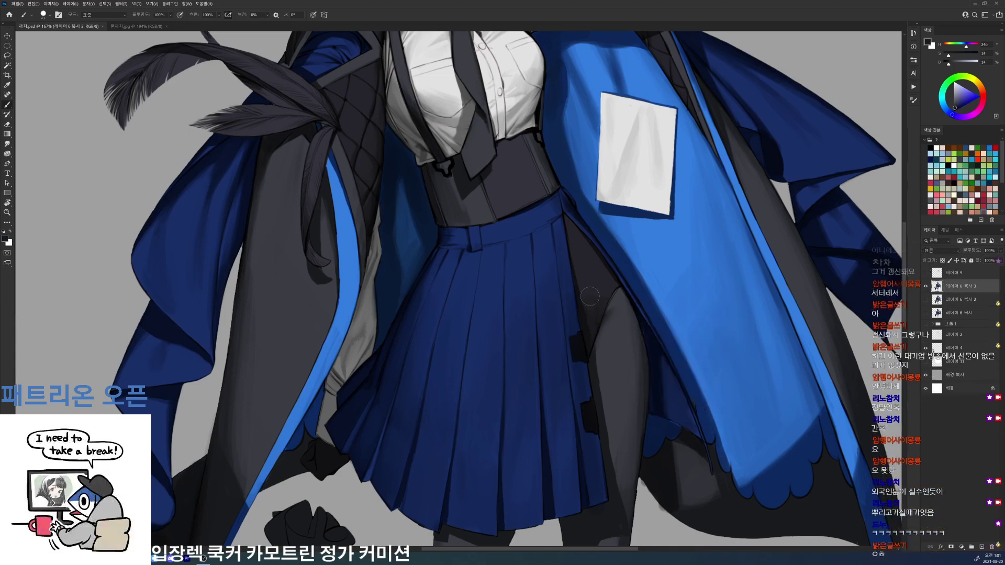
drag(590, 297, 596, 300)
key(d)
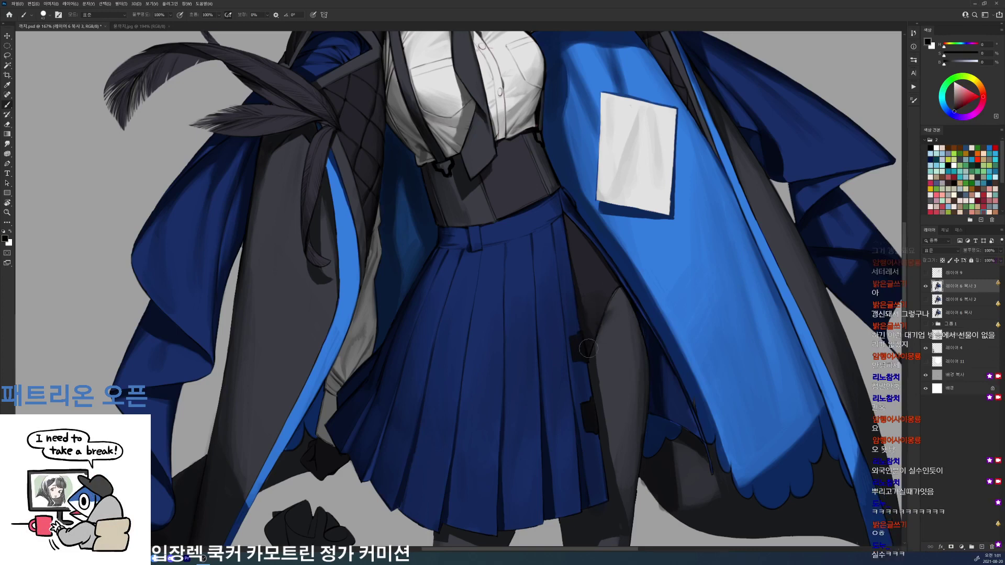
alt+click(589, 338)
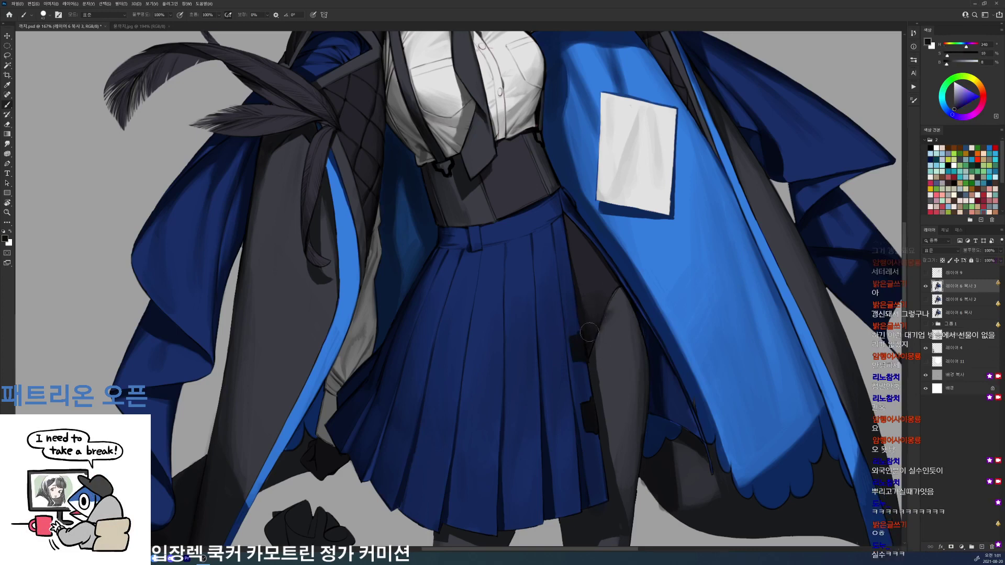
alt+click(605, 293)
drag(596, 305, 601, 303)
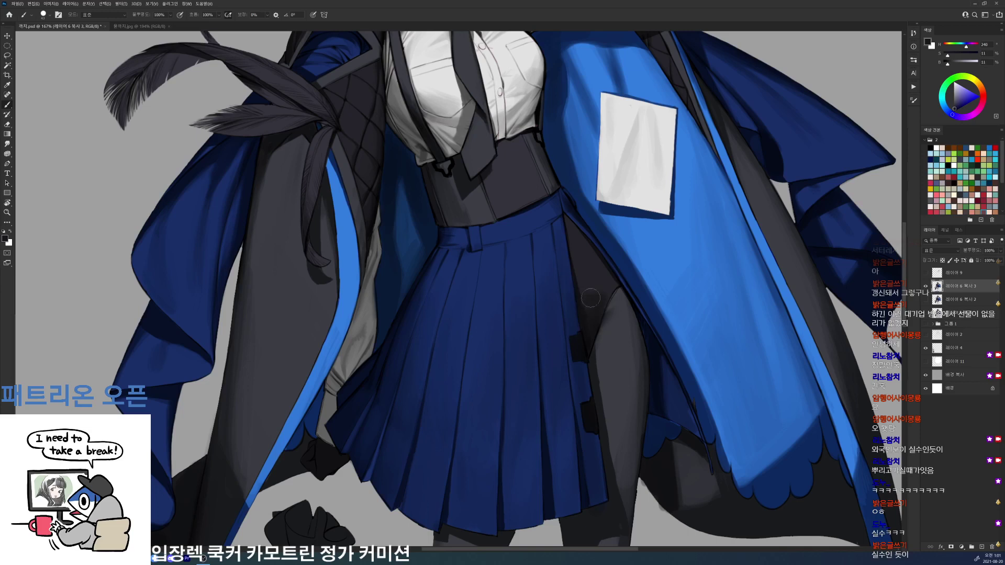
- Blend the bodysuit's shading upward from the thigh toward the waistband with sampled dark greys
alt+click(594, 297)
alt+click(591, 292)
alt+click(590, 286)
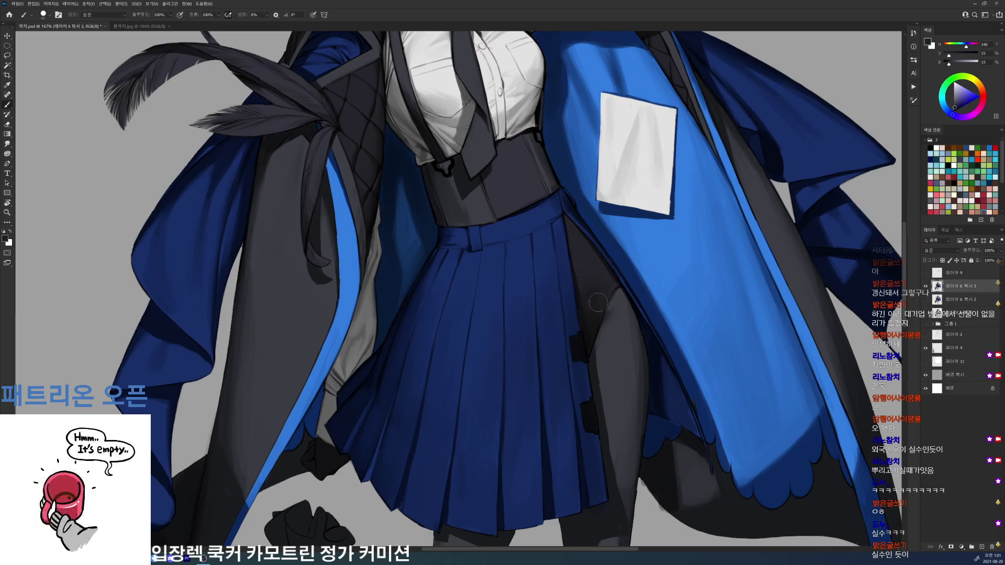
alt+click(597, 253)
alt+click(594, 270)
alt+click(583, 248)
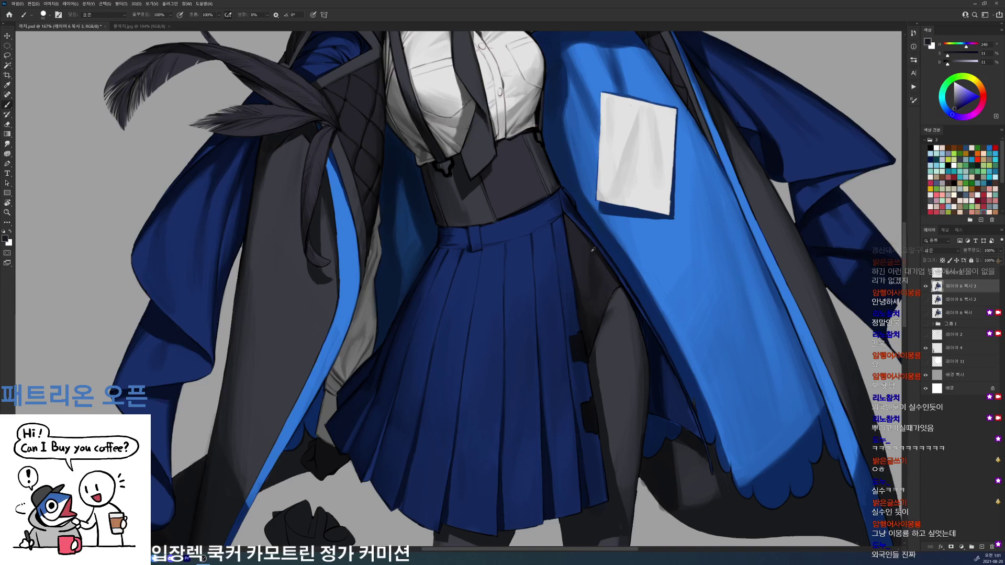
- Smooth the tonal transitions across the bodysuit panel with sampled near-black greys, and save the file
alt+click(592, 251)
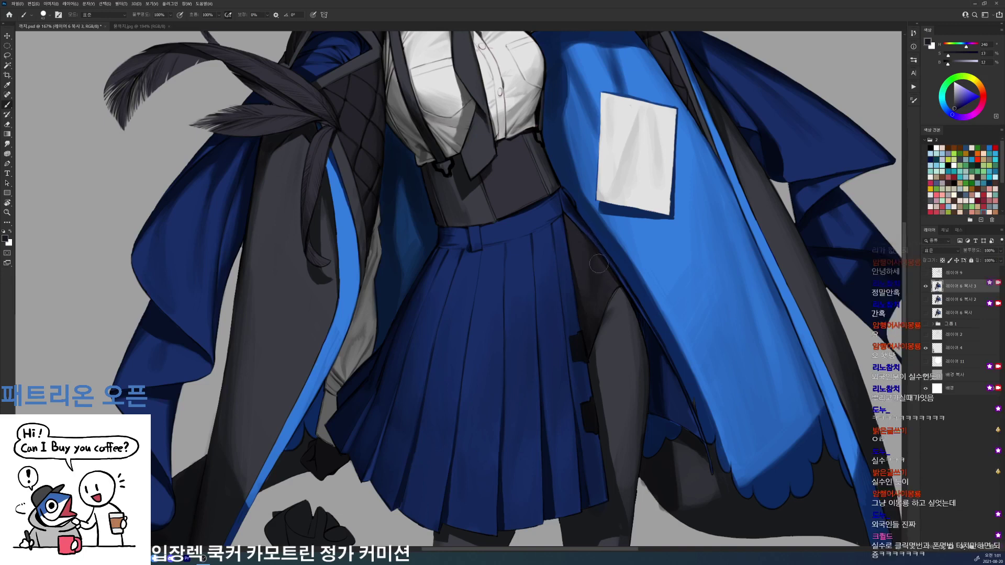
alt+click(597, 250)
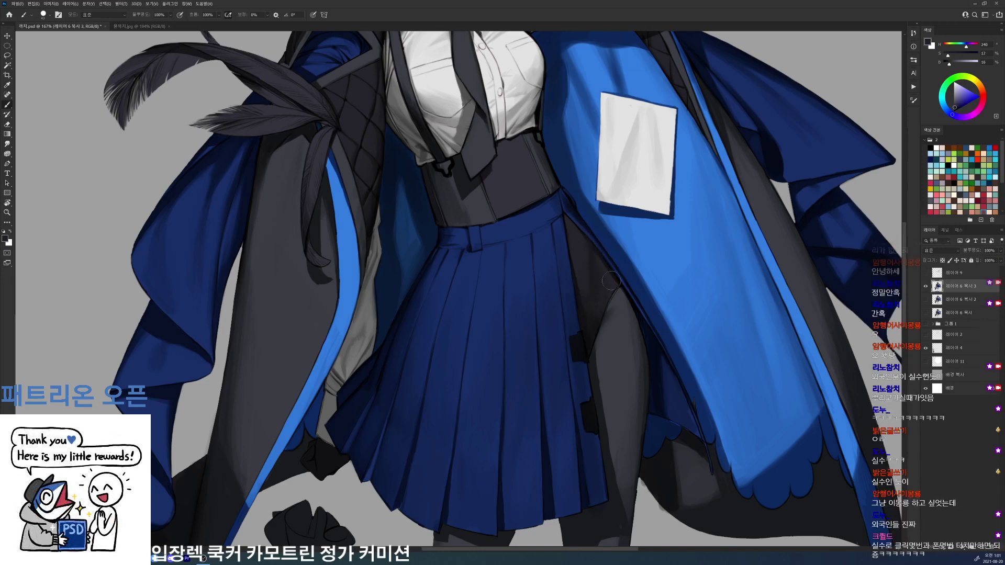
alt+click(603, 296)
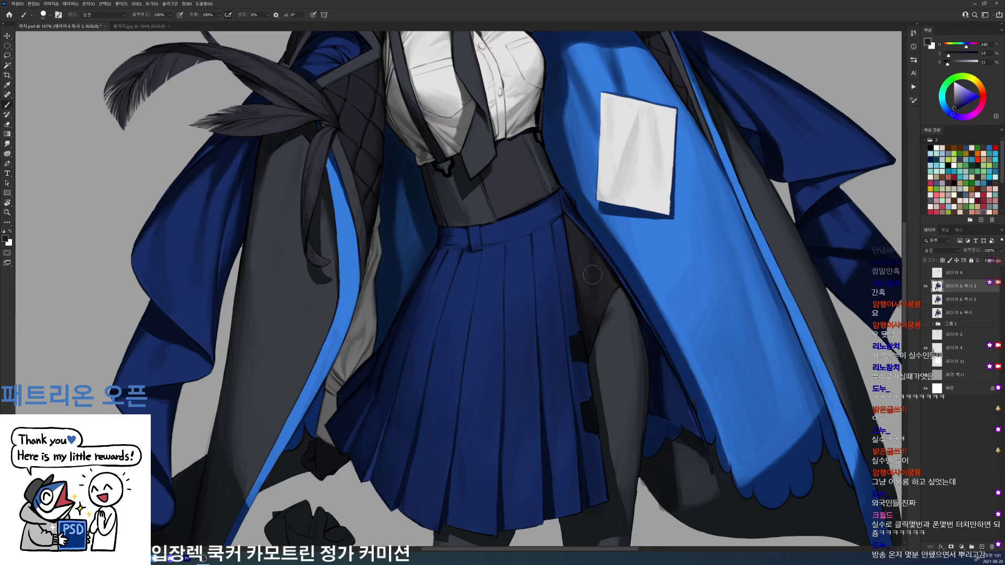
alt+click(591, 327)
scroll(639, 237, down, 5)
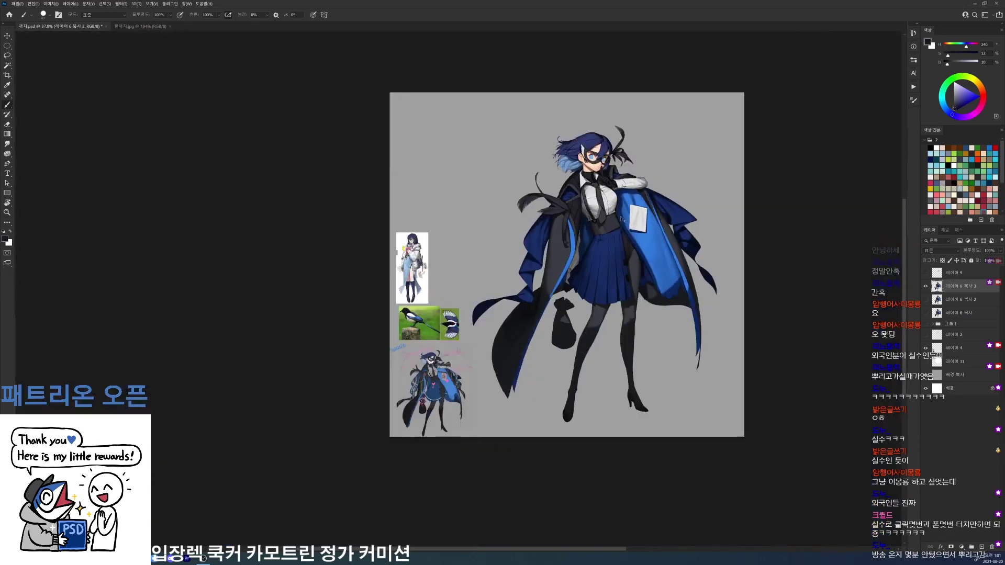
key(ctrl+s)
scroll(648, 237, up, 5)
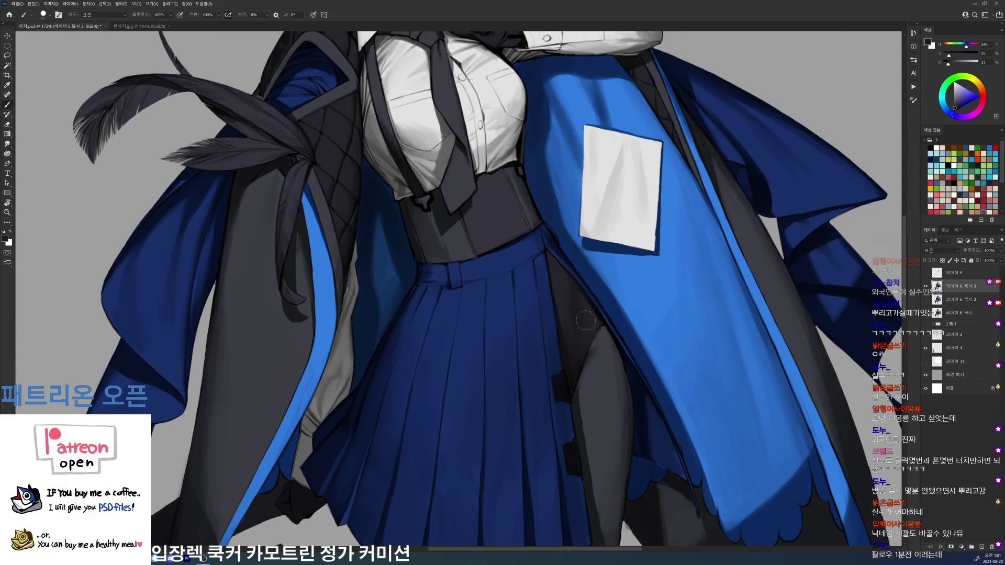
- Touch up the lower bodysuit where it narrows between skirt and thigh with sampled dark tones, and save the file
alt+click(579, 297)
alt+click(584, 345)
drag(570, 312, 498, 281)
alt+click(498, 287)
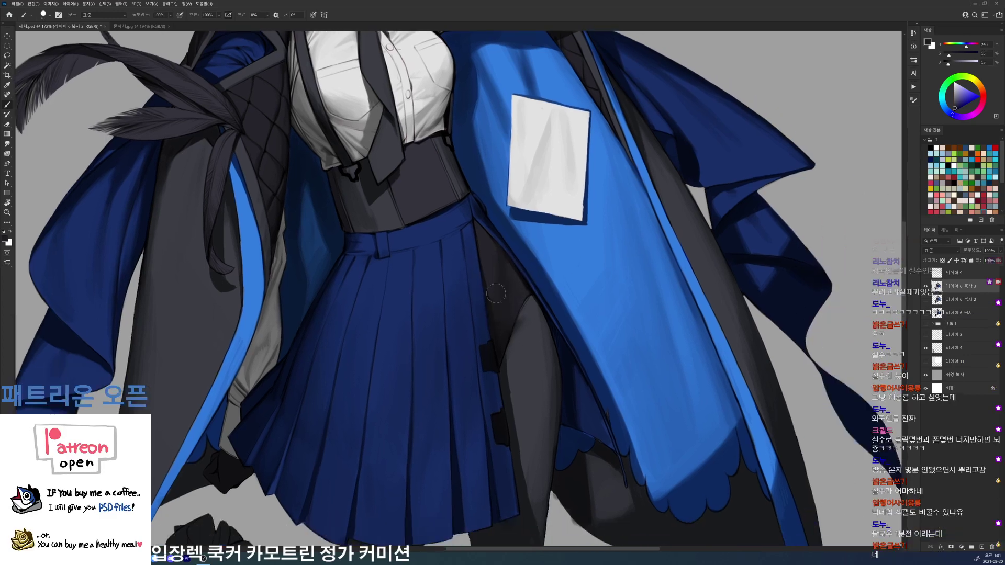
key(d)
key(ctrl+0)
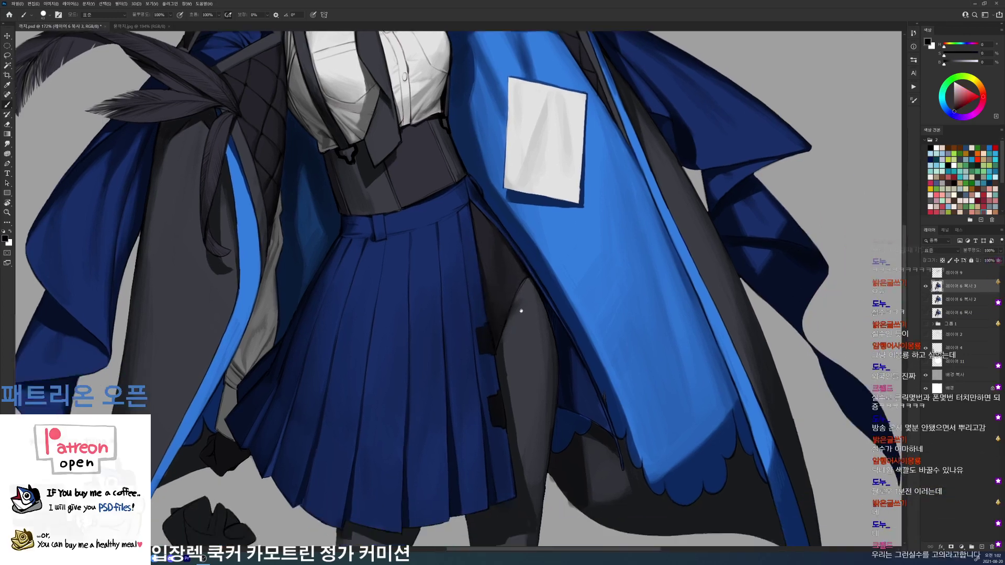
- Soften the shading on the exposed thigh beside the skirt notches with sampled dark greys
drag(556, 260, 603, 260)
alt+click(510, 350)
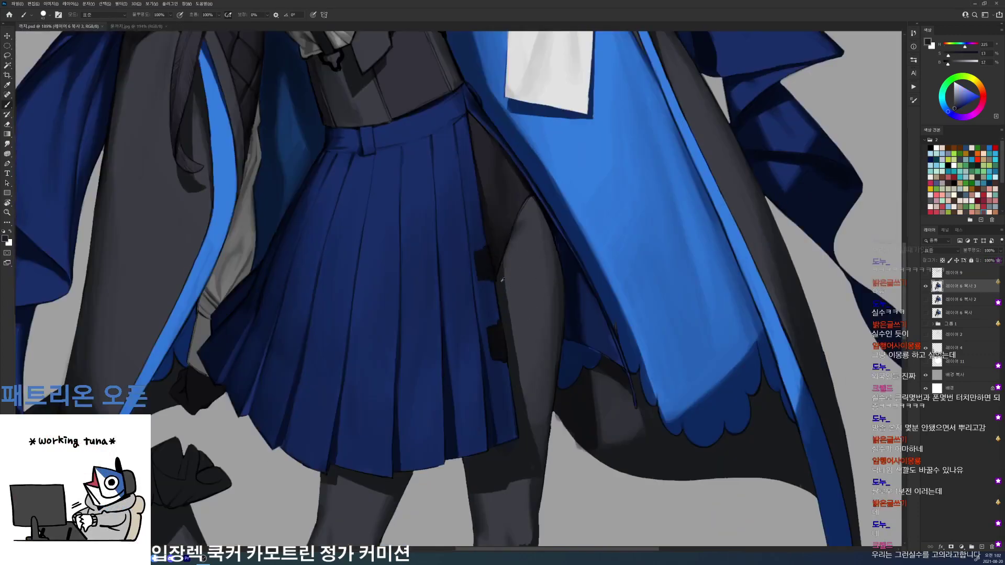
alt+click(514, 320)
alt+click(538, 242)
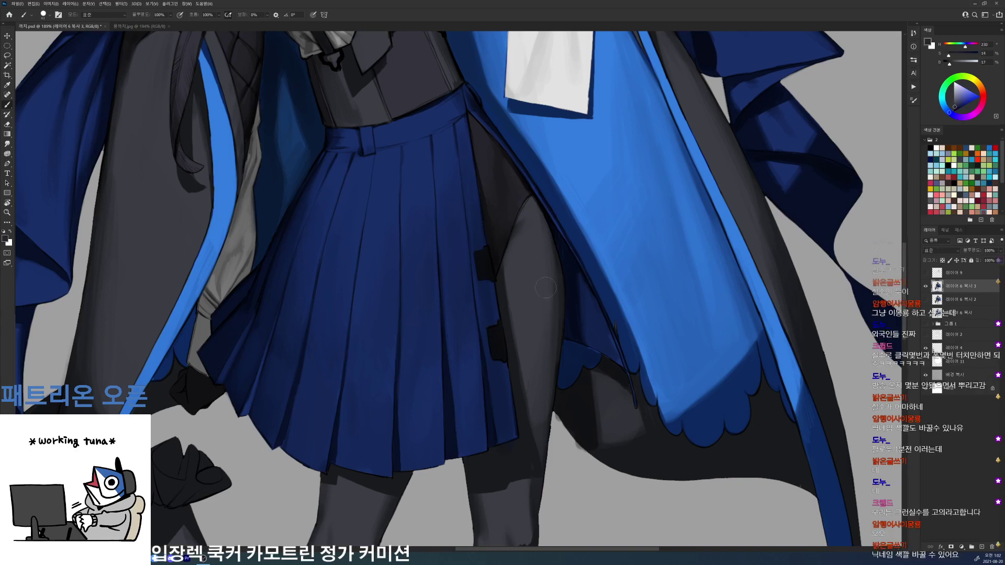
- Darken the inner skirt panel visible between the thigh and the cape lining with sampled dark navy
alt+click(558, 242)
alt+click(571, 292)
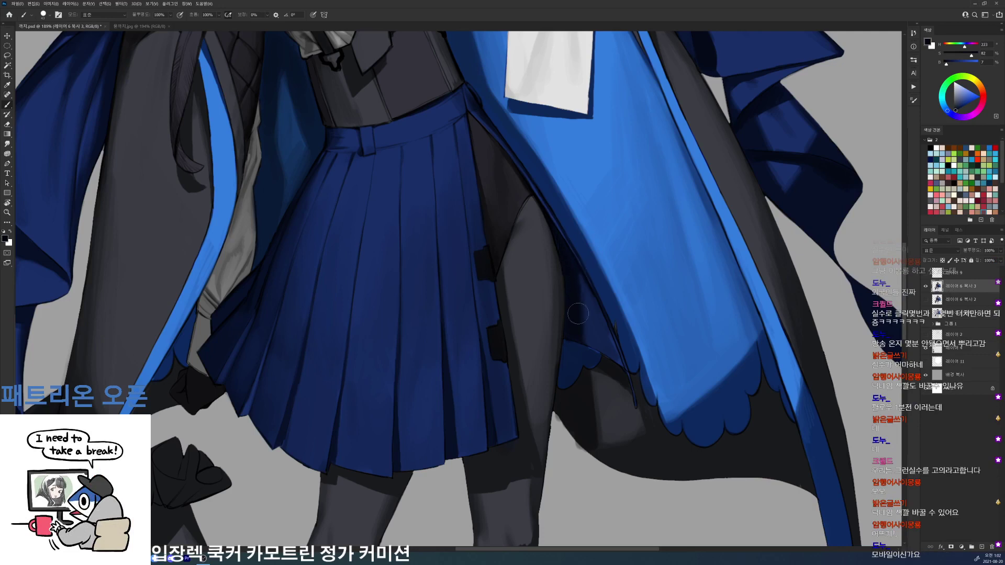
alt+click(582, 341)
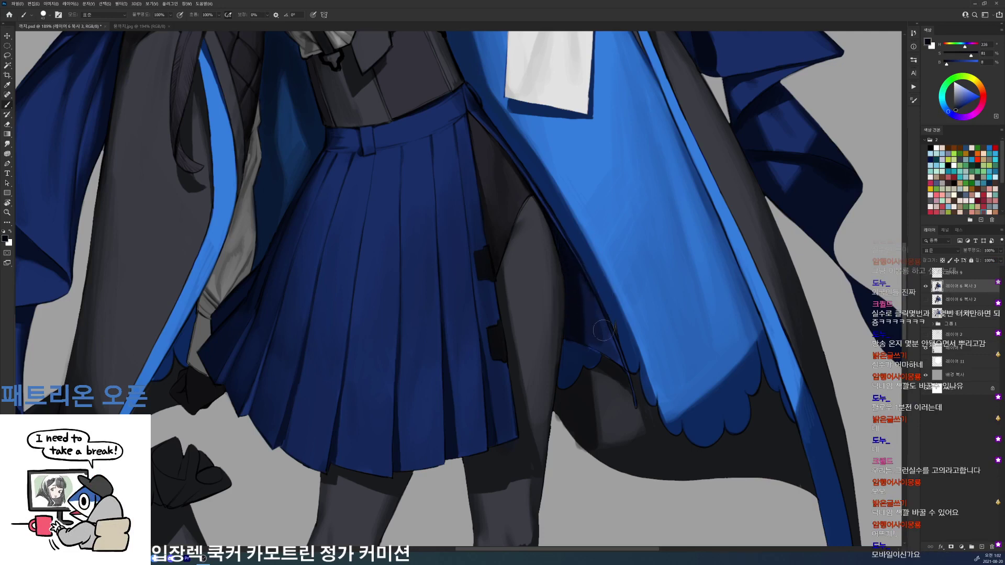
alt+click(598, 342)
- Paint pleat shadows on the inner skirt panel behind the thigh with a finer brush and sampled dark navy
right_click(598, 342)
click(698, 397)
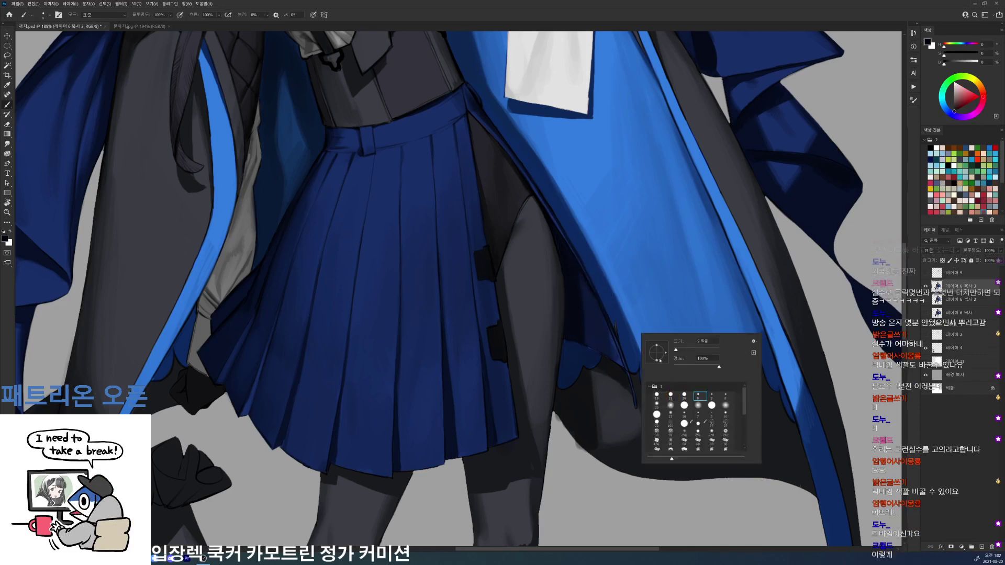
click(575, 271)
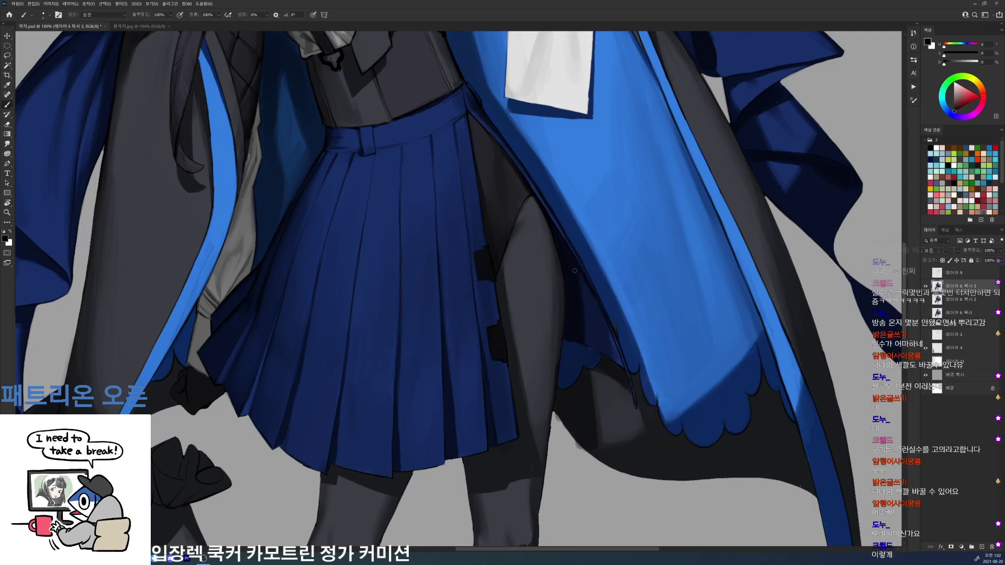
alt+click(585, 348)
alt+click(586, 338)
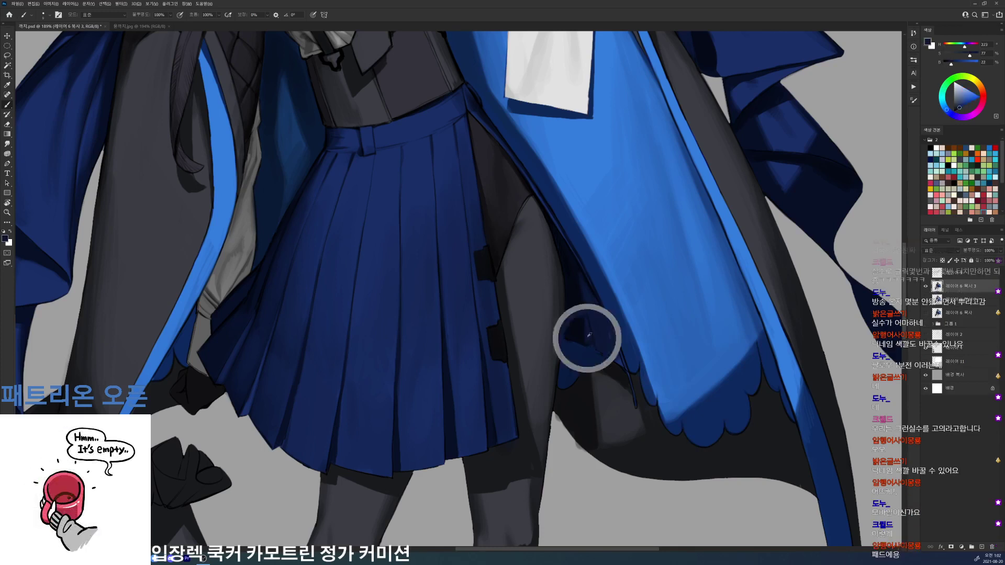
alt+click(586, 338)
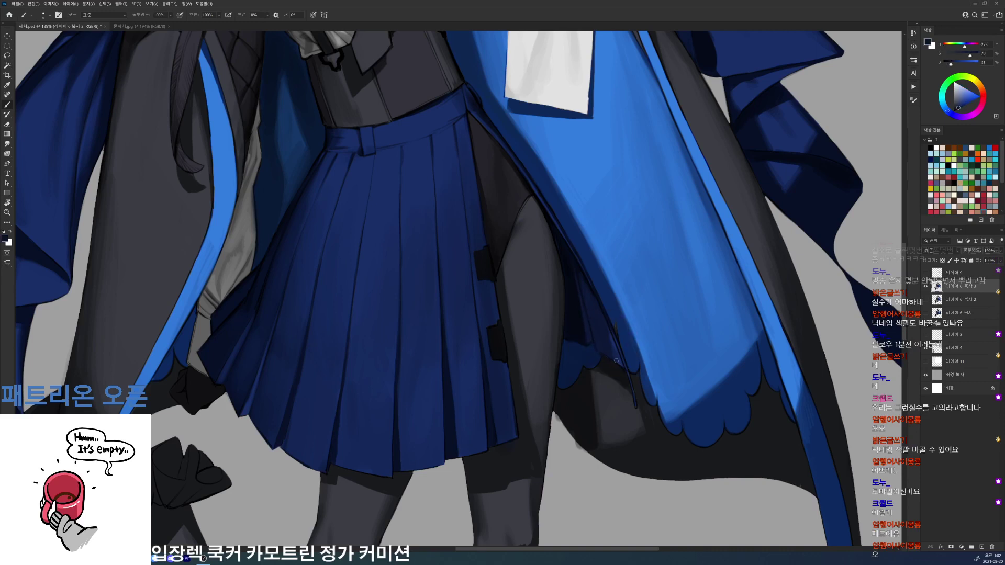
- Refine the hem and pleat lines of the inner skirt panel with sampled navy and black tones, and save the file
alt+click(594, 349)
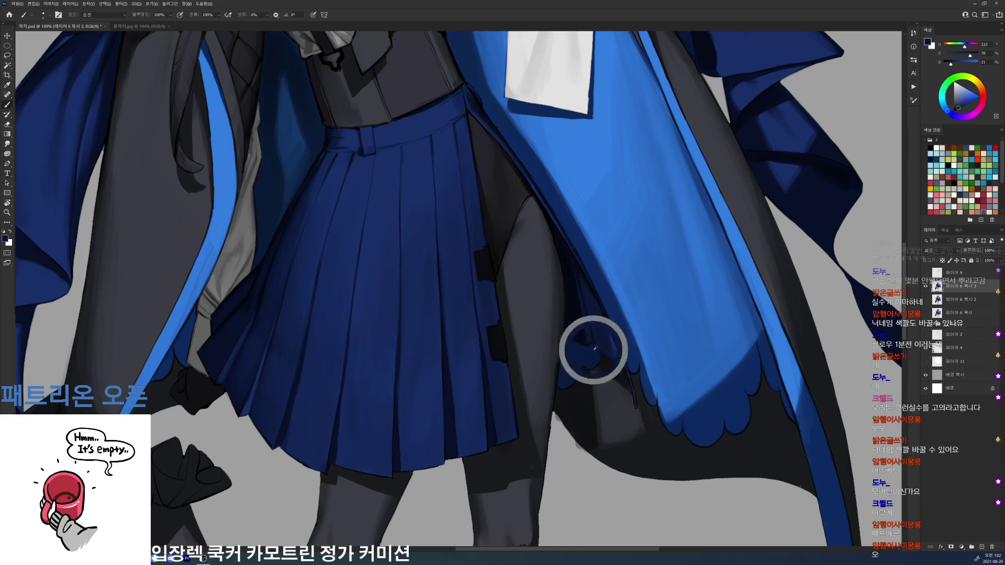
alt+click(626, 374)
alt+click(605, 355)
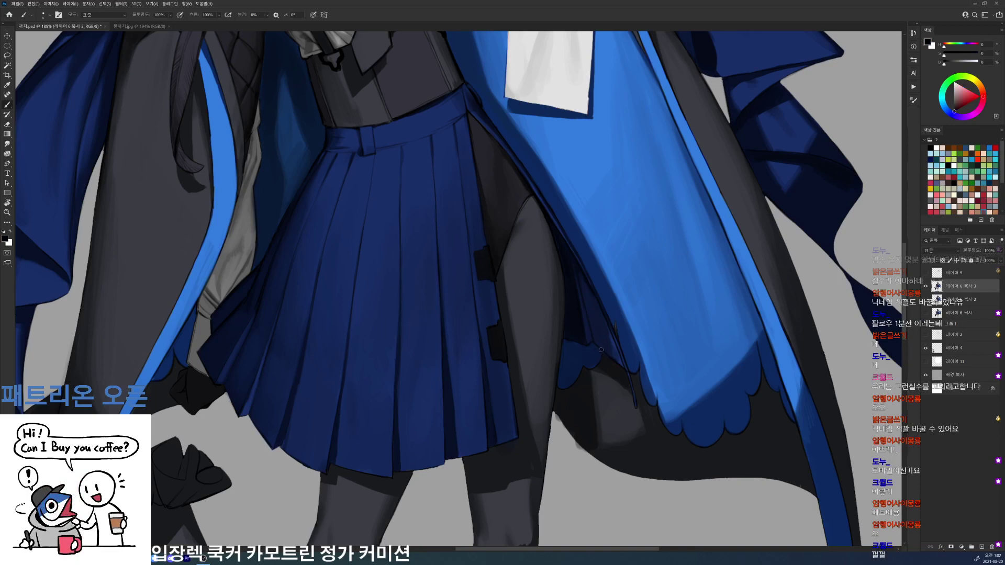
alt+click(601, 352)
alt+click(620, 360)
alt+click(612, 341)
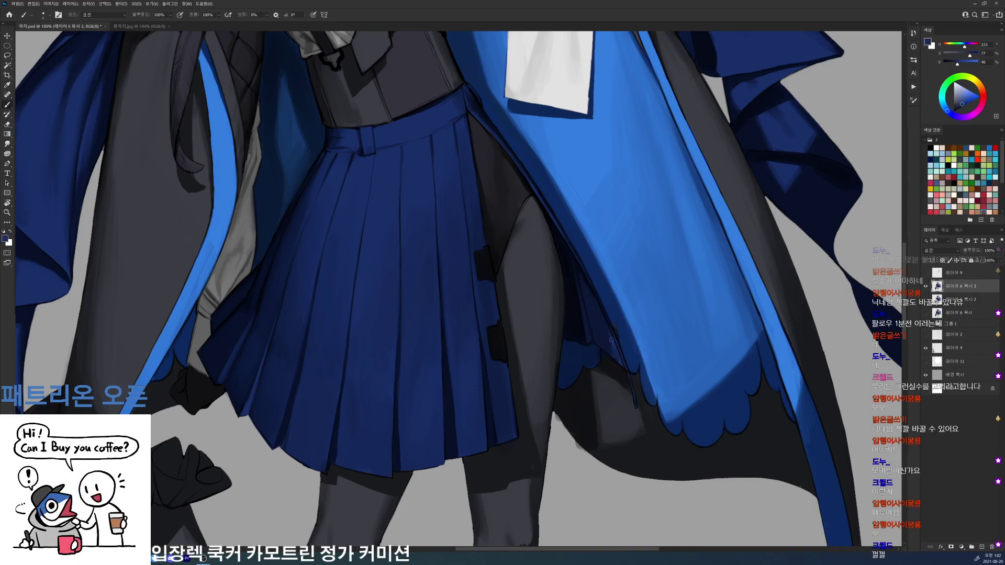
alt+click(617, 359)
alt+click(617, 360)
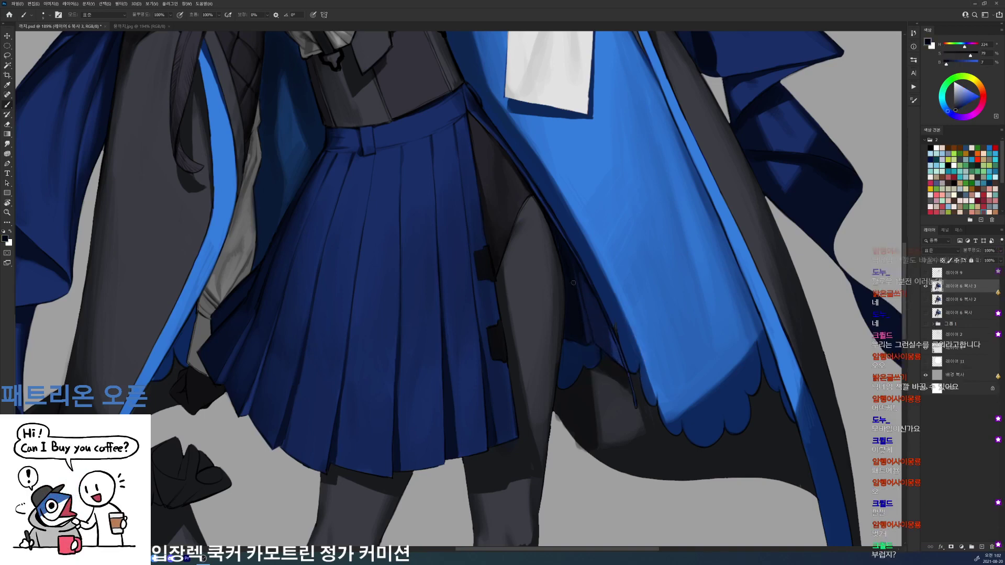
drag(600, 287, 576, 291)
key(ctrl+0)
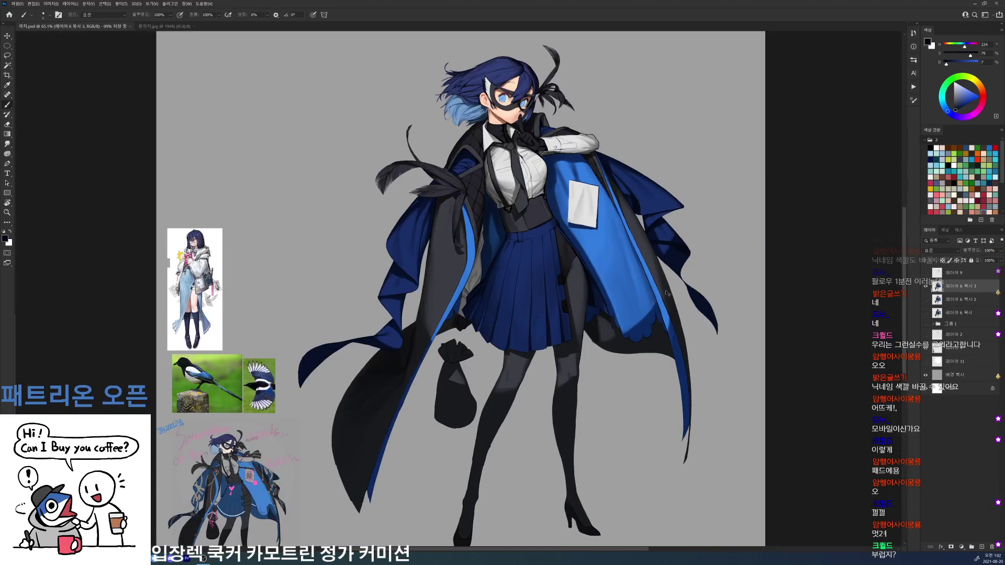
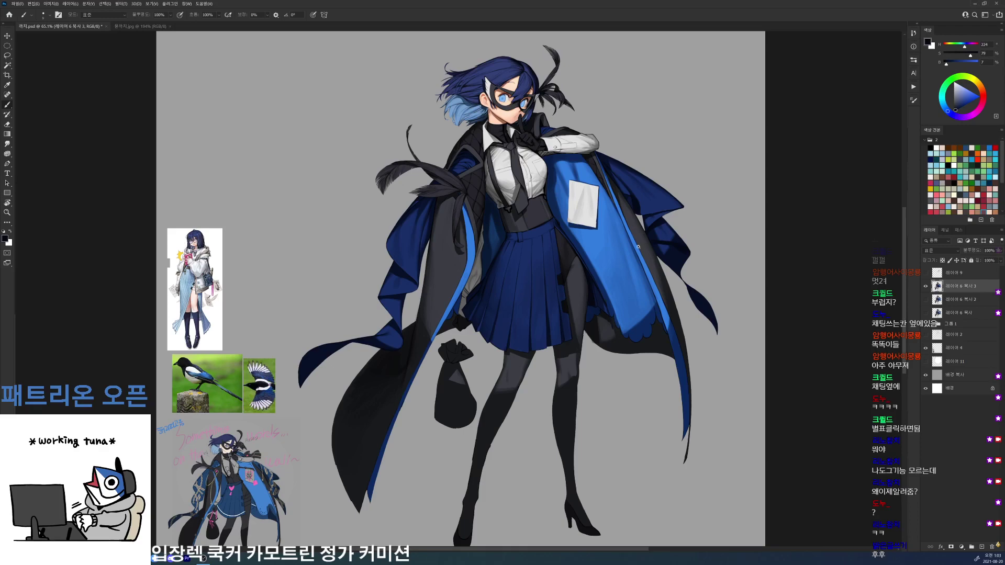
- Clean up the cape lining's edge along the inner skirt panel with sampled blues
scroll(639, 247, up, 4)
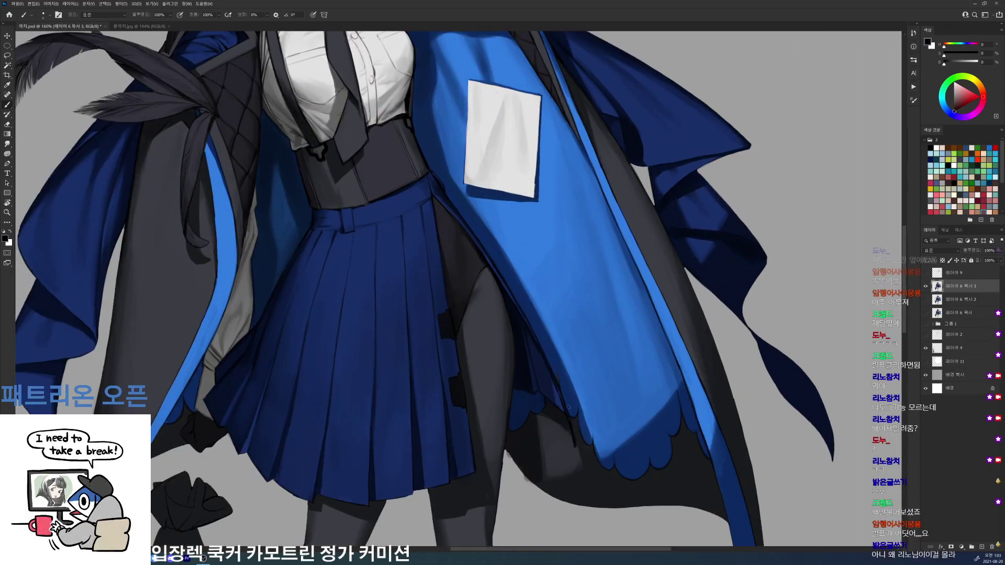
alt+click(540, 352)
drag(538, 344, 553, 381)
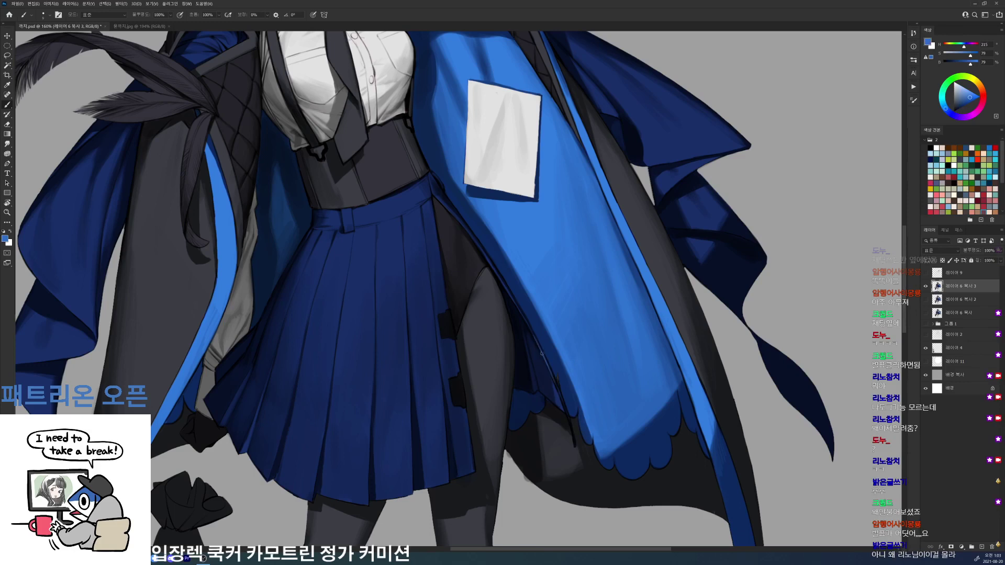
alt+click(531, 323)
alt+click(510, 294)
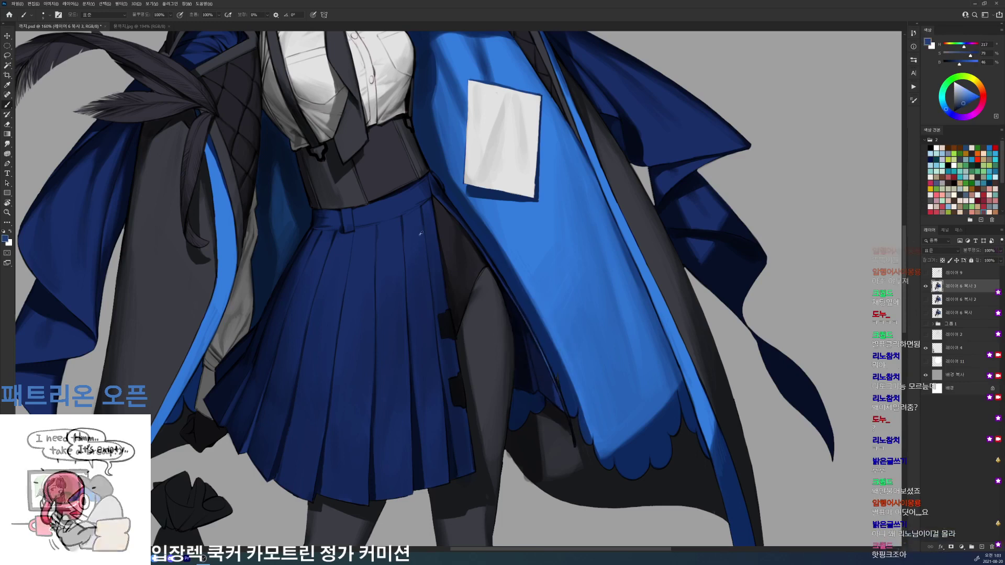
- Touch up the skirt's open side and the bodysuit edge by the thigh with sampled navy and black
alt+click(448, 208)
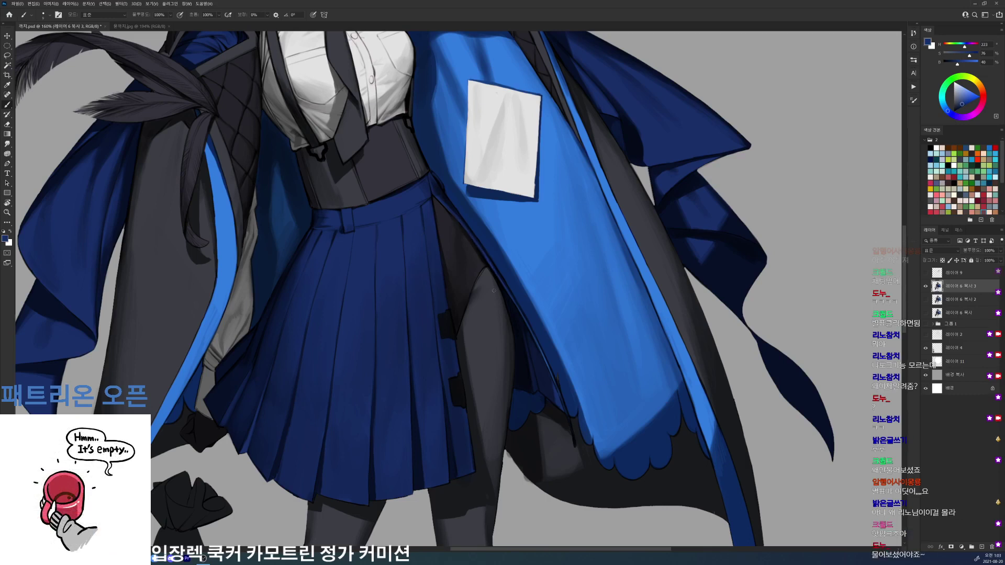
alt+click(478, 281)
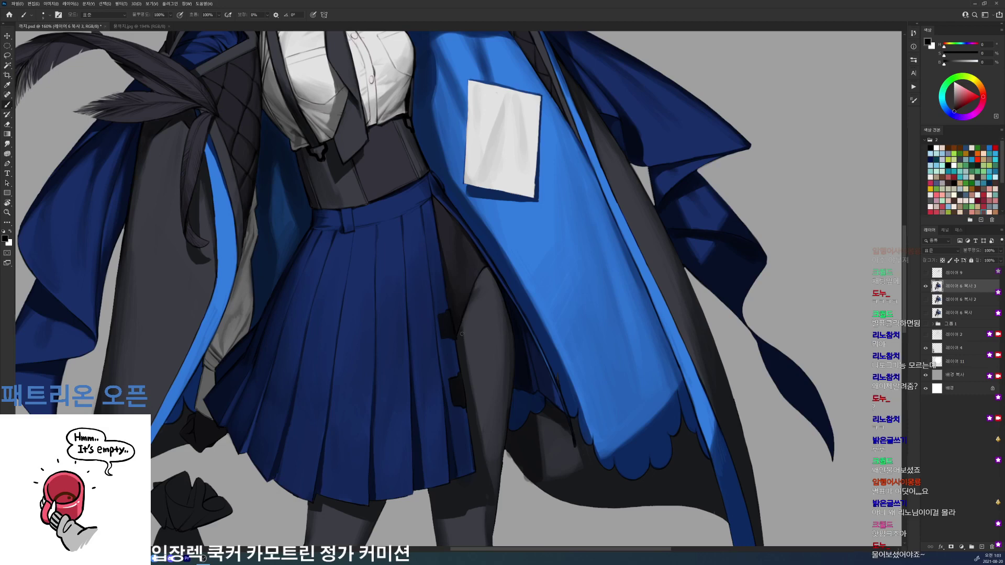
drag(461, 333, 473, 217)
- Shade the thigh's outer side with a broader round brush and dark greys sampled from the thigh
alt+click(525, 201)
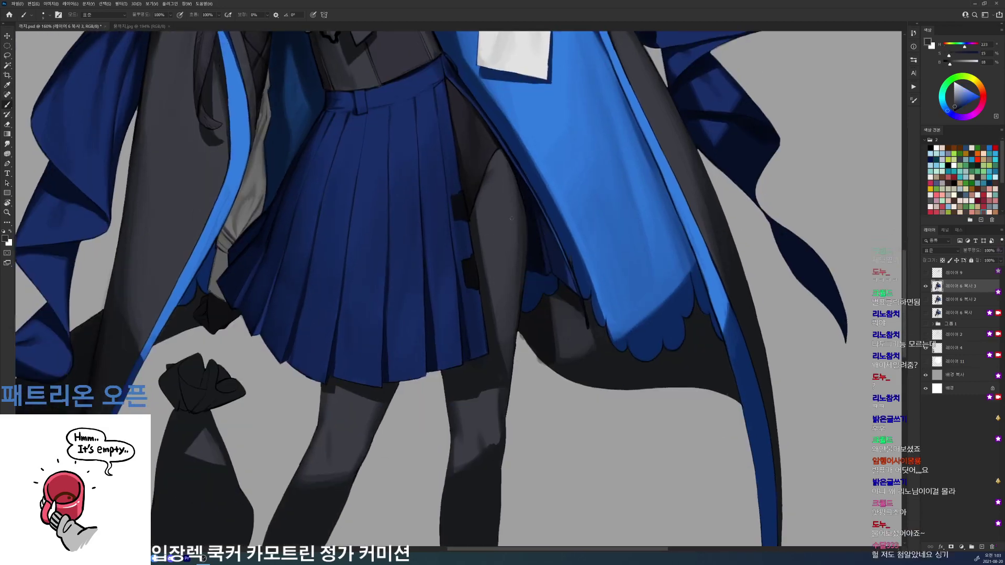
right_click(512, 218)
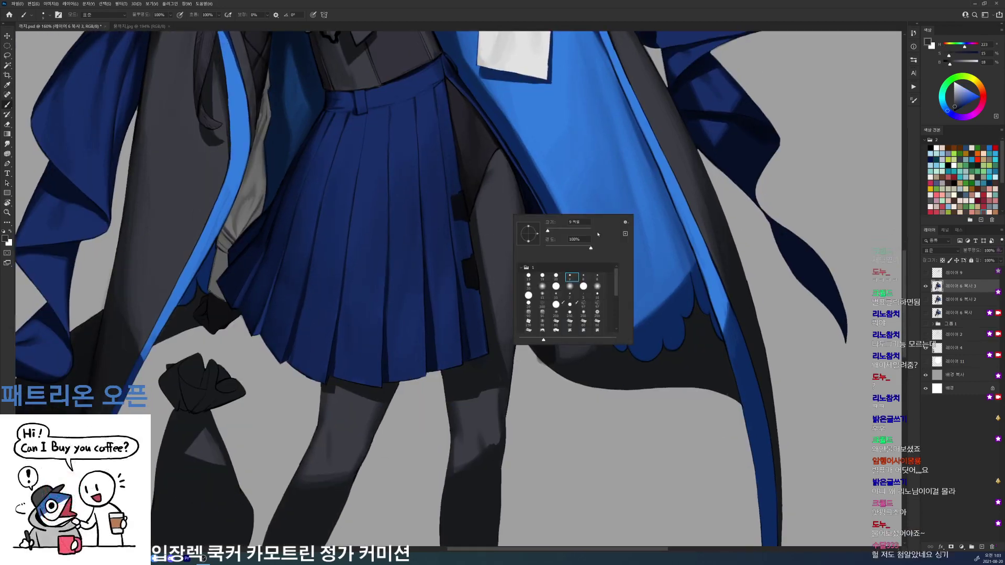
double_click(544, 279)
alt+click(524, 221)
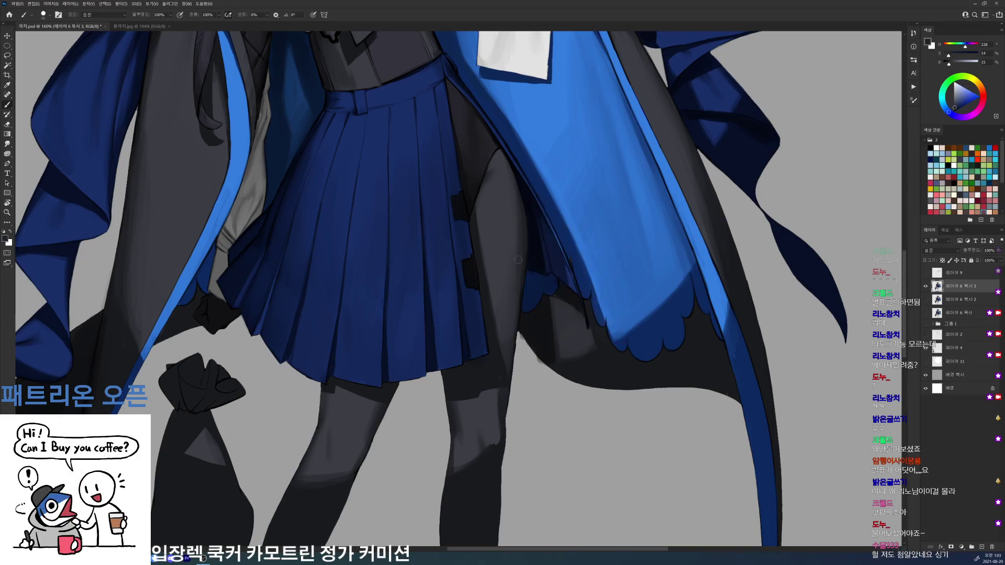
alt+click(521, 291)
alt+click(522, 283)
click(926, 347)
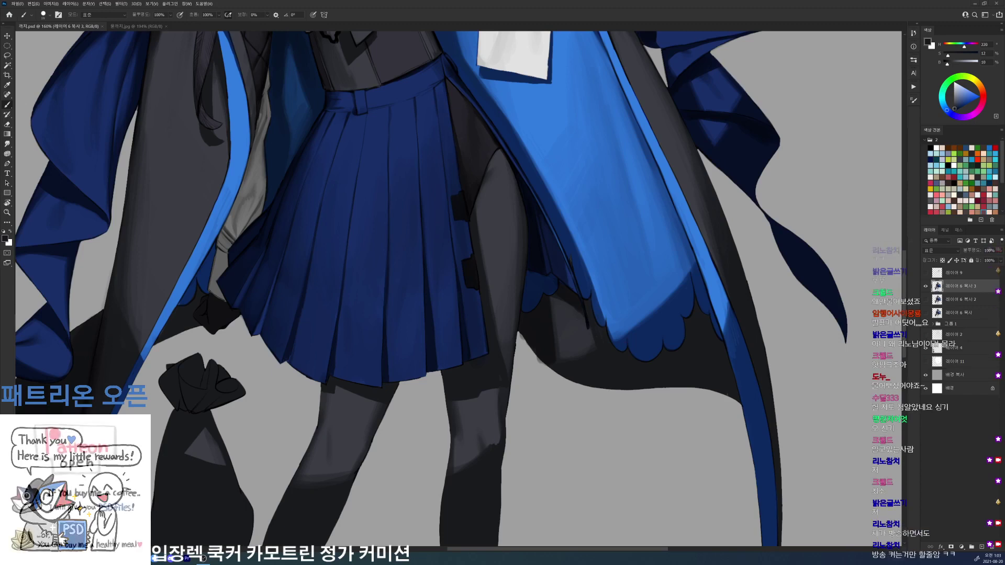
- Blend the shadow on the lower thigh beside the skirt hem with a resized brush and sampled greys
right_click(587, 261)
drag(573, 256, 581, 244)
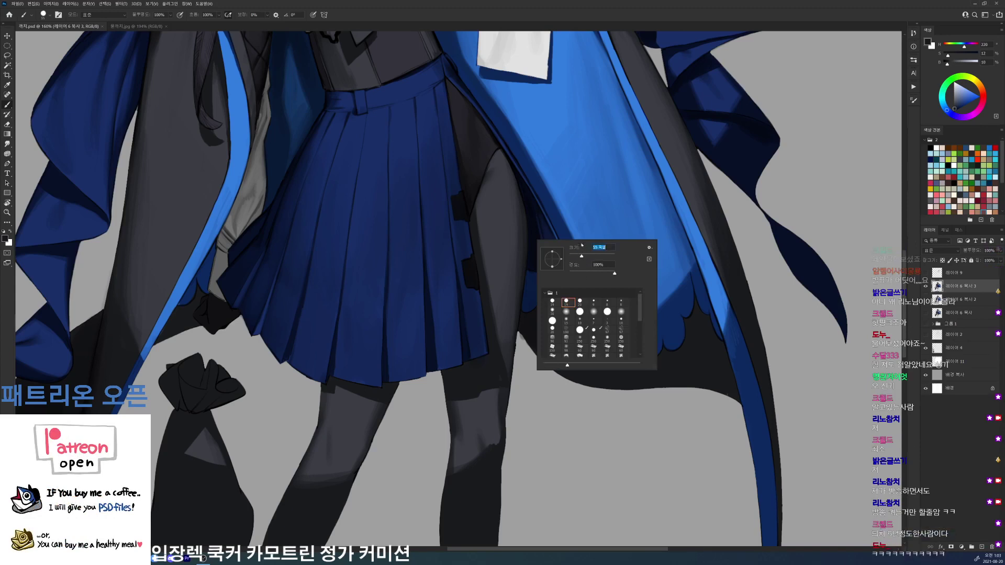
alt+click(523, 241)
click(504, 293)
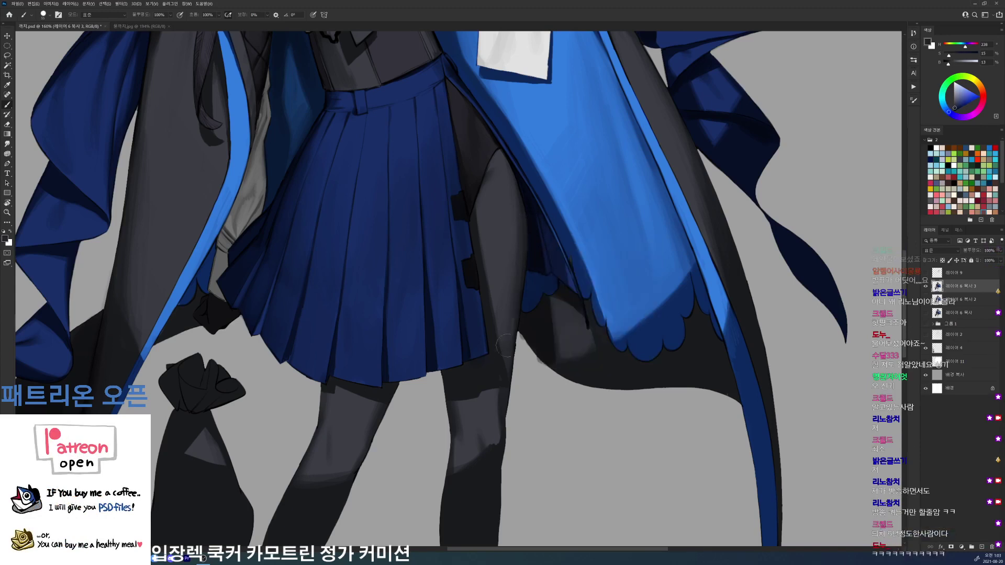
alt+click(500, 304)
alt+click(523, 269)
alt+click(516, 292)
scroll(542, 247, down, 5)
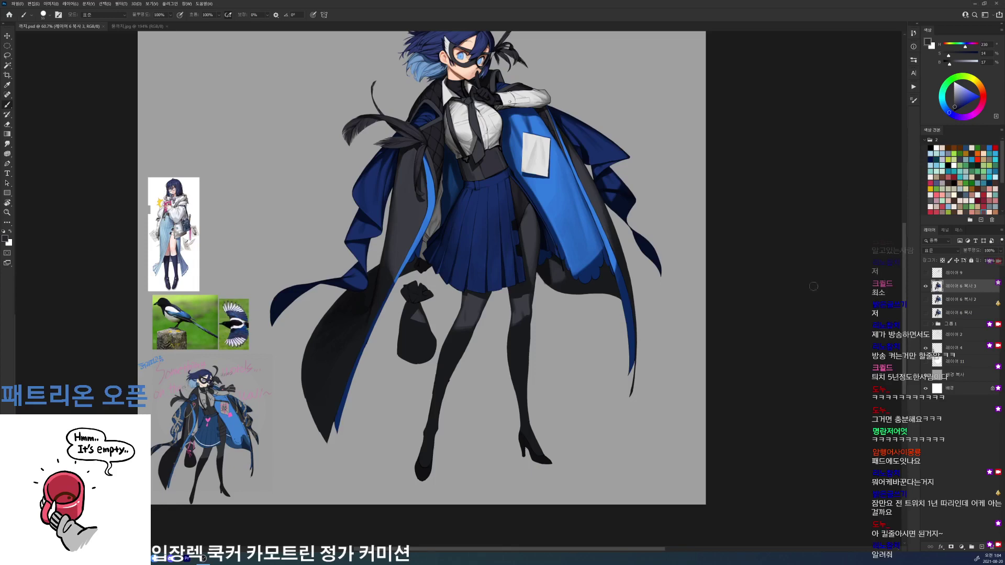
- Shade the knee and the skirt's cast shadow on the leg at the skirt's open side with sampled greys
drag(530, 225, 559, 137)
alt+click(532, 310)
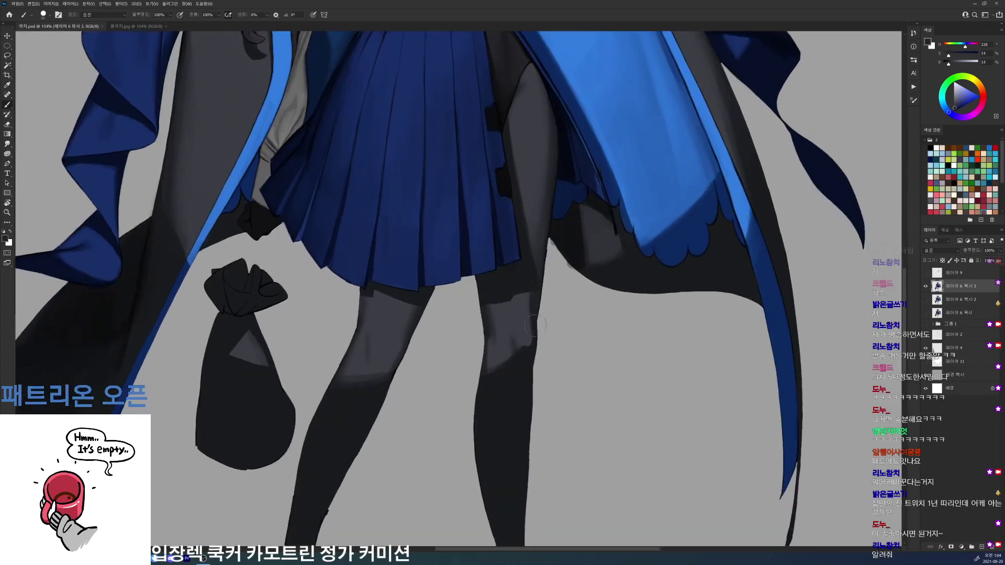
drag(535, 326, 534, 334)
alt+click(526, 347)
alt+click(495, 328)
alt+click(492, 278)
drag(490, 280, 509, 328)
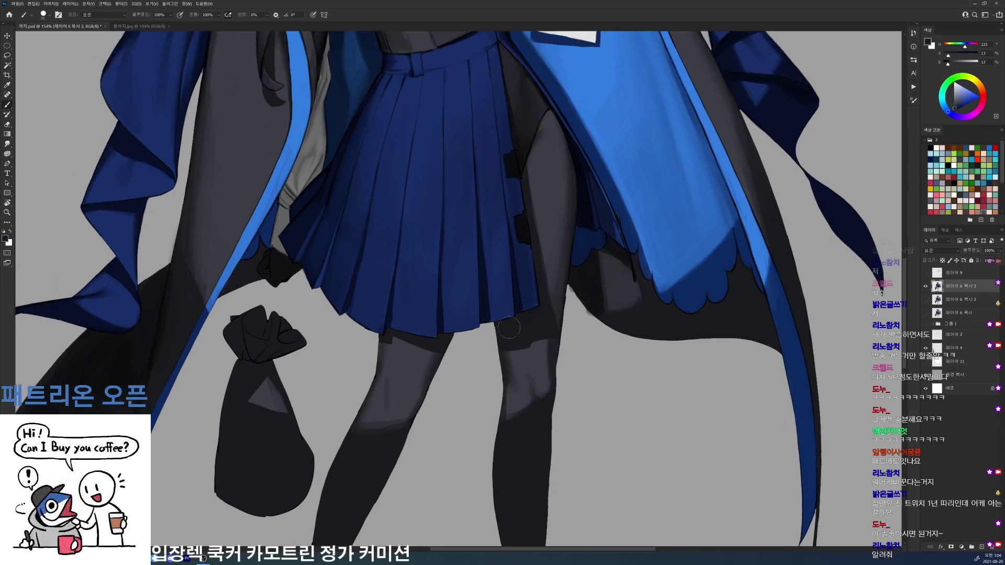
- Shade the knee of the leg nearer the pouch and soften its lower shadow edge with sampled greys
alt+click(400, 383)
alt+click(382, 355)
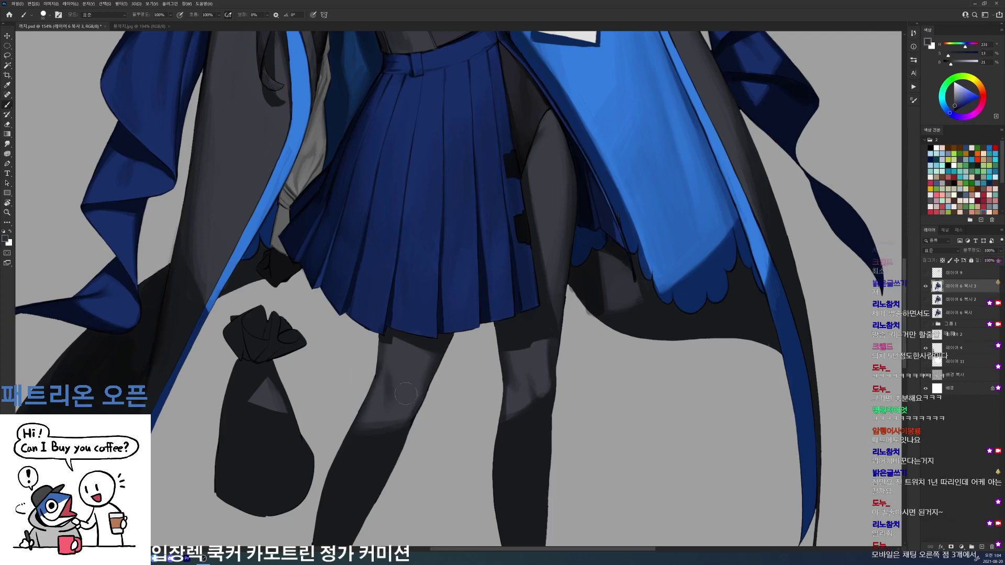
alt+click(402, 422)
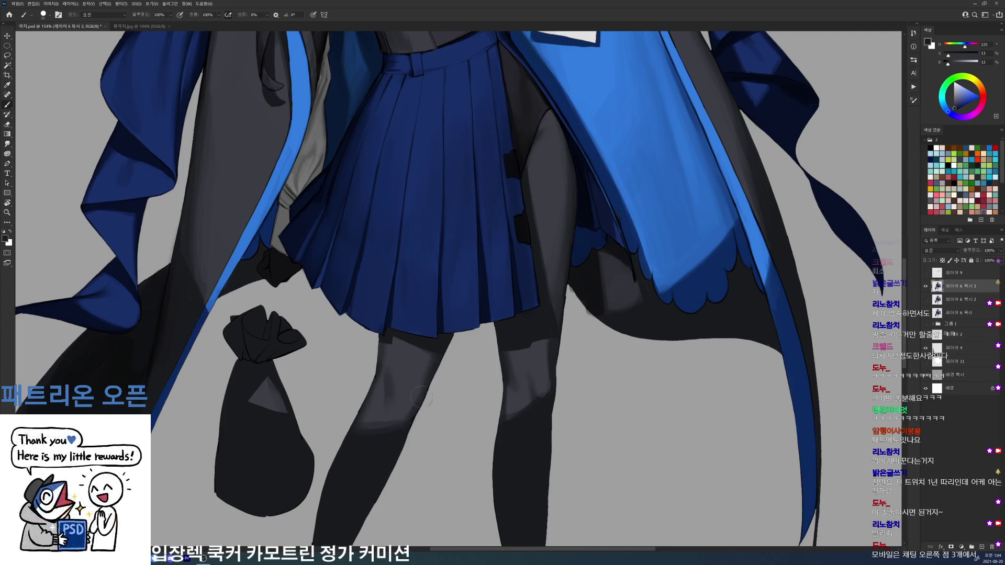
alt+click(401, 418)
alt+click(361, 428)
scroll(446, 369, down, 5)
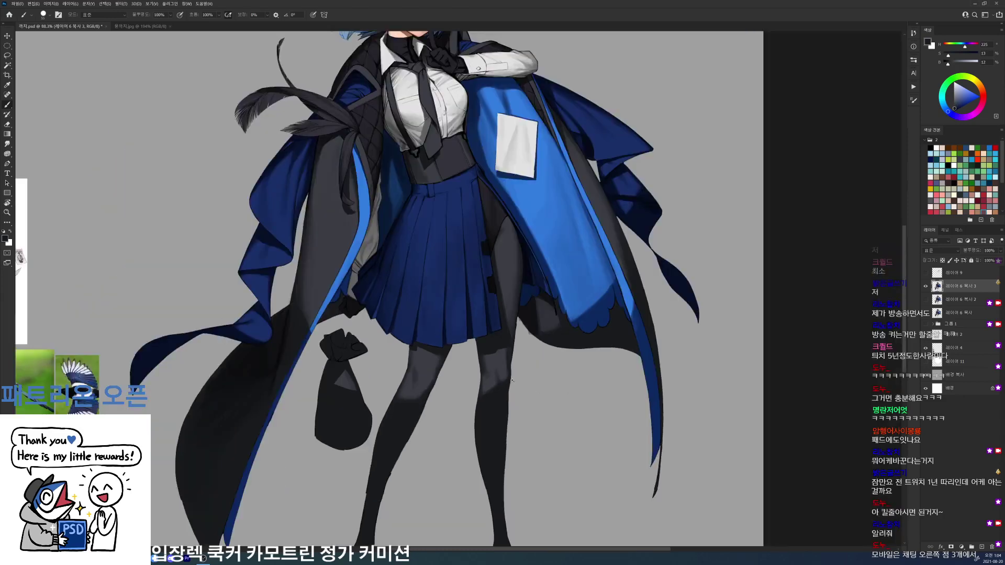
- Refine the knee shading on the leg at the skirt's open side with sampled greys, and save the file
scroll(512, 381, up, 4)
alt+click(480, 364)
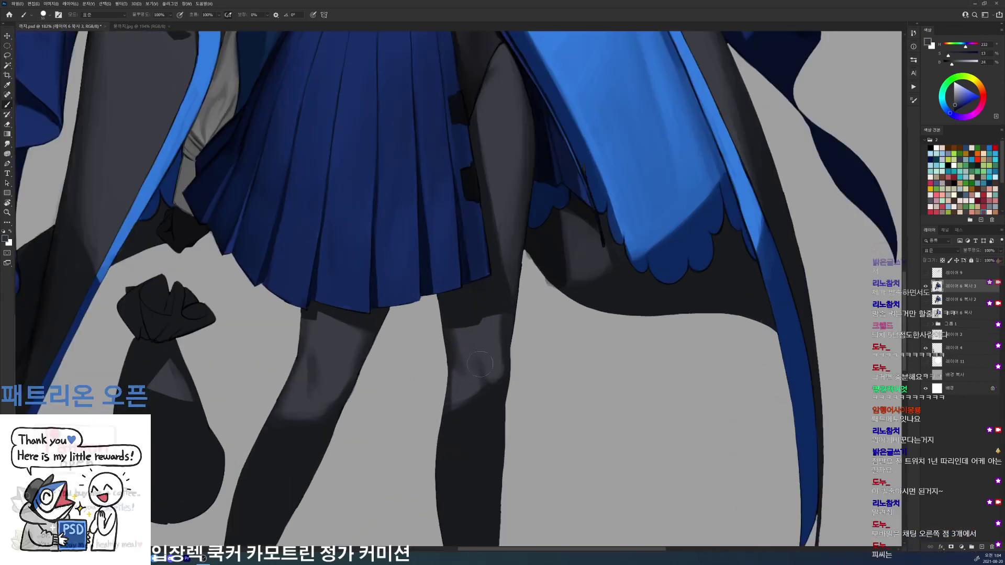
alt+click(493, 398)
mouse_move(497, 425)
mouse_down()
mouse_move(518, 322)
mouse_move(456, 327)
mouse_up()
key(ctrl+s)
- Erase the rough outline edges along the calf of the leg nearer the pouch
drag(483, 373, 550, 373)
key(e)
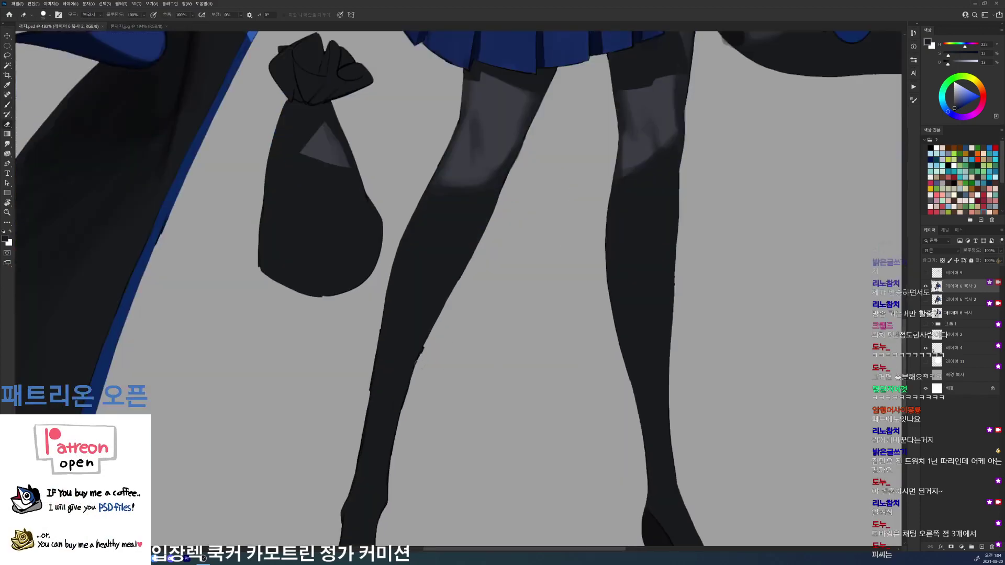
mouse_move(424, 338)
mouse_down()
mouse_move(423, 354)
mouse_move(366, 400)
mouse_up()
key(r)
drag(622, 276, 586, 186)
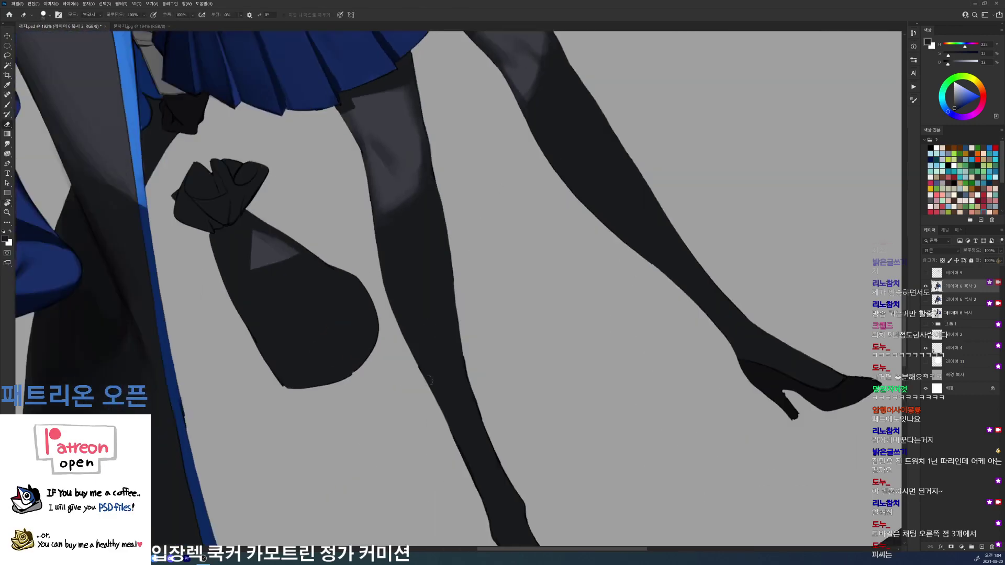
mouse_move(422, 376)
mouse_down()
mouse_move(419, 363)
mouse_move(442, 378)
mouse_move(393, 378)
mouse_up()
key(r)
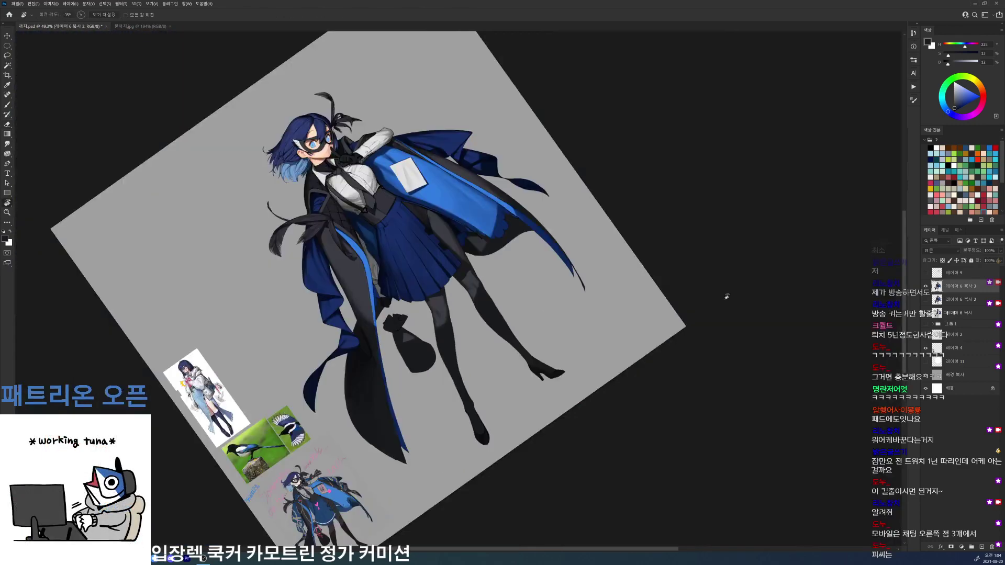
drag(727, 296, 691, 320)
drag(462, 255, 523, 256)
- Repaint the pleat along the skirt's open edge above the hem with sampled navy, and save the file
key(b)
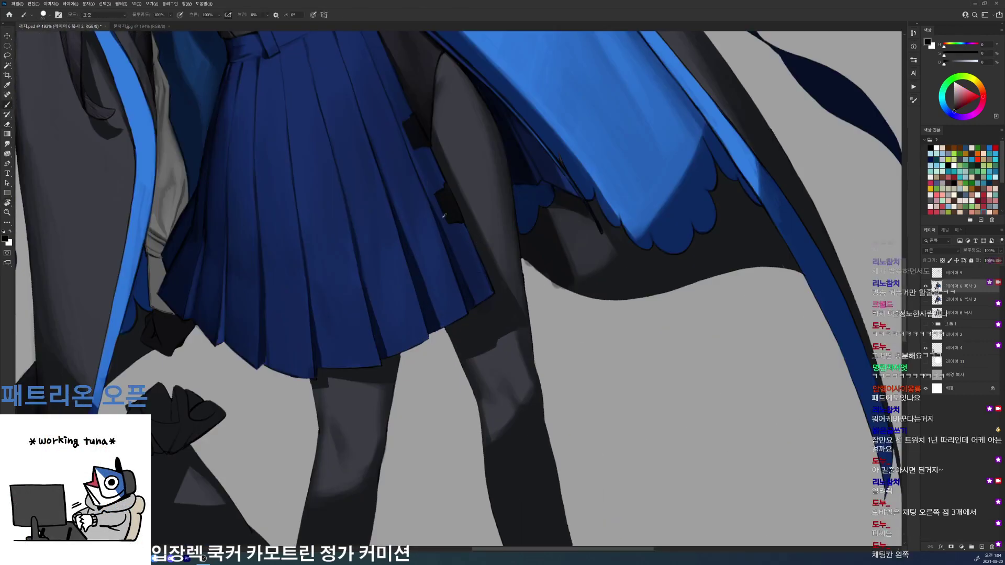
alt+click(456, 246)
drag(449, 209, 474, 286)
drag(456, 243, 478, 284)
alt+click(455, 225)
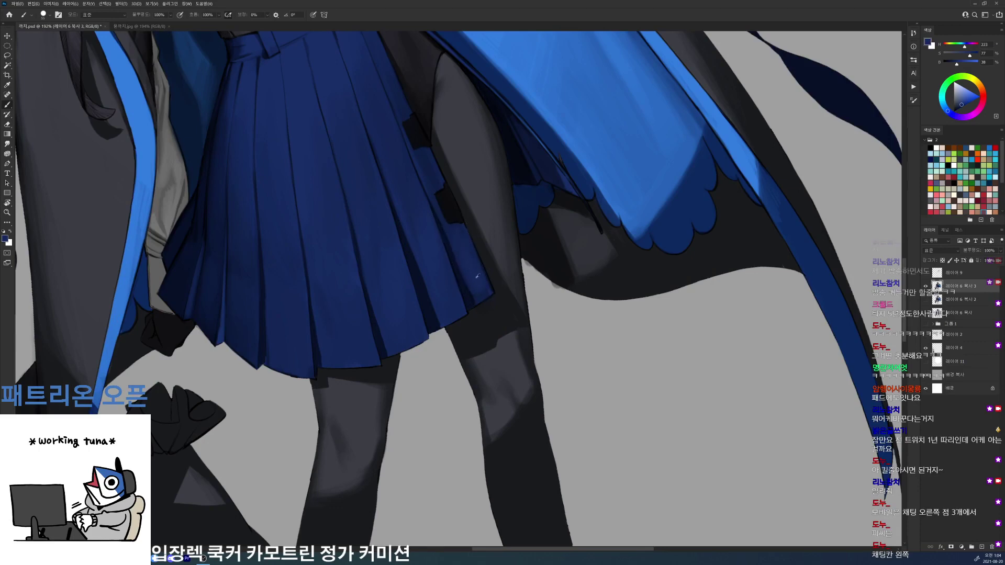
drag(456, 236, 480, 293)
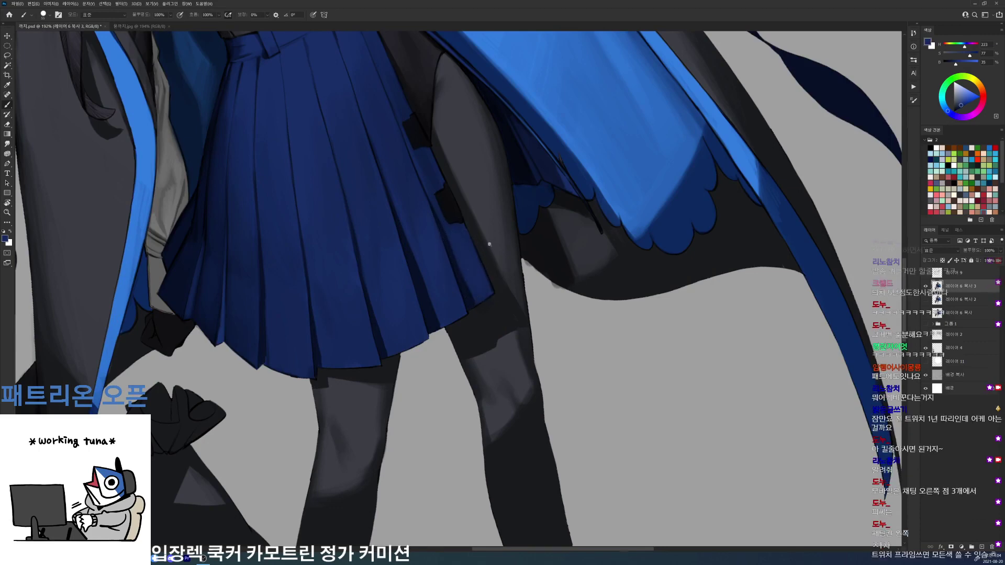
key(ctrl+0)
key(ctrl+s)
- Touch up the pleats near the middle of the skirt's hem with dark navy, and save the file
scroll(437, 292, up, 4)
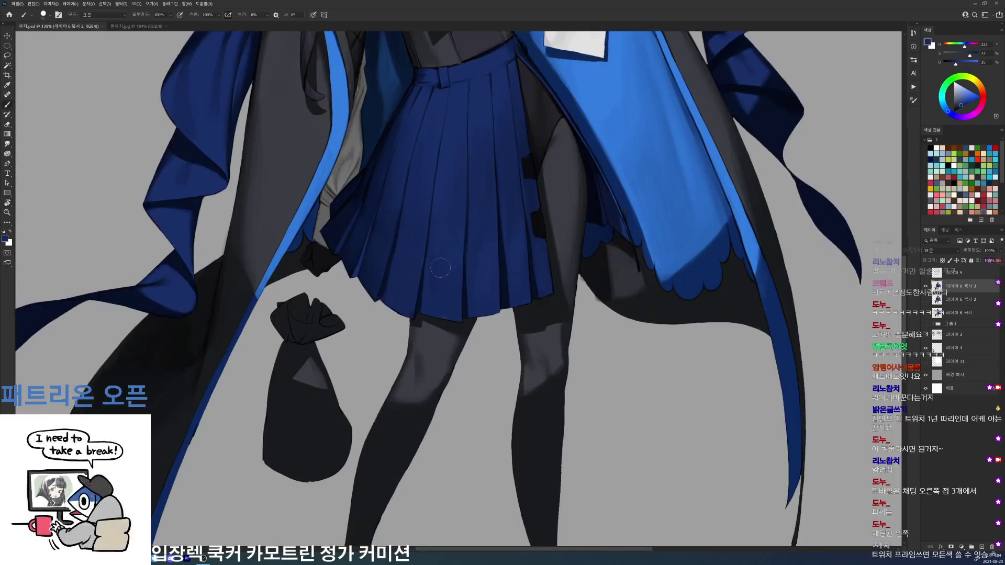
click(437, 292)
scroll(461, 165, down, 5)
key(ctrl+s)
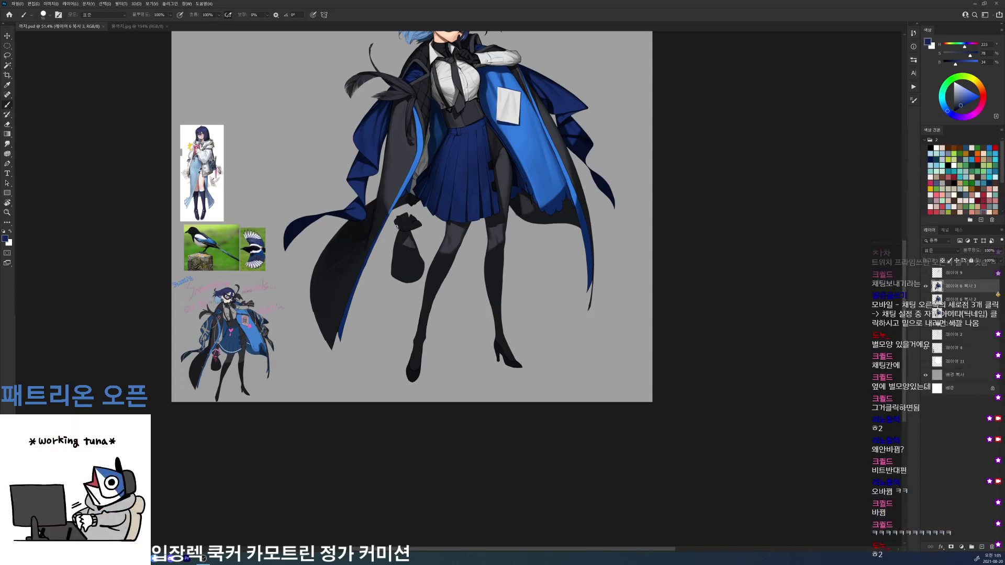
- Refine the cape's blue lining edge beside the pouch with a fine black brush and the eraser
drag(396, 227, 457, 226)
drag(407, 137, 459, 199)
right_click(458, 222)
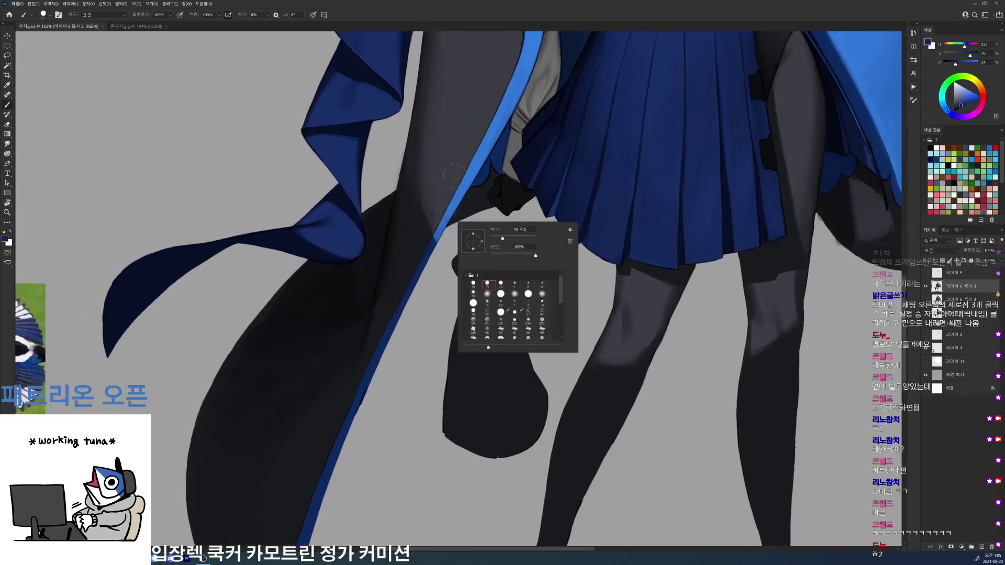
click(514, 283)
key(Return)
scroll(430, 246, up, 2)
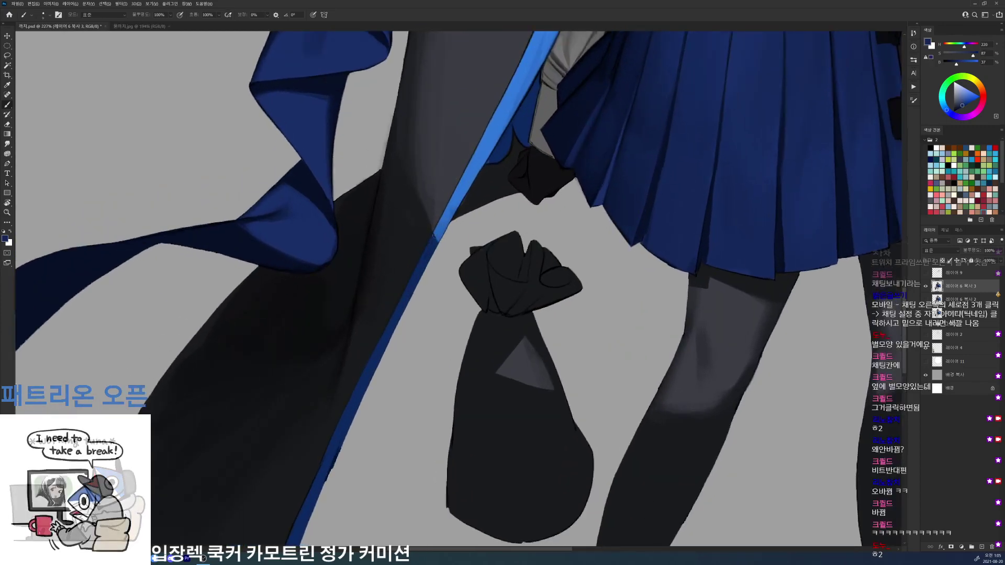
key(d)
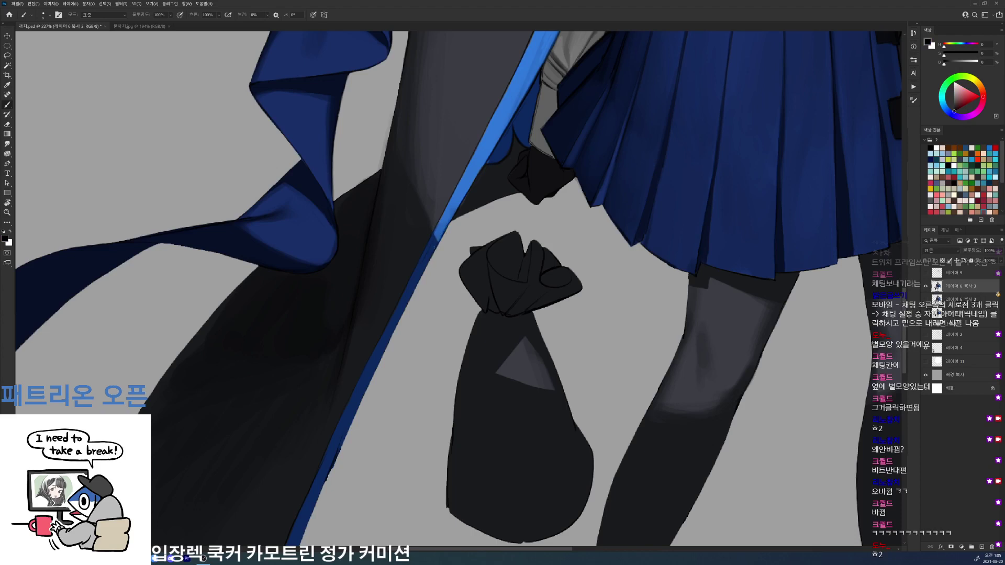
drag(440, 235, 455, 171)
key(e)
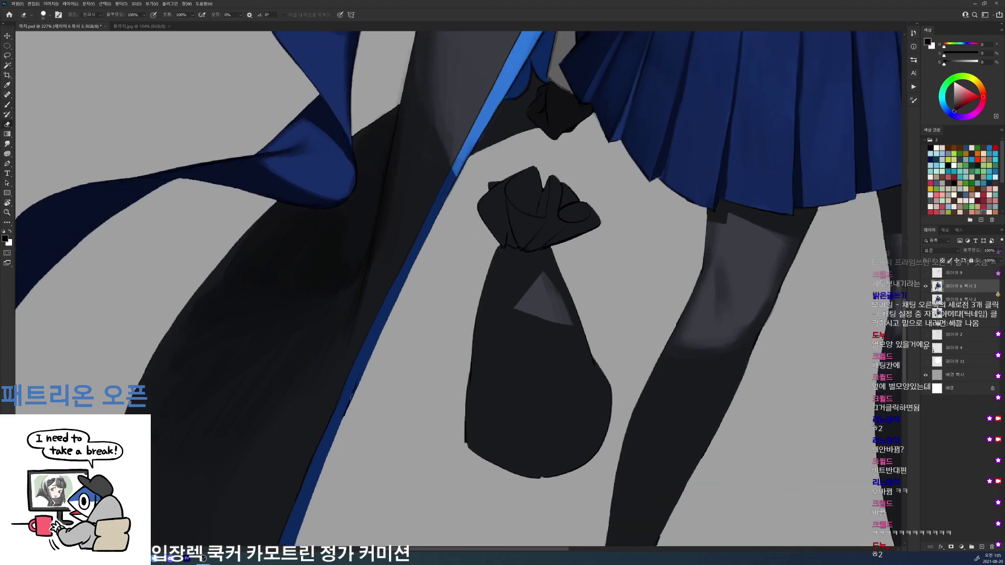
key(b)
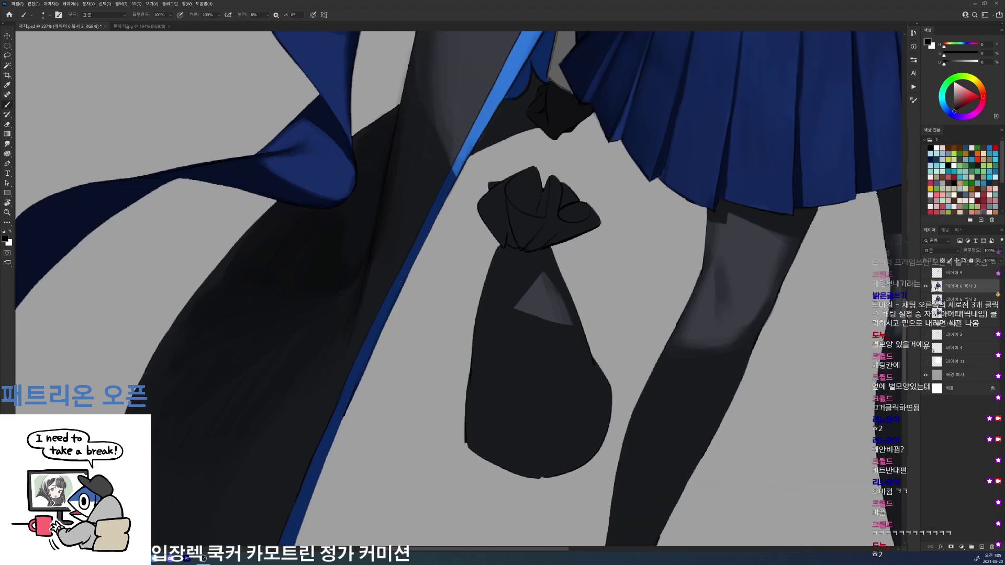
- Clean up the outline of the blue lining strip down to the cape's pointed tip with brush and eraser
mouse_move(482, 247)
mouse_down()
mouse_move(559, 61)
mouse_move(419, 43)
mouse_up()
key(r)
key(e)
key(b)
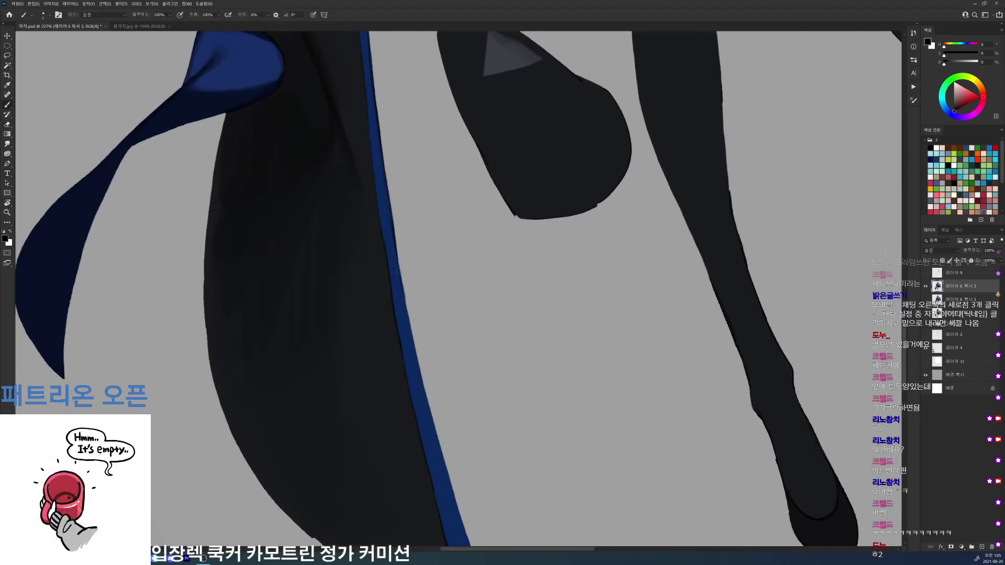
scroll(398, 251, down, 2)
mouse_move(412, 292)
mouse_down()
mouse_move(401, 250)
mouse_move(441, 387)
mouse_up()
key(ctrl+z)
key(e)
key(b)
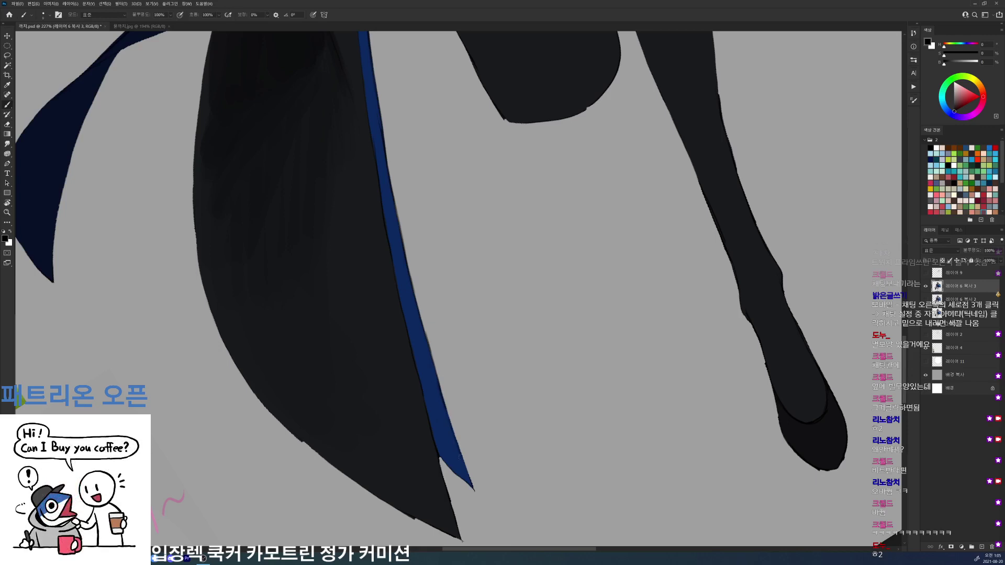
alt+click(451, 444)
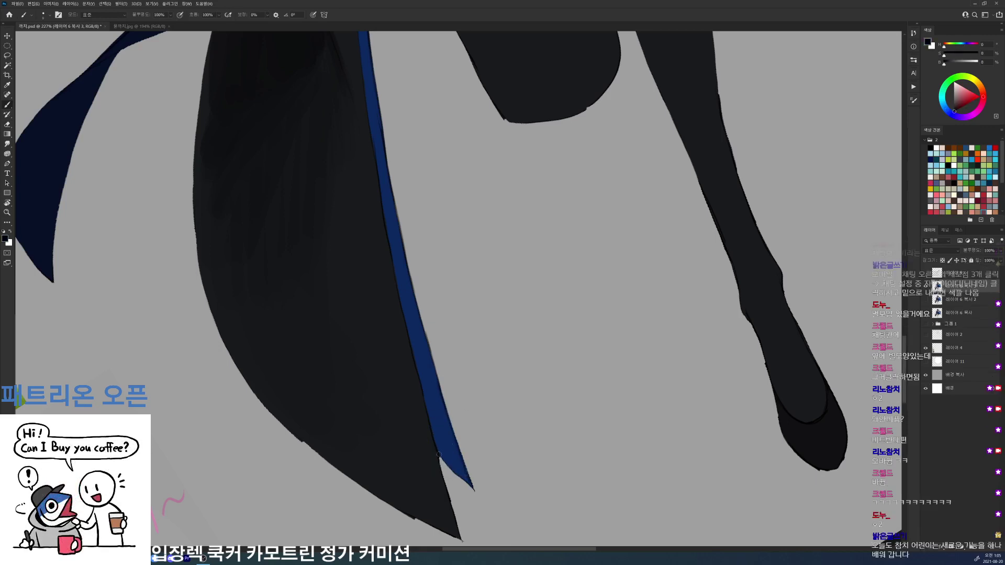
mouse_move(439, 455)
mouse_down()
mouse_move(471, 488)
mouse_move(416, 438)
mouse_up()
- Trim the rough outer edge of the cape's lower hem with the eraser and reset the canvas rotation
key(r)
key(e)
drag(345, 507, 367, 525)
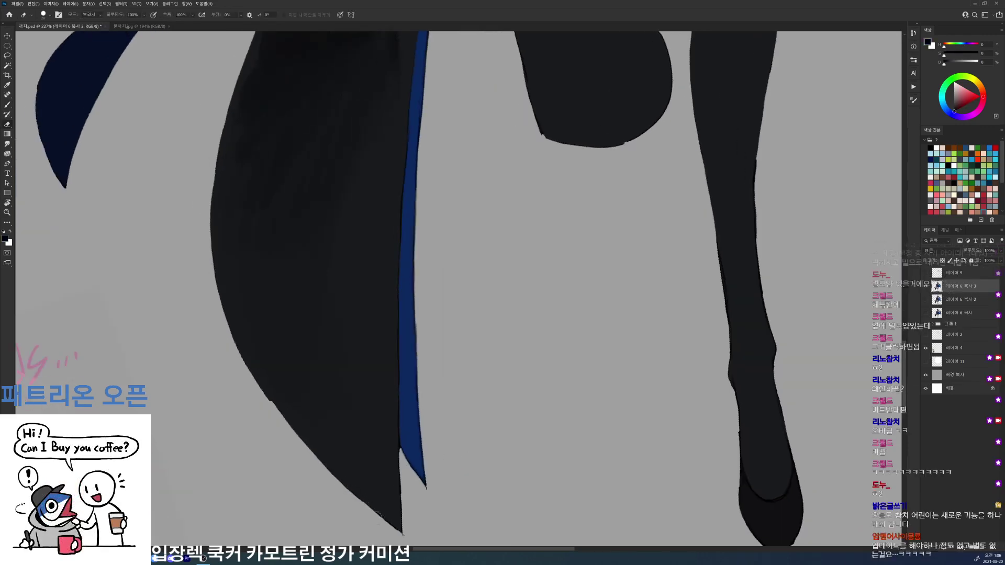
drag(248, 367, 272, 400)
mouse_move(233, 341)
mouse_down()
mouse_move(261, 380)
mouse_move(207, 364)
mouse_up()
key(z)
key(r)
key(Escape)
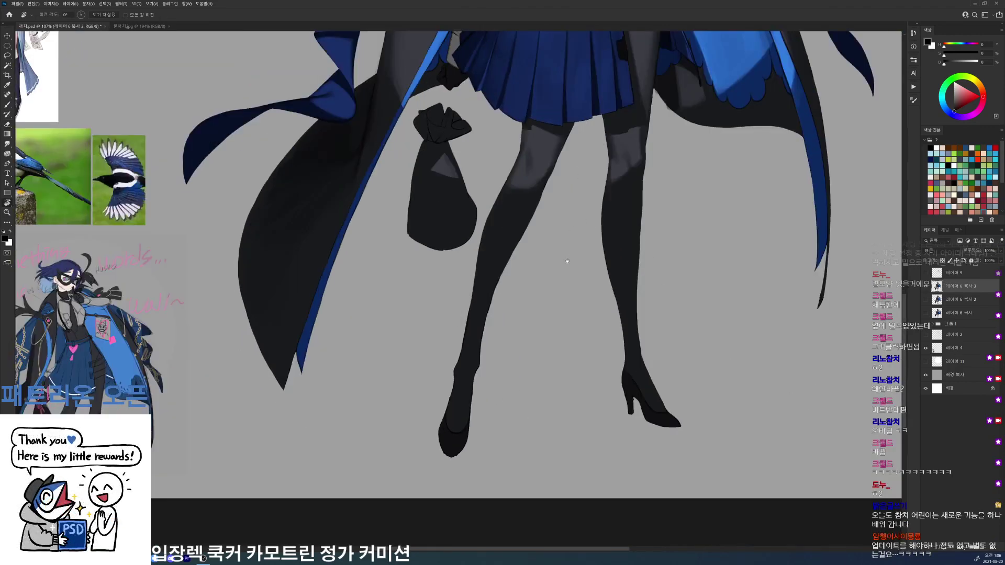
- Trim the small bump on the pouch's bottom edge with the eraser
scroll(466, 235, up, 5)
key(e)
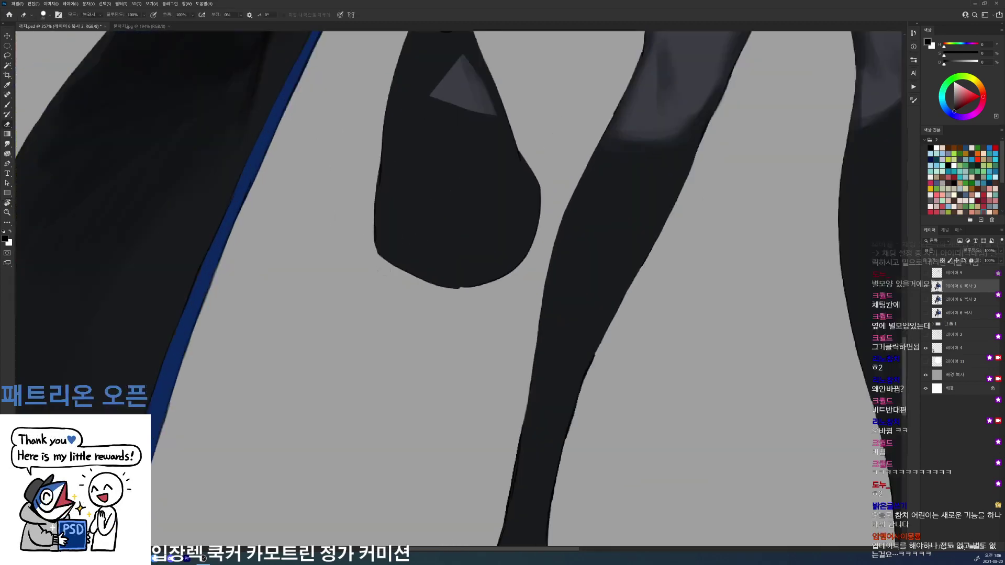
drag(451, 291, 473, 290)
key(ctrl+z)
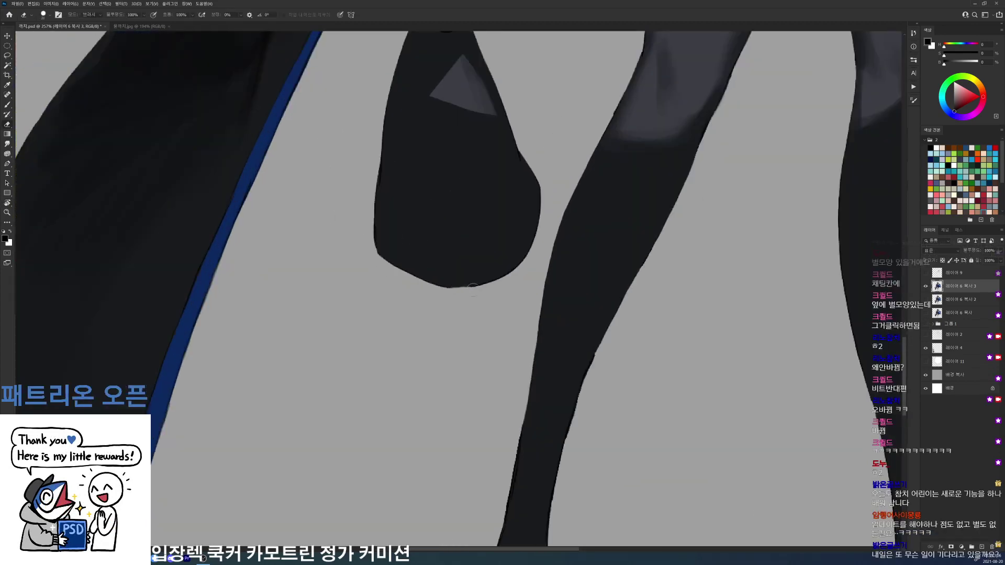
scroll(473, 287, down, 8)
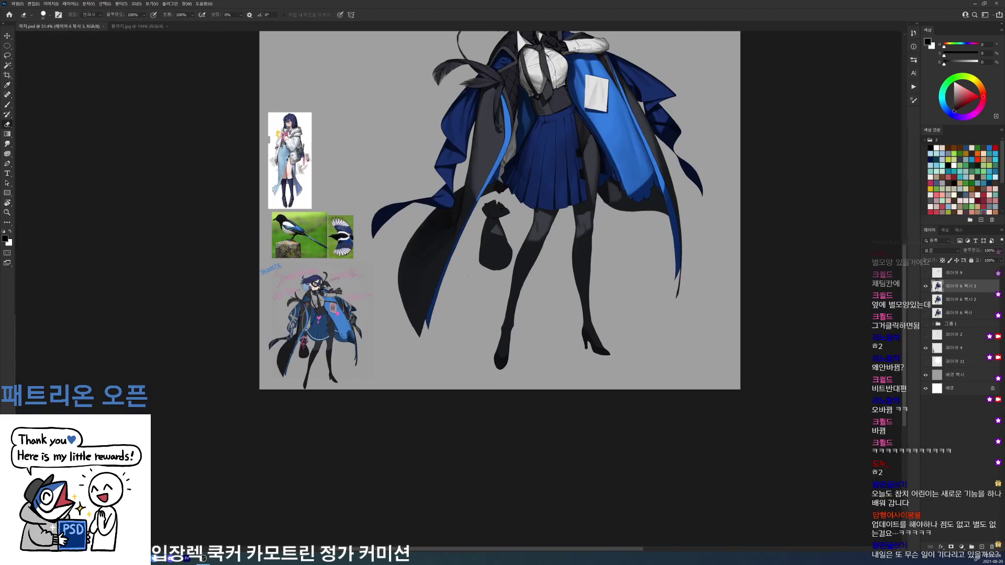
- Paint the dark cape area between the blue lining strip and the gloved hand with greys sampled from the artwork
scroll(466, 276, up, 8)
key(b)
right_click(507, 289)
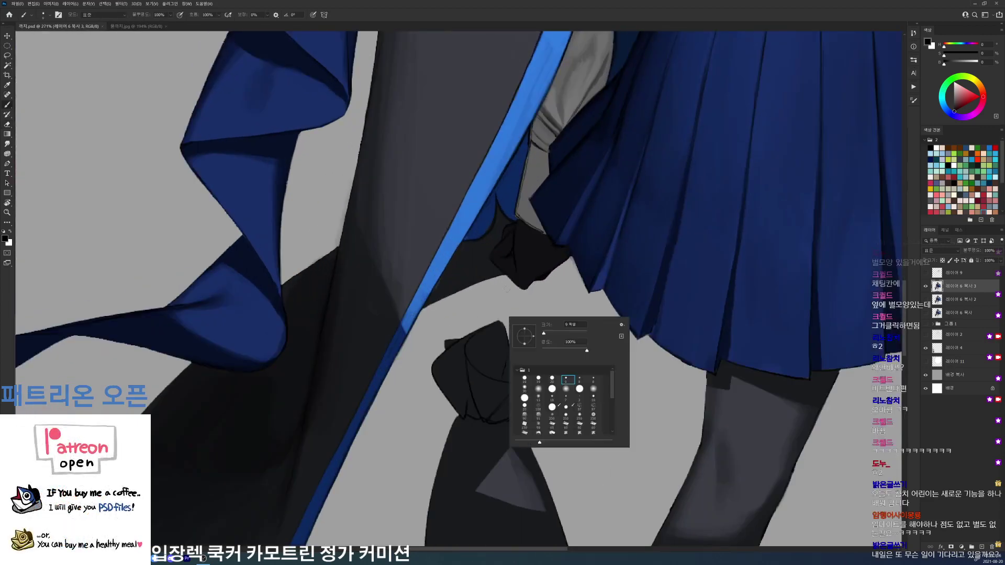
alt+click(448, 280)
alt+click(435, 234)
right_click(492, 226)
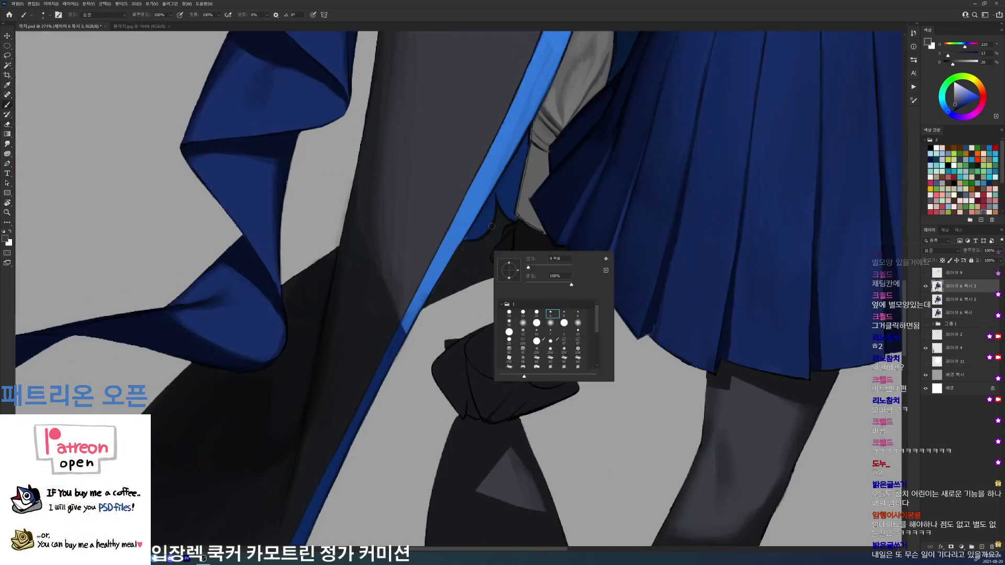
click(522, 314)
alt+click(433, 198)
mouse_move(497, 227)
mouse_down()
mouse_move(496, 241)
mouse_move(501, 215)
mouse_up()
alt+click(495, 235)
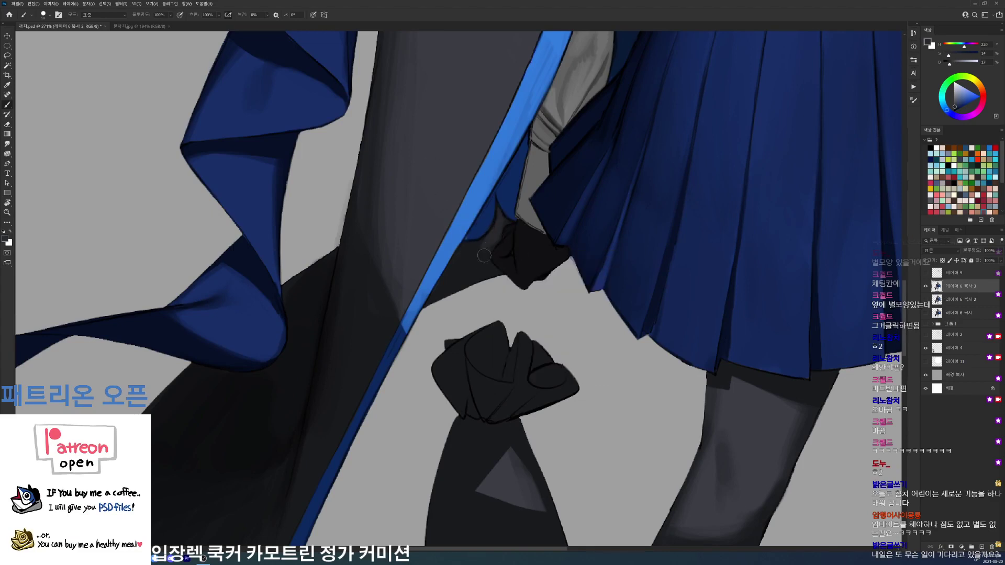
alt+click(487, 265)
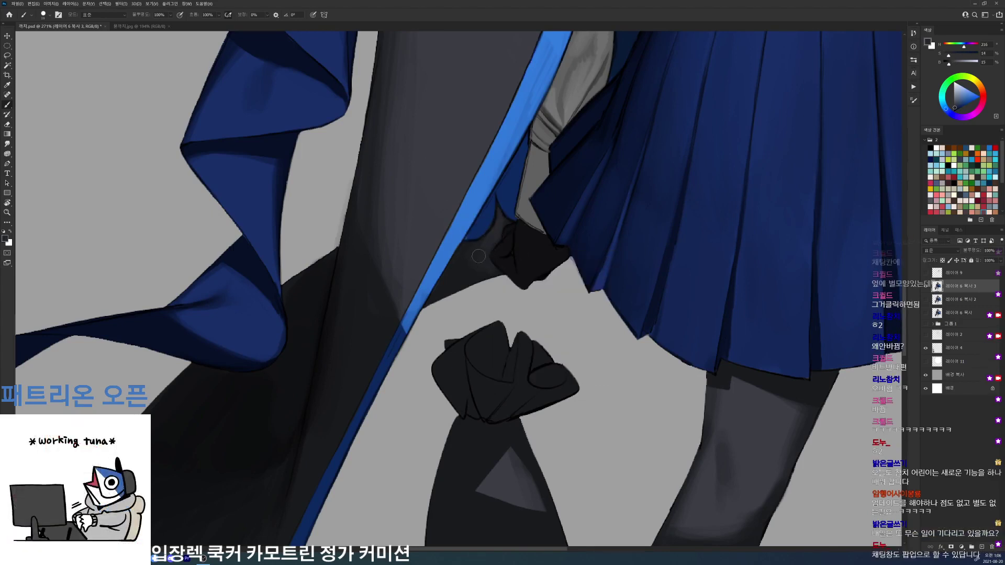
- Define the folds of the gloved hand above the pouch with black lines and sampled dark grey, and save the file
key(d)
right_click(557, 250)
click(617, 313)
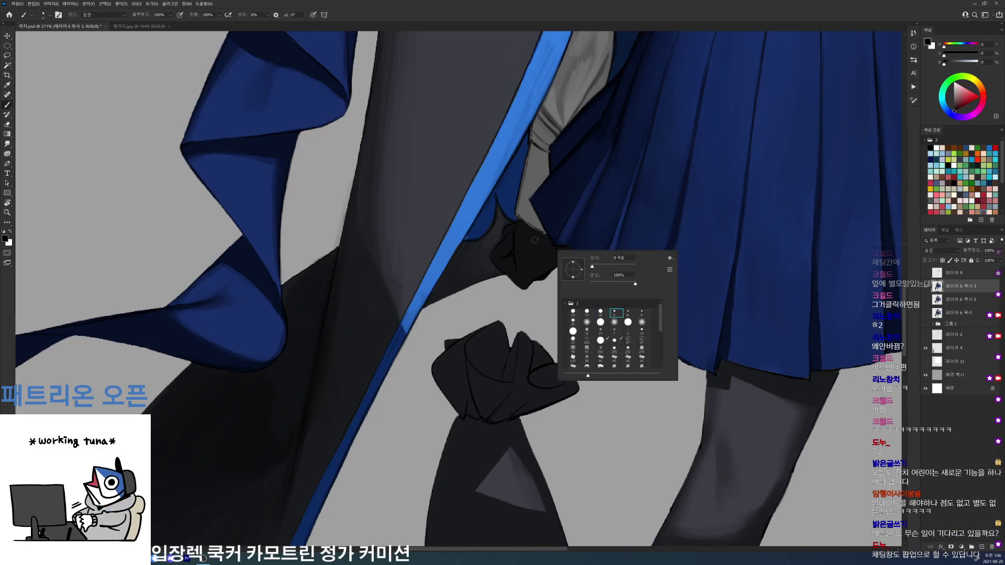
mouse_move(513, 235)
mouse_down()
mouse_move(523, 276)
mouse_move(507, 255)
mouse_up()
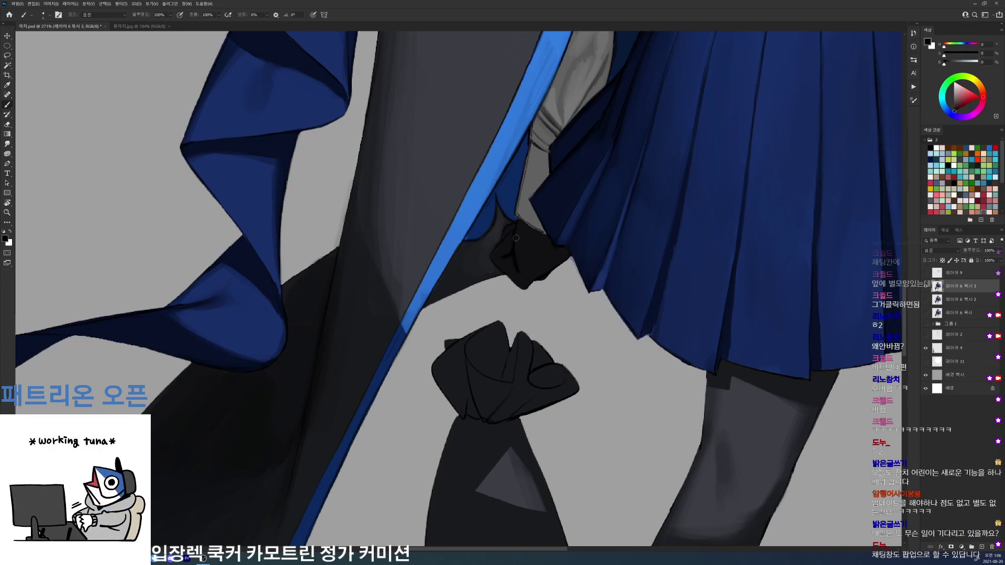
alt+click(508, 232)
alt+click(493, 248)
drag(517, 224, 523, 231)
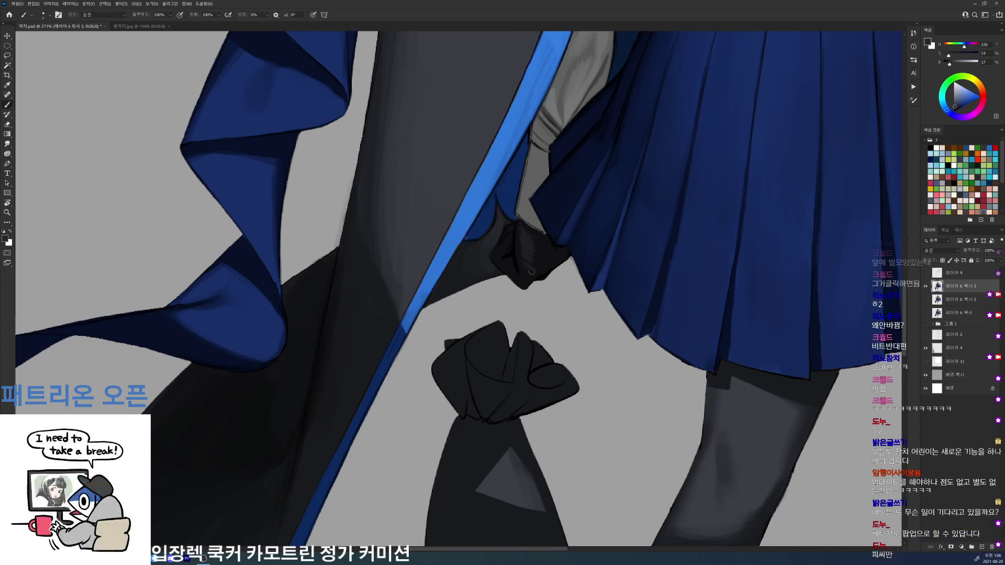
key(d)
alt+click(507, 236)
key(d)
scroll(507, 227, down, 5)
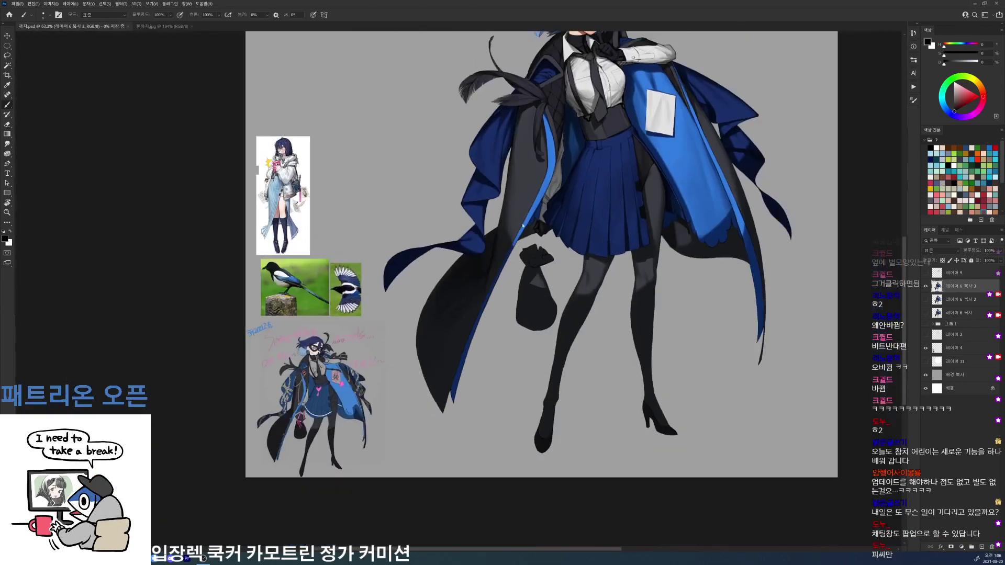
scroll(696, 211, down, 3)
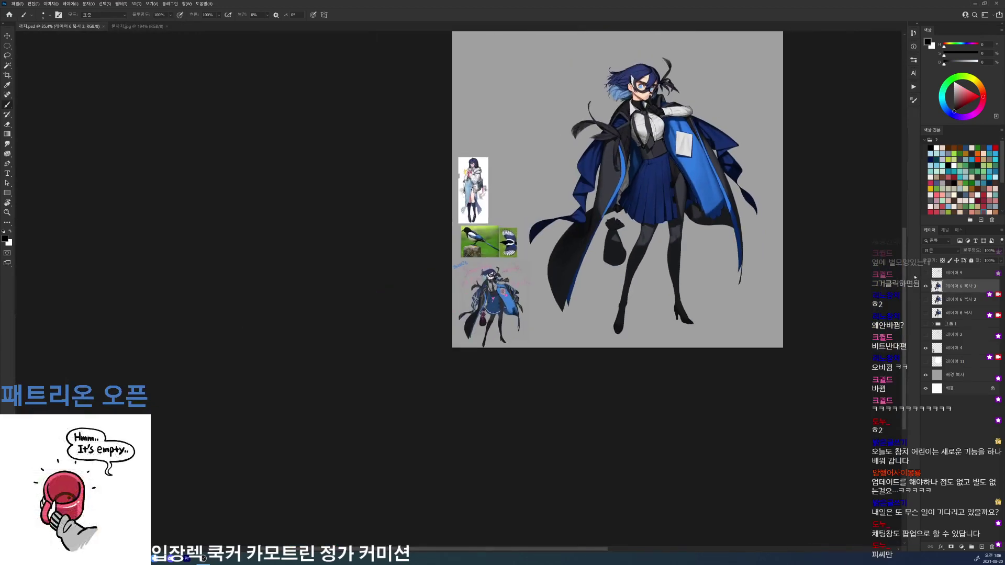
- Draw a row of small black torn binding holes along the upper edge of the white note on the cape's lining, and save the file
scroll(700, 94, up, 5)
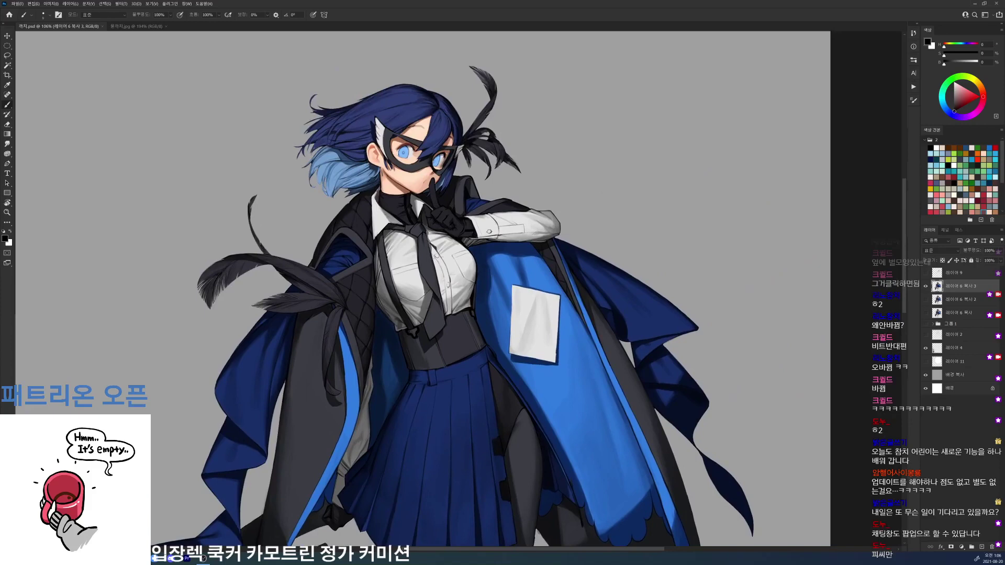
scroll(515, 302, up, 3)
drag(504, 285, 500, 394)
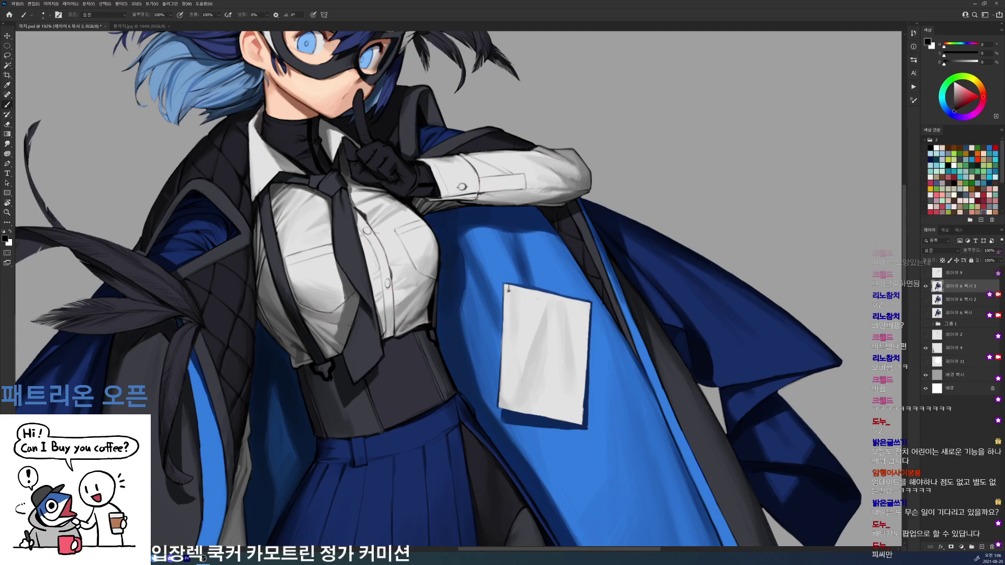
scroll(508, 288, up, 3)
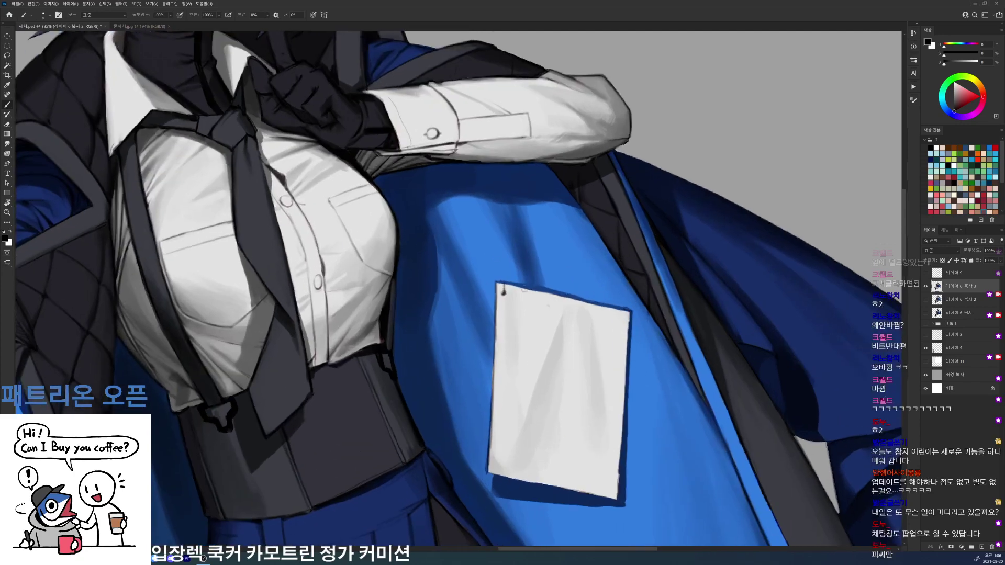
click(511, 290)
click(503, 291)
click(520, 291)
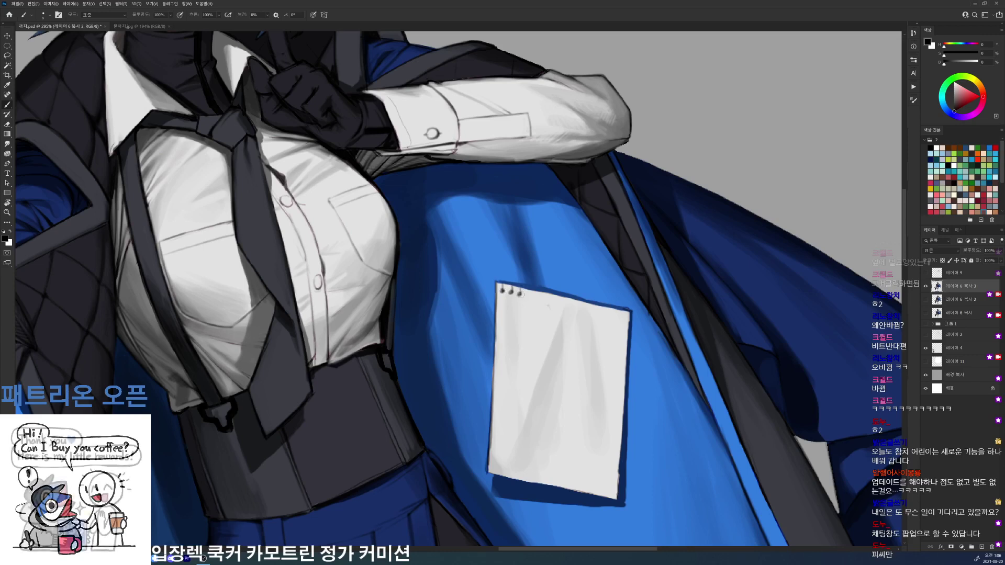
click(528, 294)
click(529, 293)
click(536, 297)
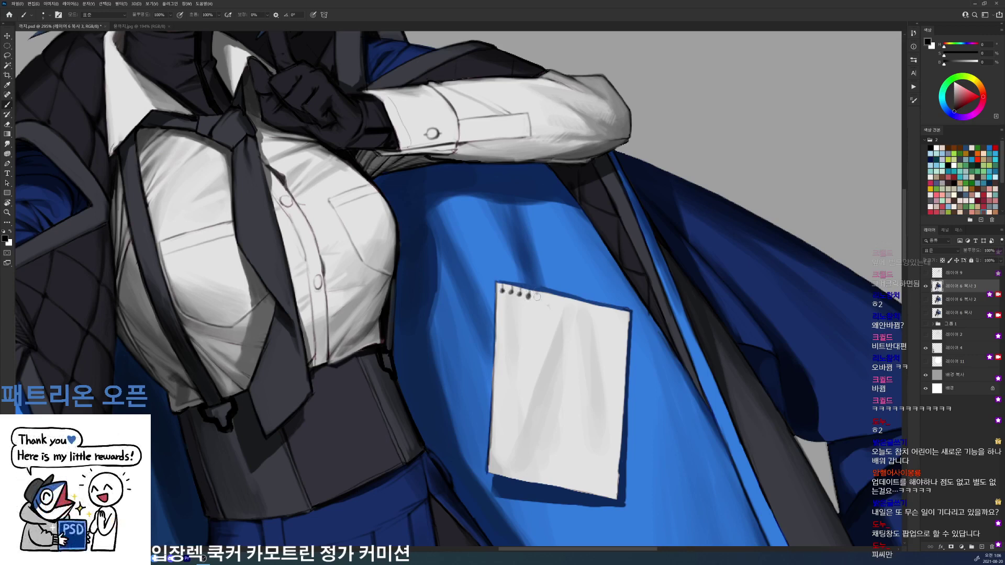
click(537, 297)
click(545, 297)
click(546, 297)
click(553, 299)
click(561, 302)
click(569, 303)
click(570, 304)
click(586, 308)
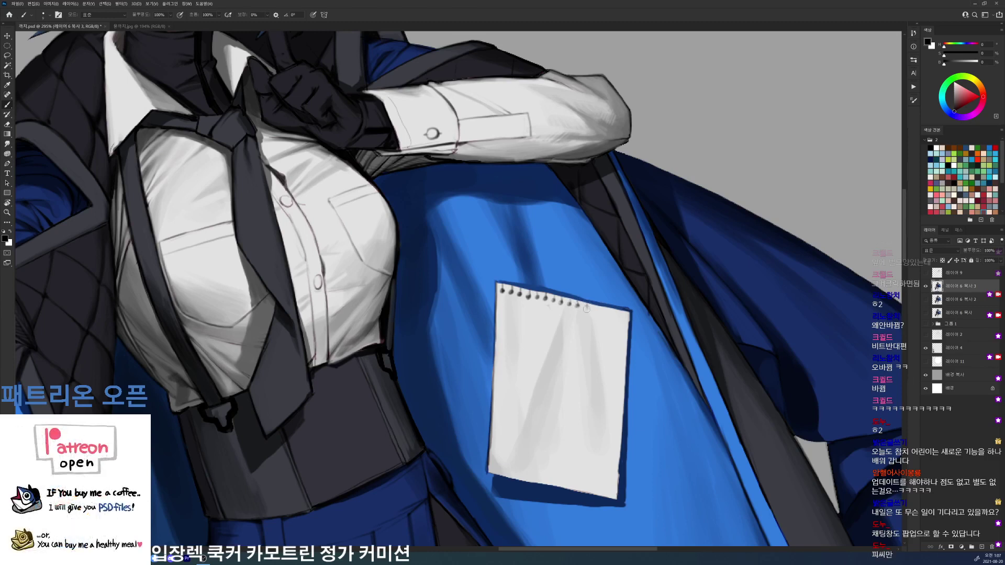
click(586, 308)
click(595, 310)
click(601, 312)
click(609, 314)
click(617, 316)
click(617, 316)
click(624, 317)
key(ctrl+0)
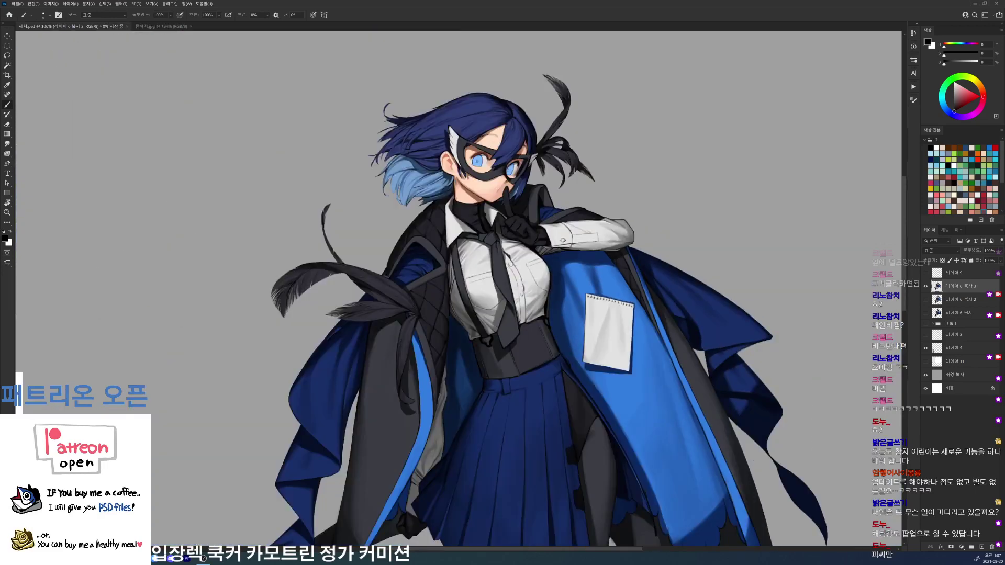
- Trim the rough outline of the shoe, ankle and calf on the pouch-side leg with the eraser
drag(832, 446, 789, 249)
scroll(705, 476, up, 8)
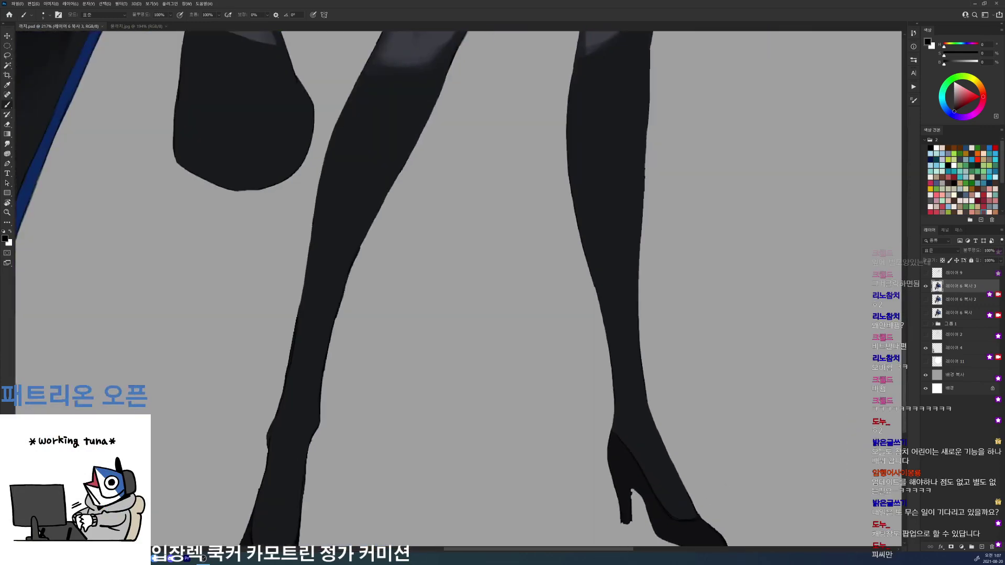
scroll(723, 469, down, 2)
key(e)
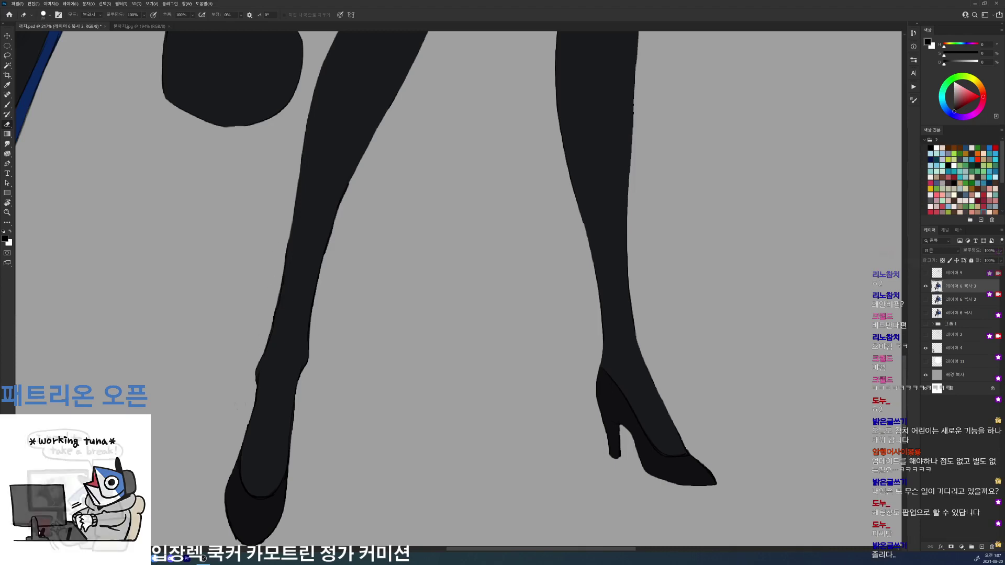
drag(254, 450, 257, 410)
mouse_move(234, 448)
mouse_down()
mouse_move(258, 468)
mouse_move(286, 465)
mouse_up()
scroll(354, 263, up, 10)
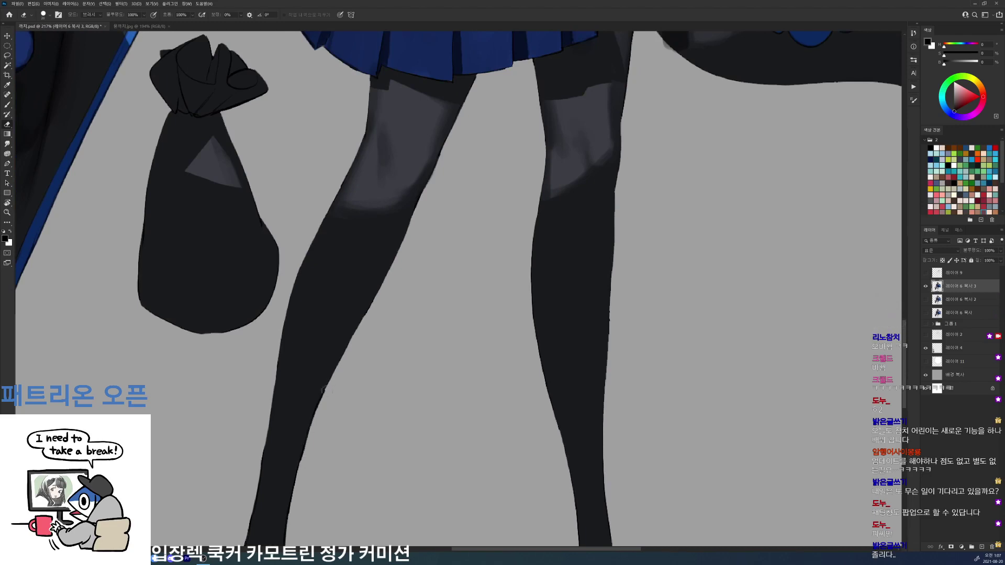
drag(377, 335, 330, 335)
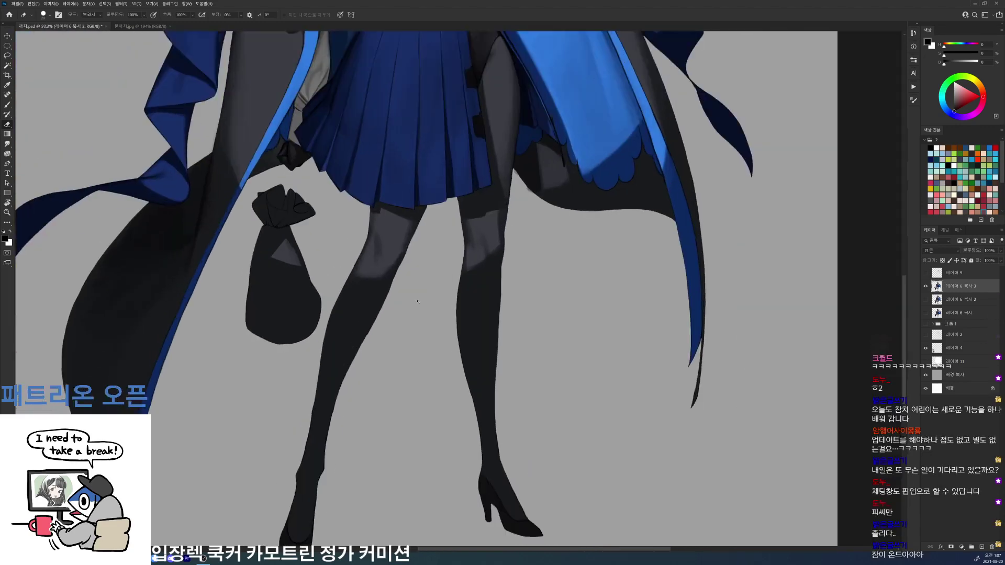
drag(418, 247, 448, 190)
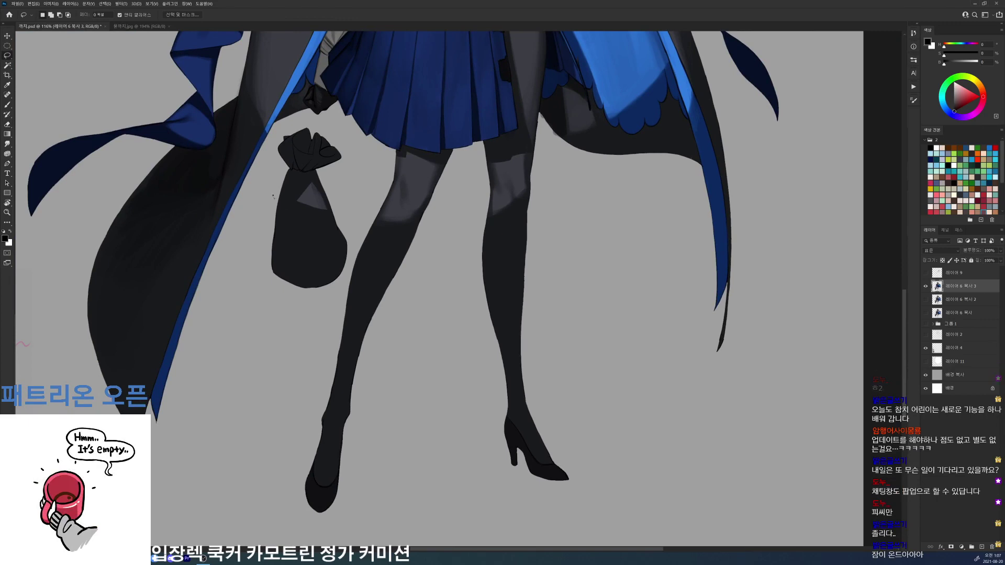
- Select the lower legs, shoes and lower pouch with the lasso and copy them to a new layer
key(l)
mouse_move(272, 194)
mouse_down()
mouse_move(334, 210)
mouse_move(481, 209)
mouse_move(543, 181)
mouse_move(553, 529)
mouse_move(302, 394)
mouse_move(264, 347)
mouse_move(264, 254)
mouse_up()
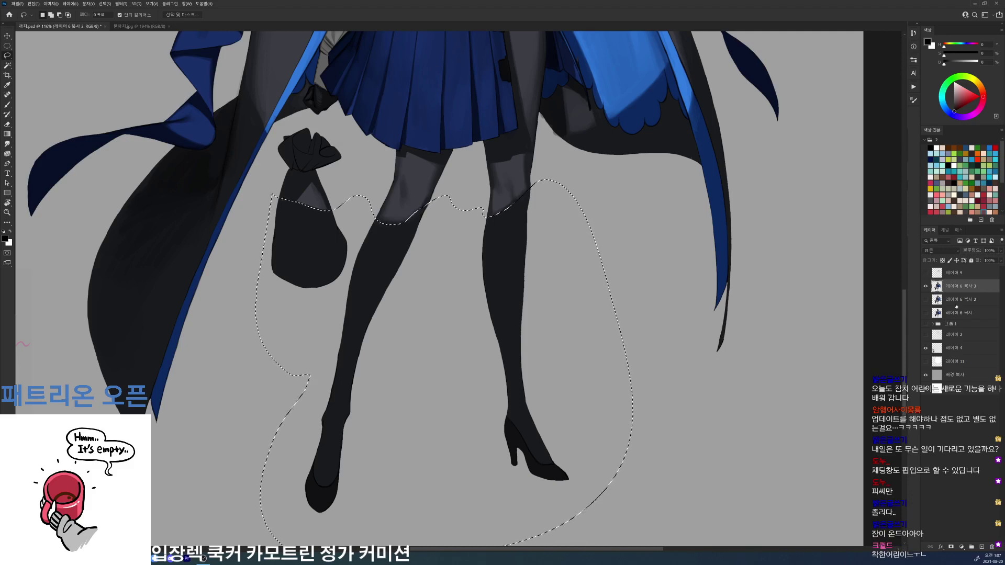
key(ctrl+j)
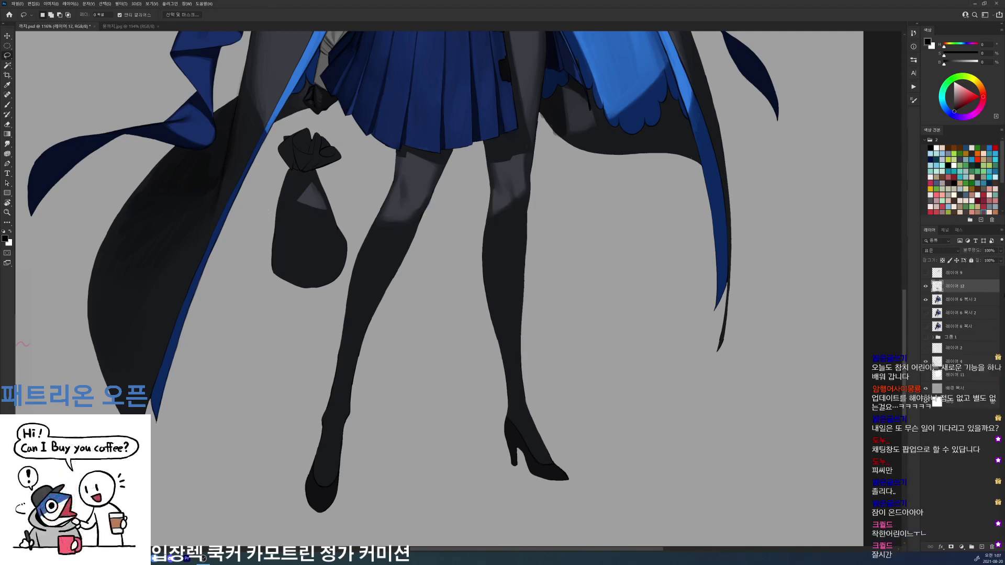
key(space)
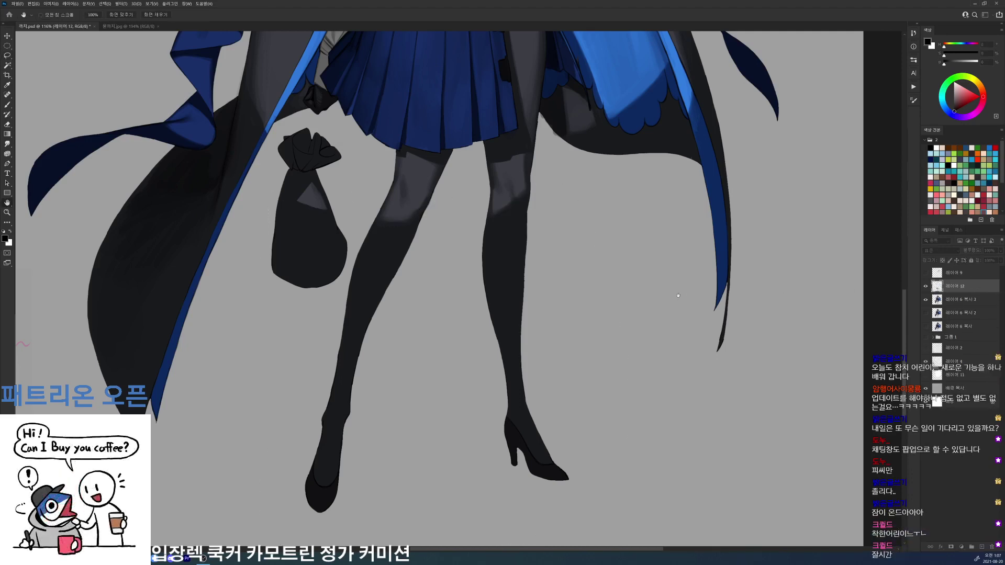
- Add a thin black Inner Glow to the copied legs-and-pouch layer, adjust its size and opacity, and merge the layer down
double_click(975, 286)
drag(10, 139, 721, 236)
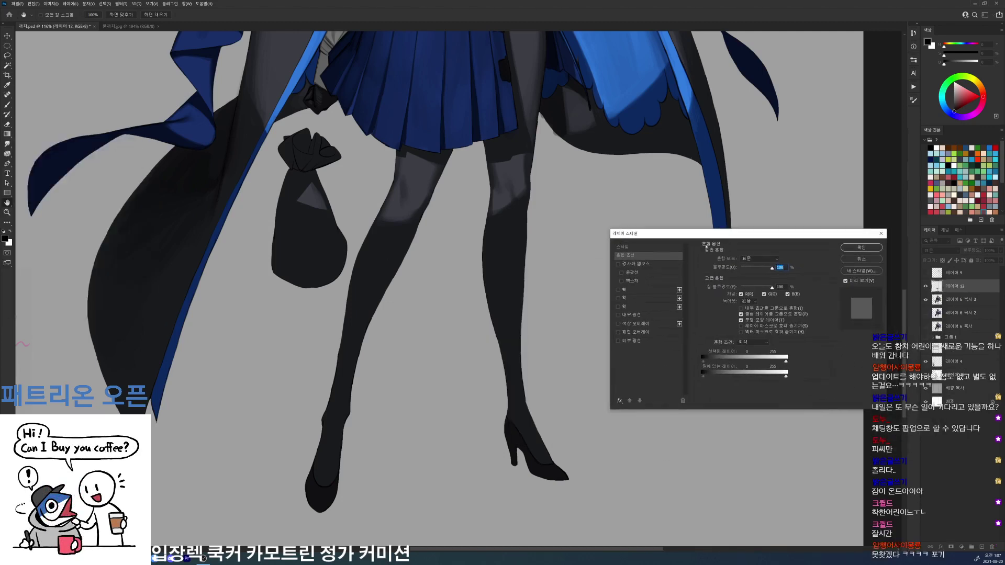
click(631, 315)
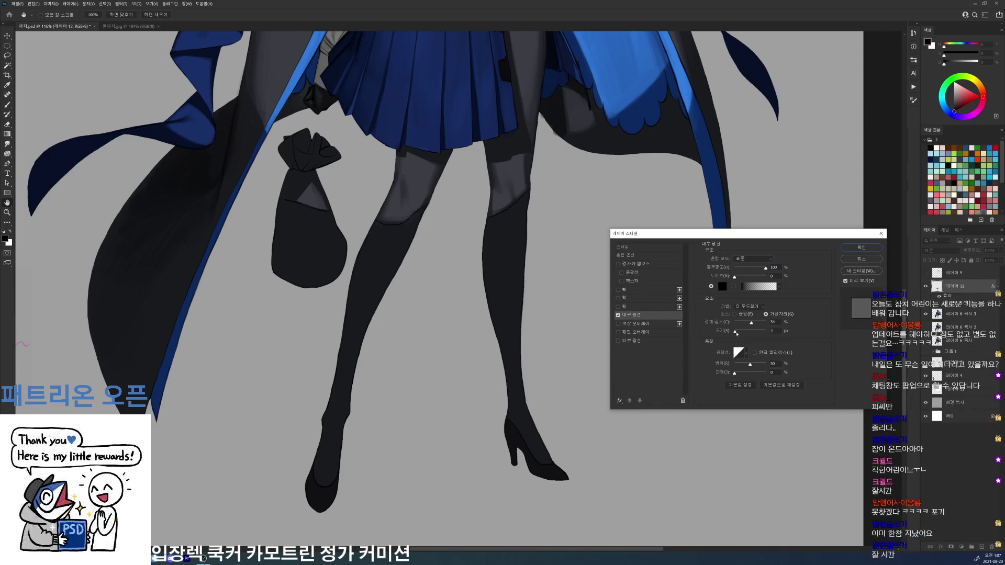
mouse_move(734, 334)
mouse_down()
mouse_move(747, 324)
mouse_move(729, 325)
mouse_up()
click(751, 268)
click(861, 248)
key(e)
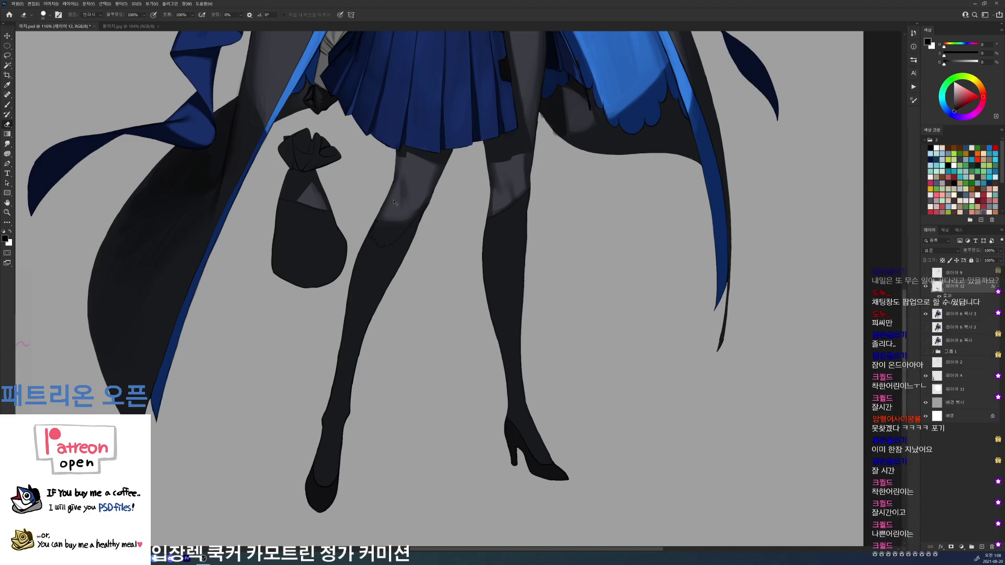
key(ctrl+e)
- Paint out the dark seam line below the knee of the pouch-side leg with sampled charcoal
drag(383, 225, 406, 236)
key(b)
right_click(406, 237)
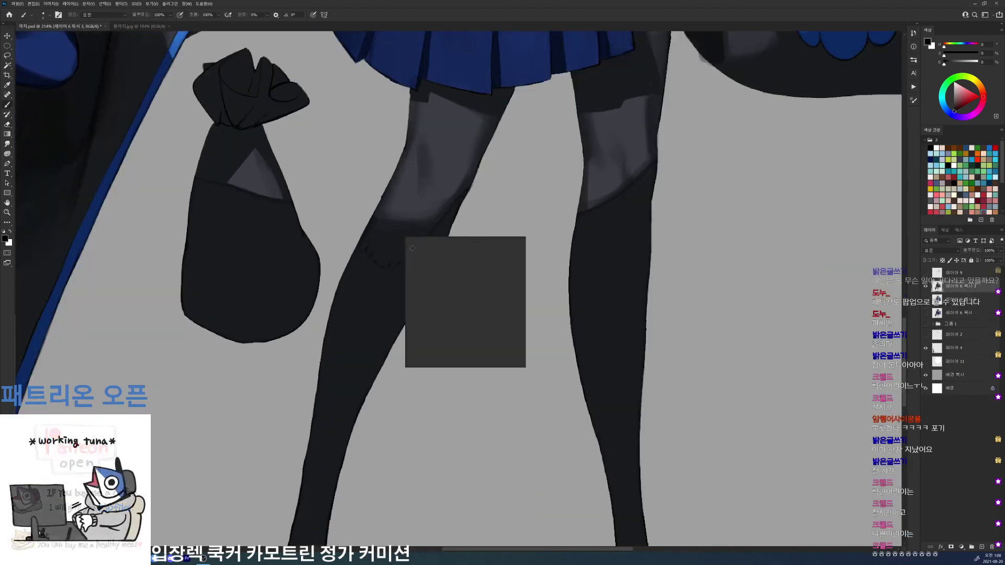
click(435, 300)
mouse_move(449, 205)
mouse_down()
mouse_move(439, 238)
mouse_move(445, 214)
mouse_move(380, 280)
mouse_move(372, 229)
mouse_up()
key(ctrl+z)
alt+click(435, 237)
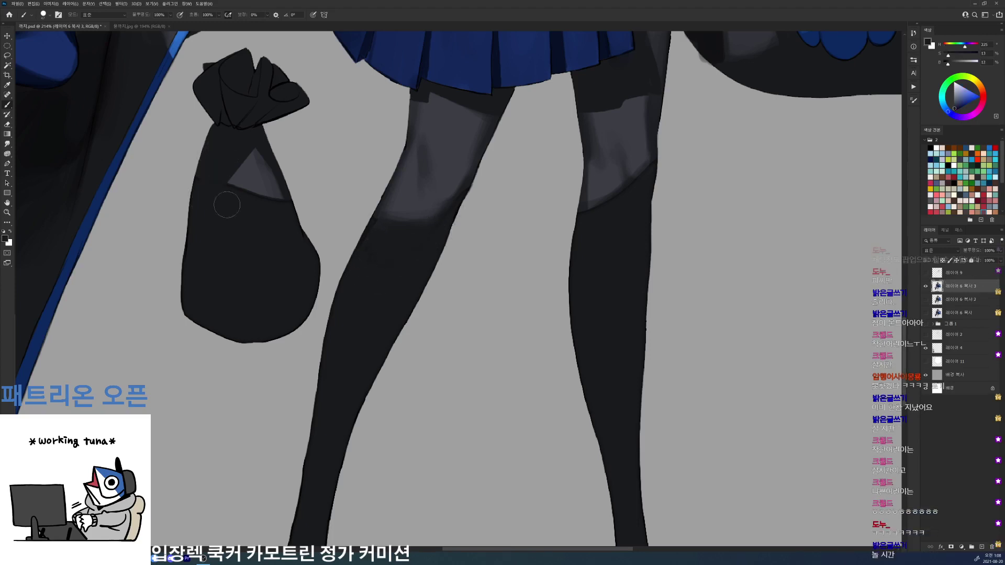
- Paint out the seam across the pouch, soften the edges of its grey highlight with sampled tones, and save the file
alt+click(266, 197)
mouse_move(266, 197)
mouse_down()
mouse_move(230, 185)
mouse_move(279, 212)
mouse_move(255, 206)
mouse_move(269, 203)
mouse_move(243, 193)
mouse_move(285, 209)
mouse_up()
alt+click(269, 204)
alt+click(235, 190)
mouse_move(236, 189)
mouse_down()
mouse_move(212, 182)
mouse_move(223, 164)
mouse_move(197, 194)
mouse_up()
alt+click(214, 186)
alt+click(206, 183)
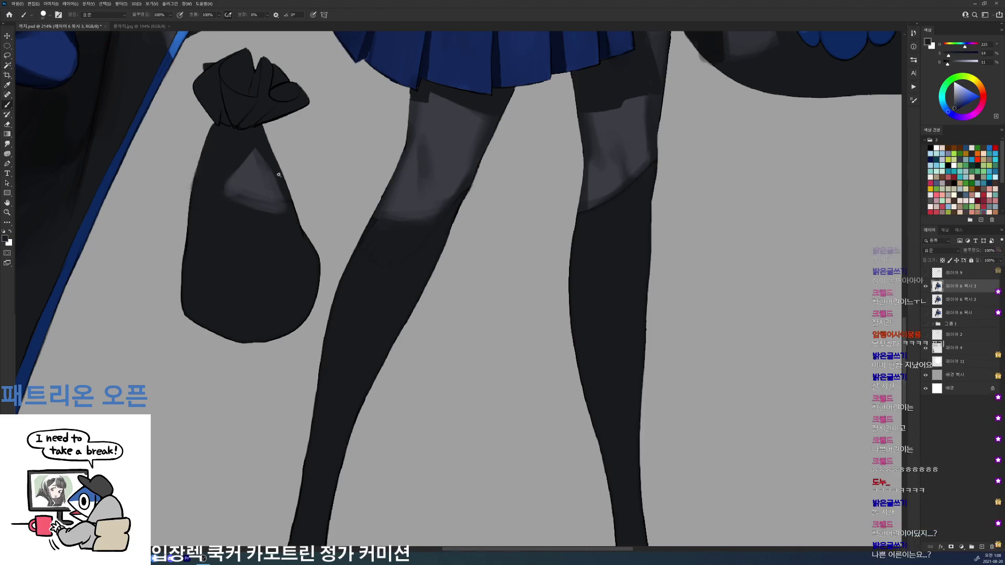
drag(278, 172, 247, 198)
key(ctrl+s)
- Soften the diagonal shadow edge across the knee of the leg farther from the pouch with sampled charcoal and grey
drag(358, 159, 418, 178)
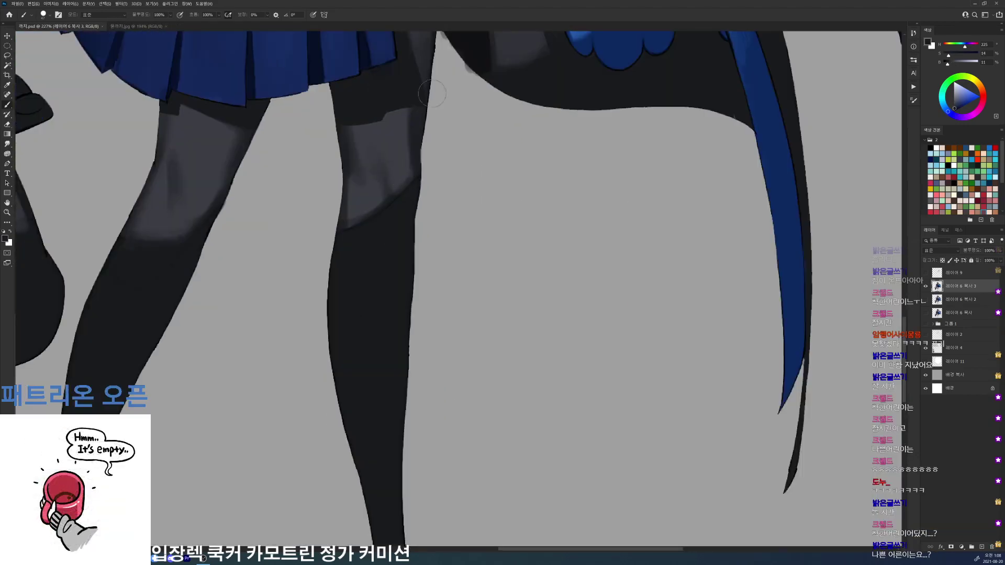
key(d)
right_click(451, 134)
alt+click(396, 206)
mouse_move(395, 205)
mouse_down()
mouse_move(344, 232)
mouse_move(392, 216)
mouse_move(353, 223)
mouse_move(409, 191)
mouse_move(393, 206)
mouse_move(397, 293)
mouse_up()
alt+click(392, 215)
key(d)
- Ink a thin black outline along the outer thigh and knee of the leg farther from the pouch with a small hard brush
right_click(386, 234)
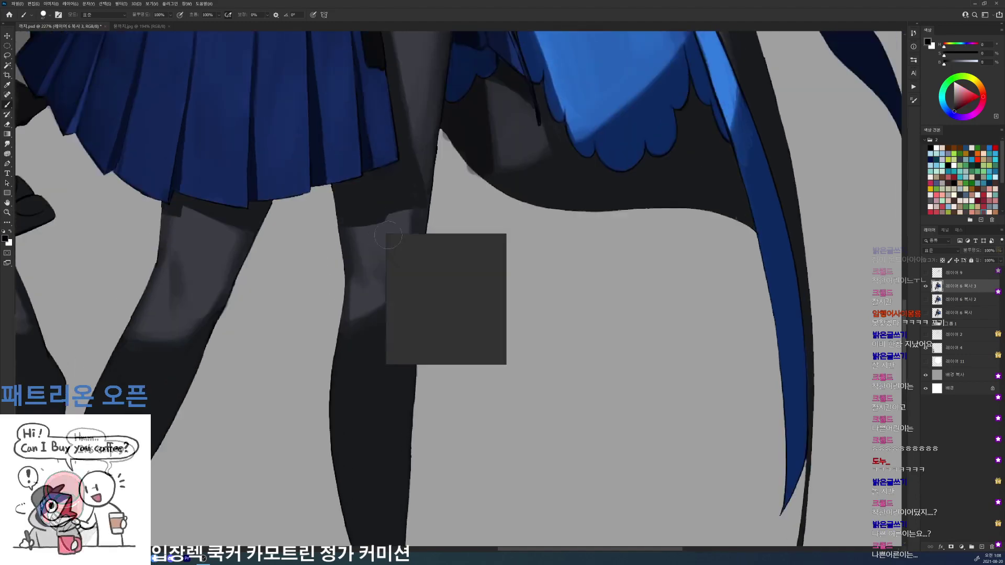
click(442, 296)
key(Return)
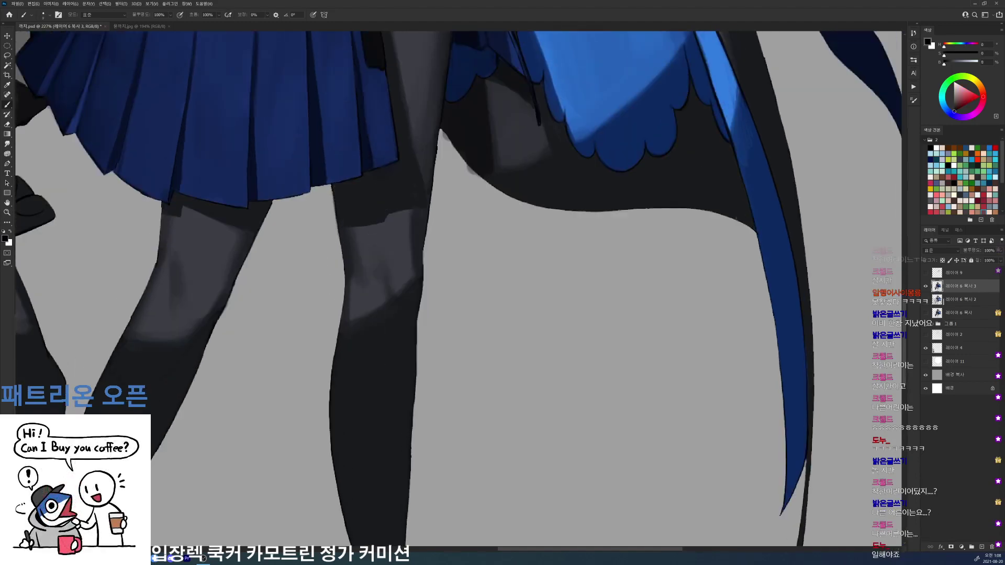
drag(435, 171, 403, 299)
key(ctrl+z)
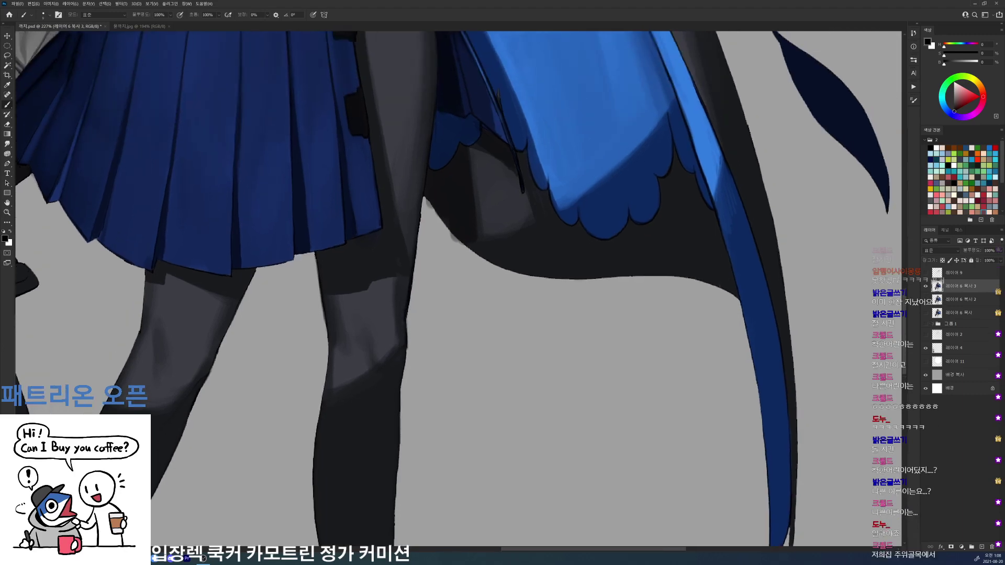
alt+click(402, 299)
alt+click(422, 182)
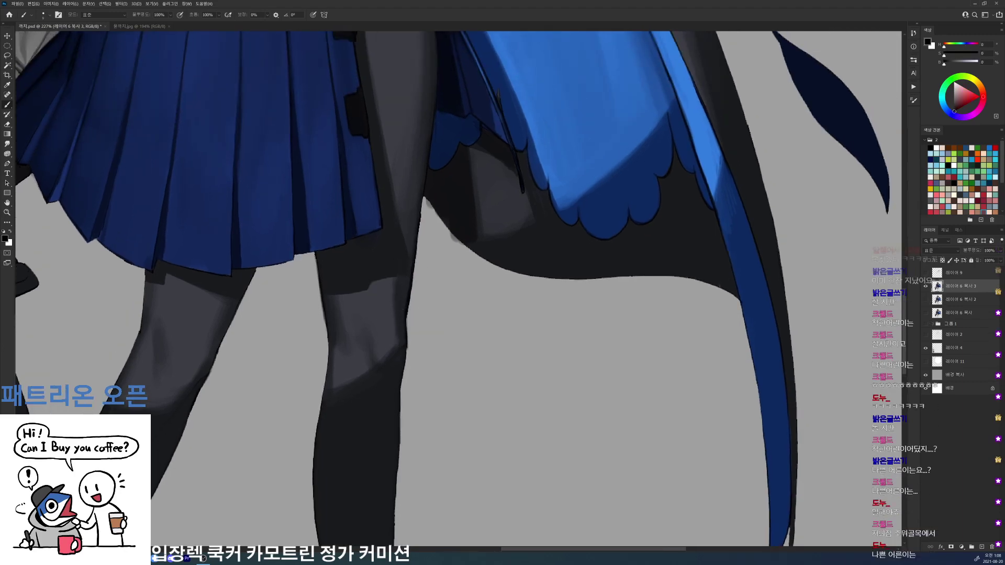
key(e)
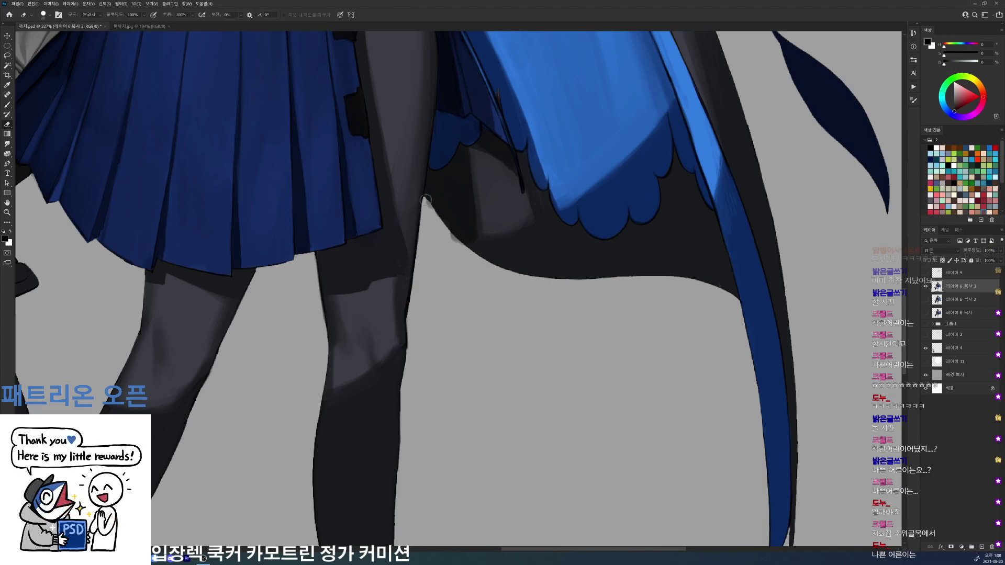
key(b)
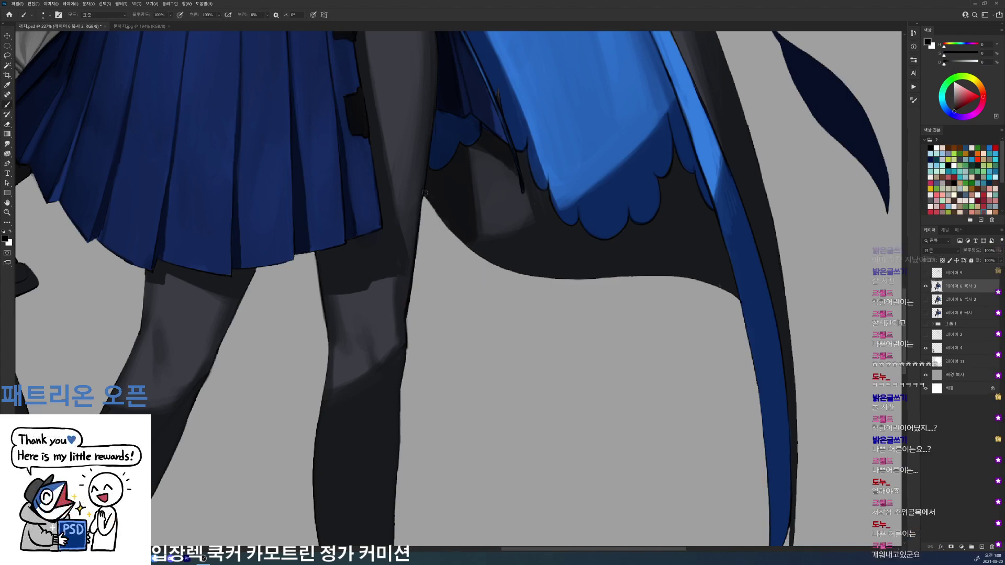
- Redraw the thin black outline along the inner thigh and knee of the pouch-side leg on a rotated canvas, and save the file
drag(450, 237, 514, 194)
drag(280, 309, 321, 231)
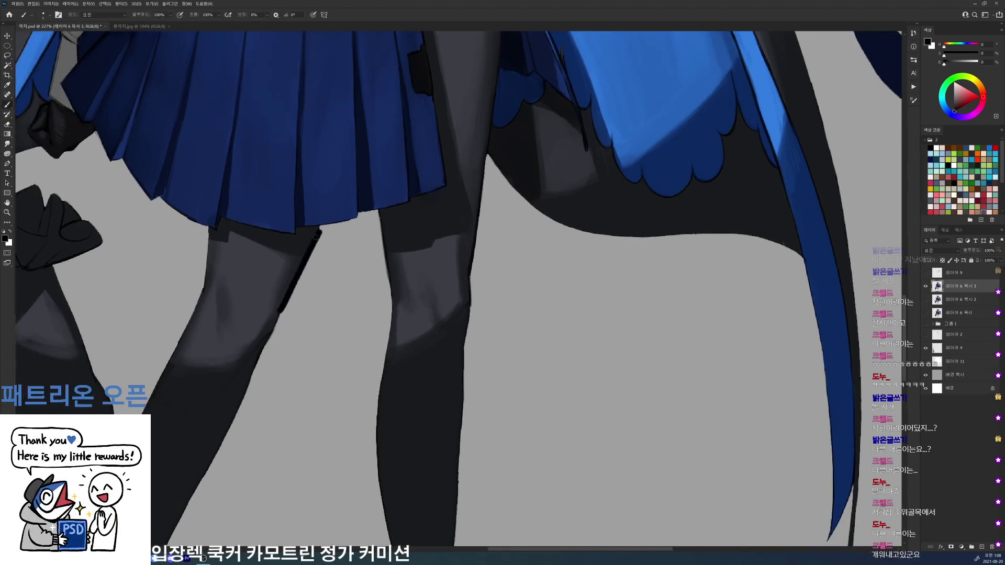
key(ctrl+z)
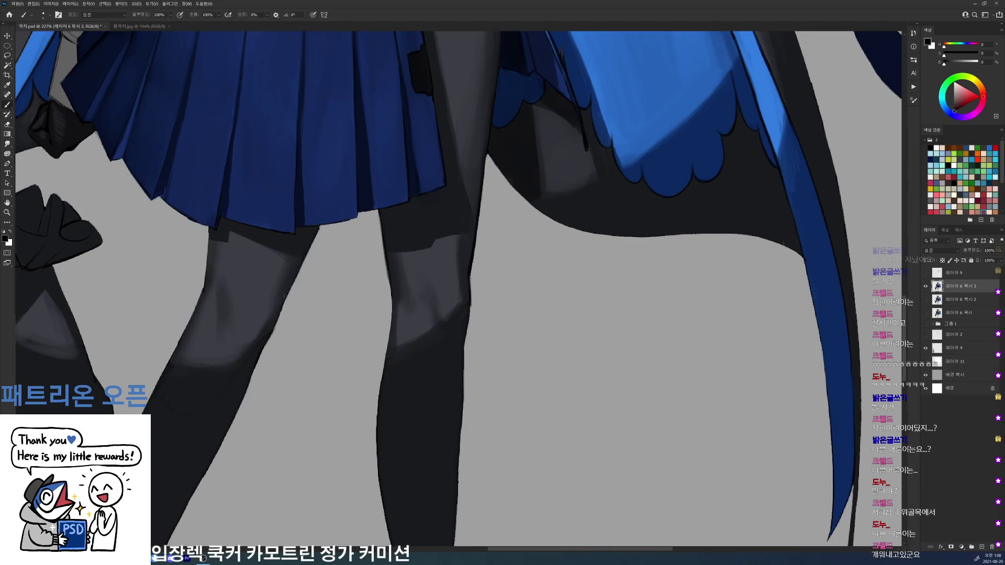
key(r)
drag(309, 252, 419, 206)
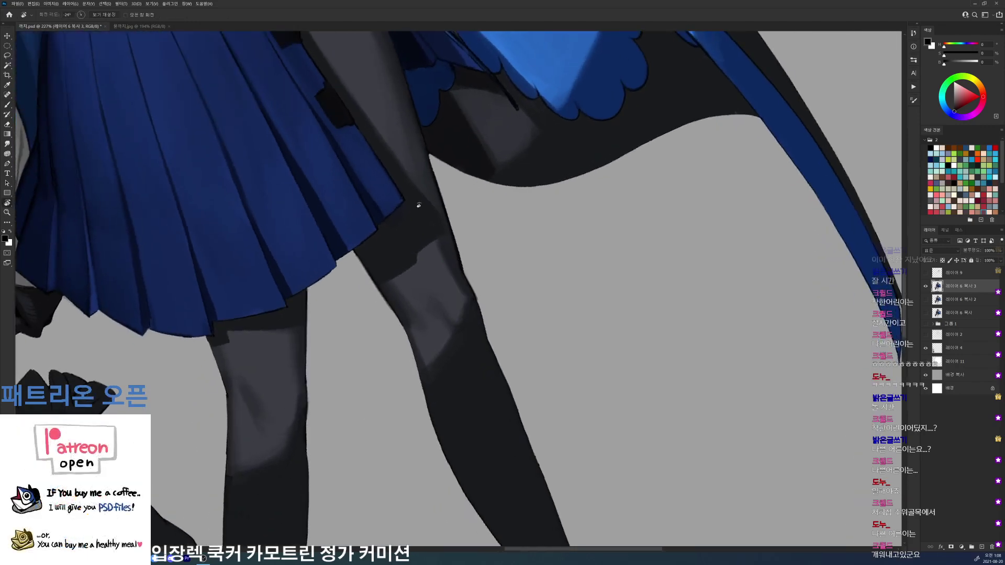
key(b)
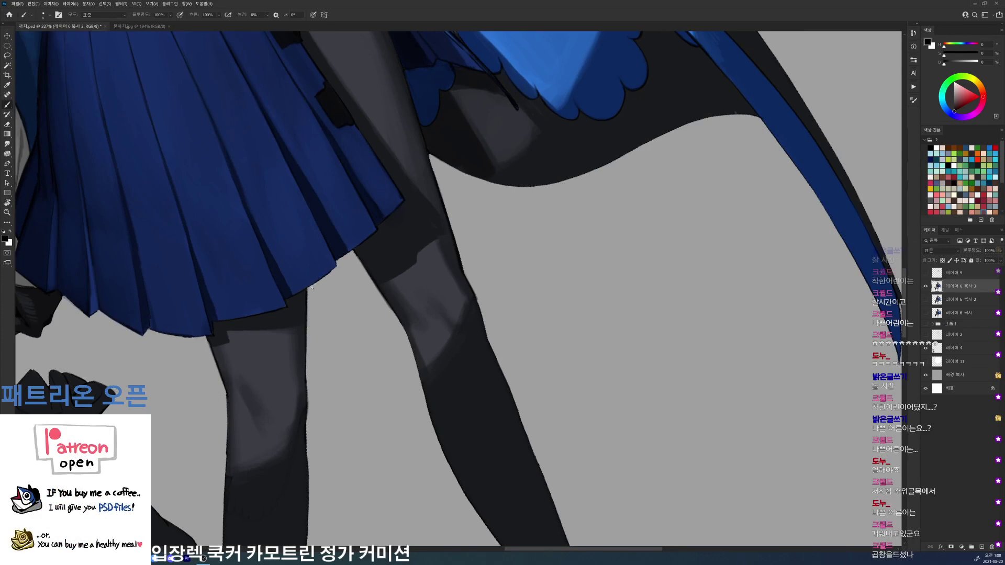
drag(311, 287, 262, 287)
key(ctrl+s)
- Straighten the canvas and compare the lower body with the detail sketch layer and the top painted layer shown and hidden
key(r)
drag(790, 319, 797, 366)
key(Escape)
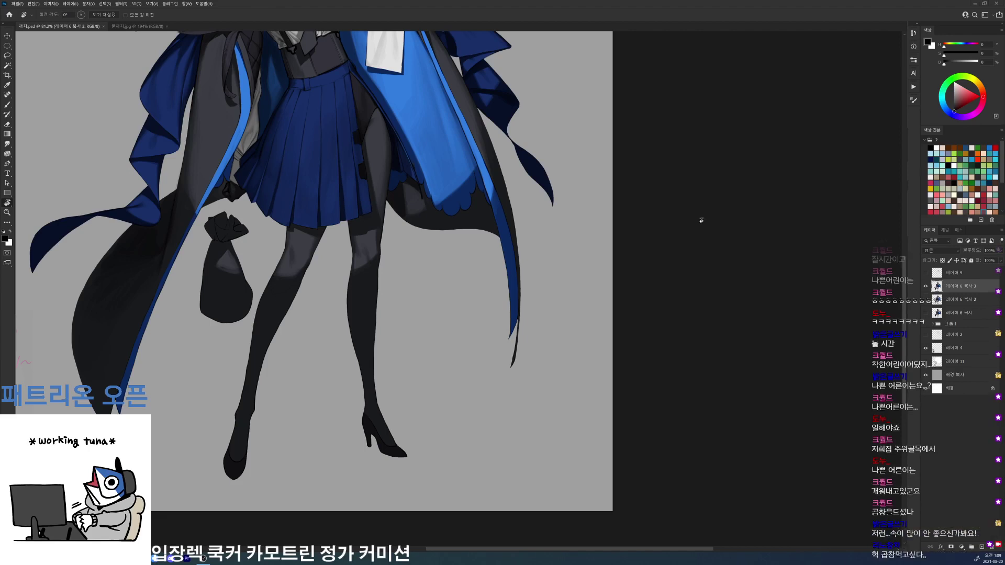
click(926, 273)
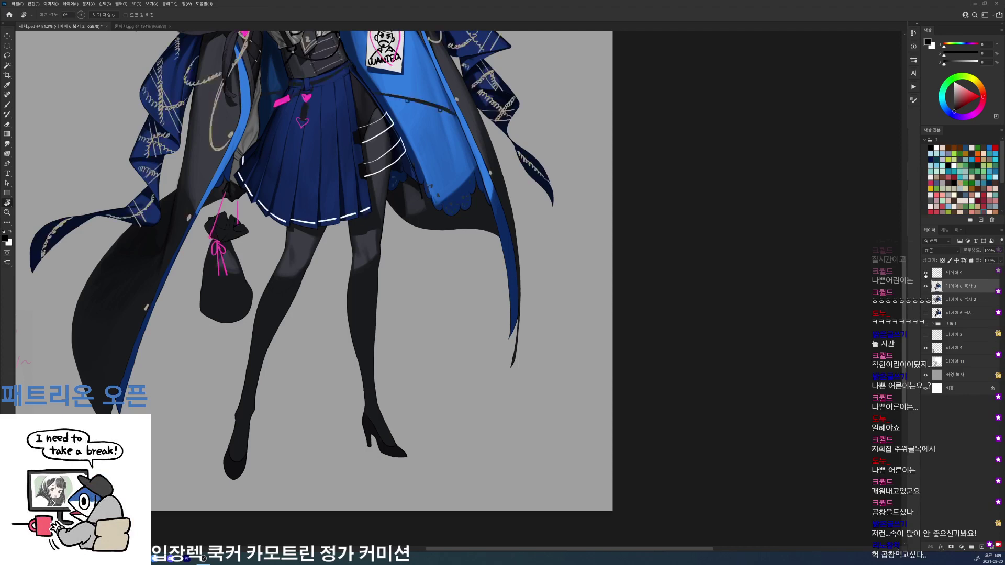
click(926, 273)
click(925, 286)
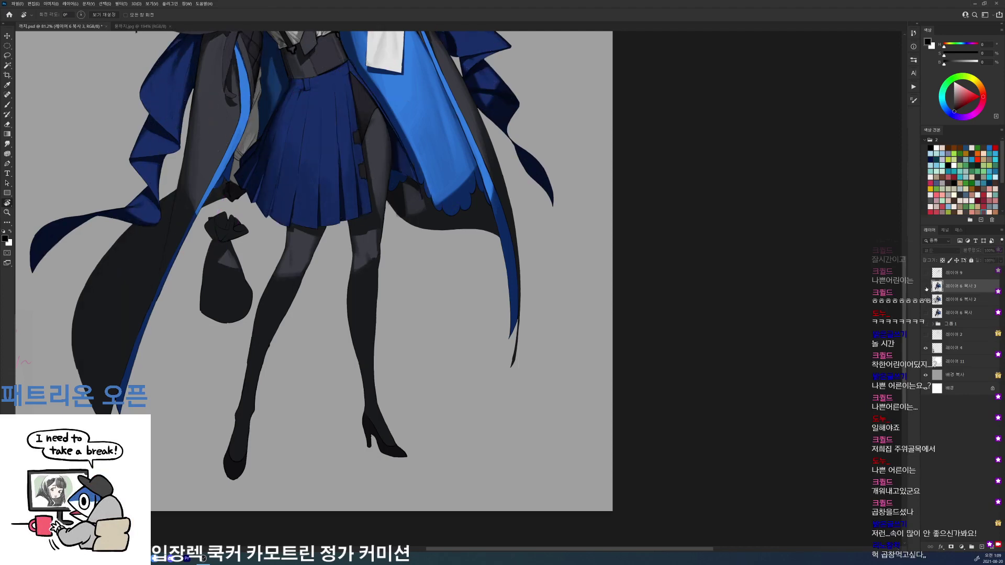
click(925, 286)
click(925, 287)
click(925, 286)
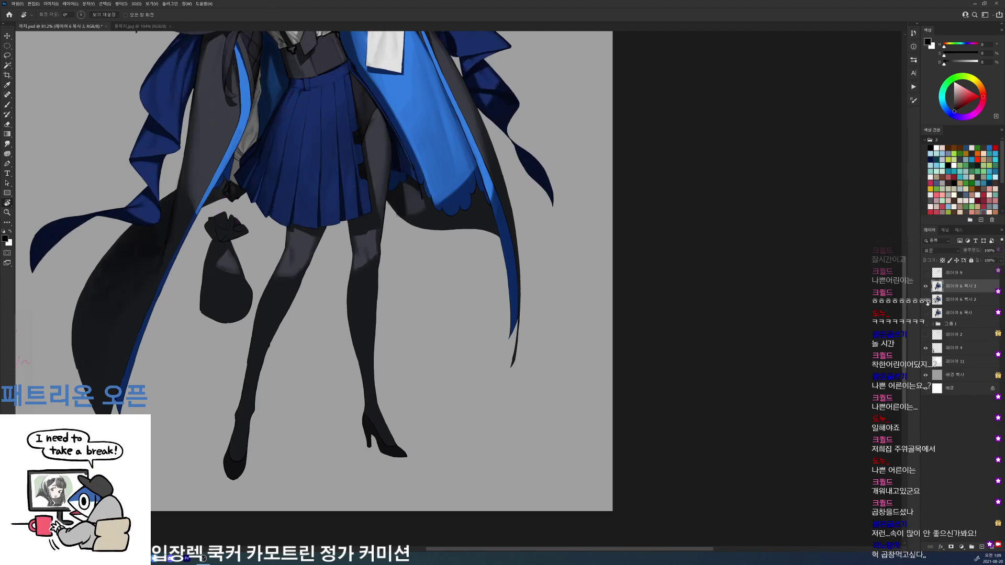
- Paint dark creases running down from the tied neck of the pouch beside its grey highlight
mouse_move(249, 259)
mouse_down()
mouse_move(360, 243)
mouse_move(545, 238)
mouse_up()
key(b)
right_click(423, 288)
click(454, 352)
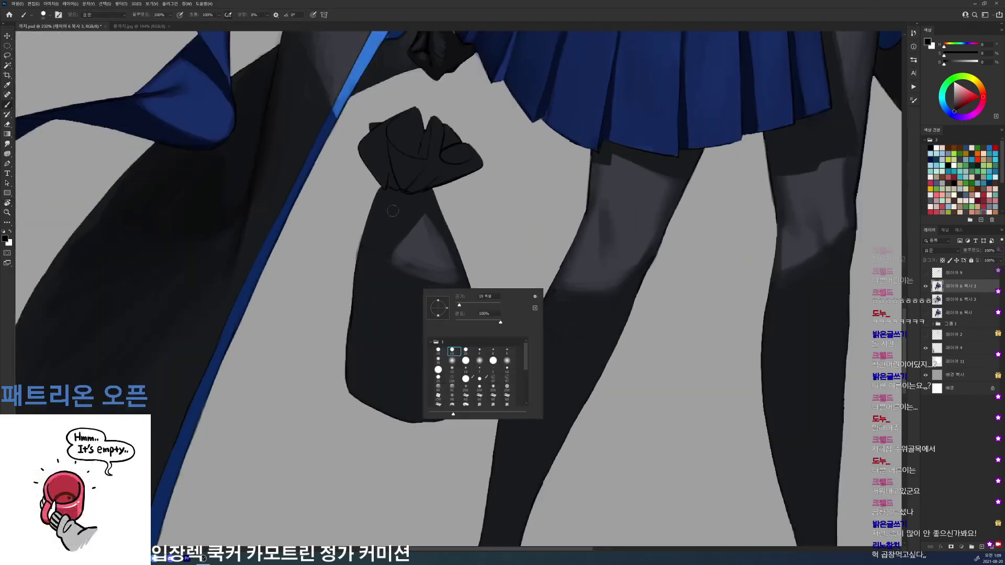
mouse_move(402, 193)
mouse_down()
mouse_move(387, 229)
mouse_move(399, 220)
mouse_up()
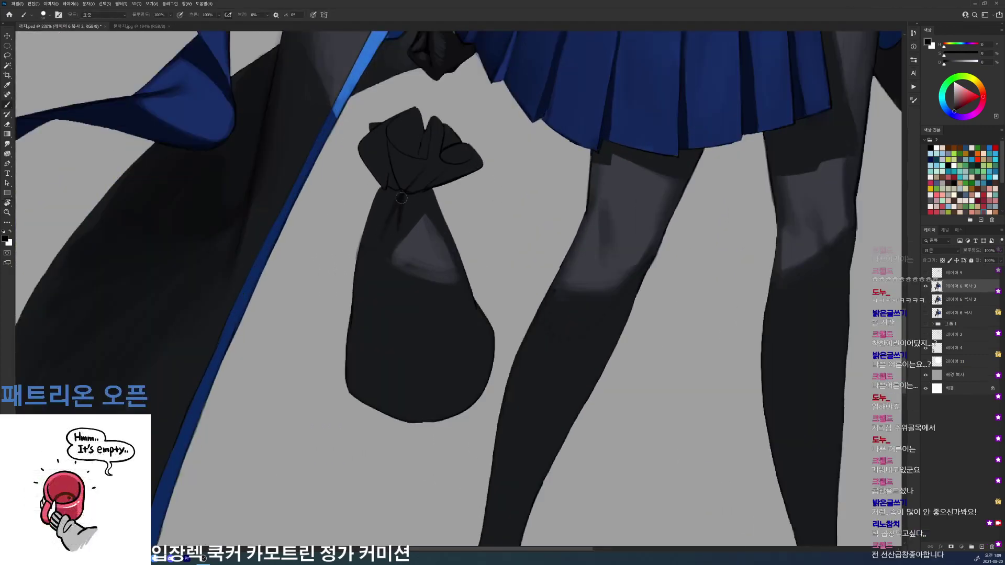
mouse_move(400, 229)
mouse_down()
mouse_move(400, 273)
mouse_move(439, 282)
mouse_up()
- Shade the folds of the pouch's gathered top with black and sampled dark greys, and save the file
scroll(413, 250, up, 3)
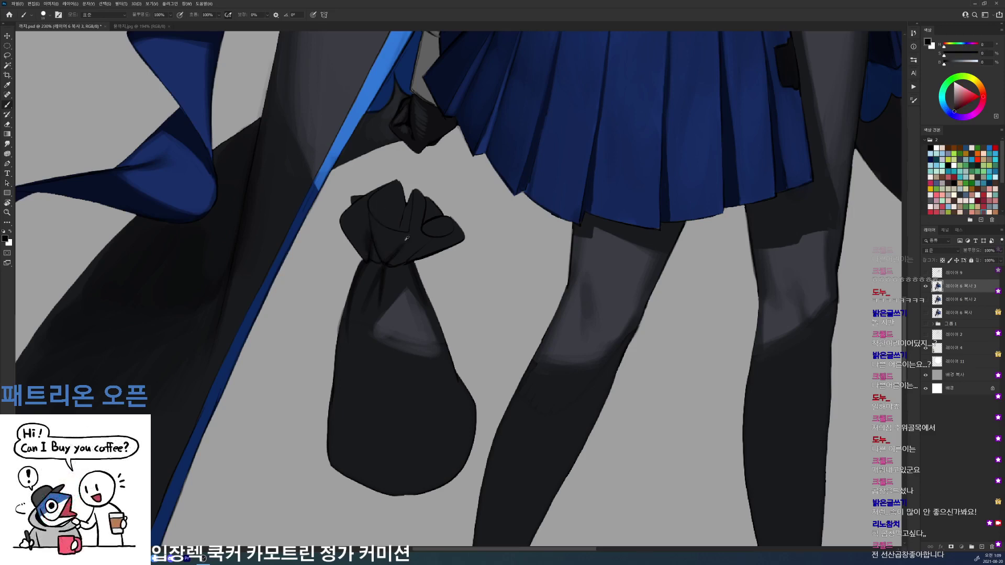
alt+click(394, 239)
alt+click(413, 246)
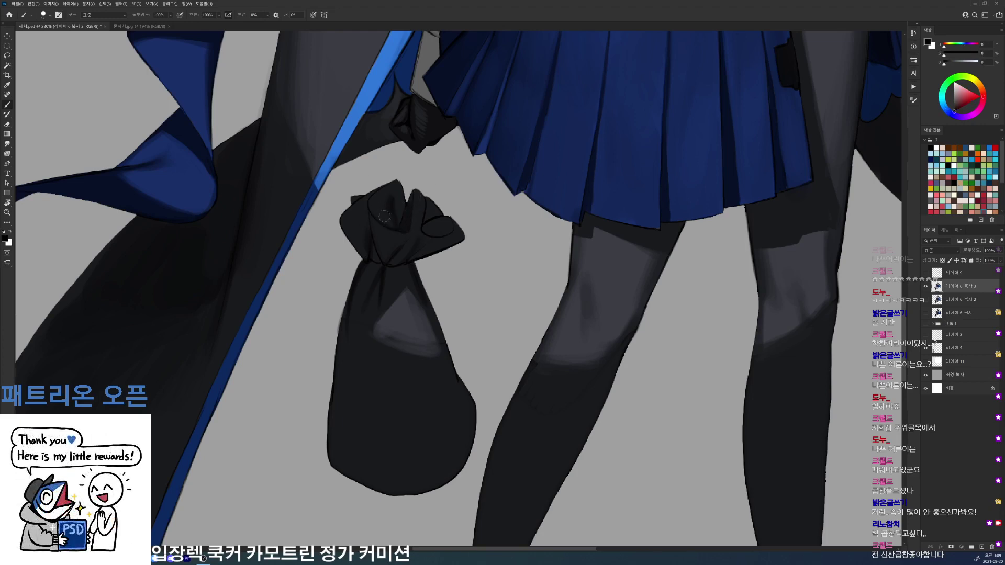
alt+click(425, 232)
alt+click(427, 226)
alt+click(409, 236)
key(d)
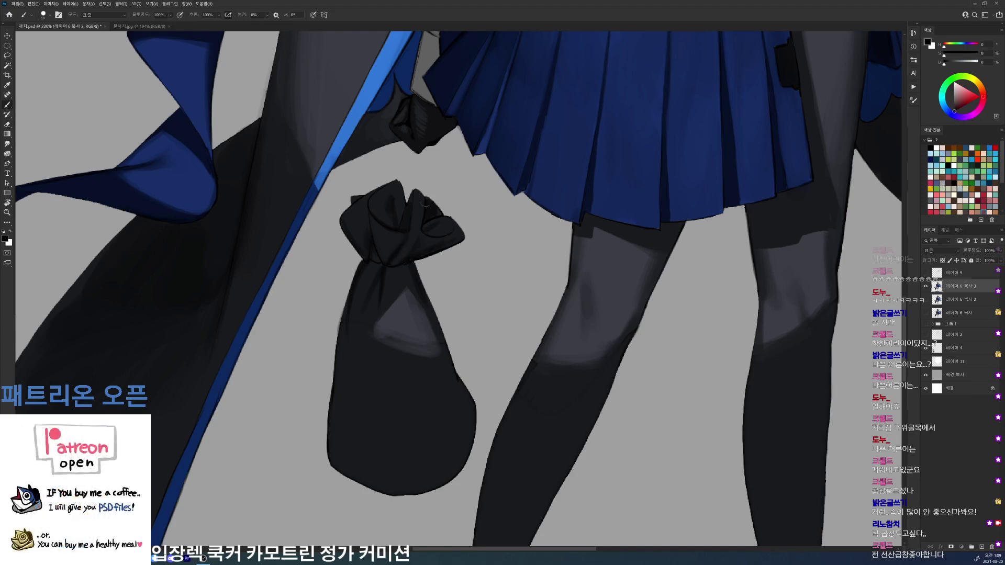
drag(510, 161, 461, 161)
drag(480, 209, 444, 209)
alt+click(462, 203)
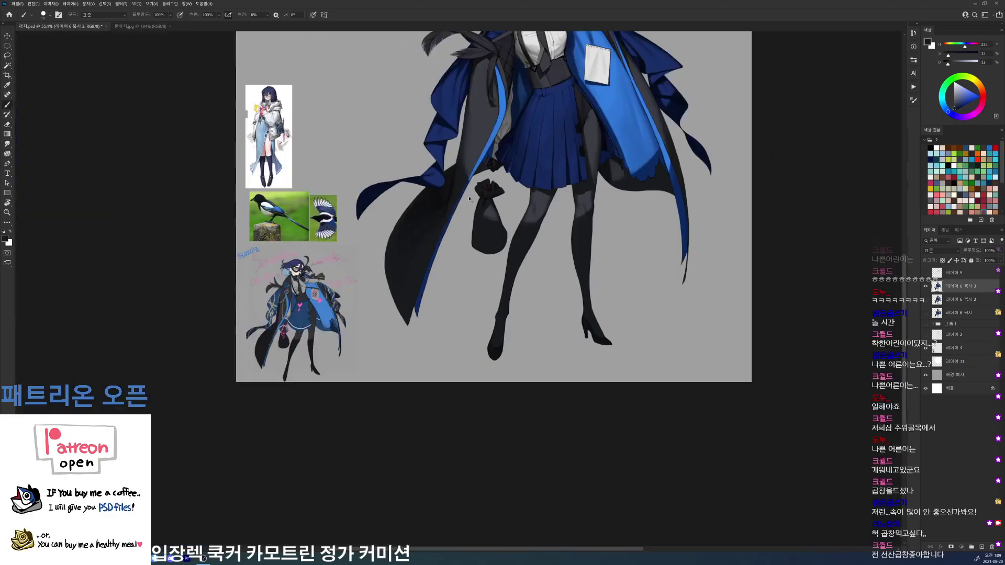
key(ctrl+s)
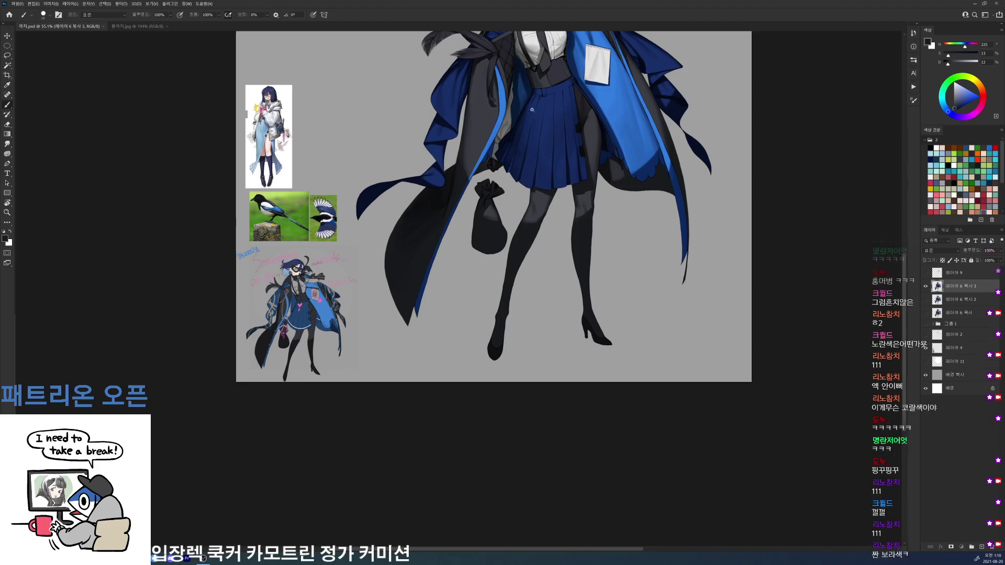
- Draw thin black detail lines on the grey sleeve cuff above the pouch-side glove, and save the file
drag(532, 109, 597, 109)
key(d)
right_click(428, 219)
click(487, 282)
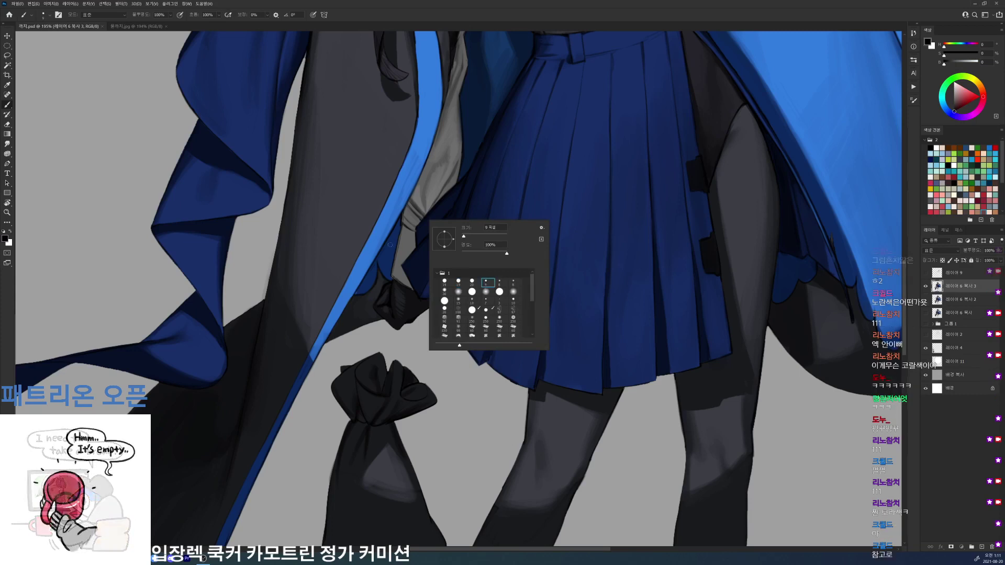
drag(392, 275, 401, 222)
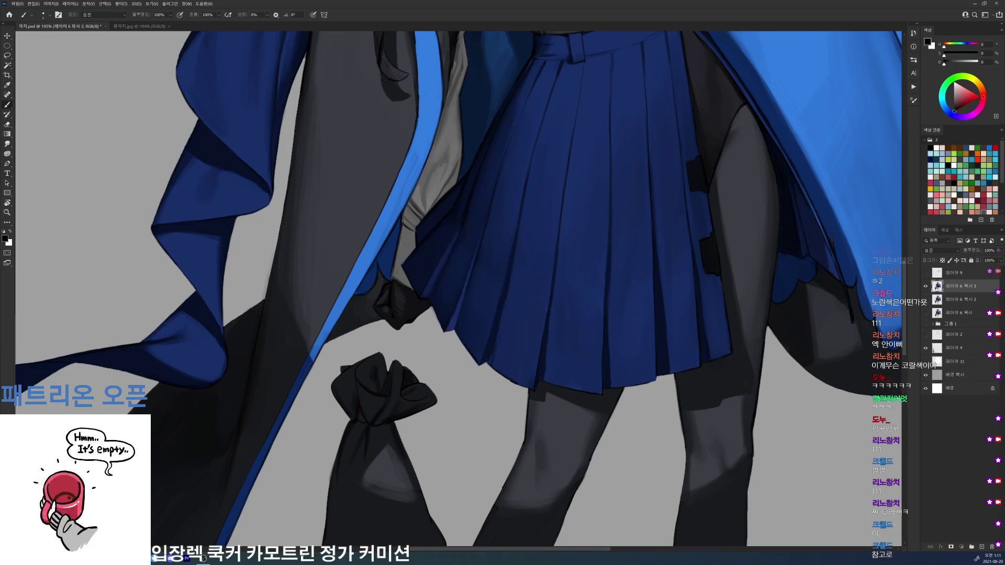
alt+click(399, 246)
key(d)
drag(402, 226, 403, 210)
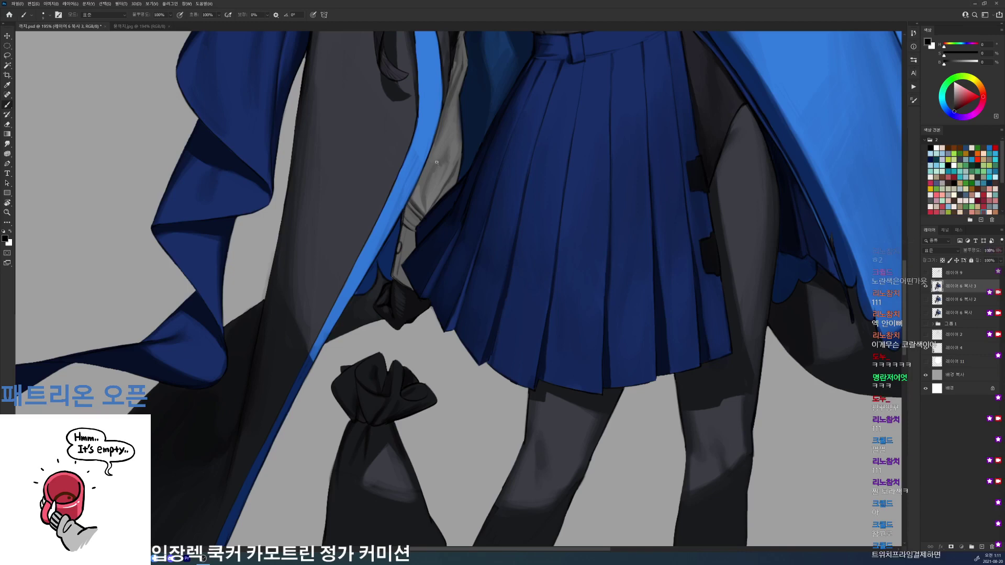
drag(436, 162, 409, 184)
key(ctrl+s)
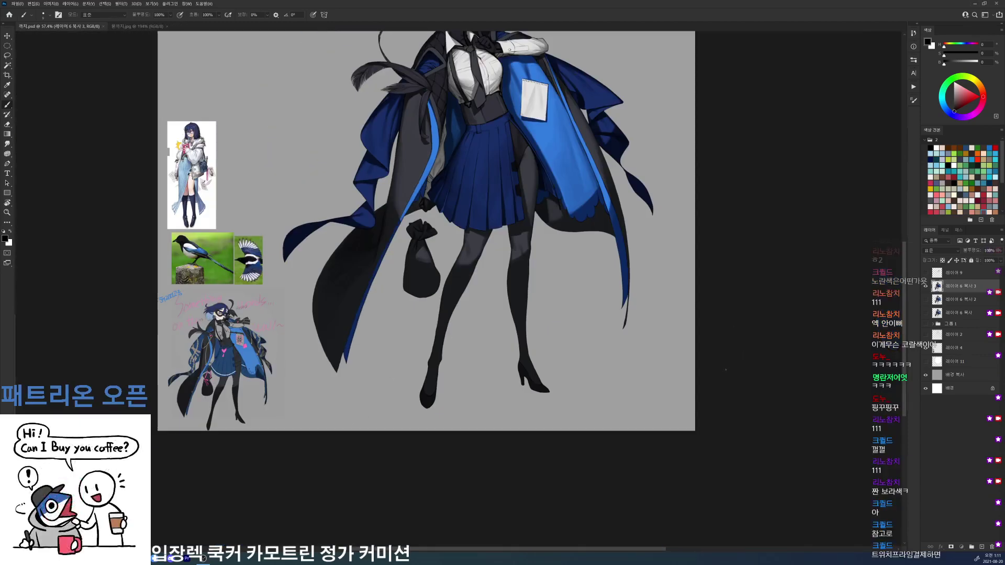
- Touch up the area between the ear and jaw with black and sampled skin shadow tones
drag(523, 209, 576, 404)
drag(514, 175, 603, 197)
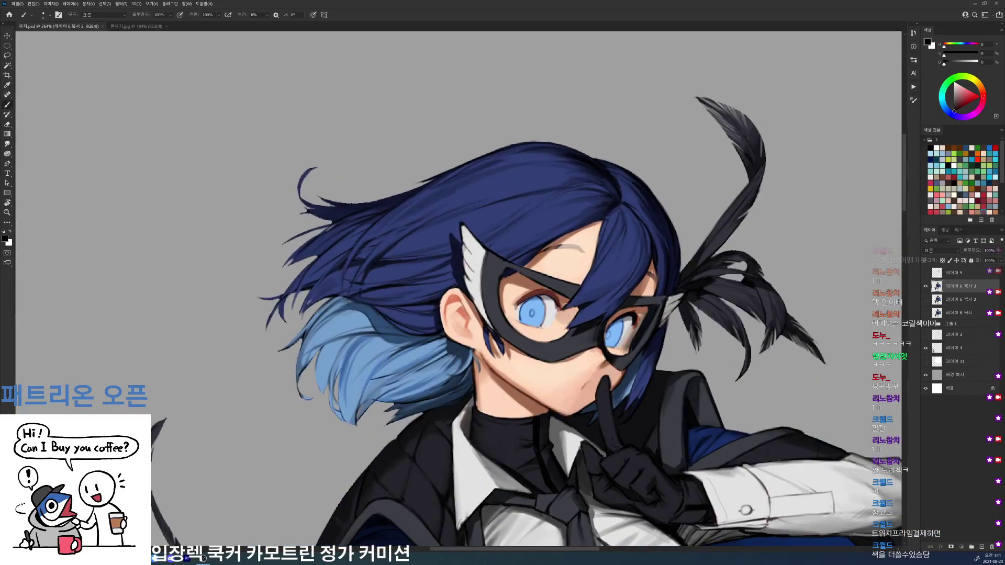
alt+click(478, 340)
key(d)
alt+click(480, 351)
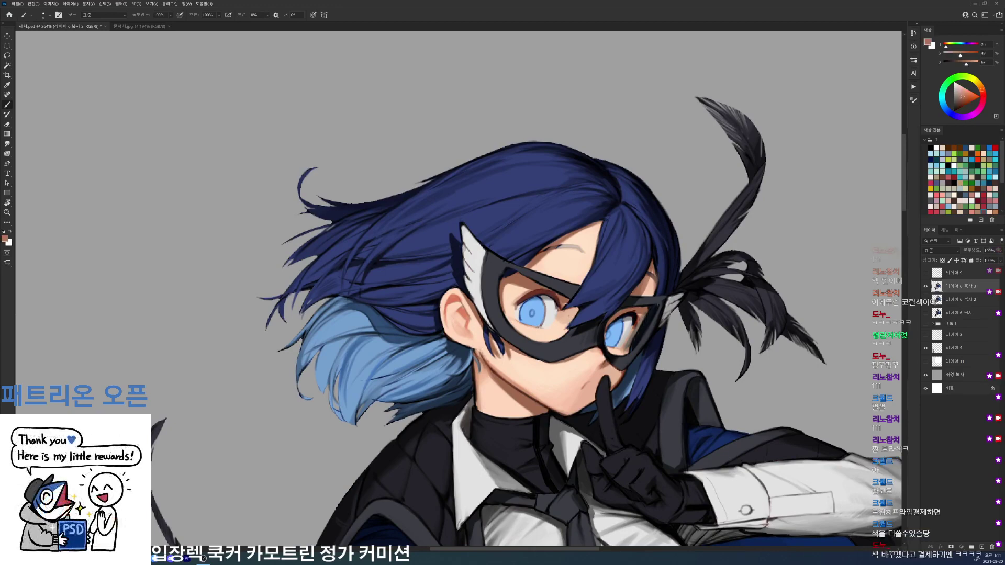
- Repaint the grey eyebrow above the mask in dark blue sampled from the hair, checking the reference character's face
drag(644, 259, 549, 167)
key(r)
key(d)
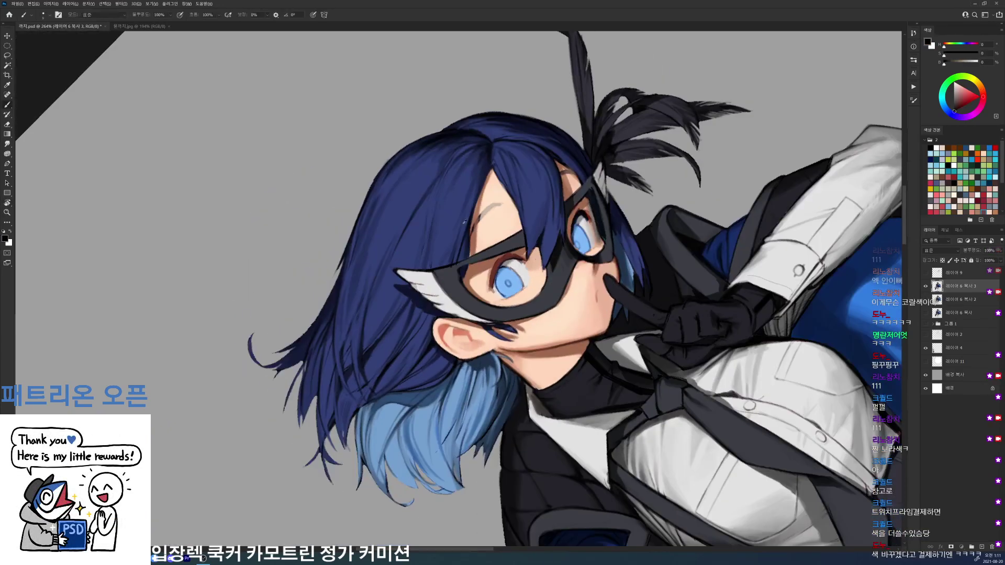
alt+click(462, 226)
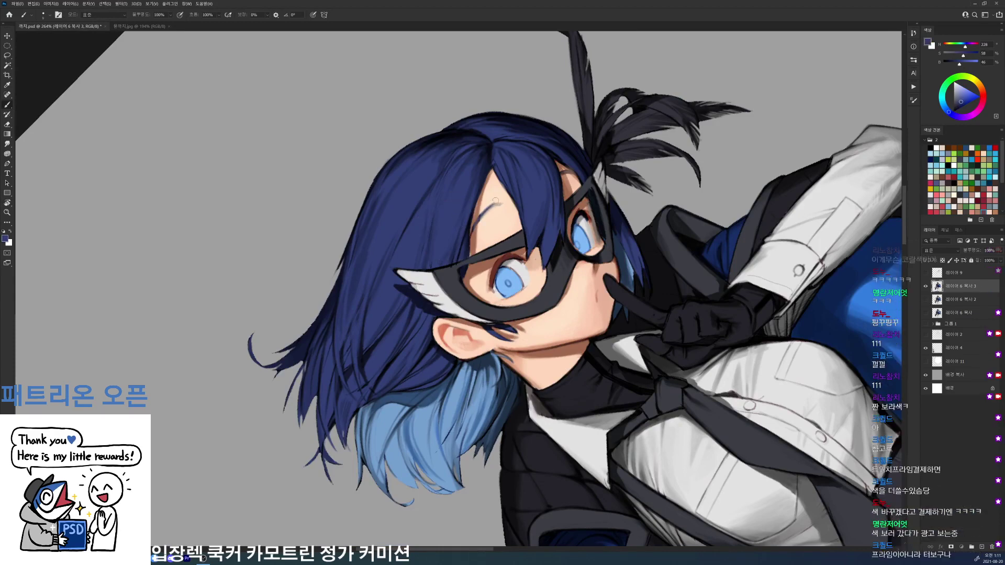
key(ctrl+Tab)
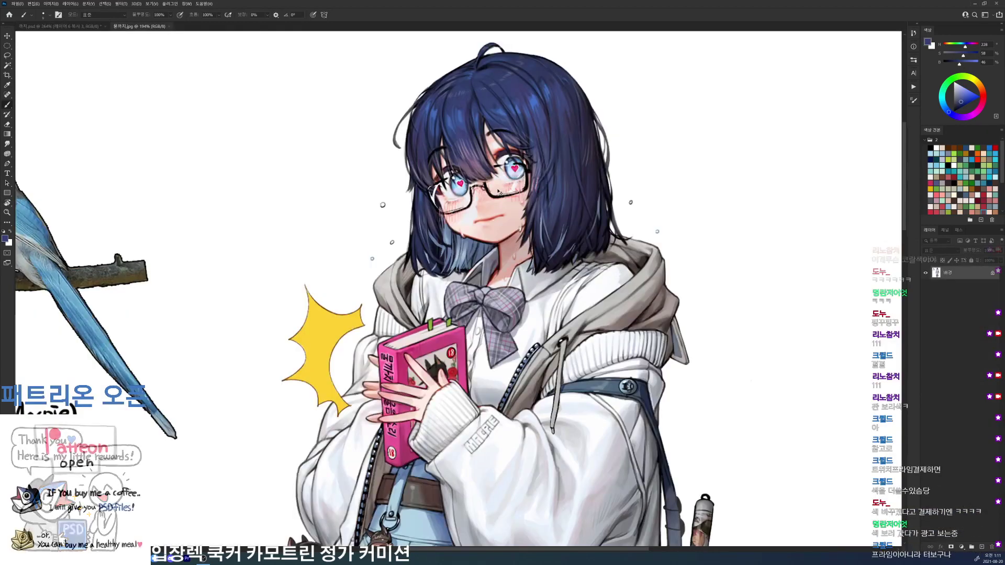
key(ctrl+Tab)
mouse_move(492, 208)
mouse_down()
mouse_move(477, 225)
mouse_move(503, 203)
mouse_up()
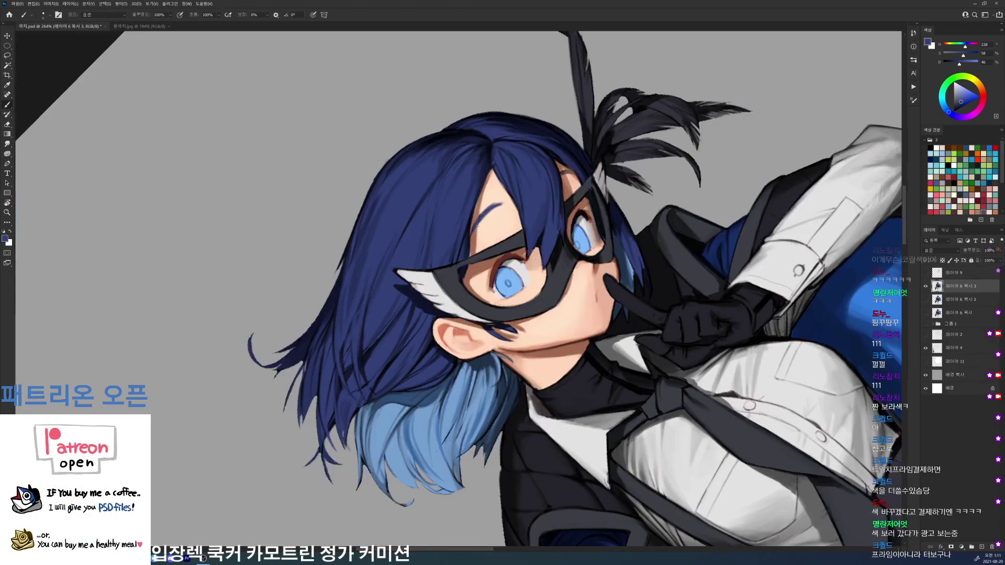
- Darken the eyebrow with black and refine its curved shape with sampled colours
key(d)
drag(487, 214, 496, 206)
alt+click(526, 192)
mouse_move(501, 204)
mouse_down()
mouse_move(527, 218)
mouse_move(552, 263)
mouse_move(535, 225)
mouse_move(473, 209)
mouse_up()
key(r)
alt+click(552, 272)
key(r)
key(d)
- Blend the forehead skin between the near eyebrow and the mask using a larger brush with sampled shadow and skin tones
right_click(542, 228)
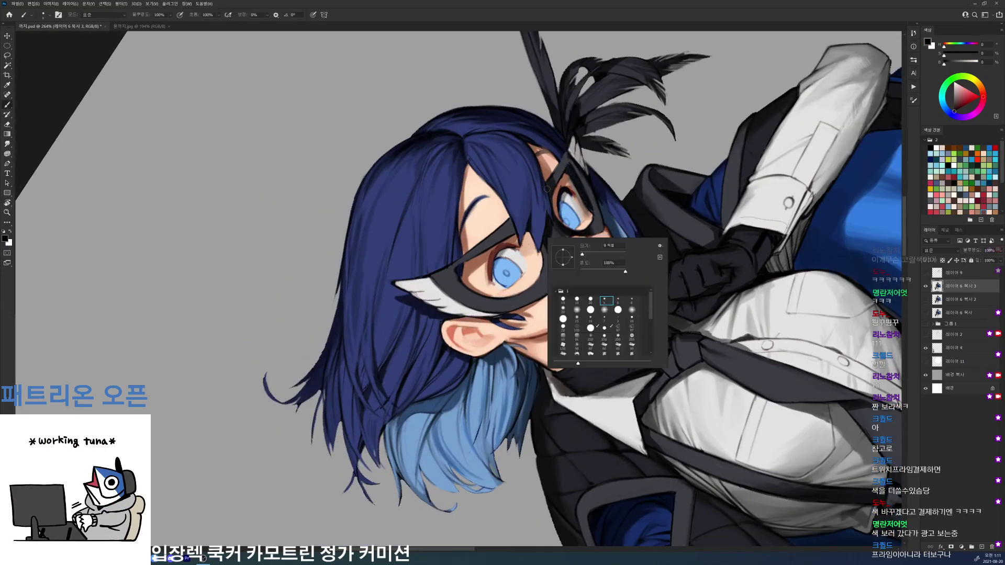
click(577, 301)
alt+click(526, 257)
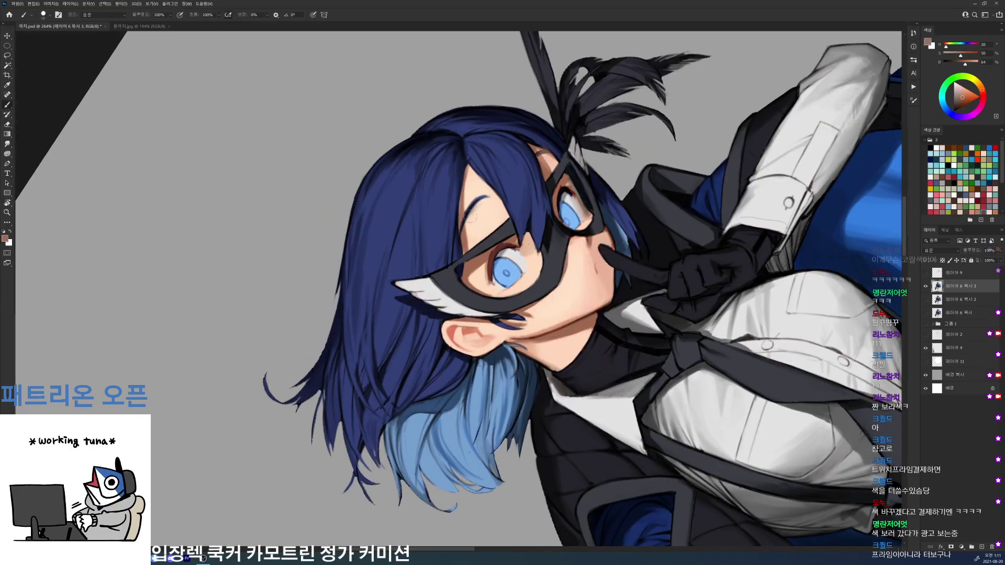
alt+click(491, 202)
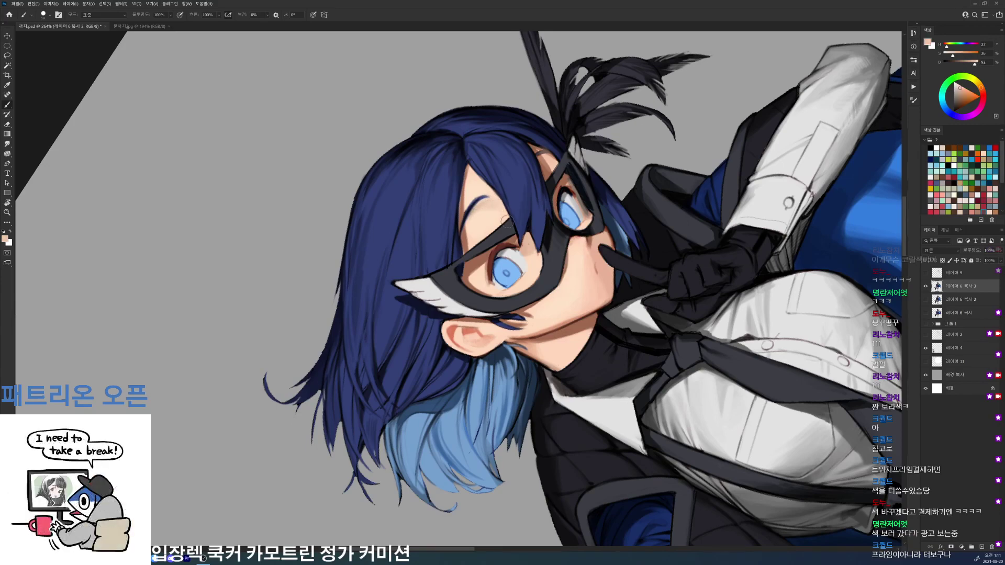
- Paint the far eyebrow beside the bangs with a fine brush in black and dark blue sampled from the hair
key(r)
mouse_move(519, 205)
mouse_down()
mouse_move(649, 242)
mouse_move(654, 287)
mouse_up()
key(d)
right_click(579, 234)
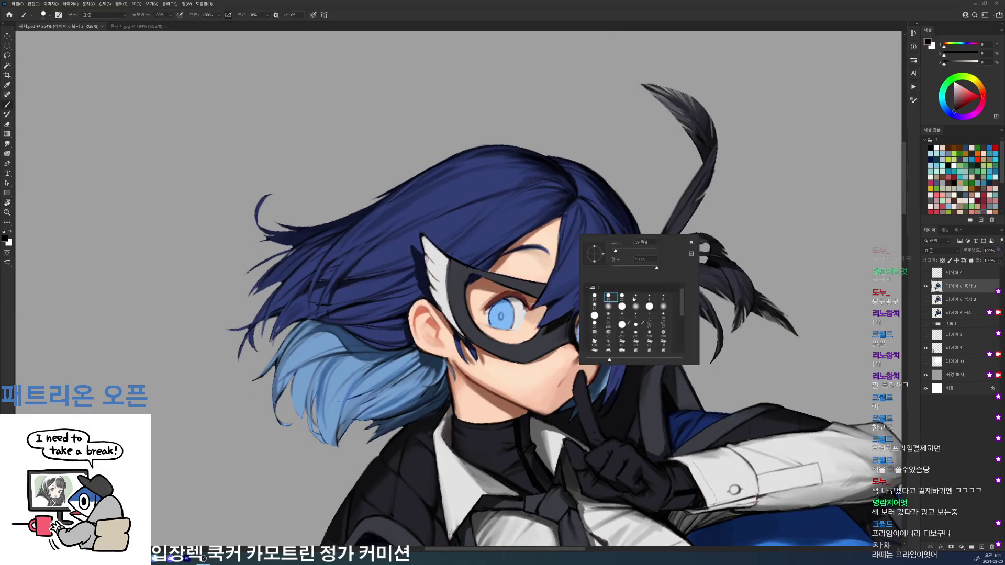
double_click(634, 300)
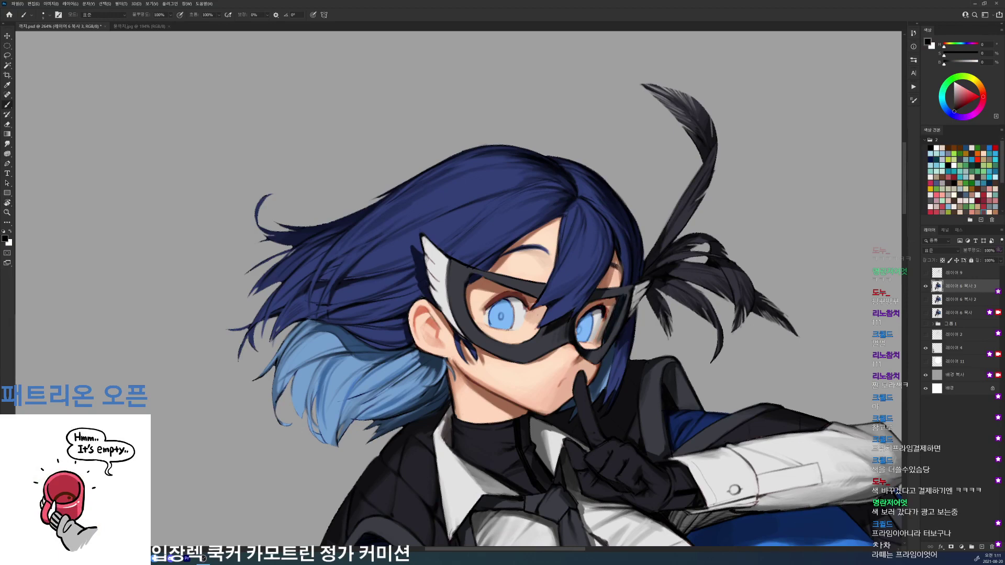
alt+click(619, 253)
alt+click(623, 255)
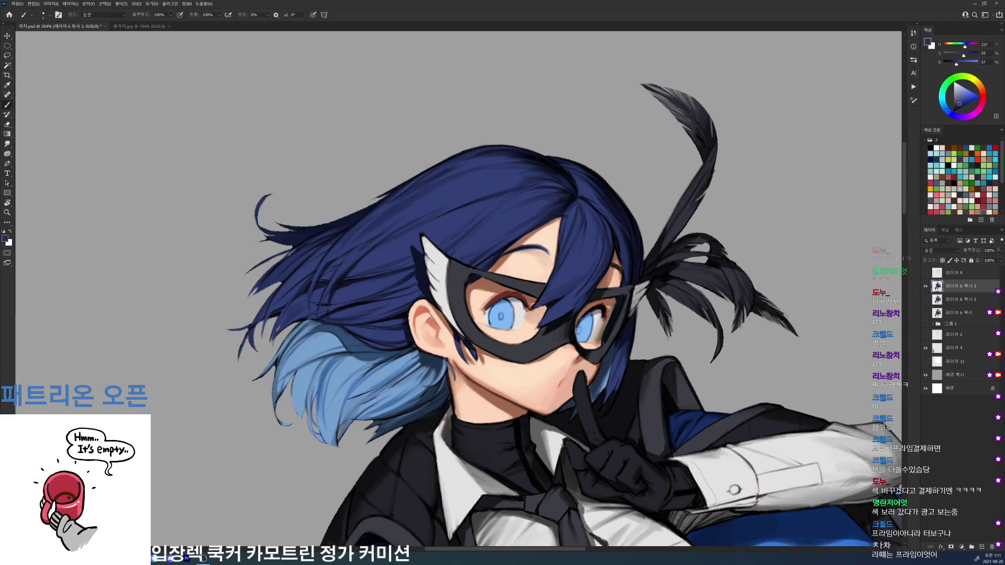
key(d)
- Refine the mask's edge above the near eye with sampled dark grey and black, and save the file
mouse_move(618, 287)
mouse_down()
mouse_move(632, 270)
mouse_move(590, 388)
mouse_up()
key(r)
alt+click(485, 284)
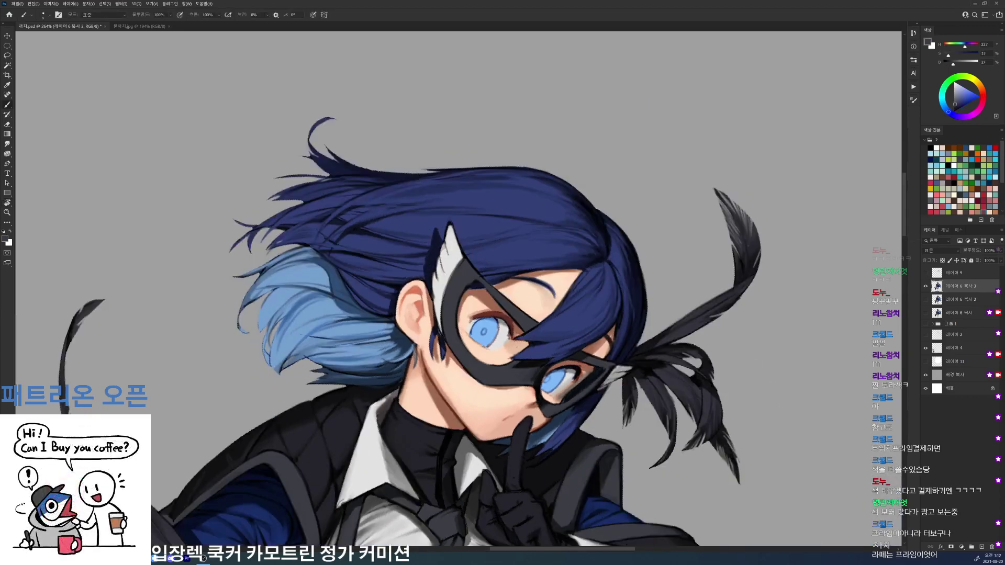
key(d)
alt+click(473, 271)
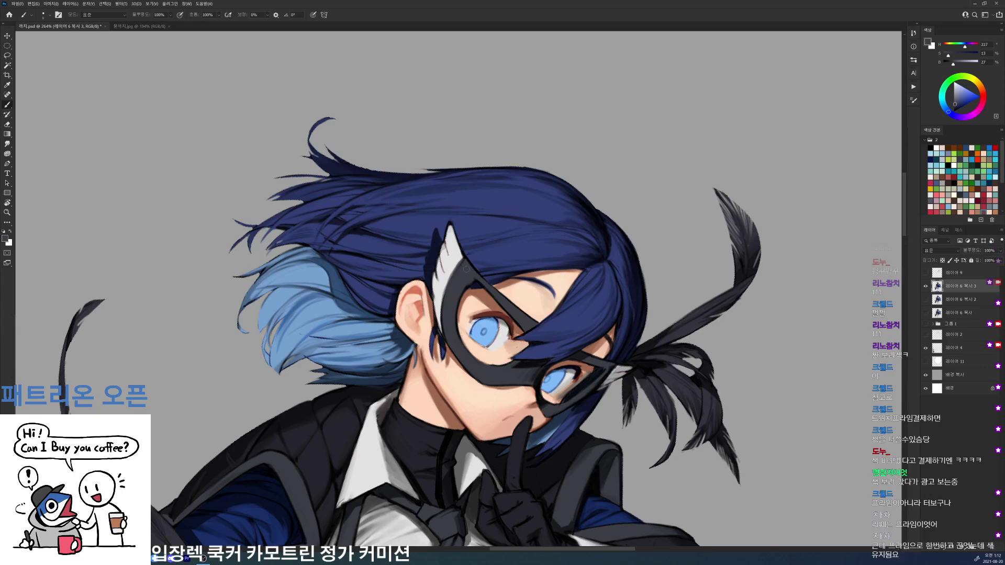
key(d)
alt+click(474, 284)
key(d)
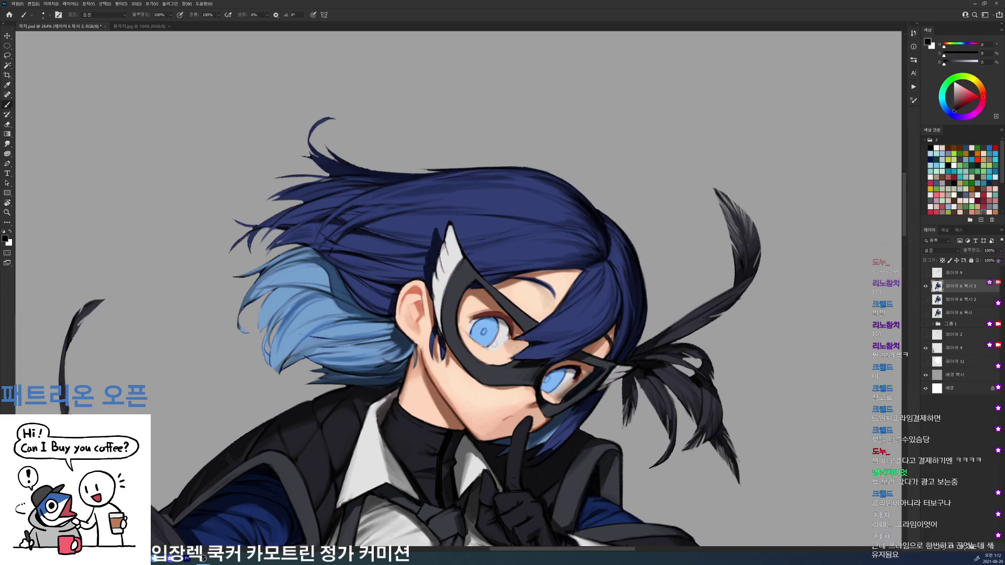
key(ctrl+s)
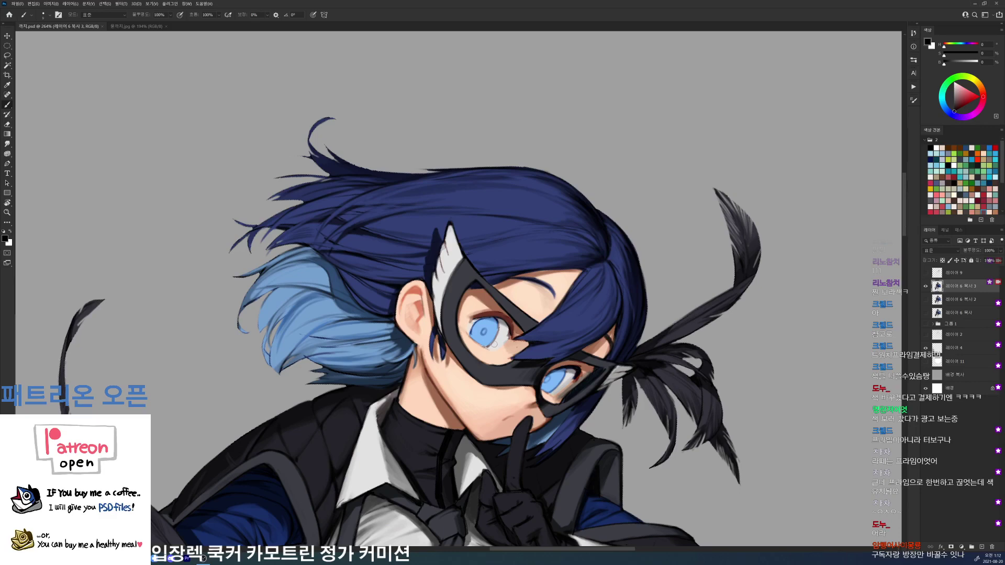
key(ctrl+s)
- Touch up the mask's opening around the near eye with thin black strokes
key(r)
drag(650, 200, 543, 108)
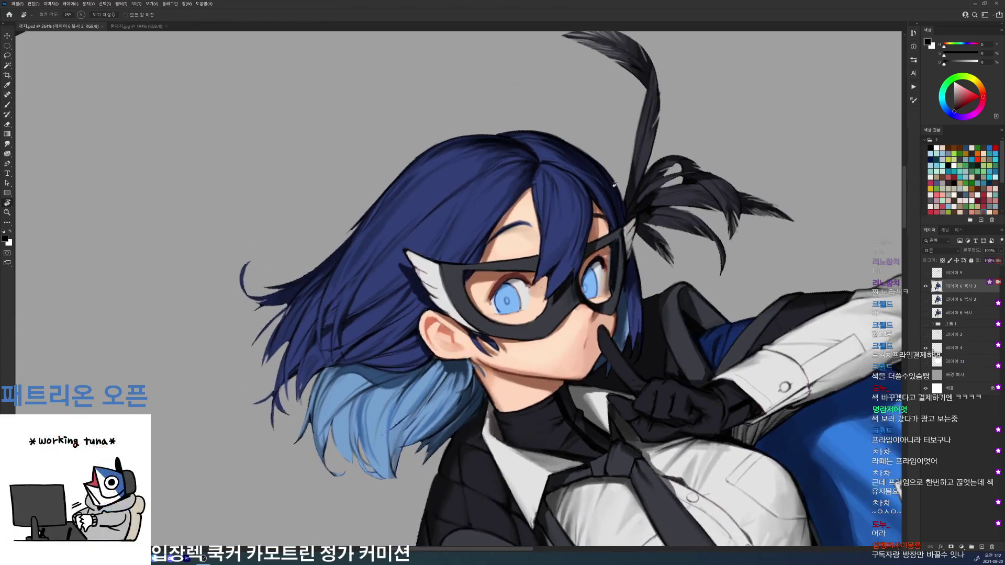
key(b)
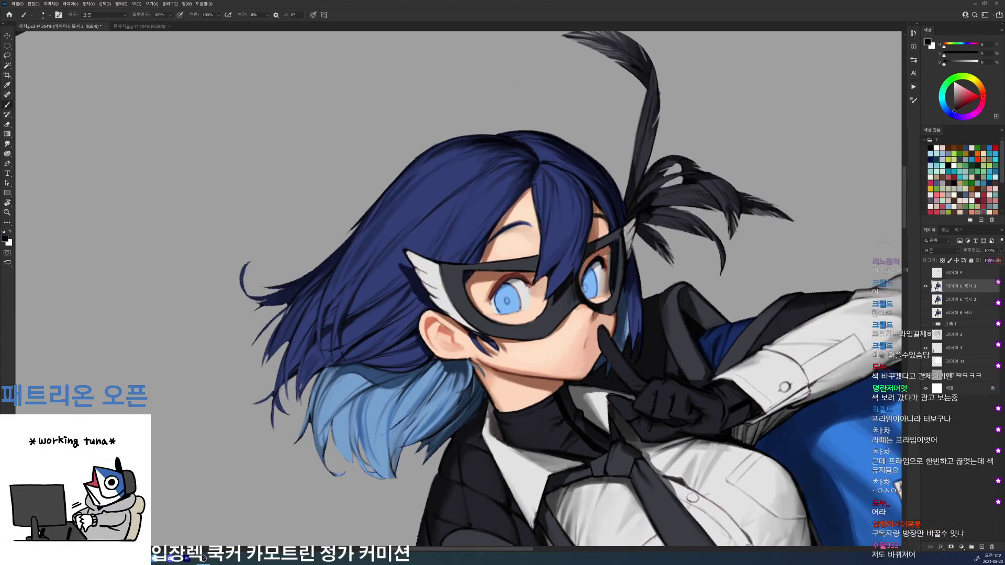
drag(472, 274, 470, 285)
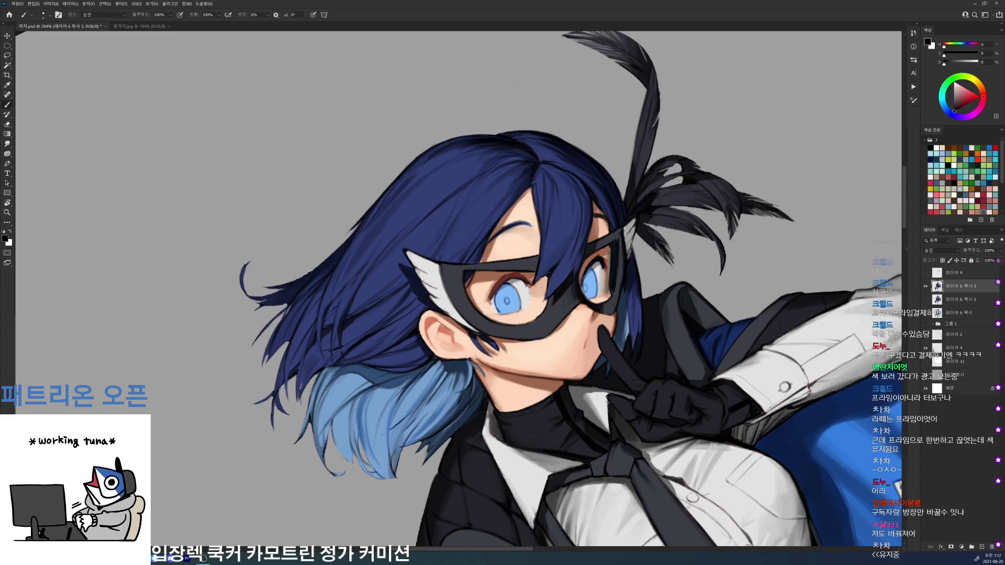
drag(548, 278, 540, 304)
drag(586, 242, 511, 242)
- Check the reference character's eyes, and paint a dark reddish-brown upper lash line on the near eye
key(r)
drag(729, 173, 716, 234)
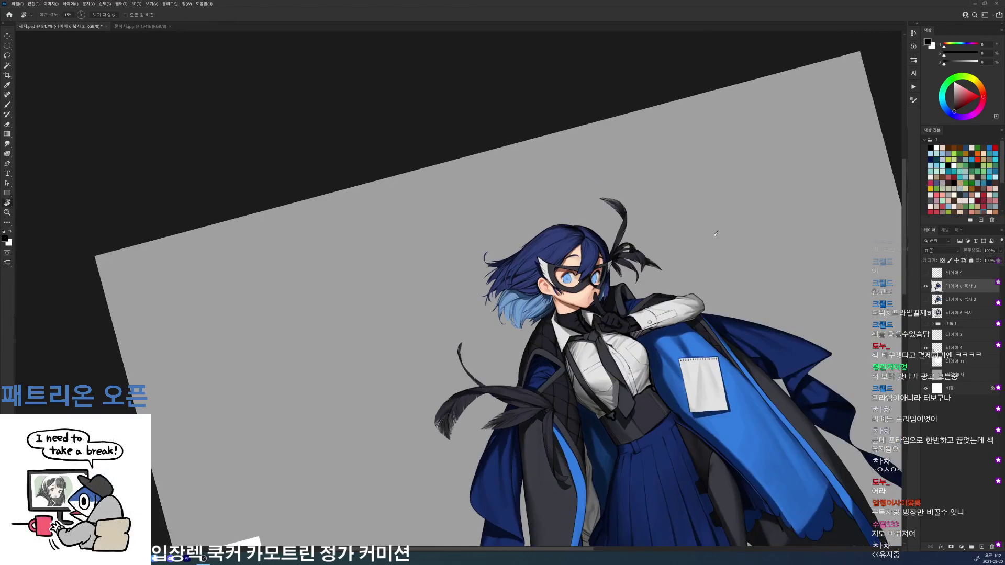
scroll(584, 271, up, 5)
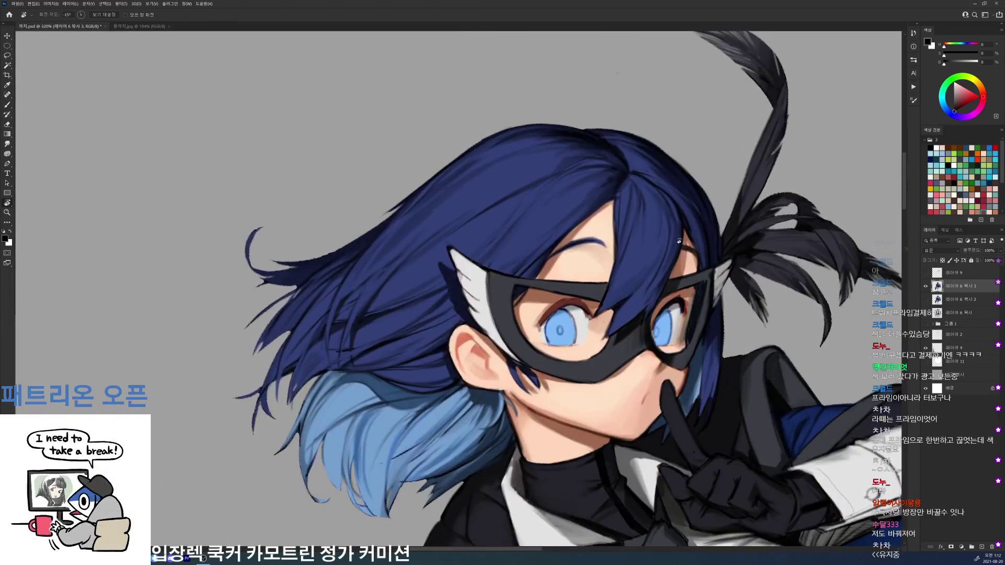
key(Escape)
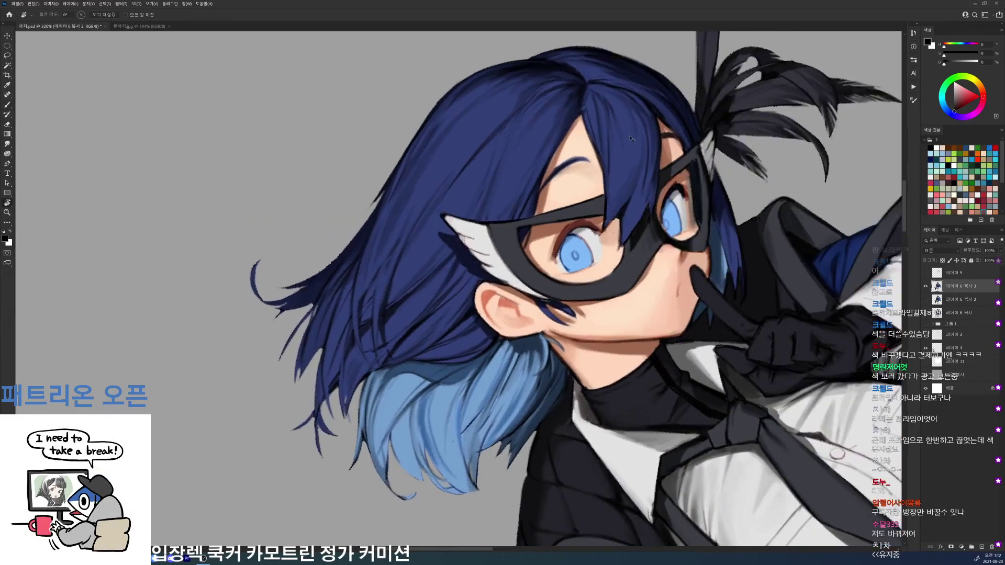
key(ctrl+Tab)
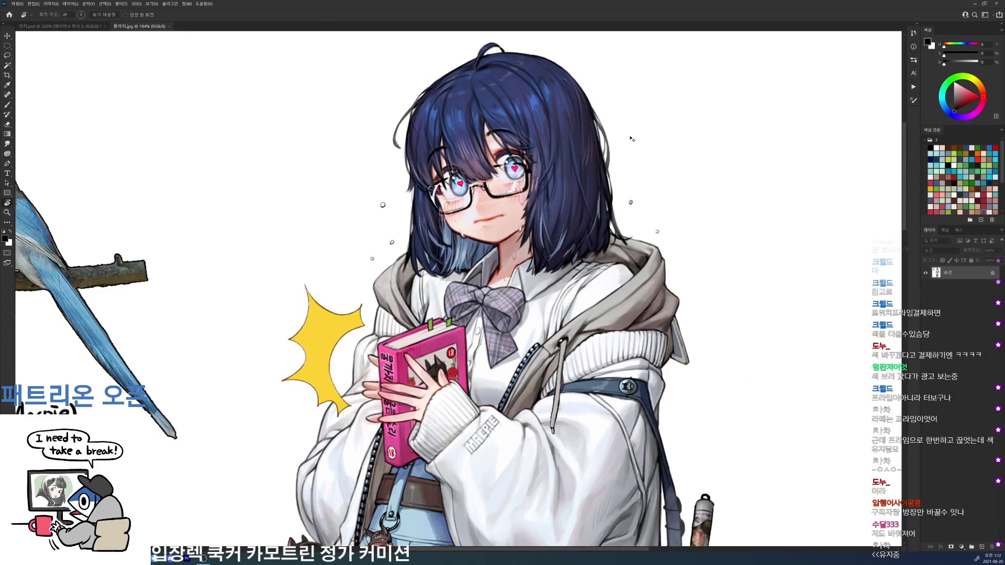
key(ctrl+Tab)
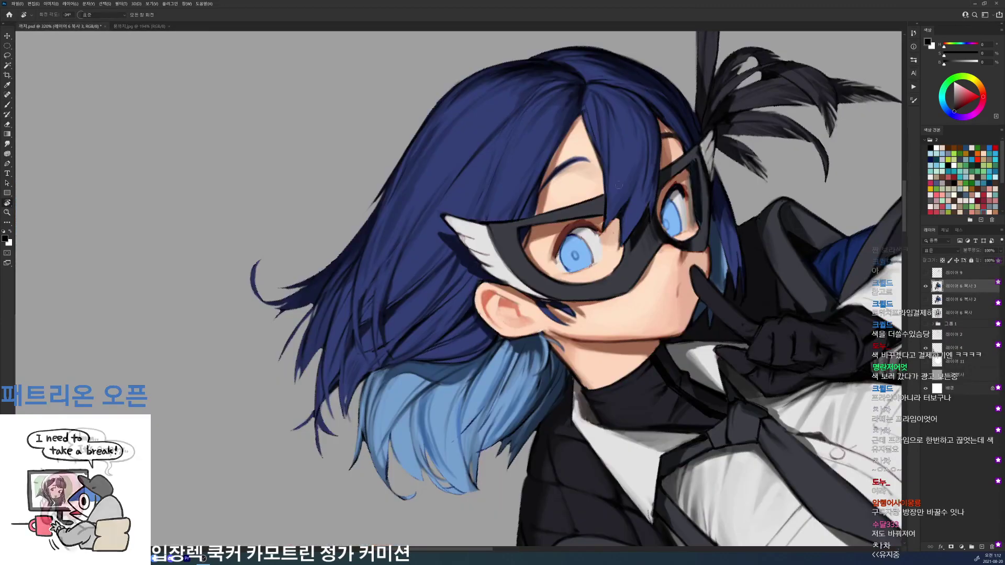
drag(570, 229, 557, 251)
alt+click(567, 232)
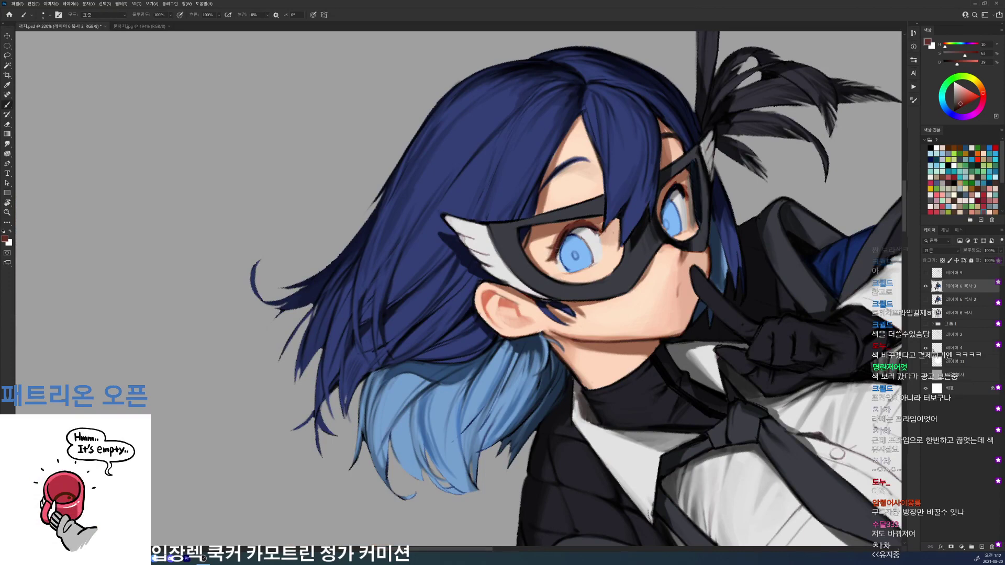
- Draw black eyelashes at the outer corner of the near eye and refine the lash line with sampled colours
key(d)
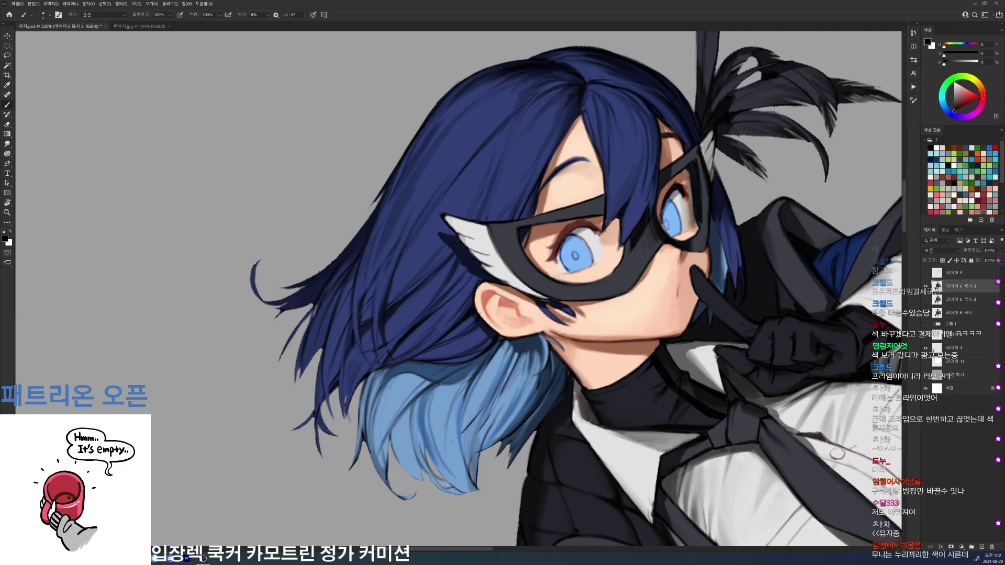
key(r)
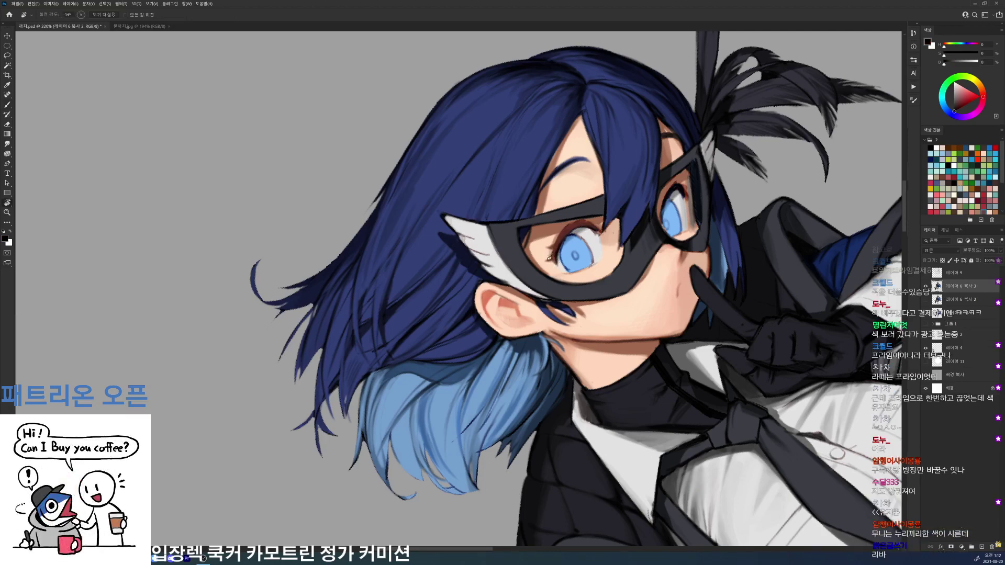
mouse_move(553, 262)
mouse_down()
mouse_move(550, 304)
mouse_move(544, 262)
mouse_up()
key(r)
mouse_move(570, 229)
mouse_down()
mouse_move(598, 235)
mouse_move(546, 263)
mouse_up()
alt+click(591, 227)
key(d)
alt+click(545, 262)
- Add black touches to the near eye's lower inner edge, and save the file
key(r)
mouse_move(718, 208)
mouse_down()
mouse_move(725, 238)
mouse_move(586, 526)
mouse_up()
key(b)
key(d)
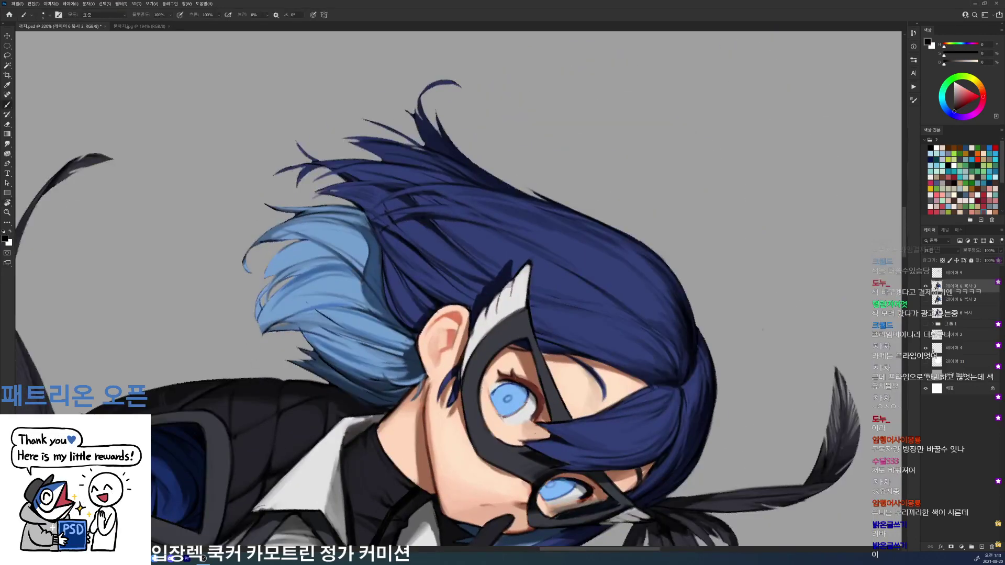
drag(540, 411, 533, 422)
key(r)
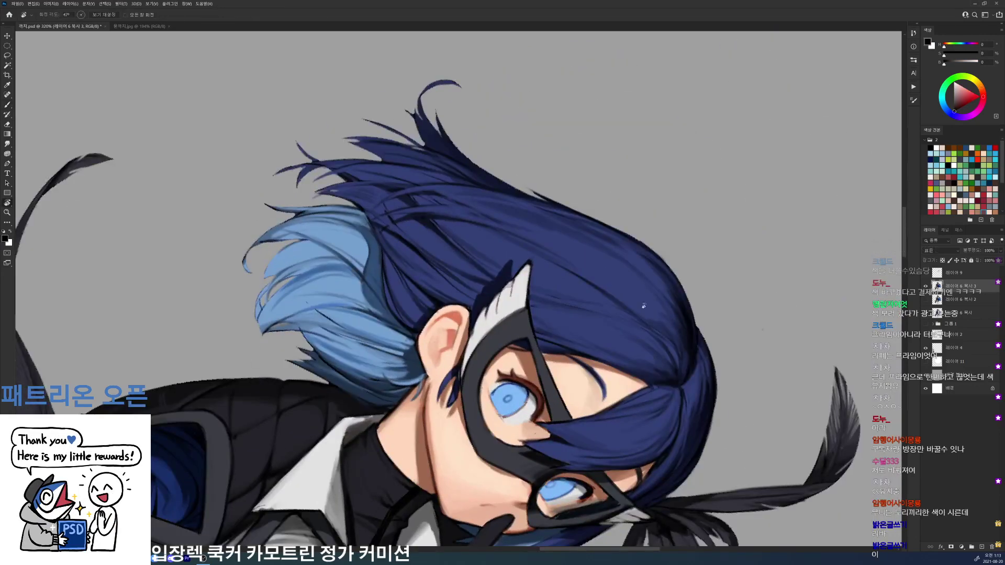
drag(644, 305, 579, 147)
key(ctrl+s)
- Clean up the inner end of the near eye's upper lash line with sampled dark and skin tones, and save the file
key(b)
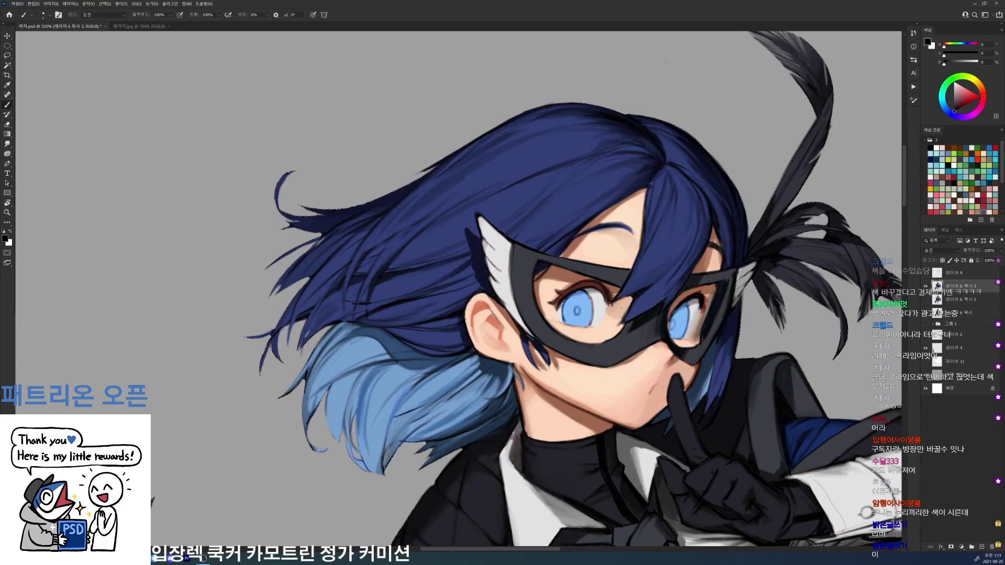
alt+click(610, 296)
alt+click(609, 296)
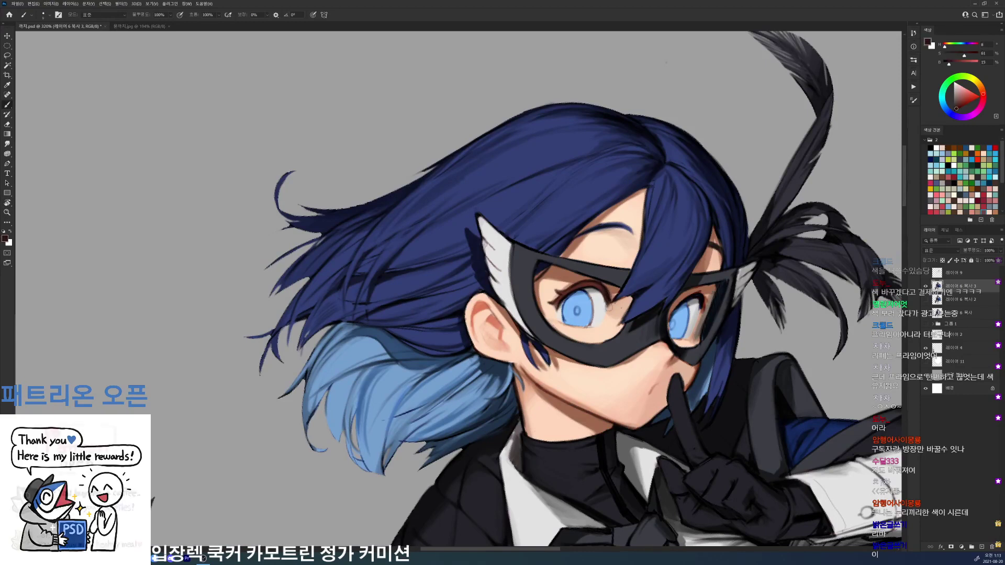
alt+click(608, 298)
alt+click(610, 307)
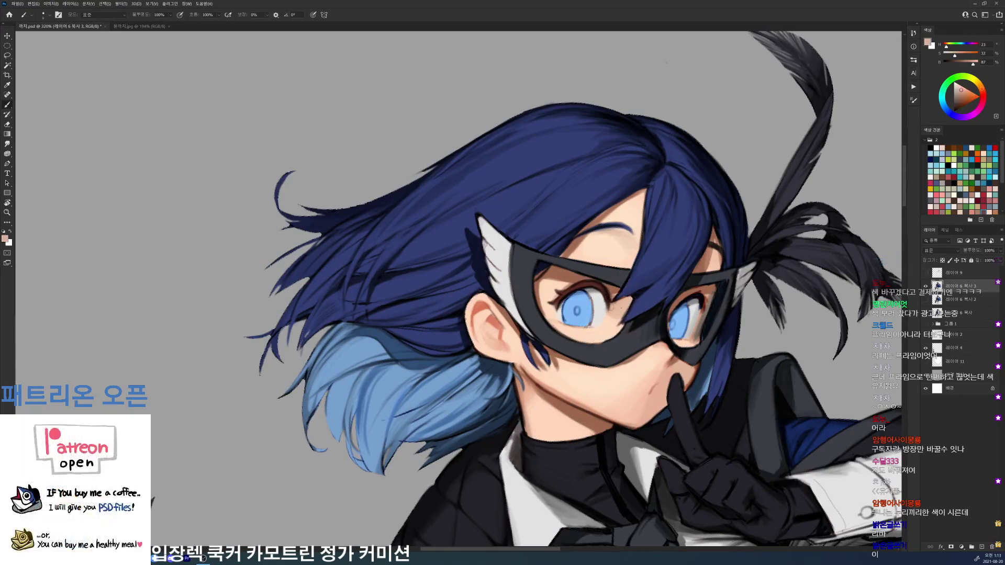
key(ctrl+s)
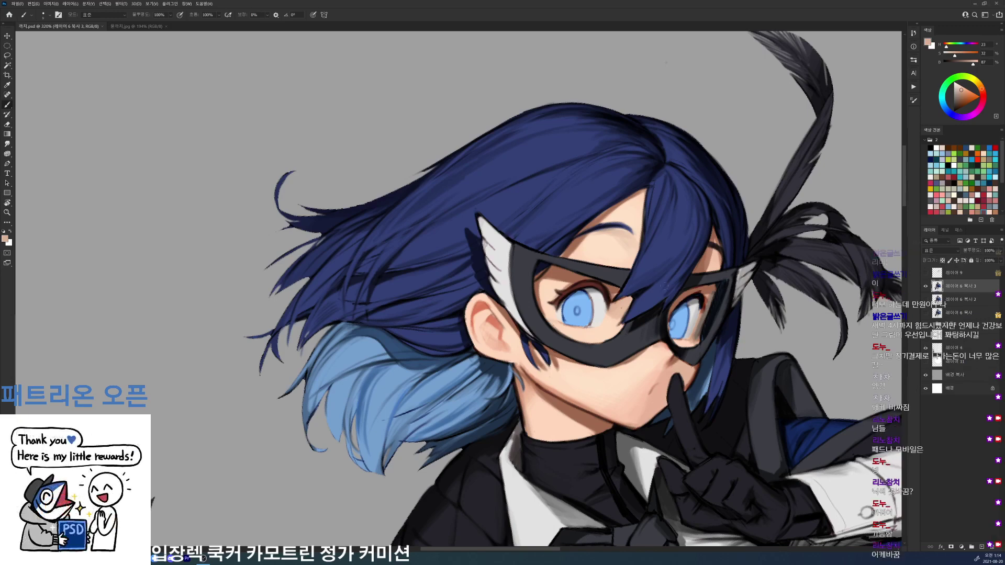
- Shade the near eye's iris with a deeper blue and clean up its edge against the eye white using sampled tones
key(r)
drag(665, 286, 648, 183)
mouse_move(770, 254)
mouse_down()
mouse_move(773, 273)
mouse_move(661, 384)
mouse_up()
key(d)
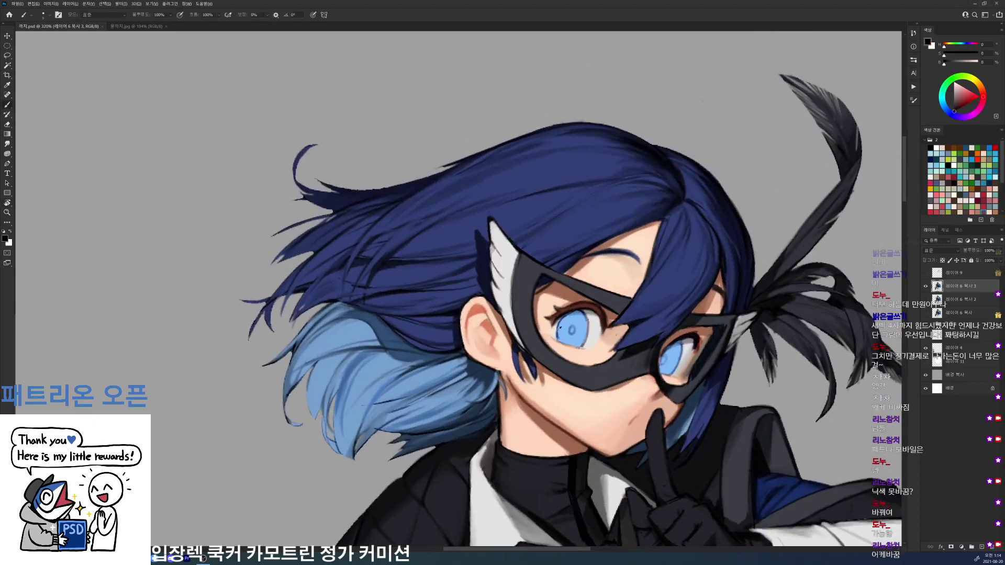
alt+click(578, 232)
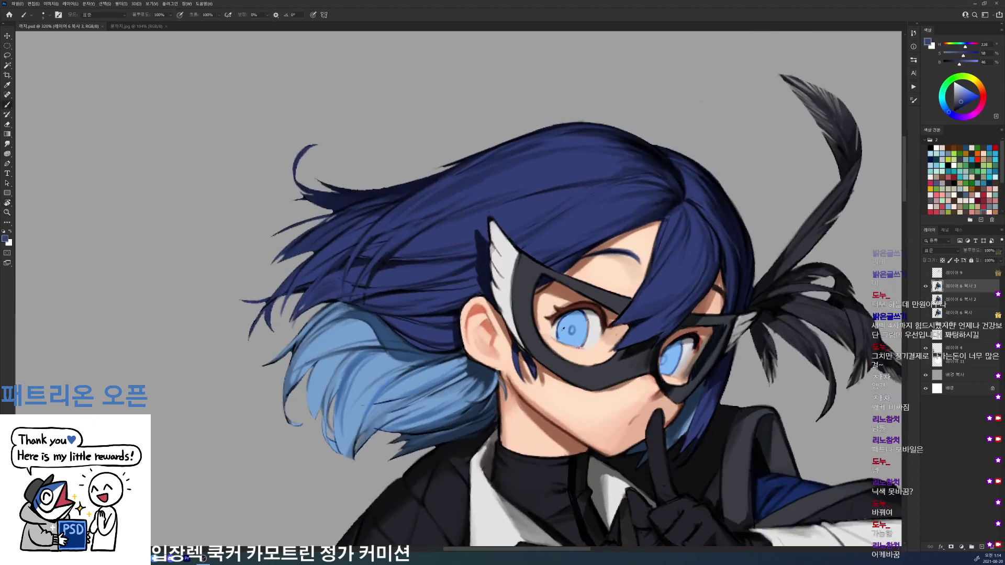
alt+click(558, 334)
drag(556, 333, 560, 324)
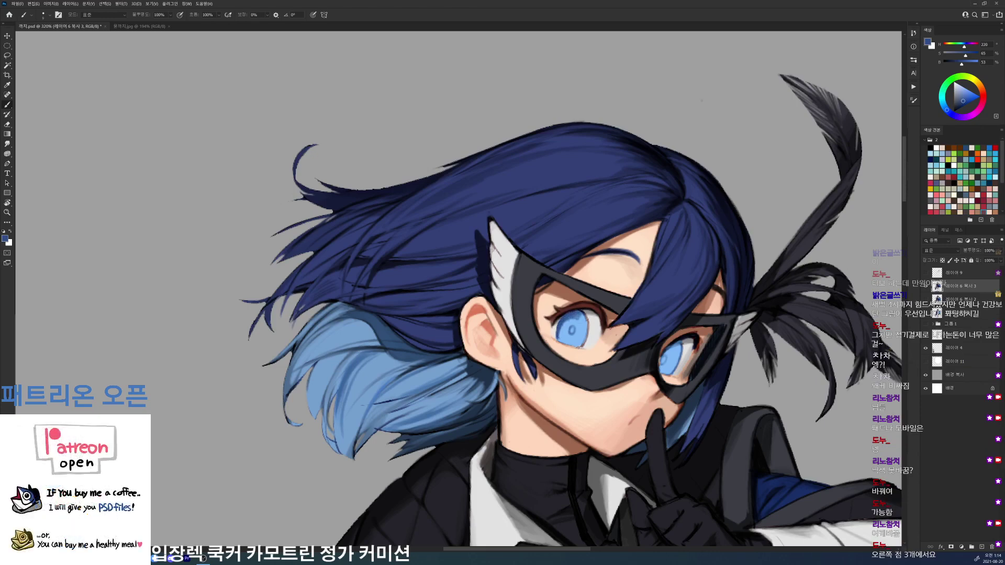
drag(580, 313, 584, 345)
alt+click(570, 340)
alt+click(592, 328)
- Tint the near eye's outer eyelashes with dark blue sampled from the hair
key(r)
drag(666, 303, 645, 196)
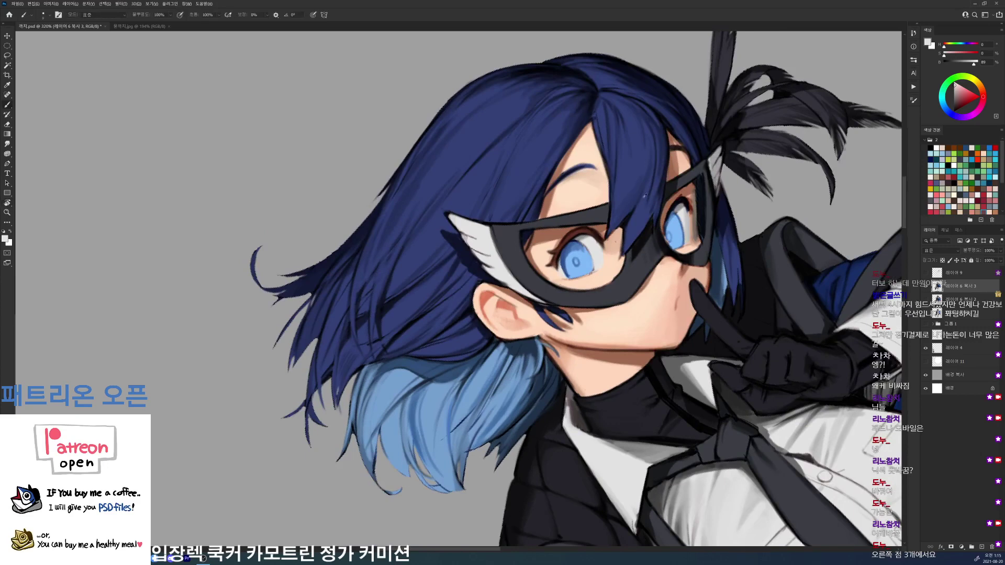
alt+click(645, 196)
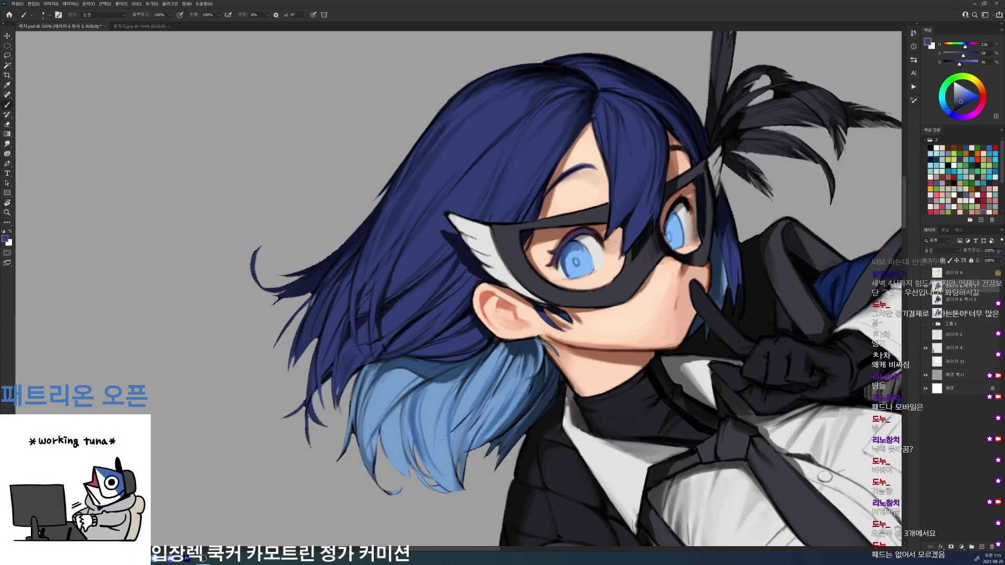
- Check the reference character's eyes, and brighten the near eye's iris around the pupil with light blue using a 19-pixel brush
key(ctrl+Tab)
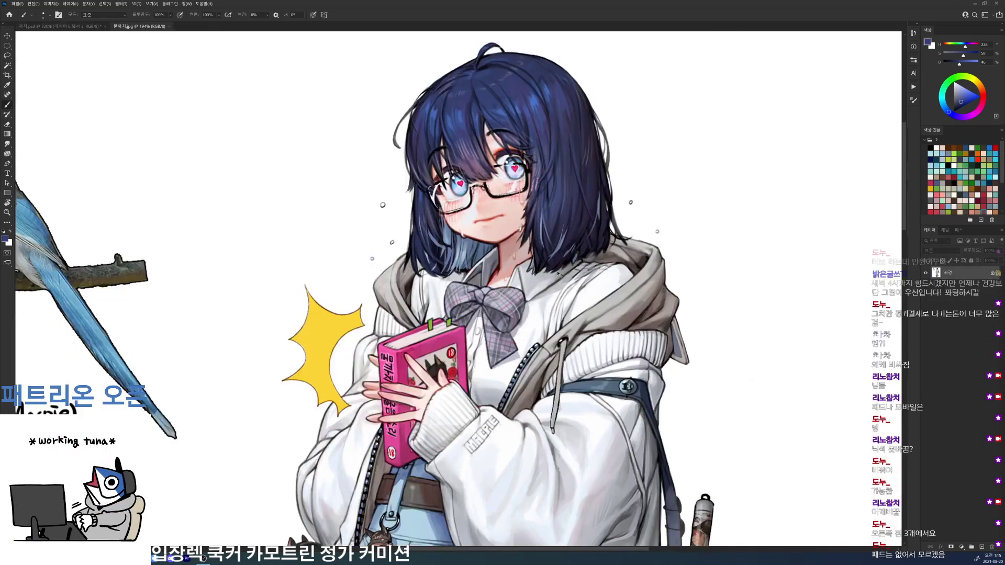
key(ctrl+Tab)
right_click(584, 235)
click(612, 298)
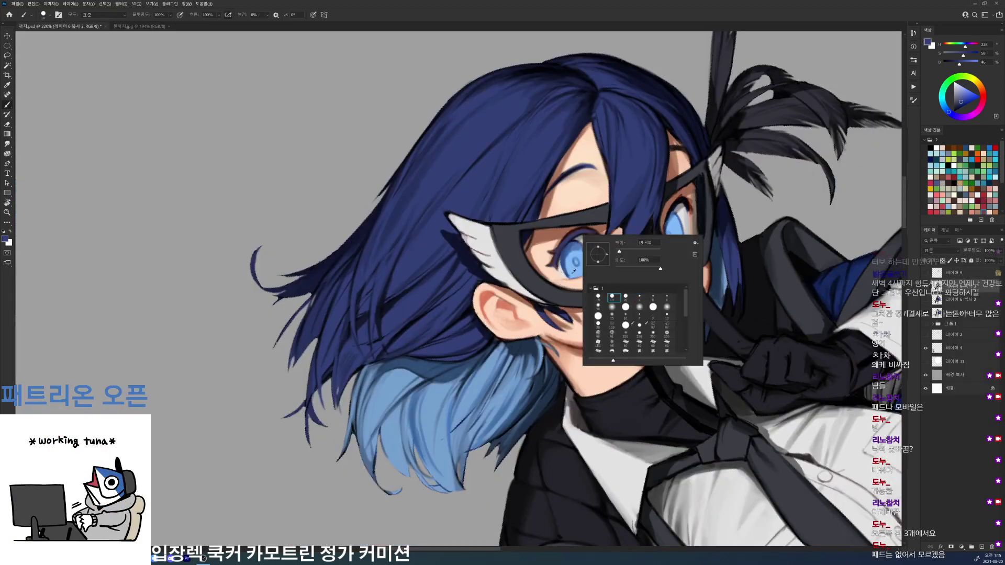
alt+click(575, 253)
click(961, 86)
mouse_move(566, 257)
mouse_down()
mouse_move(579, 271)
mouse_move(582, 256)
mouse_up()
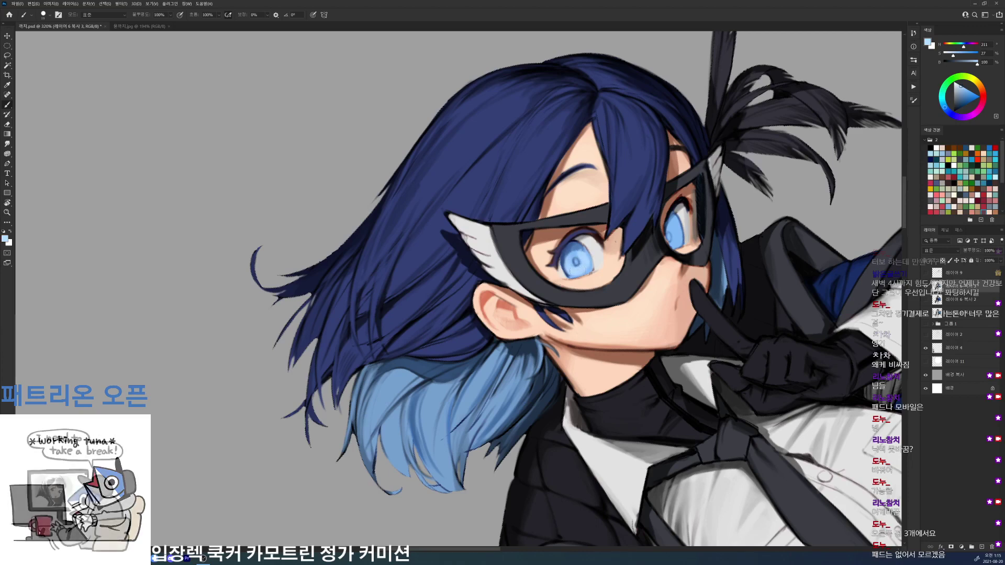
- Refine the light tones in the near eye's iris with sampled light blue, using a finer brush
alt+click(583, 266)
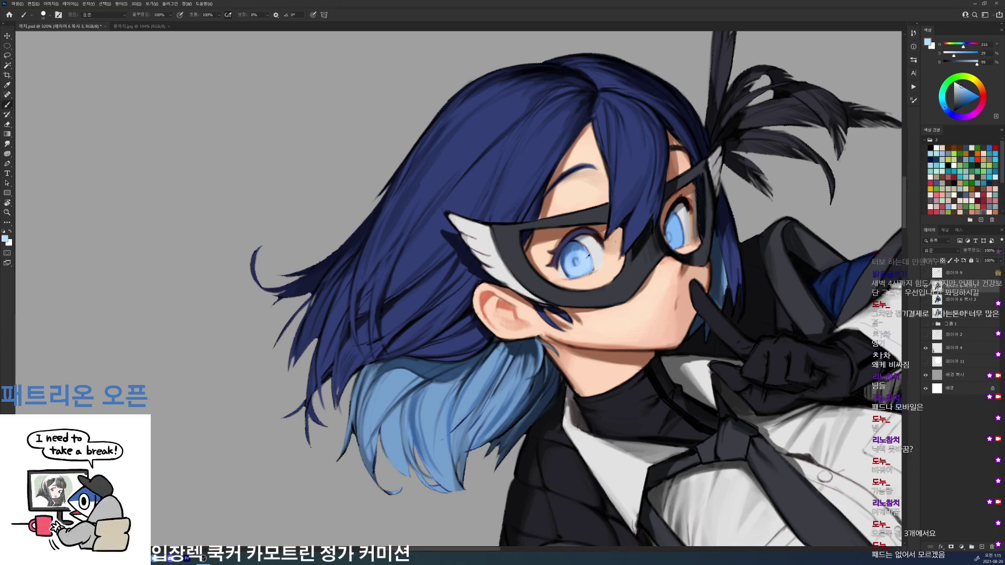
key(r)
drag(576, 266, 574, 317)
right_click(613, 316)
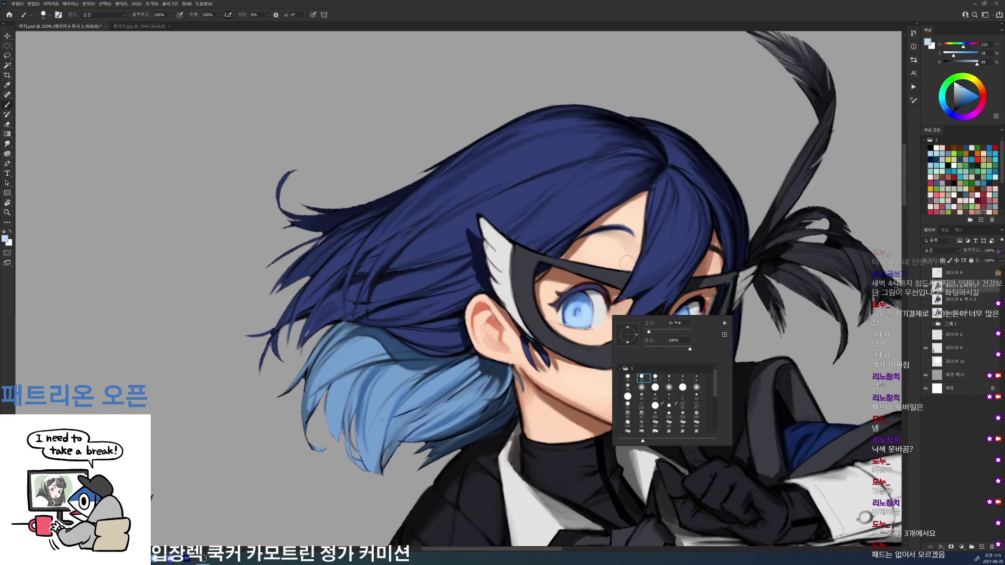
click(670, 378)
click(563, 312)
alt+click(595, 308)
alt+click(568, 316)
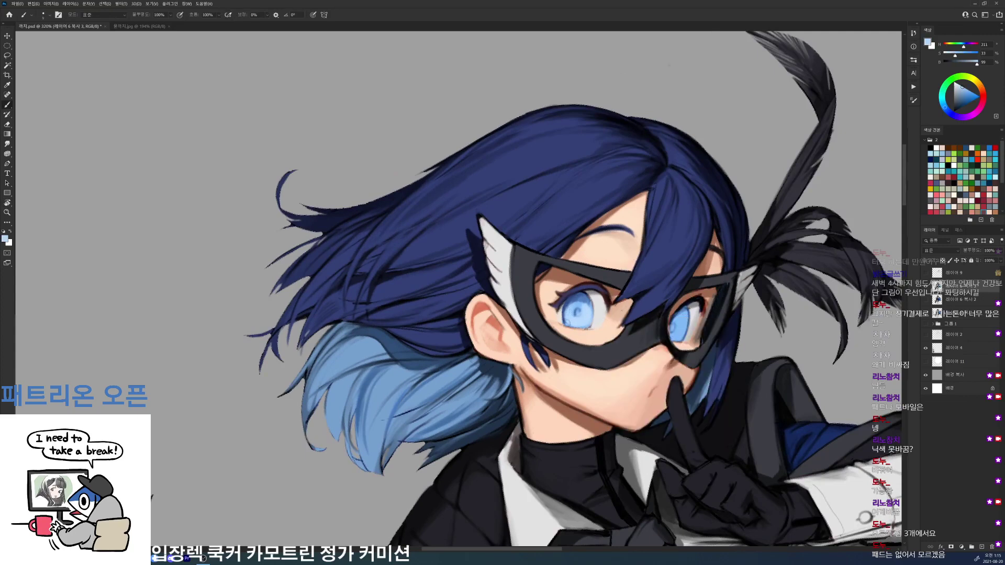
drag(567, 314, 567, 324)
alt+click(594, 303)
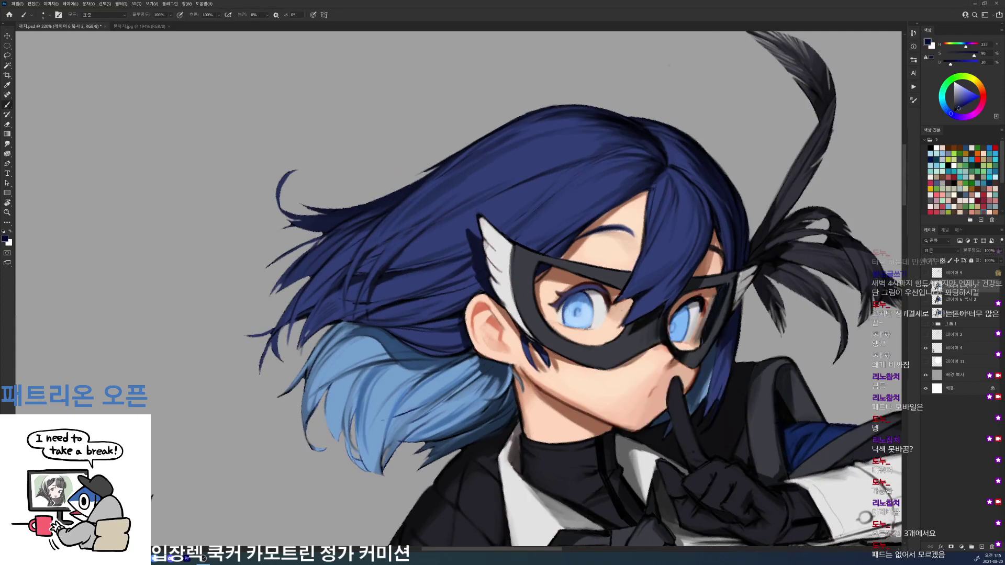
- Darken the near eye's outer eyelashes with black, and touch up the lash edges with a tone sampled beside the eye
key(r)
drag(584, 333, 653, 163)
key(d)
key(b)
drag(559, 257, 565, 263)
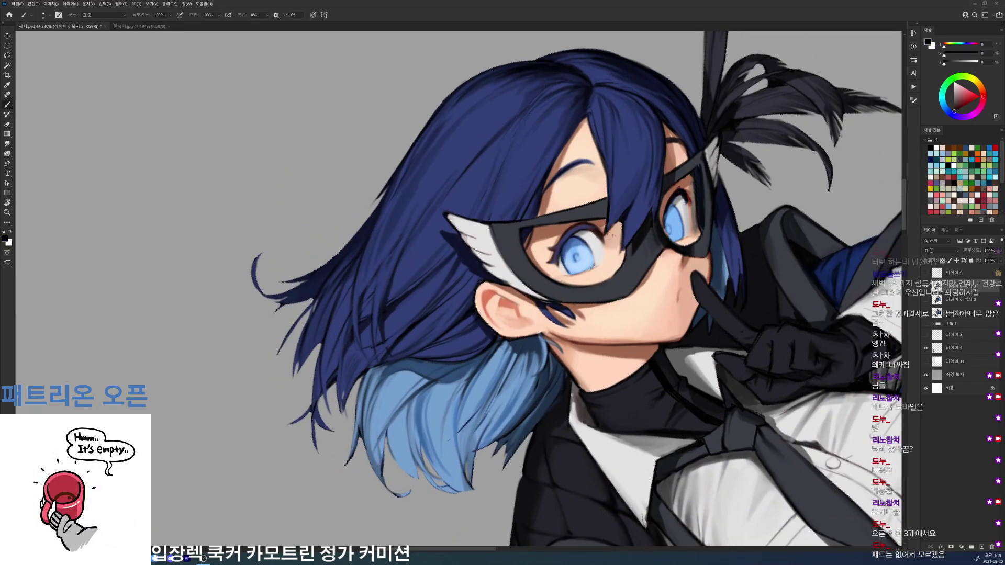
alt+click(595, 257)
key(r)
mouse_move(598, 250)
mouse_down()
mouse_move(600, 314)
mouse_move(902, 64)
mouse_up()
key(d)
key(b)
- Add a red accent to the skin around the near eye and reinforce its lash line with black
alt+click(599, 292)
key(r)
click(983, 92)
click(969, 96)
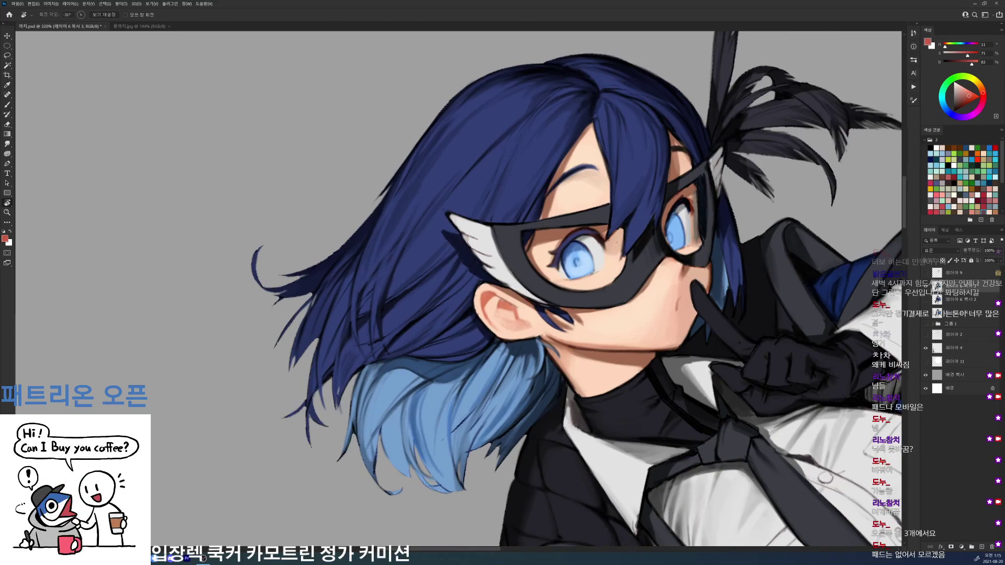
drag(602, 283, 597, 252)
key(b)
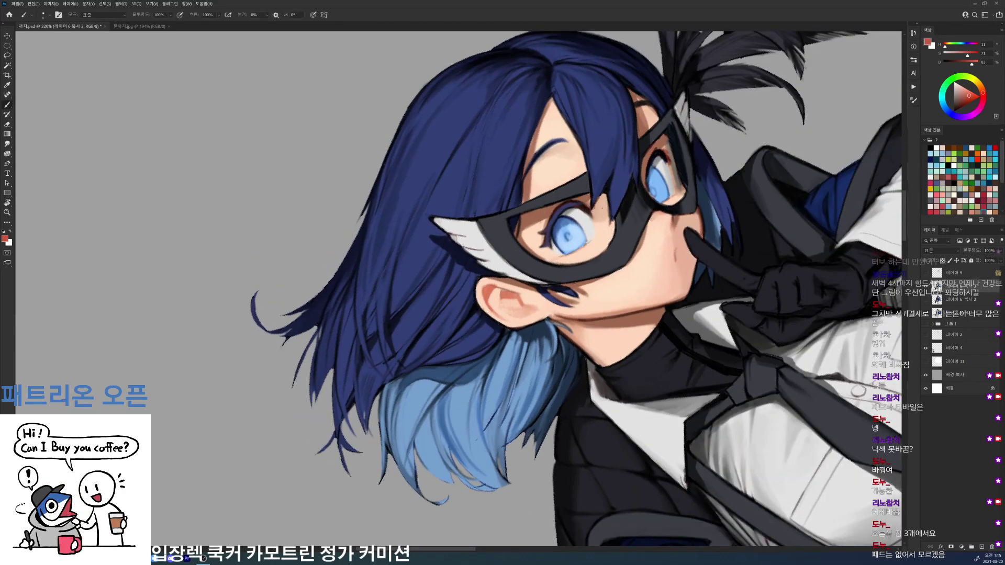
key(d)
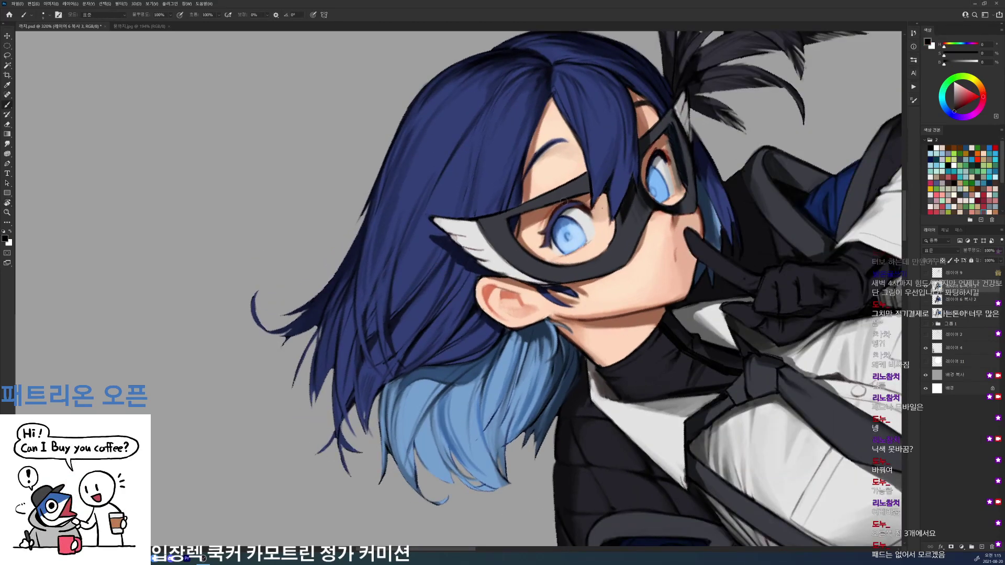
key(r)
drag(696, 163, 722, 337)
key(b)
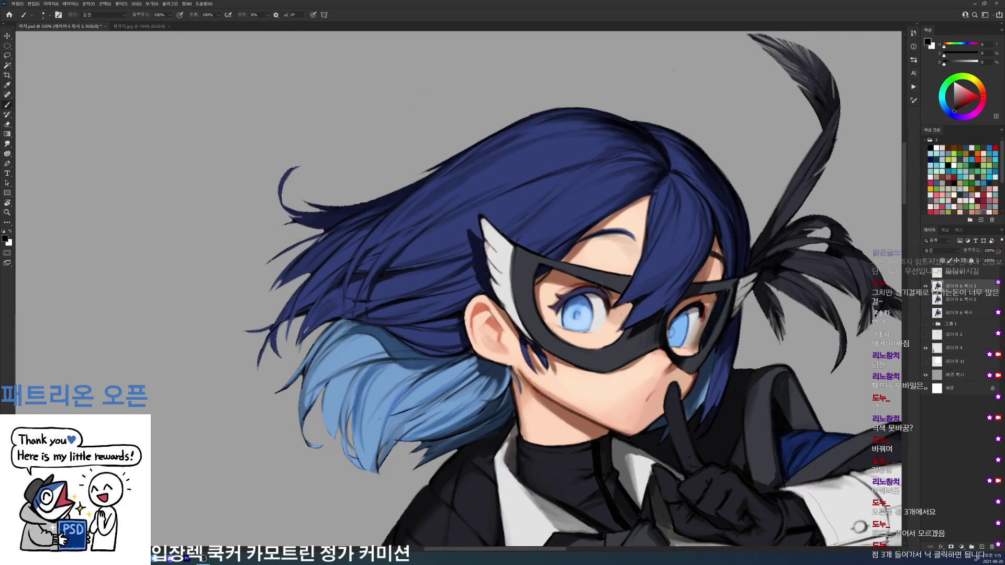
- Paint a pink blush on the skin below the near eye with a larger brush, blending it with sampled skin tones
key(r)
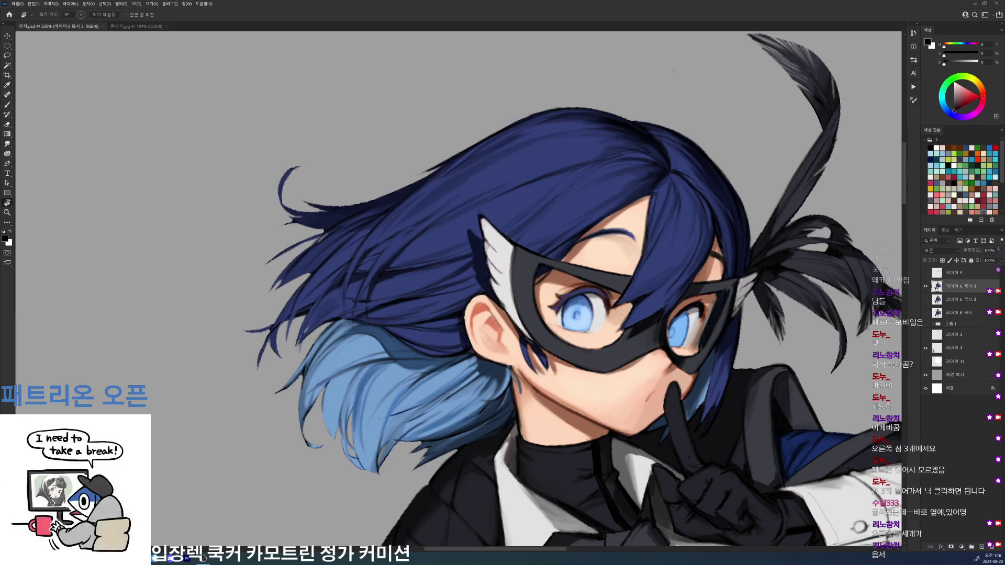
drag(717, 268, 647, 110)
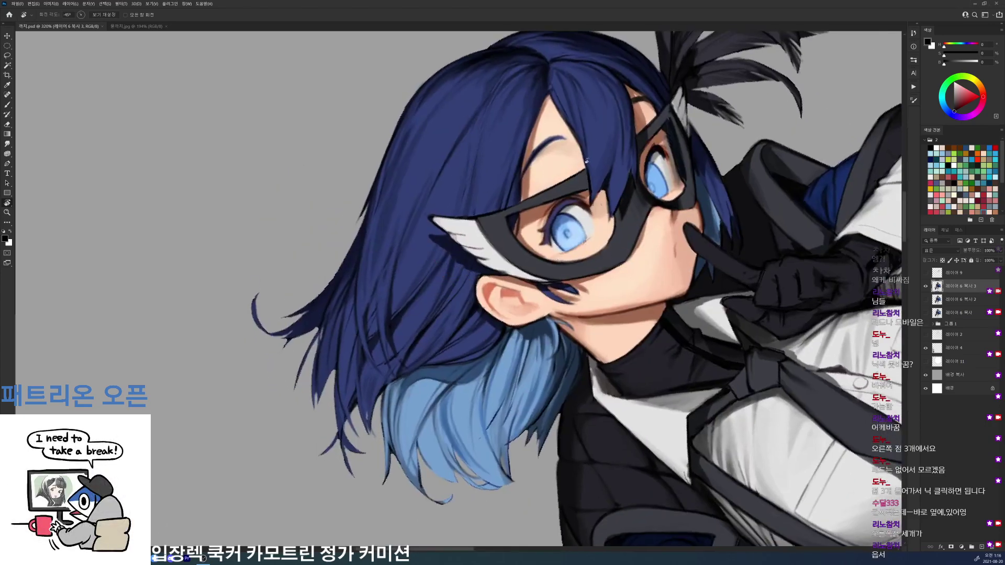
key(b)
right_click(642, 255)
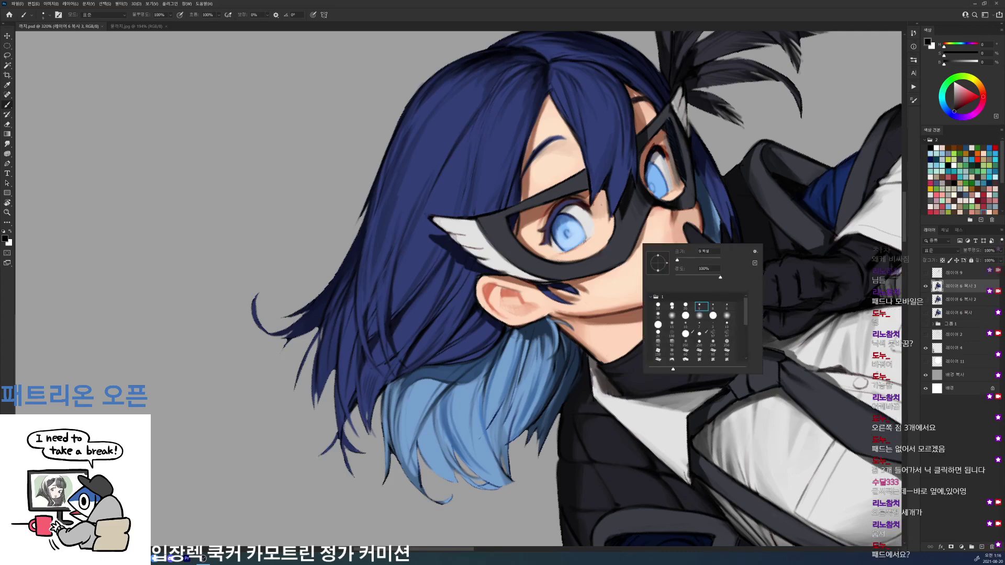
click(672, 307)
alt+click(634, 282)
click(983, 92)
click(971, 90)
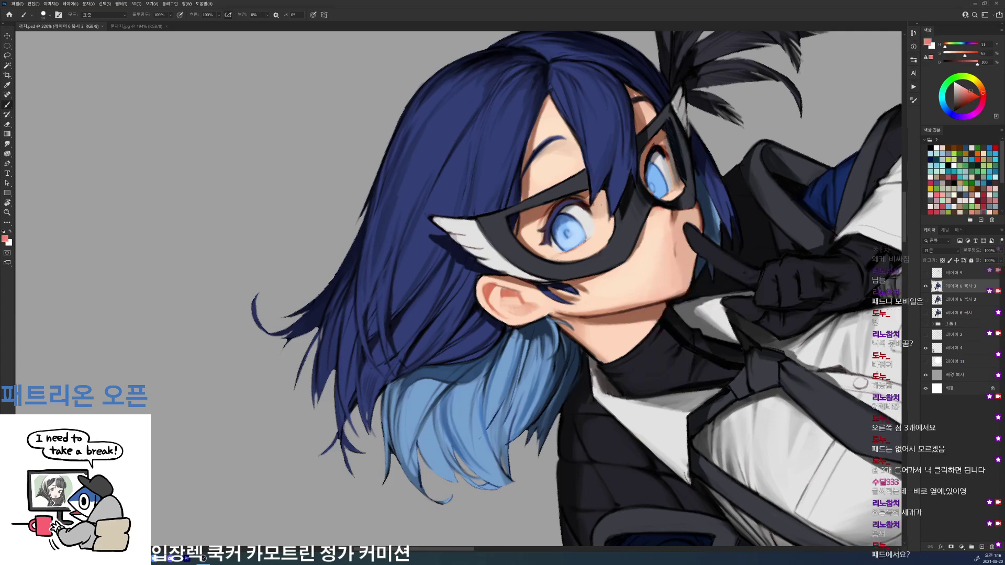
alt+click(594, 234)
mouse_move(588, 243)
mouse_down()
mouse_move(599, 229)
mouse_move(607, 234)
mouse_up()
alt+click(606, 230)
key(r)
drag(771, 156, 650, 425)
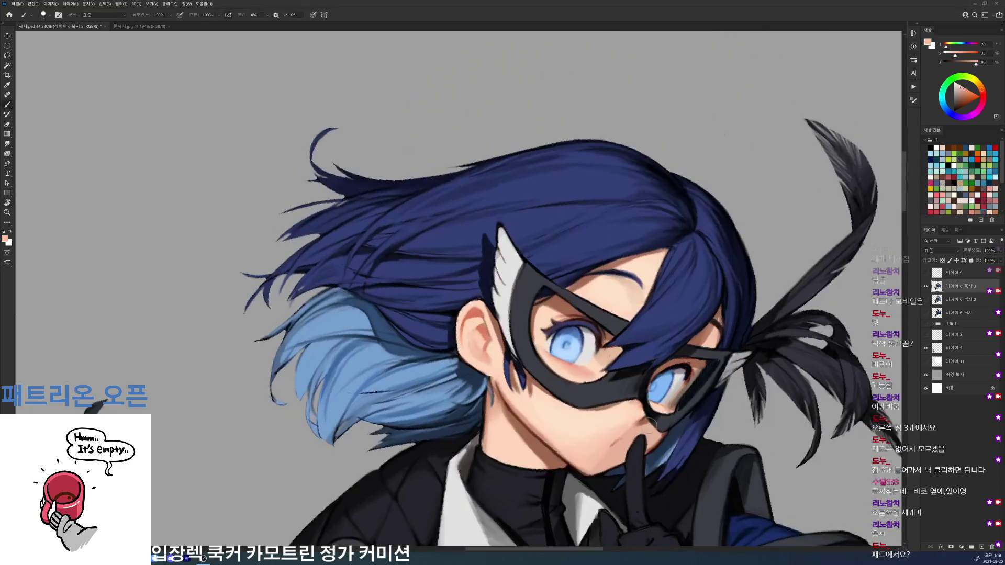
- Check the reference character's face and soften the blush under the near eye with sampled light skin tones
alt+click(537, 347)
key(ctrl+Tab)
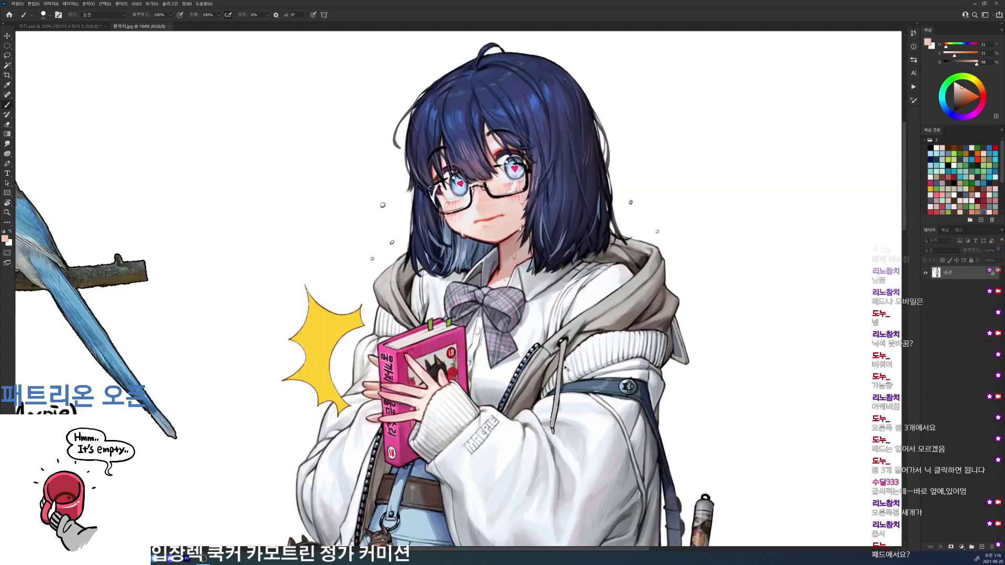
key(ctrl+Tab)
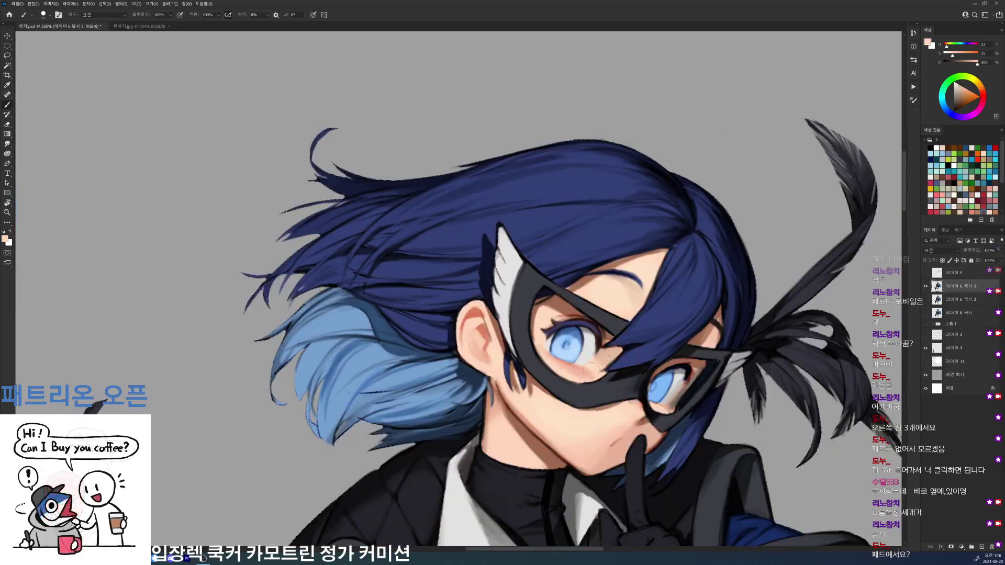
alt+click(588, 374)
mouse_move(590, 375)
mouse_down()
mouse_move(588, 365)
mouse_move(691, 282)
mouse_up()
- Tint the near eye's outer lashes and lower lid with a saturated red using a 9-pixel brush
key(r)
right_click(711, 281)
click(769, 344)
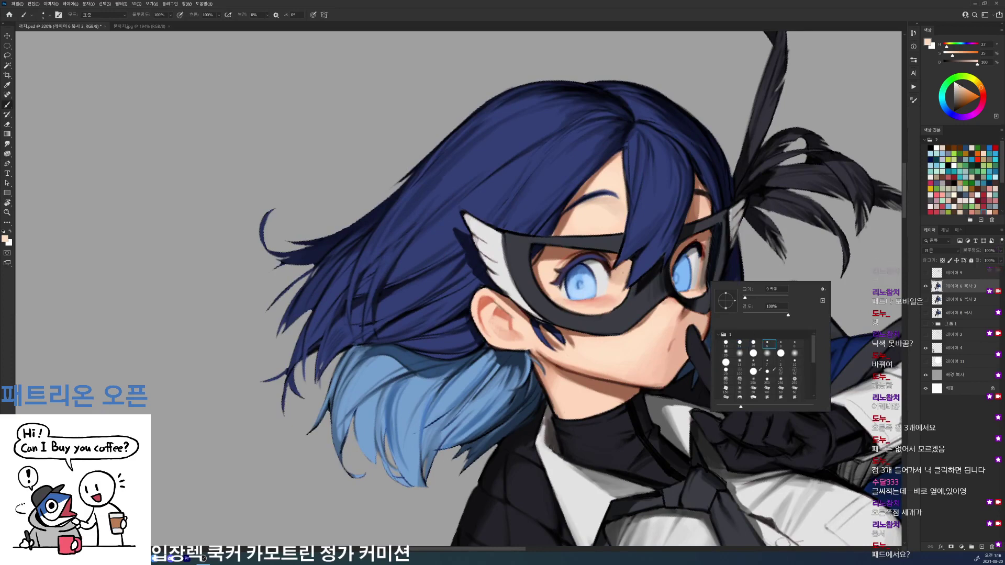
alt+click(560, 286)
click(984, 96)
click(973, 96)
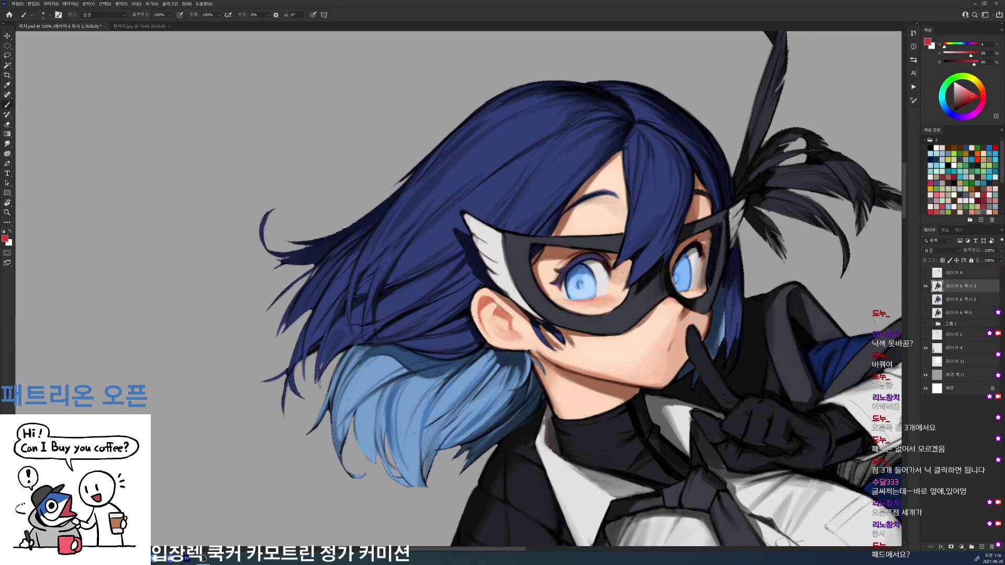
key(r)
drag(567, 300, 513, 384)
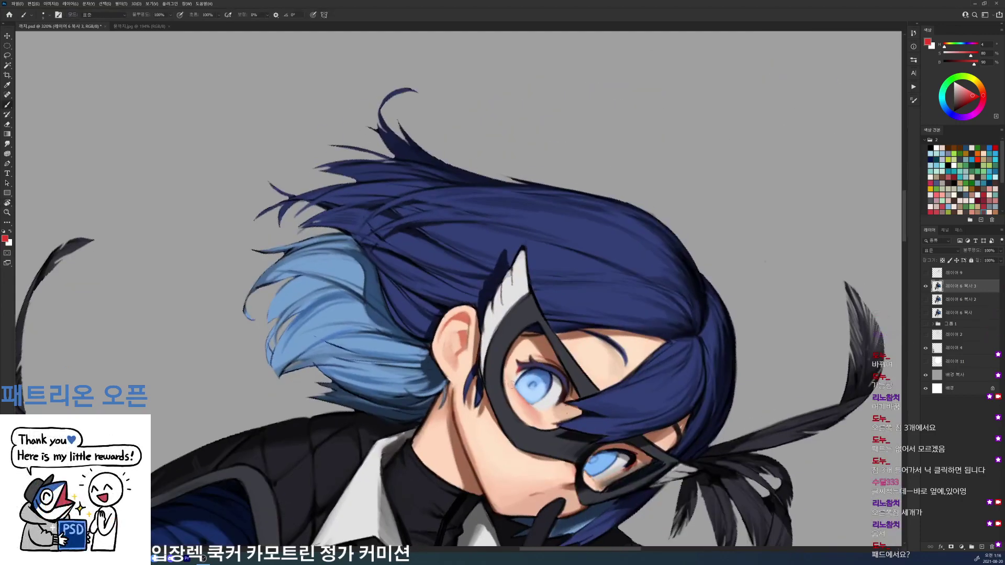
- Clean up the far eye's white and extend its outer upper lashes with sampled light and near-black tones
key(r)
drag(573, 423, 606, 197)
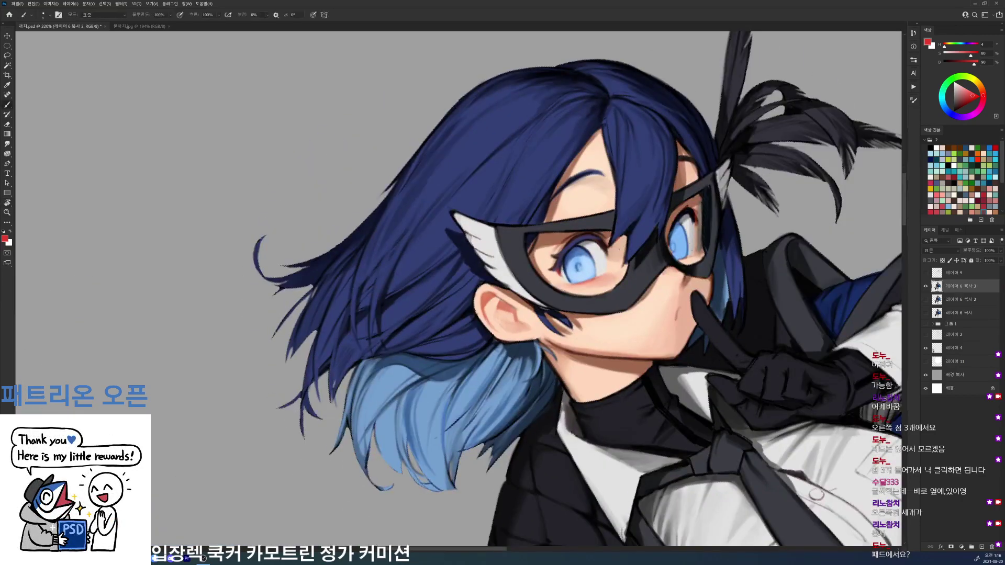
alt+click(689, 259)
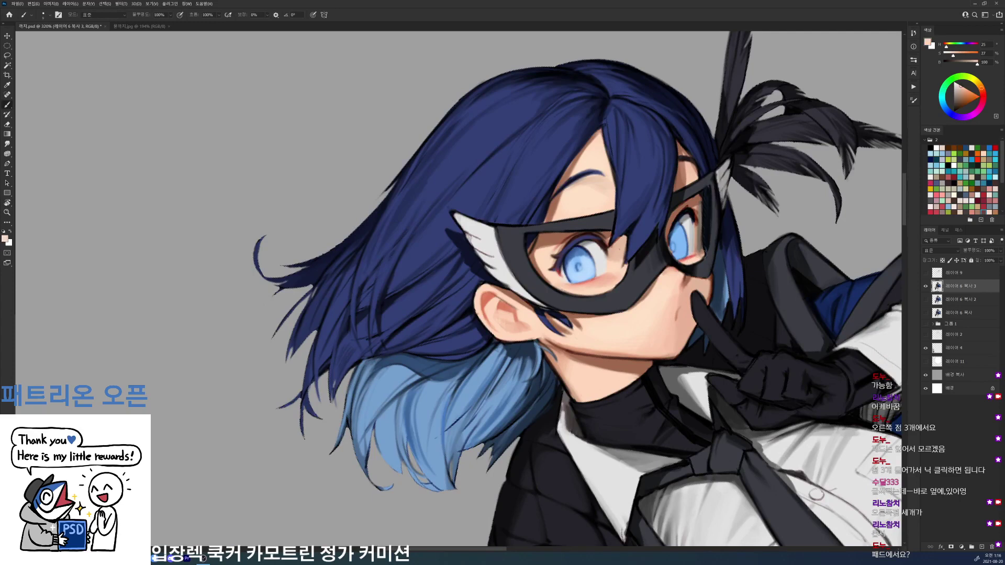
alt+click(683, 235)
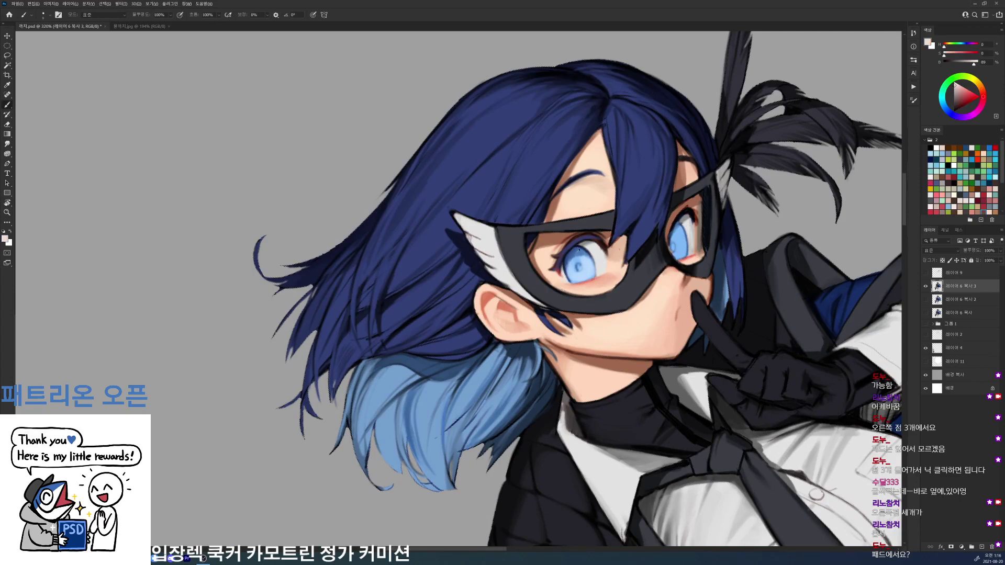
alt+click(677, 221)
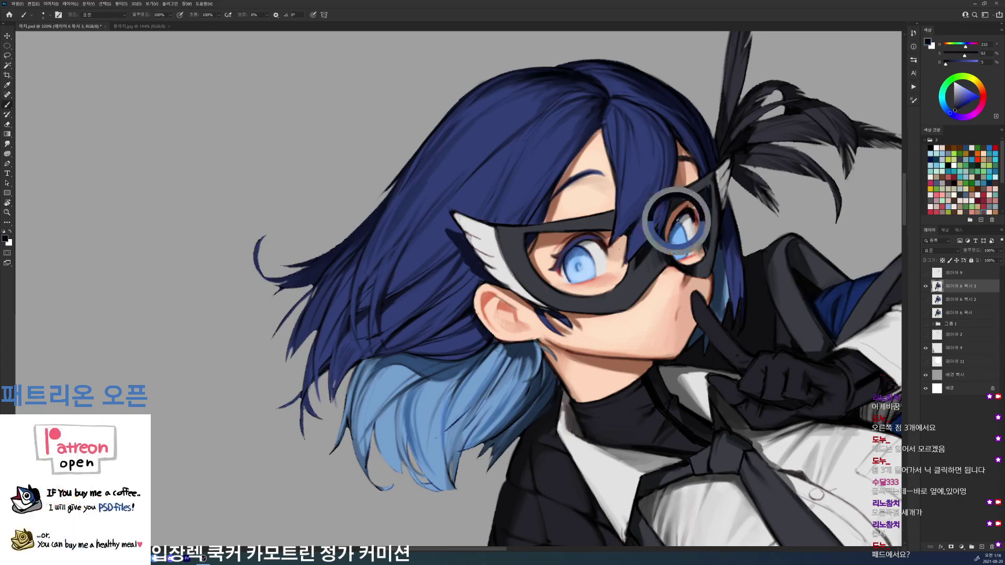
mouse_move(691, 214)
mouse_down()
mouse_move(680, 221)
mouse_move(700, 206)
mouse_move(701, 216)
mouse_up()
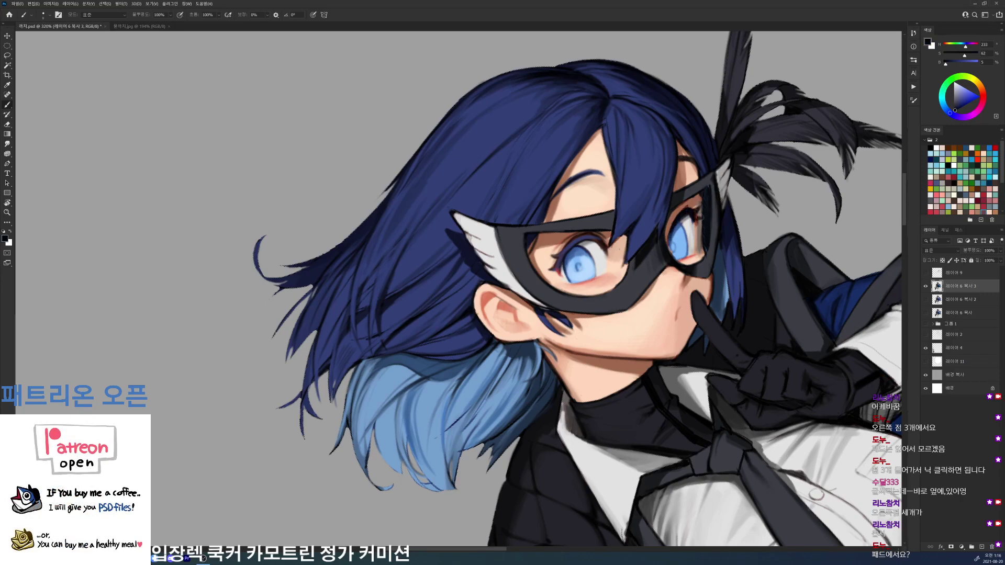
- Paint over the skin at the outer side of the far eye with sampled skin tones to define its edge
alt+click(702, 254)
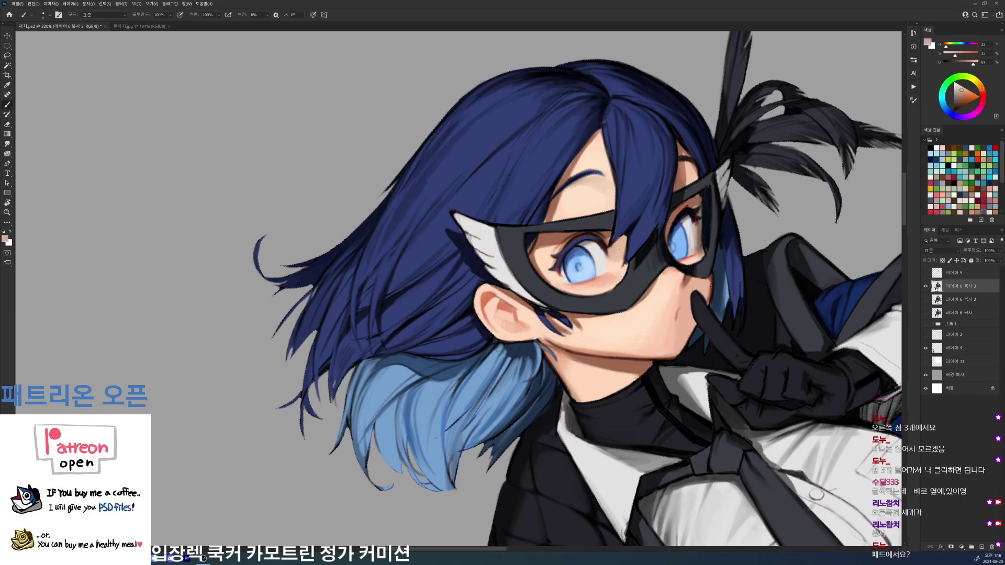
alt+click(705, 288)
drag(698, 228, 698, 250)
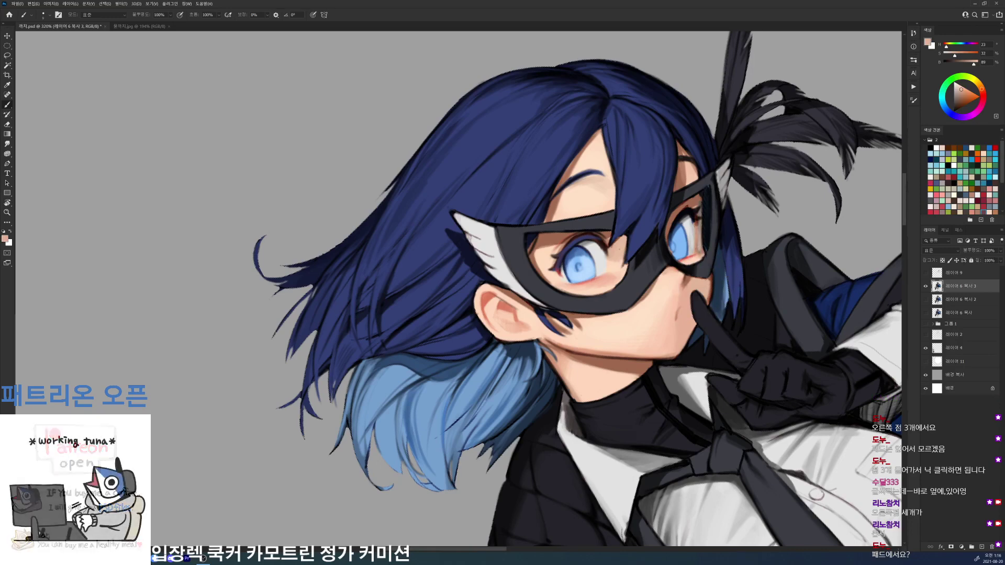
drag(700, 204, 699, 254)
alt+click(697, 196)
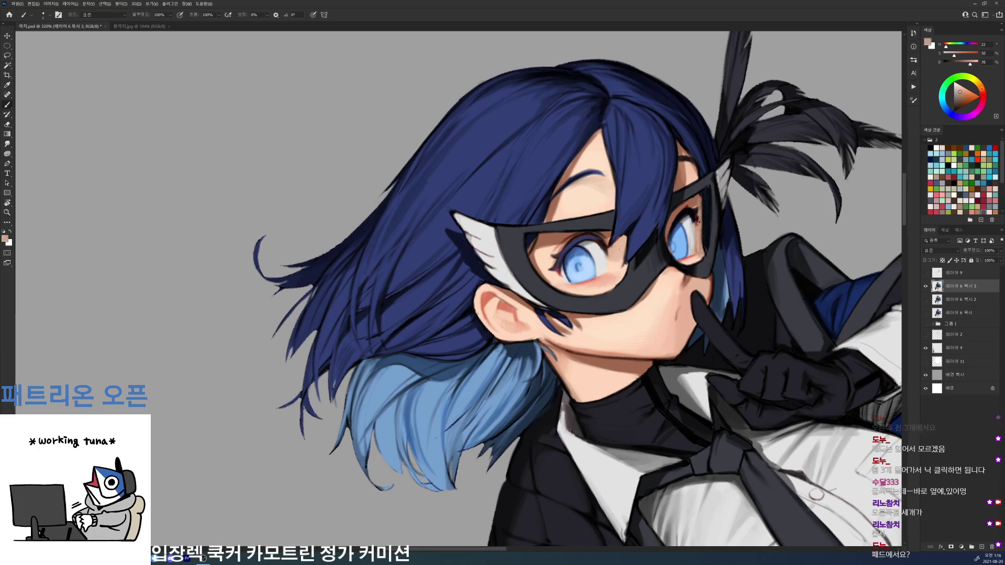
- Sharpen the far eye's outer lashes with sampled dark tones and add a saturated red accent at its outer corner
alt+click(694, 217)
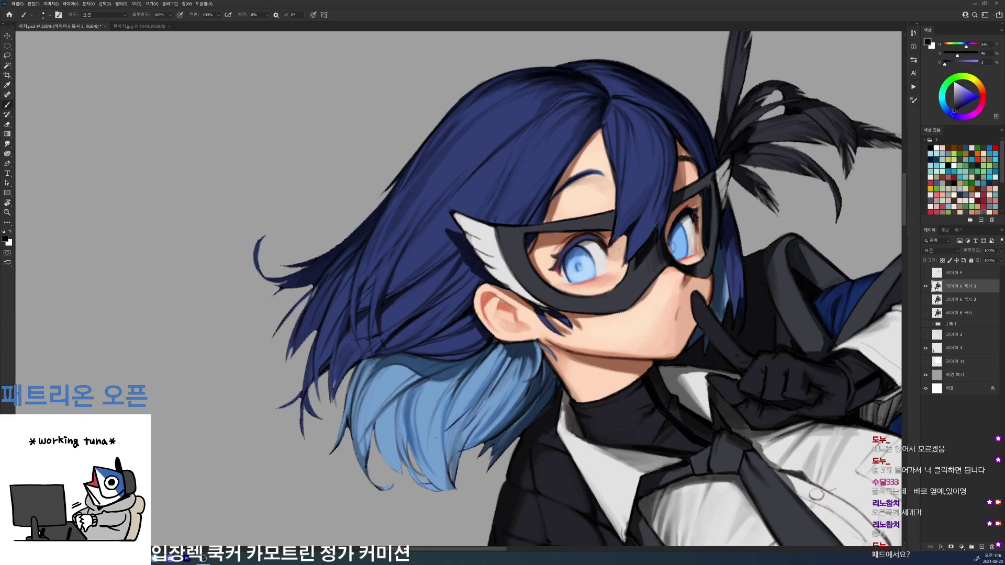
alt+click(696, 230)
alt+click(695, 239)
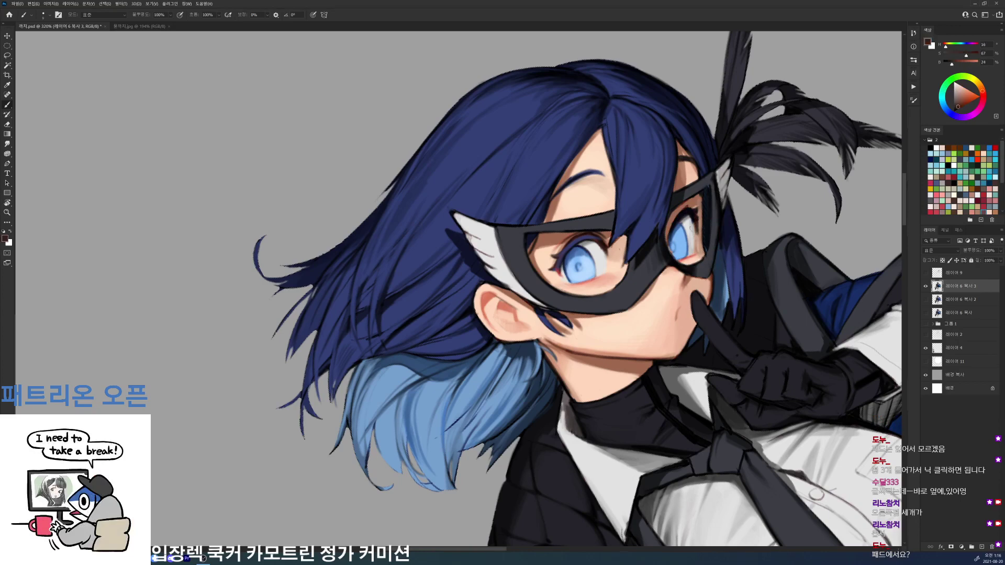
alt+click(691, 214)
click(984, 96)
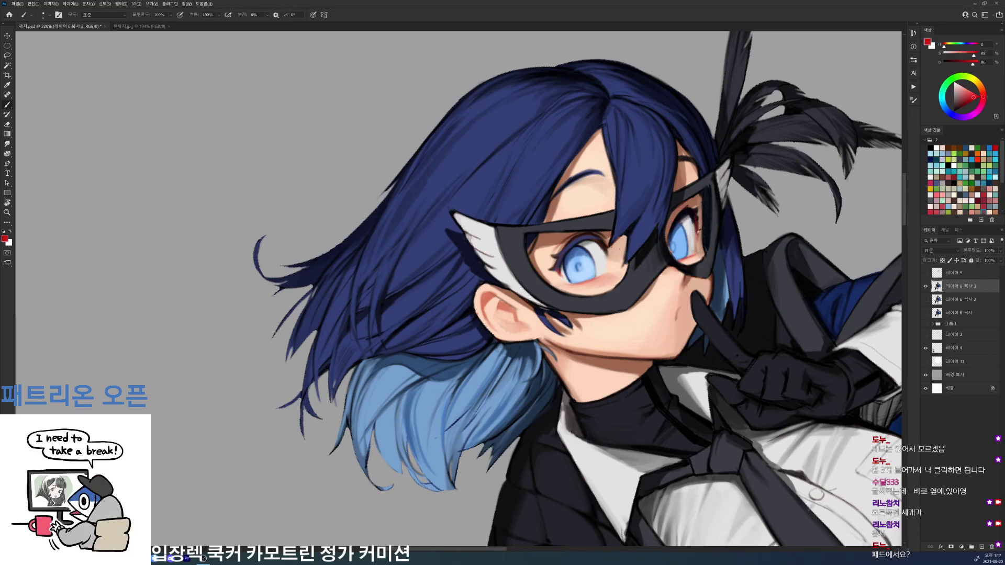
alt+click(691, 212)
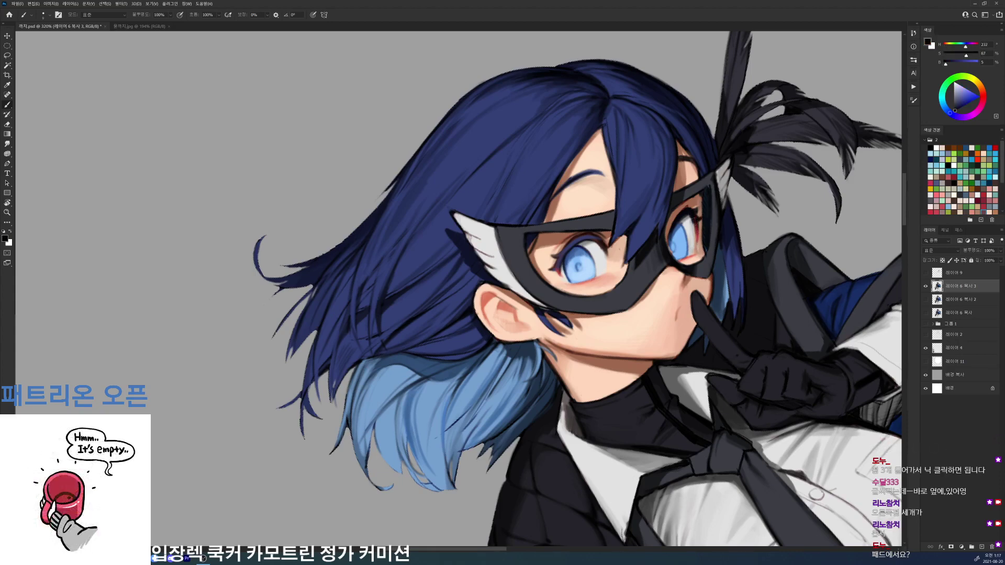
alt+click(682, 212)
alt+click(690, 211)
- Tint the far eye's upper lash line with muted blue sampled from the eye
scroll(707, 220, down, 5)
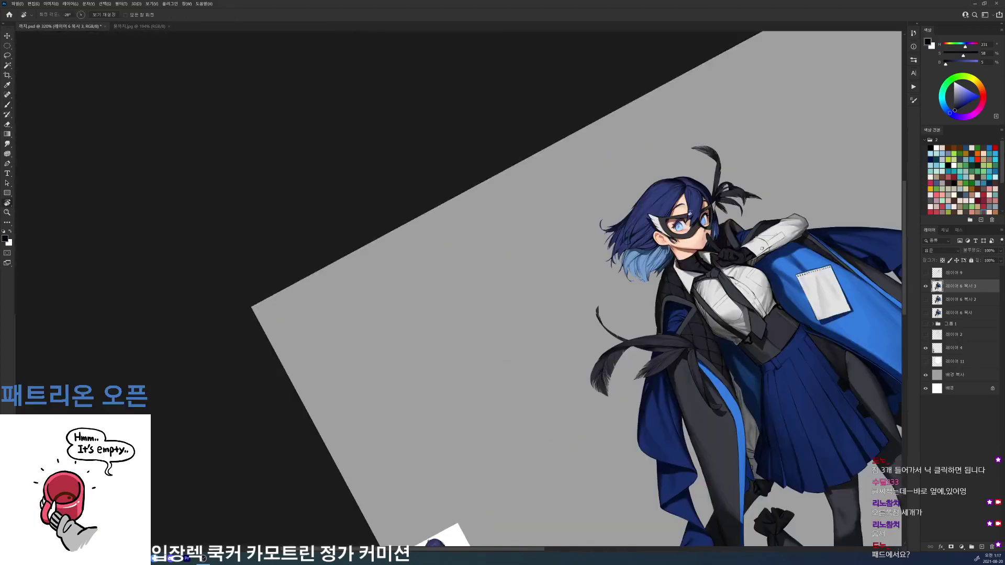
key(r)
drag(729, 213, 740, 270)
scroll(740, 271, up, 2)
scroll(740, 270, up, 4)
key(b)
alt+click(654, 327)
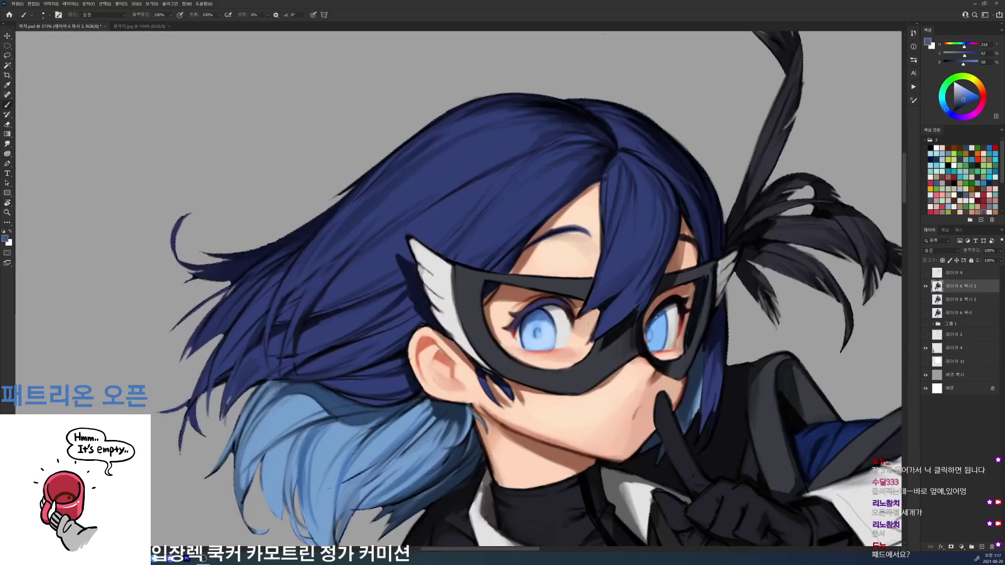
drag(649, 325, 674, 301)
- Touch up the far eye's upper lashes, white and iris edge with sampled muted blue, indigo and grey tones
alt+click(668, 305)
alt+click(652, 285)
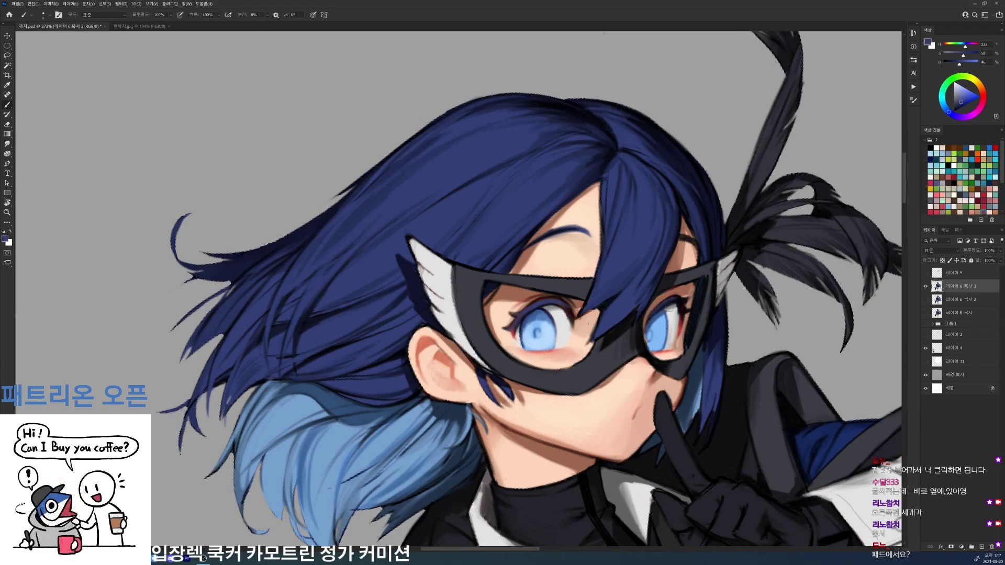
alt+click(674, 299)
alt+click(678, 313)
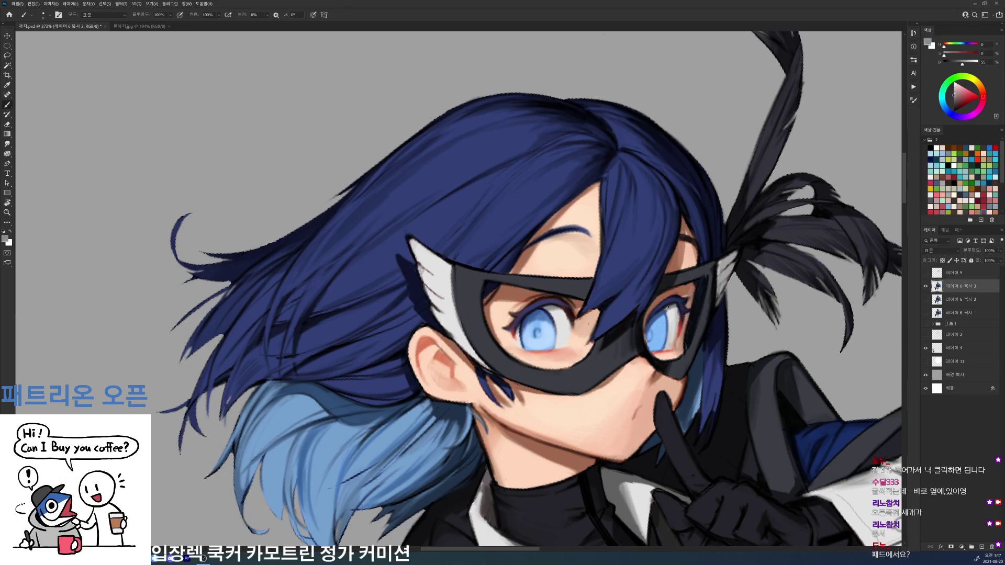
key(d)
drag(656, 334, 663, 338)
alt+click(666, 336)
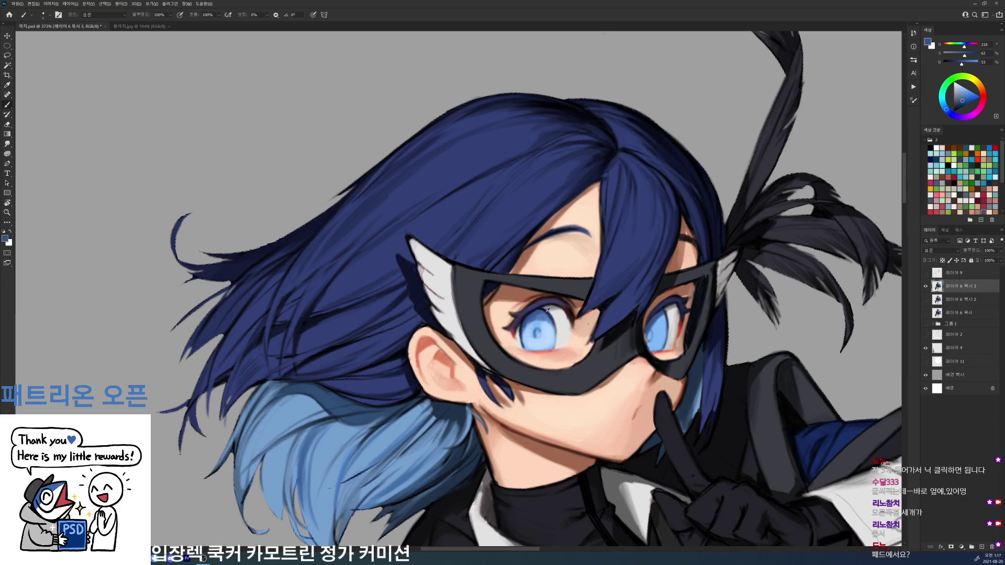
- Darken the far eye's upper lash line and the top of its iris with tones sampled from both eyes and black
alt+click(547, 309)
key(d)
alt+click(657, 314)
key(d)
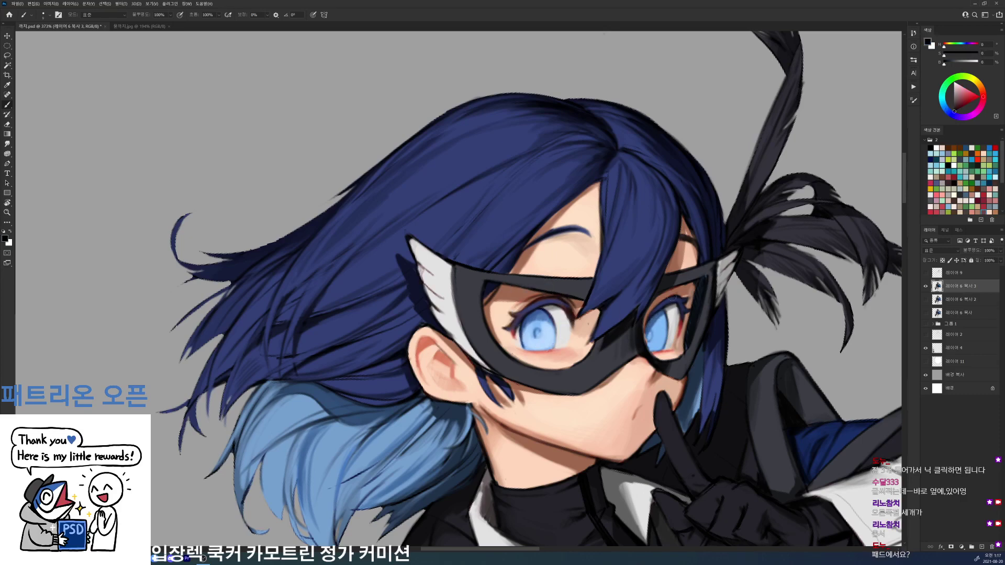
alt+click(670, 311)
key(d)
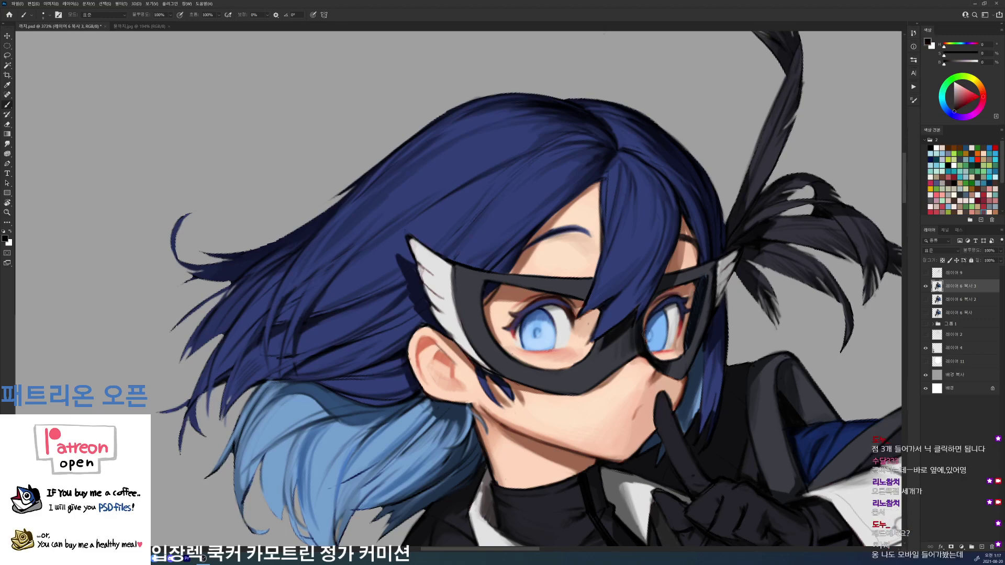
- Even out the far eye's iris with sampled light blue and retouch its upper lashes with sampled near-black violet
alt+click(653, 343)
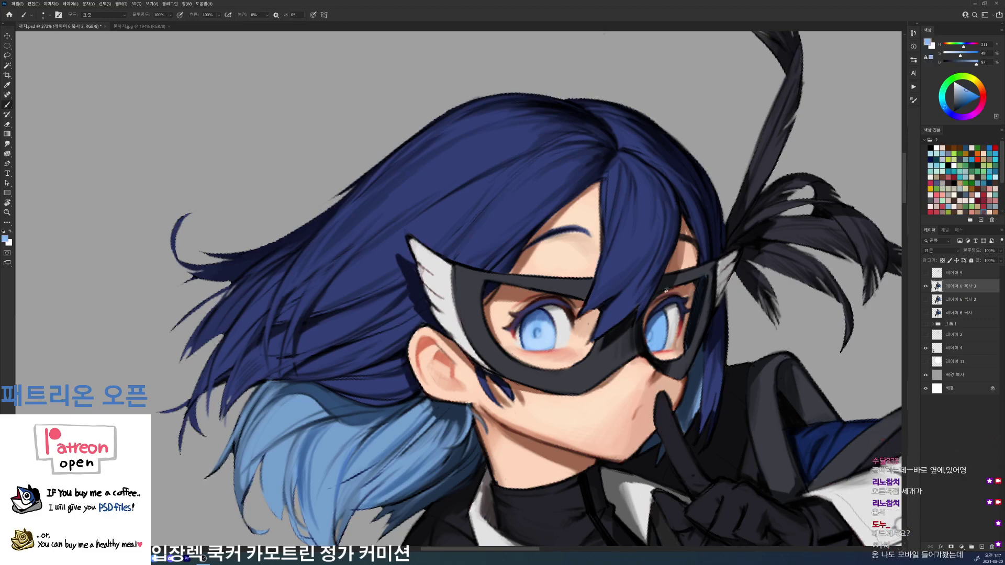
alt+click(682, 299)
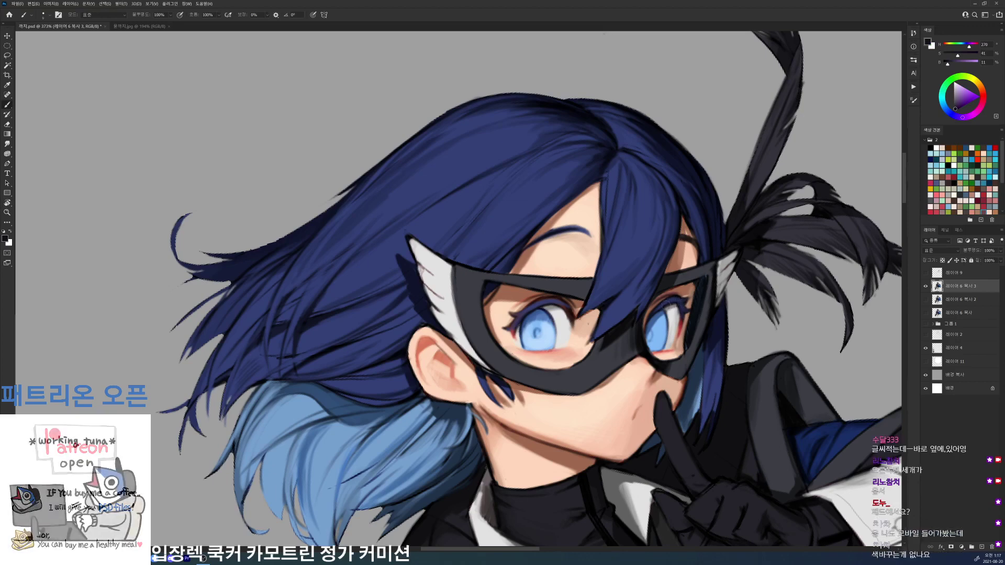
alt+click(670, 301)
key(d)
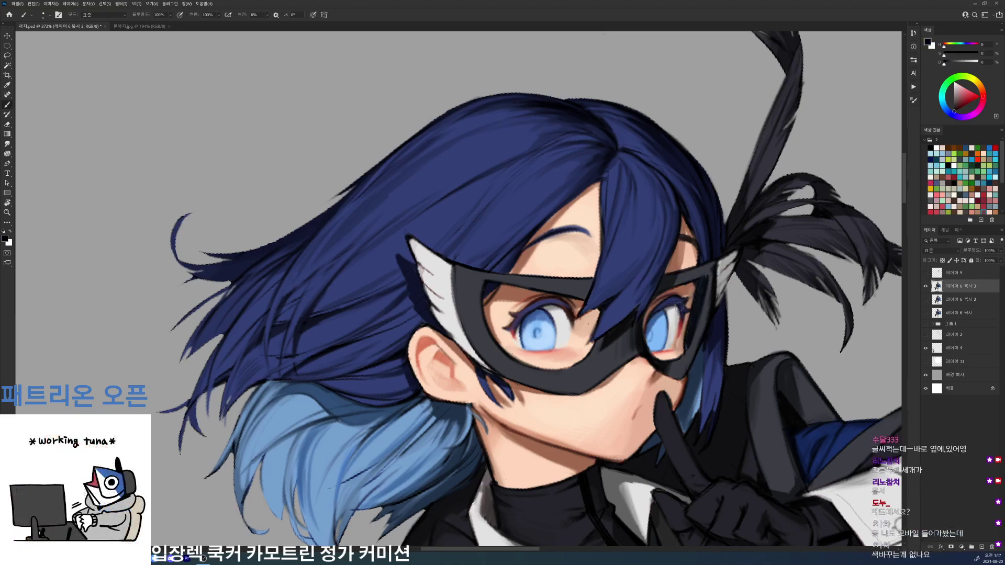
- Refine the far eye's iris with sampled light blue and clean up its white with a sampled near-white grey
alt+click(541, 310)
alt+click(649, 337)
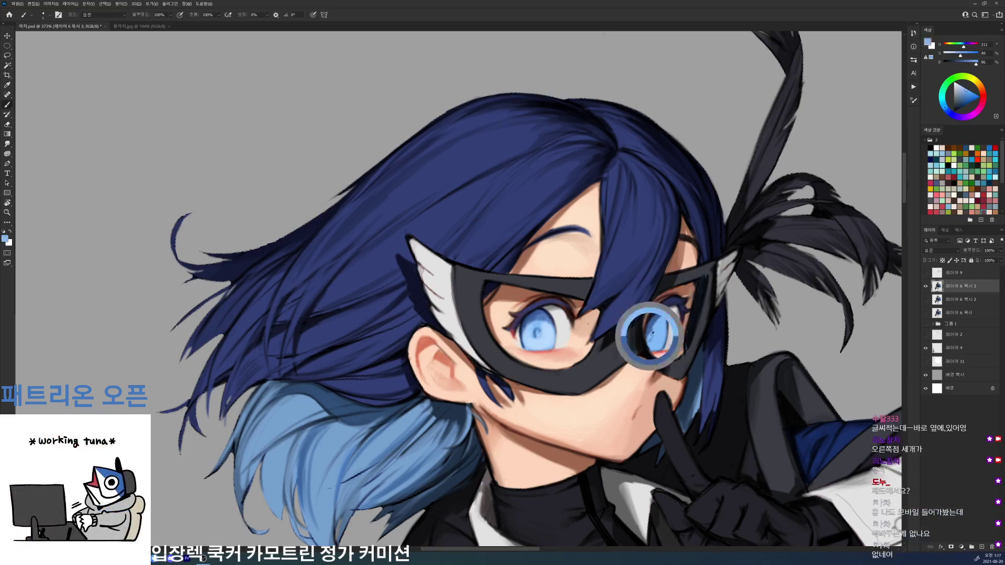
key(d)
mouse_move(649, 329)
mouse_down()
mouse_move(613, 316)
mouse_move(725, 323)
mouse_up()
alt+click(658, 328)
key(Escape)
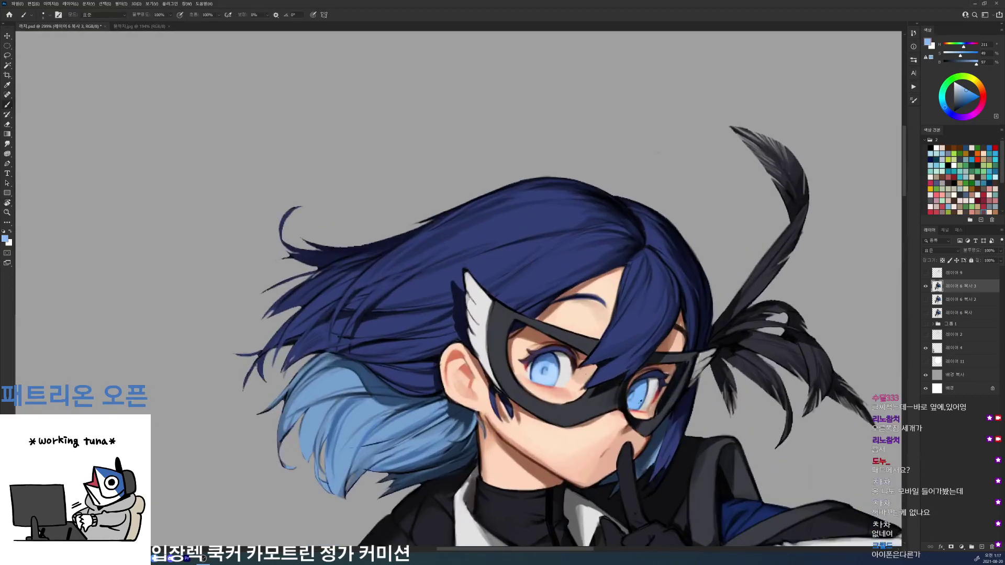
alt+click(641, 401)
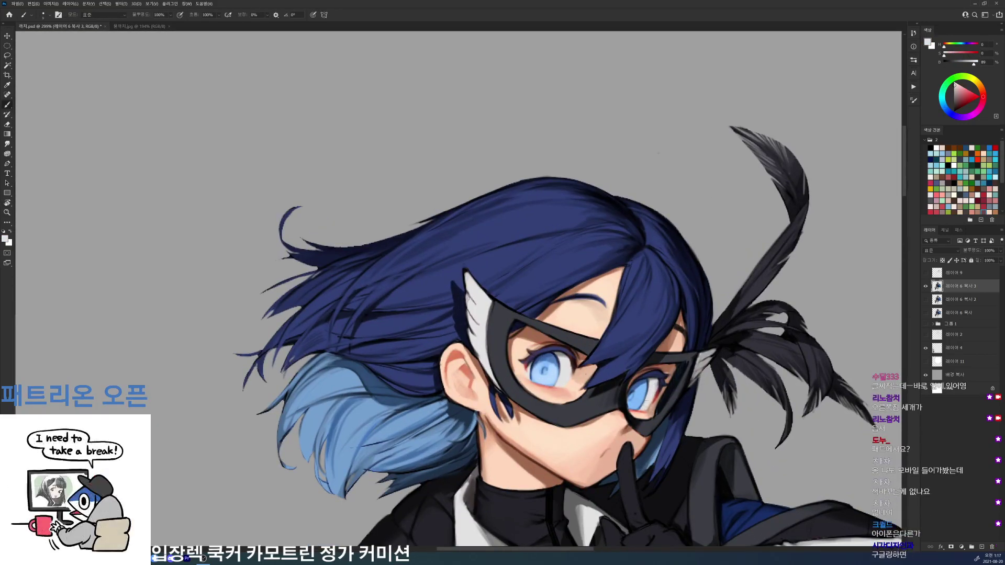
scroll(665, 366, down, 4)
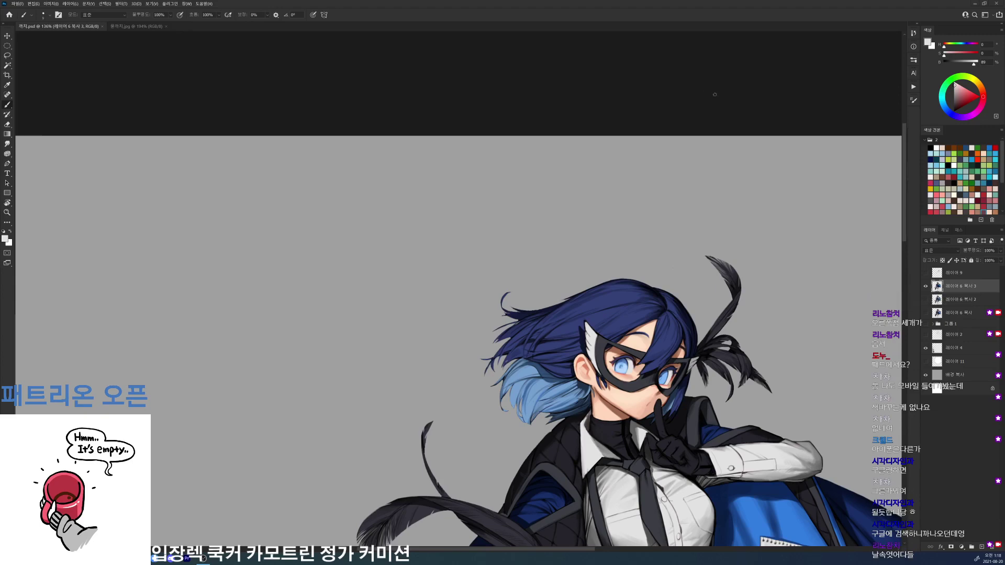
- Soften the far eye's white and outer corner with a sampled dusty pink and retouch its lashes
drag(684, 372, 703, 371)
alt+click(650, 393)
drag(650, 392, 652, 386)
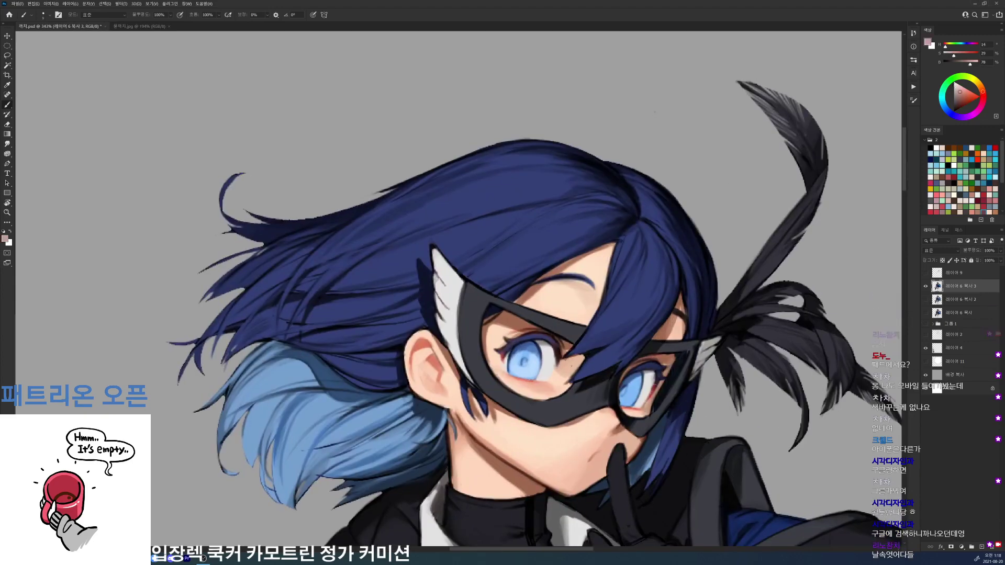
alt+click(657, 375)
key(d)
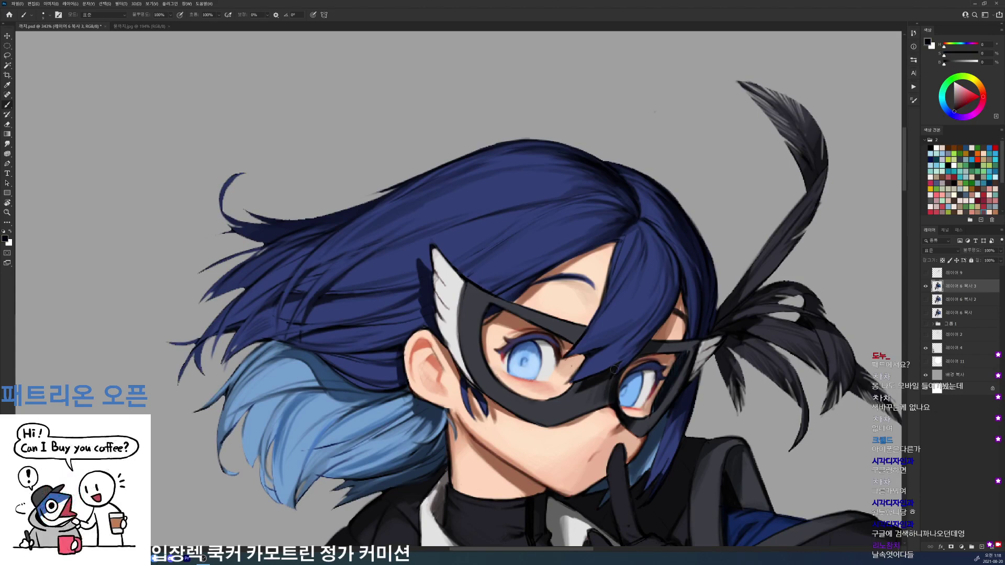
- Clean up the hair strands overlapping the mask between the eyes with sampled dark indigo and blue hair tones
alt+click(646, 324)
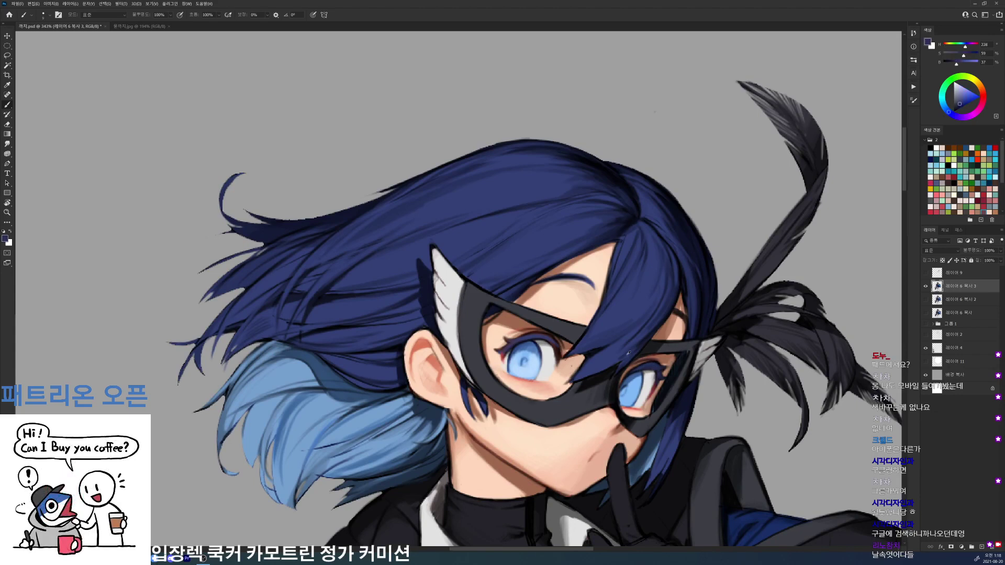
alt+click(607, 381)
alt+click(602, 369)
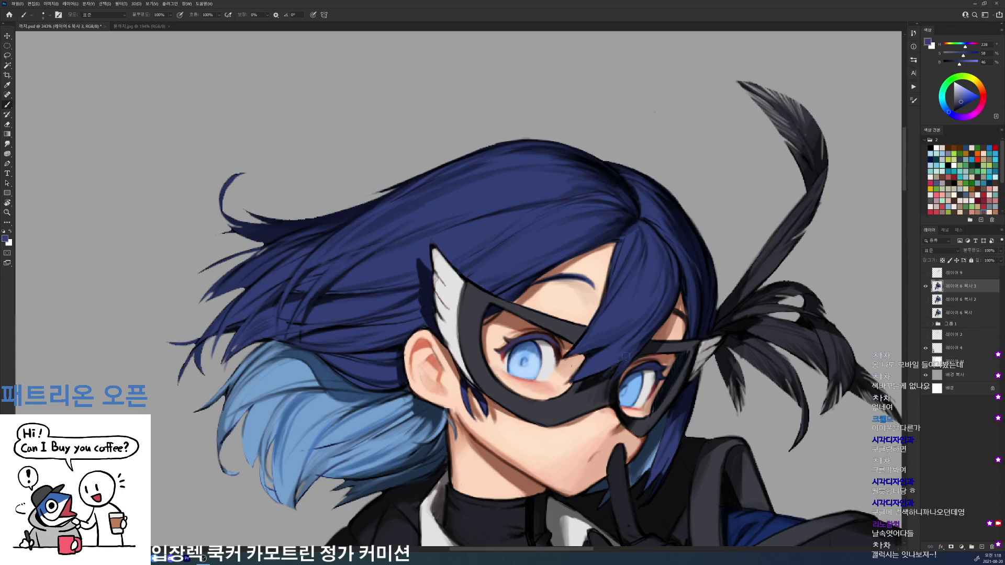
key(d)
drag(675, 327, 648, 327)
scroll(673, 332, up, 10)
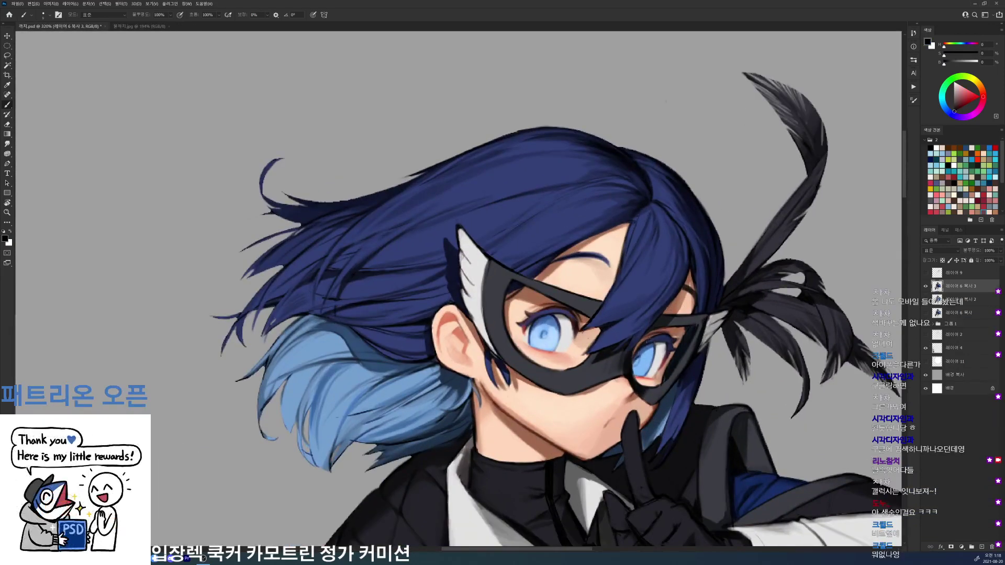
alt+click(635, 349)
key(d)
- Save the illustration and compare the whole character with the reference image
scroll(630, 342, down, 6)
key(ctrl+s)
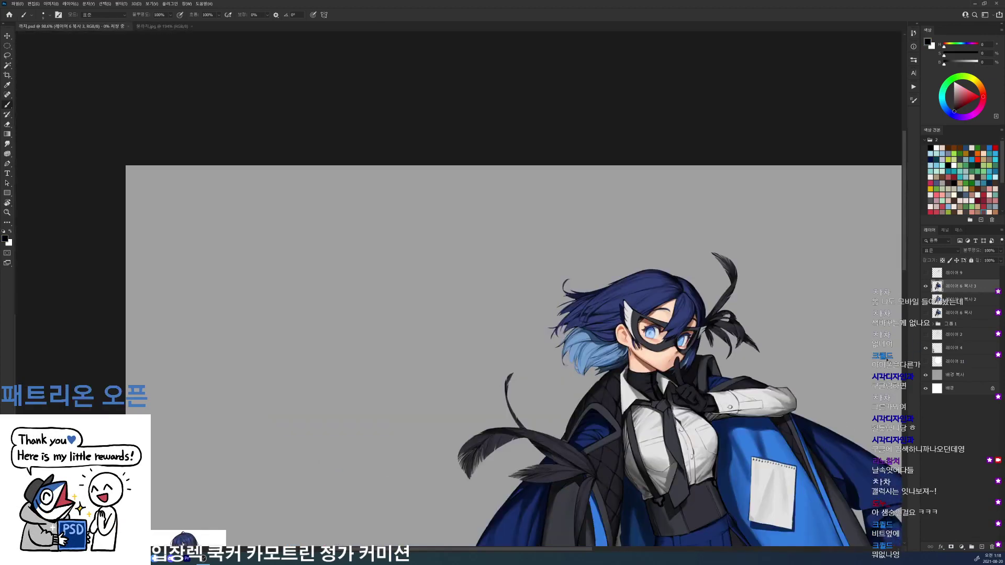
key(ctrl+Tab)
key(ctrl+Tab)
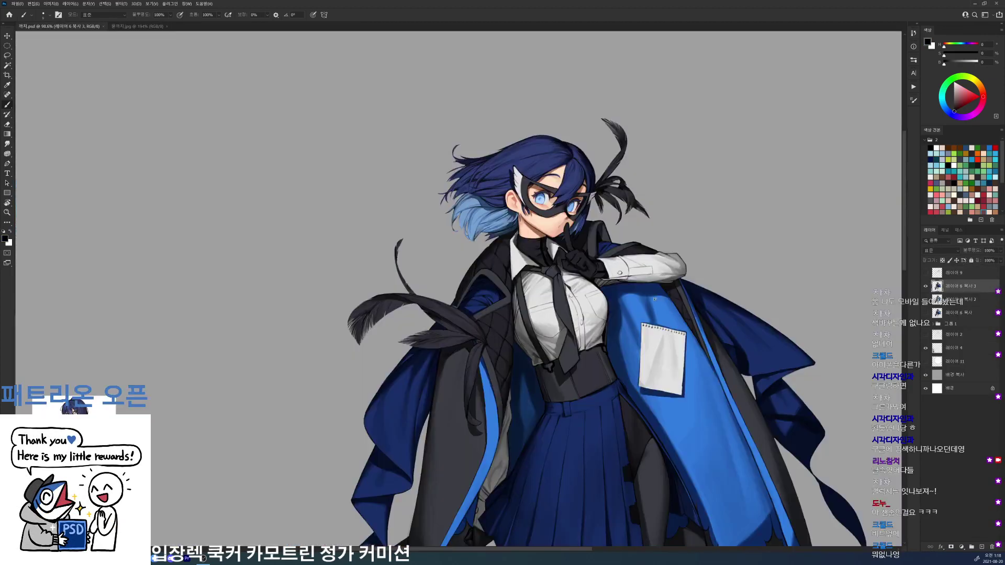
- Retouch the nose tip just below the mask with sampled reddish-brown and light skin tones
scroll(587, 198, up, 6)
alt+click(572, 202)
key(r)
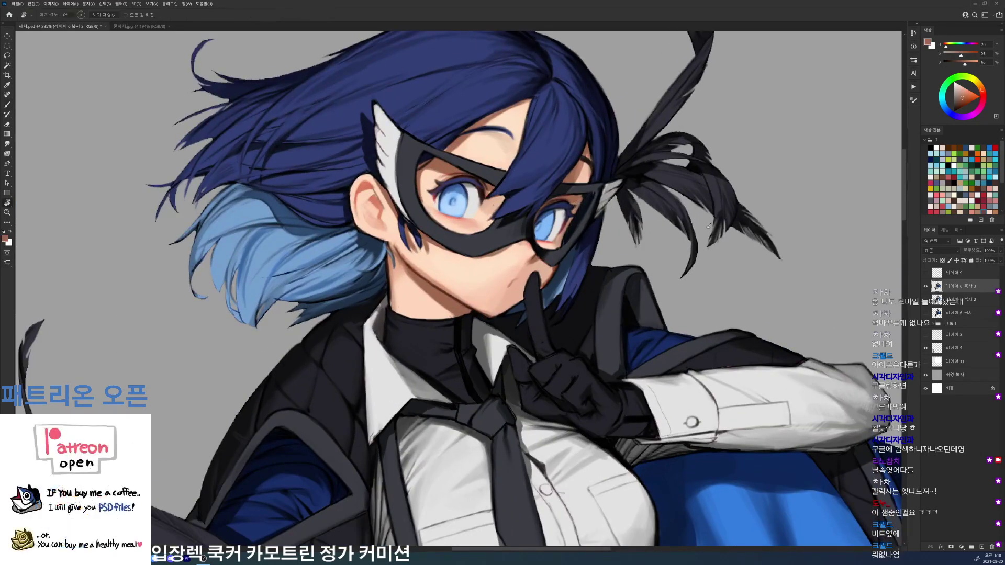
drag(571, 220, 488, 210)
key(d)
key(b)
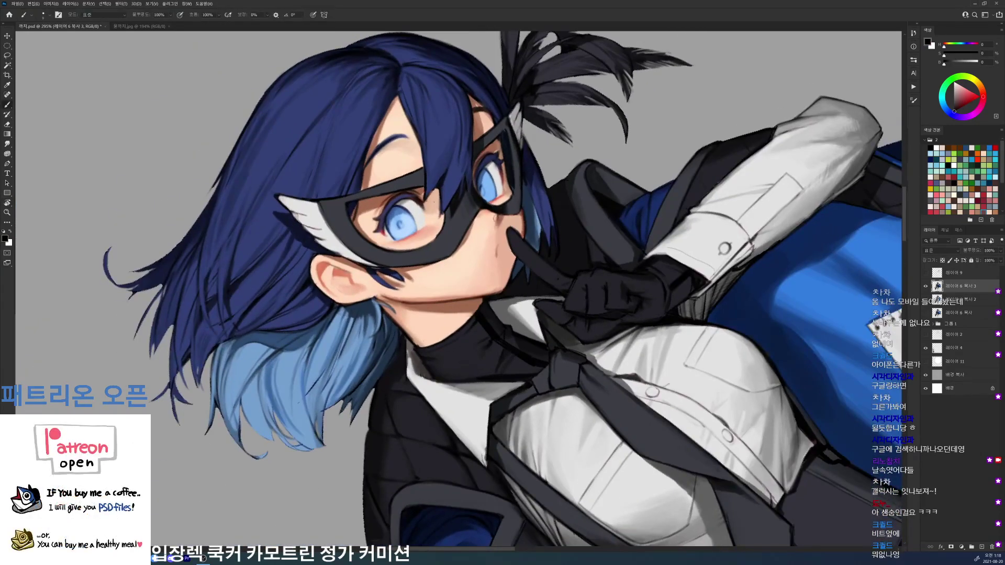
alt+click(494, 223)
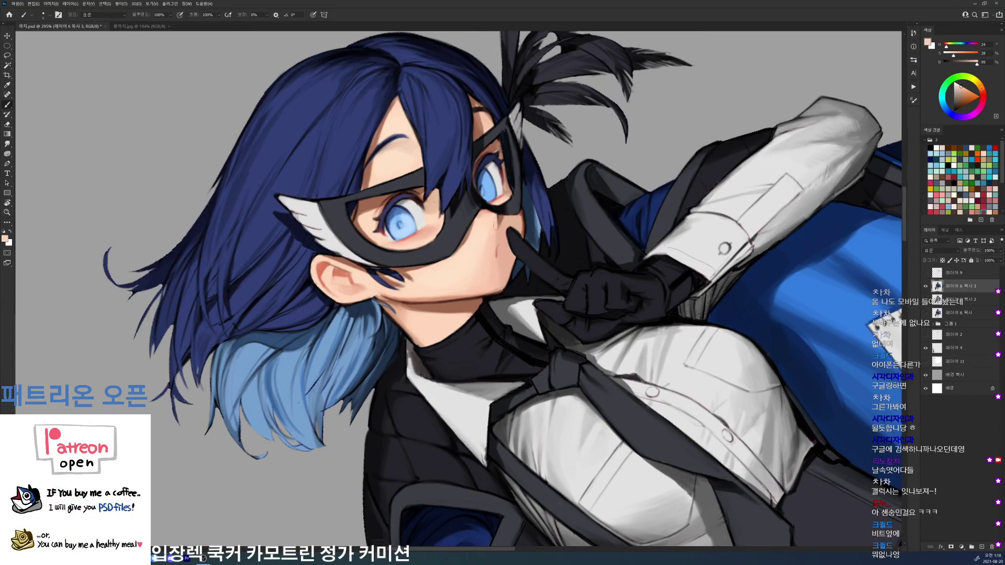
alt+click(500, 221)
- Refine the nose contour along the mask's lower edge with a sampled brown skin shade
key(r)
key(r)
key(Escape)
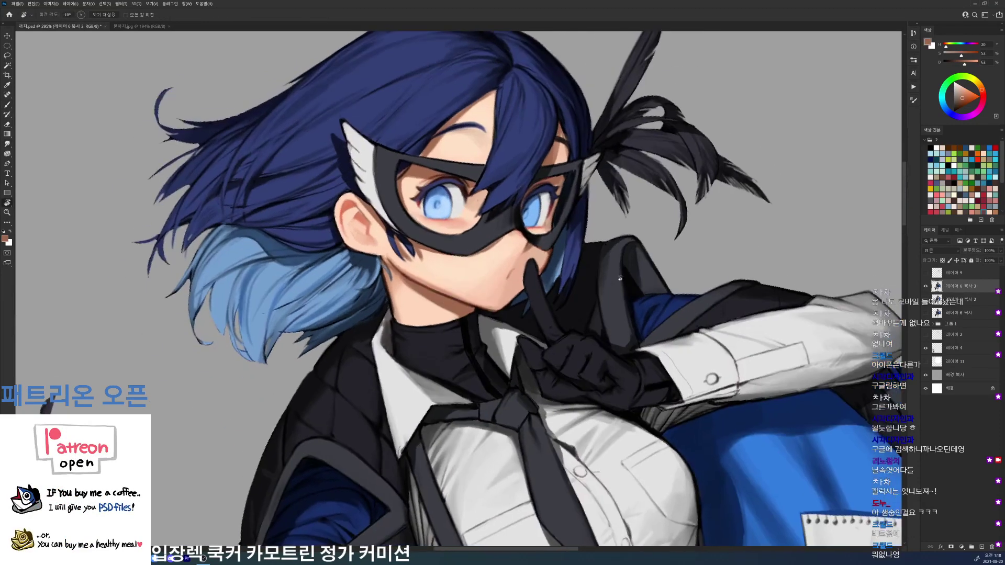
key(d)
key(b)
alt+click(532, 244)
key(d)
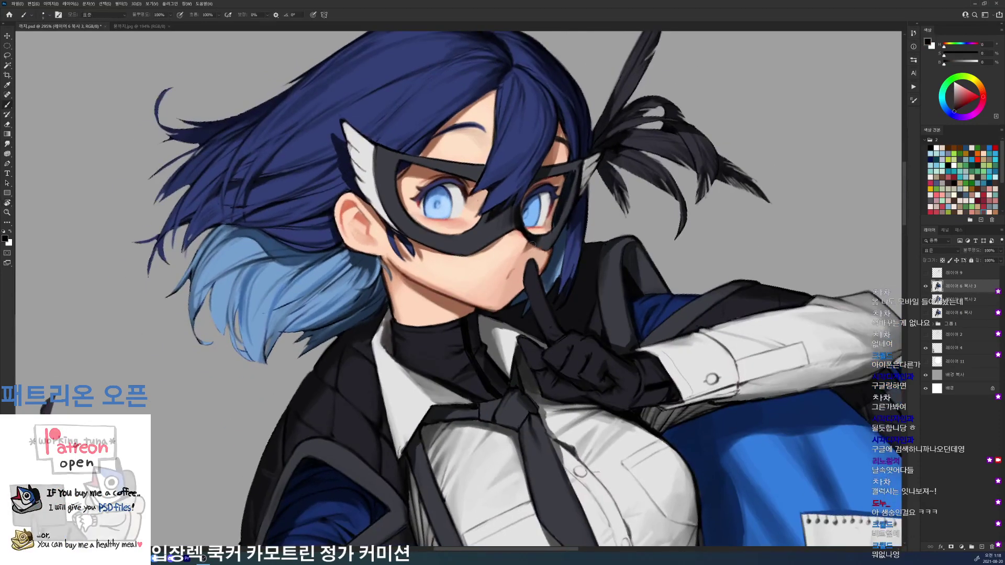
- Choose a brush for the lower face and mix a saturated orange-red starting from the skin tone sampled near the mouth
key(r)
drag(533, 261, 542, 130)
key(b)
right_click(522, 262)
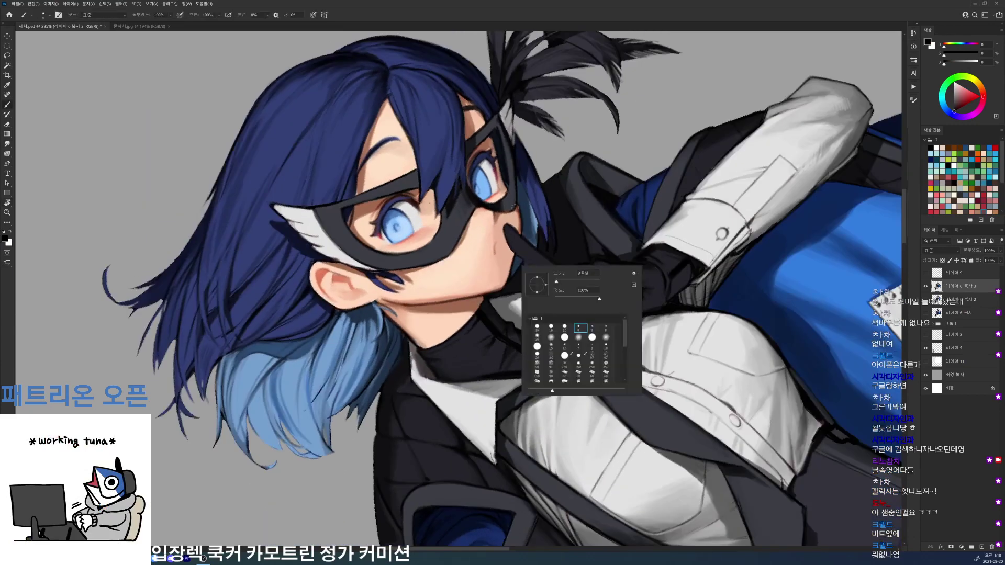
alt+click(495, 247)
drag(964, 93, 971, 94)
click(983, 94)
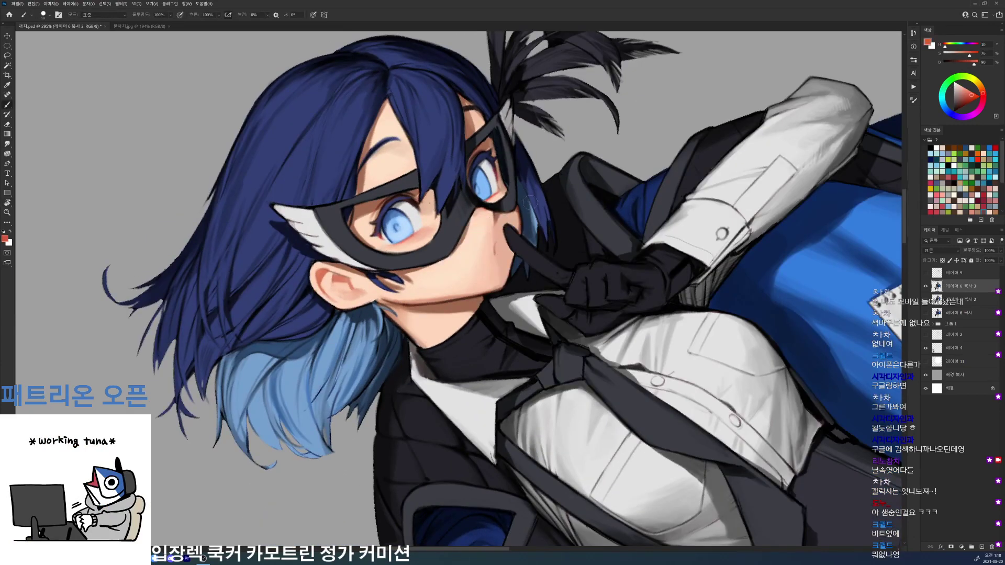